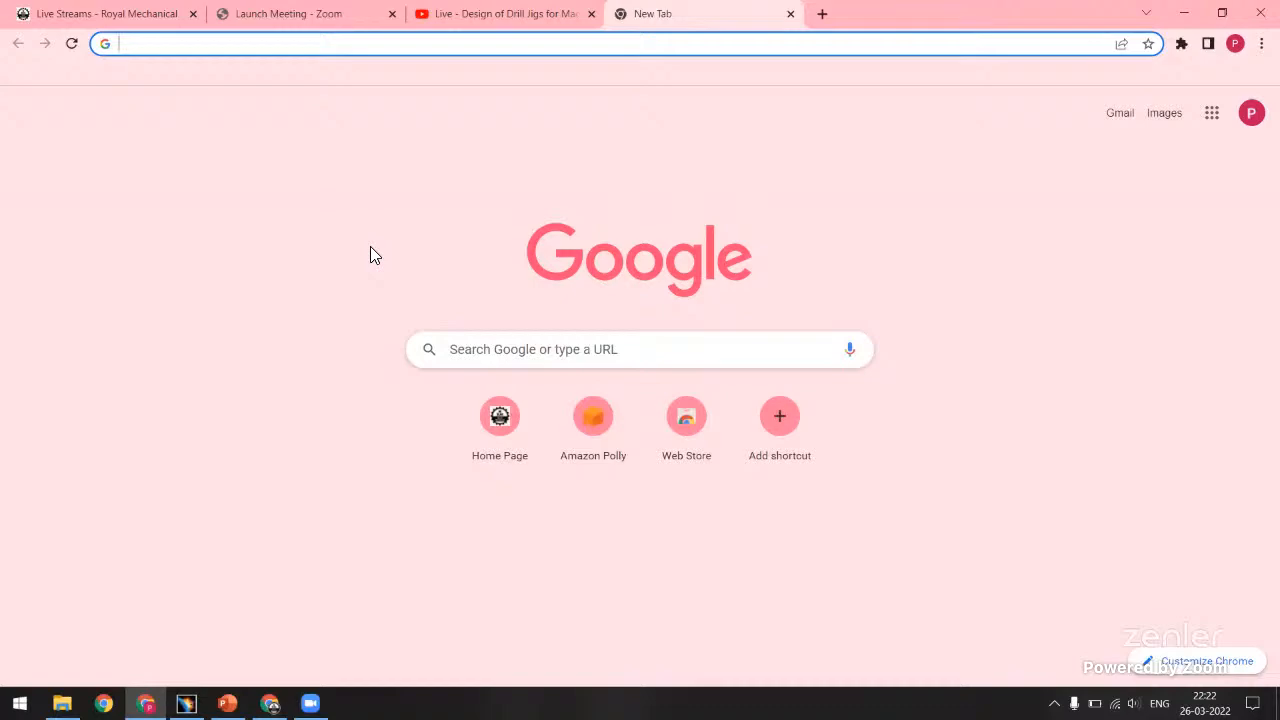
Search the web for youtube and open the YouTube website.
{"action": "type", "text": "youtube"}
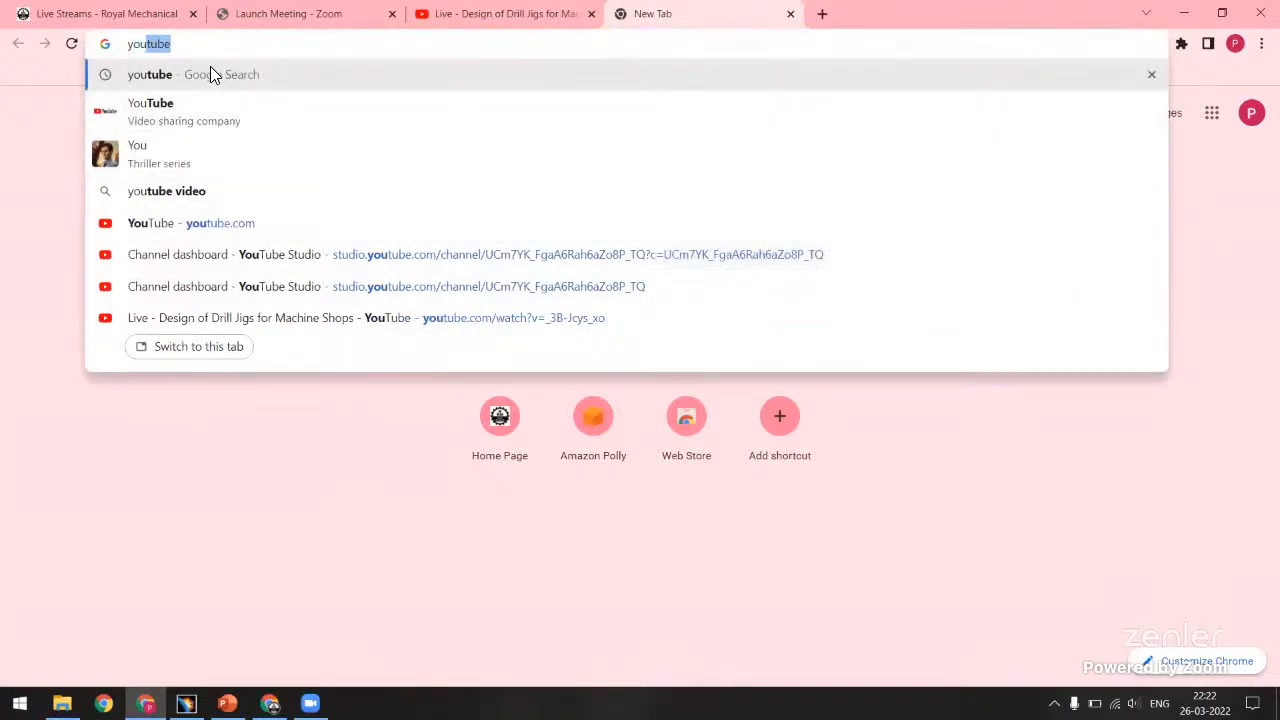
{"action": "left_click", "coordinate": [190, 110]}
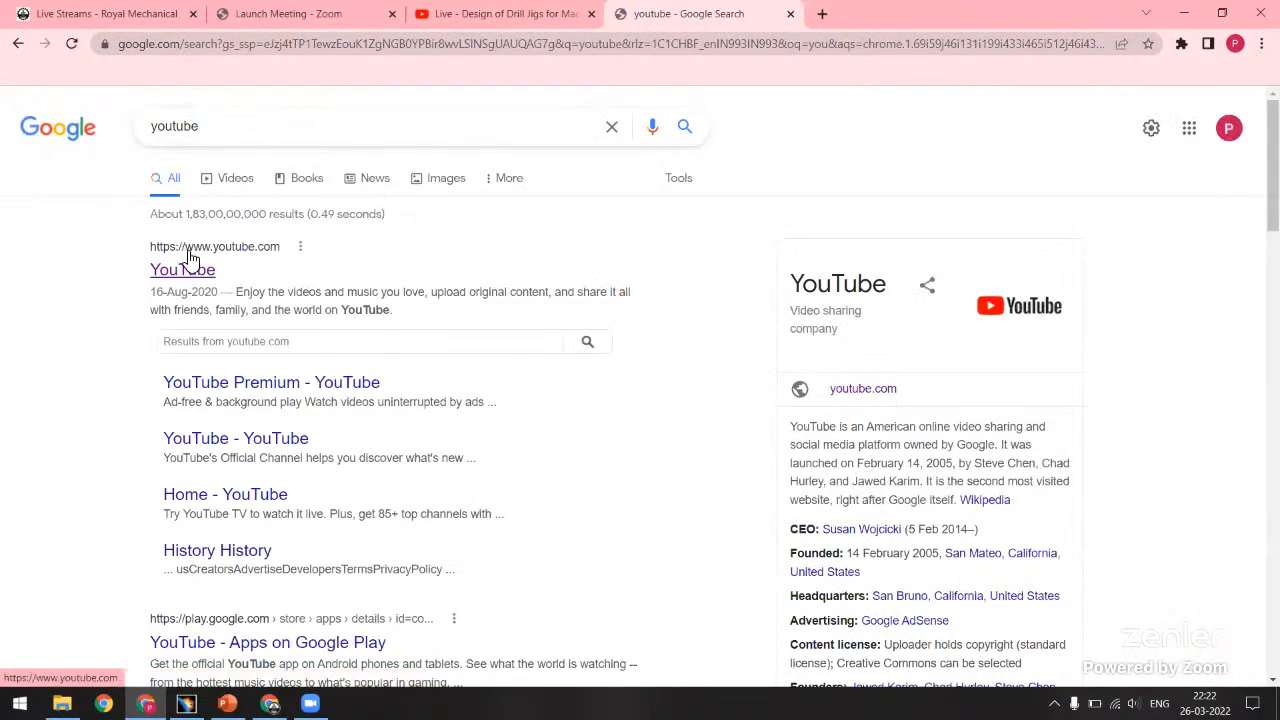
{"action": "left_click", "coordinate": [180, 270]}
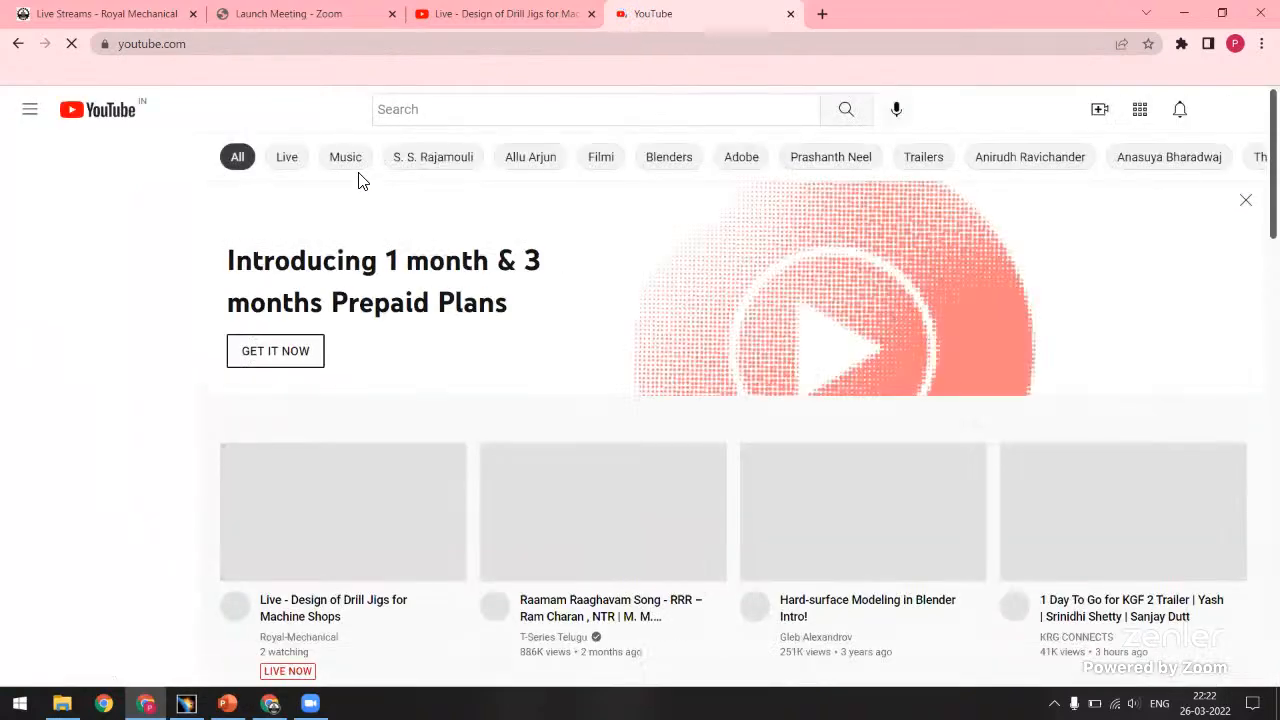
Search YouTube for "nptel jigs and fixture" and look through the lecture results.
{"action": "left_click", "coordinate": [402, 111]}
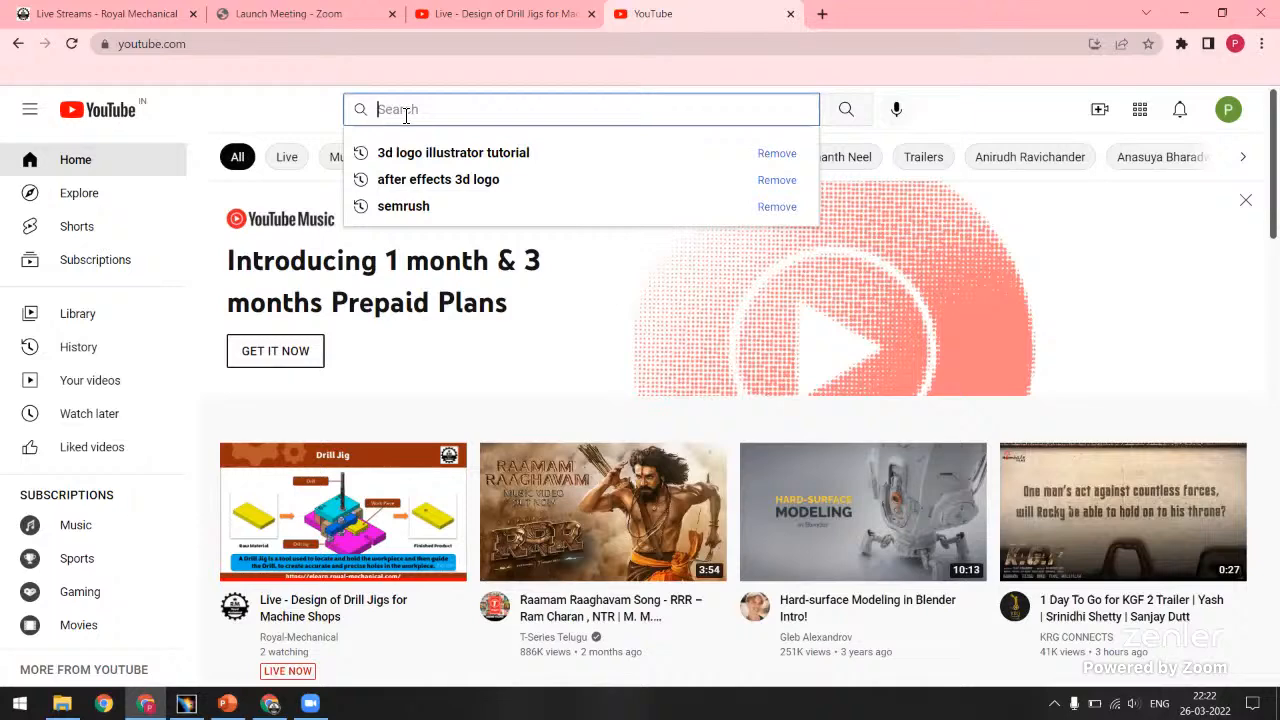
{"action": "type", "text": "nptel"}
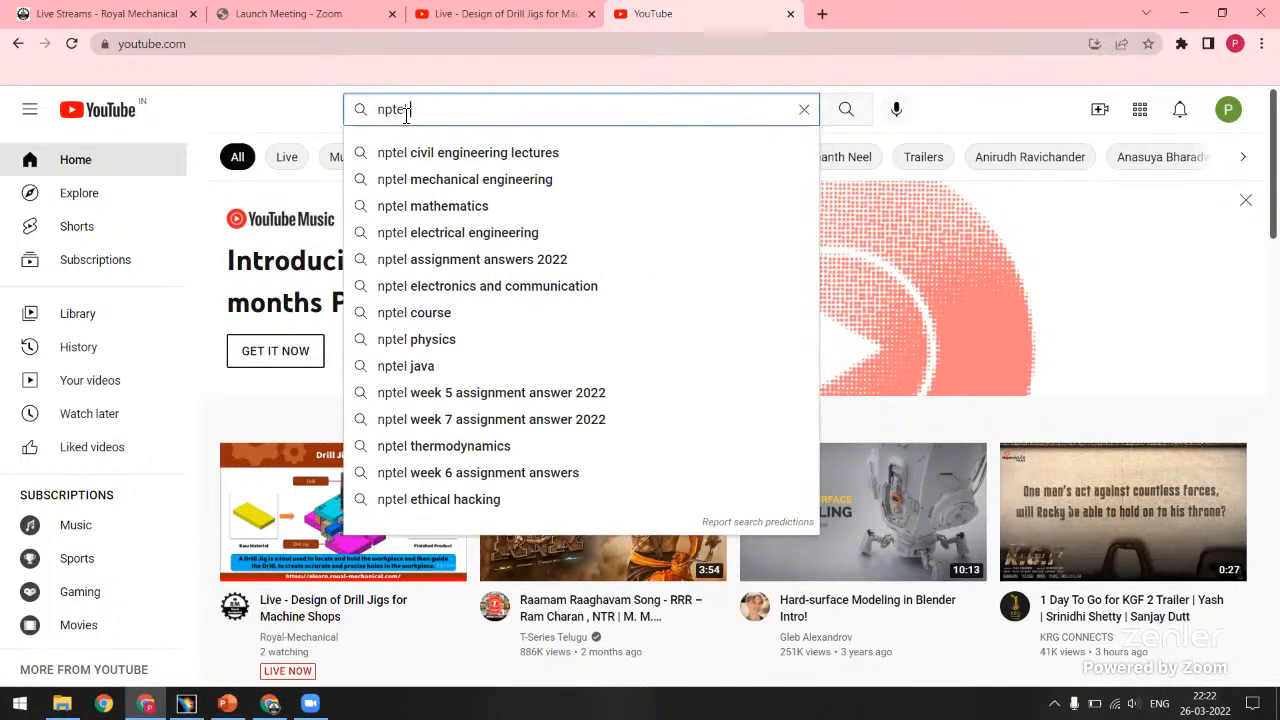
{"action": "type", "text": " jig"}
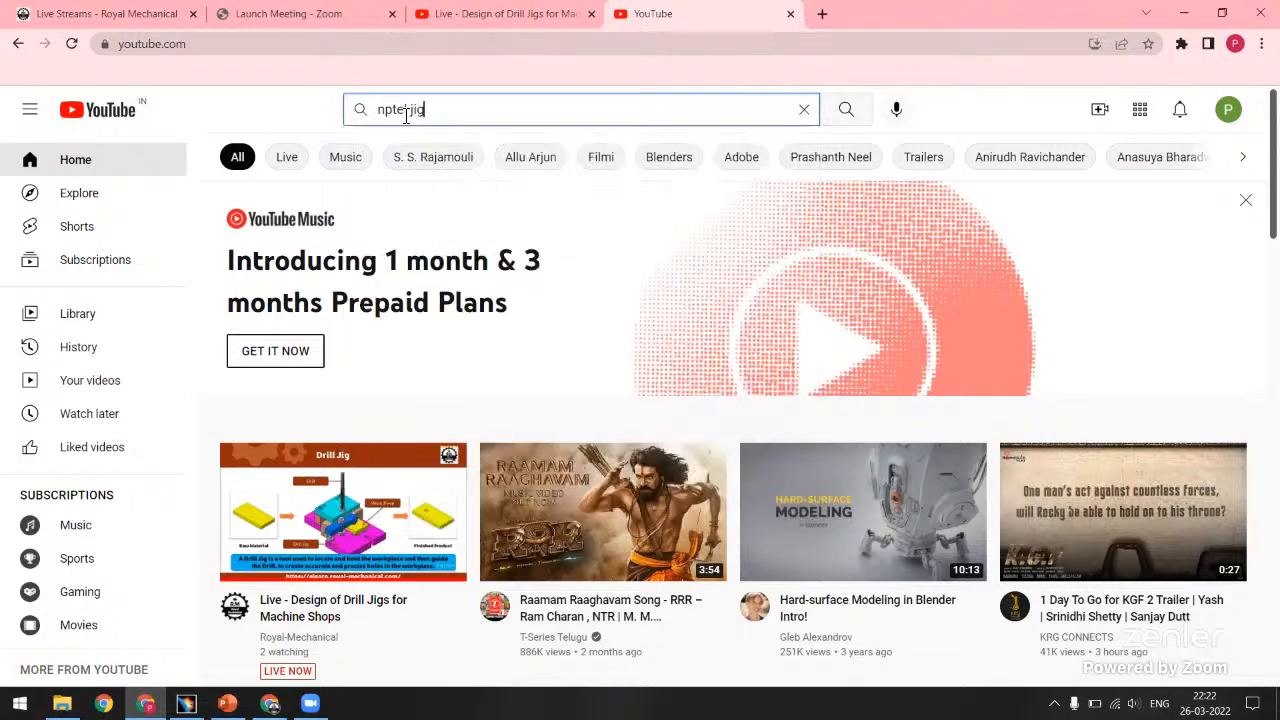
{"action": "type", "text": "s and fixture"}
{"action": "key", "text": "Return"}
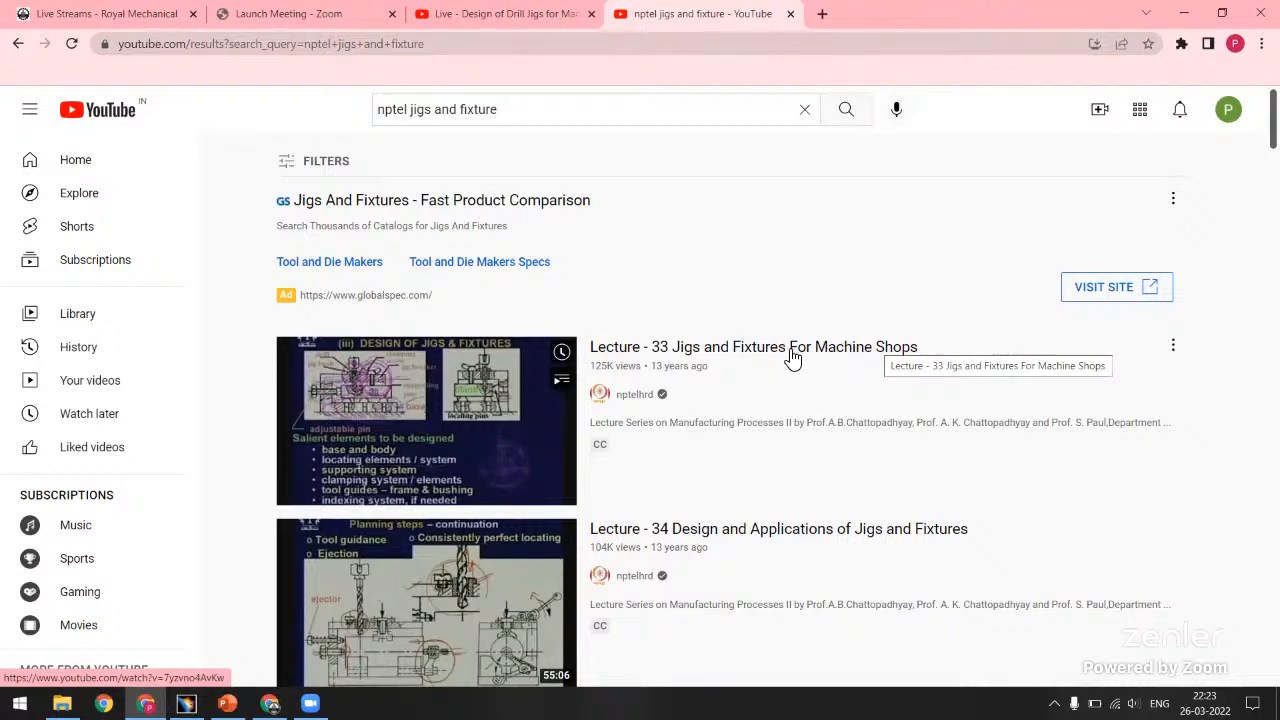
{"action": "scroll", "coordinate": [792, 358], "scroll_direction": "down", "scroll_amount": 1}
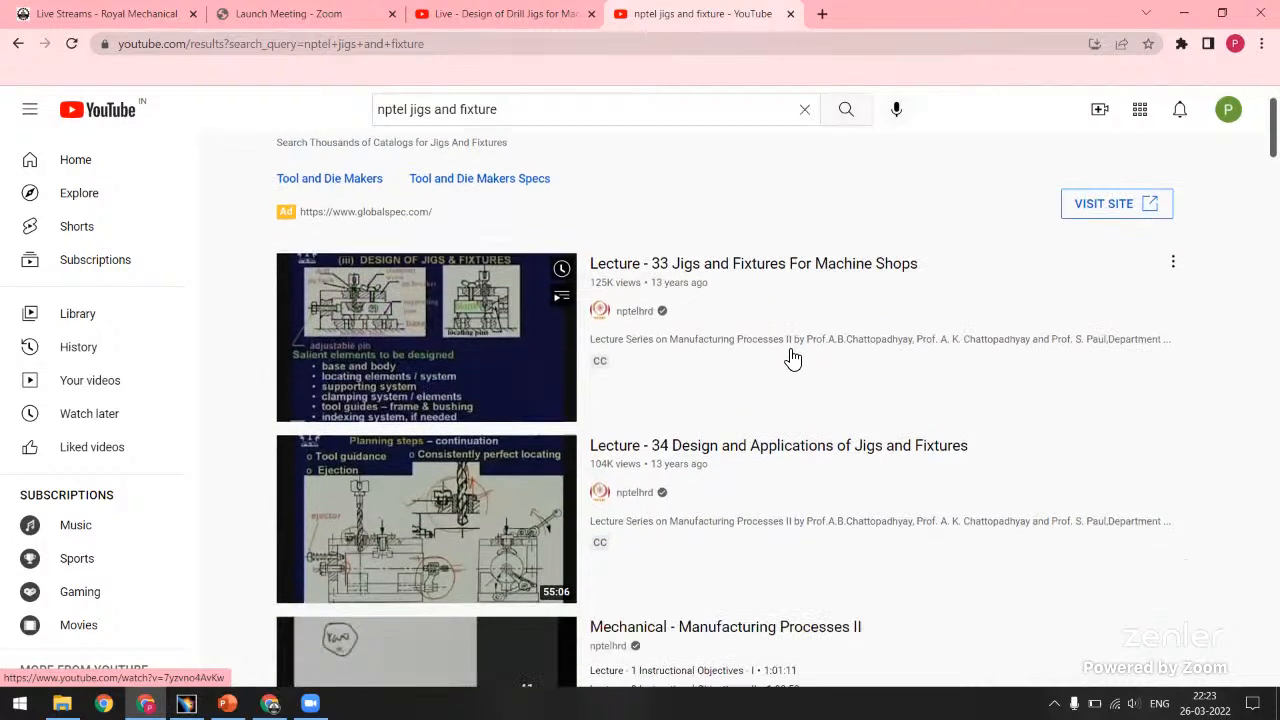
{"action": "scroll", "coordinate": [789, 356], "scroll_direction": "down", "scroll_amount": 1}
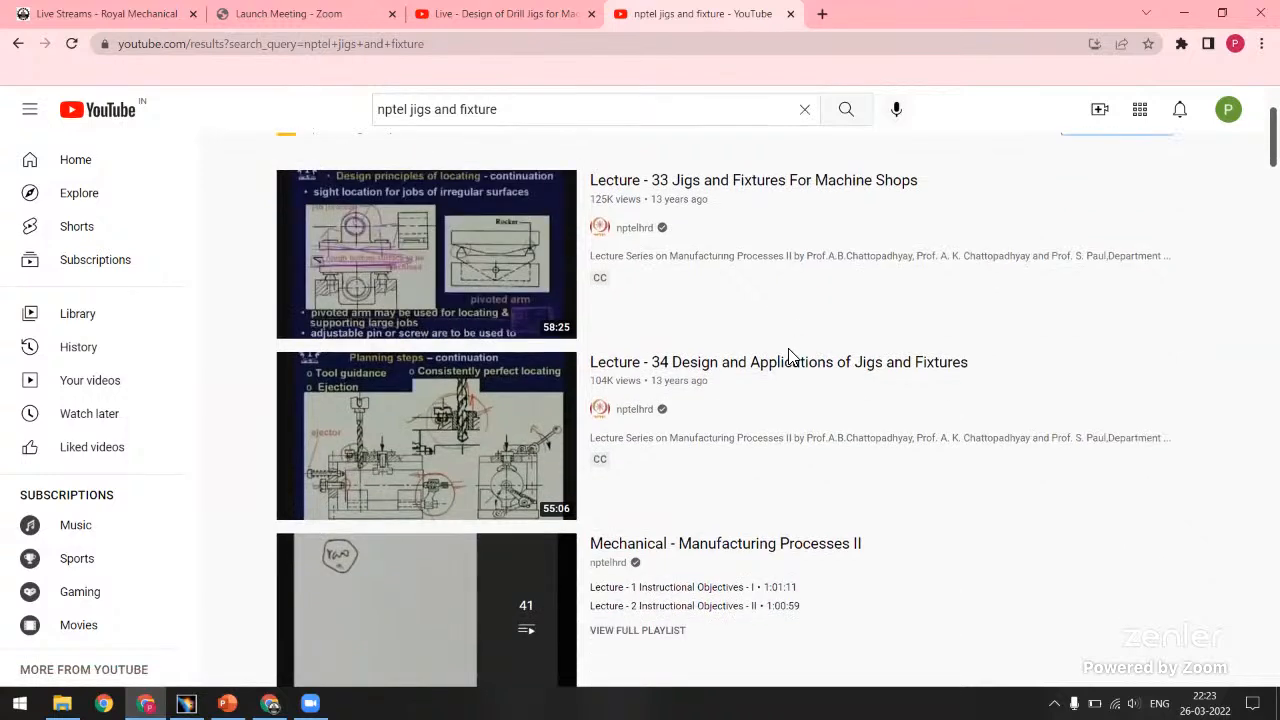
{"action": "mouse_move", "coordinate": [430, 292]}
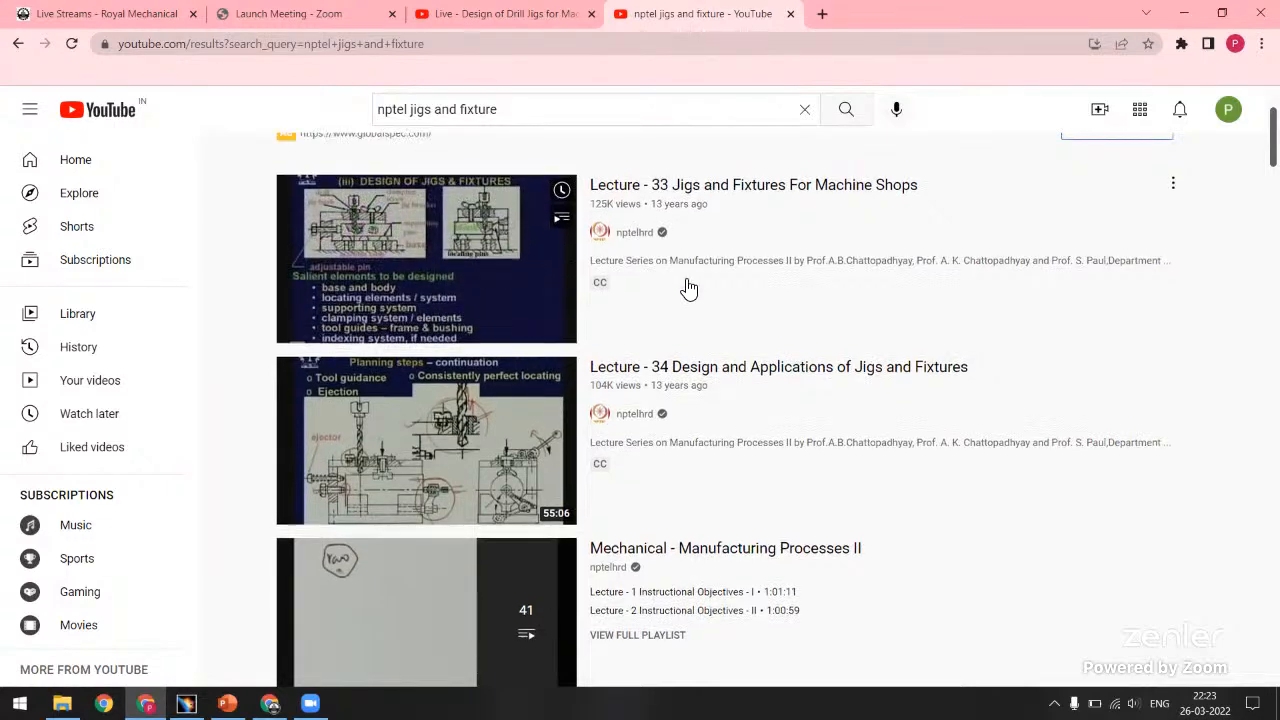
{"action": "scroll", "coordinate": [700, 300], "scroll_direction": "up", "scroll_amount": 2}
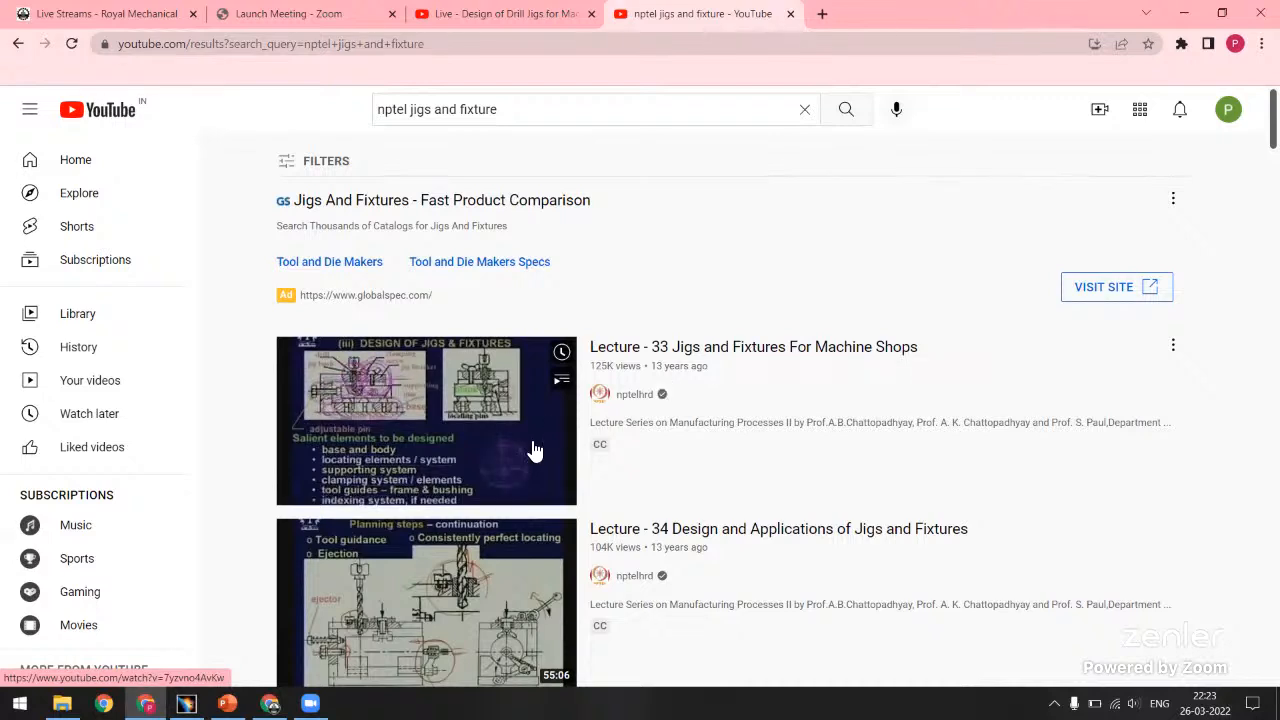
Switch to CATIA V5 and open the yellow rectangular plate RM-PD-P-0001 of the drill jig assembly in its own window.
{"action": "mouse_move", "coordinate": [186, 703]}
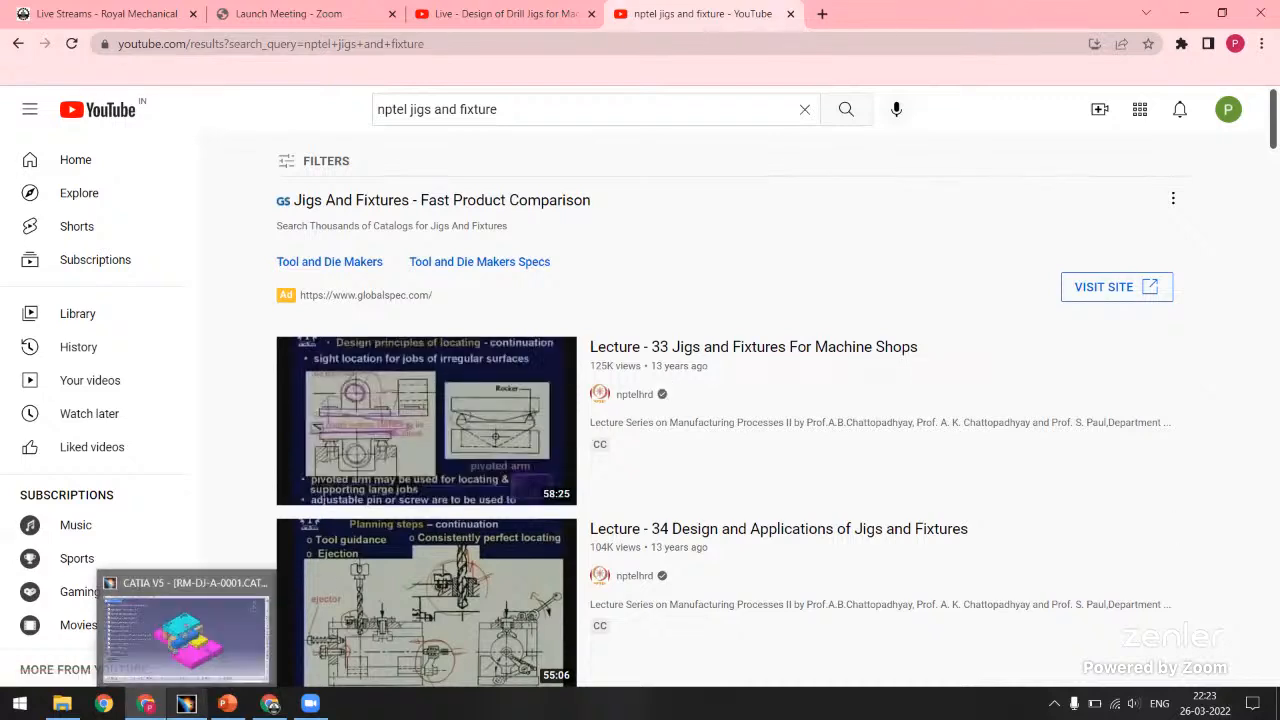
{"action": "left_click", "coordinate": [232, 644]}
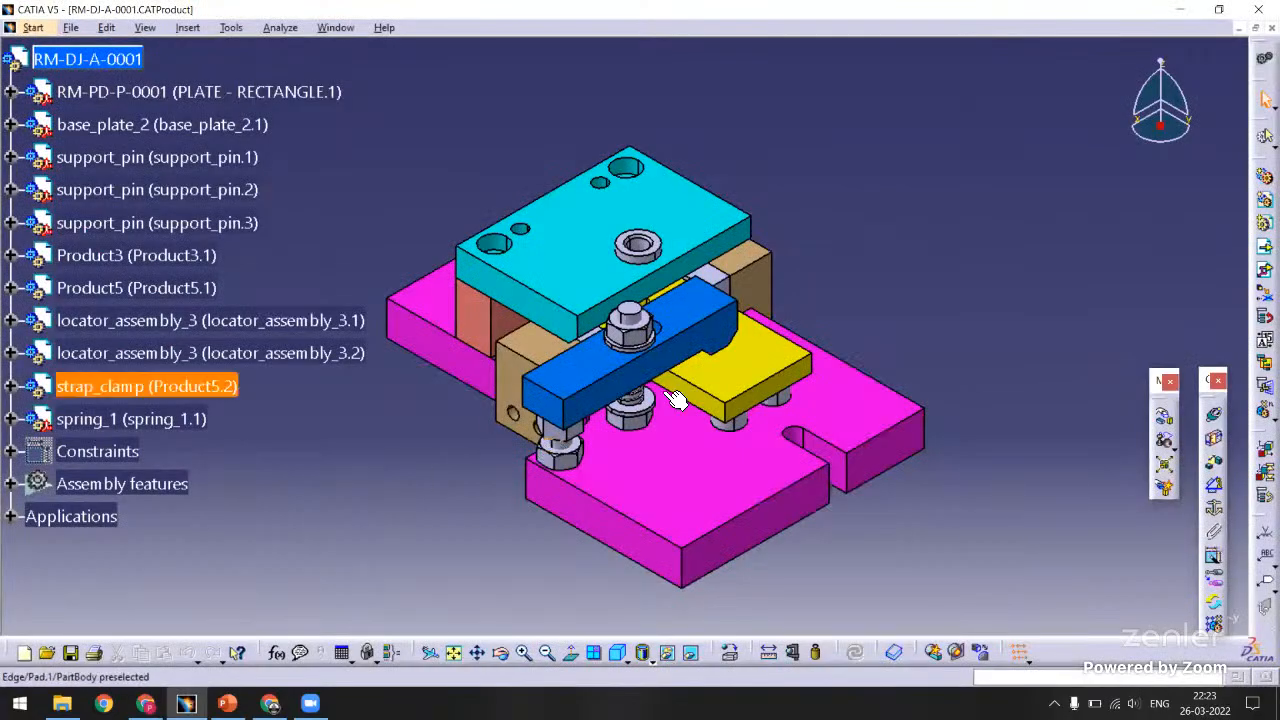
{"action": "right_click", "coordinate": [718, 372]}
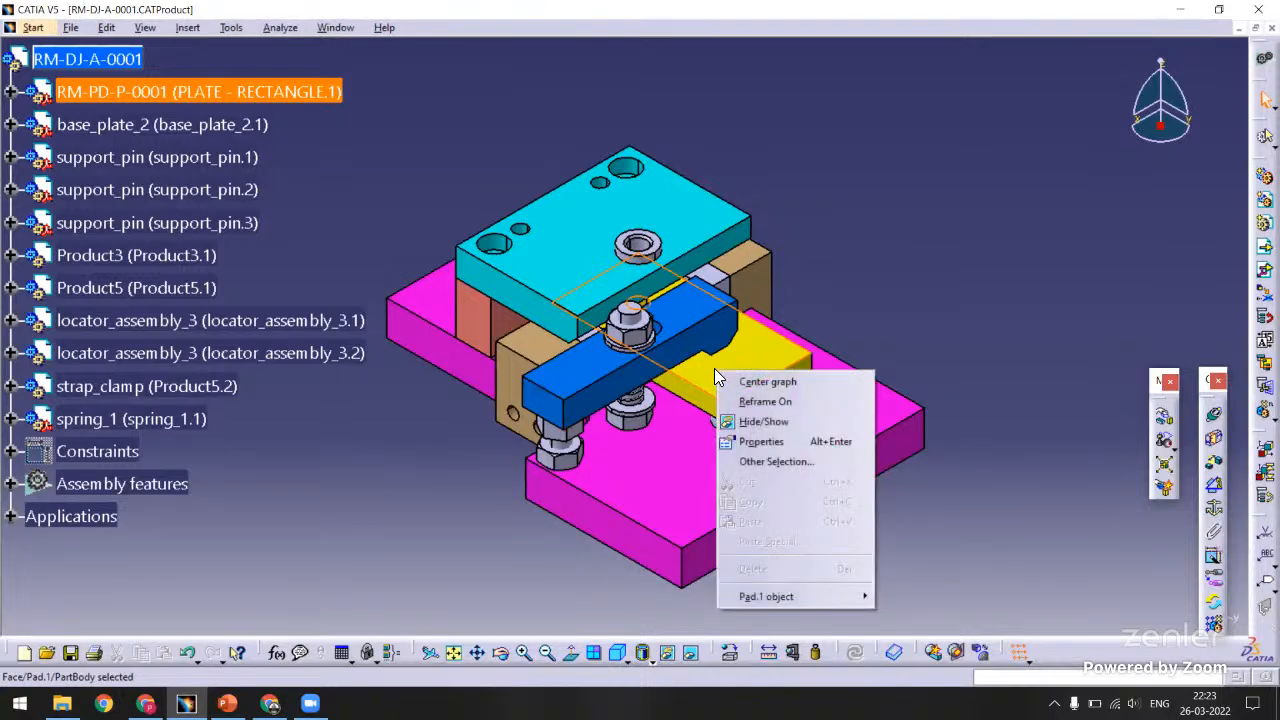
{"action": "mouse_move", "coordinate": [800, 596]}
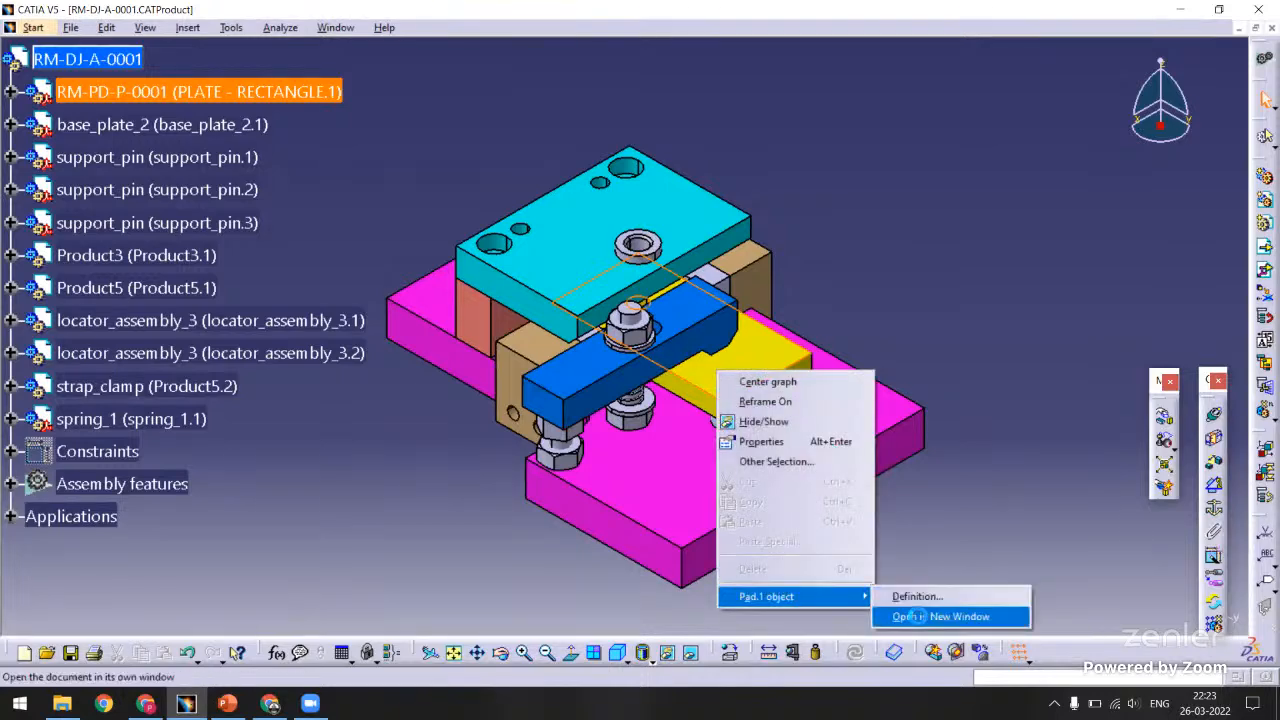
{"action": "left_click", "coordinate": [905, 616]}
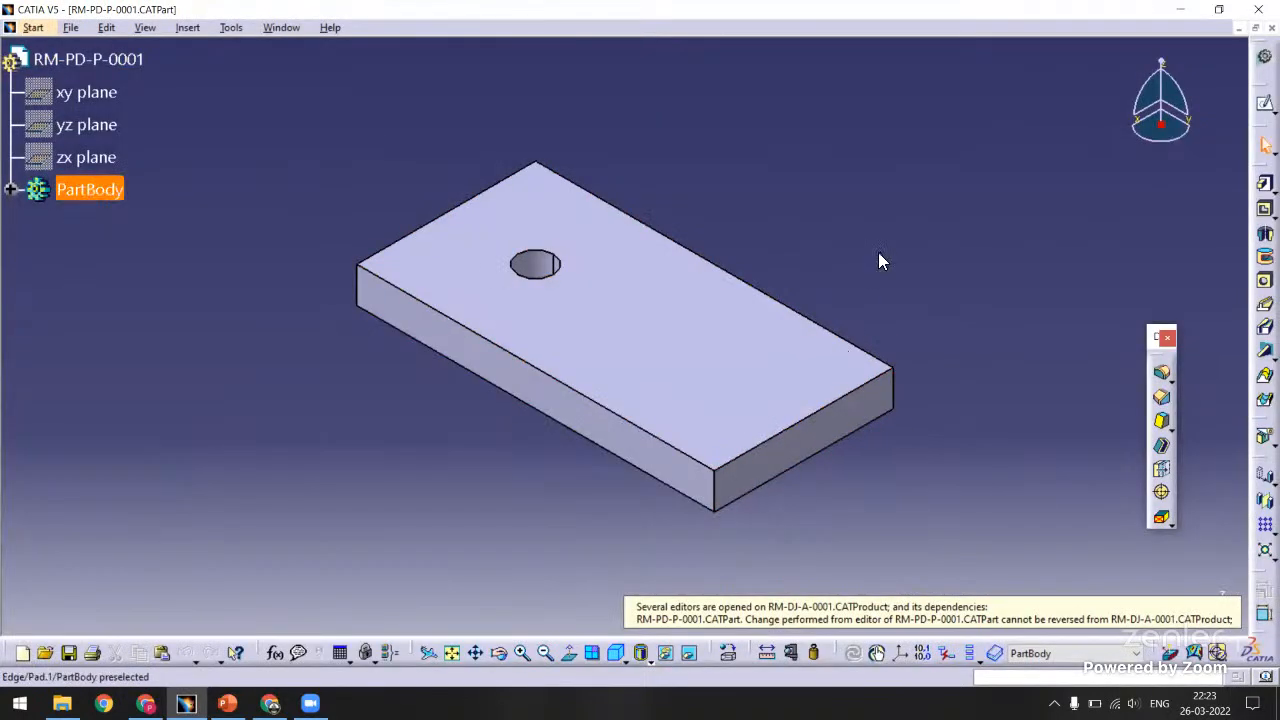
{"action": "mouse_move", "coordinate": [880, 260]}
{"action": "middle_mouse_down", "text": "ctrl"}
{"action": "mouse_move", "coordinate": [857, 306]}
{"action": "mouse_move", "coordinate": [866, 280]}
{"action": "middle_mouse_up", "text": "ctrl"}
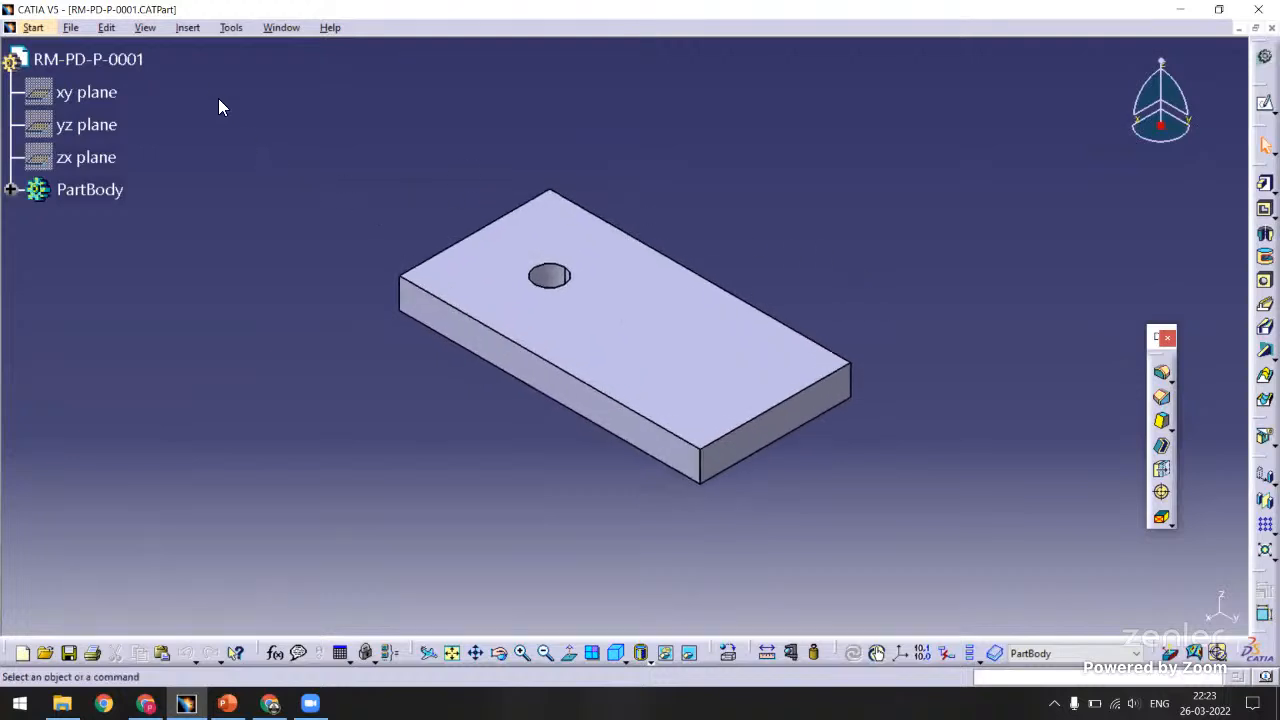
Create a new part document named rectangular_plate with hybrid design enabled.
{"action": "left_click", "coordinate": [70, 28]}
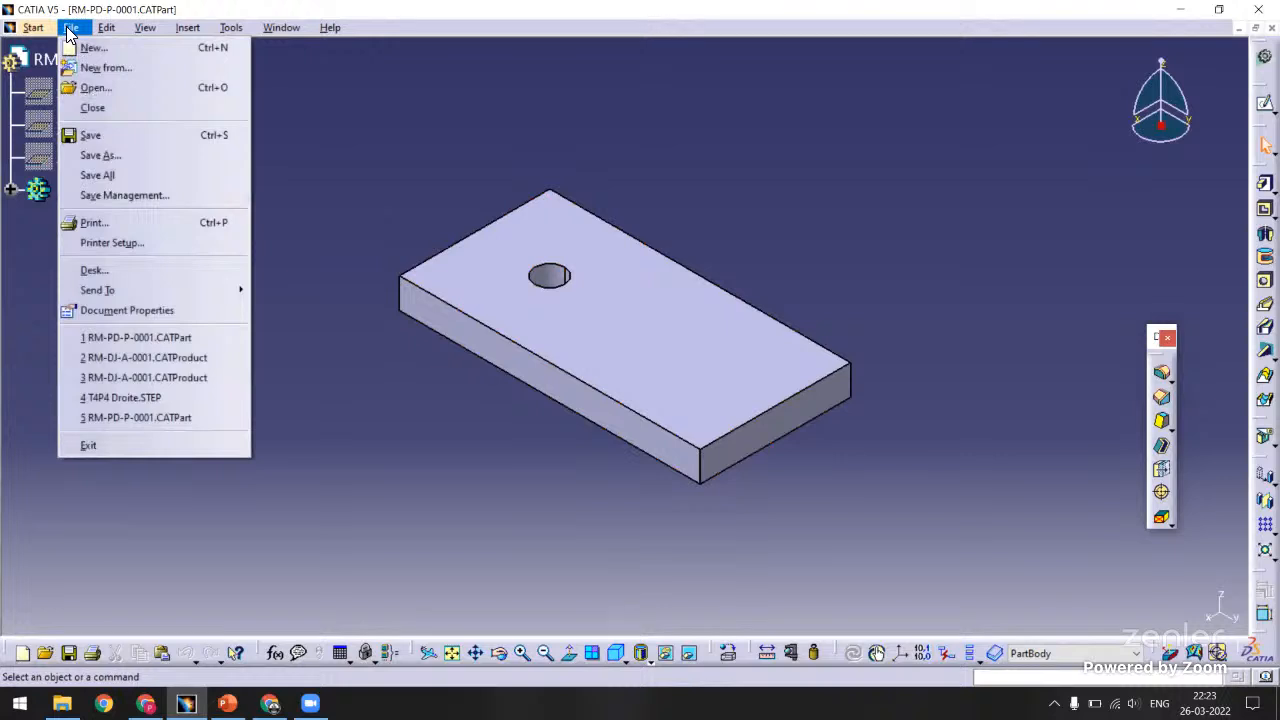
{"action": "left_click", "coordinate": [180, 48]}
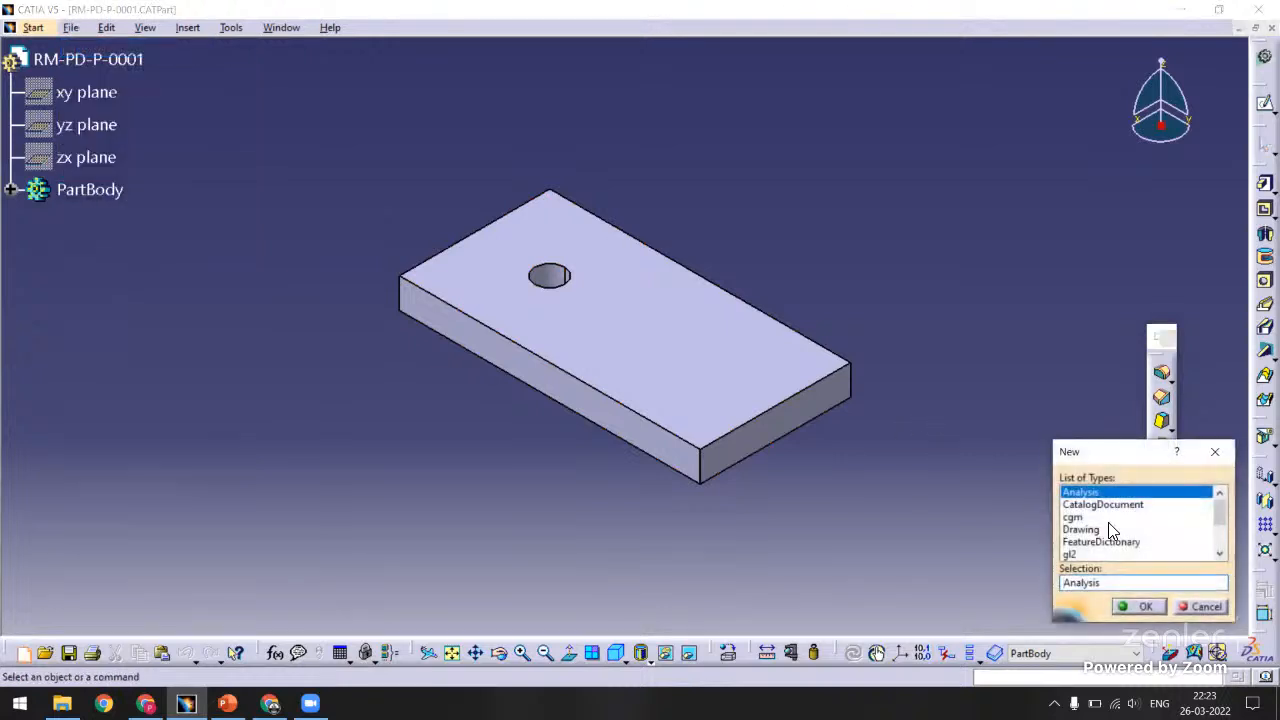
{"action": "scroll", "coordinate": [1220, 527], "scroll_direction": "down", "scroll_amount": 1}
{"action": "left_click", "coordinate": [1080, 541]}
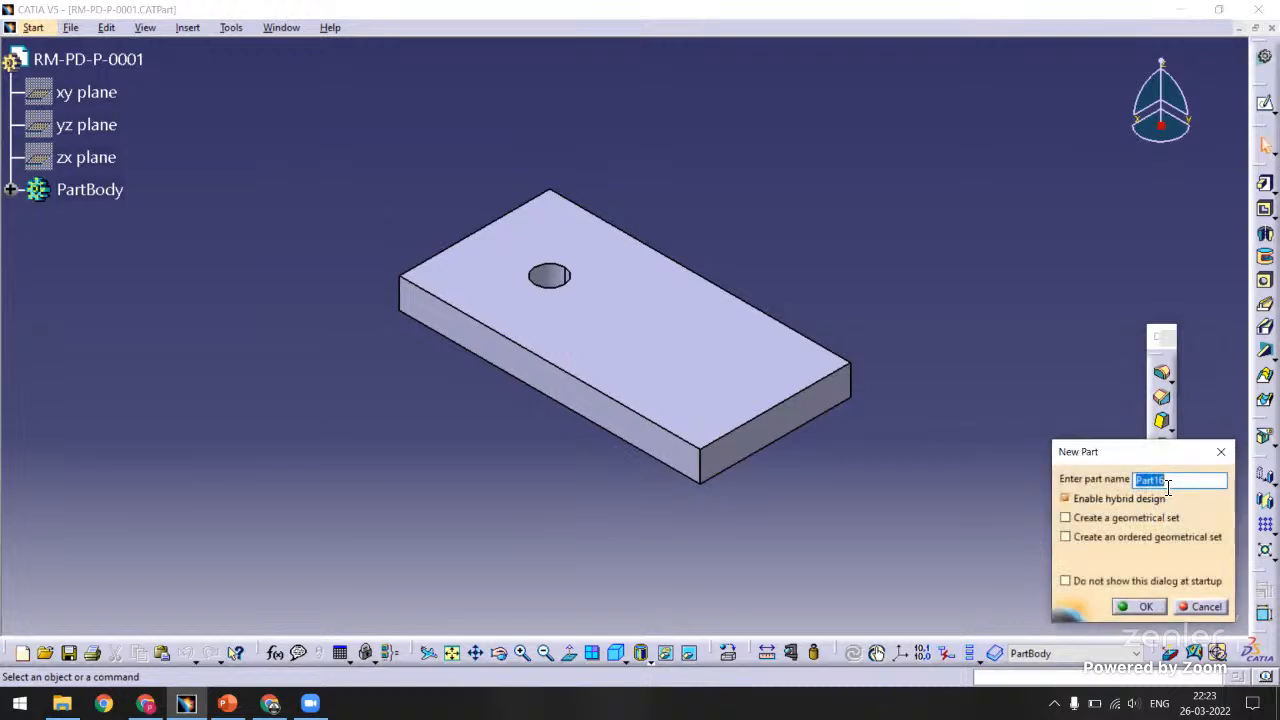
{"action": "type", "text": "workpie"}
{"action": "key", "text": "BackSpace"}
{"action": "key", "text": "BackSpace"}
{"action": "key", "text": "BackSpace"}
{"action": "key", "text": "BackSpace"}
{"action": "key", "text": "BackSpace"}
{"action": "key", "text": "BackSpace"}
{"action": "type", "text": "rectangular_plate"}
{"action": "left_click", "coordinate": [1146, 607]}
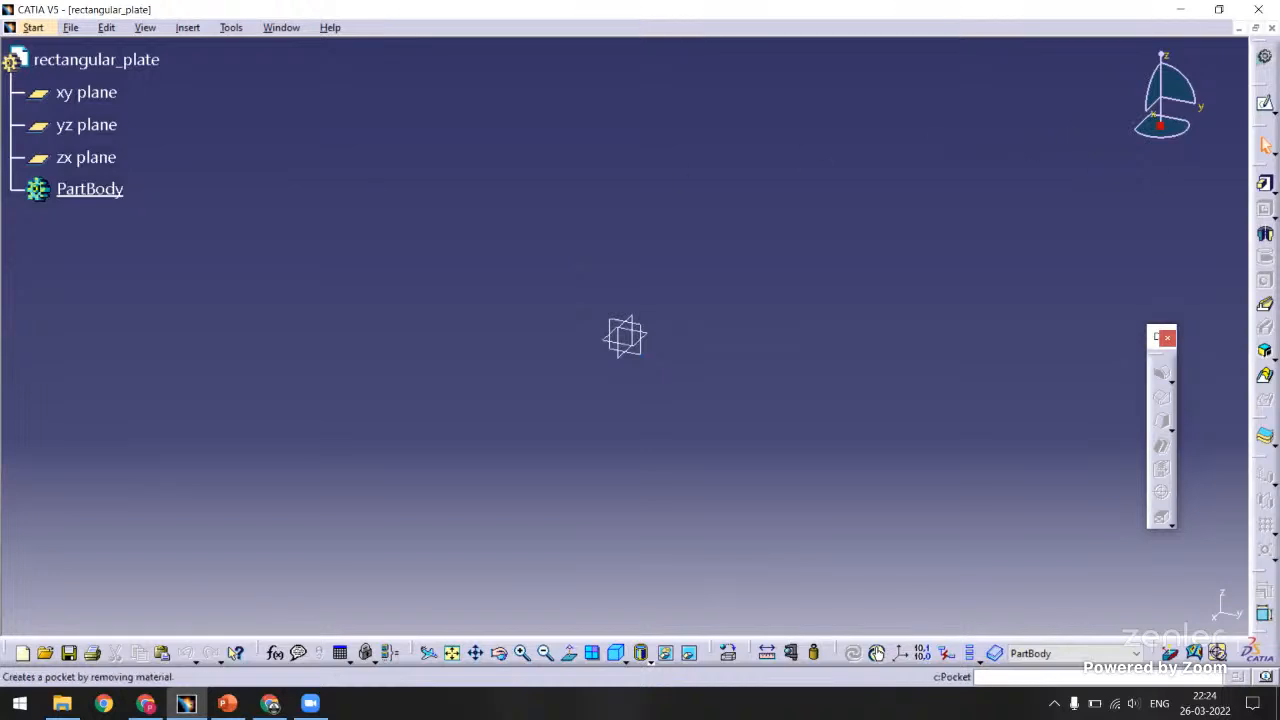
Start a positioned sketch on the xy plane with its axes swapped and the V direction reversed.
{"action": "left_click", "coordinate": [1274, 112]}
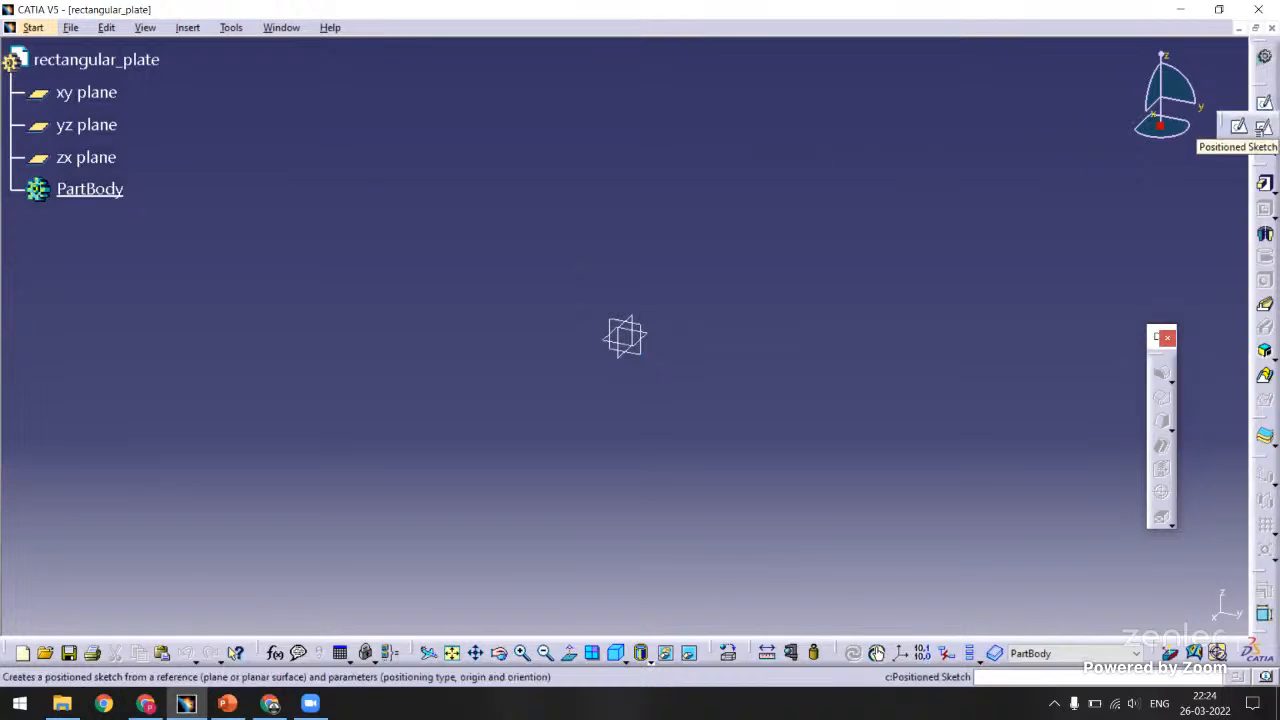
{"action": "left_click", "coordinate": [1264, 126]}
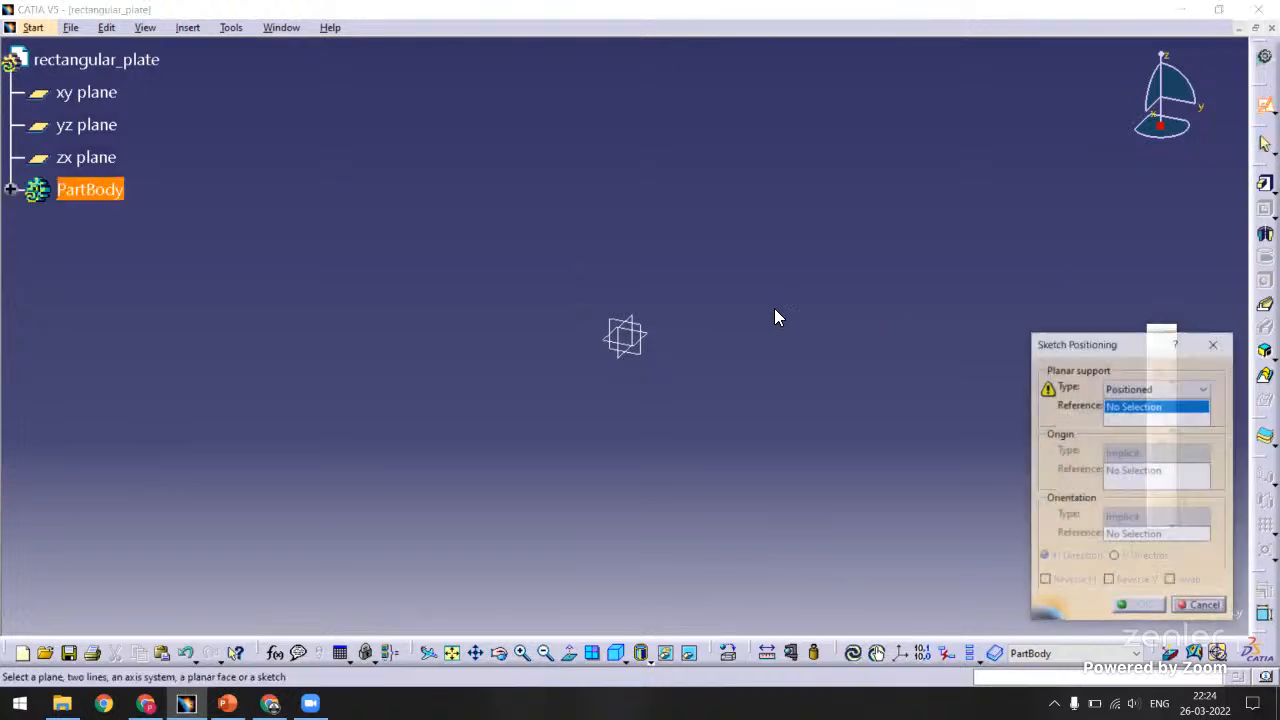
{"action": "left_click", "coordinate": [653, 342]}
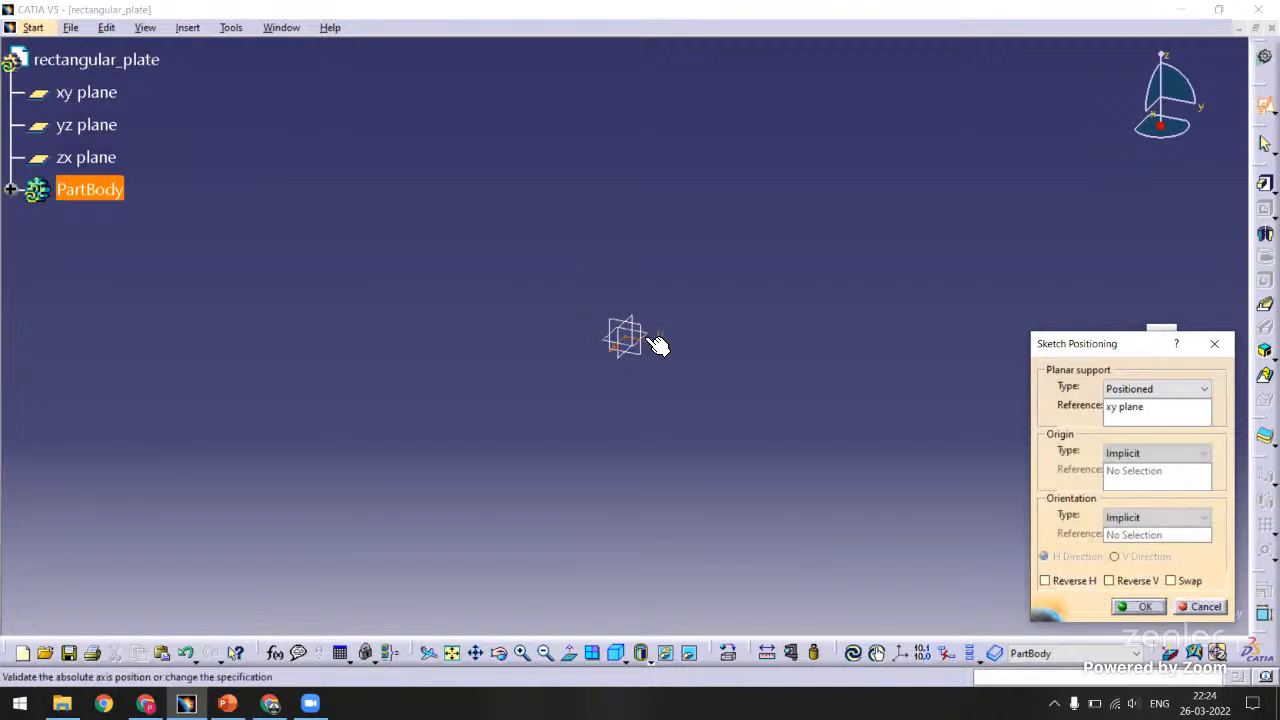
{"action": "left_click", "coordinate": [1186, 584]}
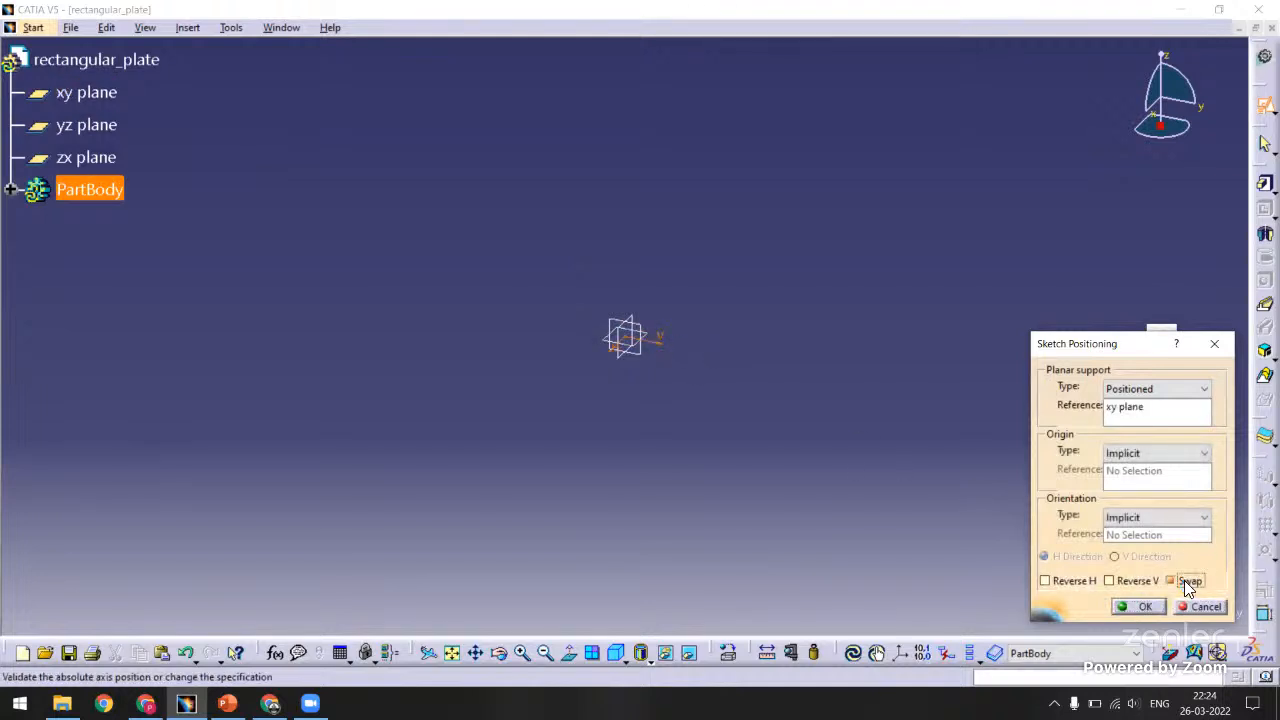
{"action": "left_click", "coordinate": [1126, 585]}
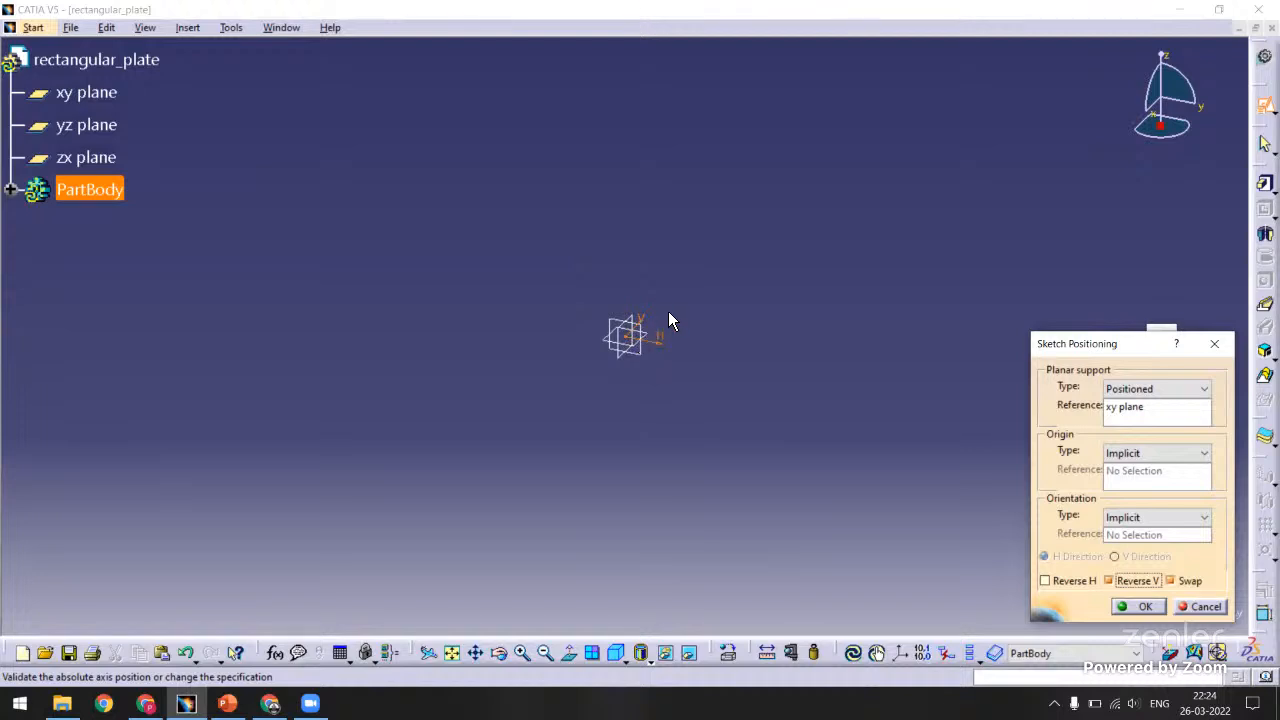
{"action": "left_click", "coordinate": [1130, 606]}
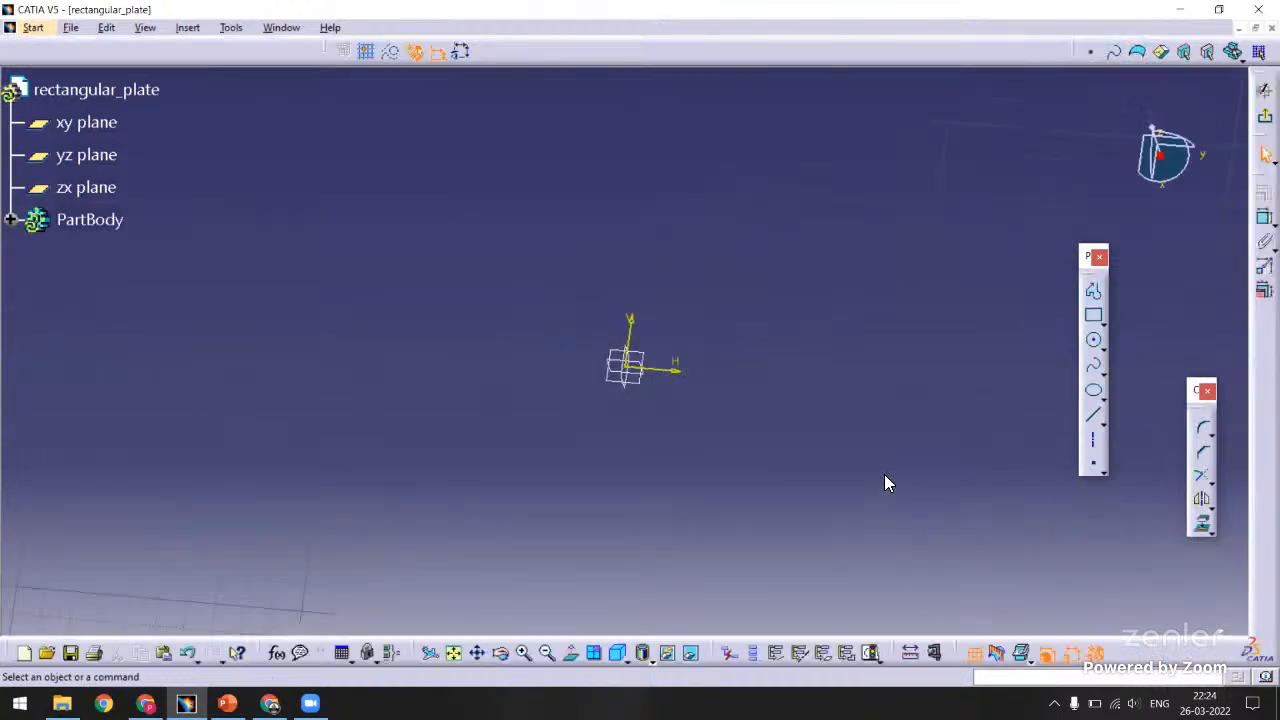
Sketch a rectangle about 137 mm wide and 86 mm high with one vertical side on the V axis.
{"action": "left_click", "coordinate": [1093, 314]}
{"action": "left_click", "coordinate": [625, 259]}
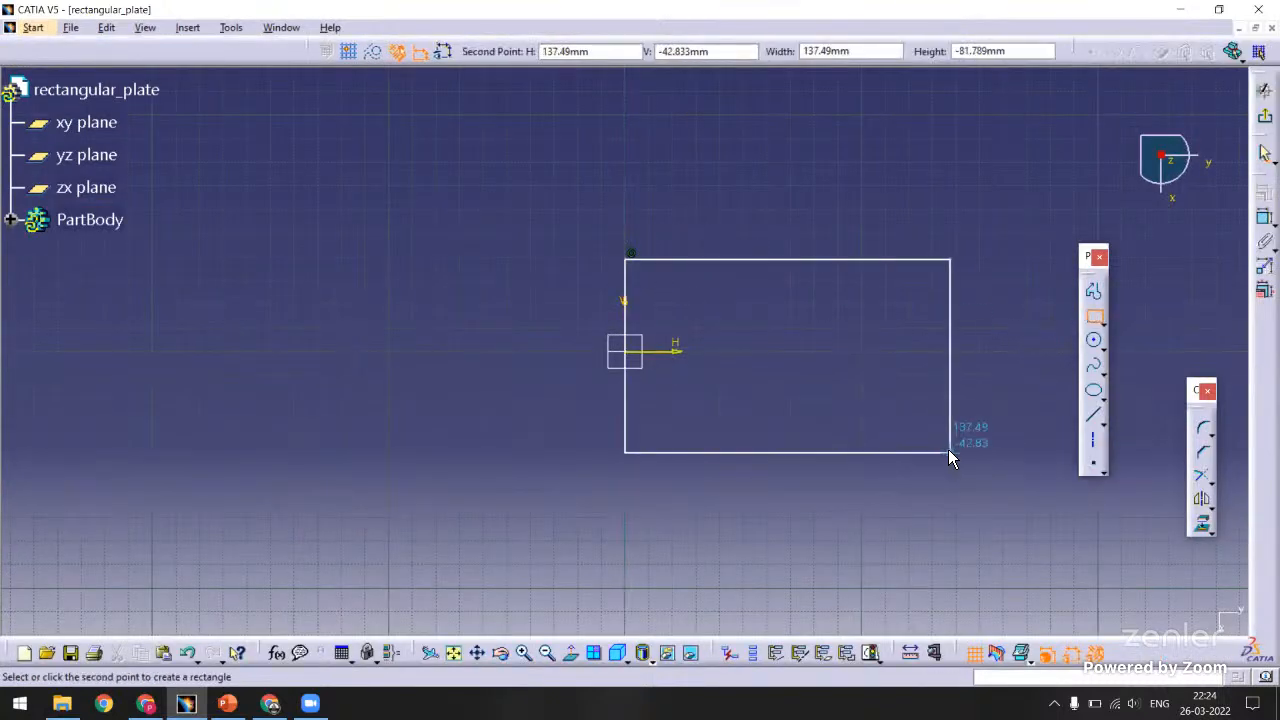
{"action": "left_click", "coordinate": [949, 461]}
{"action": "left_click", "coordinate": [905, 379]}
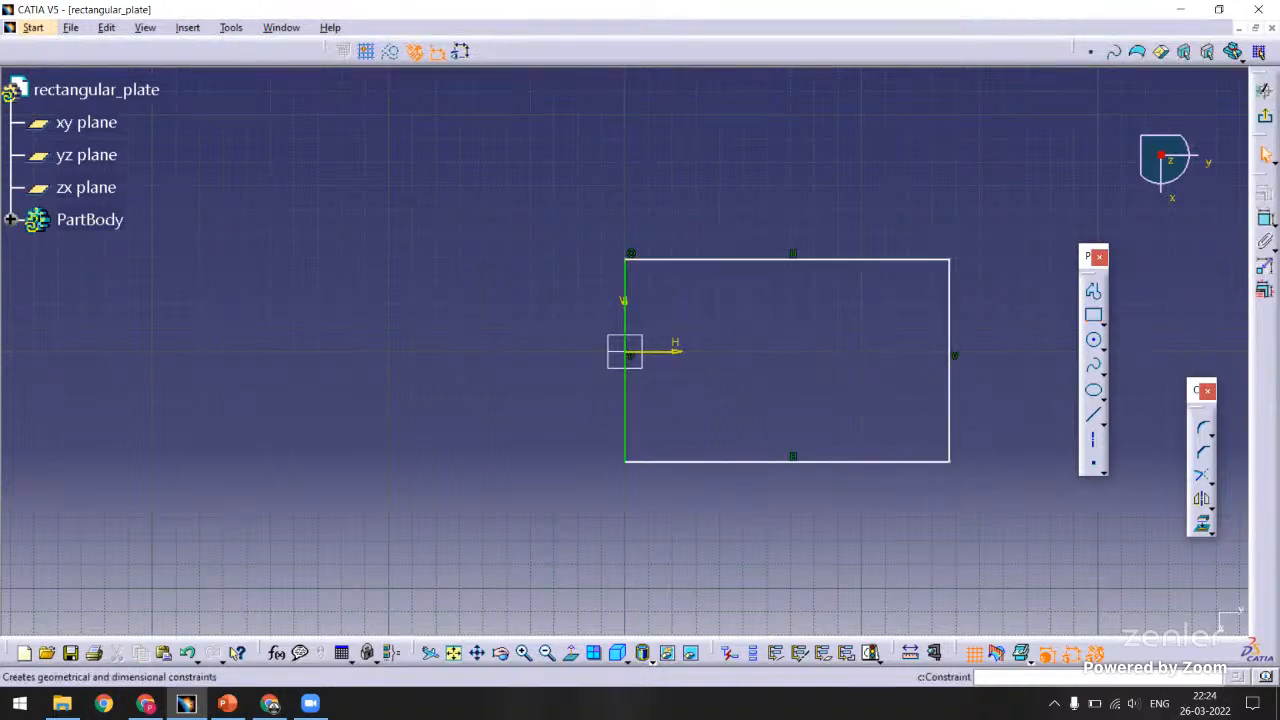
Dimension the rectangle's width along its upper edge and its height along the side on the V axis.
{"action": "left_click", "coordinate": [844, 263]}
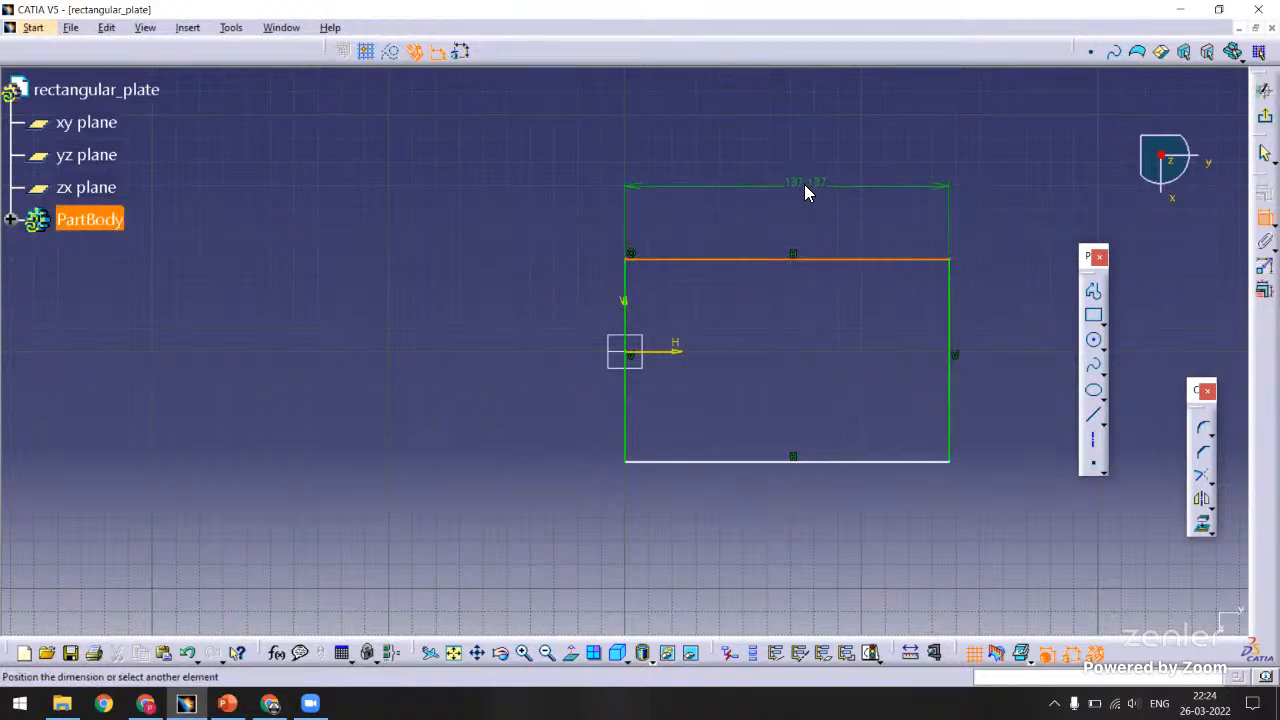
{"action": "left_click", "coordinate": [804, 184]}
{"action": "left_click", "coordinate": [627, 289]}
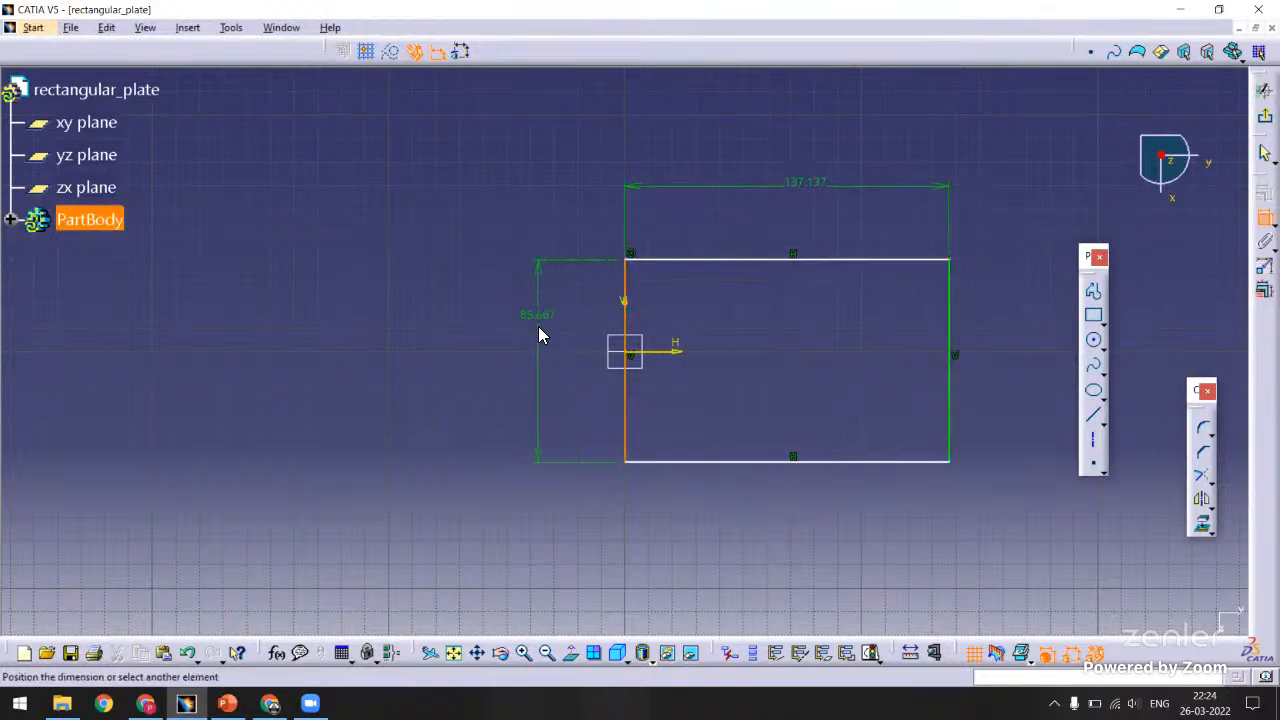
{"action": "left_click", "coordinate": [538, 326]}
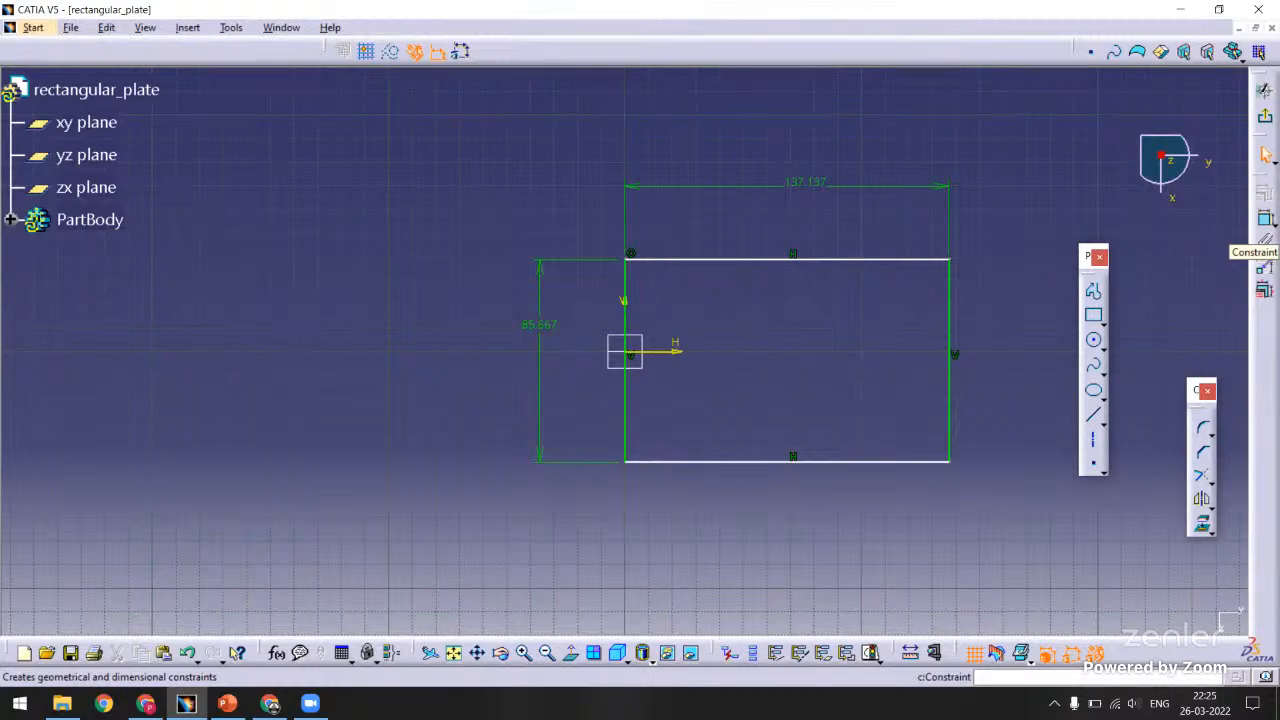
Delete the rectangle's width and height dimensions.
{"action": "left_click", "coordinate": [808, 190]}
{"action": "key", "text": "Delete"}
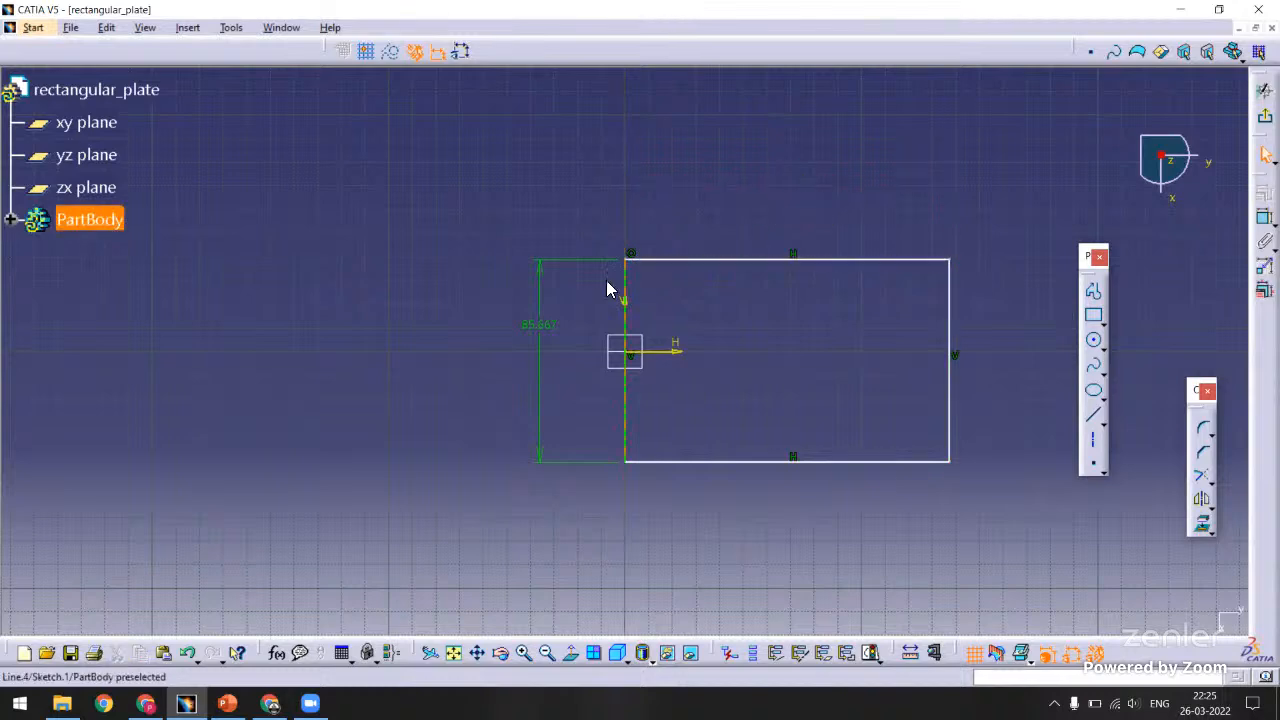
{"action": "left_click", "coordinate": [545, 327]}
{"action": "key", "text": "Delete"}
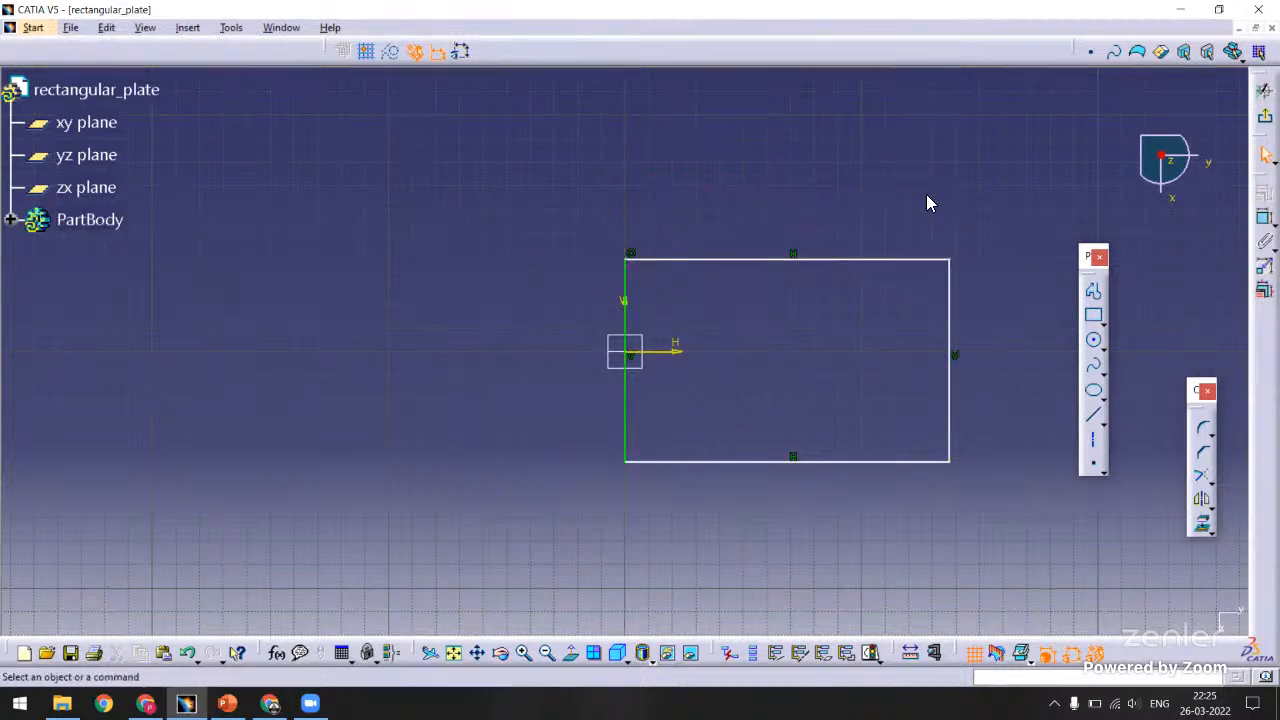
{"action": "left_click", "coordinate": [1265, 218]}
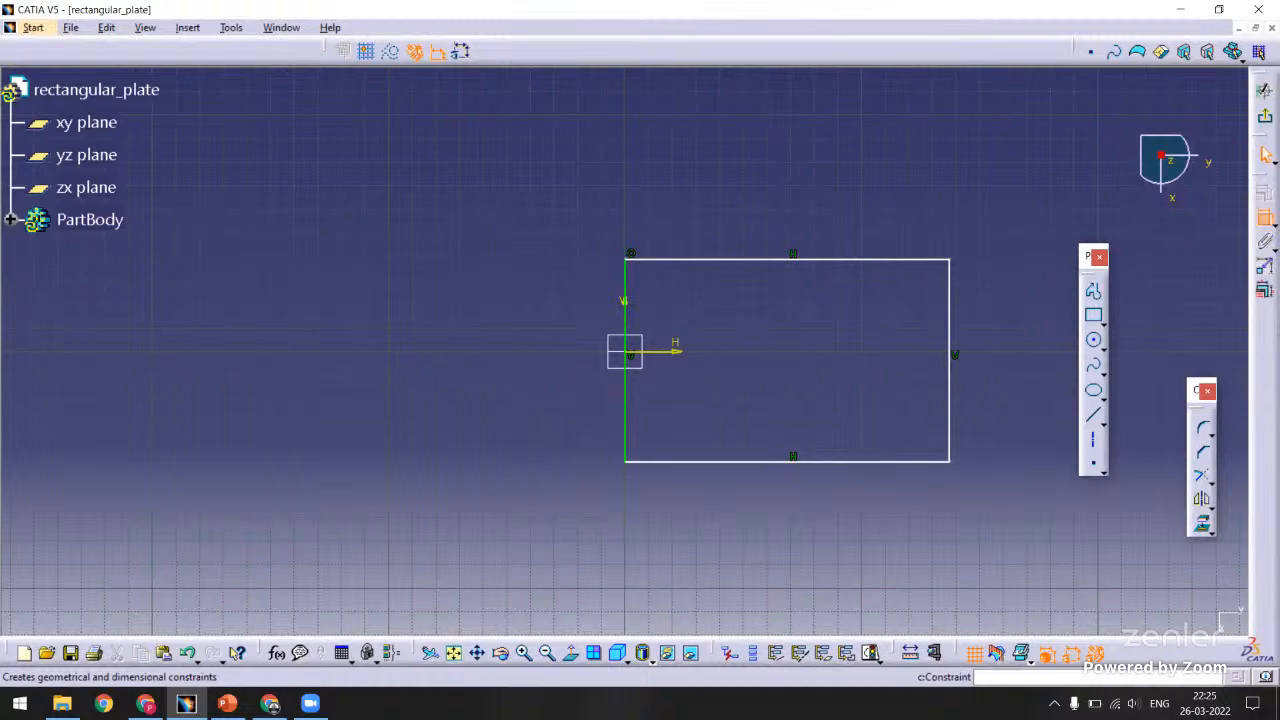
{"action": "left_click", "coordinate": [849, 261]}
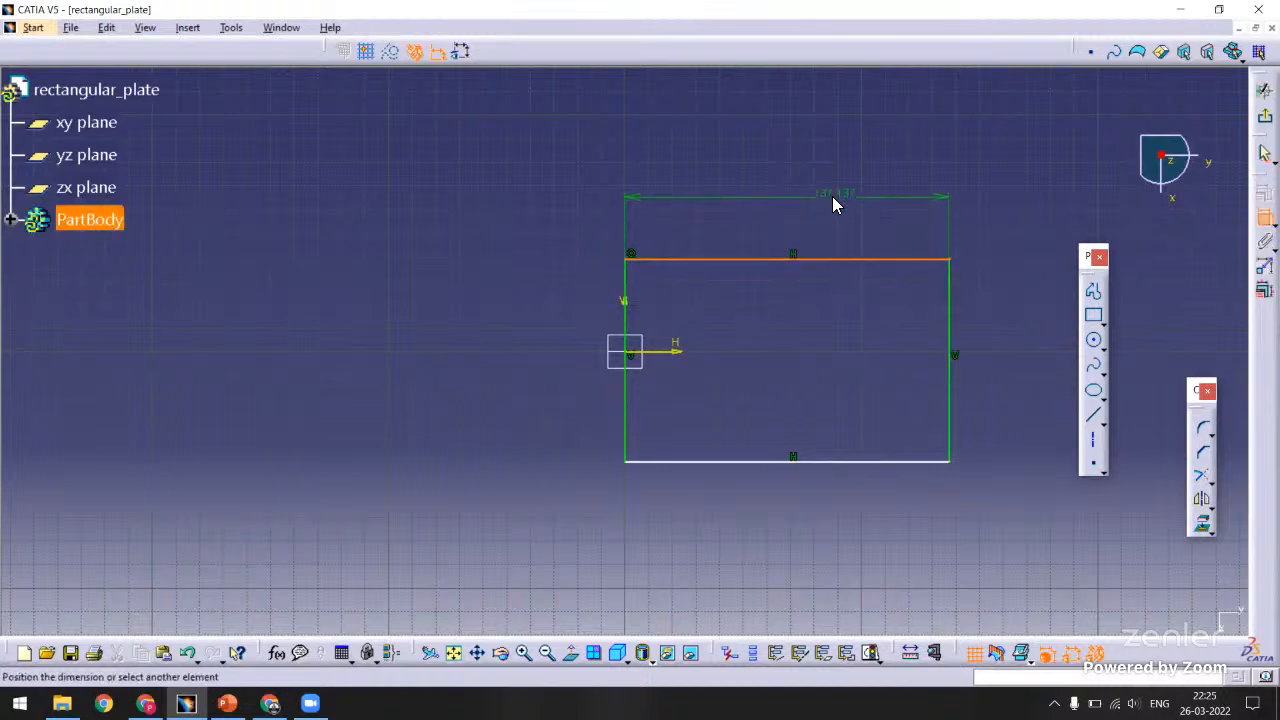
{"action": "left_click", "coordinate": [834, 198]}
{"action": "left_click", "coordinate": [950, 310]}
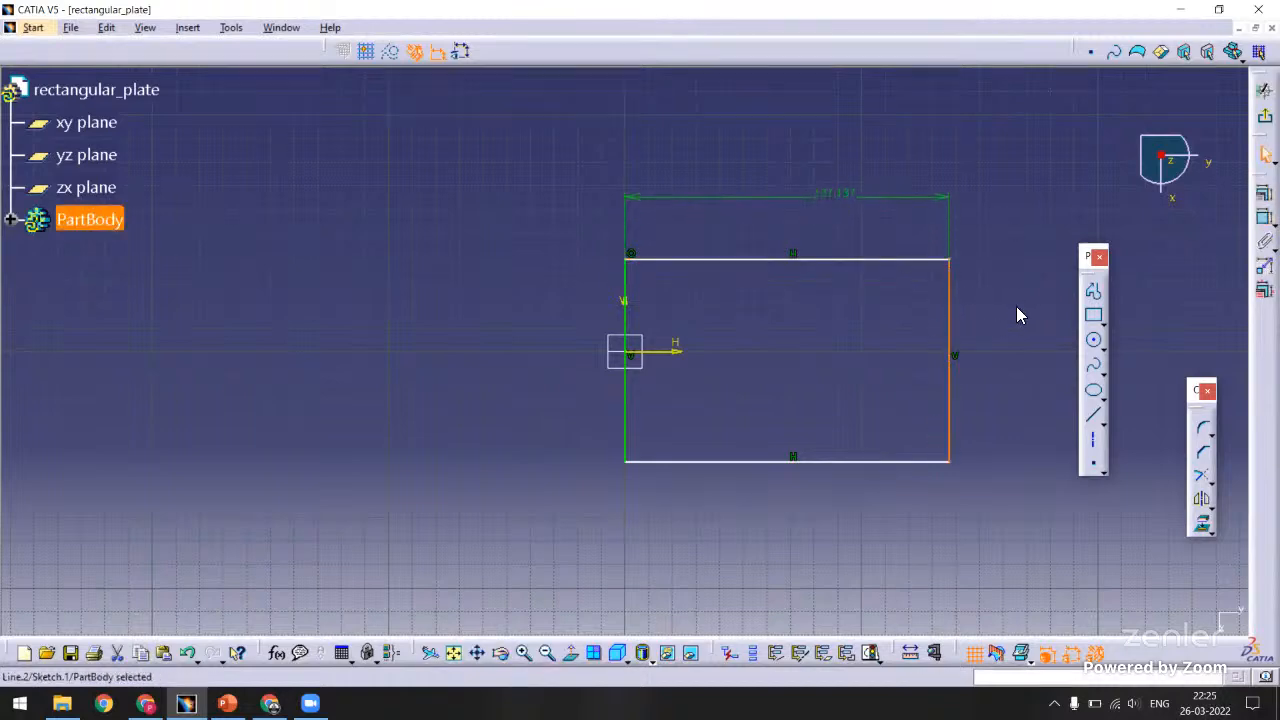
{"action": "left_click", "coordinate": [990, 312]}
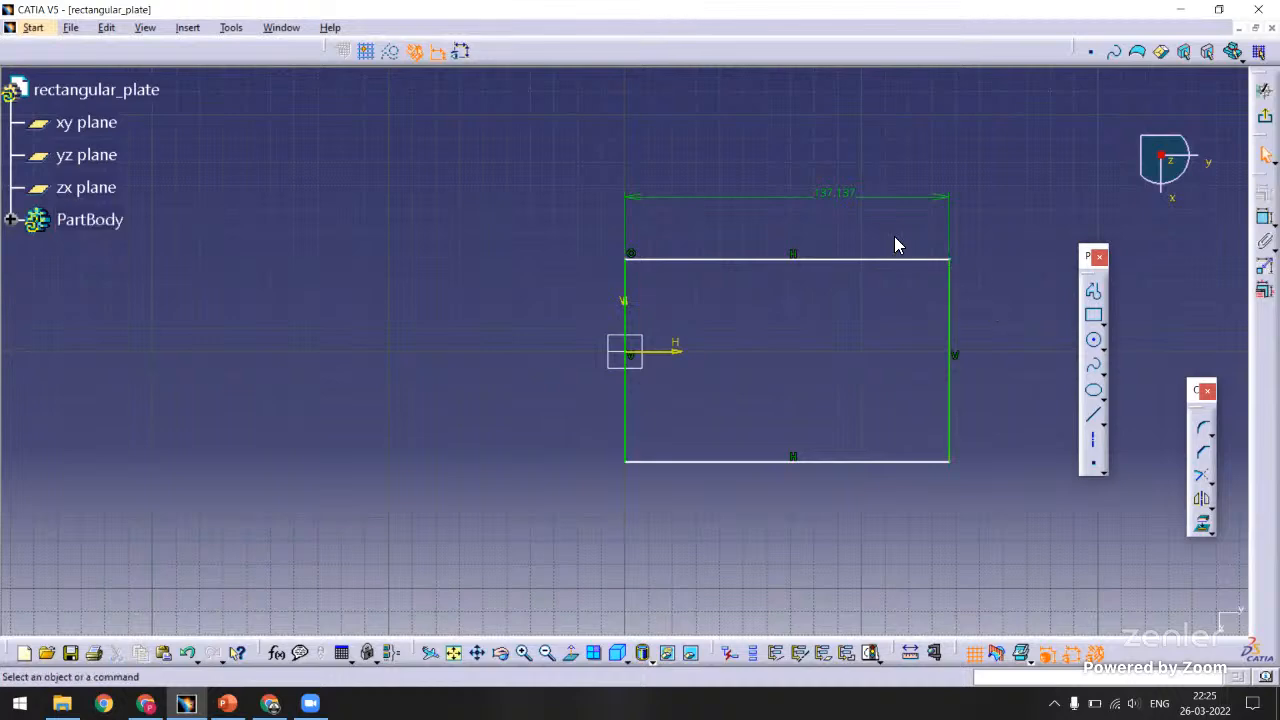
{"action": "left_click", "coordinate": [843, 197]}
{"action": "key", "text": "Delete"}
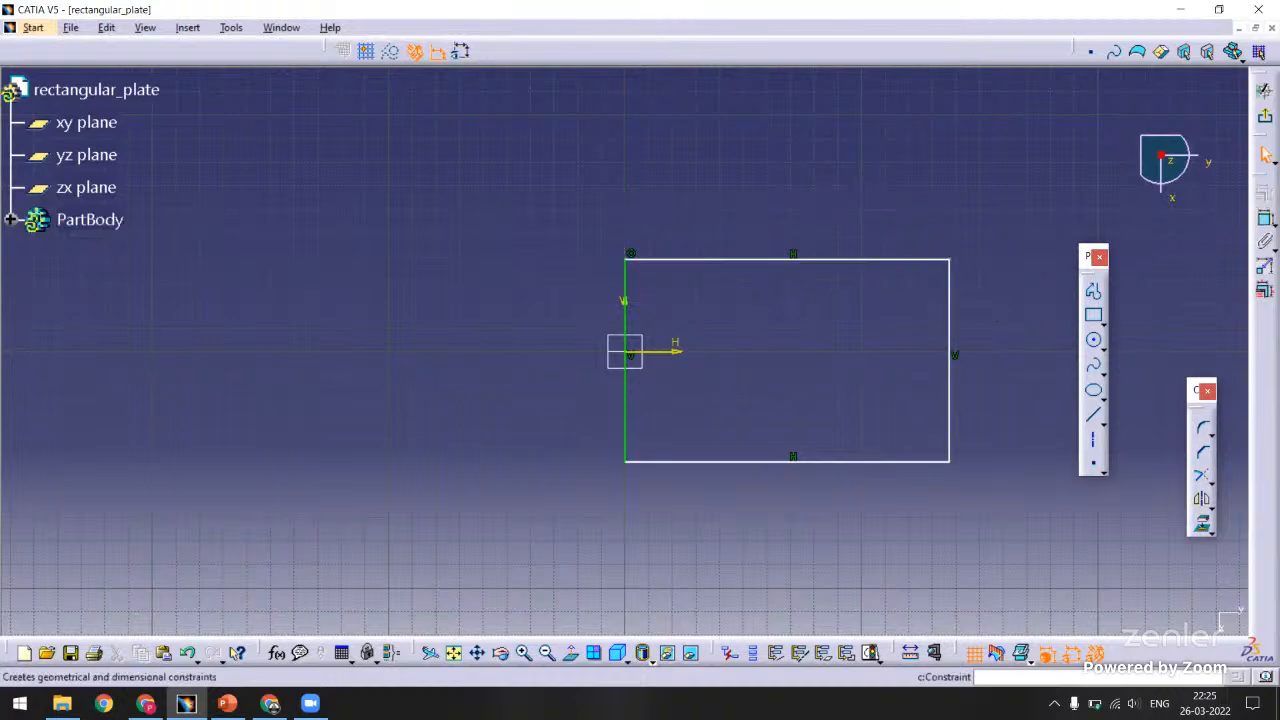
Dimension the rectangle's width along its upper edge and its height along the side on the V axis.
{"action": "left_click", "coordinate": [1264, 217]}
{"action": "left_click", "coordinate": [882, 261]}
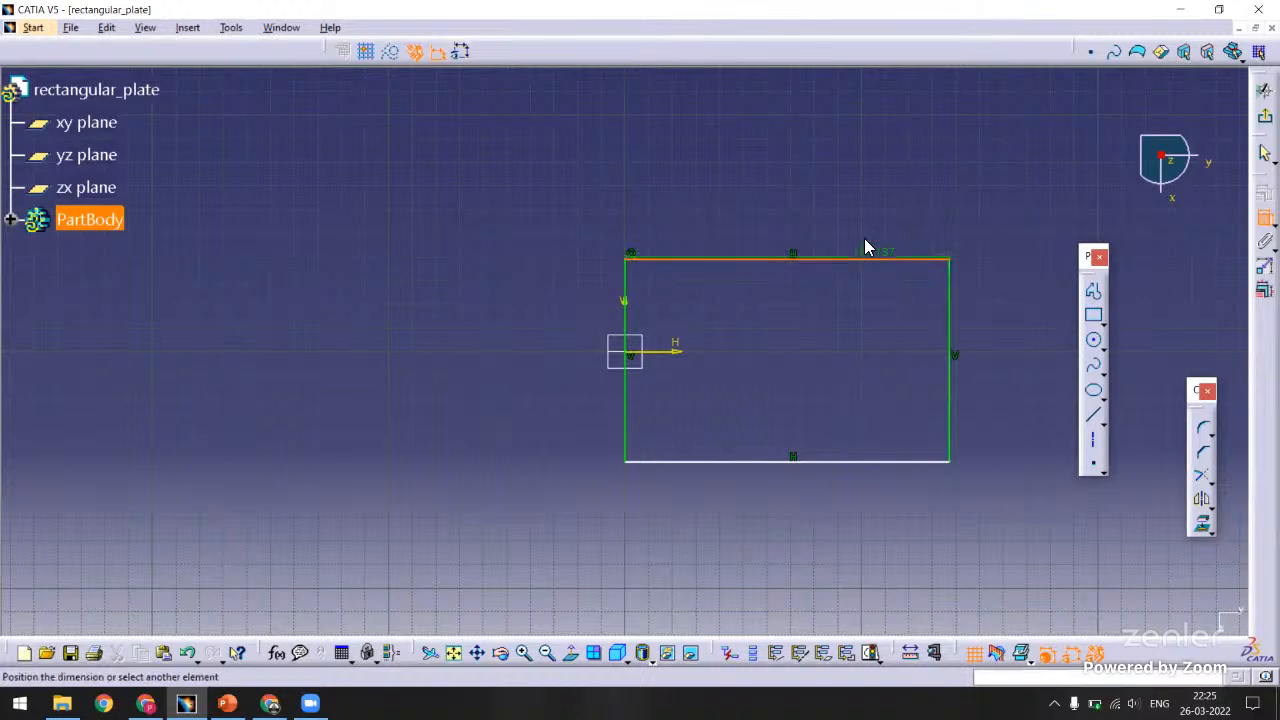
{"action": "left_click", "coordinate": [860, 207]}
{"action": "left_click", "coordinate": [628, 290]}
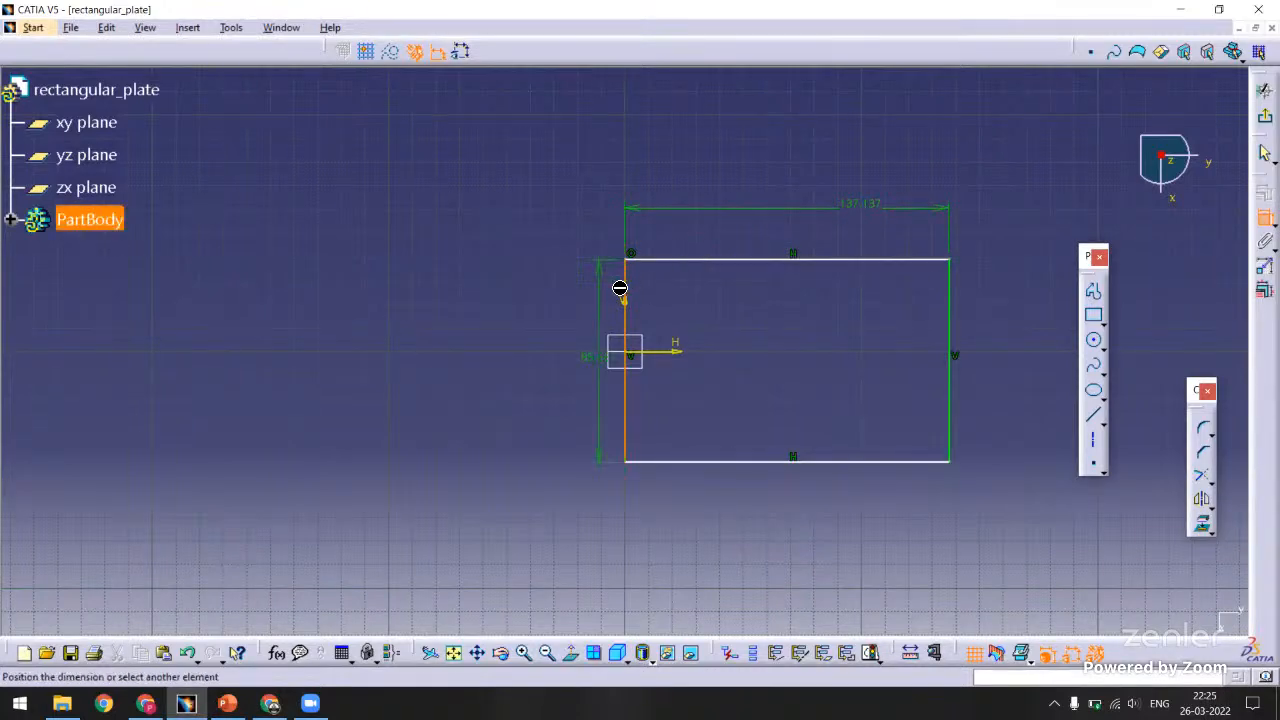
{"action": "left_click", "coordinate": [547, 306]}
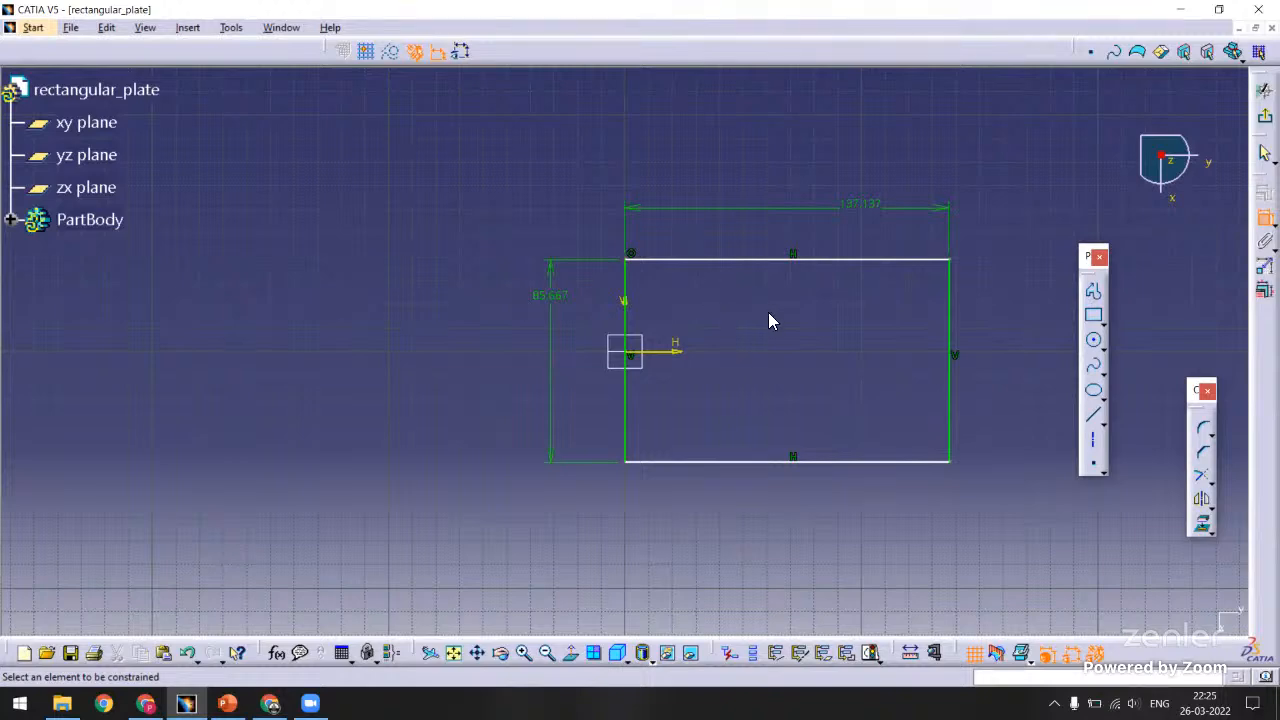
{"action": "middle_click_drag", "start_coordinate": [770, 330], "coordinate": [706, 337]}
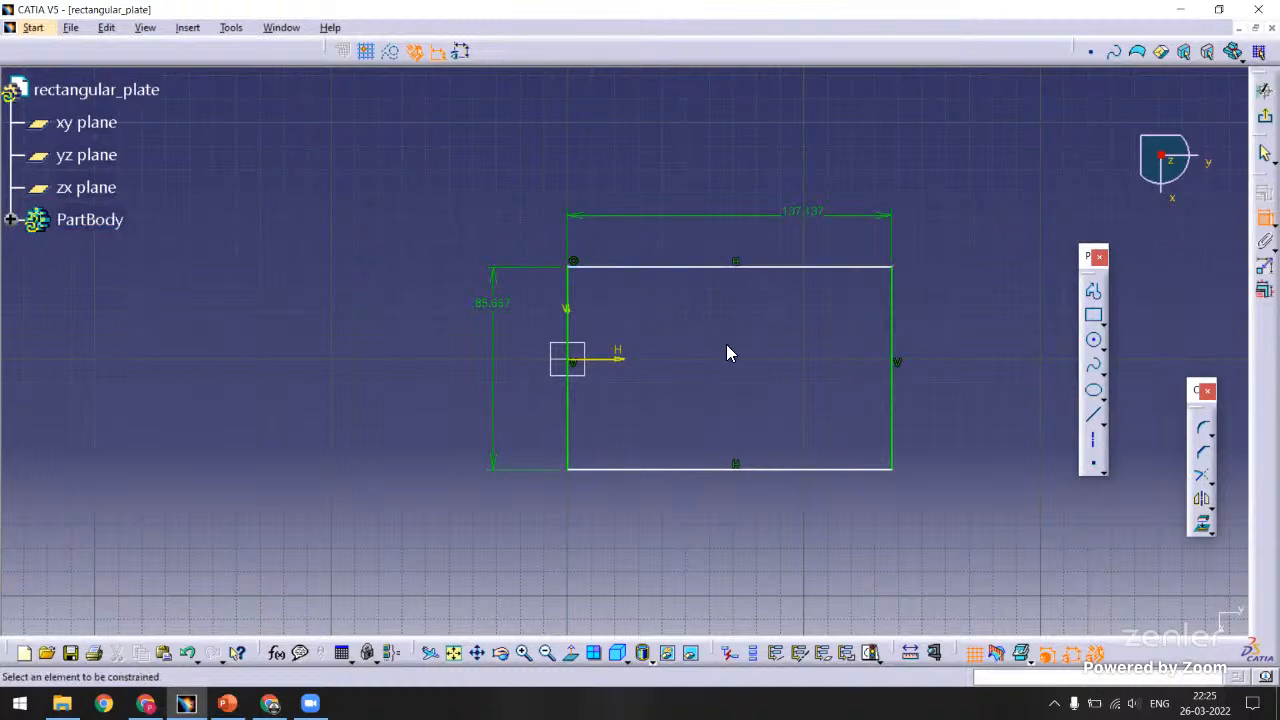
{"action": "key", "text": "Escape"}
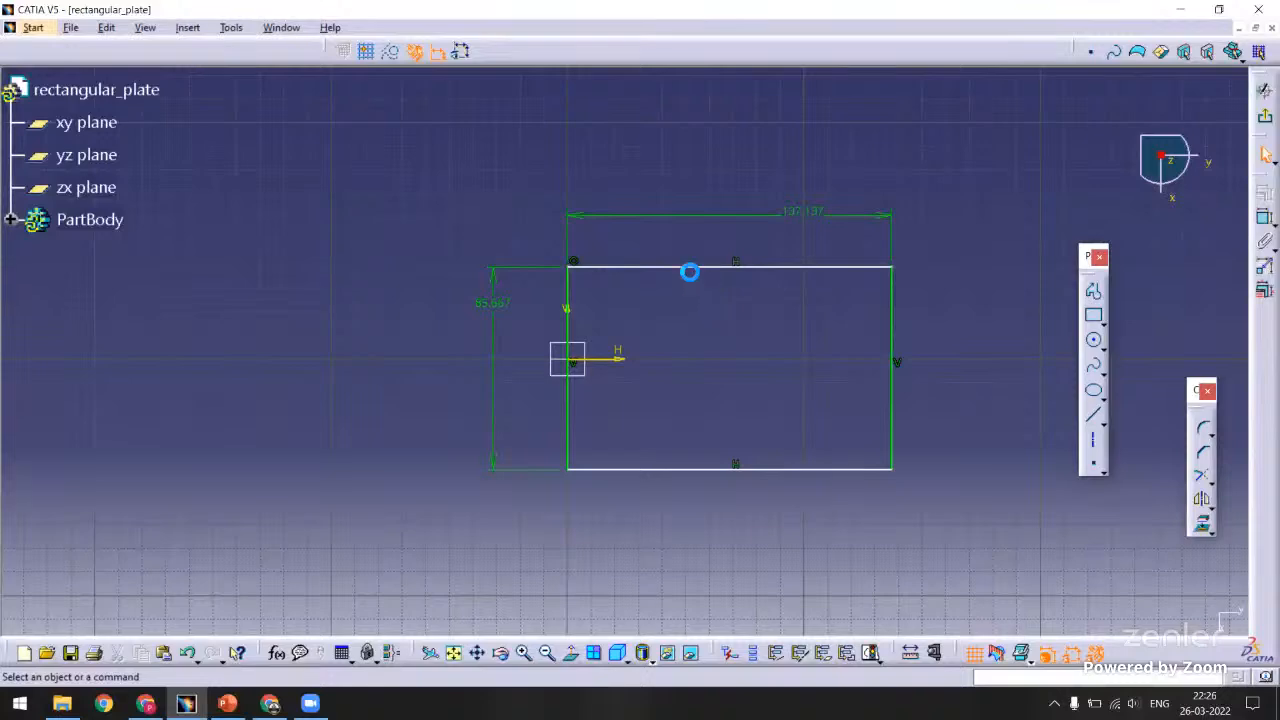
Constrain the rectangle's upper and lower edges to be symmetric about the H axis.
{"action": "left_click", "coordinate": [688, 268]}
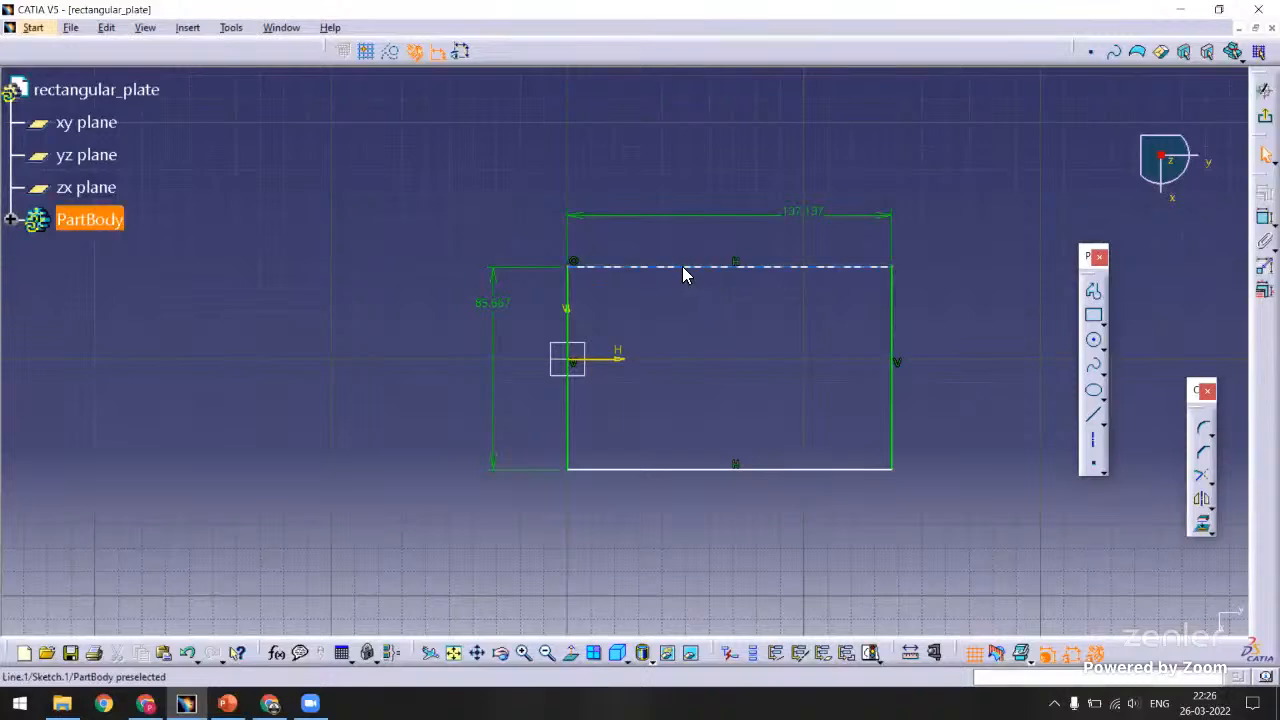
{"action": "left_click", "coordinate": [682, 468], "text": "ctrl"}
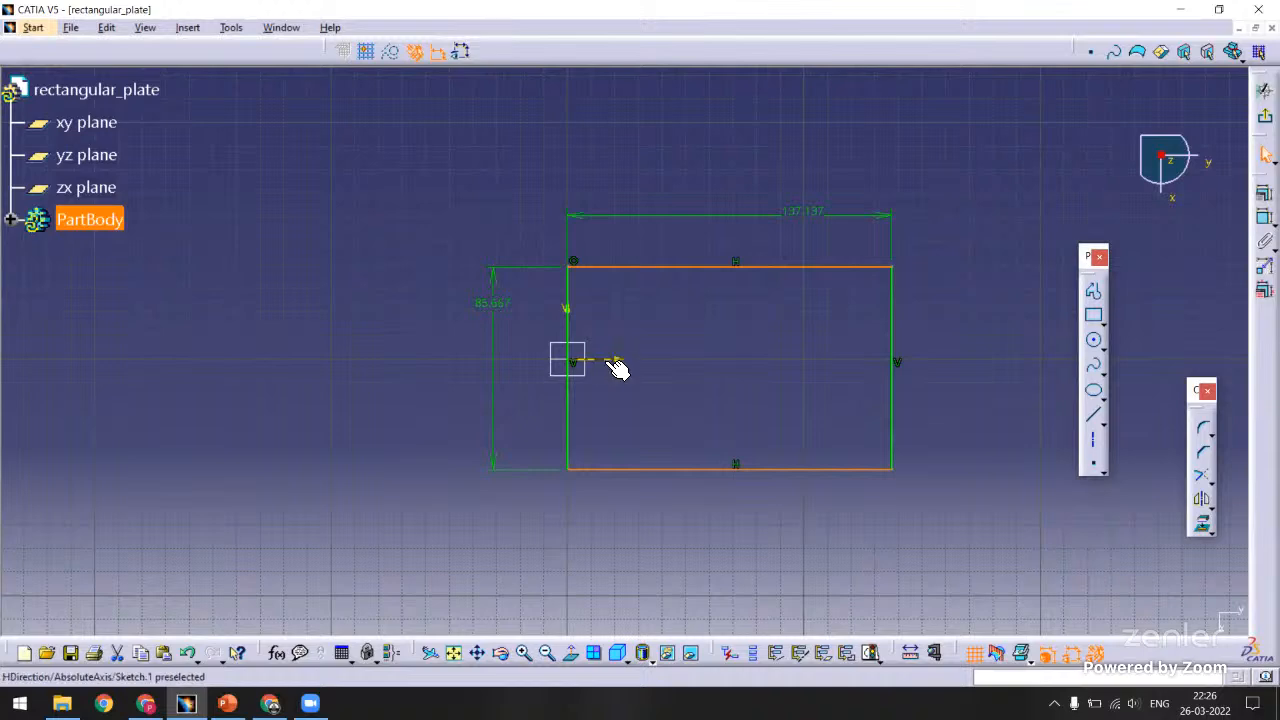
{"action": "left_click", "coordinate": [614, 360], "text": "ctrl"}
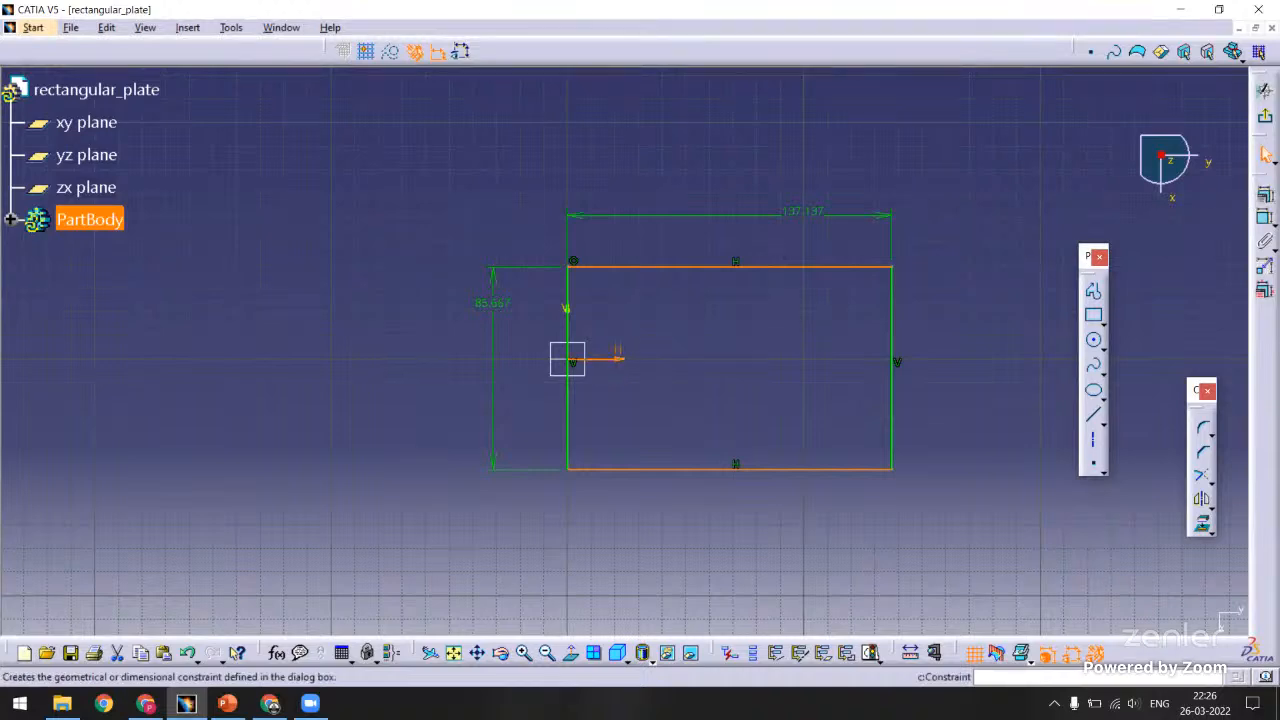
{"action": "left_click", "coordinate": [1265, 197]}
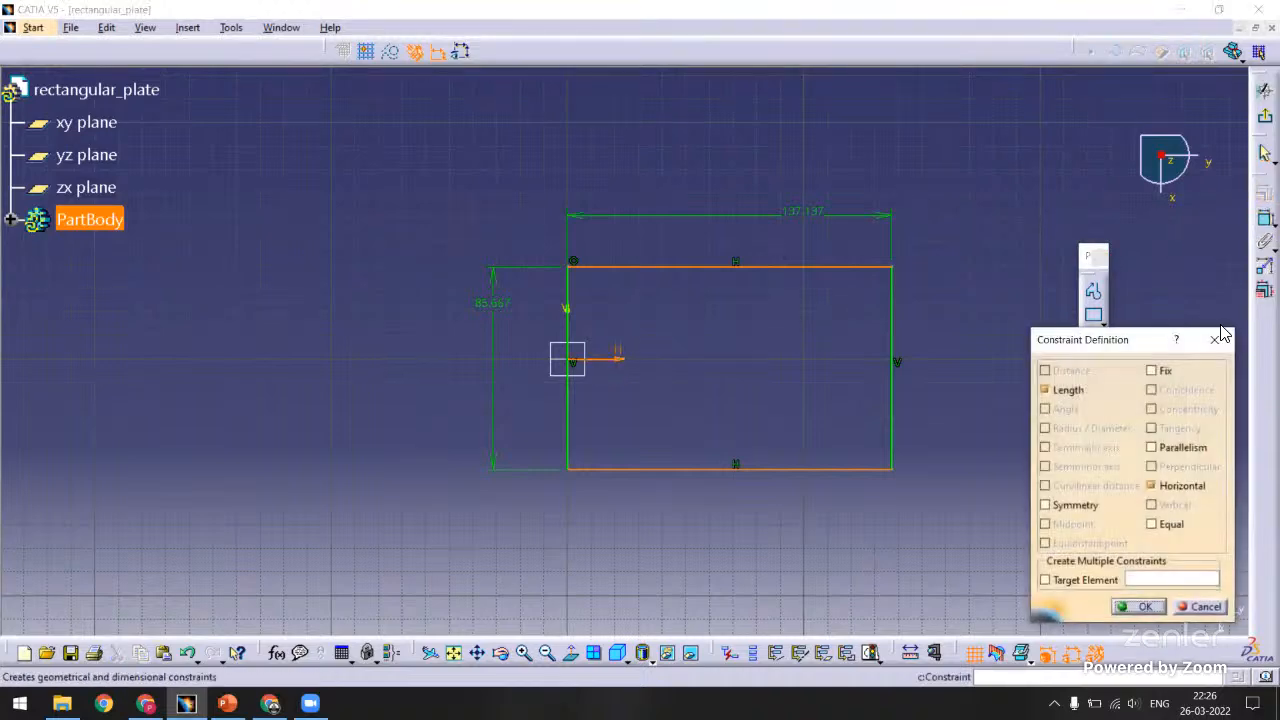
{"action": "left_click", "coordinate": [1058, 504]}
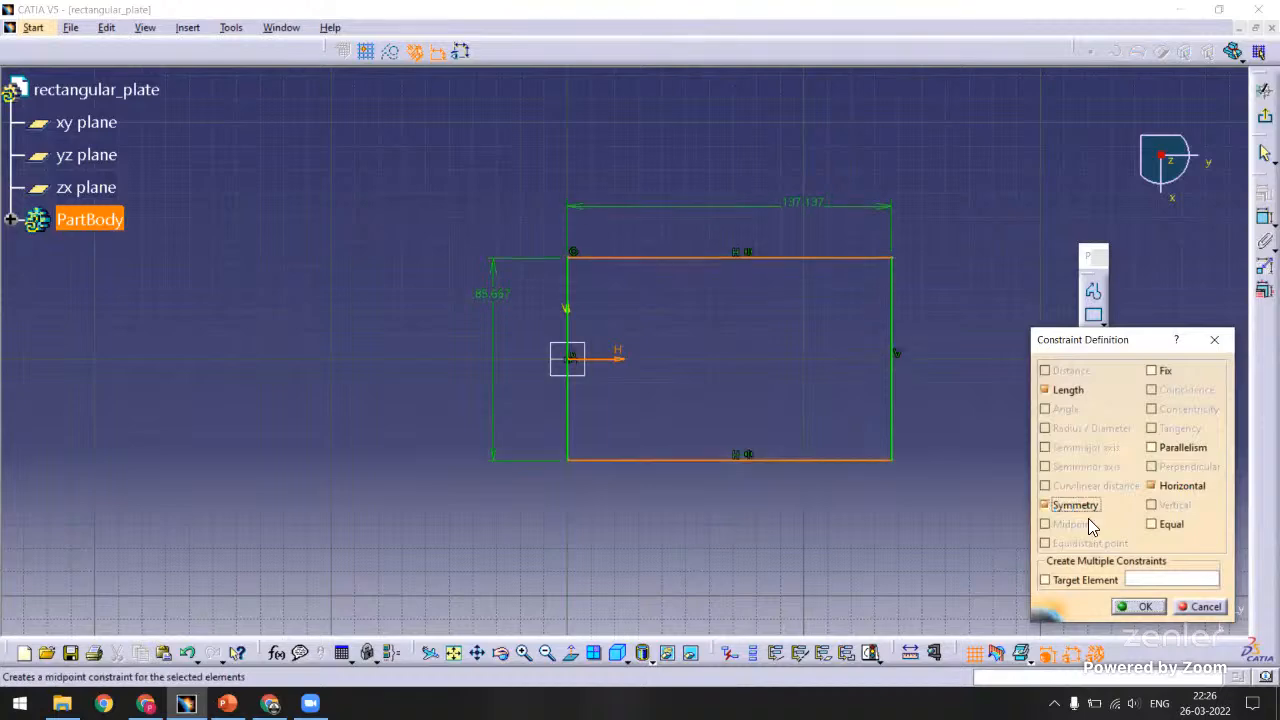
{"action": "left_click", "coordinate": [1140, 607]}
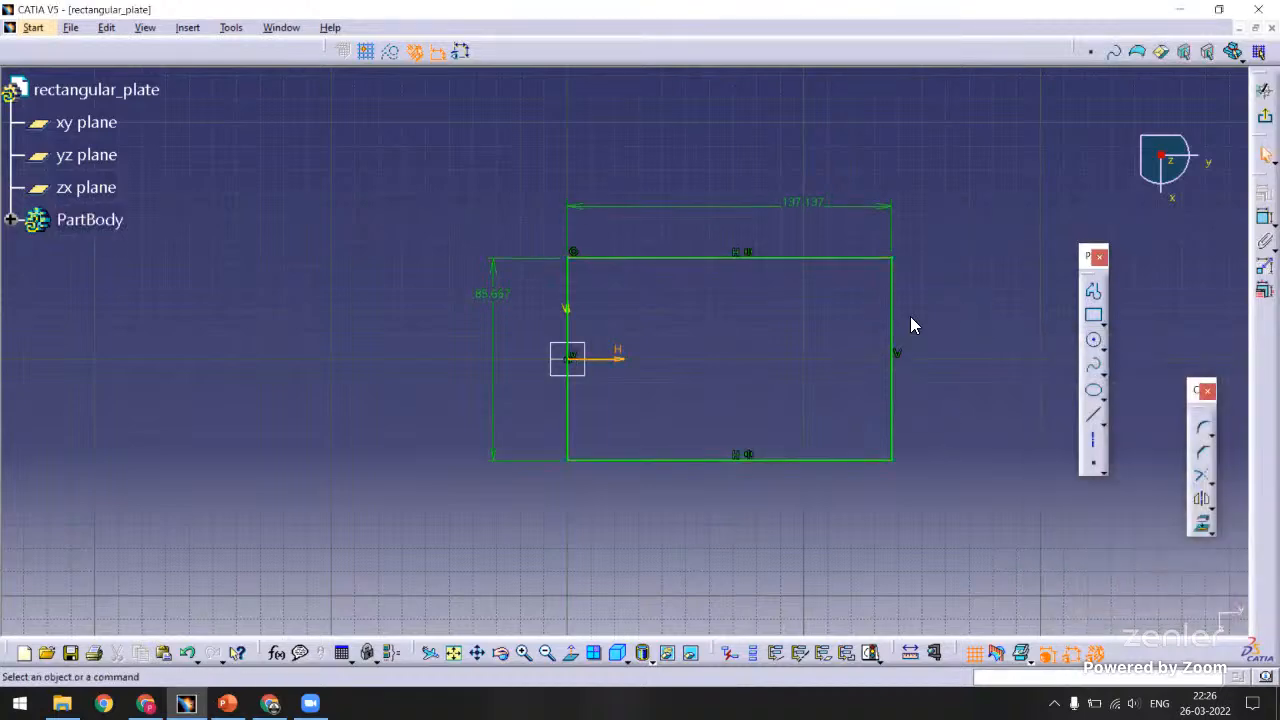
Set the rectangle's width to 100 mm and its height to 50 mm.
{"action": "middle_click_drag", "start_coordinate": [910, 325], "coordinate": [918, 282]}
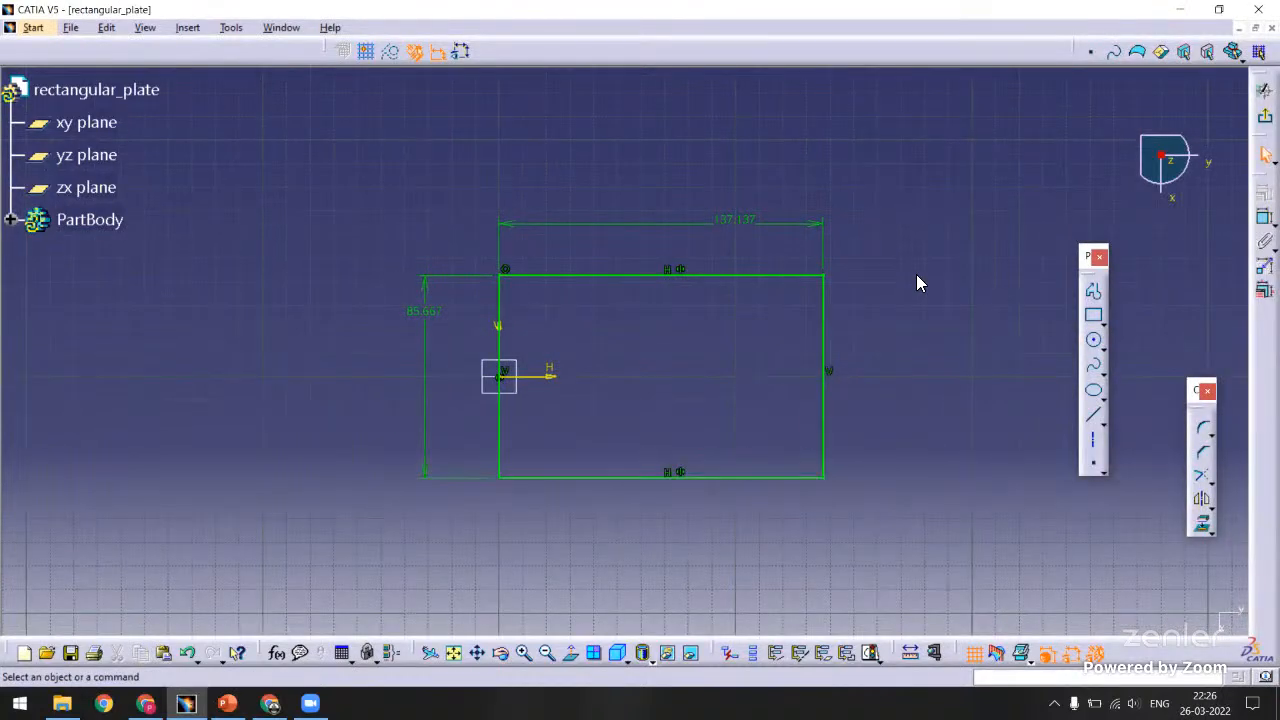
{"action": "double_click", "coordinate": [737, 221]}
{"action": "type", "text": "1"}
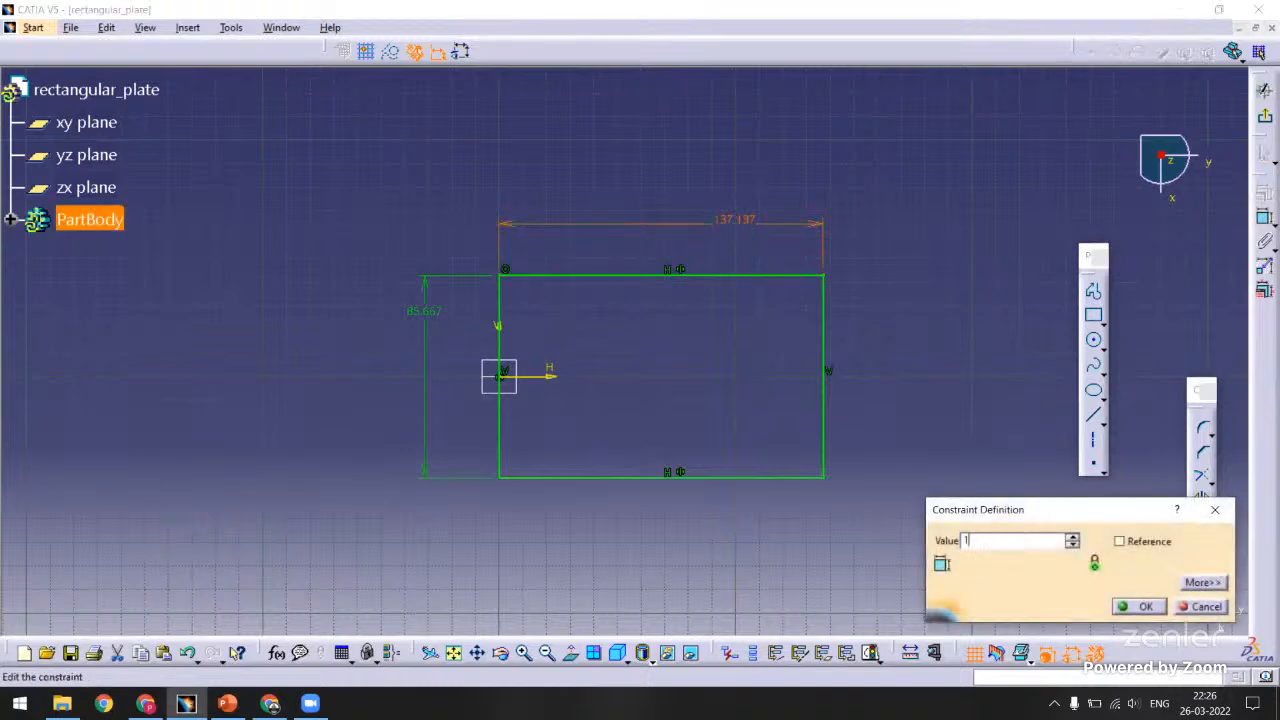
{"action": "type", "text": "00"}
{"action": "key", "text": "Return"}
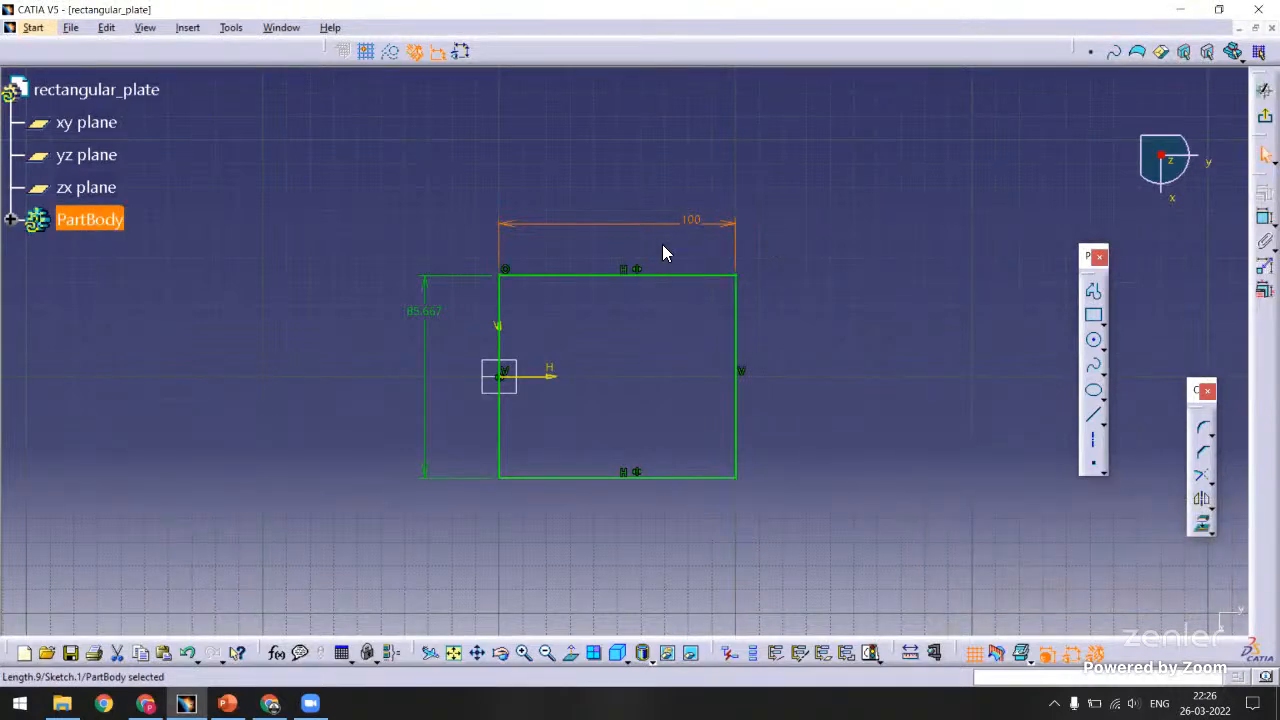
{"action": "double_click", "coordinate": [434, 312]}
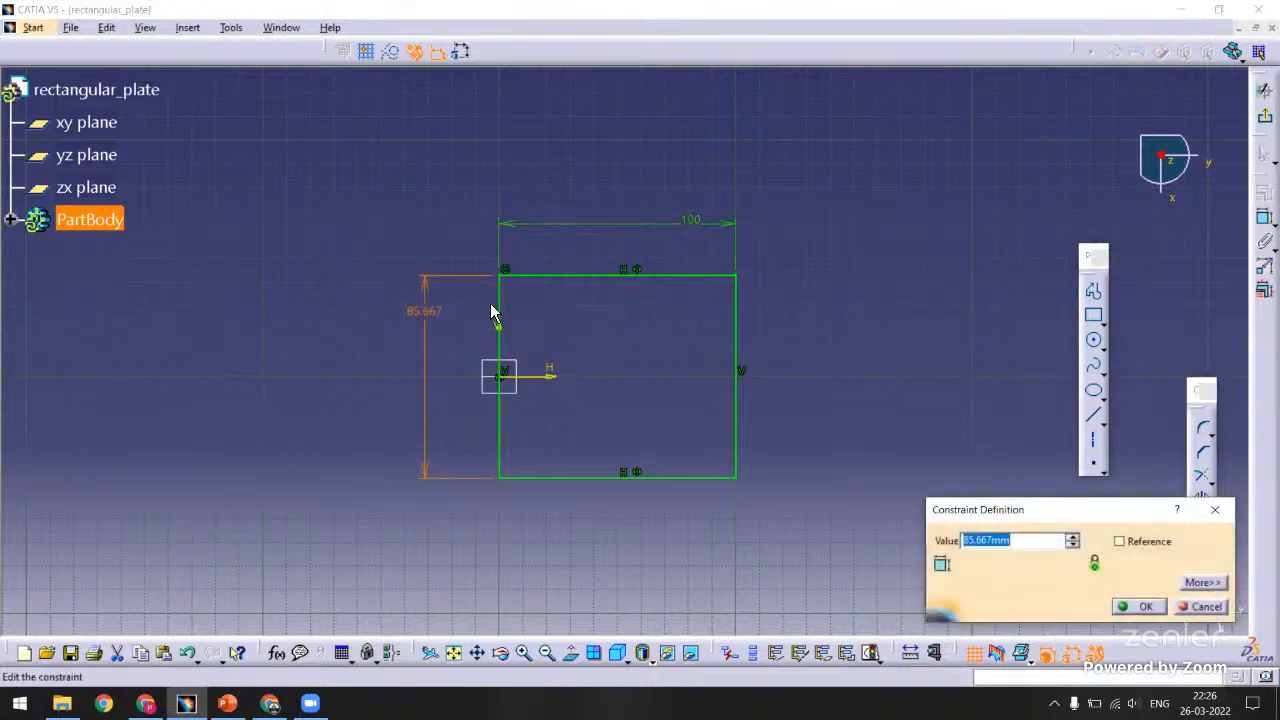
{"action": "type", "text": "50"}
{"action": "key", "text": "Return"}
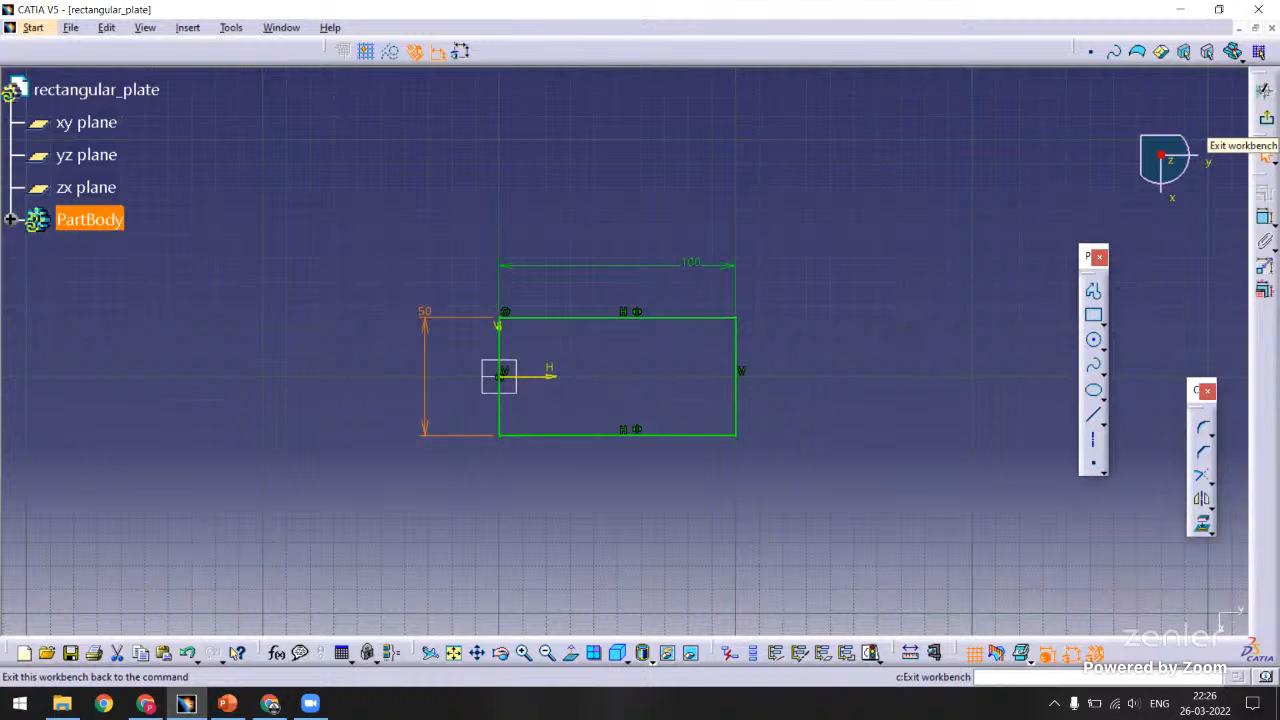
Exit the sketch and extrude the rectangle into a 10 mm thick pad.
{"action": "left_click", "coordinate": [1265, 152]}
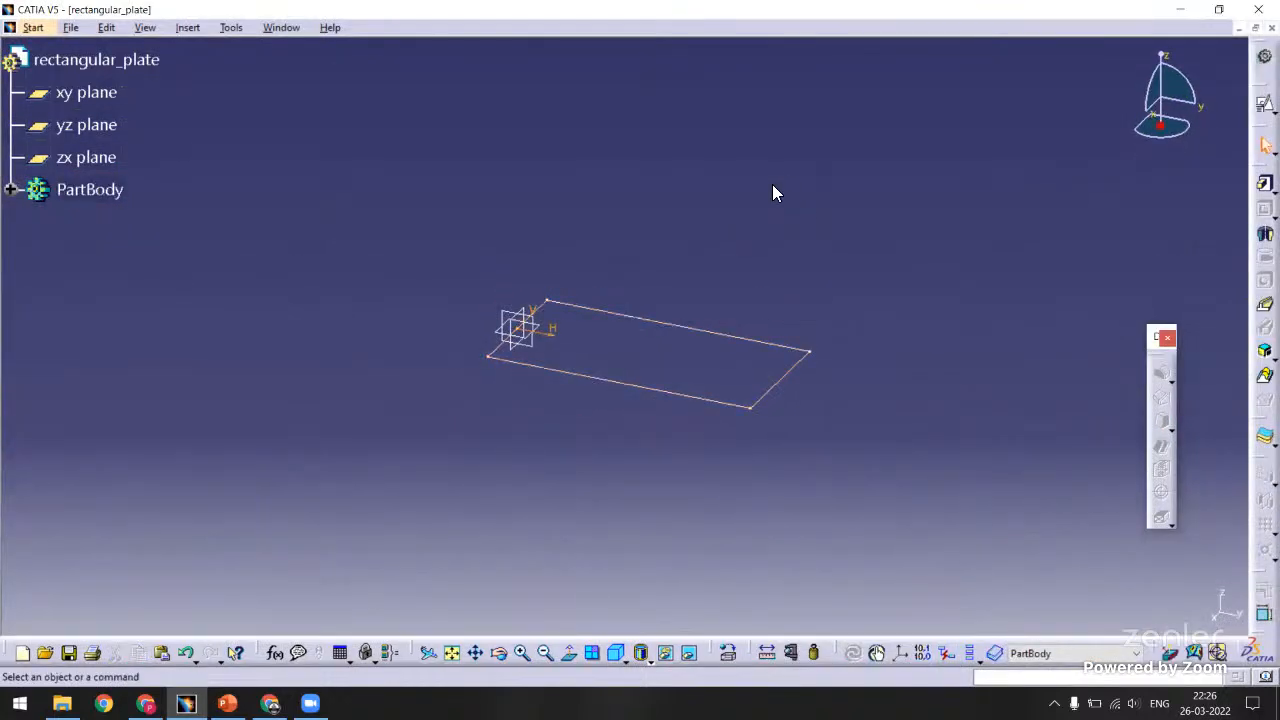
{"action": "middle_click_drag", "start_coordinate": [772, 184], "coordinate": [780, 162], "text": "ctrl"}
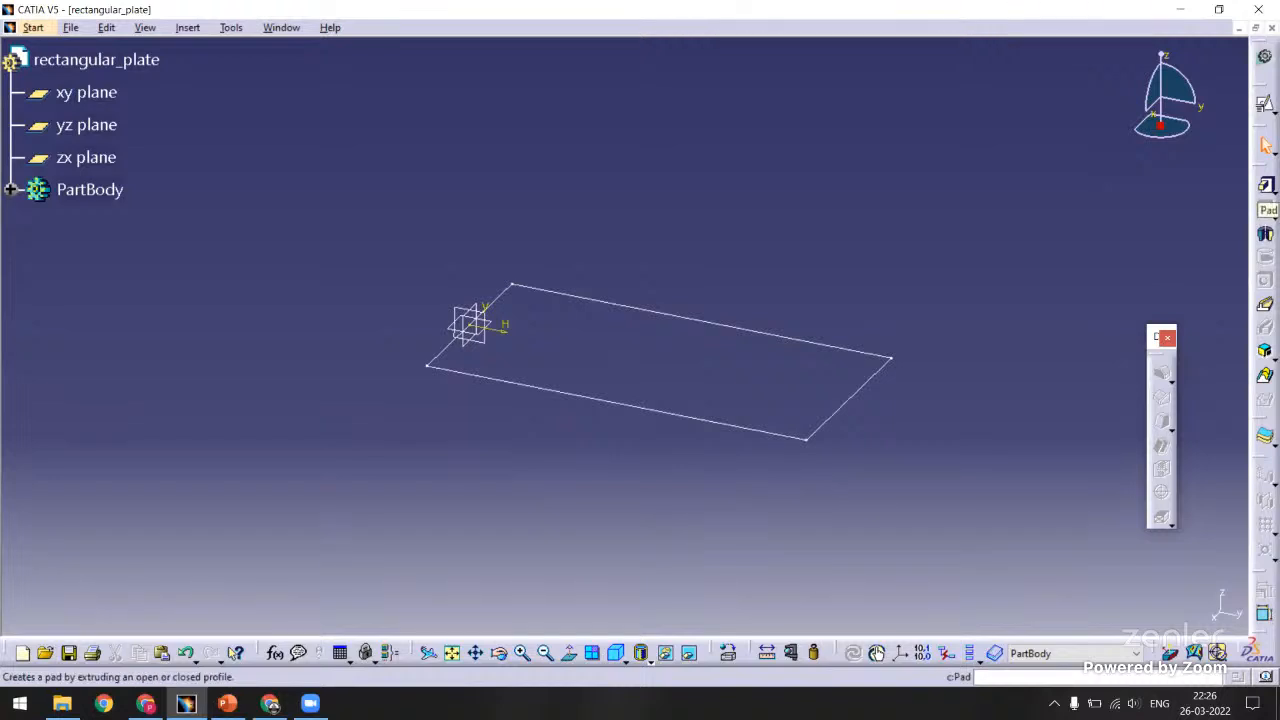
{"action": "left_click", "coordinate": [1266, 185]}
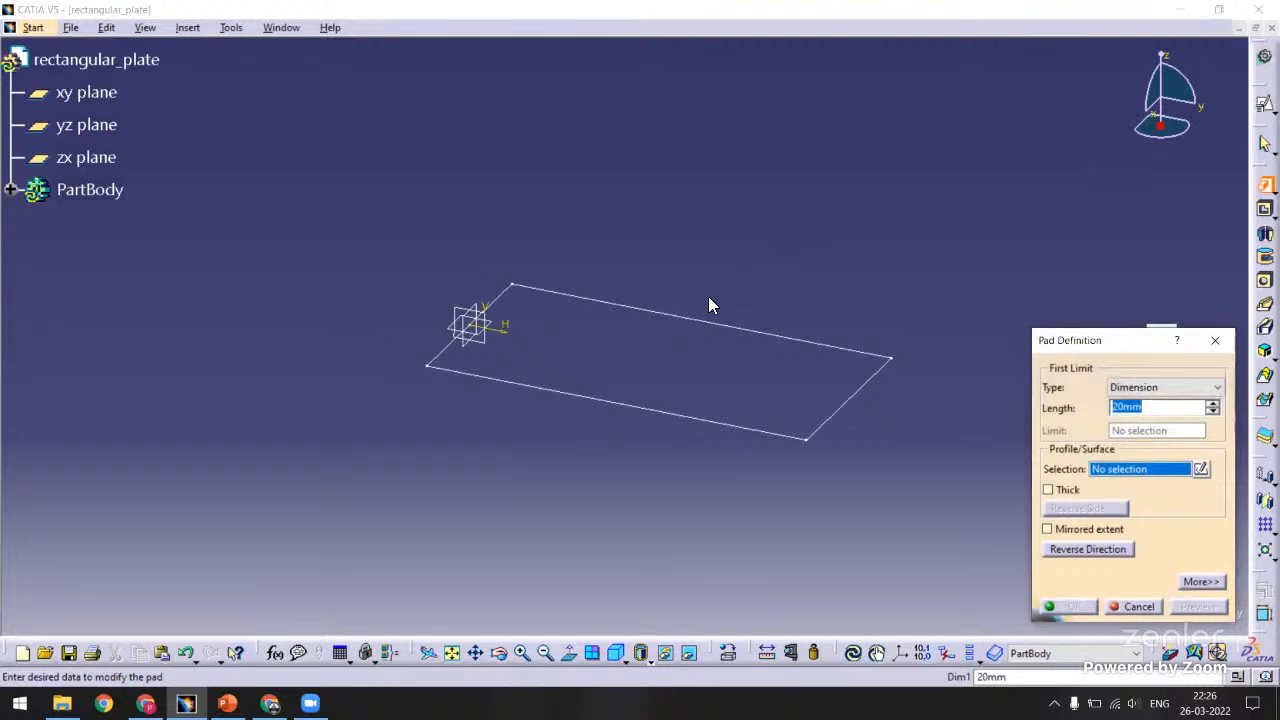
{"action": "left_click", "coordinate": [693, 324]}
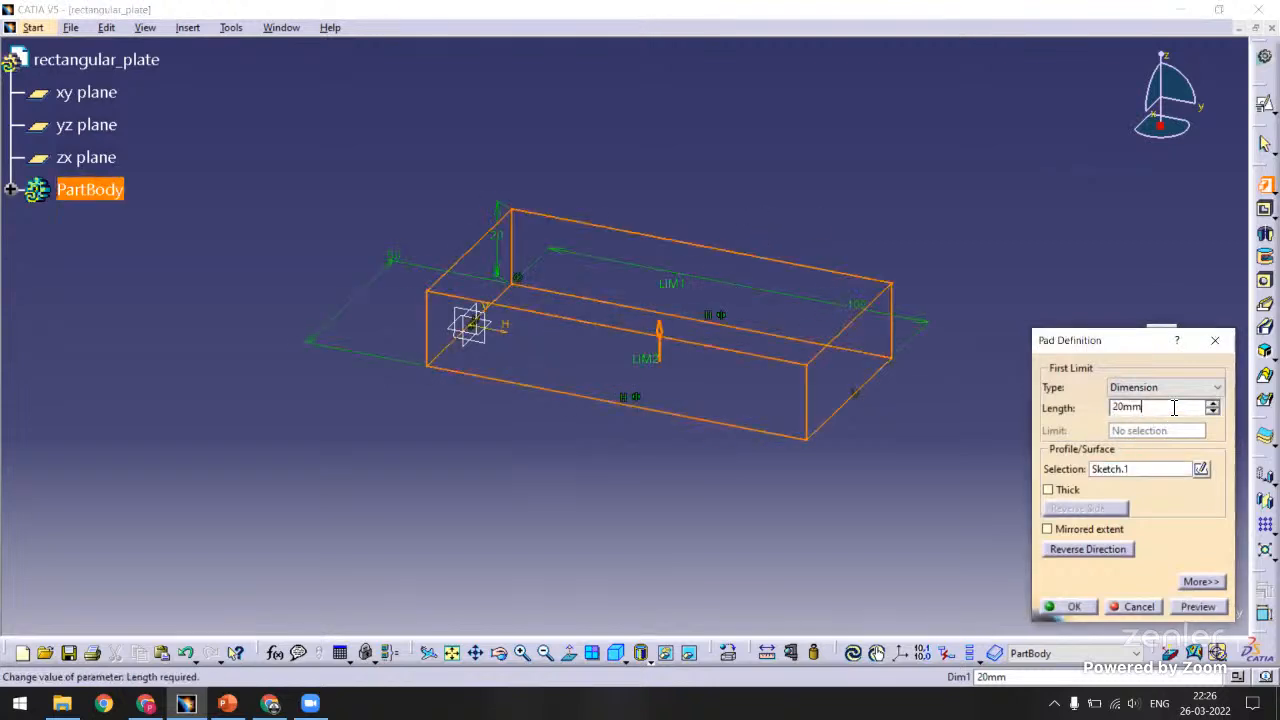
{"action": "type", "text": "10"}
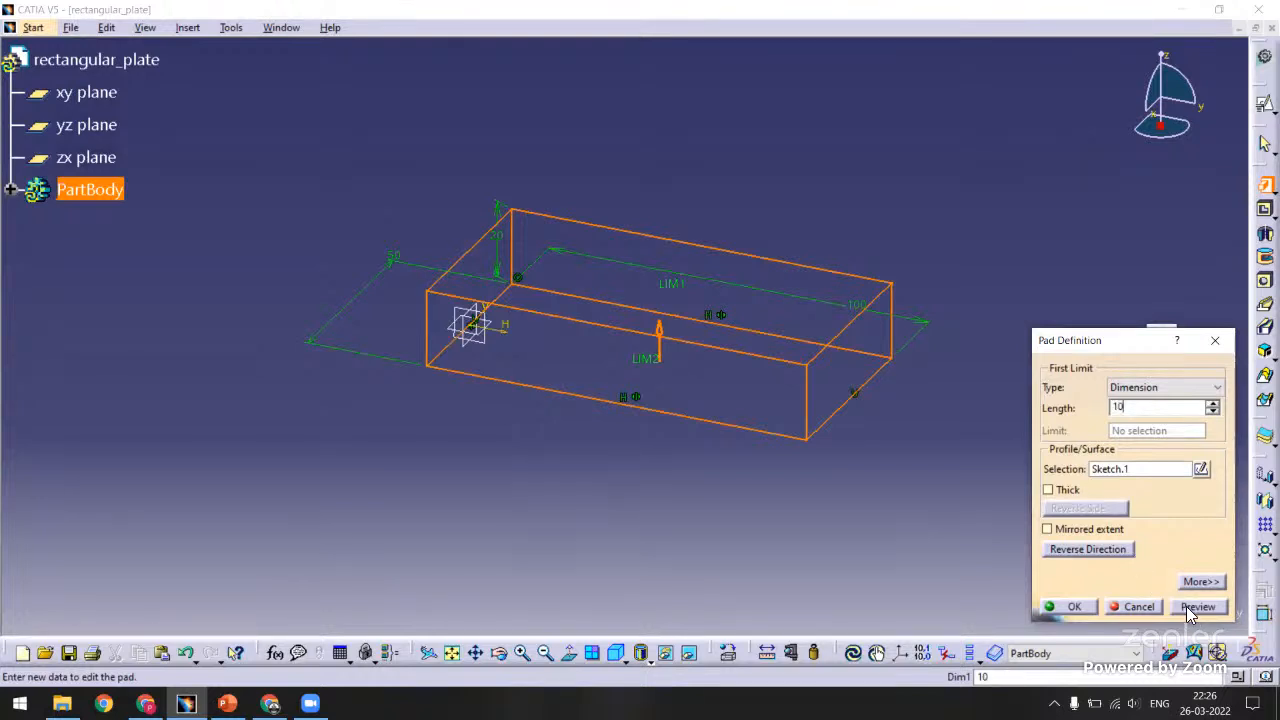
{"action": "left_click", "coordinate": [1188, 606]}
{"action": "mouse_move", "coordinate": [966, 339]}
{"action": "middle_mouse_down"}
{"action": "mouse_move", "coordinate": [894, 289]}
{"action": "mouse_move", "coordinate": [766, 331]}
{"action": "mouse_move", "coordinate": [918, 218]}
{"action": "mouse_move", "coordinate": [737, 337]}
{"action": "mouse_move", "coordinate": [823, 280]}
{"action": "mouse_move", "coordinate": [868, 316]}
{"action": "middle_mouse_up"}
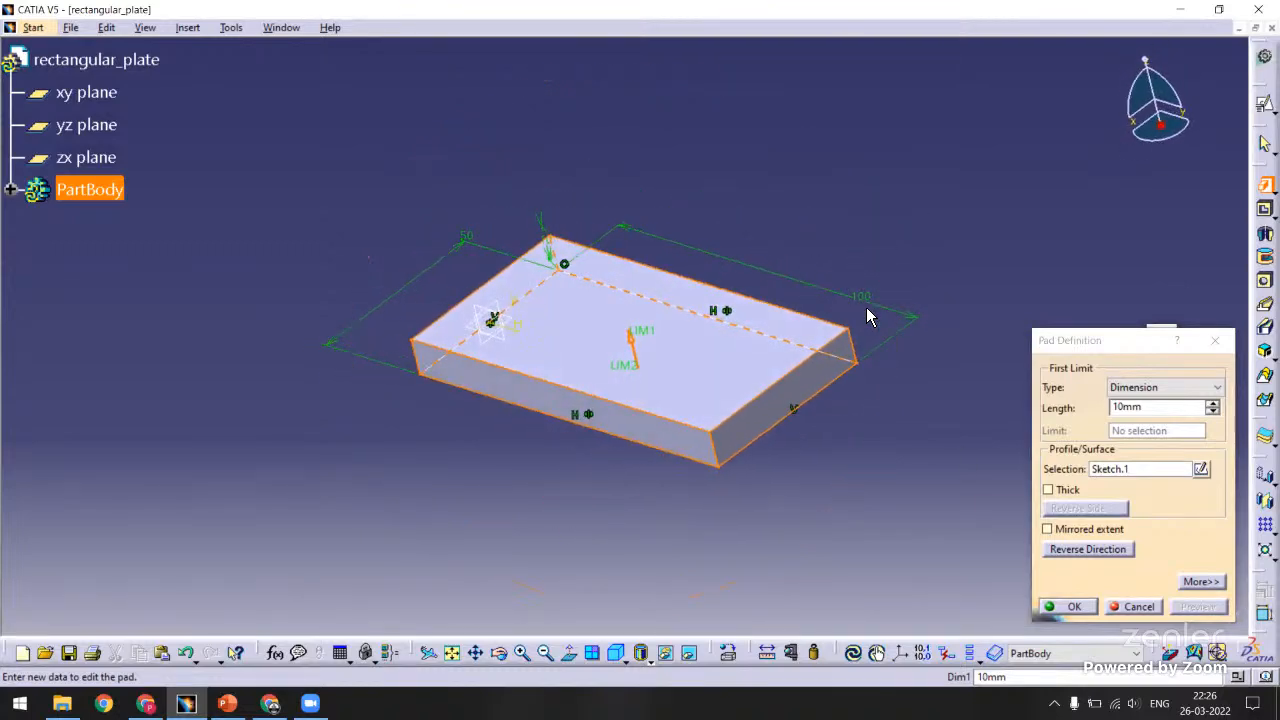
{"action": "left_click", "coordinate": [1050, 605]}
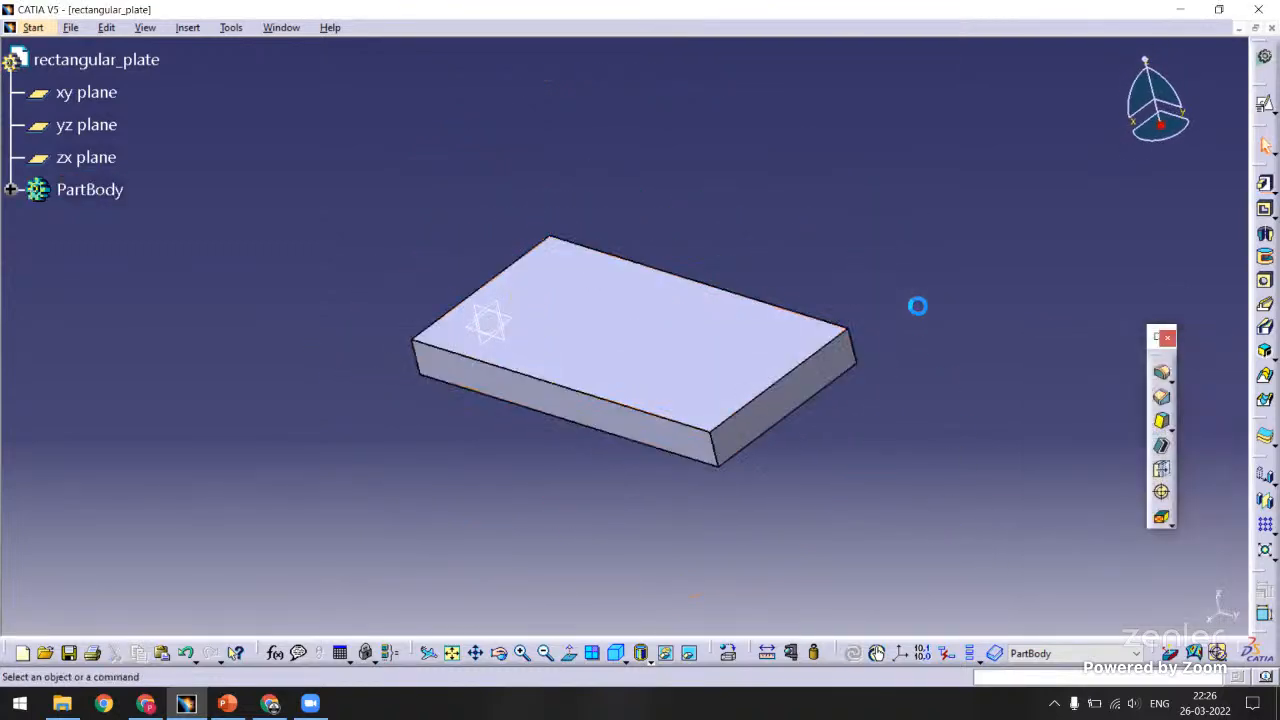
Show the whole plate in isometric view and save it as rectangular_plate in 01_Projects, folder Drill_Jig_Design_Rectangular_Plate.
{"action": "left_click", "coordinate": [615, 651]}
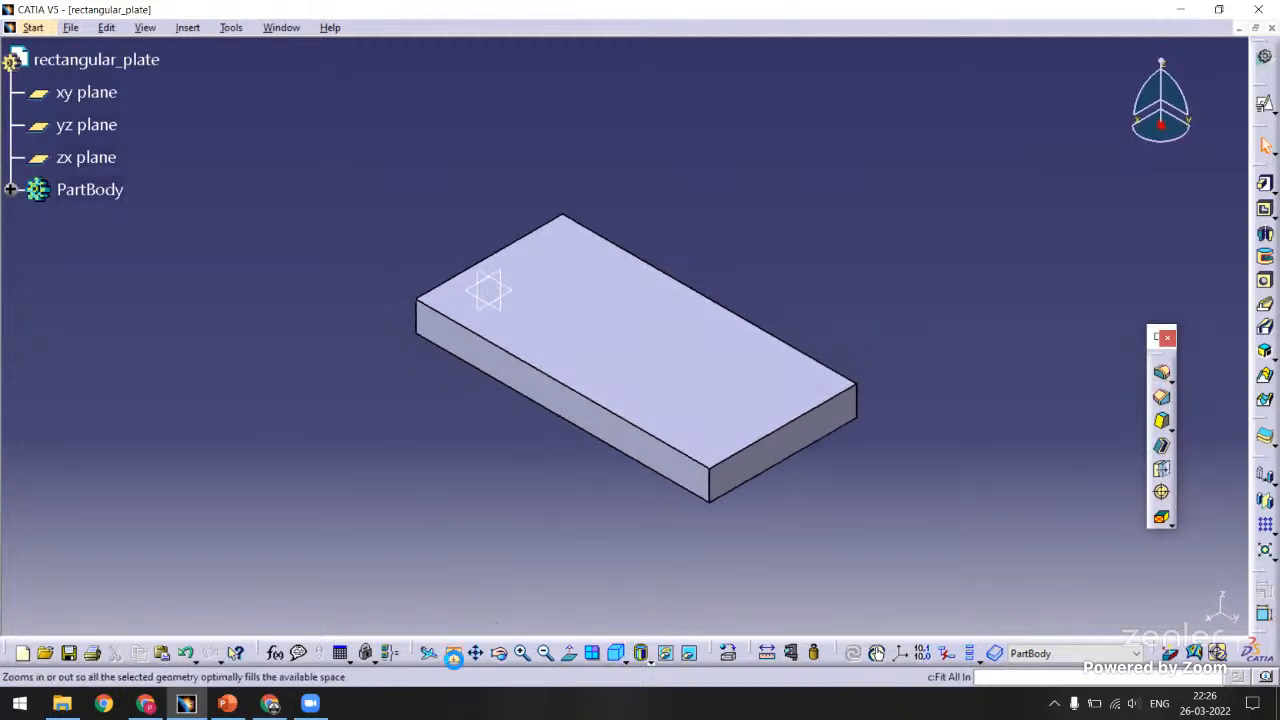
{"action": "left_click", "coordinate": [453, 653]}
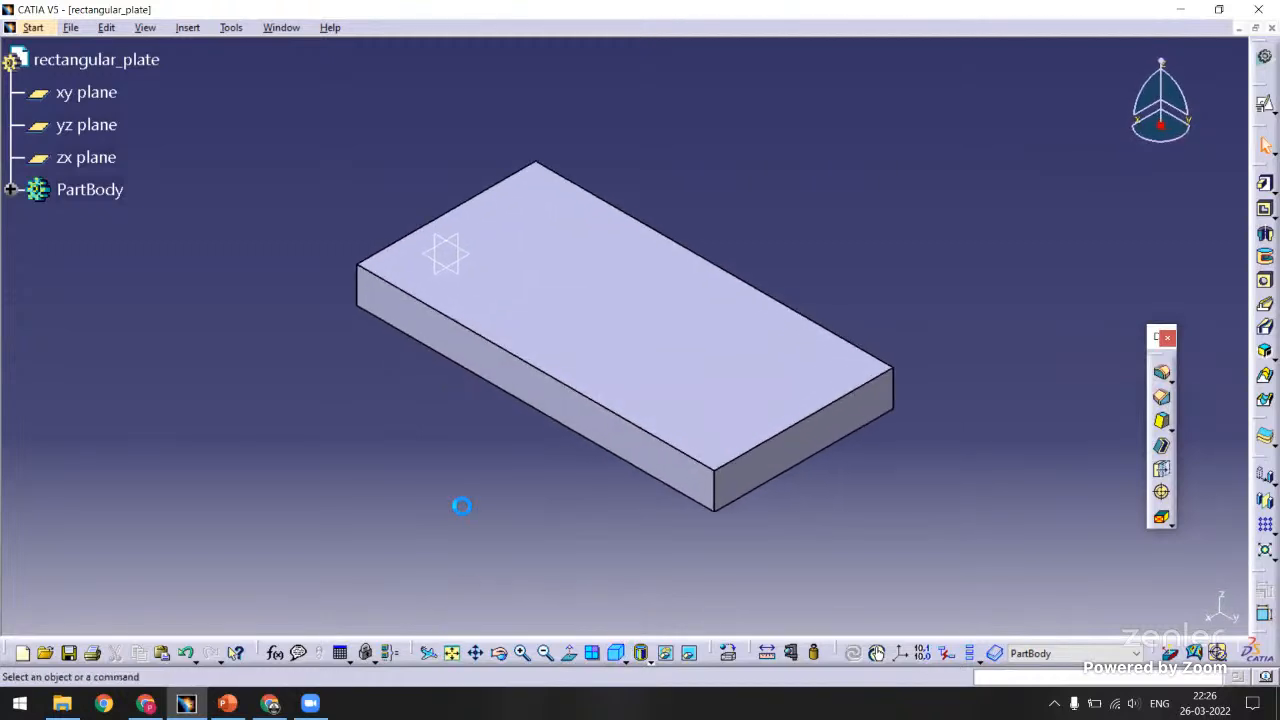
{"action": "key", "text": "ctrl+s"}
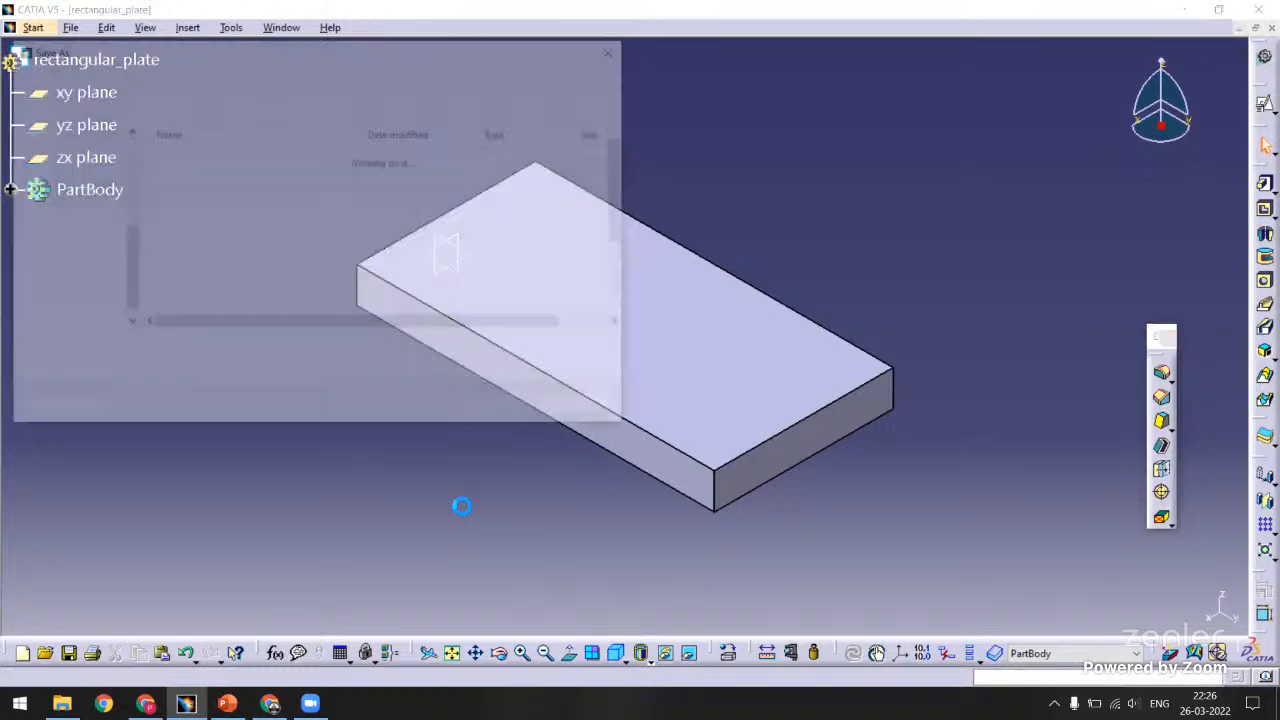
{"action": "left_click", "coordinate": [90, 299]}
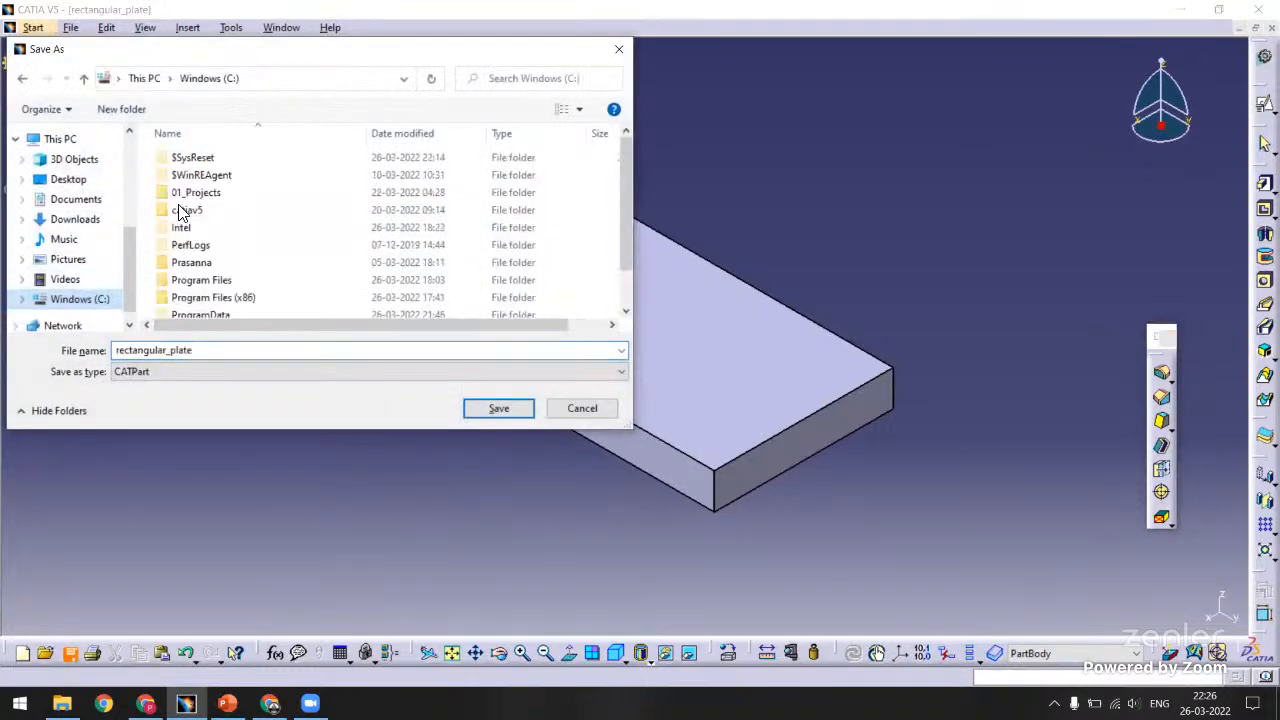
{"action": "double_click", "coordinate": [190, 197]}
{"action": "double_click", "coordinate": [197, 160]}
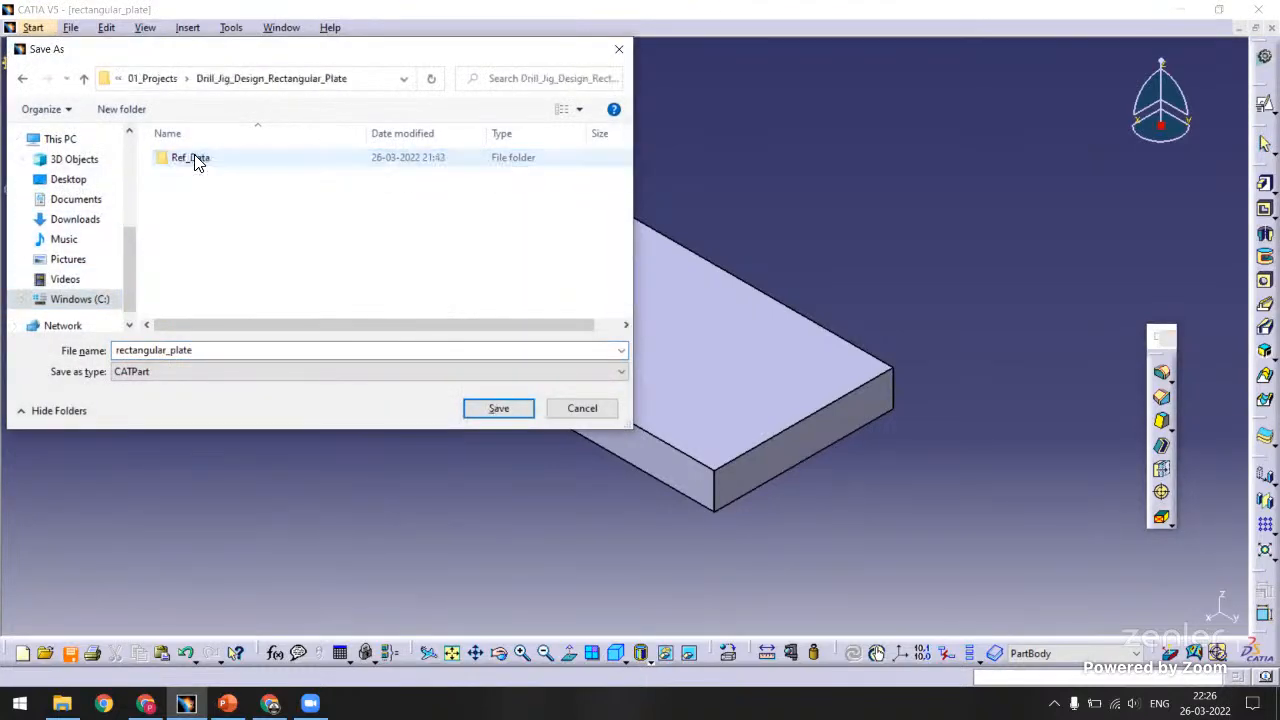
{"action": "left_click", "coordinate": [488, 406]}
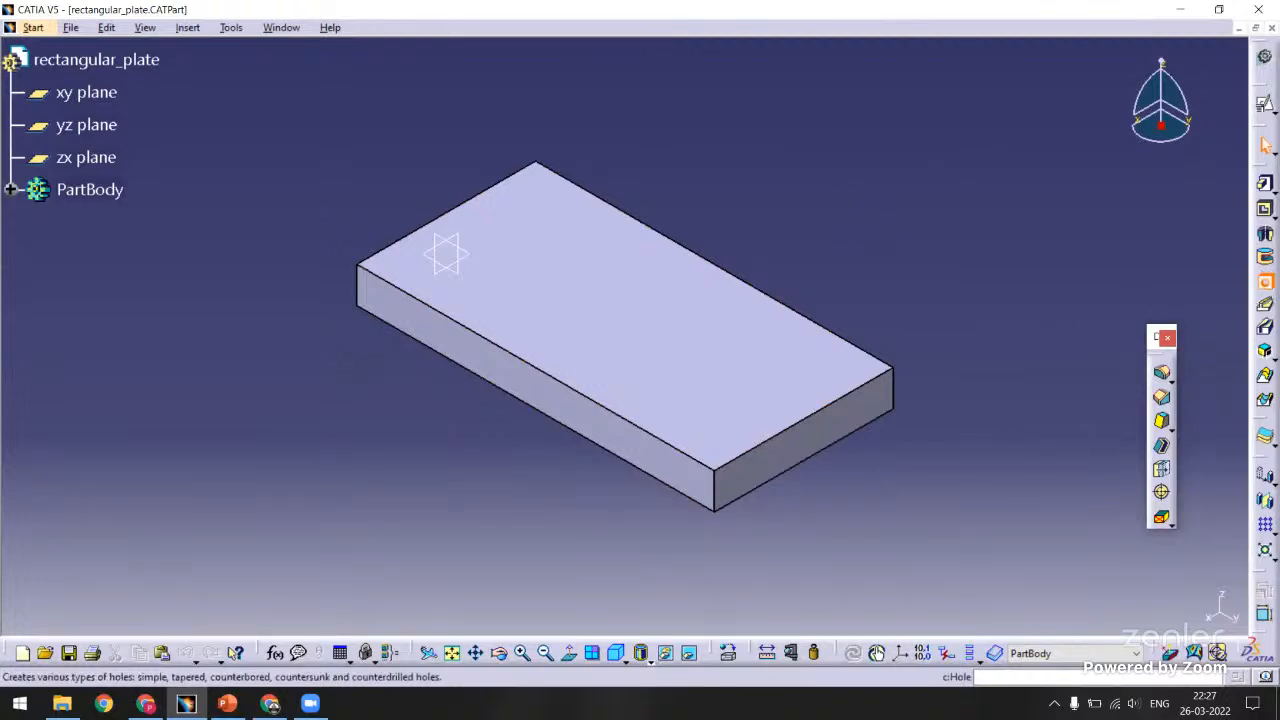
Start a 10 mm diameter hole on the plate's upper face and set its extension to Up To Last.
{"action": "left_click", "coordinate": [1265, 282]}
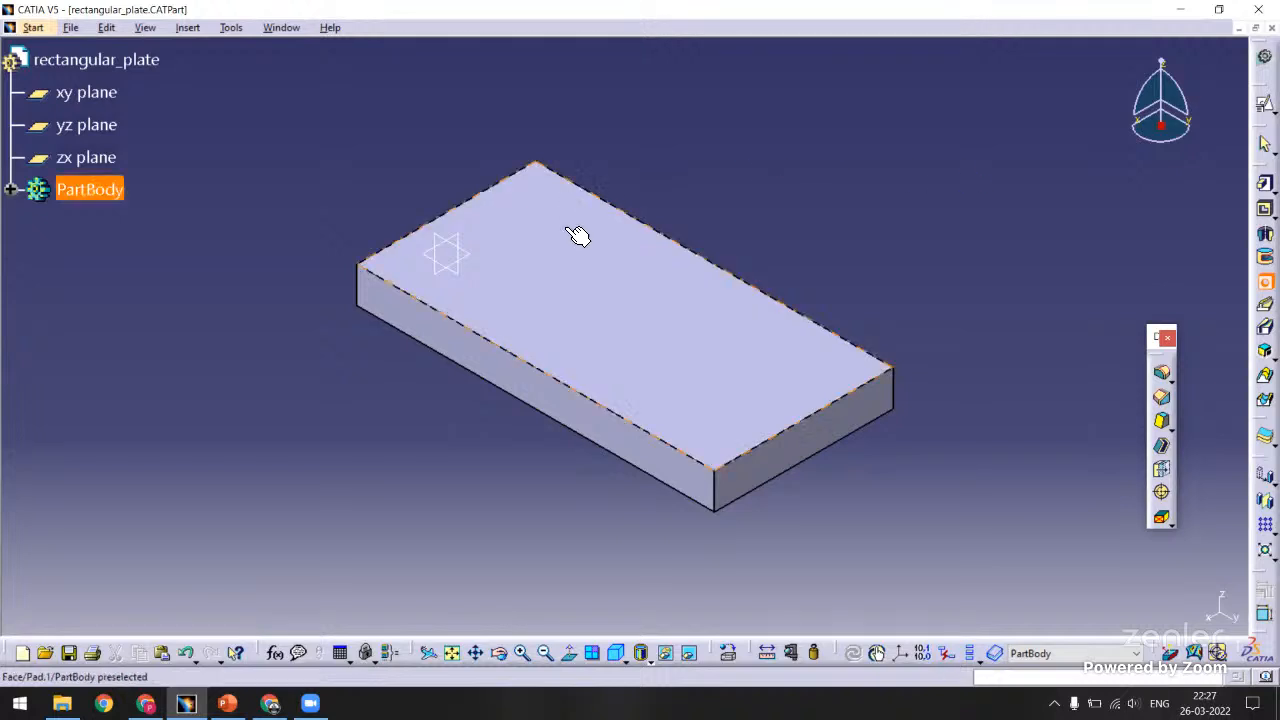
{"action": "left_click", "coordinate": [531, 262]}
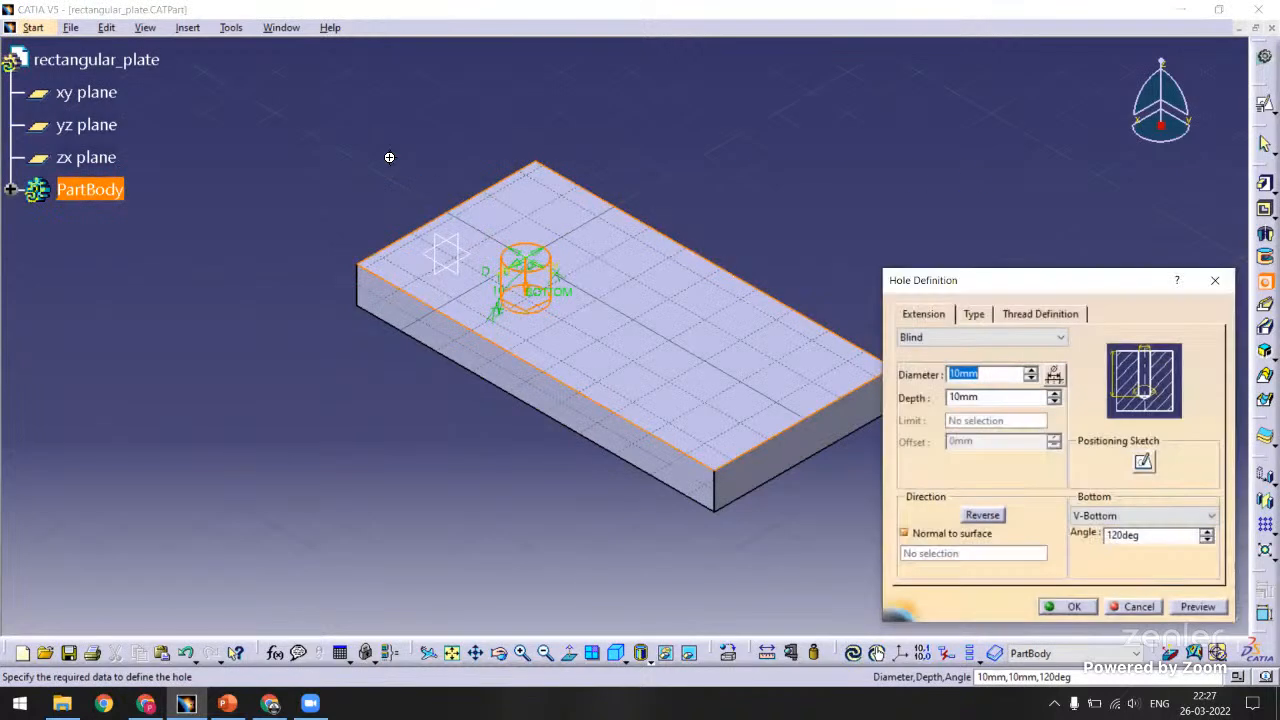
{"action": "middle_click_drag", "start_coordinate": [401, 212], "coordinate": [442, 166]}
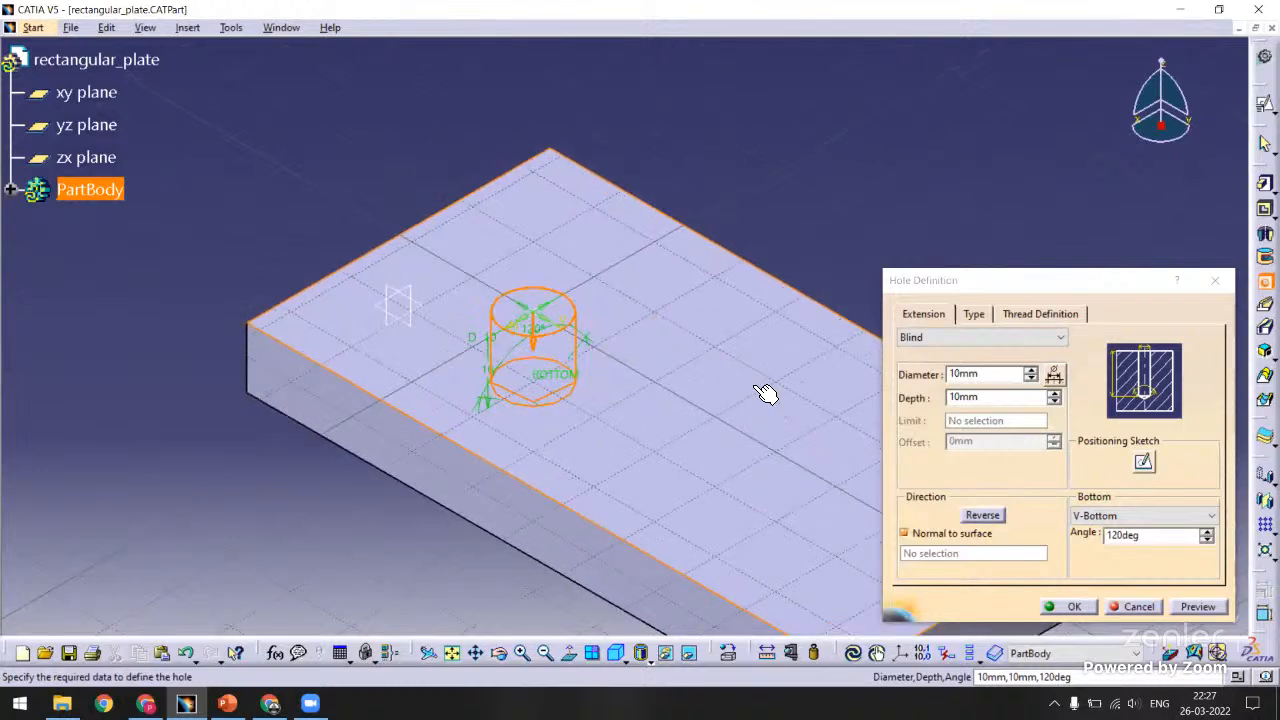
{"action": "double_click", "coordinate": [976, 375]}
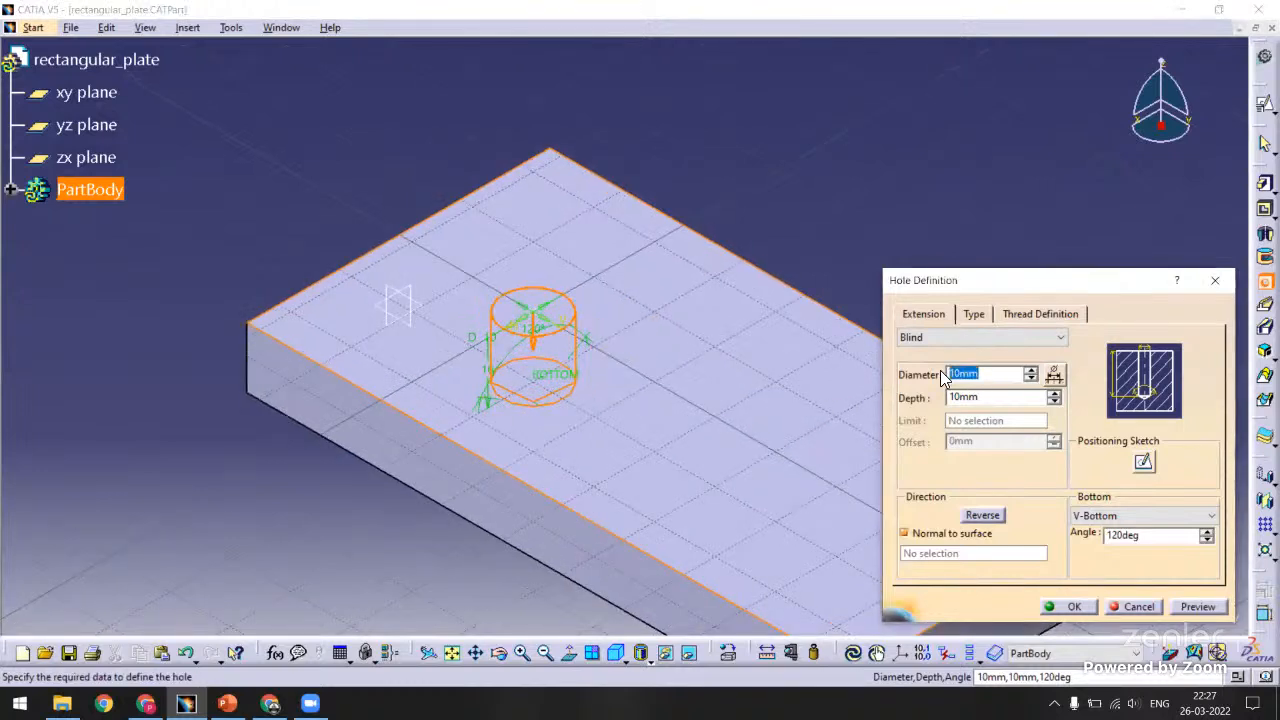
{"action": "left_click", "coordinate": [944, 338]}
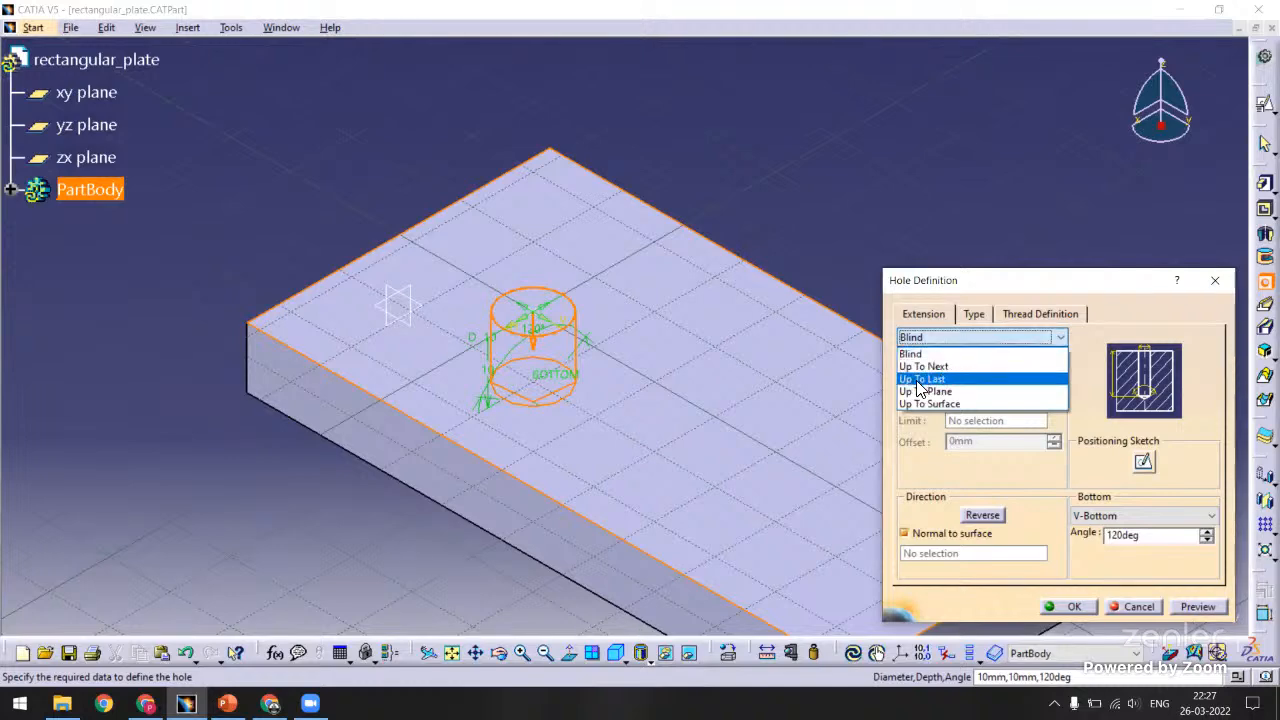
{"action": "left_click", "coordinate": [921, 380]}
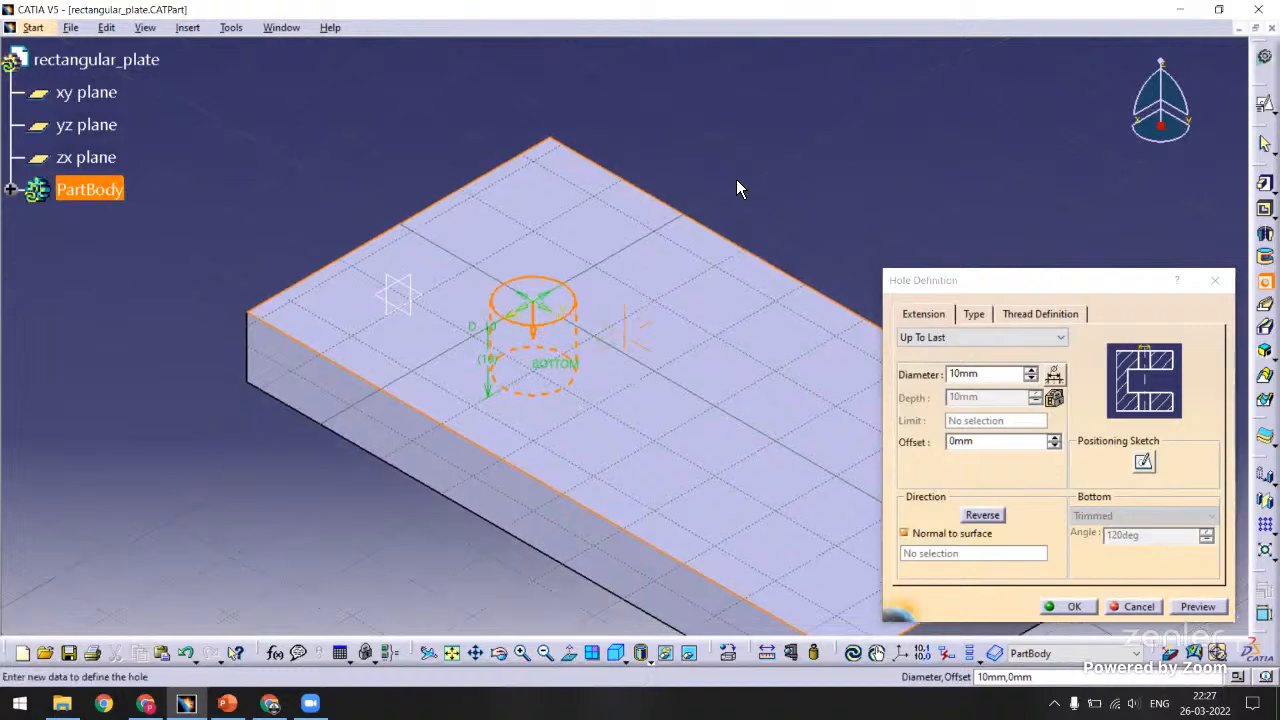
{"action": "middle_click_drag", "start_coordinate": [843, 288], "coordinate": [831, 274]}
{"action": "middle_click_drag", "start_coordinate": [697, 314], "coordinate": [687, 302]}
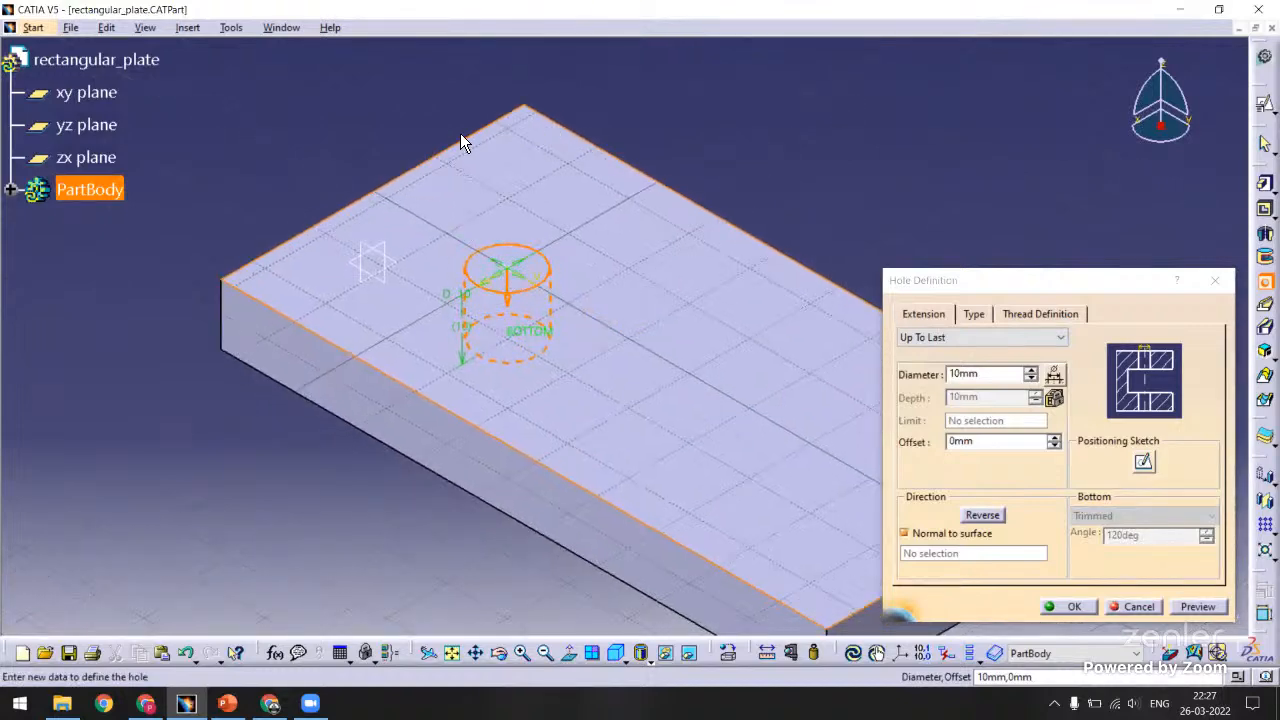
Edit the hole's positioning sketch and constrain its centre point 25 mm from the plate's nearest short edge.
{"action": "left_click", "coordinate": [1142, 462]}
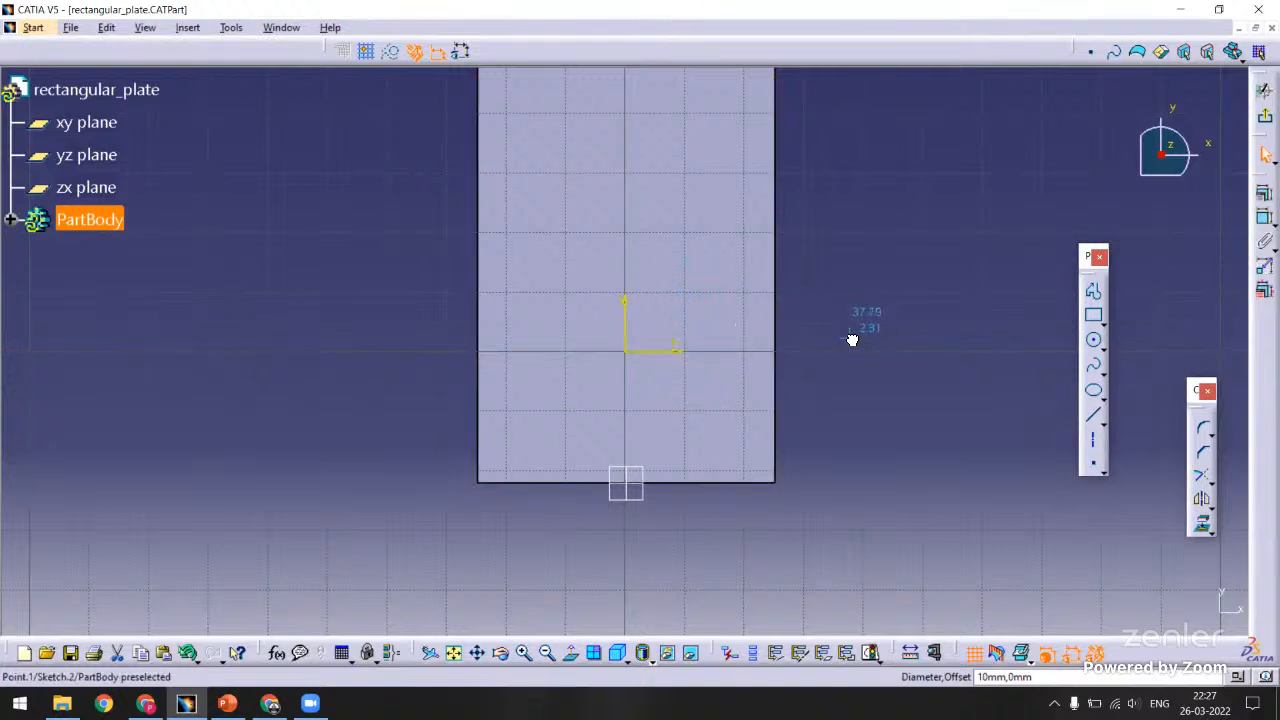
{"action": "middle_click_drag", "start_coordinate": [866, 317], "coordinate": [889, 258]}
{"action": "left_click", "coordinate": [1265, 217]}
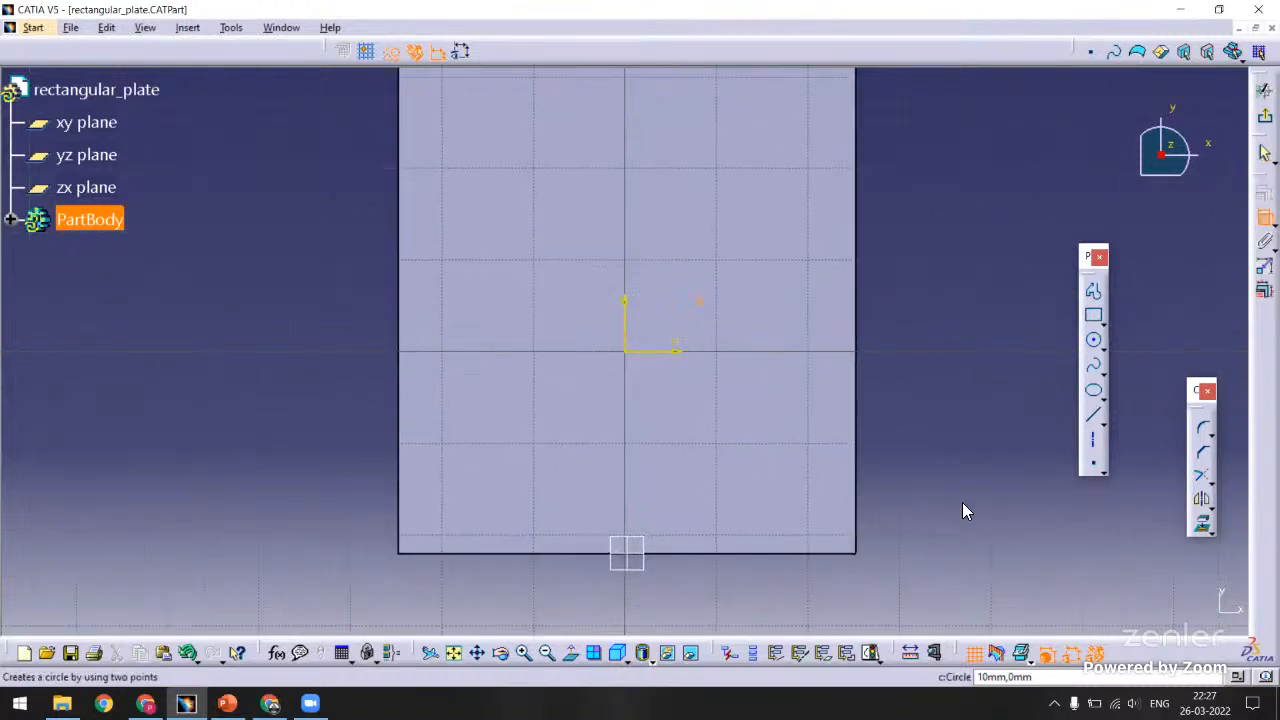
{"action": "left_click", "coordinate": [748, 553]}
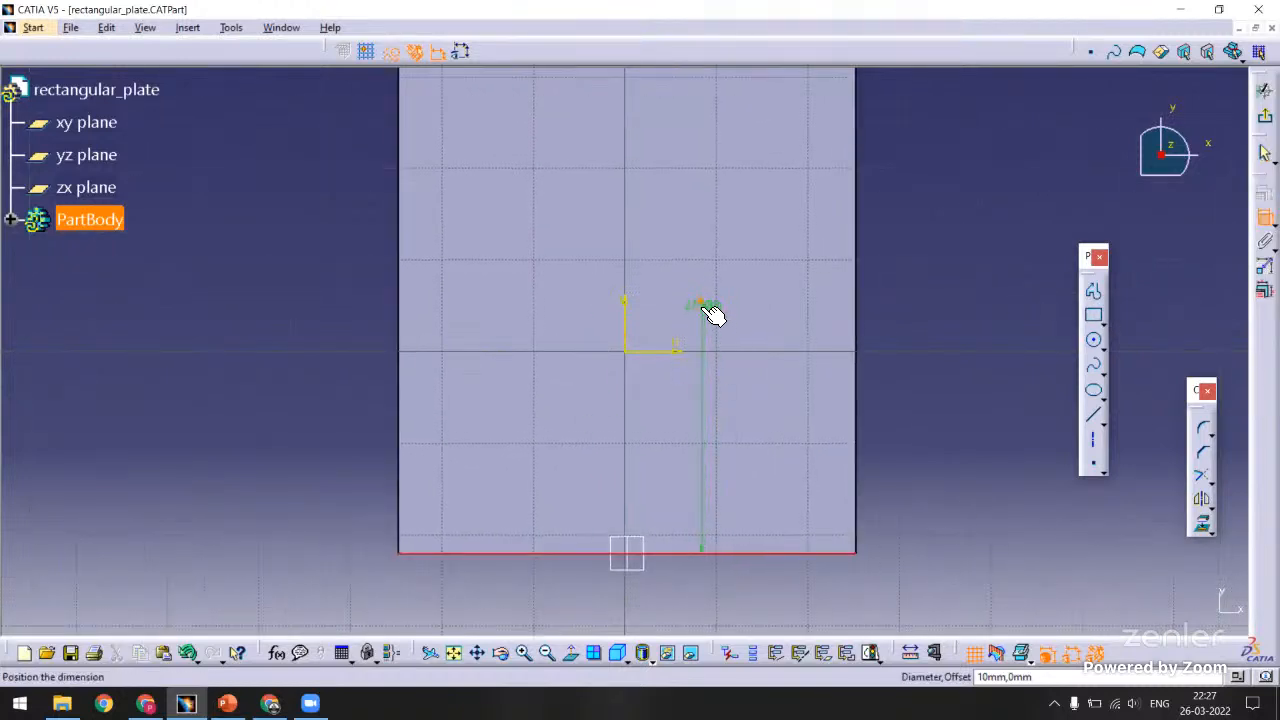
{"action": "left_click", "coordinate": [926, 408]}
{"action": "middle_click_drag", "start_coordinate": [945, 456], "coordinate": [895, 435]}
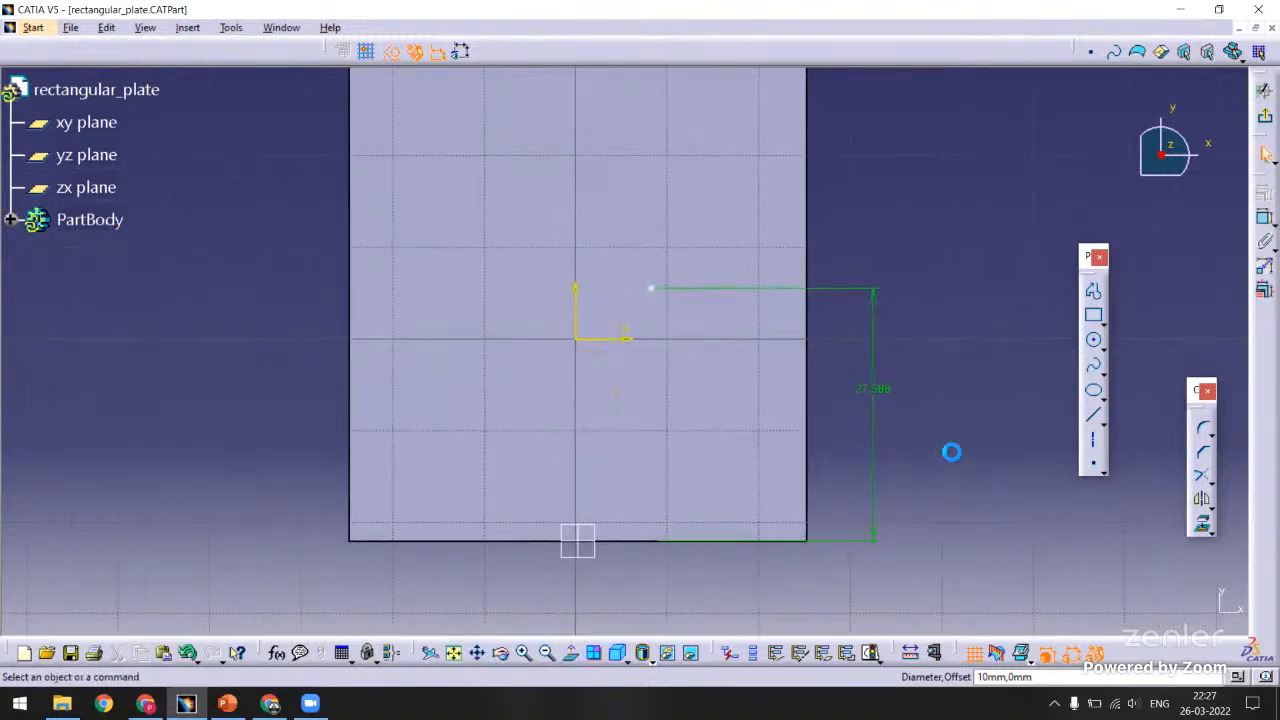
{"action": "double_click", "coordinate": [880, 390]}
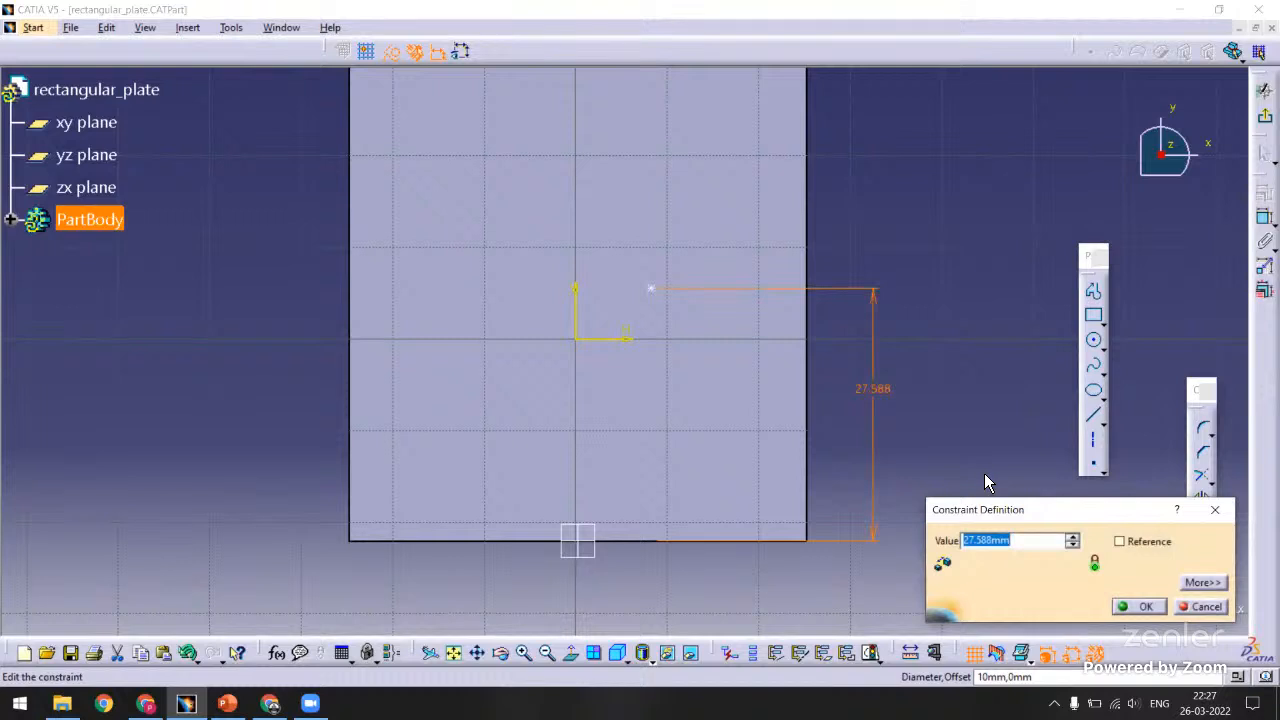
{"action": "type", "text": "25"}
{"action": "key", "text": "Return"}
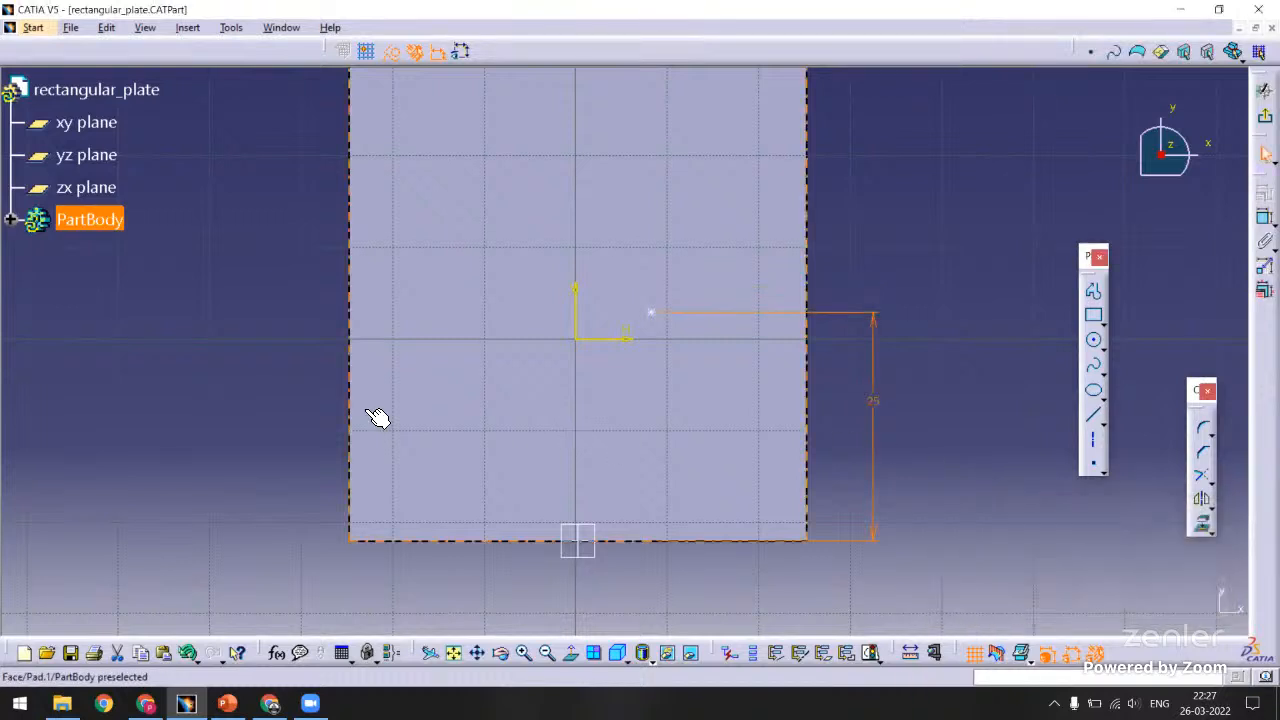
Make the hole's centre point coincident with the yz plane and move the 25 mm dimension outside the plate.
{"action": "left_click", "coordinate": [846, 333]}
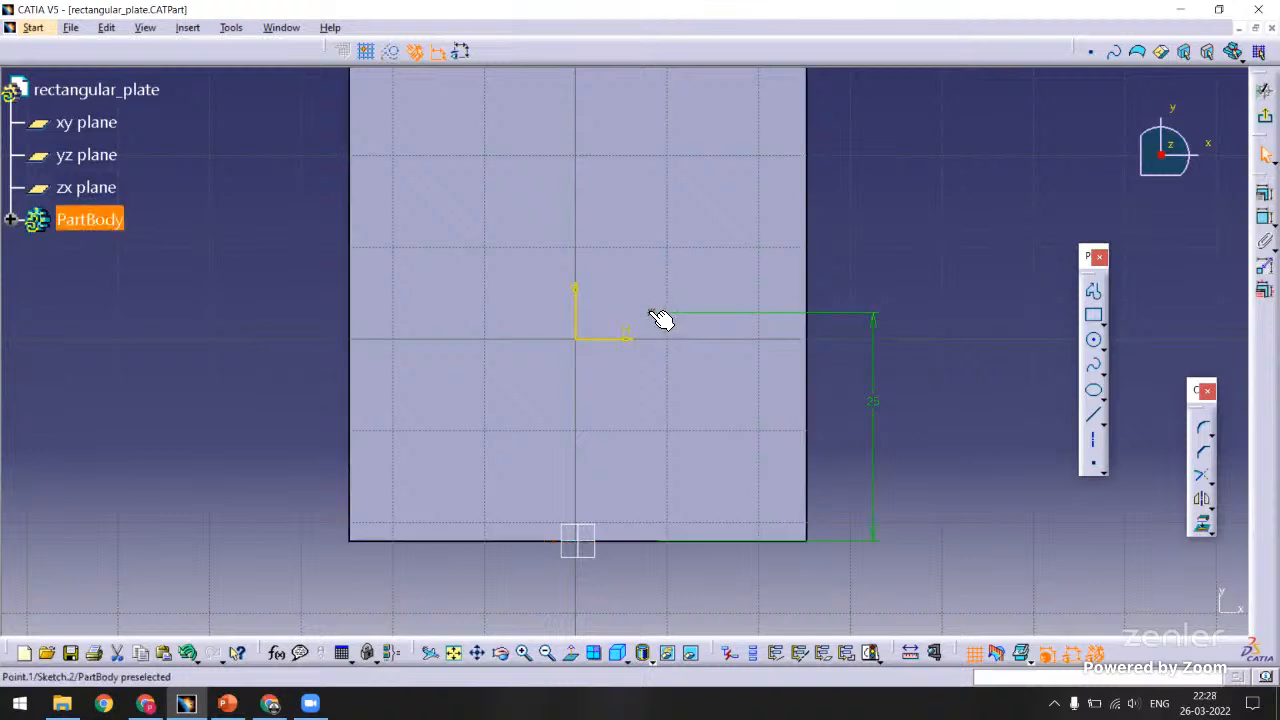
{"action": "left_click", "coordinate": [588, 540]}
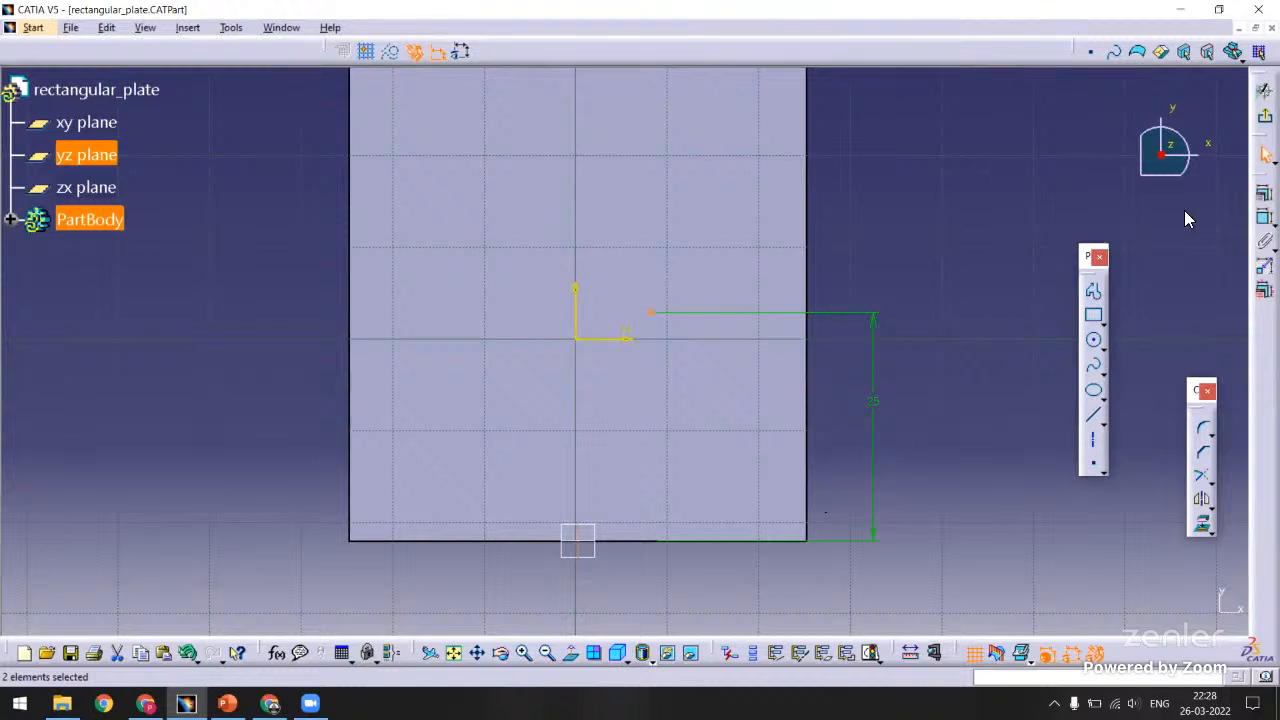
{"action": "left_click", "coordinate": [1265, 153]}
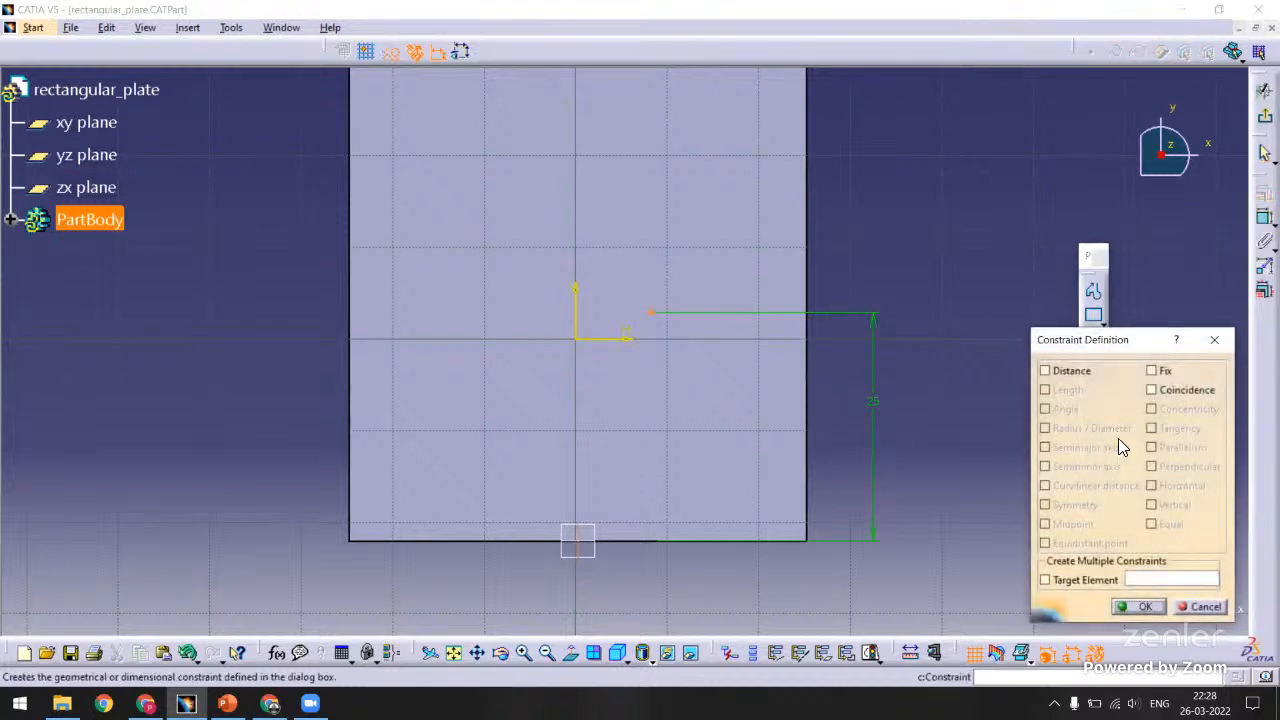
{"action": "left_click", "coordinate": [1152, 391]}
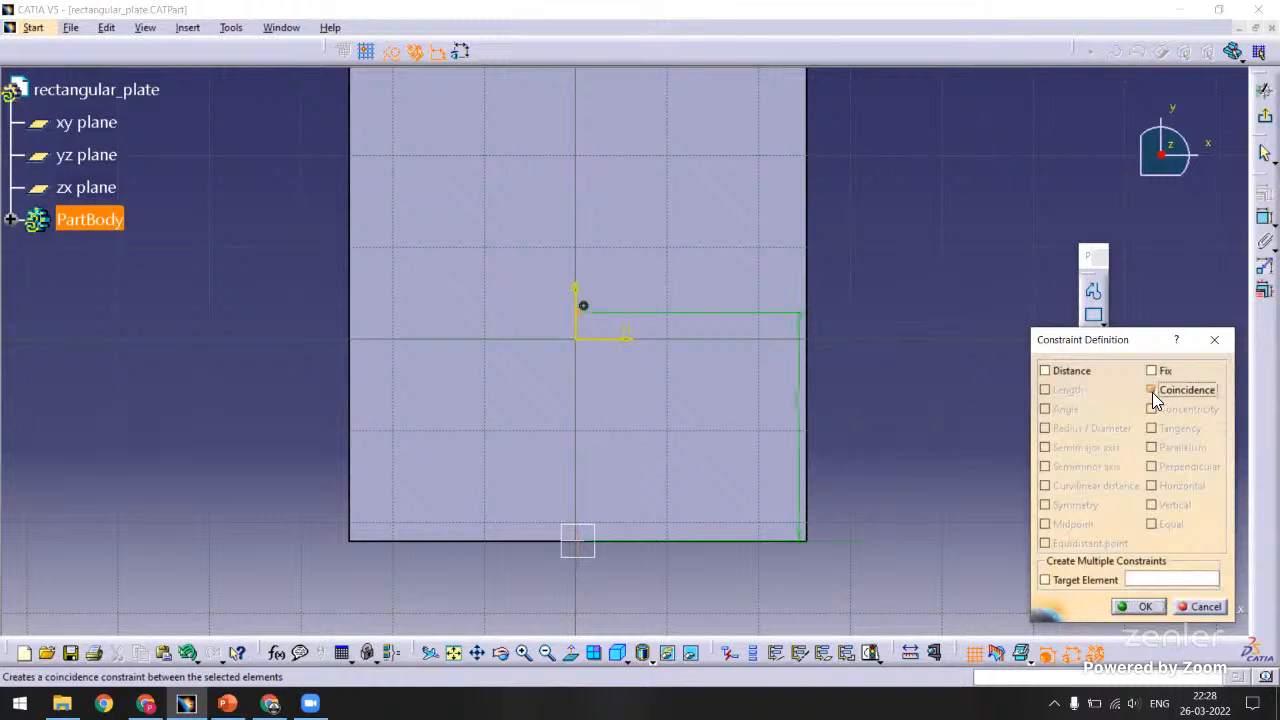
{"action": "left_click", "coordinate": [1122, 607]}
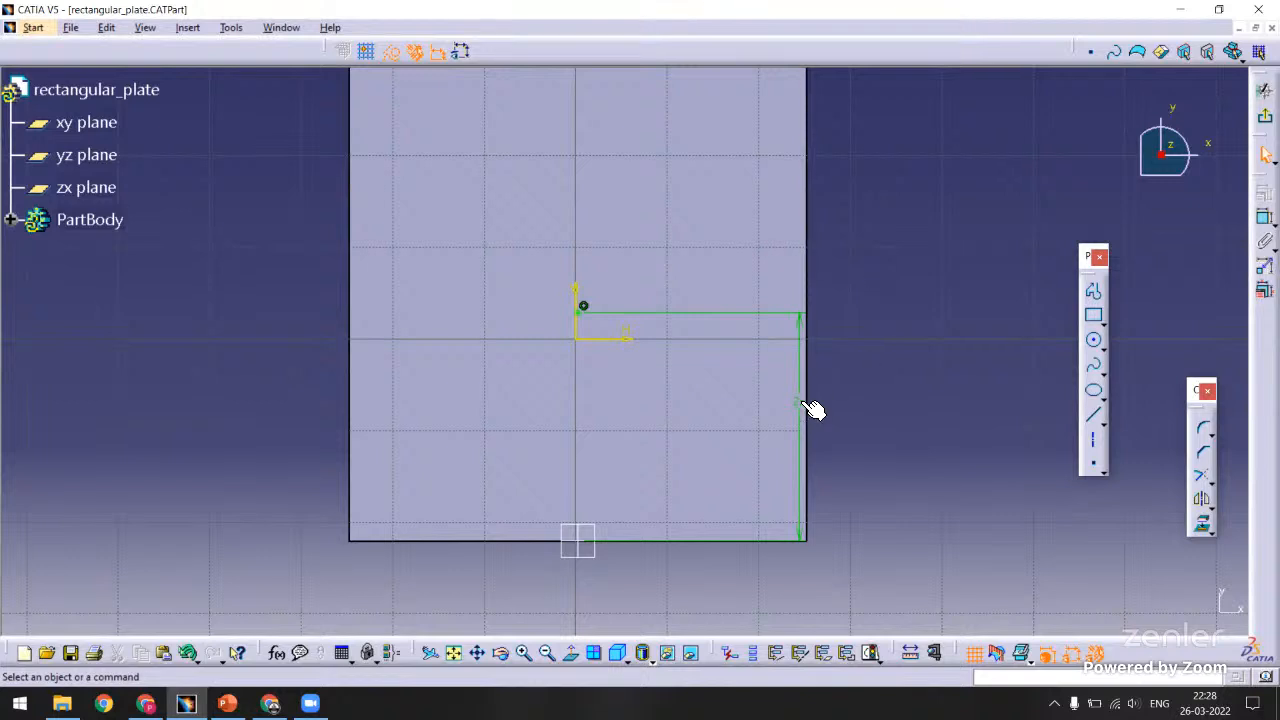
{"action": "left_click_drag", "start_coordinate": [808, 370], "coordinate": [883, 366]}
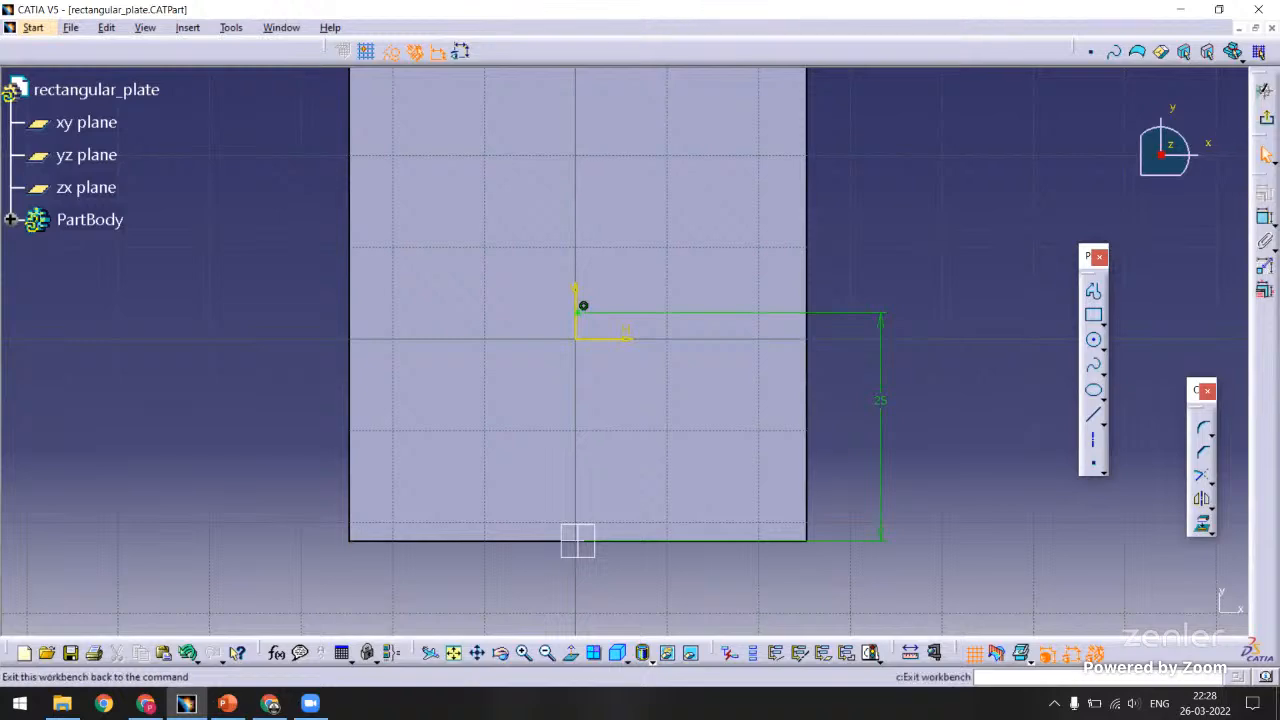
Exit the positioning sketch, preview the hole and create it through the plate.
{"action": "left_click", "coordinate": [1265, 117]}
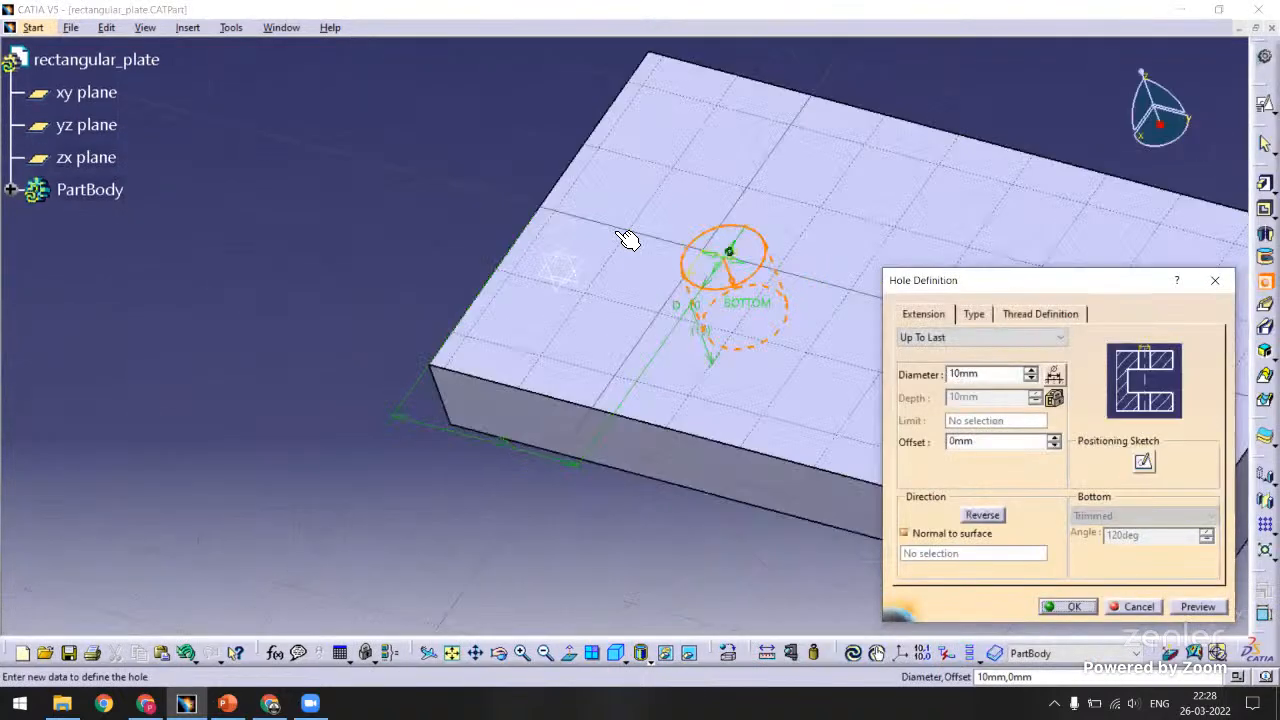
{"action": "middle_click_drag", "start_coordinate": [611, 228], "coordinate": [409, 234]}
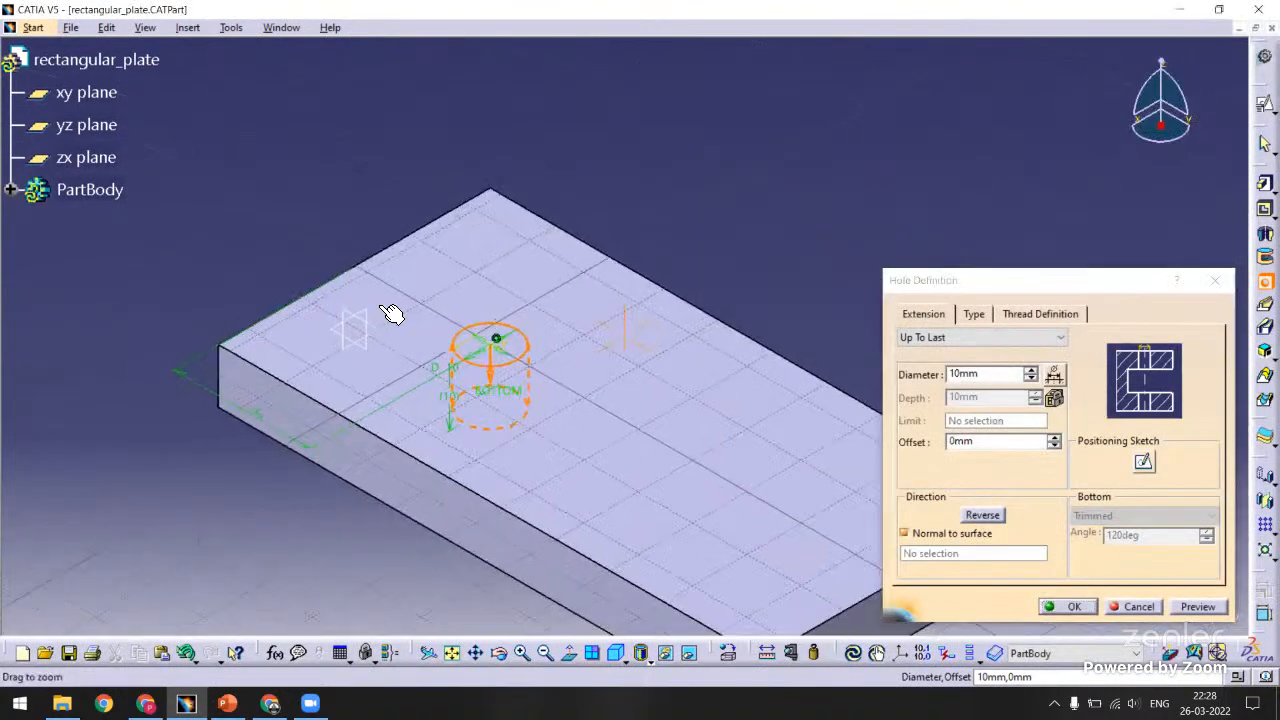
{"action": "middle_click_drag", "start_coordinate": [558, 178], "coordinate": [530, 350]}
{"action": "left_click", "coordinate": [1170, 607]}
{"action": "middle_click_drag", "start_coordinate": [657, 243], "coordinate": [580, 365]}
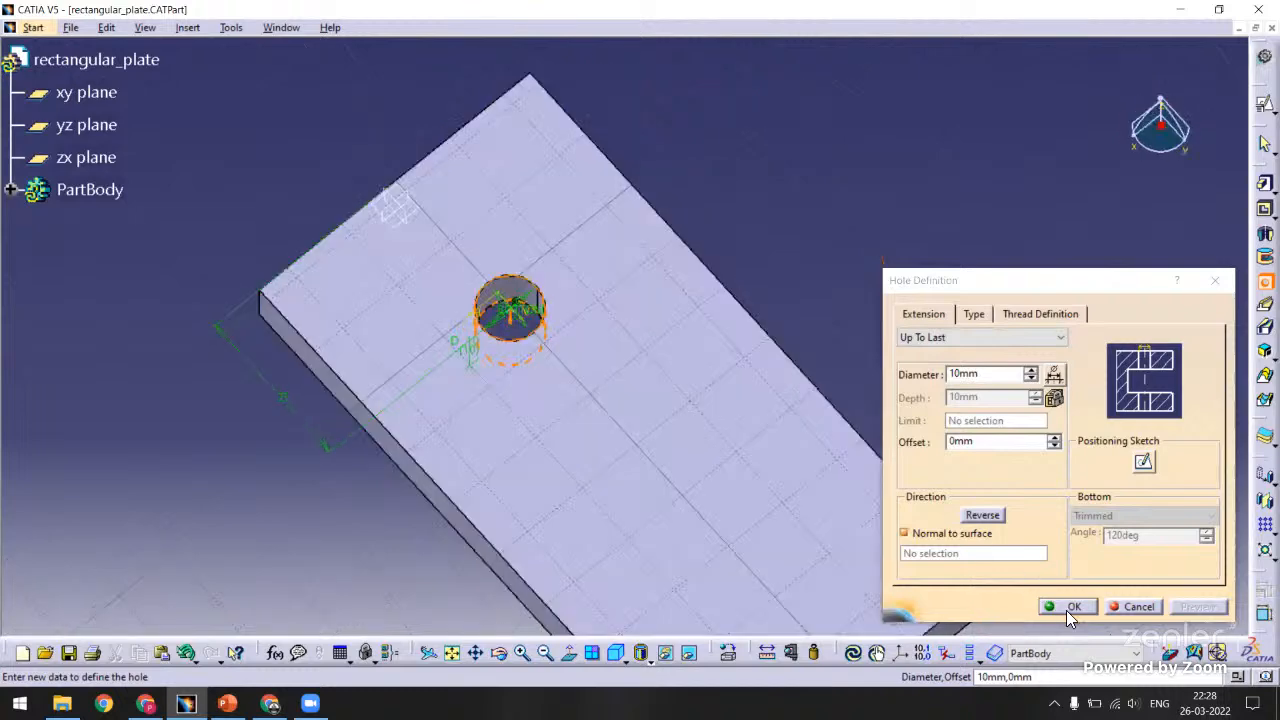
{"action": "left_click", "coordinate": [1071, 607]}
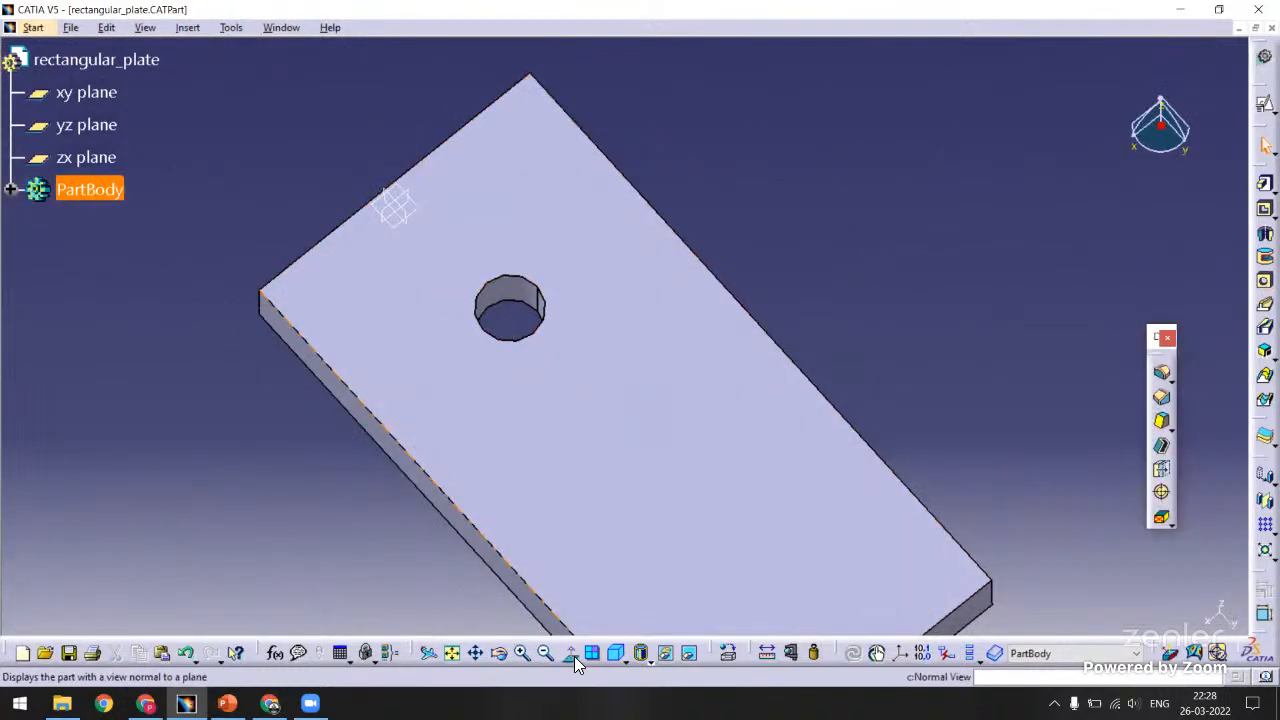
Fit the drilled plate in isometric view and save the part.
{"action": "left_click", "coordinate": [616, 653]}
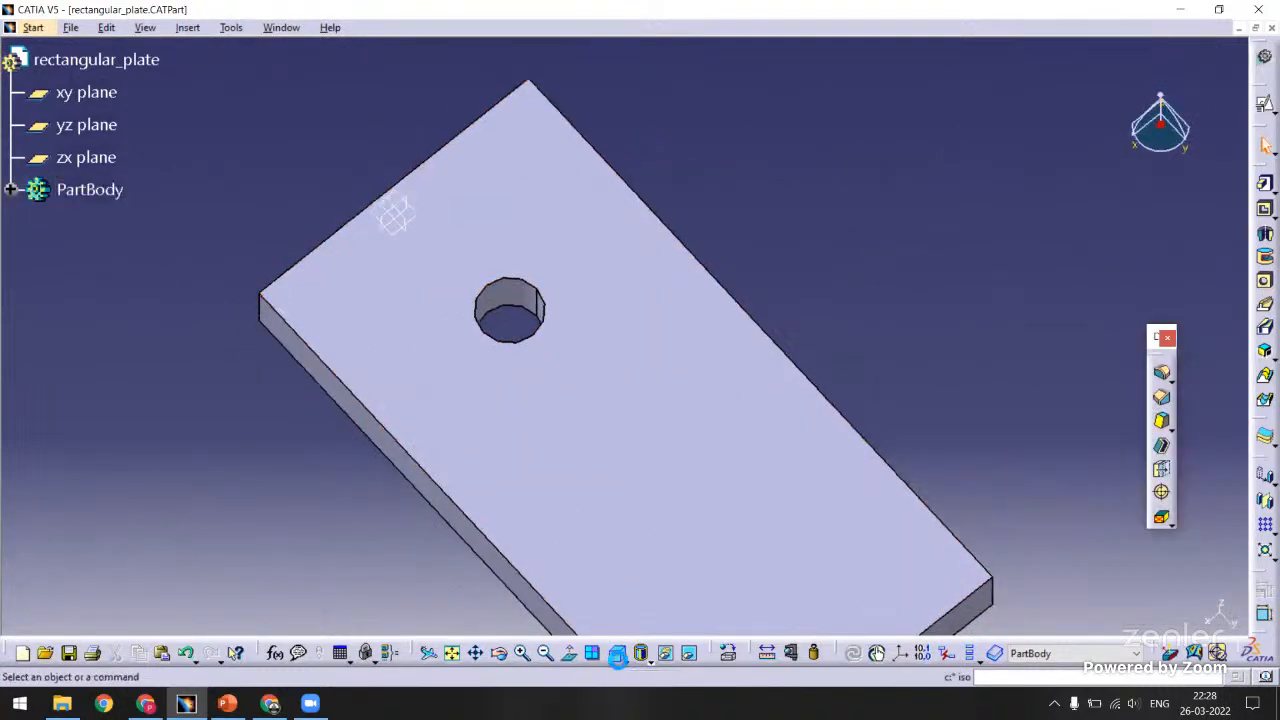
{"action": "left_click", "coordinate": [453, 654]}
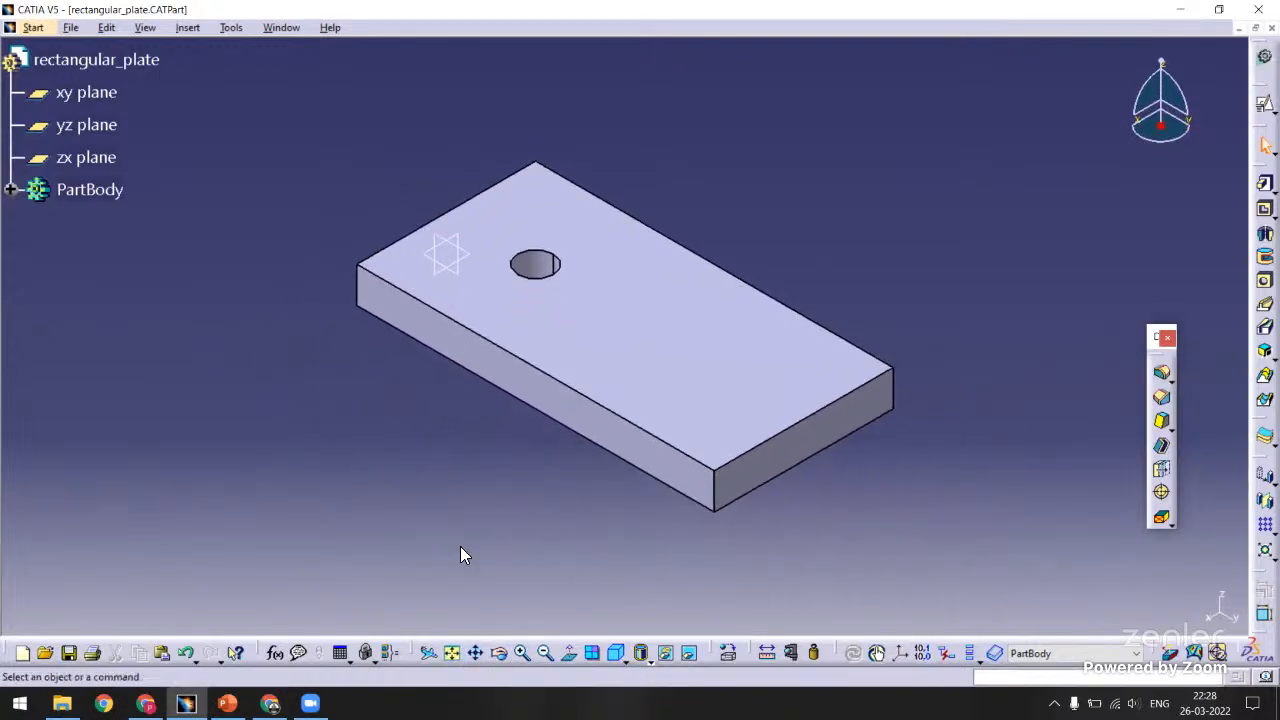
{"action": "key", "text": "ctrl+s"}
Switch to PowerPoint, create a blank presentation and give its first slide the Blank layout.
{"action": "key", "text": "super"}
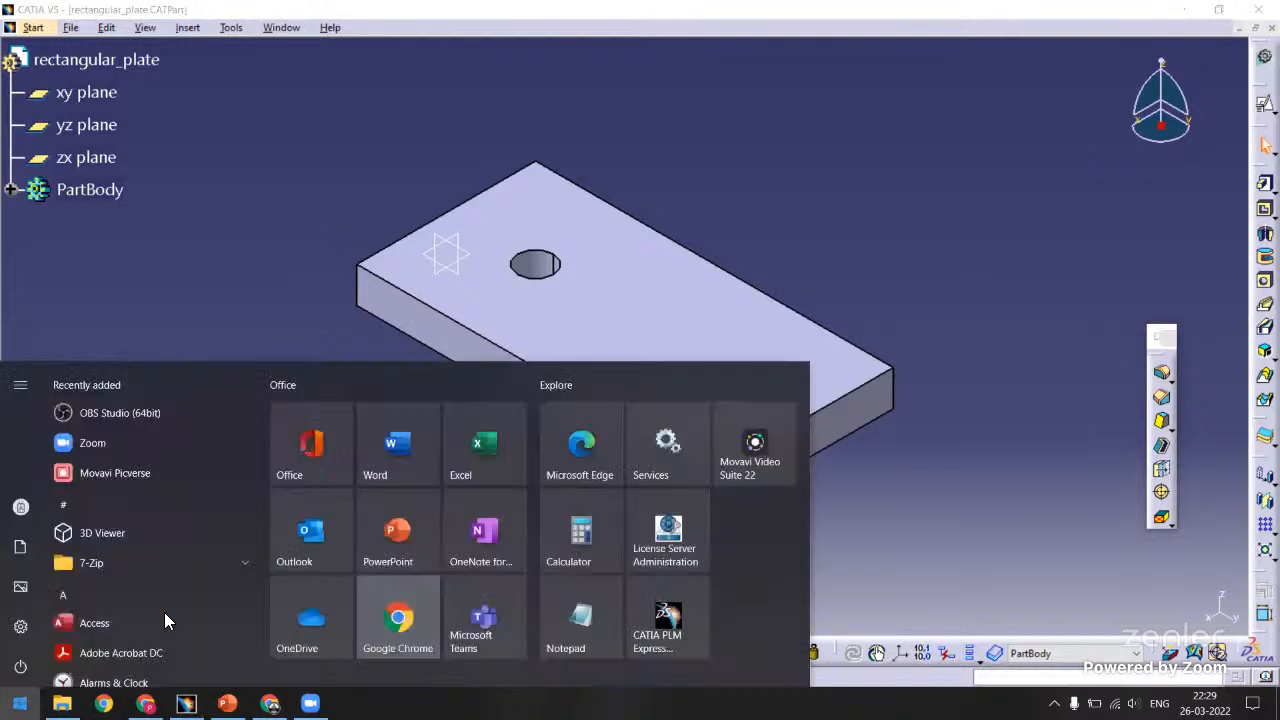
{"action": "left_click", "coordinate": [388, 530]}
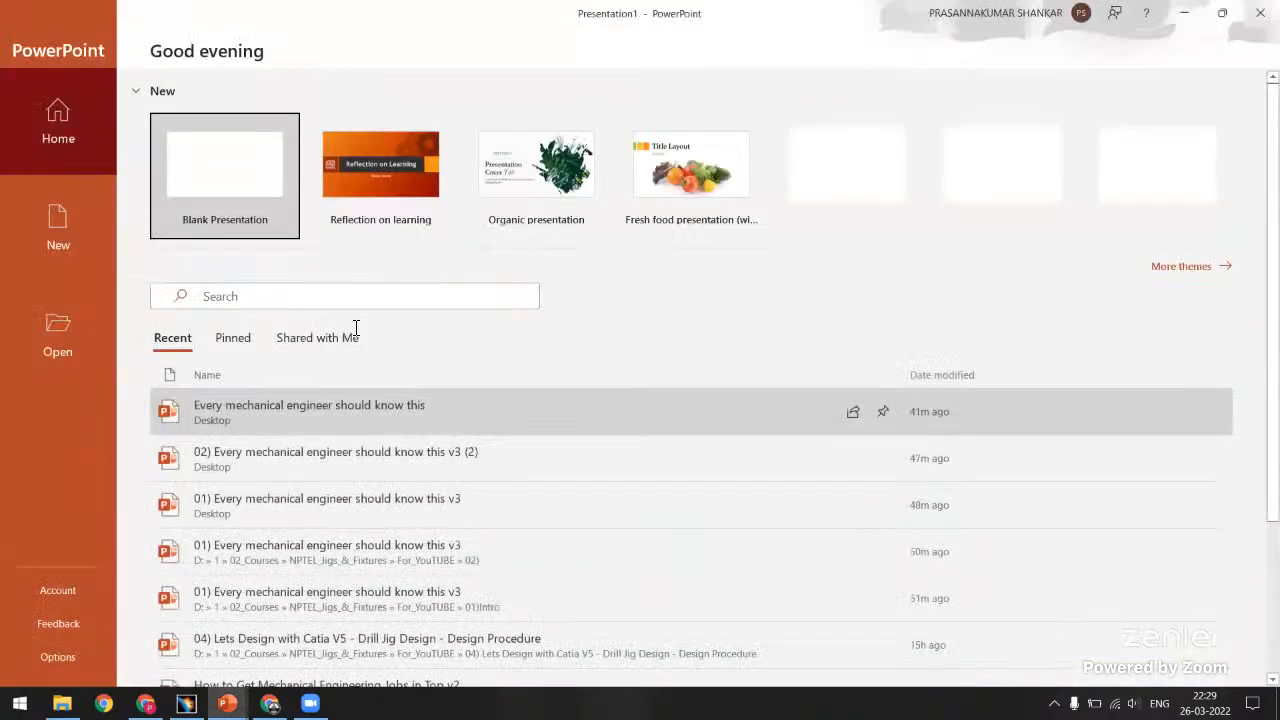
{"action": "left_click", "coordinate": [249, 177]}
{"action": "right_click", "coordinate": [346, 312]}
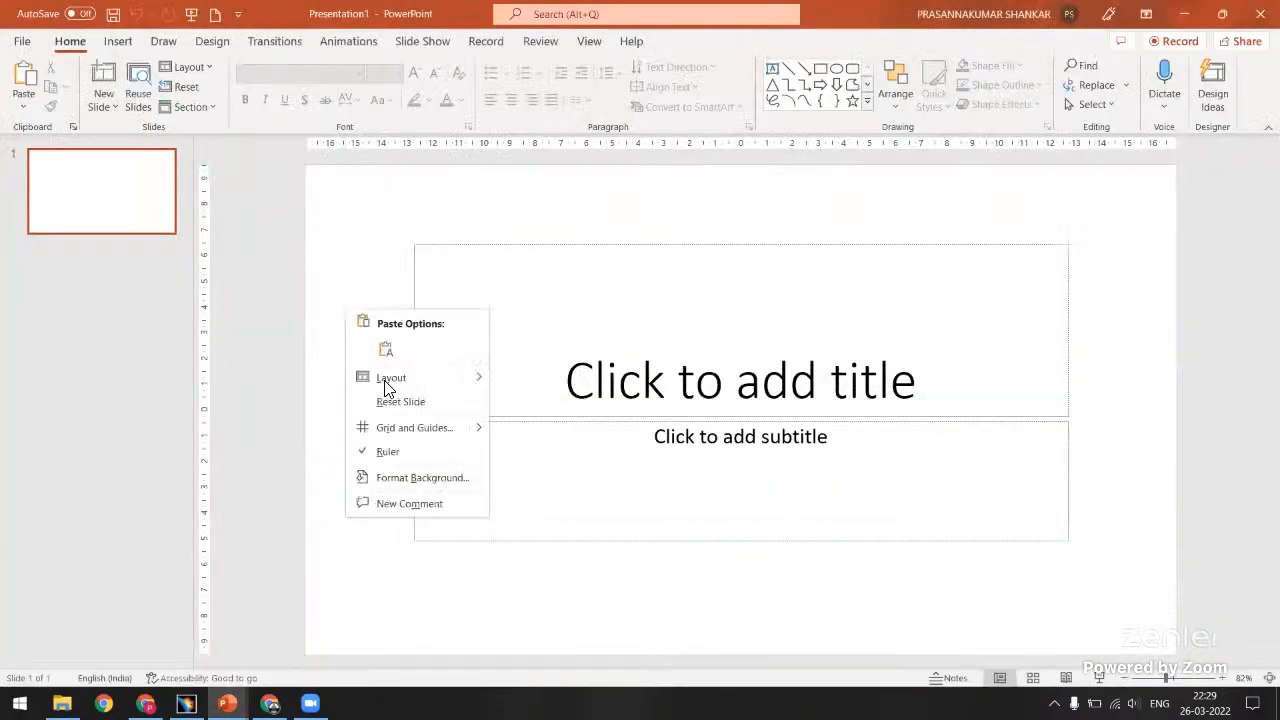
{"action": "mouse_move", "coordinate": [384, 386]}
{"action": "left_click", "coordinate": [524, 572]}
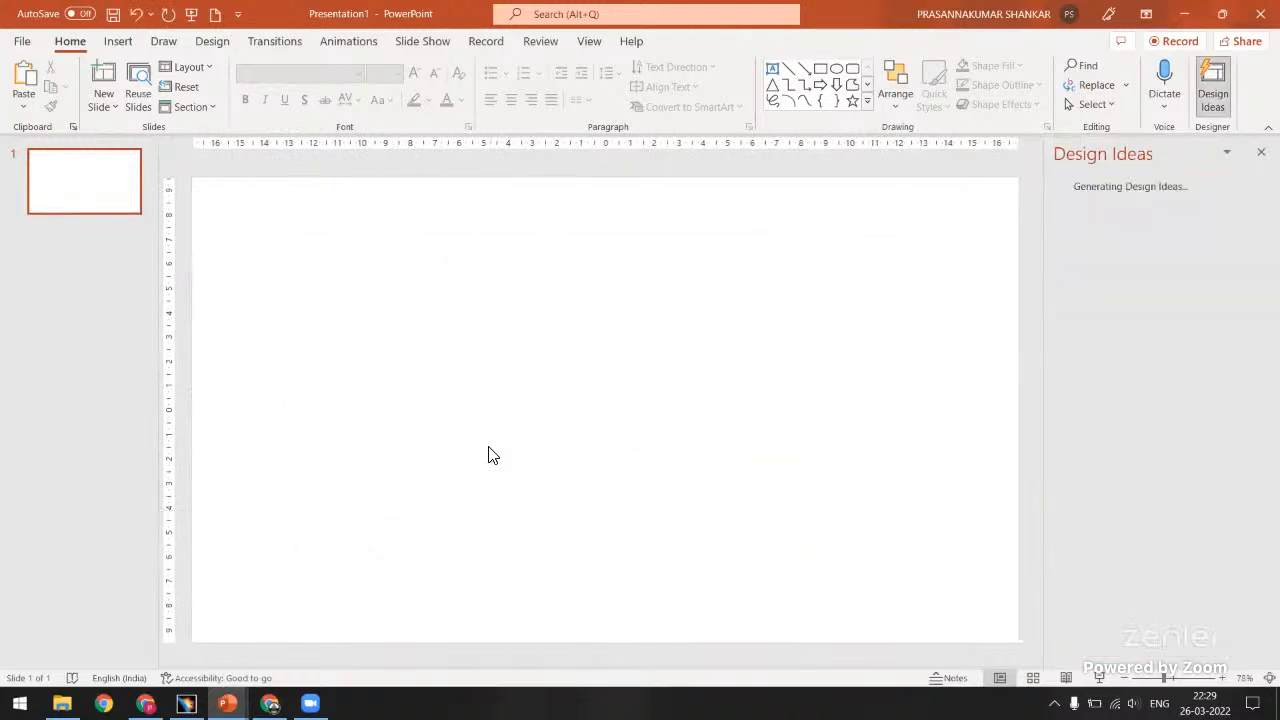
Begin inserting a SmartArt graphic on the blank slide and browse the Process category.
{"action": "left_click", "coordinate": [118, 44]}
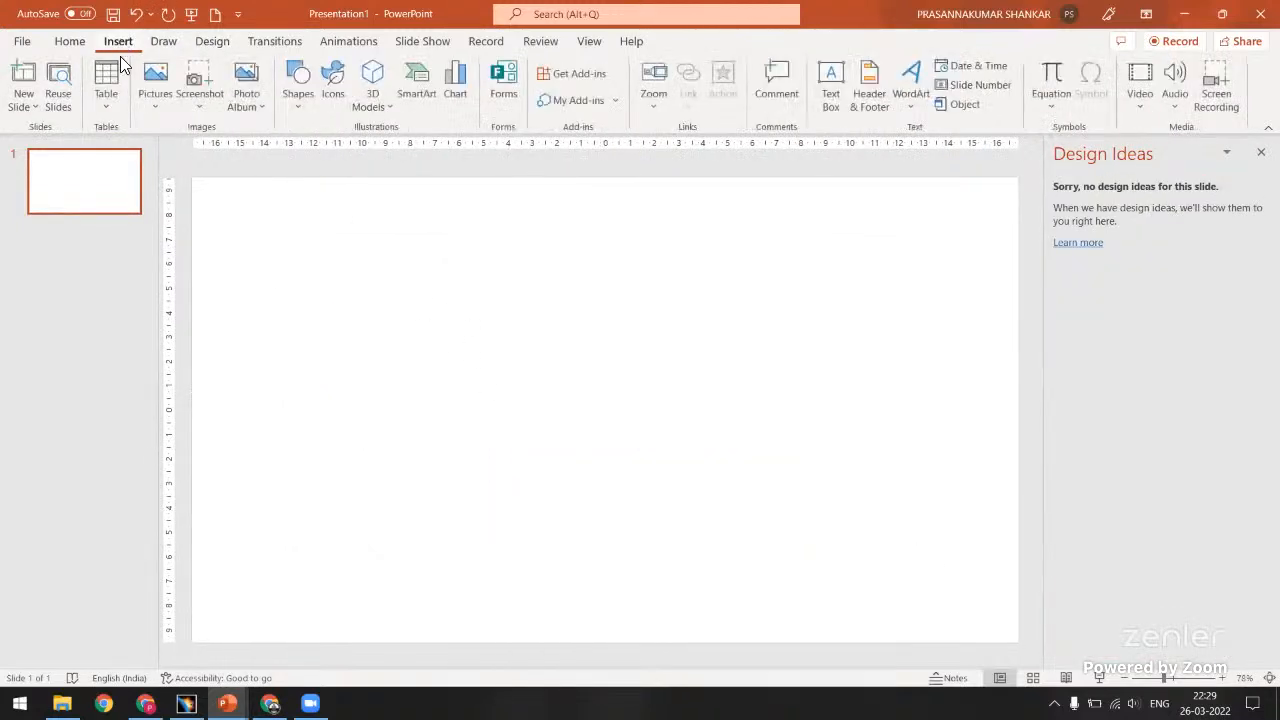
{"action": "left_click", "coordinate": [414, 92]}
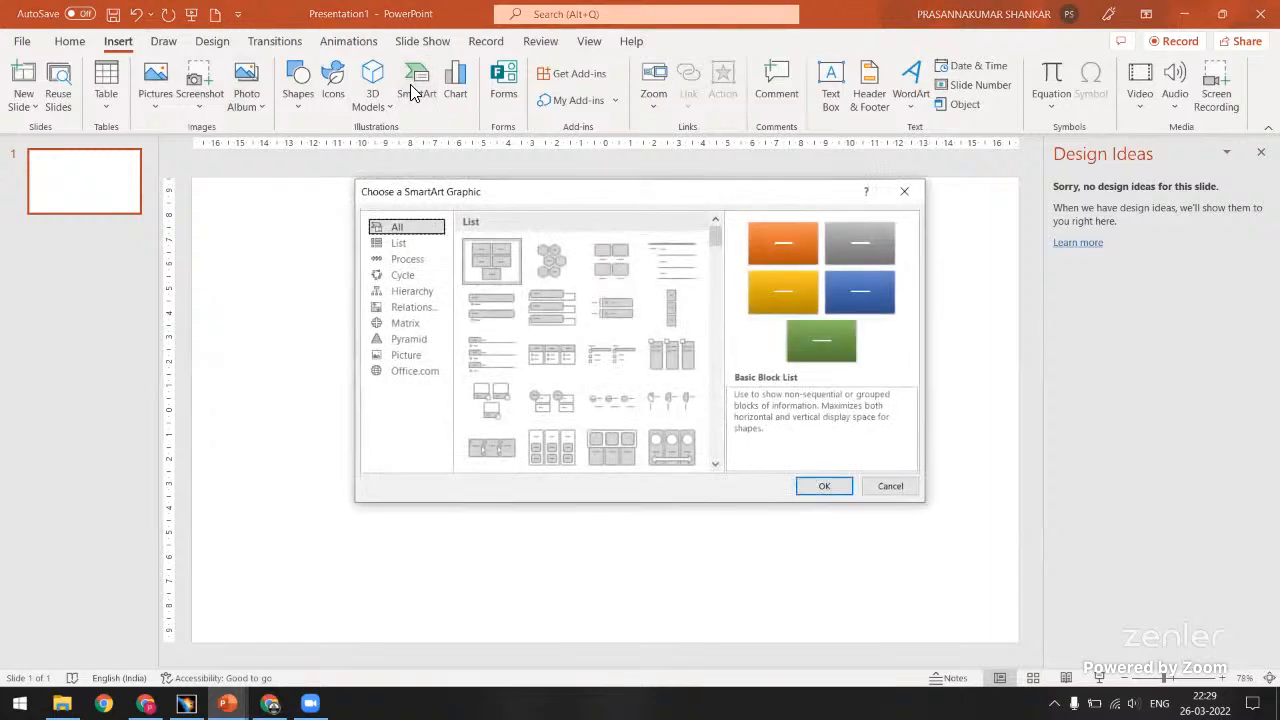
{"action": "left_click", "coordinate": [405, 259]}
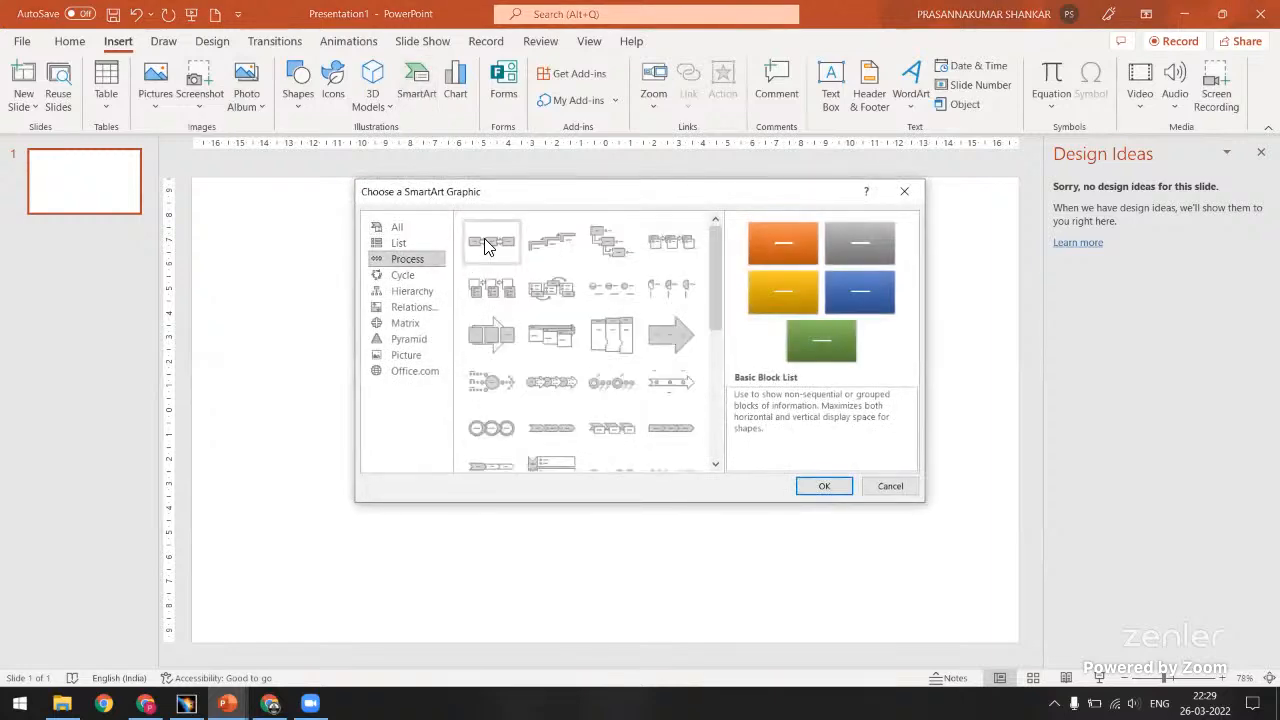
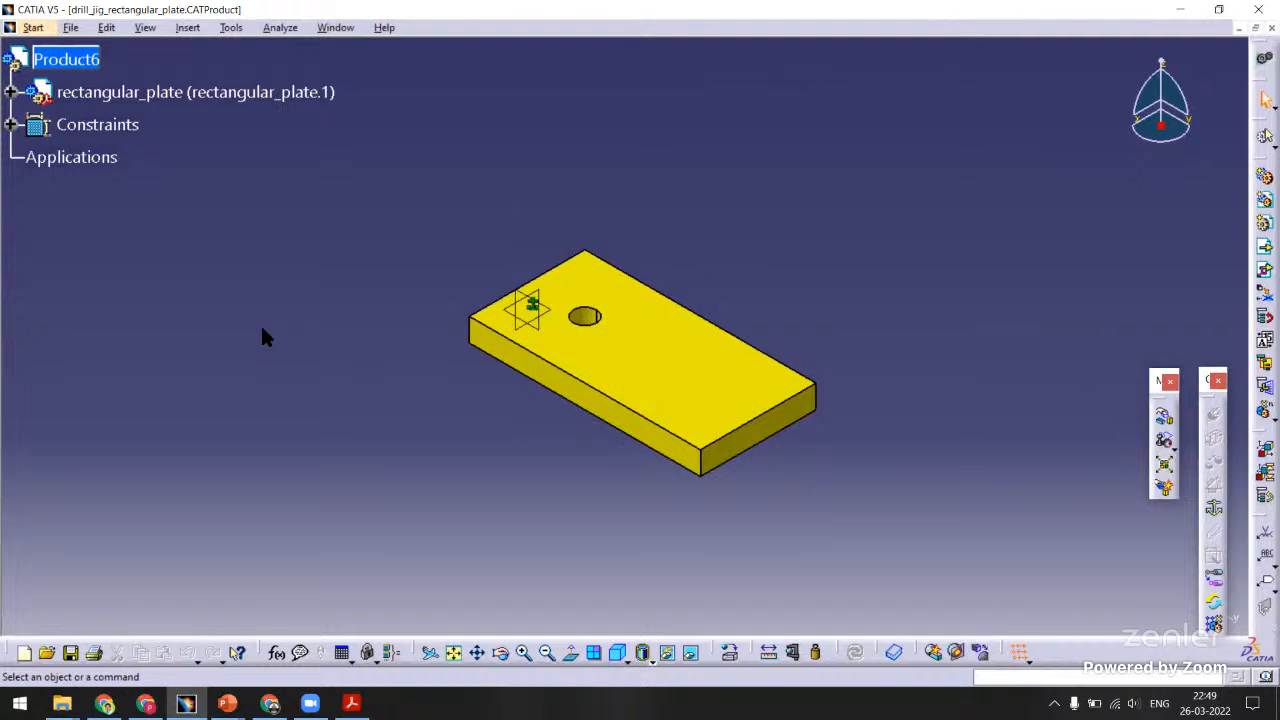
Create a new part named support_pin.
{"action": "left_click", "coordinate": [71, 27]}
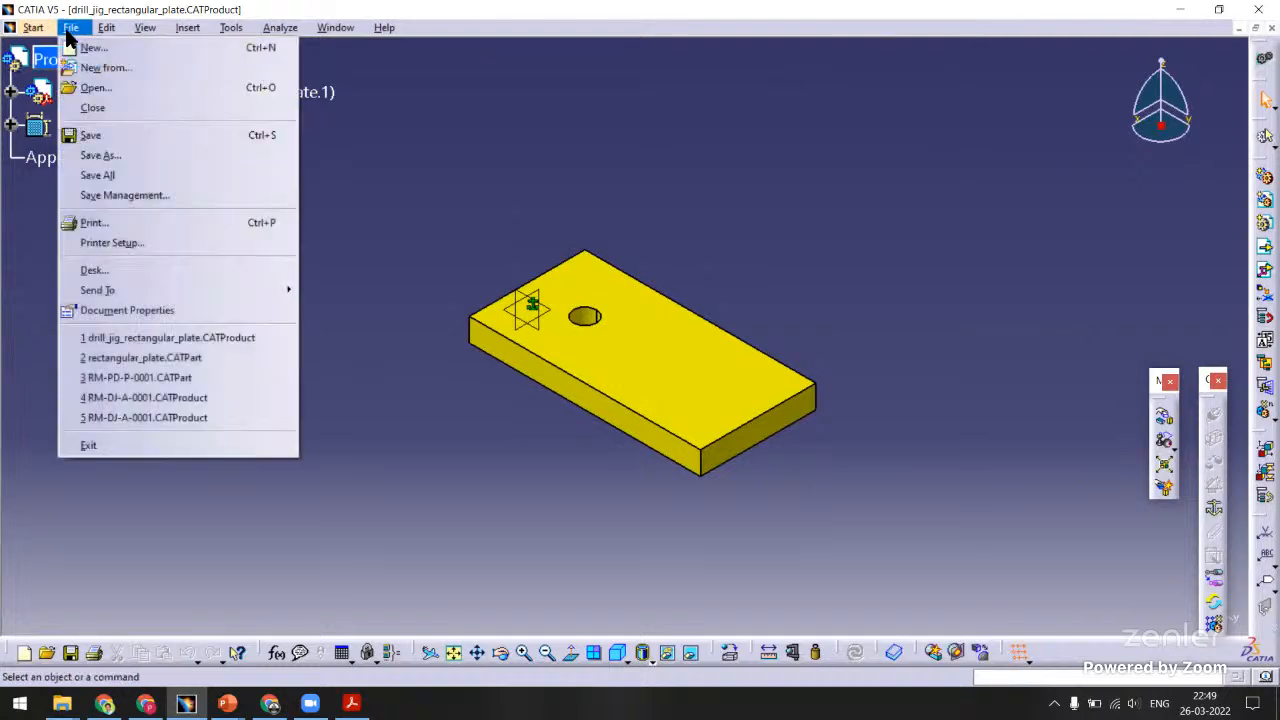
{"action": "left_click", "coordinate": [238, 48]}
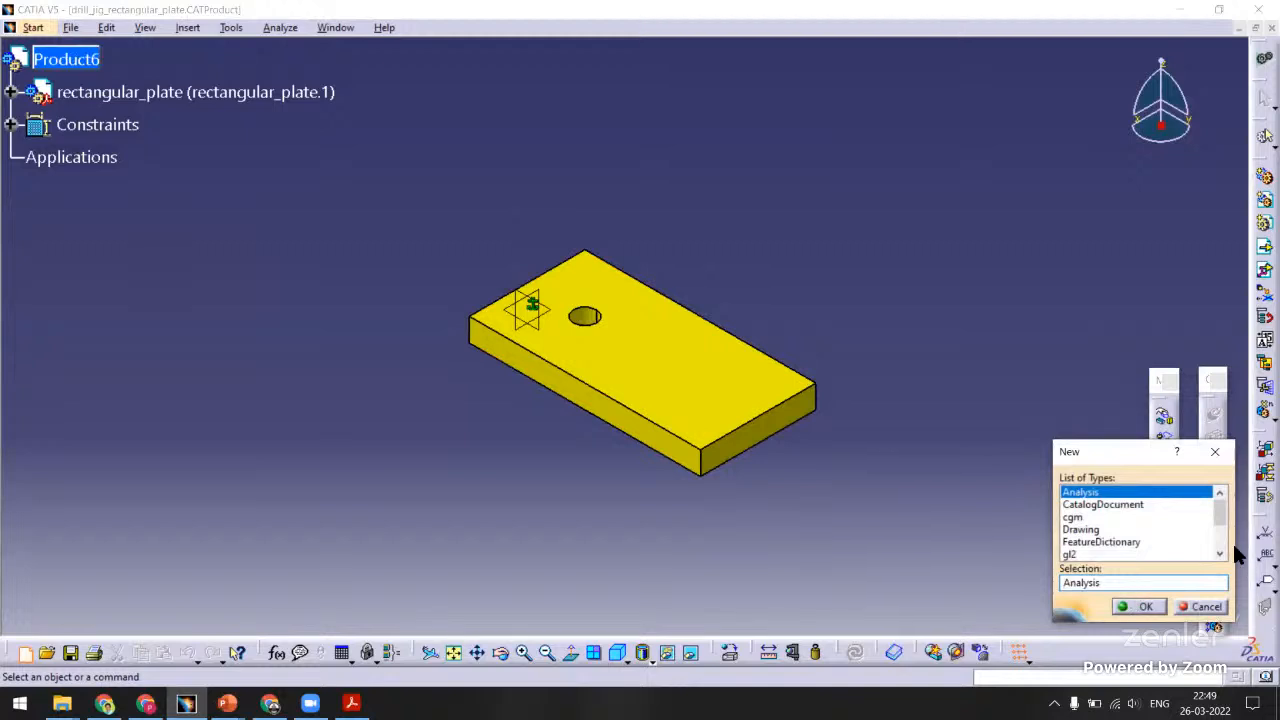
{"action": "scroll", "coordinate": [1220, 535], "scroll_direction": "down", "scroll_amount": 2}
{"action": "left_click", "coordinate": [1075, 504]}
{"action": "left_click", "coordinate": [1143, 606]}
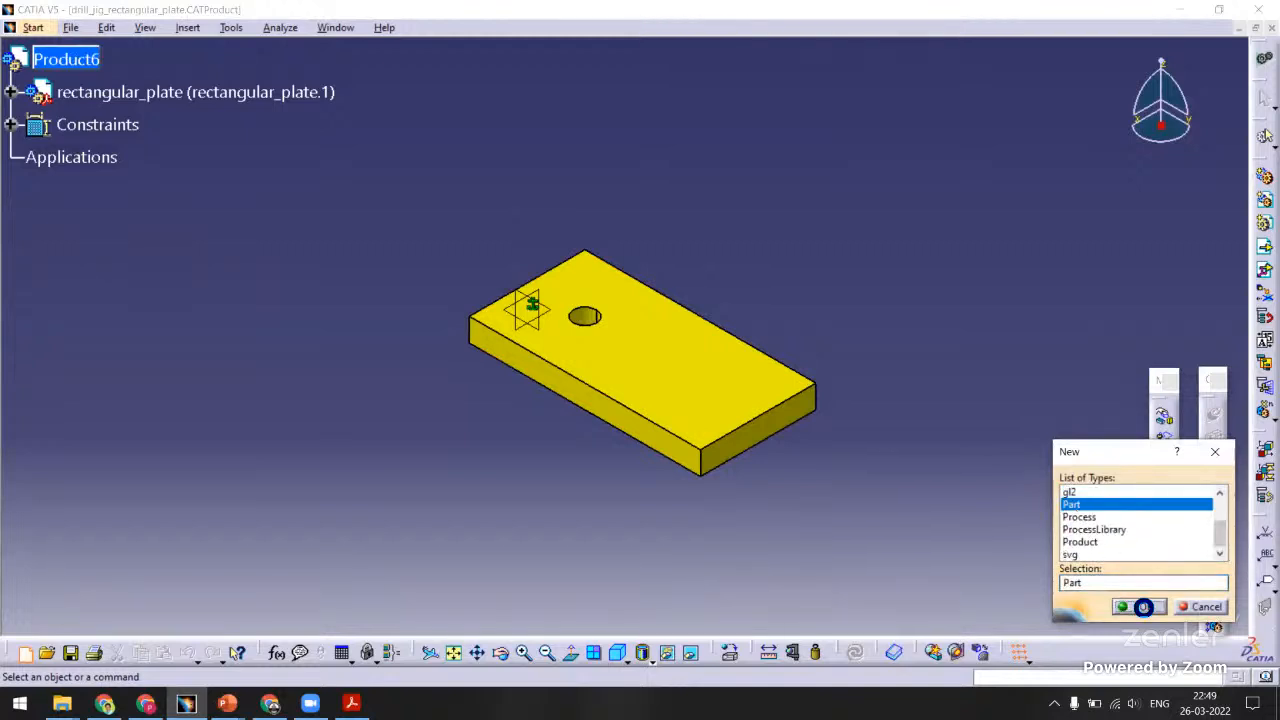
{"action": "type", "text": "support_pin"}
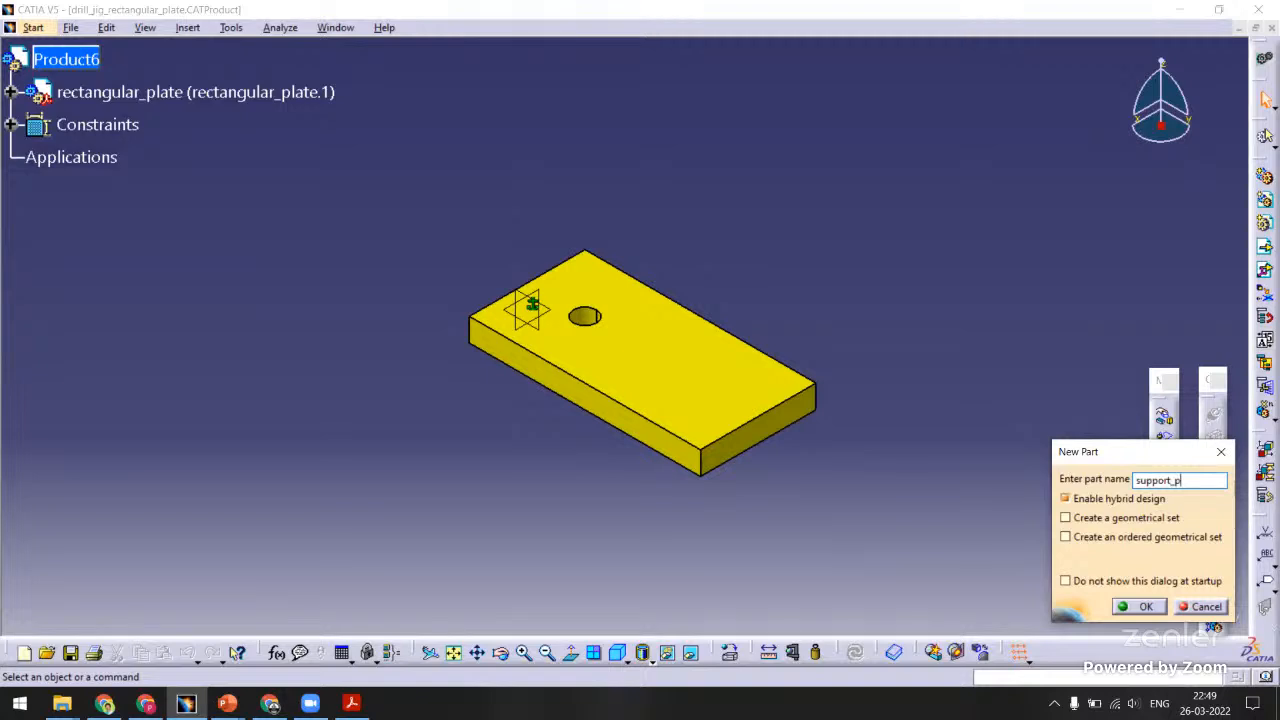
{"action": "left_click", "coordinate": [1132, 607]}
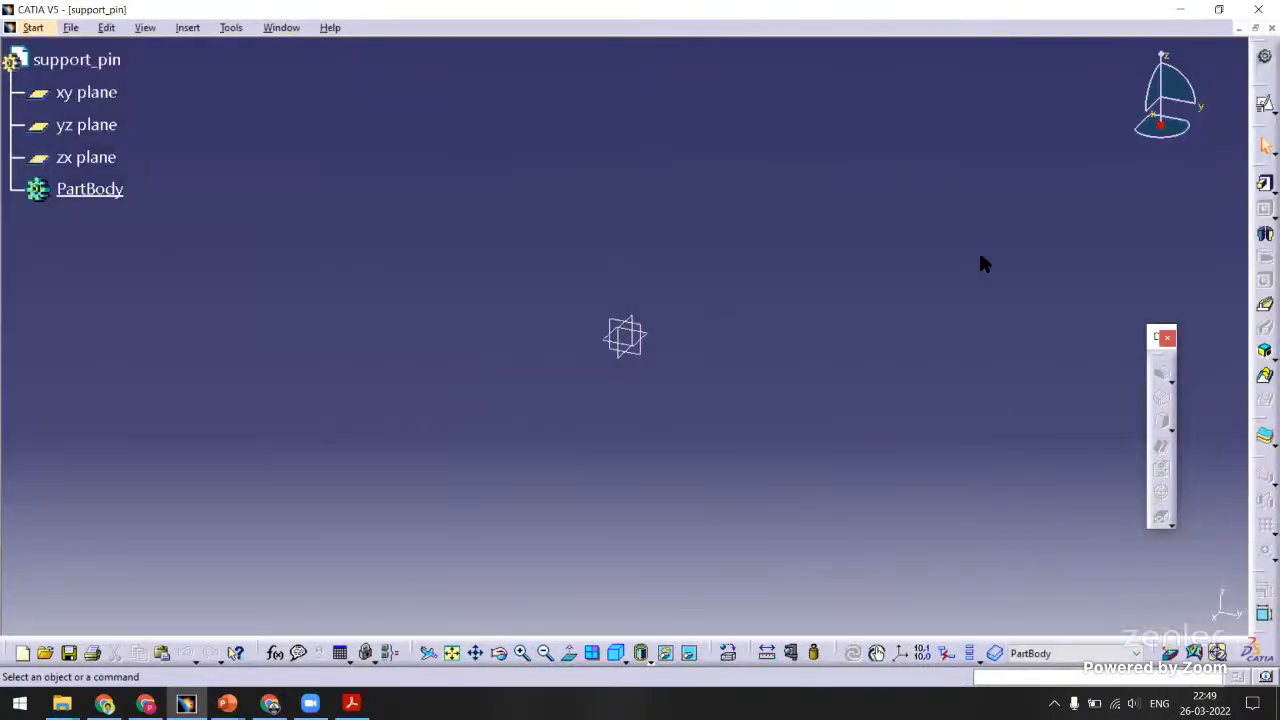
Sketch an open stepped half-profile on the yz plane from the vertical axis, about 23 mm and 14 mm wide, 21 mm and 17 mm high.
{"action": "left_click", "coordinate": [1265, 105]}
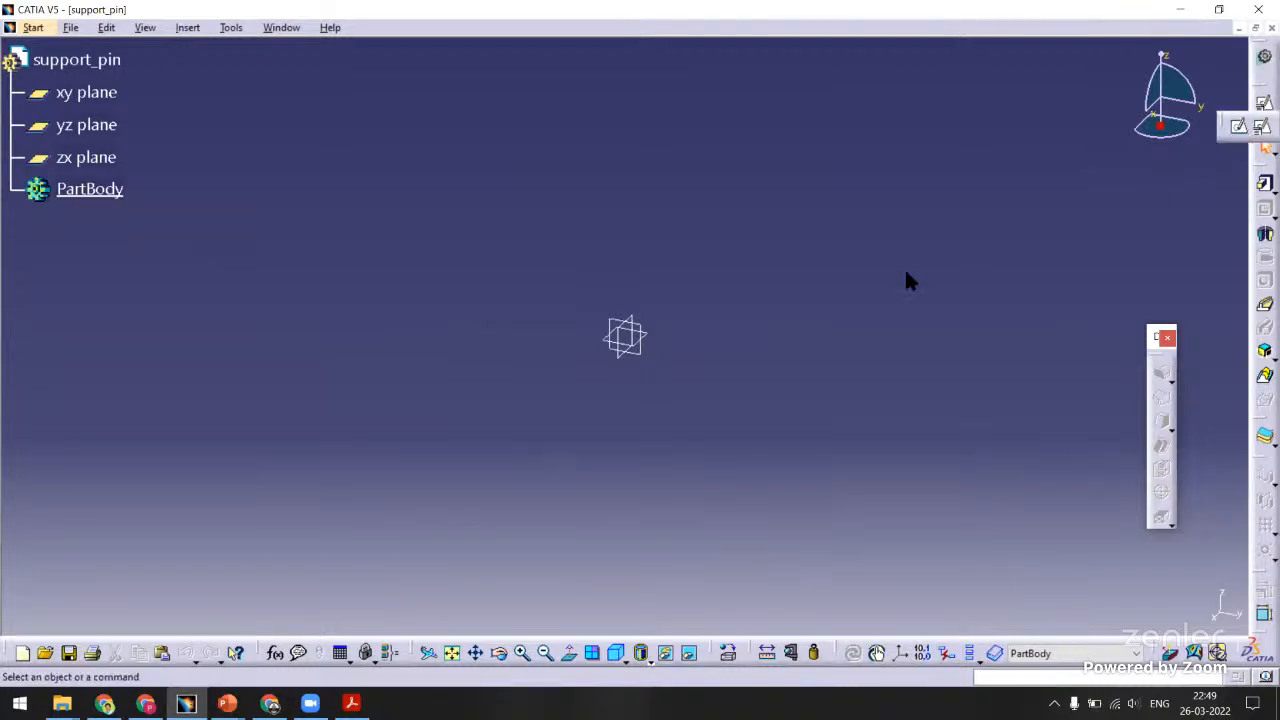
{"action": "left_click", "coordinate": [650, 362]}
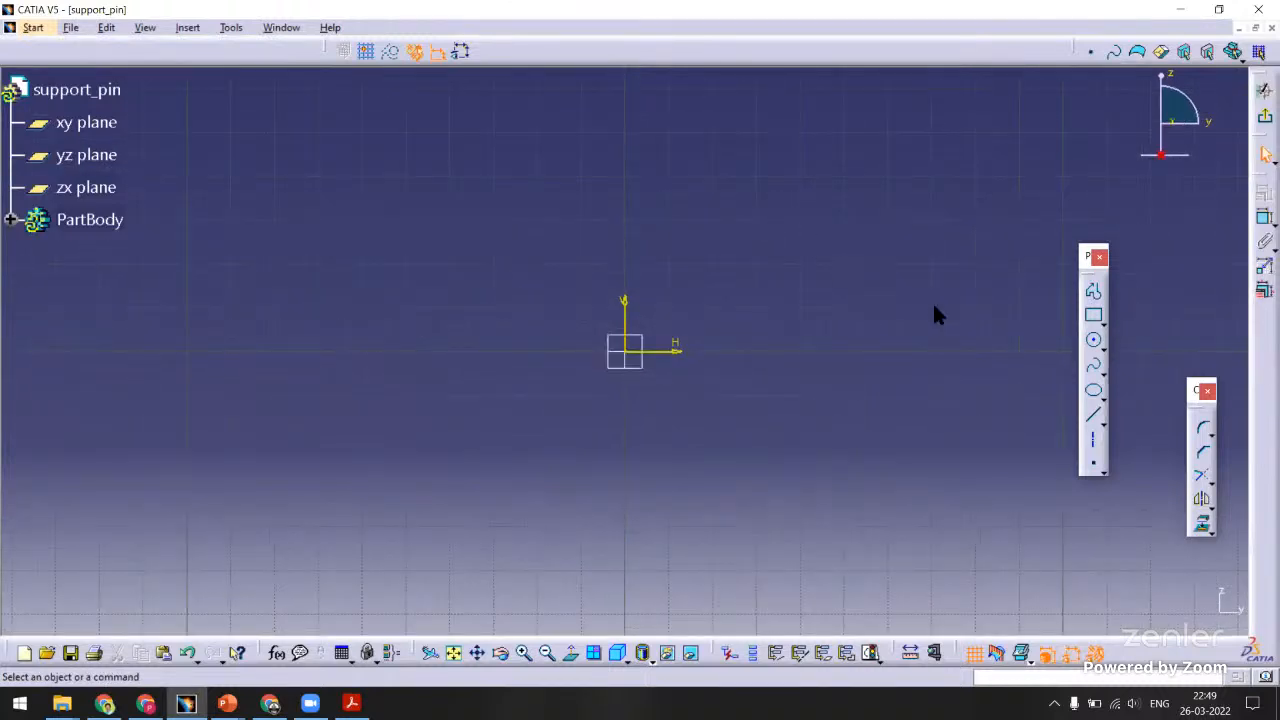
{"action": "left_click", "coordinate": [1093, 294]}
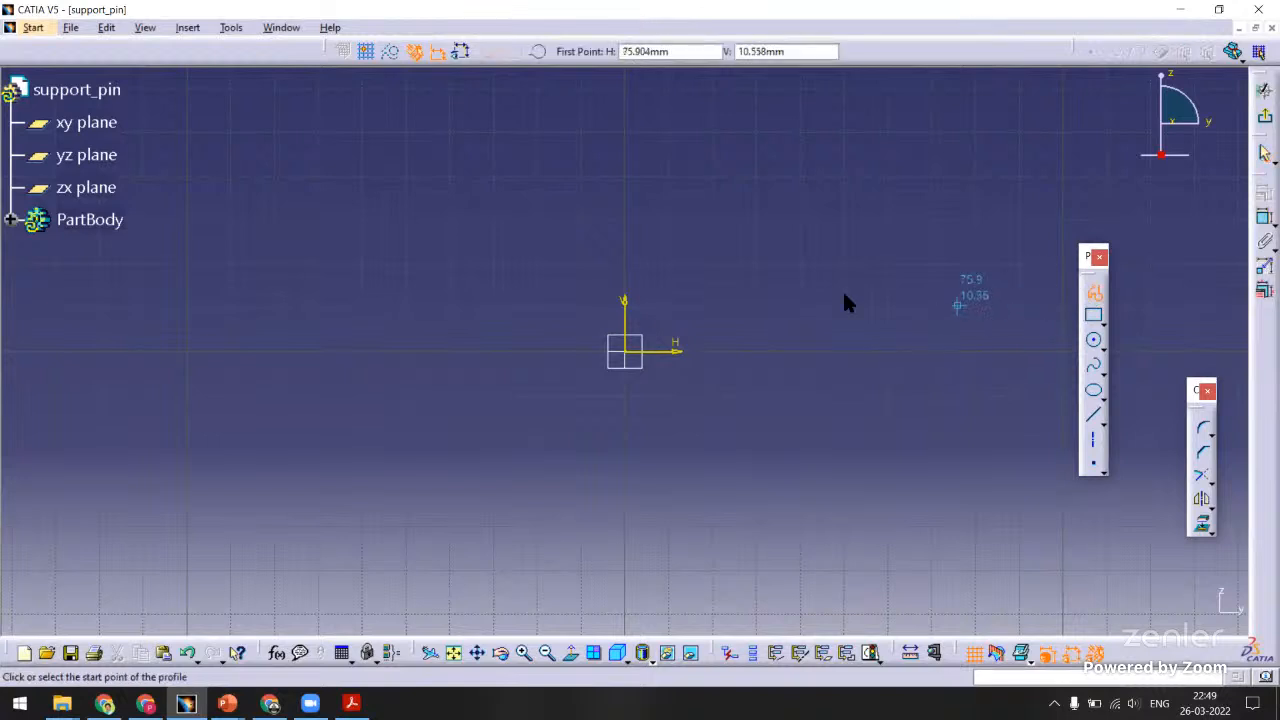
{"action": "left_click", "coordinate": [626, 259]}
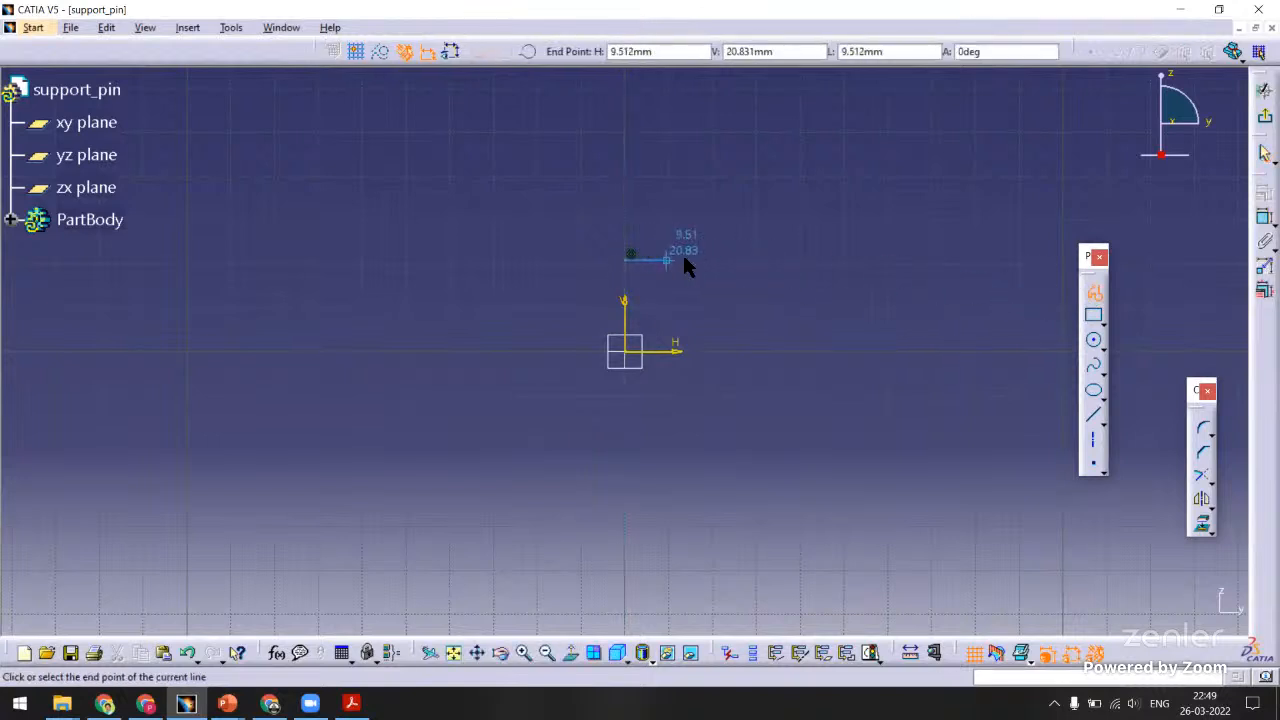
{"action": "left_click", "coordinate": [724, 259]}
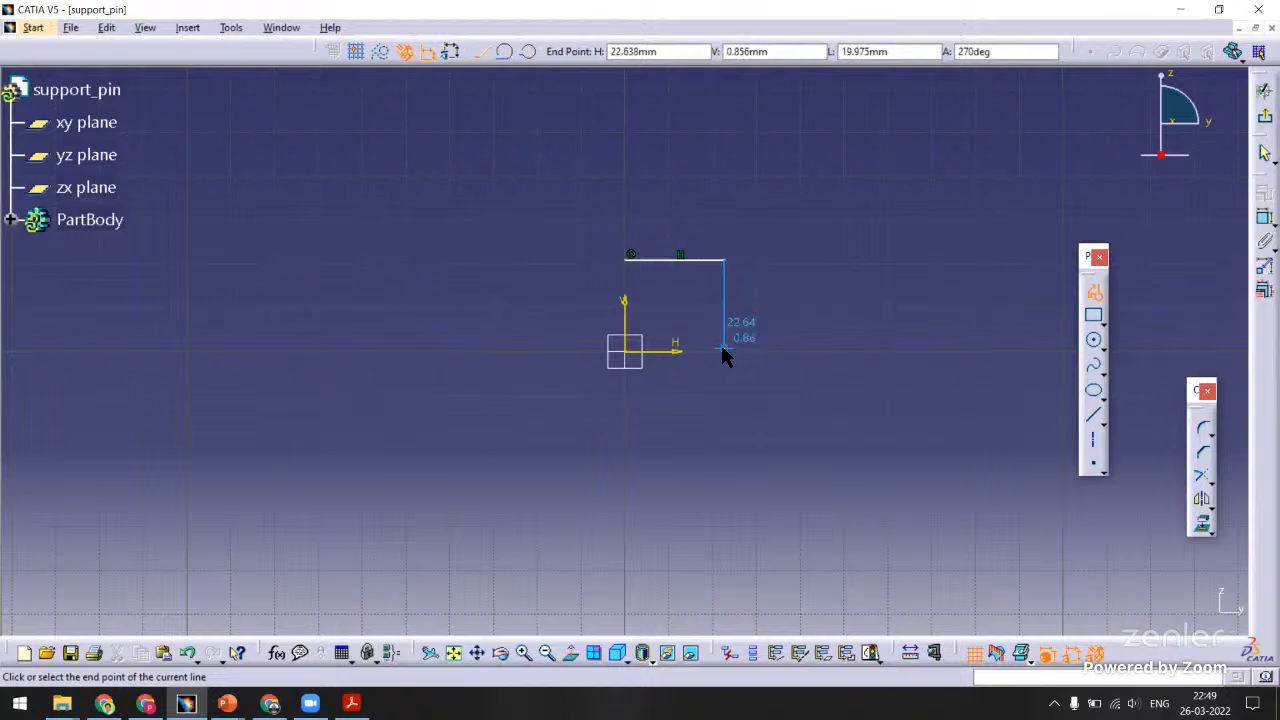
{"action": "left_click", "coordinate": [724, 346]}
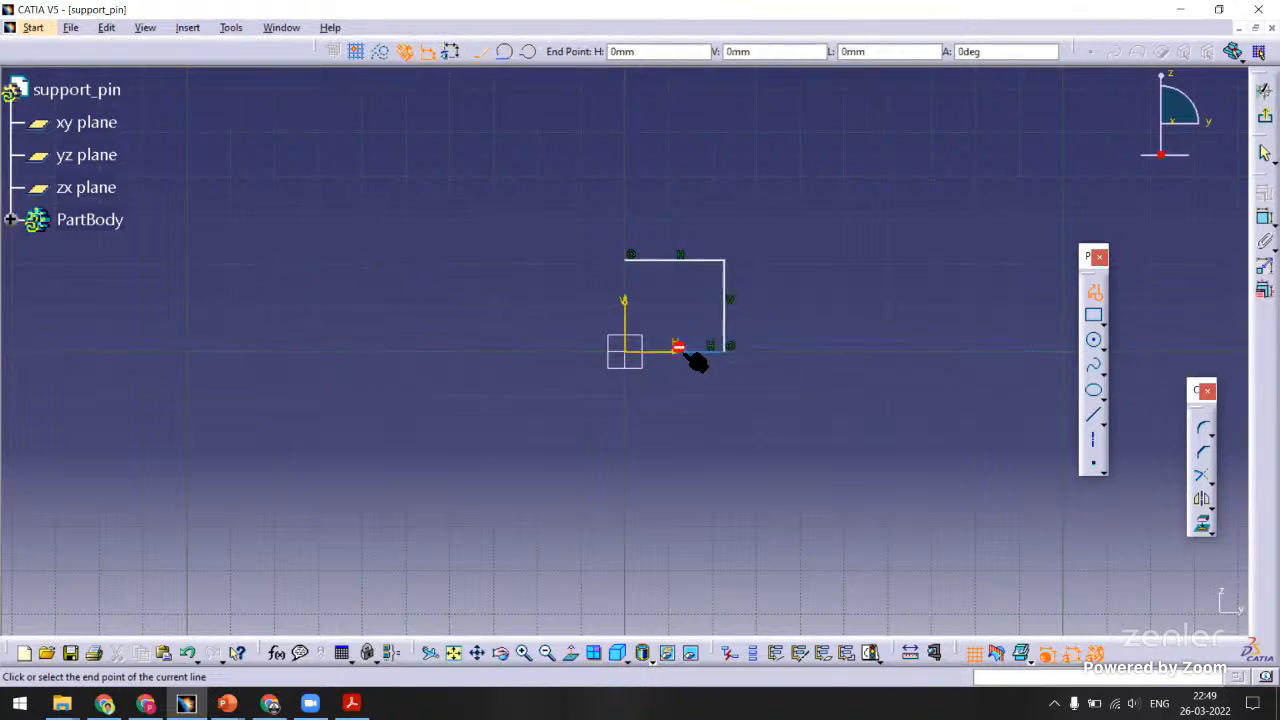
{"action": "left_click", "coordinate": [685, 347]}
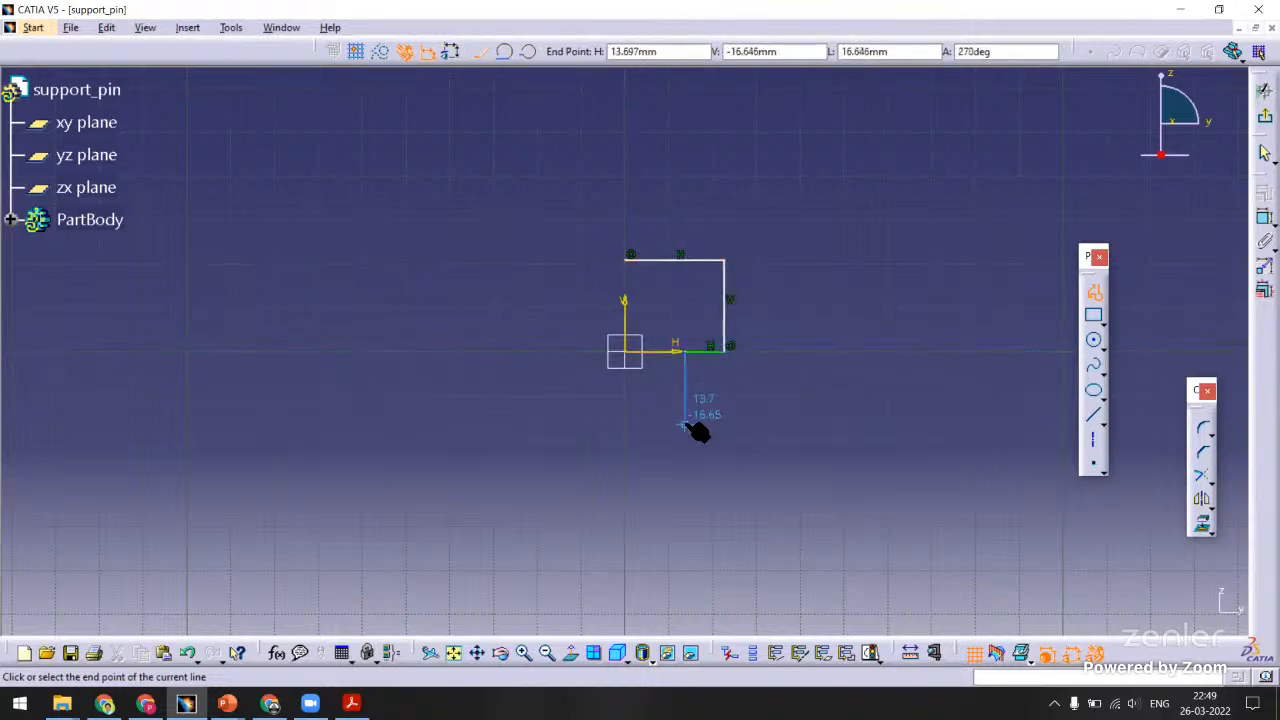
{"action": "left_click", "coordinate": [685, 424]}
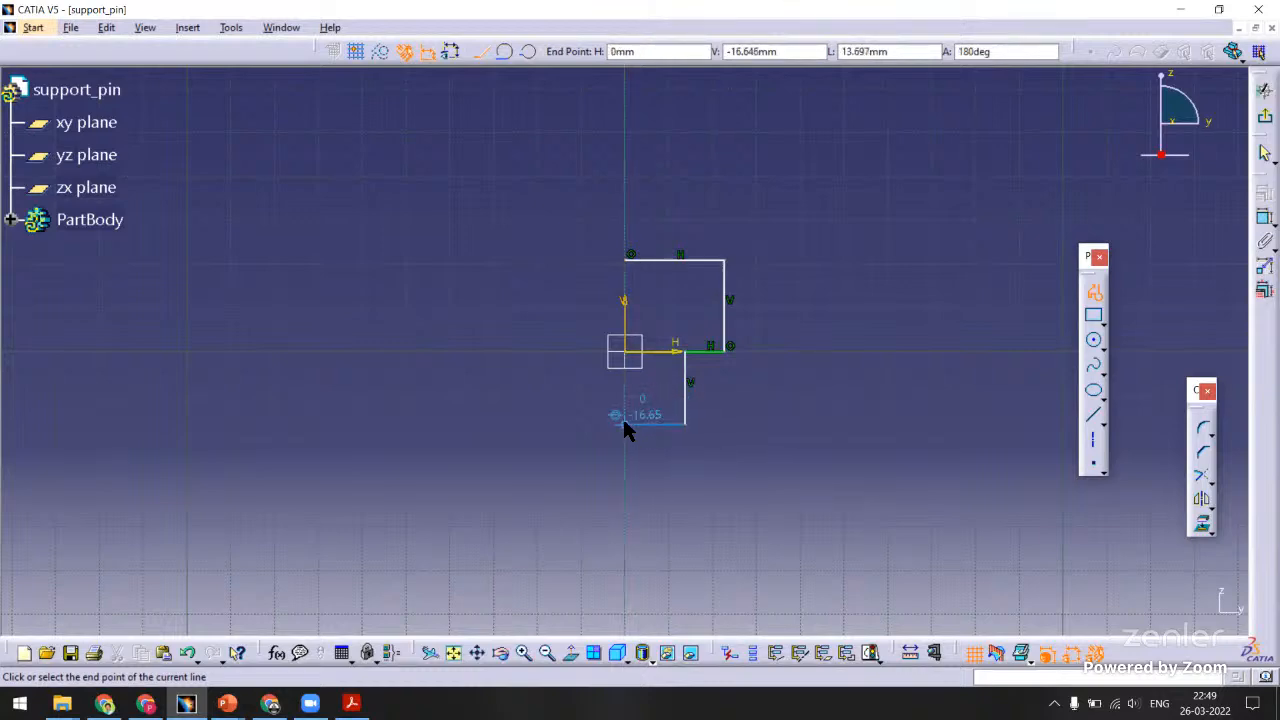
{"action": "left_click", "coordinate": [624, 423]}
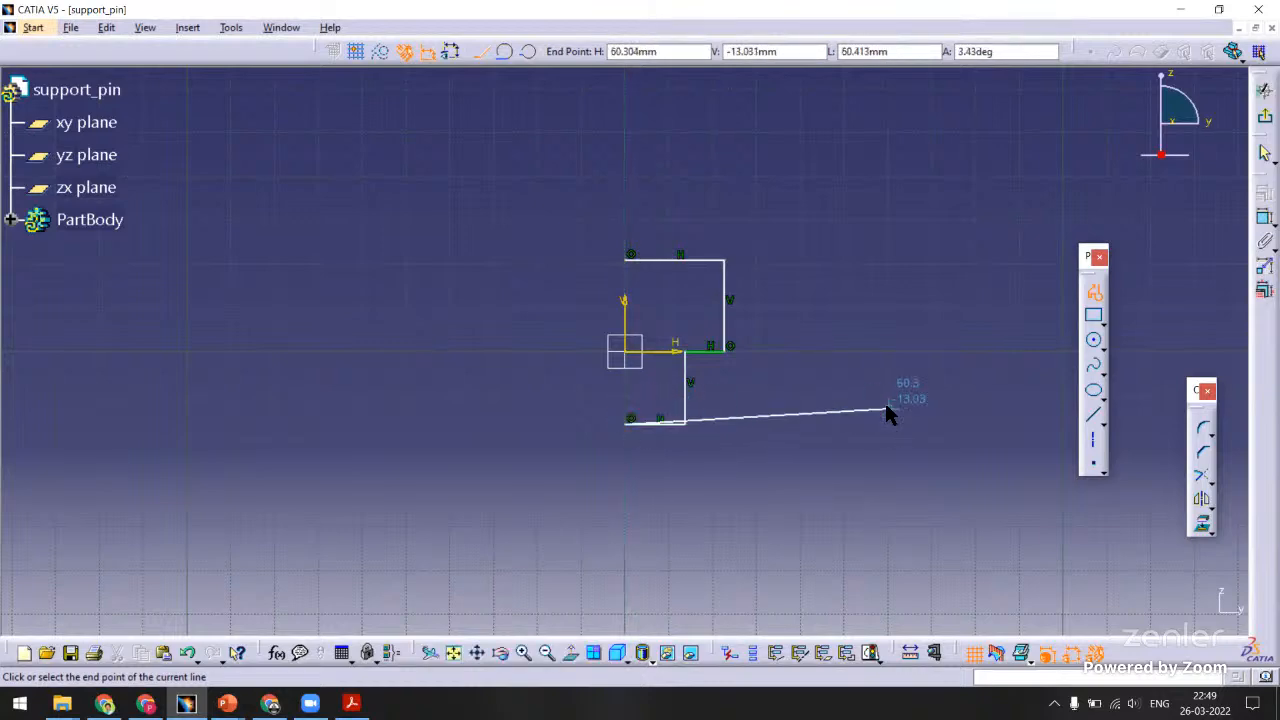
{"action": "key", "text": "Escape"}
{"action": "mouse_move", "coordinate": [839, 269]}
{"action": "middle_mouse_down"}
{"action": "mouse_move", "coordinate": [852, 203]}
{"action": "mouse_move", "coordinate": [852, 245]}
{"action": "mouse_move", "coordinate": [820, 271]}
{"action": "middle_mouse_up"}
{"action": "left_click", "coordinate": [955, 340]}
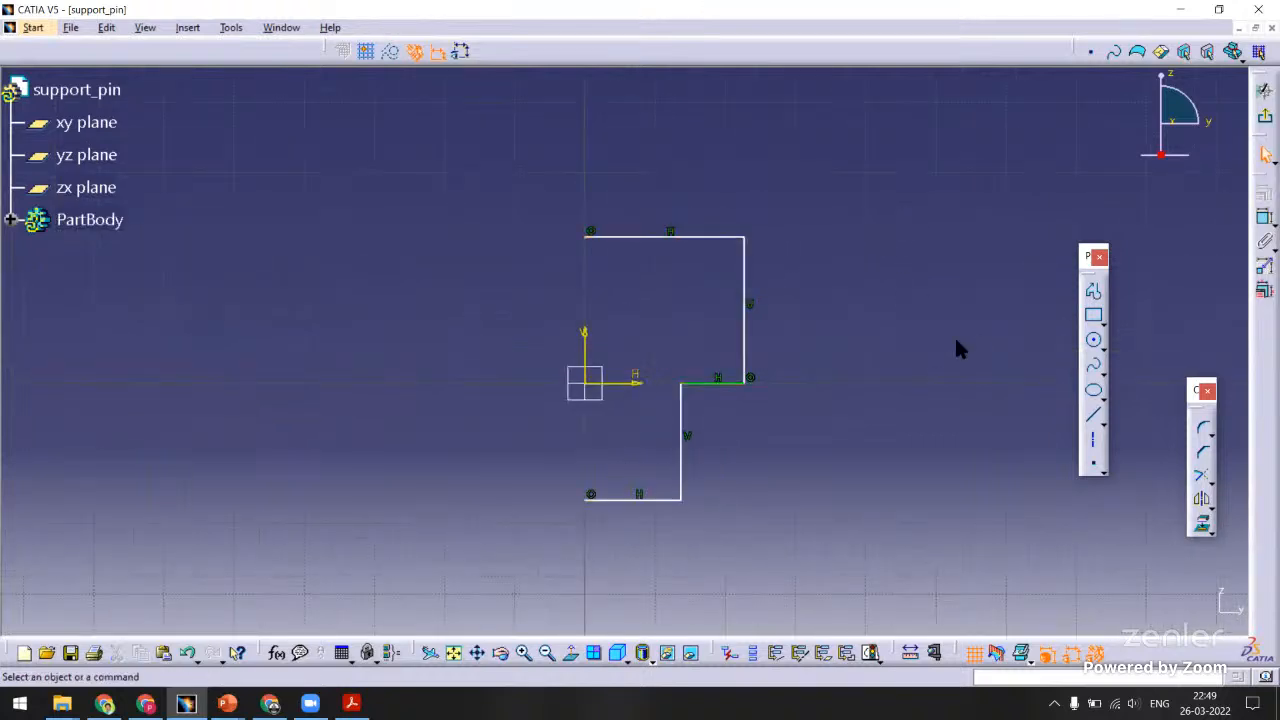
Draw a vertical axis line joining the two open ends of the stepped profile.
{"action": "left_click", "coordinate": [1093, 441]}
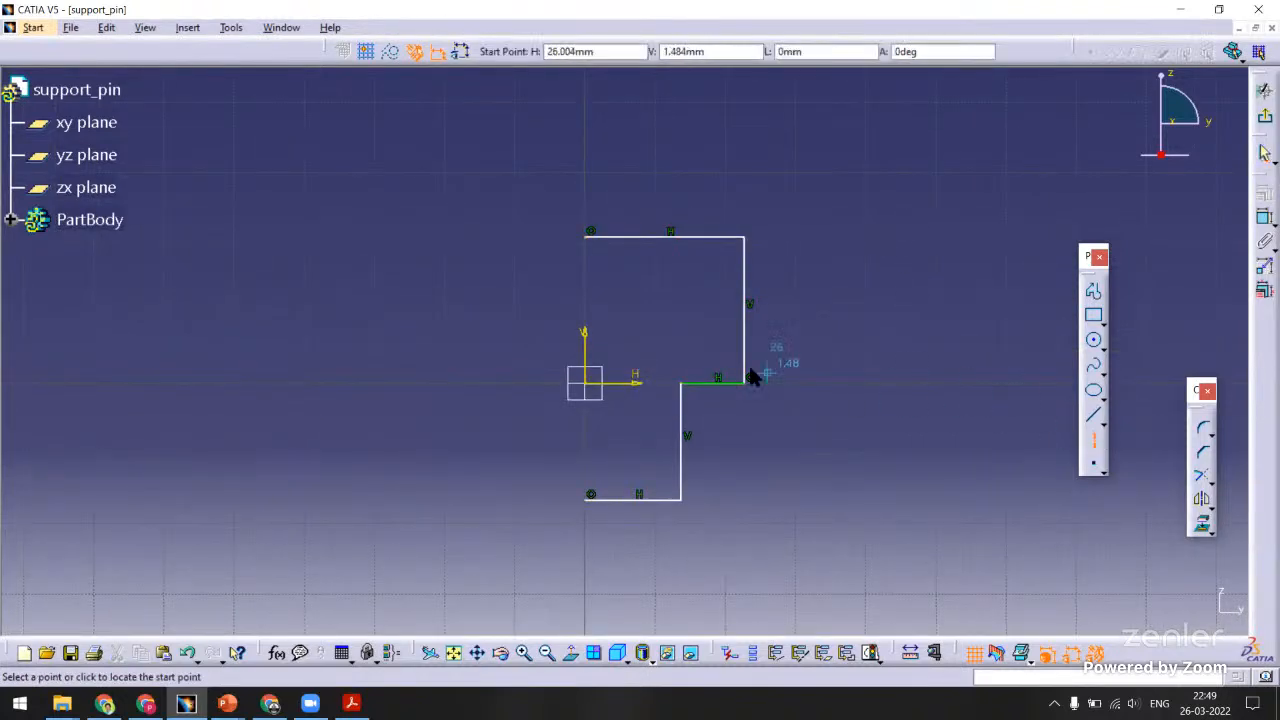
{"action": "left_click", "coordinate": [589, 240]}
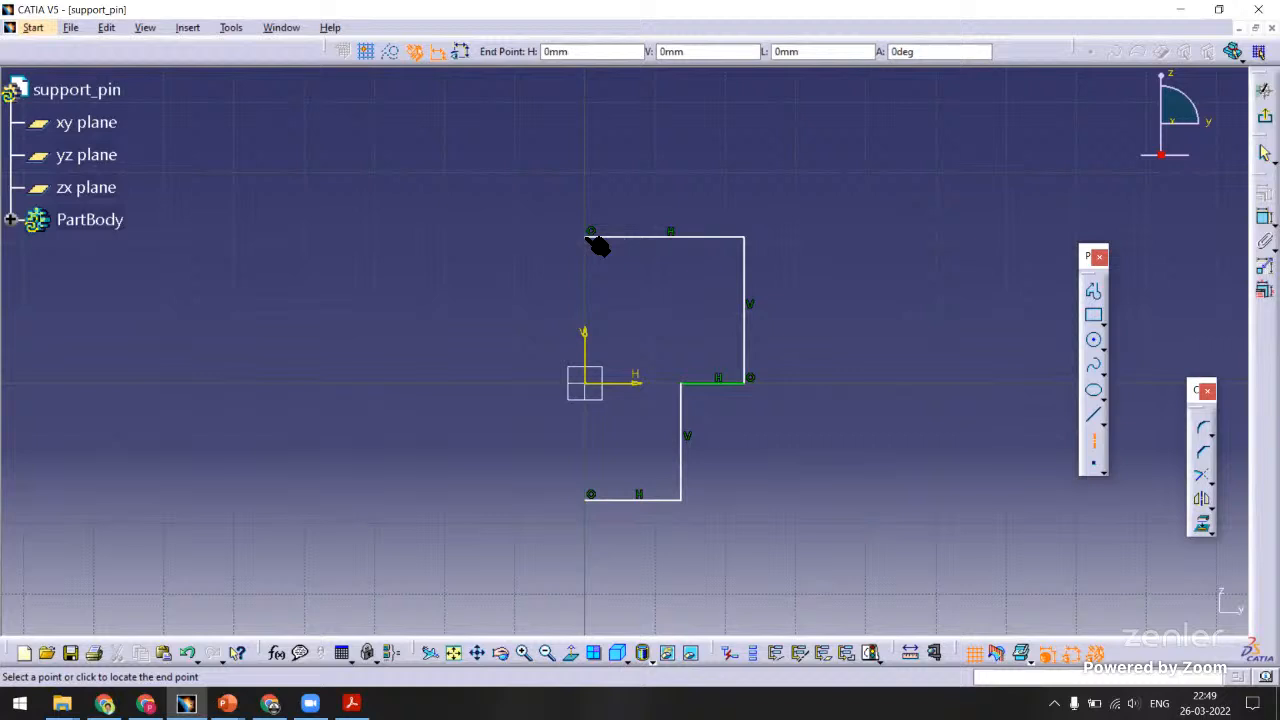
{"action": "left_click", "coordinate": [590, 496]}
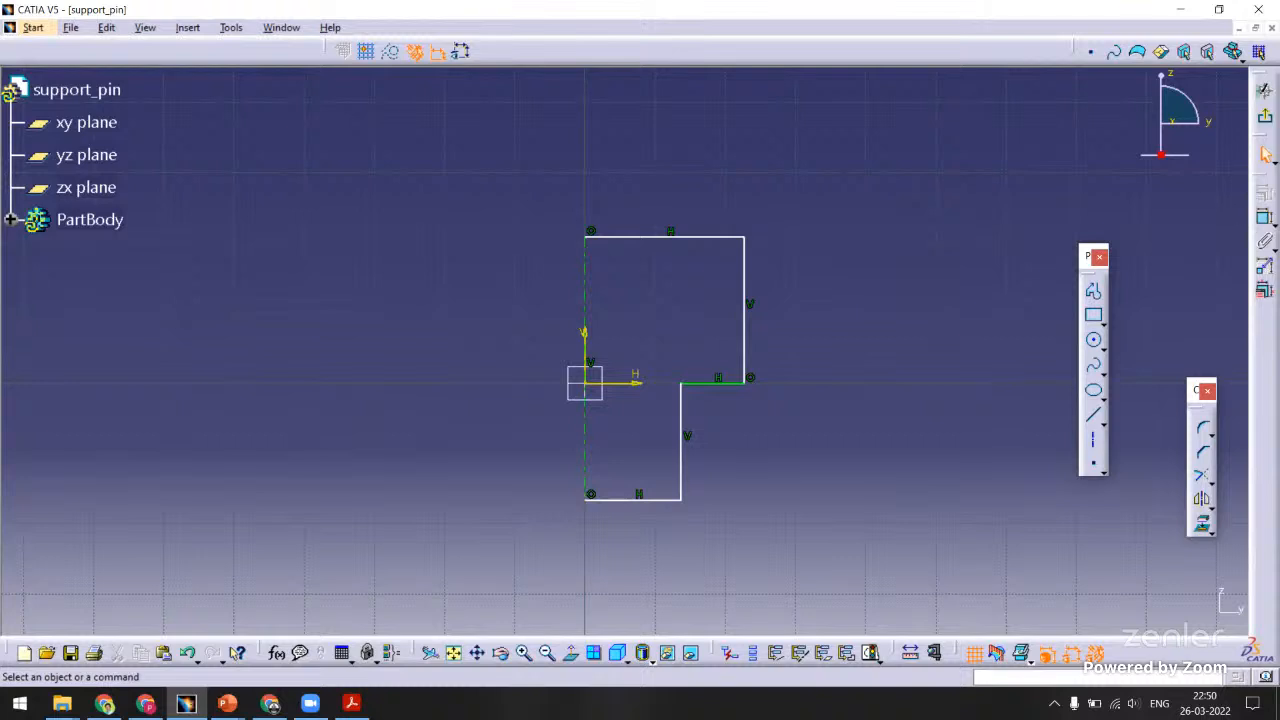
Dimension the upper, wider section of the profile as a diameter about the axis.
{"action": "left_click", "coordinate": [1265, 217]}
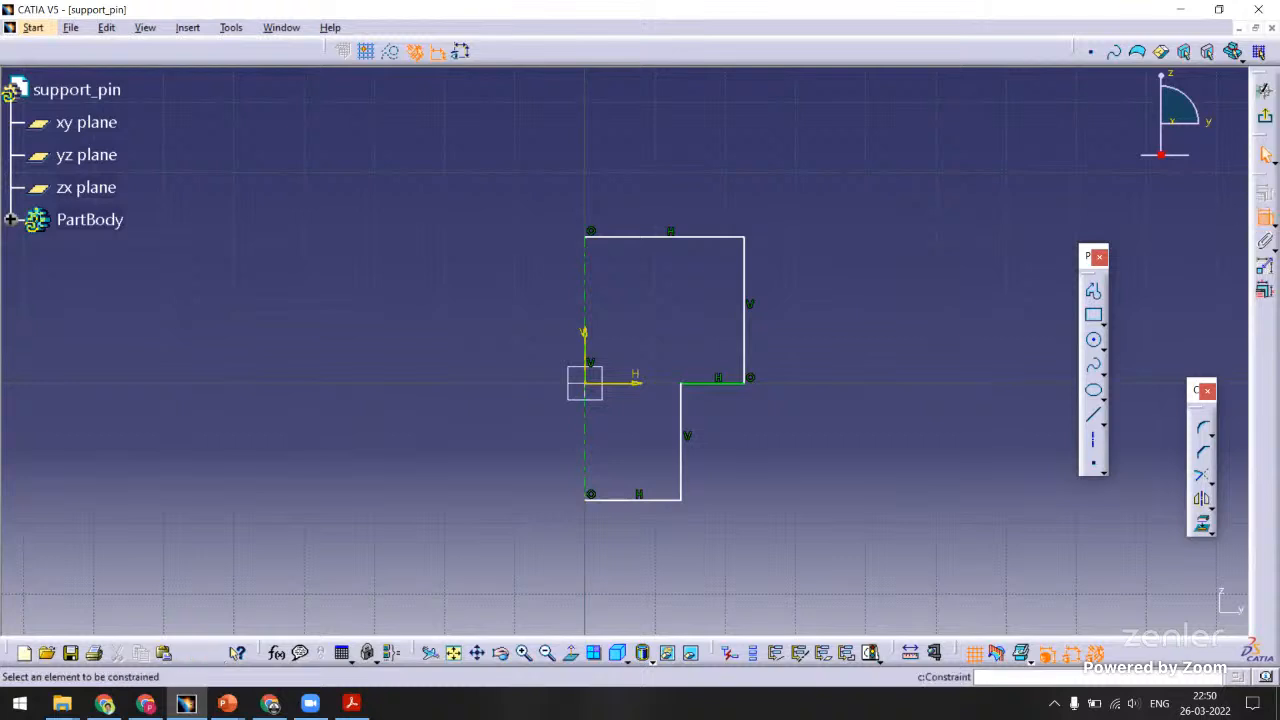
{"action": "left_click", "coordinate": [586, 288]}
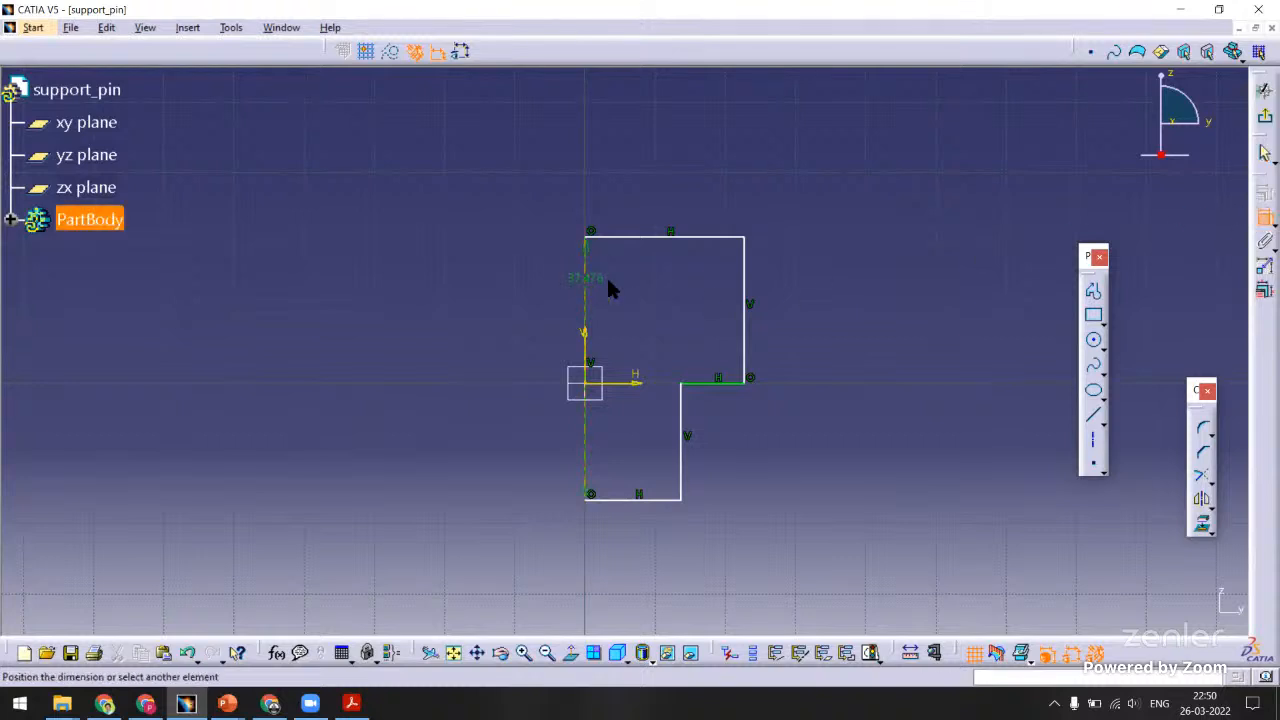
{"action": "left_click", "coordinate": [745, 305]}
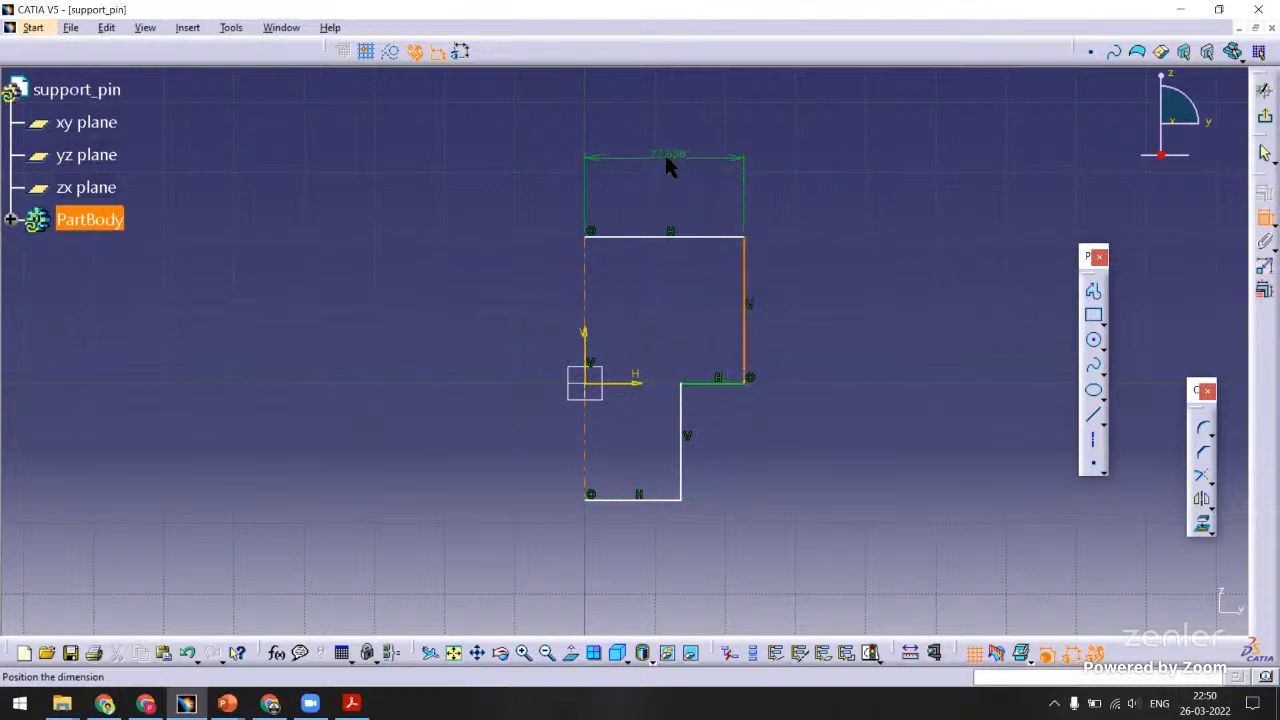
{"action": "right_click", "coordinate": [666, 155]}
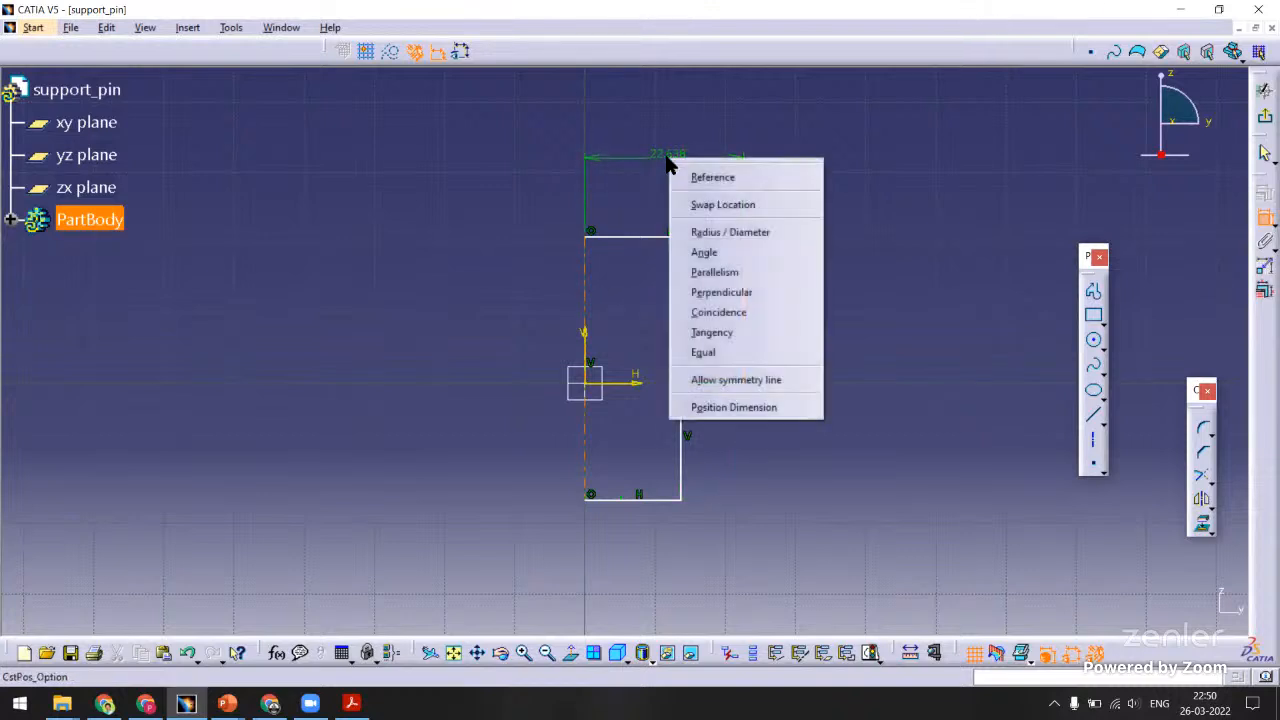
{"action": "left_click", "coordinate": [706, 233]}
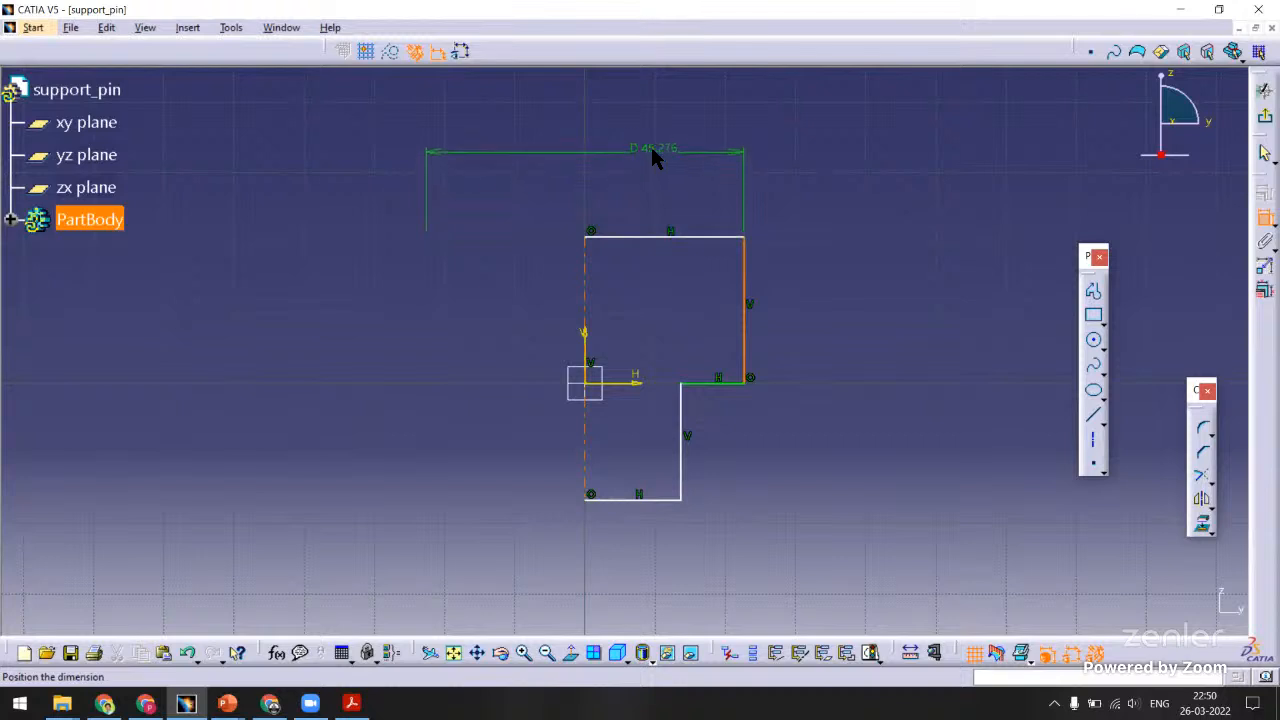
{"action": "left_click", "coordinate": [650, 144]}
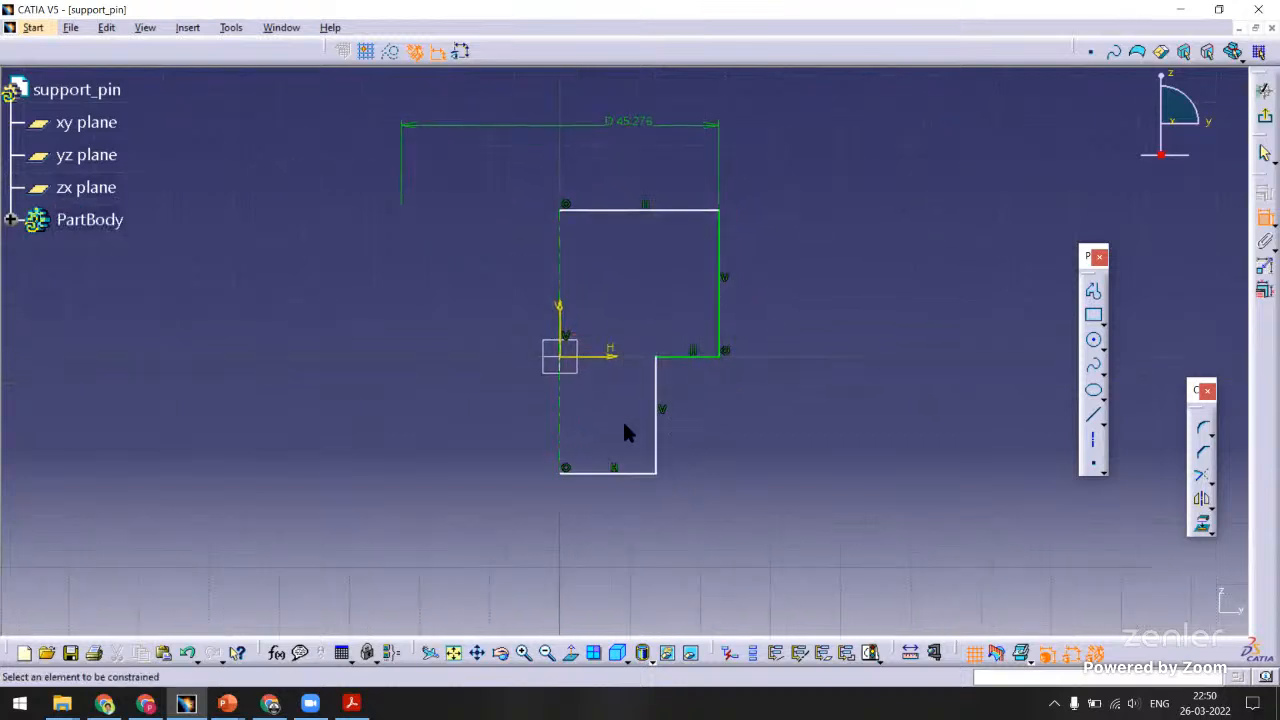
Dimension the lower, narrower section of the profile as a diameter about the axis.
{"action": "left_click", "coordinate": [561, 430]}
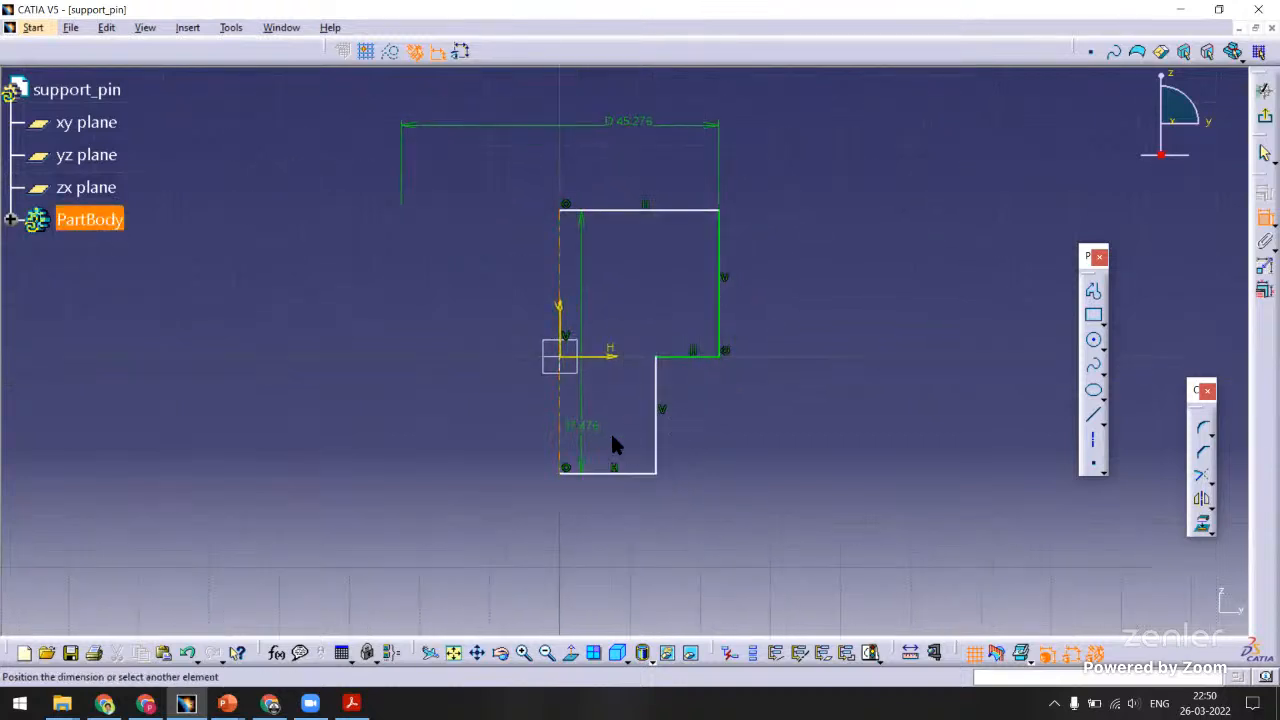
{"action": "left_click", "coordinate": [657, 430]}
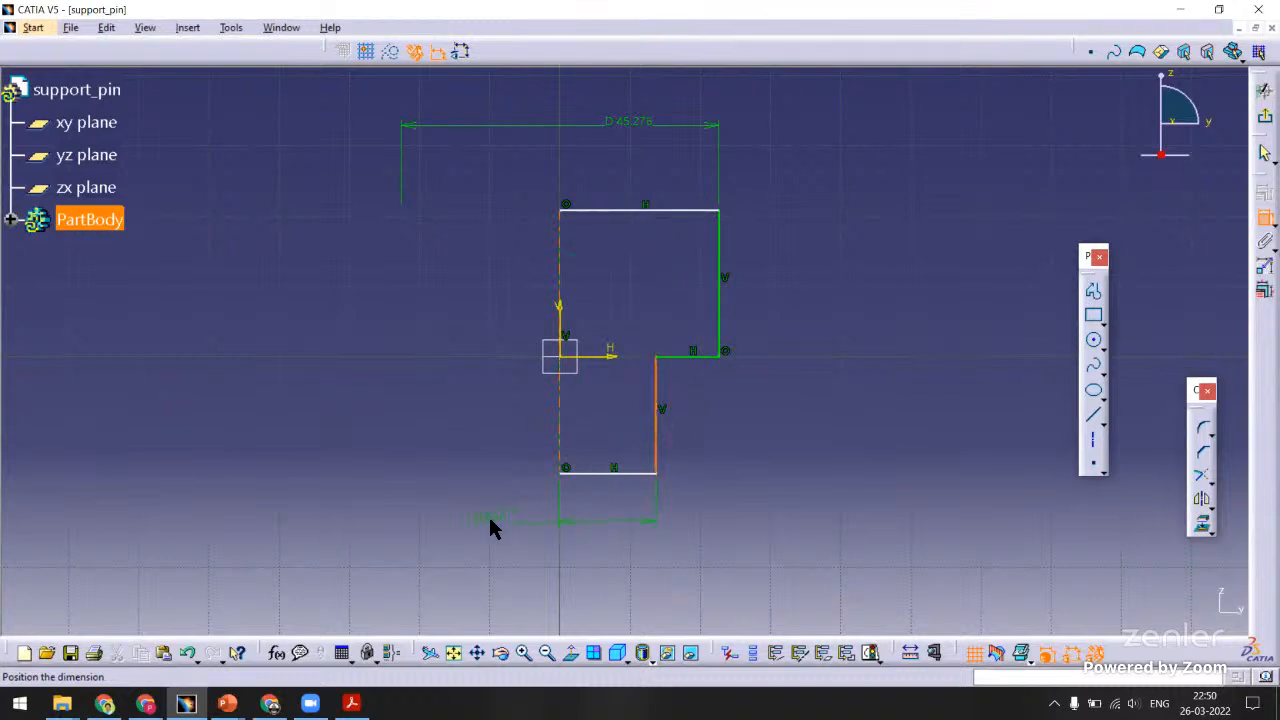
{"action": "right_click", "coordinate": [454, 513]}
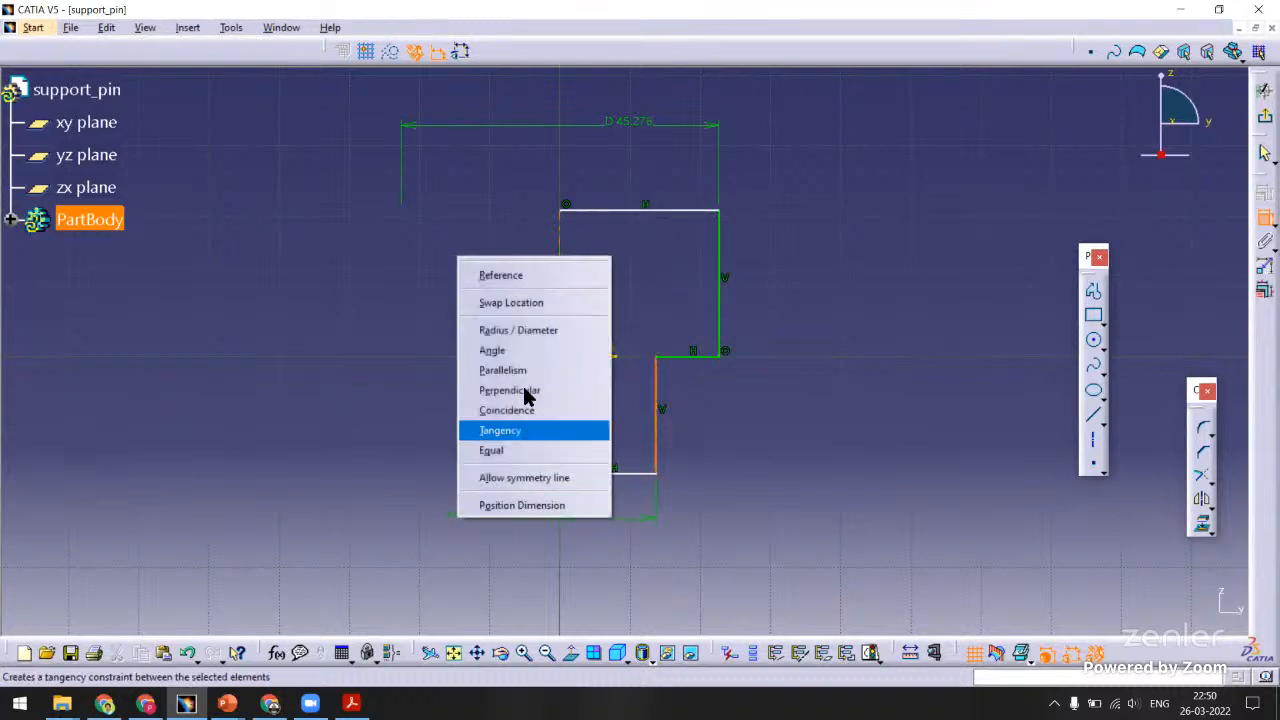
{"action": "left_click", "coordinate": [521, 332]}
{"action": "left_click", "coordinate": [522, 537]}
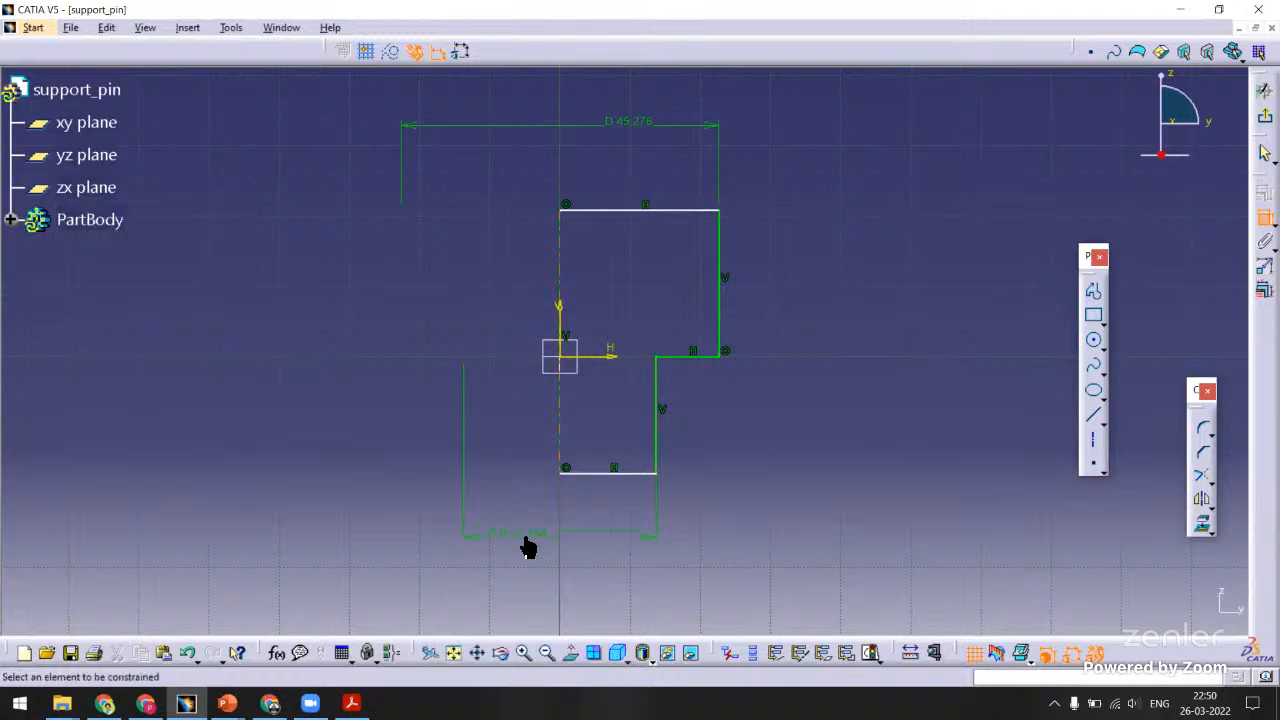
Dimension the heights of the profile's upper and lower sections.
{"action": "left_click", "coordinate": [719, 298]}
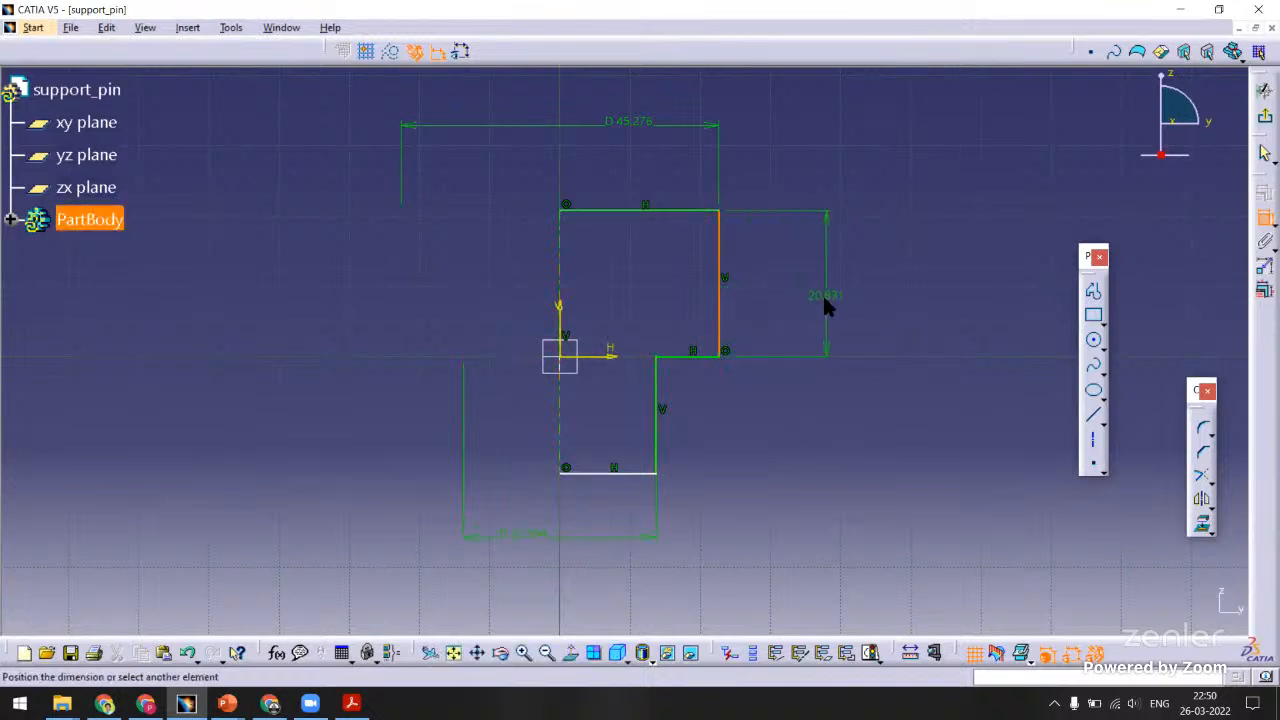
{"action": "left_click", "coordinate": [825, 303]}
{"action": "left_click", "coordinate": [657, 434]}
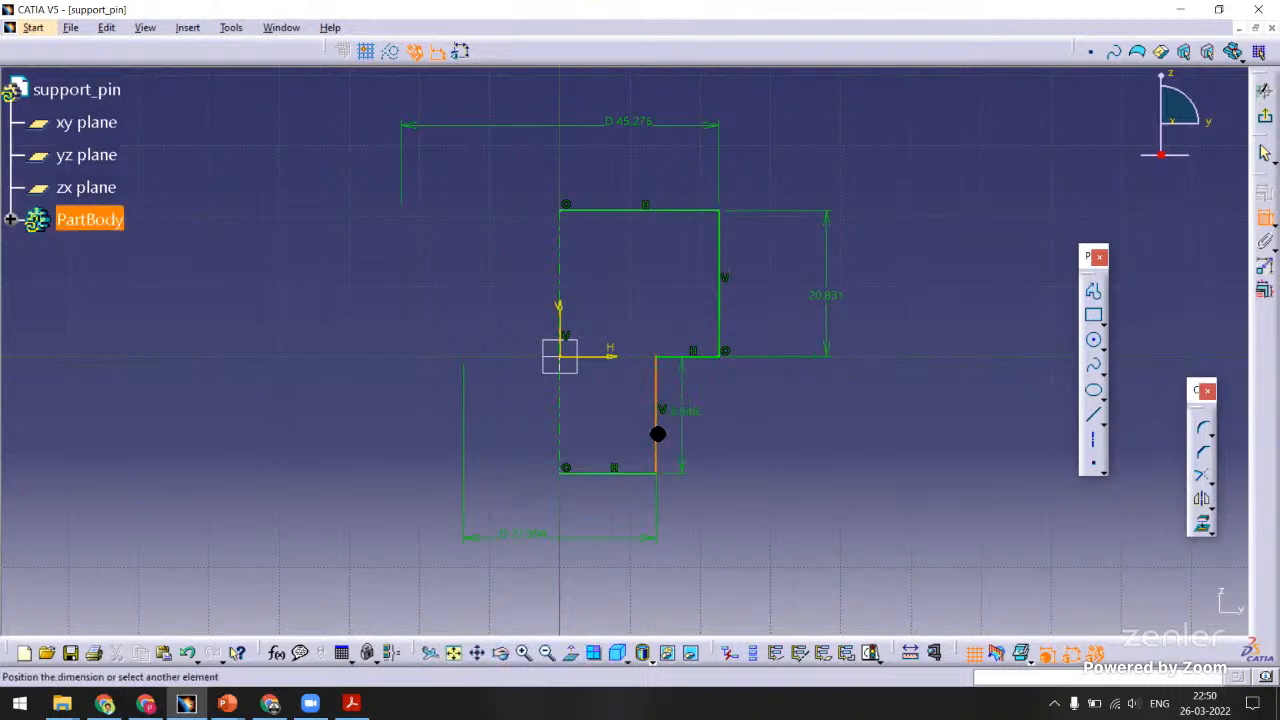
{"action": "left_click", "coordinate": [797, 434]}
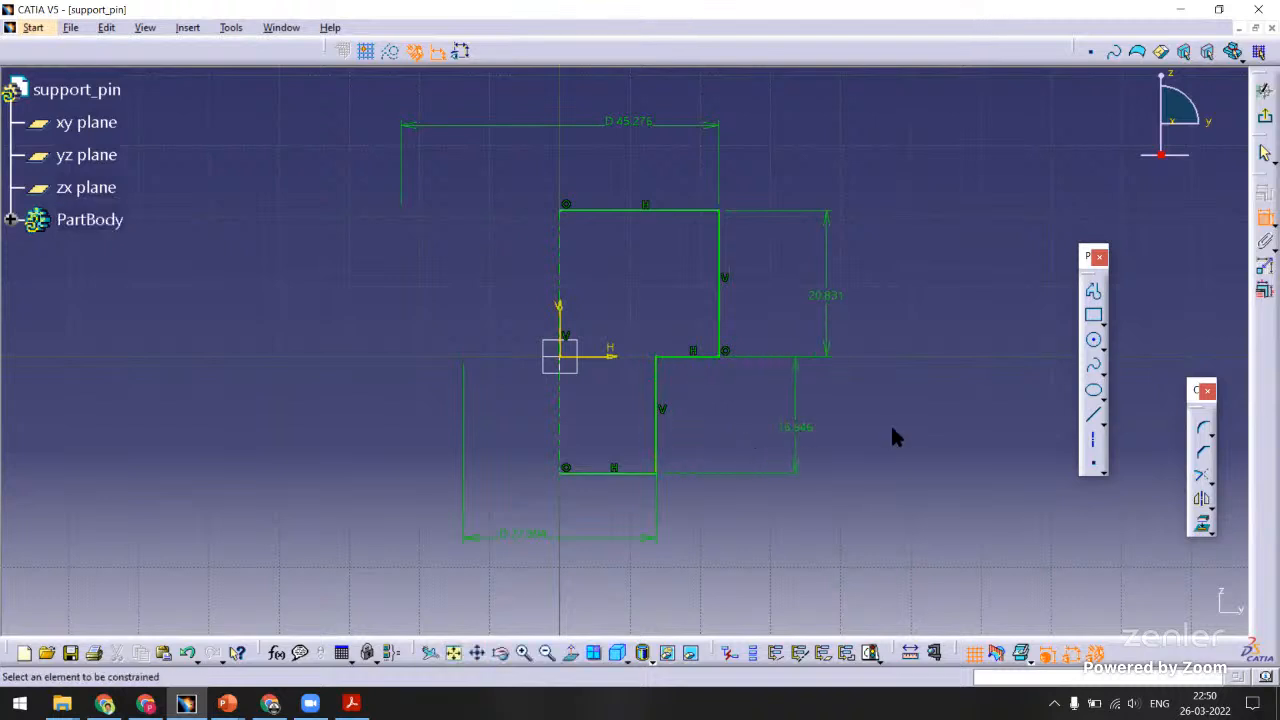
Set the diameter of the profile's lower section to 8 mm.
{"action": "mouse_move", "coordinate": [890, 423]}
{"action": "middle_mouse_down"}
{"action": "mouse_move", "coordinate": [897, 386]}
{"action": "mouse_move", "coordinate": [854, 286]}
{"action": "mouse_move", "coordinate": [892, 236]}
{"action": "middle_mouse_up"}
{"action": "left_click", "coordinate": [462, 553]}
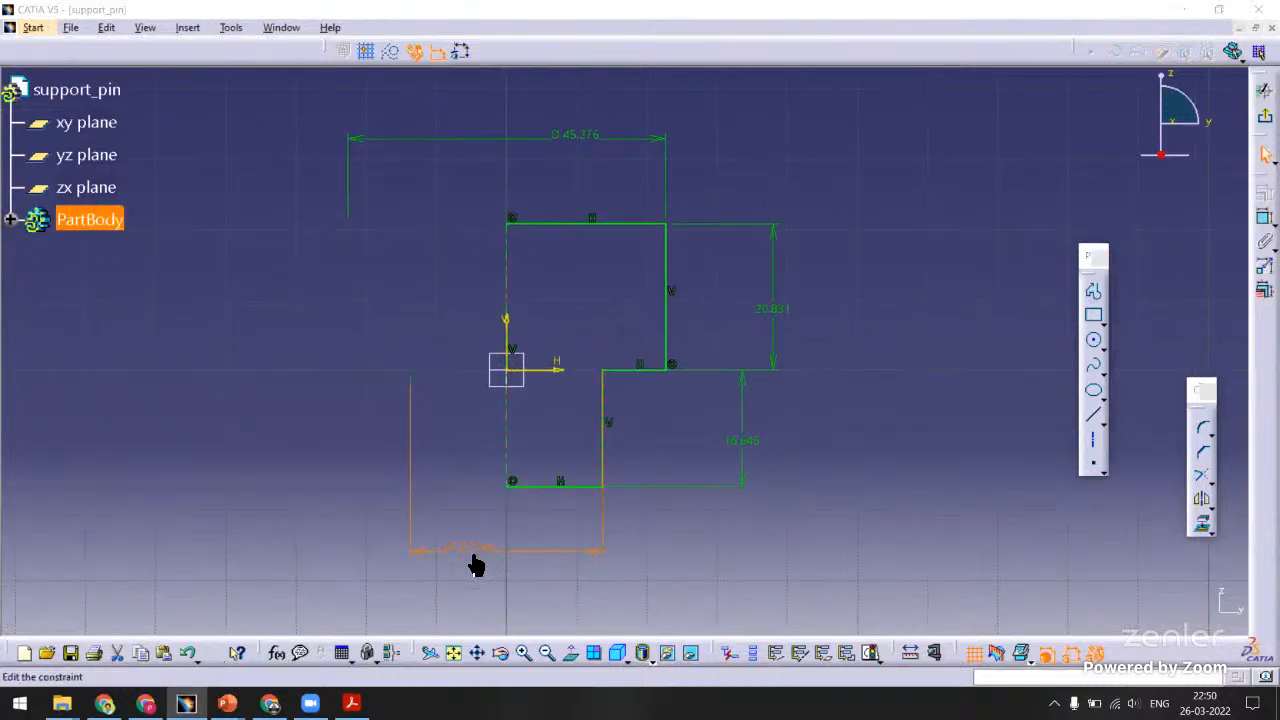
{"action": "double_click", "coordinate": [470, 556]}
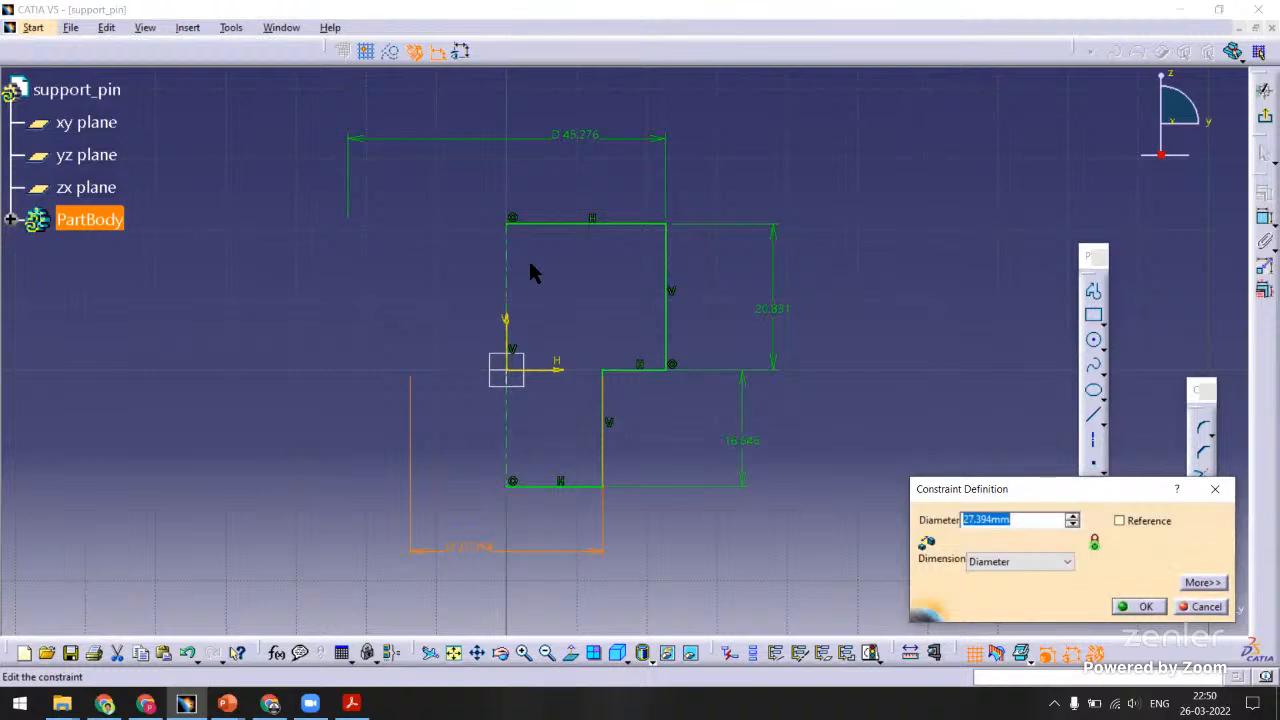
{"action": "type", "text": "8"}
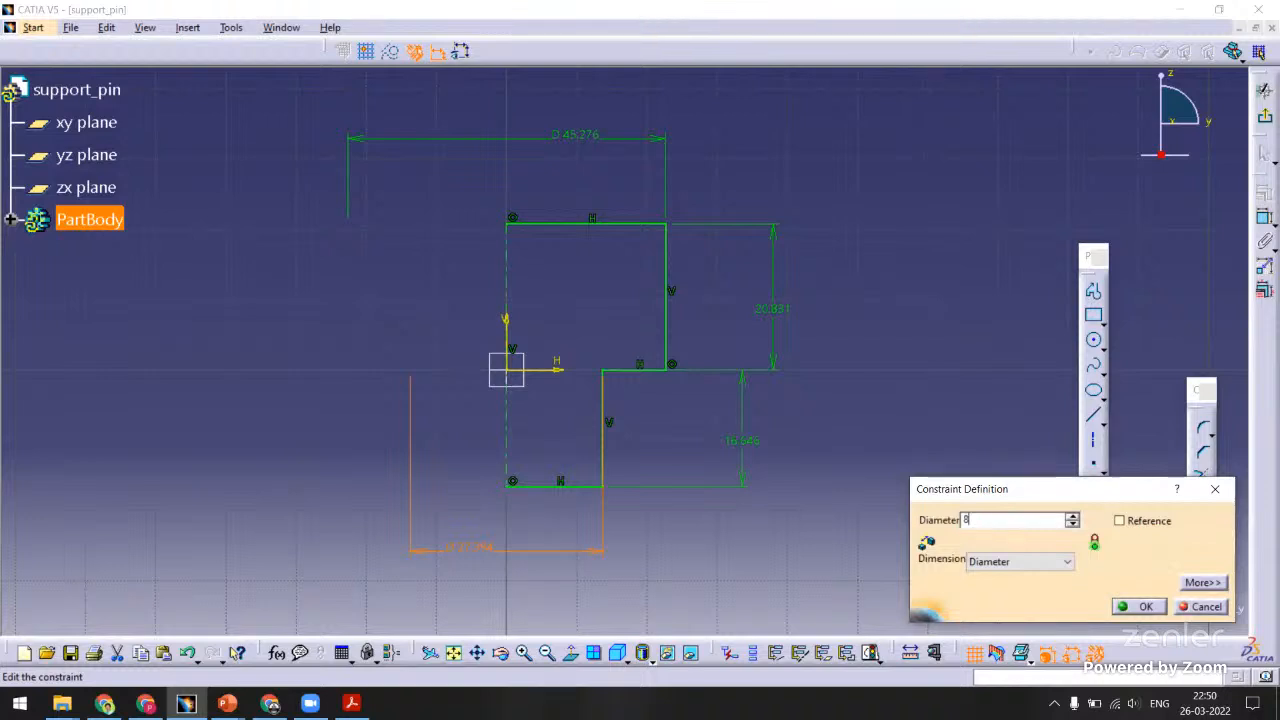
{"action": "key", "text": "Return"}
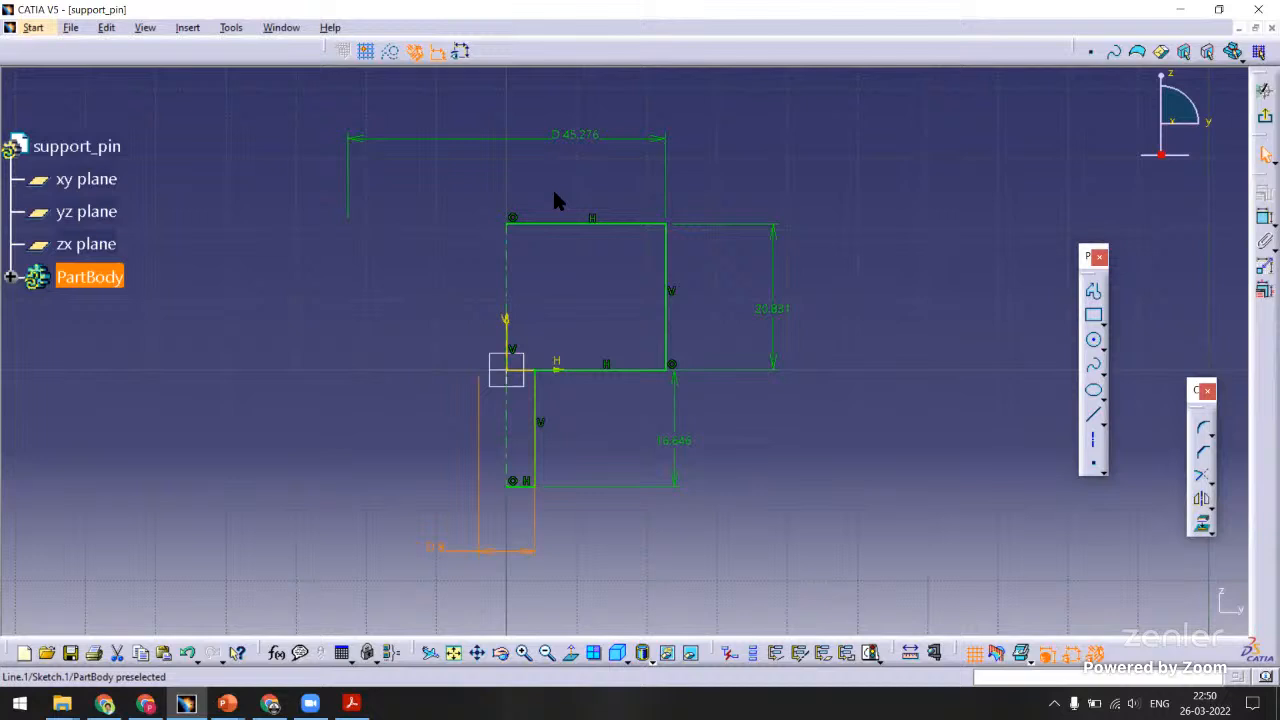
Set the diameter of the profile's upper section to 12 mm.
{"action": "double_click", "coordinate": [577, 136]}
{"action": "type", "text": "12"}
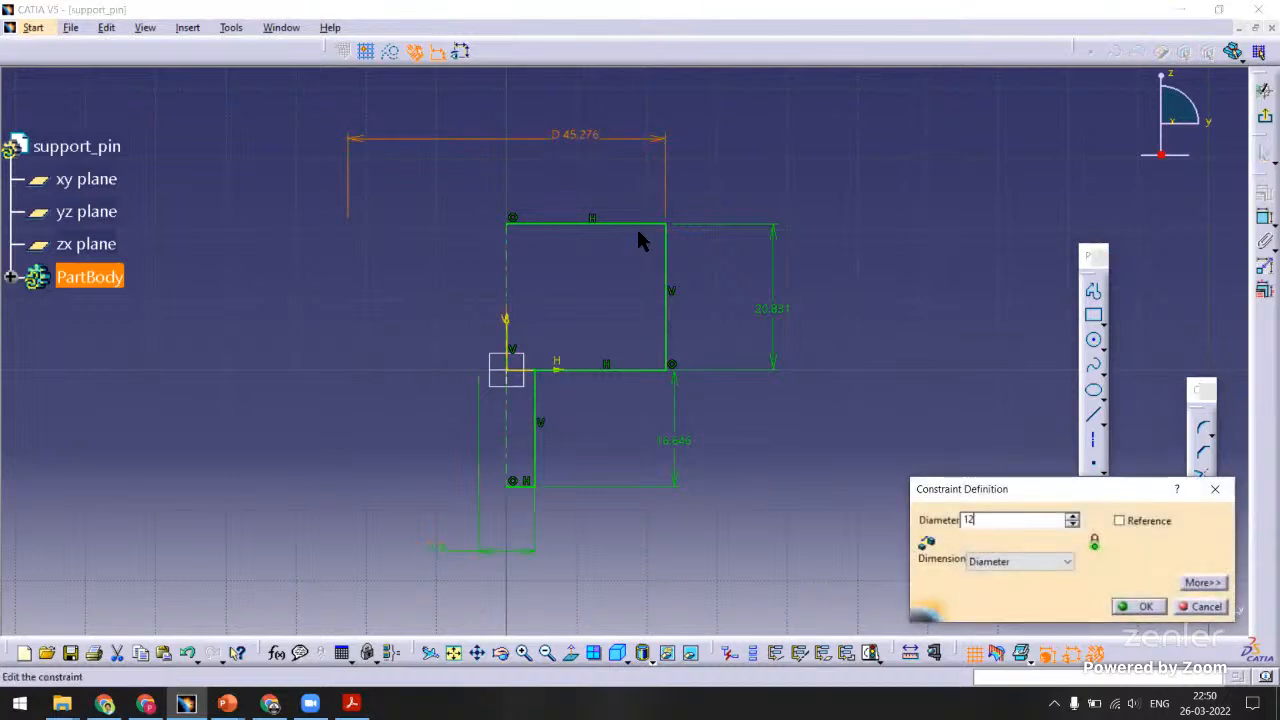
{"action": "key", "text": "Return"}
Set the heights of the profile's upper and lower sections to 10 mm each.
{"action": "mouse_move", "coordinate": [735, 335]}
{"action": "middle_mouse_down"}
{"action": "mouse_move", "coordinate": [771, 285]}
{"action": "mouse_move", "coordinate": [755, 322]}
{"action": "middle_mouse_up"}
{"action": "double_click", "coordinate": [682, 301]}
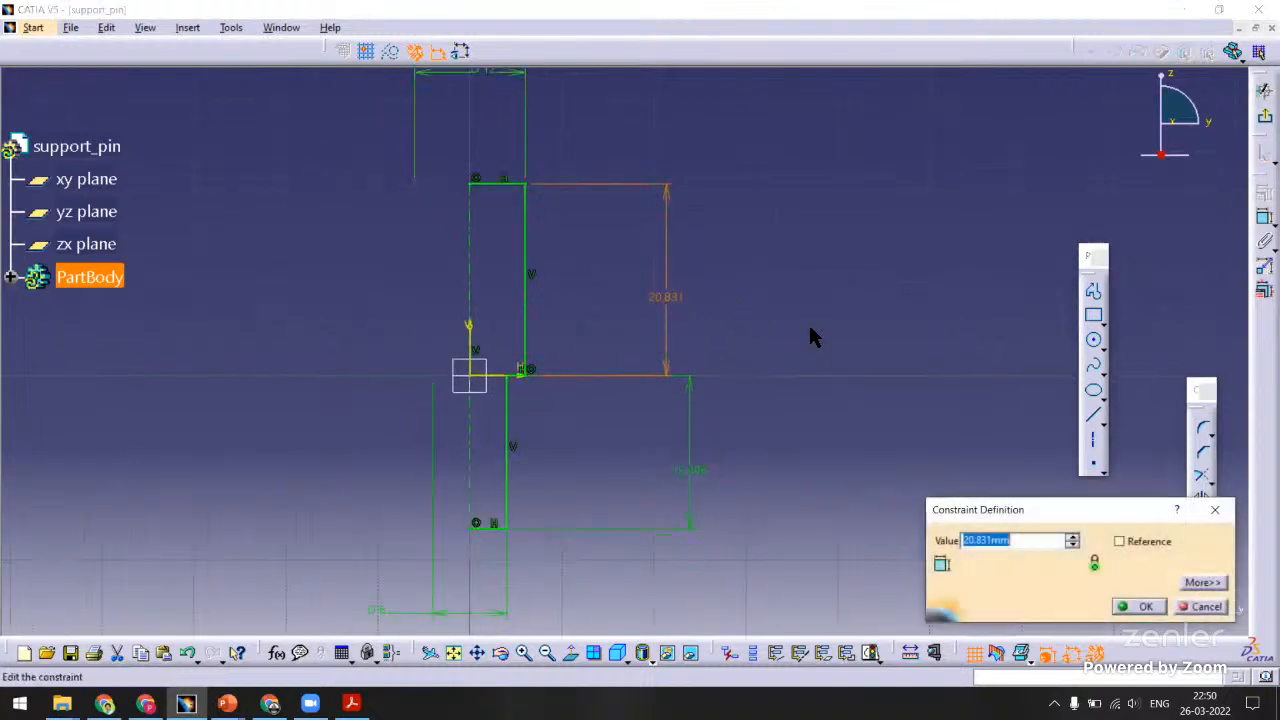
{"action": "type", "text": "10"}
{"action": "key", "text": "Return"}
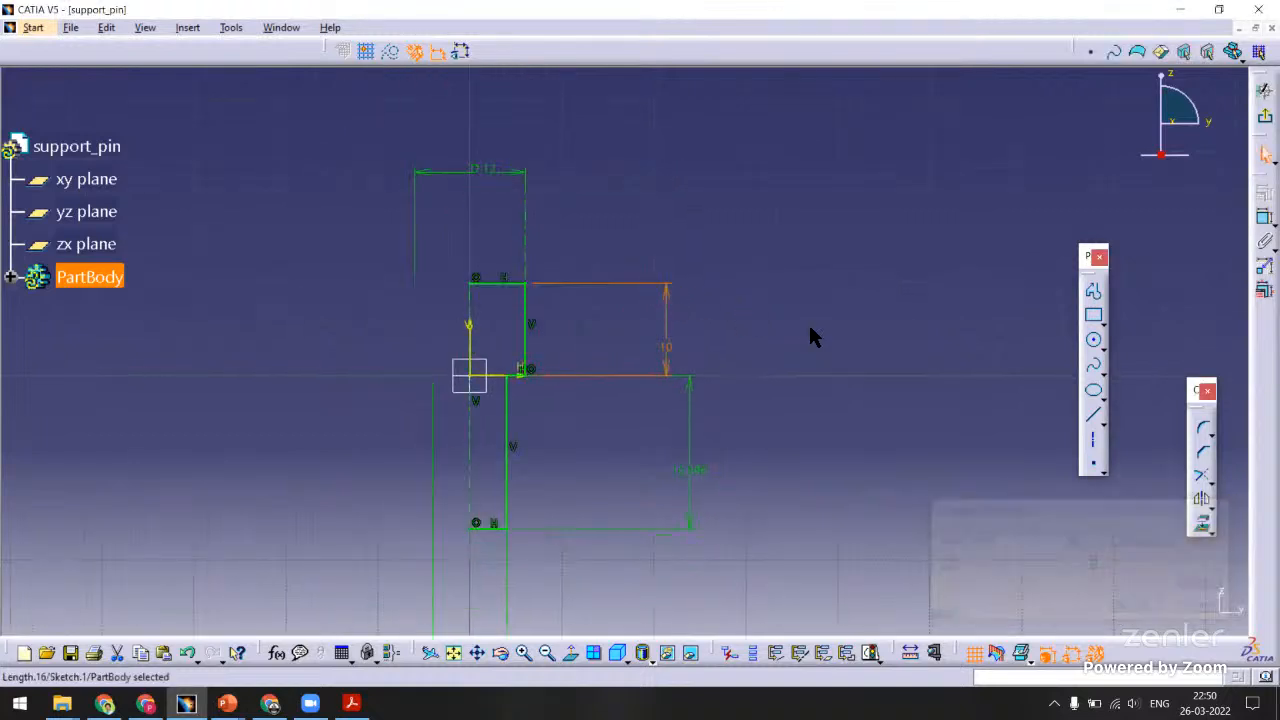
{"action": "double_click", "coordinate": [690, 470]}
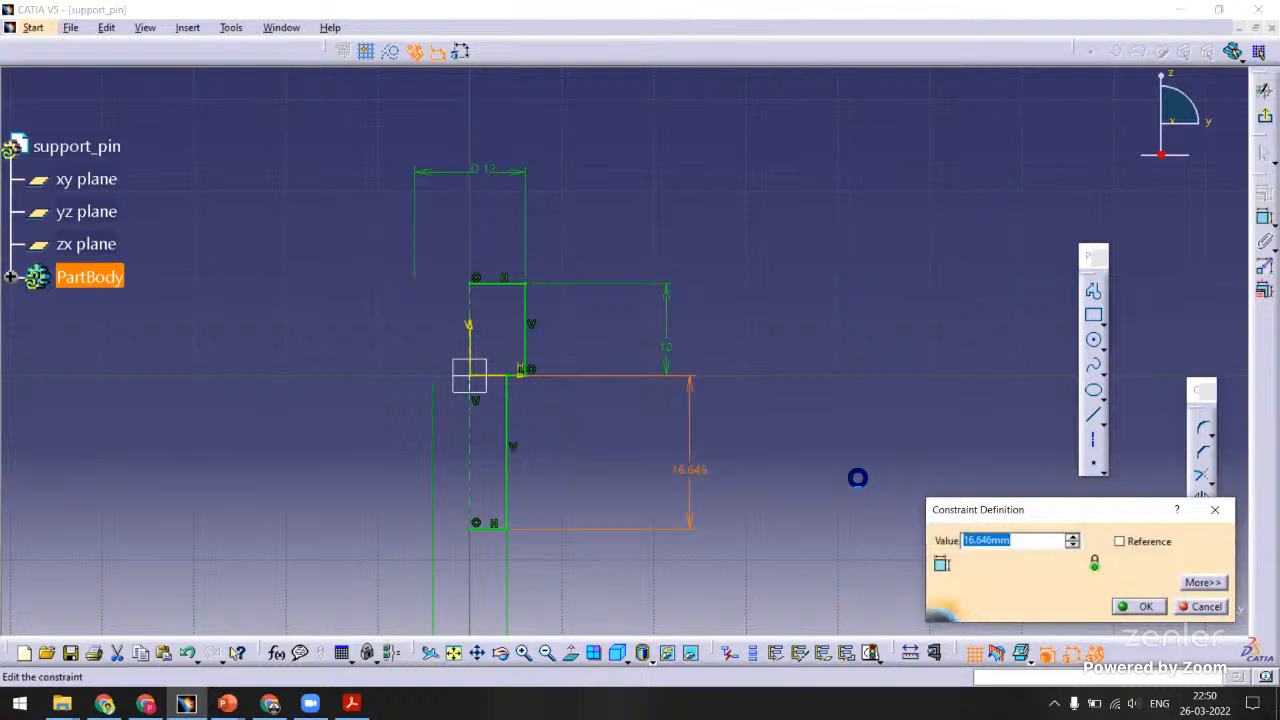
{"action": "type", "text": "10"}
{"action": "key", "text": "Return"}
{"action": "mouse_move", "coordinate": [783, 350]}
{"action": "middle_mouse_down"}
{"action": "mouse_move", "coordinate": [817, 269]}
{"action": "mouse_move", "coordinate": [900, 237]}
{"action": "mouse_move", "coordinate": [897, 260]}
{"action": "mouse_move", "coordinate": [911, 251]}
{"action": "mouse_move", "coordinate": [820, 260]}
{"action": "mouse_move", "coordinate": [893, 234]}
{"action": "middle_mouse_up"}
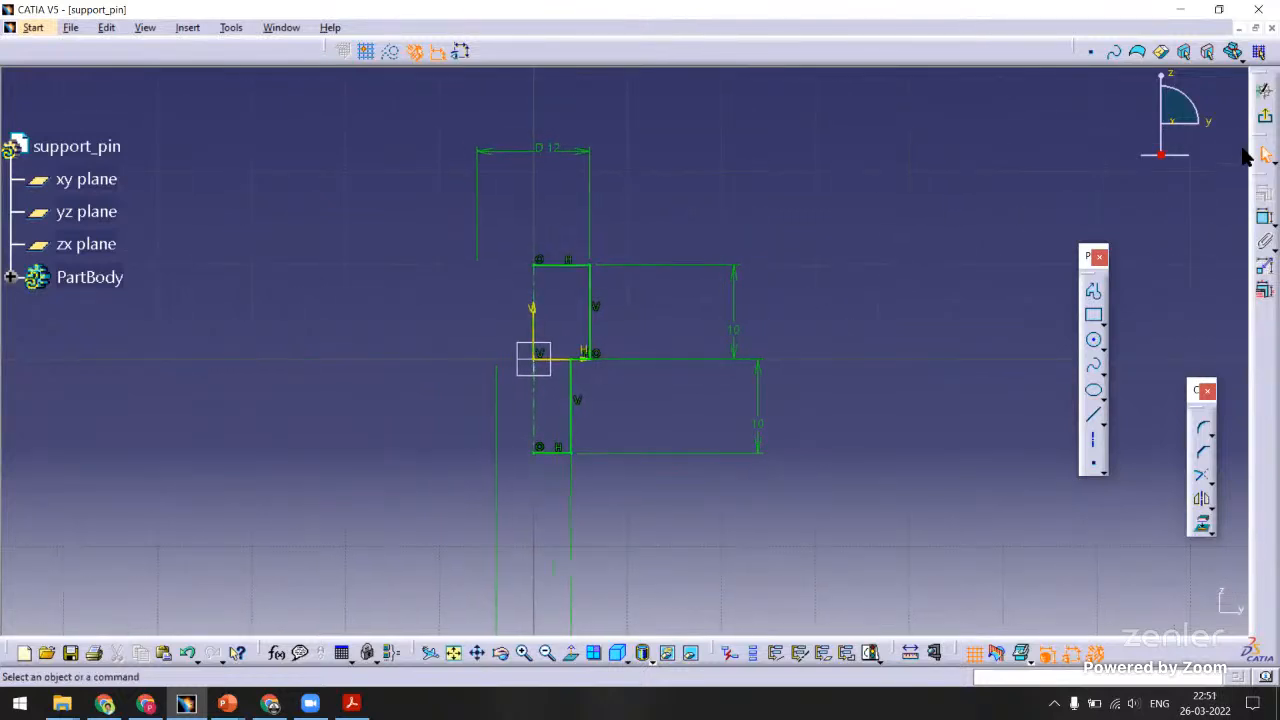
Exit the sketch and revolve the profile 360 degrees about the sketch axis as a Shaft.
{"action": "left_click", "coordinate": [1263, 119]}
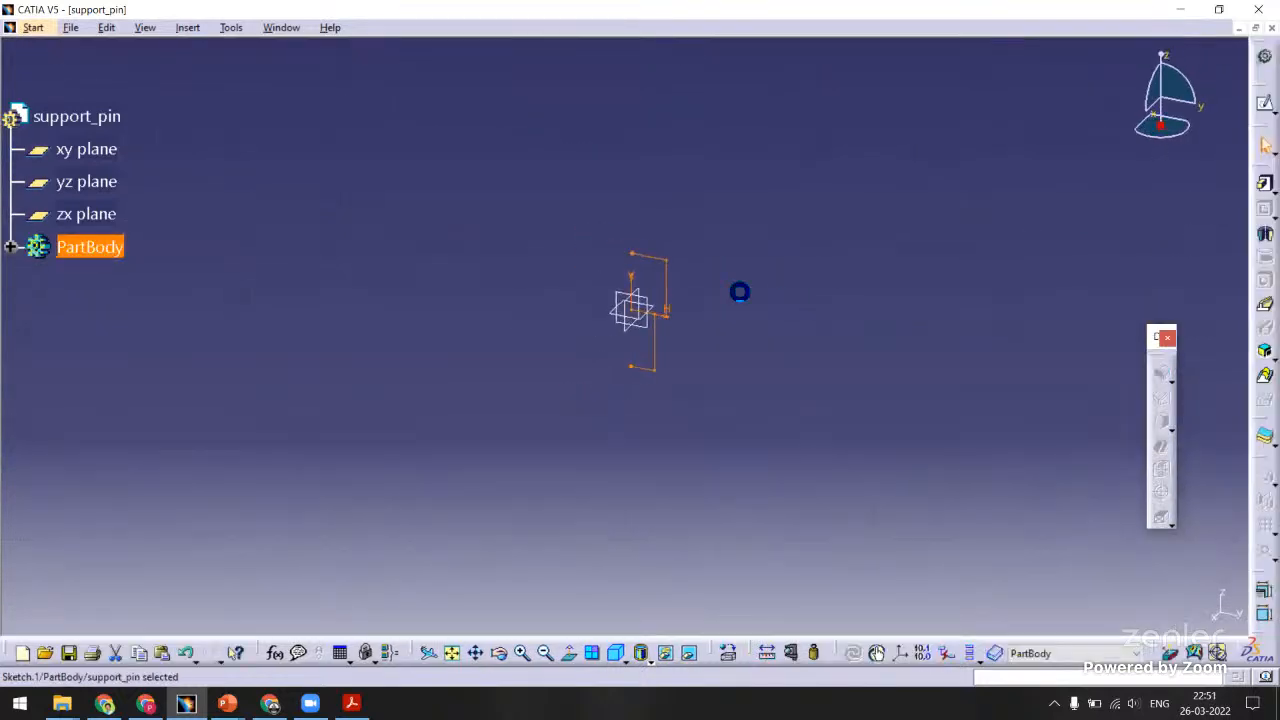
{"action": "mouse_move", "coordinate": [740, 291]}
{"action": "middle_mouse_down"}
{"action": "mouse_move", "coordinate": [778, 200]}
{"action": "mouse_move", "coordinate": [753, 285]}
{"action": "mouse_move", "coordinate": [765, 262]}
{"action": "middle_mouse_up"}
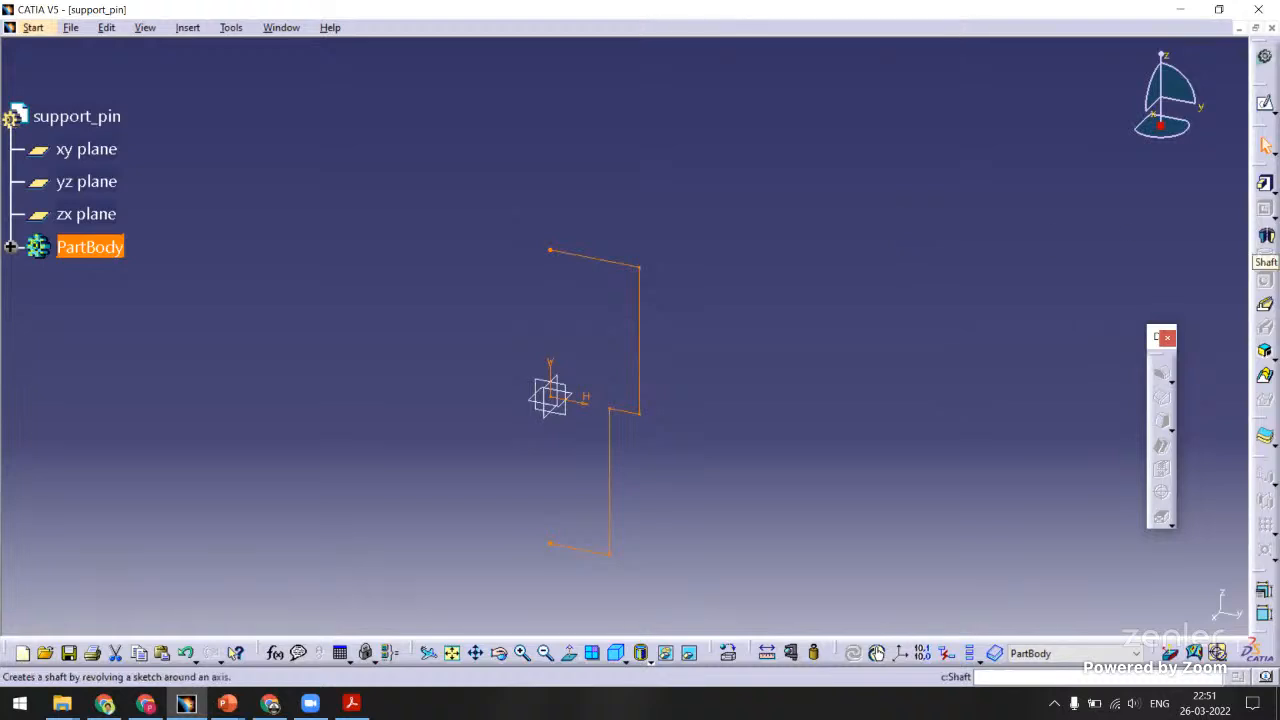
{"action": "left_click", "coordinate": [1265, 236]}
{"action": "middle_click_drag", "start_coordinate": [837, 251], "coordinate": [849, 286]}
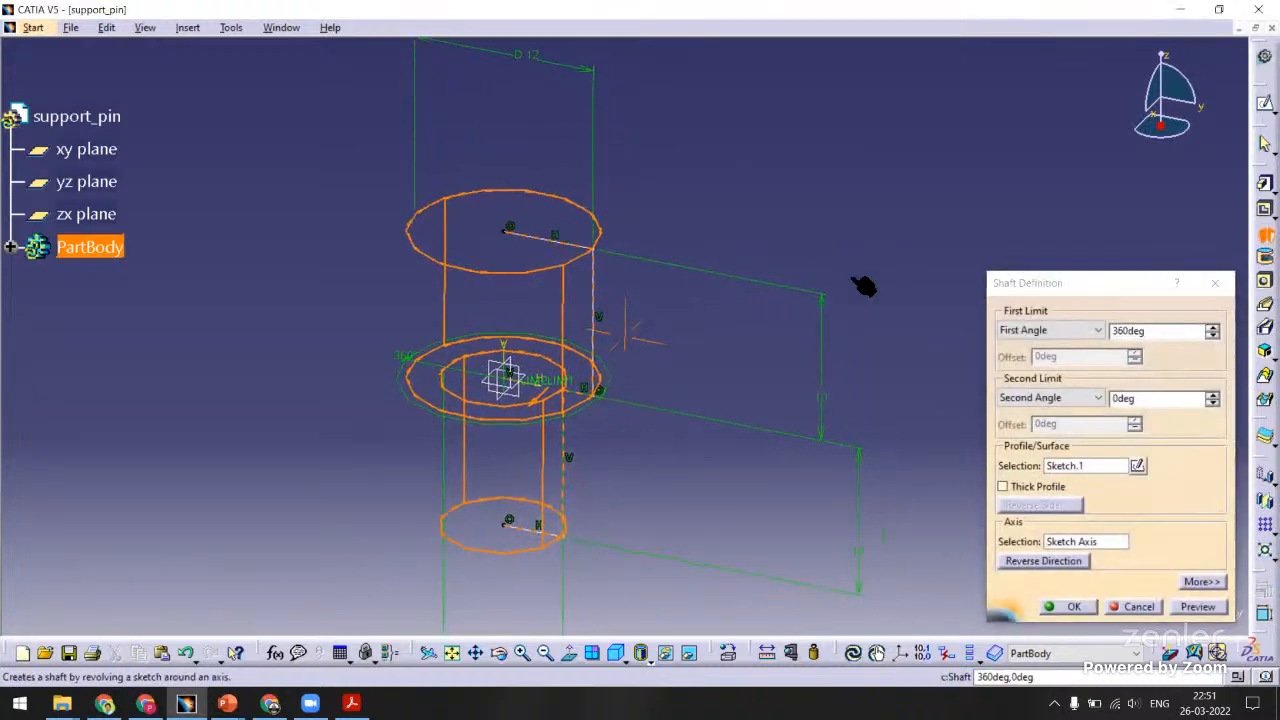
{"action": "double_click", "coordinate": [1127, 334]}
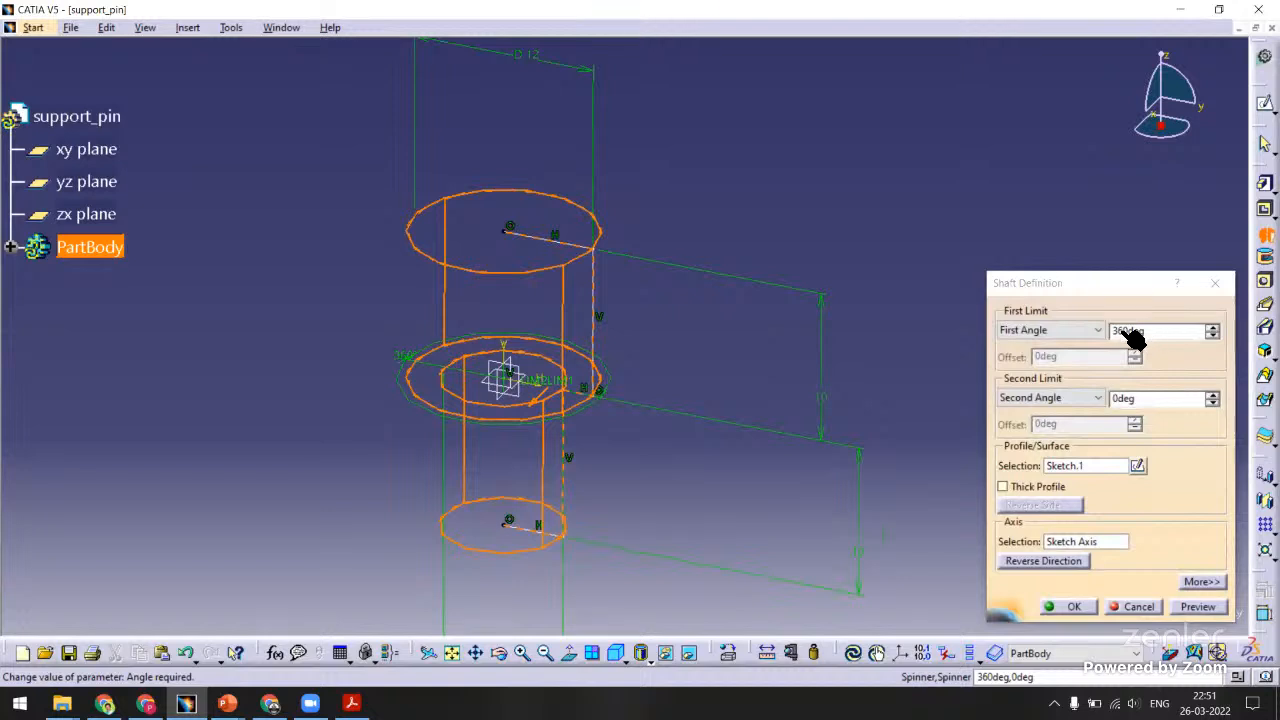
{"action": "left_click", "coordinate": [1195, 606]}
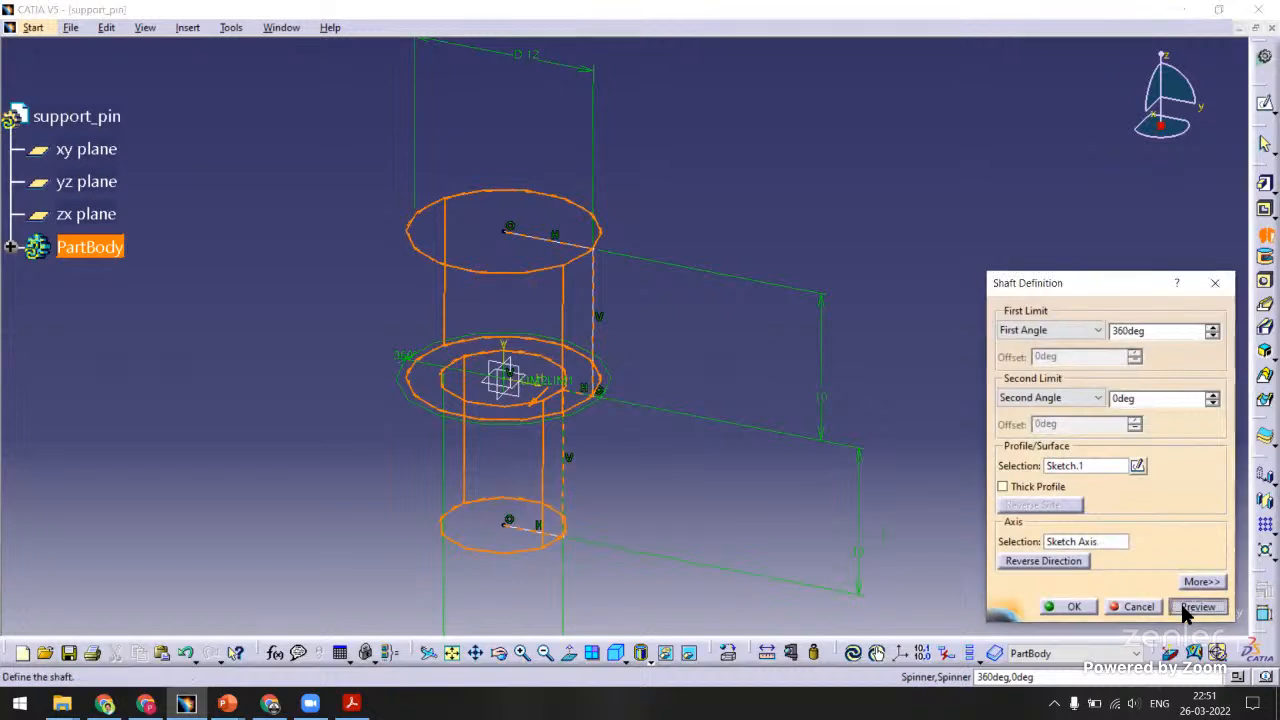
{"action": "left_click", "coordinate": [1067, 606]}
Save the part as support_pin in the Drill_Jig_Design_Rectangular_Plate folder.
{"action": "middle_click_drag", "start_coordinate": [781, 475], "coordinate": [686, 277]}
{"action": "key", "text": "ctrl+s"}
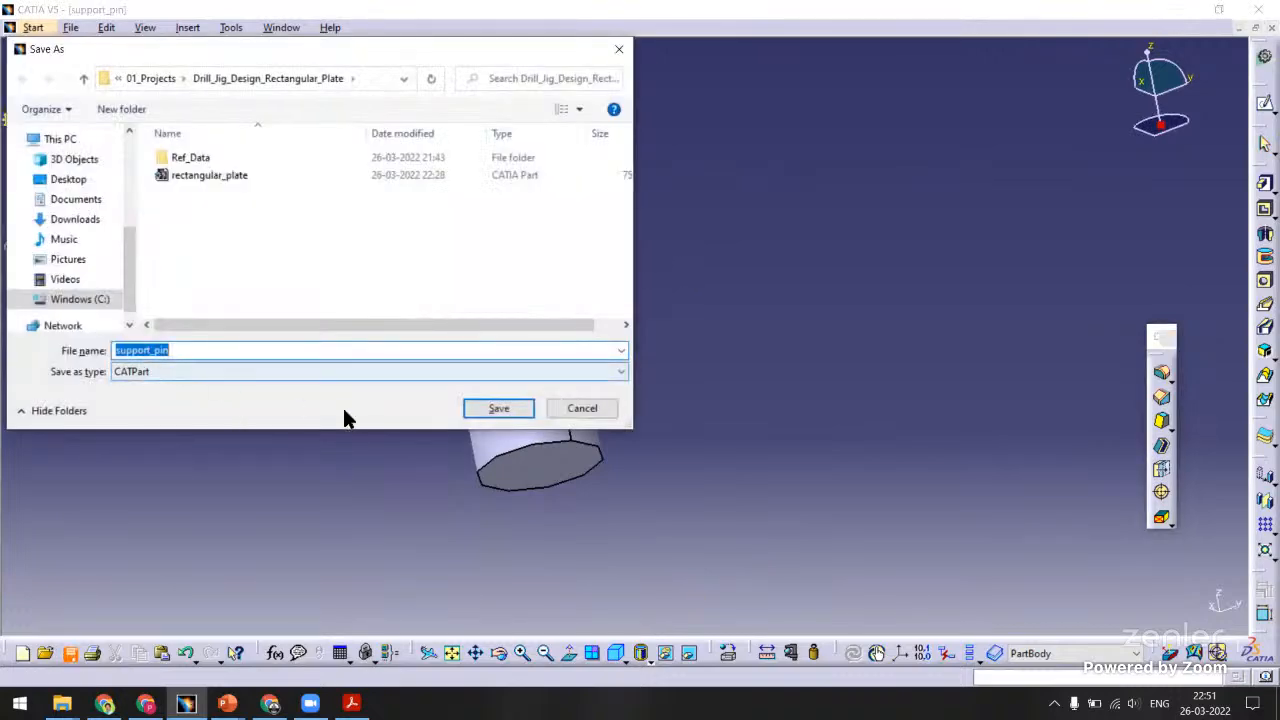
{"action": "left_click", "coordinate": [482, 404]}
{"action": "middle_click_drag", "start_coordinate": [676, 413], "coordinate": [650, 372]}
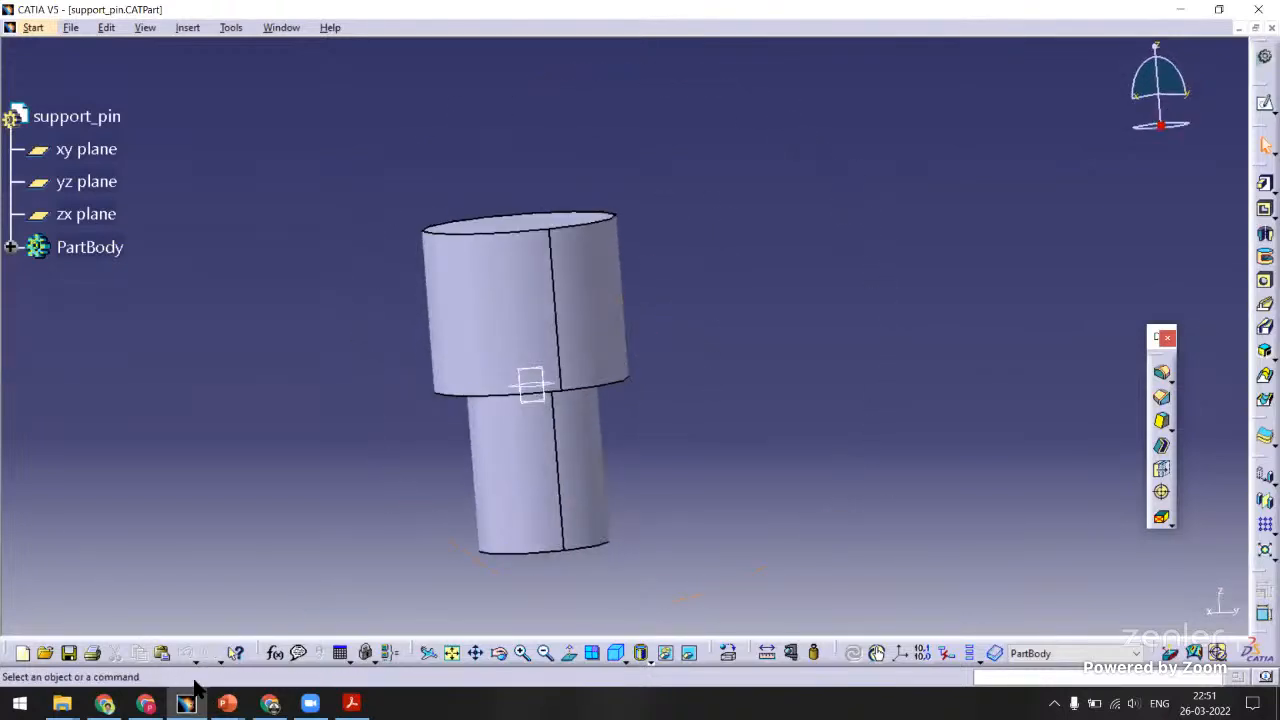
Switch to PowerPoint, examine the support pins on the Parts of a Drill Jig slide, and return to CATIA.
{"action": "mouse_move", "coordinate": [227, 703]}
{"action": "left_click", "coordinate": [185, 625]}
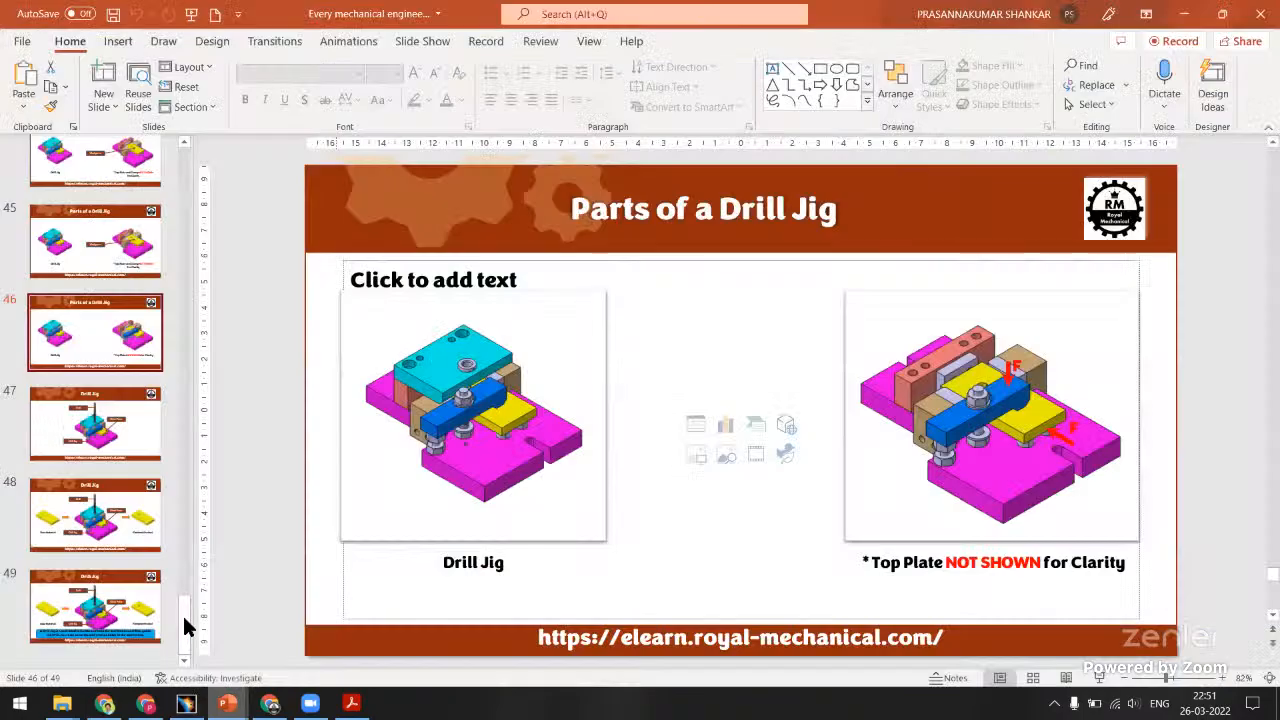
{"action": "left_click", "coordinate": [118, 221]}
{"action": "left_click", "coordinate": [125, 176]}
{"action": "scroll", "coordinate": [114, 165], "scroll_direction": "up", "scroll_amount": 2}
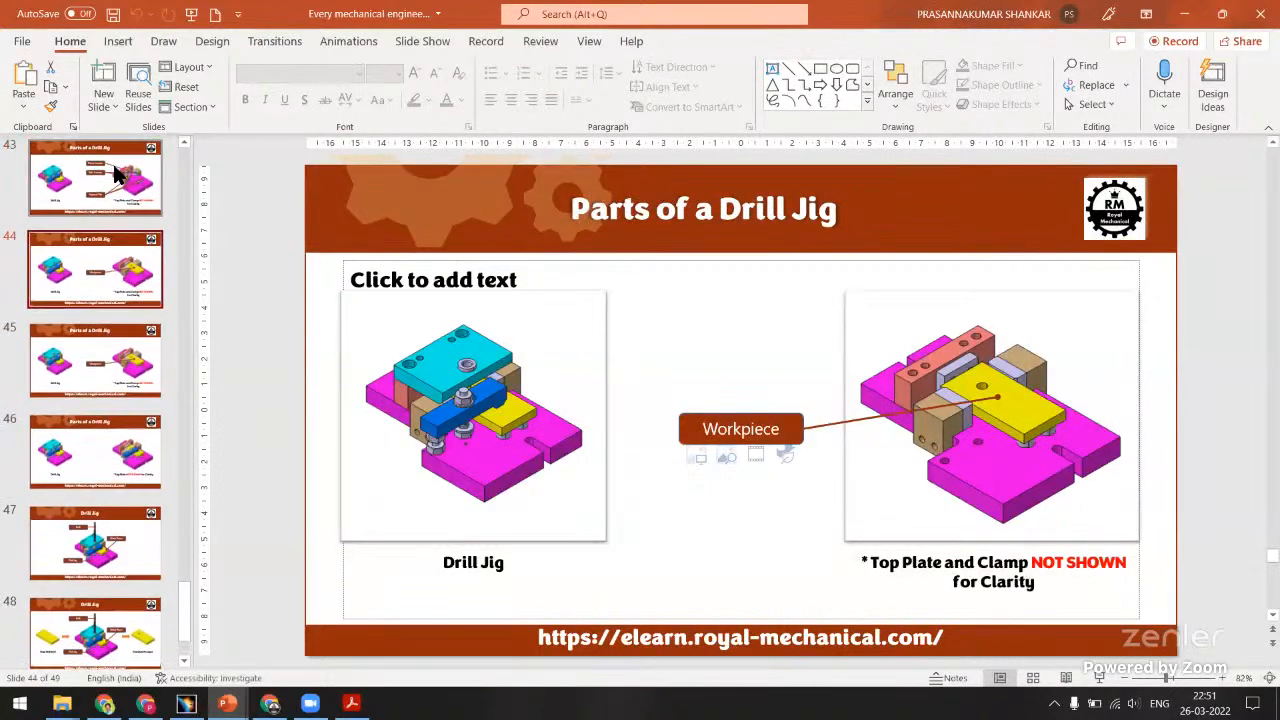
{"action": "left_click", "coordinate": [115, 175]}
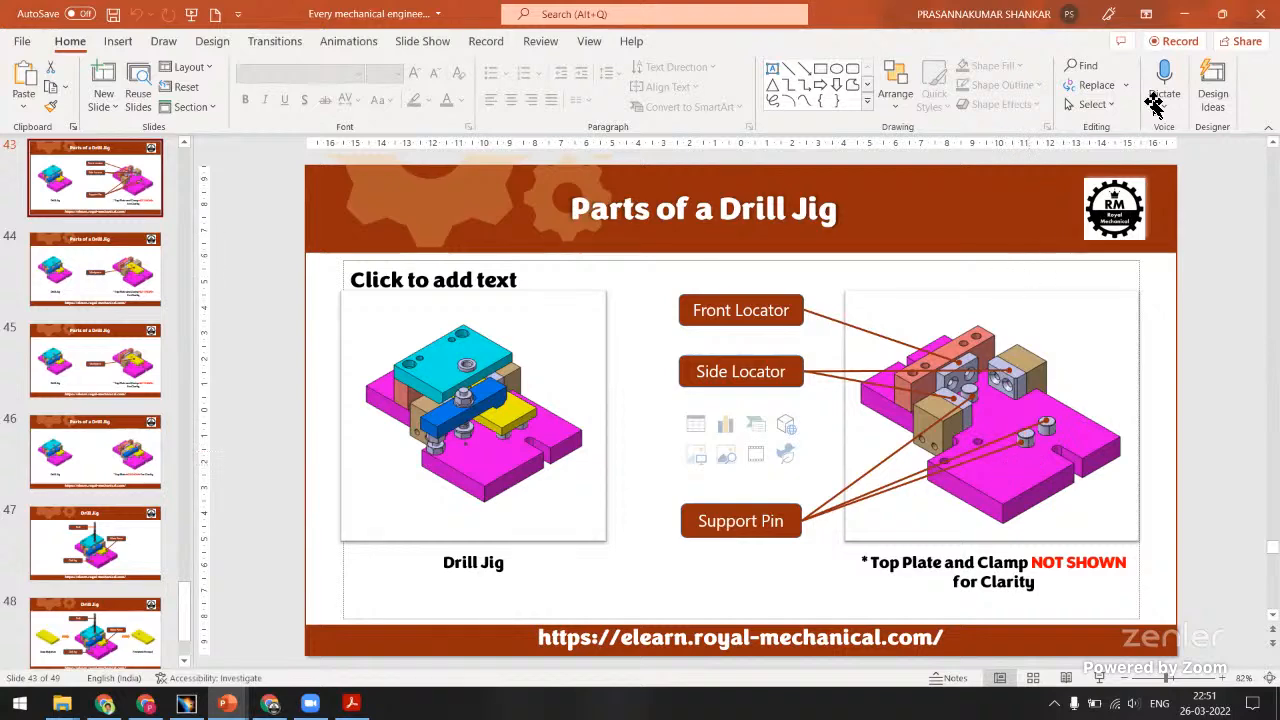
{"action": "left_click", "coordinate": [1185, 22]}
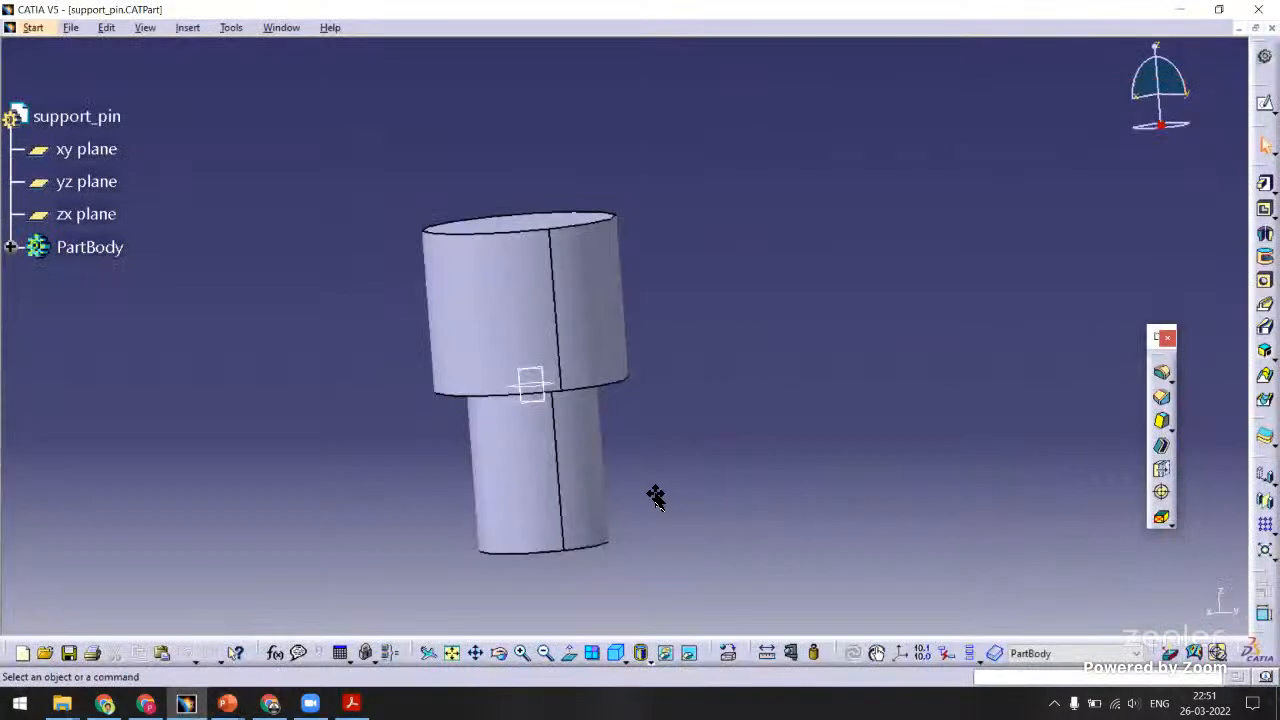
Chamfer the end edge of the pin's narrower section with a 3 mm length and a 15 degree angle.
{"action": "middle_click_drag", "start_coordinate": [657, 494], "coordinate": [712, 311]}
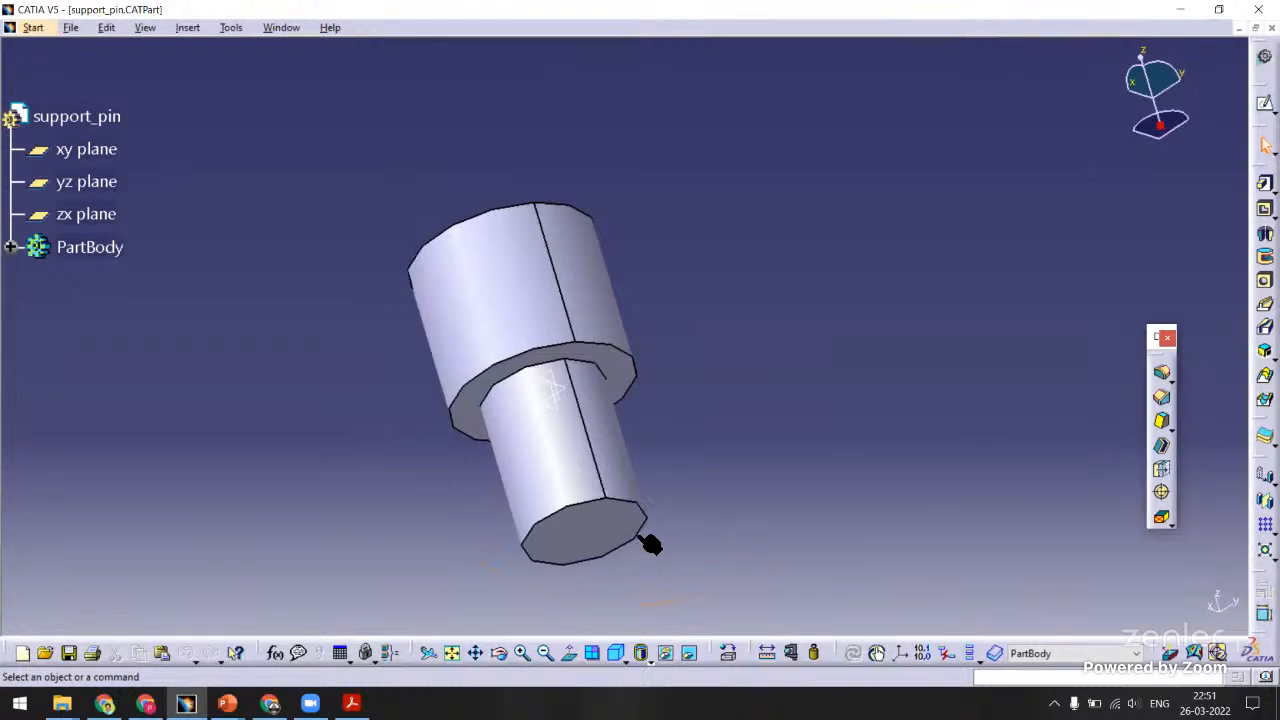
{"action": "middle_click_drag", "start_coordinate": [720, 420], "coordinate": [755, 369]}
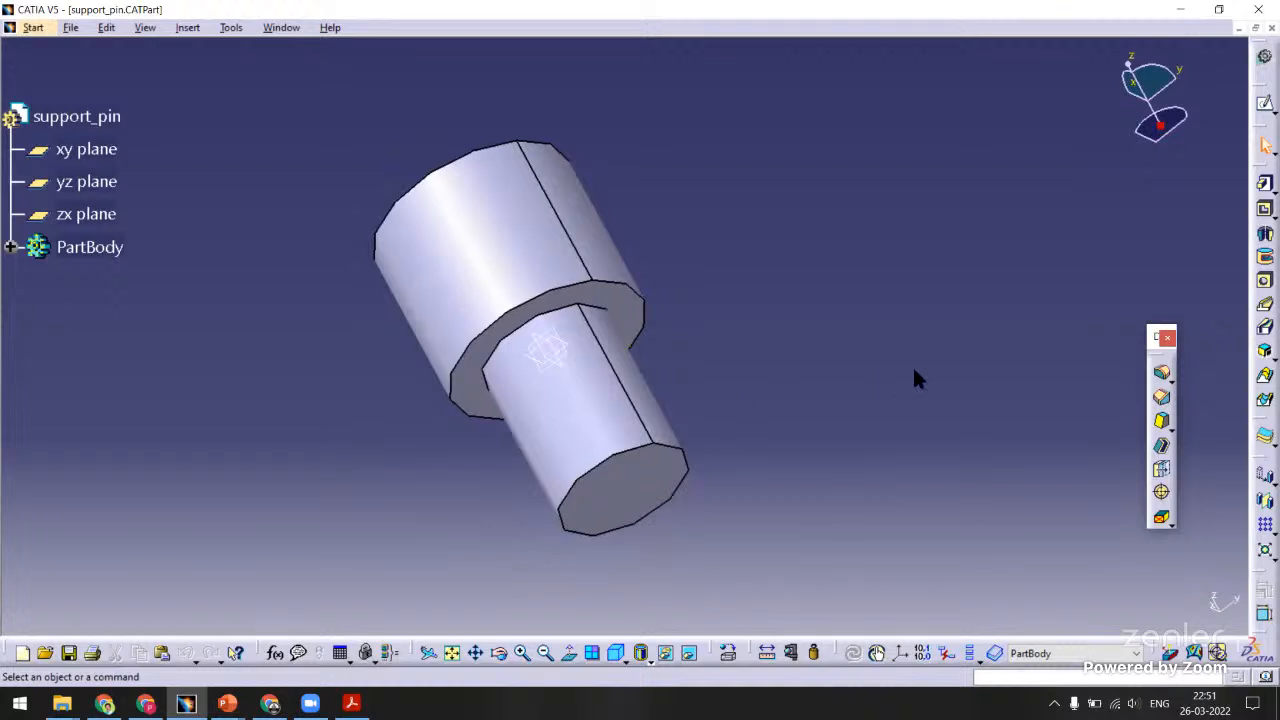
{"action": "left_click", "coordinate": [1160, 398]}
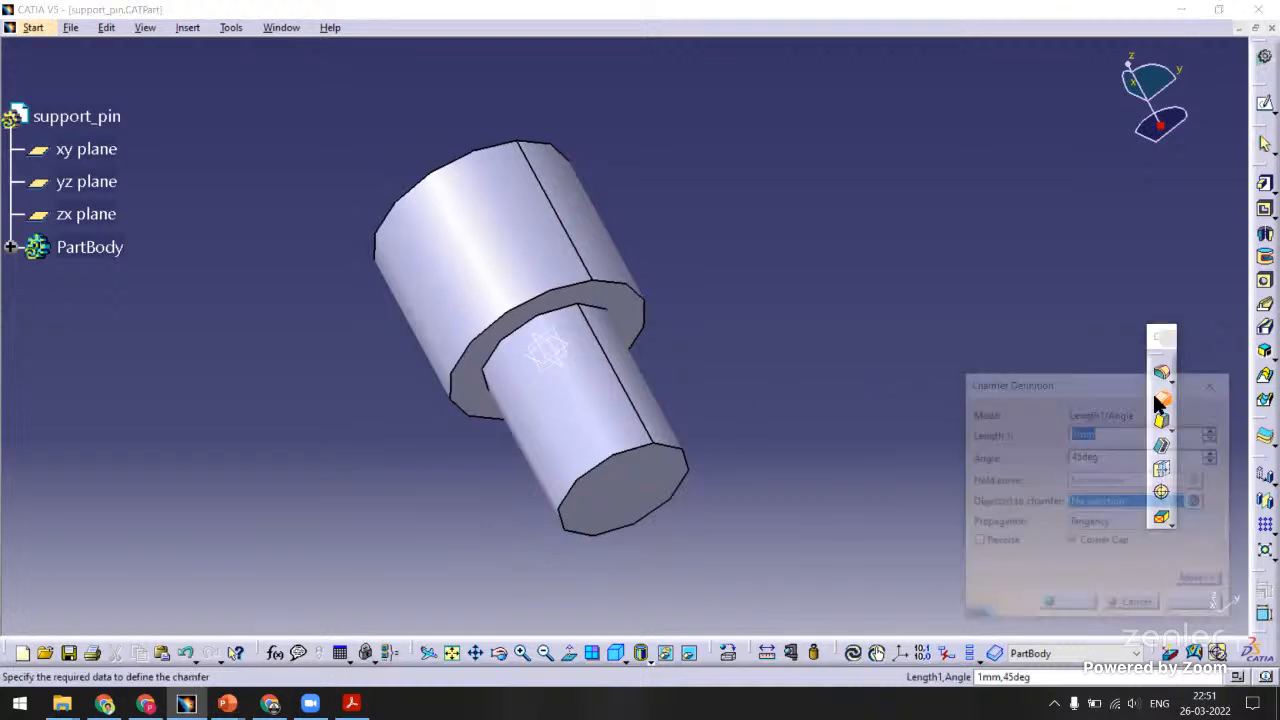
{"action": "left_click", "coordinate": [668, 505]}
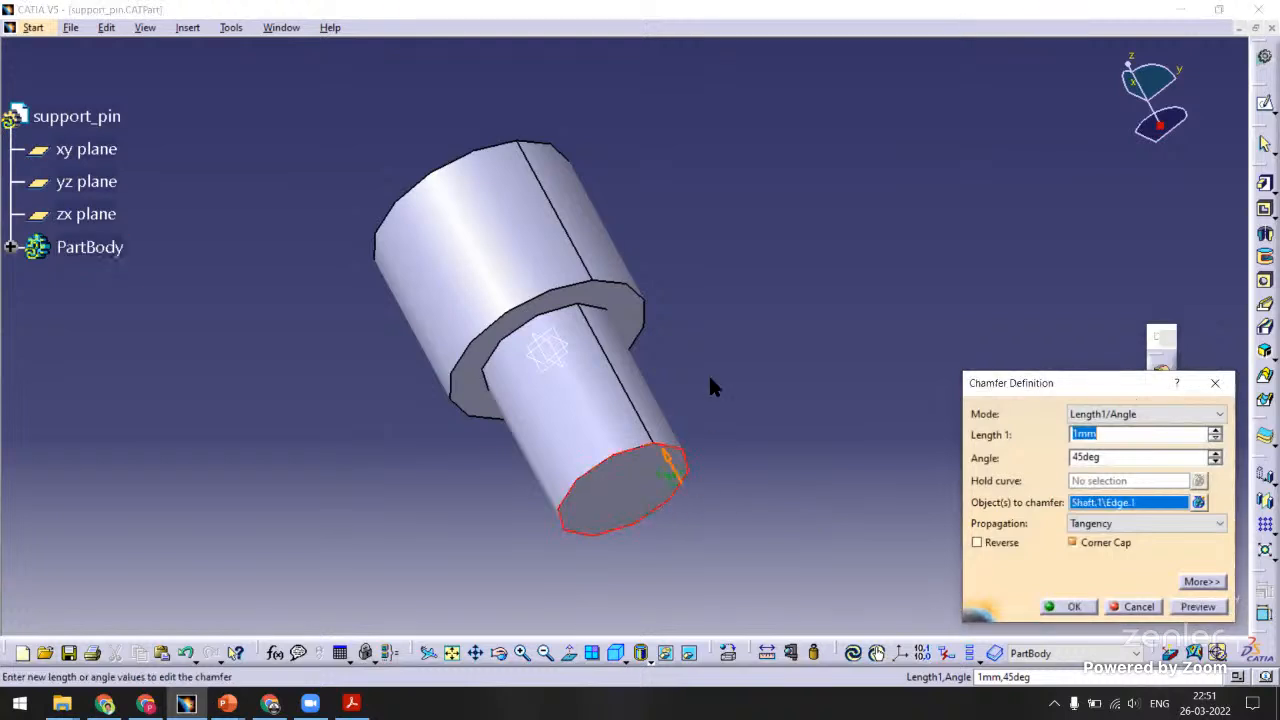
{"action": "middle_click_drag", "start_coordinate": [708, 375], "coordinate": [420, 376]}
{"action": "middle_click_drag", "start_coordinate": [730, 483], "coordinate": [743, 394]}
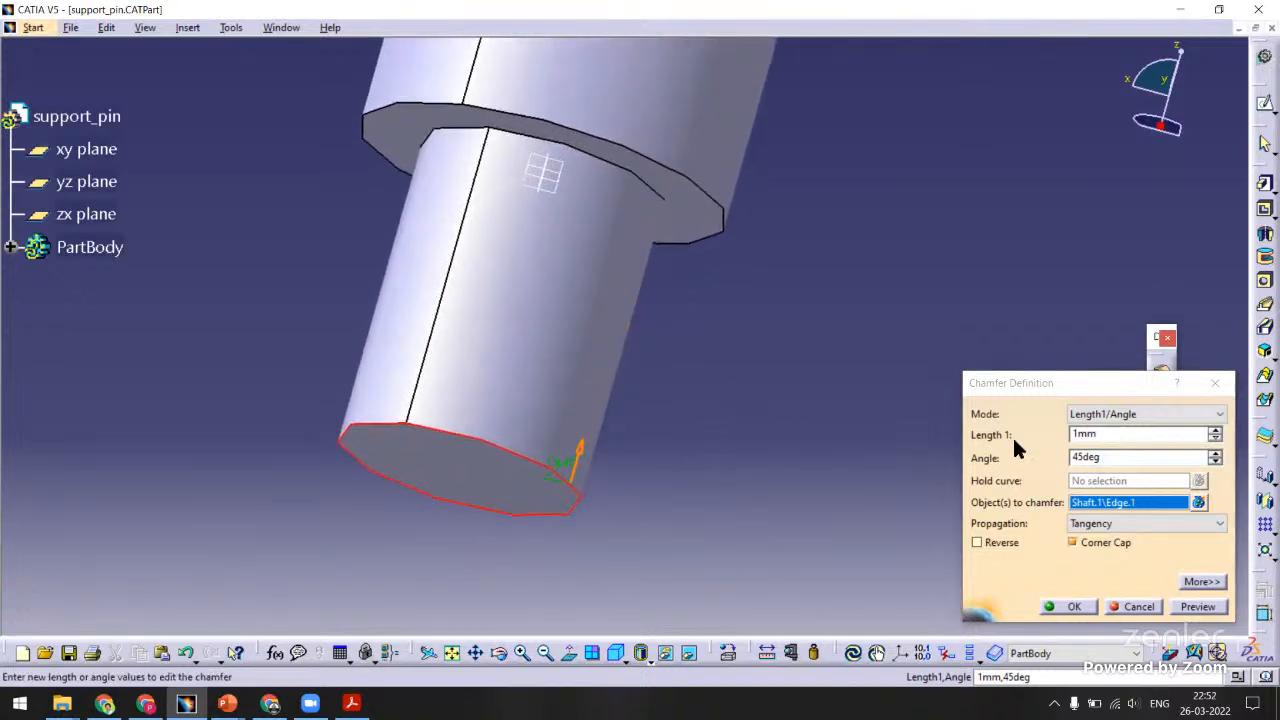
{"action": "double_click", "coordinate": [1092, 456]}
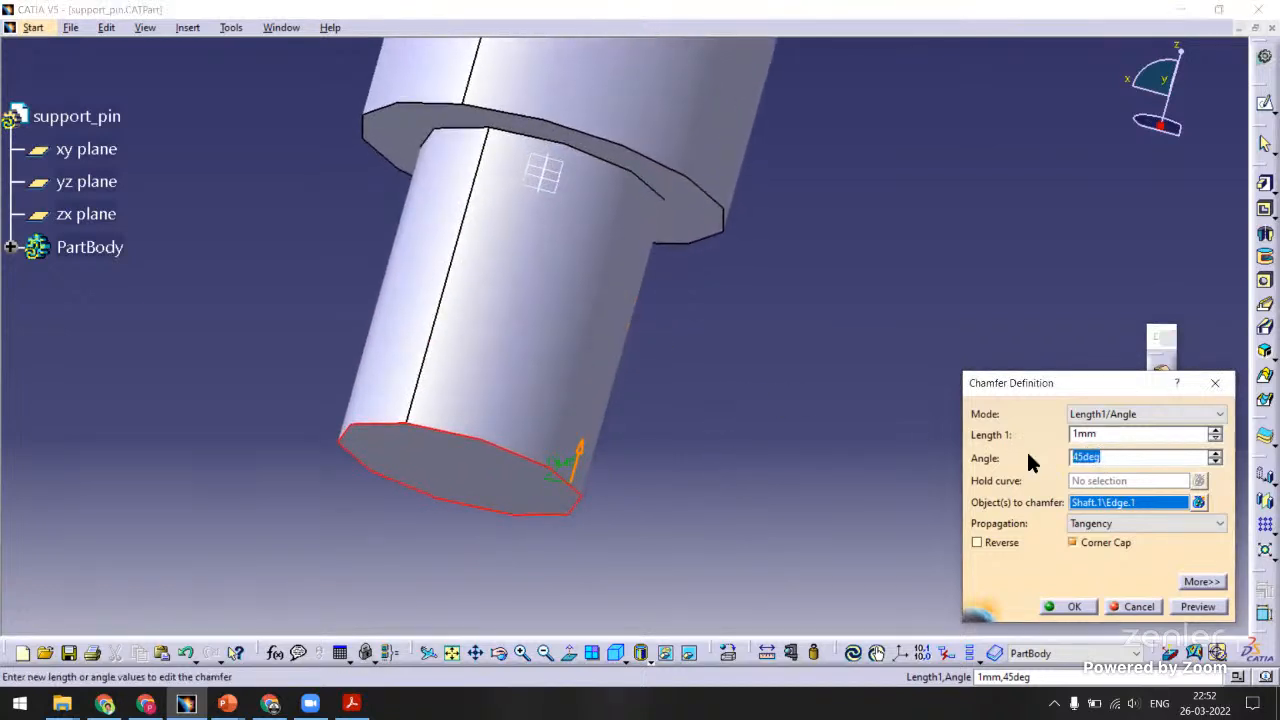
{"action": "type", "text": "15"}
{"action": "left_click", "coordinate": [1103, 433]}
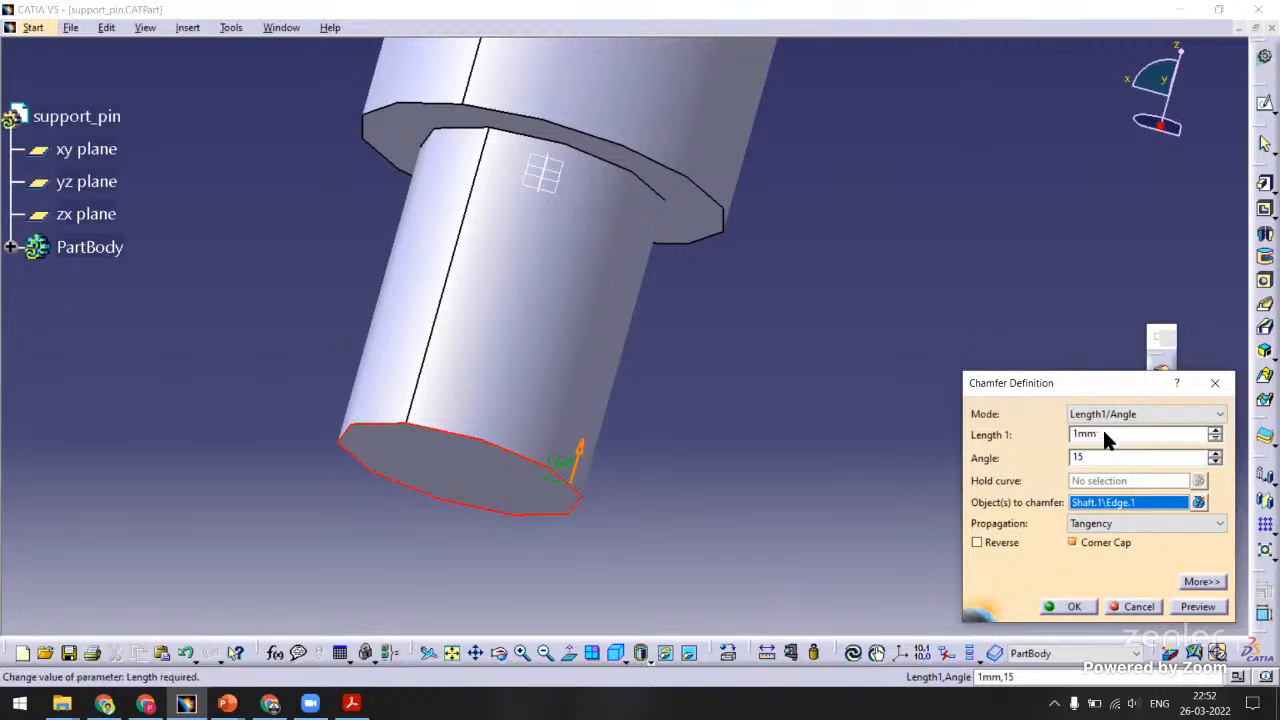
{"action": "double_click", "coordinate": [1106, 436]}
{"action": "type", "text": "3"}
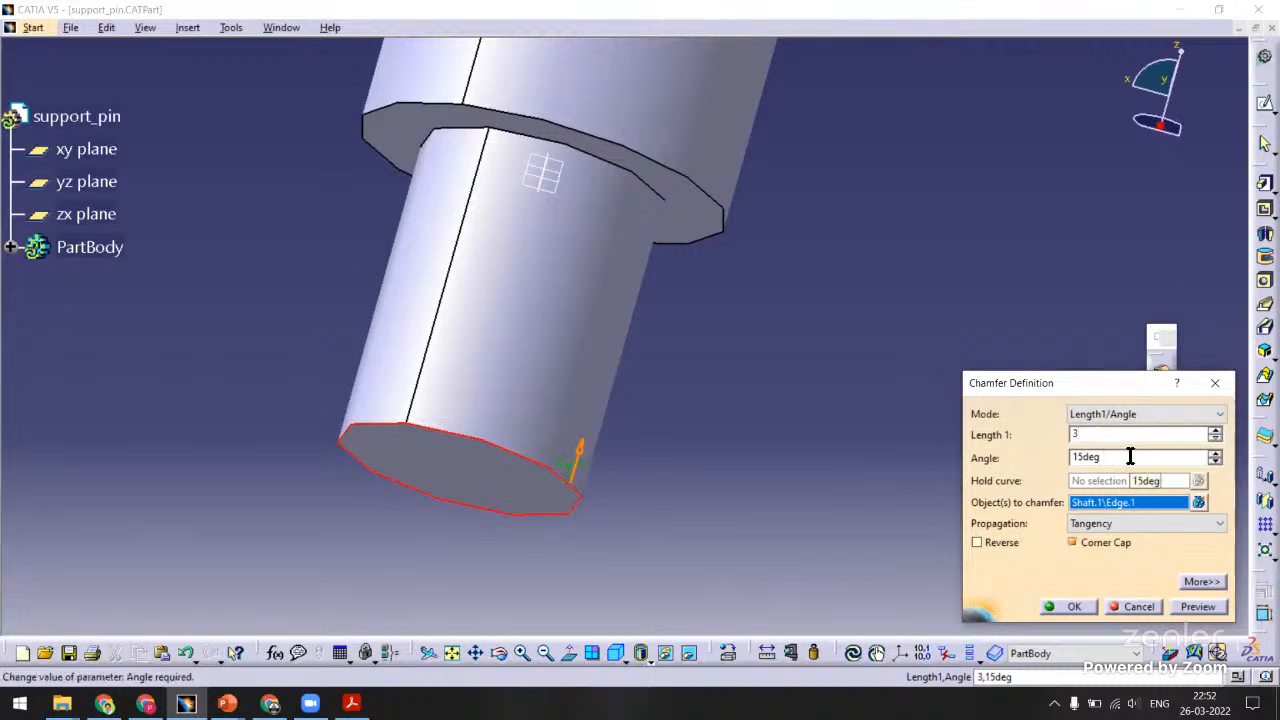
{"action": "left_click", "coordinate": [1128, 457]}
{"action": "middle_click_drag", "start_coordinate": [700, 451], "coordinate": [747, 432]}
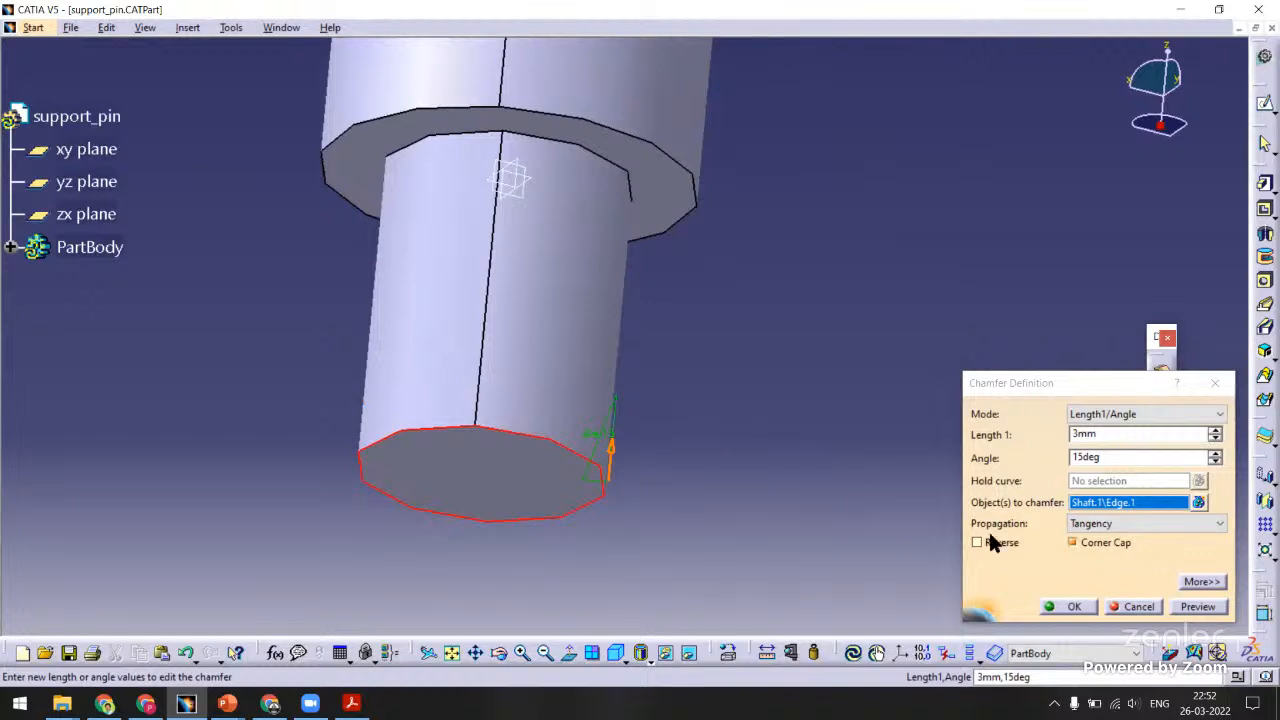
{"action": "left_click", "coordinate": [1190, 606]}
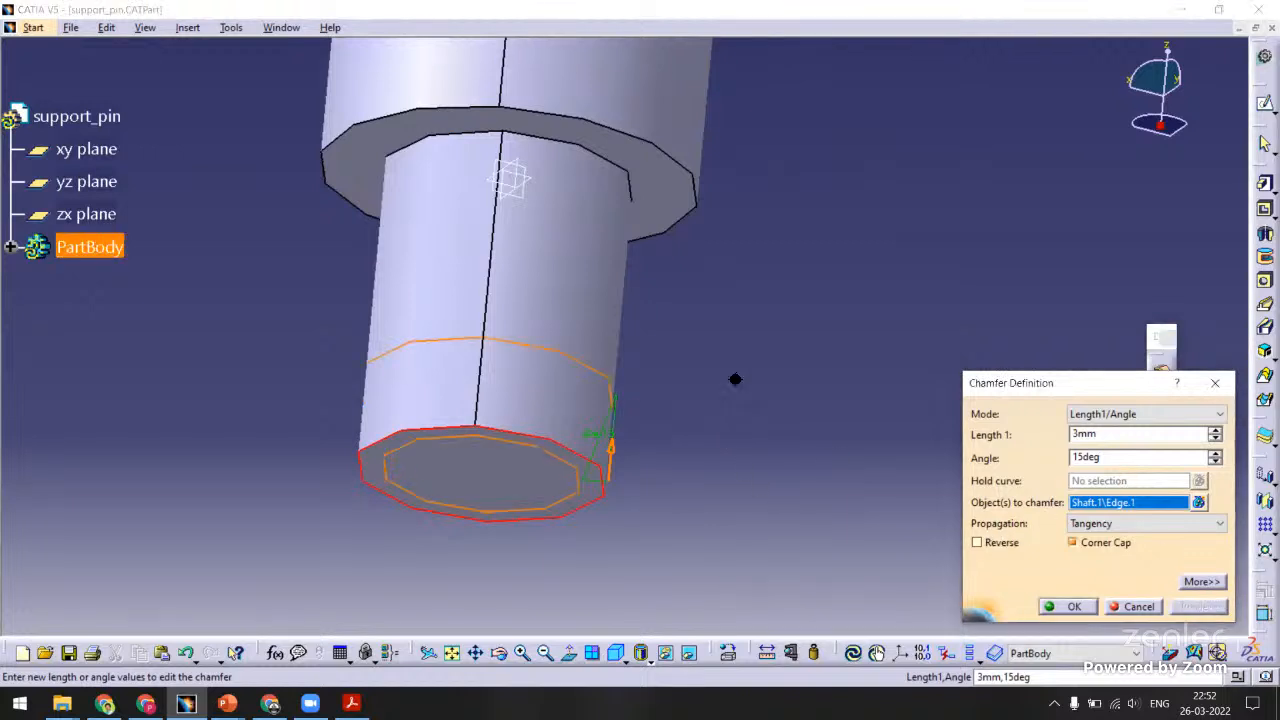
{"action": "middle_click_drag", "start_coordinate": [737, 374], "coordinate": [600, 440]}
{"action": "left_click", "coordinate": [1075, 607]}
Apply an edge fillet to the end edge of the pin's chamfered narrow tip.
{"action": "middle_click_drag", "start_coordinate": [1014, 586], "coordinate": [697, 423]}
{"action": "middle_click_drag", "start_coordinate": [683, 486], "coordinate": [737, 481]}
{"action": "scroll", "coordinate": [737, 481], "scroll_direction": "up", "scroll_amount": 1}
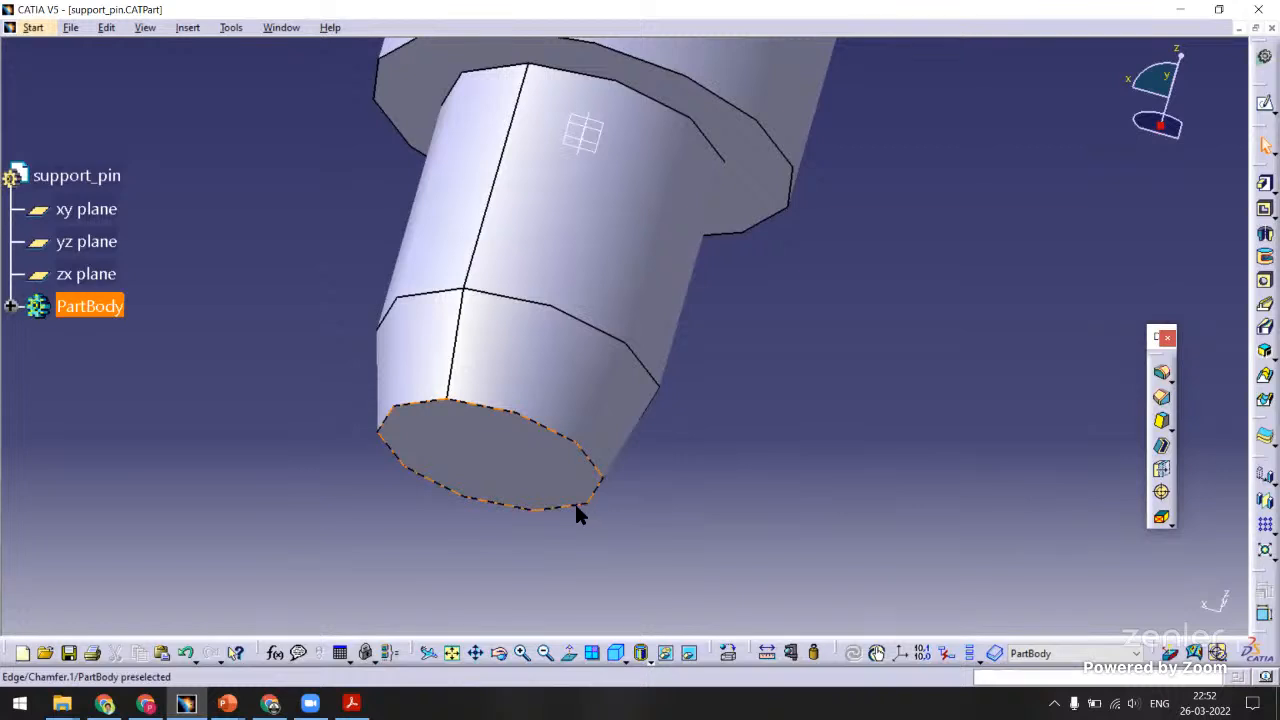
{"action": "left_click", "coordinate": [1042, 385]}
{"action": "left_click", "coordinate": [1160, 373]}
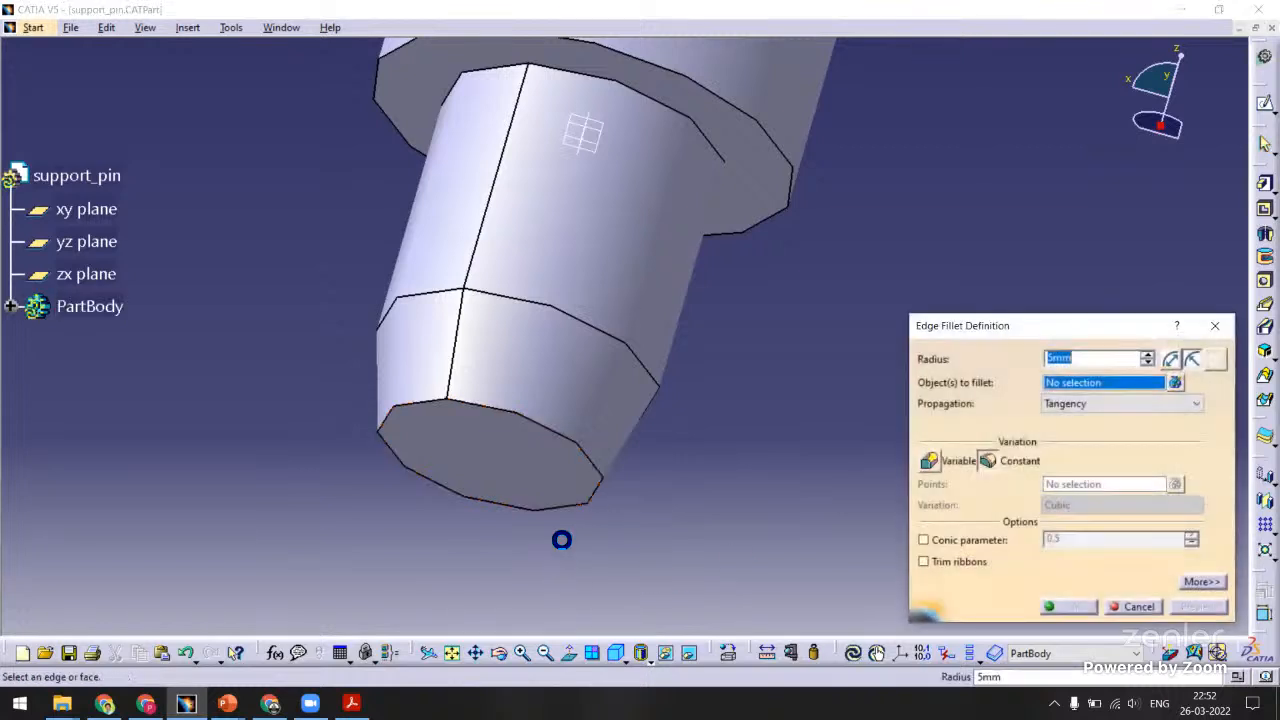
{"action": "left_click", "coordinate": [545, 510]}
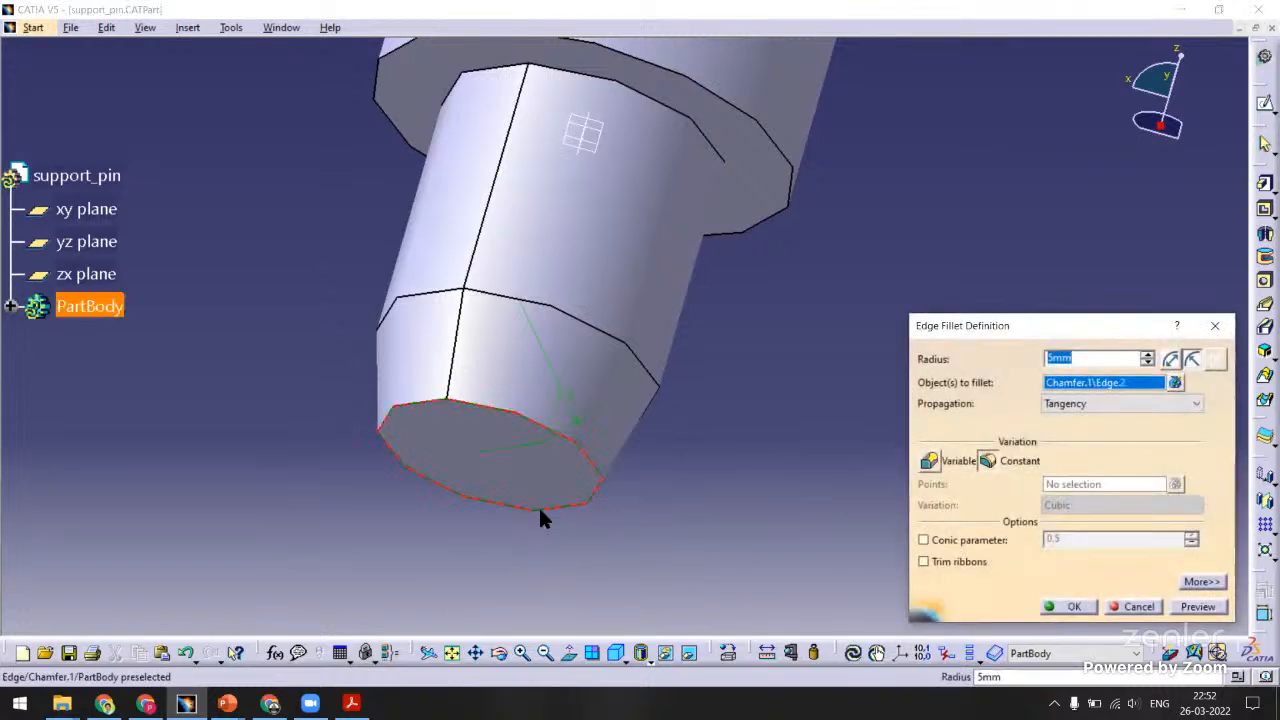
{"action": "double_click", "coordinate": [1092, 358]}
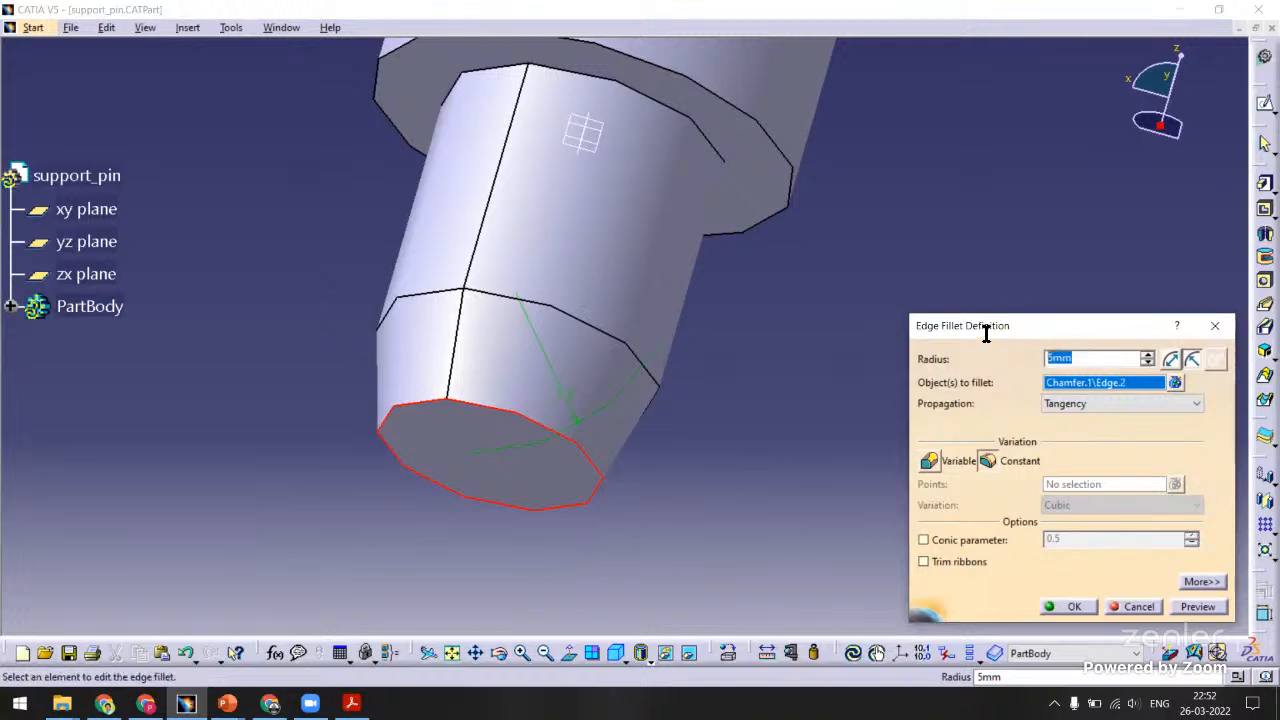
{"action": "key", "text": "BackSpace"}
{"action": "left_click", "coordinate": [1195, 607]}
{"action": "middle_click_drag", "start_coordinate": [730, 418], "coordinate": [626, 440]}
{"action": "left_click", "coordinate": [1068, 607]}
Chamfer the top edge of the pin's wider section with a 0.5 mm length and a 45 degree angle.
{"action": "middle_click_drag", "start_coordinate": [549, 309], "coordinate": [711, 309]}
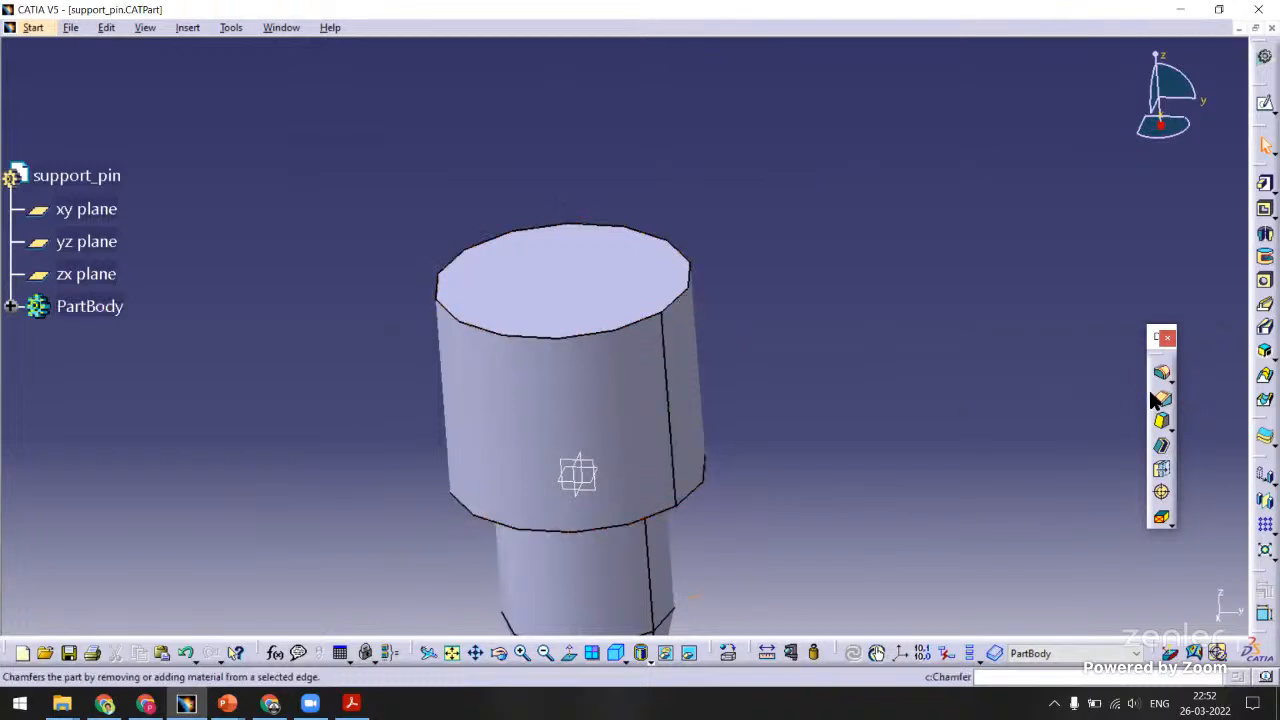
{"action": "left_click", "coordinate": [1161, 421]}
{"action": "left_click", "coordinate": [682, 293]}
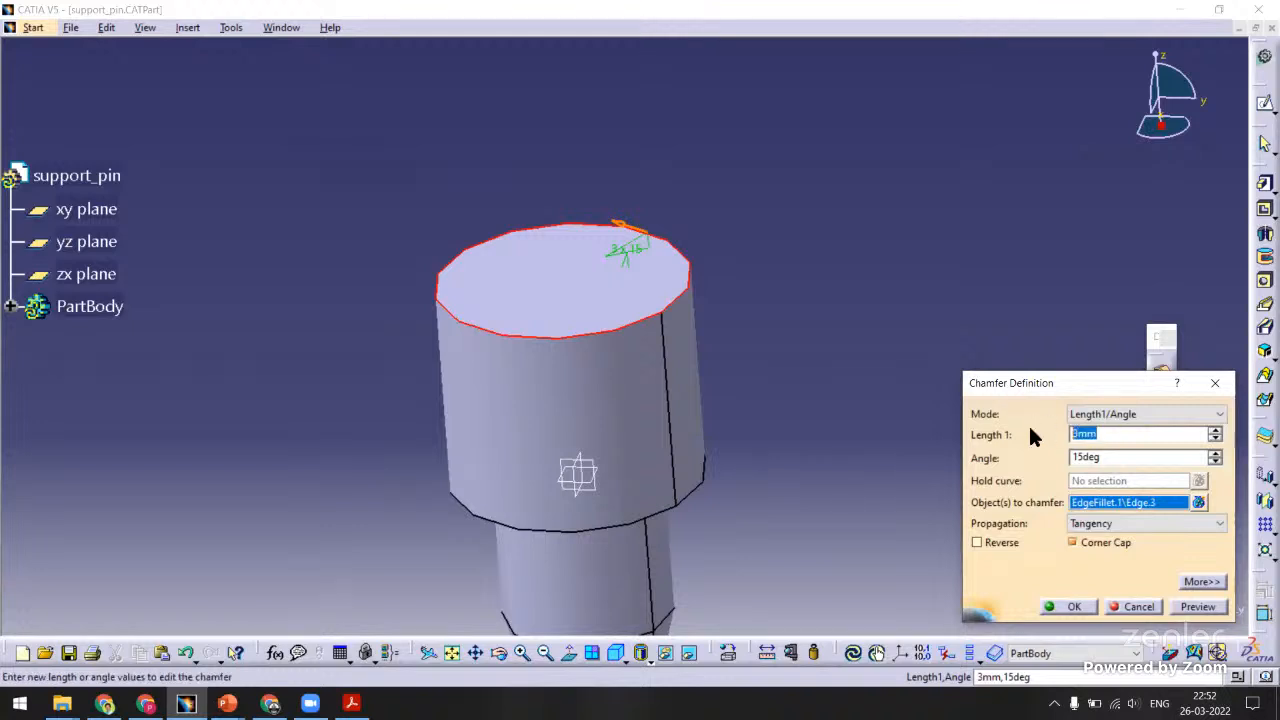
{"action": "type", "text": ".5"}
{"action": "left_click_drag", "start_coordinate": [1120, 455], "coordinate": [976, 465]}
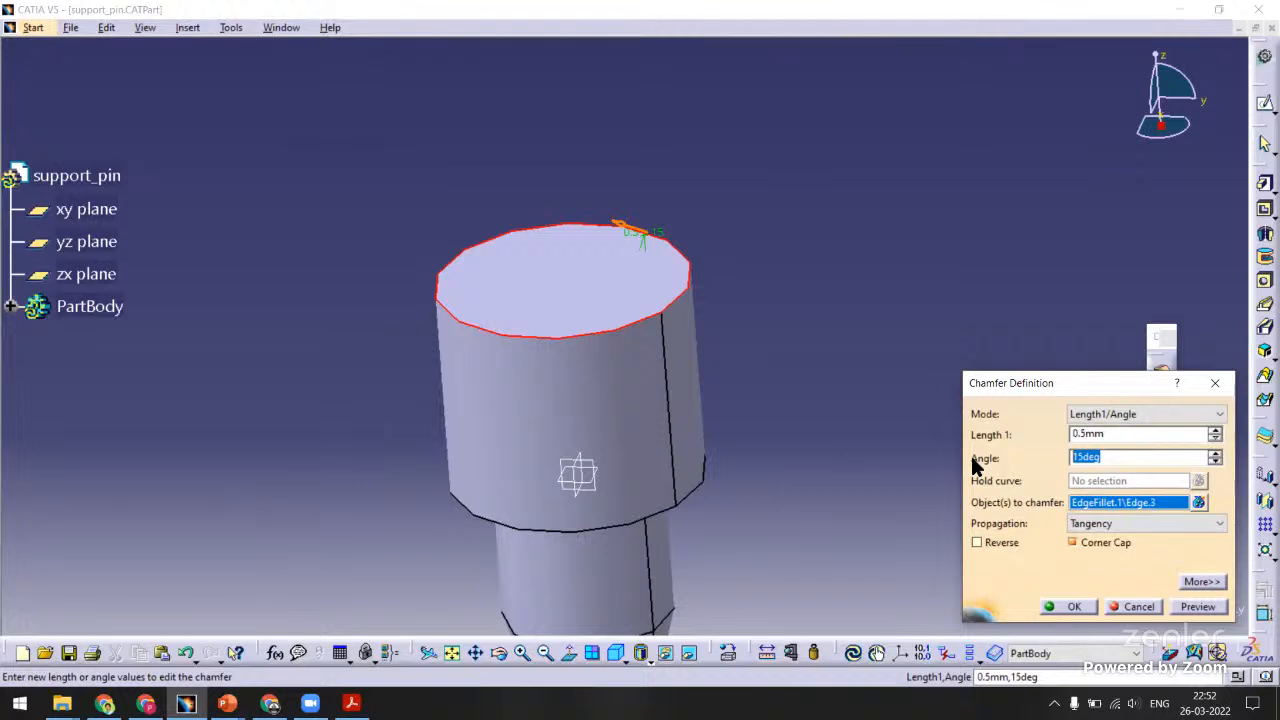
{"action": "type", "text": "45"}
{"action": "left_click", "coordinate": [1197, 608]}
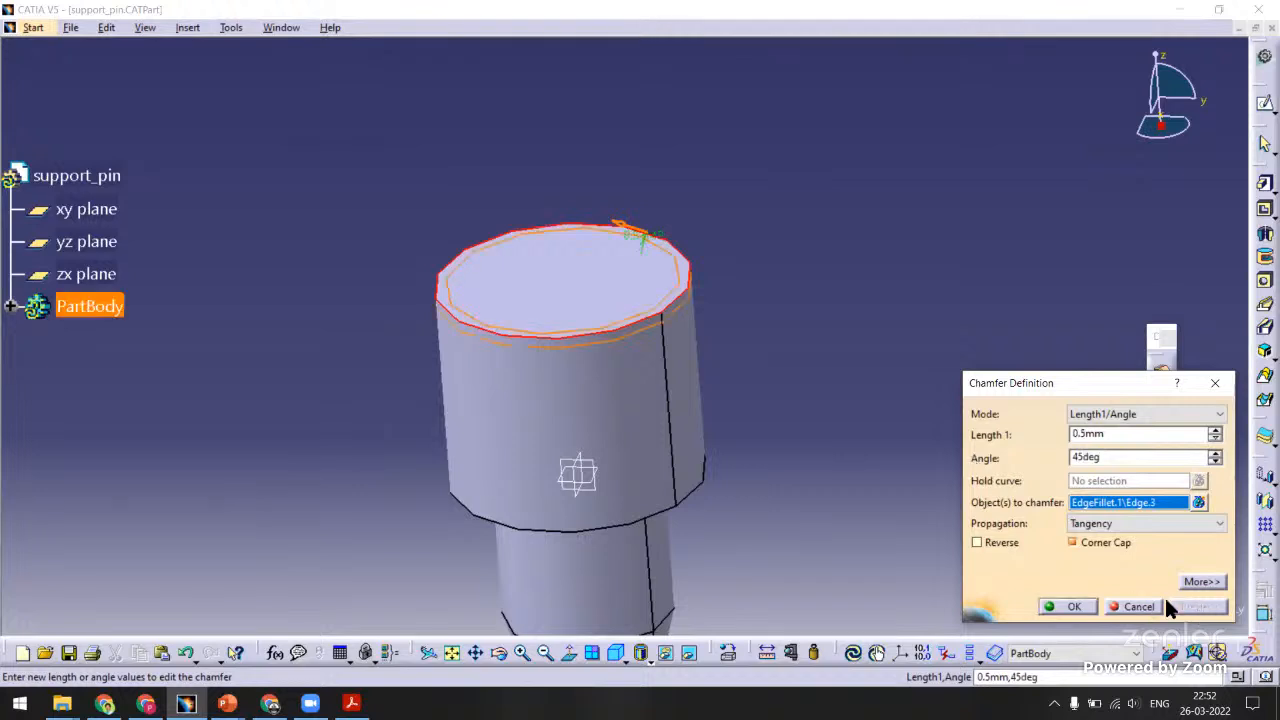
{"action": "left_click", "coordinate": [1055, 608]}
{"action": "middle_click_drag", "start_coordinate": [797, 483], "coordinate": [609, 437]}
{"action": "middle_click_drag", "start_coordinate": [494, 486], "coordinate": [557, 428]}
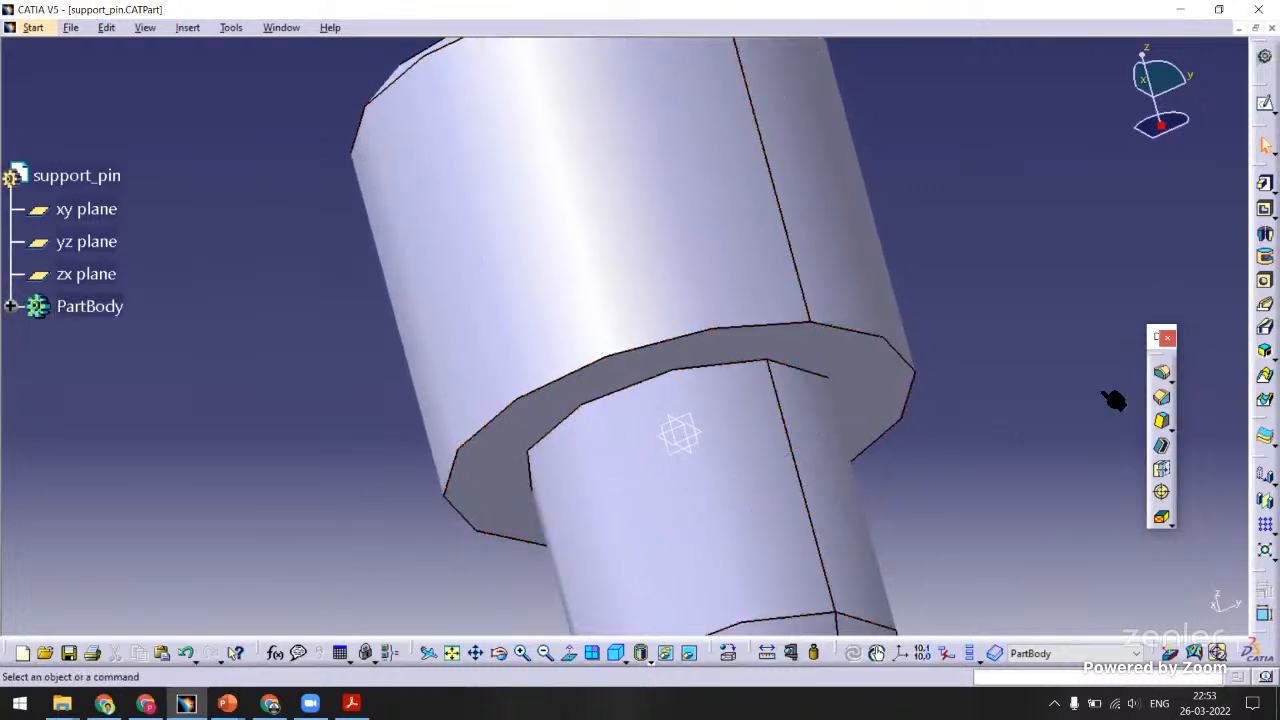
Apply a 0.5 mm edge fillet to the shoulder edge where the pin's narrower section meets the wider section.
{"action": "left_click", "coordinate": [1163, 375]}
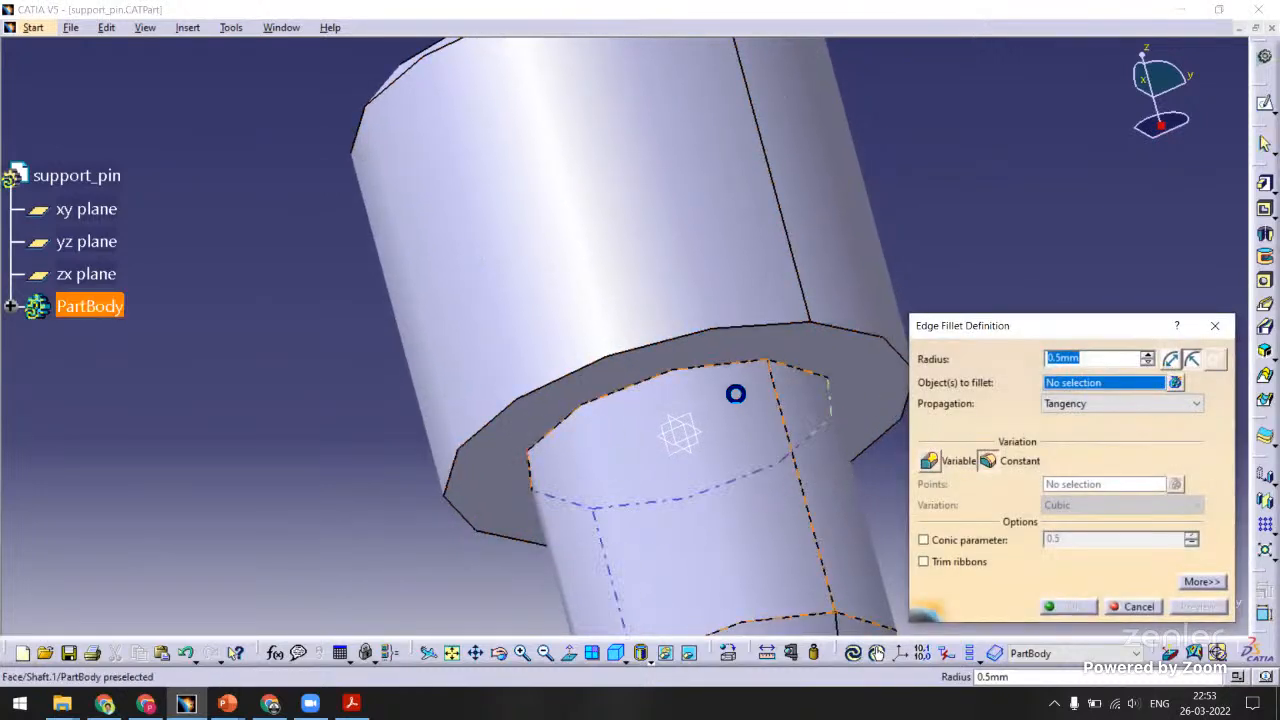
{"action": "left_click", "coordinate": [690, 370]}
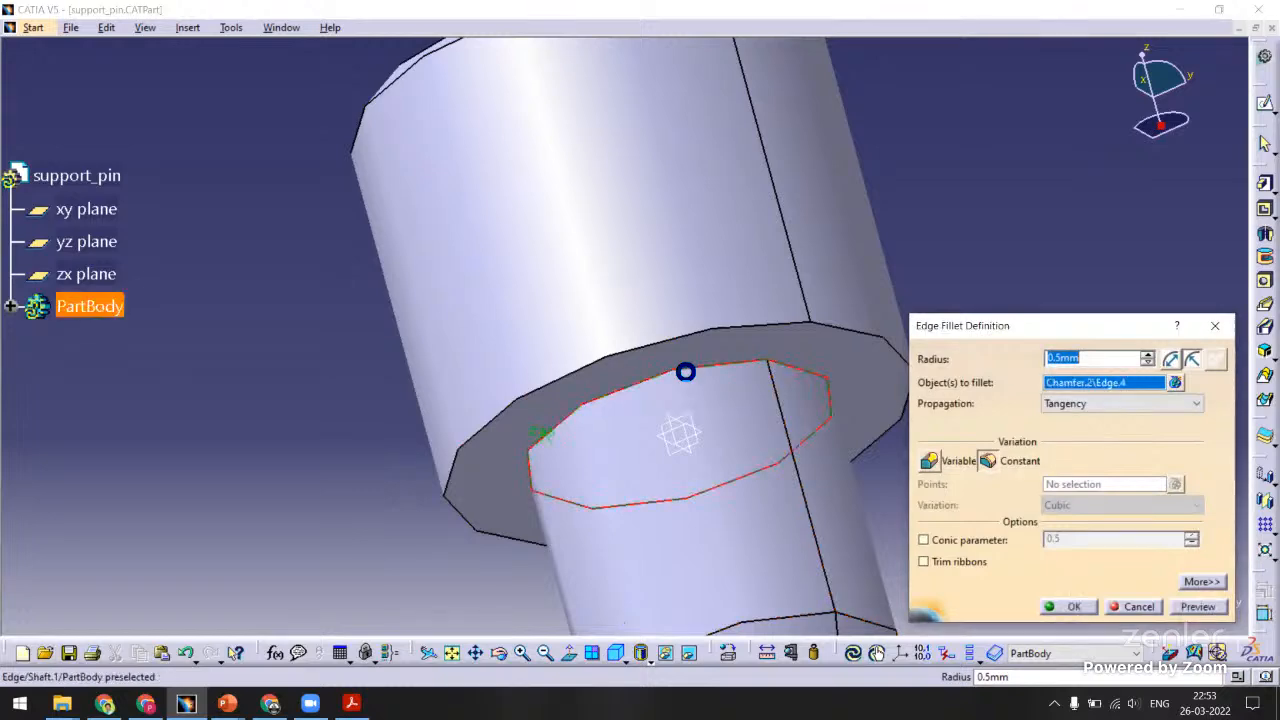
{"action": "middle_click_drag", "start_coordinate": [690, 370], "coordinate": [368, 274]}
{"action": "middle_click_drag", "start_coordinate": [458, 212], "coordinate": [488, 290]}
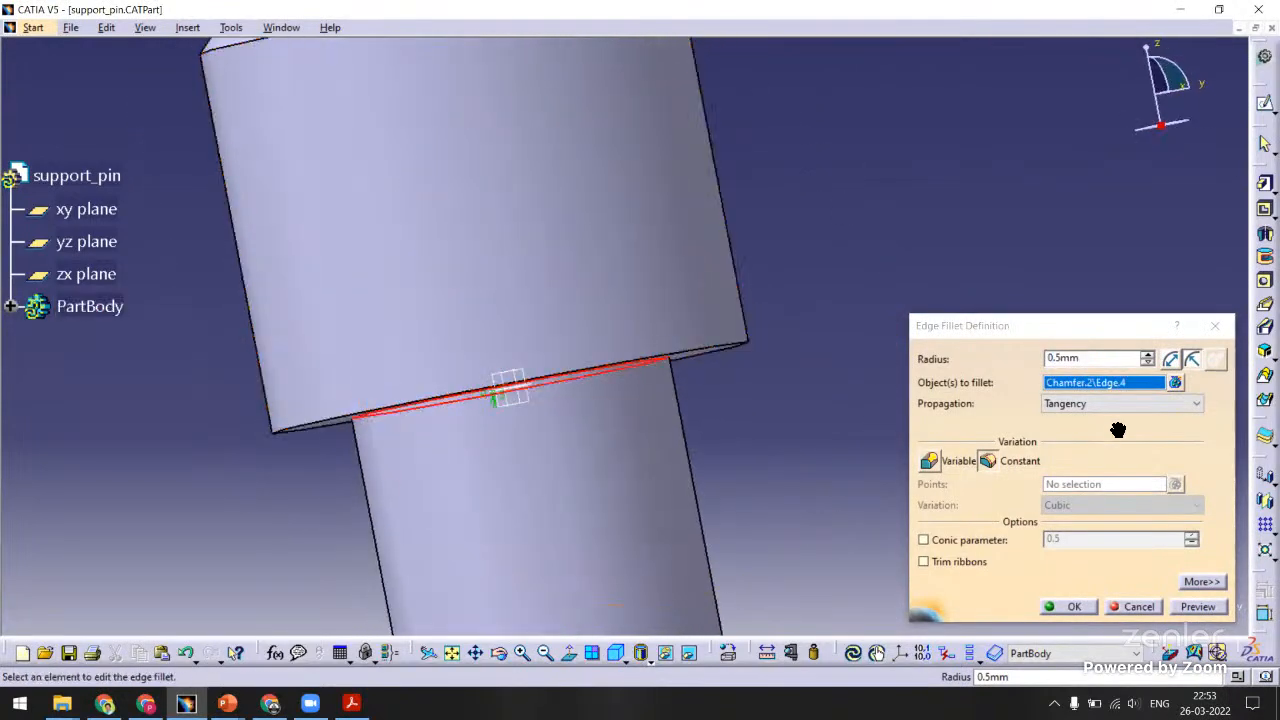
{"action": "middle_click_drag", "start_coordinate": [774, 454], "coordinate": [735, 205]}
{"action": "left_click", "coordinate": [1048, 615]}
{"action": "middle_click_drag", "start_coordinate": [704, 345], "coordinate": [506, 404]}
Save the support pin part and fit it in the standard isometric view.
{"action": "key", "text": "ctrl+s"}
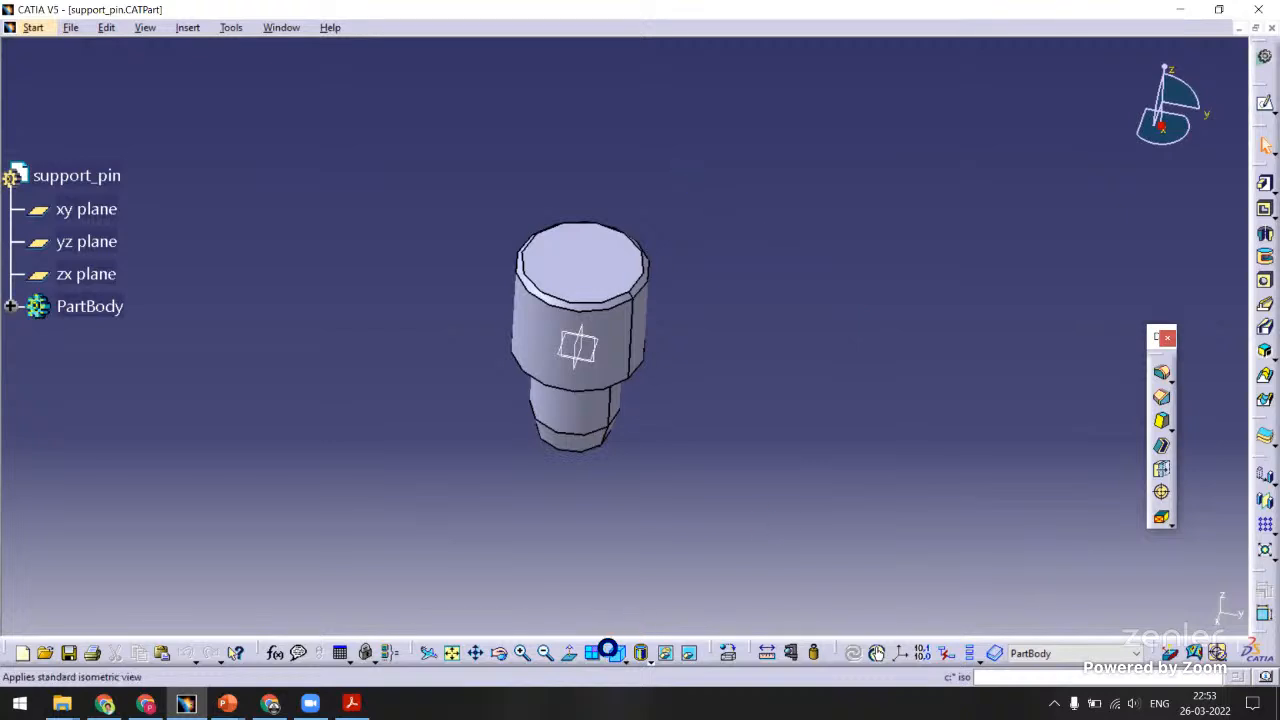
{"action": "left_click", "coordinate": [613, 652]}
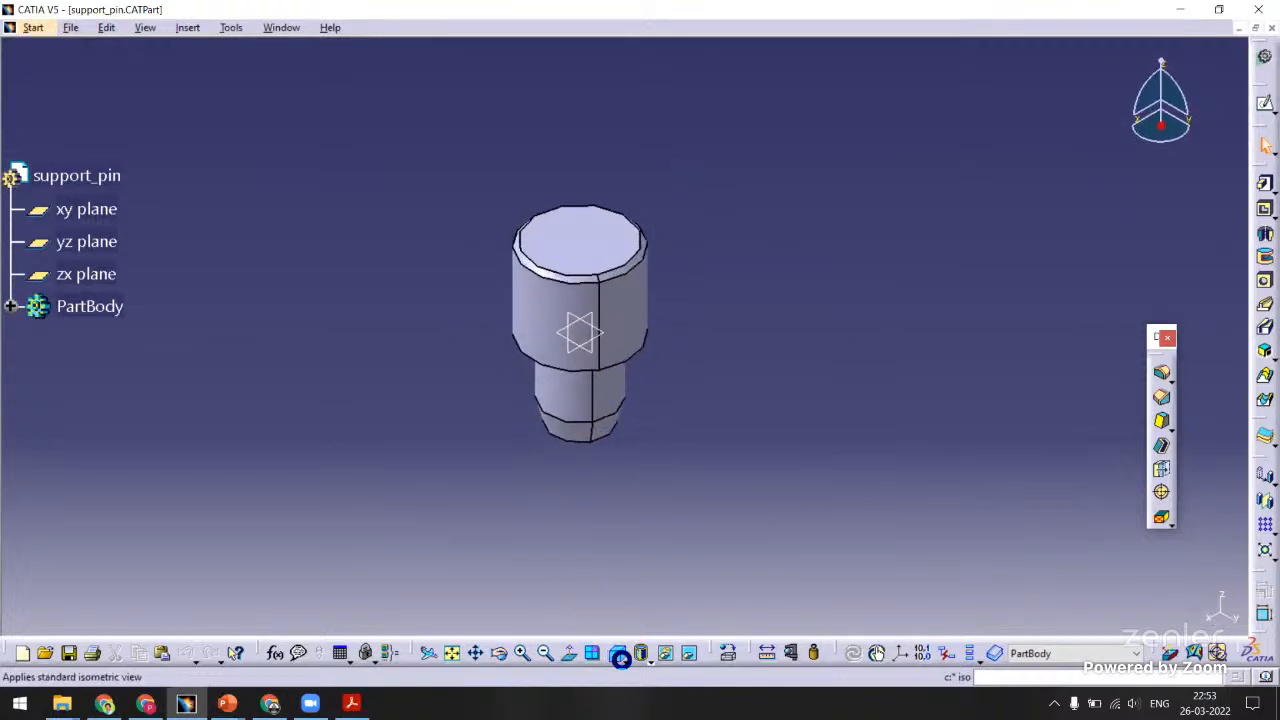
{"action": "left_click", "coordinate": [452, 653]}
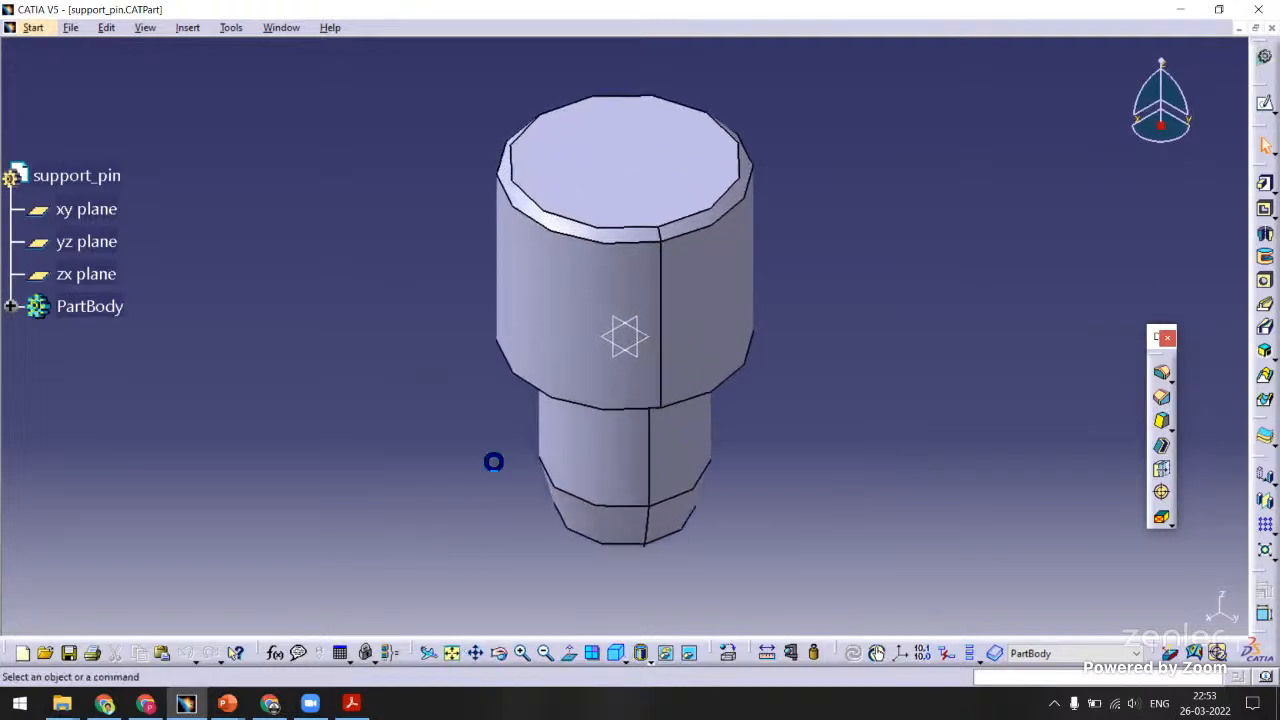
Switch to the drill_jig_rectangular_plate assembly, examine the plate, and return to the support_pin part.
{"action": "left_click", "coordinate": [281, 28]}
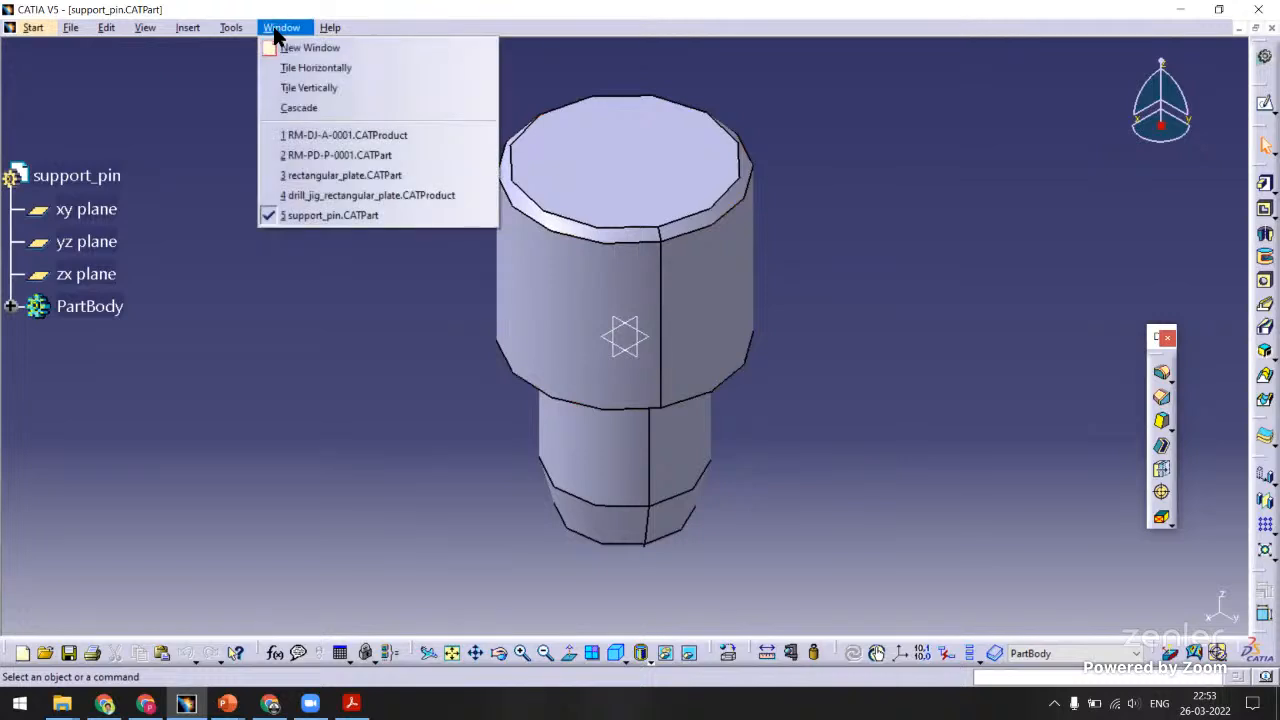
{"action": "left_click", "coordinate": [340, 196]}
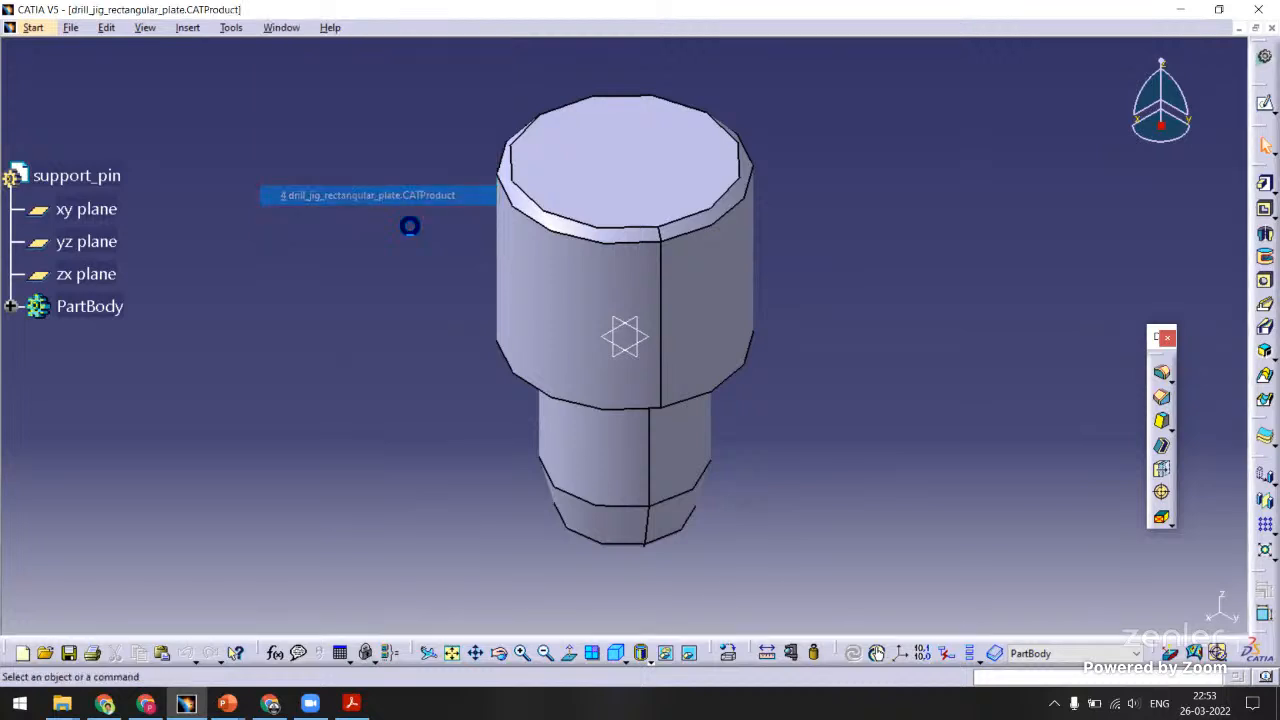
{"action": "middle_click_drag", "start_coordinate": [826, 291], "coordinate": [597, 337]}
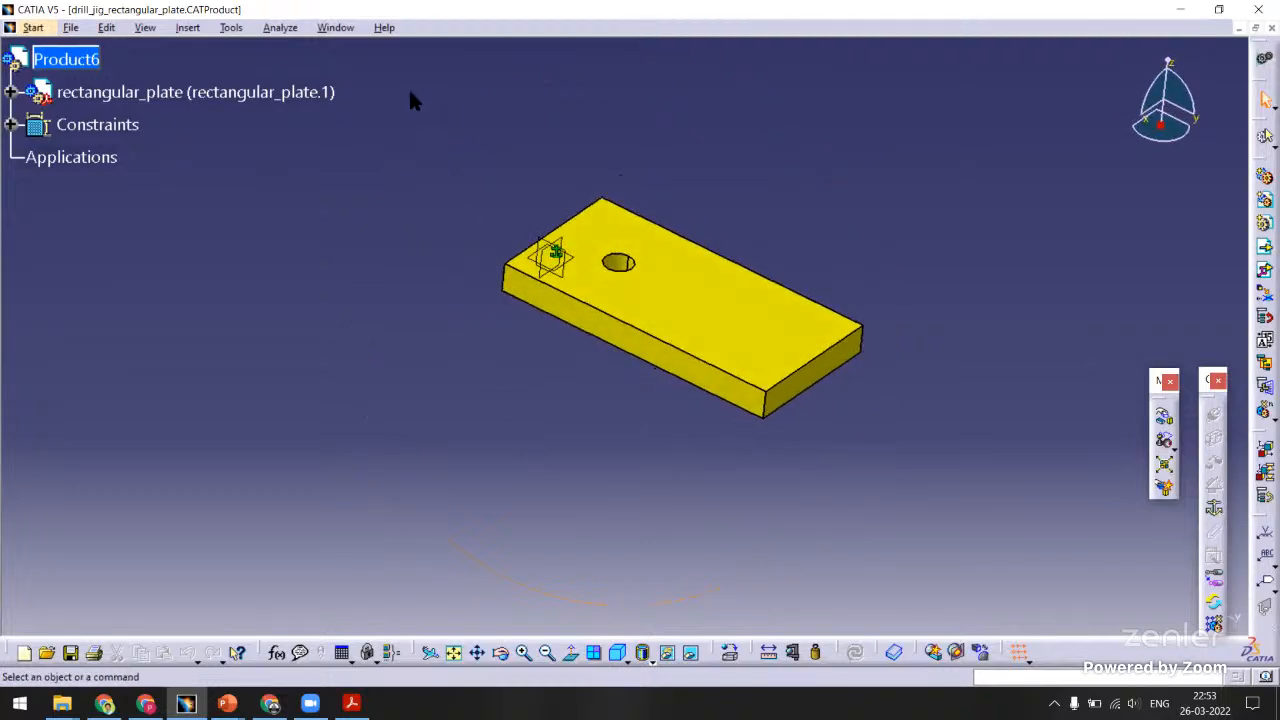
{"action": "left_click", "coordinate": [336, 28]}
{"action": "left_click", "coordinate": [390, 214]}
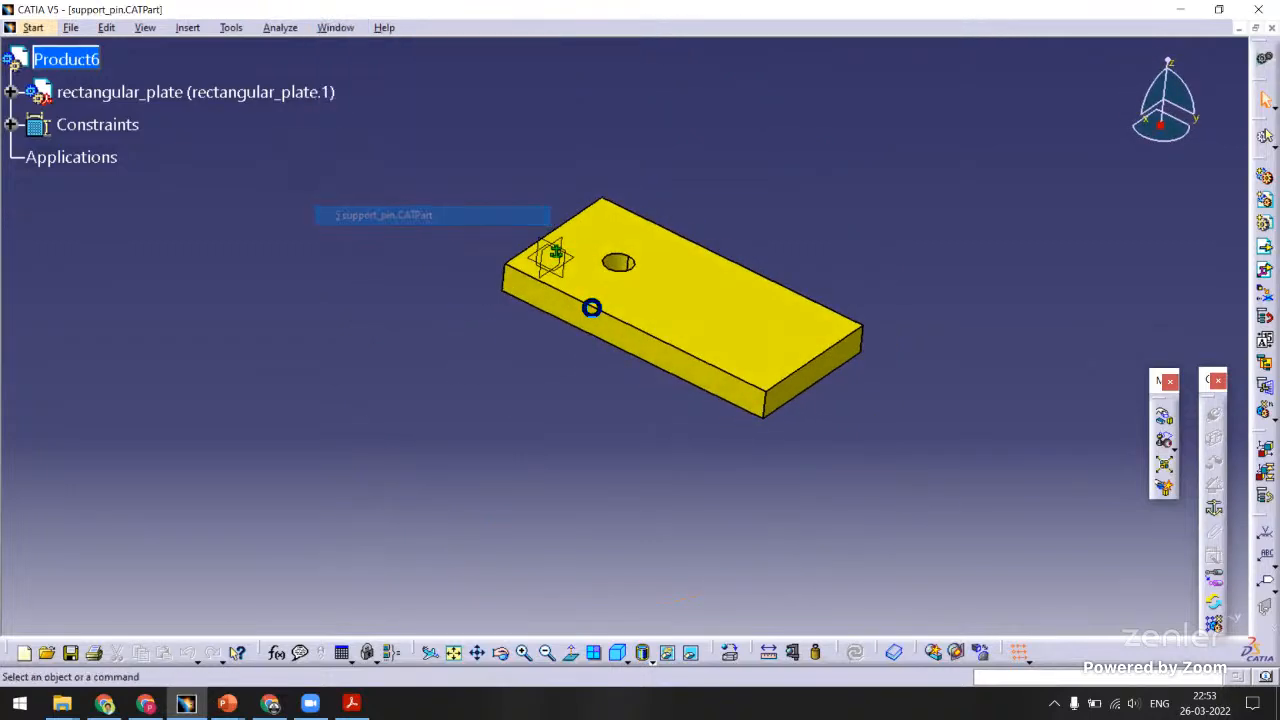
{"action": "middle_click_drag", "start_coordinate": [523, 294], "coordinate": [400, 270]}
Create a new part document with the part name base_plate.
{"action": "left_click", "coordinate": [281, 27]}
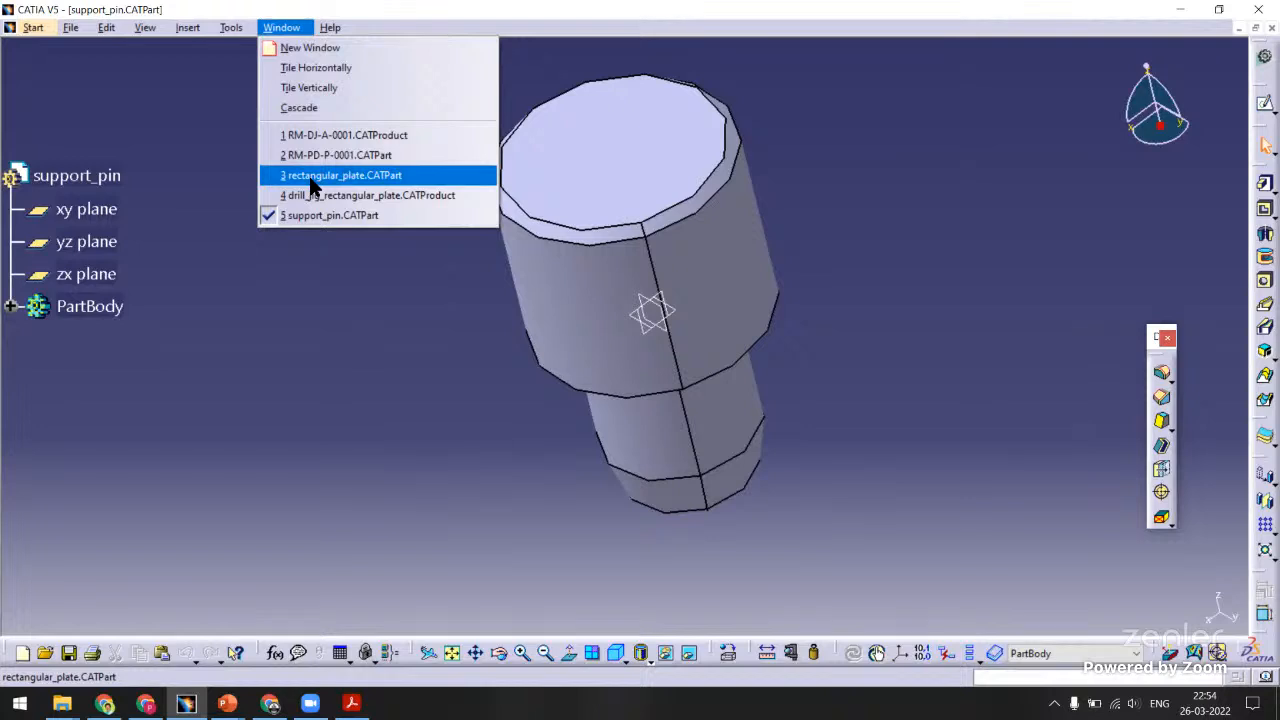
{"action": "left_click", "coordinate": [130, 70]}
{"action": "left_click", "coordinate": [72, 31]}
{"action": "left_click", "coordinate": [88, 48]}
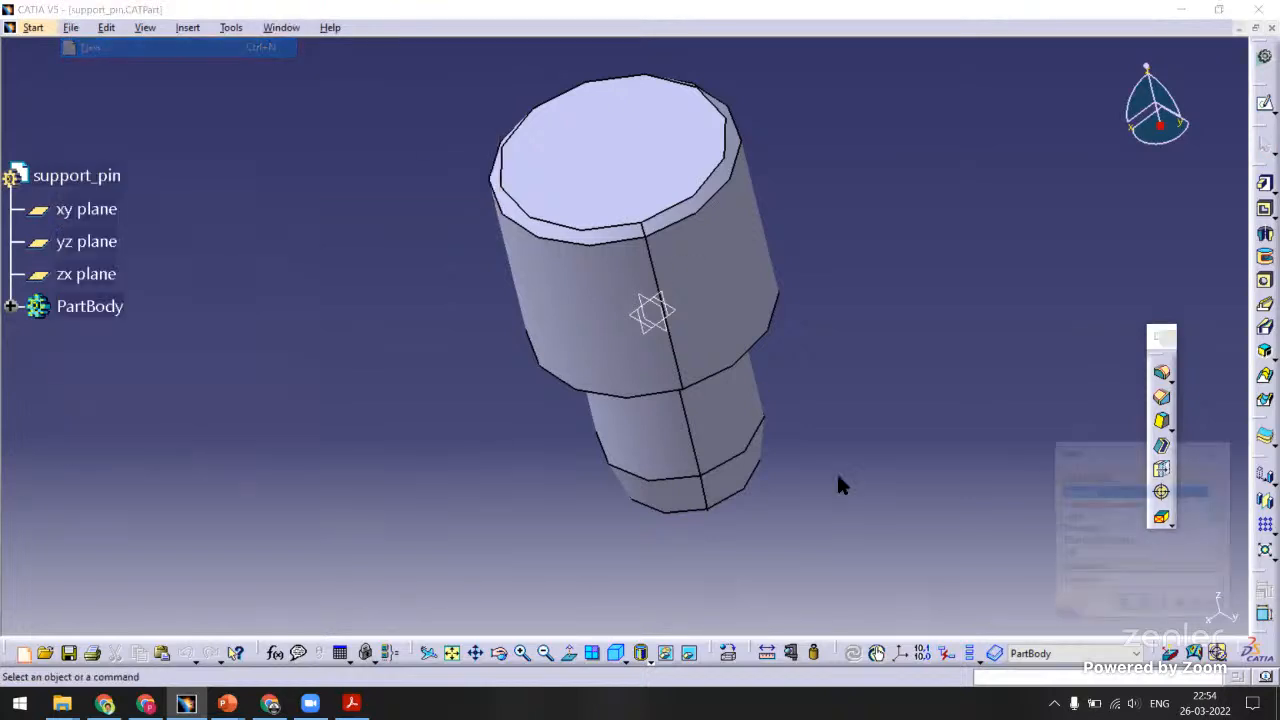
{"action": "left_click", "coordinate": [1218, 515]}
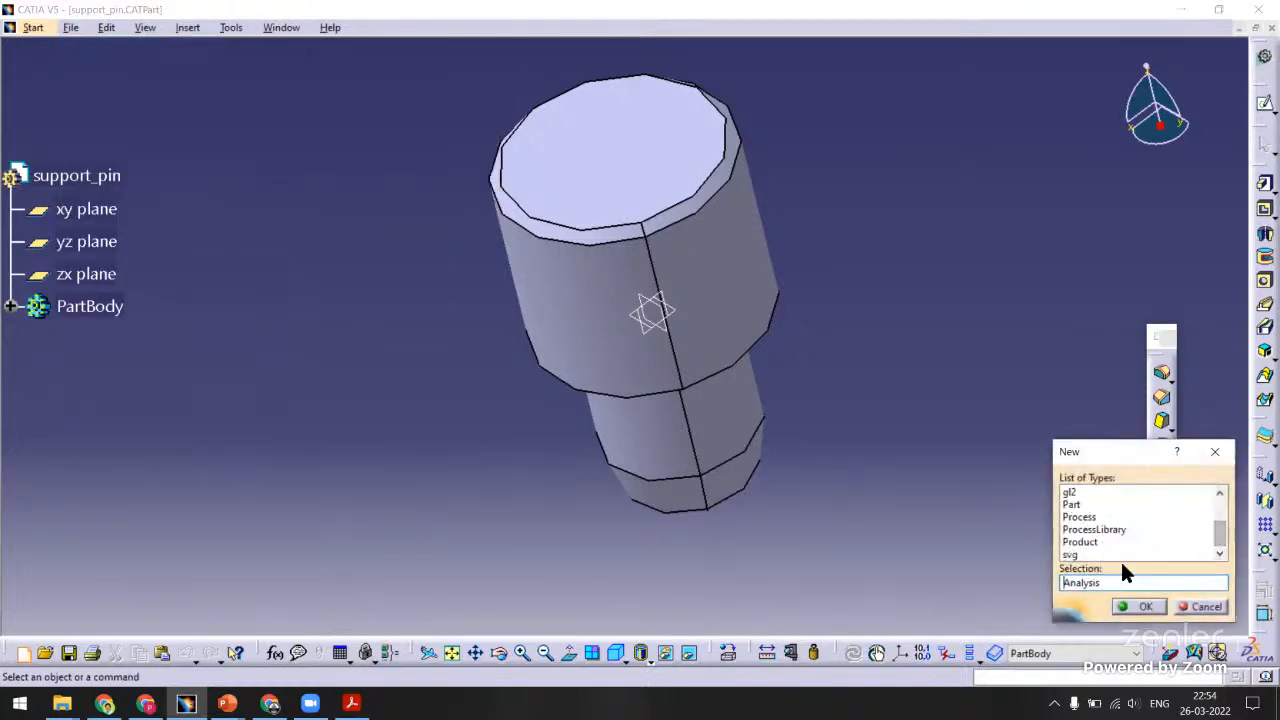
{"action": "left_click", "coordinate": [1071, 504]}
{"action": "left_click", "coordinate": [1140, 606]}
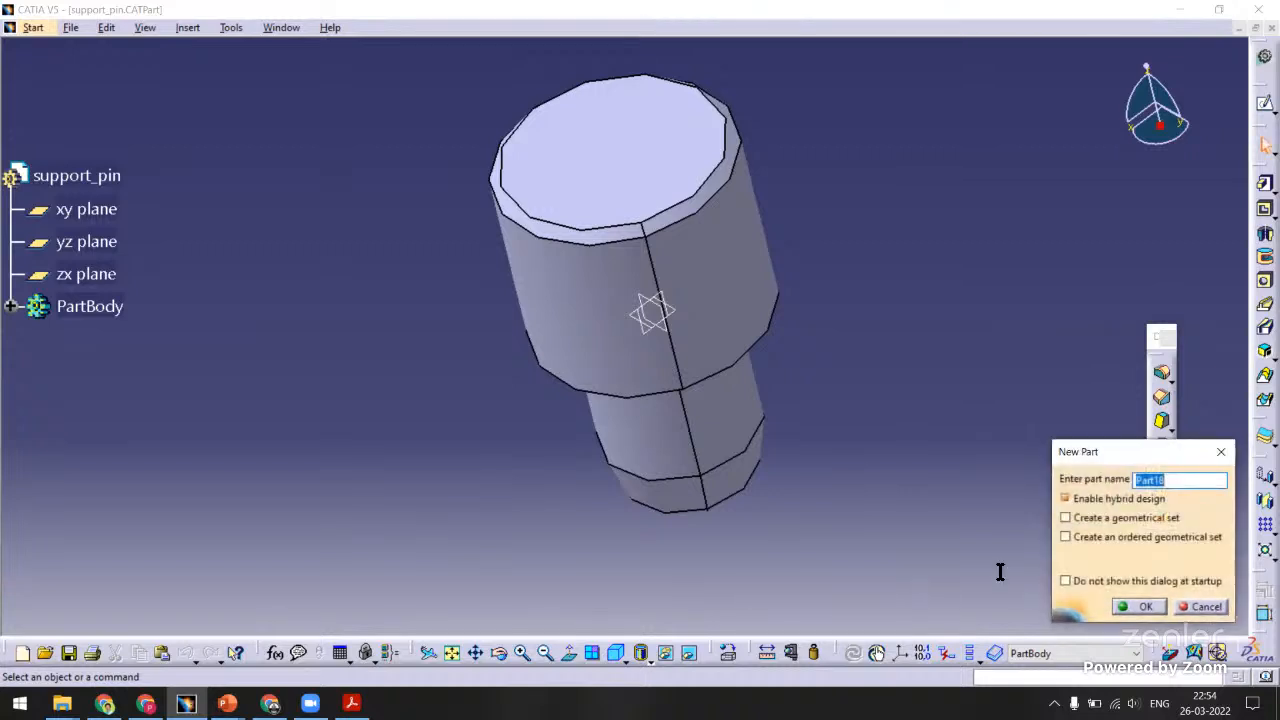
{"action": "type", "text": "base_plate"}
{"action": "left_click", "coordinate": [1140, 606]}
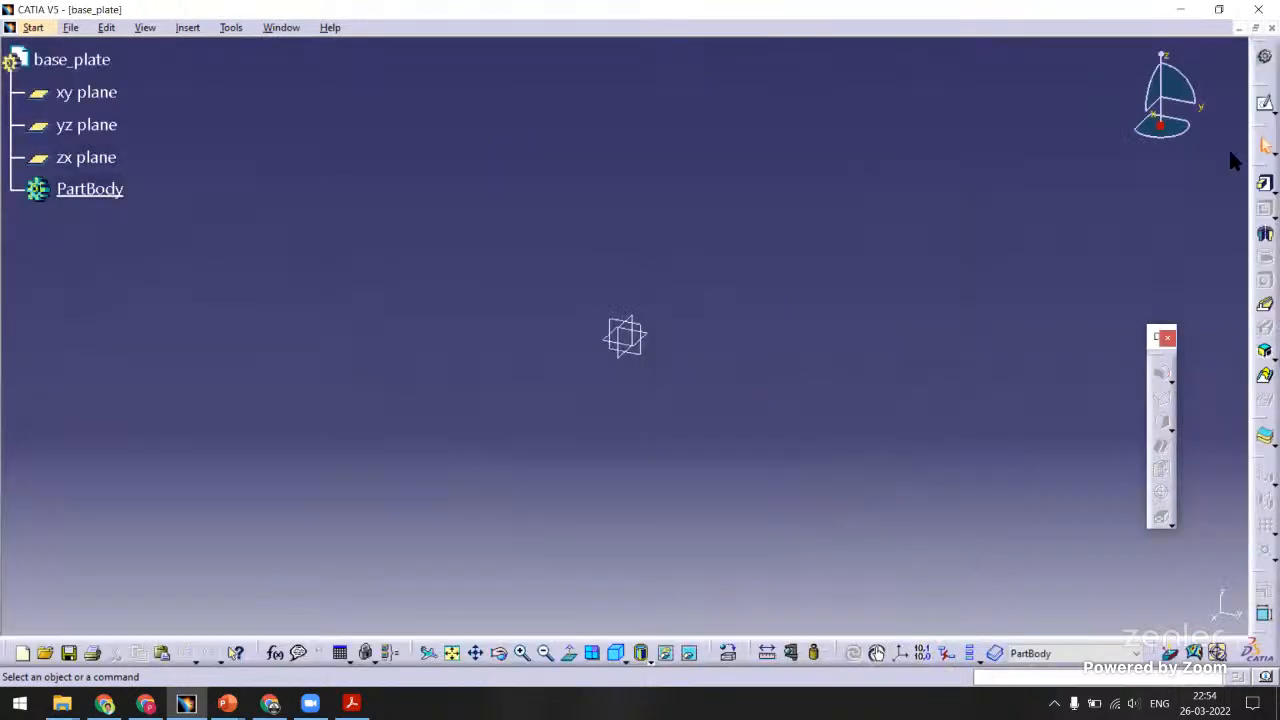
Create a positioned sketch on the xy plane with the H and V directions swapped.
{"action": "left_click", "coordinate": [1270, 110]}
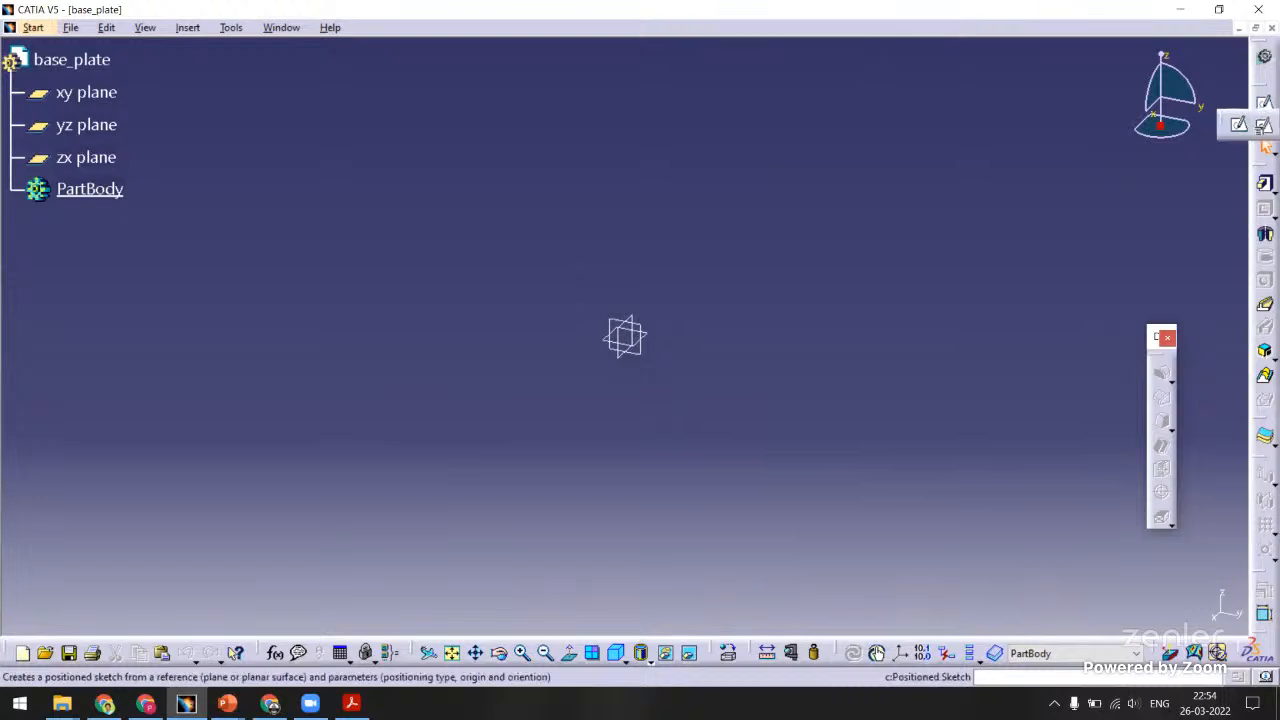
{"action": "left_click", "coordinate": [1264, 124]}
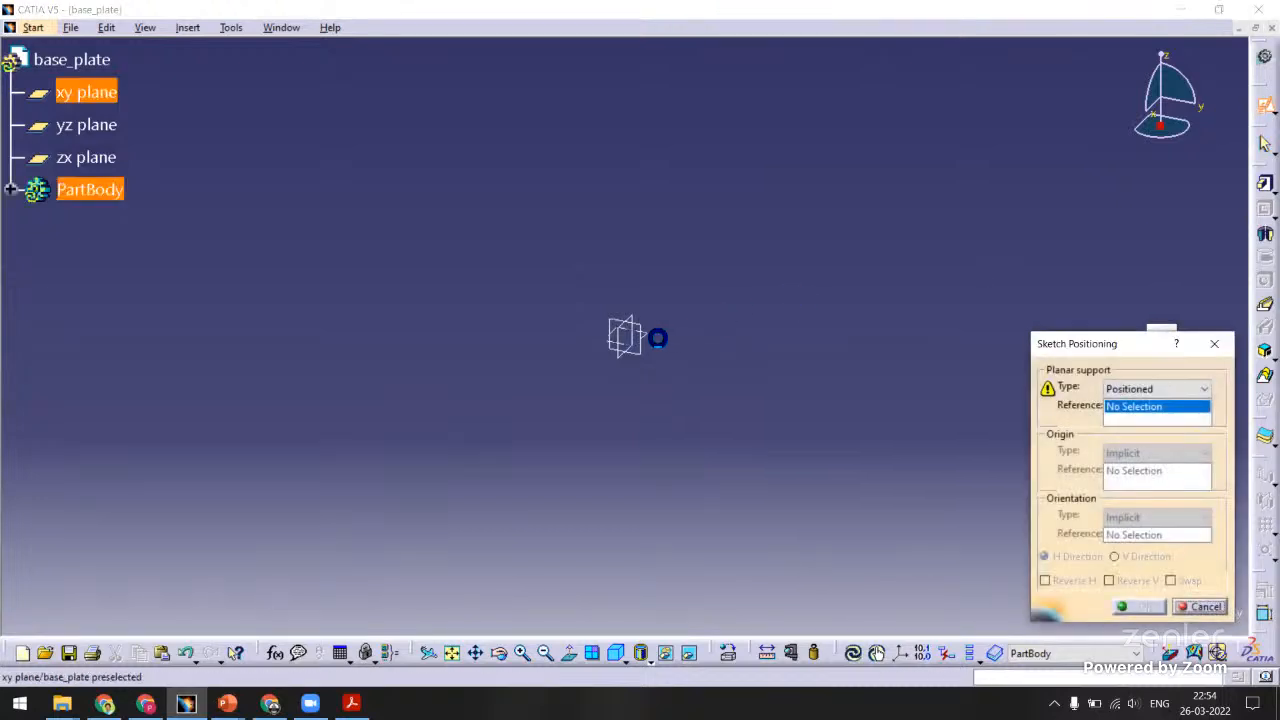
{"action": "left_click", "coordinate": [657, 338]}
{"action": "left_click", "coordinate": [1176, 581]}
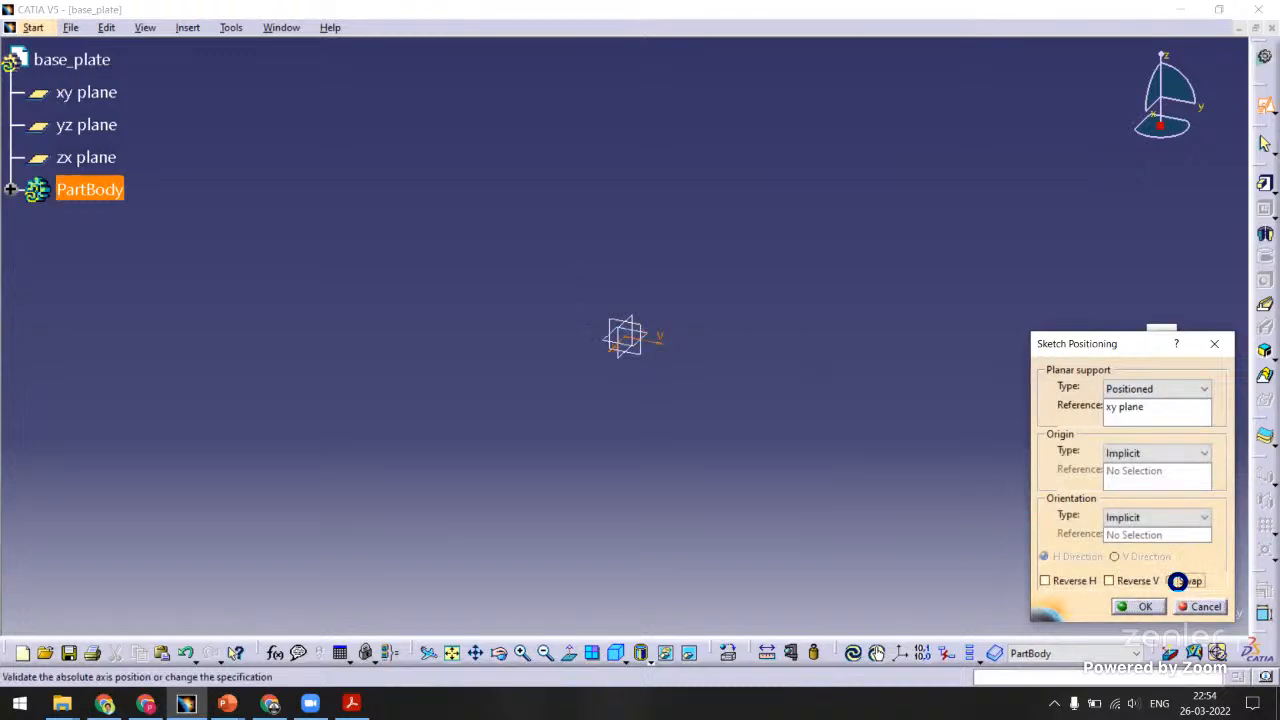
{"action": "left_click", "coordinate": [1130, 607]}
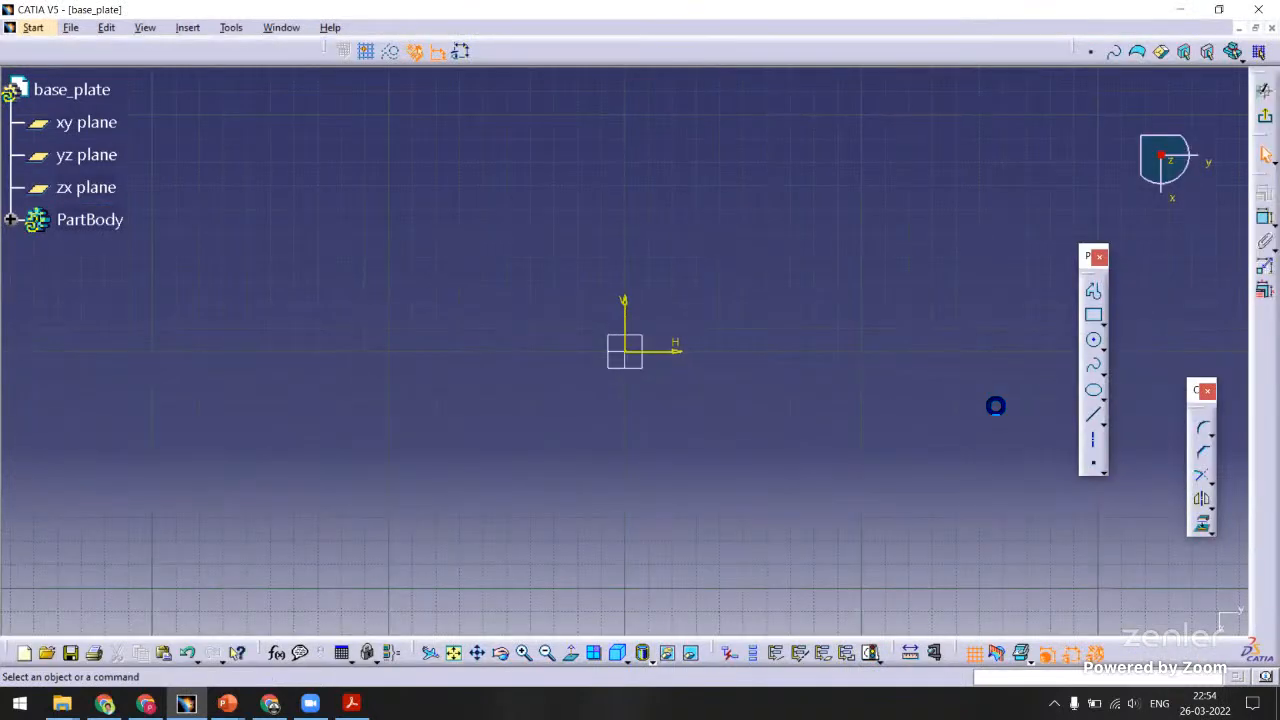
Sketch a rectangle about 147 mm wide and 110 mm high around the sketch origin.
{"action": "left_click", "coordinate": [1093, 320]}
{"action": "left_click", "coordinate": [477, 232]}
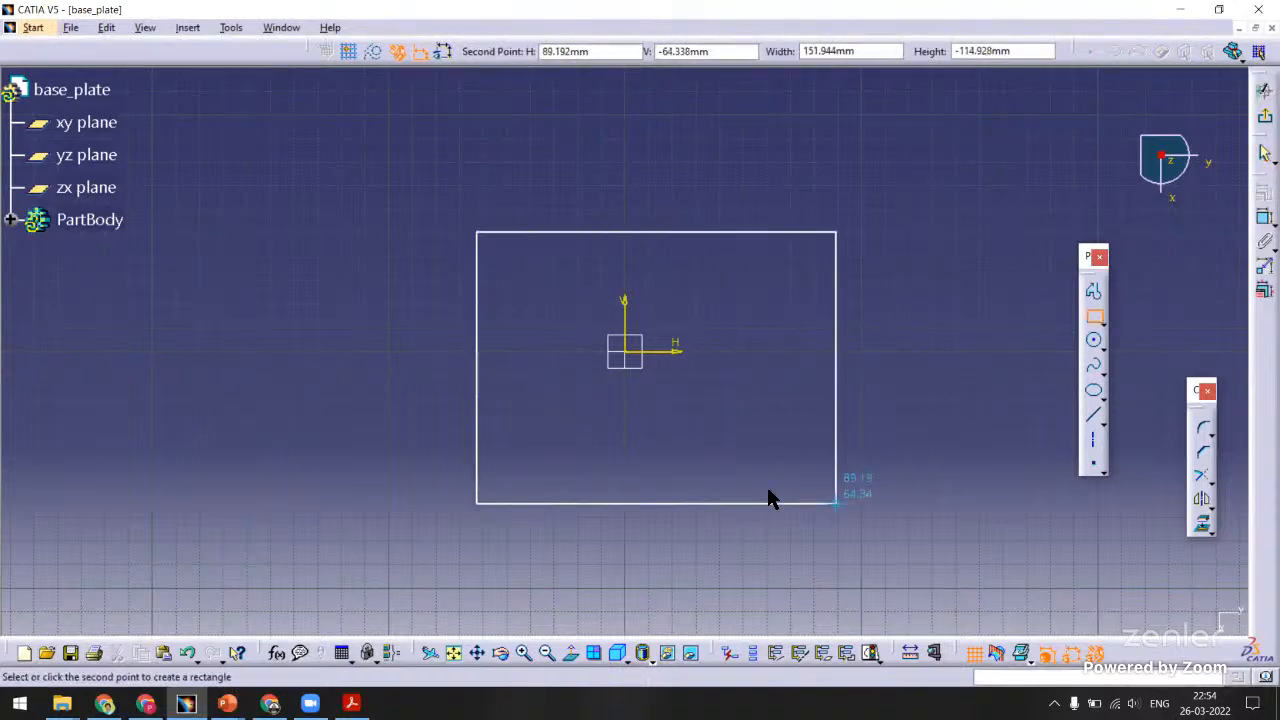
{"action": "left_click", "coordinate": [825, 491]}
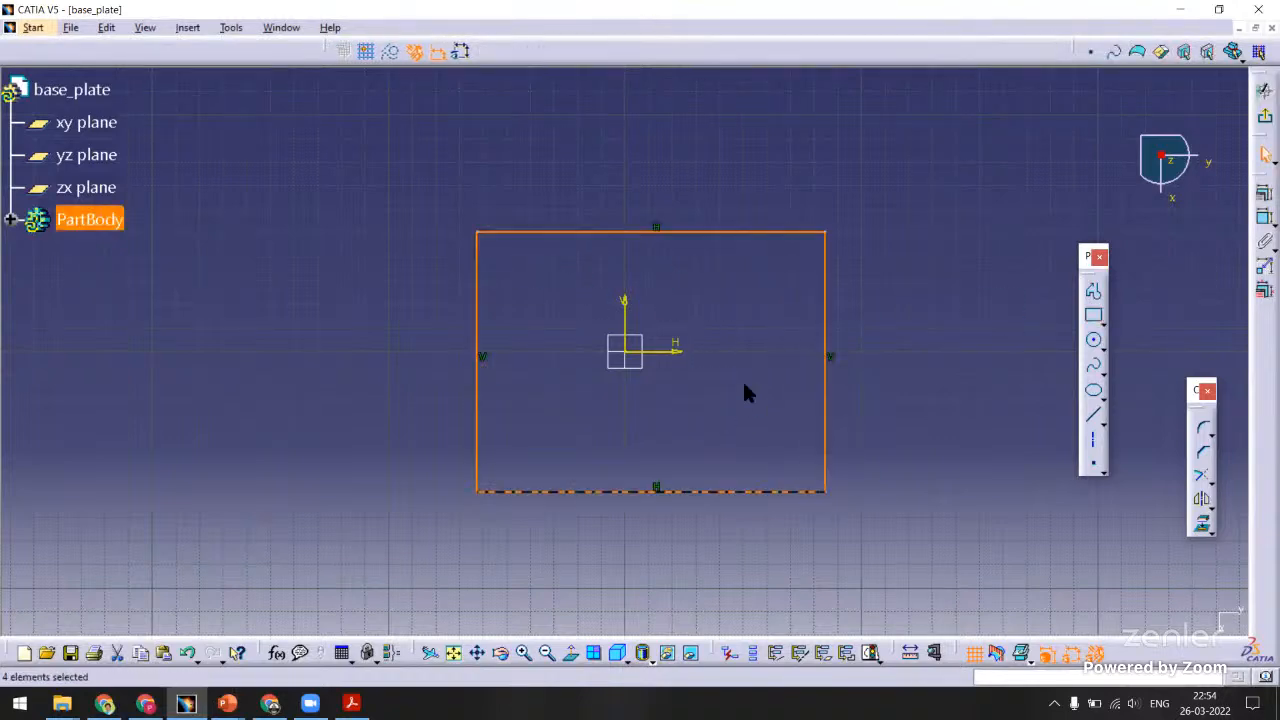
{"action": "left_click", "coordinate": [744, 392]}
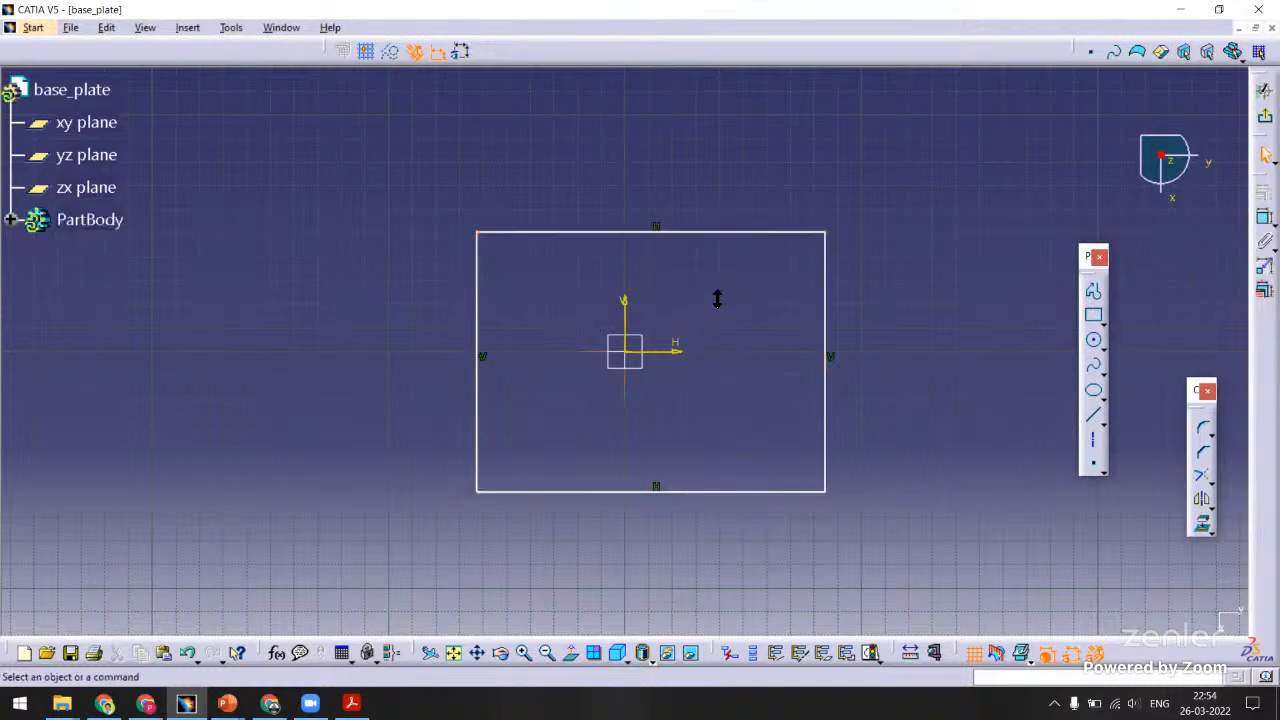
{"action": "mouse_move", "coordinate": [727, 271]}
{"action": "middle_mouse_down"}
{"action": "mouse_move", "coordinate": [649, 369]}
{"action": "mouse_move", "coordinate": [623, 366]}
{"action": "middle_mouse_up"}
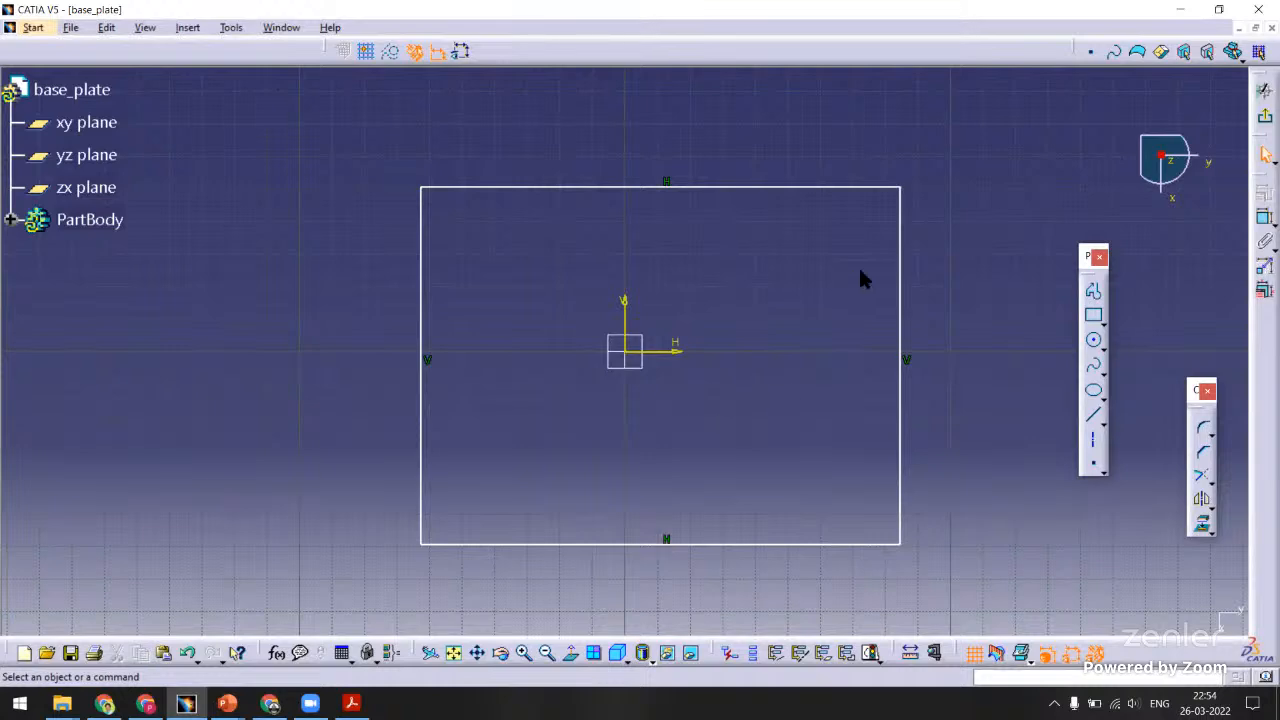
Dimension the rectangle's left edge from the vertical axis and its top edge from the horizontal axis.
{"action": "left_click", "coordinate": [1265, 217]}
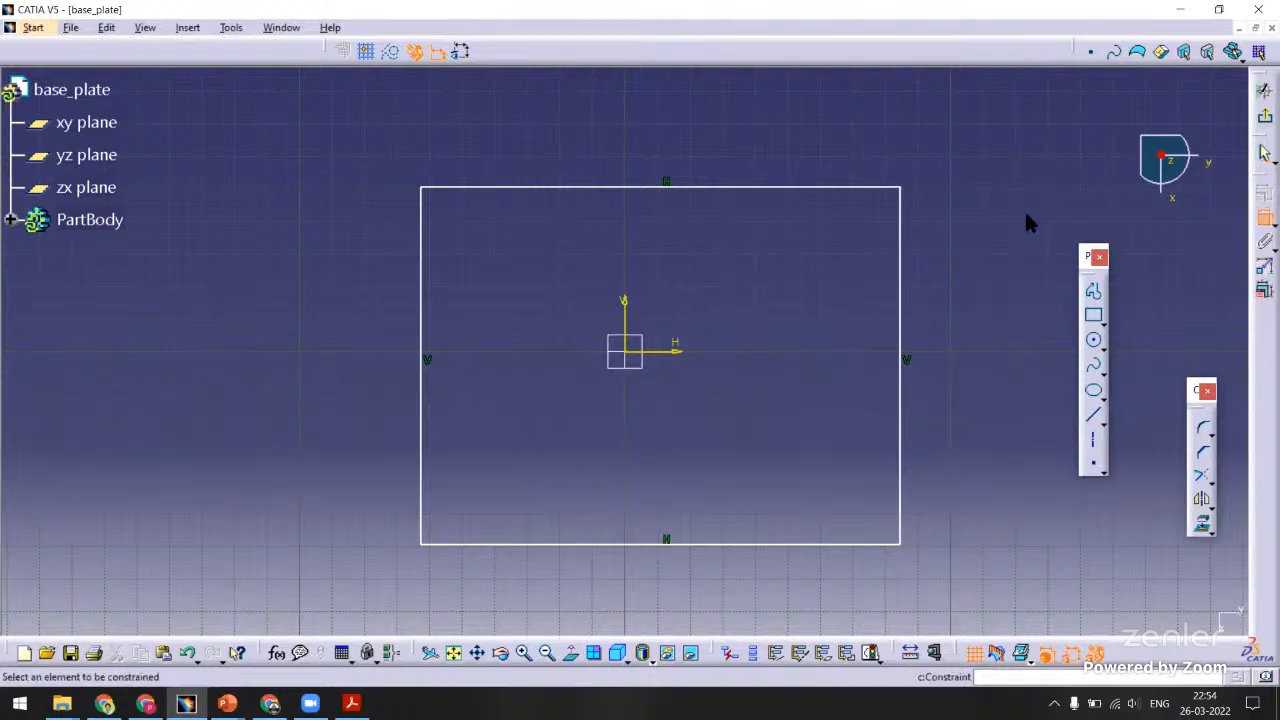
{"action": "left_click", "coordinate": [634, 311]}
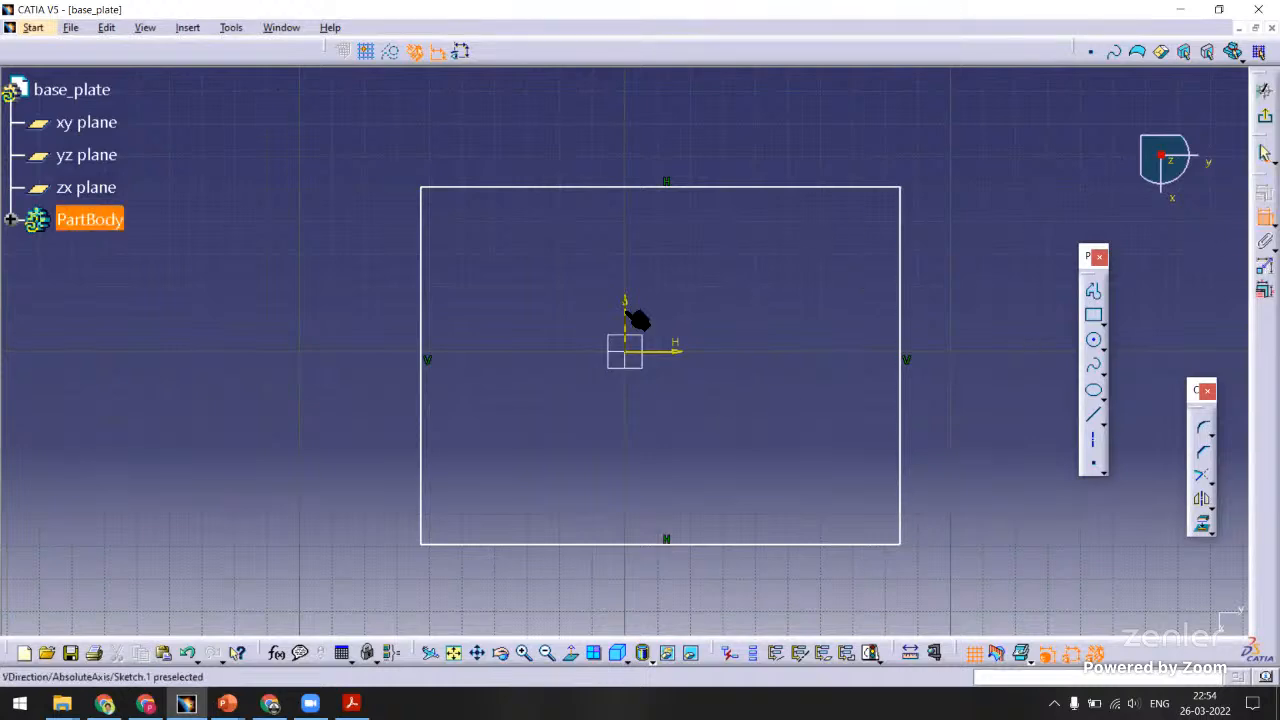
{"action": "left_click", "coordinate": [430, 290]}
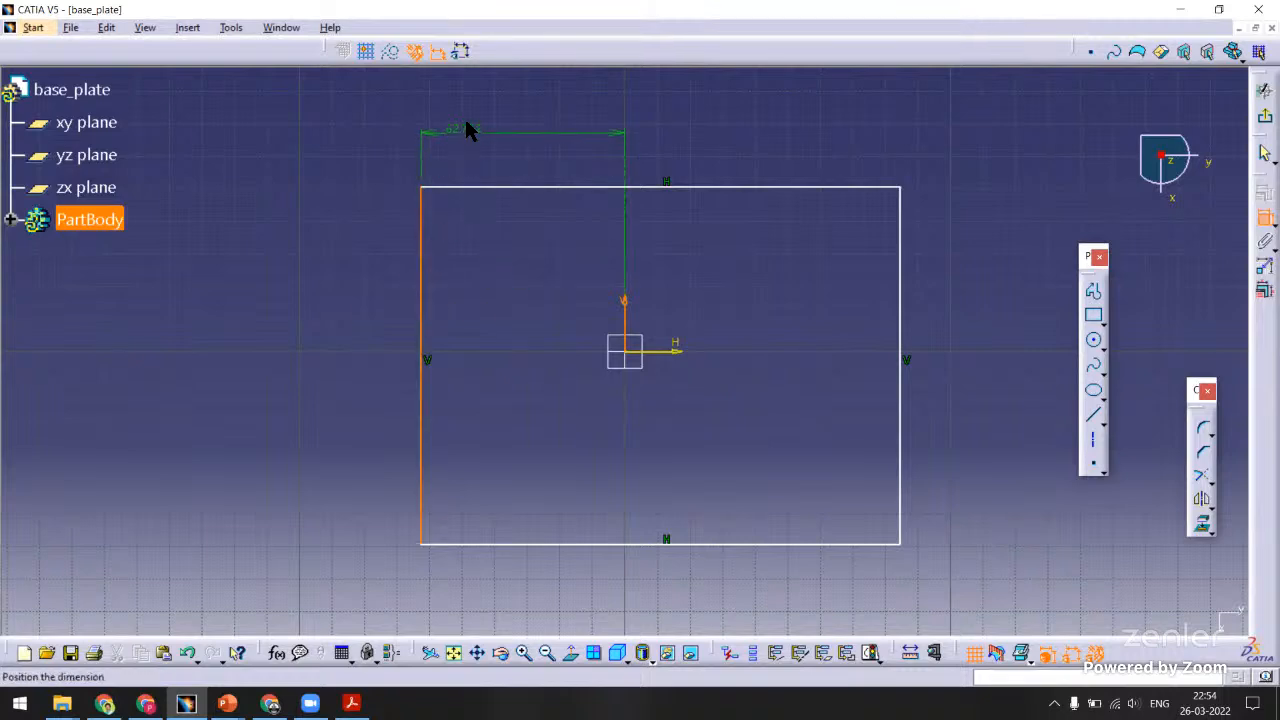
{"action": "left_click", "coordinate": [466, 118]}
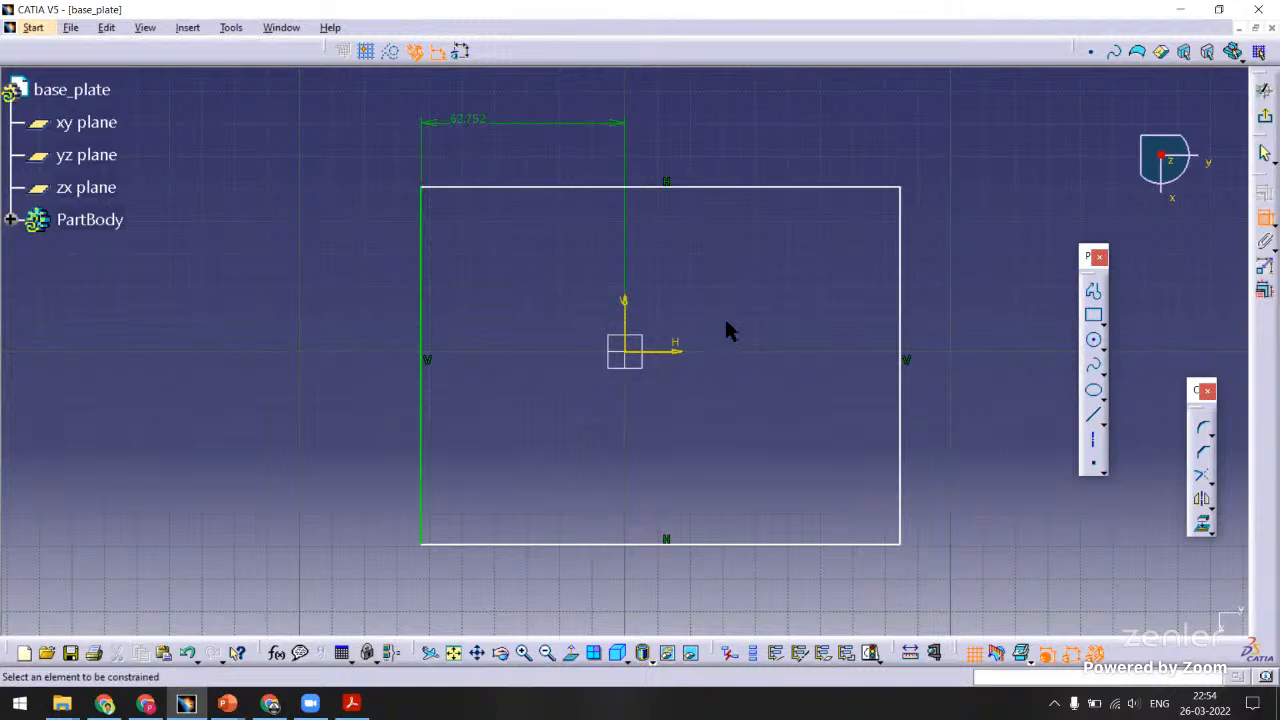
{"action": "left_click", "coordinate": [680, 350]}
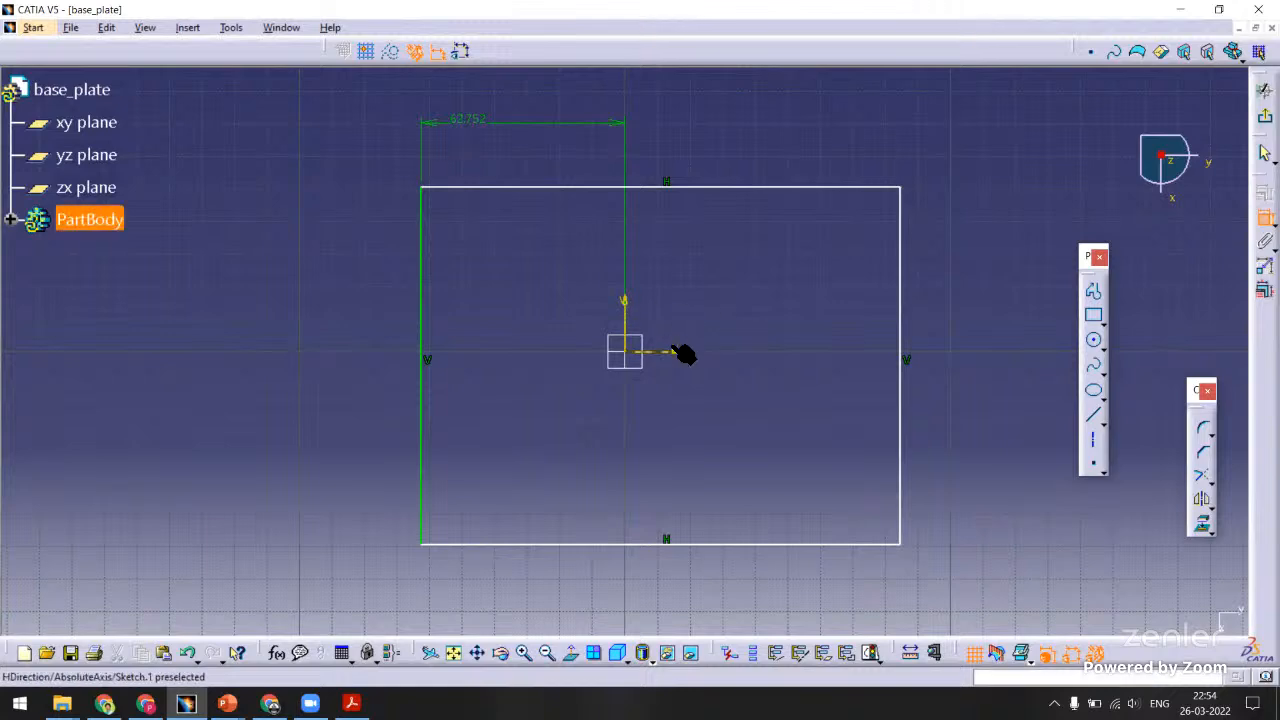
{"action": "left_click", "coordinate": [706, 189]}
{"action": "left_click", "coordinate": [969, 248]}
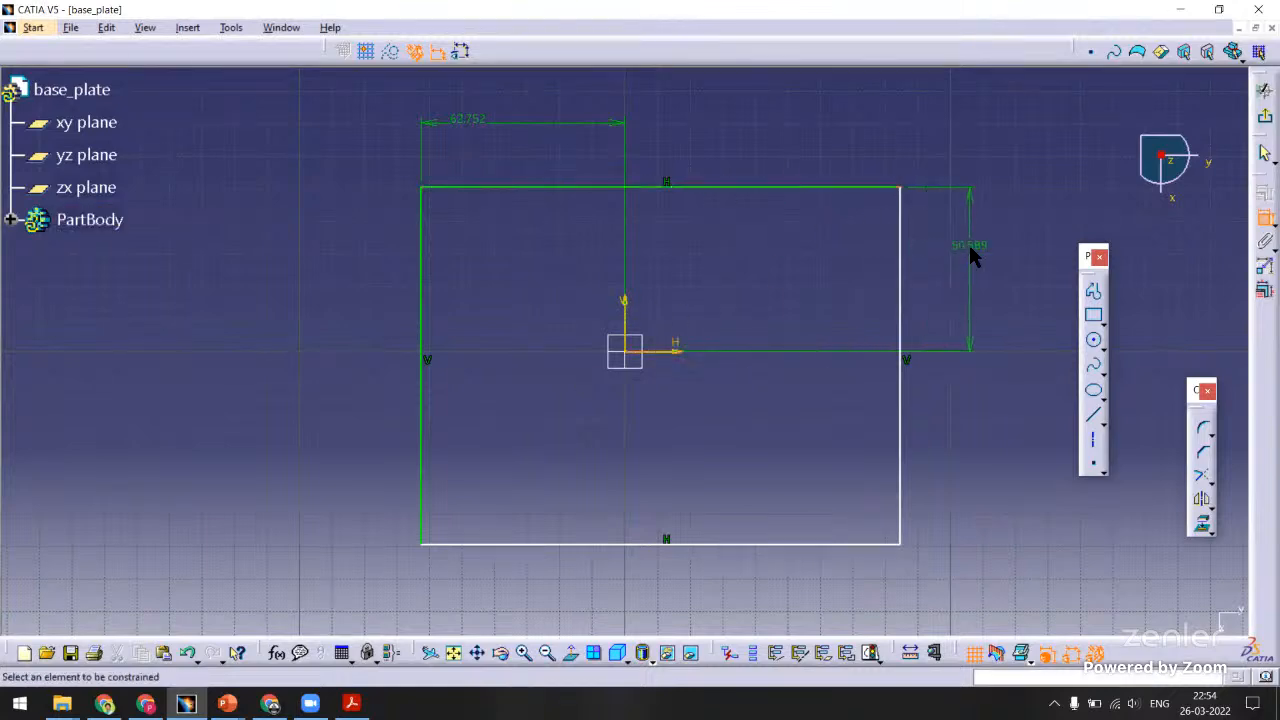
Dimension the rectangle's bottom edge from the horizontal axis and its right edge from the vertical axis.
{"action": "left_click", "coordinate": [673, 352]}
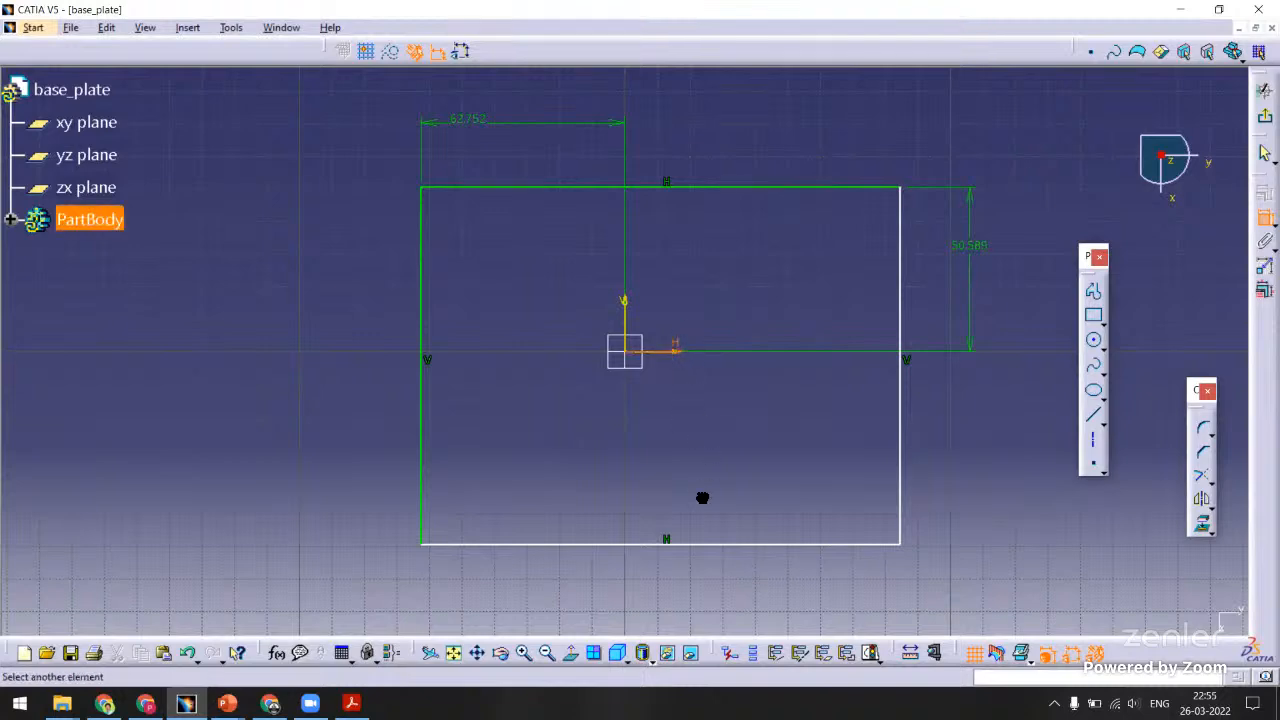
{"action": "left_click", "coordinate": [695, 545]}
{"action": "left_click", "coordinate": [983, 492]}
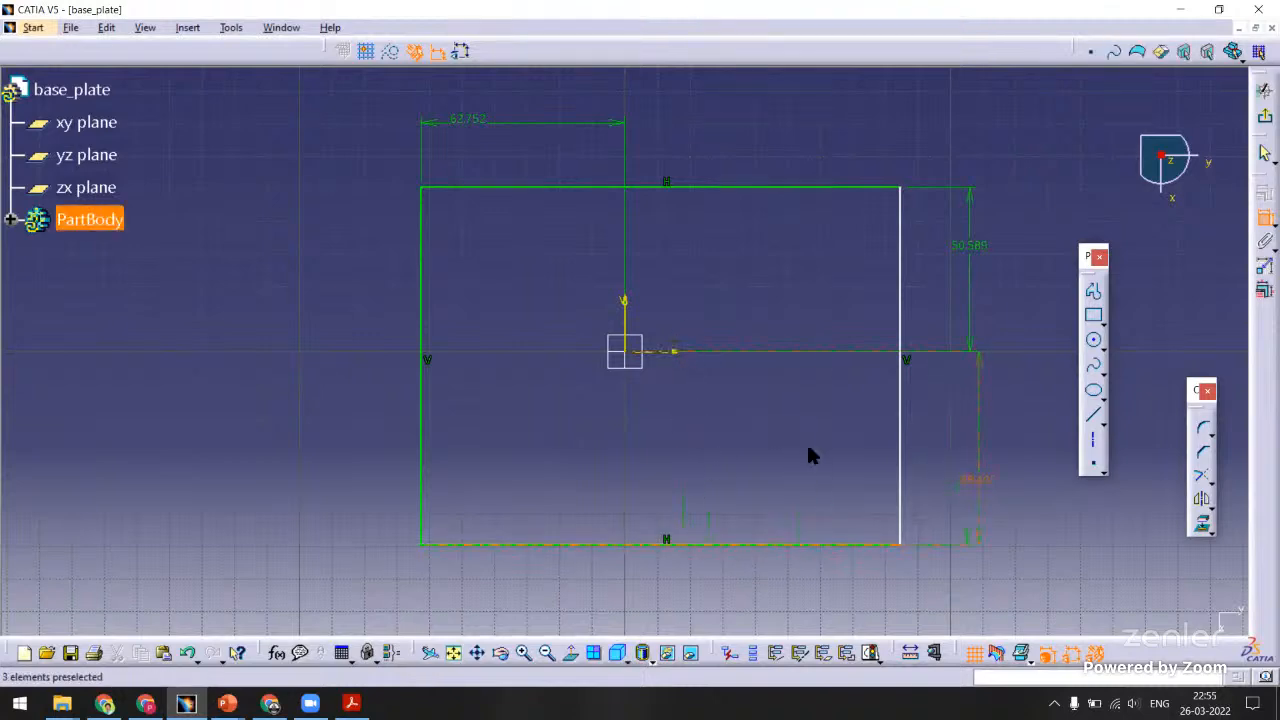
{"action": "mouse_move", "coordinate": [684, 417]}
{"action": "middle_mouse_down"}
{"action": "mouse_move", "coordinate": [620, 358]}
{"action": "mouse_move", "coordinate": [562, 331]}
{"action": "middle_mouse_up"}
{"action": "left_click", "coordinate": [830, 297]}
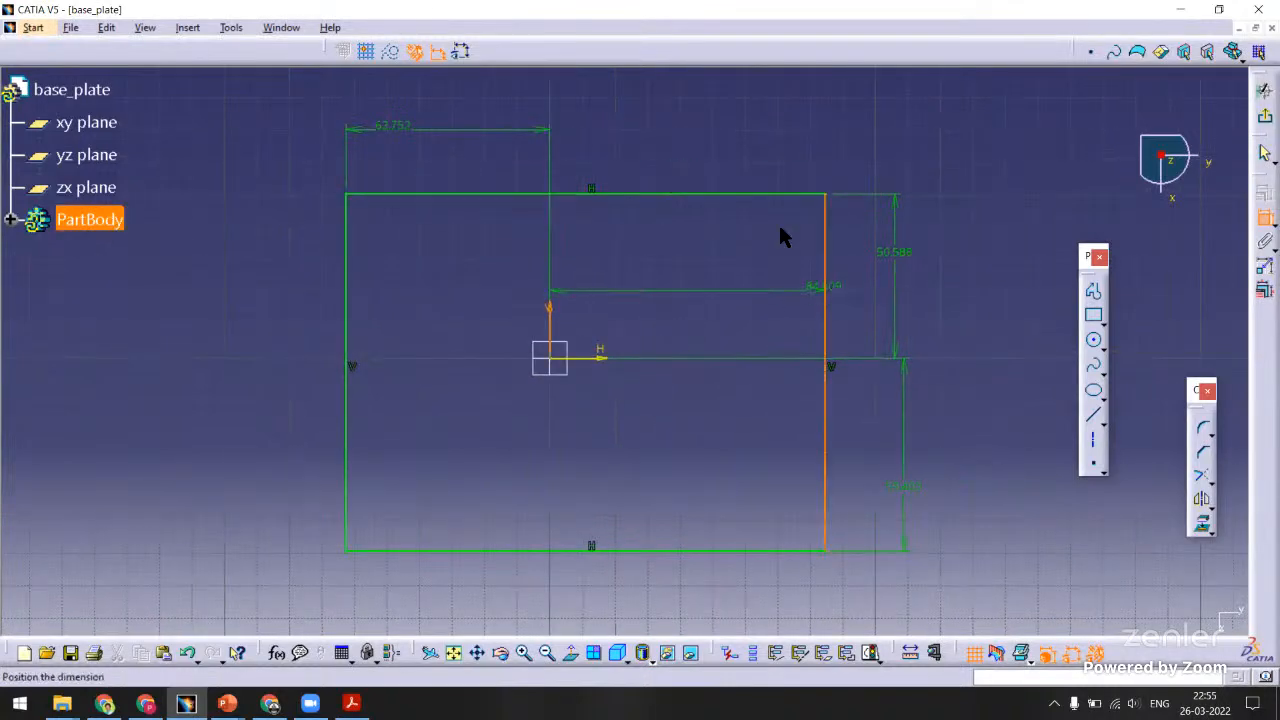
{"action": "left_click", "coordinate": [728, 128]}
{"action": "mouse_move", "coordinate": [697, 299]}
{"action": "middle_mouse_down"}
{"action": "mouse_move", "coordinate": [669, 320]}
{"action": "mouse_move", "coordinate": [654, 306]}
{"action": "mouse_move", "coordinate": [666, 277]}
{"action": "mouse_move", "coordinate": [846, 177]}
{"action": "mouse_move", "coordinate": [800, 185]}
{"action": "middle_mouse_up"}
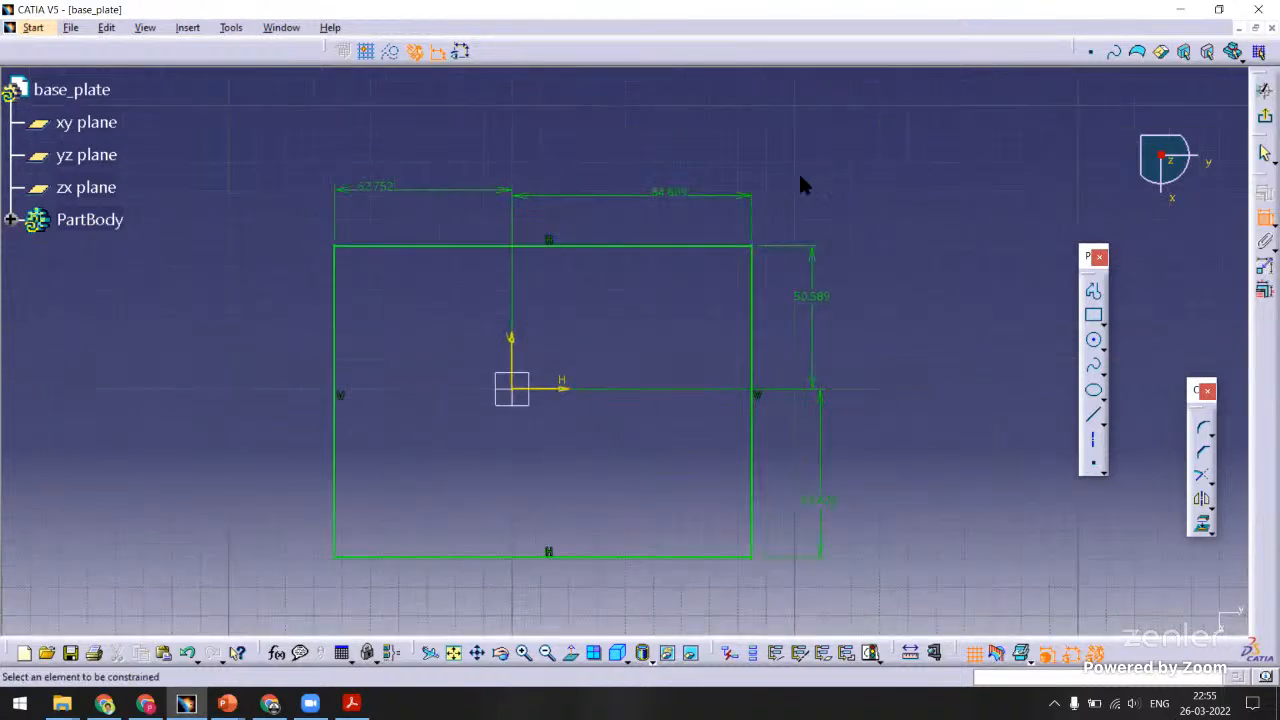
Set the distance from the horizontal axis to the rectangle's top edge to 50 mm.
{"action": "double_click", "coordinate": [814, 298]}
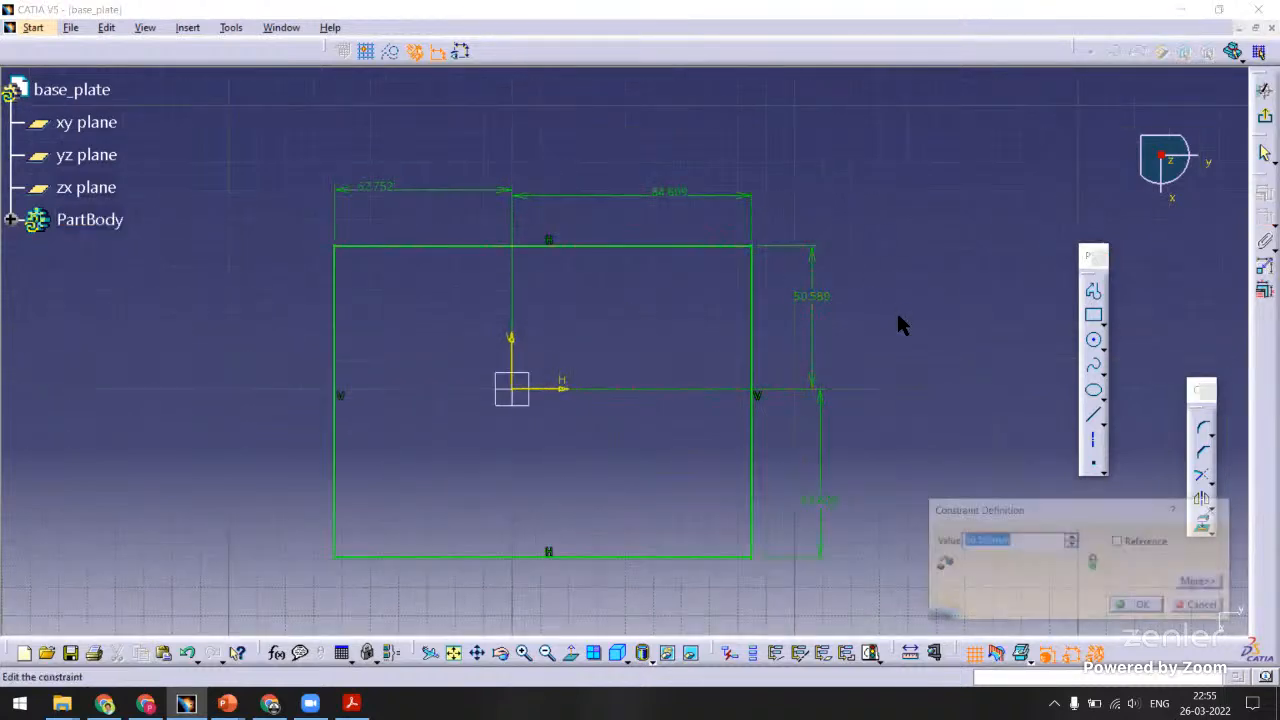
{"action": "type", "text": "50"}
{"action": "key", "text": "Return"}
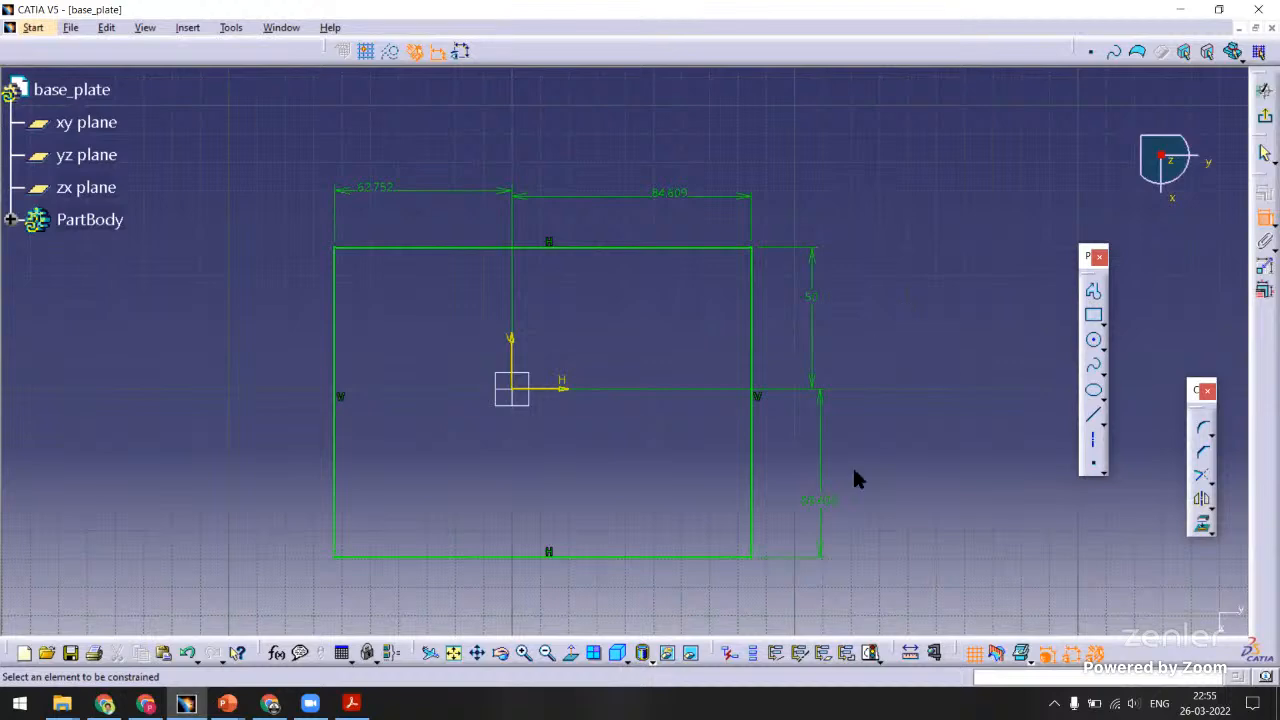
Set the distance from the horizontal axis to the rectangle's bottom edge to 50 mm.
{"action": "double_click", "coordinate": [812, 501]}
{"action": "type", "text": "50"}
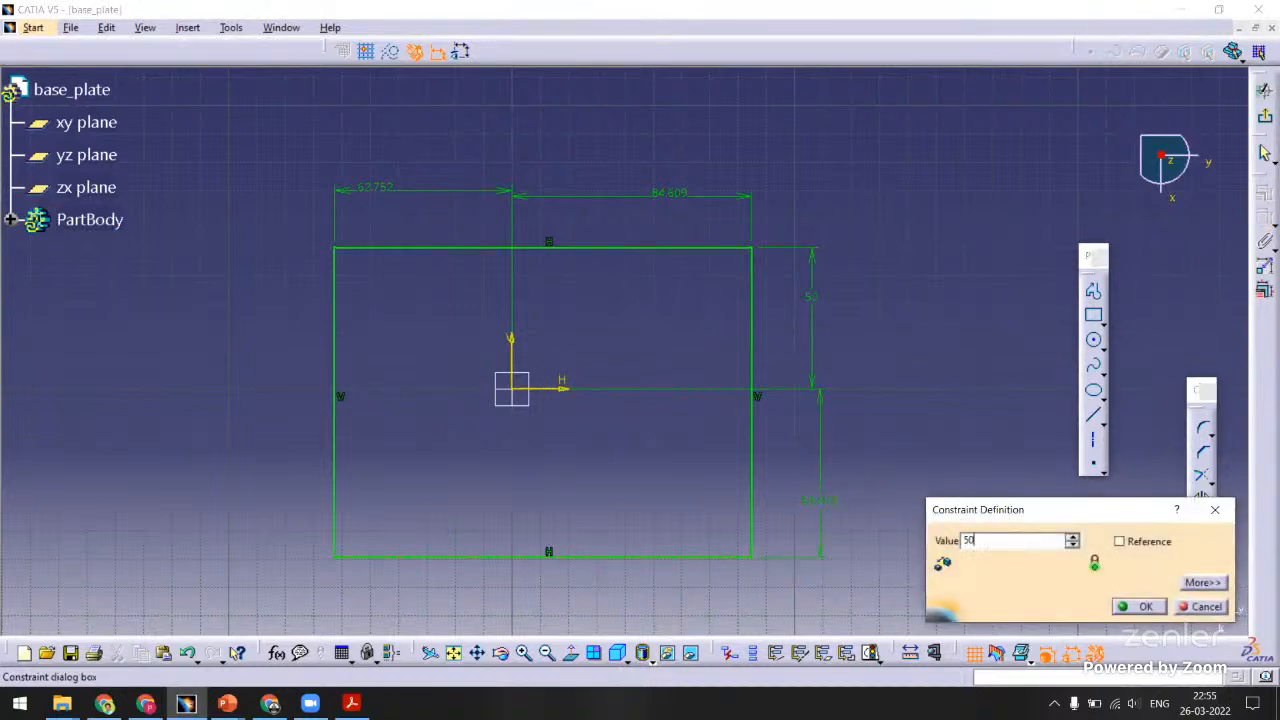
{"action": "key", "text": "Return"}
Set the distances from the vertical axis to the rectangle's left and right edges to 60 mm each.
{"action": "double_click", "coordinate": [383, 196]}
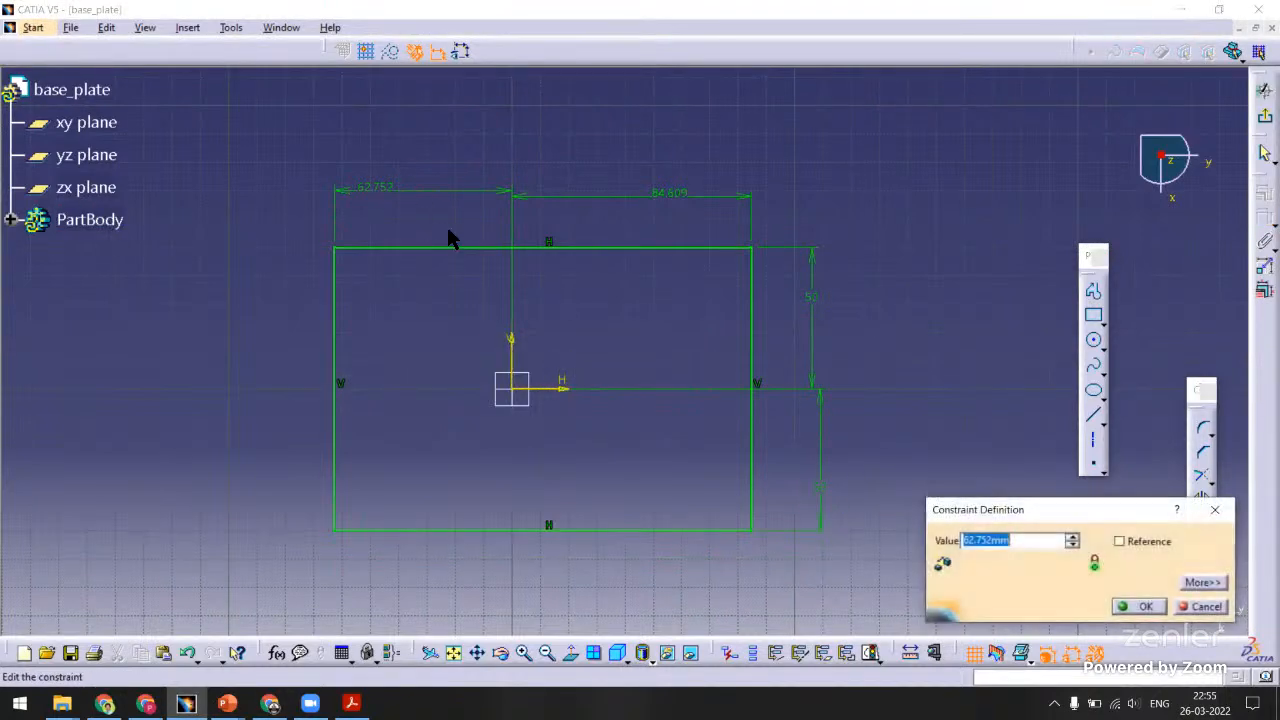
{"action": "type", "text": "60"}
{"action": "key", "text": "Return"}
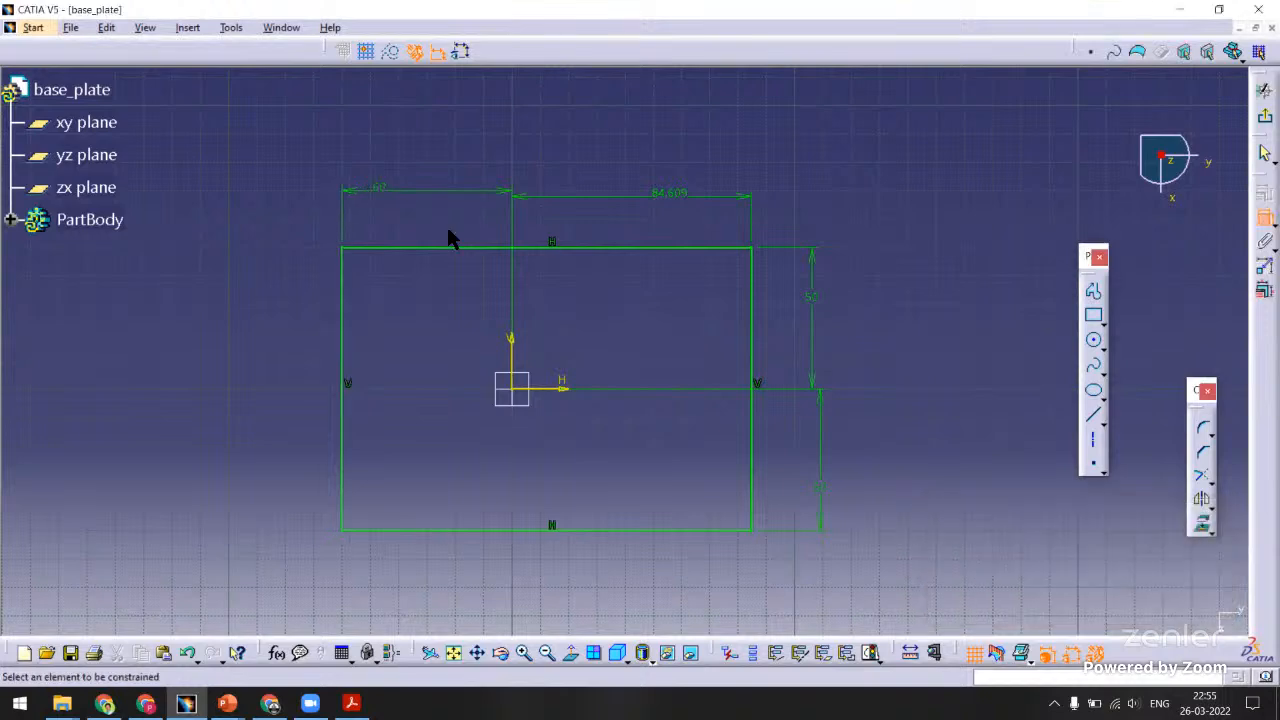
{"action": "double_click", "coordinate": [672, 200]}
{"action": "type", "text": "60mm"}
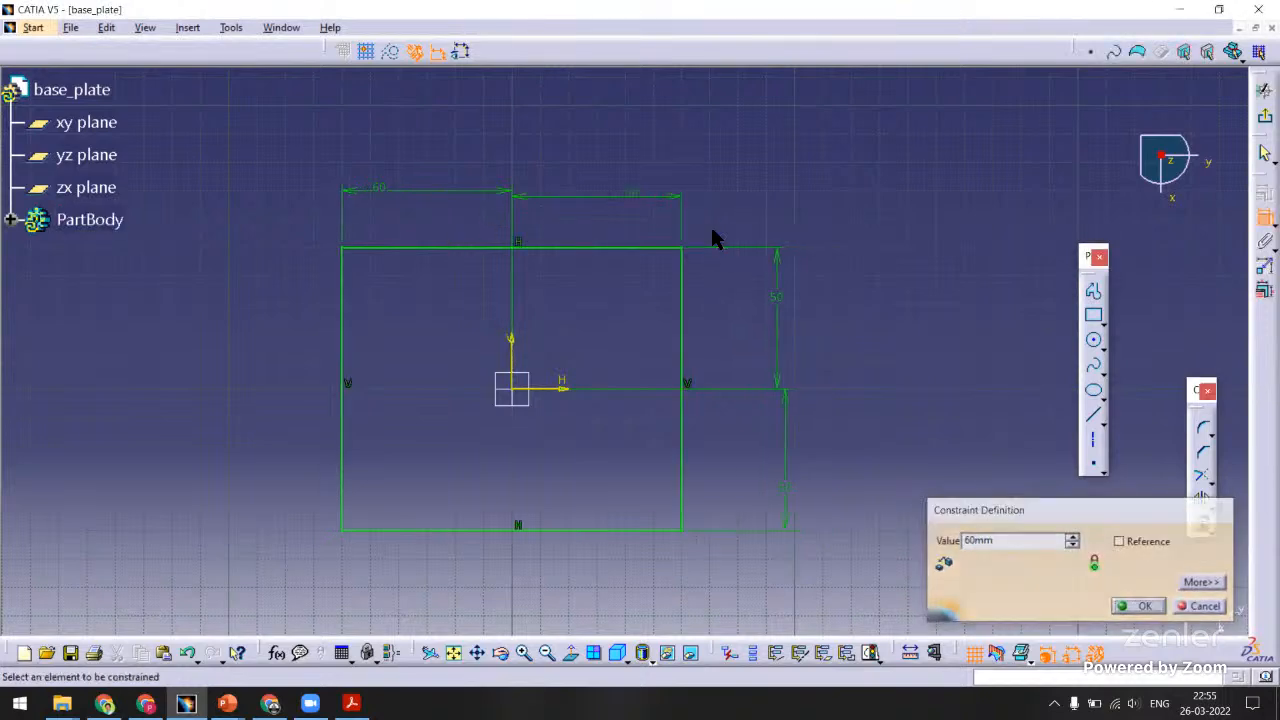
{"action": "key", "text": "Return"}
Exit the sketch and pad the rectangle to a thickness of 20 mm.
{"action": "mouse_move", "coordinate": [888, 243]}
{"action": "middle_mouse_down"}
{"action": "mouse_move", "coordinate": [869, 263]}
{"action": "mouse_move", "coordinate": [948, 264]}
{"action": "mouse_move", "coordinate": [1038, 302]}
{"action": "middle_mouse_up"}
{"action": "left_click", "coordinate": [1264, 89]}
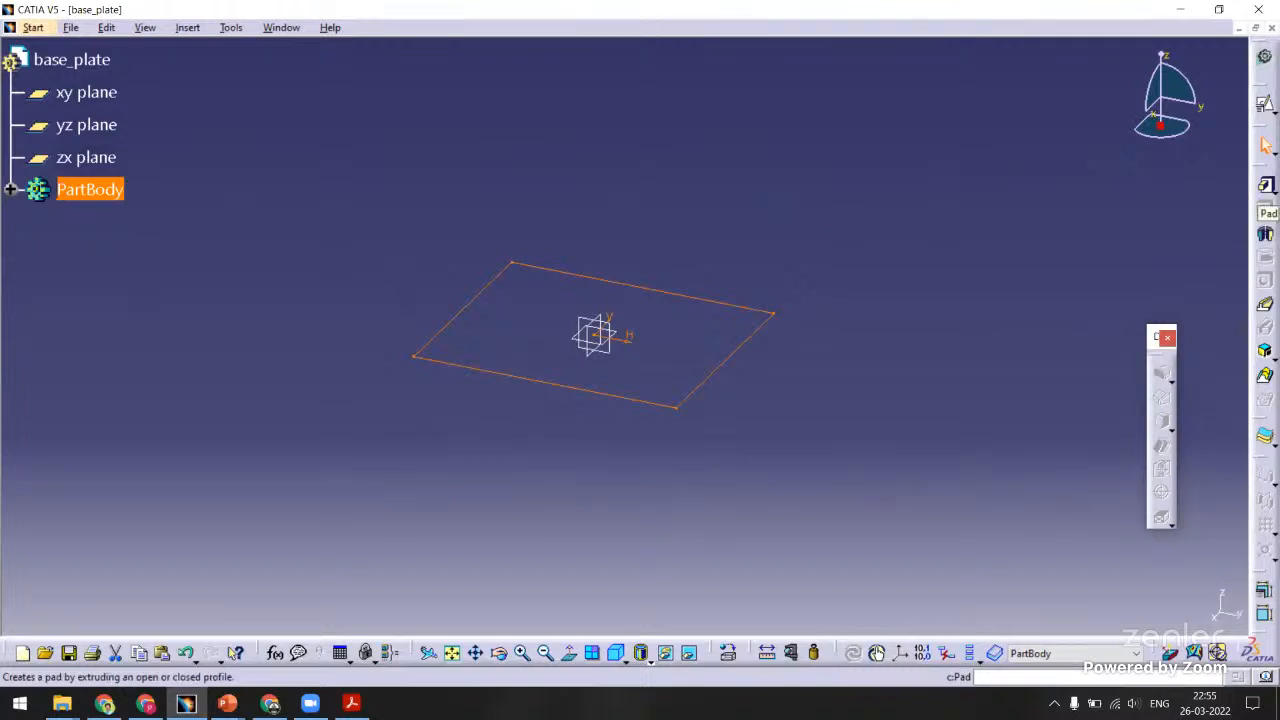
{"action": "left_click", "coordinate": [1265, 186]}
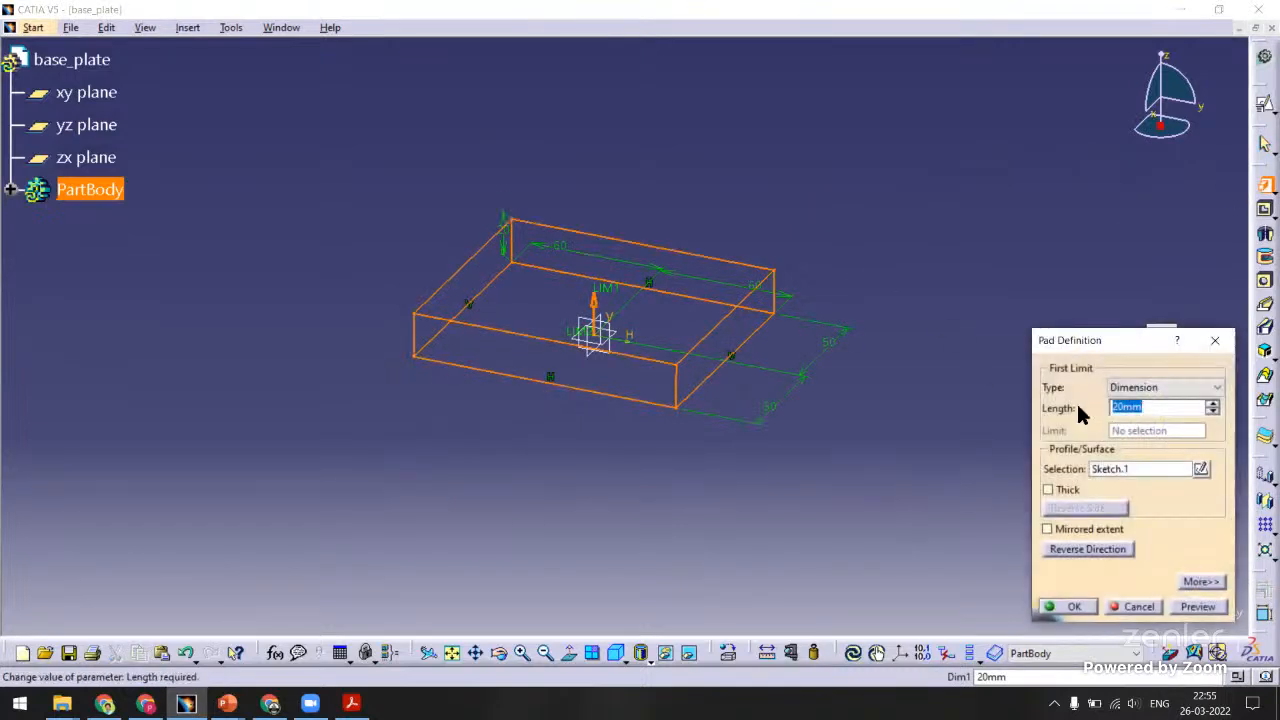
{"action": "left_click", "coordinate": [1196, 607]}
{"action": "left_click", "coordinate": [1072, 607]}
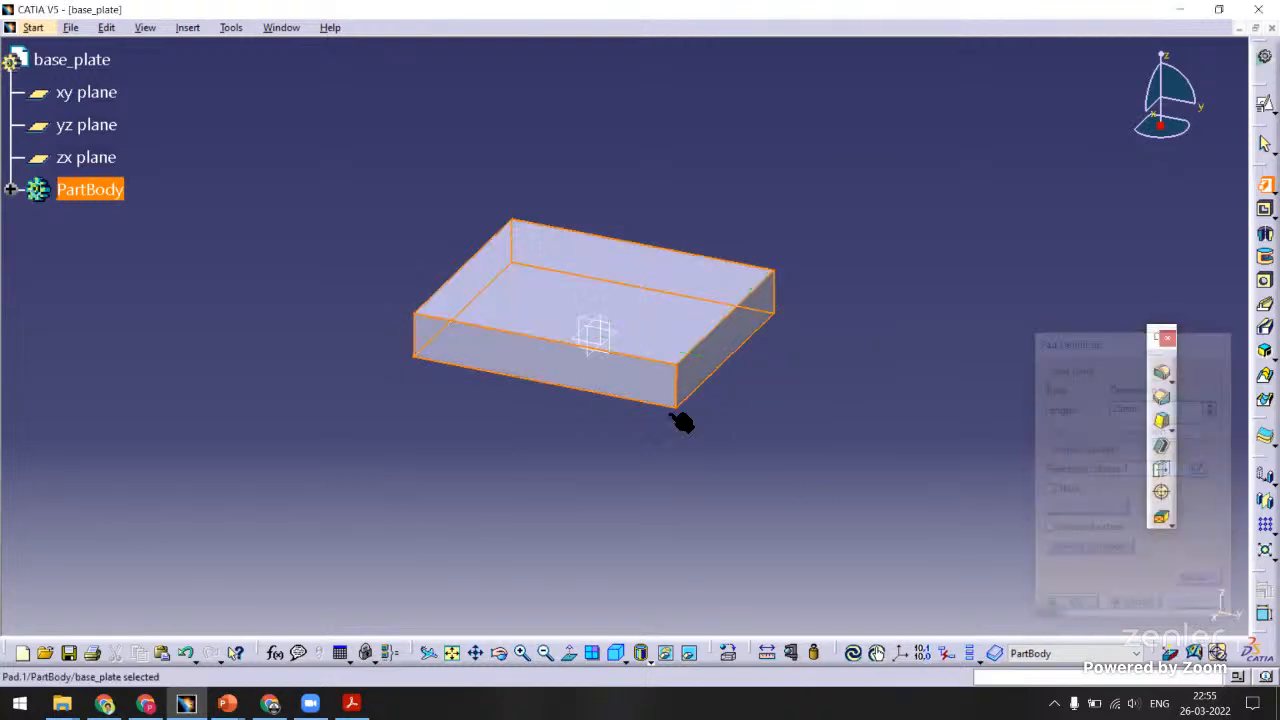
Save the part as base_plate in the Drill_Jig_Design_Rectangular_Plate folder.
{"action": "middle_click_drag", "start_coordinate": [677, 423], "coordinate": [565, 360]}
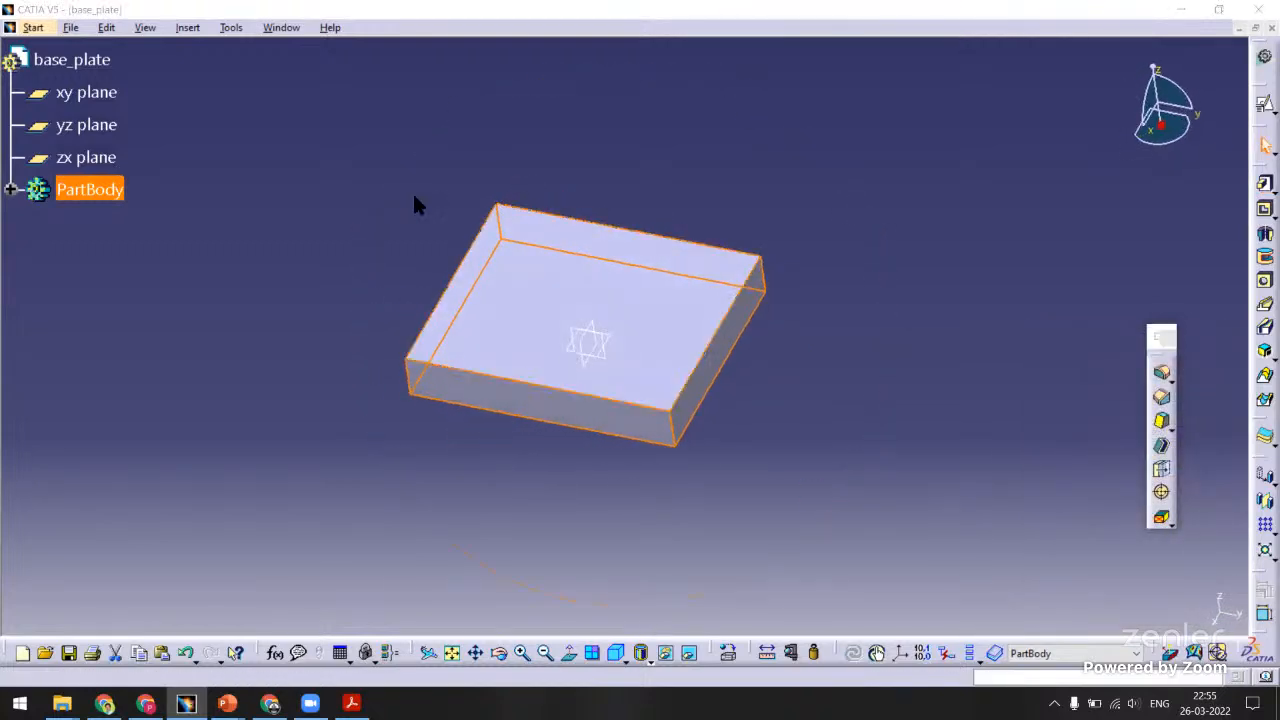
{"action": "key", "text": "ctrl+s"}
{"action": "left_click", "coordinate": [496, 409]}
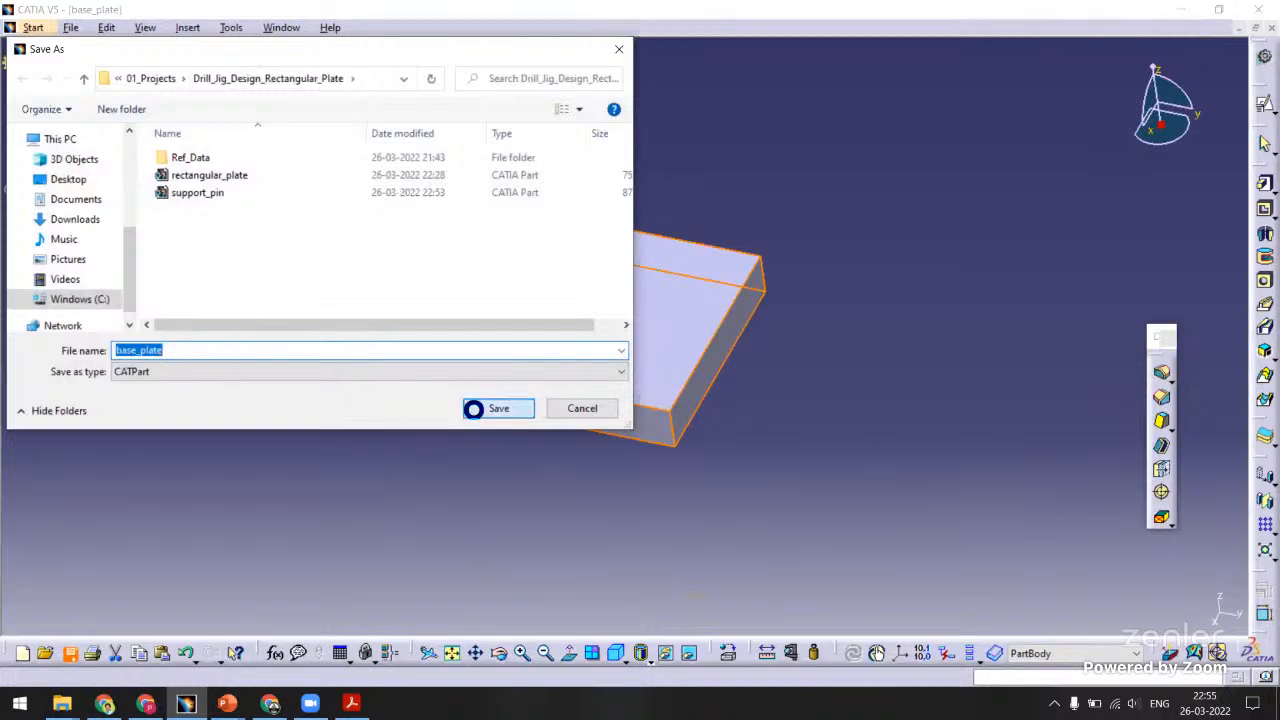
Show the base plate in isometric view and switch to the drill_jig_rectangular_plate.CATProduct assembly.
{"action": "left_click", "coordinate": [616, 651]}
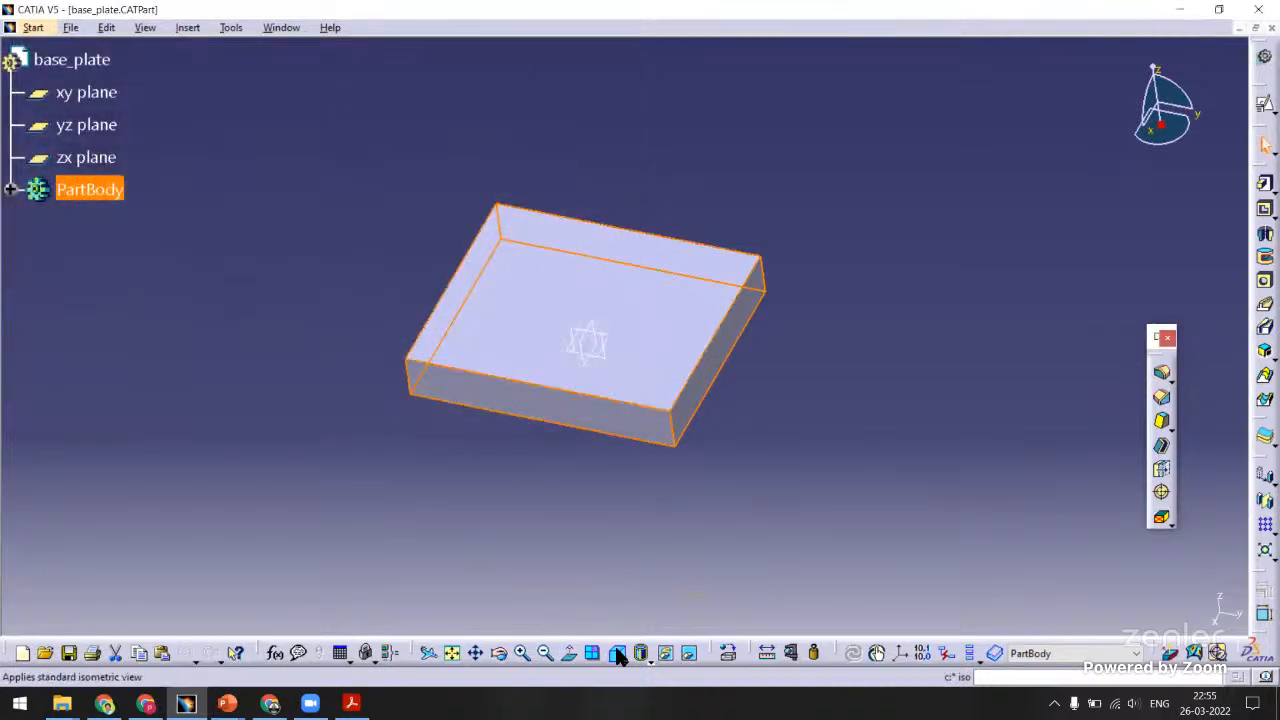
{"action": "middle_click_drag", "start_coordinate": [392, 537], "coordinate": [337, 165], "text": "ctrl"}
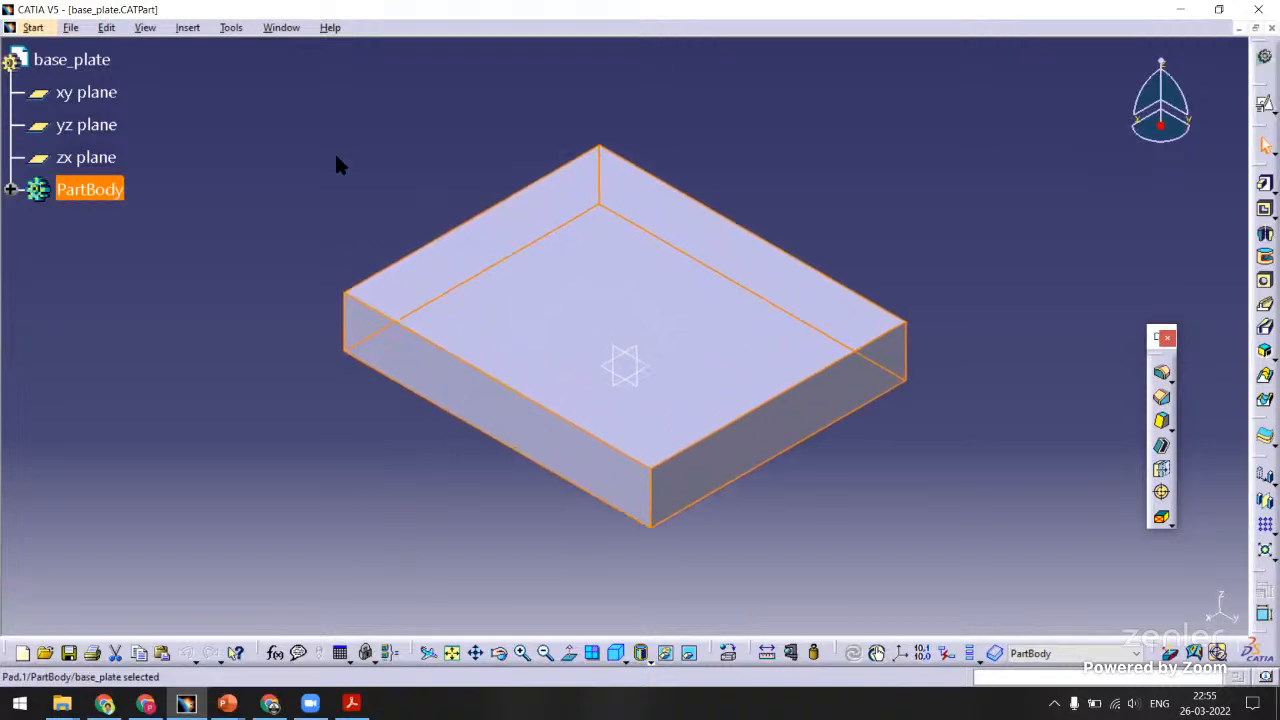
{"action": "left_click", "coordinate": [279, 28]}
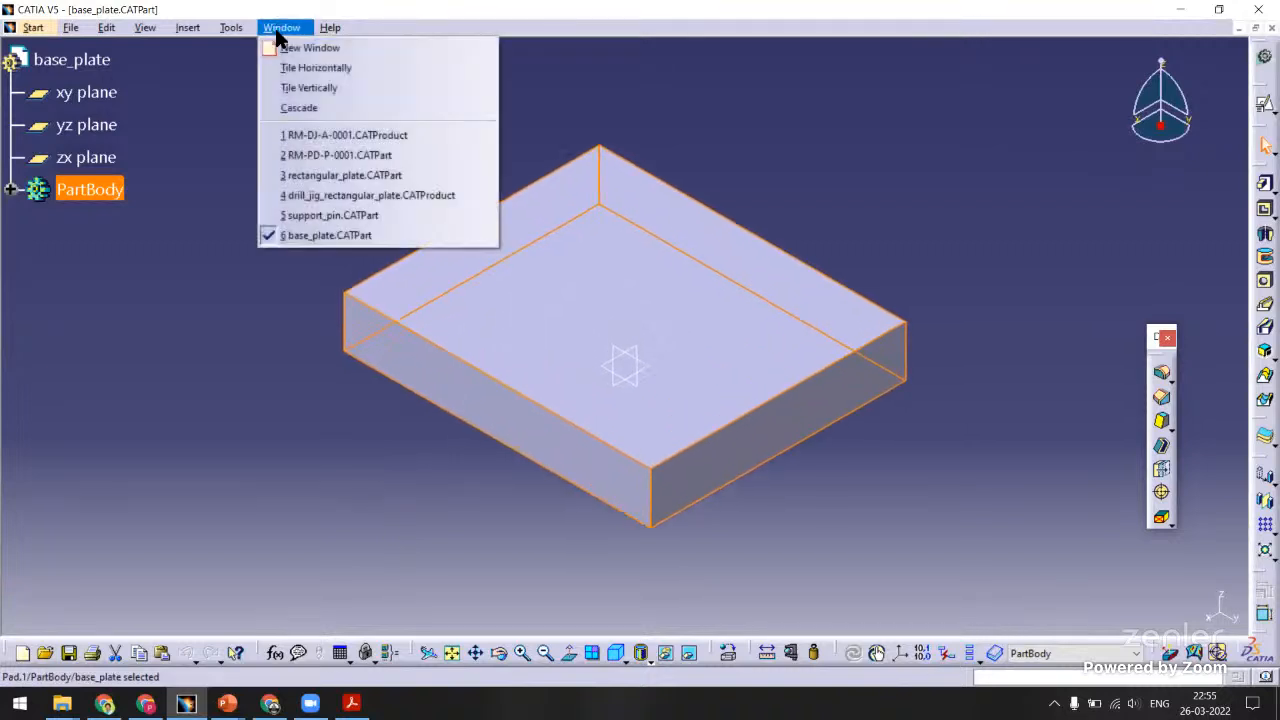
{"action": "left_click", "coordinate": [330, 197]}
Insert the existing base_plate part into Product6 with positioning.
{"action": "middle_click_drag", "start_coordinate": [517, 237], "coordinate": [431, 249]}
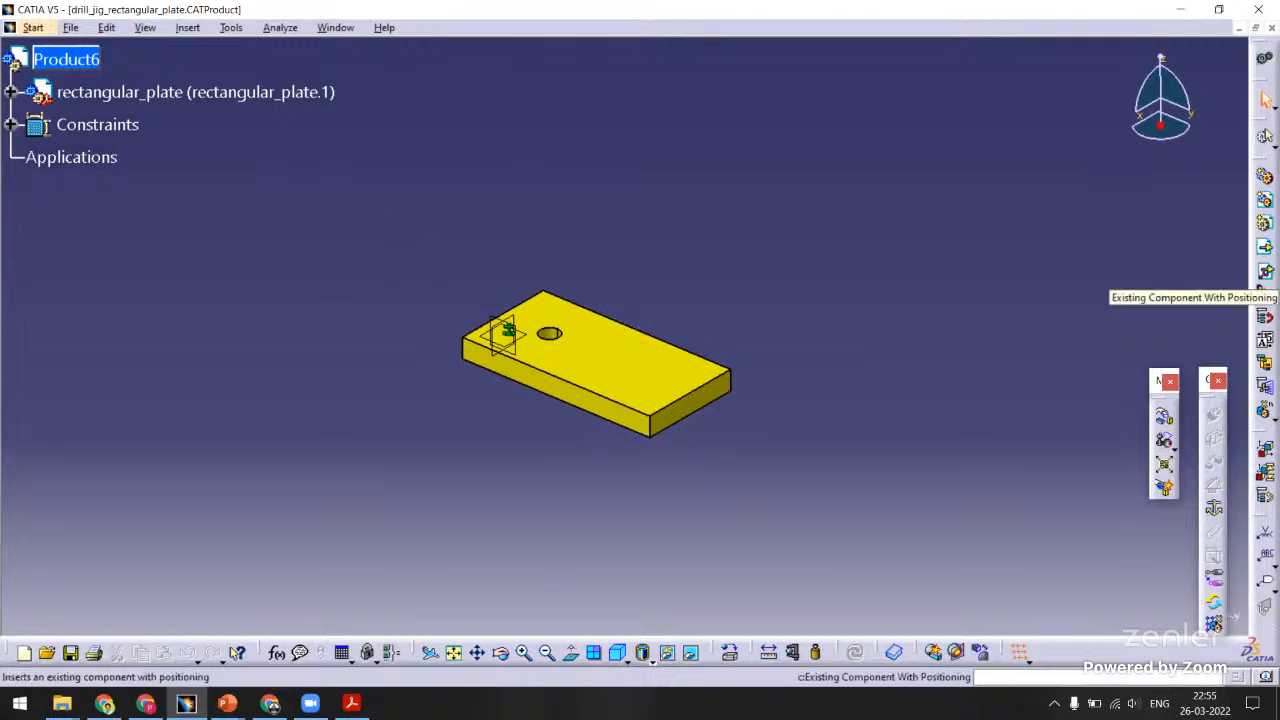
{"action": "left_click", "coordinate": [1265, 271]}
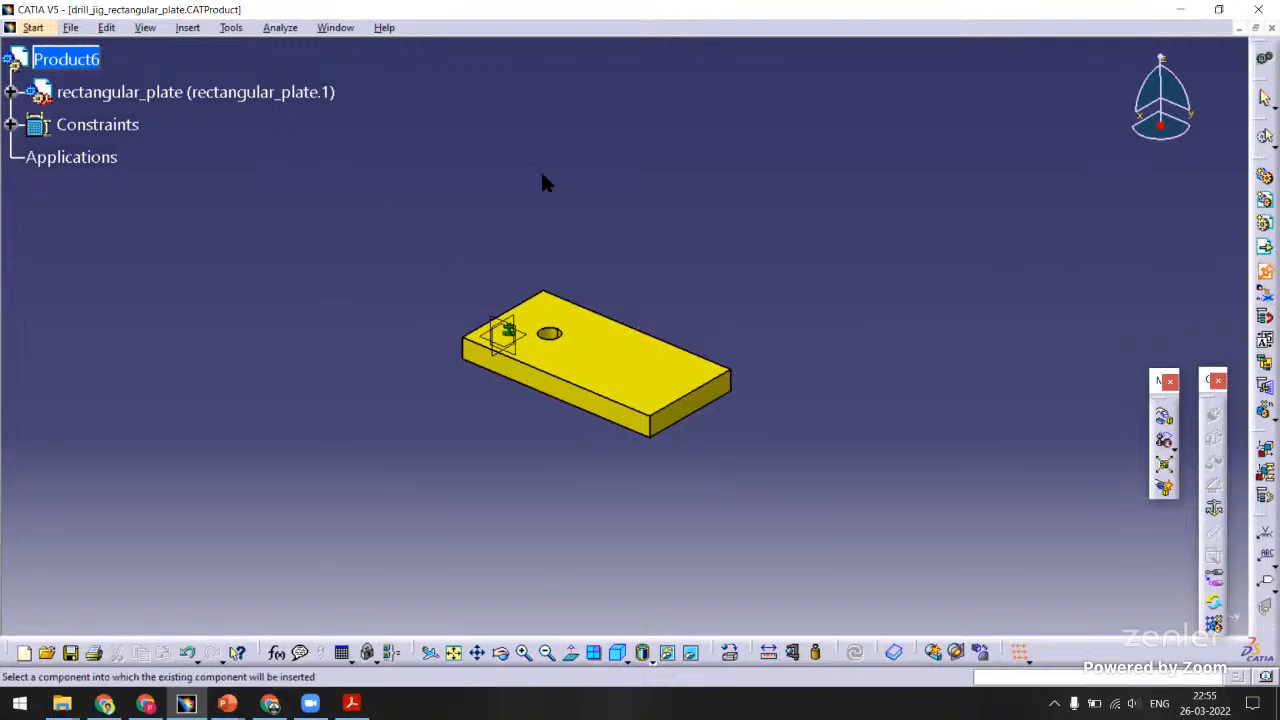
{"action": "left_click", "coordinate": [84, 64]}
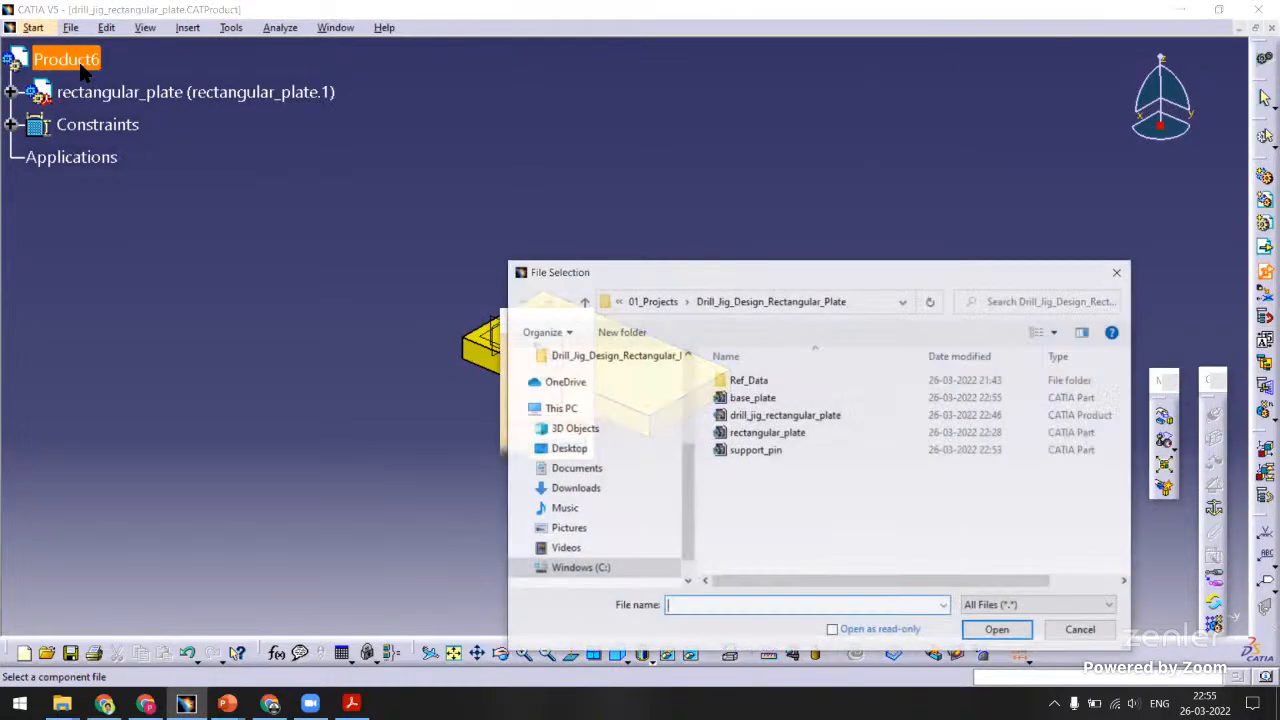
{"action": "double_click", "coordinate": [748, 398]}
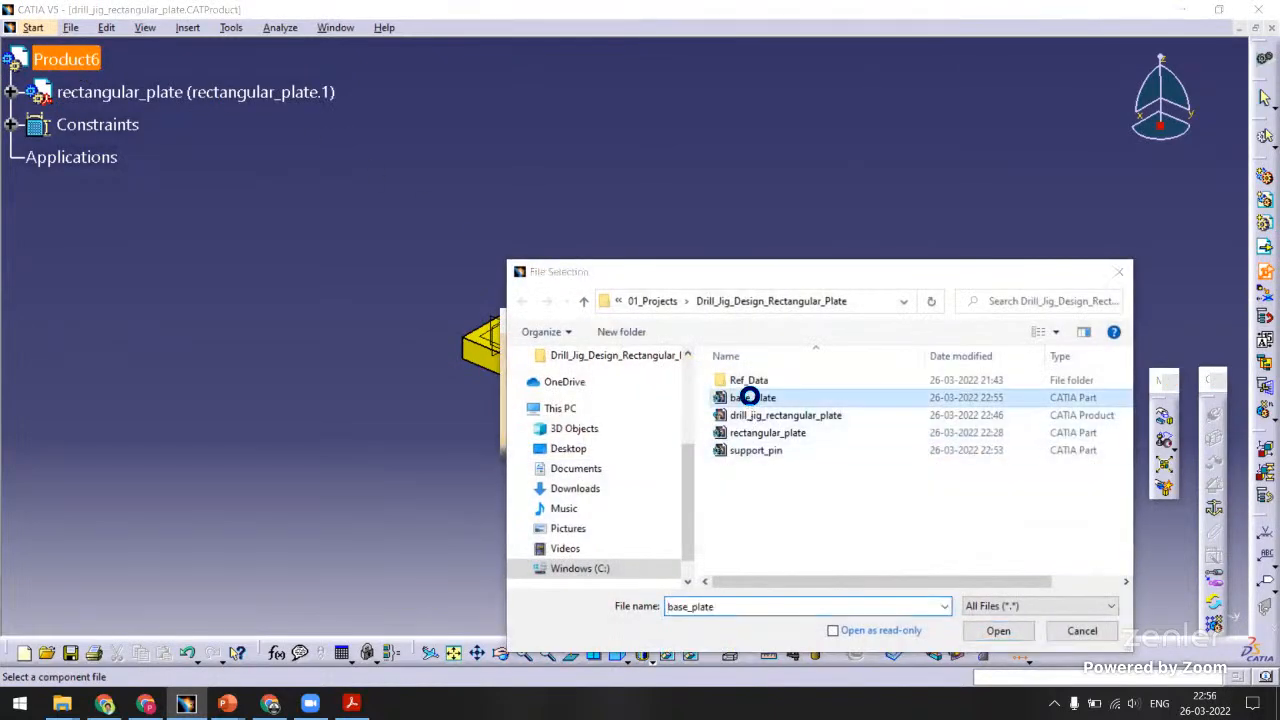
{"action": "mouse_move", "coordinate": [681, 335]}
{"action": "middle_mouse_down", "text": "ctrl"}
{"action": "mouse_move", "coordinate": [700, 289]}
{"action": "mouse_move", "coordinate": [690, 334]}
{"action": "middle_mouse_up", "text": "ctrl"}
{"action": "middle_click_drag", "start_coordinate": [726, 250], "coordinate": [693, 255]}
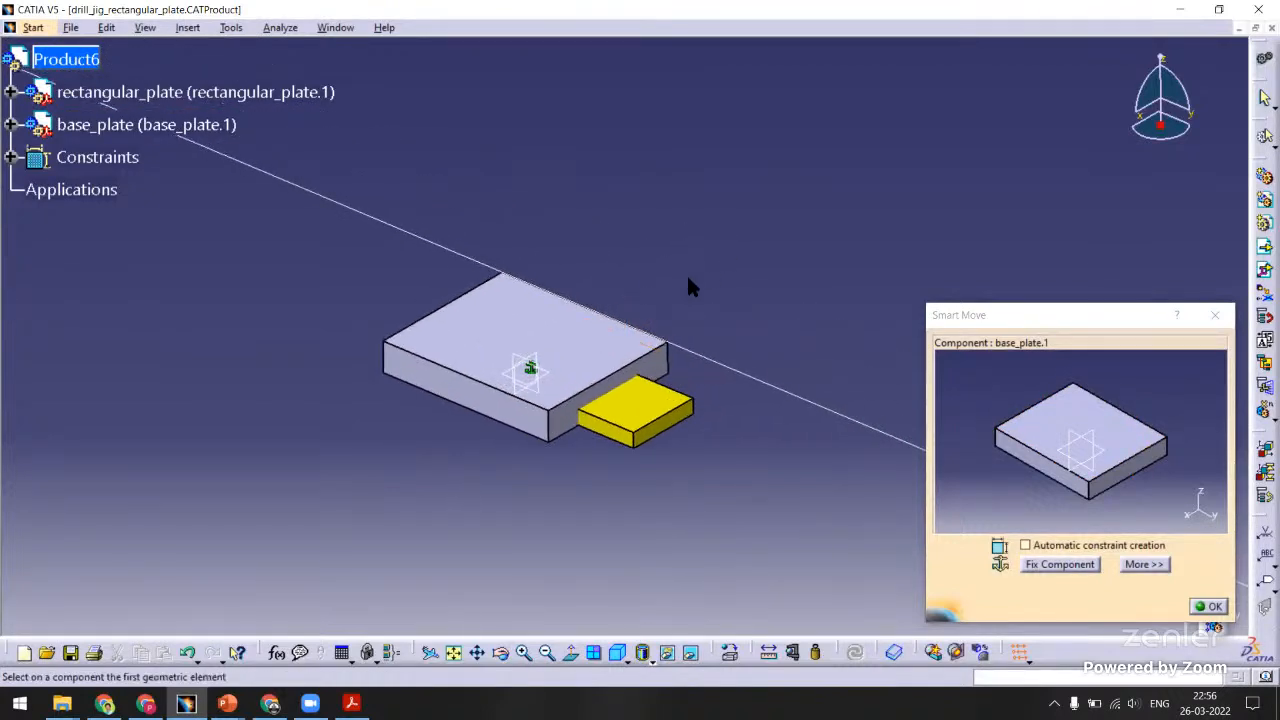
Move the base plate clear of the rectangular plate with Smart Move and accept its position.
{"action": "left_click", "coordinate": [520, 313]}
{"action": "left_click_drag", "start_coordinate": [522, 307], "coordinate": [536, 535]}
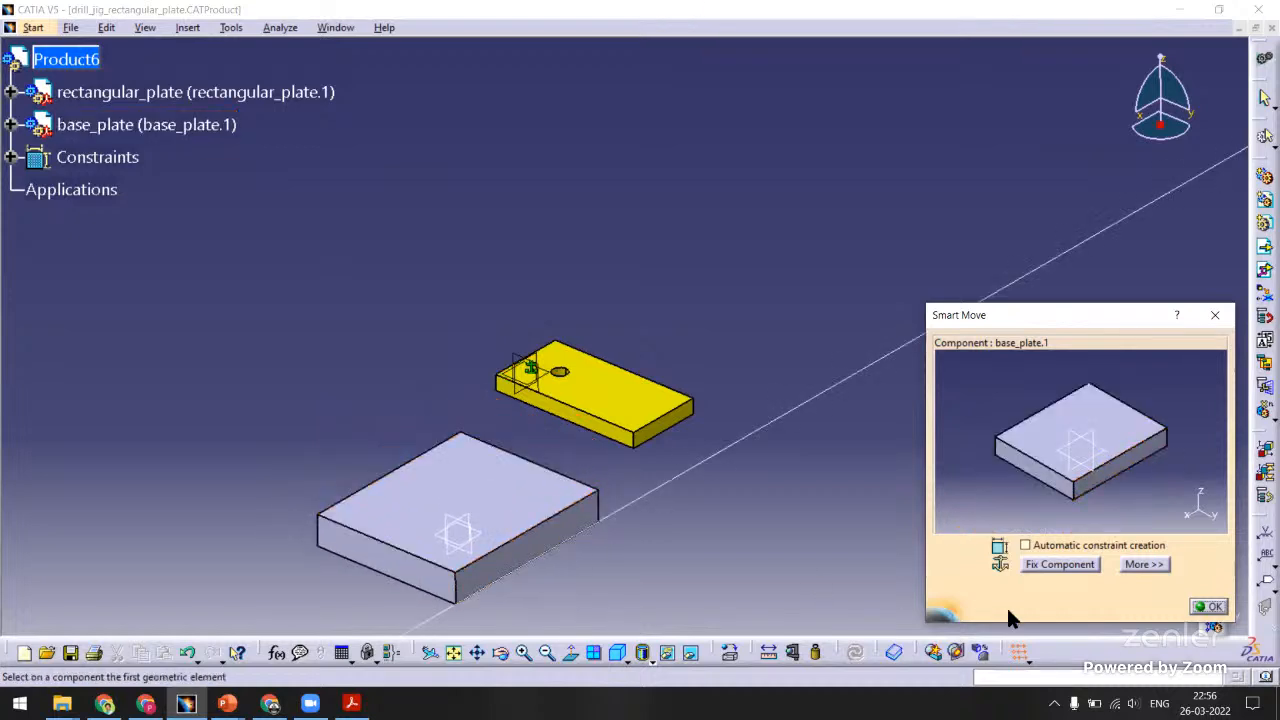
{"action": "left_click", "coordinate": [1205, 607]}
Delete the base_plate component from the assembly.
{"action": "middle_click_drag", "start_coordinate": [772, 431], "coordinate": [783, 311]}
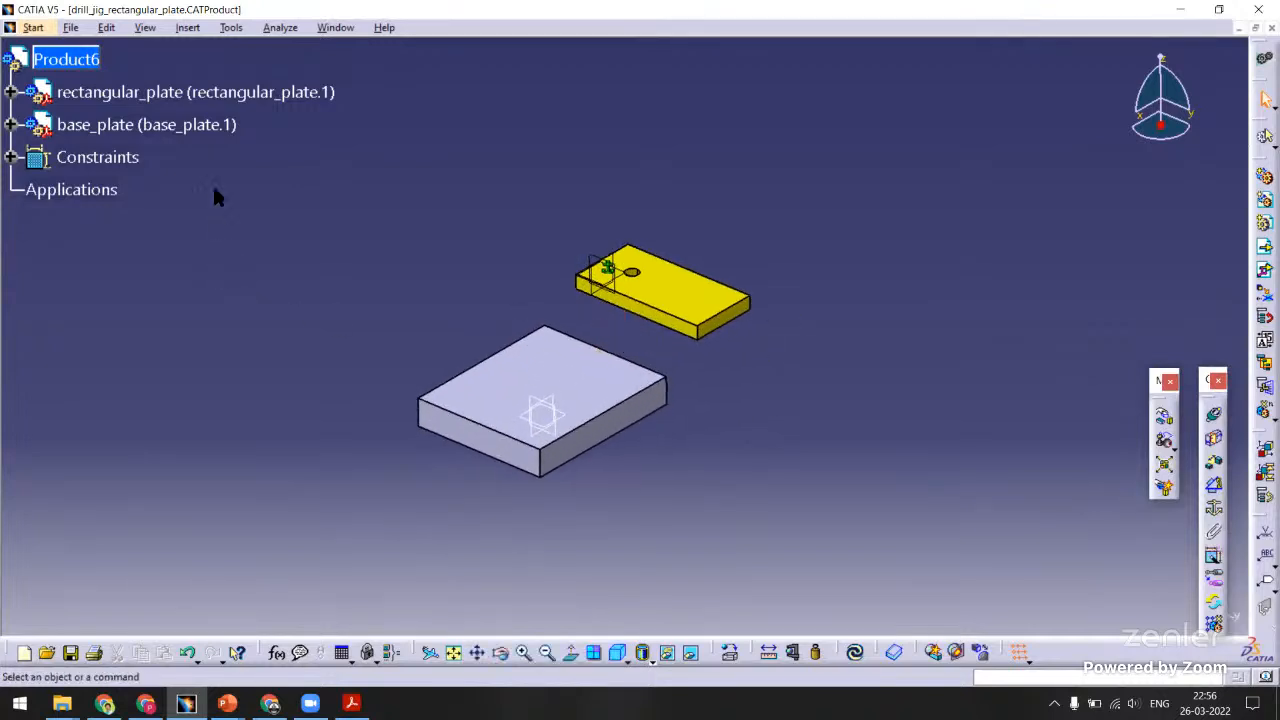
{"action": "left_click", "coordinate": [214, 130]}
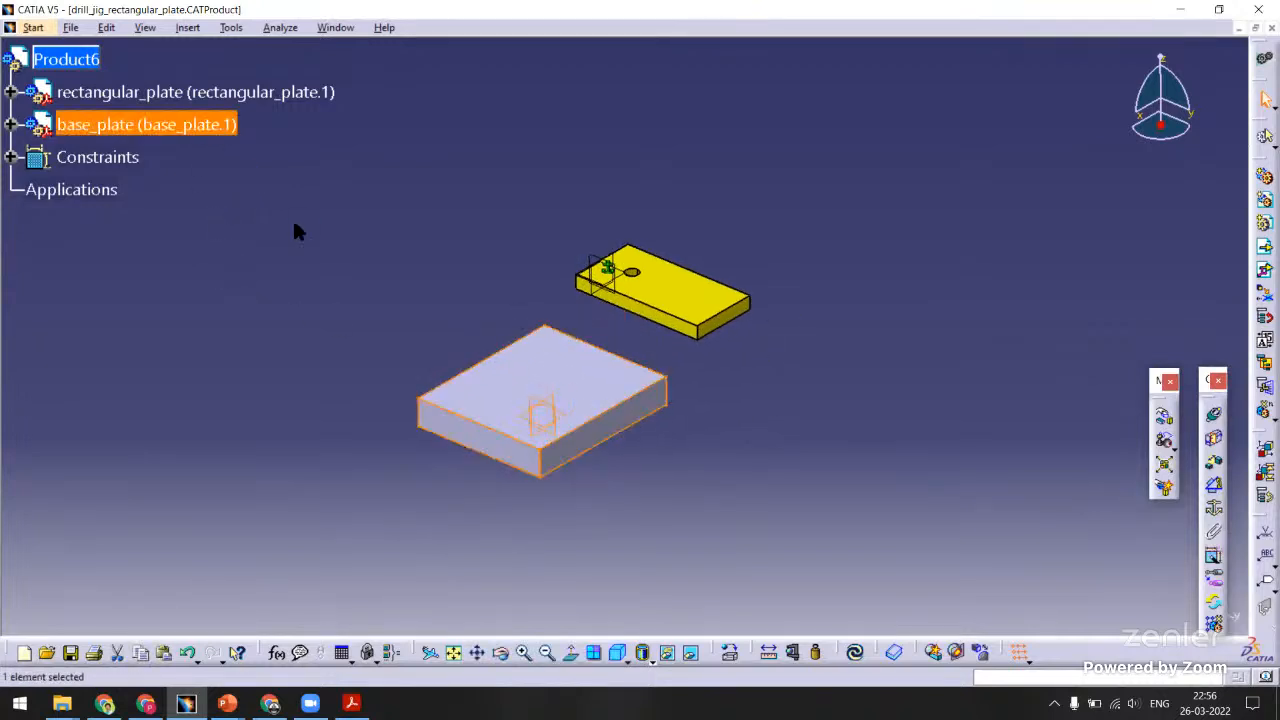
{"action": "key", "text": "Delete"}
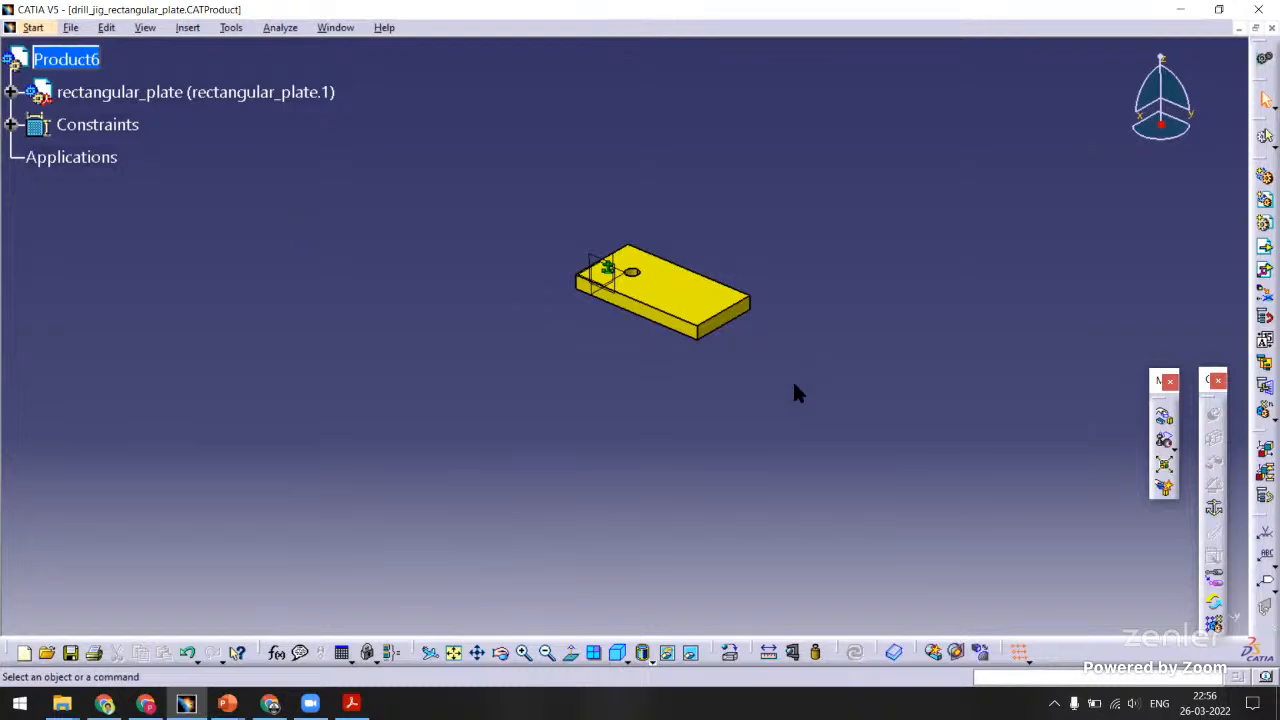
Insert base_plate into Product6 again with positioning, accepting its default location.
{"action": "left_click", "coordinate": [1265, 270]}
{"action": "left_click", "coordinate": [88, 62]}
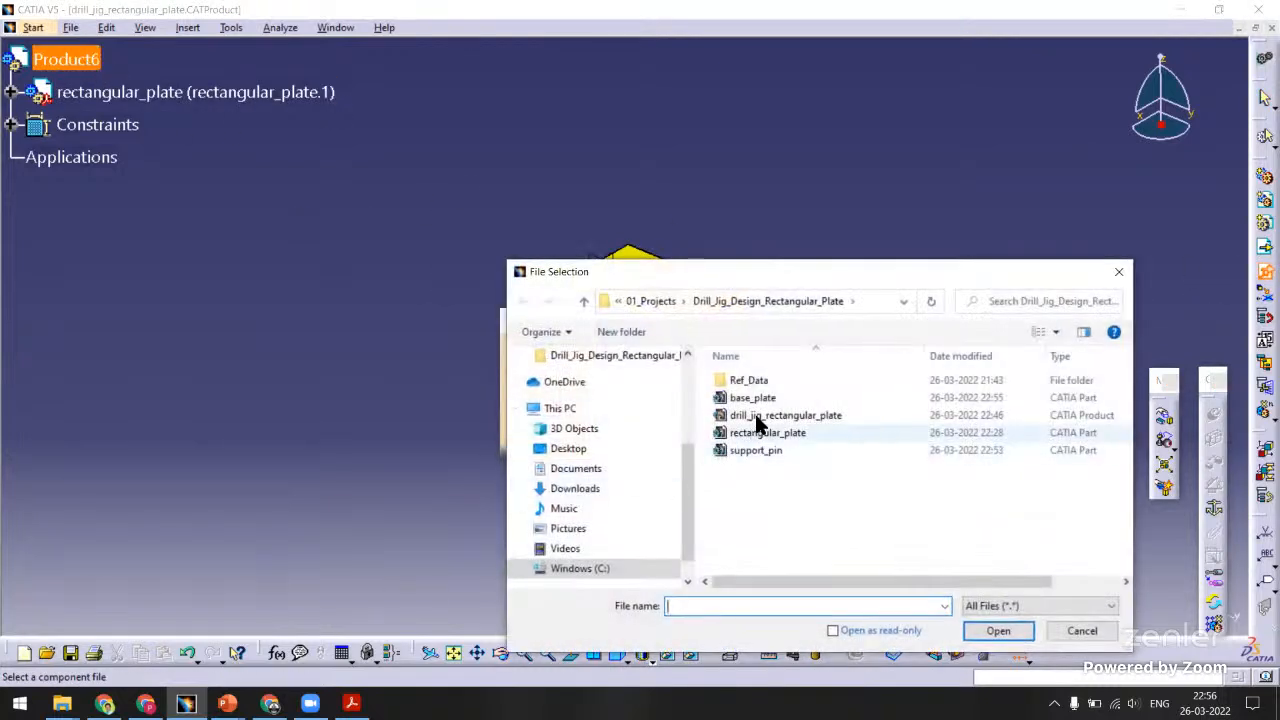
{"action": "double_click", "coordinate": [753, 398]}
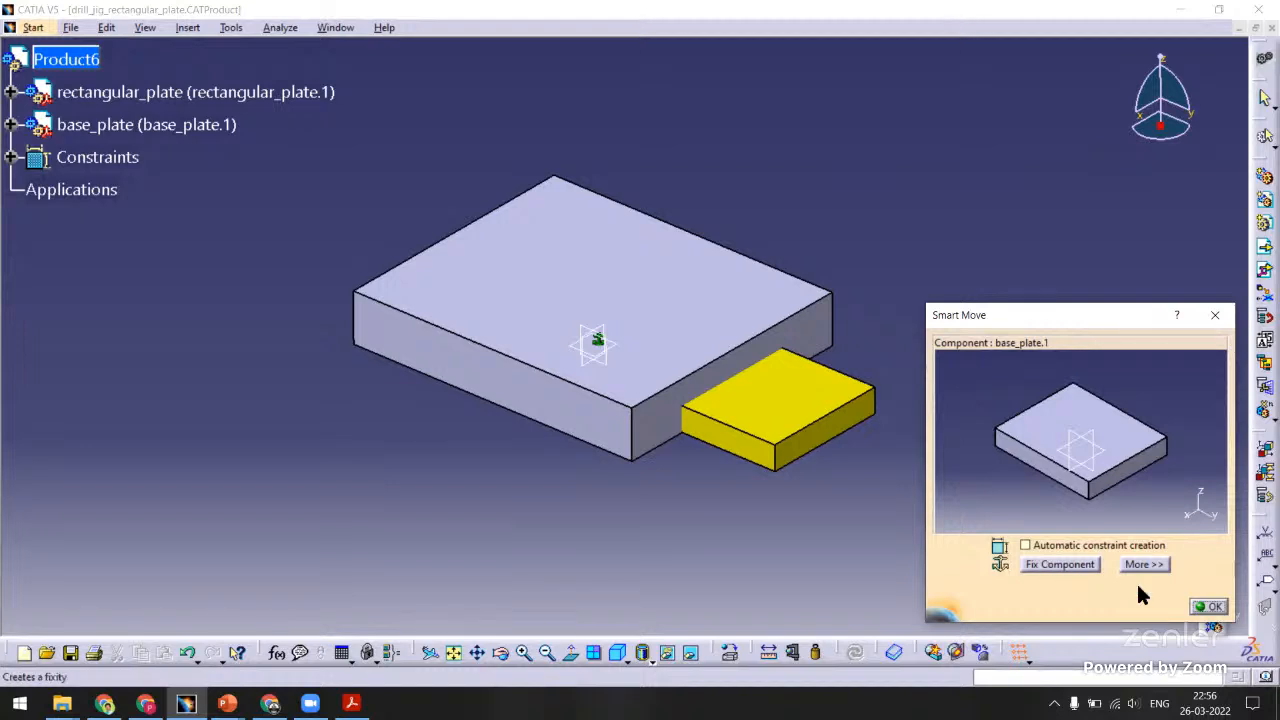
{"action": "left_click", "coordinate": [1210, 607]}
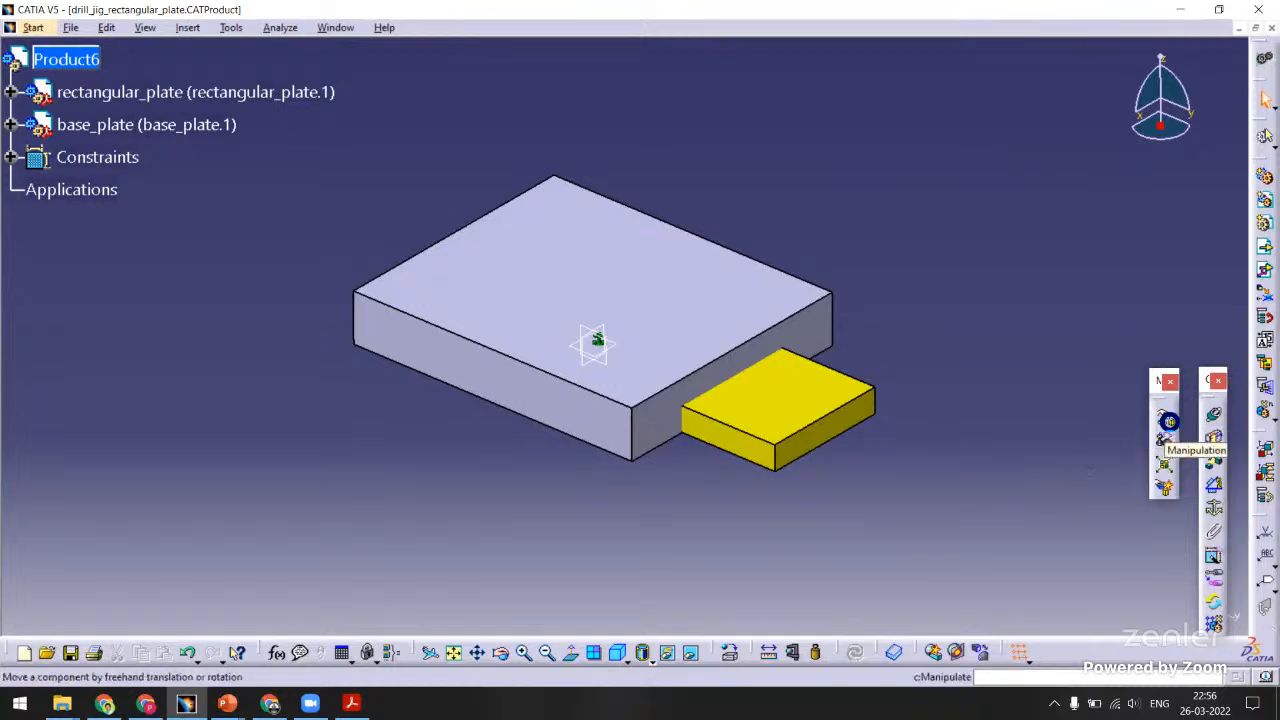
Move the base plate down along the Z axis until it sits below the rectangular plate.
{"action": "left_click", "coordinate": [1168, 421]}
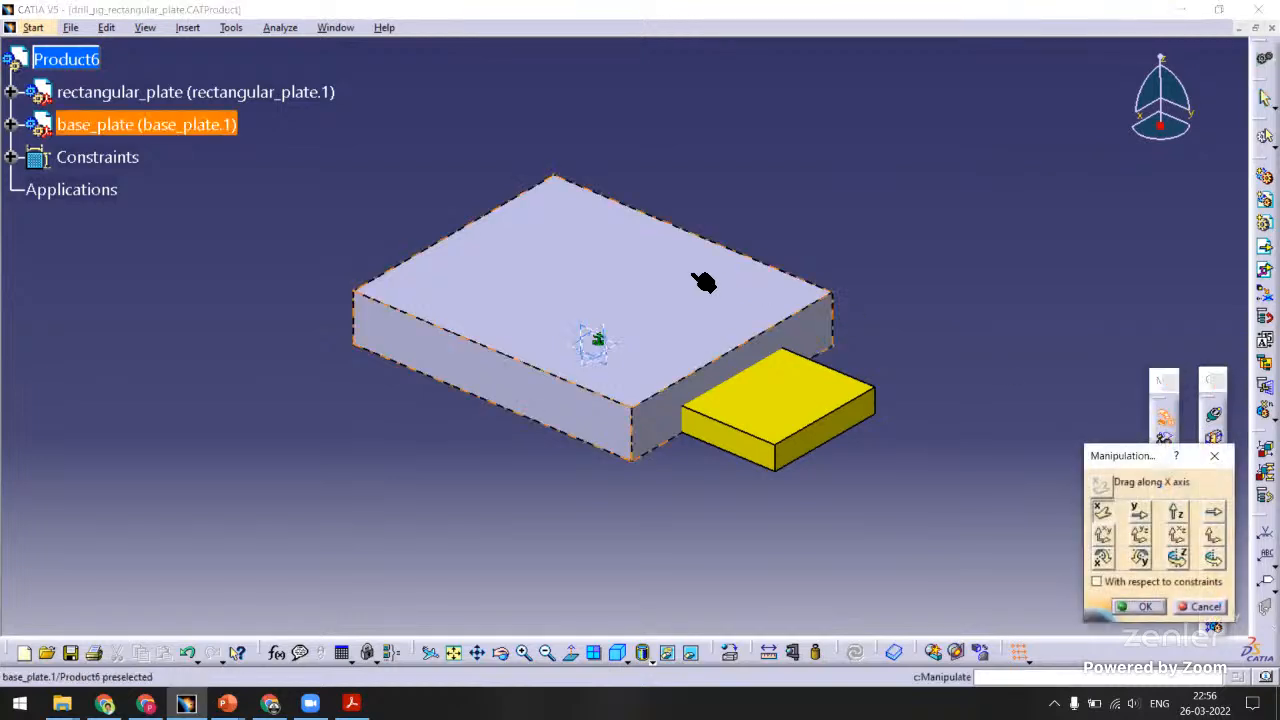
{"action": "left_click", "coordinate": [1176, 514]}
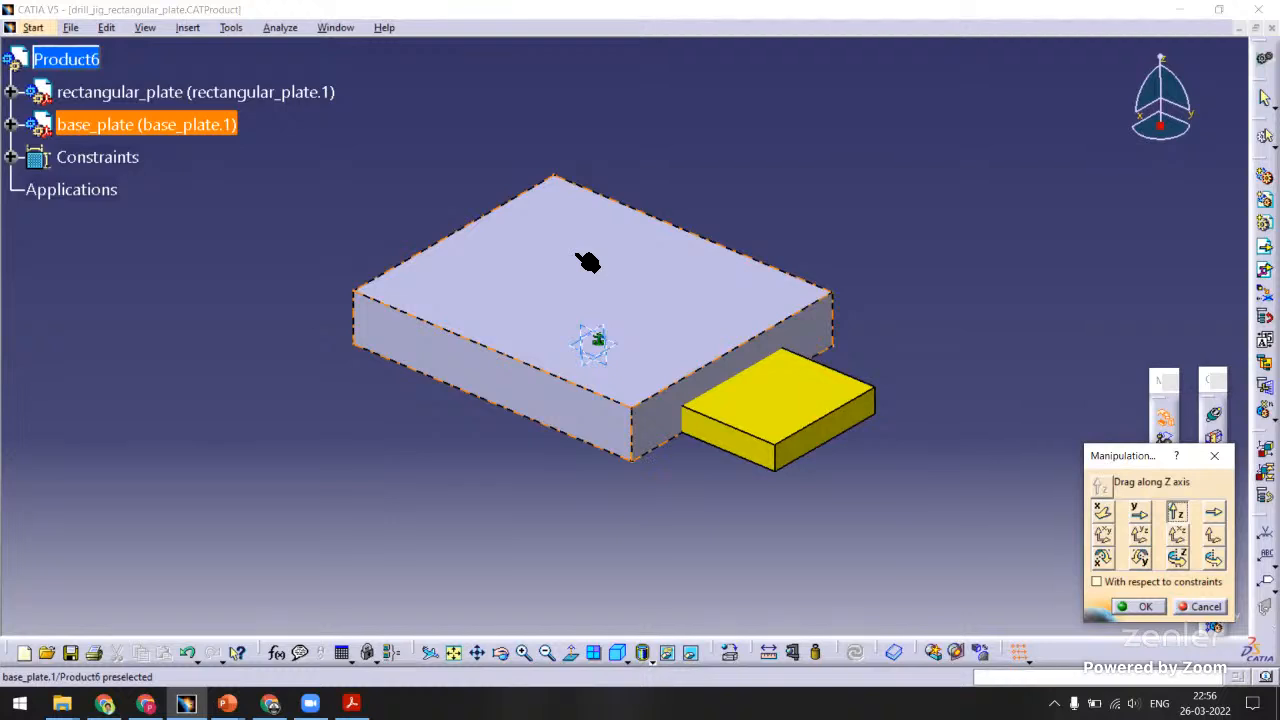
{"action": "left_click_drag", "start_coordinate": [577, 257], "coordinate": [591, 451]}
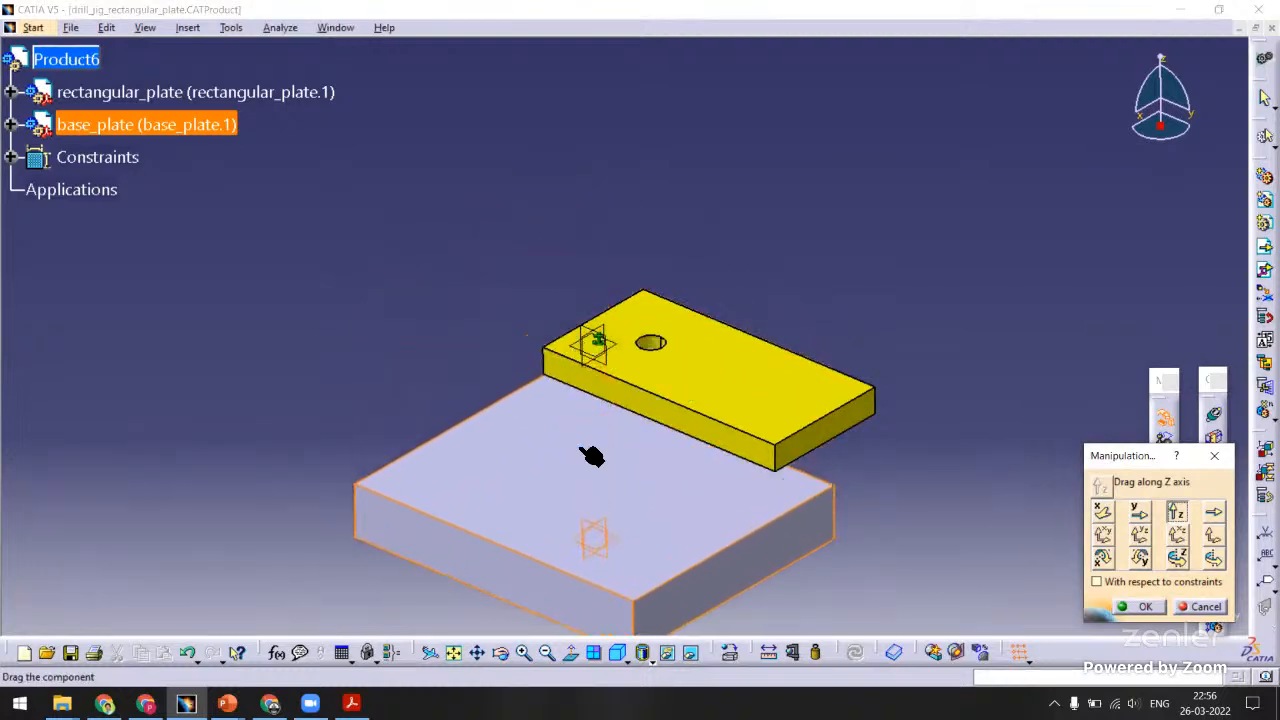
{"action": "left_click", "coordinate": [1127, 602]}
Add a 10 mm offset constraint between the base plate's top face and the rectangular plate's bottom face.
{"action": "middle_click_drag", "start_coordinate": [517, 311], "coordinate": [486, 417]}
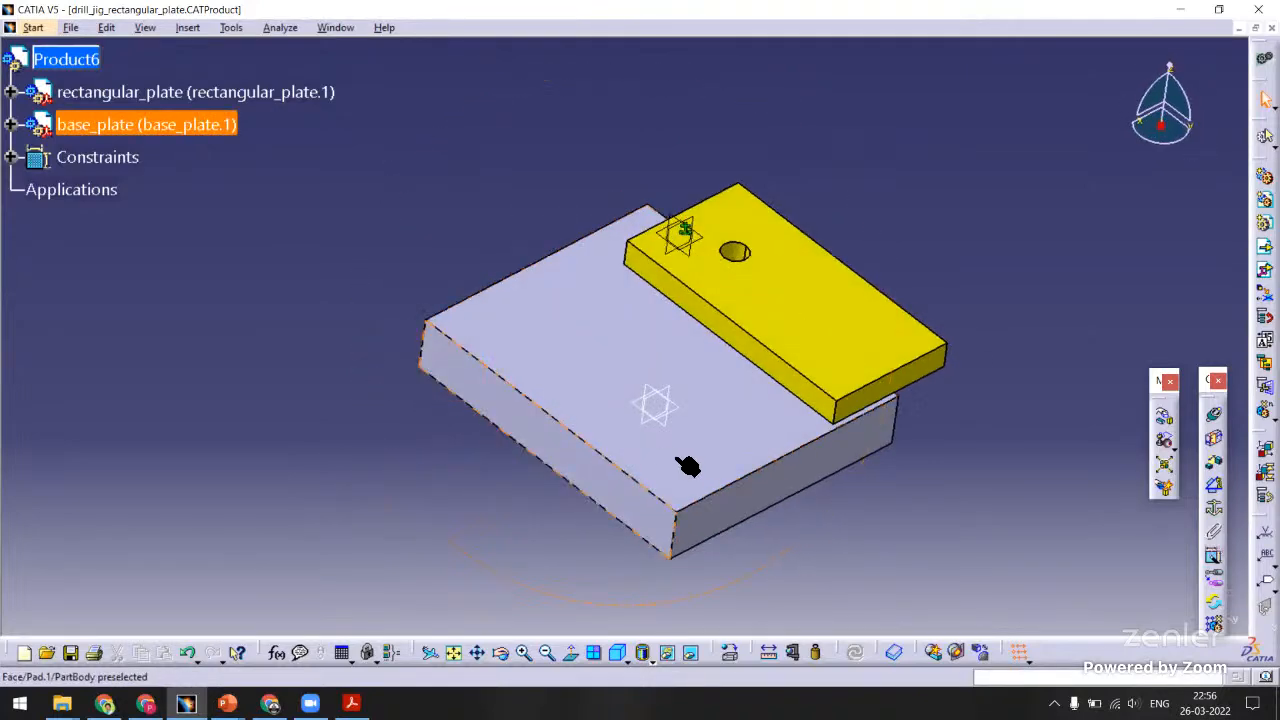
{"action": "middle_click_drag", "start_coordinate": [687, 466], "coordinate": [623, 320]}
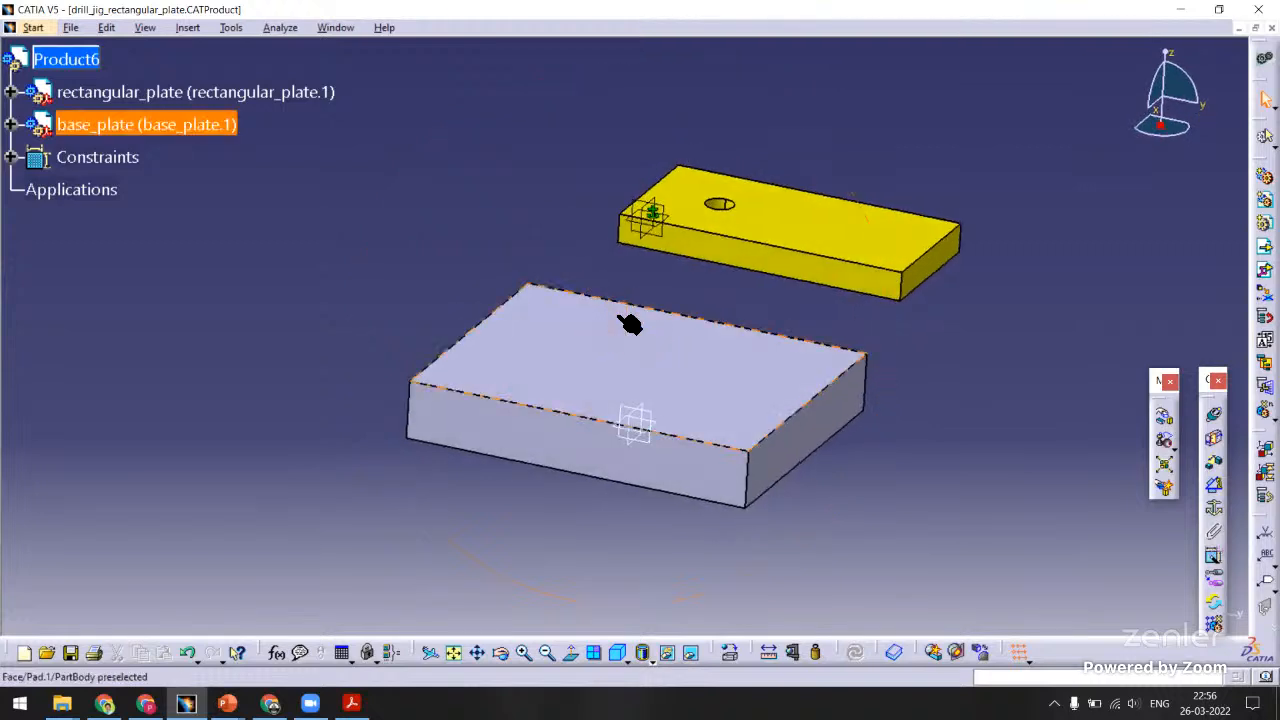
{"action": "left_click", "coordinate": [1214, 468]}
{"action": "left_click", "coordinate": [717, 384]}
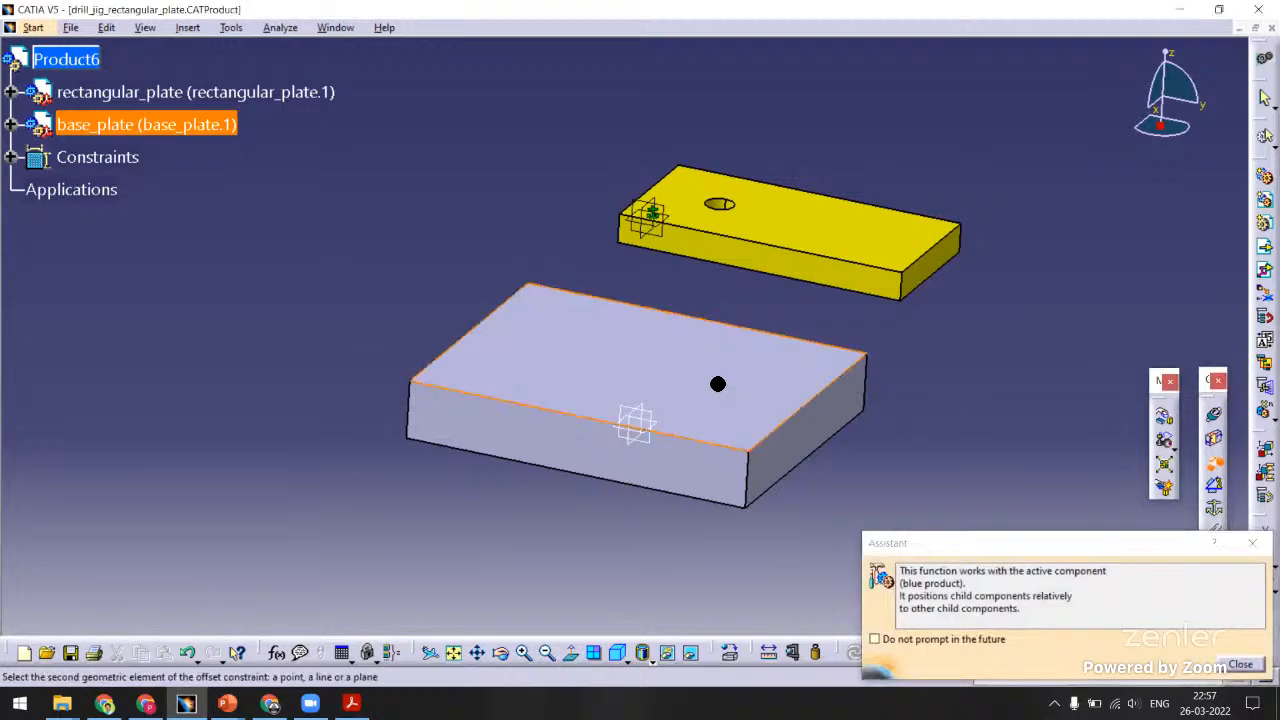
{"action": "middle_click_drag", "start_coordinate": [655, 387], "coordinate": [677, 209]}
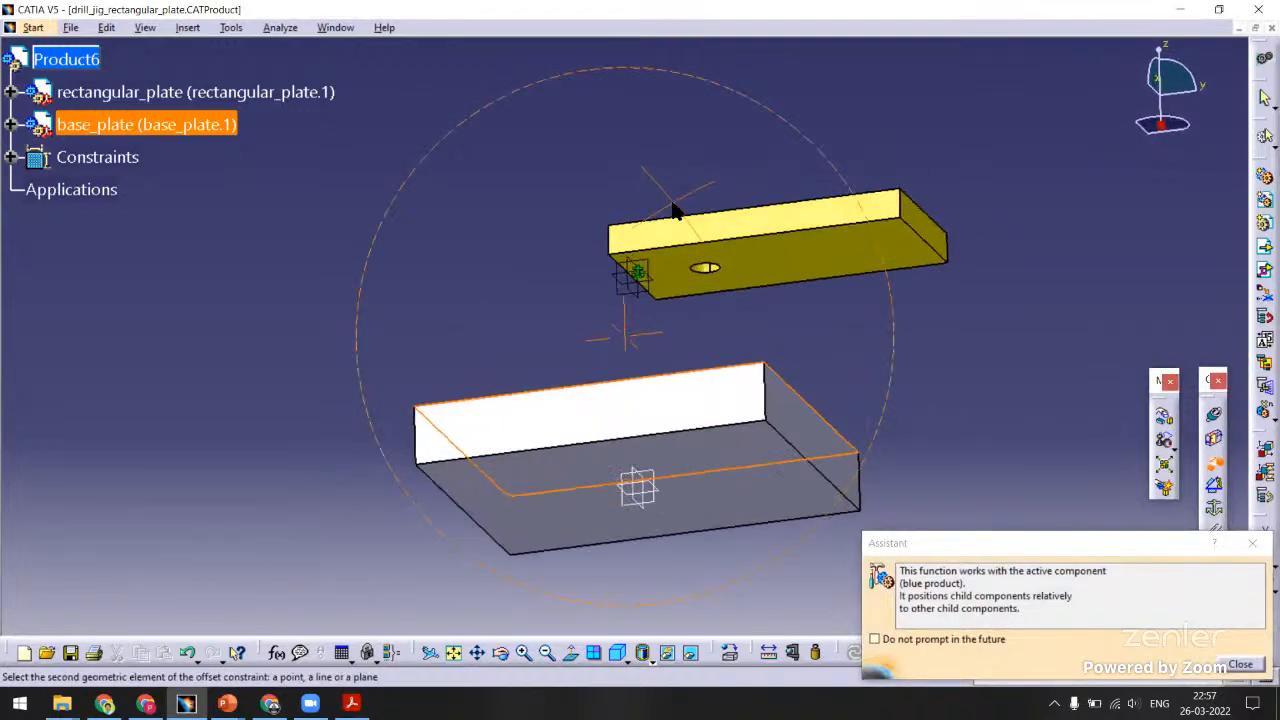
{"action": "left_click", "coordinate": [766, 282]}
{"action": "middle_click_drag", "start_coordinate": [563, 246], "coordinate": [580, 505]}
{"action": "left_click_drag", "start_coordinate": [952, 583], "coordinate": [857, 576]}
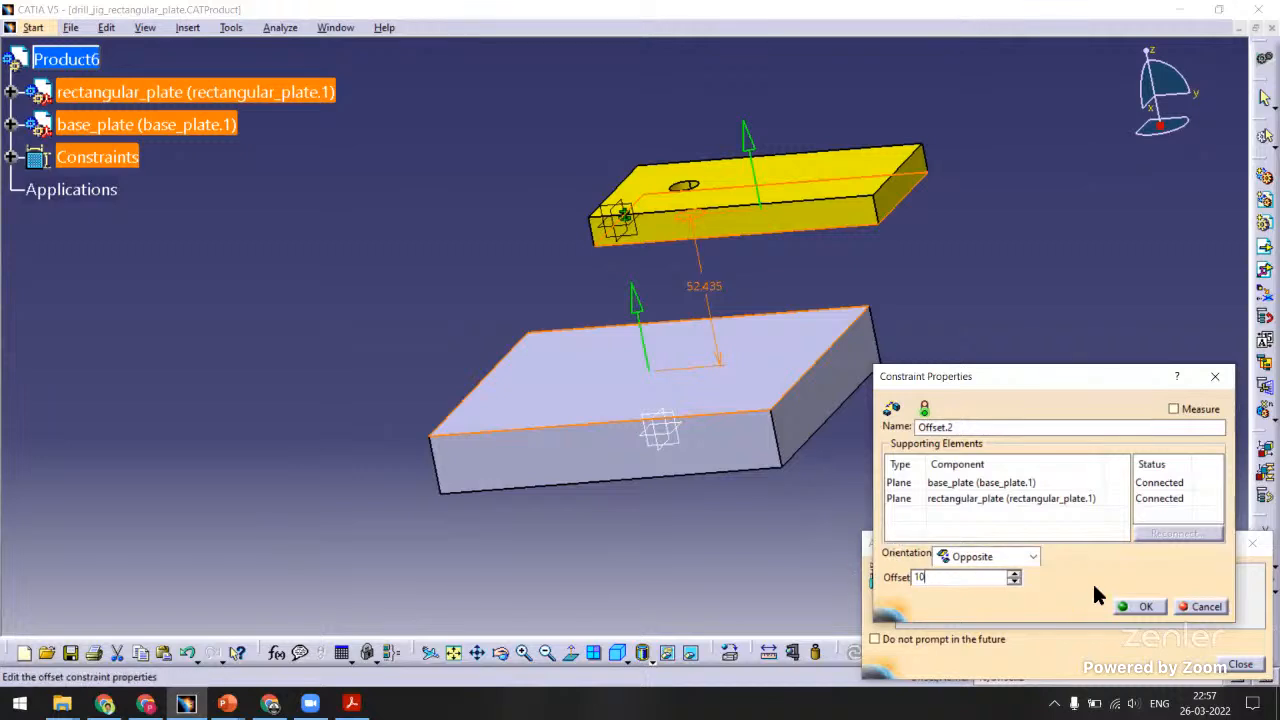
{"action": "left_click", "coordinate": [1130, 607]}
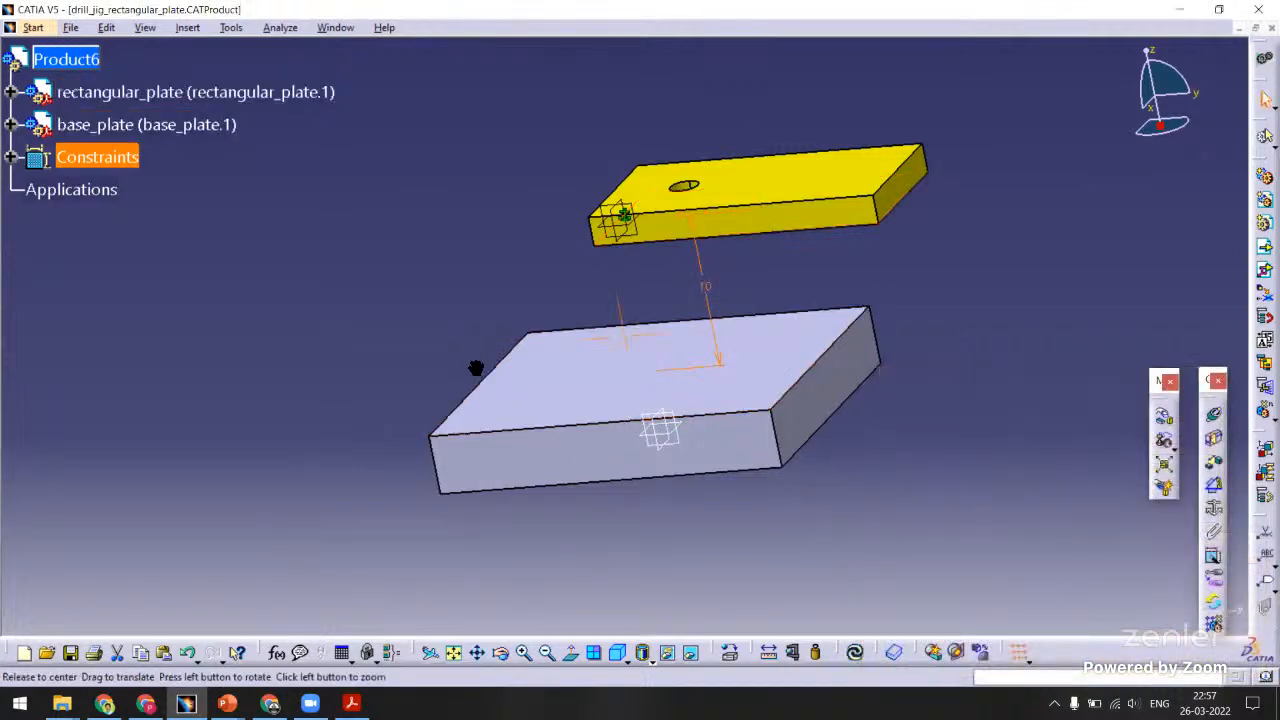
Add a coincidence constraint between the yz planes of the base plate and the rectangular plate, with Same orientation.
{"action": "middle_click_drag", "start_coordinate": [474, 366], "coordinate": [573, 480]}
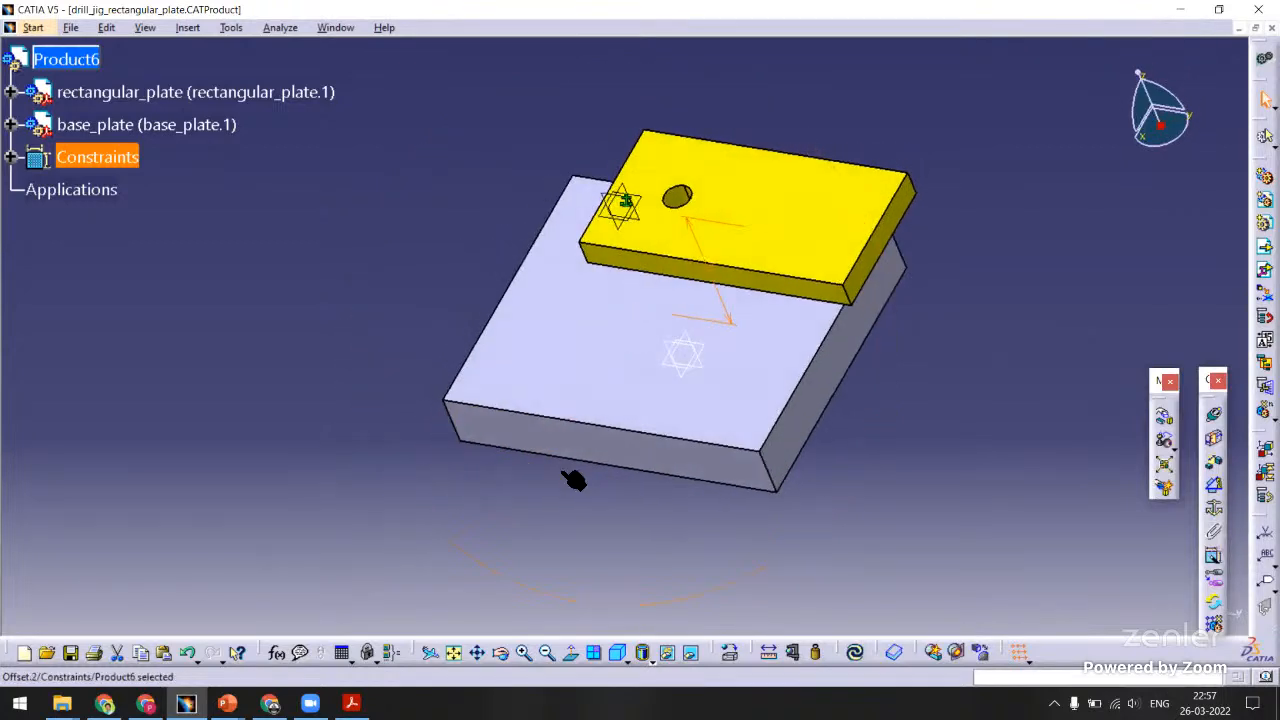
{"action": "left_click", "coordinate": [1216, 418]}
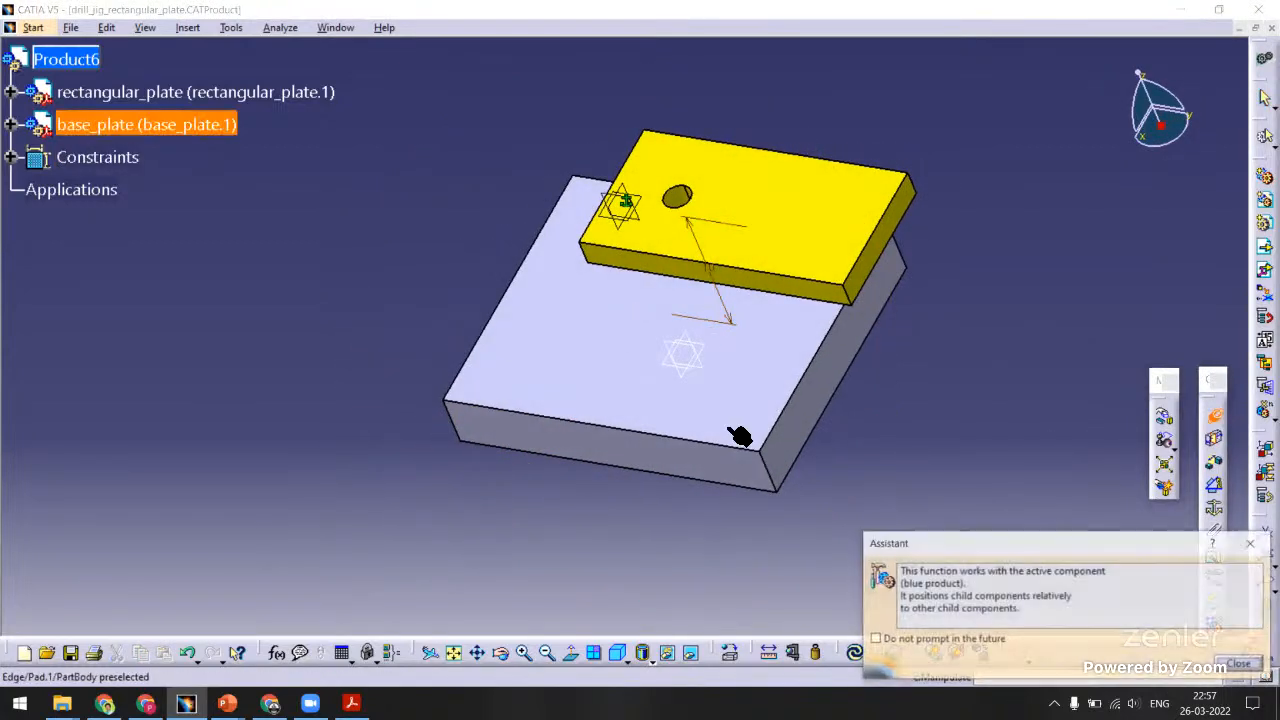
{"action": "left_click", "coordinate": [704, 372]}
{"action": "middle_click_drag", "start_coordinate": [380, 243], "coordinate": [490, 264]}
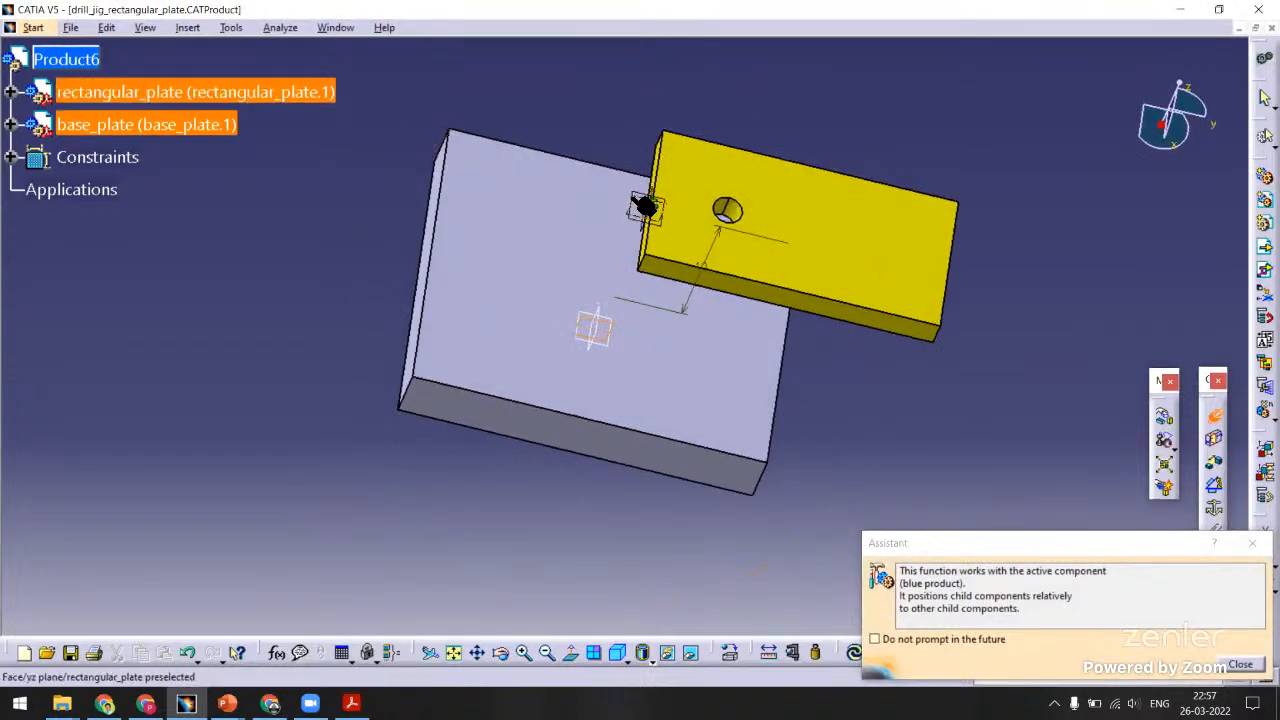
{"action": "middle_click_drag", "start_coordinate": [680, 229], "coordinate": [536, 206]}
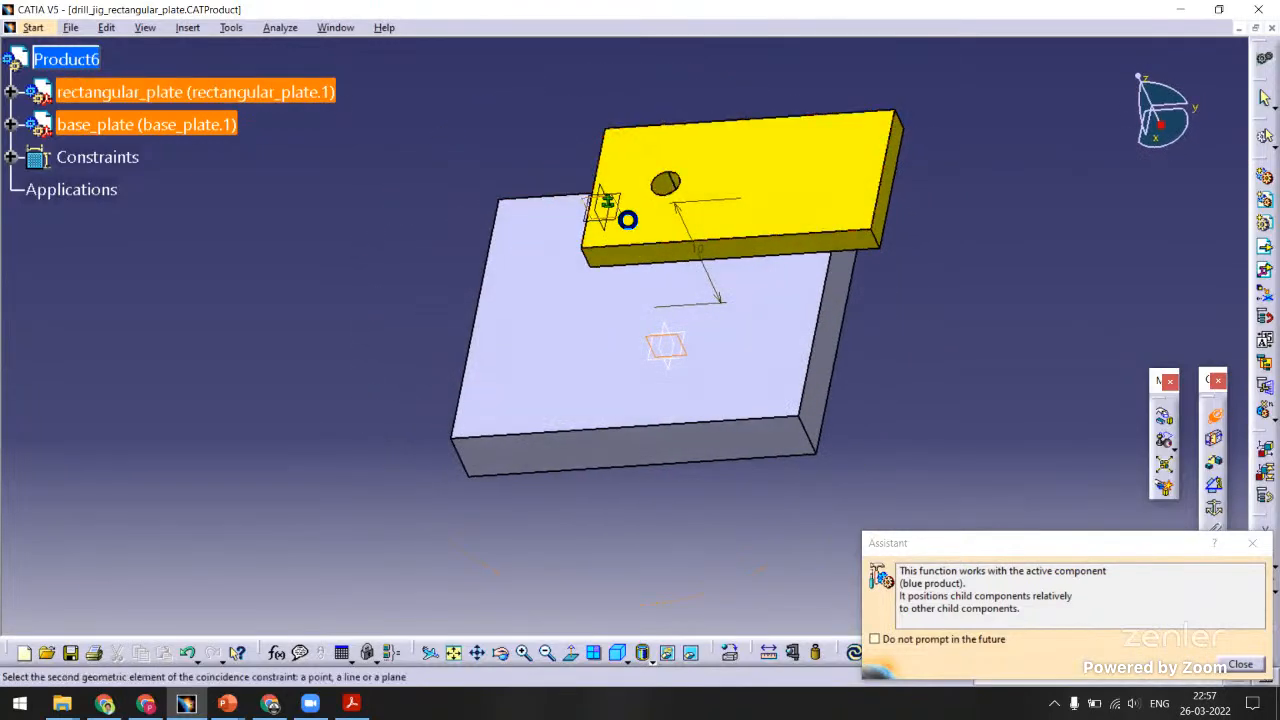
{"action": "left_click", "coordinate": [627, 219]}
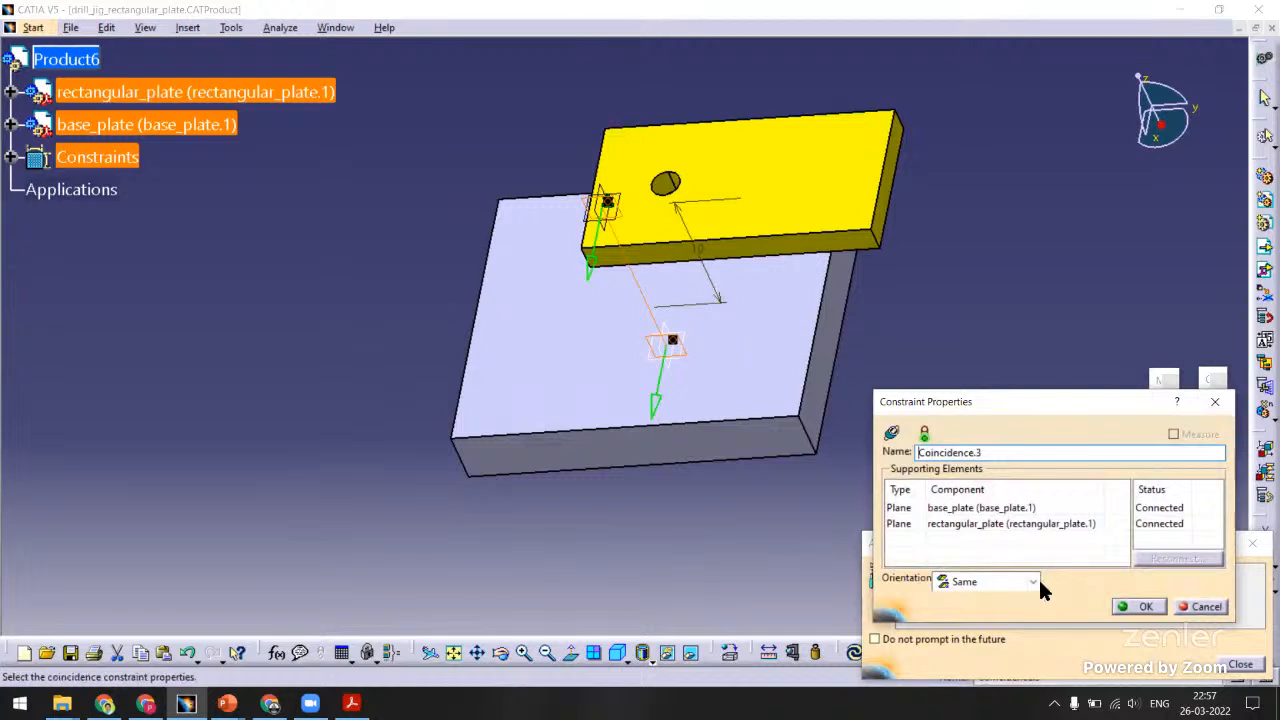
{"action": "left_click", "coordinate": [1140, 607]}
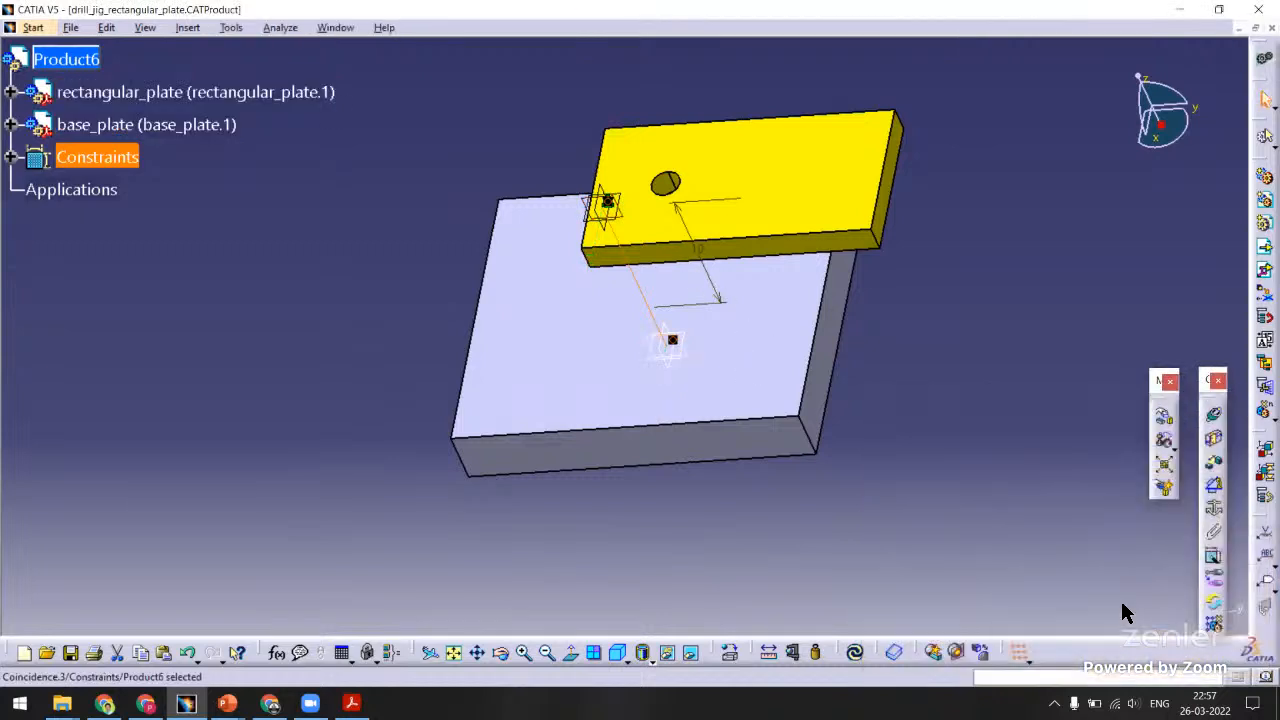
Add a coincidence constraint between the zx planes of the base plate and the rectangular plate.
{"action": "left_click", "coordinate": [1211, 416]}
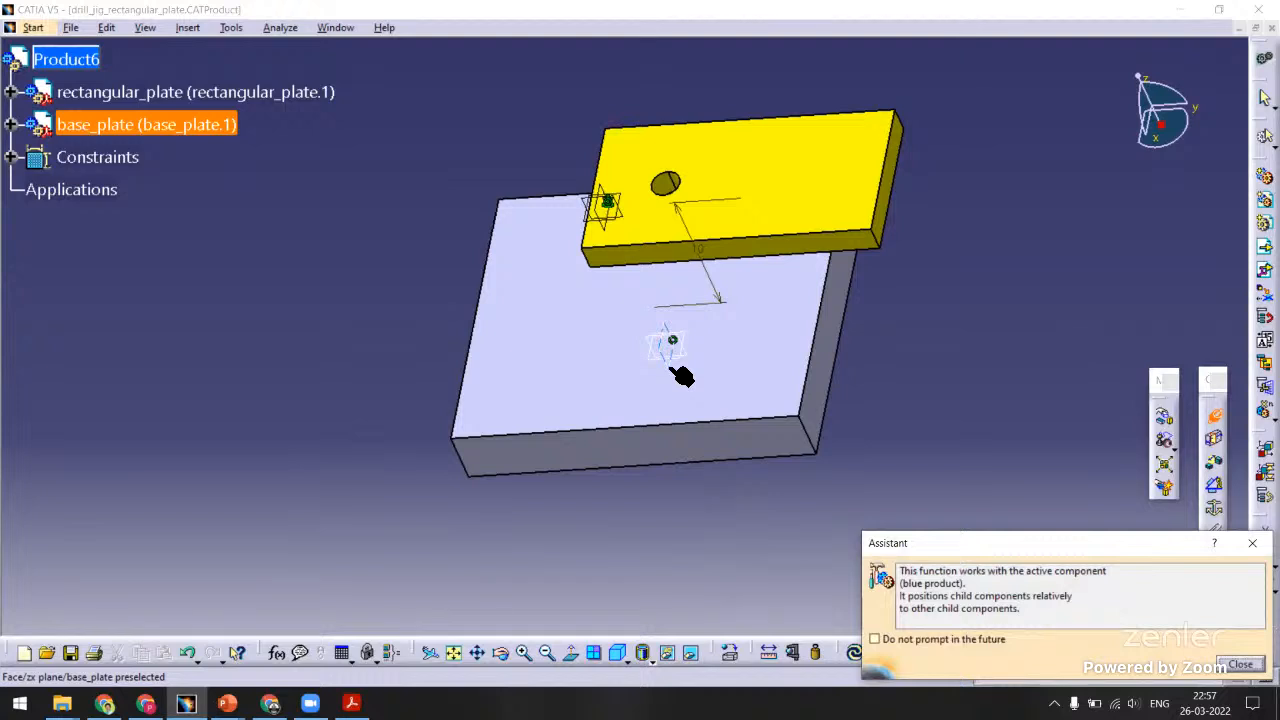
{"action": "left_click", "coordinate": [670, 360]}
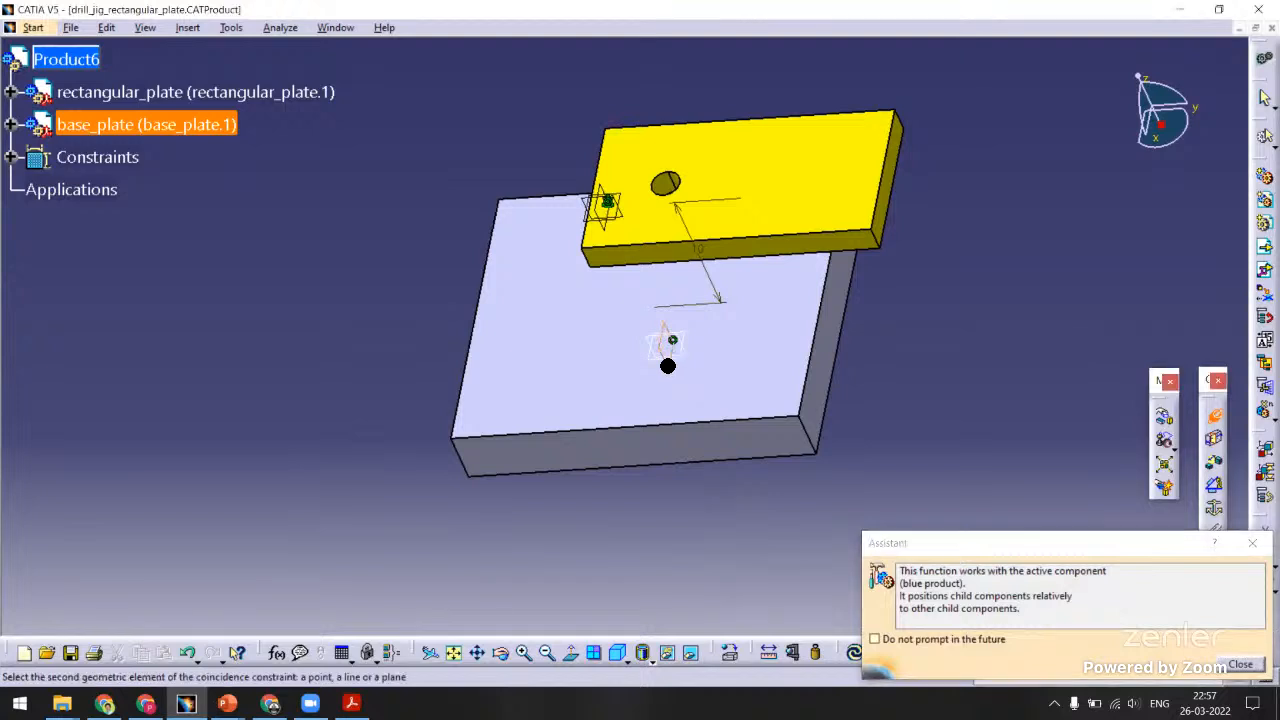
{"action": "left_click", "coordinate": [609, 233]}
{"action": "left_click", "coordinate": [1122, 608]}
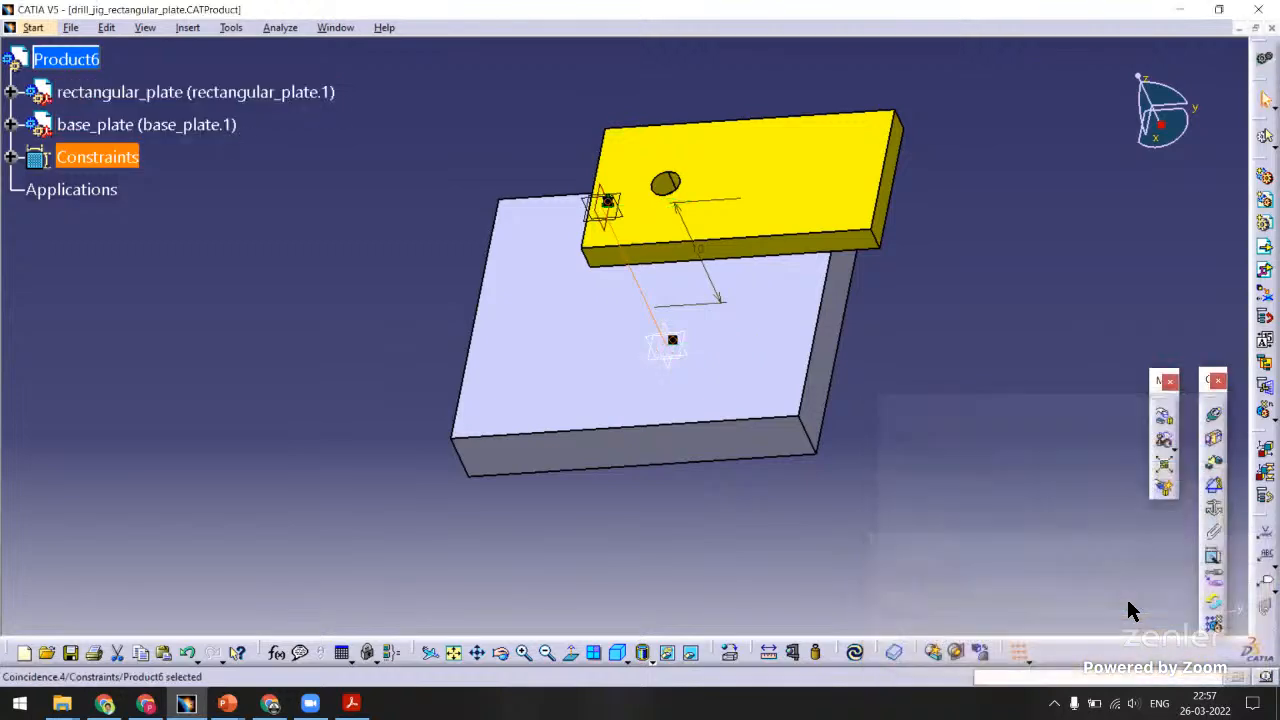
Expand the Constraints branch, update the assembly so the base plate takes its constrained position, and save the product.
{"action": "left_click", "coordinate": [10, 157]}
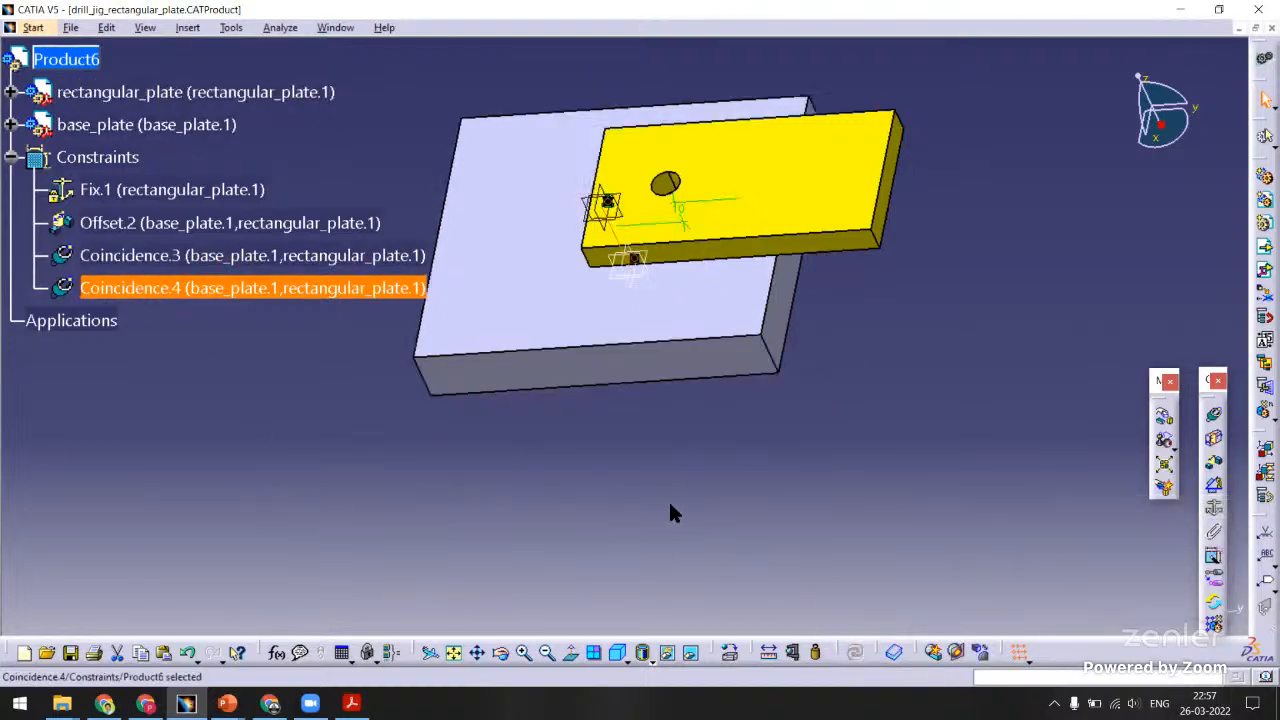
{"action": "middle_click_drag", "start_coordinate": [671, 511], "coordinate": [722, 290]}
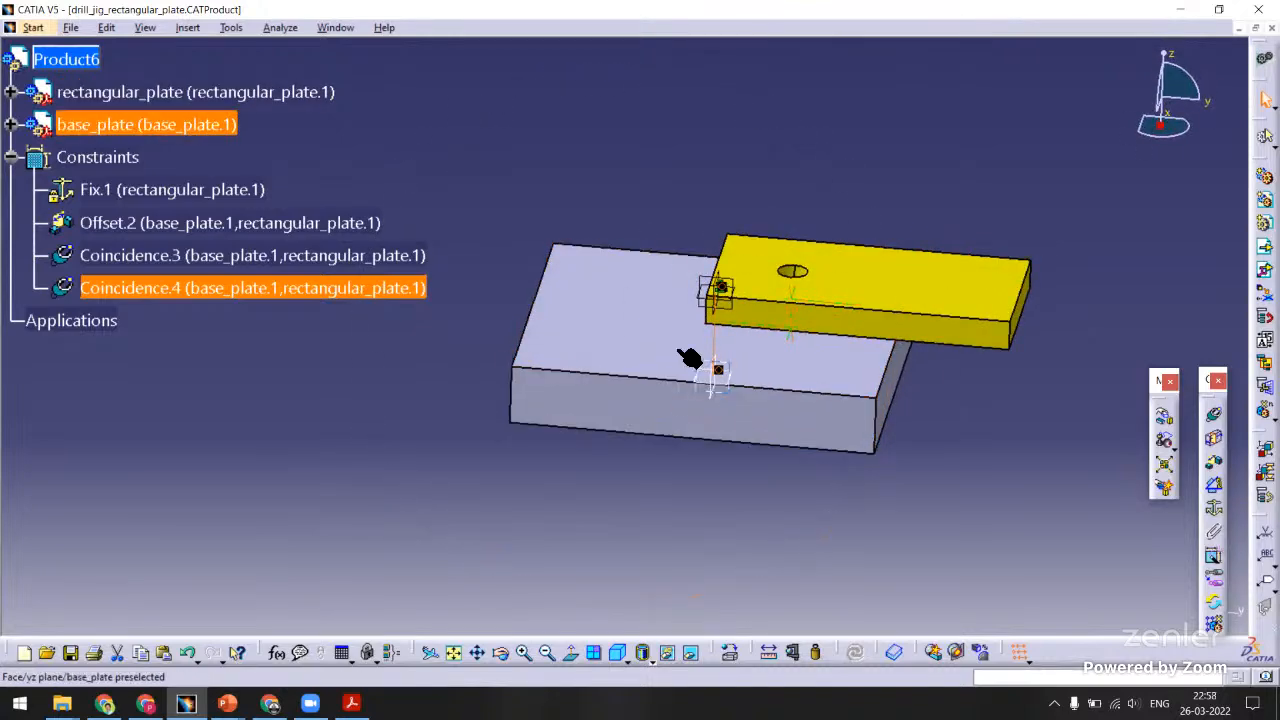
{"action": "middle_click_drag", "start_coordinate": [623, 289], "coordinate": [740, 430]}
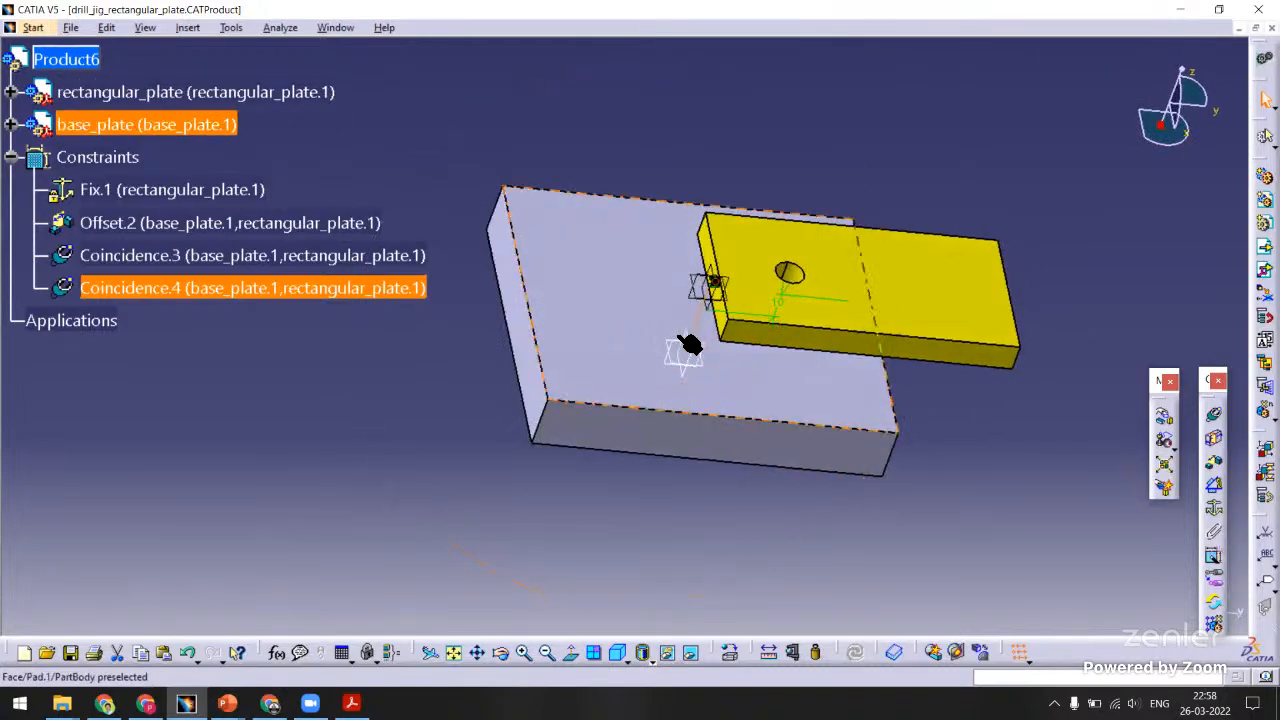
{"action": "key", "text": "ctrl+s"}
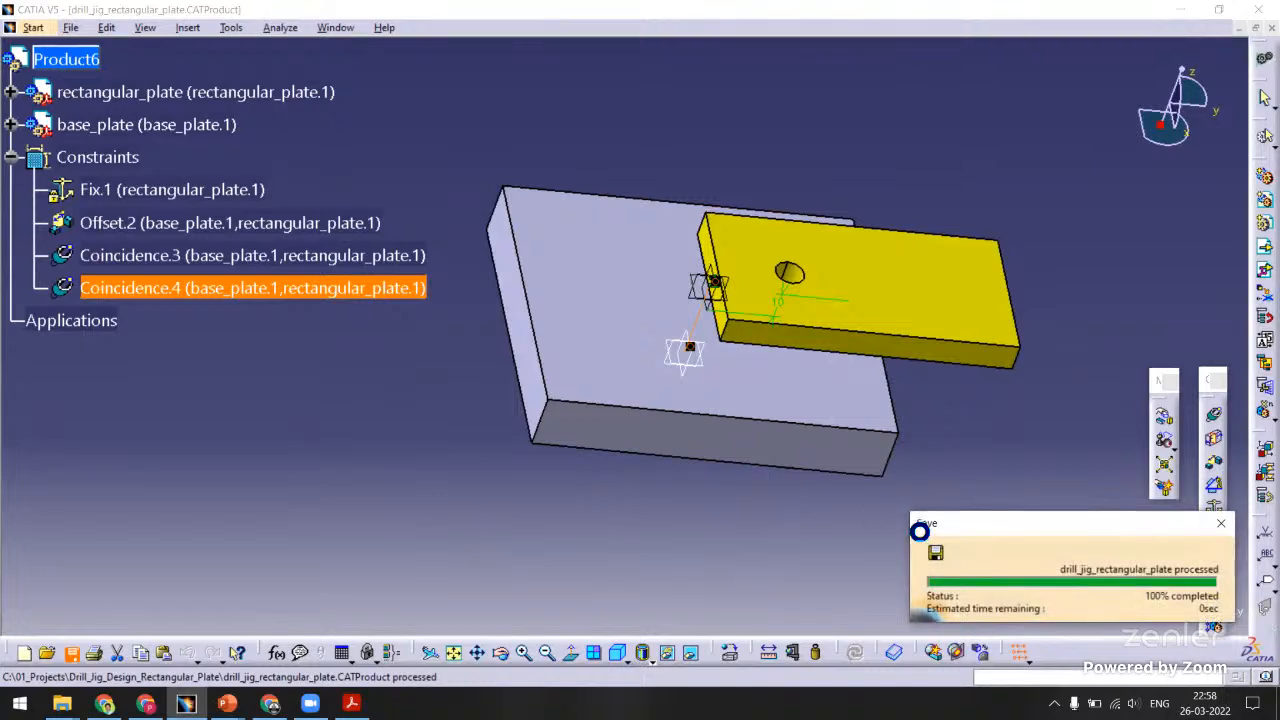
{"action": "middle_click_drag", "start_coordinate": [764, 450], "coordinate": [888, 403]}
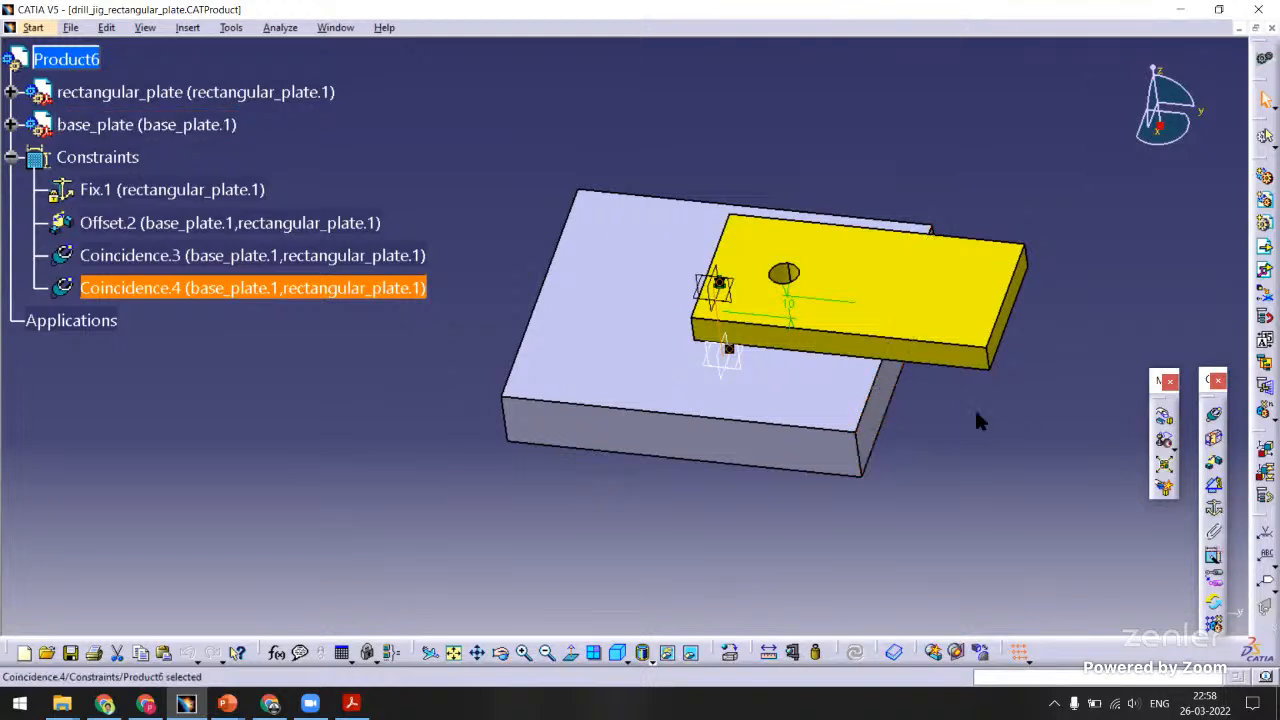
In base_plate.CATPart, set the pad profile's distance from the origin to its far edge along Y to 120 mm.
{"action": "left_click", "coordinate": [335, 27]}
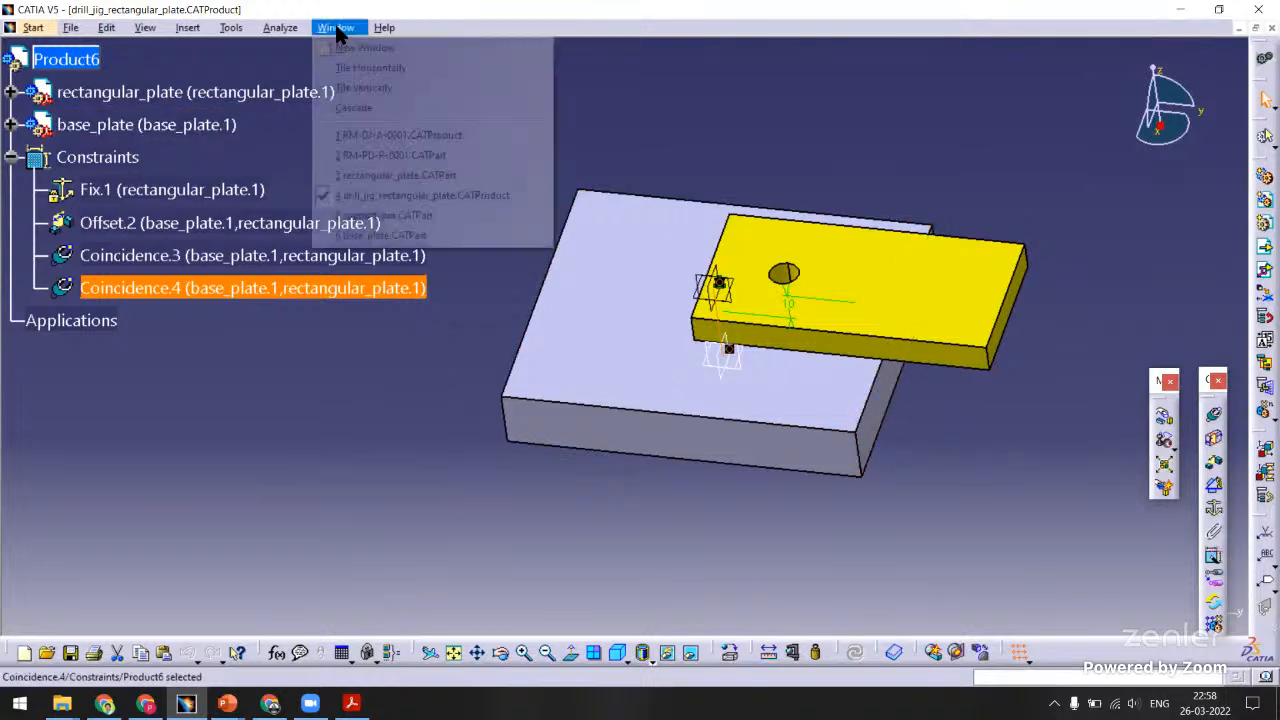
{"action": "left_click", "coordinate": [375, 235]}
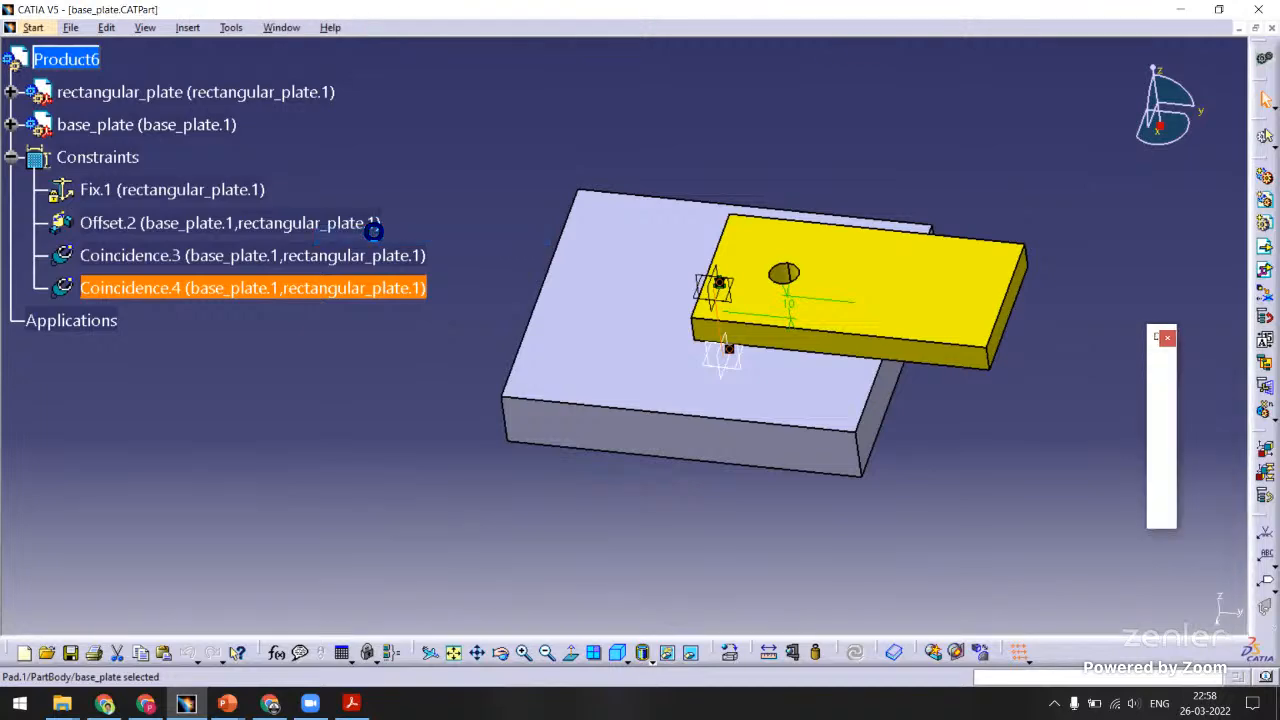
{"action": "double_click", "coordinate": [648, 311]}
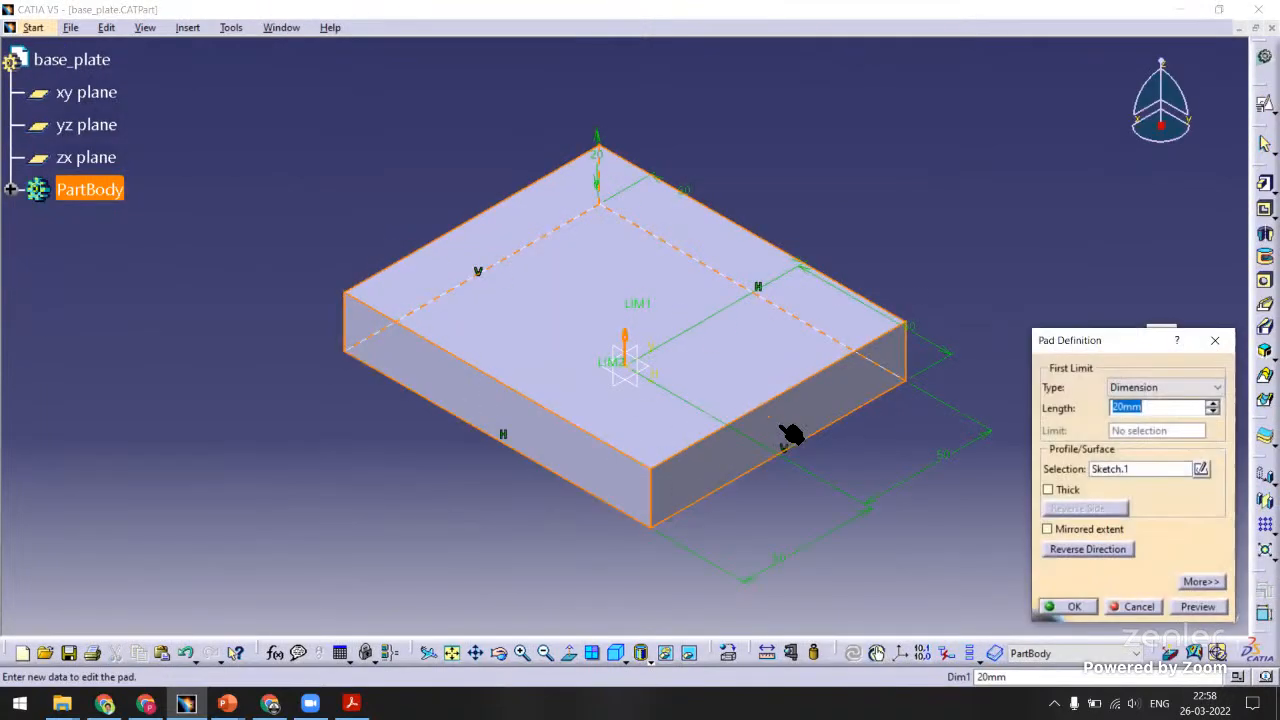
{"action": "middle_click_drag", "start_coordinate": [883, 243], "coordinate": [897, 337]}
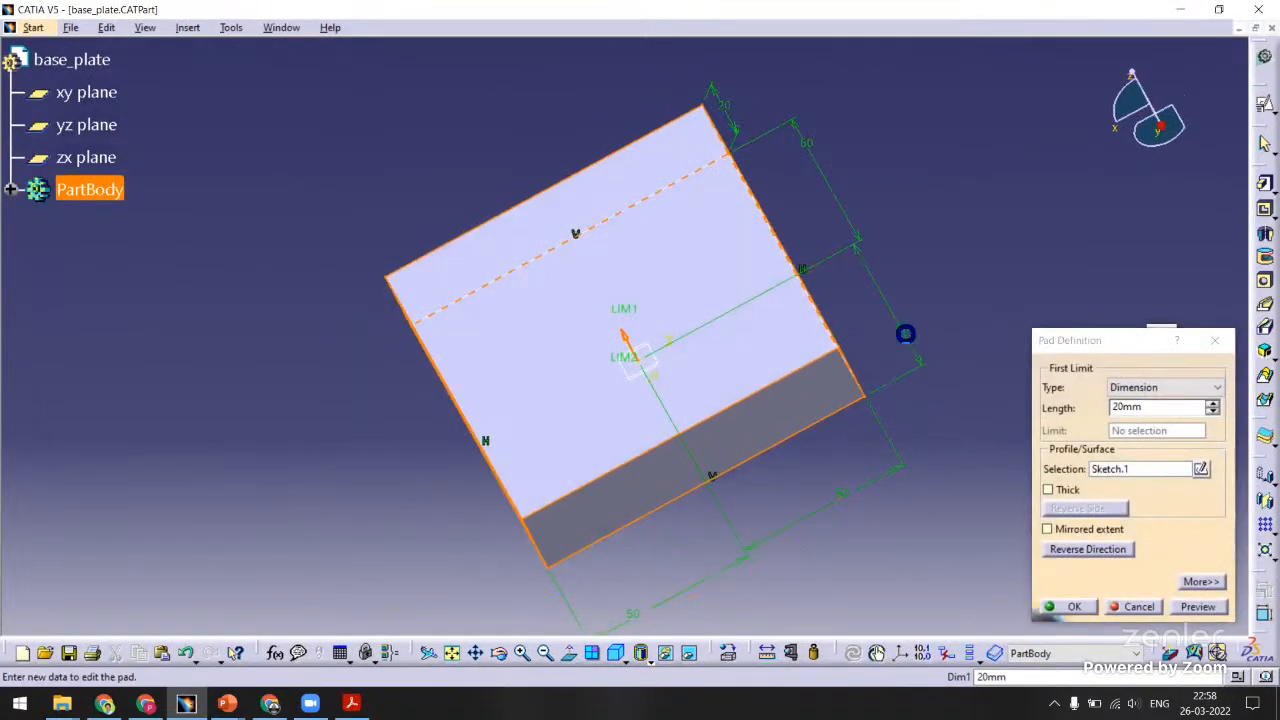
{"action": "double_click", "coordinate": [905, 334]}
{"action": "type", "text": "120"}
{"action": "key", "text": "Return"}
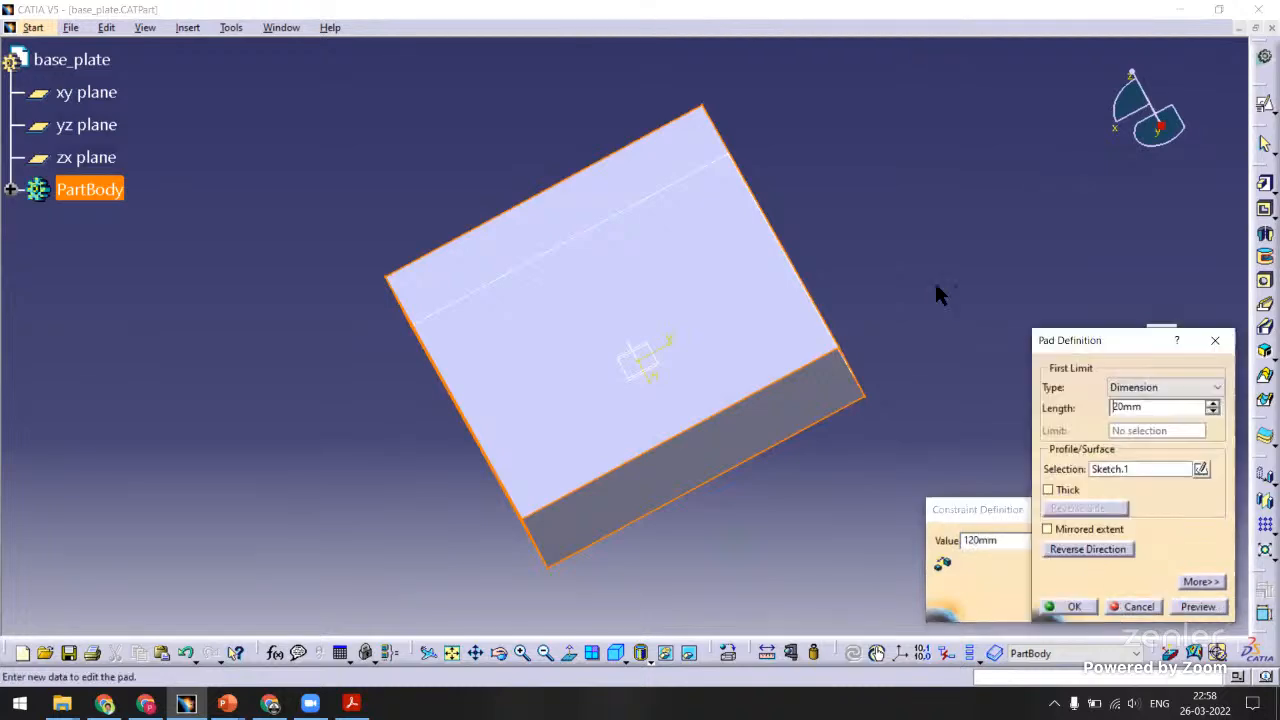
{"action": "left_click", "coordinate": [1075, 606]}
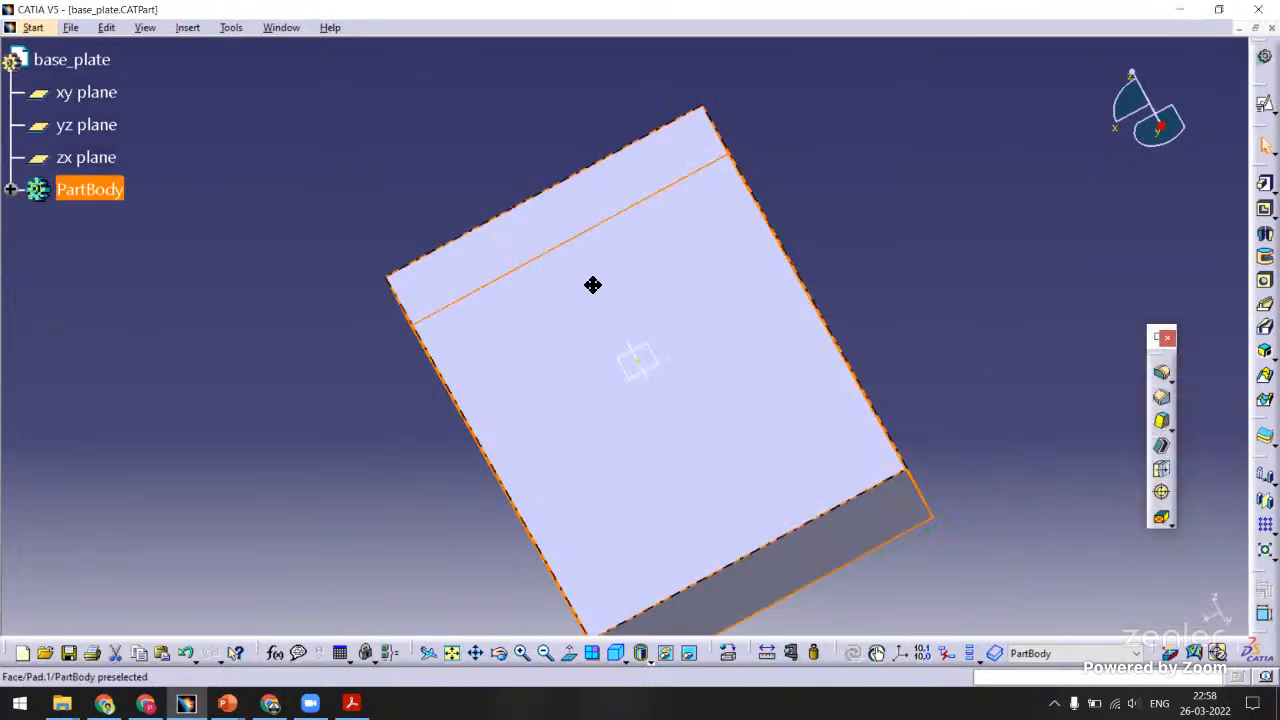
{"action": "middle_click_drag", "start_coordinate": [591, 283], "coordinate": [300, 45]}
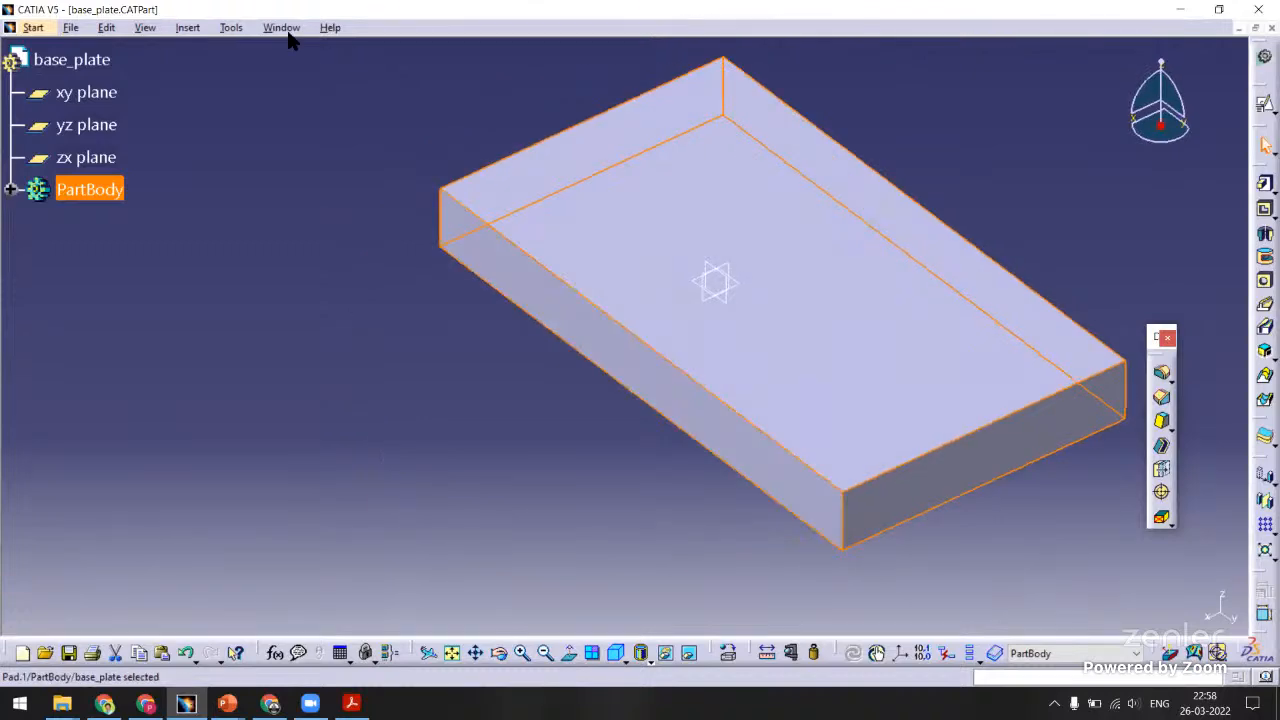
Return to drill_jig_rectangular_plate.CATProduct and examine the lengthened base plate's margins around the rectangular plate.
{"action": "left_click", "coordinate": [281, 27]}
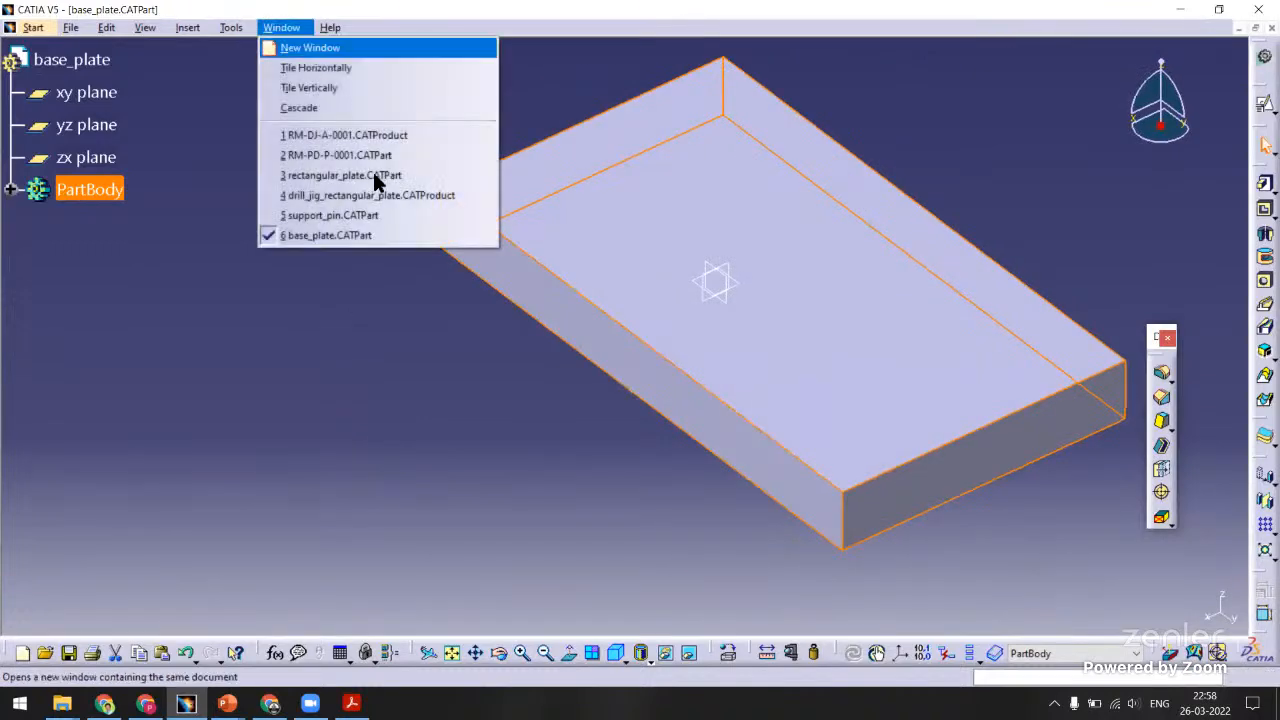
{"action": "left_click", "coordinate": [322, 196]}
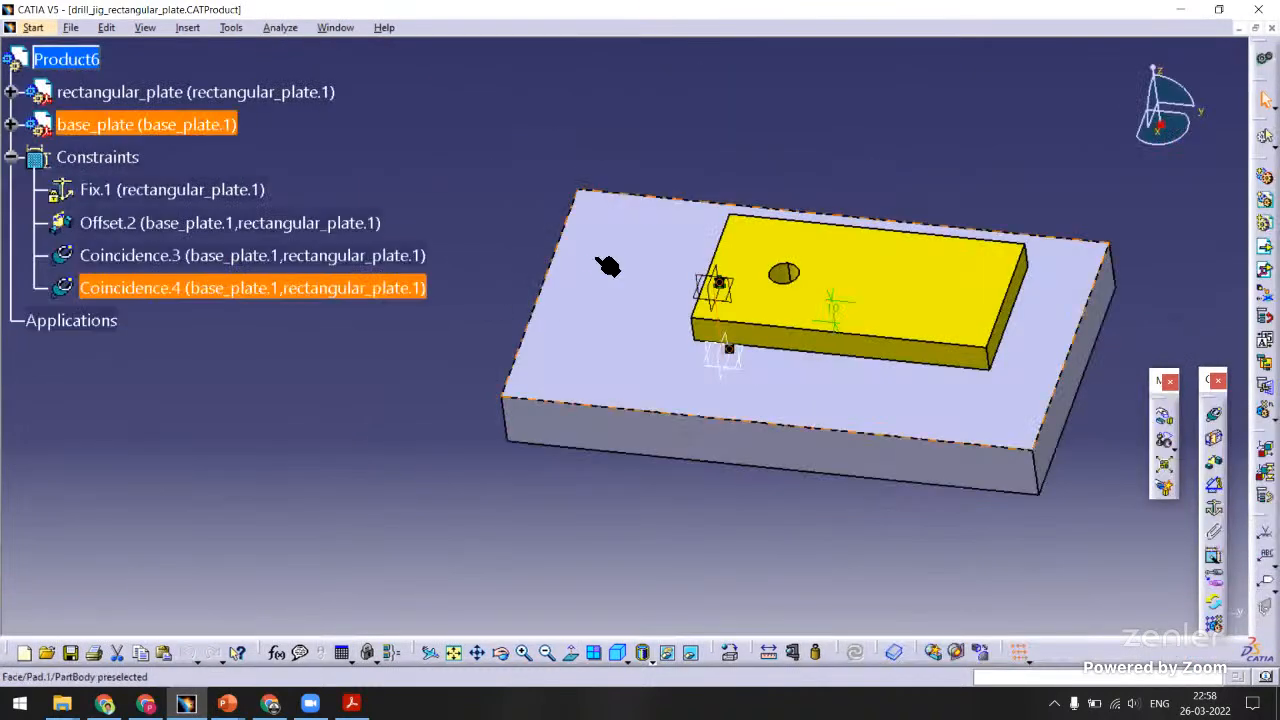
{"action": "middle_click_drag", "start_coordinate": [528, 318], "coordinate": [630, 600]}
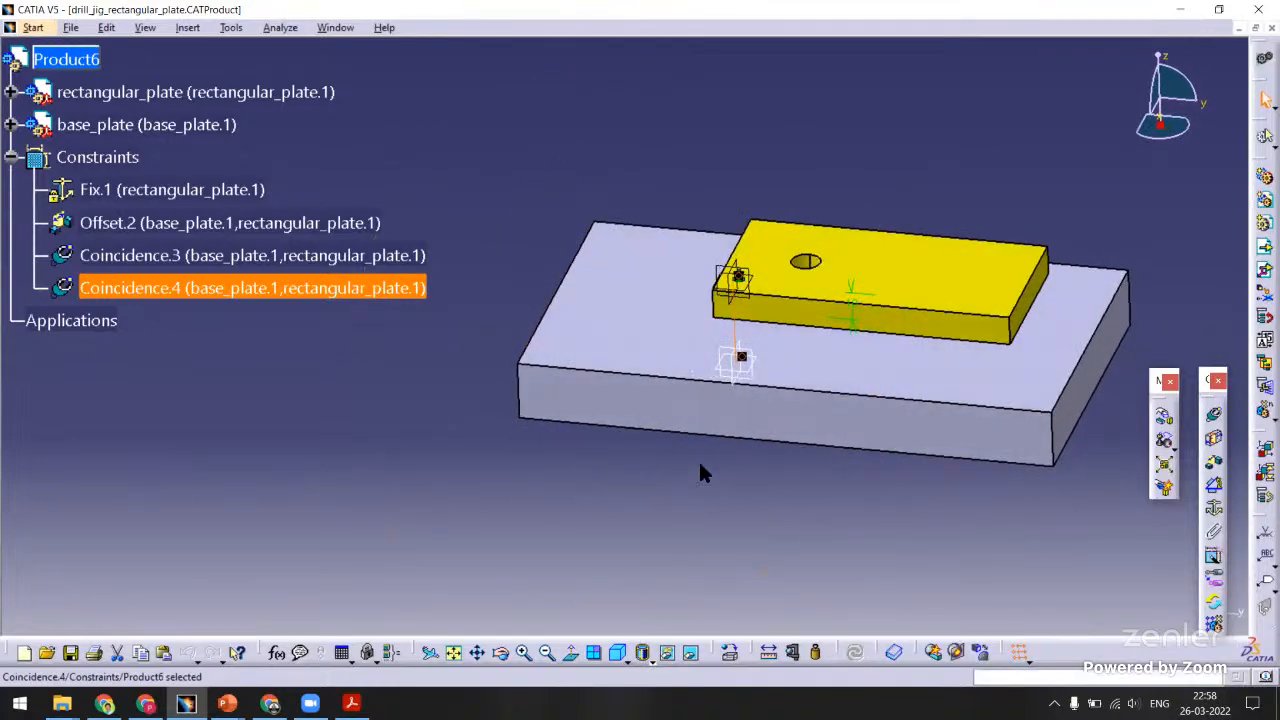
{"action": "middle_click_drag", "start_coordinate": [698, 472], "coordinate": [480, 250]}
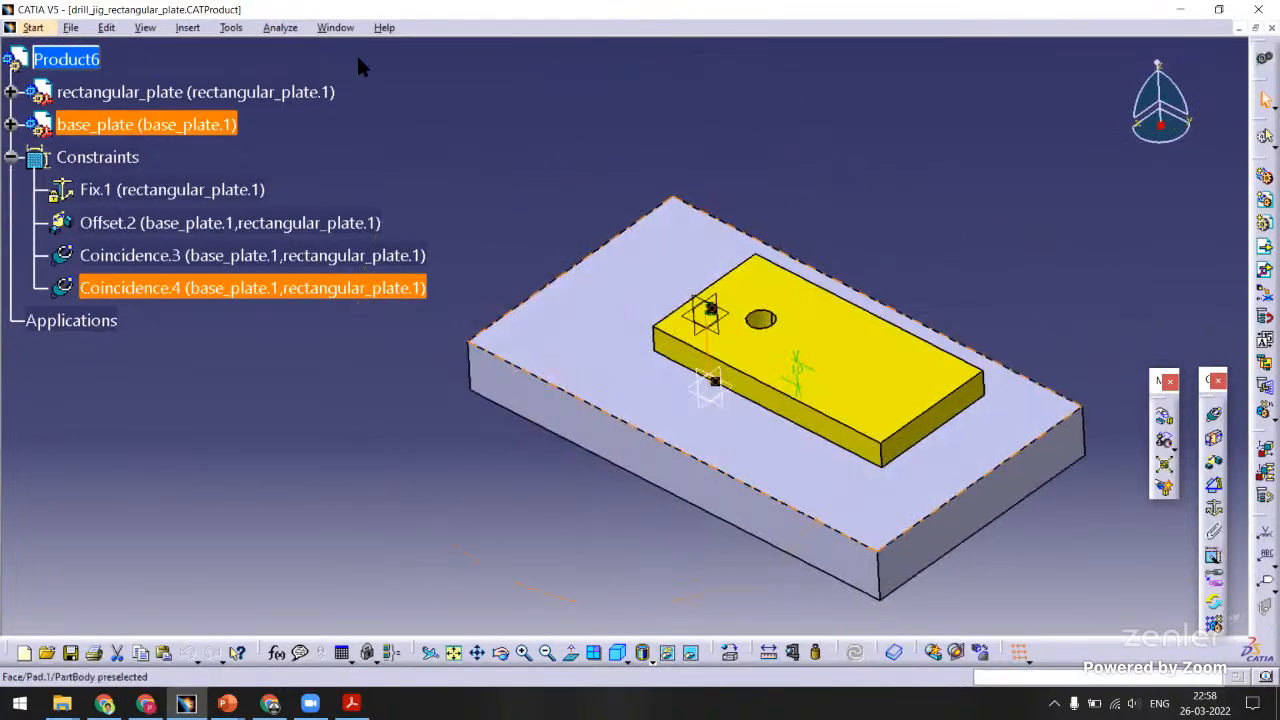
Return to base_plate.CATPart and open Sketch.1 under Pad.1 for editing.
{"action": "left_click", "coordinate": [336, 28]}
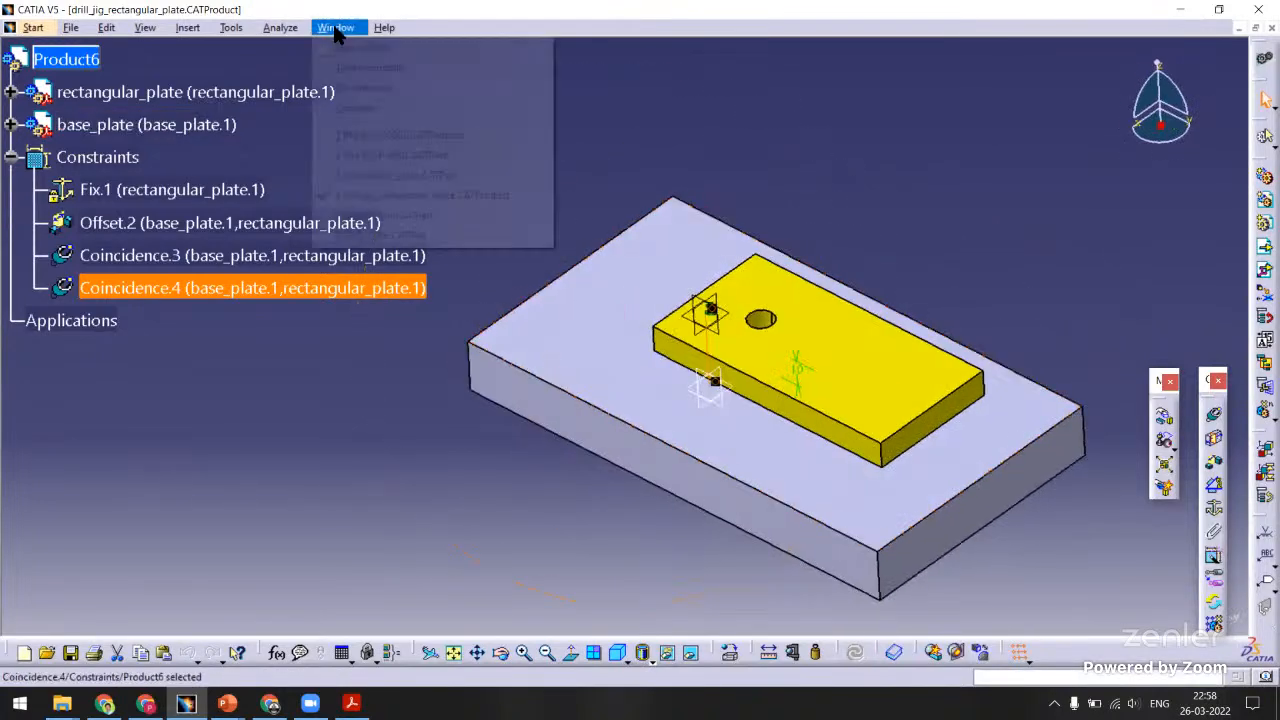
{"action": "left_click", "coordinate": [390, 235]}
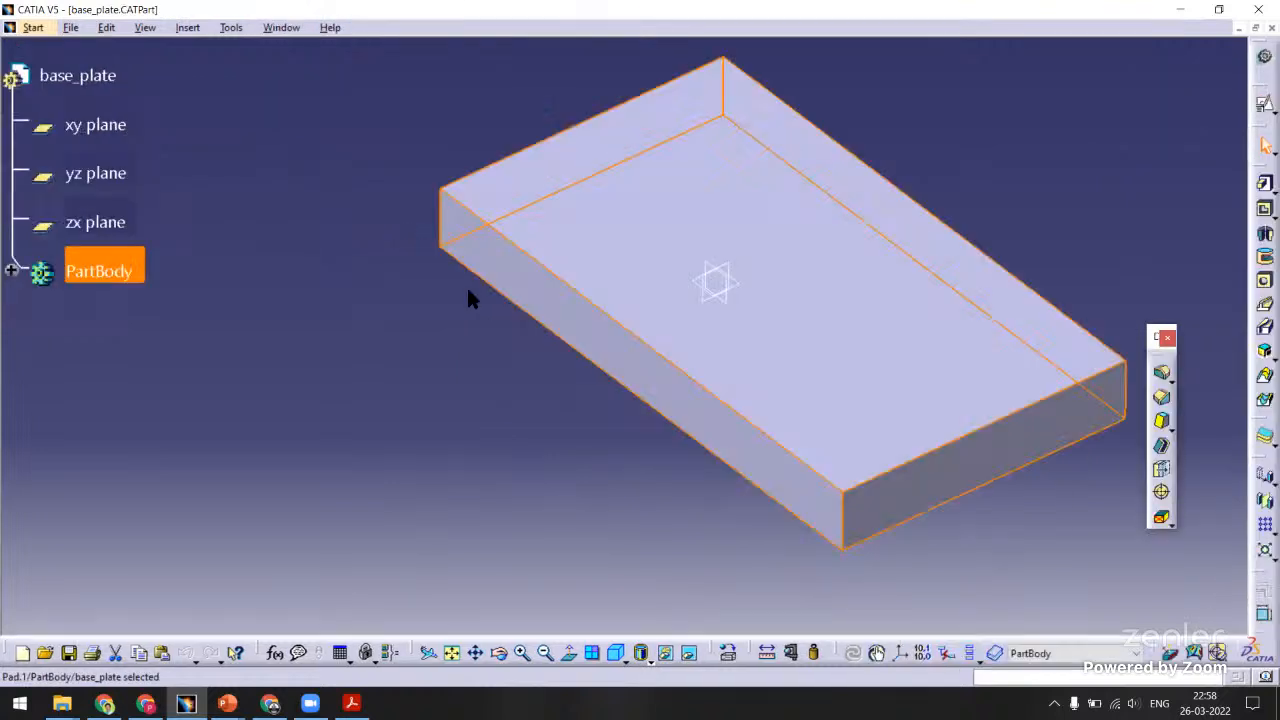
{"action": "middle_click_drag", "start_coordinate": [453, 323], "coordinate": [382, 407]}
{"action": "left_click", "coordinate": [280, 171]}
{"action": "left_click", "coordinate": [10, 189]}
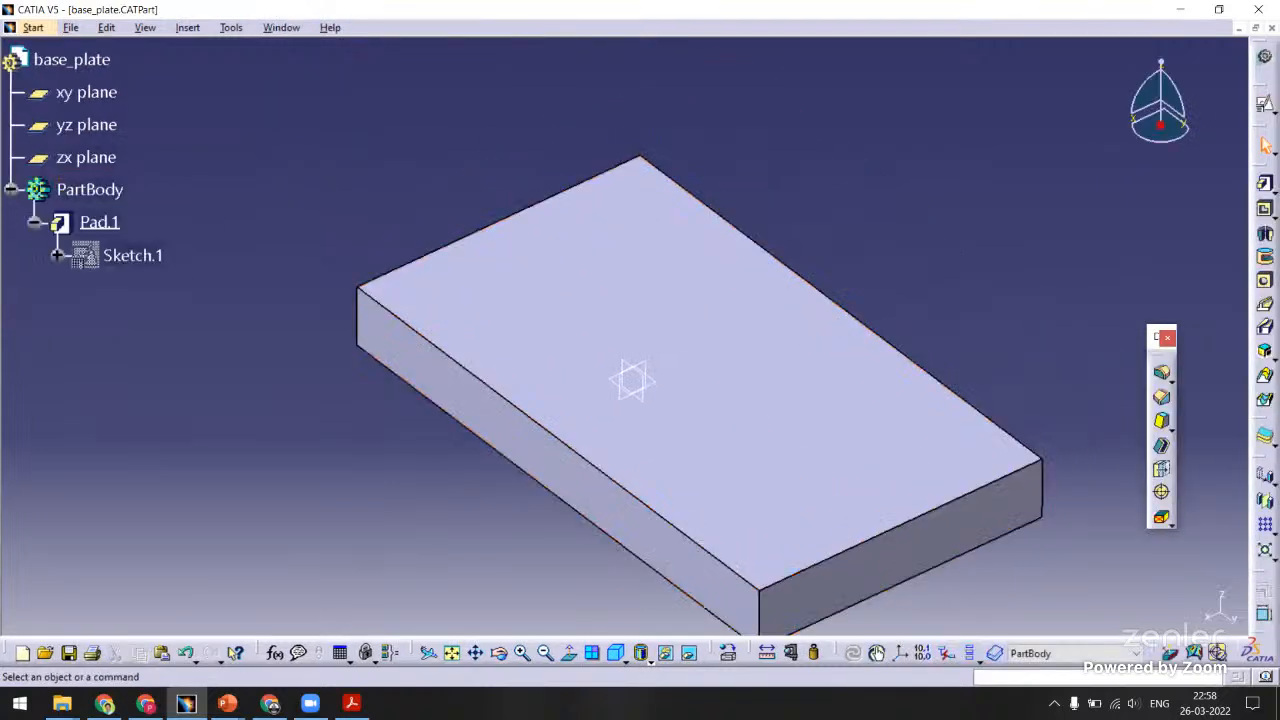
{"action": "right_click", "coordinate": [108, 255]}
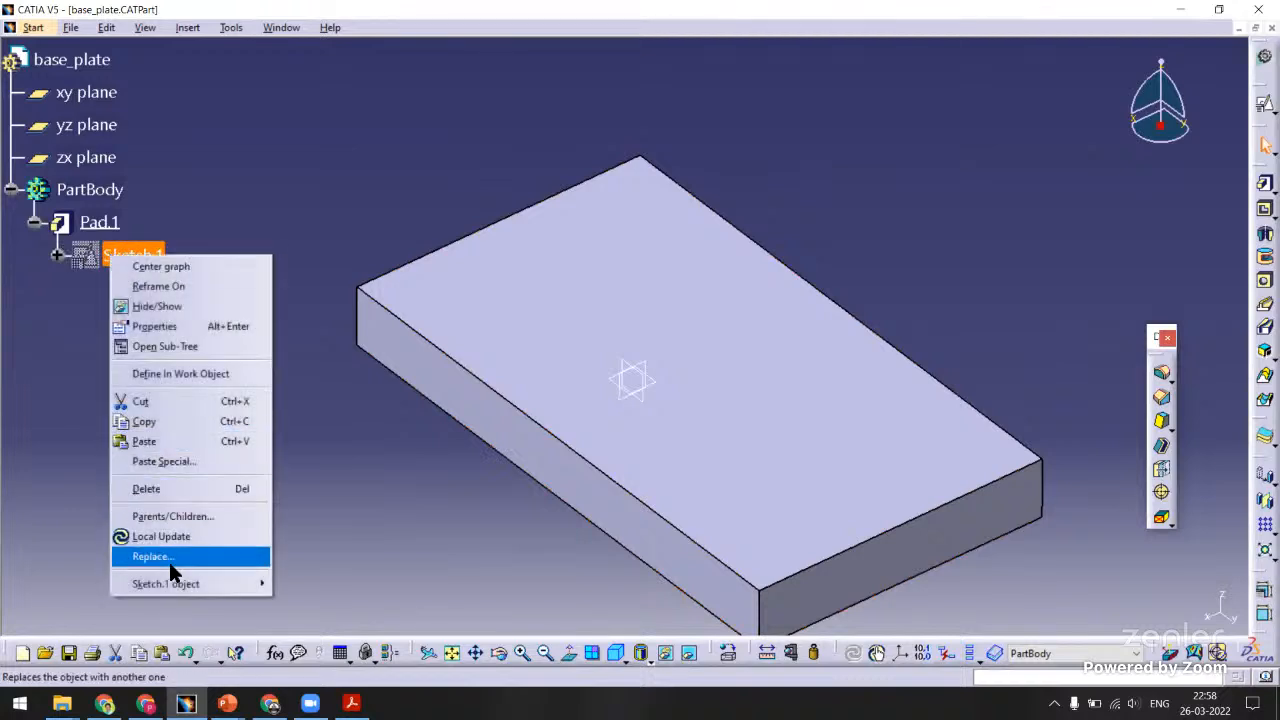
{"action": "mouse_move", "coordinate": [247, 584]}
{"action": "left_click", "coordinate": [300, 584]}
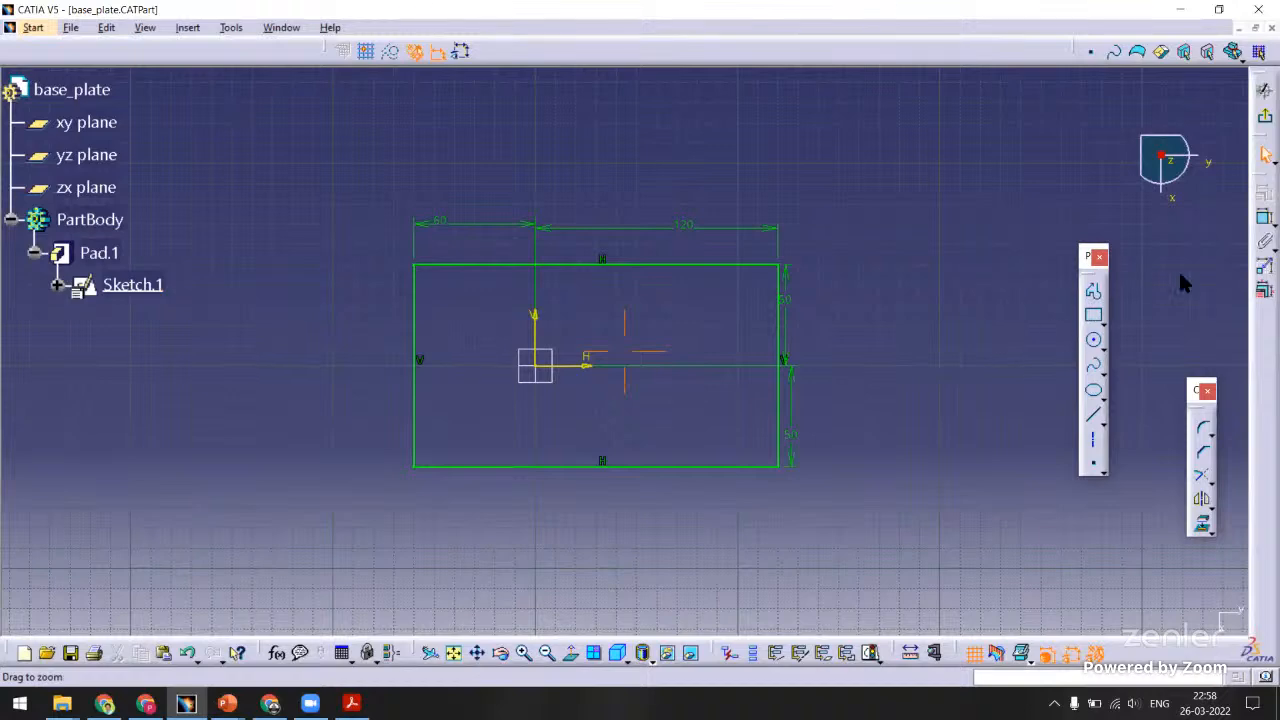
Add reference dimensions for the rectangle's overall length and overall width in Sketch.1, and exit the sketch.
{"action": "left_click", "coordinate": [643, 256]}
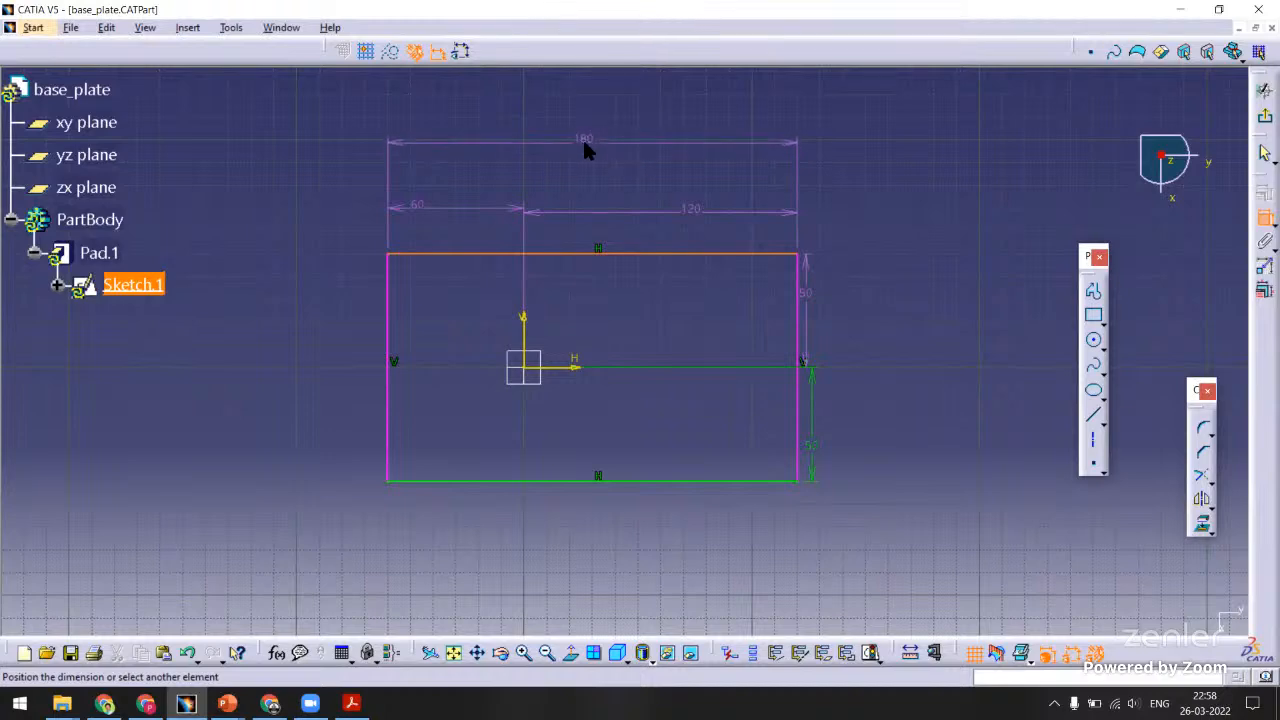
{"action": "right_click", "coordinate": [595, 138]}
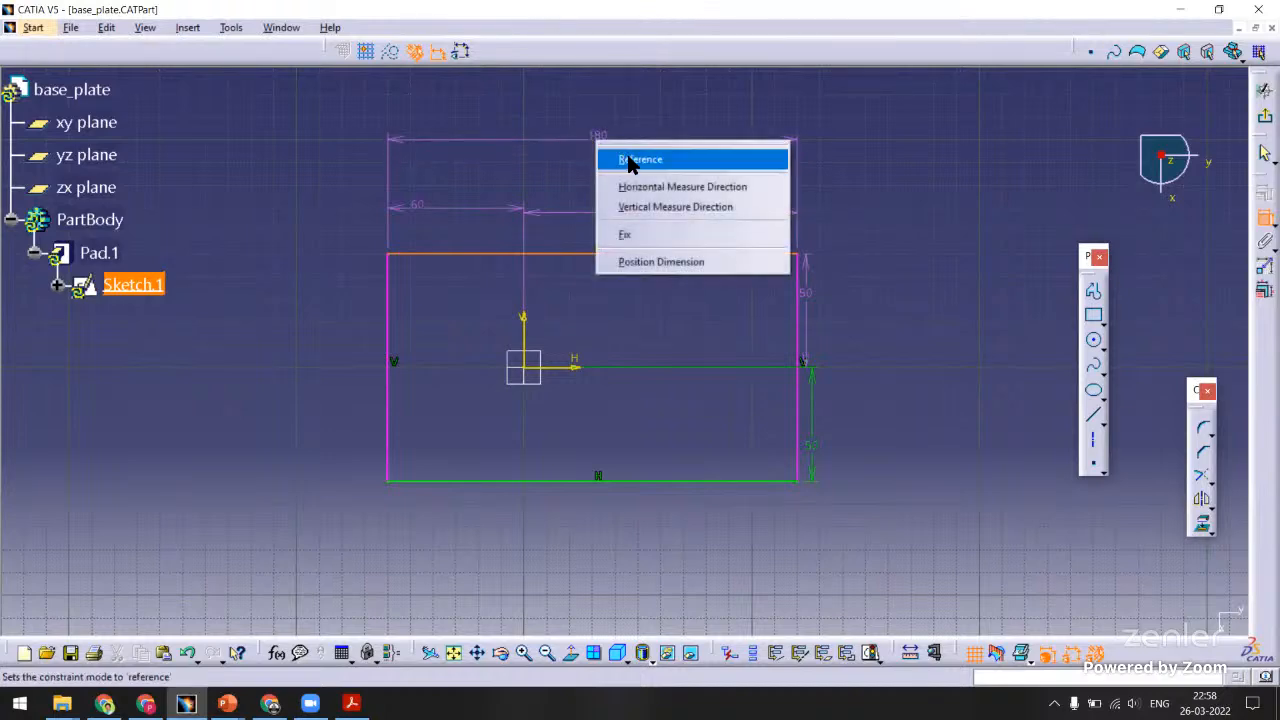
{"action": "left_click", "coordinate": [632, 160]}
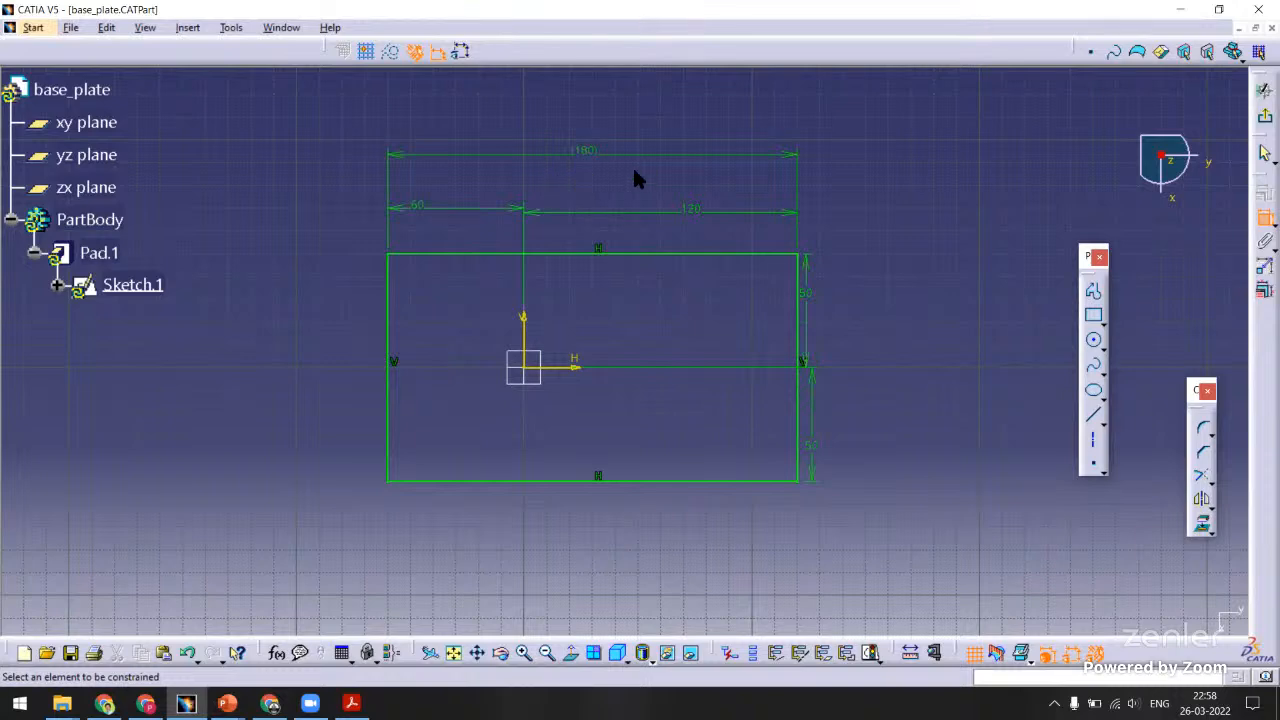
{"action": "left_click", "coordinate": [392, 340]}
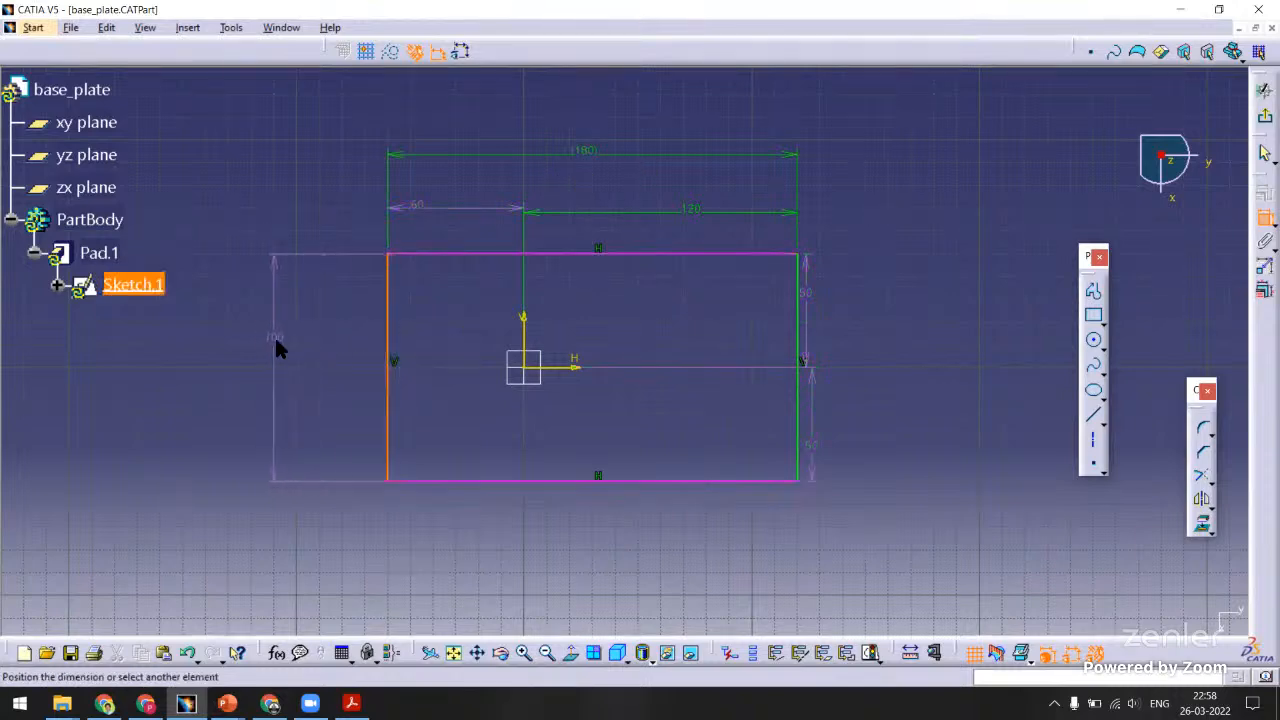
{"action": "right_click", "coordinate": [278, 347]}
{"action": "left_click", "coordinate": [300, 358]}
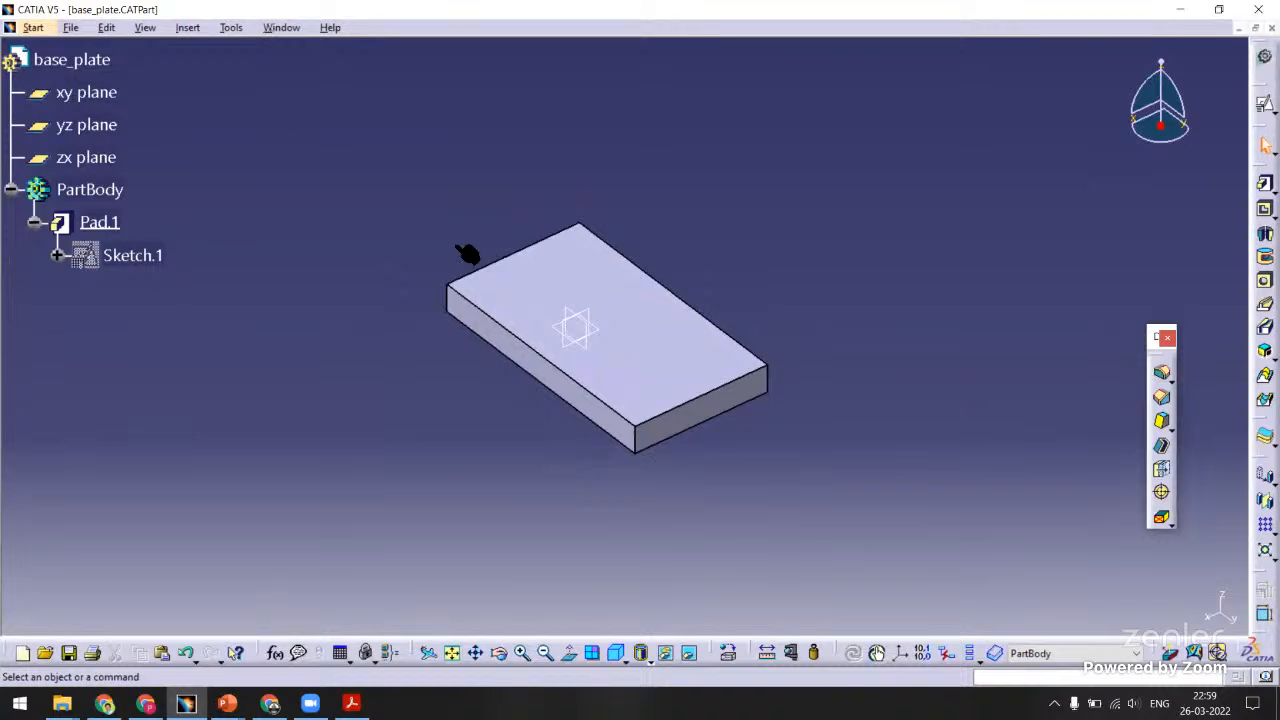
Create a positioned sketch on the base plate's upper face, with the H and V axes swapped and V reversed.
{"action": "middle_click_drag", "start_coordinate": [471, 208], "coordinate": [472, 175], "text": "ctrl"}
{"action": "middle_click_drag", "start_coordinate": [390, 182], "coordinate": [451, 250]}
{"action": "middle_click_drag", "start_coordinate": [458, 300], "coordinate": [465, 279], "text": "ctrl"}
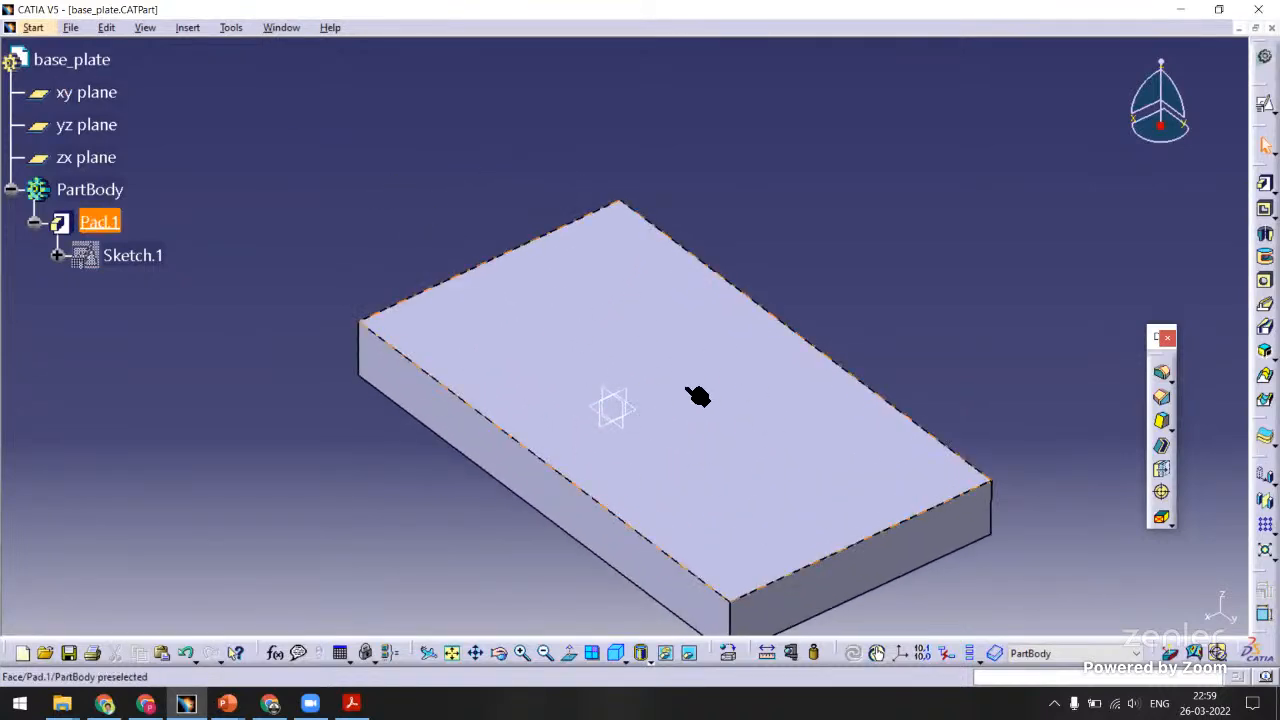
{"action": "middle_click_drag", "start_coordinate": [996, 268], "coordinate": [910, 210]}
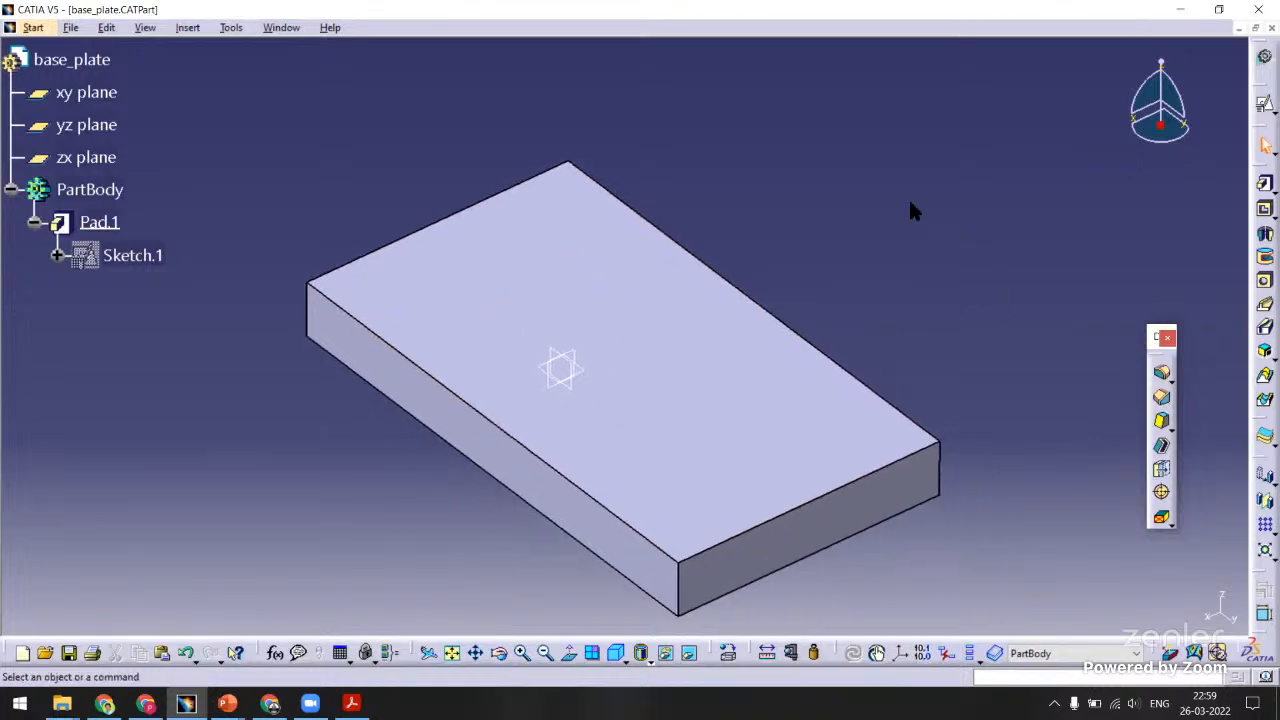
{"action": "middle_click_drag", "start_coordinate": [810, 330], "coordinate": [845, 267], "text": "ctrl"}
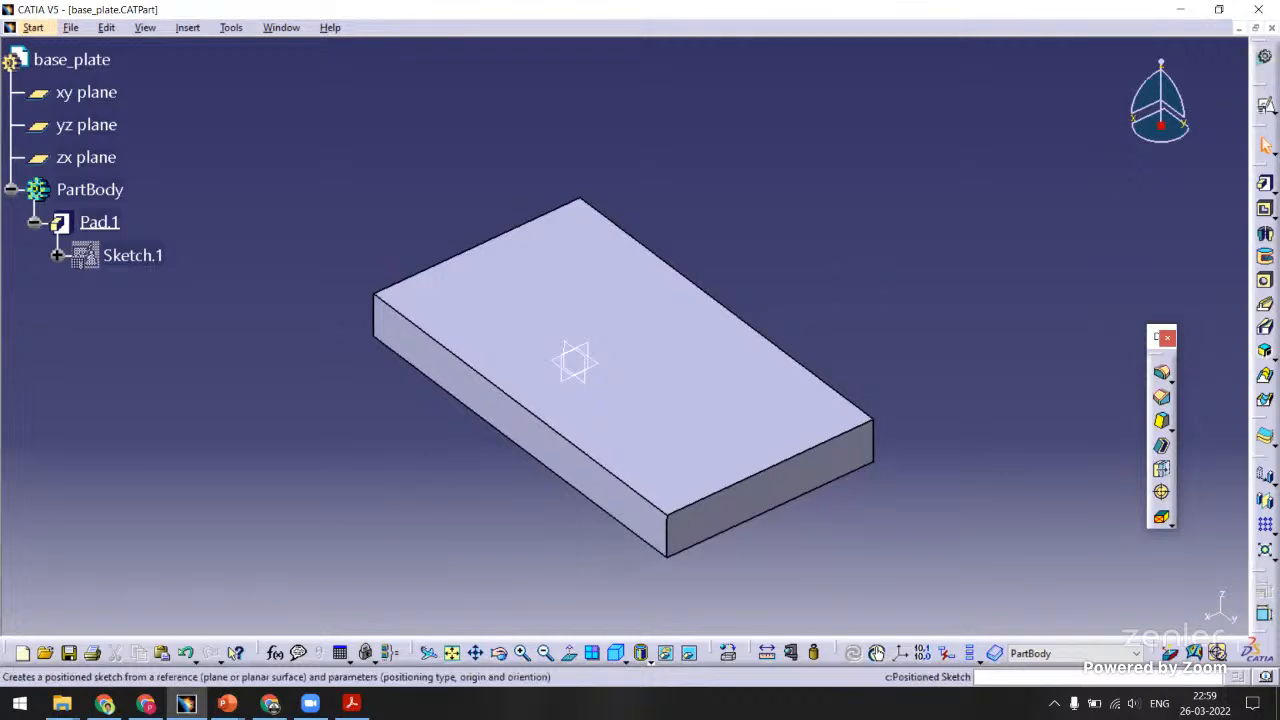
{"action": "left_click", "coordinate": [1264, 145]}
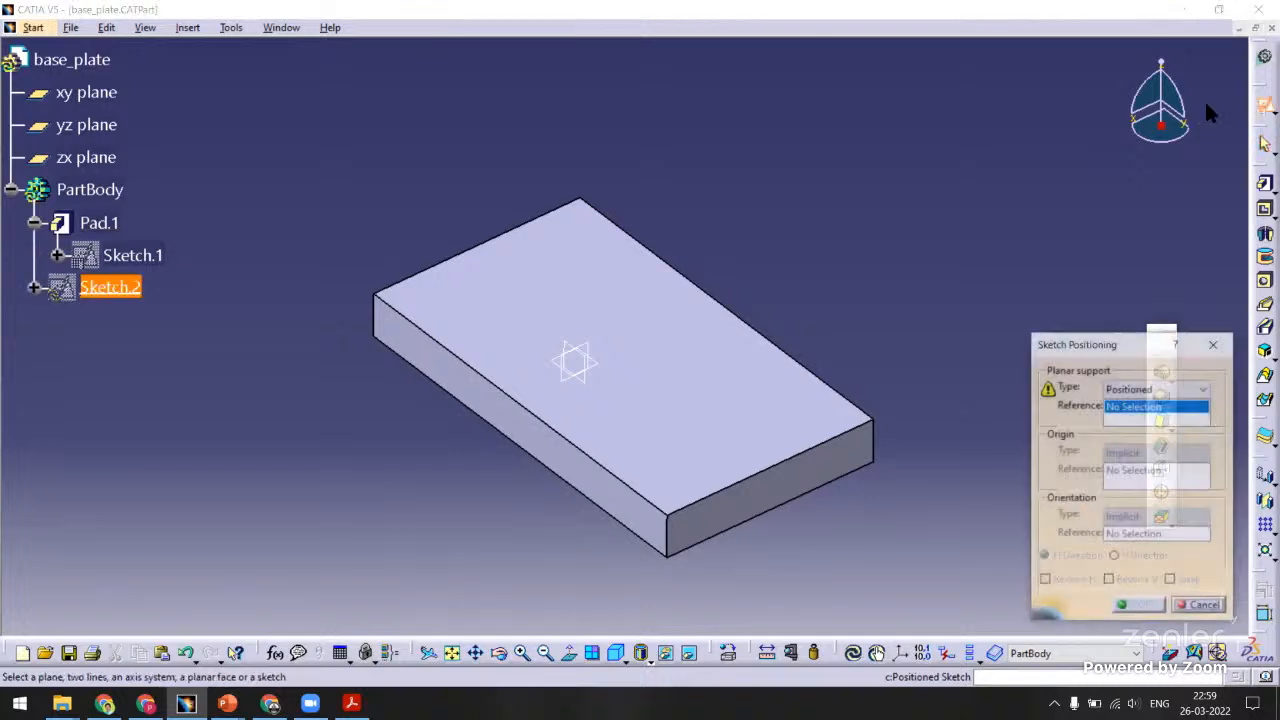
{"action": "left_click", "coordinate": [690, 368]}
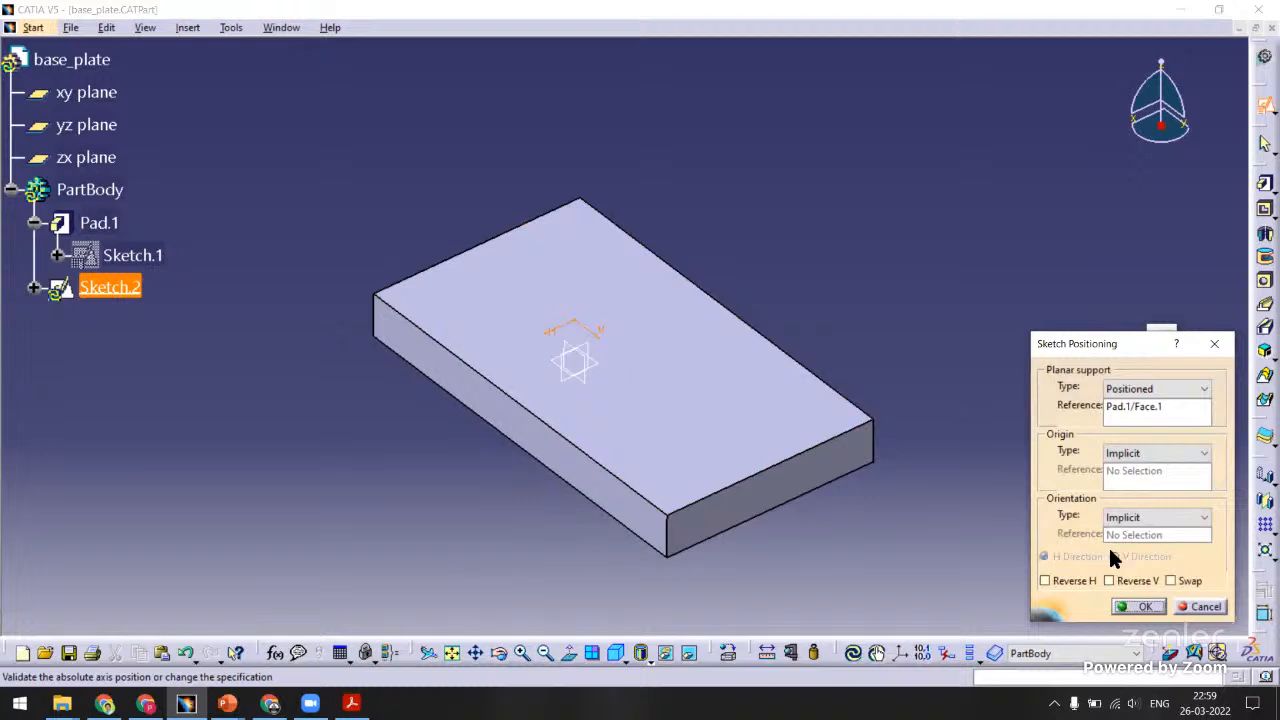
{"action": "left_click", "coordinate": [1173, 583]}
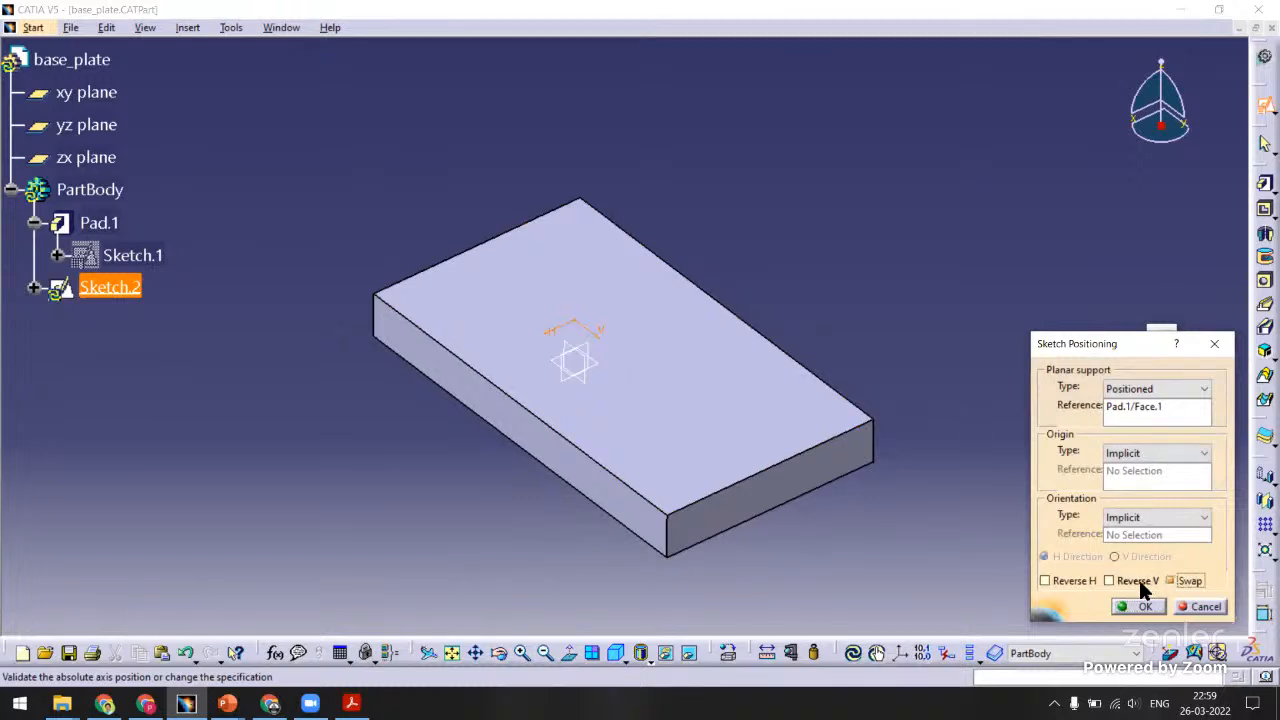
{"action": "left_click", "coordinate": [1141, 583]}
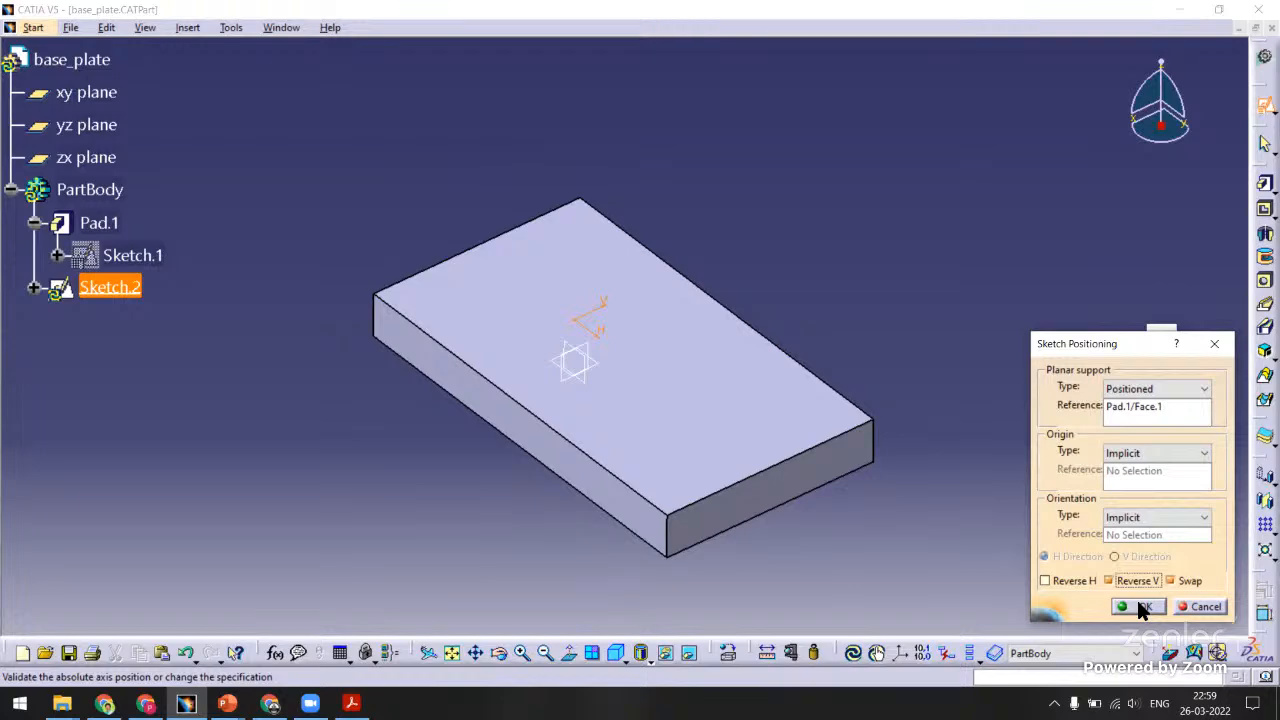
{"action": "left_click", "coordinate": [1141, 607]}
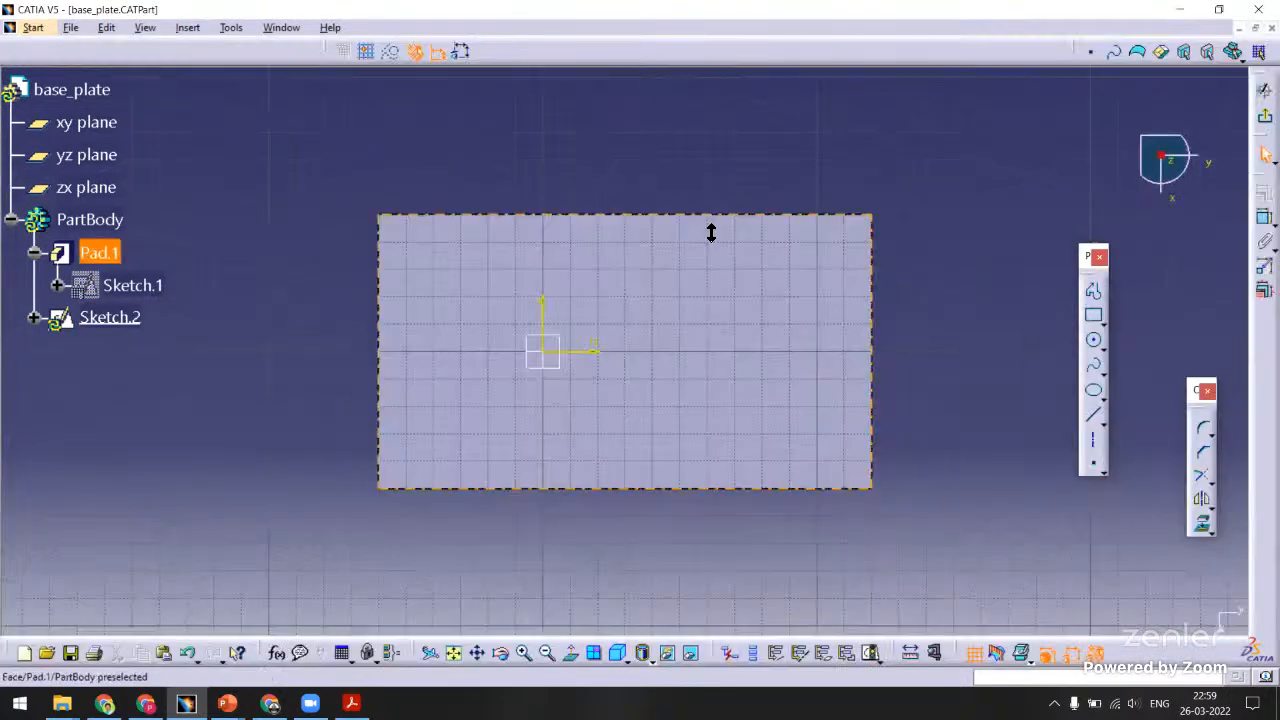
Place a point on the H axis about 17 mm from the origin, and two vertically aligned points about 62 mm out, above and below that axis.
{"action": "middle_click_drag", "start_coordinate": [711, 232], "coordinate": [713, 220], "text": "ctrl"}
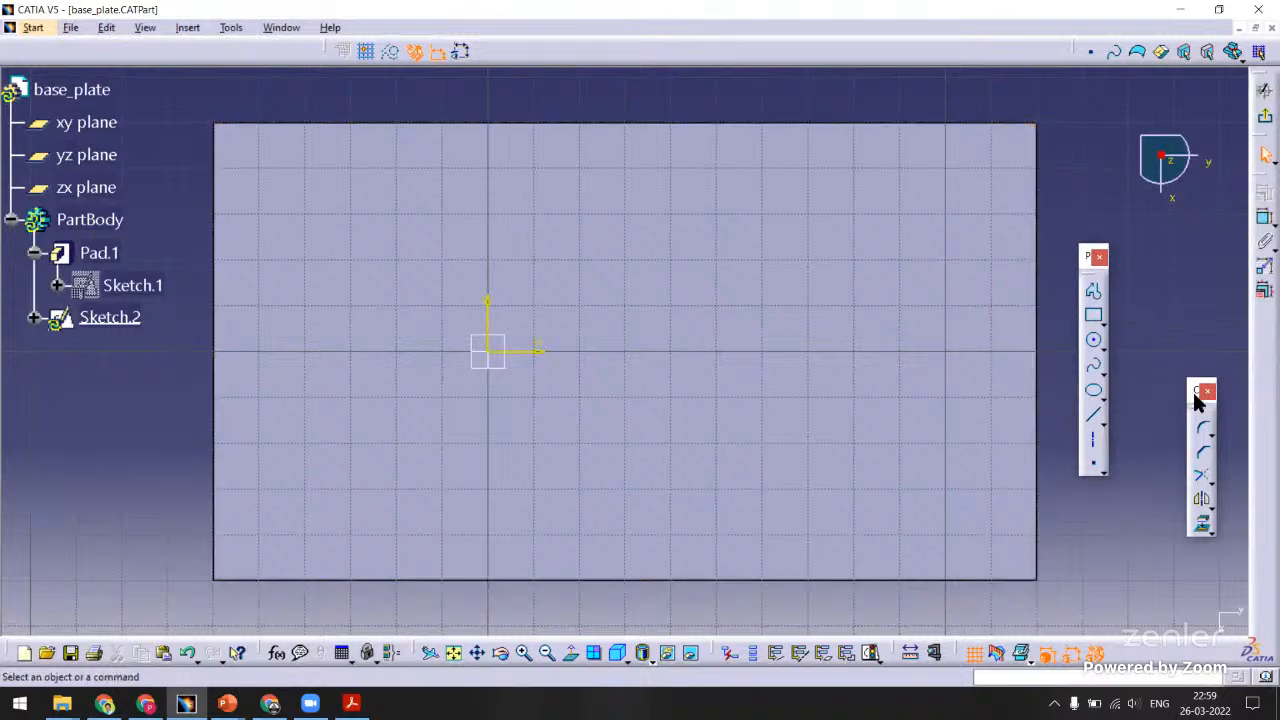
{"action": "left_click", "coordinate": [1095, 468]}
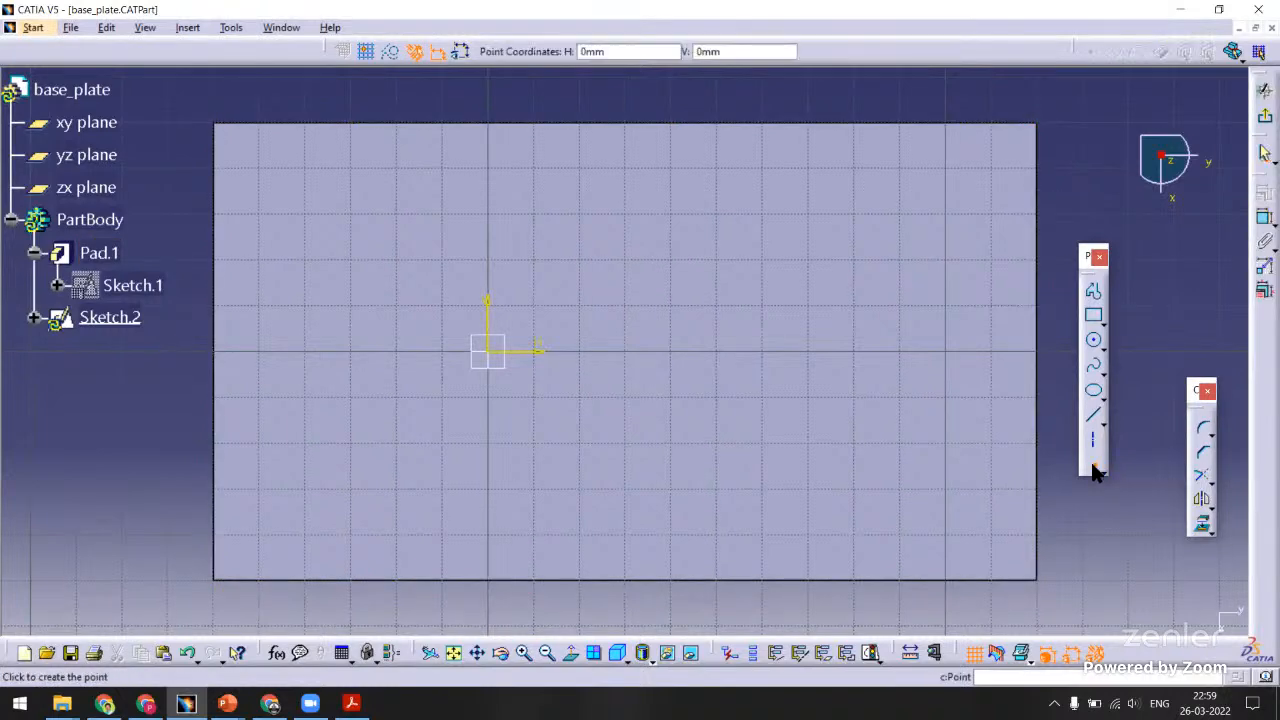
{"action": "left_click", "coordinate": [567, 350]}
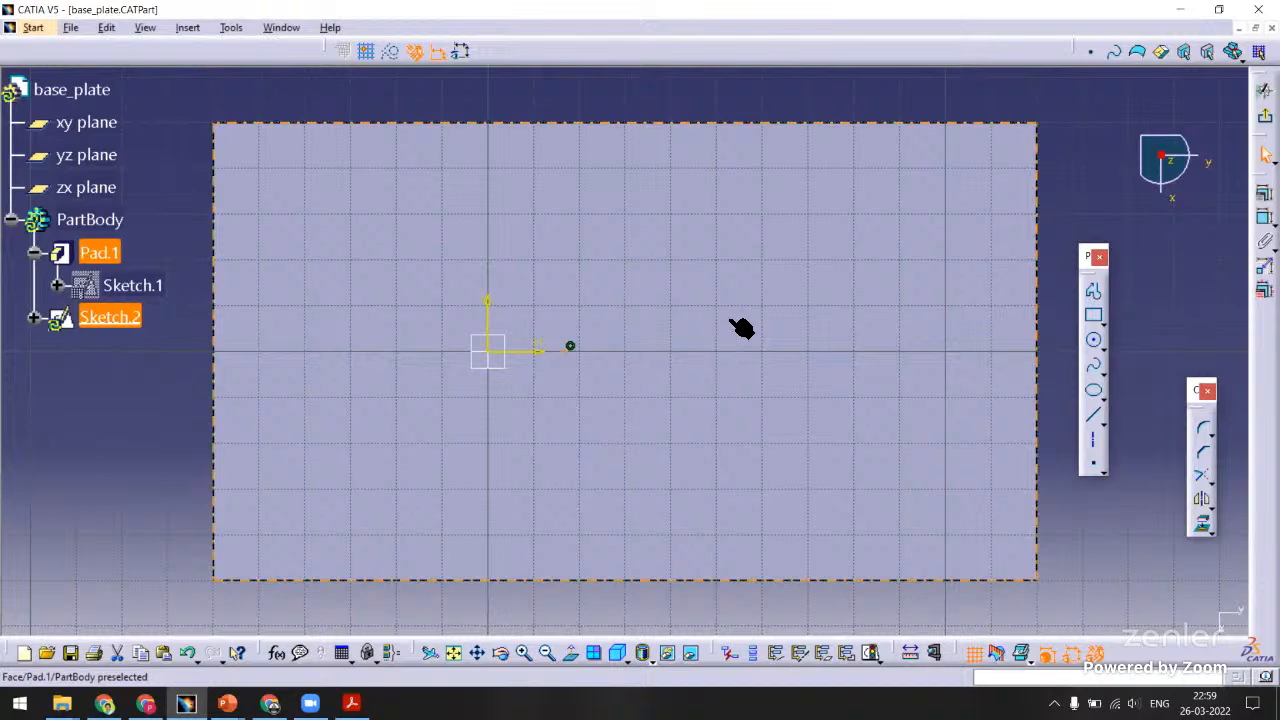
{"action": "left_click", "coordinate": [1094, 466]}
{"action": "left_click", "coordinate": [776, 295]}
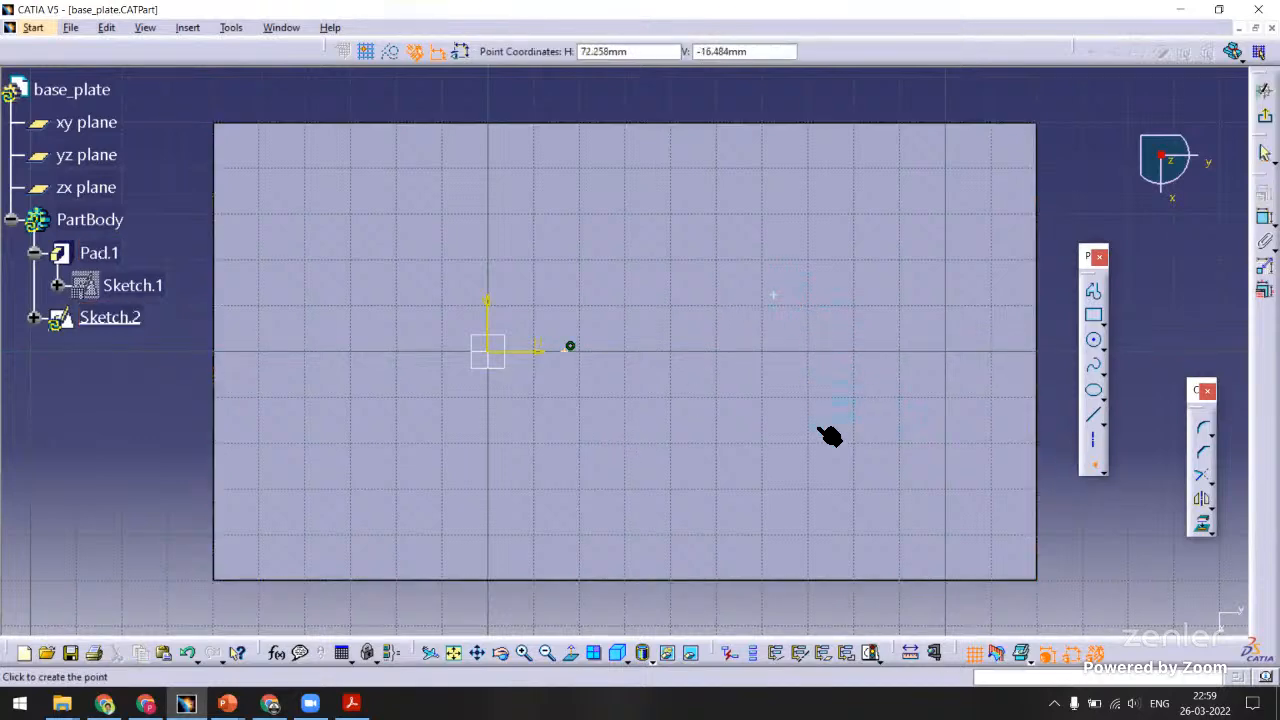
{"action": "left_click", "coordinate": [776, 414]}
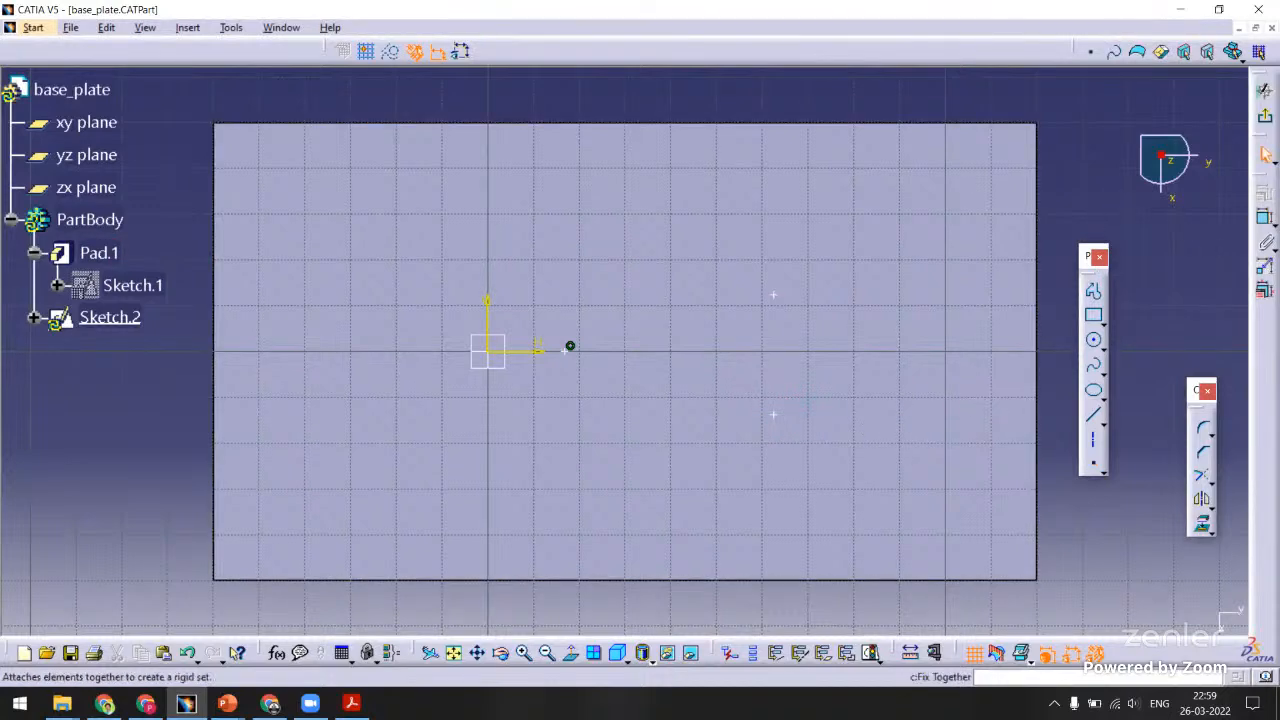
Dimension the distances from the V axis to the point on the H axis and to the upper of the two aligned points.
{"action": "left_click", "coordinate": [1265, 217]}
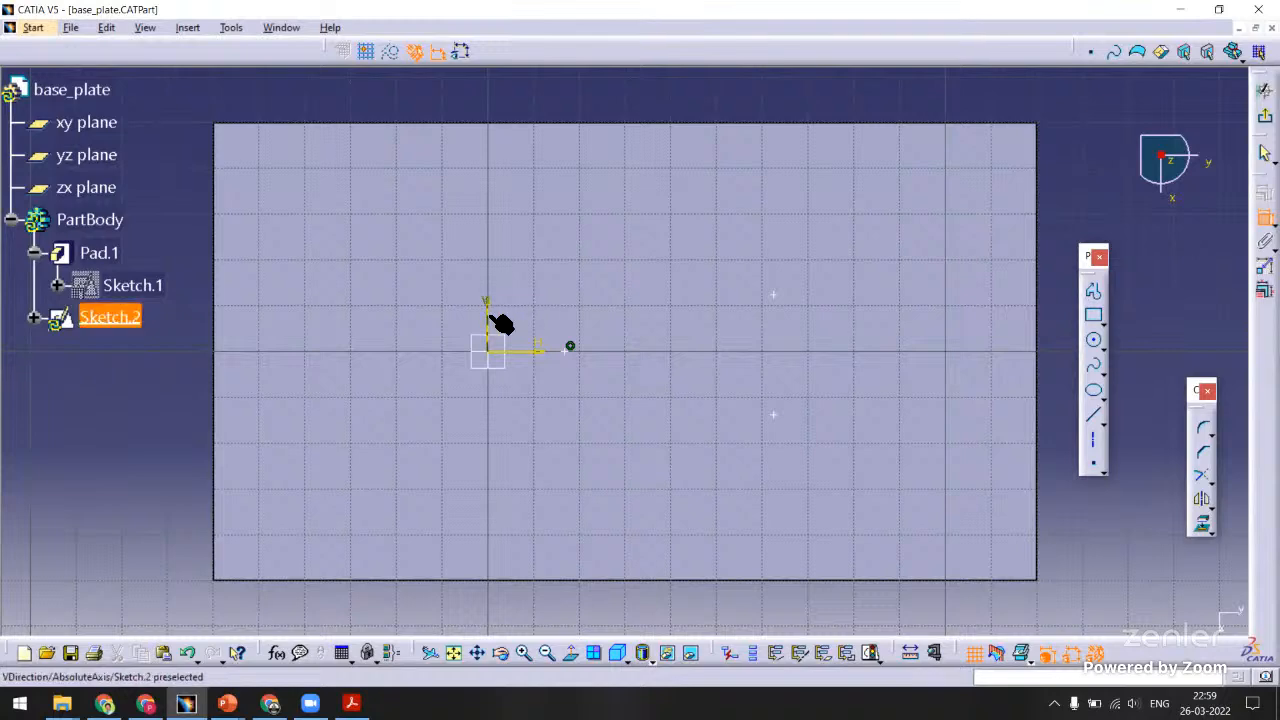
{"action": "left_click", "coordinate": [570, 348]}
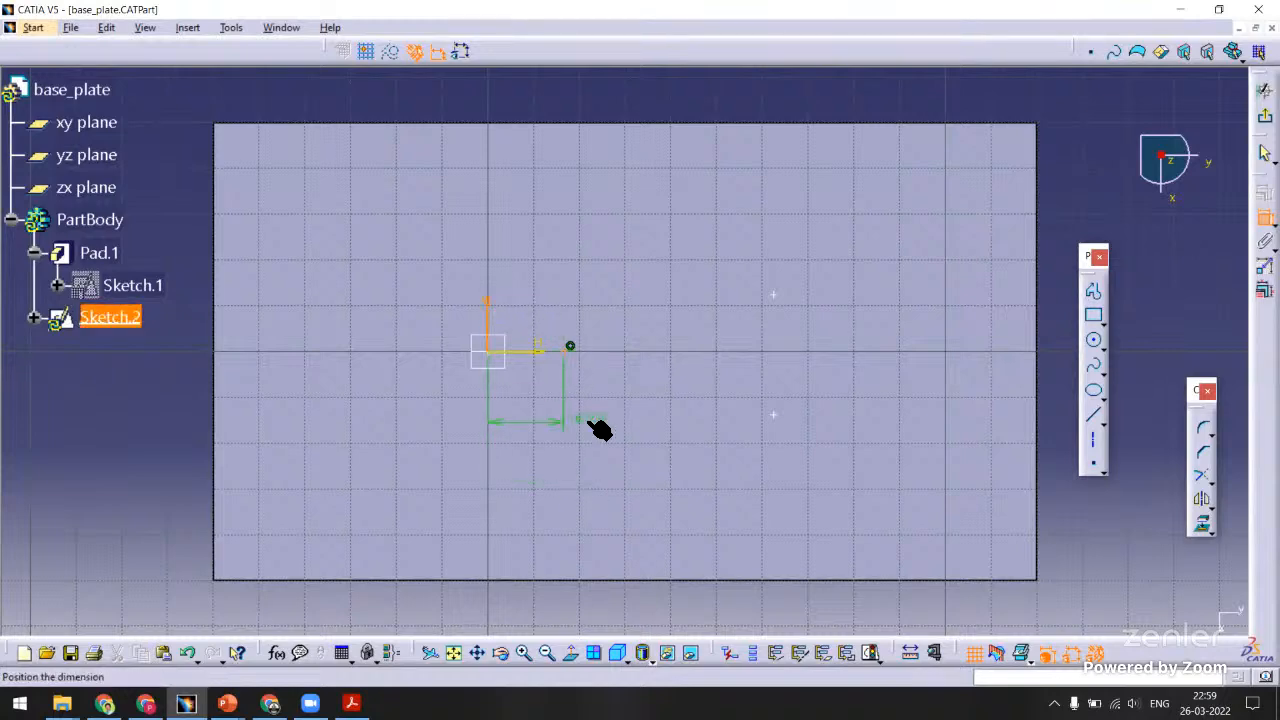
{"action": "middle_click_drag", "start_coordinate": [594, 429], "coordinate": [586, 380]}
{"action": "left_click", "coordinate": [557, 557]}
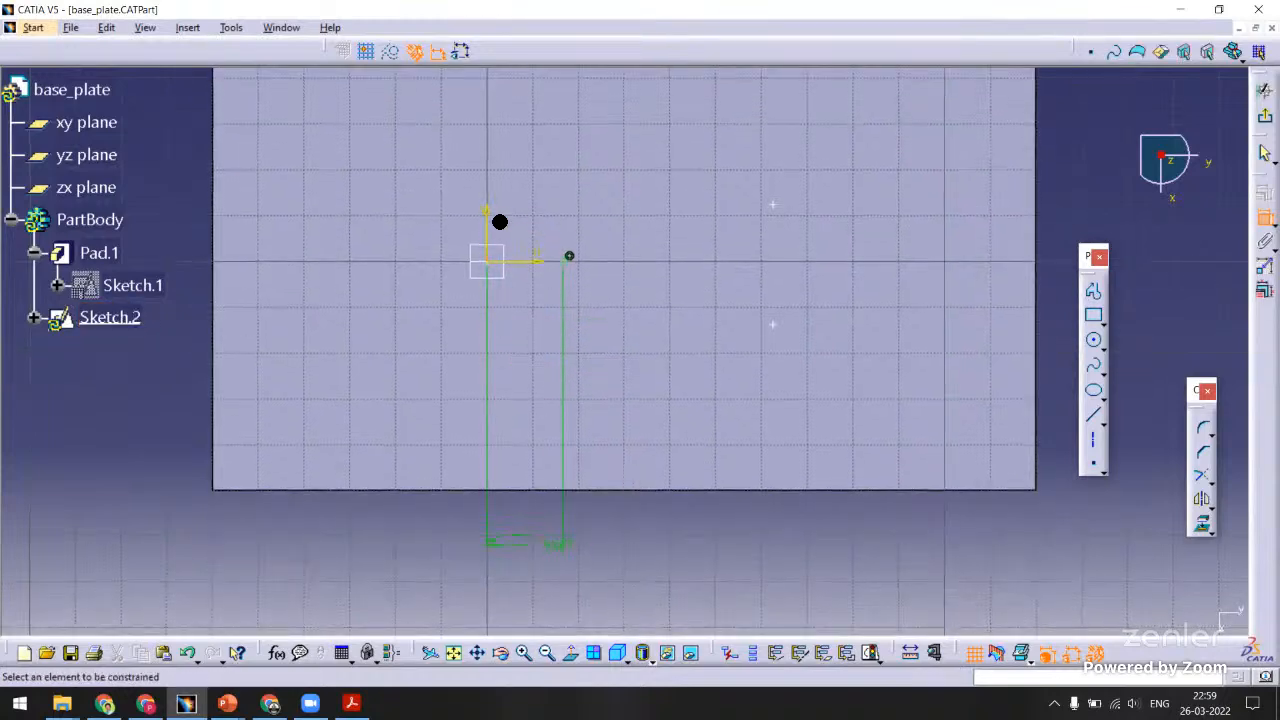
{"action": "left_click", "coordinate": [497, 232]}
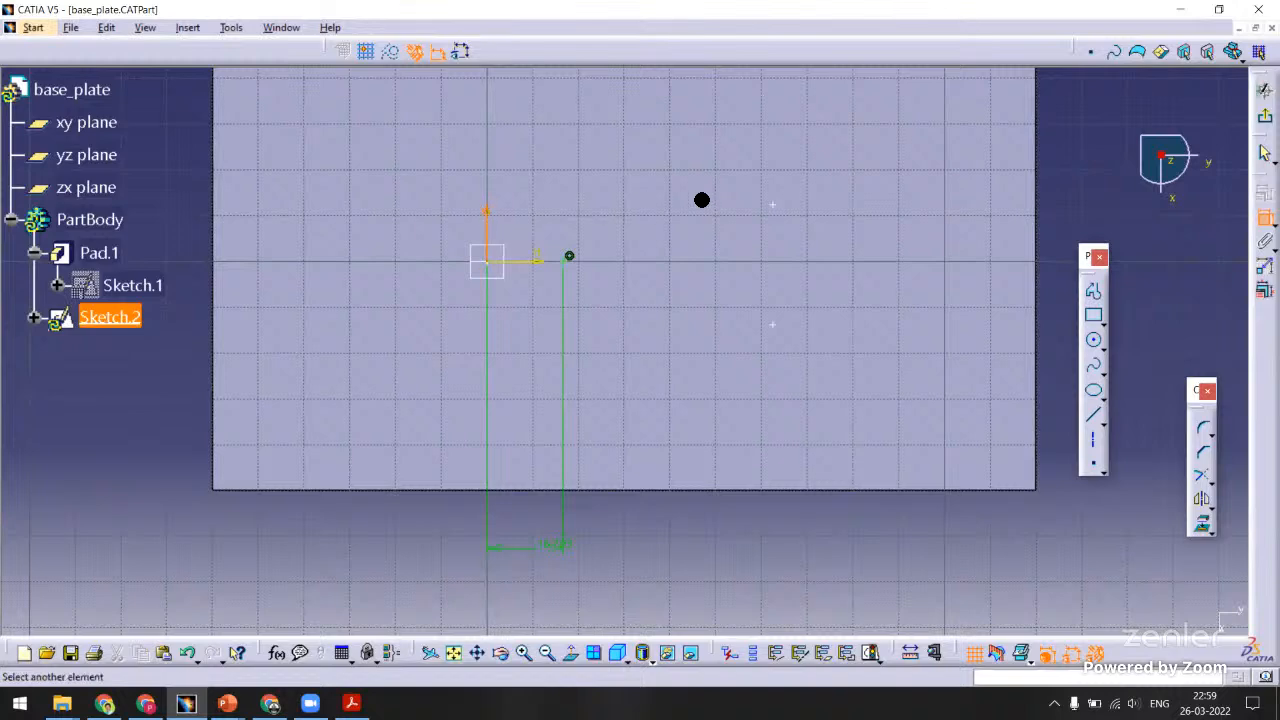
{"action": "left_click", "coordinate": [771, 207]}
{"action": "left_click", "coordinate": [718, 594]}
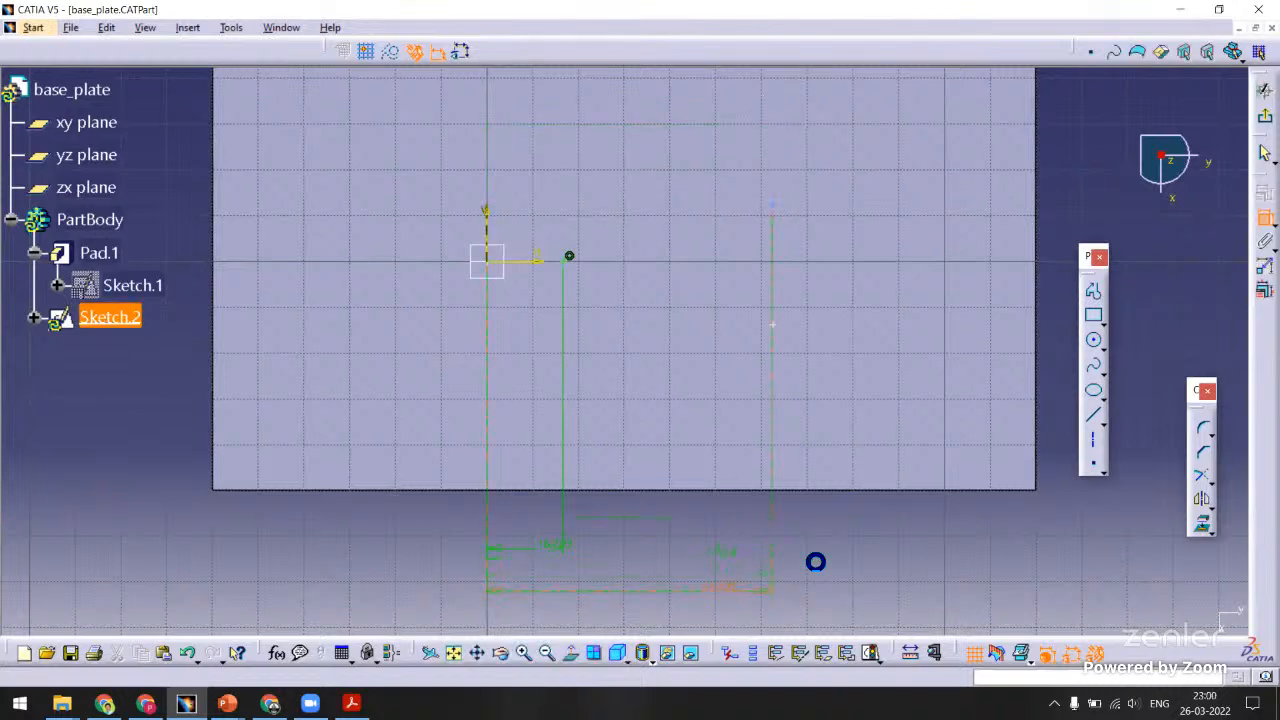
Dimension the upper aligned point's distance from the H axis.
{"action": "mouse_move", "coordinate": [757, 514]}
{"action": "middle_mouse_down"}
{"action": "mouse_move", "coordinate": [511, 314]}
{"action": "mouse_move", "coordinate": [457, 235]}
{"action": "middle_mouse_up"}
{"action": "left_click", "coordinate": [465, 223]}
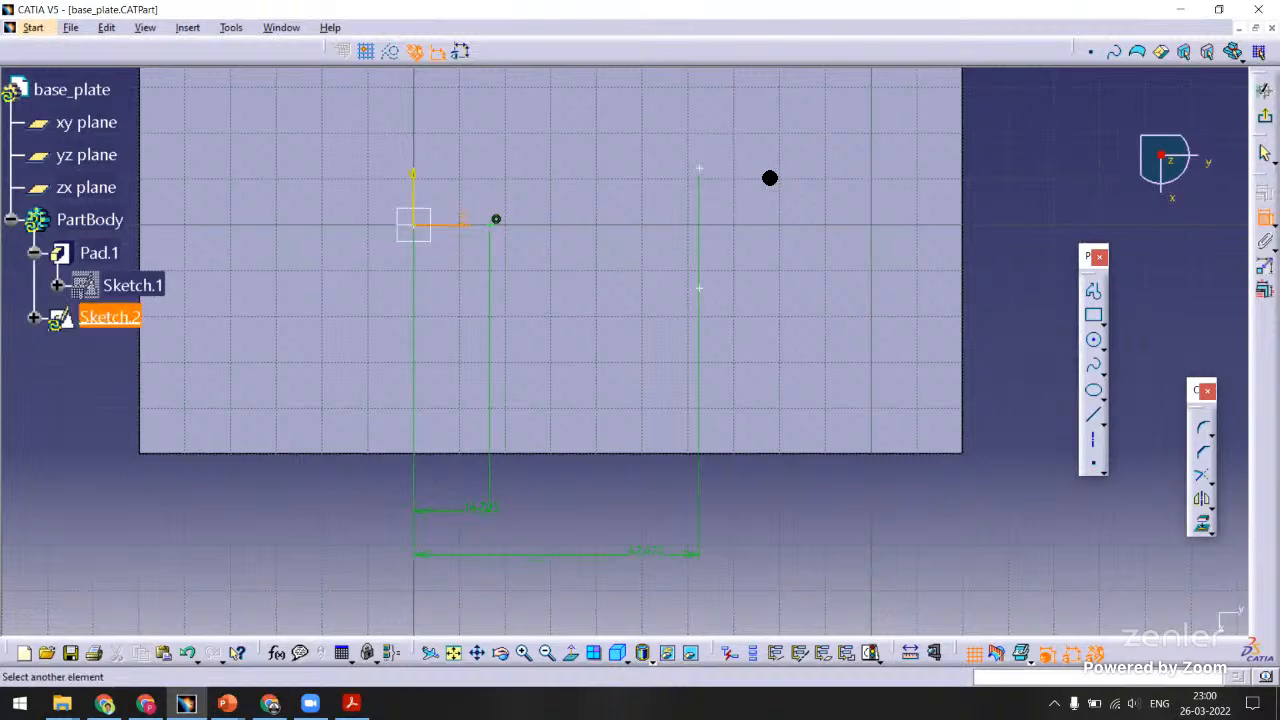
{"action": "left_click", "coordinate": [700, 170]}
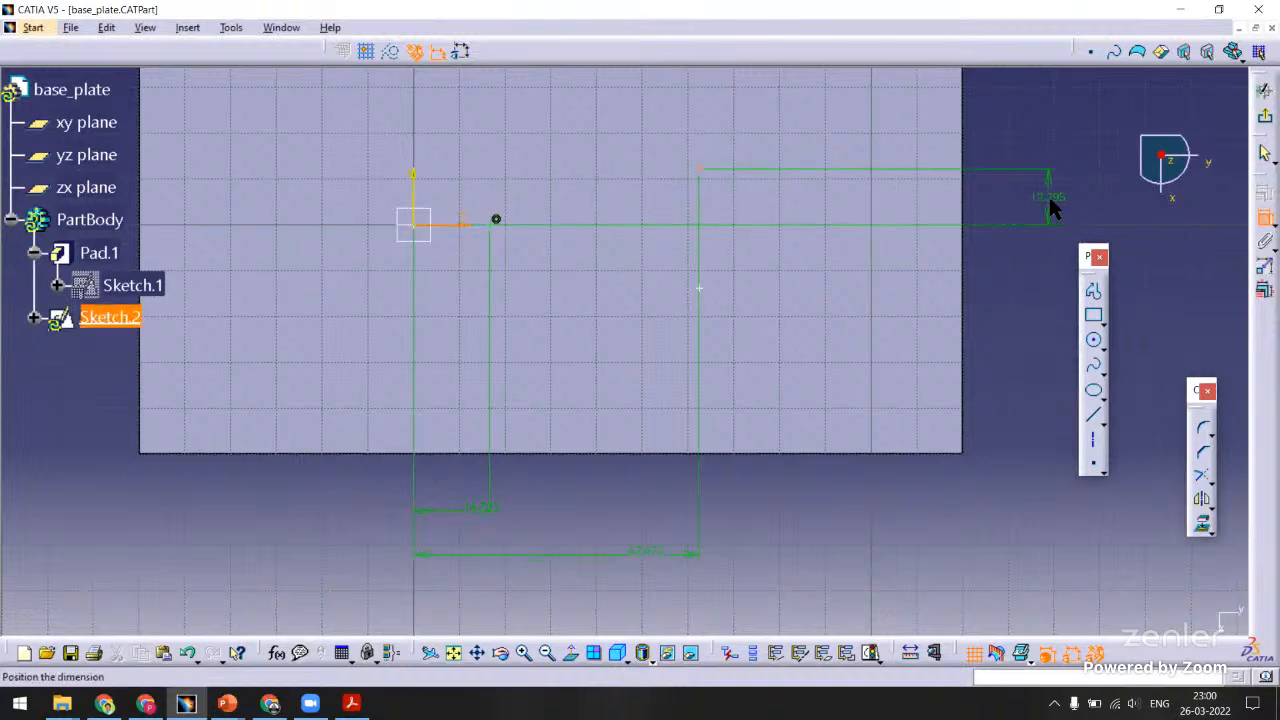
{"action": "left_click", "coordinate": [1048, 194]}
{"action": "middle_click_drag", "start_coordinate": [1020, 311], "coordinate": [994, 314]}
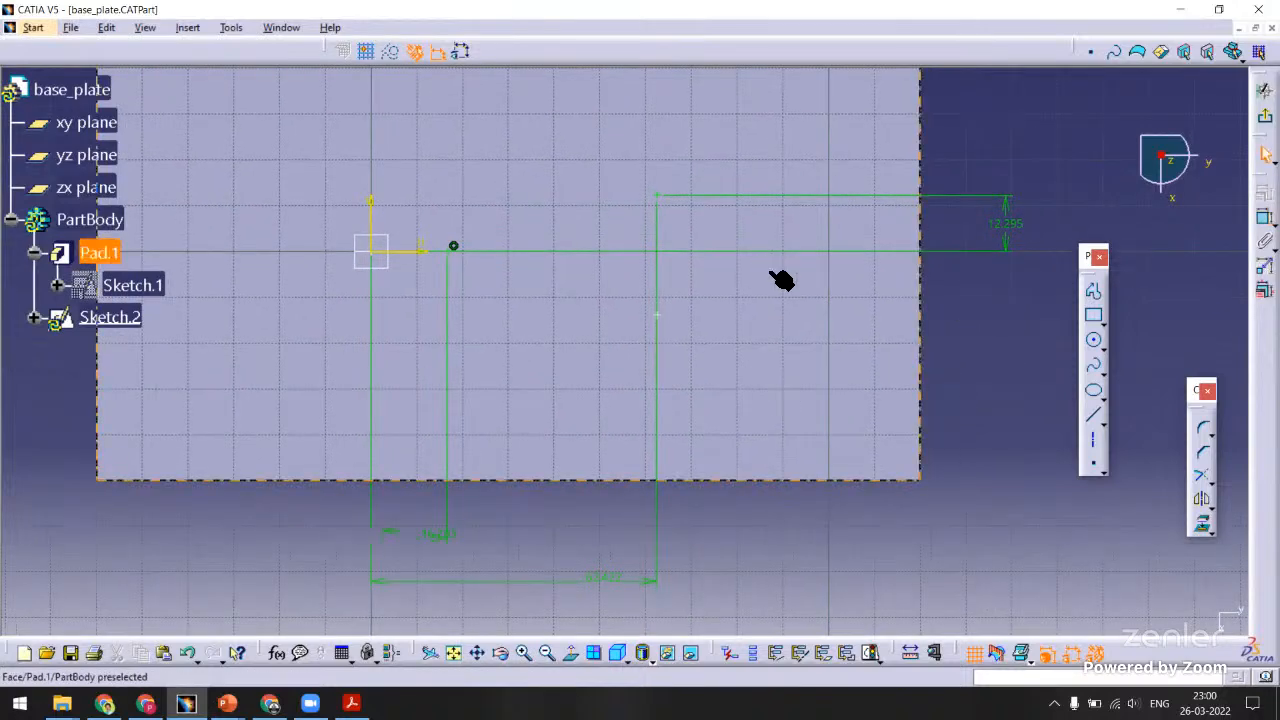
{"action": "left_click", "coordinate": [668, 204]}
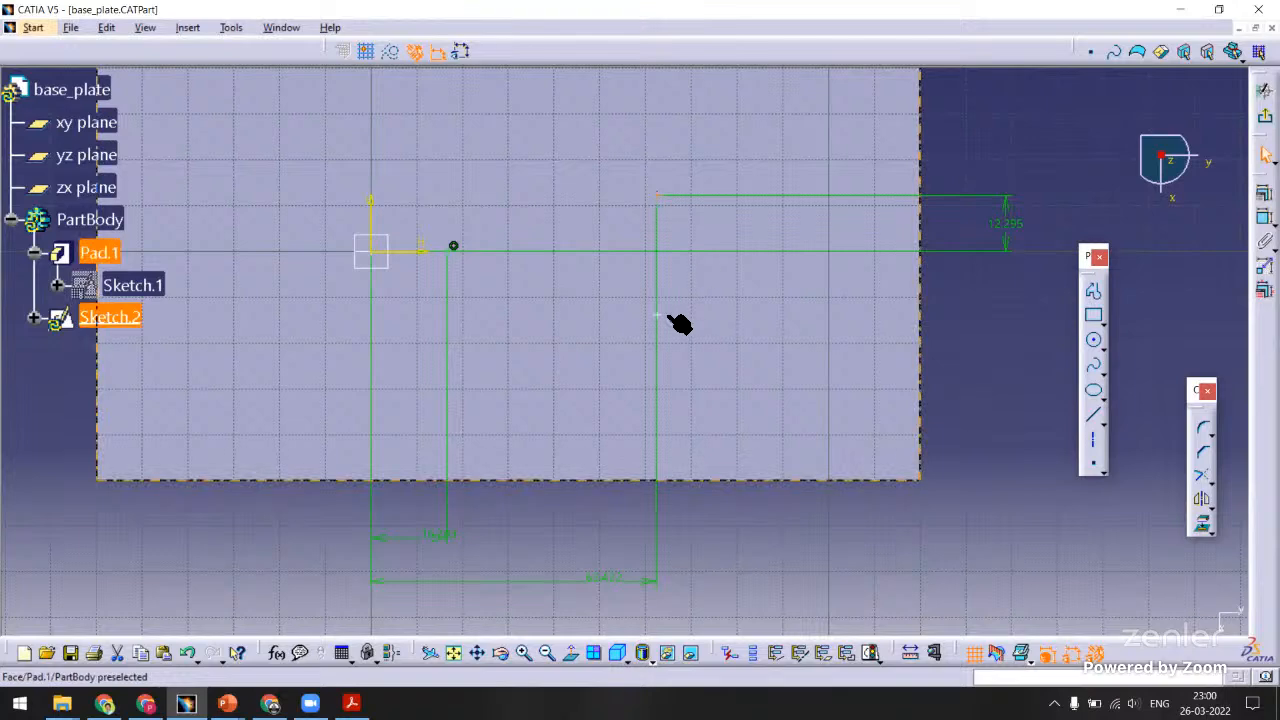
{"action": "left_click", "coordinate": [416, 251]}
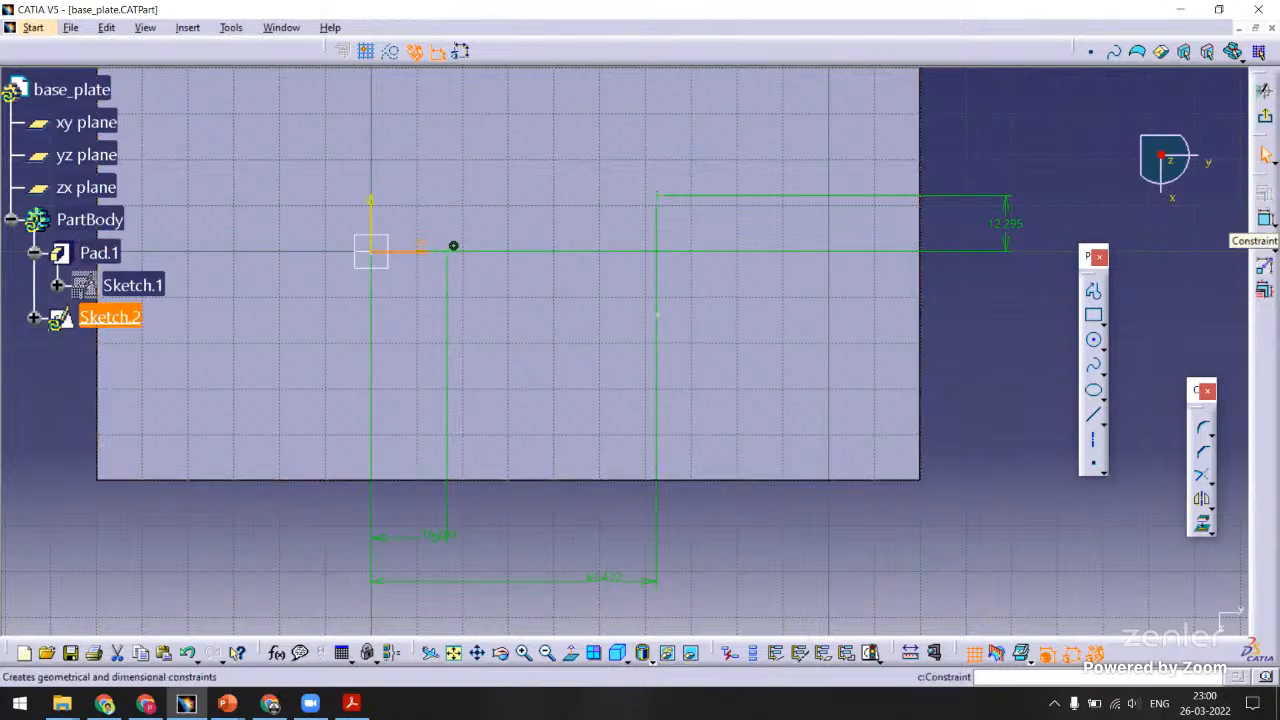
{"action": "left_click", "coordinate": [978, 335]}
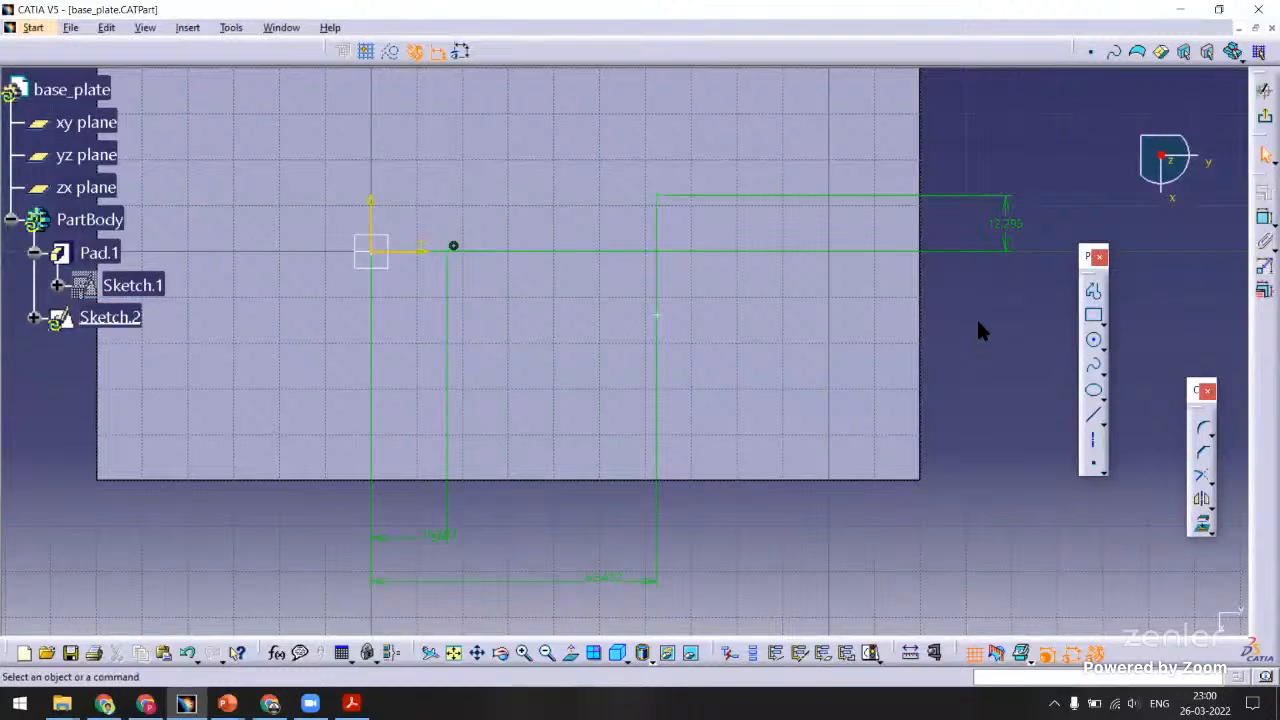
Constrain the upper and lower aligned points to be symmetric about the H axis.
{"action": "left_click", "coordinate": [794, 303]}
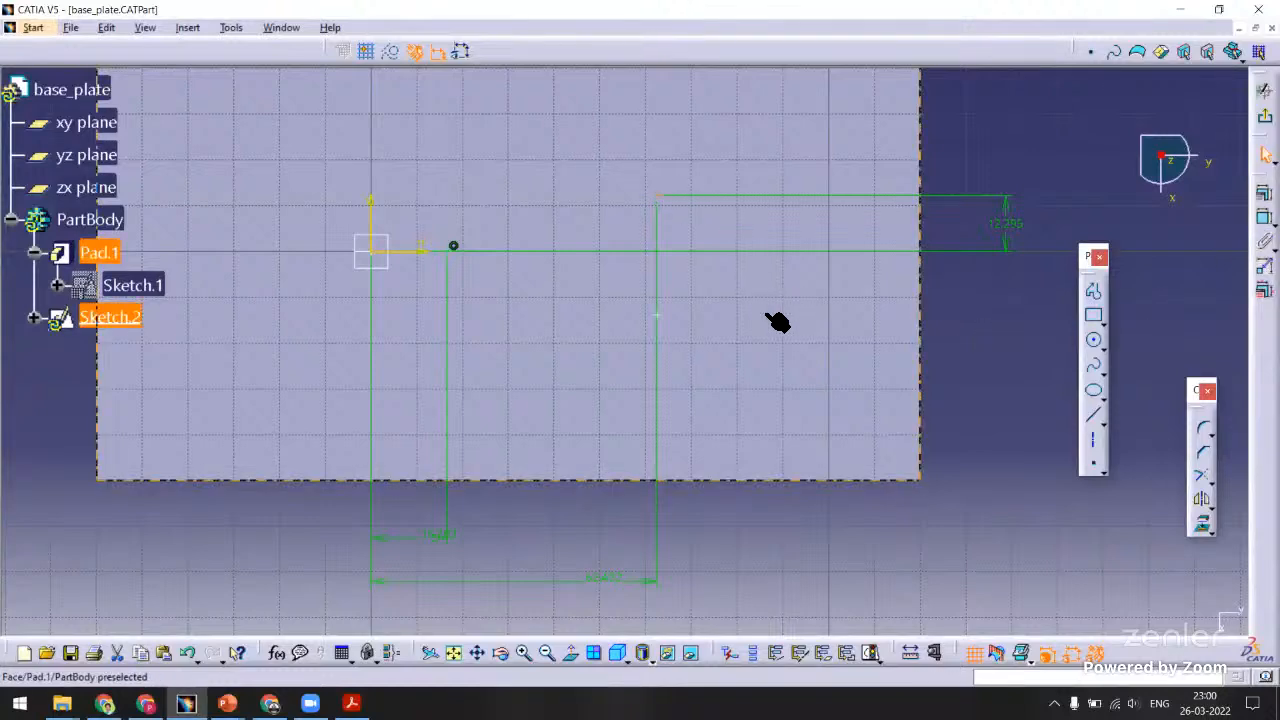
{"action": "left_click", "coordinate": [659, 315], "text": "ctrl"}
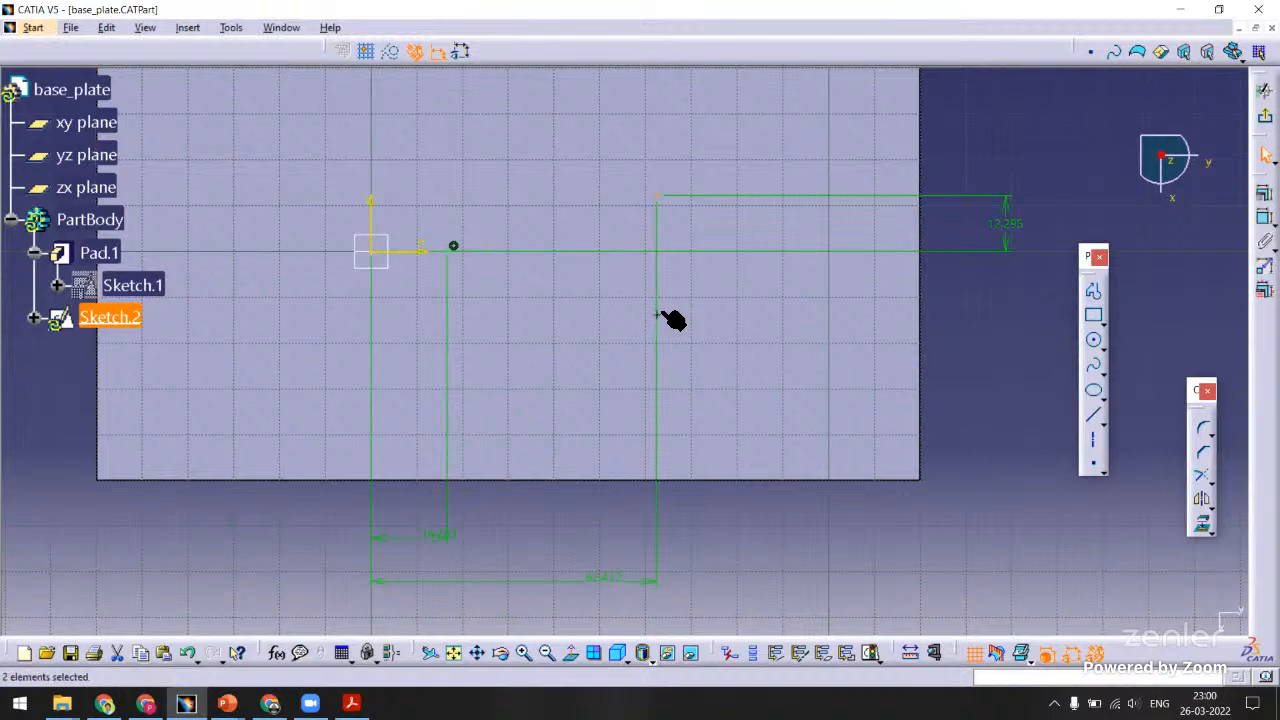
{"action": "left_click", "coordinate": [415, 252], "text": "ctrl"}
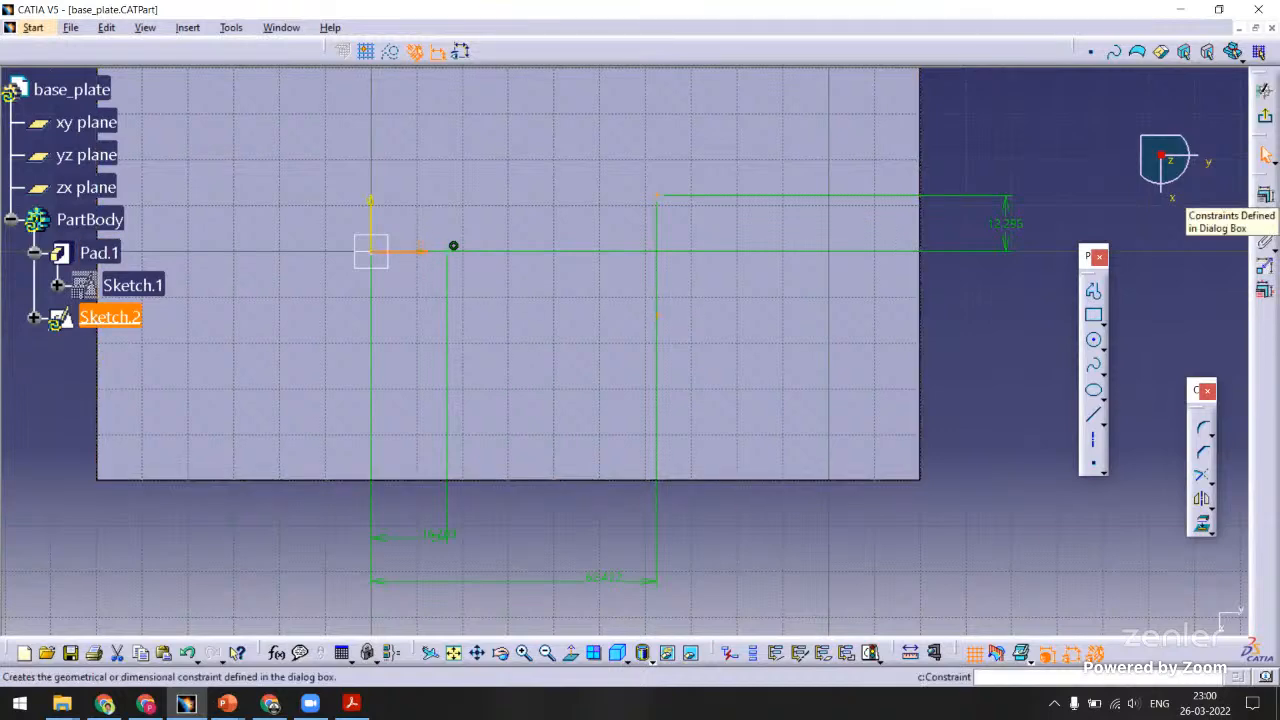
{"action": "left_click", "coordinate": [1265, 195]}
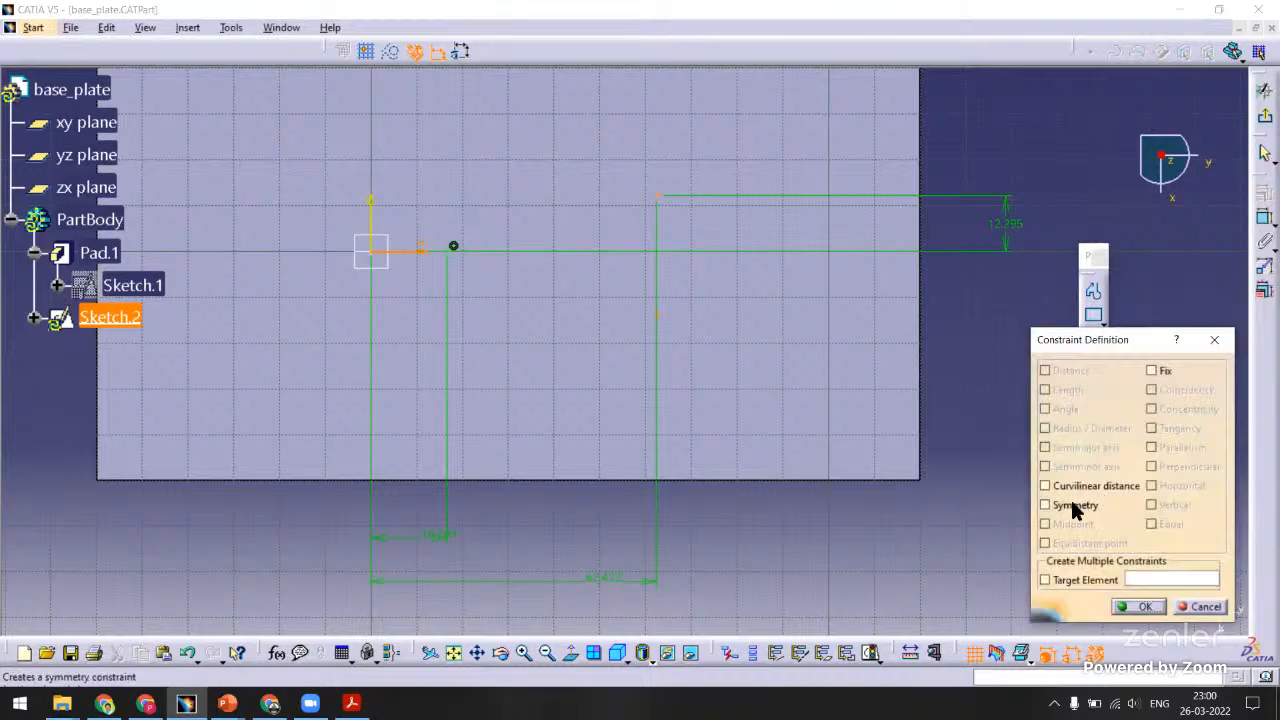
{"action": "left_click", "coordinate": [1072, 505]}
{"action": "left_click", "coordinate": [1141, 607]}
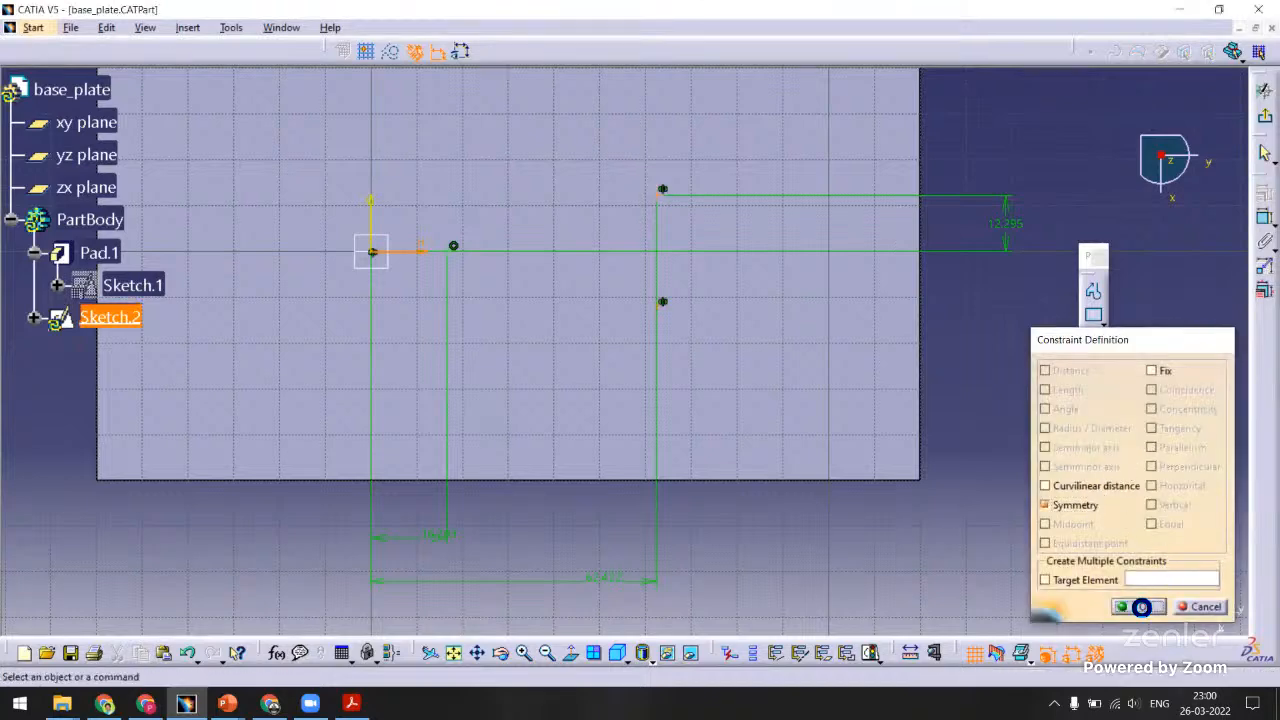
{"action": "mouse_move", "coordinate": [951, 383]}
{"action": "middle_mouse_down"}
{"action": "mouse_move", "coordinate": [971, 314]}
{"action": "mouse_move", "coordinate": [962, 369]}
{"action": "middle_mouse_up"}
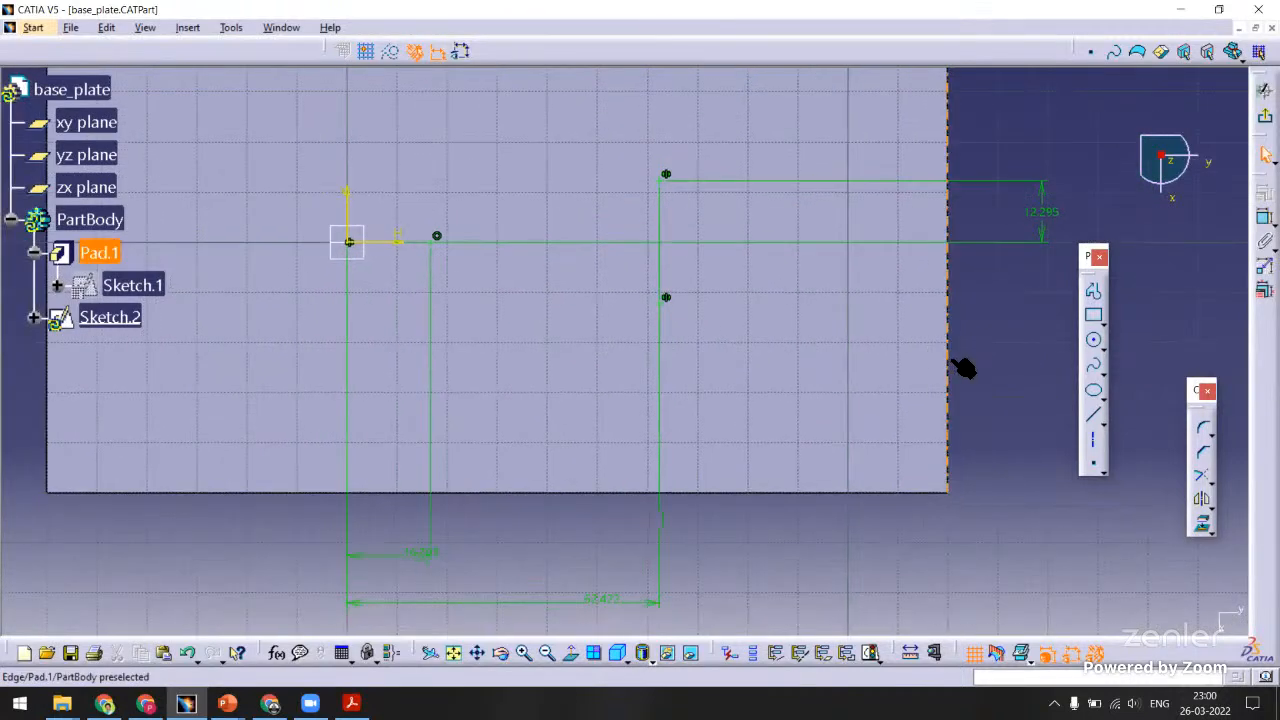
{"action": "mouse_move", "coordinate": [960, 325]}
{"action": "middle_mouse_down"}
{"action": "mouse_move", "coordinate": [916, 343]}
{"action": "mouse_move", "coordinate": [930, 323]}
{"action": "mouse_move", "coordinate": [948, 325]}
{"action": "middle_mouse_up"}
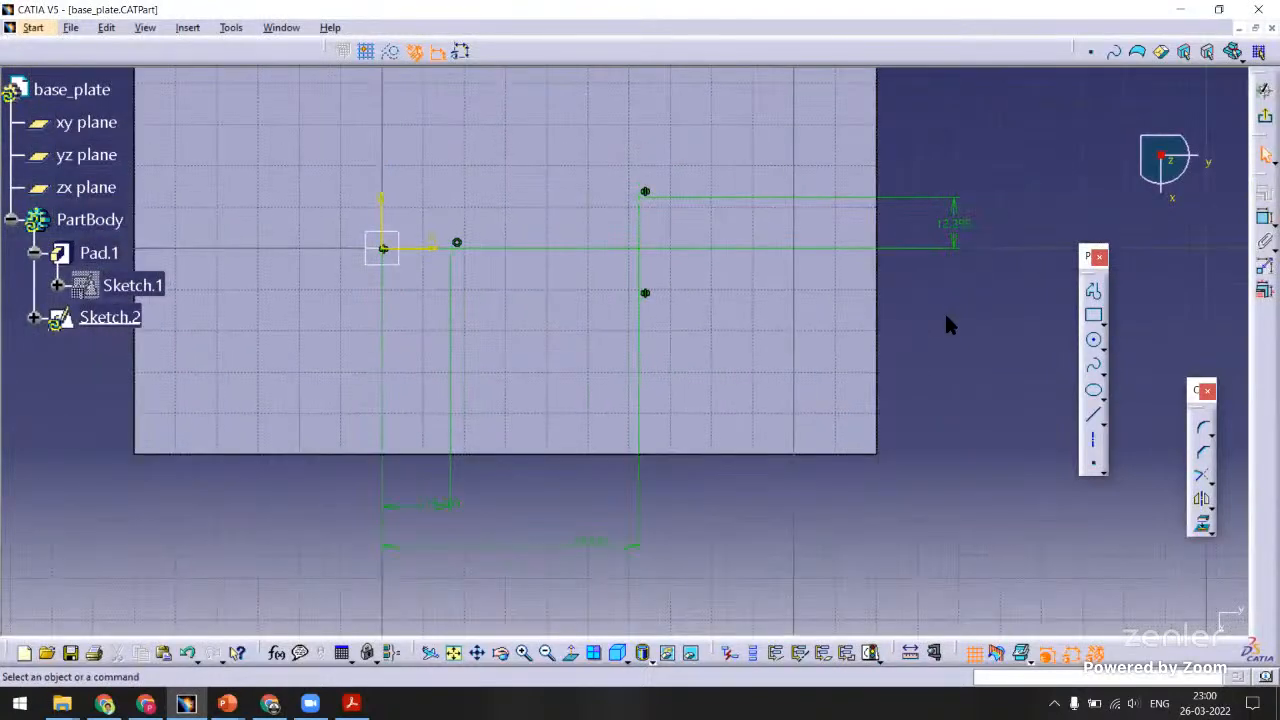
Set the upper point's distance from the H axis to 20 mm and the on-axis point's distance from the V axis to 25 mm.
{"action": "double_click", "coordinate": [958, 232]}
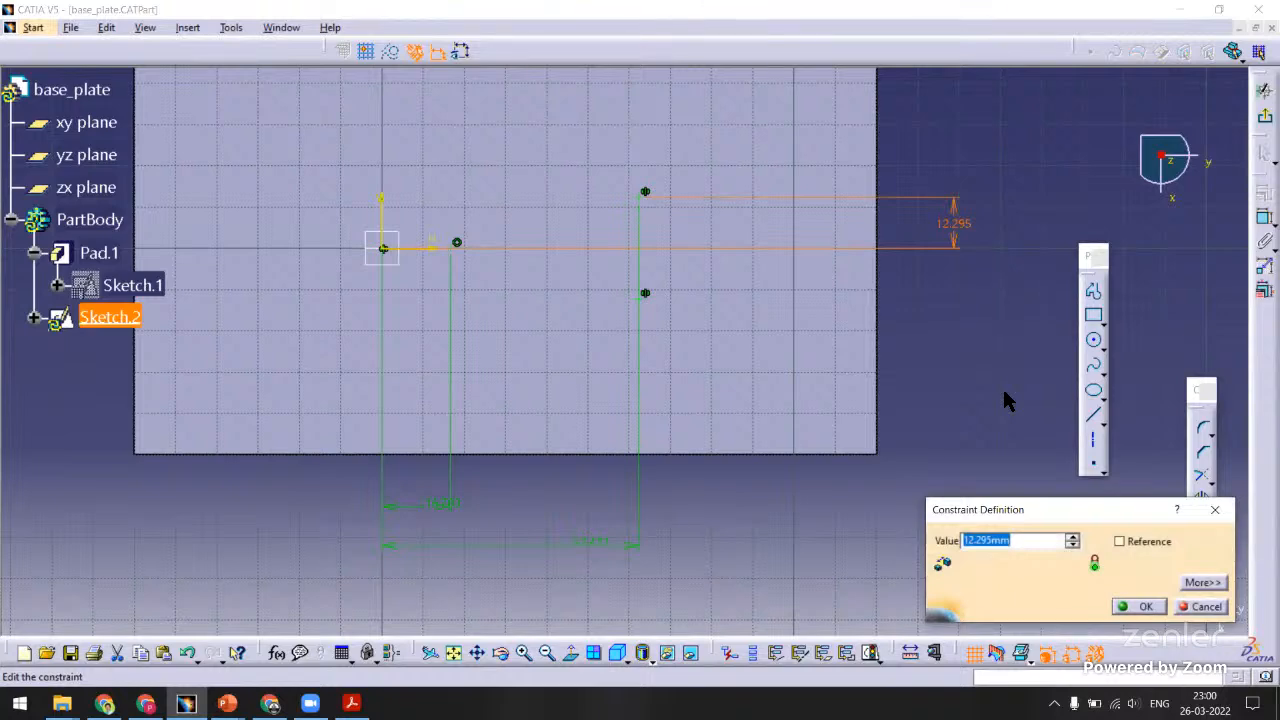
{"action": "type", "text": "20"}
{"action": "key", "text": "Return"}
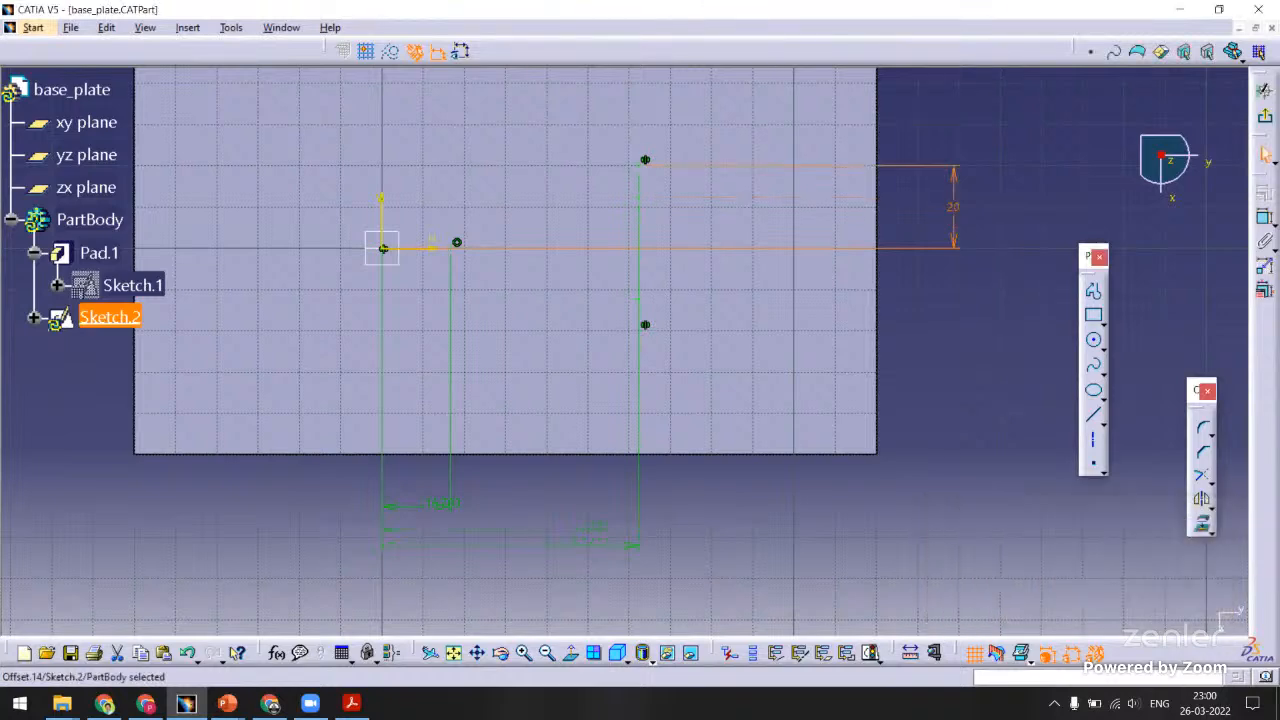
{"action": "double_click", "coordinate": [466, 515]}
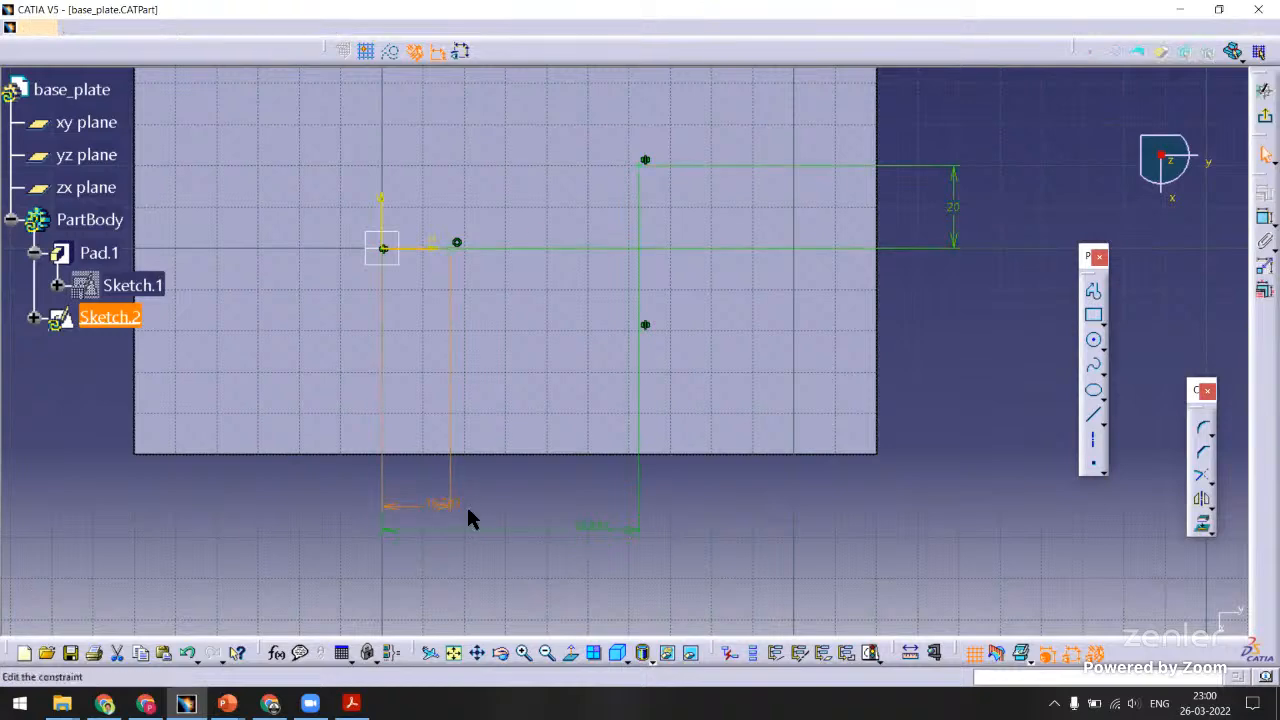
{"action": "type", "text": "25"}
{"action": "key", "text": "Return"}
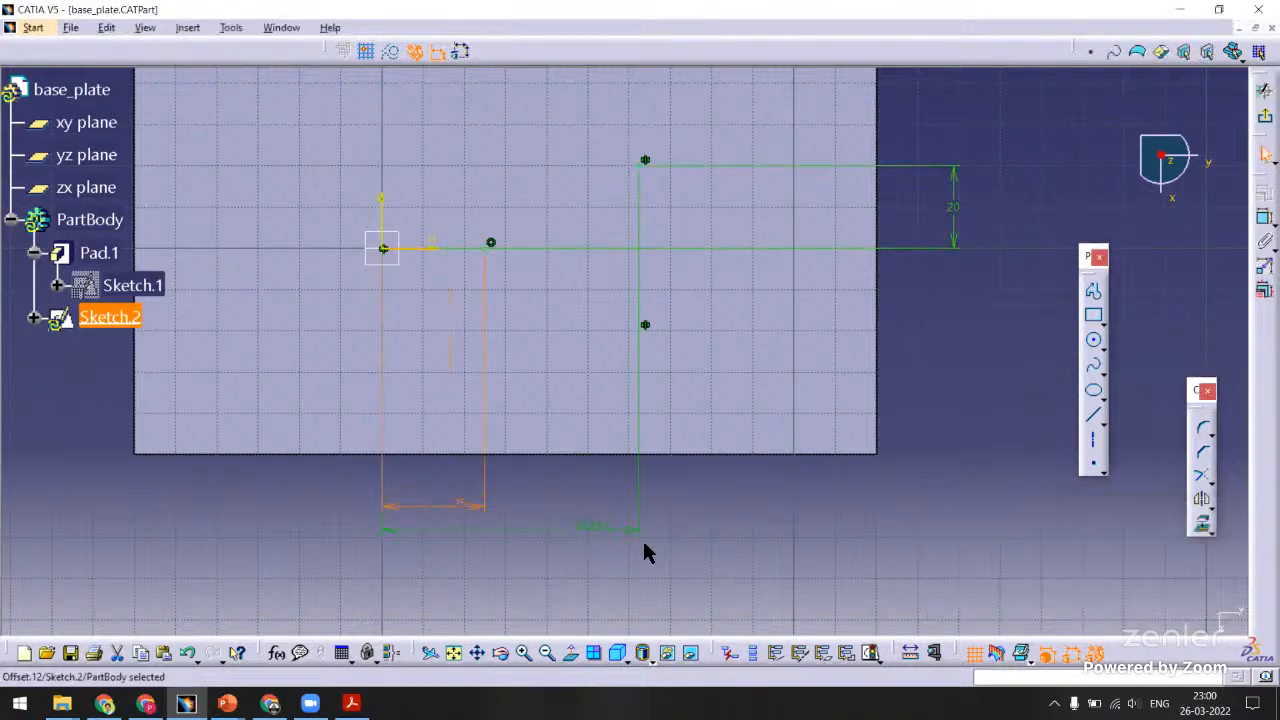
Set the upper aligned point's distance from the V axis to 60 mm and exit the sketch.
{"action": "double_click", "coordinate": [588, 538]}
{"action": "type", "text": "60"}
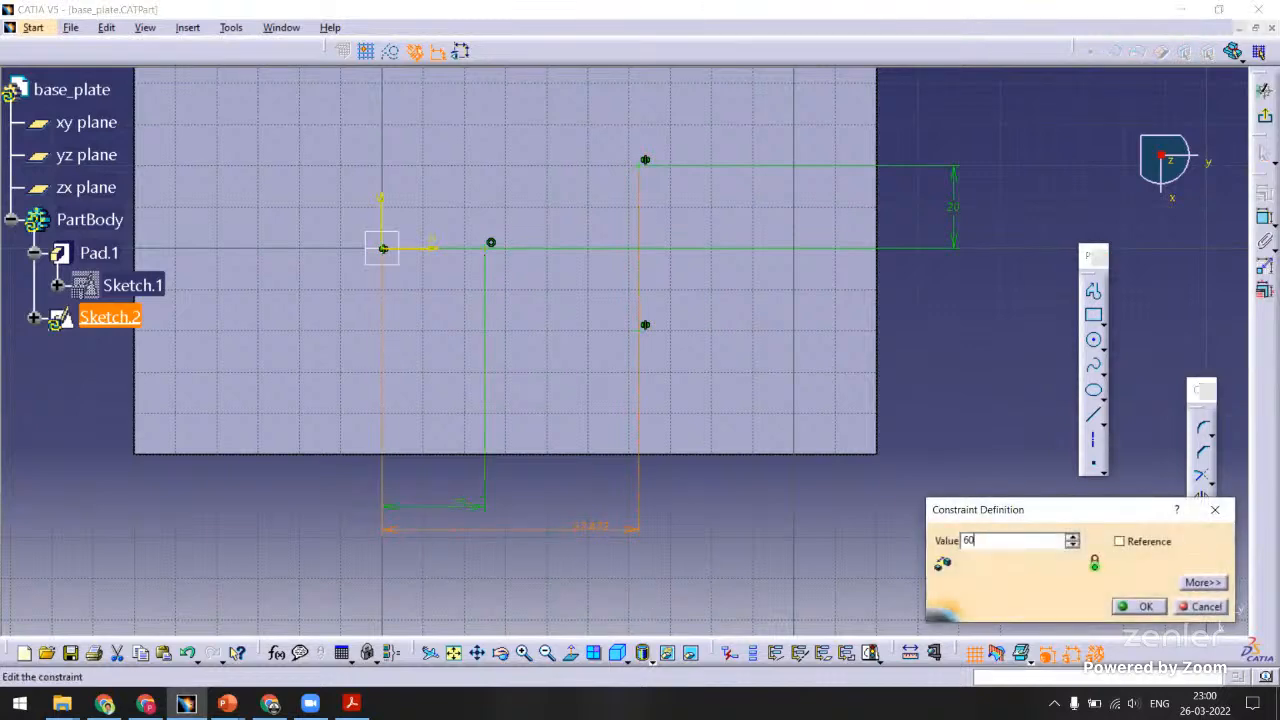
{"action": "key", "text": "Return"}
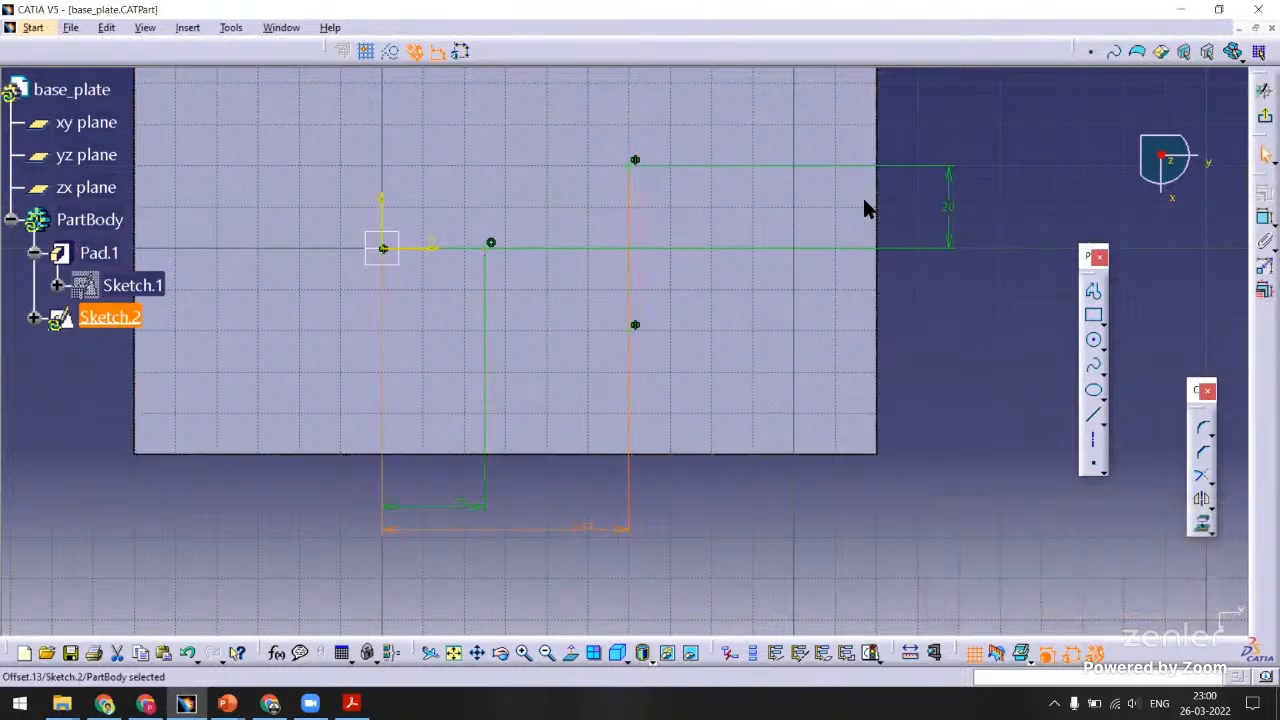
{"action": "left_click", "coordinate": [1258, 52]}
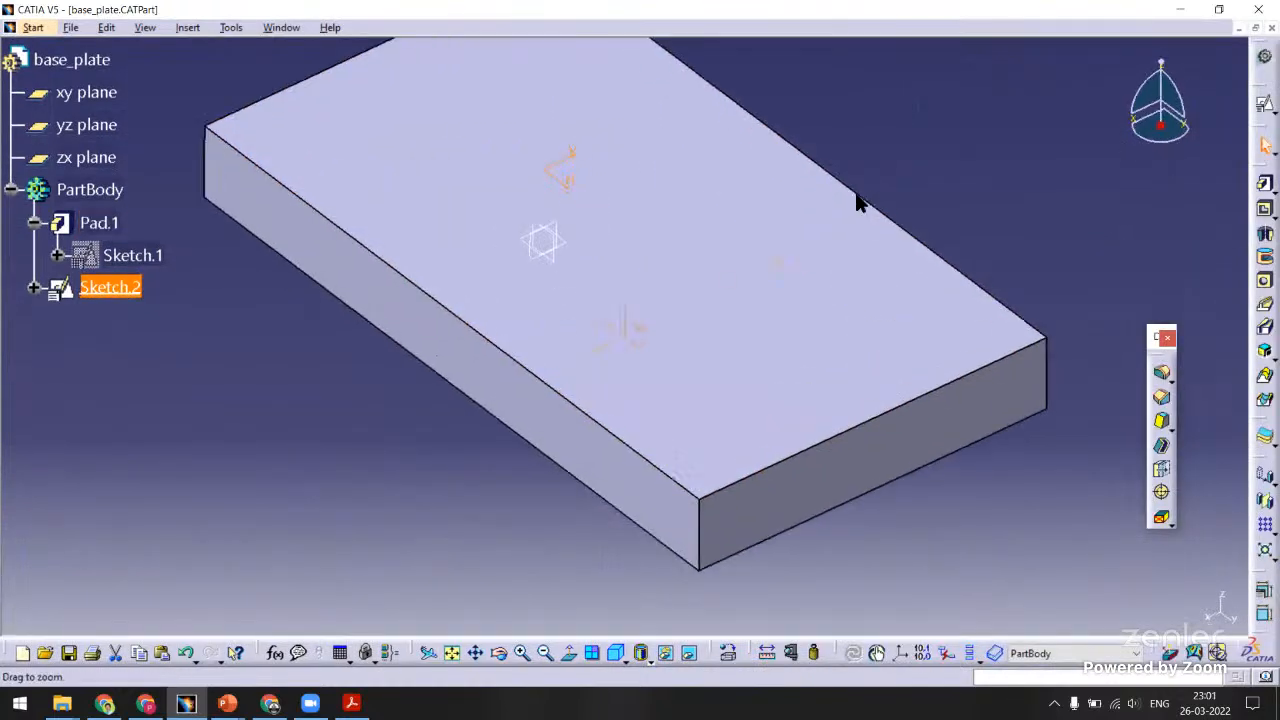
{"action": "left_click", "coordinate": [963, 145]}
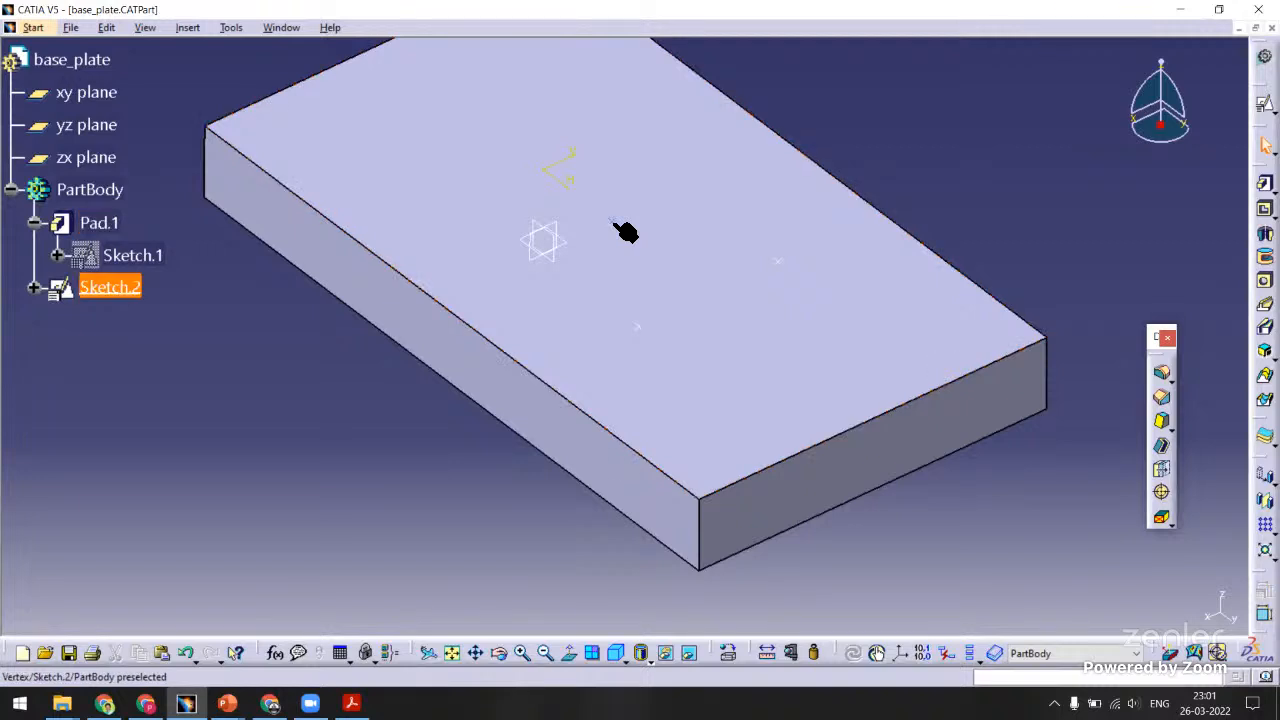
Create an 8 mm diameter Up To Last hole on the base plate's upper face, centred on the sketch point lying on the H axis.
{"action": "left_click", "coordinate": [631, 172]}
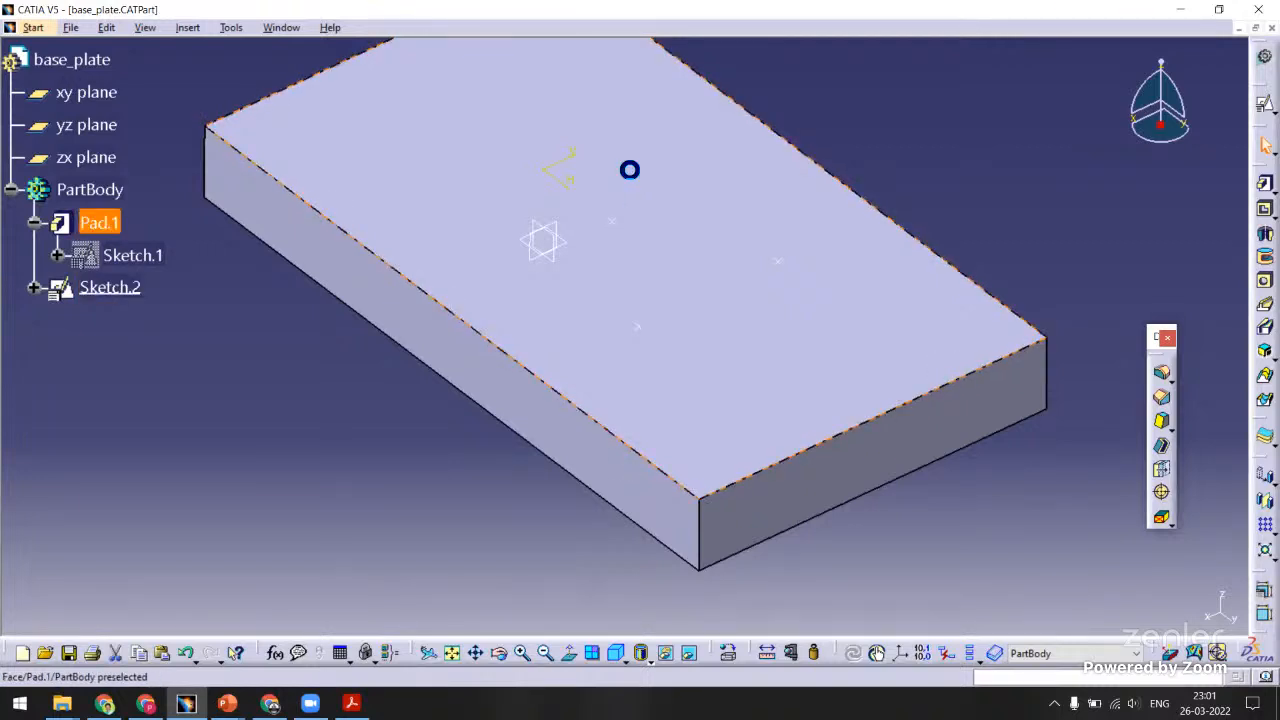
{"action": "left_click", "coordinate": [617, 223], "text": "ctrl"}
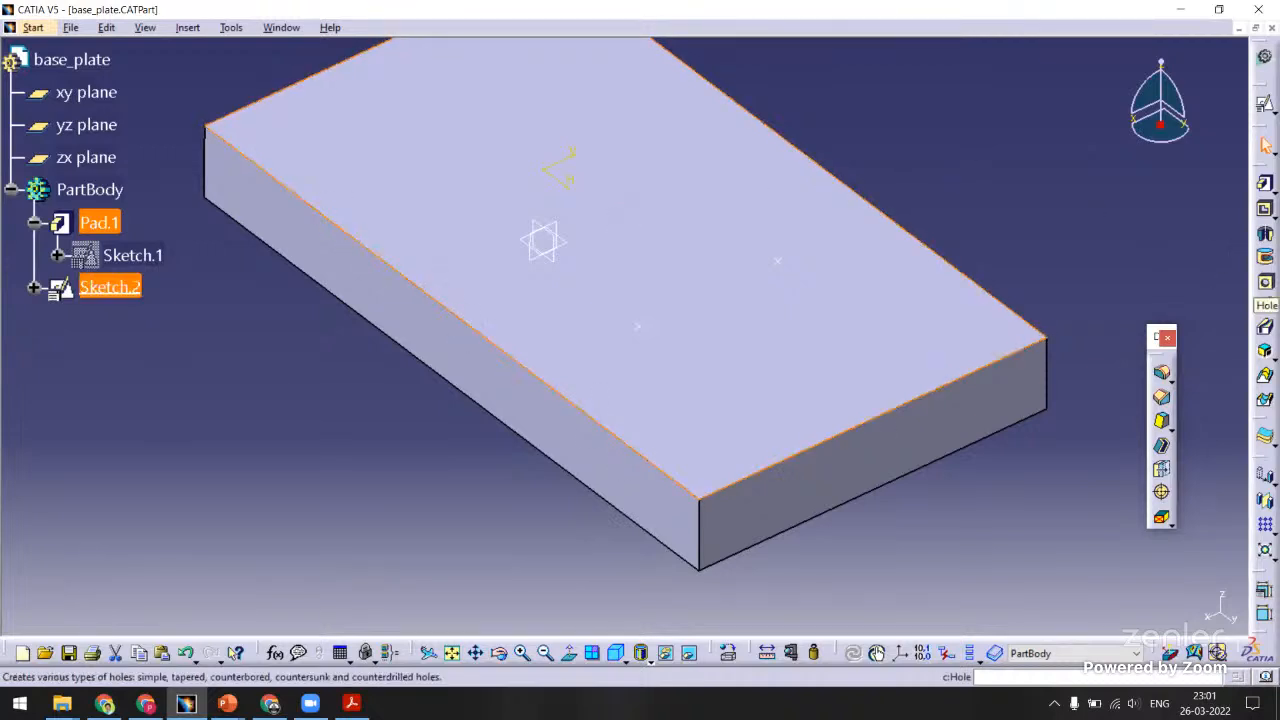
{"action": "left_click", "coordinate": [1264, 281]}
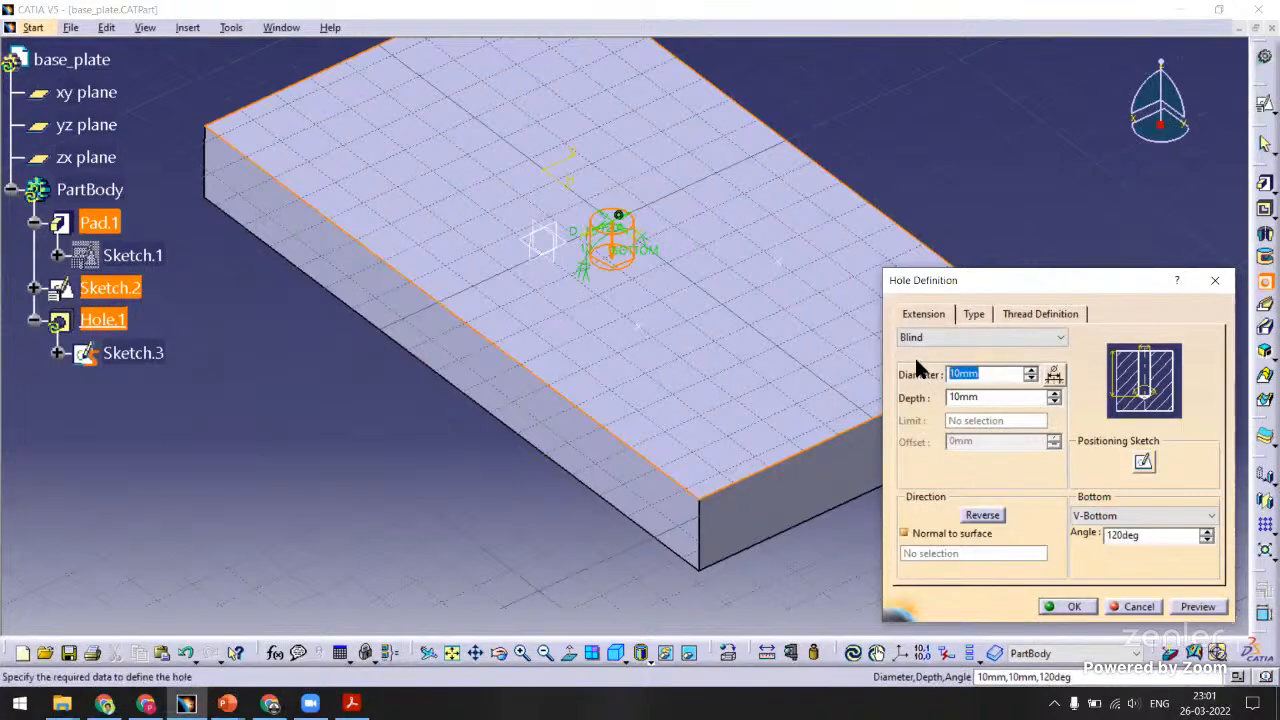
{"action": "type", "text": "8"}
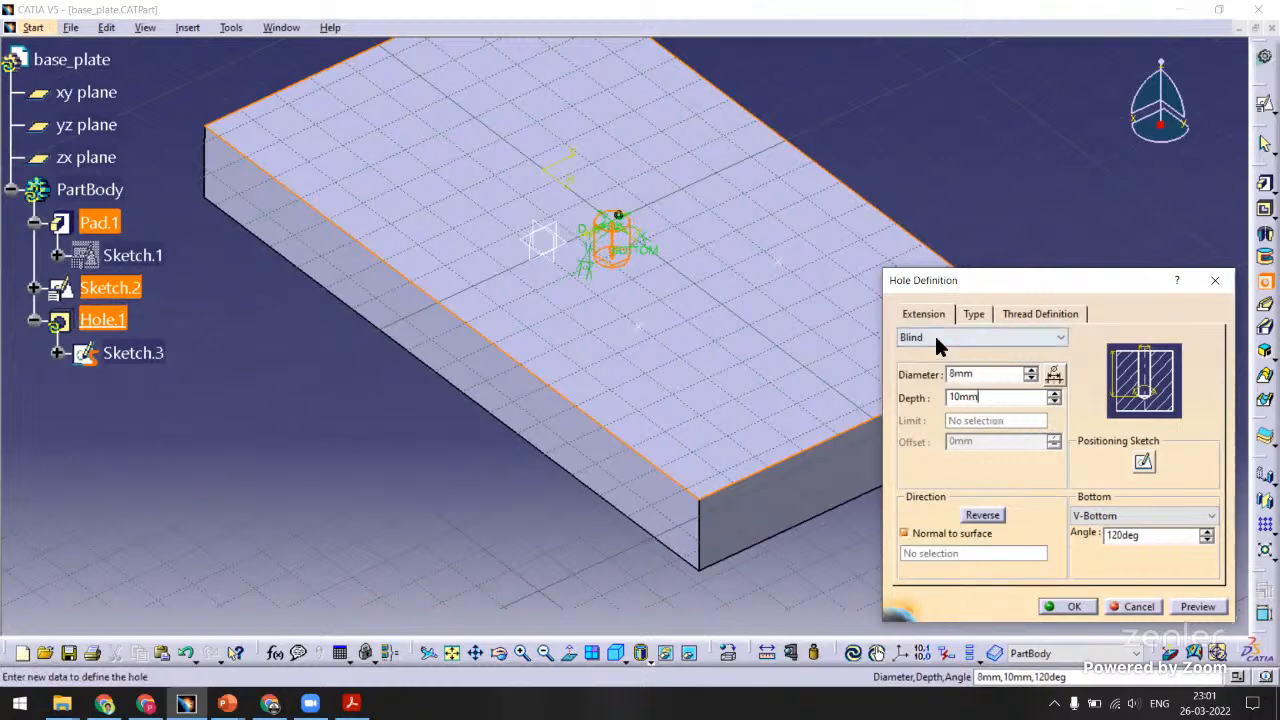
{"action": "left_click", "coordinate": [934, 337]}
{"action": "left_click", "coordinate": [940, 380]}
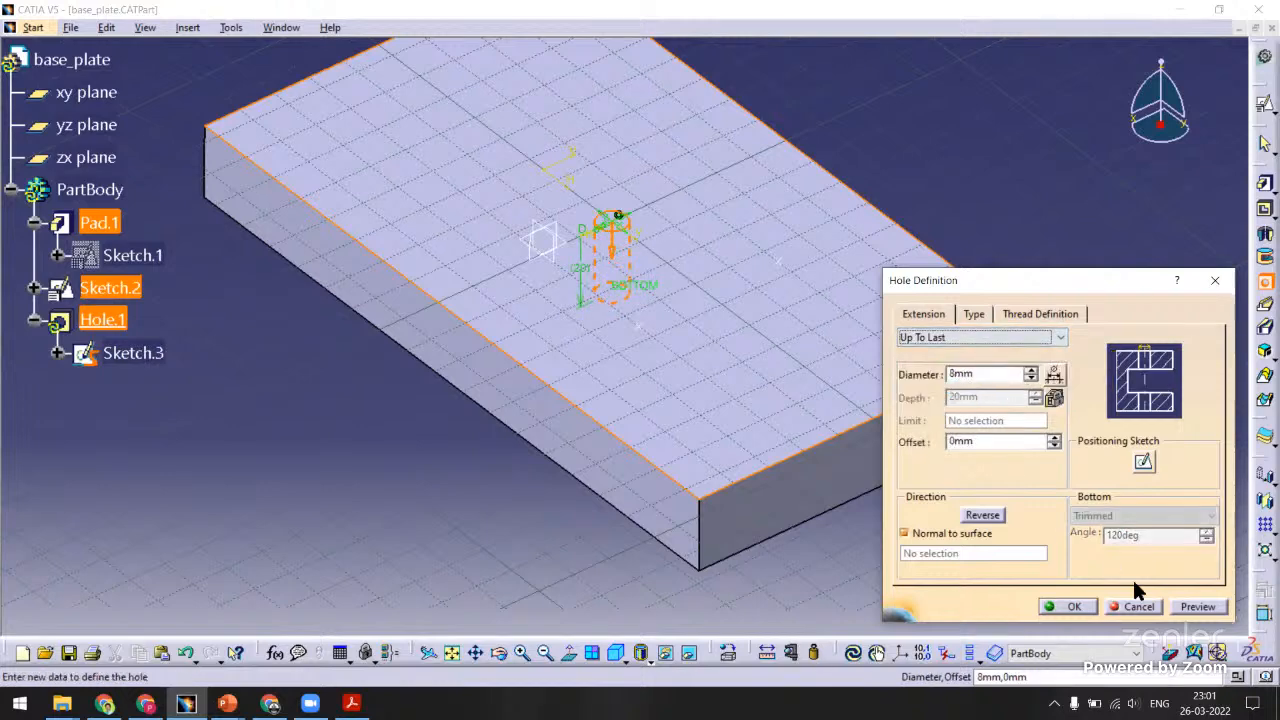
{"action": "left_click", "coordinate": [1188, 612]}
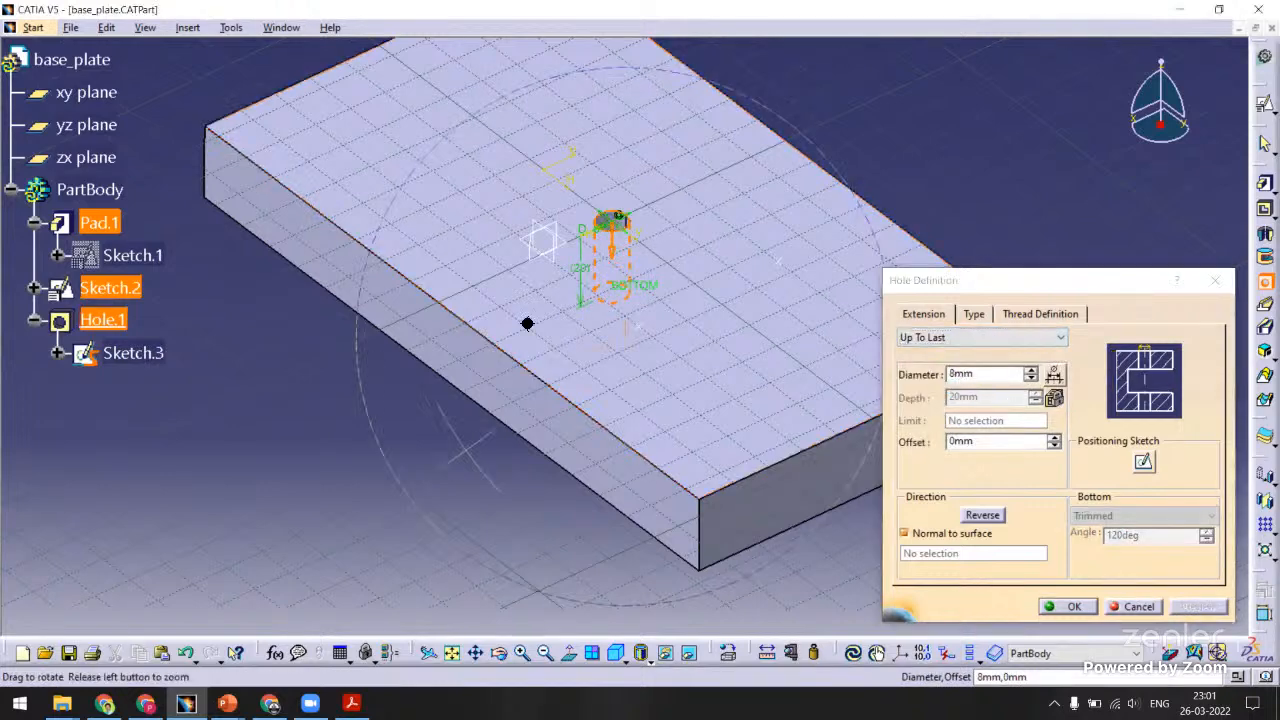
{"action": "mouse_move", "coordinate": [526, 320]}
{"action": "middle_mouse_down"}
{"action": "mouse_move", "coordinate": [634, 114]}
{"action": "mouse_move", "coordinate": [545, 400]}
{"action": "mouse_move", "coordinate": [710, 509]}
{"action": "middle_mouse_up"}
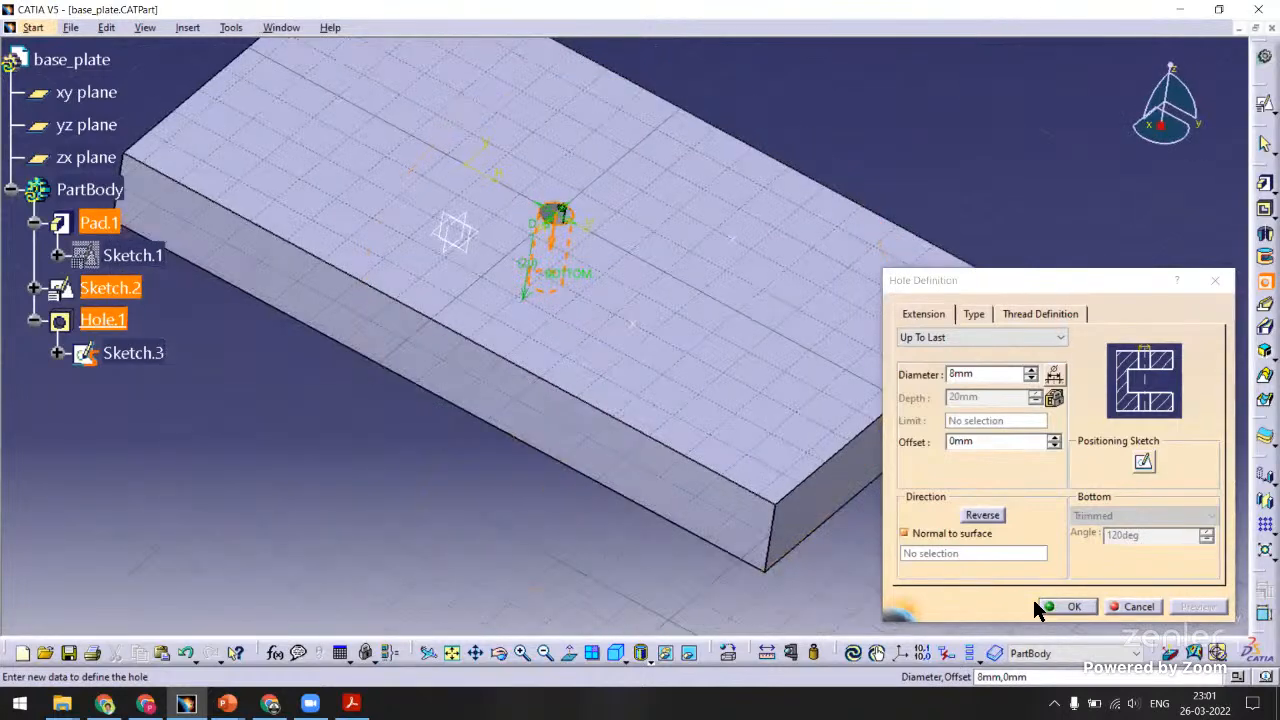
{"action": "left_click", "coordinate": [1064, 607]}
Repeat the 8 mm hole at the other sketched points with a User Pattern, using Sketch.2 for positions and Hole.1 as the object.
{"action": "middle_click_drag", "start_coordinate": [509, 206], "coordinate": [530, 280]}
{"action": "left_click", "coordinate": [934, 474]}
{"action": "middle_click_drag", "start_coordinate": [860, 217], "coordinate": [780, 345], "text": "ctrl"}
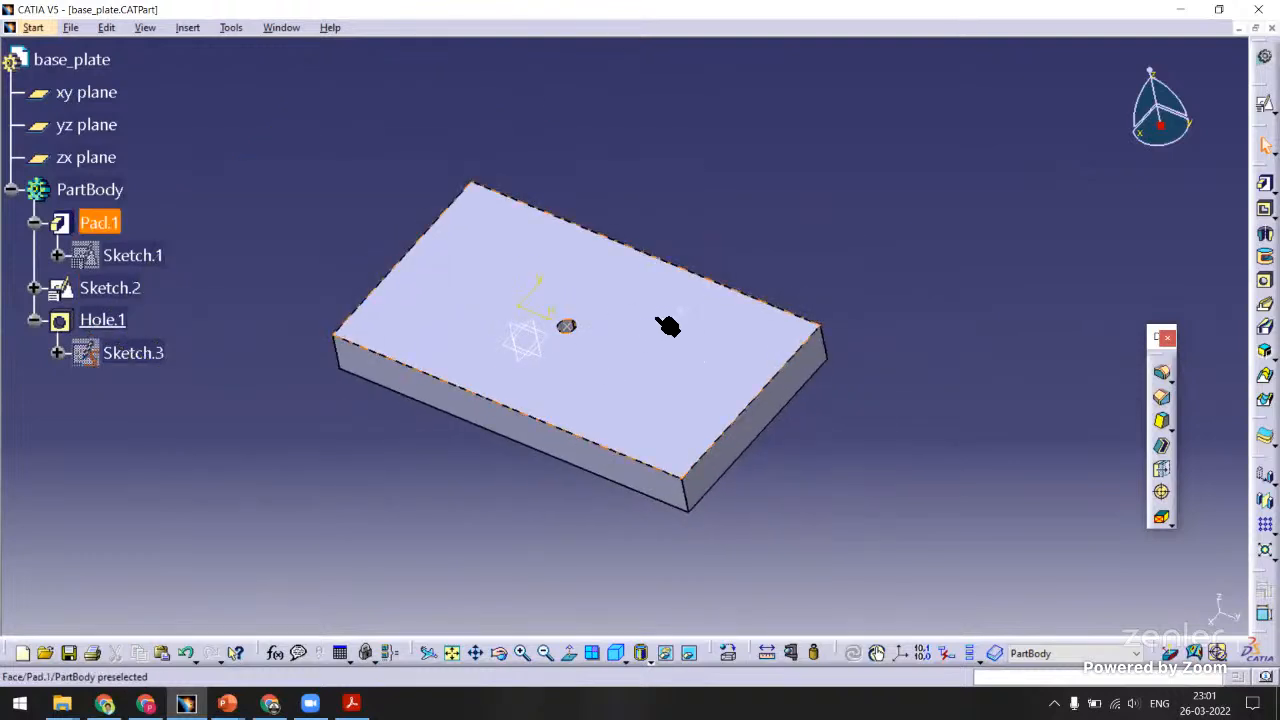
{"action": "middle_click_drag", "start_coordinate": [737, 209], "coordinate": [790, 200]}
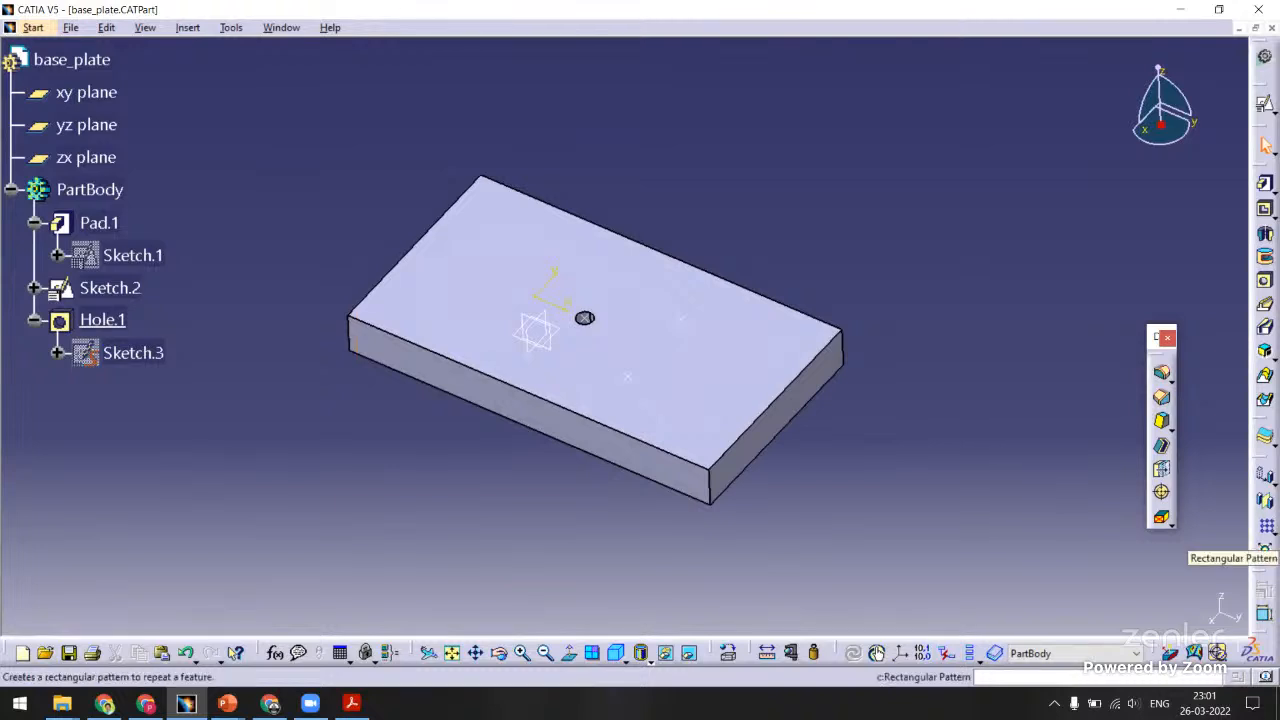
{"action": "left_click", "coordinate": [1266, 551]}
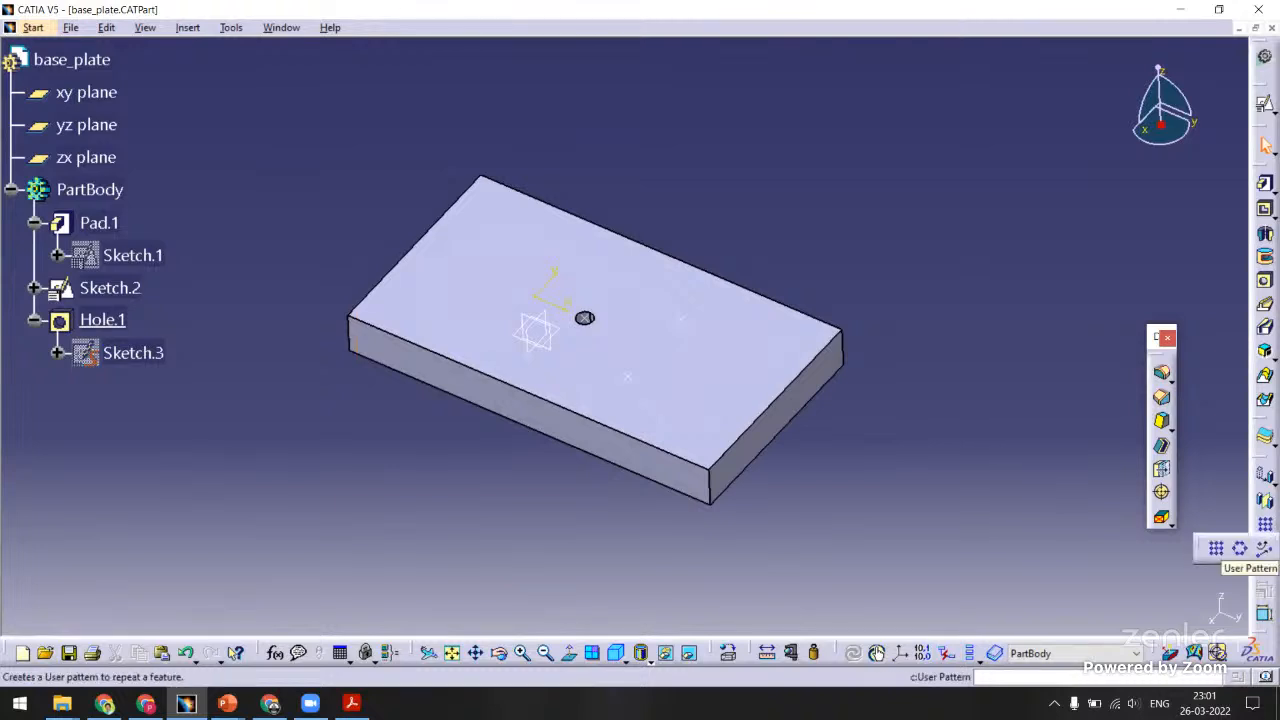
{"action": "left_click", "coordinate": [1263, 548]}
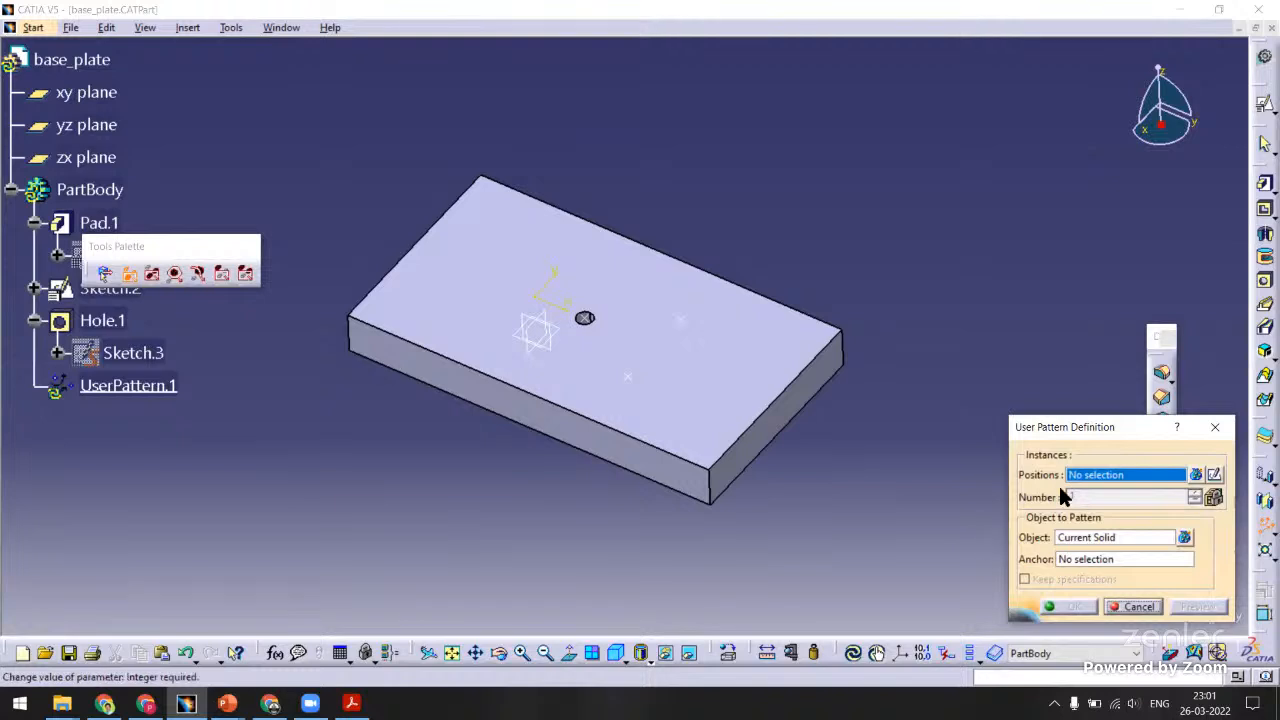
{"action": "left_click", "coordinate": [629, 380]}
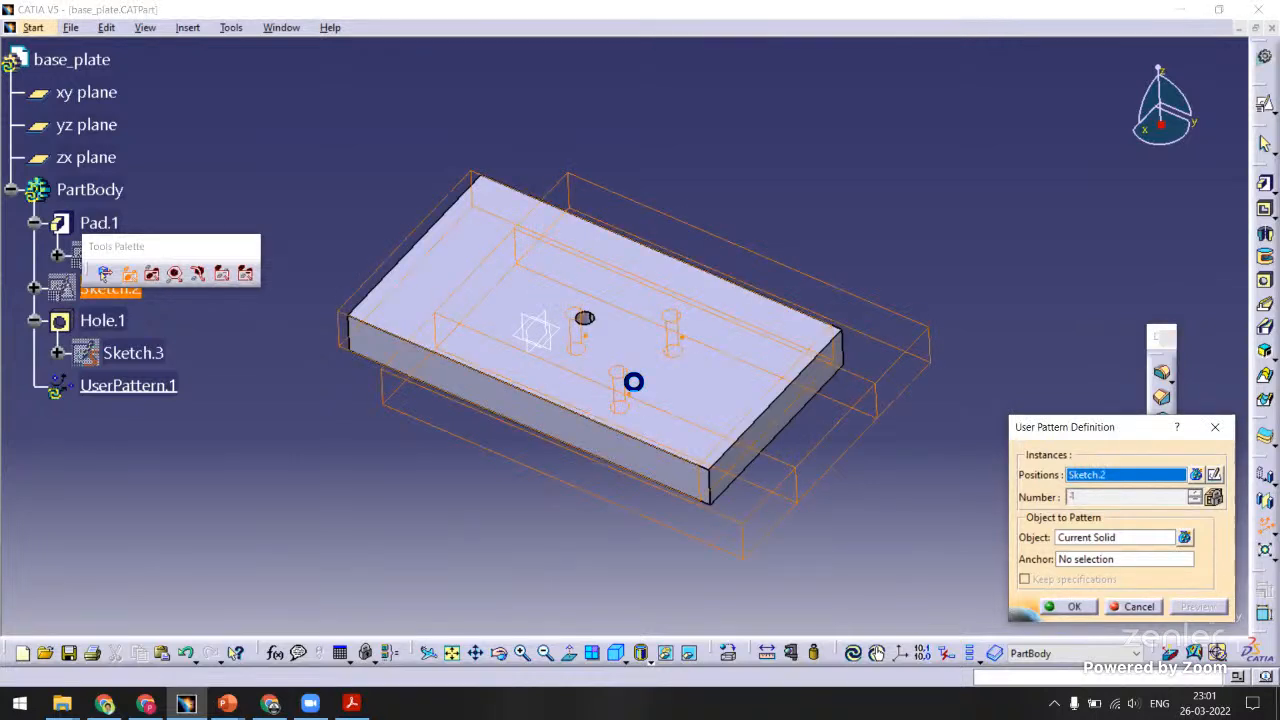
{"action": "left_click", "coordinate": [1077, 536]}
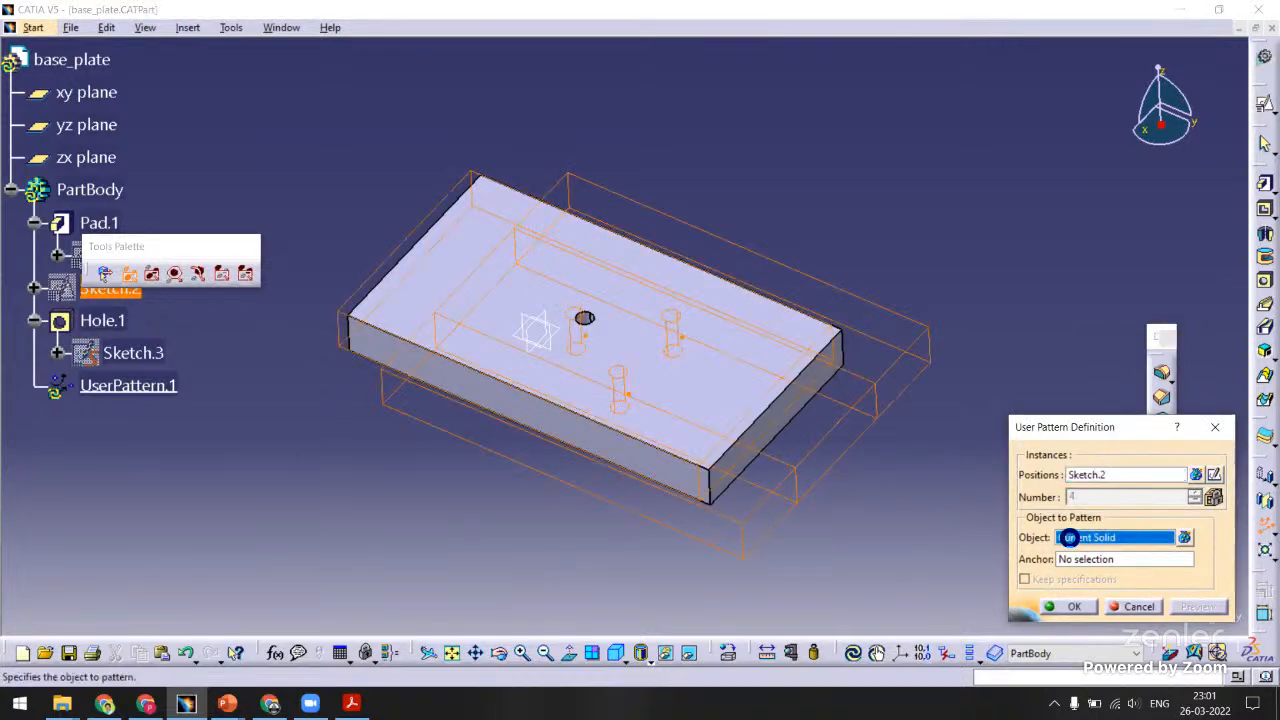
{"action": "left_click", "coordinate": [112, 321]}
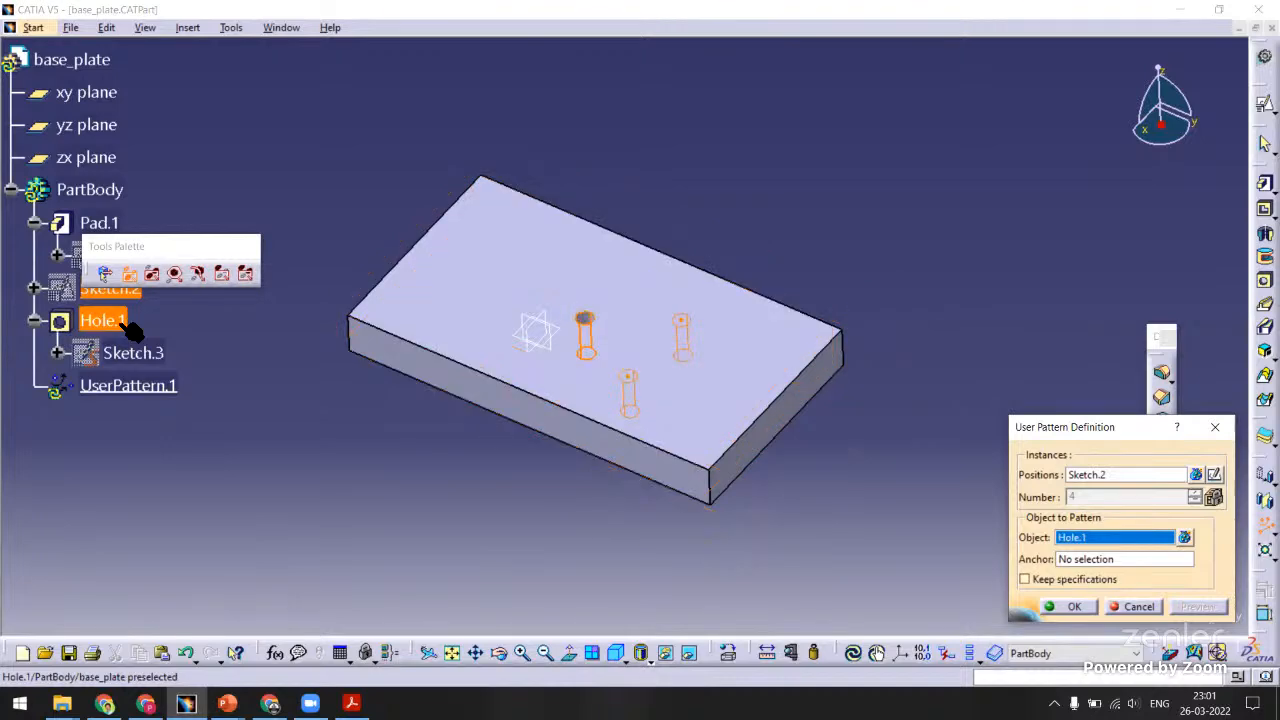
{"action": "middle_click_drag", "start_coordinate": [357, 334], "coordinate": [529, 340]}
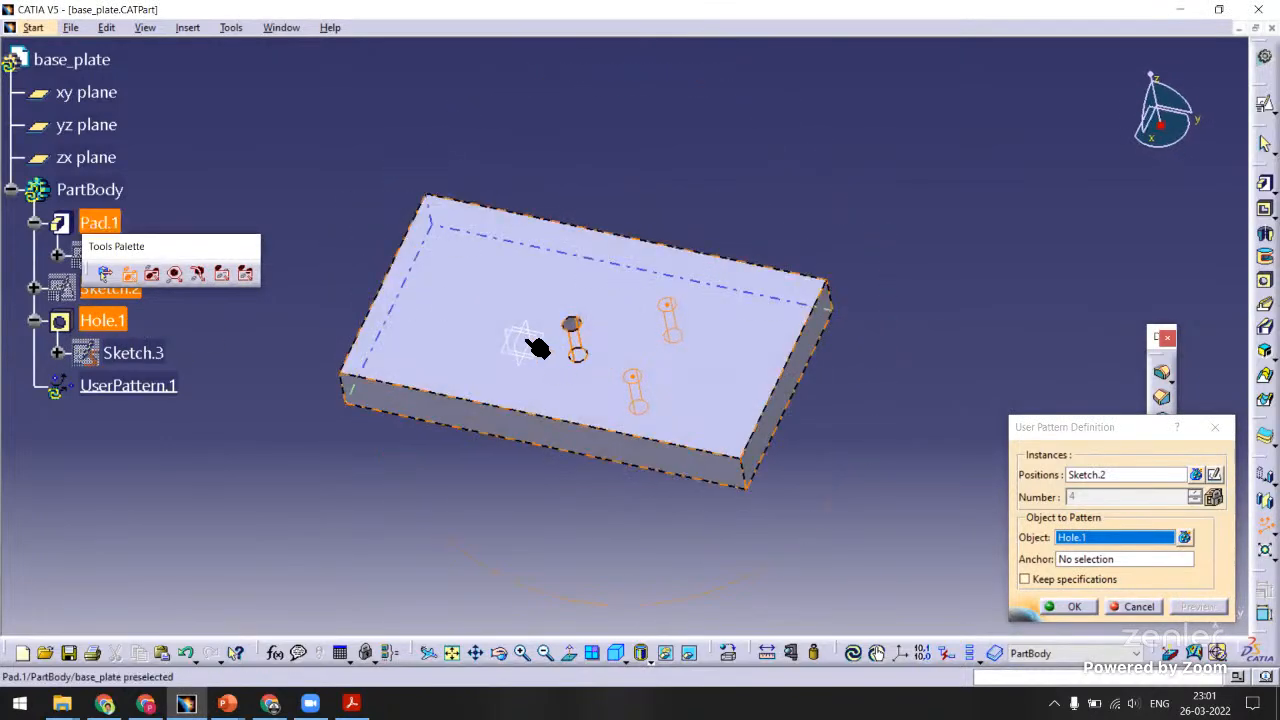
{"action": "left_click", "coordinate": [1073, 607]}
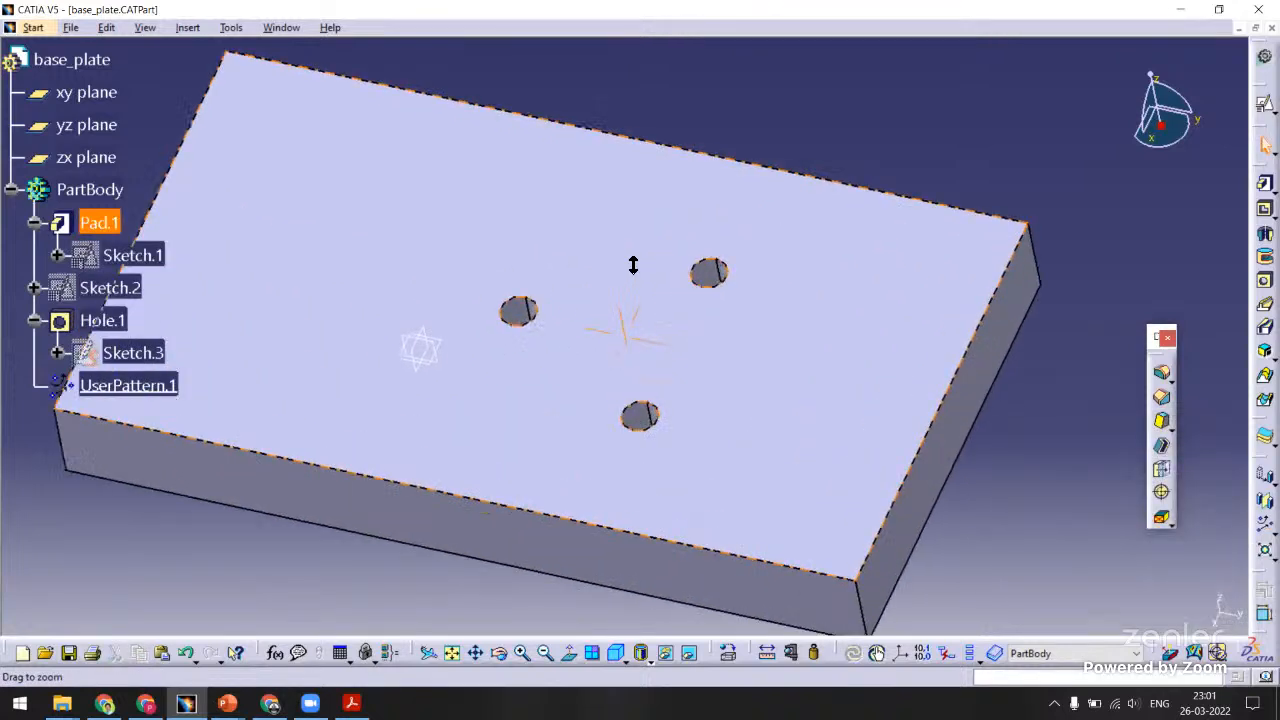
Save the base plate part and switch to the drill_jig_rectangular_plate.CATProduct assembly window.
{"action": "key", "text": "ctrl+s"}
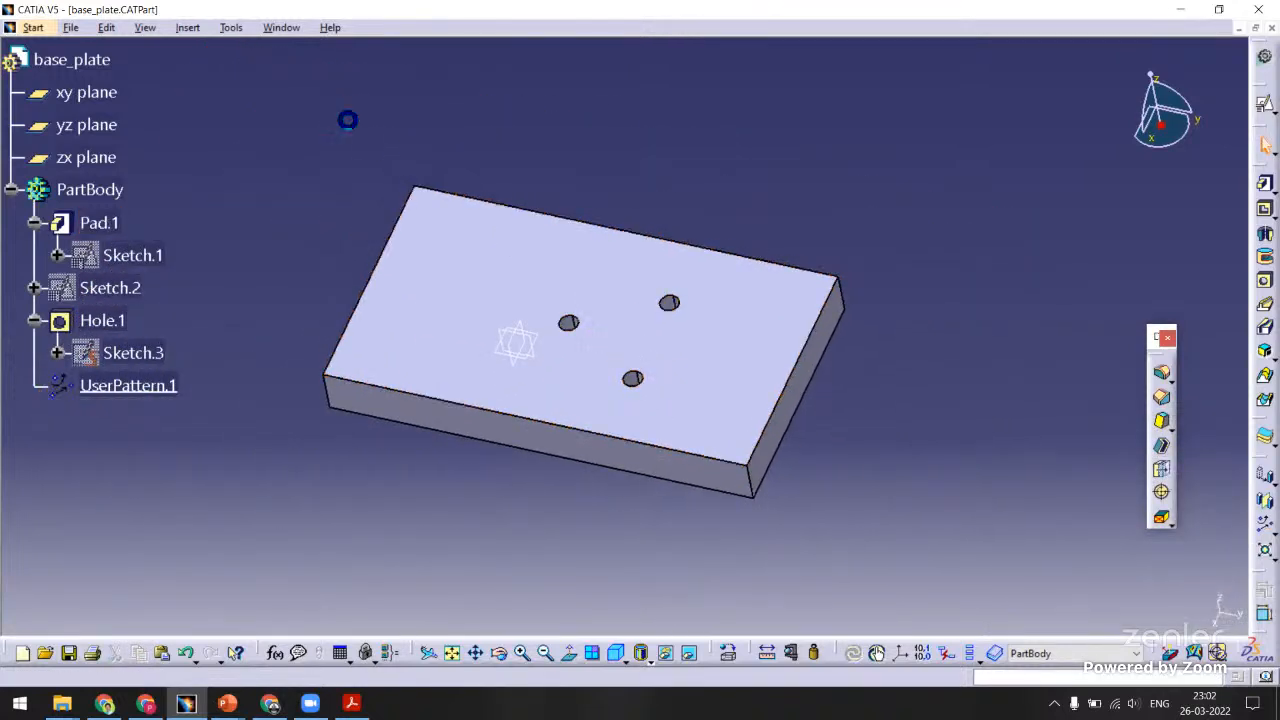
{"action": "left_click", "coordinate": [280, 27]}
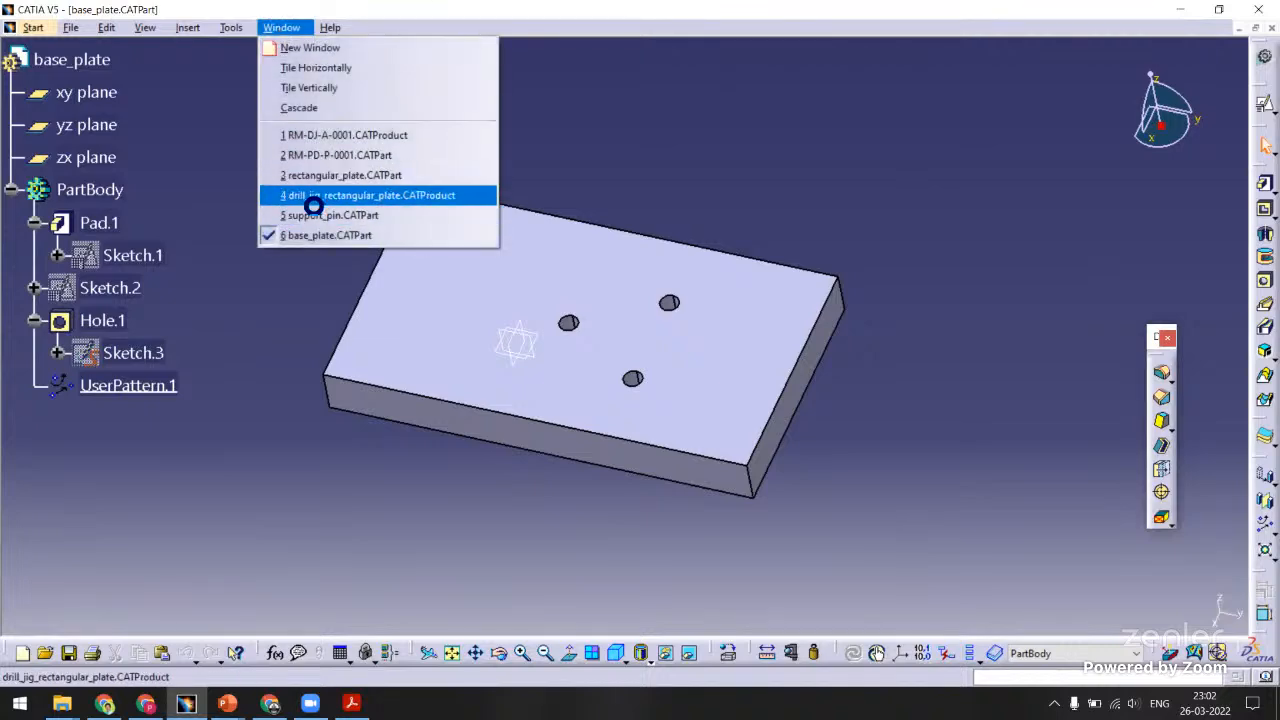
{"action": "left_click", "coordinate": [312, 196]}
Hide the rectangular_plate component in the assembly.
{"action": "middle_click_drag", "start_coordinate": [563, 362], "coordinate": [586, 263]}
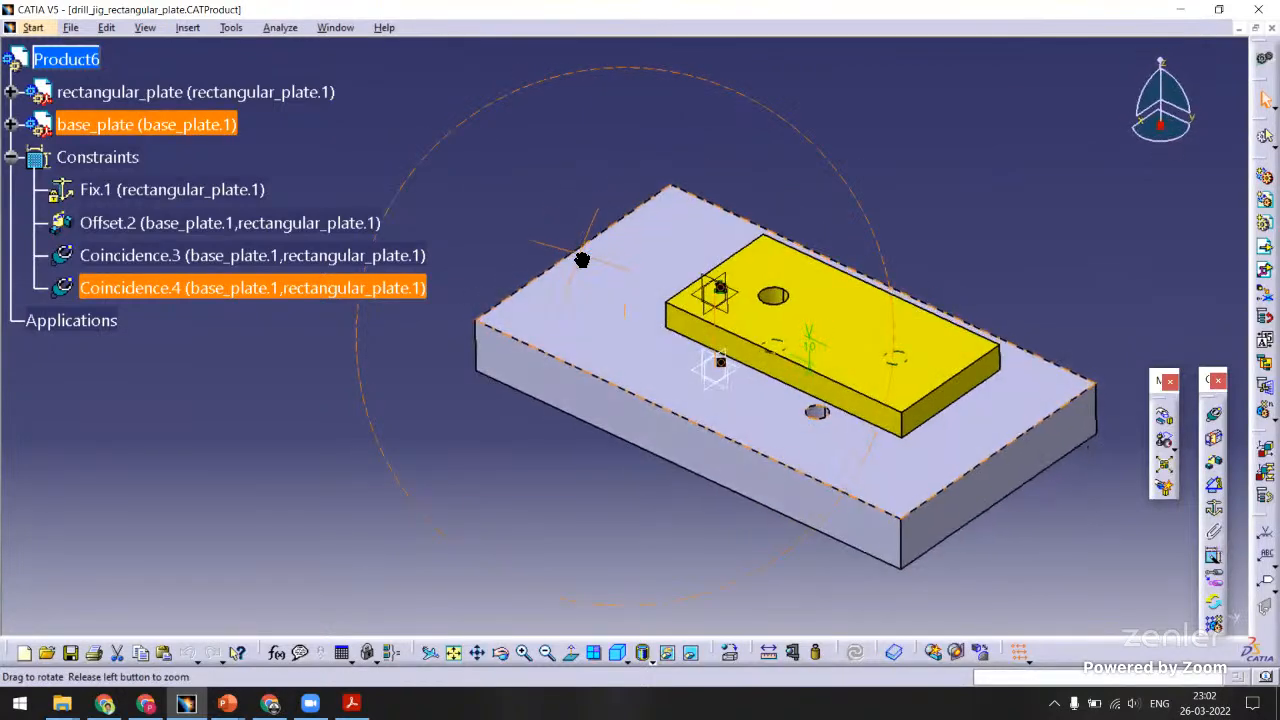
{"action": "right_click", "coordinate": [252, 97]}
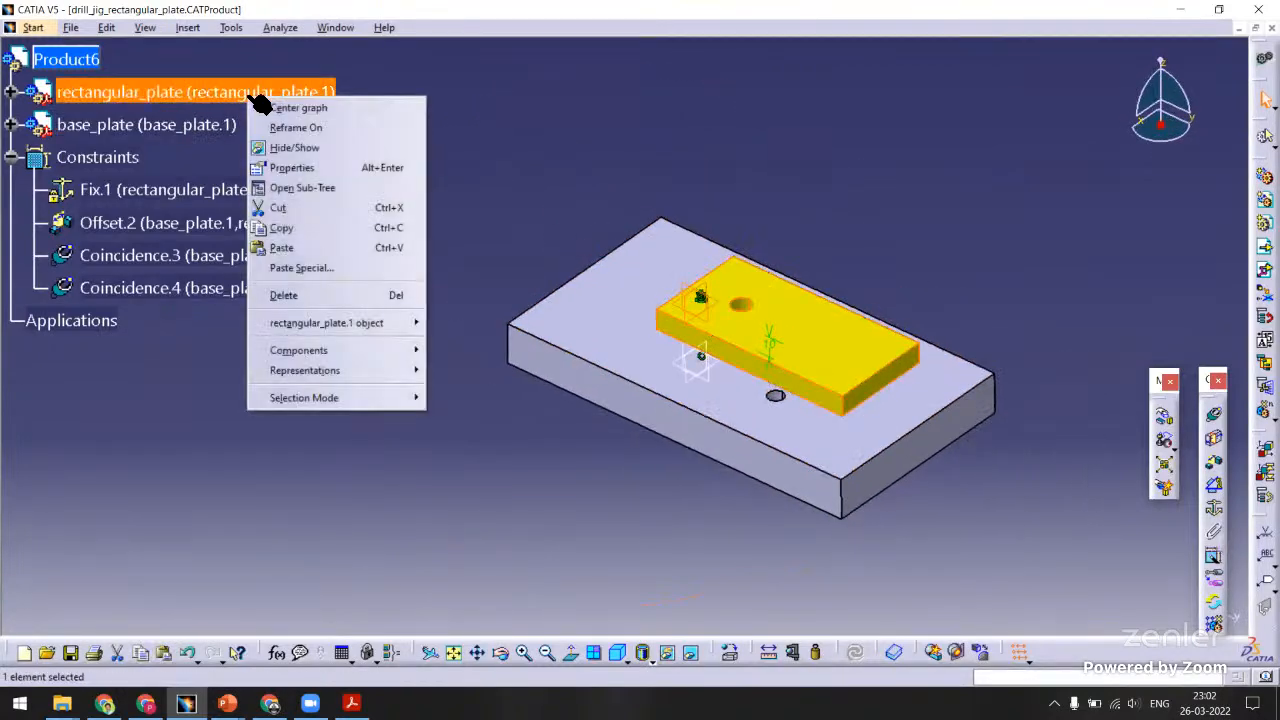
{"action": "left_click", "coordinate": [333, 147]}
{"action": "middle_click_drag", "start_coordinate": [329, 160], "coordinate": [588, 183]}
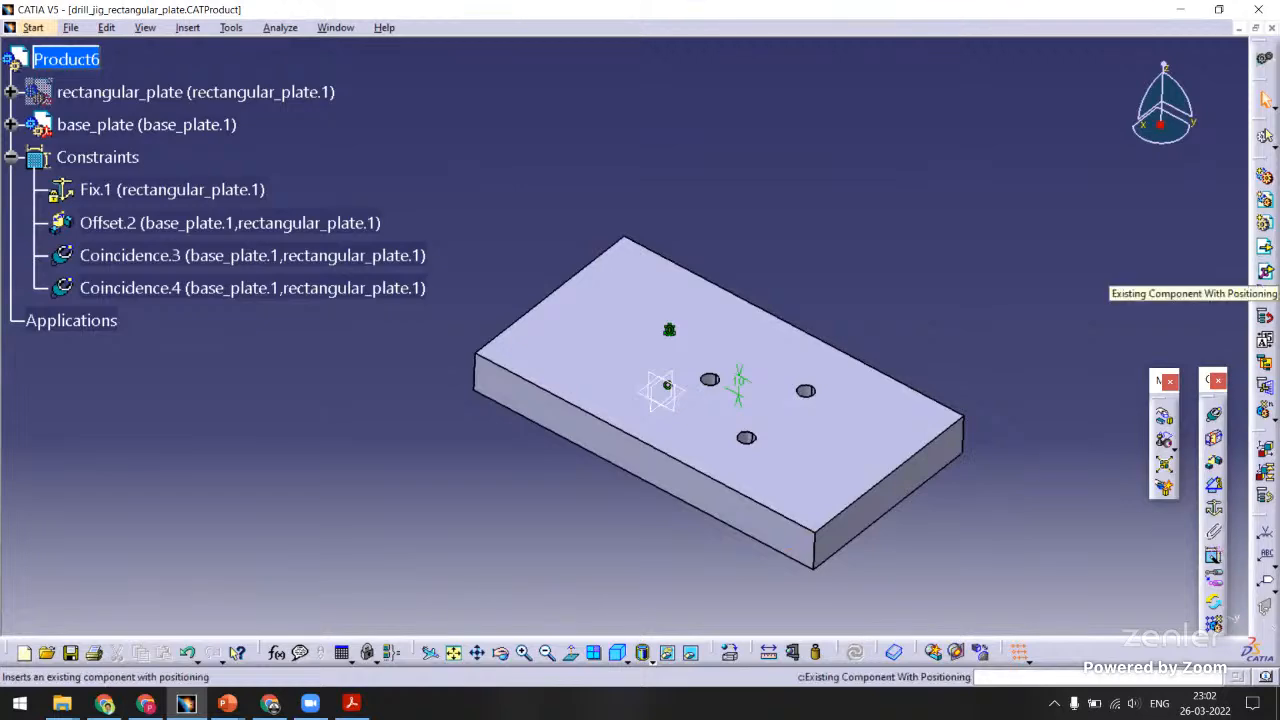
Insert the existing support_pin part into Product6 with positioning.
{"action": "left_click", "coordinate": [1265, 272]}
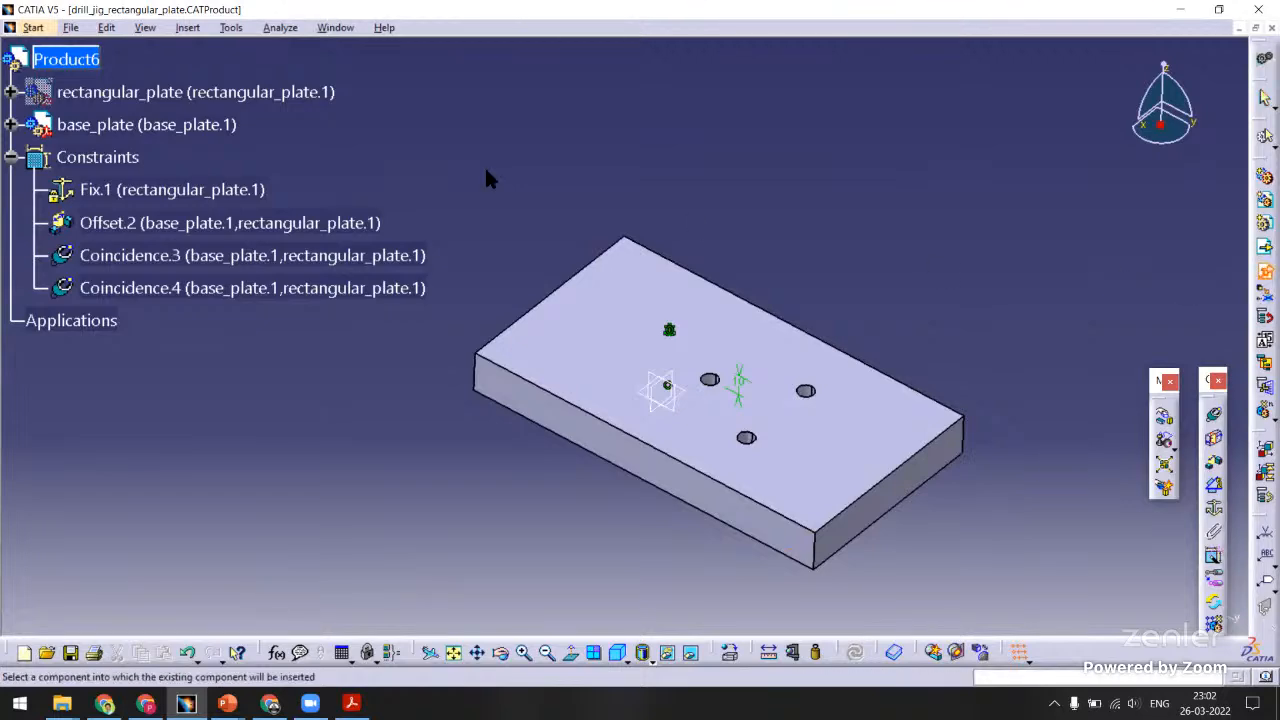
{"action": "left_click", "coordinate": [89, 61]}
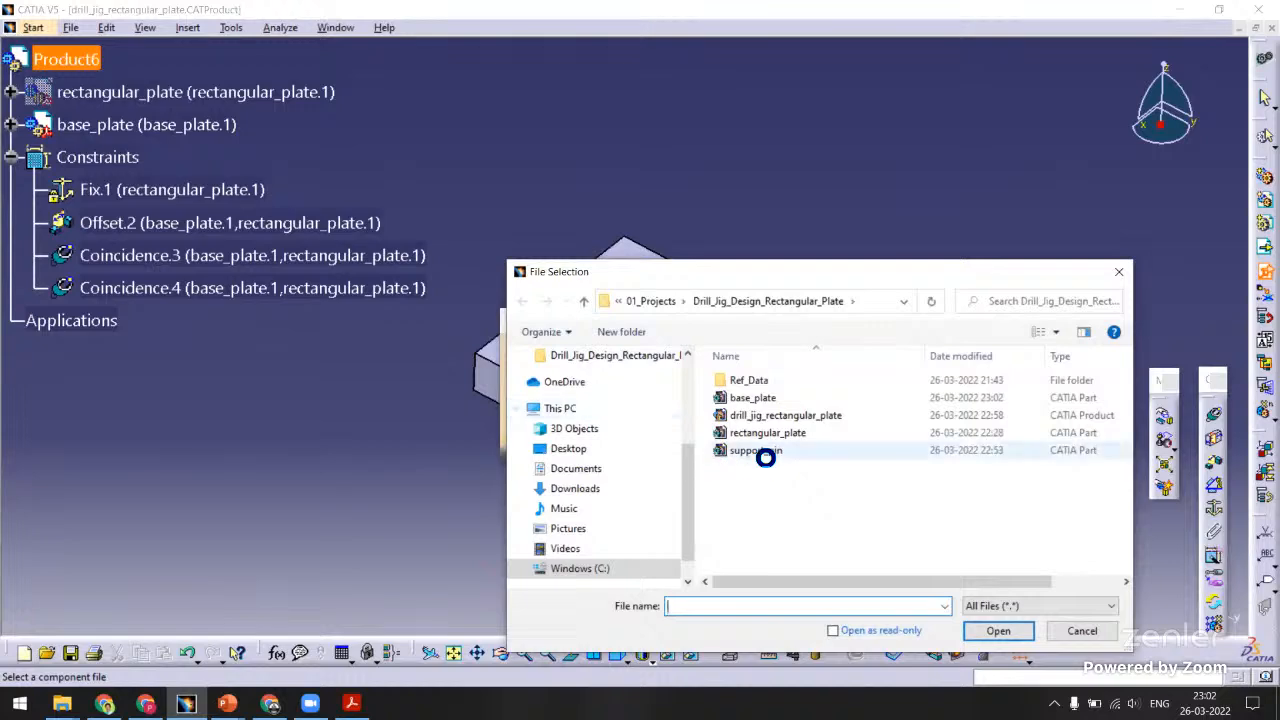
{"action": "double_click", "coordinate": [765, 451]}
{"action": "middle_click_drag", "start_coordinate": [571, 383], "coordinate": [663, 216]}
{"action": "left_click", "coordinate": [1207, 608]}
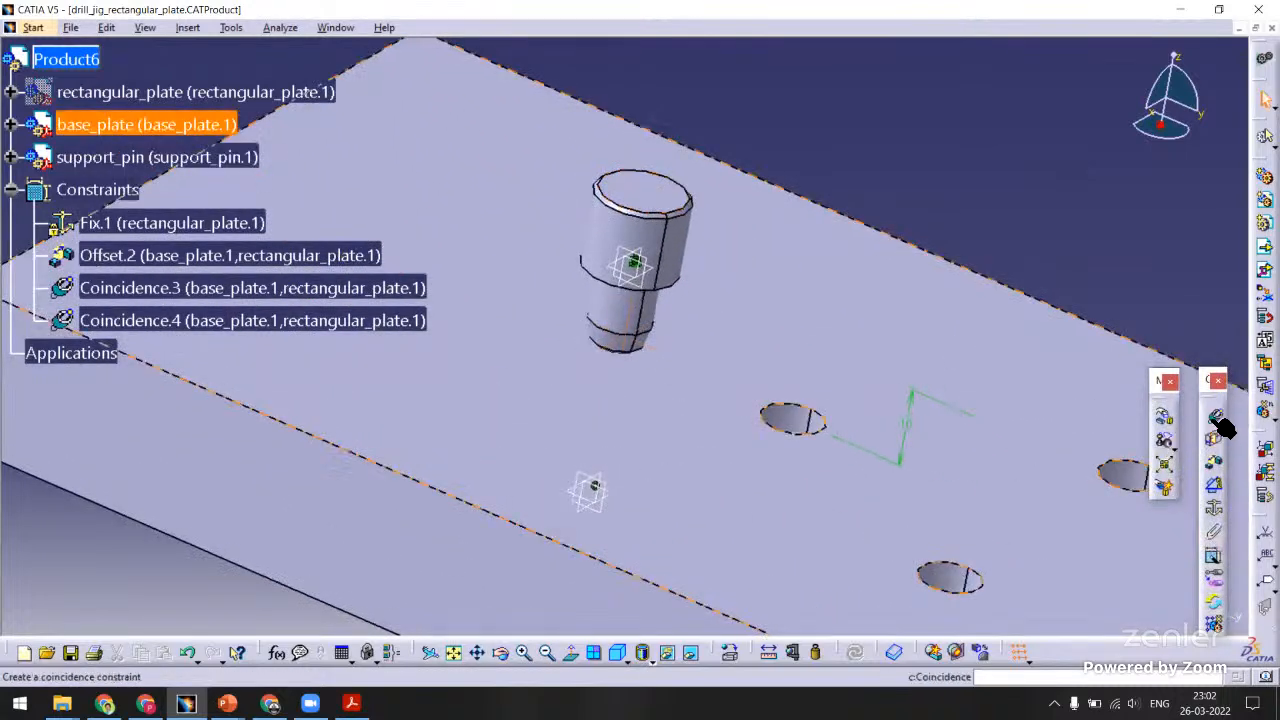
Add a coincidence constraint between the axis of the base plate's single central hole and the support pin's axis.
{"action": "left_click", "coordinate": [1218, 420]}
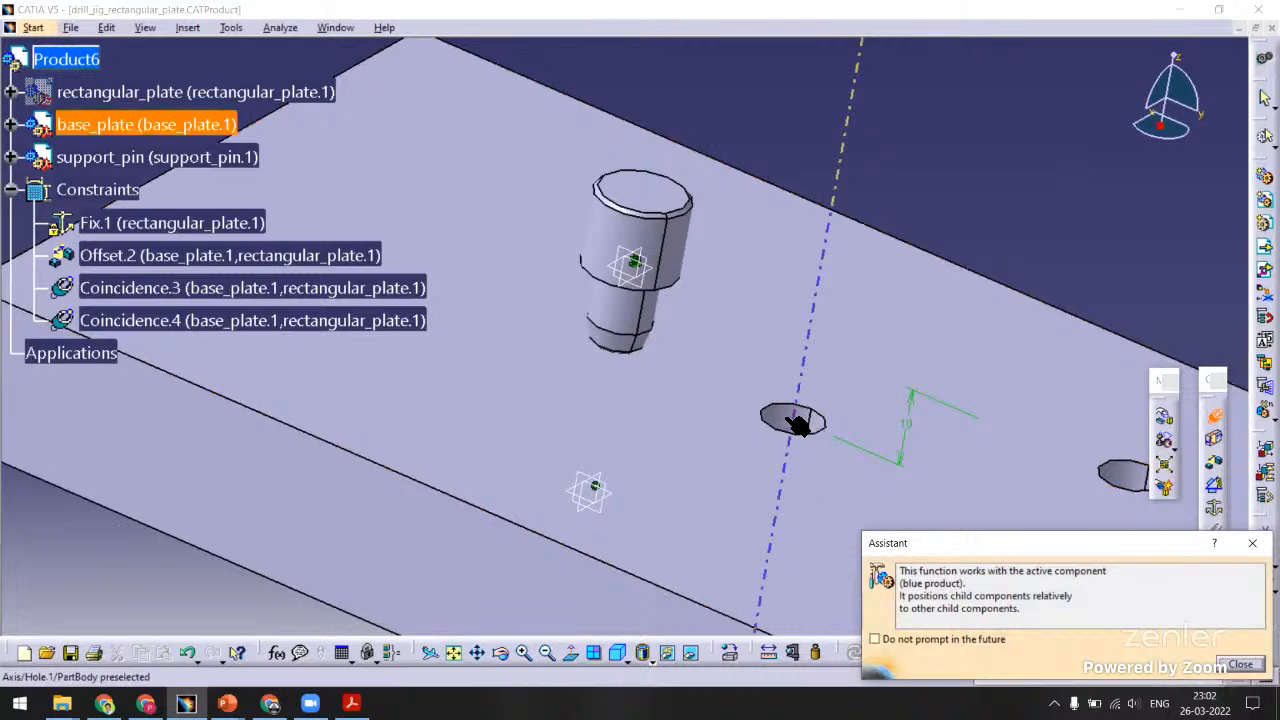
{"action": "left_click", "coordinate": [795, 425]}
{"action": "left_click", "coordinate": [686, 263]}
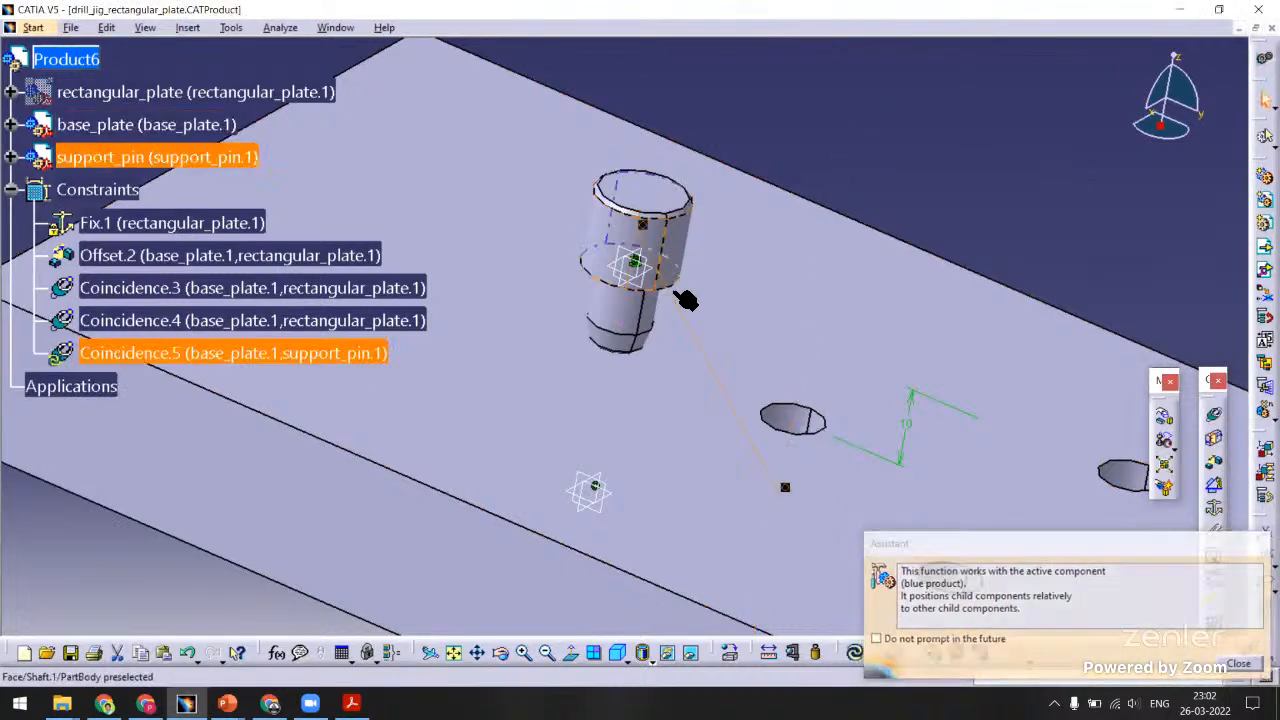
Add a surface contact constraint between the base plate's upper face and the underside of the support pin's shoulder, and update the assembly.
{"action": "middle_click_drag", "start_coordinate": [737, 251], "coordinate": [690, 300]}
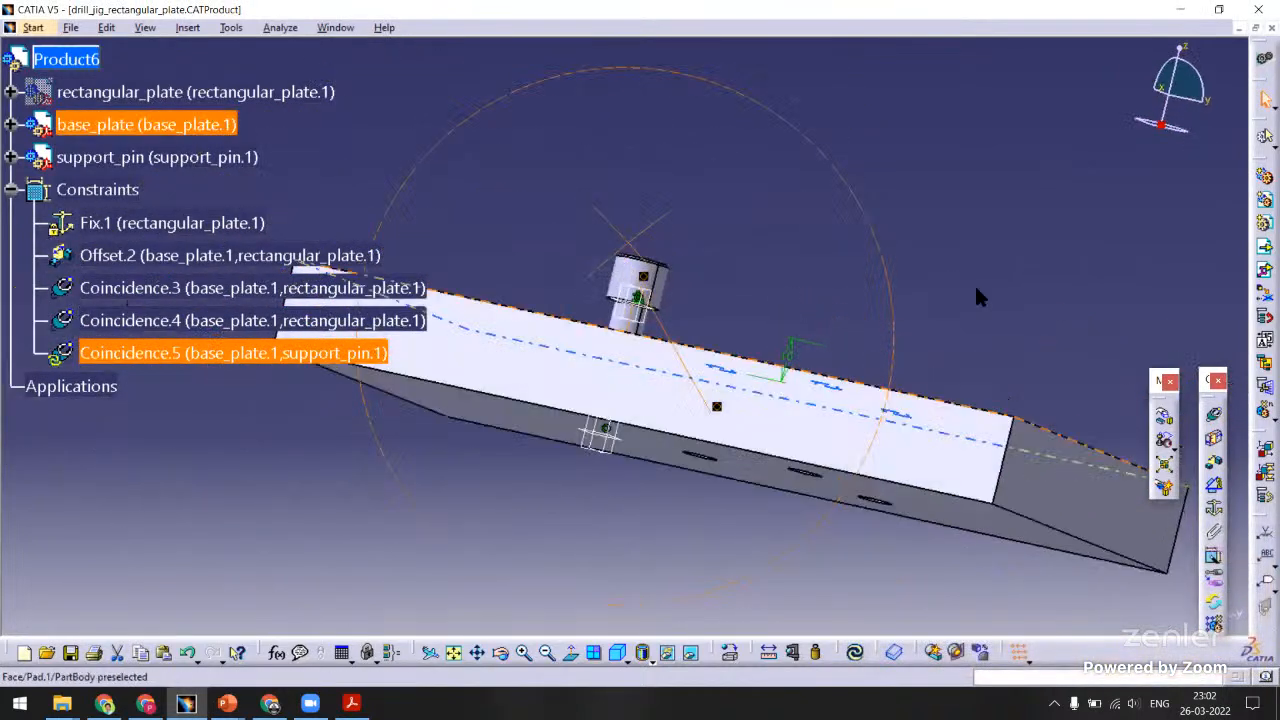
{"action": "left_click", "coordinate": [1132, 334]}
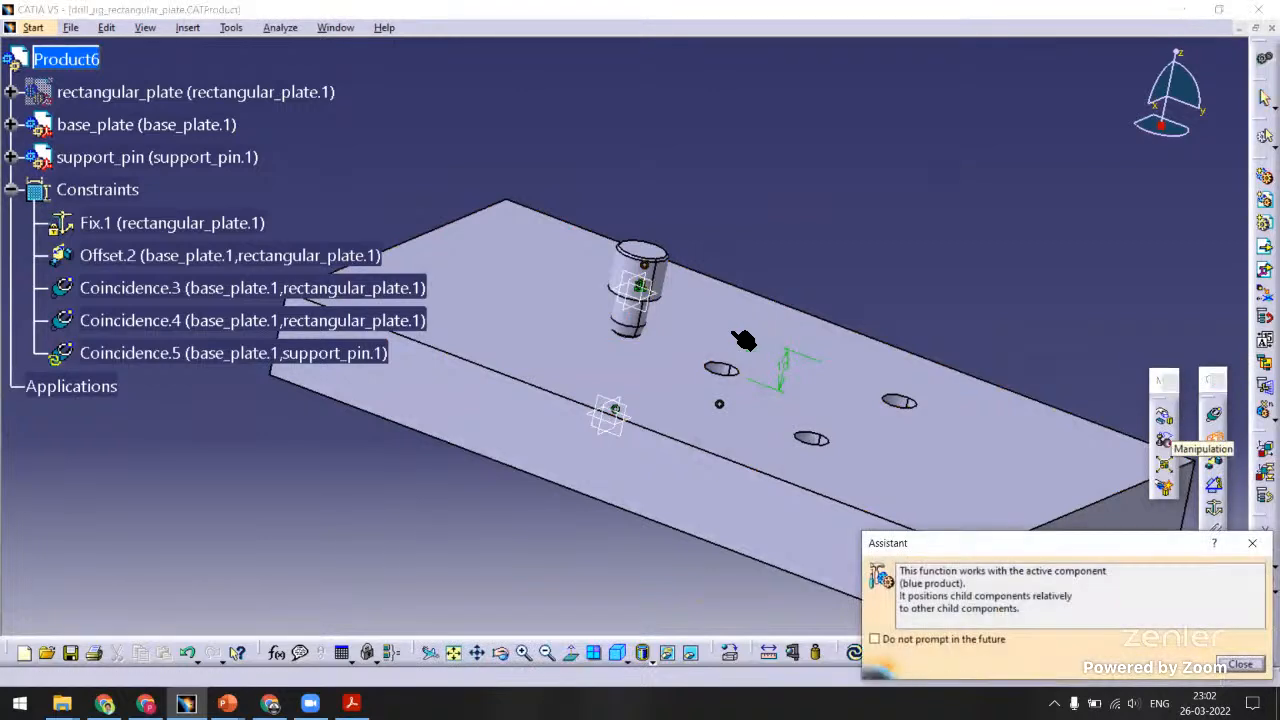
{"action": "left_click", "coordinate": [571, 349]}
{"action": "middle_click_drag", "start_coordinate": [571, 349], "coordinate": [598, 120]}
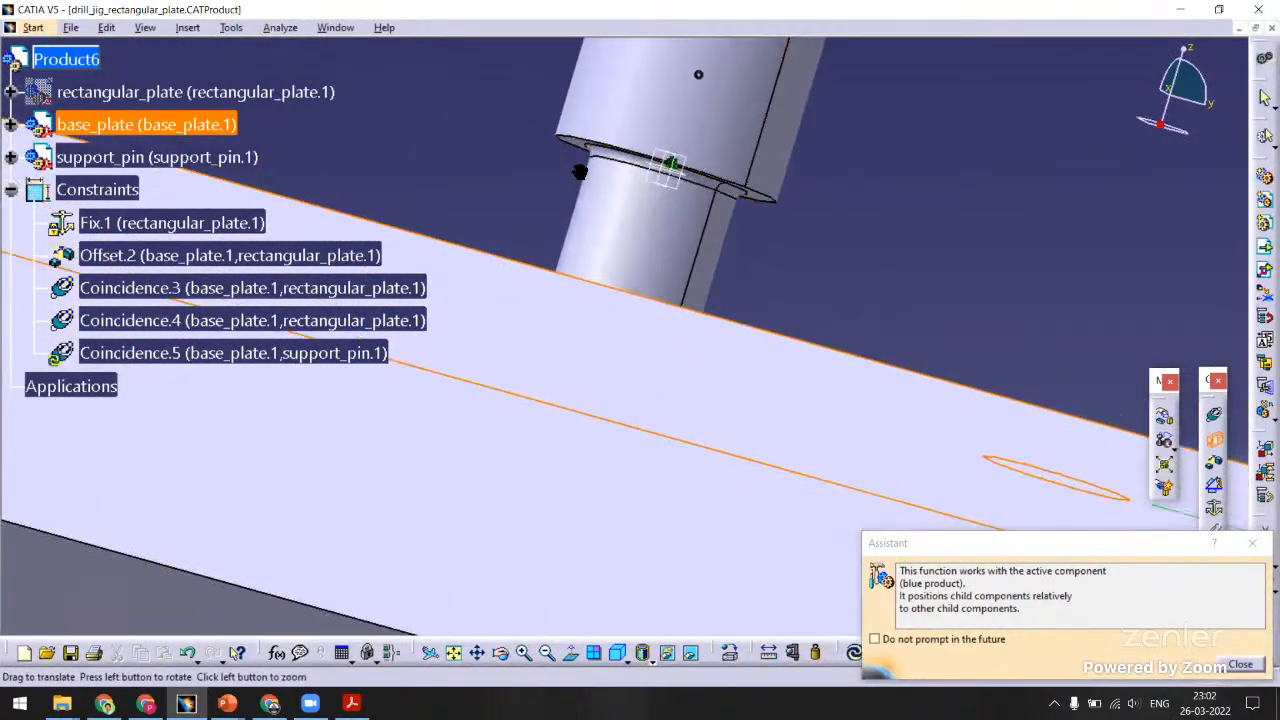
{"action": "middle_click_drag", "start_coordinate": [580, 171], "coordinate": [566, 140]}
{"action": "middle_click_drag", "start_coordinate": [512, 246], "coordinate": [813, 641]}
{"action": "left_click", "coordinate": [543, 238]}
{"action": "left_click", "coordinate": [855, 660]}
{"action": "middle_click_drag", "start_coordinate": [746, 423], "coordinate": [737, 597]}
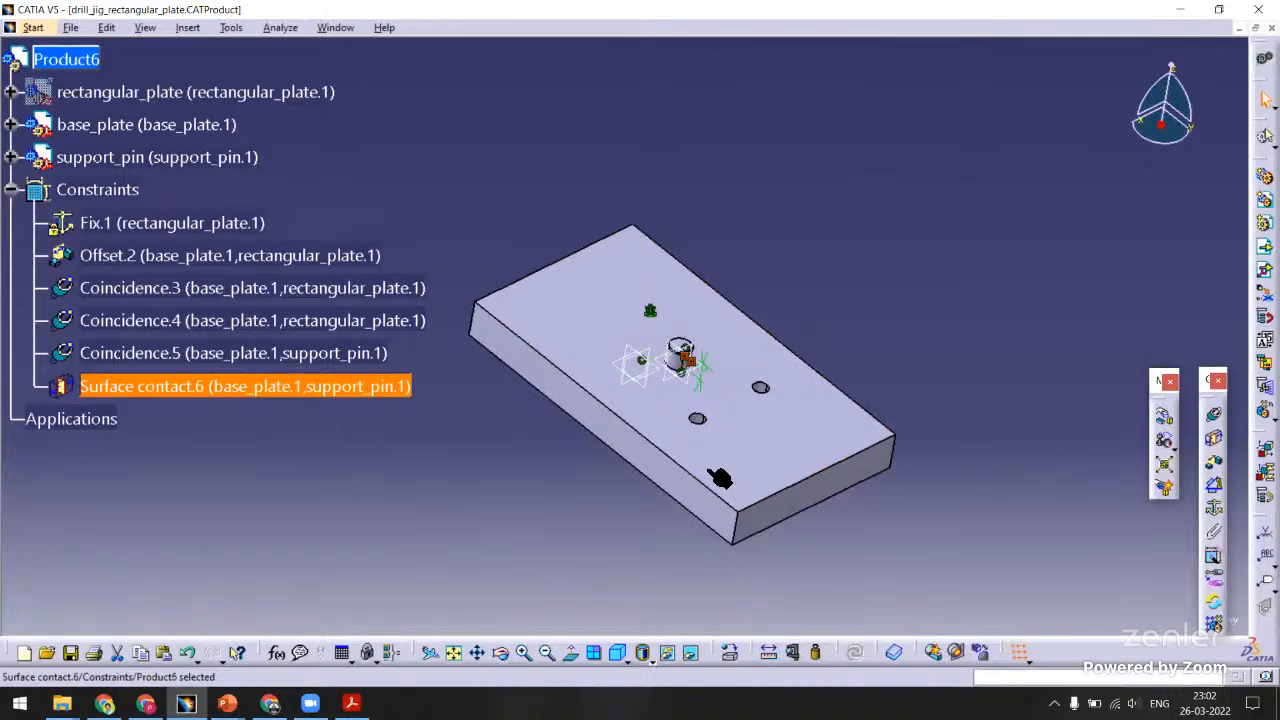
{"action": "middle_click_drag", "start_coordinate": [720, 478], "coordinate": [843, 580]}
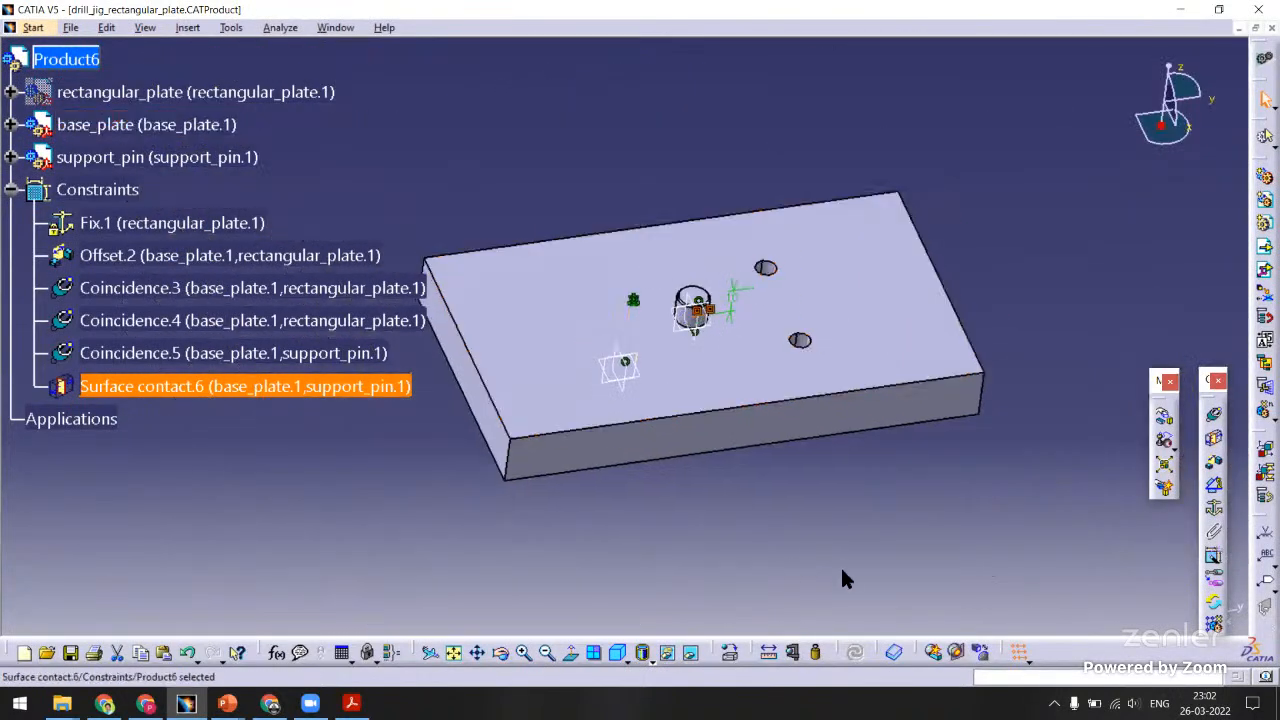
Examine the support pin's fit in the base plate's central hole using a temporary volume-cut section normal to X, without keeping the section.
{"action": "left_click", "coordinate": [734, 564]}
{"action": "middle_click_drag", "start_coordinate": [736, 562], "coordinate": [831, 475]}
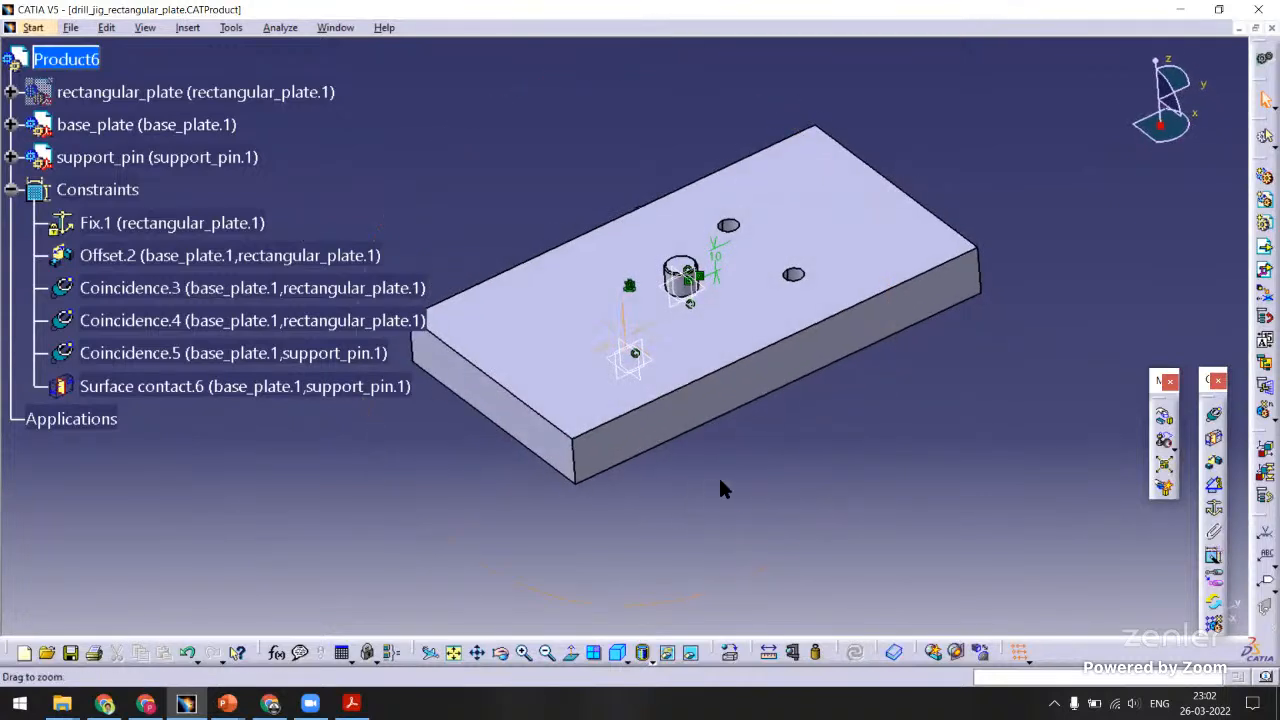
{"action": "middle_click_drag", "start_coordinate": [720, 480], "coordinate": [826, 520]}
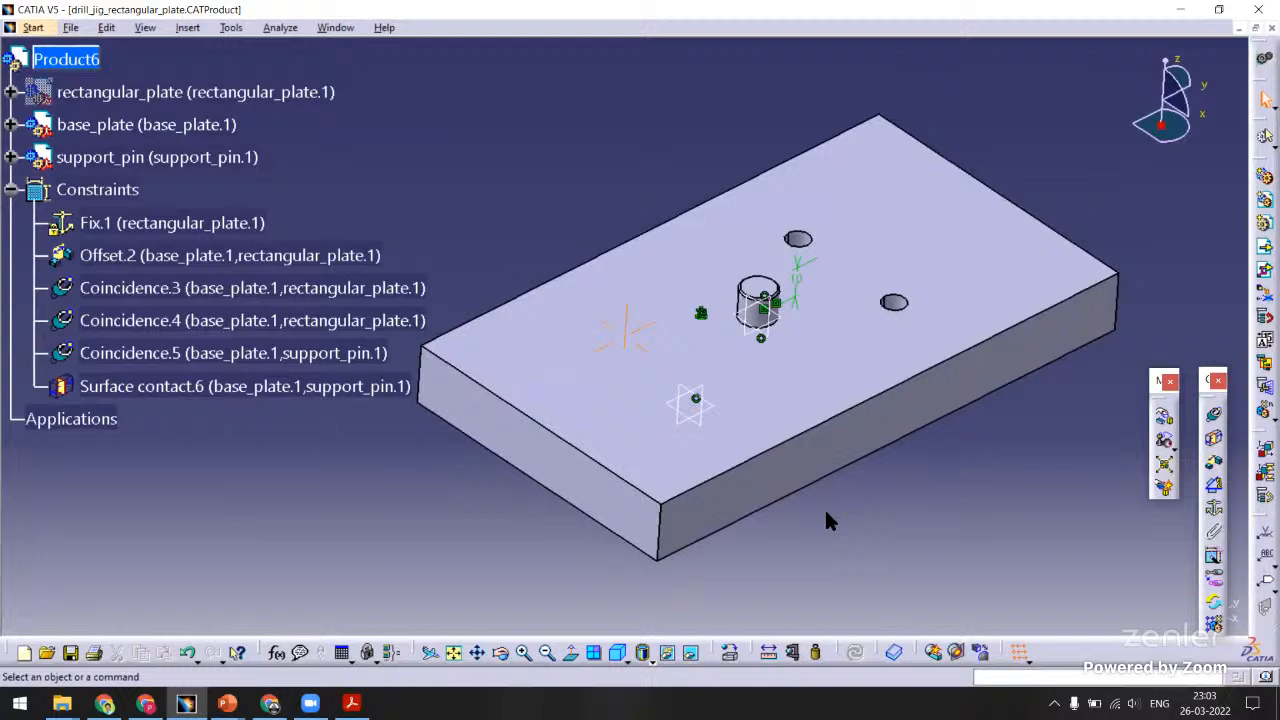
{"action": "left_click", "coordinate": [958, 655]}
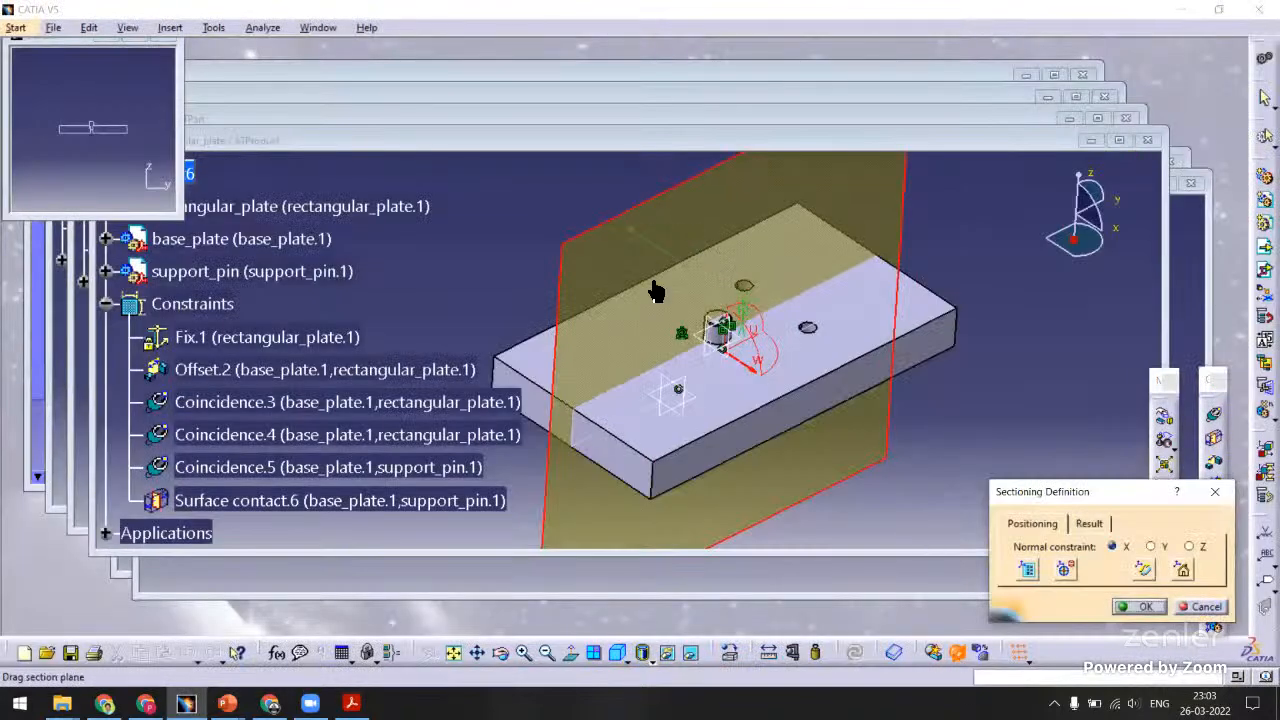
{"action": "left_click", "coordinate": [1090, 524]}
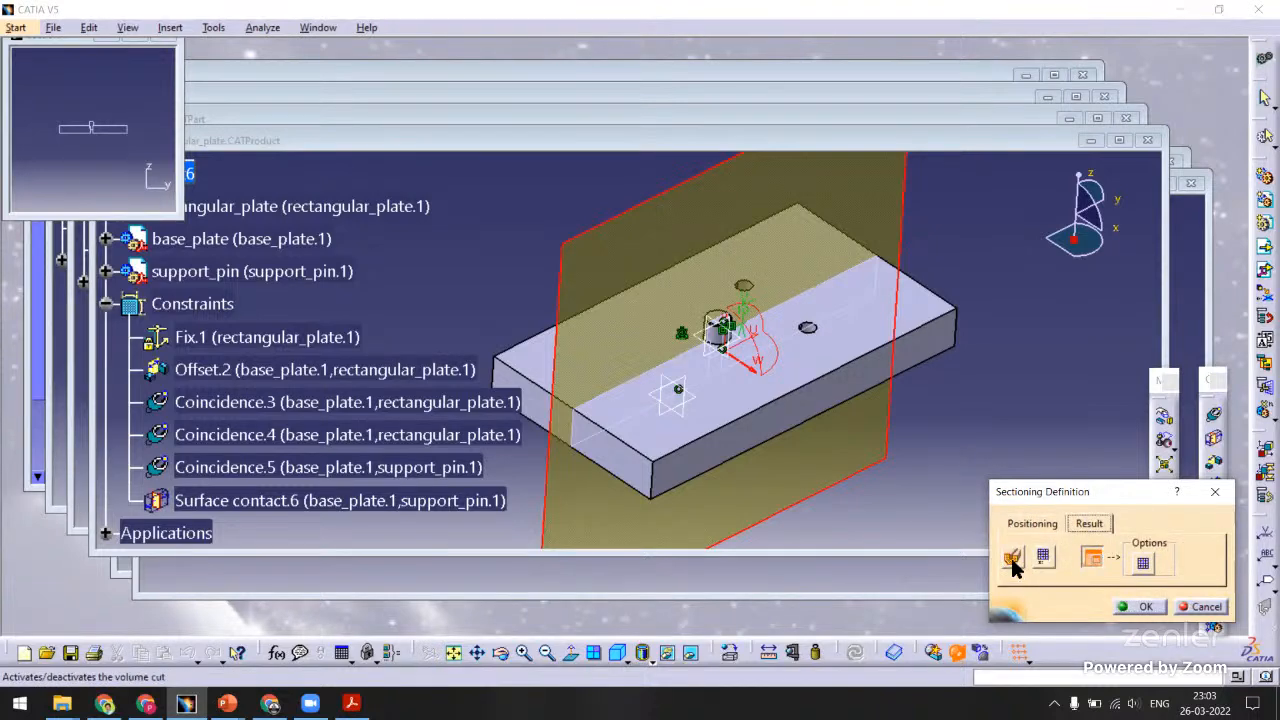
{"action": "left_click", "coordinate": [1012, 558]}
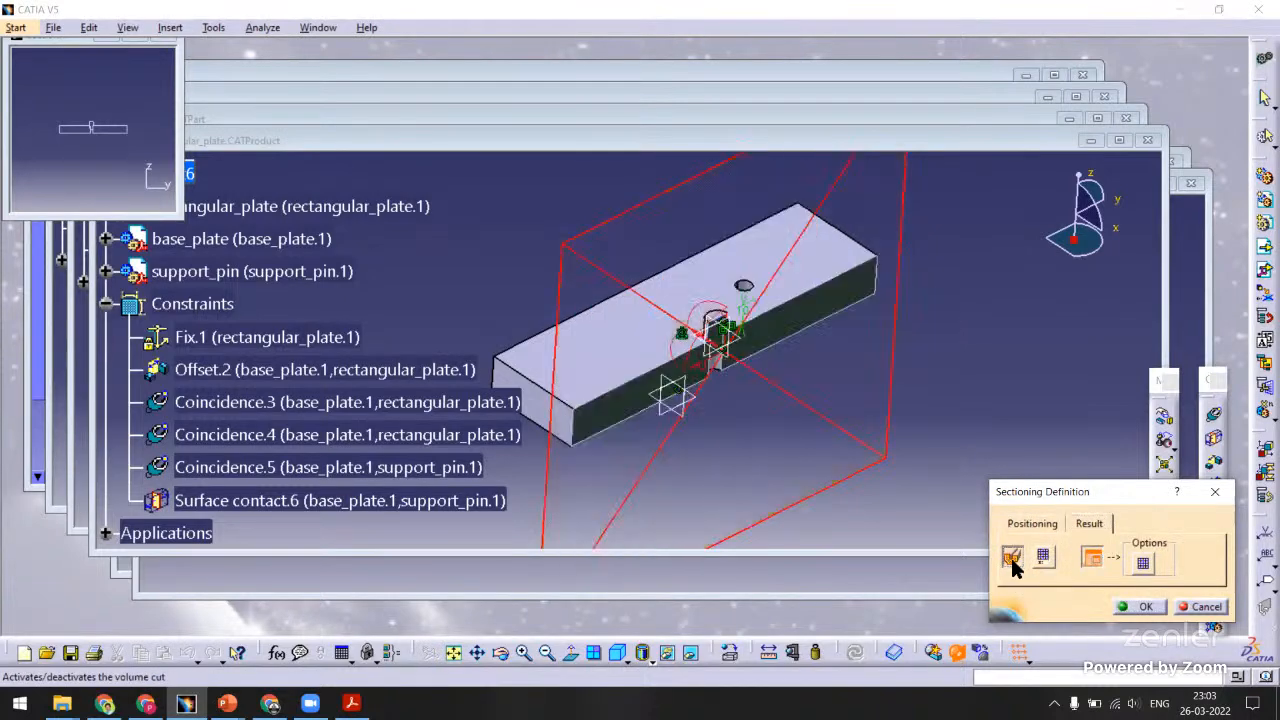
{"action": "middle_click_drag", "start_coordinate": [762, 437], "coordinate": [700, 208]}
{"action": "middle_click_drag", "start_coordinate": [609, 306], "coordinate": [855, 421]}
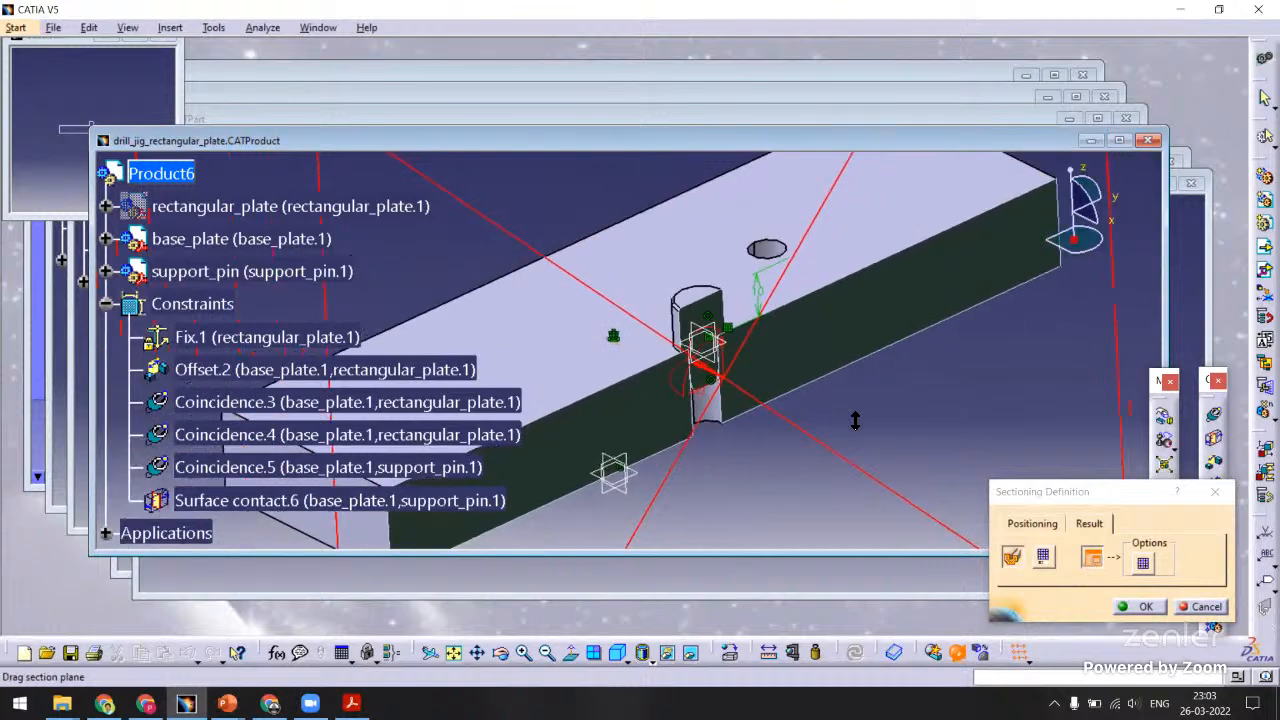
{"action": "left_click", "coordinate": [1190, 609]}
{"action": "left_click", "coordinate": [1119, 140]}
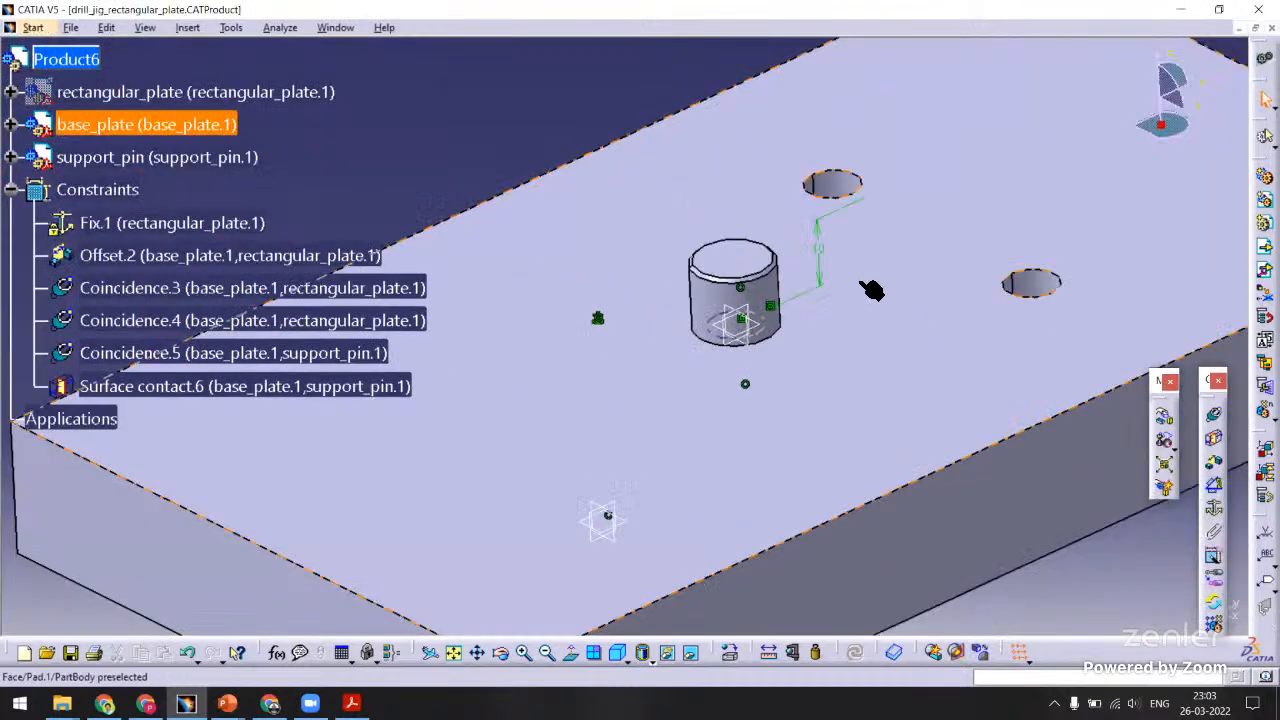
Insert a second instance of the existing support_pin part into Product6 with positioning.
{"action": "middle_click_drag", "start_coordinate": [872, 290], "coordinate": [905, 498]}
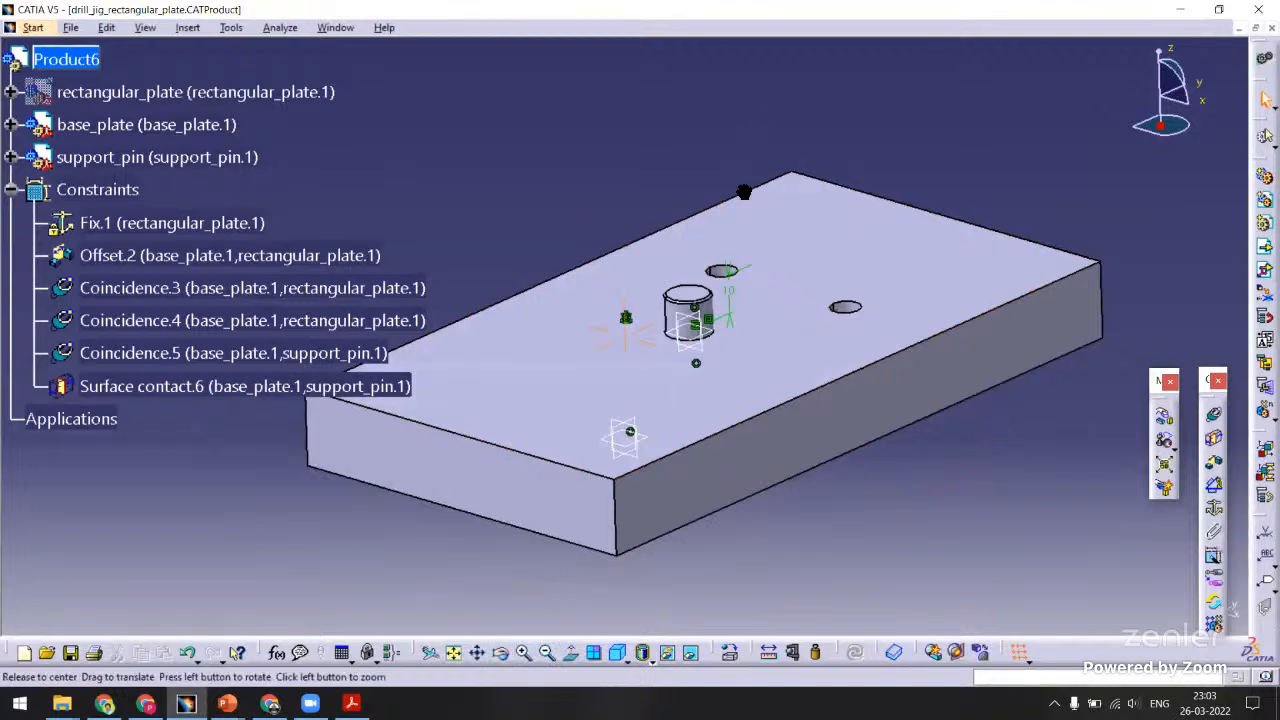
{"action": "middle_click_drag", "start_coordinate": [743, 192], "coordinate": [507, 165]}
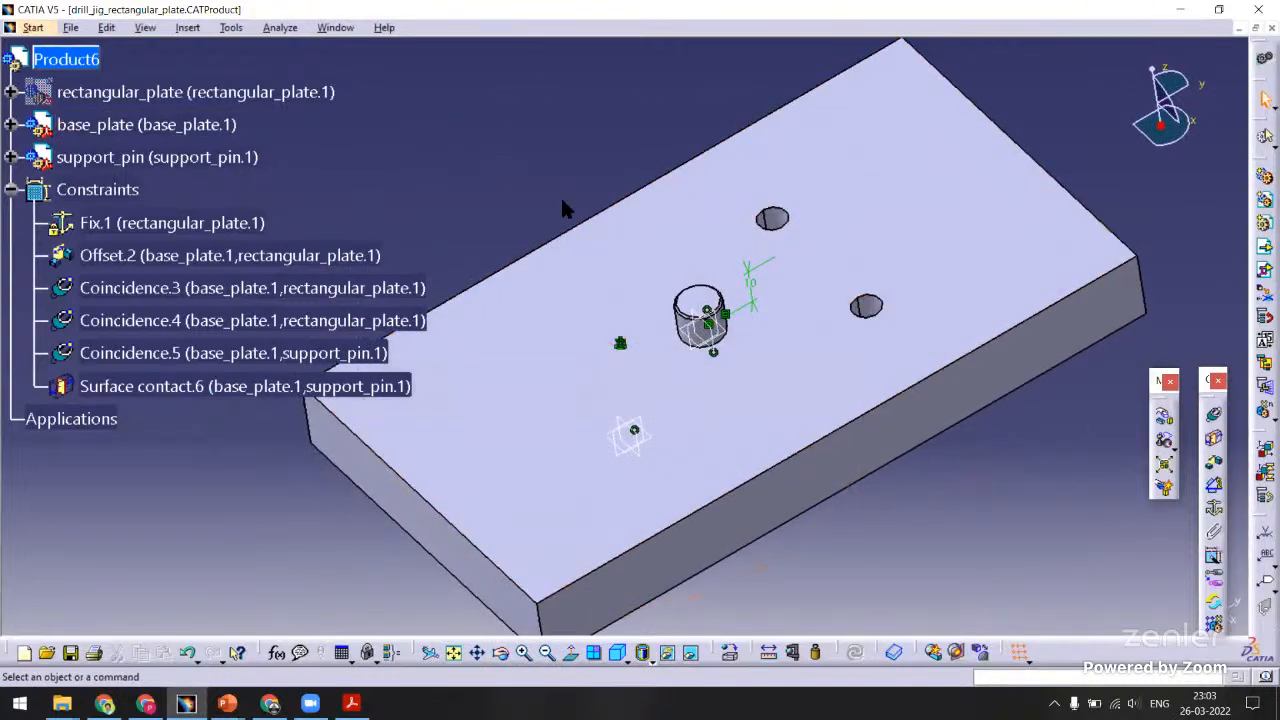
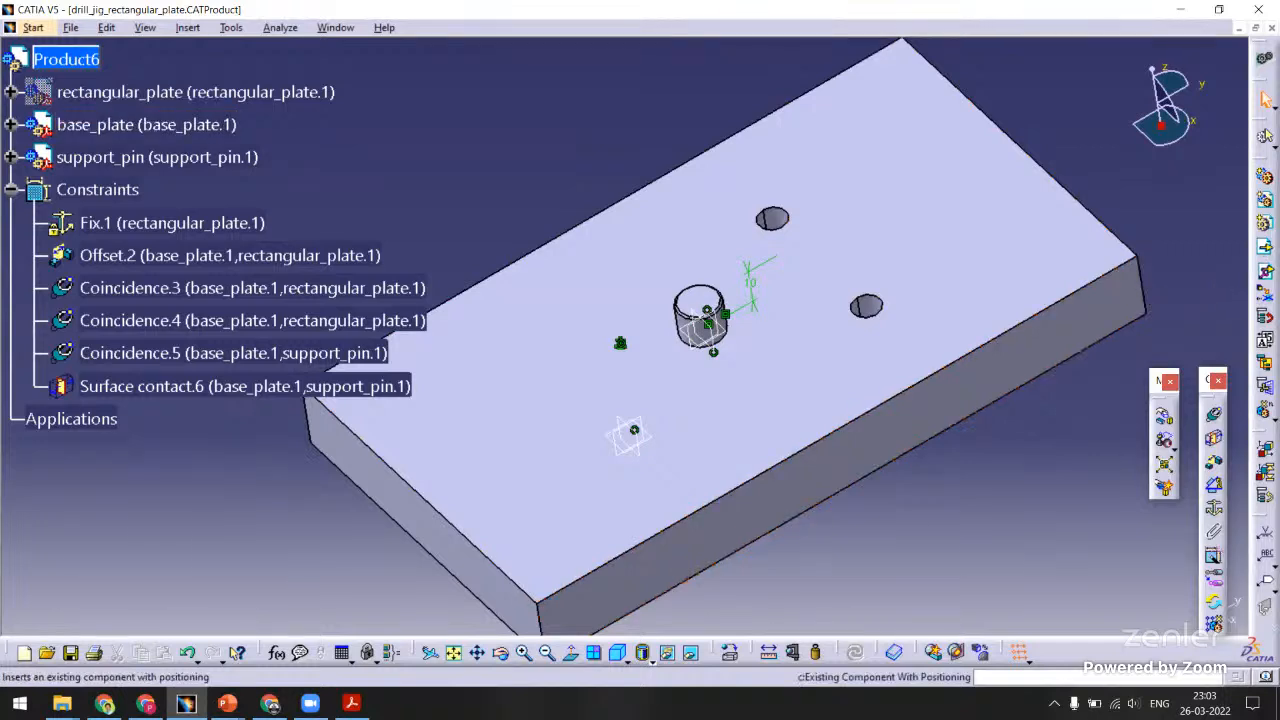
{"action": "left_click", "coordinate": [86, 62]}
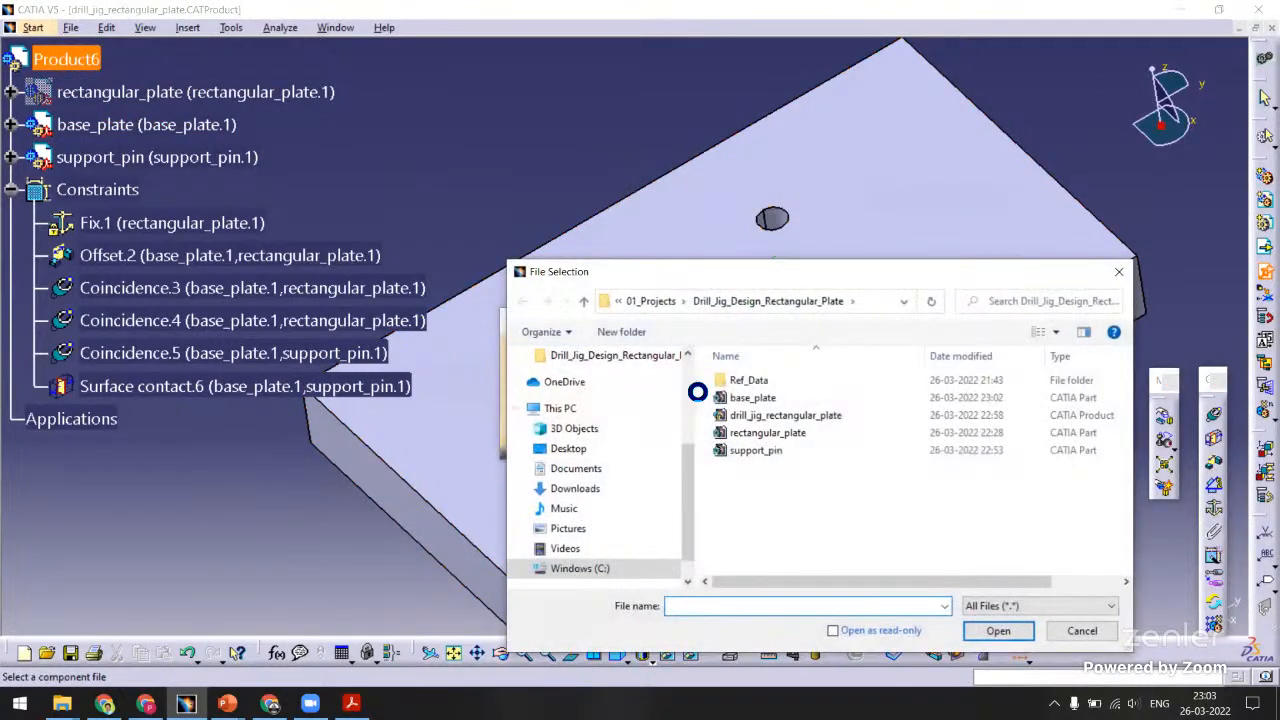
{"action": "double_click", "coordinate": [746, 450]}
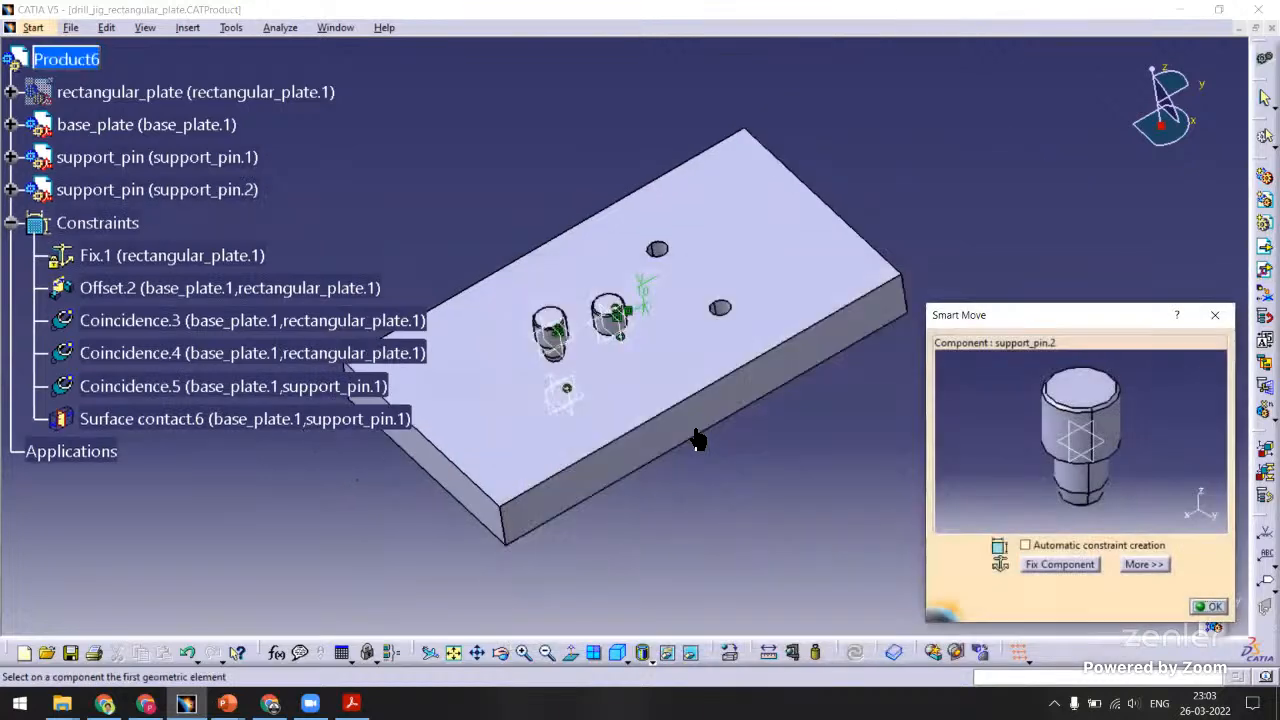
Accept the second support pin's placement and insert another support_pin part into Product6 as a third instance.
{"action": "mouse_move", "coordinate": [532, 450]}
{"action": "middle_mouse_down"}
{"action": "mouse_move", "coordinate": [549, 397]}
{"action": "mouse_move", "coordinate": [550, 433]}
{"action": "middle_mouse_up"}
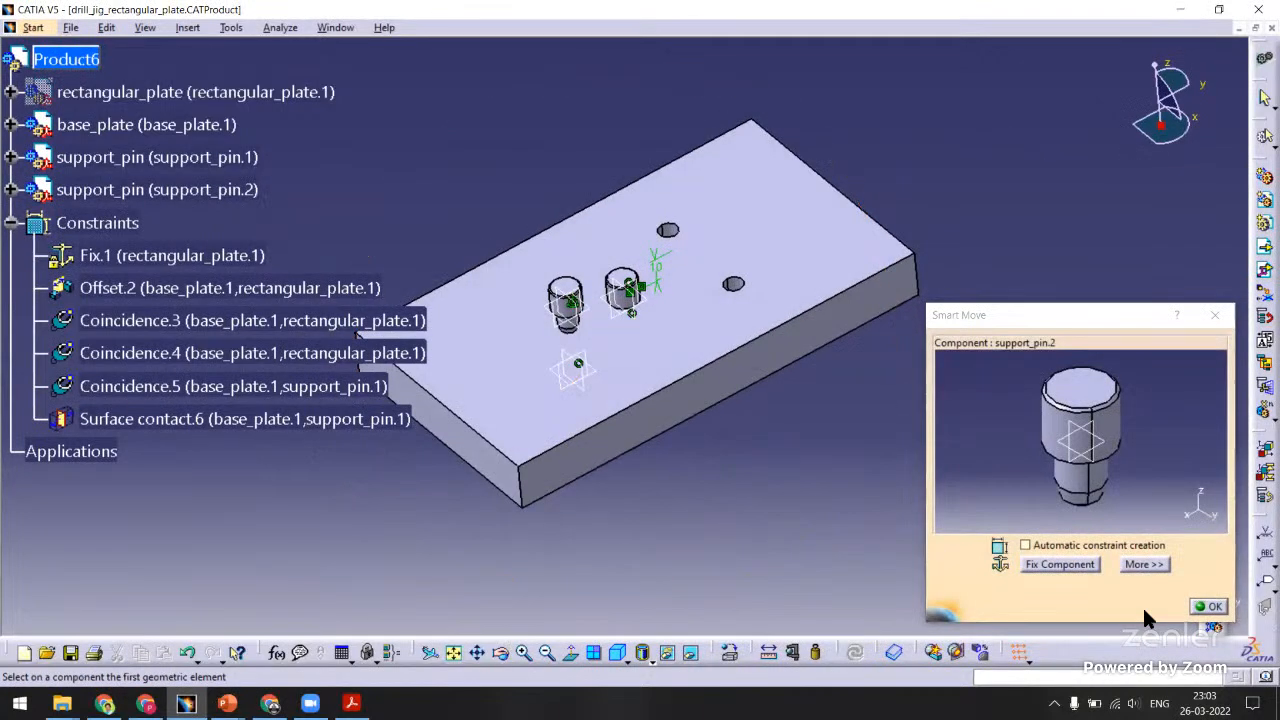
{"action": "left_click", "coordinate": [1207, 607]}
{"action": "left_click", "coordinate": [66, 59]}
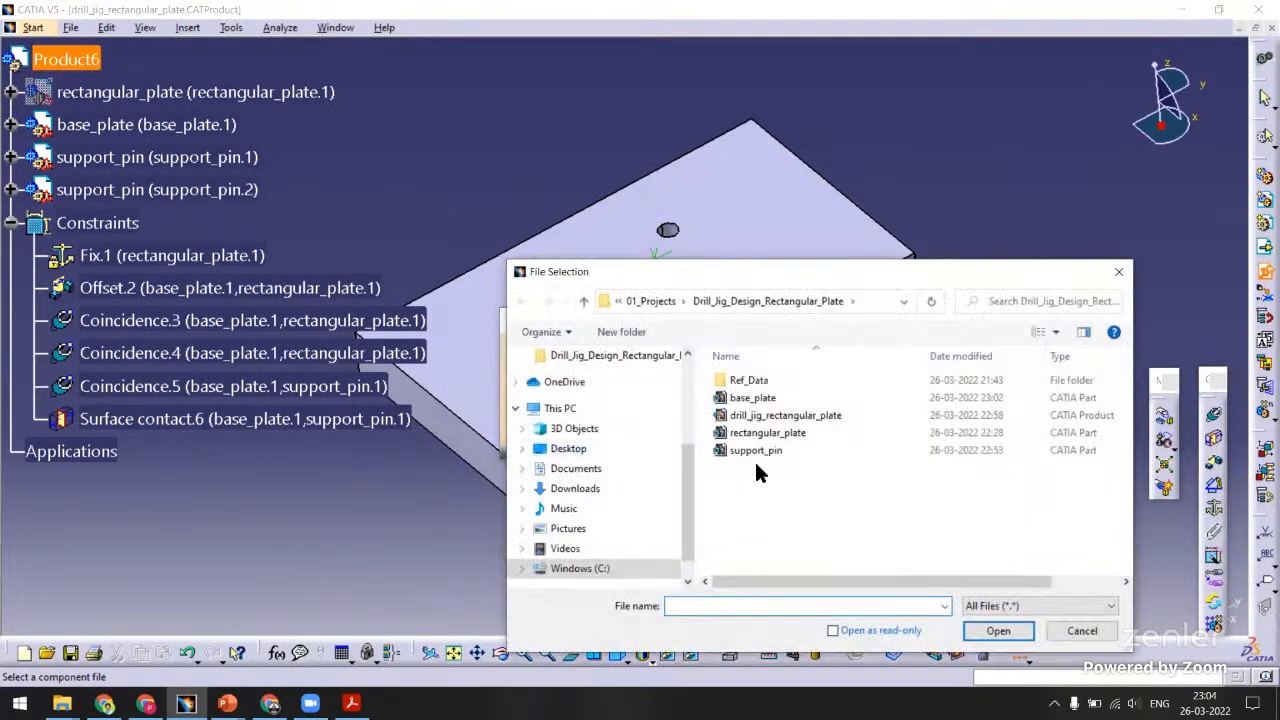
{"action": "double_click", "coordinate": [752, 450]}
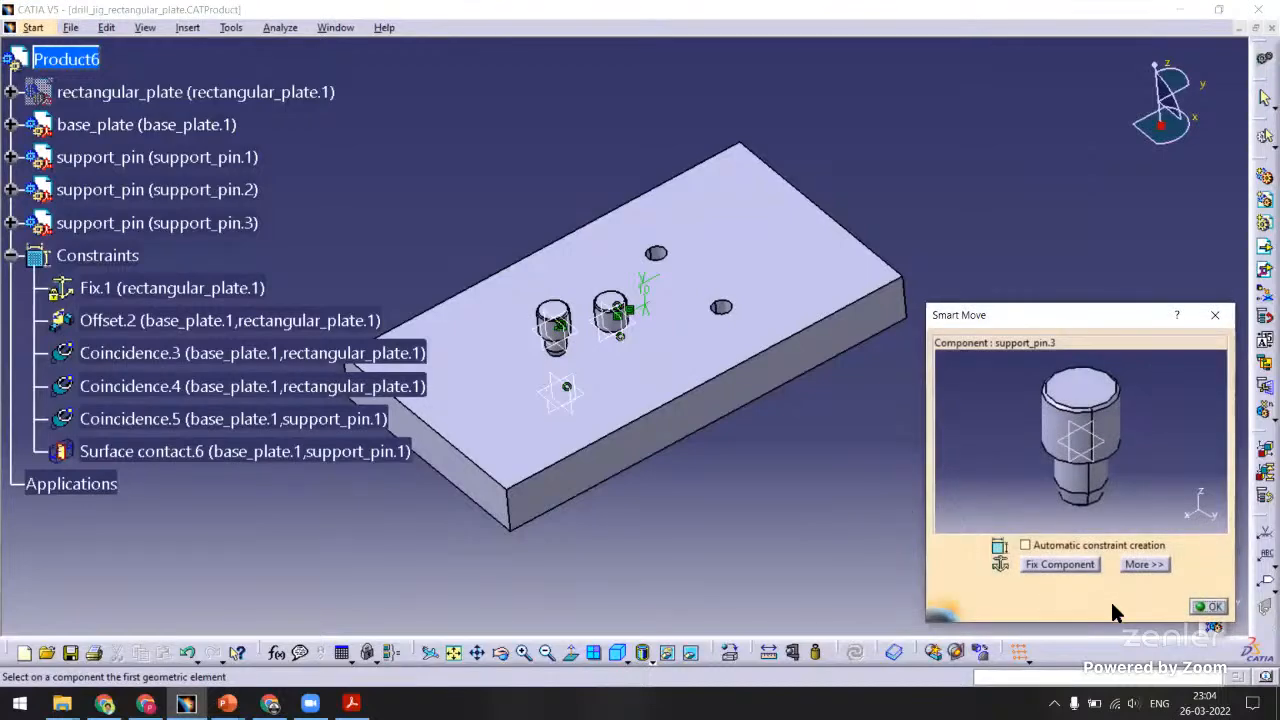
{"action": "left_click", "coordinate": [1208, 607]}
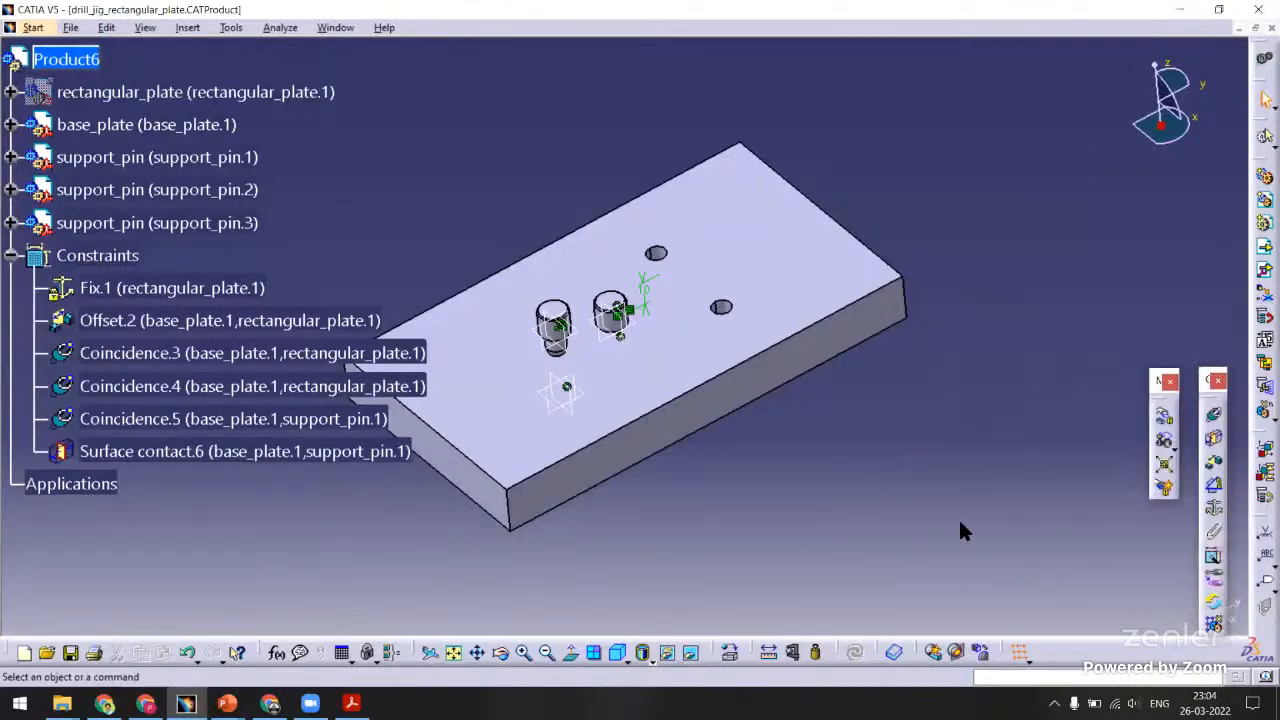
Manipulate the two unconstrained support pins so they sit apart from each other and clear of the base plate.
{"action": "left_click", "coordinate": [1166, 420]}
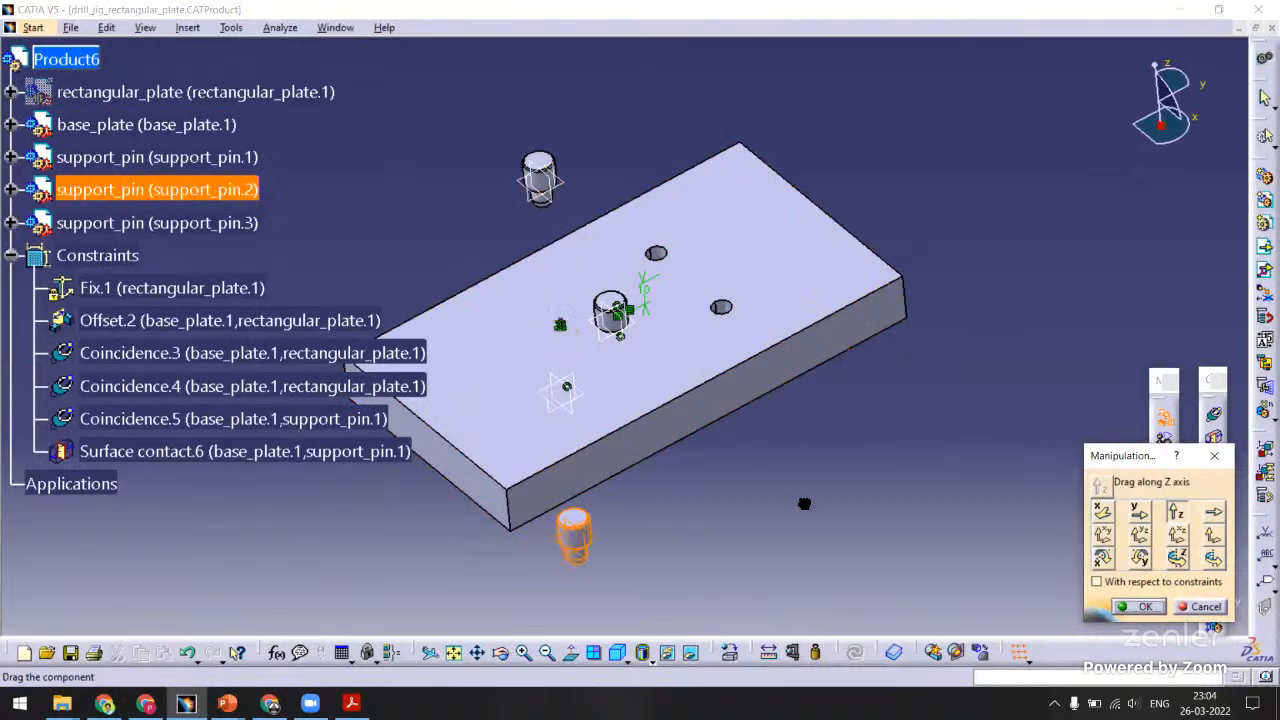
{"action": "left_click", "coordinate": [1143, 607]}
Add a coincidence constraint between the axis of support_pin.3 and the axis of the base plate's rear empty hole.
{"action": "middle_click_drag", "start_coordinate": [737, 531], "coordinate": [1063, 345]}
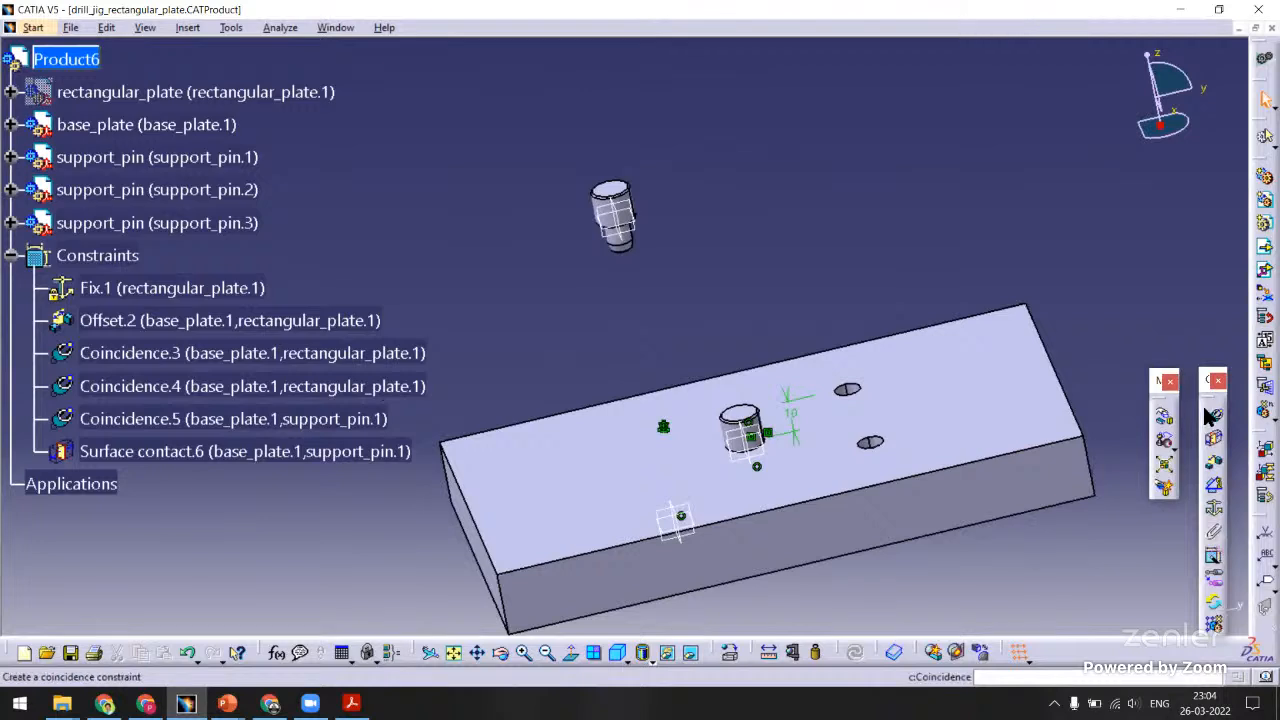
{"action": "left_click", "coordinate": [597, 210]}
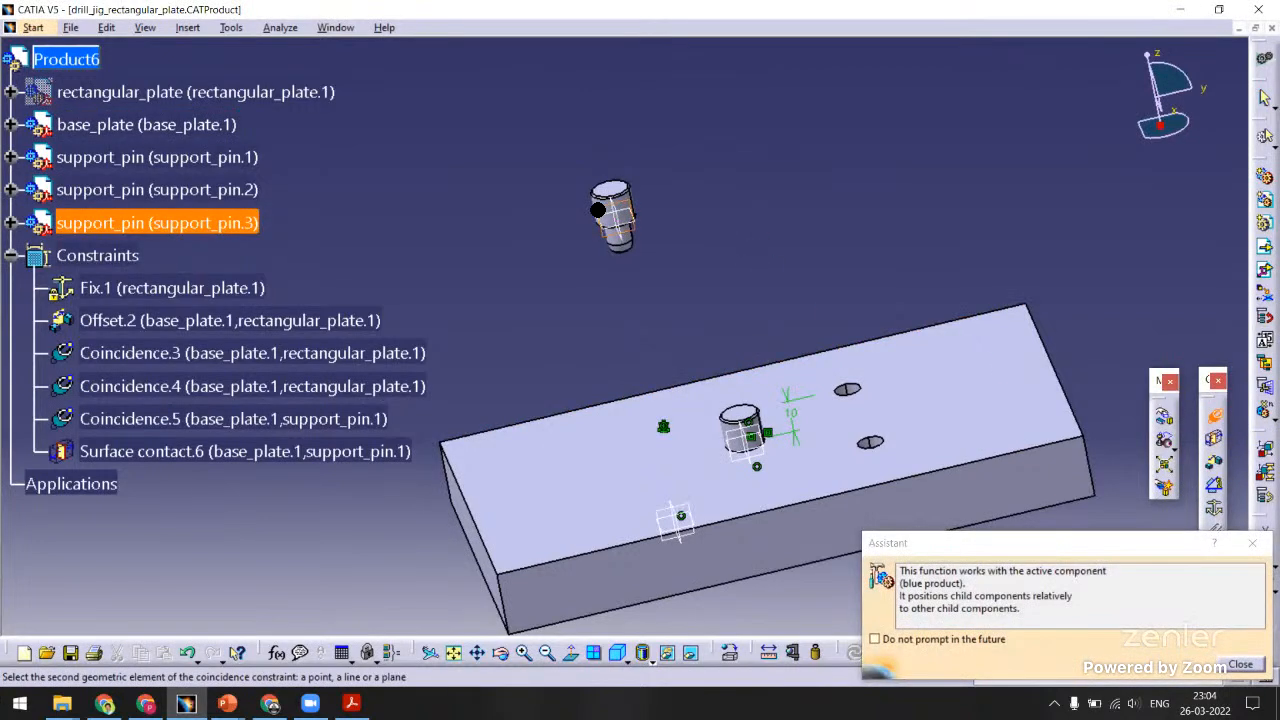
{"action": "key", "text": "Escape"}
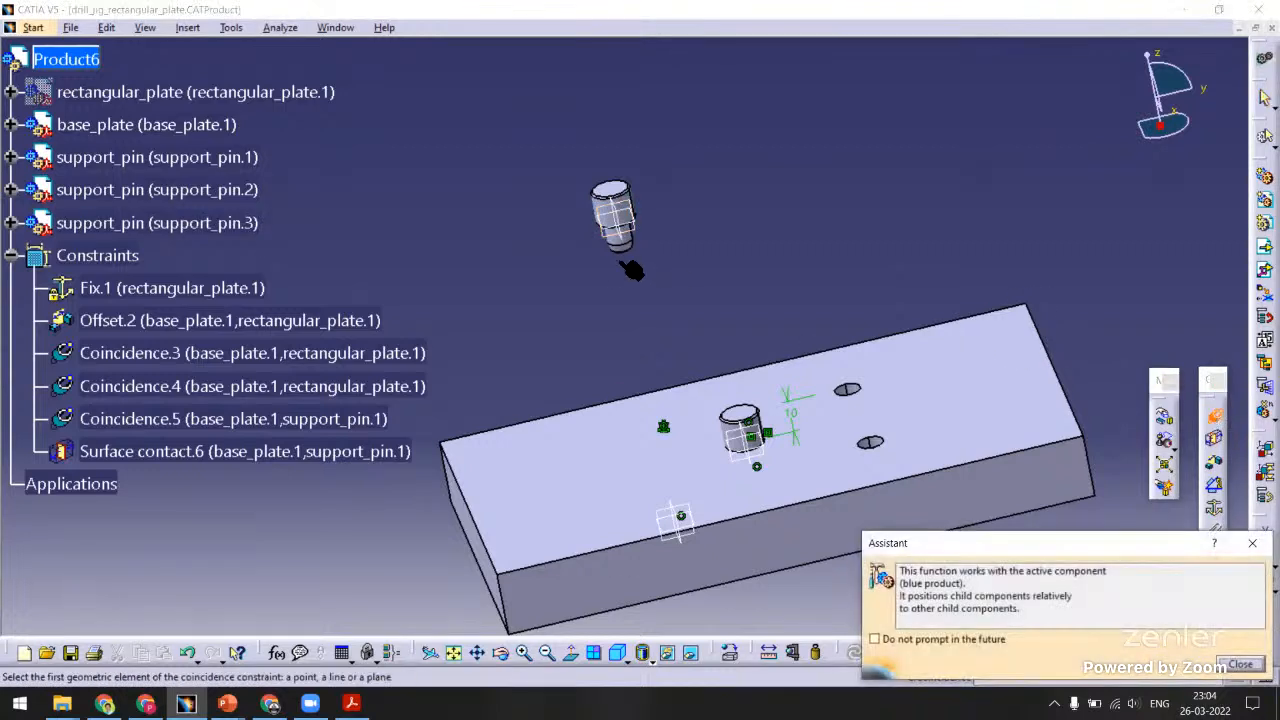
{"action": "middle_click_drag", "start_coordinate": [580, 199], "coordinate": [731, 110]}
{"action": "left_click", "coordinate": [658, 219]}
{"action": "middle_click_drag", "start_coordinate": [660, 218], "coordinate": [776, 323], "text": "ctrl"}
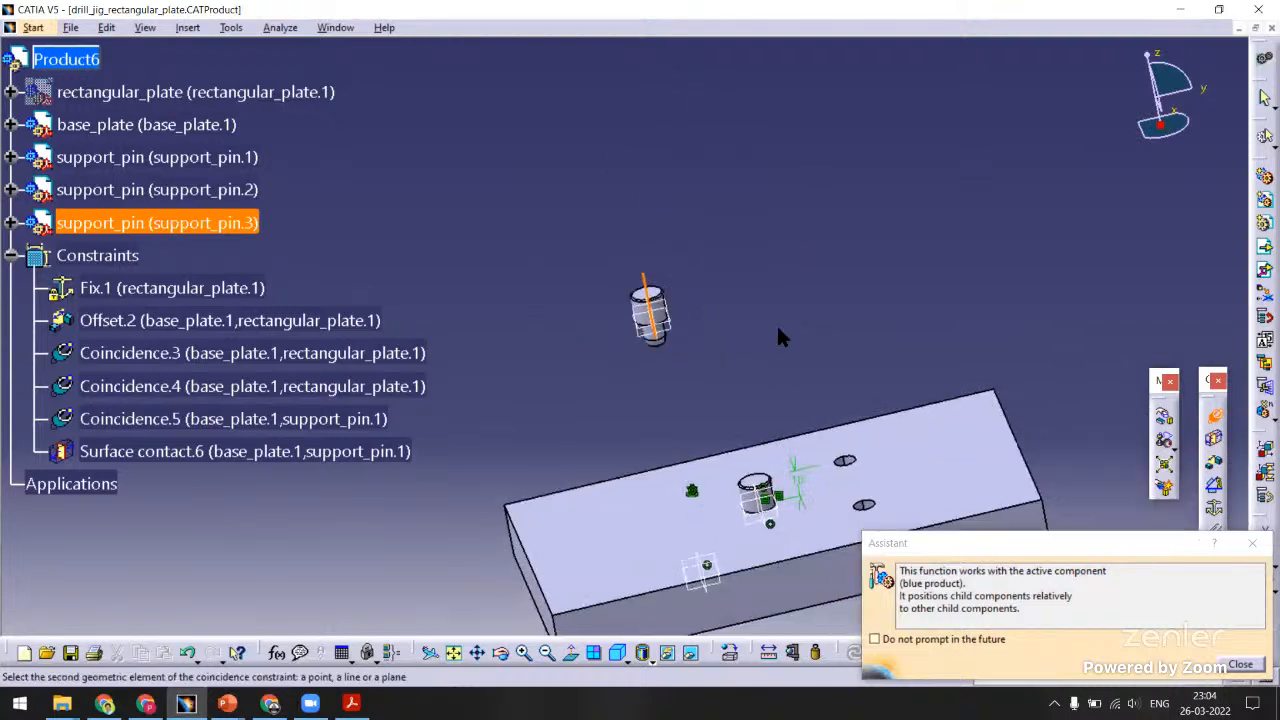
{"action": "middle_click_drag", "start_coordinate": [868, 362], "coordinate": [743, 268]}
{"action": "middle_click_drag", "start_coordinate": [743, 268], "coordinate": [741, 210], "text": "ctrl"}
{"action": "middle_click_drag", "start_coordinate": [820, 262], "coordinate": [724, 270]}
{"action": "middle_click_drag", "start_coordinate": [724, 270], "coordinate": [725, 196], "text": "ctrl"}
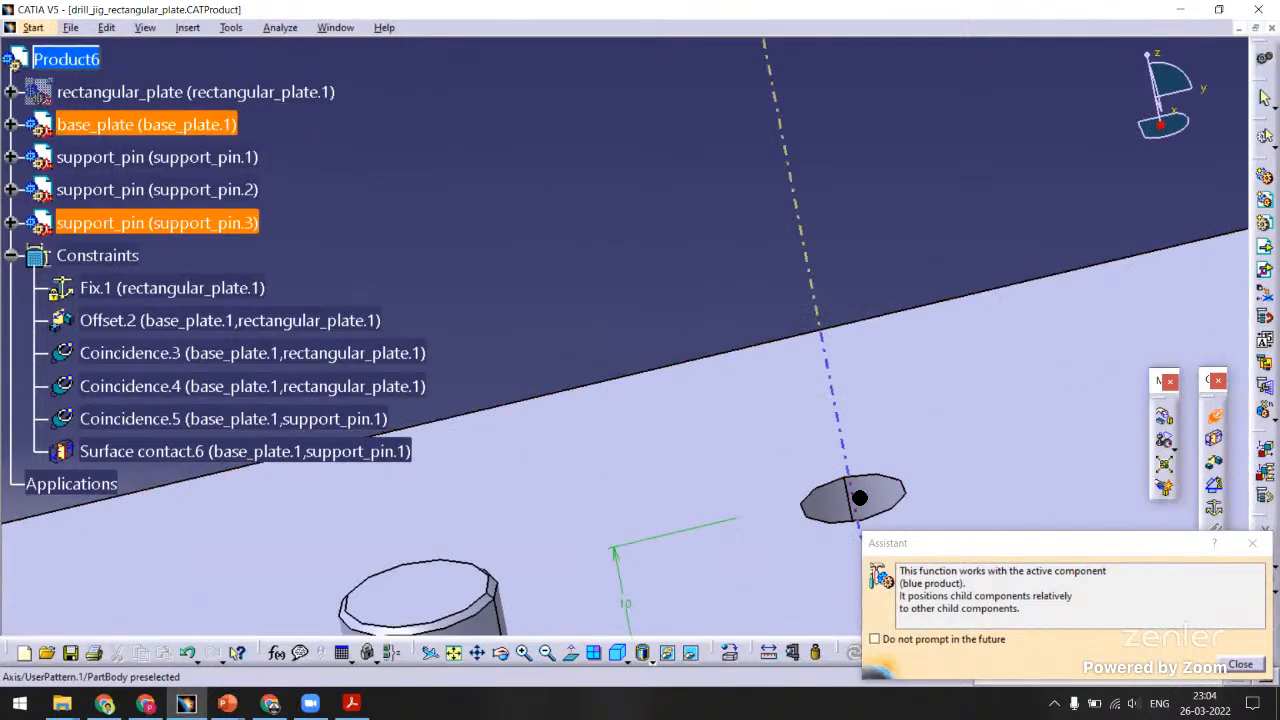
{"action": "left_click", "coordinate": [860, 498]}
{"action": "middle_click_drag", "start_coordinate": [908, 366], "coordinate": [1085, 425], "text": "ctrl"}
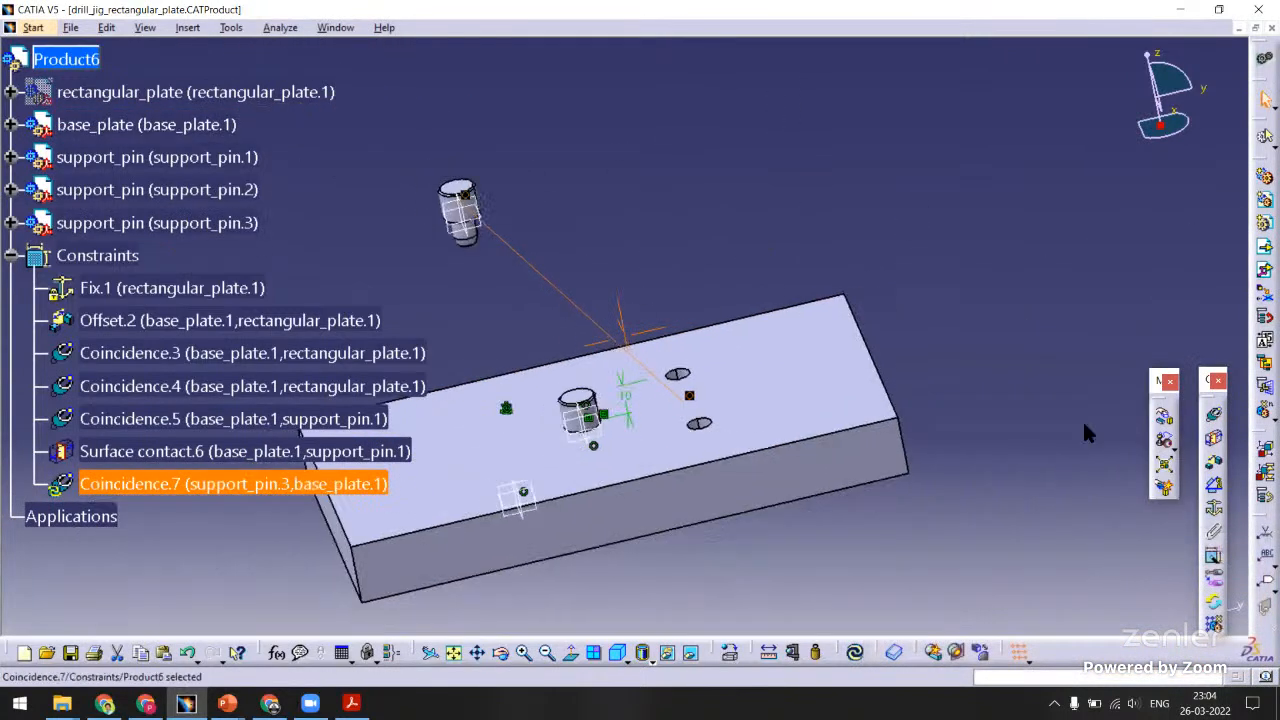
Add a surface contact between the base plate's top face and the shoulder underside of support_pin.3, and update the assembly.
{"action": "left_click", "coordinate": [1214, 440]}
{"action": "middle_click_drag", "start_coordinate": [547, 190], "coordinate": [638, 221]}
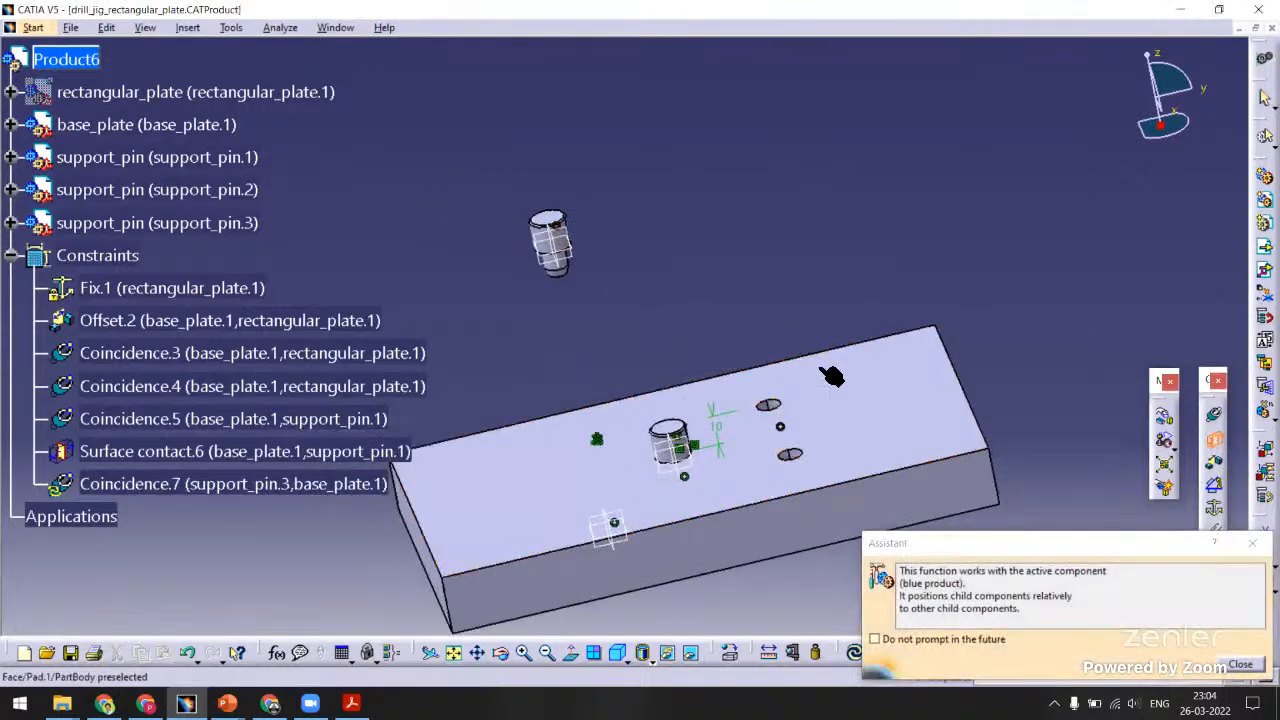
{"action": "middle_click_drag", "start_coordinate": [574, 301], "coordinate": [686, 206]}
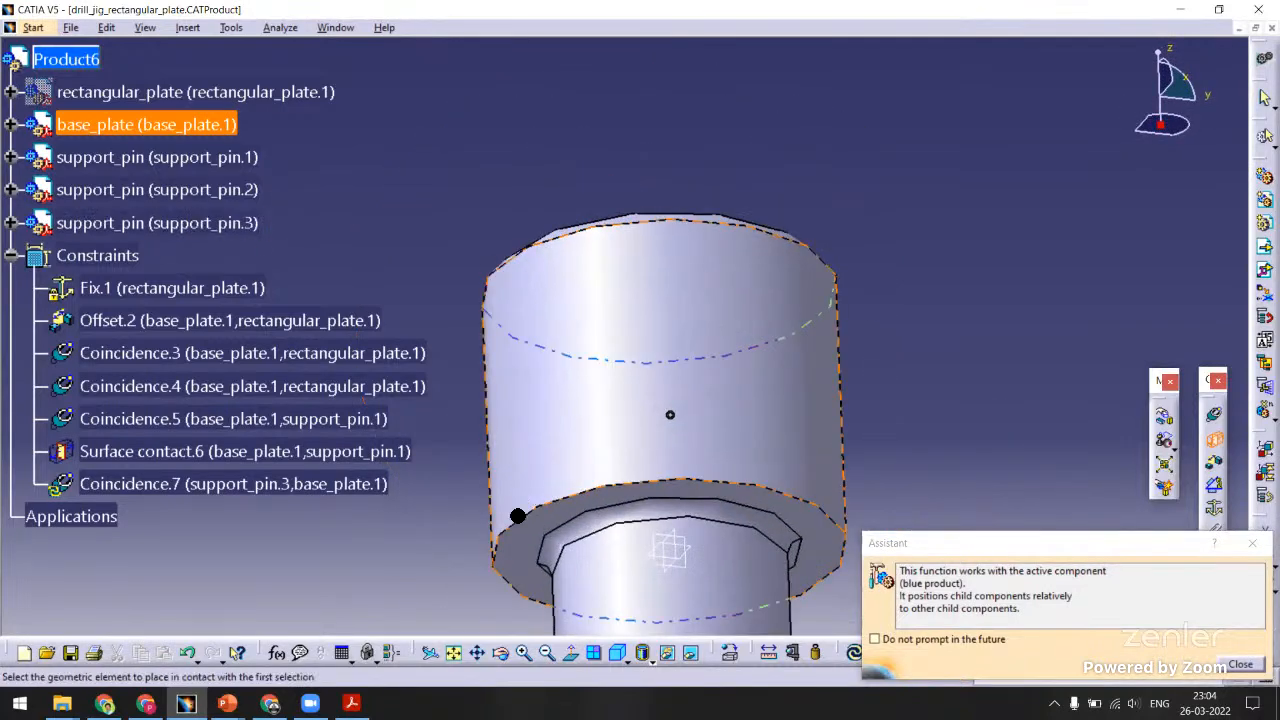
{"action": "left_click", "coordinate": [517, 531]}
{"action": "middle_click_drag", "start_coordinate": [517, 531], "coordinate": [515, 575], "text": "ctrl"}
{"action": "middle_click_drag", "start_coordinate": [612, 350], "coordinate": [762, 225]}
{"action": "middle_click_drag", "start_coordinate": [747, 540], "coordinate": [779, 395]}
{"action": "middle_click_drag", "start_coordinate": [779, 395], "coordinate": [779, 440], "text": "ctrl"}
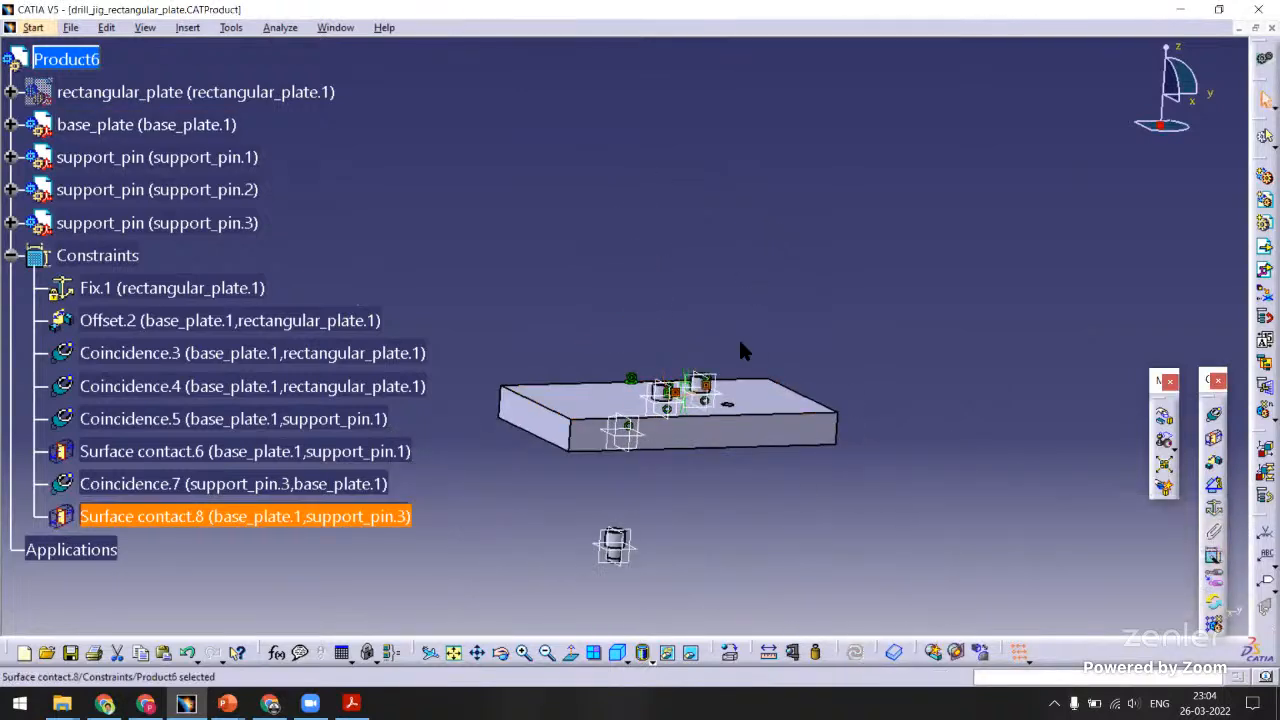
Make the axis of support_pin.2 coincident with the axis of the remaining empty hole in the base plate.
{"action": "middle_click_drag", "start_coordinate": [700, 244], "coordinate": [722, 375]}
{"action": "middle_click_drag", "start_coordinate": [882, 346], "coordinate": [1012, 276]}
{"action": "middle_click_drag", "start_coordinate": [736, 467], "coordinate": [800, 245], "text": "ctrl"}
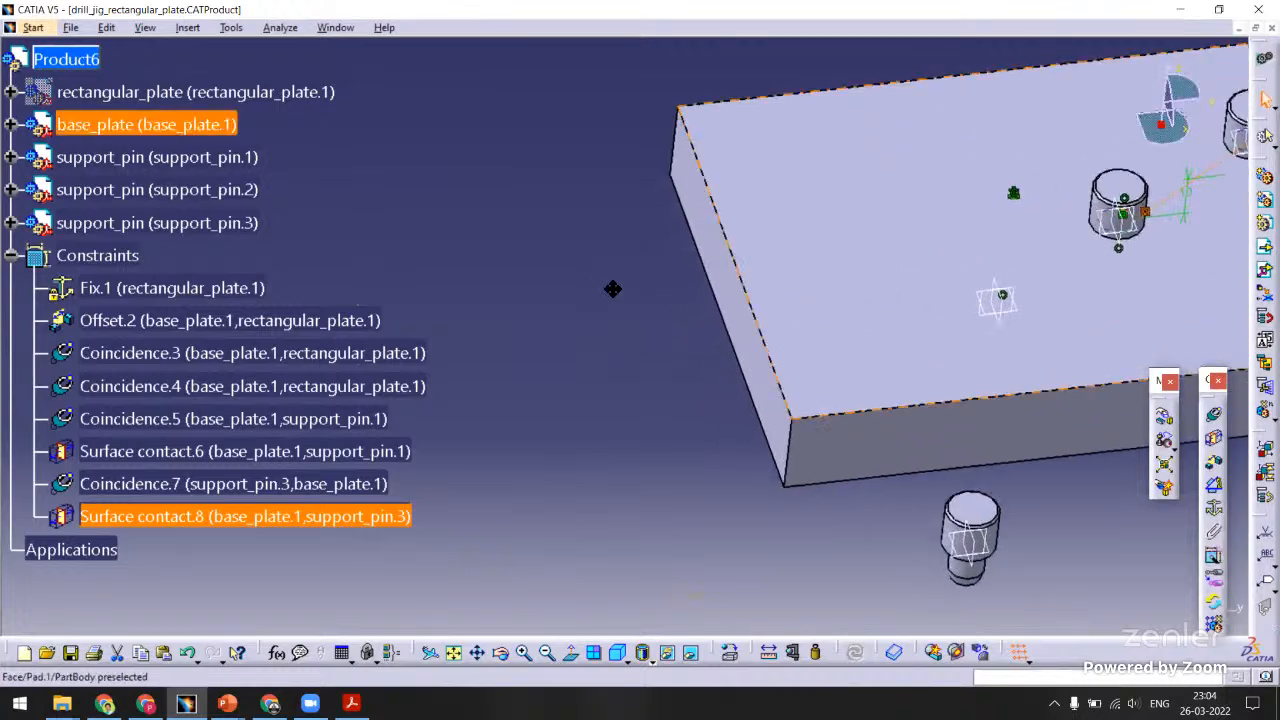
{"action": "middle_click_drag", "start_coordinate": [612, 289], "coordinate": [1122, 428]}
{"action": "left_click", "coordinate": [1212, 418]}
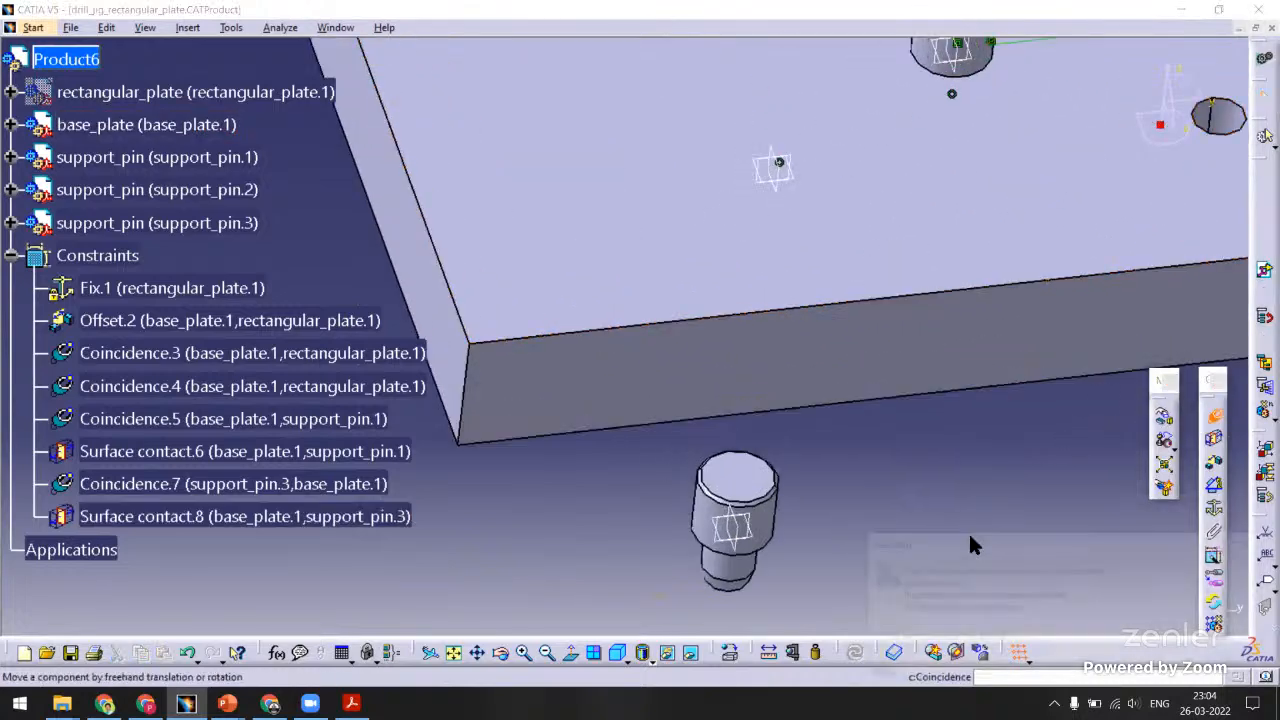
{"action": "left_click", "coordinate": [766, 524]}
{"action": "middle_click_drag", "start_coordinate": [898, 229], "coordinate": [688, 400]}
{"action": "middle_click_drag", "start_coordinate": [972, 182], "coordinate": [762, 205]}
{"action": "middle_click_drag", "start_coordinate": [928, 398], "coordinate": [763, 339]}
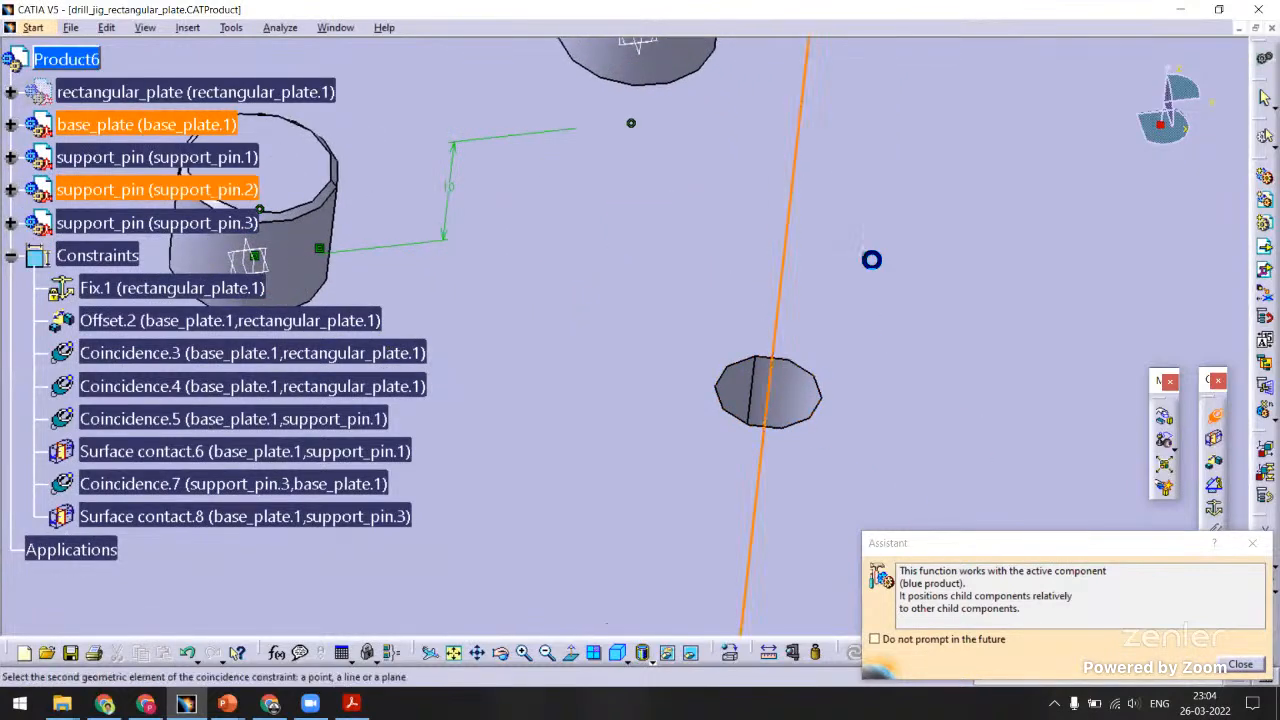
{"action": "middle_click_drag", "start_coordinate": [872, 259], "coordinate": [735, 468], "text": "ctrl"}
{"action": "middle_click_drag", "start_coordinate": [549, 503], "coordinate": [709, 440]}
{"action": "mouse_move", "coordinate": [709, 440]}
{"action": "middle_mouse_down"}
{"action": "mouse_move", "coordinate": [689, 417]}
{"action": "mouse_move", "coordinate": [657, 485]}
{"action": "mouse_move", "coordinate": [706, 409]}
{"action": "mouse_move", "coordinate": [729, 449]}
{"action": "middle_mouse_up"}
Add a surface contact between the shoulder underside of support_pin.2 and the base plate's top face, and update the assembly.
{"action": "middle_click_drag", "start_coordinate": [700, 528], "coordinate": [722, 340]}
{"action": "middle_click_drag", "start_coordinate": [745, 530], "coordinate": [685, 324]}
{"action": "scroll", "coordinate": [685, 324], "scroll_direction": "up", "scroll_amount": 1}
{"action": "middle_click_drag", "start_coordinate": [866, 389], "coordinate": [872, 355], "text": "ctrl"}
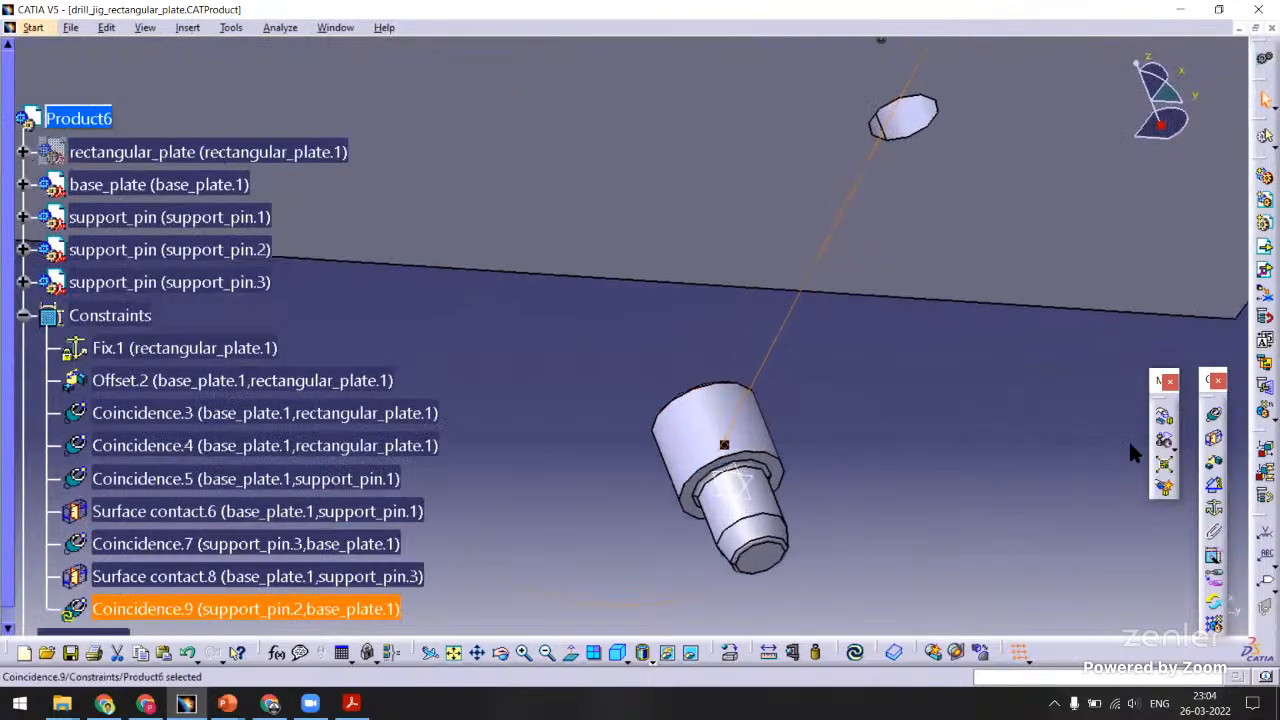
{"action": "left_click", "coordinate": [1215, 441]}
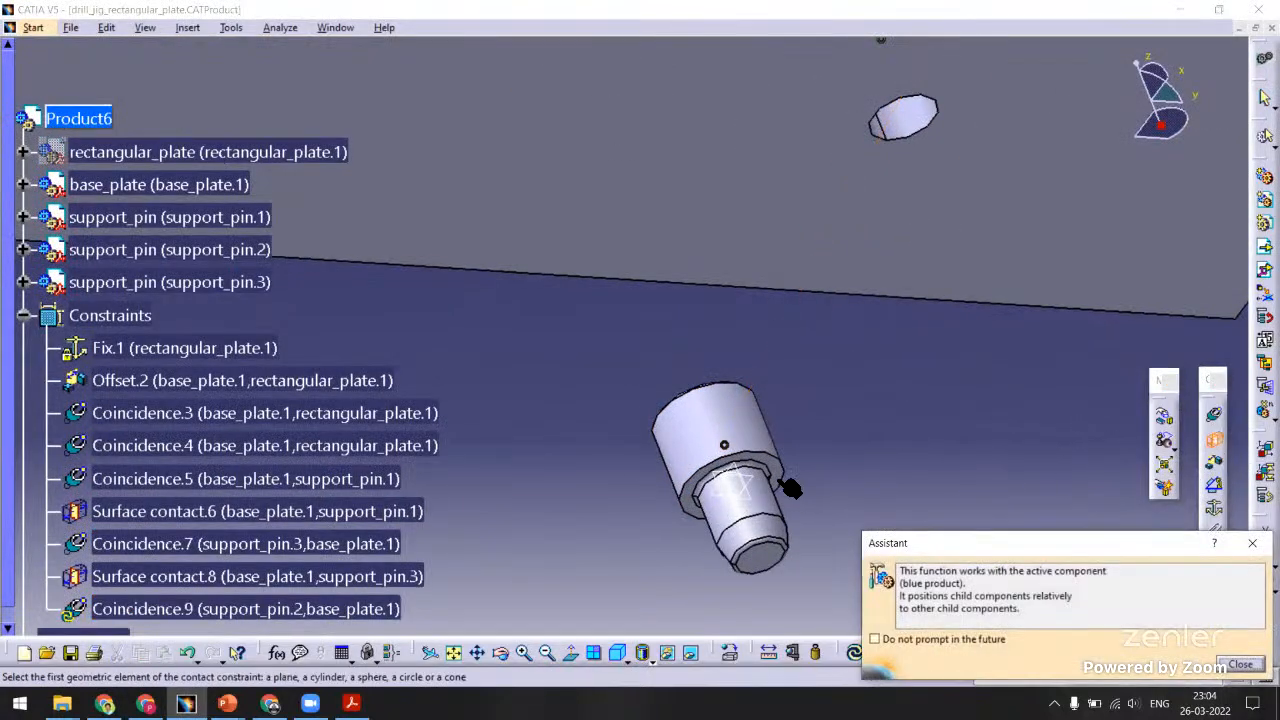
{"action": "left_click", "coordinate": [783, 487]}
{"action": "middle_click_drag", "start_coordinate": [661, 464], "coordinate": [731, 300], "text": "ctrl"}
{"action": "middle_click_drag", "start_coordinate": [740, 186], "coordinate": [760, 286]}
{"action": "left_click", "coordinate": [760, 286]}
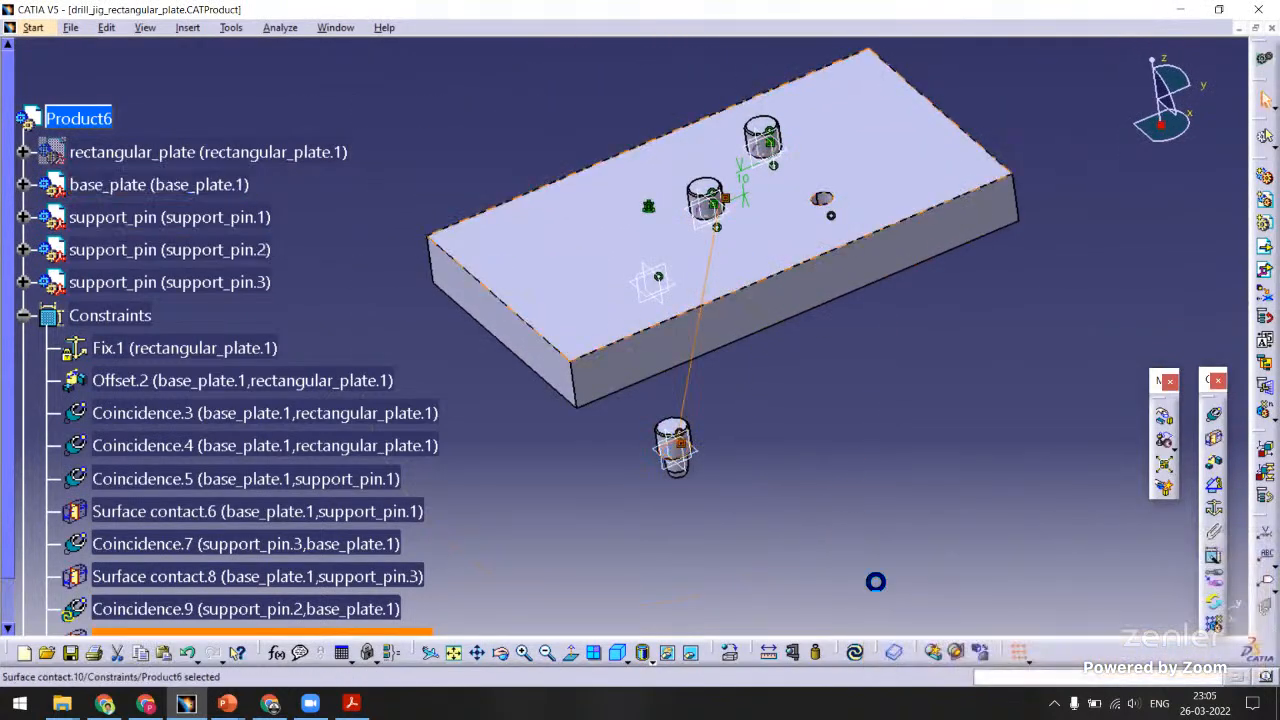
{"action": "left_click", "coordinate": [853, 651]}
Show the hidden rectangular_plate component in the assembly again.
{"action": "middle_click_drag", "start_coordinate": [863, 363], "coordinate": [562, 380]}
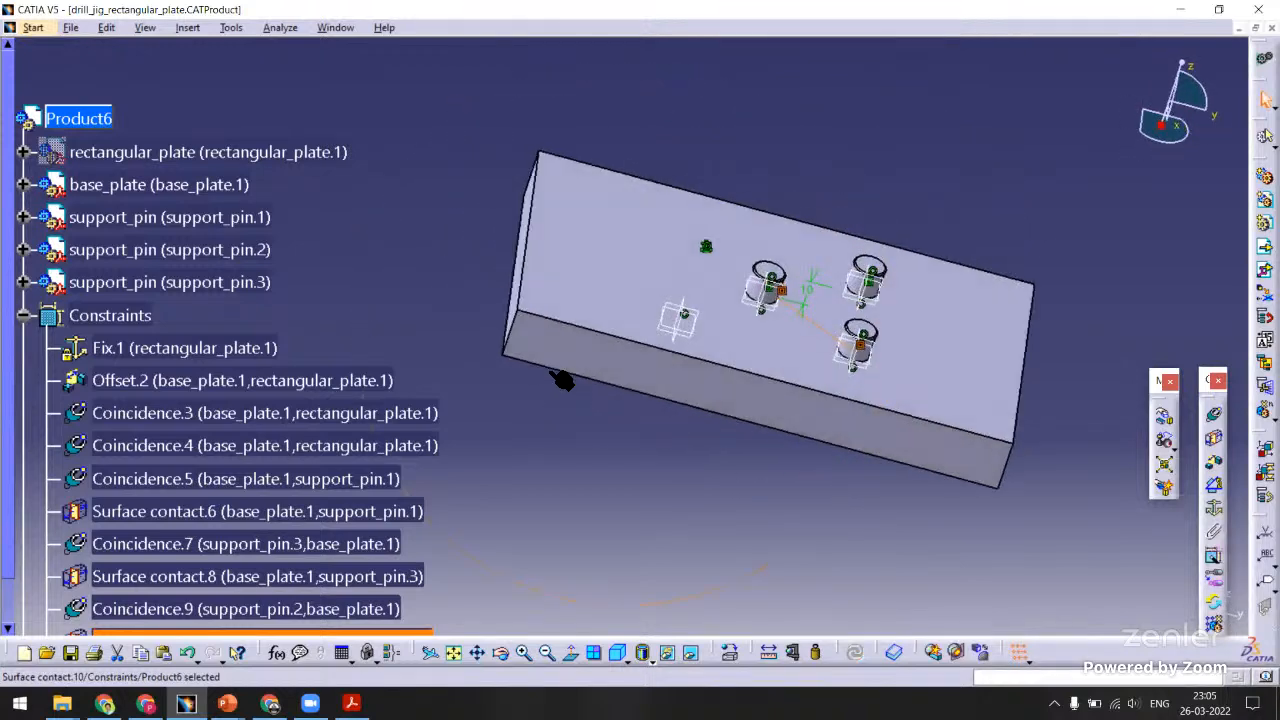
{"action": "right_click", "coordinate": [330, 157]}
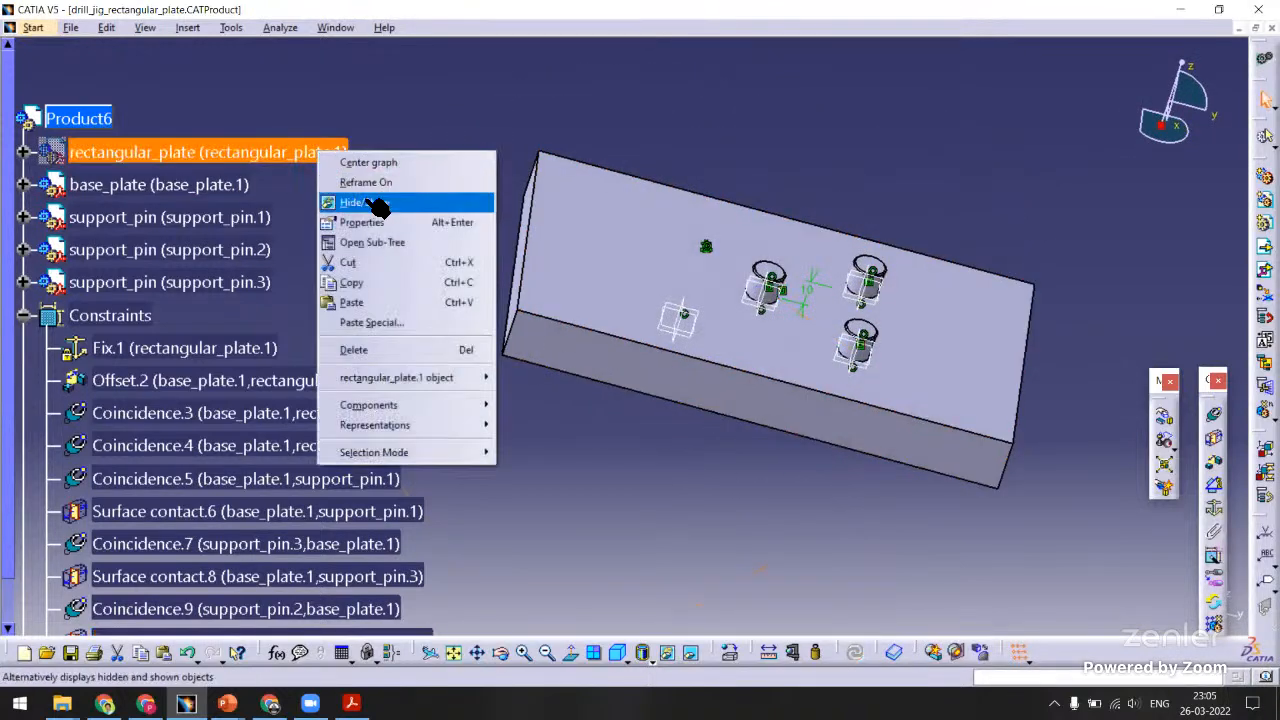
{"action": "left_click", "coordinate": [367, 201]}
Examine from several angles how the rectangular plate rests on the three support pins above the base plate.
{"action": "middle_click_drag", "start_coordinate": [526, 235], "coordinate": [660, 342]}
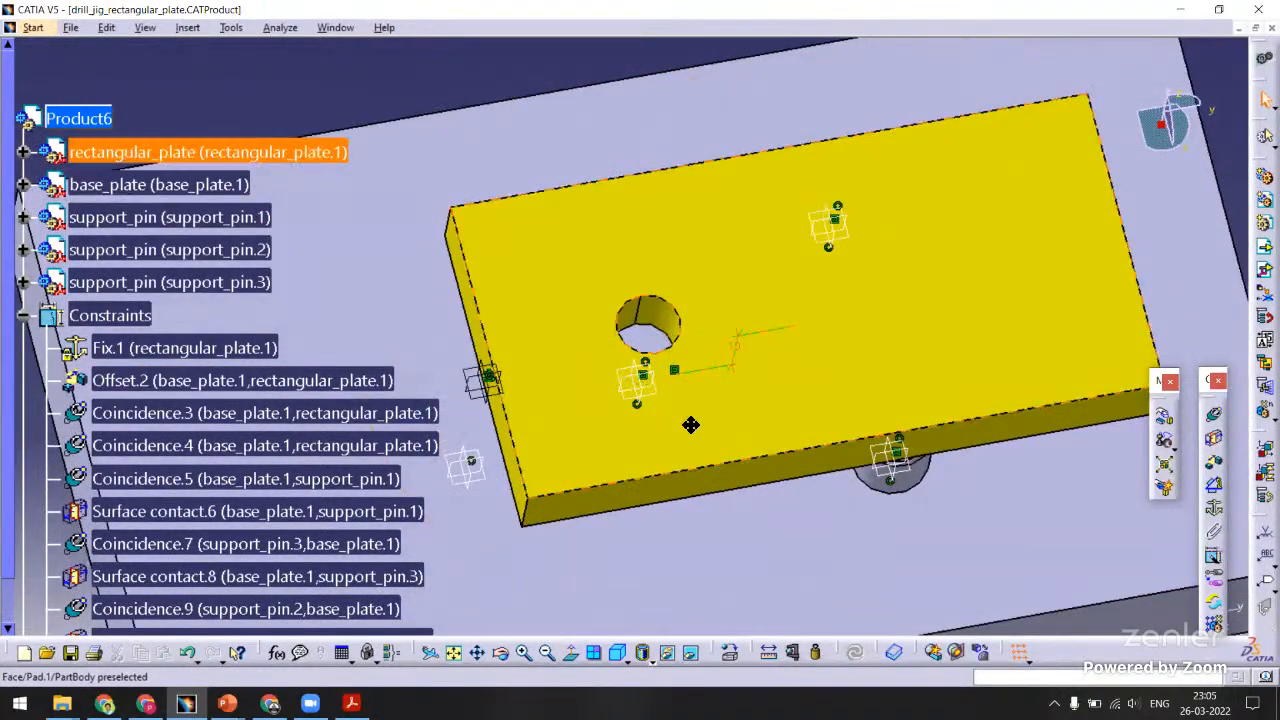
{"action": "middle_click_drag", "start_coordinate": [691, 426], "coordinate": [672, 323]}
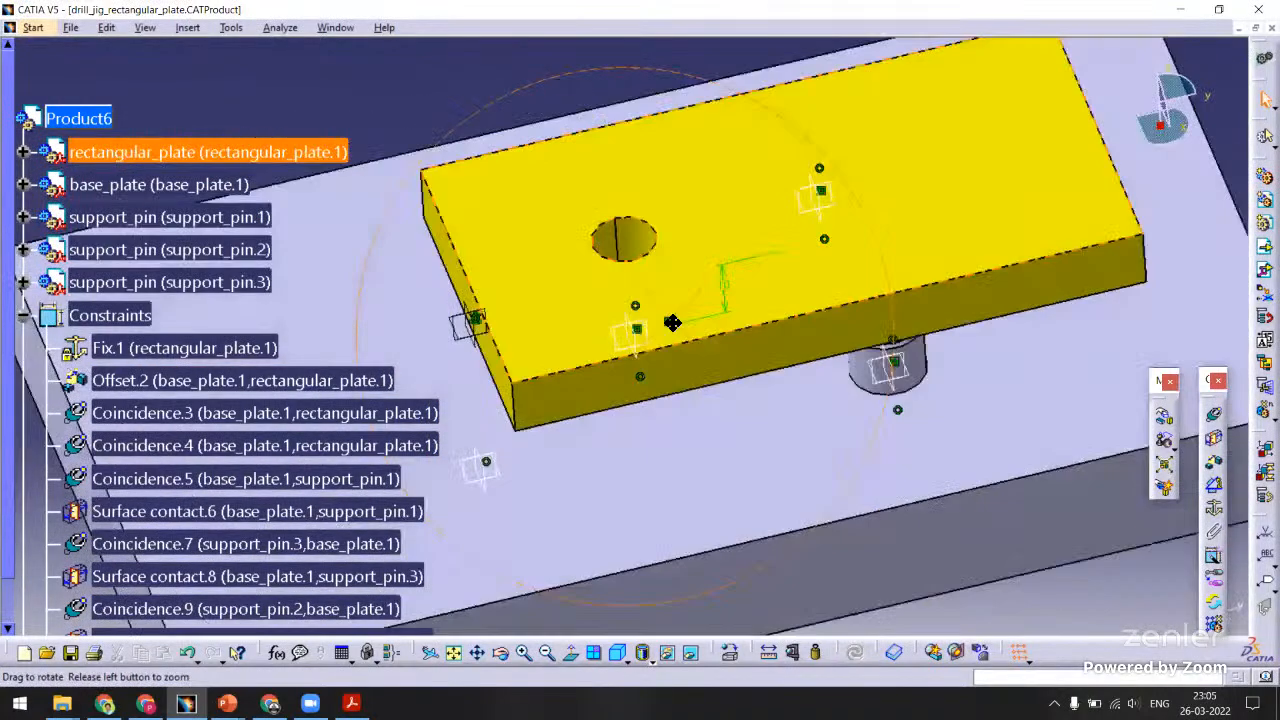
{"action": "middle_click_drag", "start_coordinate": [710, 265], "coordinate": [670, 207]}
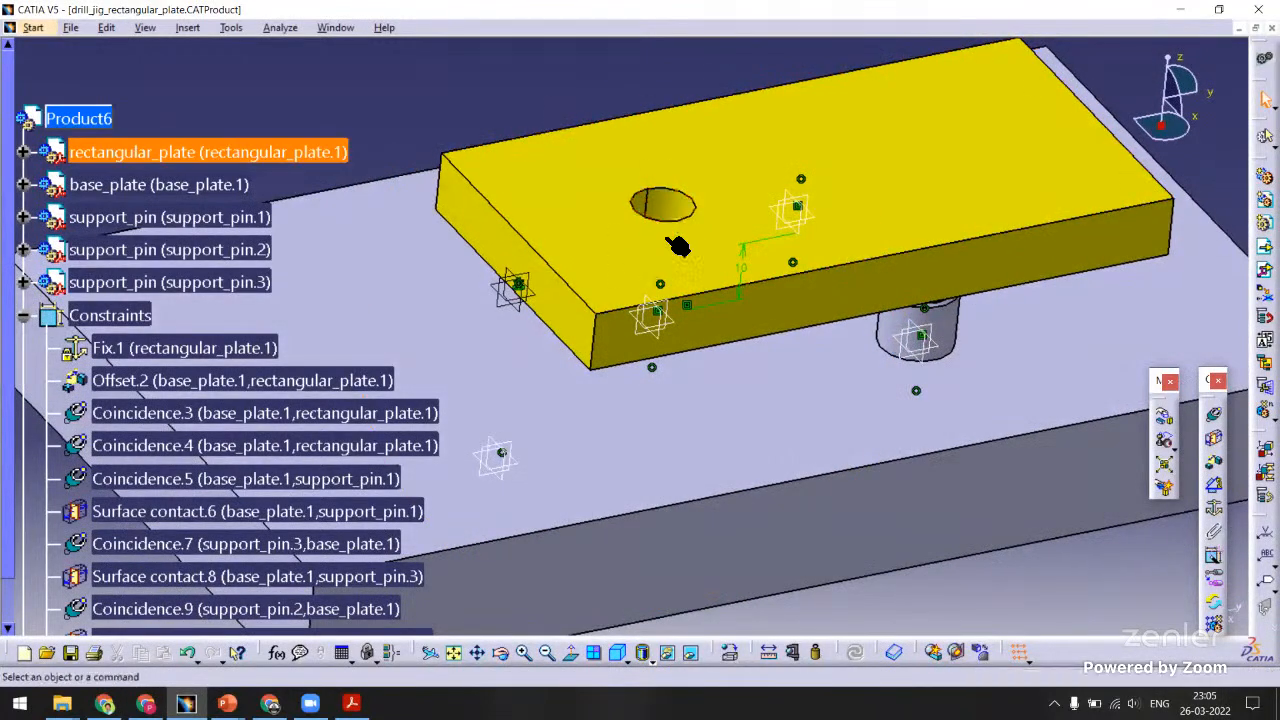
{"action": "middle_click_drag", "start_coordinate": [655, 350], "coordinate": [692, 245]}
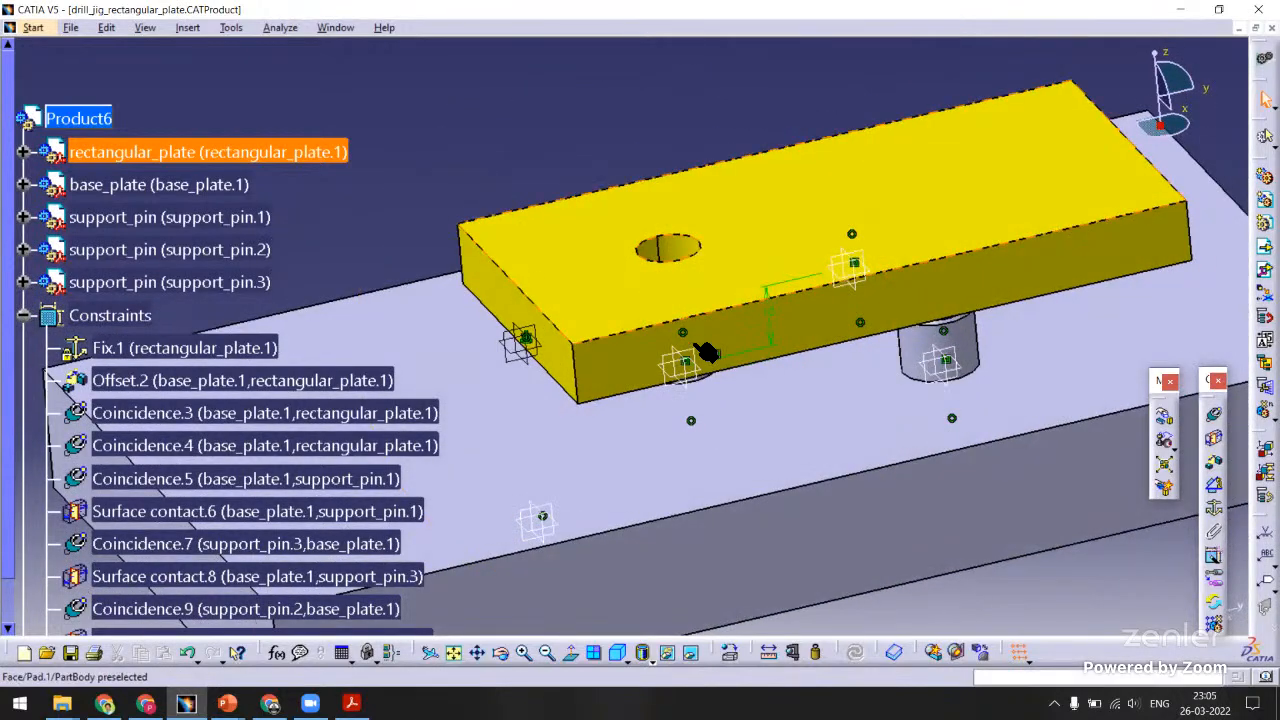
{"action": "middle_click_drag", "start_coordinate": [706, 350], "coordinate": [680, 420]}
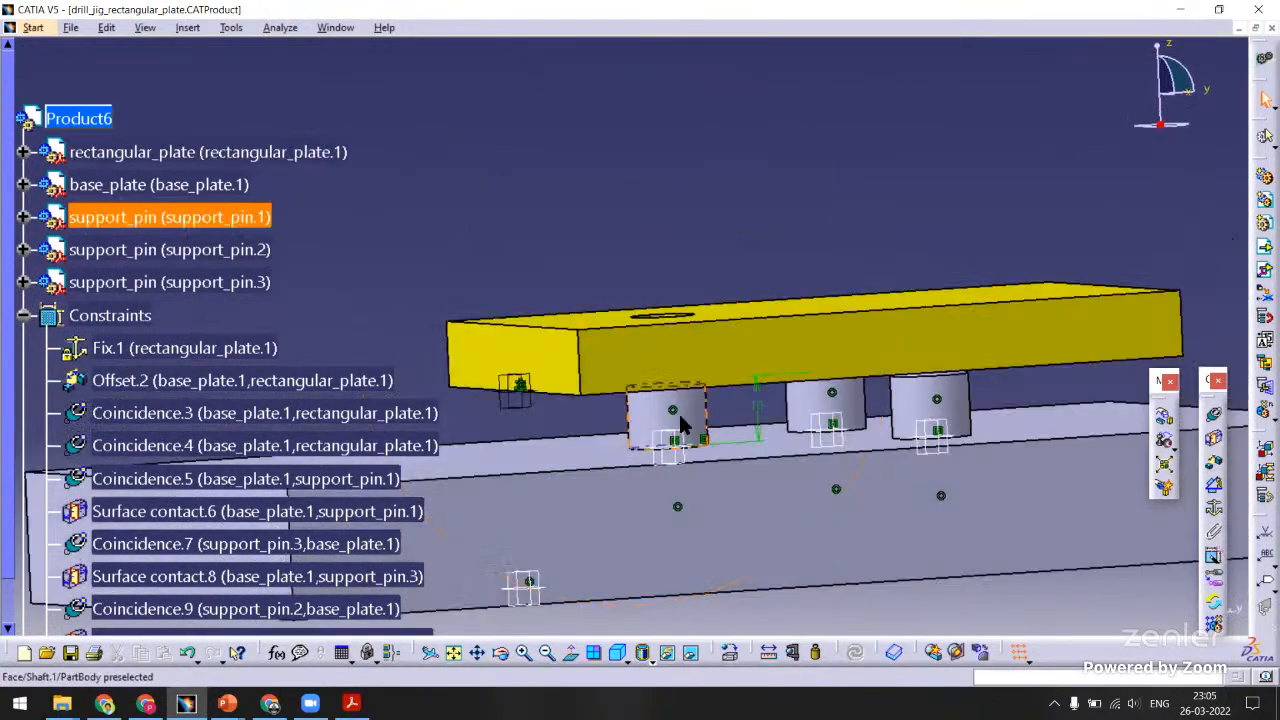
{"action": "middle_click_drag", "start_coordinate": [680, 248], "coordinate": [710, 362]}
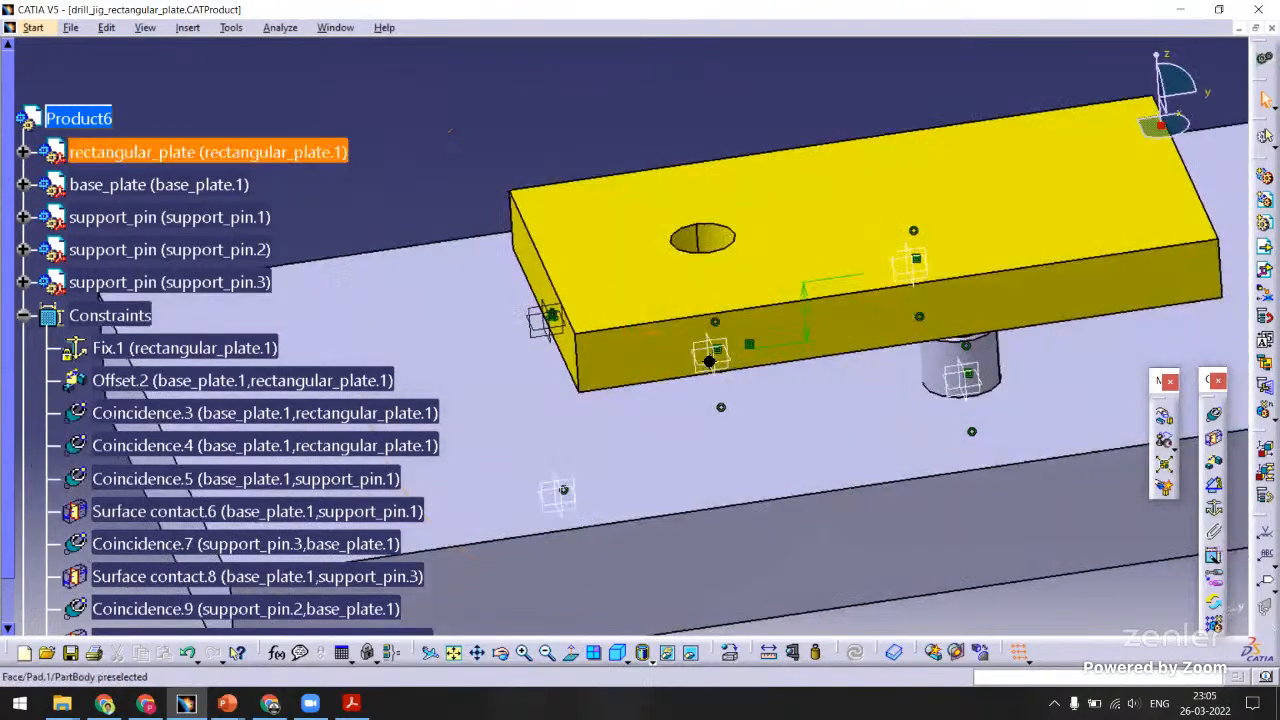
{"action": "middle_click_drag", "start_coordinate": [623, 241], "coordinate": [357, 73]}
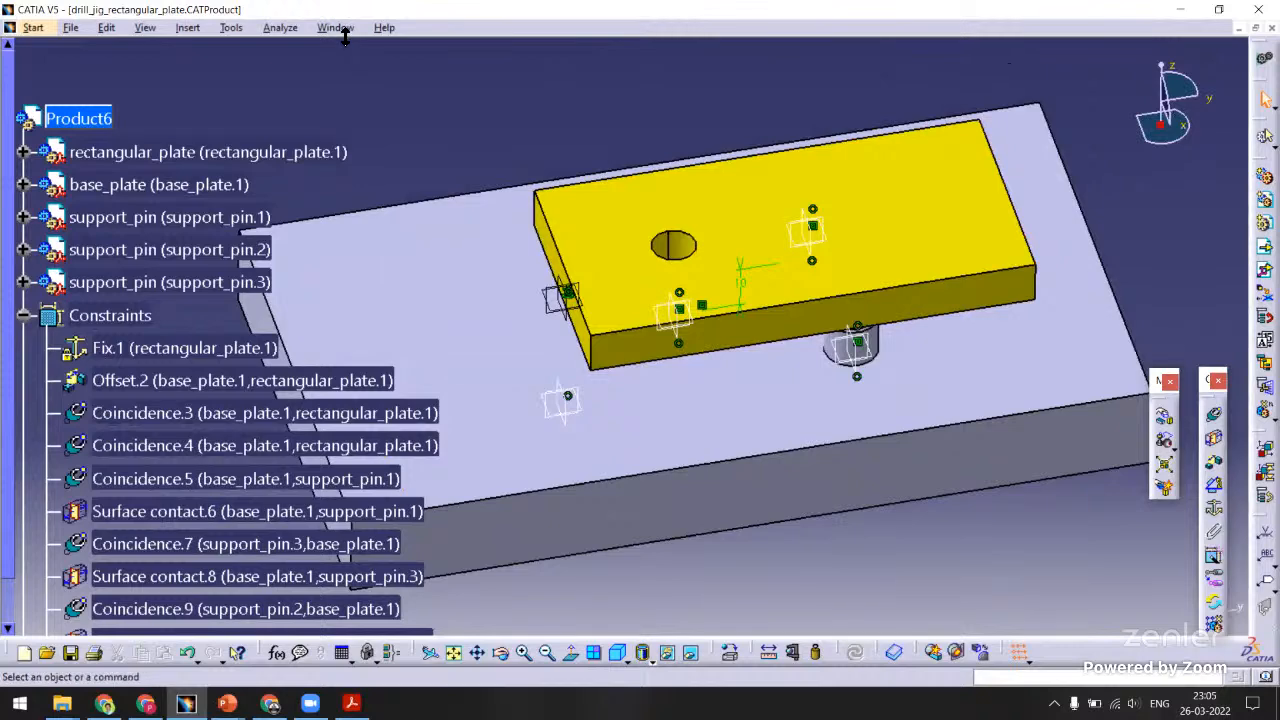
{"action": "middle_click_drag", "start_coordinate": [250, 190], "coordinate": [883, 366]}
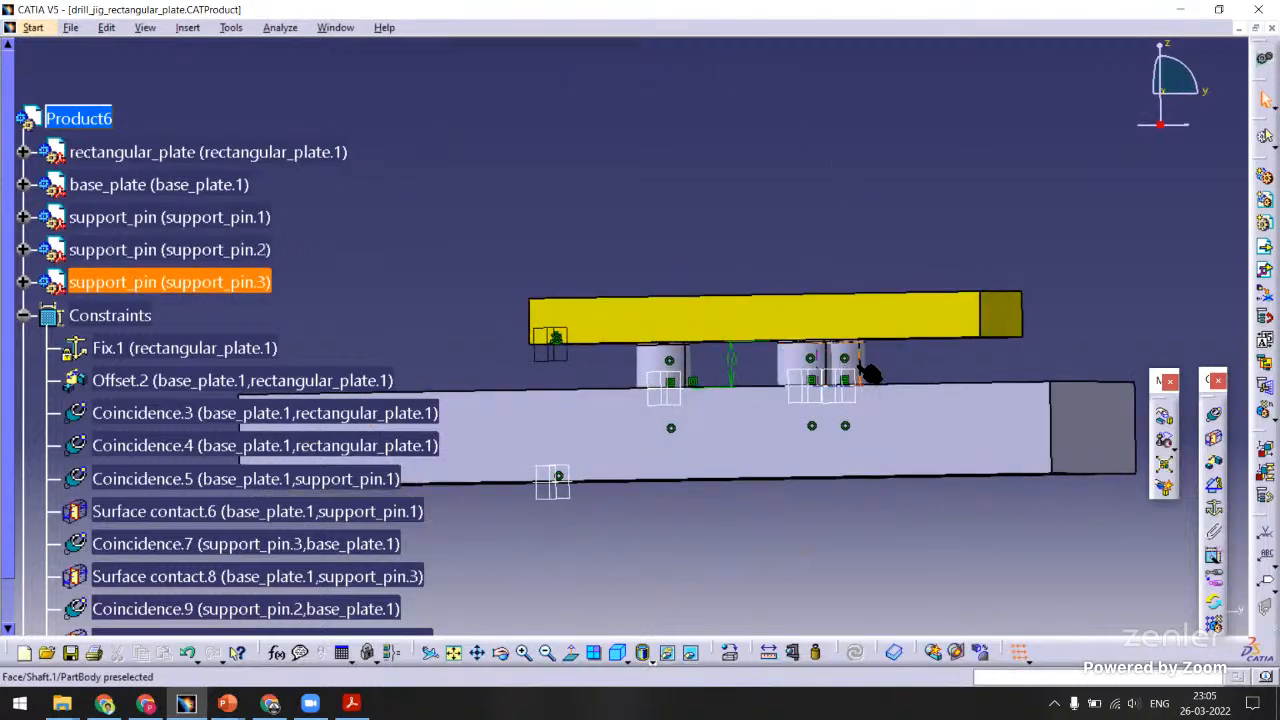
{"action": "middle_click_drag", "start_coordinate": [754, 306], "coordinate": [805, 388]}
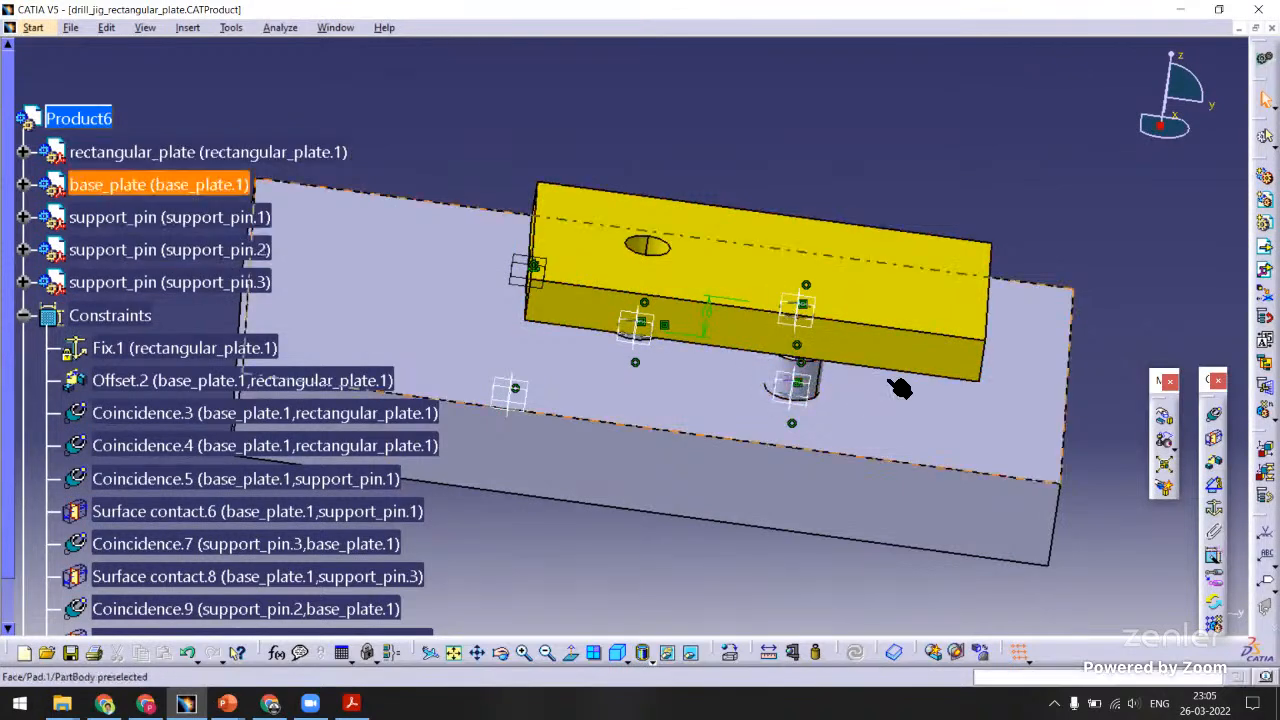
Measure the distance between the rectangular plate's end face and the zx plane of support_pin.2.
{"action": "middle_click_drag", "start_coordinate": [853, 346], "coordinate": [837, 586]}
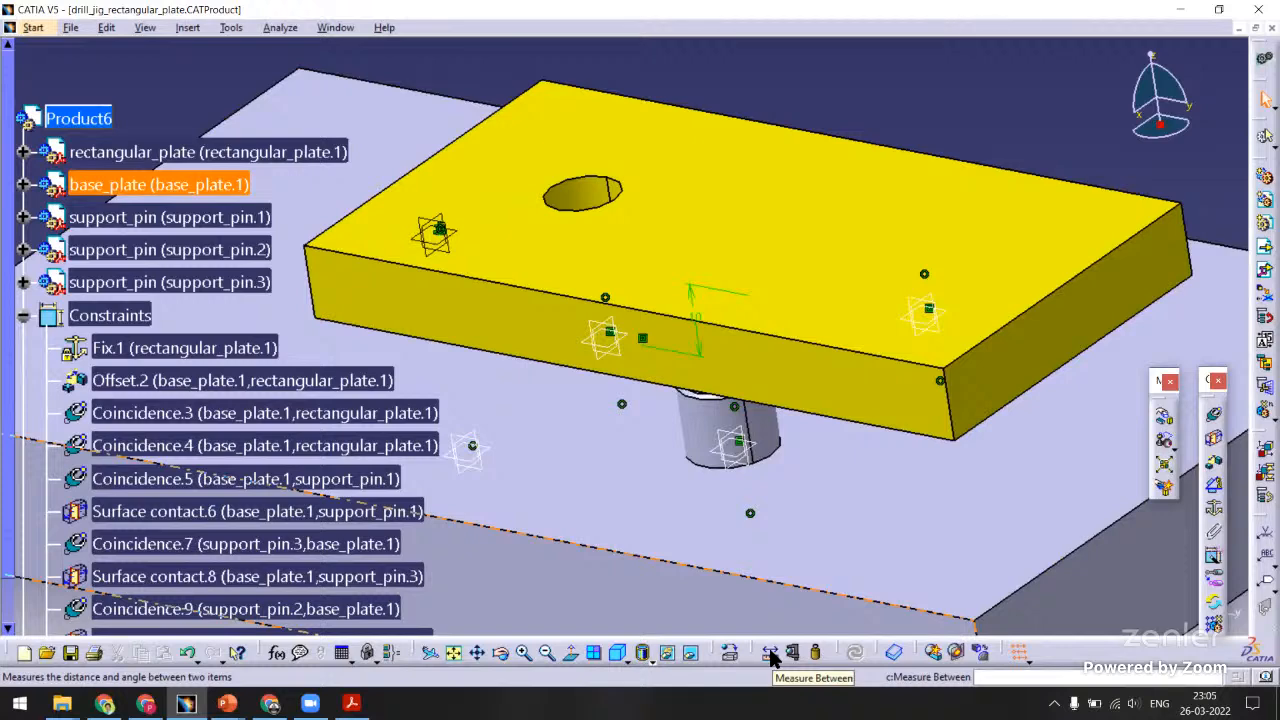
{"action": "left_click", "coordinate": [770, 655]}
{"action": "middle_click_drag", "start_coordinate": [766, 309], "coordinate": [755, 345]}
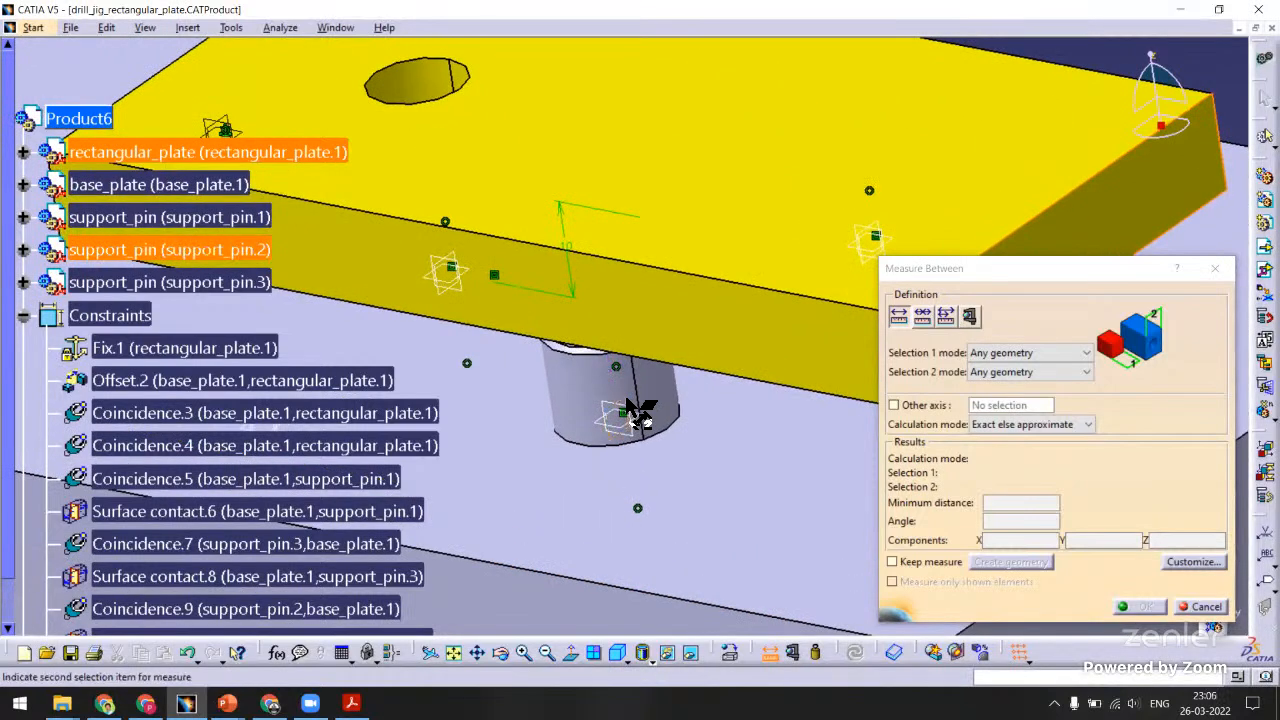
{"action": "left_click", "coordinate": [637, 412]}
{"action": "middle_click_drag", "start_coordinate": [620, 414], "coordinate": [601, 391]}
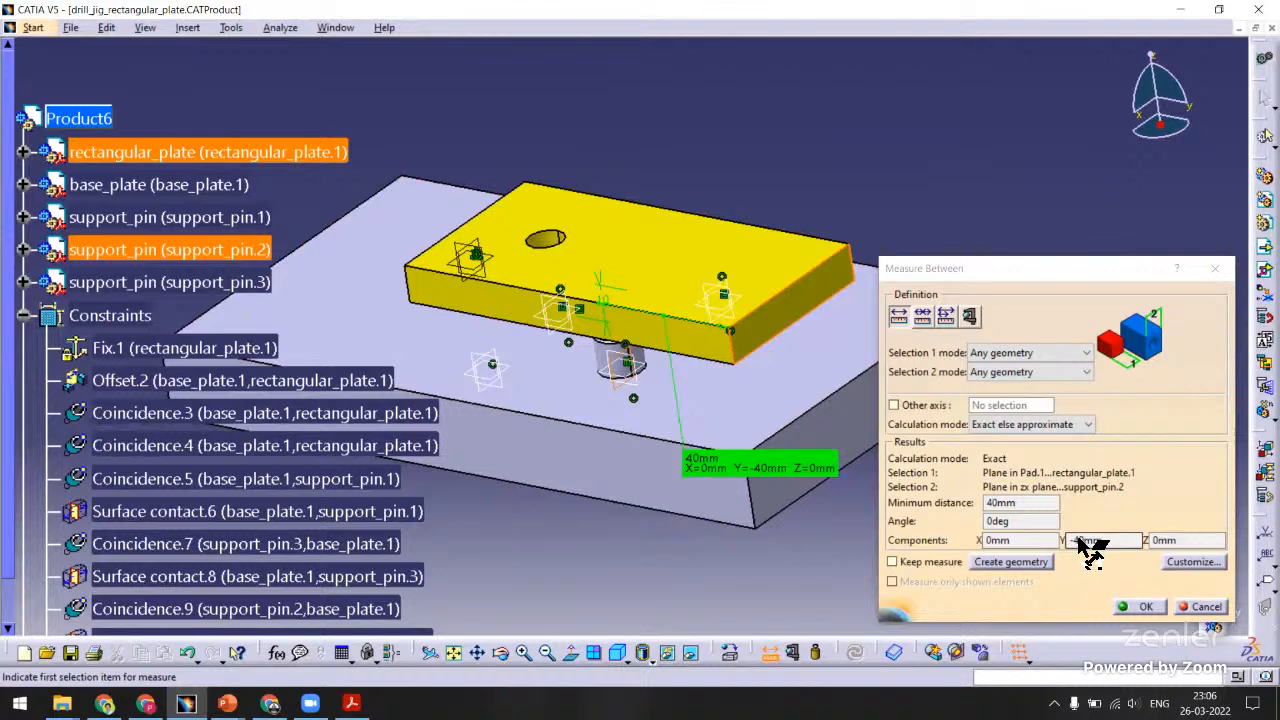
{"action": "left_click", "coordinate": [1139, 607]}
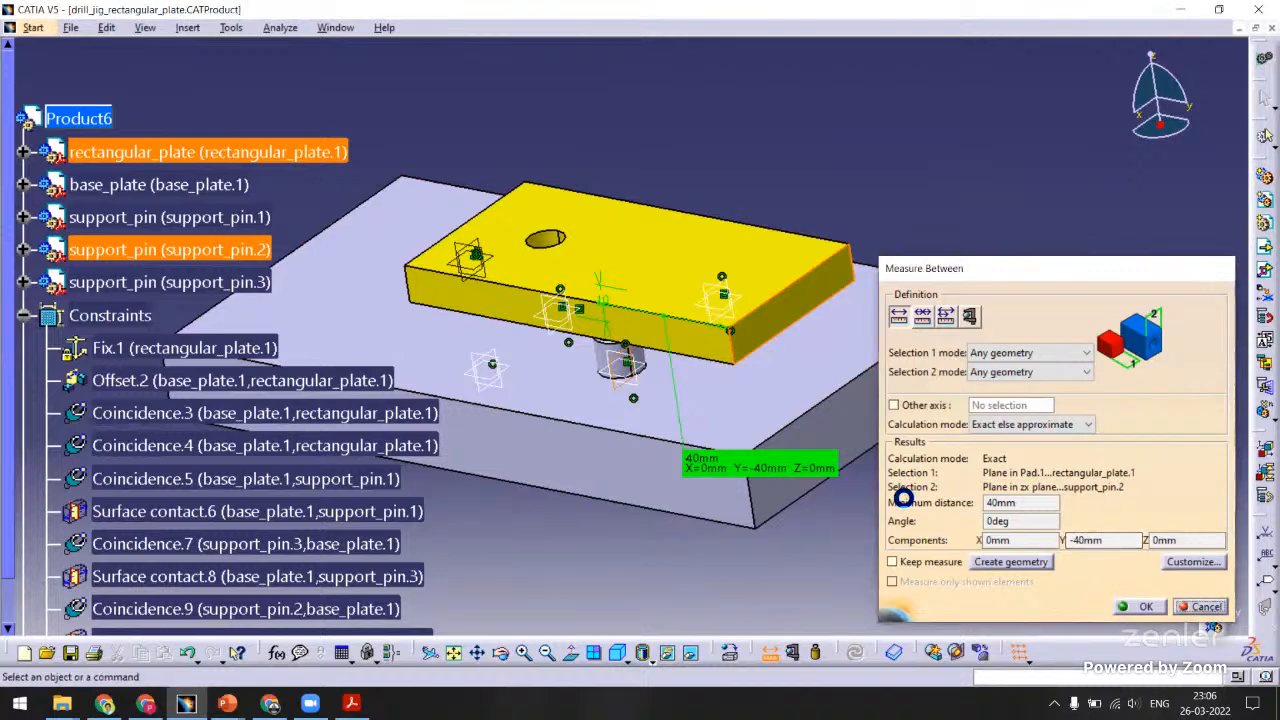
Close the distance measurement and switch to the base_plate part document.
{"action": "left_click", "coordinate": [335, 27]}
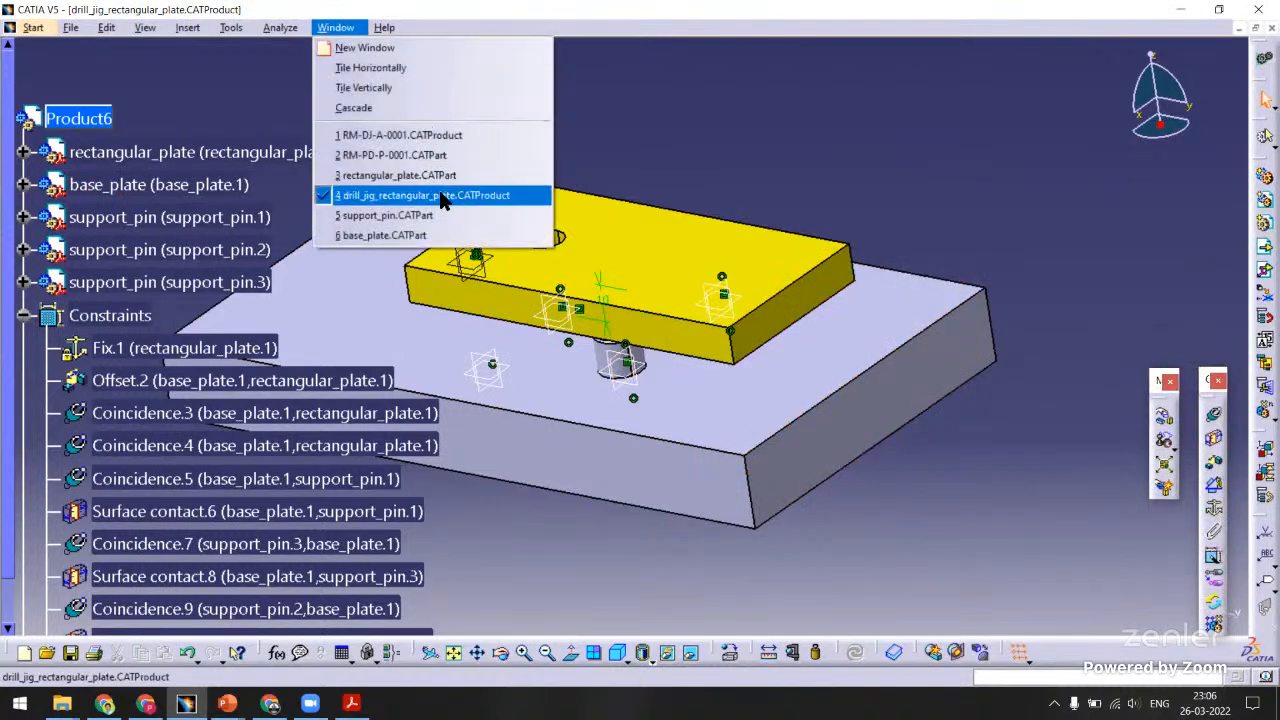
{"action": "left_click", "coordinate": [385, 235]}
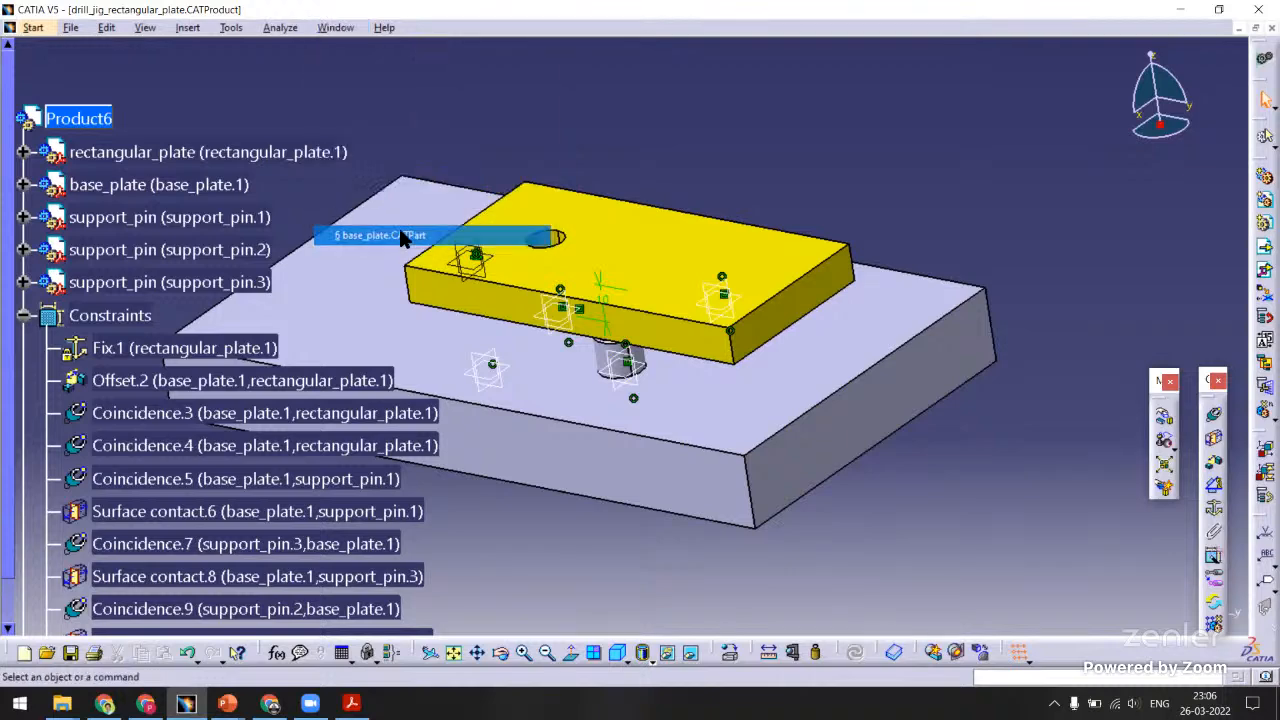
{"action": "middle_click_drag", "start_coordinate": [577, 272], "coordinate": [492, 248], "text": "ctrl"}
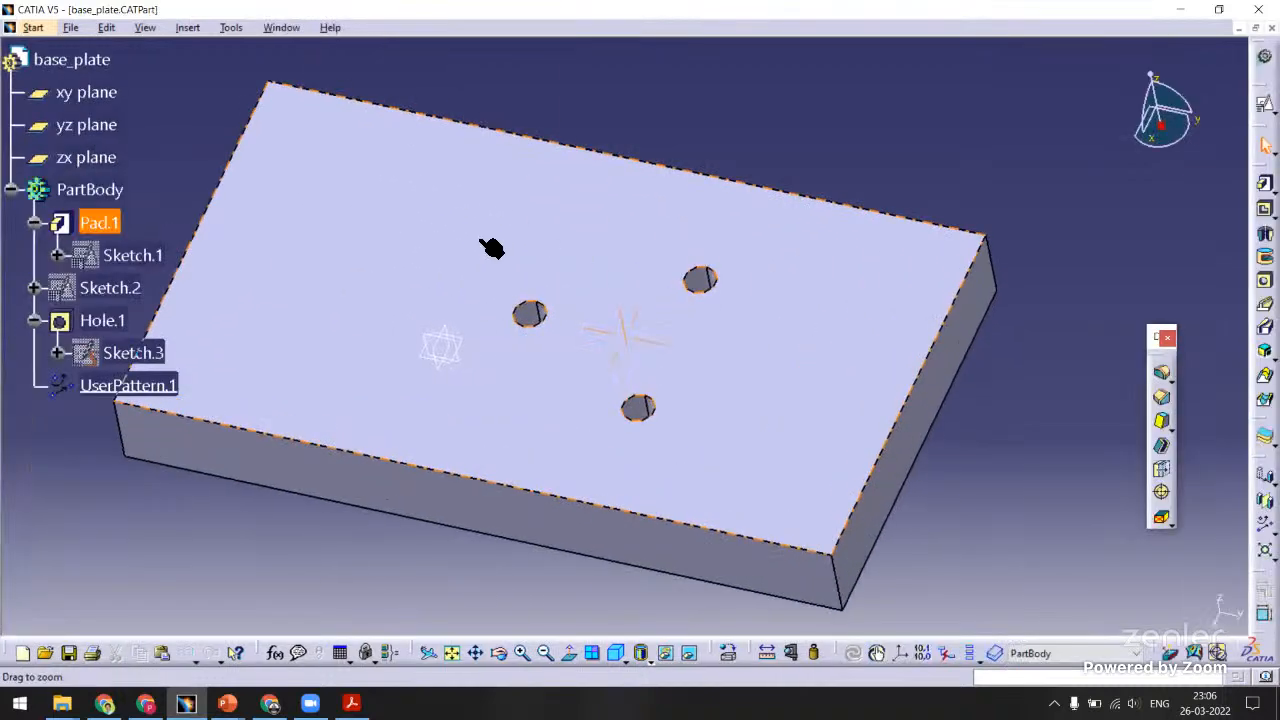
{"action": "middle_click", "coordinate": [419, 289]}
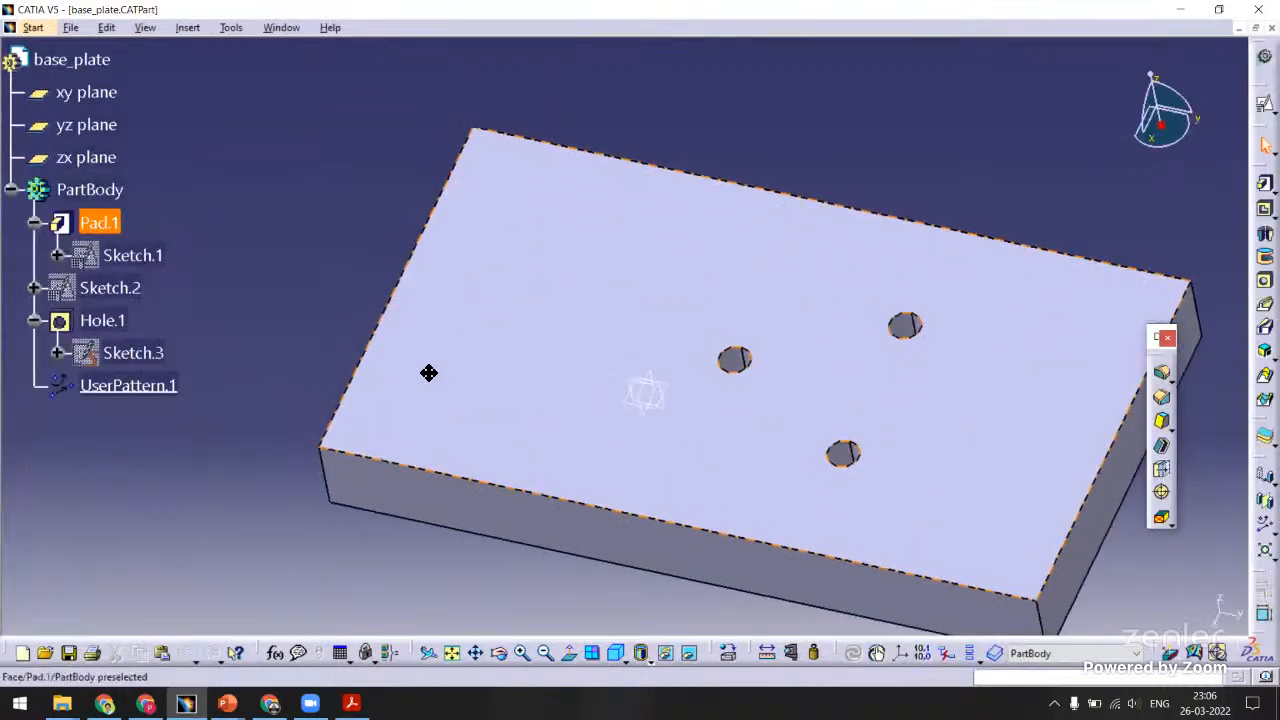
Rename Sketch.2 in the base plate's part body as support_pin_positions.
{"action": "right_click", "coordinate": [140, 292]}
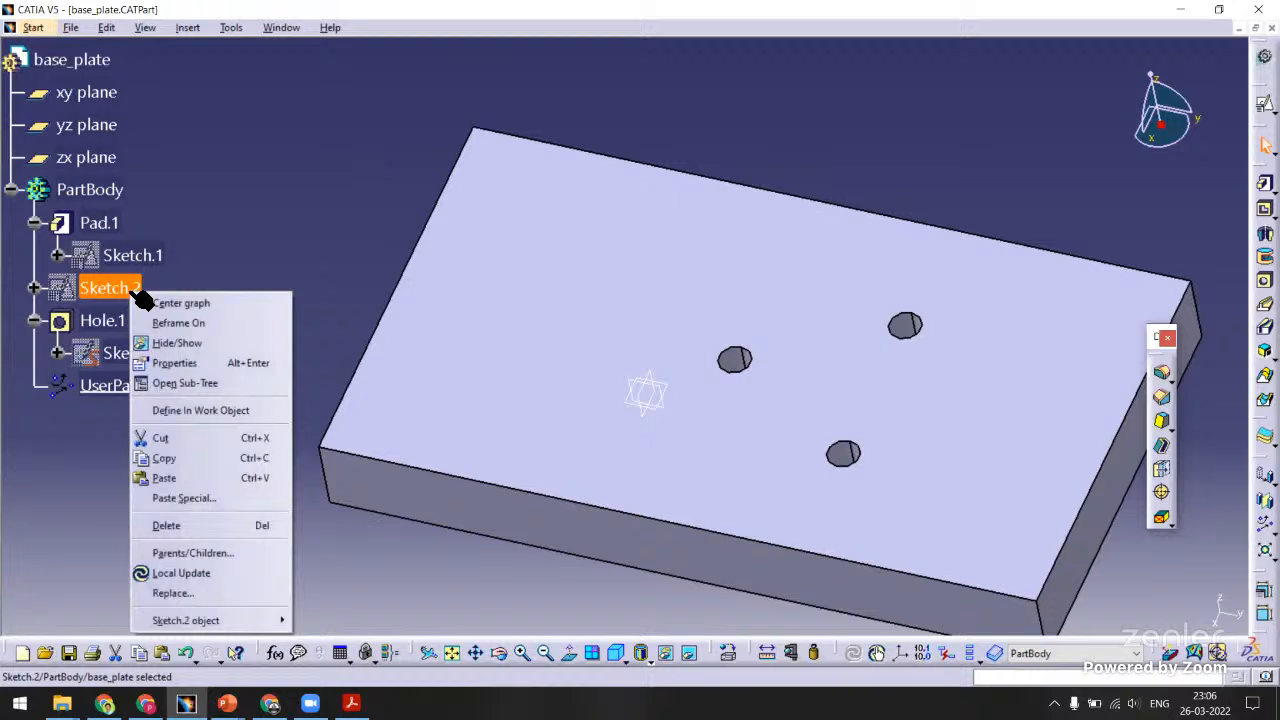
{"action": "left_click", "coordinate": [188, 368]}
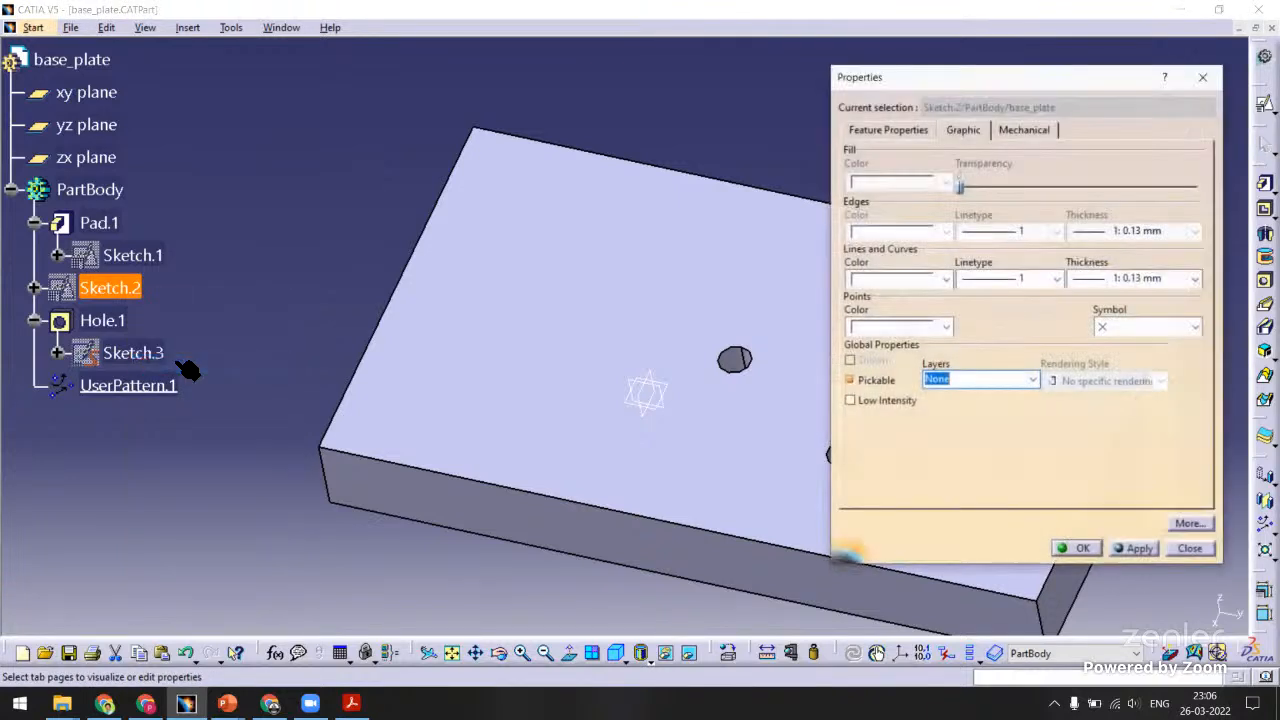
{"action": "left_click", "coordinate": [884, 133]}
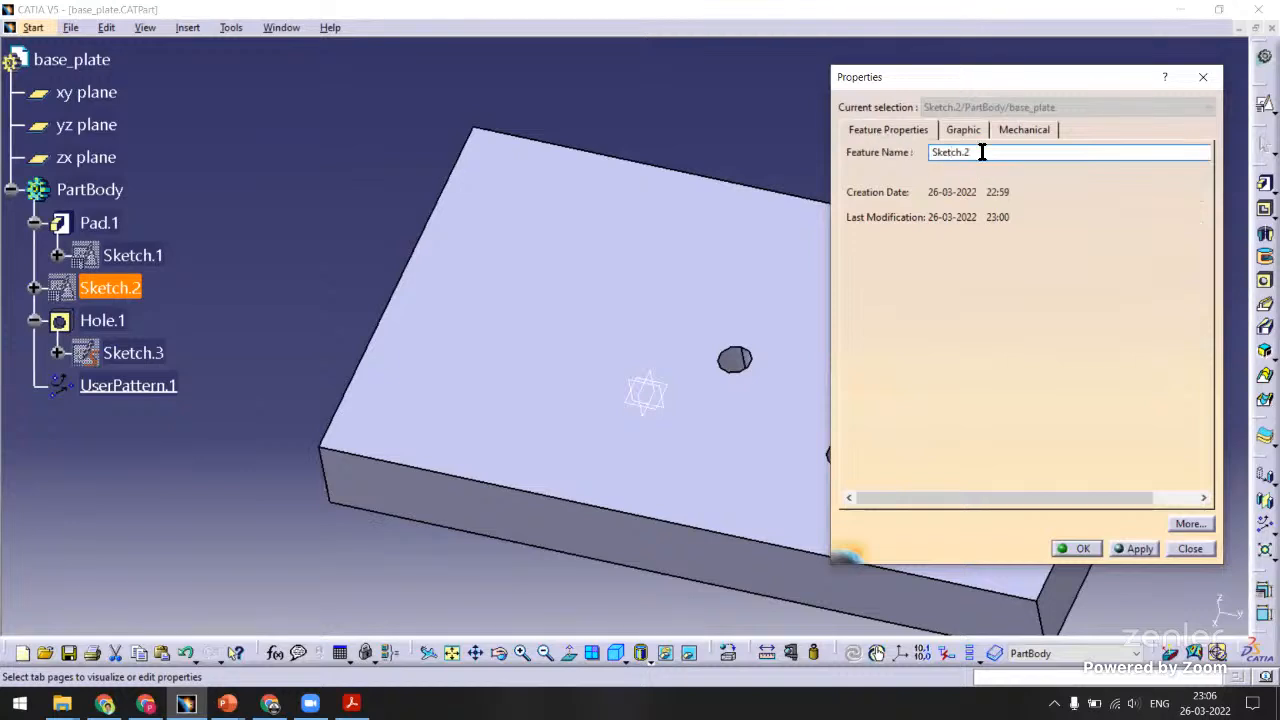
{"action": "left_click_drag", "start_coordinate": [982, 152], "coordinate": [898, 158]}
{"action": "type", "text": "support_pin_positions"}
{"action": "left_click", "coordinate": [1134, 548]}
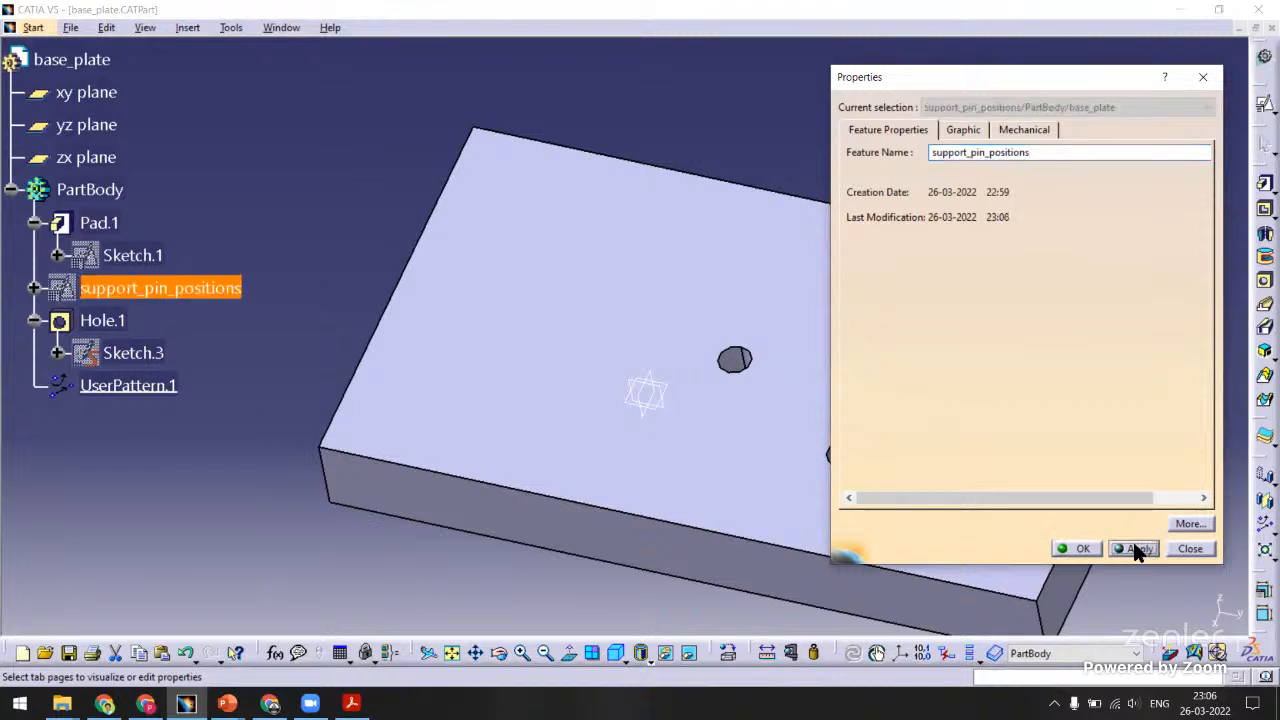
{"action": "left_click", "coordinate": [1068, 548]}
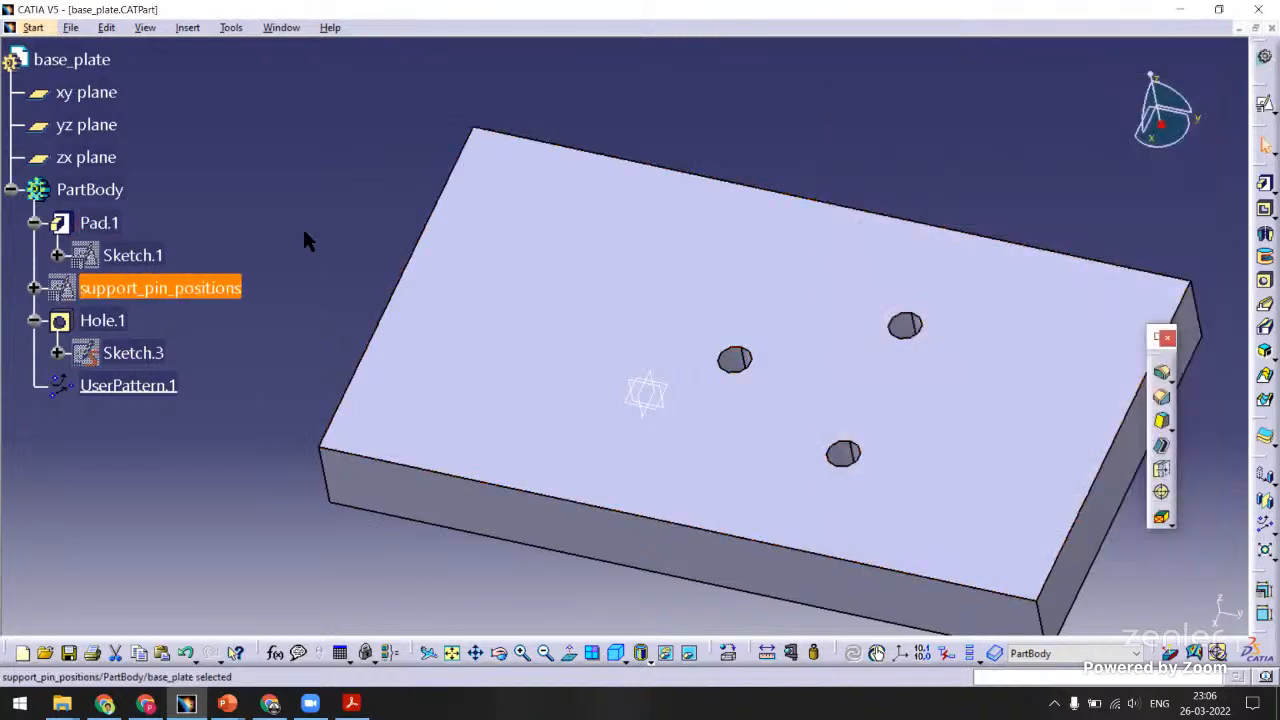
In the support_pin_positions sketch, set the horizontal distance from the origin to the nearest pin point to 10 mm.
{"action": "right_click", "coordinate": [240, 288]}
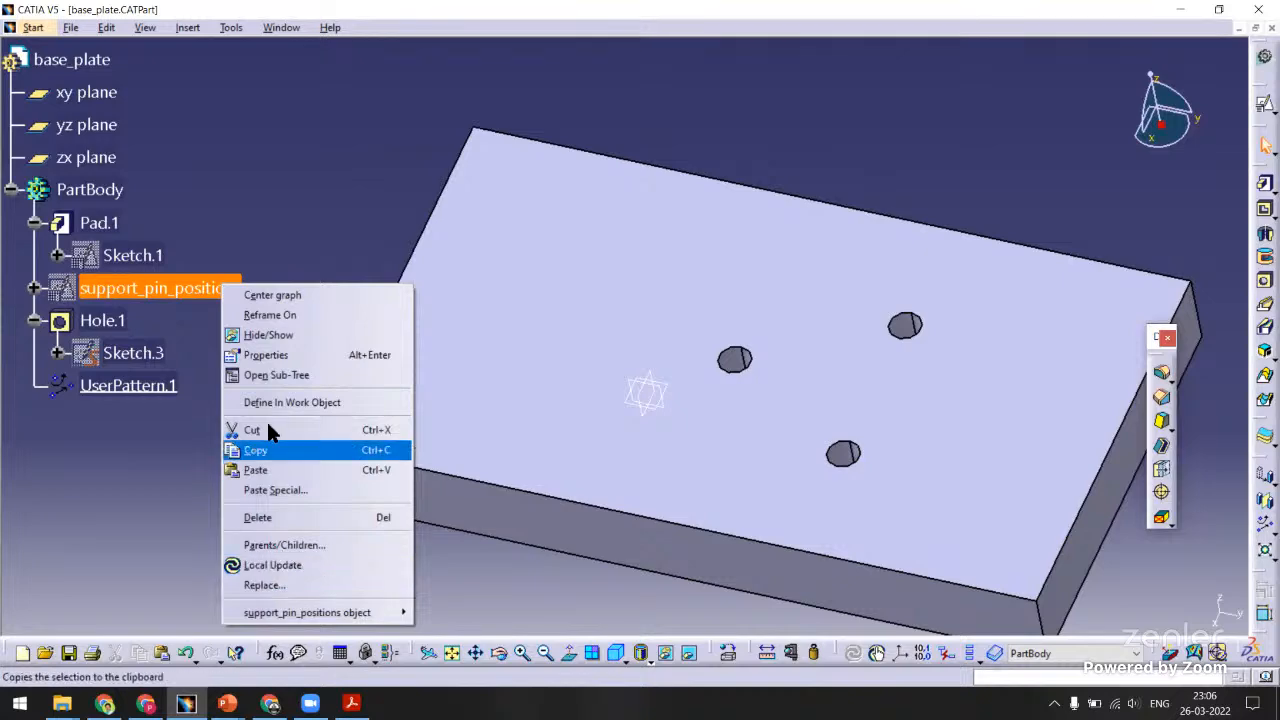
{"action": "mouse_move", "coordinate": [305, 613]}
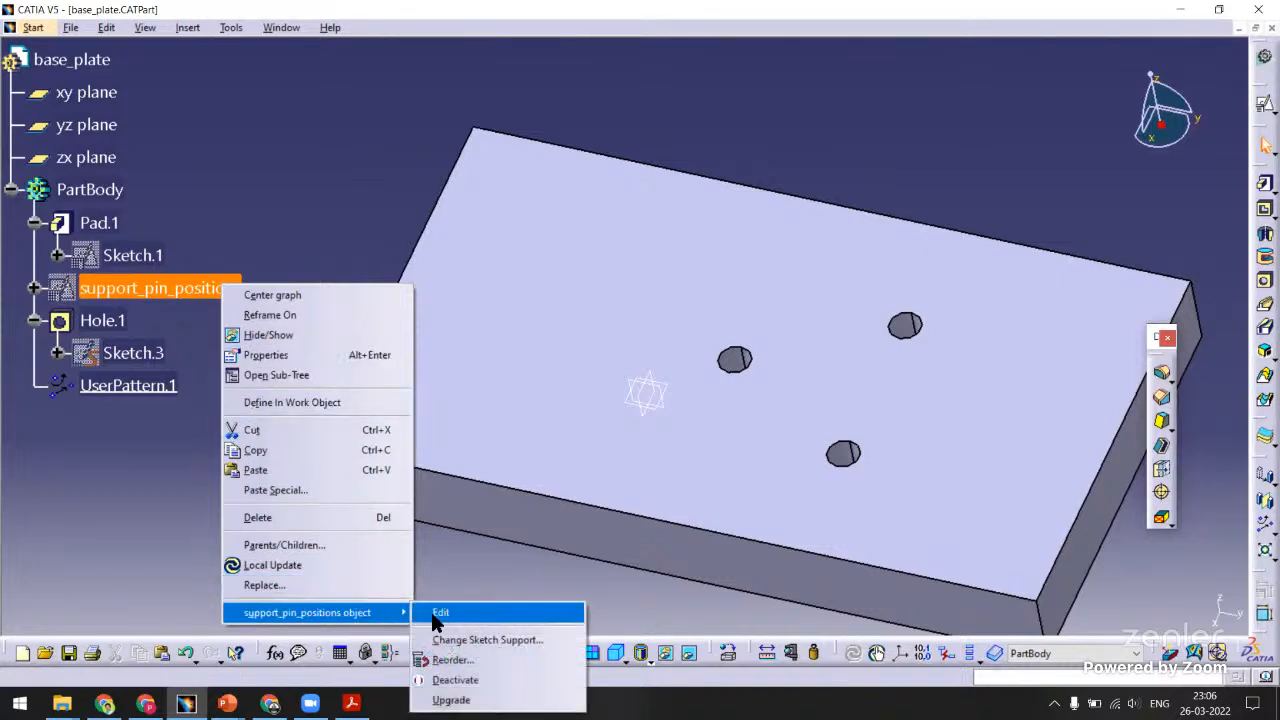
{"action": "left_click", "coordinate": [447, 613]}
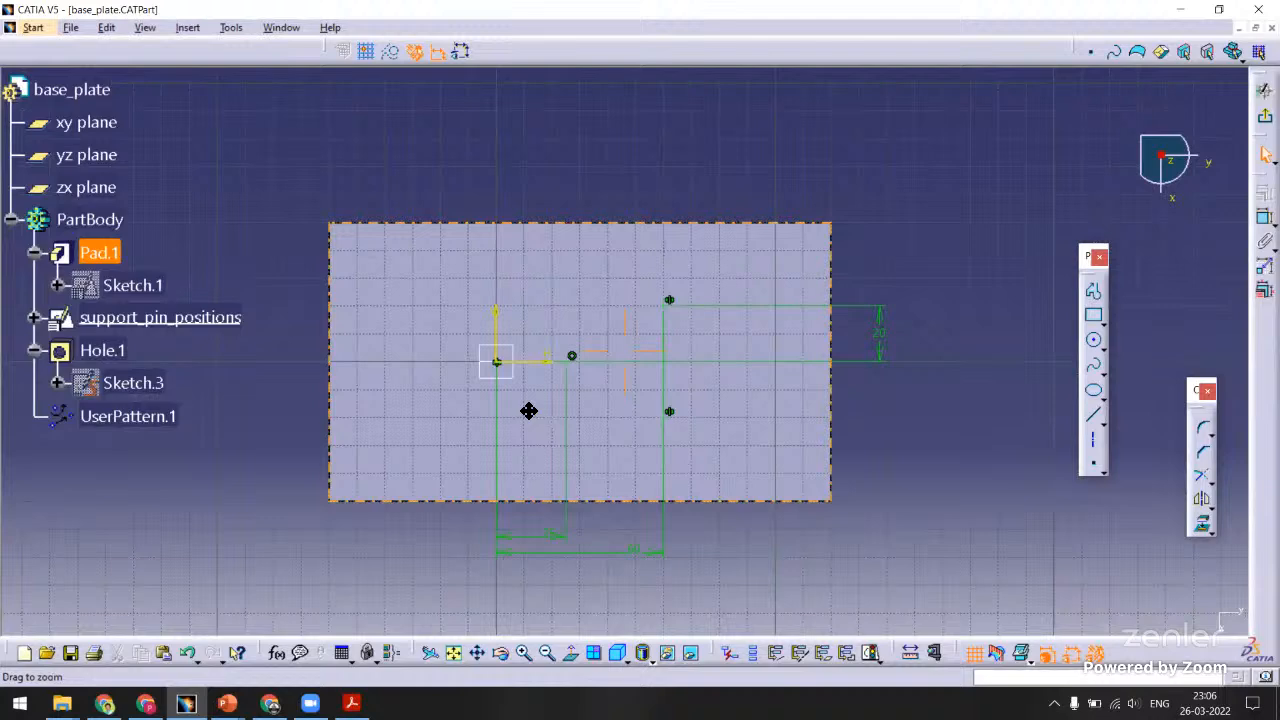
{"action": "mouse_move", "coordinate": [528, 411]}
{"action": "middle_mouse_down"}
{"action": "mouse_move", "coordinate": [625, 420]}
{"action": "mouse_move", "coordinate": [604, 416]}
{"action": "middle_mouse_up"}
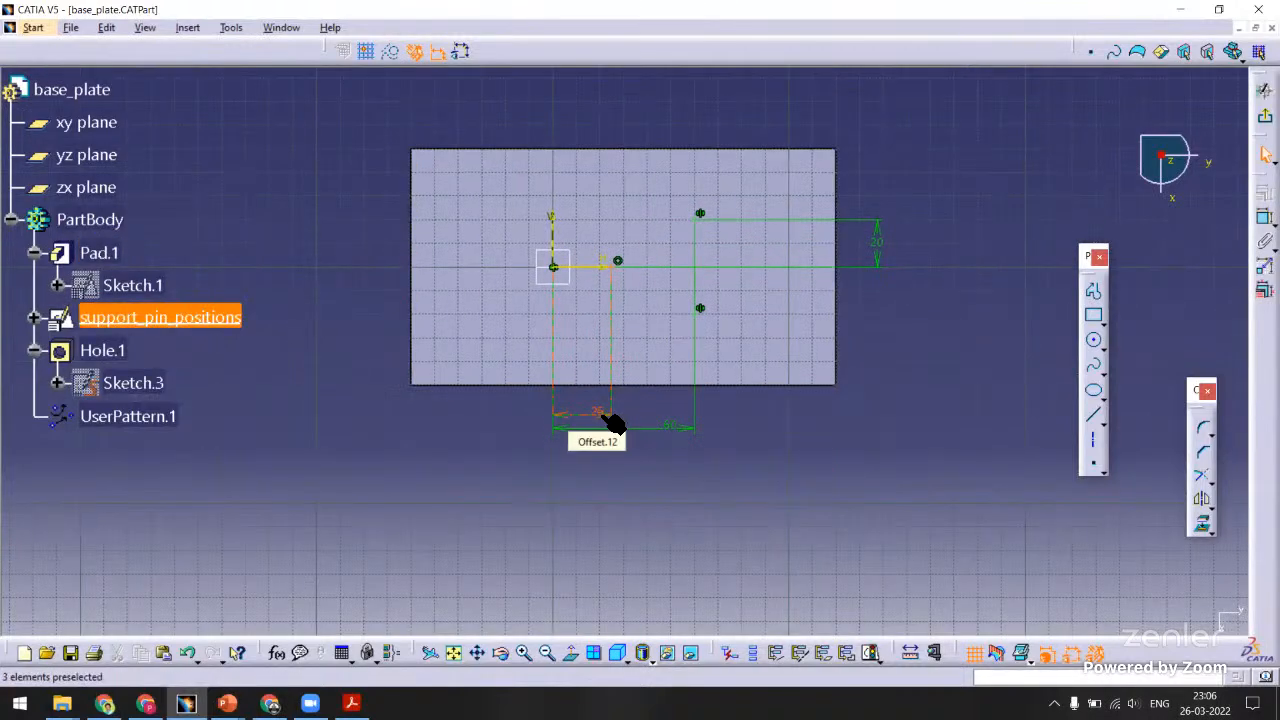
{"action": "double_click", "coordinate": [599, 417]}
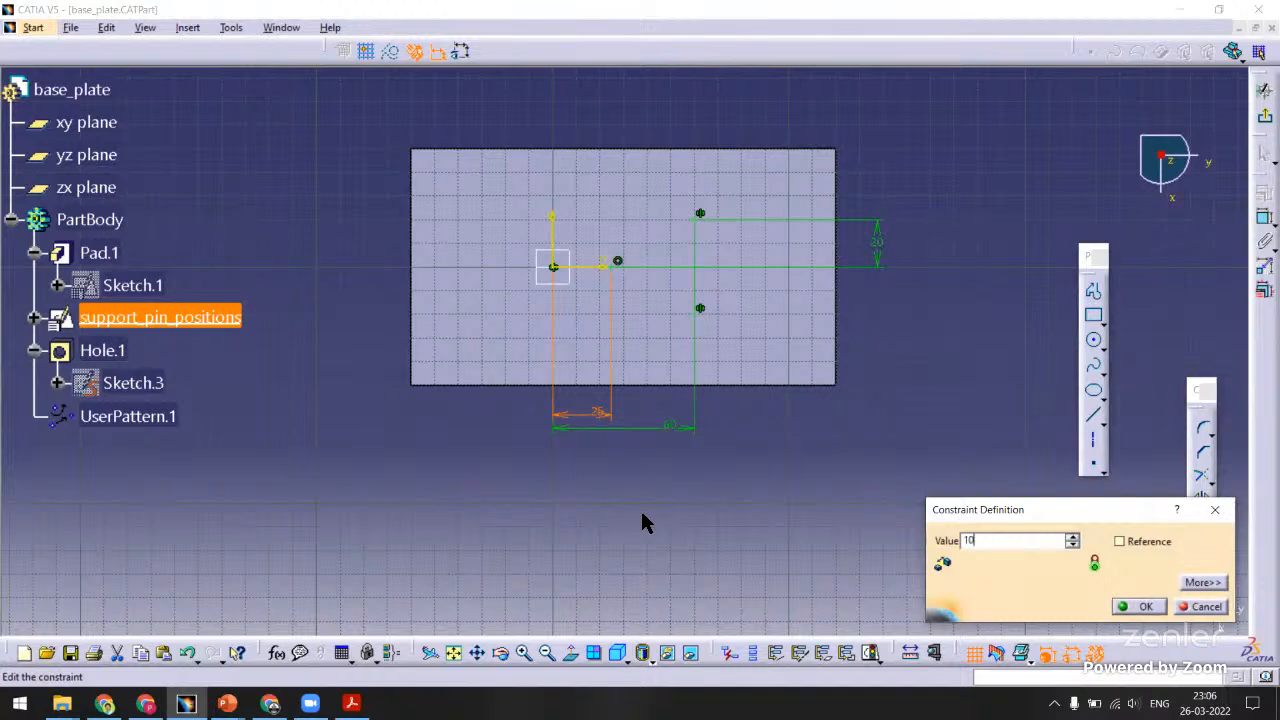
{"action": "key", "text": "Return"}
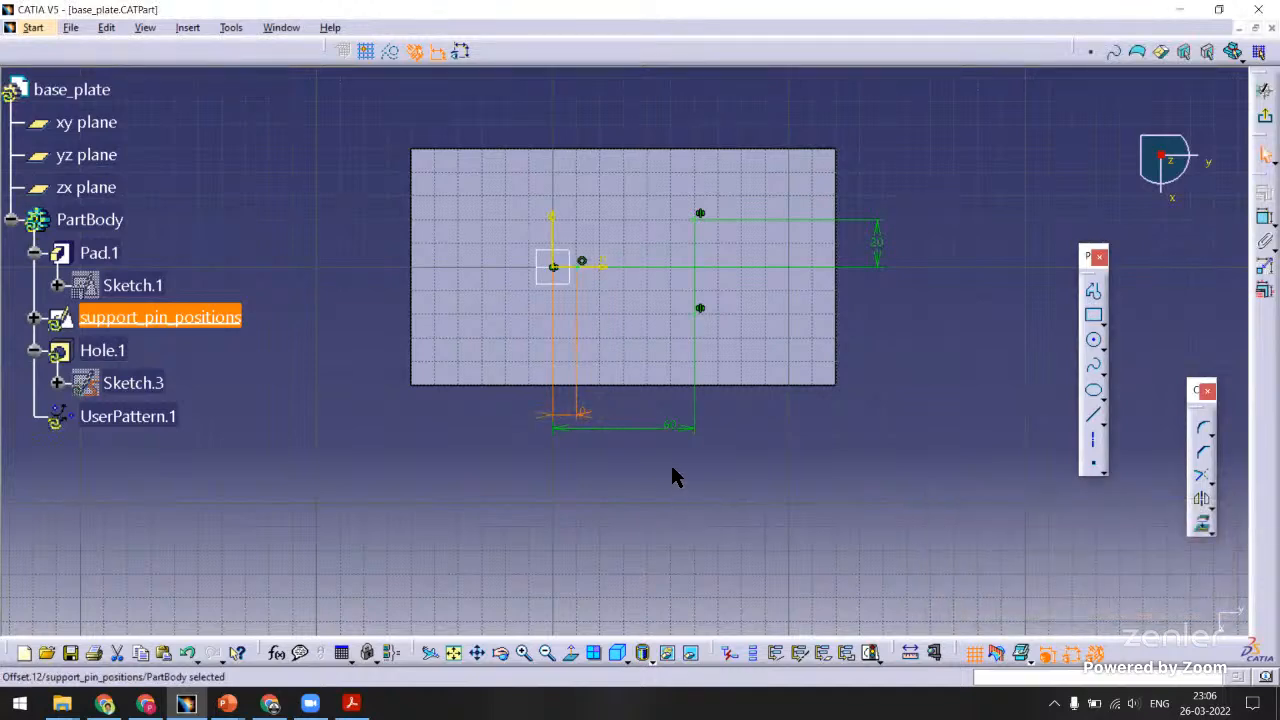
Set the horizontal distance from the origin to the two far pin points to 90 mm and exit the sketch.
{"action": "double_click", "coordinate": [672, 427]}
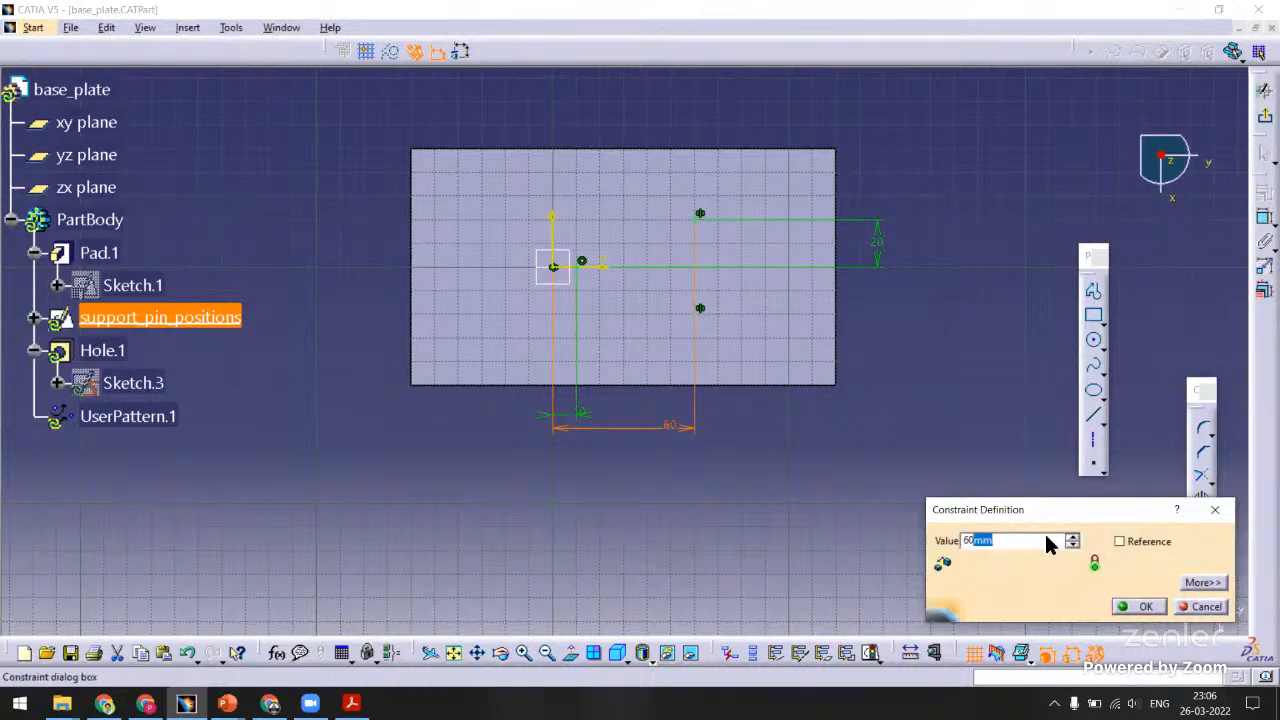
{"action": "key", "text": "Return"}
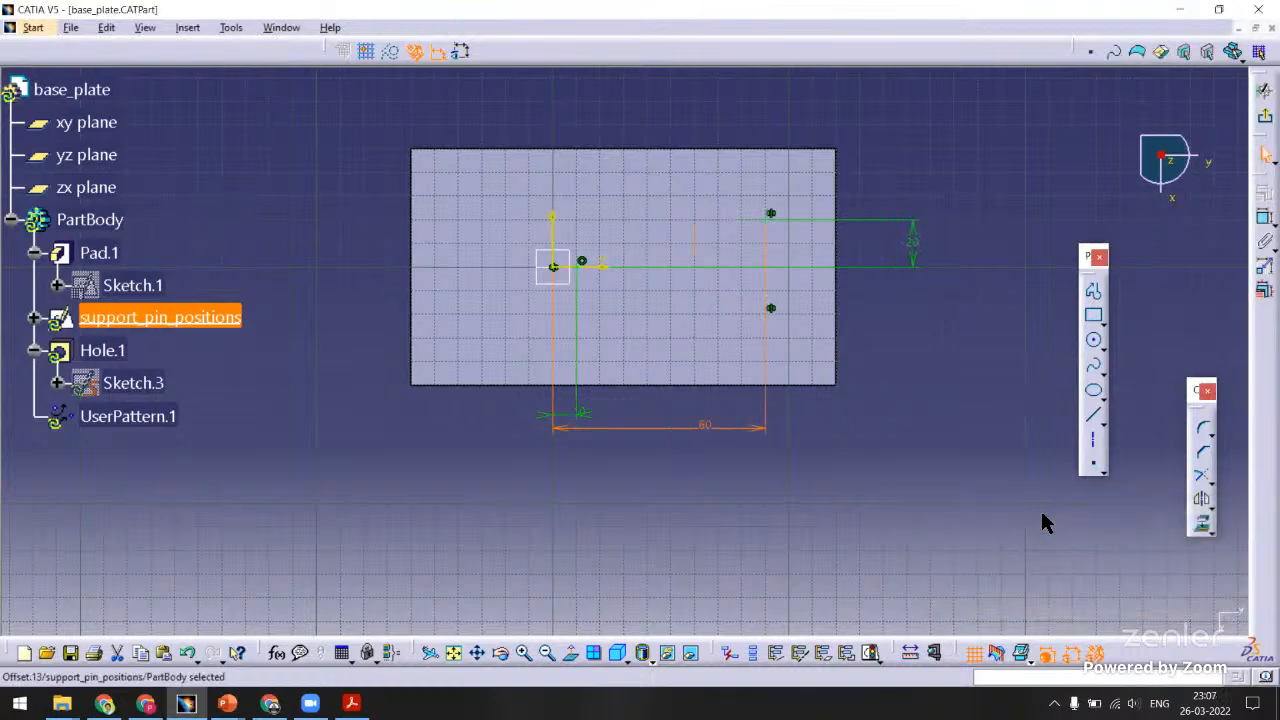
{"action": "left_click", "coordinate": [1265, 155]}
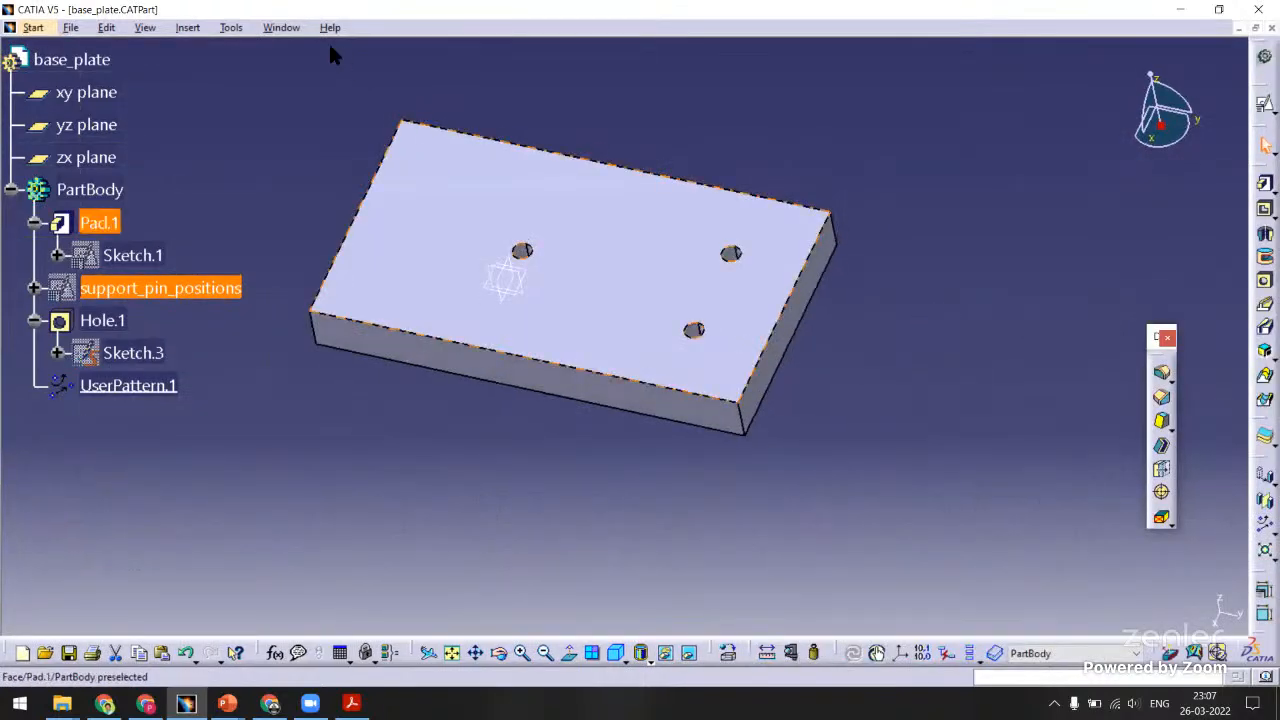
Return to the drill_jig_rectangular_plate assembly, update it, and check the repositioned support pins beneath the plate.
{"action": "left_click", "coordinate": [283, 27]}
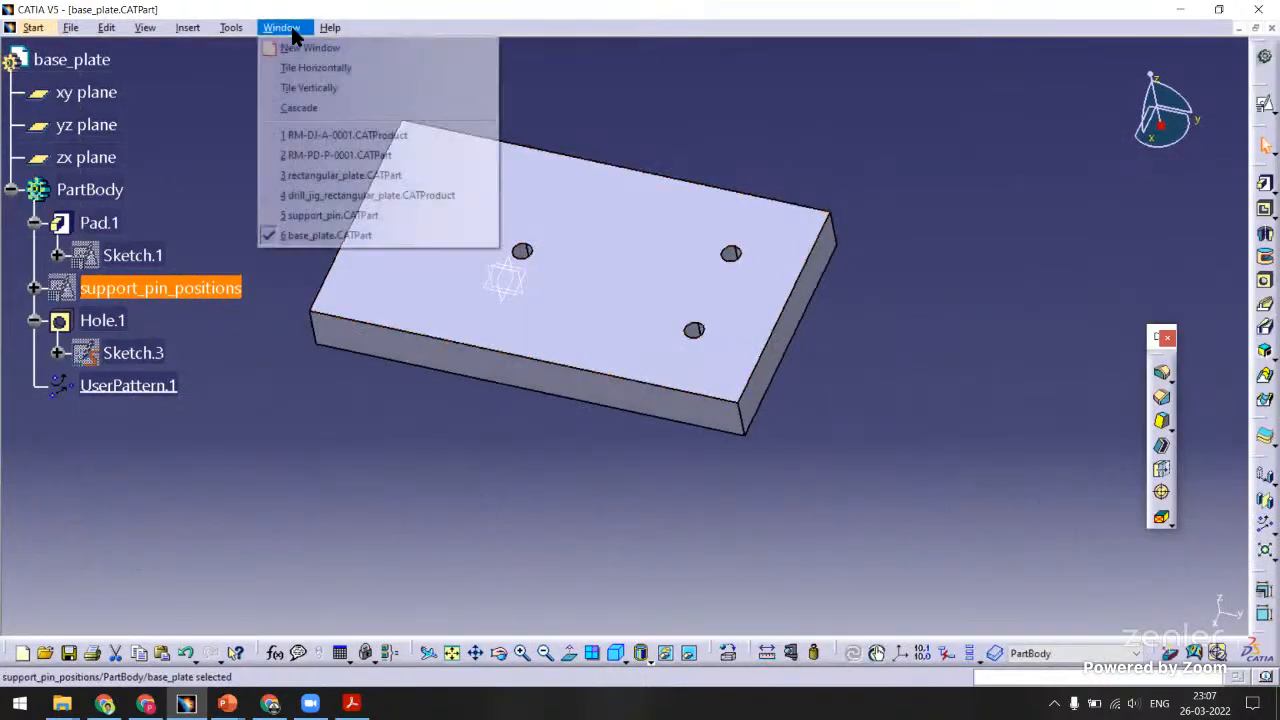
{"action": "left_click", "coordinate": [345, 195]}
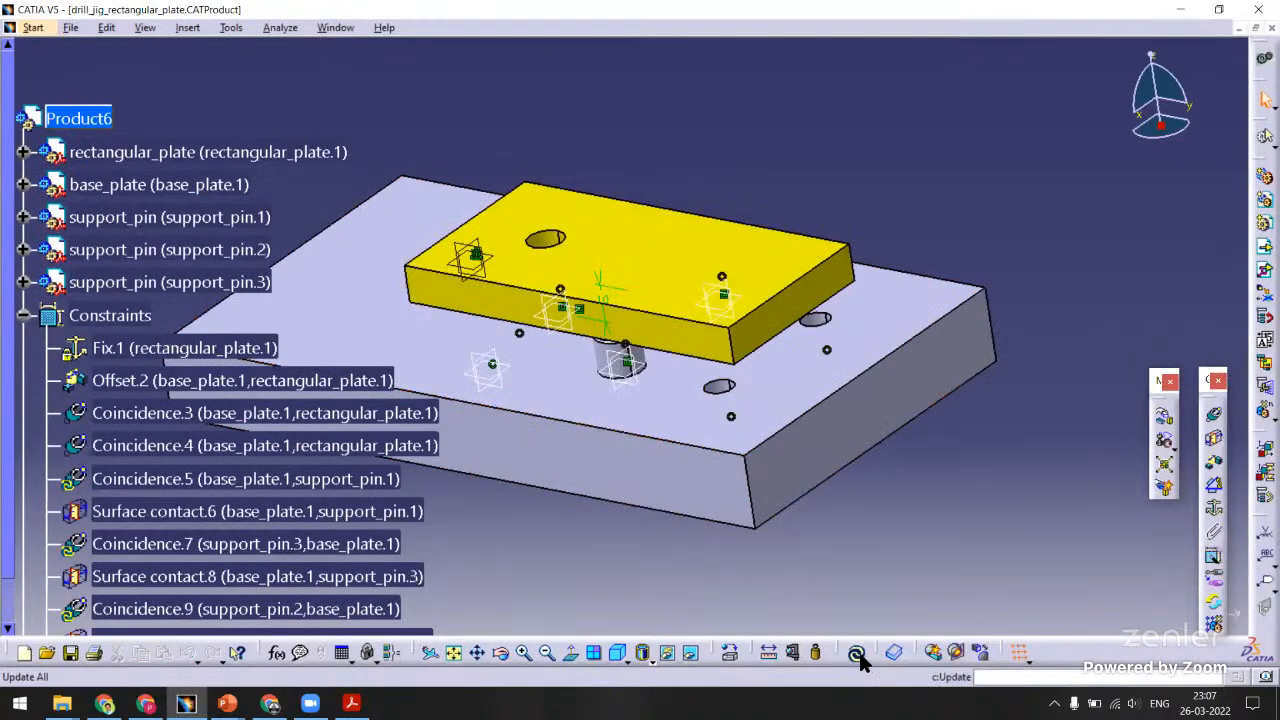
{"action": "left_click", "coordinate": [857, 653]}
{"action": "middle_click_drag", "start_coordinate": [698, 284], "coordinate": [746, 303]}
{"action": "middle_click", "coordinate": [420, 368]}
{"action": "middle_click_drag", "start_coordinate": [631, 337], "coordinate": [777, 190]}
{"action": "middle_click_drag", "start_coordinate": [873, 196], "coordinate": [697, 337]}
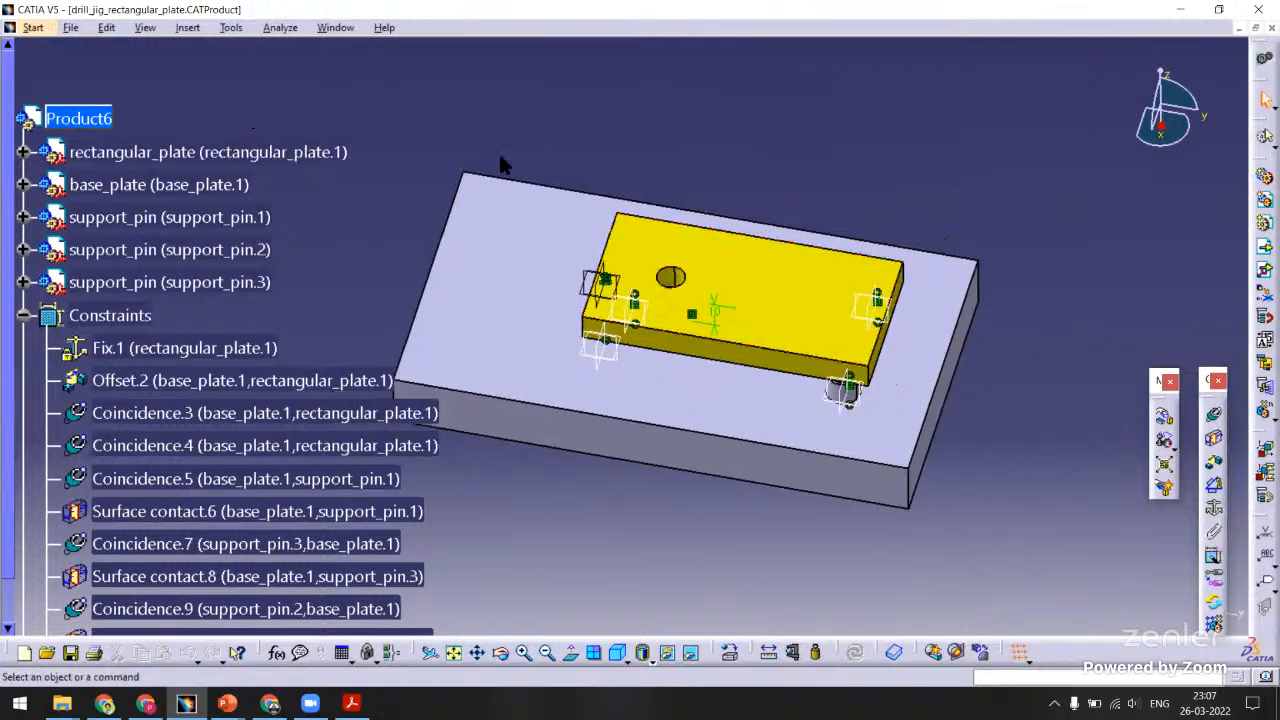
Save the drill_jig_rectangular_plate assembly together with its linked documents and inspect the result.
{"action": "key", "text": "ctrl+s"}
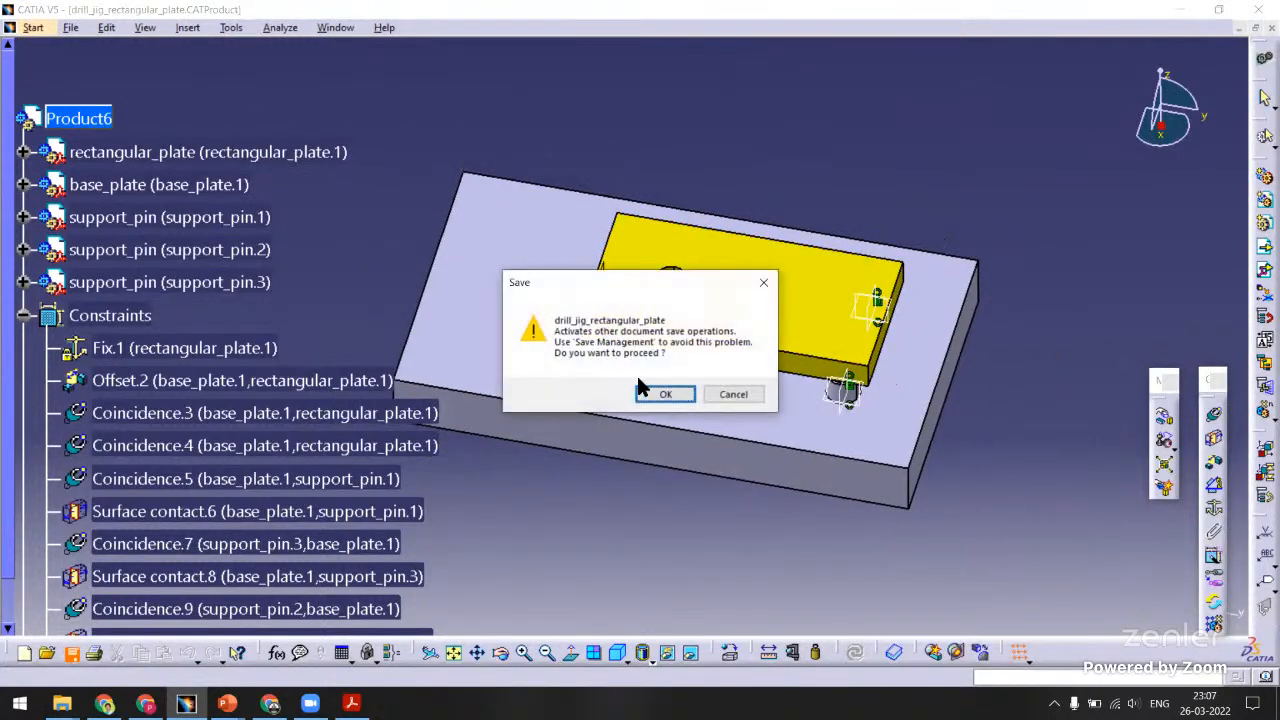
{"action": "left_click", "coordinate": [651, 392]}
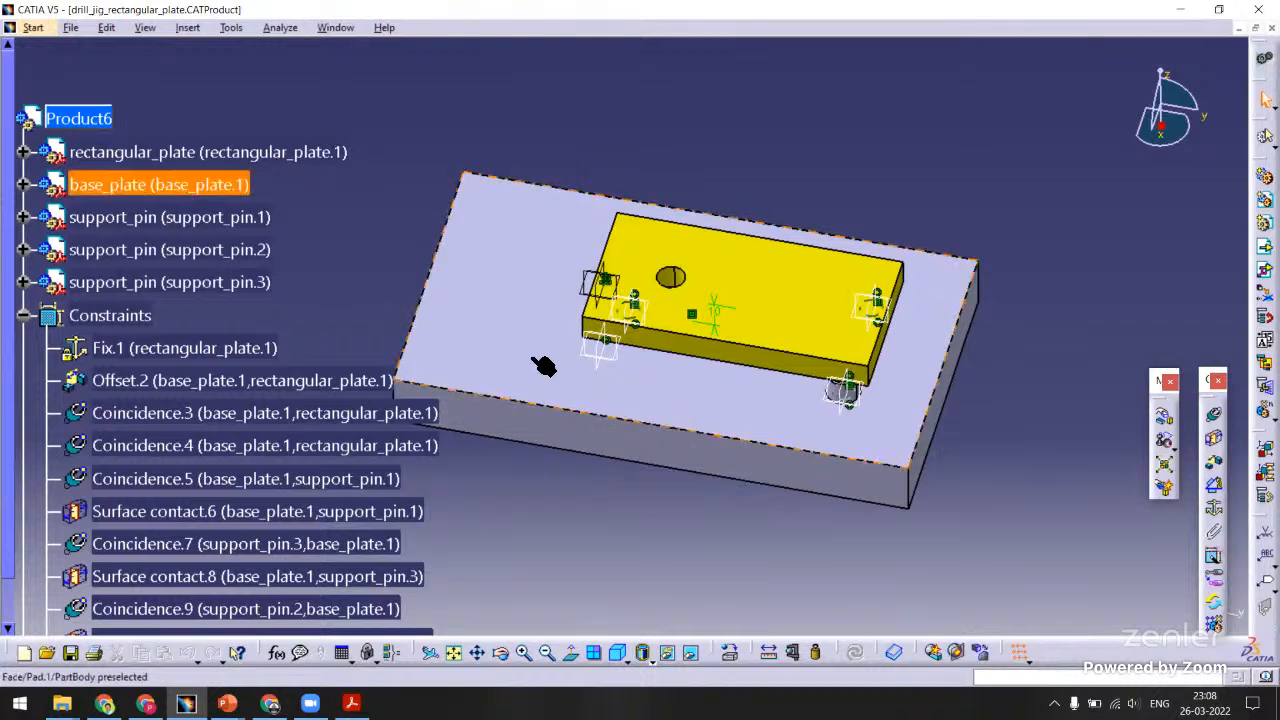
{"action": "middle_click_drag", "start_coordinate": [706, 206], "coordinate": [742, 322]}
{"action": "middle_click_drag", "start_coordinate": [588, 449], "coordinate": [536, 276]}
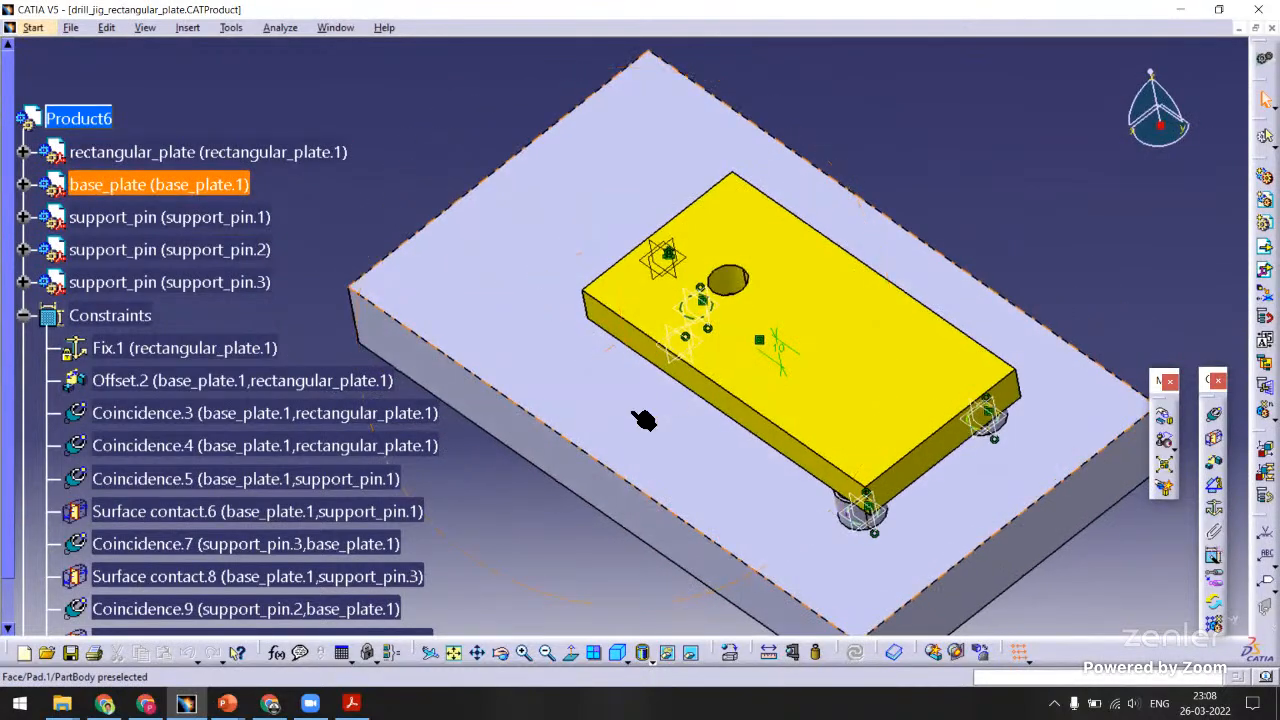
{"action": "middle_click_drag", "start_coordinate": [594, 376], "coordinate": [594, 323]}
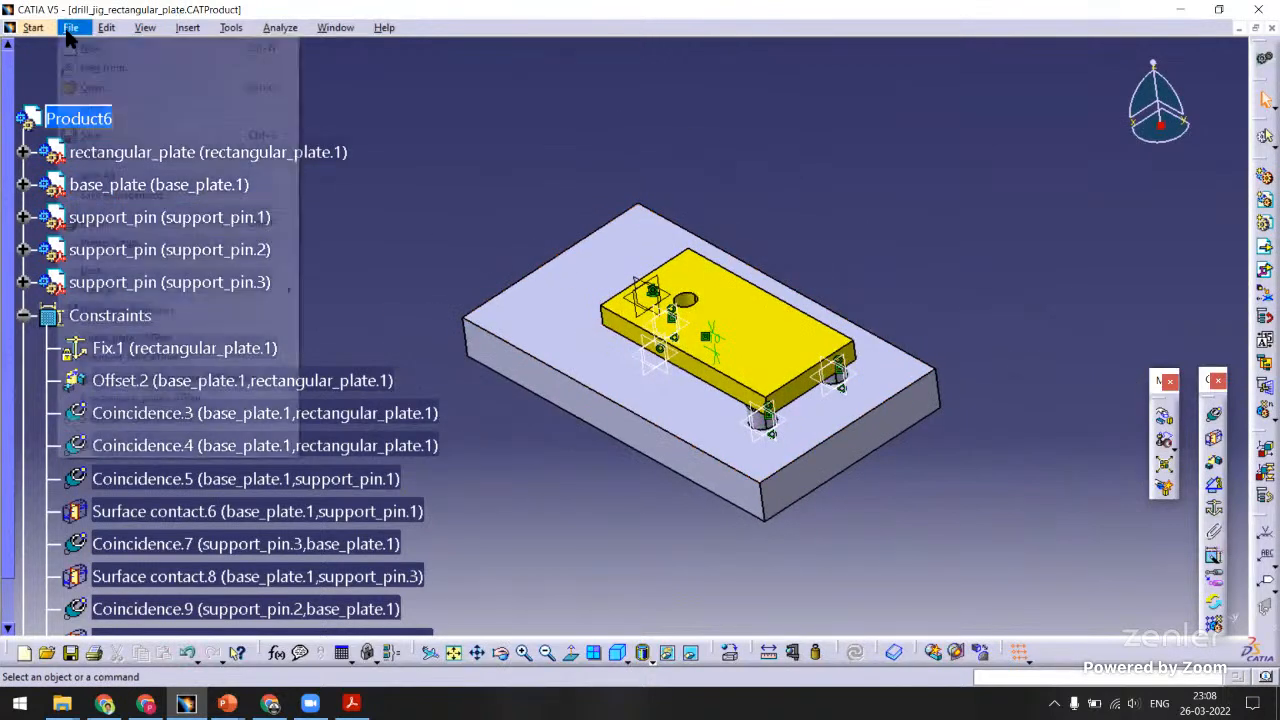
{"action": "left_click", "coordinate": [66, 27]}
{"action": "left_click", "coordinate": [90, 48]}
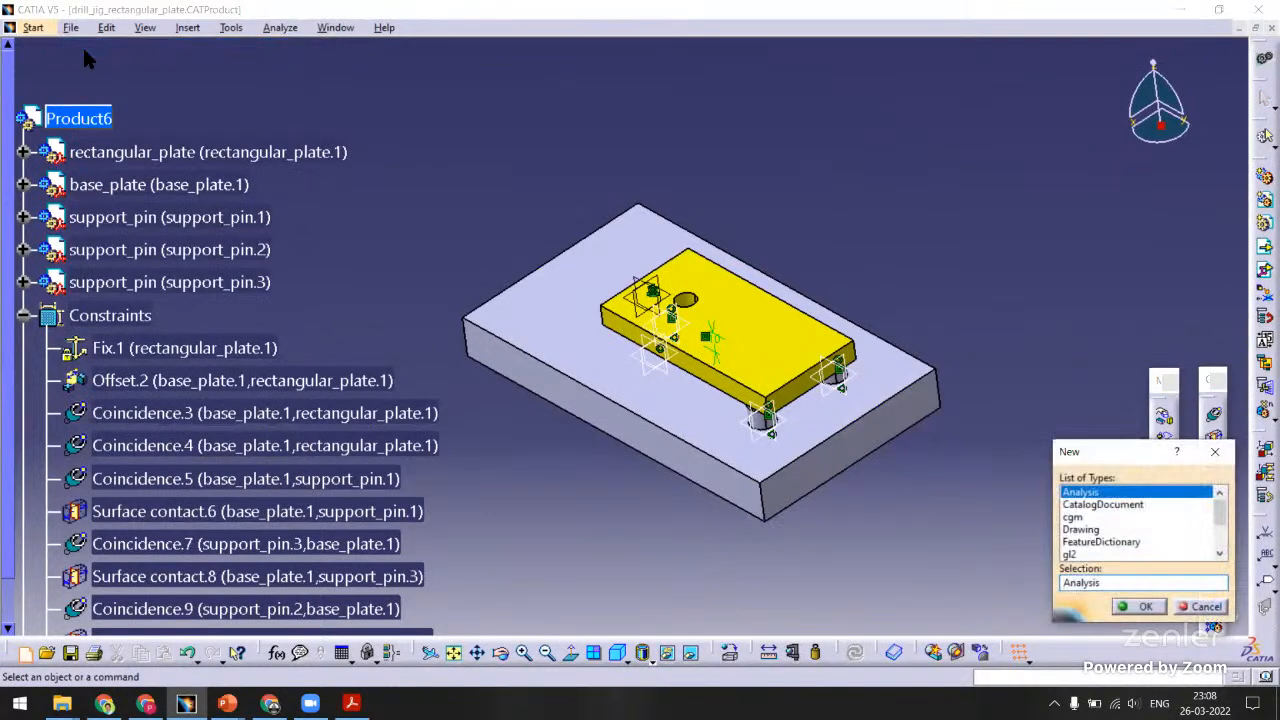
{"action": "key", "text": "Escape"}
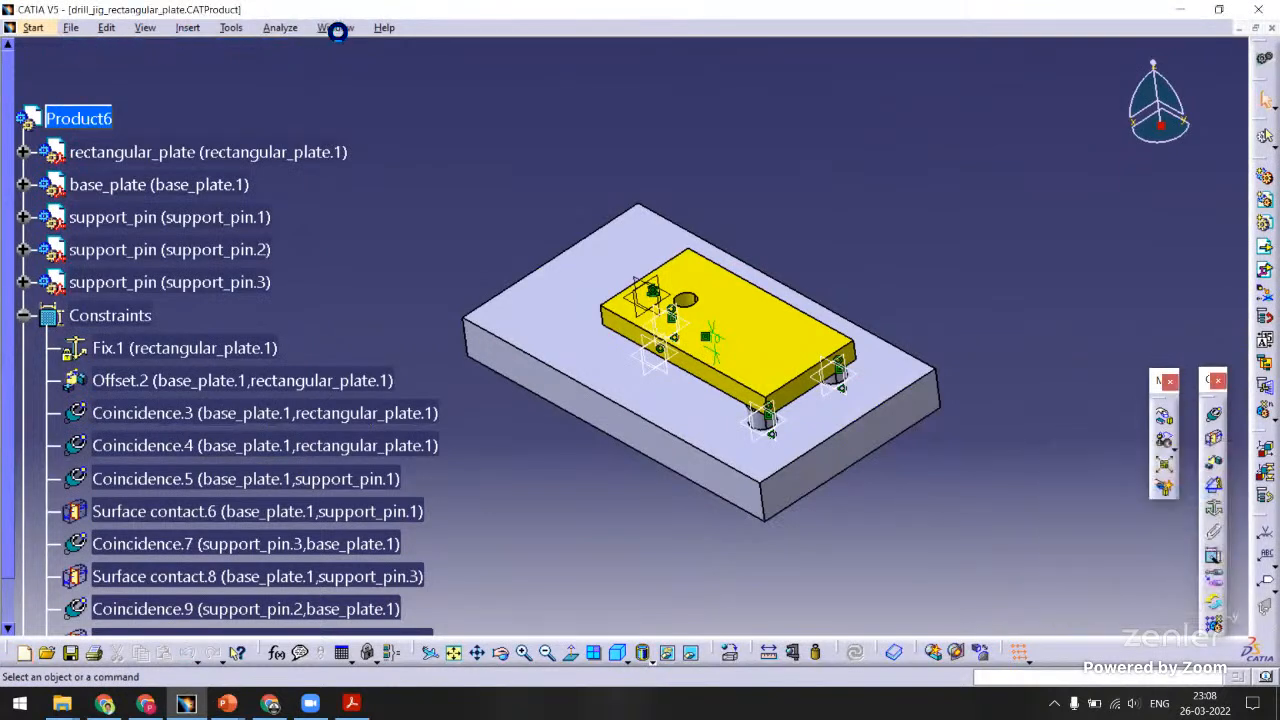
Switch to the RM-DJ-A-0001 reference assembly and hide its Product5 jig plate component.
{"action": "left_click", "coordinate": [350, 30]}
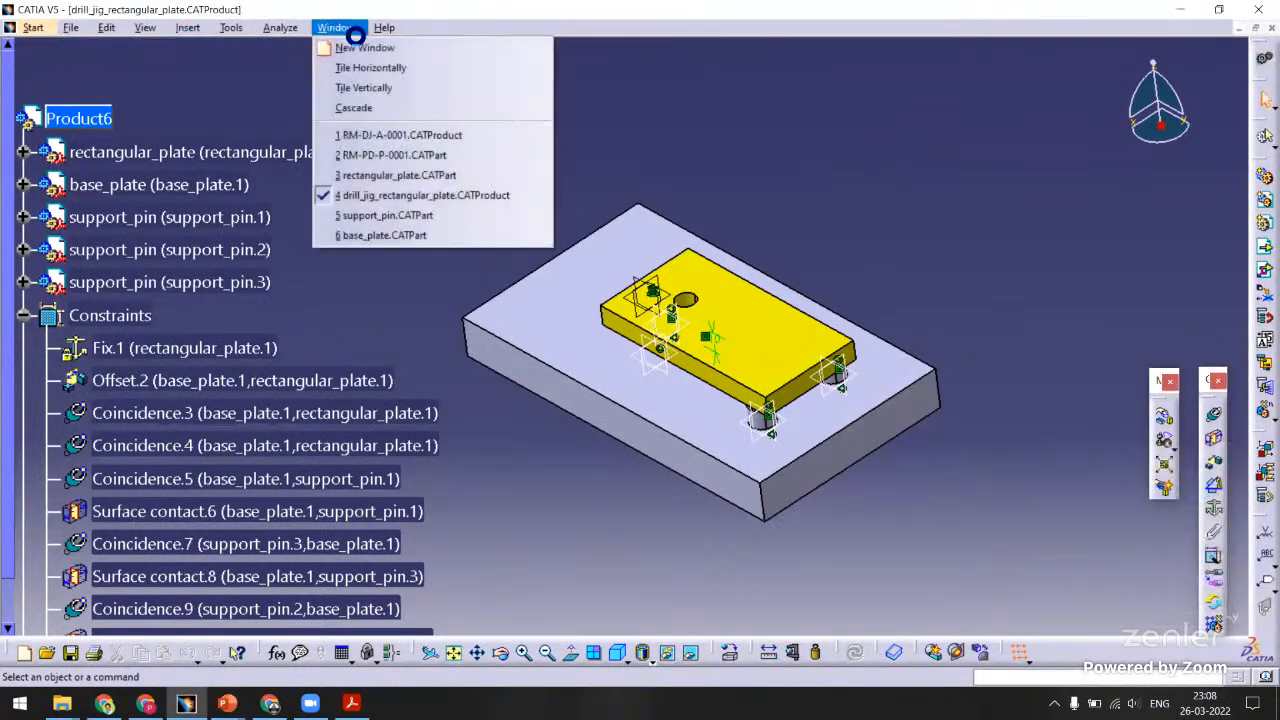
{"action": "left_click", "coordinate": [383, 137]}
{"action": "left_click", "coordinate": [689, 111]}
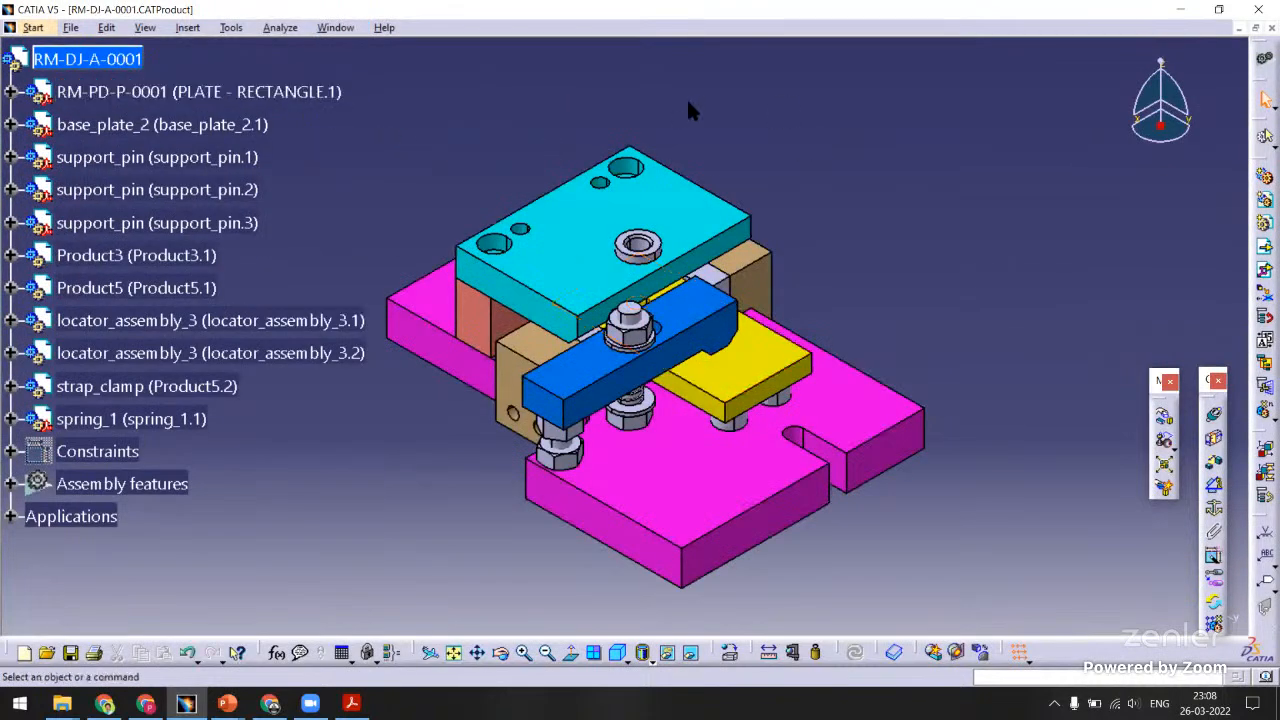
{"action": "right_click", "coordinate": [172, 283]}
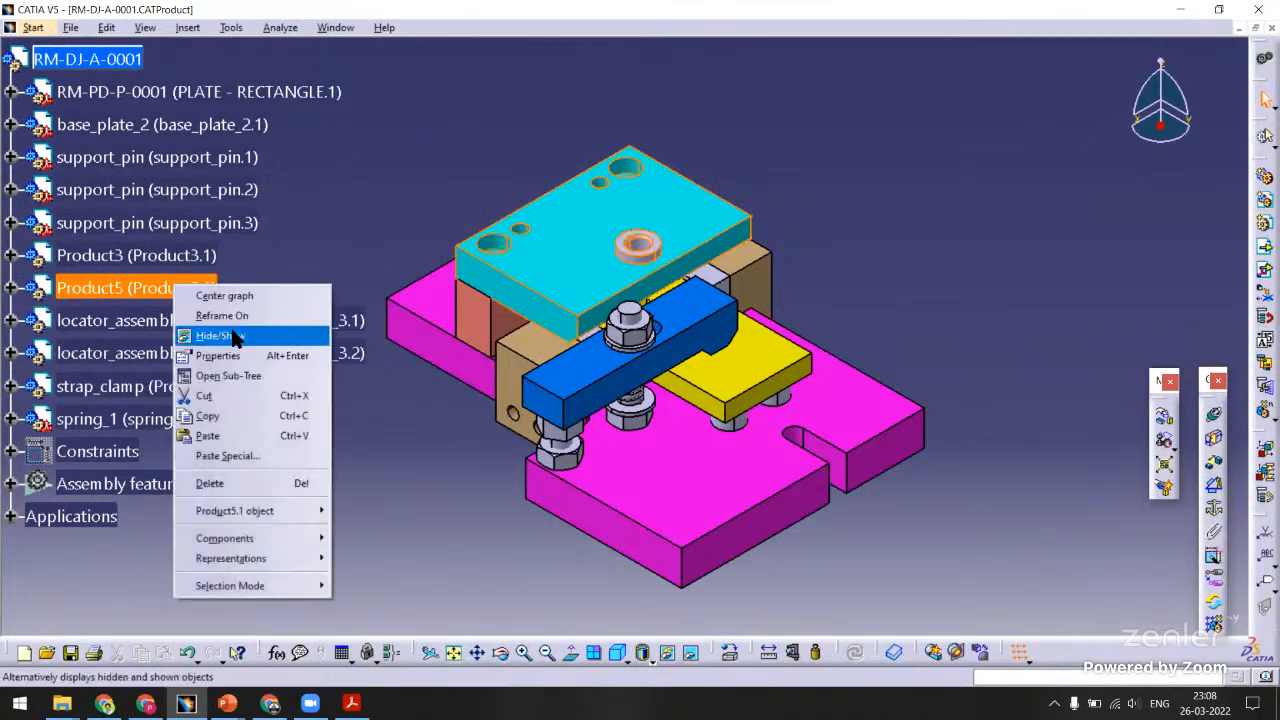
{"action": "left_click", "coordinate": [238, 335]}
Hide the strap_clamp component in the reference assembly and examine the locators surrounding the rectangular plate.
{"action": "middle_click_drag", "start_coordinate": [392, 162], "coordinate": [428, 245]}
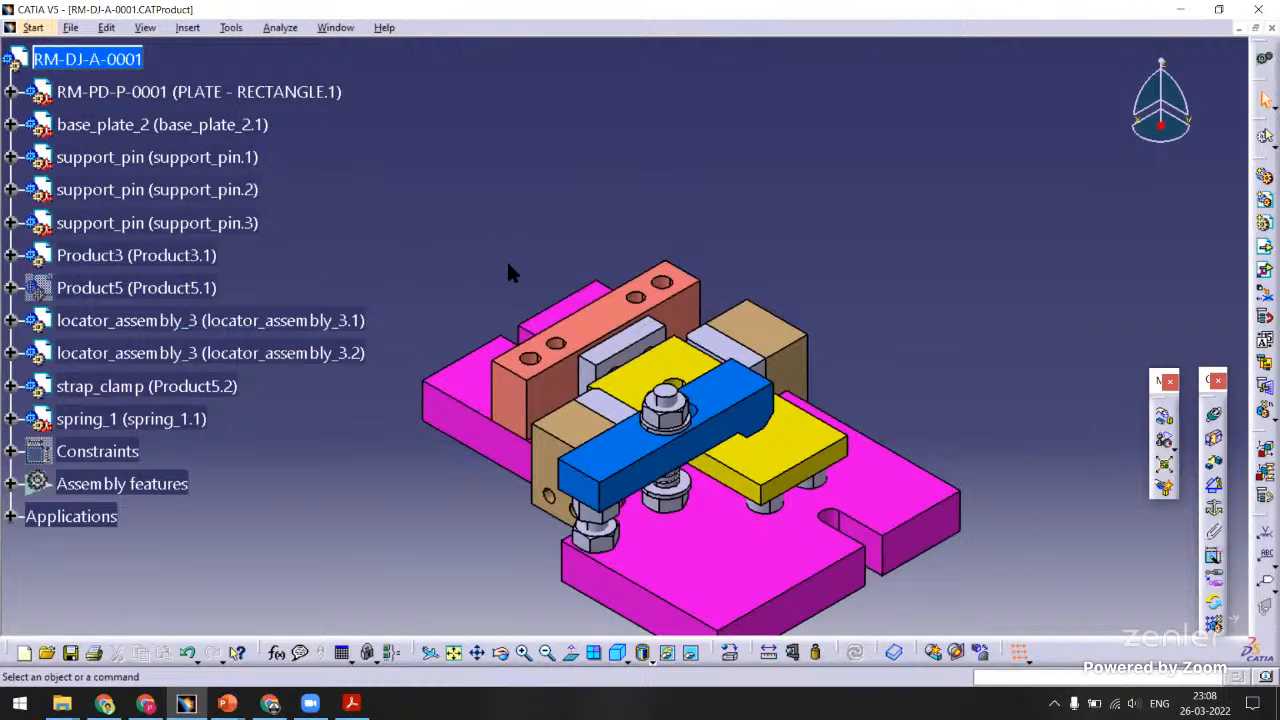
{"action": "middle_click_drag", "start_coordinate": [507, 263], "coordinate": [470, 445]}
{"action": "left_click", "coordinate": [588, 438]}
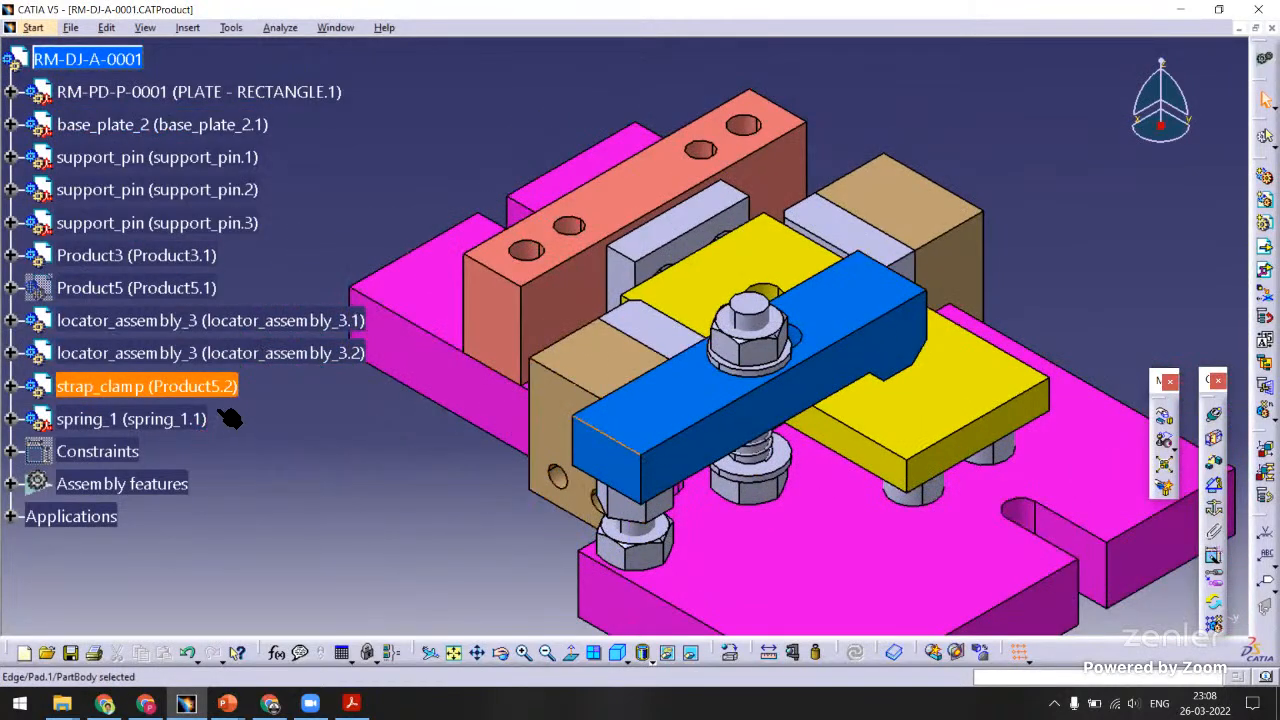
{"action": "right_click", "coordinate": [214, 384]}
{"action": "left_click", "coordinate": [247, 125]}
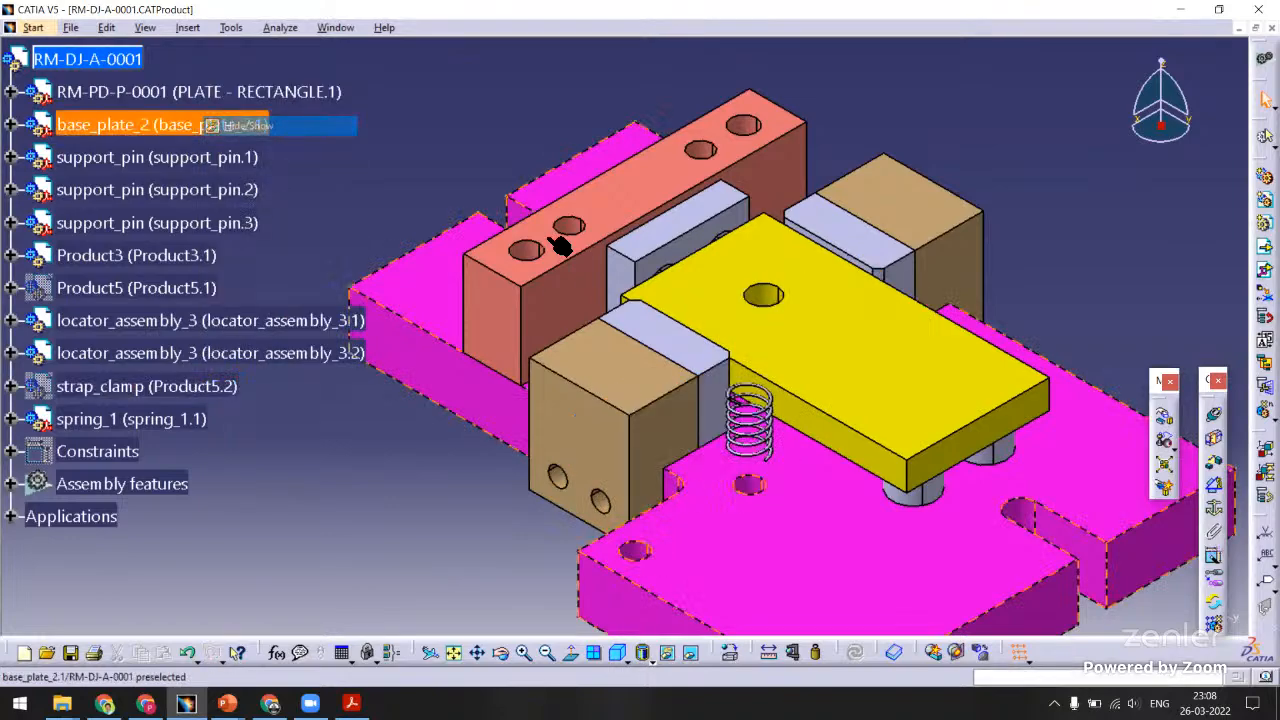
{"action": "middle_click_drag", "start_coordinate": [560, 247], "coordinate": [679, 222]}
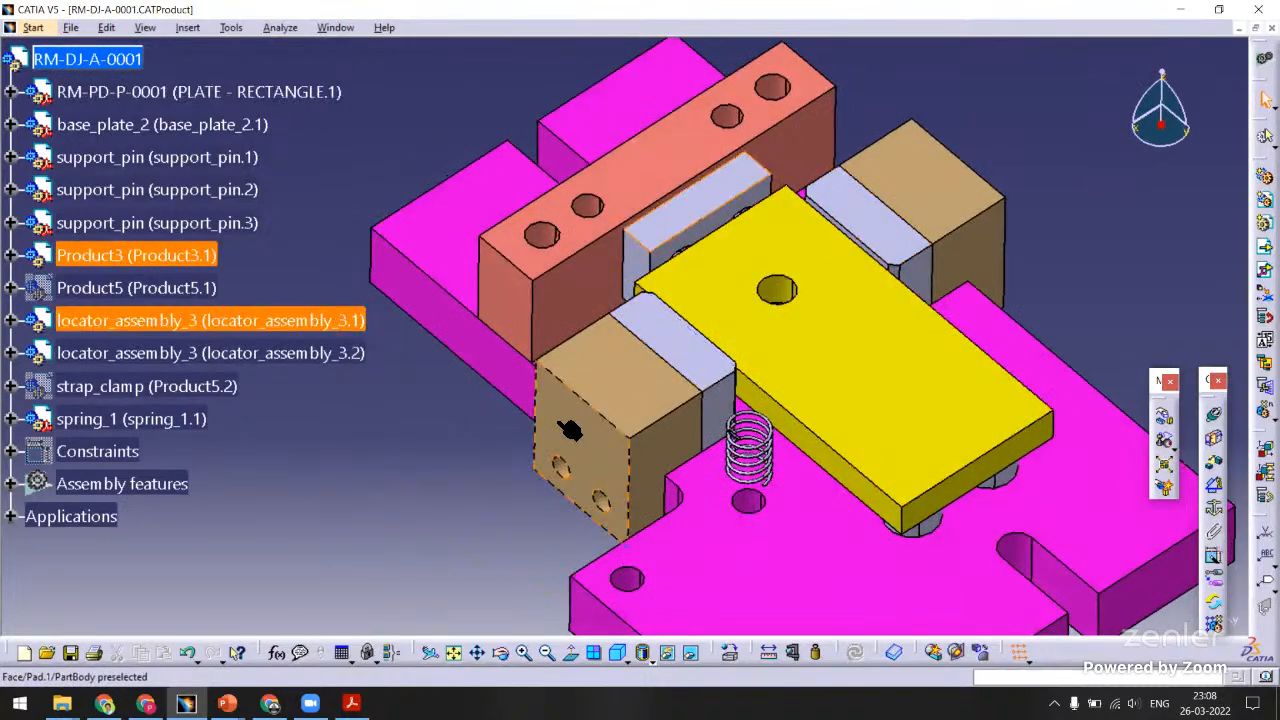
{"action": "middle_click_drag", "start_coordinate": [563, 414], "coordinate": [704, 331]}
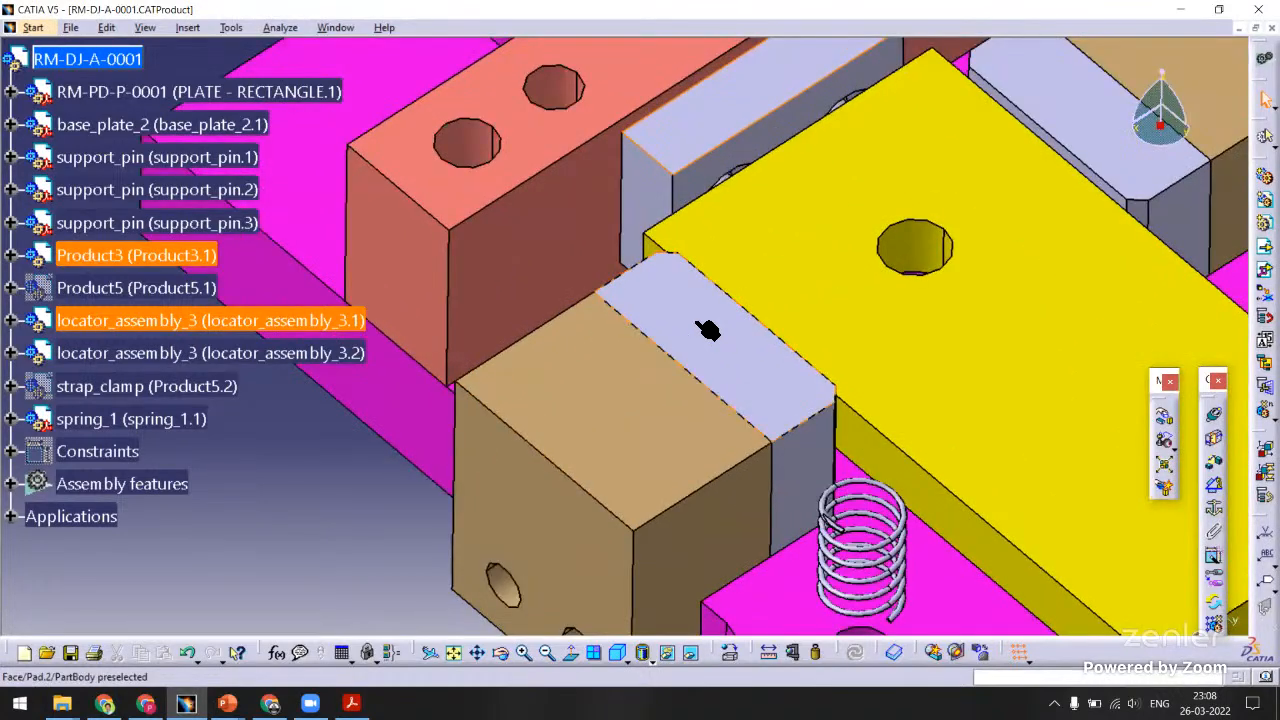
Open the brown locator block of locator_assembly_3.1 in its own window and examine its stepped shape and two holes.
{"action": "middle_click_drag", "start_coordinate": [511, 386], "coordinate": [645, 377]}
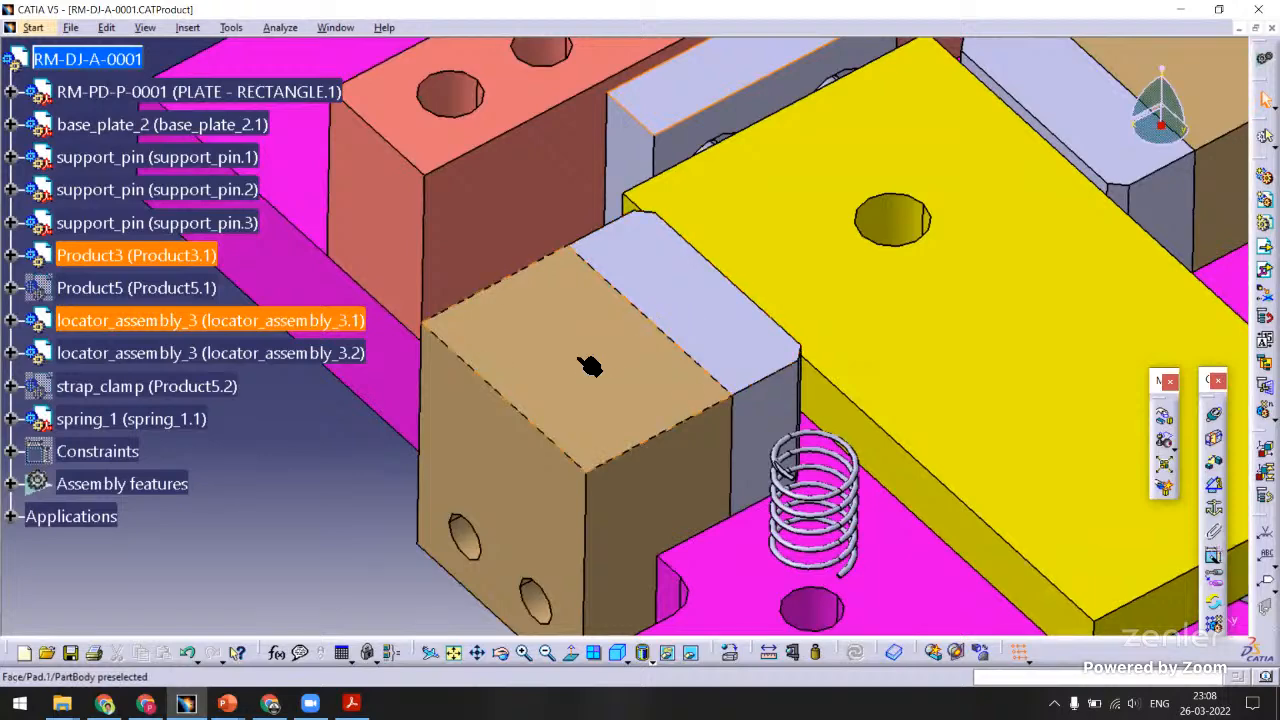
{"action": "middle_click_drag", "start_coordinate": [594, 329], "coordinate": [556, 440]}
{"action": "middle_click_drag", "start_coordinate": [686, 405], "coordinate": [586, 358]}
{"action": "right_click", "coordinate": [627, 250]}
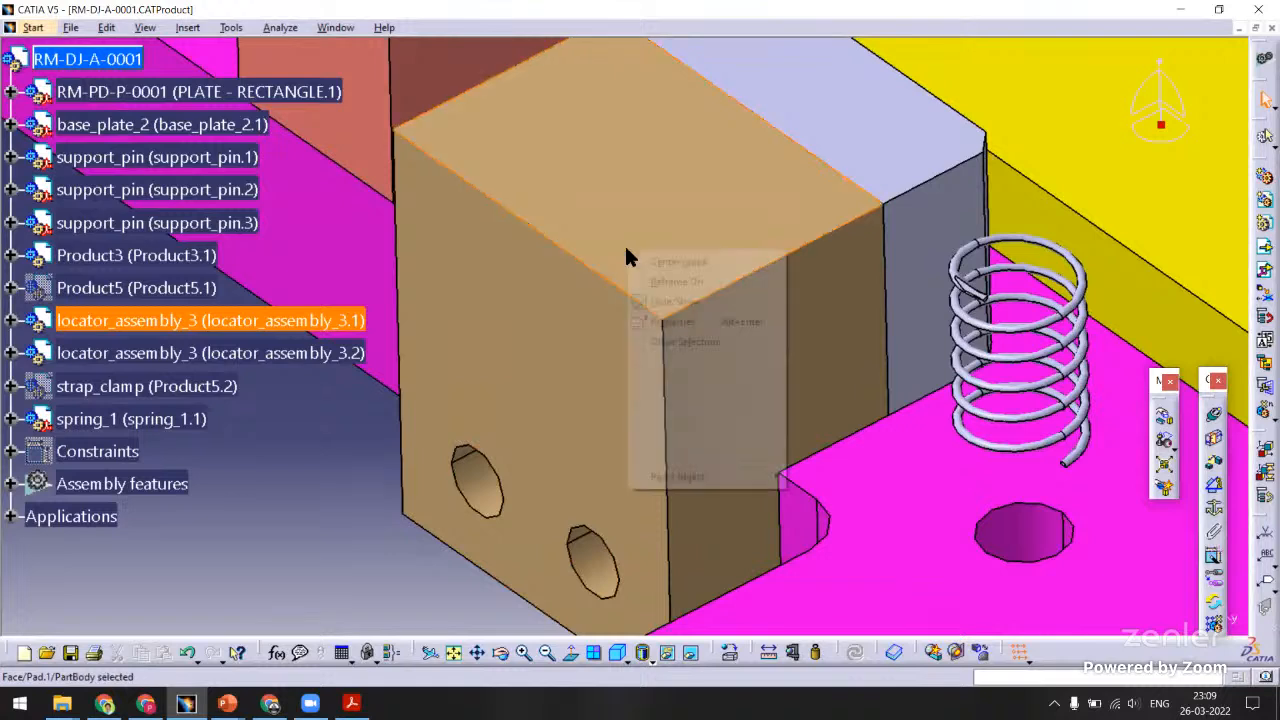
{"action": "mouse_move", "coordinate": [757, 476]}
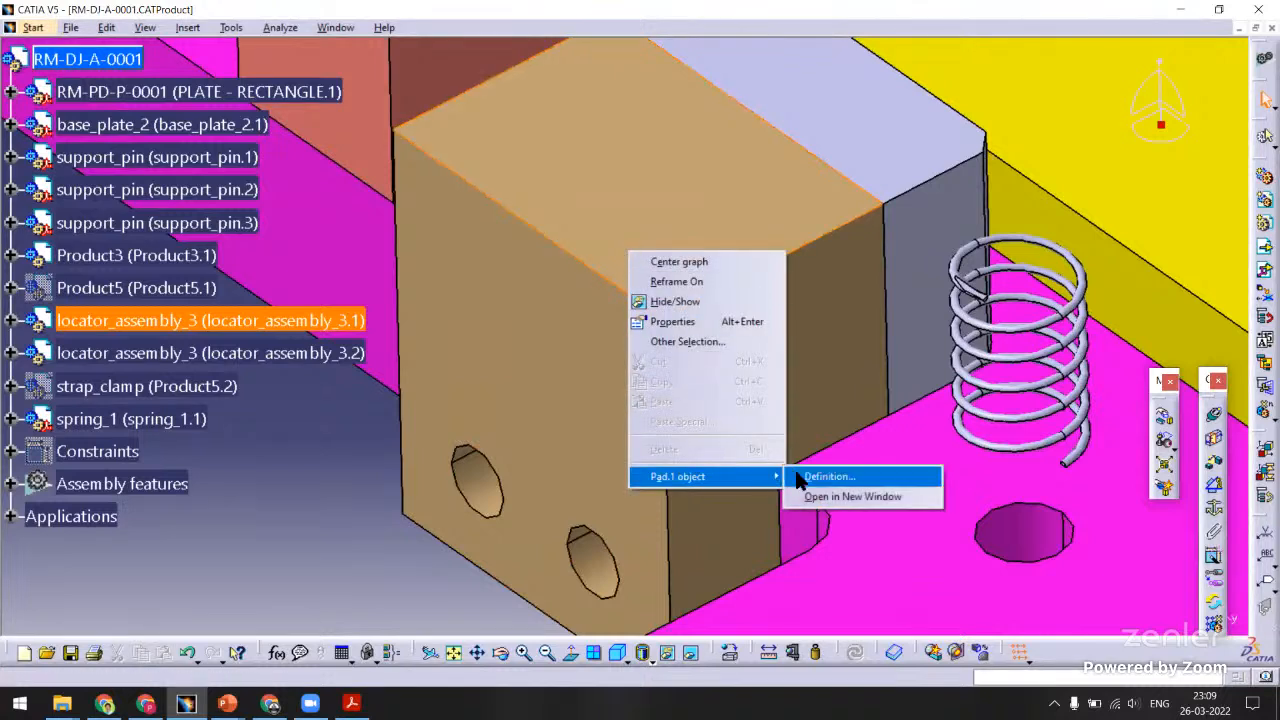
{"action": "left_click", "coordinate": [845, 496]}
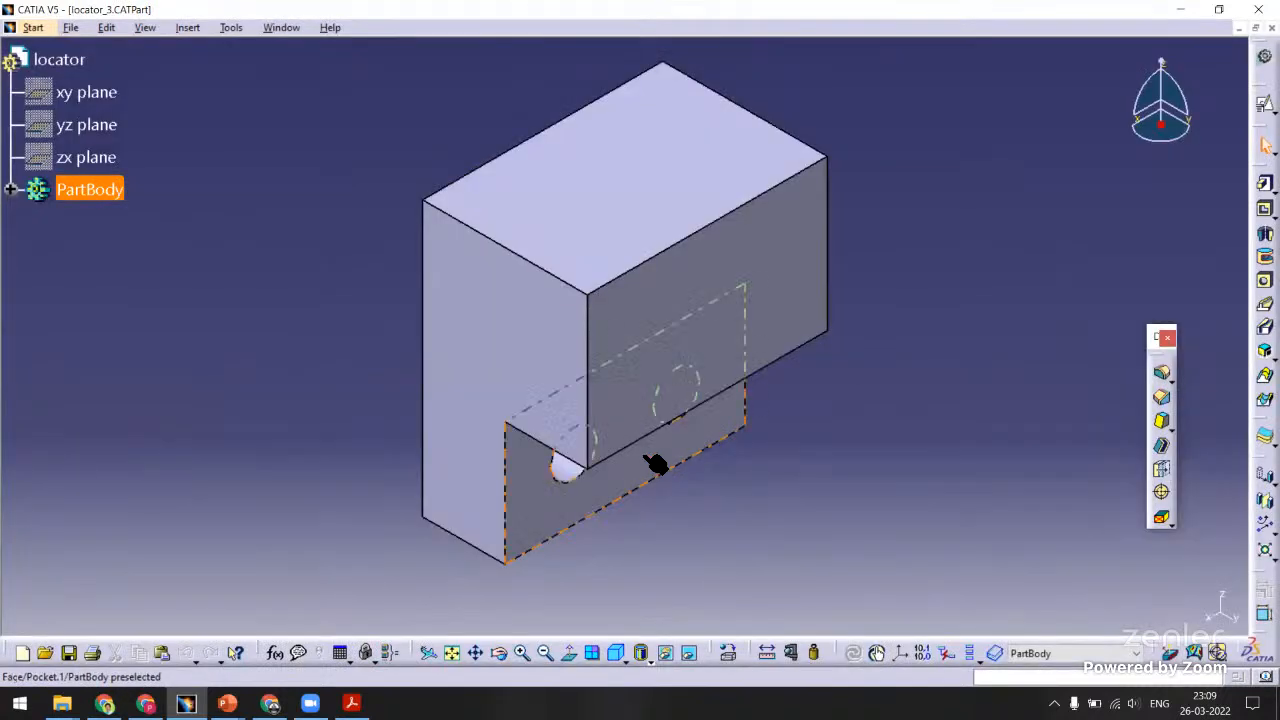
{"action": "middle_click_drag", "start_coordinate": [657, 457], "coordinate": [463, 234]}
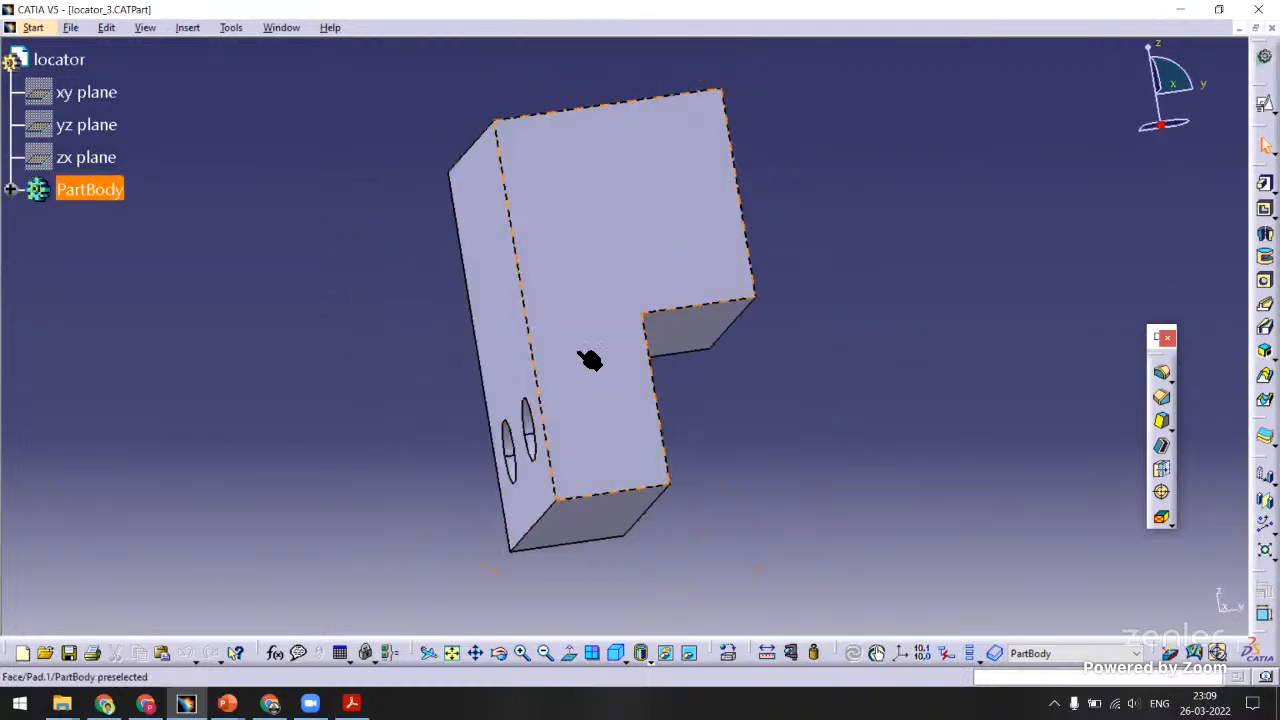
Return to the RM-DJ-A-0001 assembly and examine how the brown locator block and its grey pad fit together.
{"action": "left_click", "coordinate": [282, 30]}
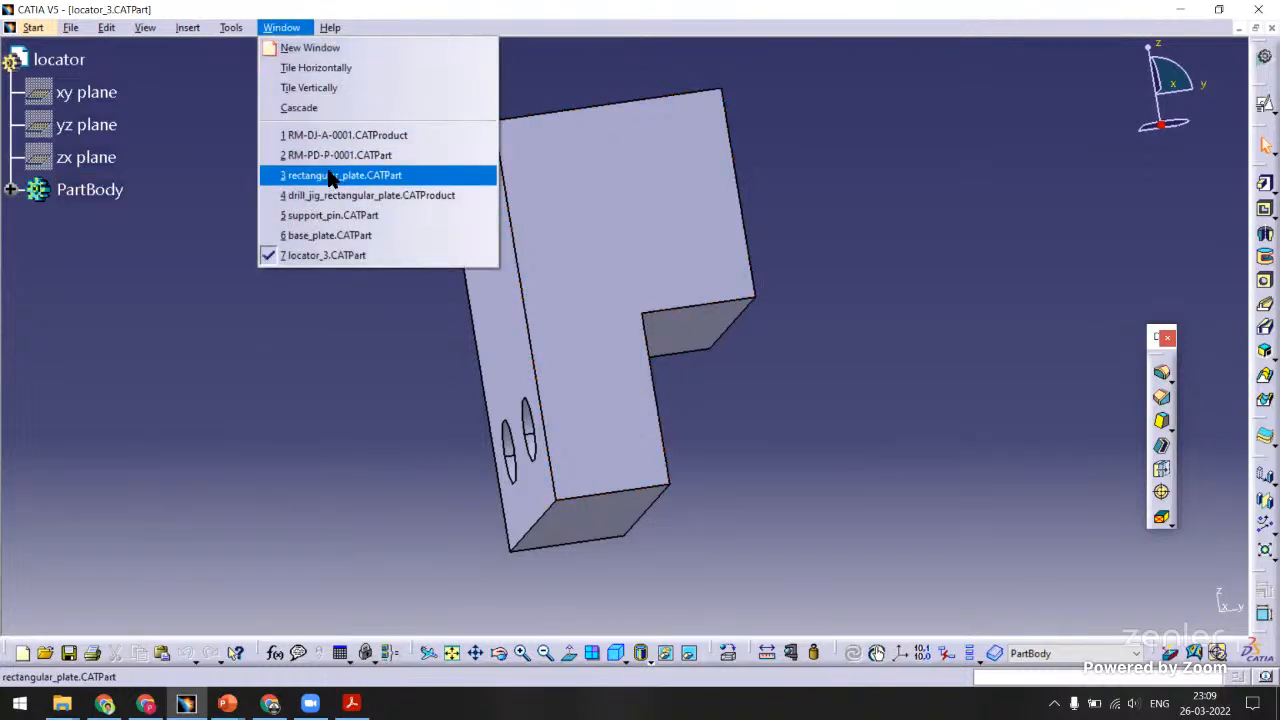
{"action": "left_click", "coordinate": [345, 135]}
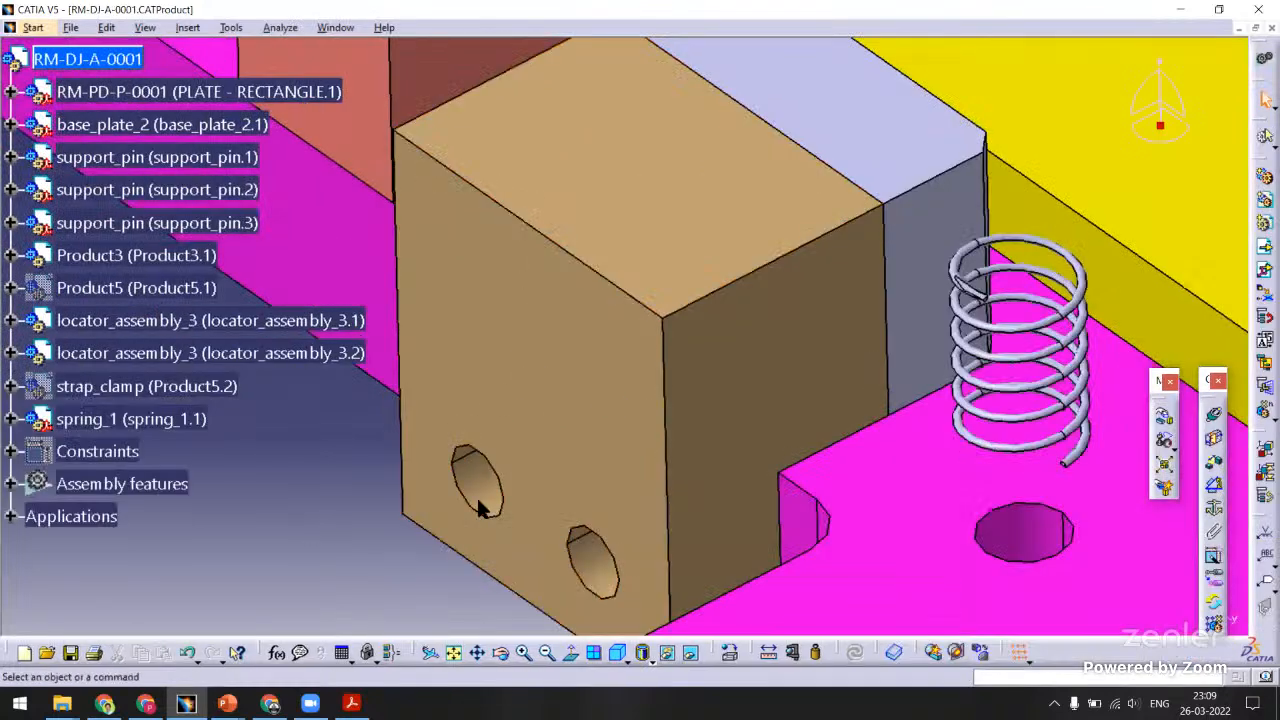
{"action": "middle_click_drag", "start_coordinate": [530, 195], "coordinate": [532, 350], "text": "ctrl"}
{"action": "mouse_move", "coordinate": [586, 251]}
{"action": "middle_mouse_down"}
{"action": "mouse_move", "coordinate": [531, 311]}
{"action": "mouse_move", "coordinate": [580, 240]}
{"action": "middle_mouse_up"}
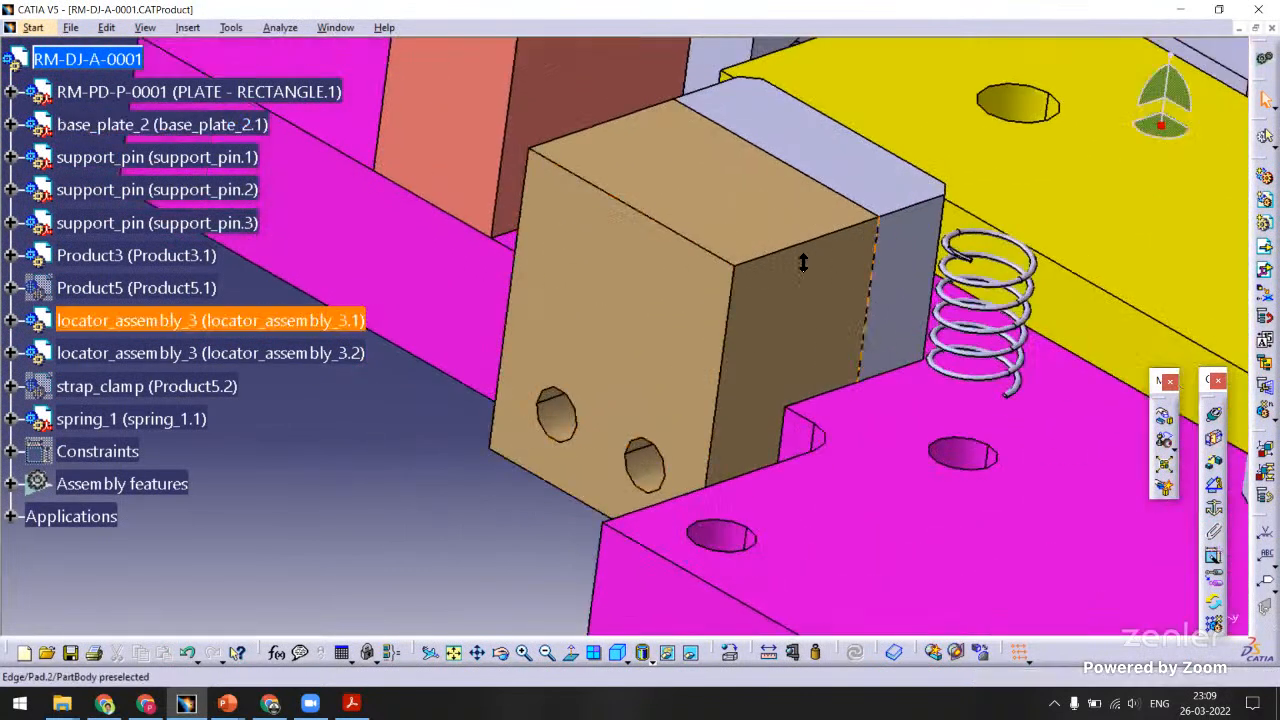
{"action": "middle_click_drag", "start_coordinate": [563, 286], "coordinate": [551, 337], "text": "ctrl"}
{"action": "left_click", "coordinate": [935, 300]}
{"action": "left_click", "coordinate": [700, 253]}
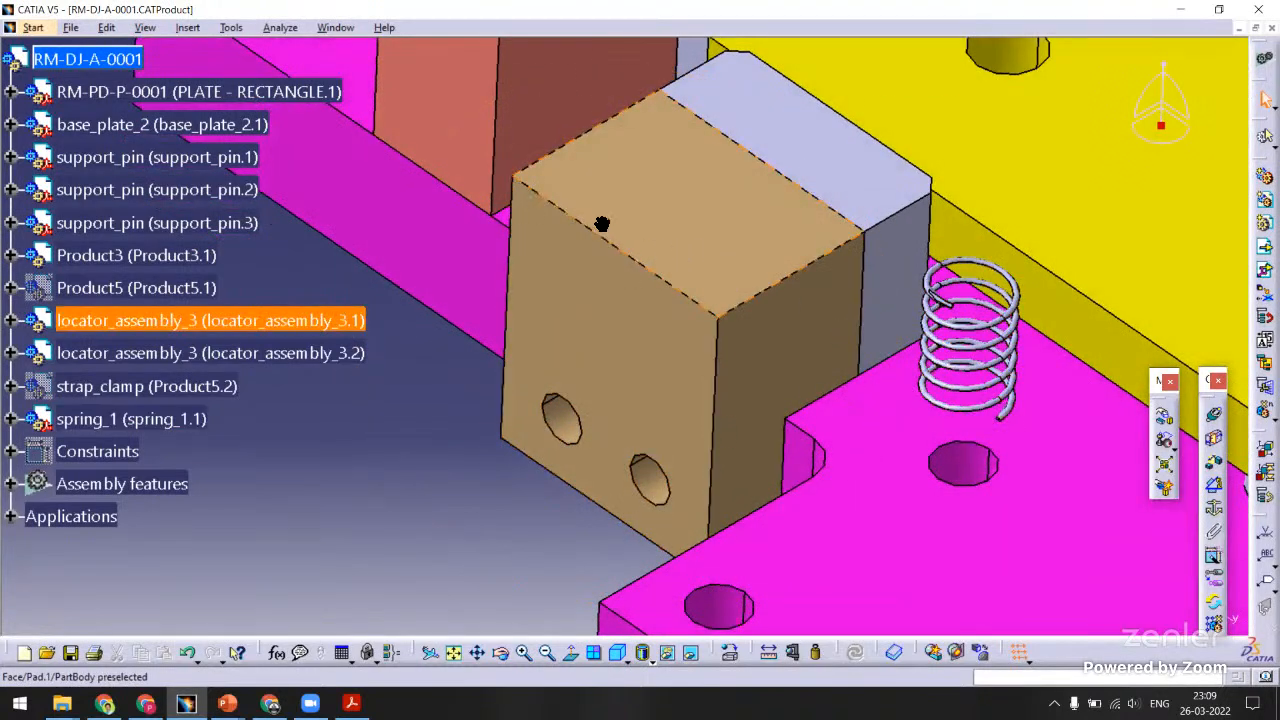
{"action": "middle_click_drag", "start_coordinate": [602, 224], "coordinate": [489, 214]}
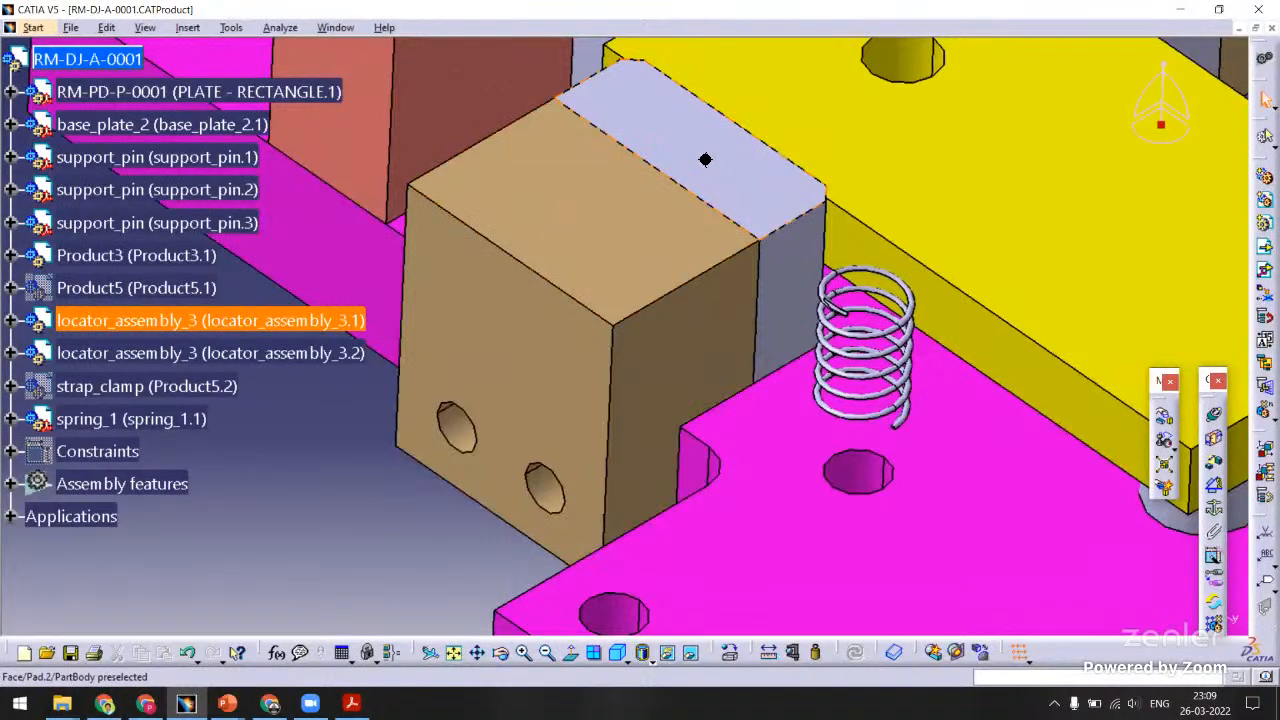
Examine the arrangement of the side and end locators around the yellow rectangular plate.
{"action": "middle_click_drag", "start_coordinate": [737, 211], "coordinate": [813, 327]}
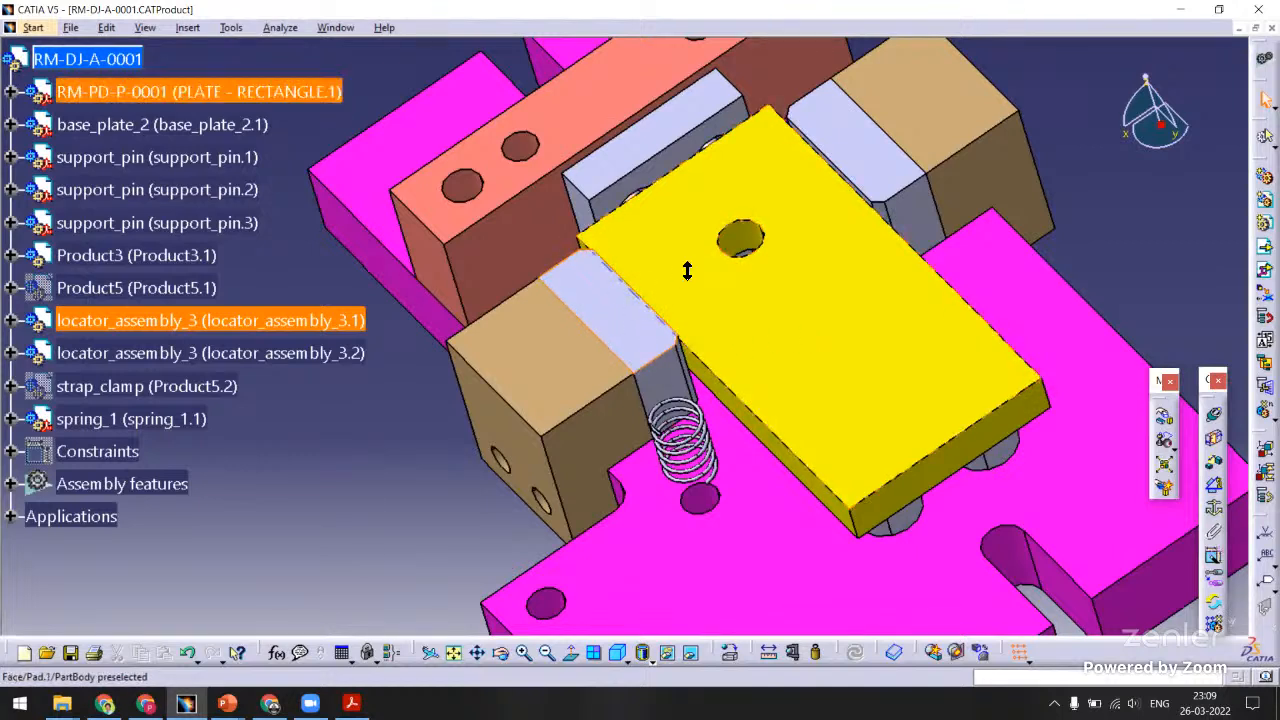
{"action": "middle_click_drag", "start_coordinate": [669, 229], "coordinate": [752, 254]}
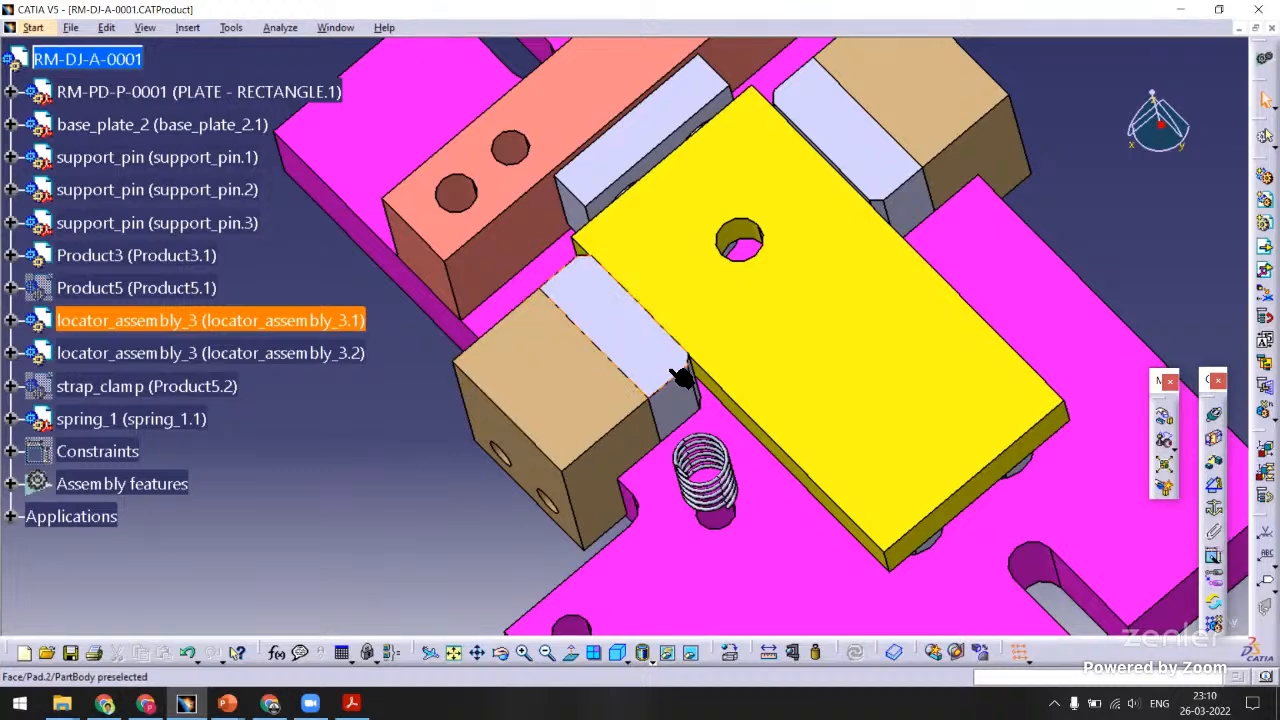
{"action": "middle_click_drag", "start_coordinate": [597, 370], "coordinate": [640, 371]}
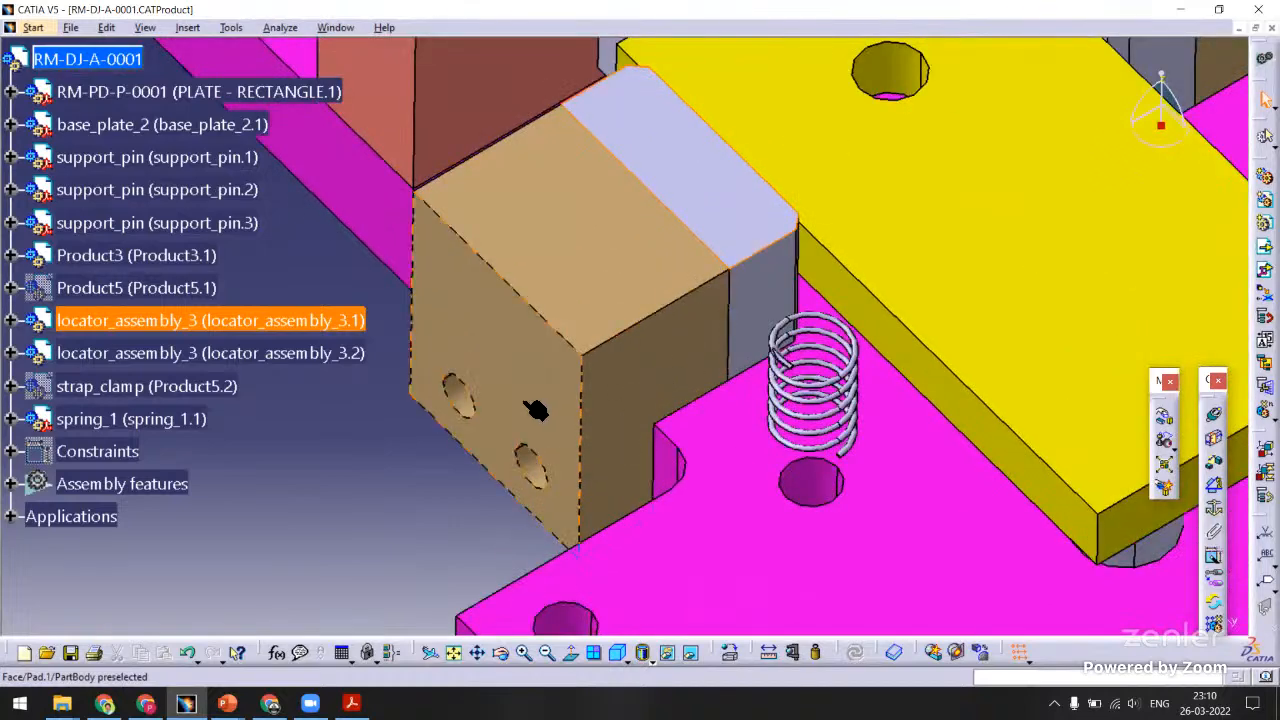
{"action": "middle_click_drag", "start_coordinate": [571, 252], "coordinate": [572, 451]}
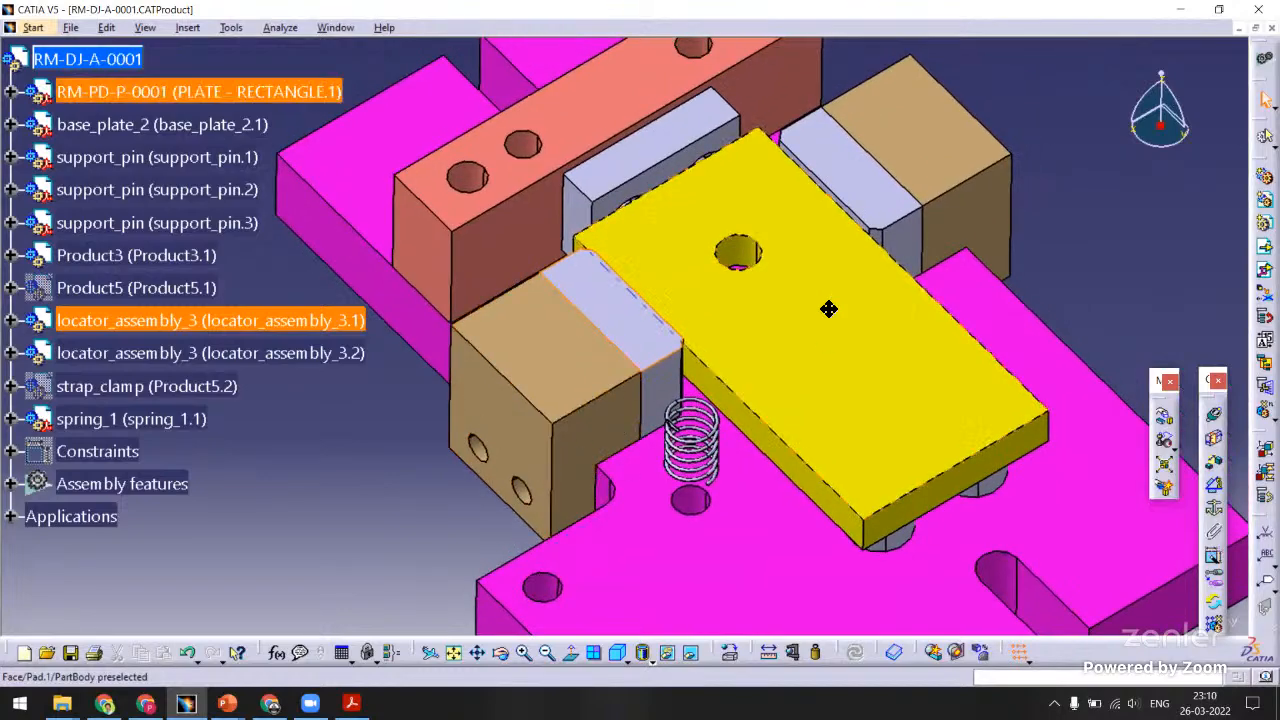
{"action": "mouse_move", "coordinate": [826, 306]}
{"action": "middle_mouse_down"}
{"action": "mouse_move", "coordinate": [663, 369]}
{"action": "mouse_move", "coordinate": [837, 329]}
{"action": "mouse_move", "coordinate": [814, 291]}
{"action": "mouse_move", "coordinate": [797, 296]}
{"action": "mouse_move", "coordinate": [811, 289]}
{"action": "middle_mouse_up"}
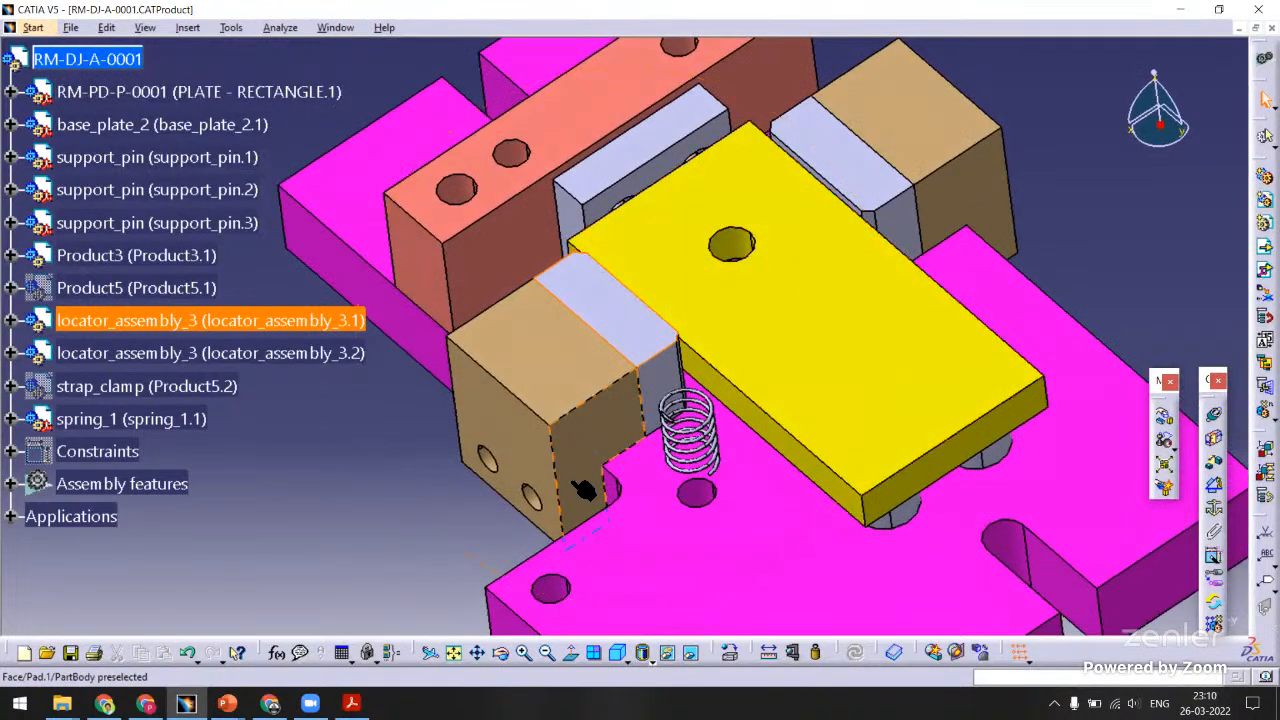
{"action": "middle_click_drag", "start_coordinate": [484, 423], "coordinate": [680, 452]}
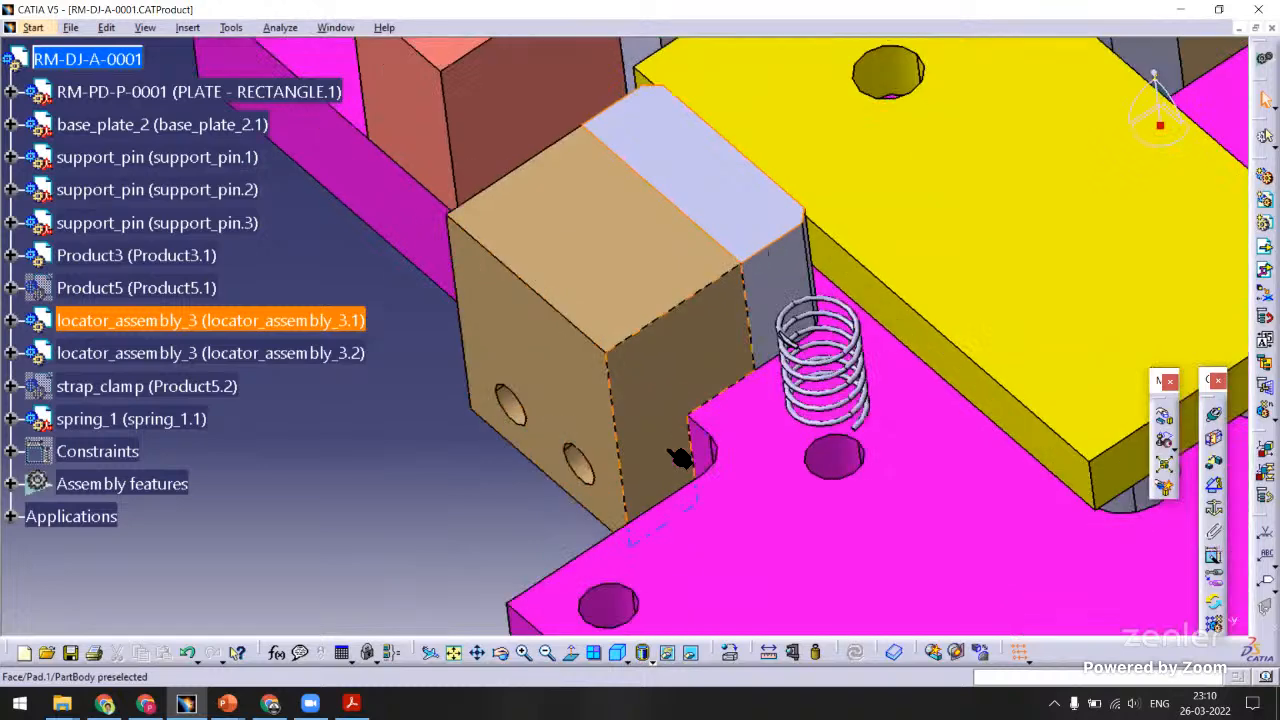
{"action": "middle_click_drag", "start_coordinate": [663, 277], "coordinate": [553, 389]}
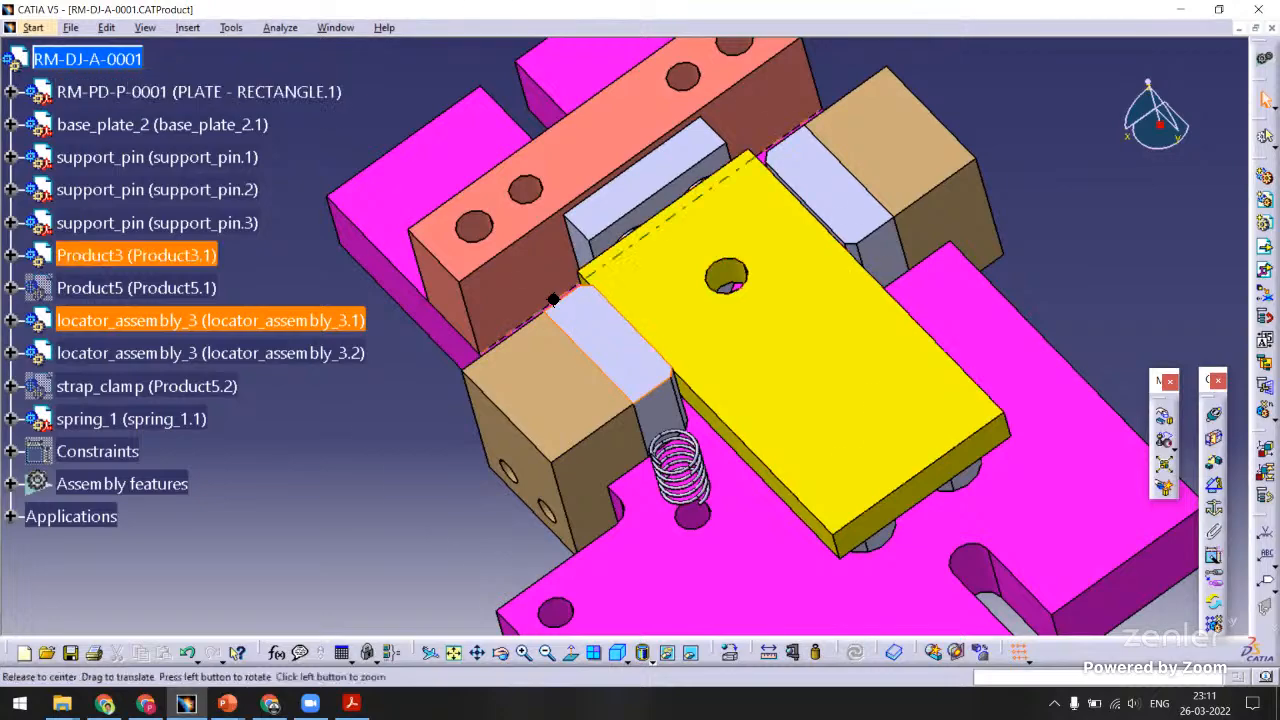
{"action": "mouse_move", "coordinate": [551, 297]}
{"action": "middle_mouse_down"}
{"action": "mouse_move", "coordinate": [606, 218]}
{"action": "mouse_move", "coordinate": [623, 294]}
{"action": "mouse_move", "coordinate": [509, 317]}
{"action": "mouse_move", "coordinate": [480, 342]}
{"action": "mouse_move", "coordinate": [583, 286]}
{"action": "mouse_move", "coordinate": [655, 309]}
{"action": "mouse_move", "coordinate": [554, 304]}
{"action": "mouse_move", "coordinate": [723, 206]}
{"action": "mouse_move", "coordinate": [623, 283]}
{"action": "mouse_move", "coordinate": [689, 311]}
{"action": "mouse_move", "coordinate": [733, 228]}
{"action": "mouse_move", "coordinate": [586, 374]}
{"action": "mouse_move", "coordinate": [554, 331]}
{"action": "mouse_move", "coordinate": [574, 301]}
{"action": "middle_mouse_up"}
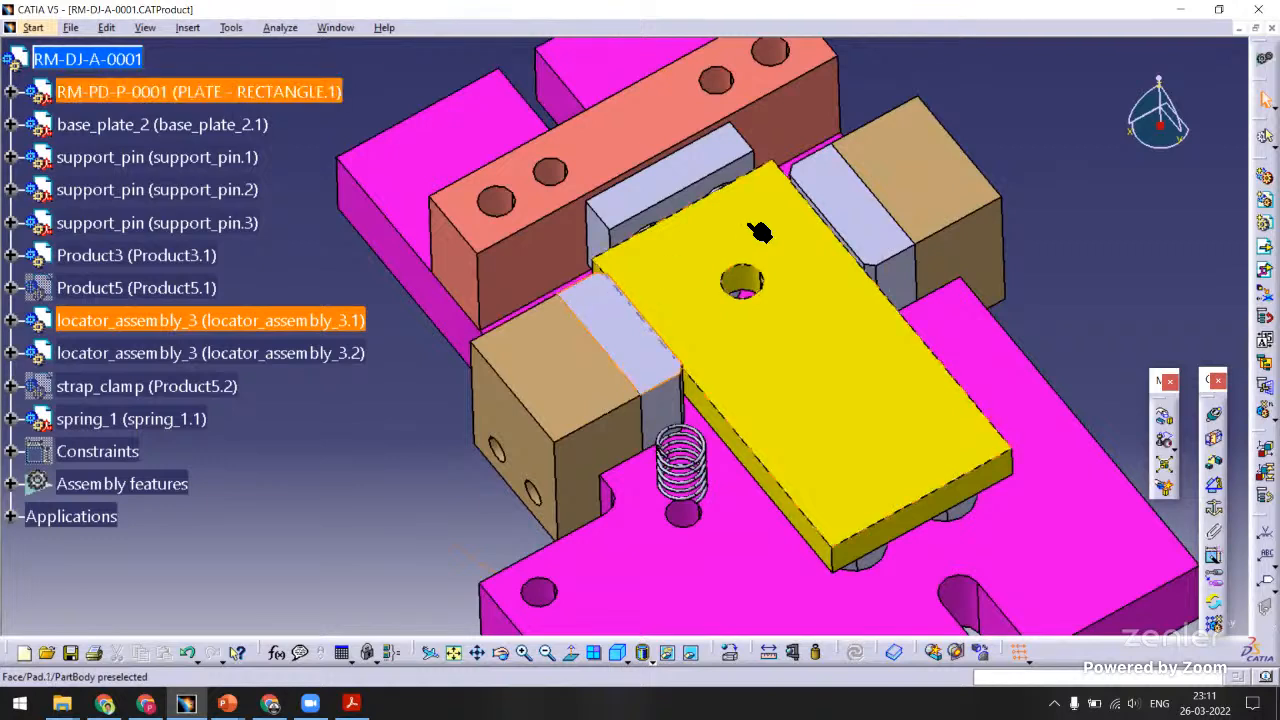
Inspect the grey pad of locator_assembly_3.1 and its contact with the side of the rectangular plate from above and close up.
{"action": "left_click", "coordinate": [614, 346]}
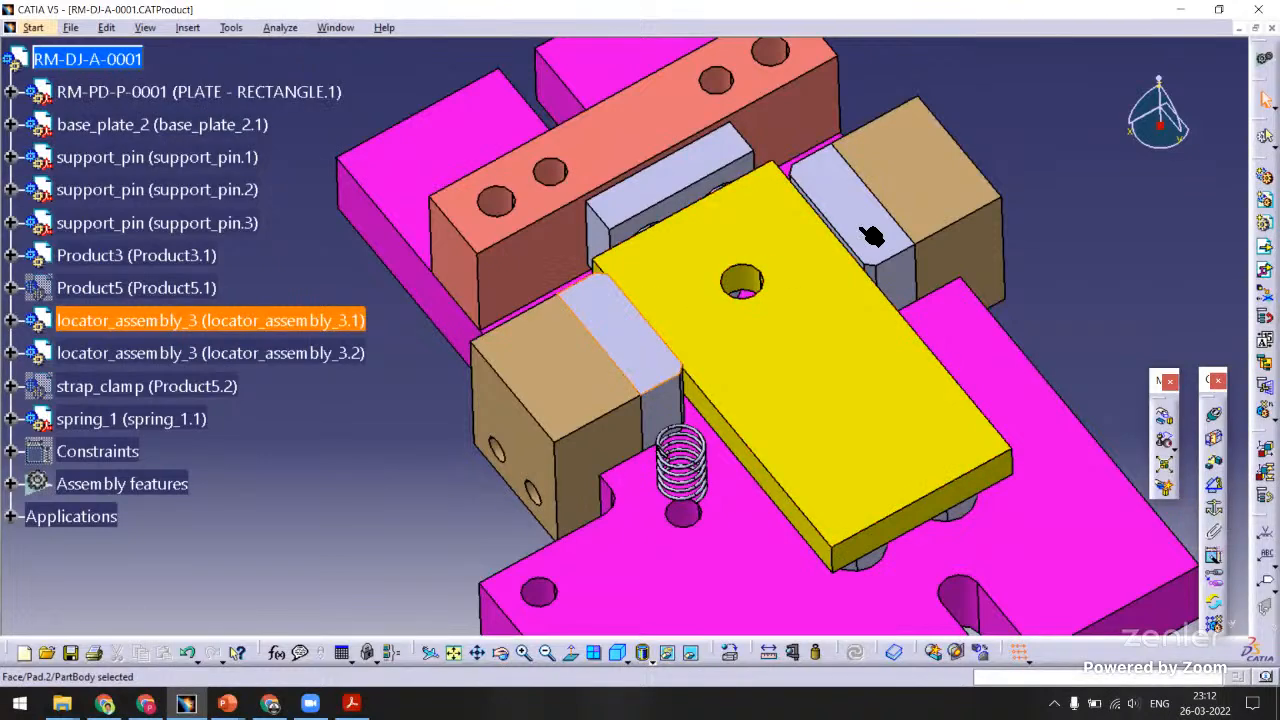
{"action": "middle_click_drag", "start_coordinate": [665, 265], "coordinate": [652, 345]}
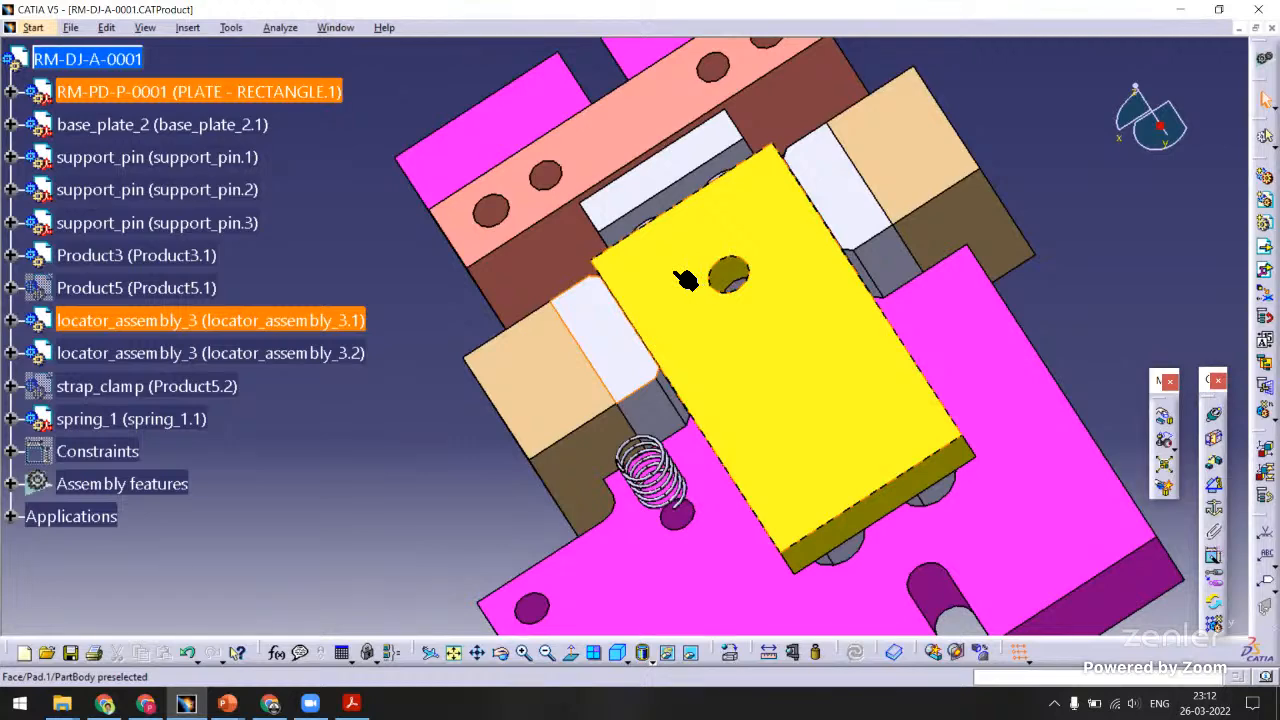
{"action": "middle_click_drag", "start_coordinate": [654, 286], "coordinate": [590, 357]}
{"action": "left_click", "coordinate": [577, 357]}
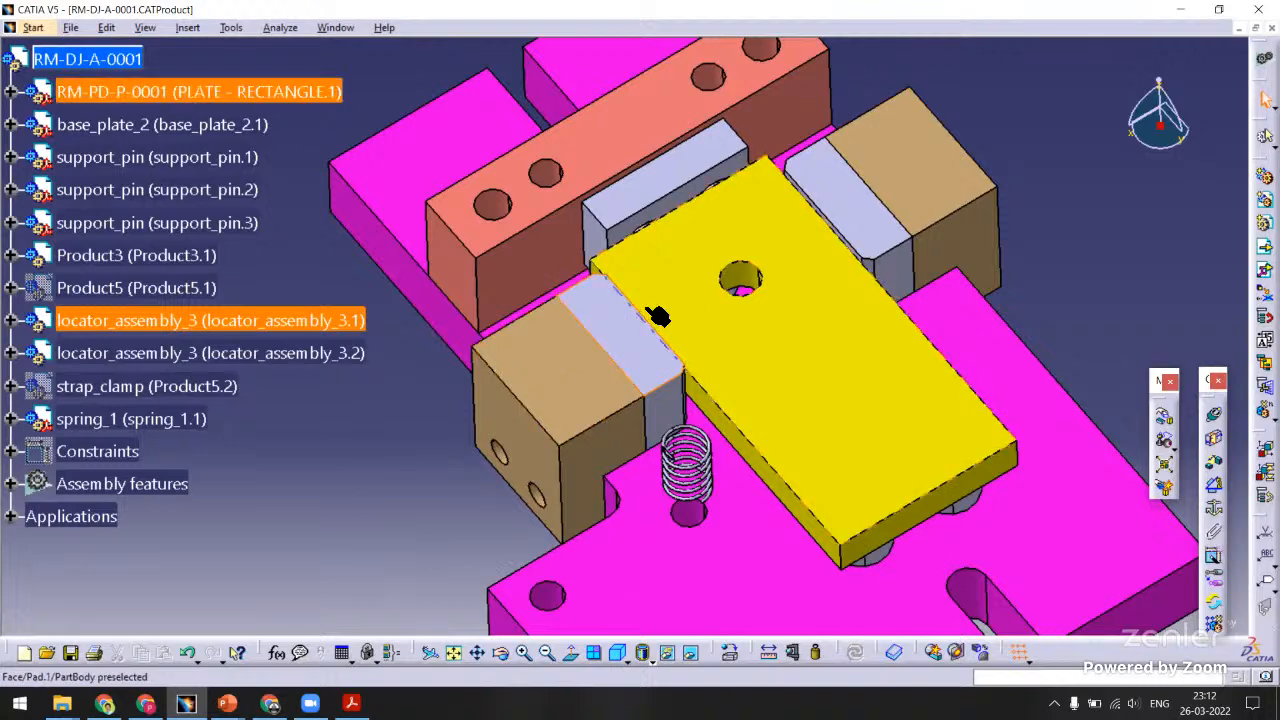
{"action": "middle_click_drag", "start_coordinate": [663, 317], "coordinate": [633, 343]}
{"action": "middle_click_drag", "start_coordinate": [625, 346], "coordinate": [783, 215]}
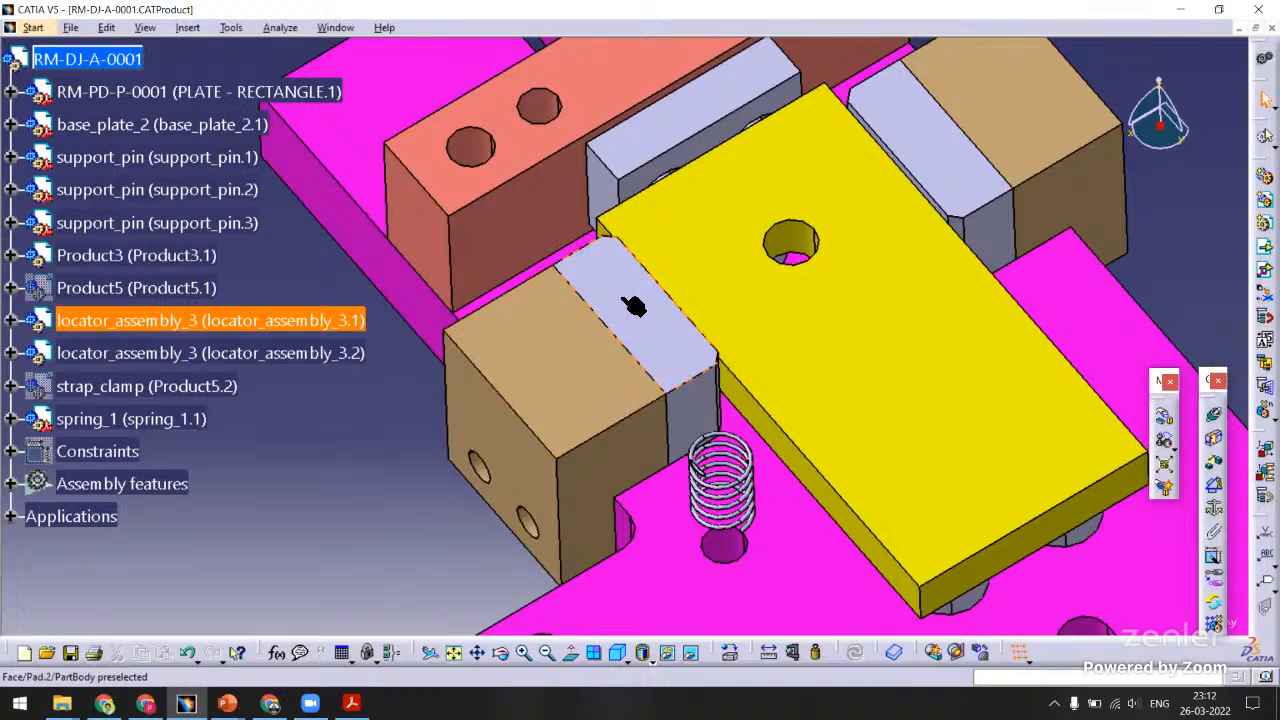
{"action": "middle_click_drag", "start_coordinate": [597, 317], "coordinate": [616, 213]}
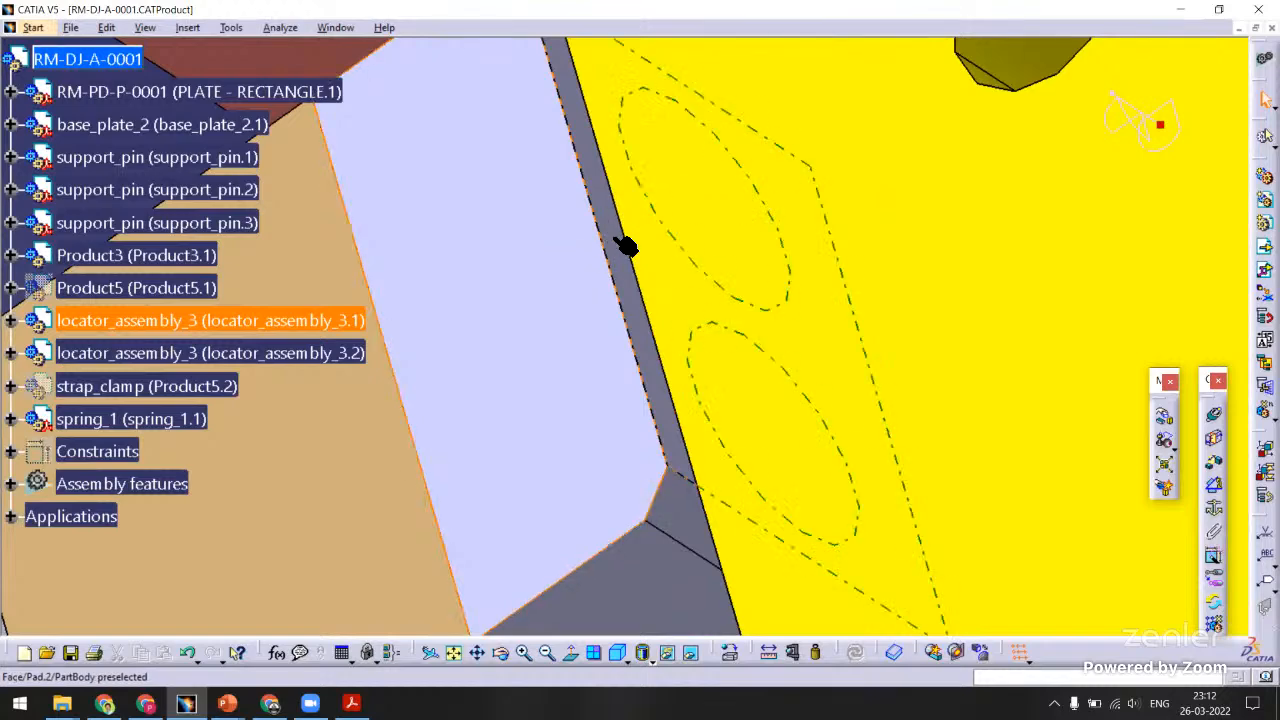
{"action": "middle_click_drag", "start_coordinate": [548, 205], "coordinate": [529, 277]}
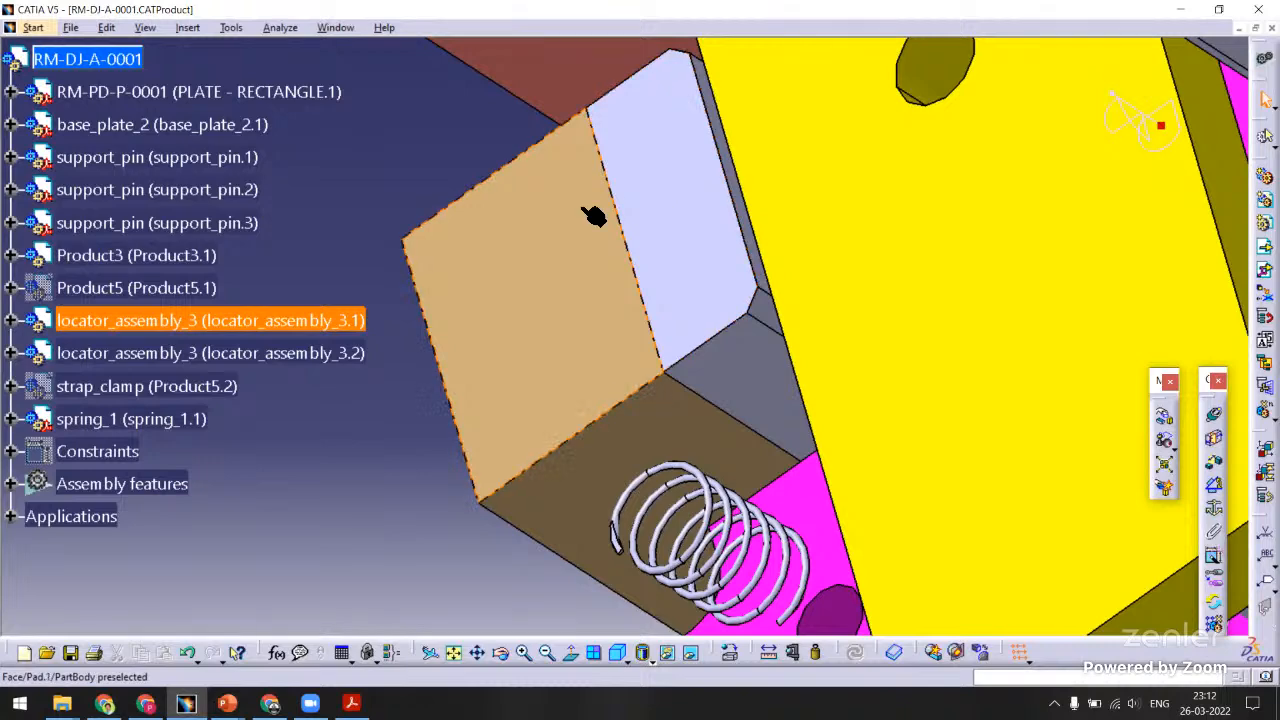
{"action": "middle_click_drag", "start_coordinate": [594, 214], "coordinate": [624, 262]}
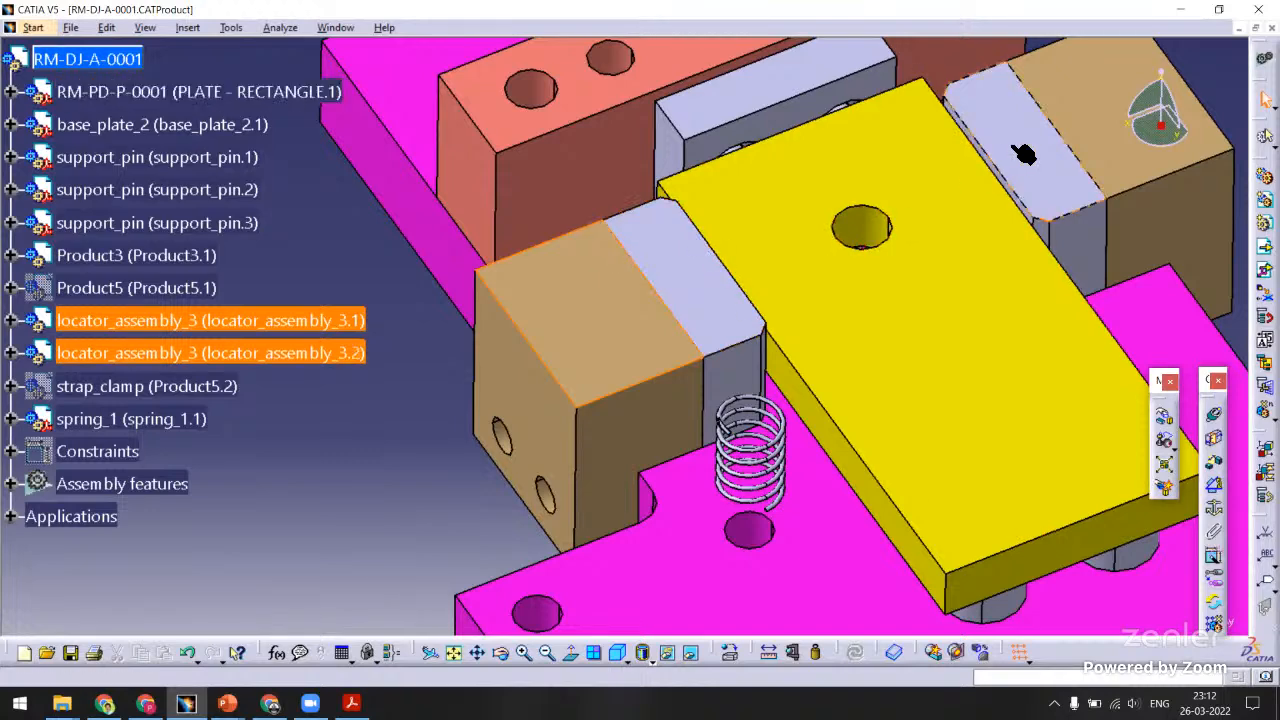
Examine how the stepped locator block seats on the base plate's edge, including its two holes and the adjacent base plate slots.
{"action": "middle_click_drag", "start_coordinate": [532, 391], "coordinate": [640, 210]}
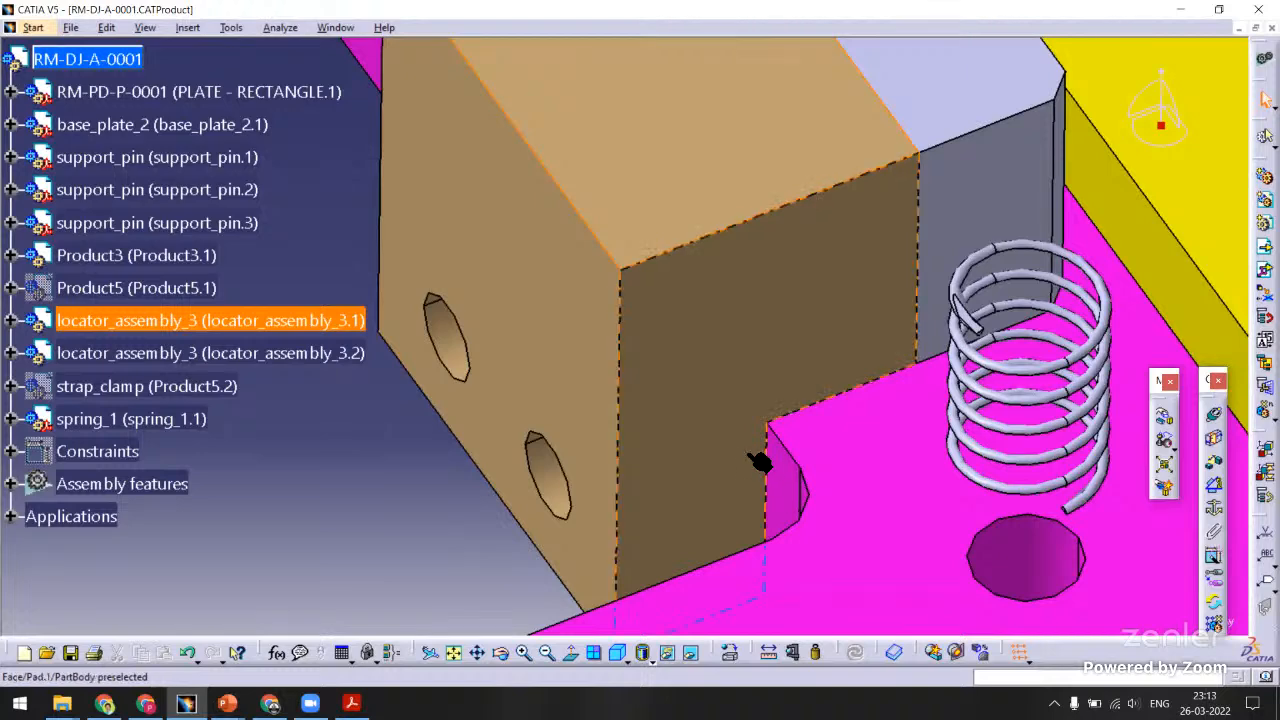
{"action": "middle_click_drag", "start_coordinate": [699, 322], "coordinate": [618, 510]}
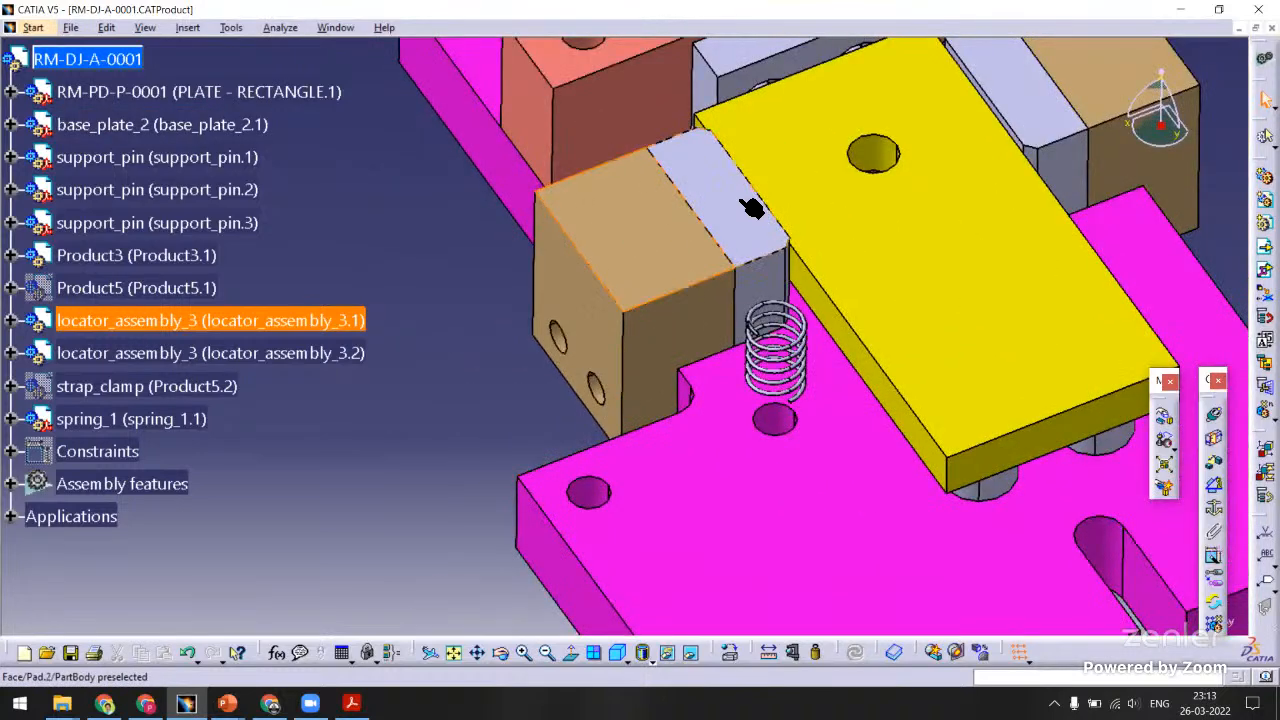
{"action": "middle_click_drag", "start_coordinate": [811, 204], "coordinate": [627, 224]}
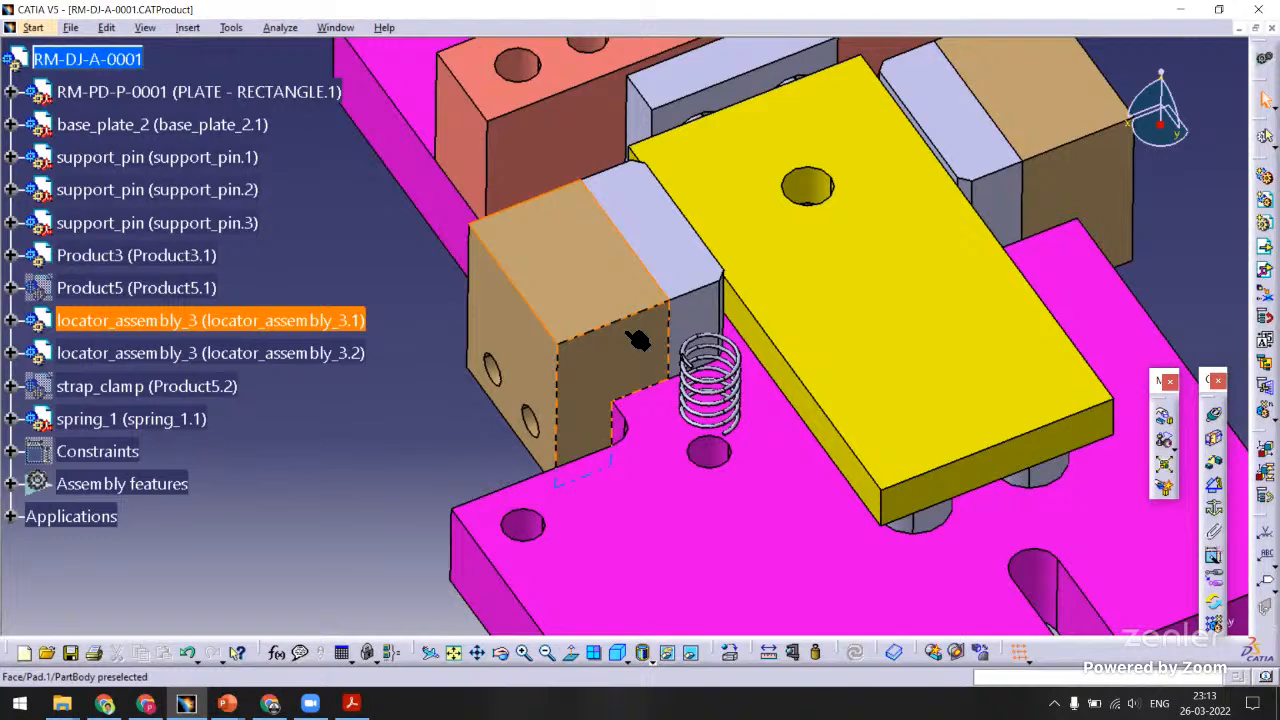
{"action": "middle_click_drag", "start_coordinate": [669, 323], "coordinate": [737, 509]}
{"action": "left_click", "coordinate": [586, 298]}
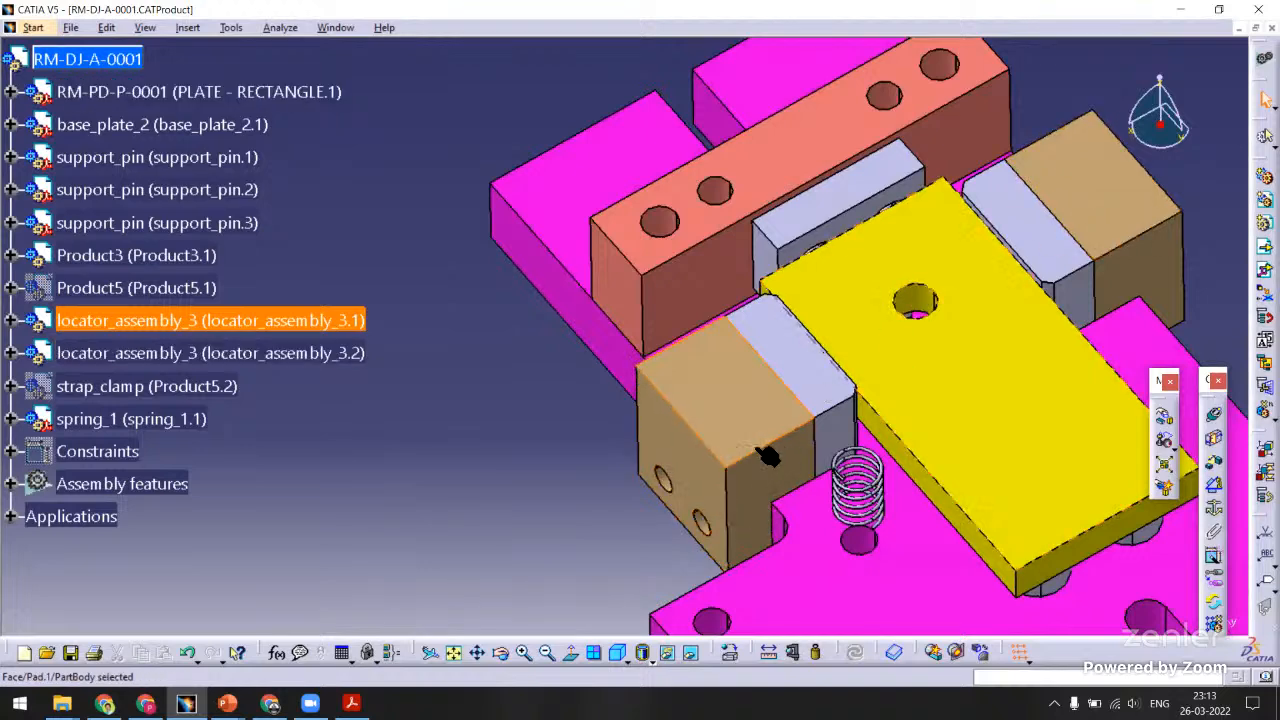
{"action": "middle_click_drag", "start_coordinate": [748, 277], "coordinate": [545, 612]}
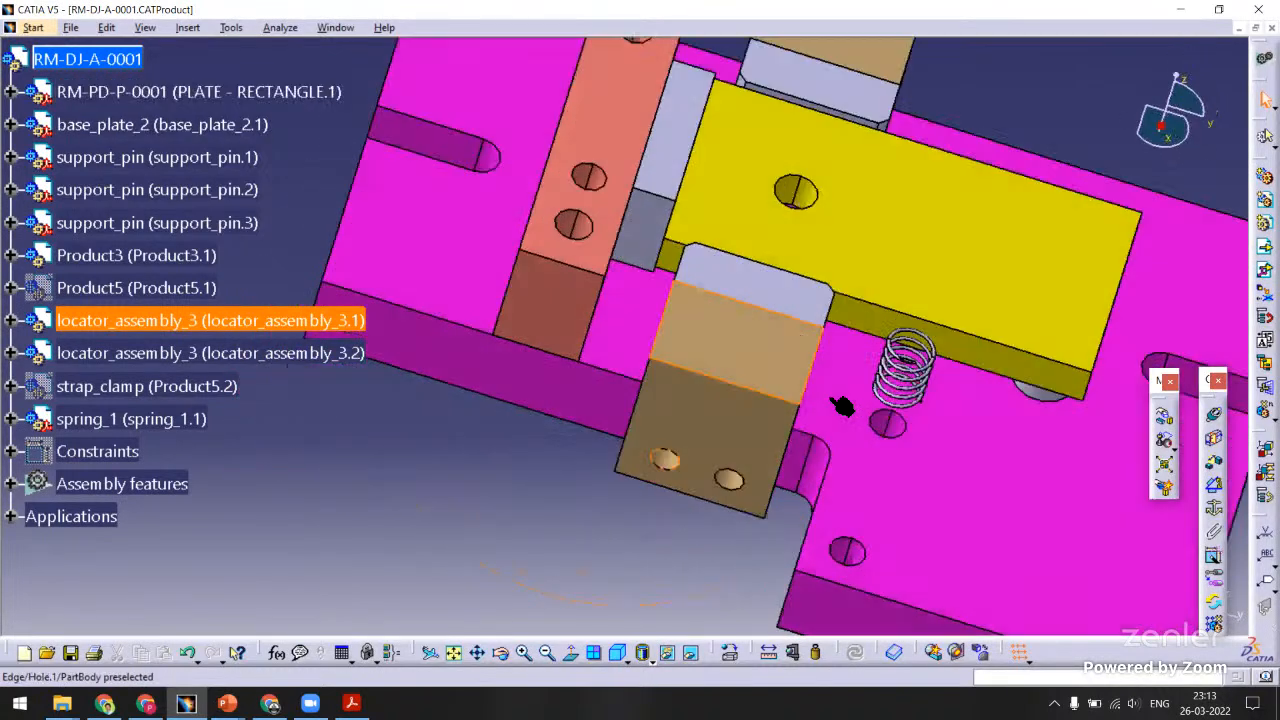
{"action": "middle_click_drag", "start_coordinate": [663, 194], "coordinate": [802, 350]}
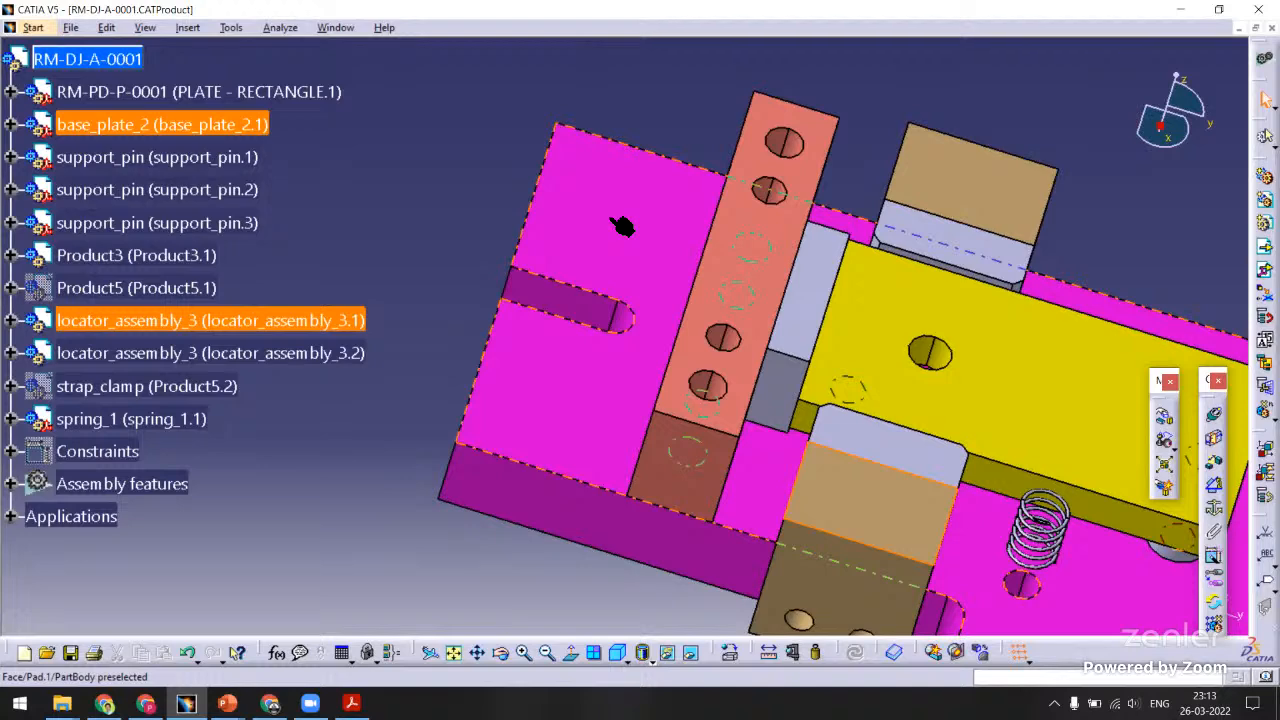
{"action": "middle_click_drag", "start_coordinate": [551, 263], "coordinate": [505, 340]}
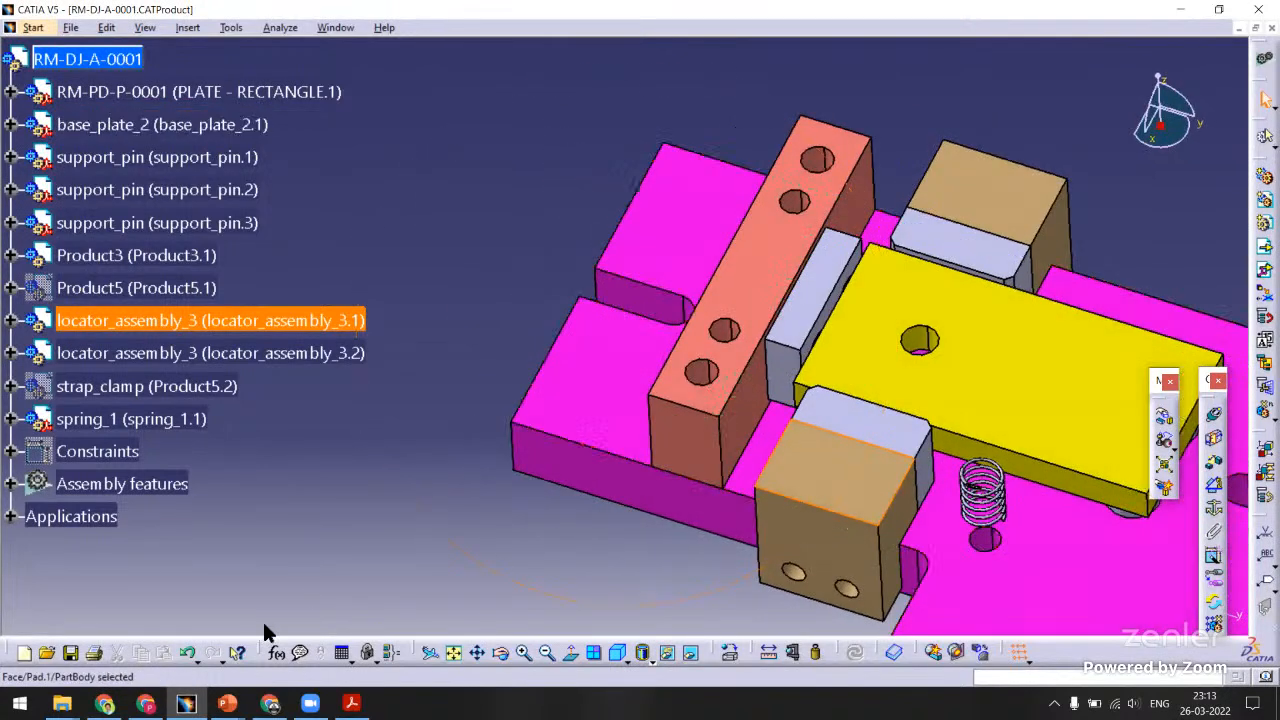
Switch to Chrome and search Google for "radial drilling machine" in a new tab.
{"action": "left_click", "coordinate": [104, 703]}
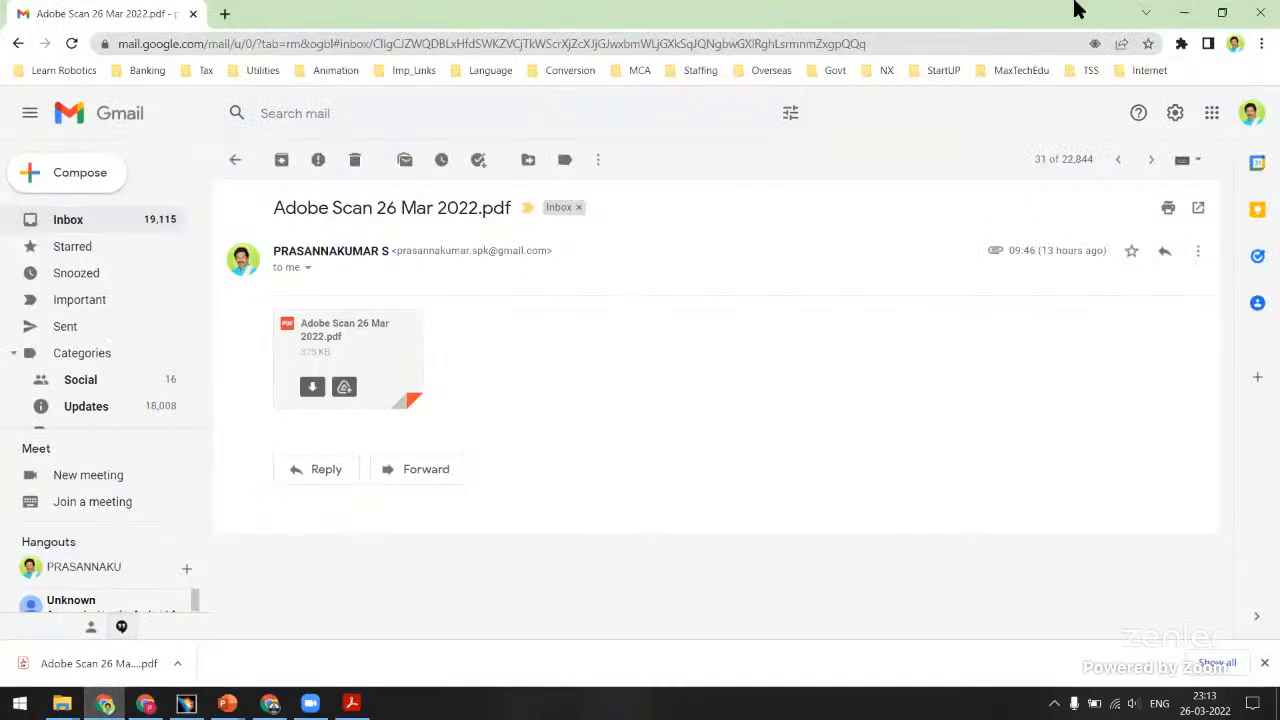
{"action": "right_click", "coordinate": [945, 13]}
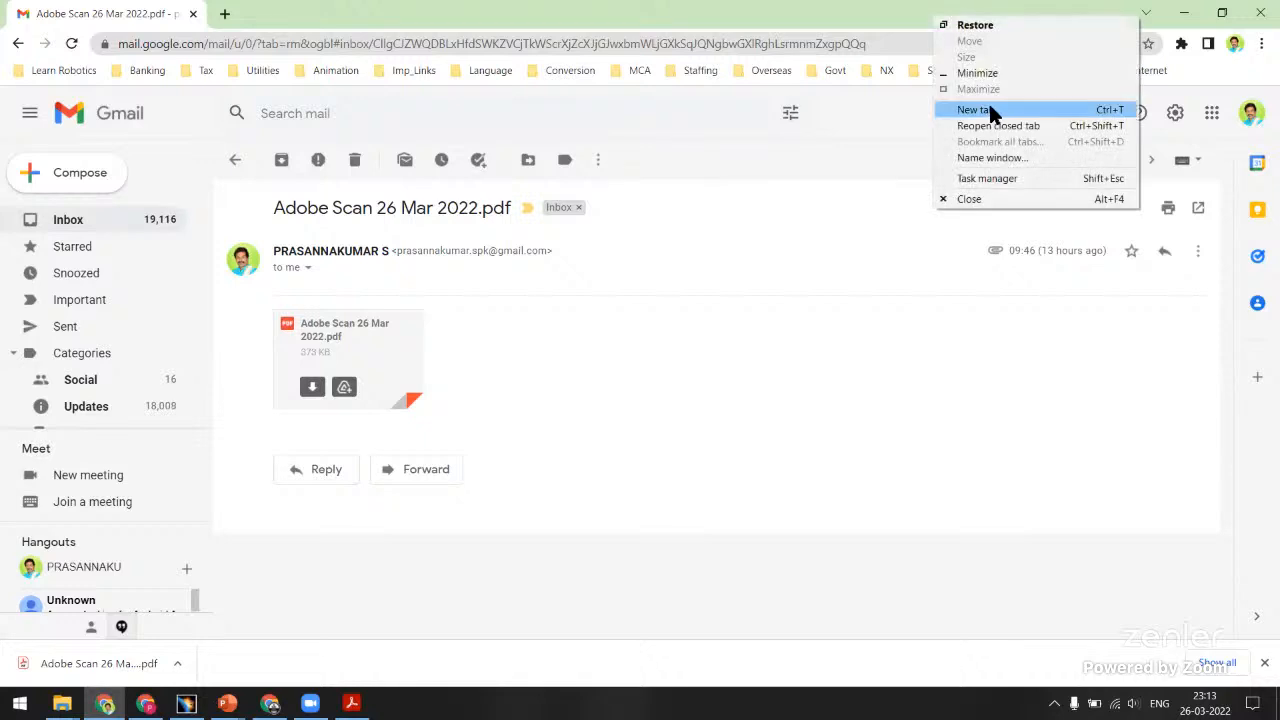
{"action": "left_click", "coordinate": [988, 105]}
{"action": "left_click", "coordinate": [474, 352]}
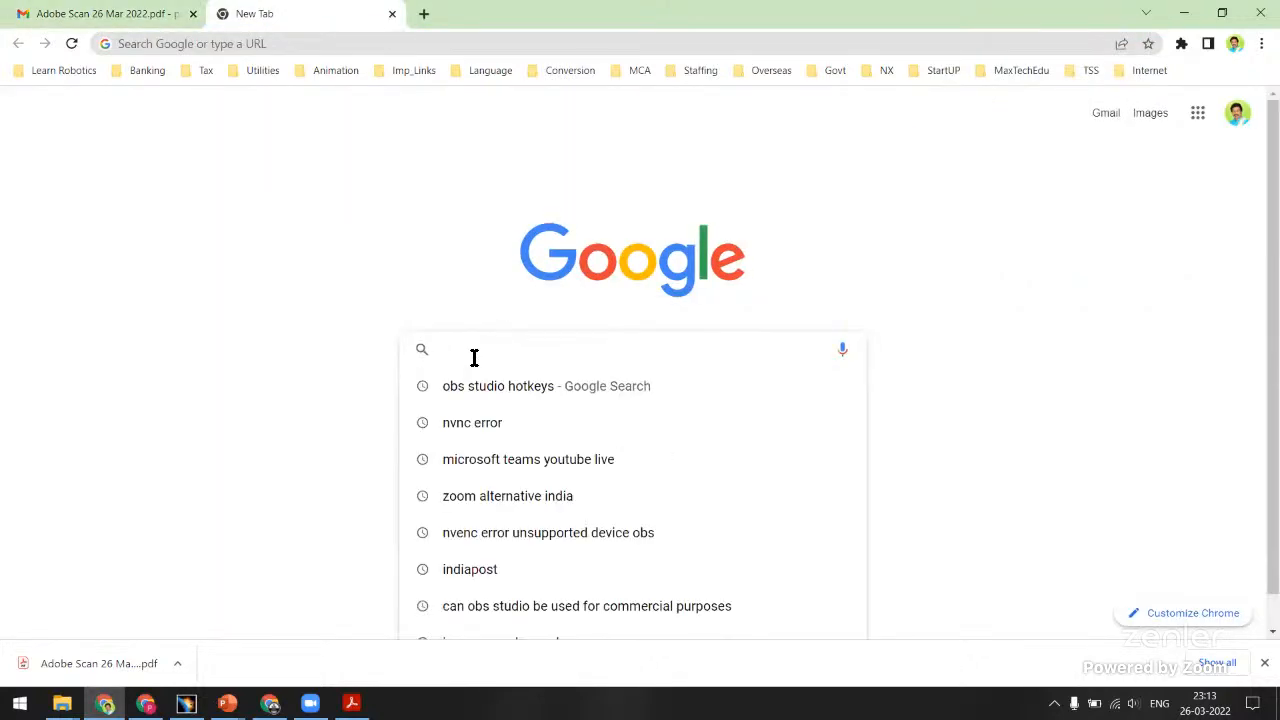
{"action": "type", "text": "radial"}
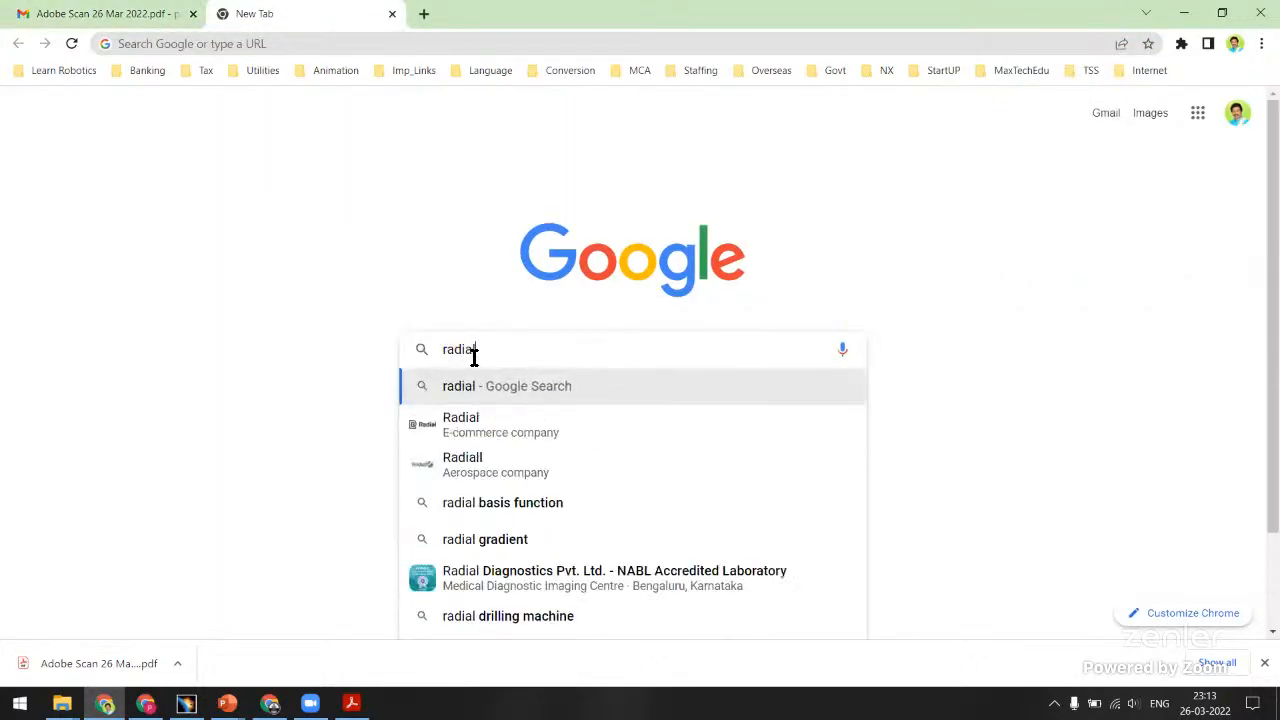
{"action": "type", "text": " drilling "}
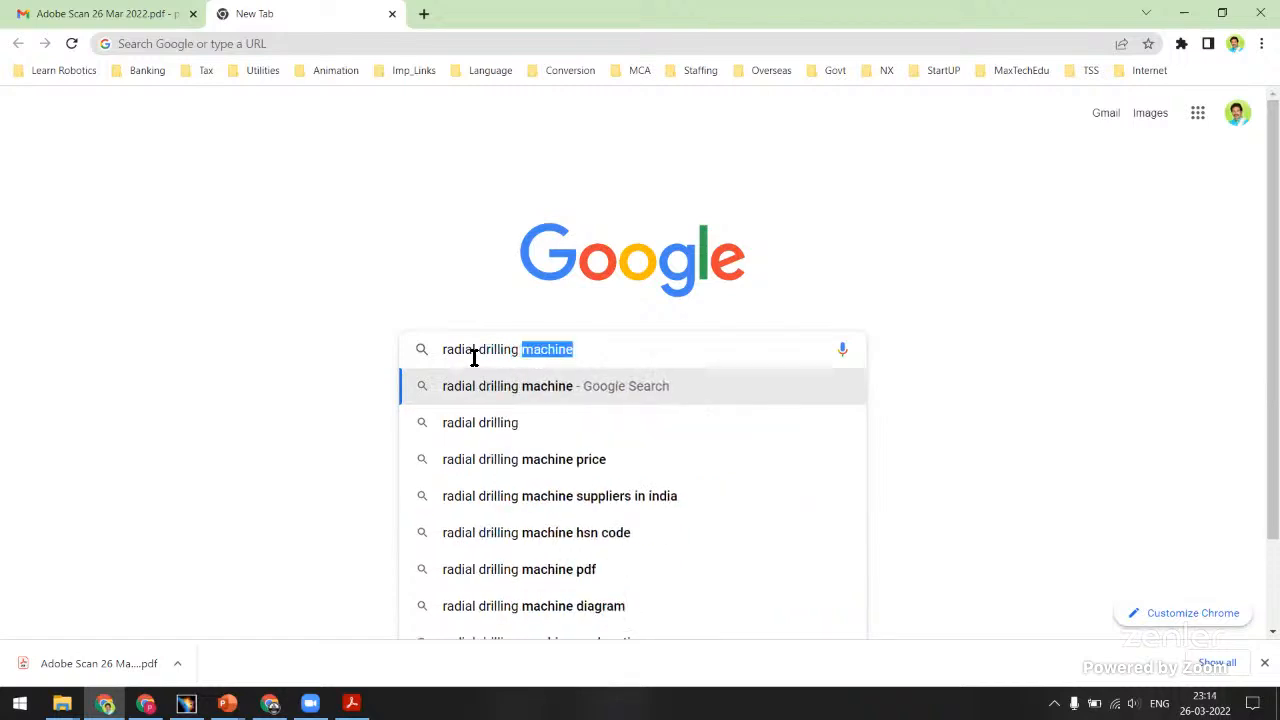
{"action": "type", "text": "m"}
{"action": "left_click", "coordinate": [447, 394]}
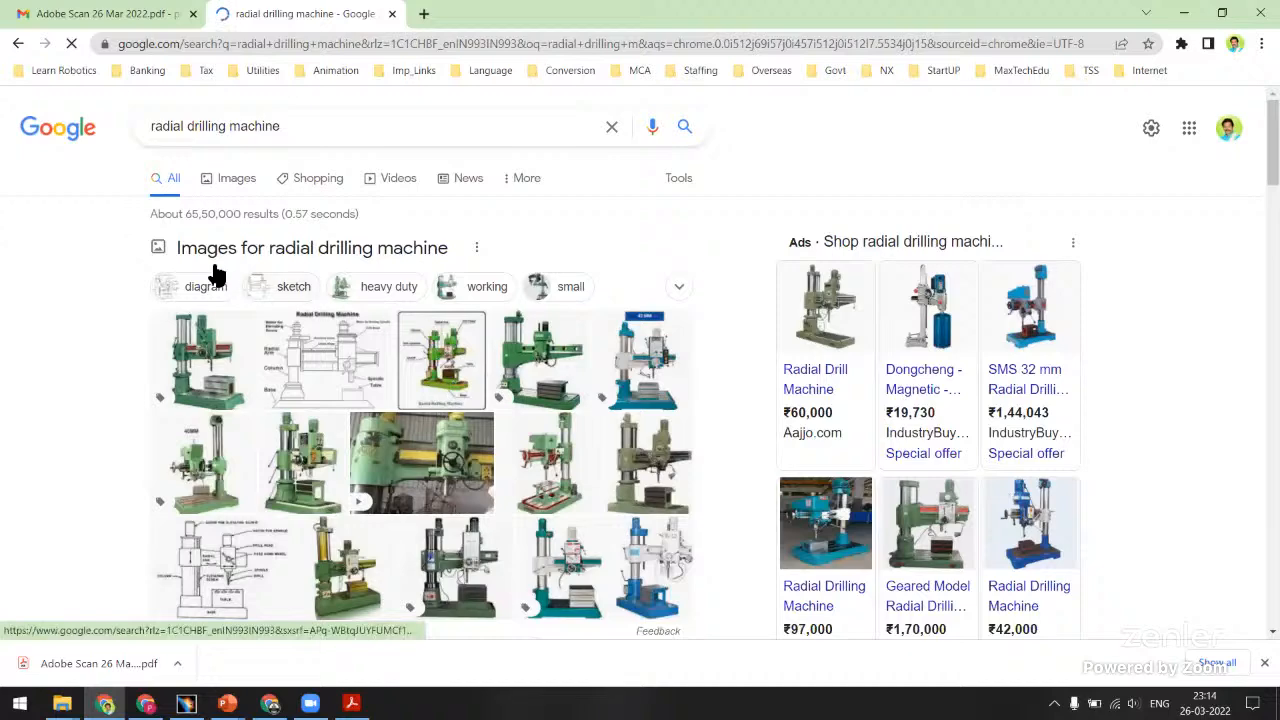
Open the Heavy Duty Radial Drilling Machine image and compare the machine's bed with the jig's slotted base plate in CATIA.
{"action": "left_click", "coordinate": [233, 180]}
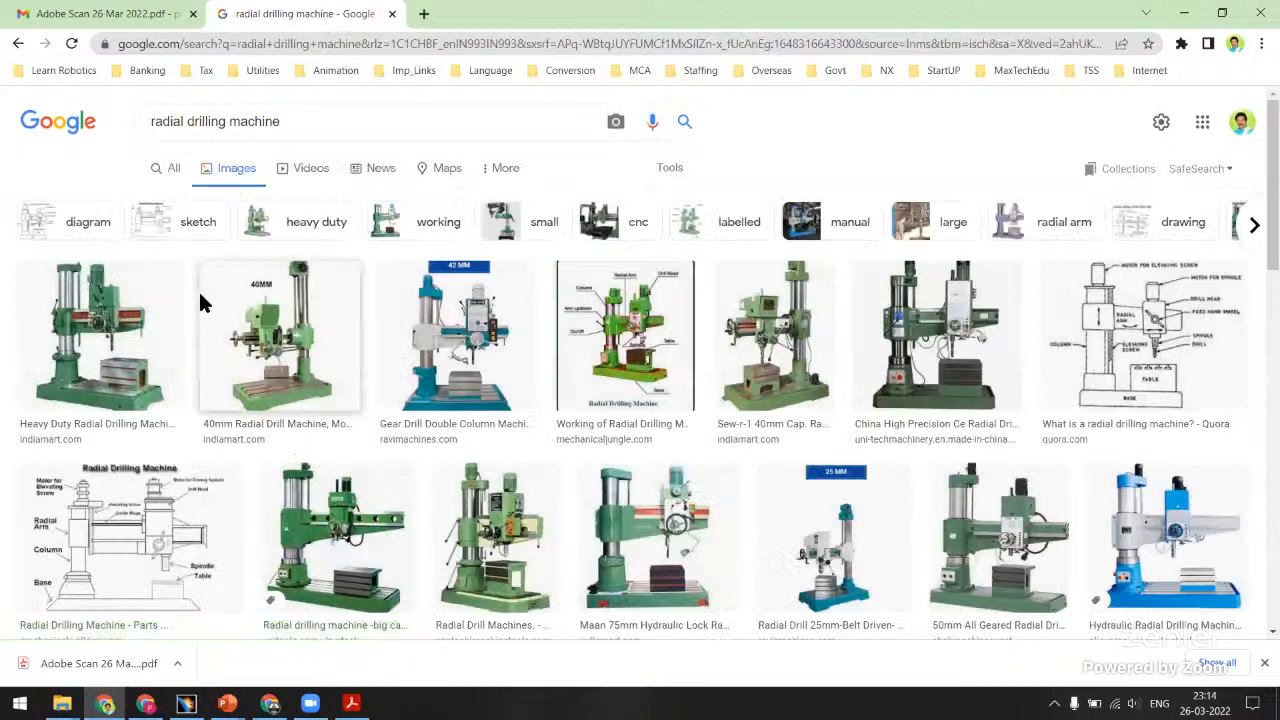
{"action": "left_click", "coordinate": [150, 320]}
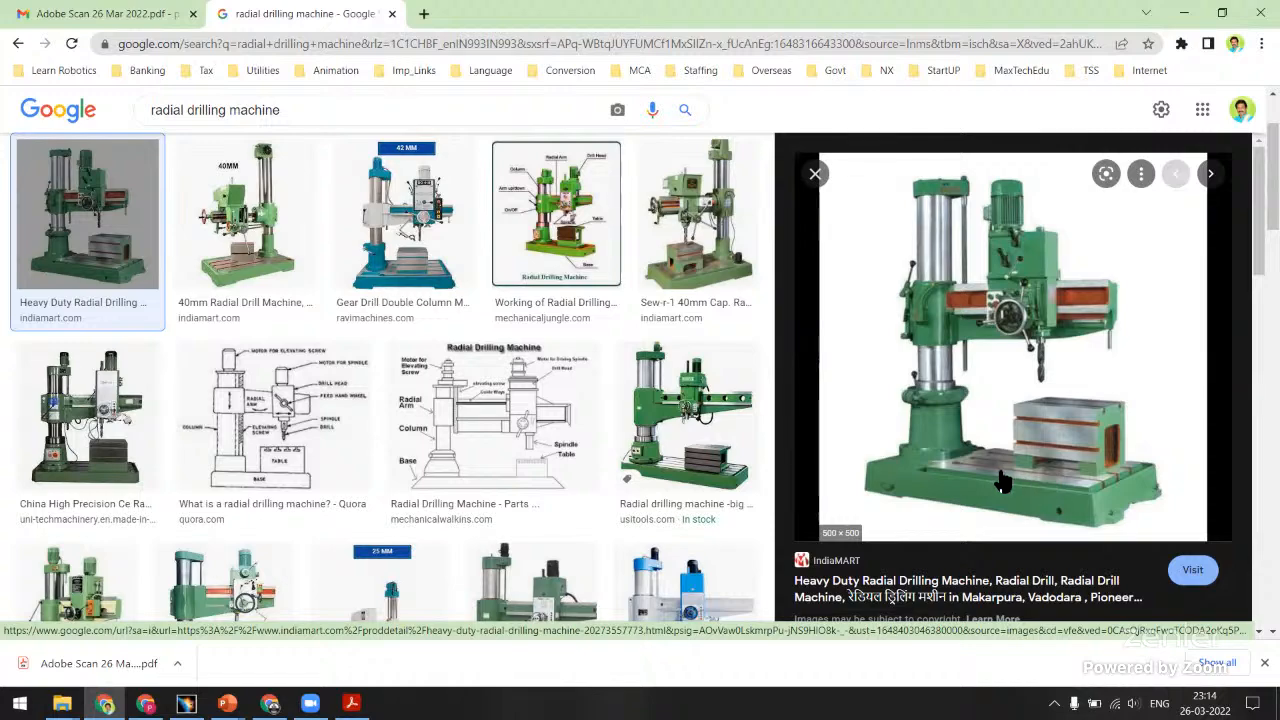
{"action": "key", "text": "alt+Tab"}
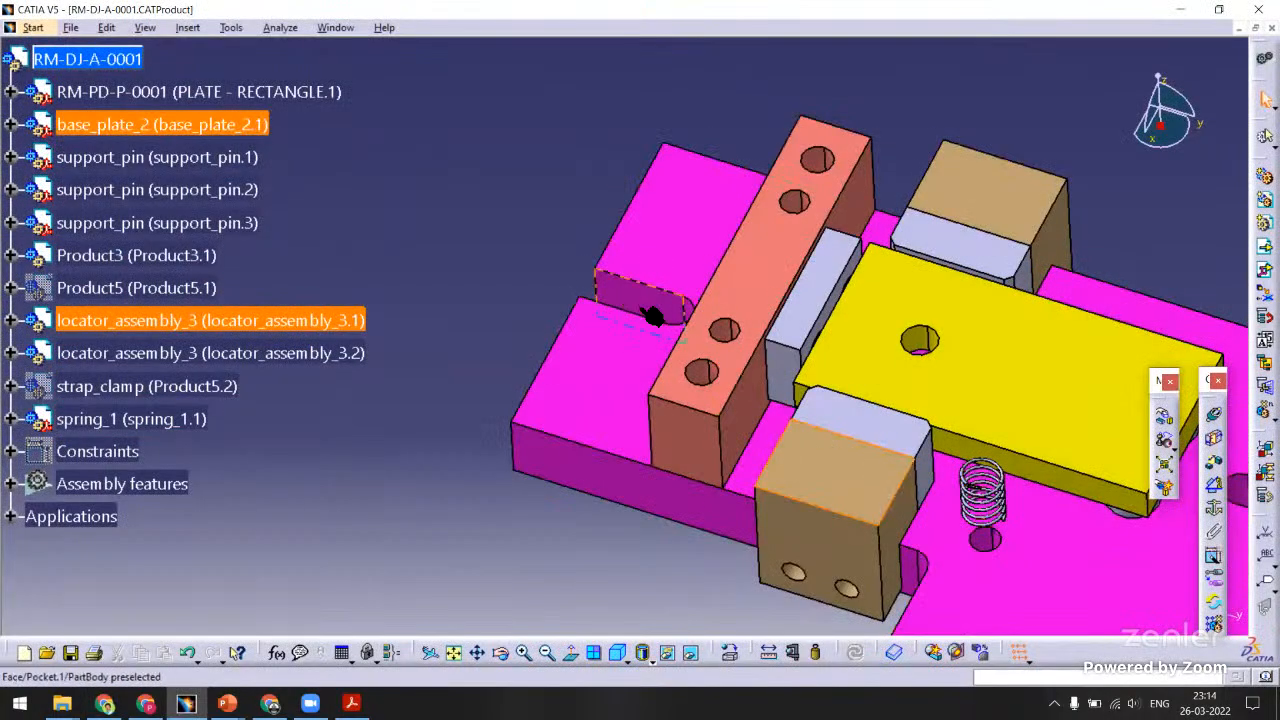
{"action": "key", "text": "alt+Tab"}
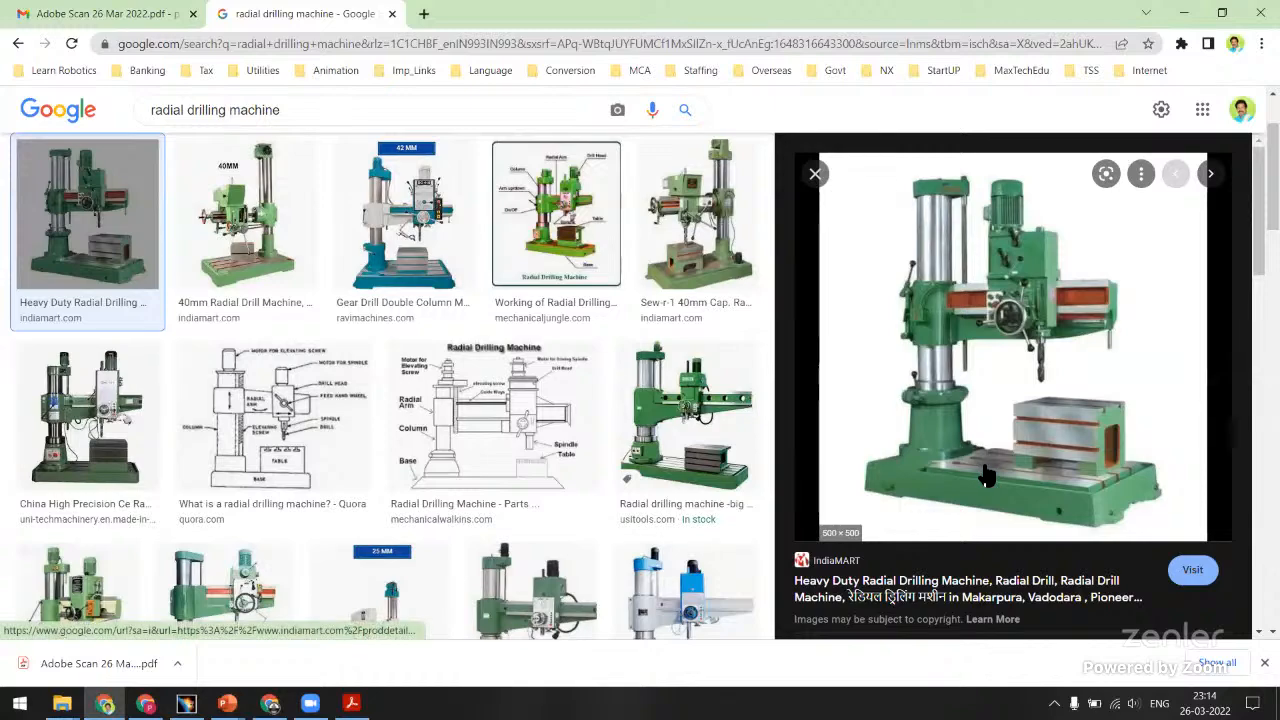
{"action": "key", "text": "alt+Tab"}
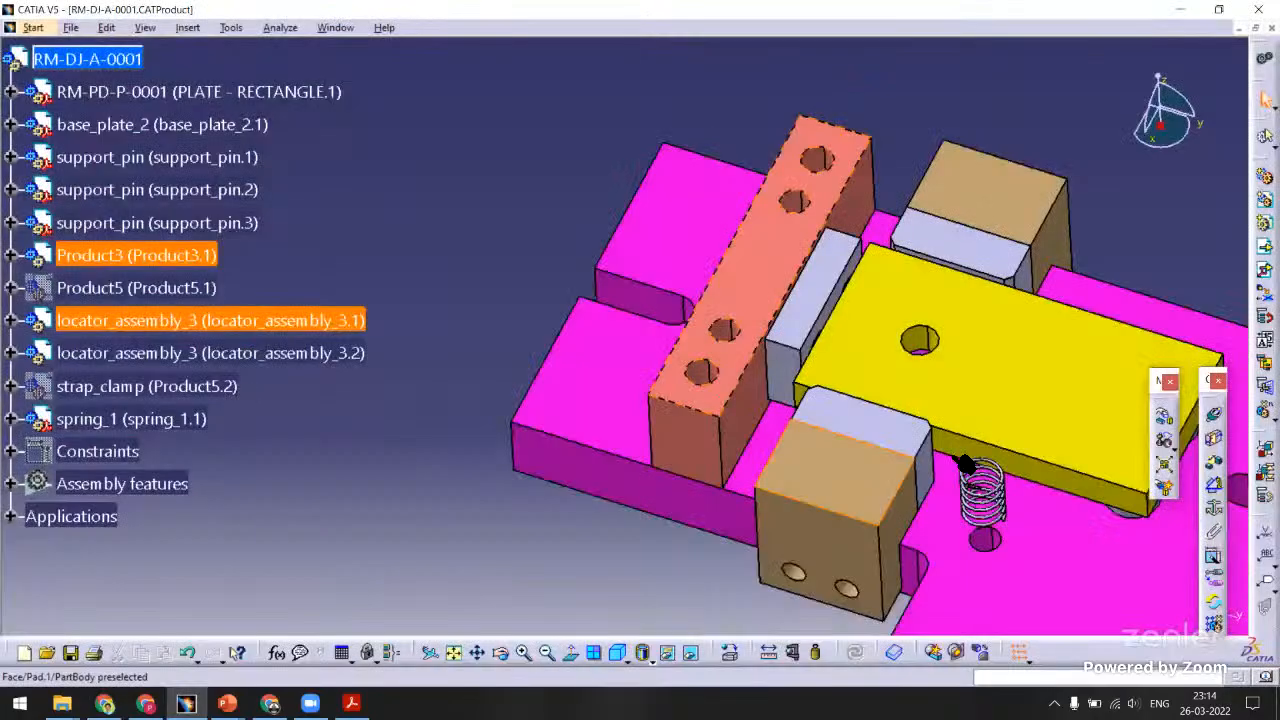
{"action": "key", "text": "alt+Tab"}
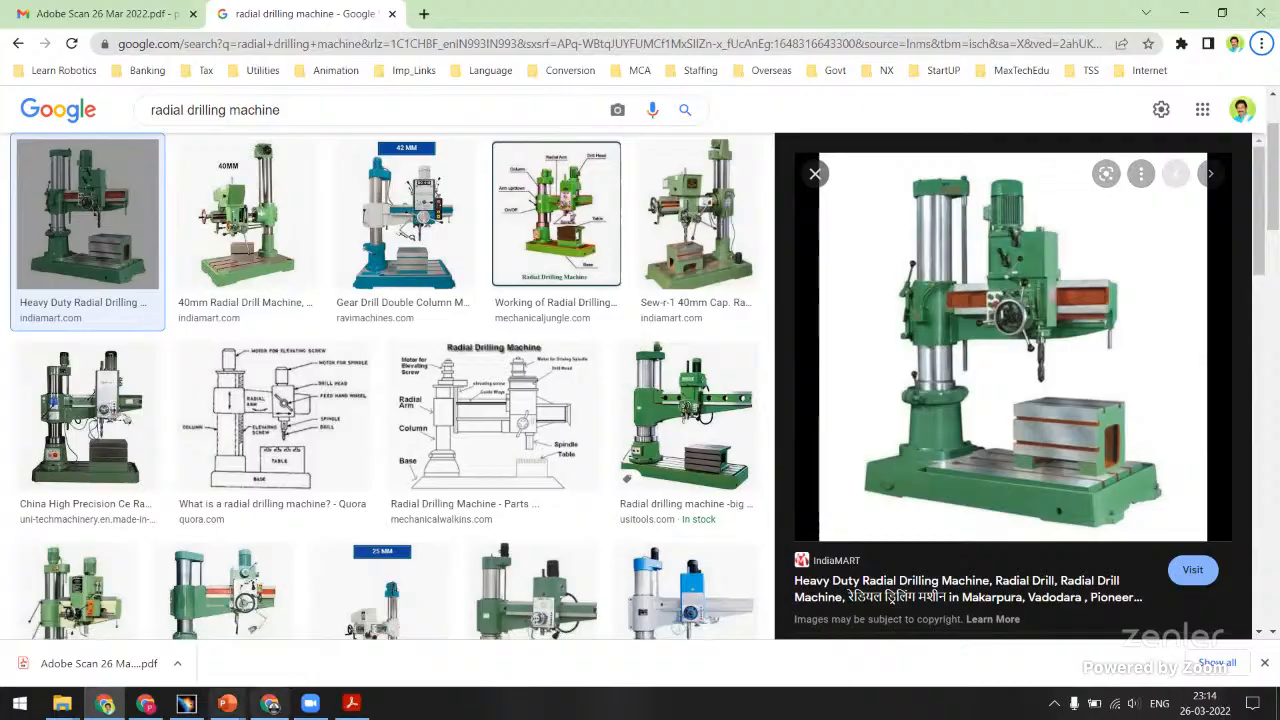
Return to the CATIA jig assembly and examine the base plate's end and side slots around the locator blocks.
{"action": "left_click", "coordinate": [187, 704]}
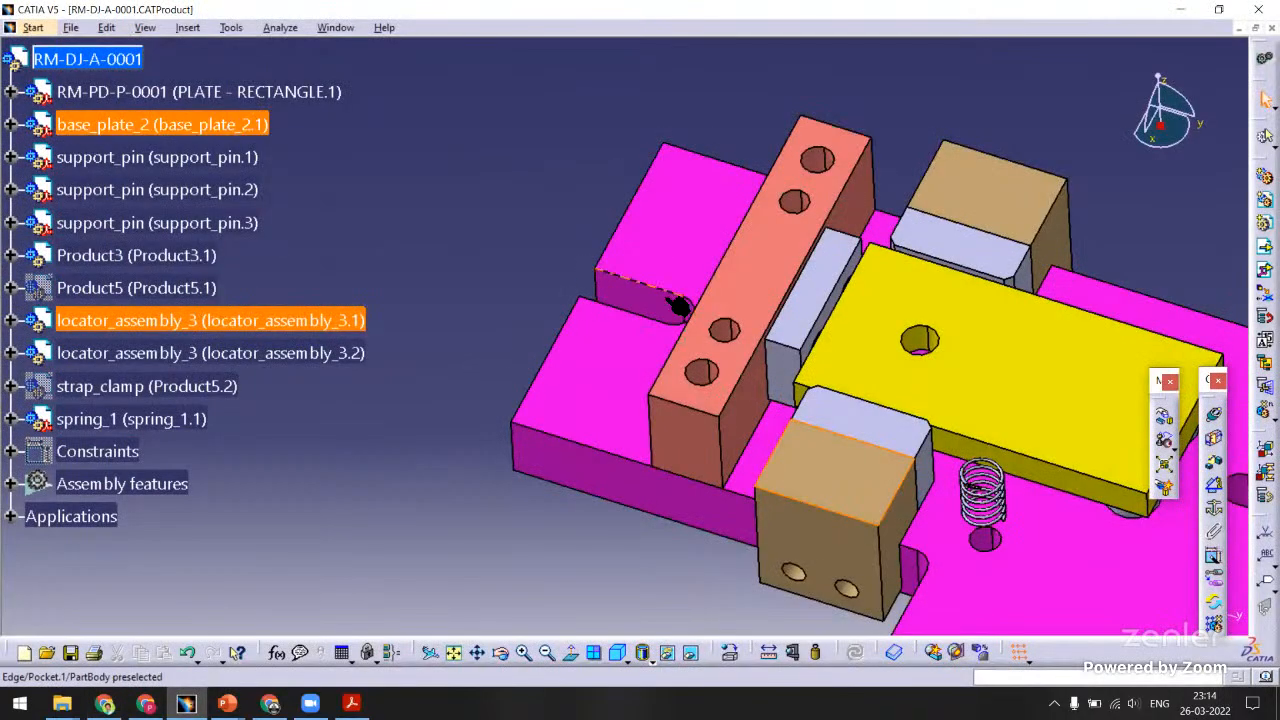
{"action": "left_click", "coordinate": [549, 377]}
{"action": "middle_click_drag", "start_coordinate": [600, 430], "coordinate": [590, 320]}
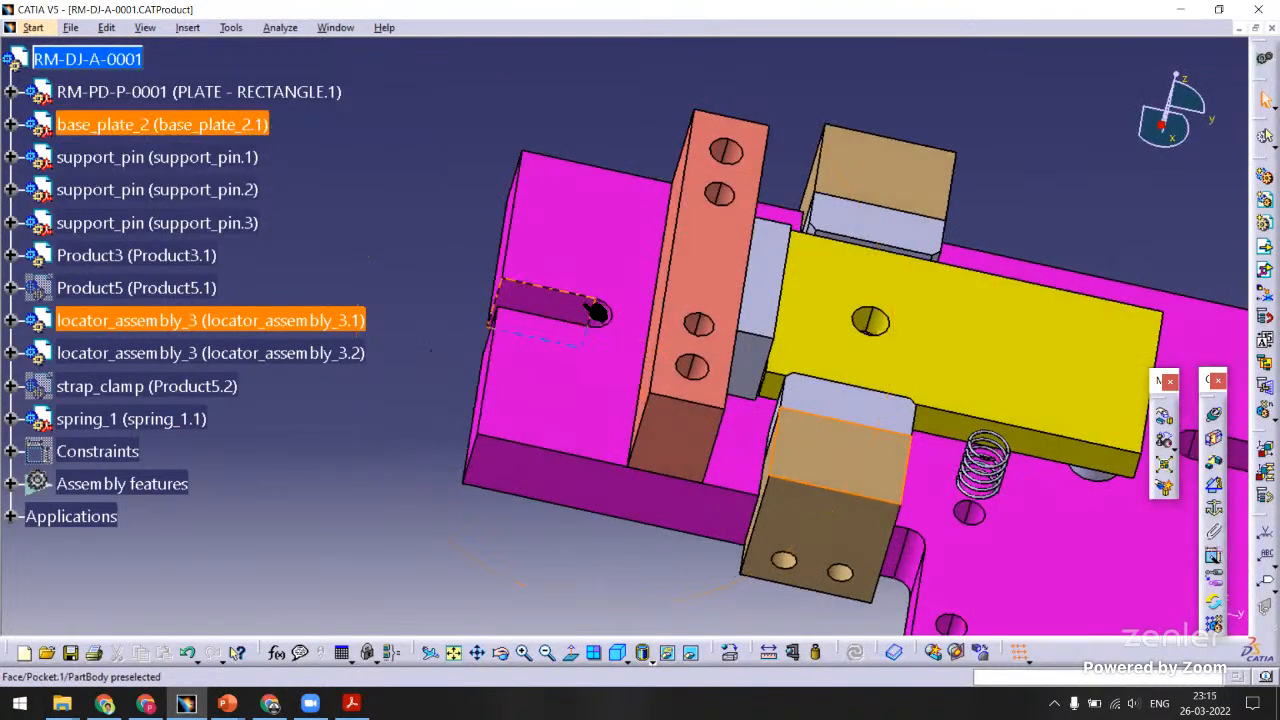
{"action": "middle_click_drag", "start_coordinate": [628, 463], "coordinate": [742, 380]}
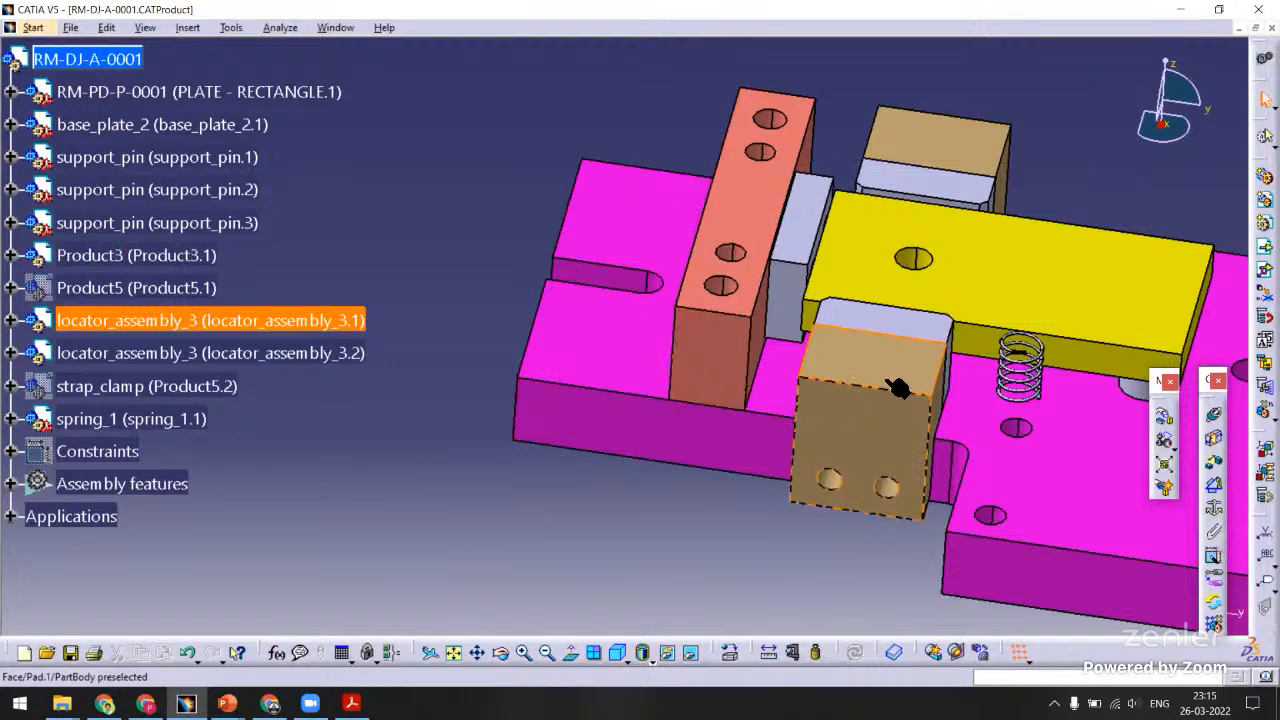
{"action": "middle_click_drag", "start_coordinate": [893, 388], "coordinate": [846, 416]}
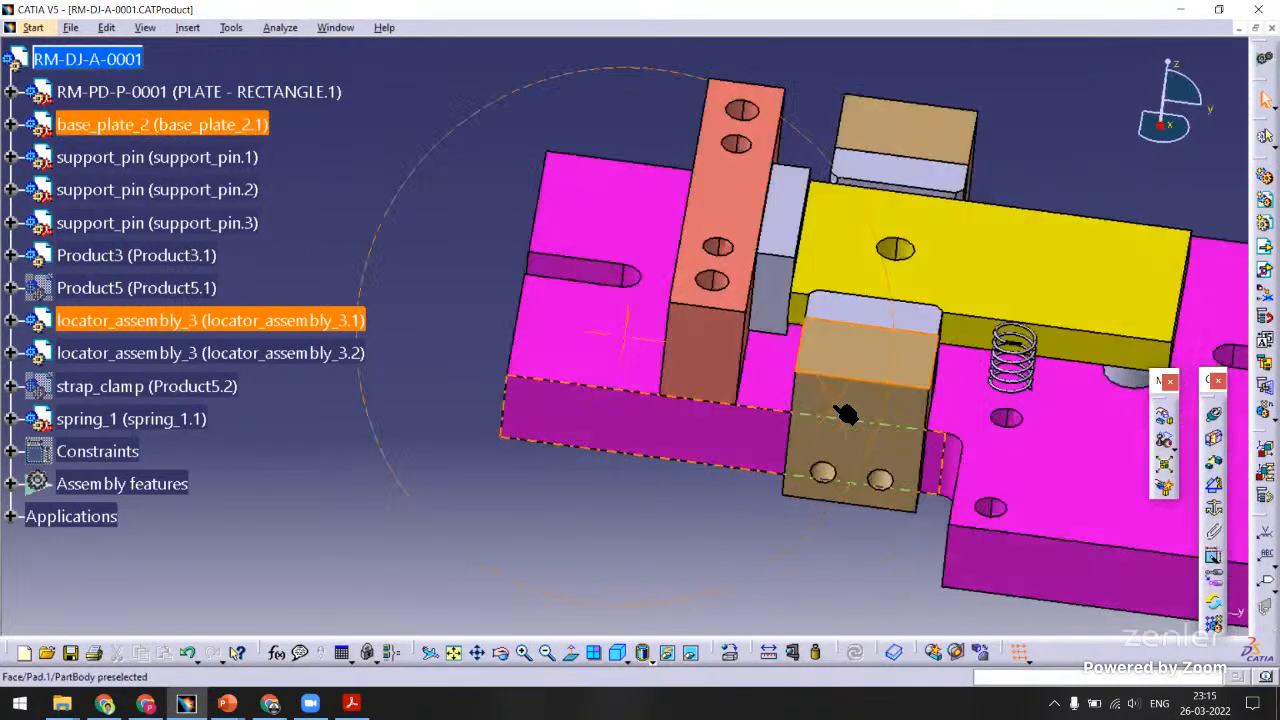
{"action": "middle_click_drag", "start_coordinate": [660, 257], "coordinate": [611, 265]}
{"action": "right_click", "coordinate": [672, 254]}
{"action": "left_click", "coordinate": [572, 136]}
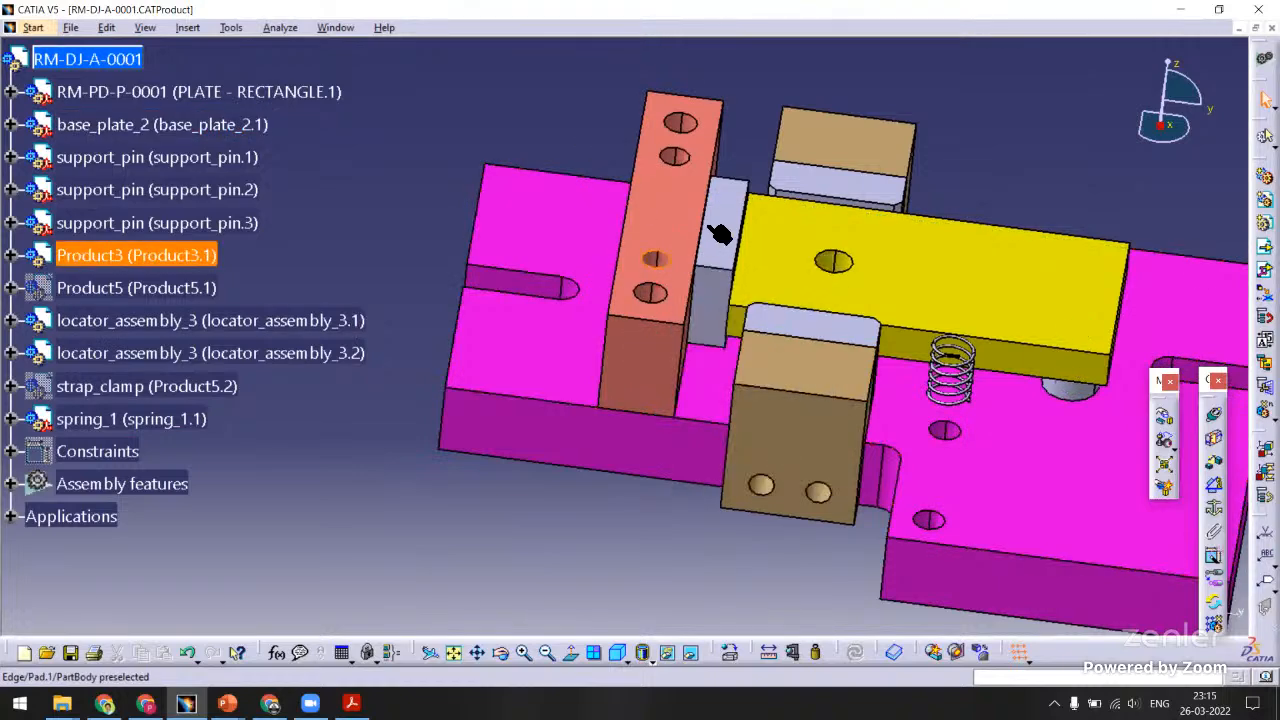
Examine the Product3 end locator block, its holes and its grey pad facing the yellow rectangular plate.
{"action": "middle_click_drag", "start_coordinate": [786, 300], "coordinate": [791, 209]}
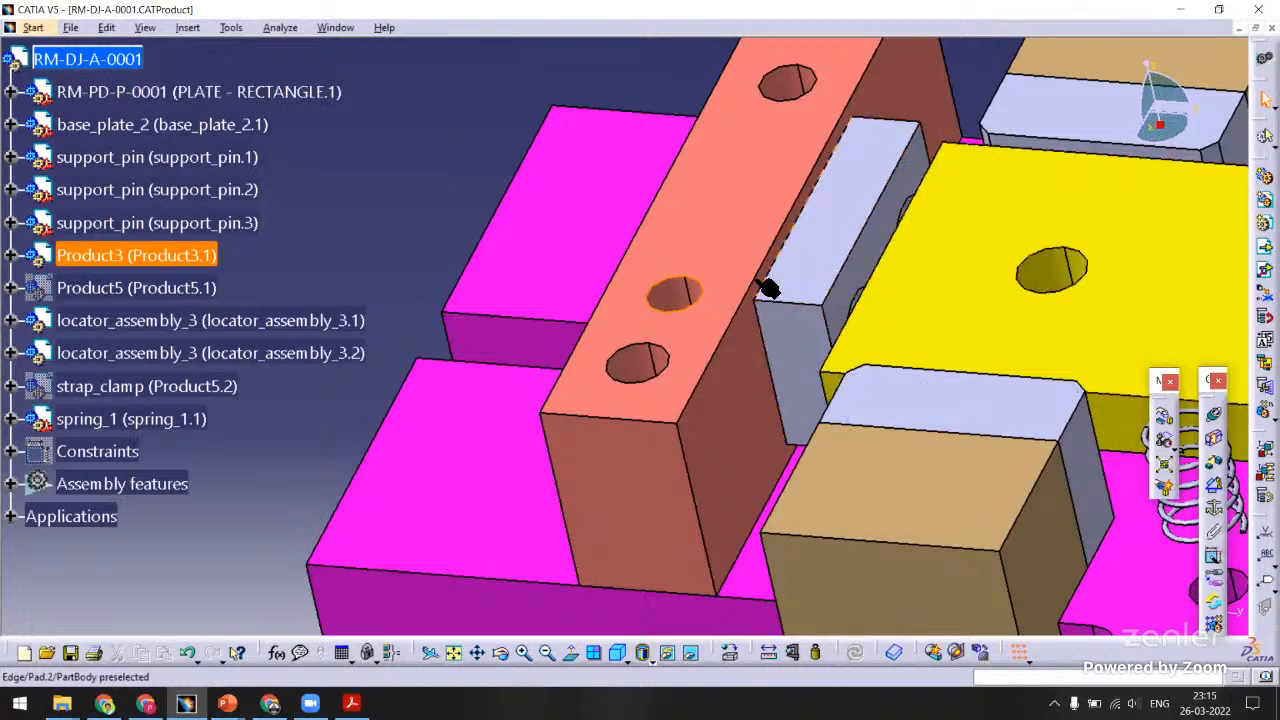
{"action": "middle_click_drag", "start_coordinate": [769, 230], "coordinate": [742, 288], "text": "ctrl"}
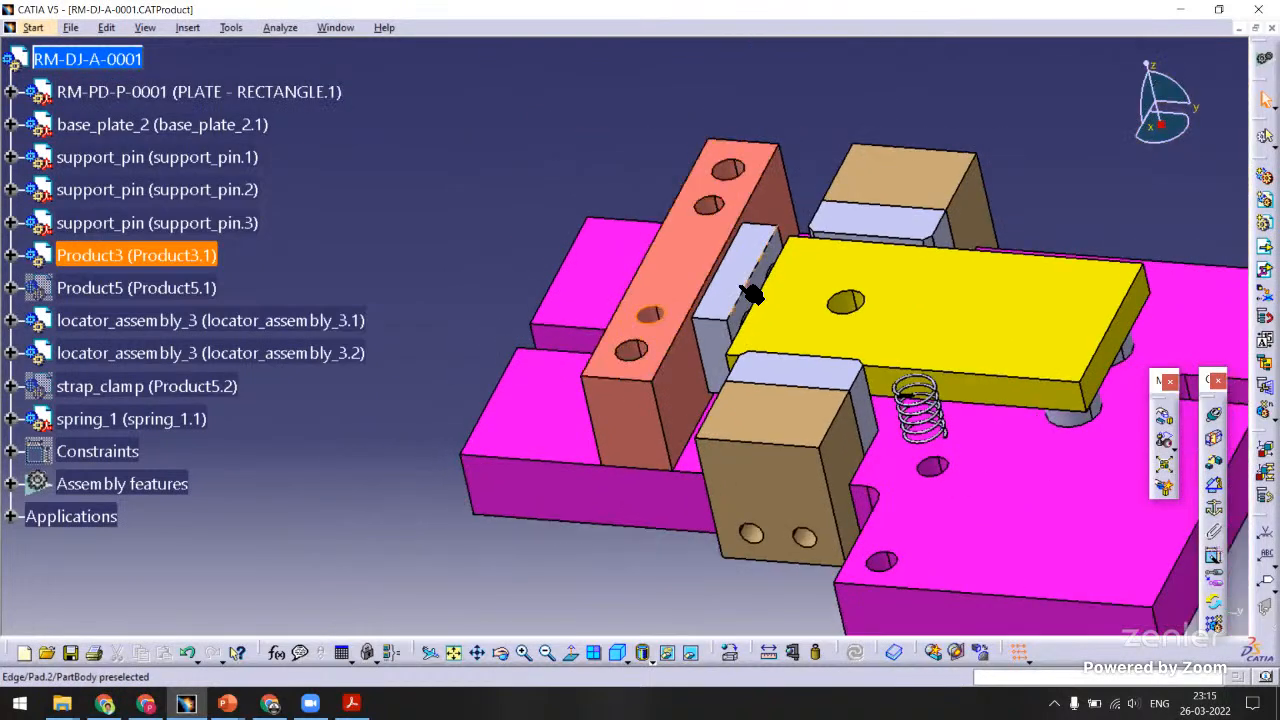
{"action": "left_click", "coordinate": [642, 312]}
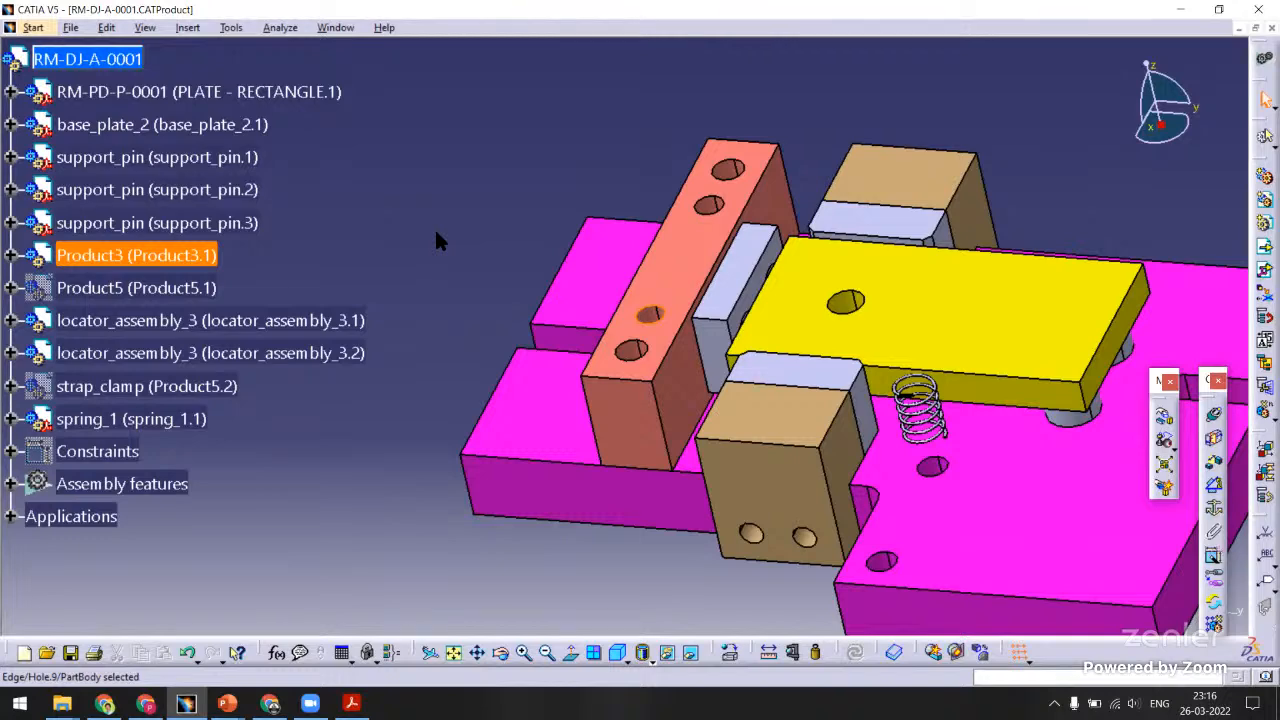
{"action": "middle_click_drag", "start_coordinate": [434, 227], "coordinate": [623, 451]}
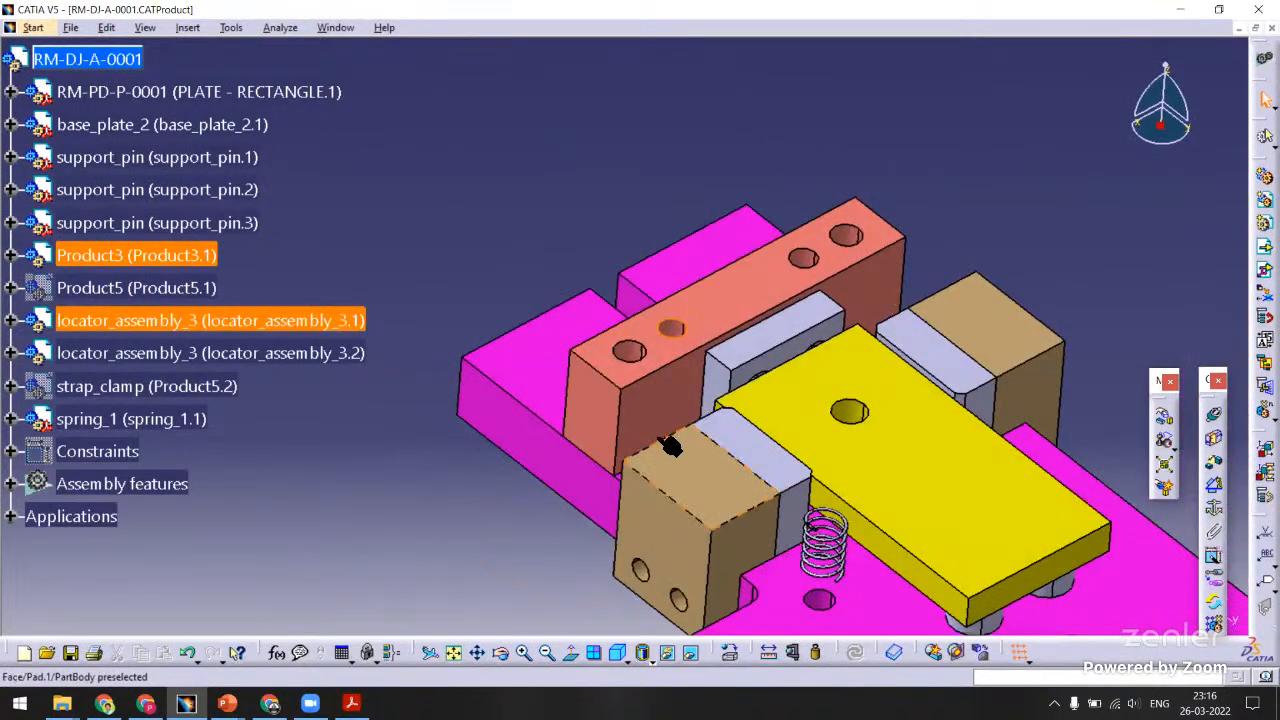
{"action": "middle_click_drag", "start_coordinate": [603, 305], "coordinate": [447, 215]}
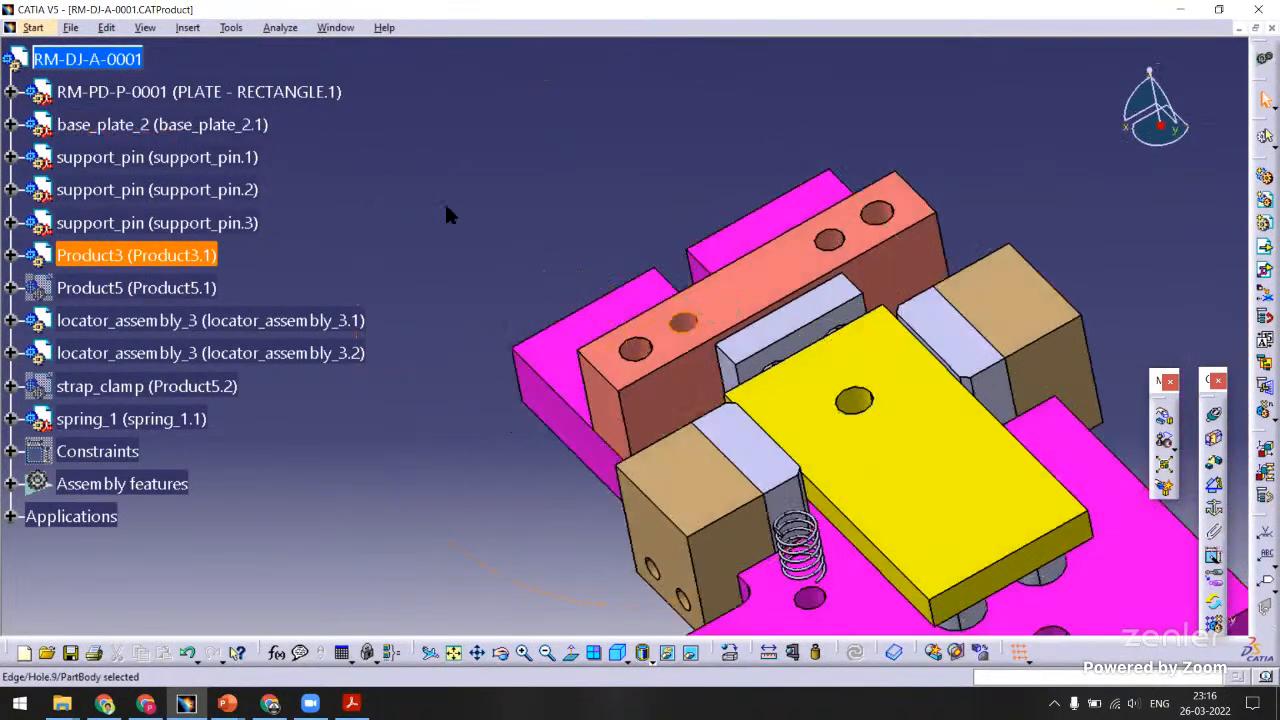
{"action": "left_click", "coordinate": [334, 28]}
{"action": "left_click", "coordinate": [729, 198]}
{"action": "middle_click_drag", "start_coordinate": [683, 348], "coordinate": [655, 350]}
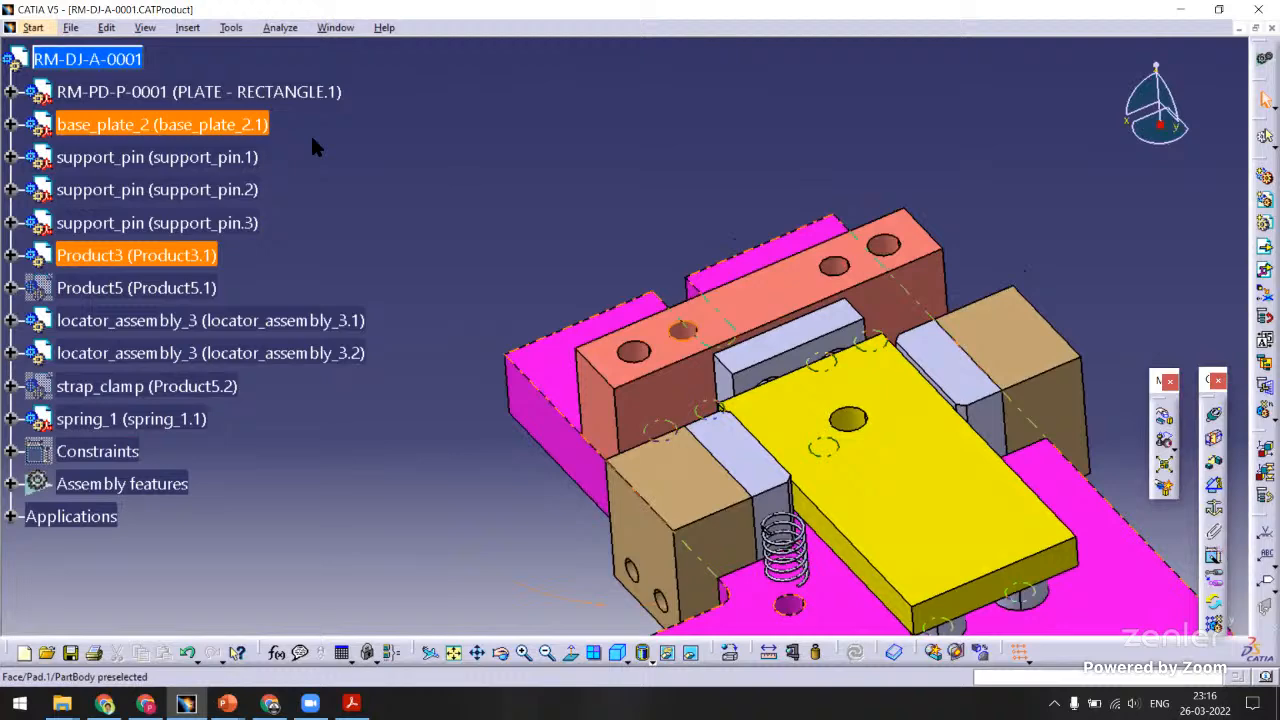
Create a new part named wear_plate with hybrid design enabled.
{"action": "left_click", "coordinate": [70, 27]}
{"action": "left_click", "coordinate": [90, 47]}
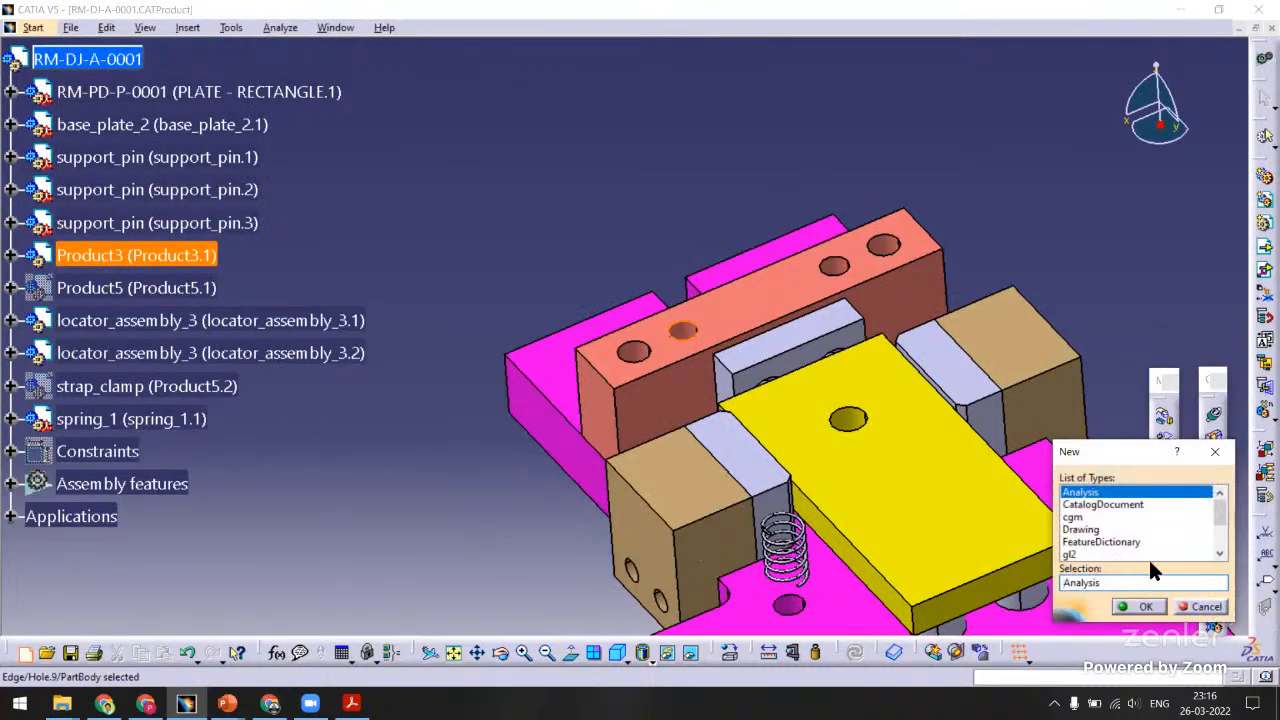
{"action": "scroll", "coordinate": [1218, 528], "scroll_direction": "down", "scroll_amount": 2}
{"action": "left_click", "coordinate": [1095, 537]}
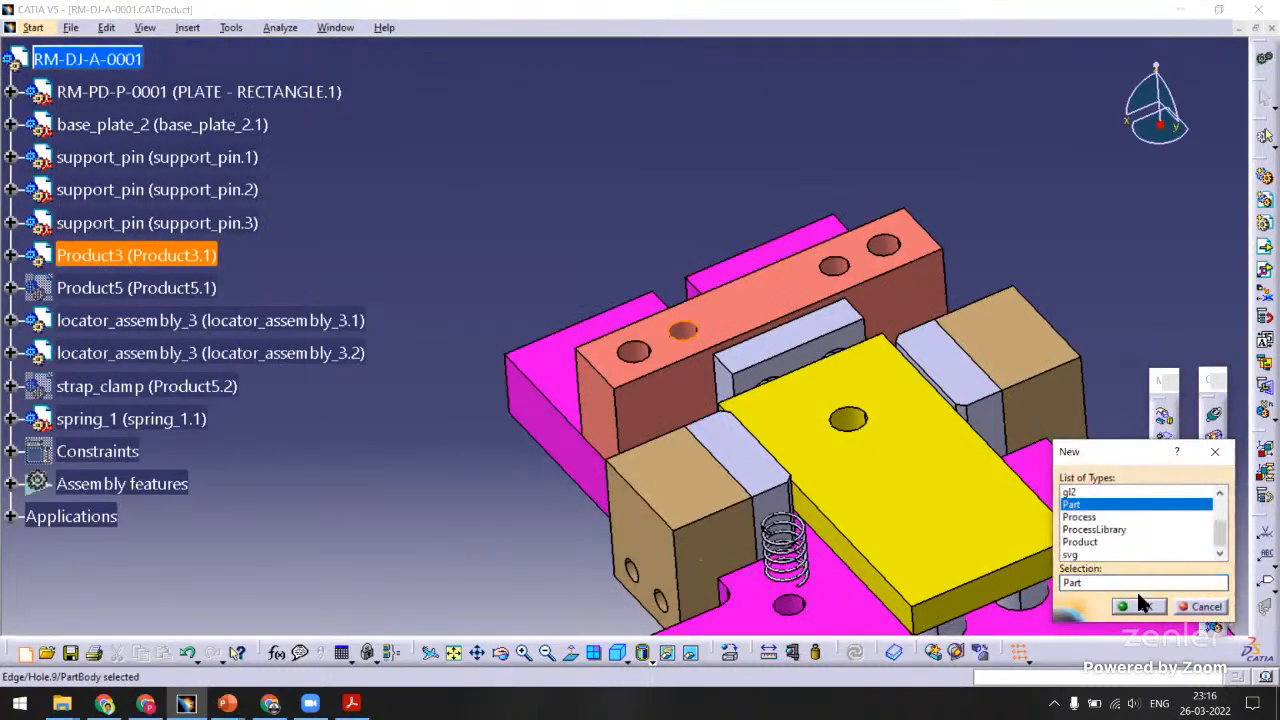
{"action": "left_click", "coordinate": [1138, 607]}
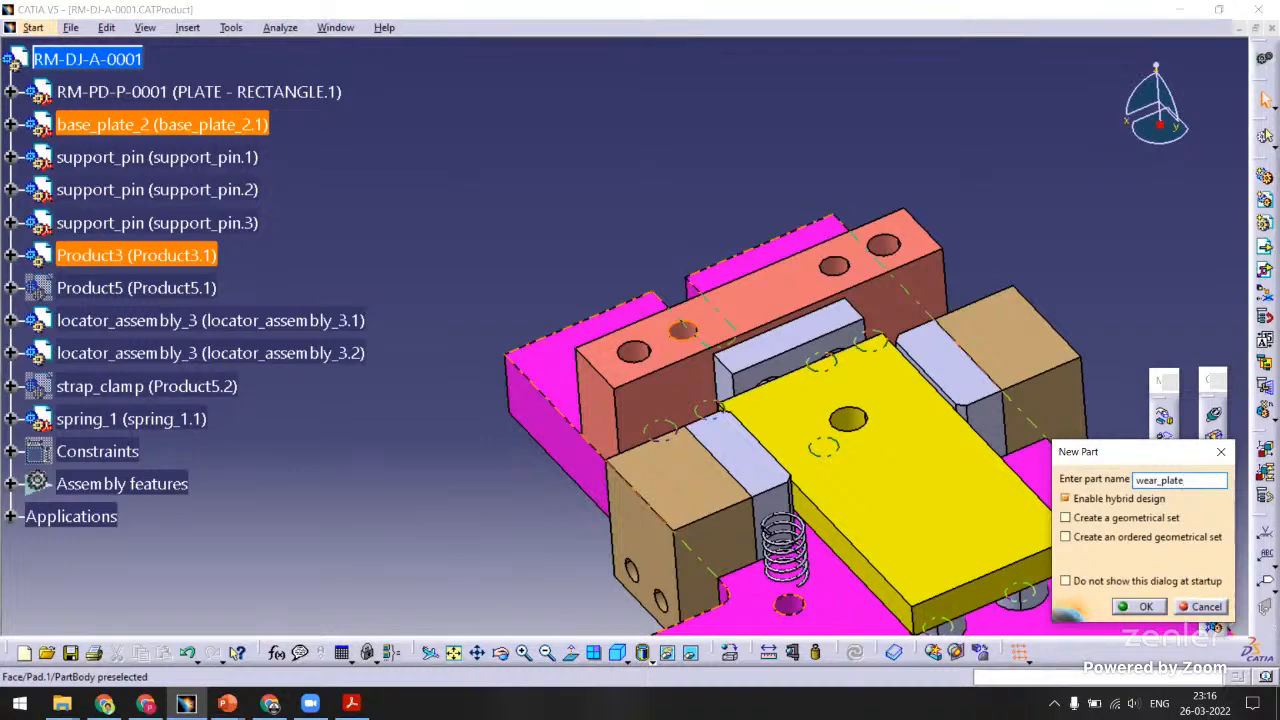
{"action": "left_click", "coordinate": [1146, 606]}
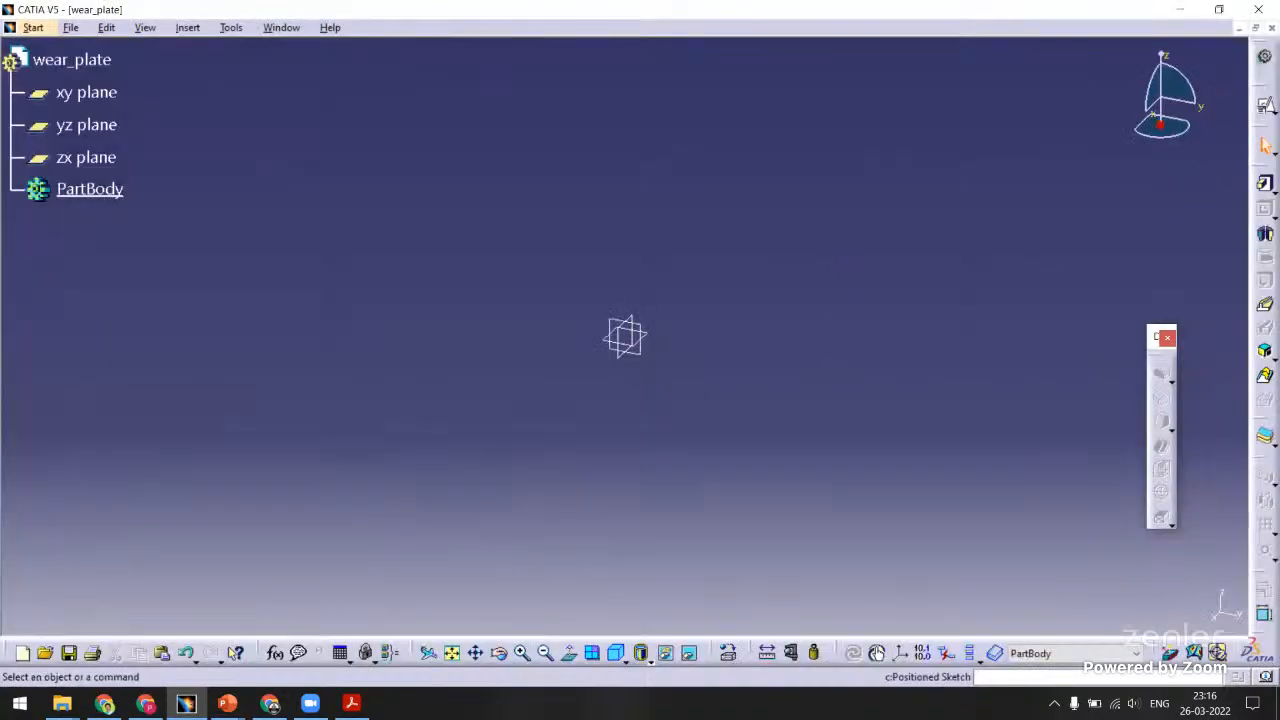
Create a positioned sketch on the yz plane and draw an origin-centred rectangle about 73 mm wide and 62 mm high.
{"action": "left_click", "coordinate": [1271, 112]}
{"action": "left_click", "coordinate": [1239, 126]}
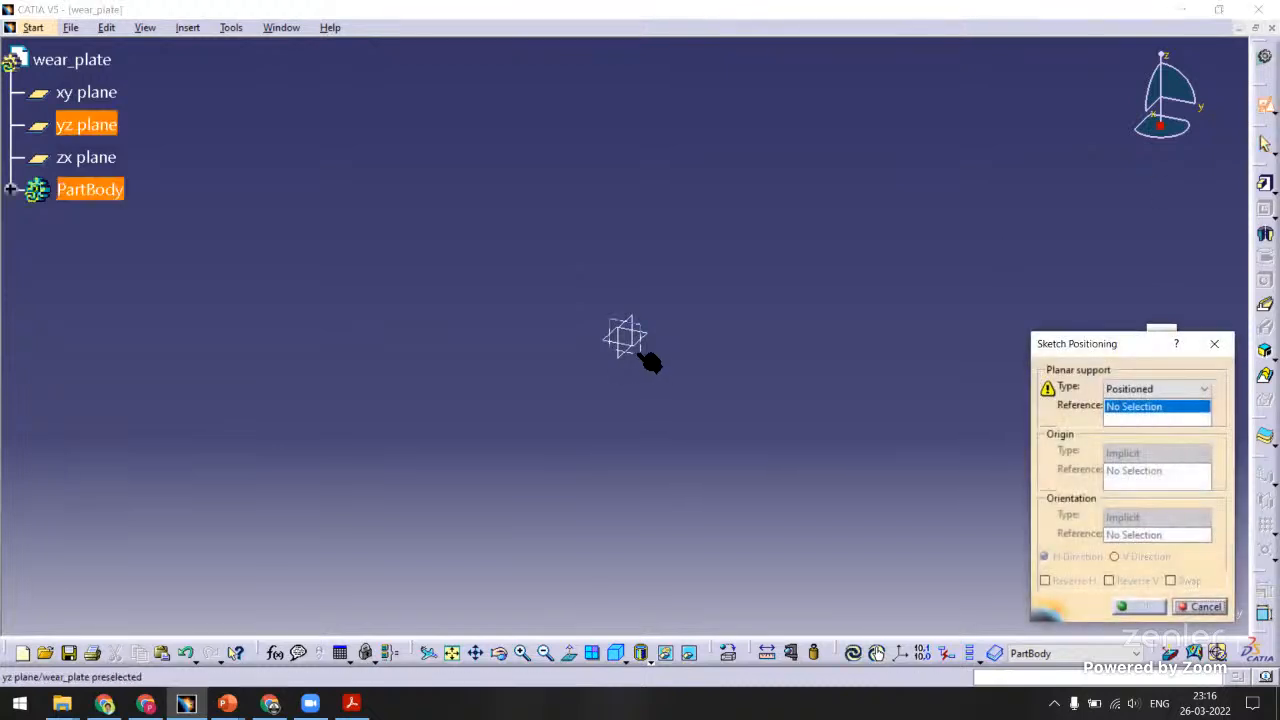
{"action": "left_click", "coordinate": [648, 360]}
{"action": "left_click", "coordinate": [1140, 605]}
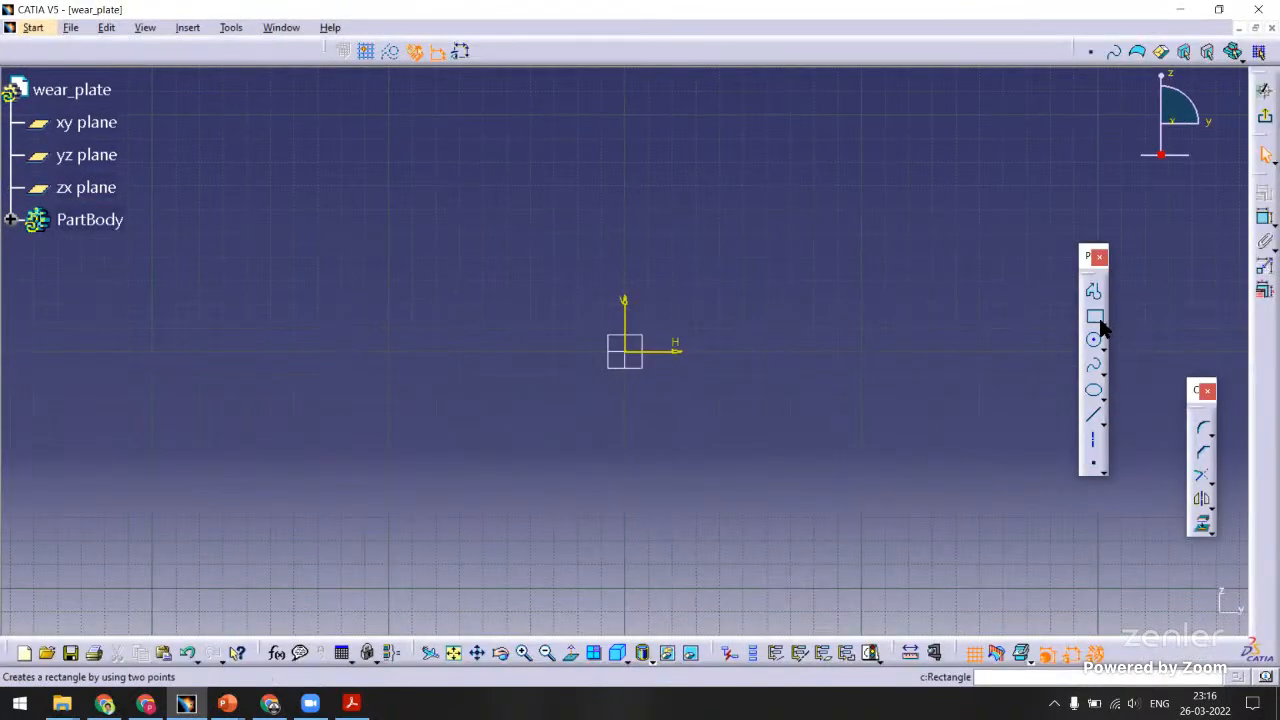
{"action": "left_click", "coordinate": [1100, 324]}
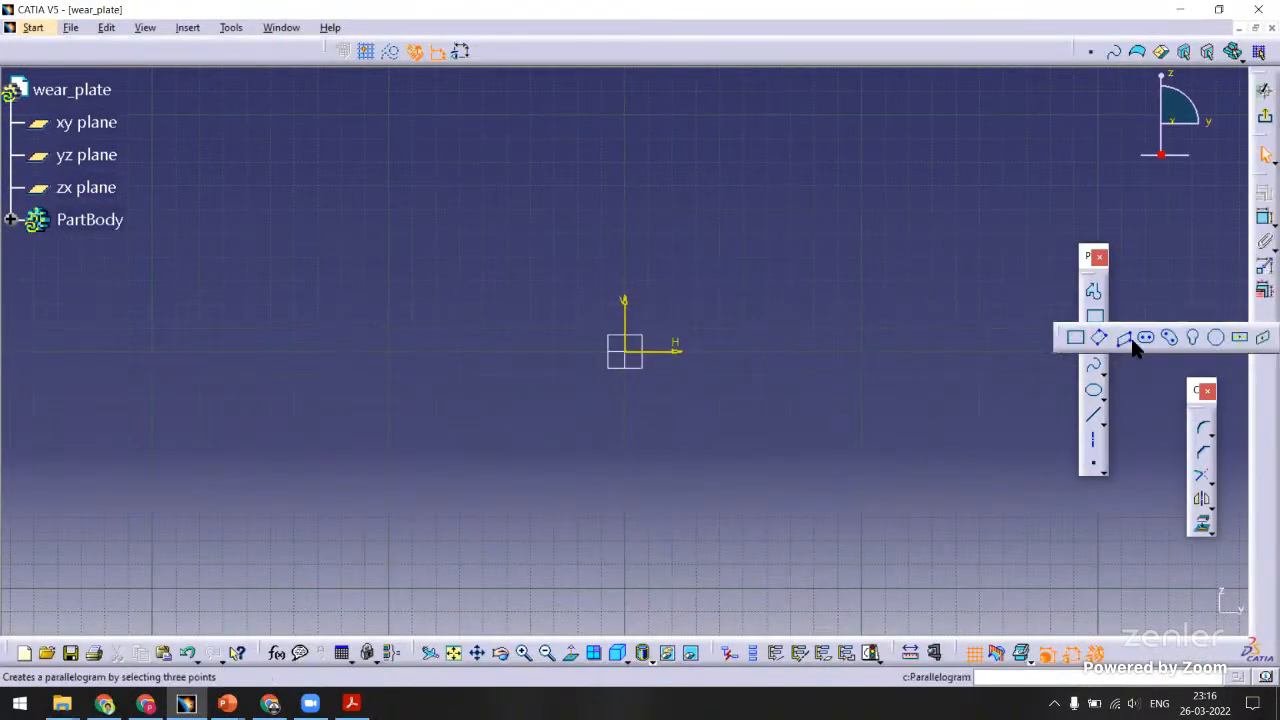
{"action": "left_click", "coordinate": [1240, 338]}
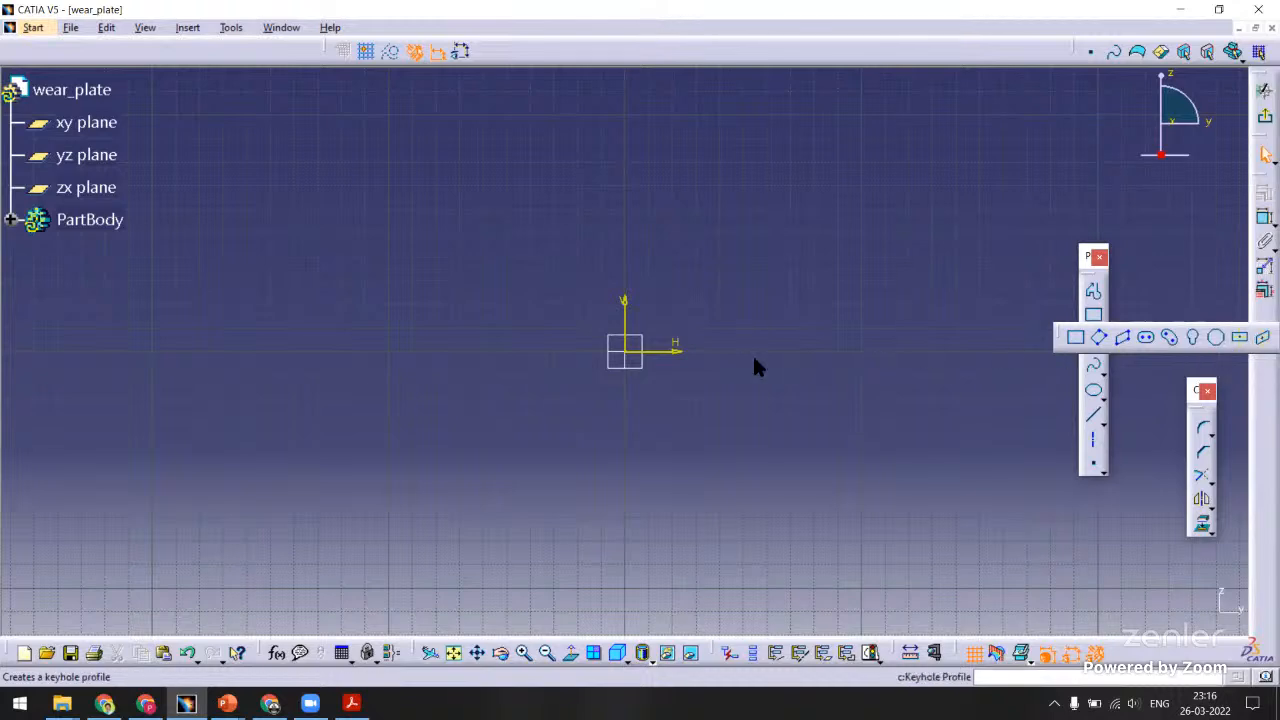
{"action": "left_click", "coordinate": [626, 352]}
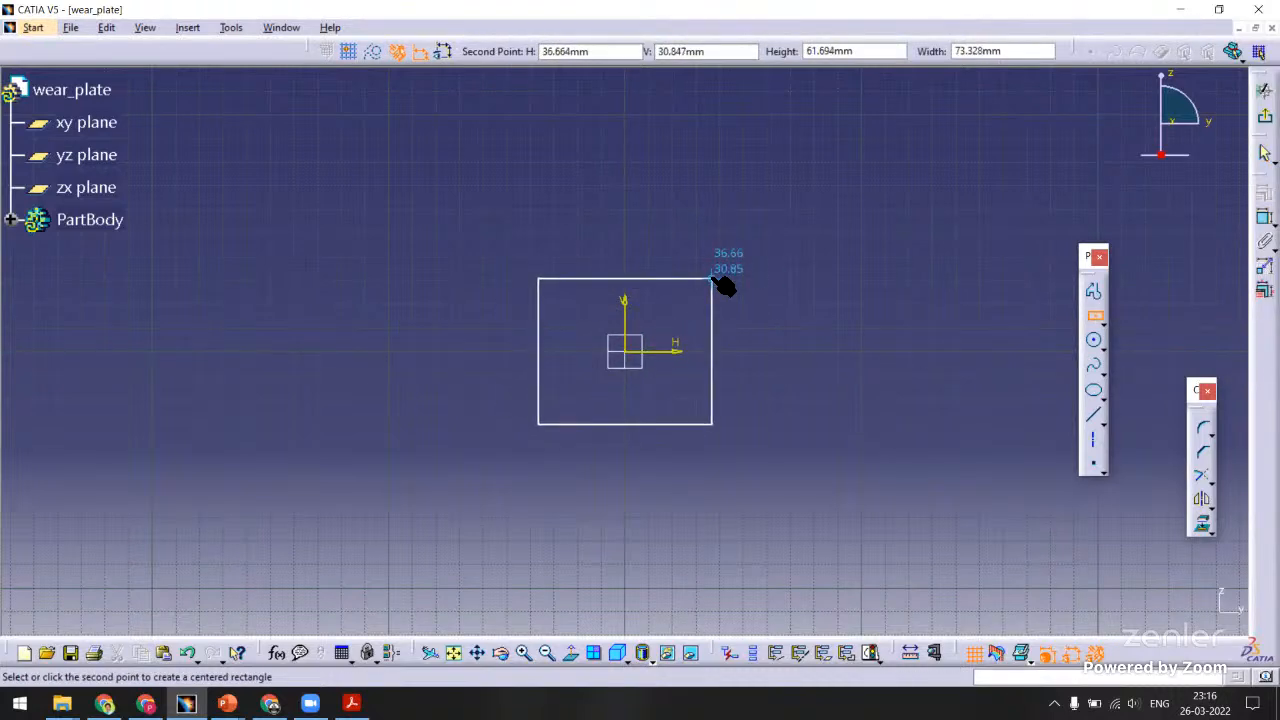
{"action": "left_click", "coordinate": [712, 278]}
{"action": "left_click", "coordinate": [784, 271]}
{"action": "mouse_move", "coordinate": [776, 299]}
{"action": "middle_mouse_down", "text": "ctrl"}
{"action": "mouse_move", "coordinate": [797, 261]}
{"action": "mouse_move", "coordinate": [850, 235]}
{"action": "middle_mouse_up", "text": "ctrl"}
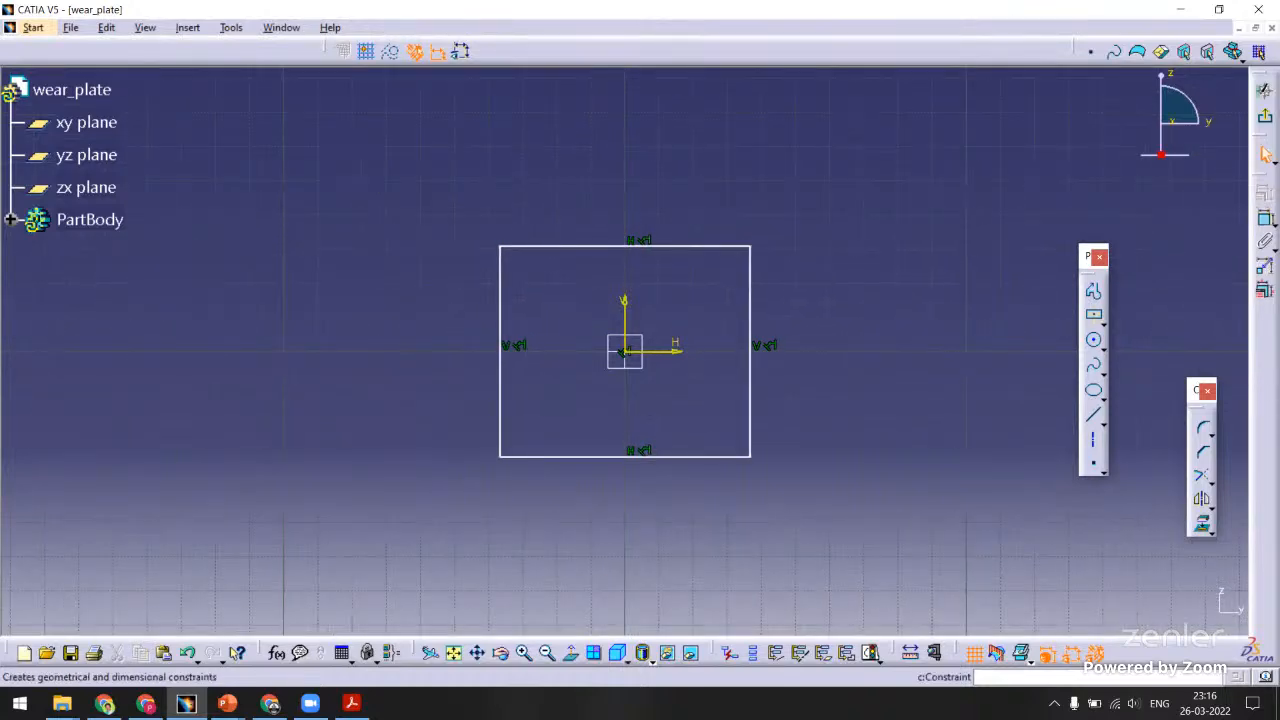
Dimension the width and height of the centred rectangle.
{"action": "left_click", "coordinate": [1264, 217]}
{"action": "left_click", "coordinate": [712, 247]}
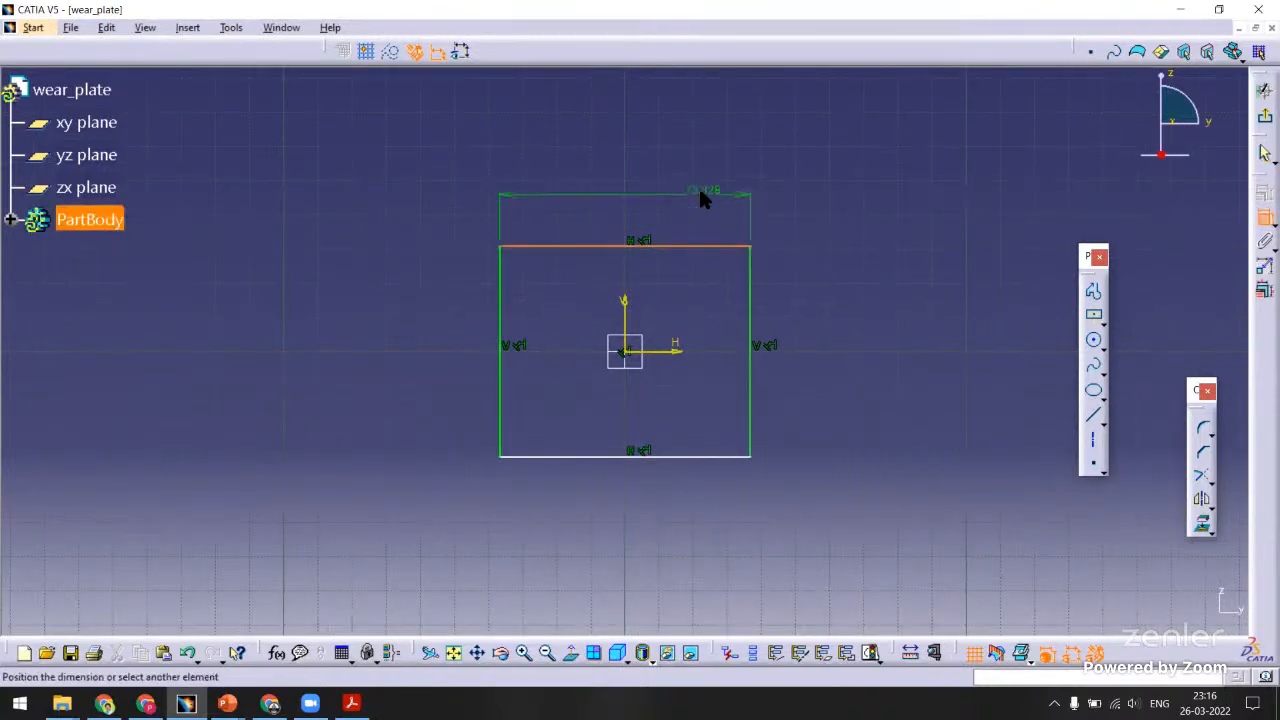
{"action": "left_click", "coordinate": [752, 297]}
{"action": "left_click", "coordinate": [840, 288]}
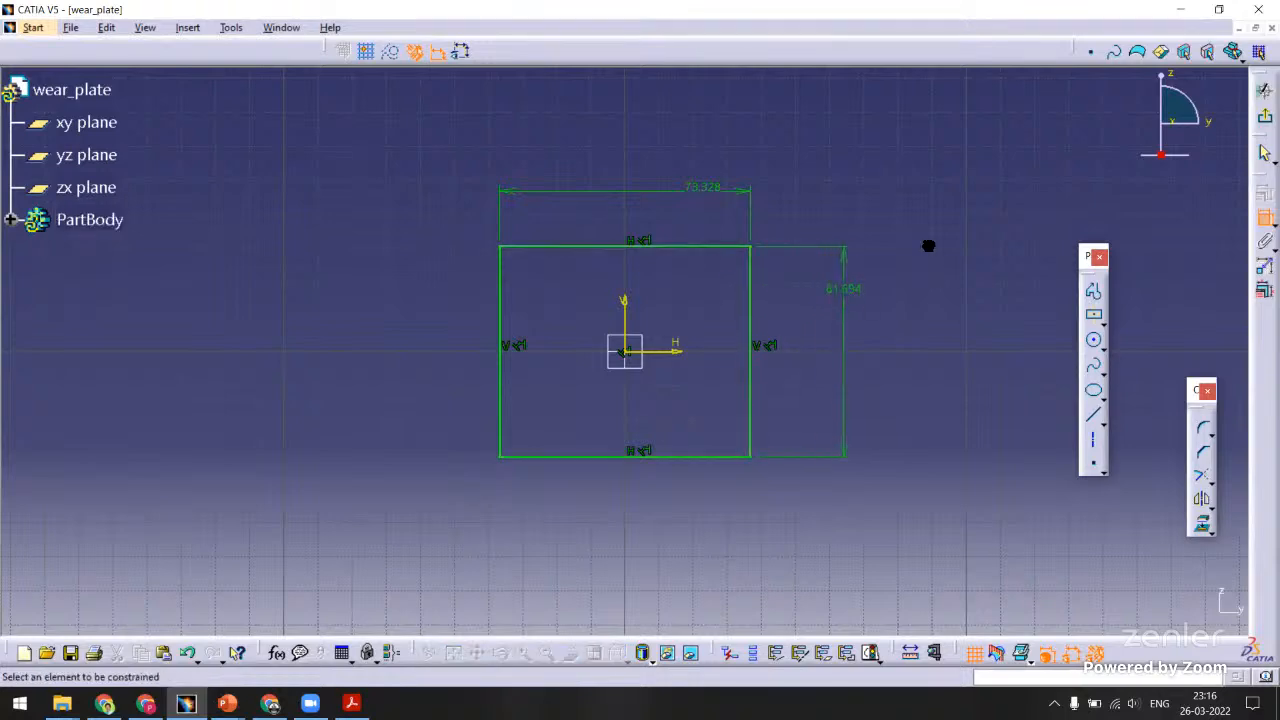
Set the centred rectangle's height to 25 mm and its width to 40 mm, and finish the sketch.
{"action": "double_click", "coordinate": [845, 292]}
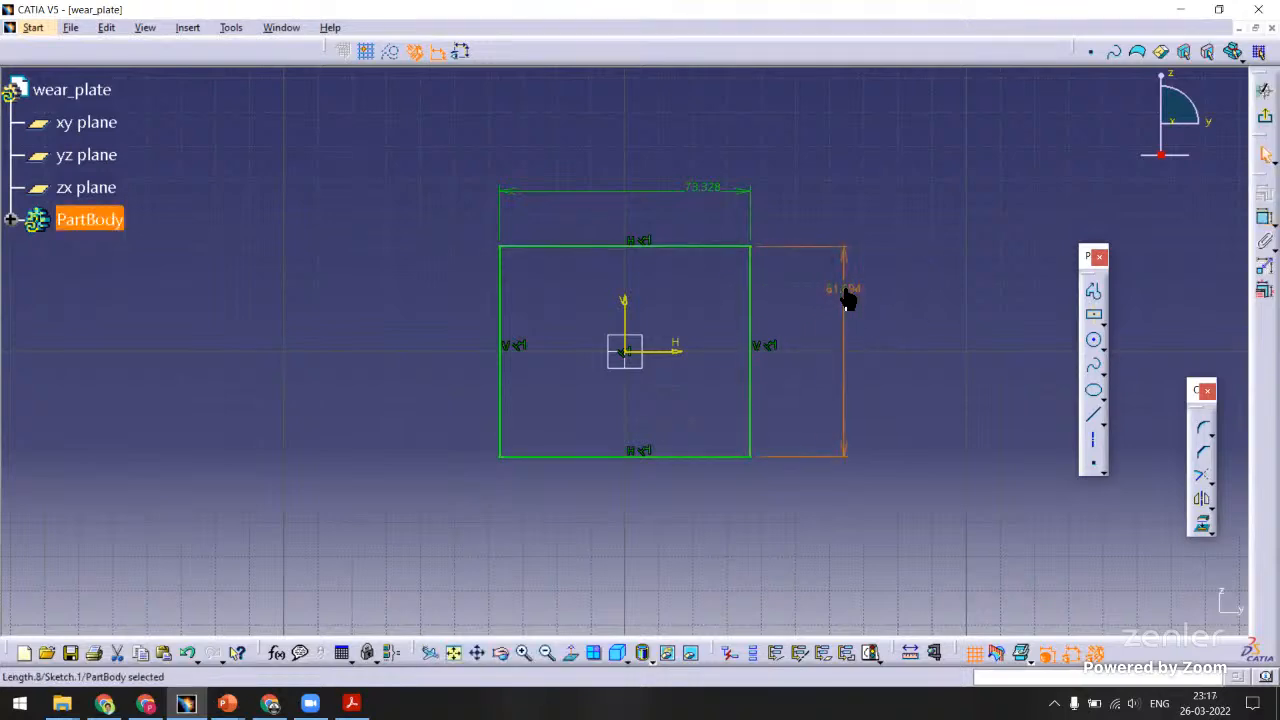
{"action": "type", "text": "25"}
{"action": "key", "text": "Return"}
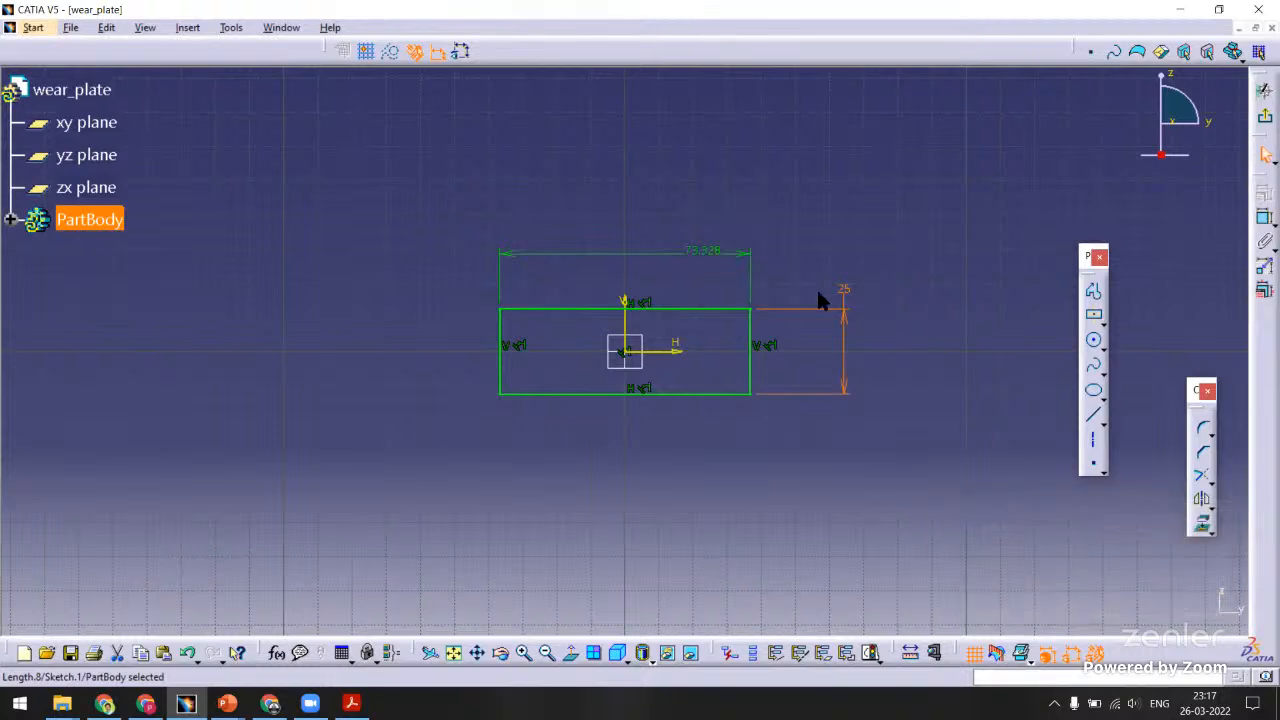
{"action": "double_click", "coordinate": [703, 252]}
{"action": "type", "text": "30"}
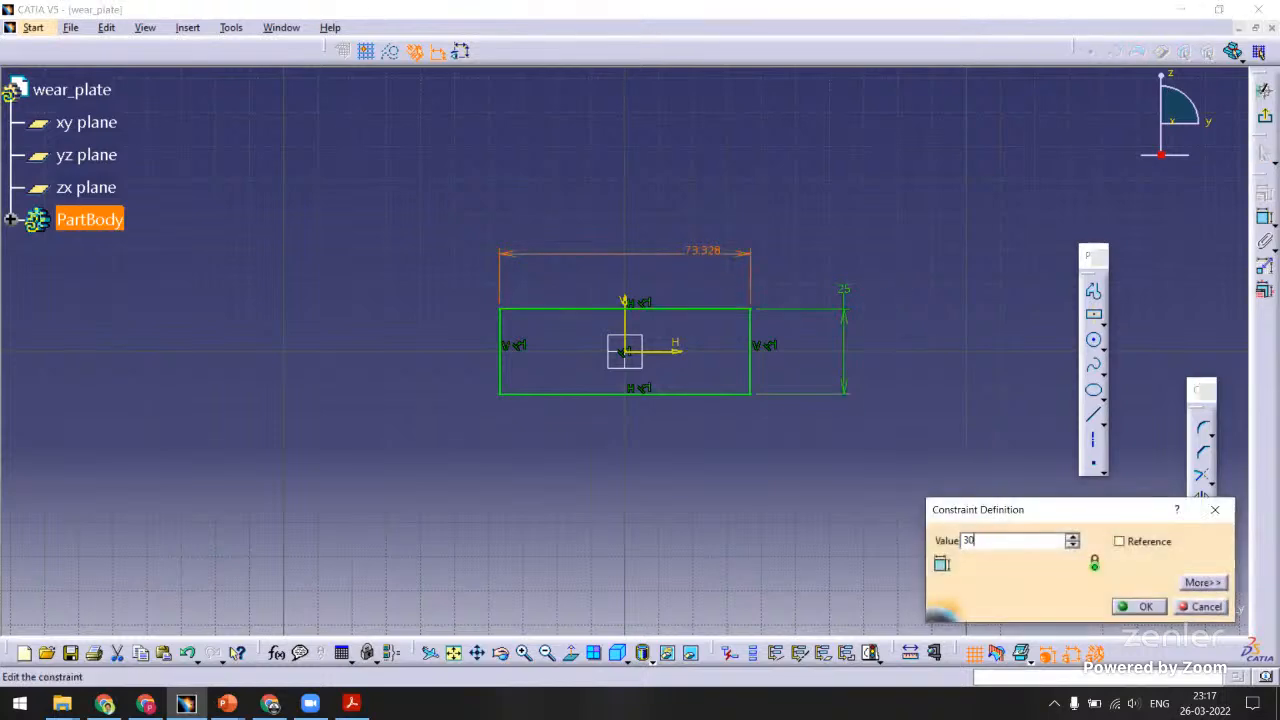
{"action": "key", "text": "Return"}
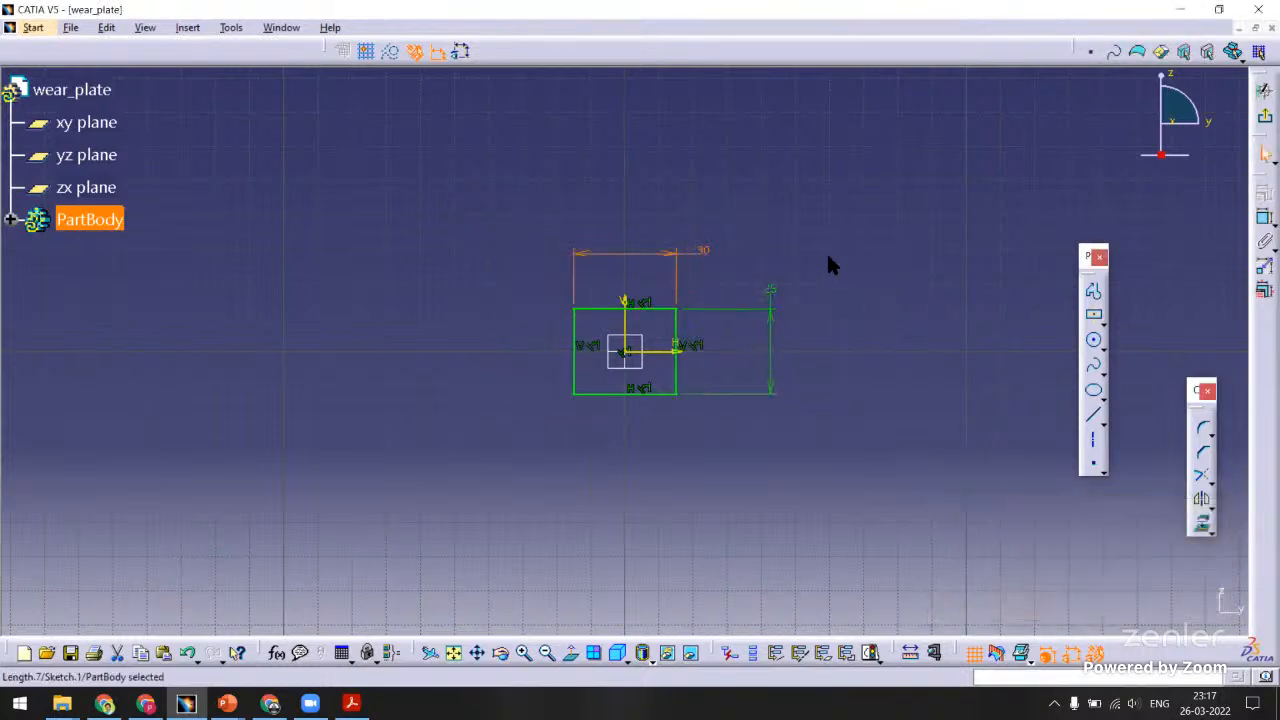
{"action": "middle_click_drag", "start_coordinate": [789, 215], "coordinate": [771, 180], "text": "ctrl"}
{"action": "double_click", "coordinate": [762, 179]}
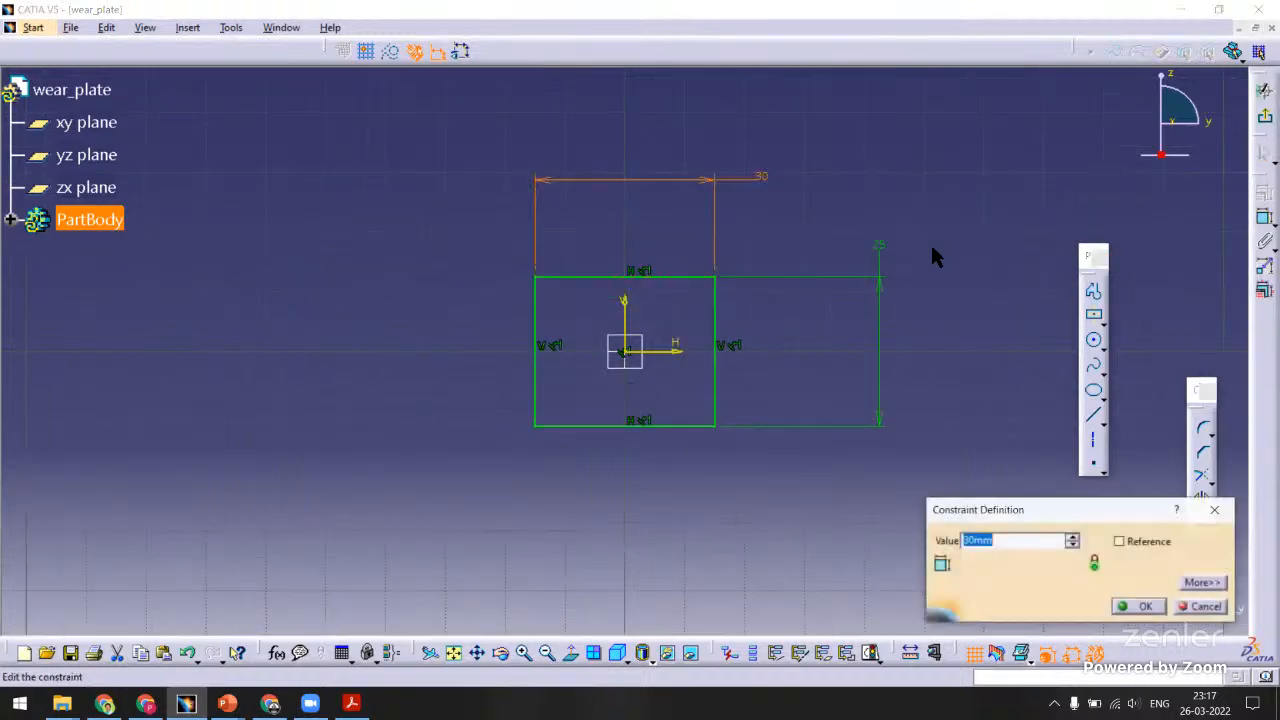
{"action": "type", "text": "40"}
{"action": "key", "text": "Return"}
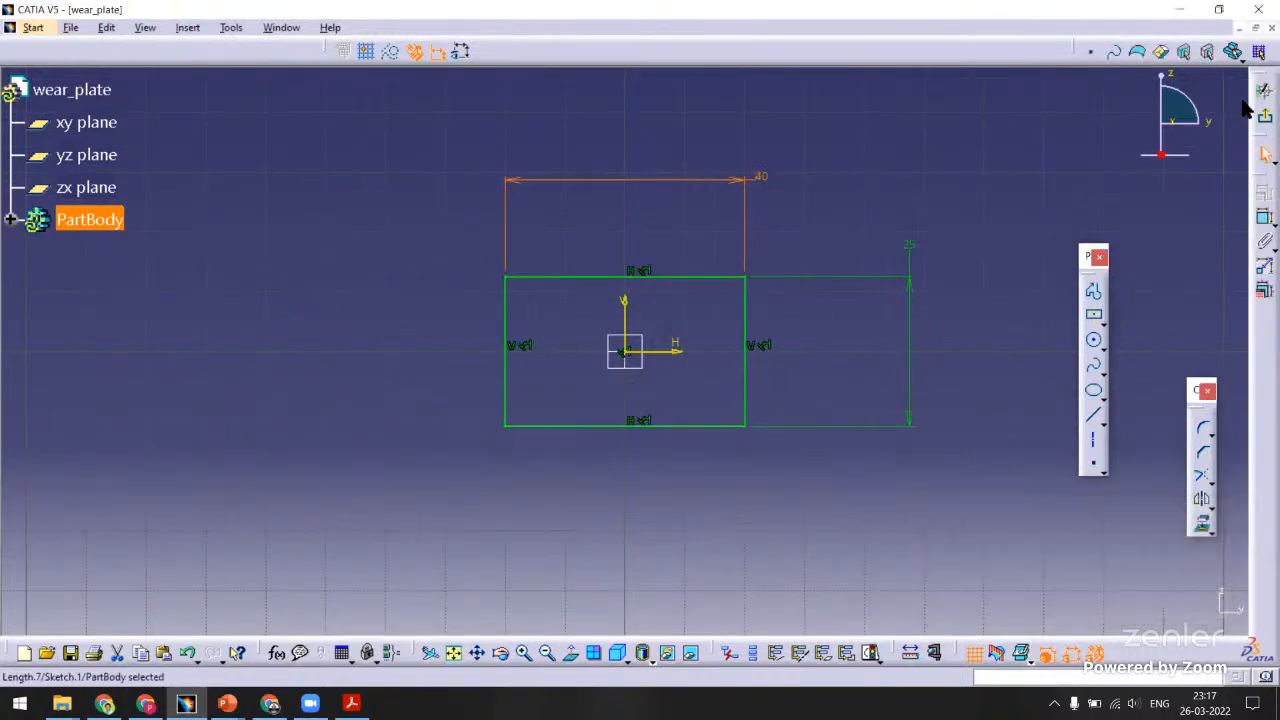
{"action": "left_click", "coordinate": [1264, 115]}
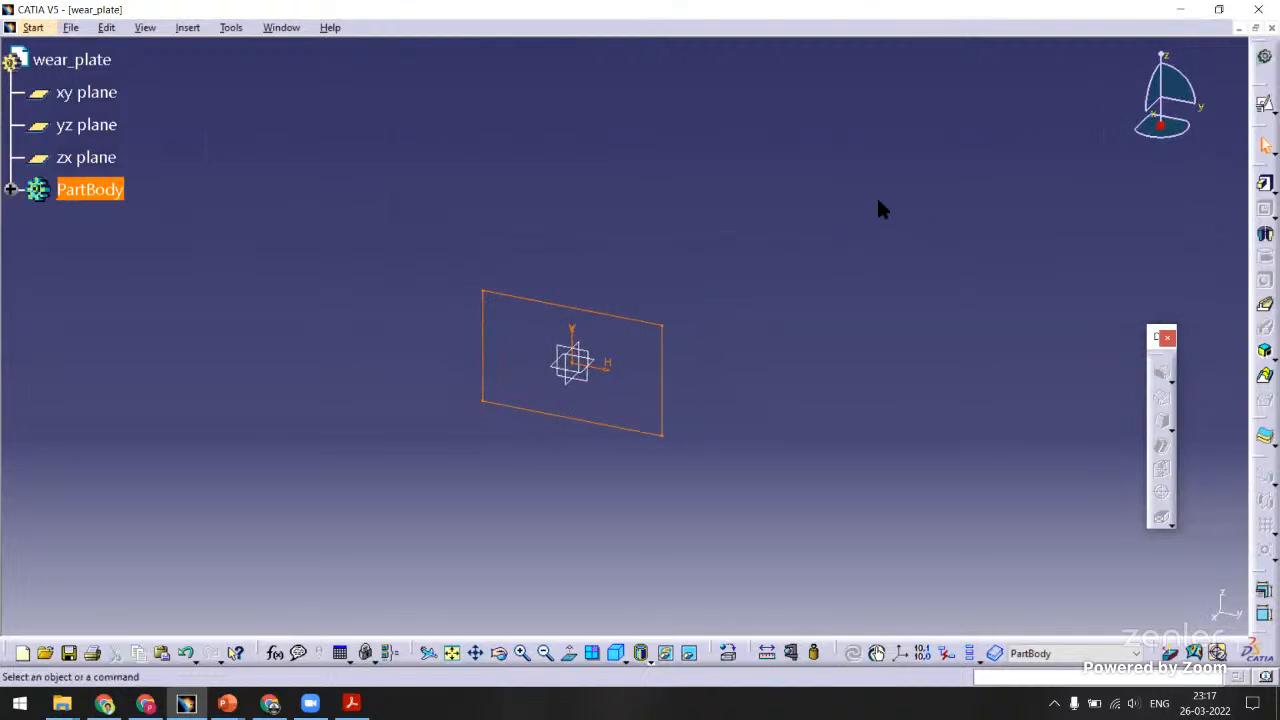
Pad the rectangular sketch to a thickness of 15 mm to form the wear plate block.
{"action": "left_click", "coordinate": [881, 200]}
{"action": "left_click", "coordinate": [1263, 184]}
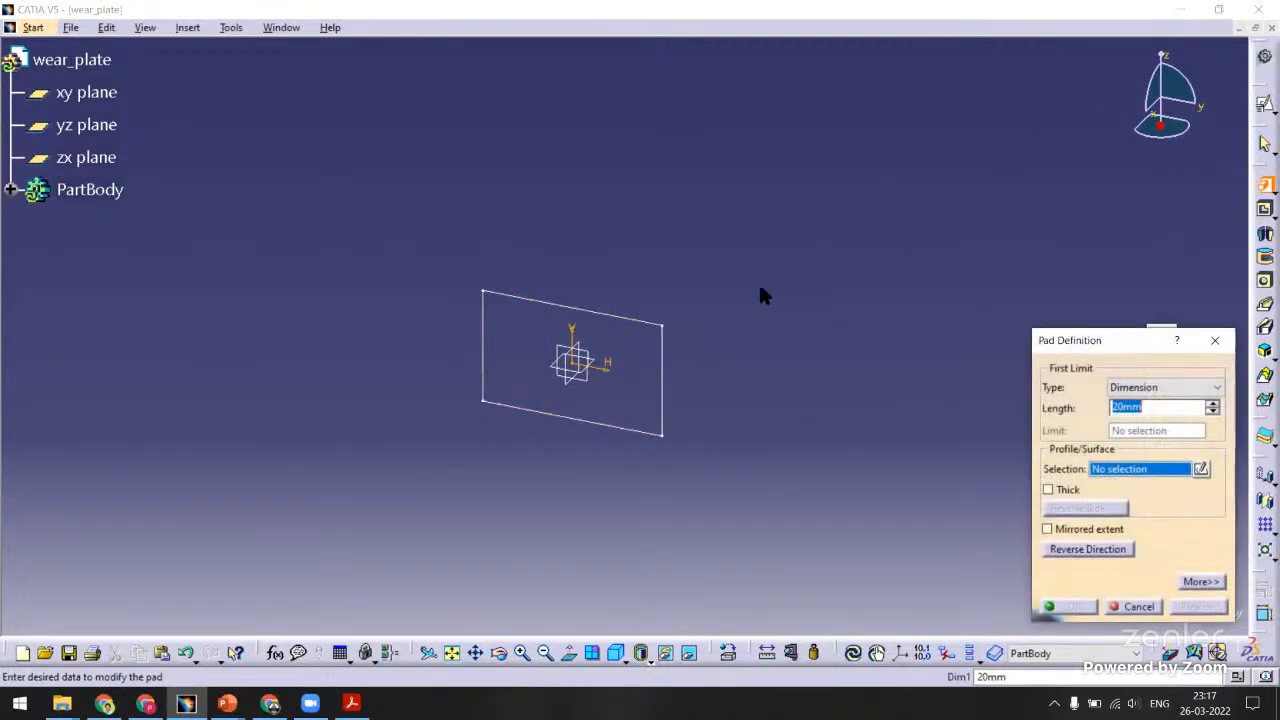
{"action": "left_click", "coordinate": [663, 366]}
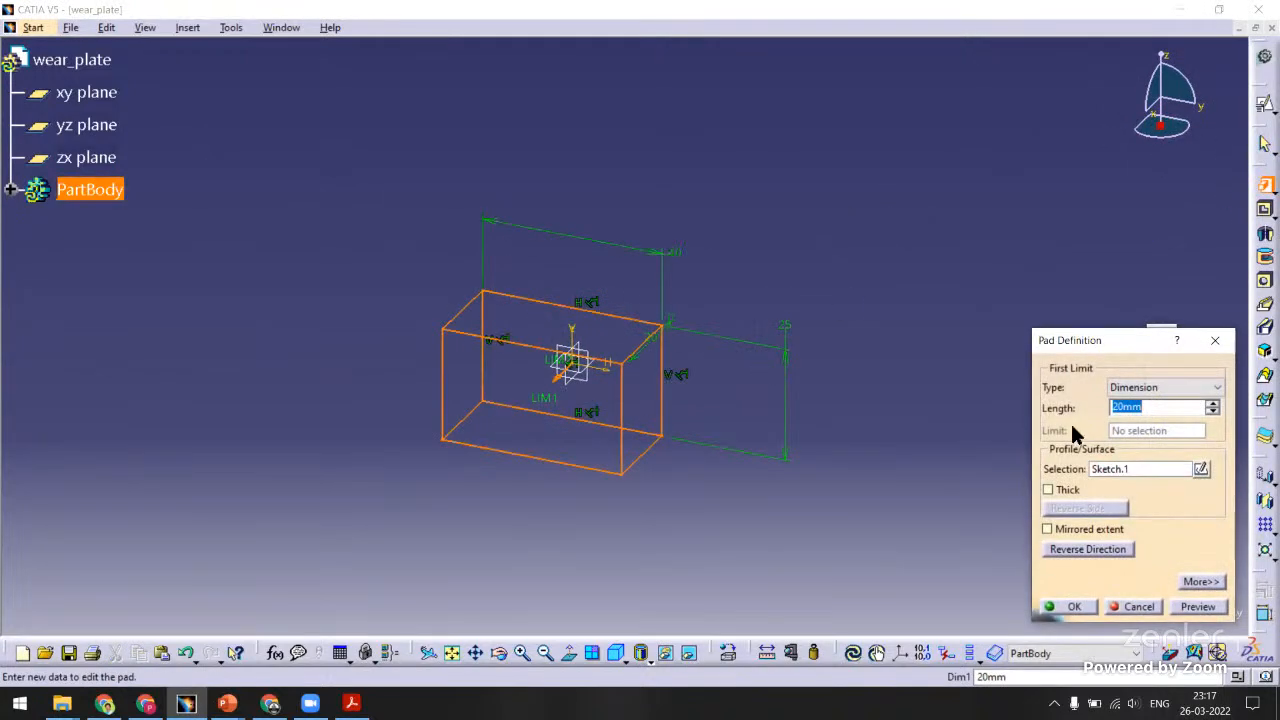
{"action": "type", "text": "15"}
{"action": "key", "text": "Return"}
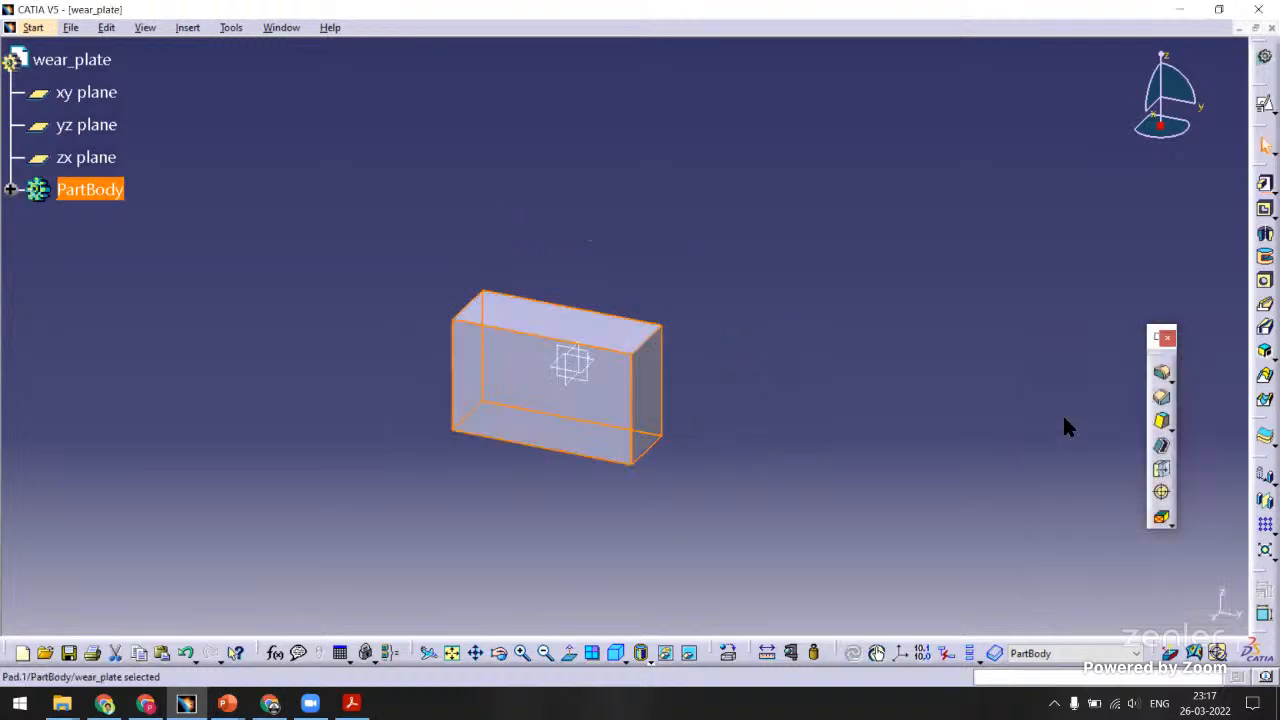
{"action": "left_click", "coordinate": [615, 650]}
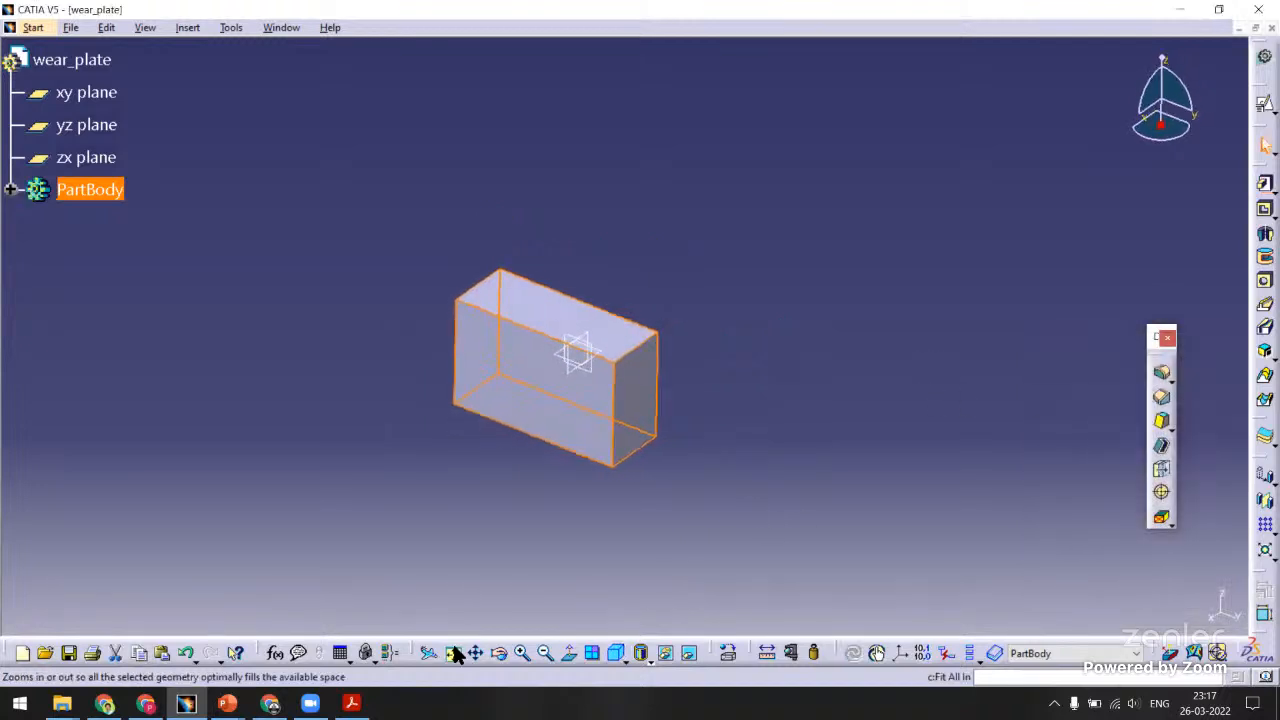
{"action": "left_click", "coordinate": [452, 522]}
{"action": "middle_click_drag", "start_coordinate": [456, 262], "coordinate": [438, 331], "text": "ctrl"}
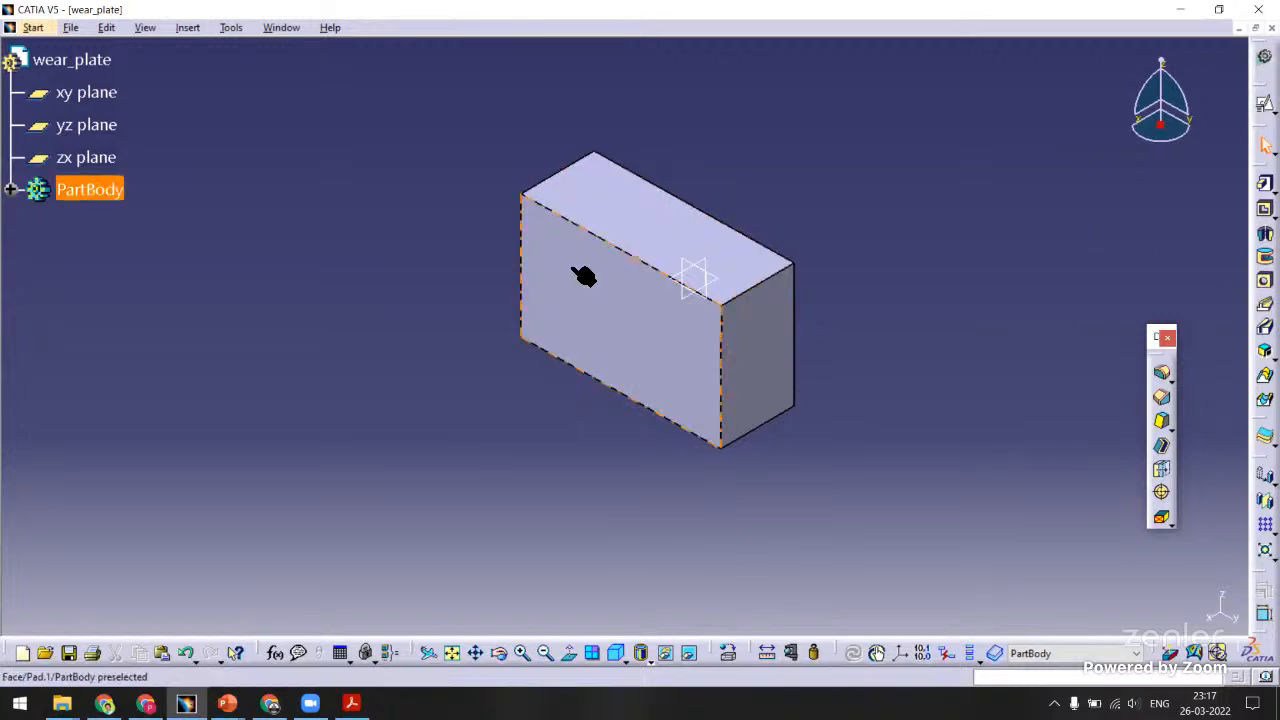
Switch to the RM-DJ-A-0001 assembly, hide the rectangular plate RM-PD-P-0001 and examine the holes in the locators' wear plates.
{"action": "left_click", "coordinate": [280, 28]}
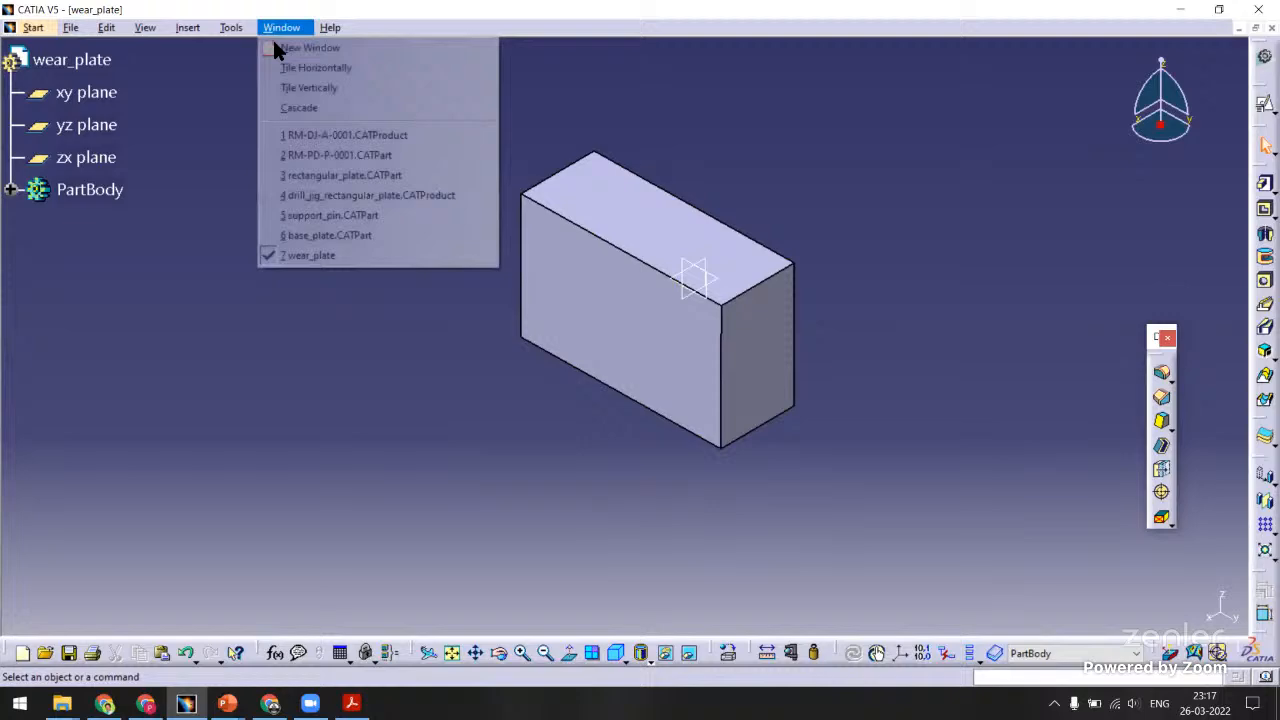
{"action": "left_click", "coordinate": [320, 137]}
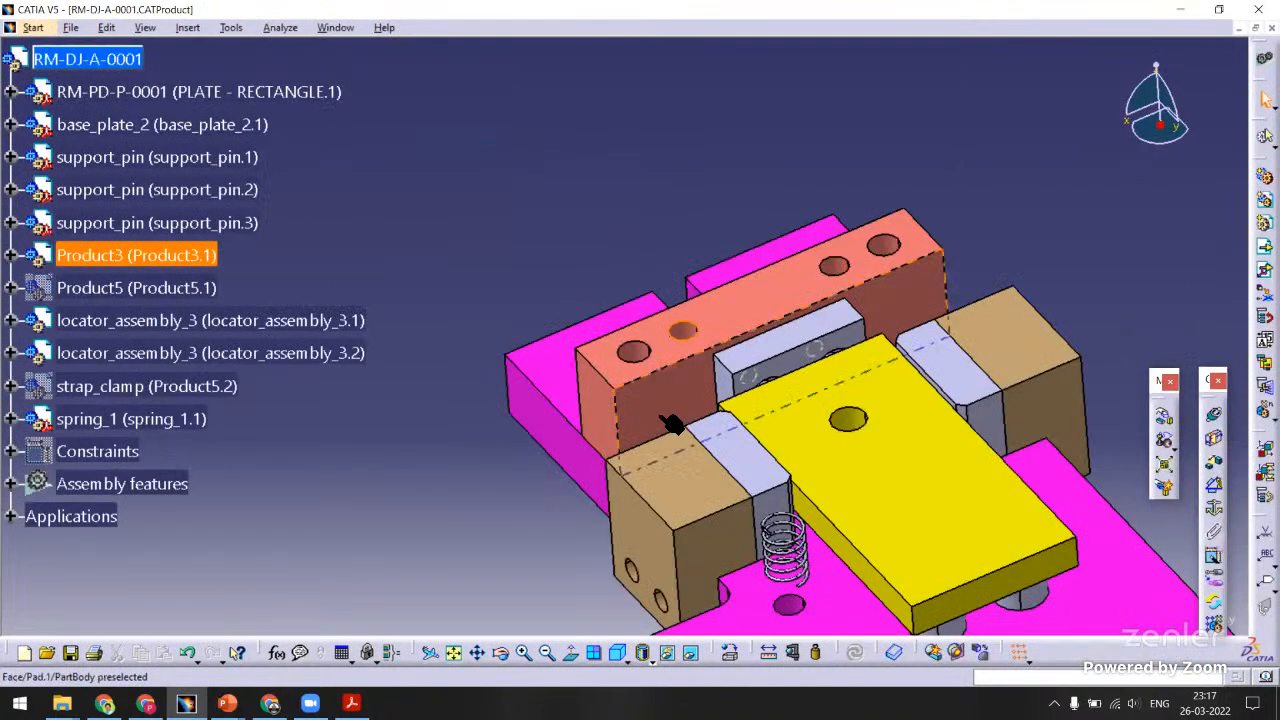
{"action": "middle_click_drag", "start_coordinate": [663, 423], "coordinate": [700, 220]}
{"action": "middle_click_drag", "start_coordinate": [771, 314], "coordinate": [516, 317]}
{"action": "right_click", "coordinate": [160, 91]}
{"action": "left_click", "coordinate": [220, 150]}
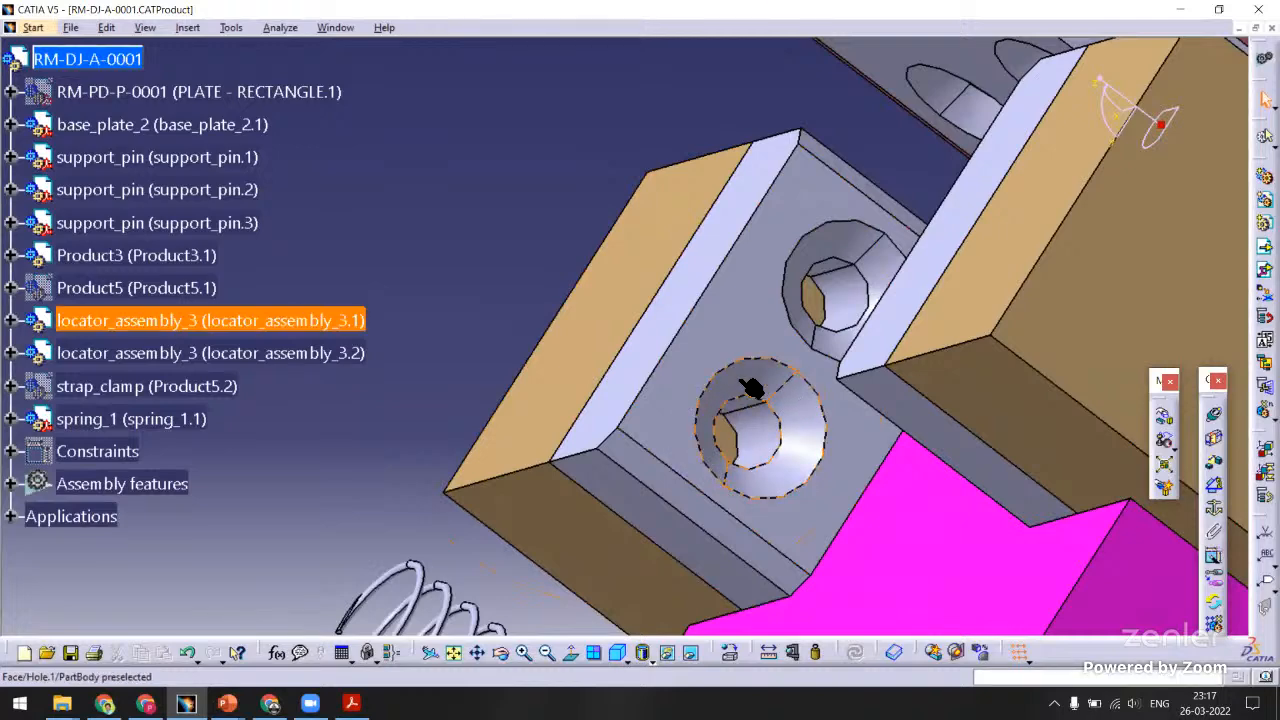
{"action": "middle_click_drag", "start_coordinate": [514, 220], "coordinate": [400, 140]}
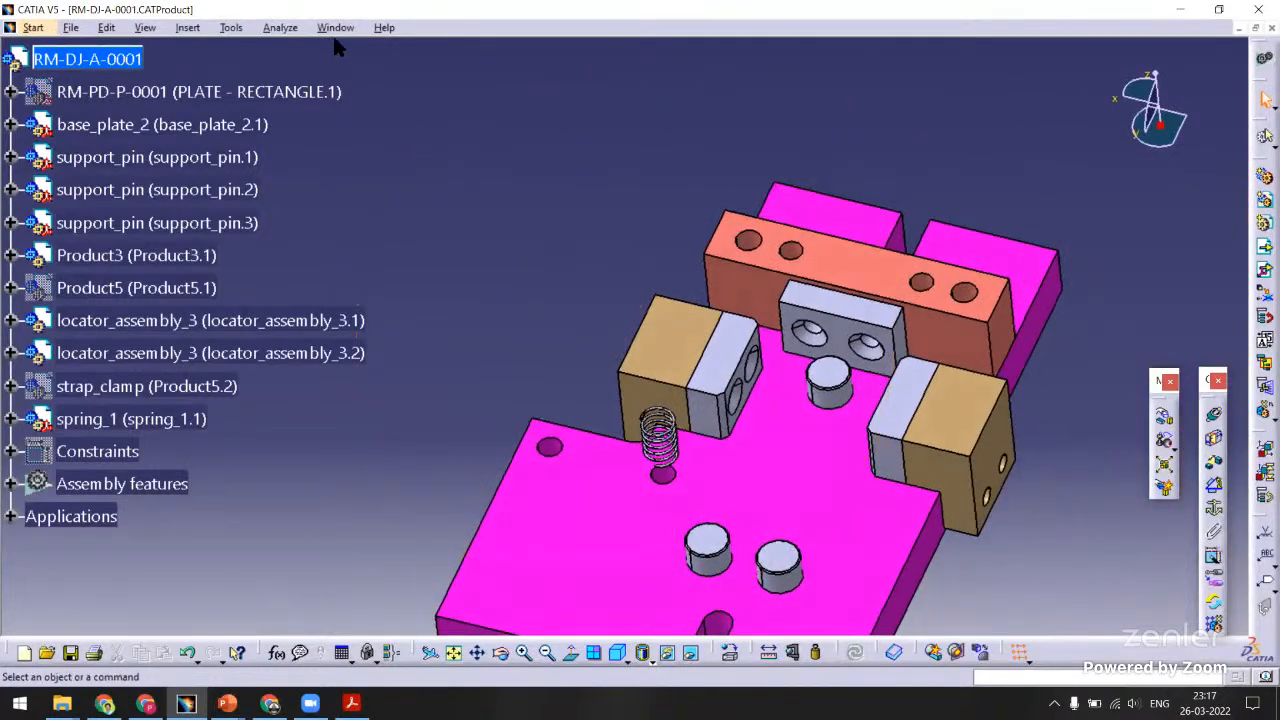
Return to the wear_plate part and define a hole on the block's large front face with an Up To Last extension.
{"action": "left_click", "coordinate": [335, 27]}
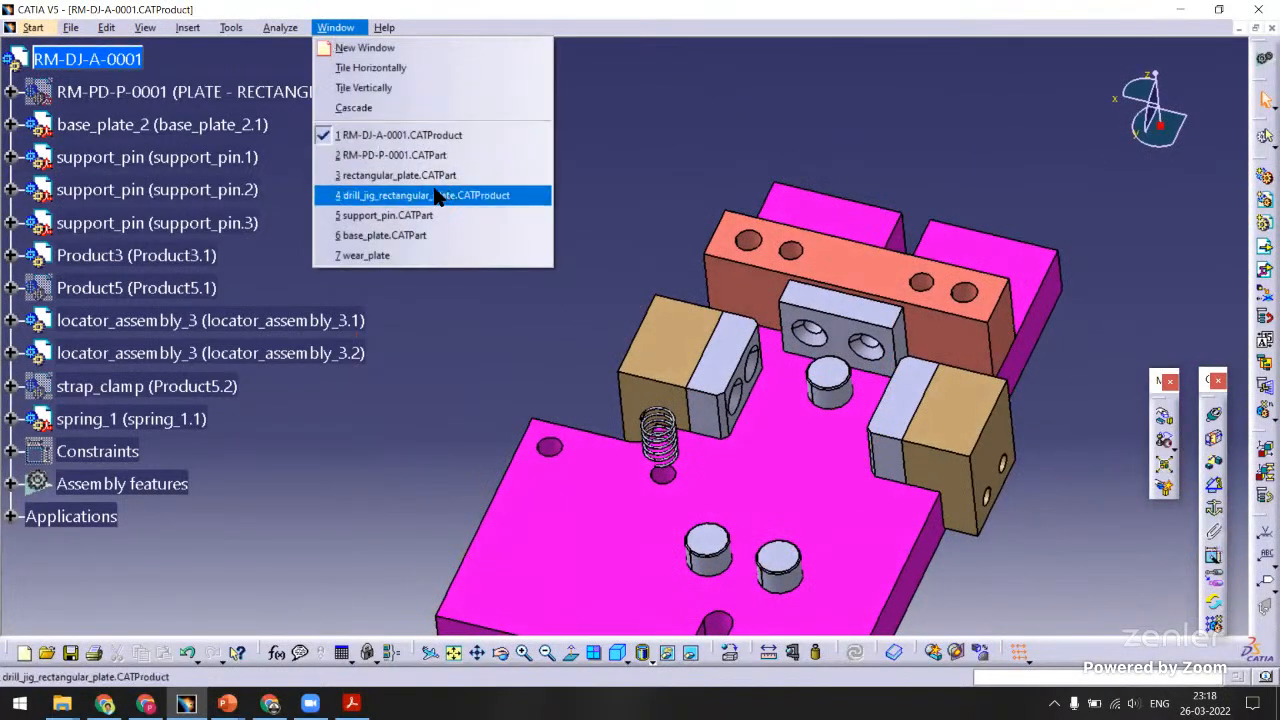
{"action": "left_click", "coordinate": [366, 255]}
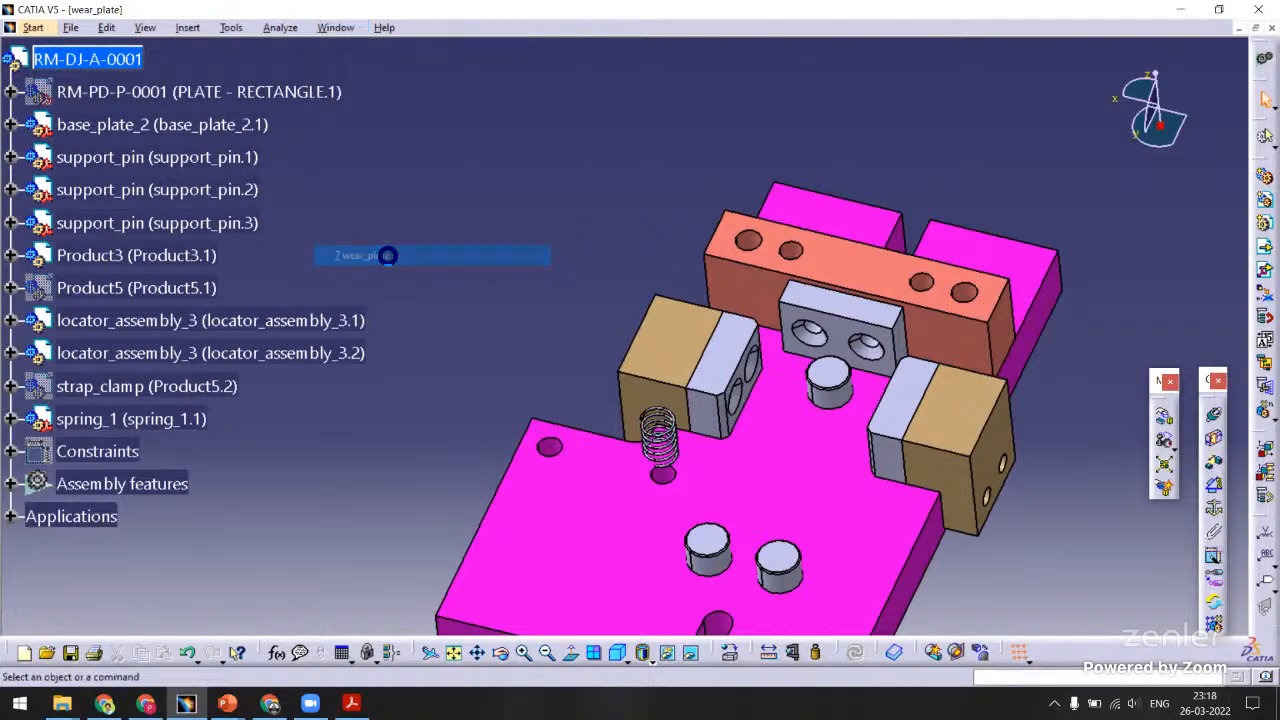
{"action": "middle_click_drag", "start_coordinate": [596, 388], "coordinate": [597, 355]}
{"action": "middle_click_drag", "start_coordinate": [985, 178], "coordinate": [883, 297]}
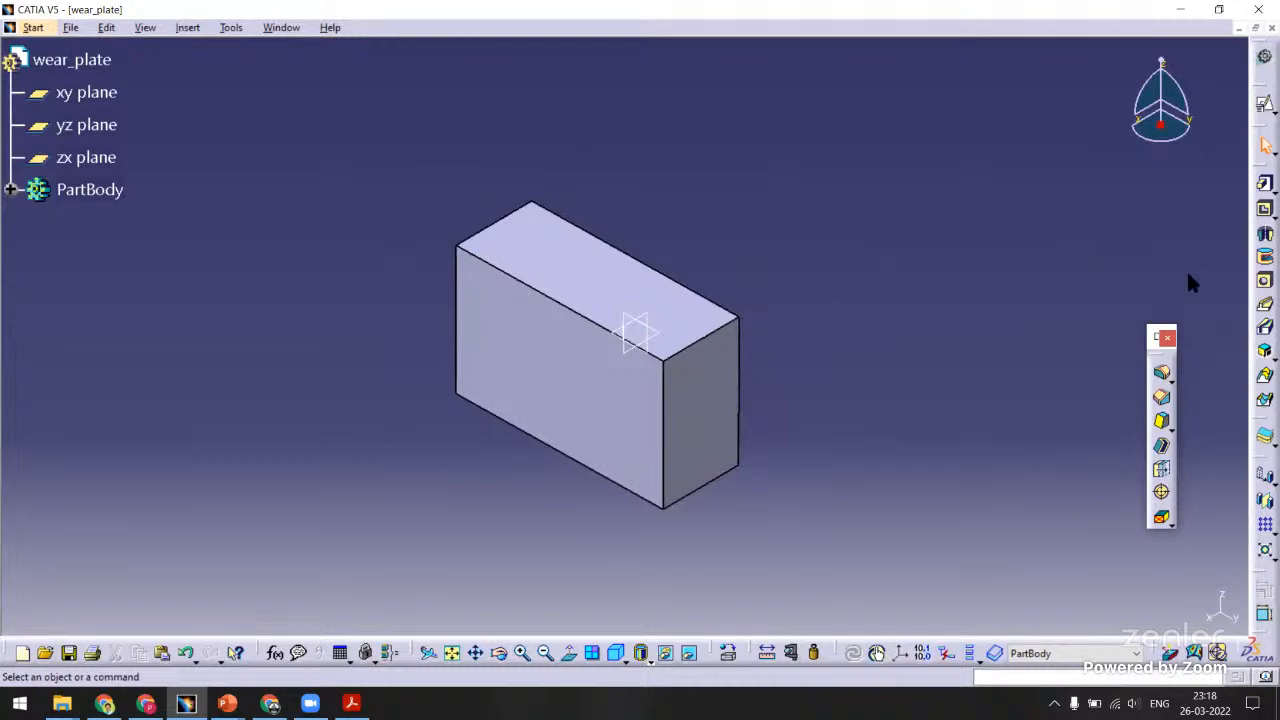
{"action": "left_click", "coordinate": [1264, 282]}
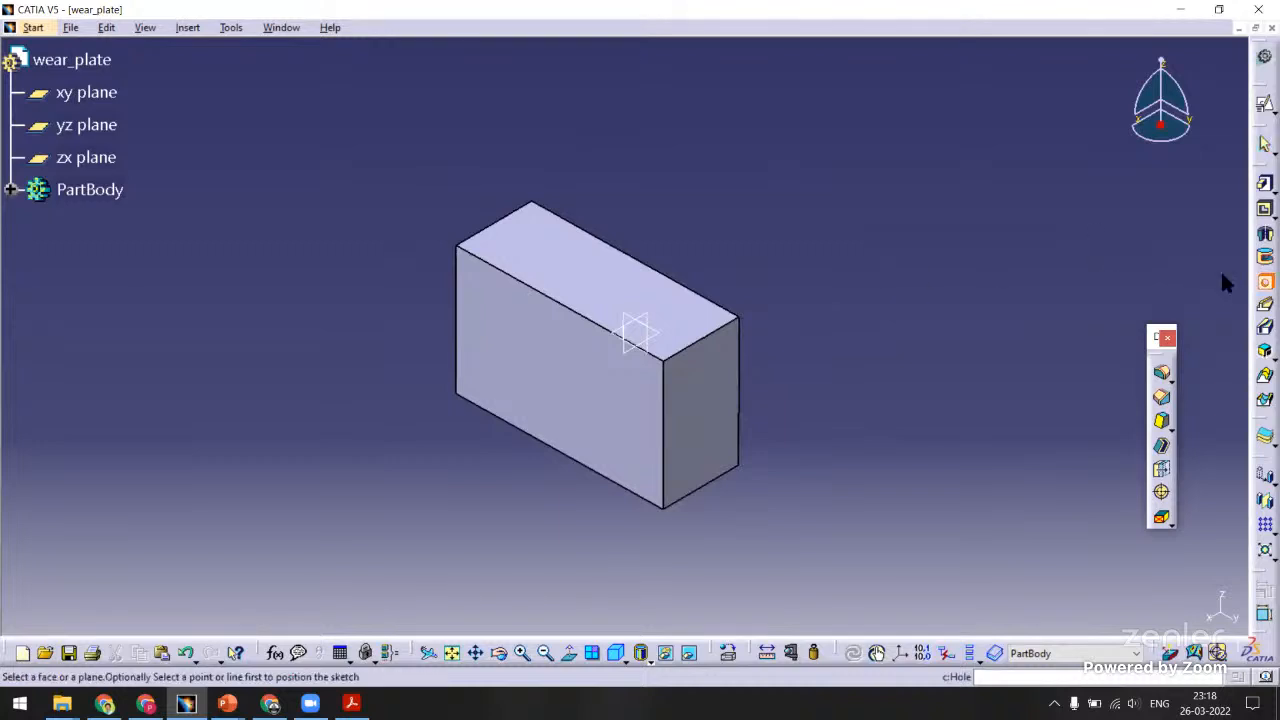
{"action": "left_click", "coordinate": [510, 338]}
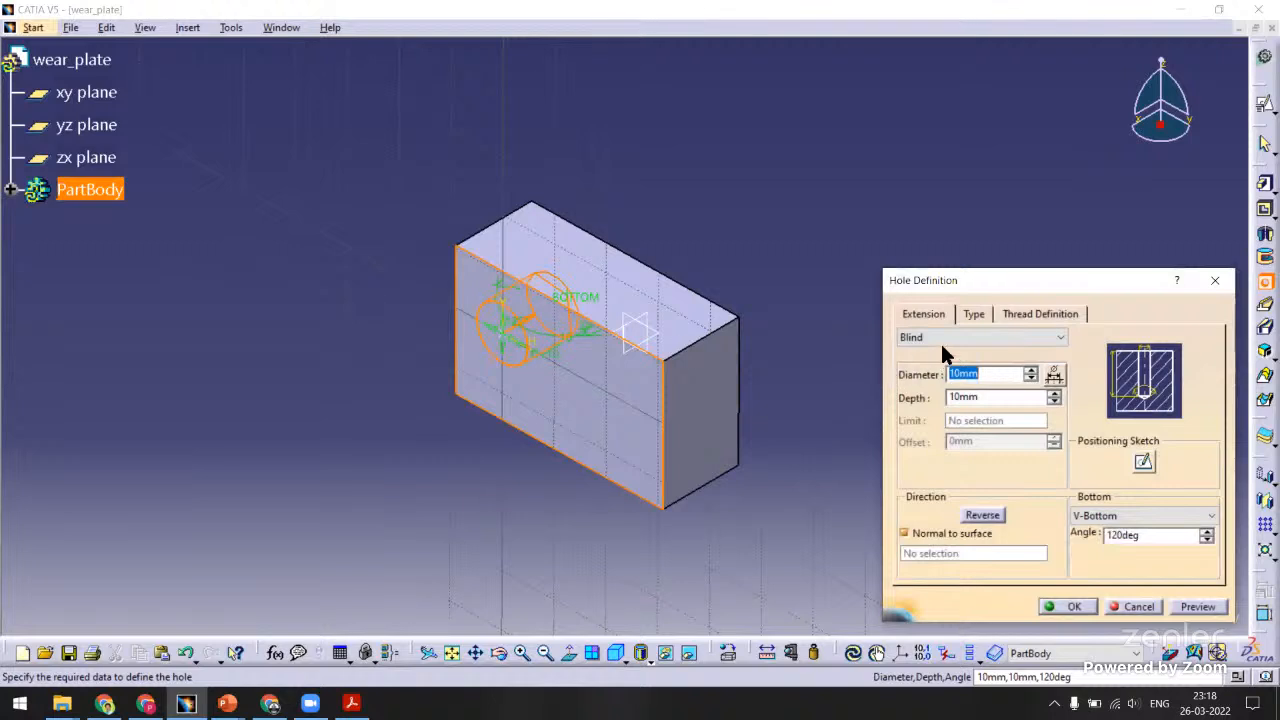
{"action": "left_click", "coordinate": [940, 339]}
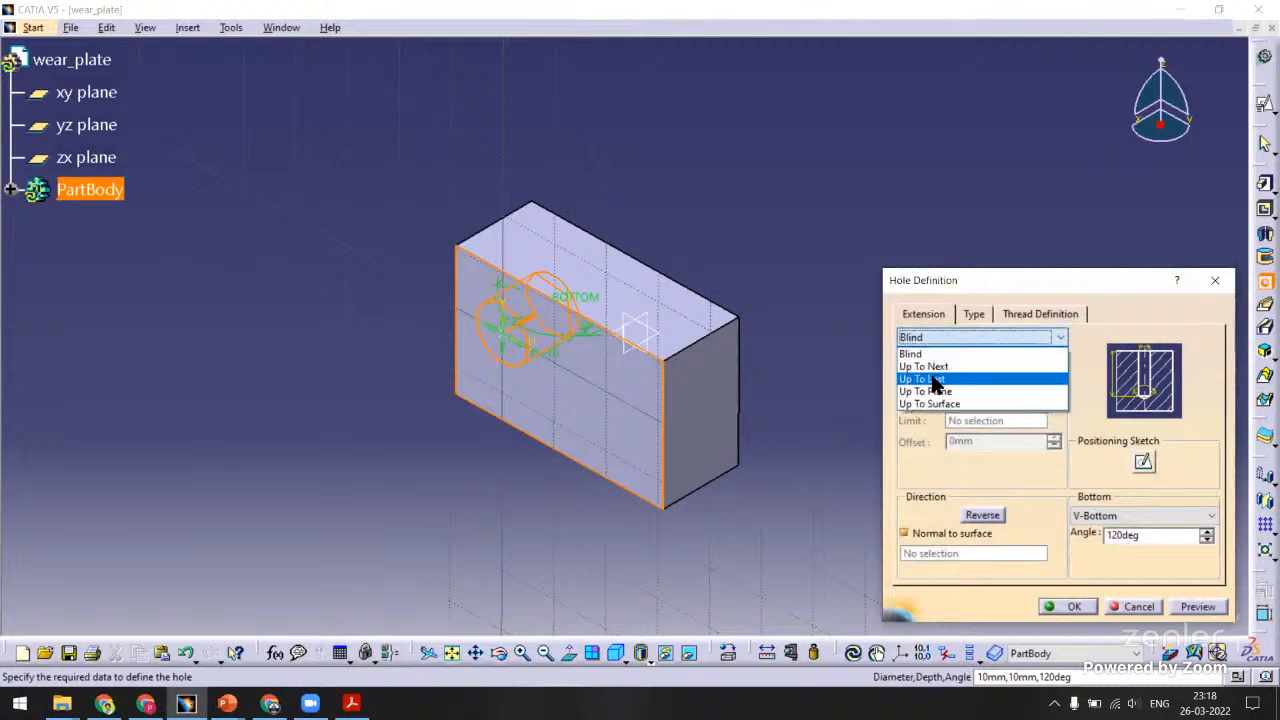
{"action": "left_click", "coordinate": [932, 380]}
Make the hole counterbored using the Metric_Cap_Screws standard and the M6-Normal size.
{"action": "left_click", "coordinate": [970, 316]}
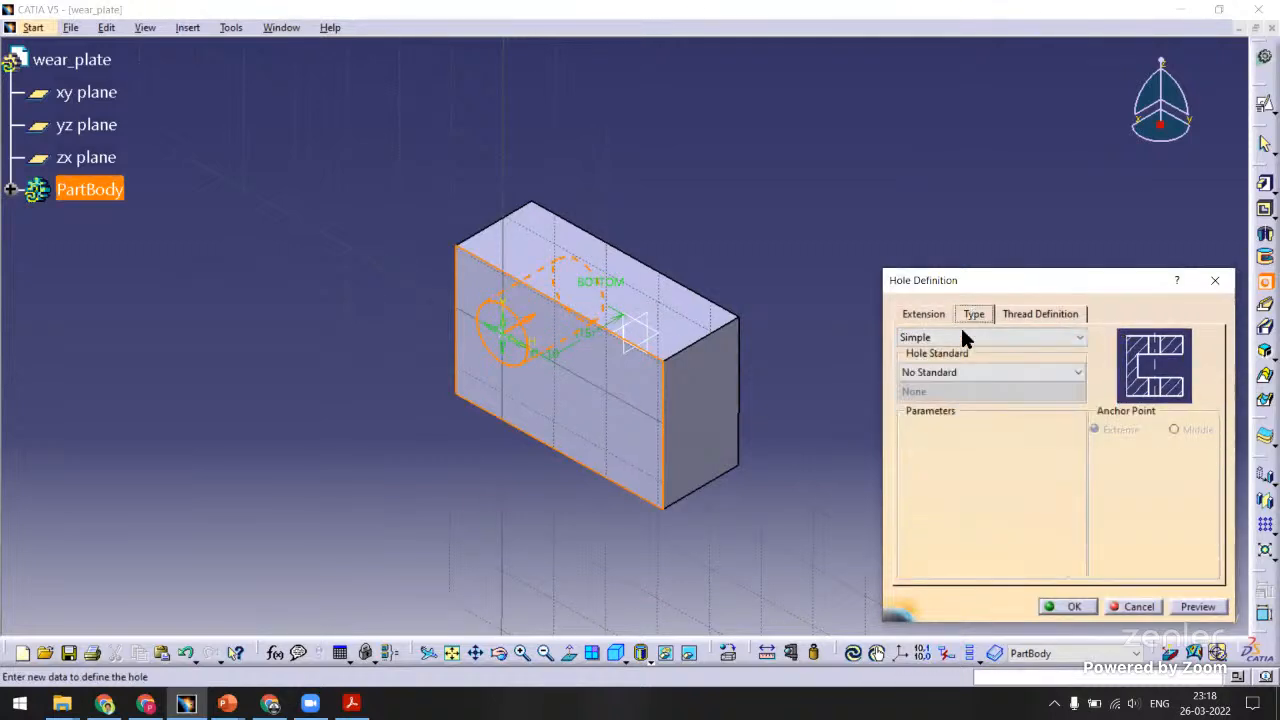
{"action": "left_click", "coordinate": [953, 340]}
{"action": "left_click", "coordinate": [940, 379]}
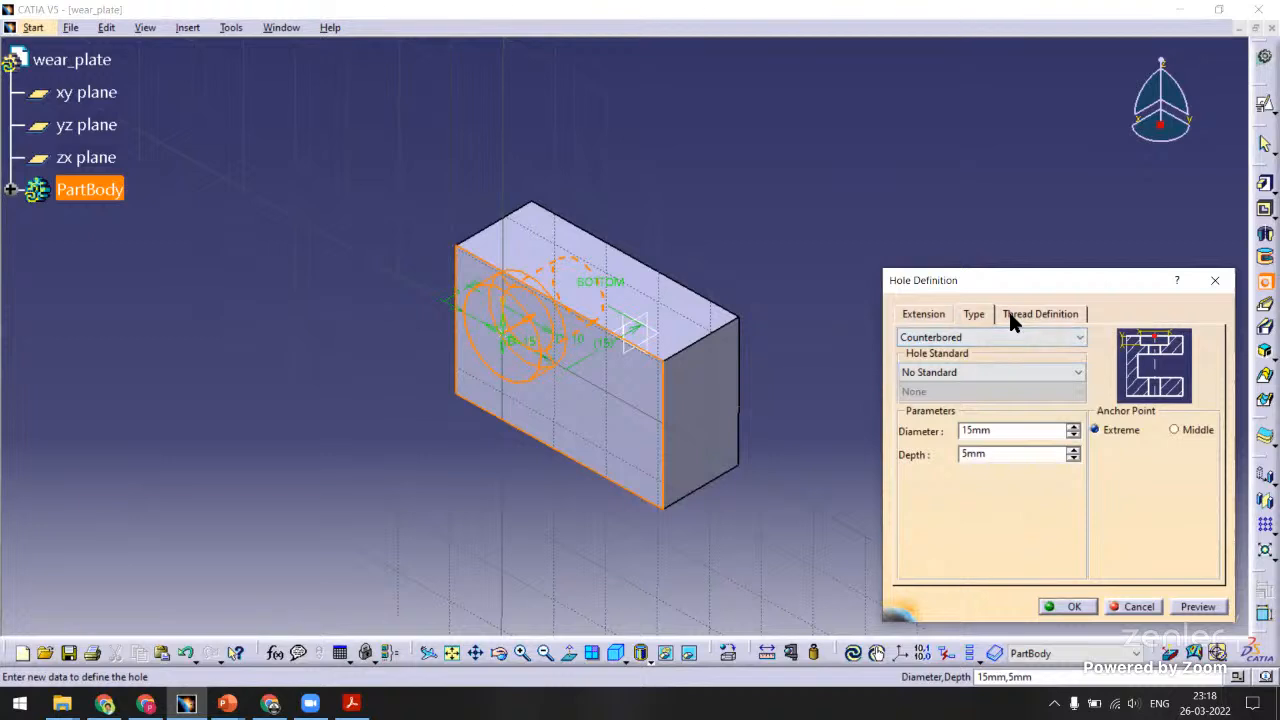
{"action": "left_click", "coordinate": [935, 372]}
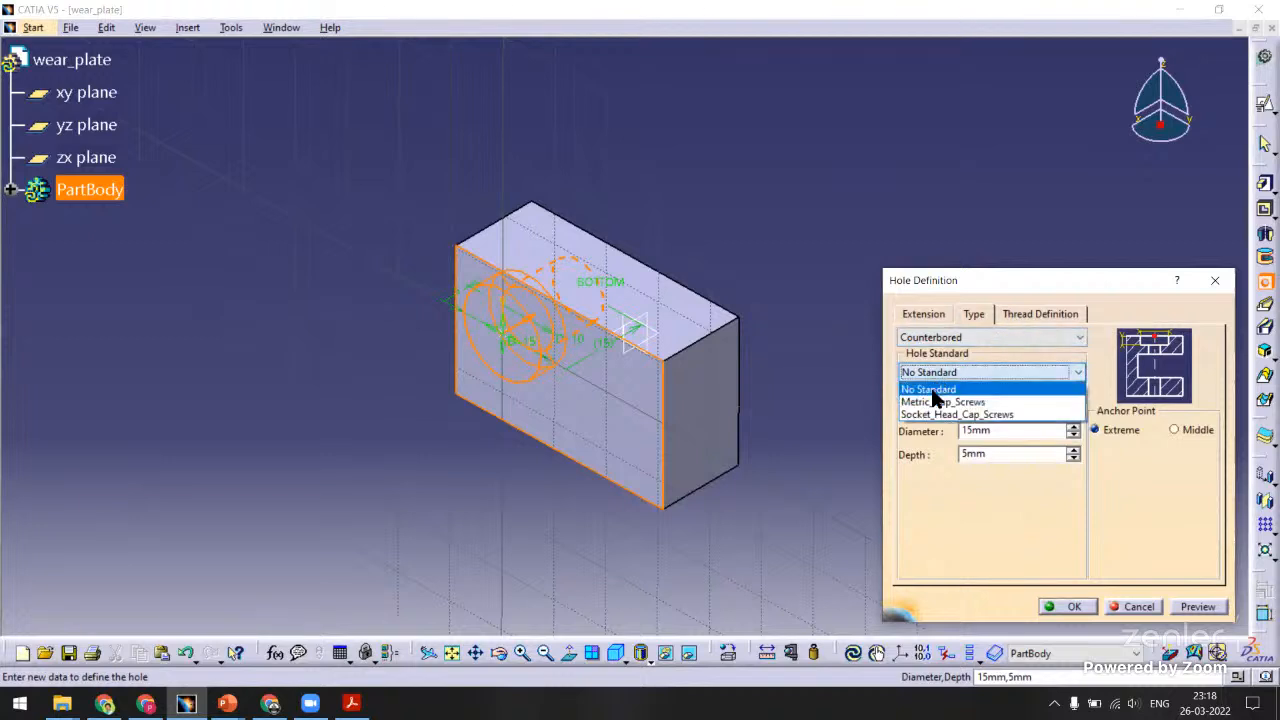
{"action": "left_click", "coordinate": [928, 402]}
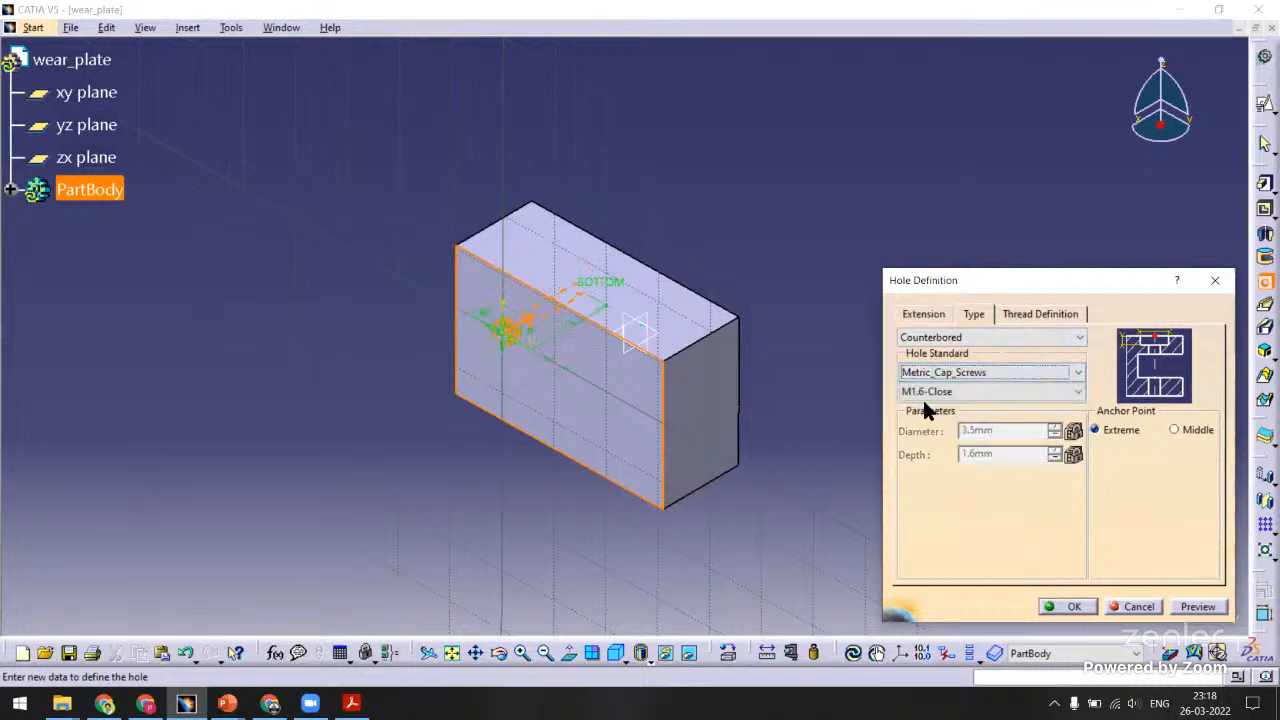
{"action": "left_click", "coordinate": [935, 392]}
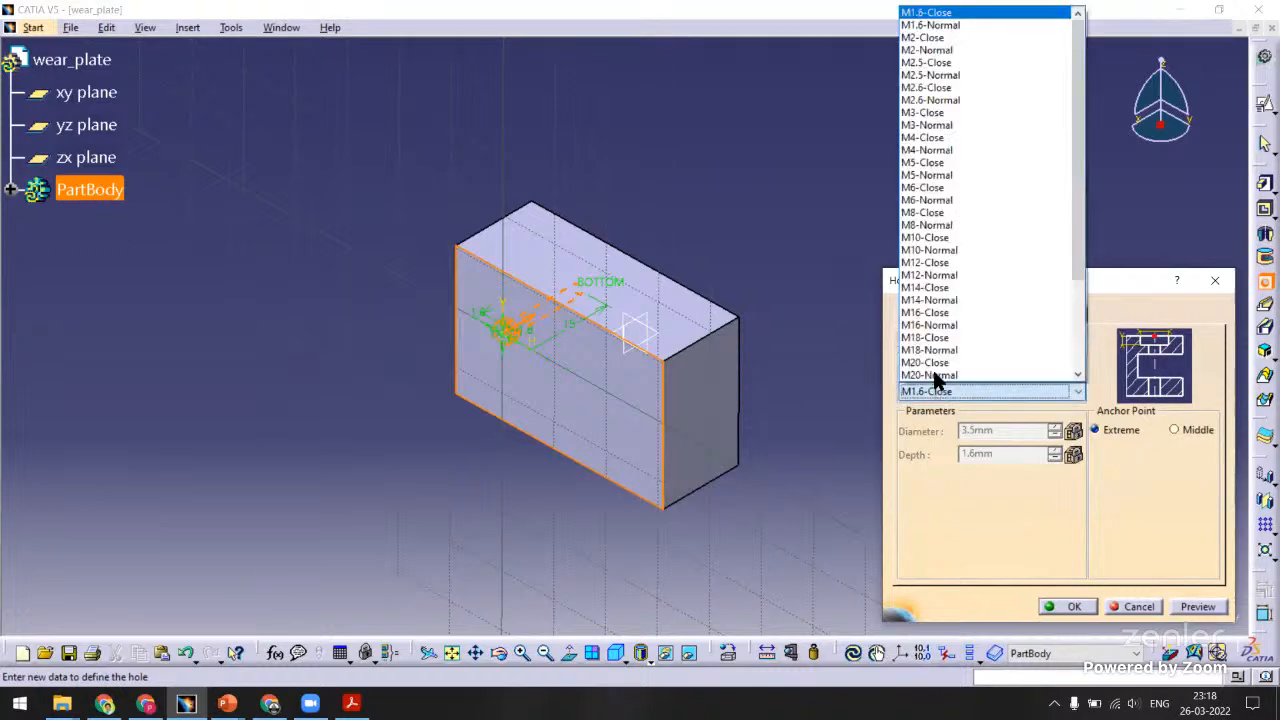
{"action": "left_click", "coordinate": [920, 152]}
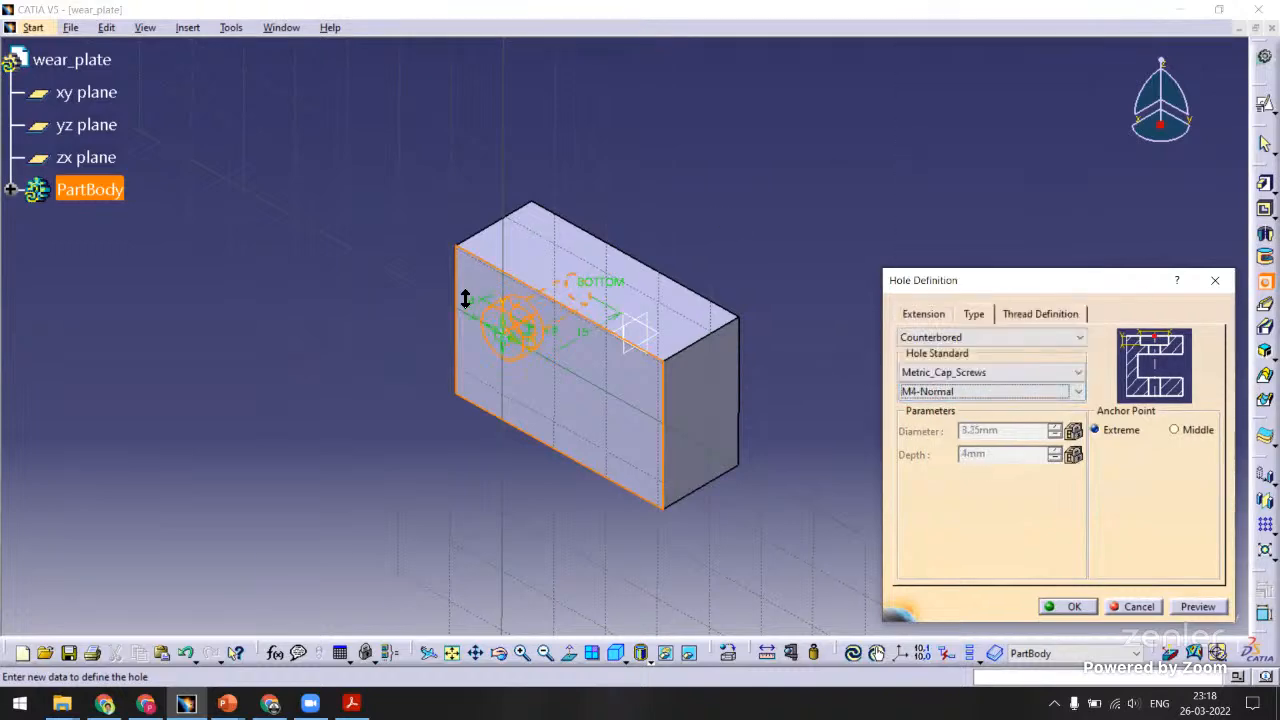
{"action": "middle_click_drag", "start_coordinate": [466, 298], "coordinate": [506, 166]}
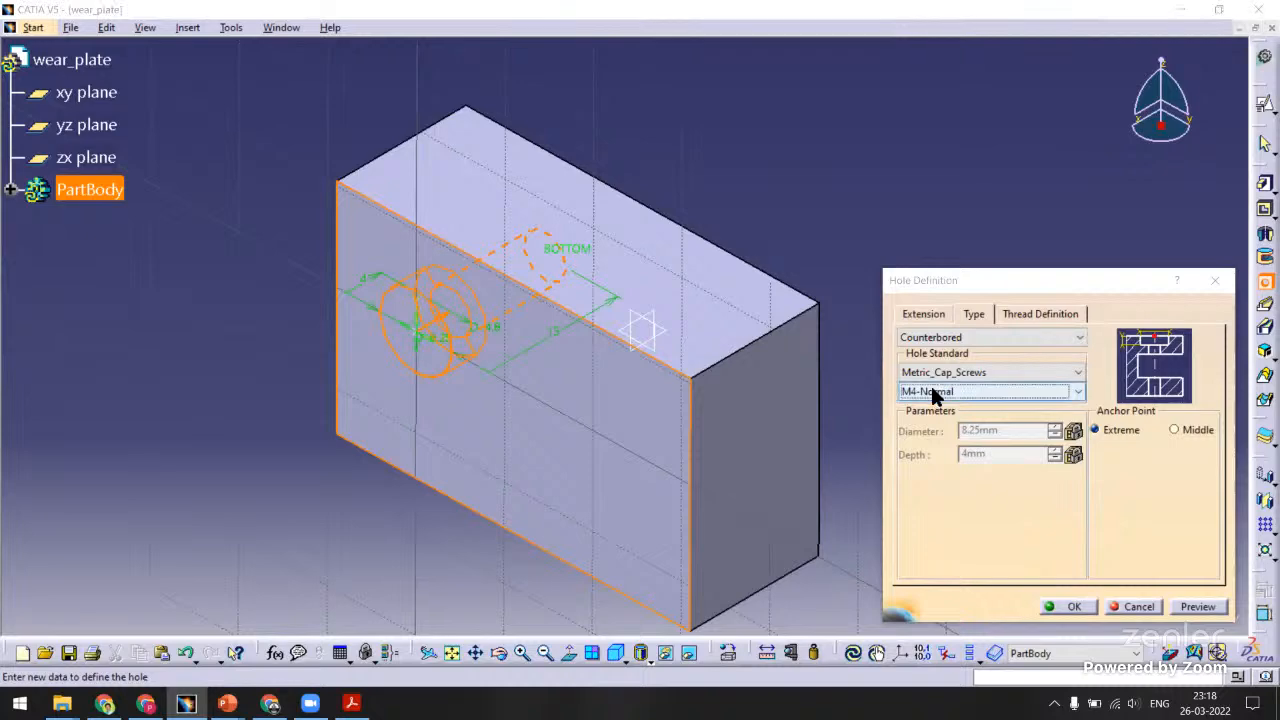
{"action": "left_click", "coordinate": [935, 392]}
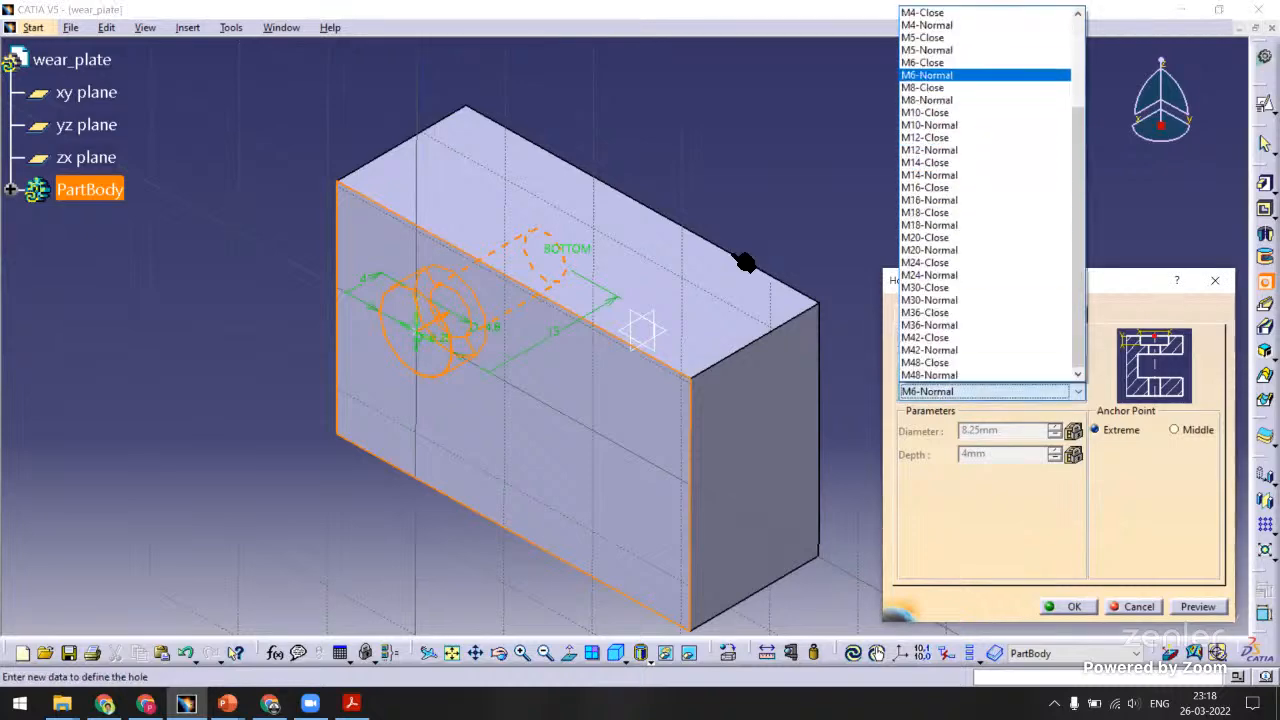
{"action": "middle_click_drag", "start_coordinate": [748, 263], "coordinate": [590, 245]}
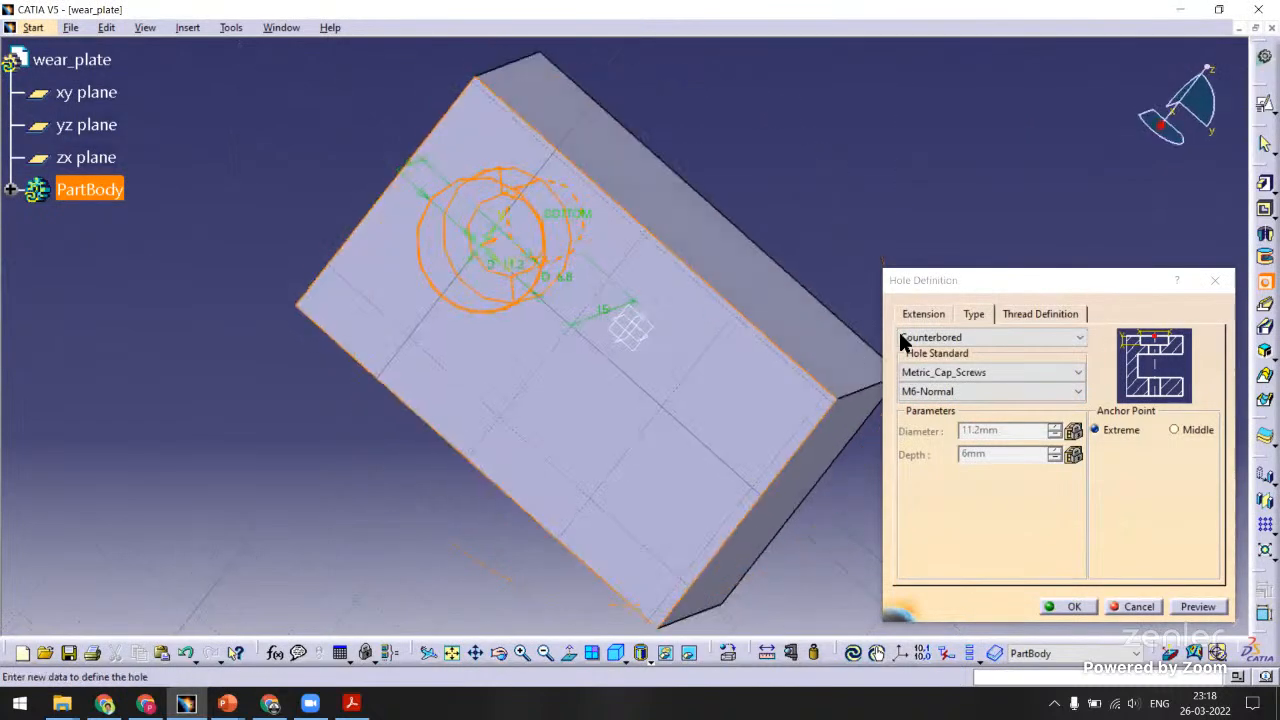
Open the hole's positioning sketch and move its centre point below the sketch origin, closer to the plate's left edge.
{"action": "left_click", "coordinate": [923, 314]}
{"action": "left_click", "coordinate": [1143, 461]}
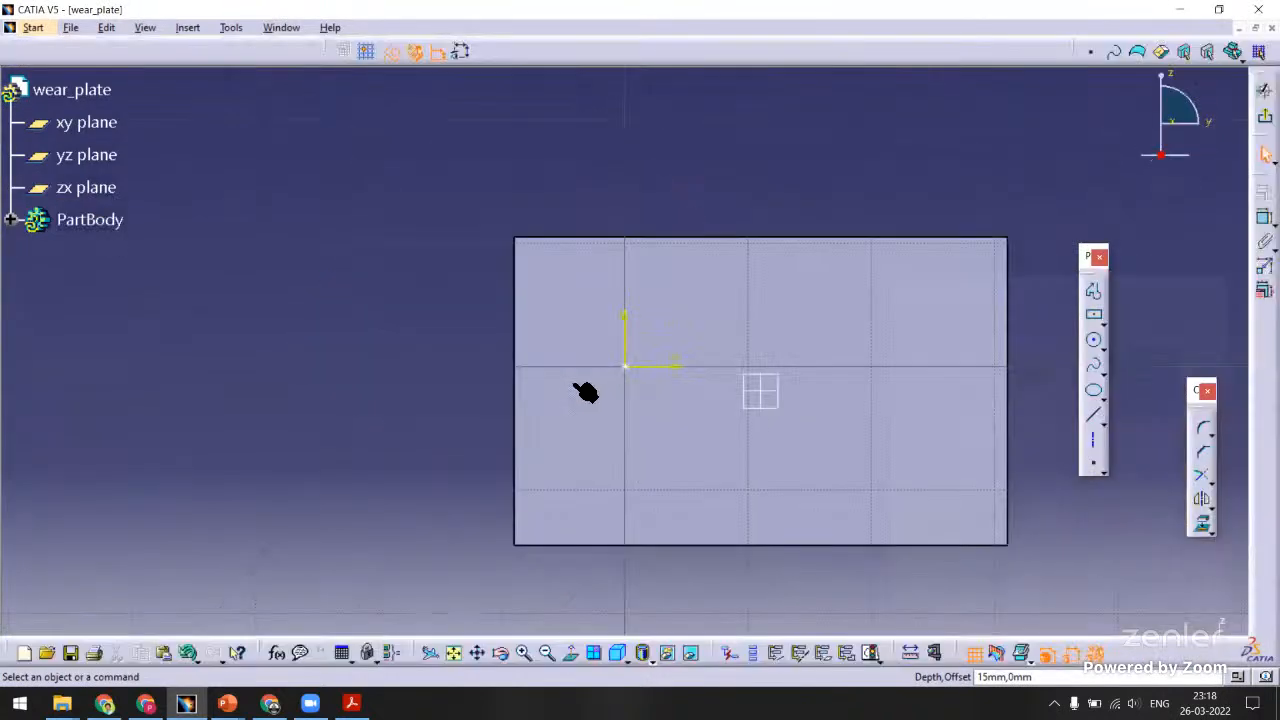
{"action": "mouse_move", "coordinate": [577, 387]}
{"action": "middle_mouse_down"}
{"action": "mouse_move", "coordinate": [497, 326]}
{"action": "mouse_move", "coordinate": [500, 285]}
{"action": "middle_mouse_up"}
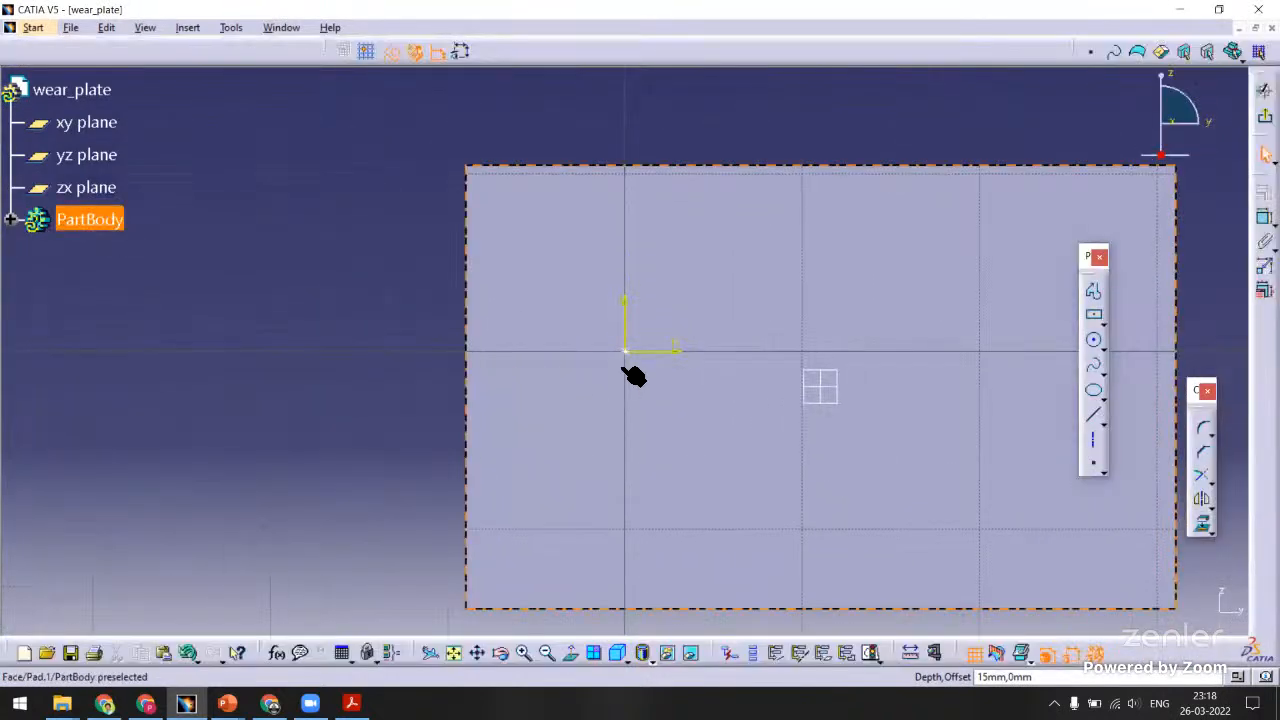
{"action": "mouse_move", "coordinate": [626, 353]}
{"action": "left_mouse_down"}
{"action": "mouse_move", "coordinate": [570, 420]}
{"action": "mouse_move", "coordinate": [549, 414]}
{"action": "left_mouse_up"}
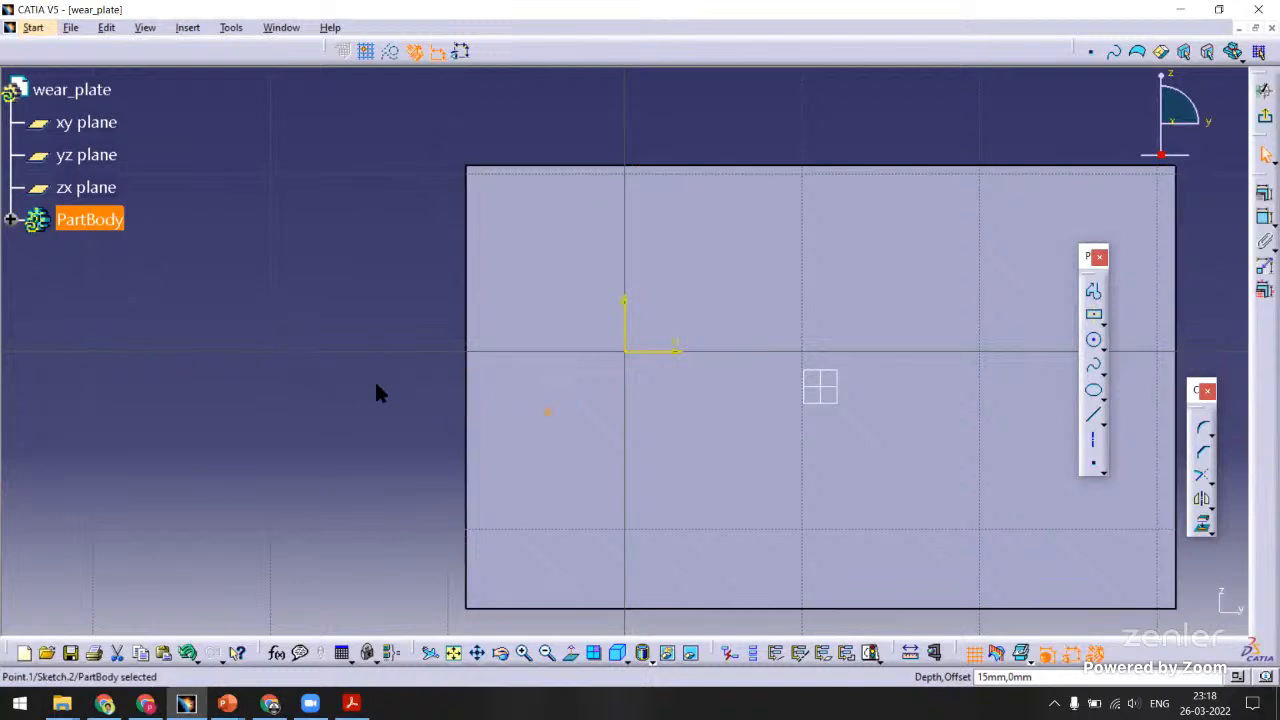
{"action": "middle_click_drag", "start_coordinate": [352, 396], "coordinate": [294, 320]}
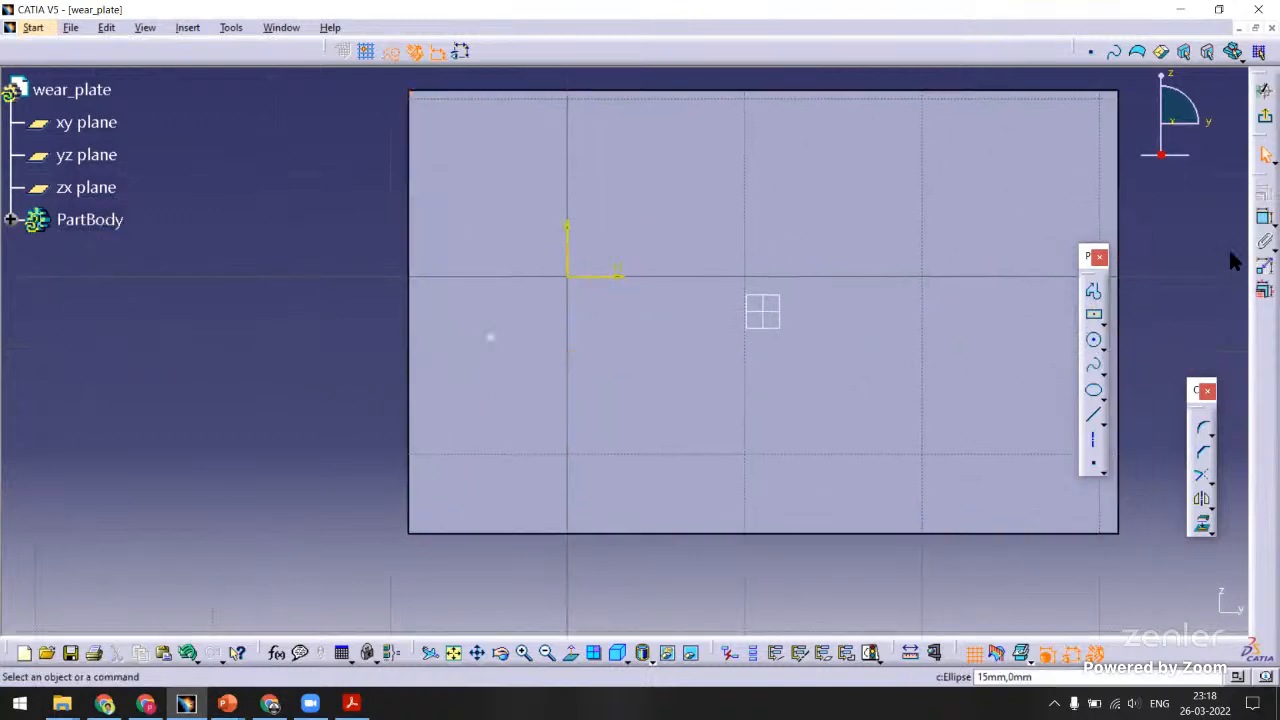
Dimension the horizontal distance between the zx plane and the hole's centre point.
{"action": "left_click", "coordinate": [766, 316]}
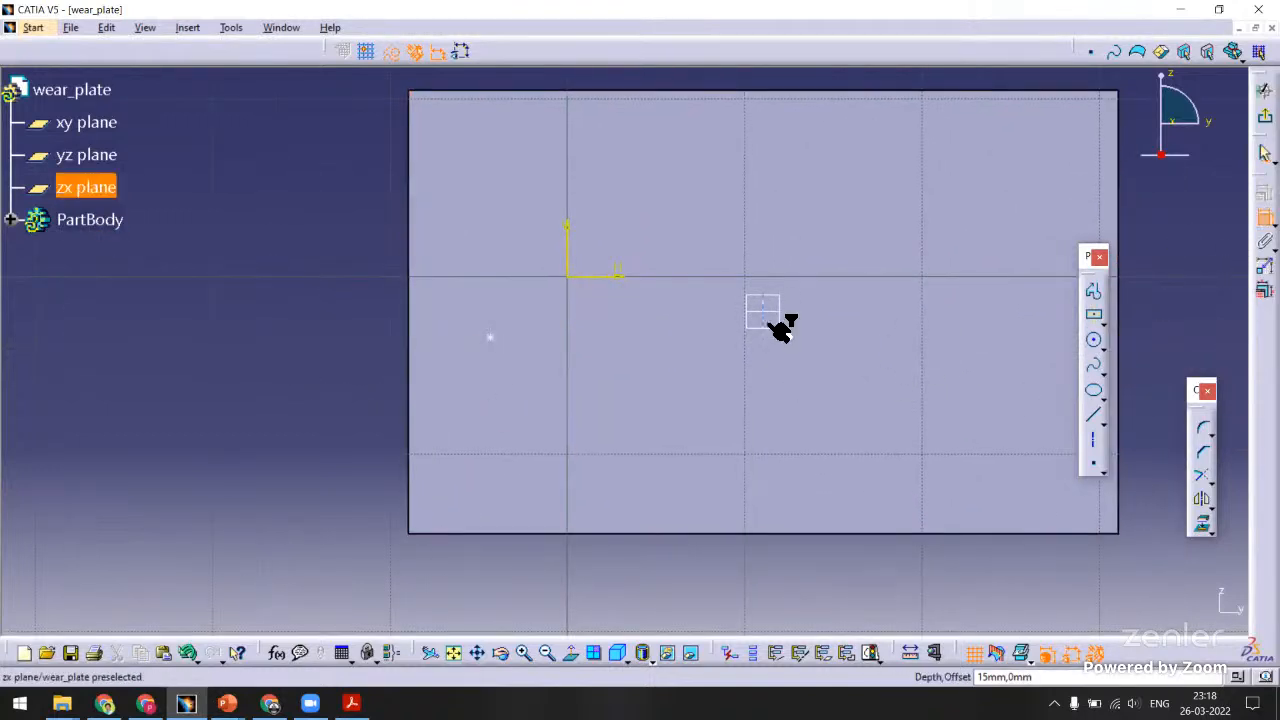
{"action": "left_click", "coordinate": [492, 340]}
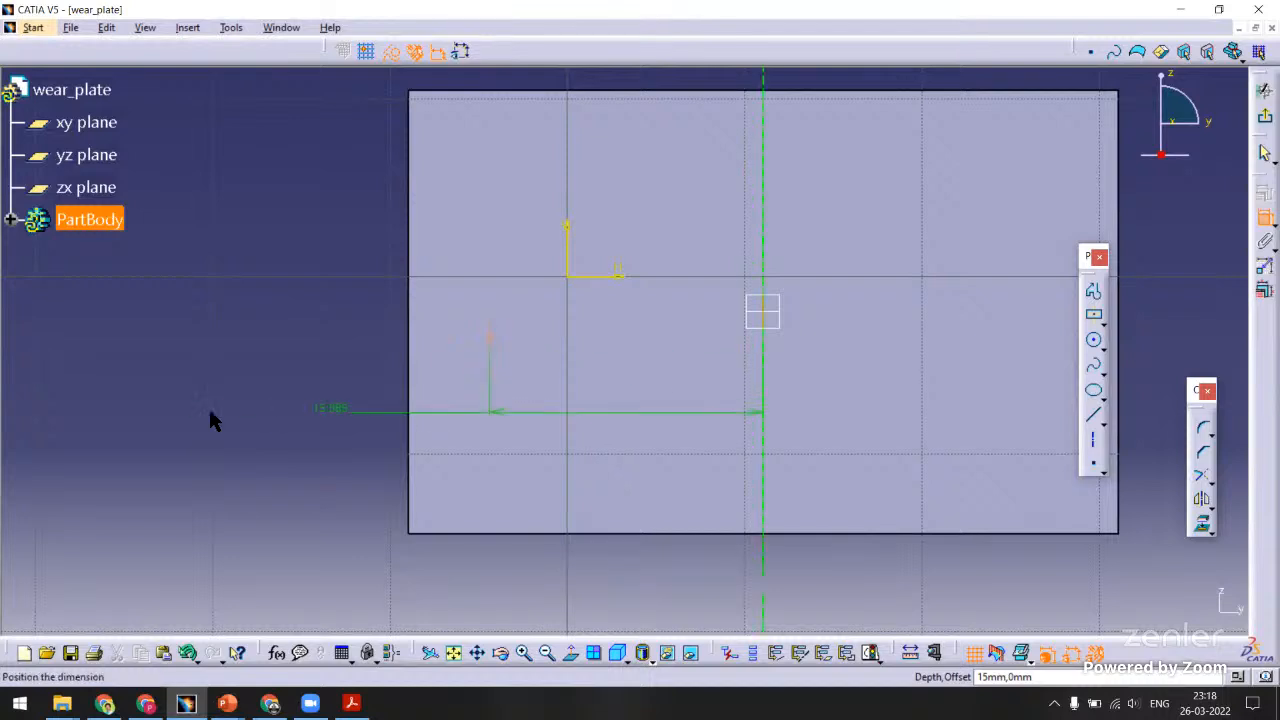
{"action": "left_click", "coordinate": [194, 494]}
{"action": "middle_click_drag", "start_coordinate": [300, 252], "coordinate": [279, 277]}
{"action": "left_click", "coordinate": [280, 280]}
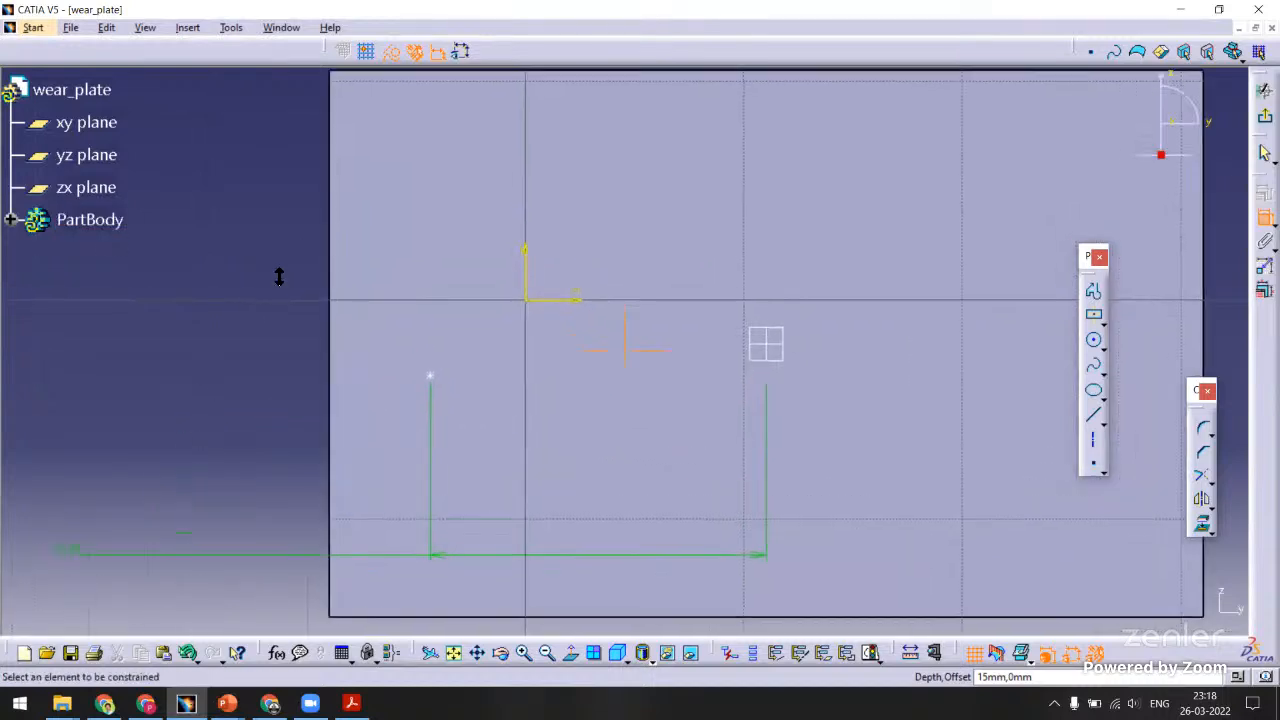
Dimension the hole's centre point vertically from the xy plane and set that distance to 0 mm.
{"action": "left_click", "coordinate": [786, 349]}
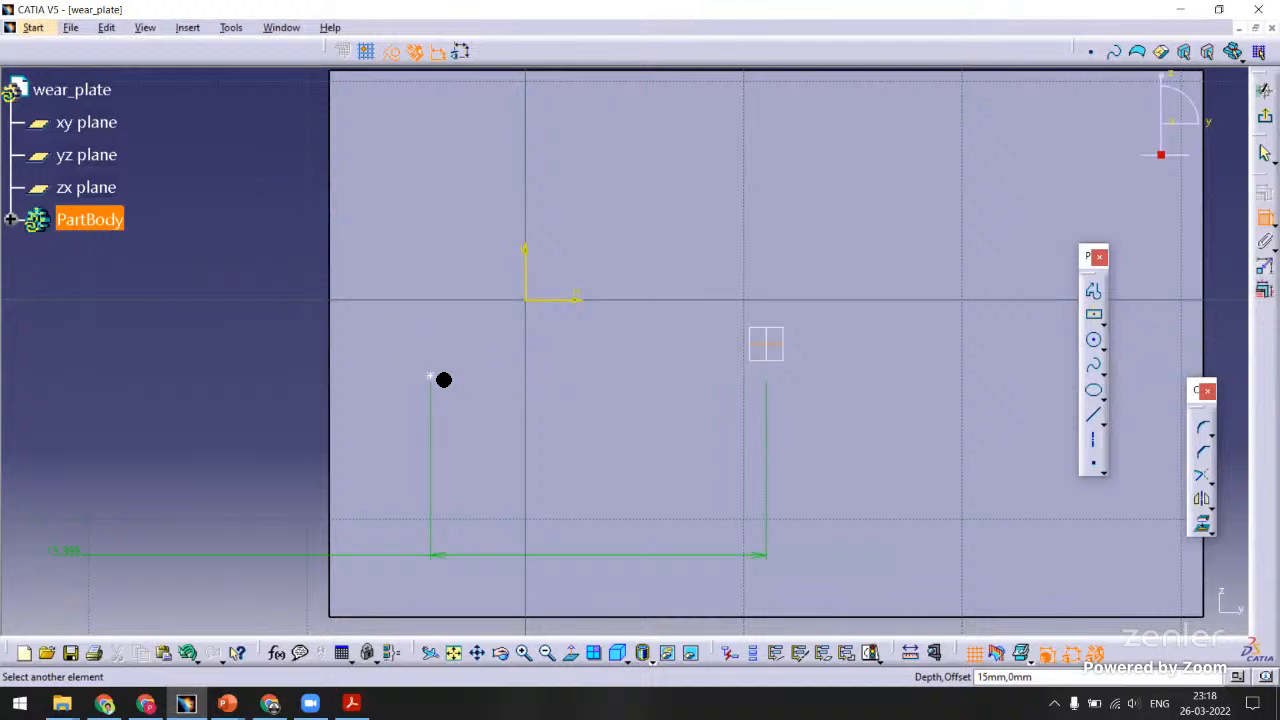
{"action": "left_click", "coordinate": [443, 380]}
{"action": "left_click", "coordinate": [171, 349]}
{"action": "middle_click_drag", "start_coordinate": [171, 349], "coordinate": [353, 291]}
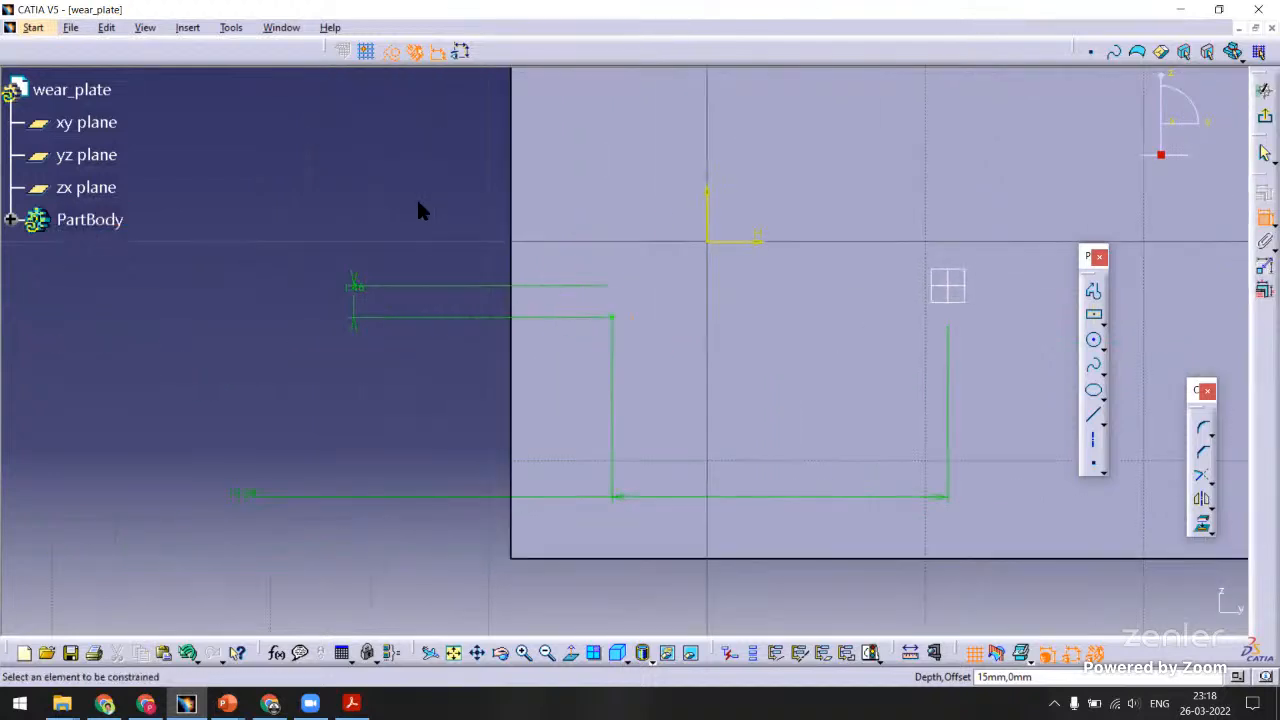
{"action": "middle_click_drag", "start_coordinate": [418, 201], "coordinate": [392, 313]}
{"action": "double_click", "coordinate": [408, 314]}
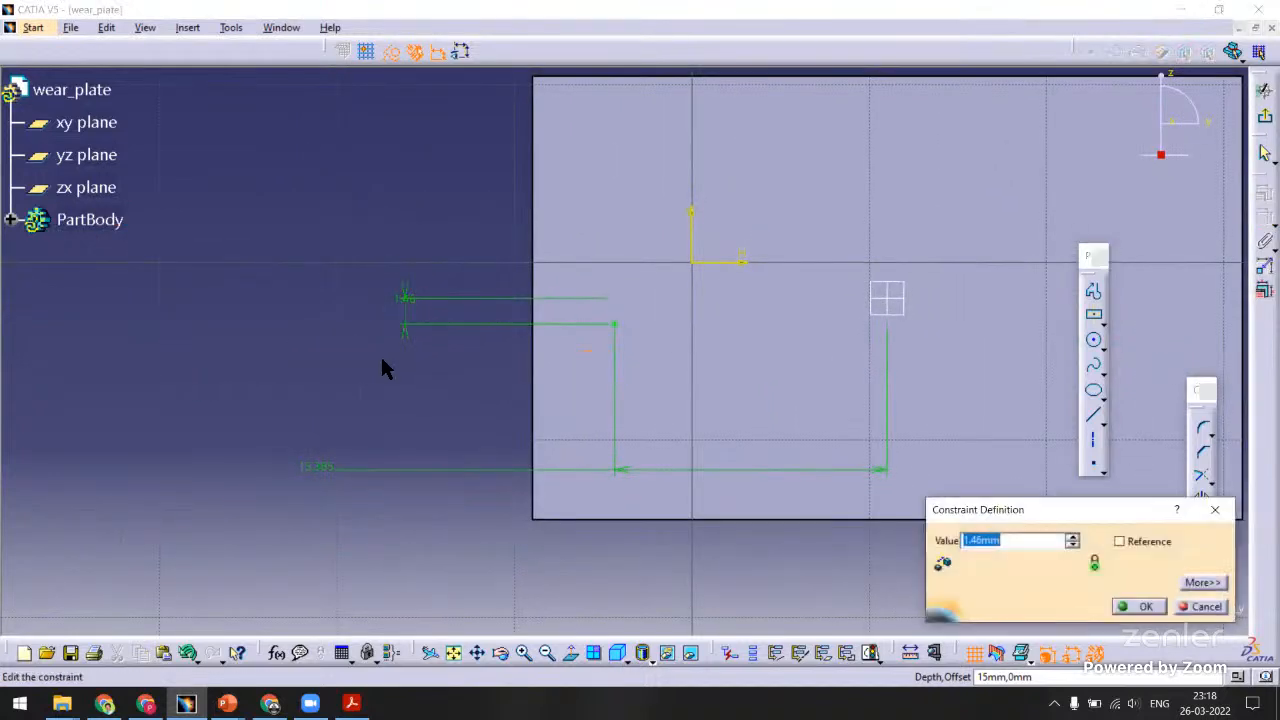
{"action": "type", "text": "0"}
{"action": "key", "text": "Return"}
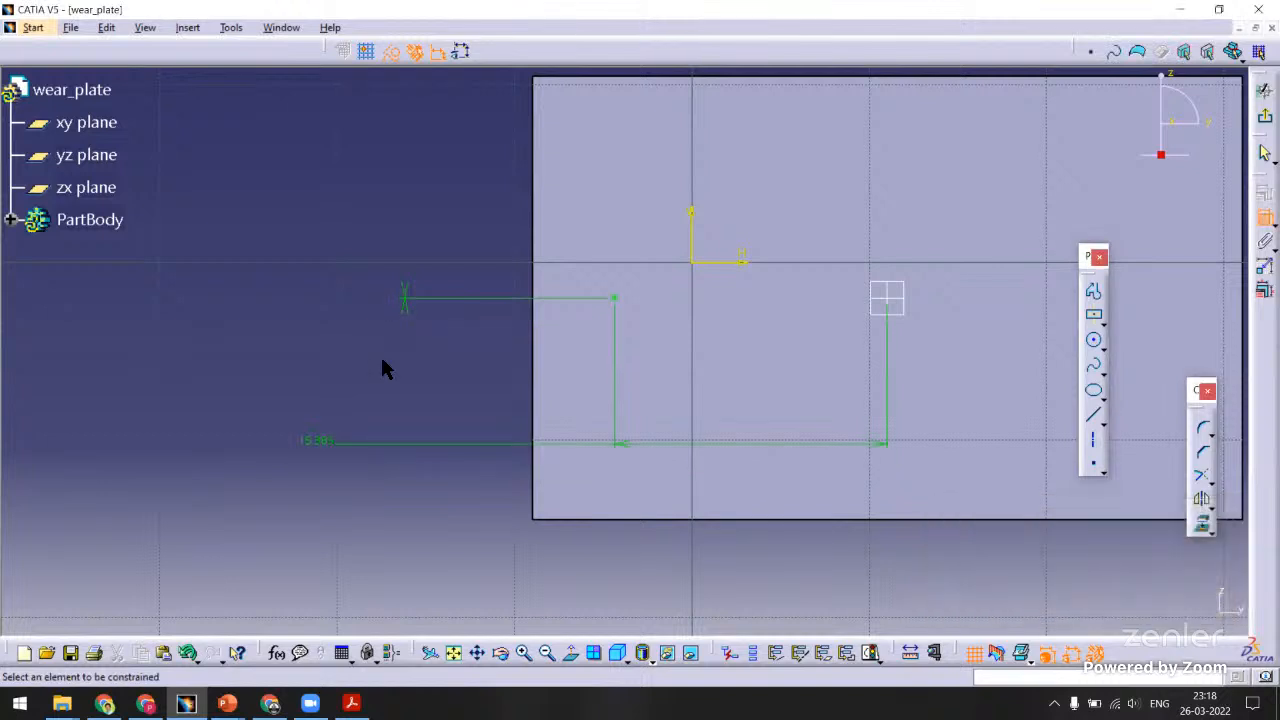
Try 20 mm and 15 mm as the horizontal distance between the zx plane and the hole's centre point.
{"action": "double_click", "coordinate": [320, 440]}
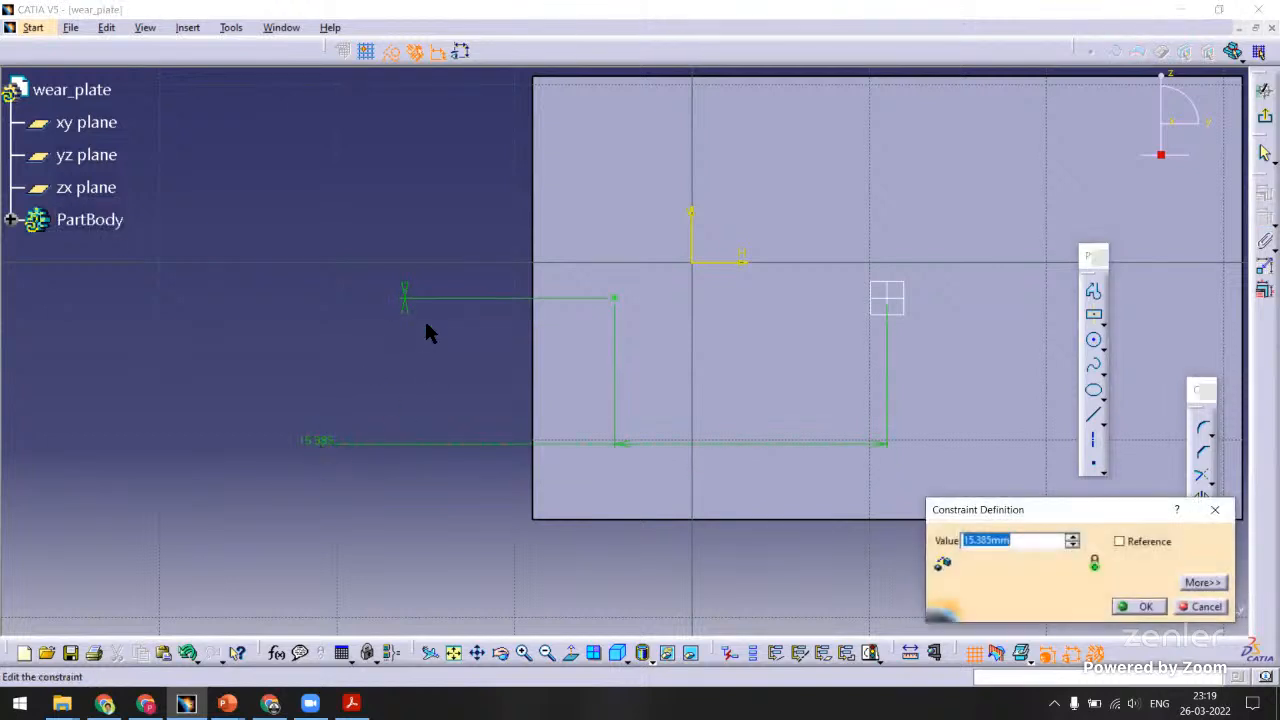
{"action": "type", "text": "20"}
{"action": "key", "text": "Return"}
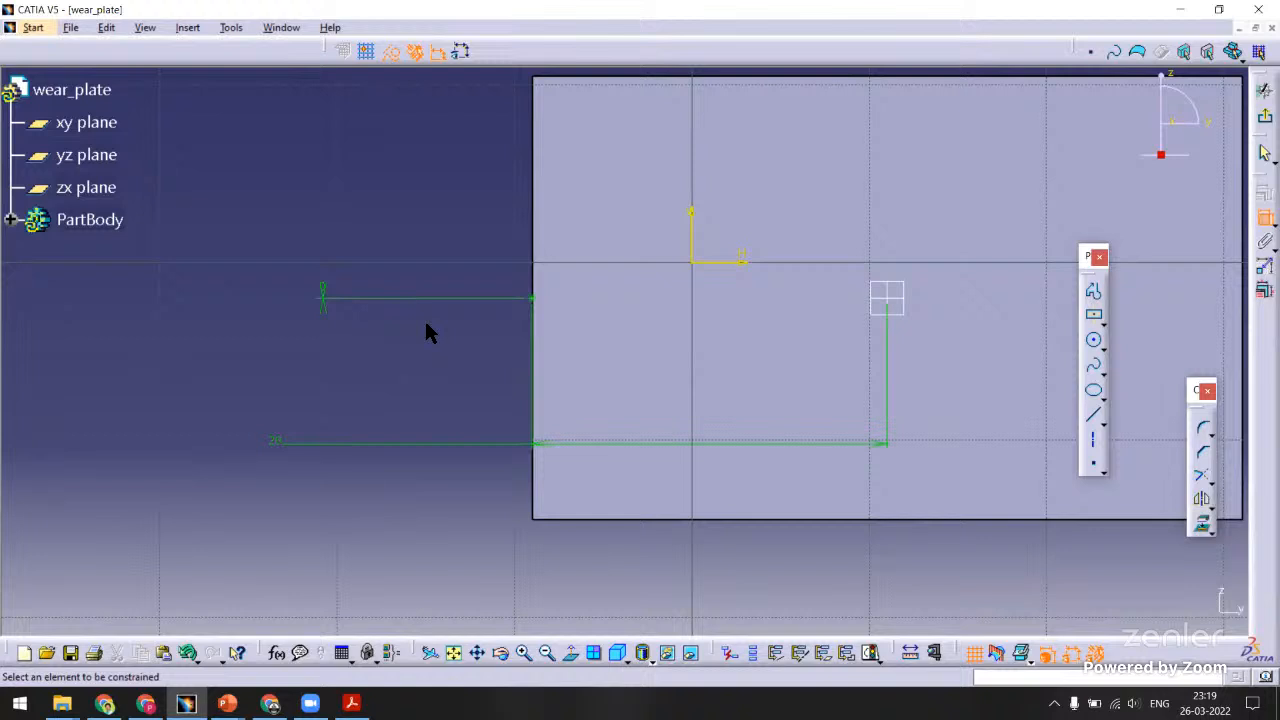
{"action": "double_click", "coordinate": [277, 445]}
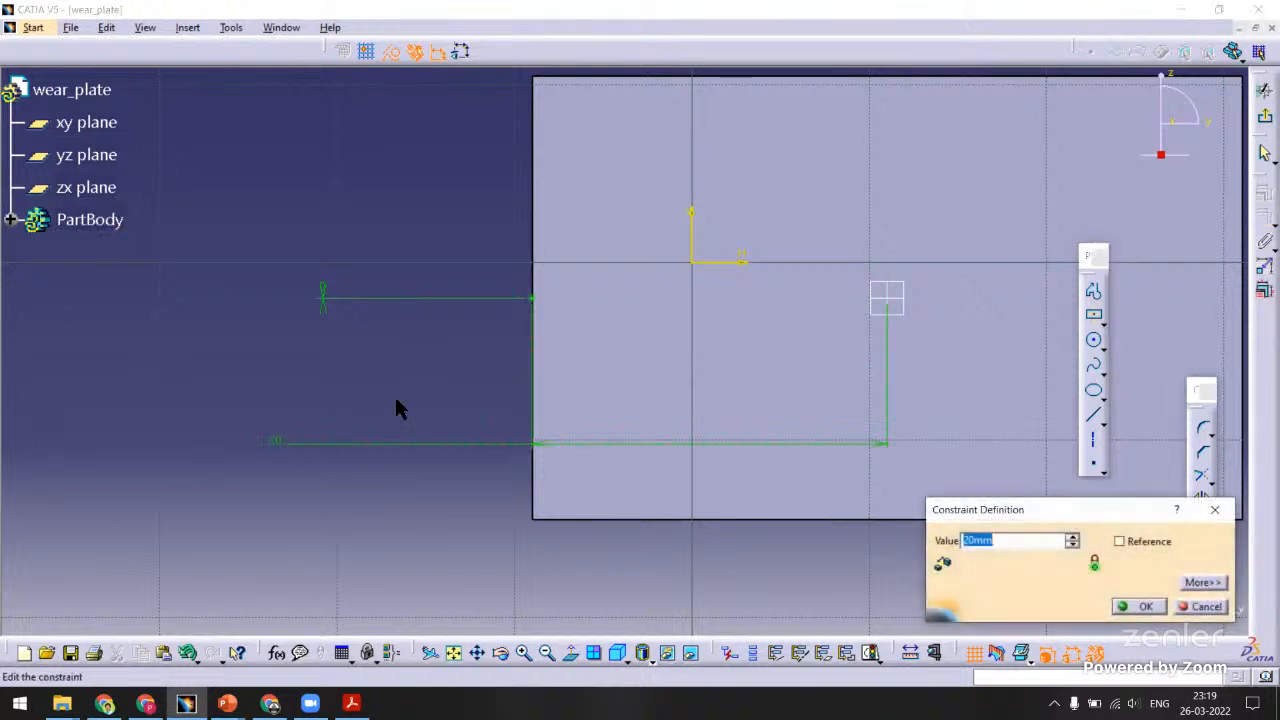
{"action": "type", "text": "15"}
{"action": "key", "text": "Return"}
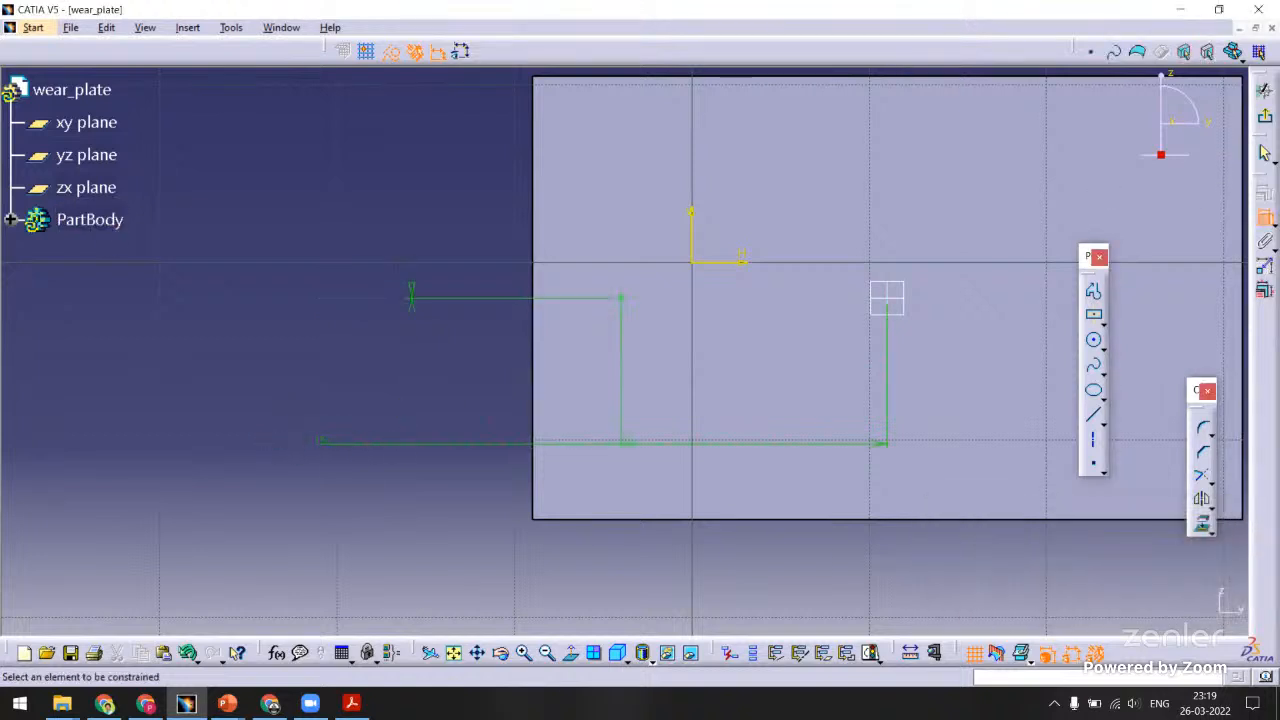
Leave the positioning sketch, set the hole centre's horizontal distance from the zx plane to 10 mm and create the counterbored hole.
{"action": "left_click", "coordinate": [1265, 116]}
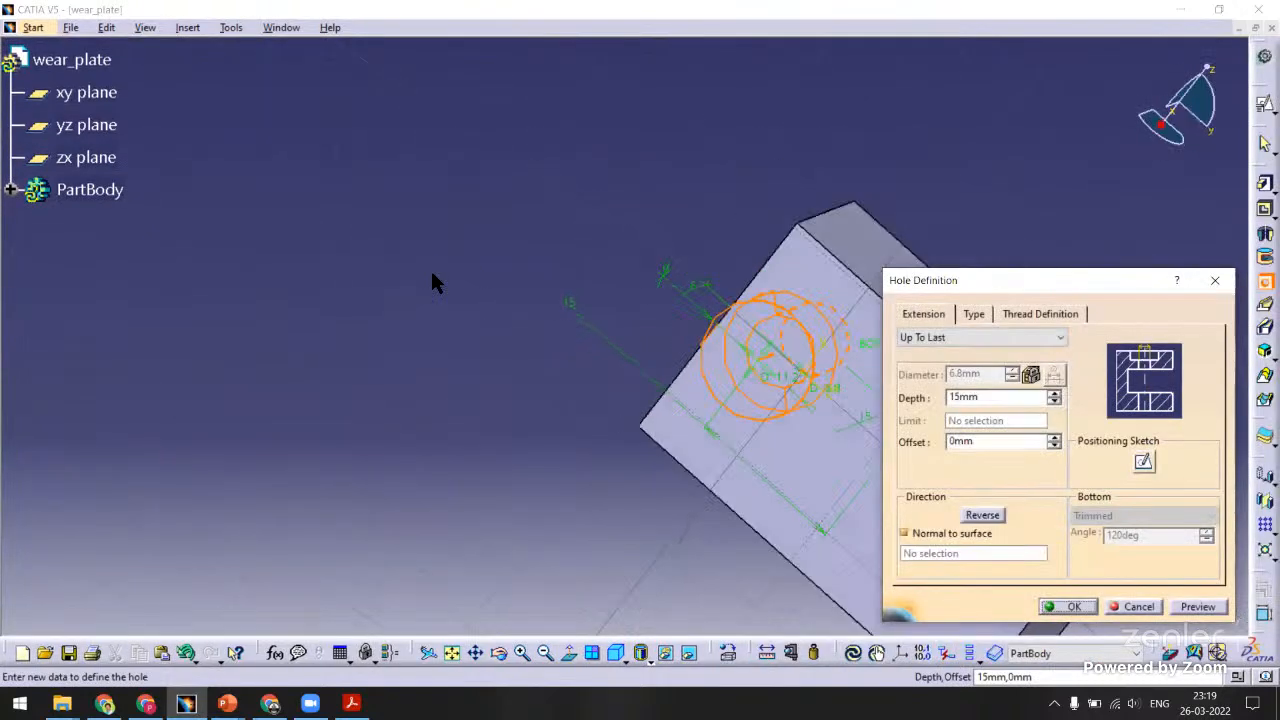
{"action": "middle_click_drag", "start_coordinate": [431, 272], "coordinate": [283, 292]}
{"action": "double_click", "coordinate": [280, 301]}
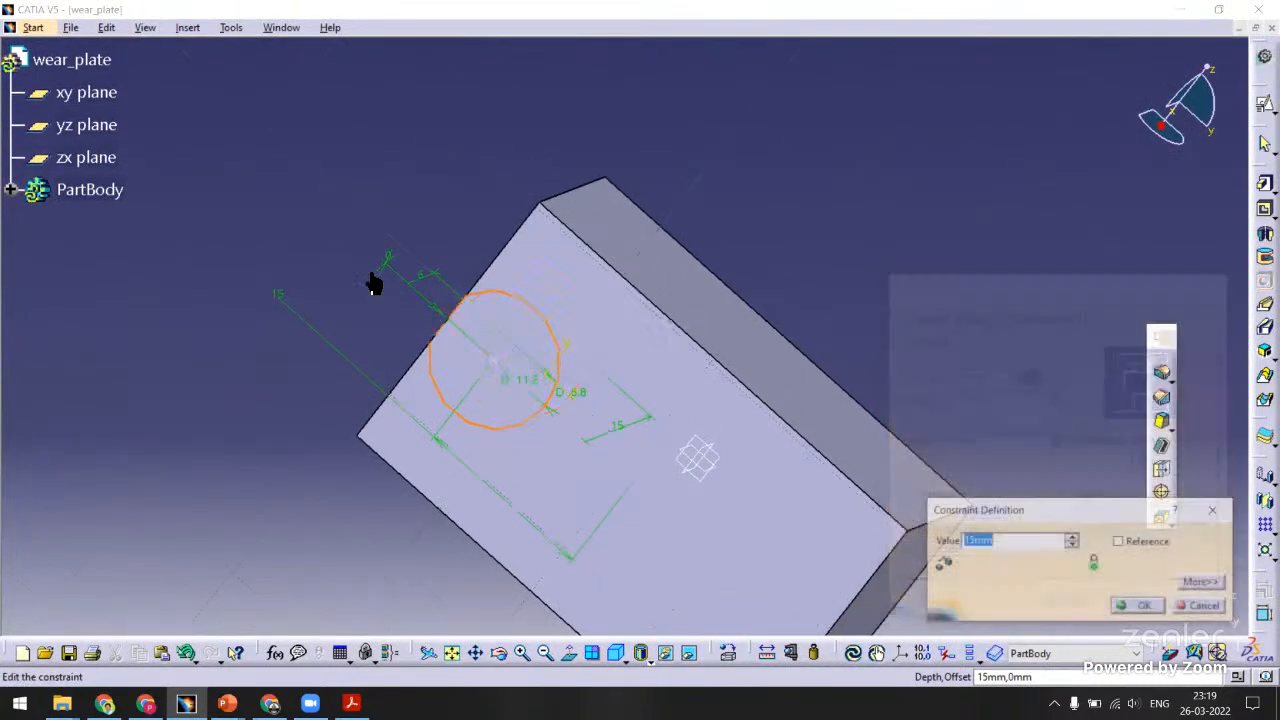
{"action": "type", "text": "10"}
{"action": "key", "text": "Return"}
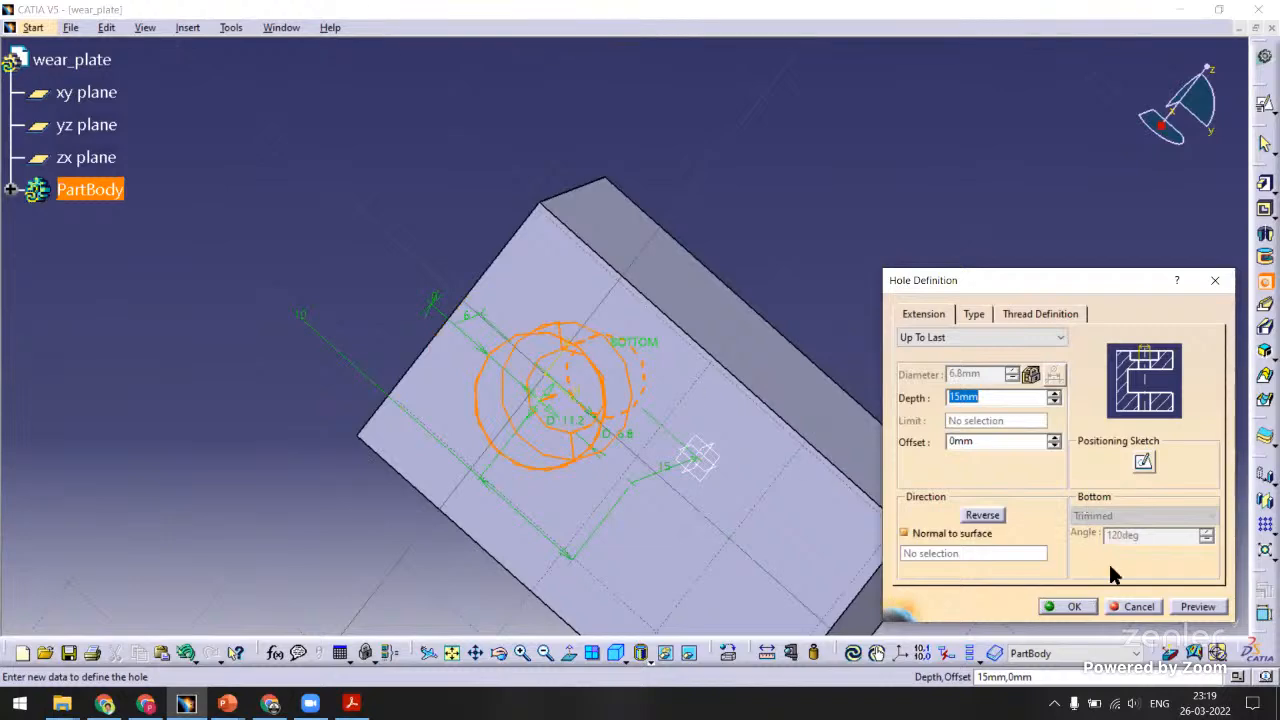
{"action": "left_click", "coordinate": [1199, 608]}
{"action": "left_click", "coordinate": [1066, 607]}
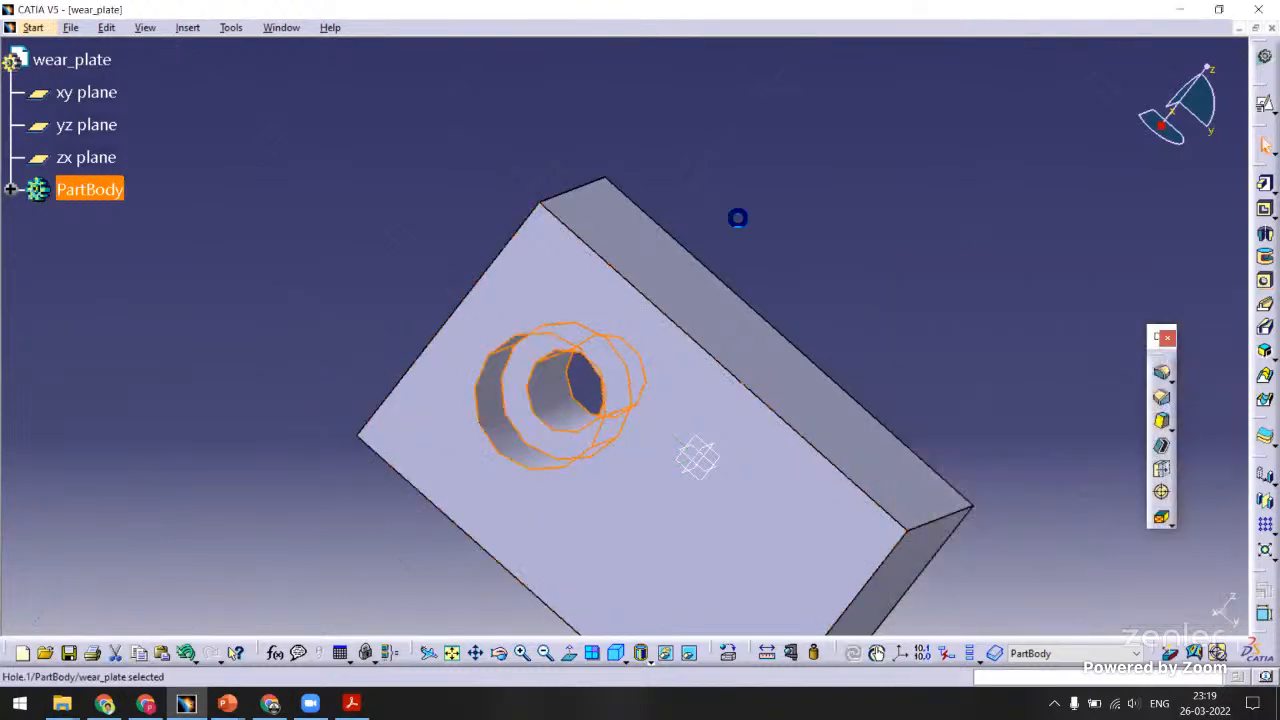
{"action": "mouse_move", "coordinate": [737, 214]}
{"action": "middle_mouse_down"}
{"action": "mouse_move", "coordinate": [513, 388]}
{"action": "mouse_move", "coordinate": [517, 317]}
{"action": "mouse_move", "coordinate": [494, 440]}
{"action": "mouse_move", "coordinate": [503, 369]}
{"action": "mouse_move", "coordinate": [690, 432]}
{"action": "mouse_move", "coordinate": [640, 223]}
{"action": "mouse_move", "coordinate": [363, 206]}
{"action": "mouse_move", "coordinate": [497, 274]}
{"action": "mouse_move", "coordinate": [549, 229]}
{"action": "mouse_move", "coordinate": [471, 169]}
{"action": "mouse_move", "coordinate": [430, 175]}
{"action": "mouse_move", "coordinate": [451, 240]}
{"action": "mouse_move", "coordinate": [443, 191]}
{"action": "mouse_move", "coordinate": [398, 213]}
{"action": "middle_mouse_up"}
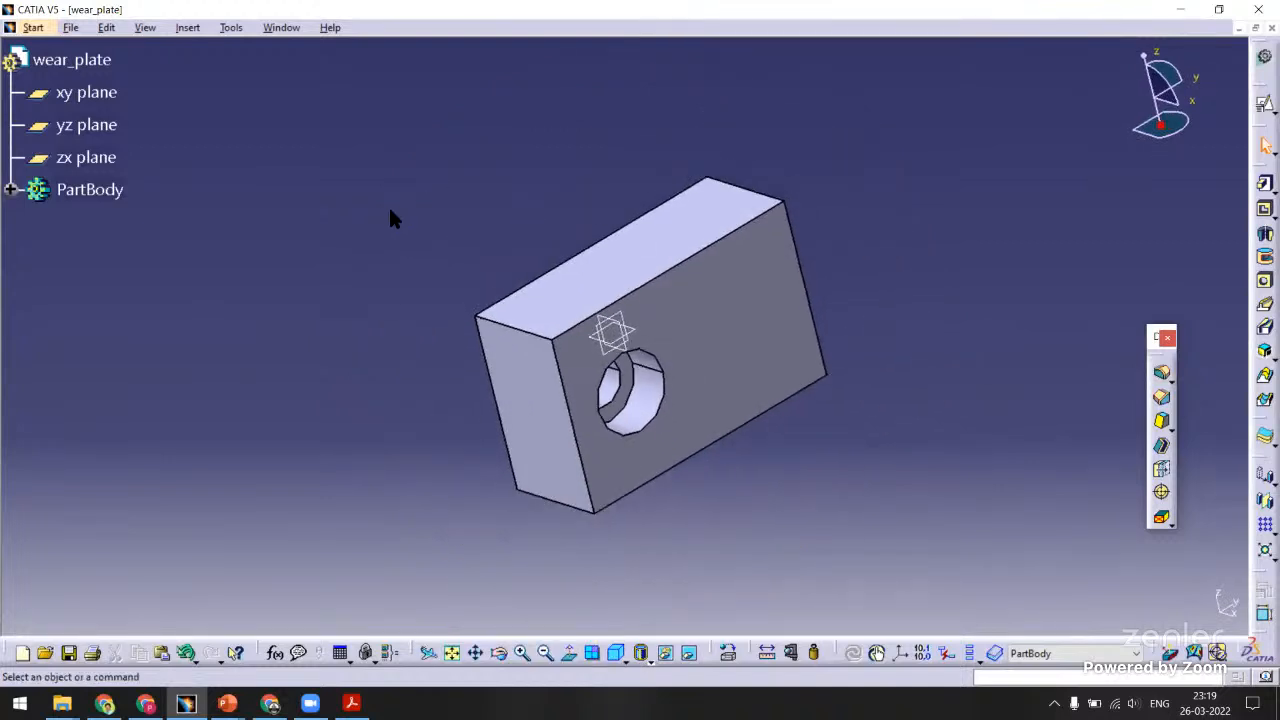
Switch to the browser, search Google Images for "socket headed cap screw" and return to the wear_plate part in CATIA.
{"action": "key", "text": "alt+Tab"}
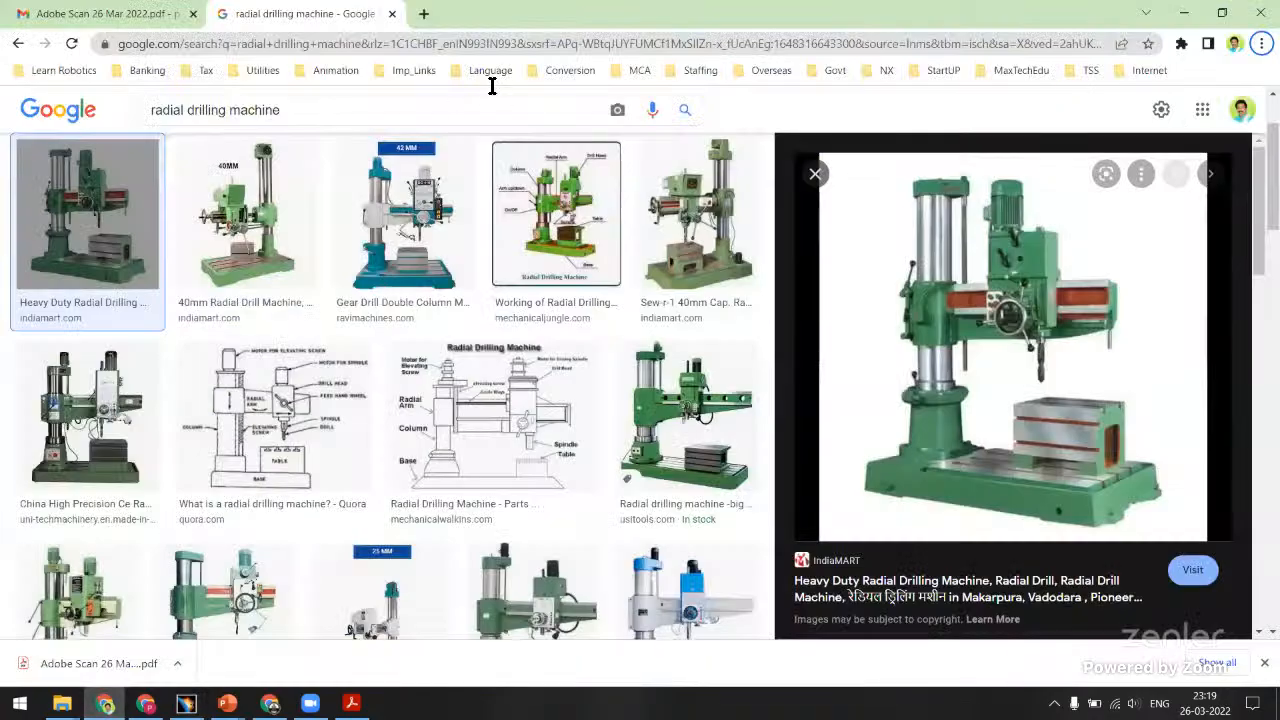
{"action": "triple_click", "coordinate": [308, 116]}
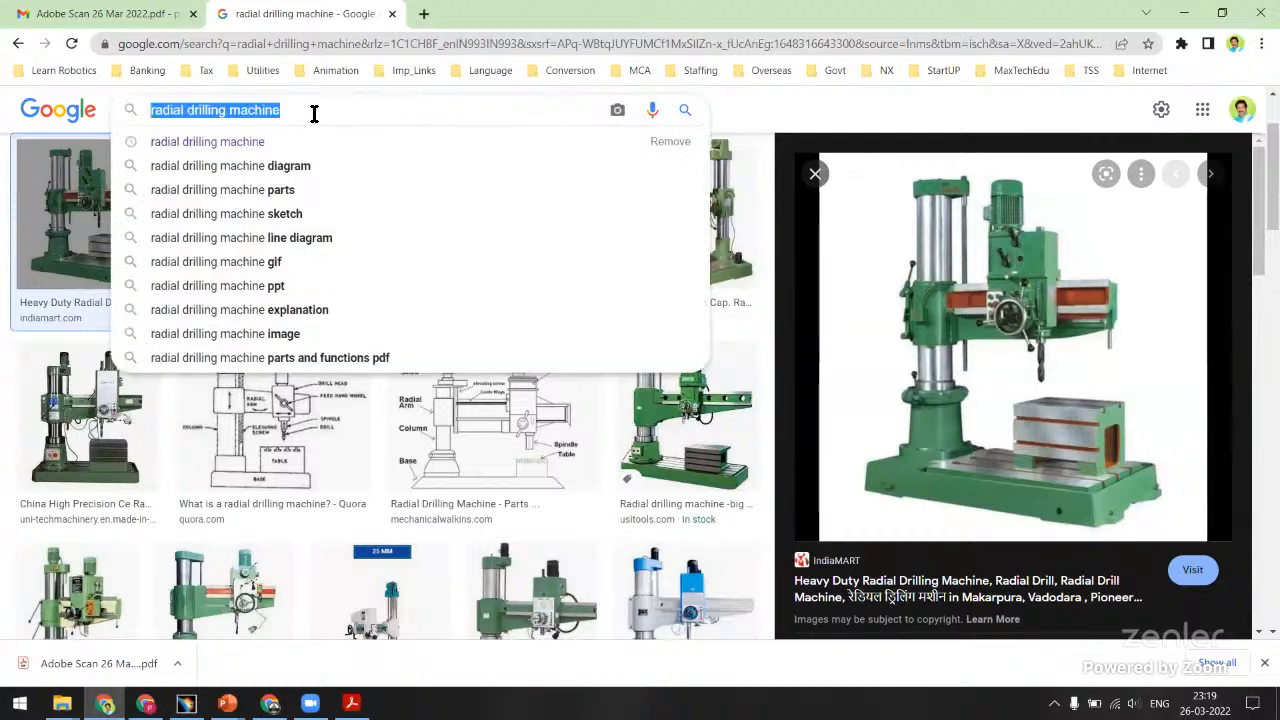
{"action": "type", "text": "so"}
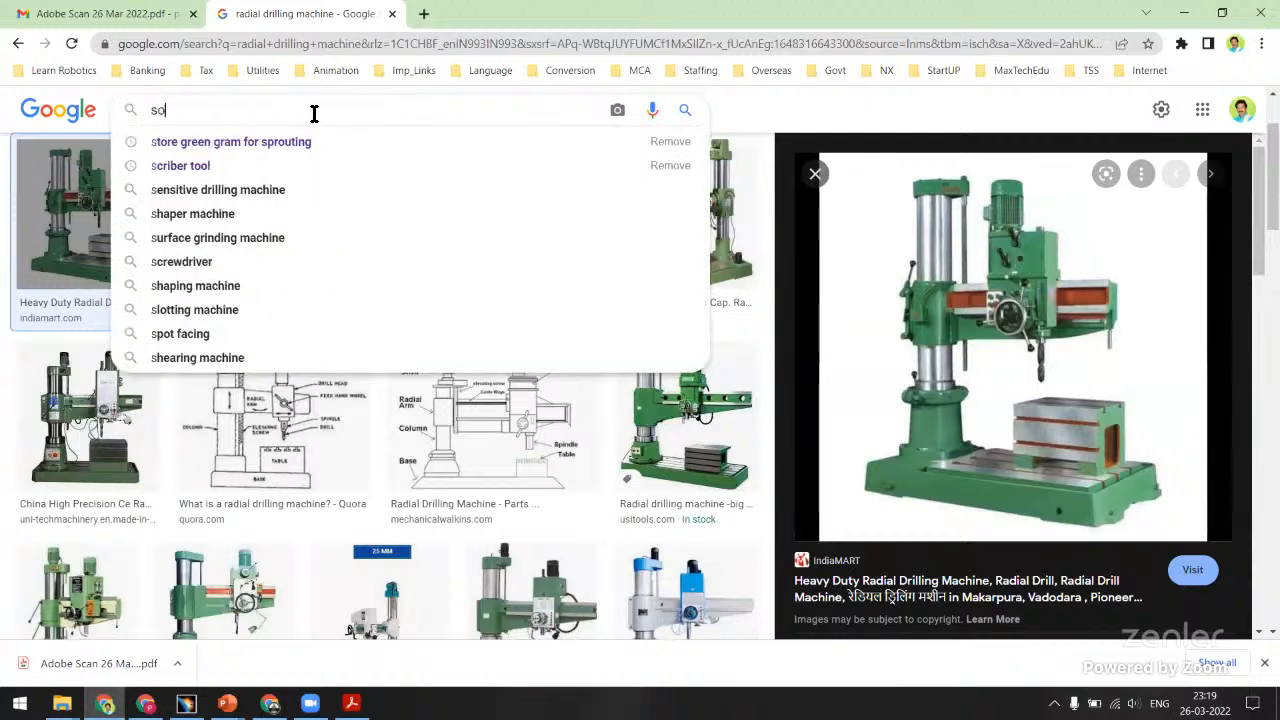
{"action": "type", "text": "cket headed cap screw"}
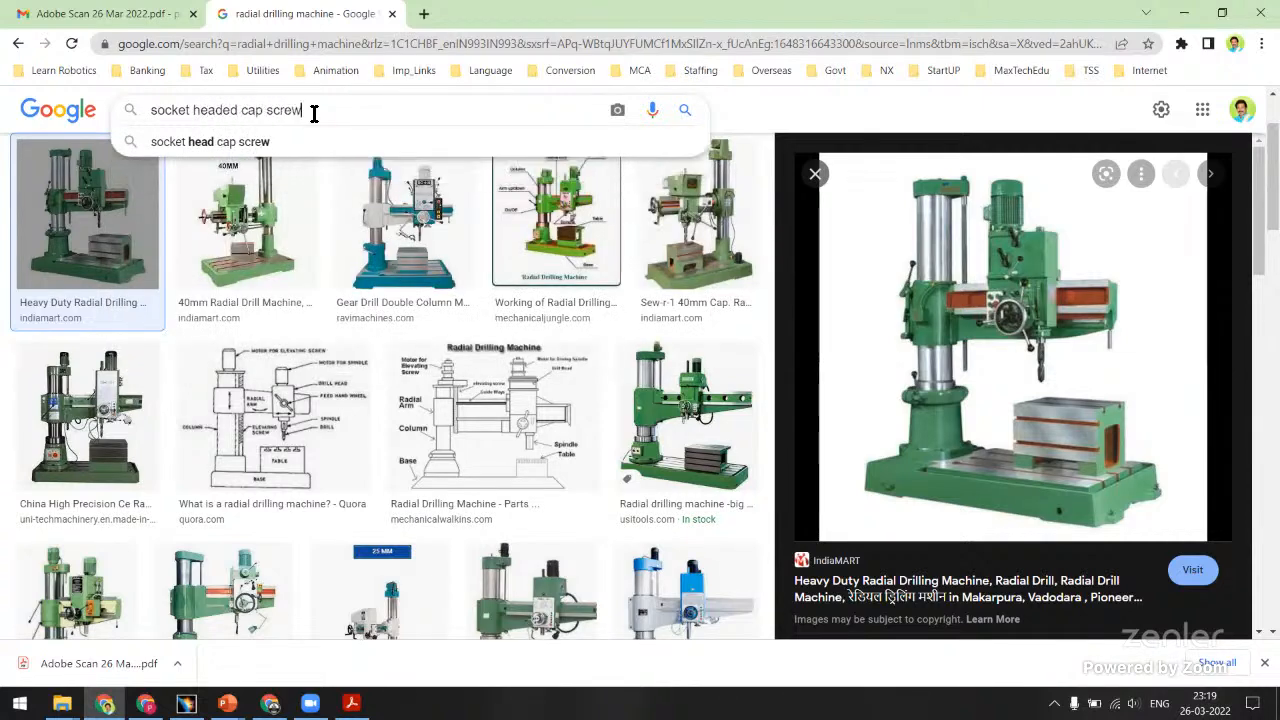
{"action": "key", "text": "Return"}
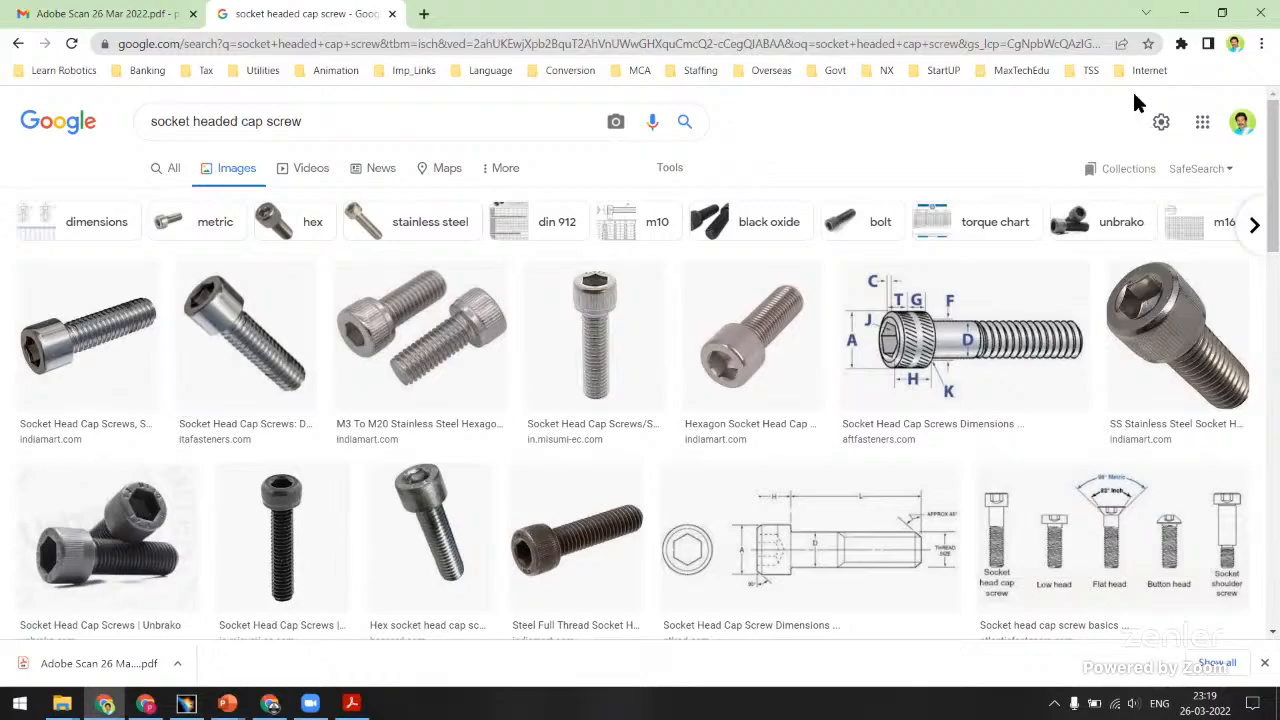
{"action": "left_click", "coordinate": [1184, 16]}
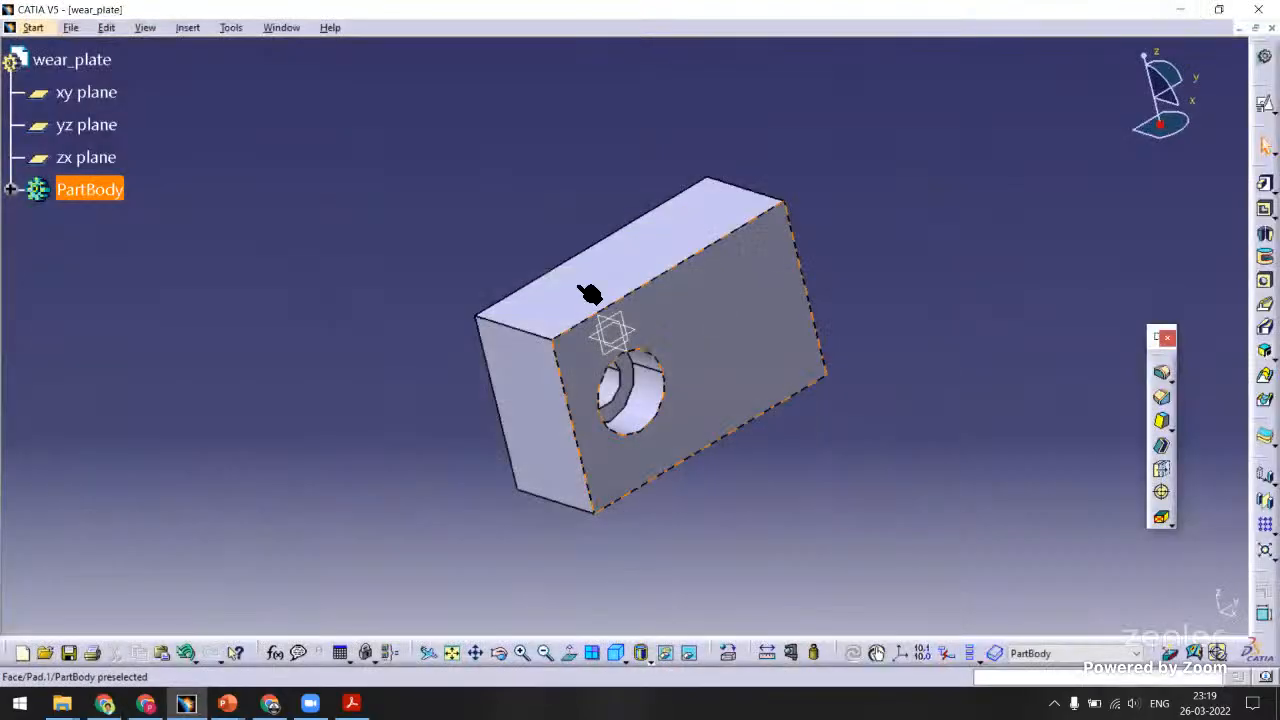
{"action": "middle_click_drag", "start_coordinate": [458, 256], "coordinate": [496, 246]}
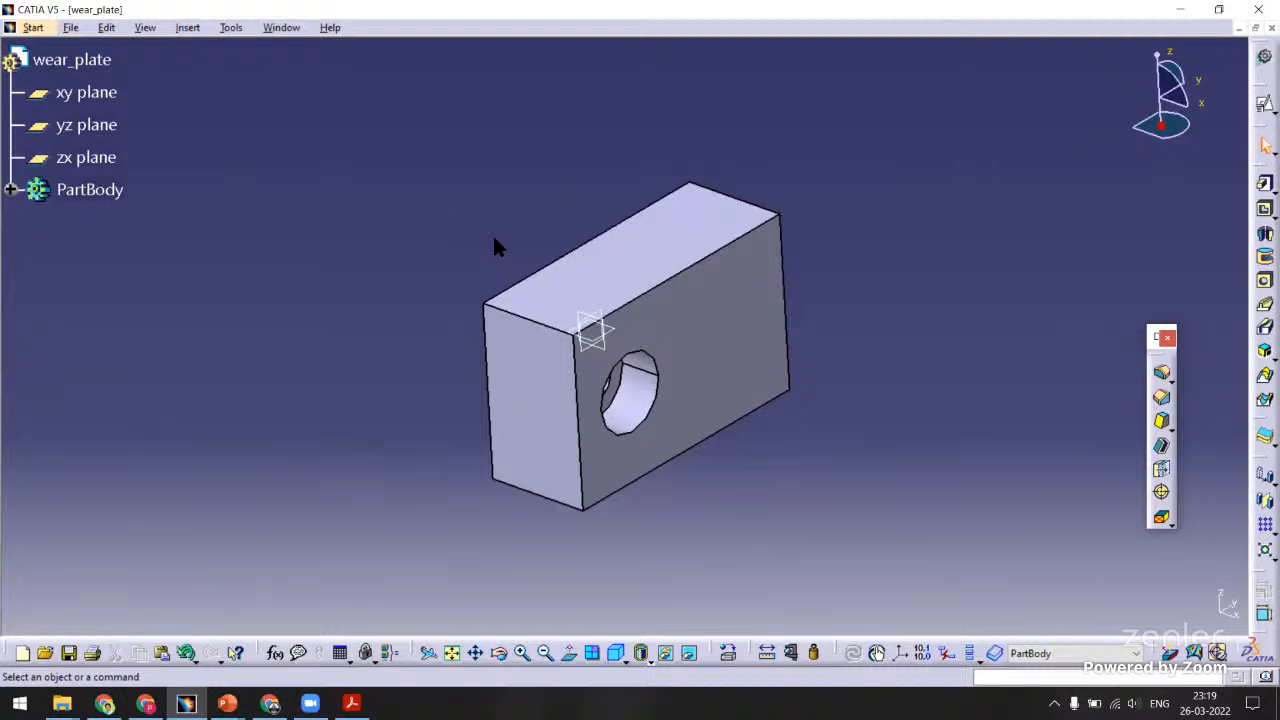
Create a new part document named wear_plate_block with hybrid design enabled.
{"action": "left_click", "coordinate": [71, 28]}
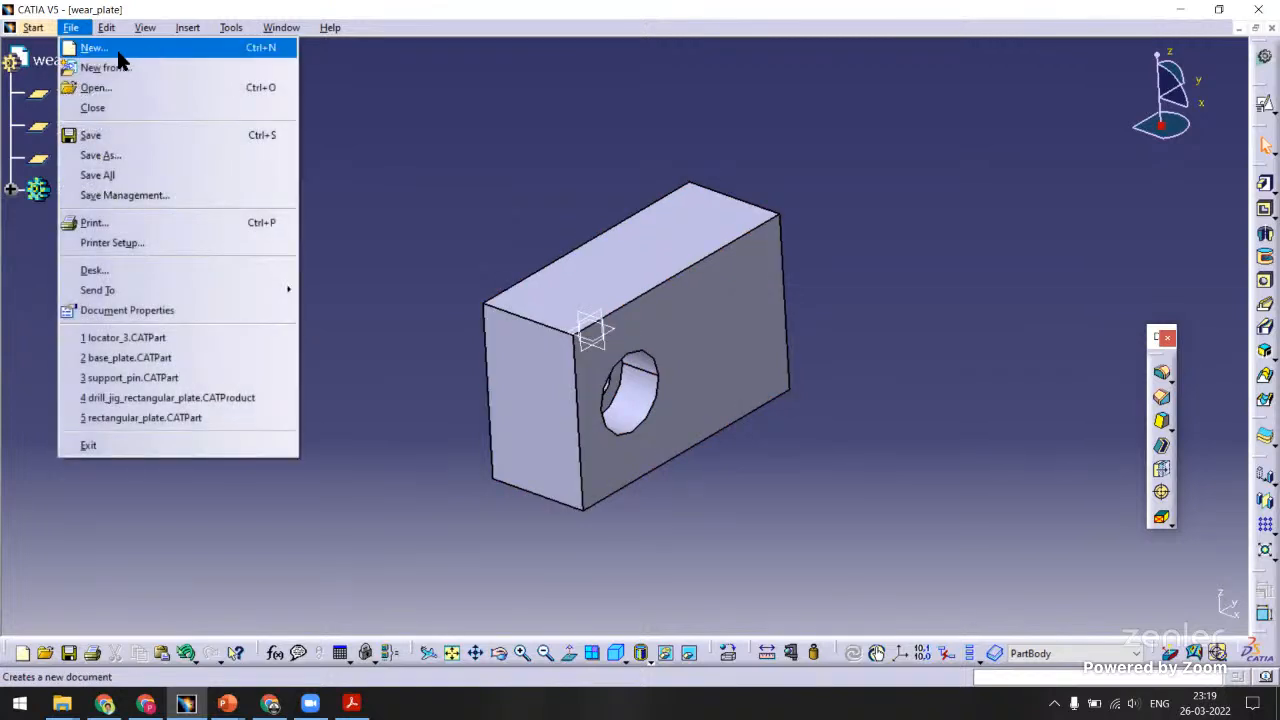
{"action": "left_click", "coordinate": [117, 50]}
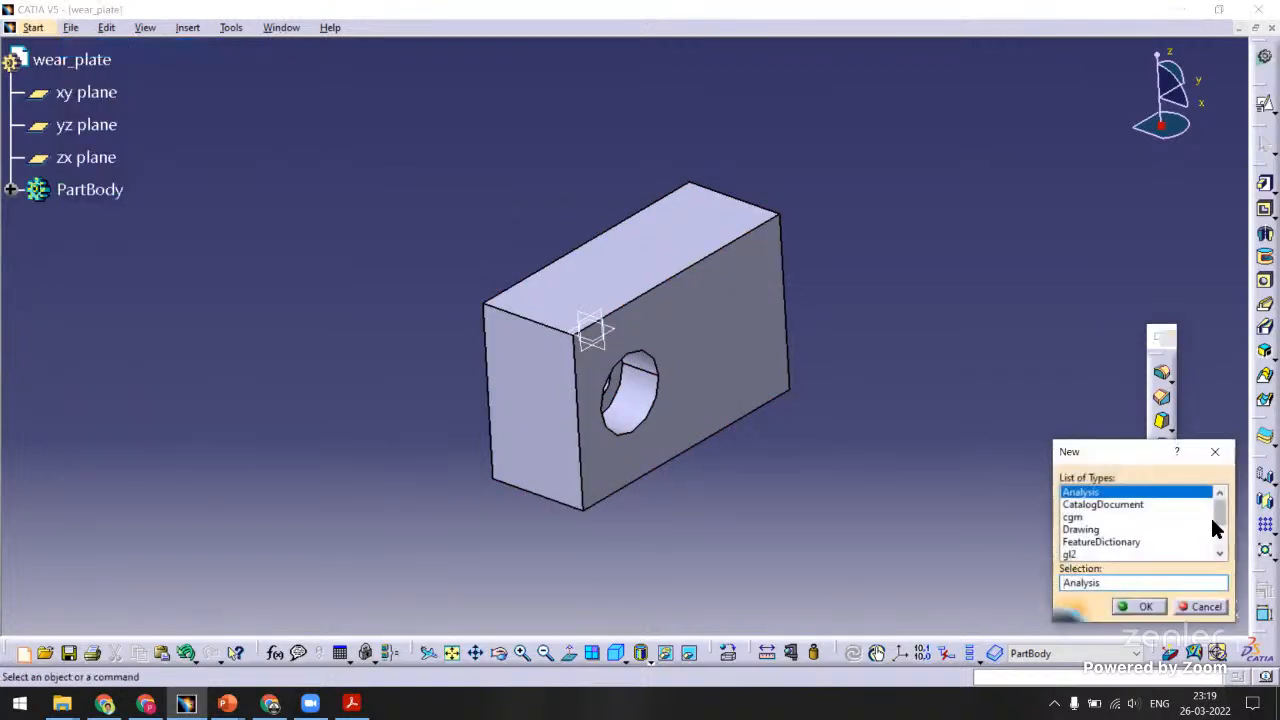
{"action": "scroll", "coordinate": [1221, 512], "scroll_direction": "down", "scroll_amount": 1}
{"action": "left_click", "coordinate": [1072, 531]}
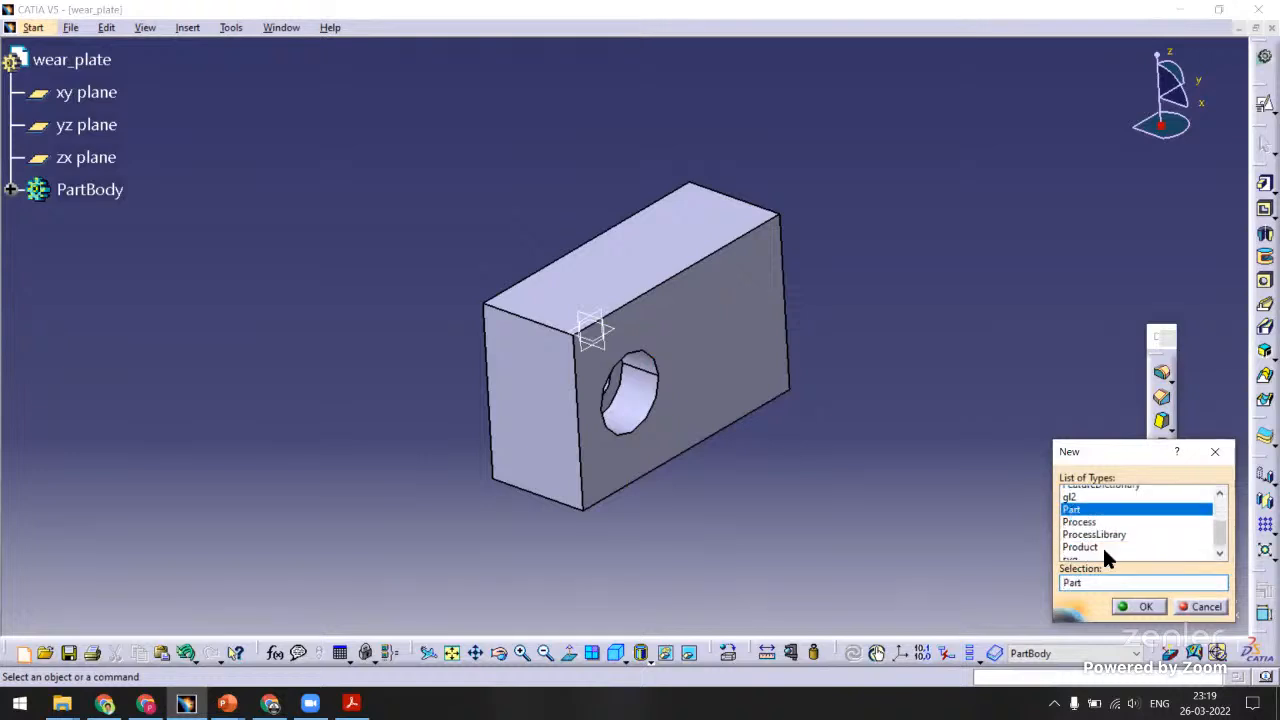
{"action": "left_click", "coordinate": [1138, 606]}
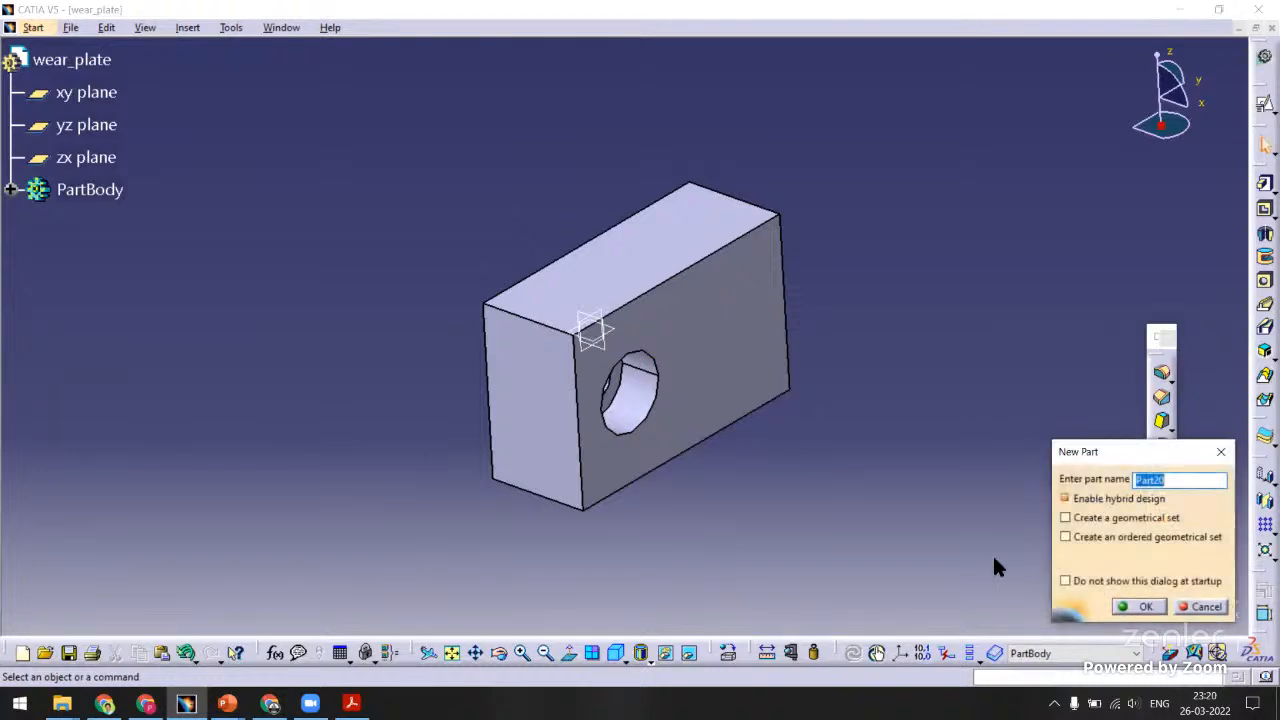
{"action": "type", "text": "wear_plate_block"}
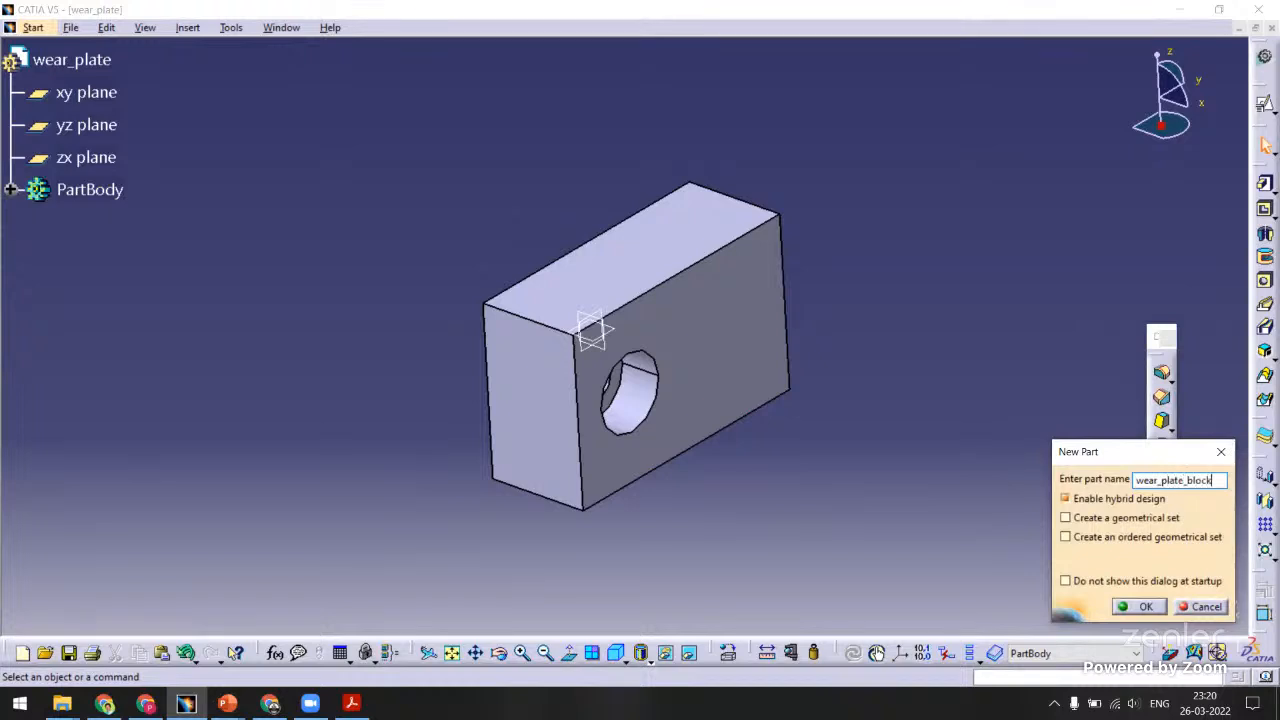
{"action": "left_click", "coordinate": [1138, 606]}
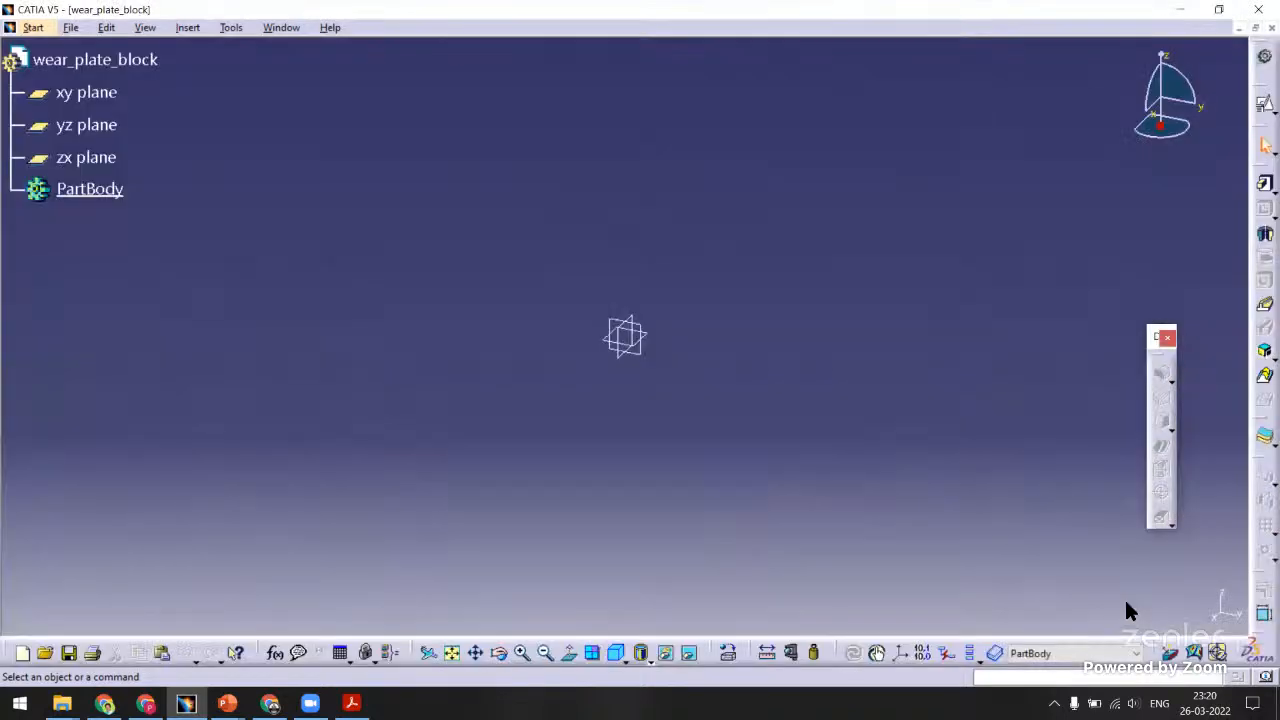
Start a positioned sketch on the yz plane and draw a rectangle about 93 x 77 mm around the origin.
{"action": "left_click", "coordinate": [1270, 110]}
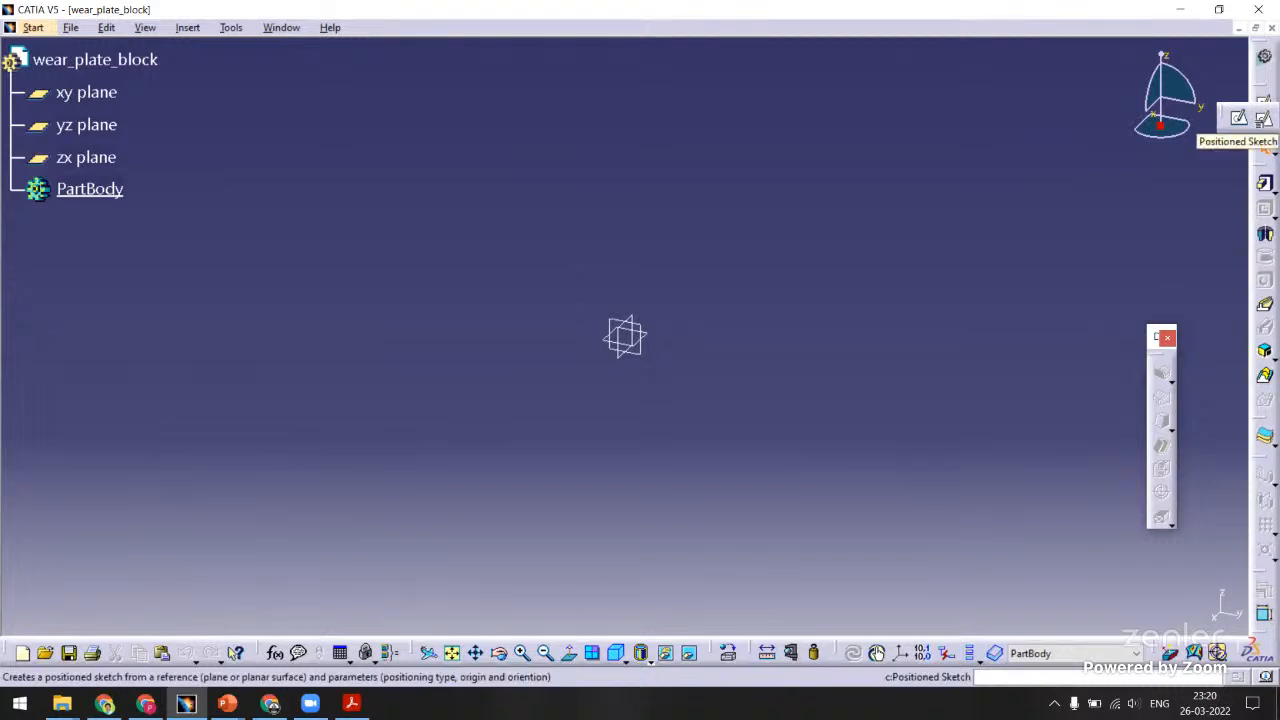
{"action": "left_click", "coordinate": [1262, 118]}
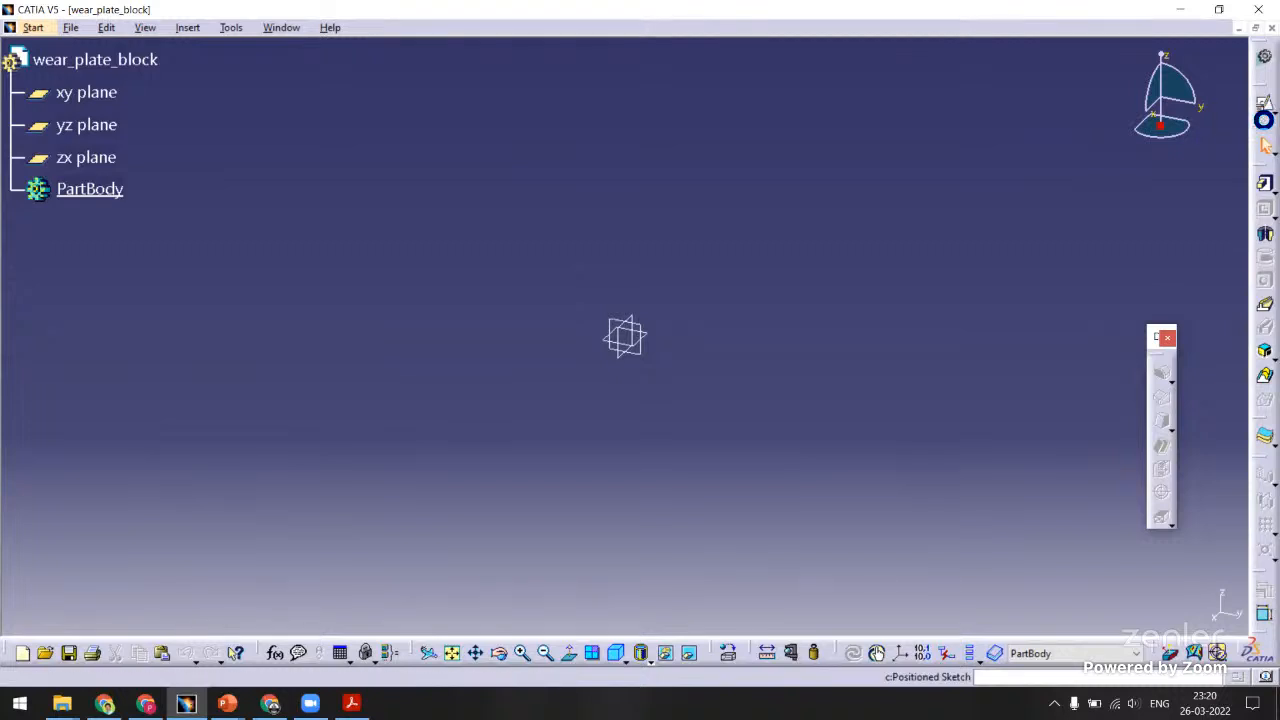
{"action": "left_click", "coordinate": [648, 360]}
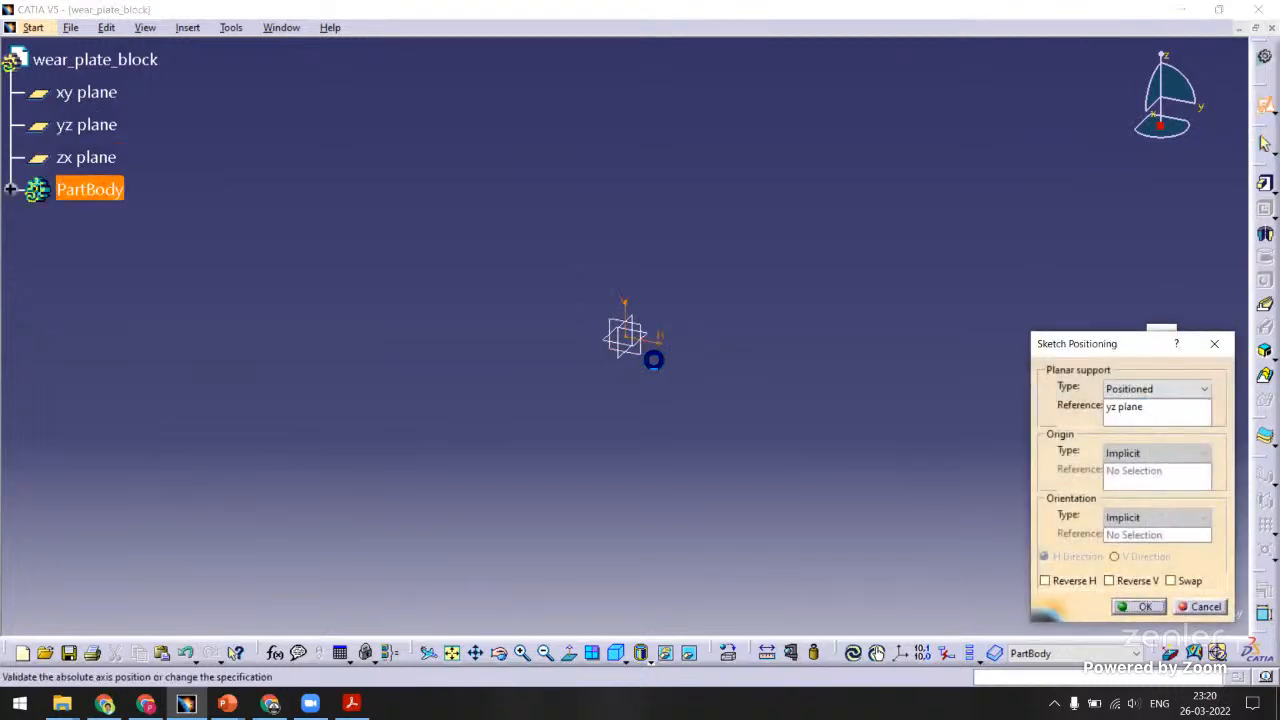
{"action": "left_click", "coordinate": [1130, 607]}
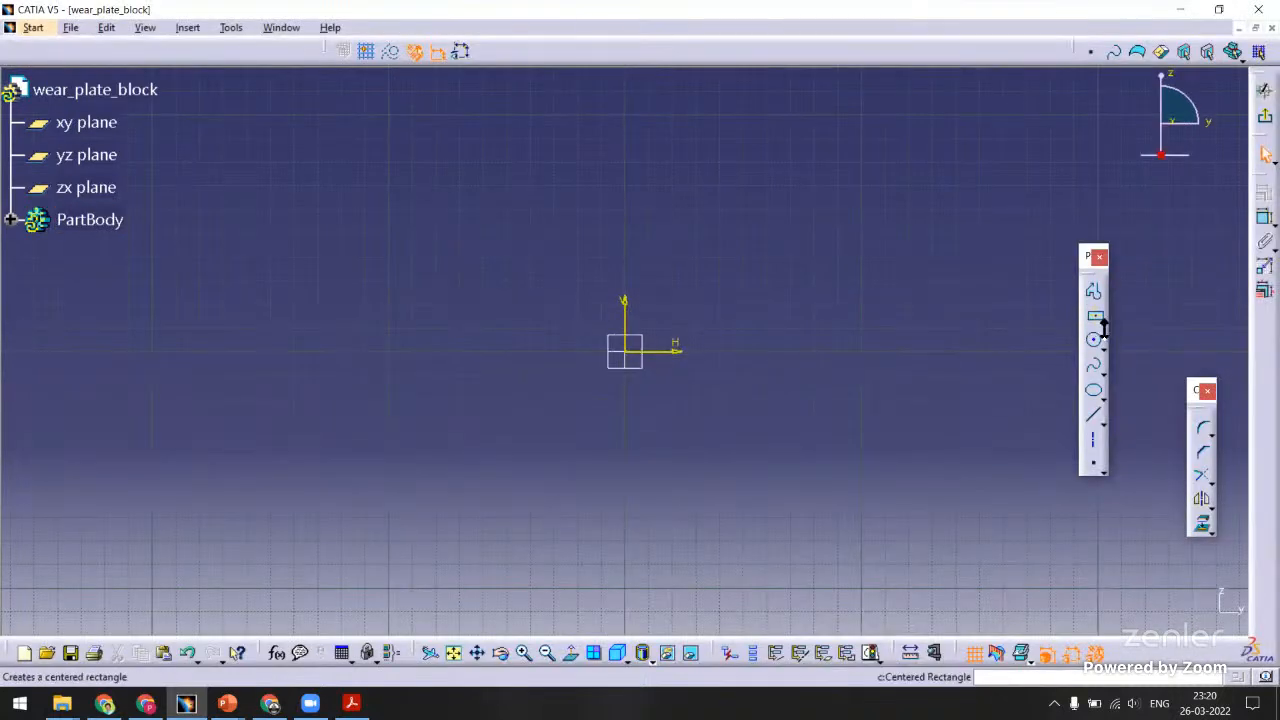
{"action": "left_click", "coordinate": [1105, 333]}
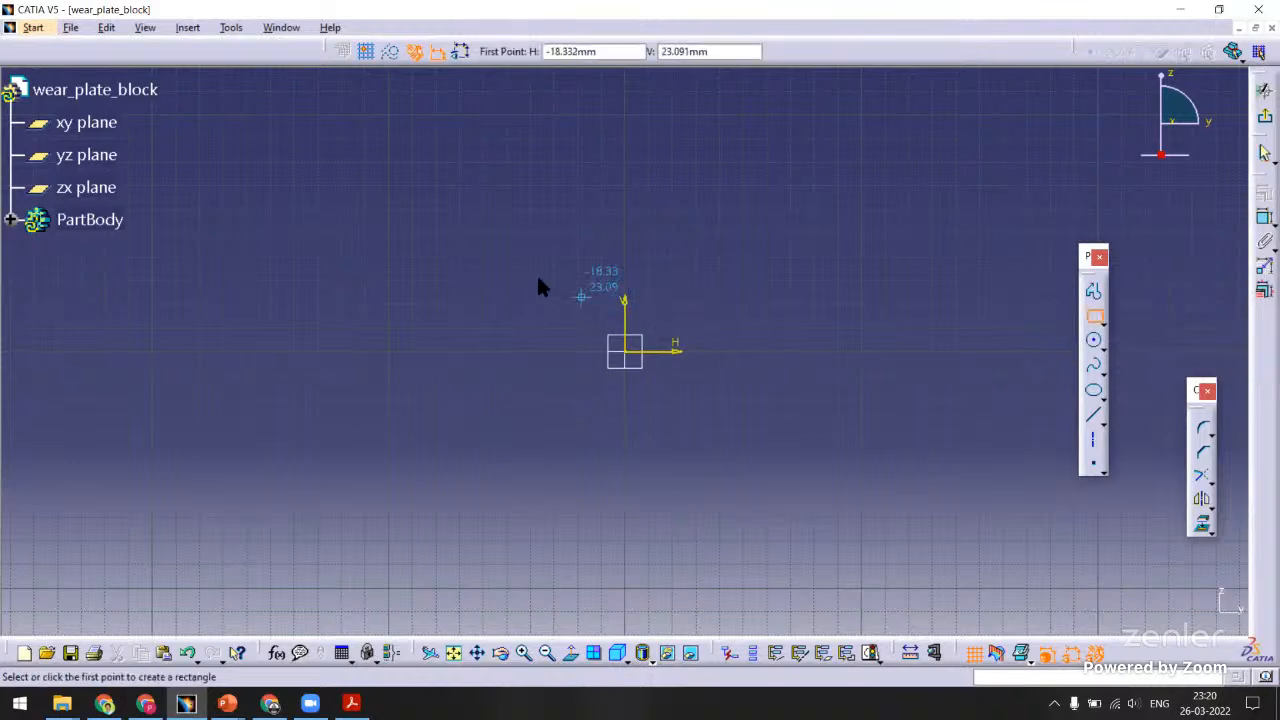
{"action": "left_click", "coordinate": [505, 260]}
{"action": "left_click", "coordinate": [723, 441]}
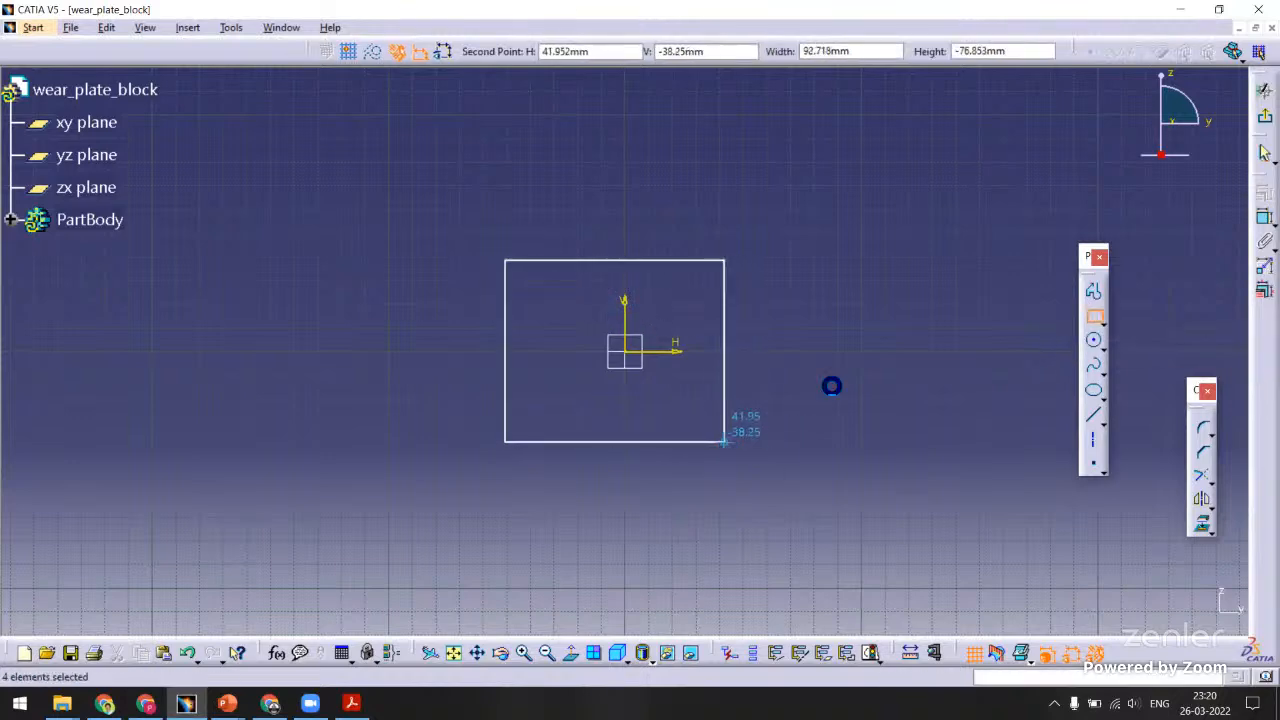
Dimension the rectangle's width and the distances of its lower and upper edges from the horizontal axis.
{"action": "mouse_move", "coordinate": [871, 266]}
{"action": "middle_mouse_down"}
{"action": "mouse_move", "coordinate": [864, 251]}
{"action": "mouse_move", "coordinate": [1050, 223]}
{"action": "middle_mouse_up"}
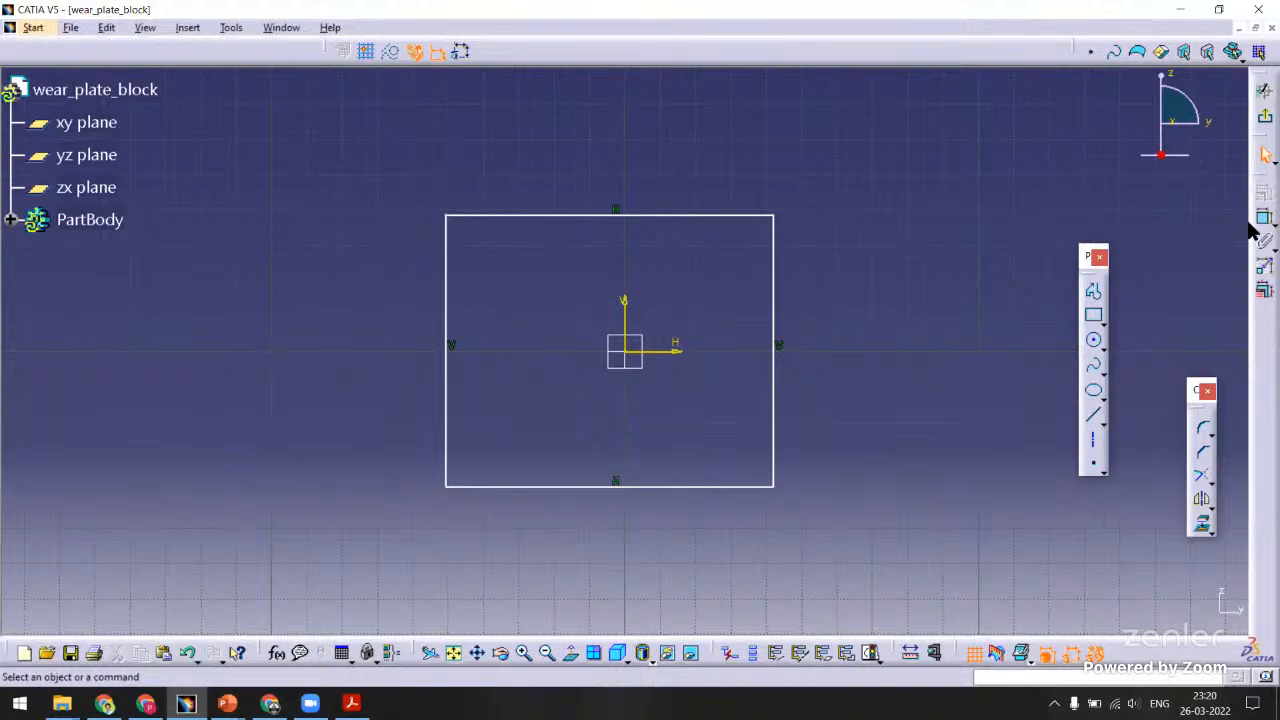
{"action": "left_click", "coordinate": [668, 352]}
{"action": "left_click", "coordinate": [682, 487]}
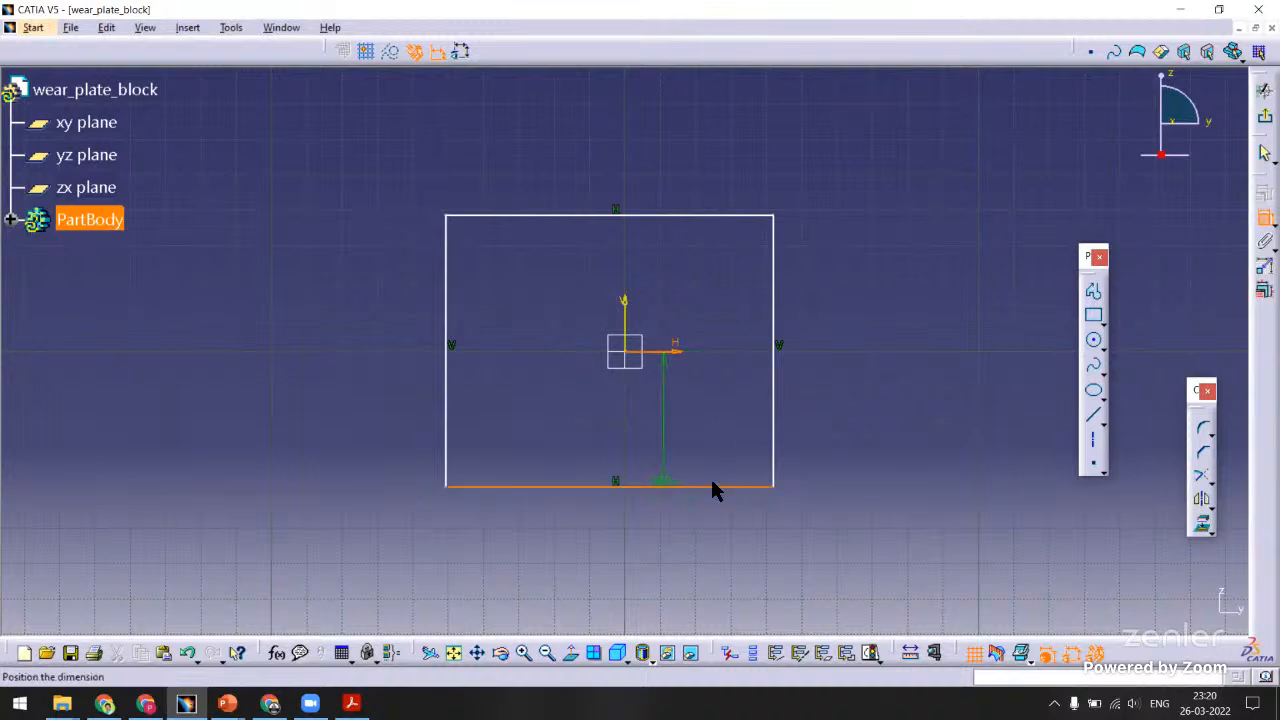
{"action": "left_click", "coordinate": [853, 444]}
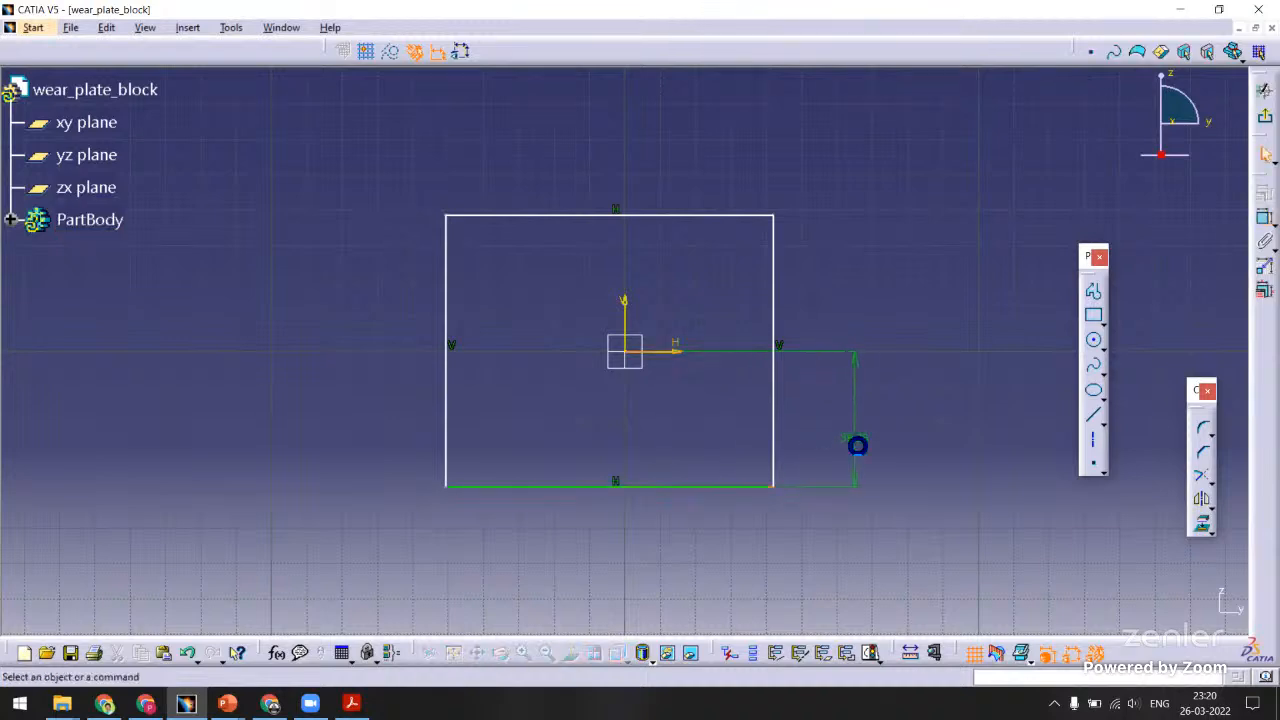
{"action": "left_click", "coordinate": [668, 353]}
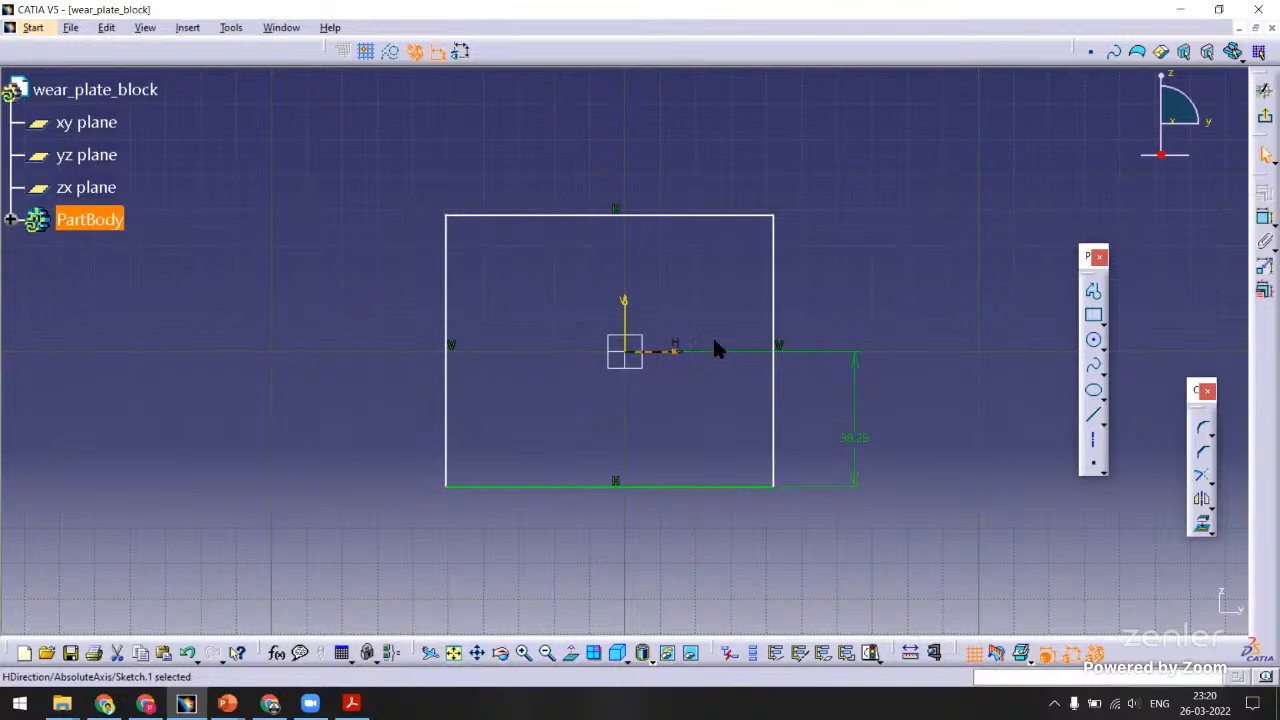
{"action": "left_click", "coordinate": [705, 216]}
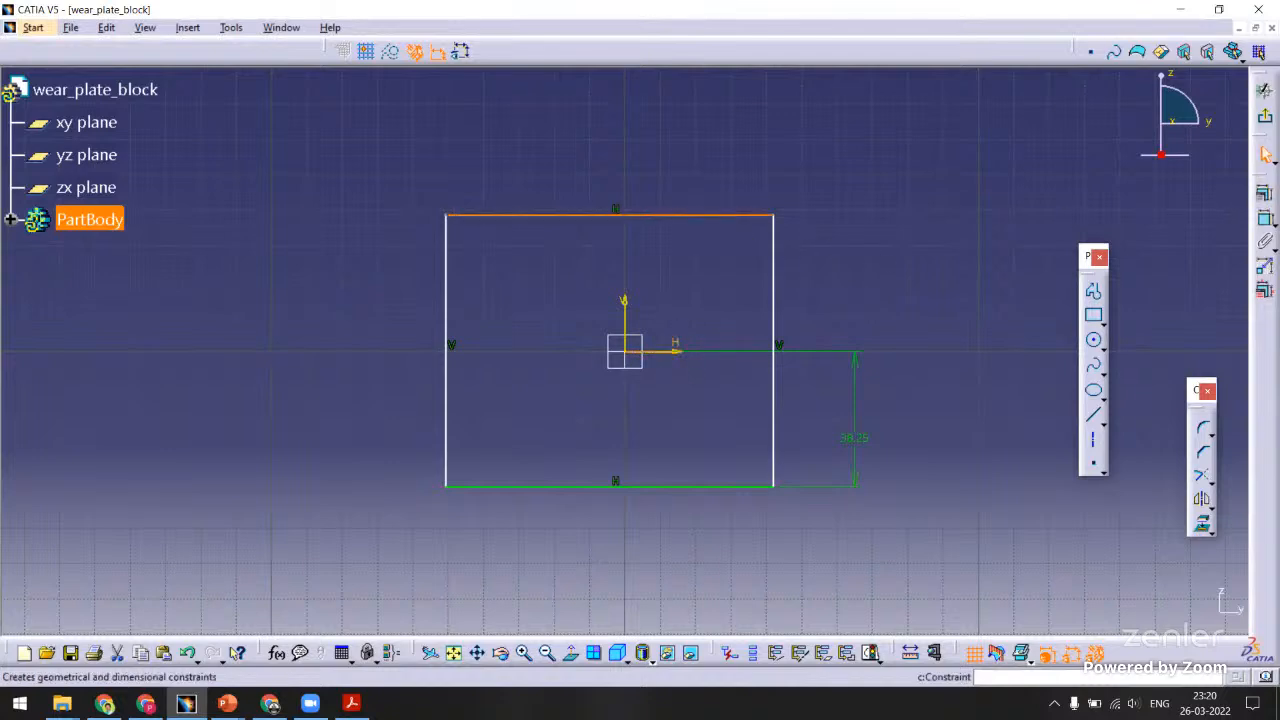
{"action": "left_click", "coordinate": [1264, 217]}
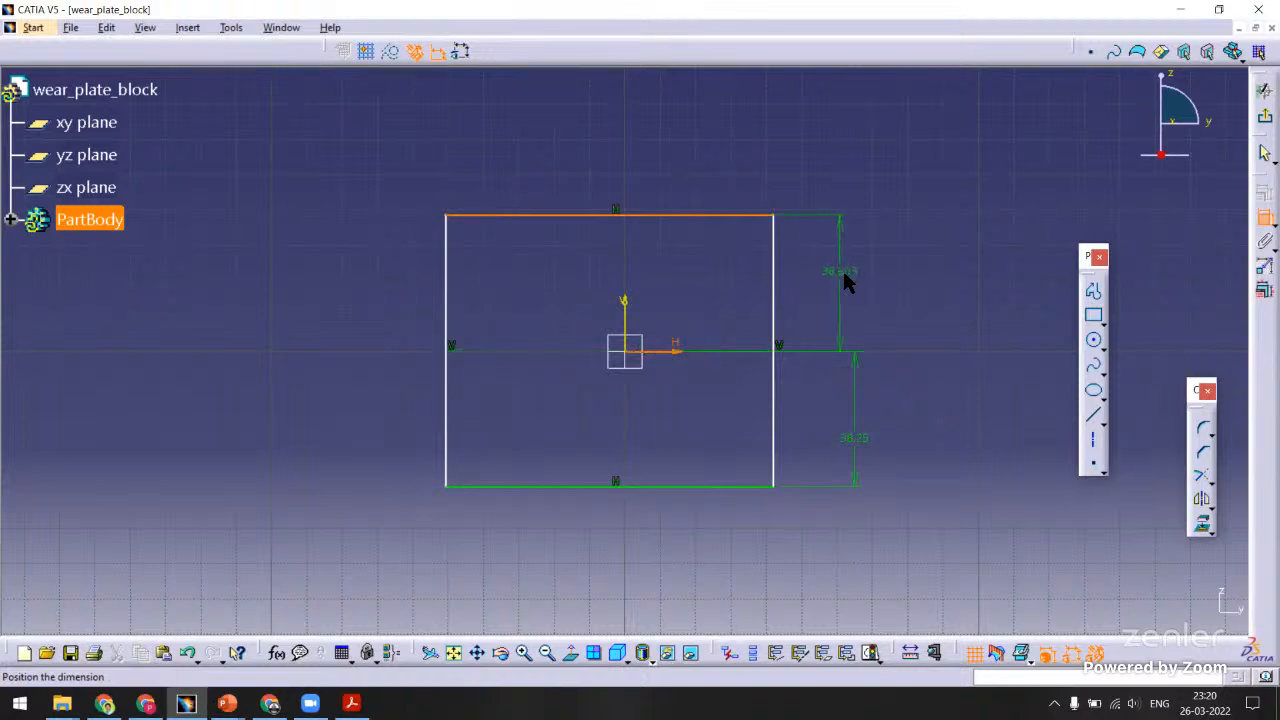
{"action": "left_click", "coordinate": [842, 270]}
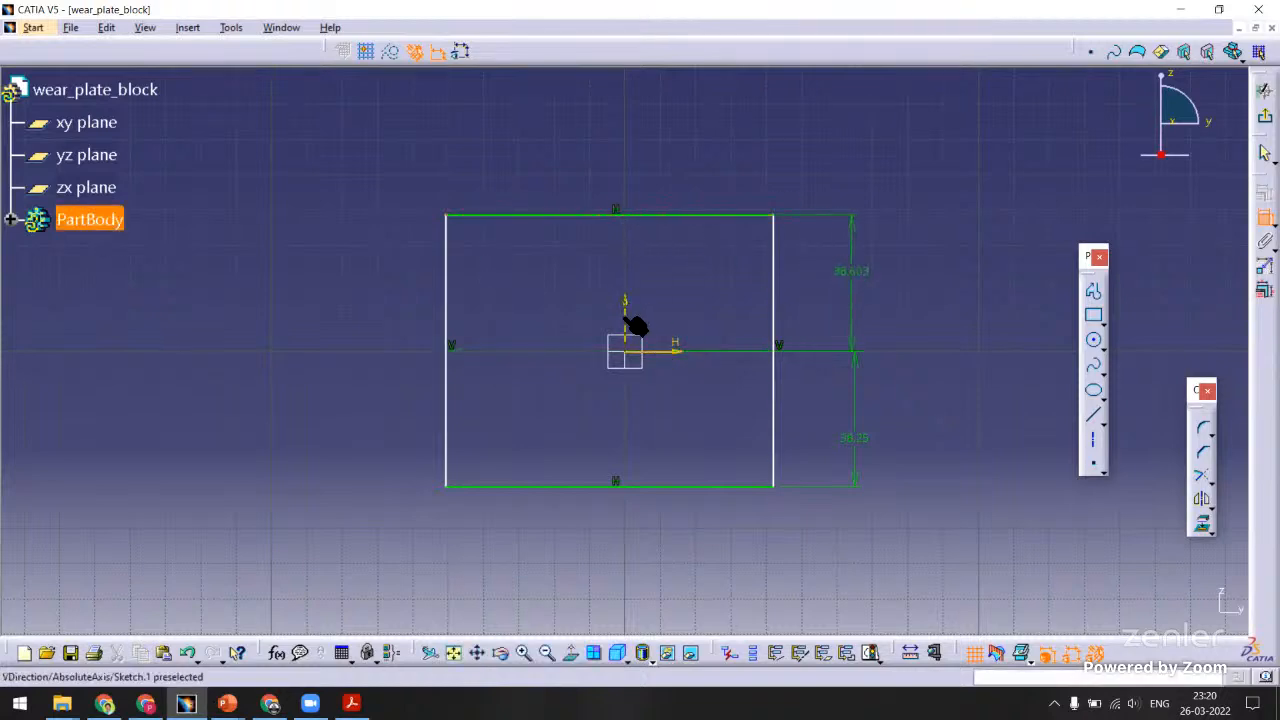
{"action": "left_click", "coordinate": [604, 214]}
{"action": "left_click", "coordinate": [606, 160]}
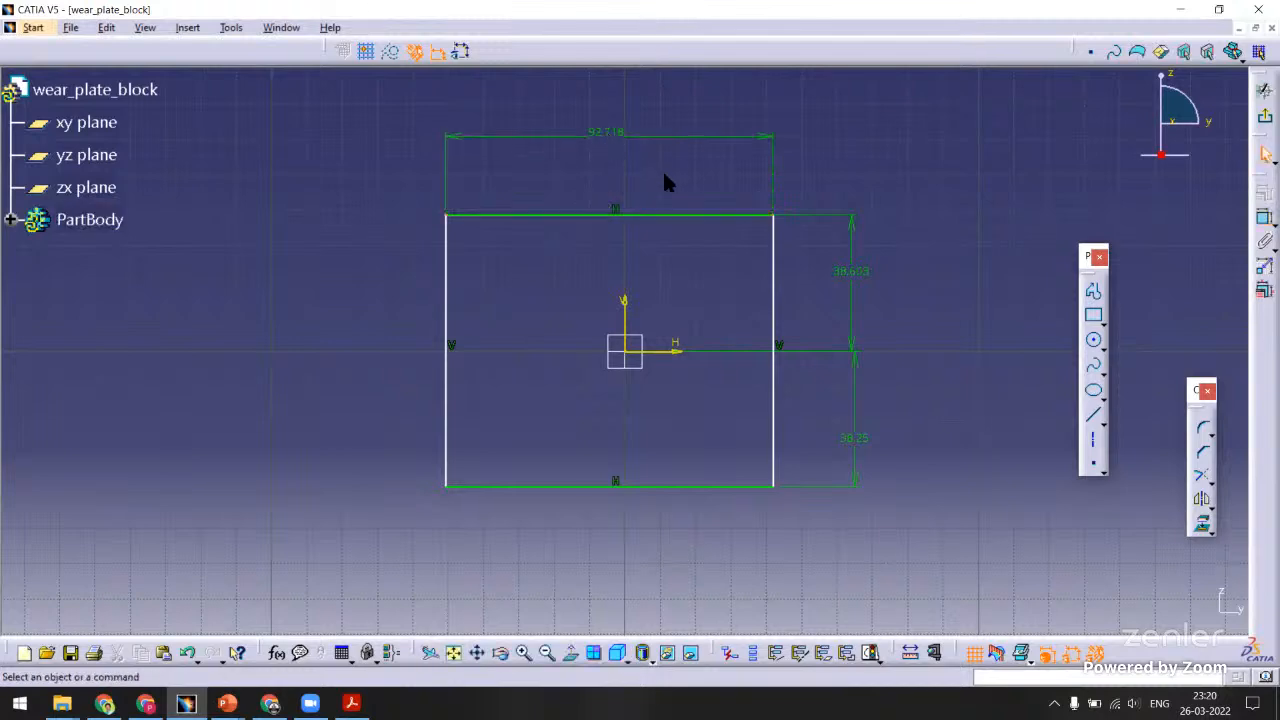
Constrain the rectangle's two vertical sides to be symmetric about the vertical axis.
{"action": "left_click", "coordinate": [447, 310]}
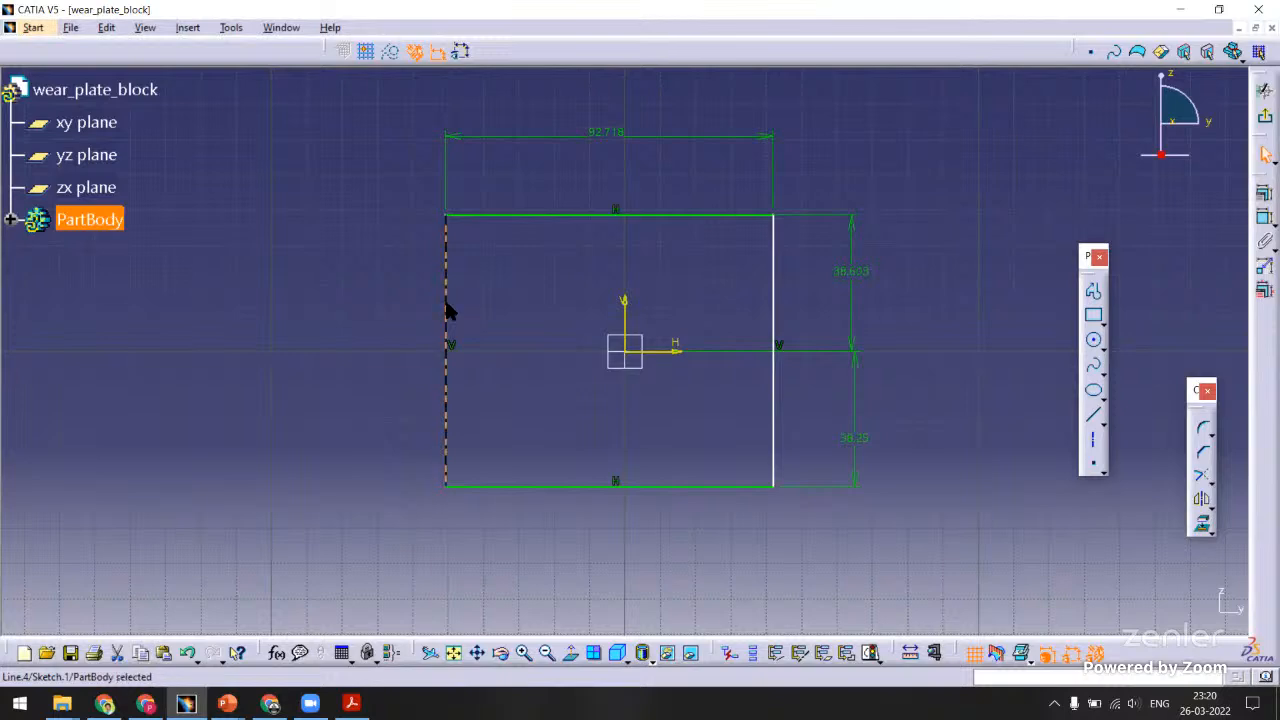
{"action": "left_click", "coordinate": [772, 298], "text": "ctrl"}
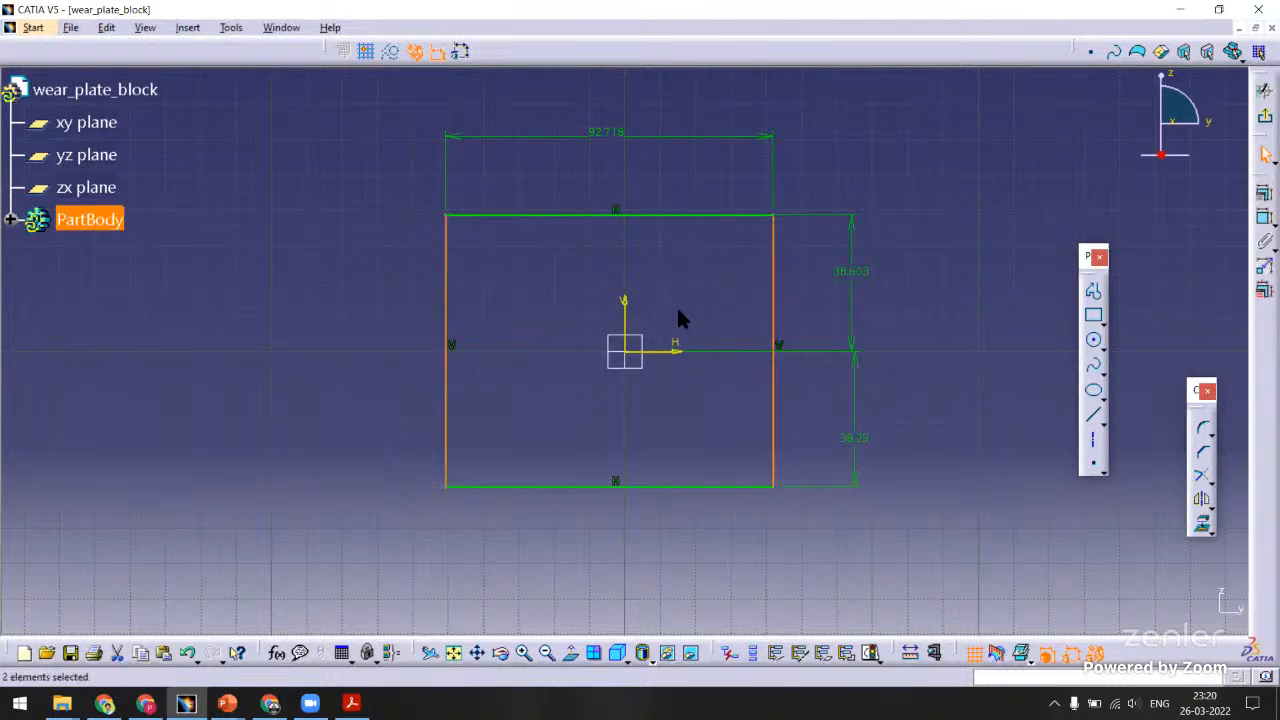
{"action": "left_click", "coordinate": [632, 308], "text": "ctrl"}
{"action": "left_click", "coordinate": [1265, 192]}
{"action": "left_click", "coordinate": [1062, 504]}
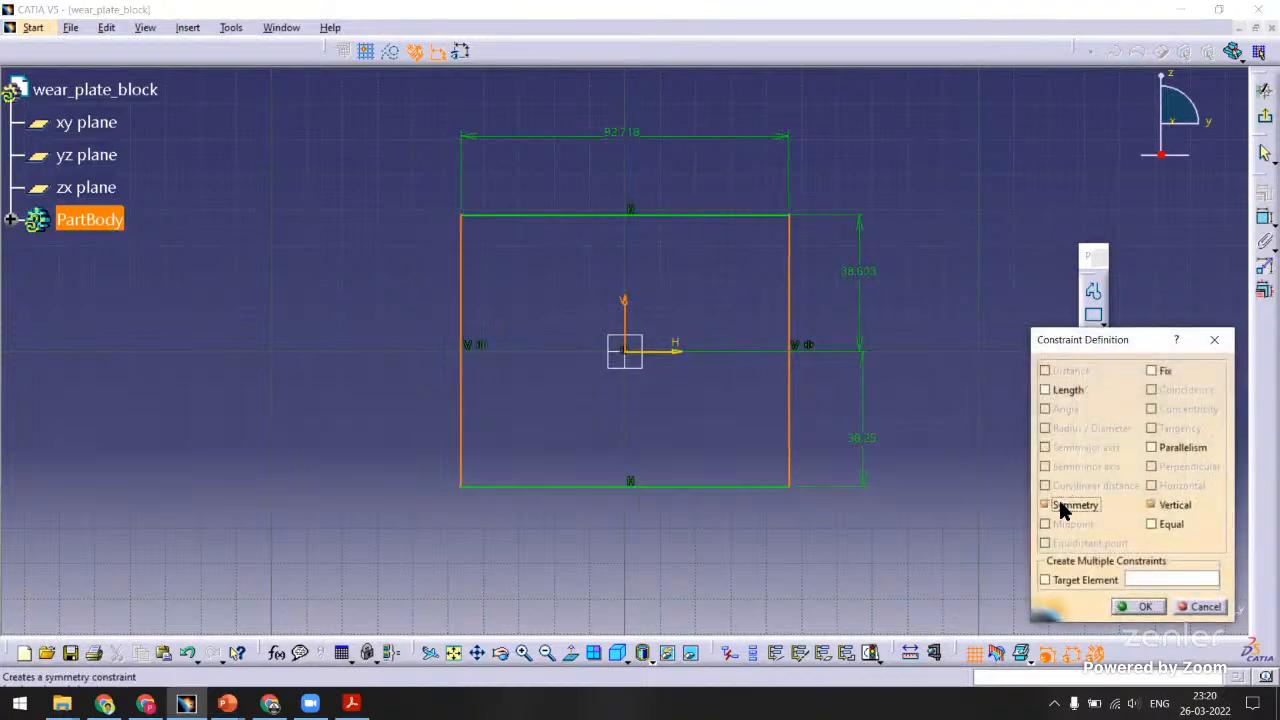
{"action": "left_click", "coordinate": [1138, 607]}
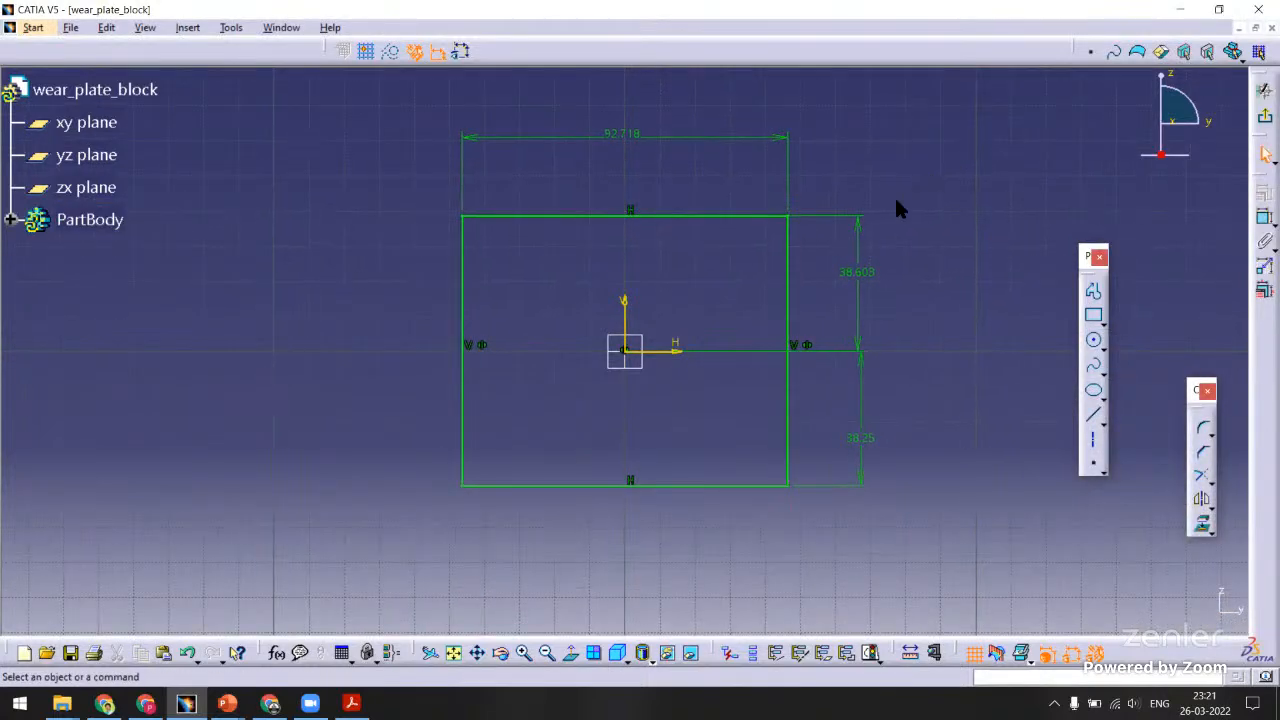
Set the rectangle's width to 50 mm.
{"action": "mouse_move", "coordinate": [940, 141]}
{"action": "middle_mouse_down"}
{"action": "mouse_move", "coordinate": [902, 182]}
{"action": "mouse_move", "coordinate": [890, 160]}
{"action": "middle_mouse_up"}
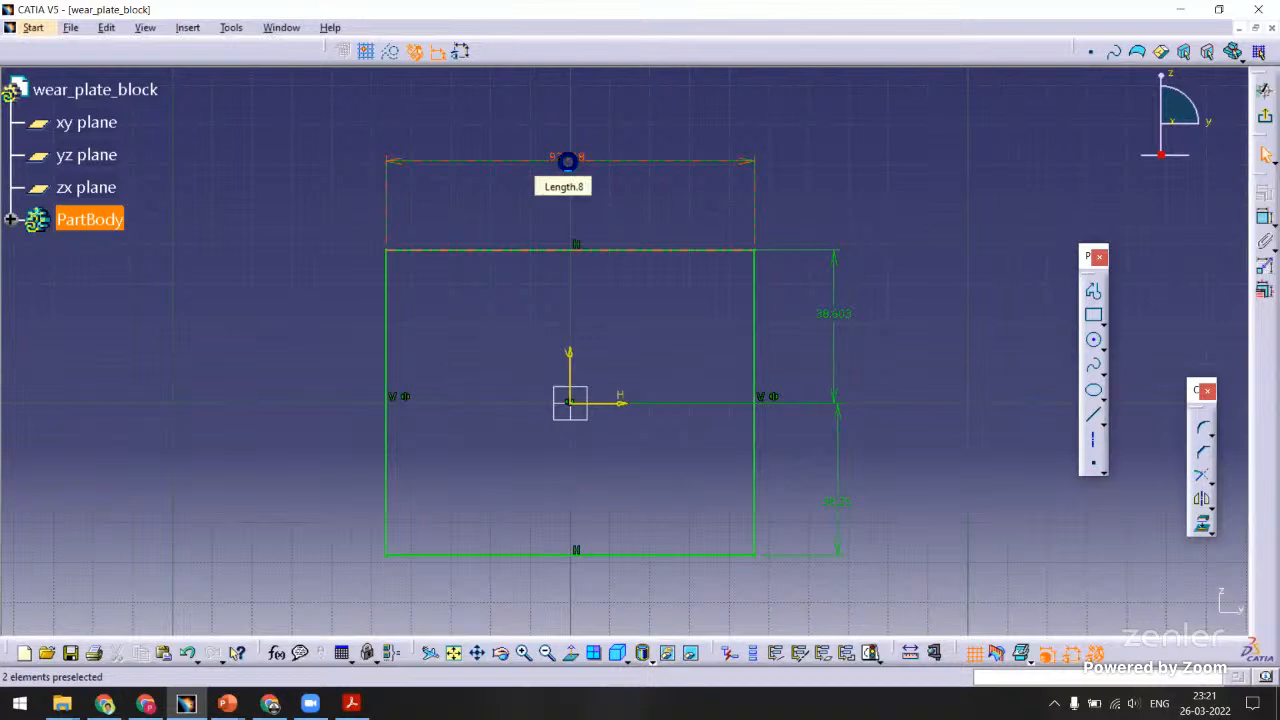
{"action": "double_click", "coordinate": [567, 160]}
{"action": "type", "text": "50mm"}
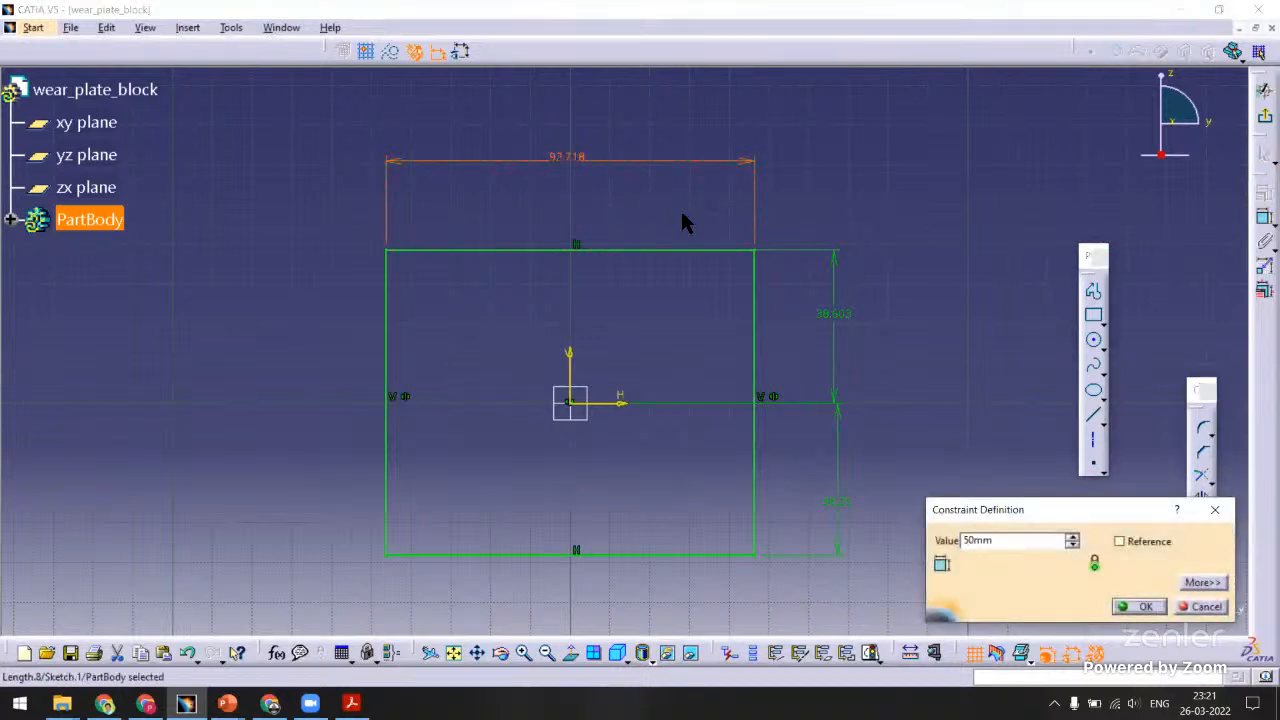
{"action": "key", "text": "Return"}
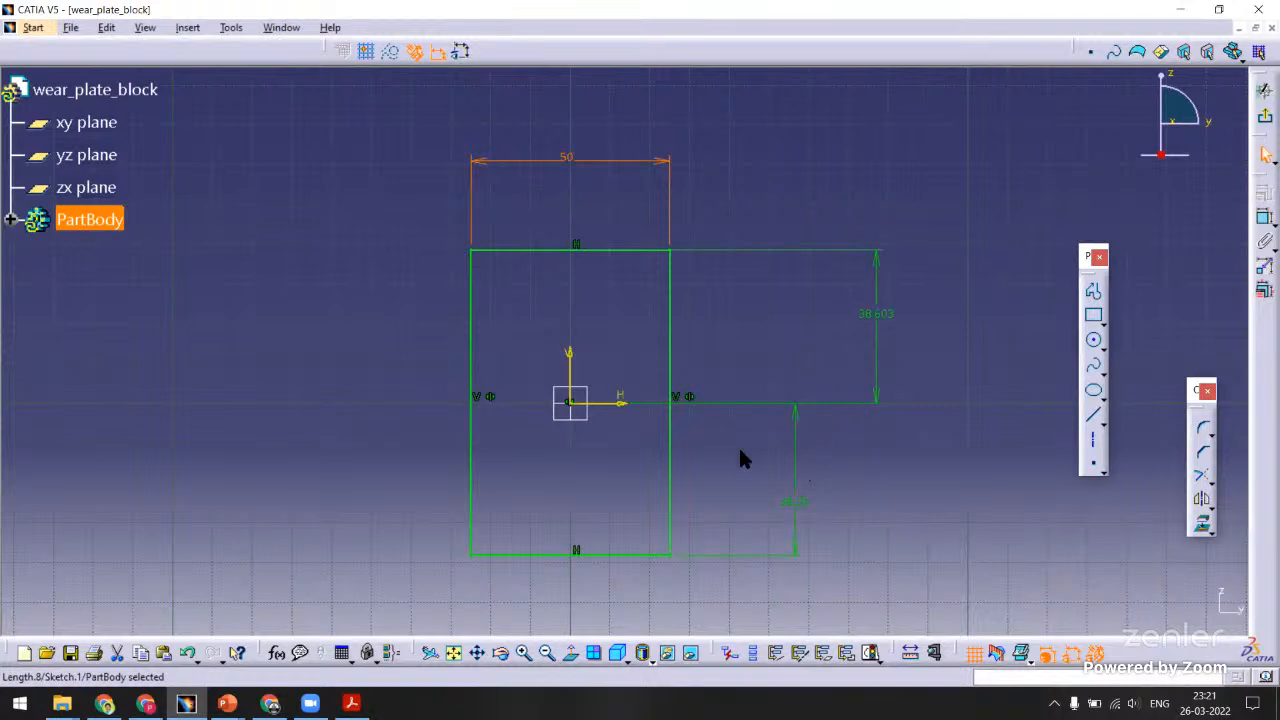
Set the distance from the horizontal axis to 20 mm for the lower edge and 30 mm for the upper edge.
{"action": "double_click", "coordinate": [795, 502]}
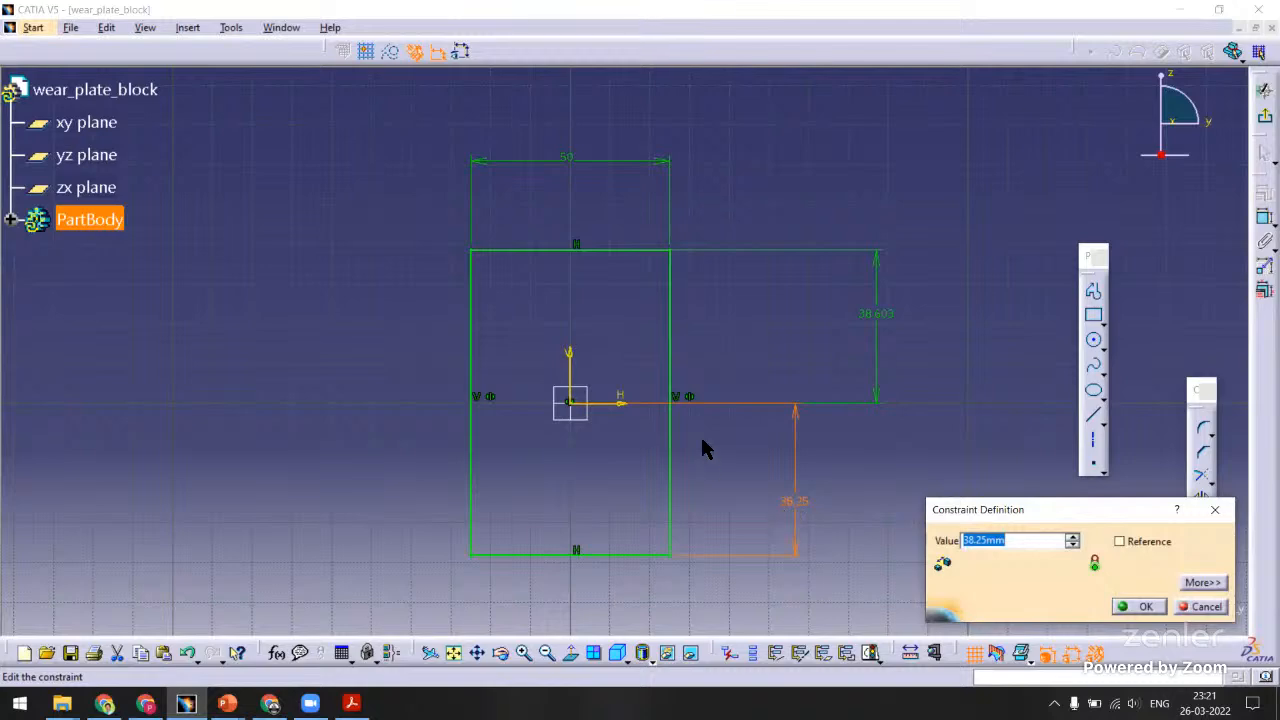
{"action": "type", "text": "20"}
{"action": "key", "text": "Return"}
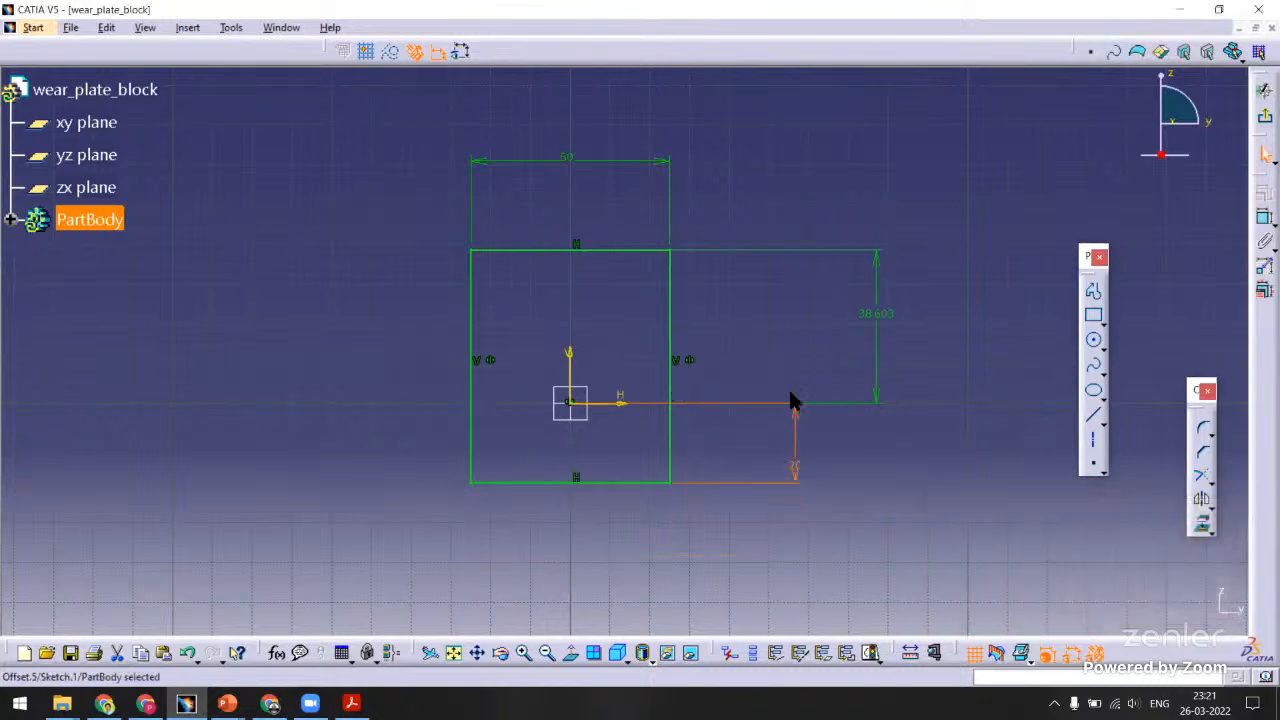
{"action": "double_click", "coordinate": [876, 316]}
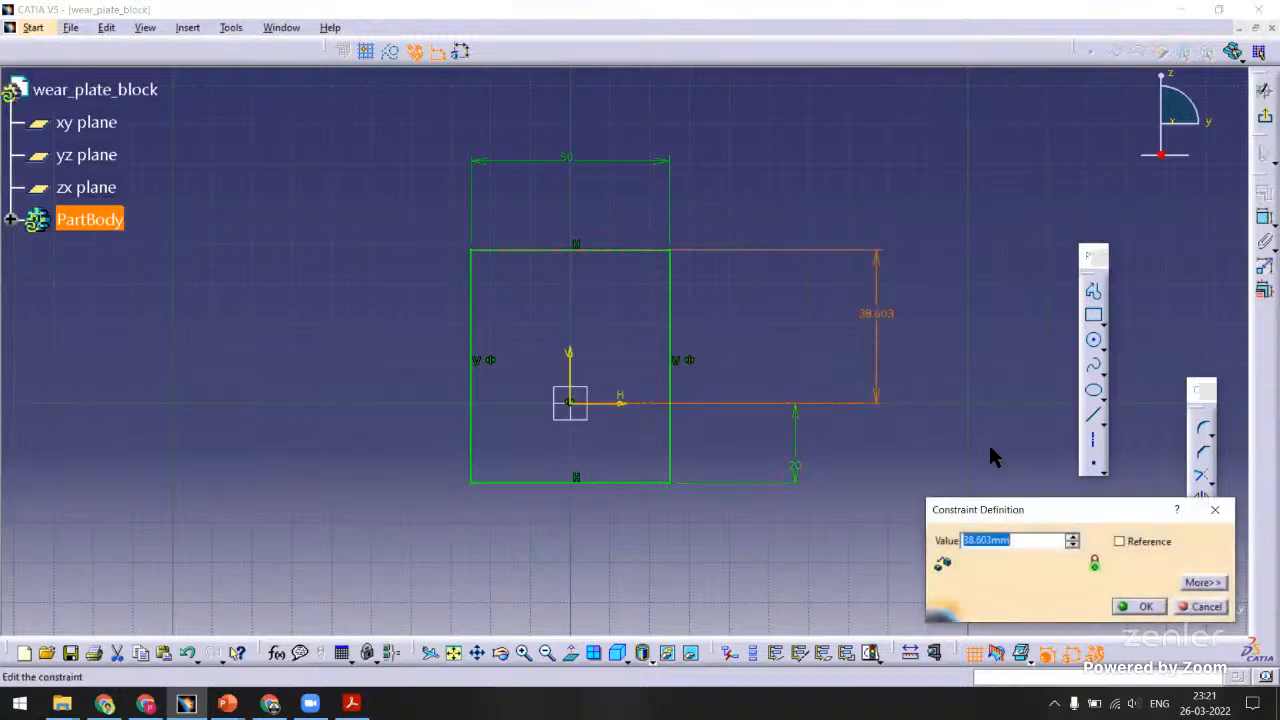
{"action": "type", "text": "30"}
{"action": "key", "text": "Return"}
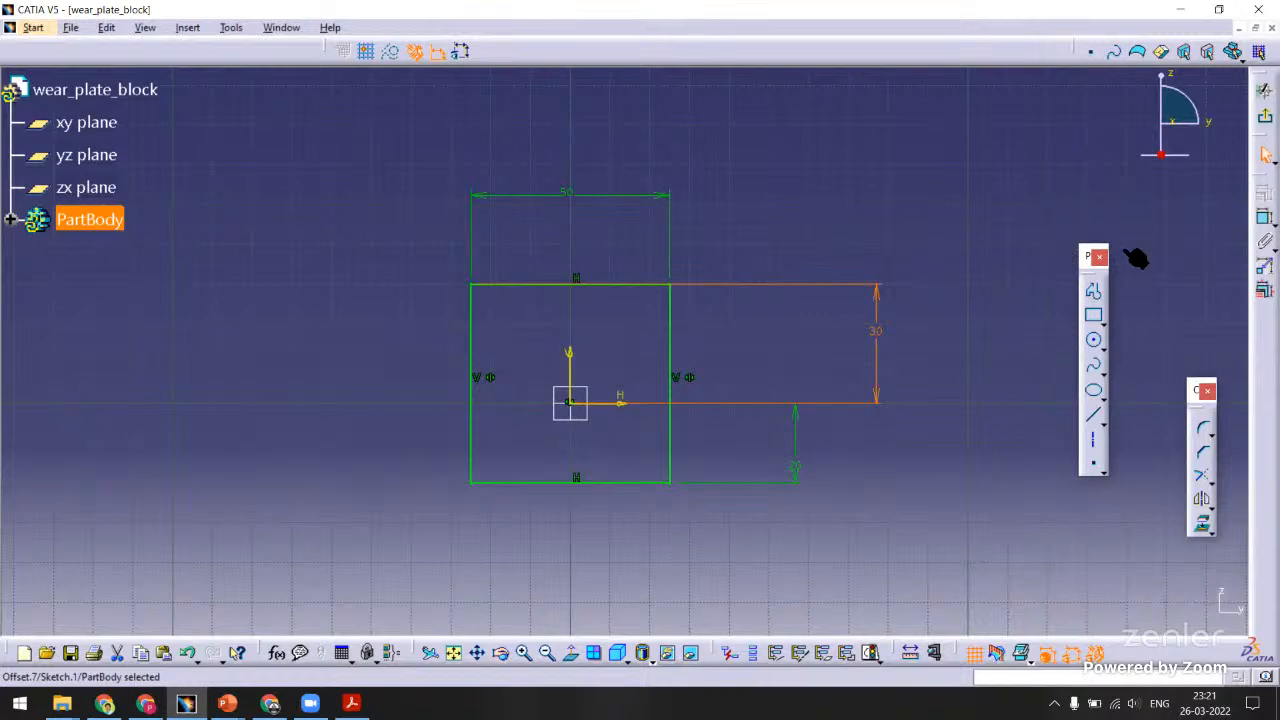
Add the rectangle's overall height as a reference dimension beside its left edge.
{"action": "left_click", "coordinate": [1265, 216]}
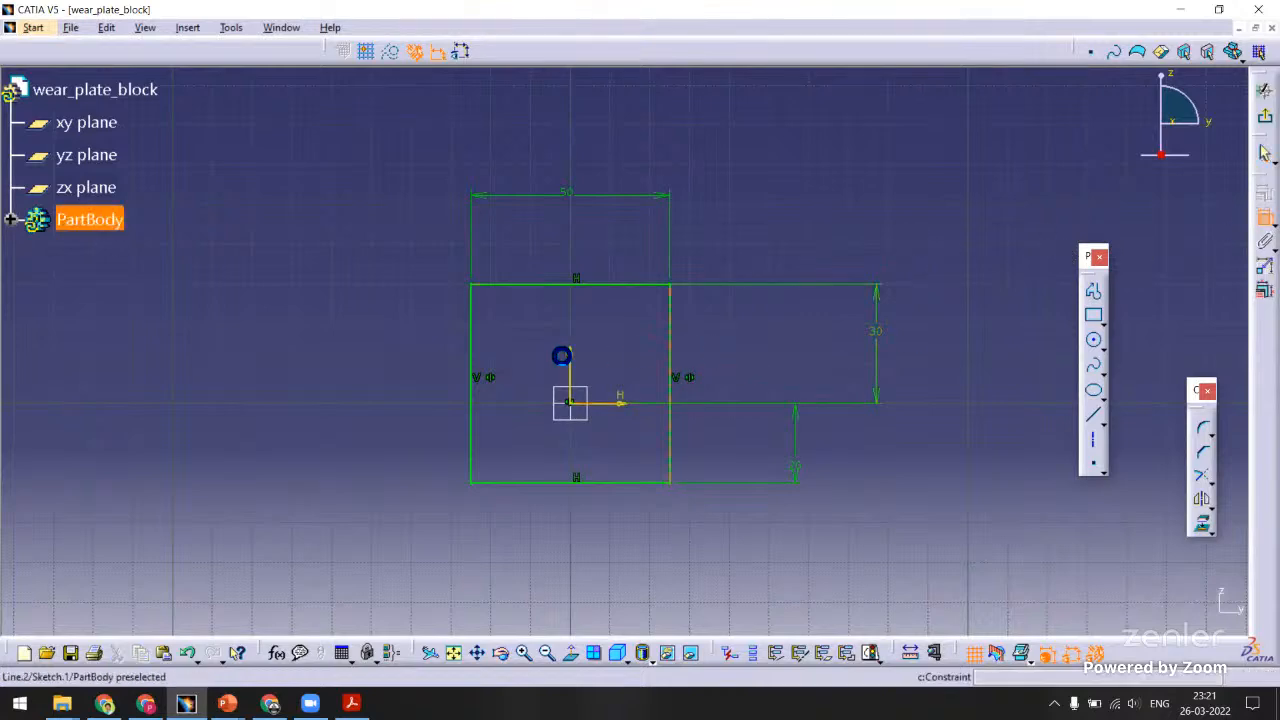
{"action": "left_click", "coordinate": [474, 345]}
{"action": "right_click", "coordinate": [309, 361]}
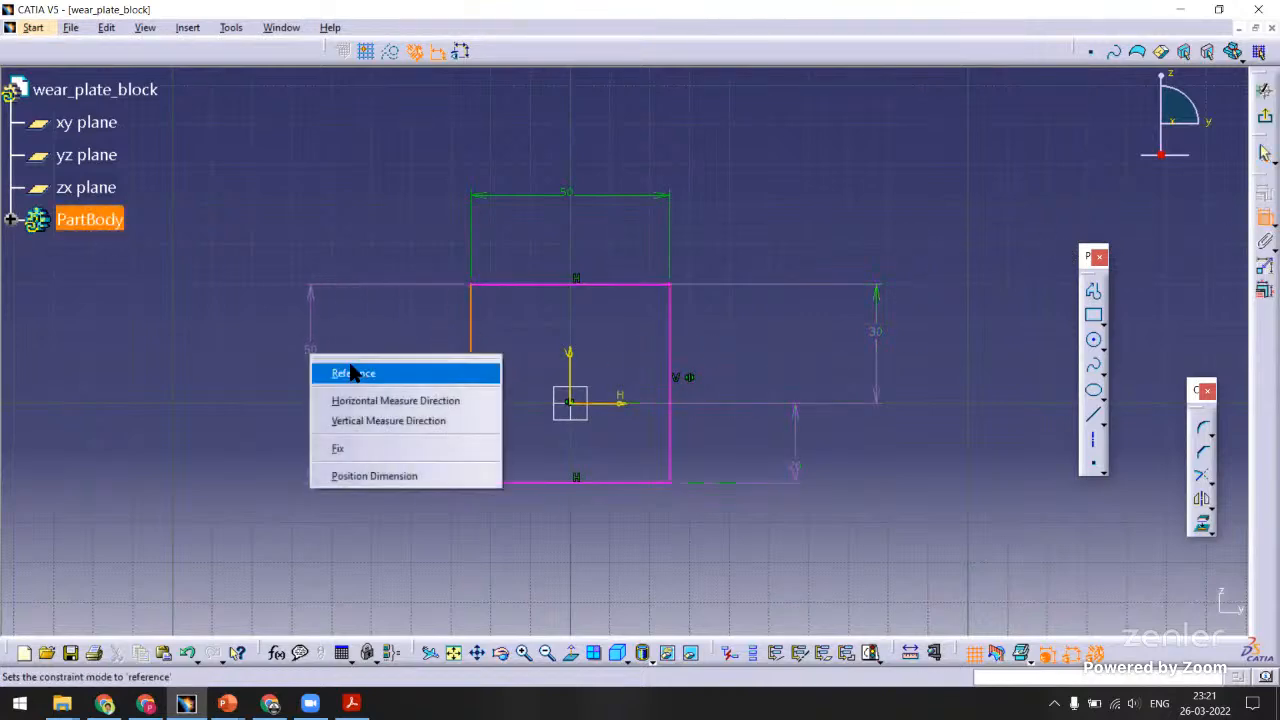
{"action": "left_click", "coordinate": [336, 370]}
{"action": "left_click", "coordinate": [336, 370]}
{"action": "middle_click_drag", "start_coordinate": [345, 368], "coordinate": [322, 396]}
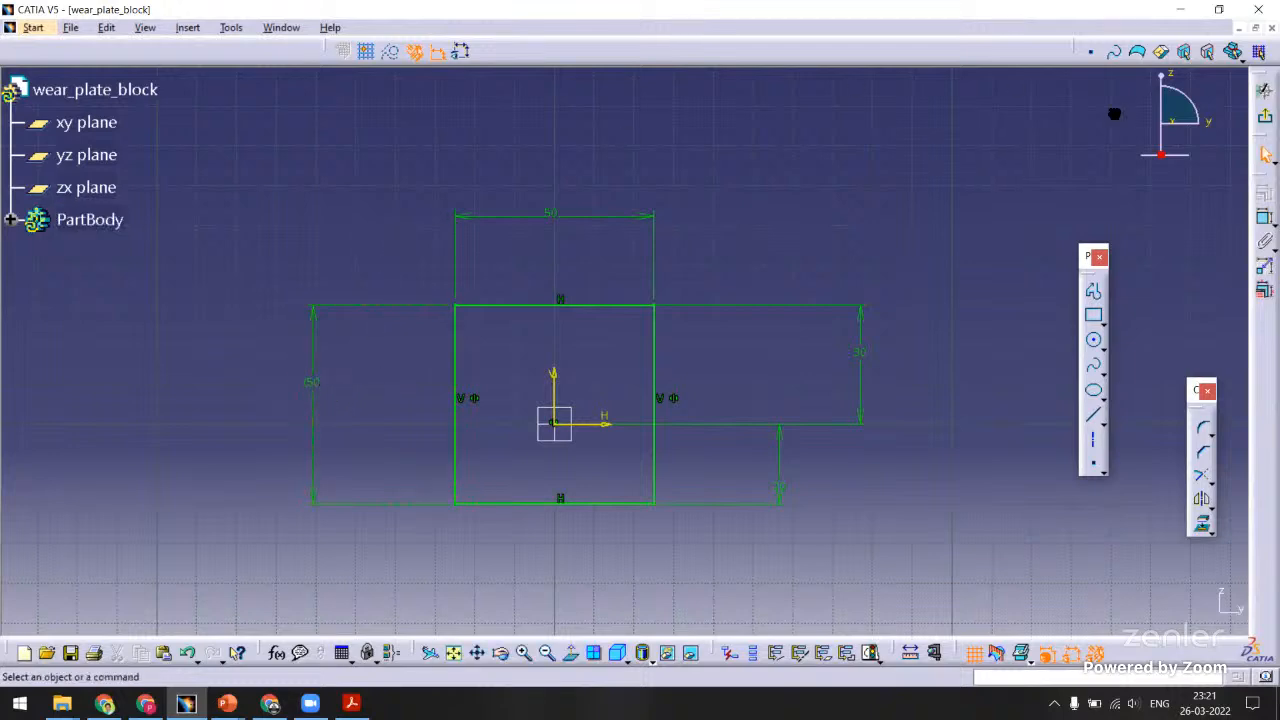
Leave the sketch and pad the square profile 20 mm.
{"action": "left_click", "coordinate": [1263, 118]}
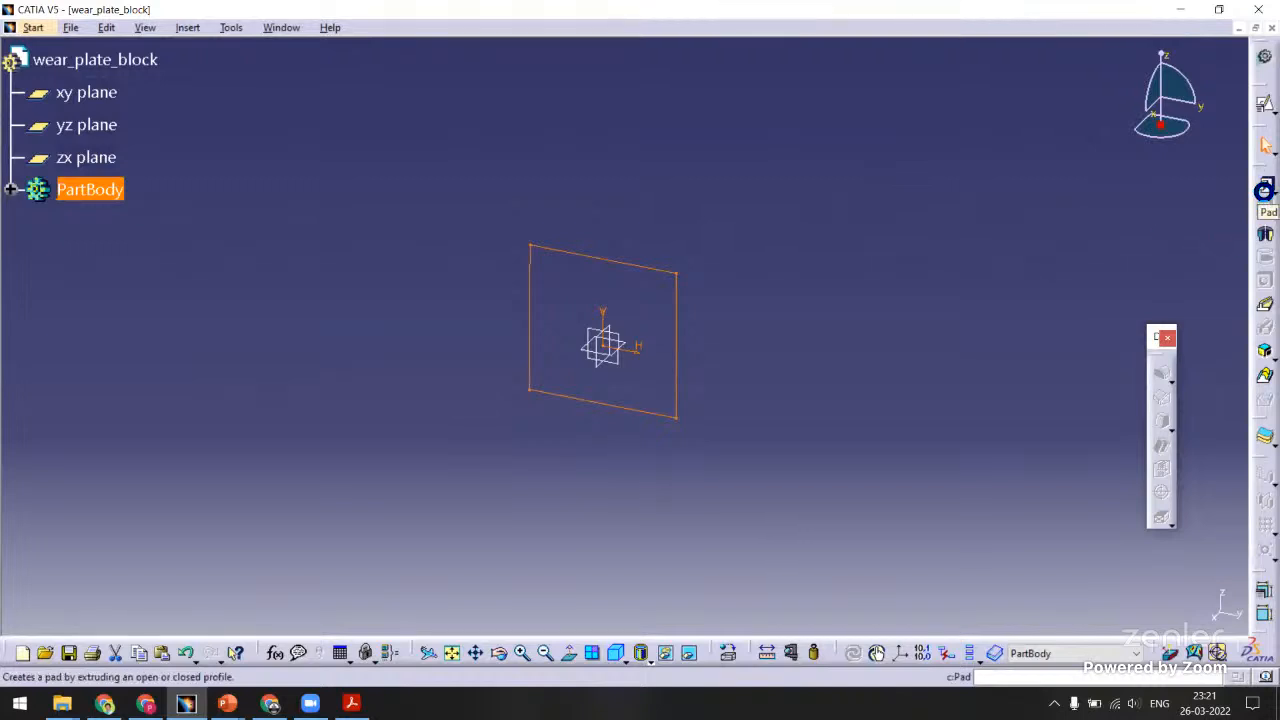
{"action": "left_click", "coordinate": [1264, 190]}
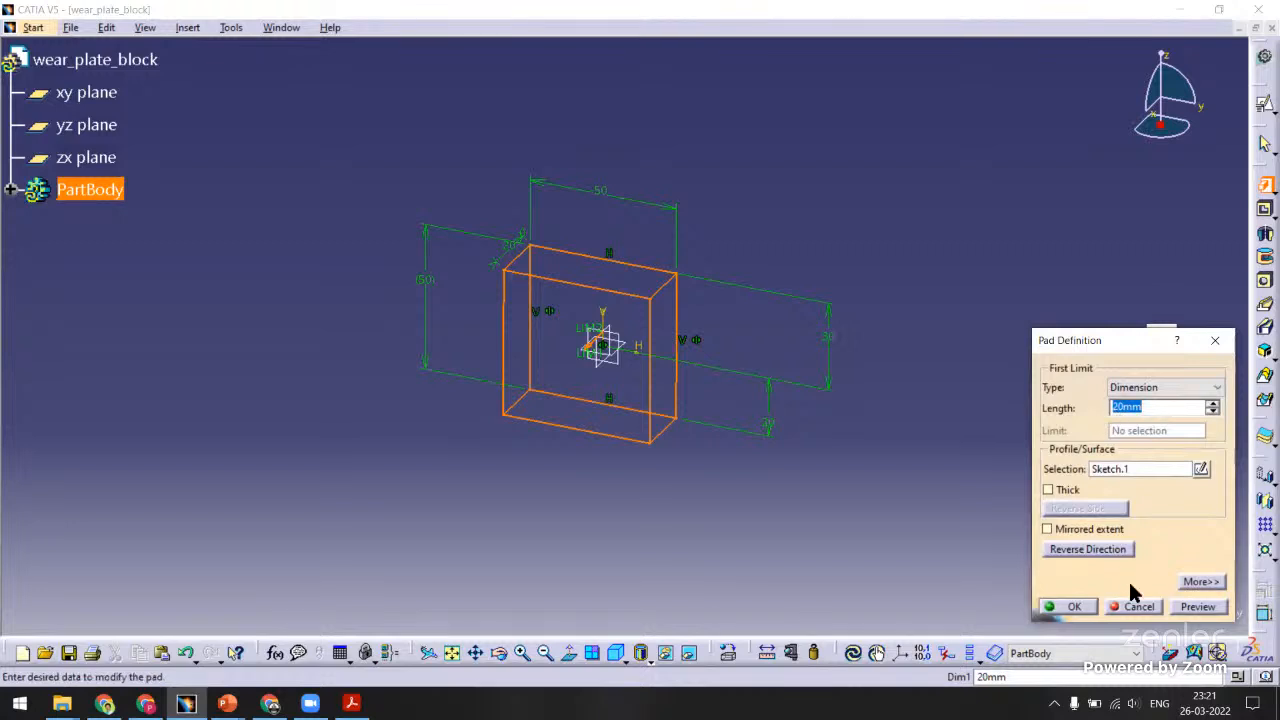
{"action": "left_click", "coordinate": [1188, 609]}
{"action": "left_click", "coordinate": [1072, 607]}
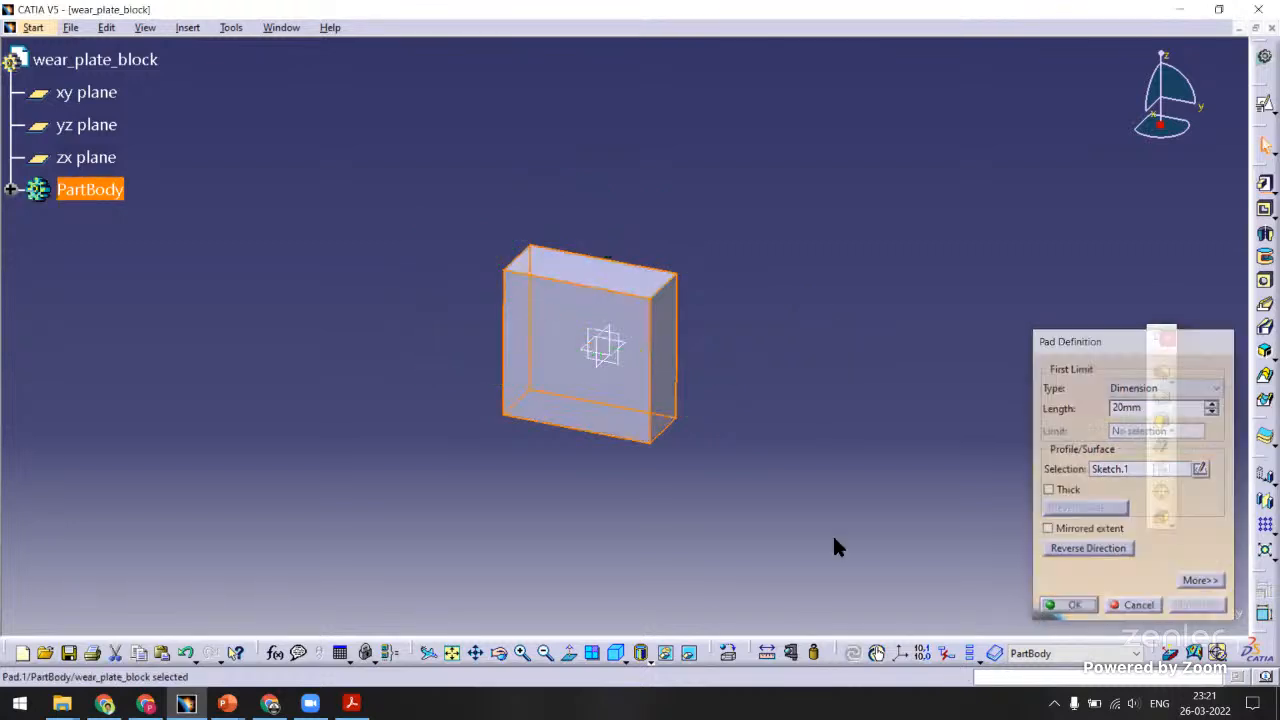
Edit the pad and set its length to 30 mm.
{"action": "middle_click_drag", "start_coordinate": [670, 320], "coordinate": [783, 293]}
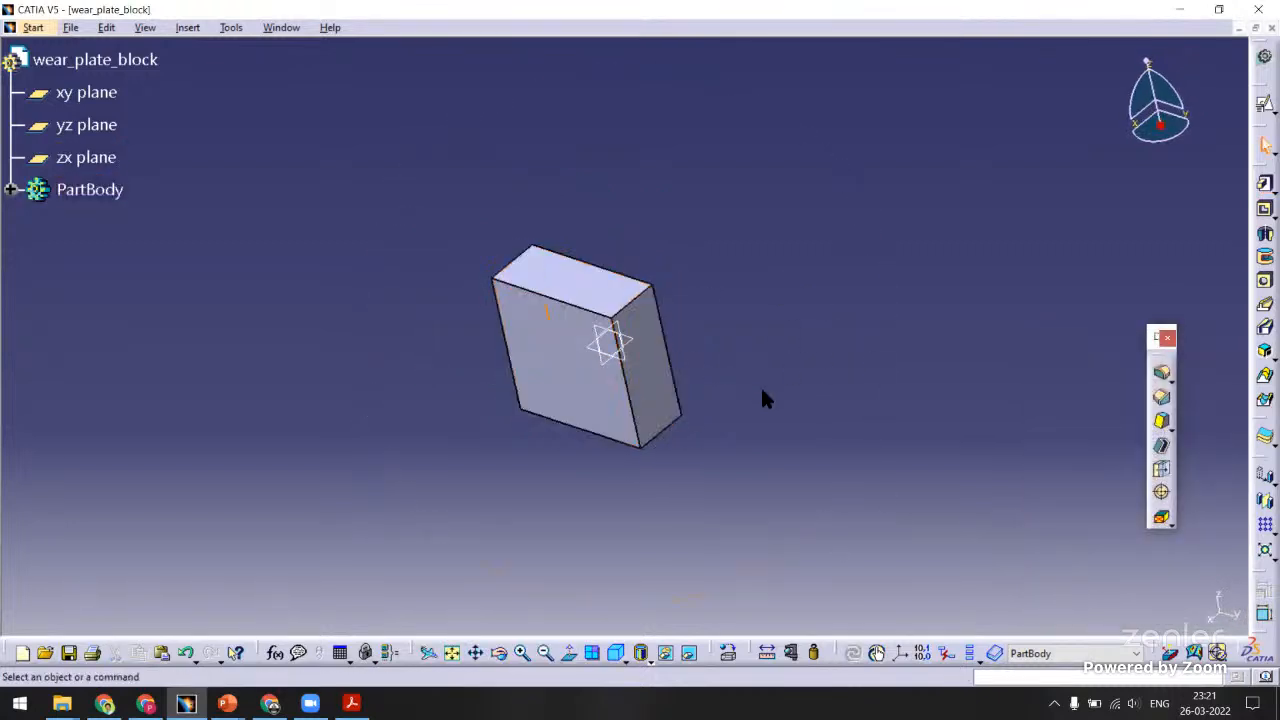
{"action": "middle_click_drag", "start_coordinate": [762, 391], "coordinate": [789, 314]}
{"action": "double_click", "coordinate": [698, 386]}
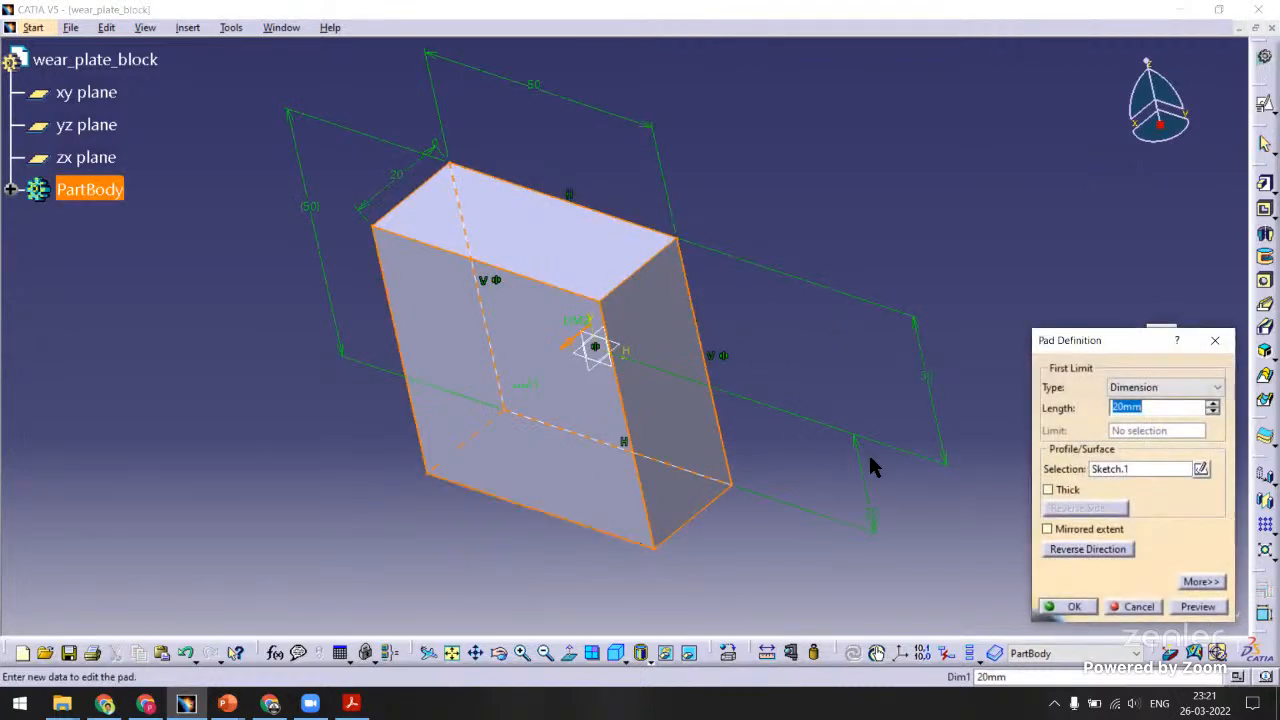
{"action": "type", "text": "30"}
{"action": "key", "text": "Return"}
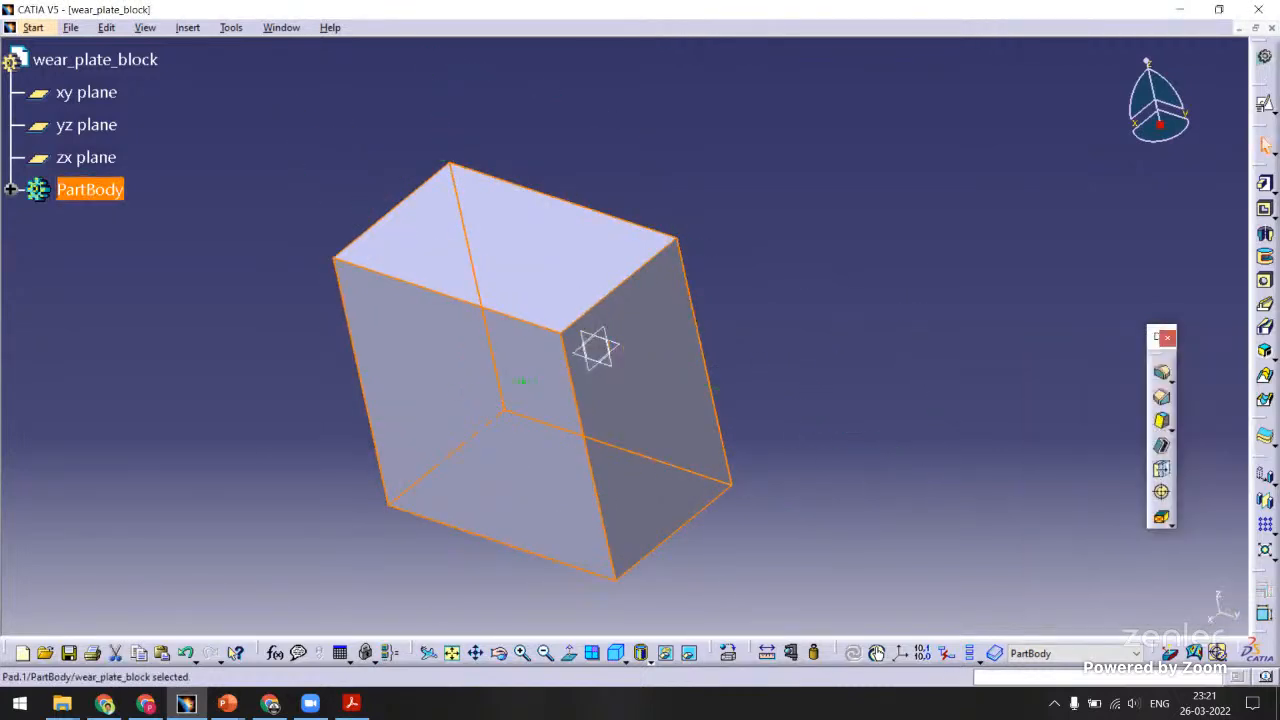
{"action": "left_click", "coordinate": [884, 341]}
{"action": "middle_click_drag", "start_coordinate": [914, 263], "coordinate": [876, 298]}
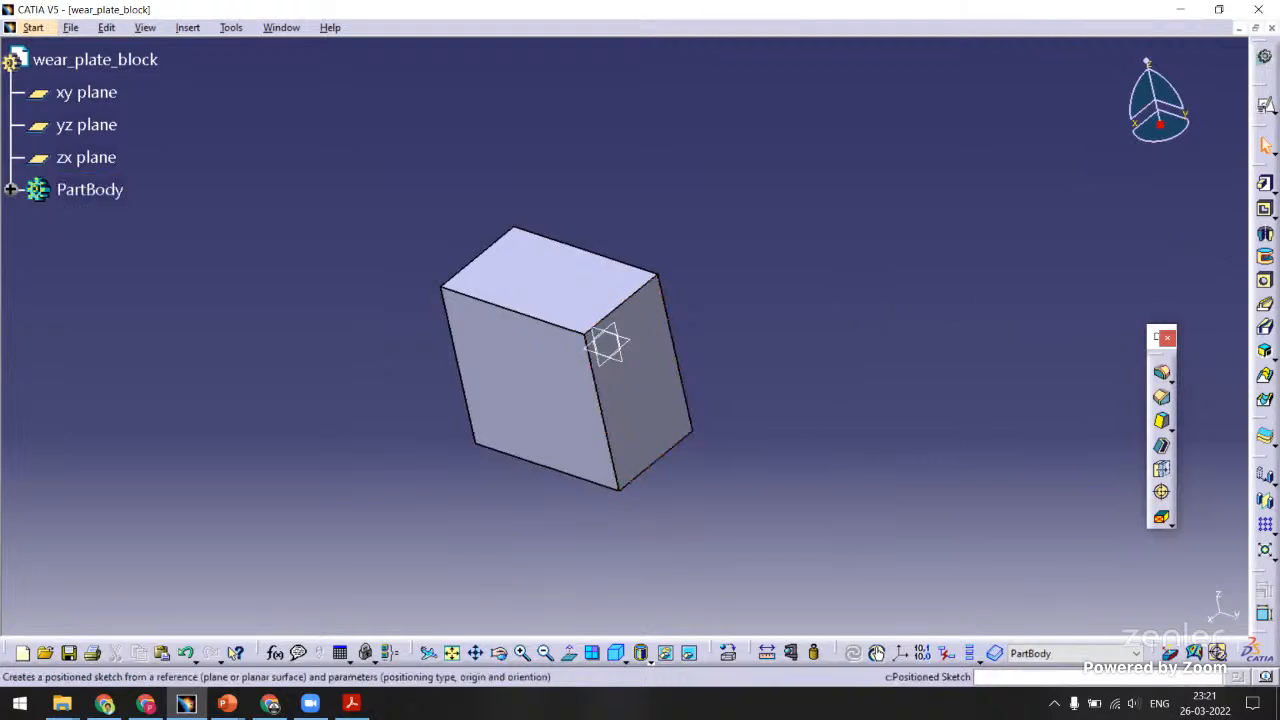
Start a positioned sketch on the zx plane with implicit origin and orientation.
{"action": "left_click", "coordinate": [1266, 106]}
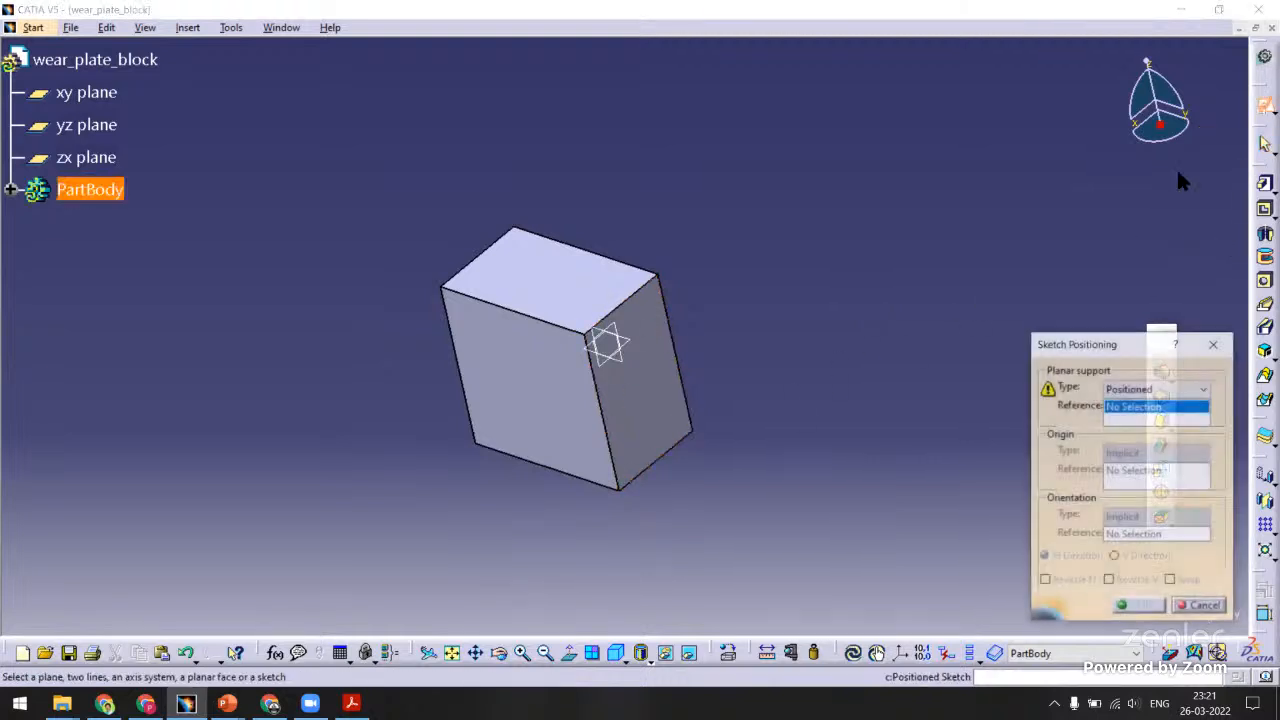
{"action": "left_click", "coordinate": [613, 374]}
{"action": "middle_click_drag", "start_coordinate": [566, 443], "coordinate": [487, 383]}
{"action": "middle_click_drag", "start_coordinate": [802, 478], "coordinate": [772, 450]}
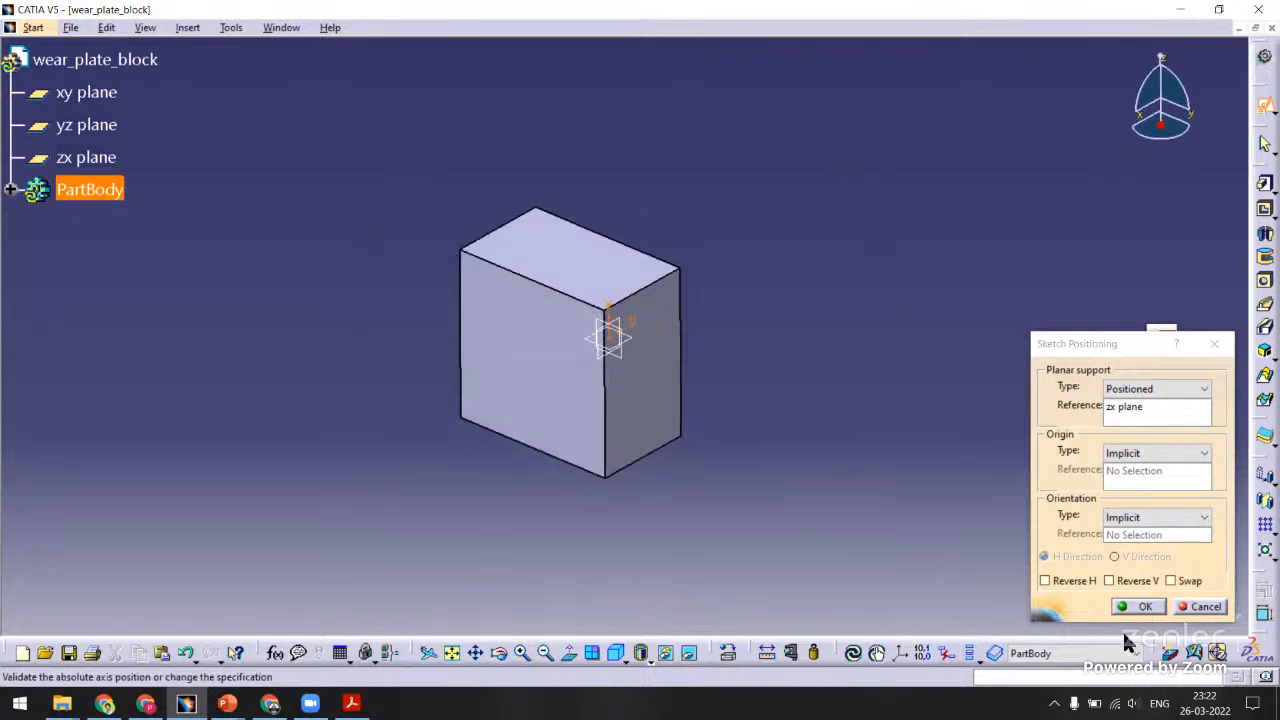
{"action": "left_click", "coordinate": [1138, 606]}
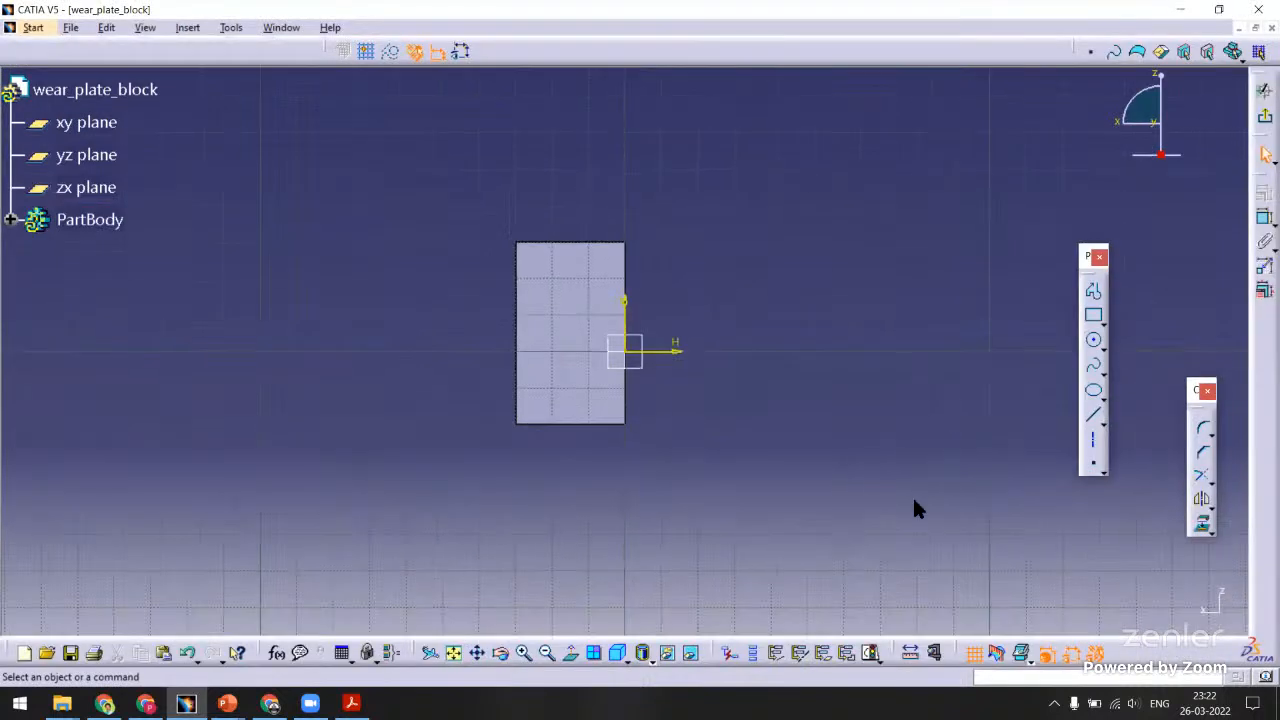
Draw a rectangle overlapping the block's lower-left corner, with its top edge close to the horizontal axis.
{"action": "left_click", "coordinate": [1093, 315]}
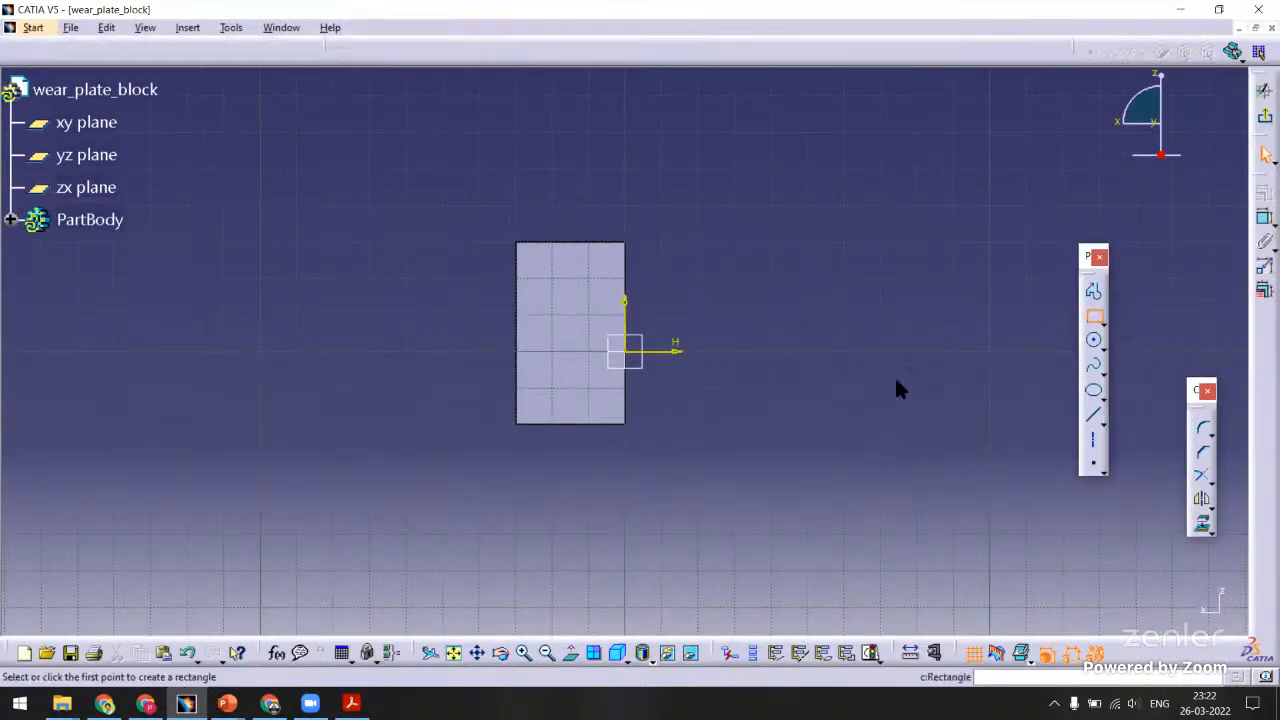
{"action": "left_click", "coordinate": [469, 347]}
{"action": "left_click", "coordinate": [564, 491]}
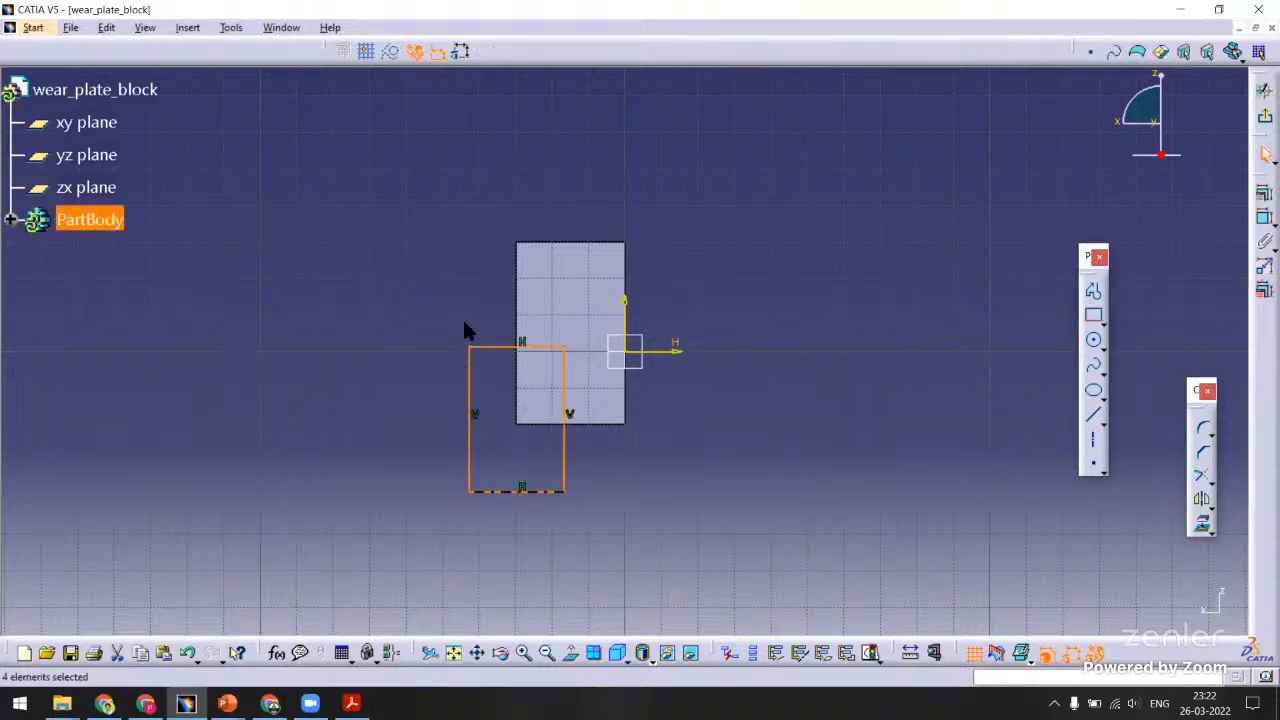
{"action": "middle_click_drag", "start_coordinate": [475, 303], "coordinate": [478, 245]}
{"action": "middle_click_drag", "start_coordinate": [600, 291], "coordinate": [737, 265]}
{"action": "left_click", "coordinate": [500, 252]}
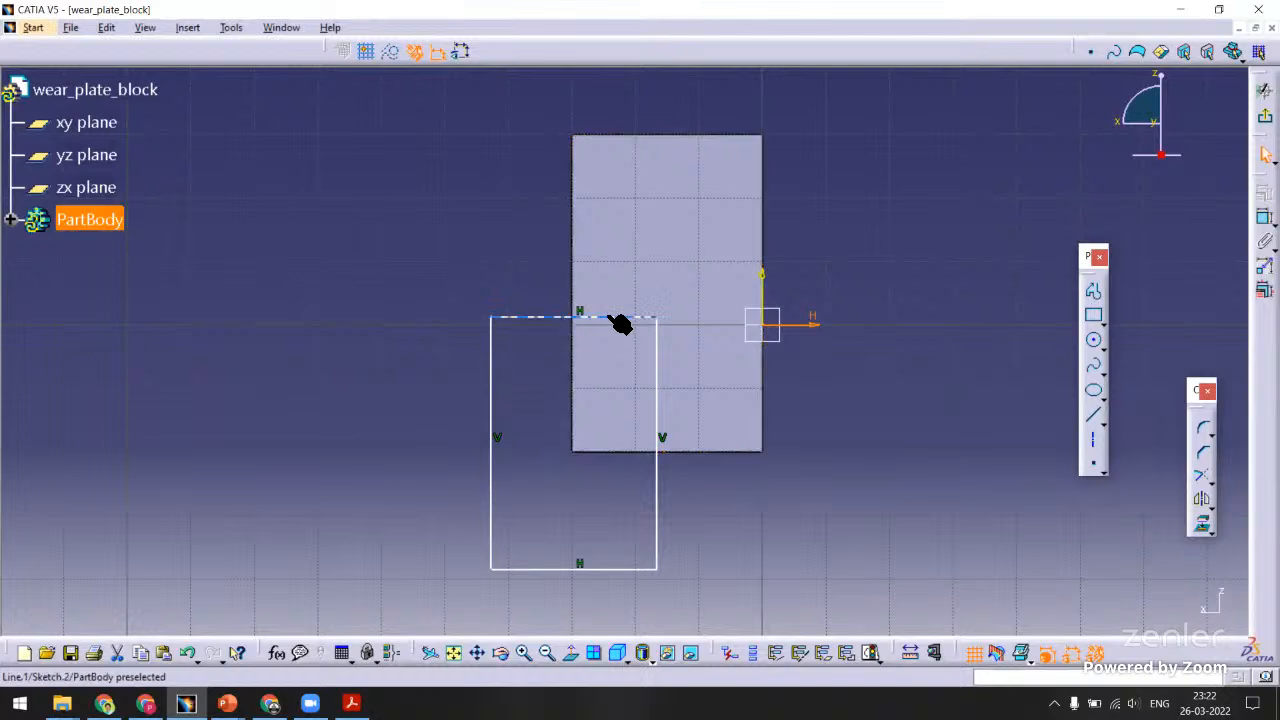
Constrain the rectangle's top edge coincident with the sketch's horizontal axis.
{"action": "left_click", "coordinate": [1264, 192]}
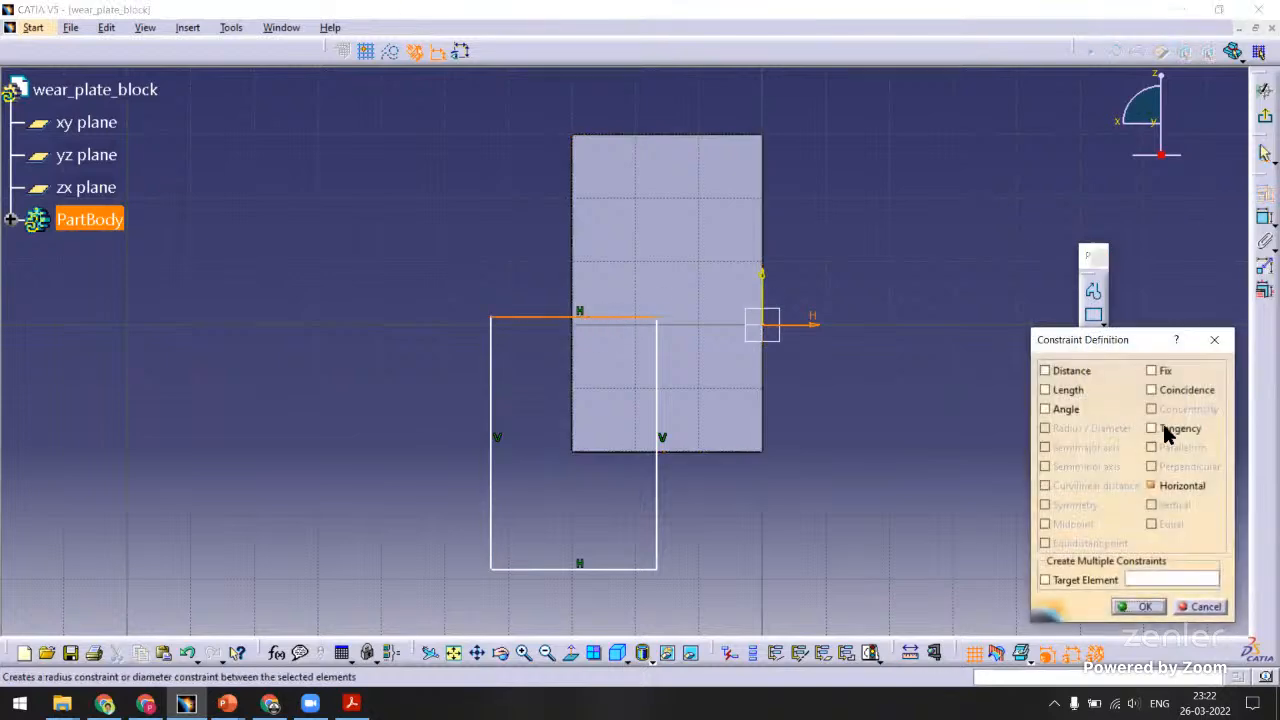
{"action": "left_click", "coordinate": [1160, 391]}
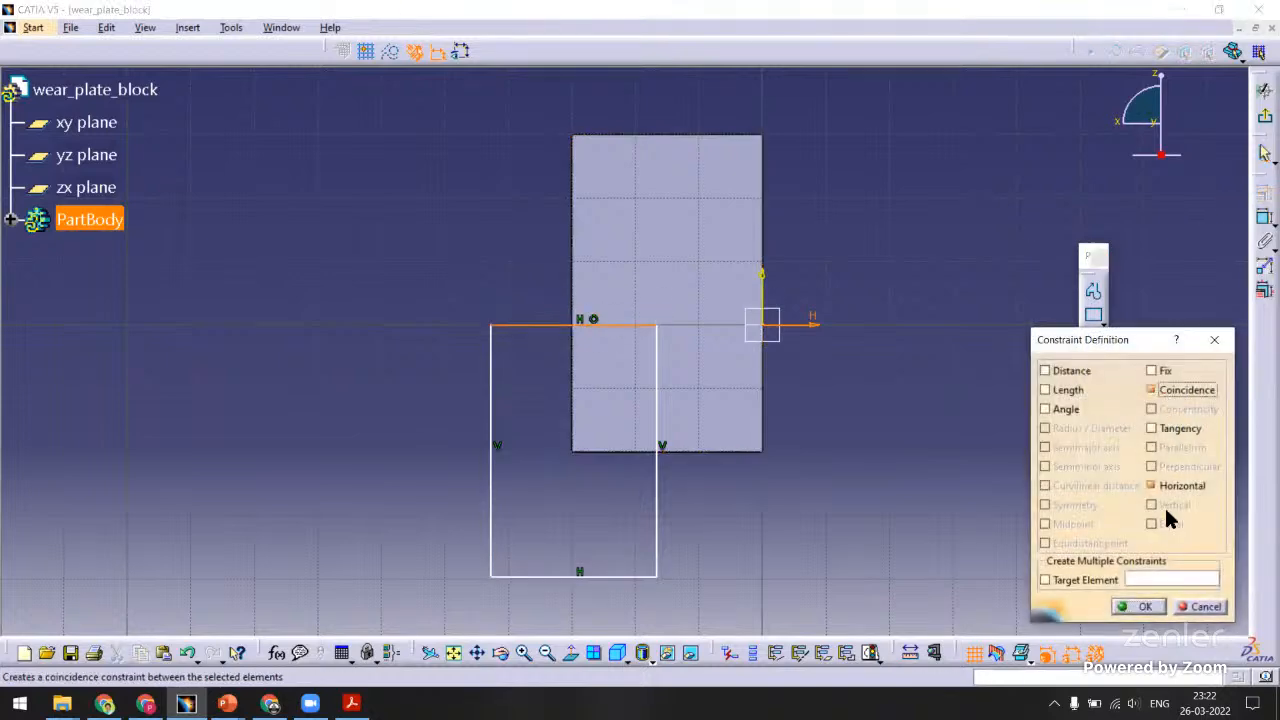
{"action": "left_click", "coordinate": [1140, 606]}
Dimension the rectangle's right edge from the block's left edge and set the distance to 10 mm.
{"action": "mouse_move", "coordinate": [938, 287]}
{"action": "middle_mouse_down", "text": "ctrl"}
{"action": "mouse_move", "coordinate": [942, 275]}
{"action": "mouse_move", "coordinate": [916, 323]}
{"action": "middle_mouse_up", "text": "ctrl"}
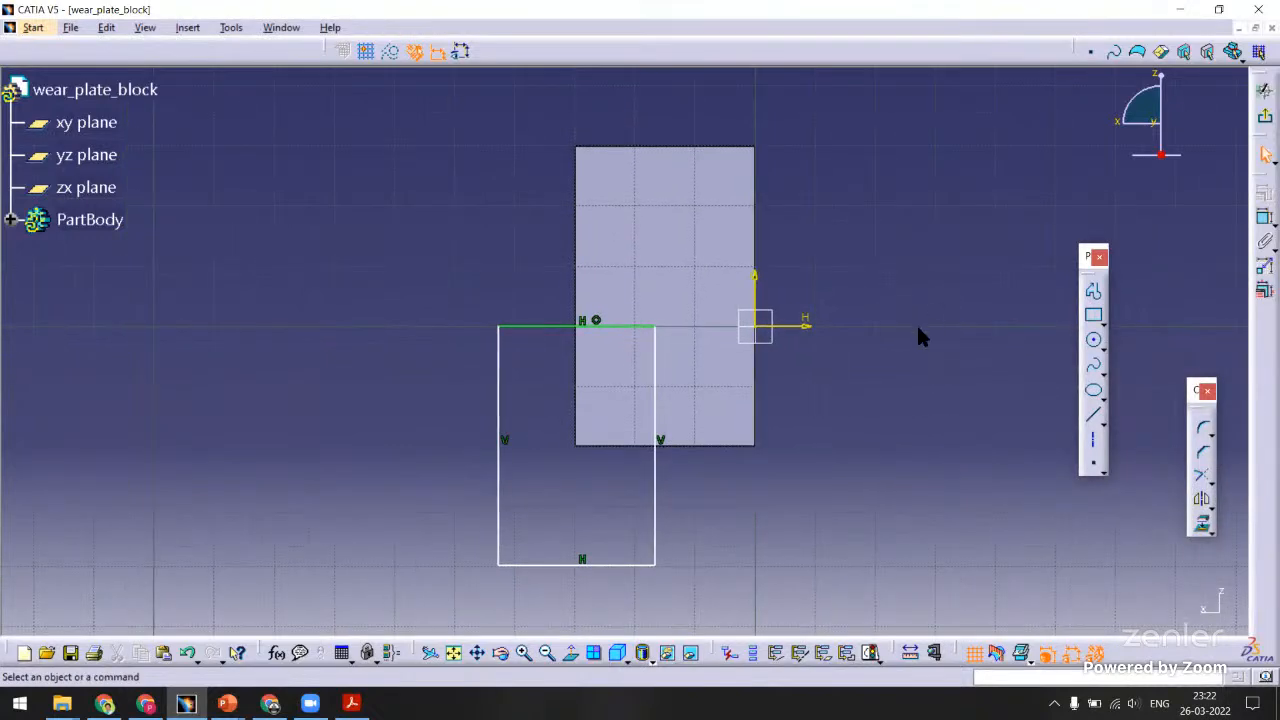
{"action": "middle_click_drag", "start_coordinate": [1035, 339], "coordinate": [1027, 299]}
{"action": "left_click", "coordinate": [1264, 217]}
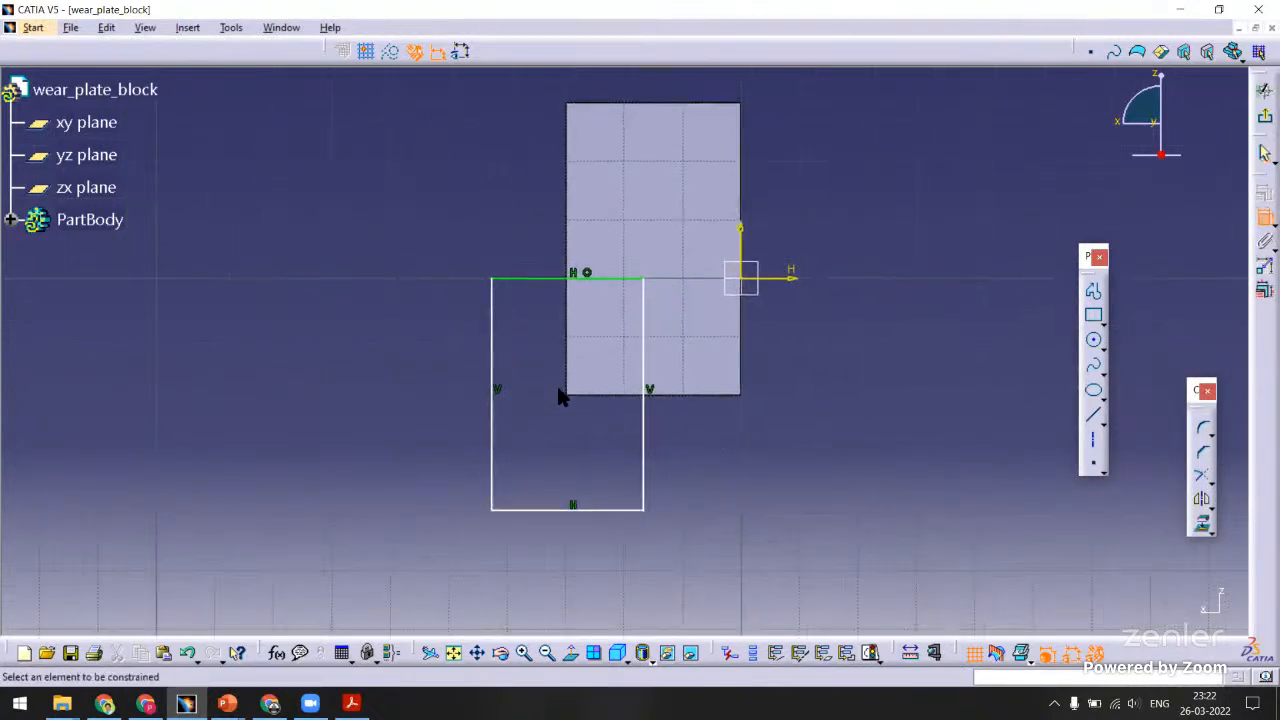
{"action": "left_click", "coordinate": [566, 365]}
{"action": "left_click", "coordinate": [643, 436]}
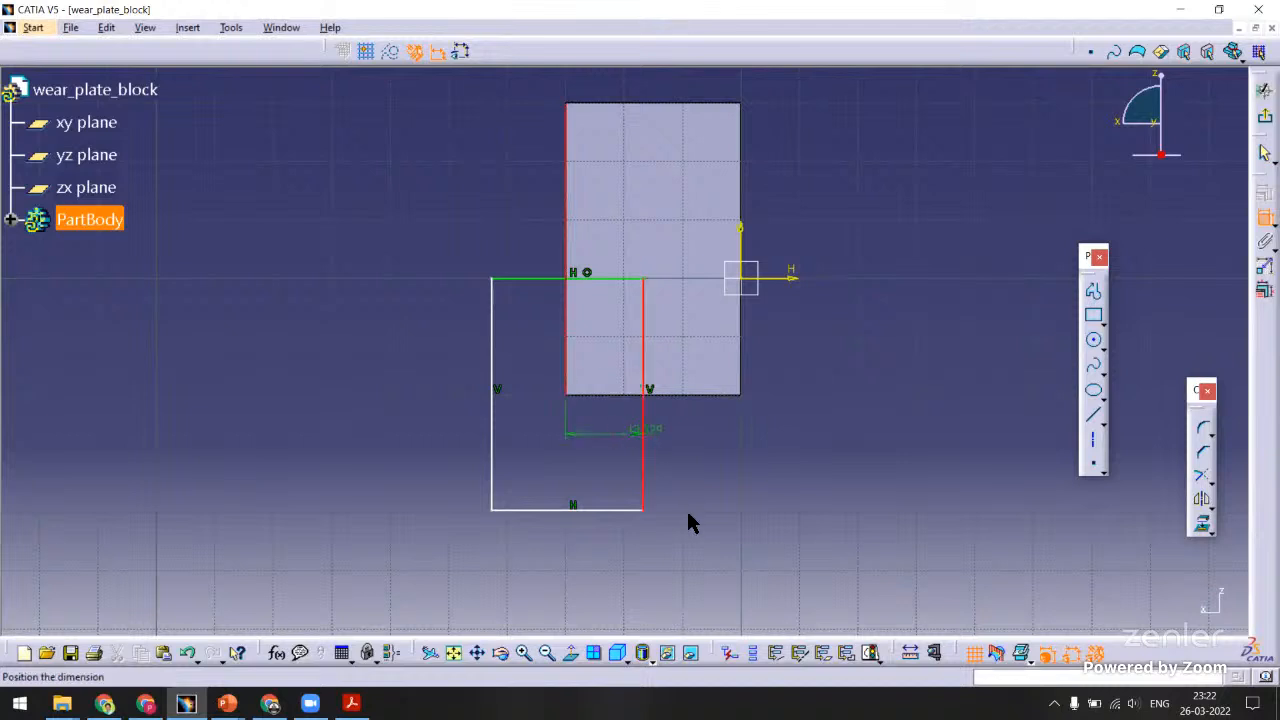
{"action": "left_click", "coordinate": [748, 571]}
{"action": "double_click", "coordinate": [749, 568]}
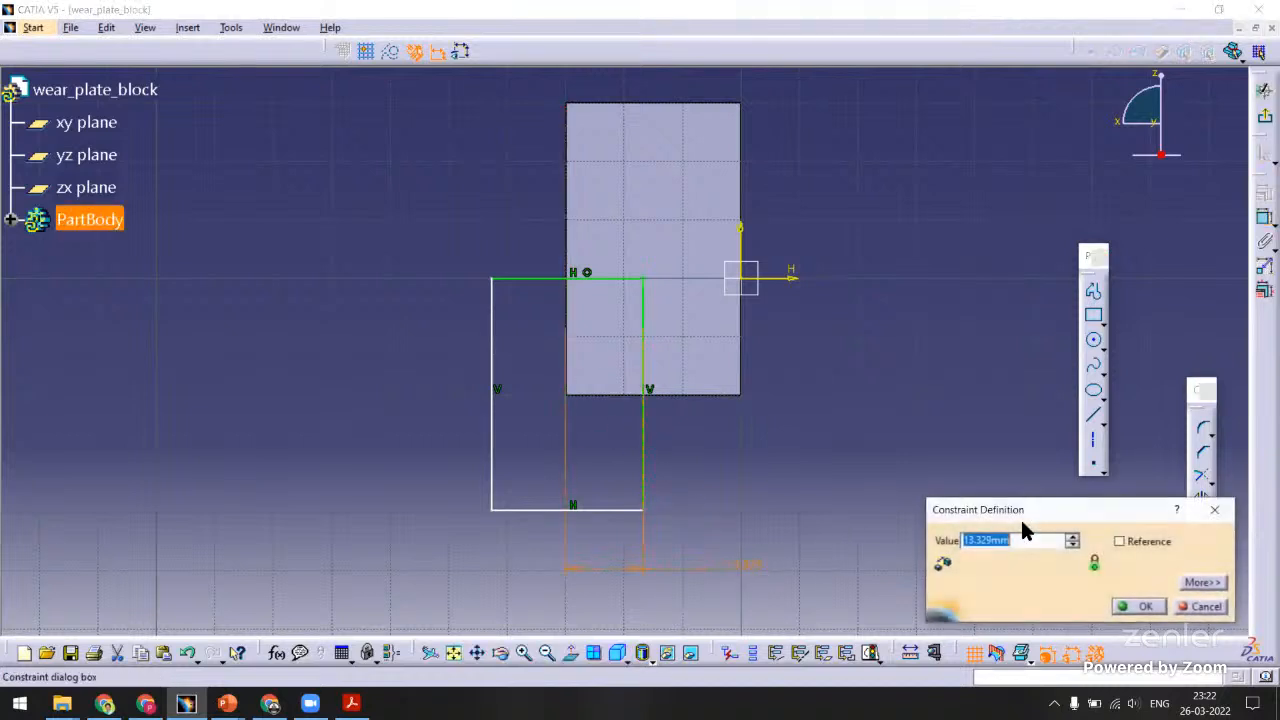
{"action": "type", "text": "10"}
{"action": "key", "text": "Return"}
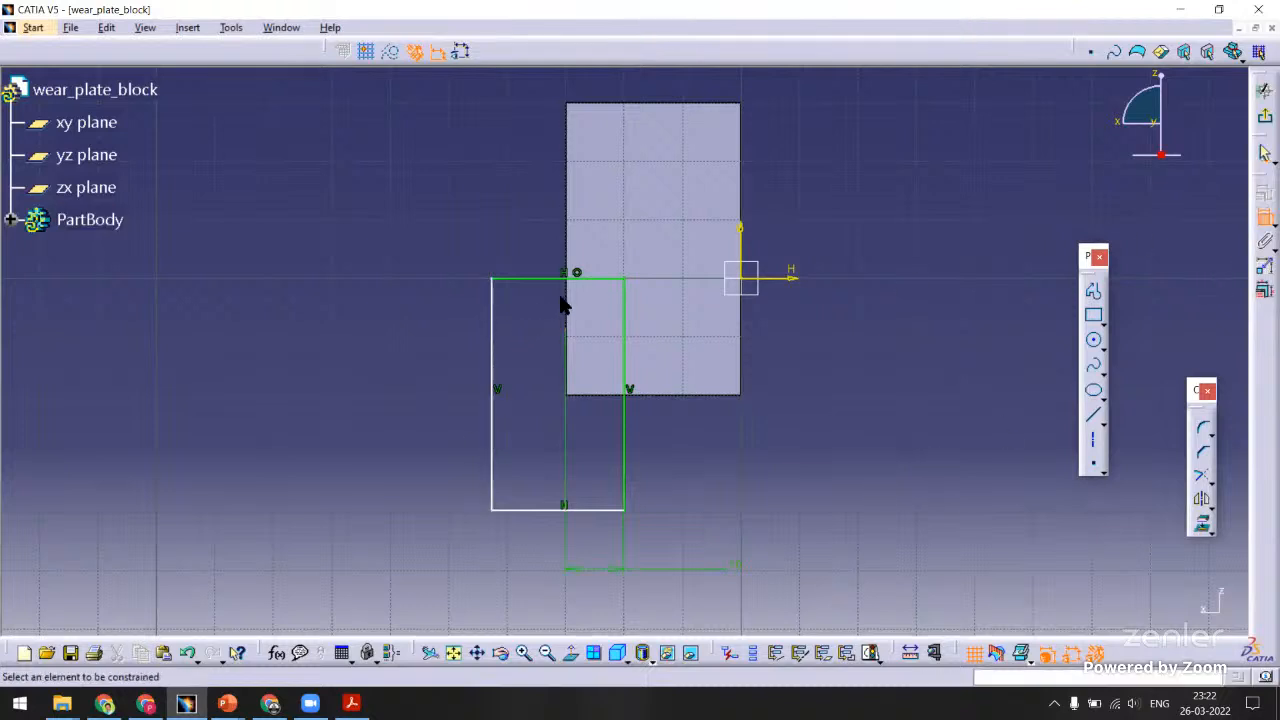
Dimension the rectangle's left edge from the block's left edge.
{"action": "left_click", "coordinate": [575, 308]}
{"action": "left_click", "coordinate": [497, 343]}
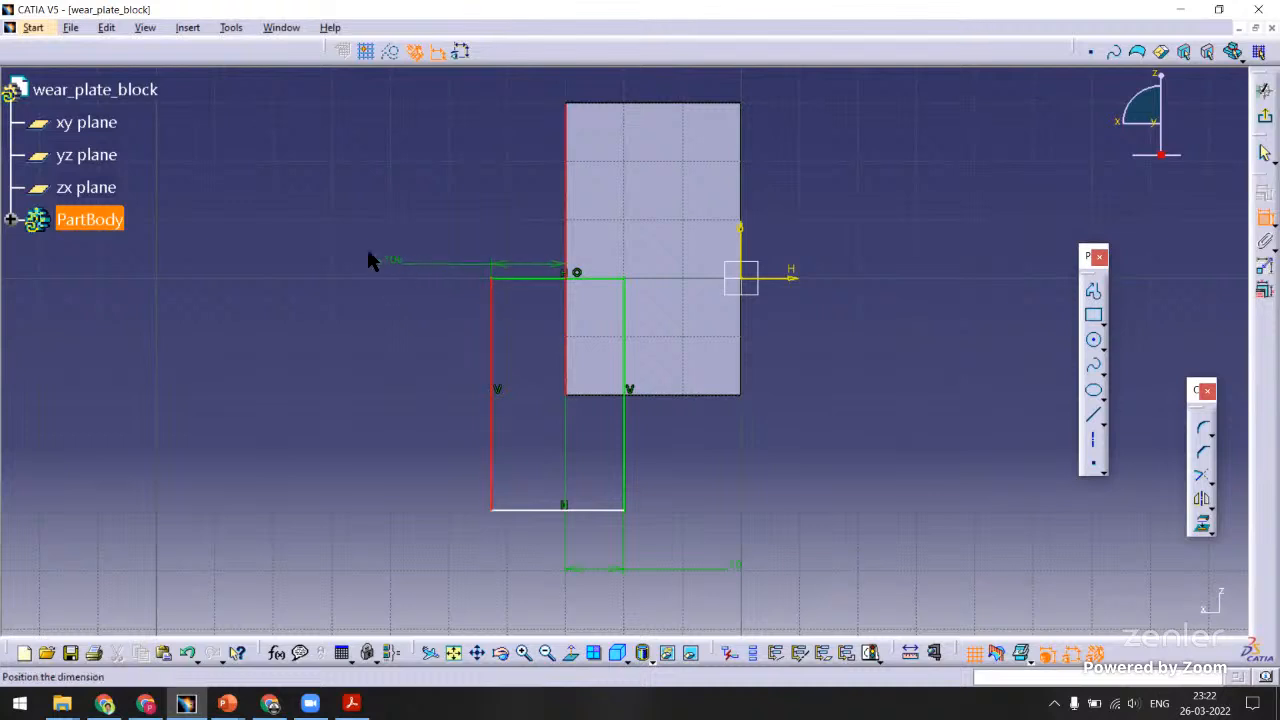
{"action": "left_click", "coordinate": [366, 246]}
Dimension the rectangle's bottom edge from the block's bottom edge and set the offset to 5 mm.
{"action": "left_click", "coordinate": [586, 398]}
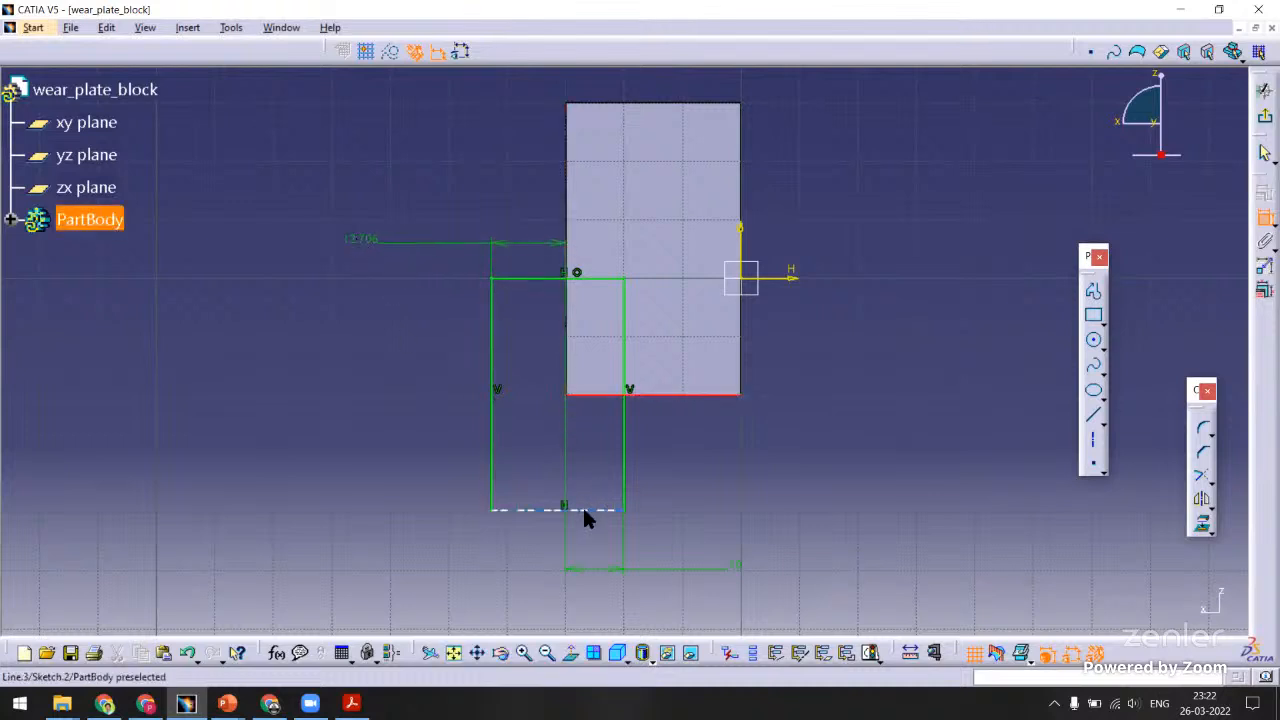
{"action": "left_click", "coordinate": [586, 510]}
{"action": "left_click", "coordinate": [836, 472]}
{"action": "double_click", "coordinate": [837, 476]}
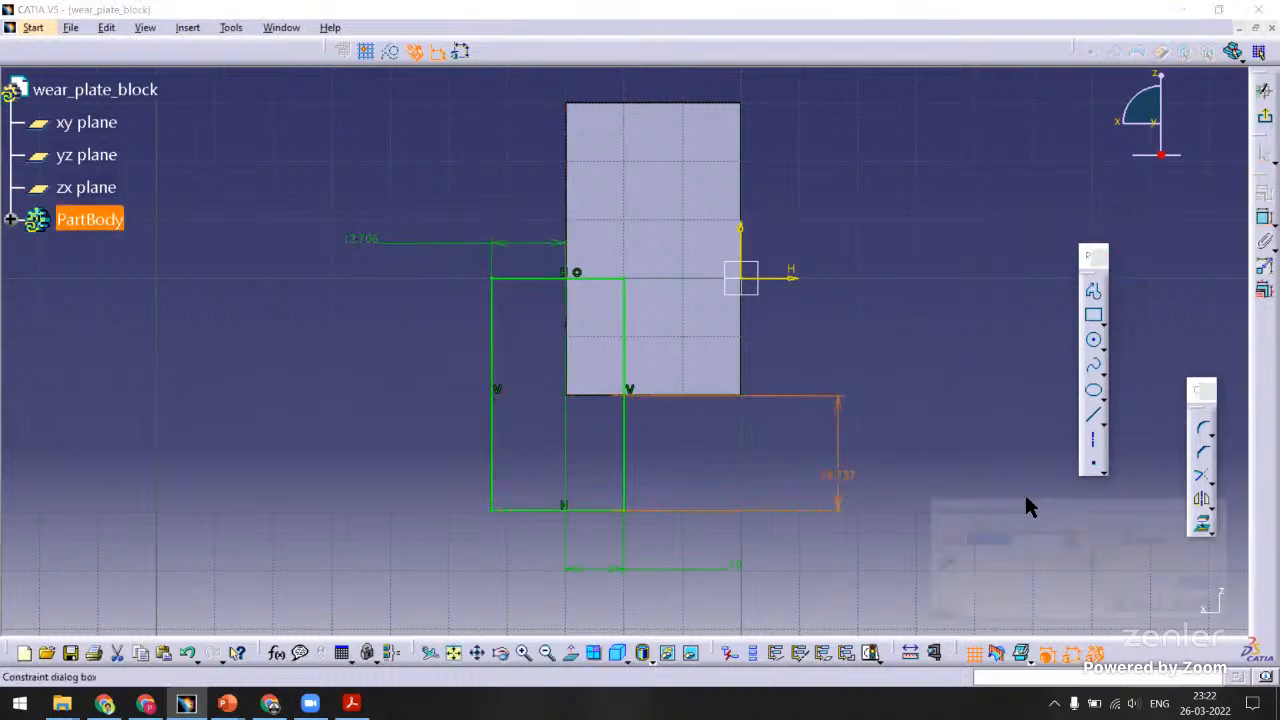
{"action": "type", "text": "5mm"}
{"action": "key", "text": "Return"}
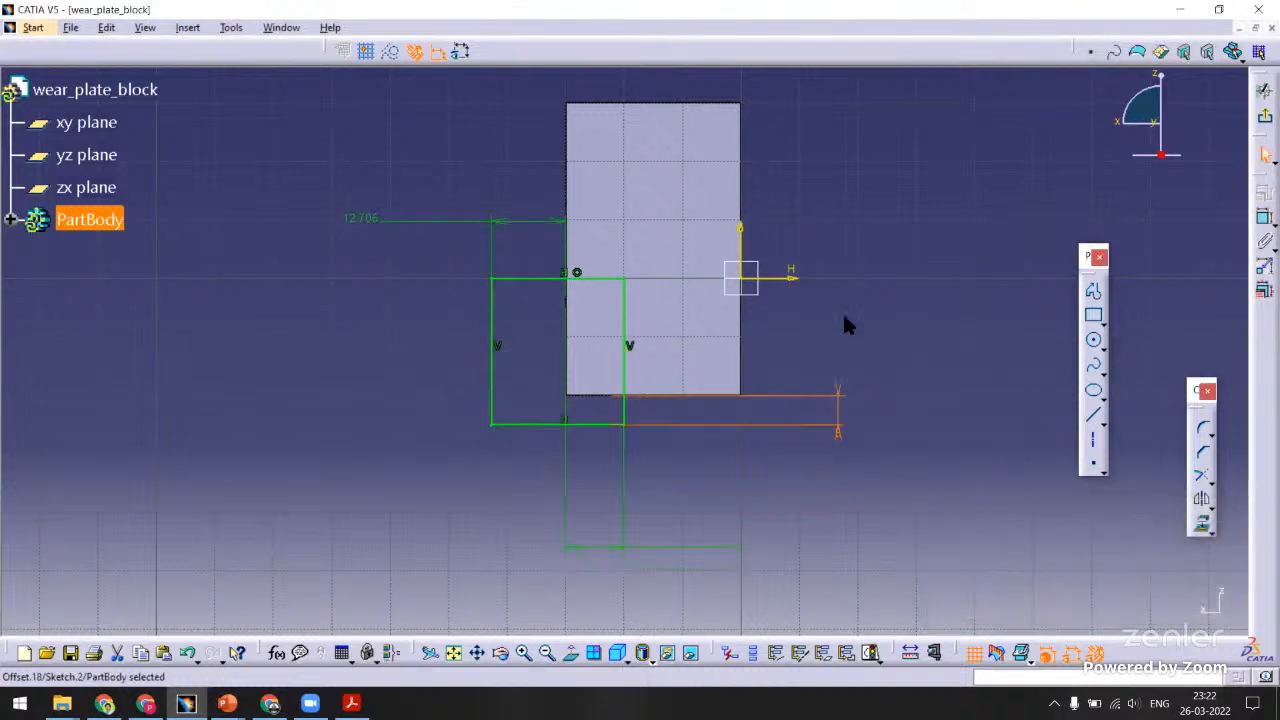
Set the distance between the rectangle's left edge and the block's left edge to 5 mm.
{"action": "double_click", "coordinate": [378, 220]}
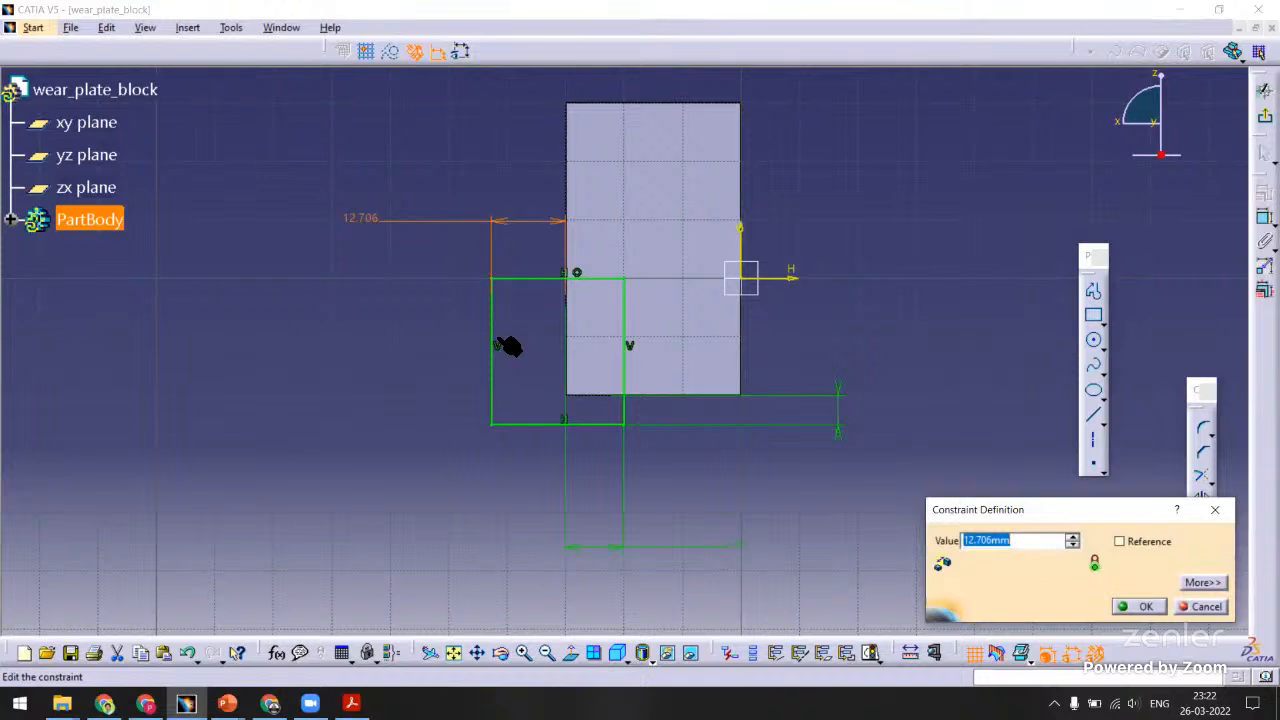
{"action": "type", "text": "5"}
{"action": "key", "text": "Return"}
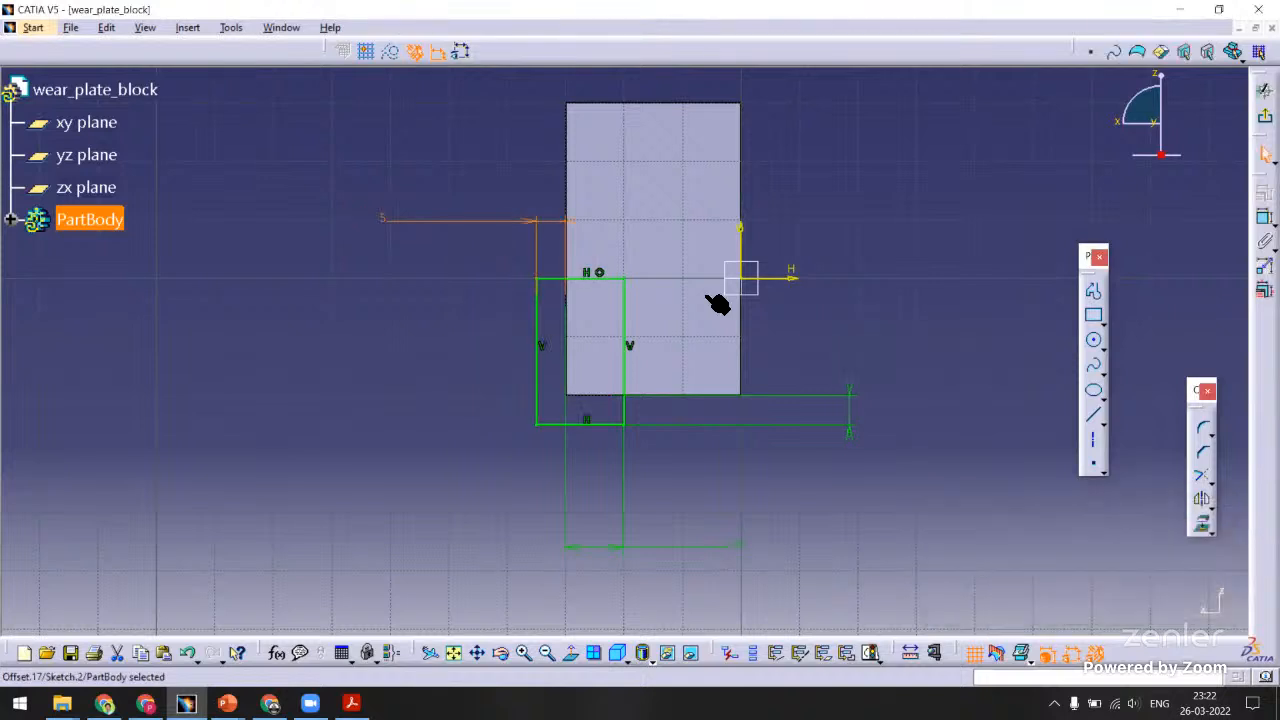
Leave the sketch and cut a pocket from the rectangle with both limits set to Up to last.
{"action": "left_click", "coordinate": [1265, 155]}
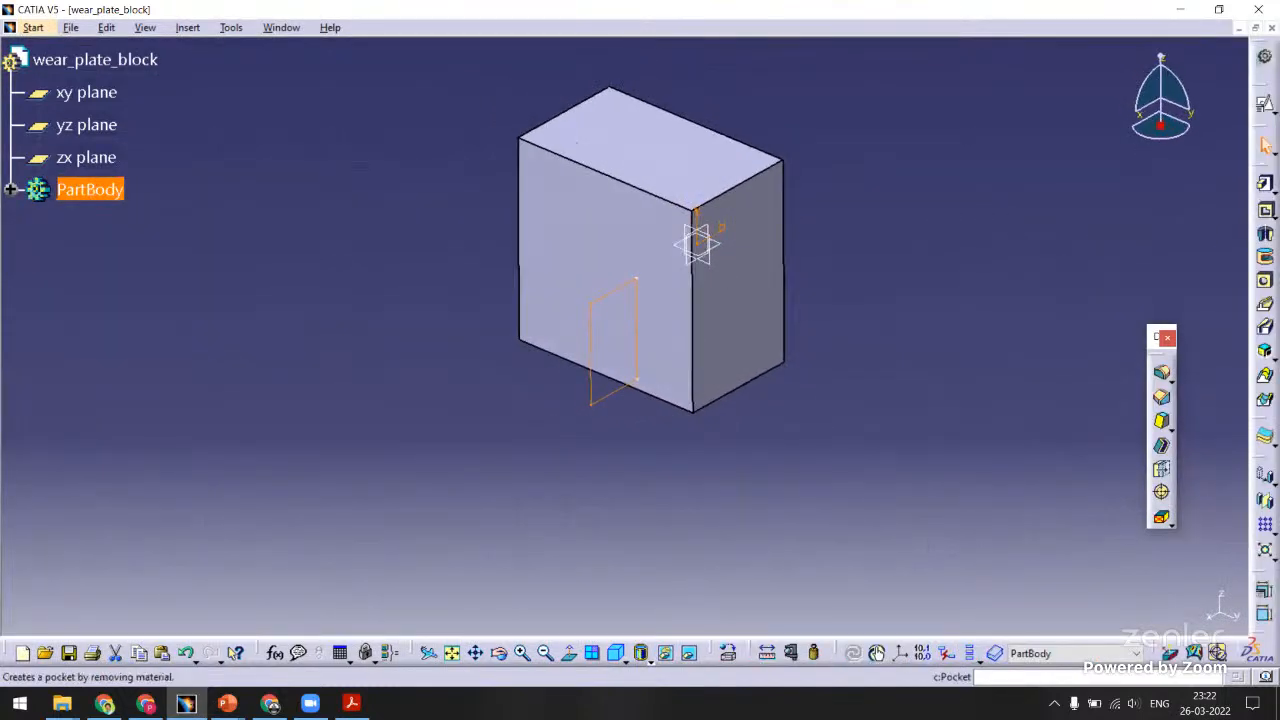
{"action": "left_click", "coordinate": [1265, 210]}
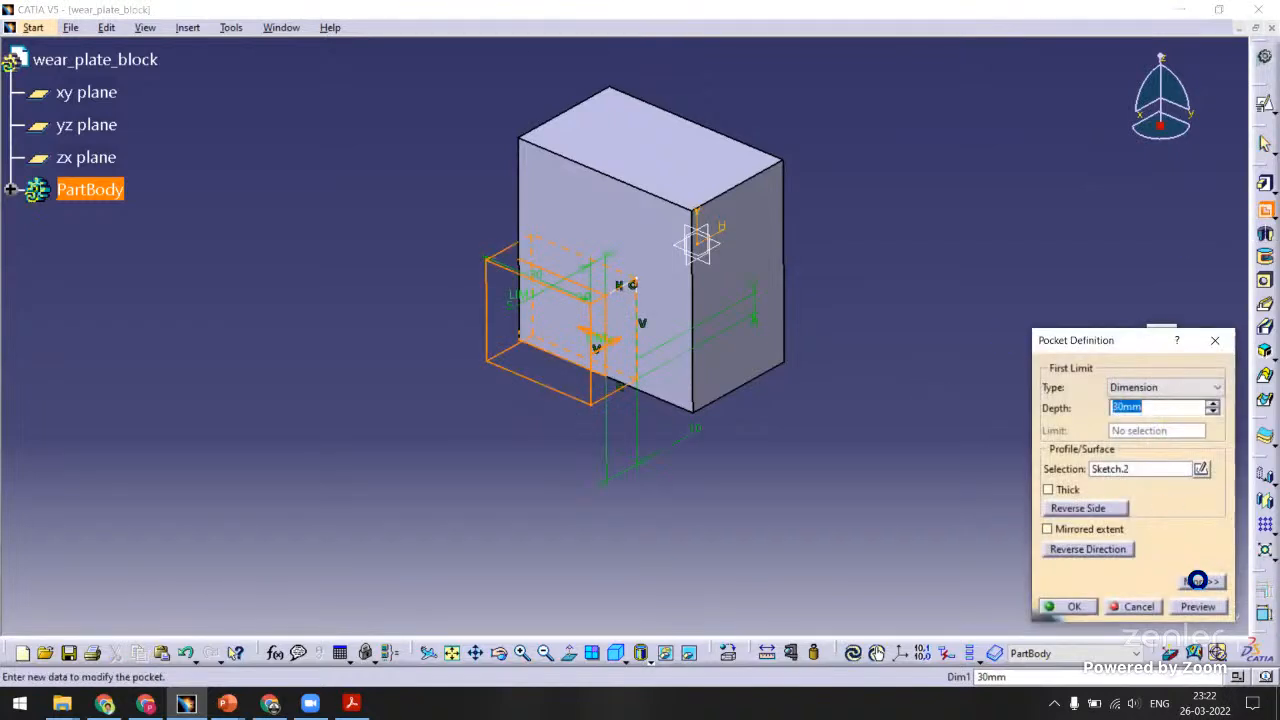
{"action": "left_click", "coordinate": [1199, 582]}
{"action": "left_click", "coordinate": [1004, 387]}
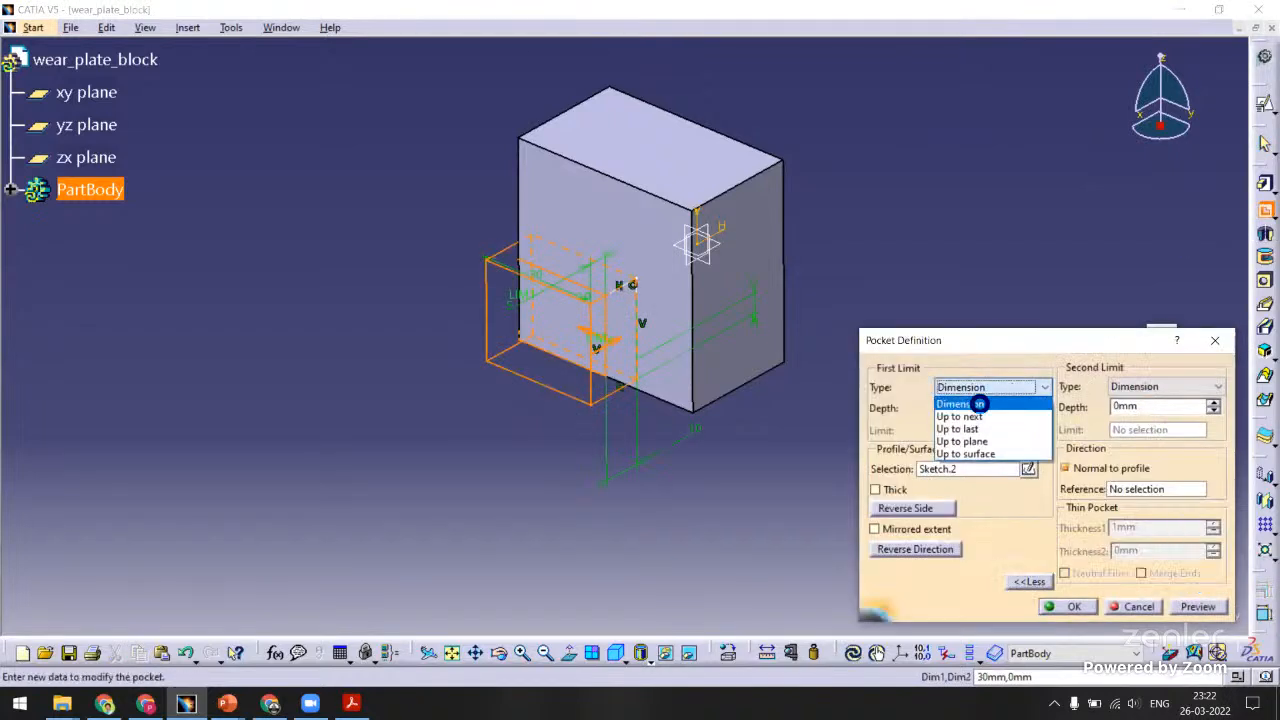
{"action": "left_click", "coordinate": [979, 426]}
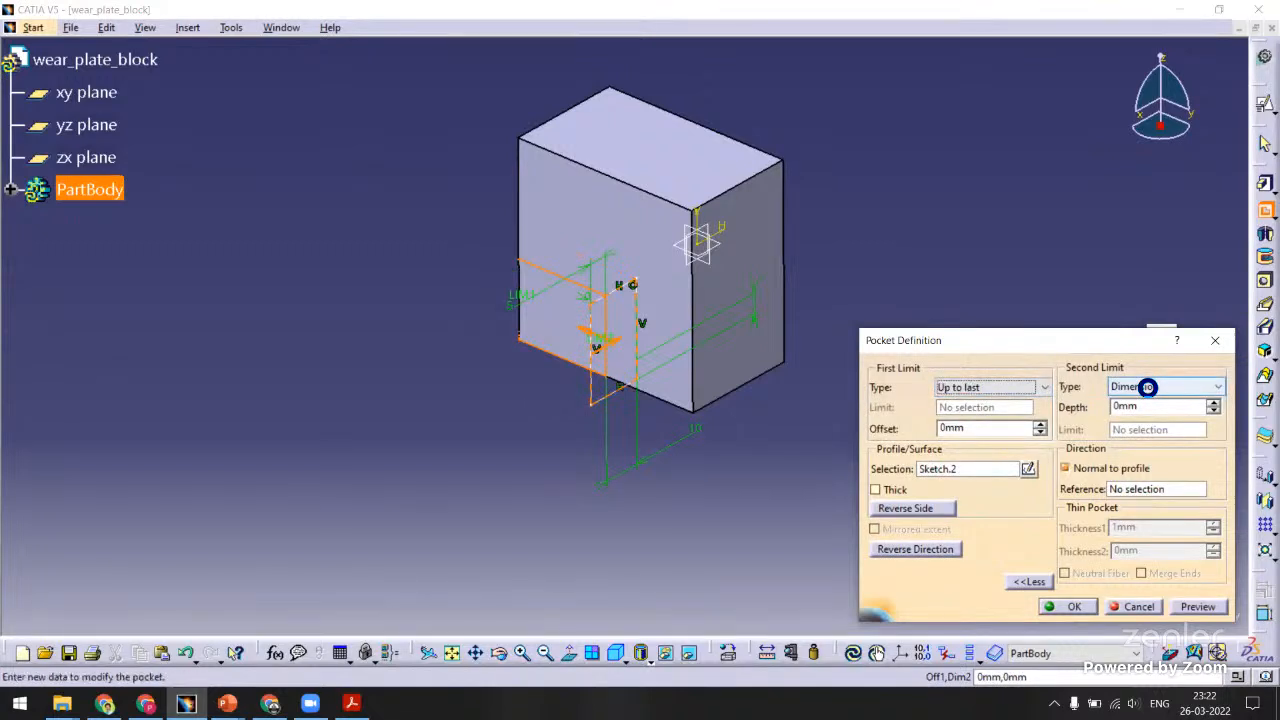
{"action": "left_click", "coordinate": [1147, 387]}
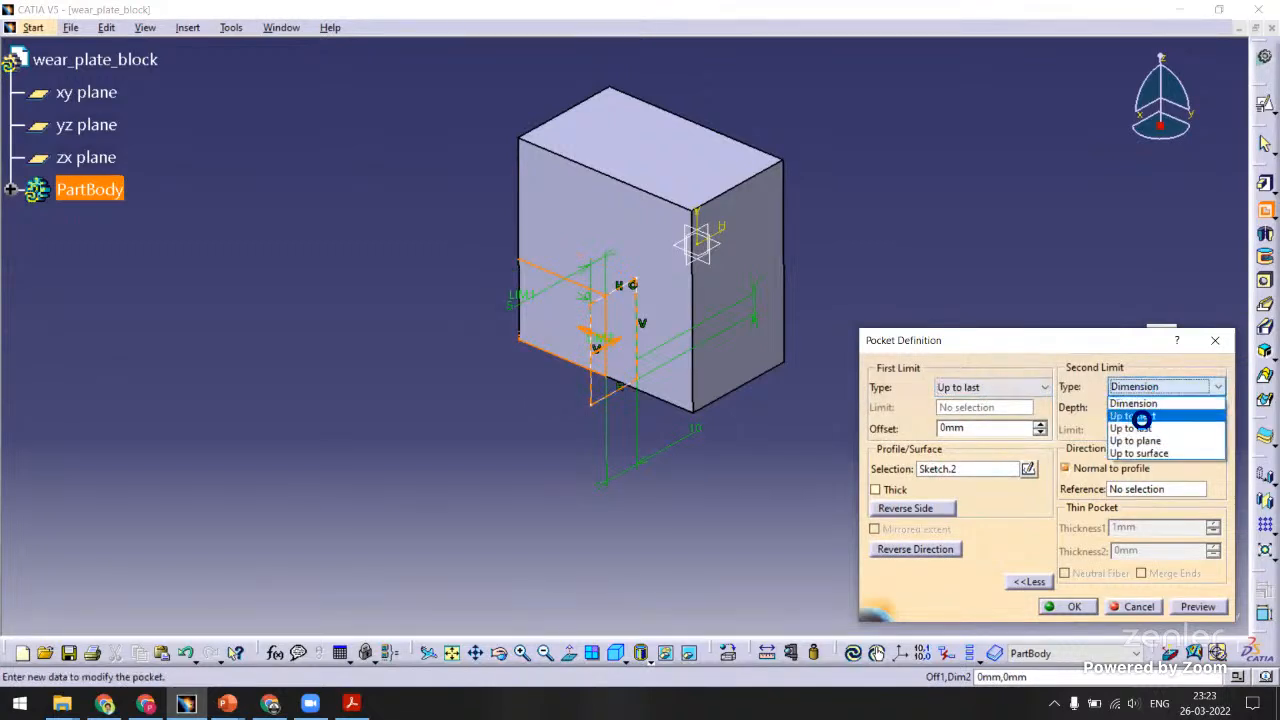
{"action": "left_click", "coordinate": [1131, 428]}
{"action": "middle_click_drag", "start_coordinate": [877, 300], "coordinate": [817, 245]}
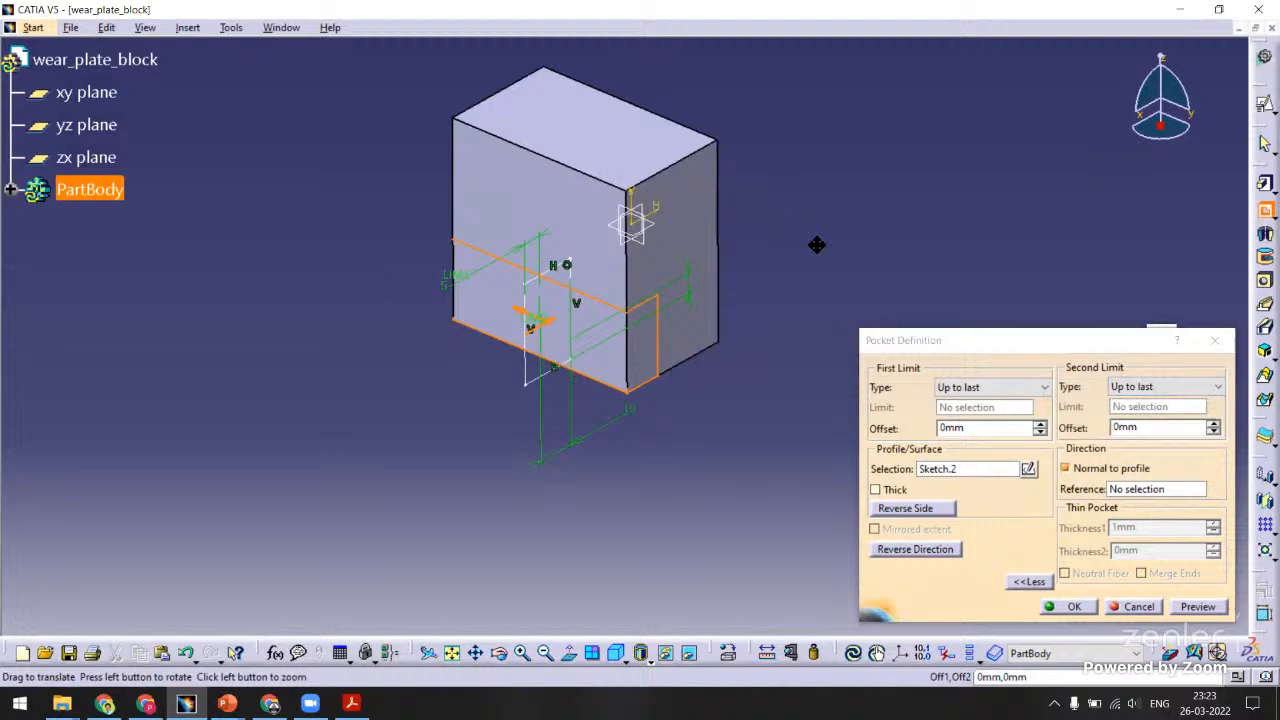
{"action": "left_click", "coordinate": [1190, 606]}
{"action": "middle_click_drag", "start_coordinate": [569, 334], "coordinate": [620, 400]}
{"action": "left_click", "coordinate": [1066, 607]}
Save the part as wear_plate_block in CATPart format in the Drill_Jig_Design_Rectangular_Plate folder.
{"action": "middle_click_drag", "start_coordinate": [329, 429], "coordinate": [523, 351]}
{"action": "key", "text": "ctrl+s"}
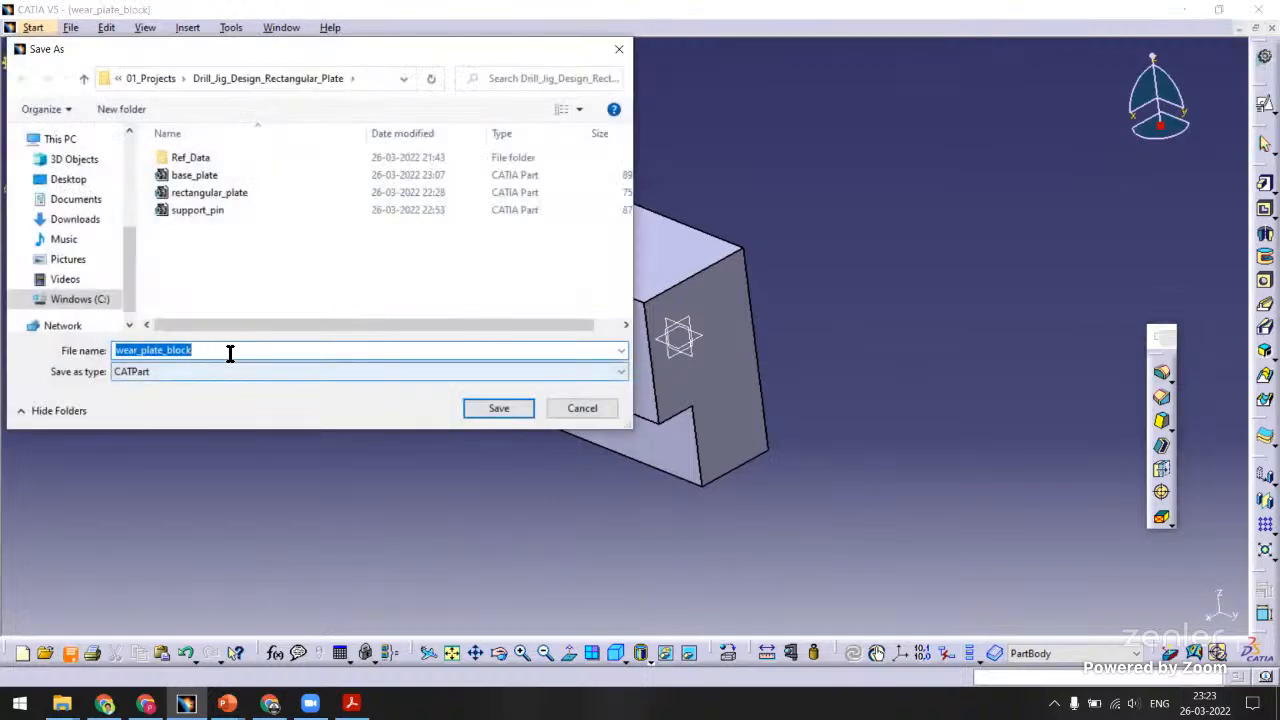
{"action": "left_click", "coordinate": [490, 409]}
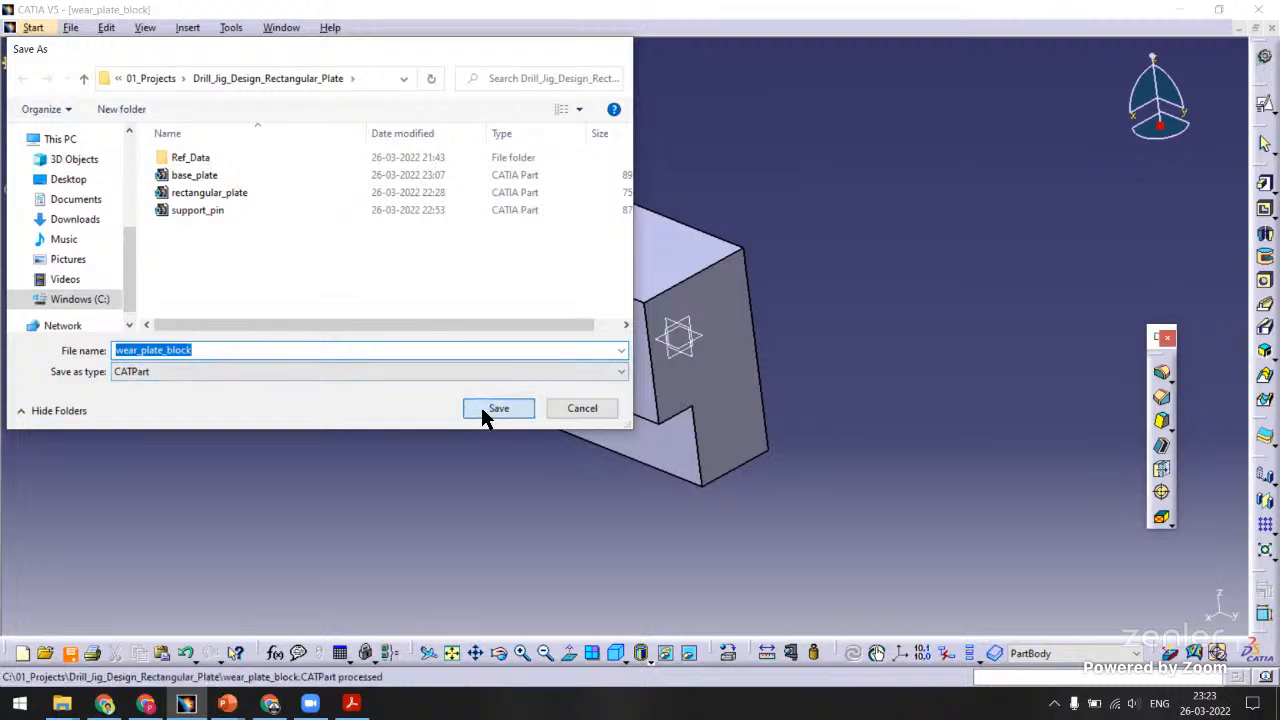
{"action": "left_click", "coordinate": [71, 28]}
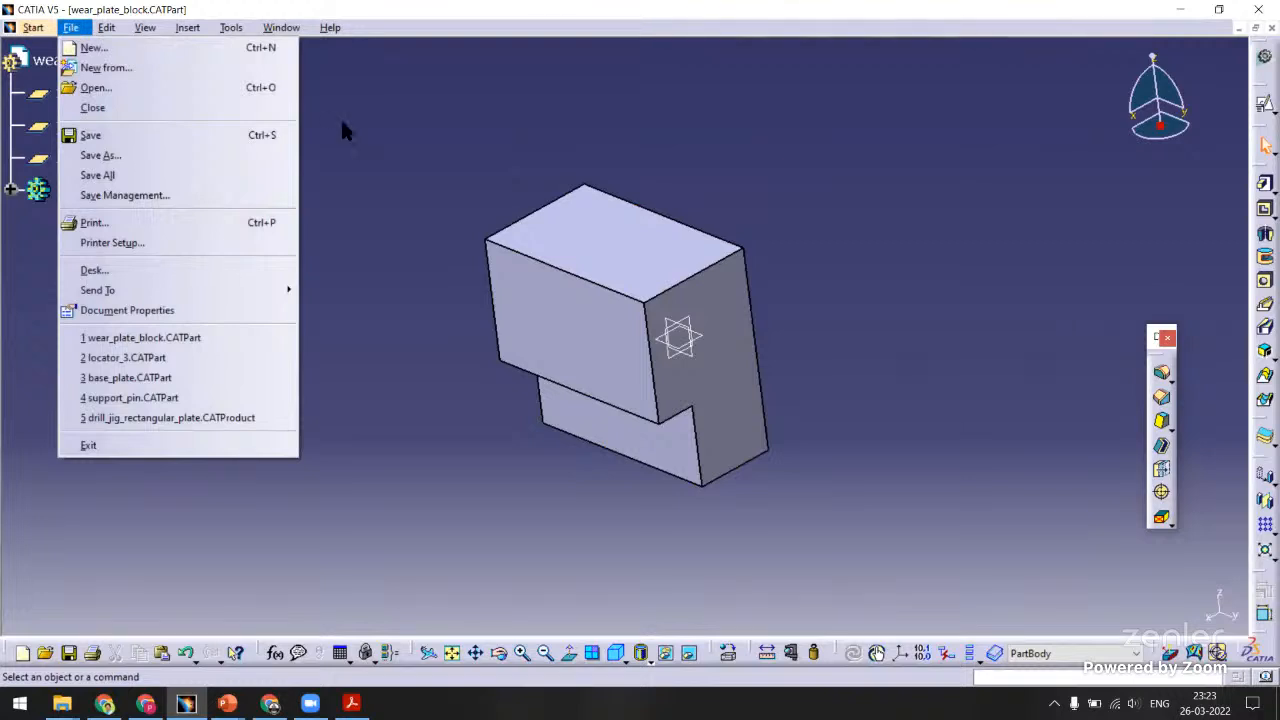
{"action": "left_click", "coordinate": [431, 140]}
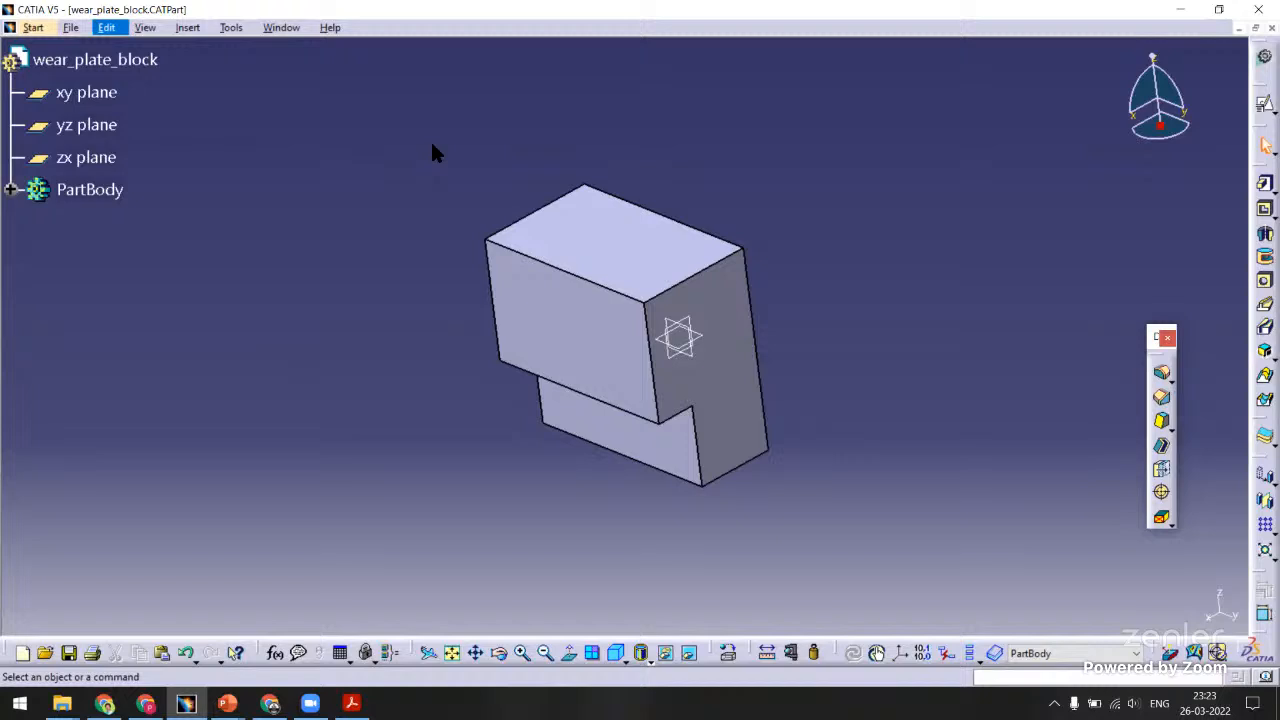
Switch to the RM-DJ-A-0001 assembly and examine how the locator blocks and wear plates sit on the base plate.
{"action": "left_click", "coordinate": [281, 27]}
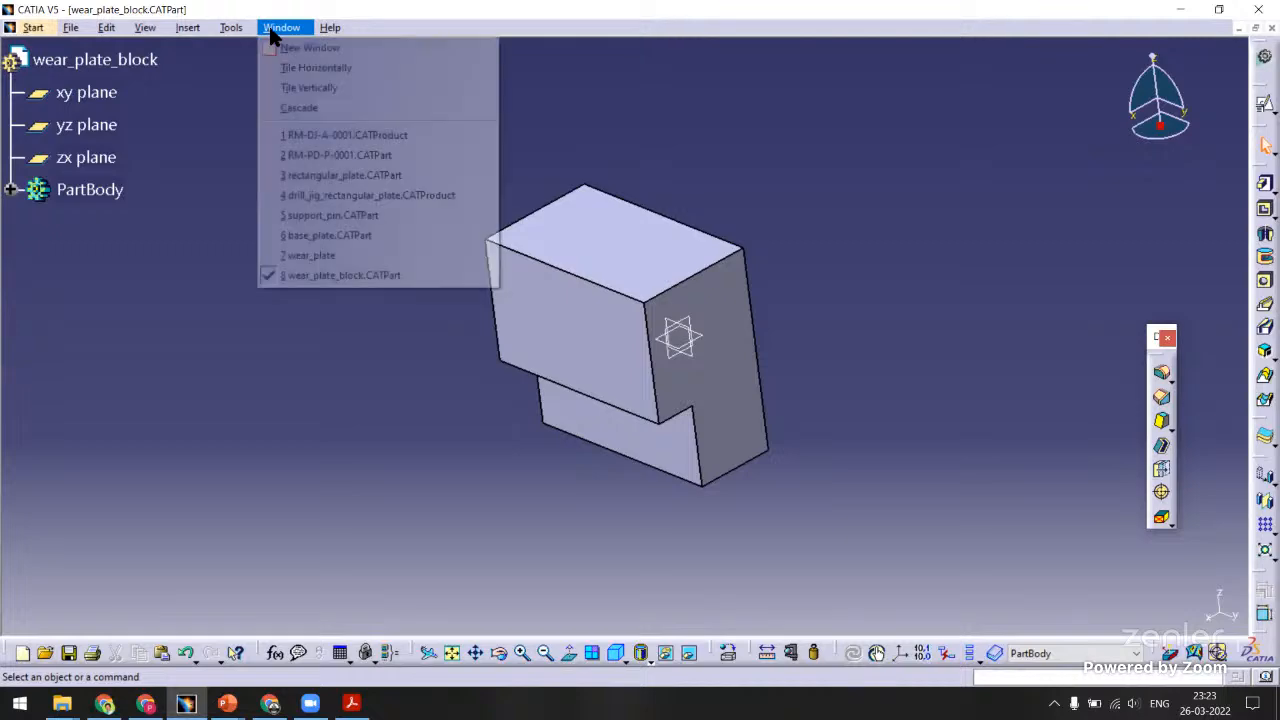
{"action": "left_click", "coordinate": [338, 137]}
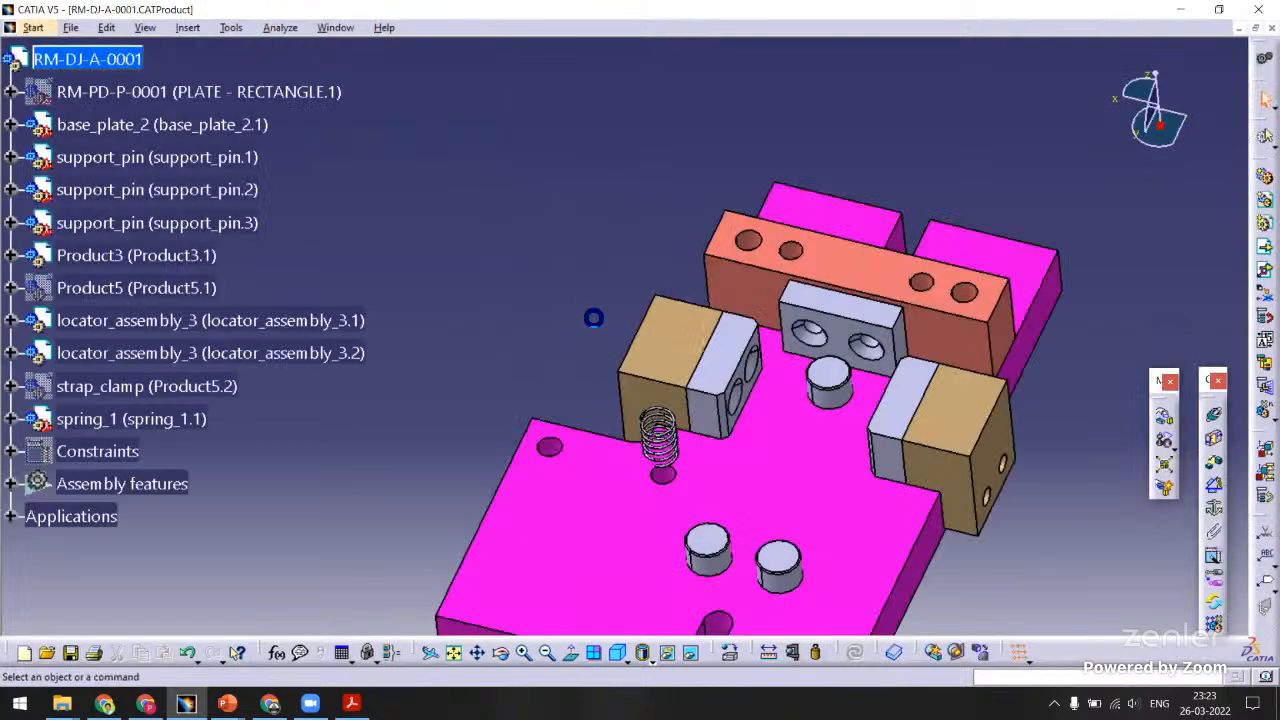
{"action": "middle_click_drag", "start_coordinate": [580, 346], "coordinate": [604, 140]}
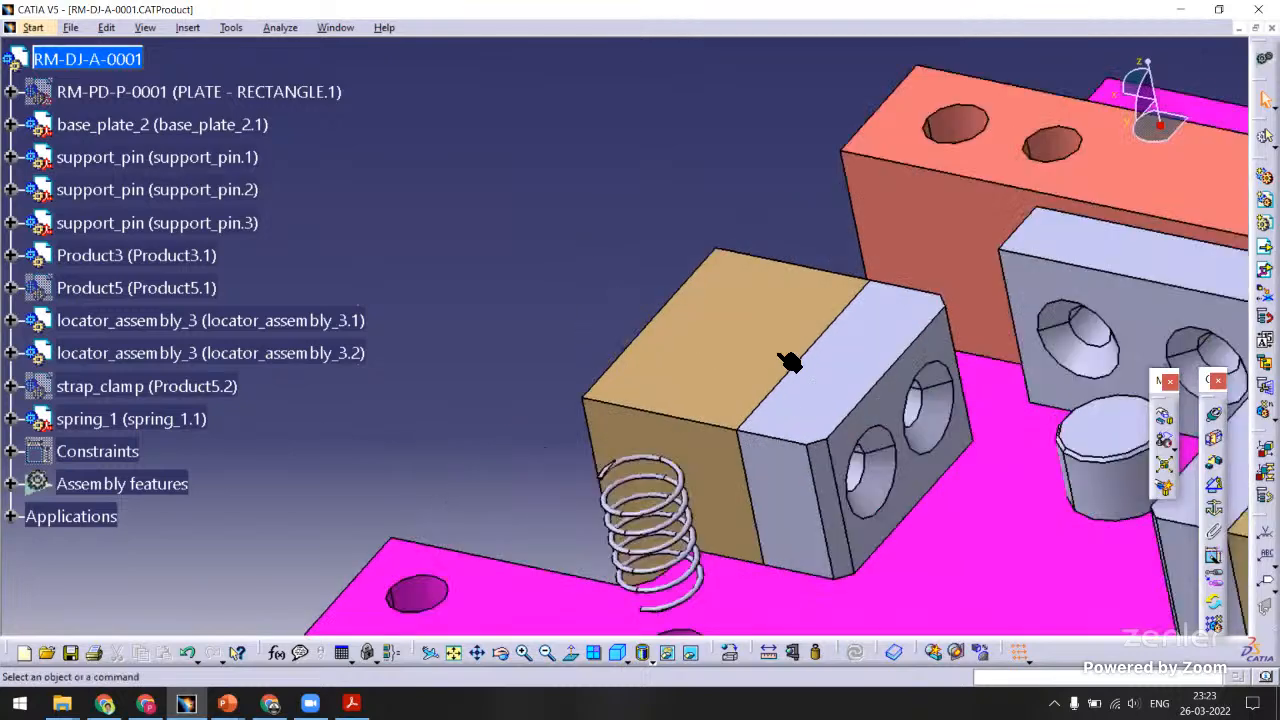
{"action": "left_click", "coordinate": [791, 351]}
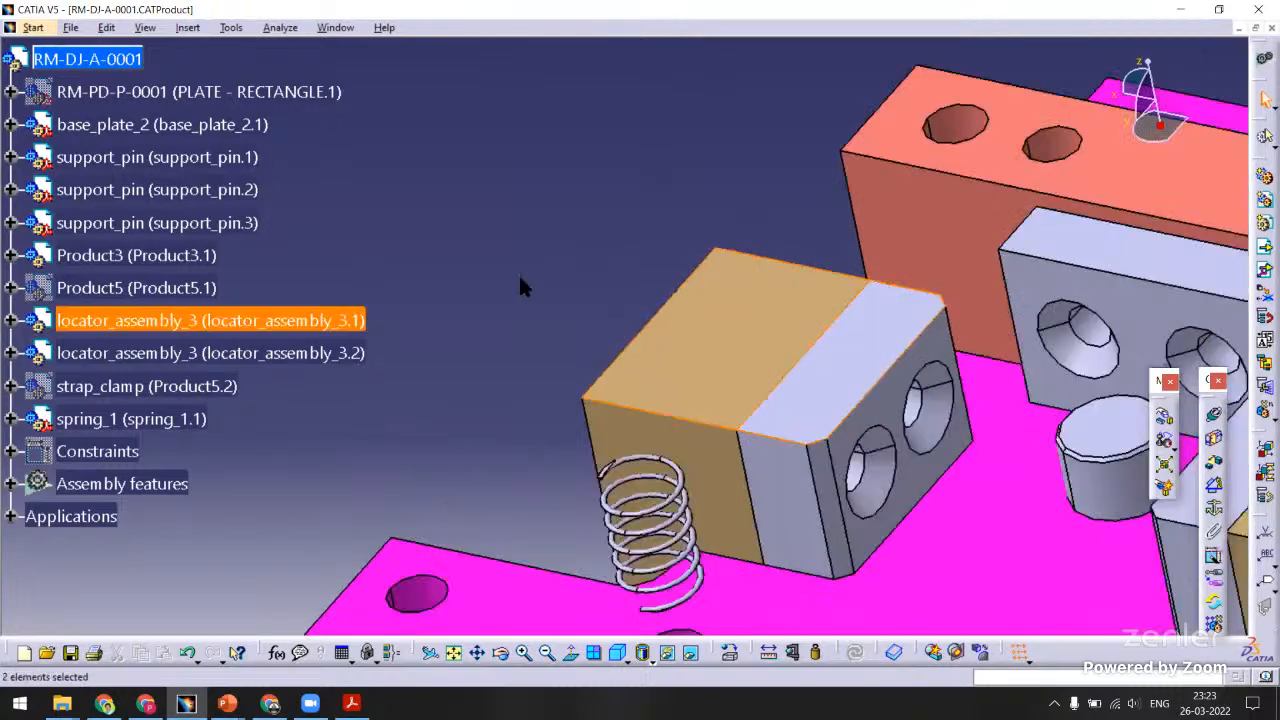
{"action": "left_click", "coordinate": [599, 240]}
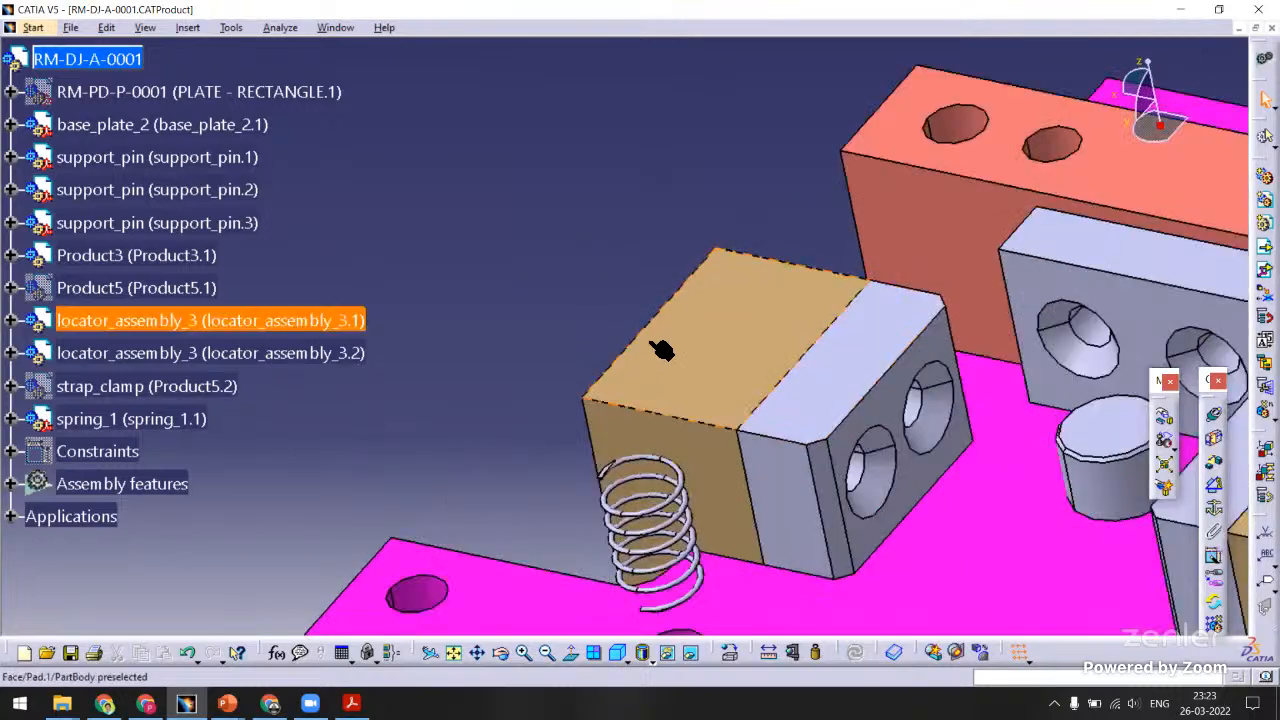
{"action": "middle_click_drag", "start_coordinate": [640, 345], "coordinate": [485, 182]}
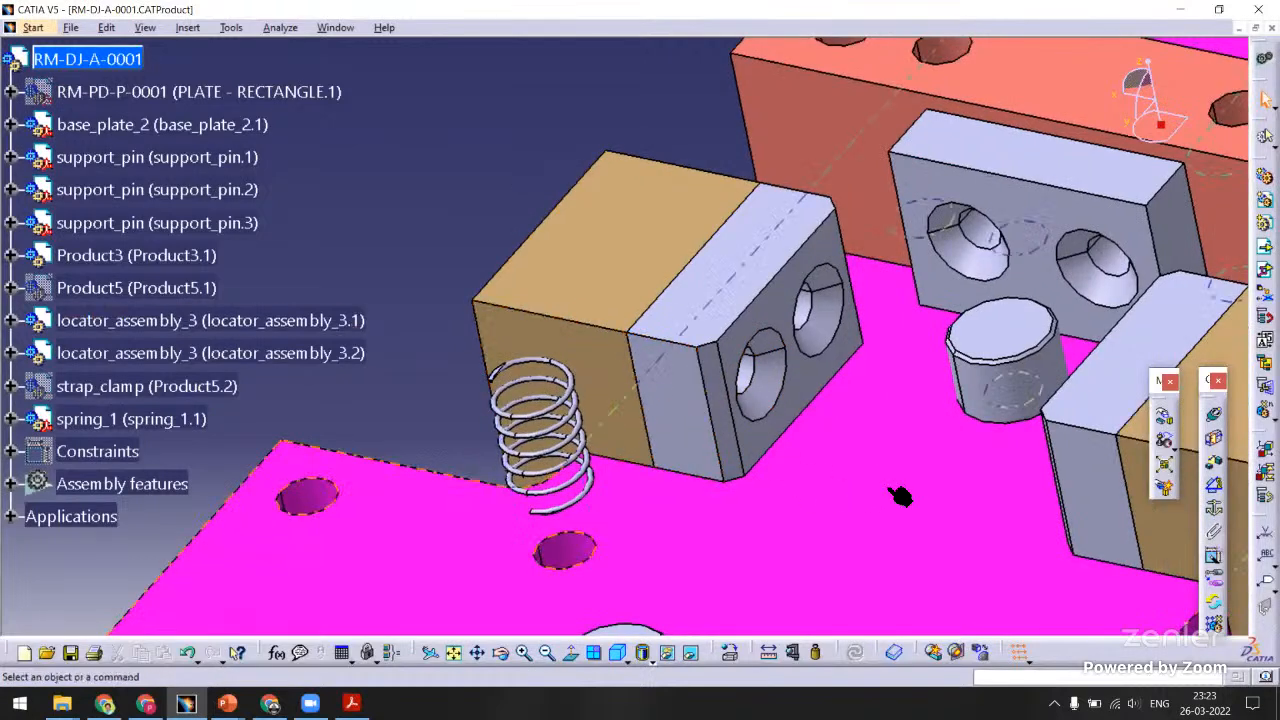
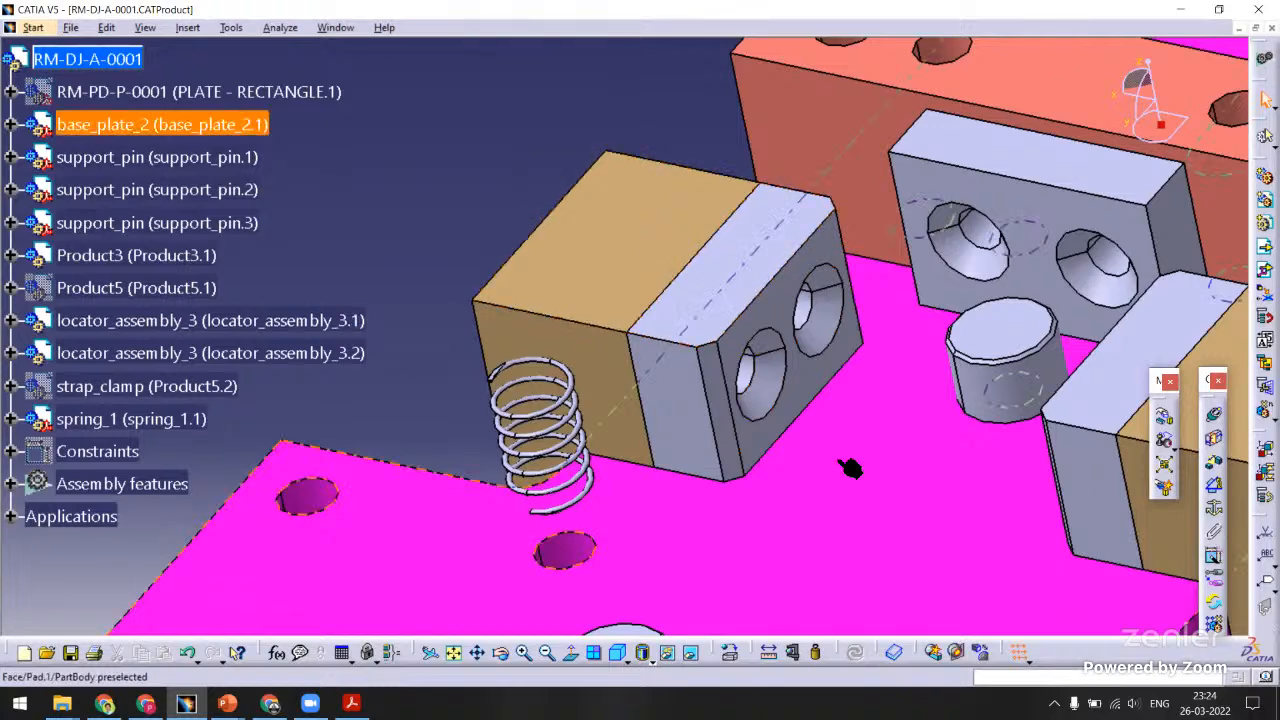
{"action": "middle_click_drag", "start_coordinate": [815, 418], "coordinate": [700, 380]}
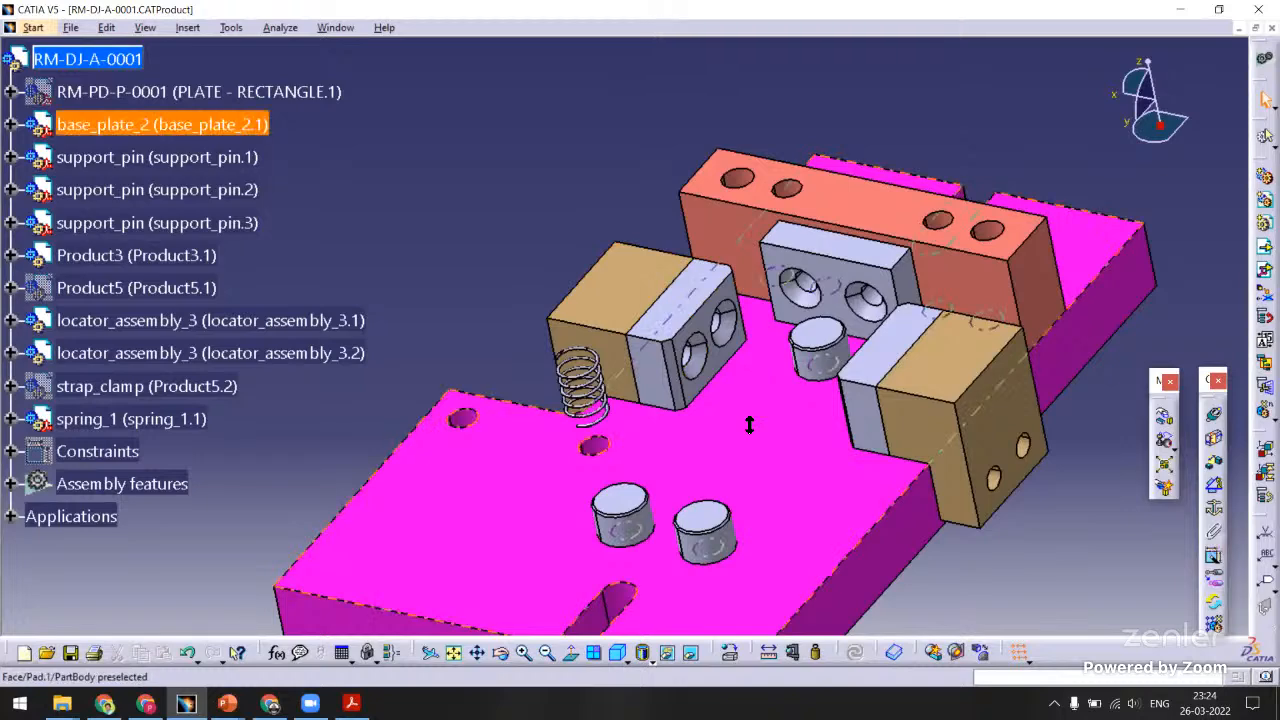
{"action": "middle_click_drag", "start_coordinate": [668, 389], "coordinate": [660, 360]}
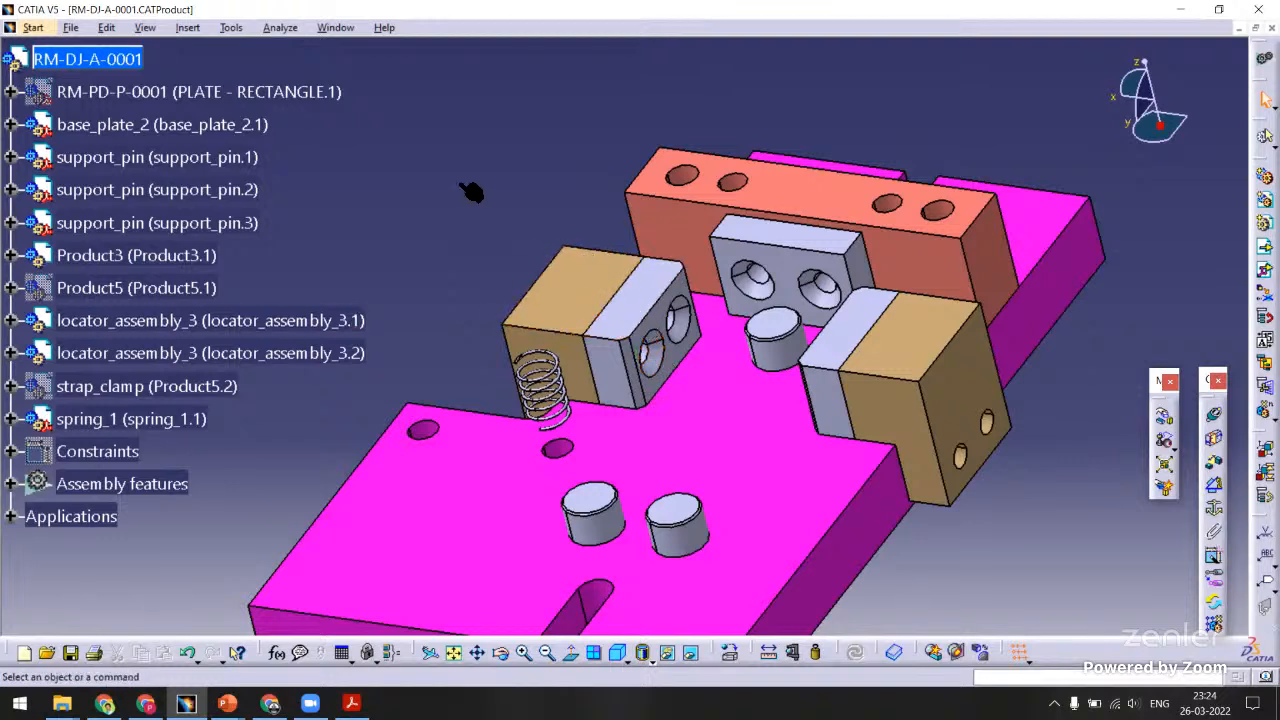
{"action": "middle_click_drag", "start_coordinate": [503, 203], "coordinate": [552, 219]}
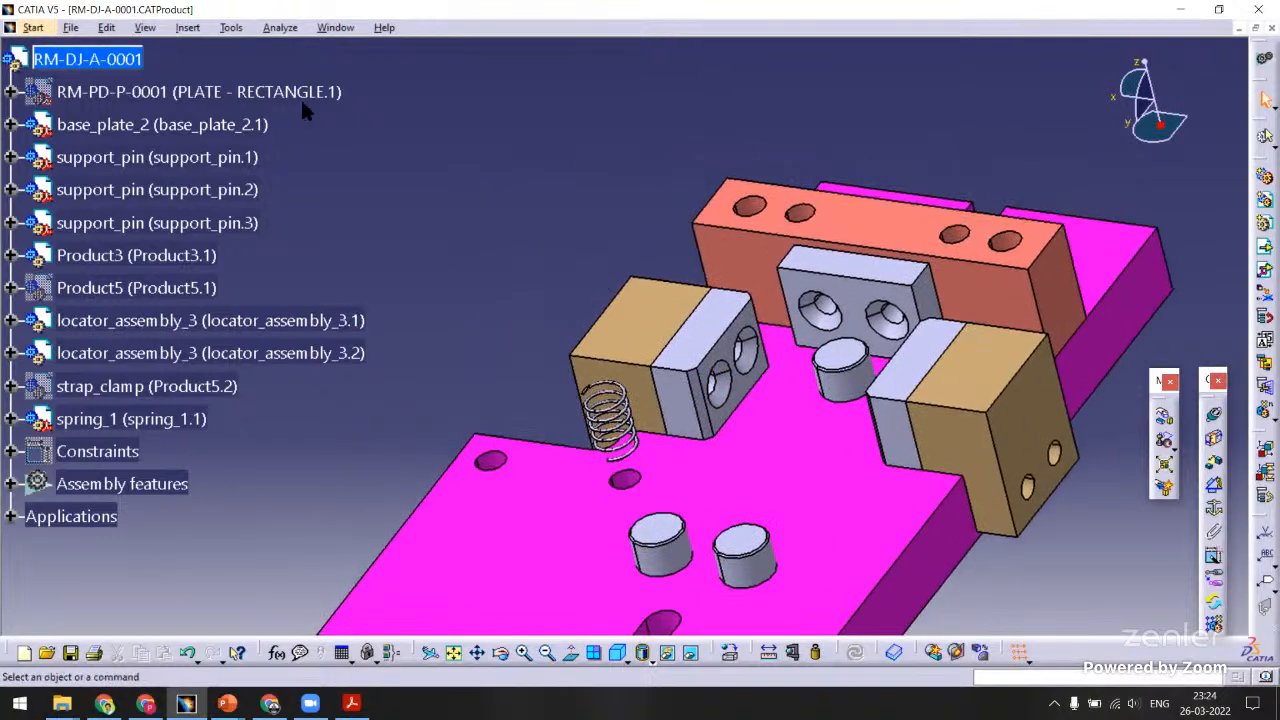
Create a new empty Product document.
{"action": "left_click", "coordinate": [71, 27]}
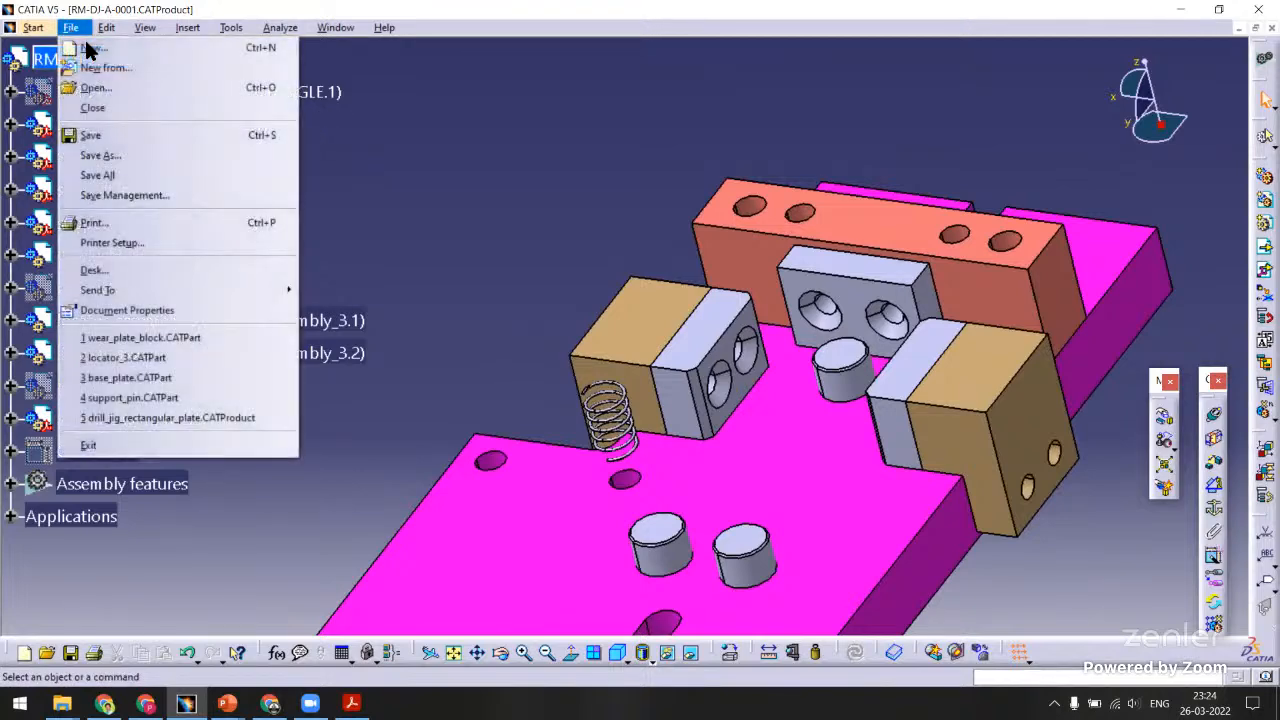
{"action": "left_click", "coordinate": [176, 49]}
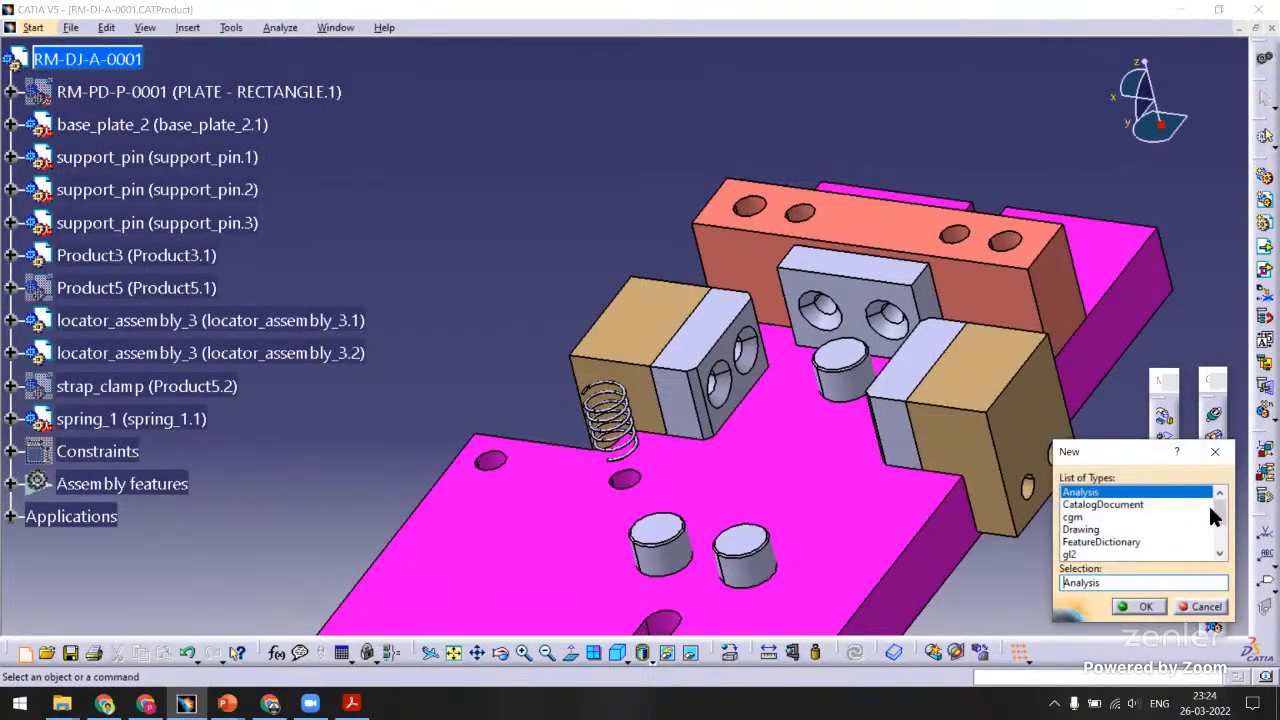
{"action": "scroll", "coordinate": [1216, 507], "scroll_direction": "down", "scroll_amount": 1}
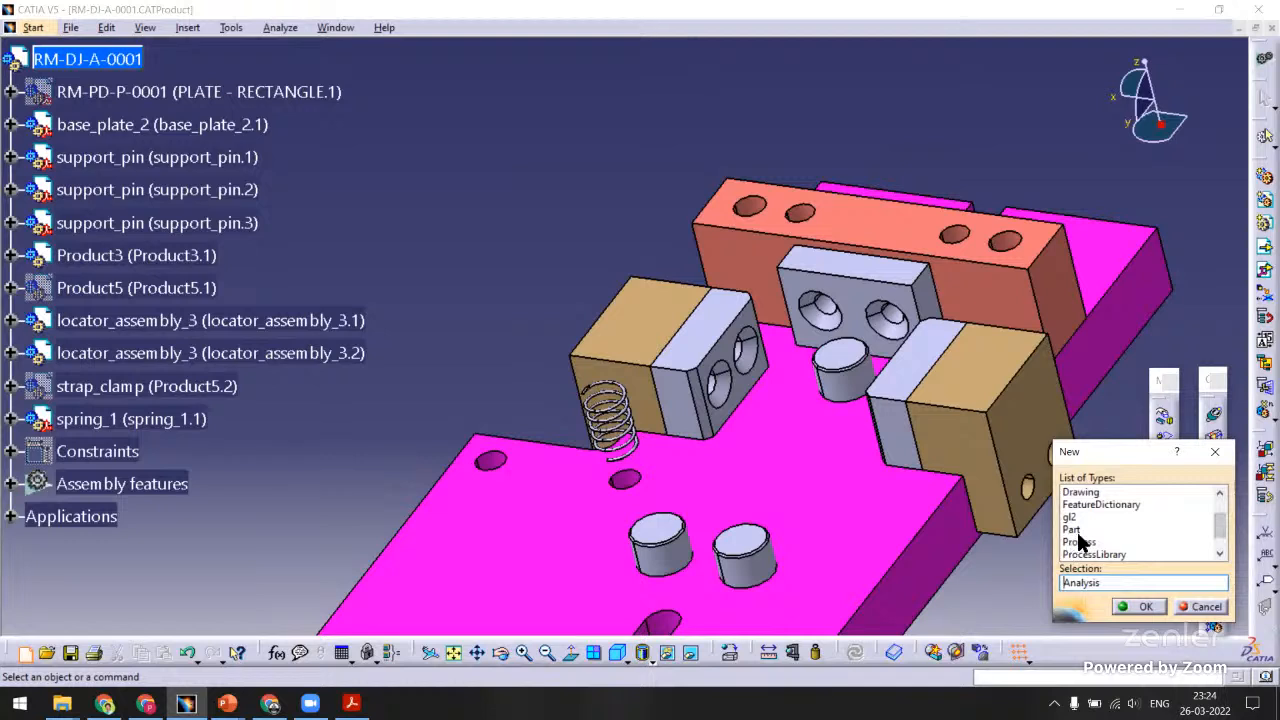
{"action": "left_click", "coordinate": [1219, 553]}
{"action": "left_click", "coordinate": [1219, 553]}
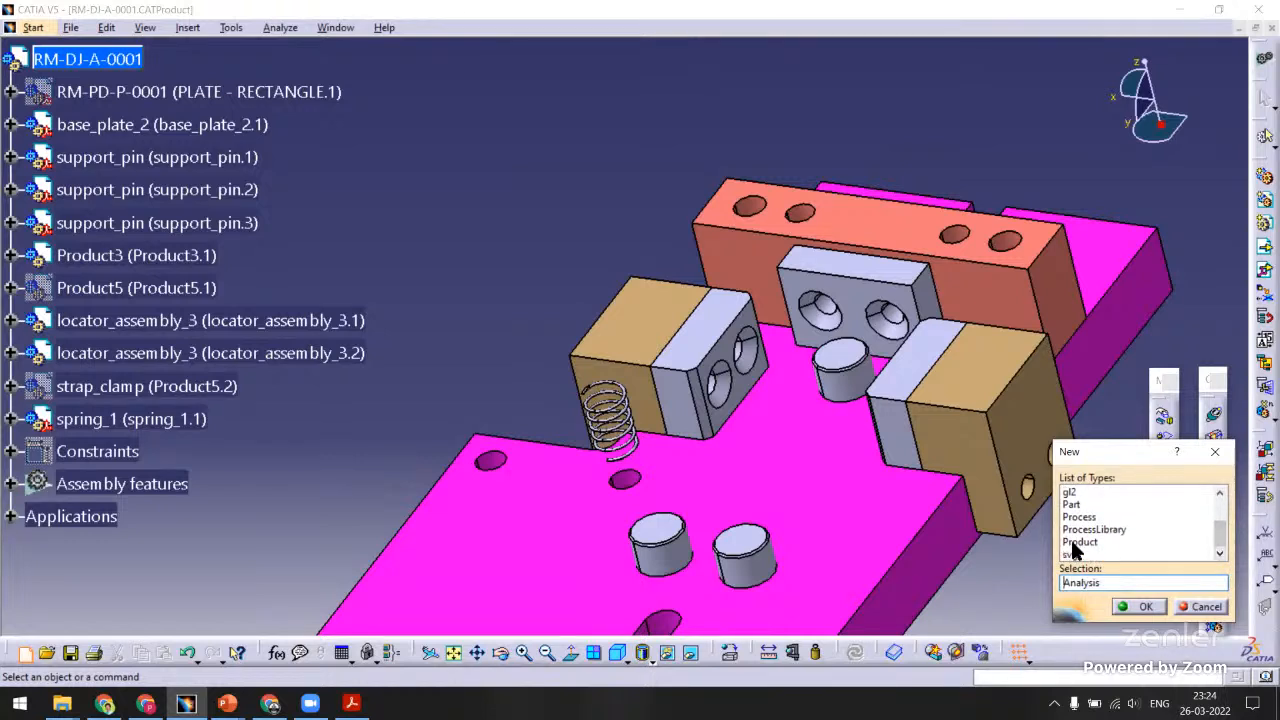
{"action": "left_click", "coordinate": [1079, 542]}
{"action": "left_click", "coordinate": [1140, 606]}
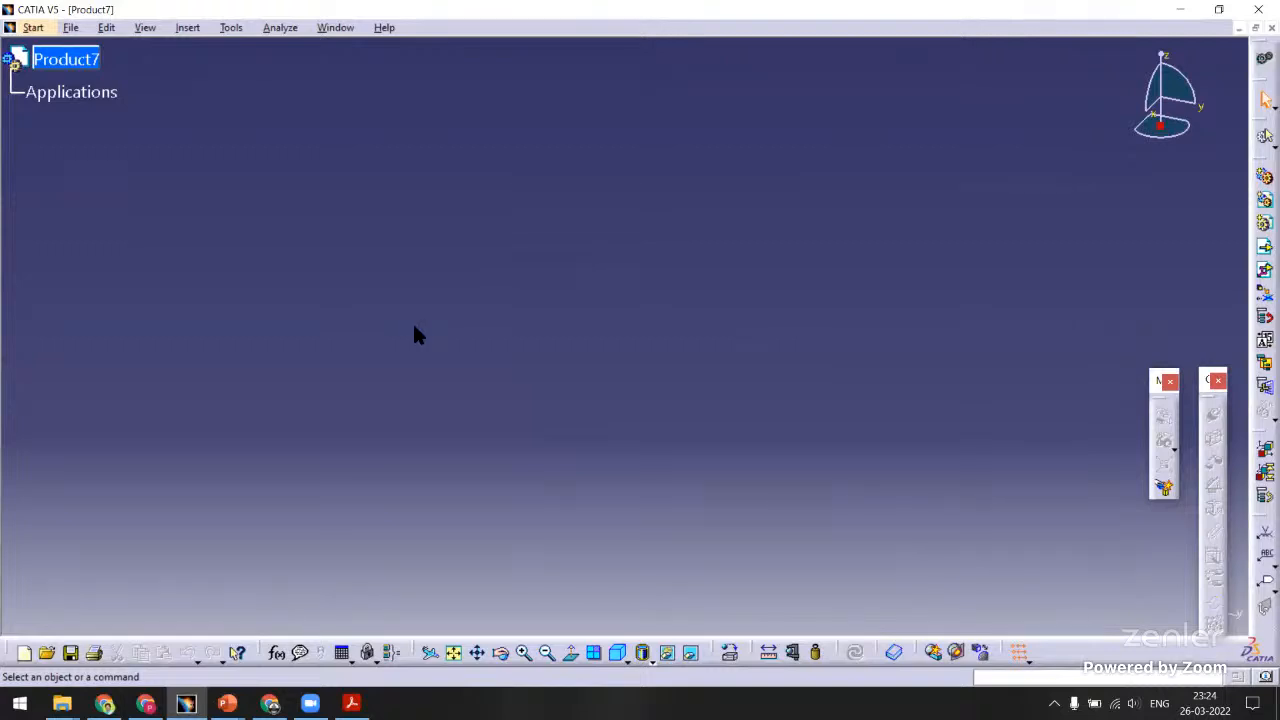
Save the new product as side_locators in CATProduct format in the Drill_Jig_Design_Rectangular_Plate folder.
{"action": "key", "text": "ctrl+s"}
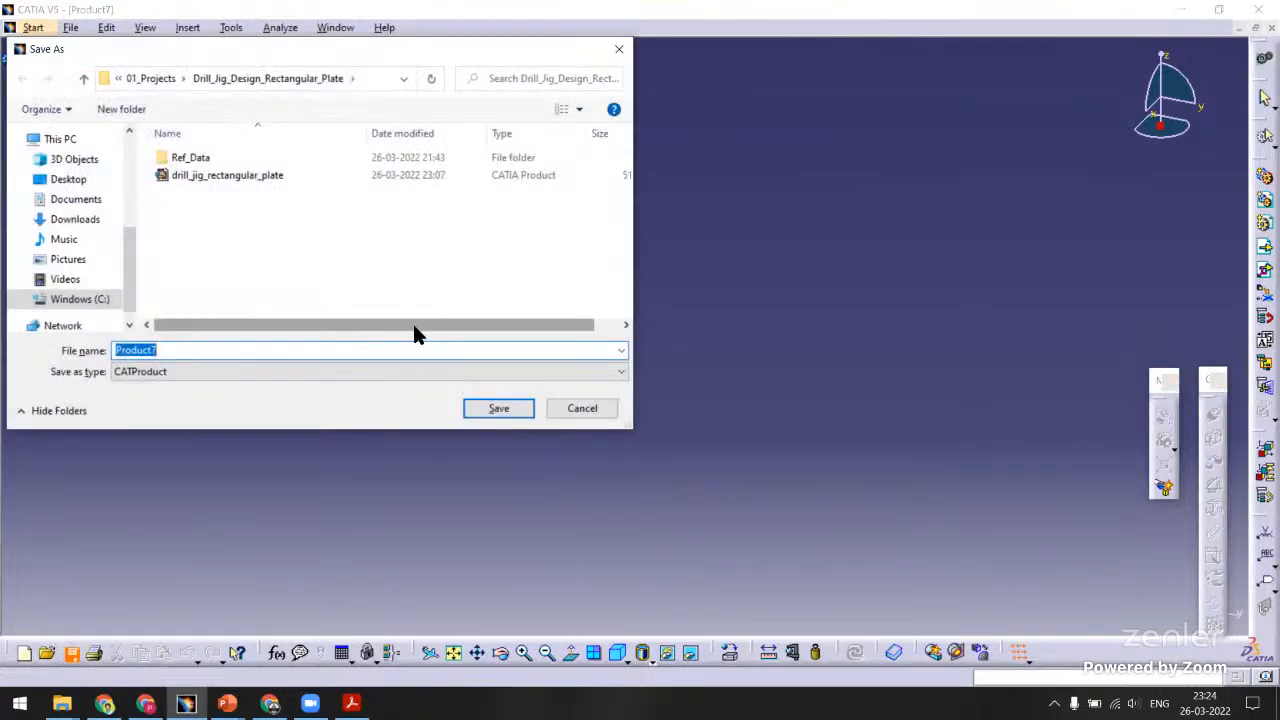
{"action": "type", "text": "s"}
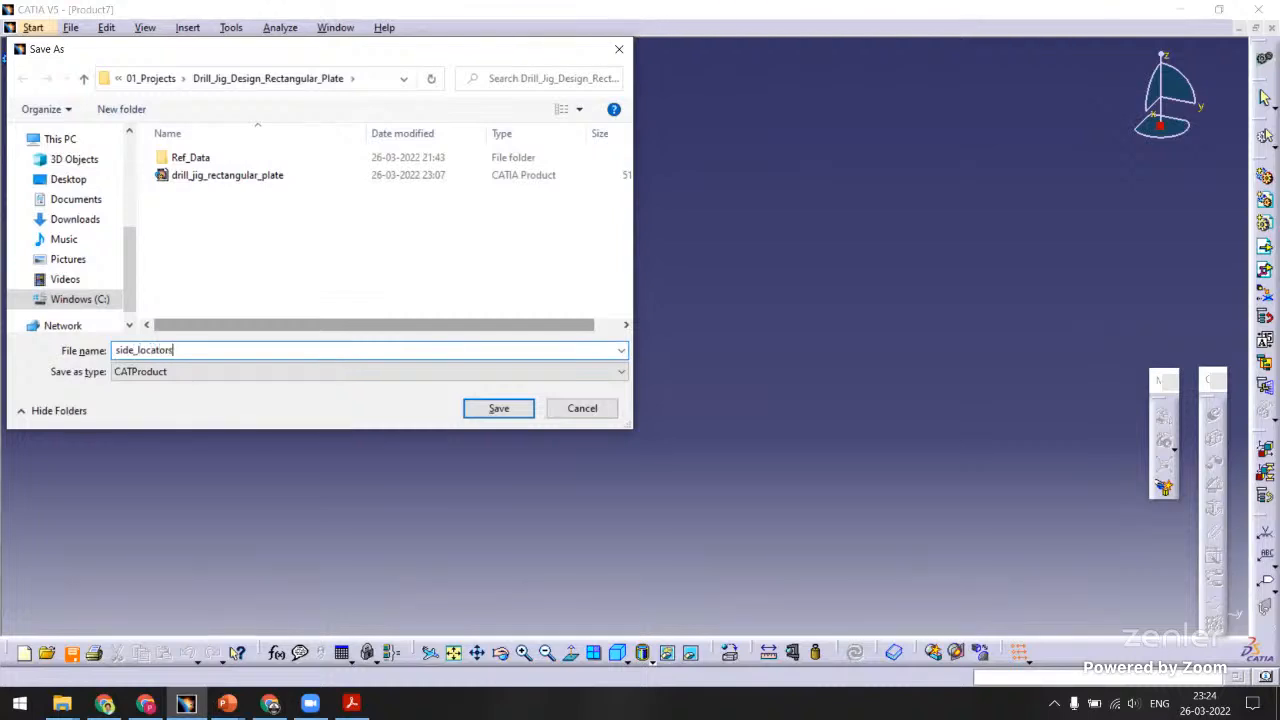
{"action": "type", "text": "ide_locators"}
{"action": "left_click", "coordinate": [489, 411]}
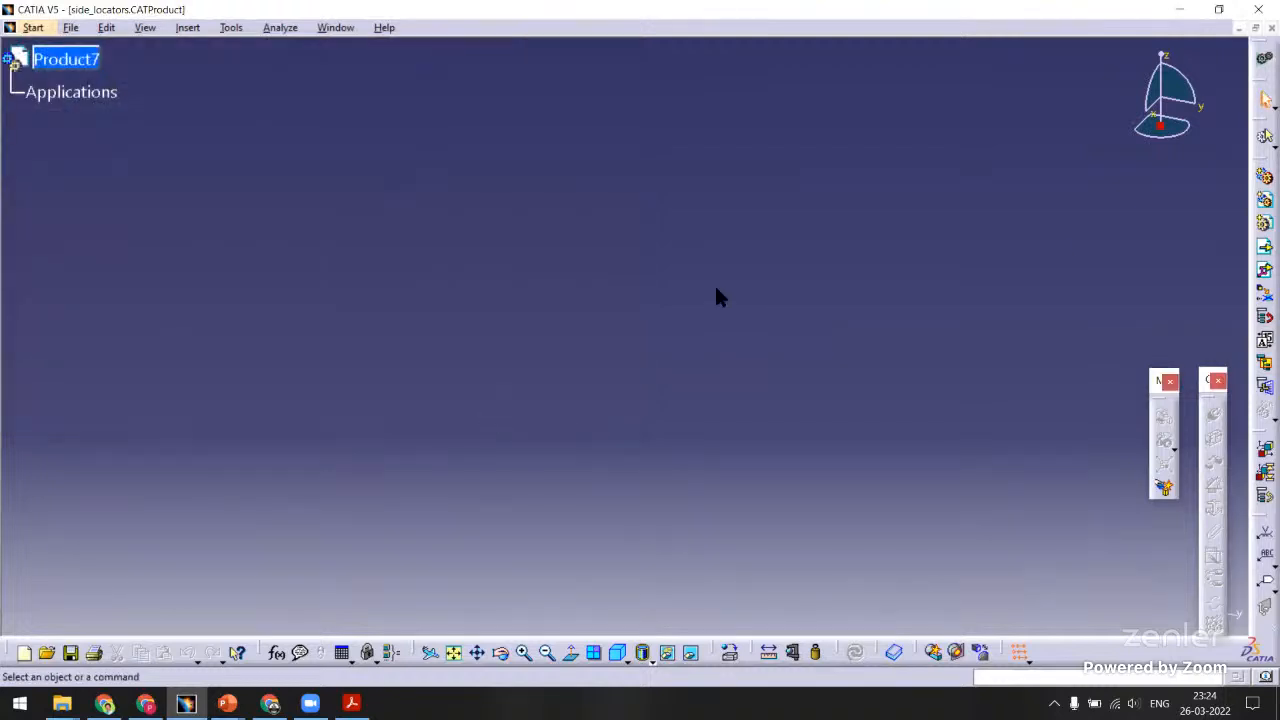
Insert wear_plate_block into the side_locators product as an existing component with positioning and fix it in place.
{"action": "left_click", "coordinate": [1265, 271]}
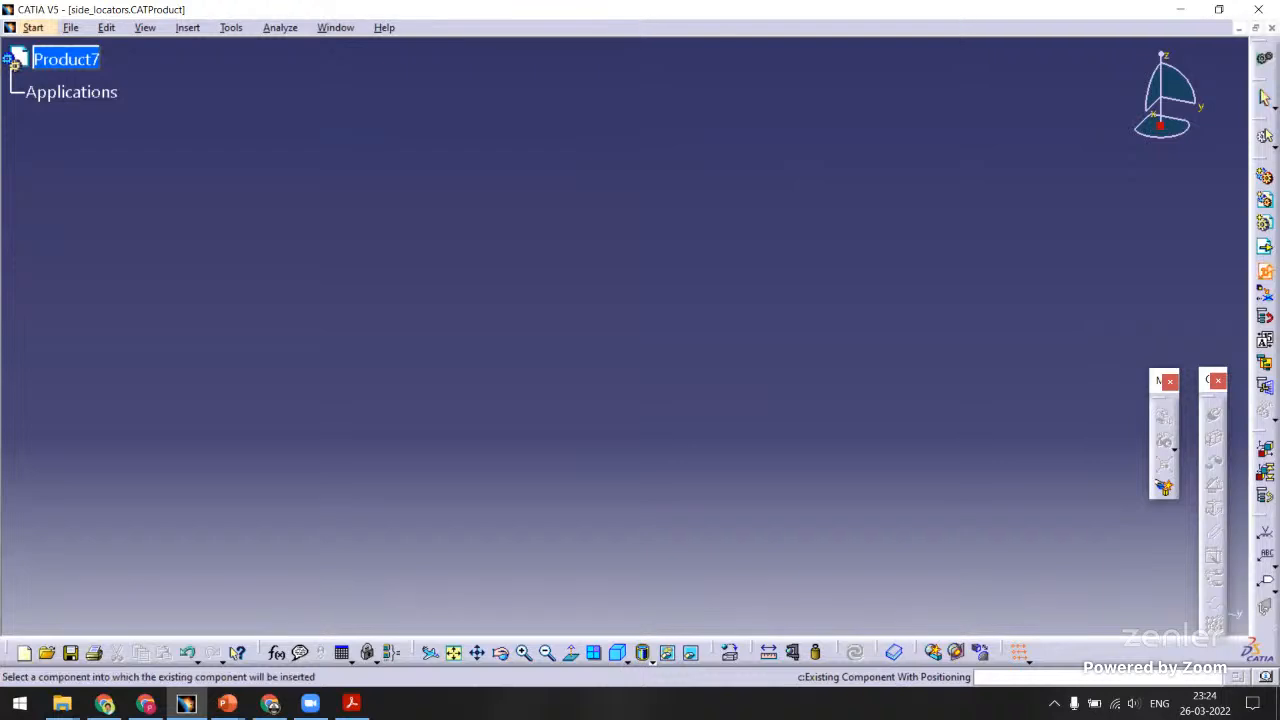
{"action": "left_click", "coordinate": [88, 61]}
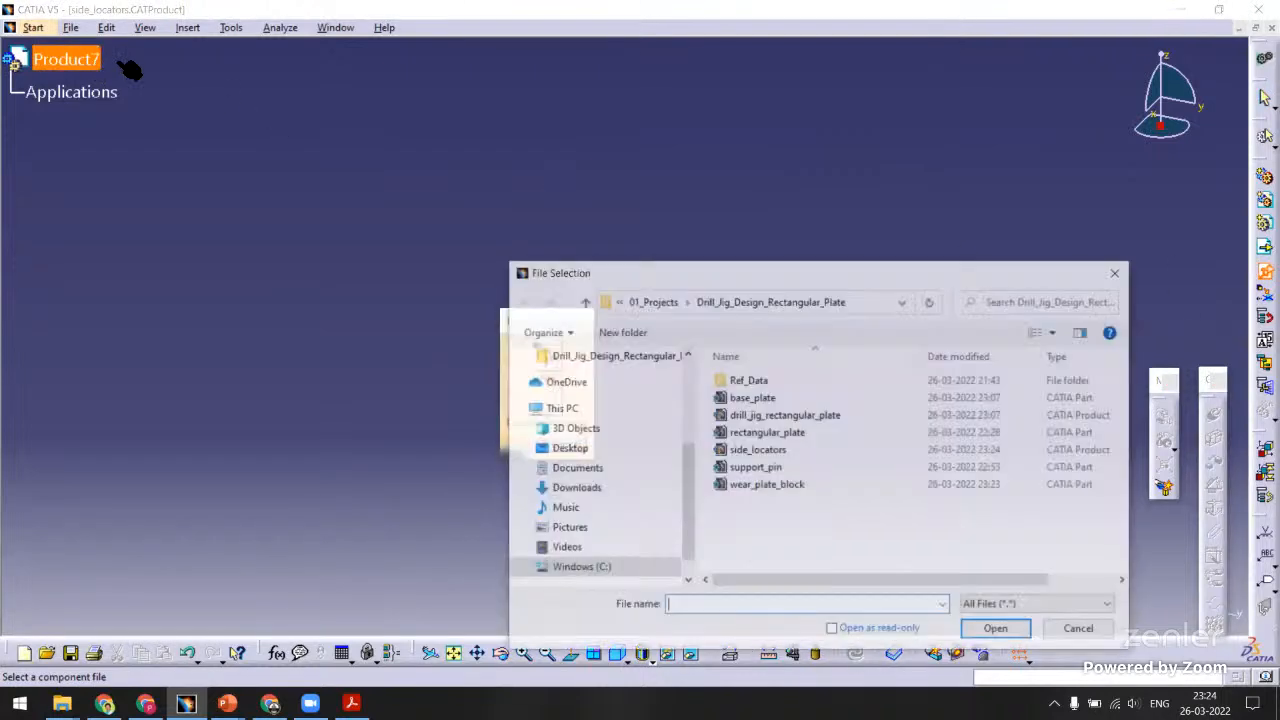
{"action": "double_click", "coordinate": [752, 485]}
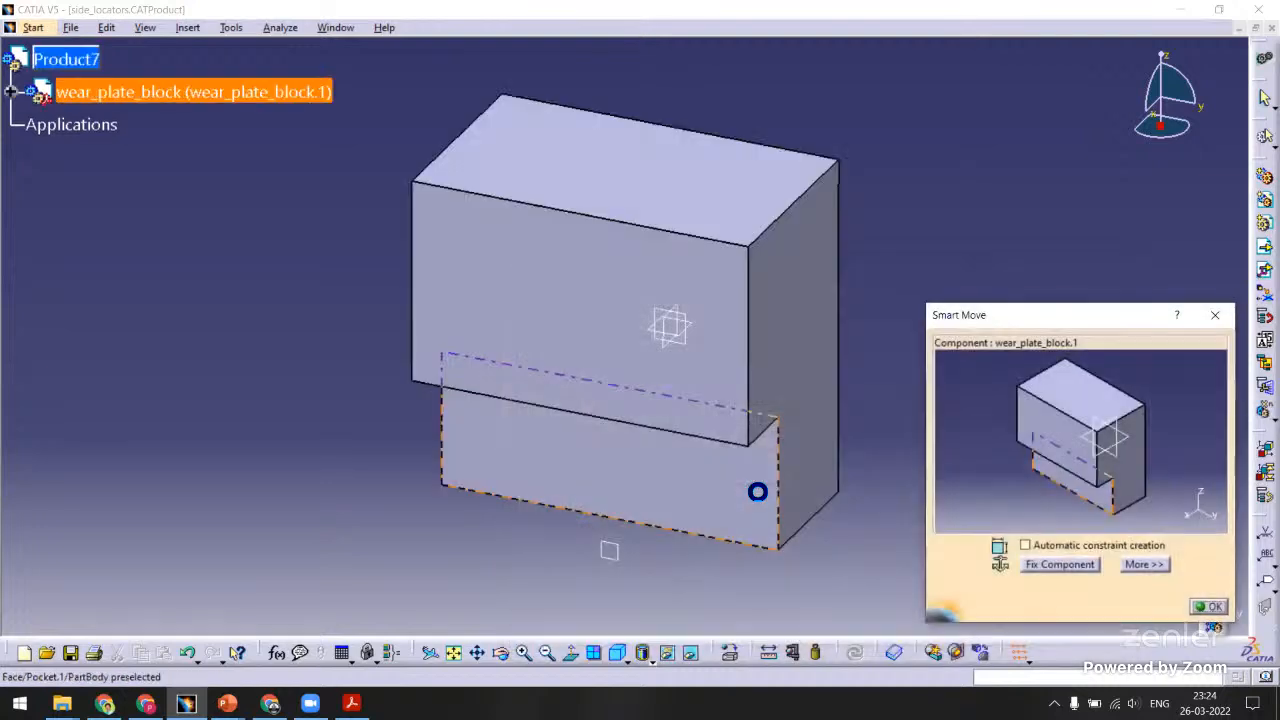
{"action": "left_click", "coordinate": [1052, 565]}
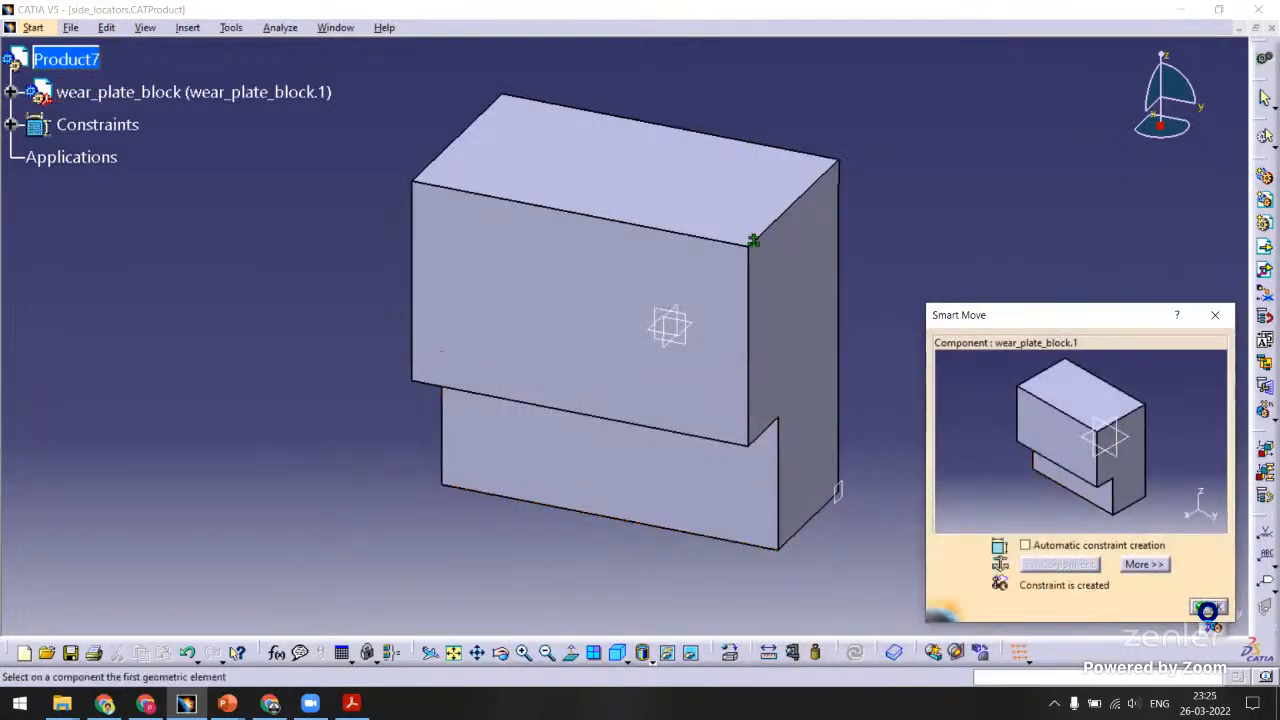
{"action": "left_click", "coordinate": [1208, 606]}
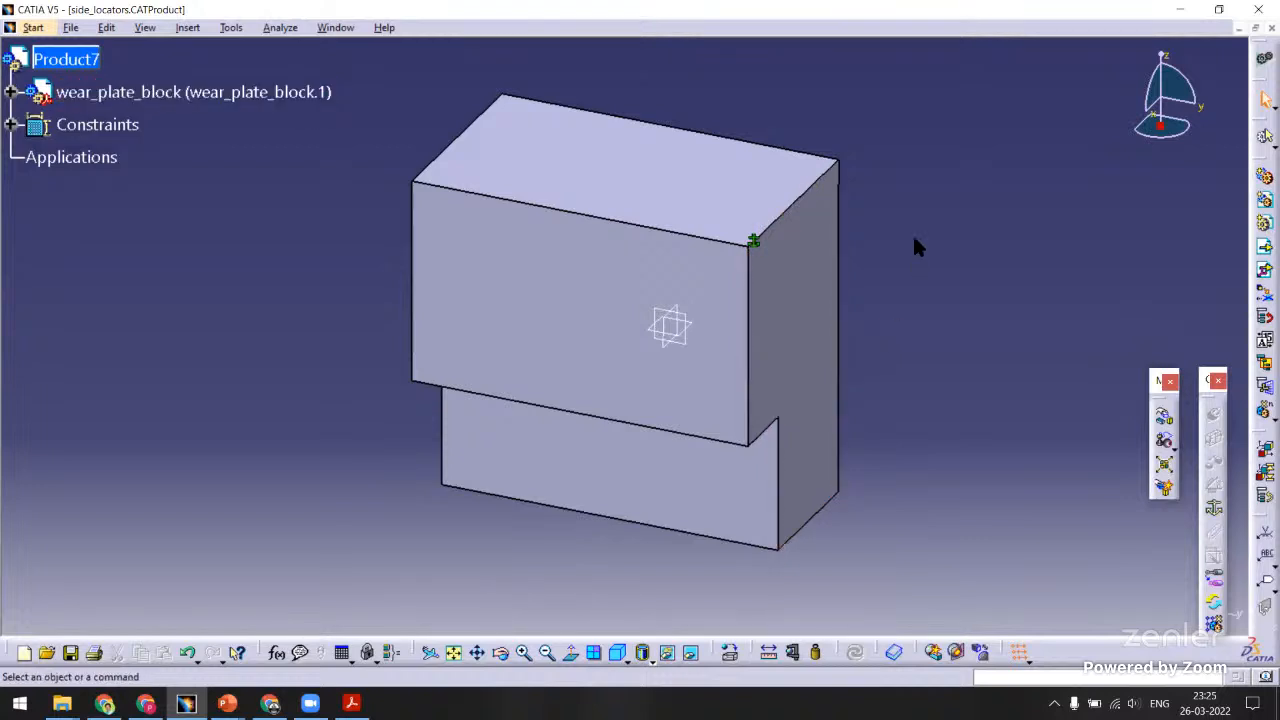
{"action": "middle_click_drag", "start_coordinate": [914, 243], "coordinate": [913, 300]}
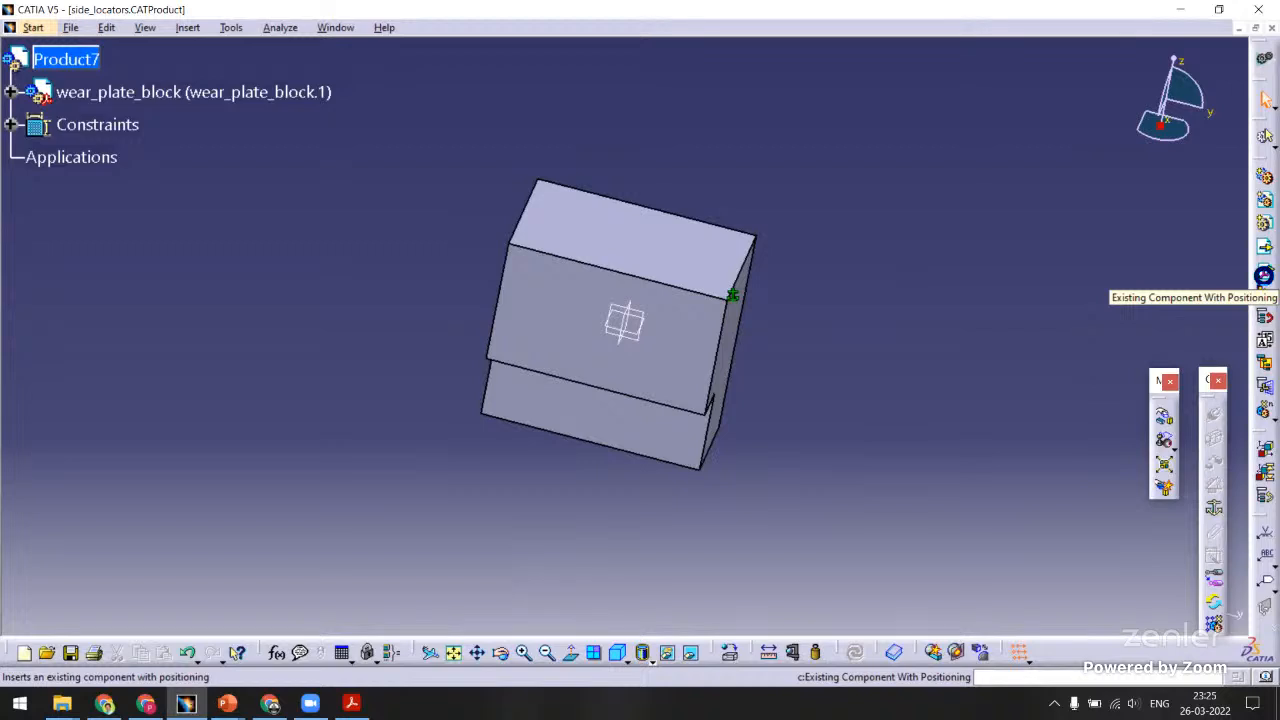
{"action": "left_click", "coordinate": [1264, 276]}
{"action": "left_click", "coordinate": [72, 59]}
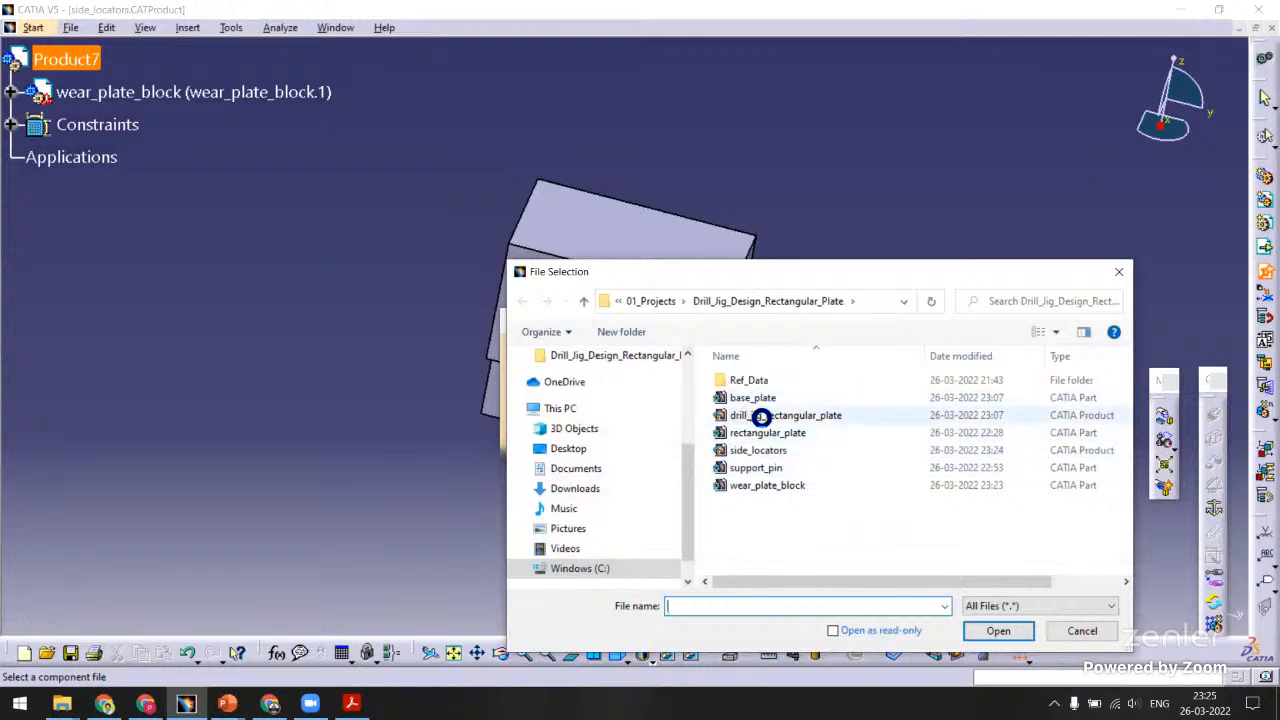
{"action": "double_click", "coordinate": [766, 485]}
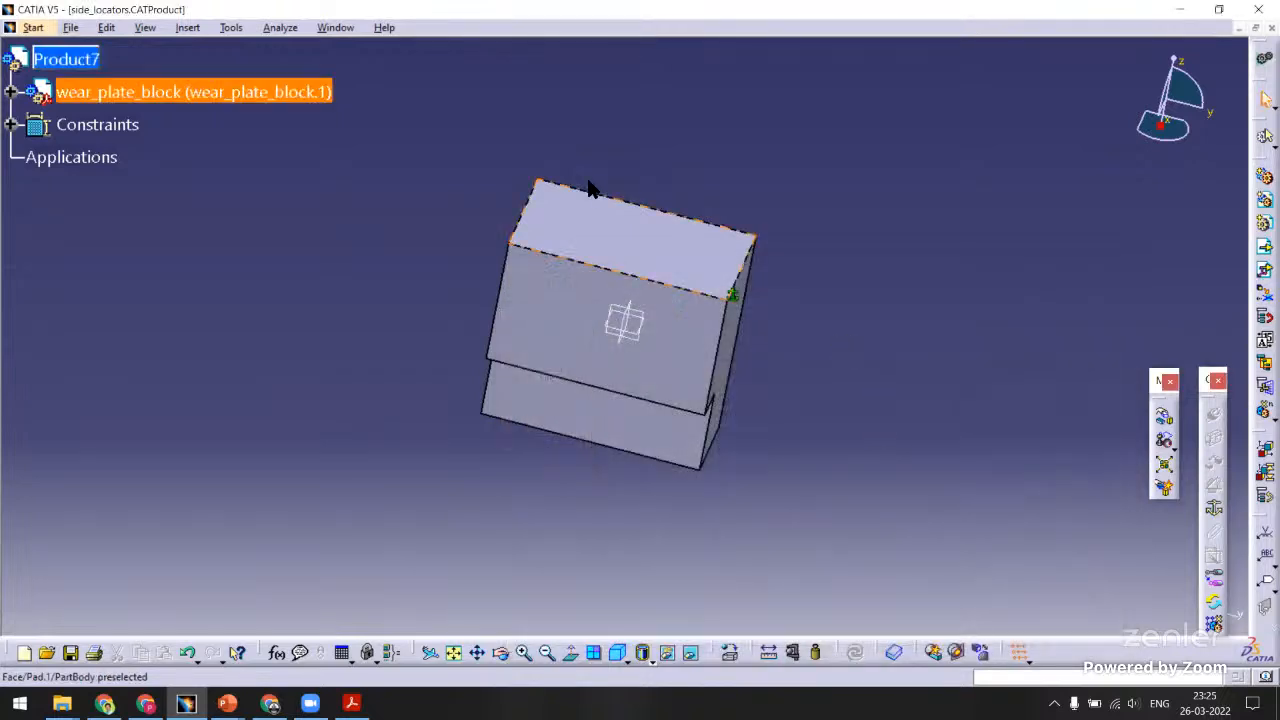
Switch to the wear_plate part and save it as wear_plate in CATPart format in the Drill_Jig_Design_Rectangular_Plate folder.
{"action": "left_click", "coordinate": [335, 27]}
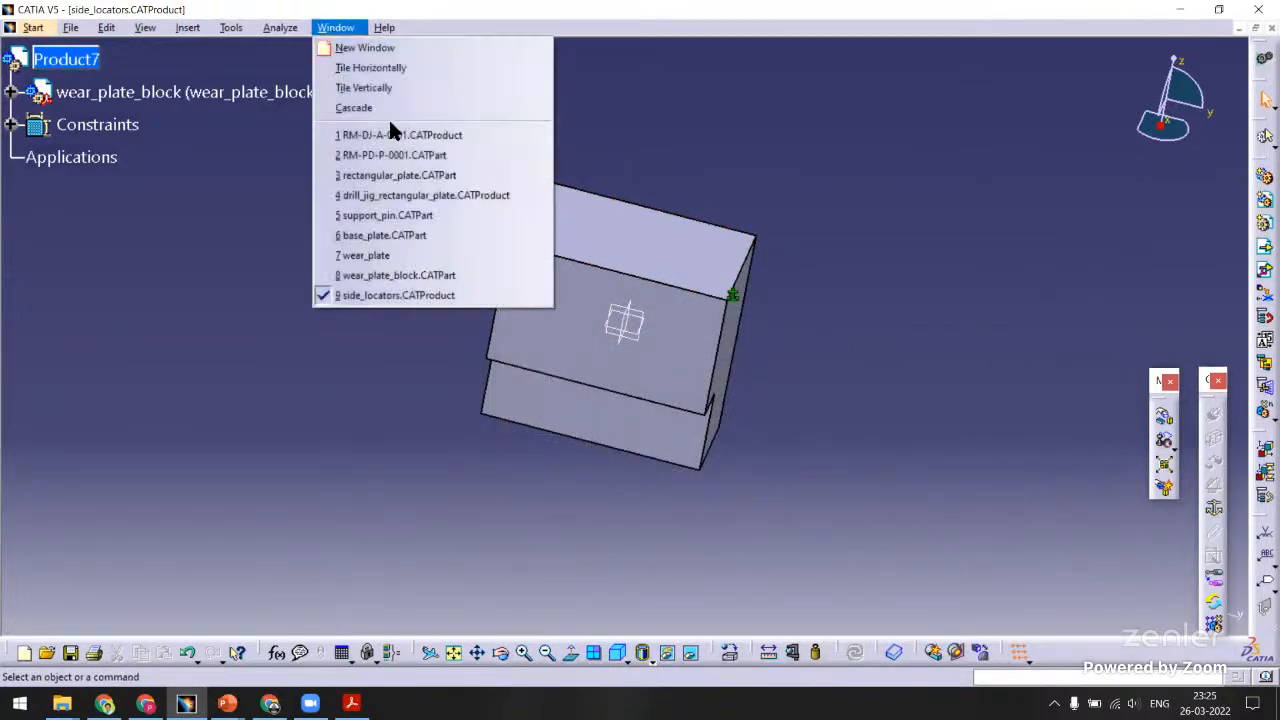
{"action": "left_click", "coordinate": [378, 255]}
{"action": "key", "text": "ctrl+s"}
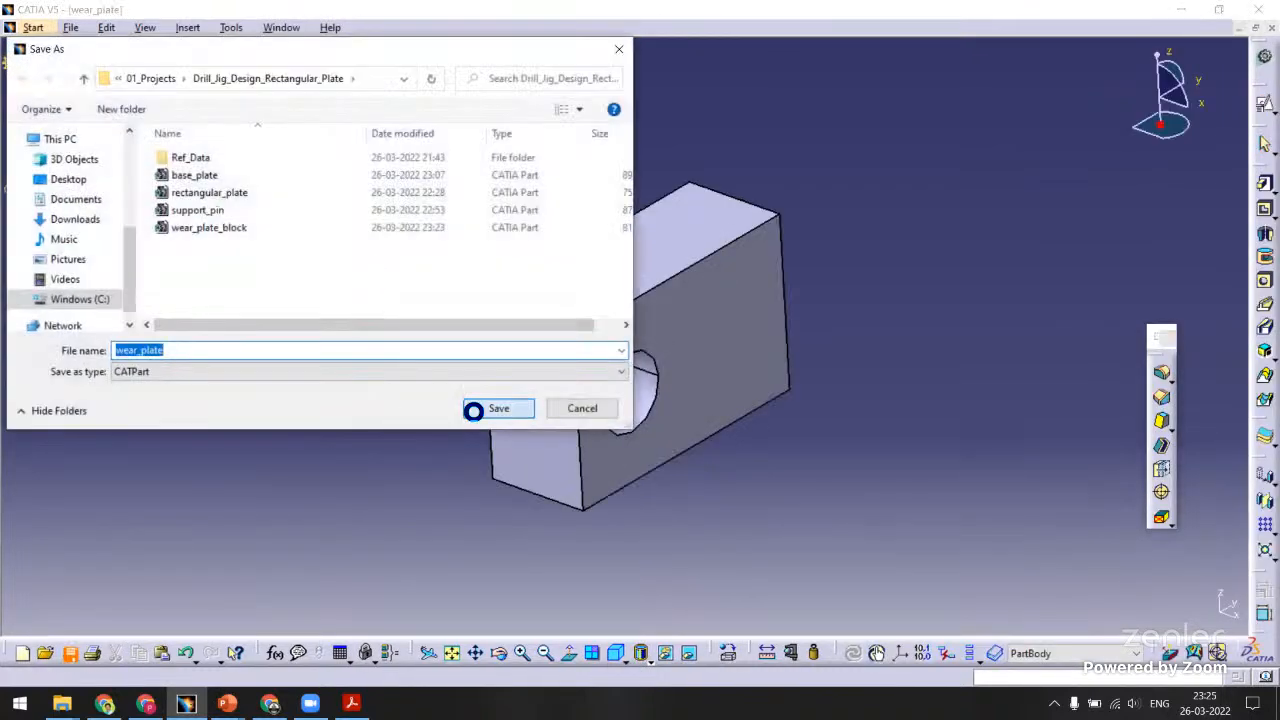
{"action": "left_click", "coordinate": [497, 408]}
Mirror the wear plate's counterbored hole about the zx plane and save the part.
{"action": "middle_click_drag", "start_coordinate": [417, 243], "coordinate": [455, 300]}
{"action": "left_click", "coordinate": [12, 190]}
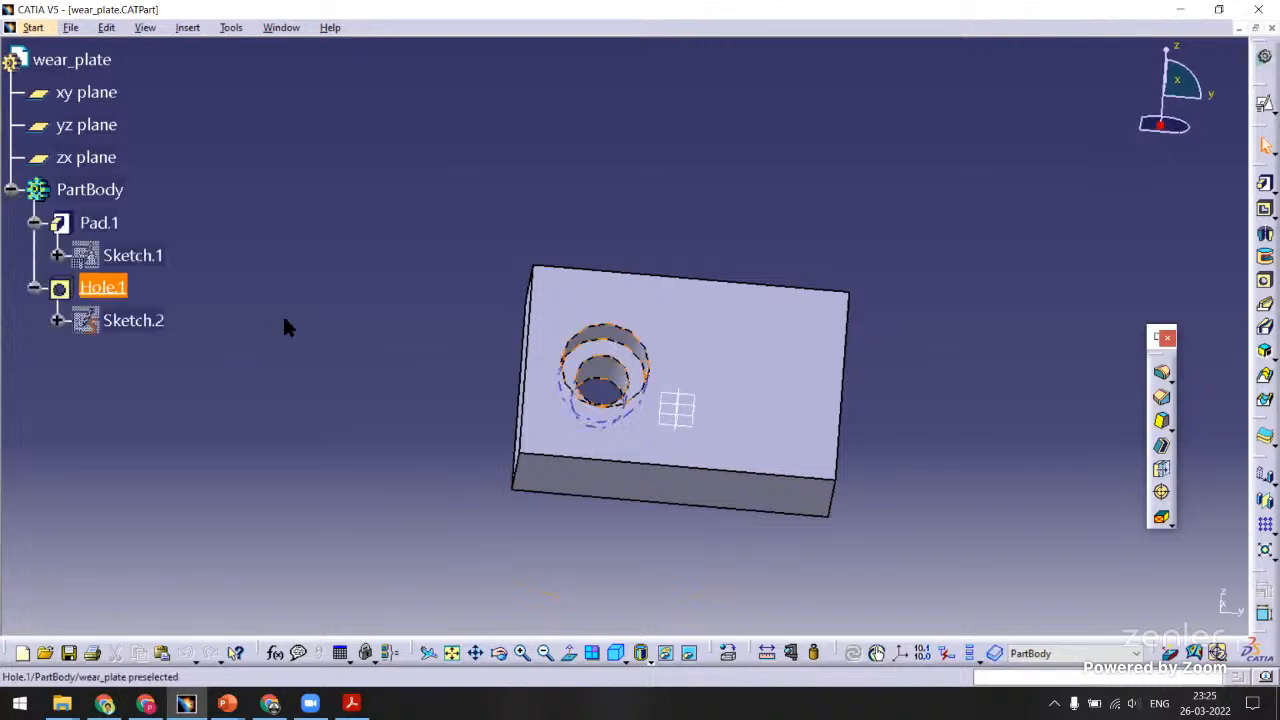
{"action": "left_click", "coordinate": [103, 288]}
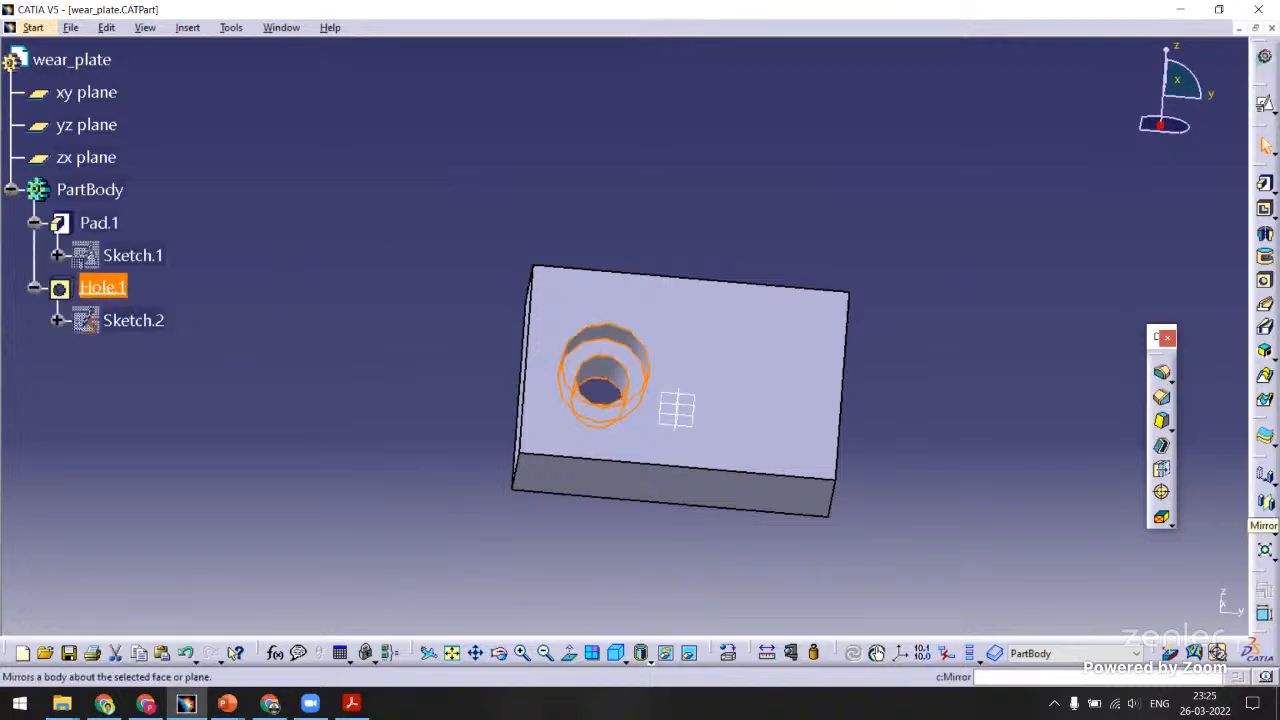
{"action": "left_click", "coordinate": [1265, 503]}
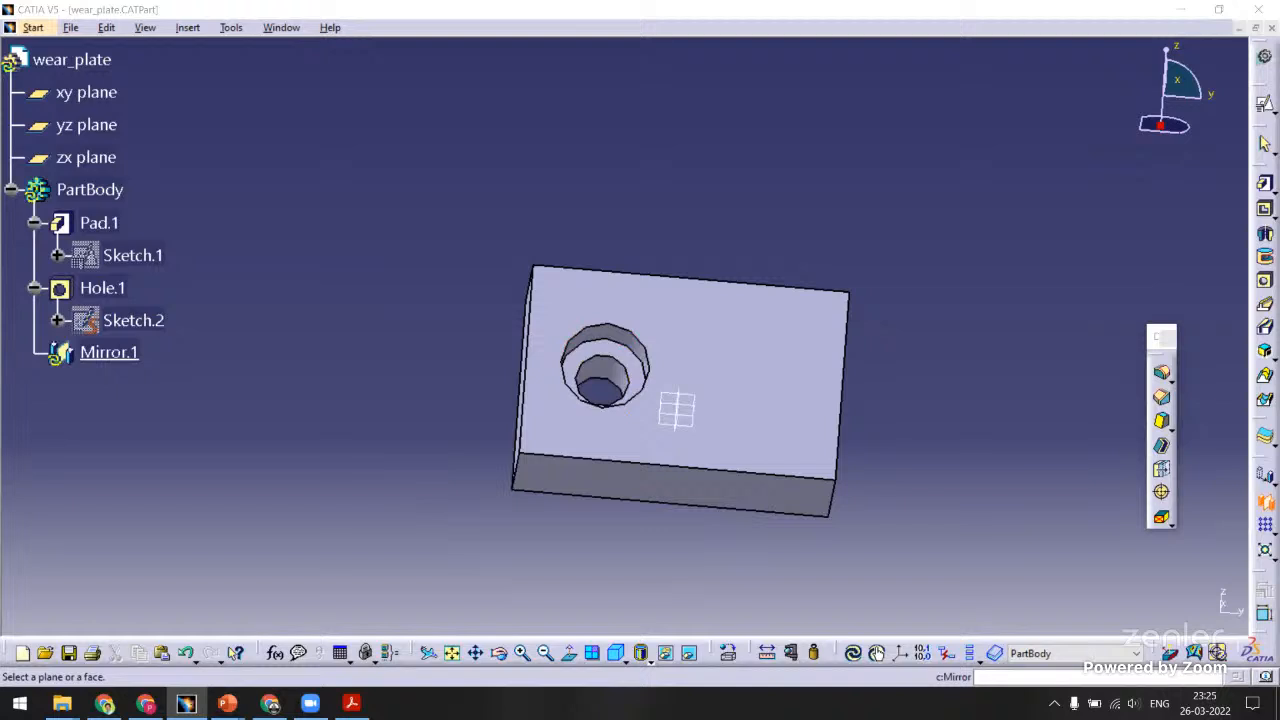
{"action": "left_click", "coordinate": [685, 442]}
{"action": "middle_click_drag", "start_coordinate": [454, 337], "coordinate": [629, 443]}
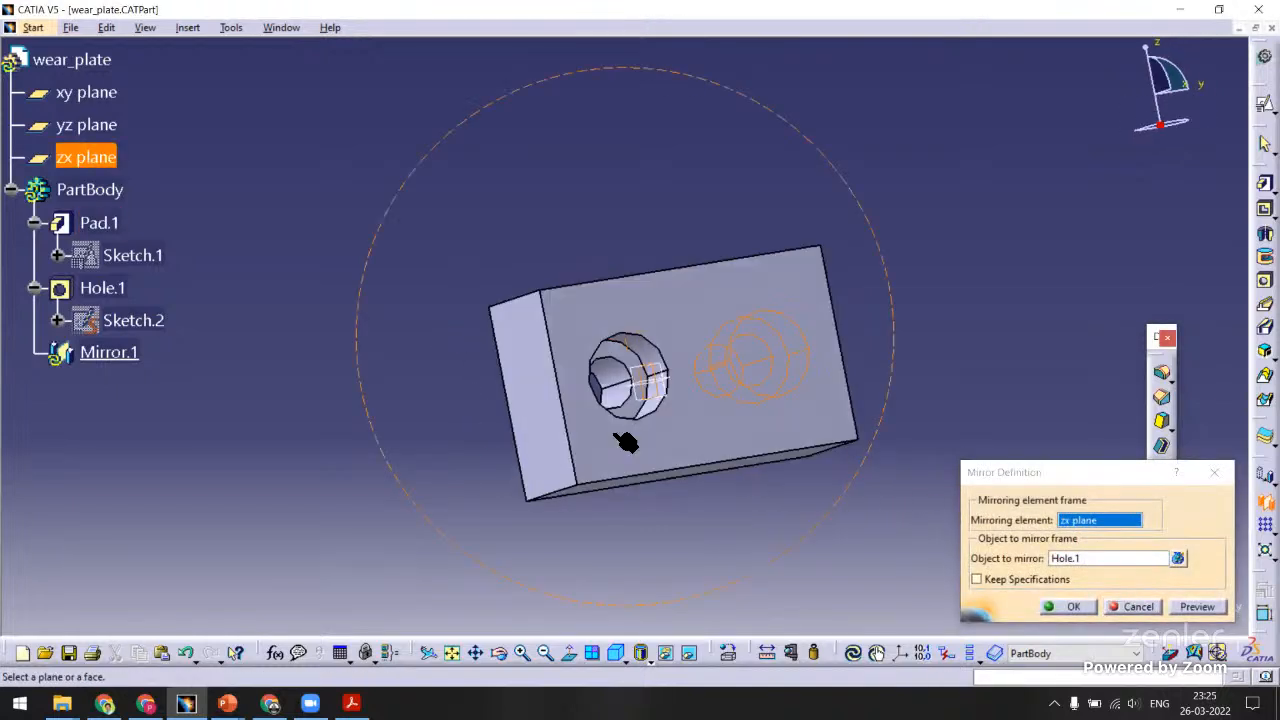
{"action": "left_click", "coordinate": [1072, 606]}
{"action": "middle_click_drag", "start_coordinate": [880, 410], "coordinate": [851, 380]}
{"action": "left_click", "coordinate": [955, 341]}
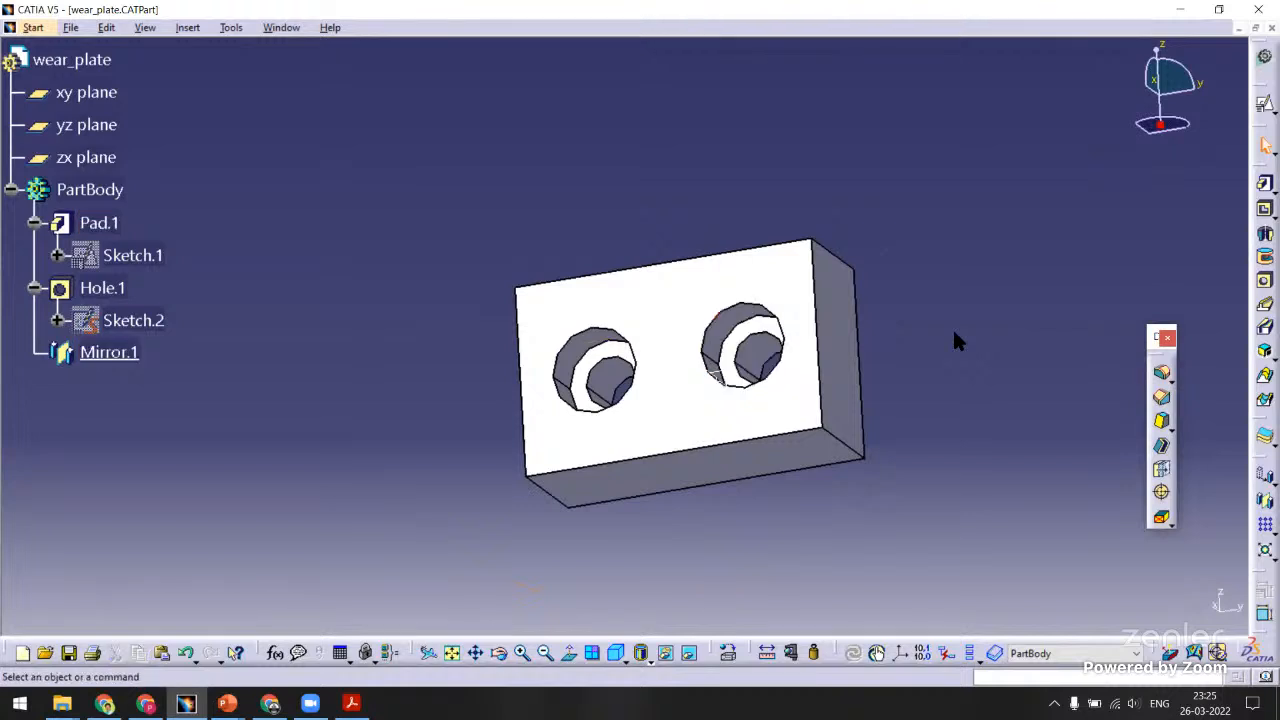
{"action": "key", "text": "ctrl+s"}
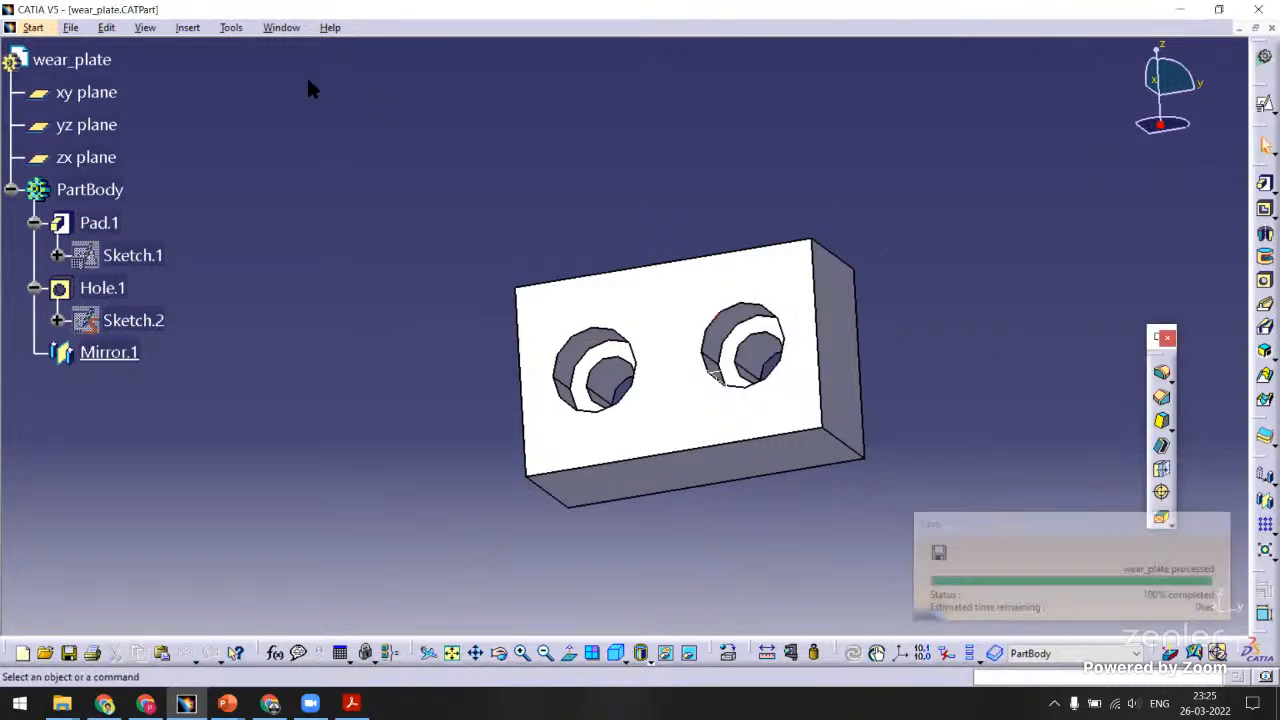
Return to the side_locators product and insert wear_plate as an existing component with positioning, without fixing it.
{"action": "left_click", "coordinate": [281, 28]}
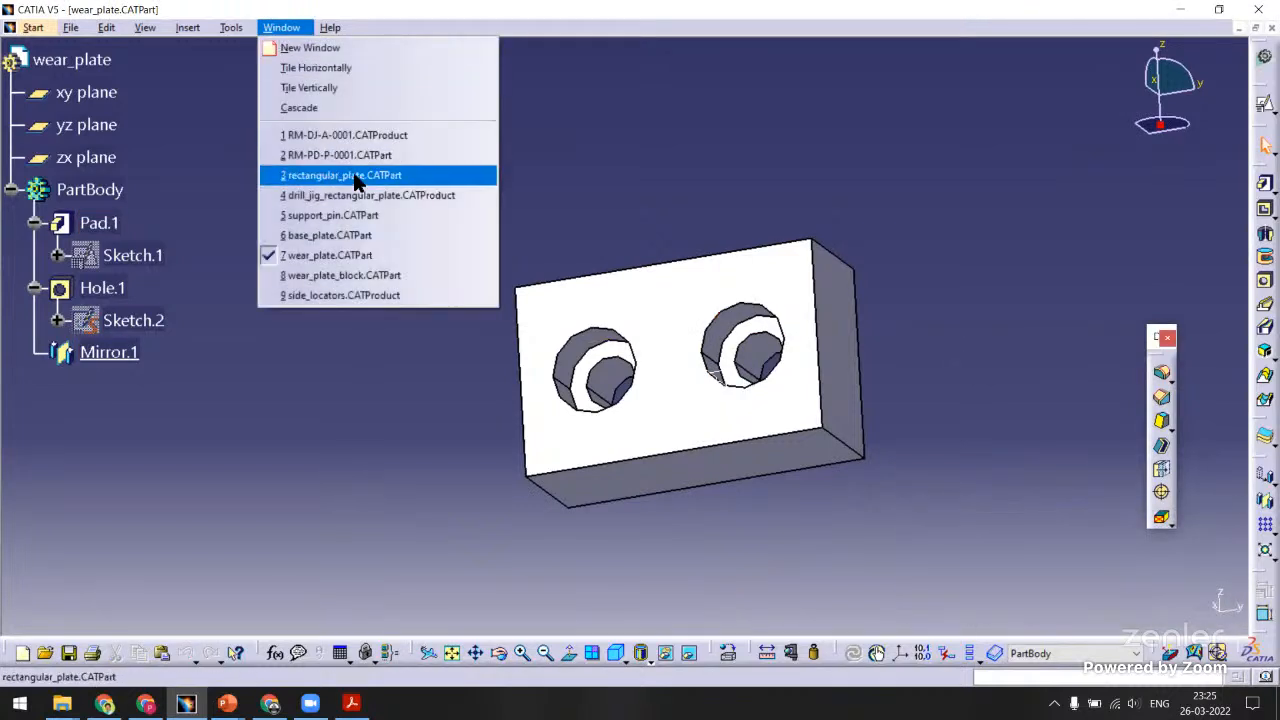
{"action": "left_click", "coordinate": [336, 296]}
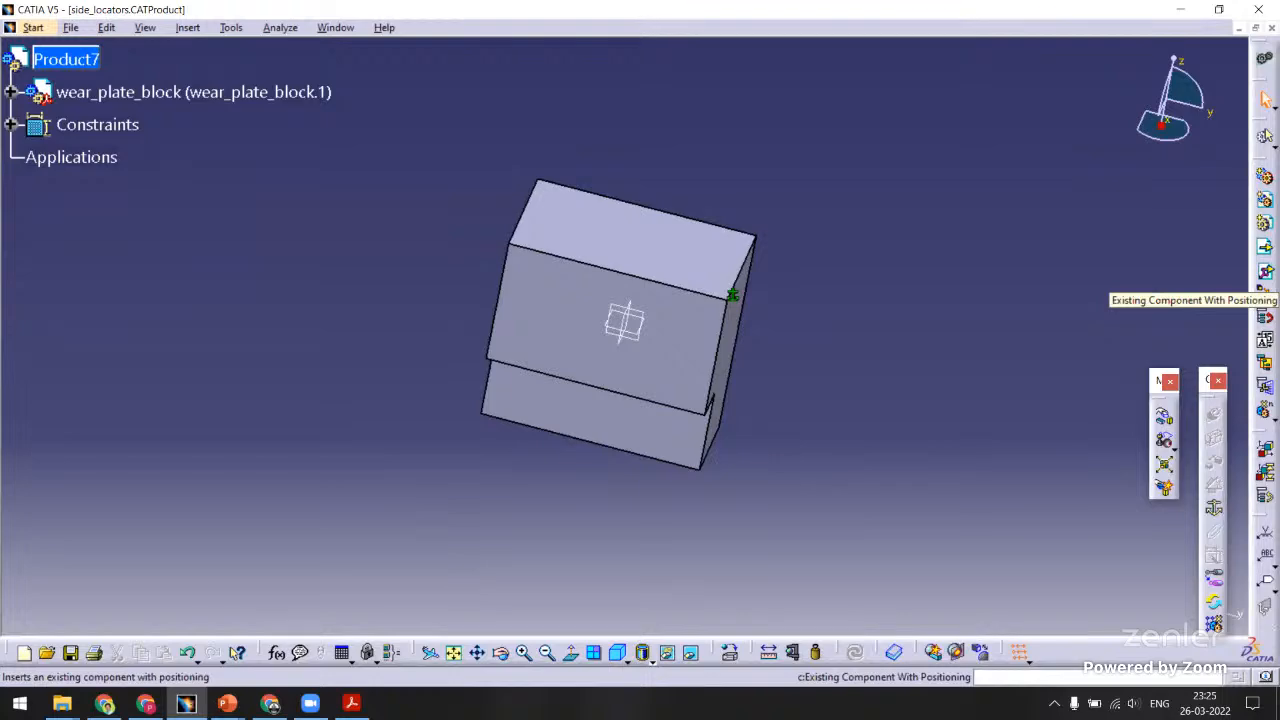
{"action": "left_click", "coordinate": [1265, 293]}
{"action": "left_click", "coordinate": [70, 59]}
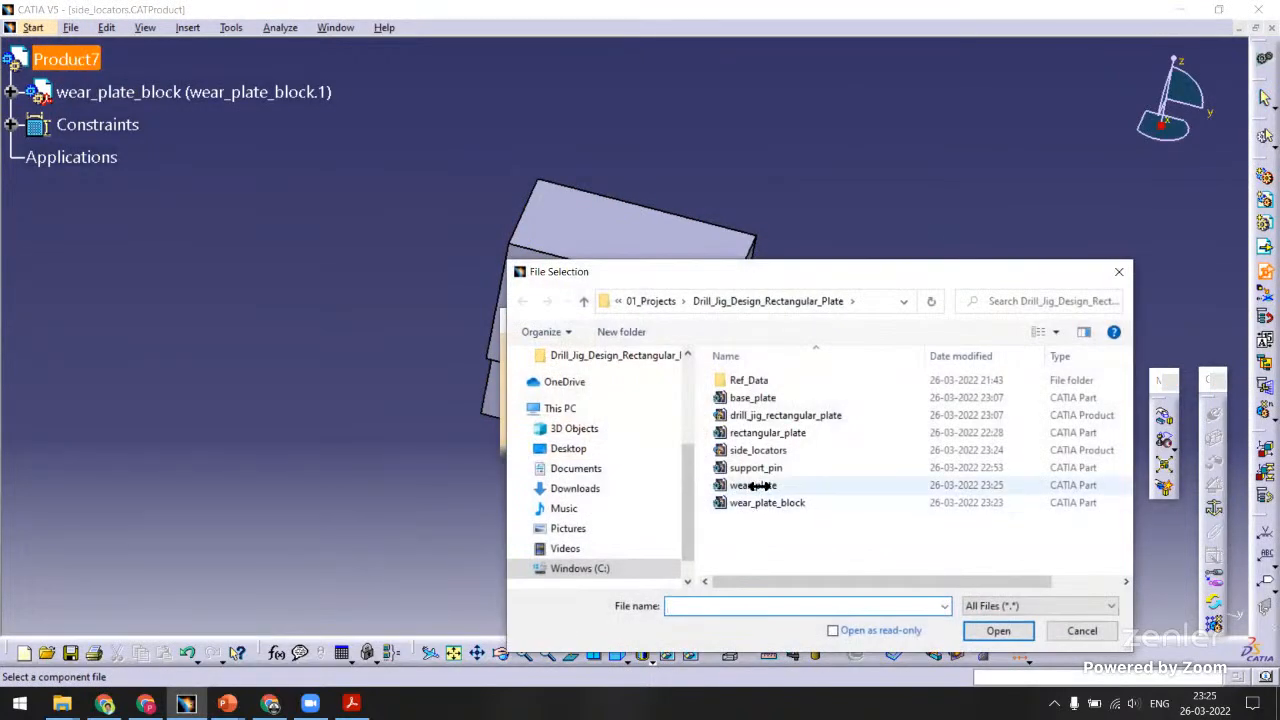
{"action": "double_click", "coordinate": [752, 485]}
{"action": "middle_click_drag", "start_coordinate": [757, 486], "coordinate": [384, 356]}
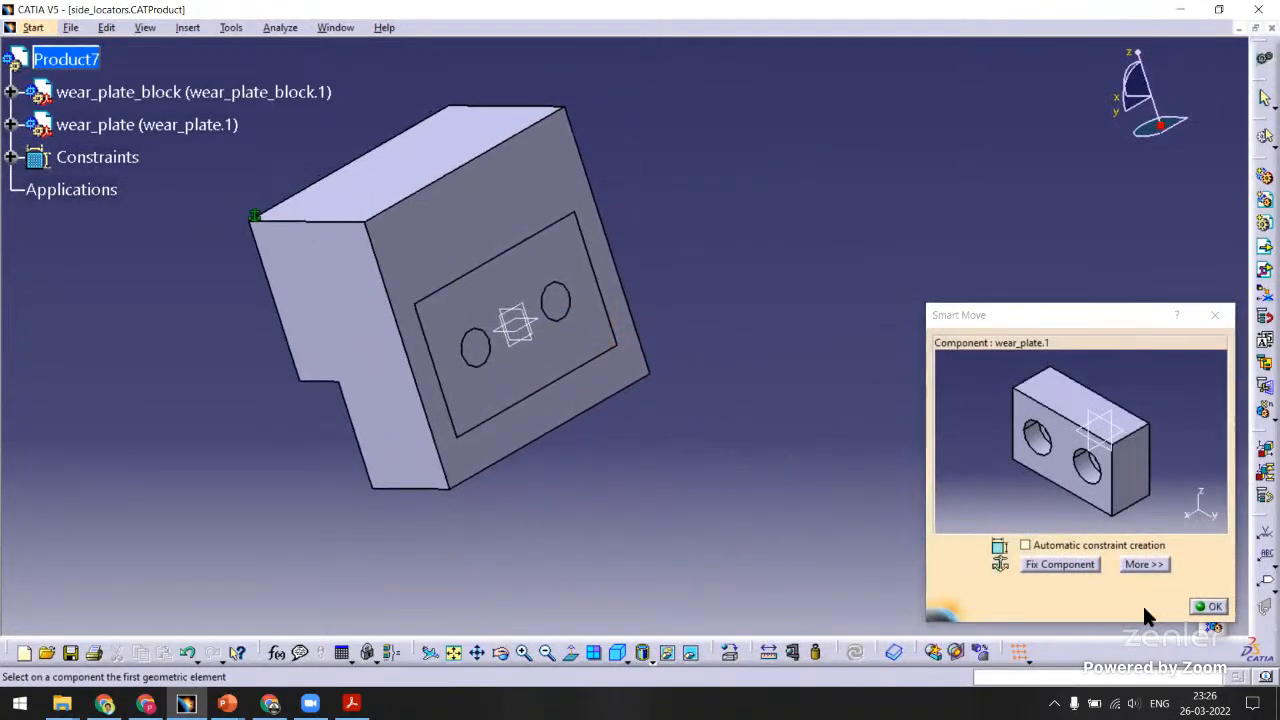
{"action": "left_click", "coordinate": [1208, 607]}
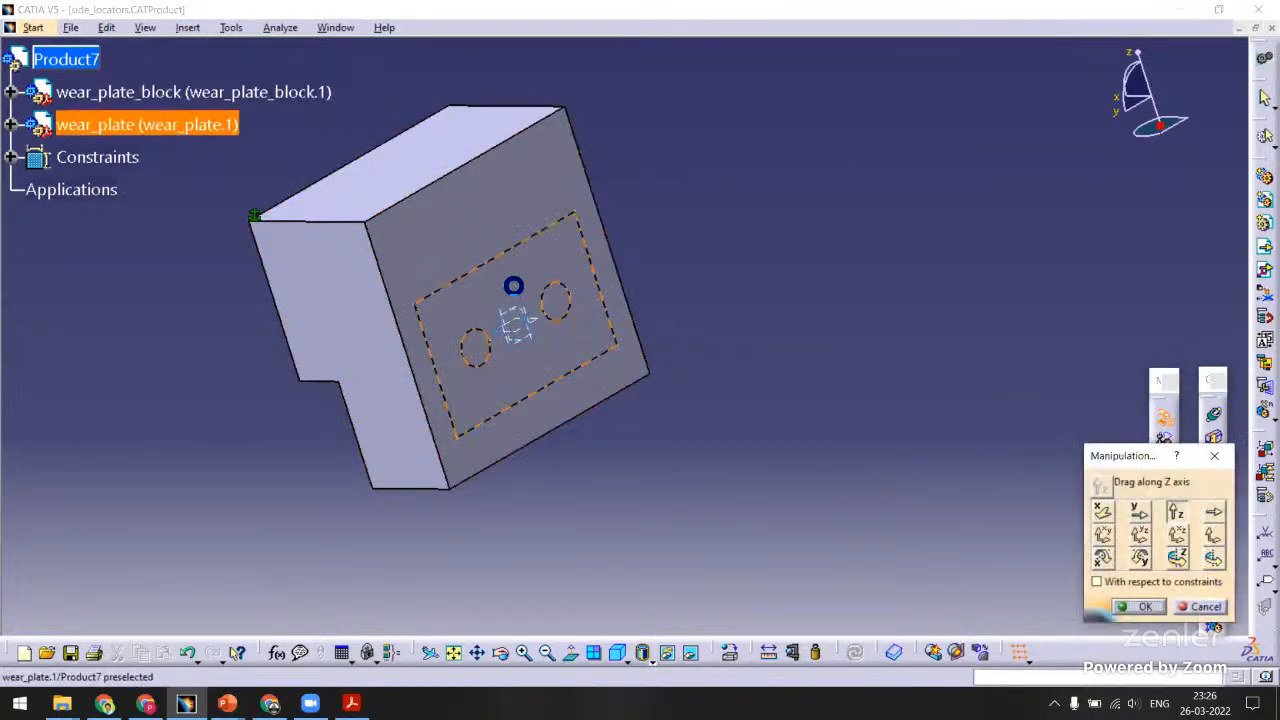
Move the wear plate down along the Z axis until it sits clear below the block.
{"action": "left_click_drag", "start_coordinate": [542, 306], "coordinate": [615, 552]}
{"action": "middle_click_drag", "start_coordinate": [409, 451], "coordinate": [865, 227]}
{"action": "left_click", "coordinate": [1139, 607]}
{"action": "middle_click_drag", "start_coordinate": [605, 485], "coordinate": [957, 479]}
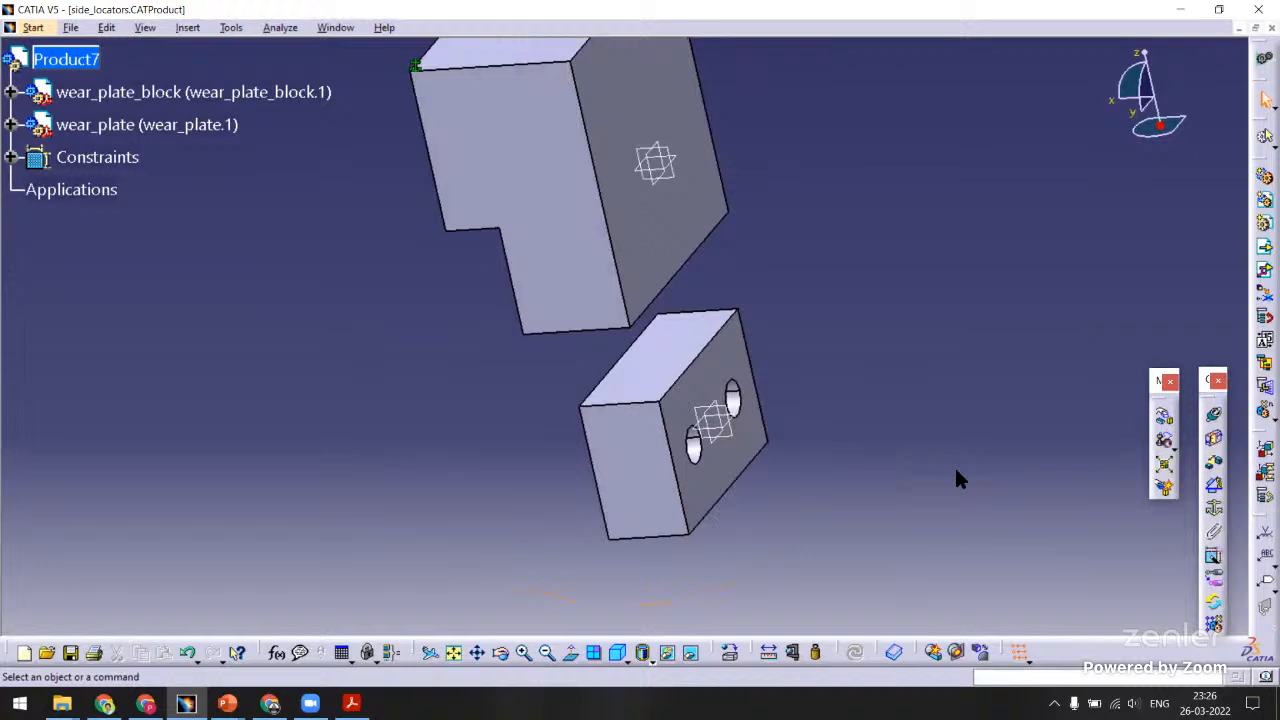
Add a contact constraint between the wear plate's back face and the block's upper overhanging face.
{"action": "left_click", "coordinate": [1214, 442]}
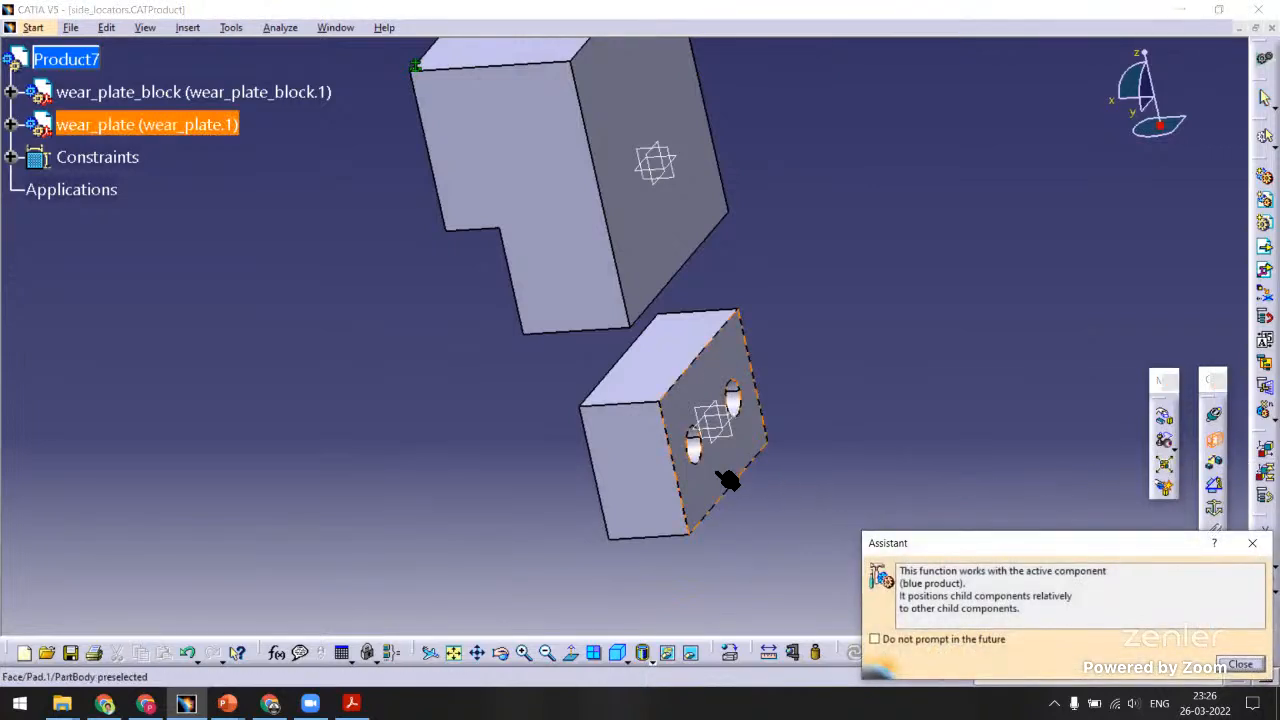
{"action": "middle_click_drag", "start_coordinate": [506, 451], "coordinate": [466, 294]}
{"action": "left_click", "coordinate": [494, 257]}
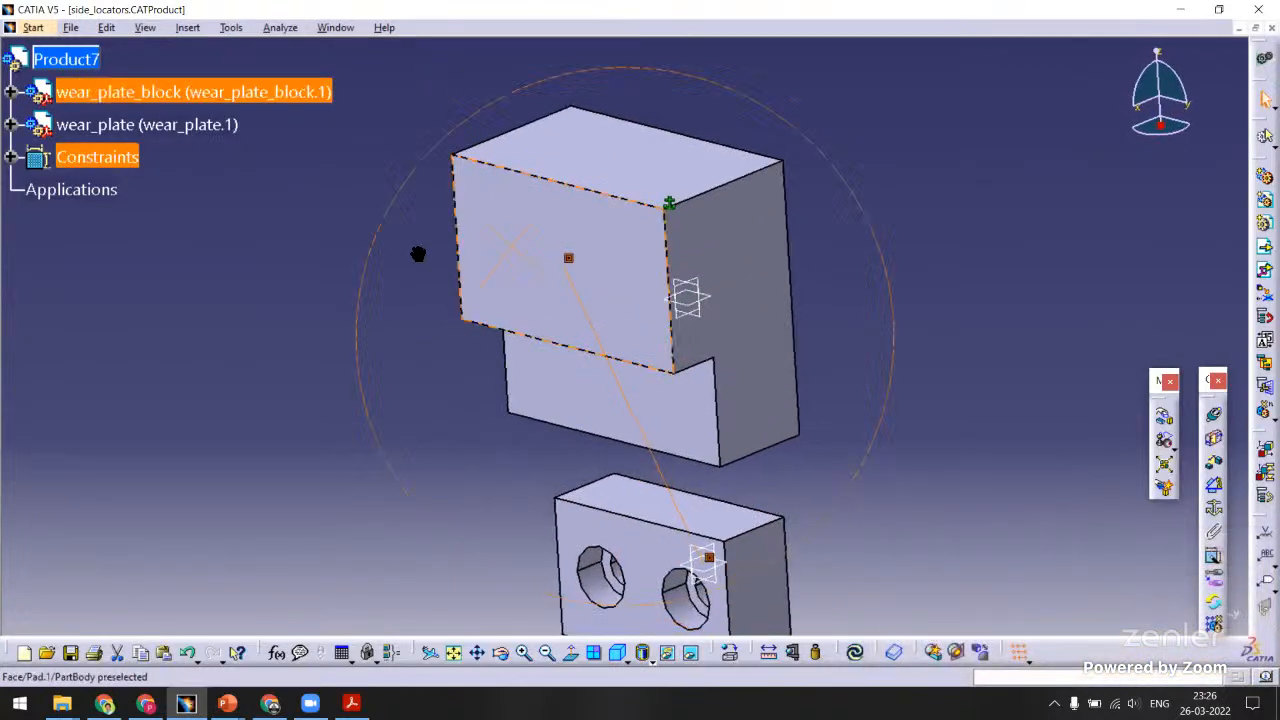
{"action": "middle_click_drag", "start_coordinate": [418, 254], "coordinate": [460, 388]}
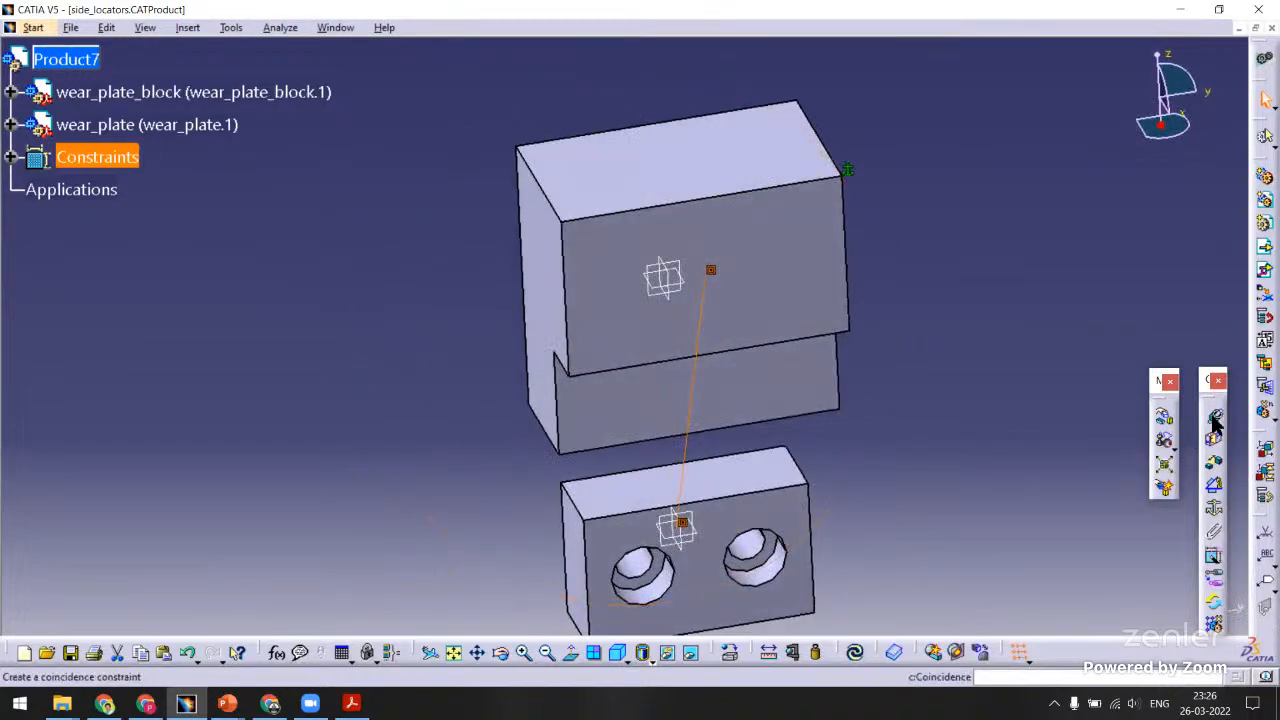
Add a coincidence constraint between the vertical mid-planes of the wear plate and the block, with orientation Same.
{"action": "left_click", "coordinate": [1214, 416]}
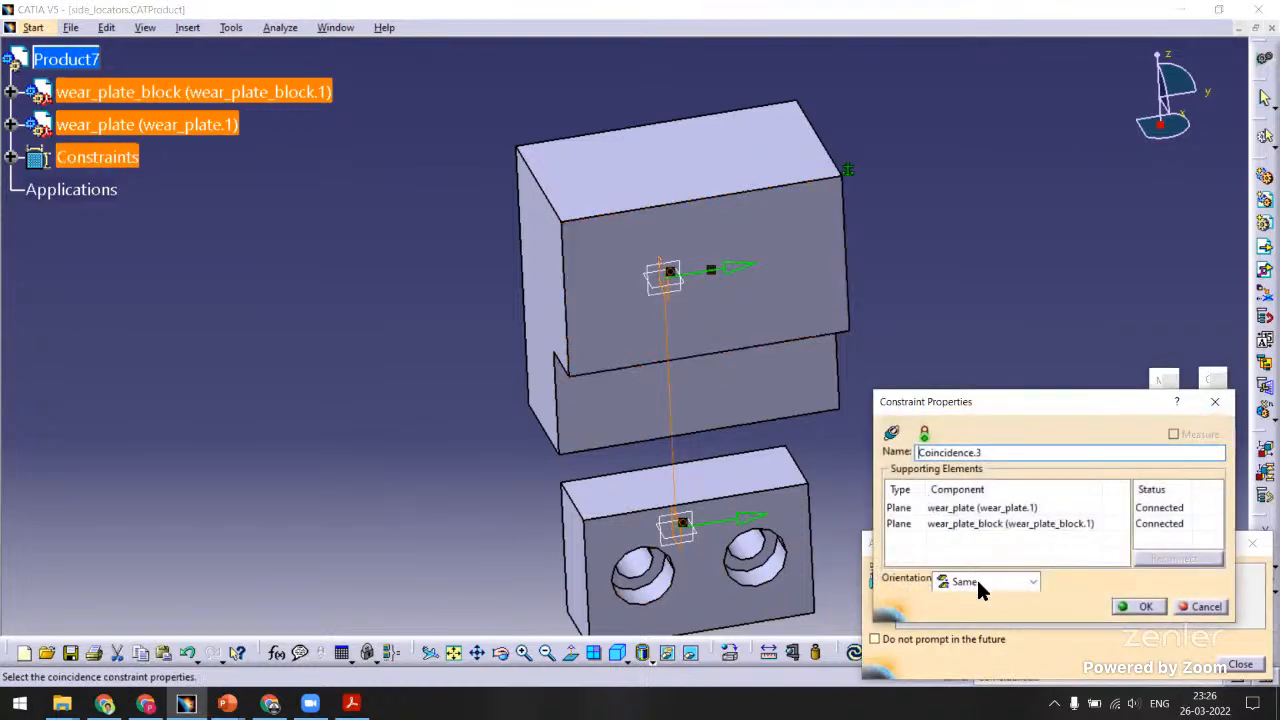
{"action": "left_click", "coordinate": [1139, 606]}
{"action": "middle_click_drag", "start_coordinate": [611, 494], "coordinate": [706, 246]}
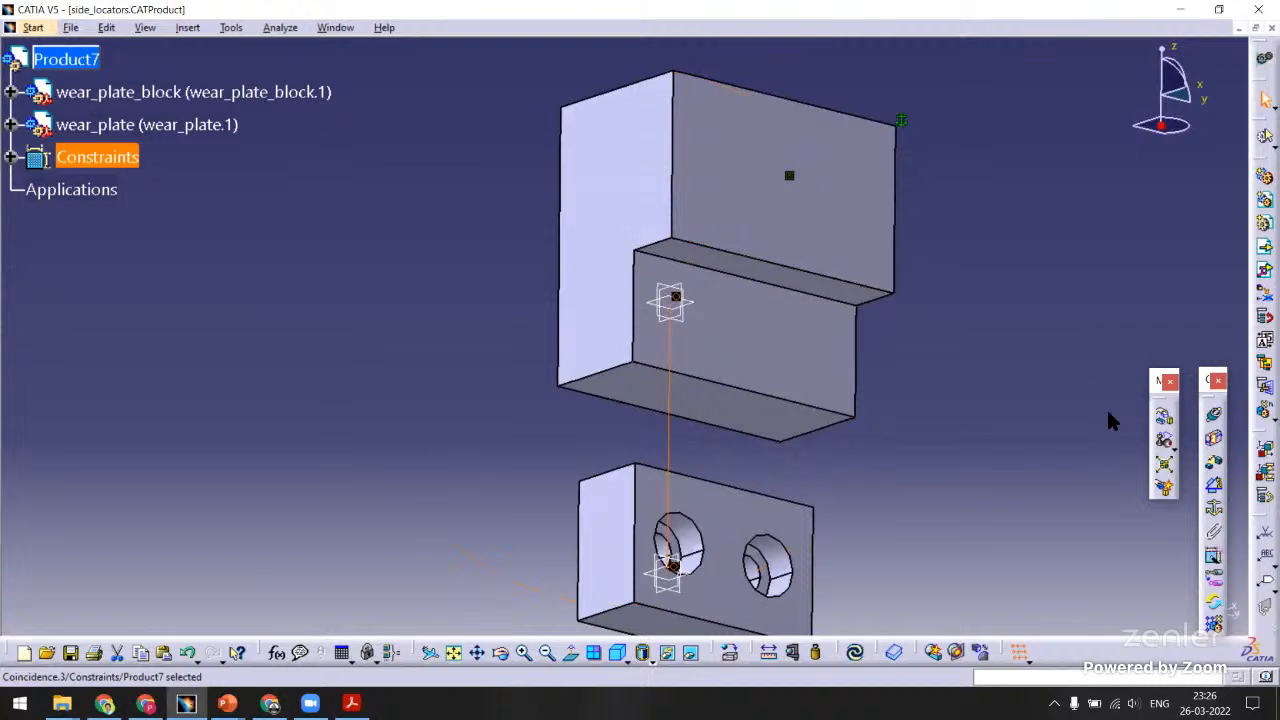
Add a 5 mm offset constraint between the wear plate's bottom face and the underside of the block's step, and update the assembly.
{"action": "left_click", "coordinate": [1213, 465]}
{"action": "middle_click_drag", "start_coordinate": [700, 414], "coordinate": [734, 298]}
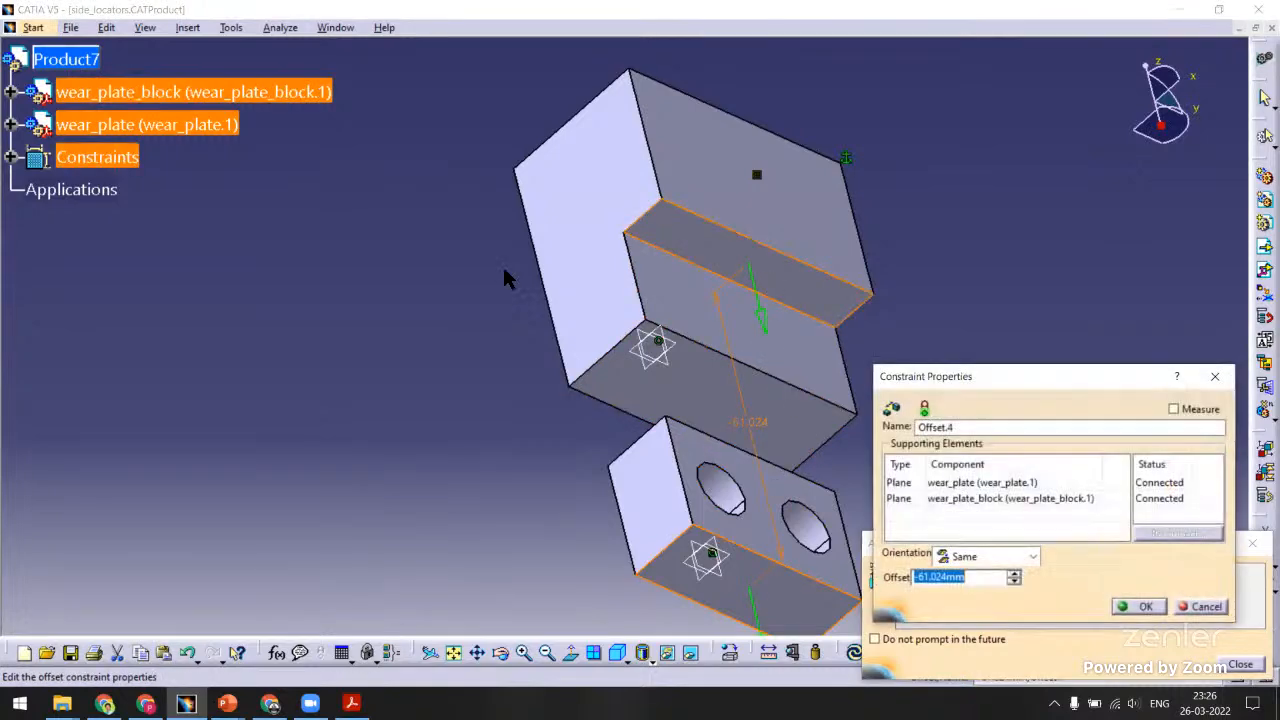
{"action": "middle_click_drag", "start_coordinate": [506, 277], "coordinate": [640, 400]}
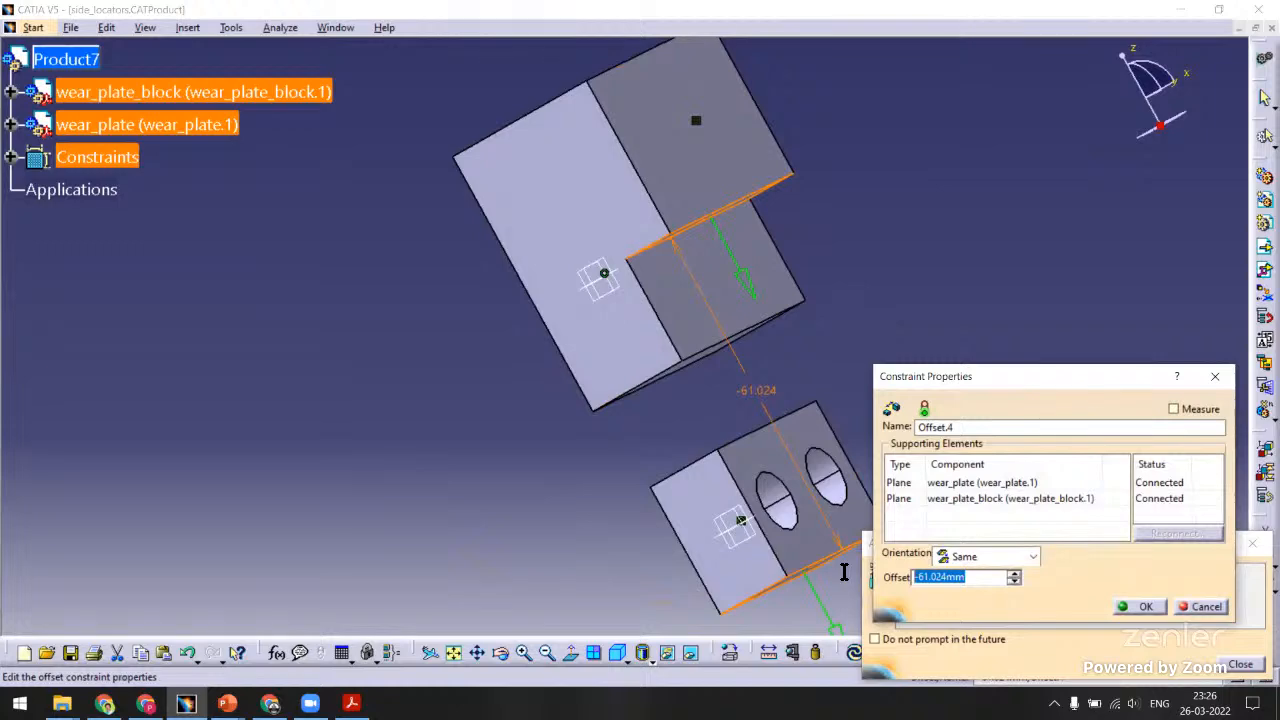
{"action": "key", "text": "Return"}
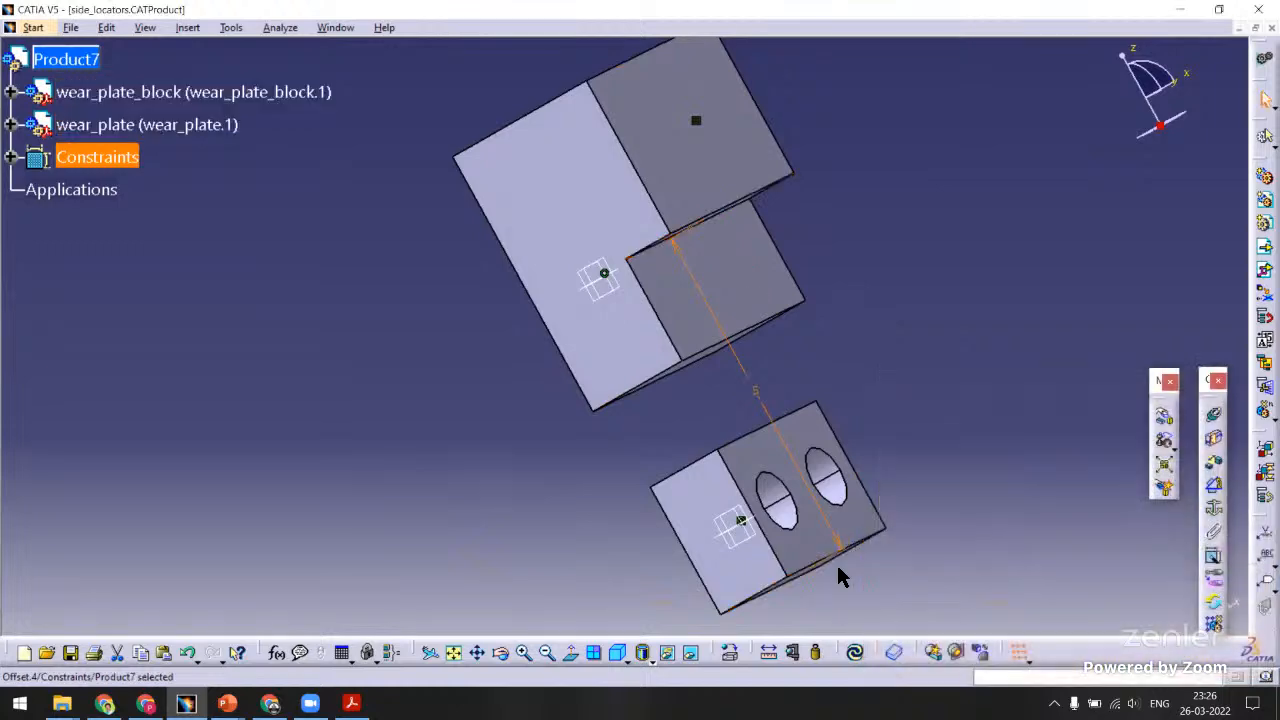
{"action": "left_click", "coordinate": [854, 652]}
{"action": "middle_click_drag", "start_coordinate": [792, 218], "coordinate": [627, 174]}
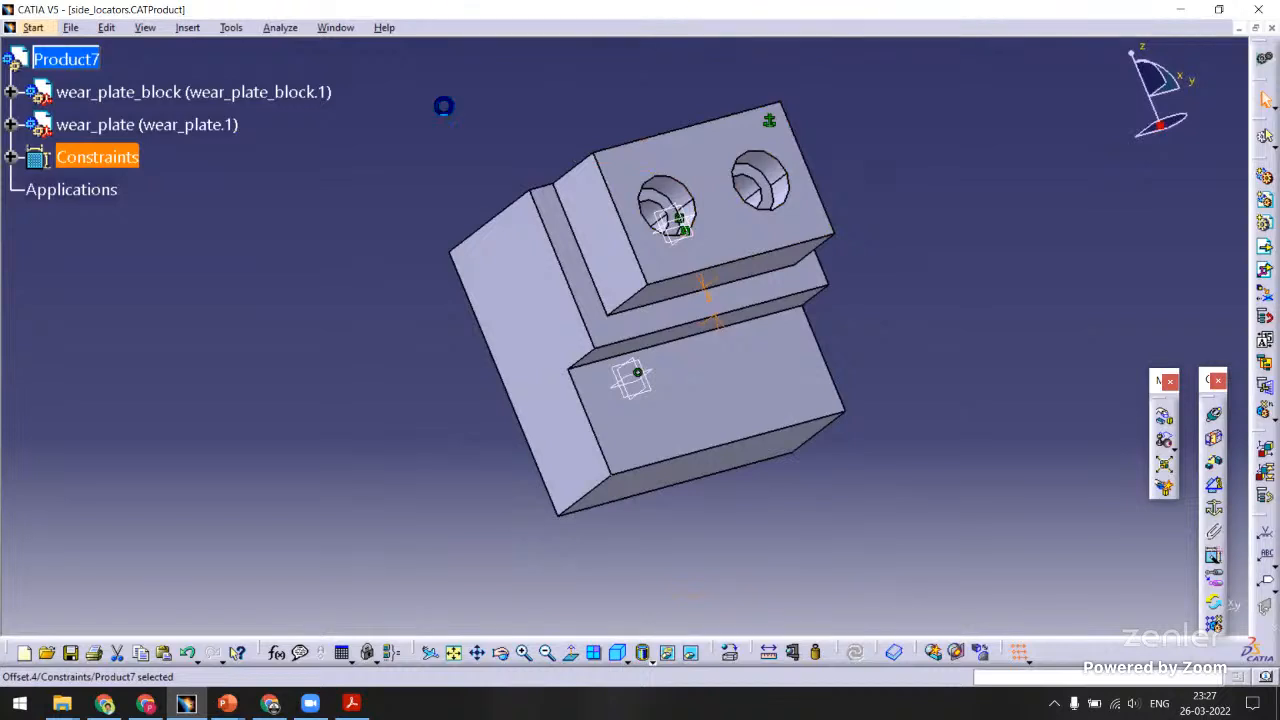
Switch to drill_jig_rectangular_plate and insert side_locators as an existing component with positioning, without fixing it.
{"action": "left_click", "coordinate": [335, 28]}
{"action": "left_click", "coordinate": [408, 195]}
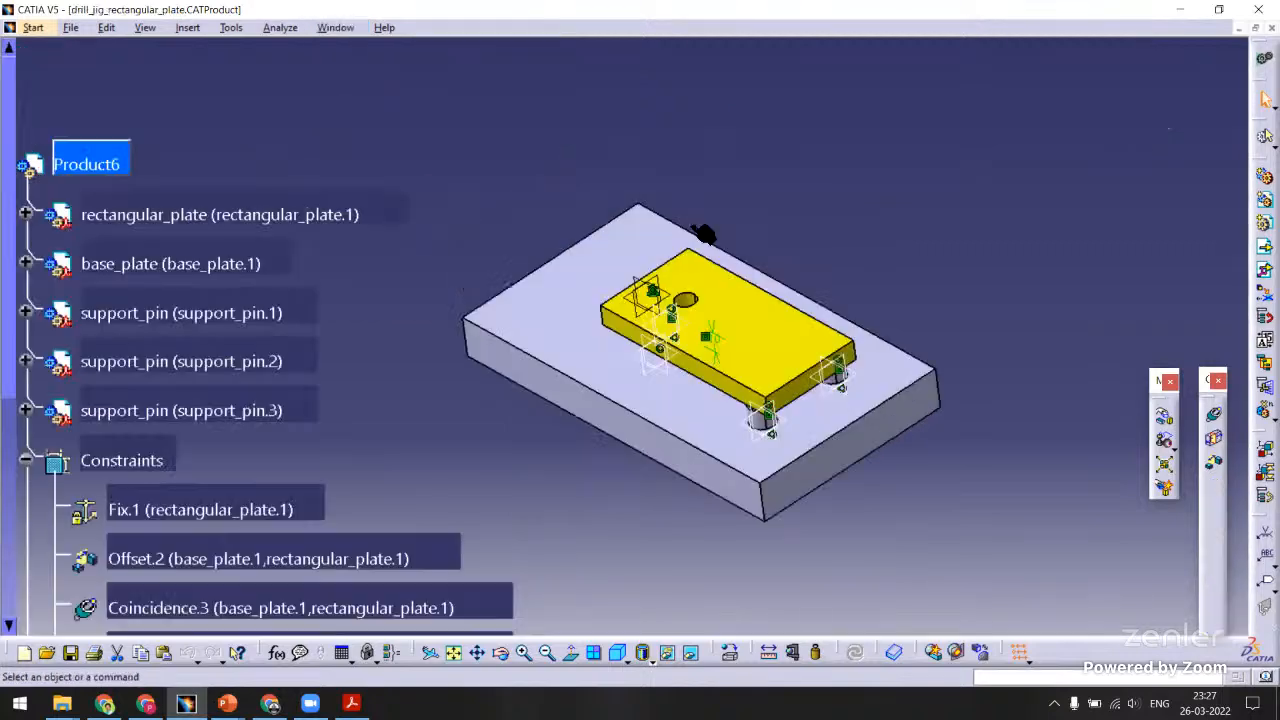
{"action": "mouse_move", "coordinate": [703, 233]}
{"action": "middle_mouse_down"}
{"action": "mouse_move", "coordinate": [509, 314]}
{"action": "mouse_move", "coordinate": [617, 280]}
{"action": "mouse_move", "coordinate": [681, 230]}
{"action": "middle_mouse_up"}
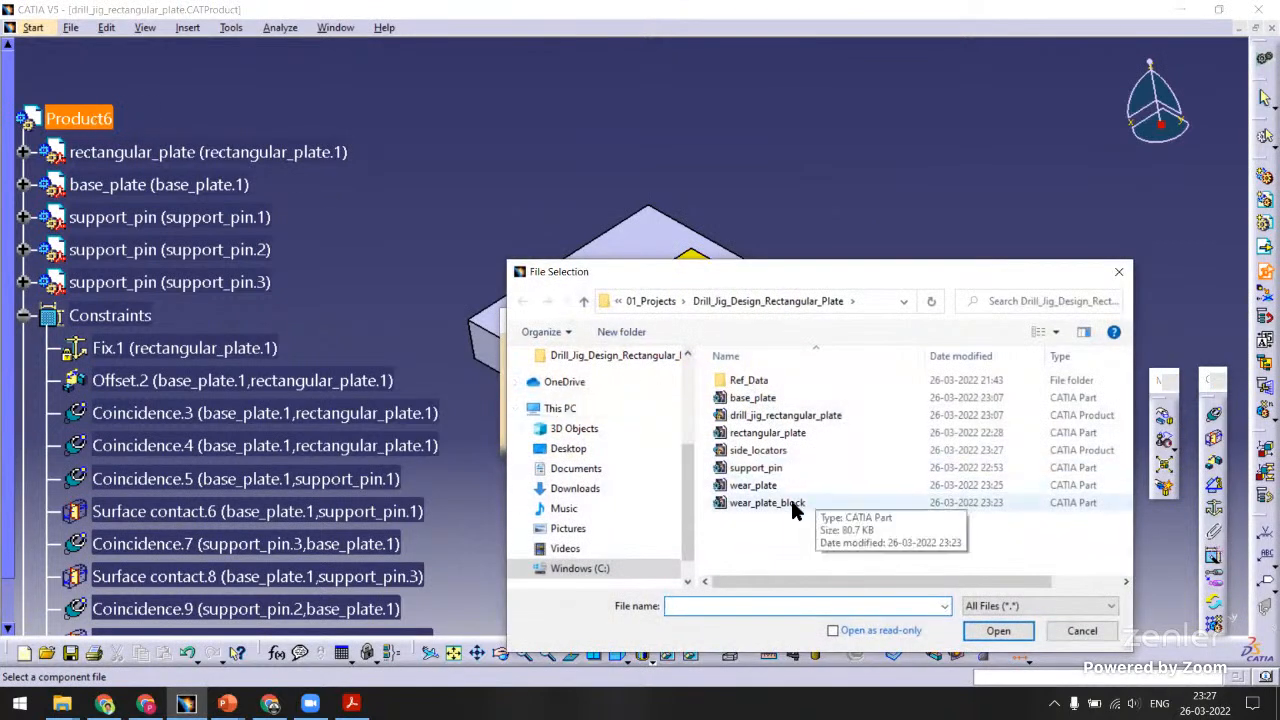
{"action": "double_click", "coordinate": [760, 452]}
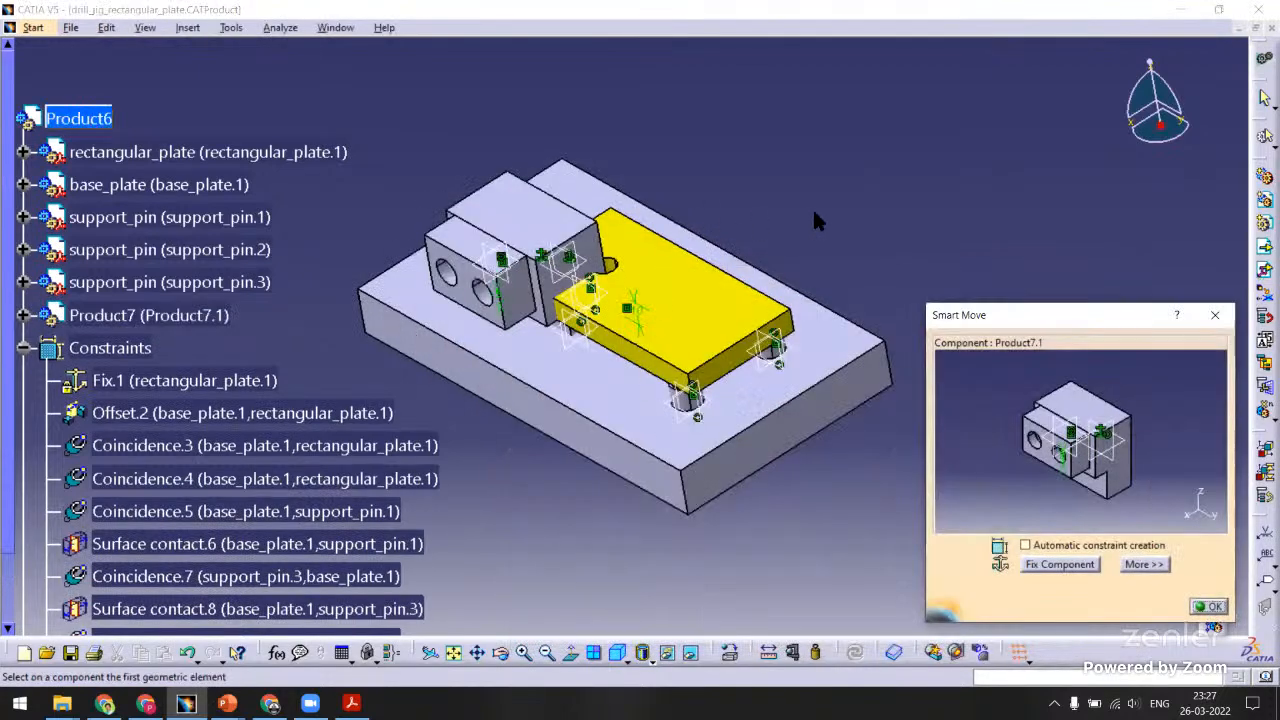
{"action": "middle_click_drag", "start_coordinate": [814, 212], "coordinate": [820, 276]}
{"action": "left_click", "coordinate": [1207, 607]}
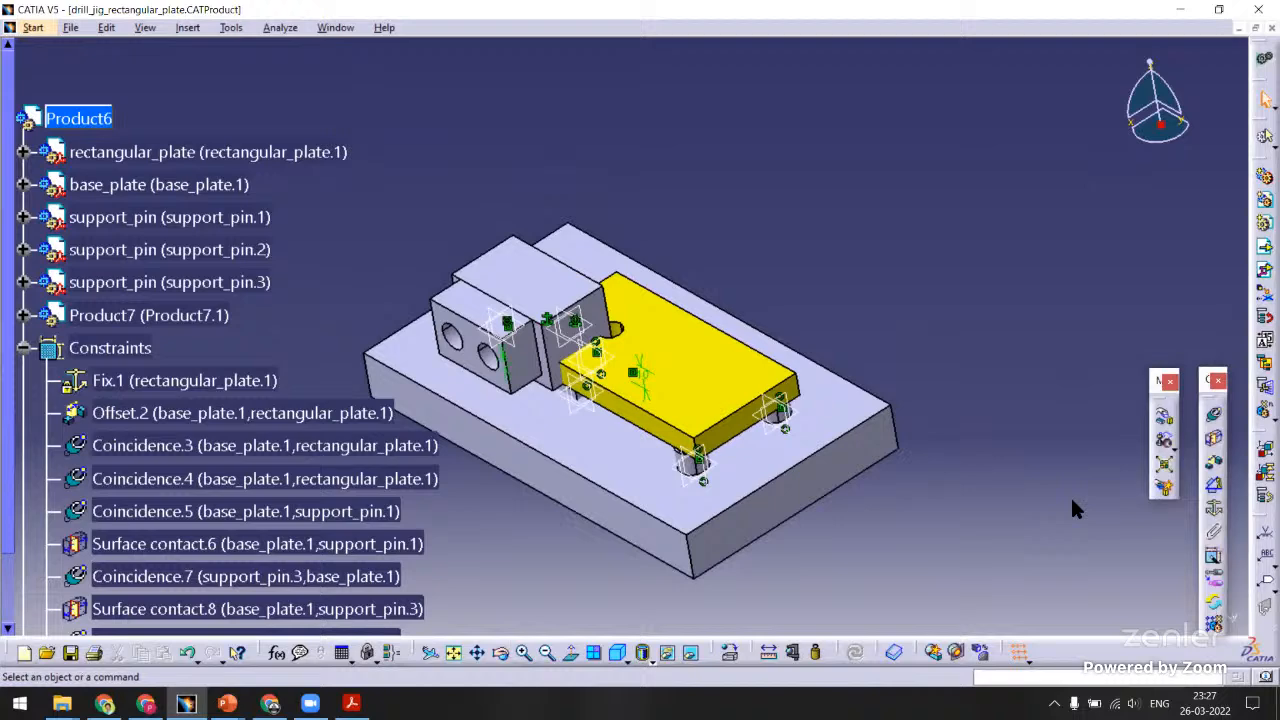
Move the side locator sub-assembly along the X axis until it sits clear beyond the base plate's long edge.
{"action": "left_click", "coordinate": [1169, 418]}
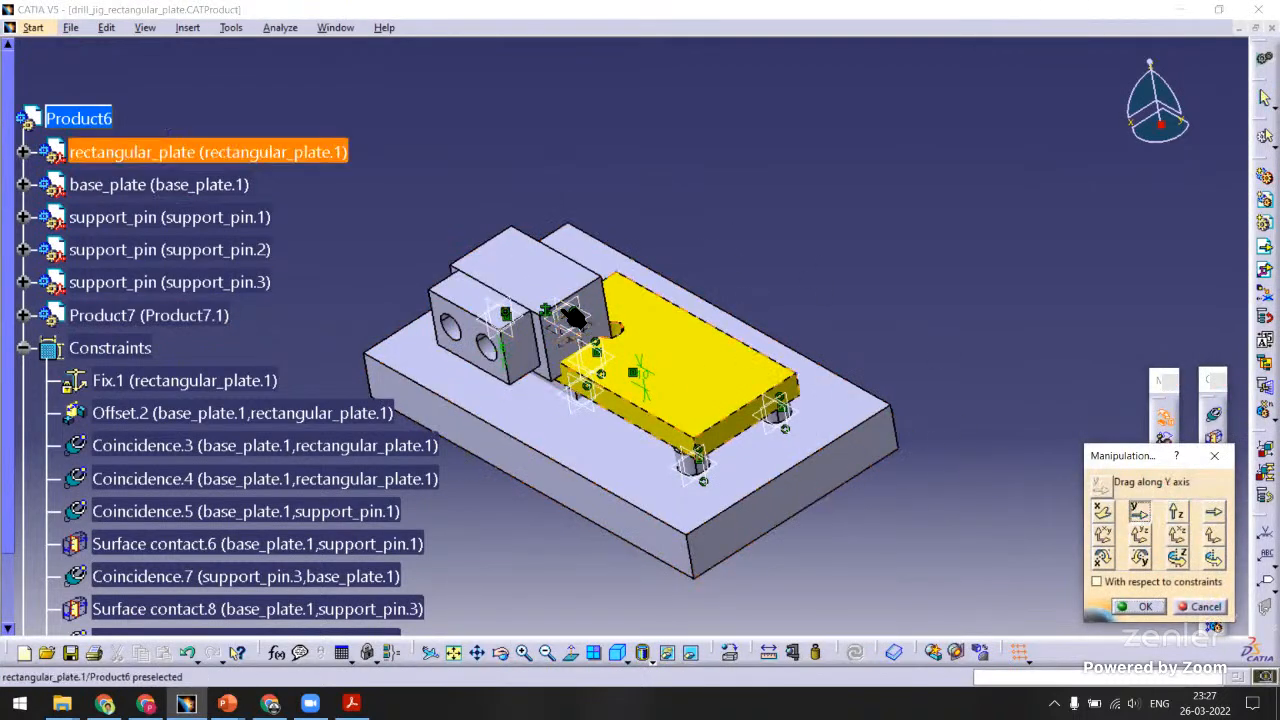
{"action": "left_click_drag", "start_coordinate": [575, 276], "coordinate": [882, 164]}
{"action": "left_click", "coordinate": [1102, 511]}
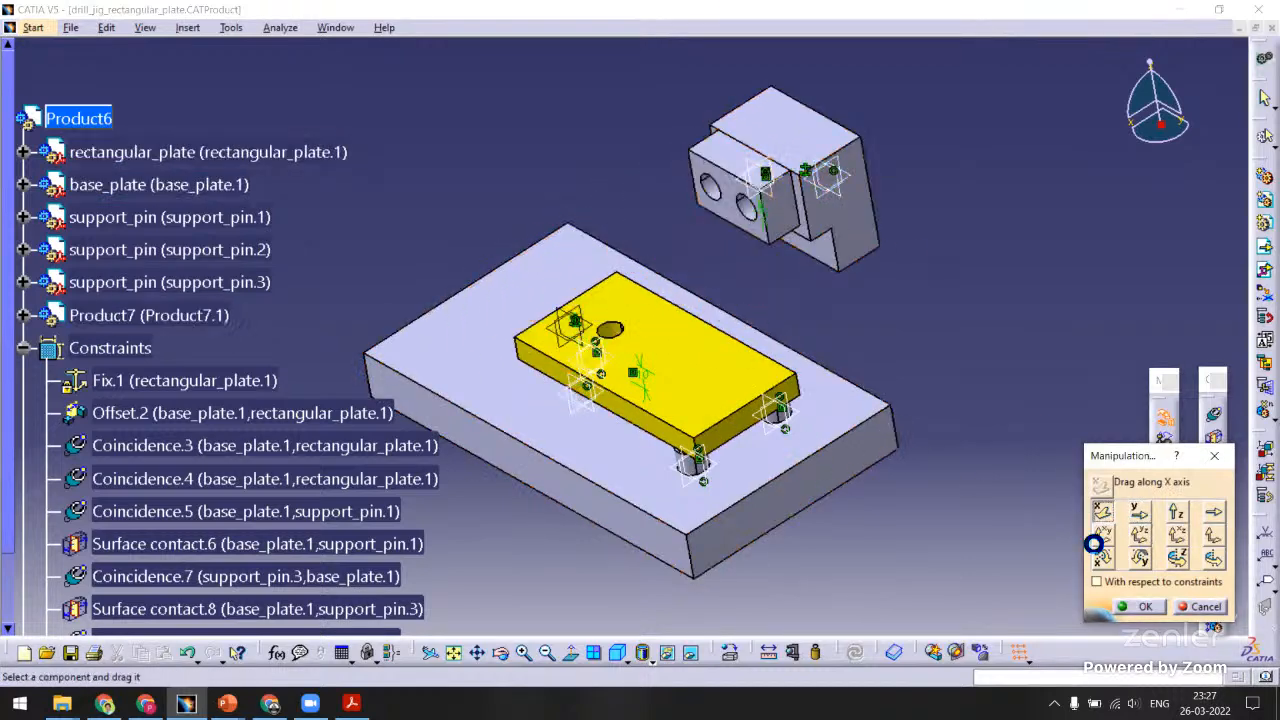
{"action": "left_click", "coordinate": [1140, 606]}
Add a contact constraint between the base plate's long side face and the inner vertical face of the wear plate block's lower leg.
{"action": "middle_click_drag", "start_coordinate": [910, 351], "coordinate": [847, 412]}
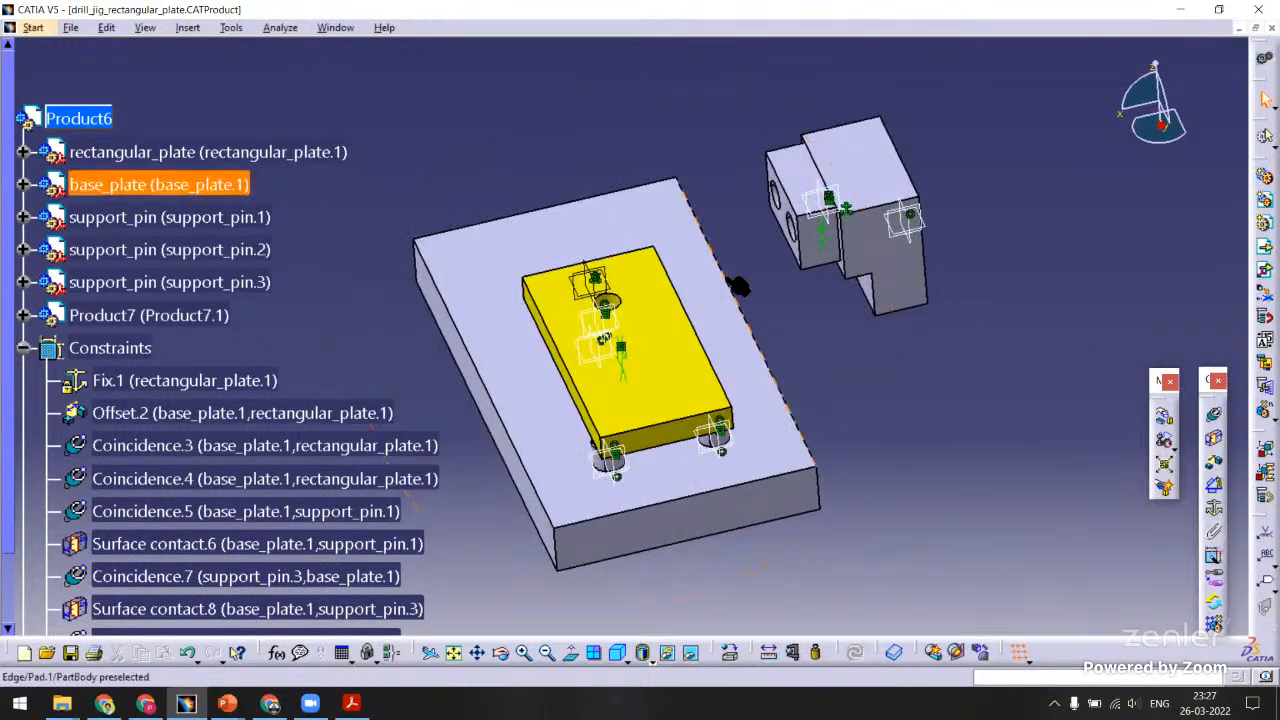
{"action": "mouse_move", "coordinate": [841, 384]}
{"action": "middle_mouse_down"}
{"action": "mouse_move", "coordinate": [749, 391]}
{"action": "mouse_move", "coordinate": [797, 509]}
{"action": "mouse_move", "coordinate": [873, 395]}
{"action": "mouse_move", "coordinate": [830, 365]}
{"action": "middle_mouse_up"}
{"action": "middle_click_drag", "start_coordinate": [735, 352], "coordinate": [800, 230]}
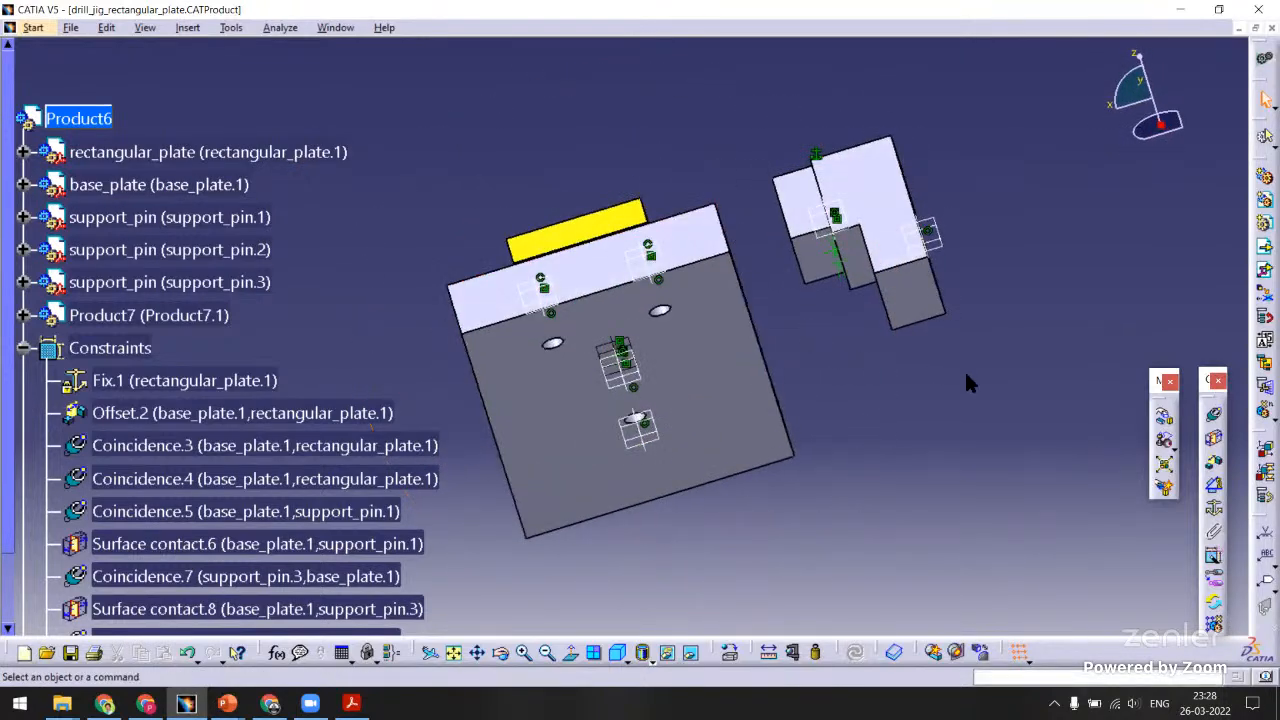
{"action": "left_click", "coordinate": [1212, 440]}
{"action": "middle_click_drag", "start_coordinate": [766, 277], "coordinate": [727, 340]}
{"action": "middle_click_drag", "start_coordinate": [766, 188], "coordinate": [868, 282]}
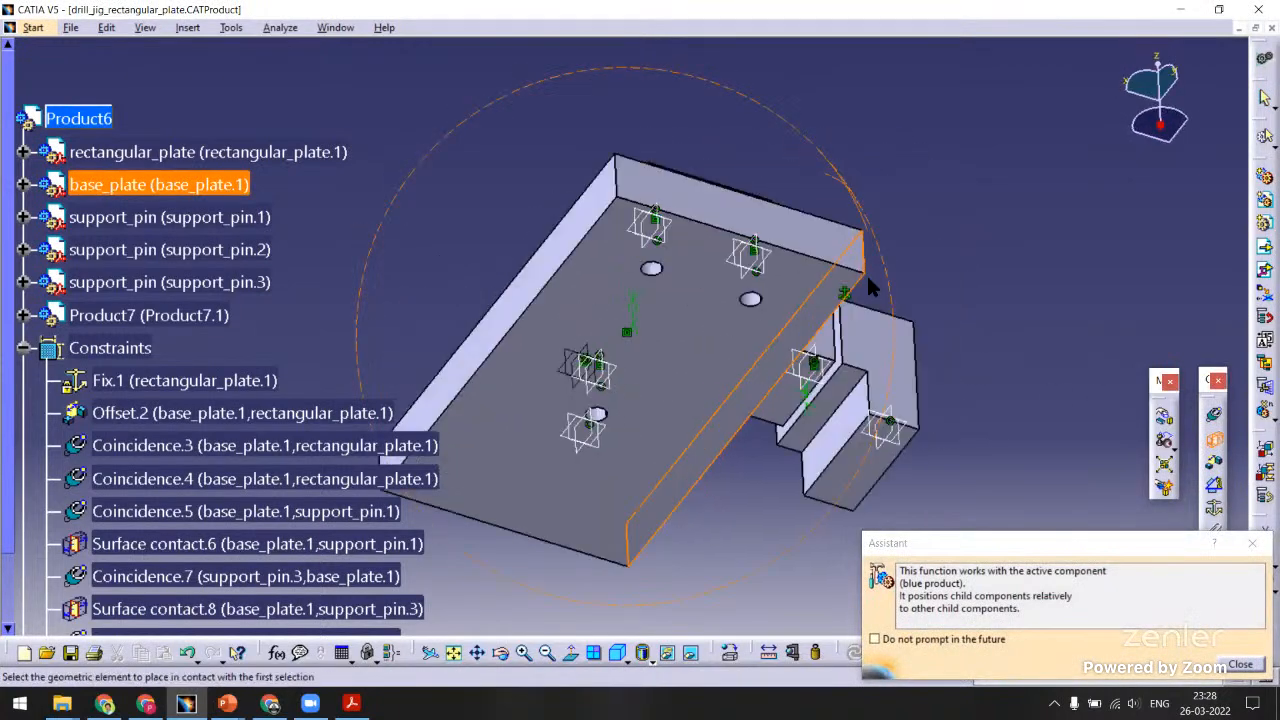
{"action": "left_click", "coordinate": [859, 415]}
{"action": "middle_click_drag", "start_coordinate": [757, 255], "coordinate": [710, 376]}
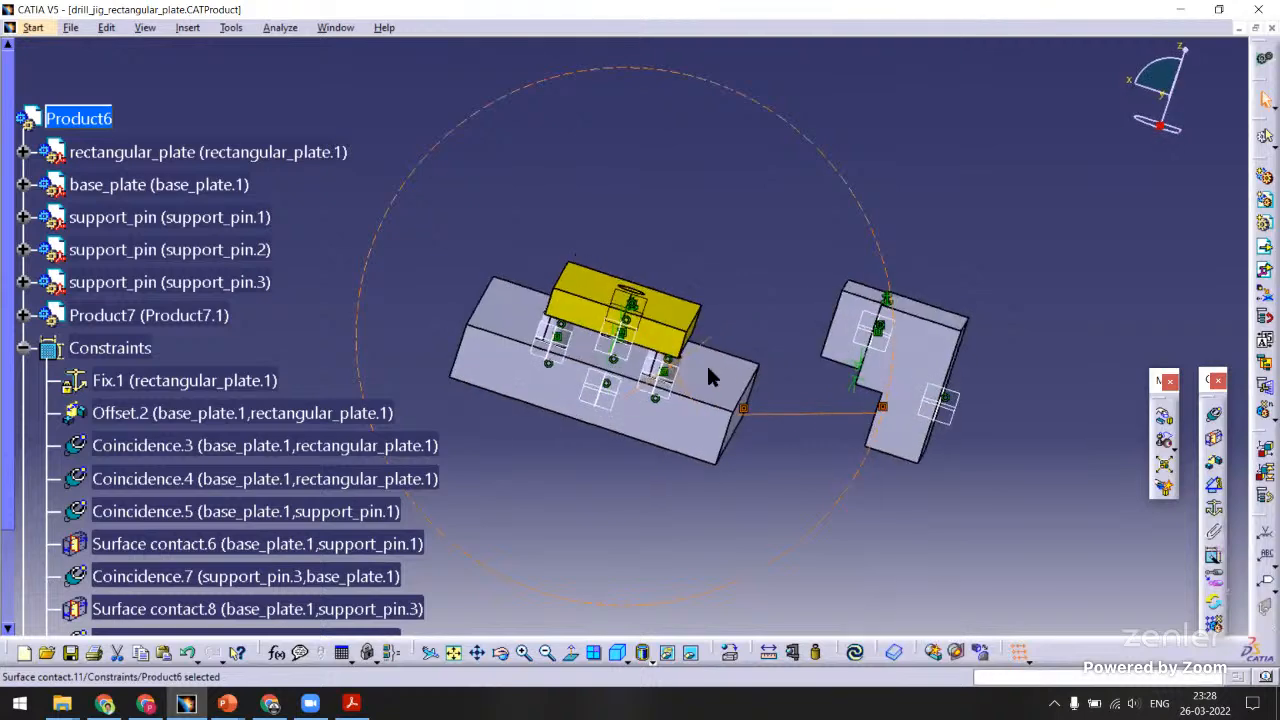
Add a contact constraint between the base plate's top face and the underside of the wear plate block's step, and update the assembly.
{"action": "left_click", "coordinate": [1212, 443]}
{"action": "left_click", "coordinate": [742, 442]}
{"action": "middle_click_drag", "start_coordinate": [771, 440], "coordinate": [865, 282]}
{"action": "middle_click_drag", "start_coordinate": [748, 297], "coordinate": [877, 292]}
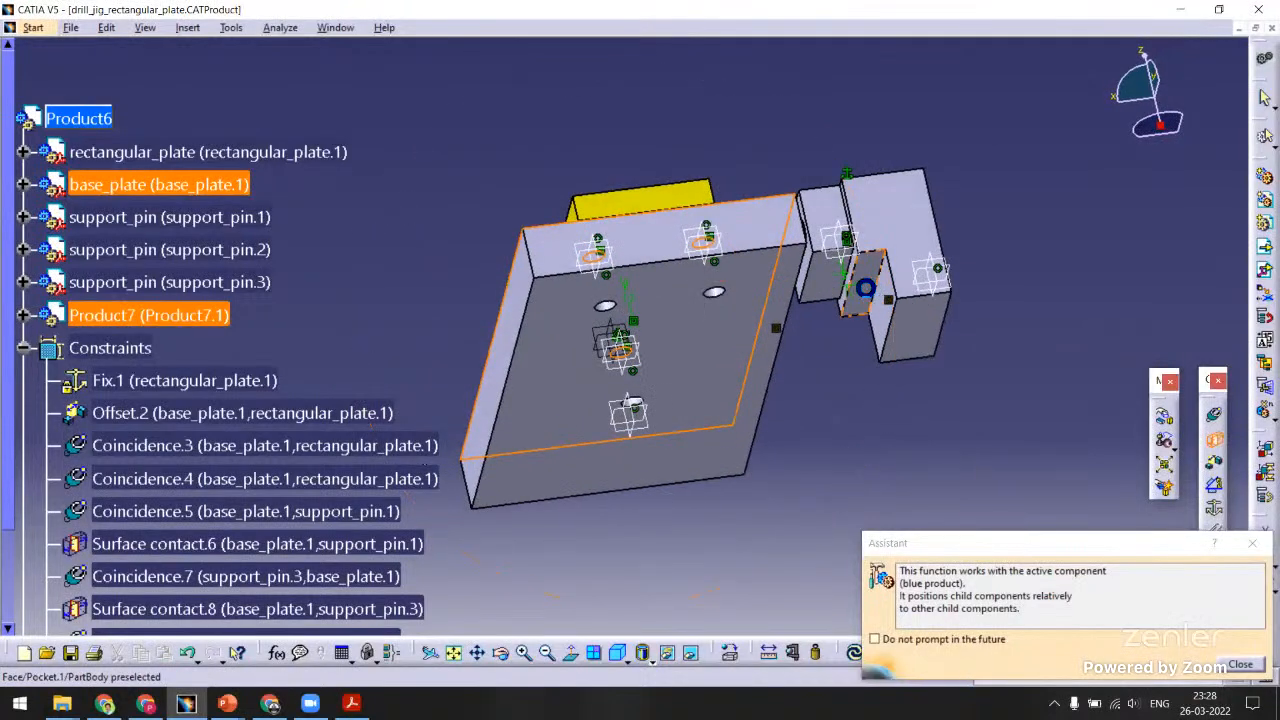
{"action": "left_click", "coordinate": [865, 288]}
{"action": "middle_click_drag", "start_coordinate": [711, 208], "coordinate": [866, 628]}
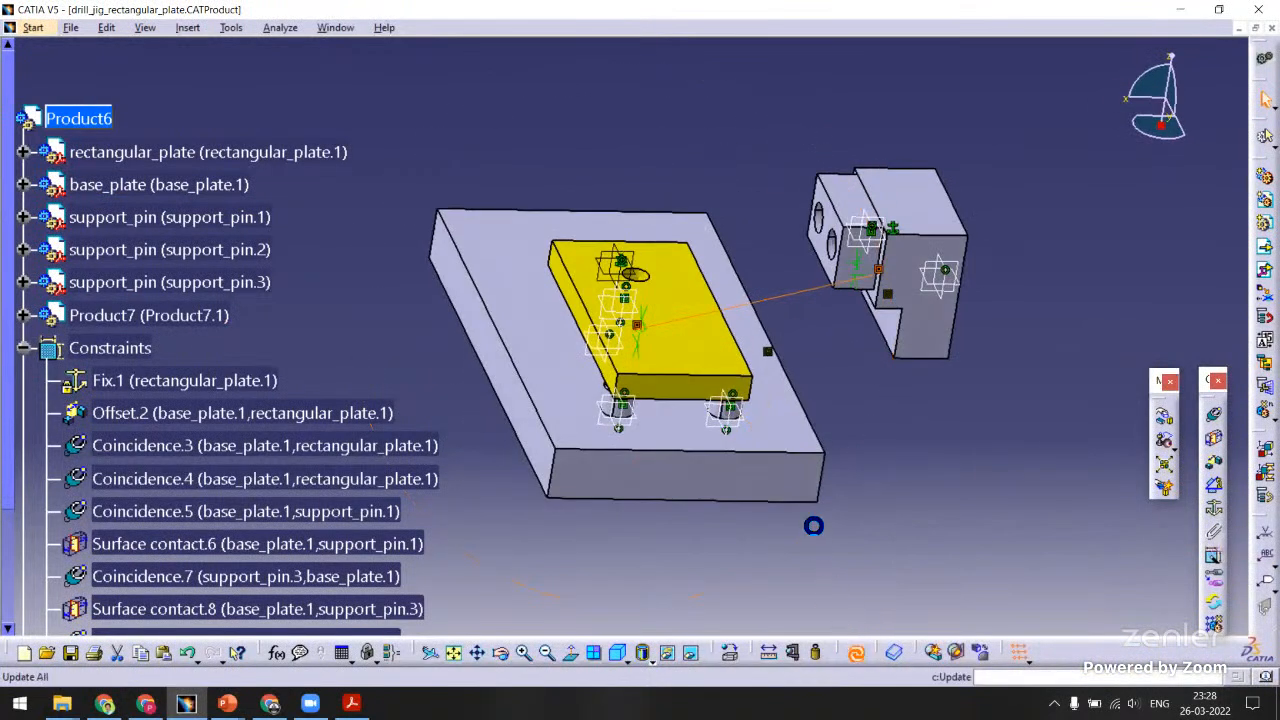
{"action": "middle_click_drag", "start_coordinate": [813, 525], "coordinate": [1195, 440]}
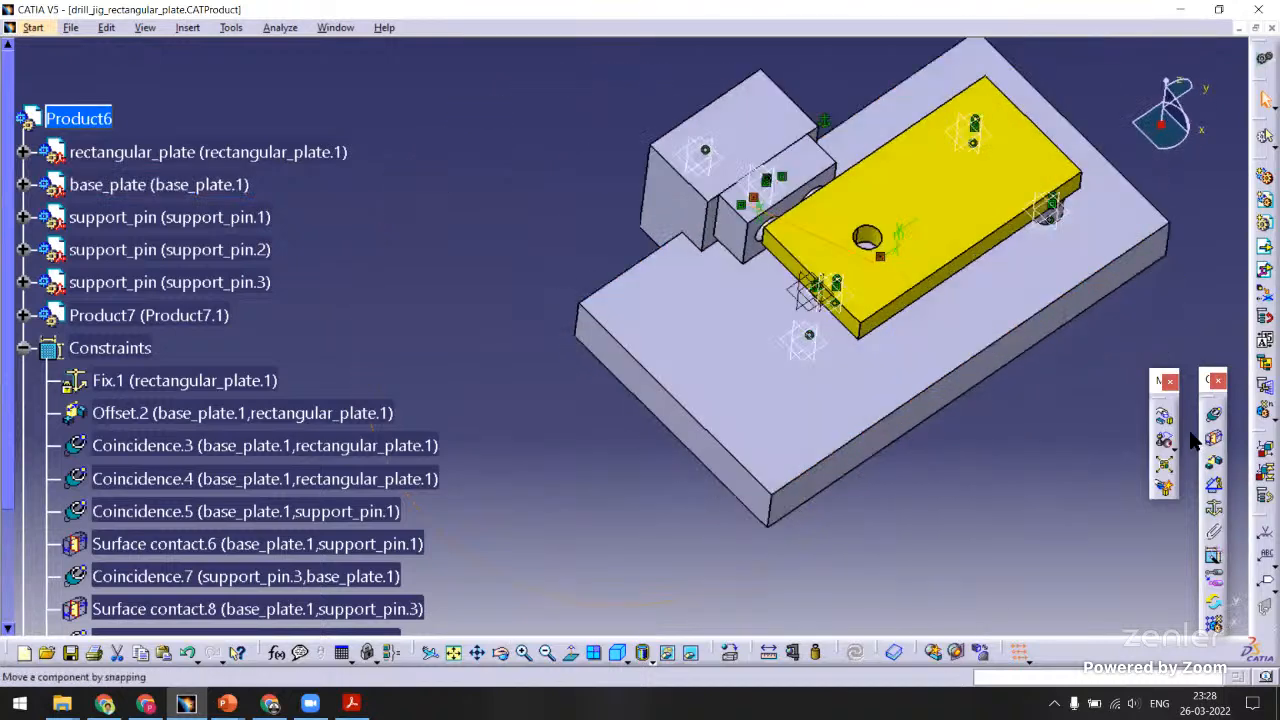
Constrain the wear plate block's side face at an offset of -60 mm from the base plate's short end face, and update the assembly.
{"action": "left_click", "coordinate": [1213, 466]}
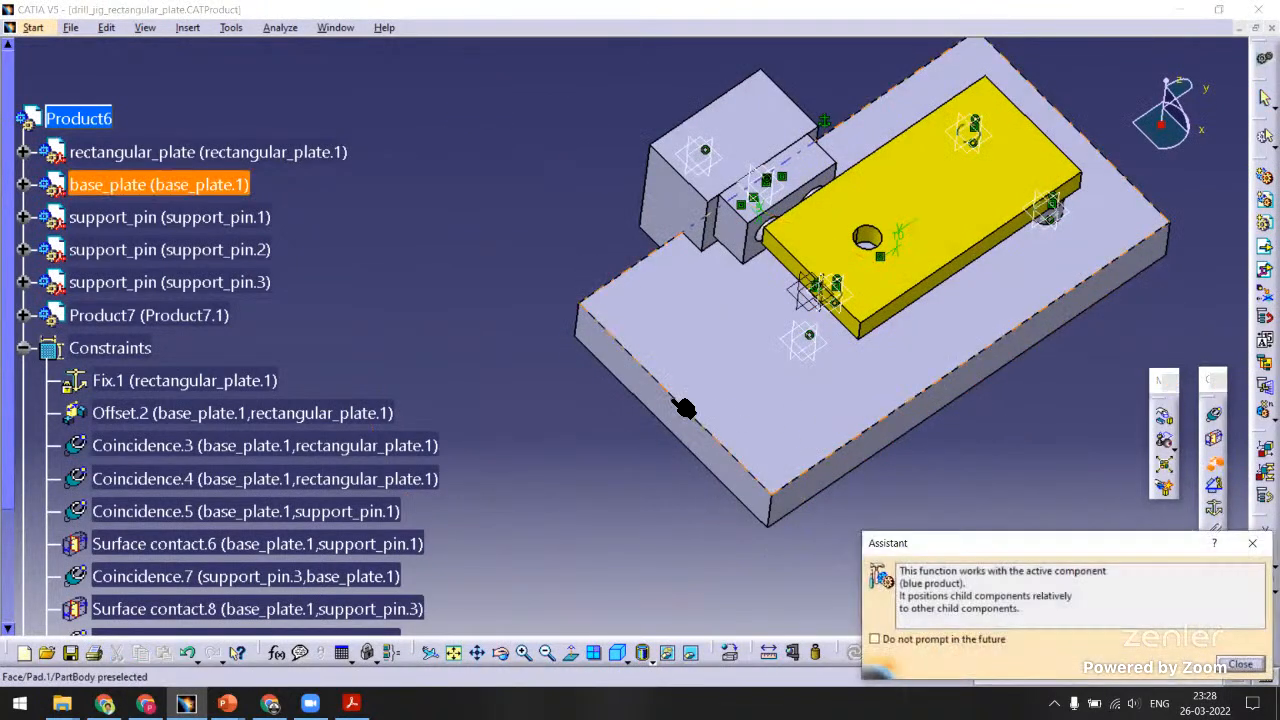
{"action": "left_click", "coordinate": [620, 370]}
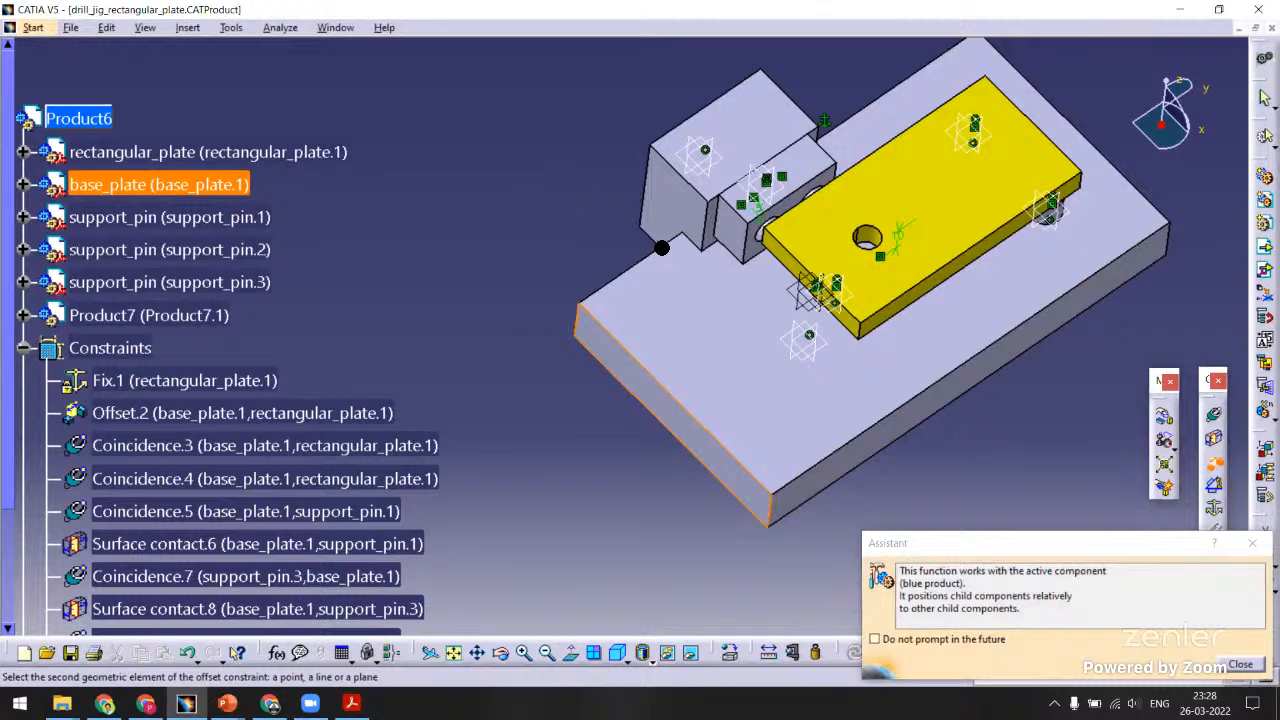
{"action": "left_click", "coordinate": [661, 246]}
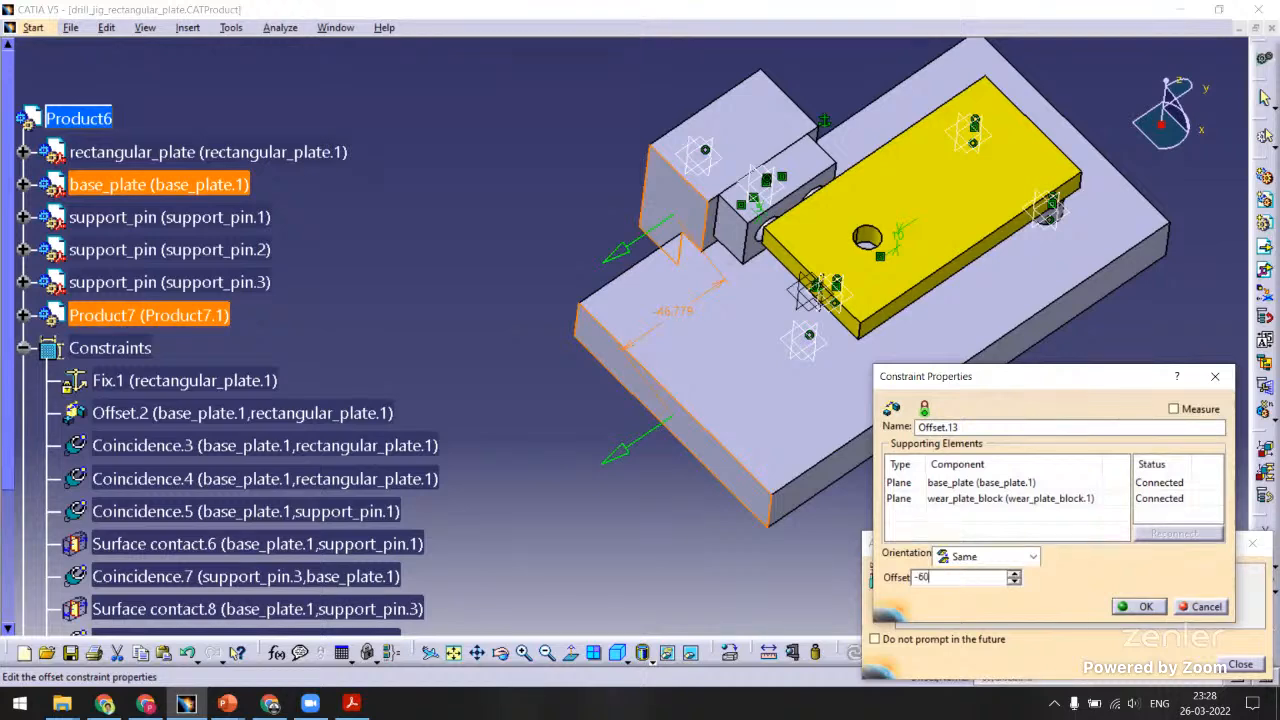
{"action": "key", "text": "Return"}
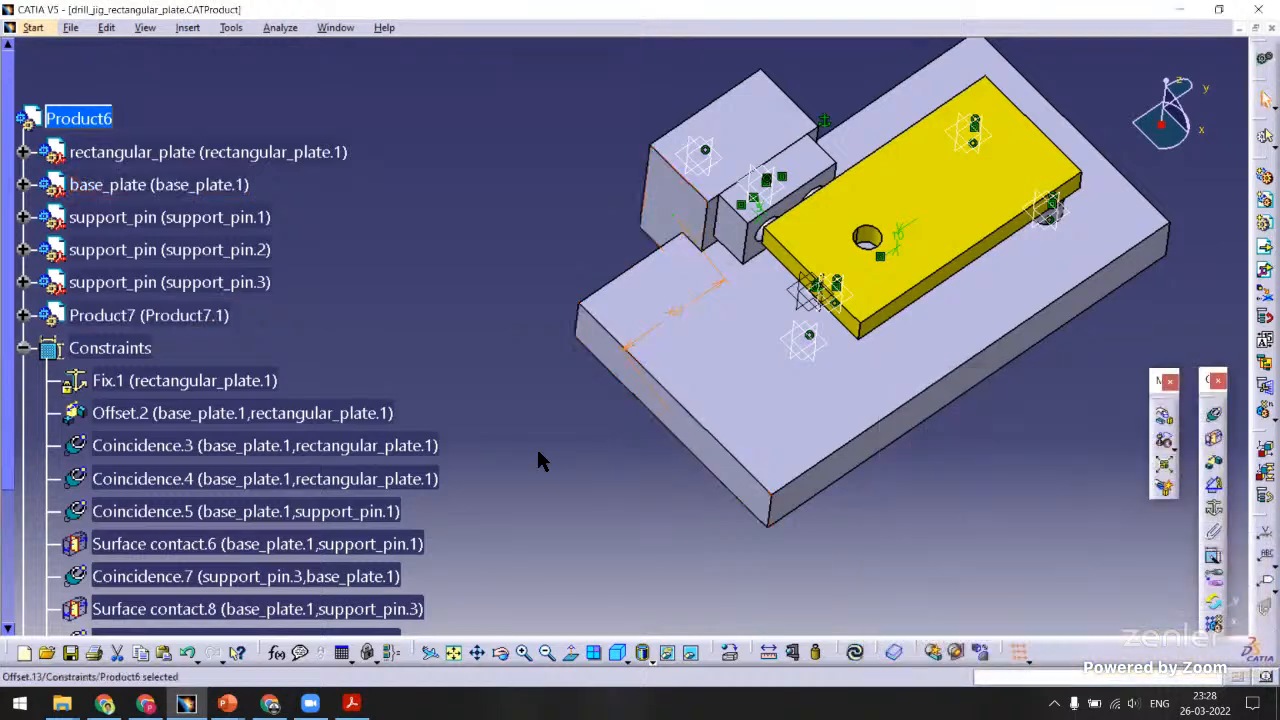
{"action": "left_click", "coordinate": [851, 652]}
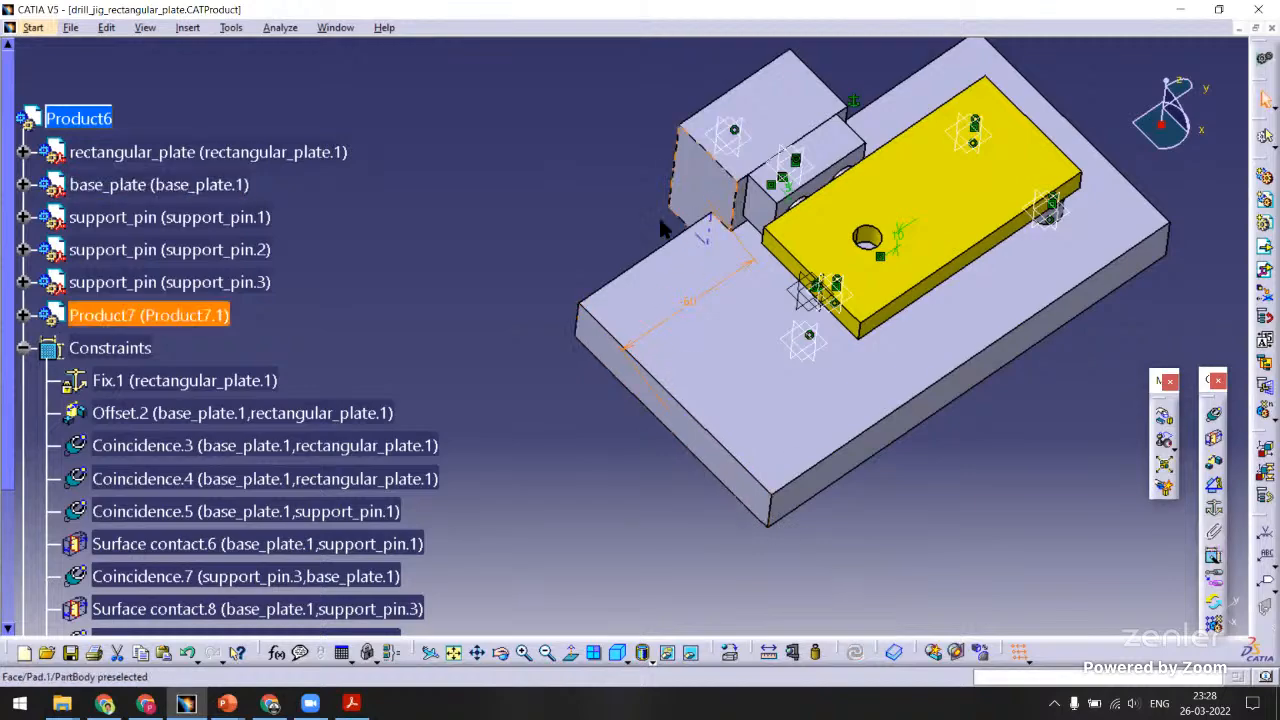
{"action": "middle_click_drag", "start_coordinate": [700, 222], "coordinate": [604, 312]}
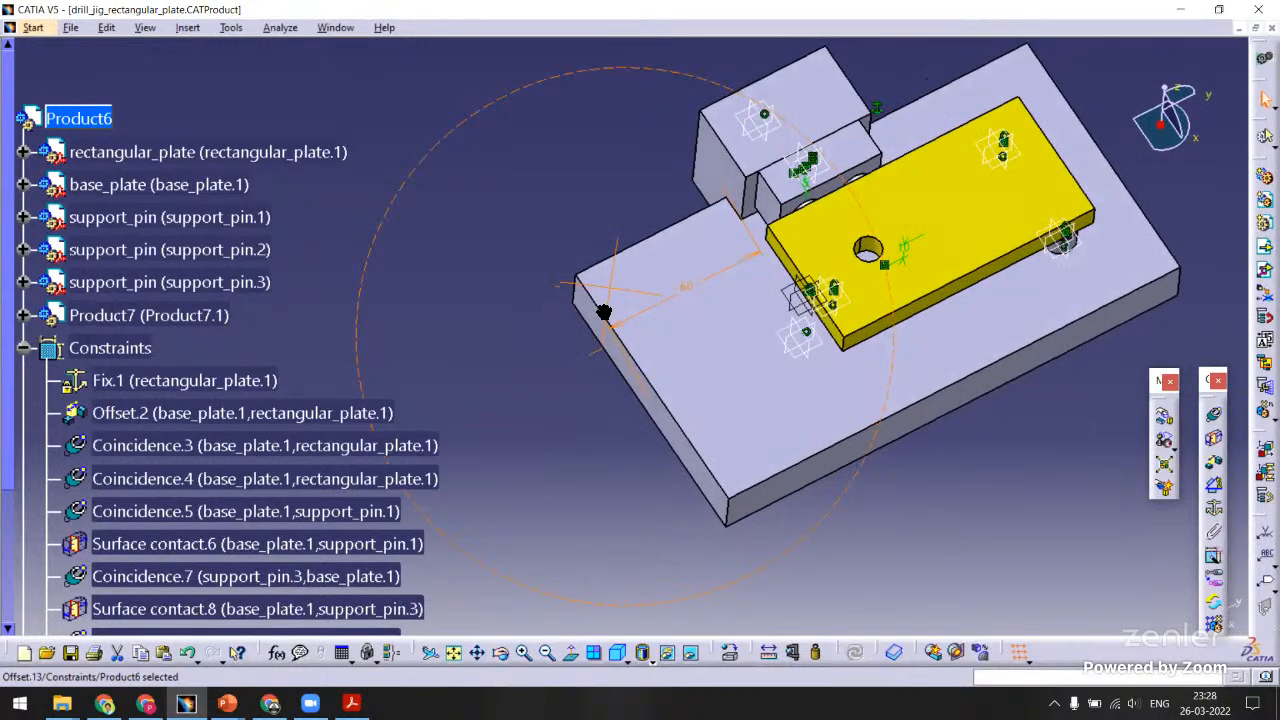
{"action": "middle_click_drag", "start_coordinate": [607, 423], "coordinate": [885, 432]}
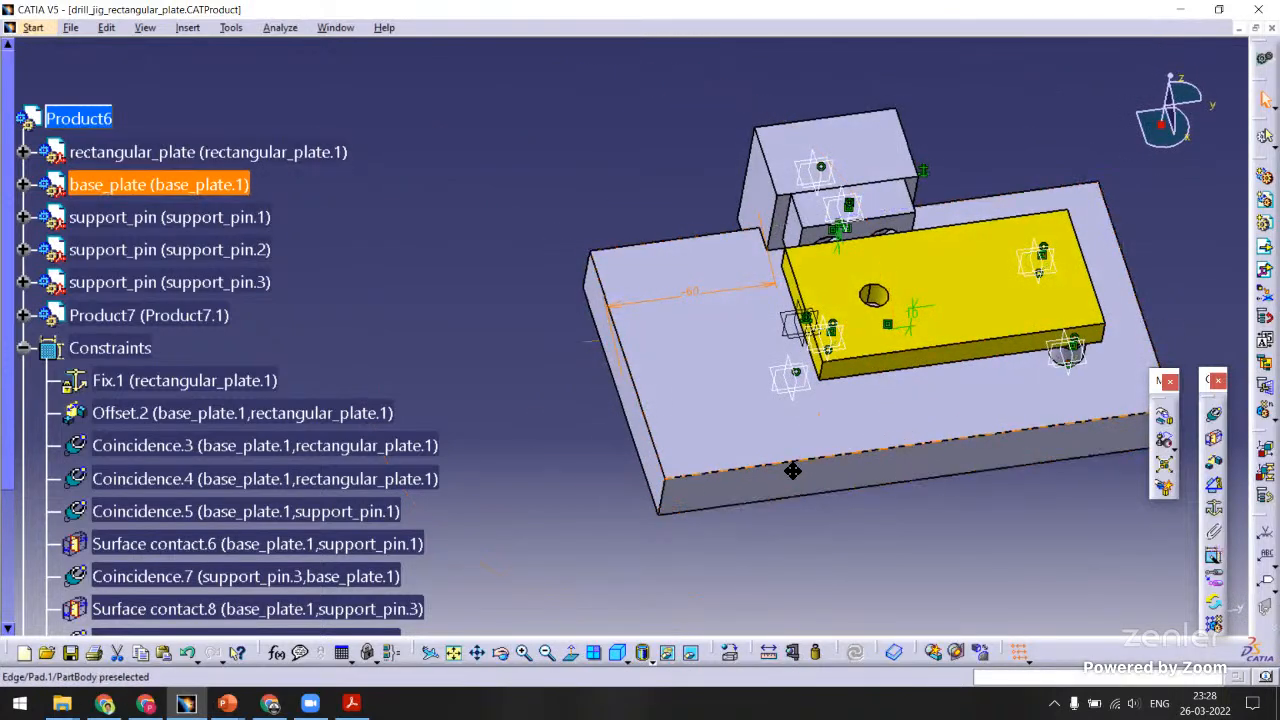
{"action": "middle_click_drag", "start_coordinate": [792, 471], "coordinate": [720, 443]}
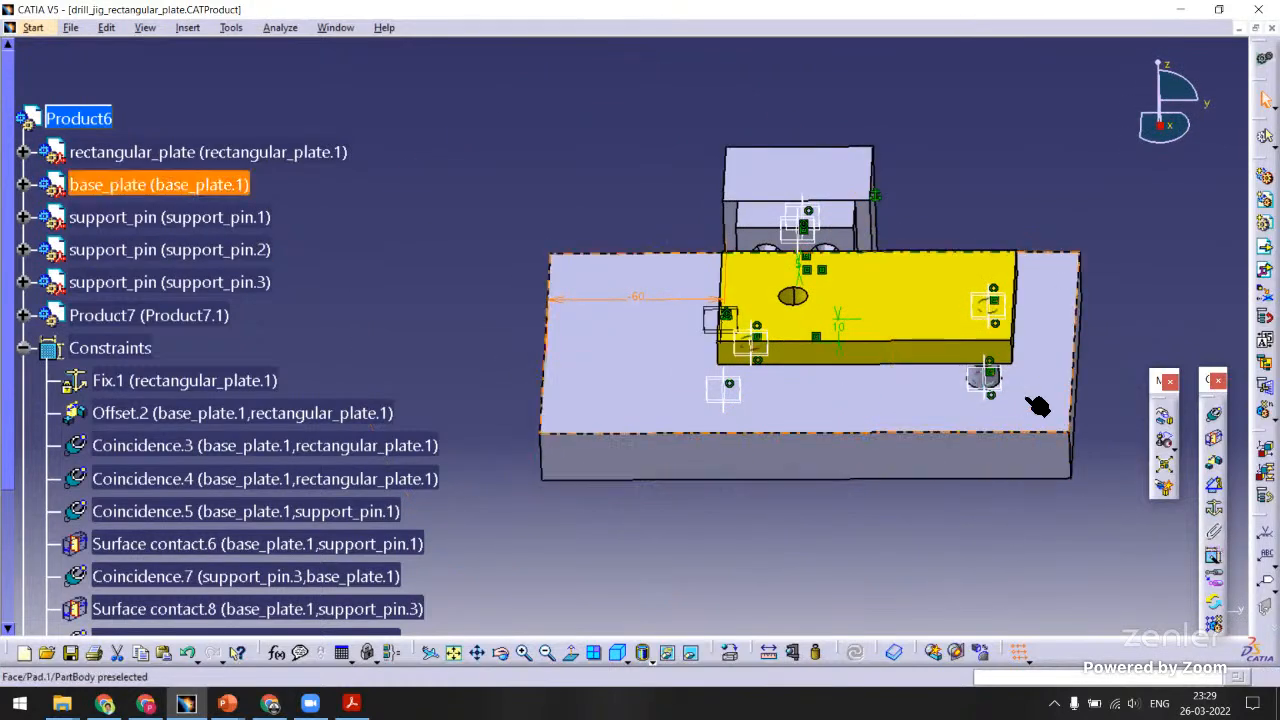
{"action": "middle_click_drag", "start_coordinate": [597, 426], "coordinate": [520, 300]}
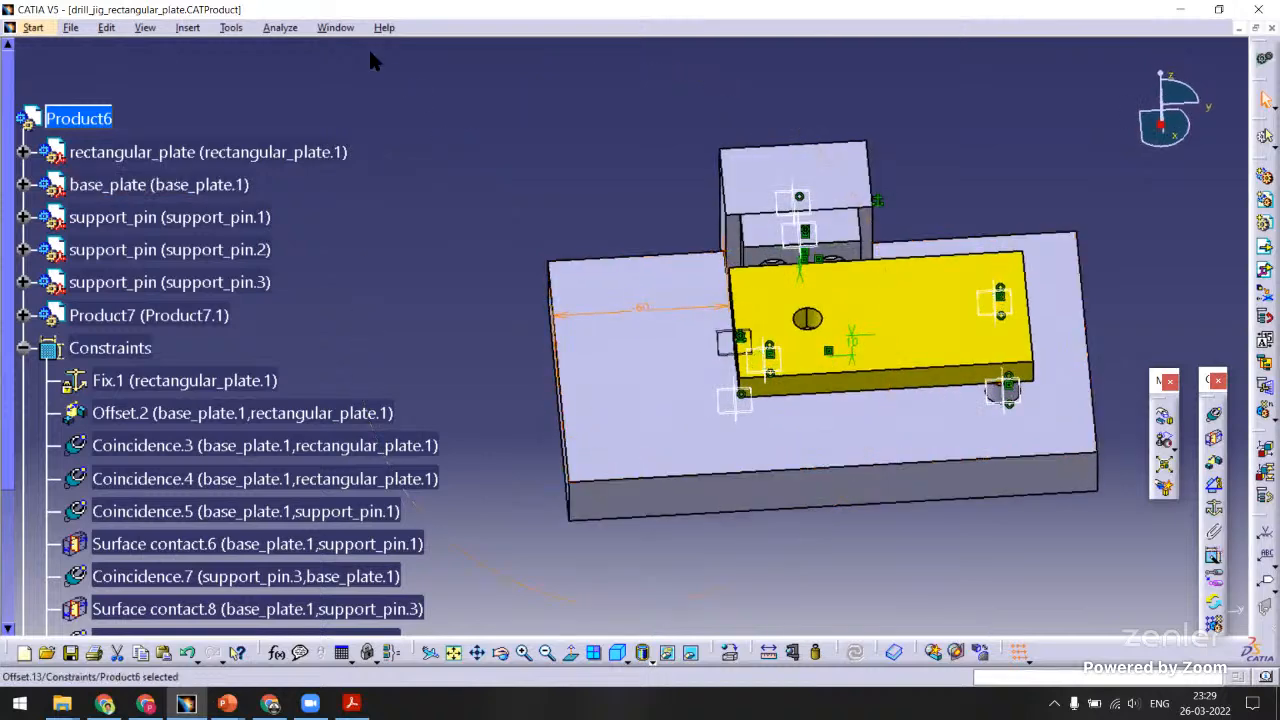
Switch to the RM-DJ-A-0001 reference assembly, show the hidden strap_clamp, and examine its placement beside the locator and the base plate's edge.
{"action": "left_click", "coordinate": [335, 27]}
{"action": "left_click", "coordinate": [427, 135]}
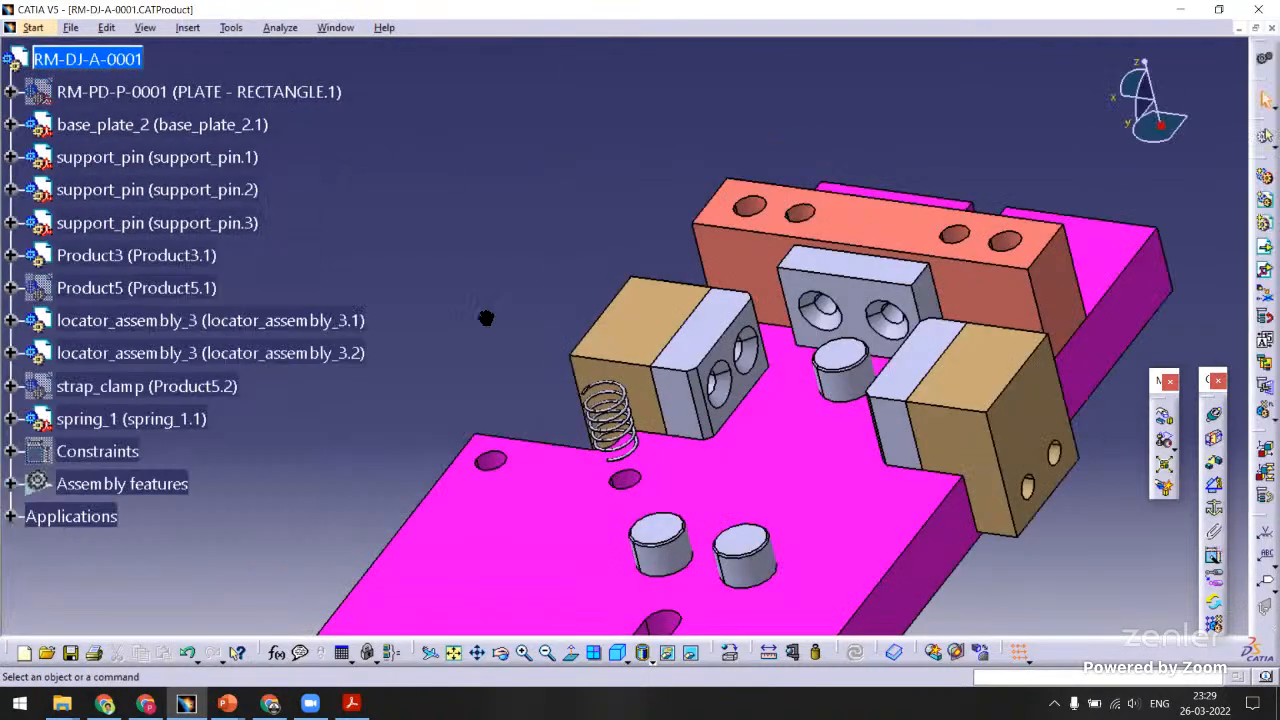
{"action": "mouse_move", "coordinate": [486, 318]}
{"action": "middle_mouse_down"}
{"action": "mouse_move", "coordinate": [509, 297]}
{"action": "mouse_move", "coordinate": [498, 262]}
{"action": "mouse_move", "coordinate": [506, 311]}
{"action": "middle_mouse_up"}
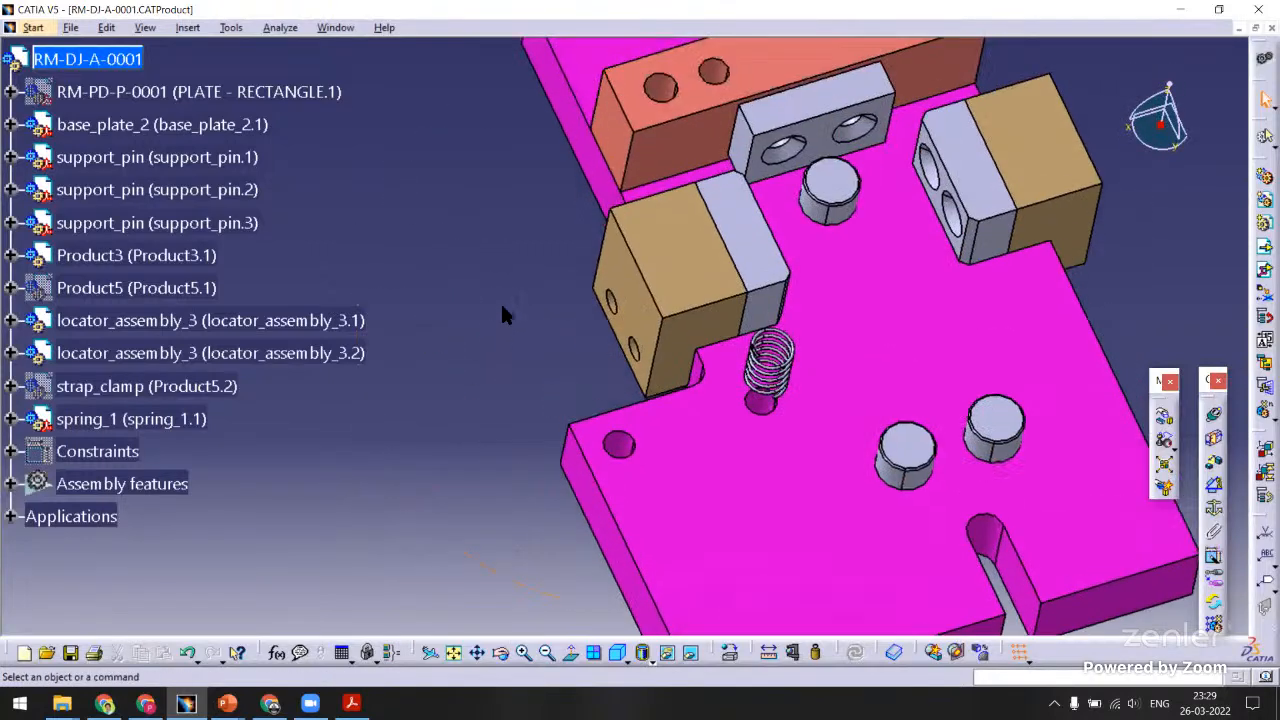
{"action": "right_click", "coordinate": [182, 392]}
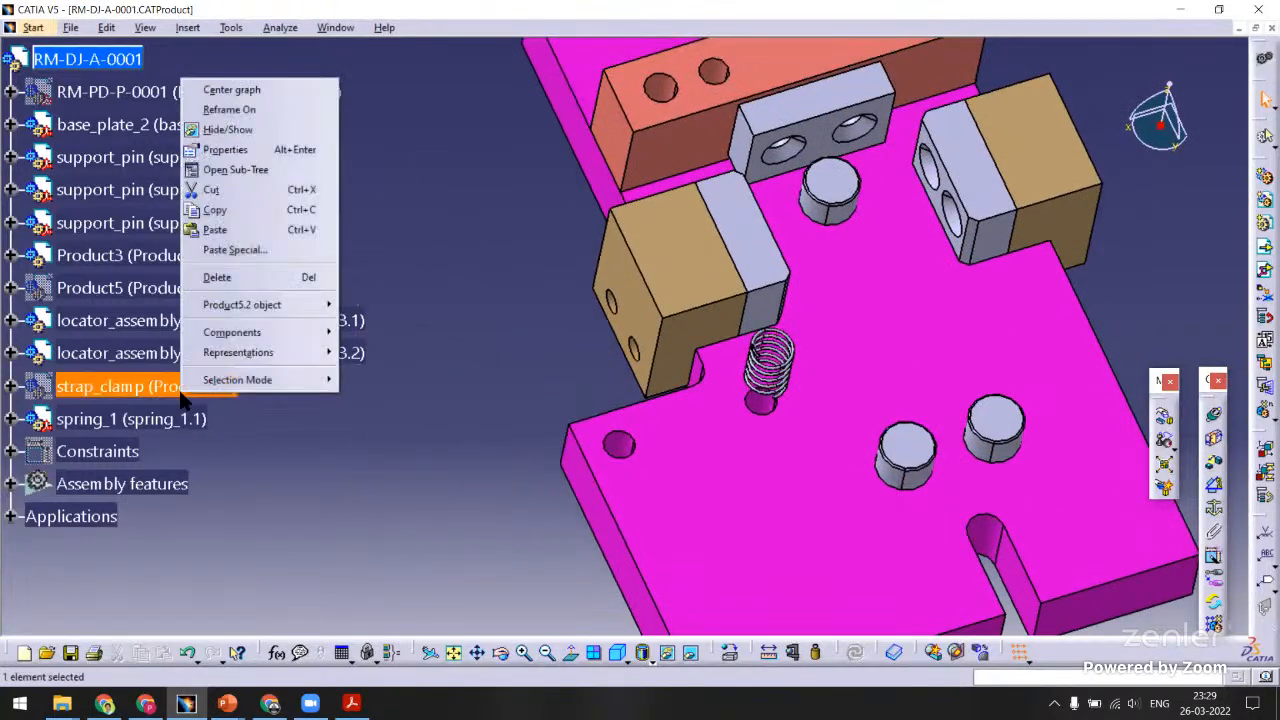
{"action": "left_click", "coordinate": [238, 131]}
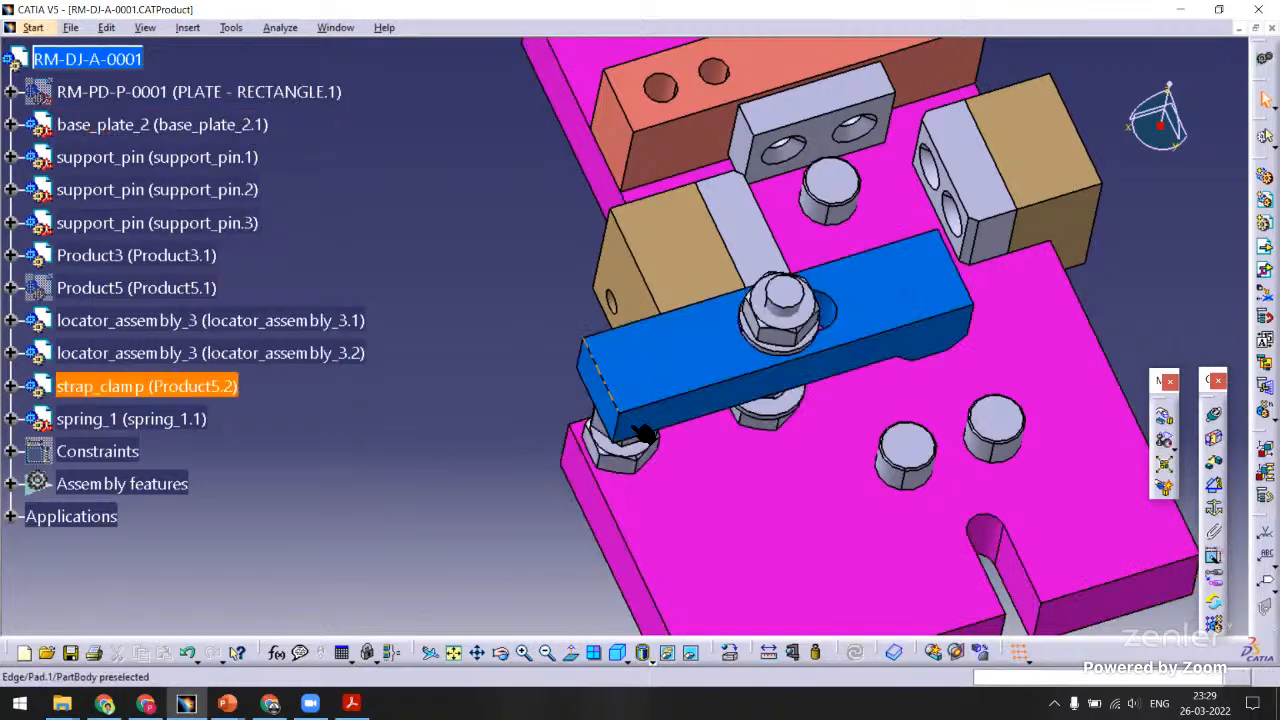
{"action": "middle_click_drag", "start_coordinate": [434, 279], "coordinate": [445, 292]}
{"action": "middle_click_drag", "start_coordinate": [597, 410], "coordinate": [677, 443]}
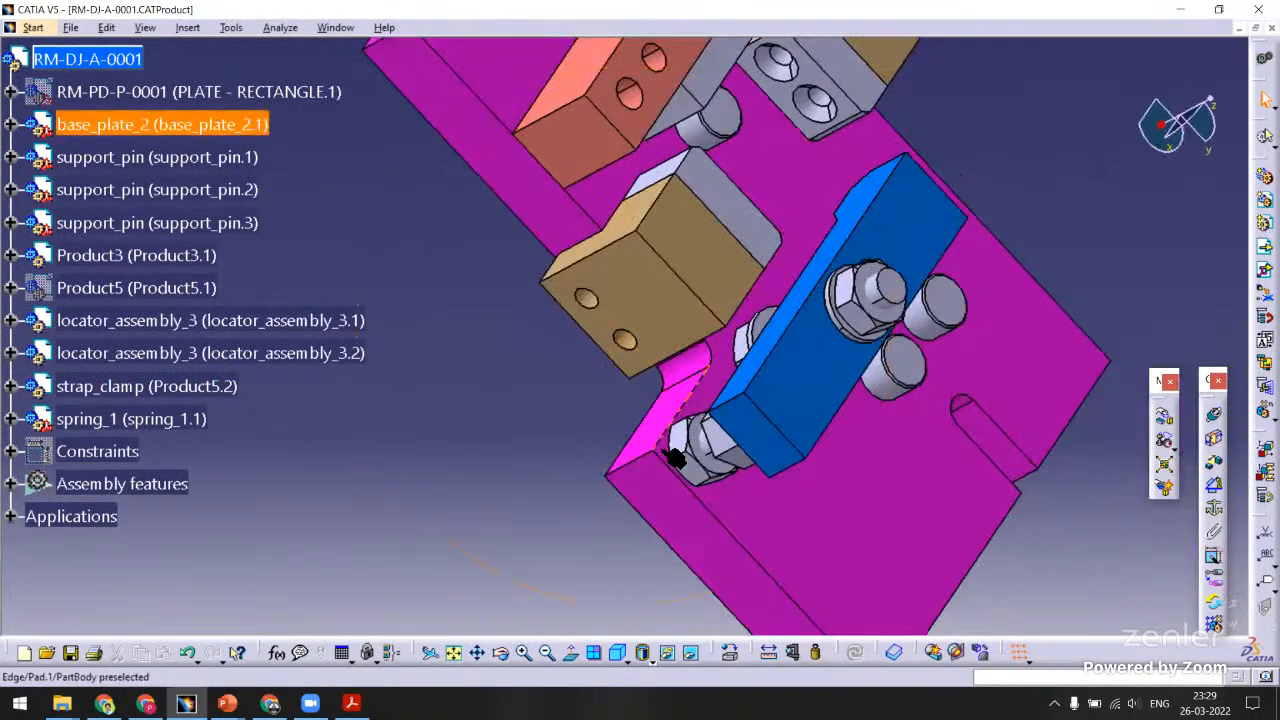
{"action": "middle_click_drag", "start_coordinate": [600, 346], "coordinate": [726, 554]}
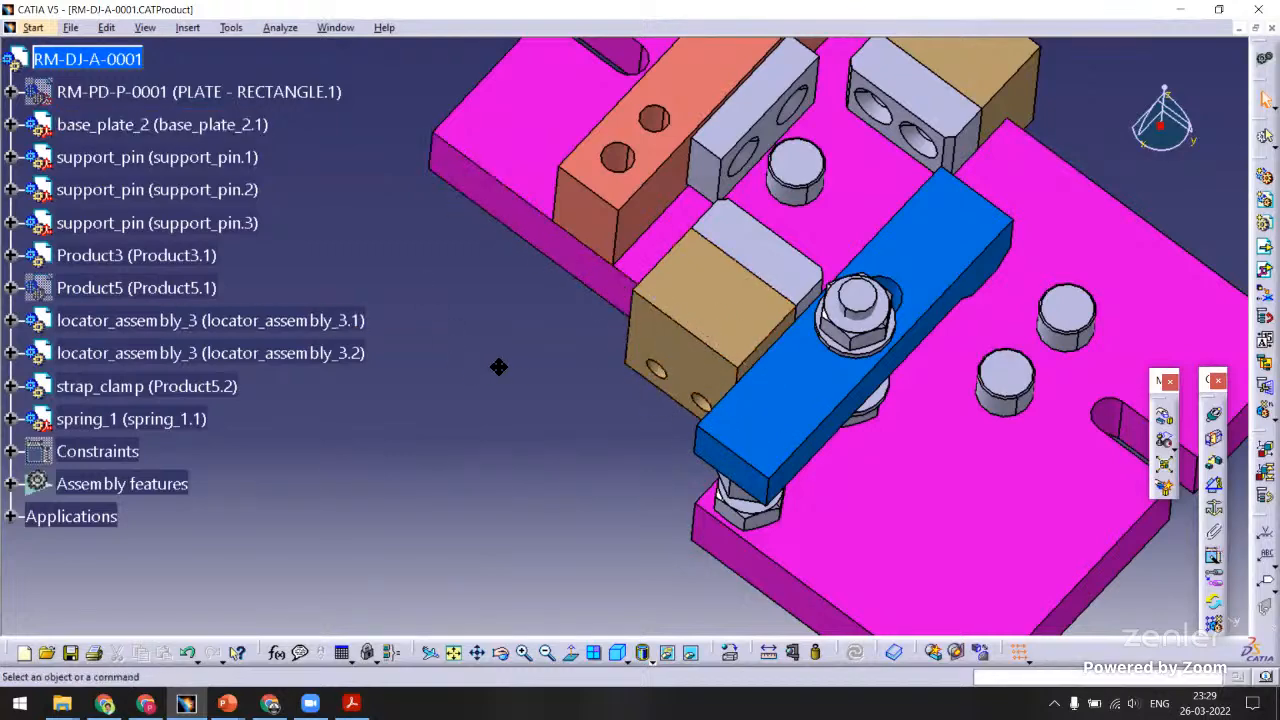
{"action": "middle_click_drag", "start_coordinate": [497, 366], "coordinate": [480, 218]}
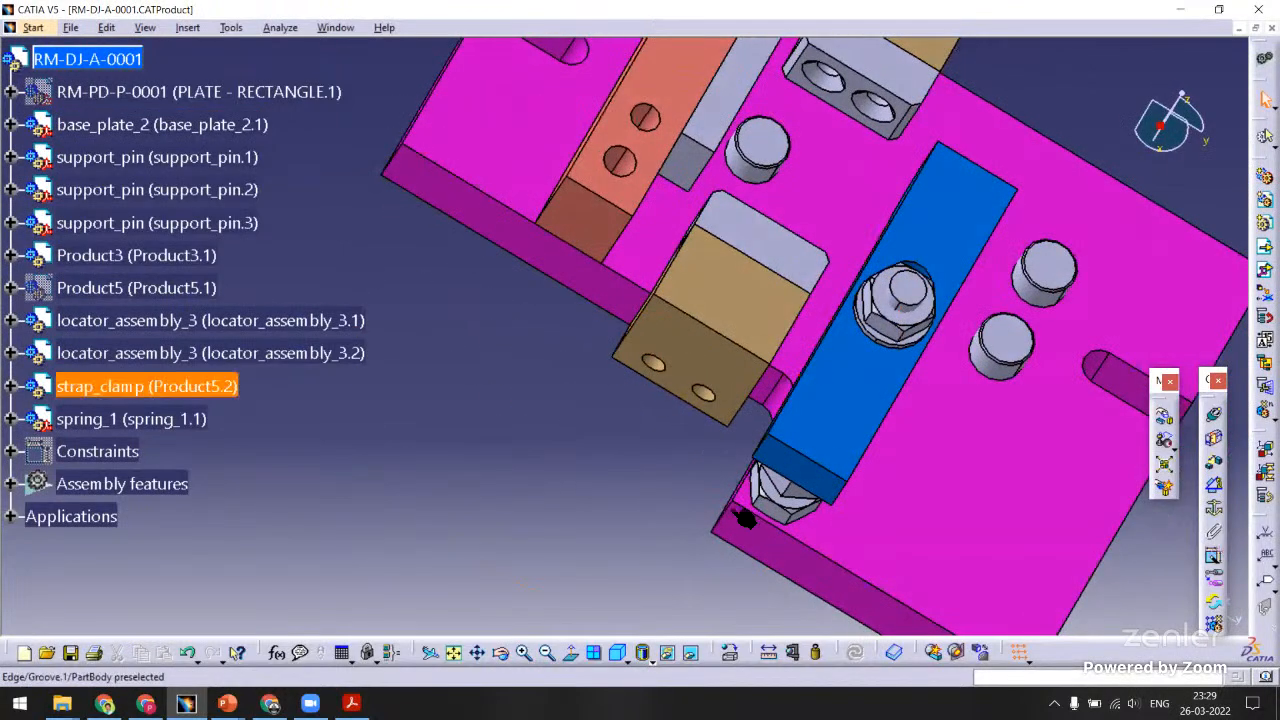
Switch to the base_plate part and bring its top face with the support pin holes into view.
{"action": "left_click", "coordinate": [336, 28]}
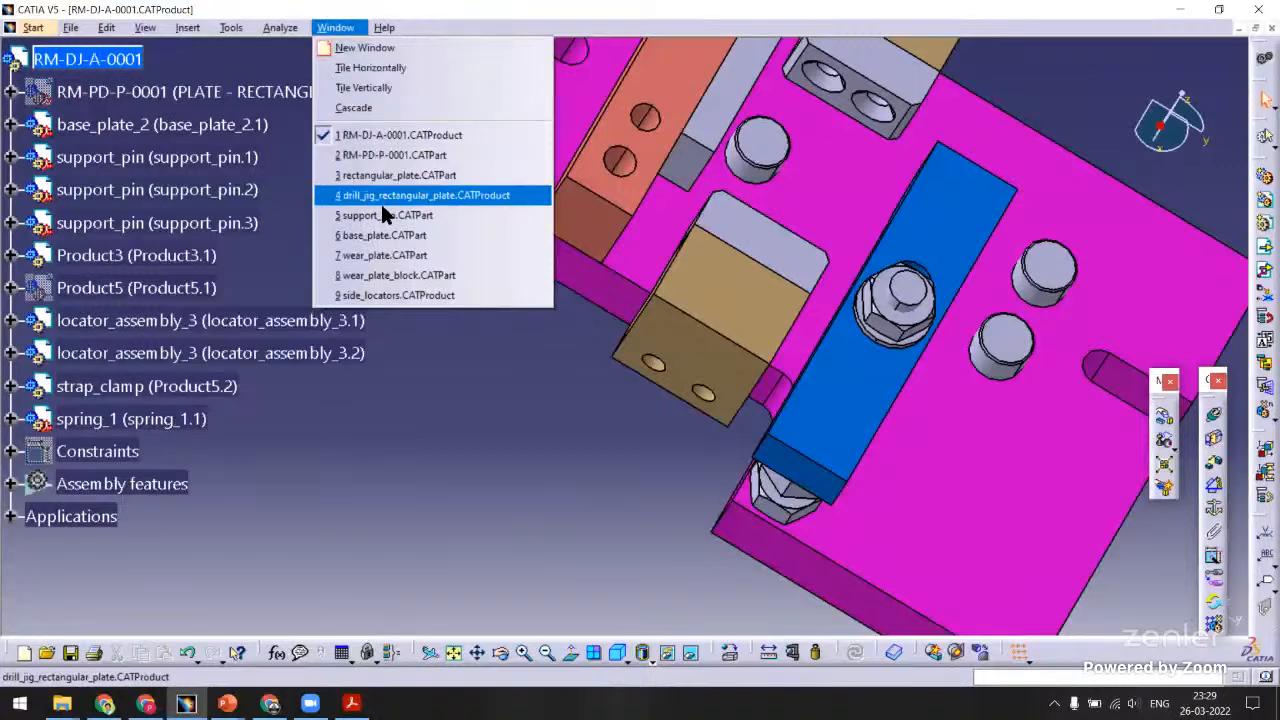
{"action": "left_click", "coordinate": [380, 235]}
{"action": "middle_click_drag", "start_coordinate": [629, 267], "coordinate": [717, 328]}
{"action": "middle_click_drag", "start_coordinate": [646, 170], "coordinate": [620, 212]}
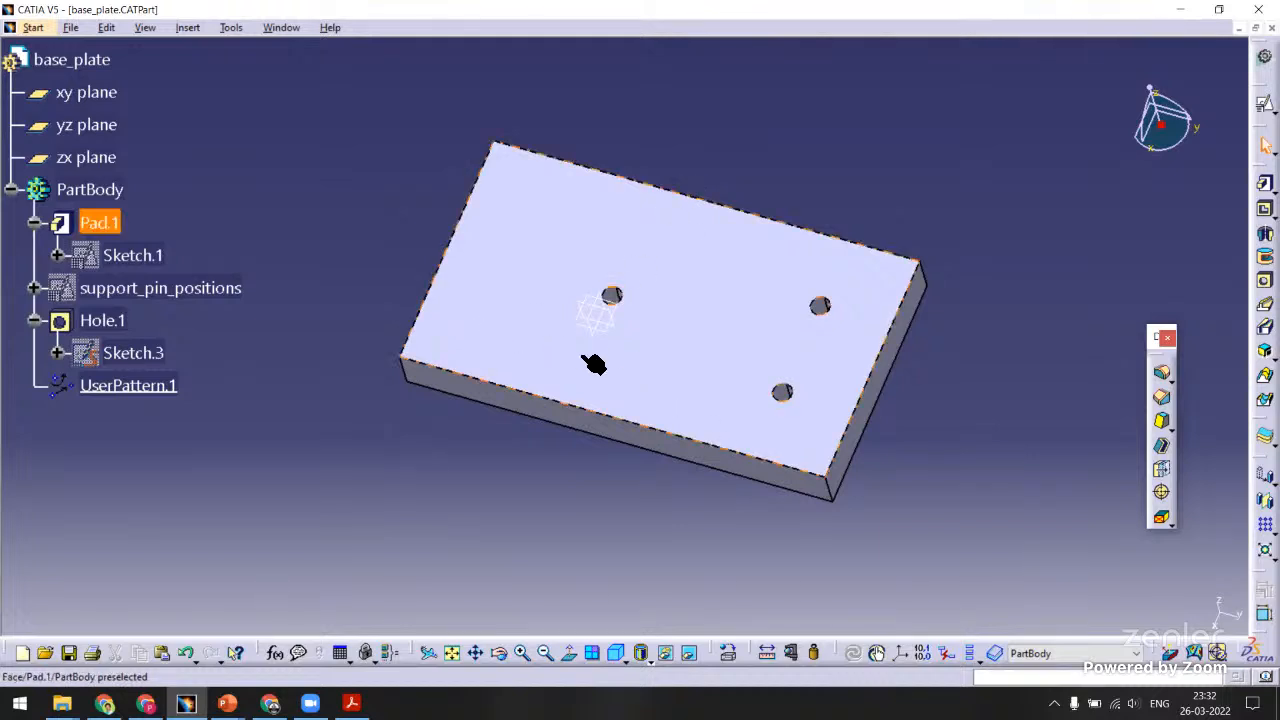
Create a positioned sketch on the base plate's top face with the axes swapped and the V direction reversed.
{"action": "middle_click_drag", "start_coordinate": [811, 149], "coordinate": [802, 179]}
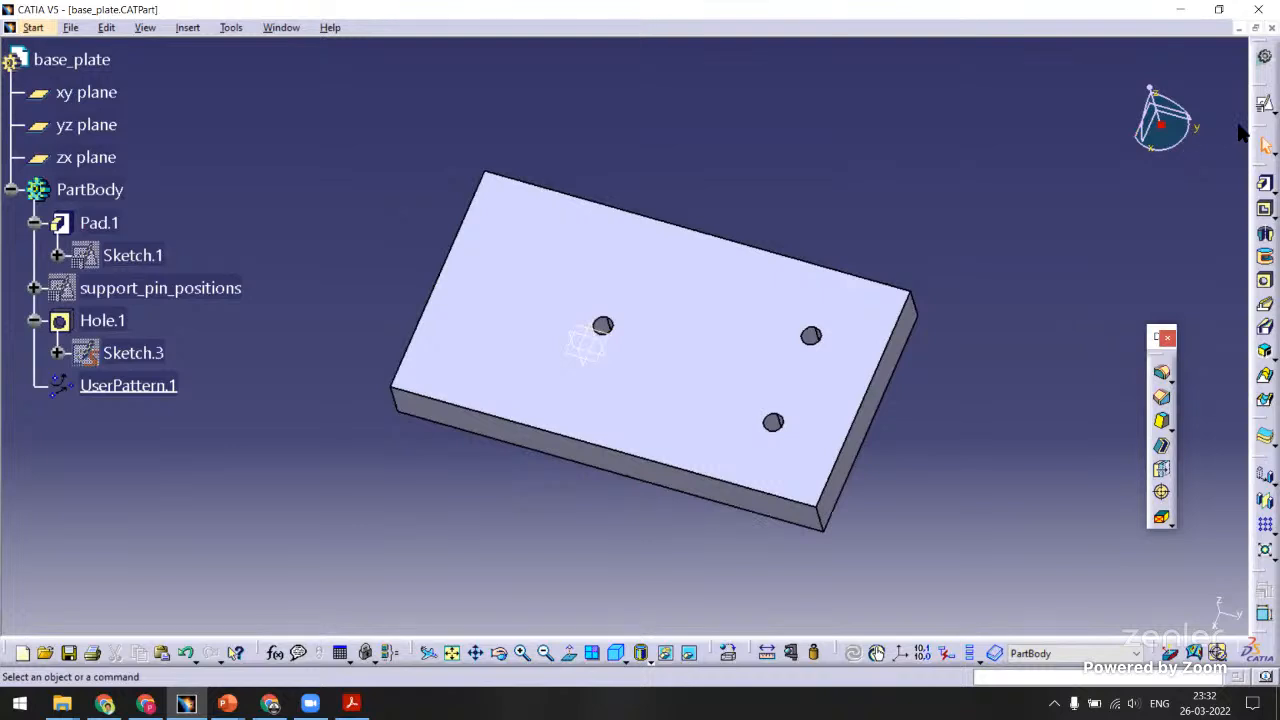
{"action": "left_click", "coordinate": [1265, 106]}
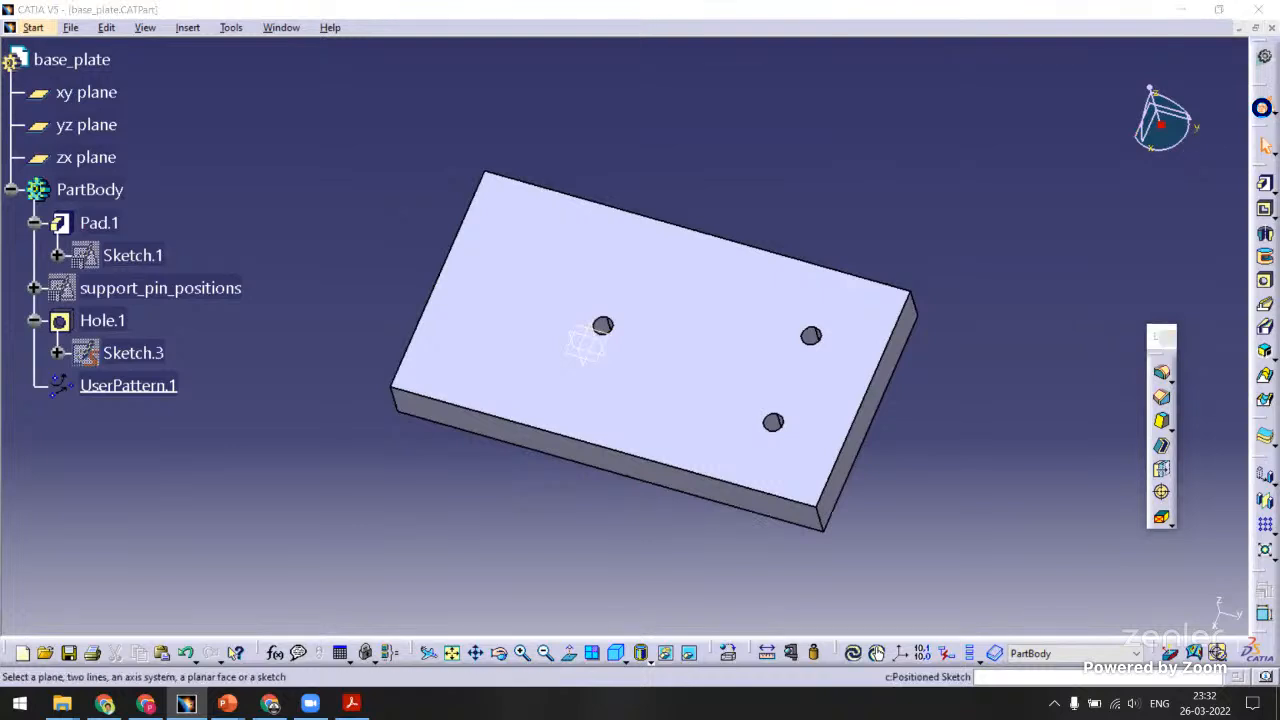
{"action": "left_click", "coordinate": [537, 349]}
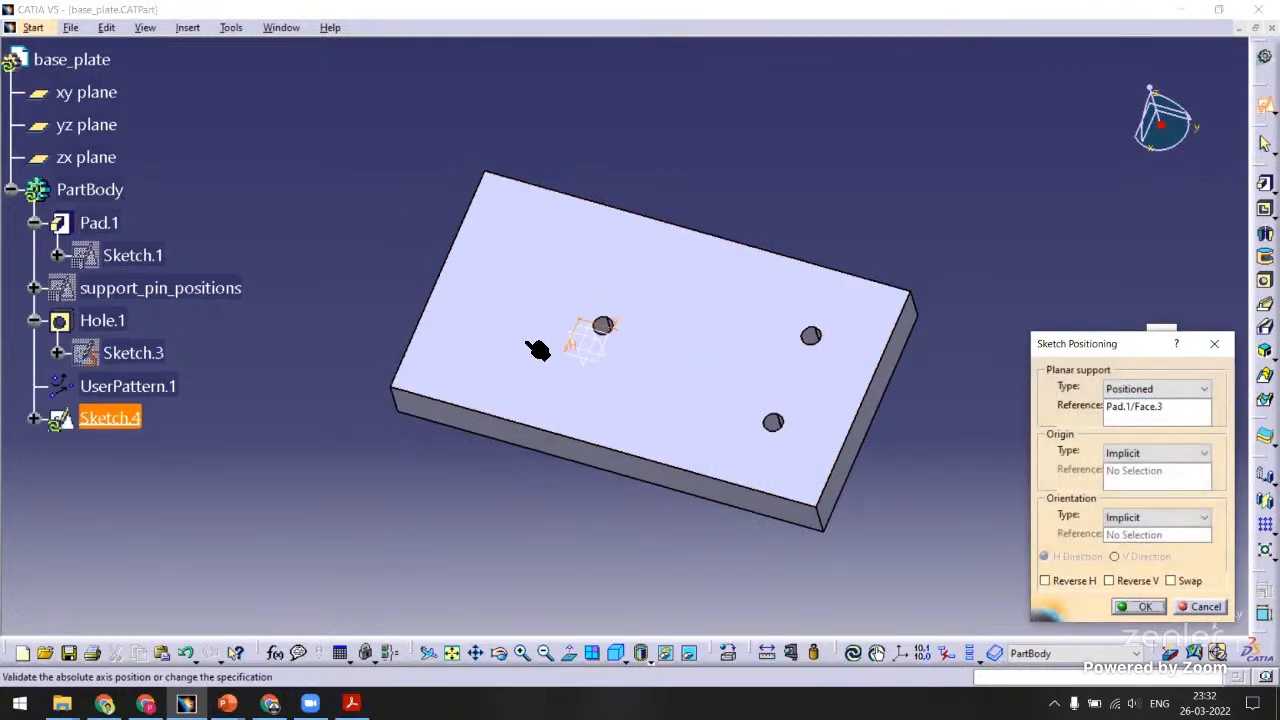
{"action": "left_click", "coordinate": [1125, 583]}
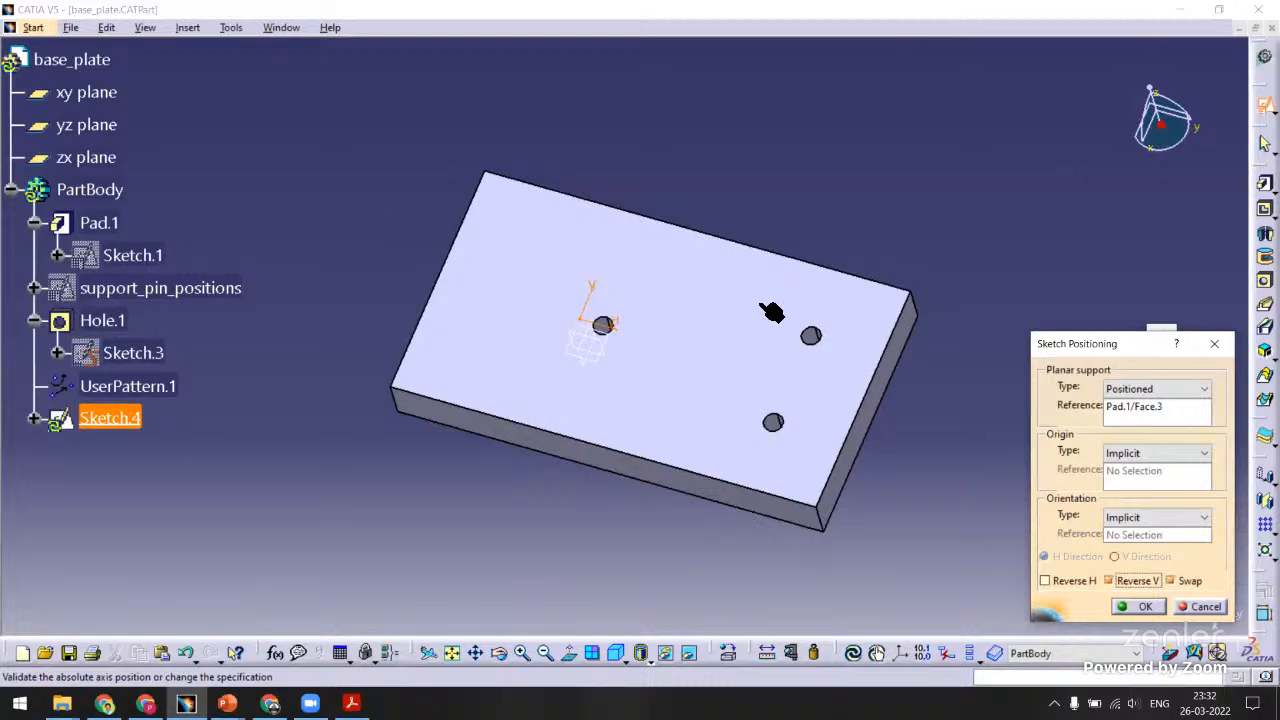
{"action": "left_click", "coordinate": [1140, 606]}
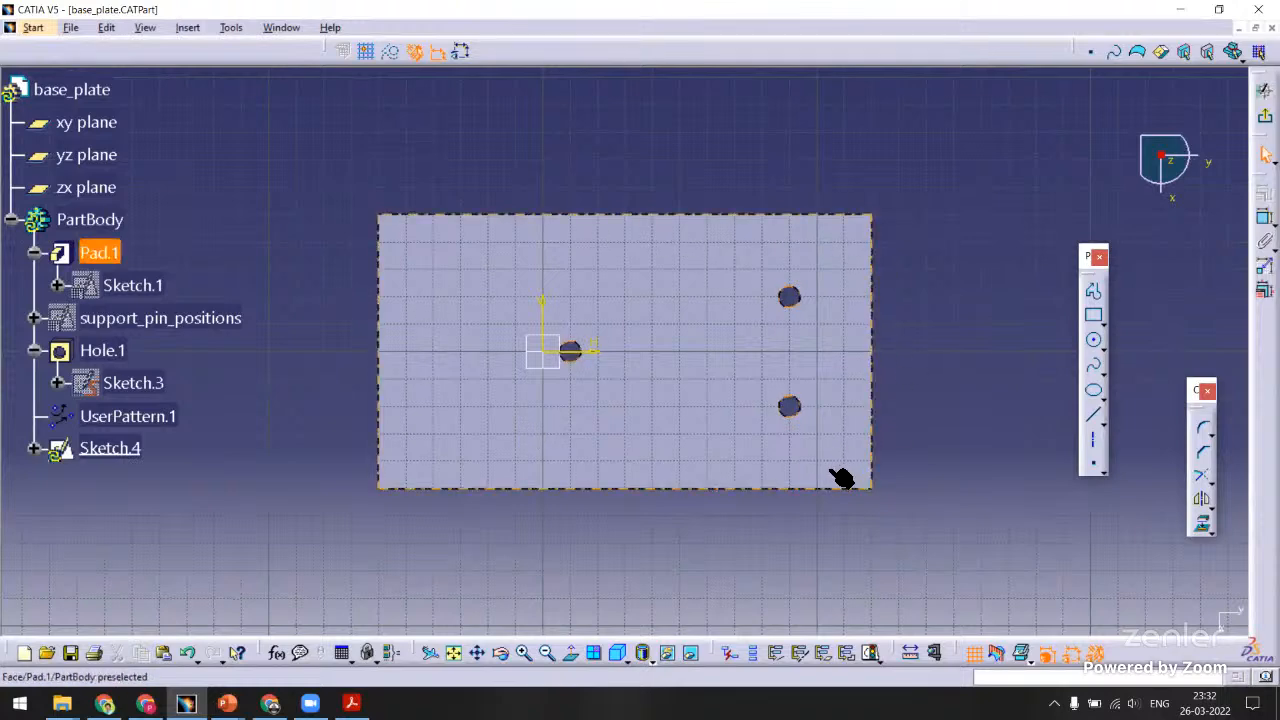
Sketch a rectangle overlapping the base plate's lower-left corner and extending beyond its lower long edge and left short edge.
{"action": "left_click", "coordinate": [1092, 318]}
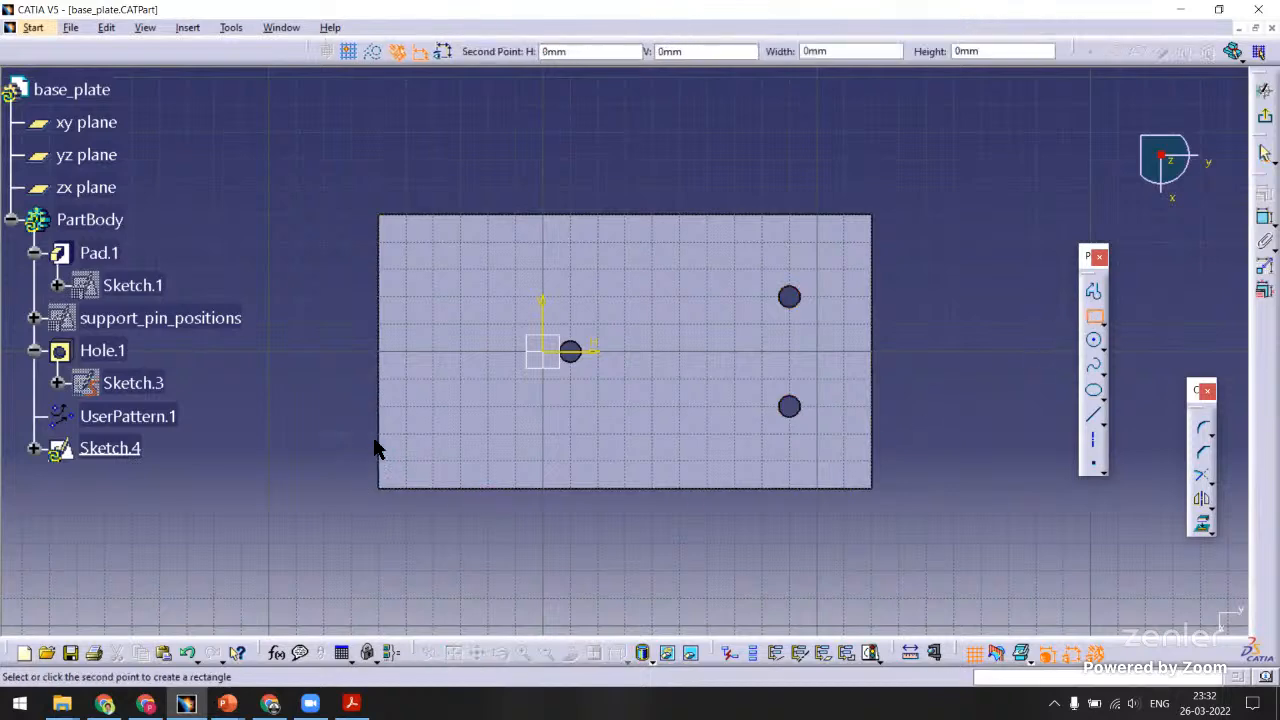
{"action": "left_click", "coordinate": [677, 548]}
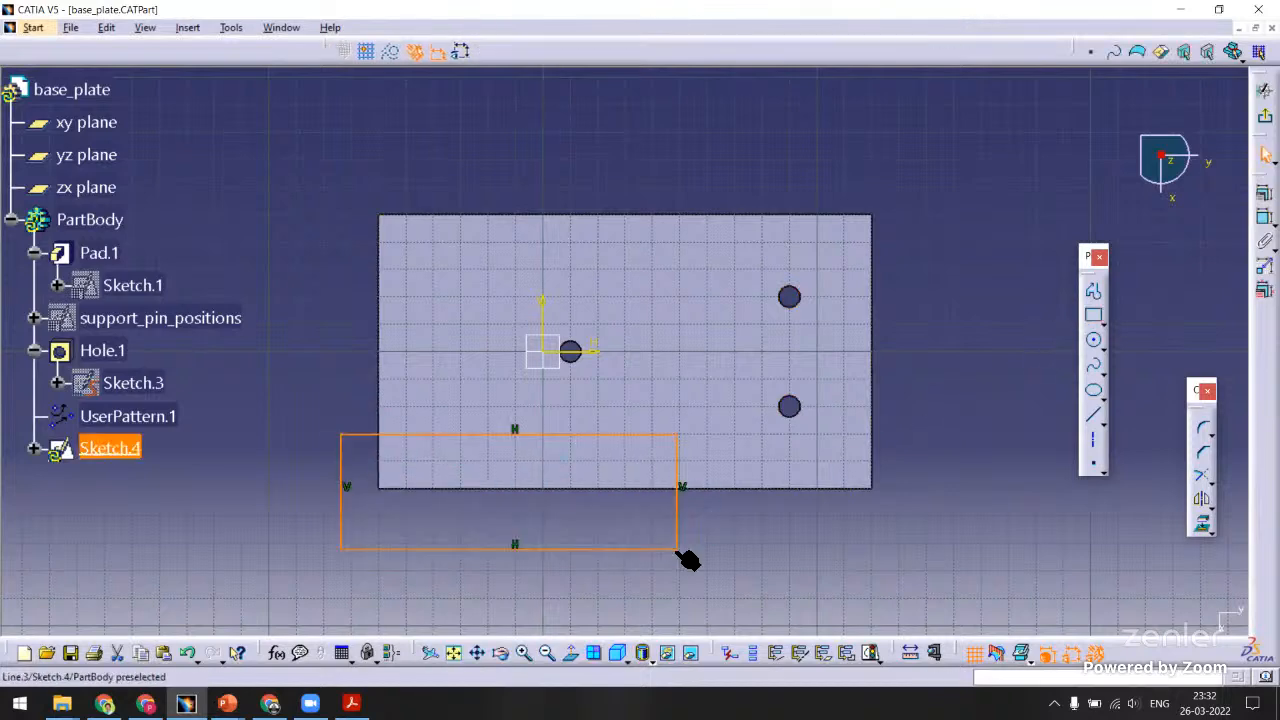
{"action": "left_click", "coordinate": [530, 281]}
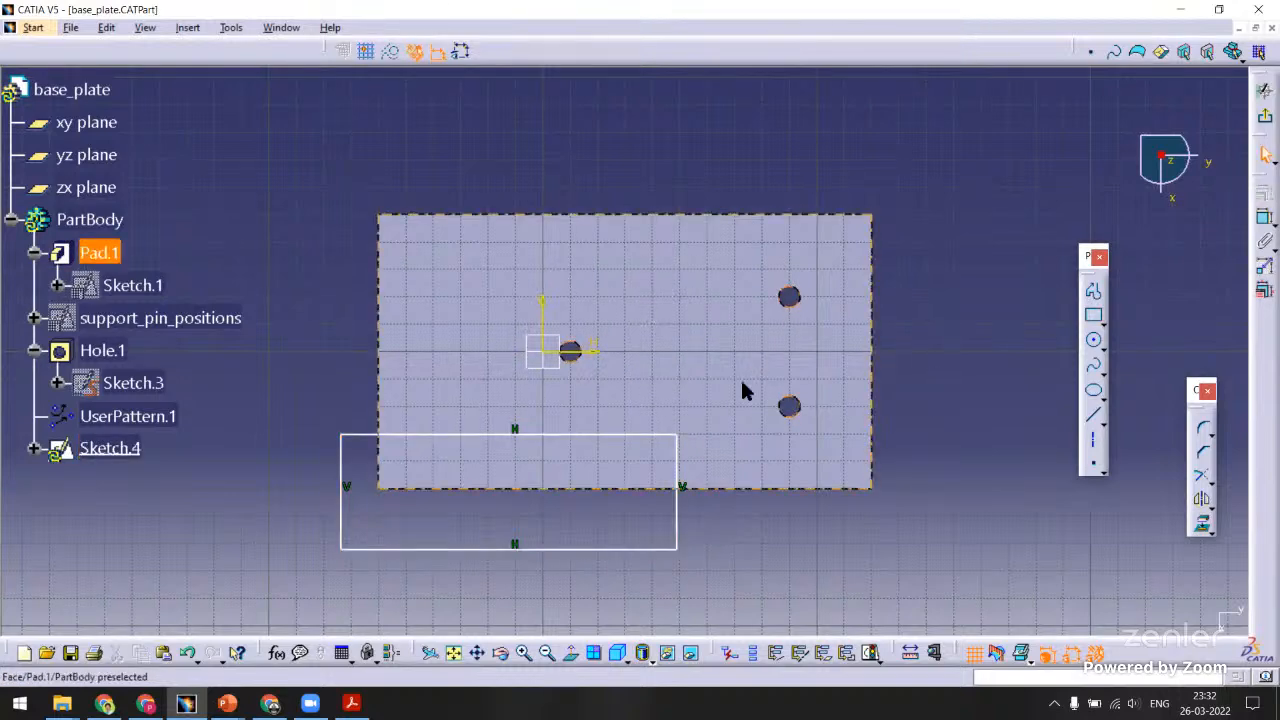
Dimension the distance between the base plate's lower long edge and the rectangle's upper side.
{"action": "middle_click_drag", "start_coordinate": [936, 322], "coordinate": [1010, 284]}
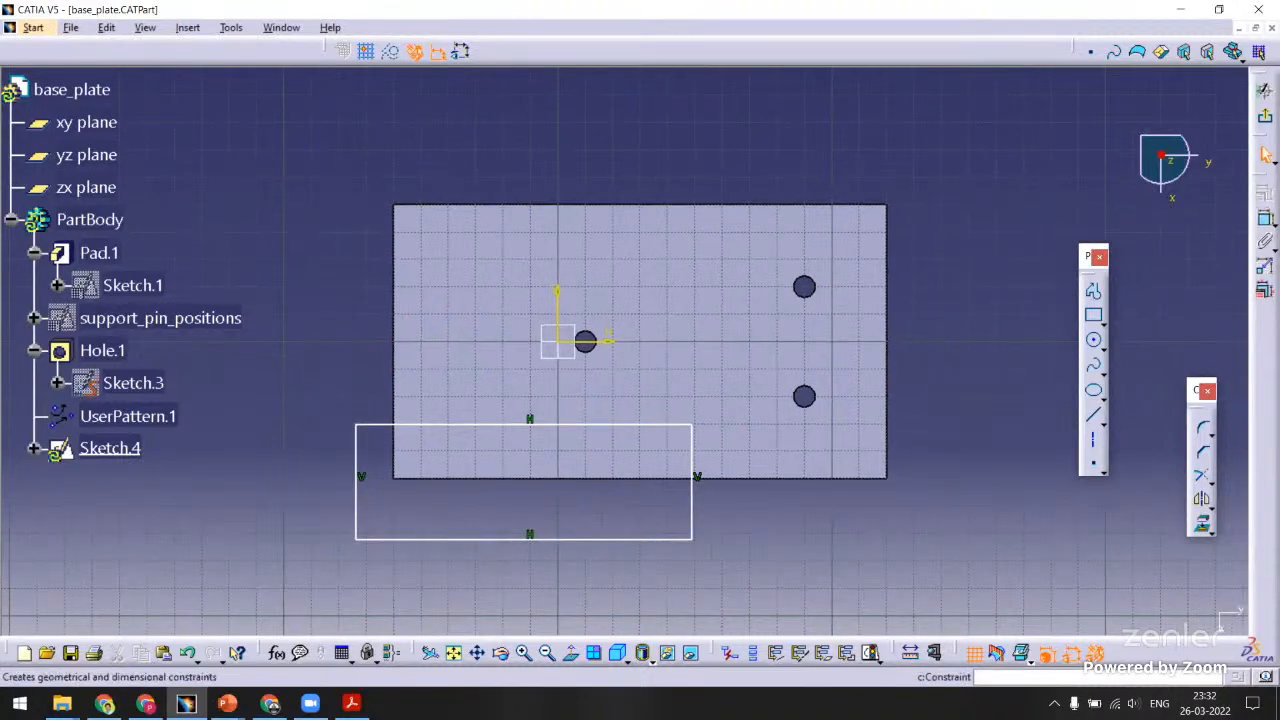
{"action": "left_click", "coordinate": [1265, 218]}
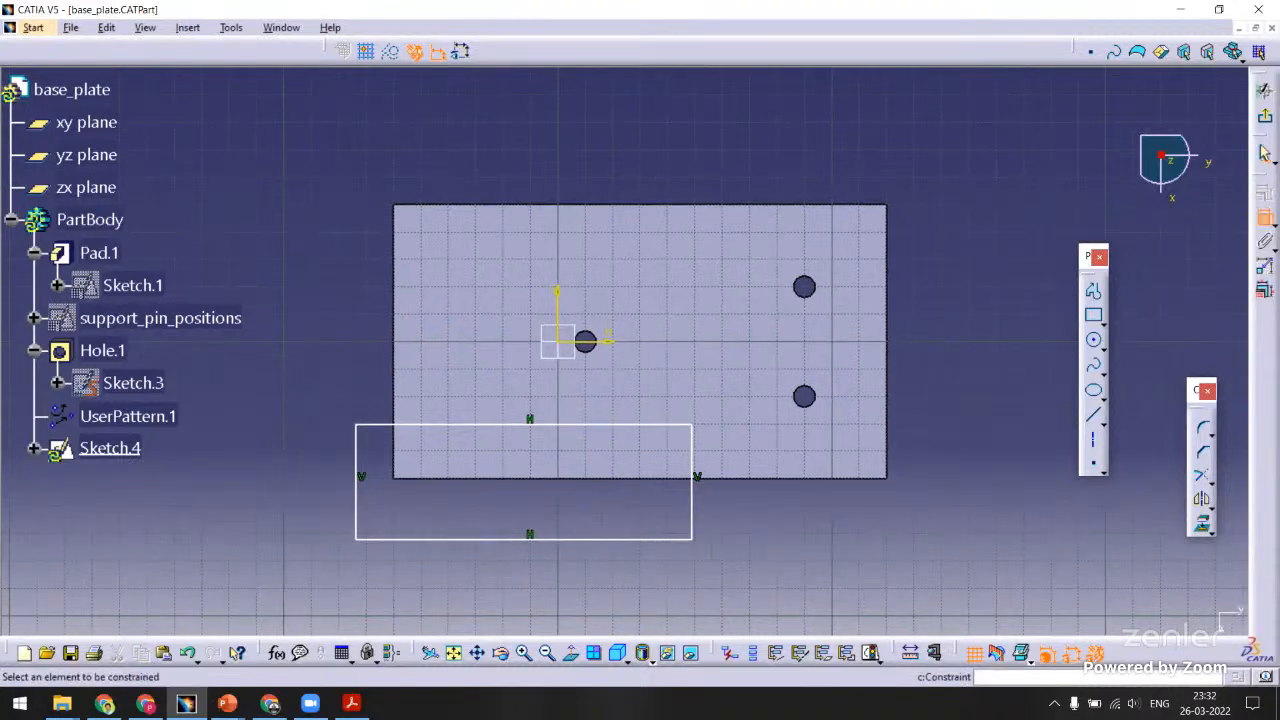
{"action": "left_click", "coordinate": [438, 479]}
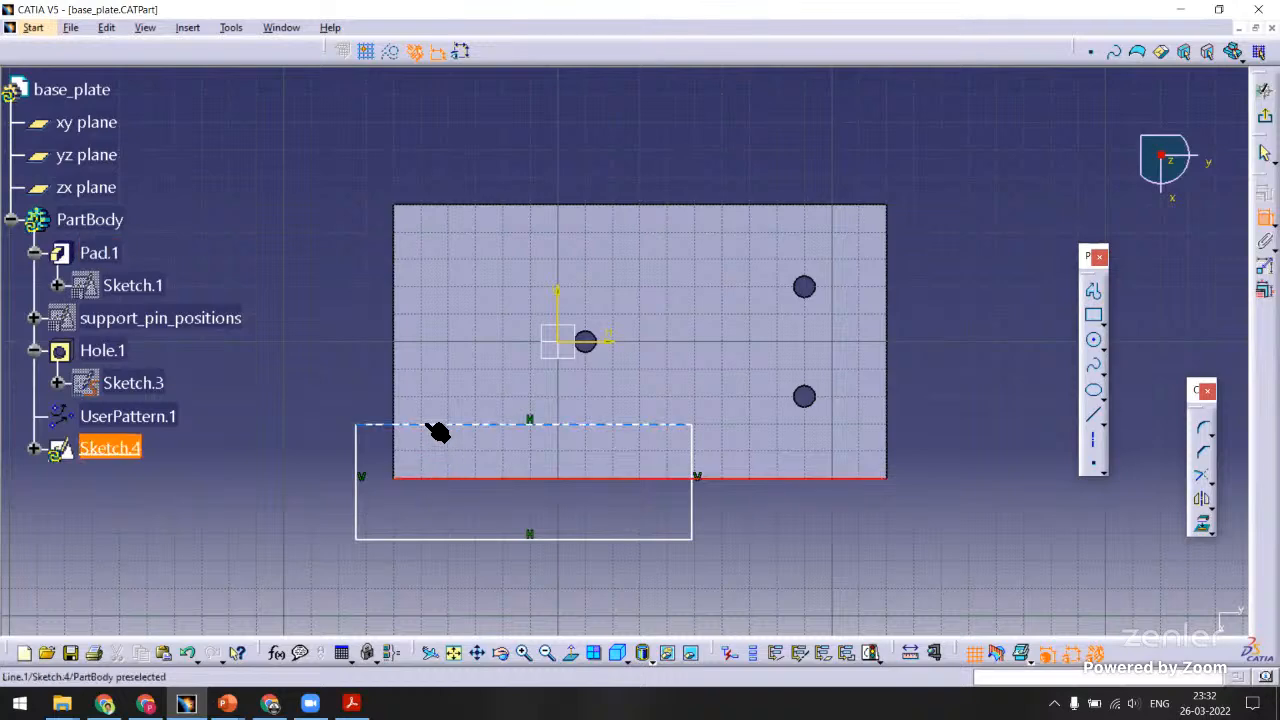
Dimension the rectangle's upper side from the plate's lower edge and its left side from the plate's left edge.
{"action": "left_click", "coordinate": [438, 432]}
{"action": "left_click", "coordinate": [250, 434]}
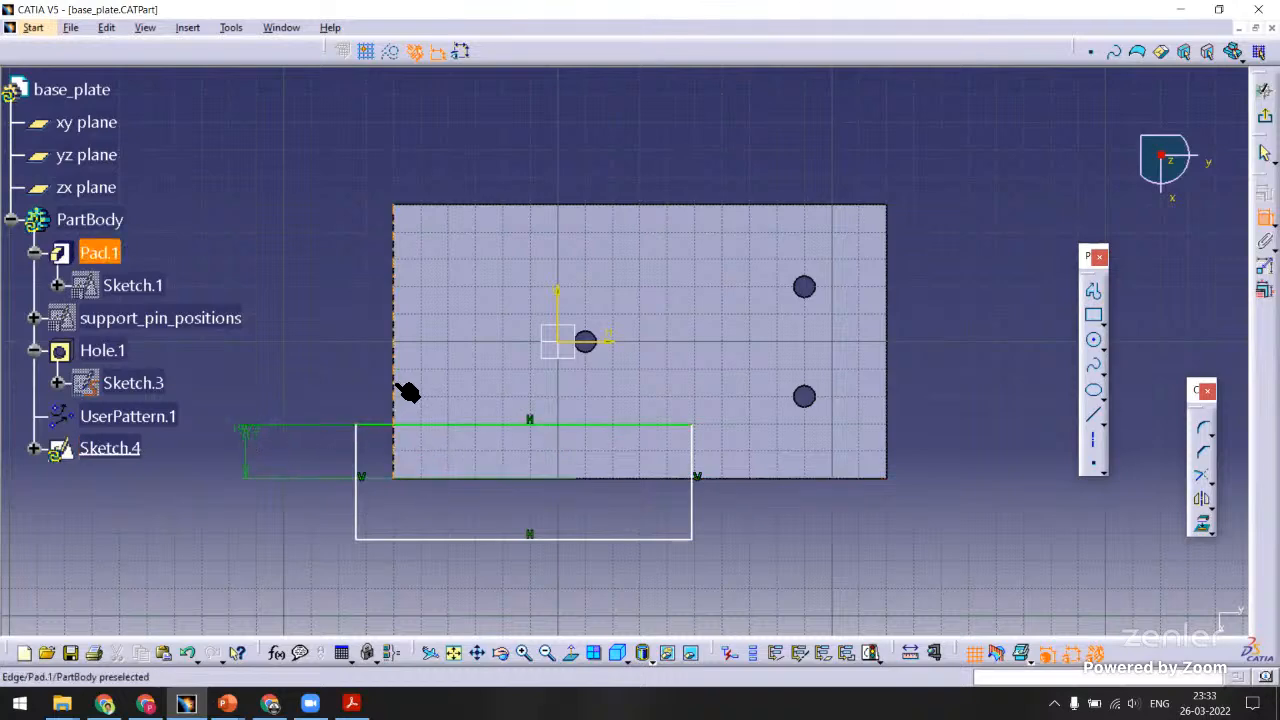
{"action": "left_click", "coordinate": [400, 391]}
{"action": "left_click", "coordinate": [358, 457]}
{"action": "left_click", "coordinate": [330, 163]}
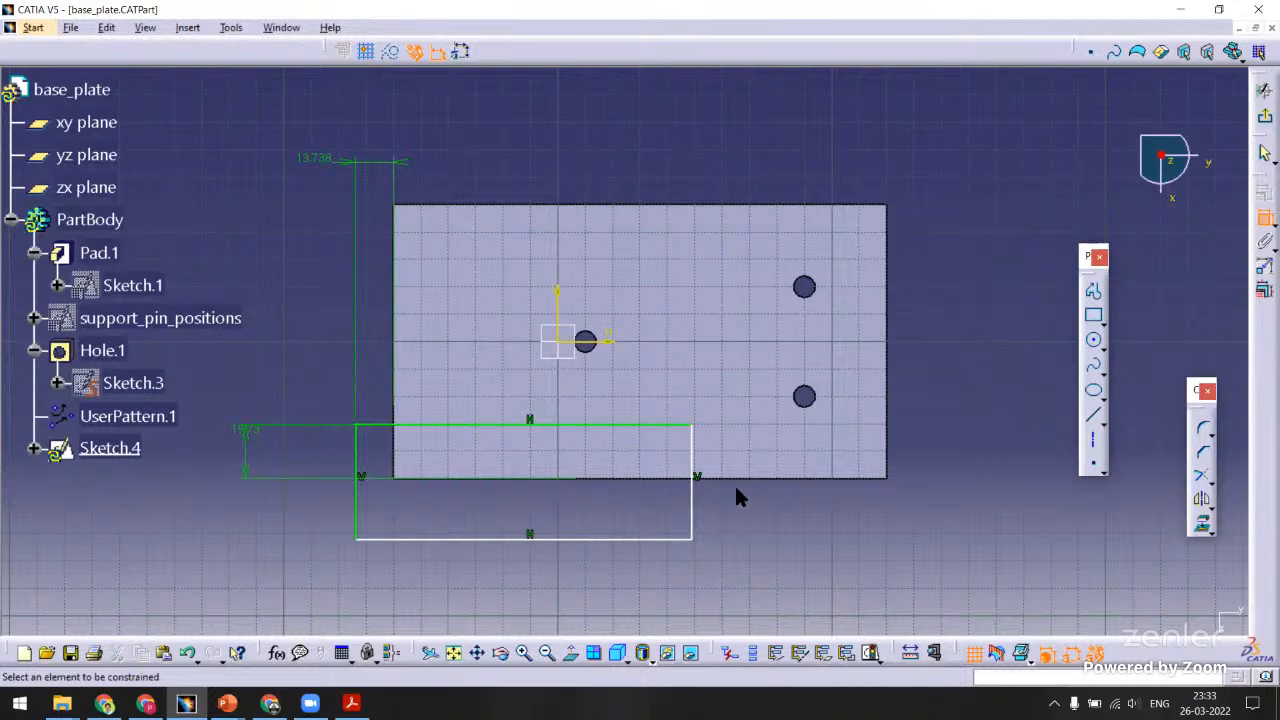
Dimension the distance between the plate's lower edge and the rectangle's lower side.
{"action": "left_click", "coordinate": [734, 478]}
{"action": "left_click", "coordinate": [668, 539]}
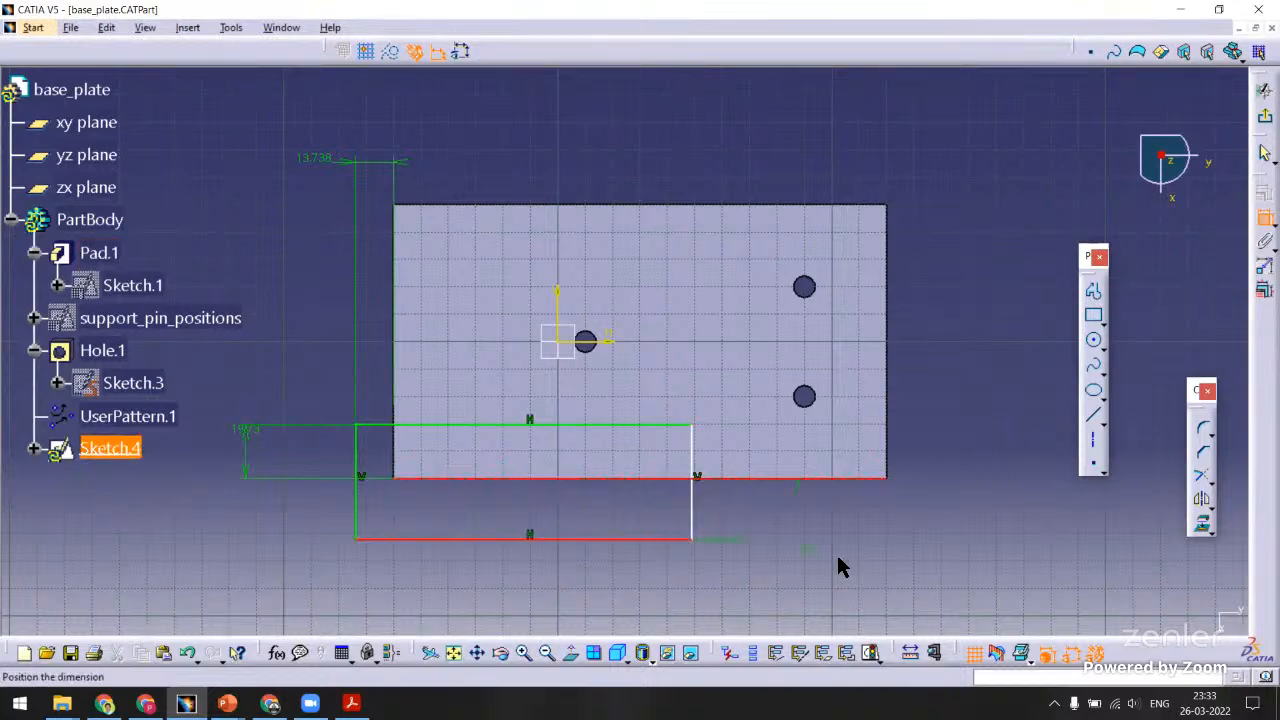
{"action": "left_click", "coordinate": [838, 566]}
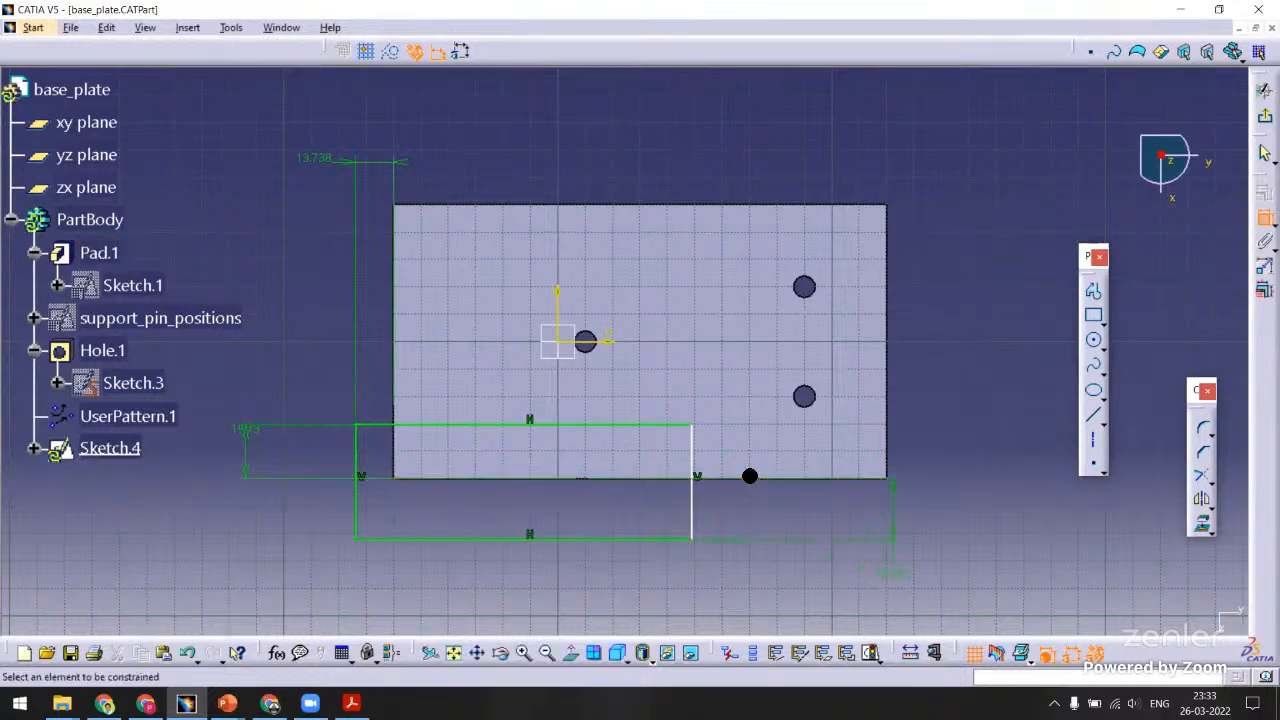
{"action": "left_click", "coordinate": [748, 478]}
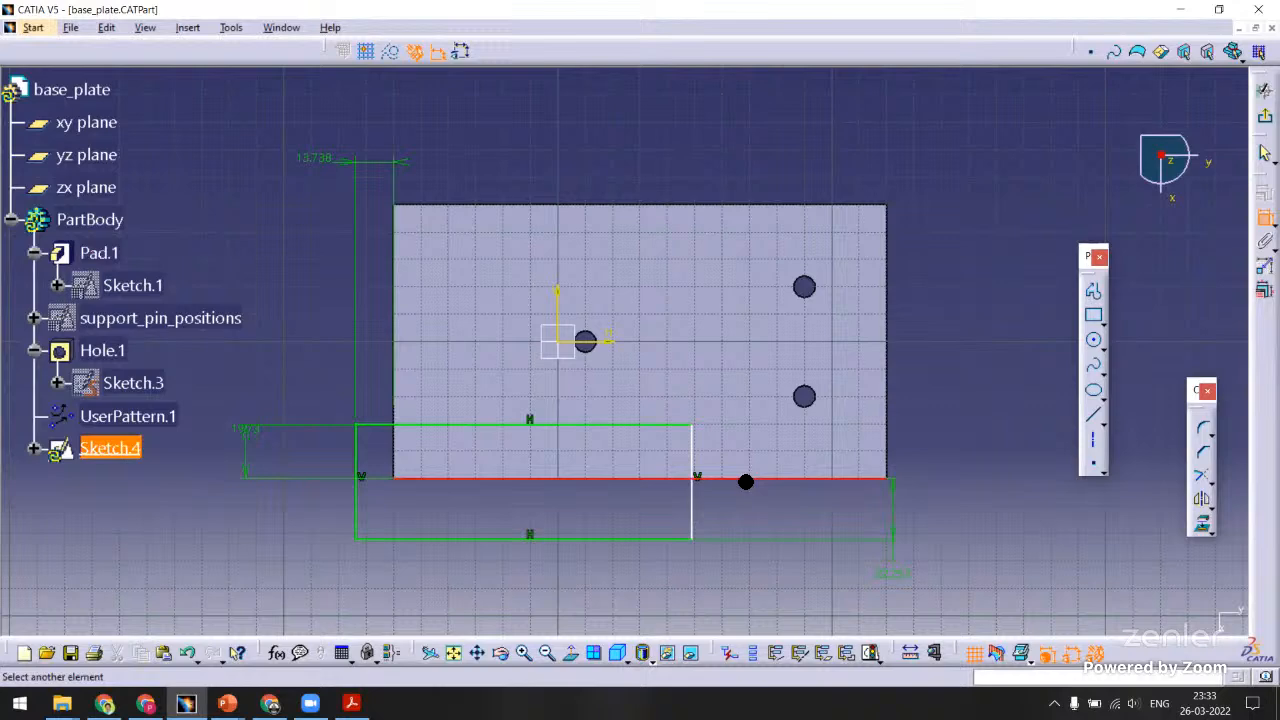
{"action": "left_click", "coordinate": [659, 428]}
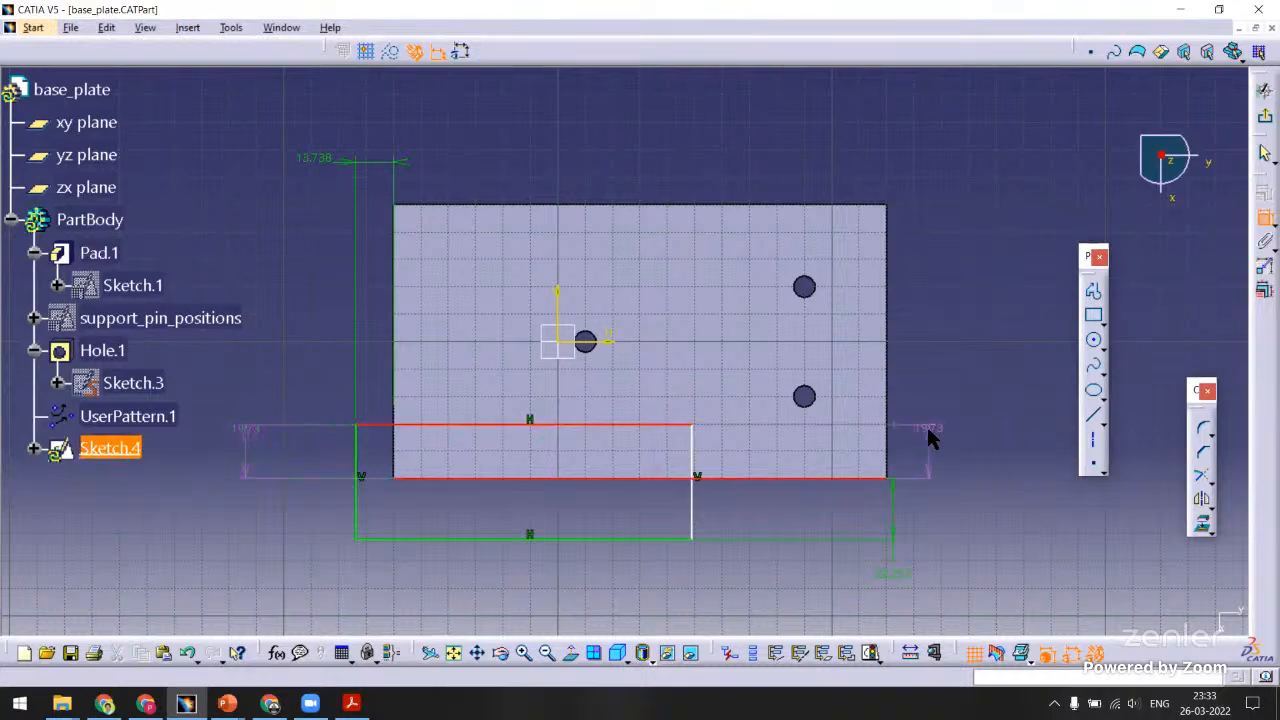
{"action": "left_click", "coordinate": [926, 426]}
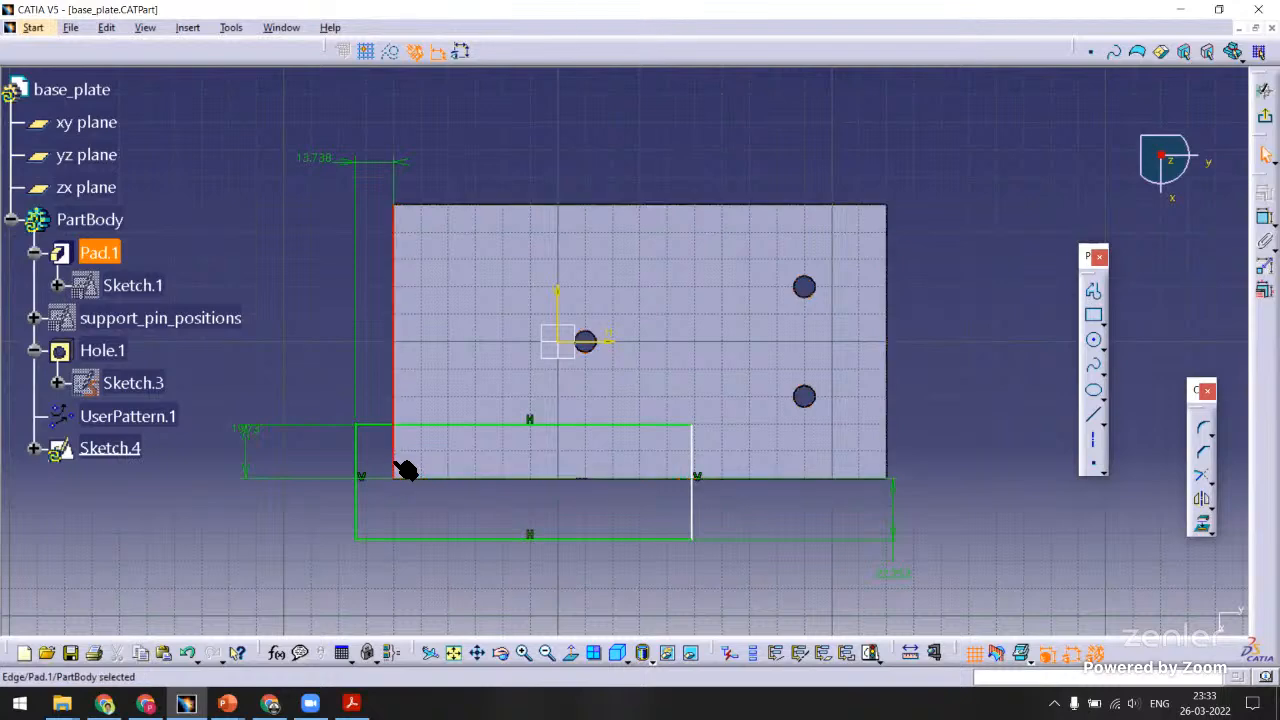
{"action": "left_click", "coordinate": [690, 527]}
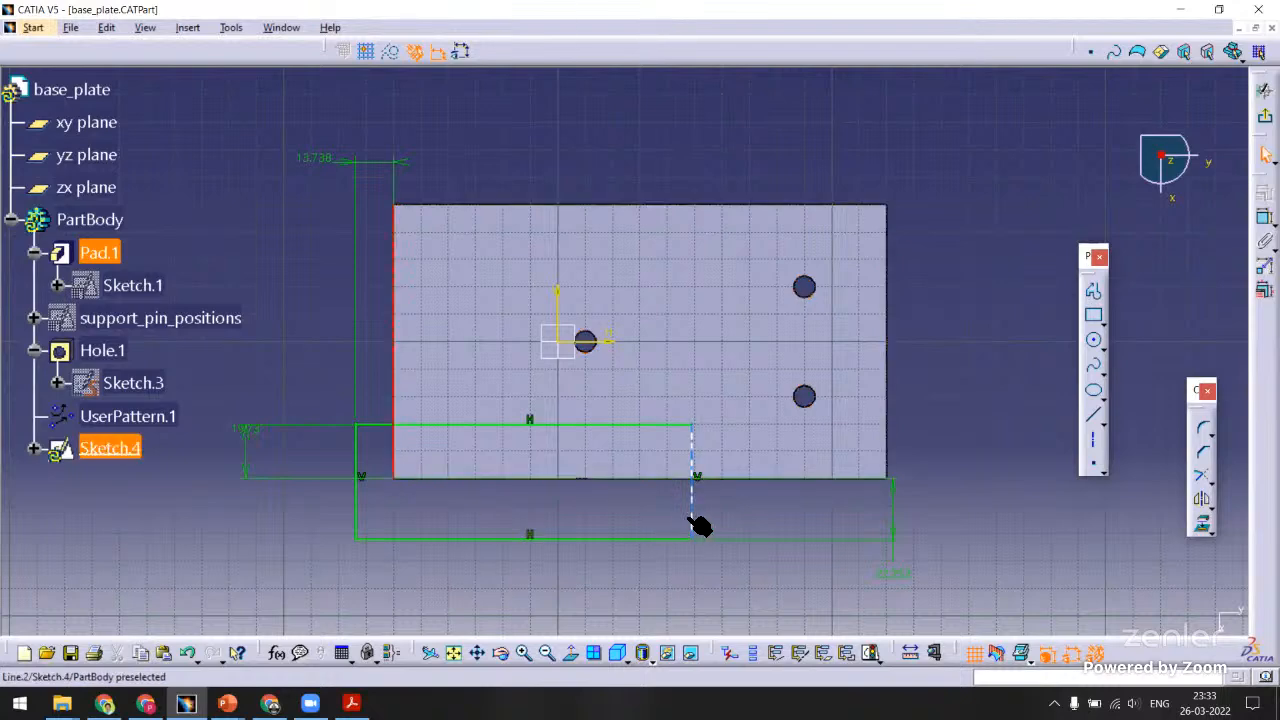
{"action": "left_click", "coordinate": [762, 587]}
Dimension the rectangle's right side from the plate's left edge, placing the dimension below the profile.
{"action": "left_click", "coordinate": [1265, 217]}
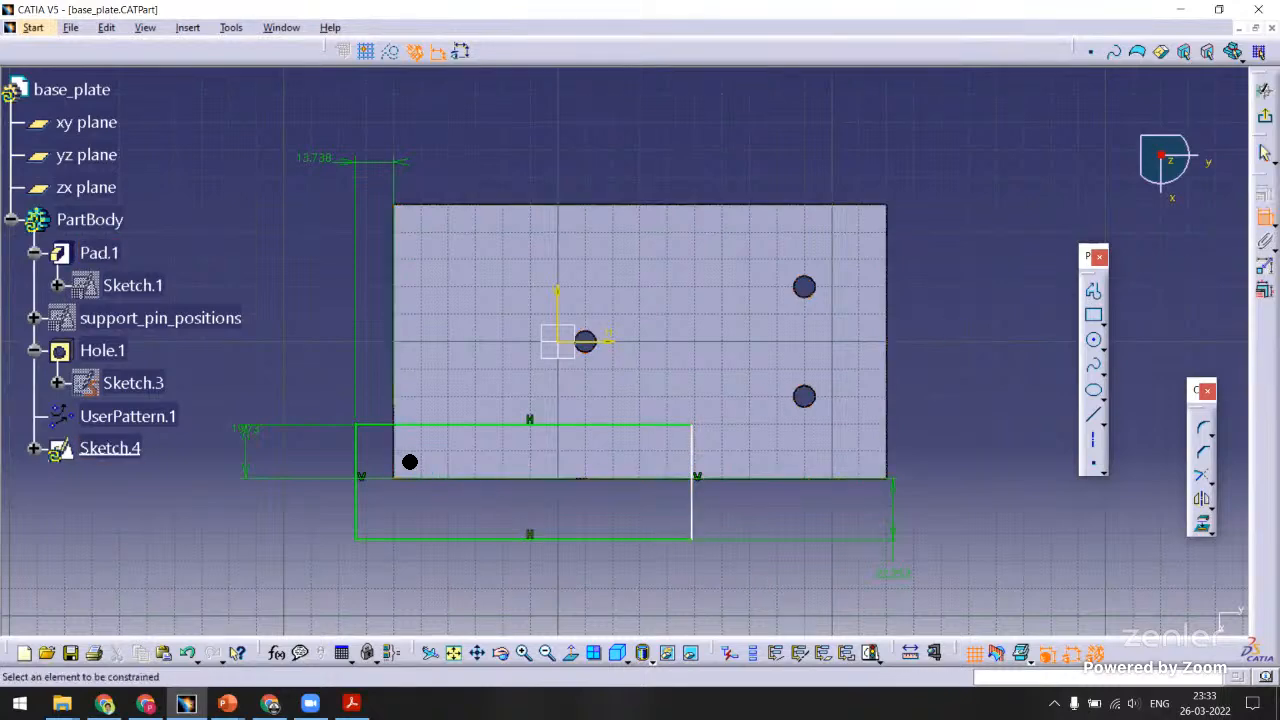
{"action": "left_click", "coordinate": [395, 458]}
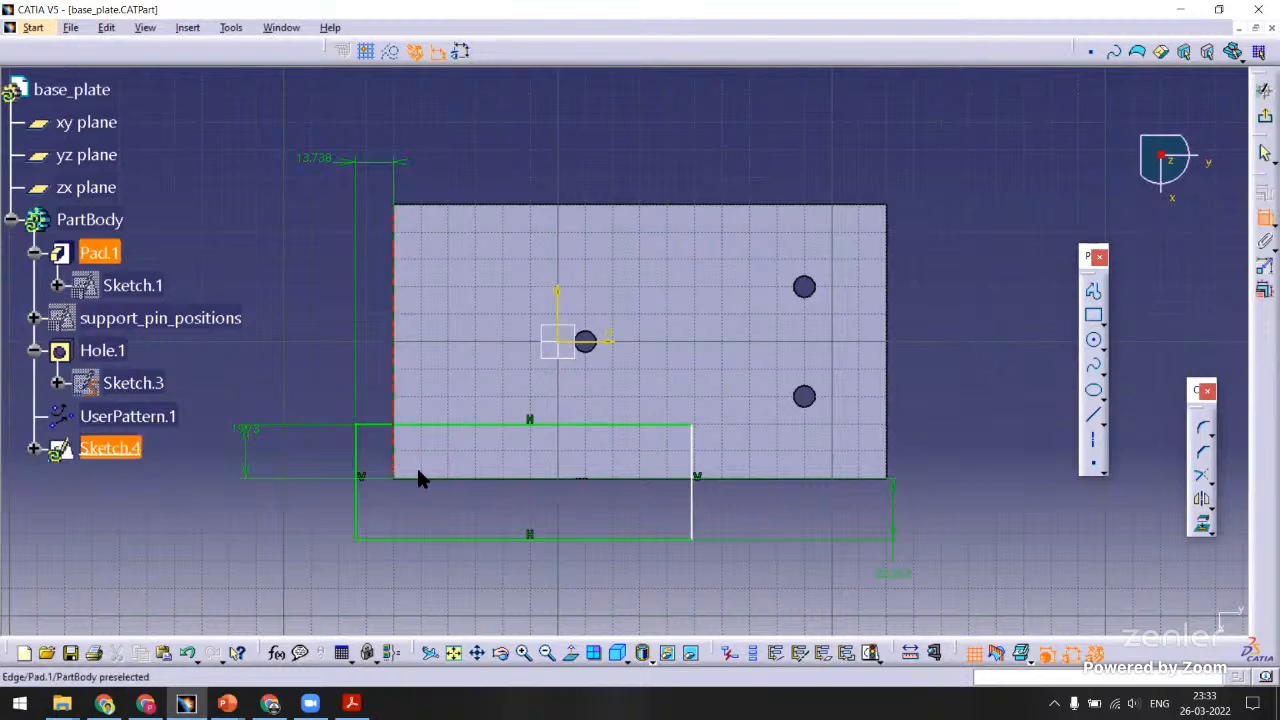
{"action": "left_click", "coordinate": [698, 508]}
{"action": "left_click", "coordinate": [663, 589]}
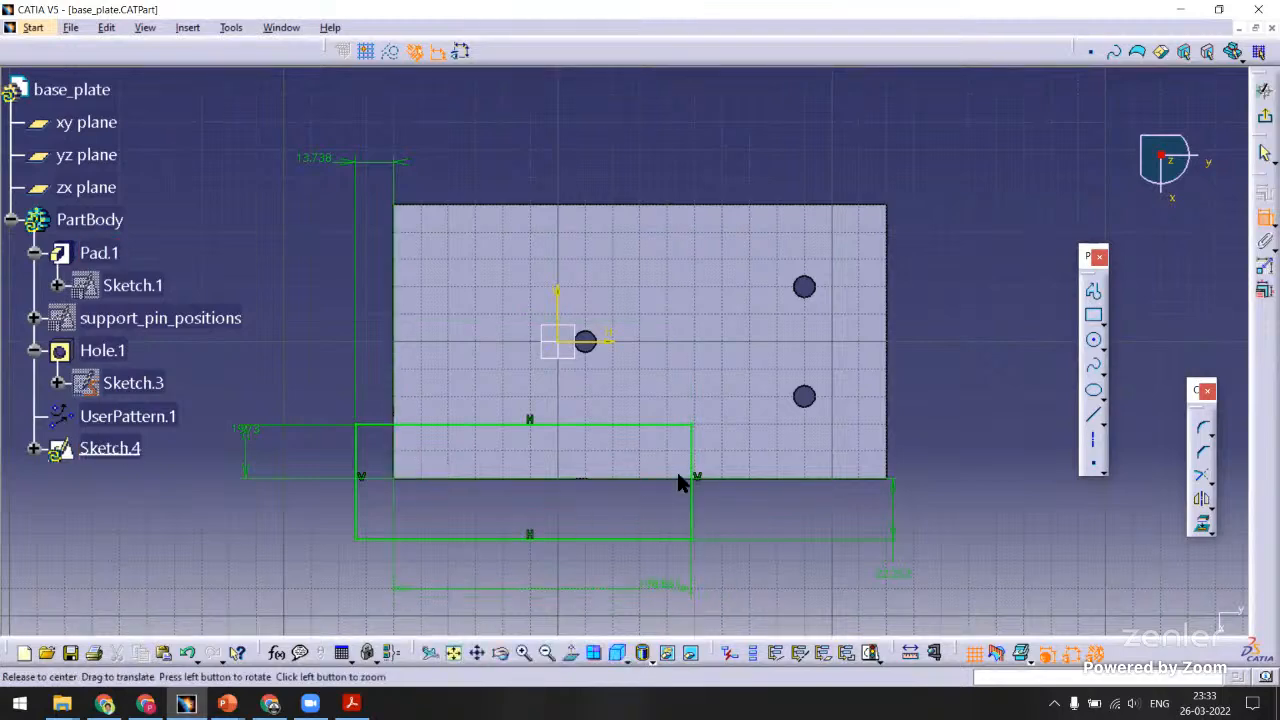
Set the rectangle's left-side and lower-side offsets from the matching plate edges to 0 mm.
{"action": "middle_click_drag", "start_coordinate": [676, 469], "coordinate": [708, 445]}
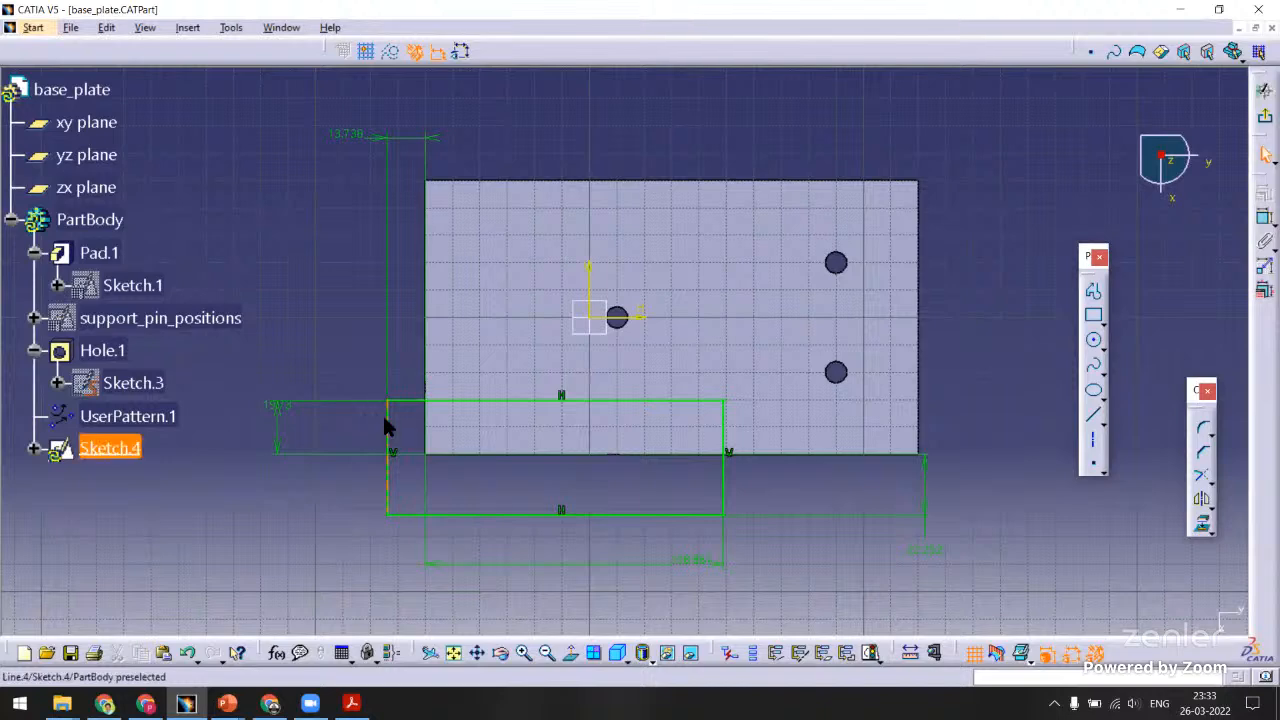
{"action": "double_click", "coordinate": [360, 140]}
{"action": "type", "text": "0"}
{"action": "key", "text": "Return"}
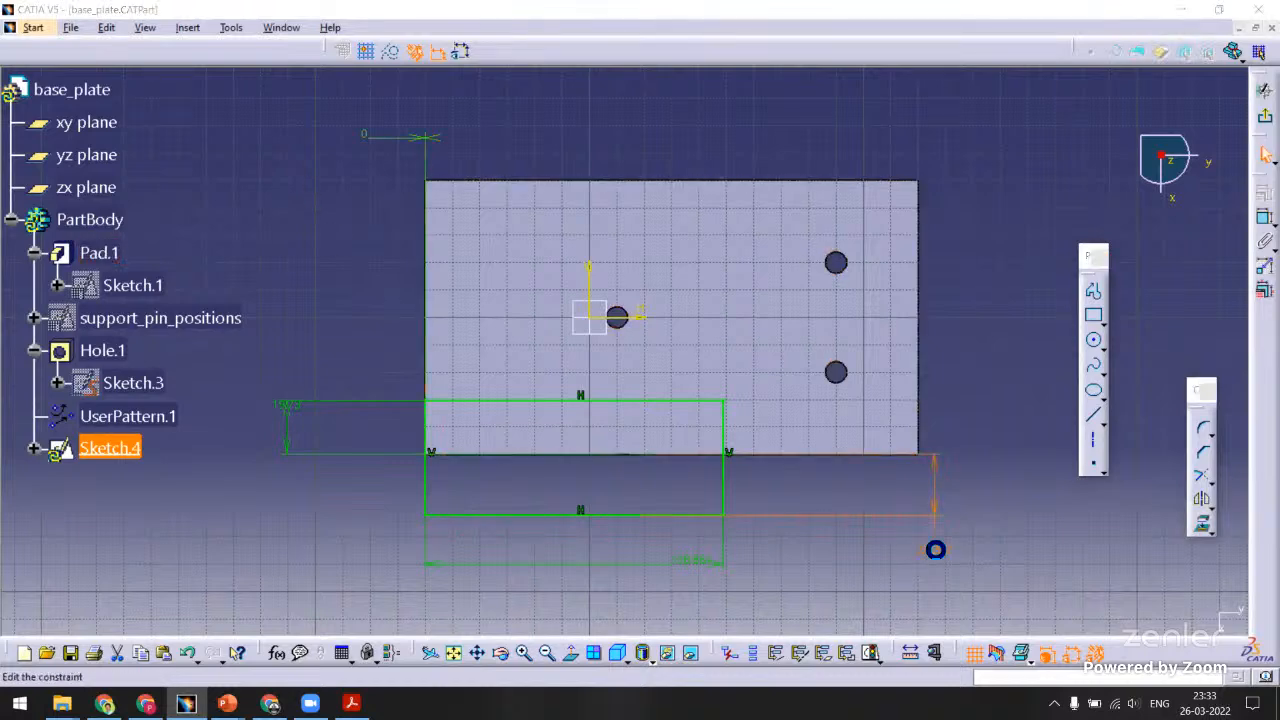
{"action": "double_click", "coordinate": [934, 547]}
{"action": "type", "text": "0mm"}
{"action": "key", "text": "Return"}
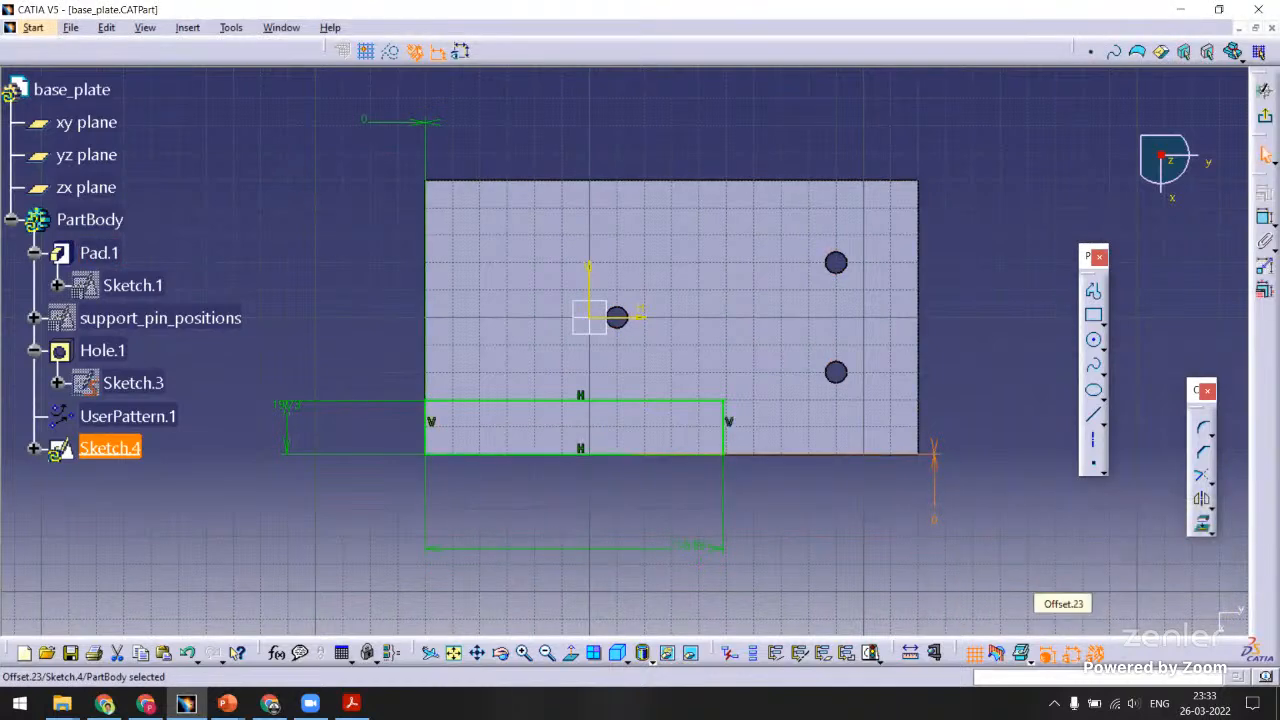
Extend the rectangle 5 mm beyond the plate's left edge and by the same distance beyond its lower edge.
{"action": "middle_click_drag", "start_coordinate": [979, 391], "coordinate": [981, 414]}
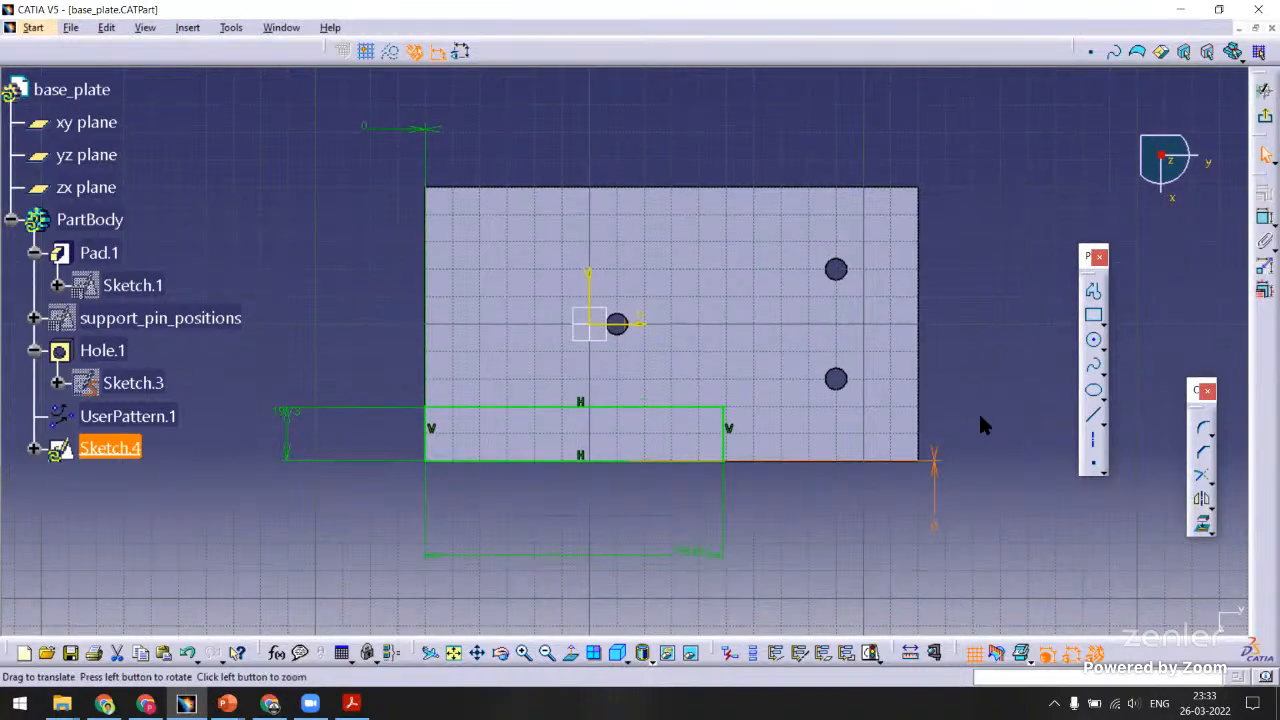
{"action": "double_click", "coordinate": [940, 547]}
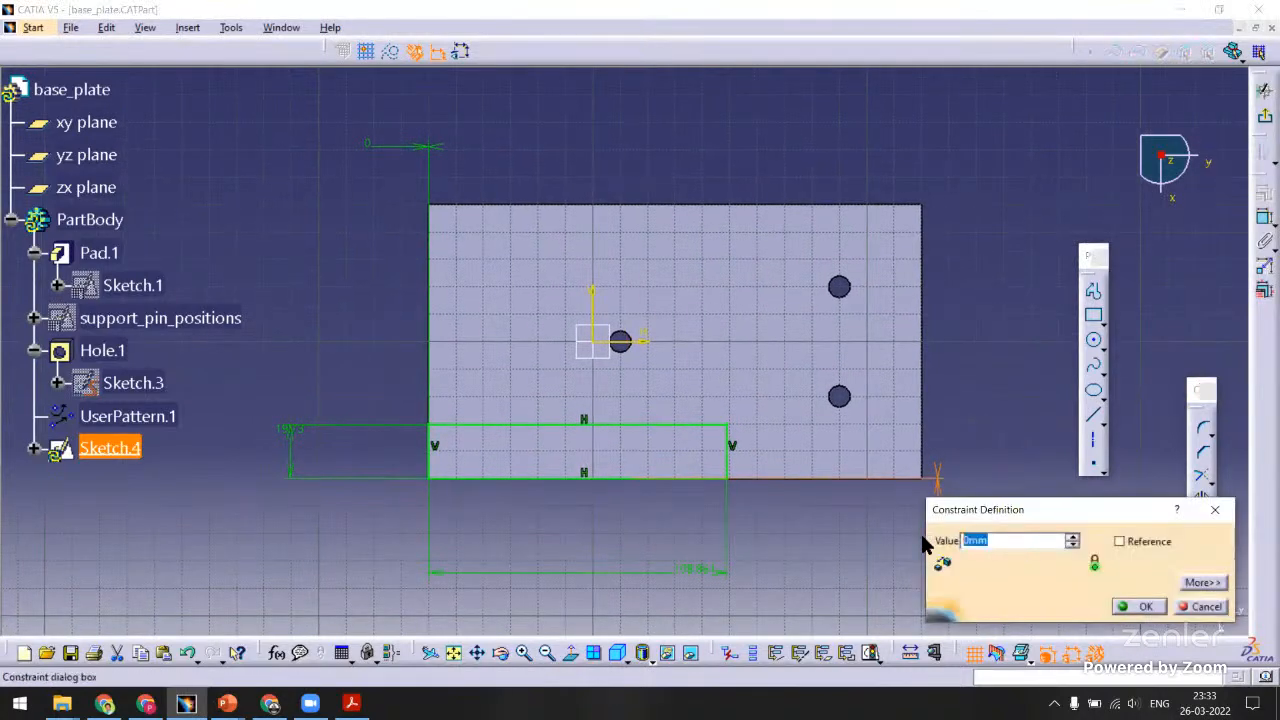
{"action": "key", "text": "Return"}
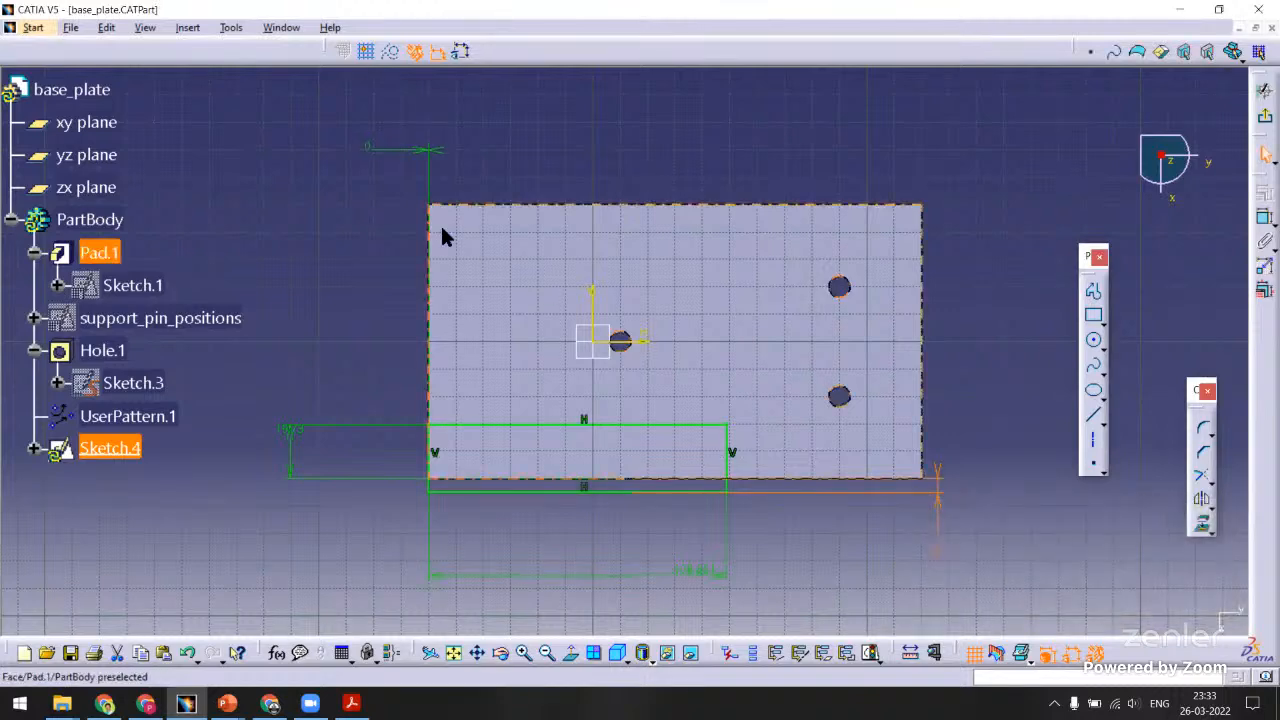
{"action": "double_click", "coordinate": [370, 150]}
{"action": "type", "text": "5"}
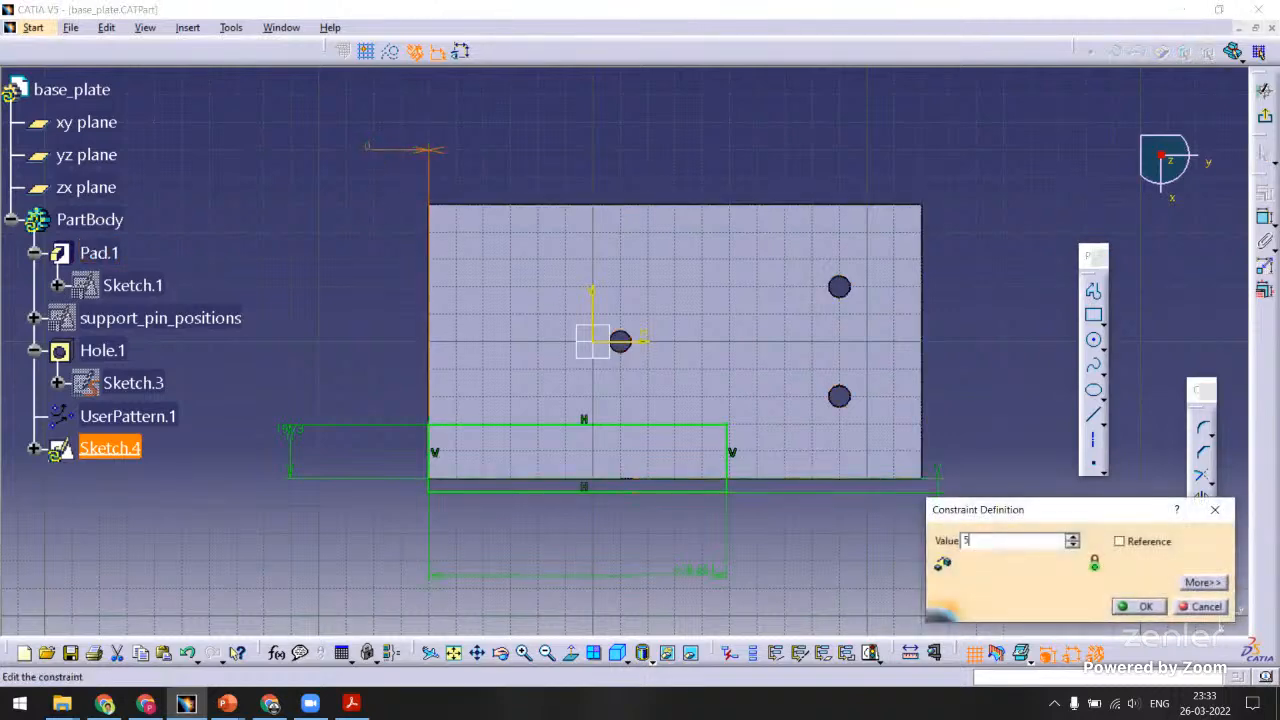
{"action": "key", "text": "Return"}
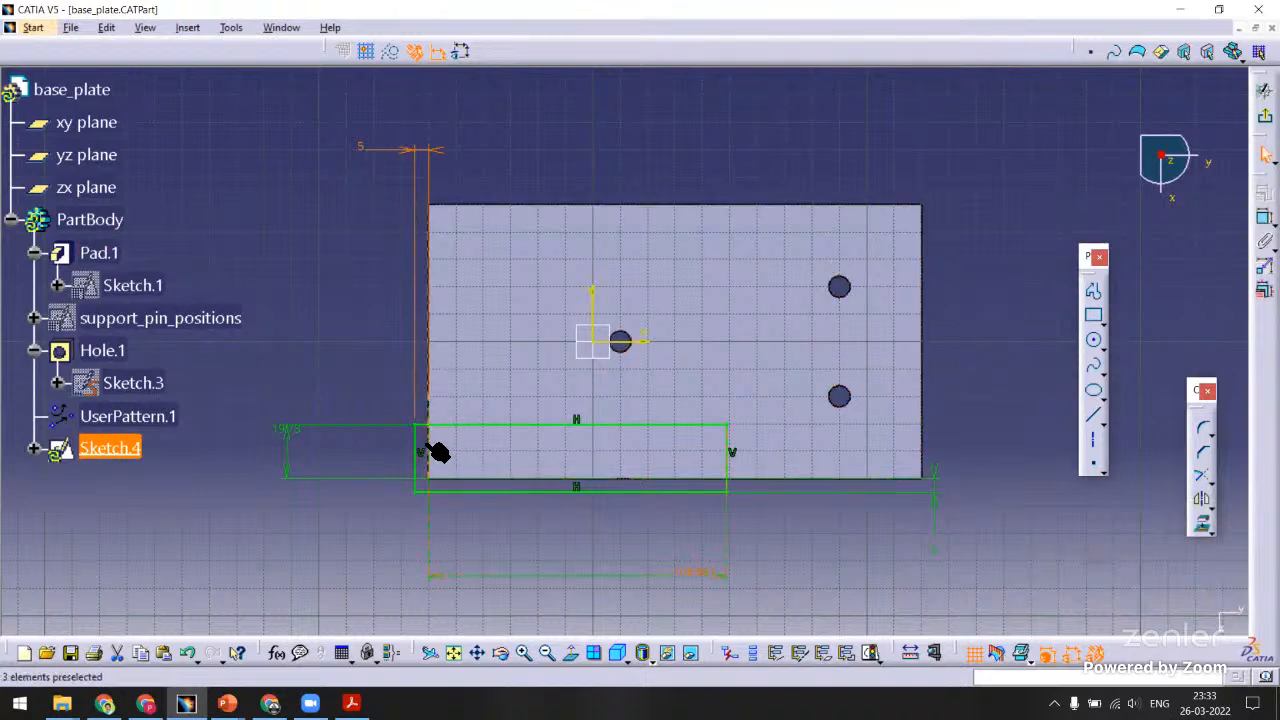
Set the distance from the plate's lower edge to the rectangle's upper side to 20 mm.
{"action": "mouse_move", "coordinate": [340, 371]}
{"action": "middle_mouse_down"}
{"action": "mouse_move", "coordinate": [372, 330]}
{"action": "mouse_move", "coordinate": [335, 426]}
{"action": "middle_mouse_up"}
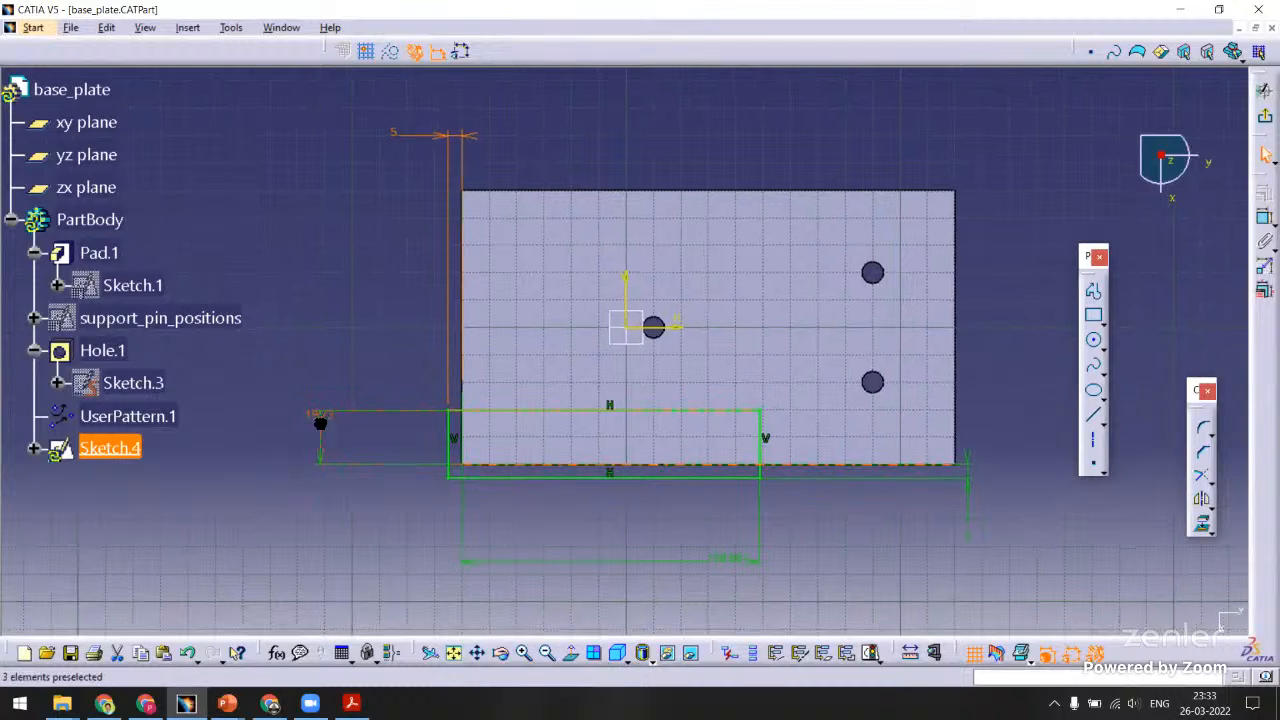
{"action": "left_click", "coordinate": [322, 437]}
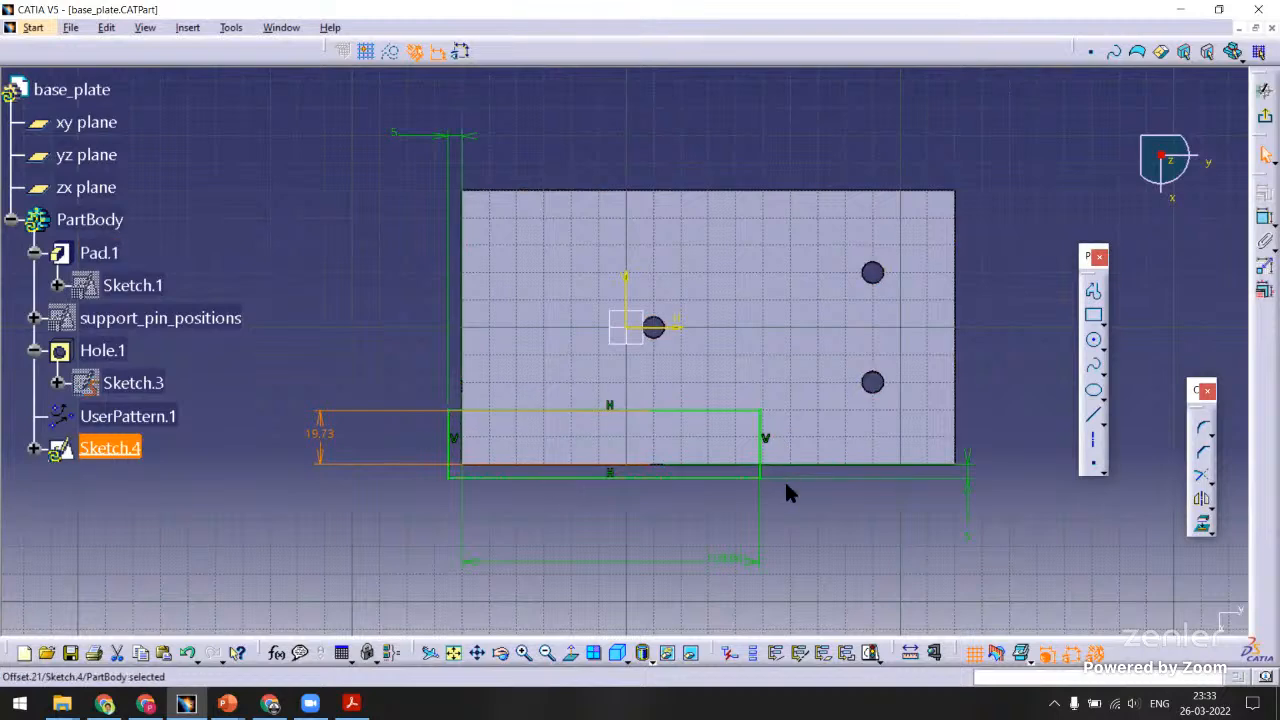
{"action": "double_click", "coordinate": [330, 440]}
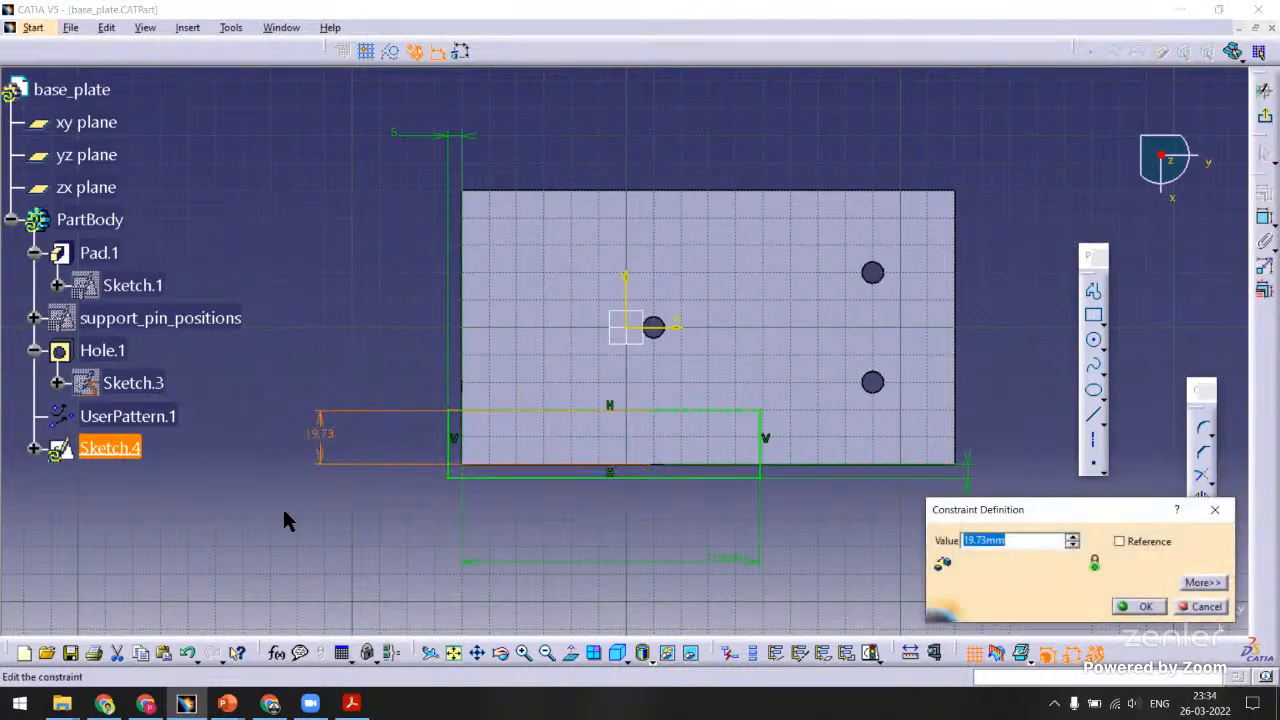
{"action": "type", "text": "20"}
{"action": "key", "text": "Return"}
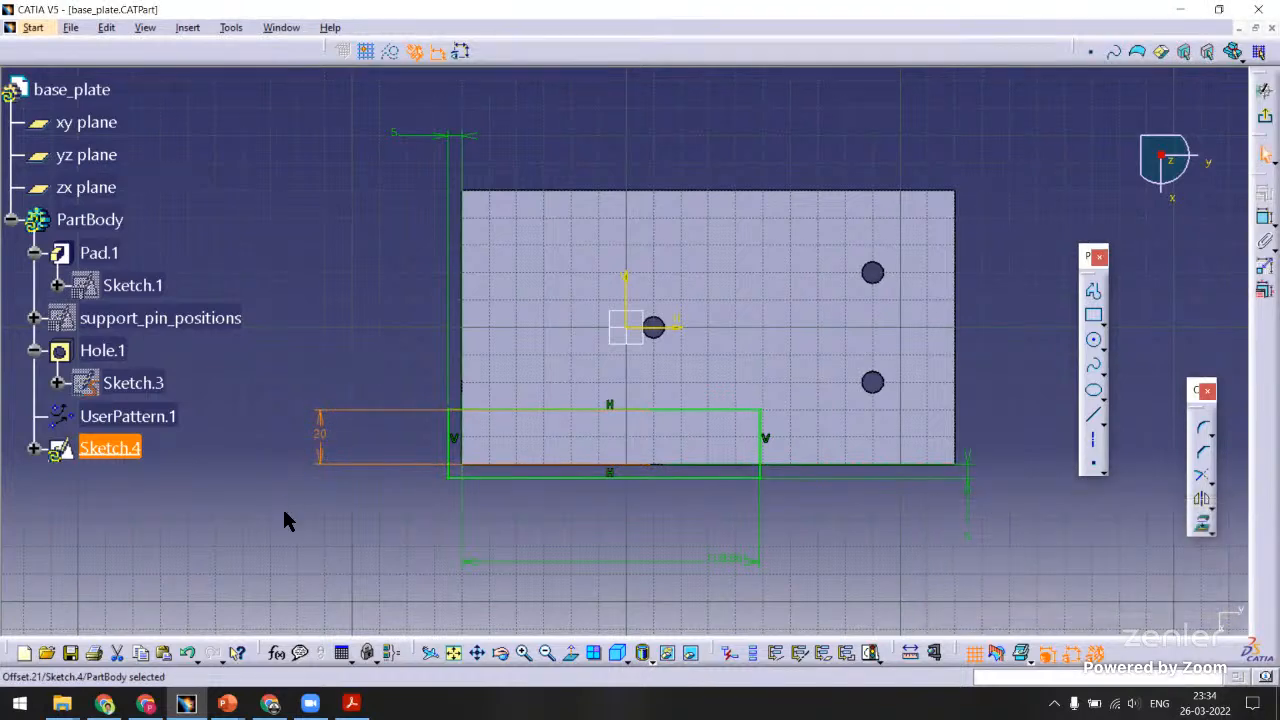
Set the distance from the plate's left edge to the rectangle's right side to 80 mm.
{"action": "double_click", "coordinate": [728, 565]}
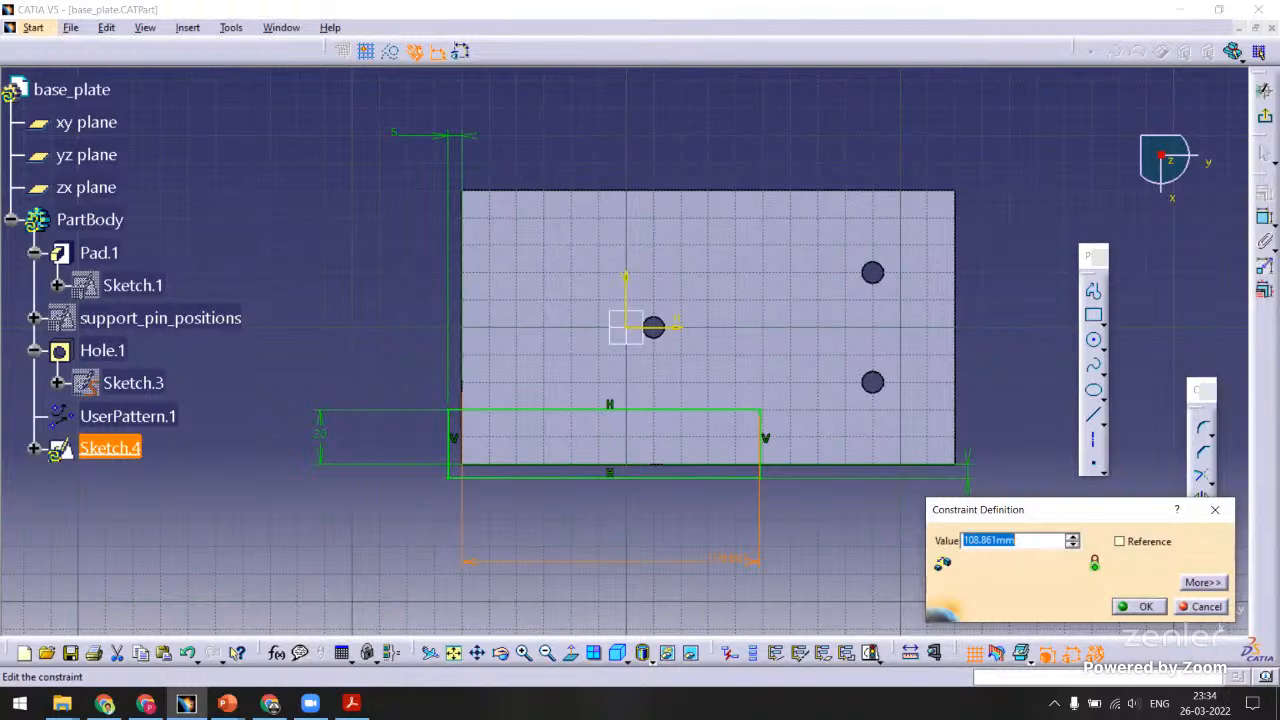
{"action": "type", "text": "80"}
{"action": "key", "text": "Return"}
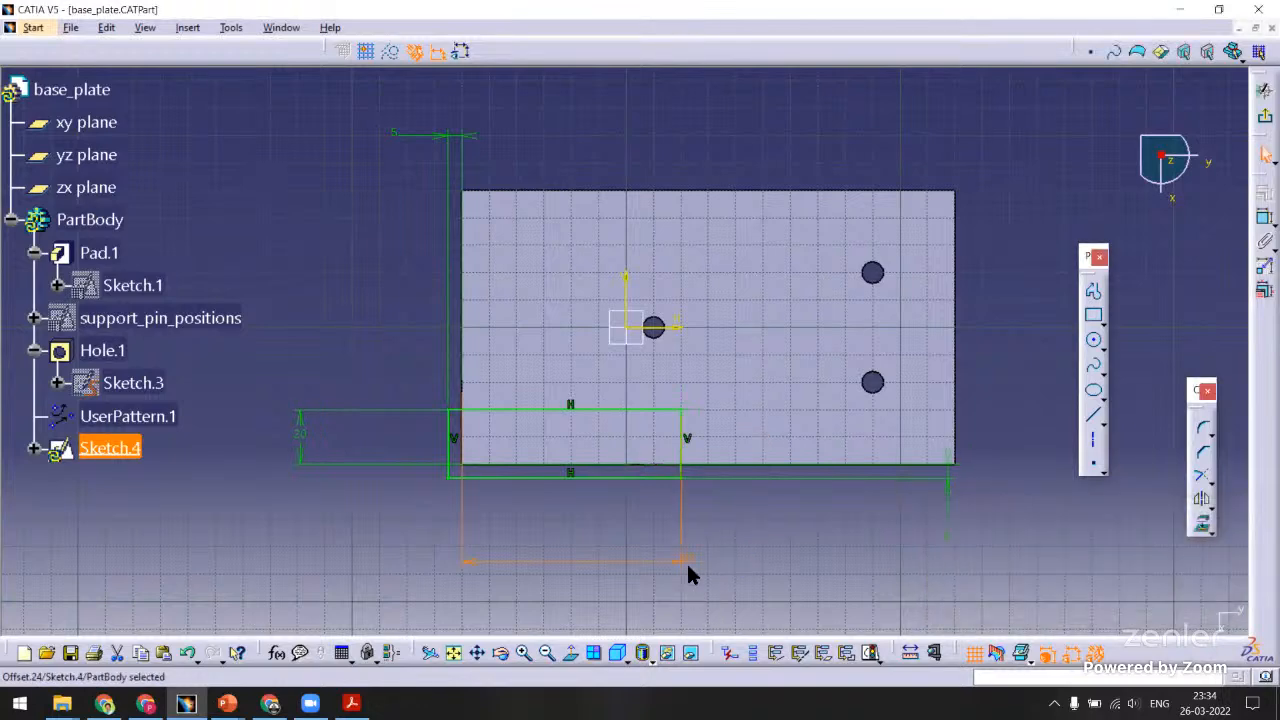
Set the distance from the plate's left edge to the rectangle's right side to 100 mm.
{"action": "double_click", "coordinate": [688, 559]}
{"action": "type", "text": "100"}
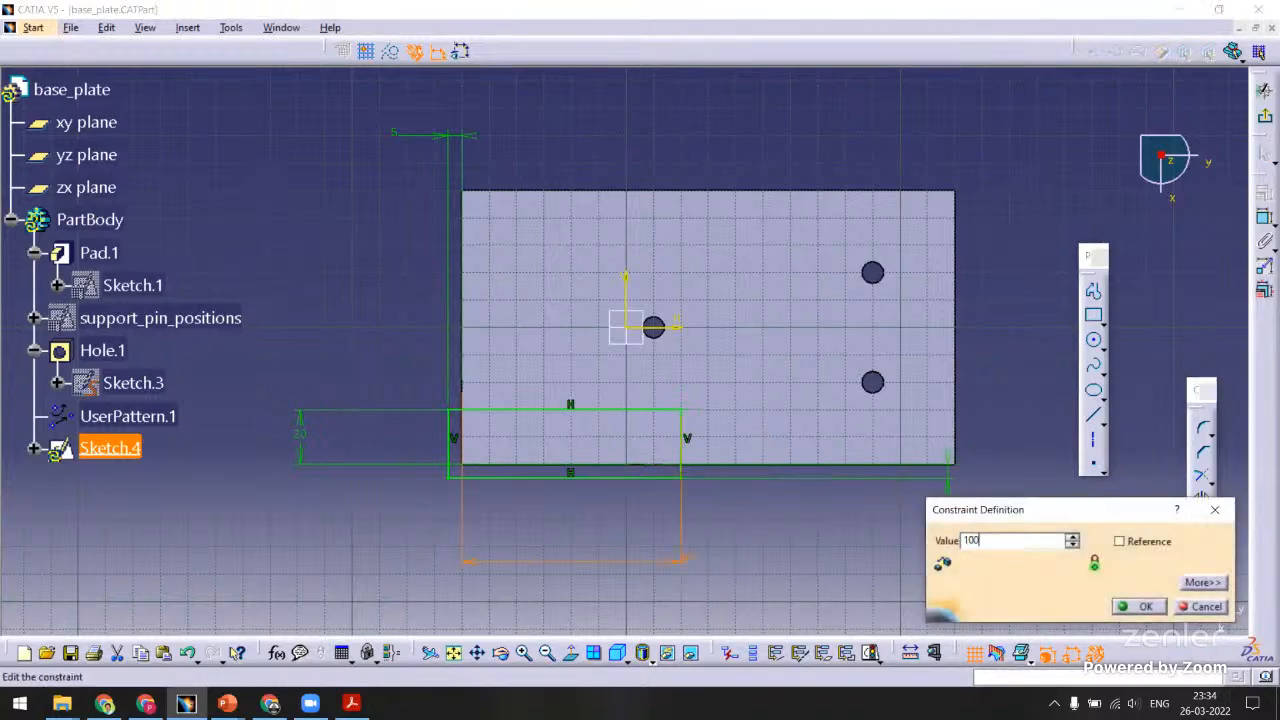
{"action": "key", "text": "Return"}
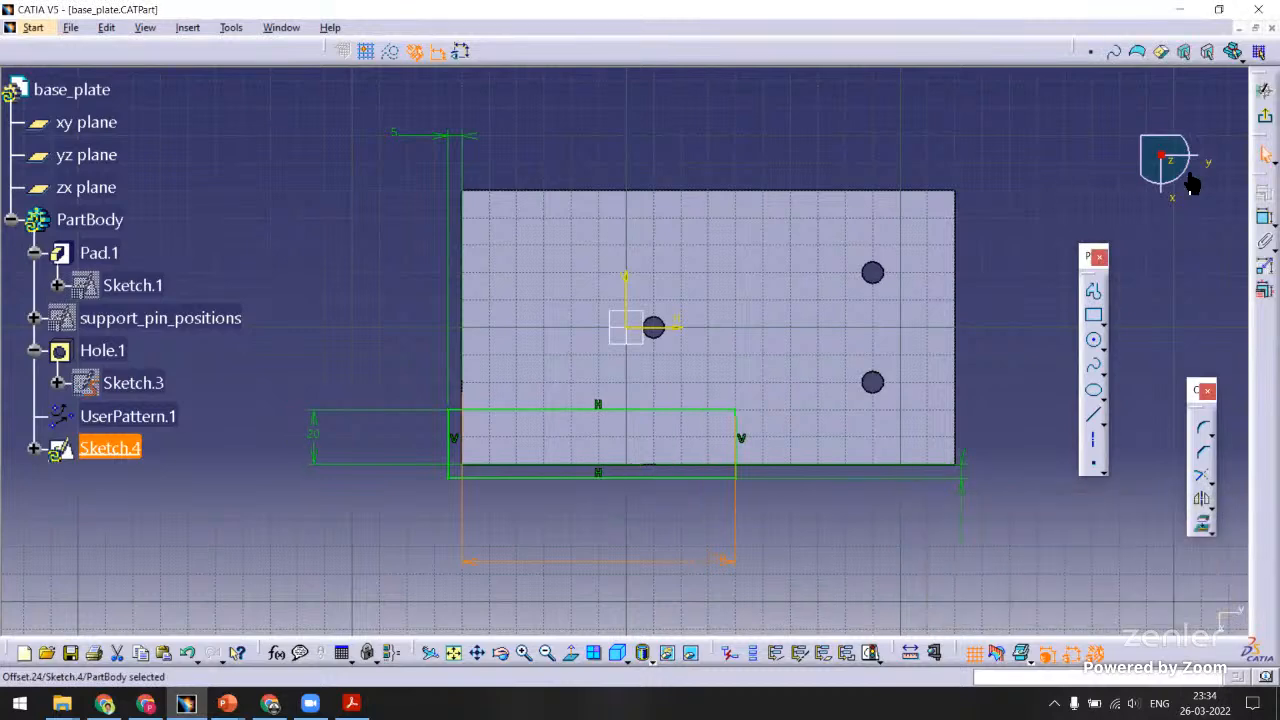
Finish the sketch and cut the rectangle through the plate as a pocket with the Up to last limit.
{"action": "left_click", "coordinate": [1266, 89]}
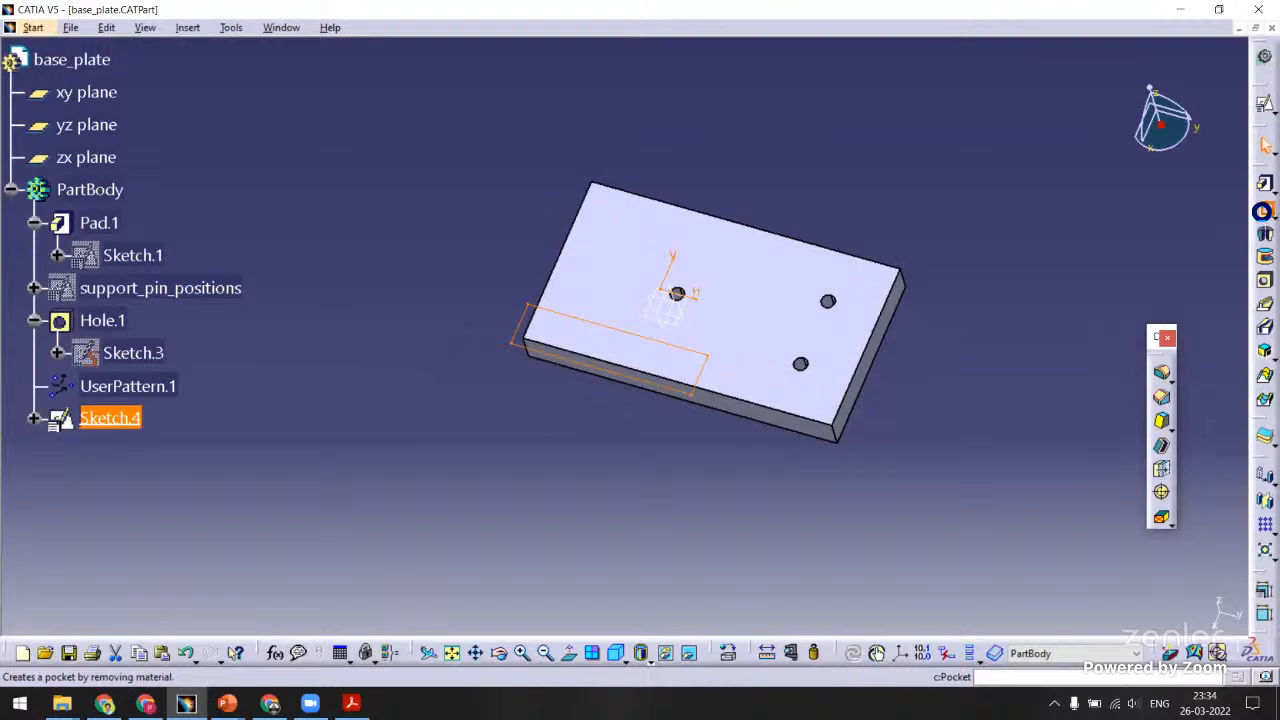
{"action": "left_click", "coordinate": [1265, 212]}
{"action": "left_click", "coordinate": [1160, 388]}
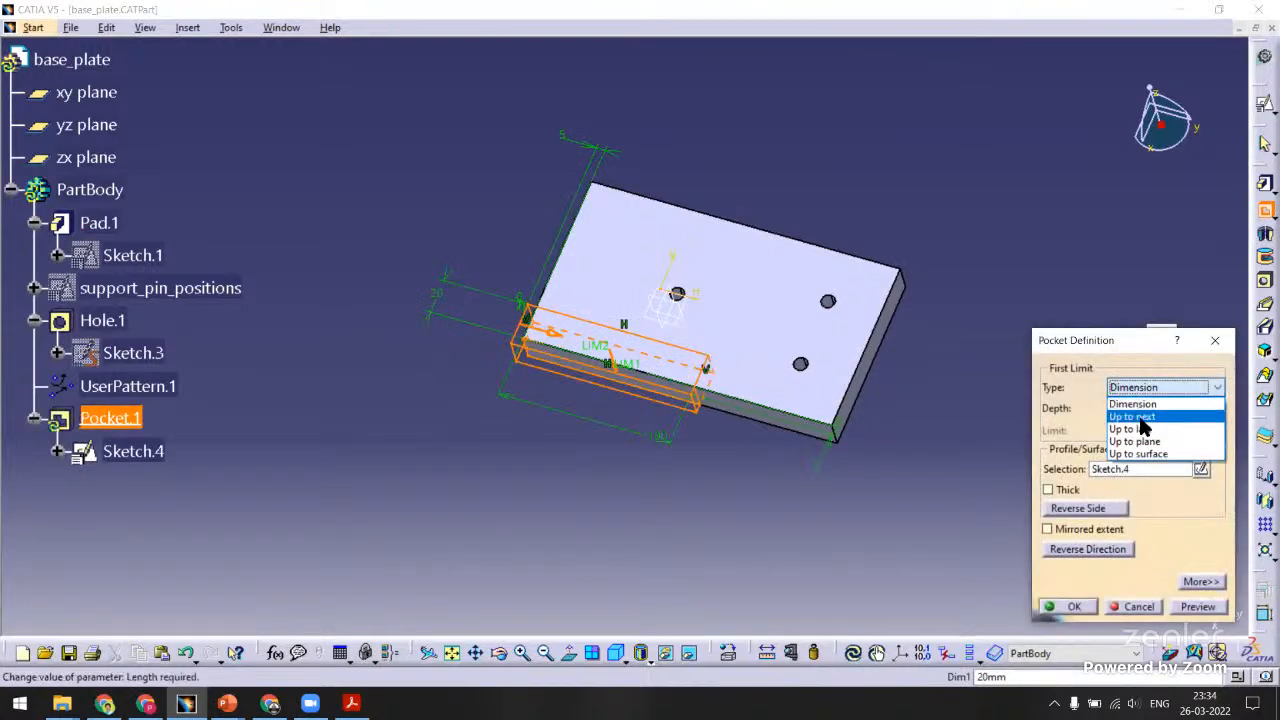
{"action": "left_click", "coordinate": [1133, 430]}
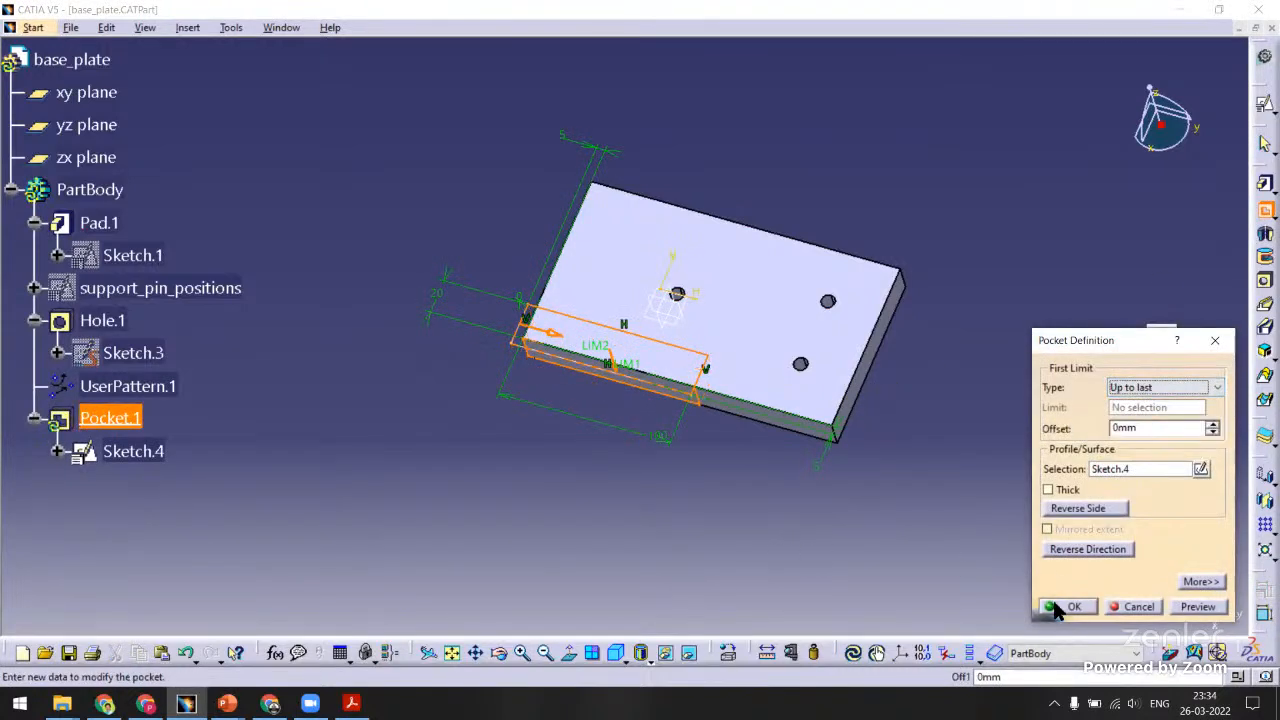
{"action": "left_click", "coordinate": [1058, 607]}
Round the notch's inner vertical corner with a 5 mm edge fillet using tangency propagation.
{"action": "middle_click_drag", "start_coordinate": [680, 514], "coordinate": [808, 290]}
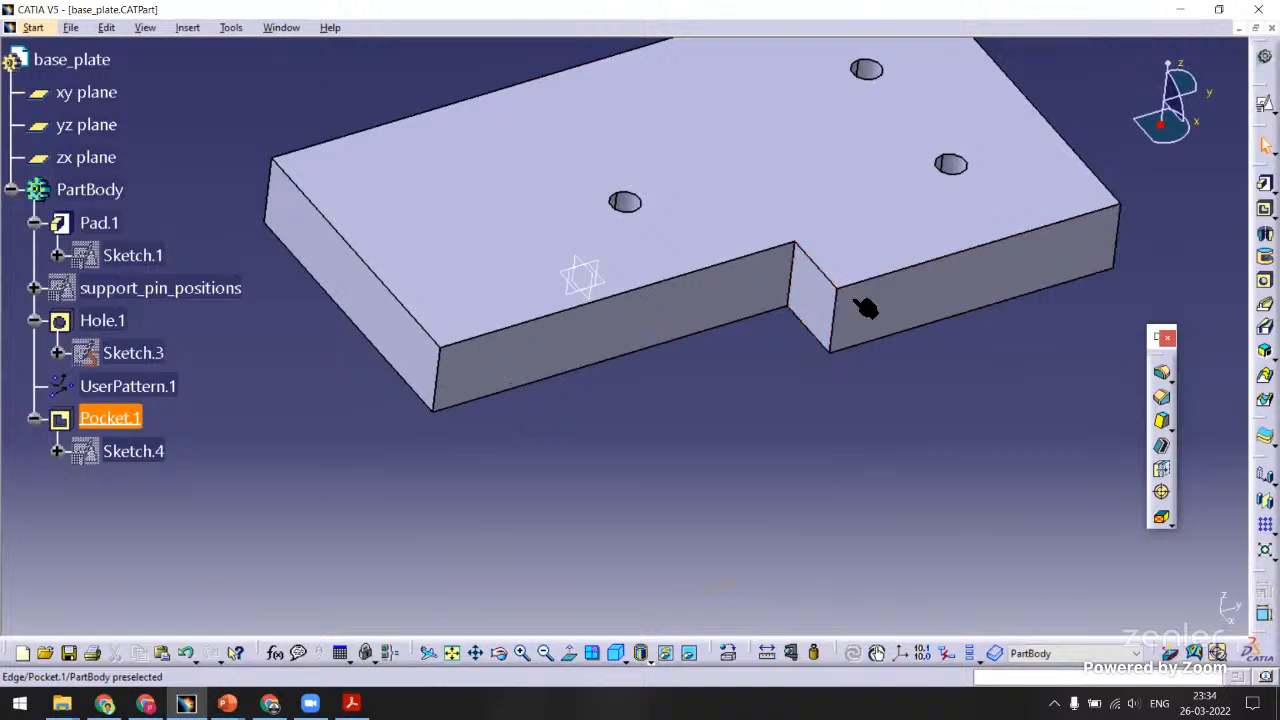
{"action": "left_click", "coordinate": [1158, 380]}
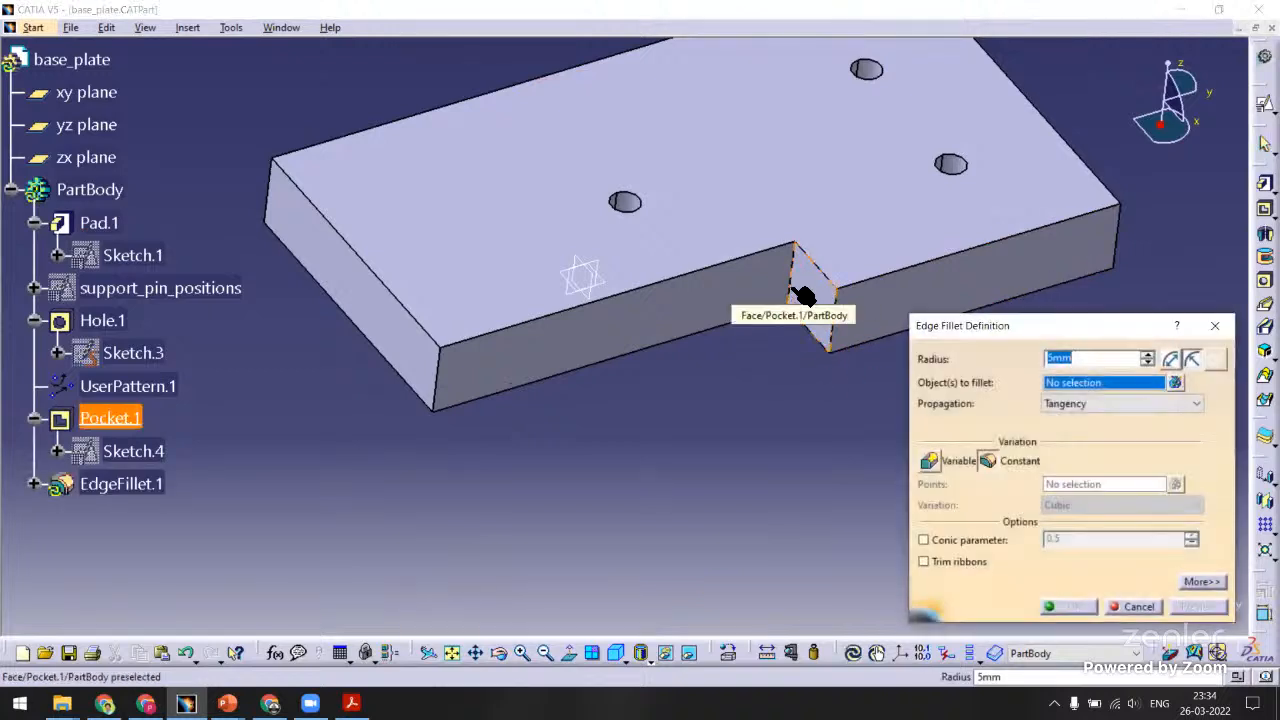
{"action": "left_click", "coordinate": [797, 293]}
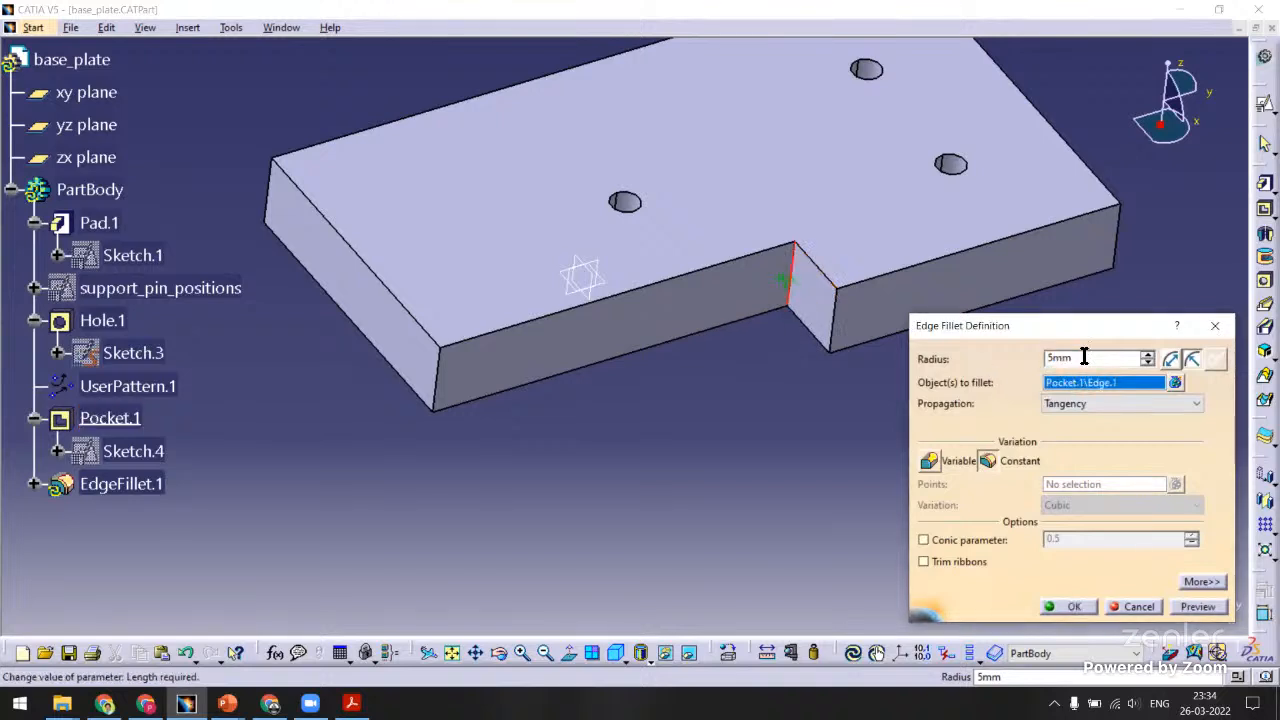
{"action": "left_click", "coordinate": [1192, 609]}
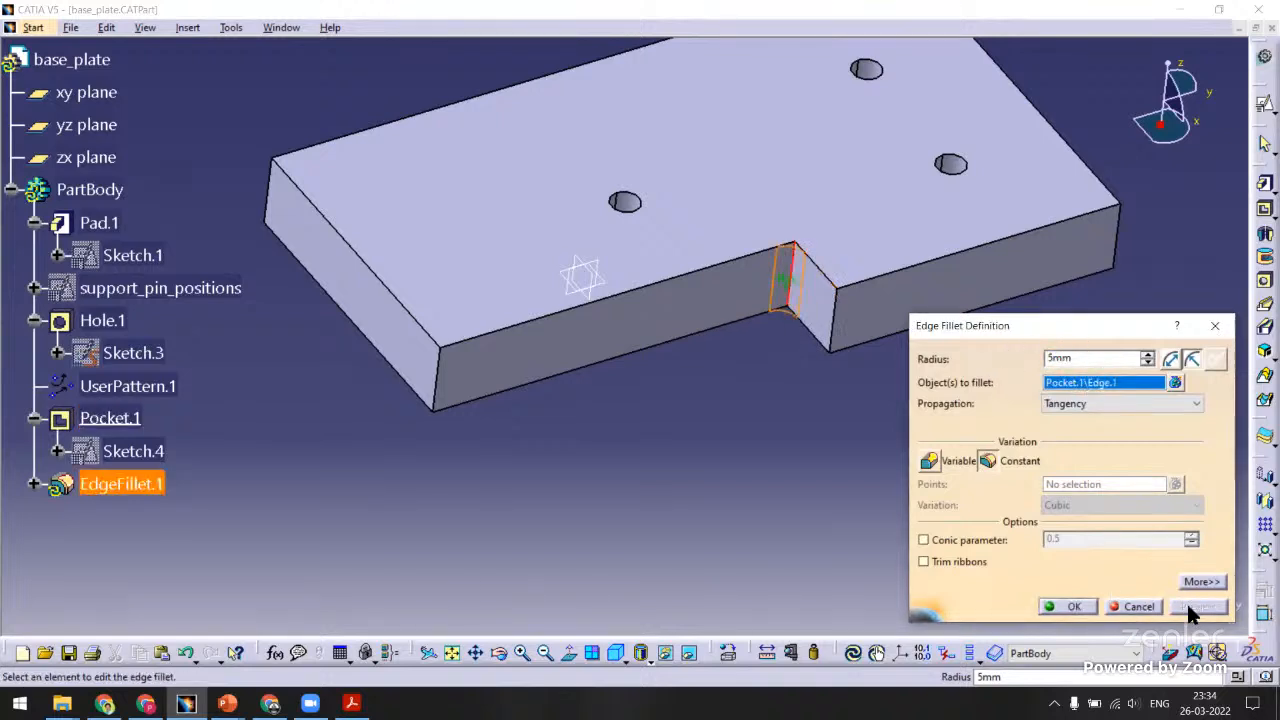
{"action": "left_click", "coordinate": [1078, 605]}
{"action": "middle_click_drag", "start_coordinate": [750, 463], "coordinate": [690, 310], "text": "ctrl"}
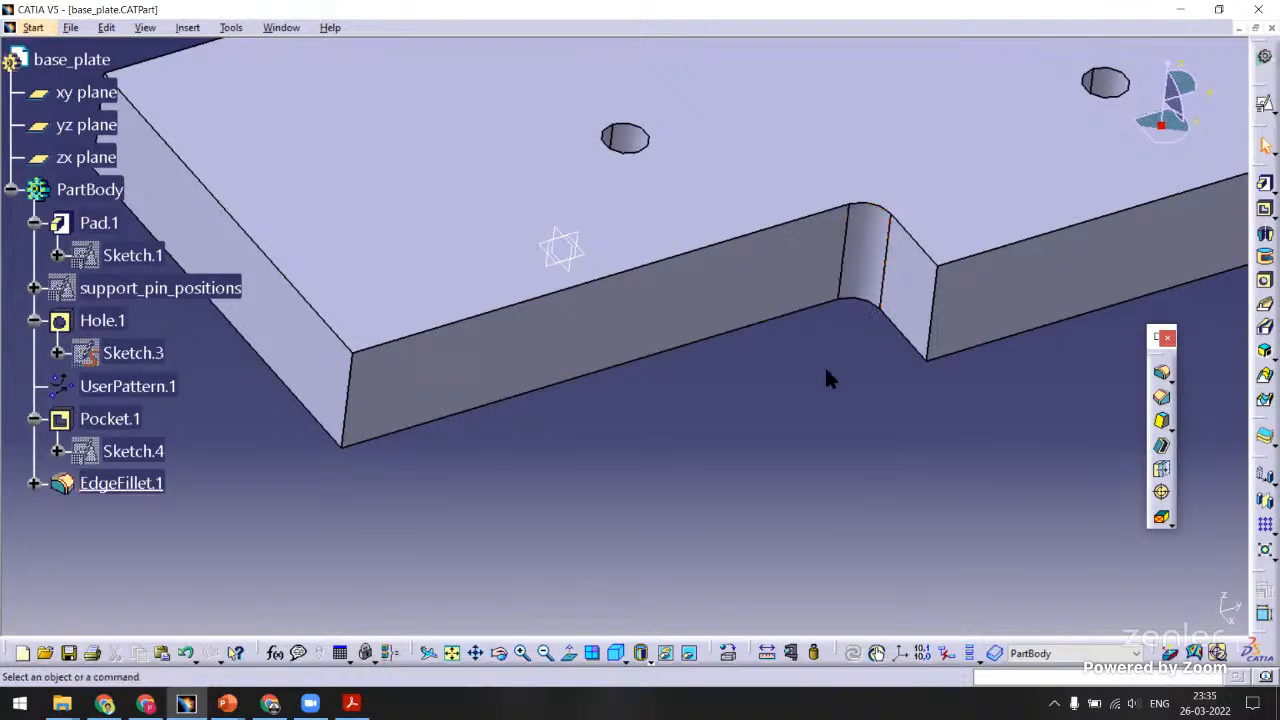
Save the base plate part and switch to the drill_jig_rectangular_plate.CATProduct assembly.
{"action": "middle_click_drag", "start_coordinate": [791, 328], "coordinate": [738, 411], "text": "ctrl"}
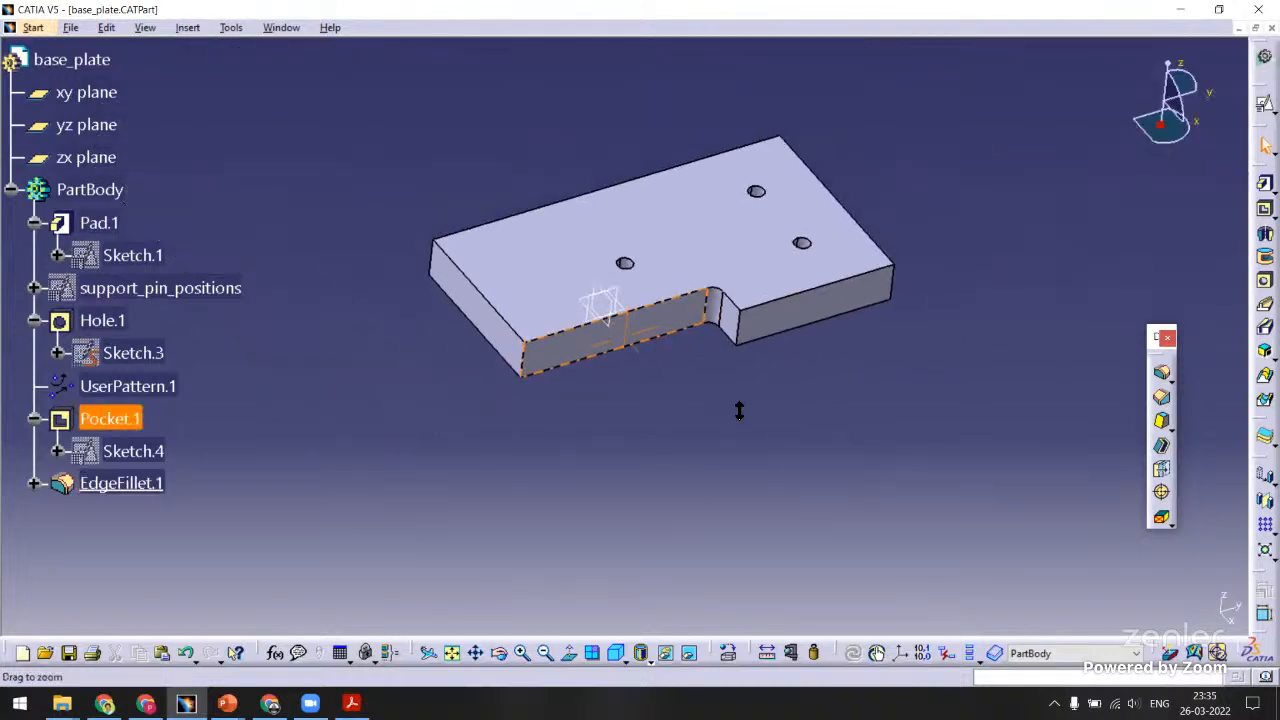
{"action": "left_click", "coordinate": [276, 28]}
{"action": "left_click", "coordinate": [714, 185]}
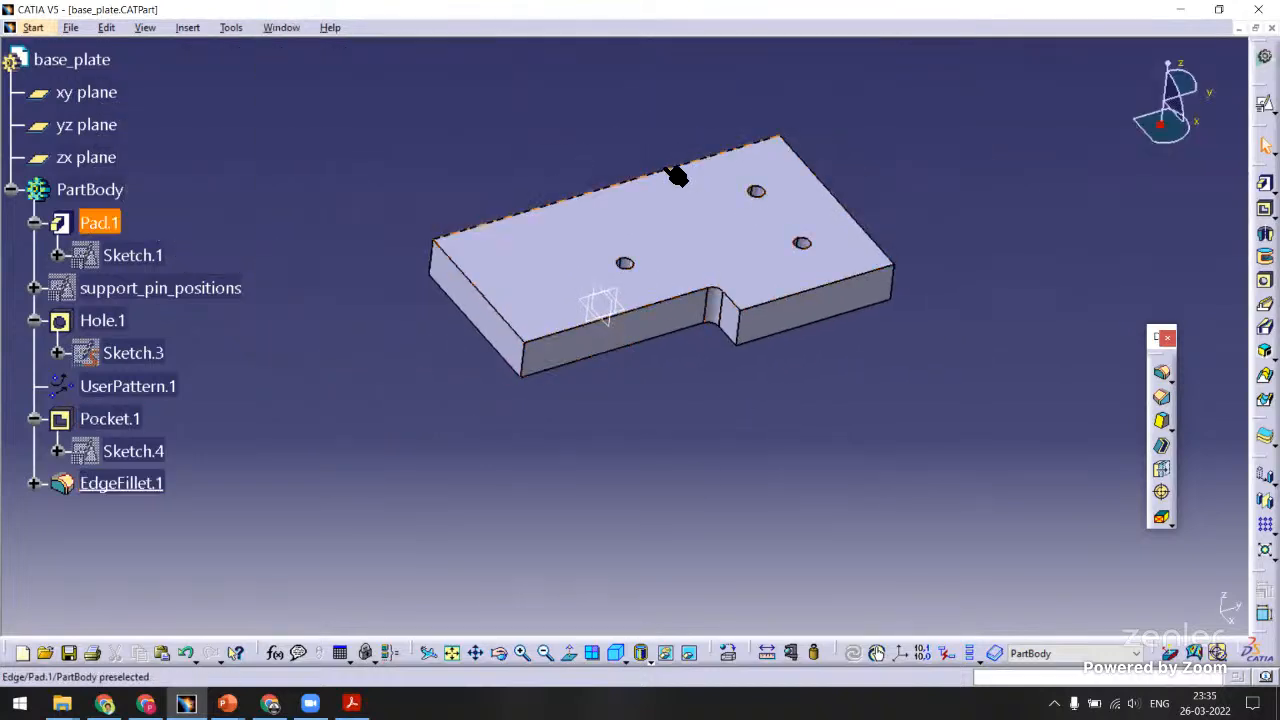
{"action": "key", "text": "ctrl+s"}
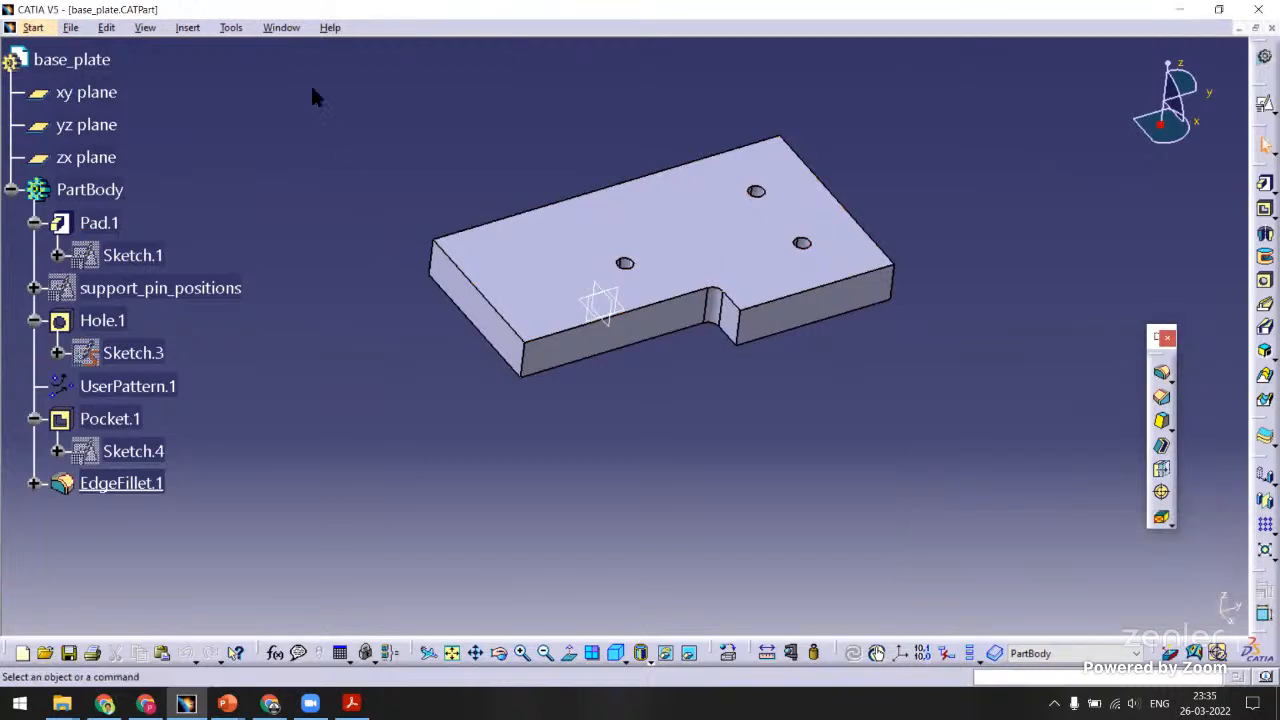
{"action": "left_click", "coordinate": [282, 29]}
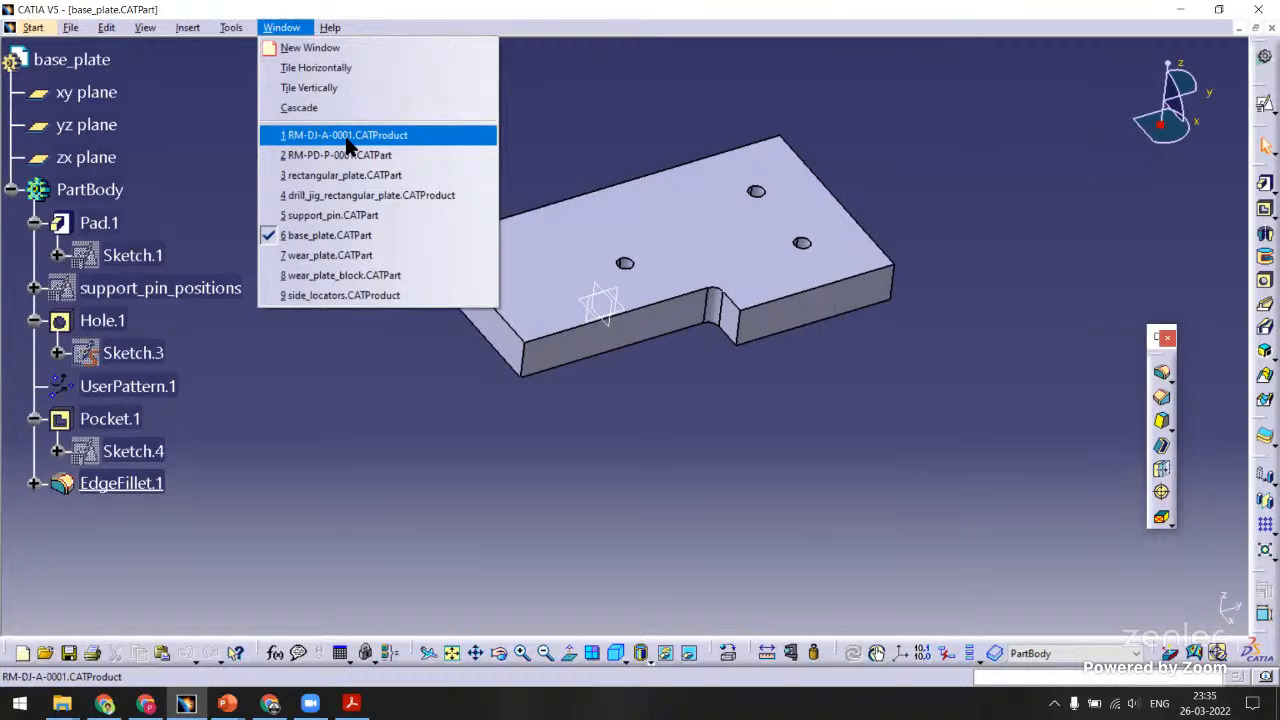
{"action": "left_click", "coordinate": [345, 195]}
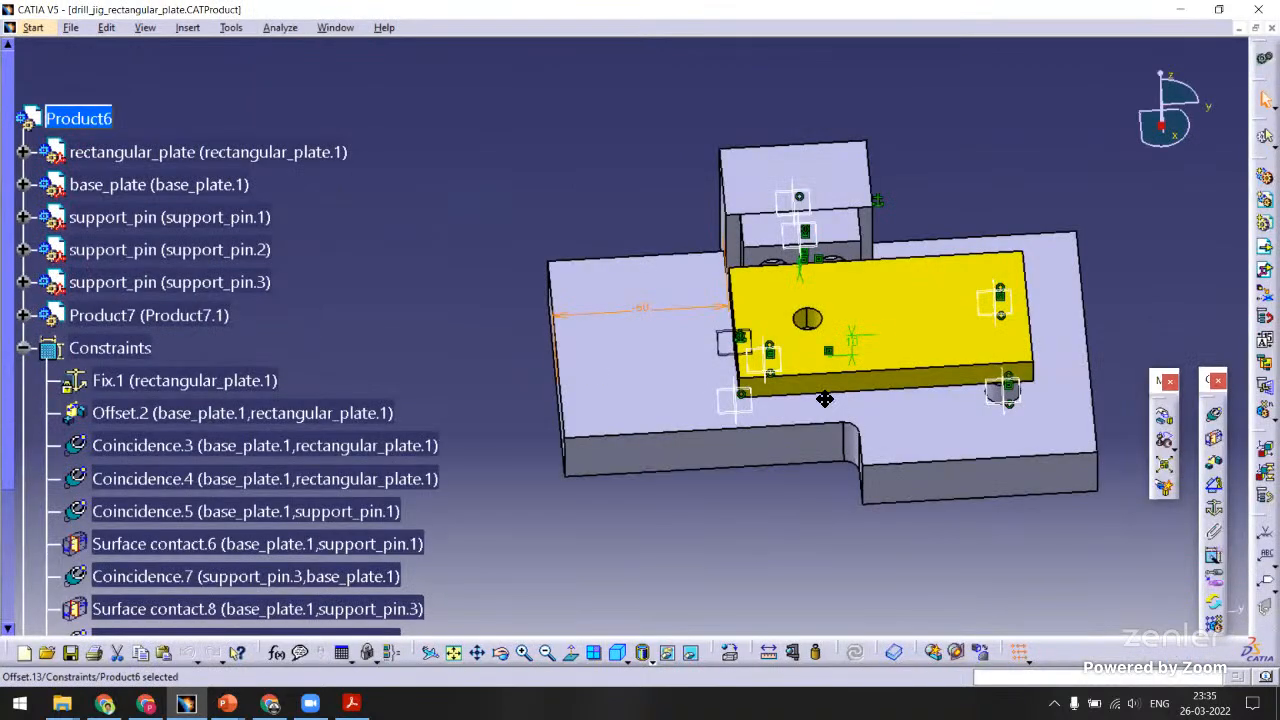
Collapse the constraints branch and insert side_locators as a second instance without any automatic constraint.
{"action": "middle_click_drag", "start_coordinate": [824, 399], "coordinate": [492, 203]}
{"action": "left_click", "coordinate": [25, 349]}
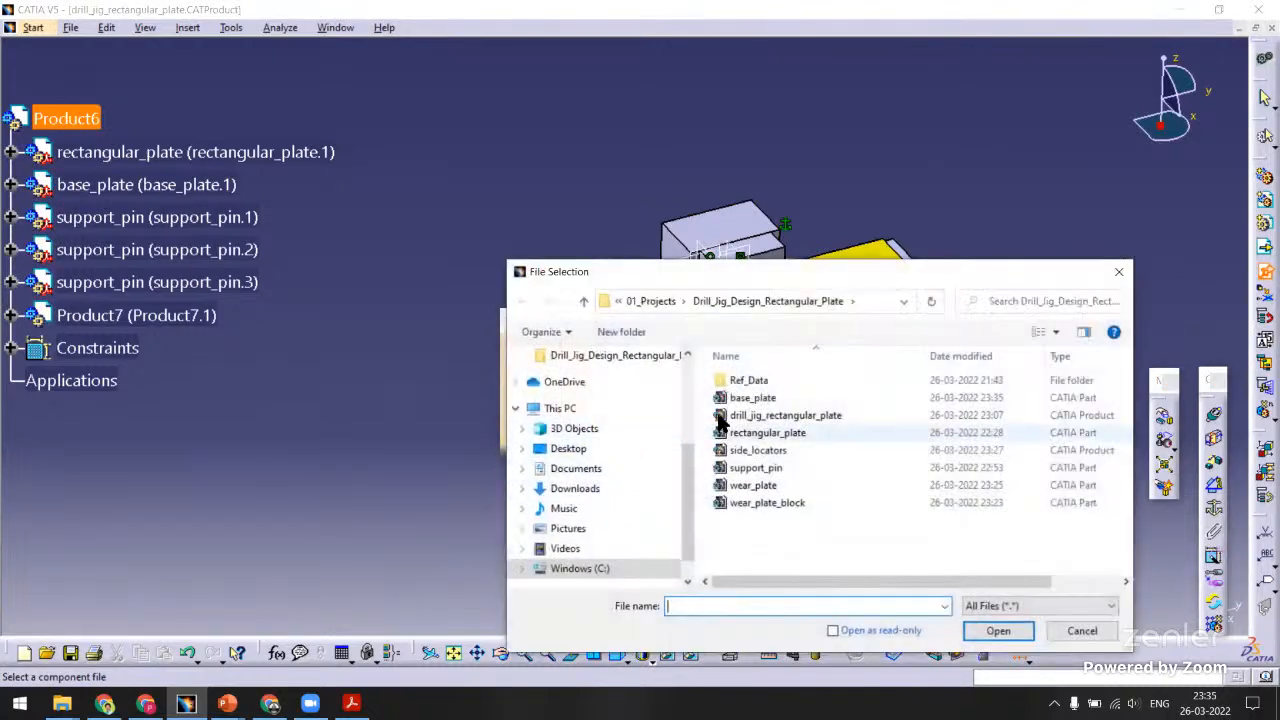
{"action": "double_click", "coordinate": [755, 452]}
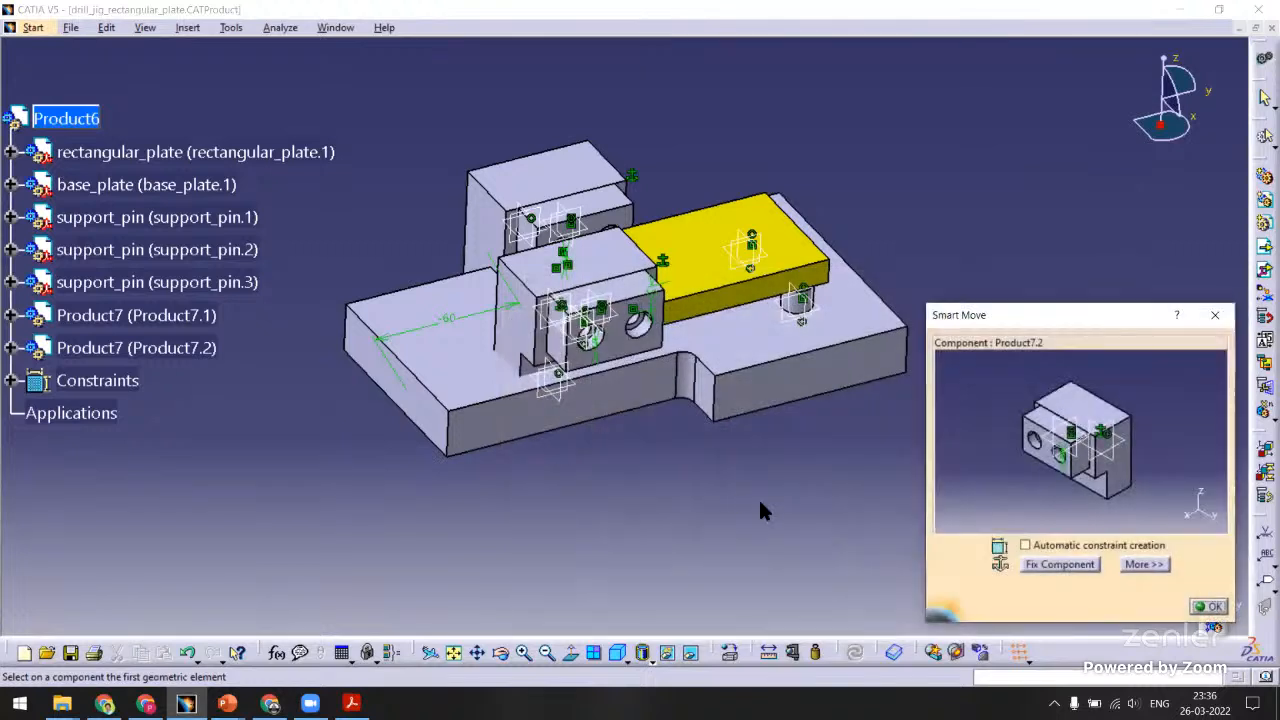
{"action": "left_click", "coordinate": [1208, 606]}
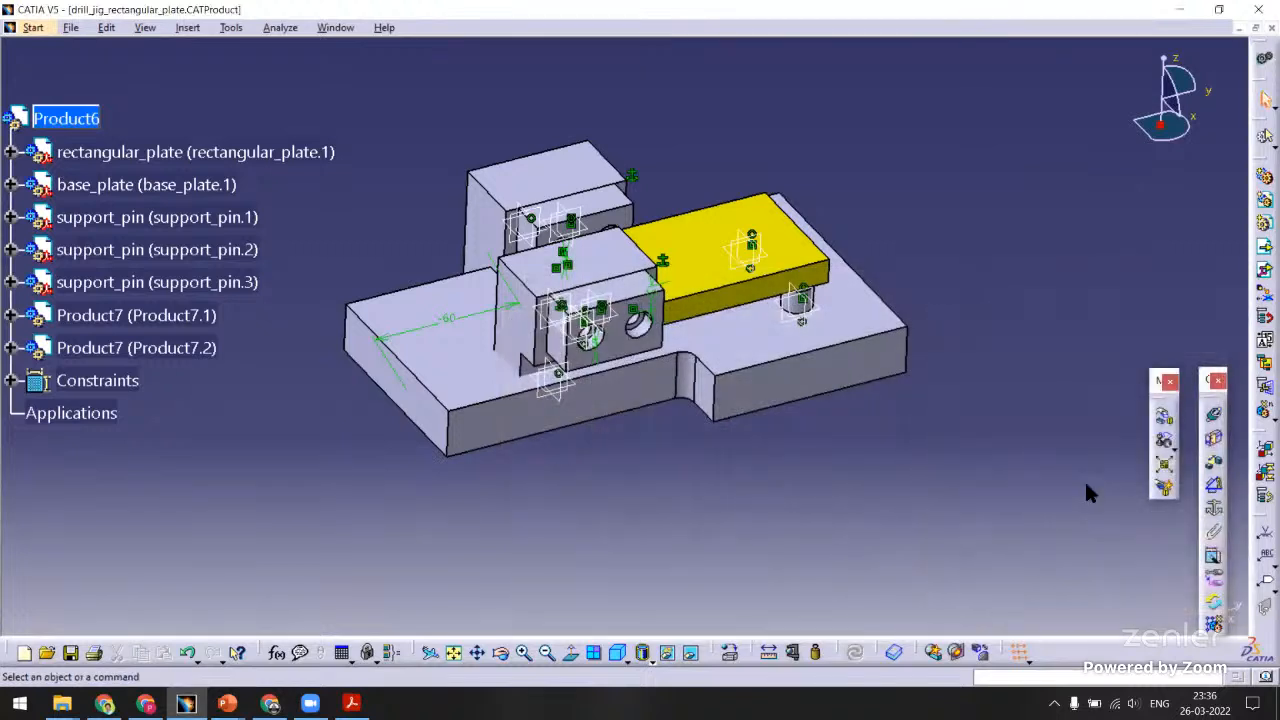
Move the second side locator assembly clear of the base plate, out in front of the notched side.
{"action": "left_click", "coordinate": [1160, 420]}
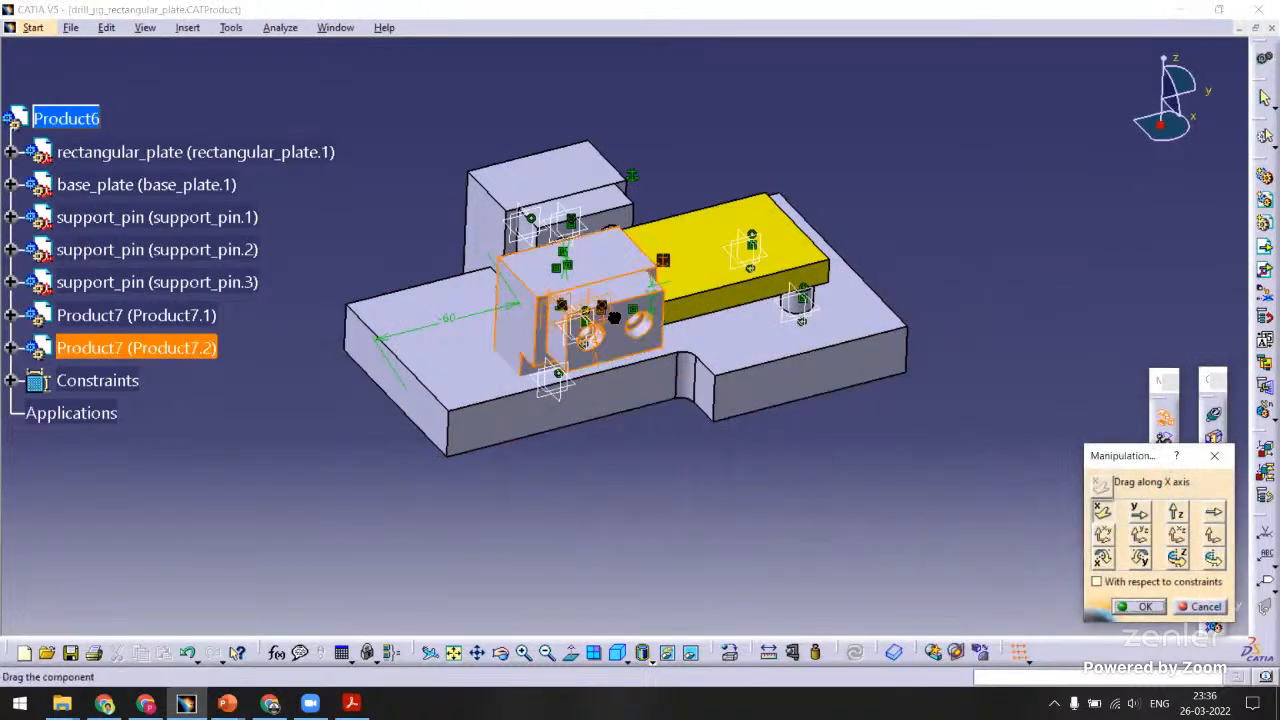
{"action": "left_click_drag", "start_coordinate": [614, 317], "coordinate": [815, 525]}
{"action": "middle_click_drag", "start_coordinate": [677, 514], "coordinate": [700, 440]}
{"action": "left_click", "coordinate": [1138, 607]}
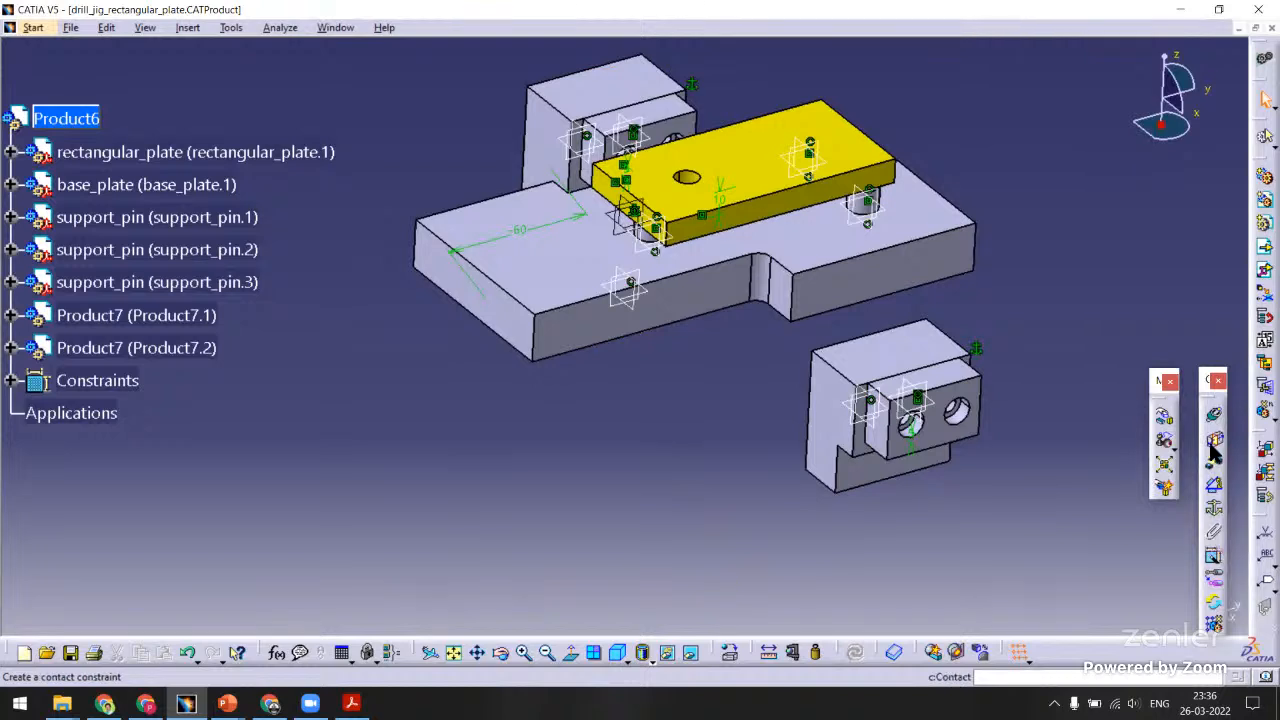
Constrain the second side locator block in surface contact with the notch's long side face and the base plate's top face, and update.
{"action": "left_click", "coordinate": [890, 456]}
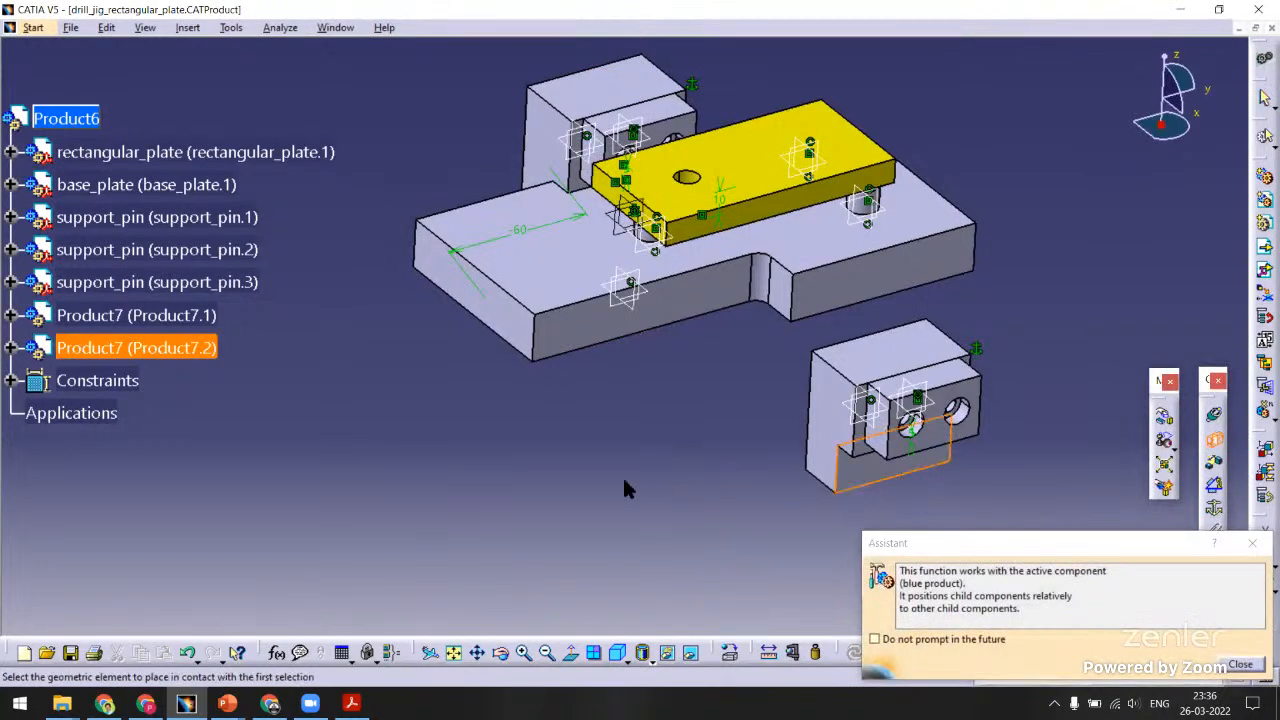
{"action": "left_click", "coordinate": [595, 340]}
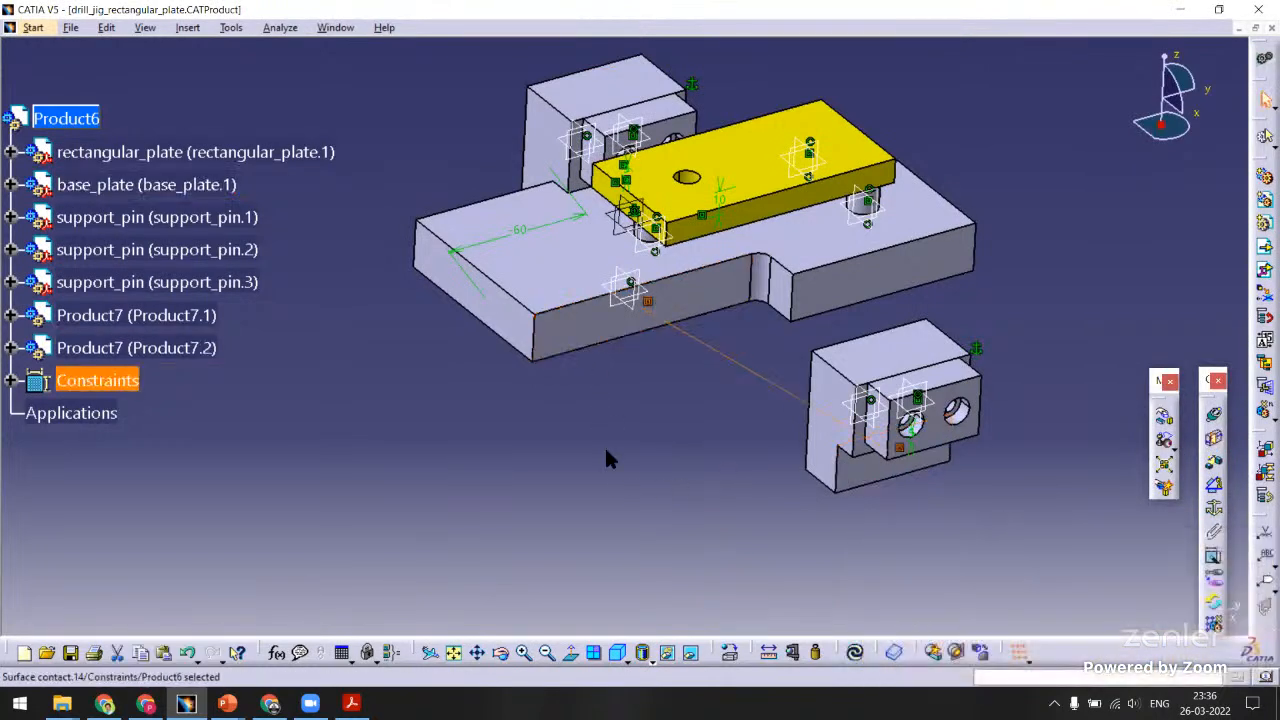
{"action": "left_click", "coordinate": [1216, 446]}
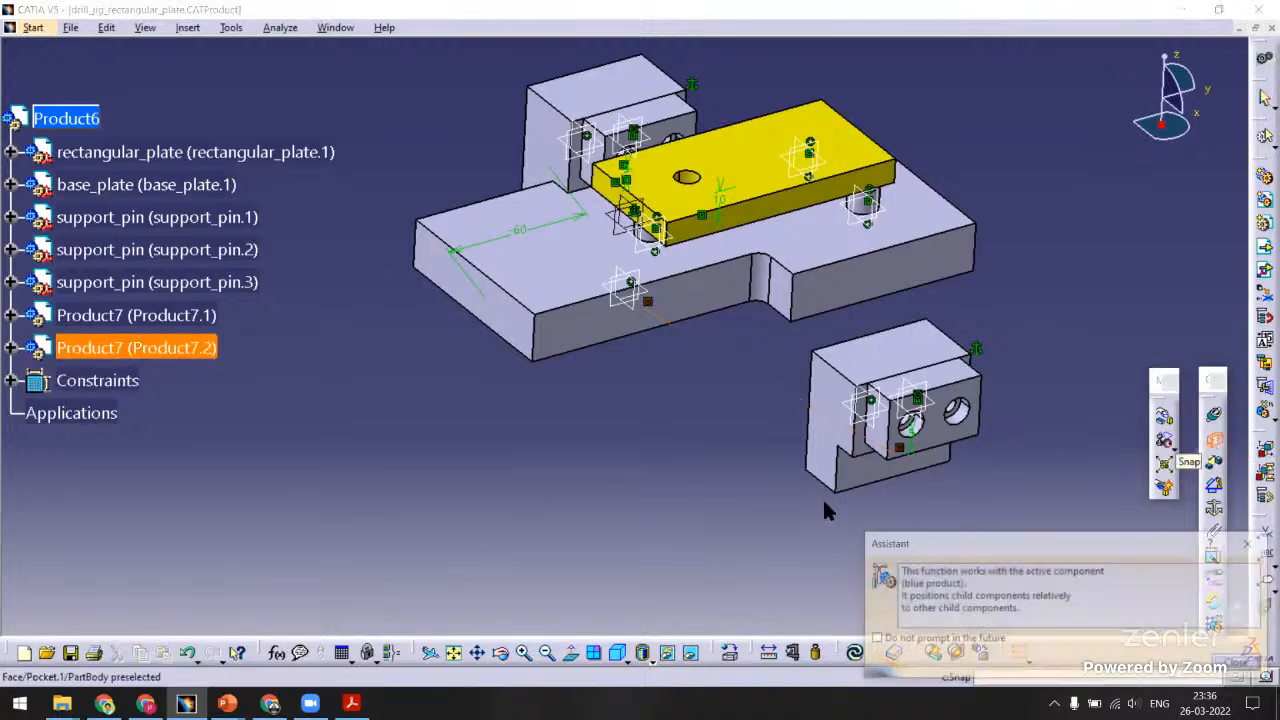
{"action": "mouse_move", "coordinate": [700, 420]}
{"action": "middle_mouse_down"}
{"action": "mouse_move", "coordinate": [660, 392]}
{"action": "mouse_move", "coordinate": [797, 148]}
{"action": "mouse_move", "coordinate": [729, 194]}
{"action": "mouse_move", "coordinate": [699, 398]}
{"action": "middle_mouse_up"}
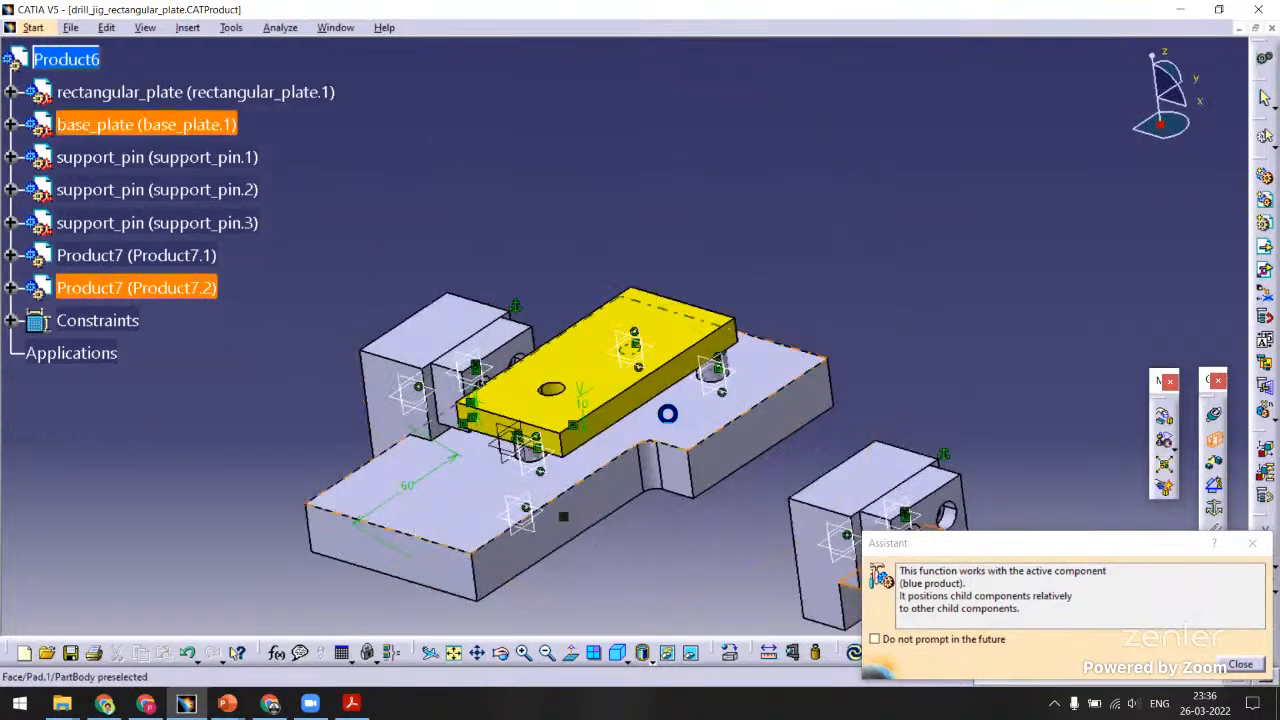
{"action": "left_click", "coordinate": [546, 437]}
{"action": "middle_click_drag", "start_coordinate": [657, 311], "coordinate": [761, 206]}
{"action": "left_click", "coordinate": [855, 653]}
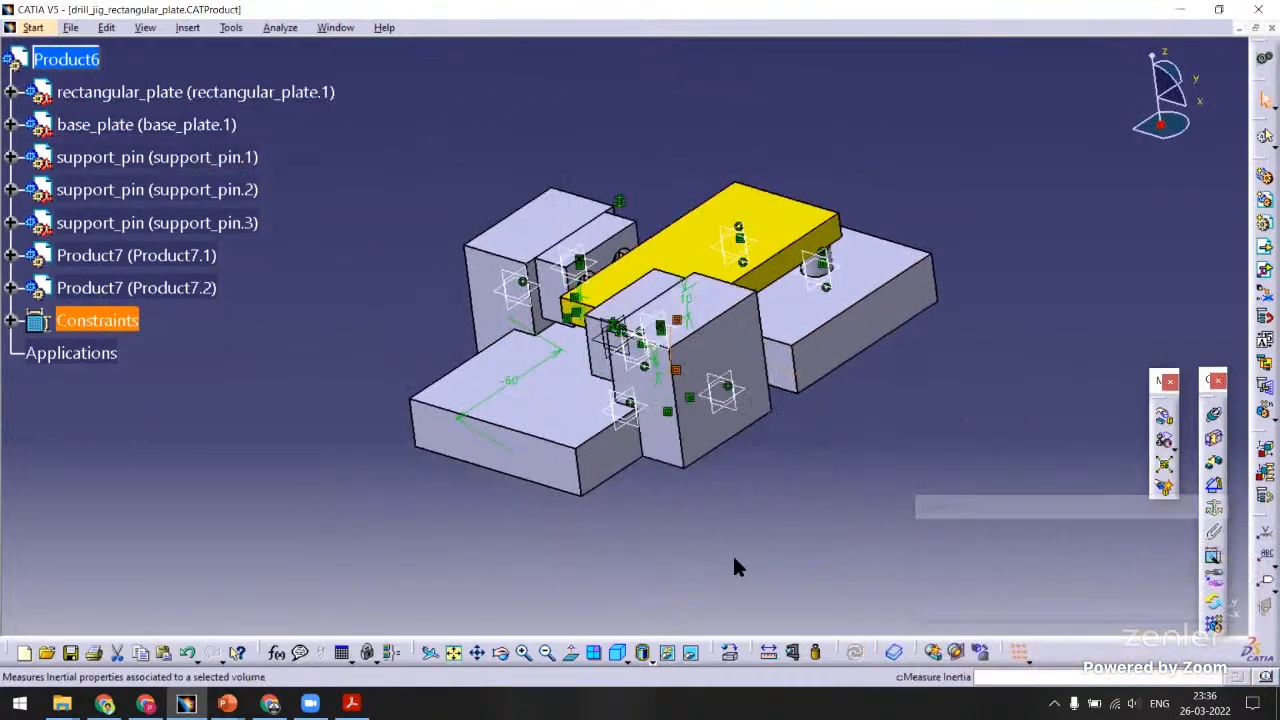
Make the end faces of the two side locator blocks coincident with Same orientation and update the assembly.
{"action": "middle_click_drag", "start_coordinate": [631, 507], "coordinate": [750, 530]}
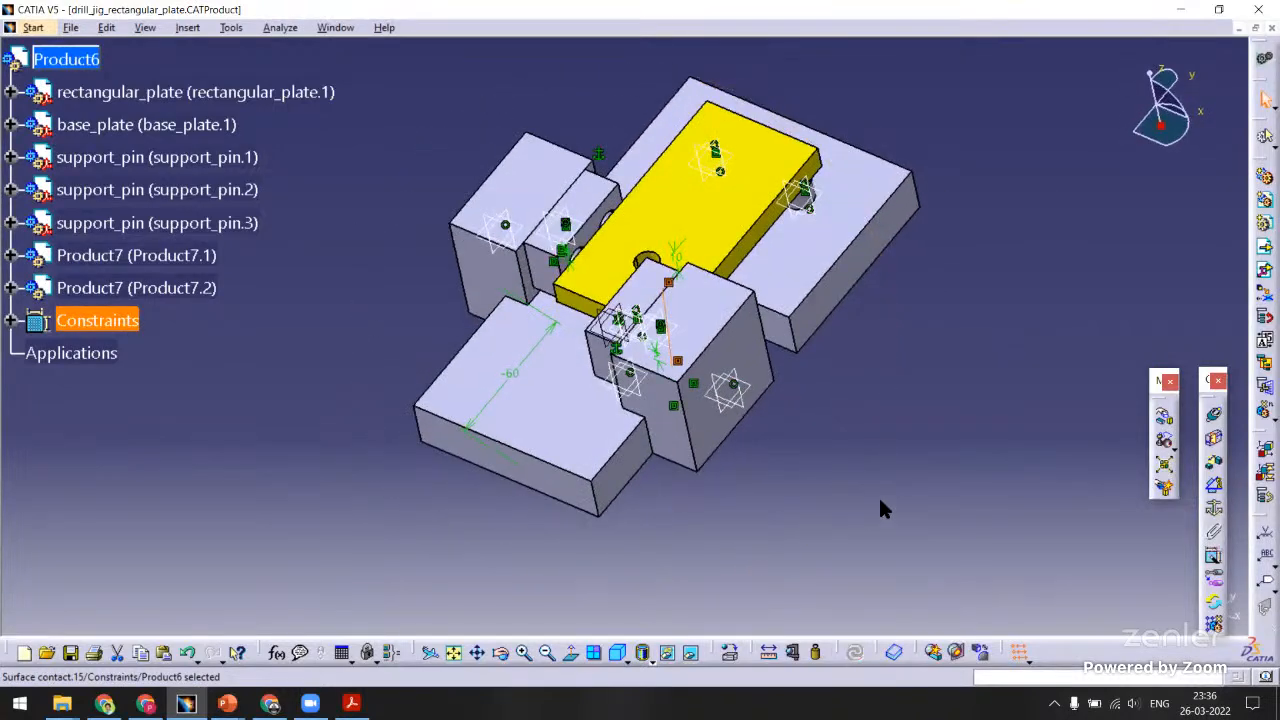
{"action": "left_click", "coordinate": [1216, 419]}
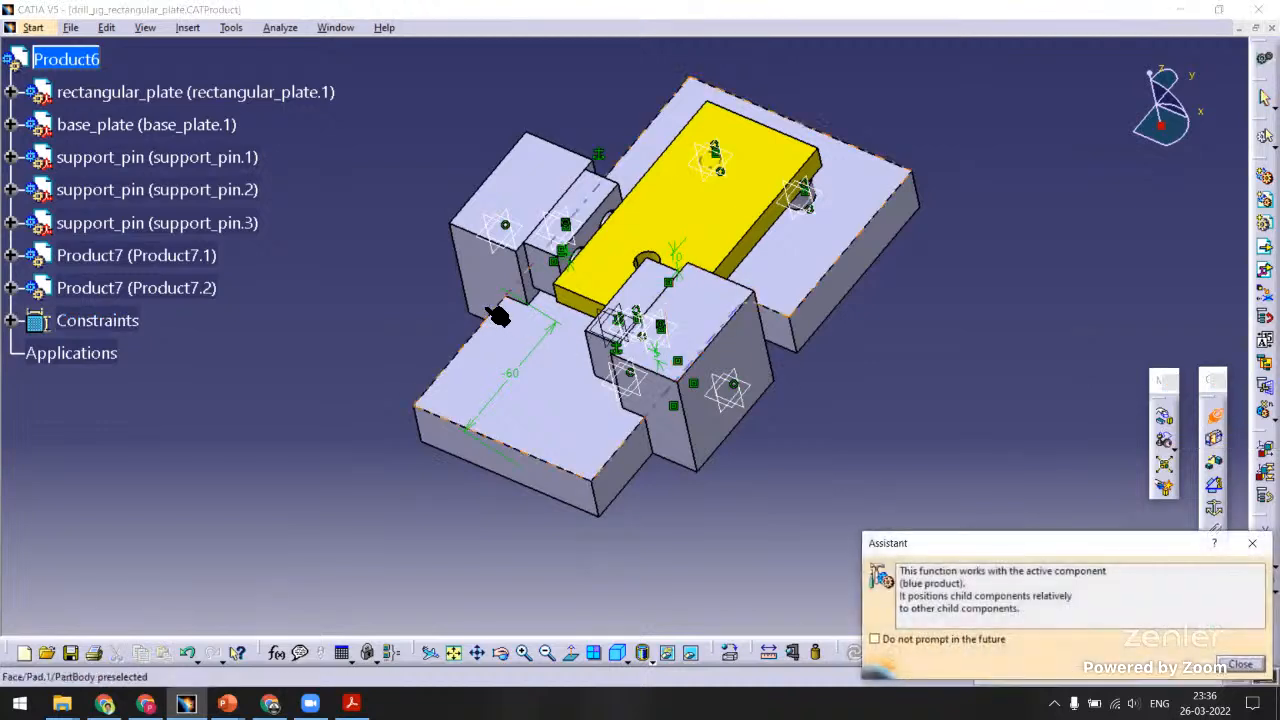
{"action": "left_click", "coordinate": [482, 280]}
{"action": "left_click", "coordinate": [660, 405]}
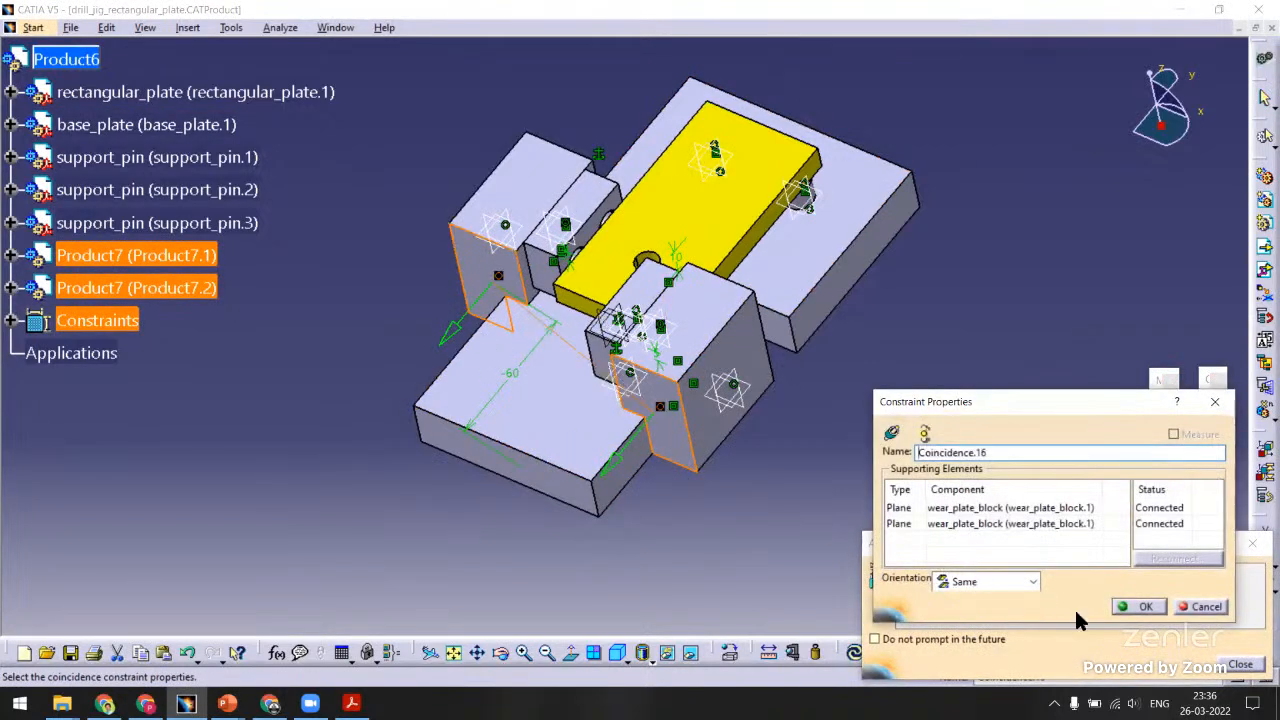
{"action": "left_click", "coordinate": [1137, 606]}
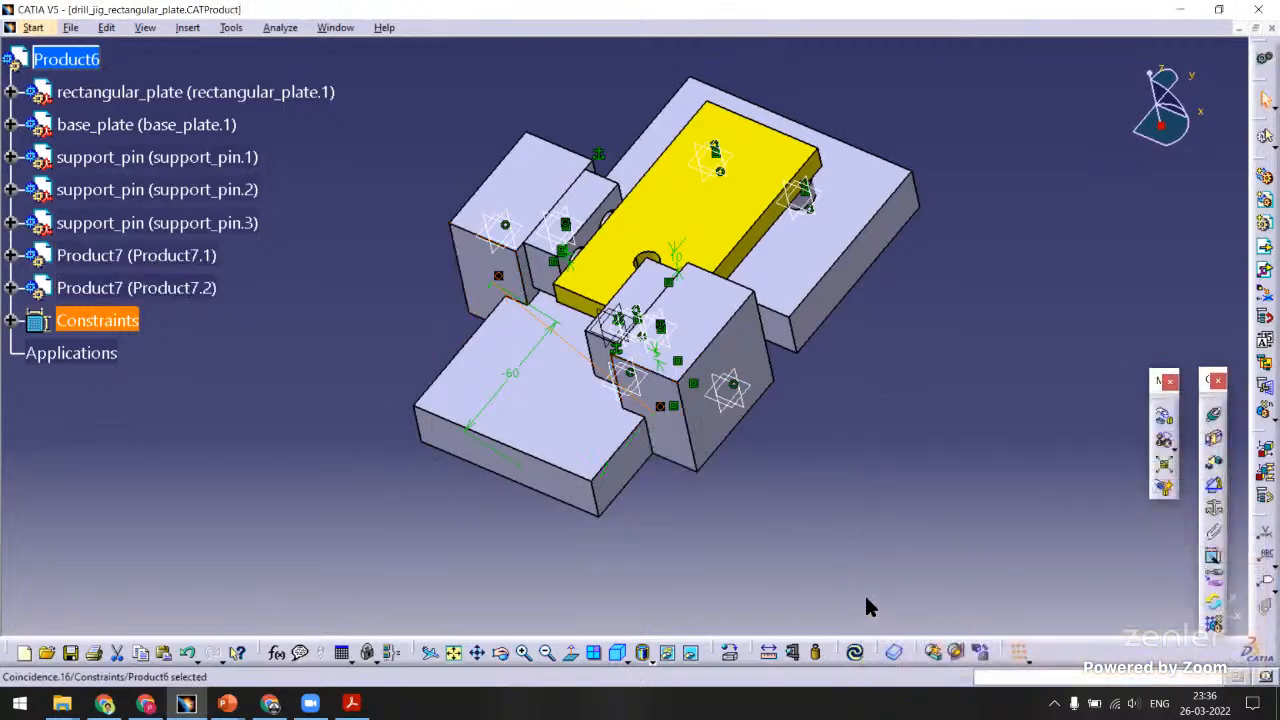
{"action": "left_click", "coordinate": [855, 654]}
Switch from the assembly to the base_plate.CATPart document.
{"action": "middle_click_drag", "start_coordinate": [735, 432], "coordinate": [792, 458]}
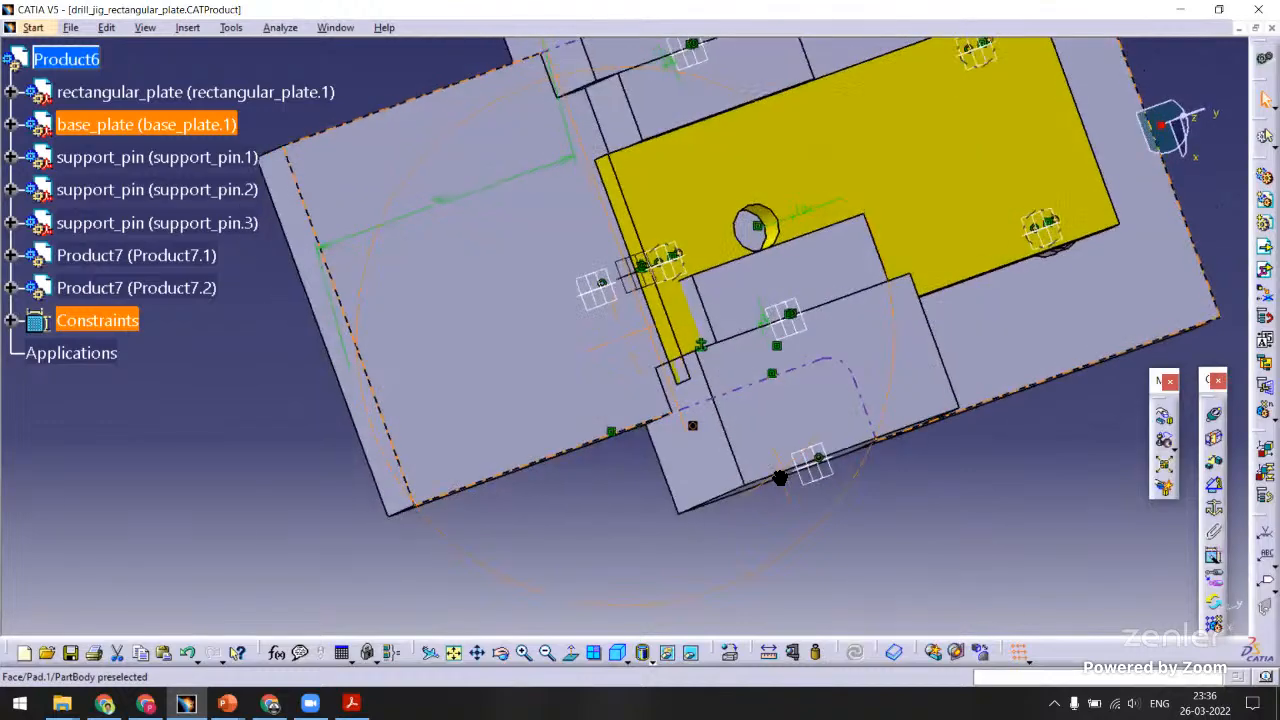
{"action": "middle_click_drag", "start_coordinate": [797, 405], "coordinate": [680, 443]}
{"action": "middle_click_drag", "start_coordinate": [626, 296], "coordinate": [888, 320]}
{"action": "right_click", "coordinate": [879, 311]}
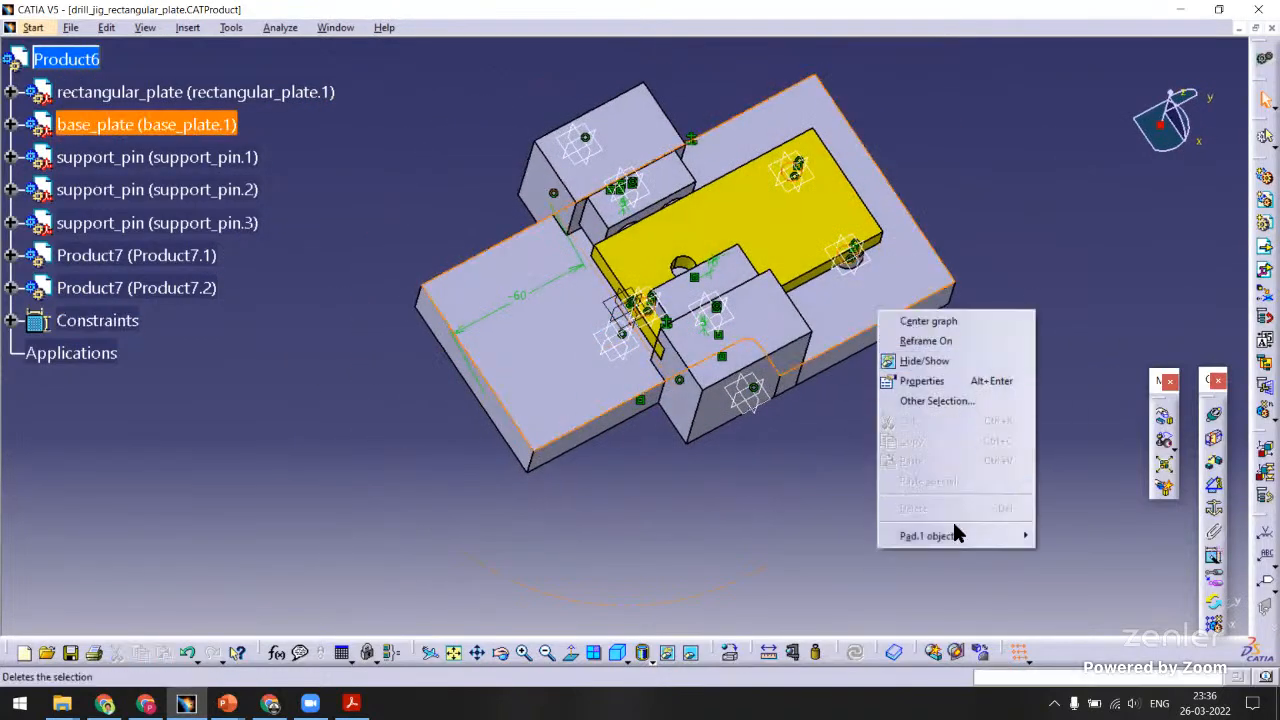
{"action": "left_click", "coordinate": [335, 27]}
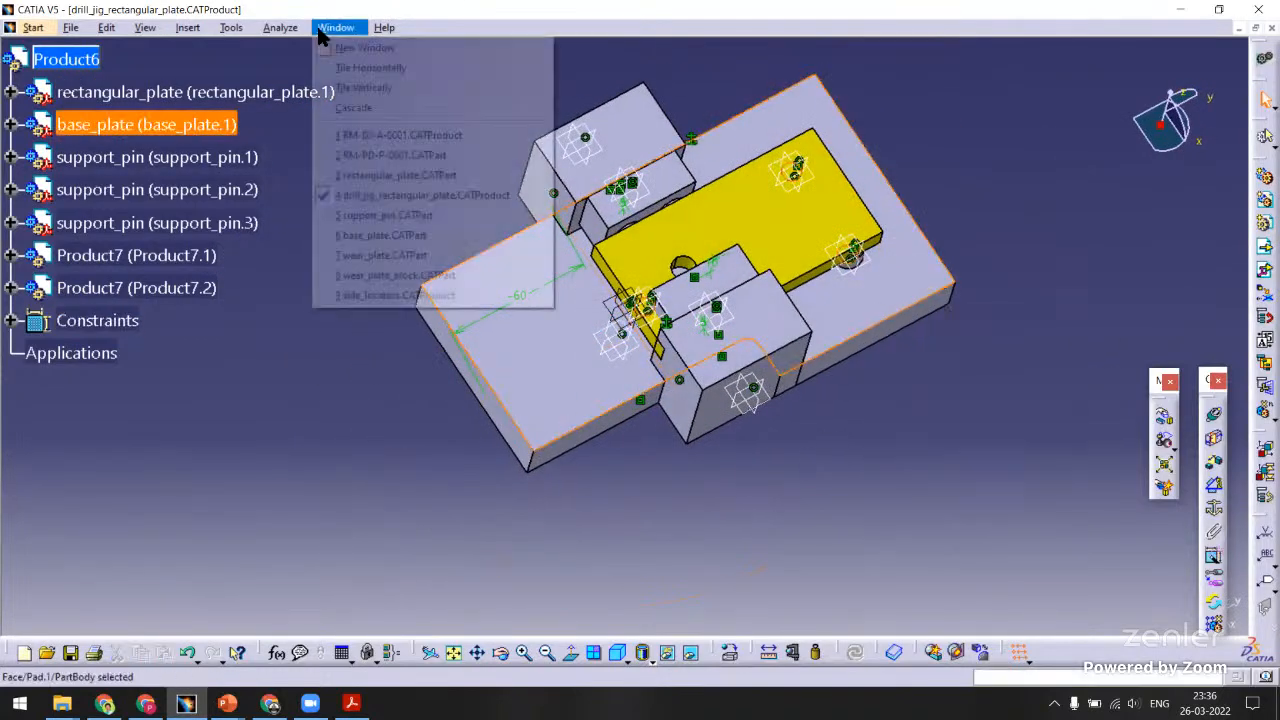
{"action": "left_click", "coordinate": [370, 234]}
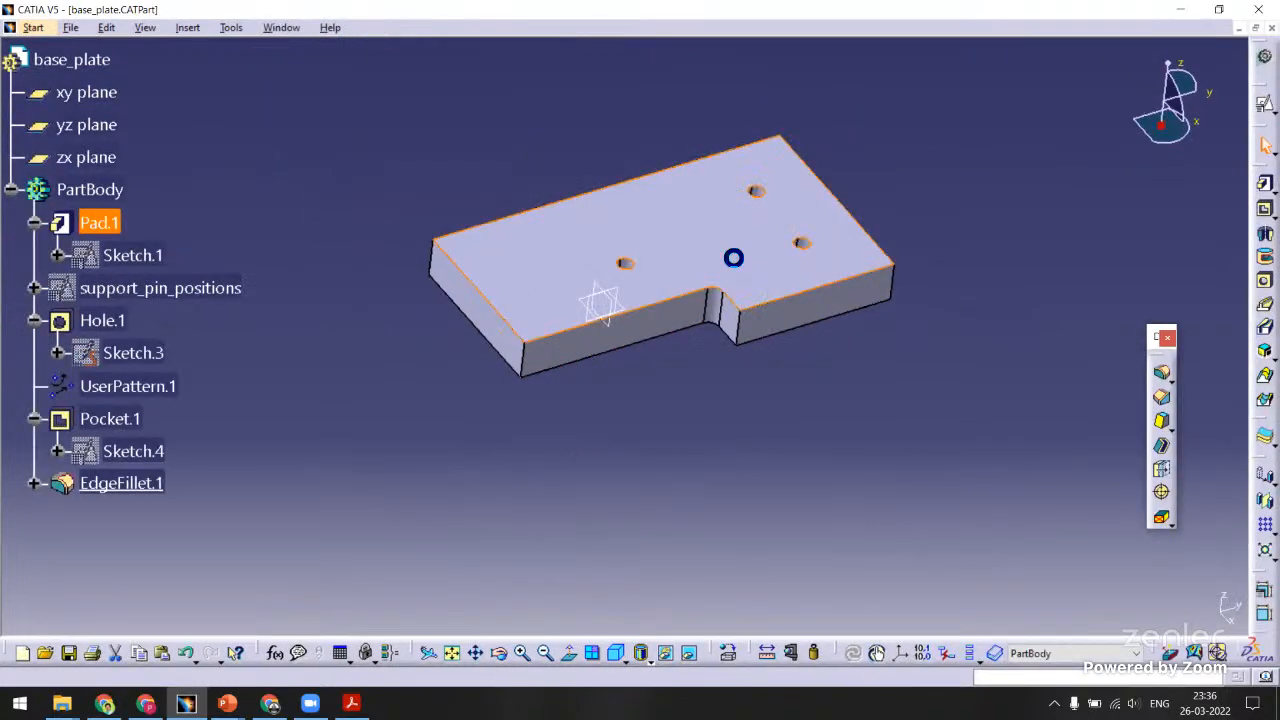
Edit the base plate's pad and set the sketch dimension from the origin to the notched side's edge to 100 mm.
{"action": "double_click", "coordinate": [733, 258]}
{"action": "mouse_move", "coordinate": [620, 262]}
{"action": "middle_mouse_down"}
{"action": "mouse_move", "coordinate": [571, 374]}
{"action": "mouse_move", "coordinate": [757, 197]}
{"action": "mouse_move", "coordinate": [808, 287]}
{"action": "middle_mouse_up"}
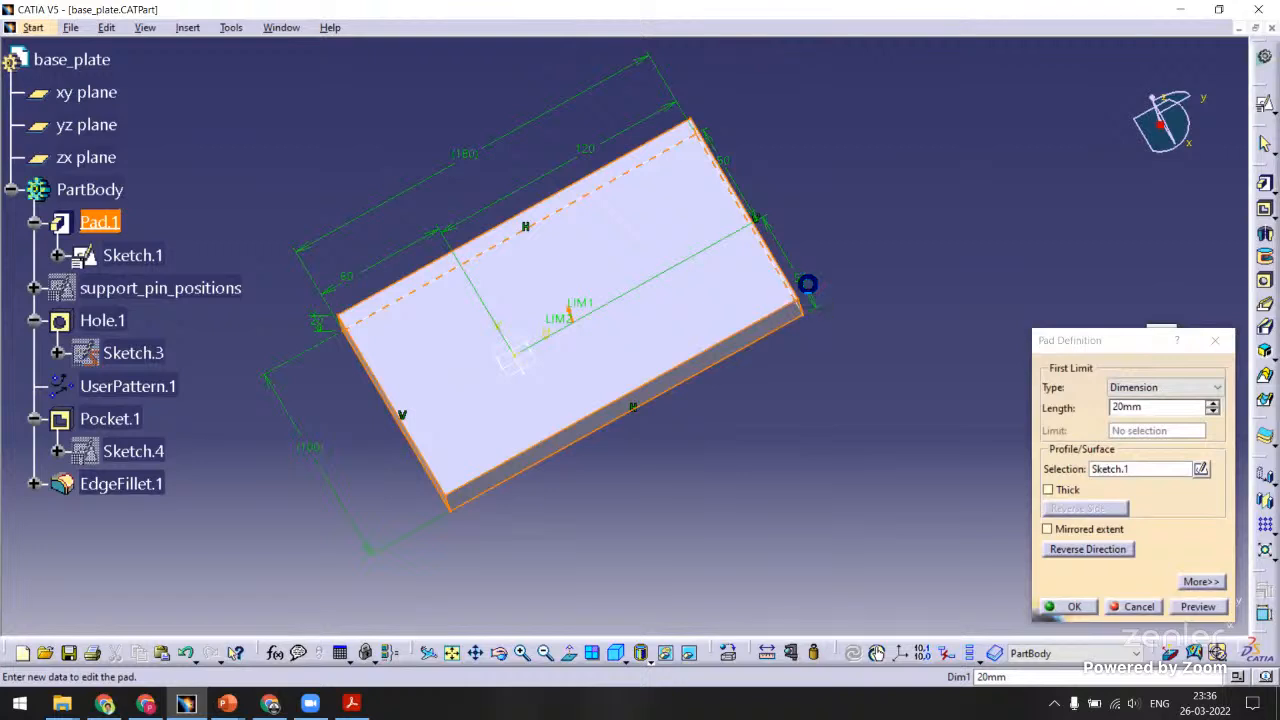
{"action": "double_click", "coordinate": [657, 260]}
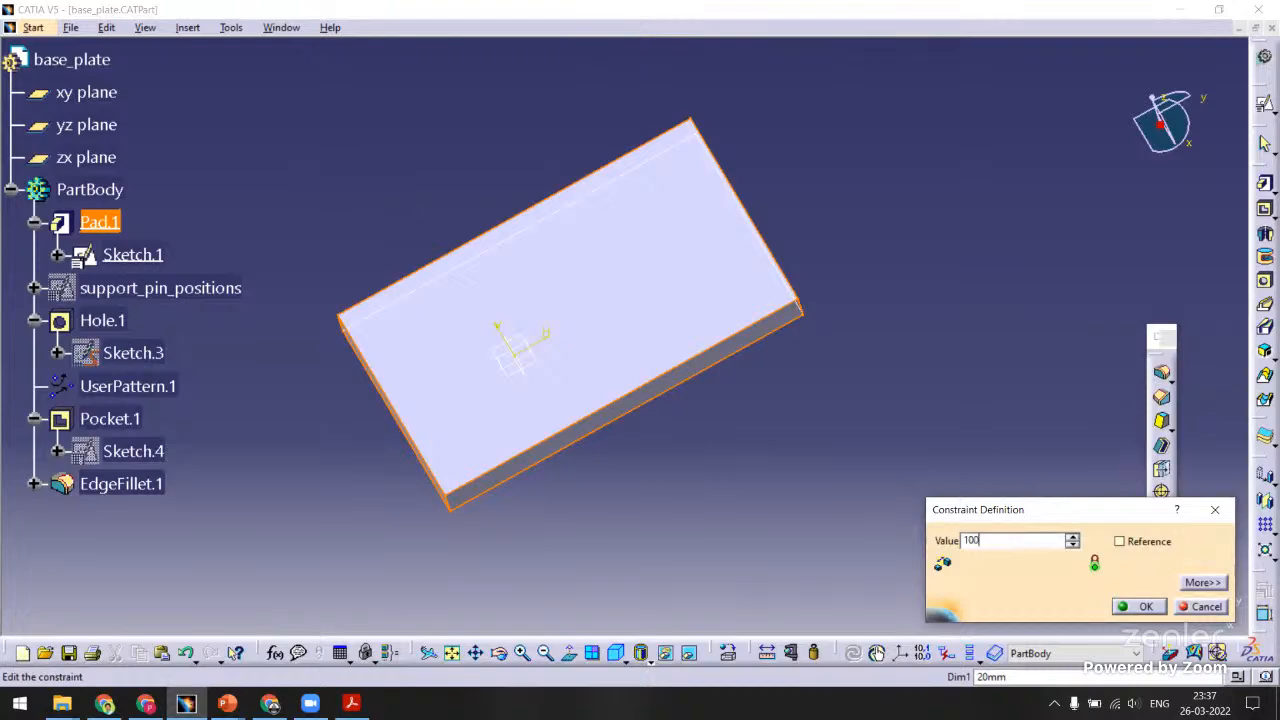
{"action": "type", "text": "100"}
{"action": "key", "text": "Return"}
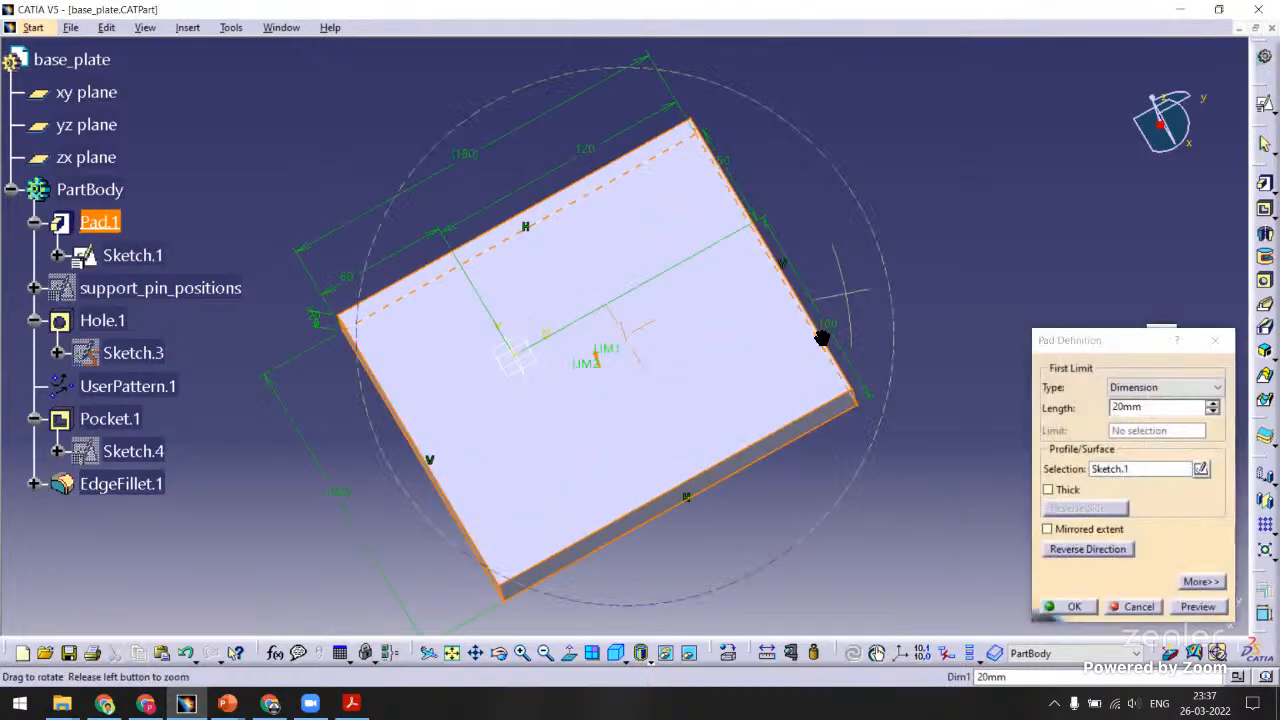
{"action": "middle_click_drag", "start_coordinate": [820, 338], "coordinate": [780, 284]}
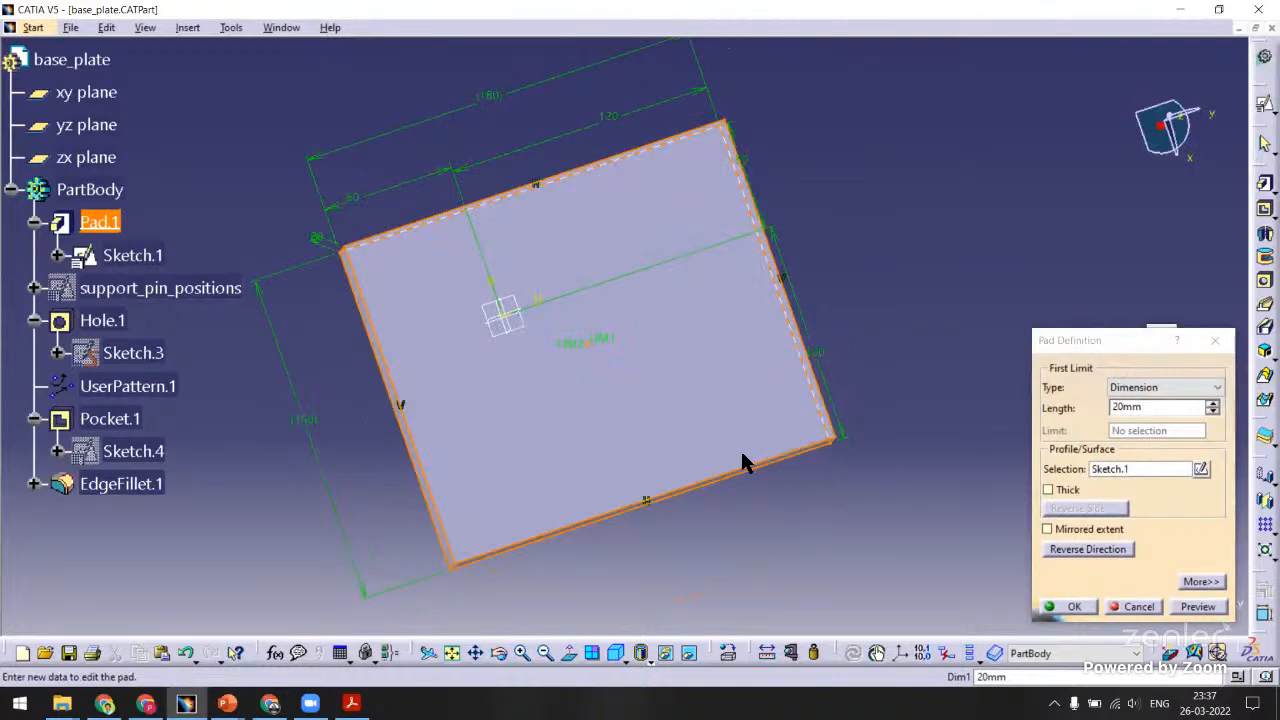
{"action": "left_click", "coordinate": [1072, 606]}
Set the corner notch's depth to 50 mm in its pocket sketch and return to the drill_jig_rectangular_plate.CATProduct assembly.
{"action": "middle_click_drag", "start_coordinate": [770, 530], "coordinate": [650, 434]}
{"action": "double_click", "coordinate": [578, 494]}
{"action": "double_click", "coordinate": [428, 497]}
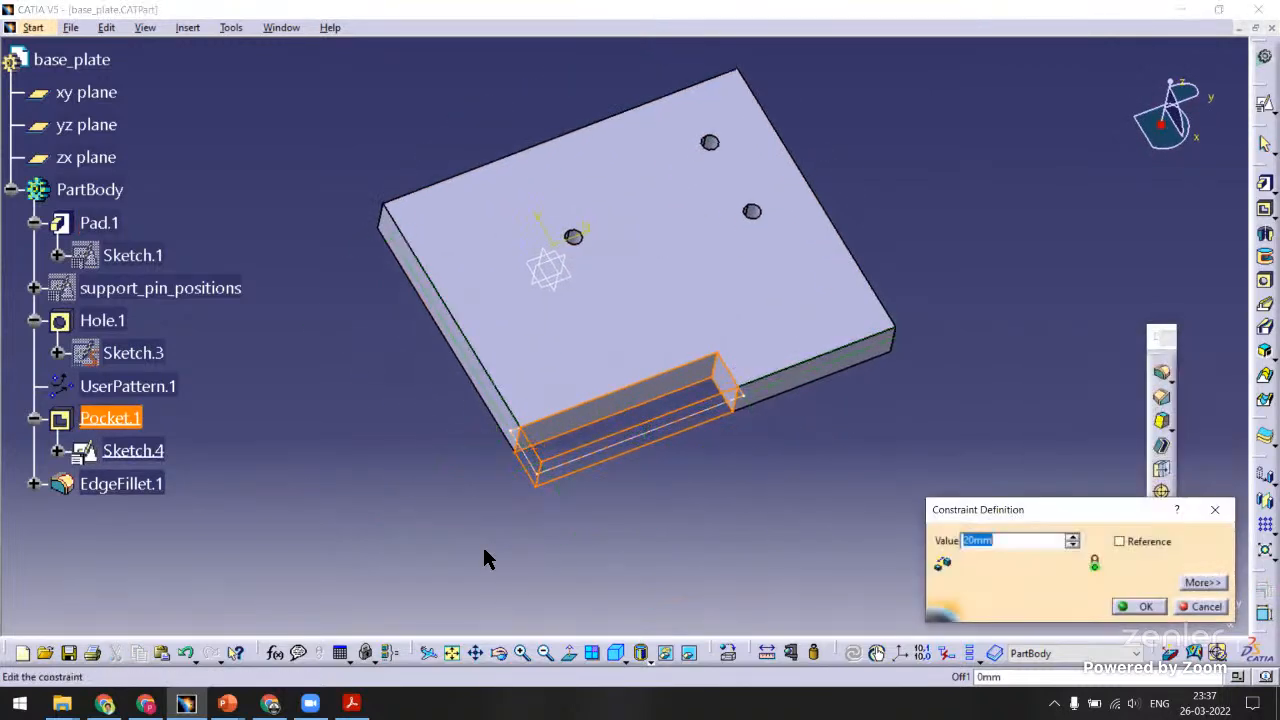
{"action": "key", "text": "Return"}
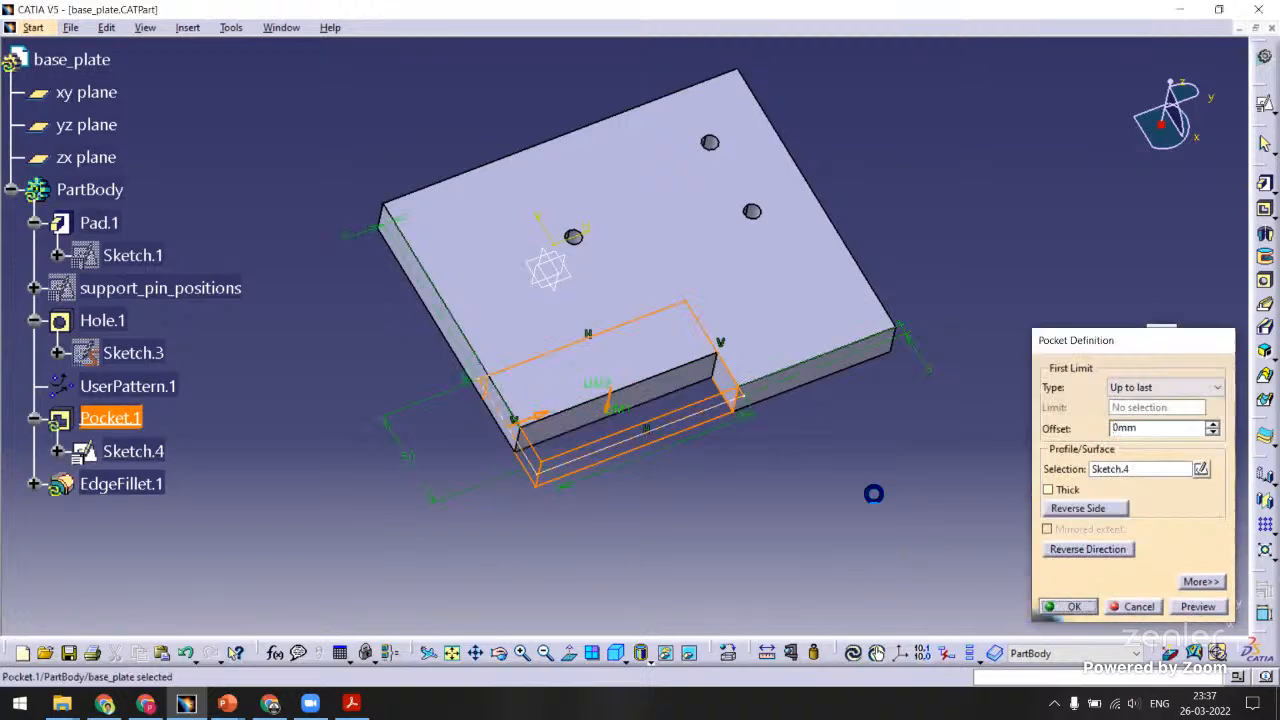
{"action": "left_click", "coordinate": [281, 27]}
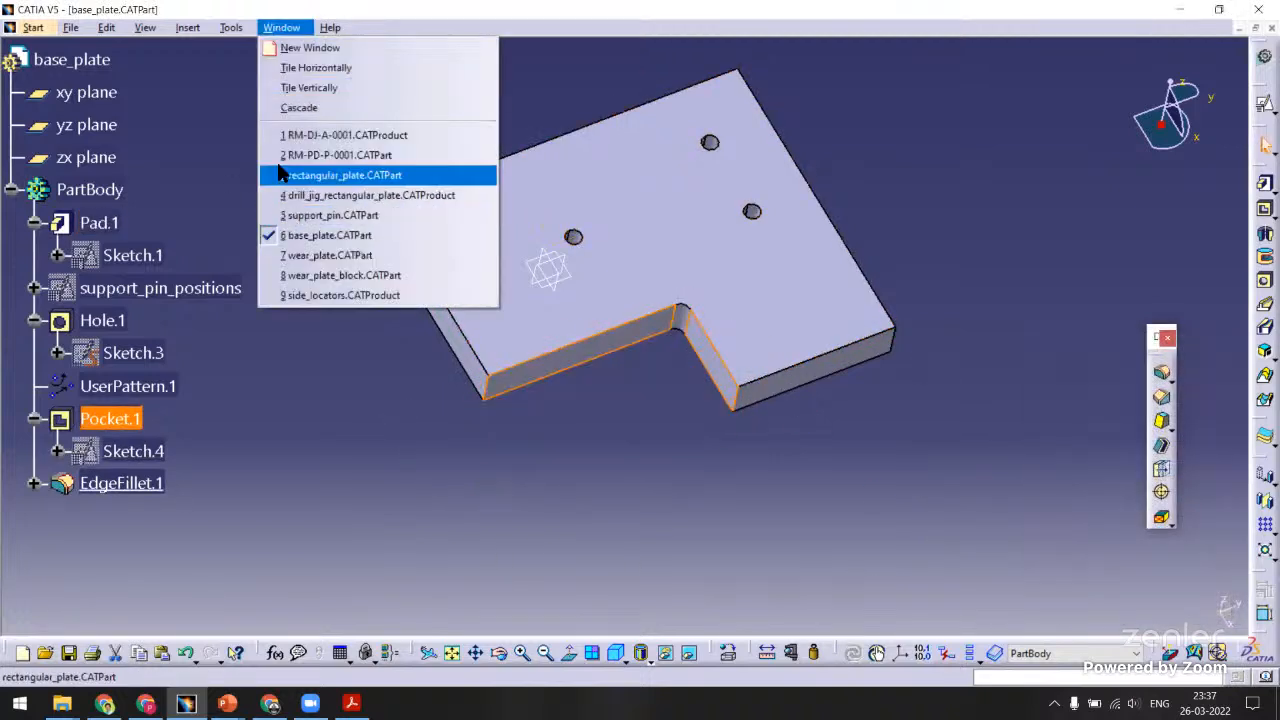
{"action": "left_click", "coordinate": [322, 195]}
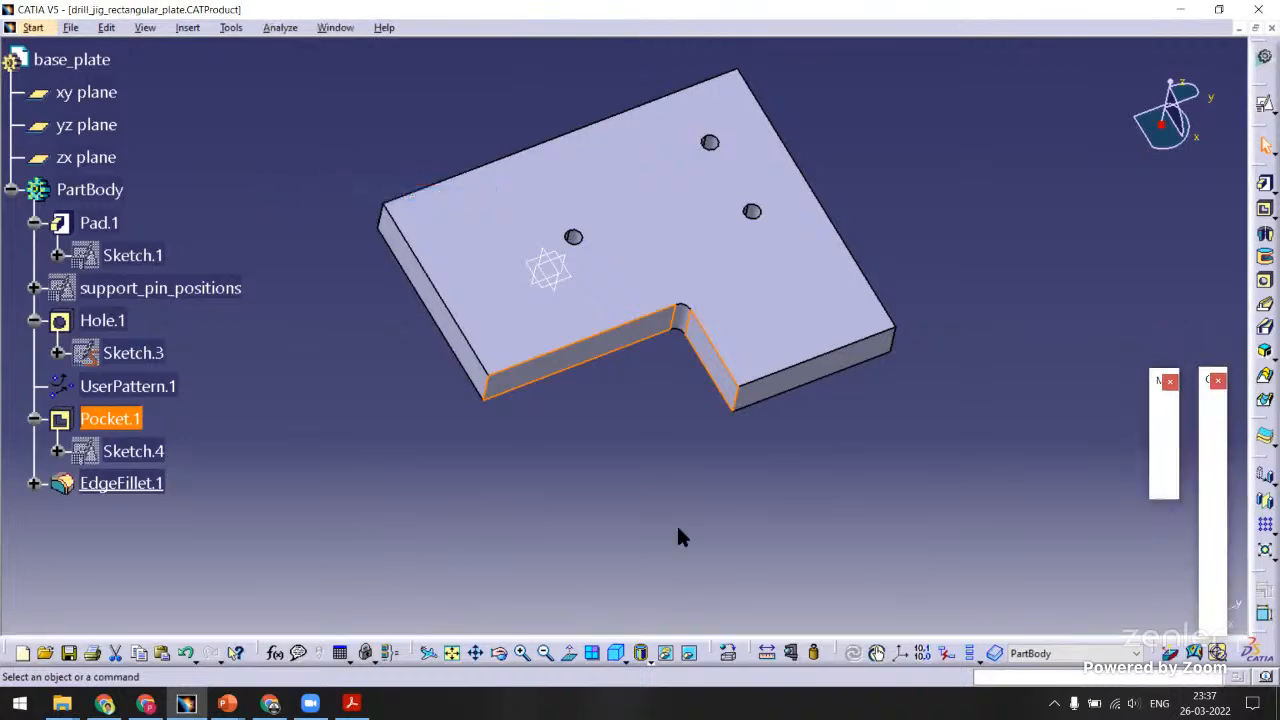
Measure the distance between the notch's short side face and the facing side of the second side locator block.
{"action": "middle_click_drag", "start_coordinate": [786, 386], "coordinate": [780, 438]}
{"action": "middle_click_drag", "start_coordinate": [609, 466], "coordinate": [698, 416]}
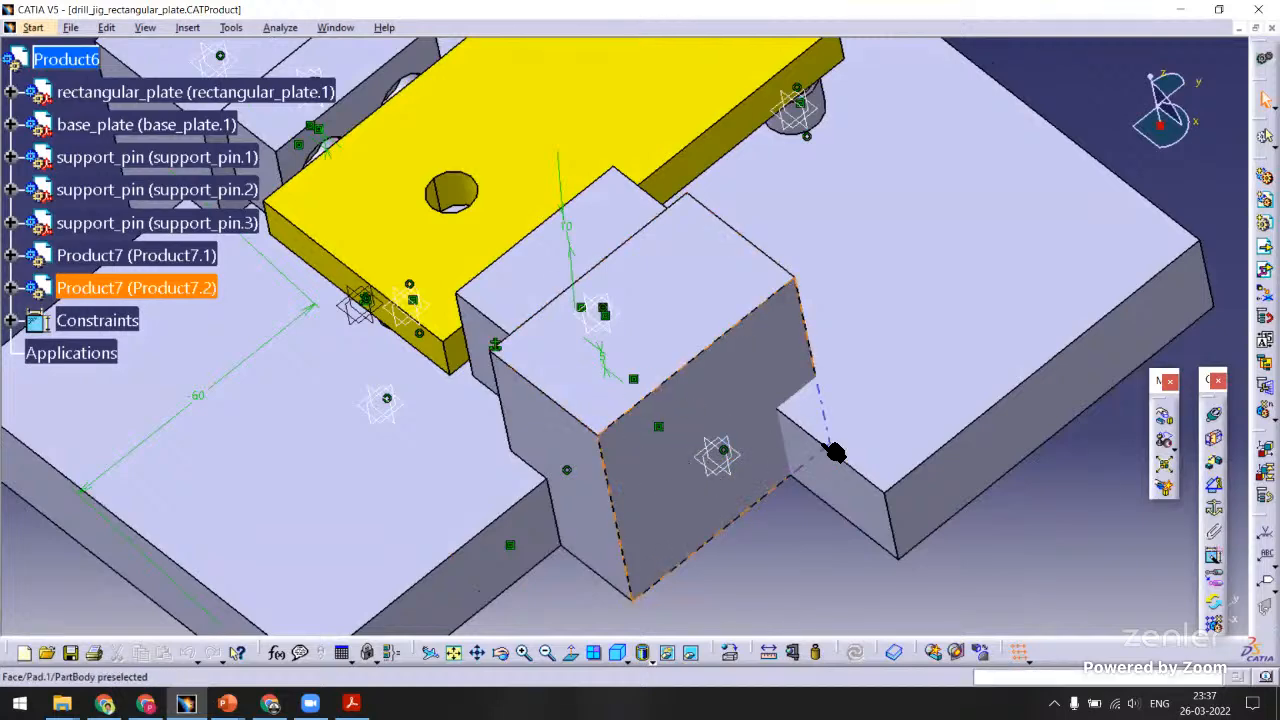
{"action": "middle_click_drag", "start_coordinate": [706, 386], "coordinate": [745, 625]}
{"action": "left_click", "coordinate": [768, 652]}
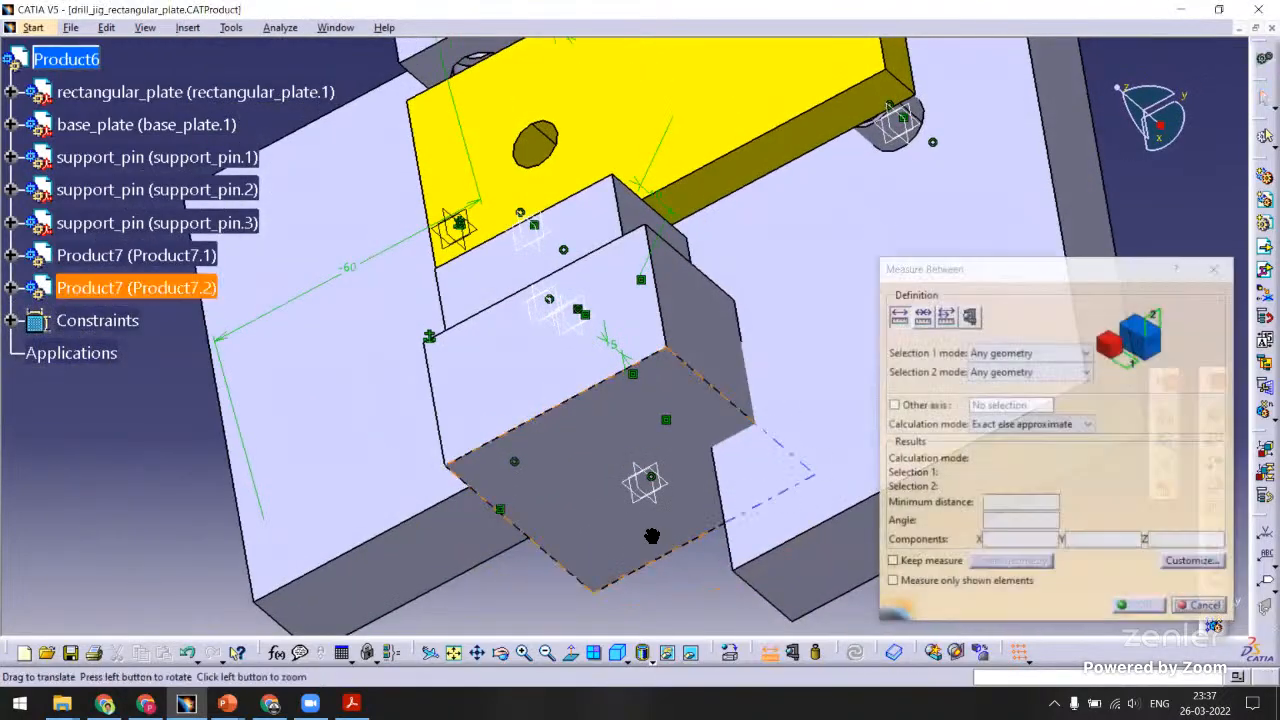
{"action": "middle_click_drag", "start_coordinate": [651, 529], "coordinate": [824, 374]}
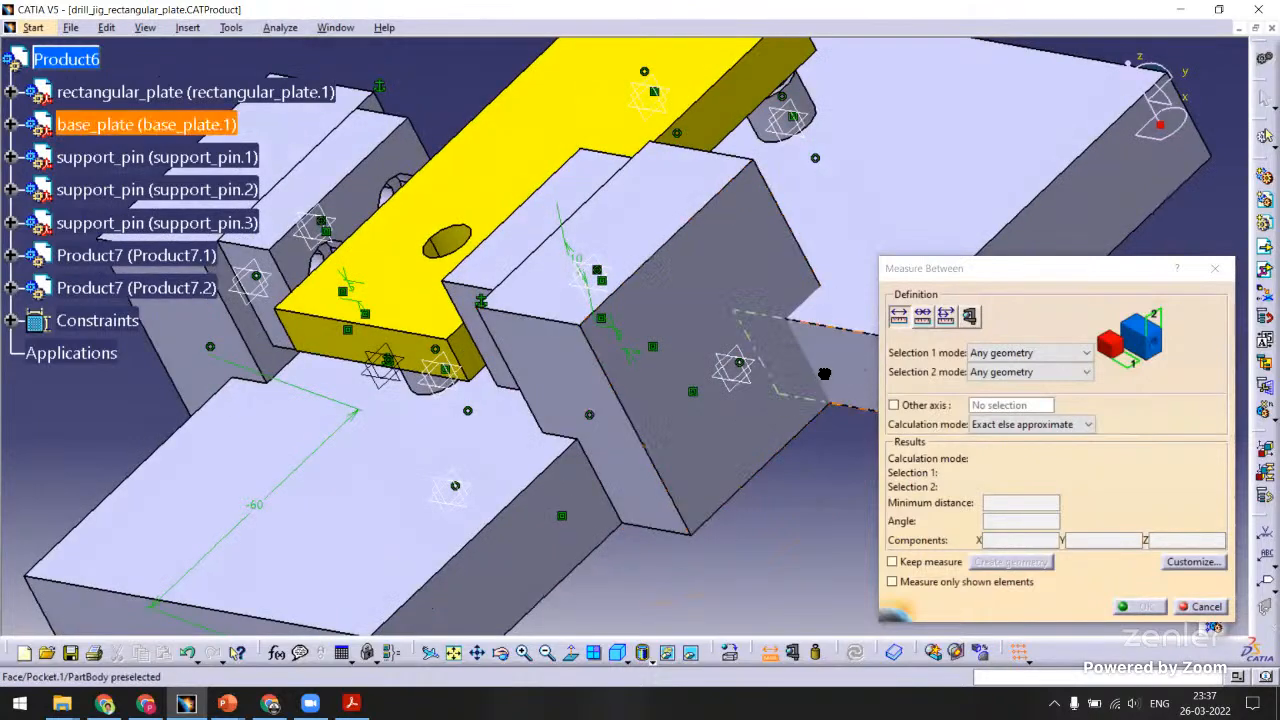
{"action": "middle_click_drag", "start_coordinate": [696, 336], "coordinate": [671, 297]}
{"action": "left_click", "coordinate": [676, 305]}
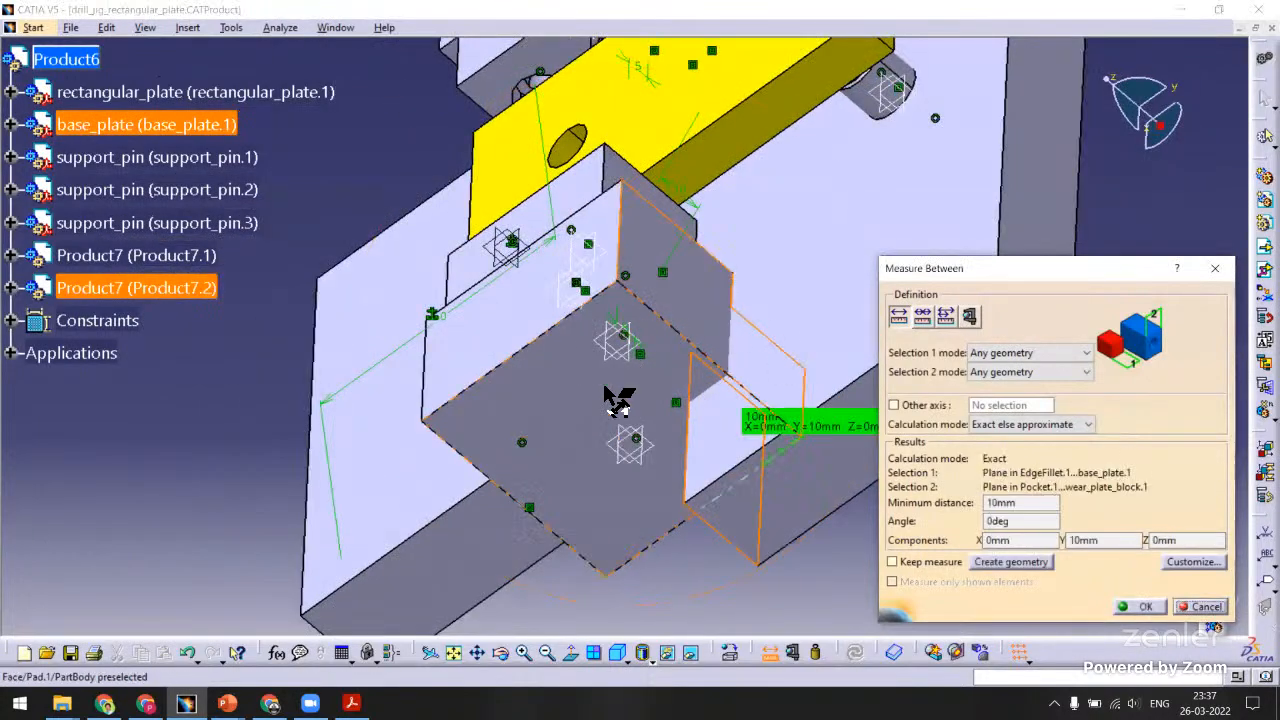
Close the distance measurement and switch to the base_plate.CATPart document.
{"action": "middle_click_drag", "start_coordinate": [584, 374], "coordinate": [815, 400]}
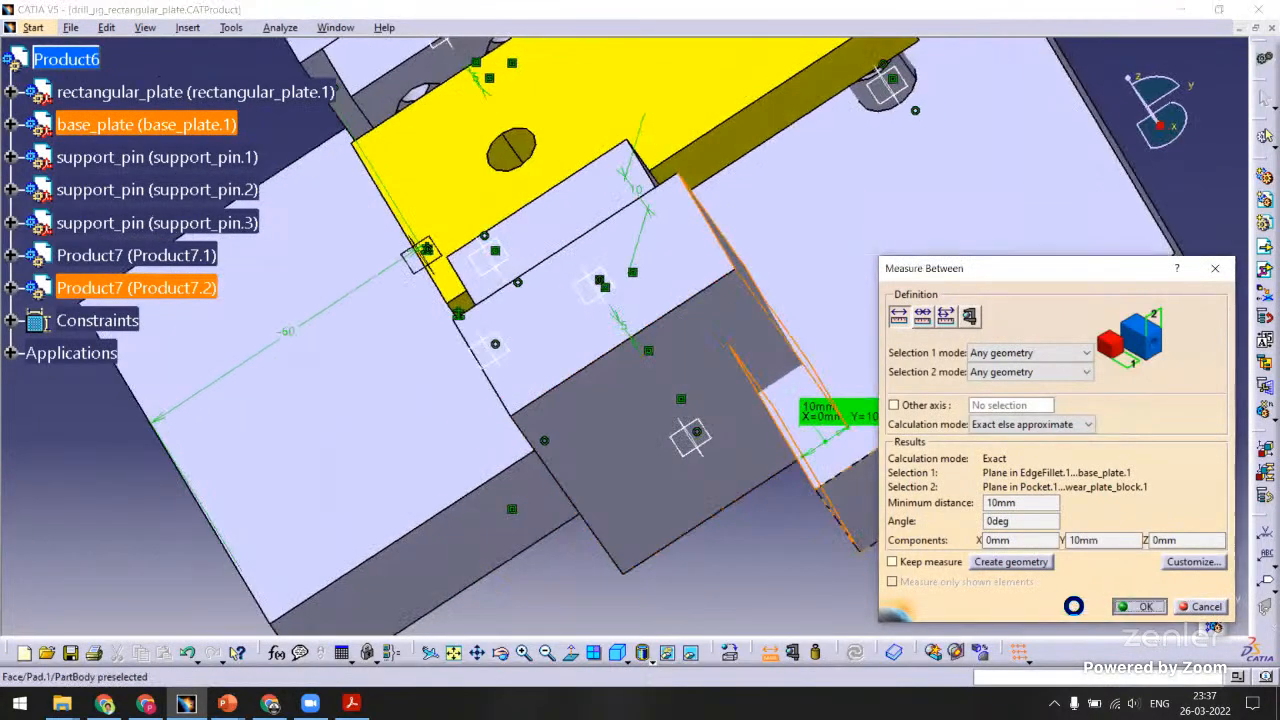
{"action": "left_click", "coordinate": [1139, 606]}
{"action": "middle_click_drag", "start_coordinate": [631, 406], "coordinate": [915, 243]}
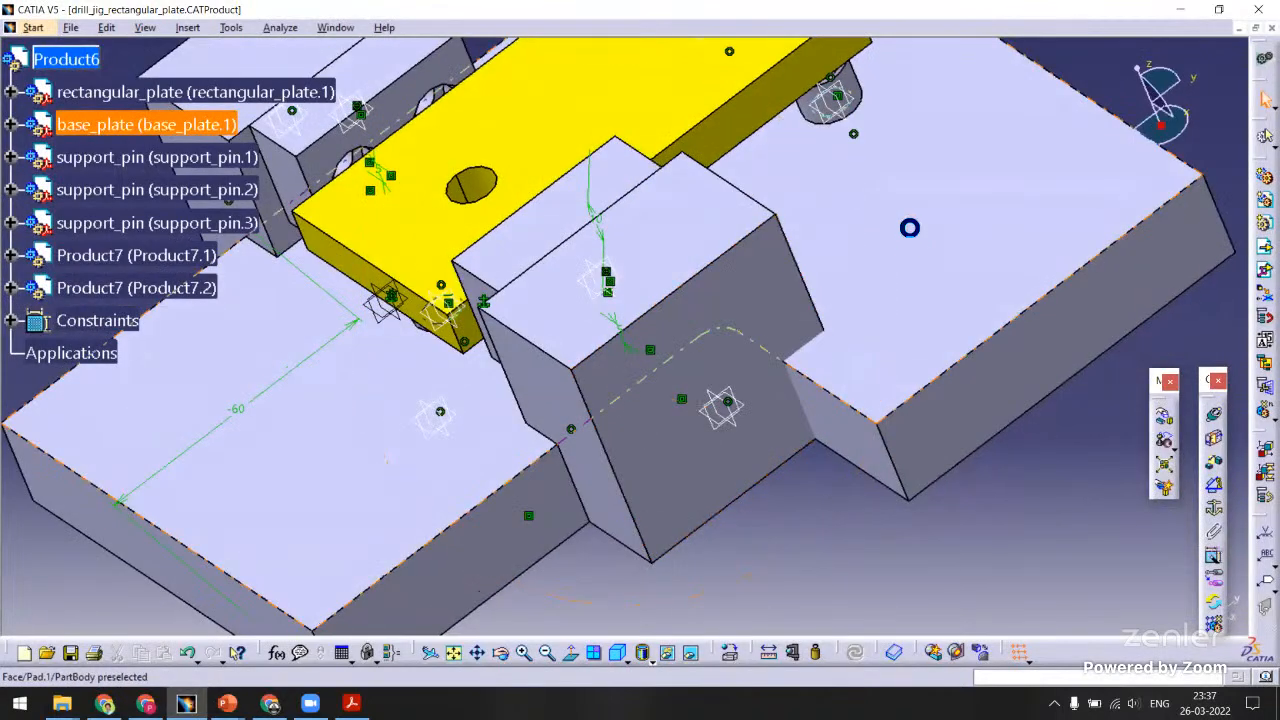
{"action": "right_click", "coordinate": [909, 228]}
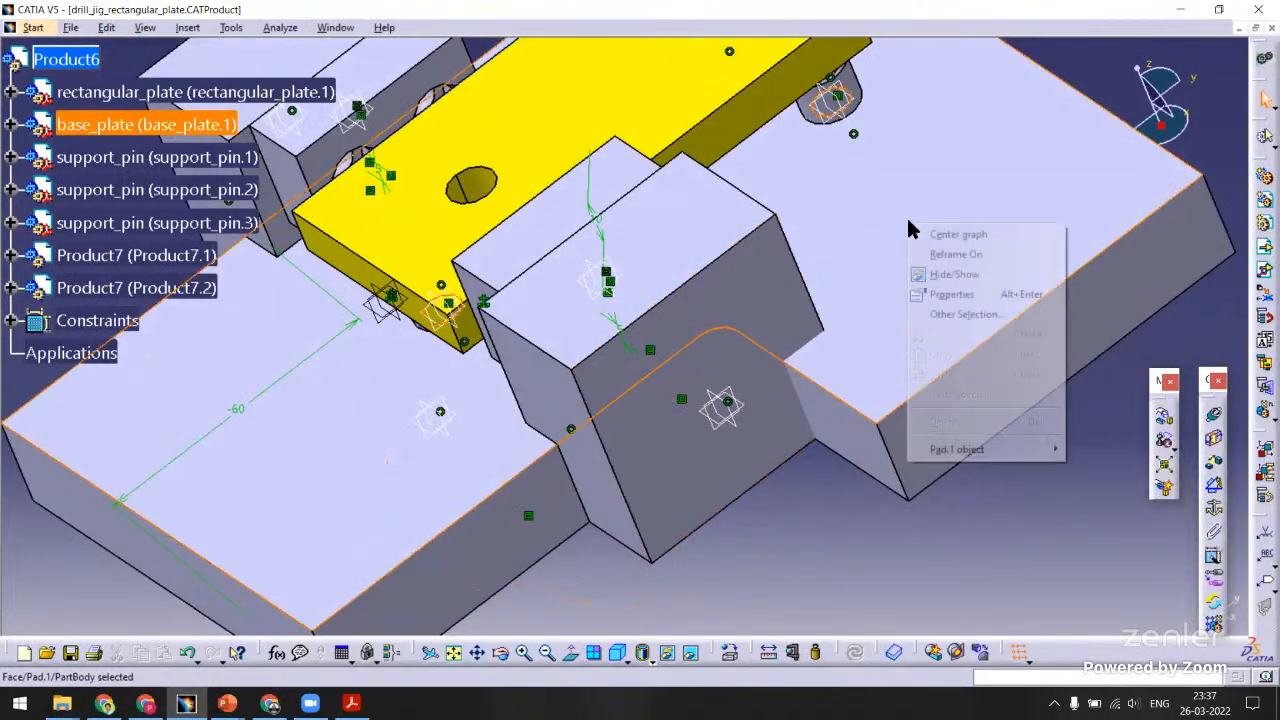
{"action": "left_click", "coordinate": [335, 27]}
{"action": "left_click", "coordinate": [380, 235]}
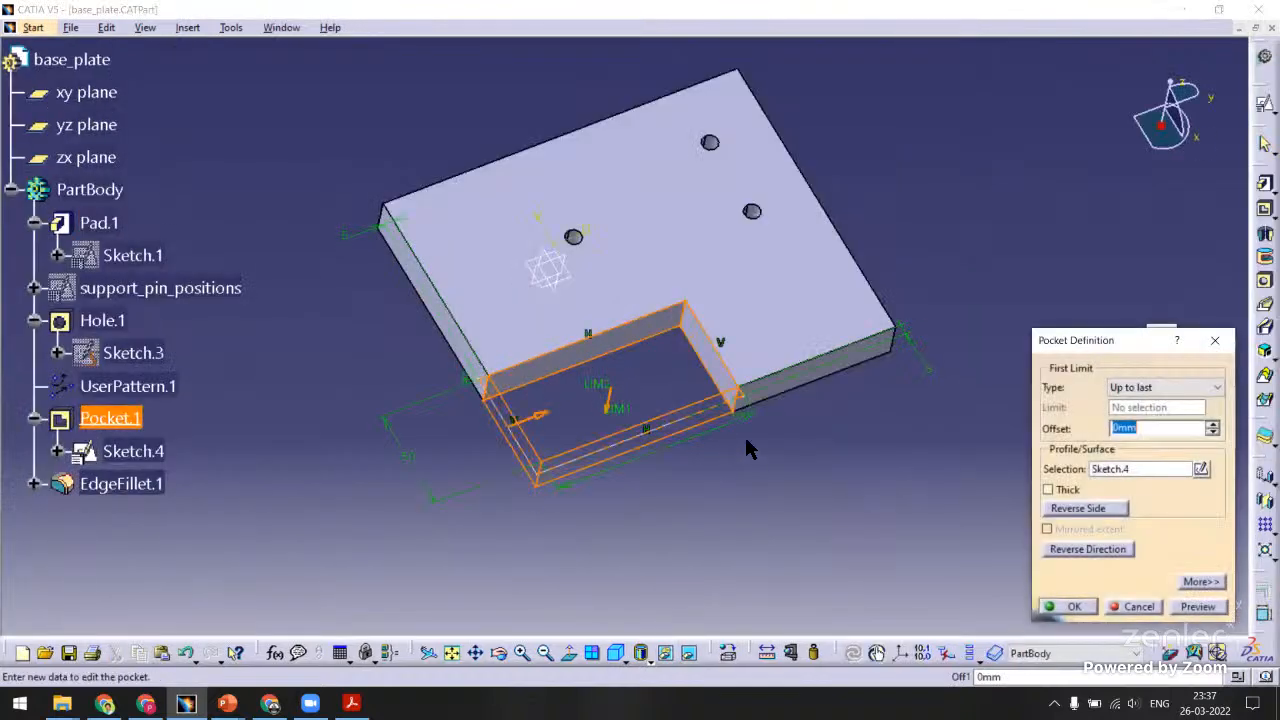
Increase the corner notch's length dimension in the base plate's pocket to widen the gap beside the second side locator.
{"action": "double_click", "coordinate": [746, 421]}
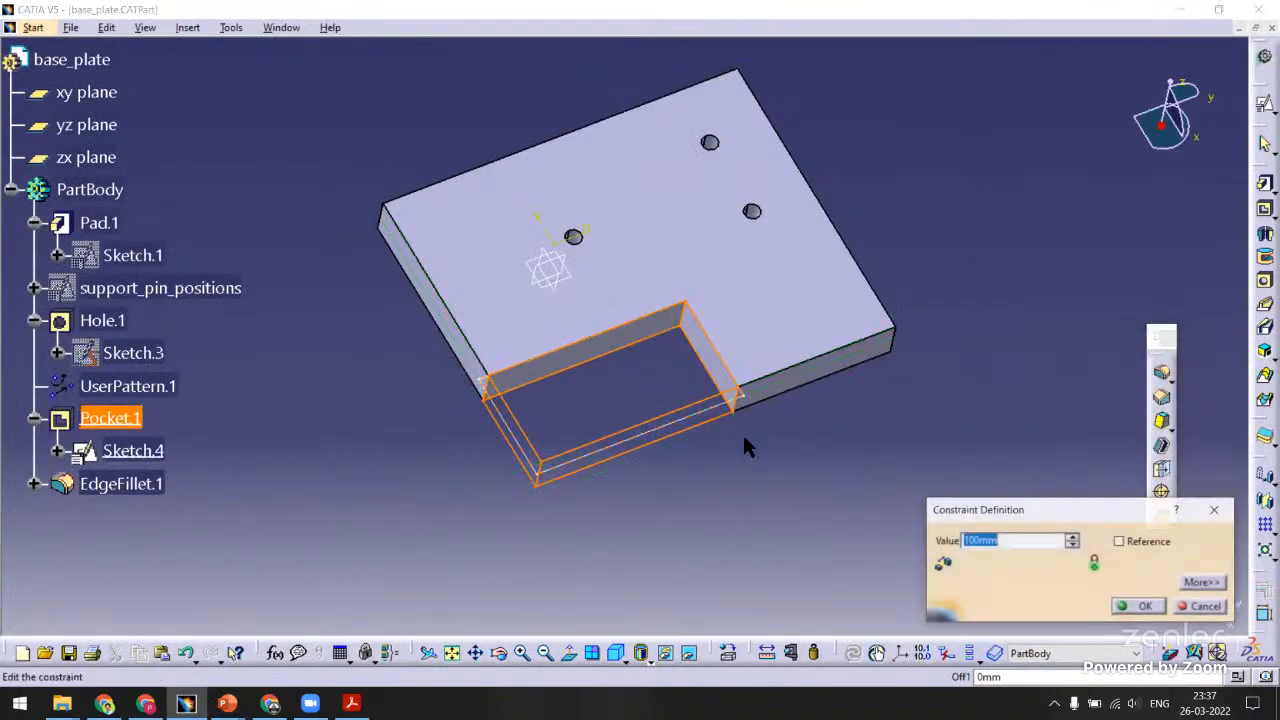
{"action": "key", "text": "Return"}
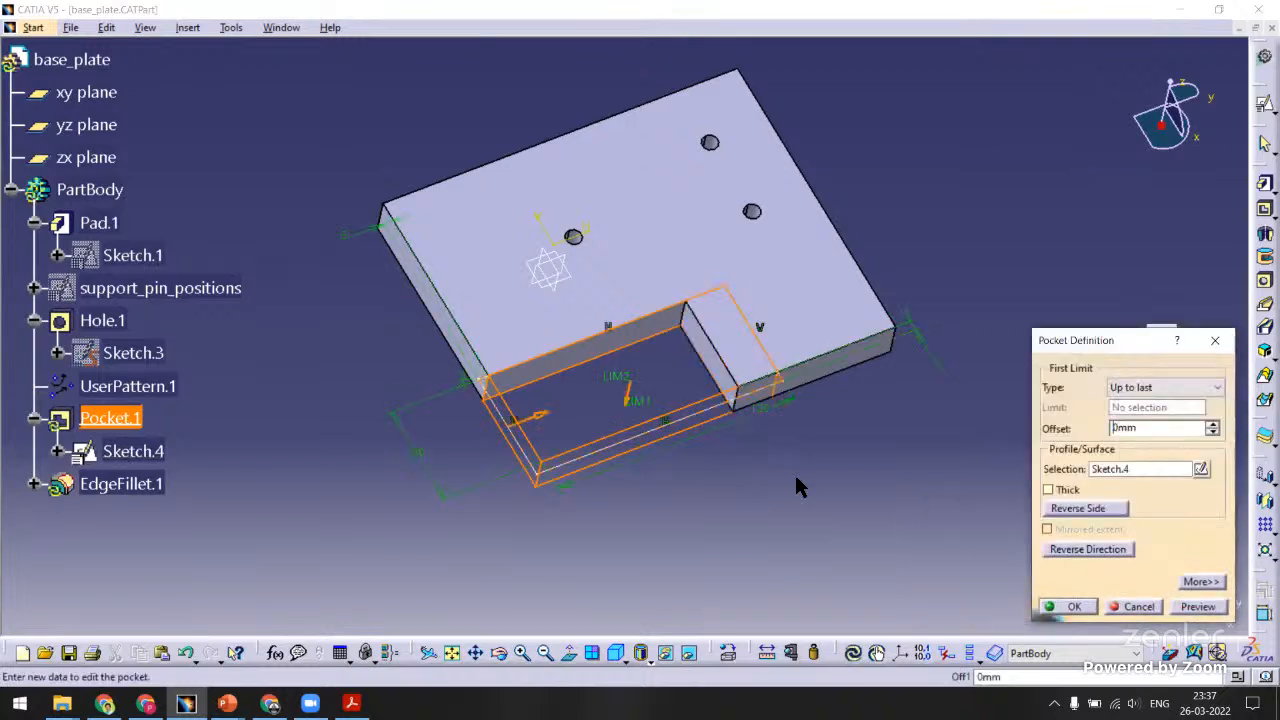
{"action": "left_click", "coordinate": [1062, 605]}
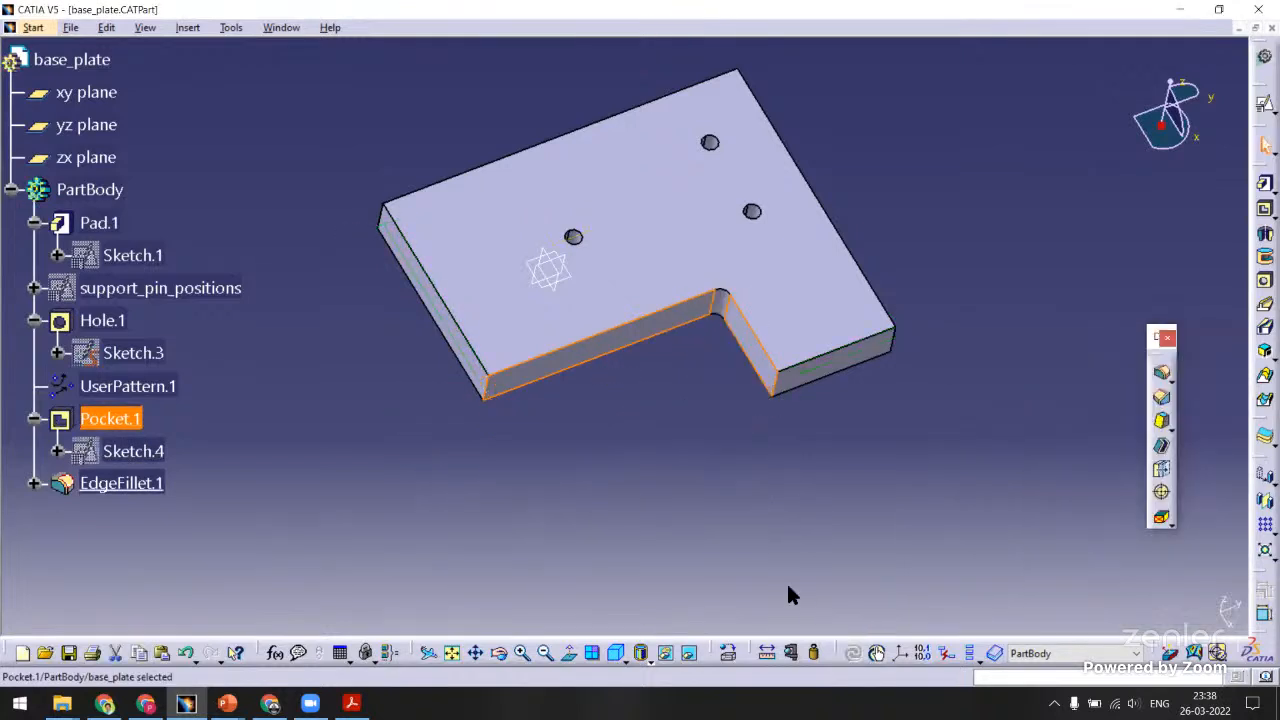
Save the base plate and return to the drill_jig_rectangular_plate.CATProduct assembly.
{"action": "key", "text": "ctrl+s"}
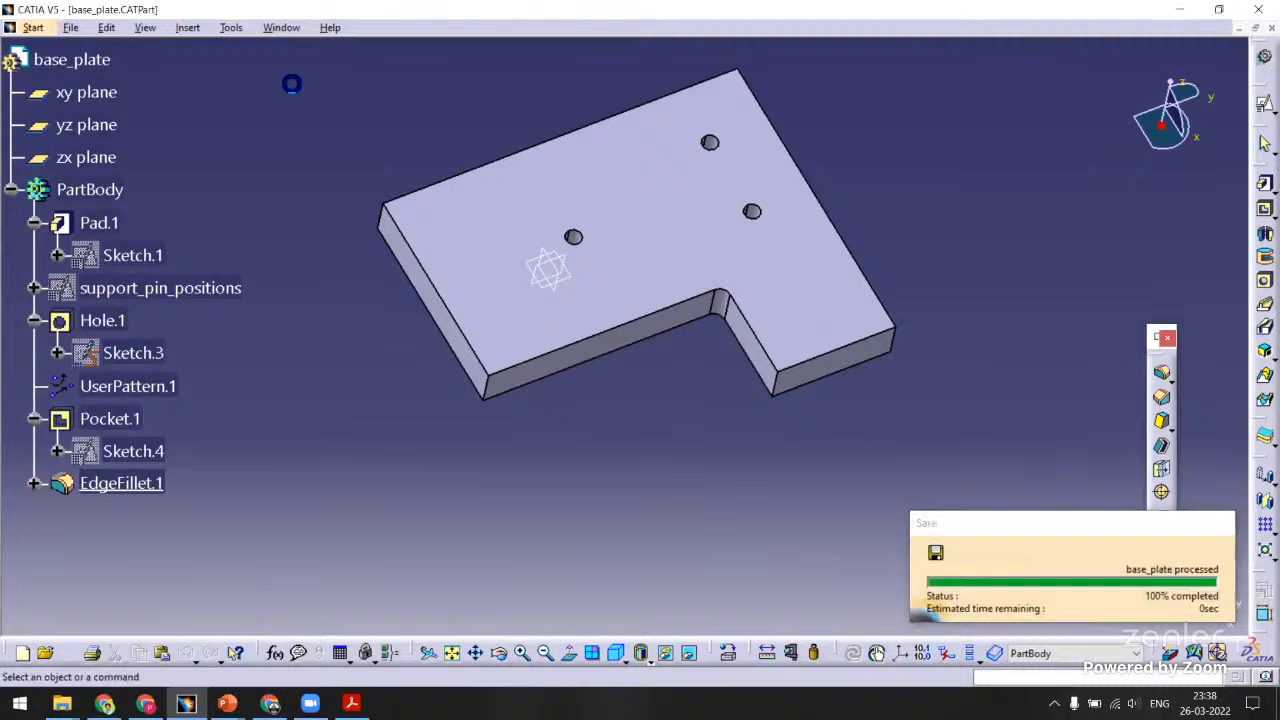
{"action": "left_click", "coordinate": [281, 27]}
{"action": "left_click", "coordinate": [319, 196]}
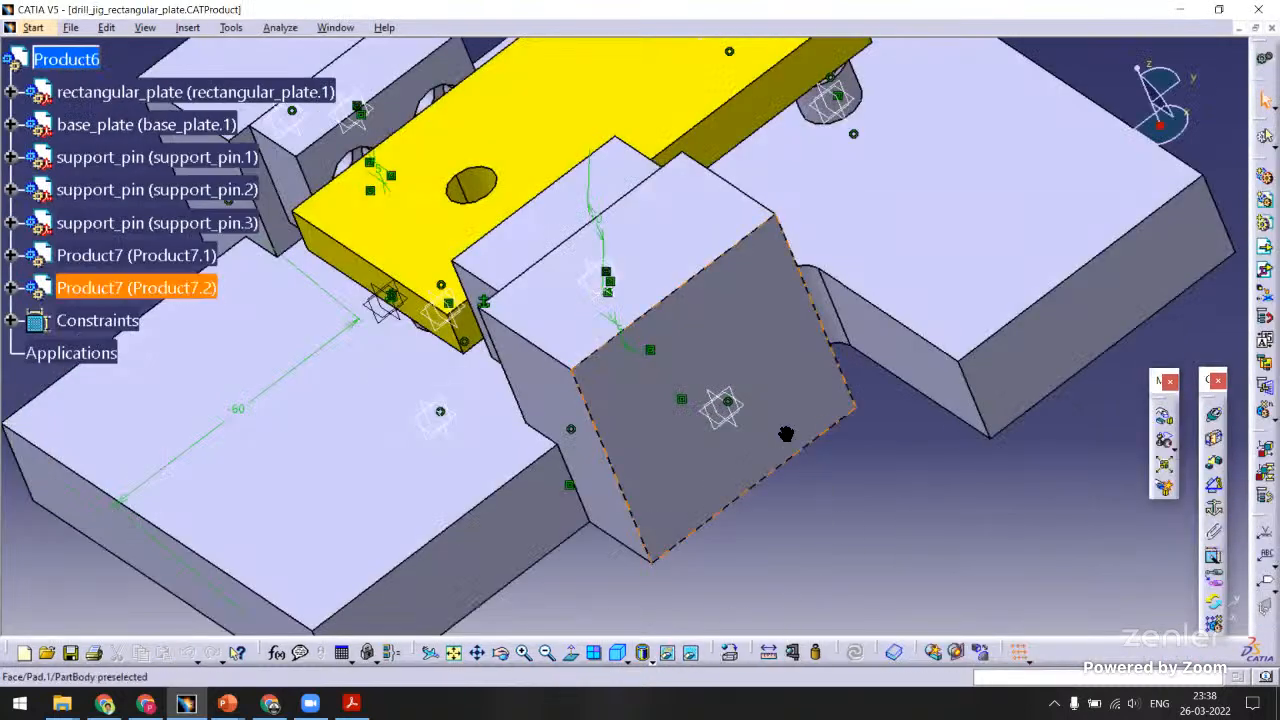
Examine how both side locators sit against the workpiece and in the base plate's notch.
{"action": "middle_click_drag", "start_coordinate": [786, 433], "coordinate": [640, 393]}
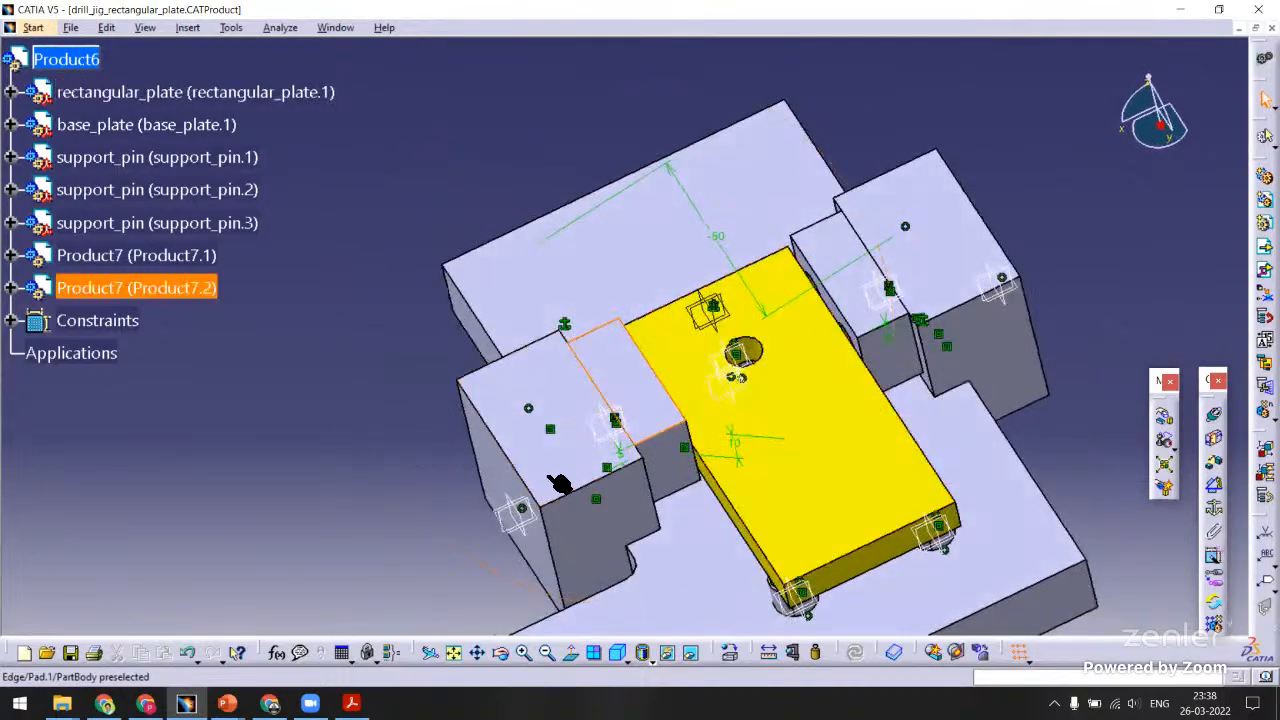
{"action": "middle_click_drag", "start_coordinate": [558, 484], "coordinate": [602, 392]}
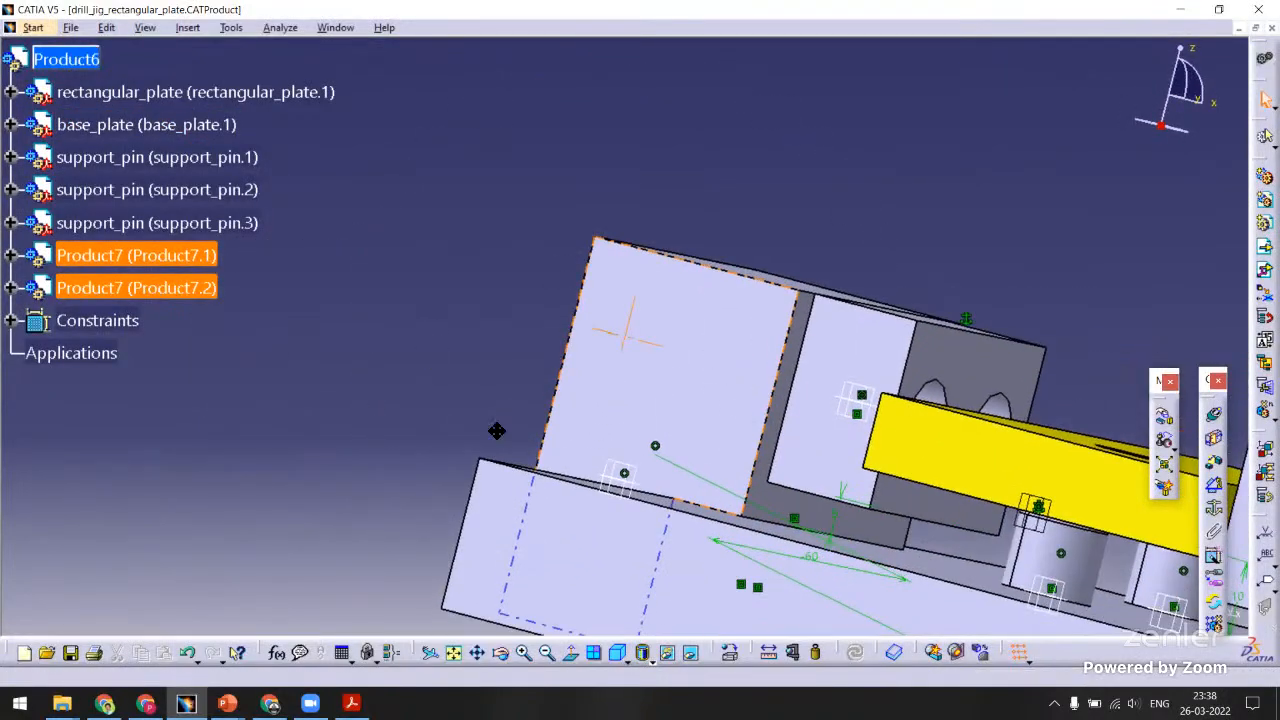
{"action": "middle_click_drag", "start_coordinate": [496, 431], "coordinate": [592, 443]}
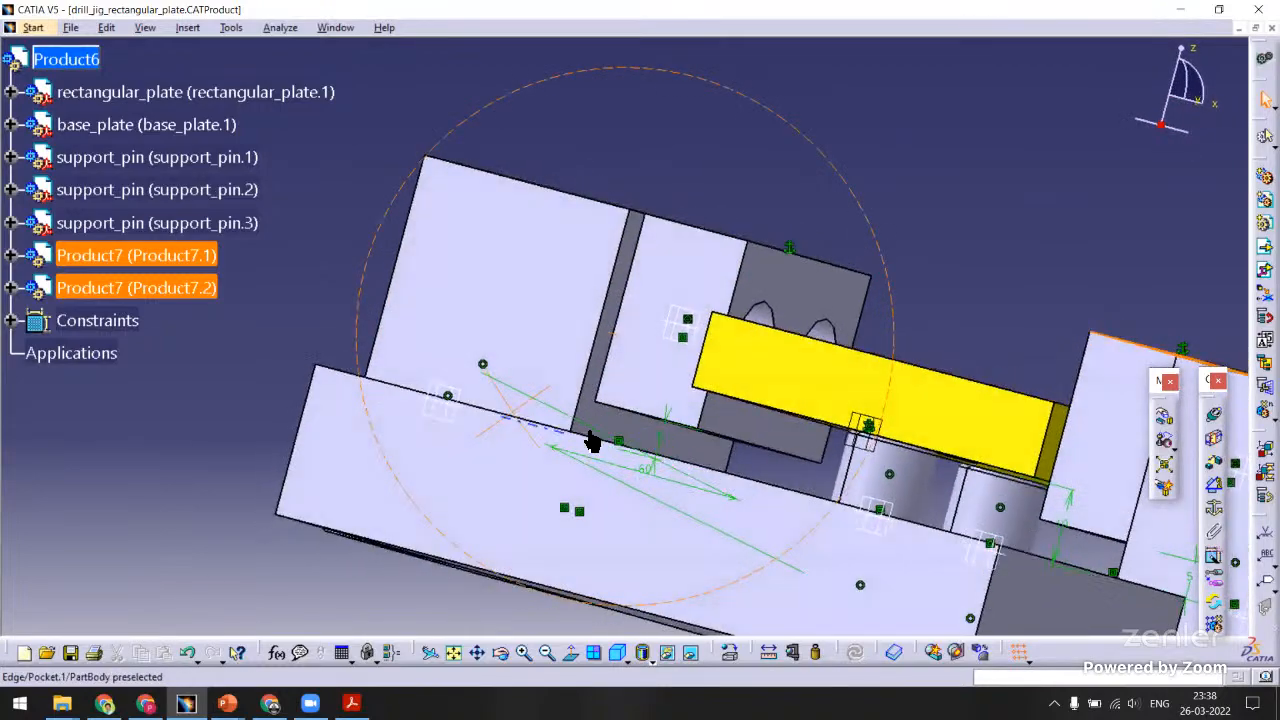
{"action": "middle_click_drag", "start_coordinate": [635, 400], "coordinate": [929, 423]}
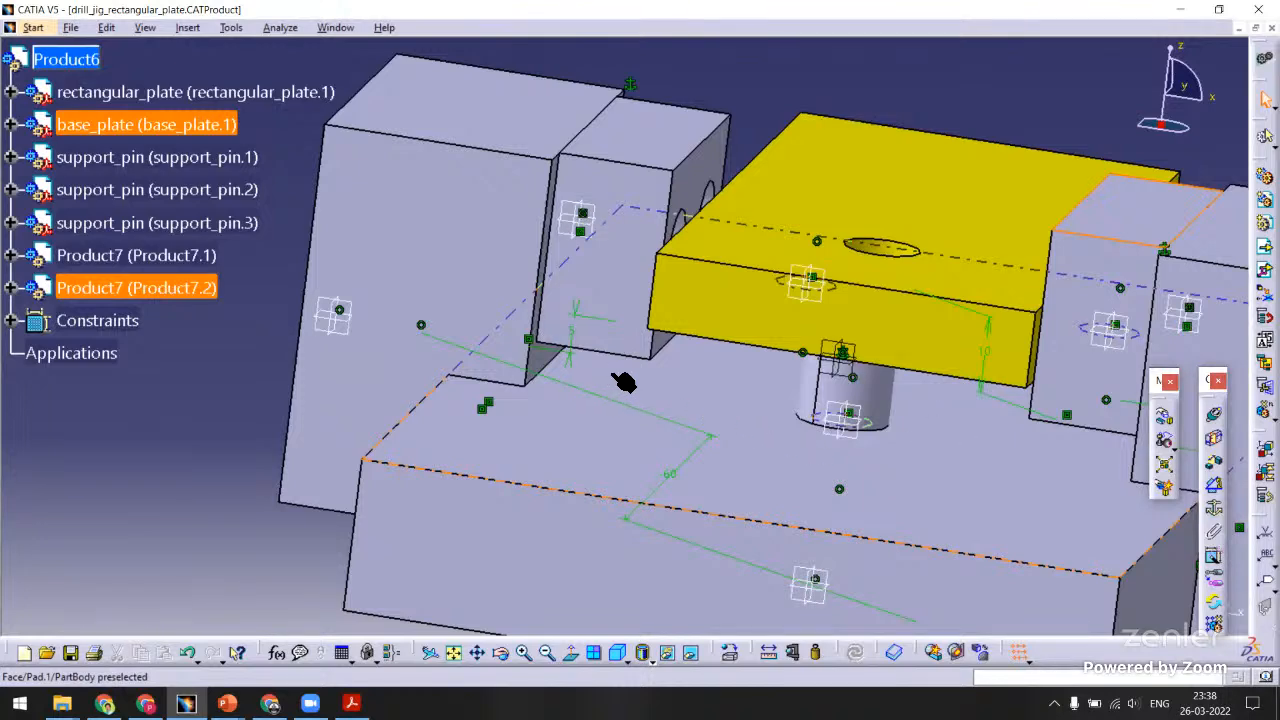
{"action": "middle_click_drag", "start_coordinate": [622, 381], "coordinate": [648, 368]}
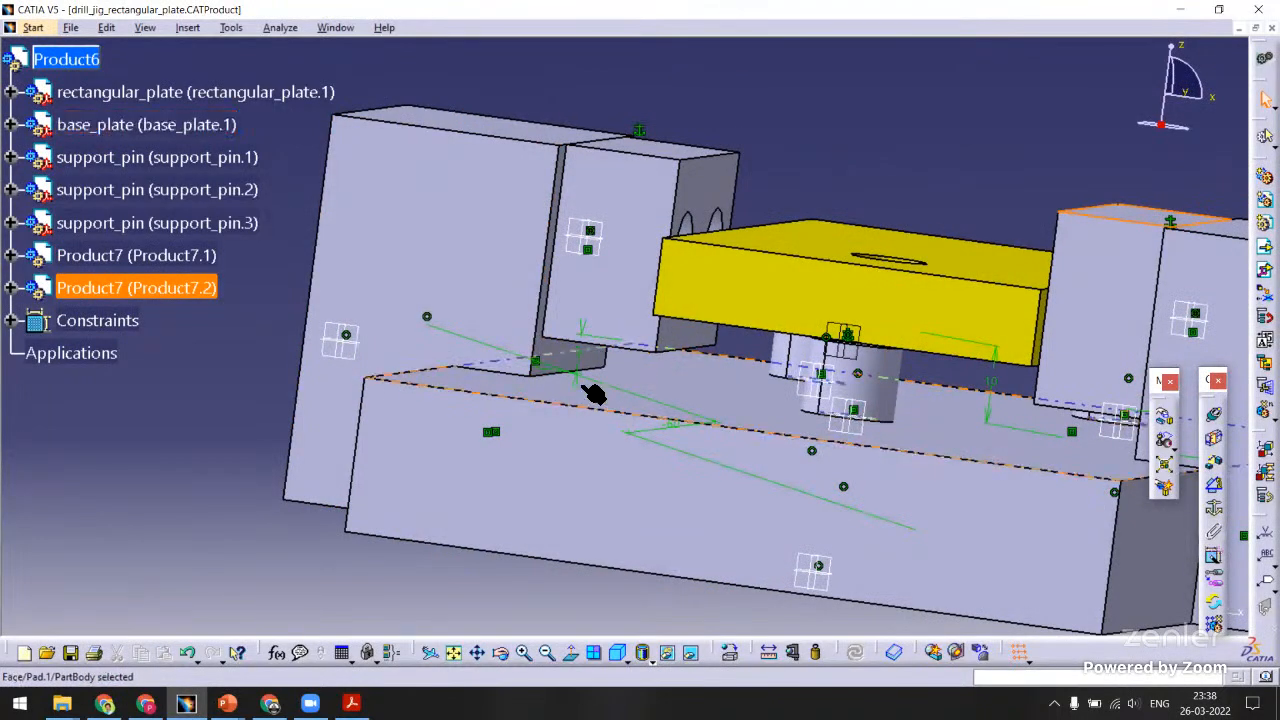
{"action": "middle_click_drag", "start_coordinate": [588, 357], "coordinate": [608, 426]}
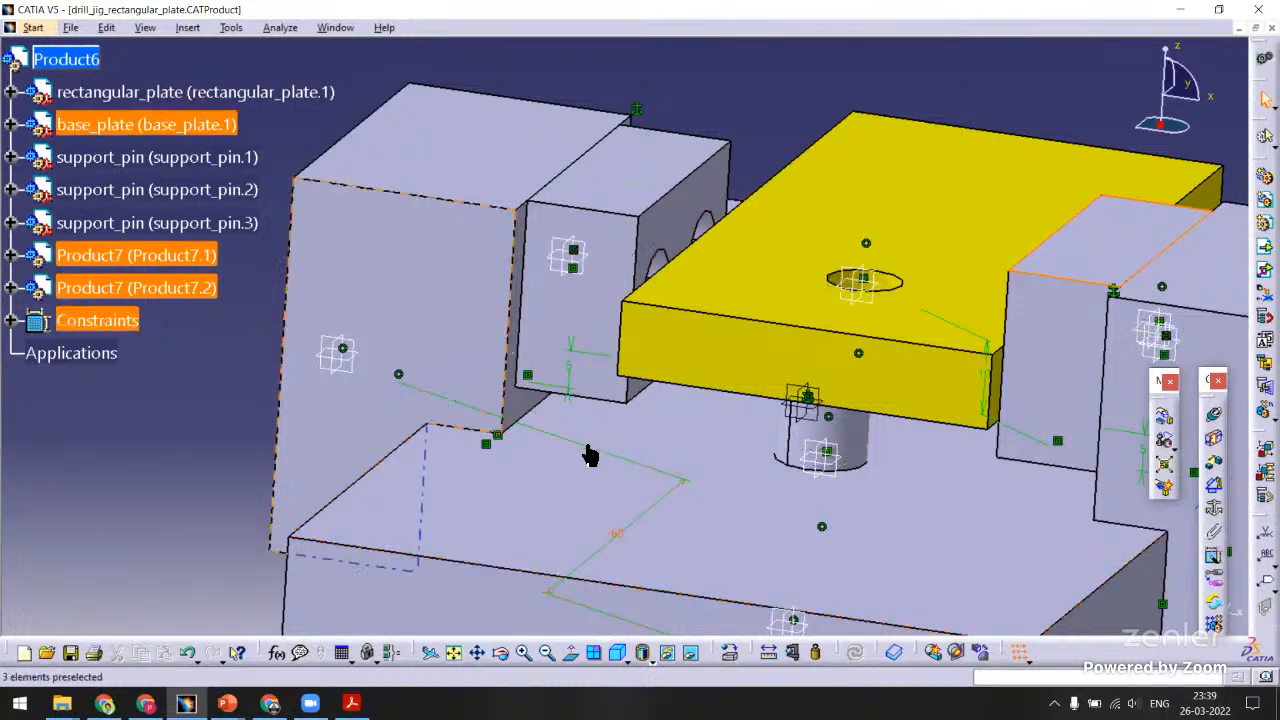
{"action": "middle_click_drag", "start_coordinate": [625, 426], "coordinate": [521, 426]}
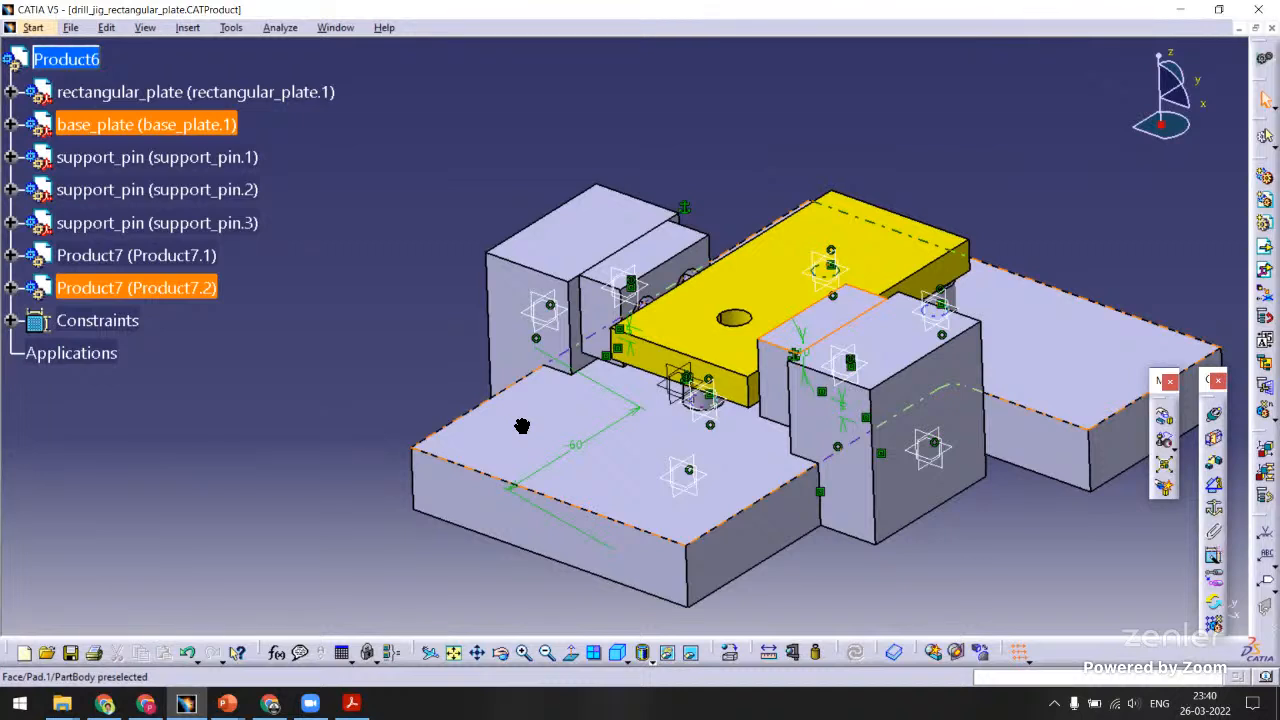
{"action": "left_click", "coordinate": [545, 492]}
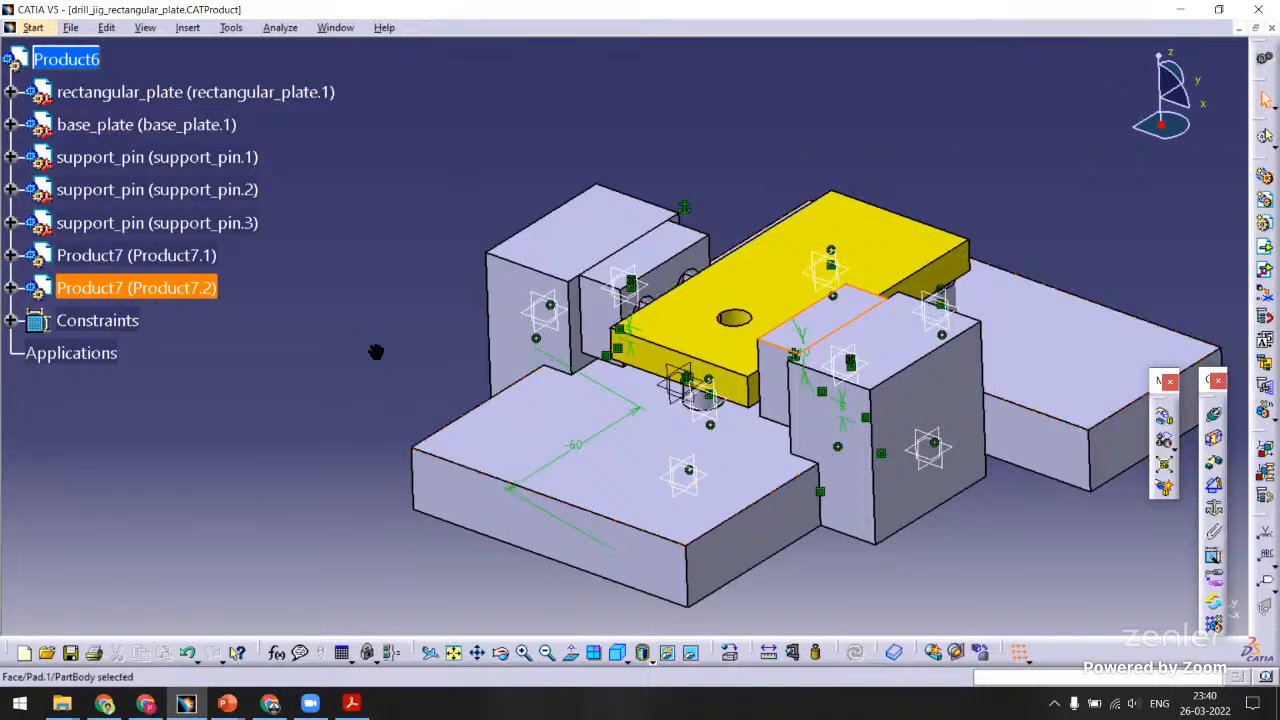
{"action": "middle_click_drag", "start_coordinate": [374, 351], "coordinate": [335, 232]}
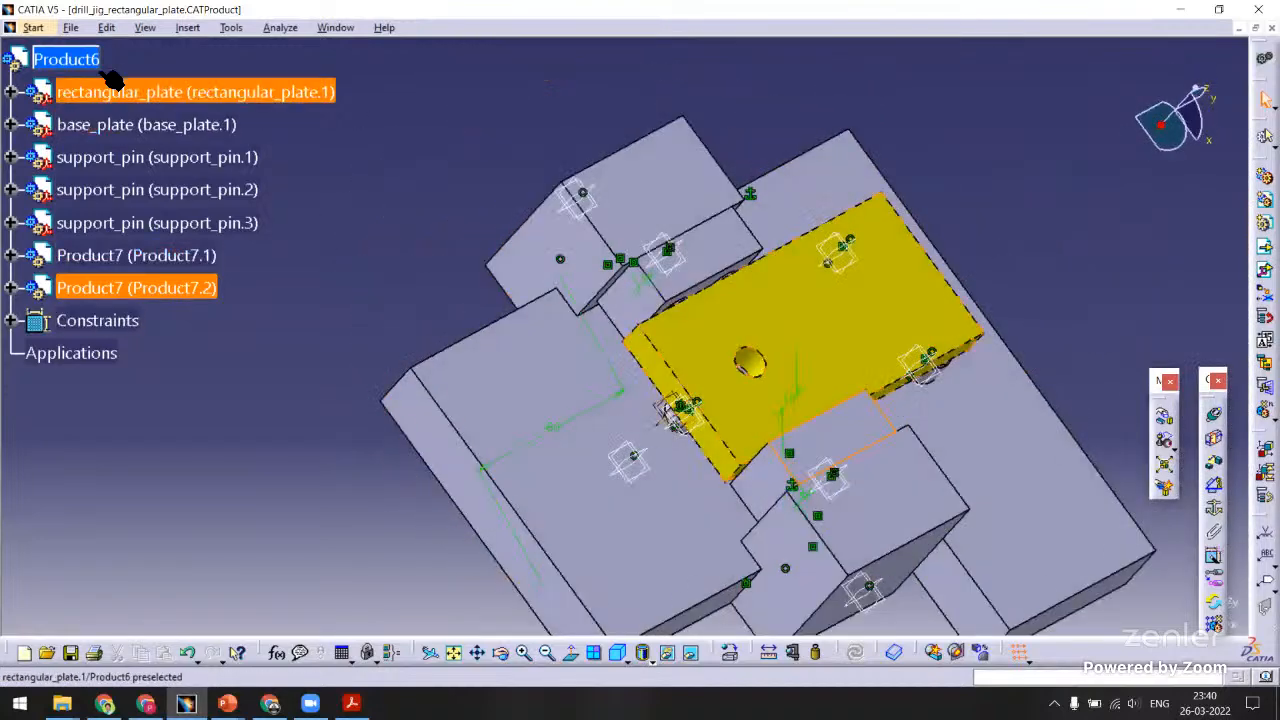
Create a new part named front_locator_block.
{"action": "left_click", "coordinate": [73, 29]}
{"action": "left_click", "coordinate": [91, 49]}
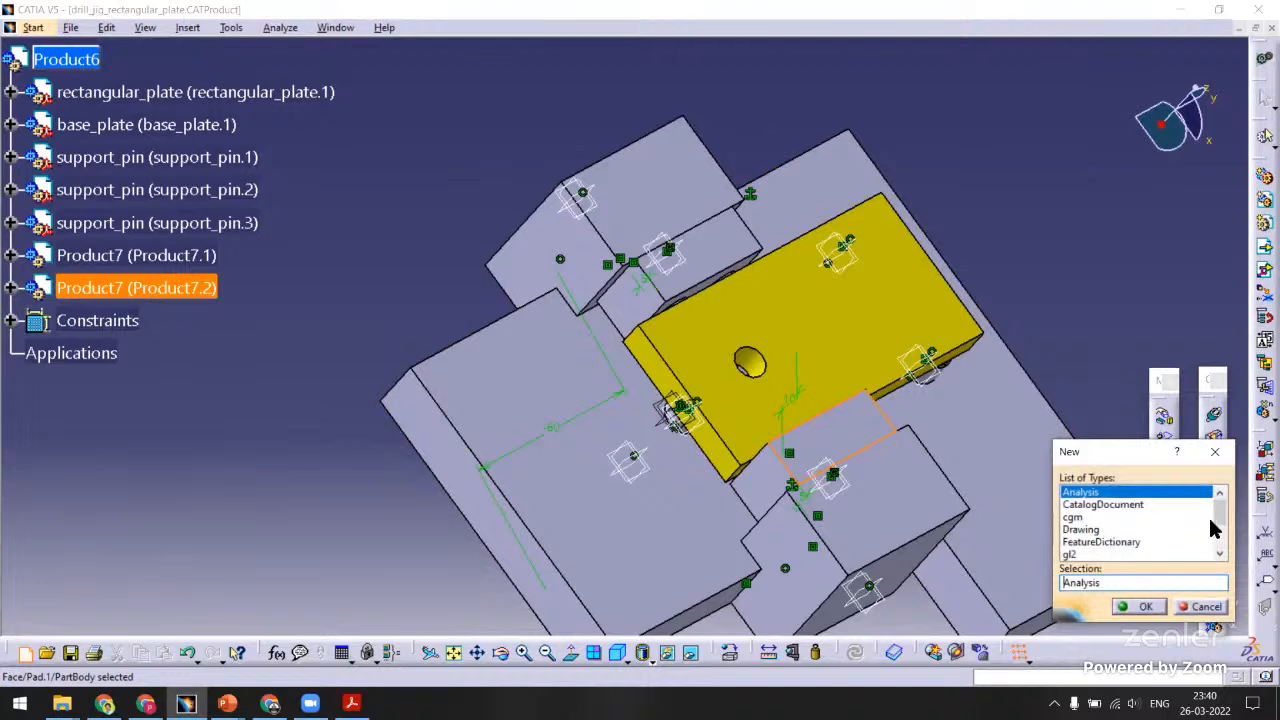
{"action": "scroll", "coordinate": [1210, 530], "scroll_direction": "down", "scroll_amount": 1}
{"action": "left_click", "coordinate": [1072, 554]}
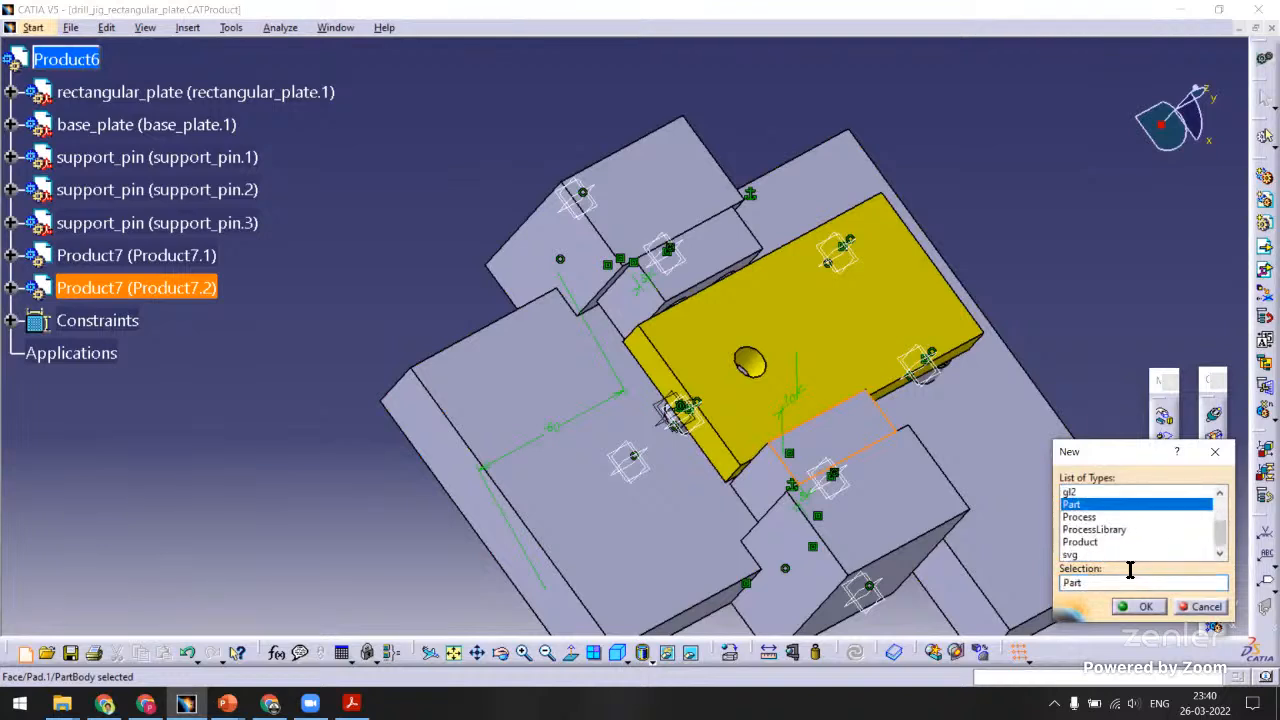
{"action": "left_click", "coordinate": [1133, 606]}
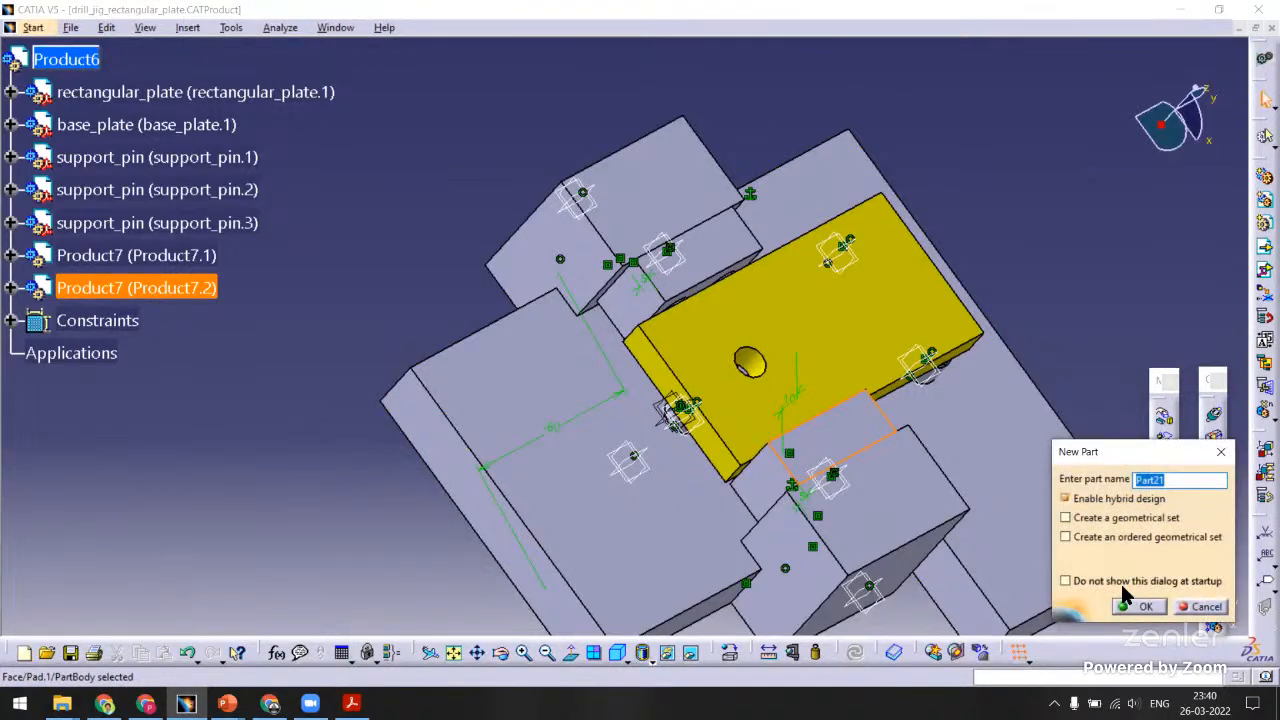
{"action": "type", "text": "front_locator_block"}
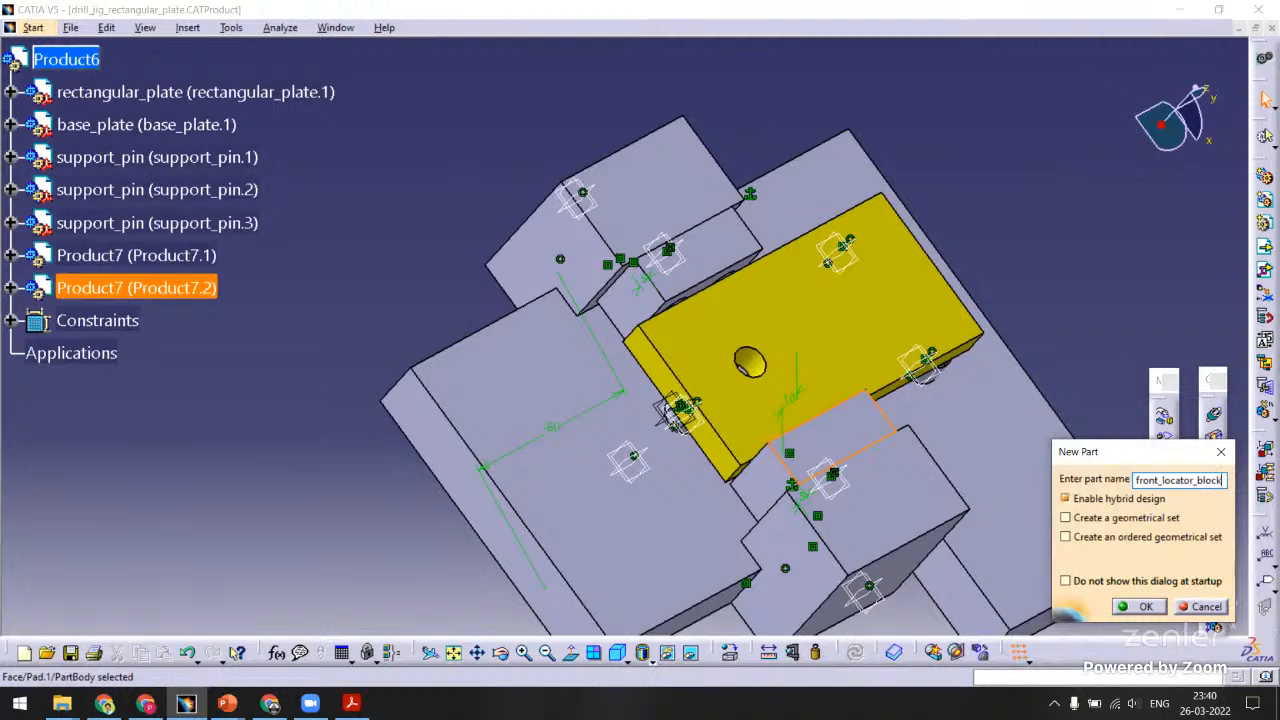
{"action": "left_click", "coordinate": [1137, 606]}
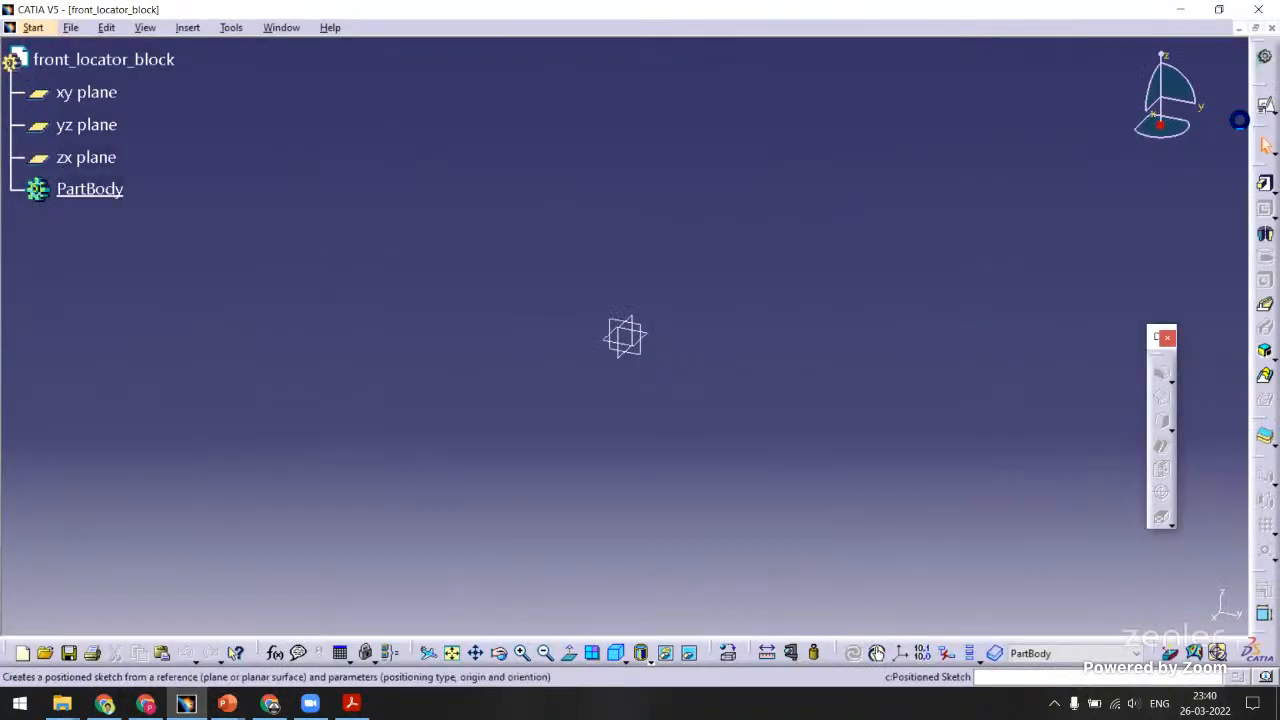
Create a positioned sketch on the zx plane and draw a rectangle about 37 by 102 mm with one long side on the vertical axis.
{"action": "left_click", "coordinate": [1264, 104]}
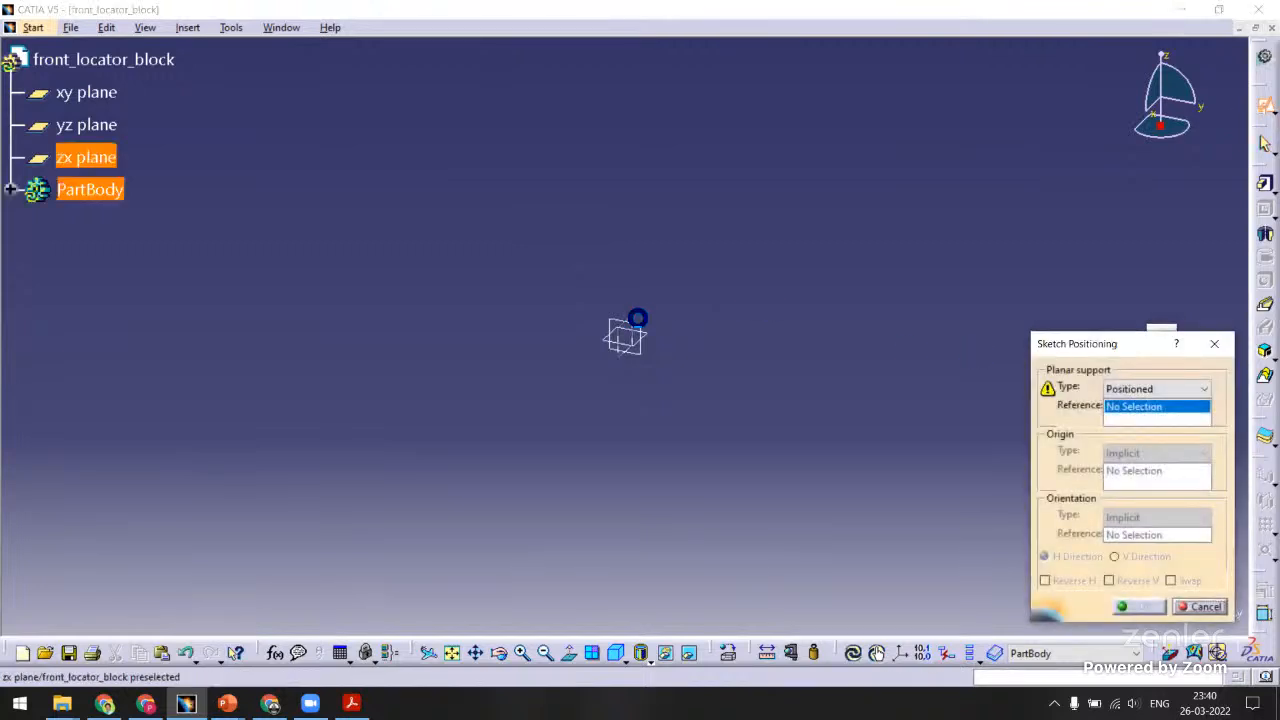
{"action": "left_click", "coordinate": [637, 318]}
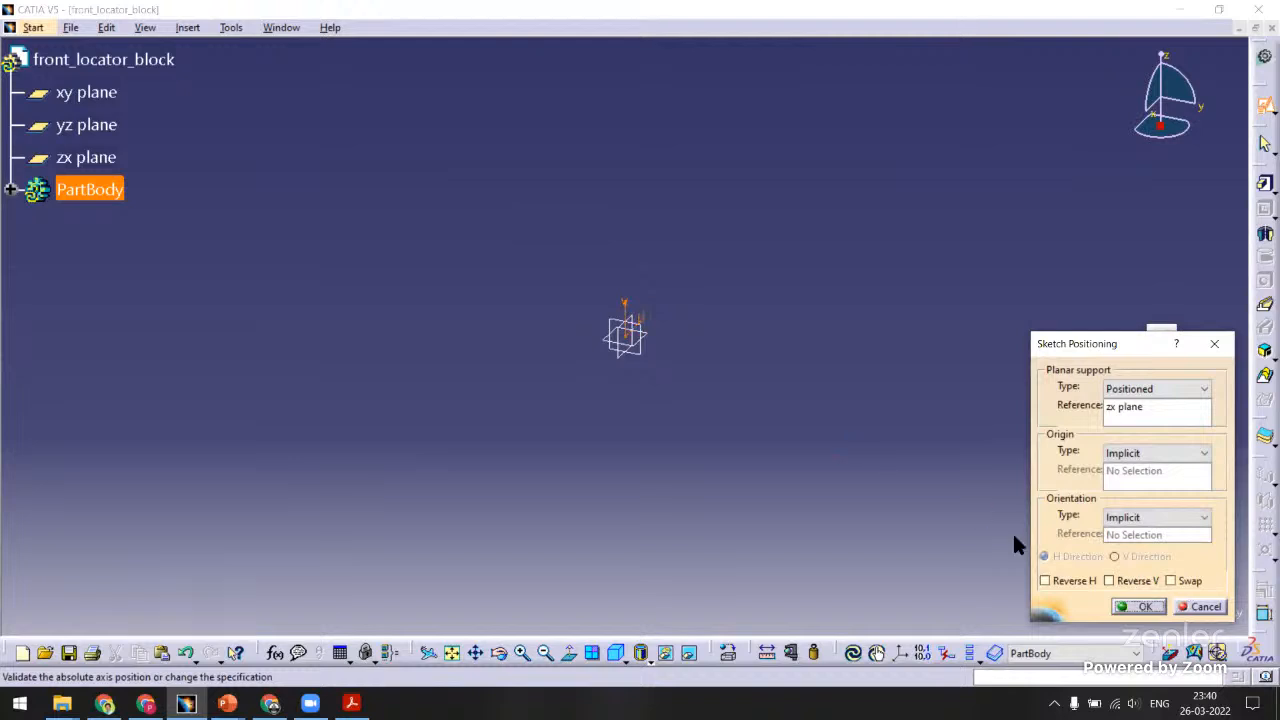
{"action": "left_click", "coordinate": [1140, 607]}
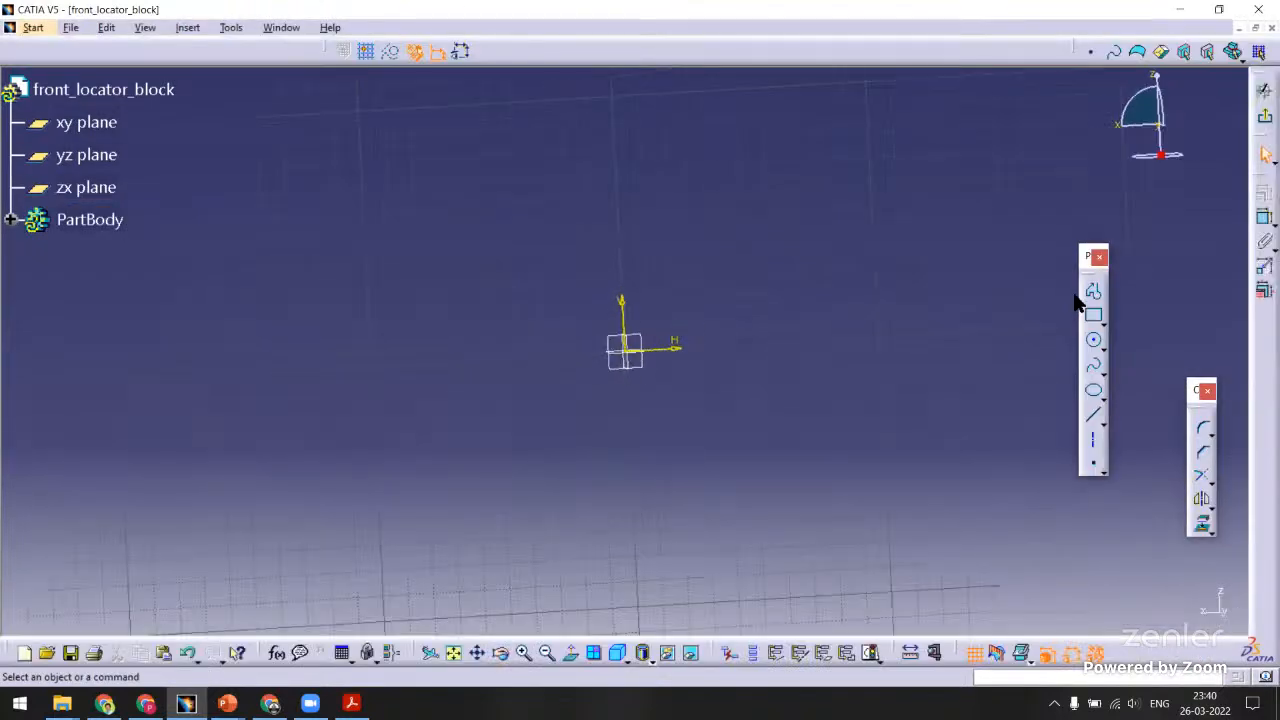
{"action": "left_click", "coordinate": [1094, 316]}
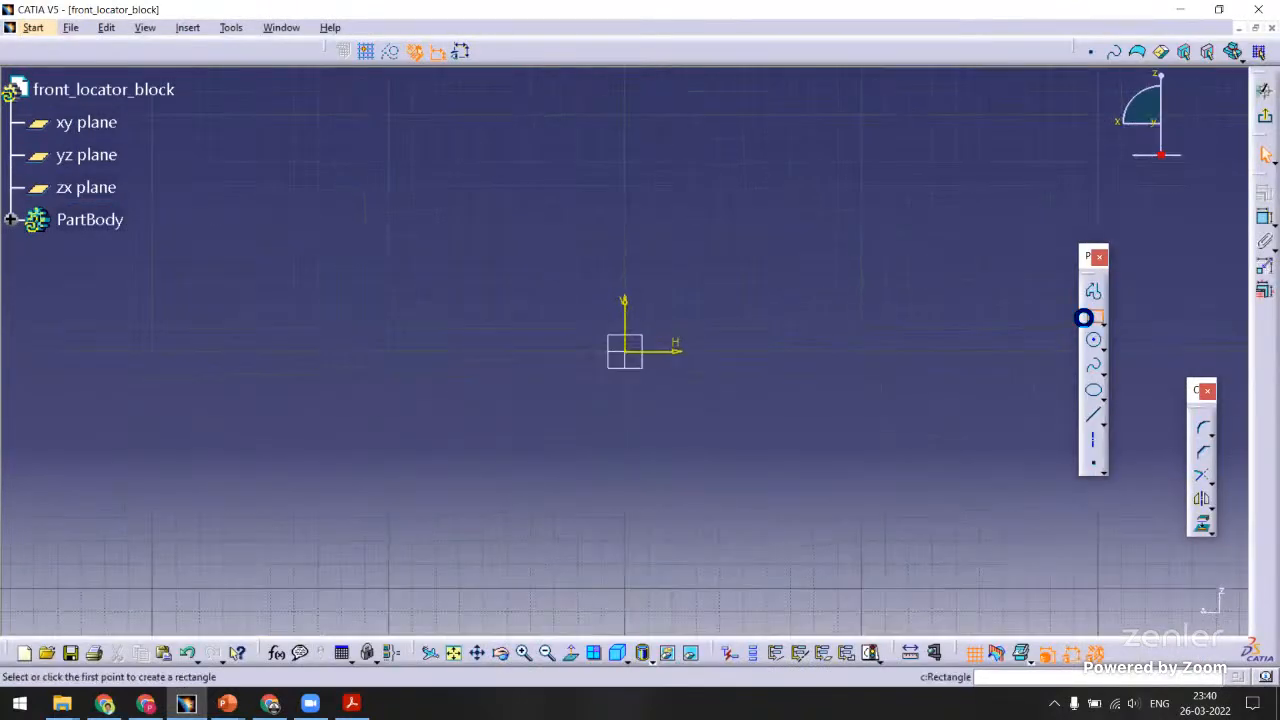
{"action": "left_click", "coordinate": [625, 238]}
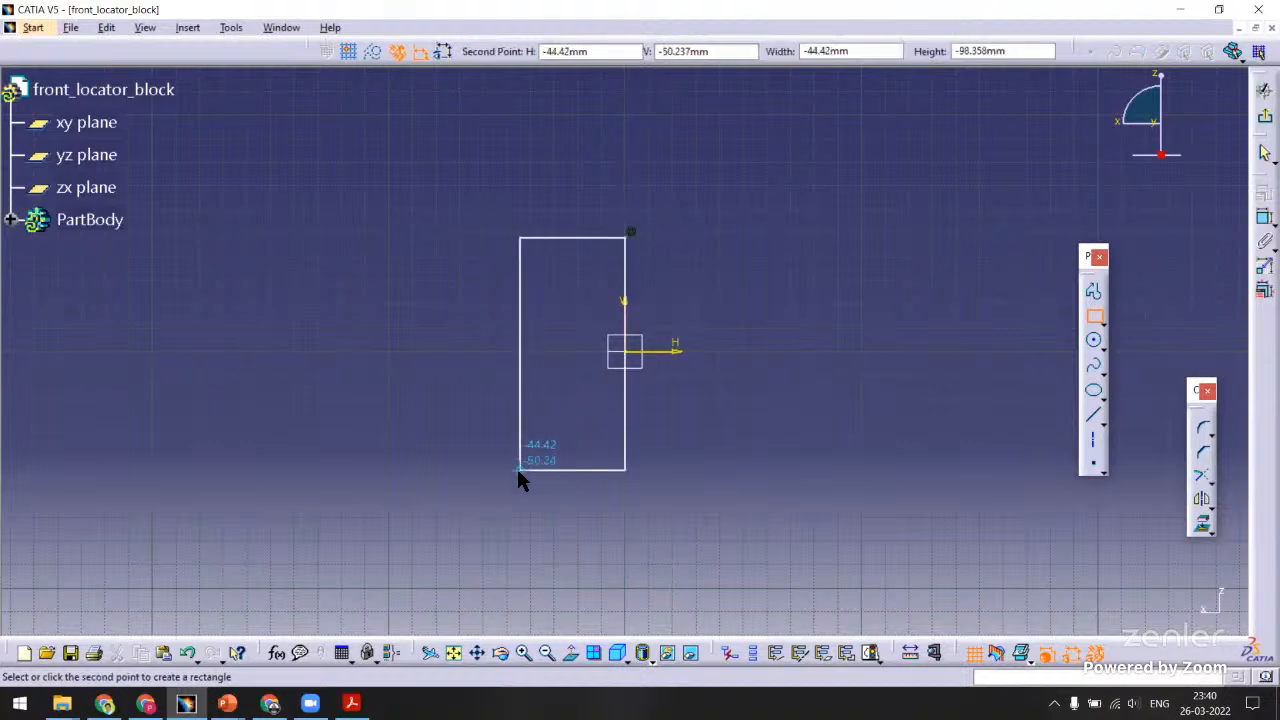
{"action": "left_click", "coordinate": [534, 474]}
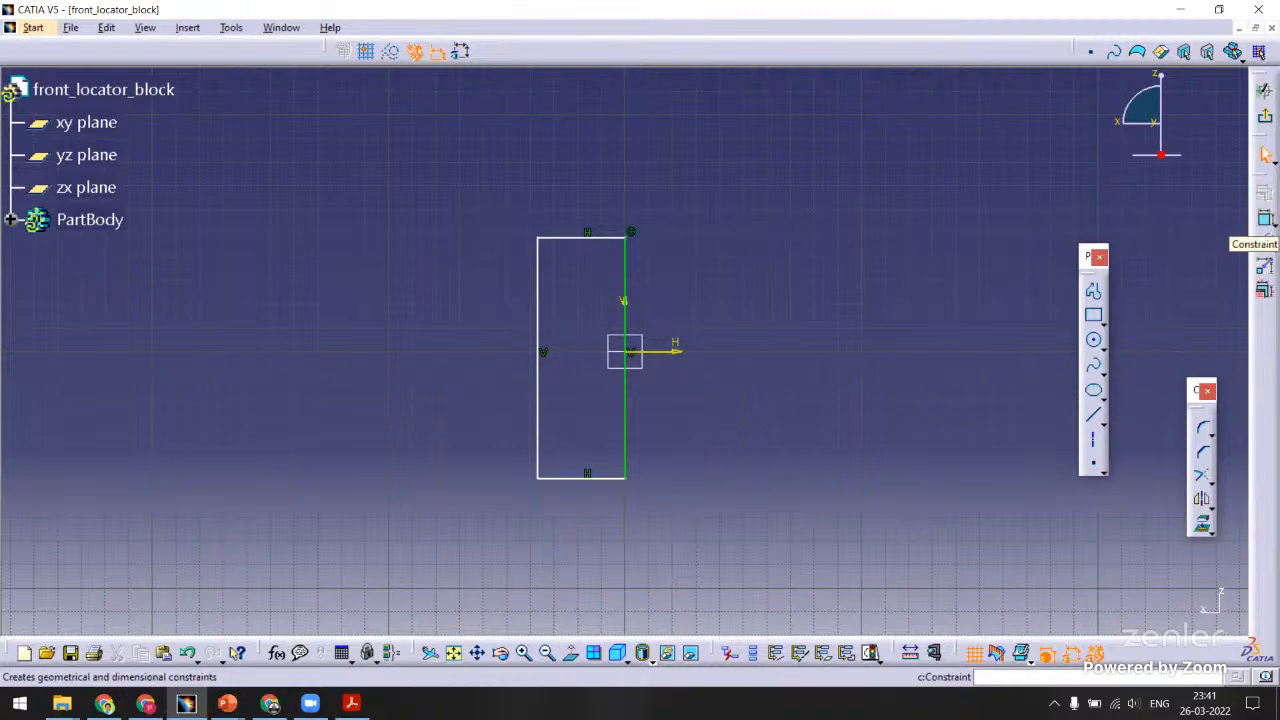
Dimension the rectangle's height and width.
{"action": "left_click", "coordinate": [1265, 218]}
{"action": "left_click", "coordinate": [545, 300]}
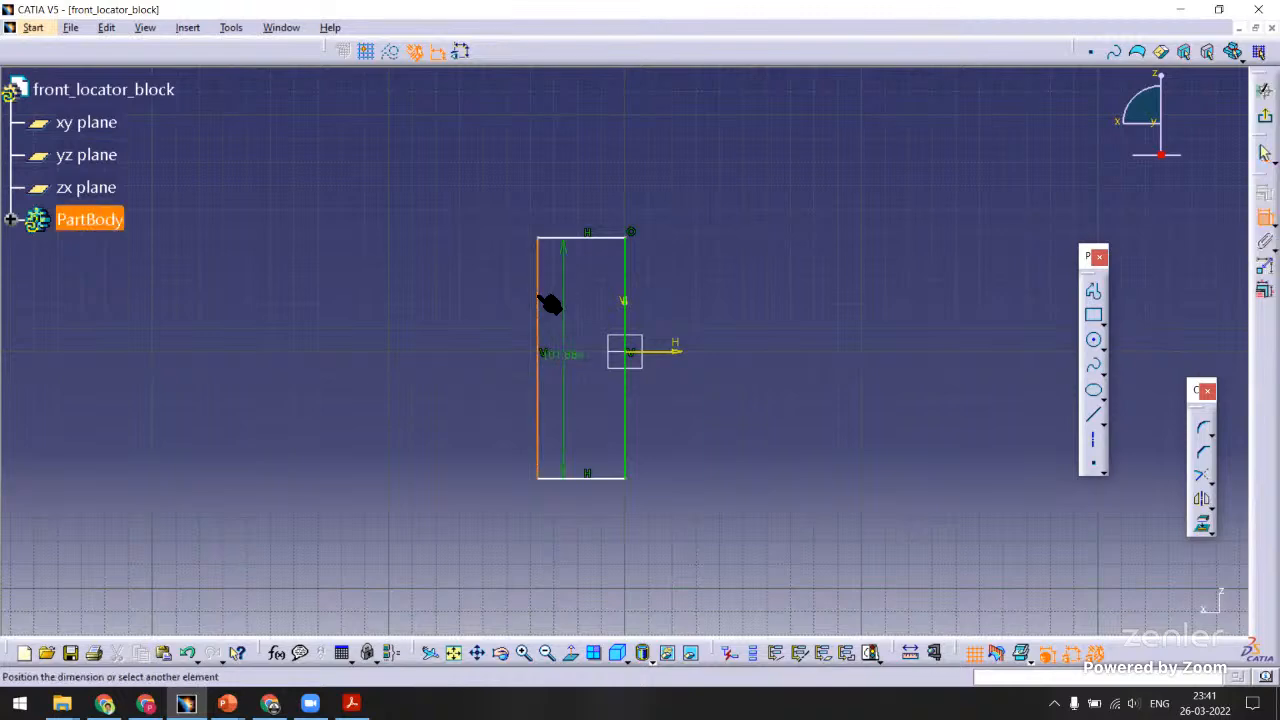
{"action": "left_click", "coordinate": [563, 247]}
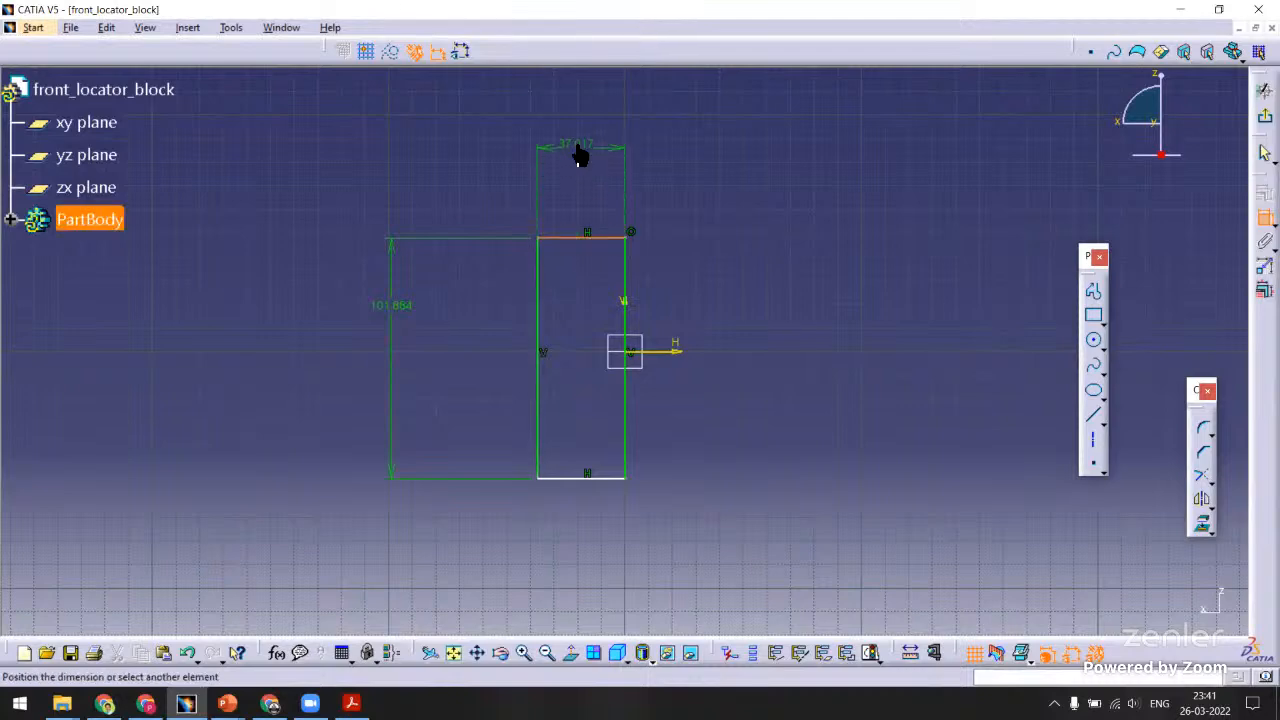
{"action": "left_click", "coordinate": [577, 150]}
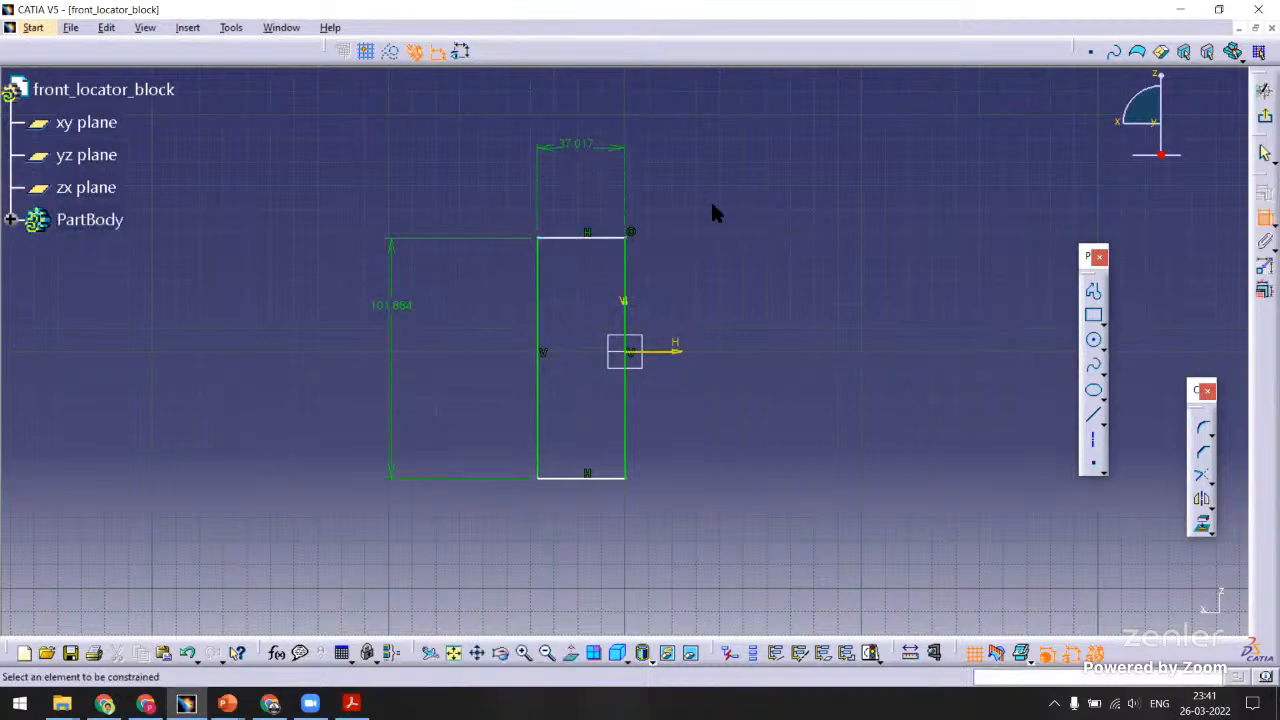
Constrain the rectangle's two short horizontal sides to be symmetric about the horizontal axis.
{"action": "left_click", "coordinate": [590, 244]}
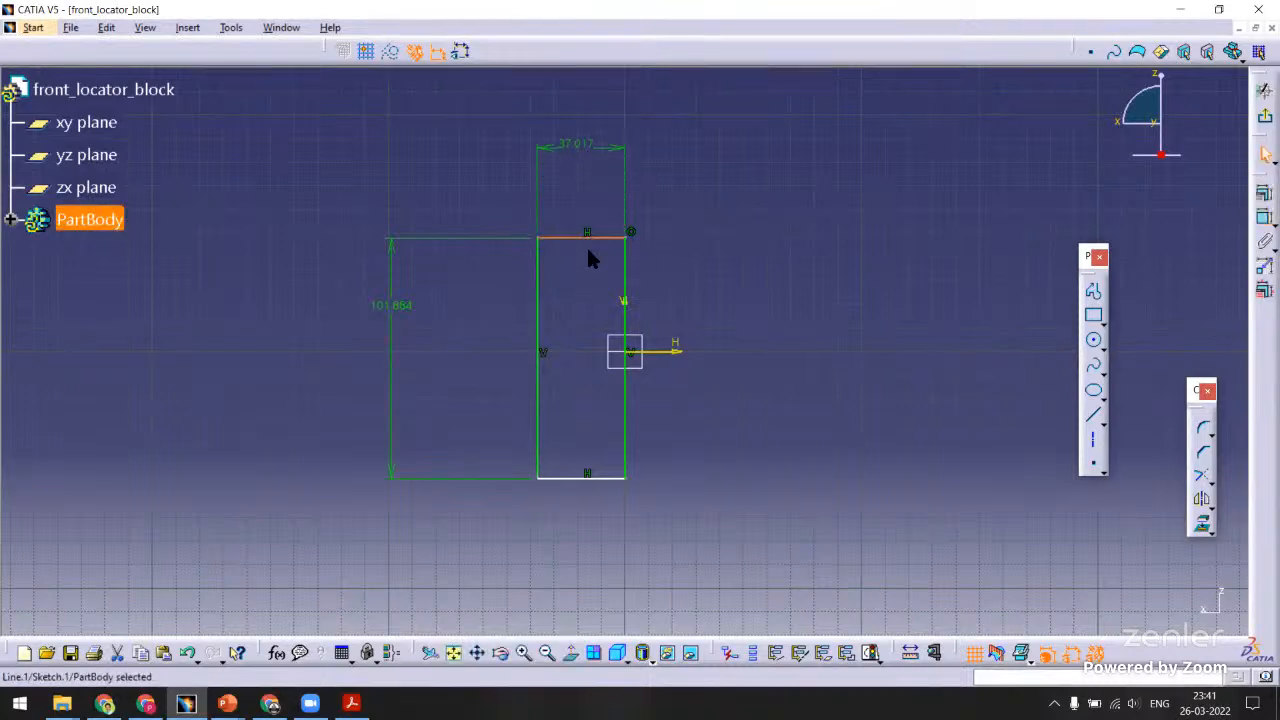
{"action": "left_click", "coordinate": [575, 478], "text": "ctrl"}
{"action": "left_click", "coordinate": [672, 353], "text": "ctrl"}
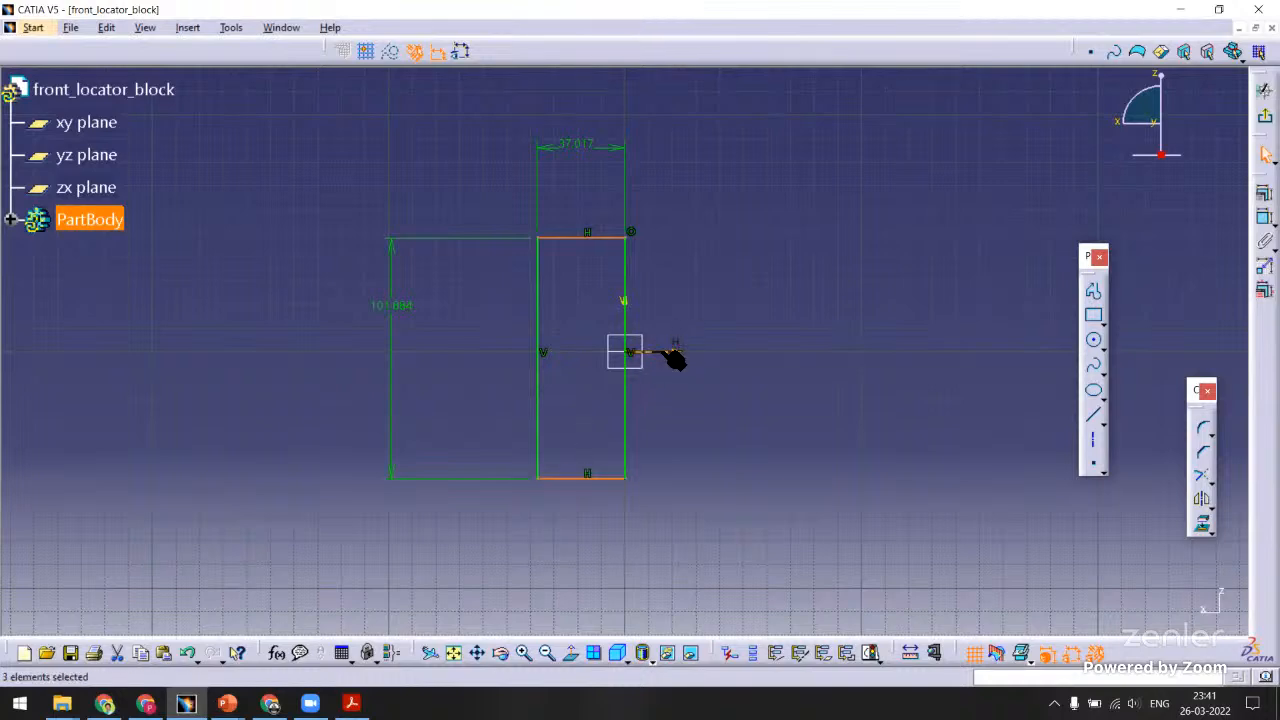
{"action": "left_click", "coordinate": [1264, 192]}
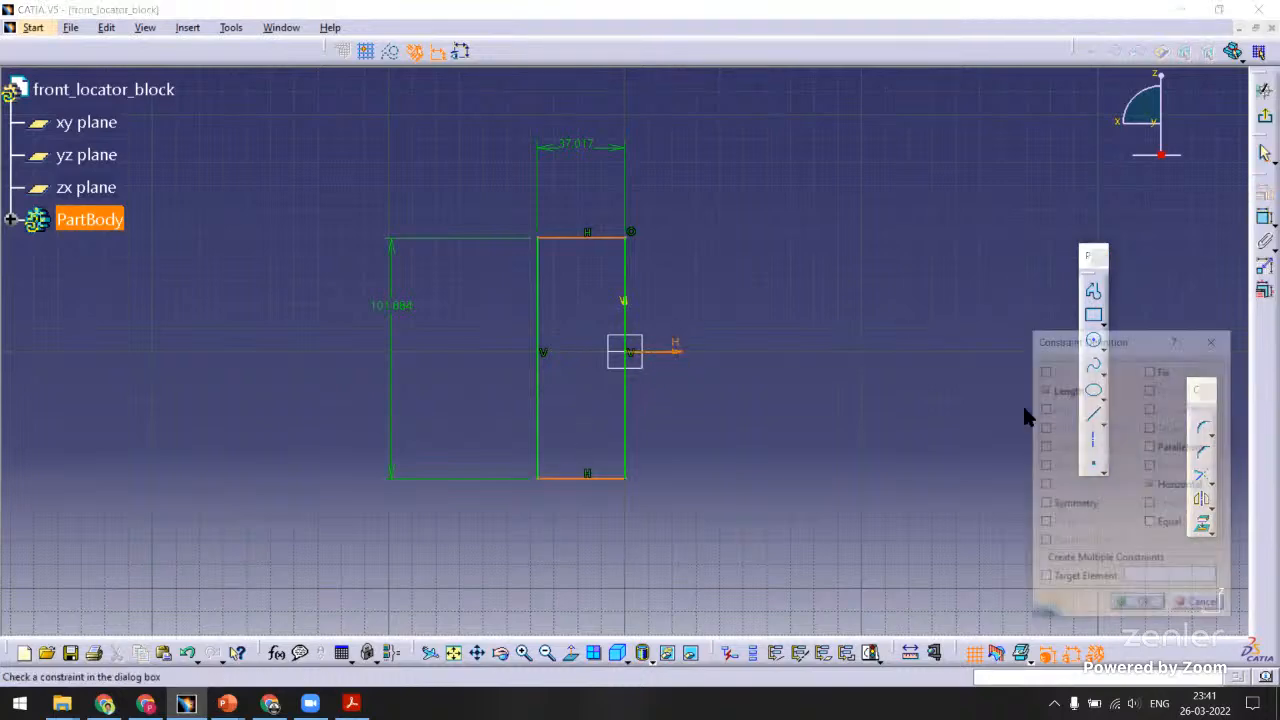
{"action": "left_click", "coordinate": [1071, 510]}
{"action": "left_click", "coordinate": [1140, 606]}
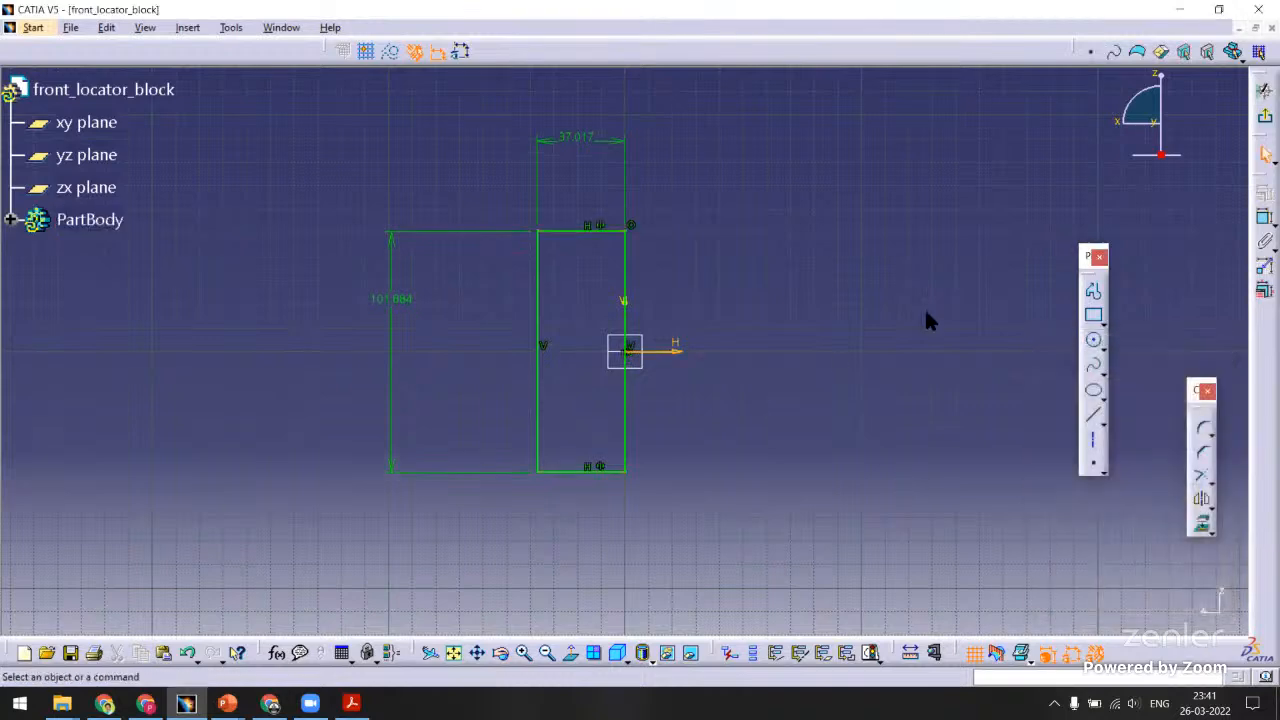
Set the rectangle's height to 80 mm and its width to 25 mm.
{"action": "double_click", "coordinate": [393, 298]}
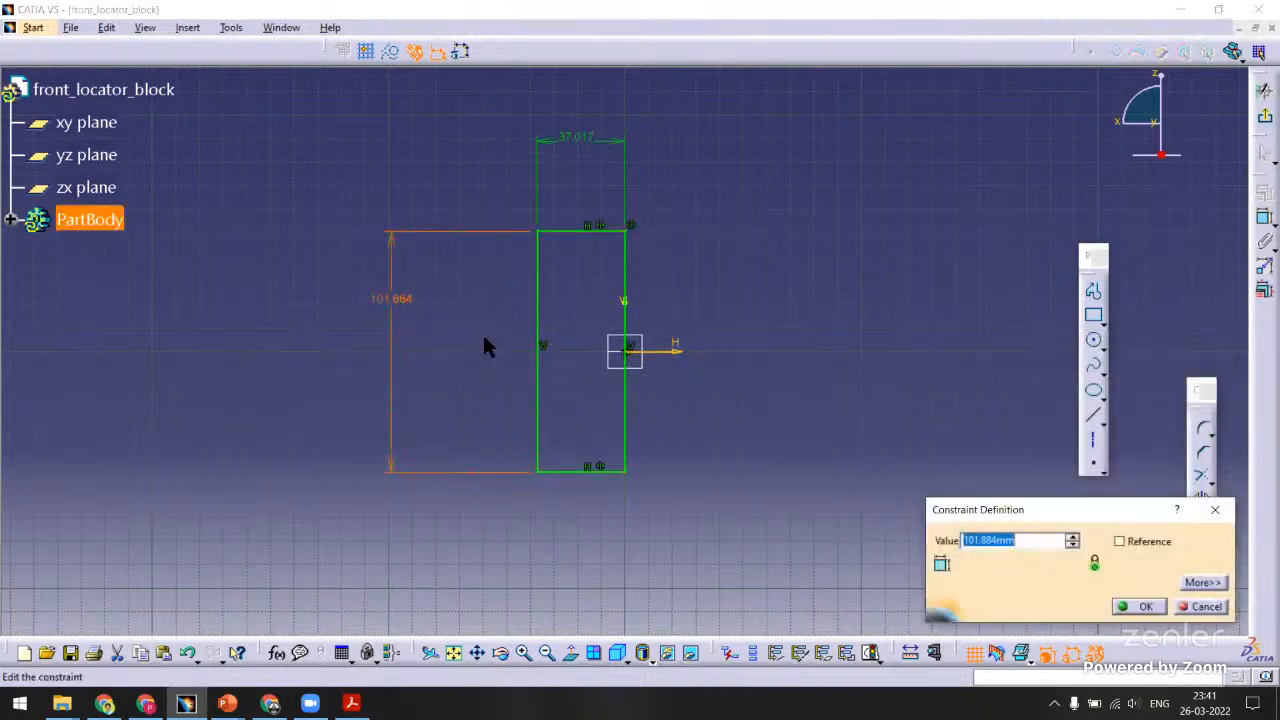
{"action": "type", "text": "50"}
{"action": "key", "text": "Return"}
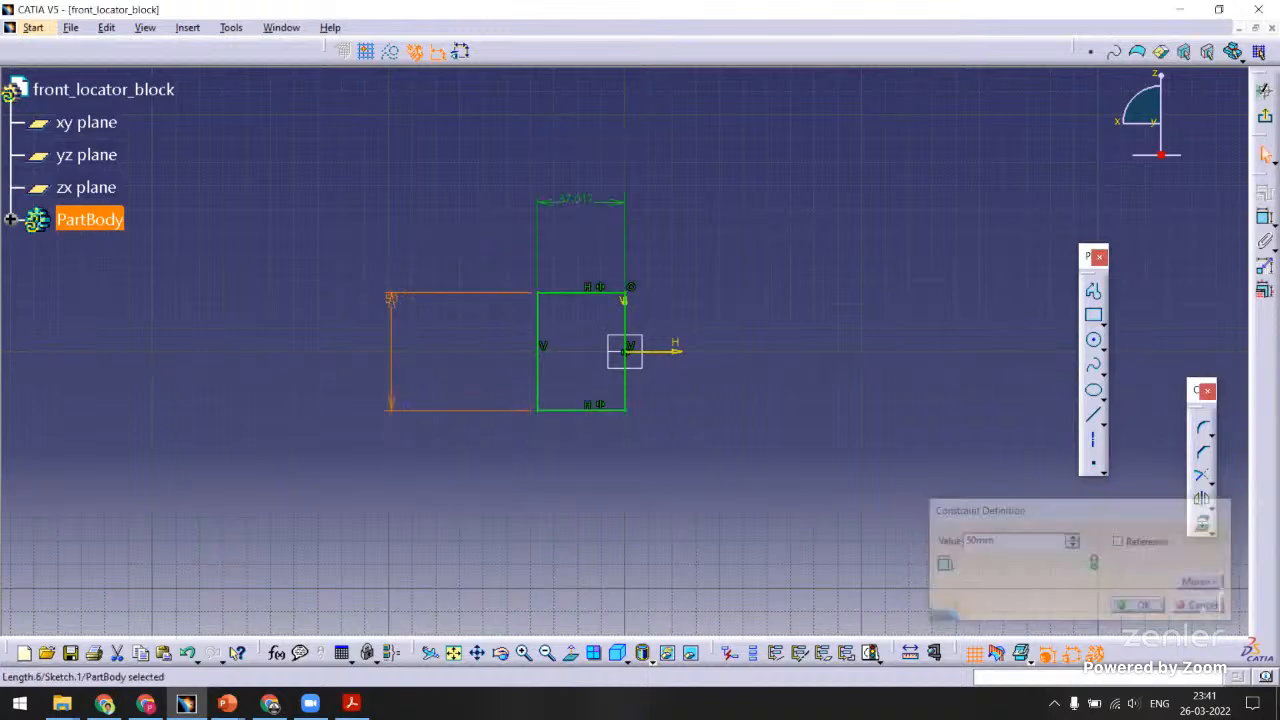
{"action": "double_click", "coordinate": [394, 302]}
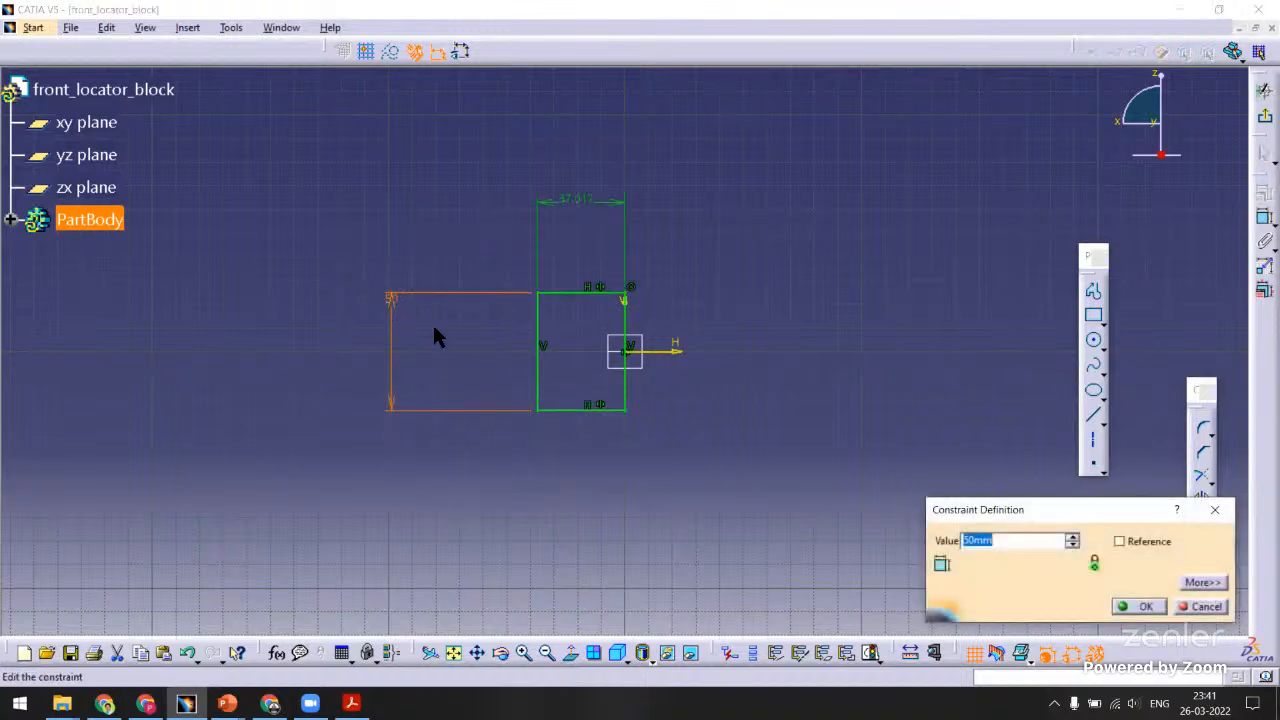
{"action": "type", "text": "80"}
{"action": "key", "text": "Return"}
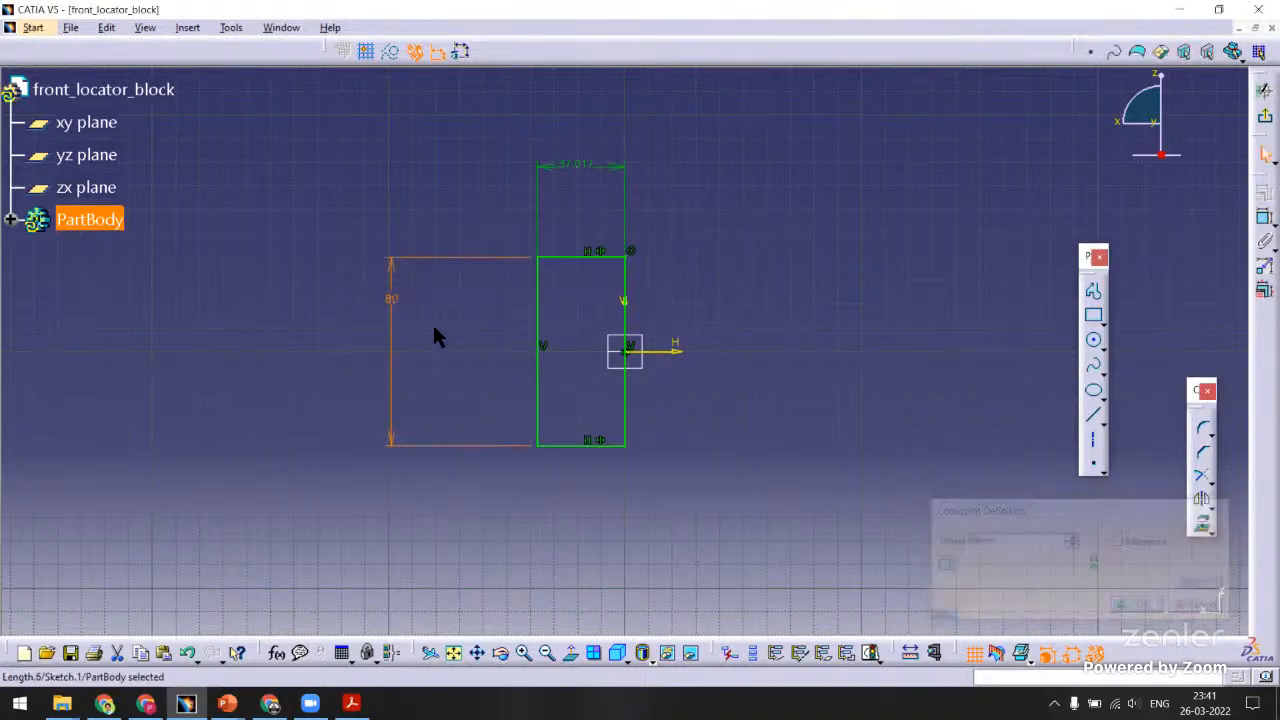
{"action": "double_click", "coordinate": [575, 165]}
{"action": "type", "text": "25mm"}
{"action": "key", "text": "Return"}
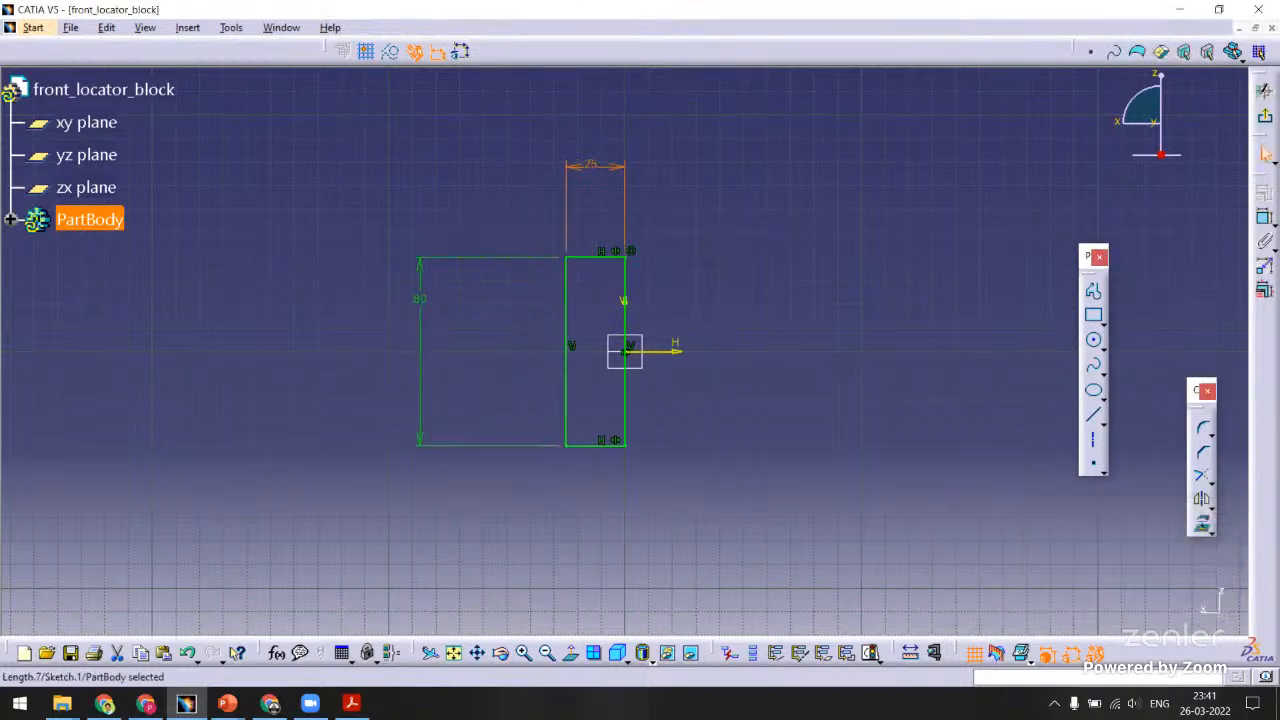
Exit the sketch and examine the profile's orientation in the isometric, top and front views.
{"action": "left_click", "coordinate": [1265, 116]}
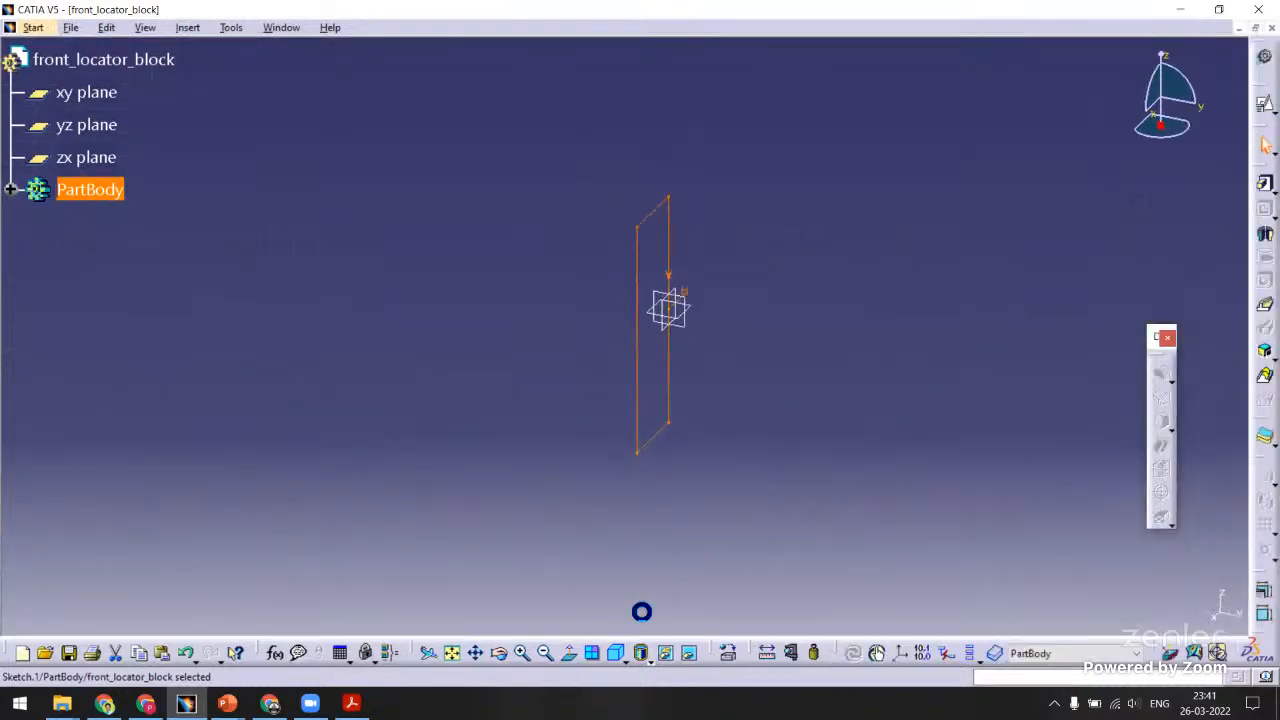
{"action": "left_click", "coordinate": [619, 653]}
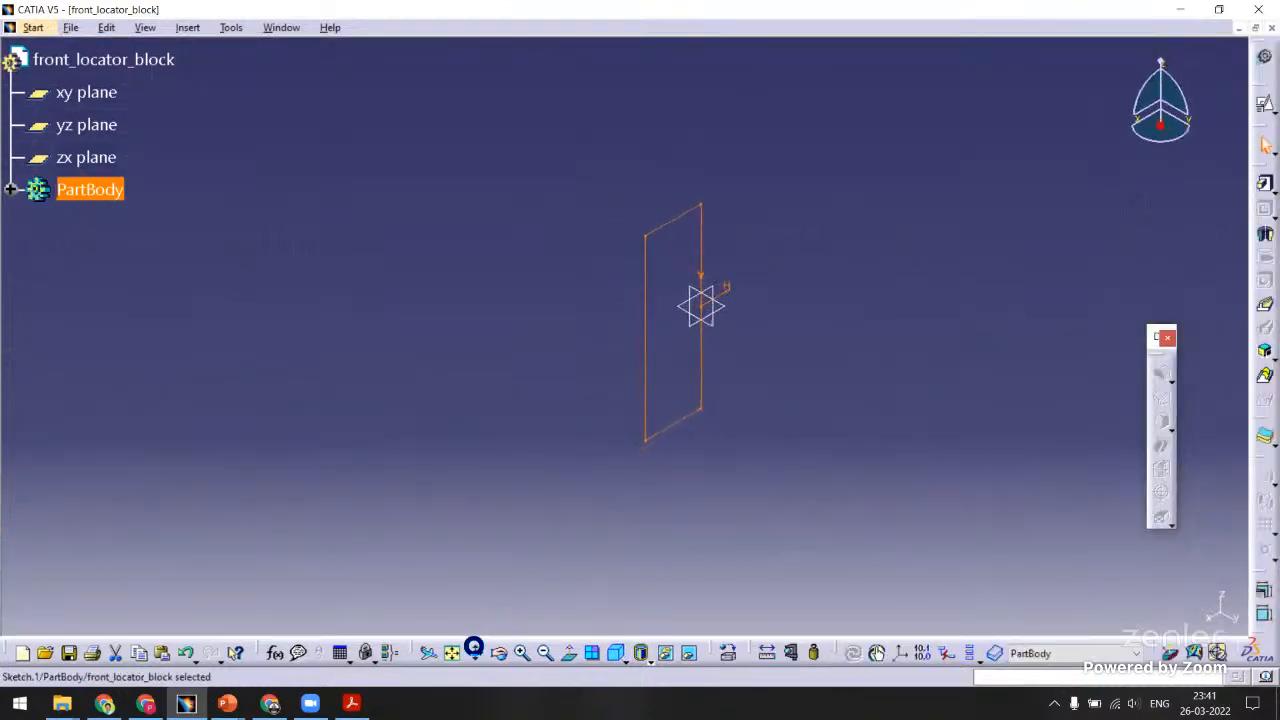
{"action": "left_click", "coordinate": [432, 652]}
{"action": "left_click", "coordinate": [368, 432]}
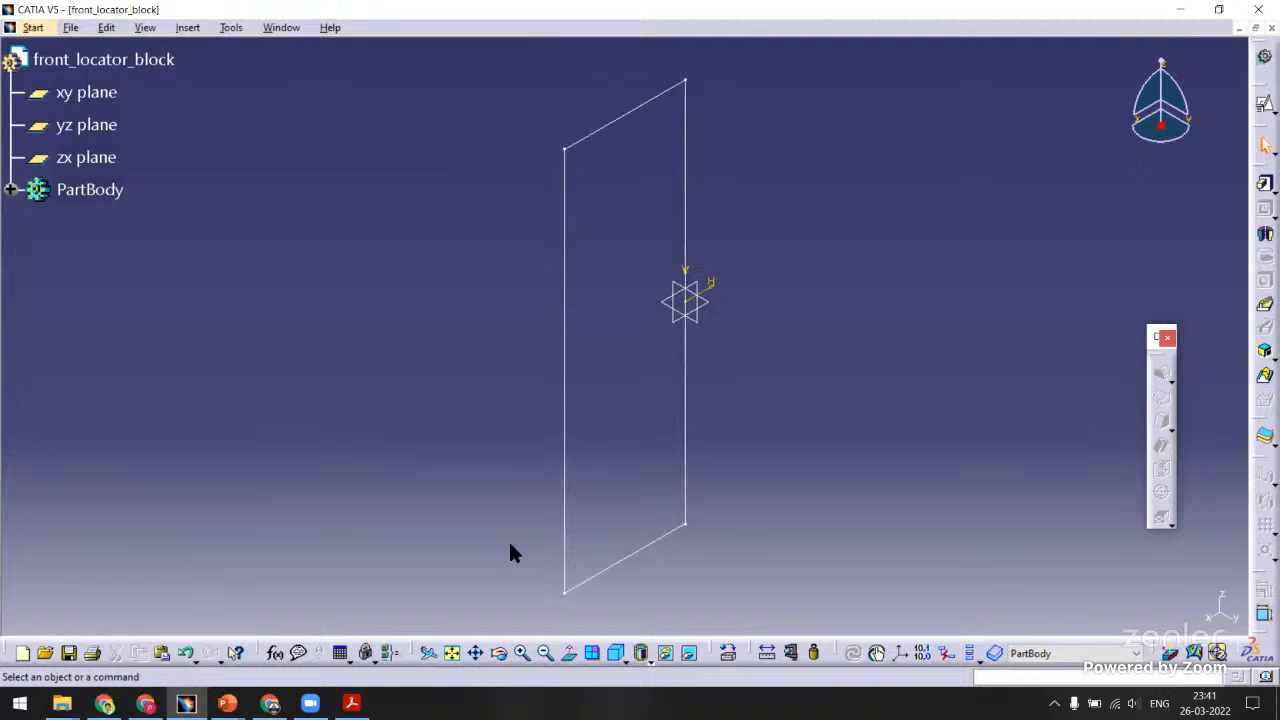
{"action": "left_click", "coordinate": [636, 656]}
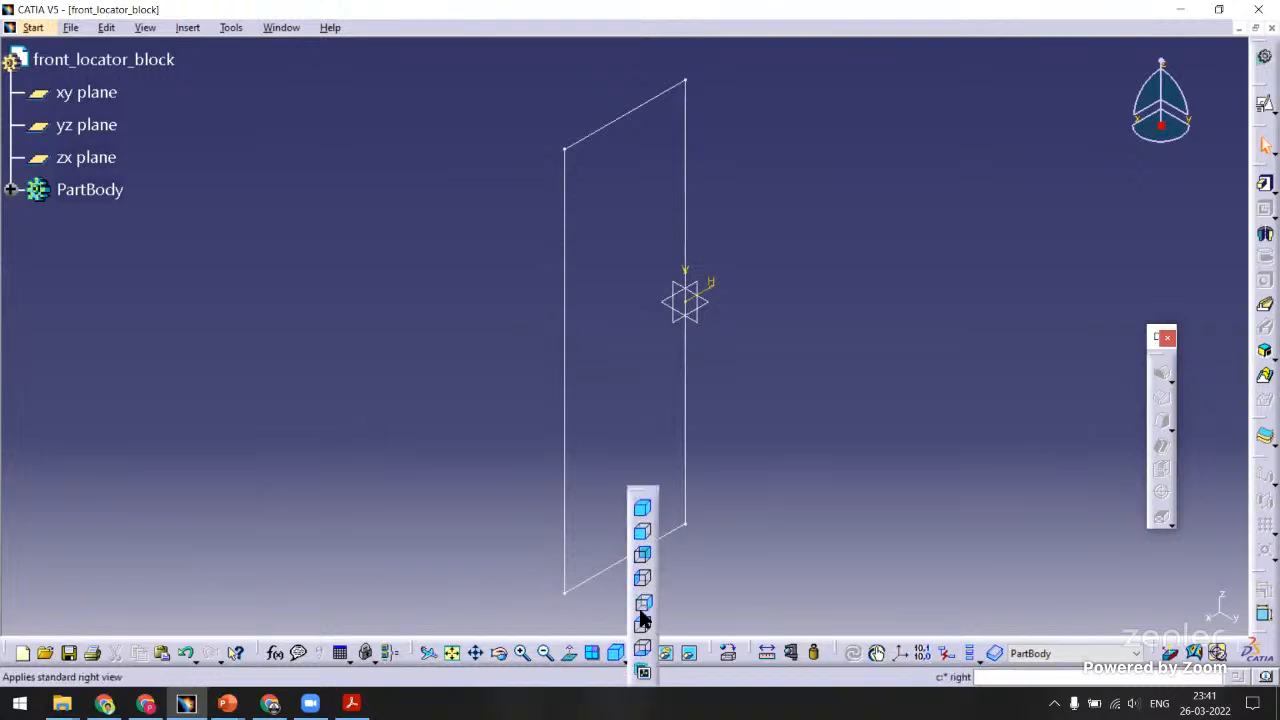
{"action": "left_click", "coordinate": [642, 624]}
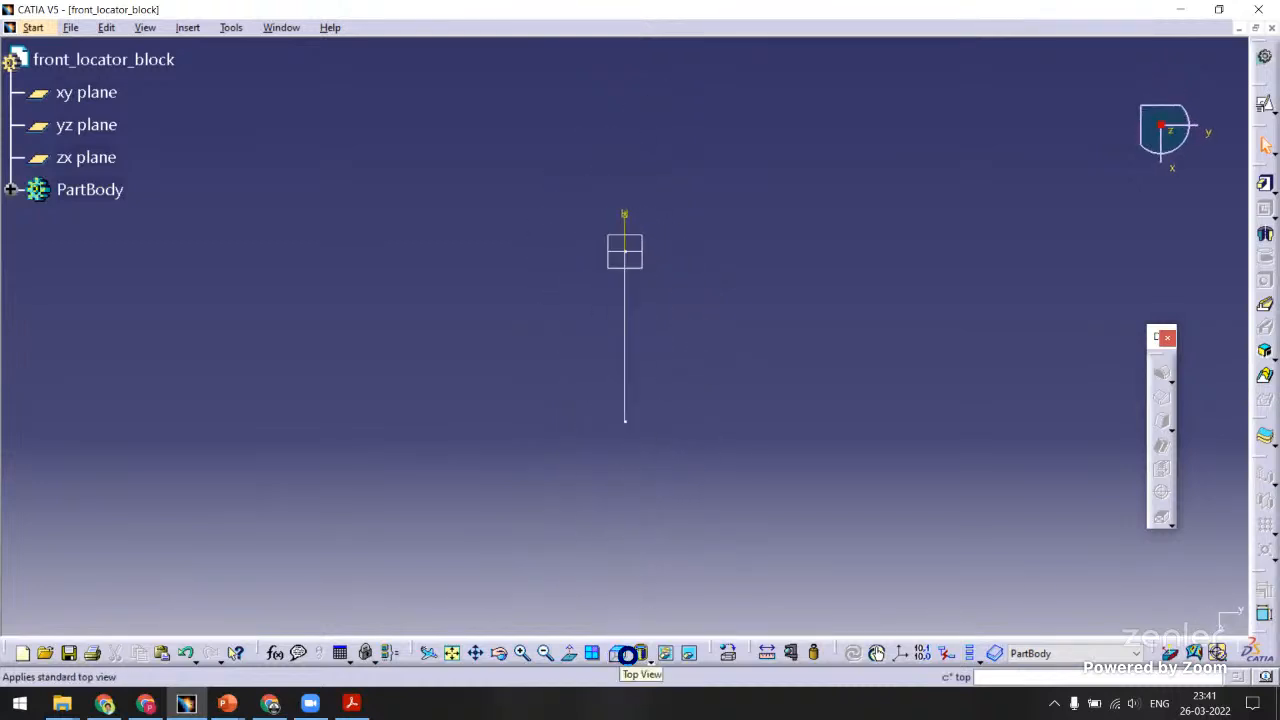
{"action": "left_click", "coordinate": [632, 654]}
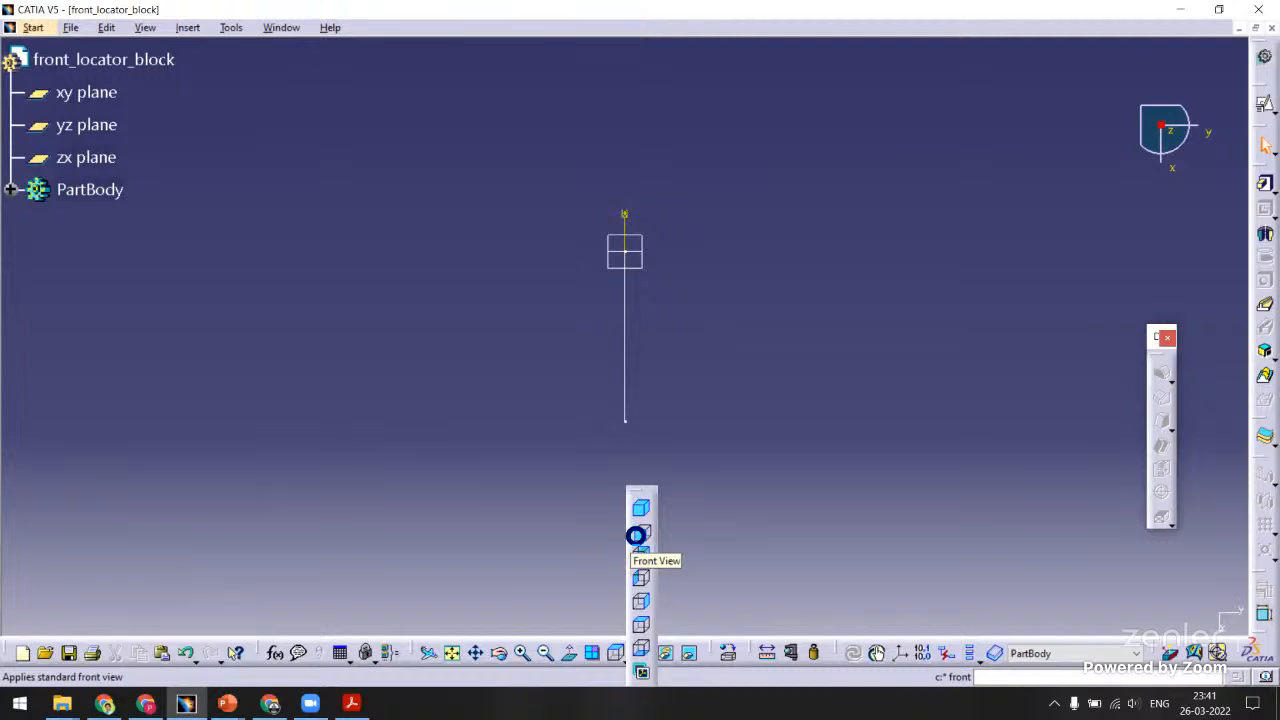
{"action": "left_click", "coordinate": [638, 534]}
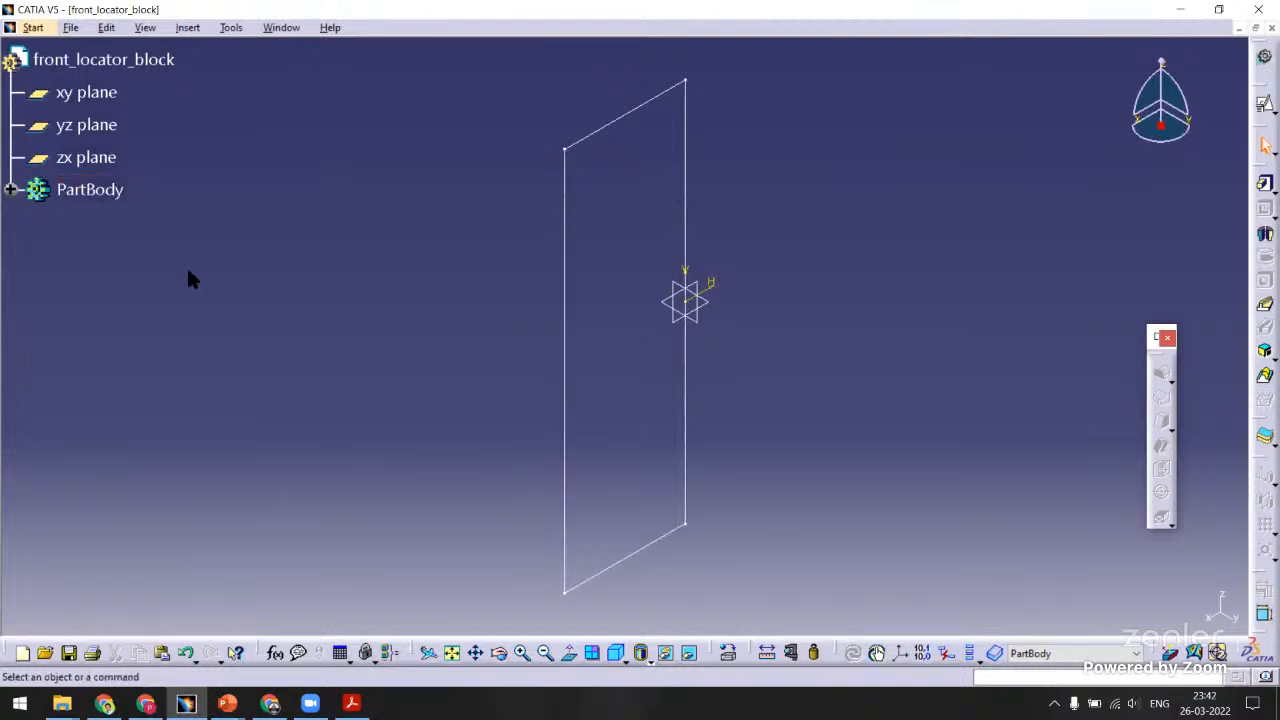
Change the rectangle sketch's support to the xy plane, keeping the Positioned type.
{"action": "left_click", "coordinate": [10, 190]}
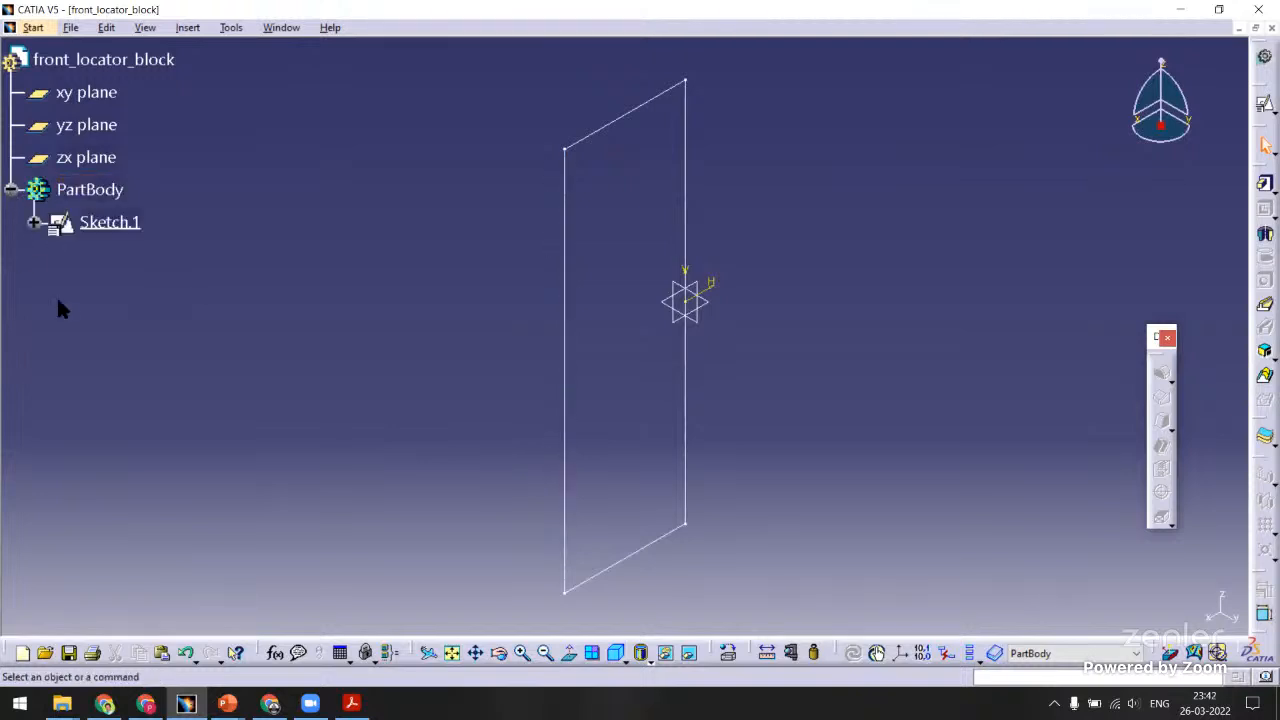
{"action": "right_click", "coordinate": [125, 226]}
{"action": "mouse_move", "coordinate": [214, 552]}
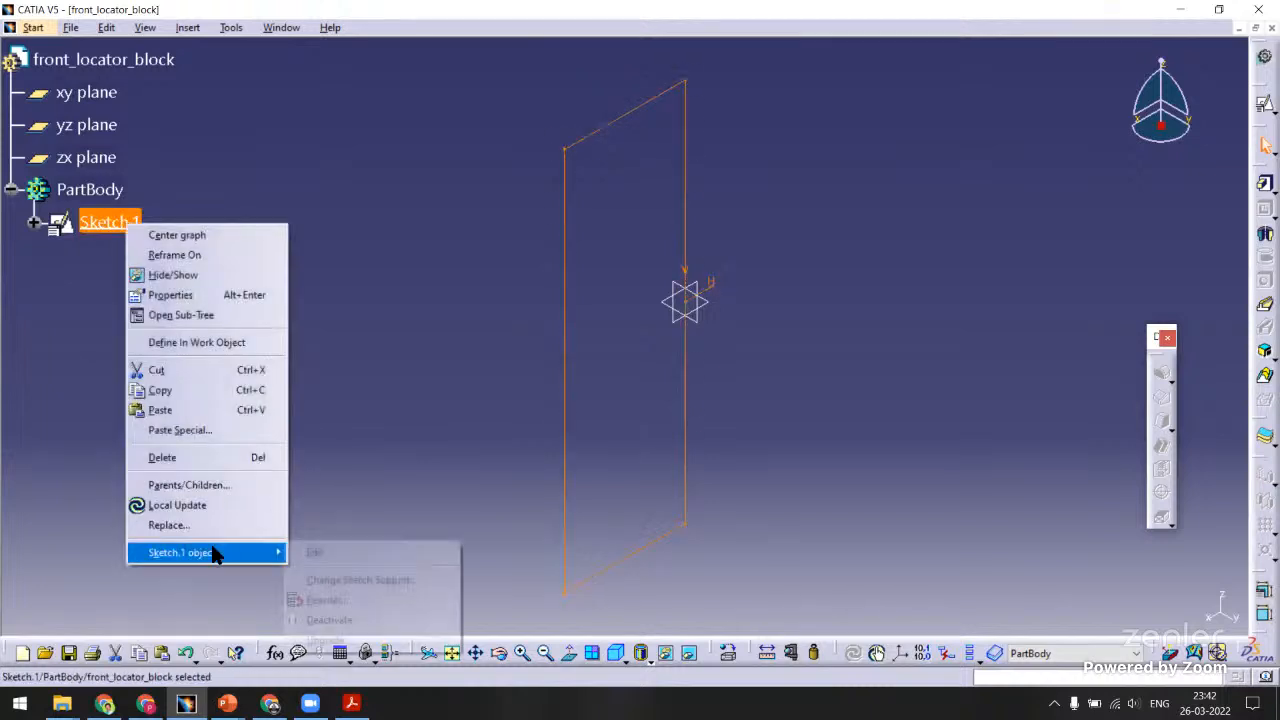
{"action": "left_click", "coordinate": [373, 578]}
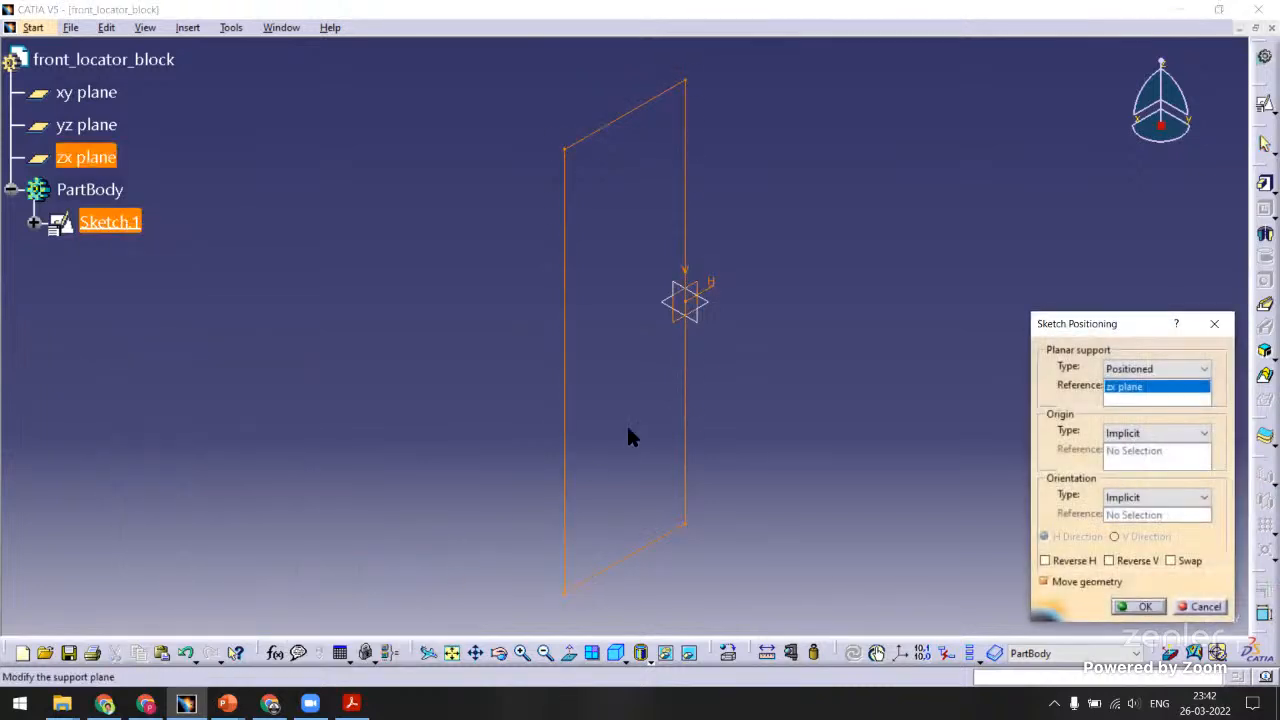
{"action": "left_click", "coordinate": [722, 314]}
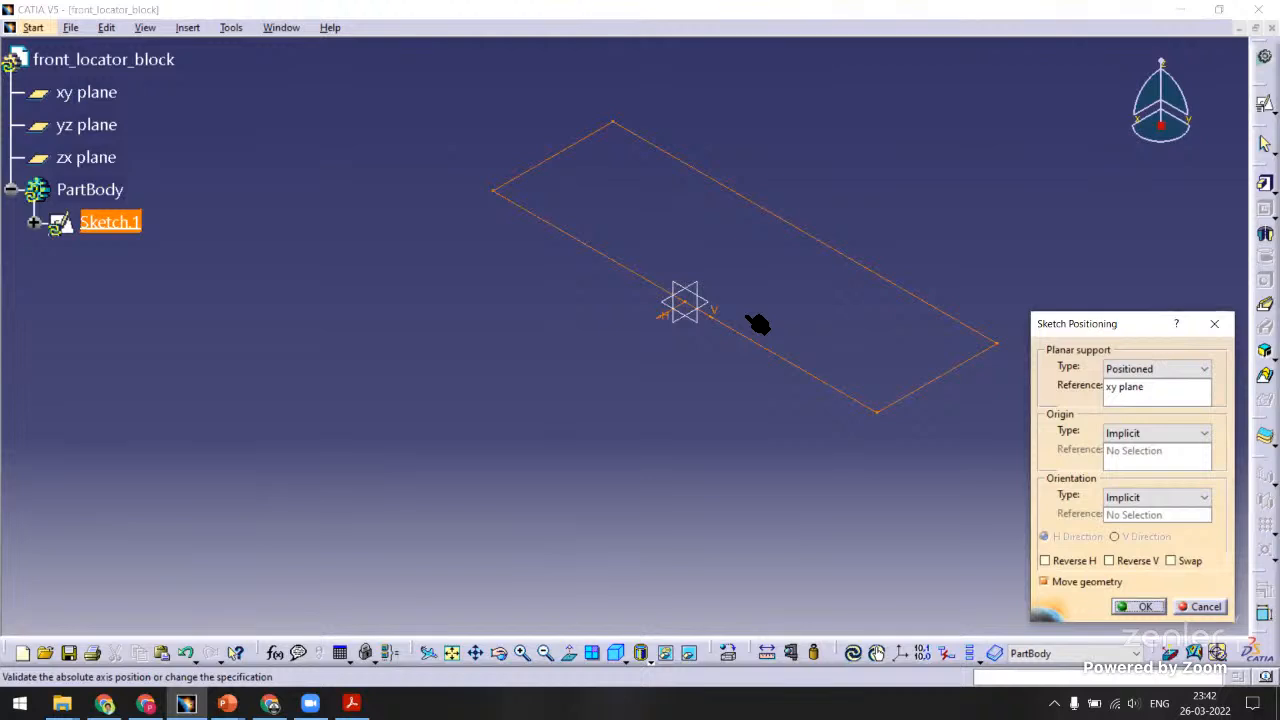
{"action": "left_click", "coordinate": [1137, 607]}
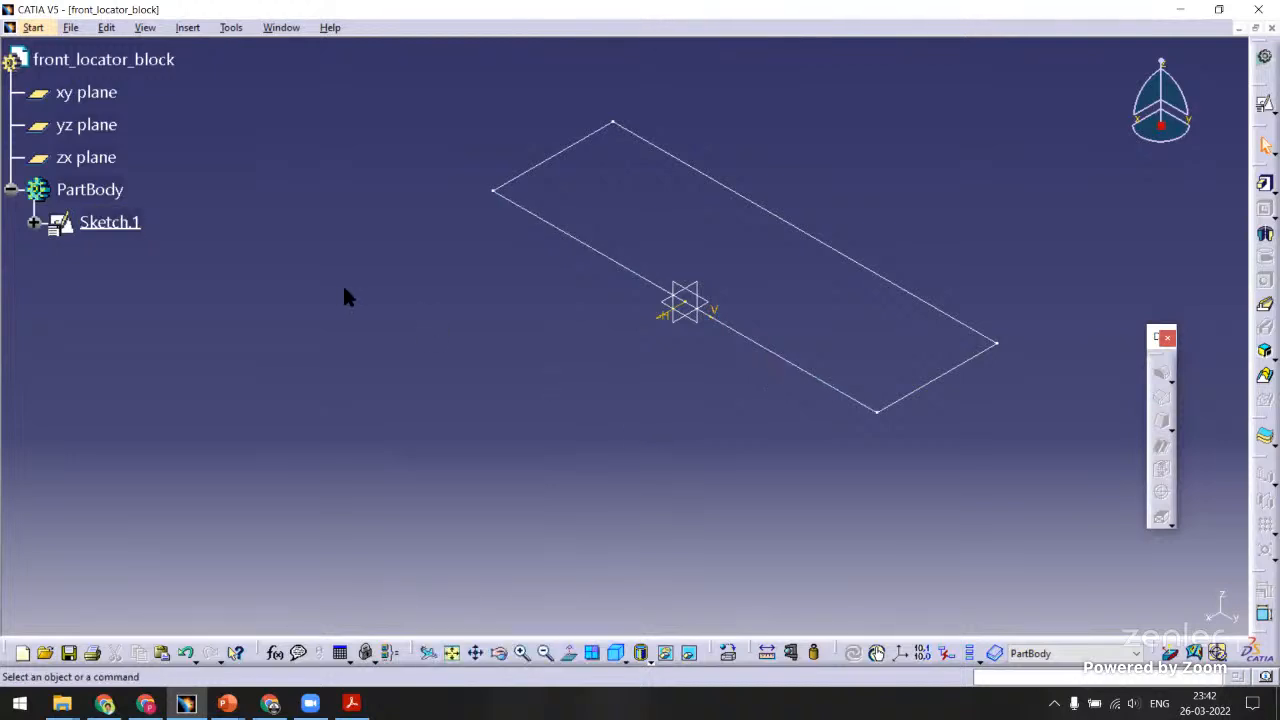
Reopen the sketch and check the direction of its axes in the standard top view.
{"action": "left_click", "coordinate": [736, 337]}
{"action": "right_click", "coordinate": [736, 337]}
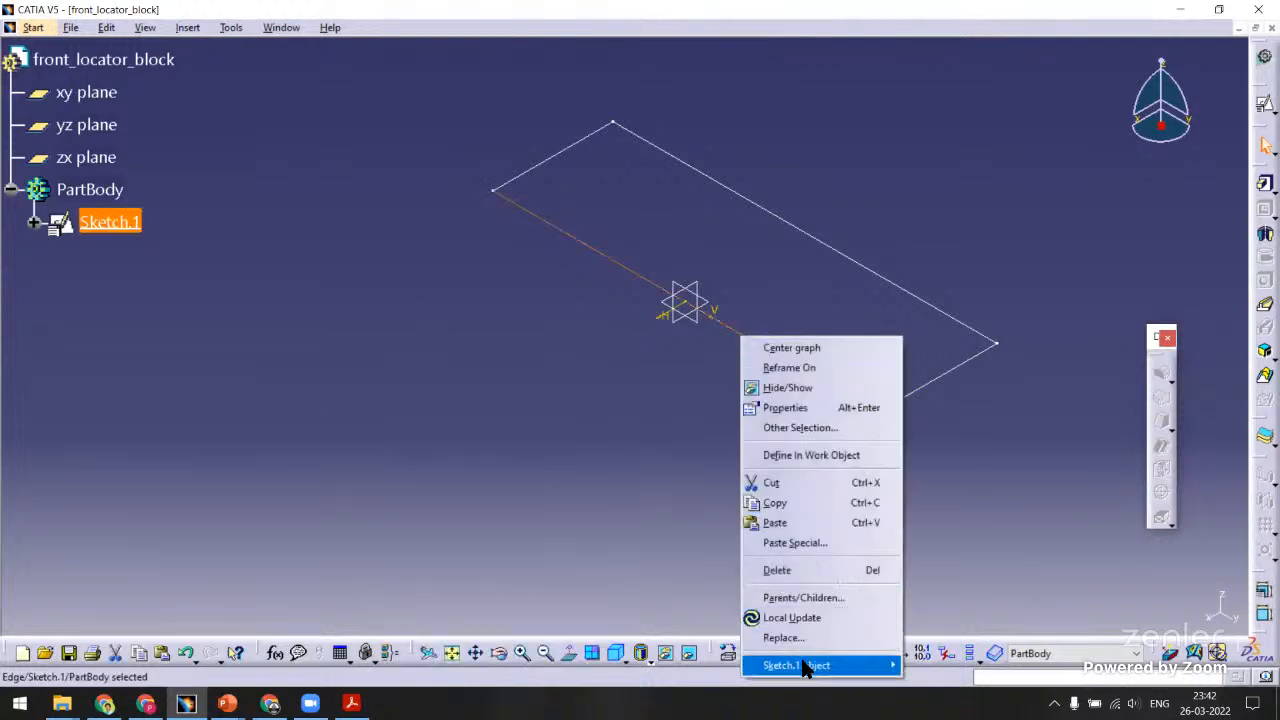
{"action": "mouse_move", "coordinate": [808, 664]}
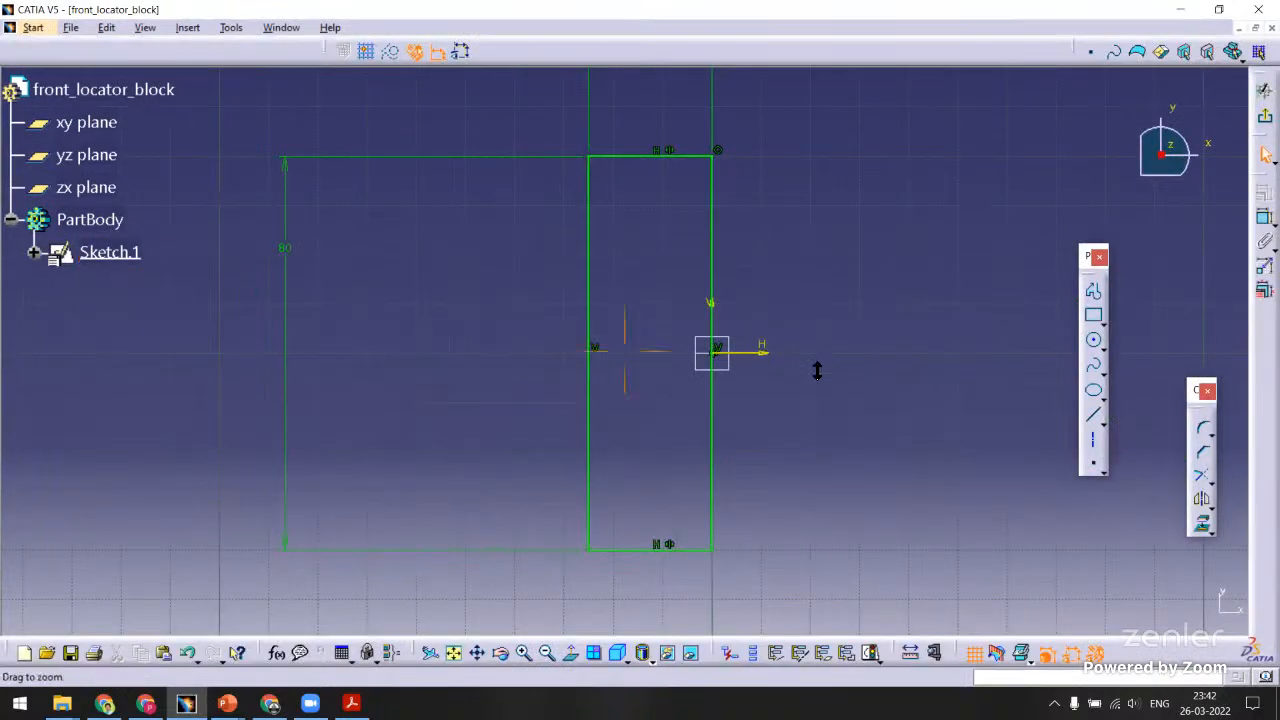
{"action": "mouse_move", "coordinate": [817, 369]}
{"action": "middle_mouse_down"}
{"action": "mouse_move", "coordinate": [809, 391]}
{"action": "mouse_move", "coordinate": [813, 374]}
{"action": "middle_mouse_up"}
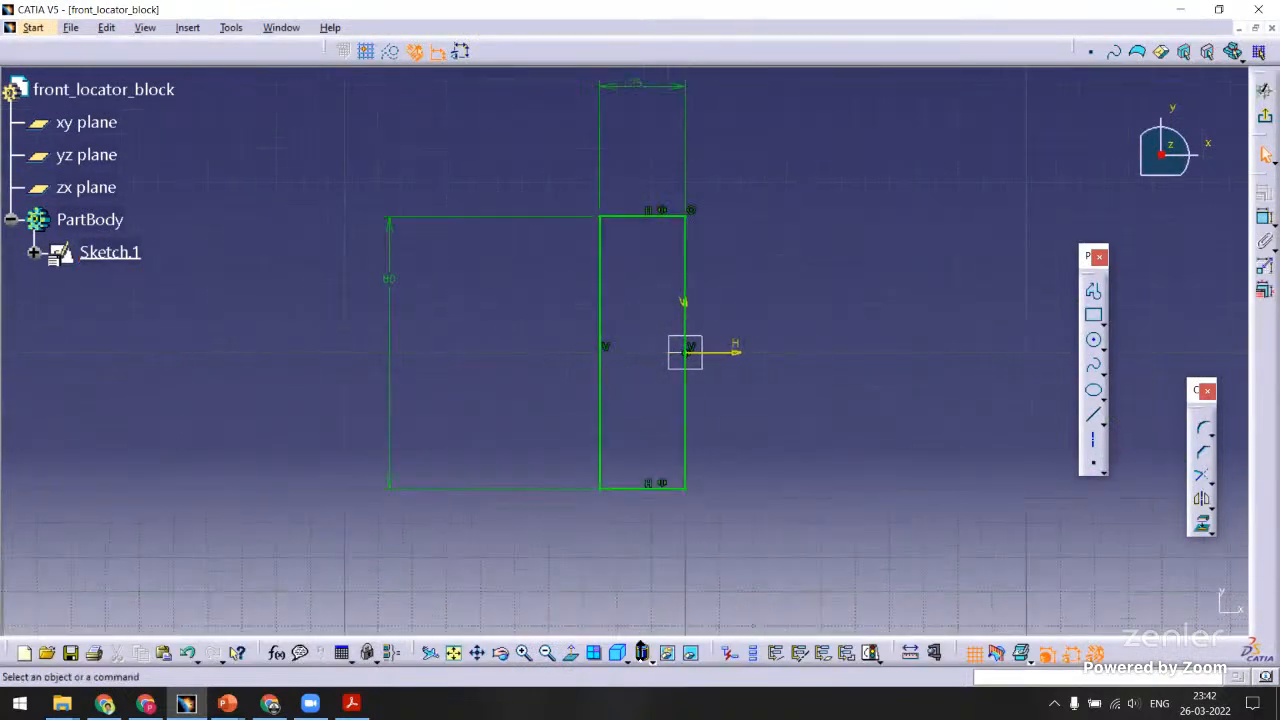
{"action": "left_click", "coordinate": [642, 656]}
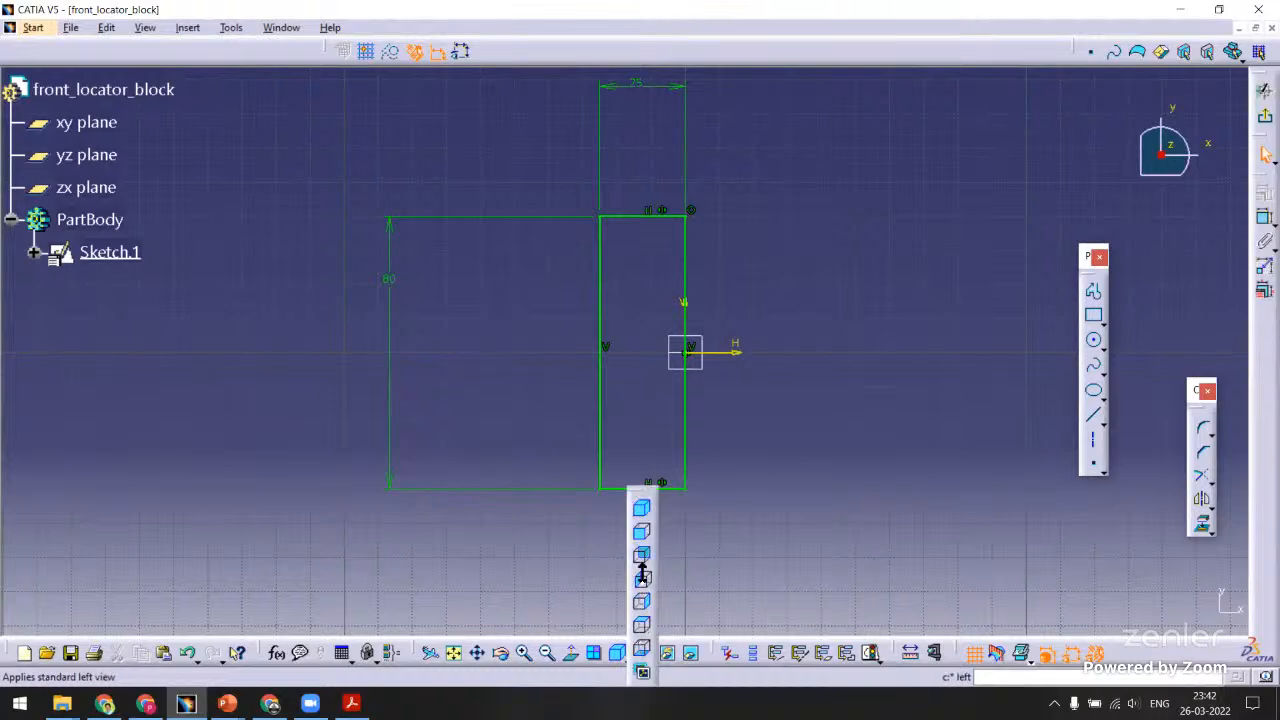
{"action": "left_click", "coordinate": [641, 627]}
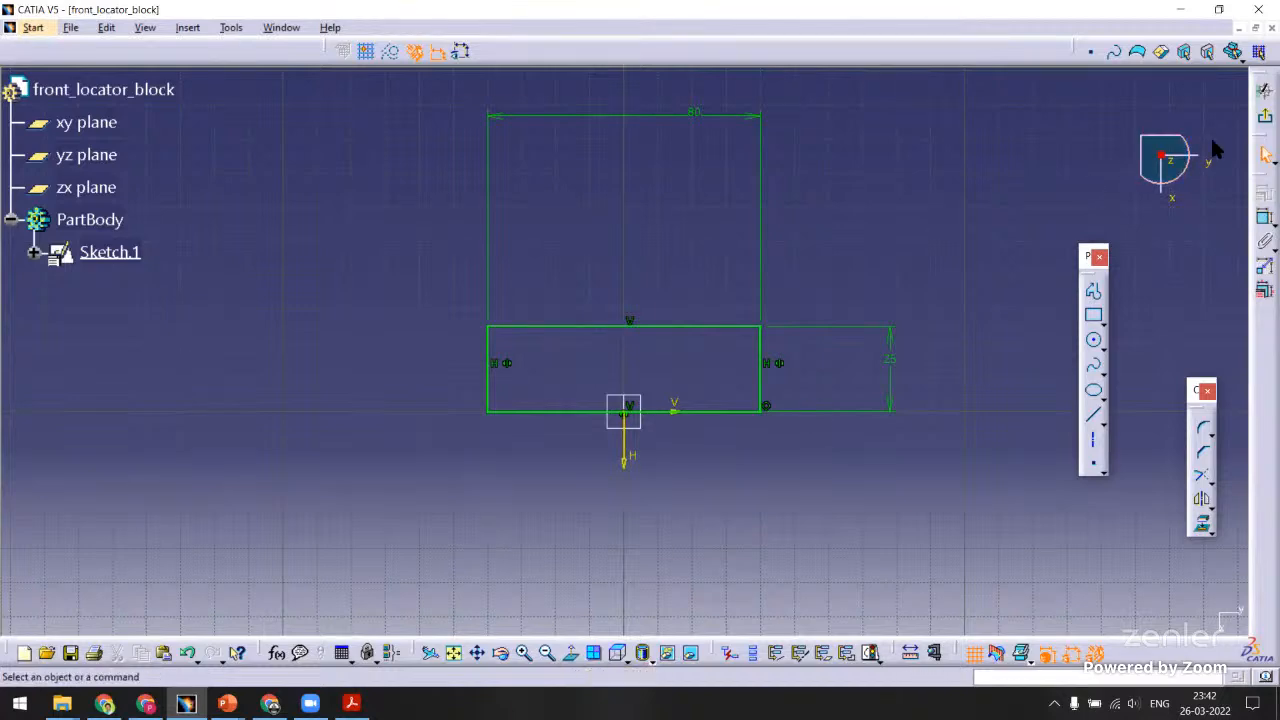
Delete the rectangle sketch and start a new positioned sketch on the xy plane with its axes swapped.
{"action": "left_click", "coordinate": [1265, 90]}
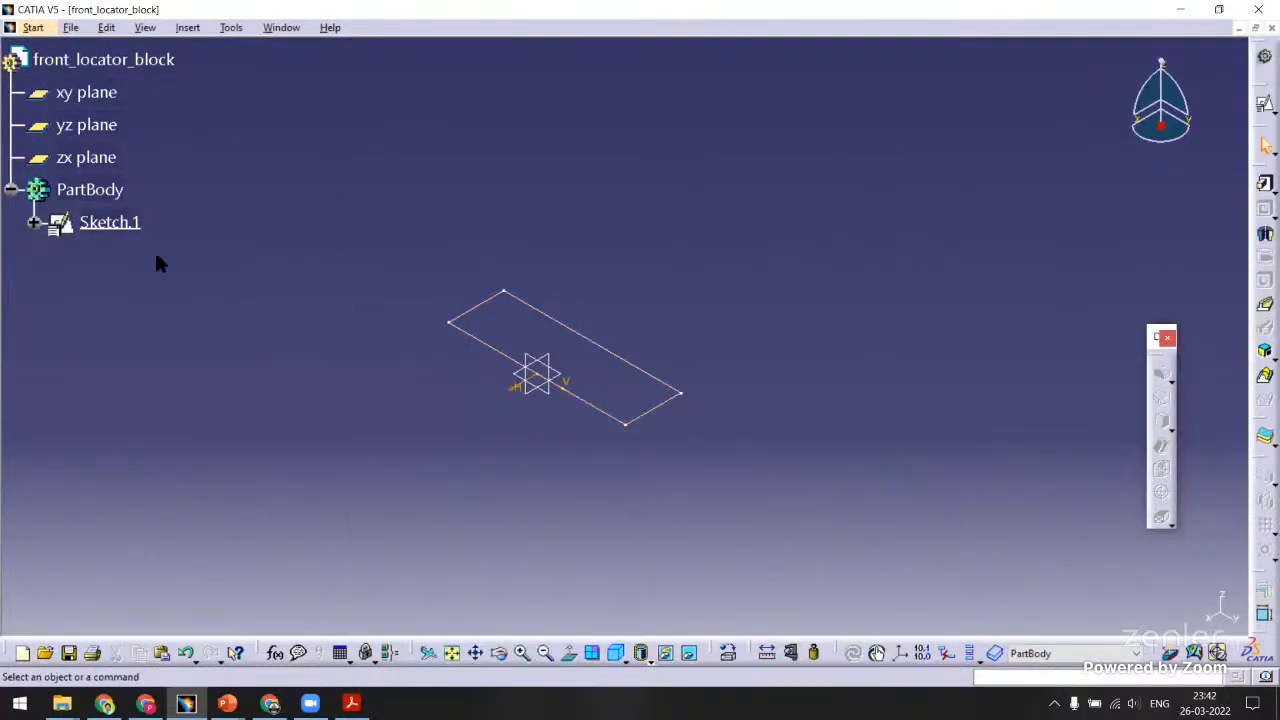
{"action": "key", "text": "Delete"}
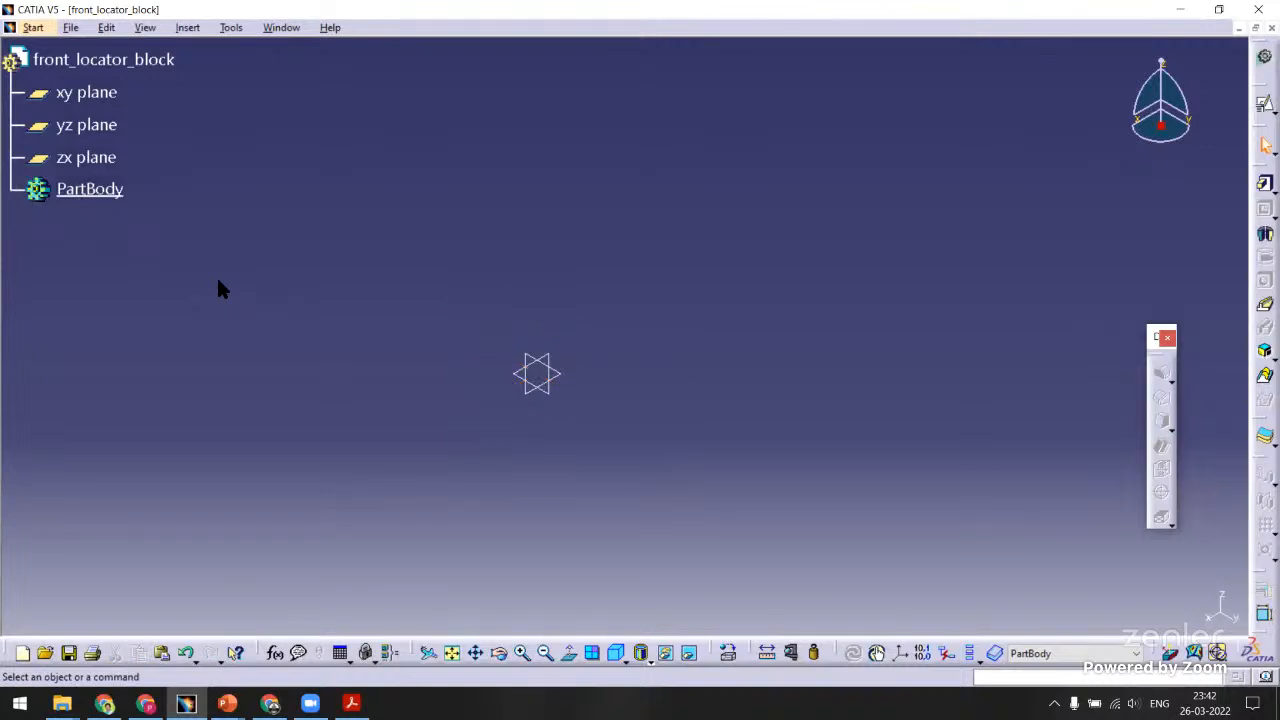
{"action": "middle_click_drag", "start_coordinate": [621, 342], "coordinate": [943, 257]}
{"action": "left_click", "coordinate": [1265, 105]}
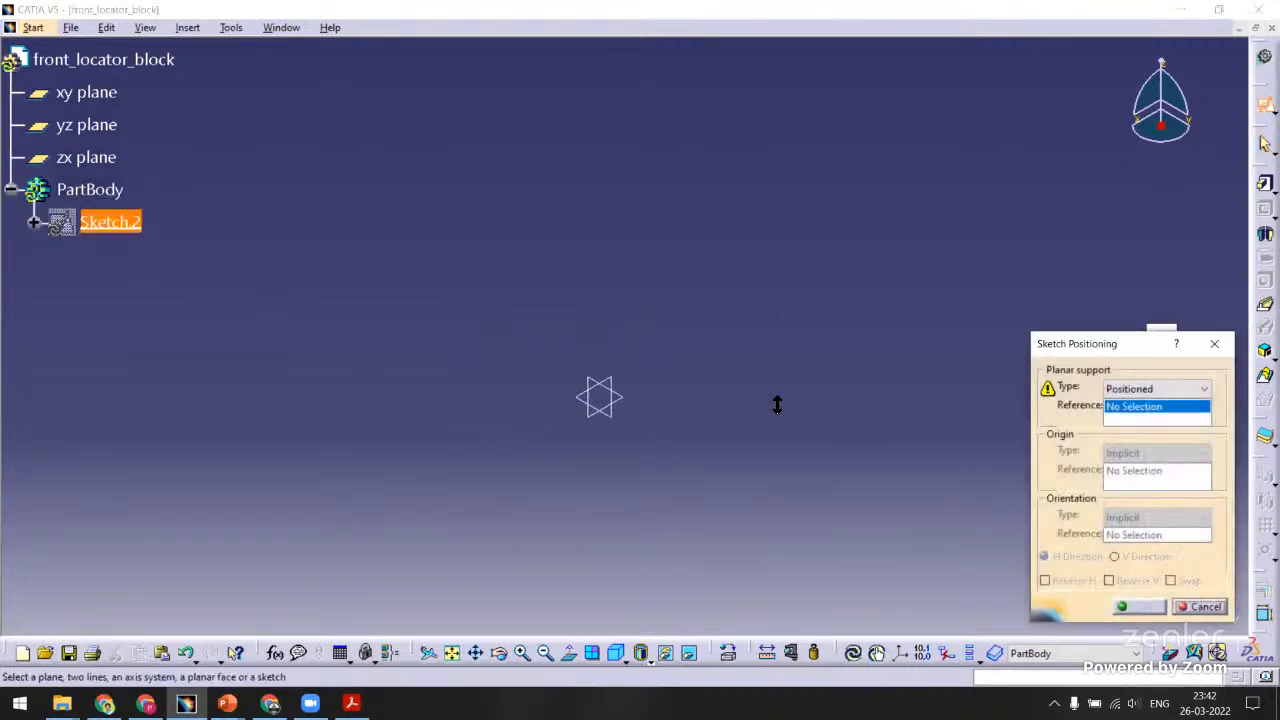
{"action": "left_click", "coordinate": [630, 403]}
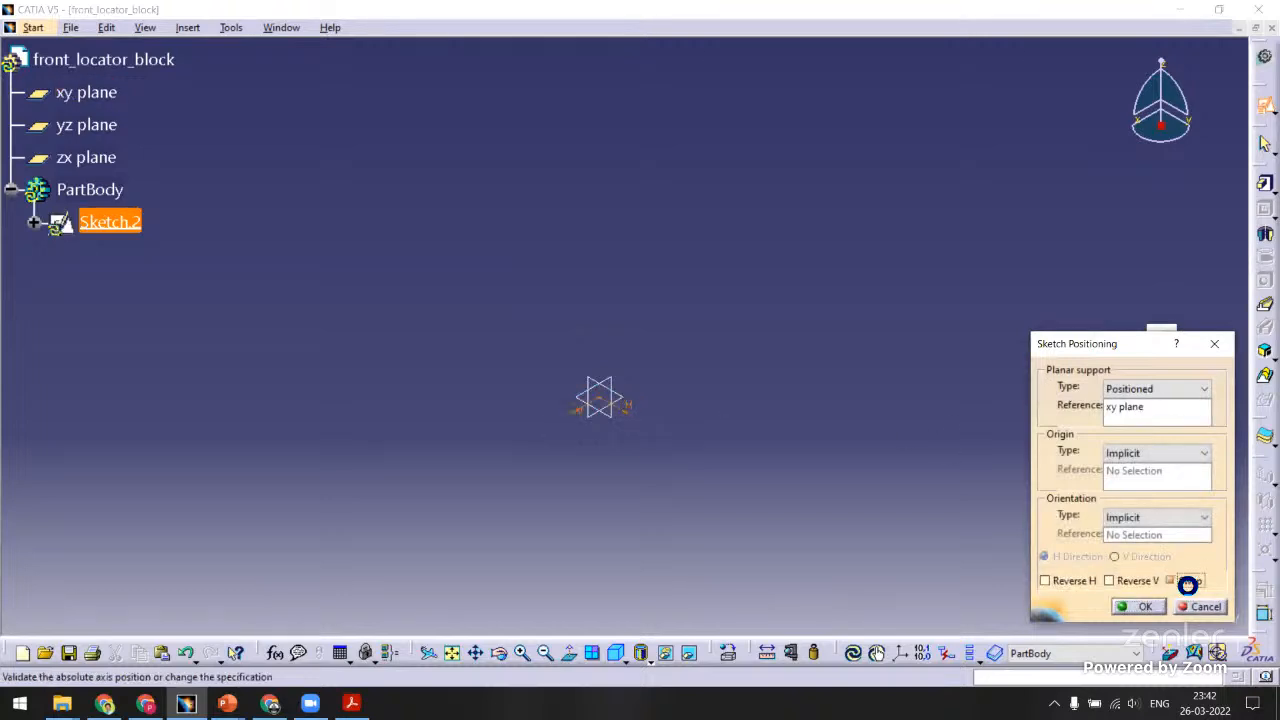
{"action": "left_click", "coordinate": [1139, 607]}
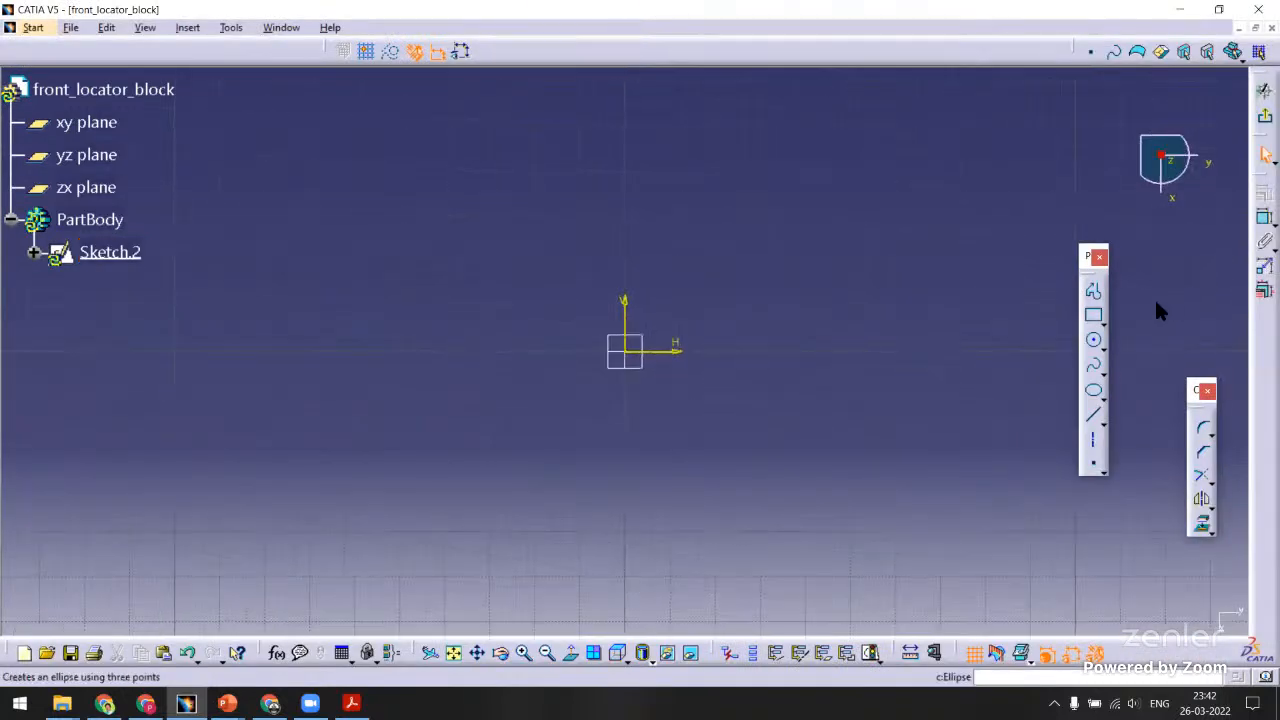
Draw a rectangle about 23 mm wide and 66 mm high with one long side on the vertical axis.
{"action": "left_click", "coordinate": [1094, 316]}
{"action": "left_click", "coordinate": [520, 193]}
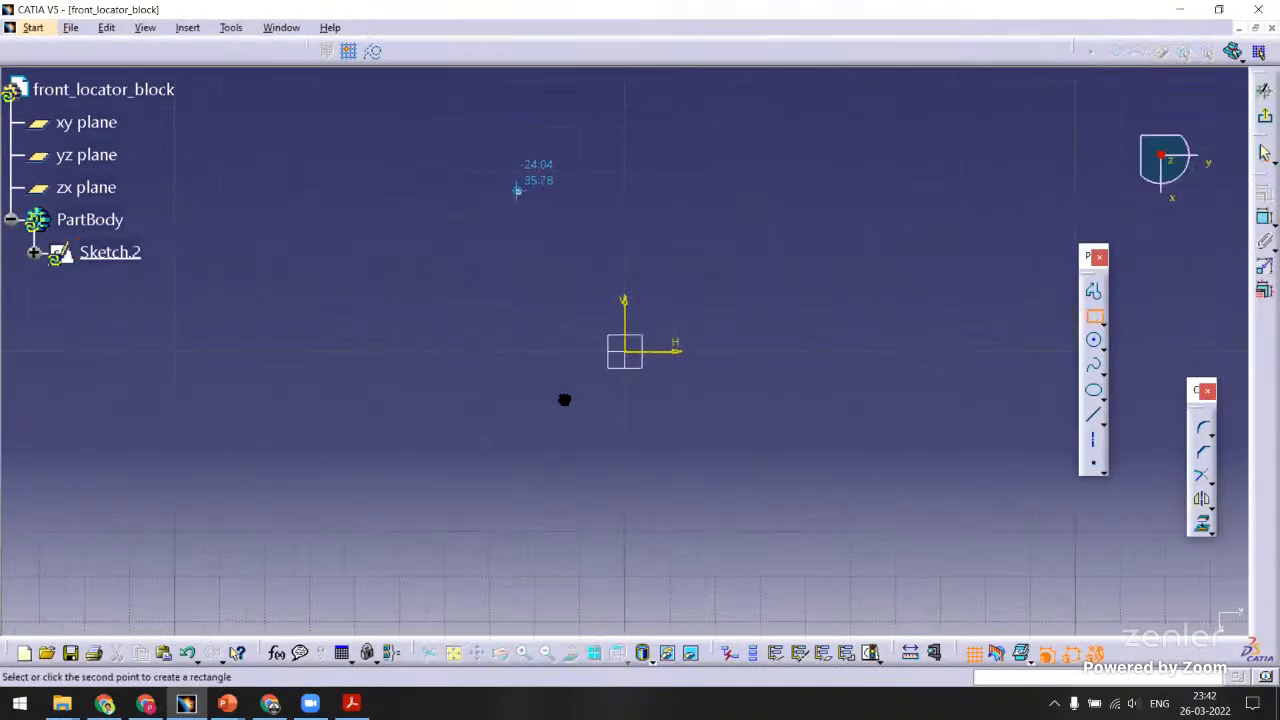
{"action": "left_click", "coordinate": [627, 491]}
{"action": "middle_click_drag", "start_coordinate": [763, 355], "coordinate": [738, 400]}
{"action": "left_click", "coordinate": [750, 302]}
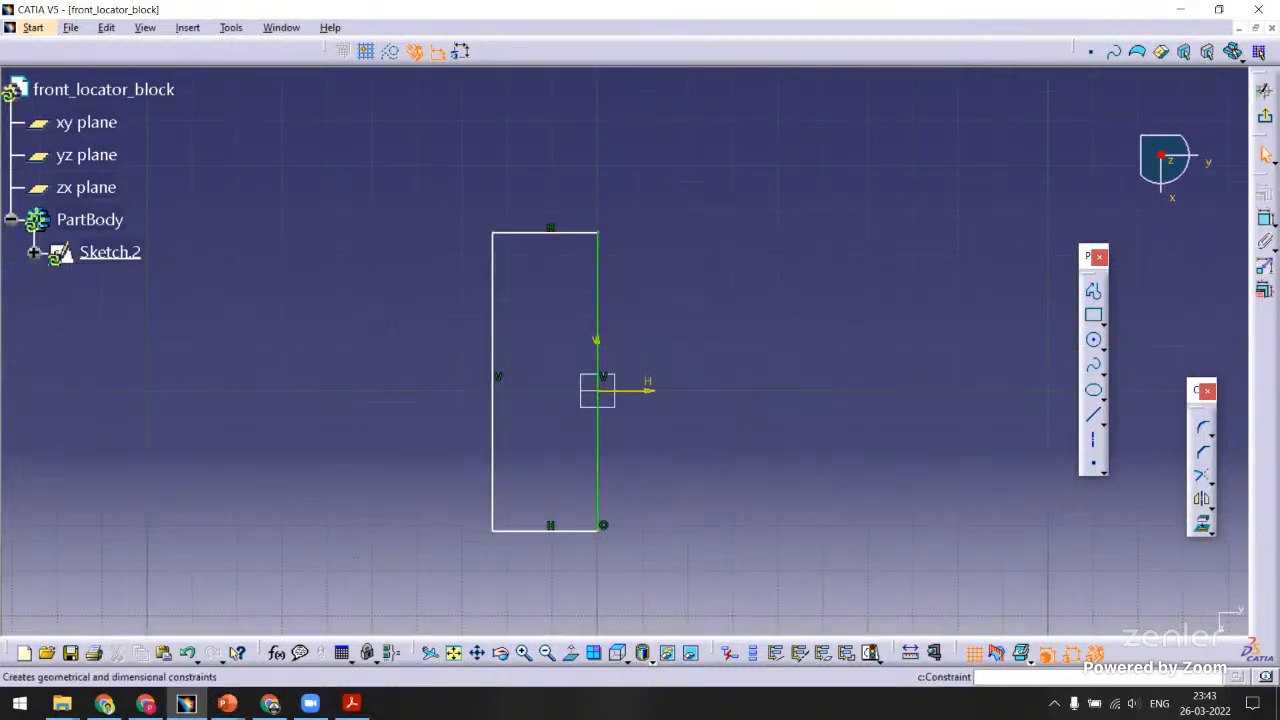
Dimension the new rectangle's top side and its long outer side.
{"action": "double_click", "coordinate": [1265, 217]}
{"action": "left_click", "coordinate": [554, 234]}
{"action": "left_click", "coordinate": [540, 163]}
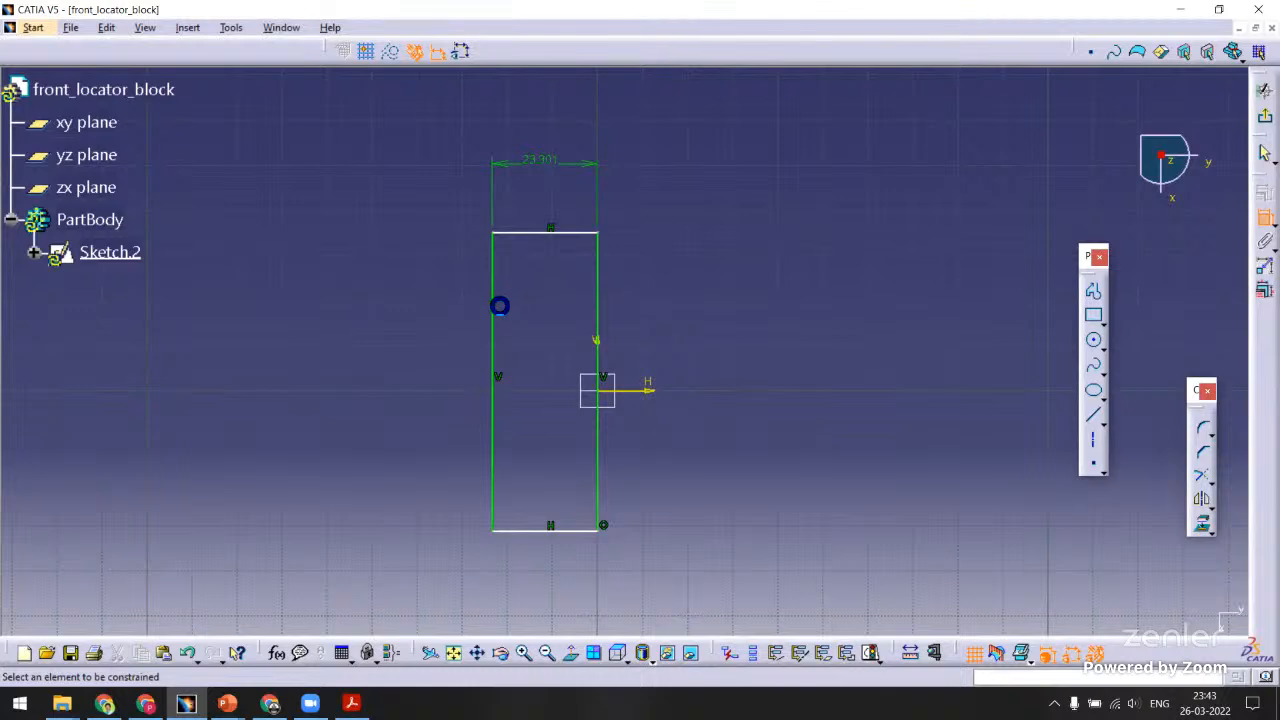
{"action": "left_click", "coordinate": [499, 306]}
{"action": "left_click", "coordinate": [397, 311]}
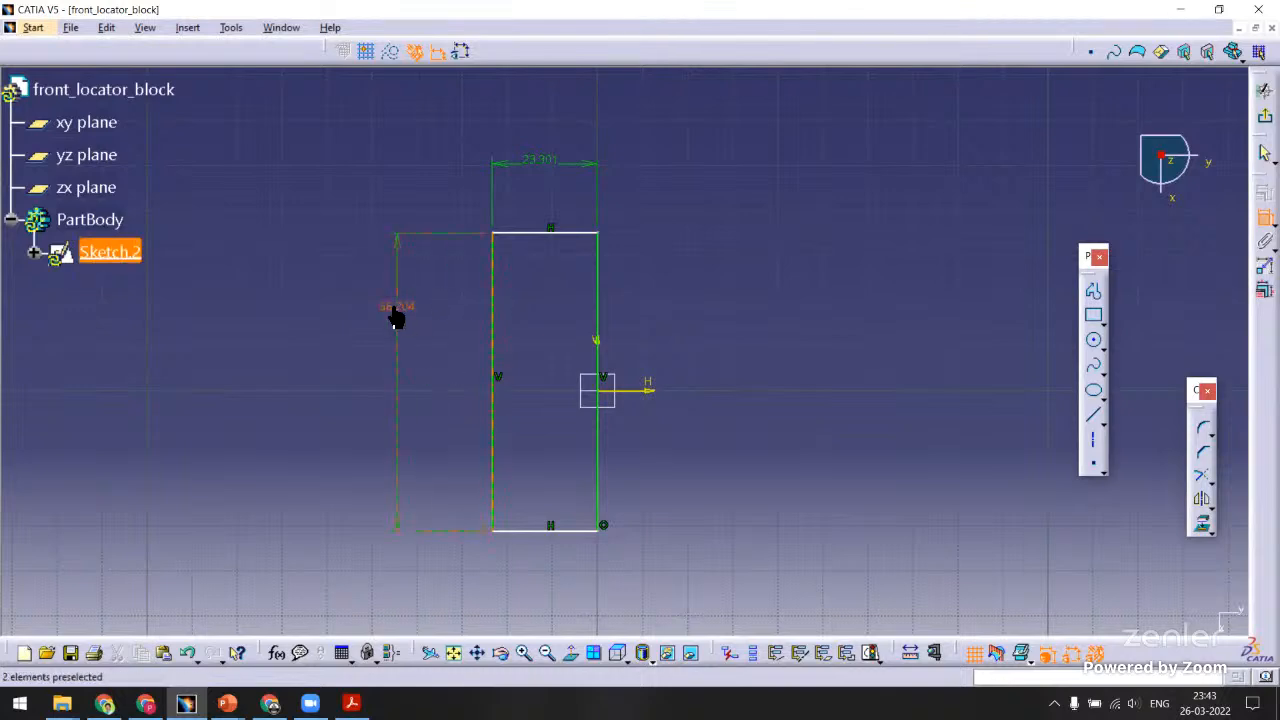
Set the rectangle's long side to 80 mm and its short side to 25 mm.
{"action": "double_click", "coordinate": [396, 312]}
{"action": "type", "text": "80mm"}
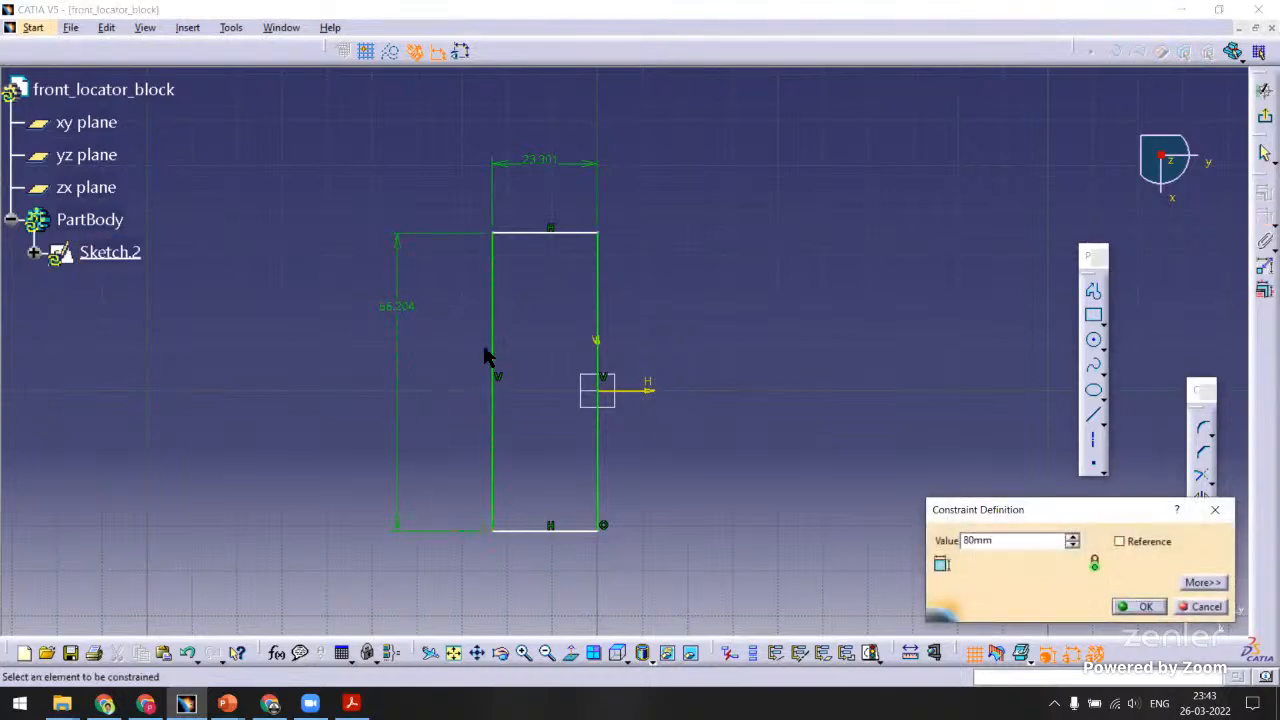
{"action": "key", "text": "Return"}
{"action": "double_click", "coordinate": [544, 101]}
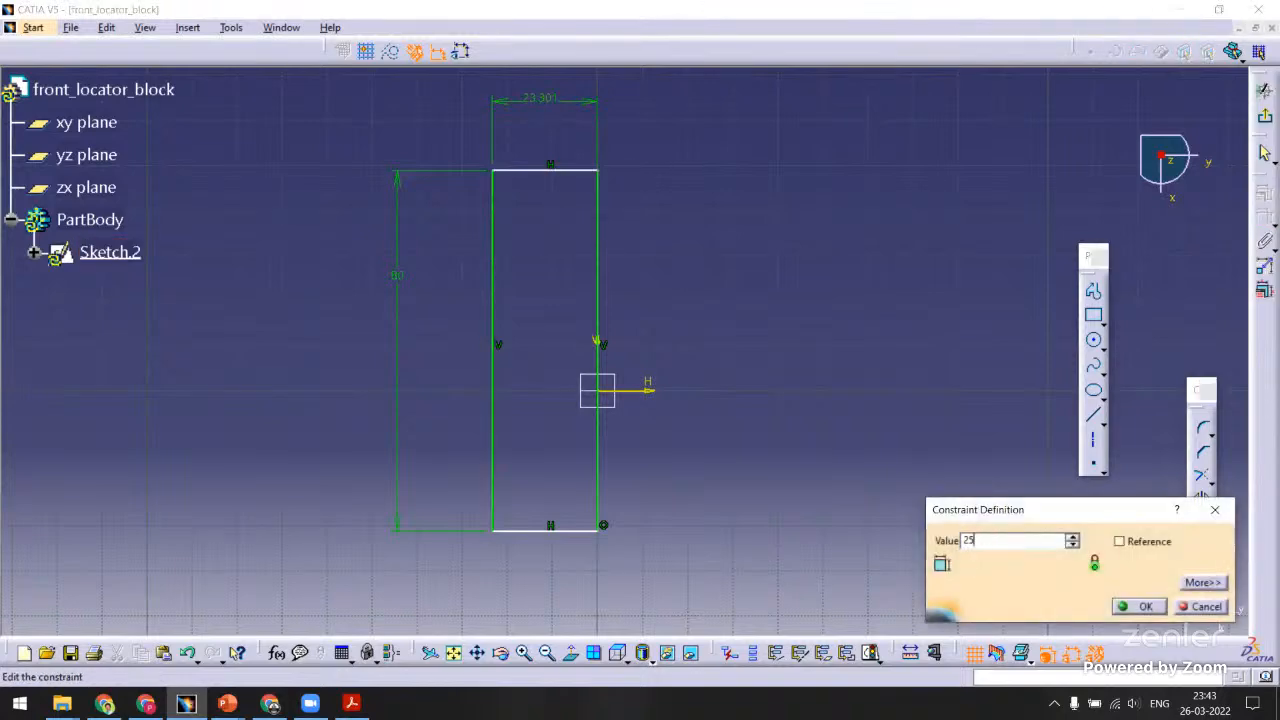
{"action": "type", "text": "25"}
{"action": "key", "text": "Return"}
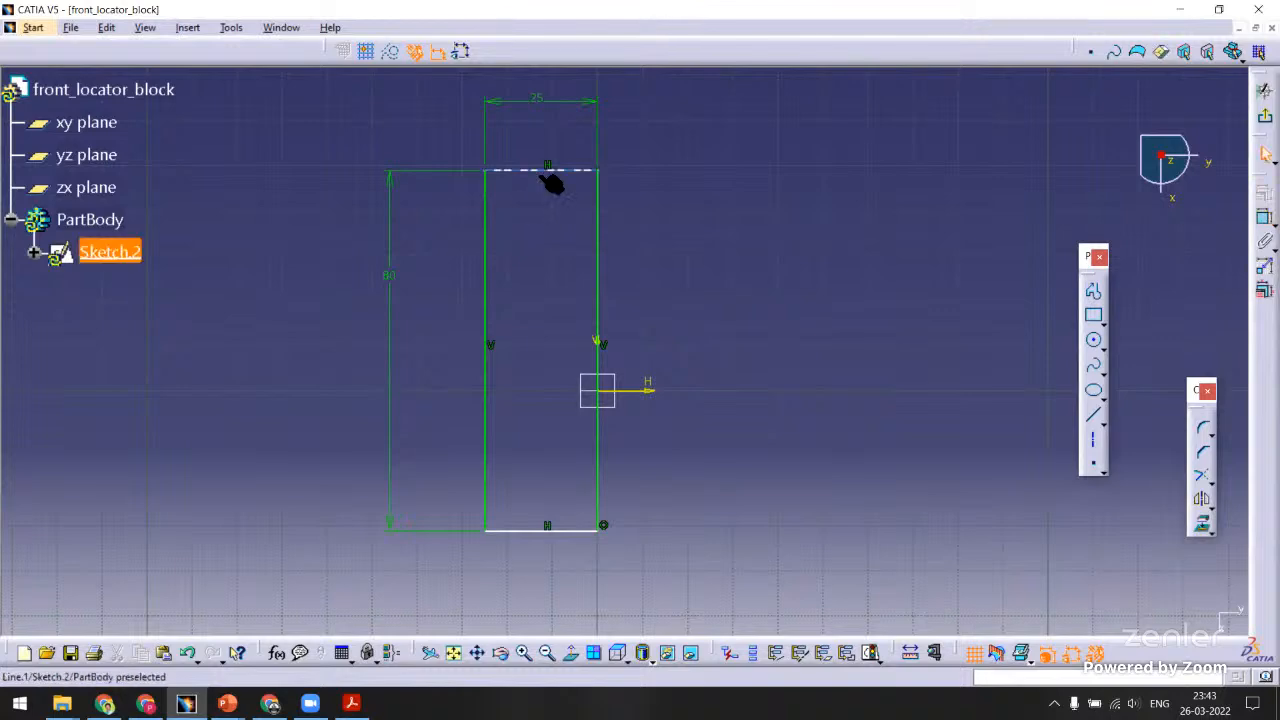
Constrain the rectangle's two short sides to be symmetric about the horizontal axis and exit the sketch.
{"action": "left_click", "coordinate": [526, 530], "text": "ctrl"}
{"action": "left_click", "coordinate": [633, 390], "text": "ctrl"}
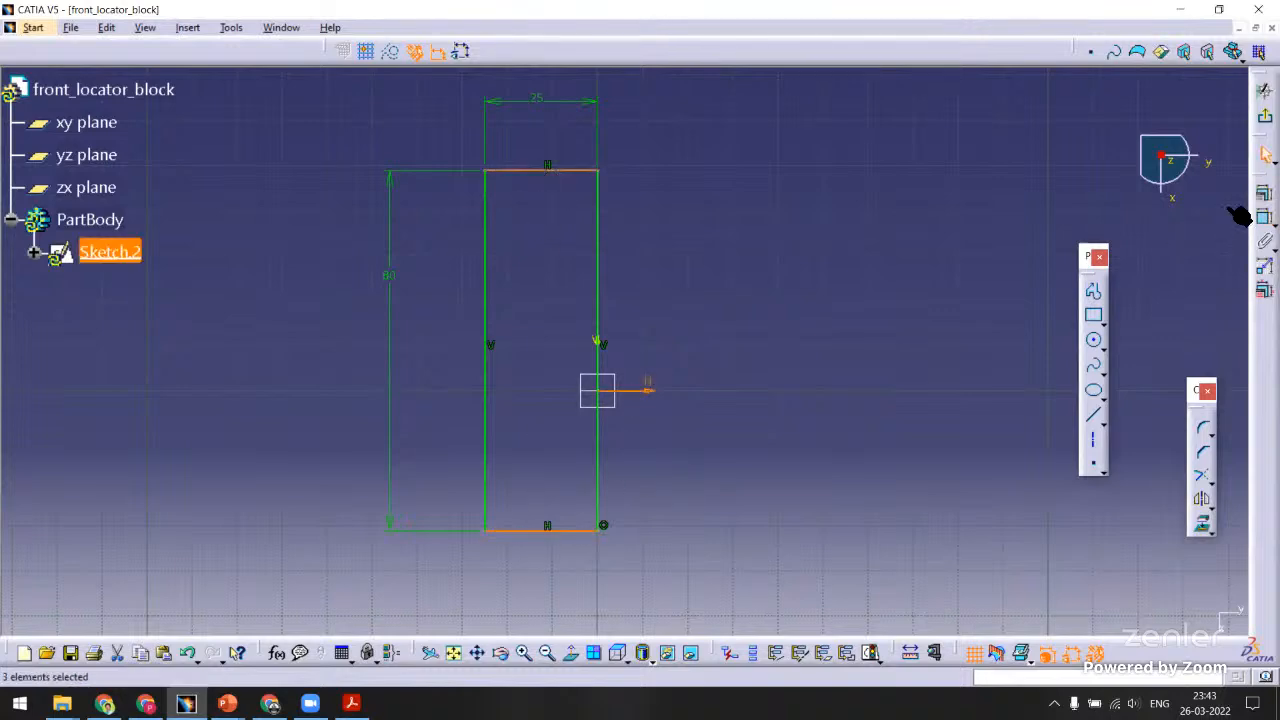
{"action": "left_click", "coordinate": [1264, 195]}
{"action": "left_click", "coordinate": [1064, 507]}
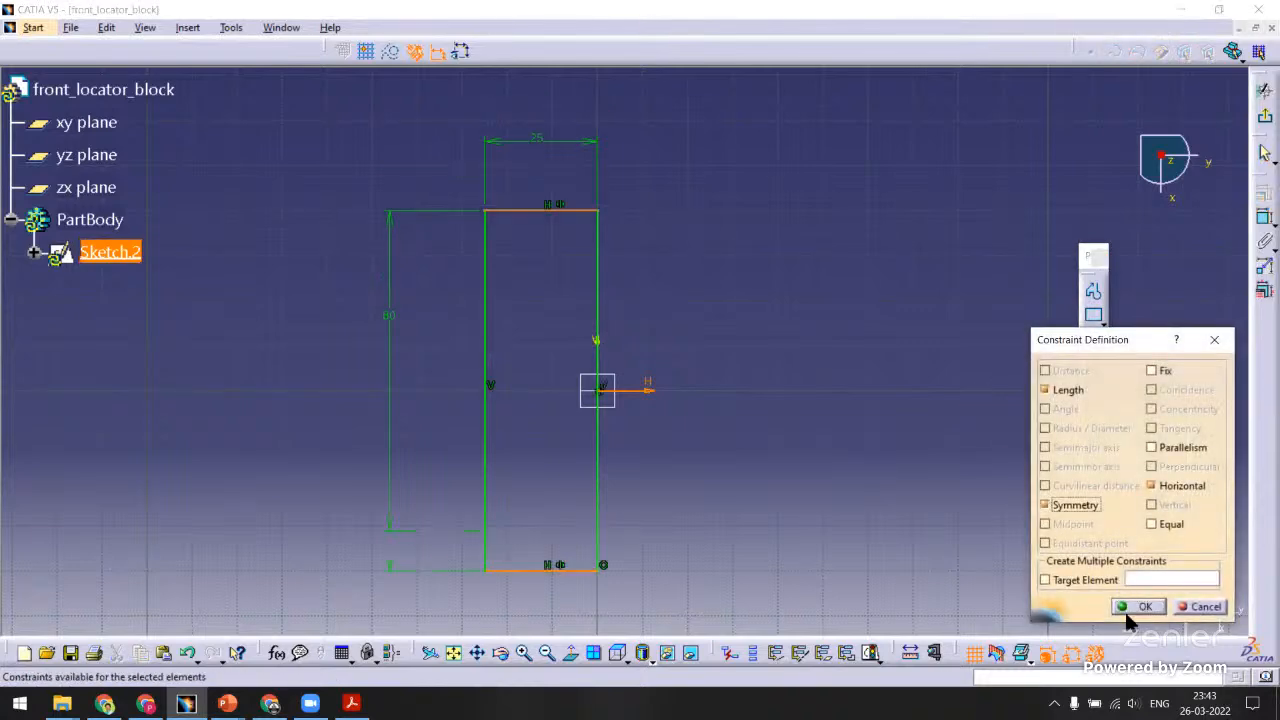
{"action": "left_click", "coordinate": [1121, 602]}
{"action": "middle_click_drag", "start_coordinate": [823, 335], "coordinate": [823, 412], "text": "ctrl"}
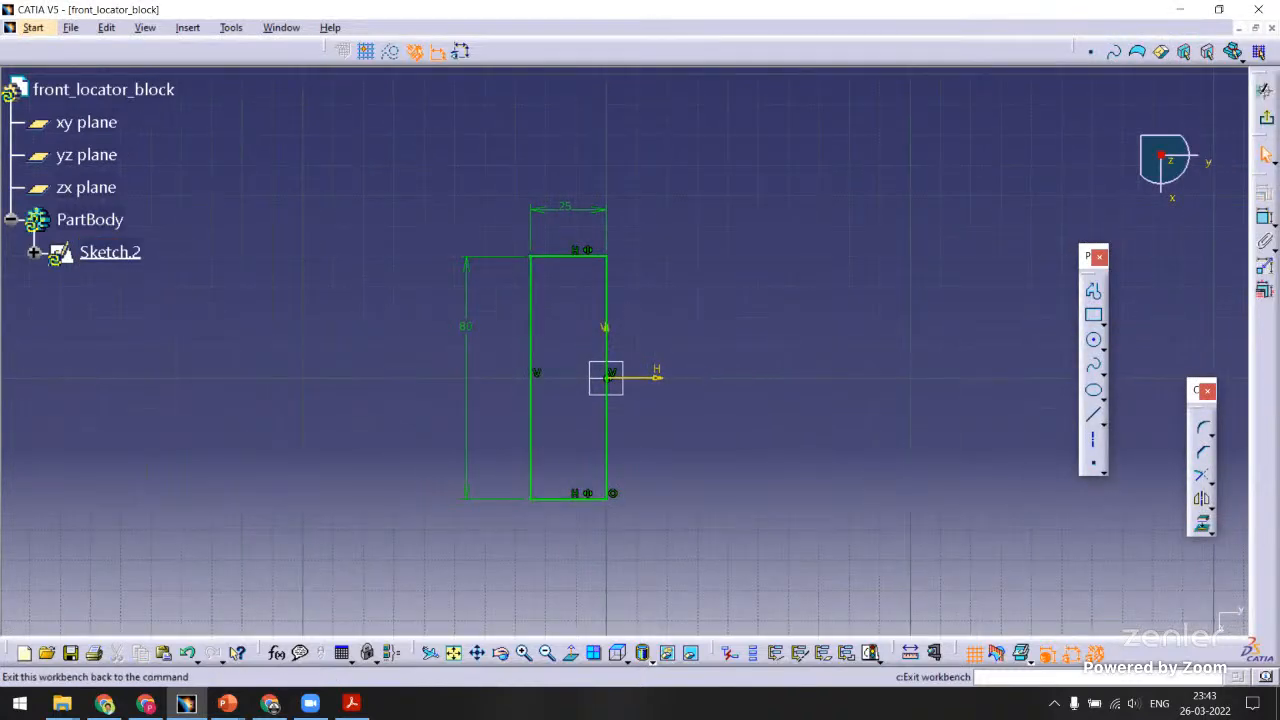
{"action": "left_click", "coordinate": [1265, 117]}
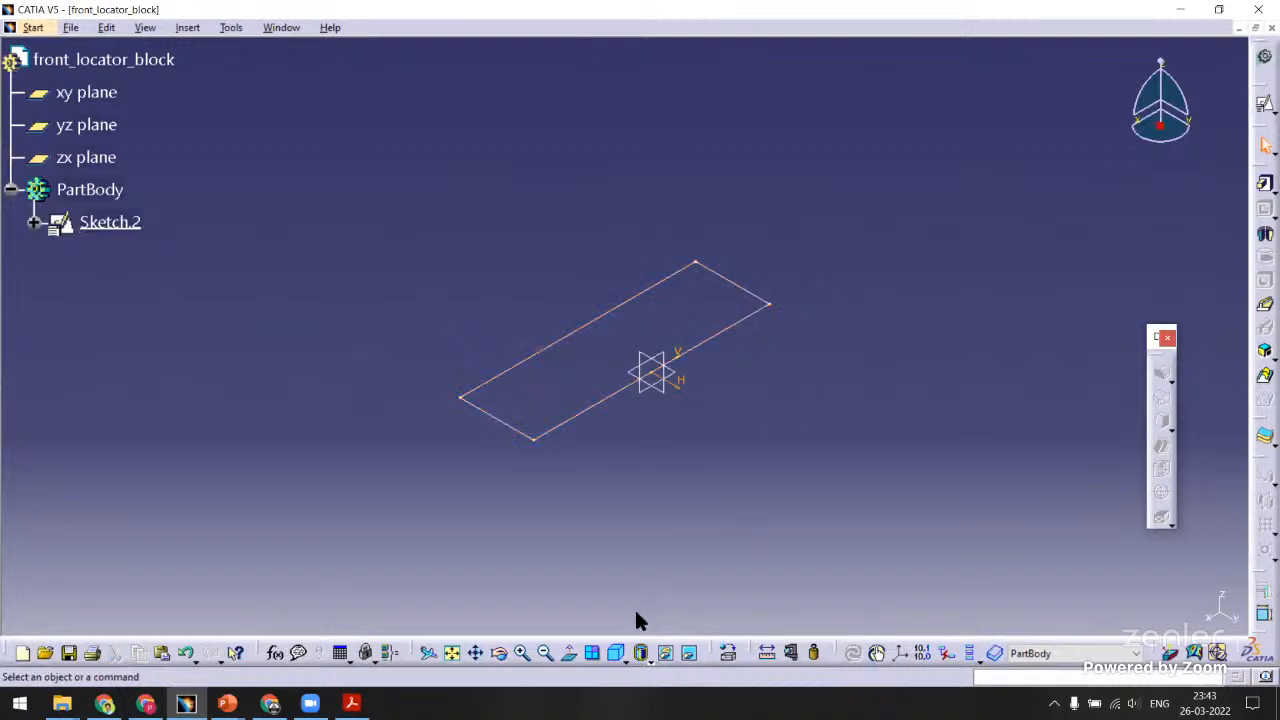
Extrude the rectangular profile upward into a pad and save the part as front_locator_block.
{"action": "left_click", "coordinate": [623, 659]}
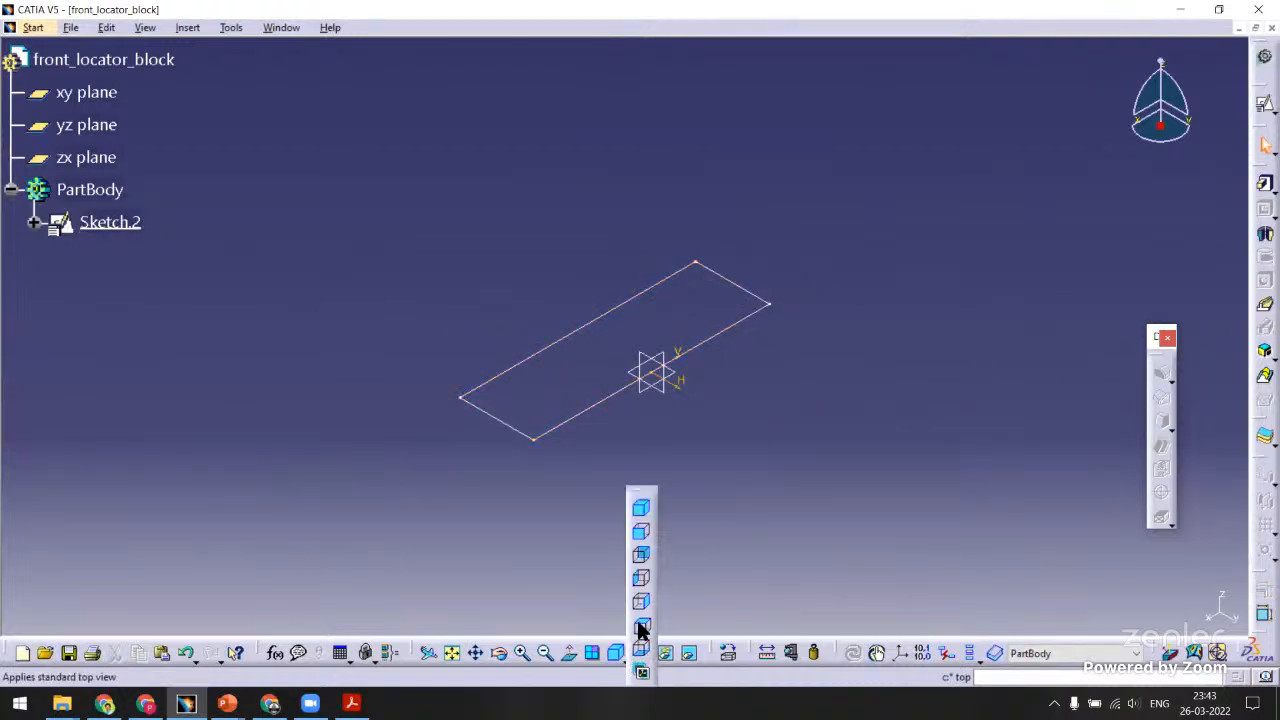
{"action": "left_click", "coordinate": [641, 628]}
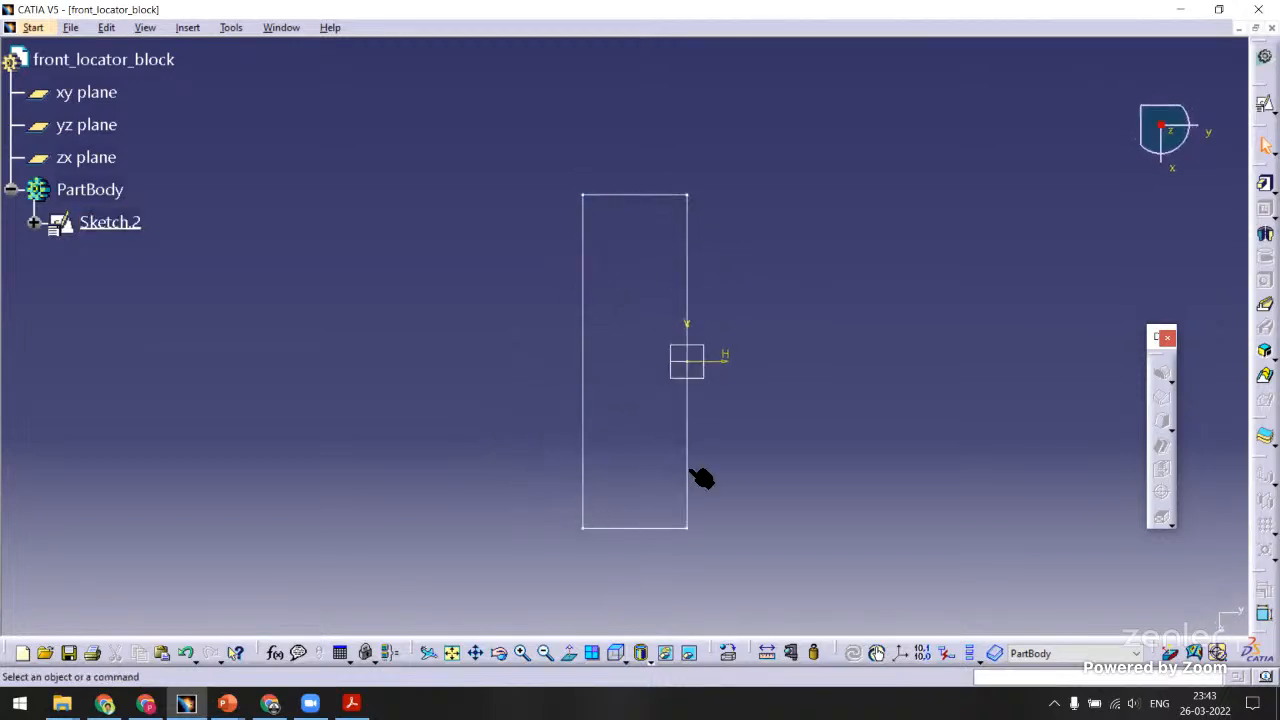
{"action": "left_click", "coordinate": [621, 660]}
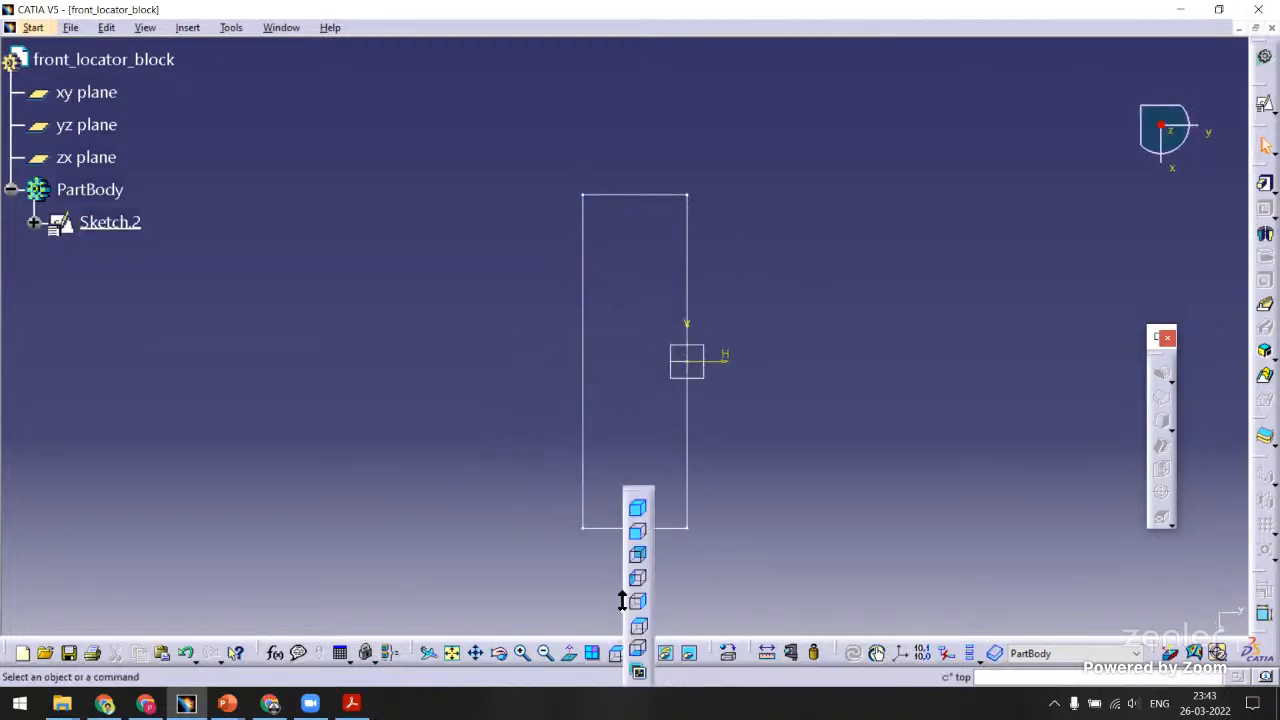
{"action": "left_click", "coordinate": [638, 508]}
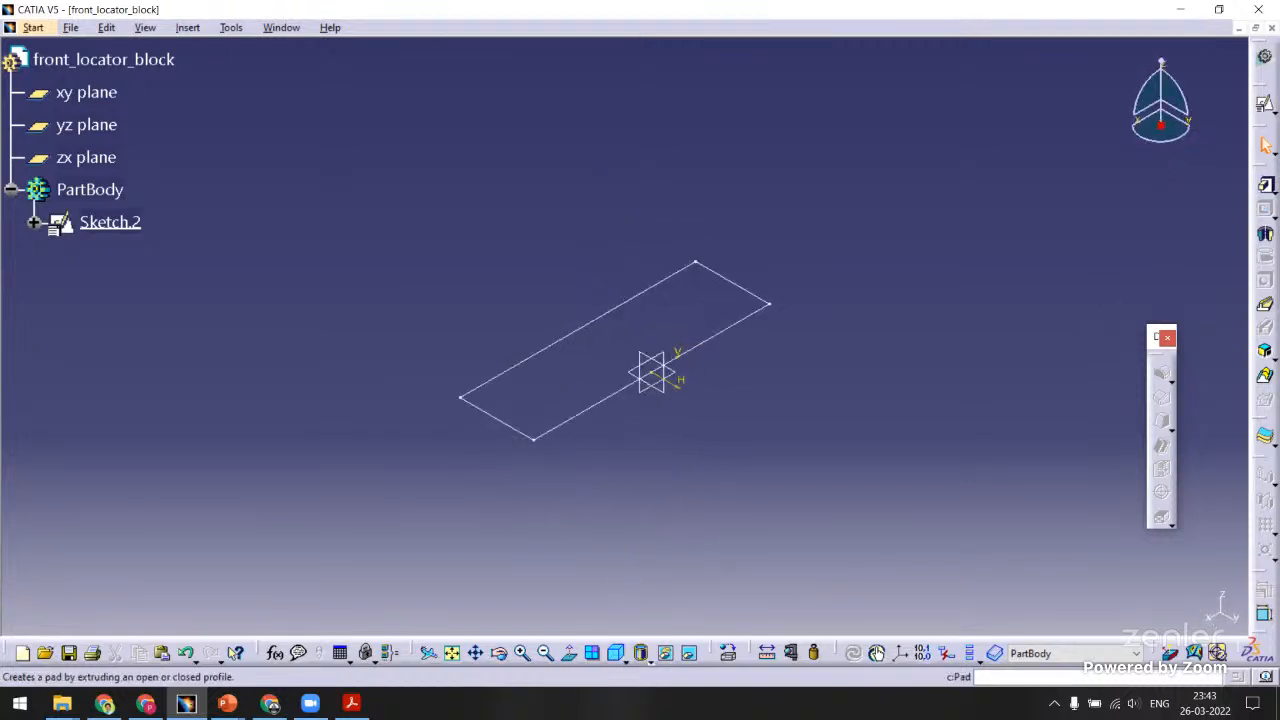
{"action": "left_click", "coordinate": [1266, 185]}
{"action": "left_click", "coordinate": [726, 333]}
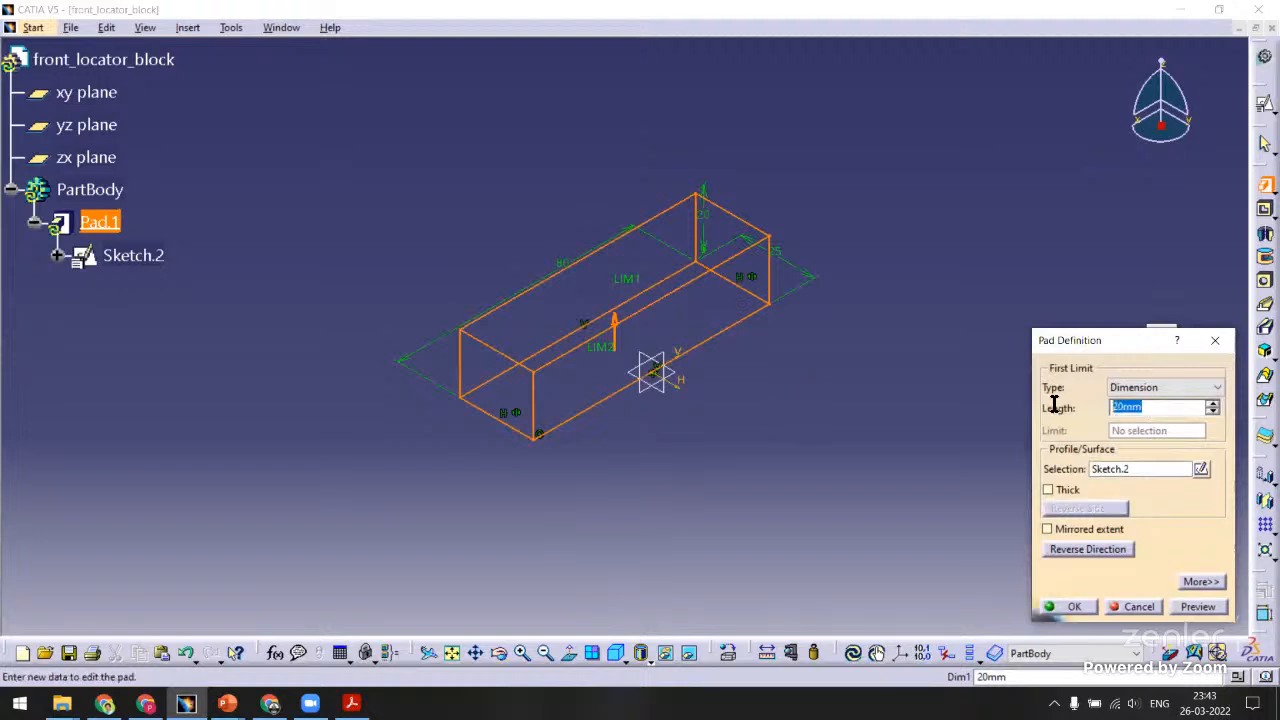
{"action": "key", "text": "Return"}
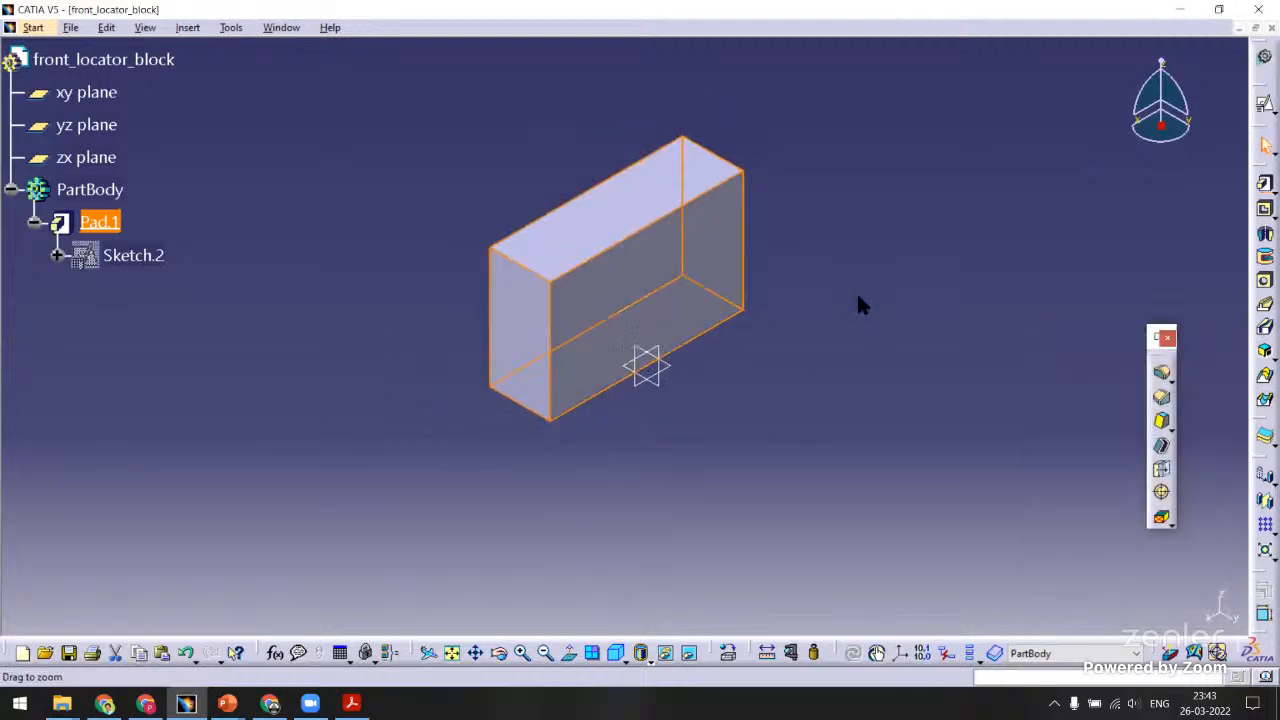
{"action": "key", "text": "ctrl+s"}
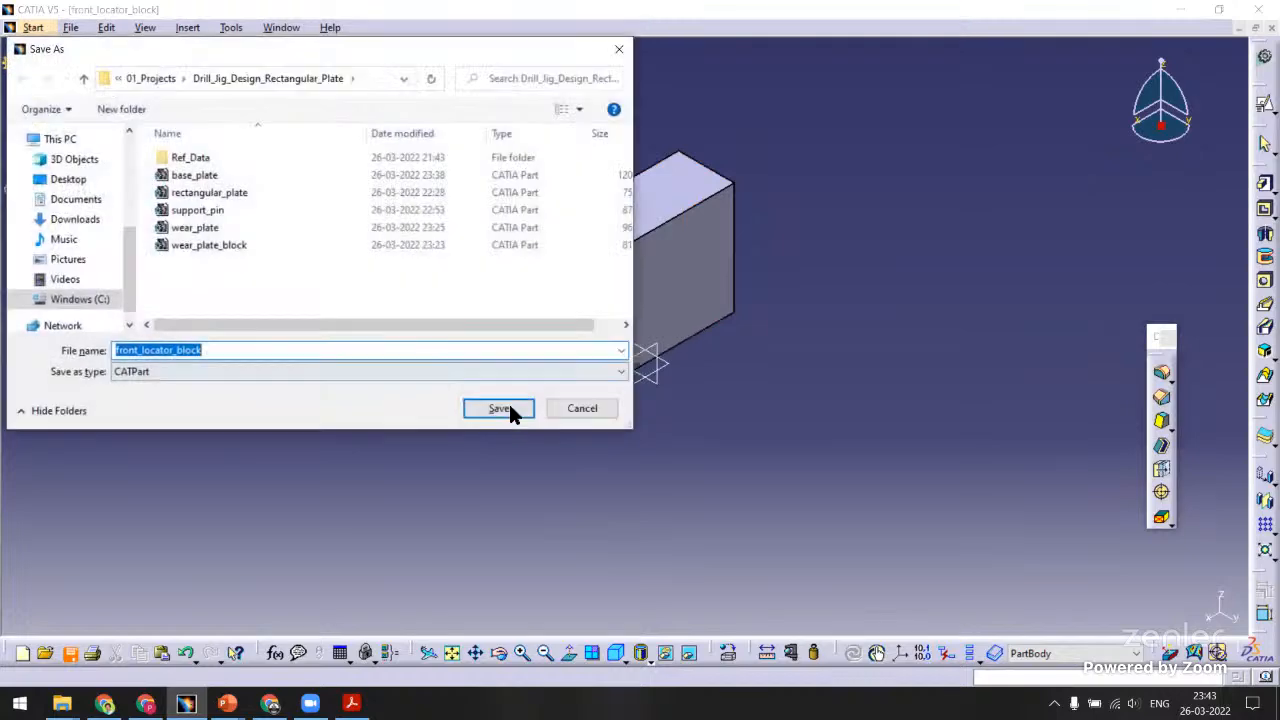
{"action": "left_click", "coordinate": [497, 410]}
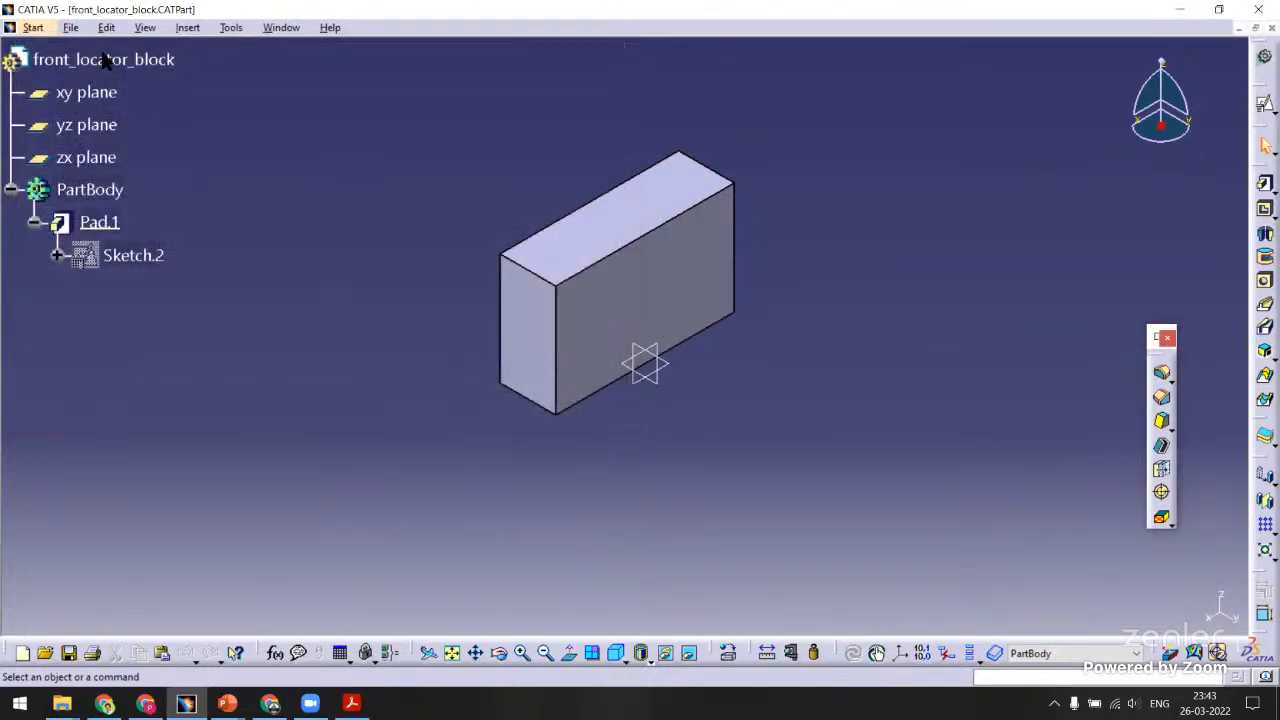
Create a new Product document for the front locator assembly.
{"action": "left_click", "coordinate": [71, 27]}
{"action": "left_click", "coordinate": [90, 45]}
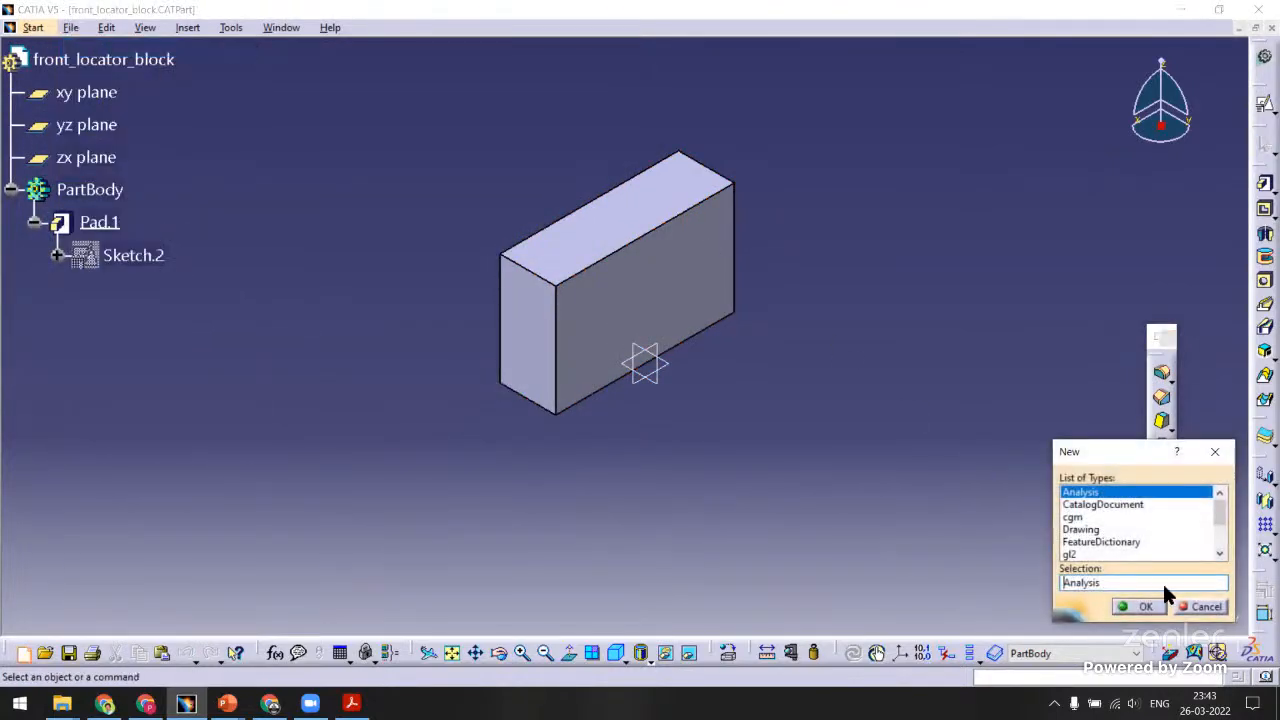
{"action": "left_click", "coordinate": [1219, 553]}
{"action": "left_click", "coordinate": [1219, 553]}
{"action": "left_click", "coordinate": [1219, 553]}
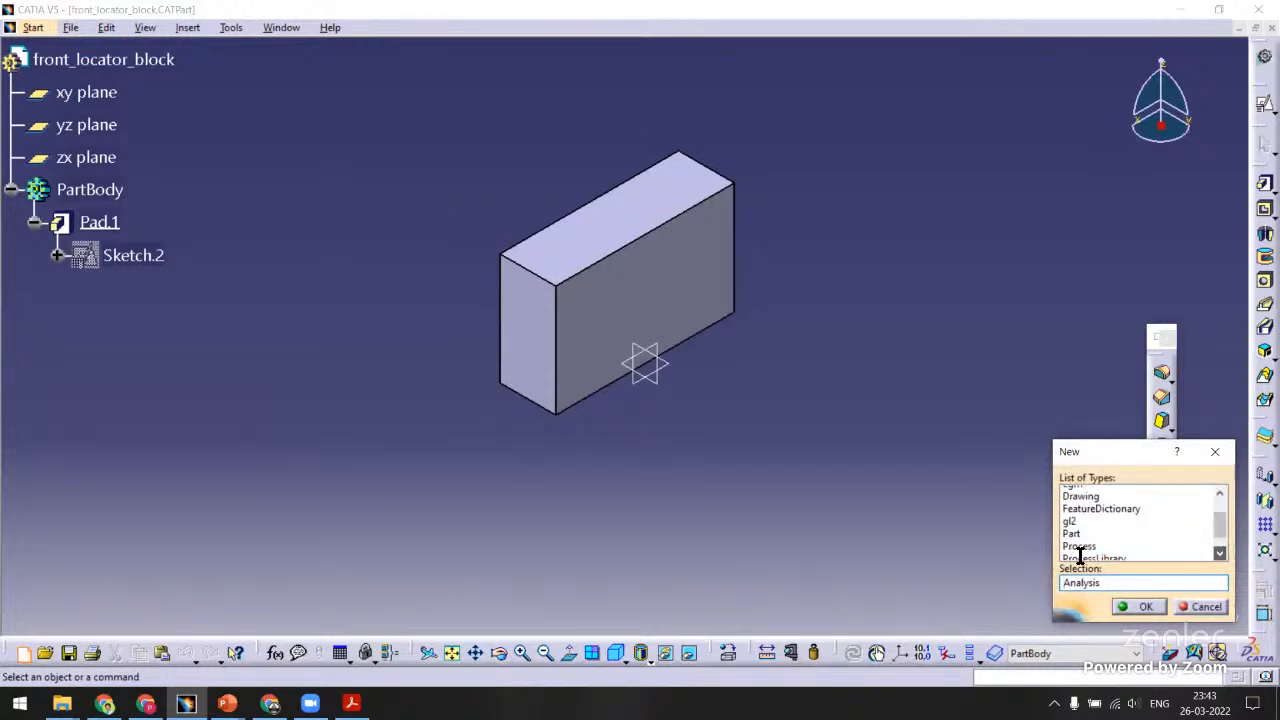
{"action": "left_click", "coordinate": [1219, 553]}
{"action": "left_click", "coordinate": [1080, 542]}
{"action": "left_click", "coordinate": [1130, 607]}
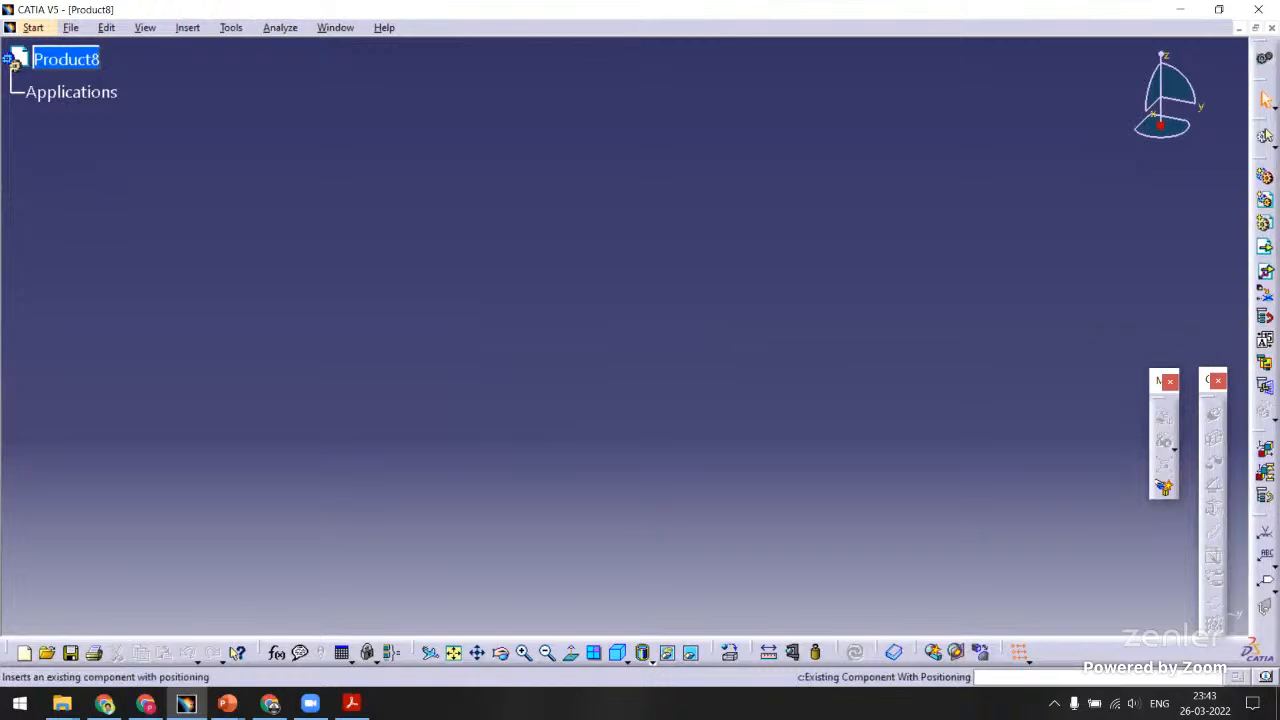
Insert front_locator_block into the new product as an existing component with positioning and fix it in place.
{"action": "left_click", "coordinate": [1265, 270]}
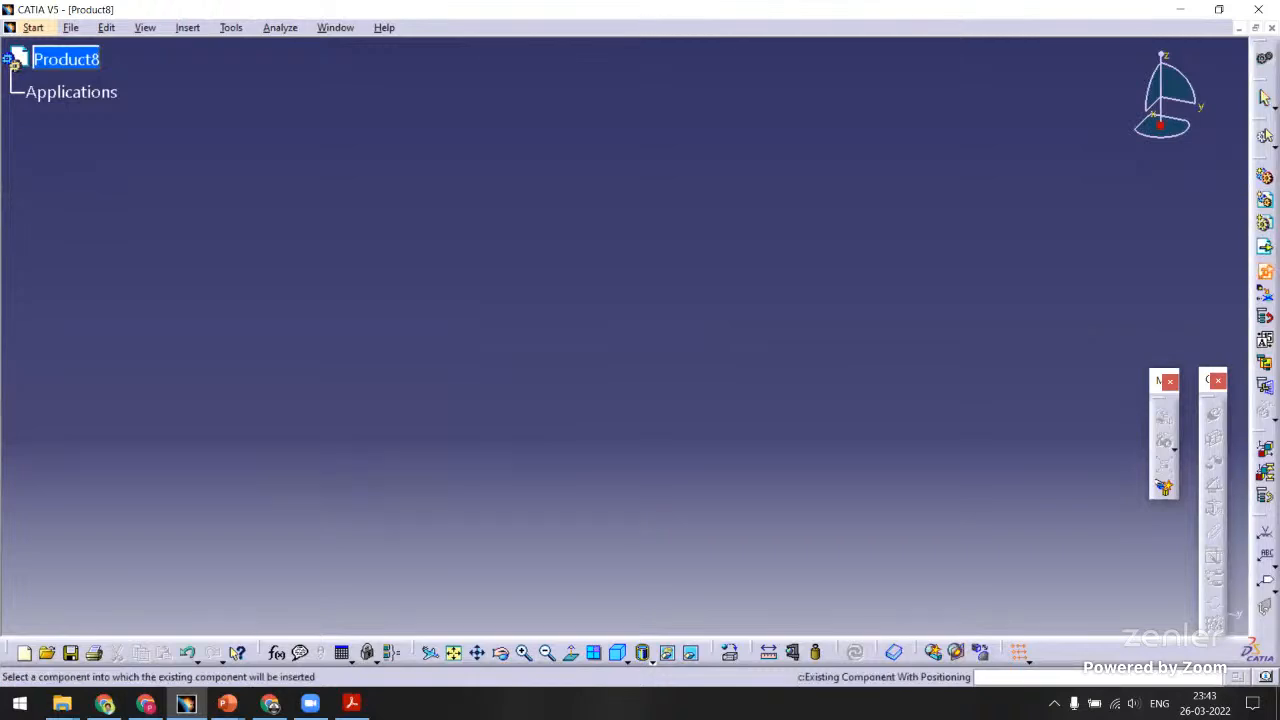
{"action": "left_click", "coordinate": [92, 64]}
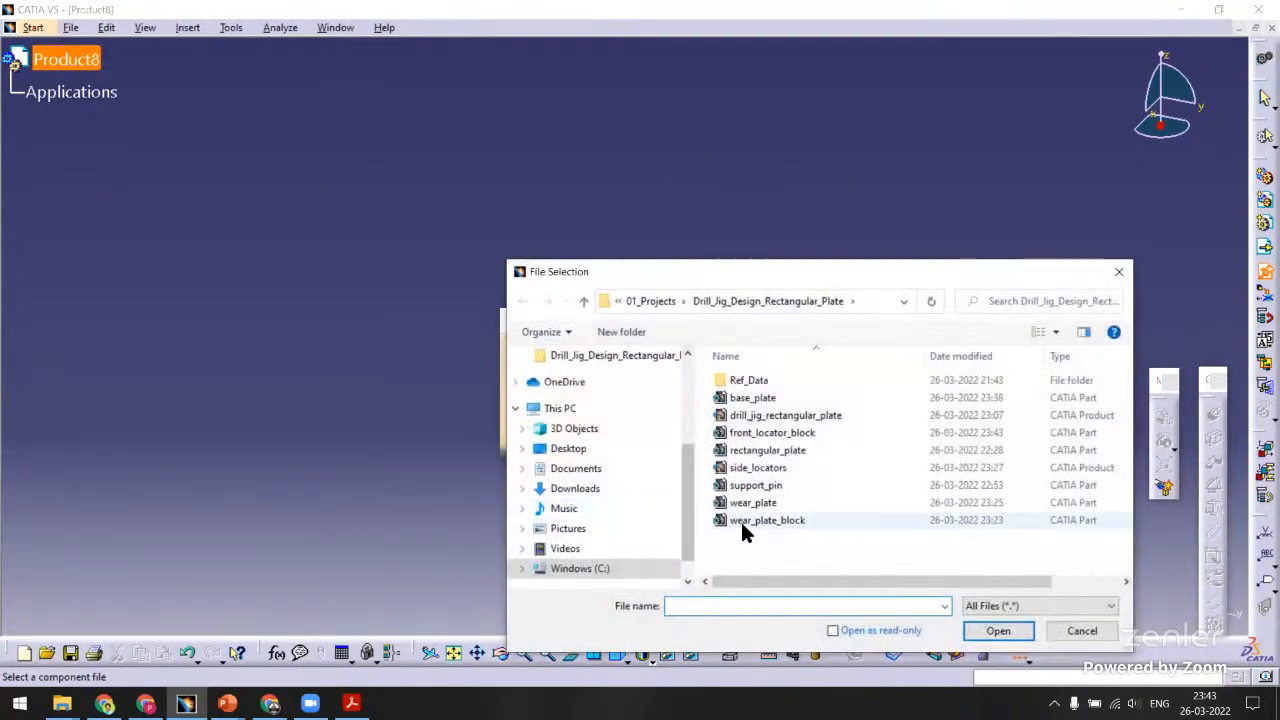
{"action": "double_click", "coordinate": [754, 433]}
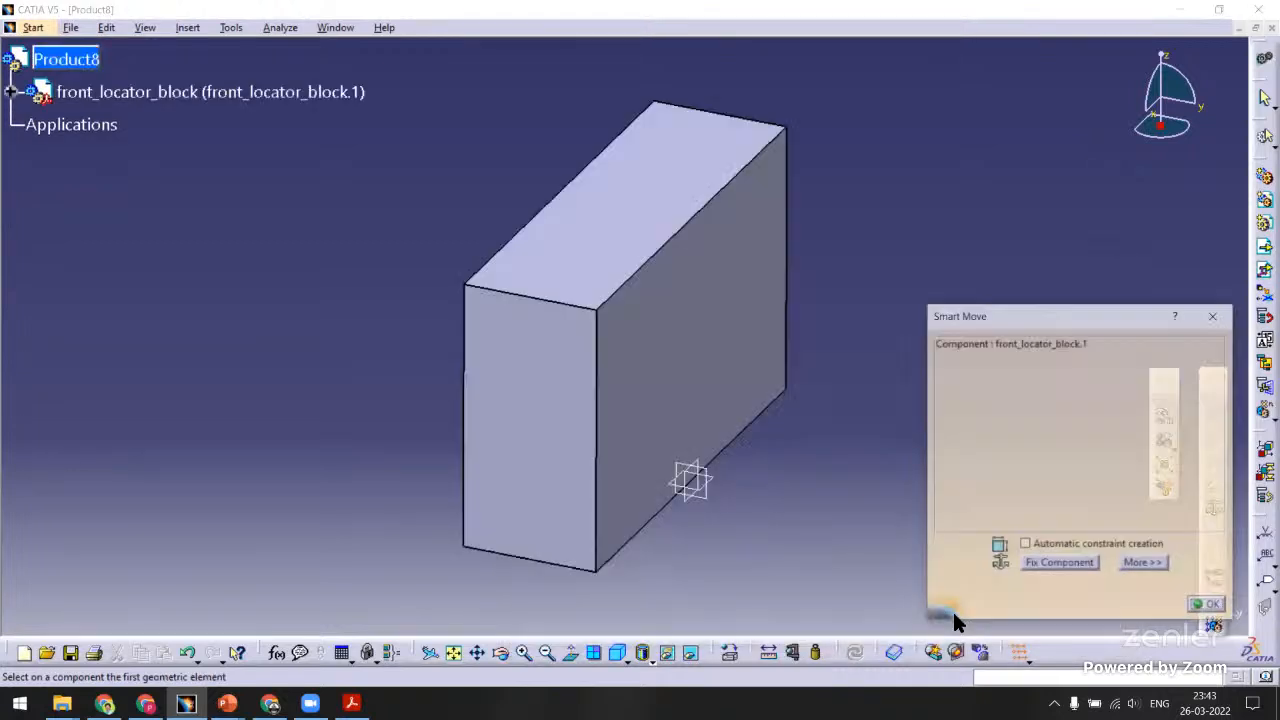
{"action": "left_click", "coordinate": [1045, 564]}
{"action": "left_click", "coordinate": [1210, 606]}
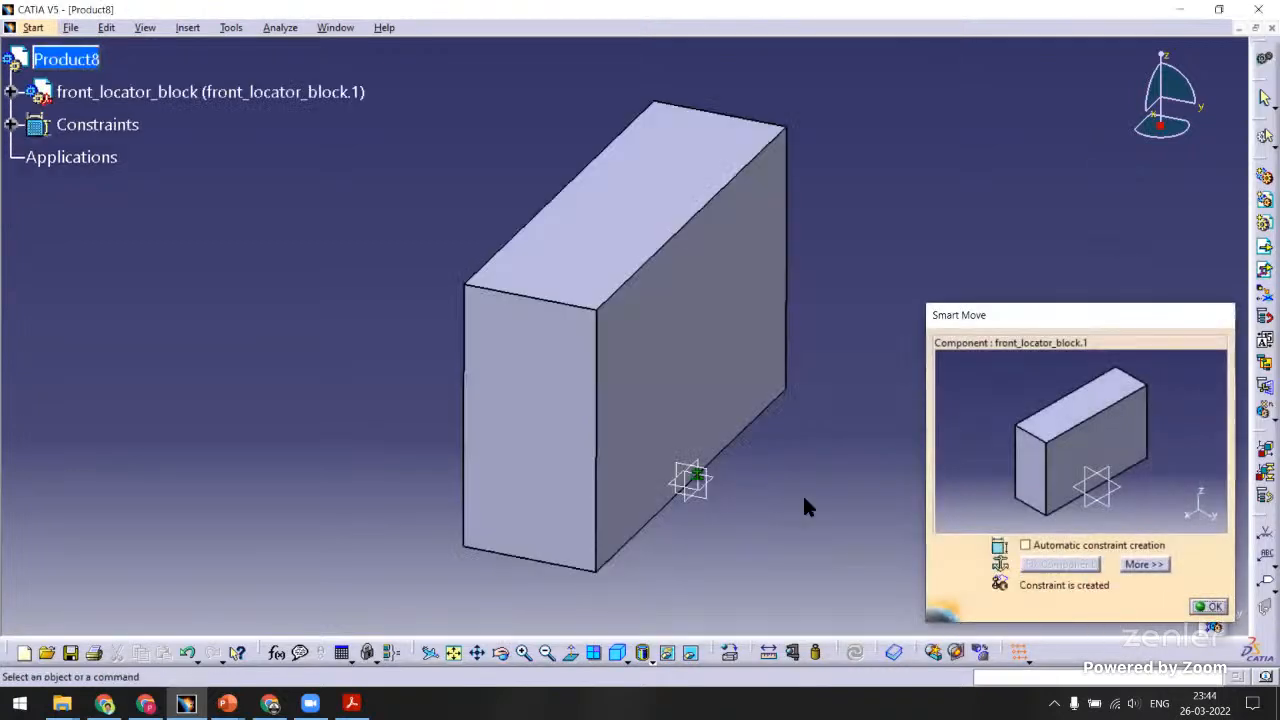
{"action": "scroll", "coordinate": [810, 455], "scroll_direction": "down", "scroll_amount": 2}
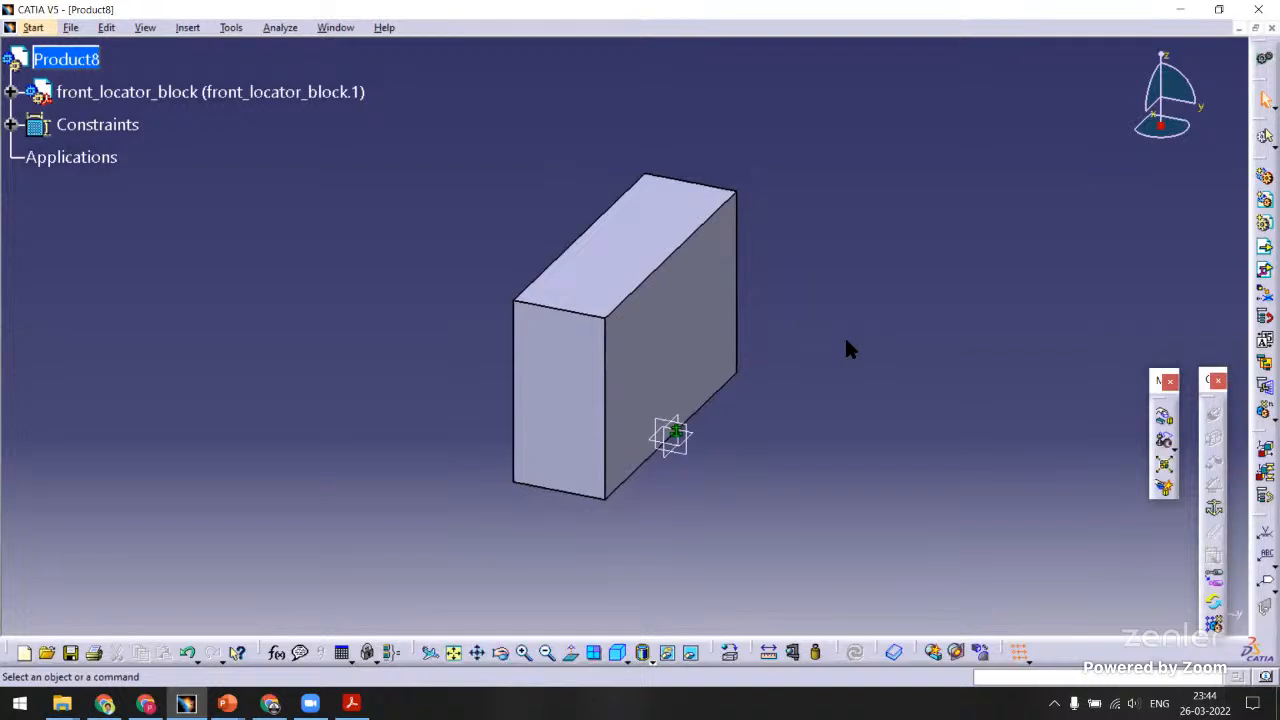
Save the product as front_locator in the Drill_Jig_Design_Rectangular_Plate folder.
{"action": "key", "text": "ctrl+s"}
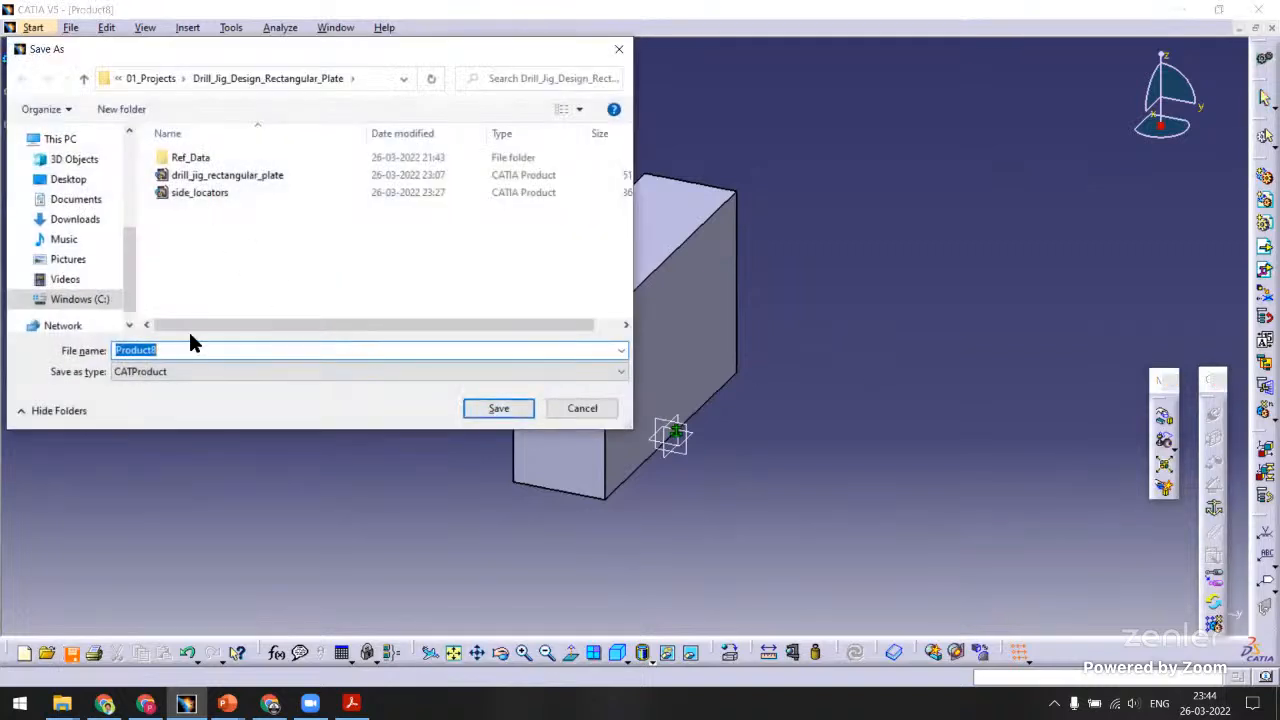
{"action": "type", "text": "front"}
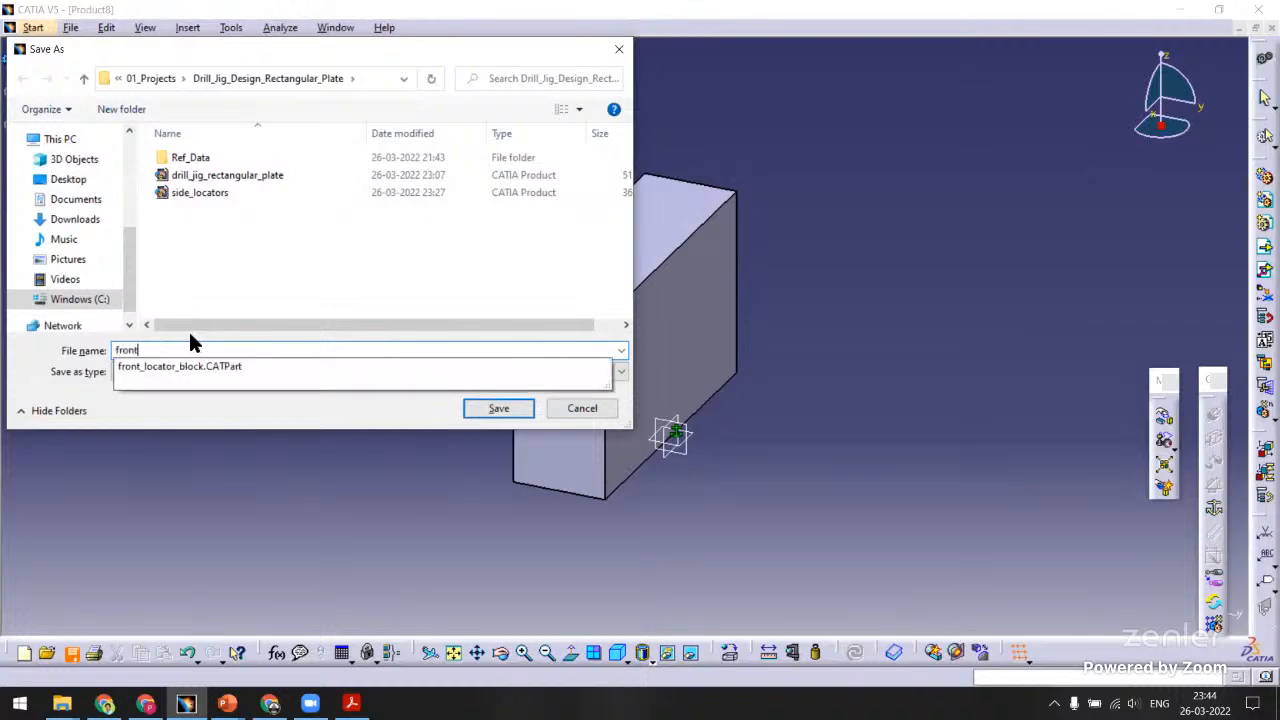
{"action": "type", "text": "_locator"}
{"action": "left_click", "coordinate": [482, 409]}
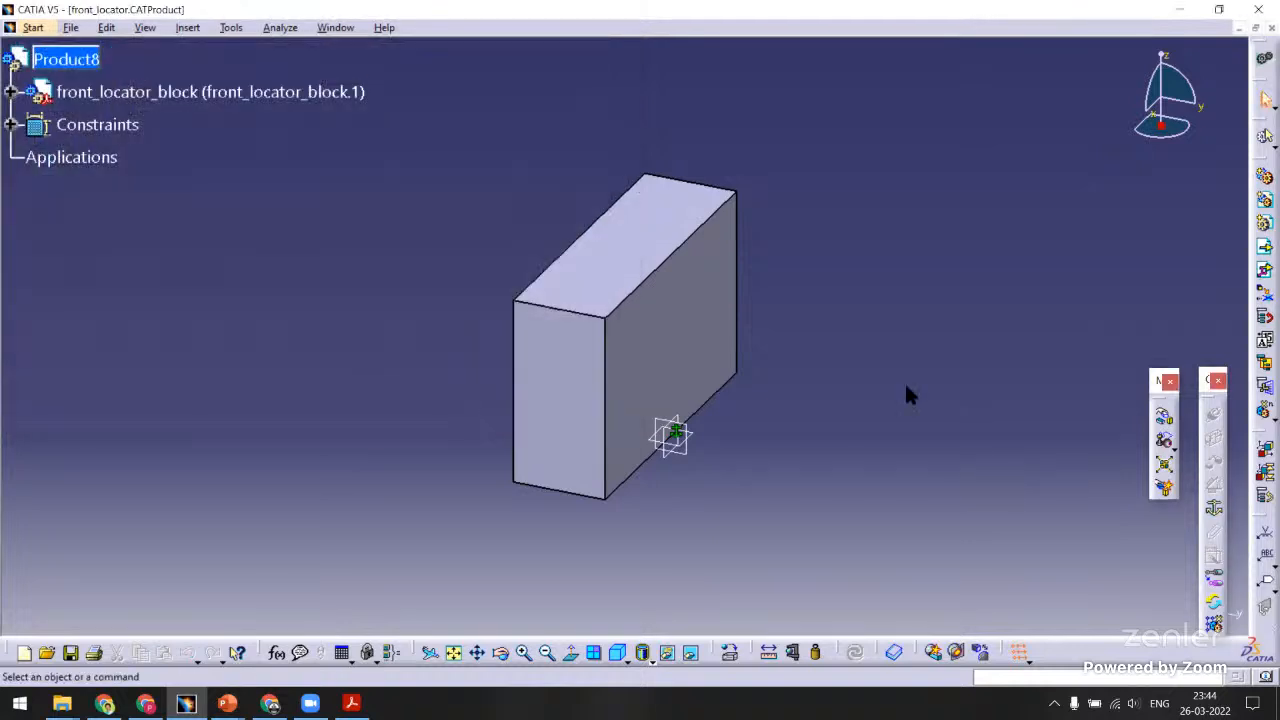
Insert wear_plate into the product as an existing component with positioning, leaving it unfixed.
{"action": "middle_click_drag", "start_coordinate": [862, 343], "coordinate": [1082, 266]}
{"action": "left_click", "coordinate": [1265, 270]}
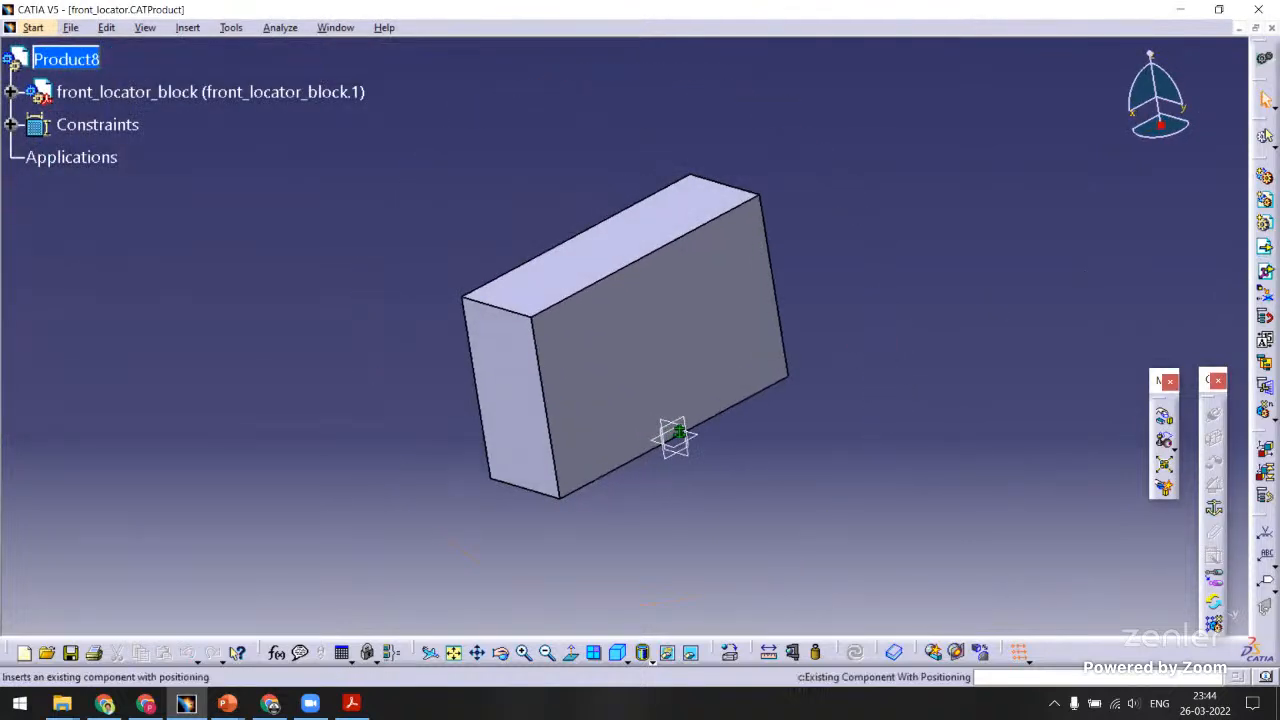
{"action": "left_click", "coordinate": [68, 60]}
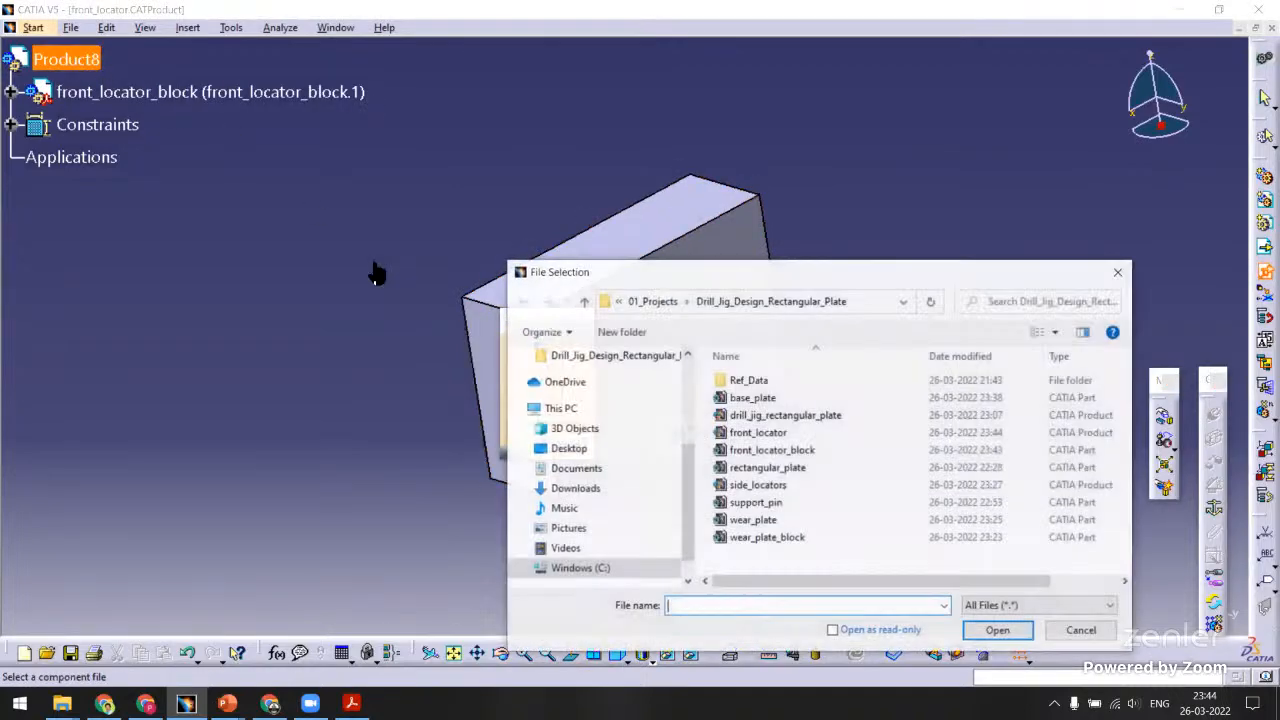
{"action": "left_click", "coordinate": [764, 521]}
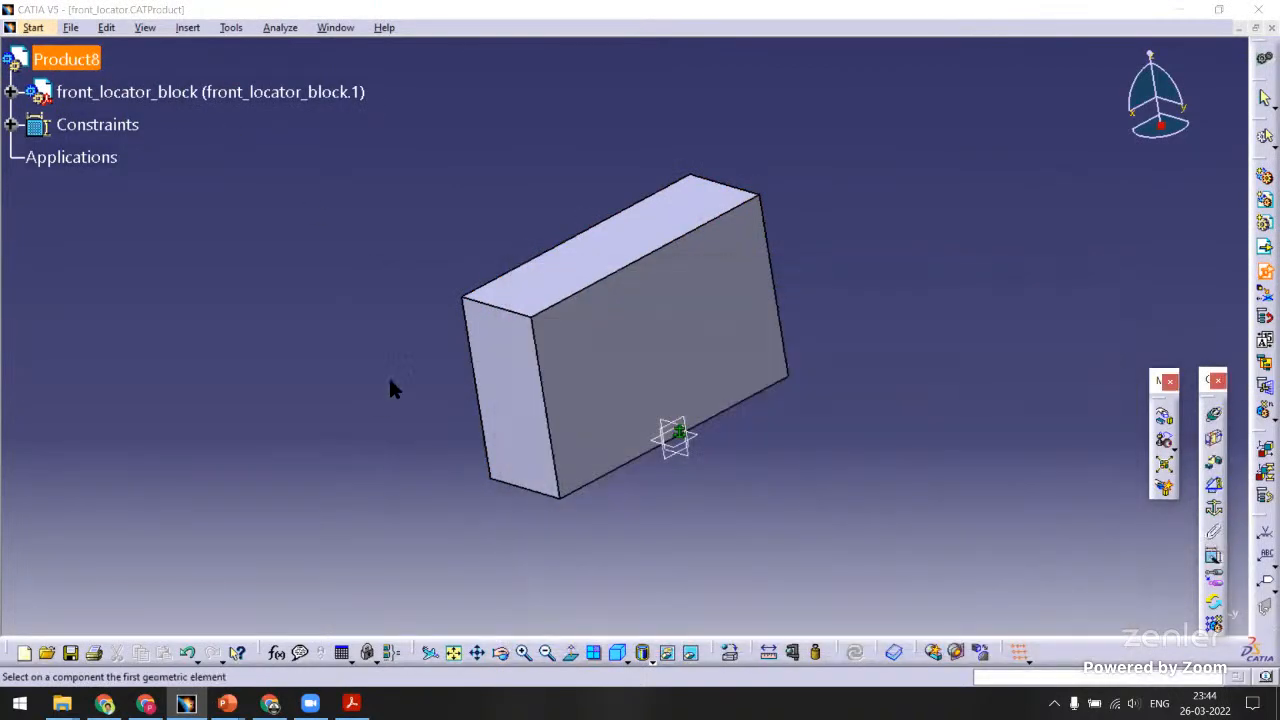
{"action": "middle_click_drag", "start_coordinate": [513, 319], "coordinate": [404, 317]}
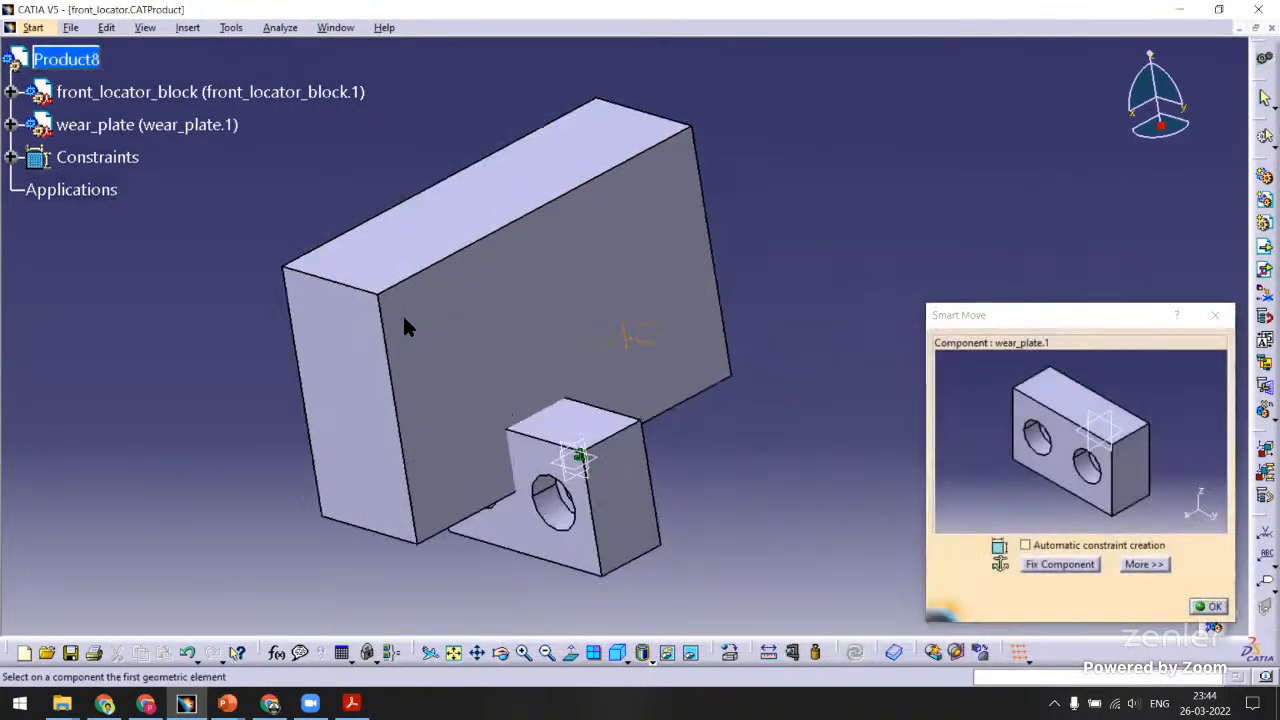
{"action": "left_click", "coordinate": [1208, 607]}
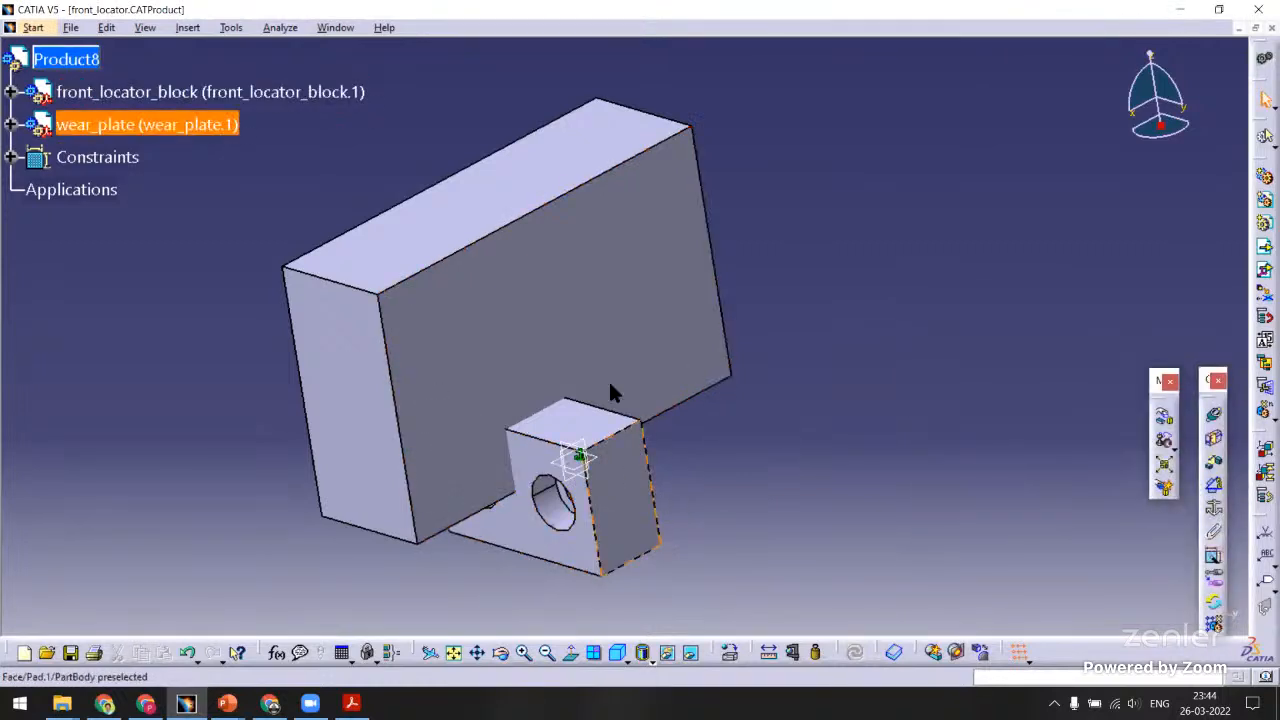
Move the wear plate clear of the front locator block with the Manipulation tool.
{"action": "middle_click_drag", "start_coordinate": [611, 389], "coordinate": [657, 257]}
{"action": "middle_click_drag", "start_coordinate": [782, 389], "coordinate": [760, 430]}
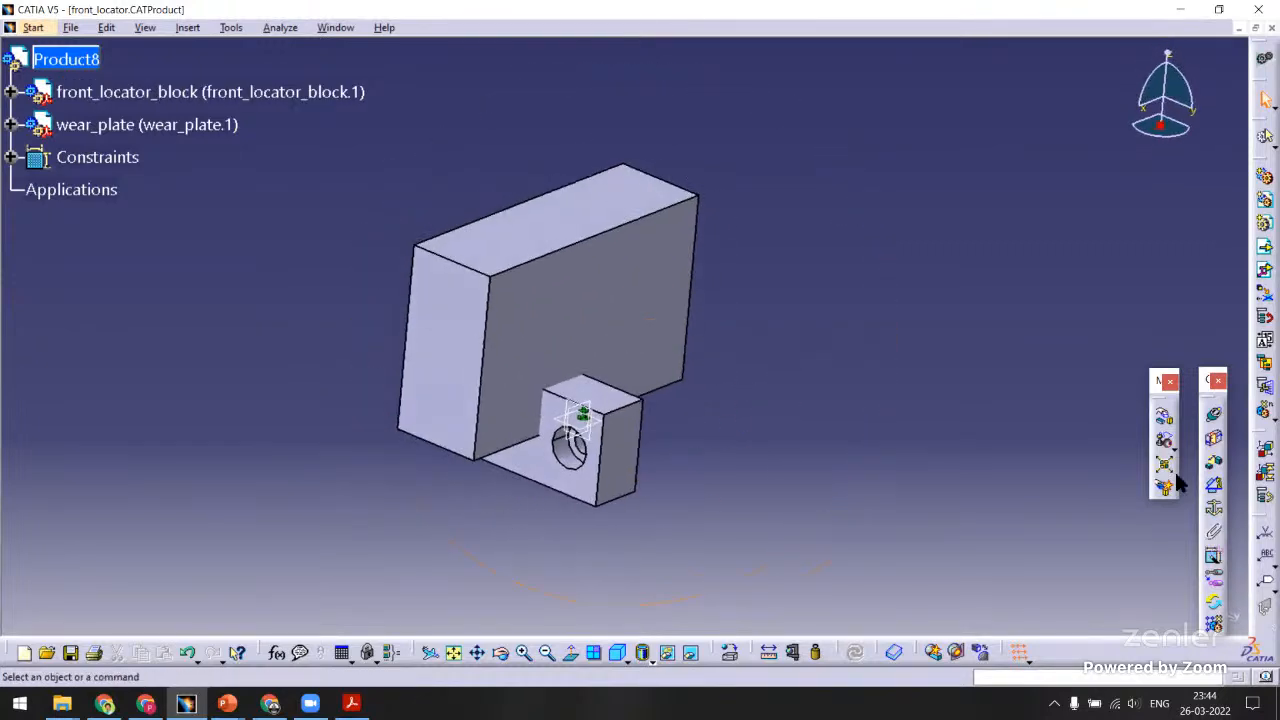
{"action": "left_click", "coordinate": [1164, 416]}
{"action": "left_click_drag", "start_coordinate": [623, 509], "coordinate": [894, 443]}
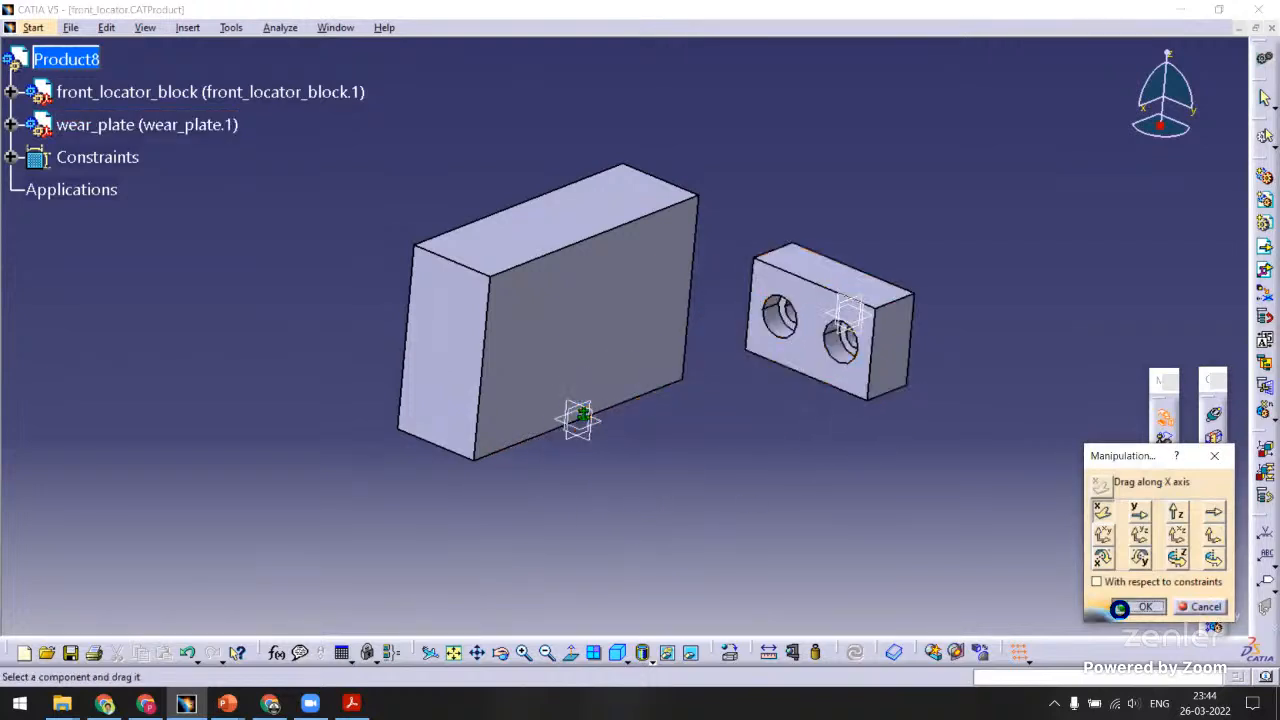
{"action": "left_click", "coordinate": [1140, 607]}
Add a contact constraint between the front locator block's large front face and the wear plate's back face, then update the assembly.
{"action": "middle_click_drag", "start_coordinate": [749, 363], "coordinate": [1040, 489]}
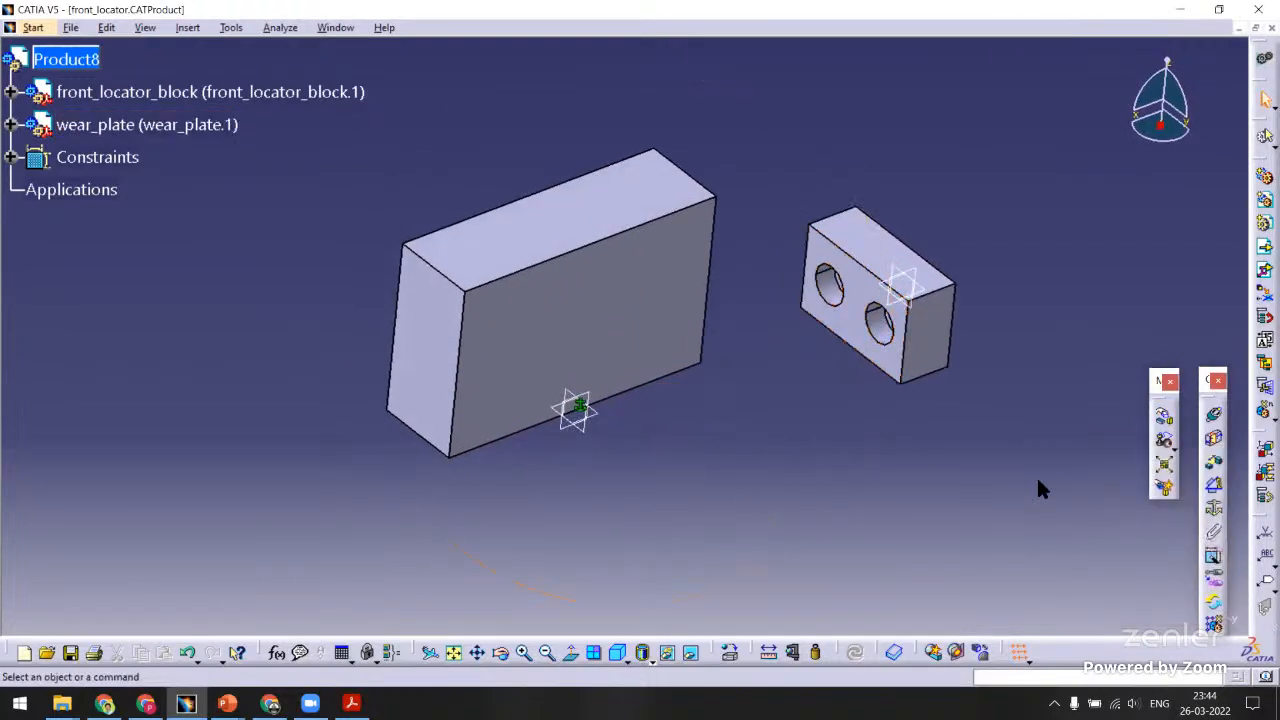
{"action": "left_click", "coordinate": [1205, 442]}
{"action": "mouse_move", "coordinate": [629, 323]}
{"action": "middle_mouse_down"}
{"action": "mouse_move", "coordinate": [705, 266]}
{"action": "mouse_move", "coordinate": [629, 348]}
{"action": "middle_mouse_up"}
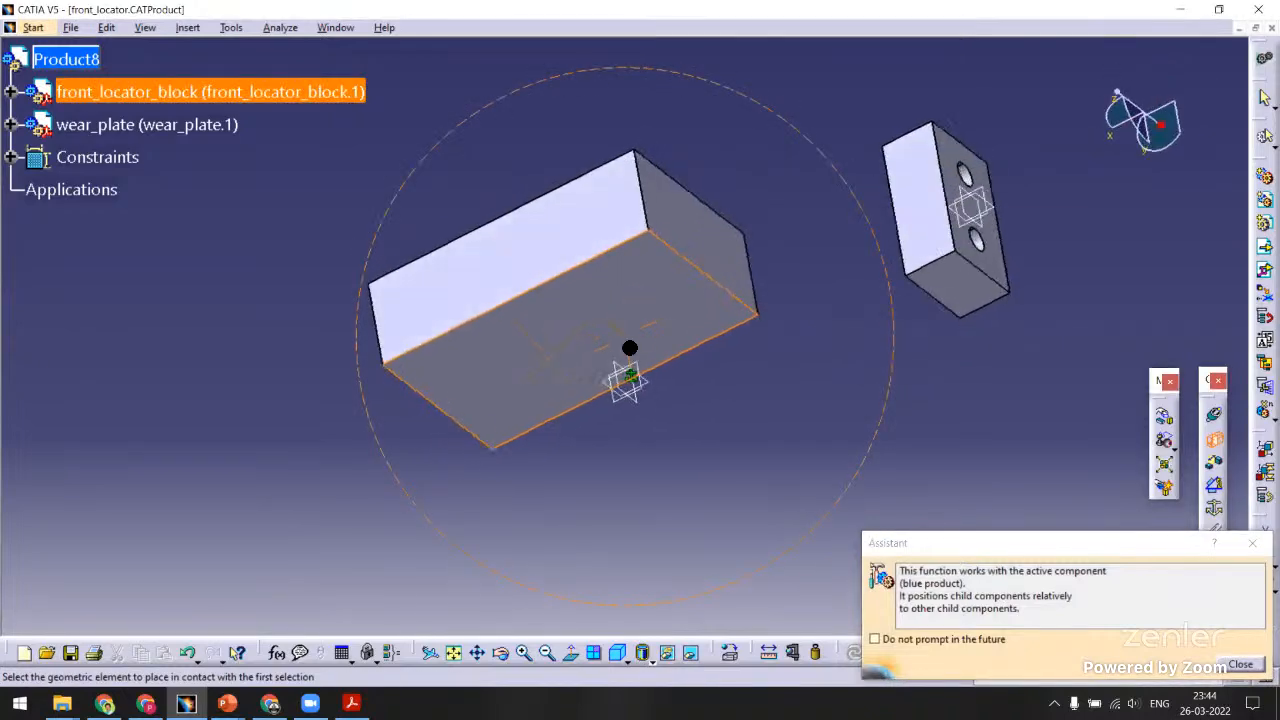
{"action": "left_click", "coordinate": [982, 283]}
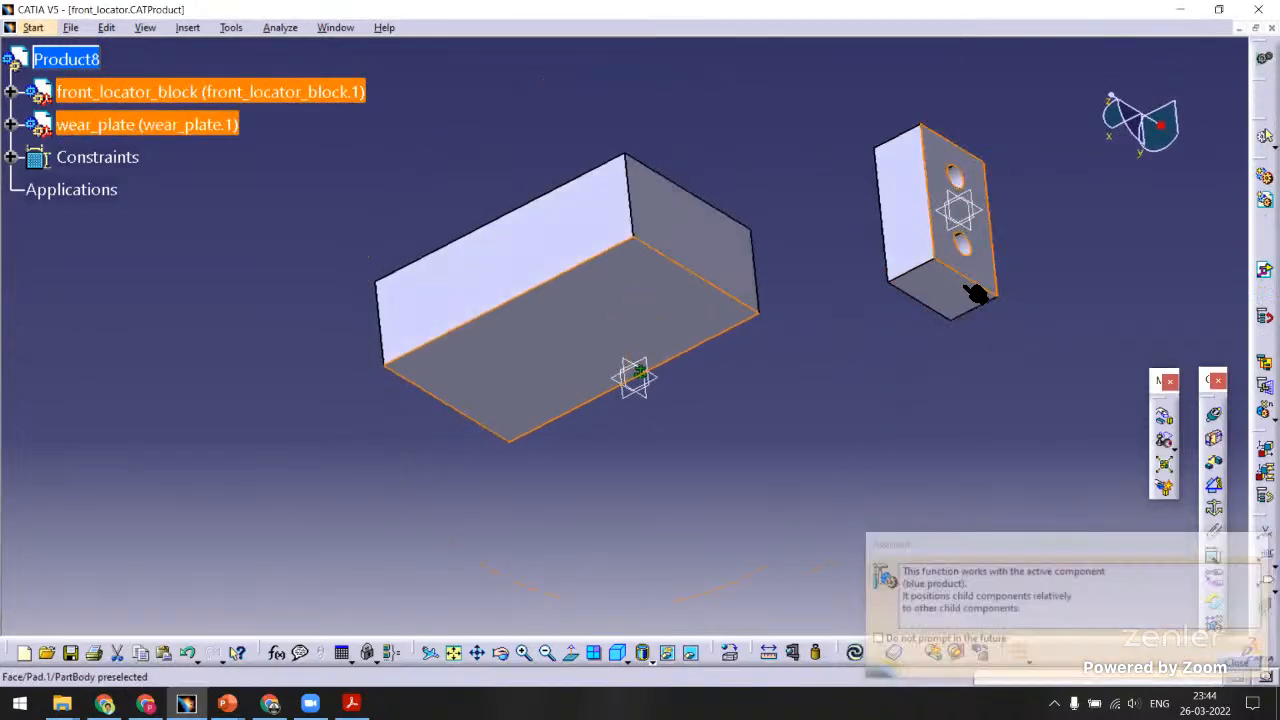
{"action": "left_click", "coordinate": [853, 653]}
Add a coincidence constraint between the corresponding central reference planes of the wear plate and the front locator block.
{"action": "middle_click_drag", "start_coordinate": [755, 331], "coordinate": [743, 366]}
{"action": "left_click", "coordinate": [1210, 438]}
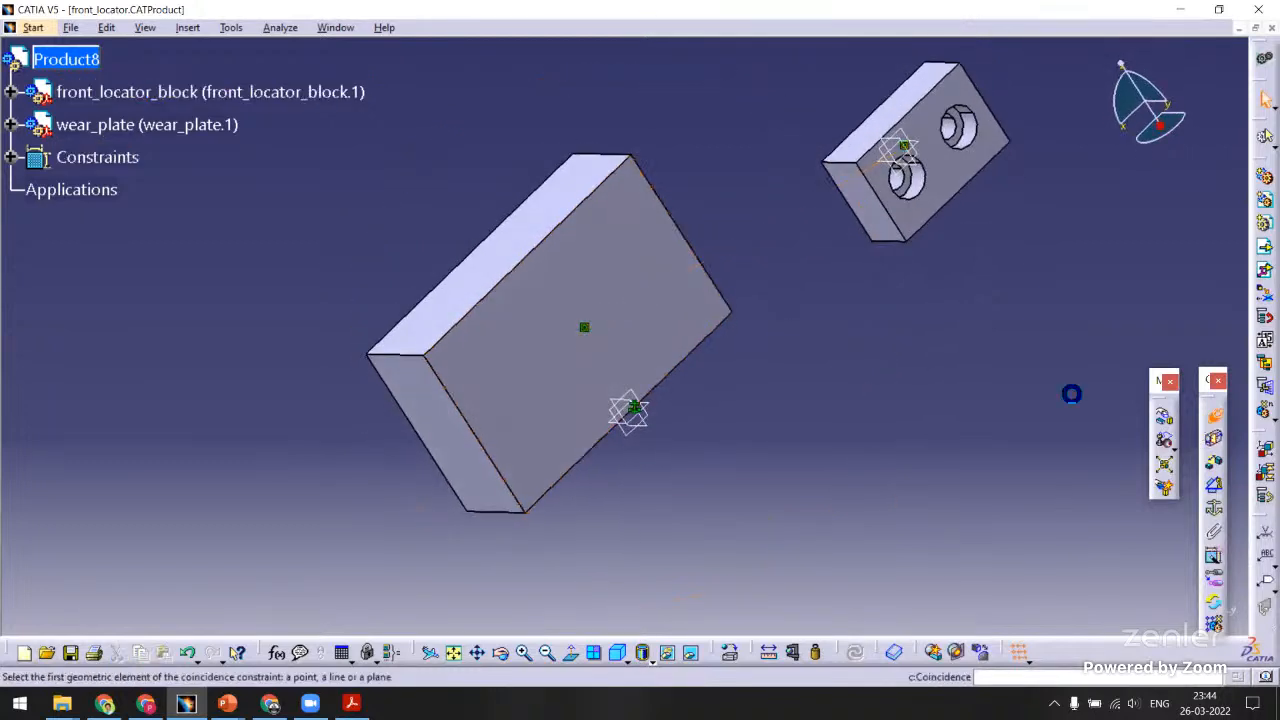
{"action": "left_click", "coordinate": [907, 177]}
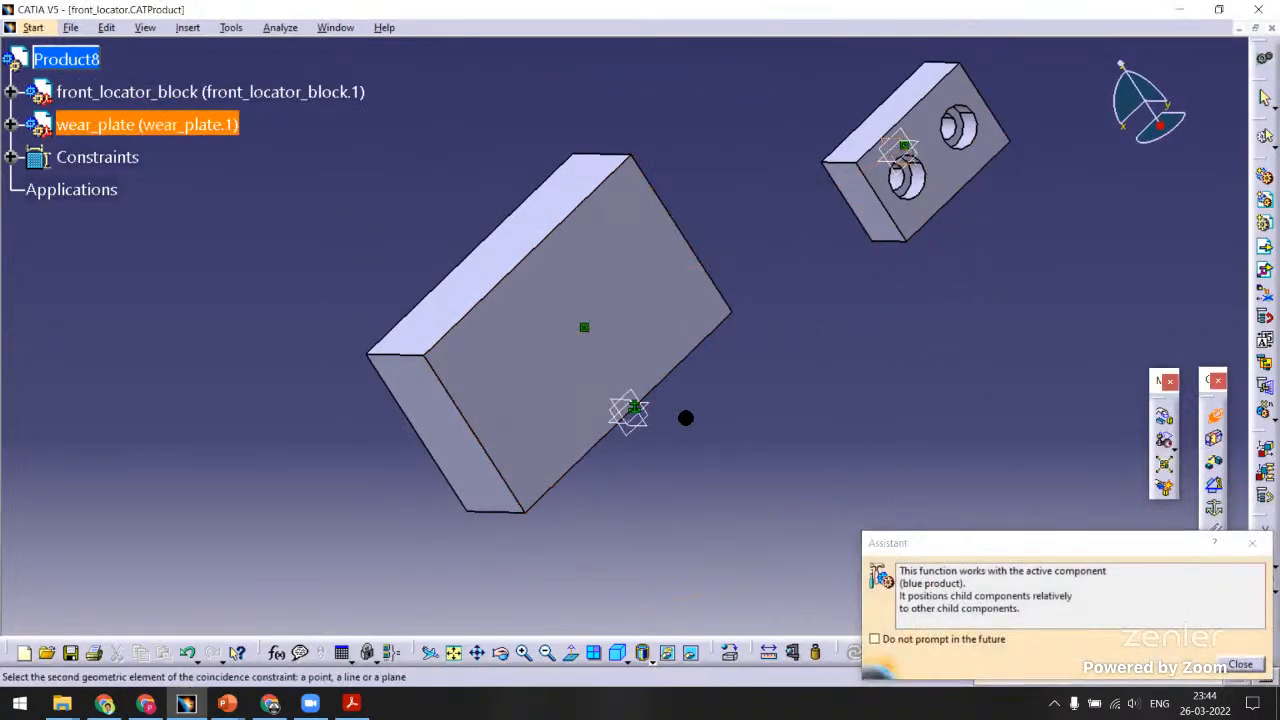
{"action": "left_click", "coordinate": [657, 426]}
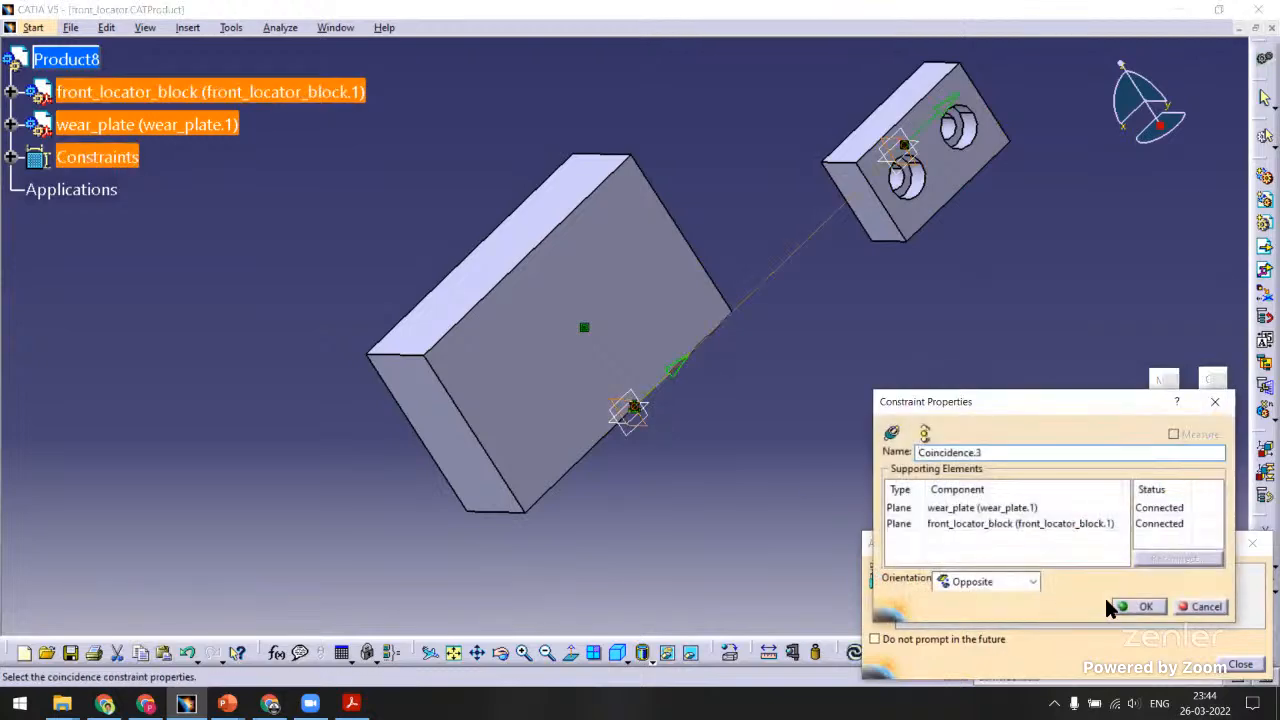
{"action": "middle_click_drag", "start_coordinate": [788, 475], "coordinate": [600, 255]}
Add an offset constraint between the bottom face of the front locator block and the parallel face of the wear plate.
{"action": "left_click", "coordinate": [1264, 470]}
{"action": "left_click", "coordinate": [682, 423]}
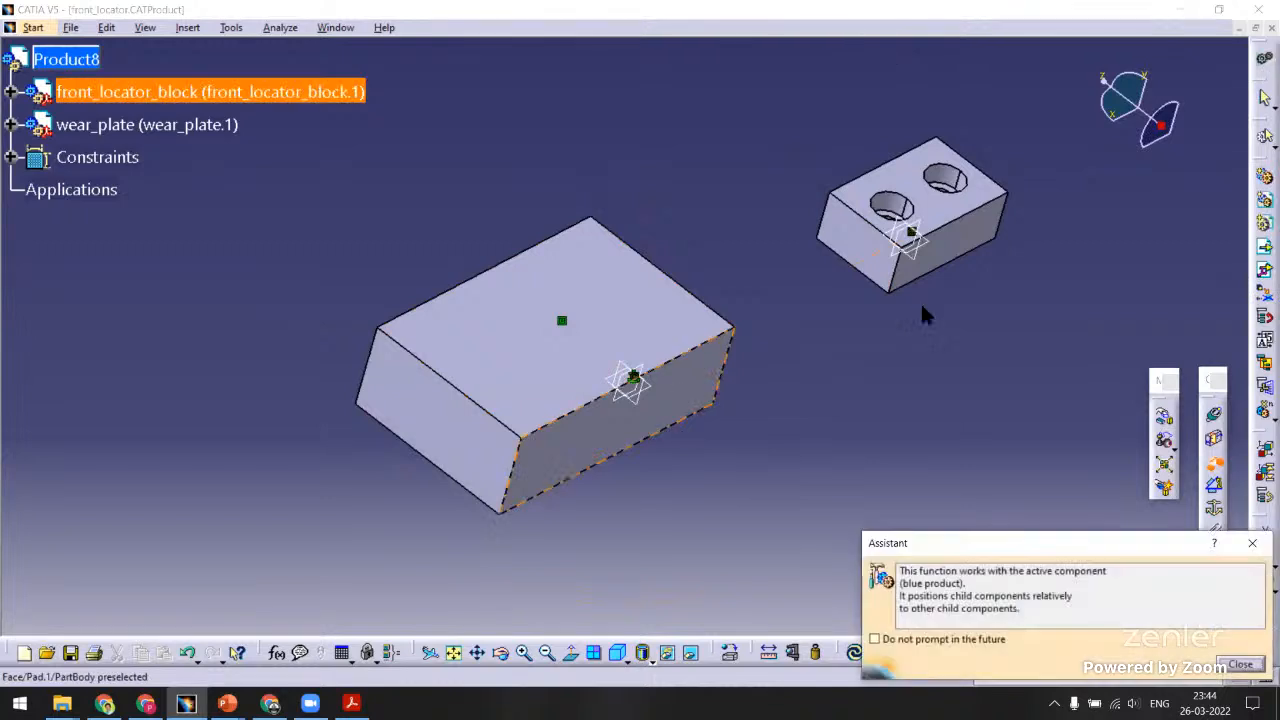
{"action": "left_click", "coordinate": [965, 244]}
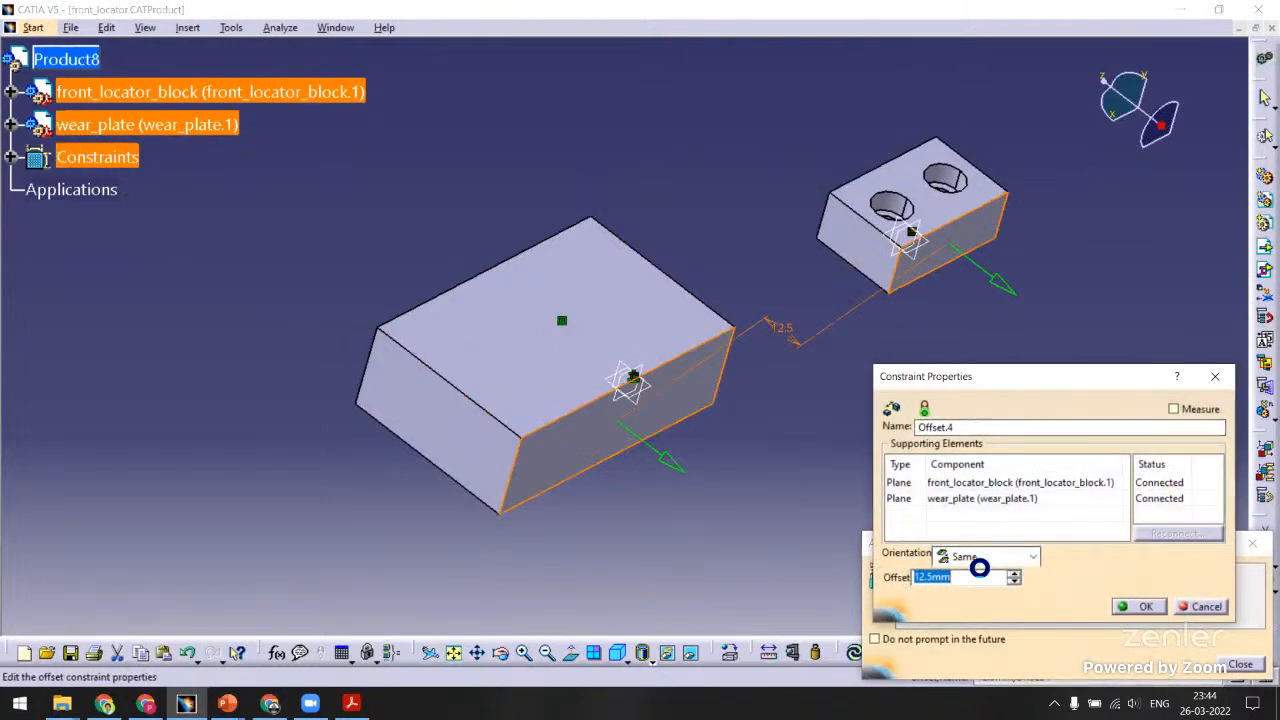
{"action": "key", "text": "Return"}
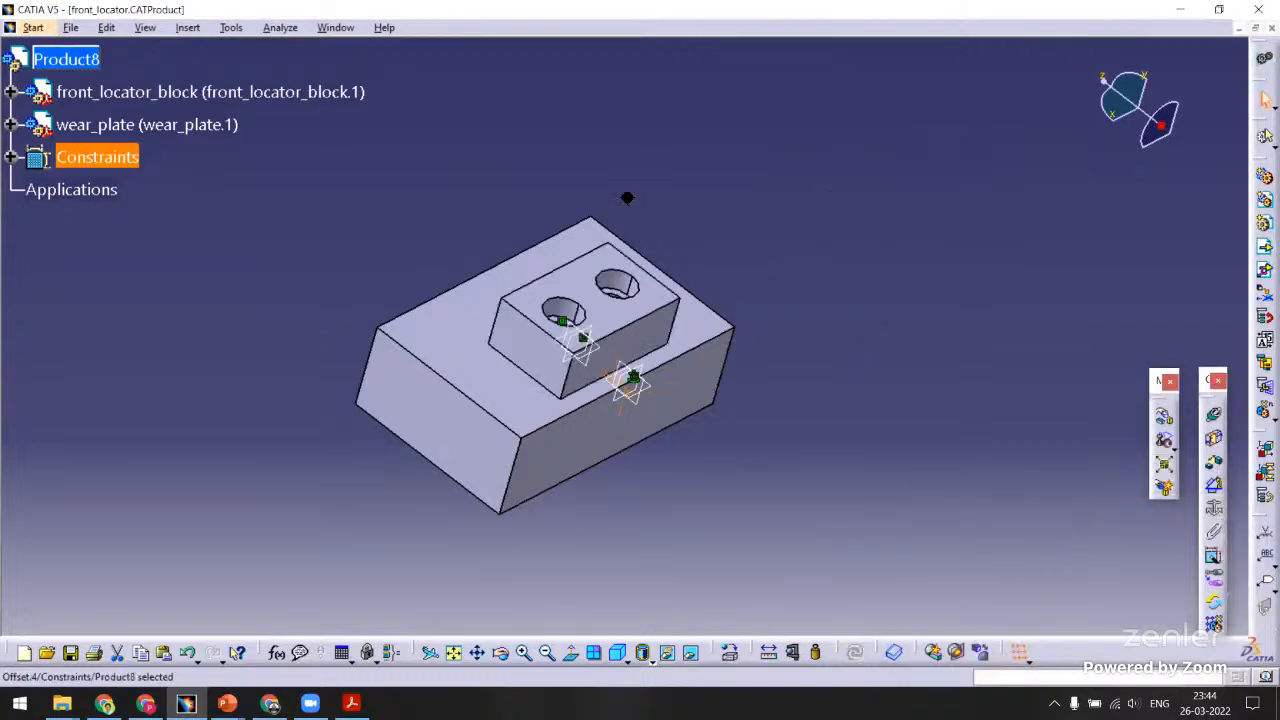
Save the front_locator product and switch to the drill_jig_rectangular_plate assembly.
{"action": "middle_click_drag", "start_coordinate": [629, 197], "coordinate": [654, 364]}
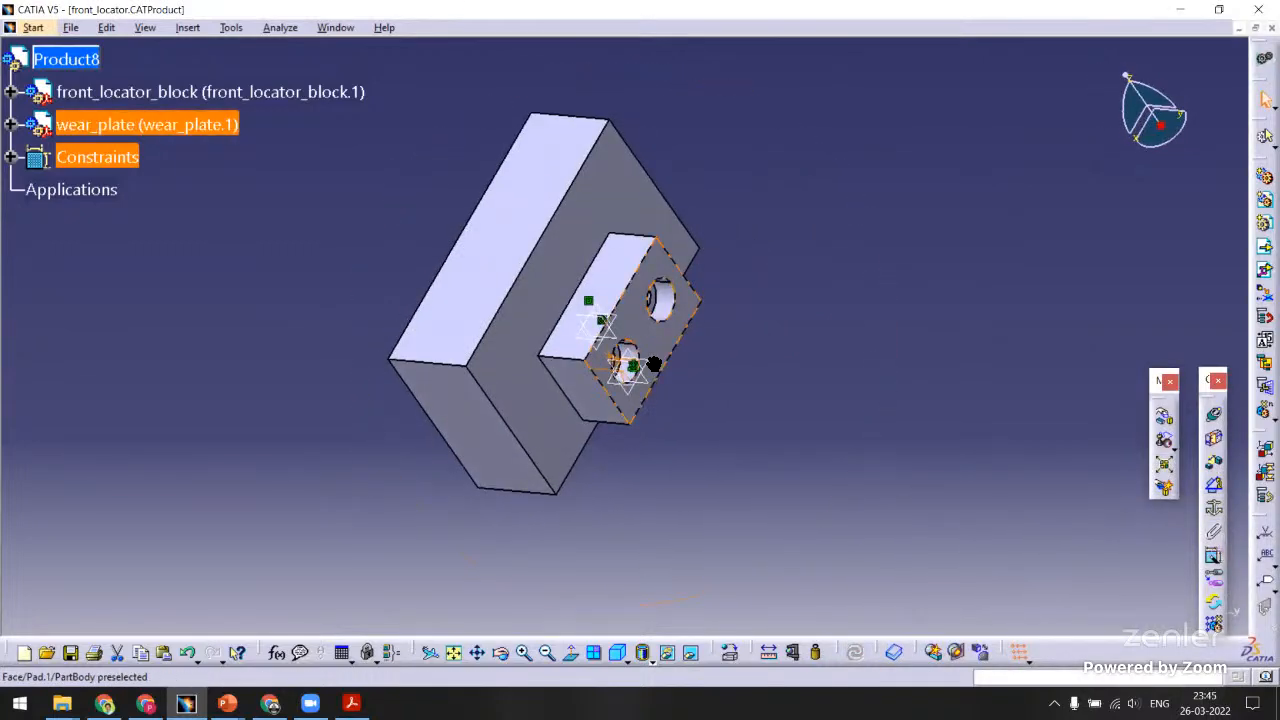
{"action": "key", "text": "ctrl+s"}
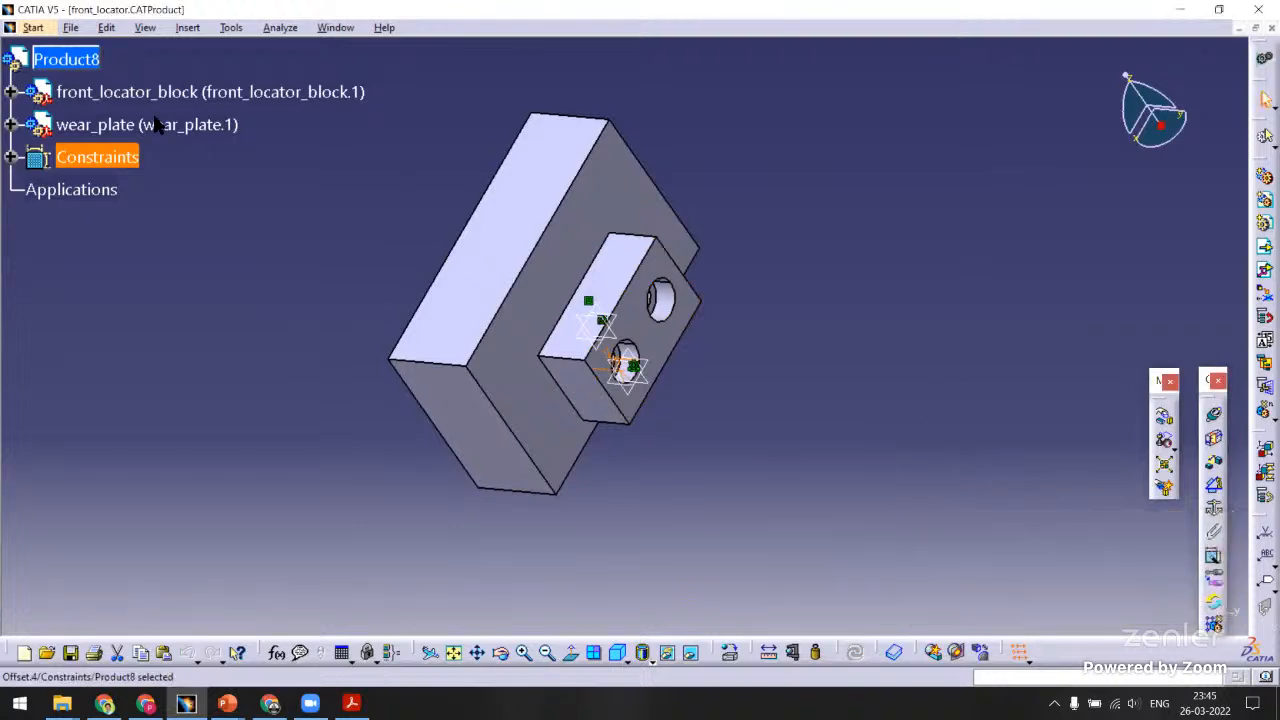
{"action": "left_click", "coordinate": [335, 27]}
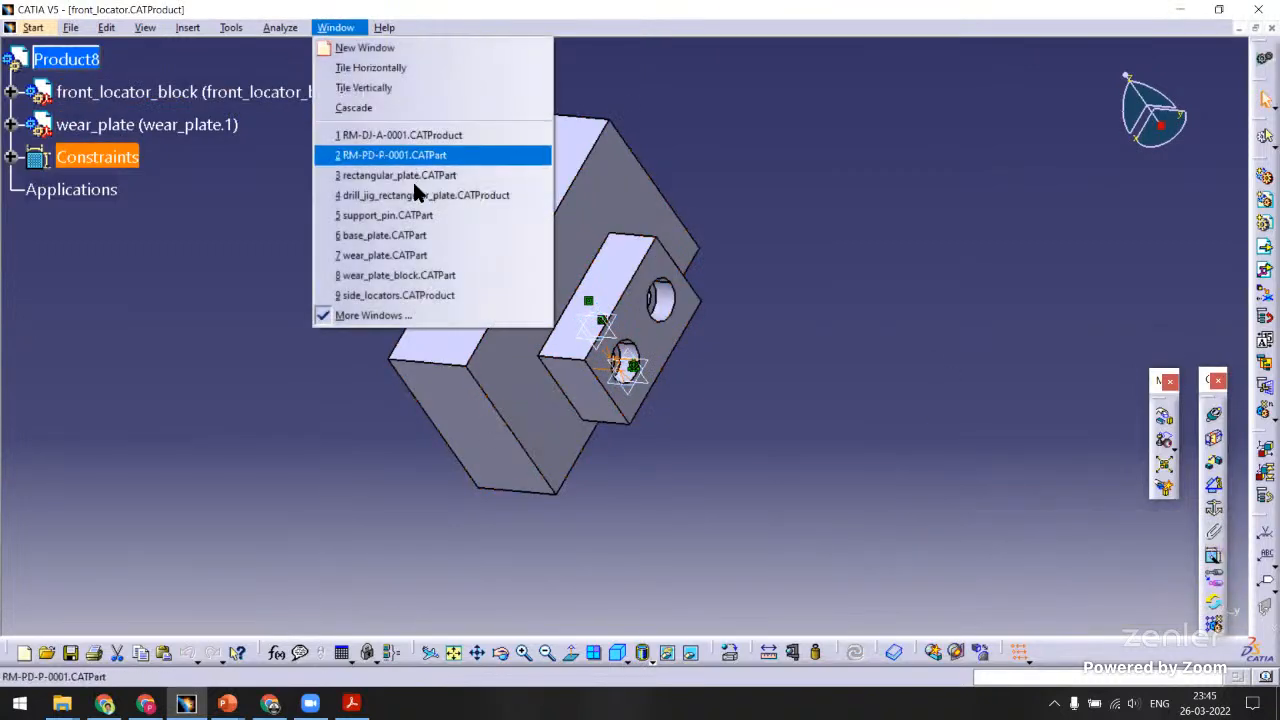
{"action": "left_click", "coordinate": [408, 197]}
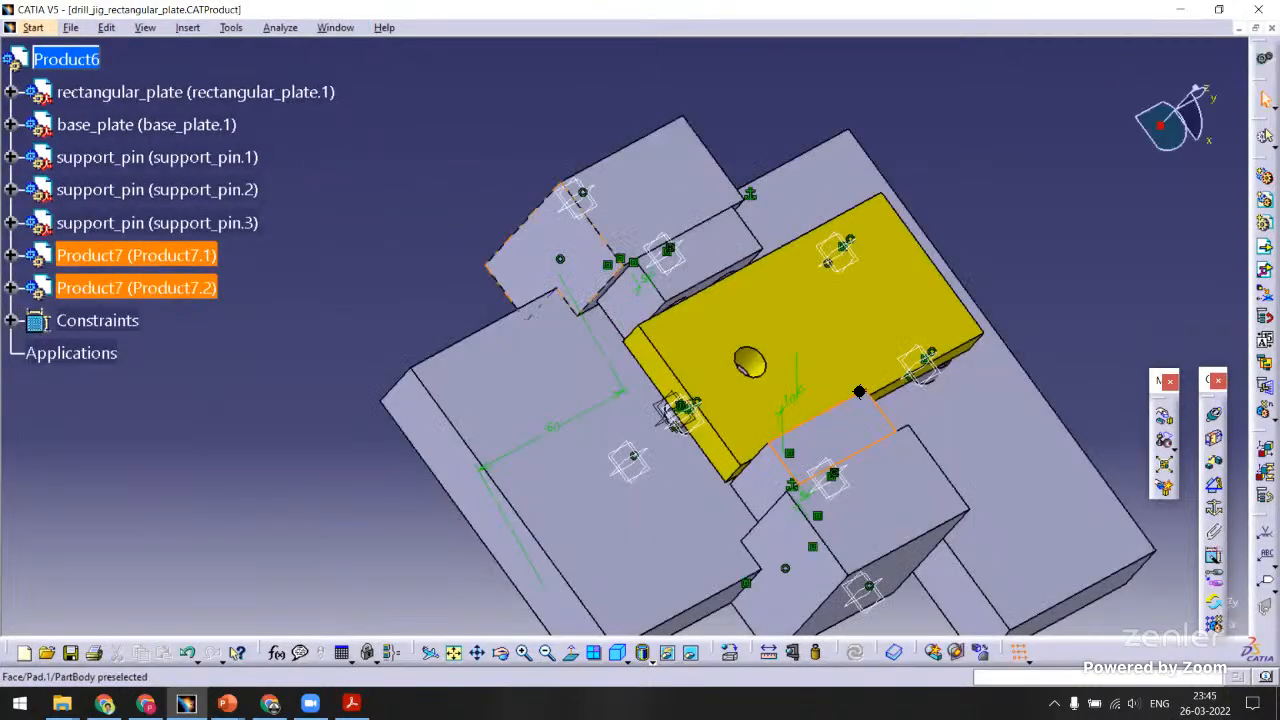
Insert front_locator into the top-level drill jig product as an existing component with positioning, leaving it unfixed.
{"action": "middle_click_drag", "start_coordinate": [760, 380], "coordinate": [540, 315]}
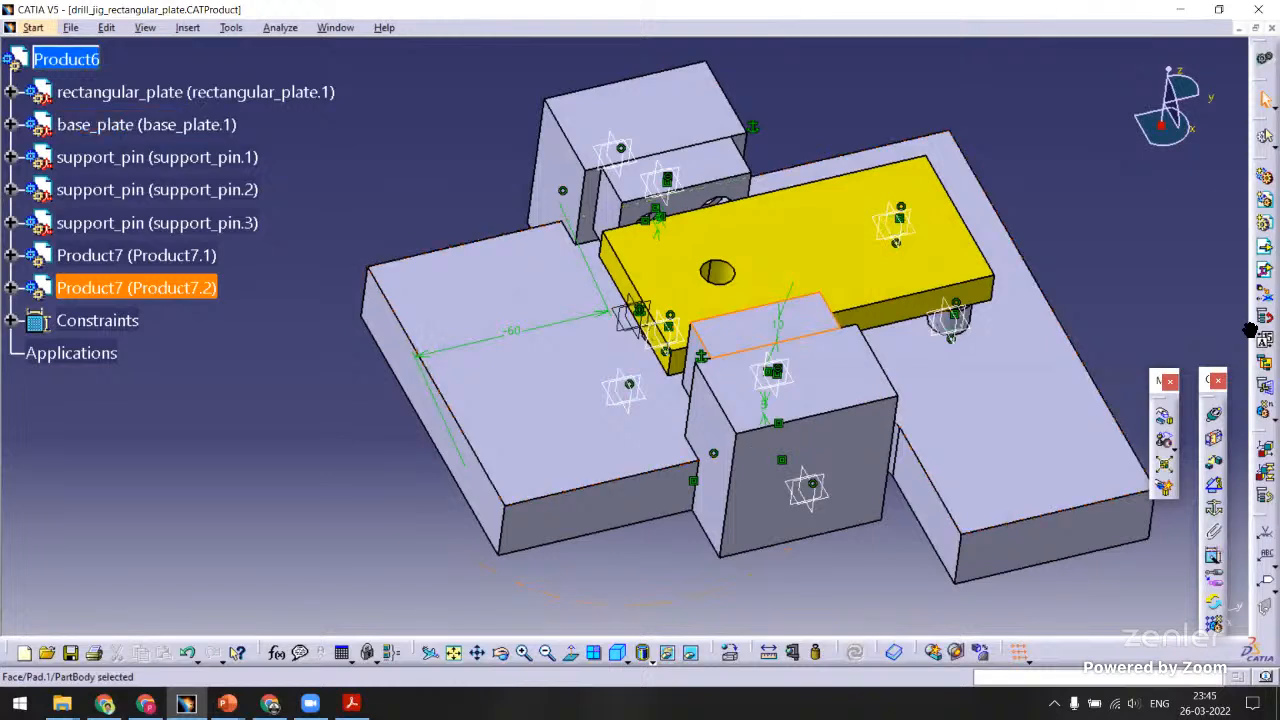
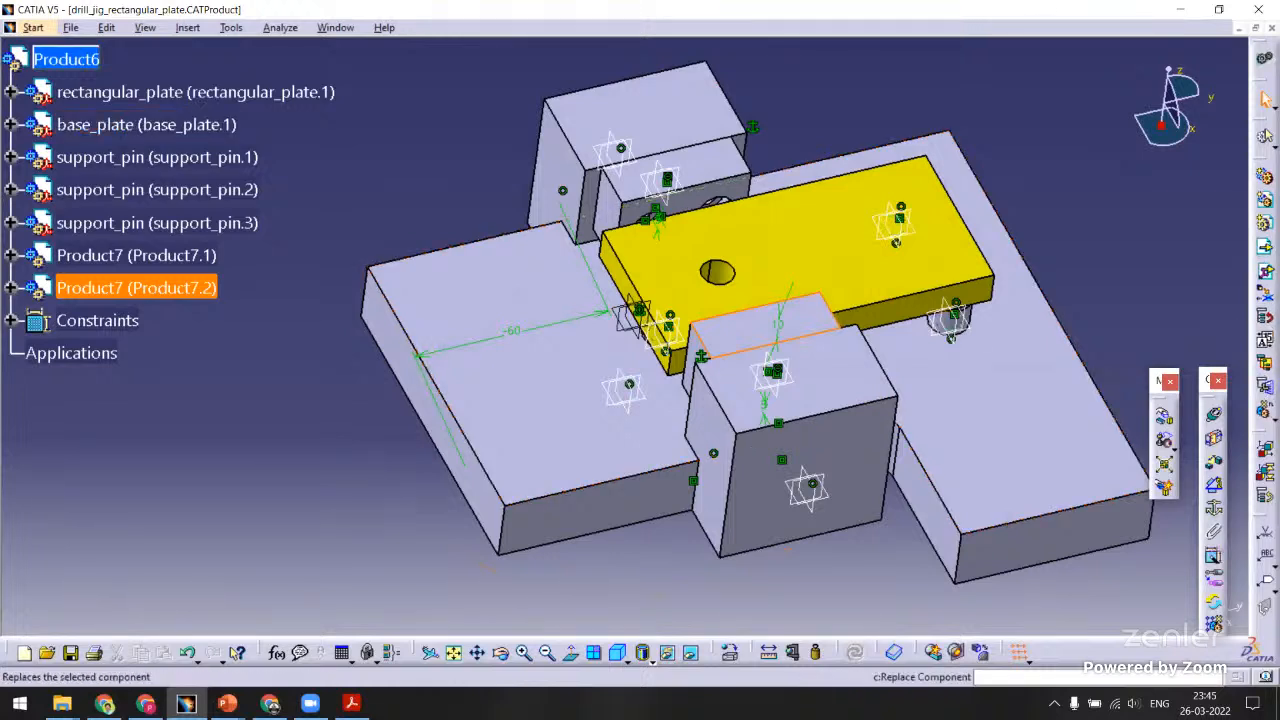
{"action": "left_click", "coordinate": [1265, 271]}
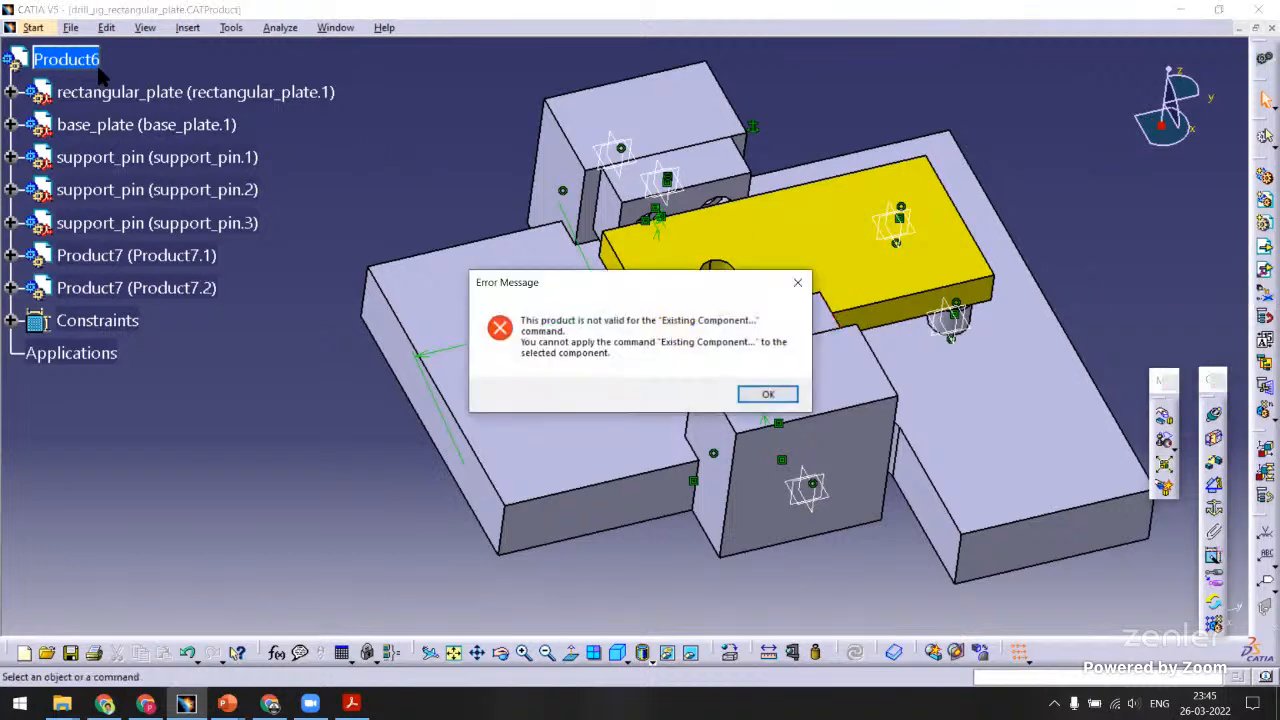
{"action": "left_click", "coordinate": [765, 395]}
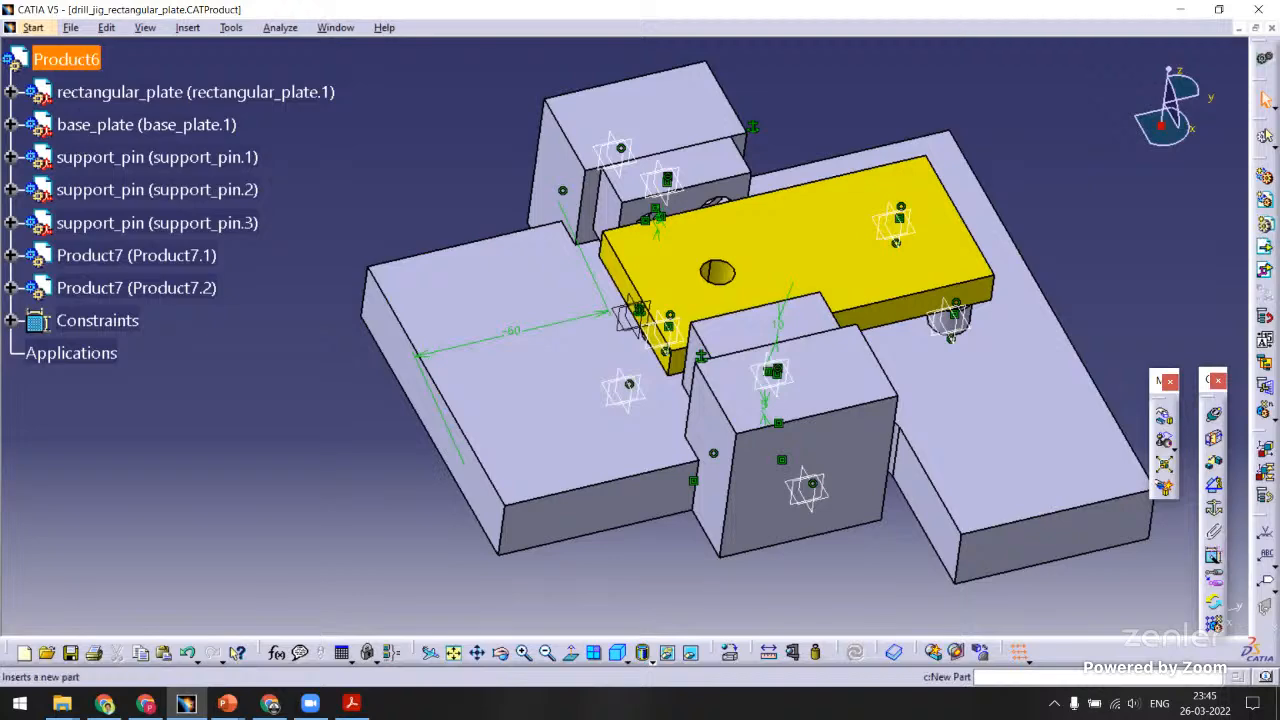
{"action": "left_click", "coordinate": [1265, 271]}
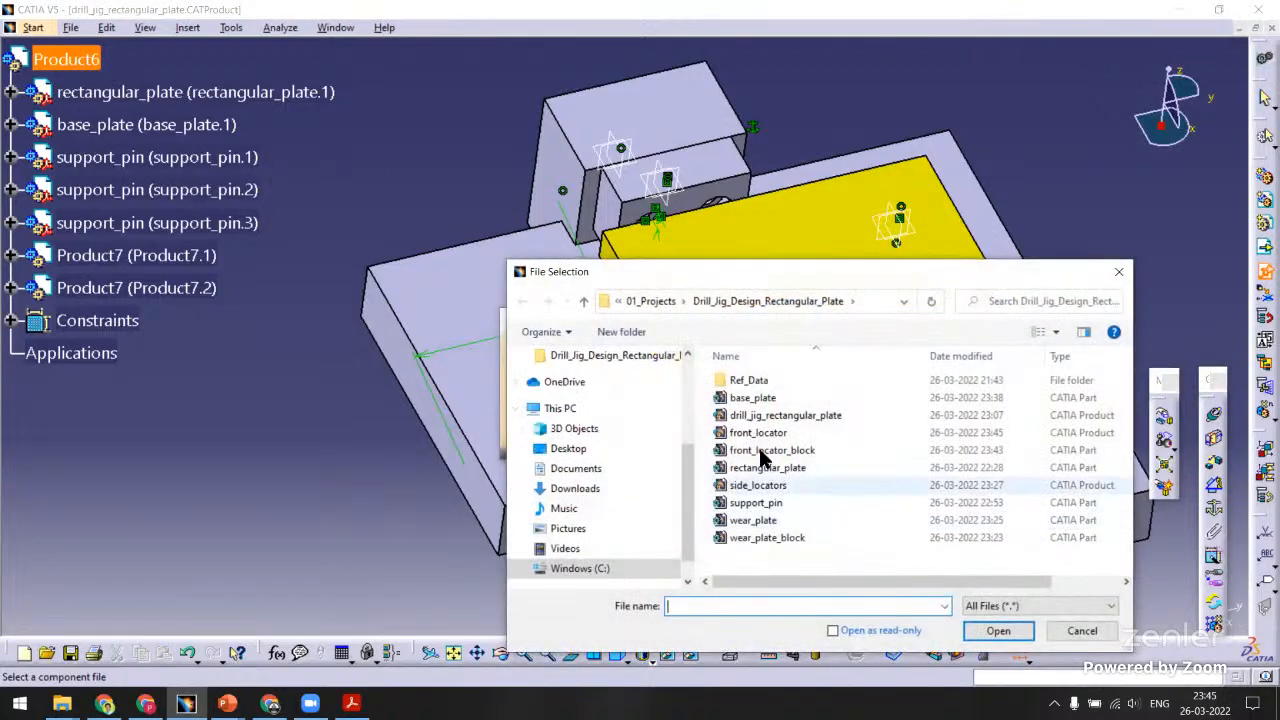
{"action": "double_click", "coordinate": [751, 432]}
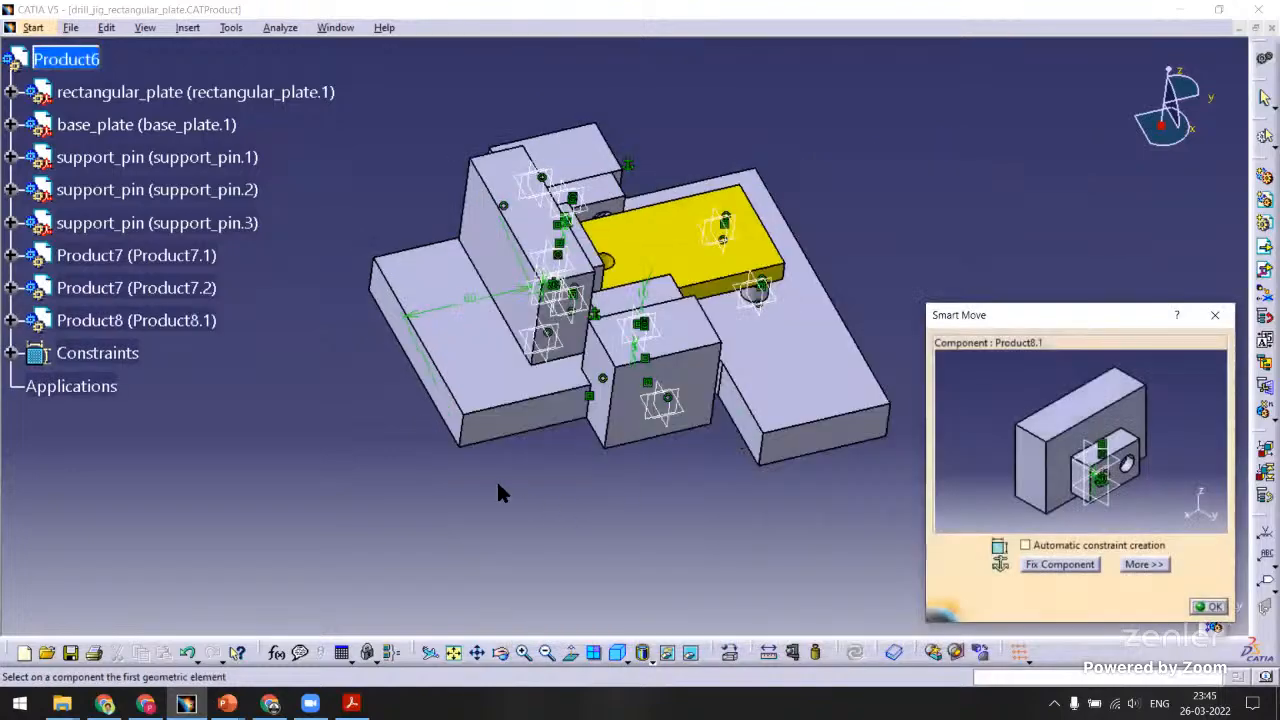
{"action": "middle_click_drag", "start_coordinate": [500, 491], "coordinate": [575, 265]}
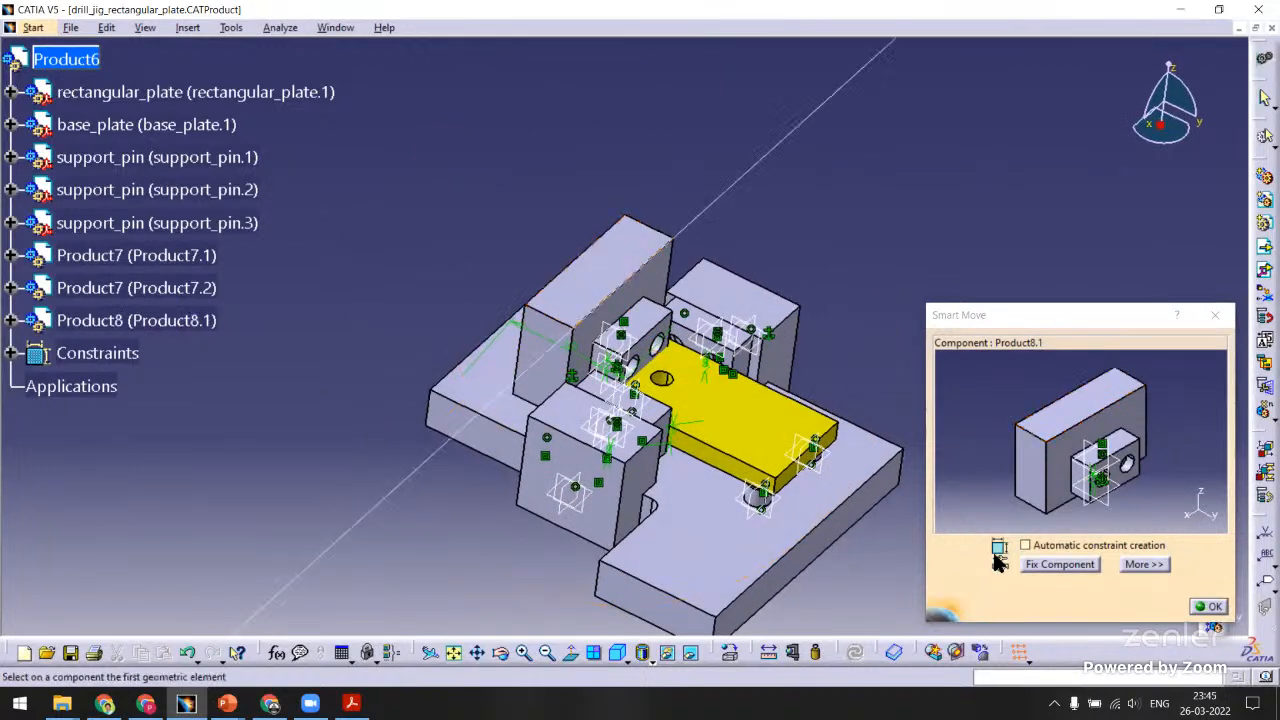
{"action": "left_click", "coordinate": [1207, 607]}
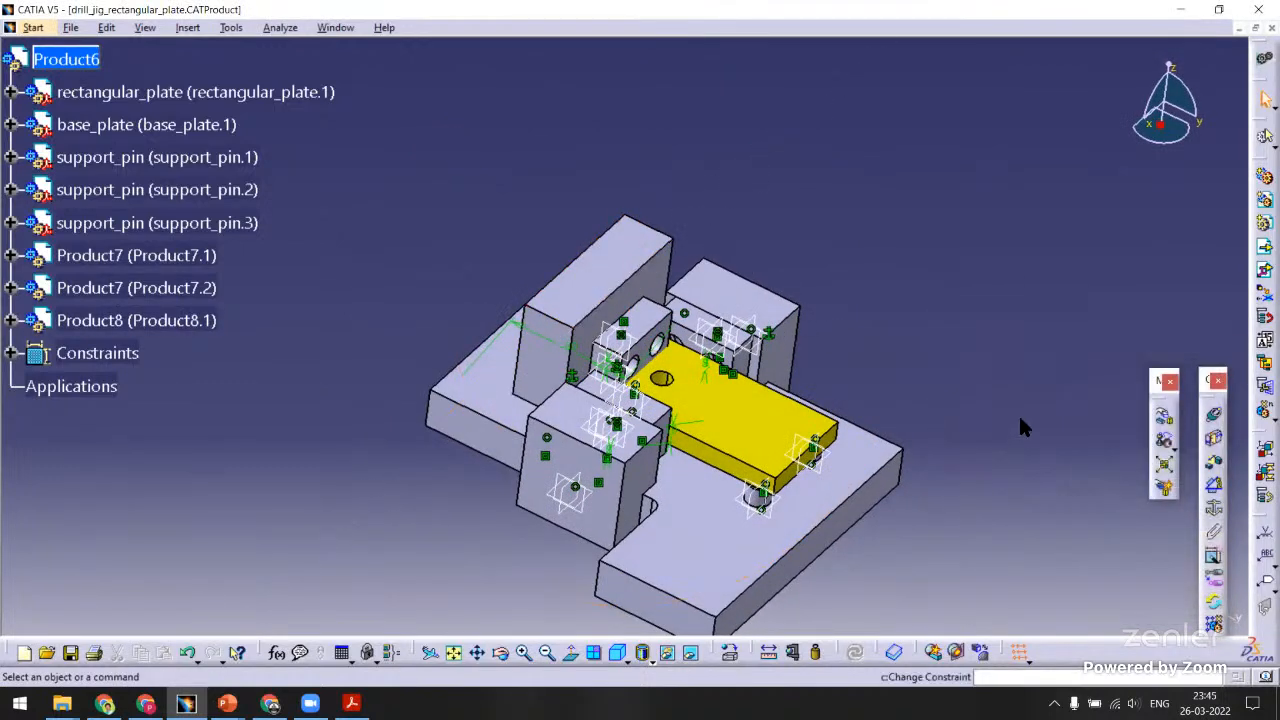
Move the front locator clear of the base plate along the X axis with the Manipulation tool.
{"action": "left_click", "coordinate": [1163, 426]}
{"action": "left_click", "coordinate": [1097, 512]}
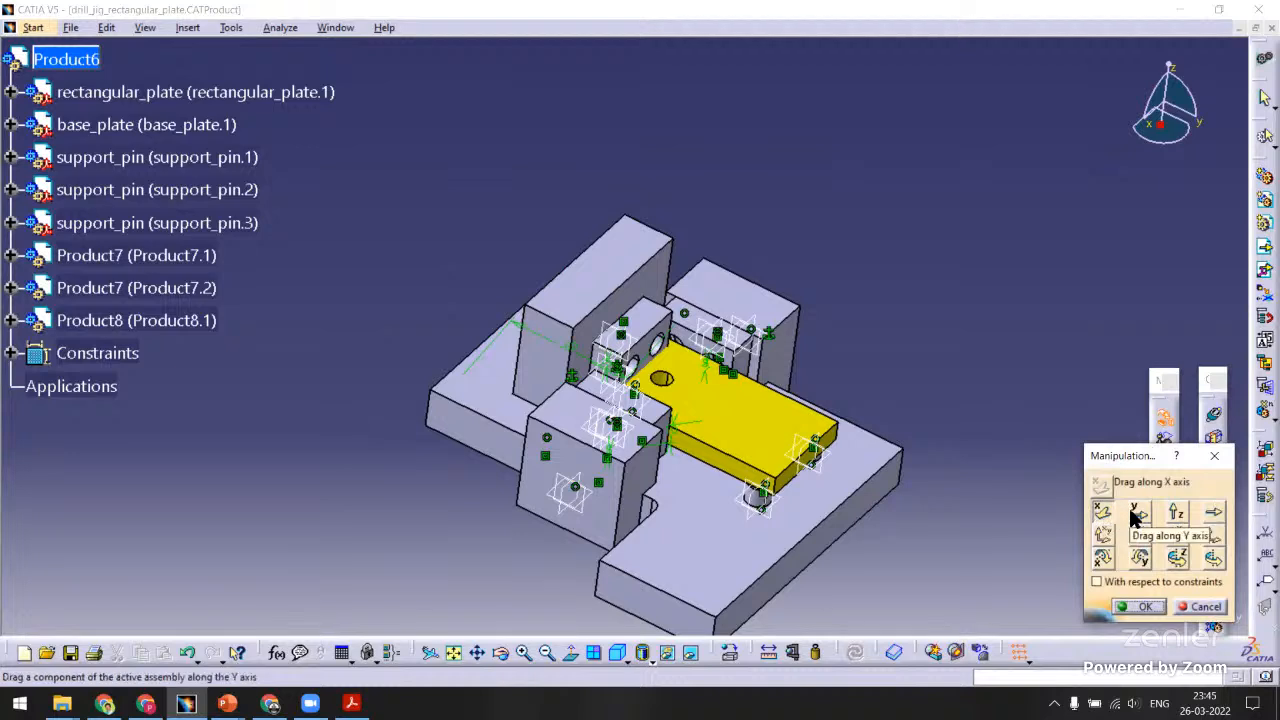
{"action": "left_click_drag", "start_coordinate": [663, 314], "coordinate": [422, 226]}
{"action": "left_click", "coordinate": [1139, 512]}
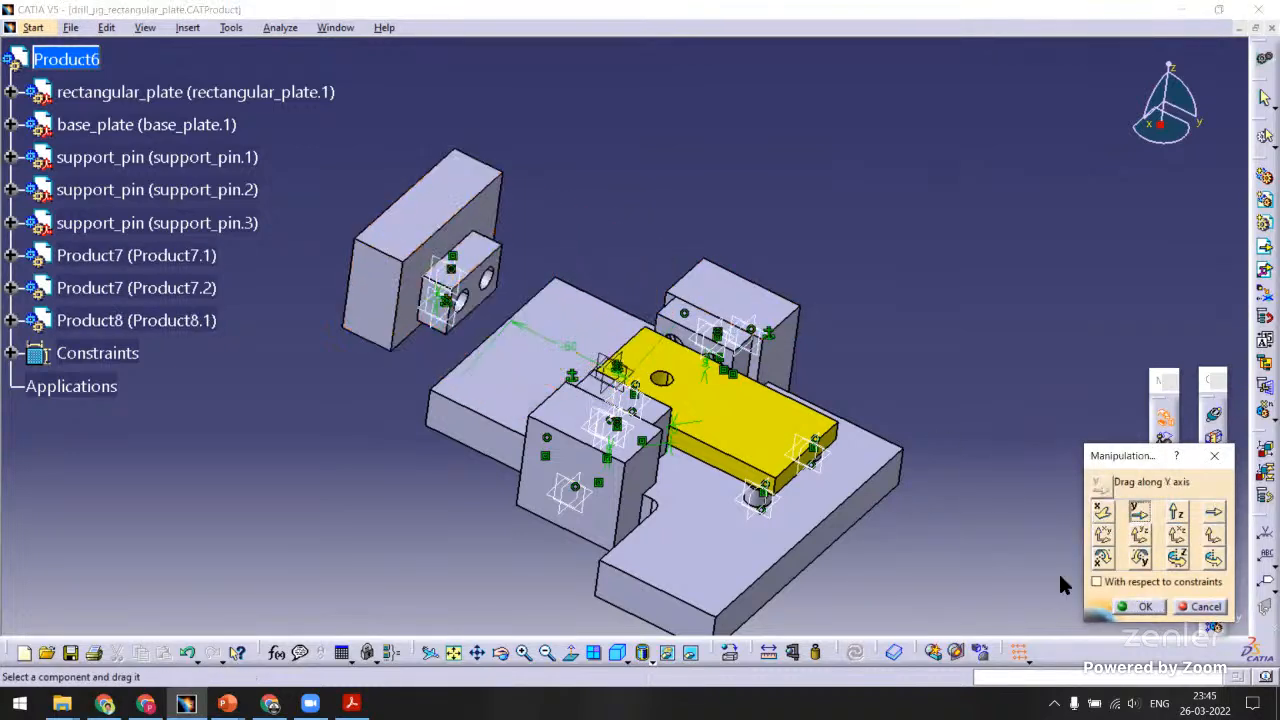
{"action": "left_click", "coordinate": [1140, 607]}
Add a contact constraint between the front locator's wear plate face and the end face of the yellow rectangular plate.
{"action": "middle_click_drag", "start_coordinate": [560, 330], "coordinate": [705, 298]}
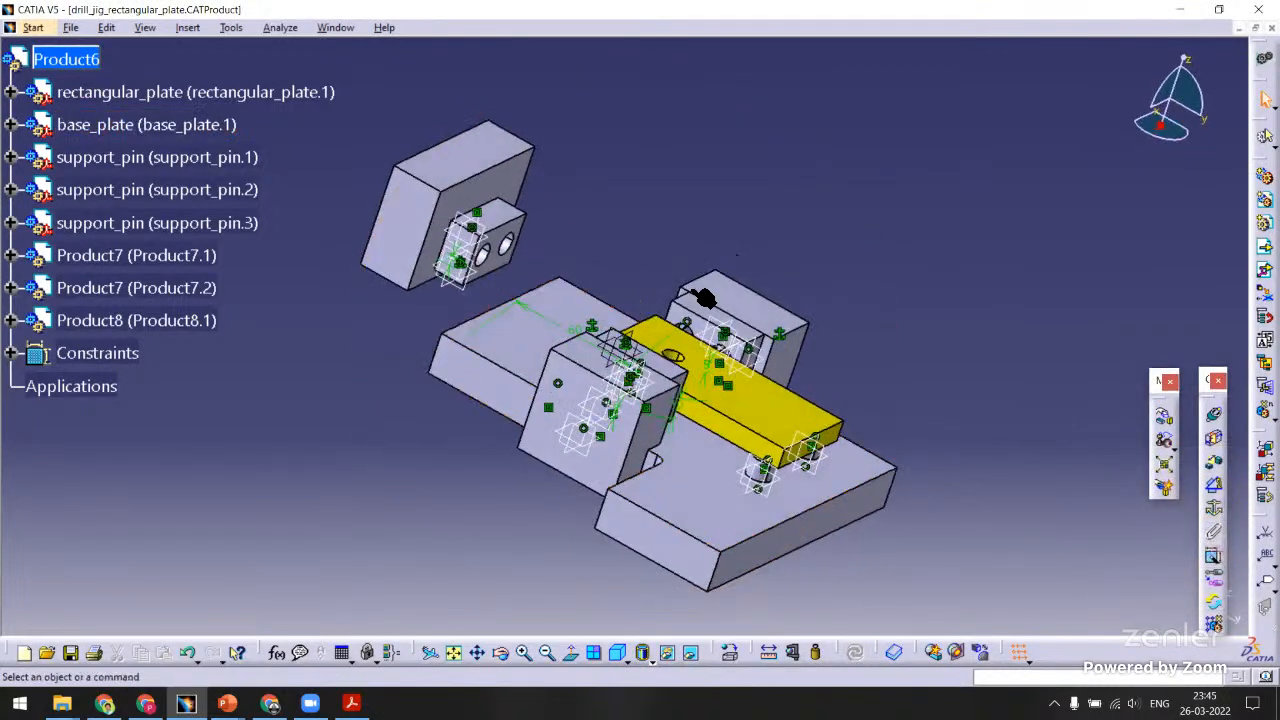
{"action": "left_click", "coordinate": [1211, 440]}
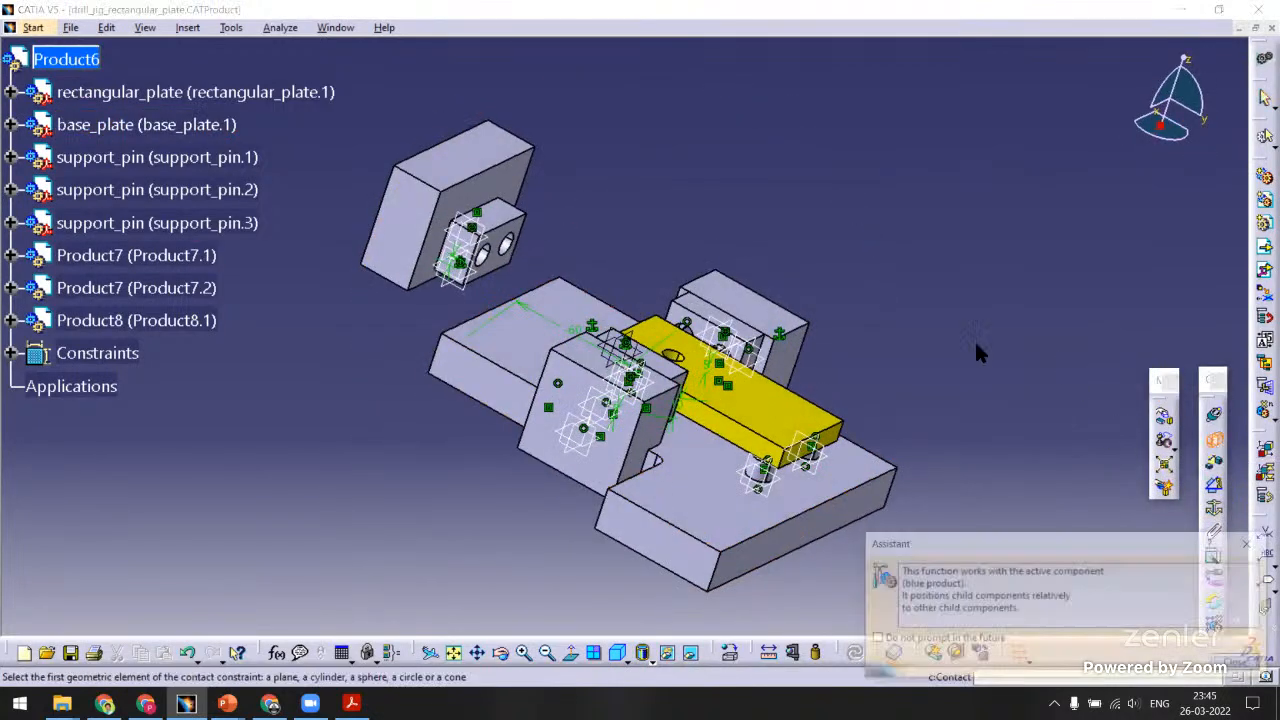
{"action": "left_click", "coordinate": [499, 264]}
{"action": "middle_click_drag", "start_coordinate": [515, 262], "coordinate": [665, 328]}
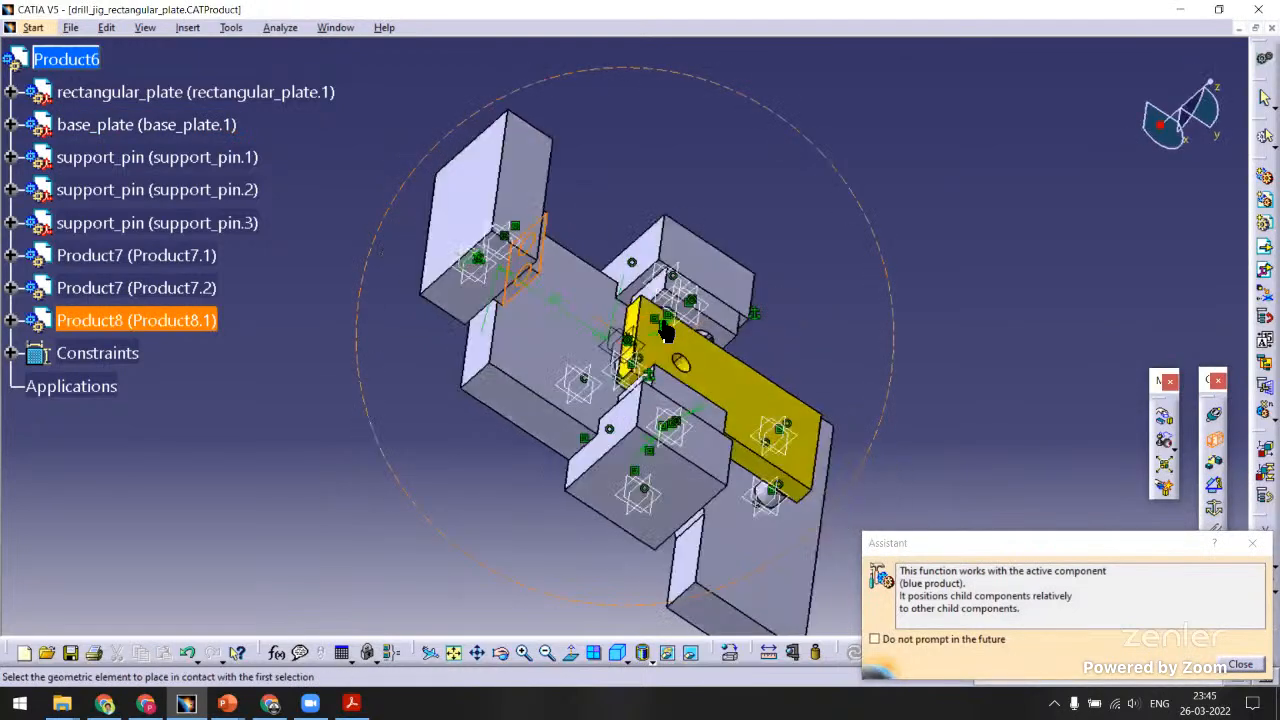
{"action": "middle_click_drag", "start_coordinate": [653, 250], "coordinate": [664, 226]}
{"action": "left_click", "coordinate": [651, 260]}
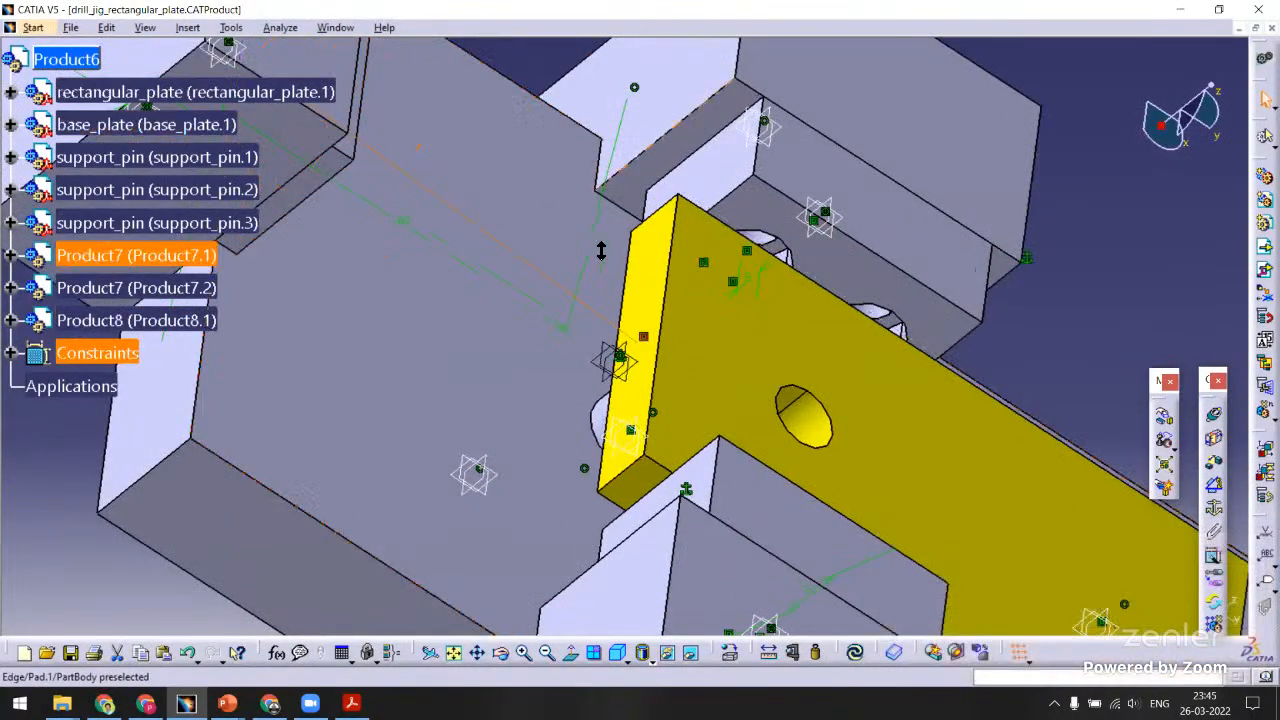
Add a contact constraint between the bottom face of the front locator block and the top face of the base plate.
{"action": "middle_click_drag", "start_coordinate": [600, 251], "coordinate": [740, 160]}
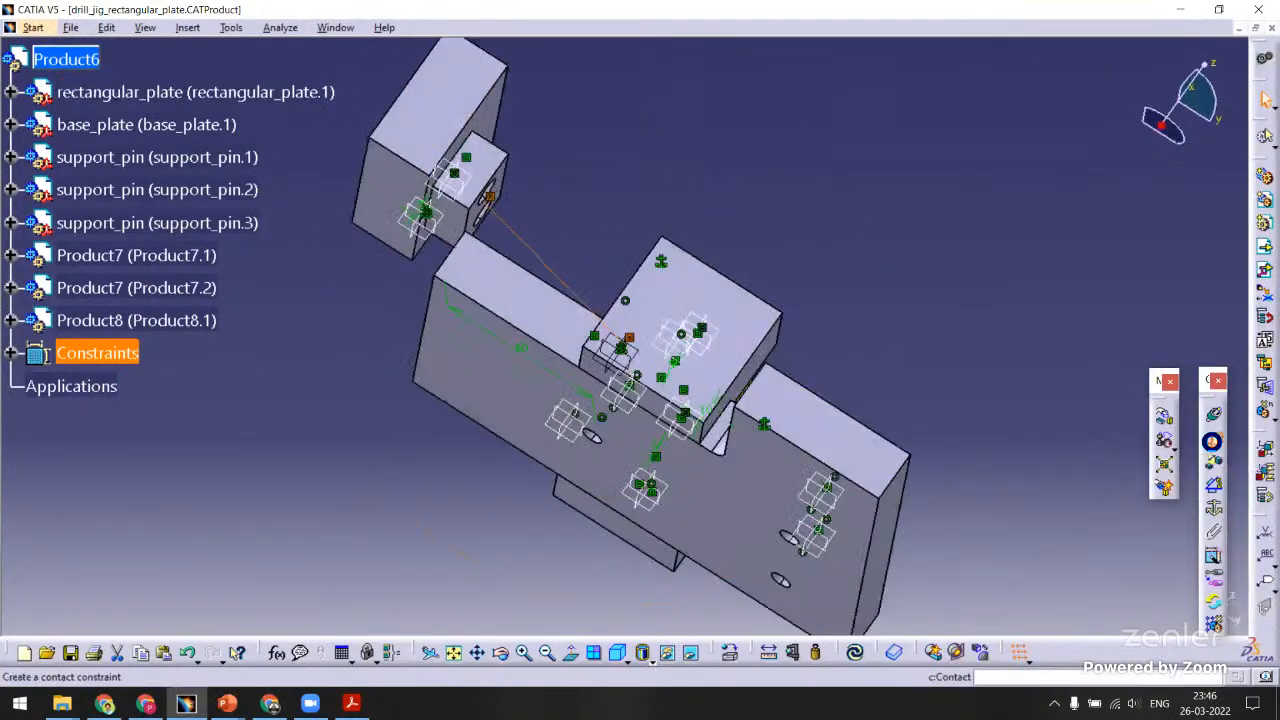
{"action": "left_click", "coordinate": [1212, 441]}
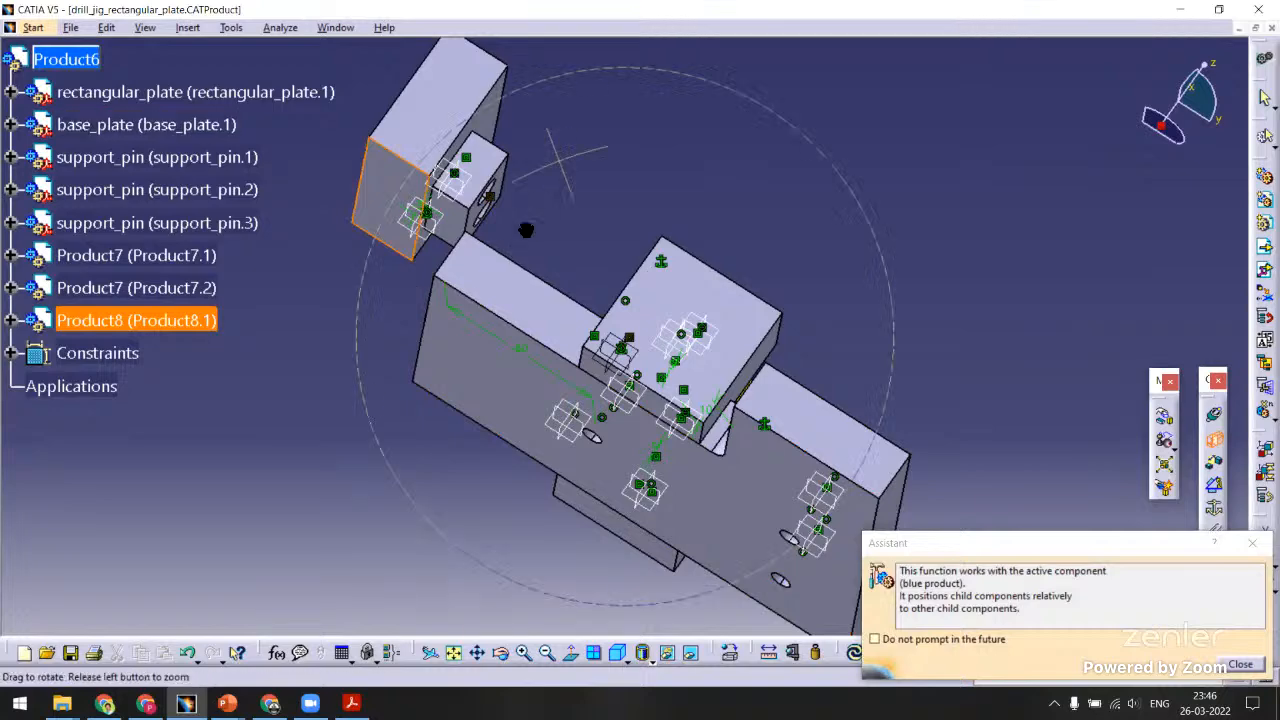
{"action": "middle_click_drag", "start_coordinate": [526, 230], "coordinate": [436, 378]}
{"action": "left_click", "coordinate": [434, 378]}
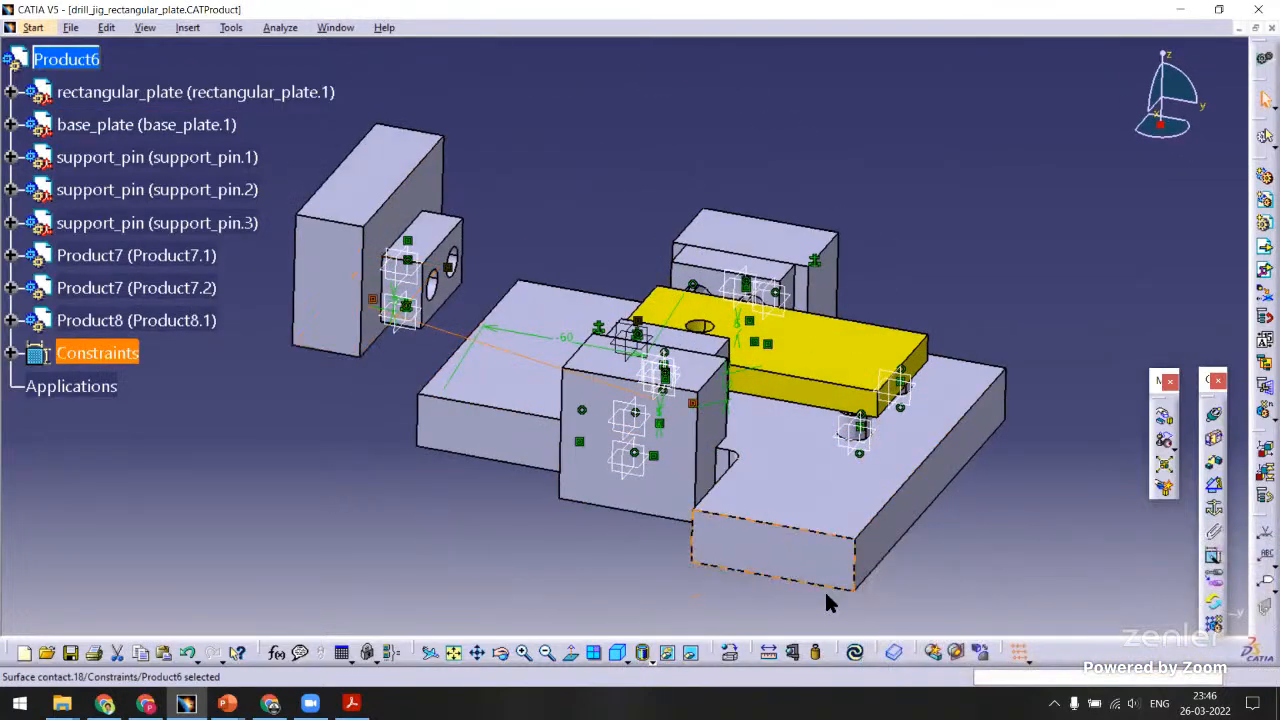
Add a coincidence constraint between the central reference planes of the rectangular plate and the front locator.
{"action": "middle_click_drag", "start_coordinate": [585, 238], "coordinate": [560, 225]}
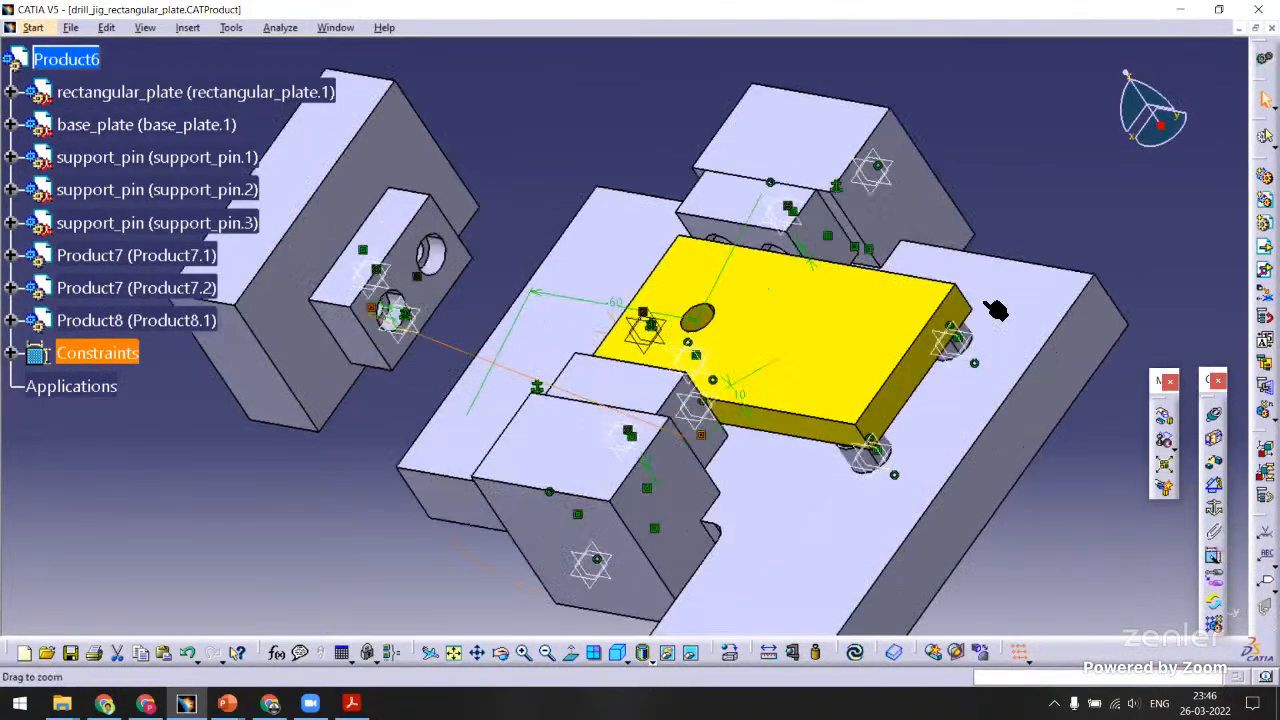
{"action": "middle_click_drag", "start_coordinate": [995, 310], "coordinate": [990, 290]}
{"action": "left_click", "coordinate": [1217, 421]}
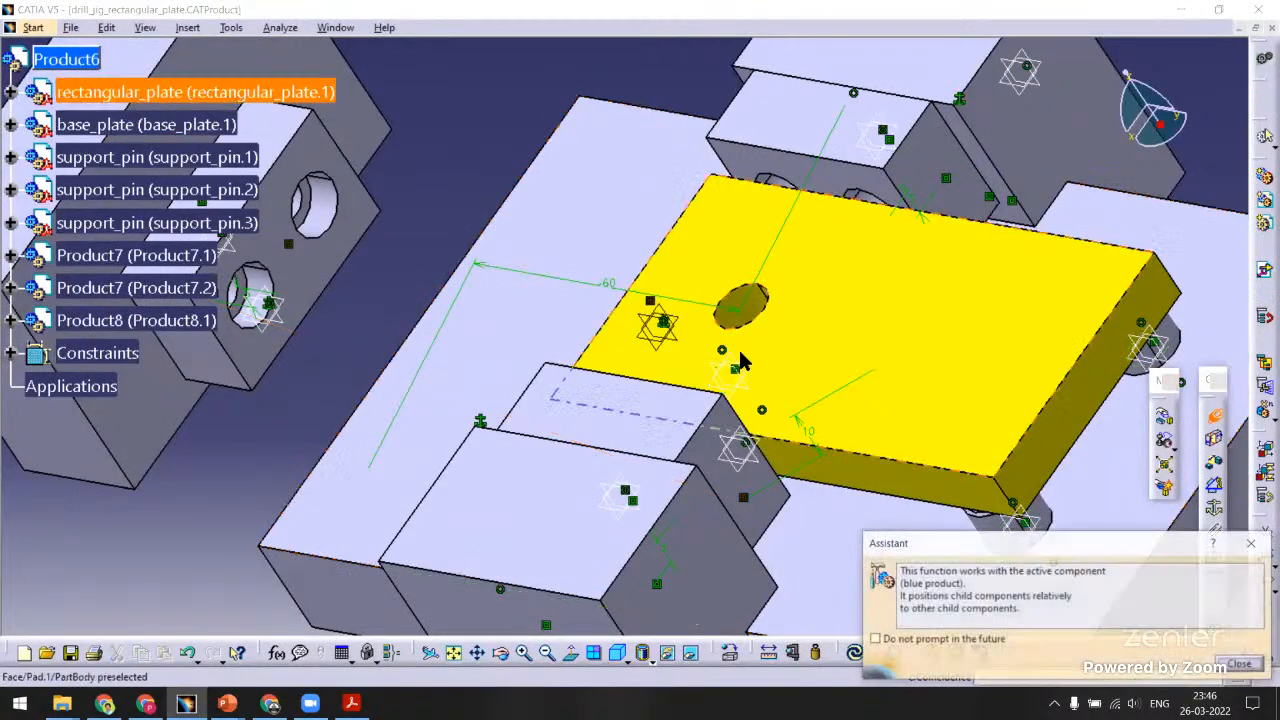
{"action": "left_click", "coordinate": [676, 340]}
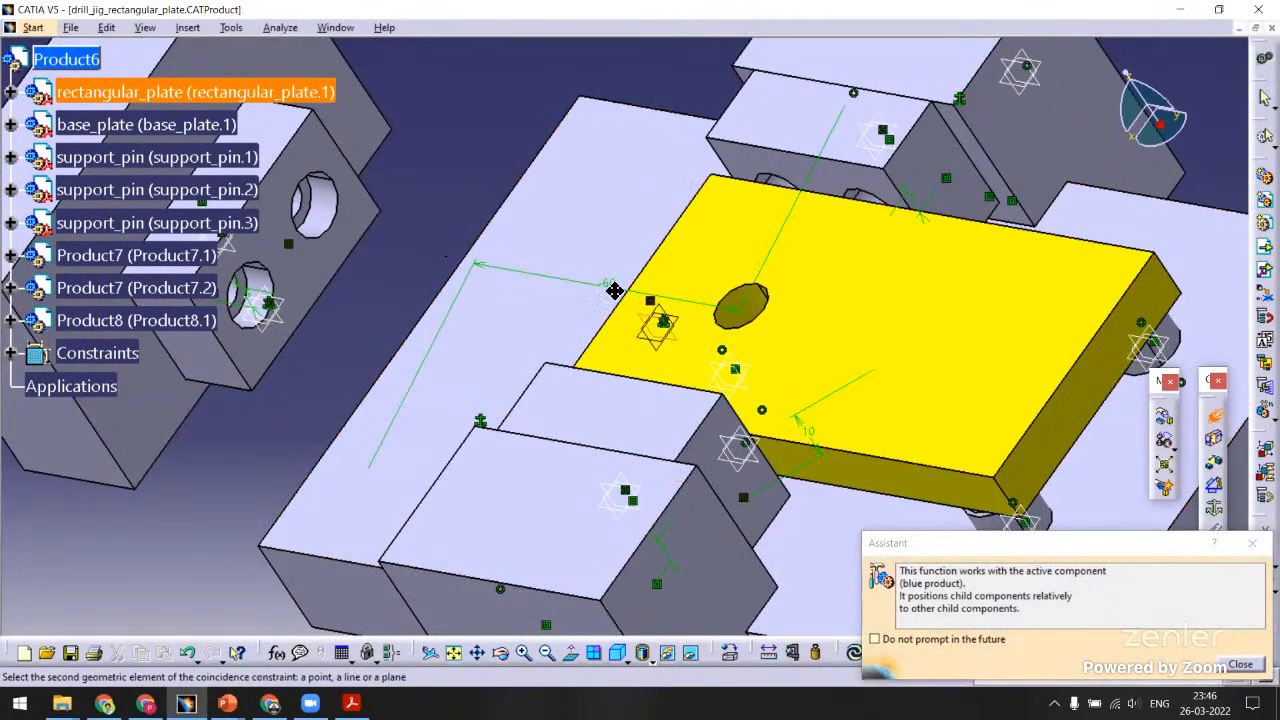
{"action": "middle_click_drag", "start_coordinate": [614, 290], "coordinate": [856, 345]}
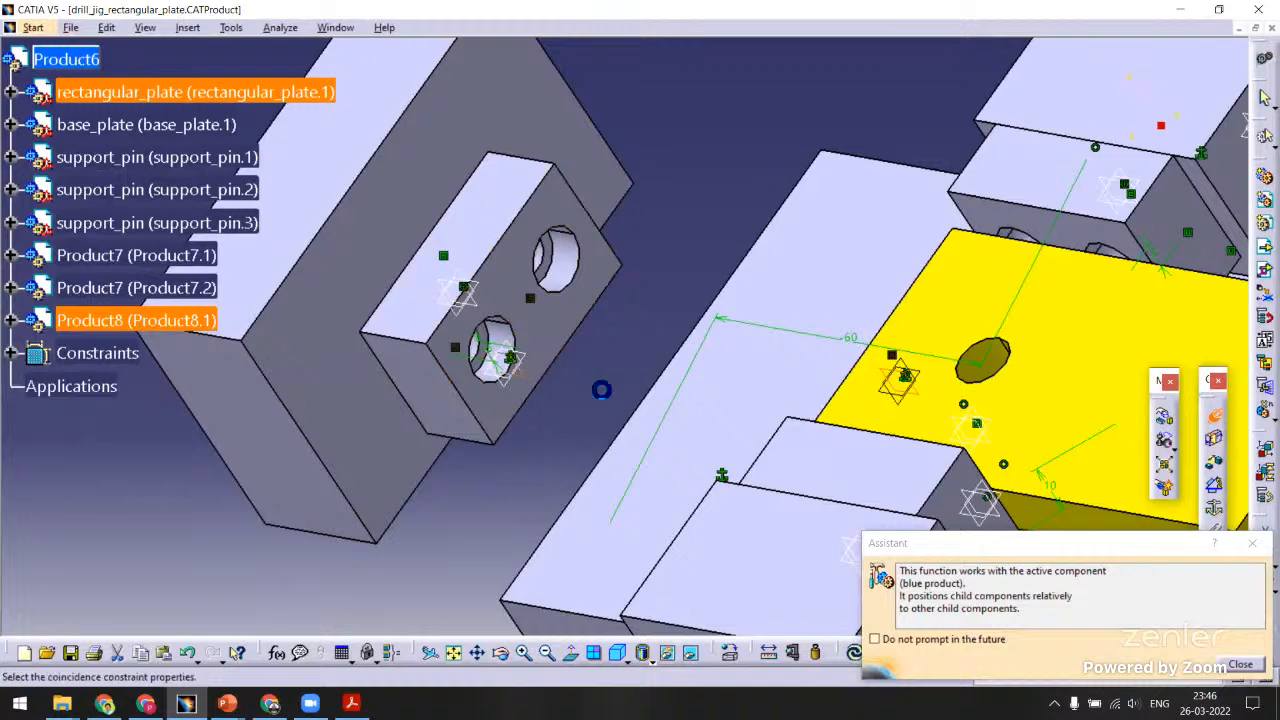
{"action": "left_click", "coordinate": [601, 389]}
{"action": "left_click", "coordinate": [1138, 606]}
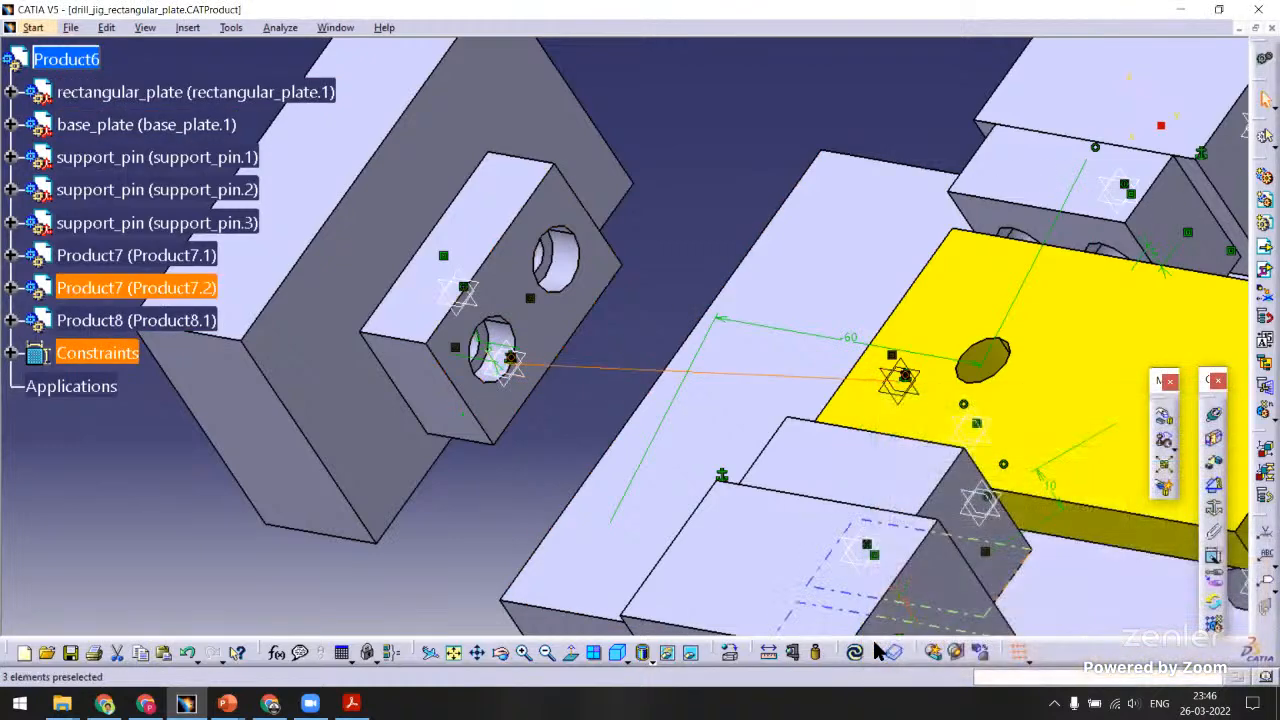
Update the assembly to apply the new front locator constraints.
{"action": "left_click", "coordinate": [860, 652]}
{"action": "middle_click_drag", "start_coordinate": [499, 290], "coordinate": [505, 380]}
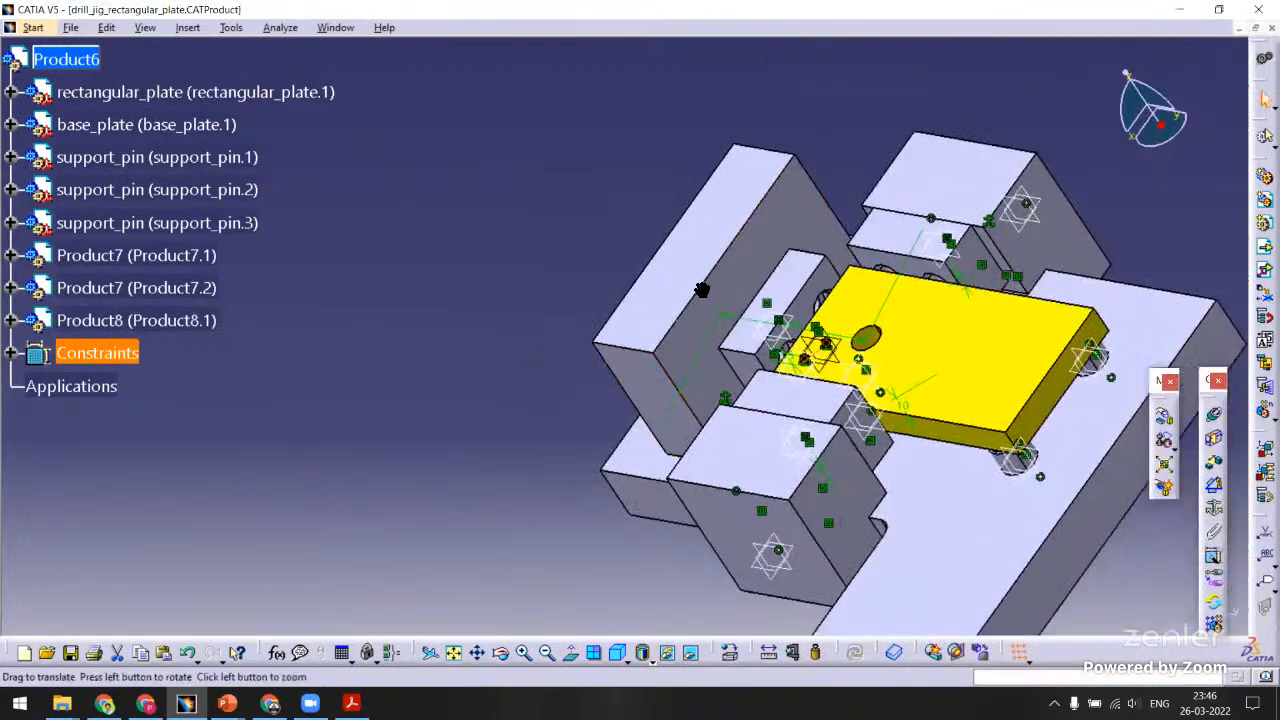
{"action": "middle_click_drag", "start_coordinate": [703, 286], "coordinate": [802, 367]}
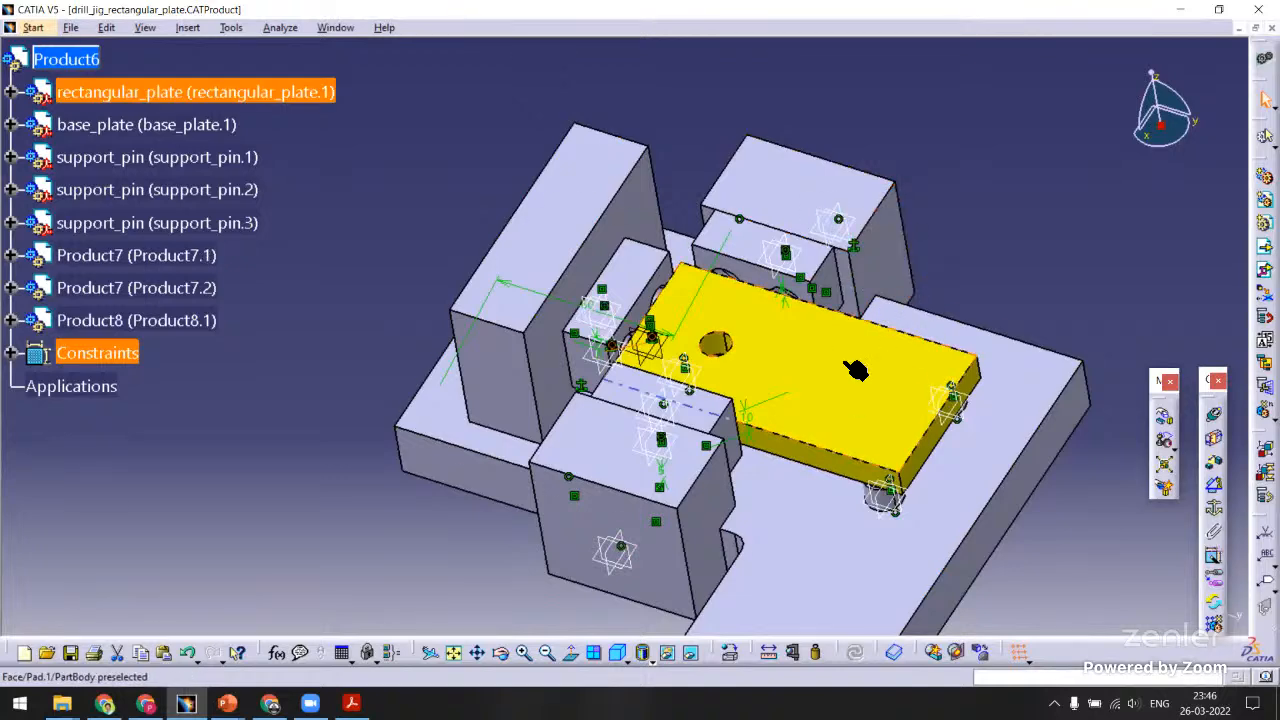
{"action": "middle_click_drag", "start_coordinate": [730, 262], "coordinate": [674, 410]}
{"action": "middle_click_drag", "start_coordinate": [596, 420], "coordinate": [812, 413]}
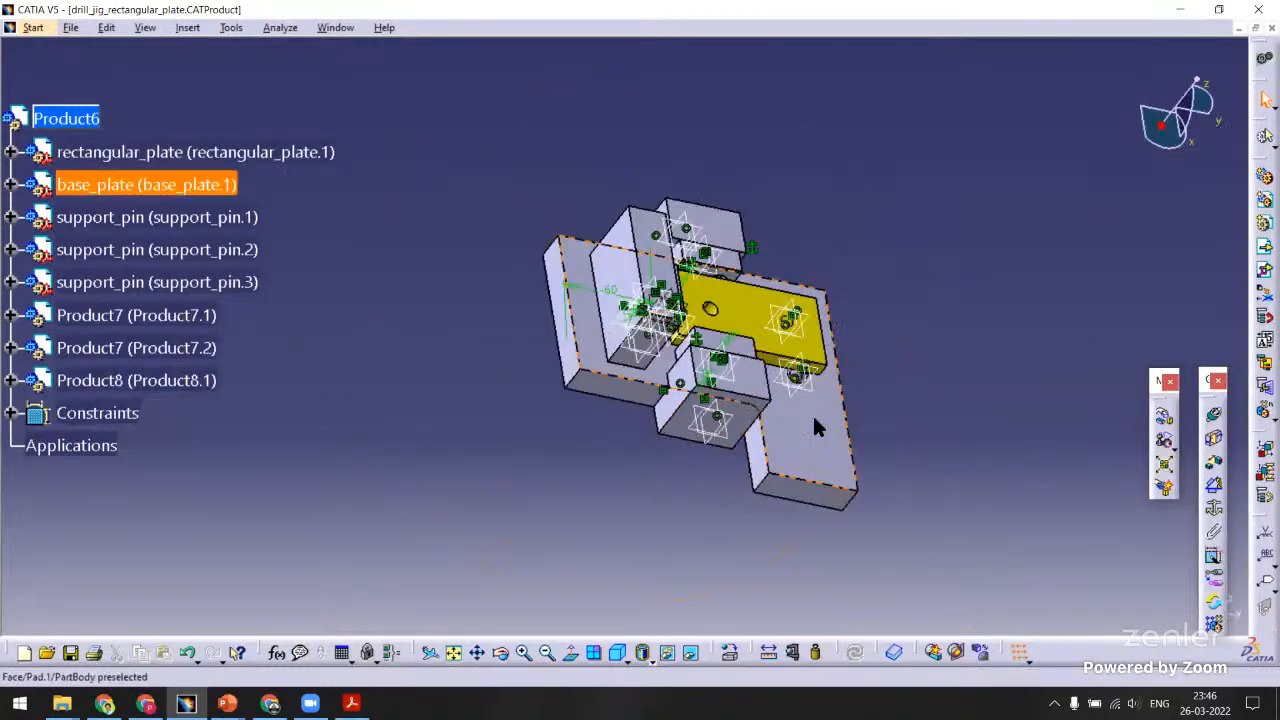
Open the base plate part from the assembly in its own window.
{"action": "right_click", "coordinate": [815, 420]}
{"action": "mouse_move", "coordinate": [890, 647]}
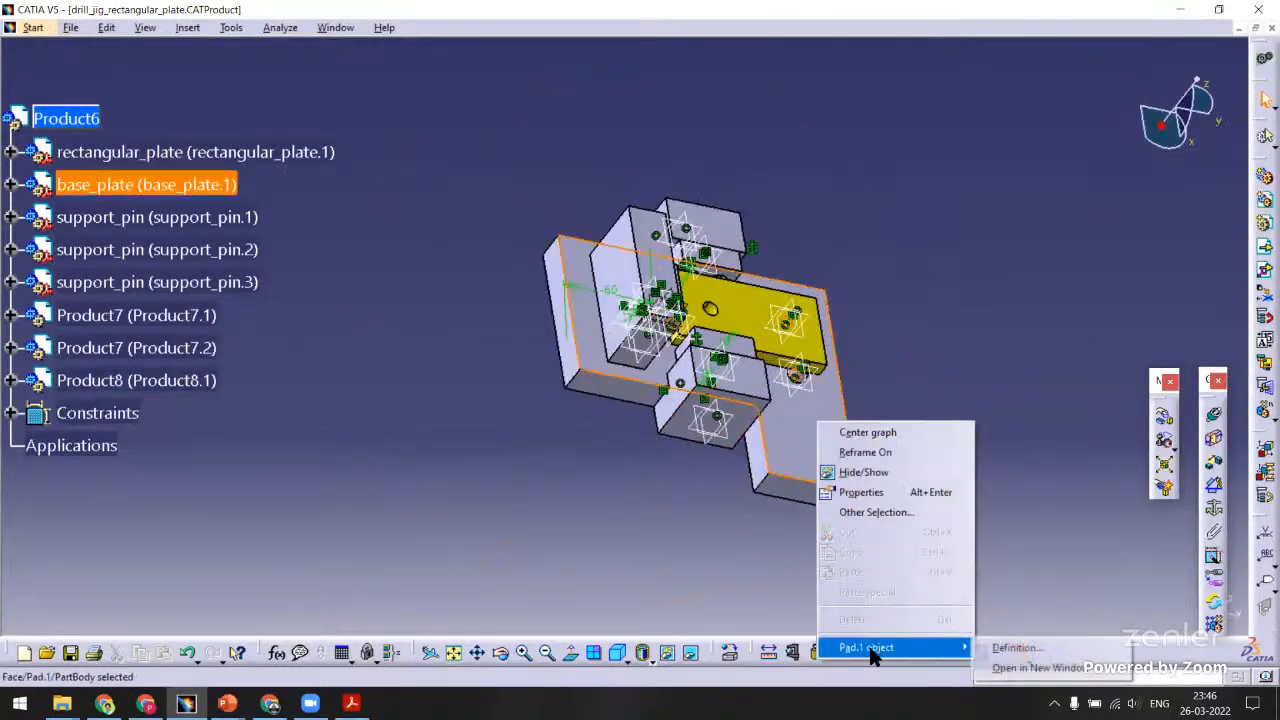
{"action": "left_click", "coordinate": [1010, 666]}
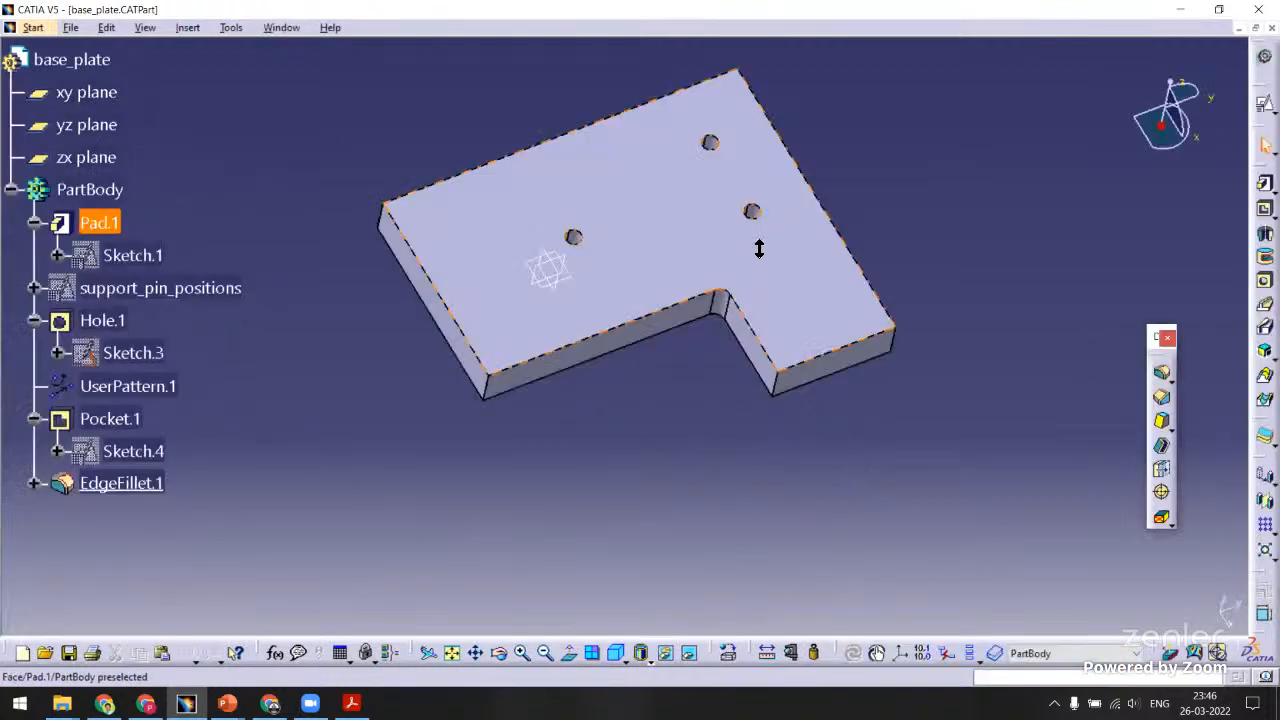
Edit the base plate's pad and set the 120 mm sketch dimension towards its wider end to 150 mm.
{"action": "double_click", "coordinate": [883, 280]}
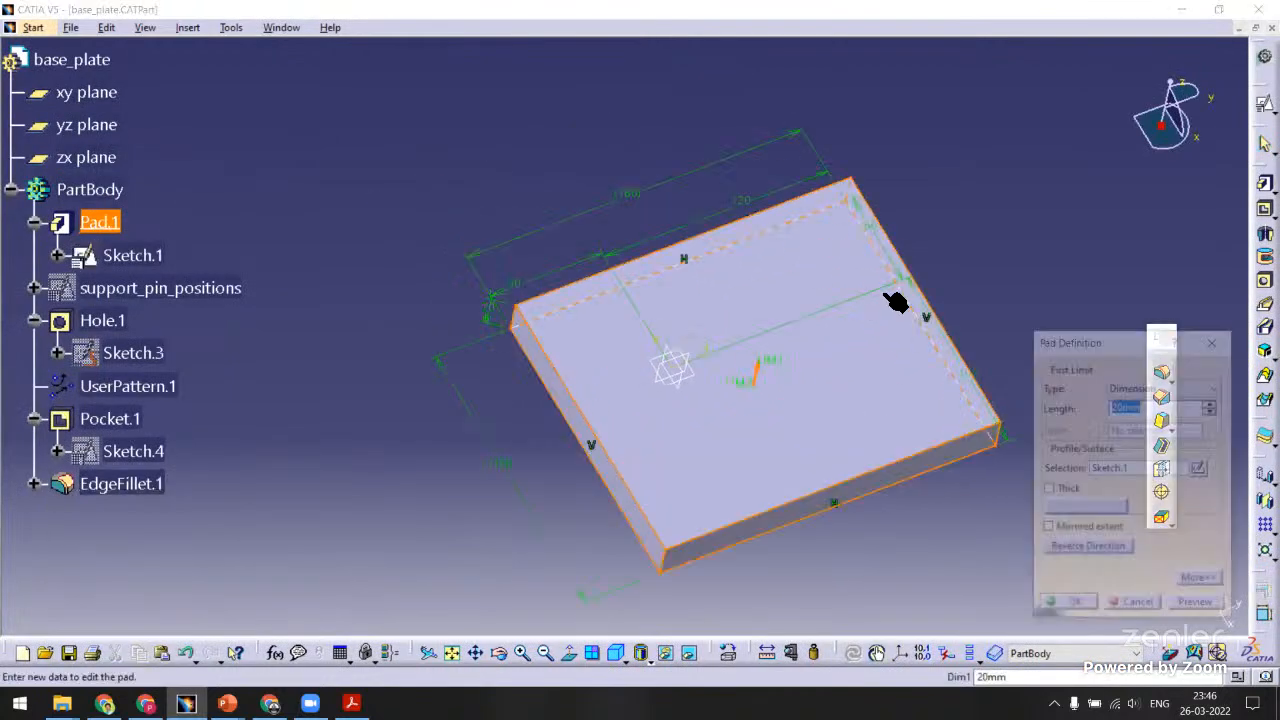
{"action": "double_click", "coordinate": [742, 202]}
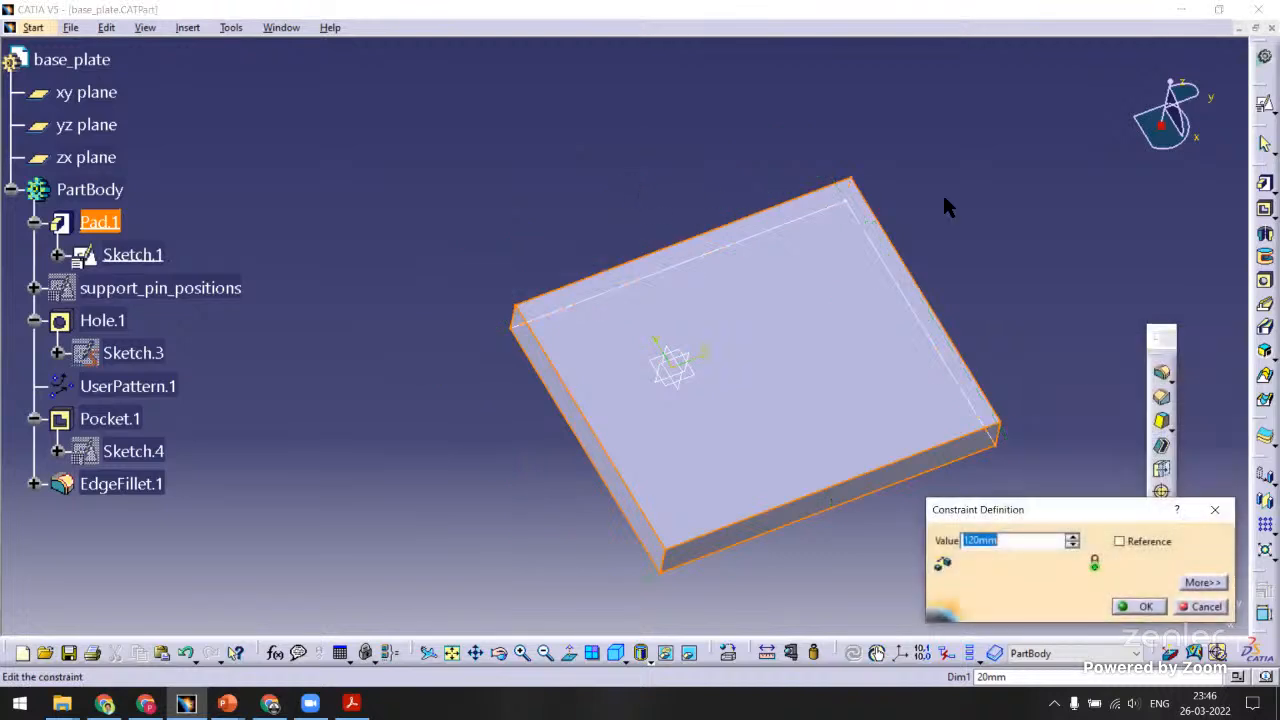
{"action": "type", "text": "90"}
{"action": "key", "text": "Return"}
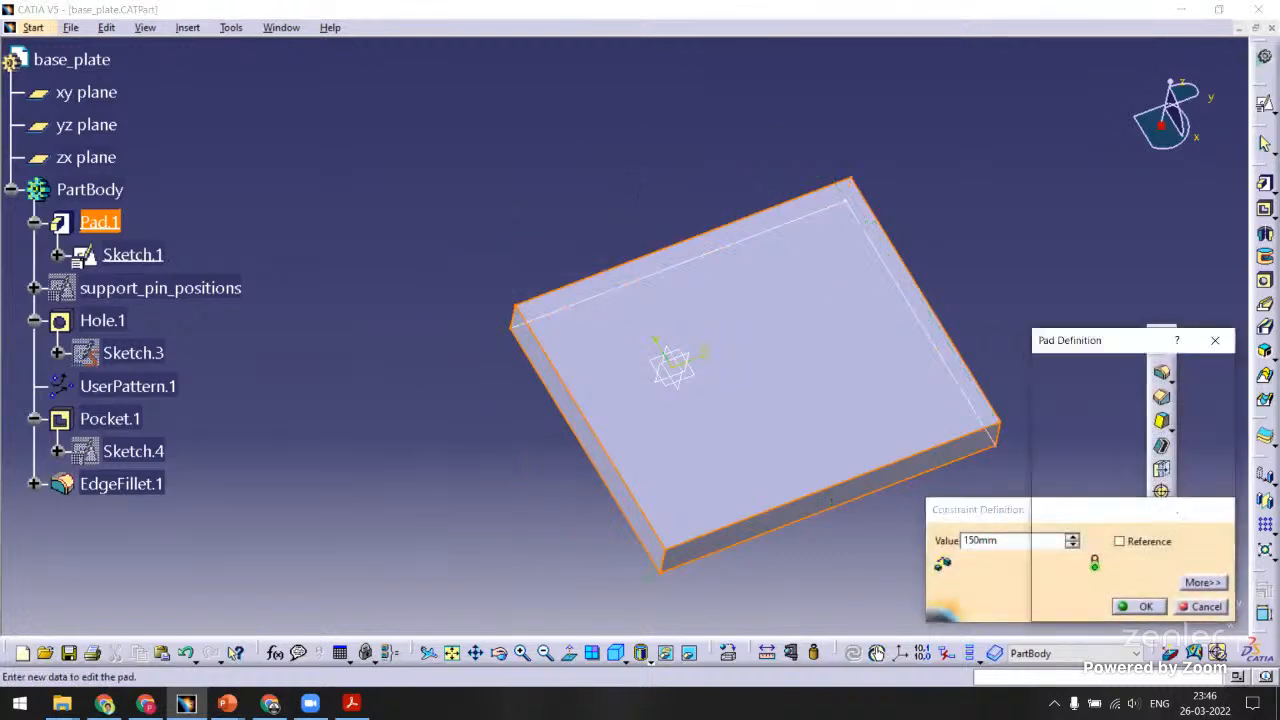
{"action": "left_click", "coordinate": [1067, 607]}
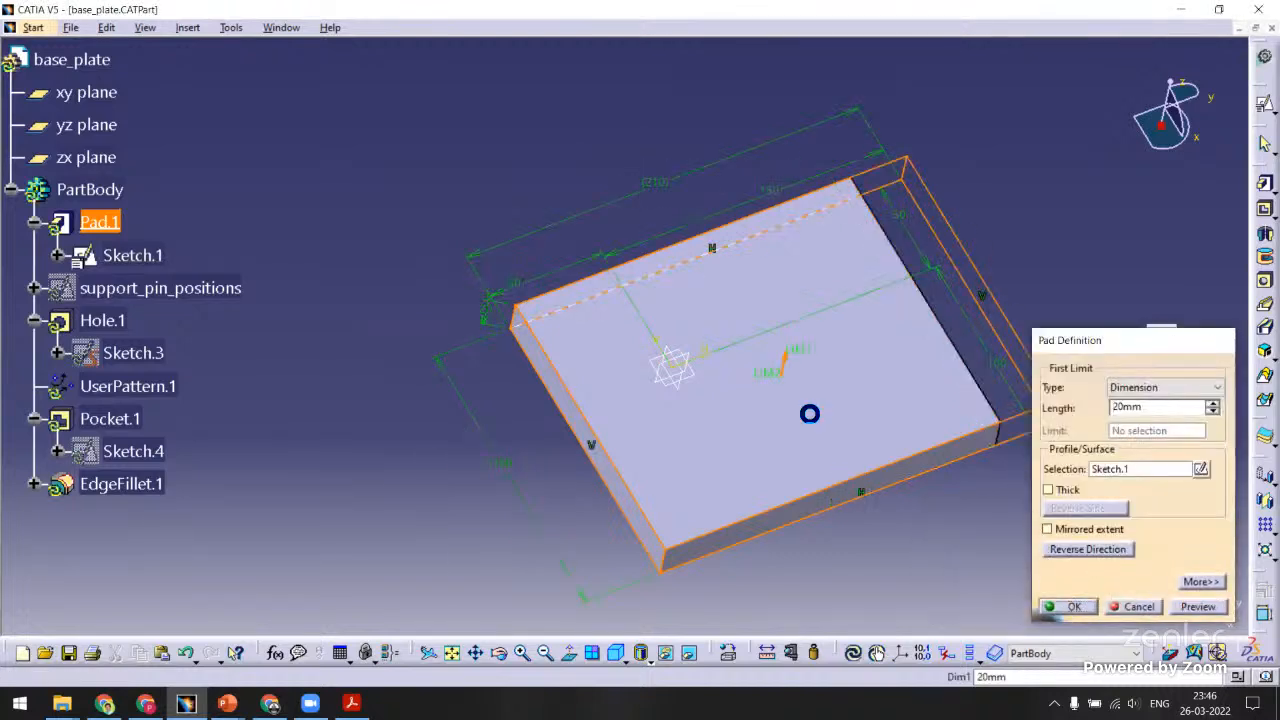
Set the pad's 60 mm sketch dimension towards the plate's narrower end to 90 mm and save the part.
{"action": "middle_click_drag", "start_coordinate": [971, 277], "coordinate": [614, 357]}
{"action": "double_click", "coordinate": [596, 300]}
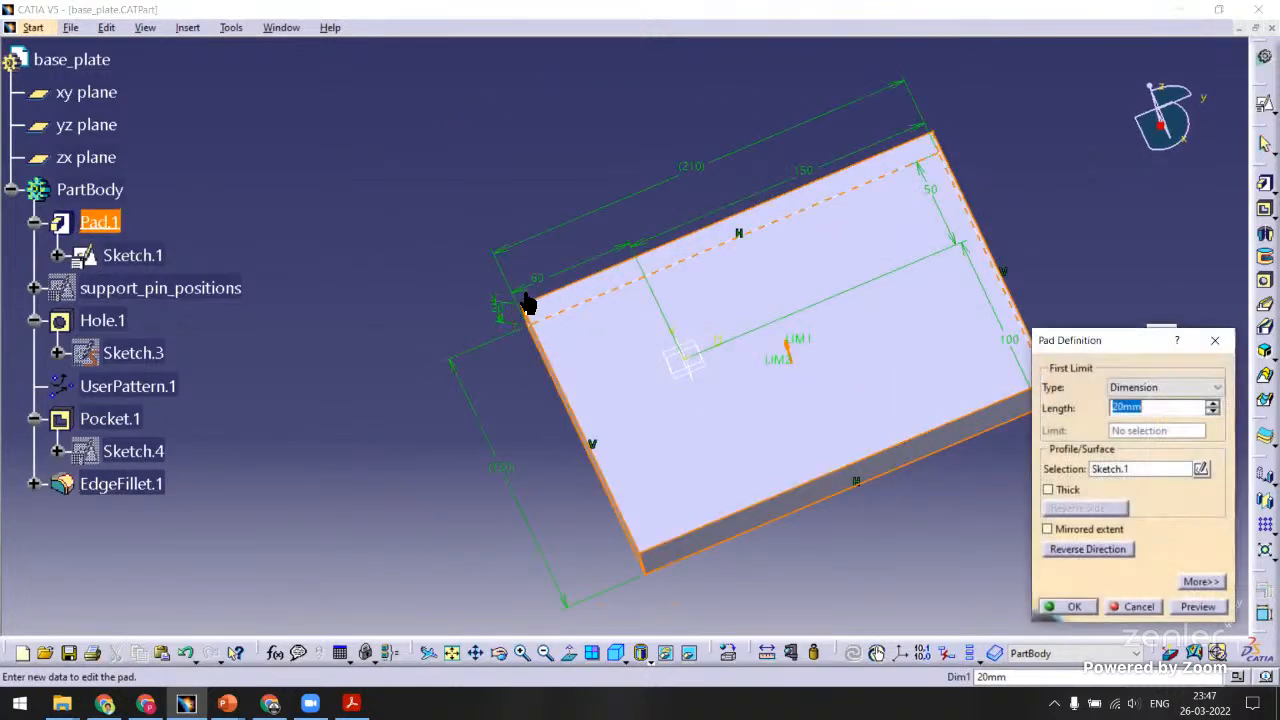
{"action": "double_click", "coordinate": [535, 287]}
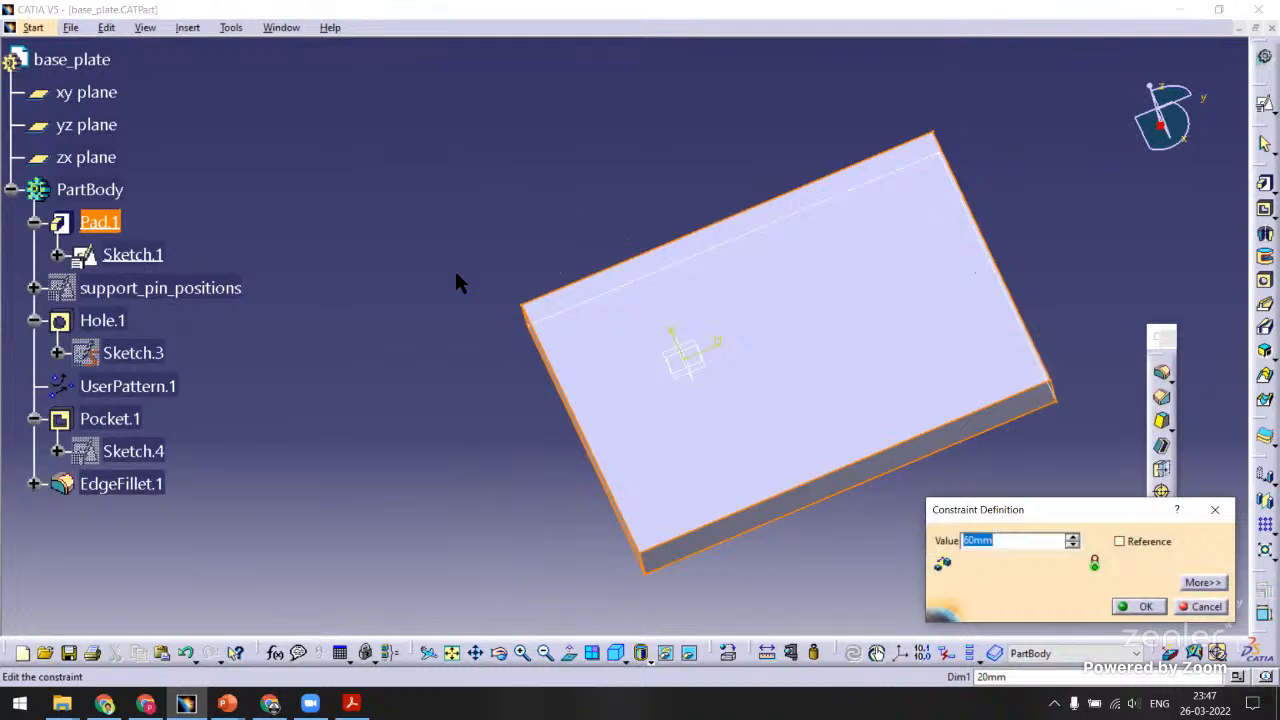
{"action": "type", "text": "100"}
{"action": "key", "text": "Return"}
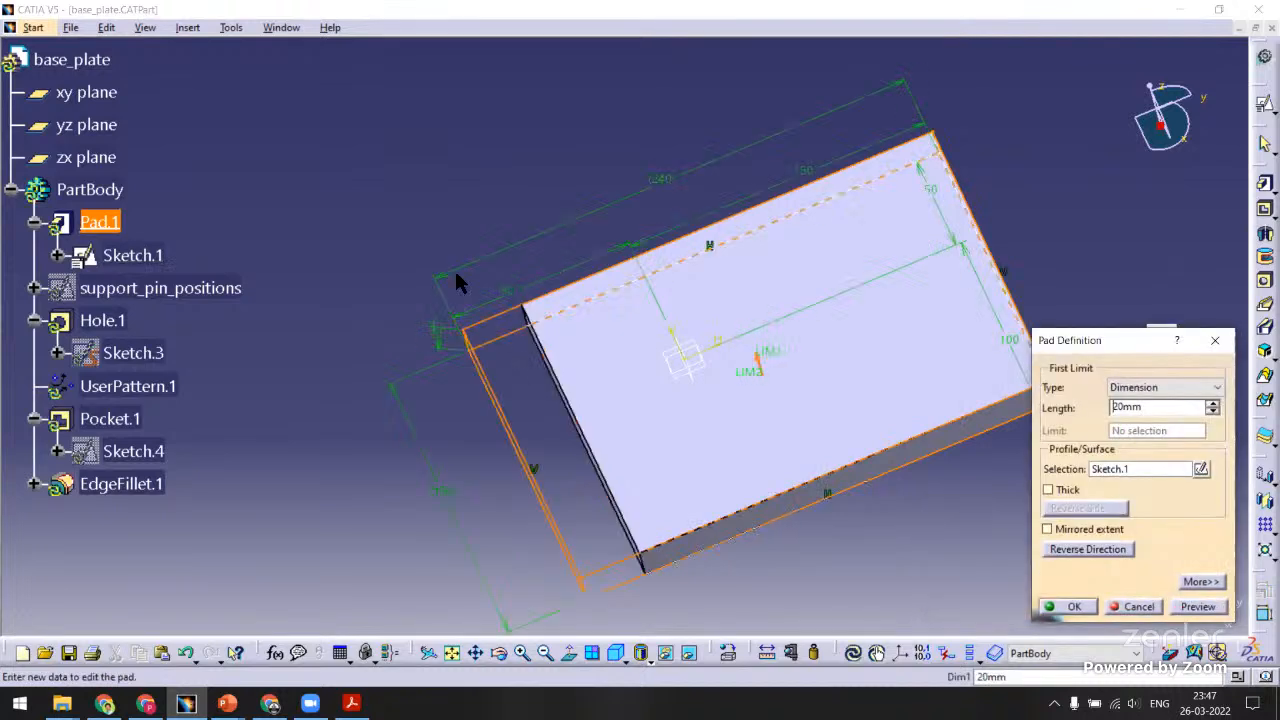
{"action": "left_click", "coordinate": [1062, 607]}
{"action": "middle_click_drag", "start_coordinate": [678, 500], "coordinate": [805, 507]}
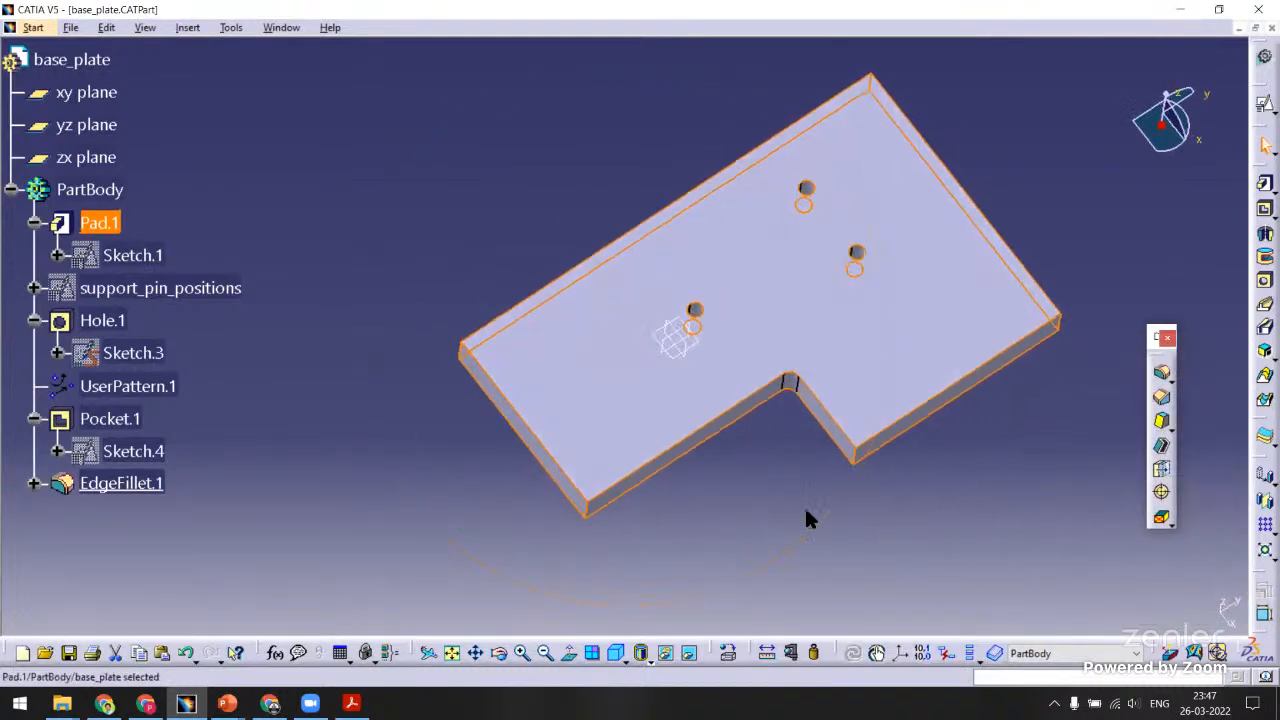
{"action": "left_click", "coordinate": [805, 507]}
{"action": "key", "text": "ctrl+s"}
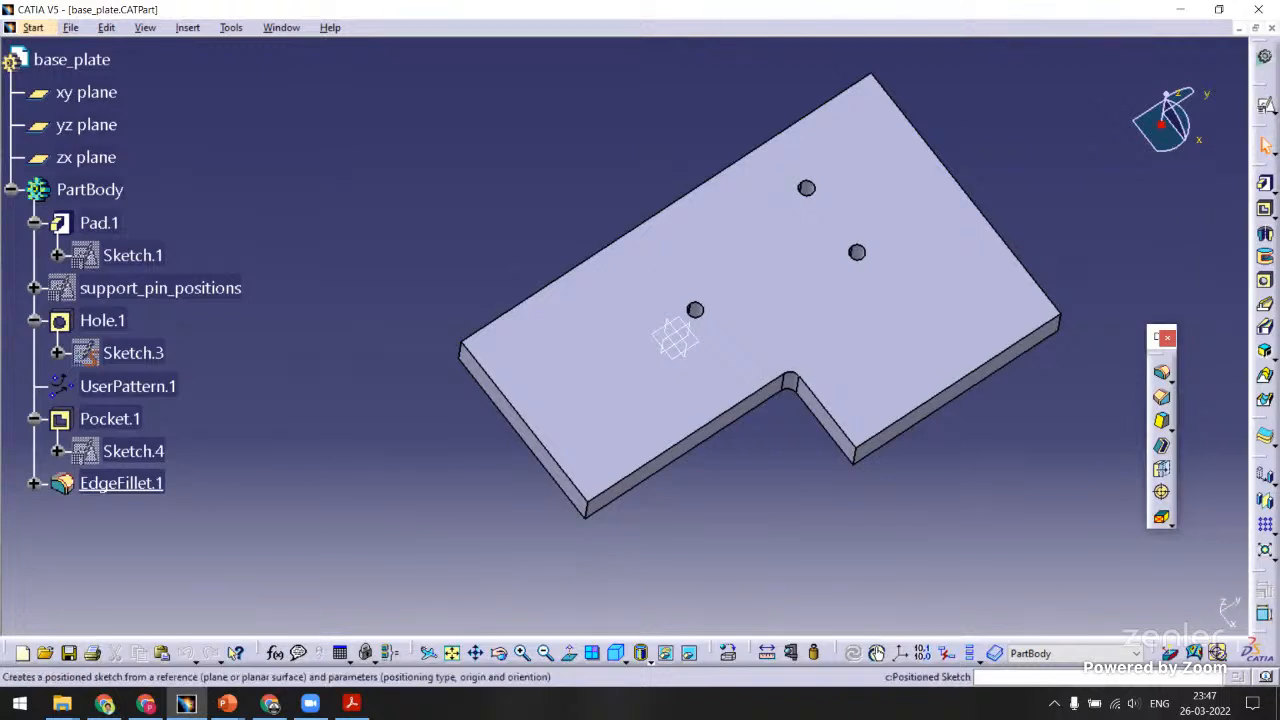
Create a positioned sketch on the base plate's top face with its axes swapped and the V direction reversed.
{"action": "left_click", "coordinate": [1266, 106]}
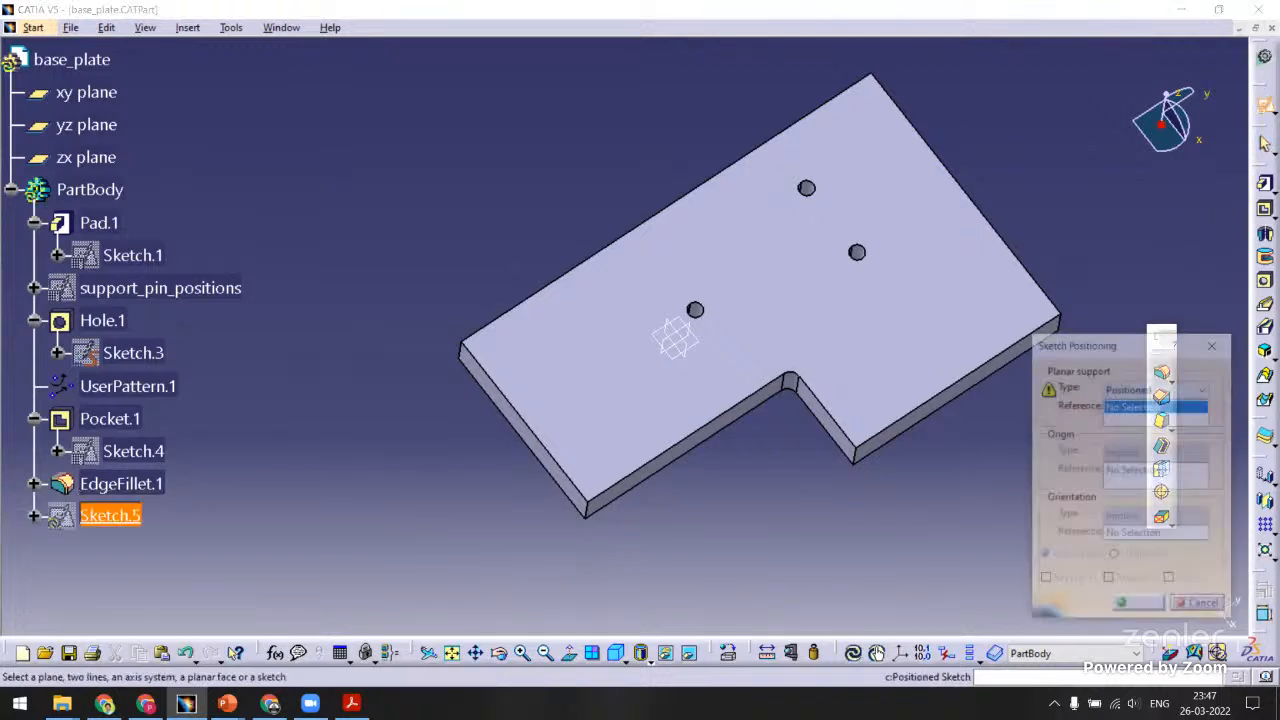
{"action": "left_click", "coordinate": [922, 302]}
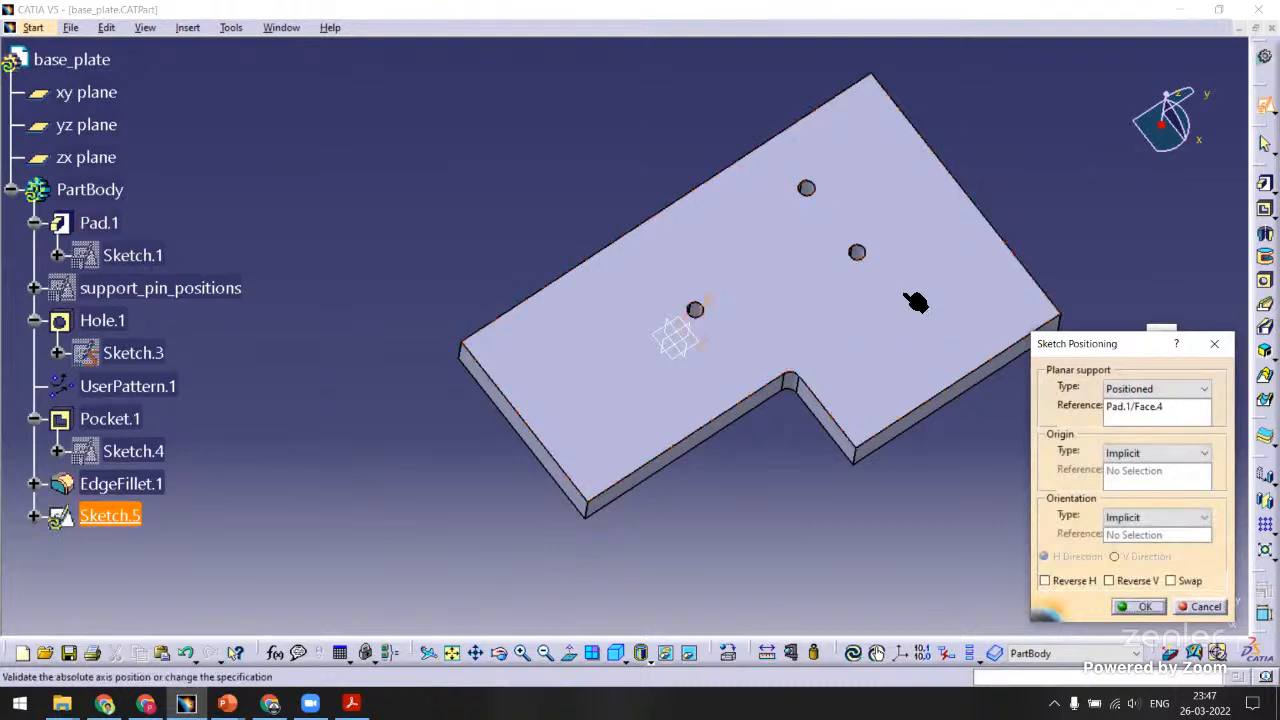
{"action": "mouse_move", "coordinate": [808, 321]}
{"action": "middle_mouse_down"}
{"action": "mouse_move", "coordinate": [529, 423]}
{"action": "mouse_move", "coordinate": [474, 277]}
{"action": "mouse_move", "coordinate": [669, 360]}
{"action": "mouse_move", "coordinate": [594, 400]}
{"action": "mouse_move", "coordinate": [684, 412]}
{"action": "middle_mouse_up"}
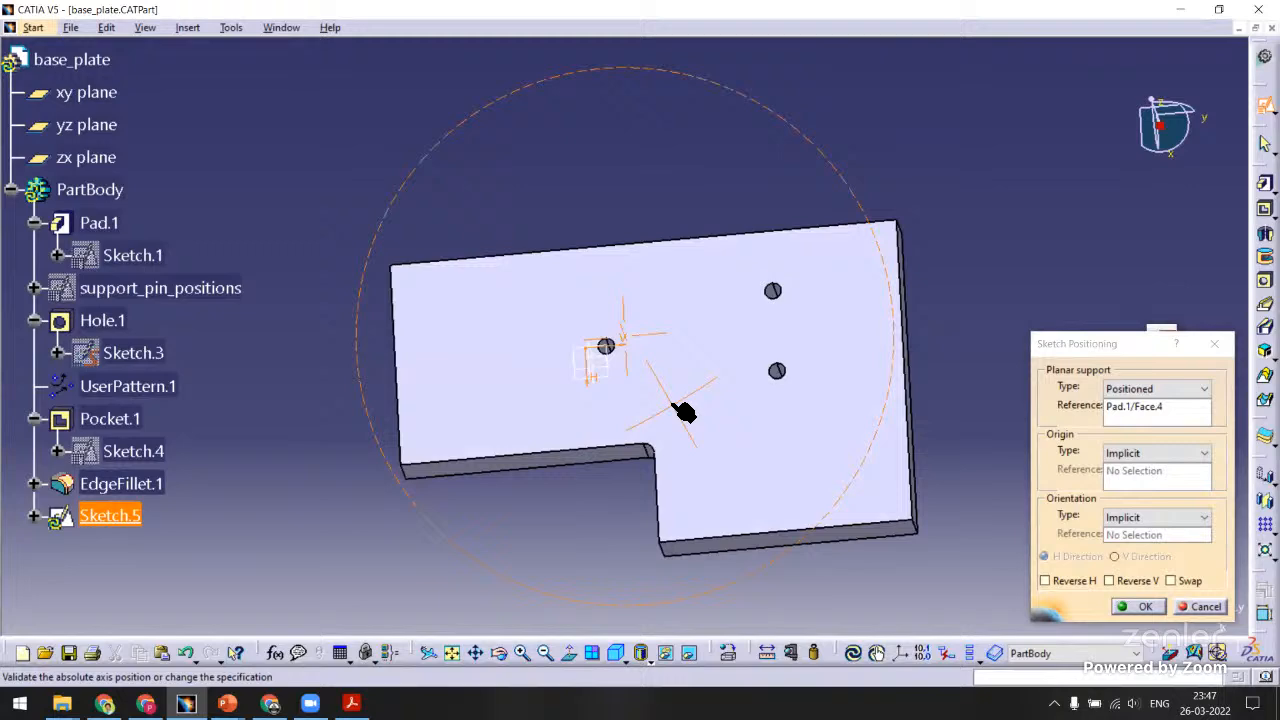
{"action": "left_click", "coordinate": [1183, 587]}
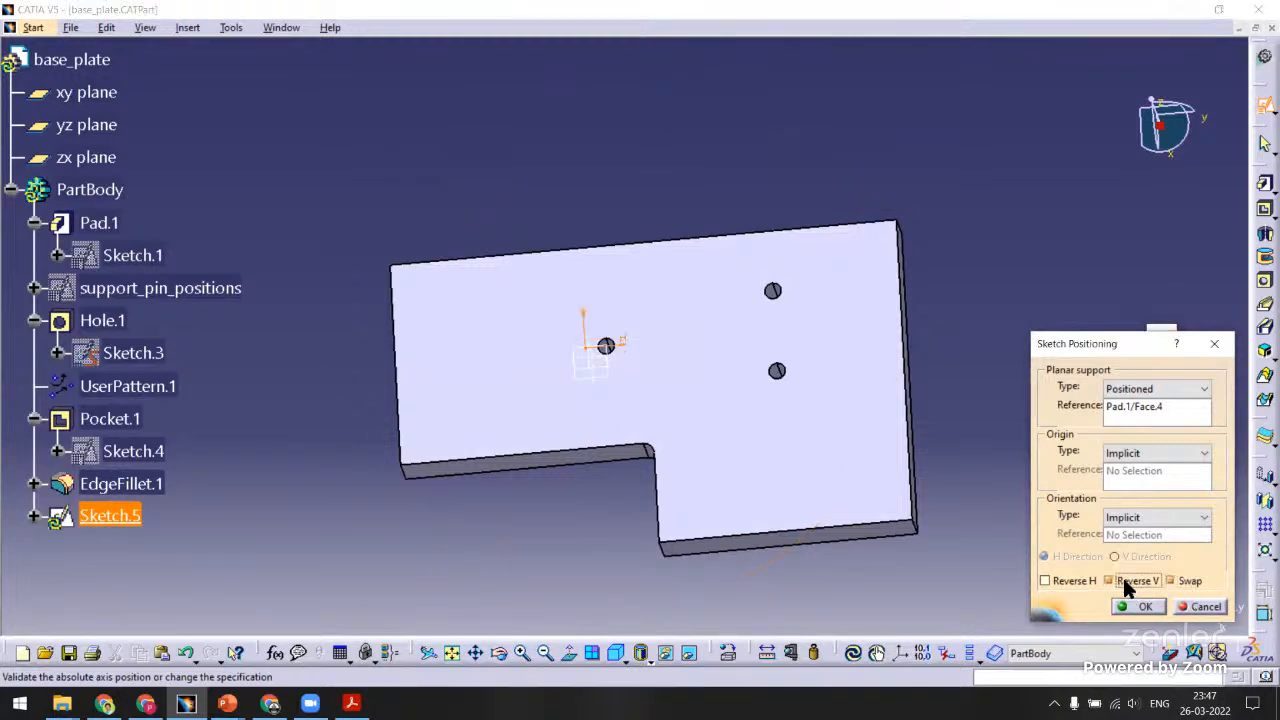
{"action": "left_click", "coordinate": [1140, 607]}
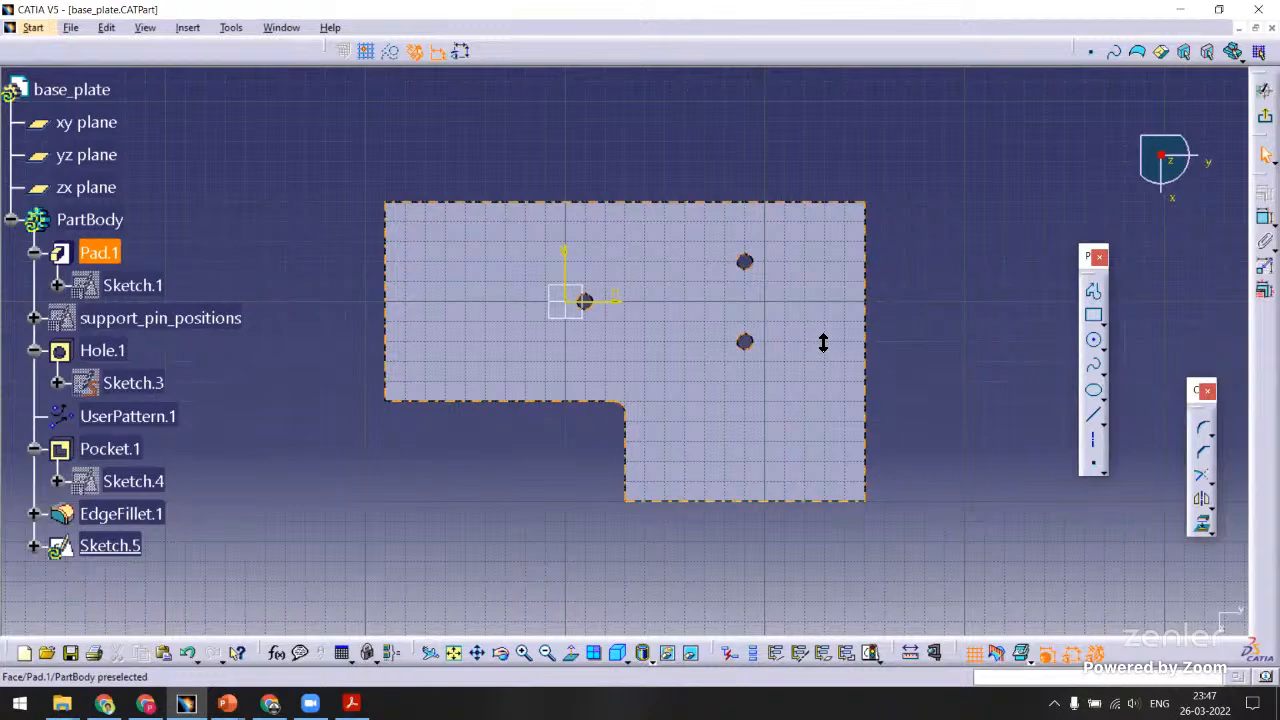
Sketch an elongated hole of about 7.5 mm radius along the horizontal axis, straddling the edge of the plate's narrower end.
{"action": "mouse_move", "coordinate": [823, 343]}
{"action": "middle_mouse_down"}
{"action": "mouse_move", "coordinate": [892, 357]}
{"action": "mouse_move", "coordinate": [849, 331]}
{"action": "middle_mouse_up"}
{"action": "mouse_move", "coordinate": [521, 313]}
{"action": "middle_mouse_down"}
{"action": "mouse_move", "coordinate": [610, 382]}
{"action": "mouse_move", "coordinate": [658, 353]}
{"action": "middle_mouse_up"}
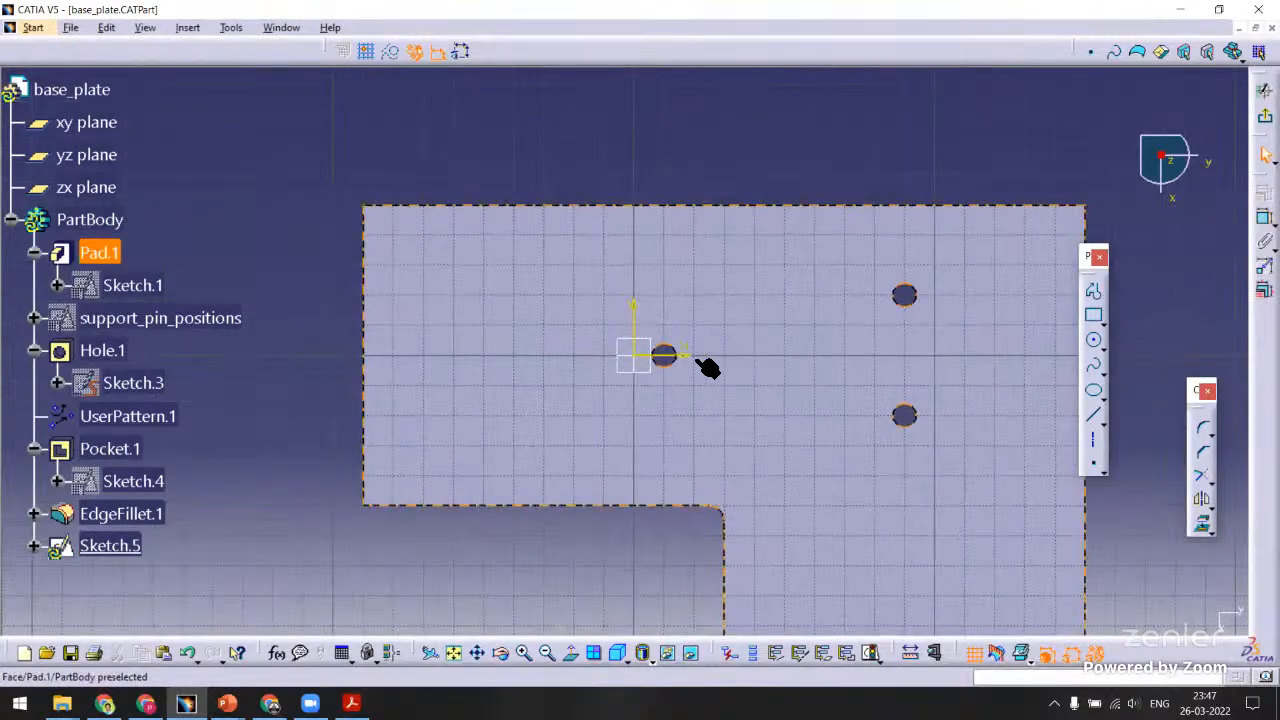
{"action": "mouse_move", "coordinate": [787, 307]}
{"action": "middle_mouse_down"}
{"action": "mouse_move", "coordinate": [1006, 363]}
{"action": "mouse_move", "coordinate": [1011, 377]}
{"action": "mouse_move", "coordinate": [889, 317]}
{"action": "mouse_move", "coordinate": [1000, 375]}
{"action": "mouse_move", "coordinate": [1026, 279]}
{"action": "middle_mouse_up"}
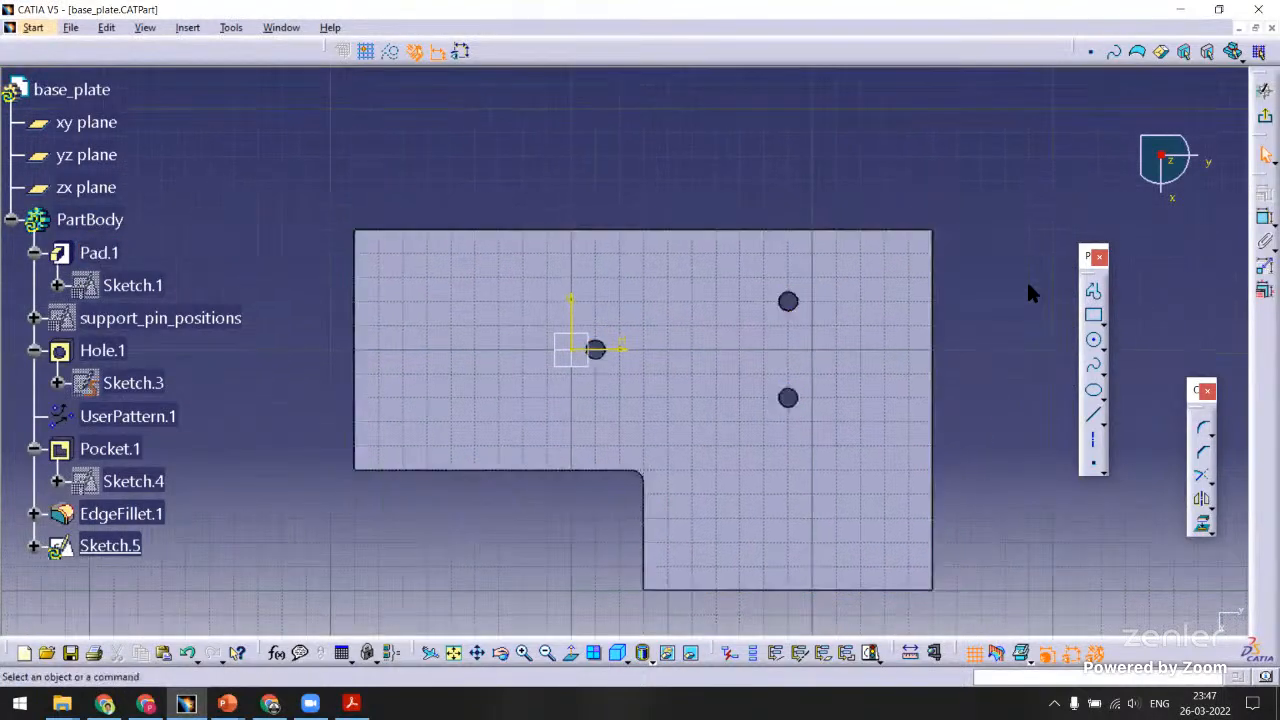
{"action": "left_click", "coordinate": [1103, 321]}
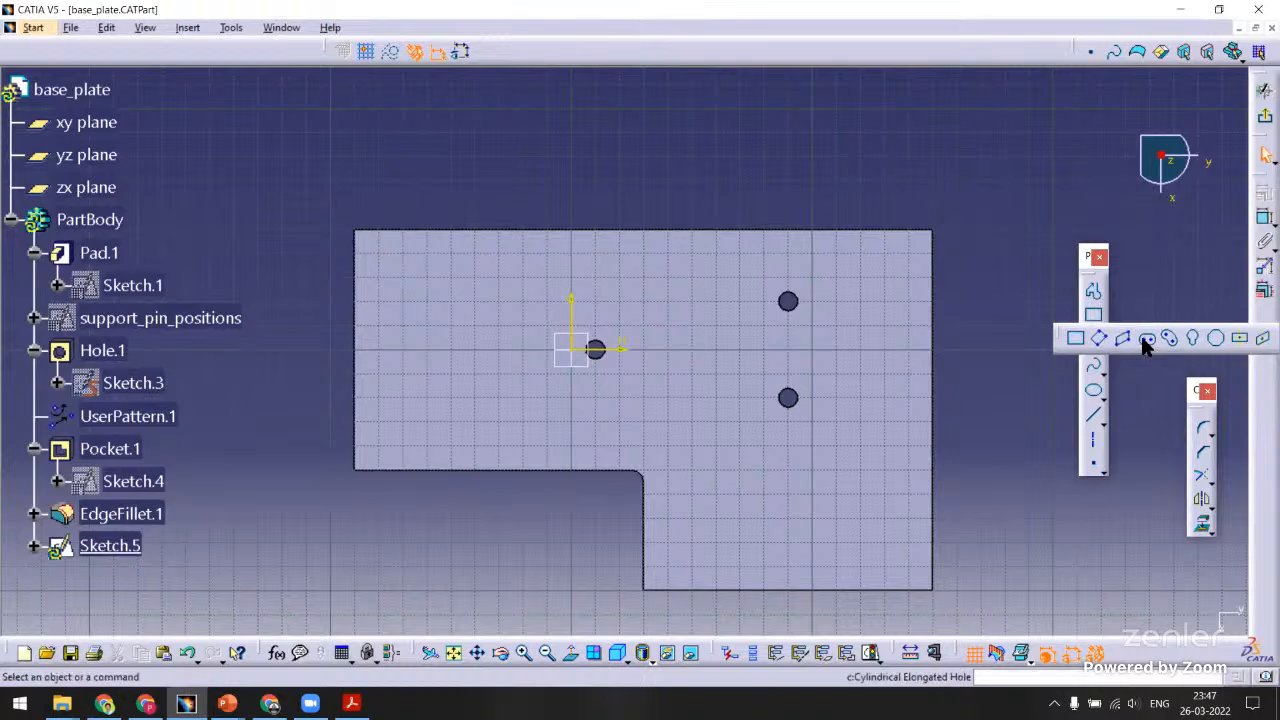
{"action": "left_click", "coordinate": [1147, 341]}
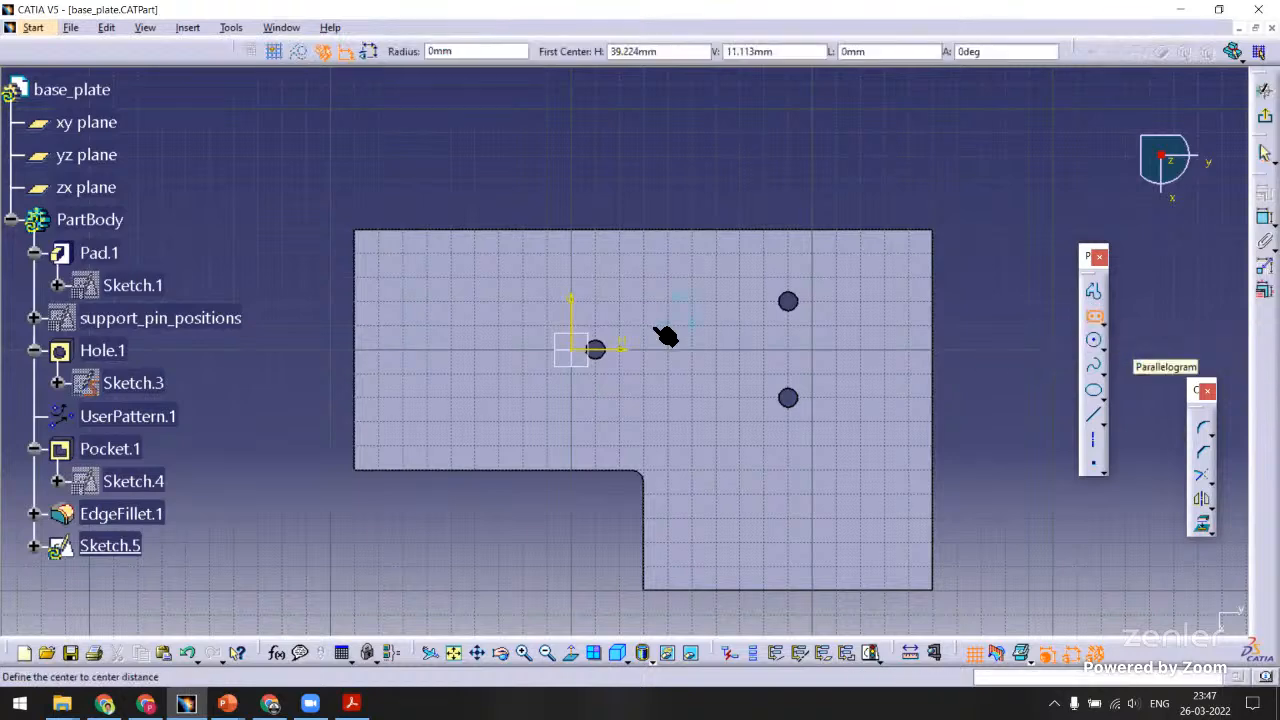
{"action": "mouse_move", "coordinate": [571, 301]}
{"action": "middle_mouse_down"}
{"action": "mouse_move", "coordinate": [965, 300]}
{"action": "mouse_move", "coordinate": [767, 300]}
{"action": "middle_mouse_up"}
{"action": "mouse_move", "coordinate": [608, 290]}
{"action": "middle_mouse_down"}
{"action": "mouse_move", "coordinate": [671, 295]}
{"action": "mouse_move", "coordinate": [577, 339]}
{"action": "middle_mouse_up"}
{"action": "left_click", "coordinate": [567, 363]}
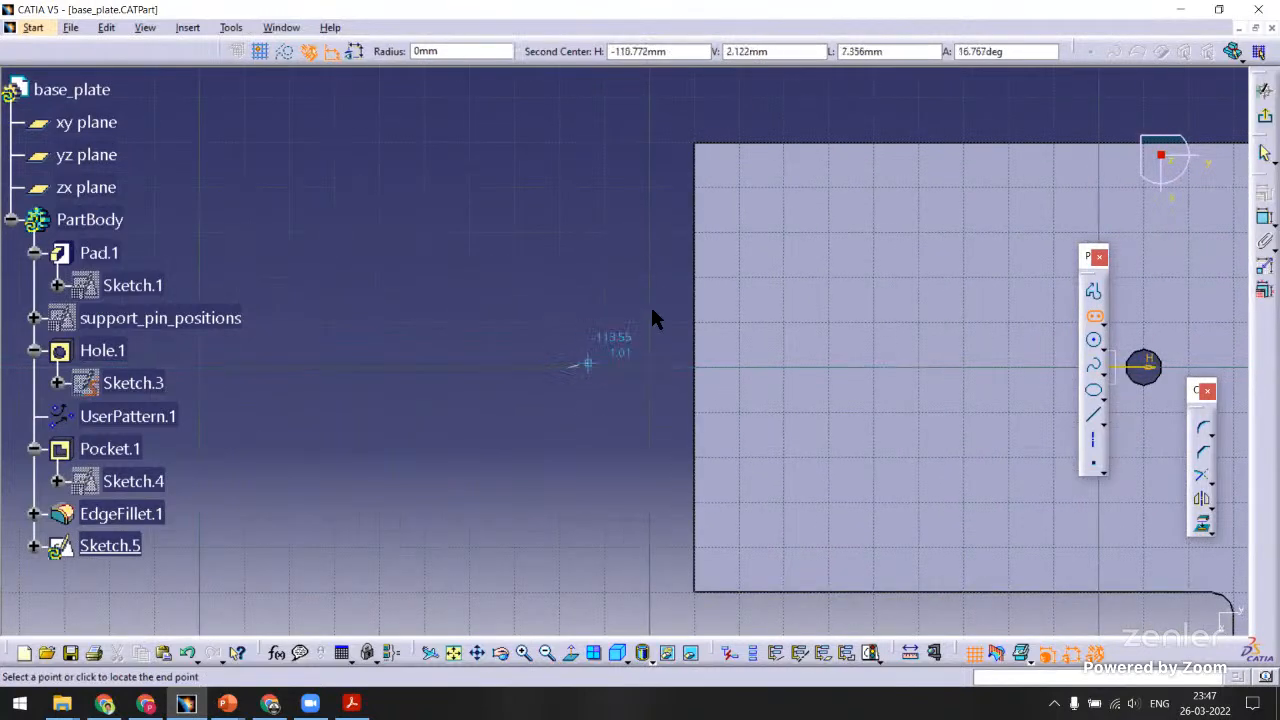
{"action": "left_click", "coordinate": [755, 368]}
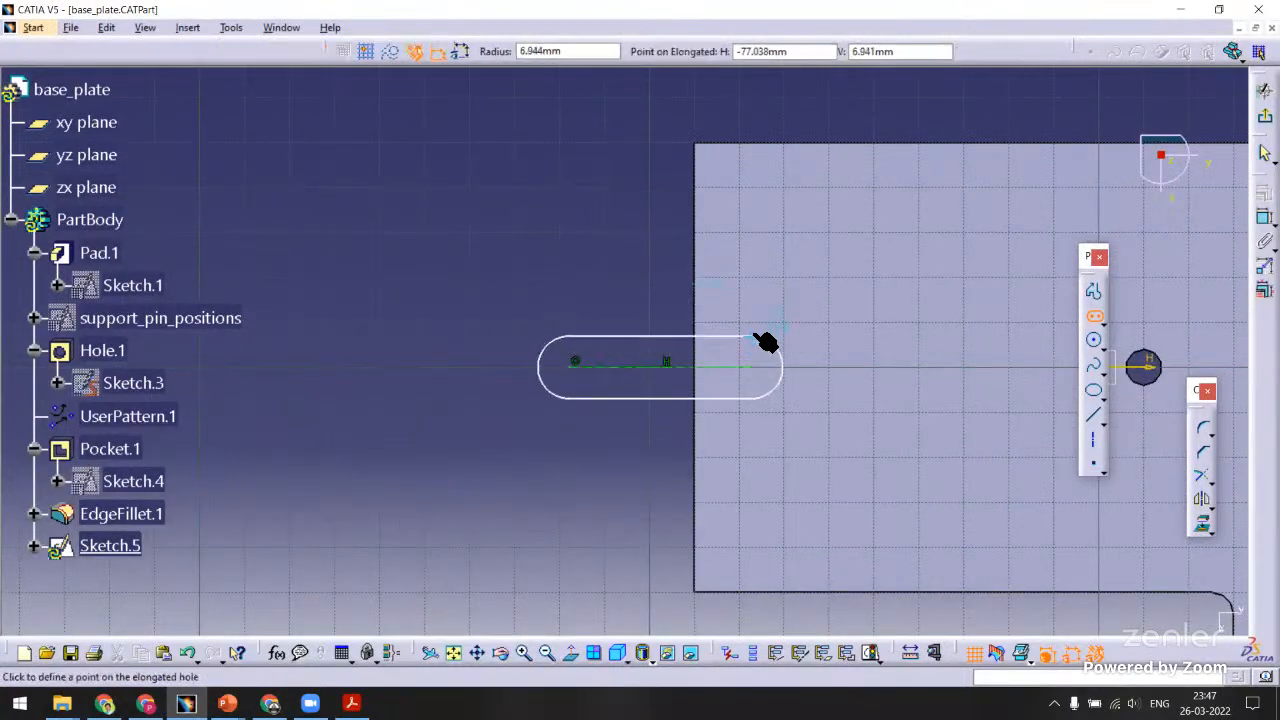
{"action": "left_click", "coordinate": [763, 336]}
{"action": "mouse_move", "coordinate": [749, 320]}
{"action": "middle_mouse_down"}
{"action": "mouse_move", "coordinate": [593, 297]}
{"action": "mouse_move", "coordinate": [206, 307]}
{"action": "middle_mouse_up"}
{"action": "left_click", "coordinate": [1092, 319]}
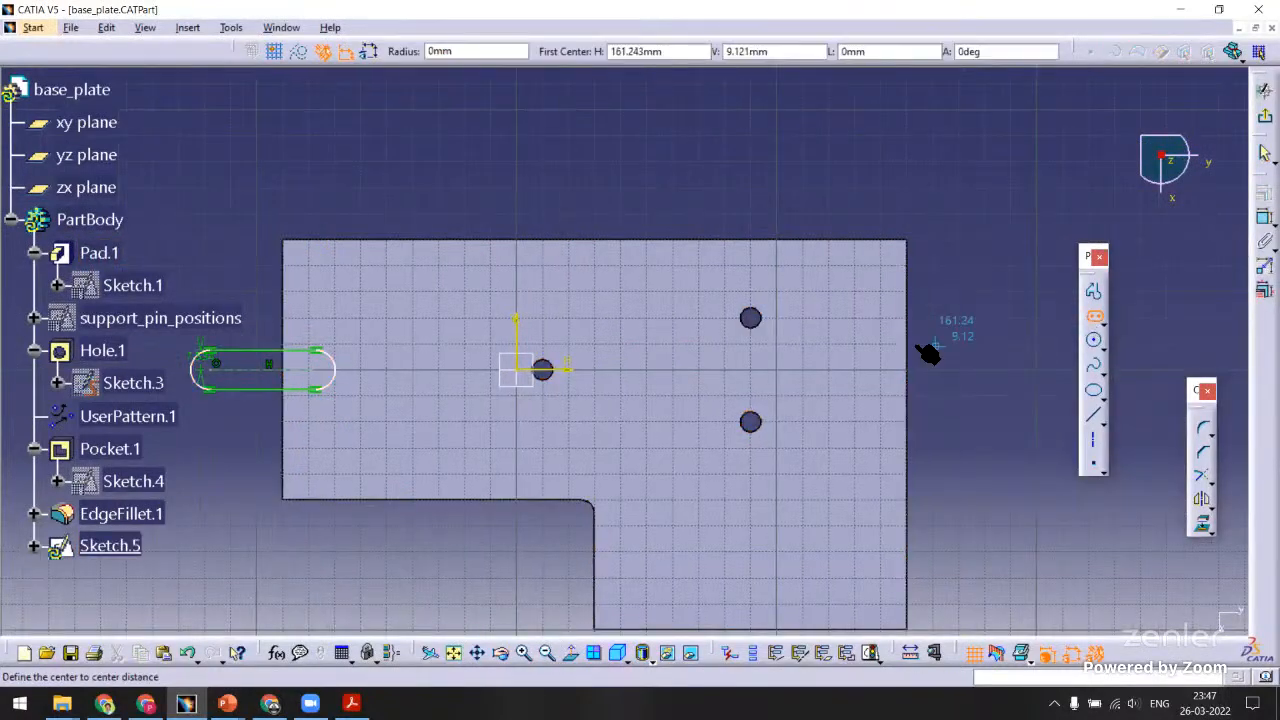
{"action": "left_click", "coordinate": [857, 371]}
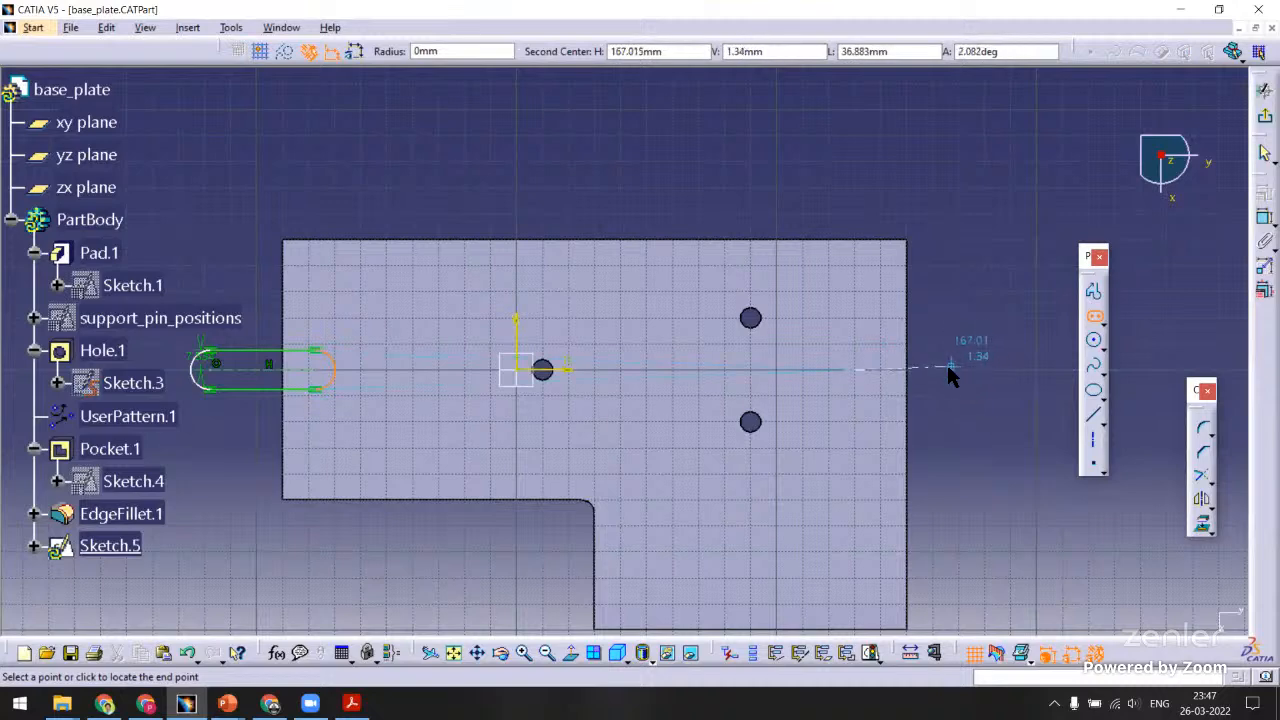
{"action": "key", "text": "Escape"}
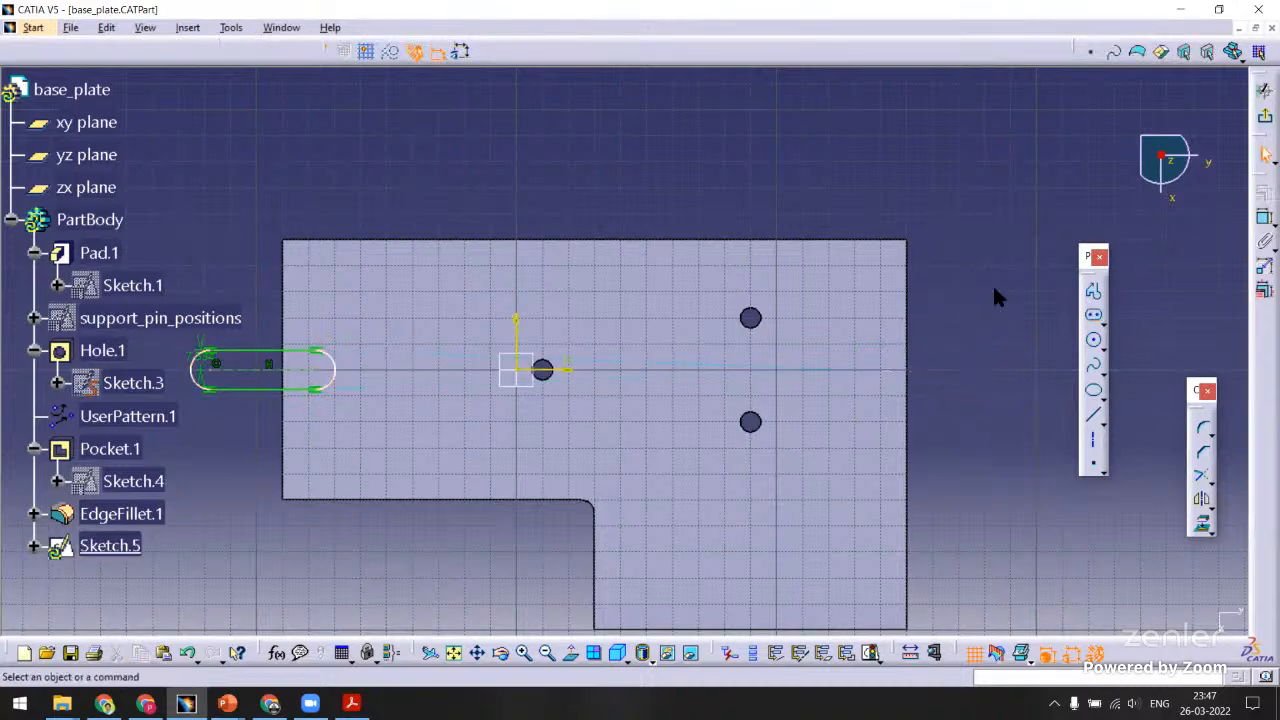
Sketch a second elongated hole of about 9 mm radius along the horizontal axis, straddling the edge of the plate's wider end.
{"action": "left_click", "coordinate": [1095, 318]}
{"action": "left_click", "coordinate": [866, 370]}
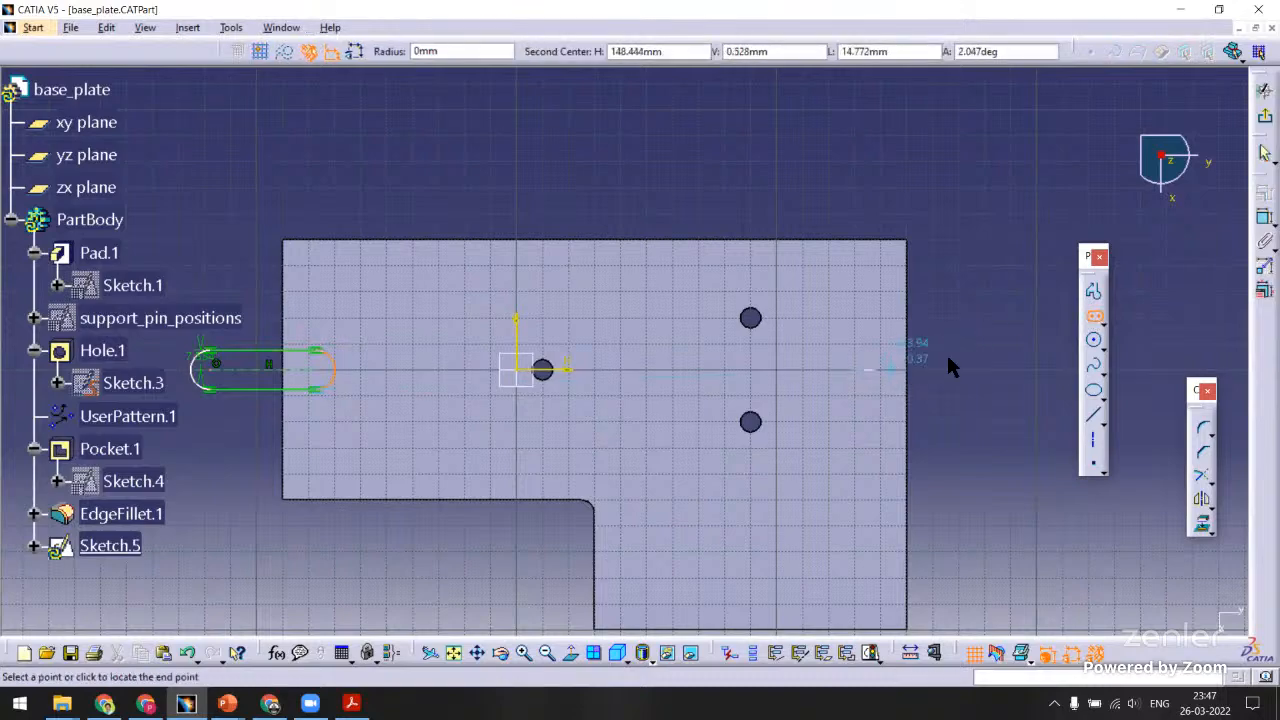
{"action": "mouse_move", "coordinate": [963, 305]}
{"action": "middle_mouse_down"}
{"action": "mouse_move", "coordinate": [989, 269]}
{"action": "mouse_move", "coordinate": [614, 369]}
{"action": "mouse_move", "coordinate": [909, 324]}
{"action": "mouse_move", "coordinate": [952, 277]}
{"action": "mouse_move", "coordinate": [651, 358]}
{"action": "mouse_move", "coordinate": [728, 365]}
{"action": "middle_mouse_up"}
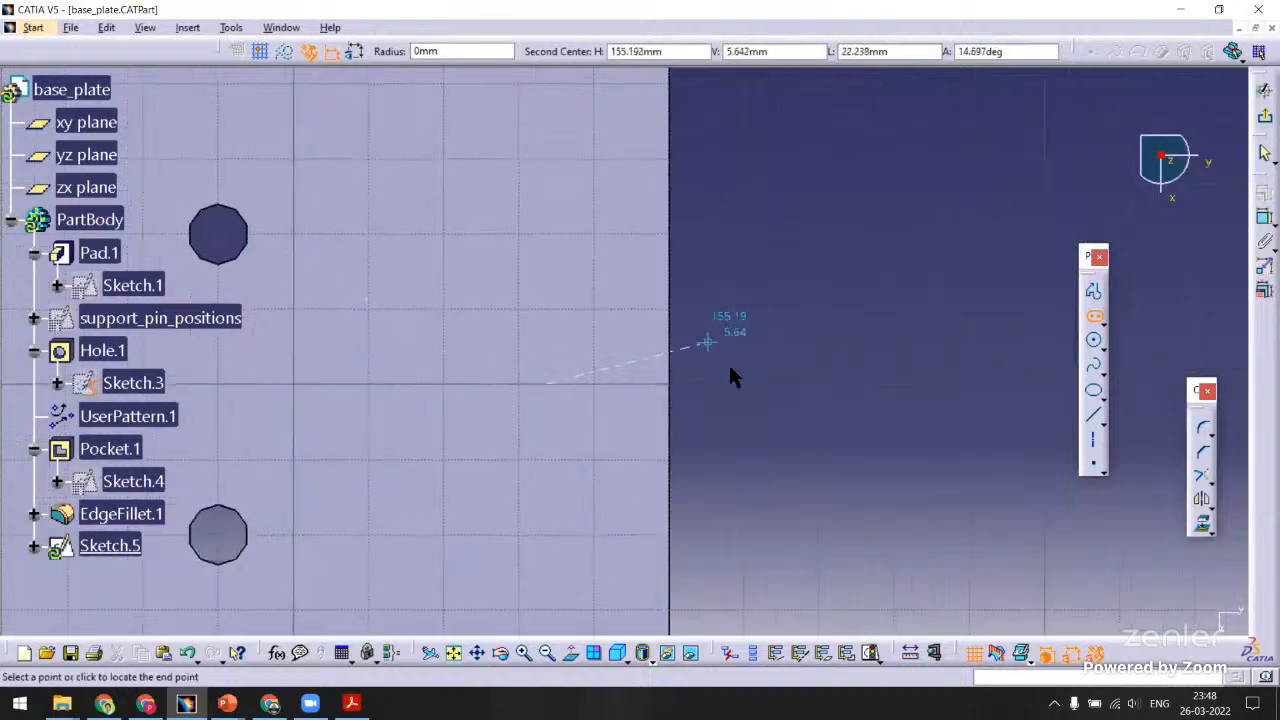
{"action": "left_click", "coordinate": [730, 382]}
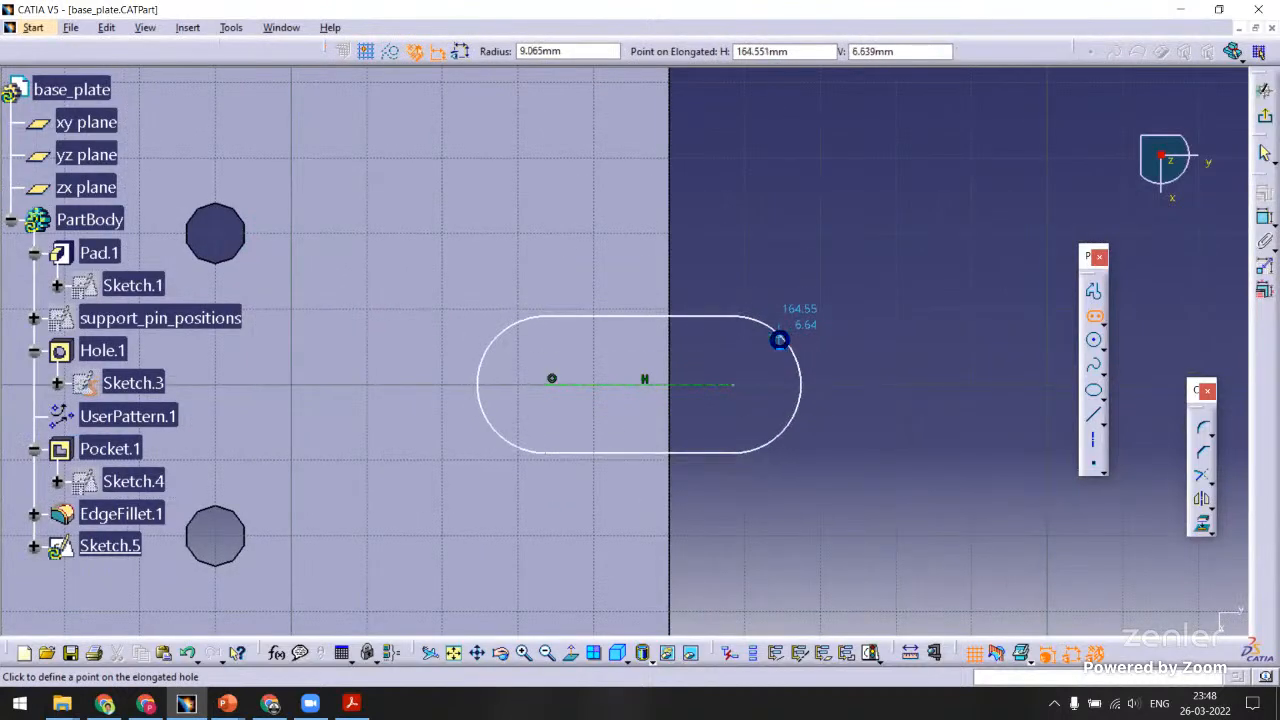
{"action": "left_click", "coordinate": [783, 338]}
Dimension the end arc radius of the elongated hole at the plate's narrower end and delete its original half-width dimension.
{"action": "mouse_move", "coordinate": [797, 329]}
{"action": "middle_mouse_down"}
{"action": "mouse_move", "coordinate": [953, 262]}
{"action": "mouse_move", "coordinate": [838, 206]}
{"action": "mouse_move", "coordinate": [747, 250]}
{"action": "mouse_move", "coordinate": [716, 235]}
{"action": "mouse_move", "coordinate": [417, 311]}
{"action": "mouse_move", "coordinate": [446, 246]}
{"action": "mouse_move", "coordinate": [580, 246]}
{"action": "middle_mouse_up"}
{"action": "left_click", "coordinate": [747, 250]}
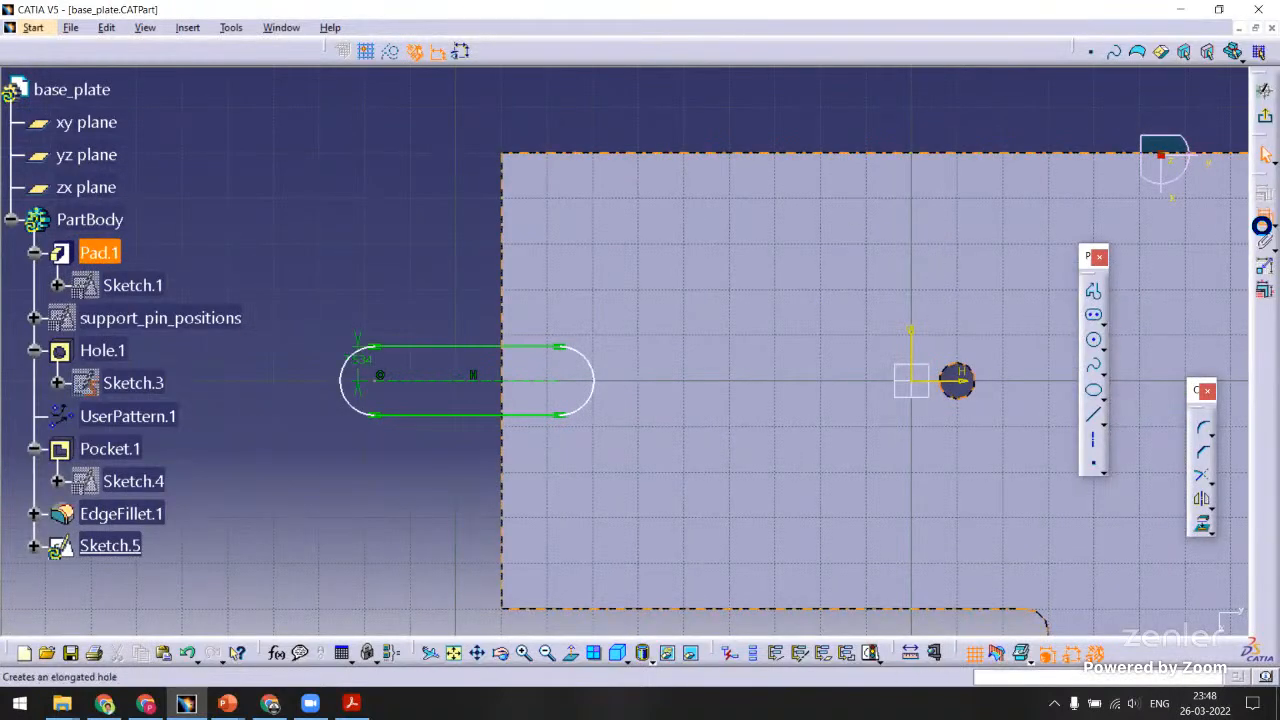
{"action": "left_click", "coordinate": [590, 366]}
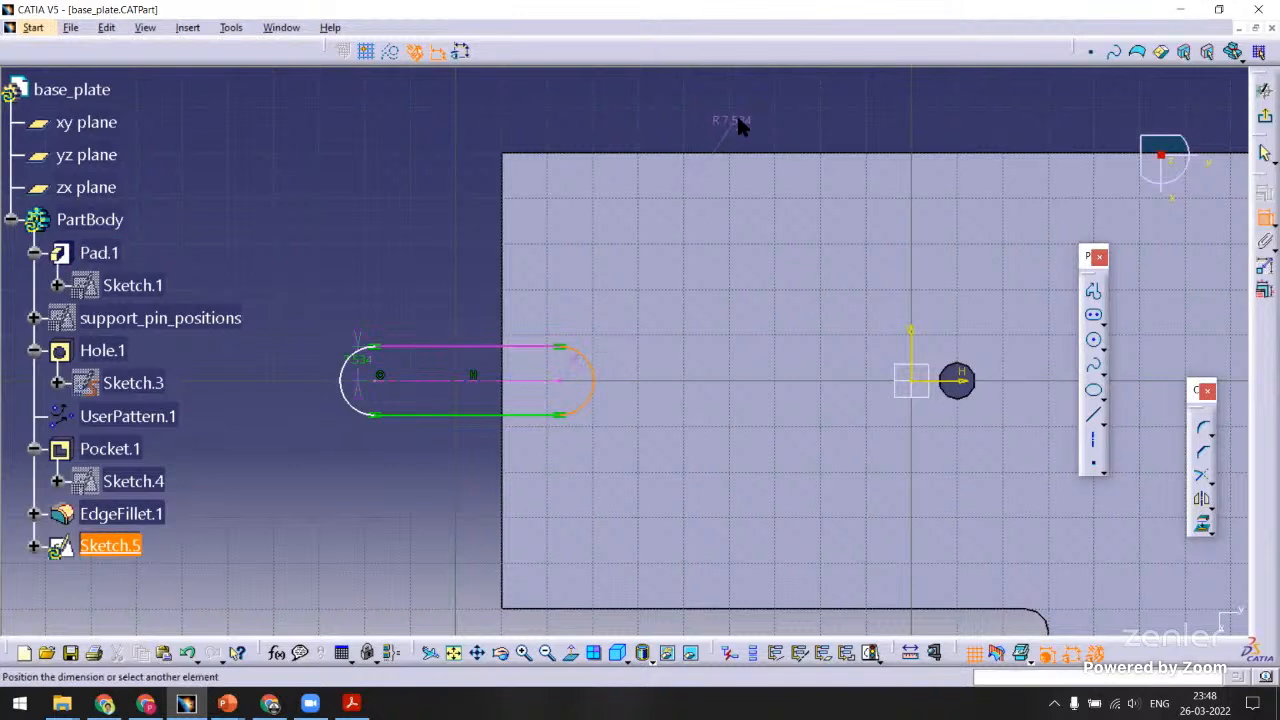
{"action": "left_click", "coordinate": [755, 115]}
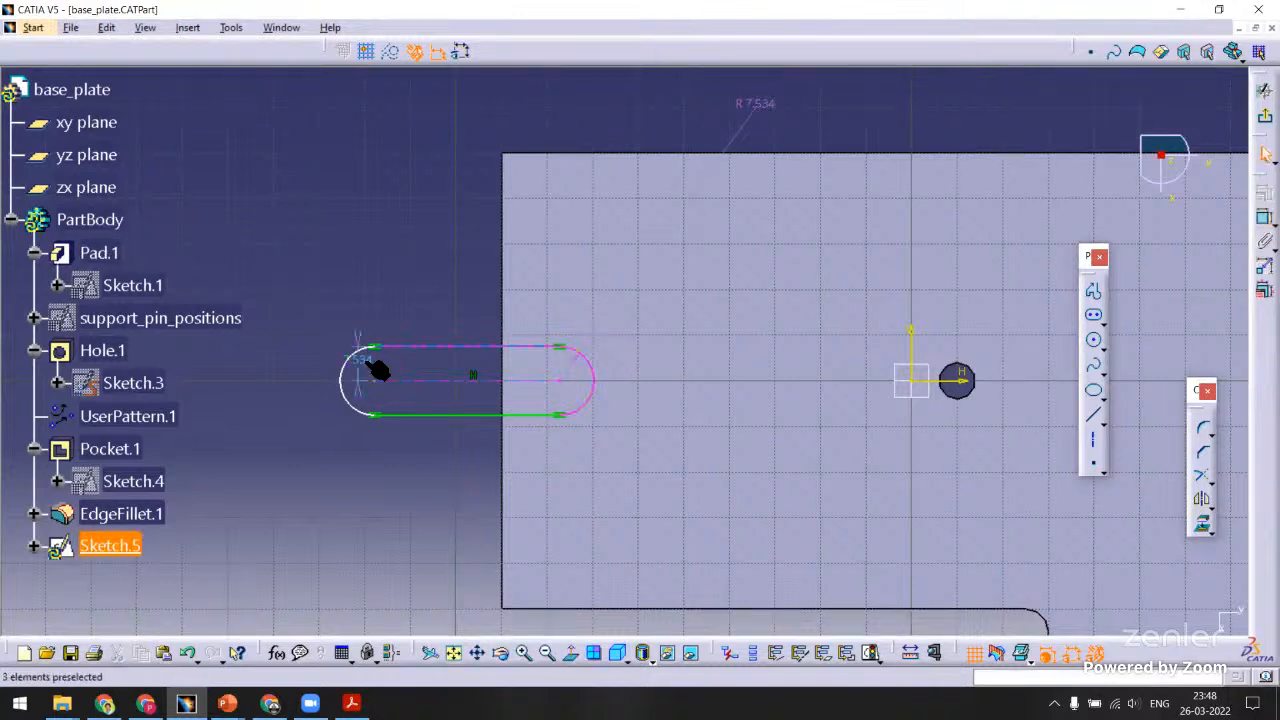
{"action": "key", "text": "Delete"}
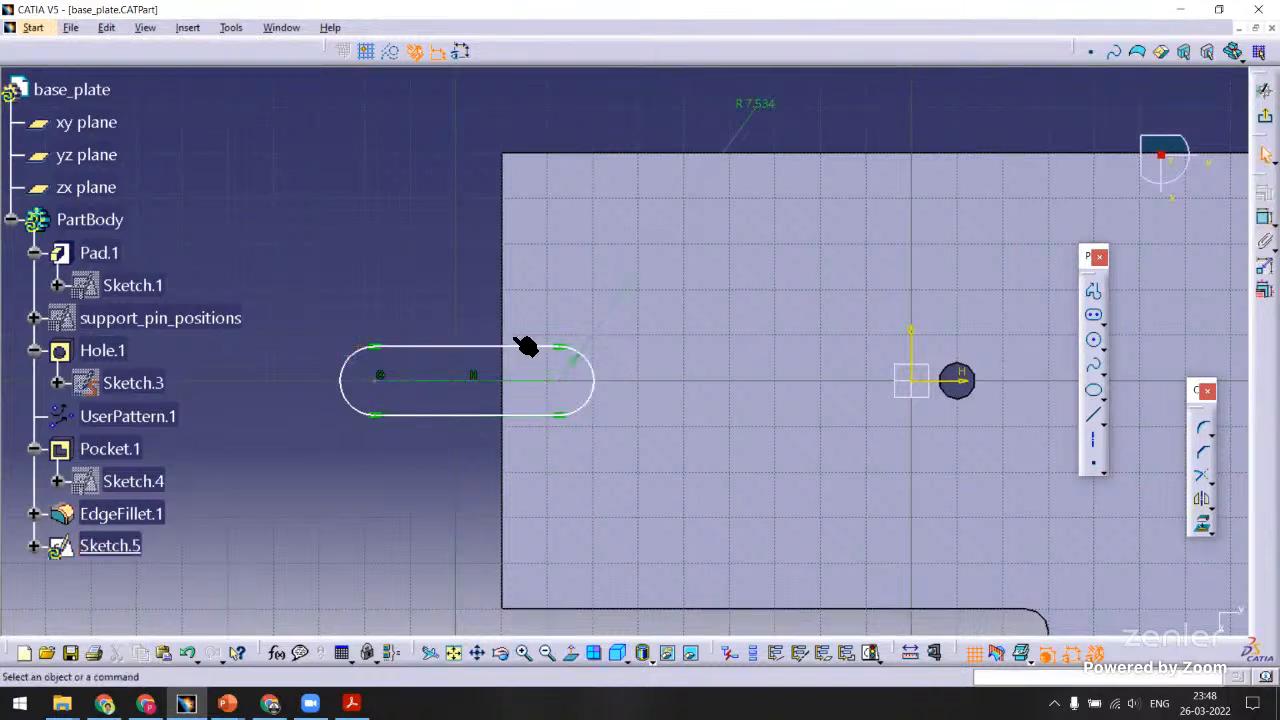
Dimension the end arc radius of the elongated hole at the plate's wider end and delete its original half-width dimension.
{"action": "middle_click_drag", "start_coordinate": [506, 304], "coordinate": [332, 294]}
{"action": "middle_click_drag", "start_coordinate": [638, 356], "coordinate": [680, 256]}
{"action": "left_click", "coordinate": [1265, 218]}
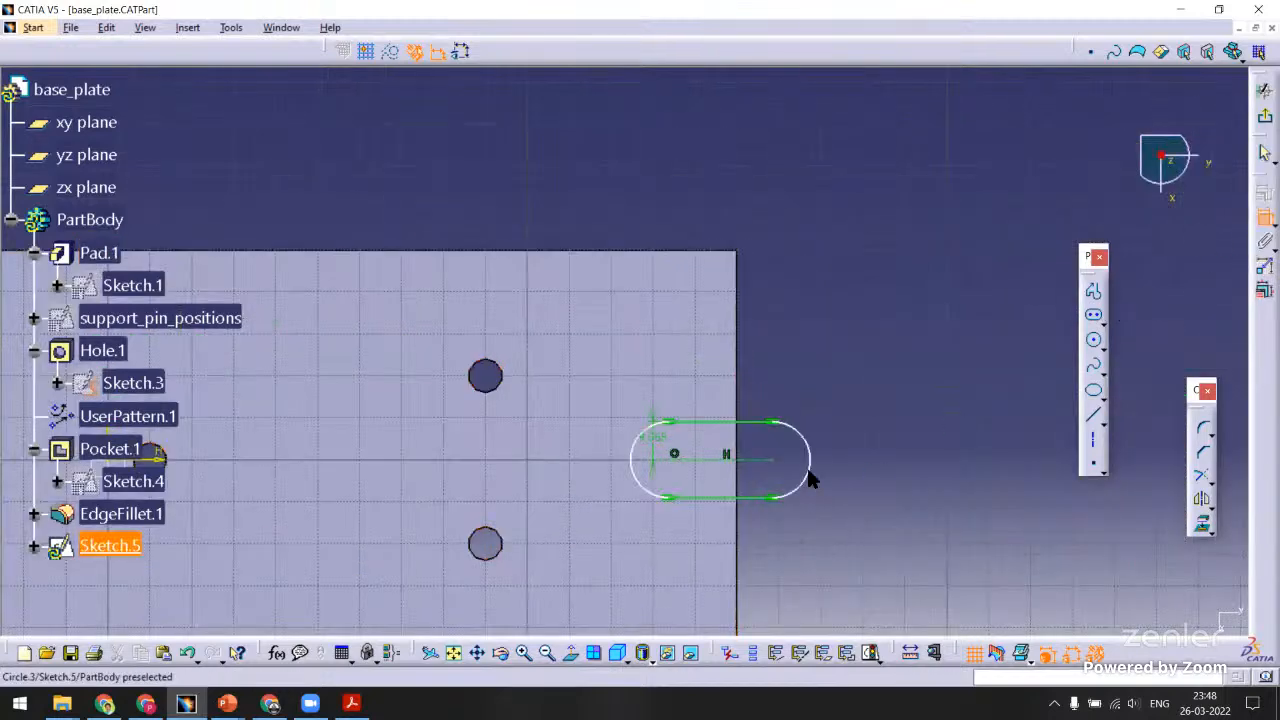
{"action": "left_click", "coordinate": [648, 455]}
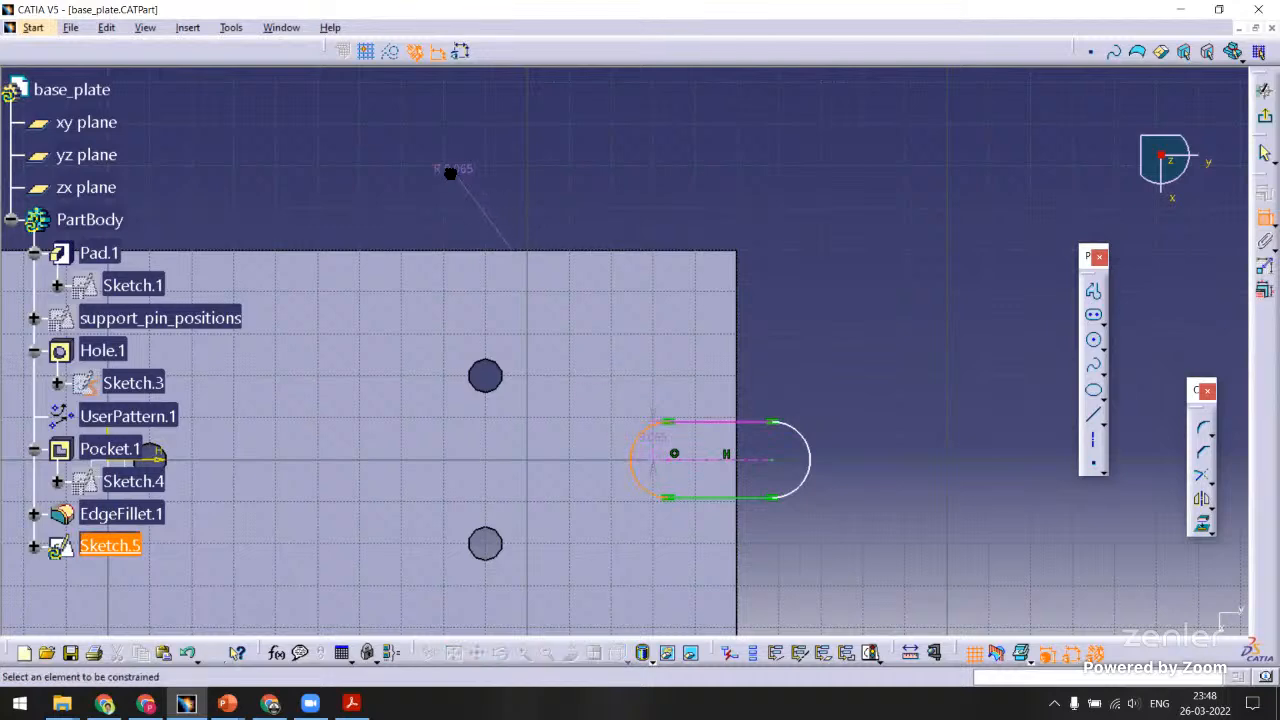
{"action": "left_click", "coordinate": [449, 171]}
{"action": "left_click", "coordinate": [658, 438]}
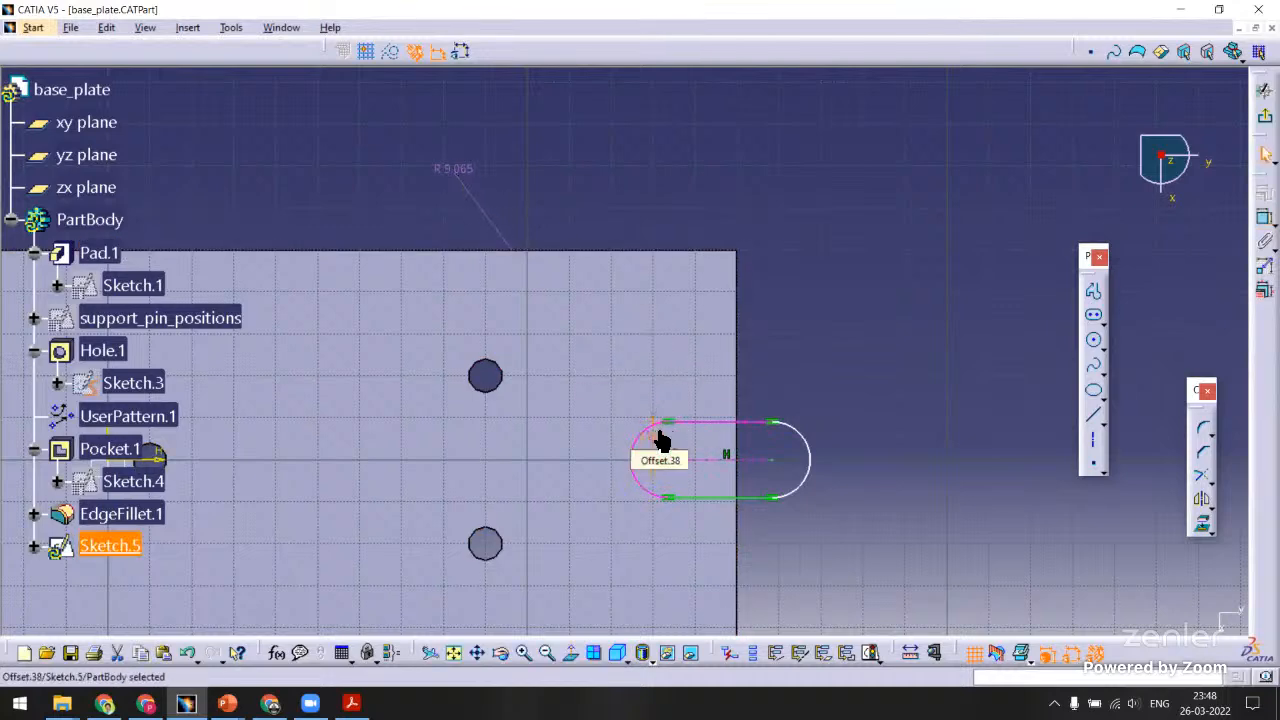
{"action": "key", "text": "Delete"}
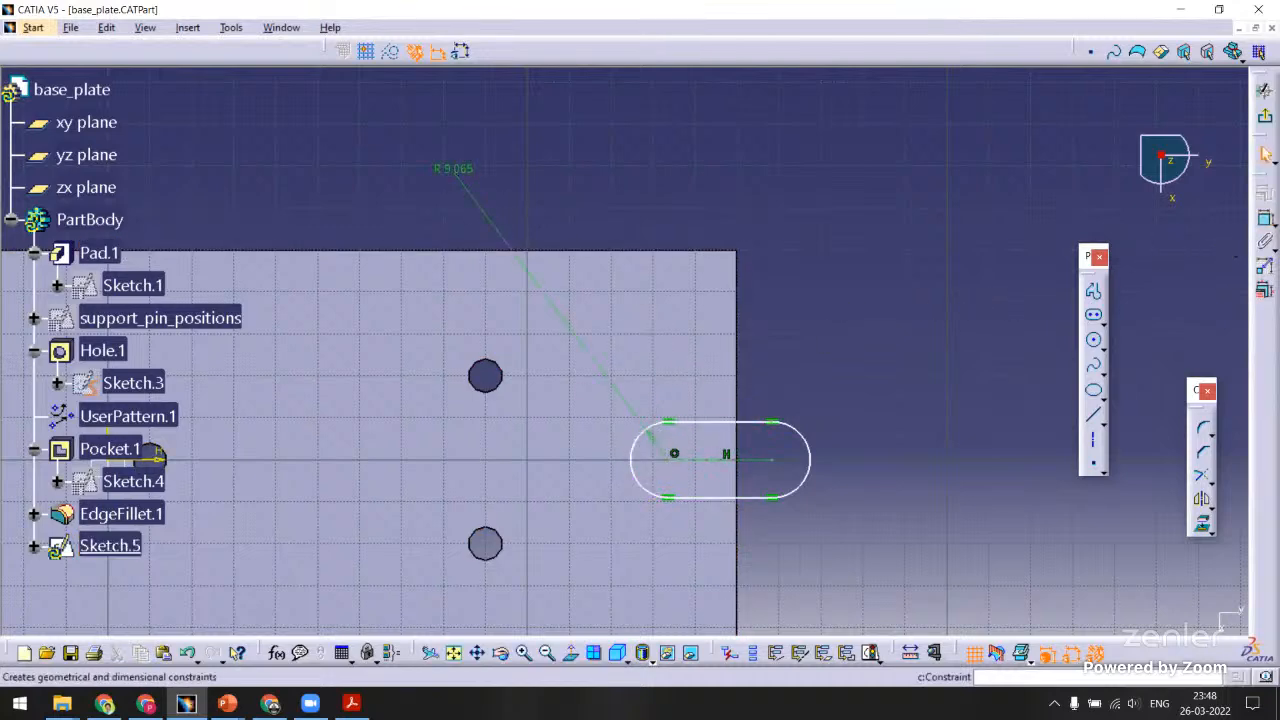
Dimension the distance from each end edge of the plate to the inner end arc of its elongated hole.
{"action": "left_click", "coordinate": [738, 545]}
{"action": "left_click", "coordinate": [643, 480]}
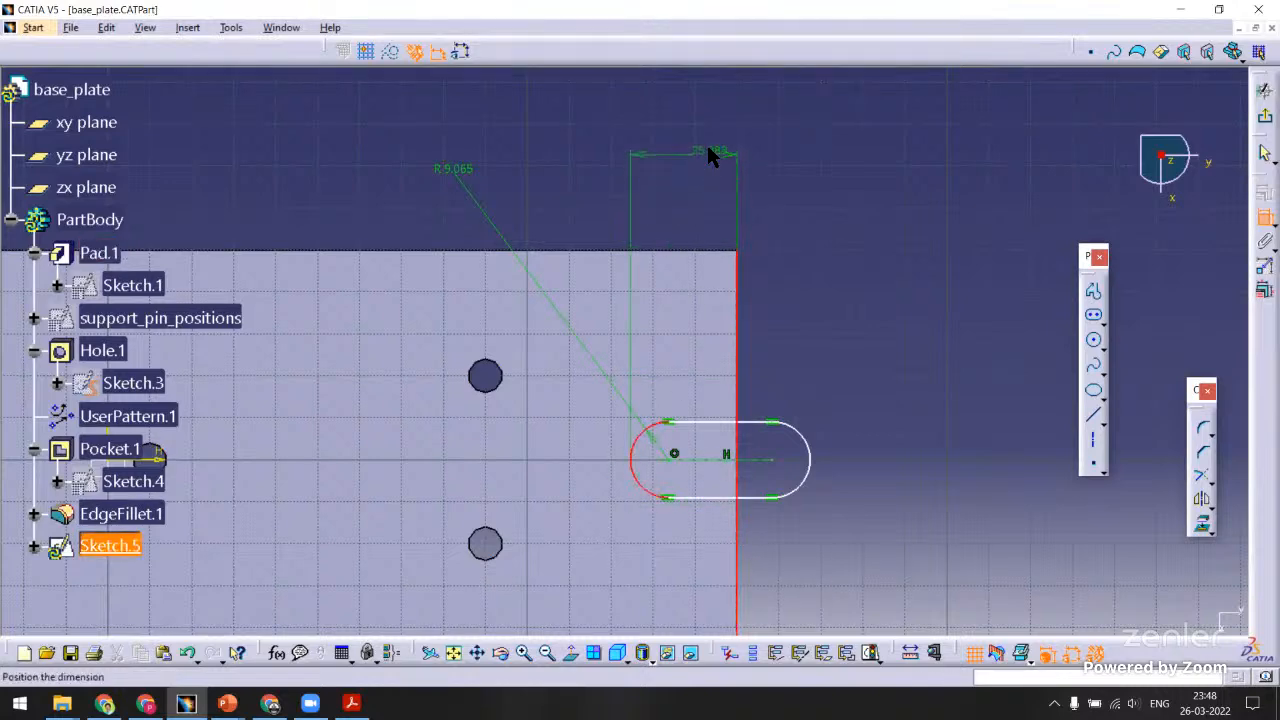
{"action": "left_click", "coordinate": [707, 148]}
{"action": "middle_click_drag", "start_coordinate": [916, 314], "coordinate": [720, 413], "text": "ctrl"}
{"action": "left_click", "coordinate": [377, 391]}
{"action": "left_click", "coordinate": [446, 487]}
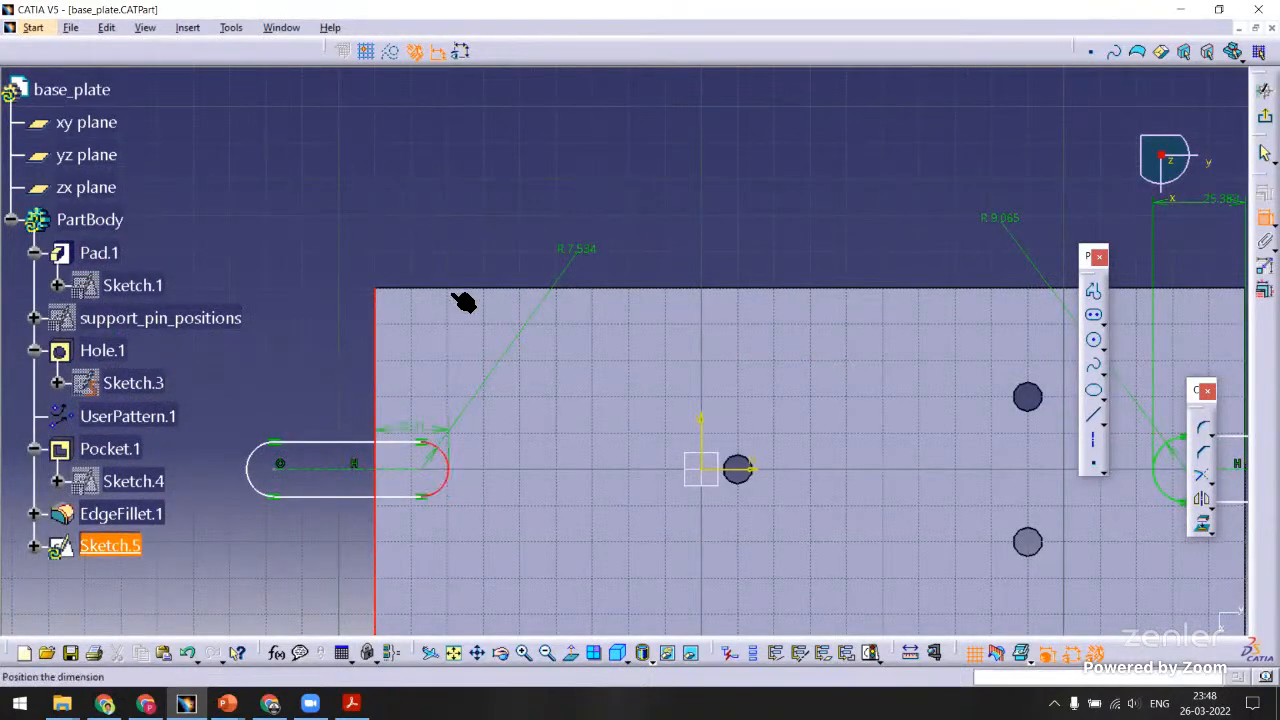
{"action": "left_click", "coordinate": [415, 160]}
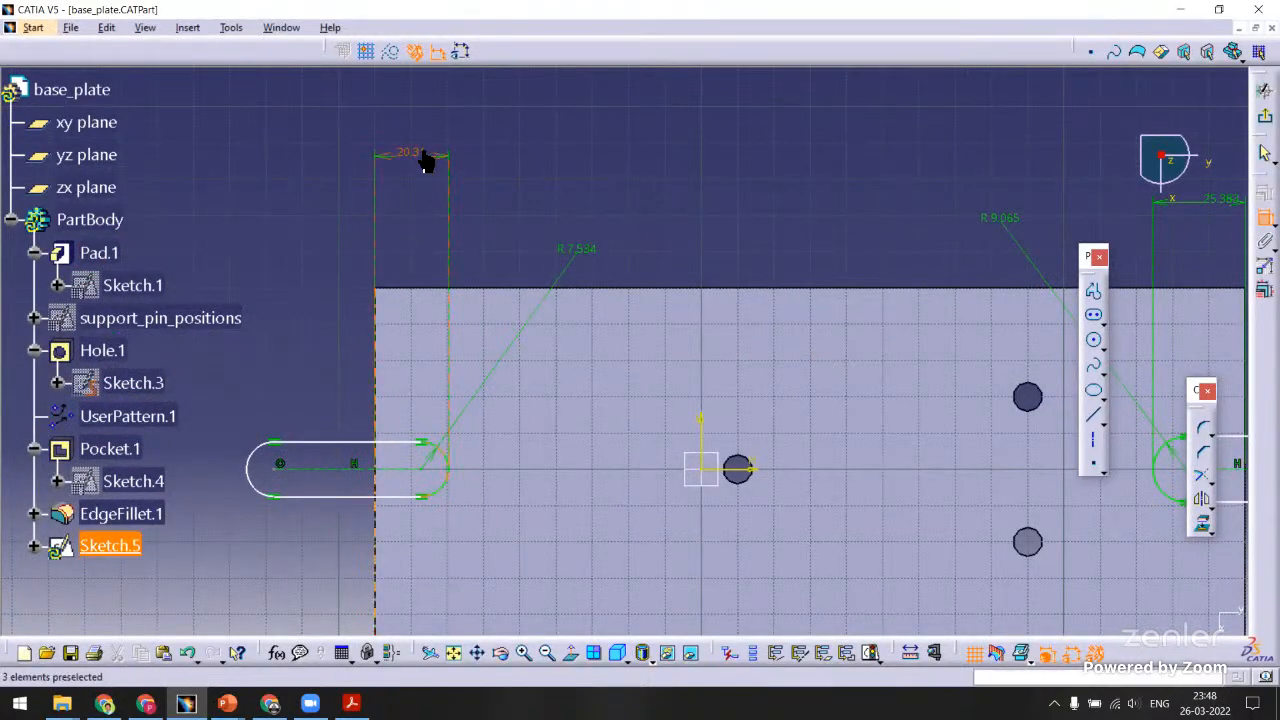
Set the distance from the plate's end edge to the inner end arc to 30 mm for both elongated holes.
{"action": "double_click", "coordinate": [428, 158]}
{"action": "type", "text": "20"}
{"action": "key", "text": "Return"}
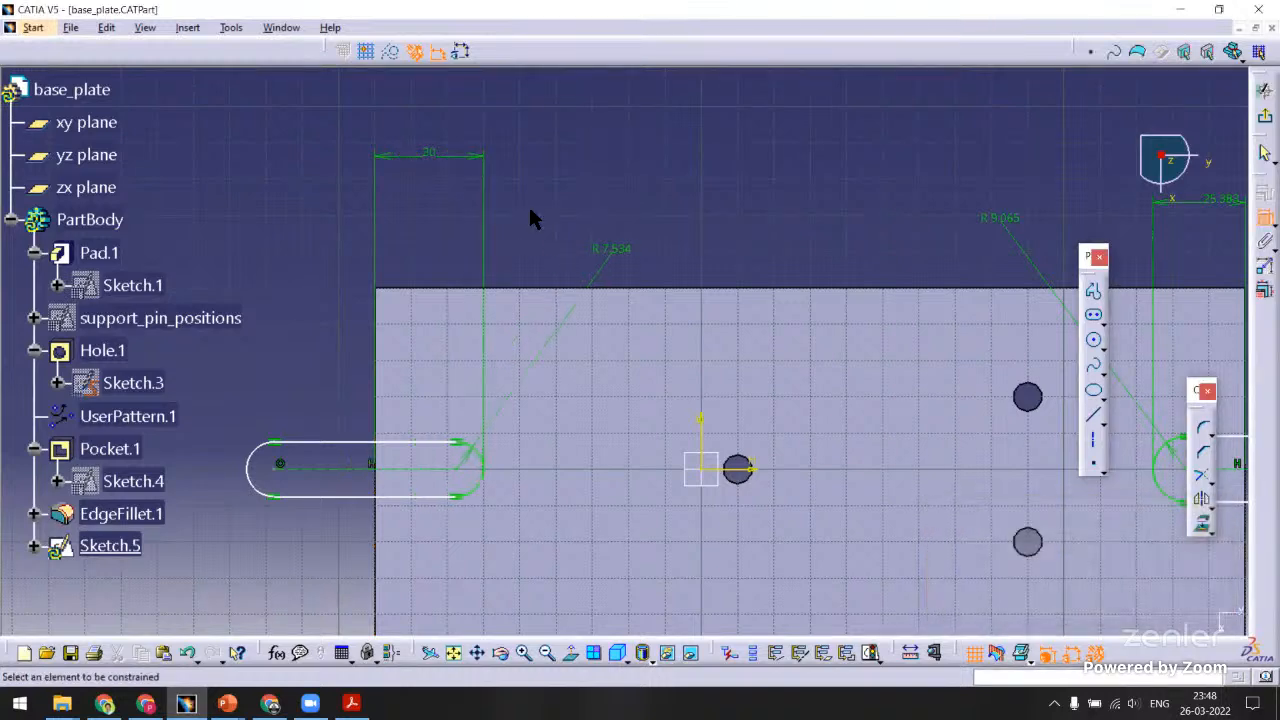
{"action": "middle_click_drag", "start_coordinate": [526, 240], "coordinate": [850, 284]}
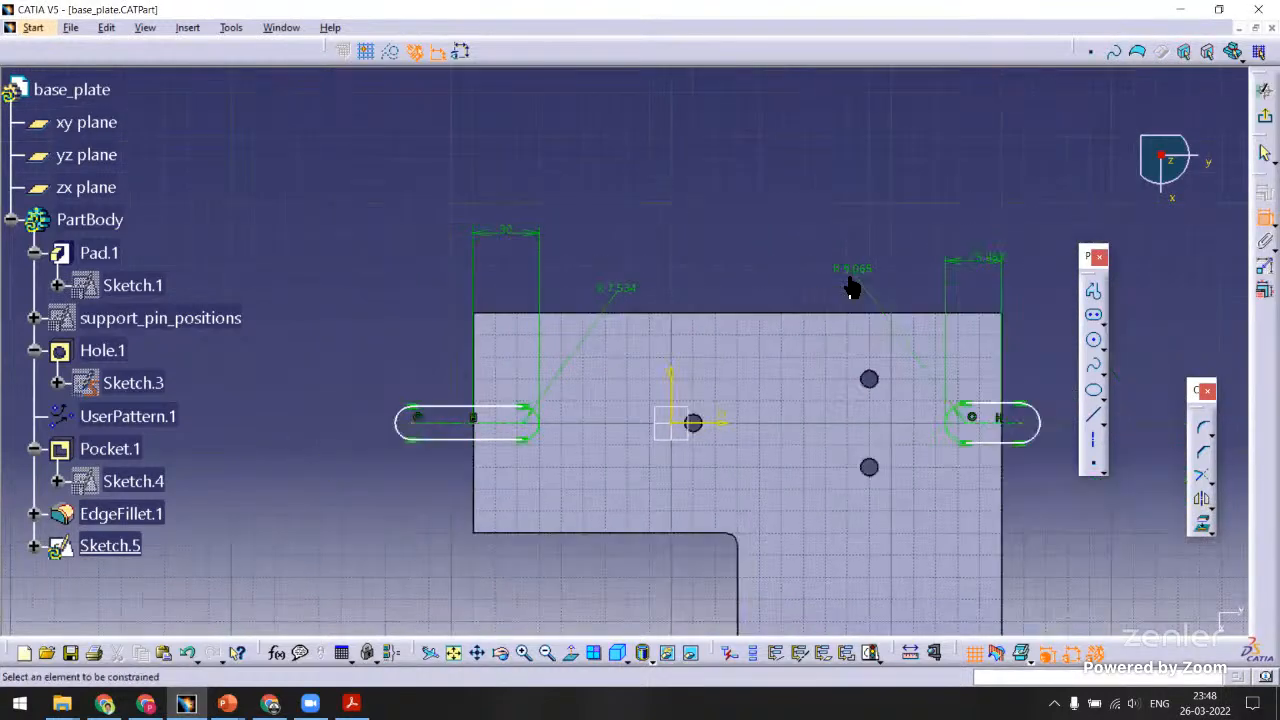
{"action": "middle_click_drag", "start_coordinate": [926, 308], "coordinate": [796, 325]}
{"action": "double_click", "coordinate": [856, 275]}
{"action": "type", "text": "30"}
{"action": "key", "text": "Return"}
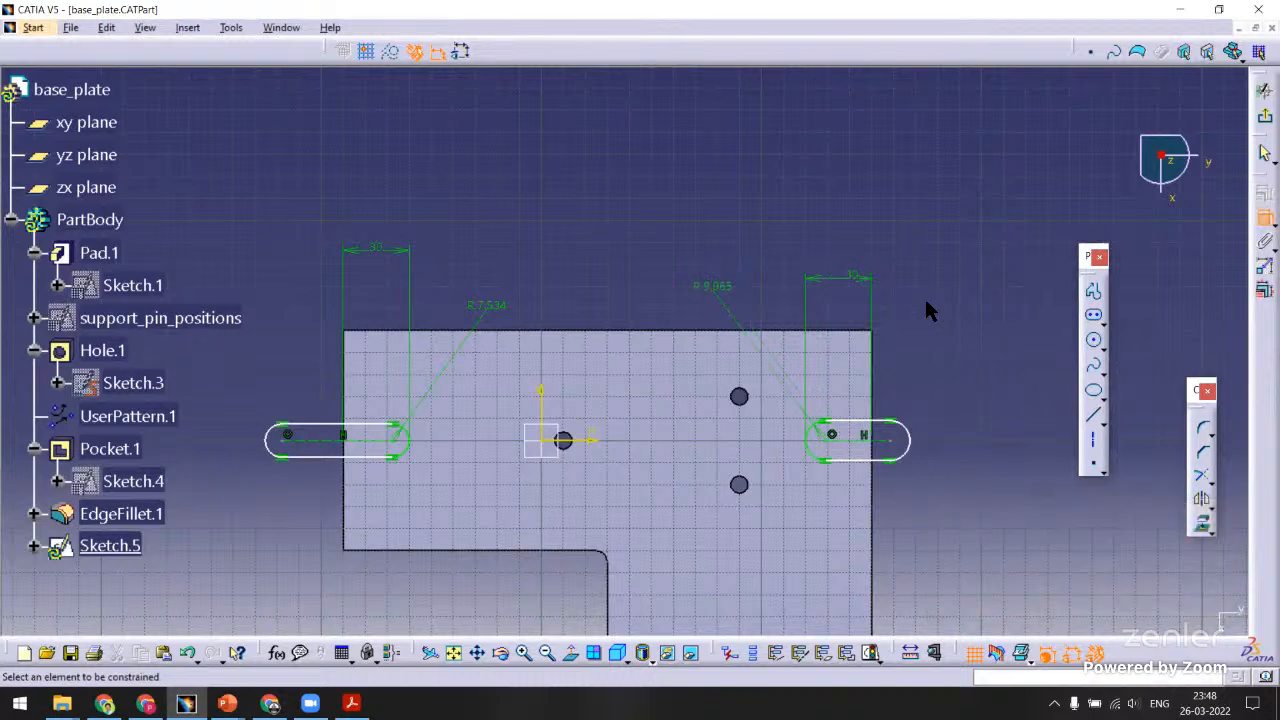
{"action": "mouse_move", "coordinate": [953, 305]}
{"action": "middle_mouse_down"}
{"action": "mouse_move", "coordinate": [963, 337]}
{"action": "mouse_move", "coordinate": [981, 313]}
{"action": "middle_mouse_up"}
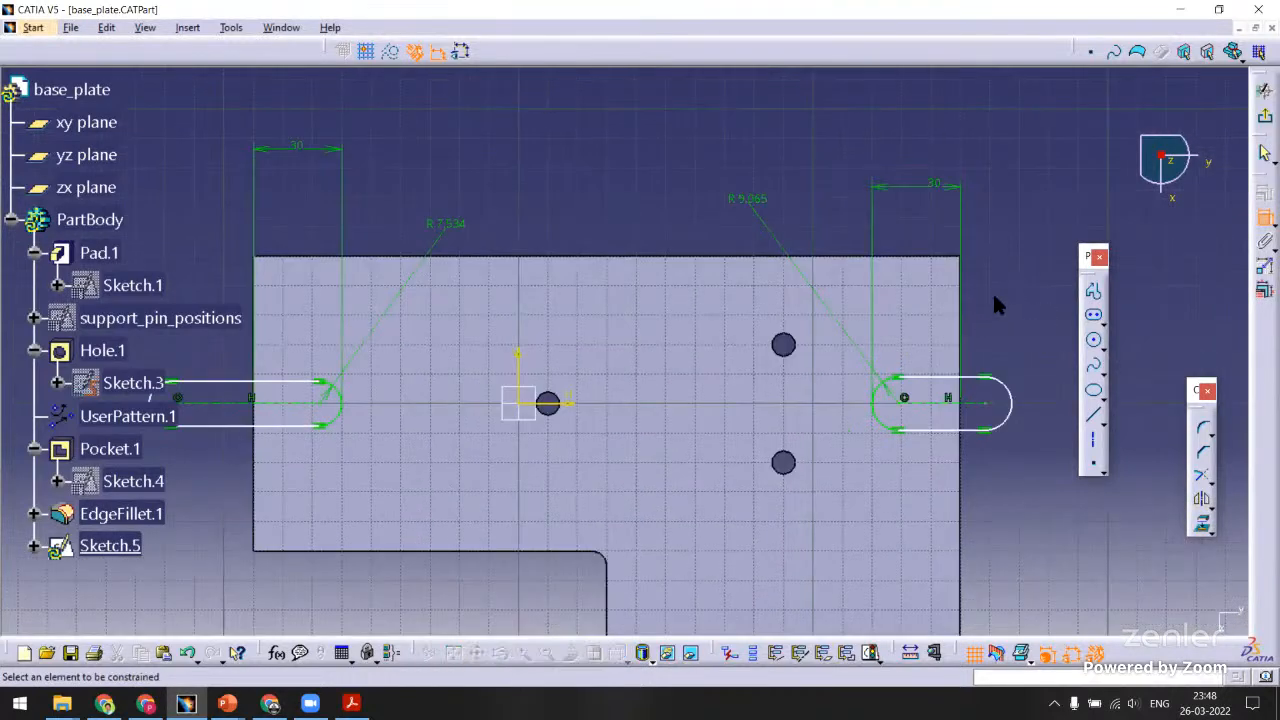
{"action": "left_click", "coordinate": [551, 412]}
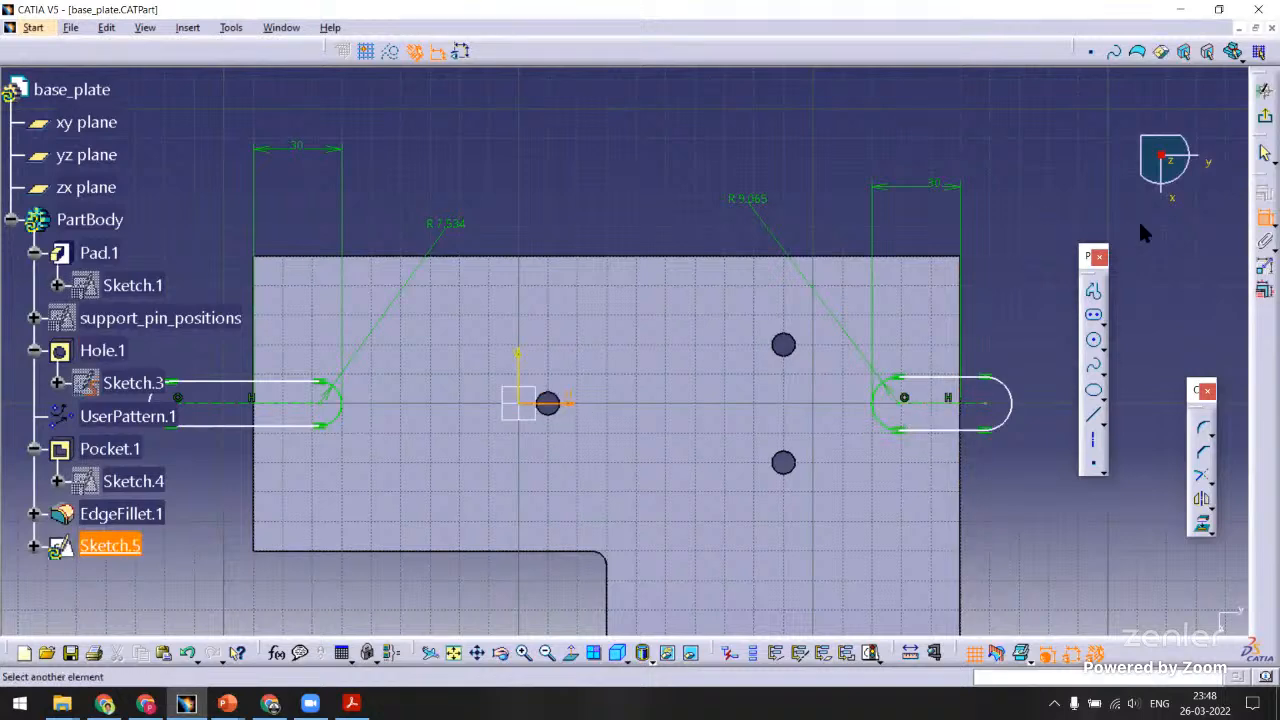
{"action": "left_click", "coordinate": [980, 408]}
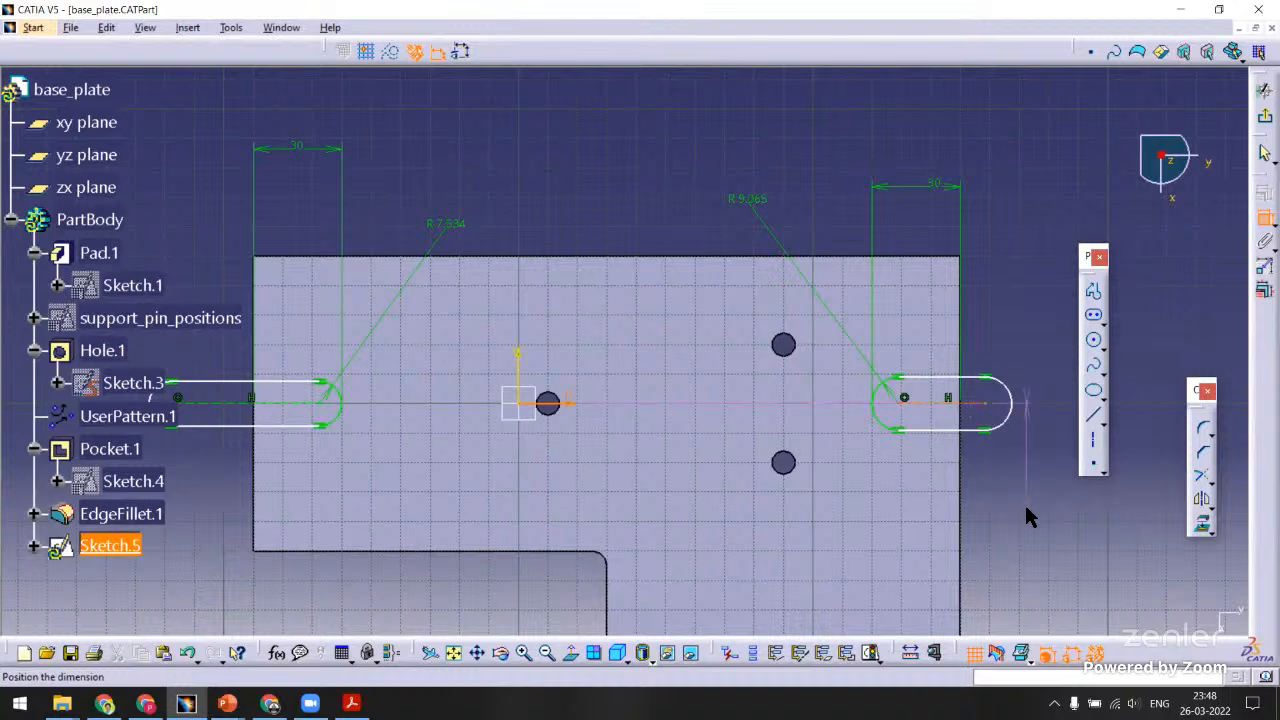
{"action": "key", "text": "Escape"}
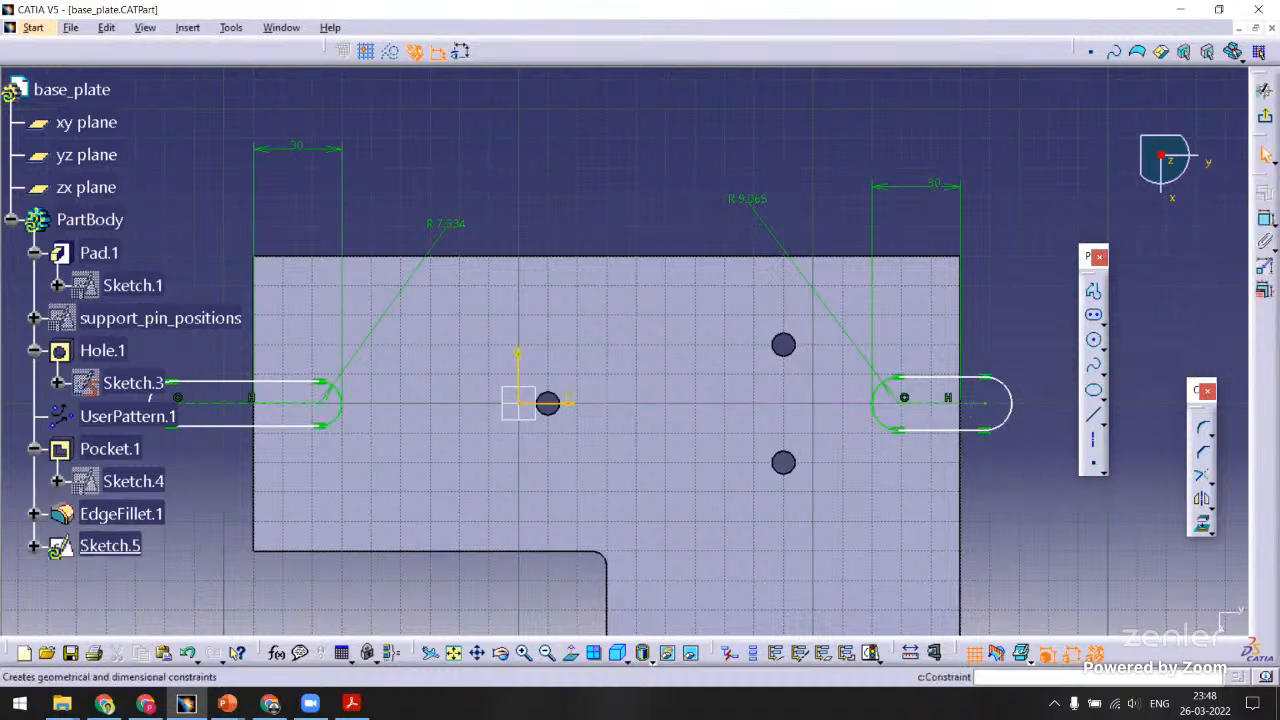
Dimension the distance from each end edge of the plate to the outer end arc of its elongated hole.
{"action": "left_click", "coordinate": [964, 487]}
{"action": "left_click", "coordinate": [1013, 418]}
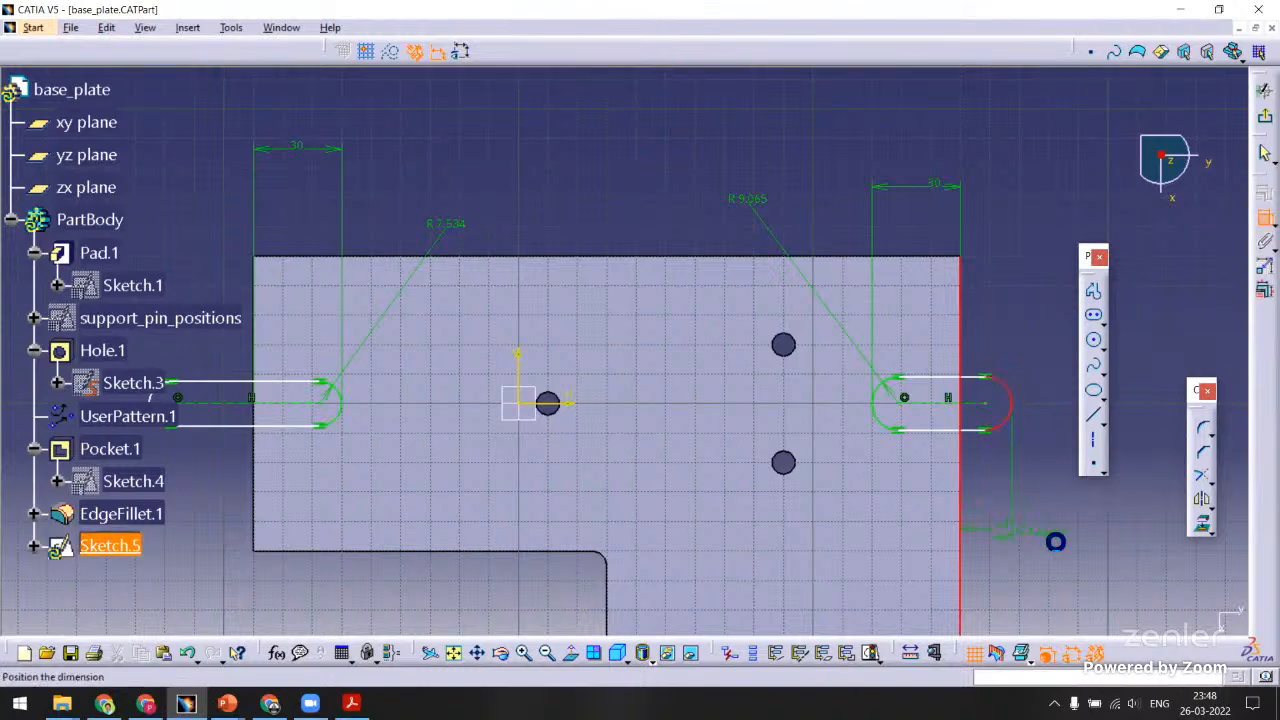
{"action": "left_click", "coordinate": [1056, 542]}
{"action": "middle_click_drag", "start_coordinate": [549, 396], "coordinate": [800, 363]}
{"action": "left_click", "coordinate": [509, 443]}
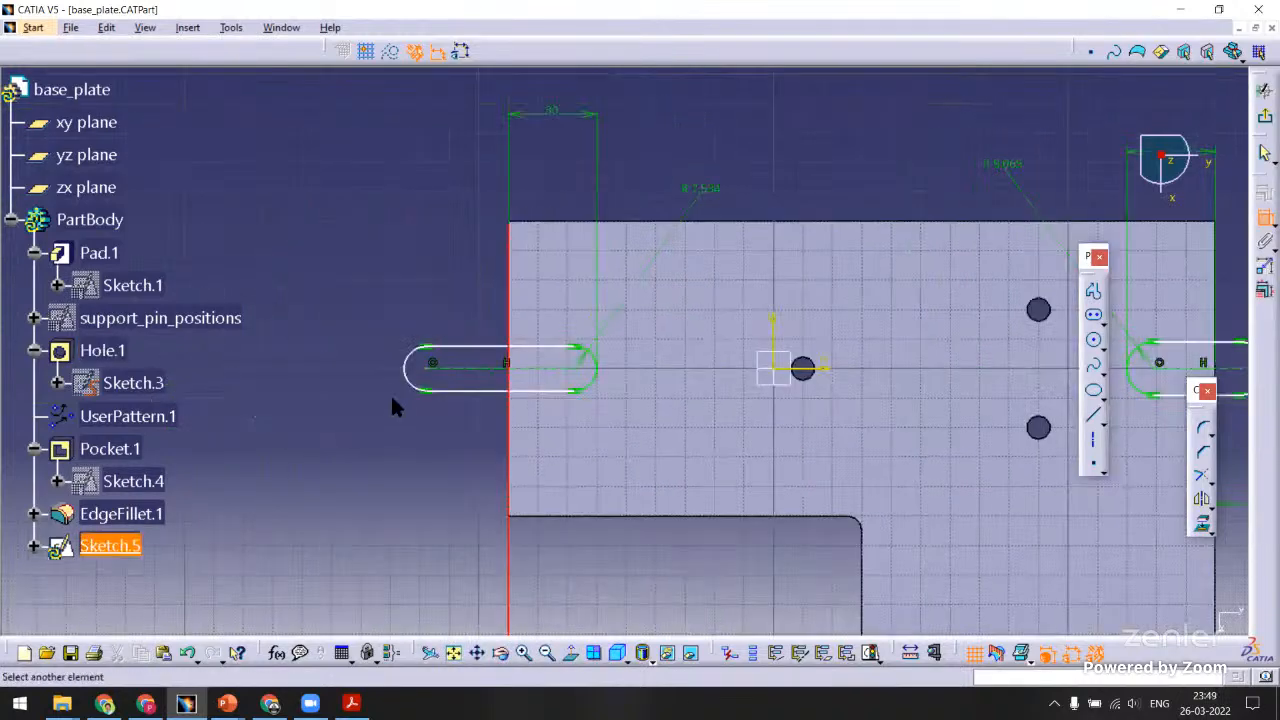
{"action": "left_click", "coordinate": [416, 383]}
{"action": "left_click", "coordinate": [316, 535]}
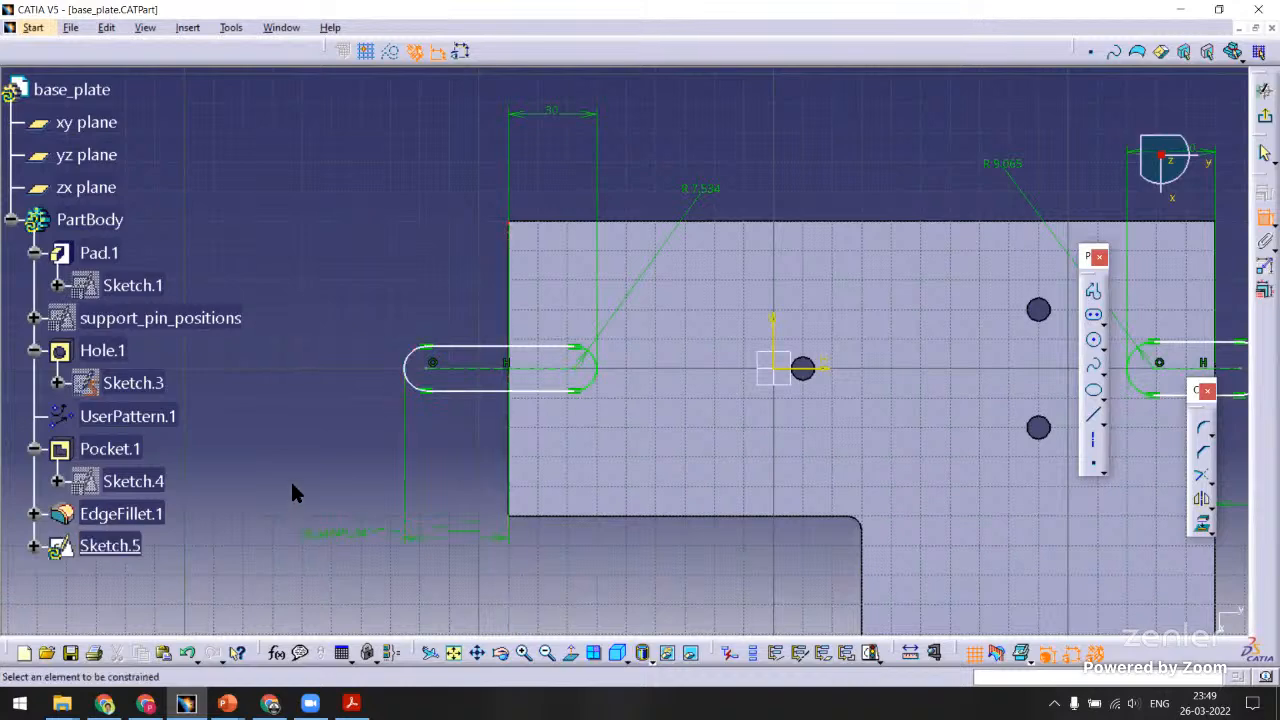
Set the distance from the plate's end edge to the outer end arc to 30 mm for both elongated holes.
{"action": "middle_click_drag", "start_coordinate": [325, 502], "coordinate": [331, 457]}
{"action": "double_click", "coordinate": [330, 494]}
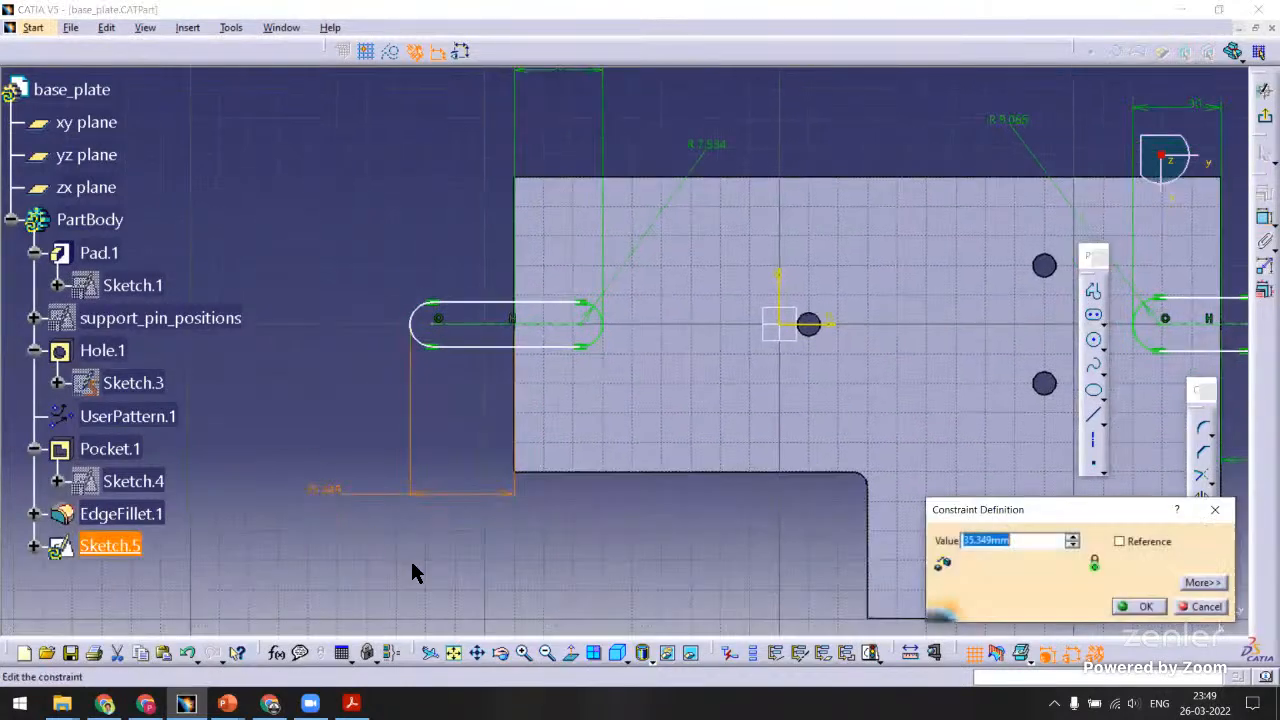
{"action": "type", "text": "30"}
{"action": "key", "text": "Return"}
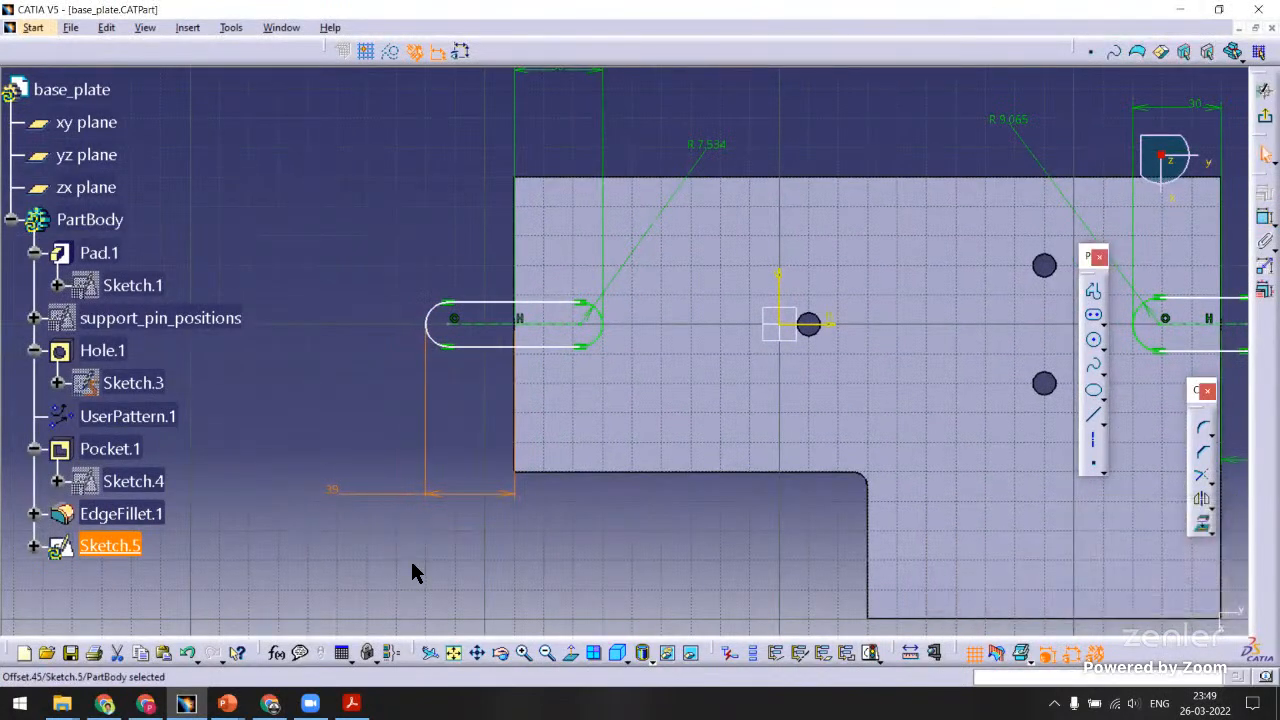
{"action": "middle_click_drag", "start_coordinate": [847, 401], "coordinate": [700, 418]}
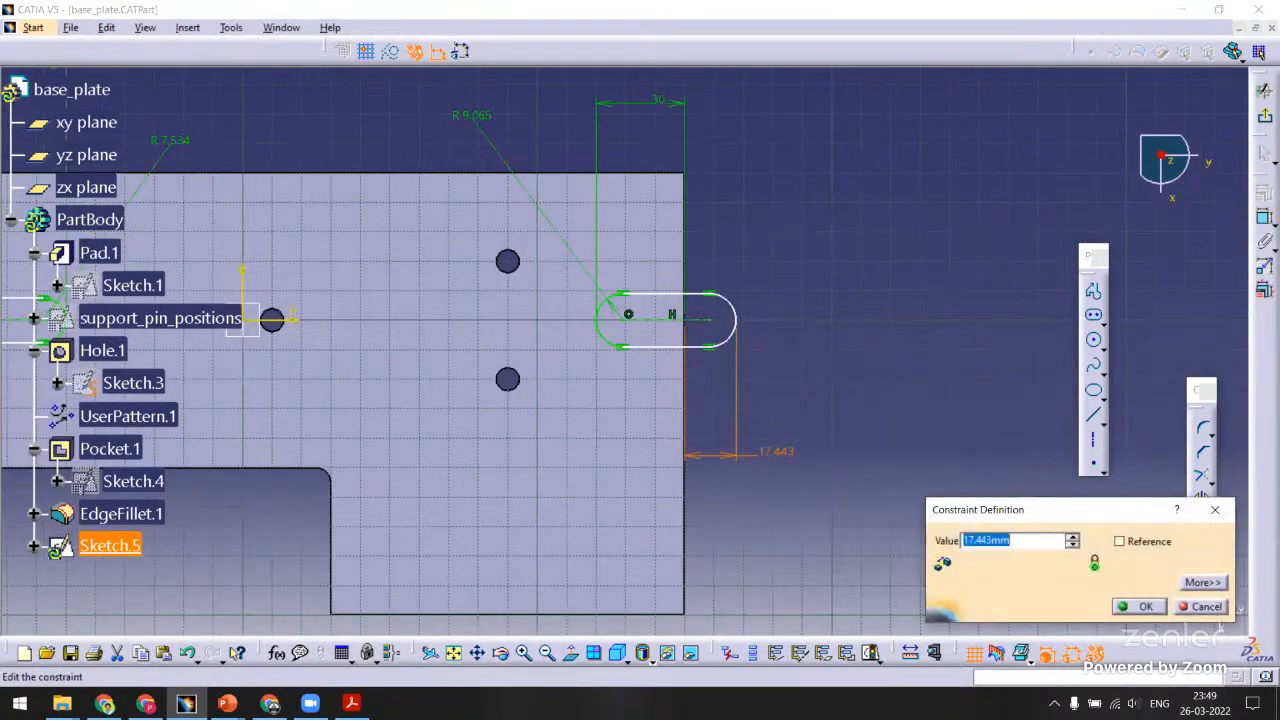
{"action": "type", "text": "30"}
{"action": "key", "text": "Return"}
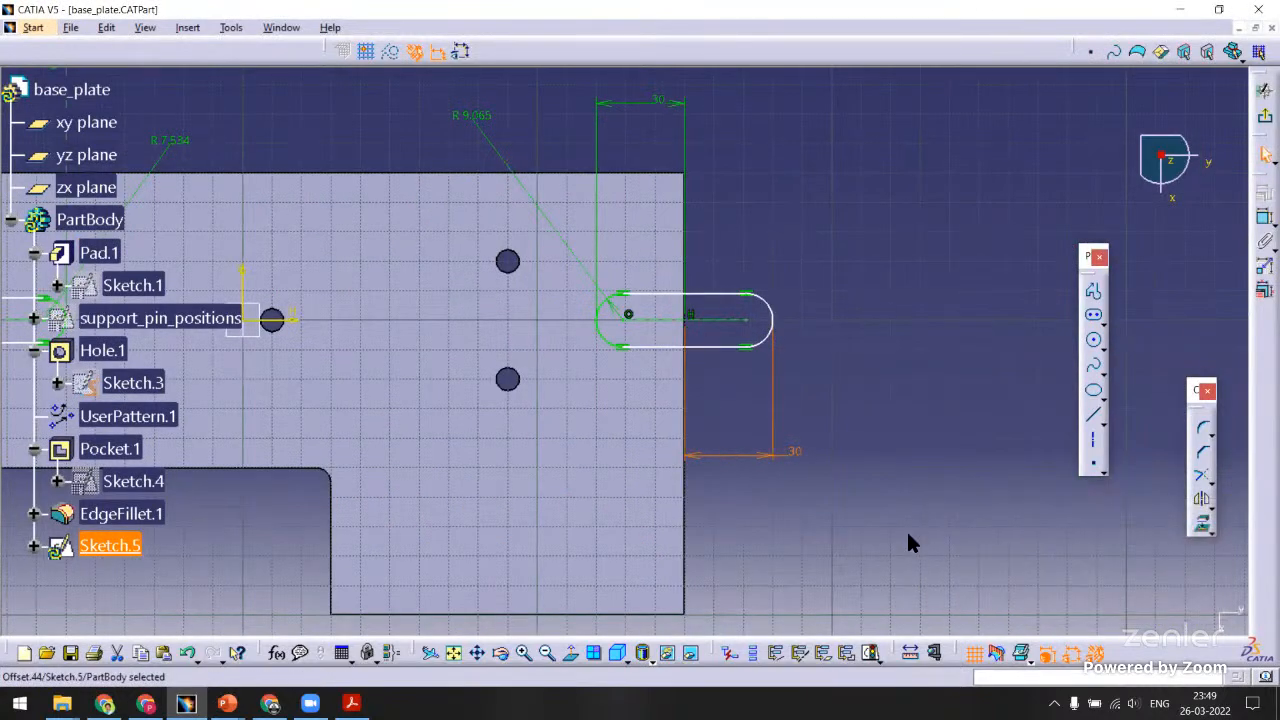
{"action": "middle_click_drag", "start_coordinate": [862, 220], "coordinate": [958, 297]}
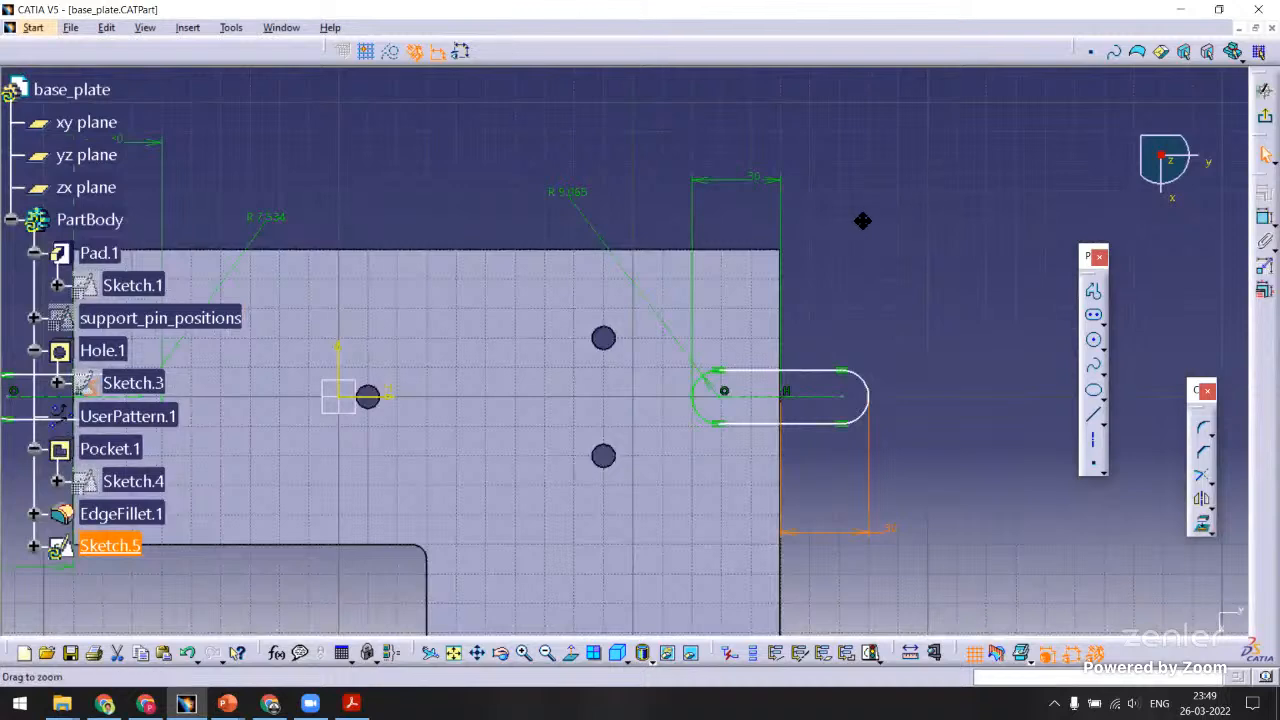
{"action": "mouse_move", "coordinate": [862, 220]}
{"action": "middle_mouse_down"}
{"action": "mouse_move", "coordinate": [912, 233]}
{"action": "mouse_move", "coordinate": [898, 297]}
{"action": "middle_mouse_up"}
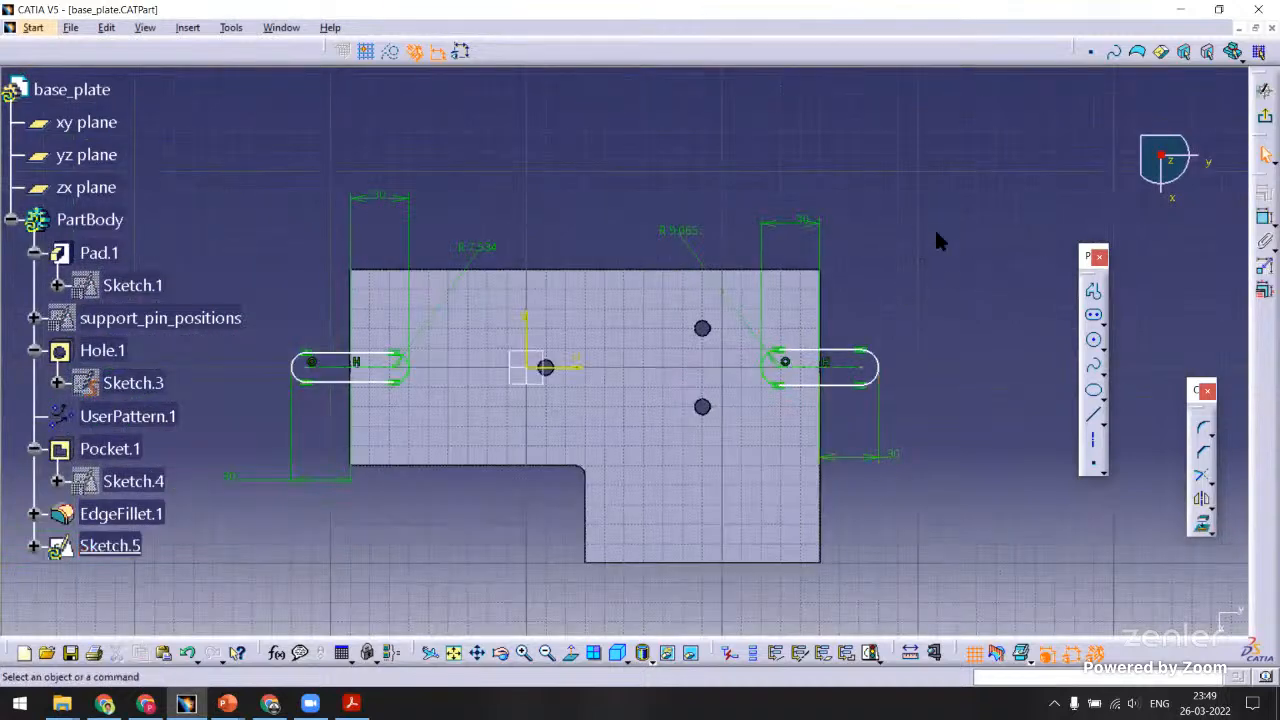
Make the centre line of the elongated hole at the plate's wider end coincident with the sketch's horizontal axis.
{"action": "middle_click_drag", "start_coordinate": [1000, 199], "coordinate": [990, 150]}
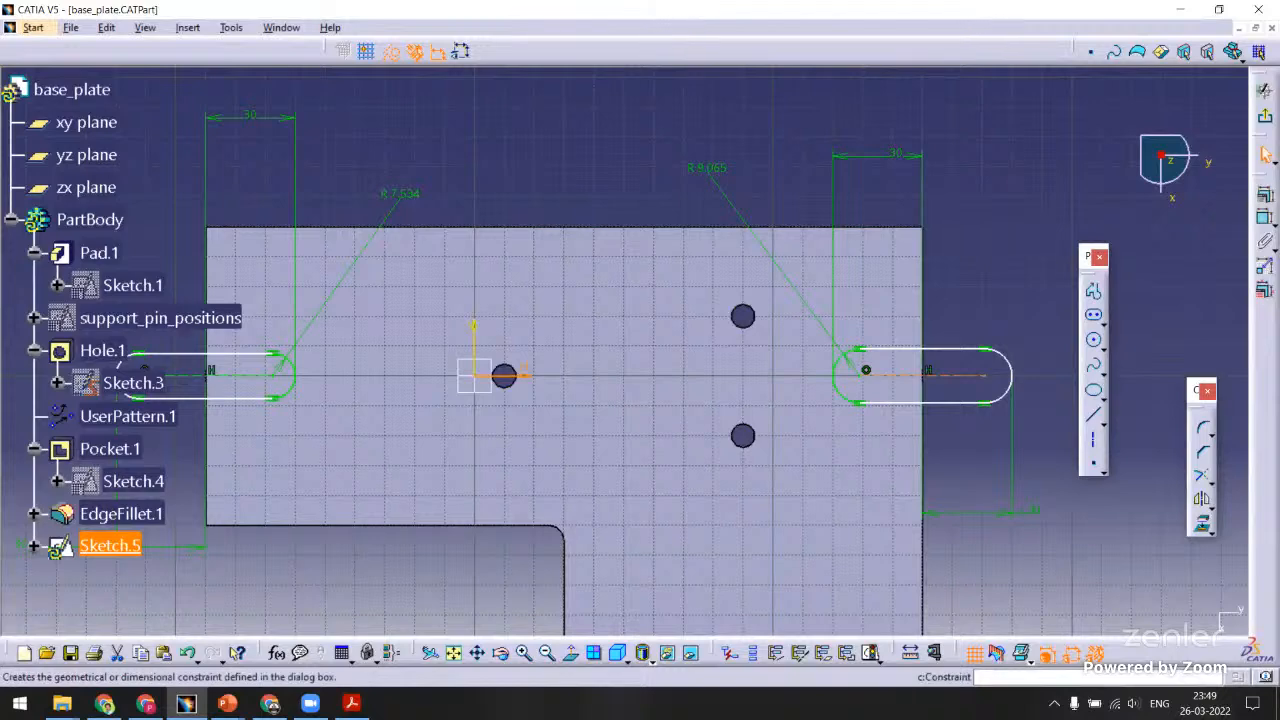
{"action": "left_click", "coordinate": [1265, 192]}
{"action": "left_click", "coordinate": [1185, 390]}
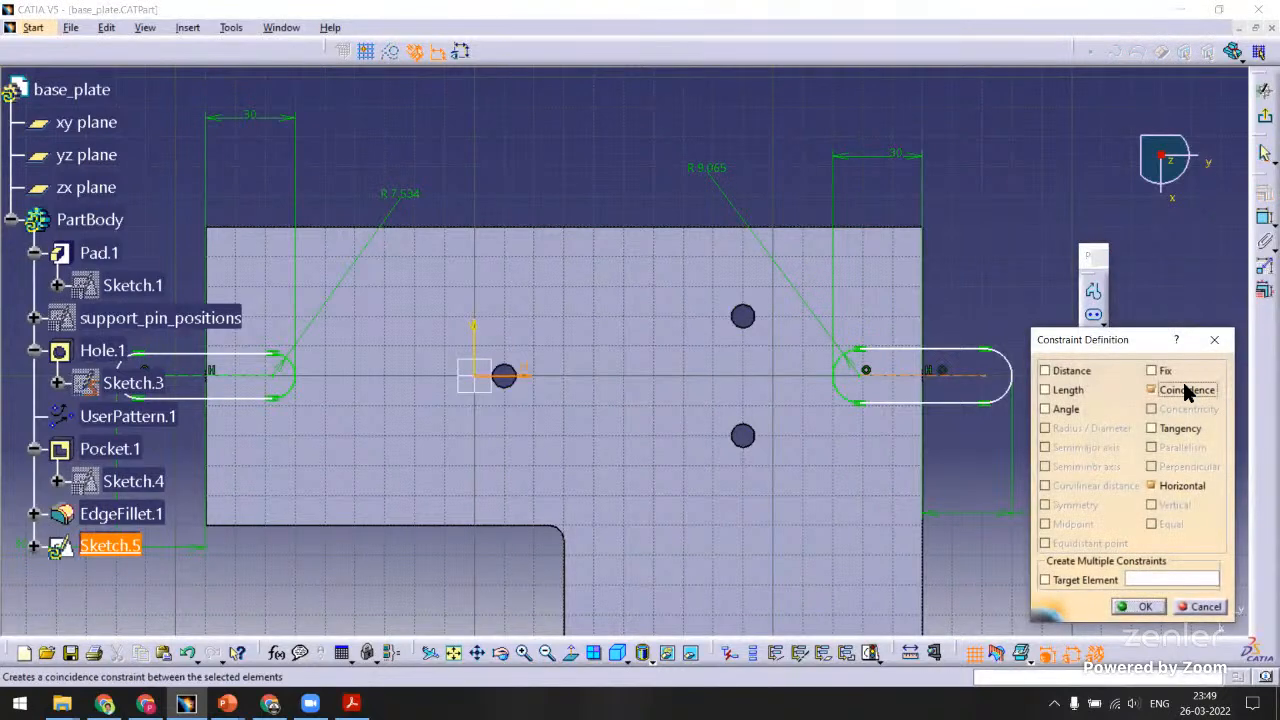
{"action": "left_click", "coordinate": [1140, 607]}
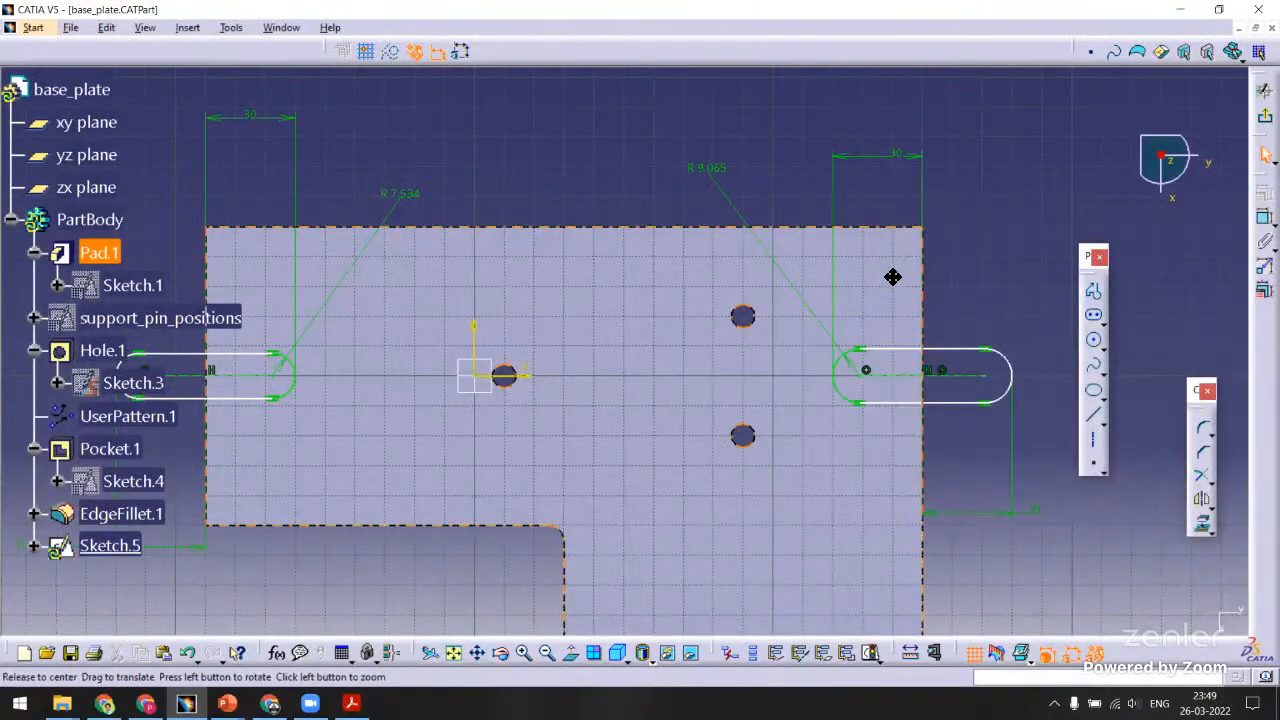
{"action": "middle_click_drag", "start_coordinate": [891, 277], "coordinate": [808, 262]}
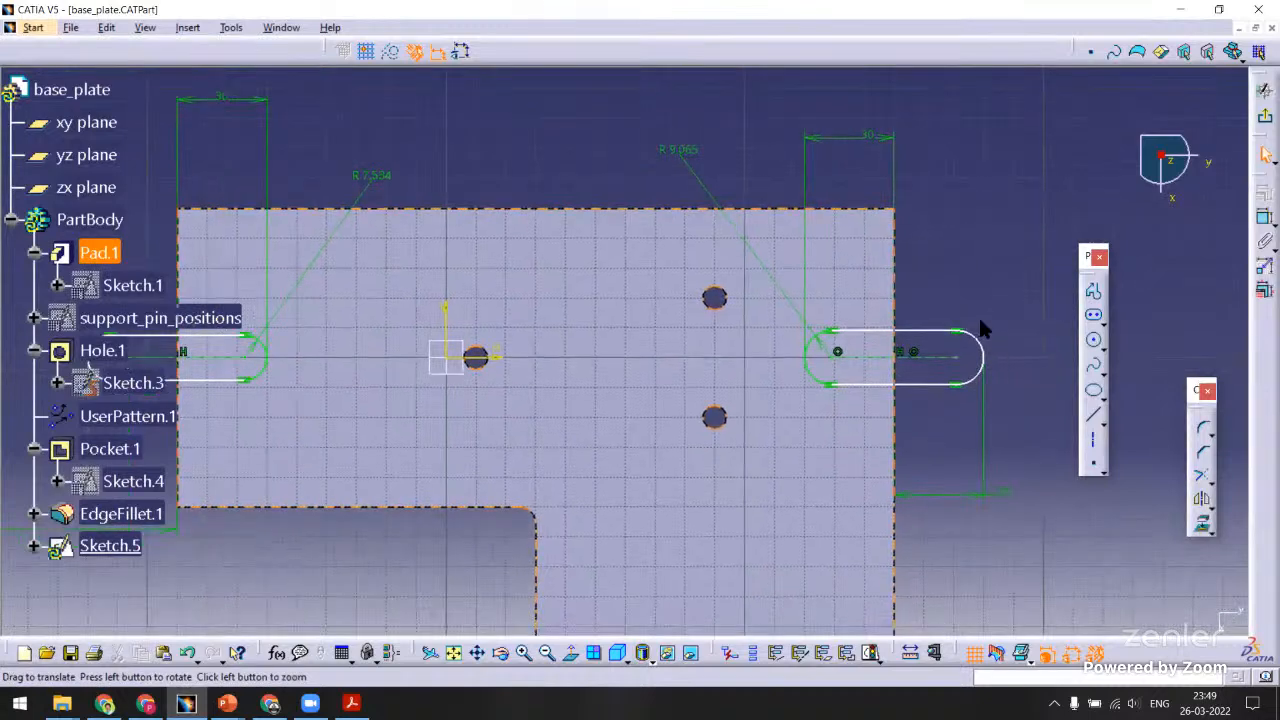
Dimension the length of the lower straight side of the elongated hole at the plate's wider end.
{"action": "left_click", "coordinate": [880, 326]}
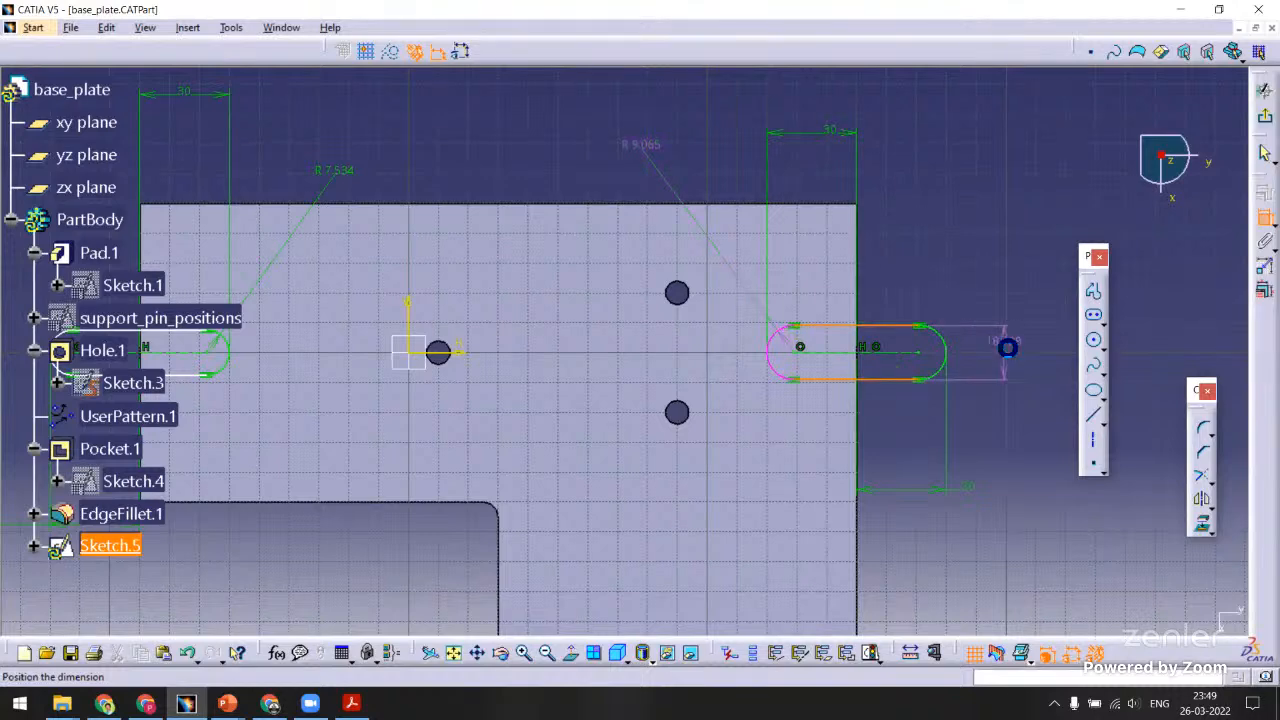
{"action": "key", "text": "Escape"}
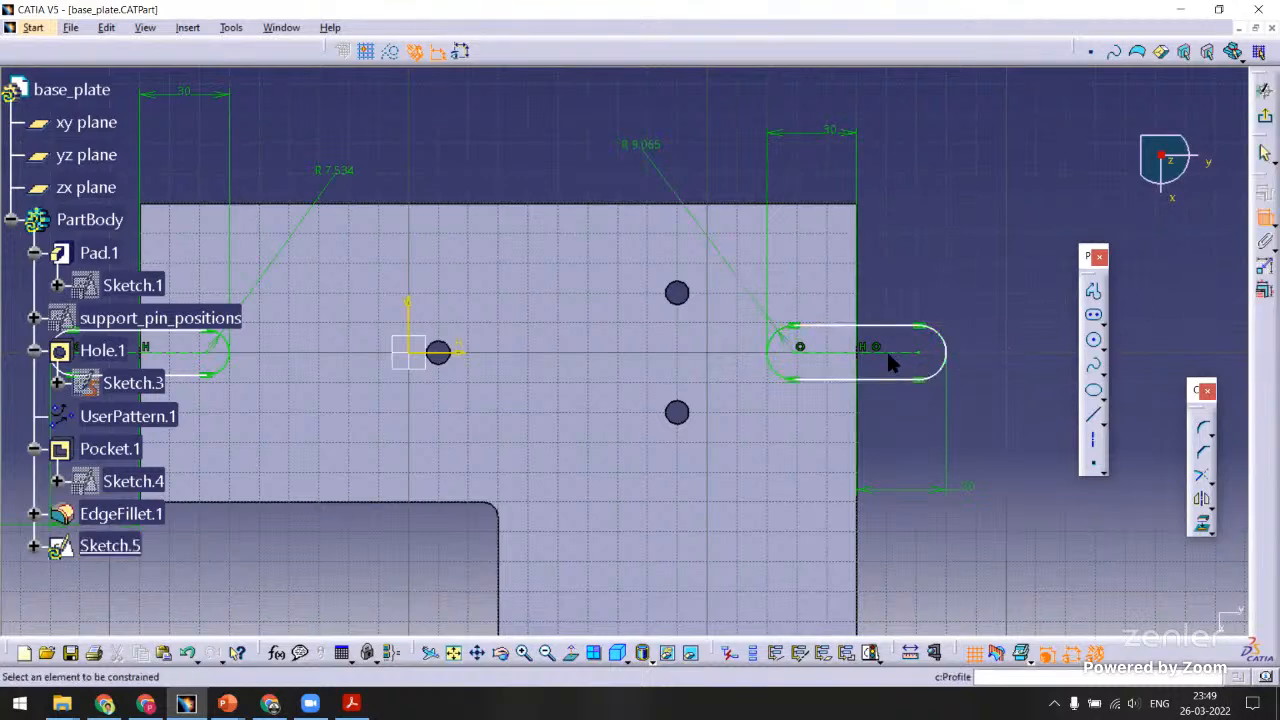
{"action": "left_click", "coordinate": [882, 377]}
{"action": "left_click", "coordinate": [876, 415]}
Dimension the lower straight side of the elongated hole at the plate's narrower end and set its length to 50 mm.
{"action": "middle_click_drag", "start_coordinate": [514, 387], "coordinate": [747, 358]}
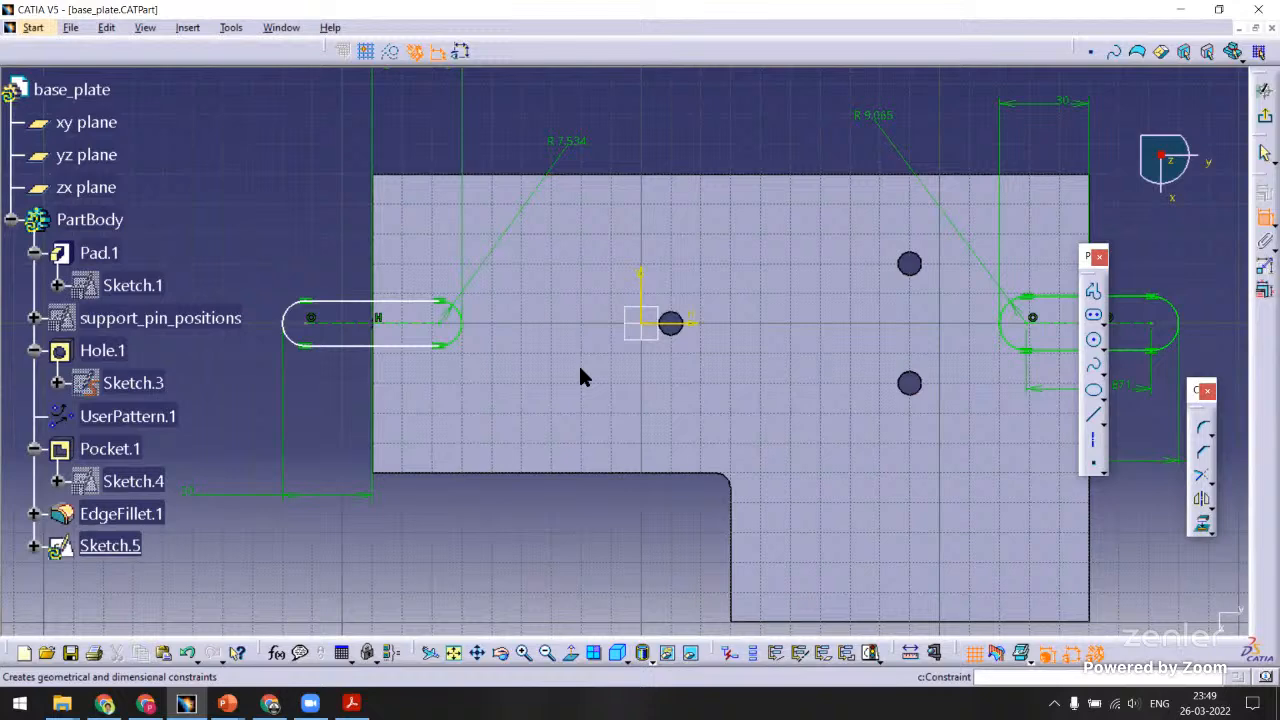
{"action": "left_click", "coordinate": [340, 345]}
{"action": "left_click", "coordinate": [312, 410]}
{"action": "middle_click_drag", "start_coordinate": [275, 346], "coordinate": [341, 345]}
{"action": "middle_click_drag", "start_coordinate": [352, 425], "coordinate": [371, 384], "text": "ctrl"}
{"action": "double_click", "coordinate": [372, 400]}
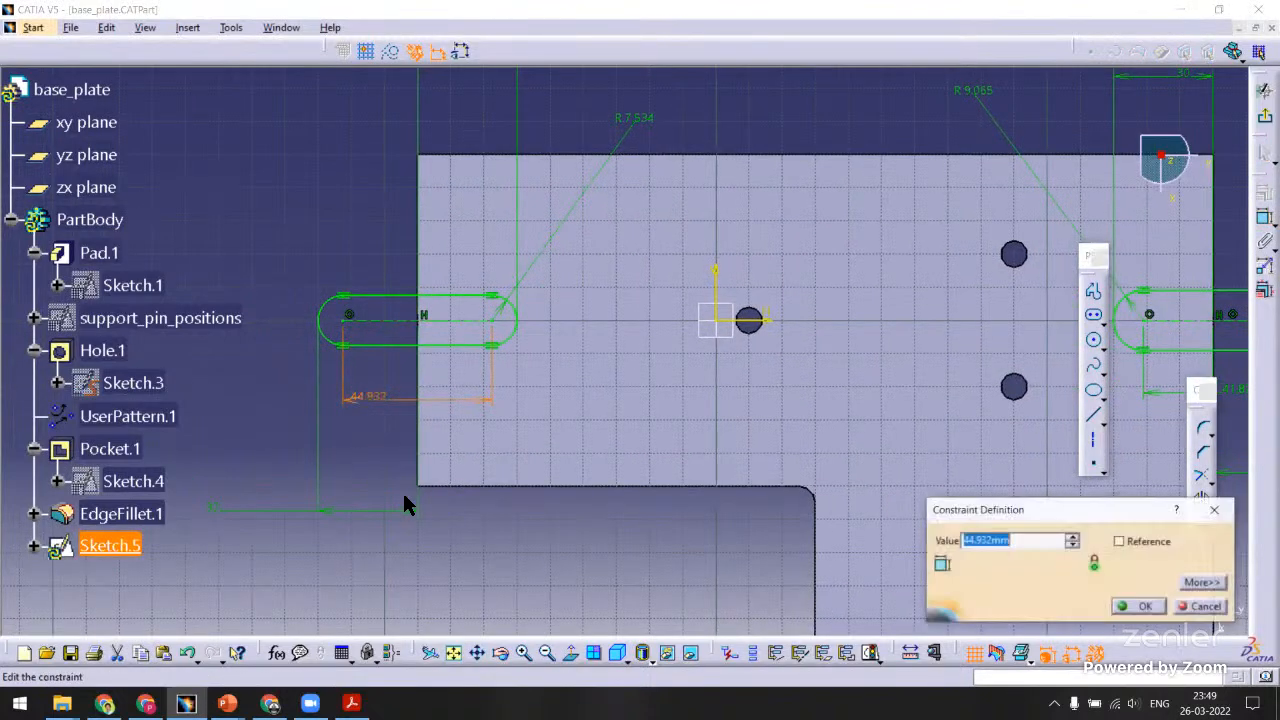
{"action": "type", "text": "50"}
{"action": "key", "text": "Return"}
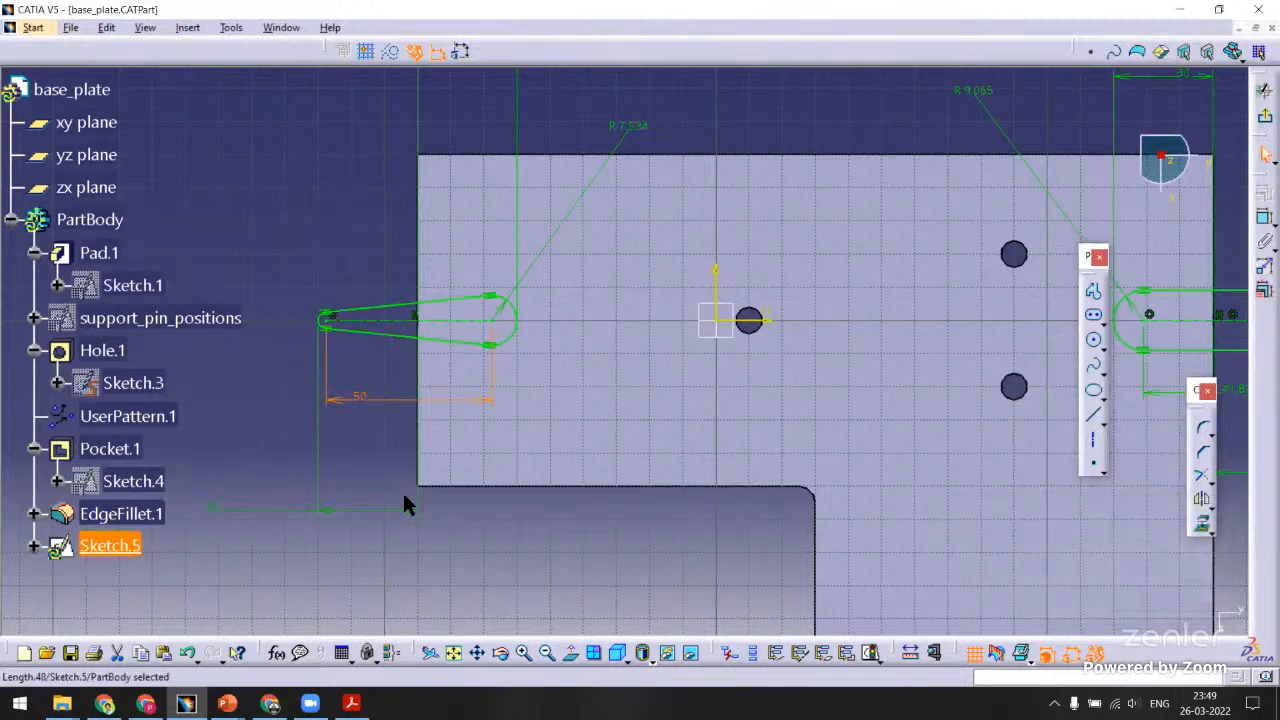
Undo the last length change and delete the straight-side length dimension of the elongated hole at the narrower end.
{"action": "key", "text": "ctrl+z"}
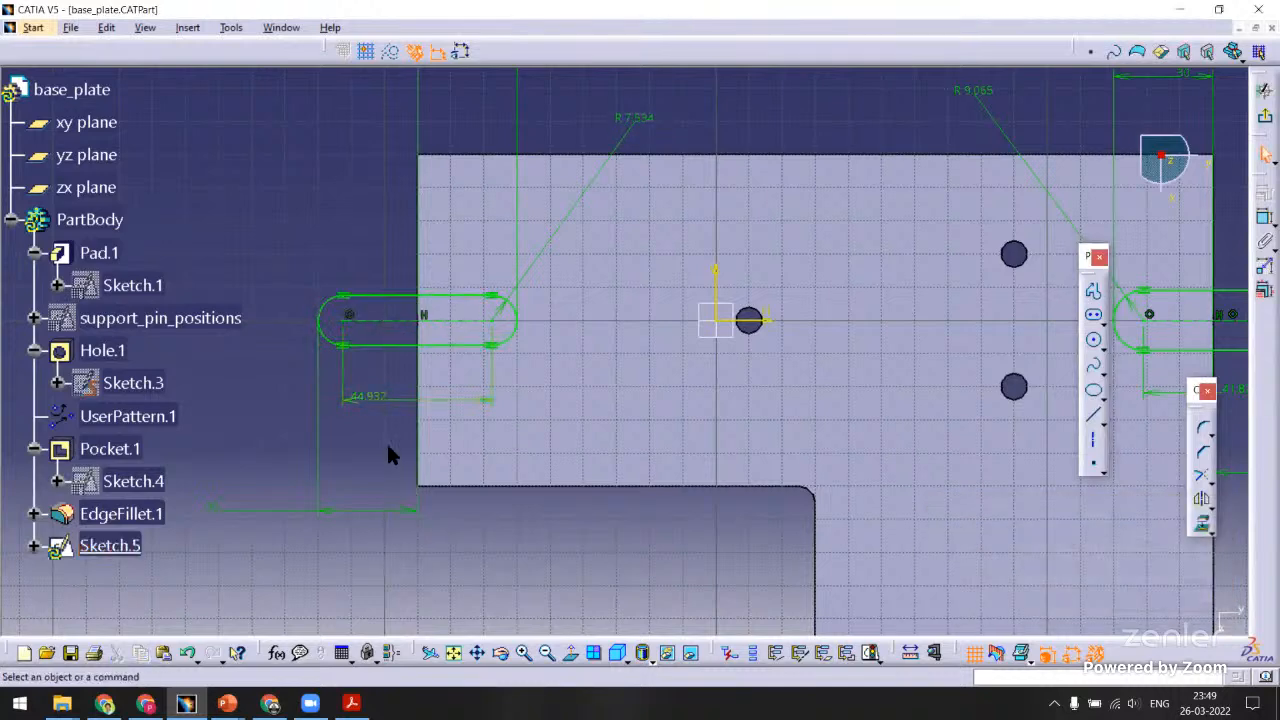
{"action": "key", "text": "Delete"}
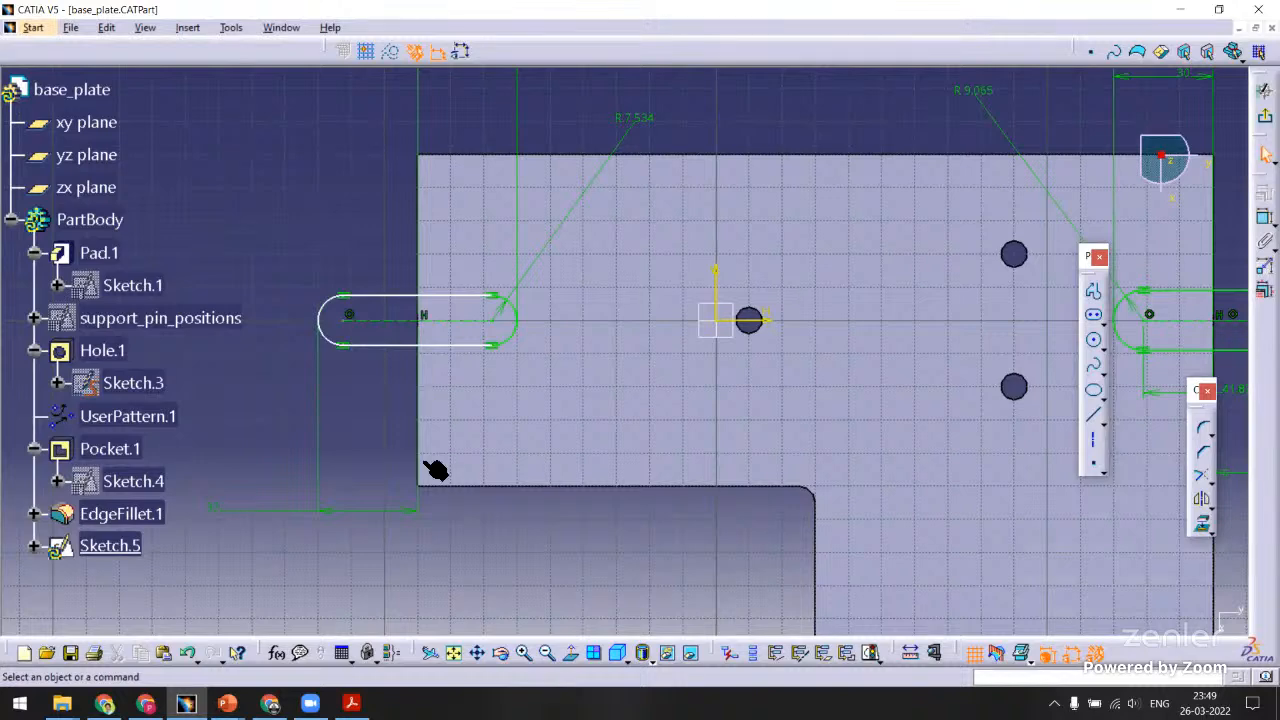
Delete the straight-side length dimension of the elongated hole at the plate's wider end.
{"action": "middle_click_drag", "start_coordinate": [504, 311], "coordinate": [455, 311]}
{"action": "middle_click_drag", "start_coordinate": [980, 387], "coordinate": [788, 377]}
{"action": "left_click", "coordinate": [999, 381]}
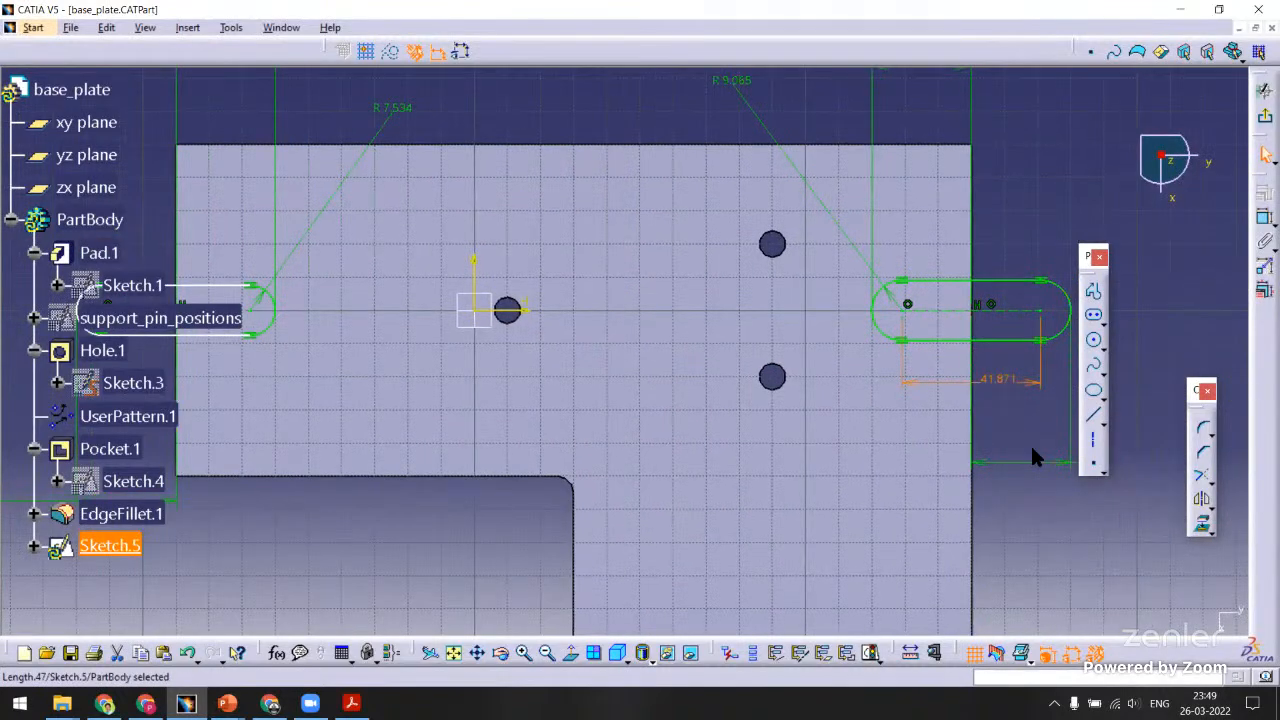
{"action": "key", "text": "Delete"}
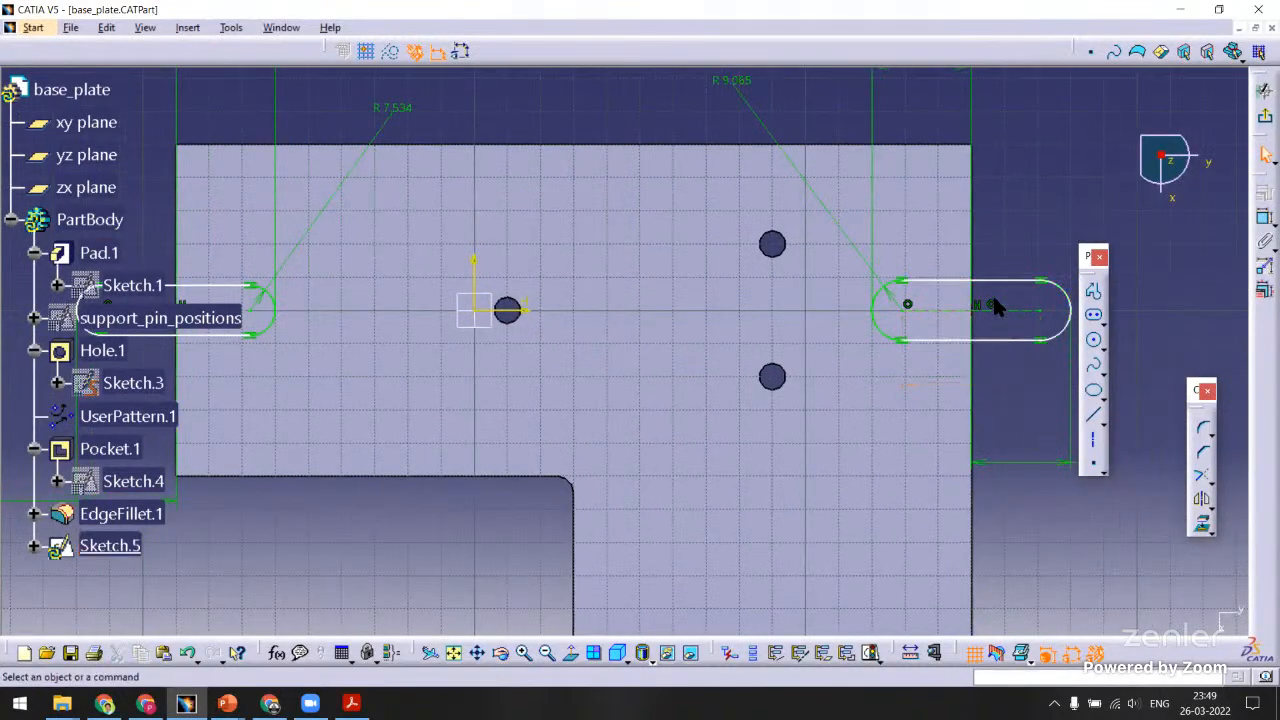
Constrain both straight sides of the elongated hole at the plate's wider end to be horizontal.
{"action": "left_click", "coordinate": [1006, 283]}
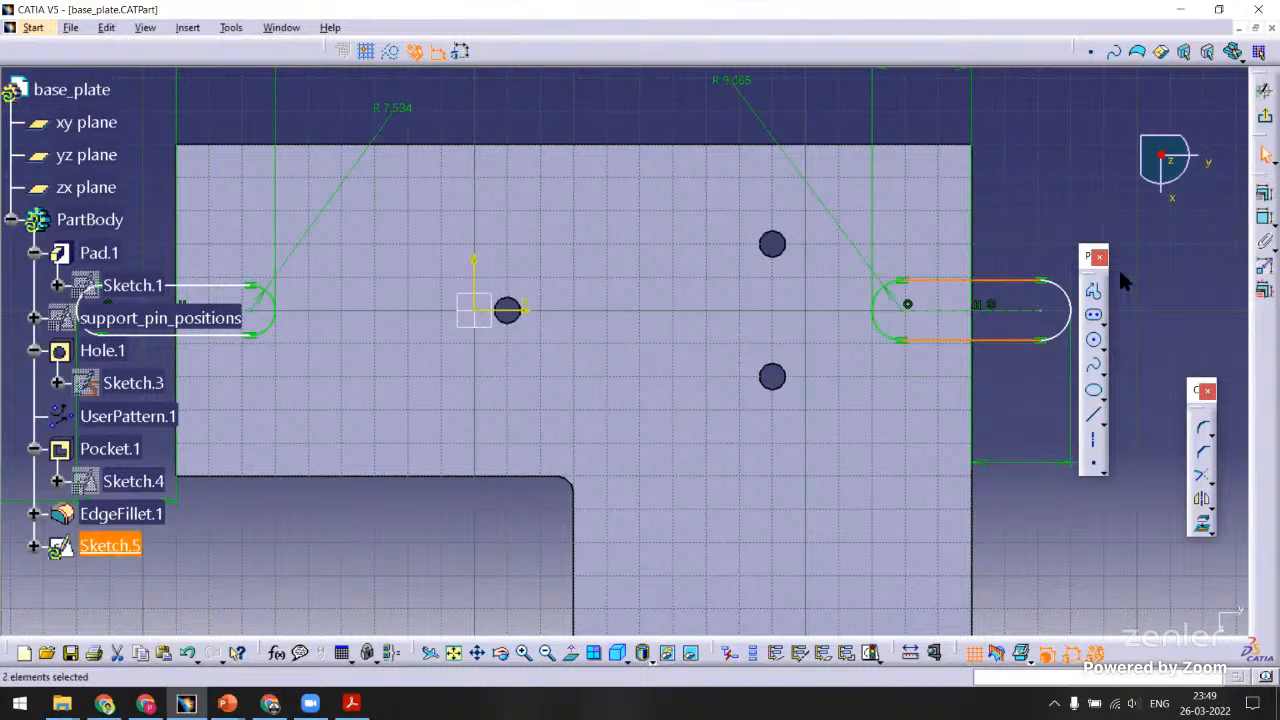
{"action": "left_click", "coordinate": [1263, 216]}
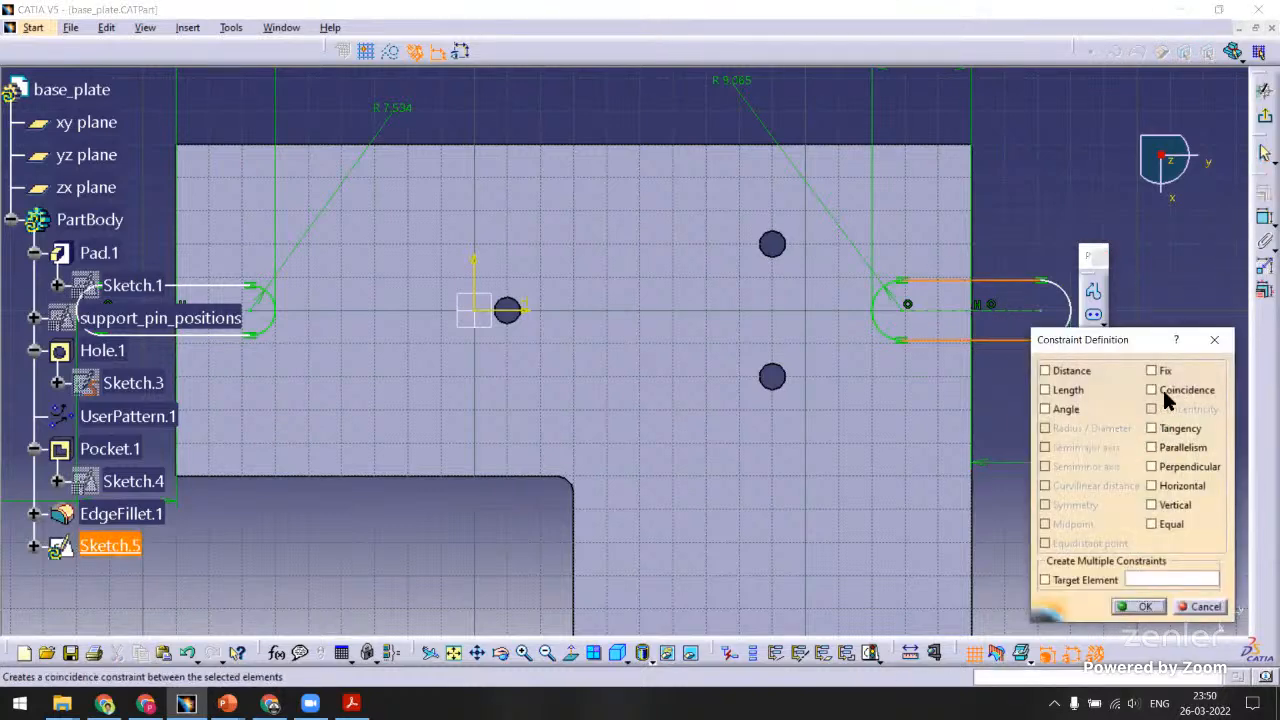
{"action": "left_click", "coordinate": [1175, 484]}
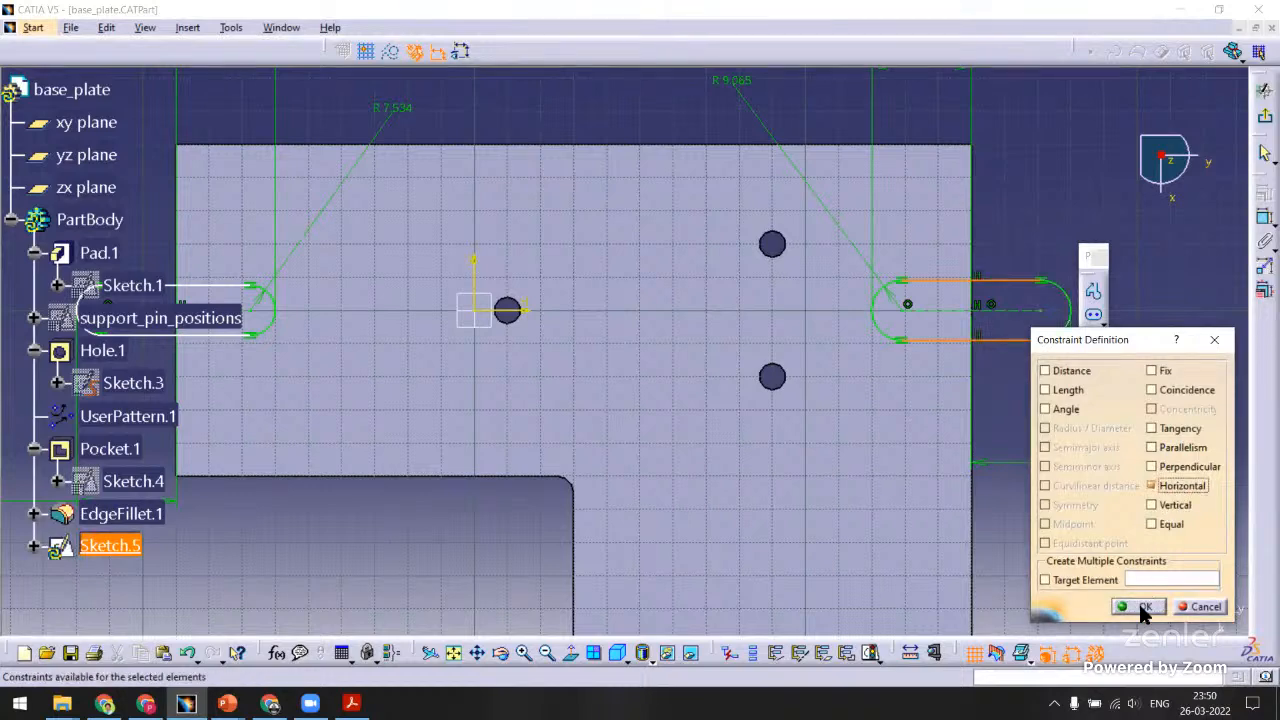
{"action": "left_click", "coordinate": [1146, 608]}
Apply horizontal constraints to both straight sides of the elongated hole at the plate's narrower end.
{"action": "middle_click_drag", "start_coordinate": [739, 311], "coordinate": [906, 351]}
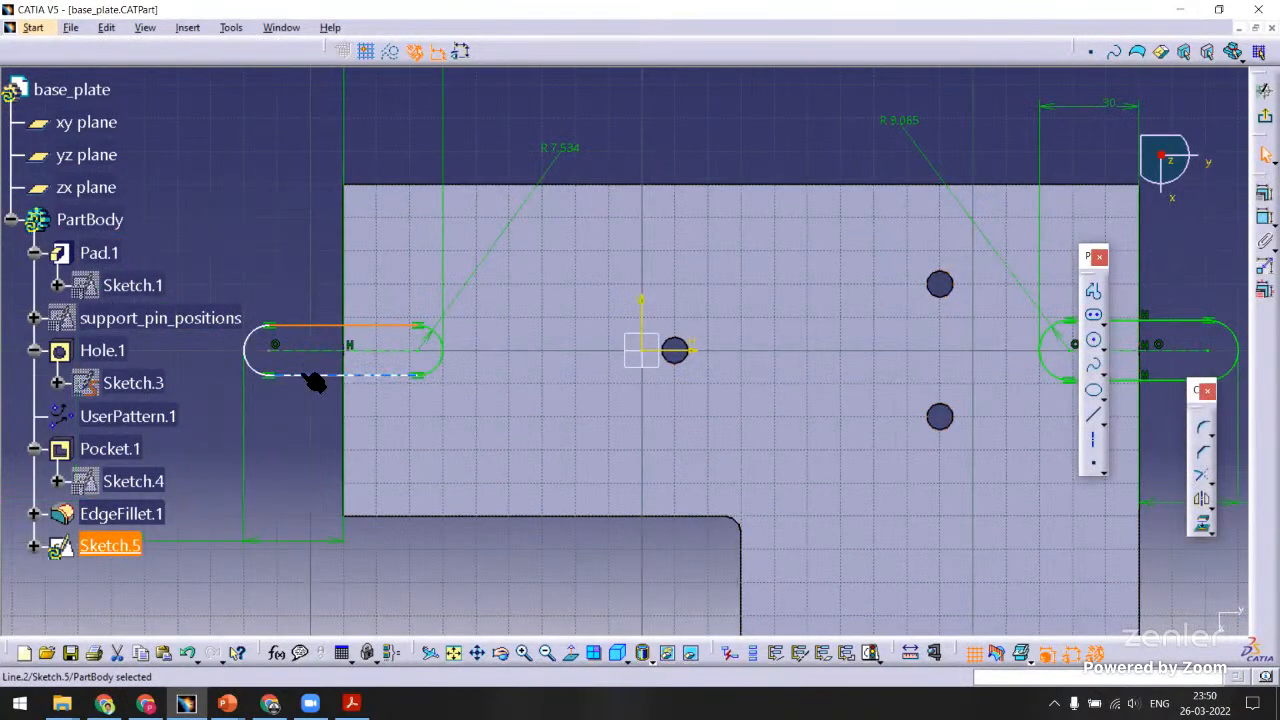
{"action": "left_click", "coordinate": [314, 377], "text": "ctrl"}
{"action": "left_click", "coordinate": [1263, 216]}
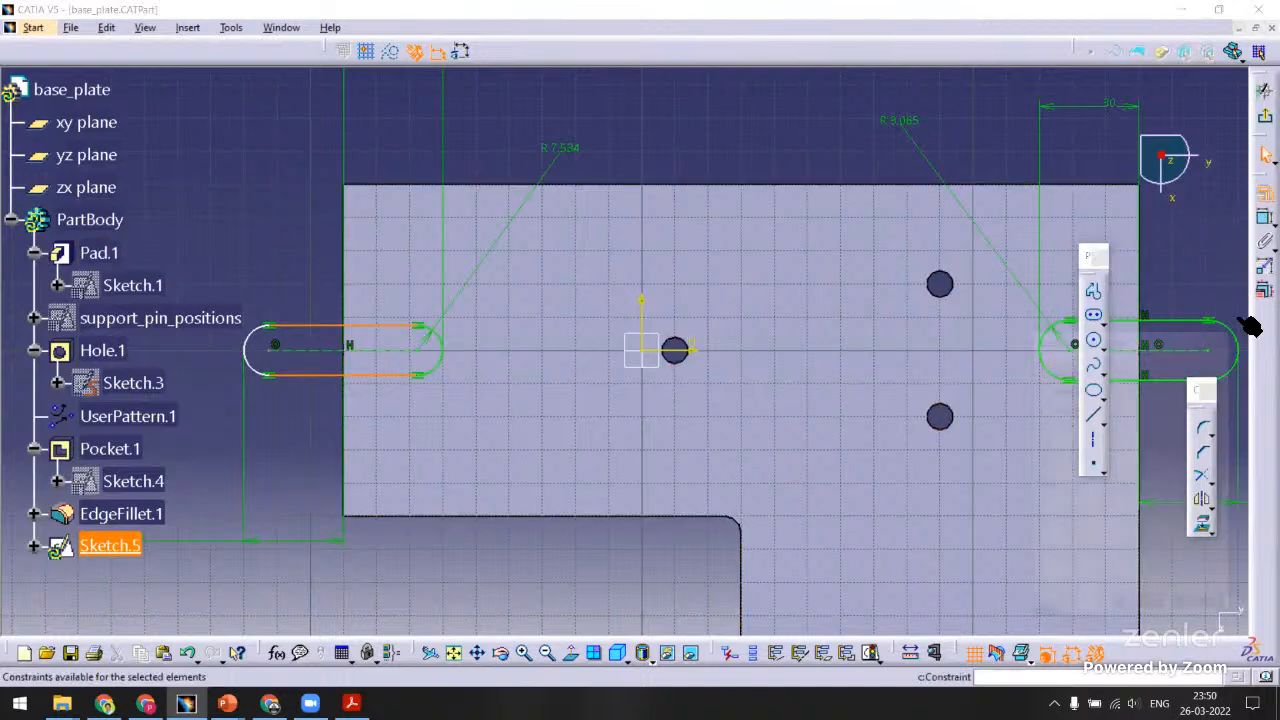
{"action": "left_click", "coordinate": [1180, 486]}
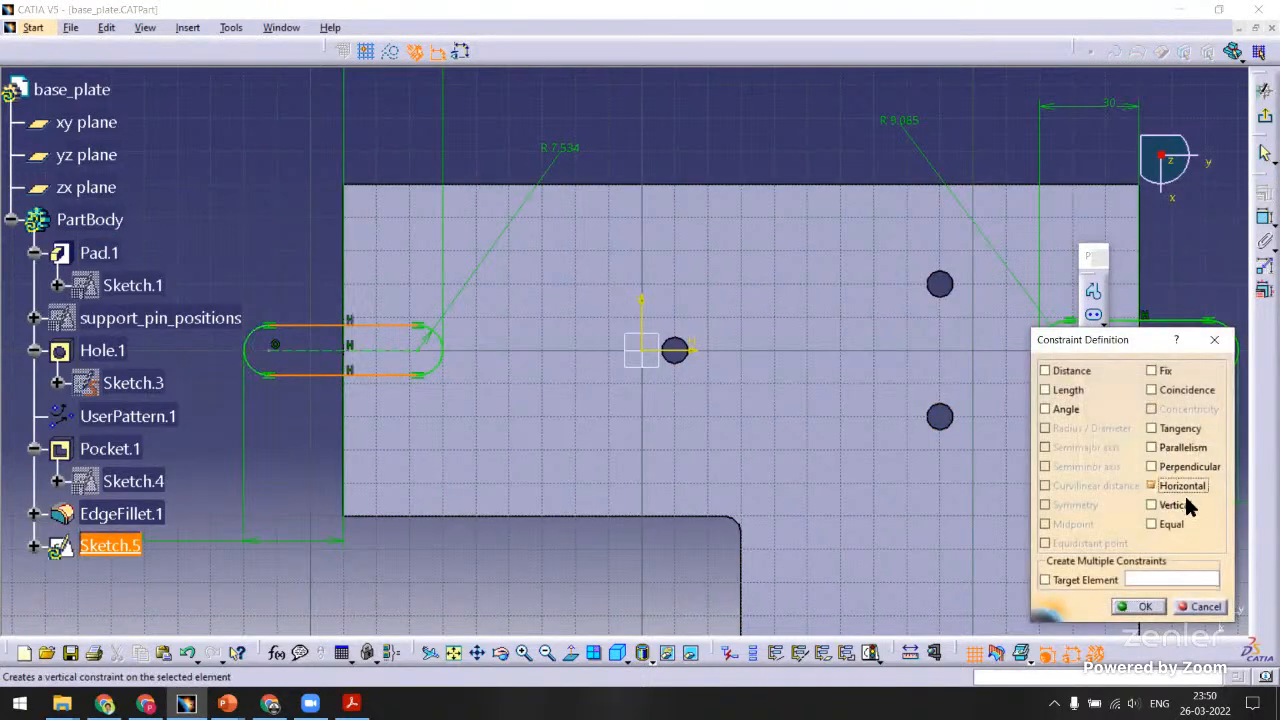
{"action": "left_click", "coordinate": [1140, 607]}
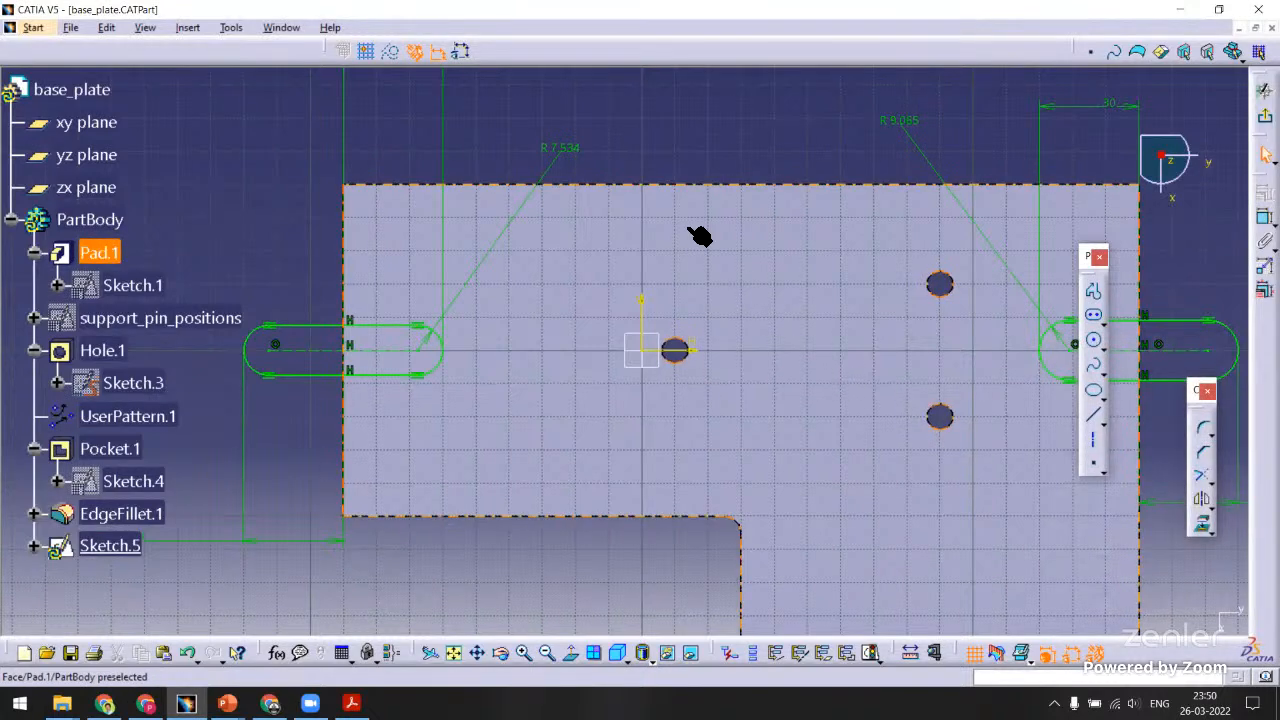
Set the end radius of both elongated holes to 15 mm.
{"action": "middle_click_drag", "start_coordinate": [641, 201], "coordinate": [697, 175]}
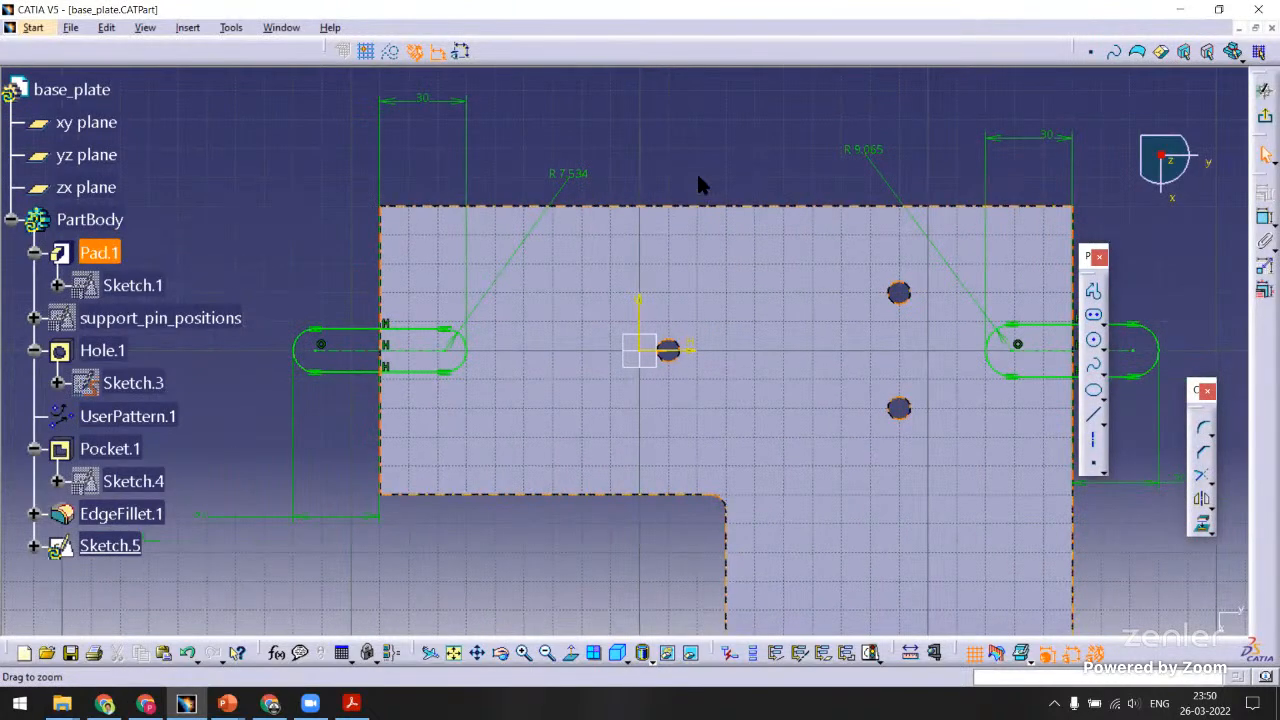
{"action": "middle_click_drag", "start_coordinate": [725, 238], "coordinate": [732, 218]}
{"action": "double_click", "coordinate": [732, 216]}
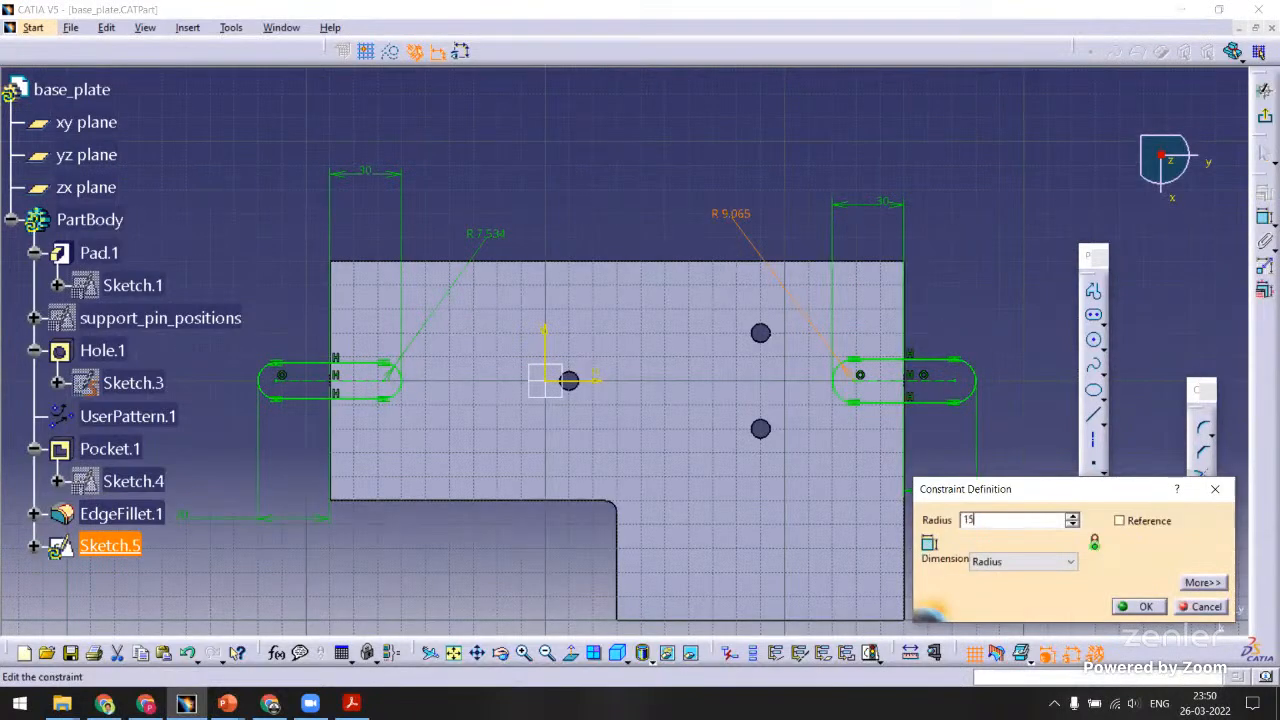
{"action": "type", "text": "15"}
{"action": "key", "text": "Return"}
{"action": "double_click", "coordinate": [502, 236]}
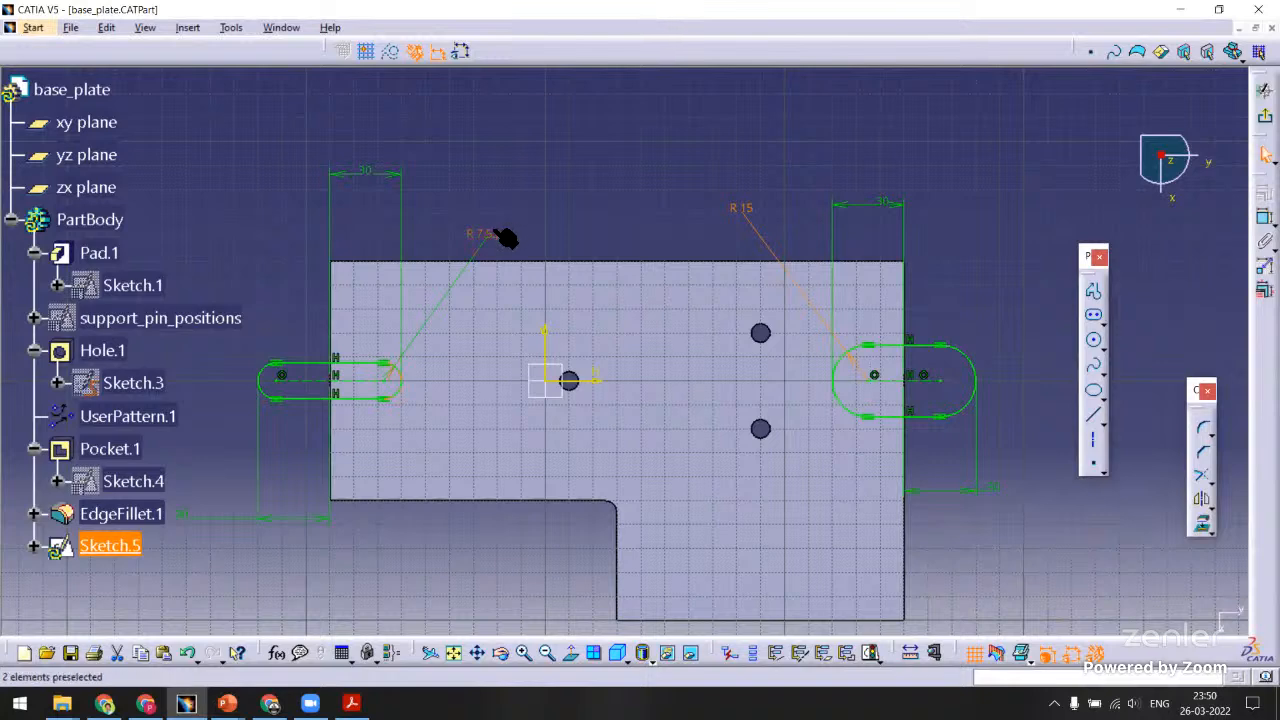
{"action": "key", "text": "Return"}
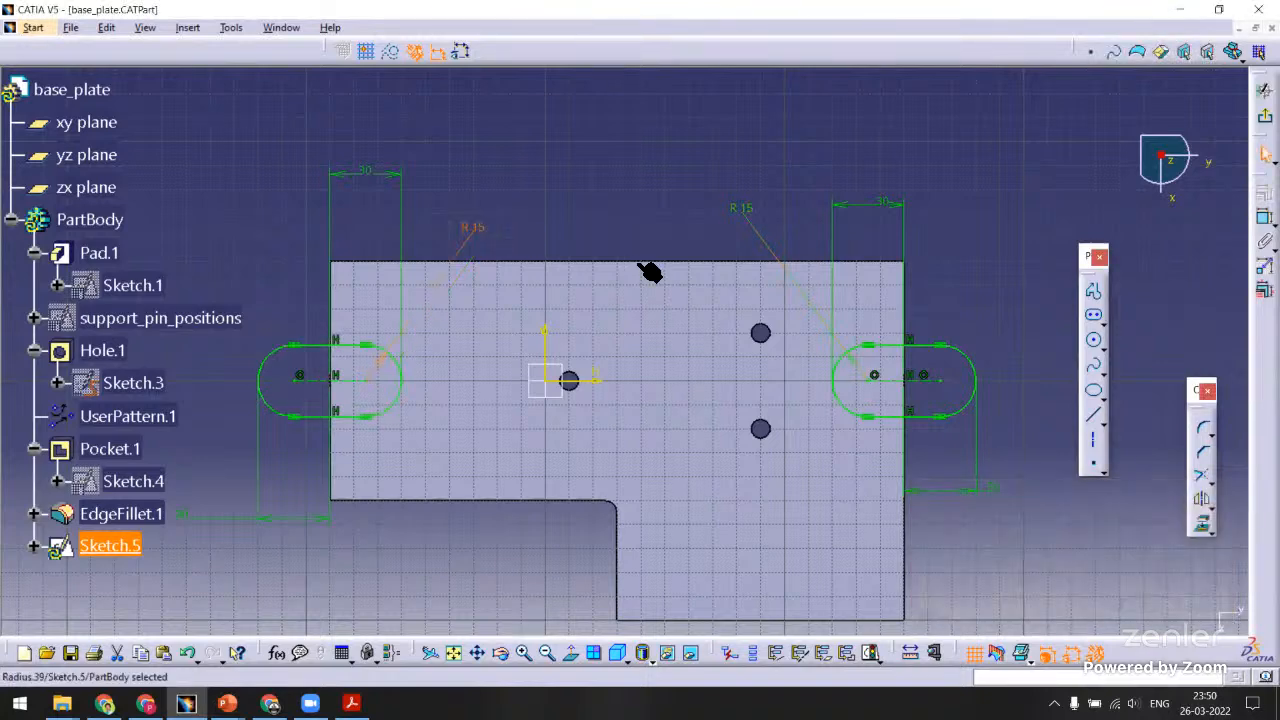
Set the end radius of both elongated holes to 10 mm.
{"action": "double_click", "coordinate": [481, 229]}
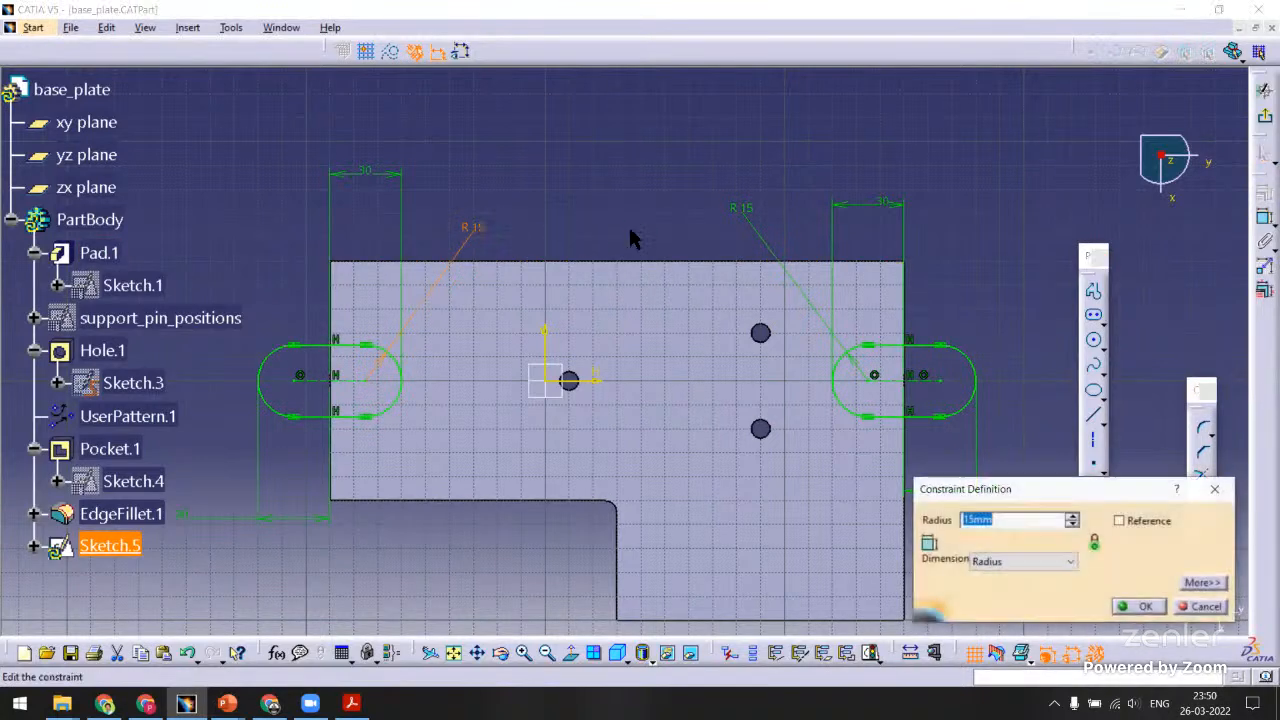
{"action": "type", "text": "10"}
{"action": "key", "text": "Return"}
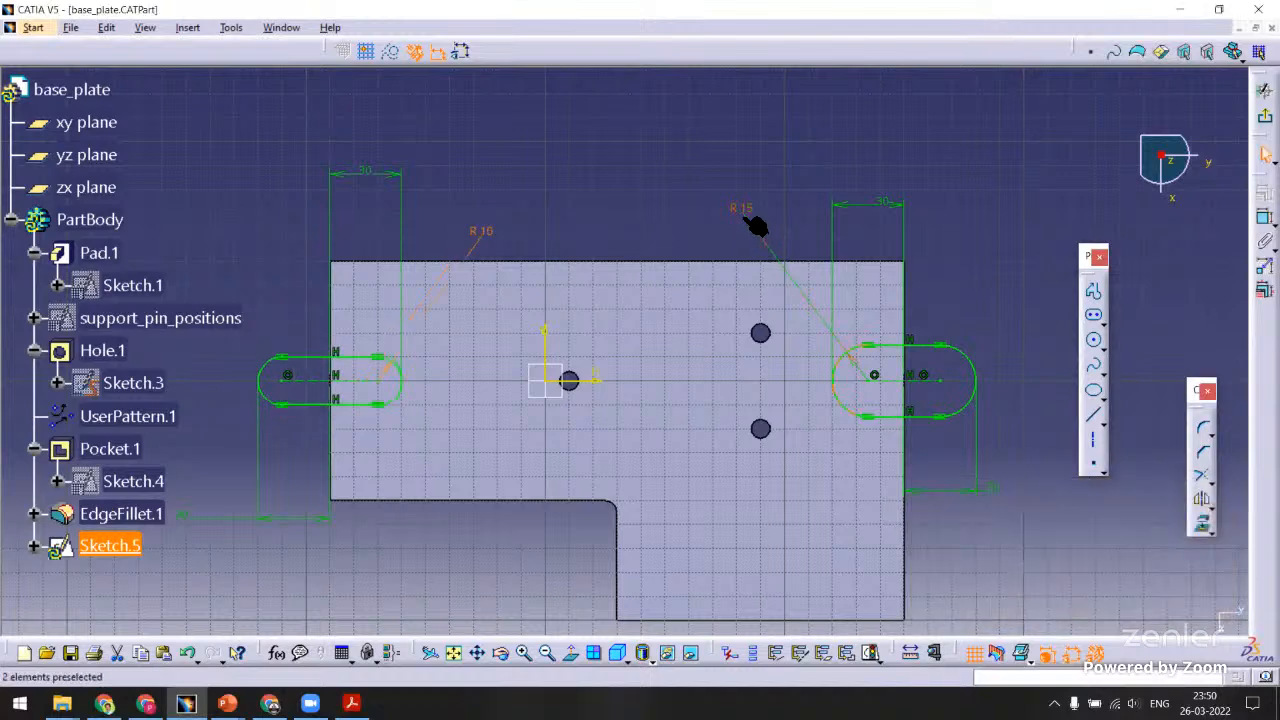
{"action": "double_click", "coordinate": [743, 210]}
{"action": "type", "text": "10"}
{"action": "key", "text": "Return"}
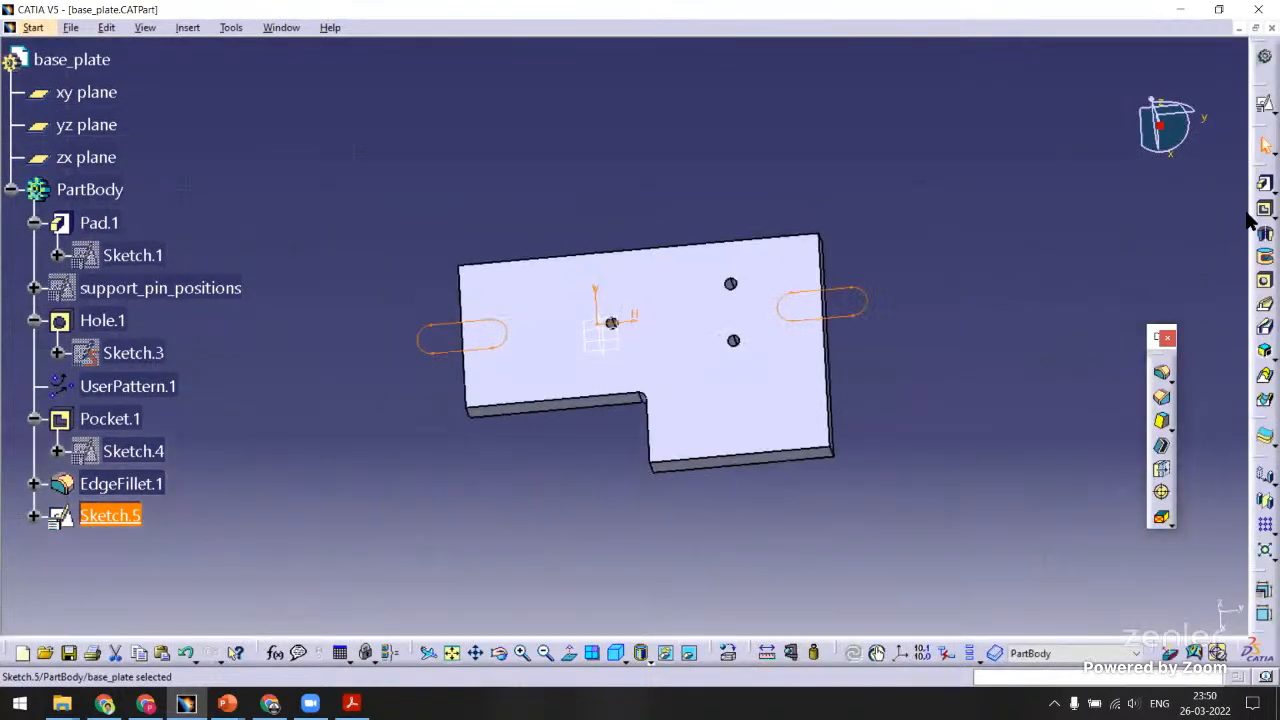
Cut the two elongated holes of Sketch.5 through the base plate as a pocket with the Up to last limit.
{"action": "left_click", "coordinate": [1264, 209]}
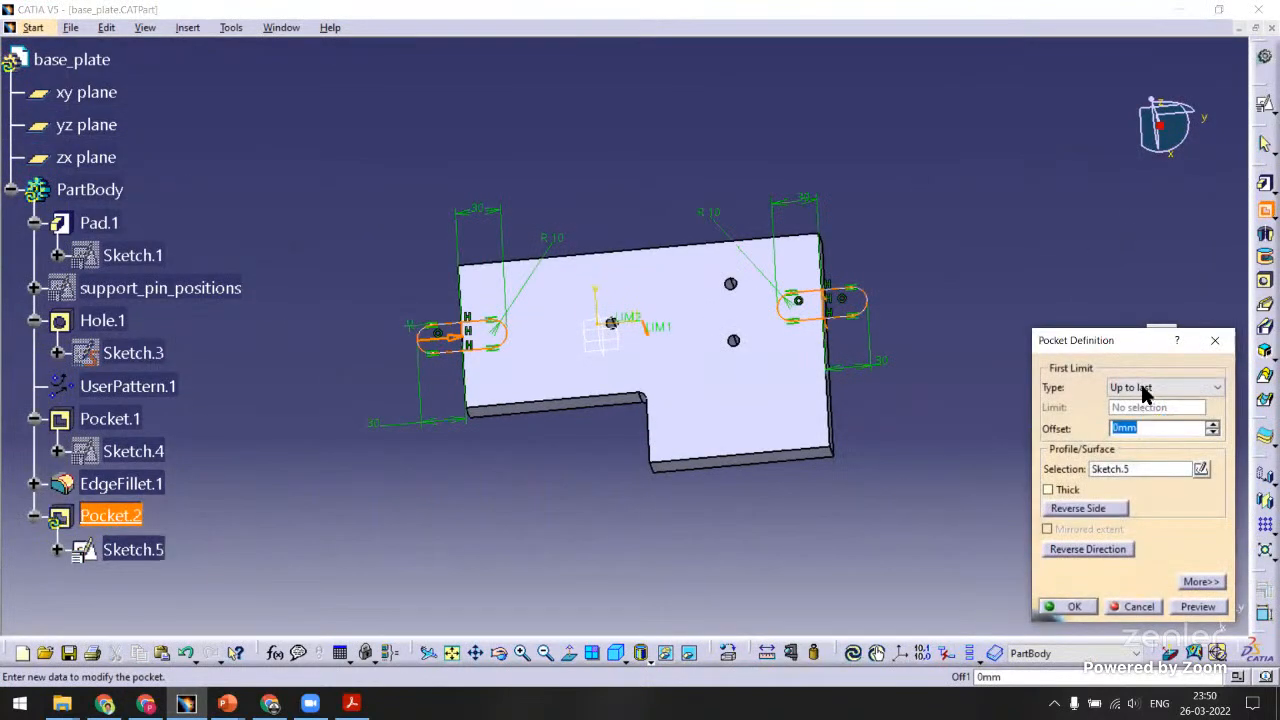
{"action": "left_click", "coordinate": [1190, 606]}
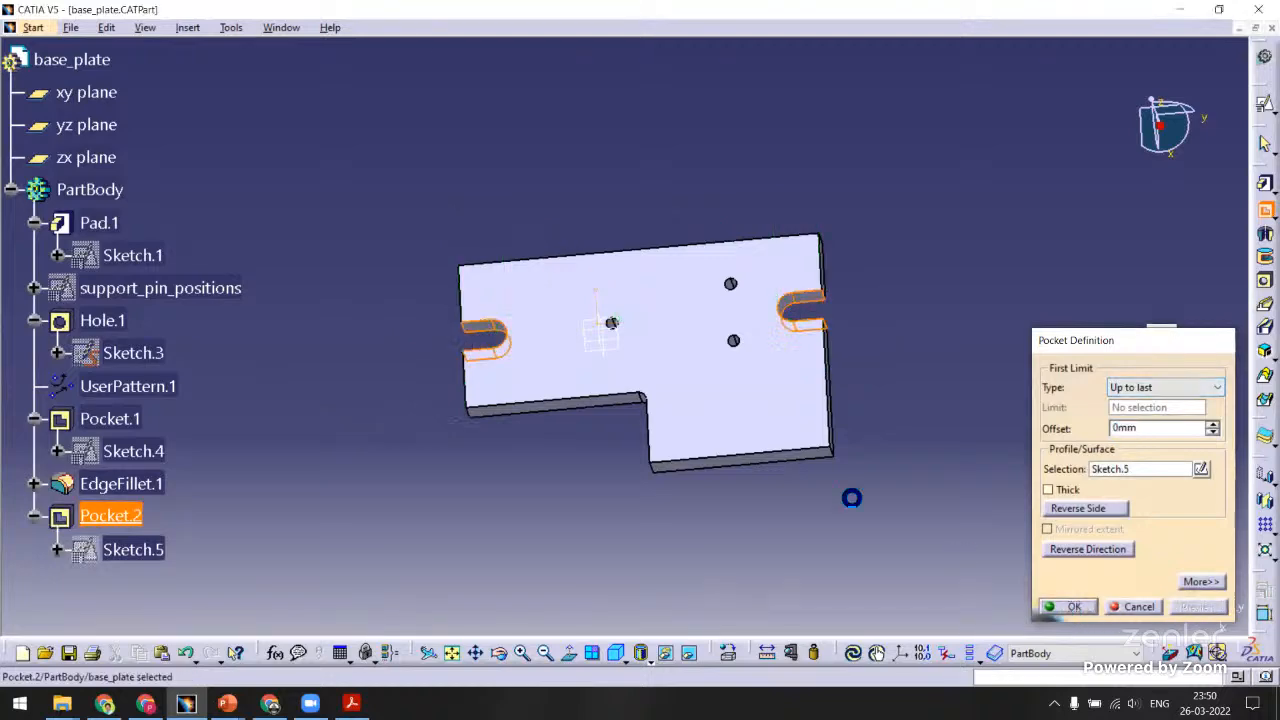
{"action": "middle_click_drag", "start_coordinate": [520, 325], "coordinate": [556, 240]}
{"action": "left_click", "coordinate": [346, 309]}
{"action": "middle_click_drag", "start_coordinate": [450, 270], "coordinate": [480, 110]}
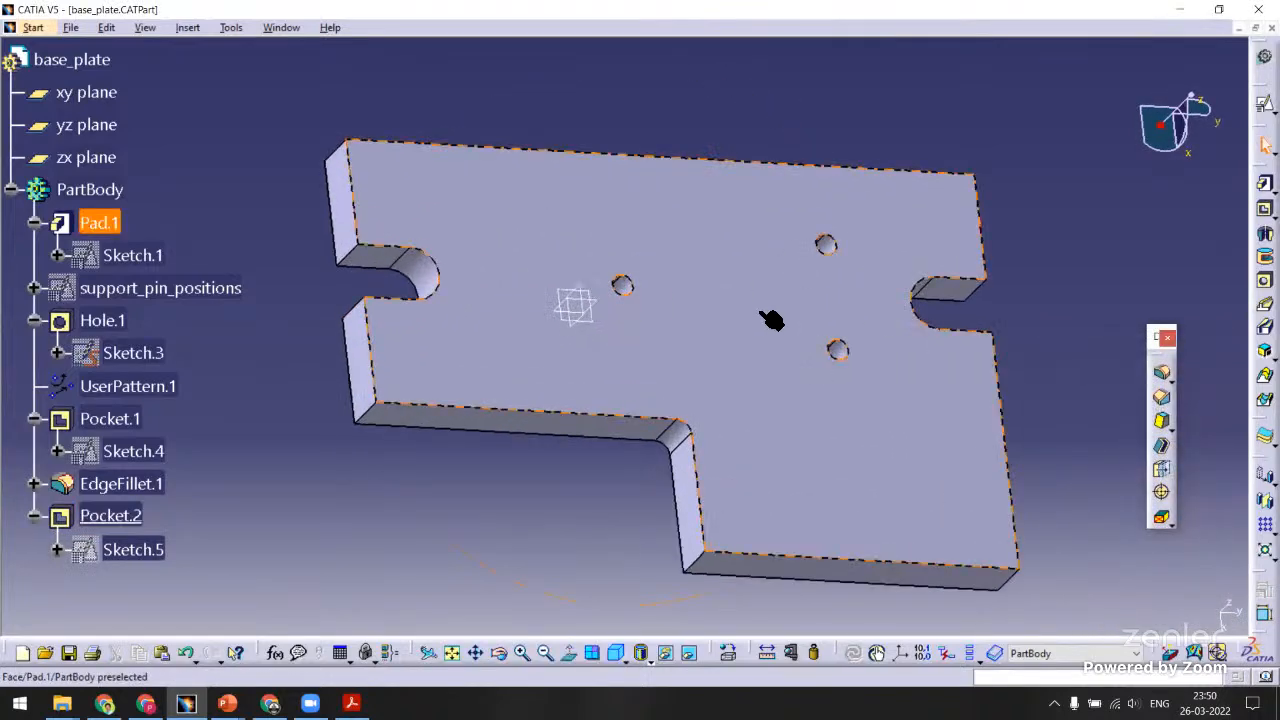
{"action": "middle_click_drag", "start_coordinate": [771, 320], "coordinate": [310, 111]}
Switch to the drill_jig_rectangular_plate.CATProduct assembly and inspect the end slots in relation to the locator blocks.
{"action": "left_click", "coordinate": [281, 27]}
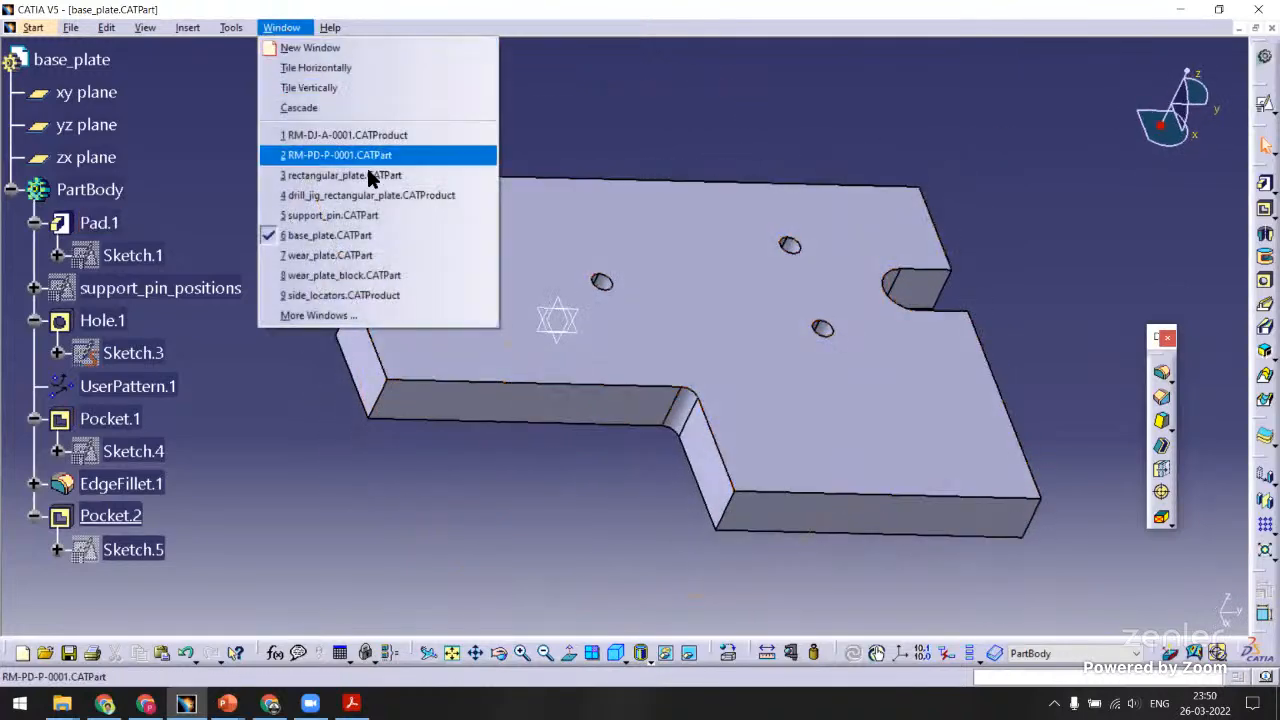
{"action": "left_click", "coordinate": [320, 194]}
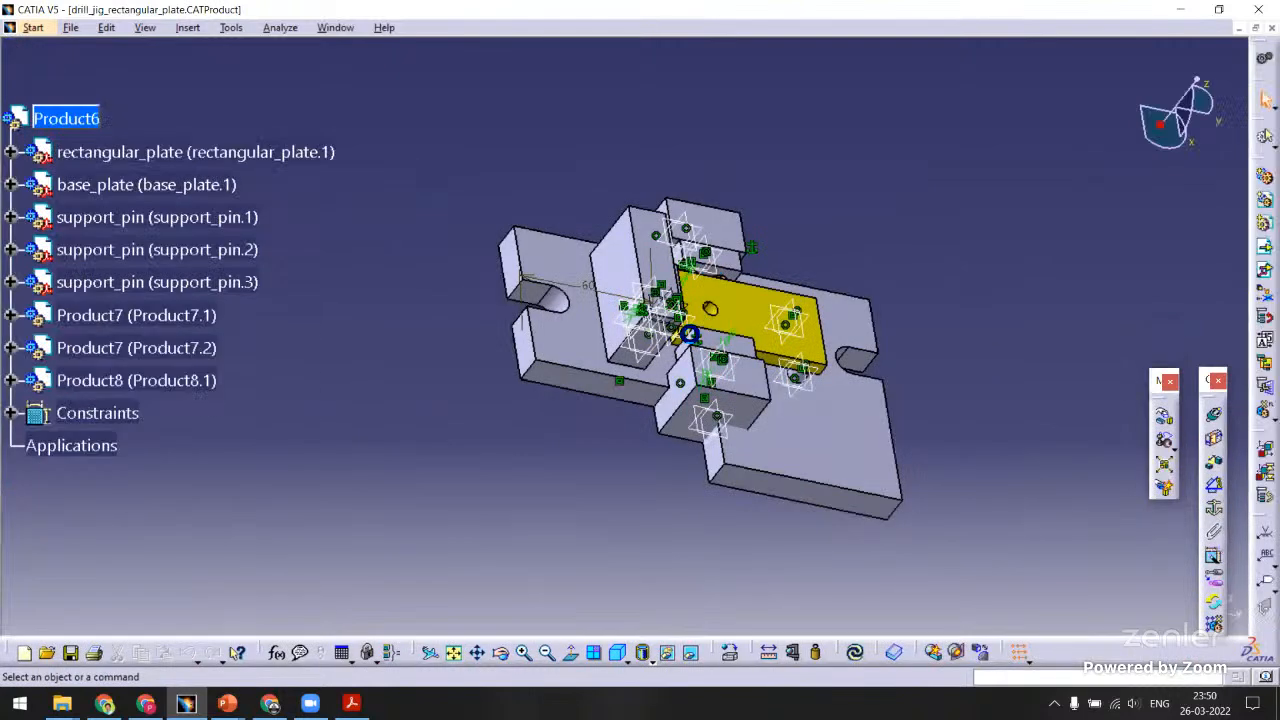
{"action": "middle_click_drag", "start_coordinate": [689, 333], "coordinate": [745, 550]}
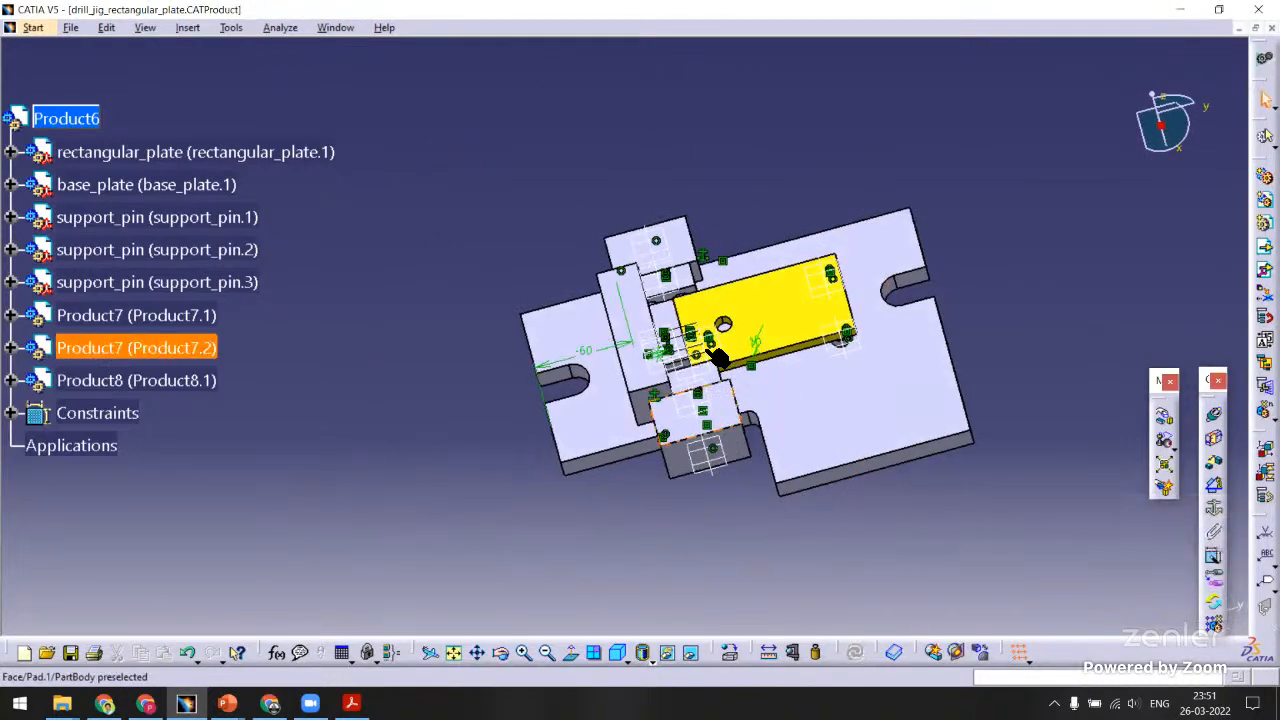
{"action": "middle_click_drag", "start_coordinate": [722, 357], "coordinate": [624, 324]}
{"action": "middle_click_drag", "start_coordinate": [891, 437], "coordinate": [452, 378]}
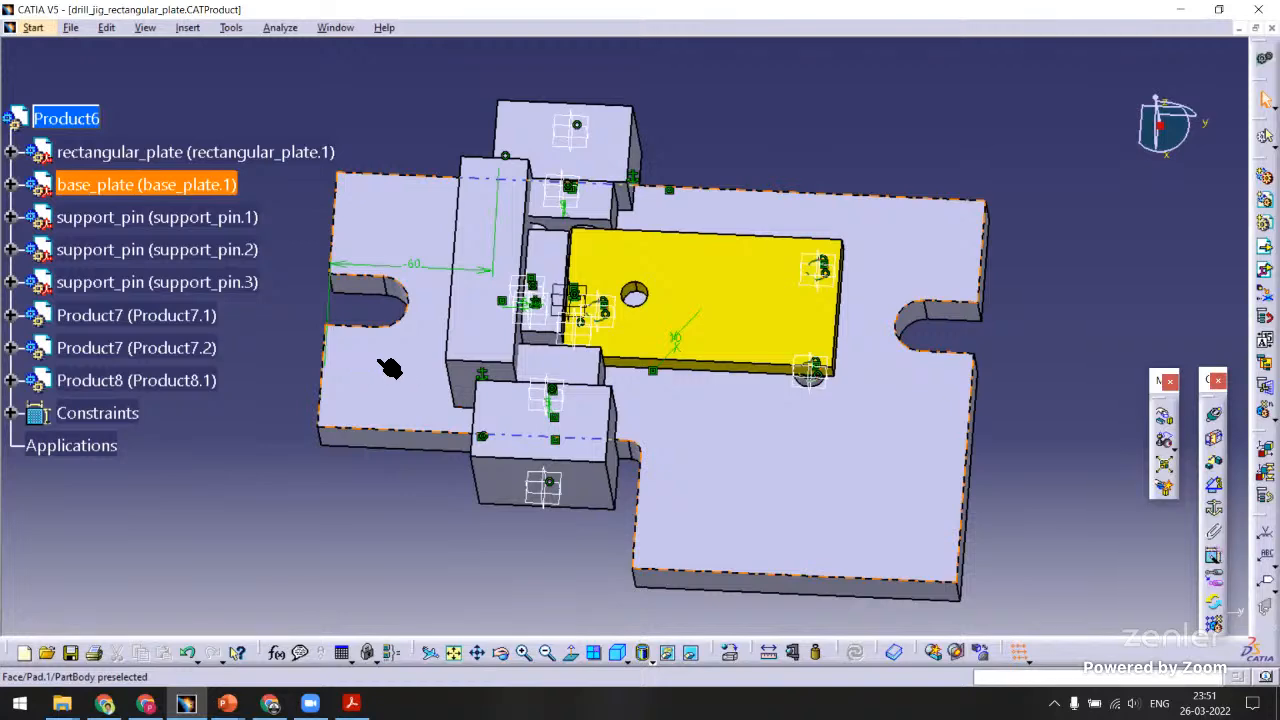
{"action": "middle_click_drag", "start_coordinate": [395, 458], "coordinate": [663, 477]}
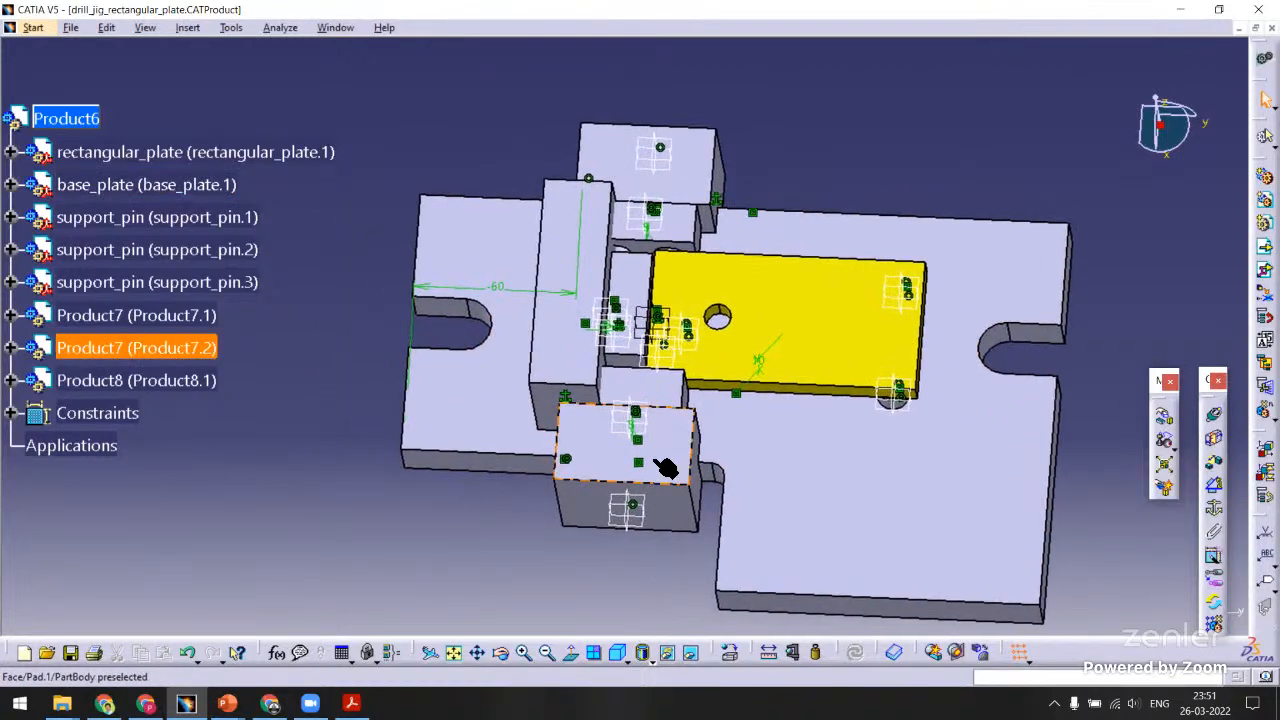
{"action": "middle_click_drag", "start_coordinate": [510, 473], "coordinate": [482, 339]}
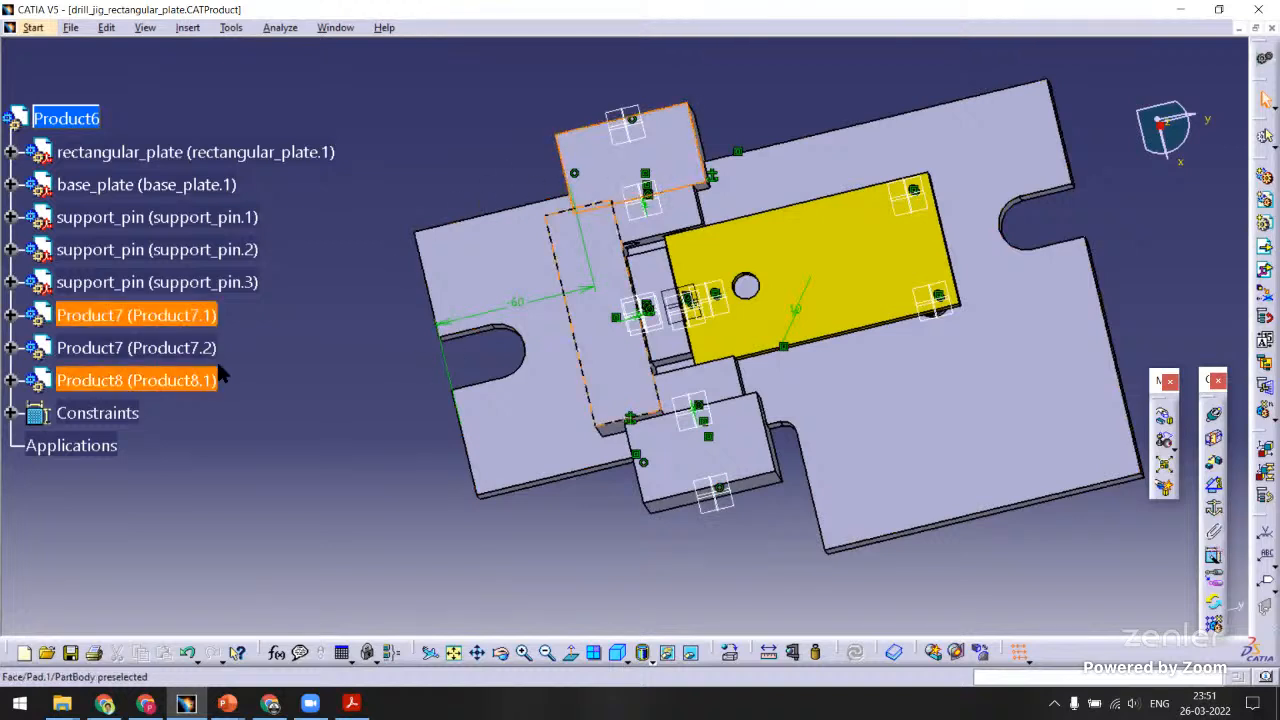
Expand the assembly's constraints and highlight those belonging to component Product7.1.
{"action": "left_click", "coordinate": [125, 318]}
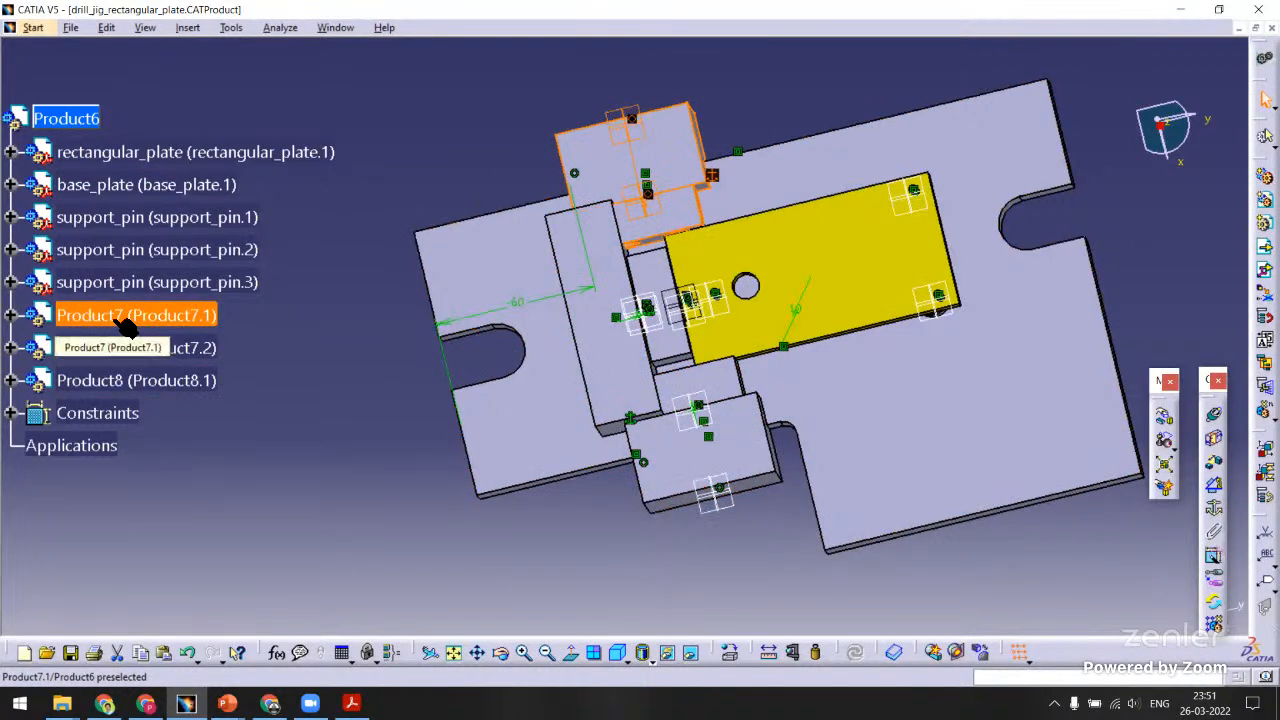
{"action": "left_click", "coordinate": [10, 413]}
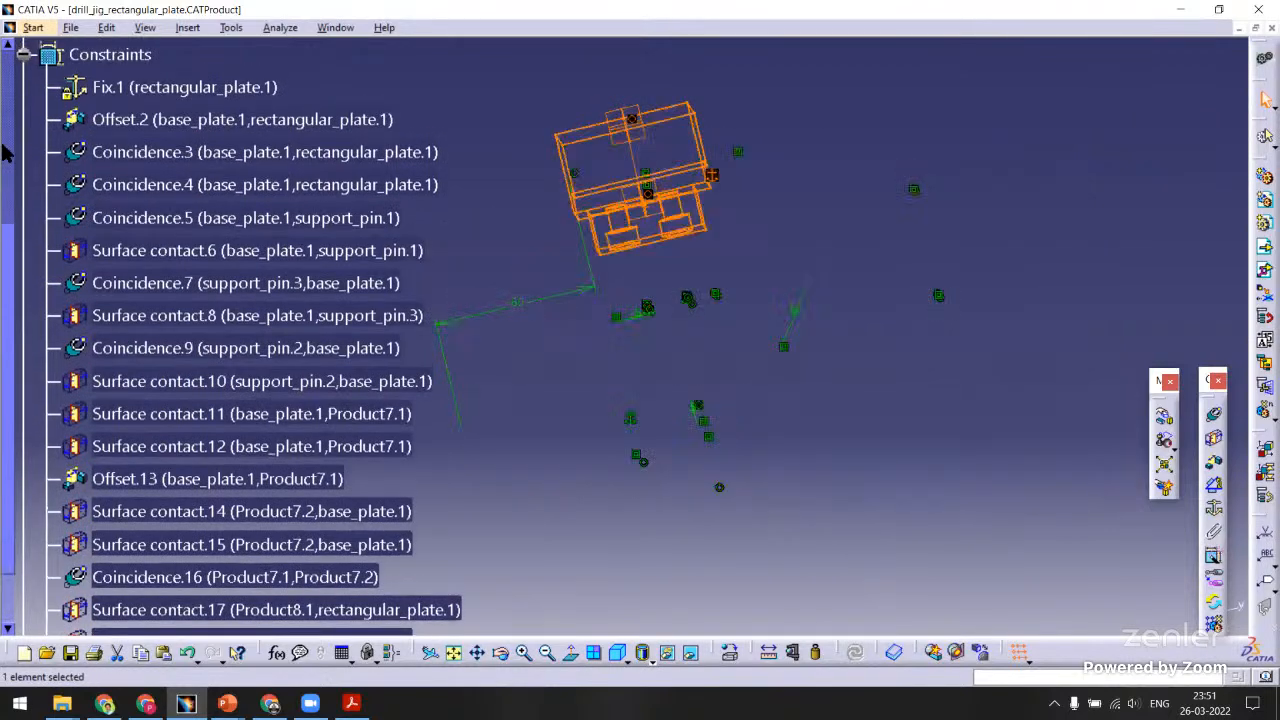
{"action": "scroll", "coordinate": [150, 300], "scroll_direction": "up", "scroll_amount": 2}
{"action": "right_click", "coordinate": [125, 127]}
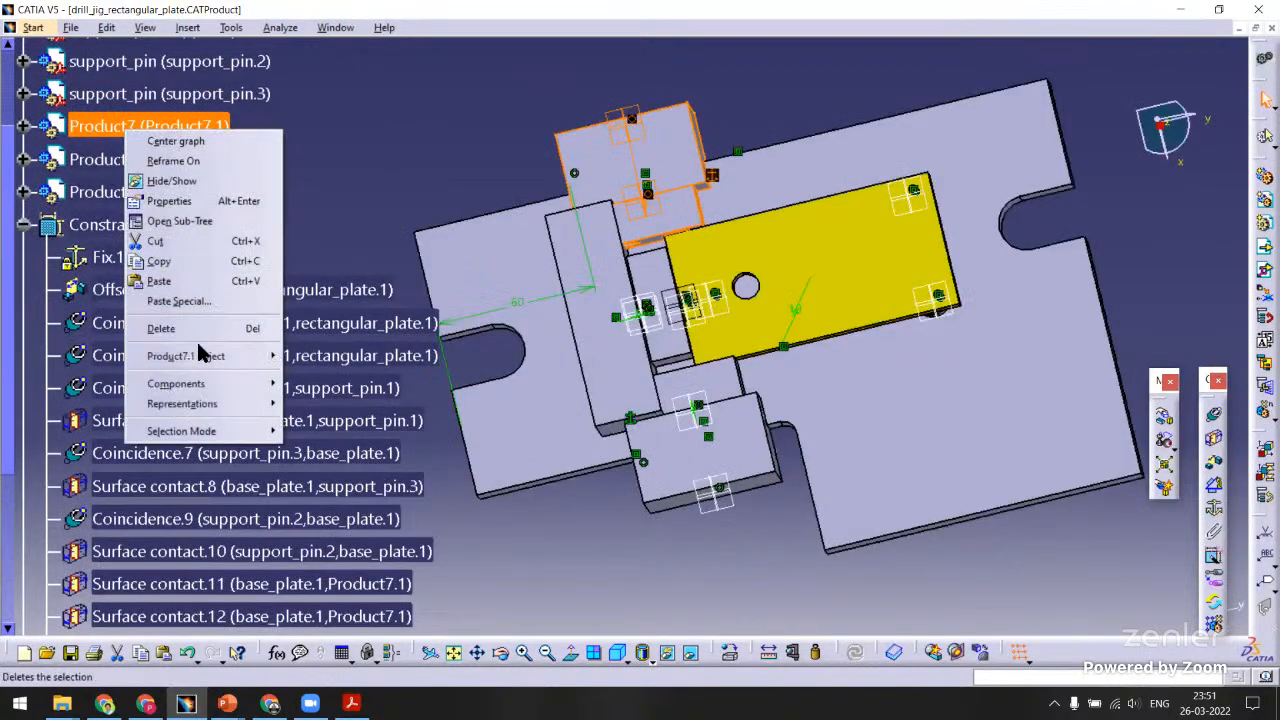
{"action": "mouse_move", "coordinate": [200, 357]}
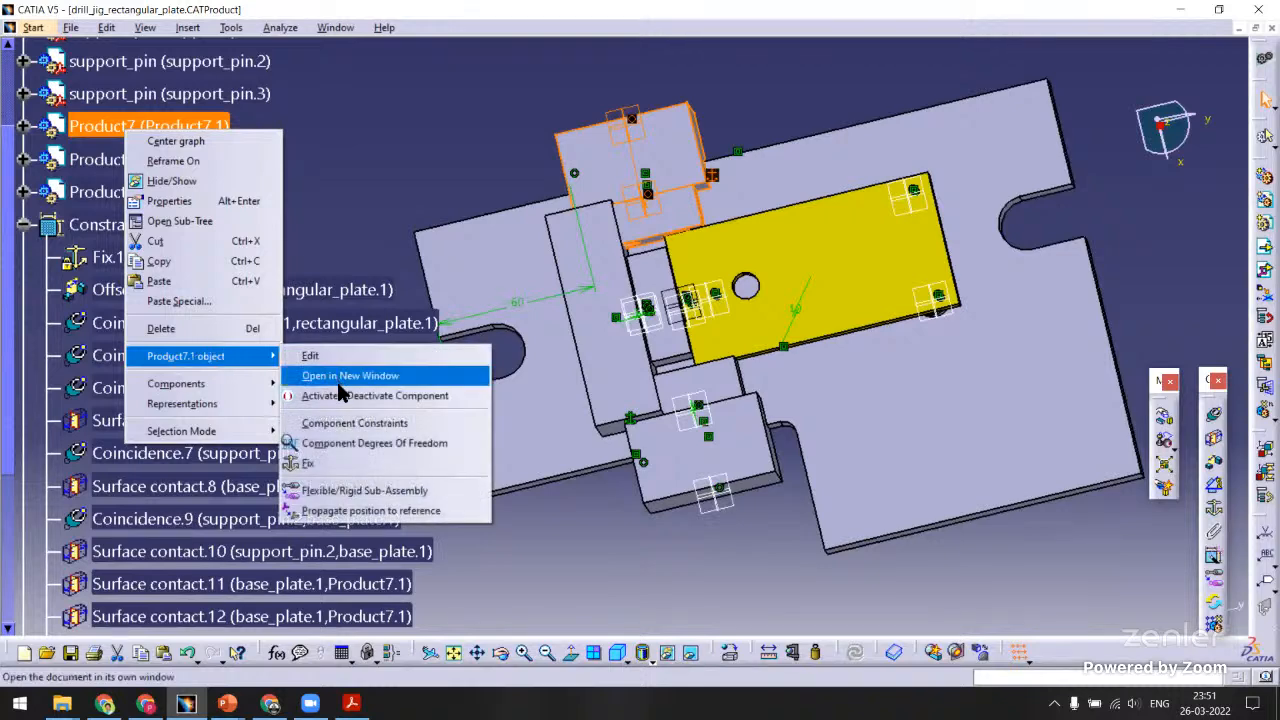
{"action": "left_click", "coordinate": [340, 423]}
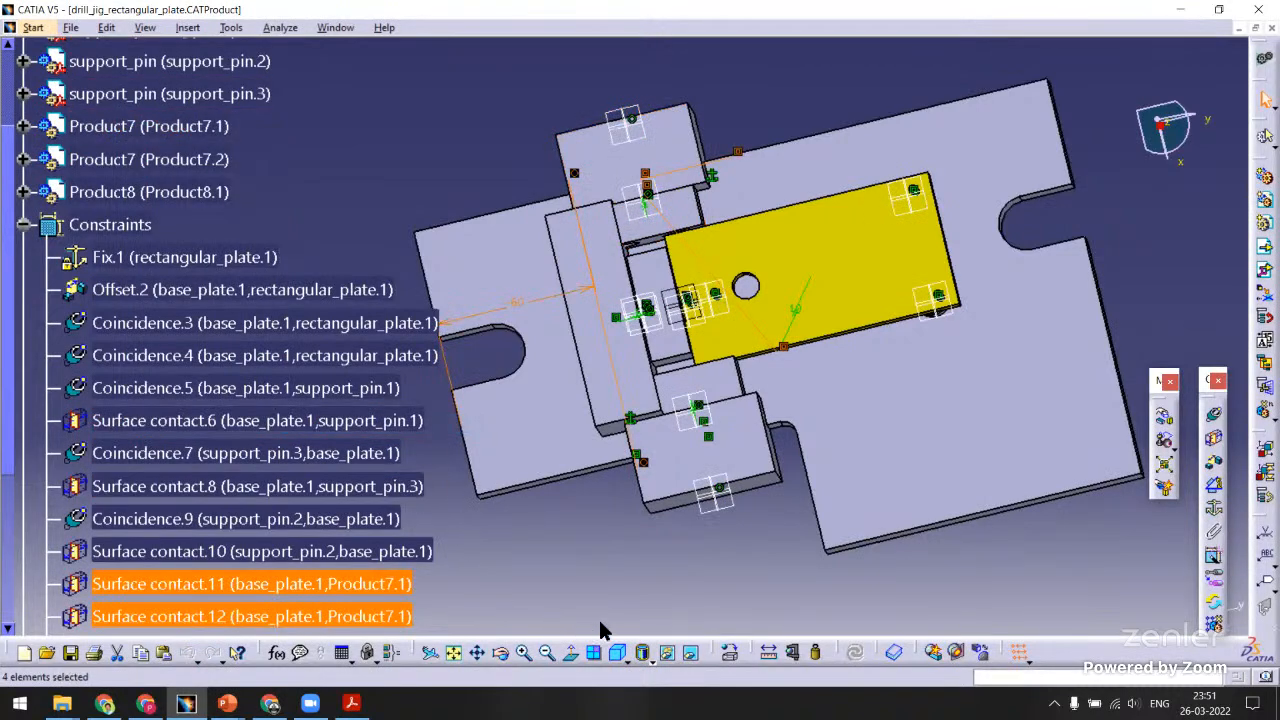
{"action": "left_click_drag", "start_coordinate": [10, 443], "coordinate": [10, 523]}
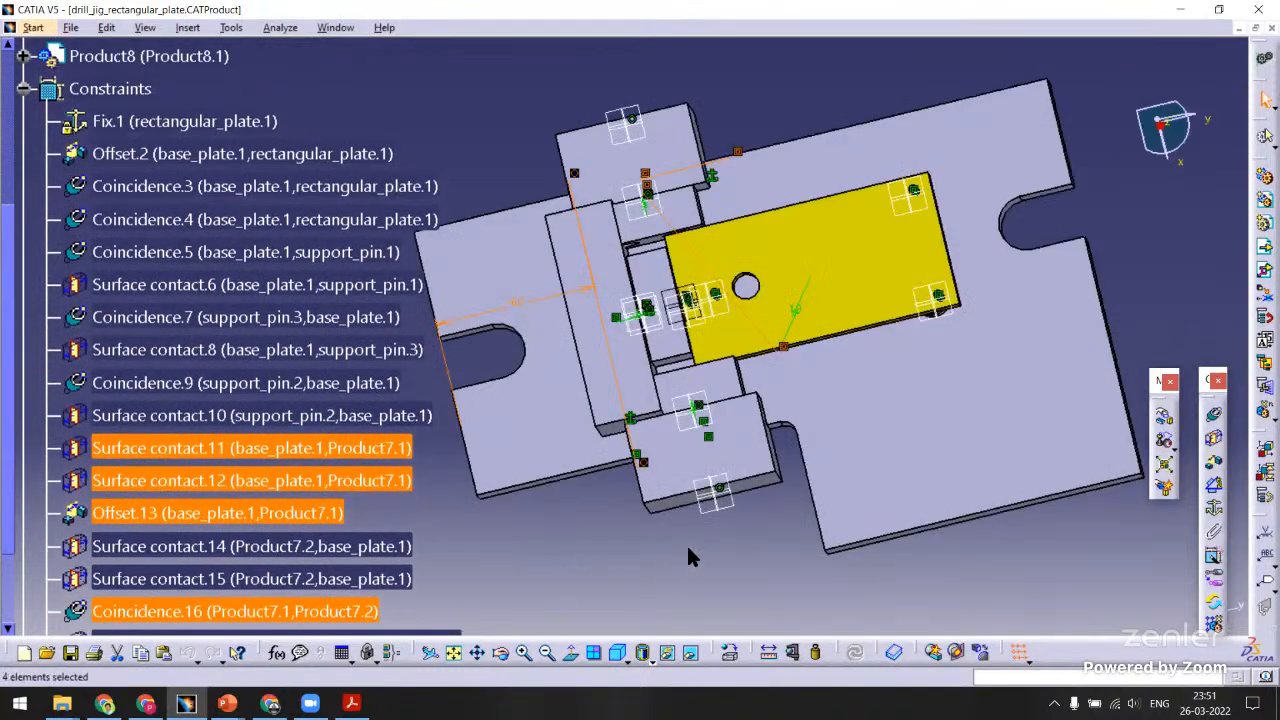
Open the expanded definition of Offset.13 and identify its supporting planes on base_plate and wear_plate_block.
{"action": "middle_click_drag", "start_coordinate": [688, 557], "coordinate": [663, 346]}
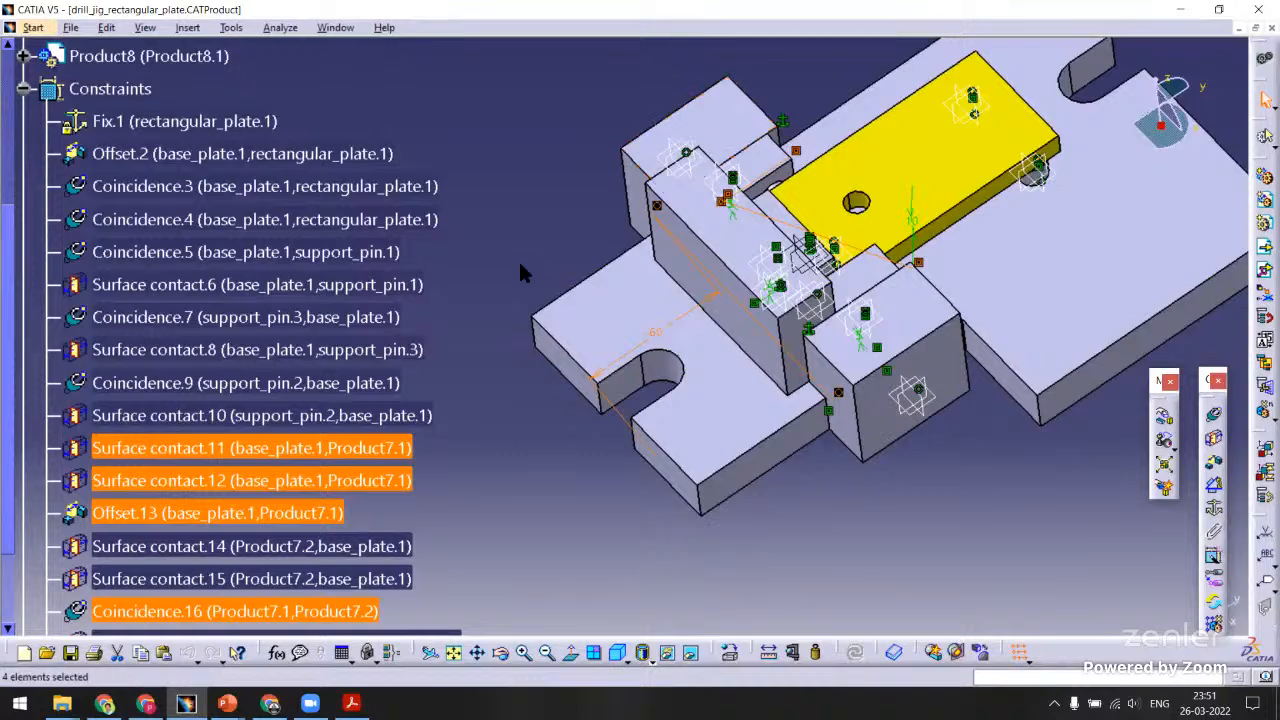
{"action": "left_click", "coordinate": [555, 488]}
{"action": "left_click", "coordinate": [280, 514]}
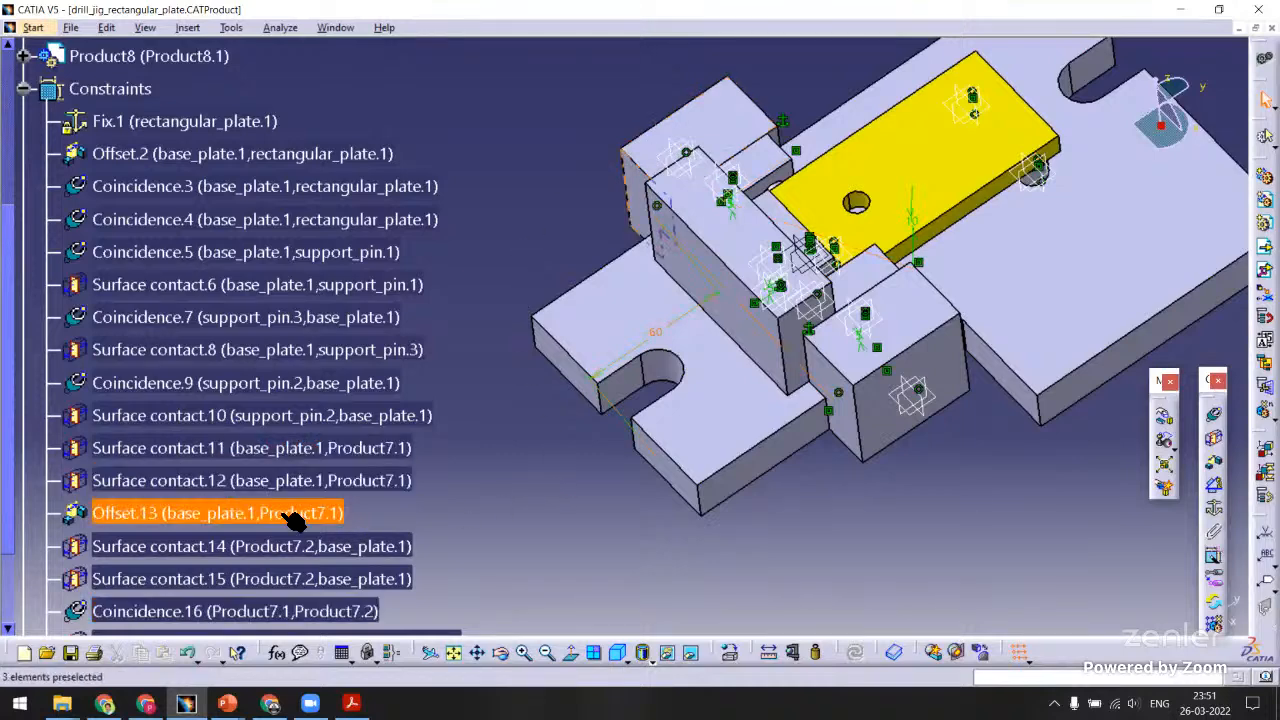
{"action": "right_click", "coordinate": [279, 512]}
{"action": "mouse_move", "coordinate": [330, 483]}
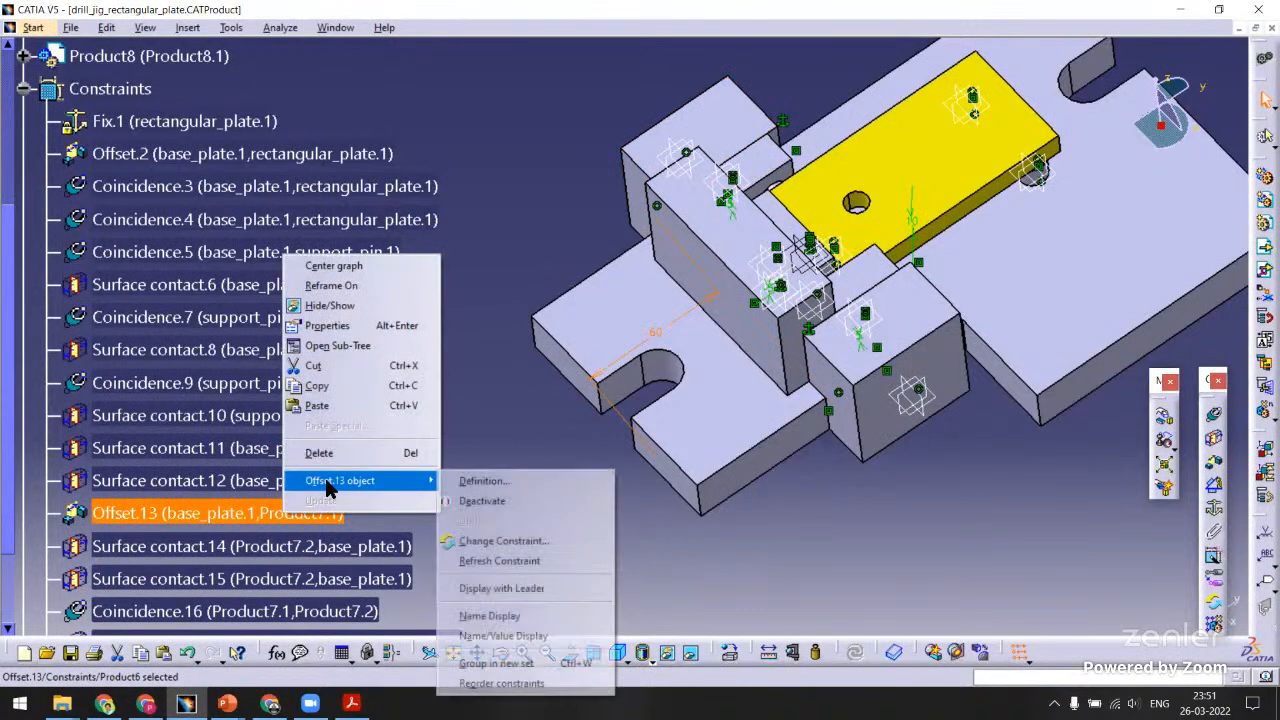
{"action": "left_click", "coordinate": [468, 481]}
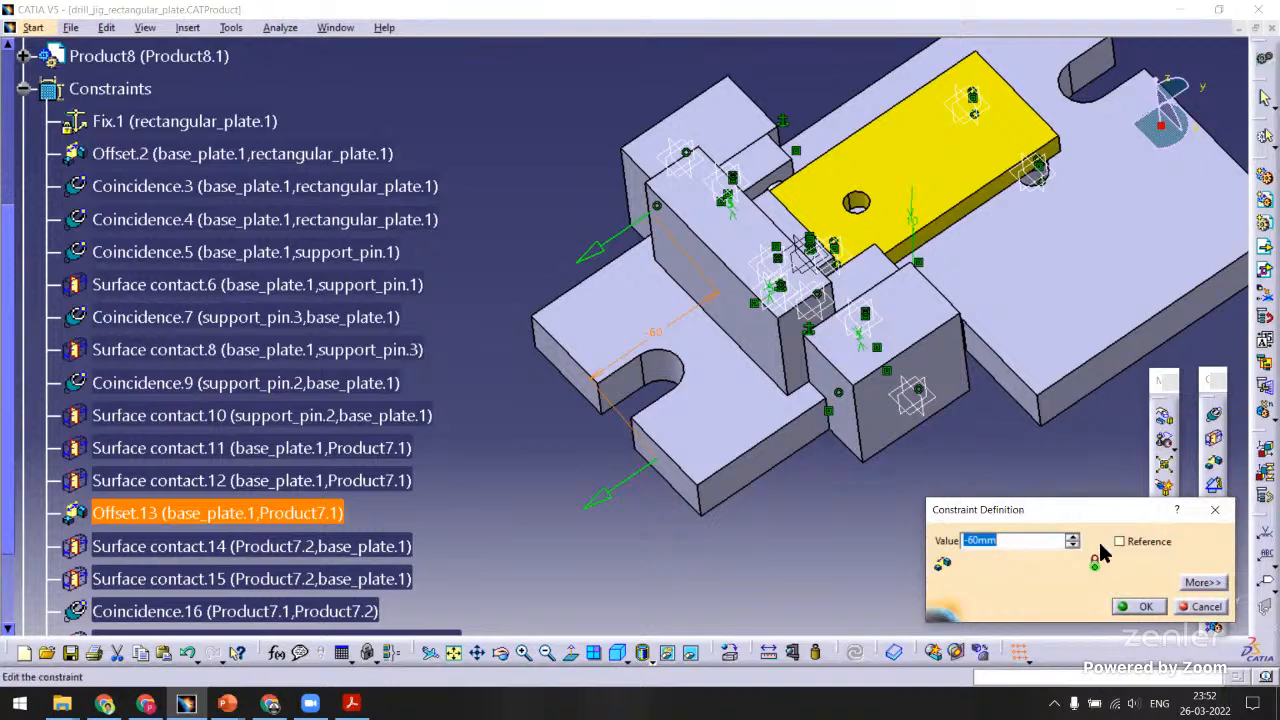
{"action": "left_click", "coordinate": [1203, 583]}
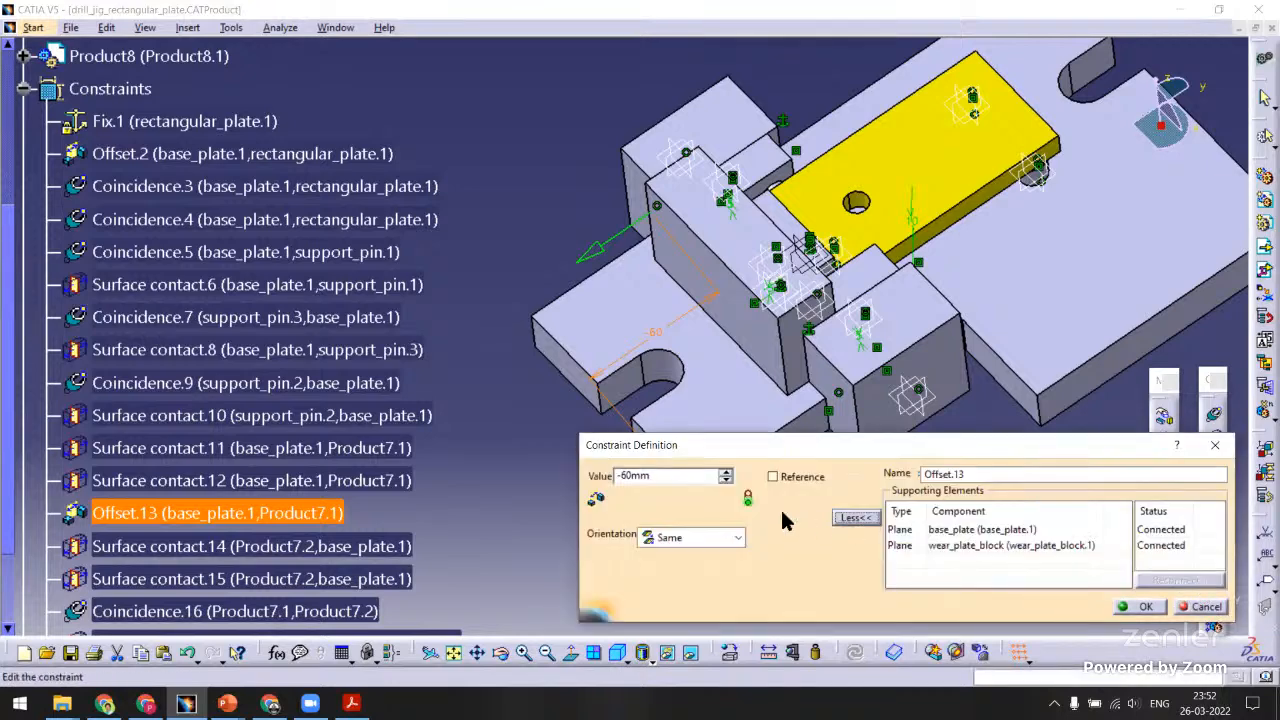
{"action": "left_click", "coordinate": [955, 533]}
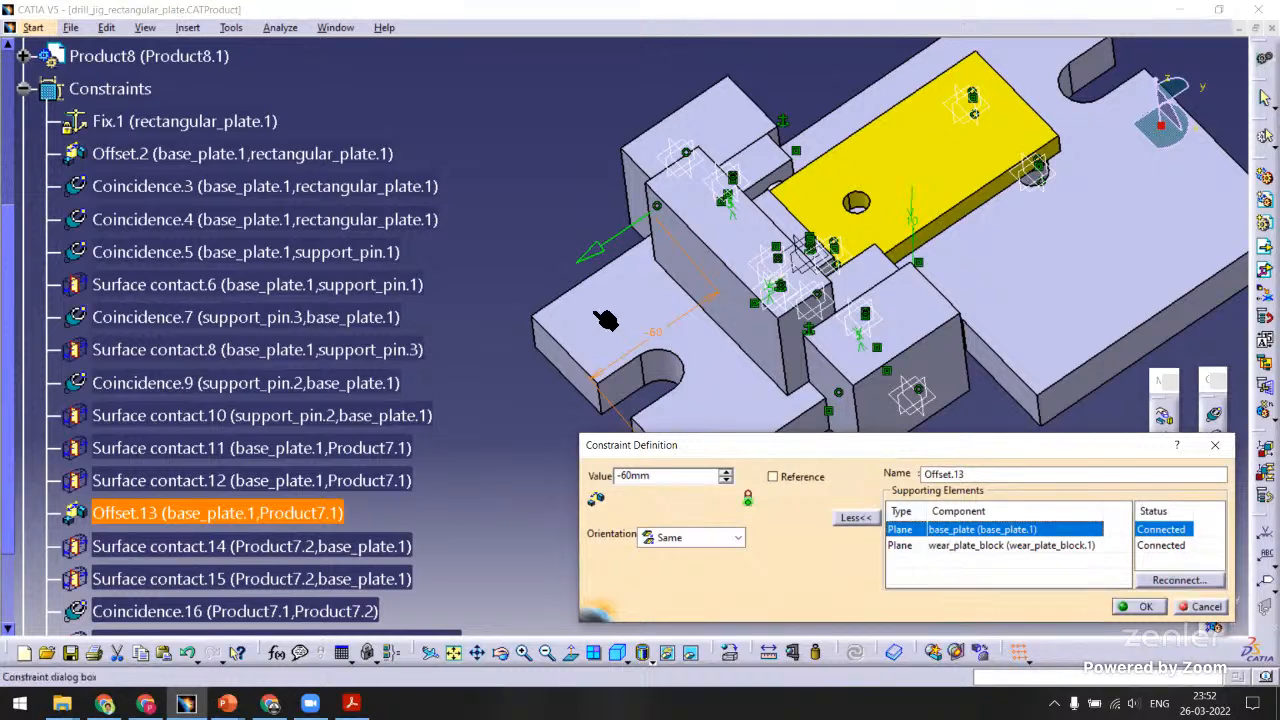
{"action": "middle_click_drag", "start_coordinate": [525, 193], "coordinate": [507, 103]}
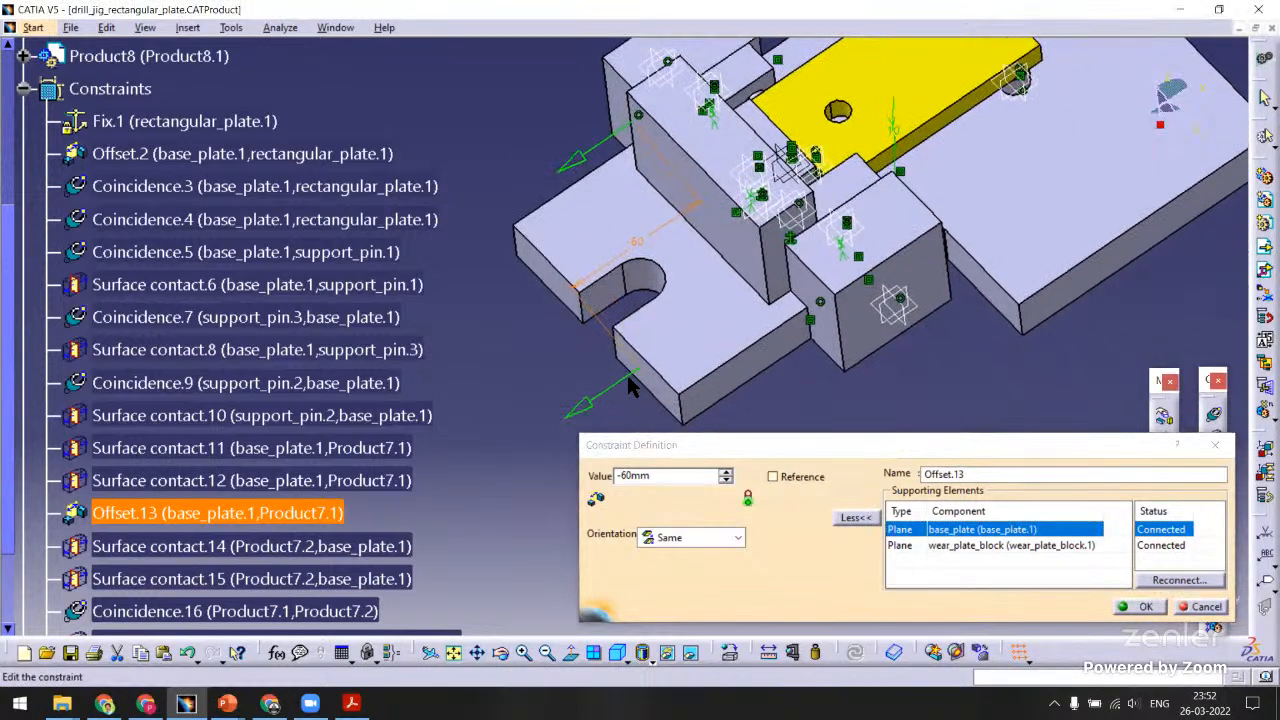
{"action": "left_click", "coordinate": [951, 548]}
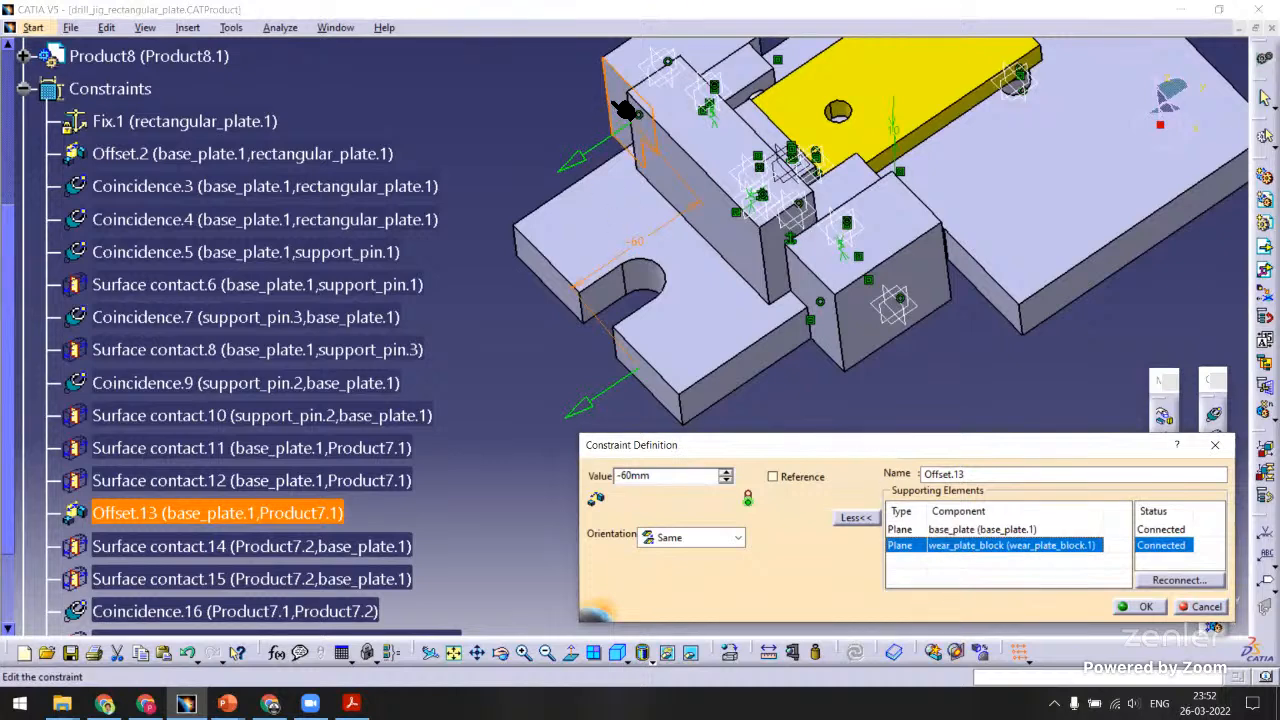
Reconnect Offset.13's base_plate support to the end face of rectangular_plate nearest the end locator.
{"action": "left_click", "coordinate": [955, 533]}
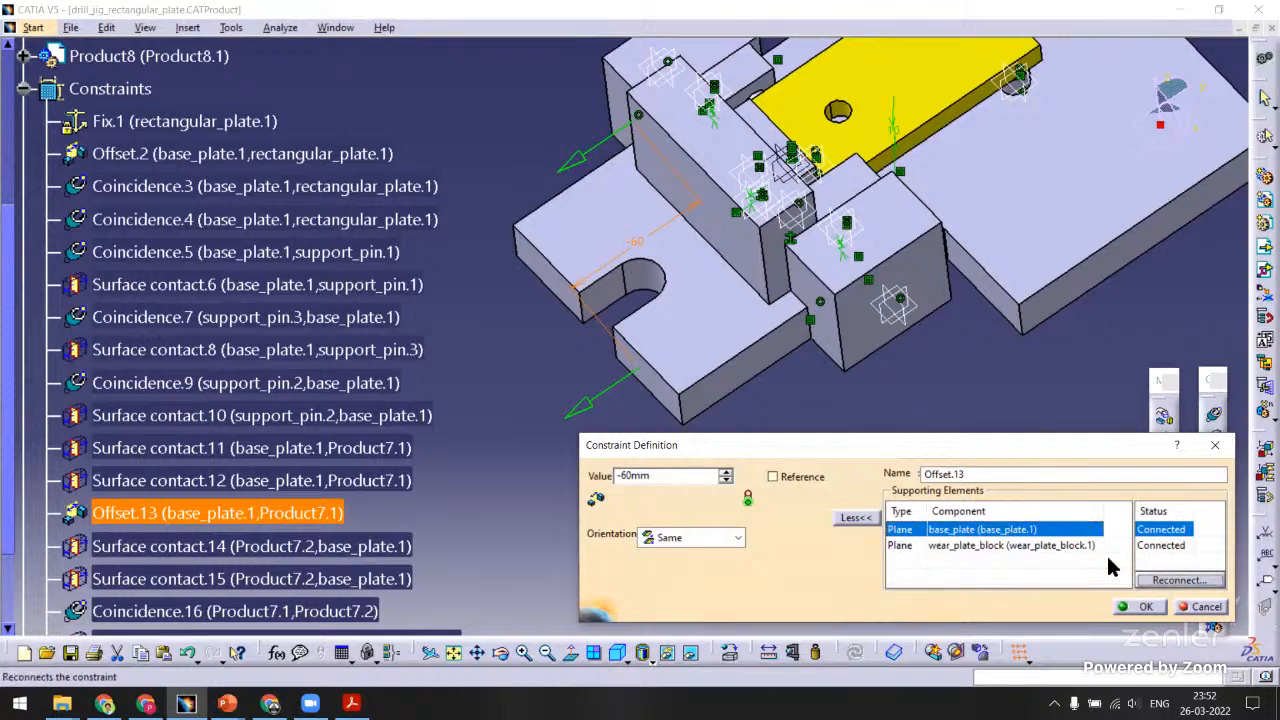
{"action": "middle_click_drag", "start_coordinate": [784, 196], "coordinate": [744, 137]}
{"action": "middle_click_drag", "start_coordinate": [687, 223], "coordinate": [690, 130]}
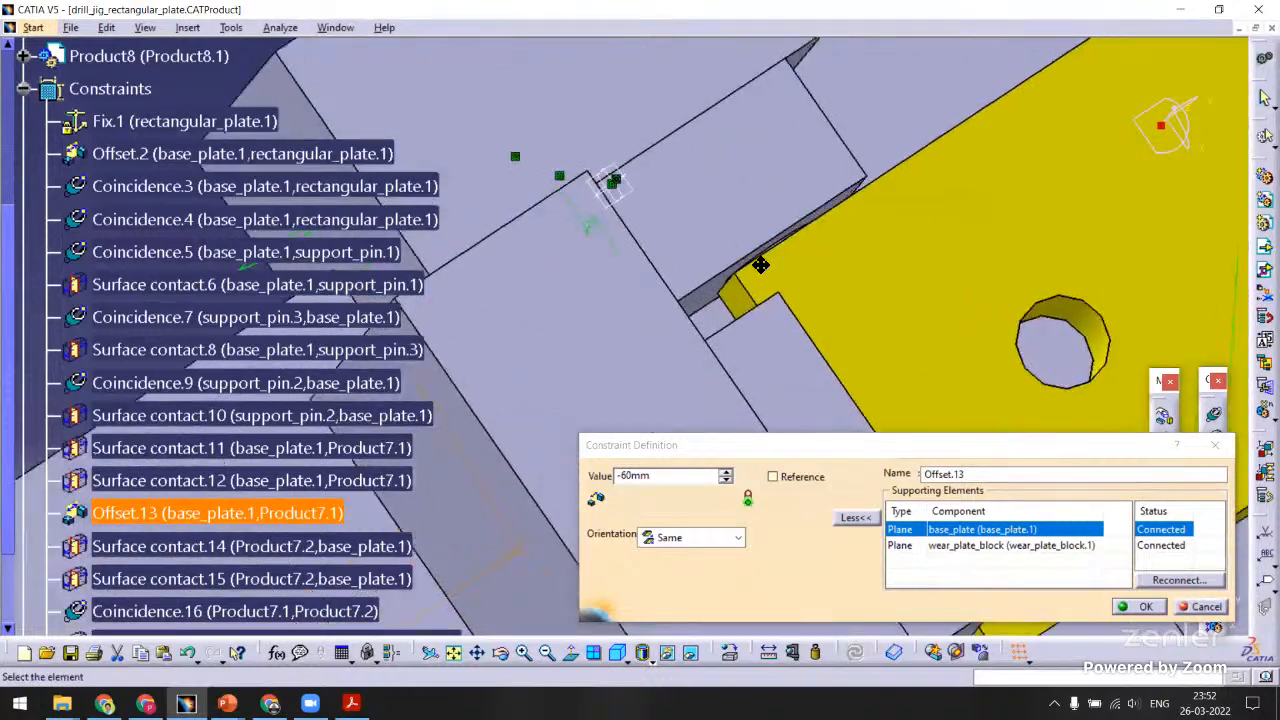
{"action": "mouse_move", "coordinate": [760, 263]}
{"action": "middle_mouse_down"}
{"action": "mouse_move", "coordinate": [750, 105]}
{"action": "mouse_move", "coordinate": [651, 349]}
{"action": "mouse_move", "coordinate": [655, 410]}
{"action": "middle_mouse_up"}
{"action": "middle_click_drag", "start_coordinate": [755, 287], "coordinate": [672, 243]}
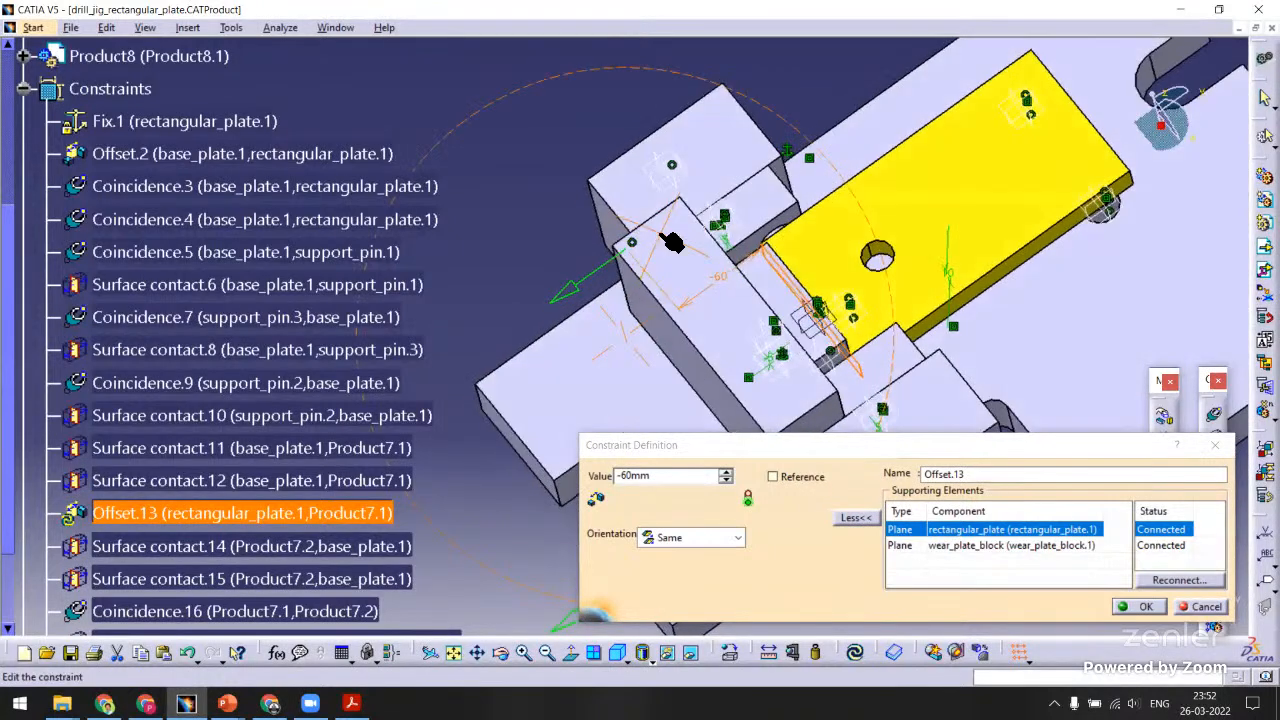
Set Offset.13 between rectangular_plate and Product7.1 to 10 mm and update the assembly.
{"action": "left_click", "coordinate": [668, 476]}
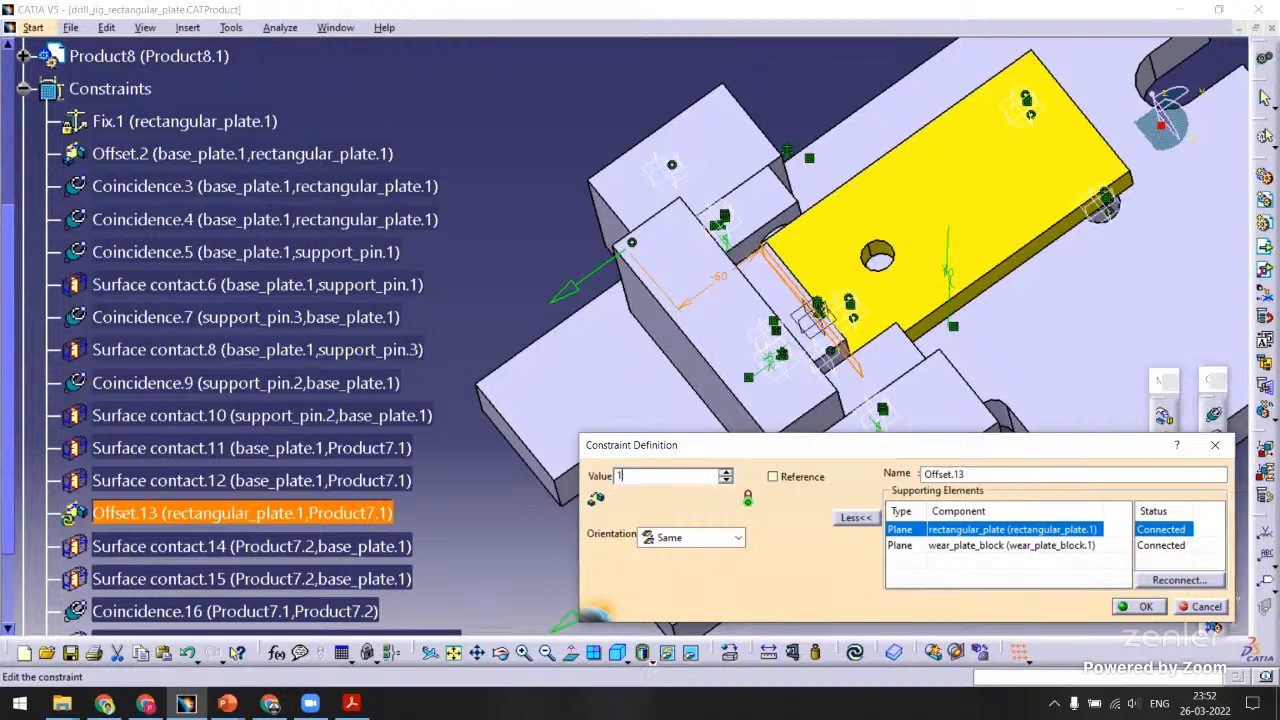
{"action": "key", "text": "Return"}
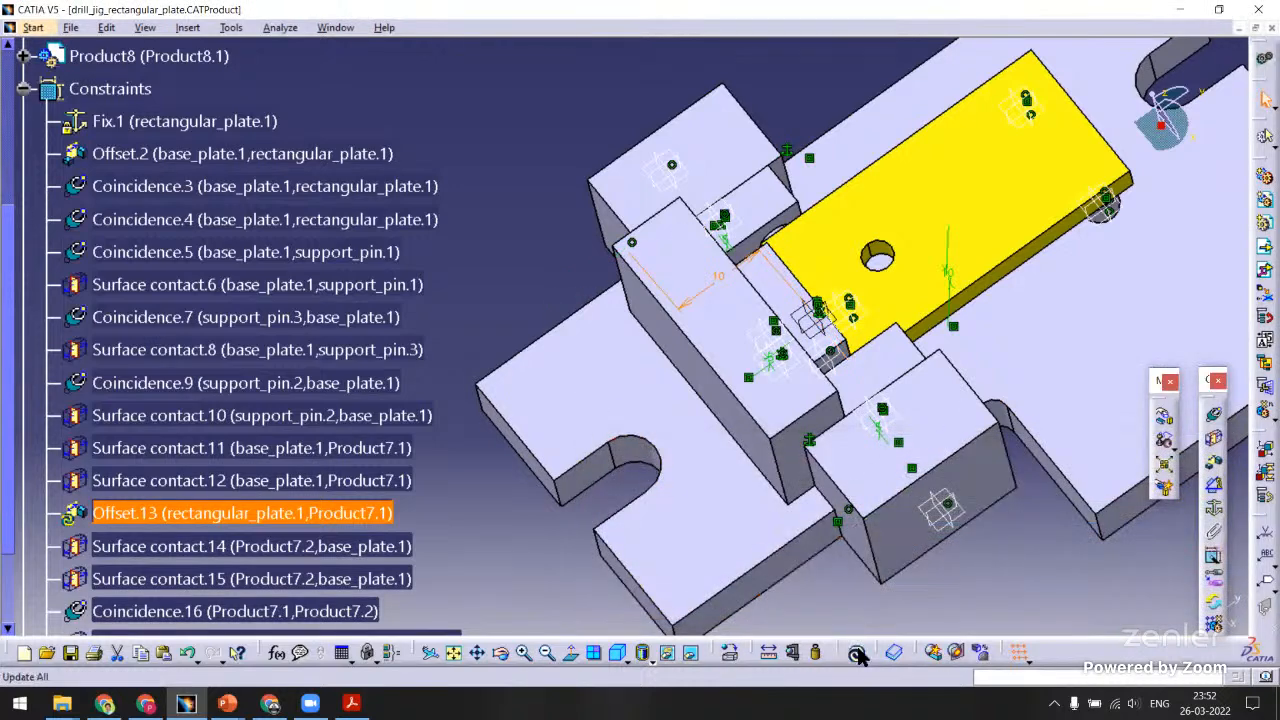
{"action": "left_click", "coordinate": [857, 653]}
Try values of 20 mm and -20 mm for Offset.13, updating the assembly after each change.
{"action": "middle_click_drag", "start_coordinate": [868, 256], "coordinate": [906, 275]}
{"action": "double_click", "coordinate": [891, 264]}
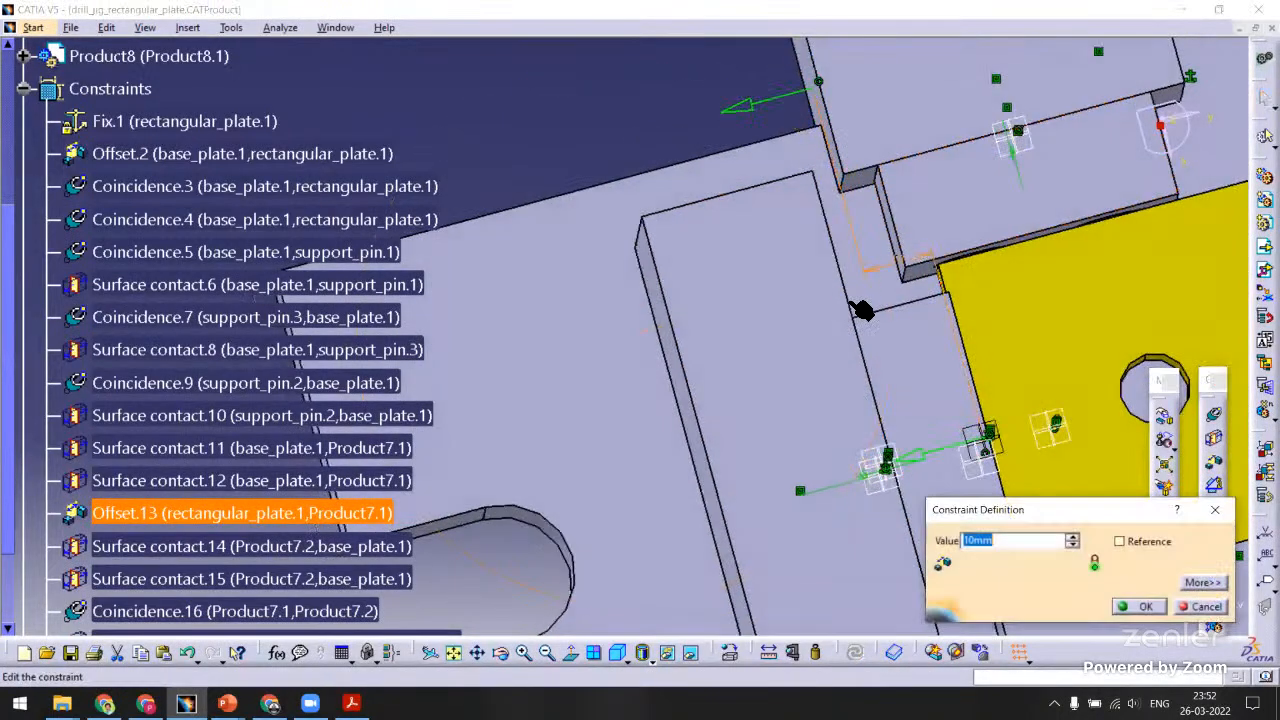
{"action": "key", "text": "Return"}
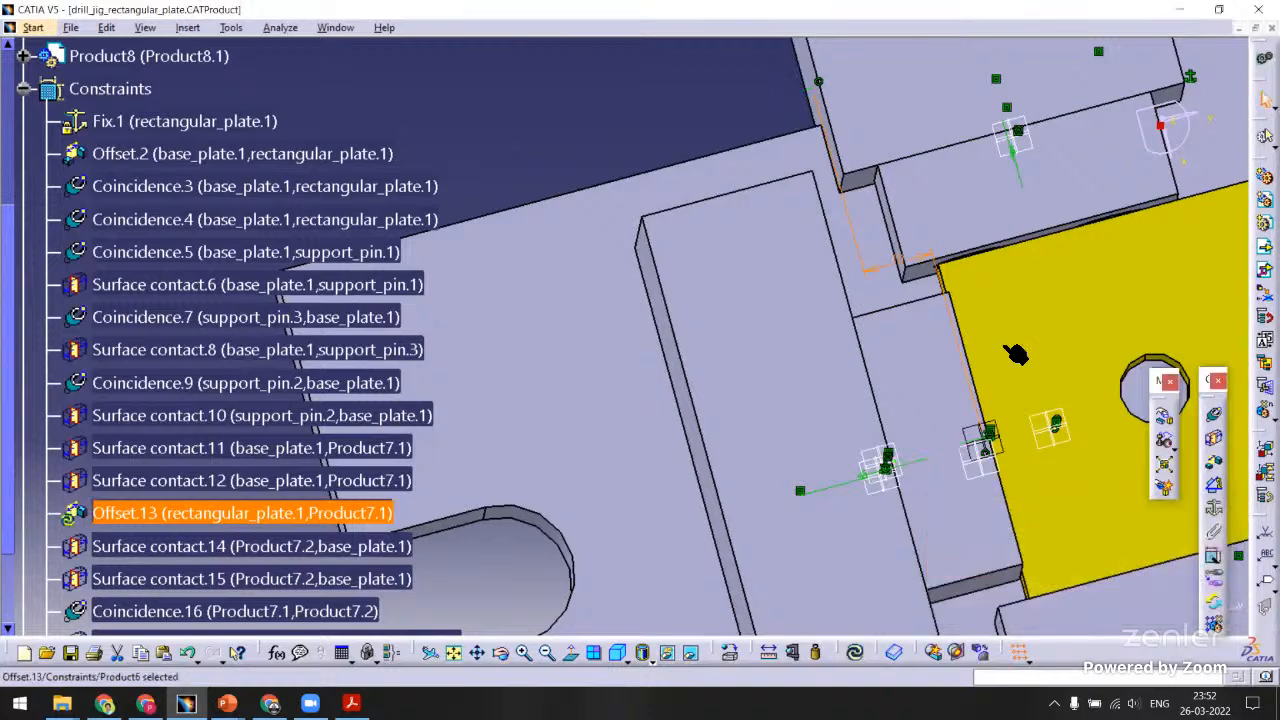
{"action": "left_click", "coordinate": [856, 654]}
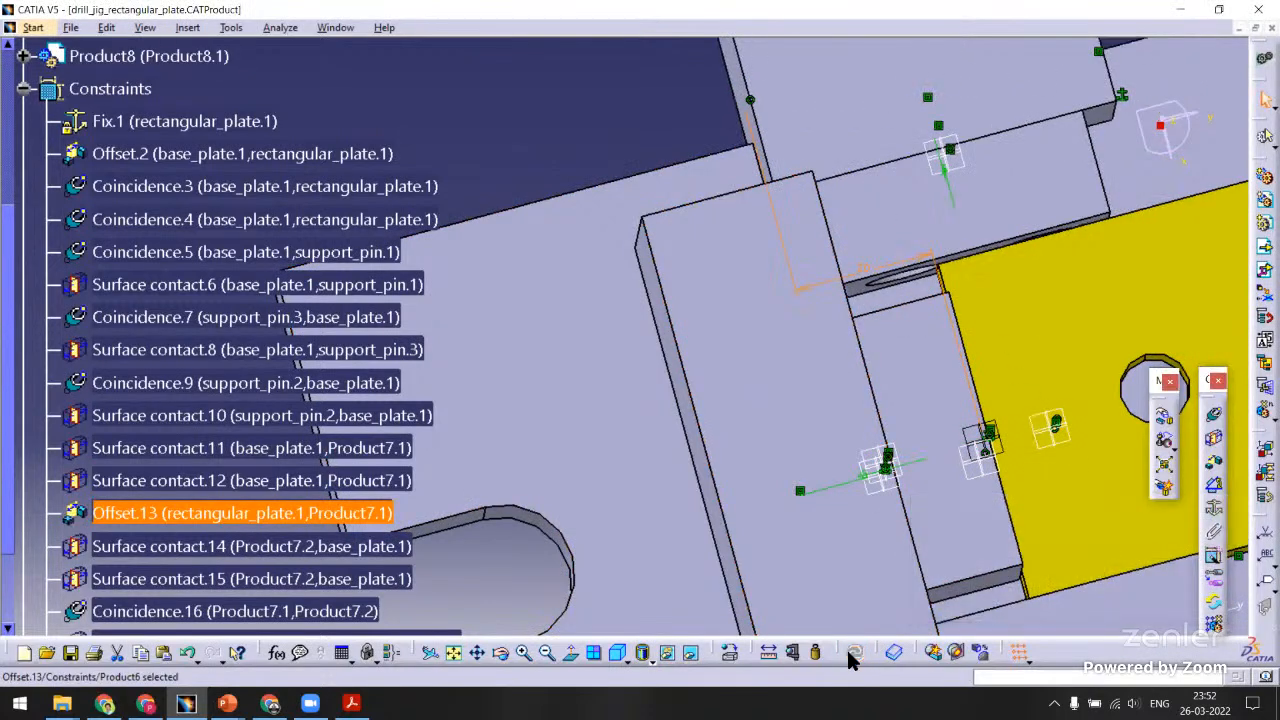
{"action": "double_click", "coordinate": [858, 272]}
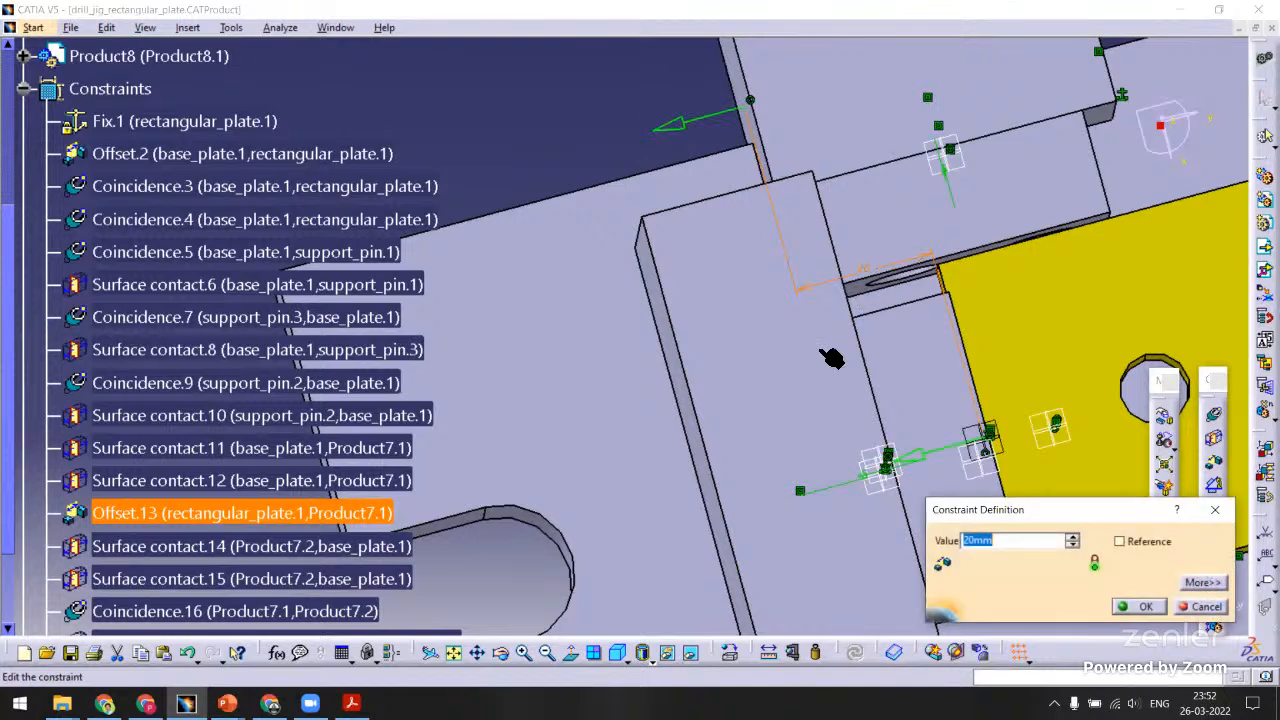
{"action": "key", "text": "Return"}
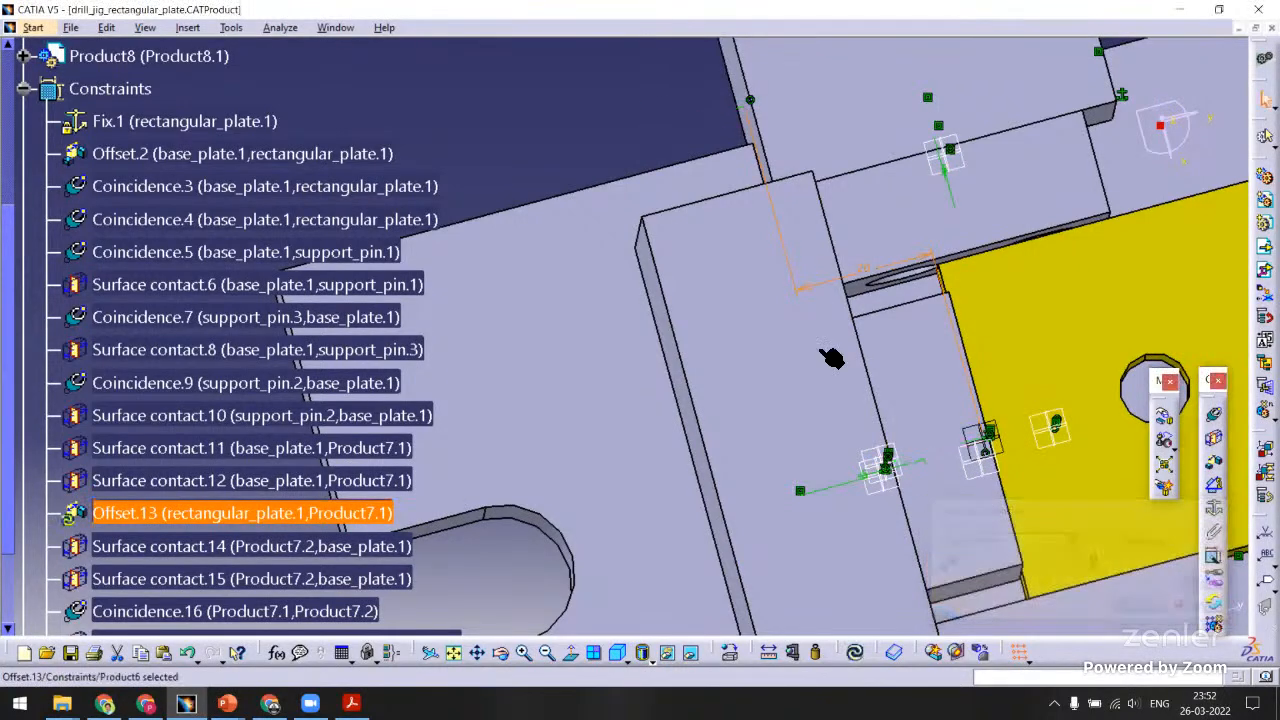
{"action": "left_click", "coordinate": [856, 655]}
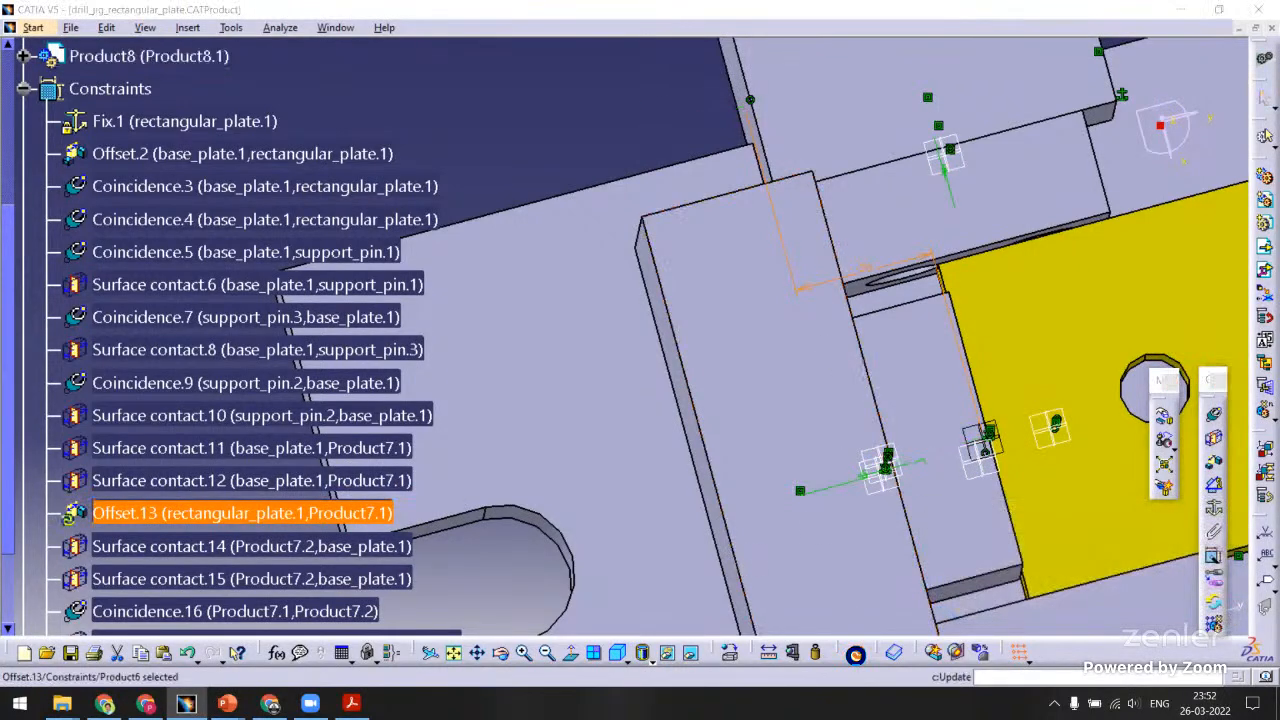
Set Offset.13 to -10 mm and update the side locators' position in the assembly.
{"action": "middle_click_drag", "start_coordinate": [457, 374], "coordinate": [964, 241]}
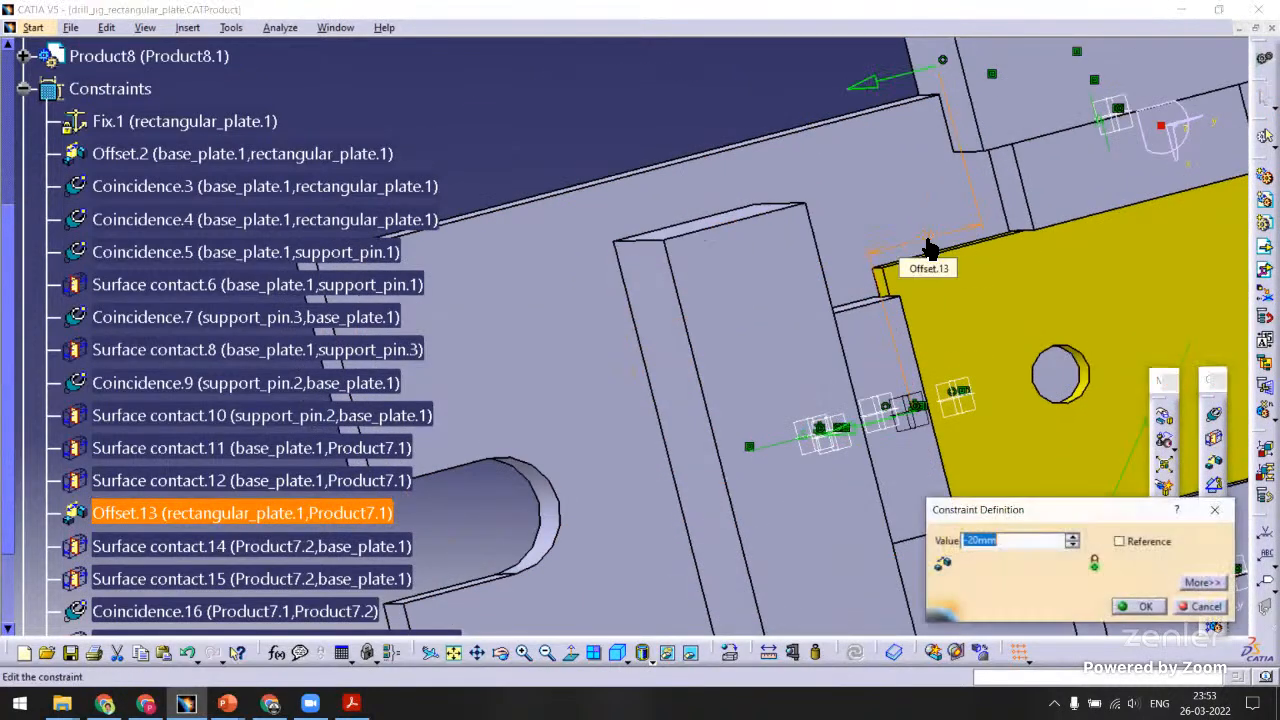
{"action": "key", "text": "Return"}
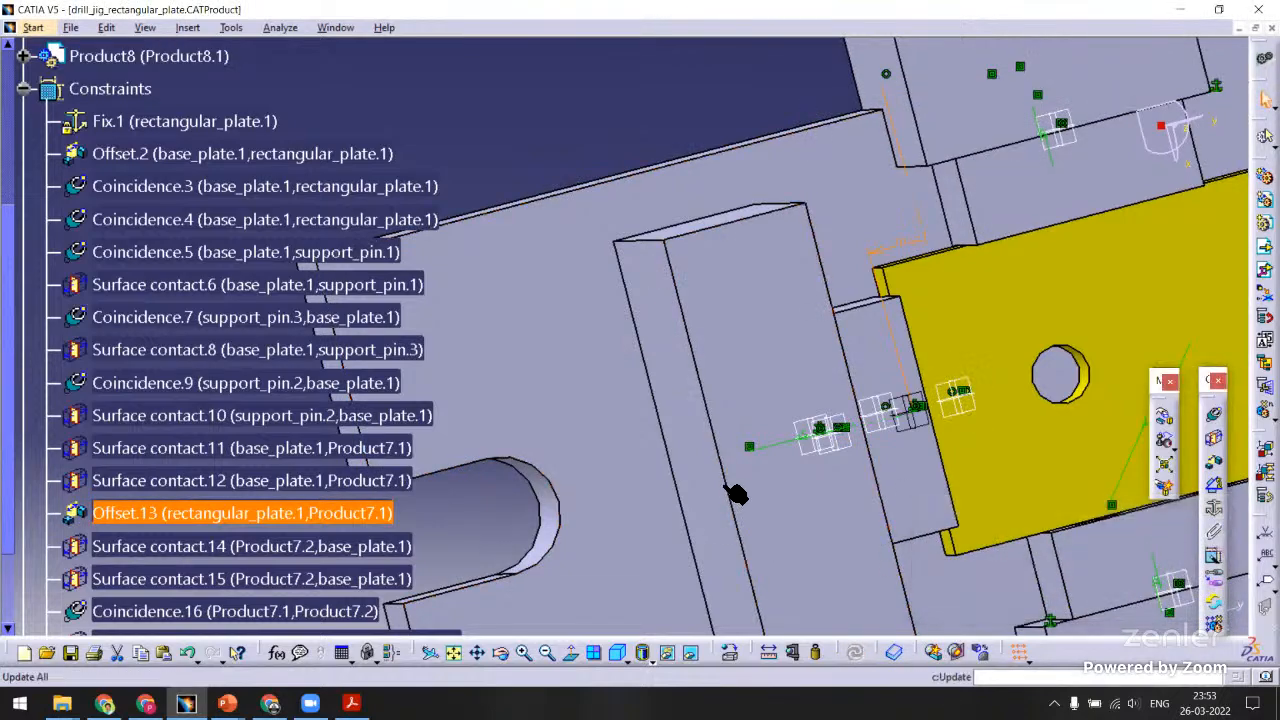
{"action": "middle_click_drag", "start_coordinate": [737, 494], "coordinate": [797, 447]}
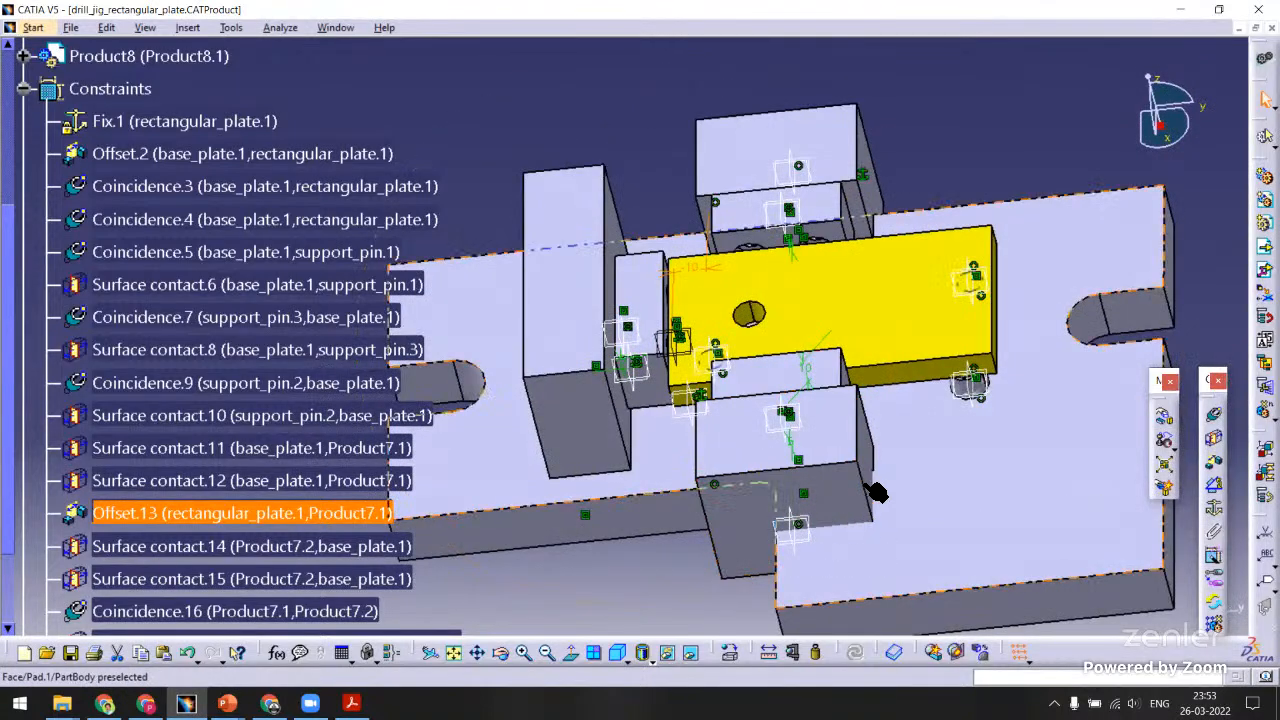
Measure the distance from the base plate's corner cutout face to the parallel side face of the wear plate block.
{"action": "middle_click_drag", "start_coordinate": [876, 492], "coordinate": [530, 415]}
{"action": "middle_click_drag", "start_coordinate": [717, 351], "coordinate": [742, 327]}
{"action": "left_click", "coordinate": [735, 322]}
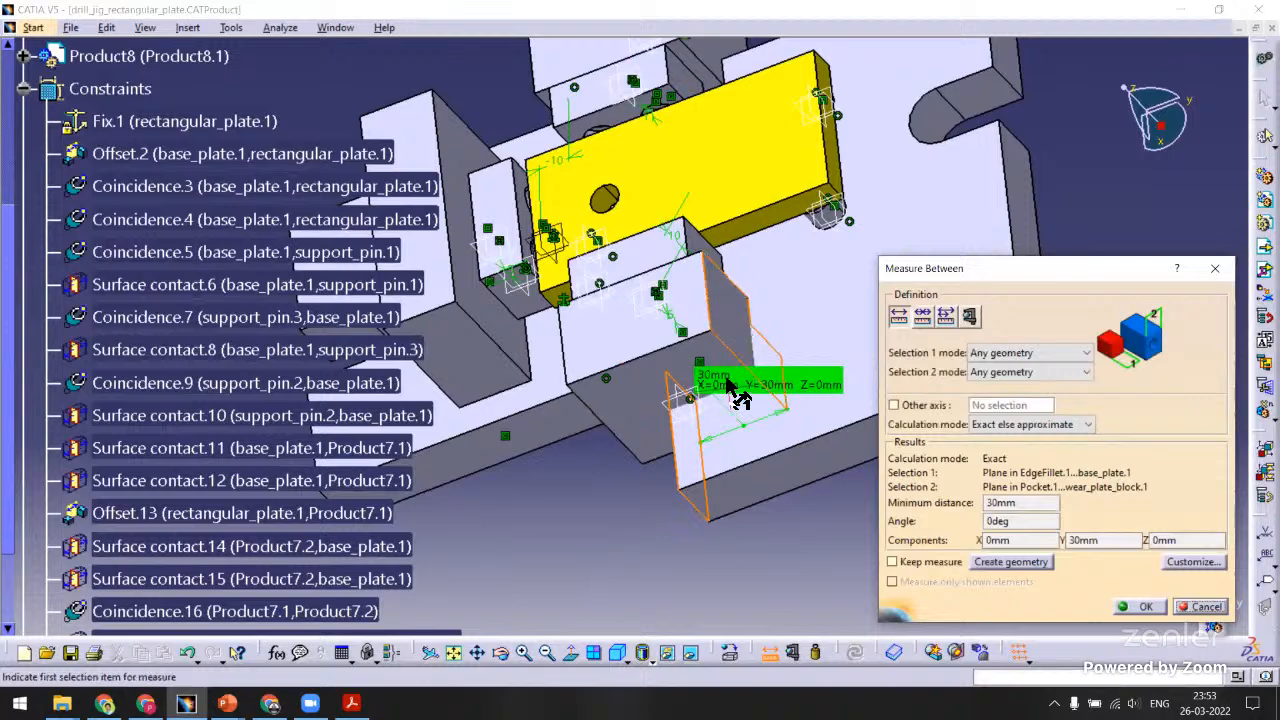
{"action": "left_click", "coordinate": [1190, 610]}
{"action": "middle_click_drag", "start_coordinate": [646, 543], "coordinate": [737, 527]}
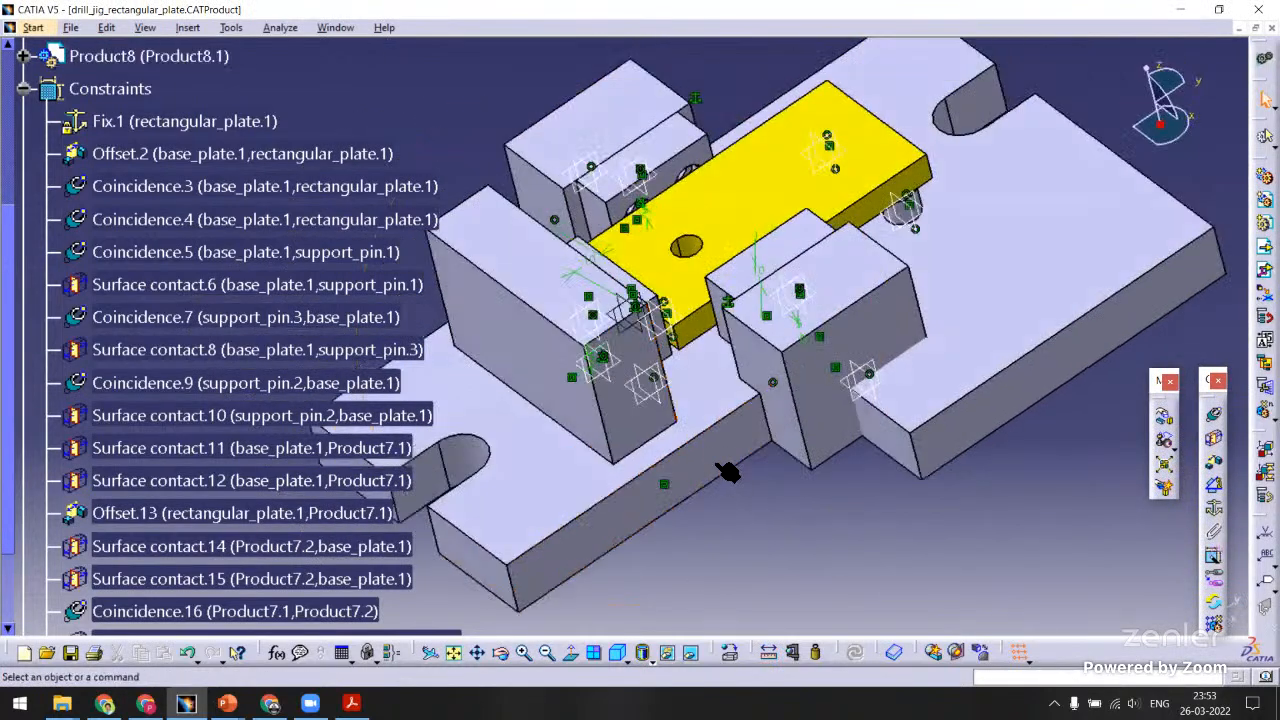
In base_plate.CATPart, set the length of Pocket.1's rectangular corner cutout to 120+40 mm.
{"action": "left_click", "coordinate": [336, 28]}
{"action": "left_click", "coordinate": [420, 229]}
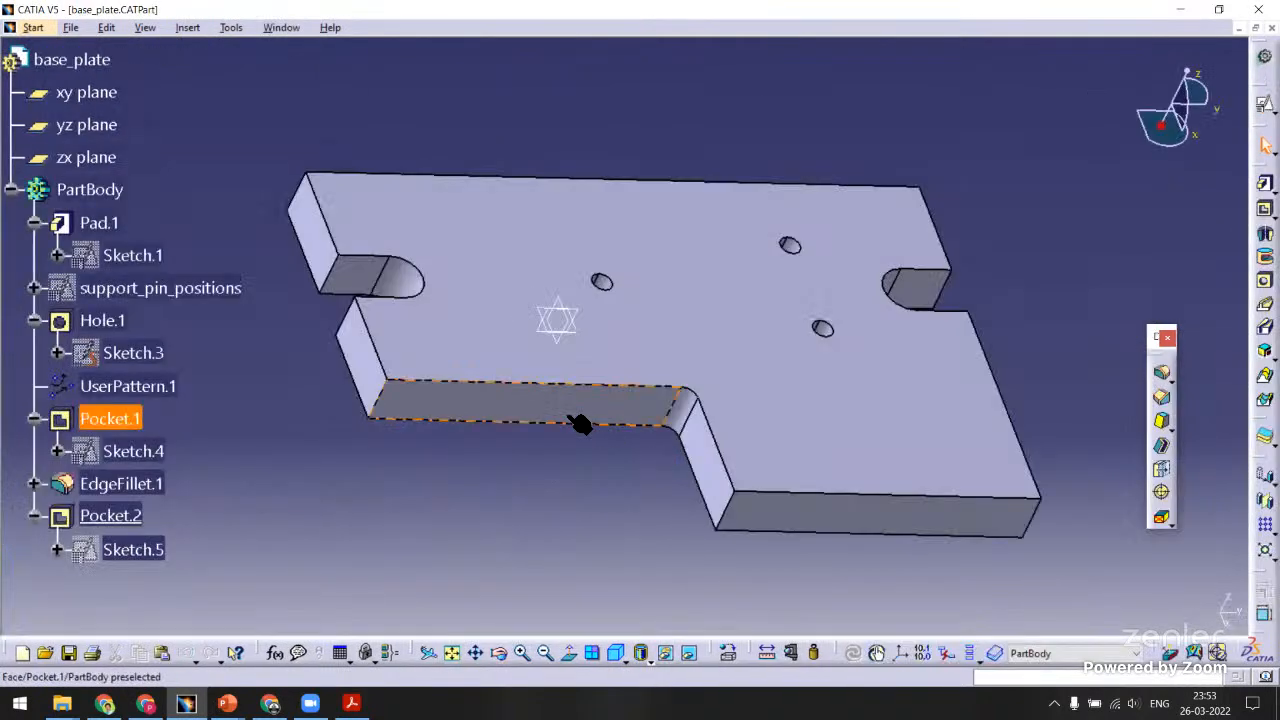
{"action": "double_click", "coordinate": [580, 424]}
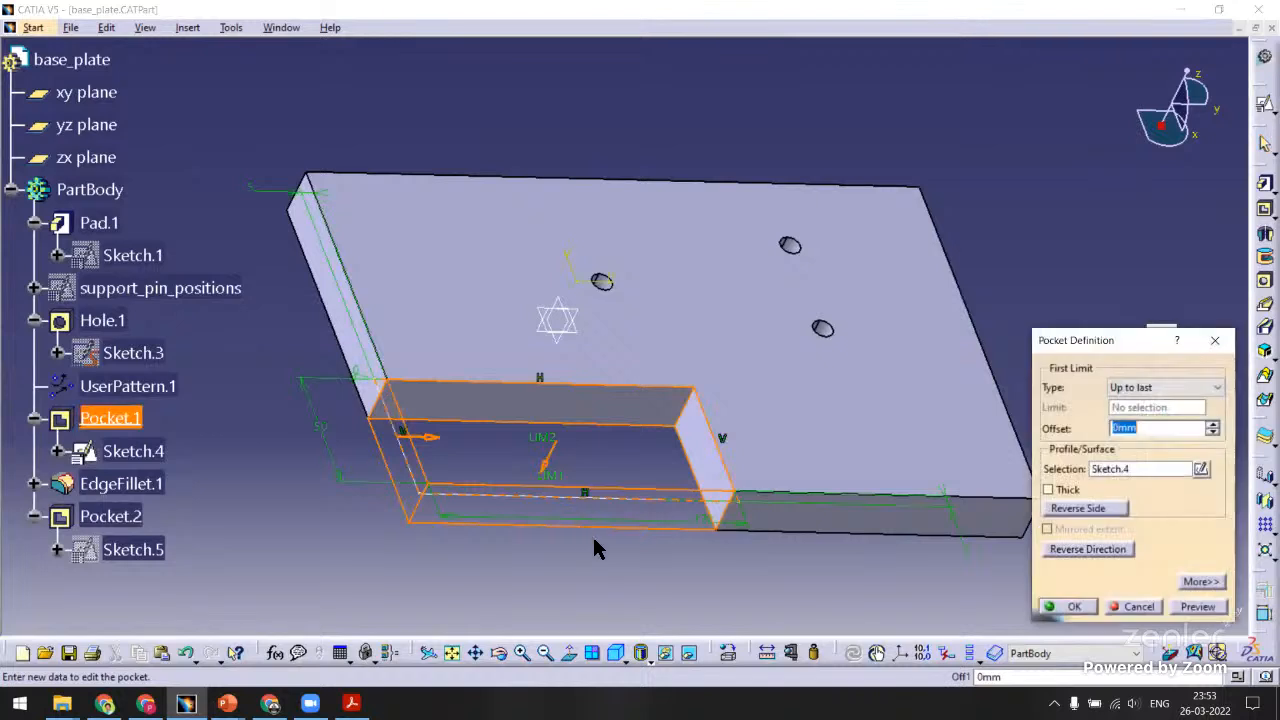
{"action": "middle_click_drag", "start_coordinate": [582, 380], "coordinate": [692, 560]}
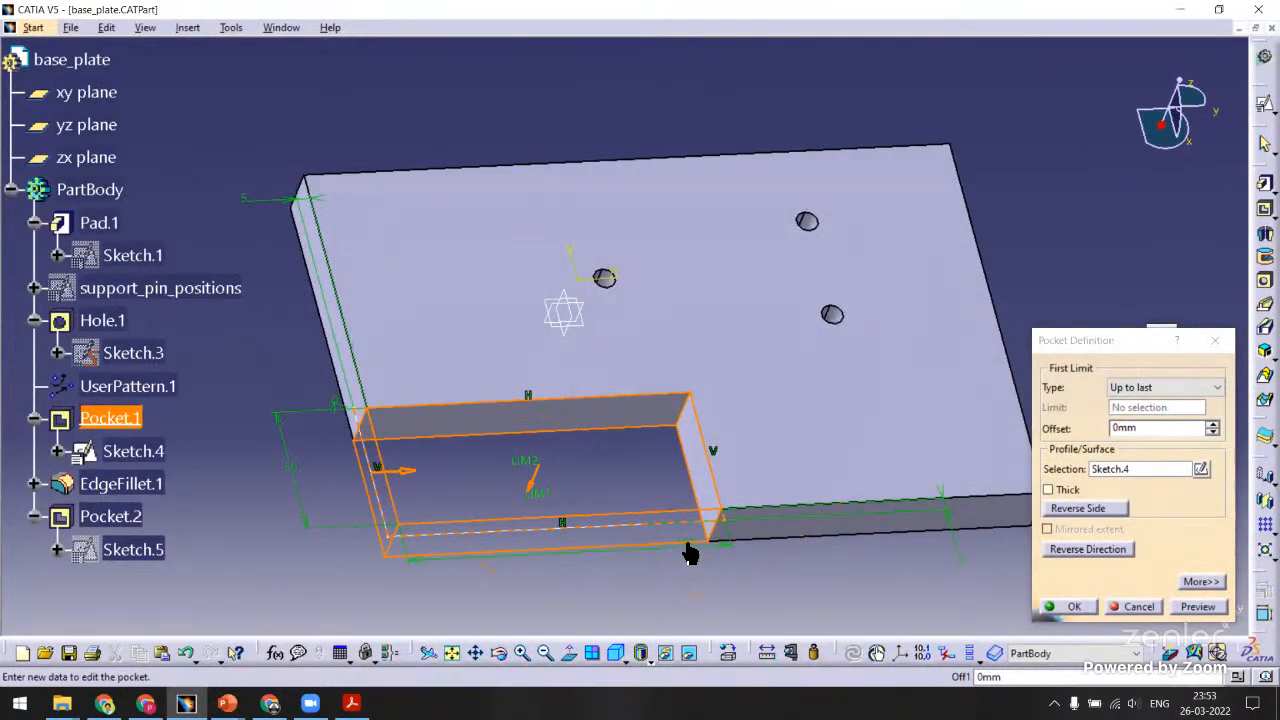
{"action": "double_click", "coordinate": [694, 594]}
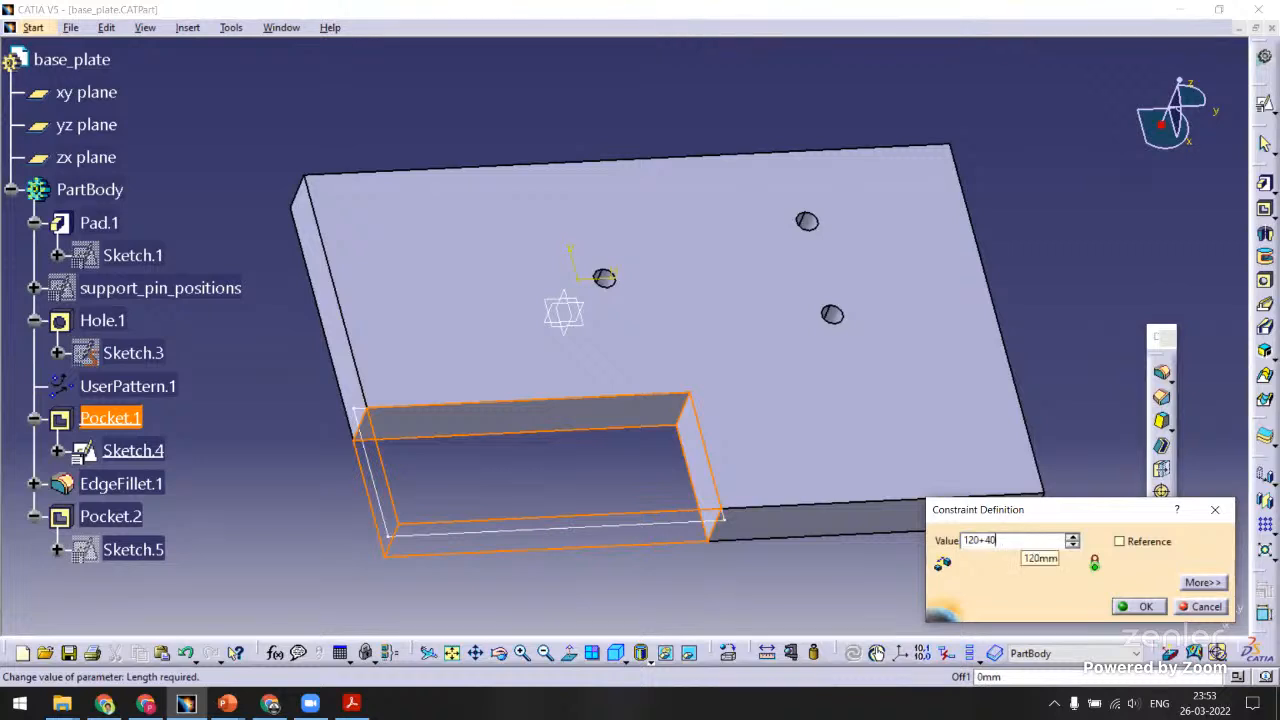
{"action": "key", "text": "Return"}
{"action": "left_click", "coordinate": [1068, 607]}
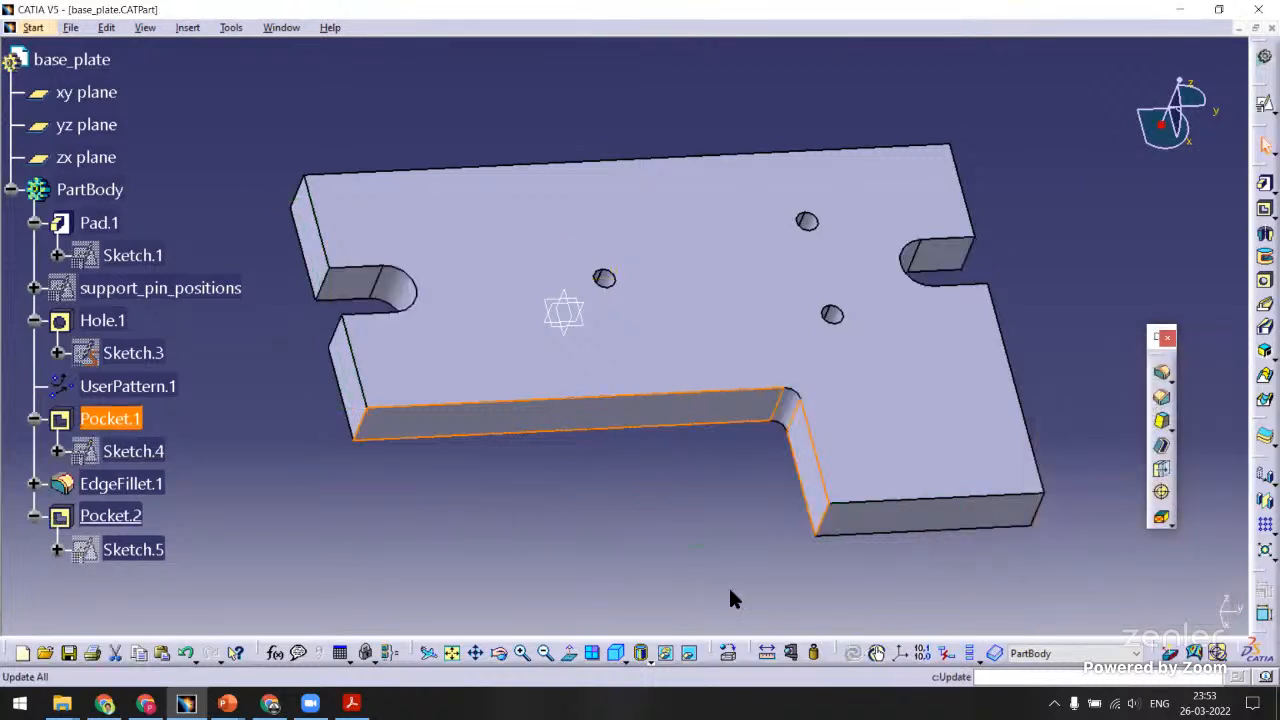
Save the base plate part, return to drill_jig_rectangular_plate.CATProduct and save the assembly.
{"action": "key", "text": "ctrl+s"}
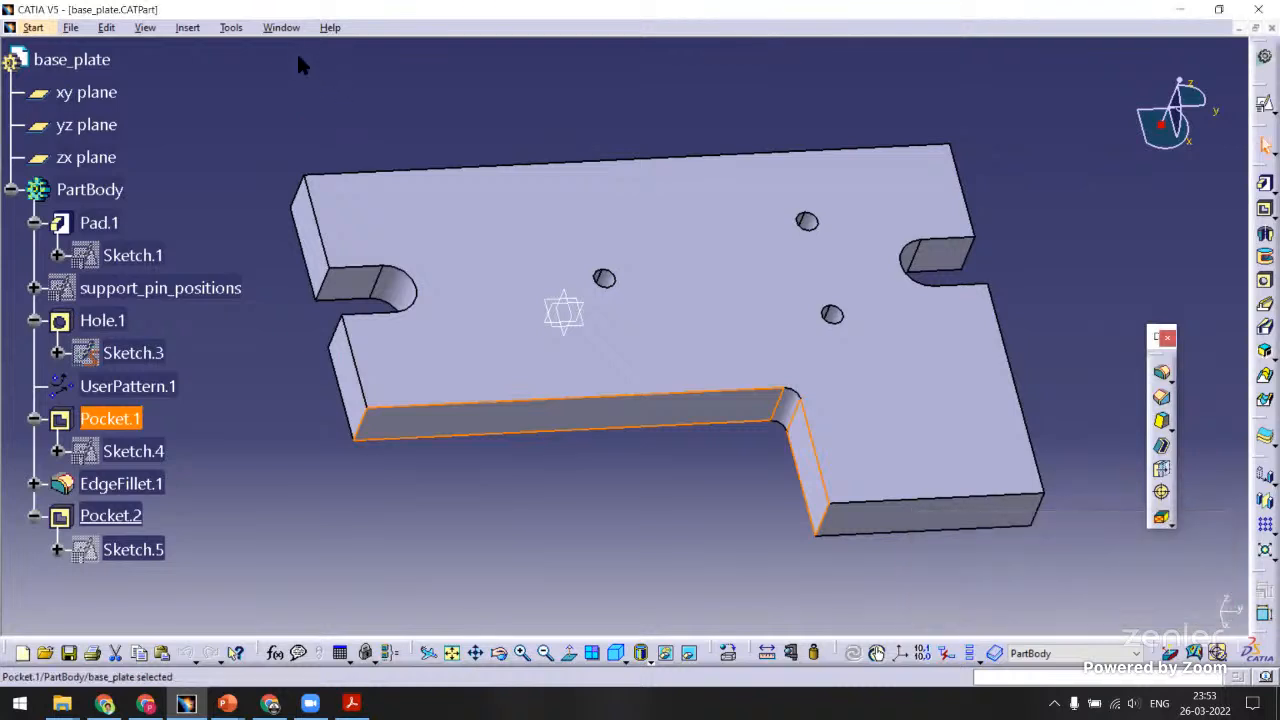
{"action": "left_click", "coordinate": [283, 29]}
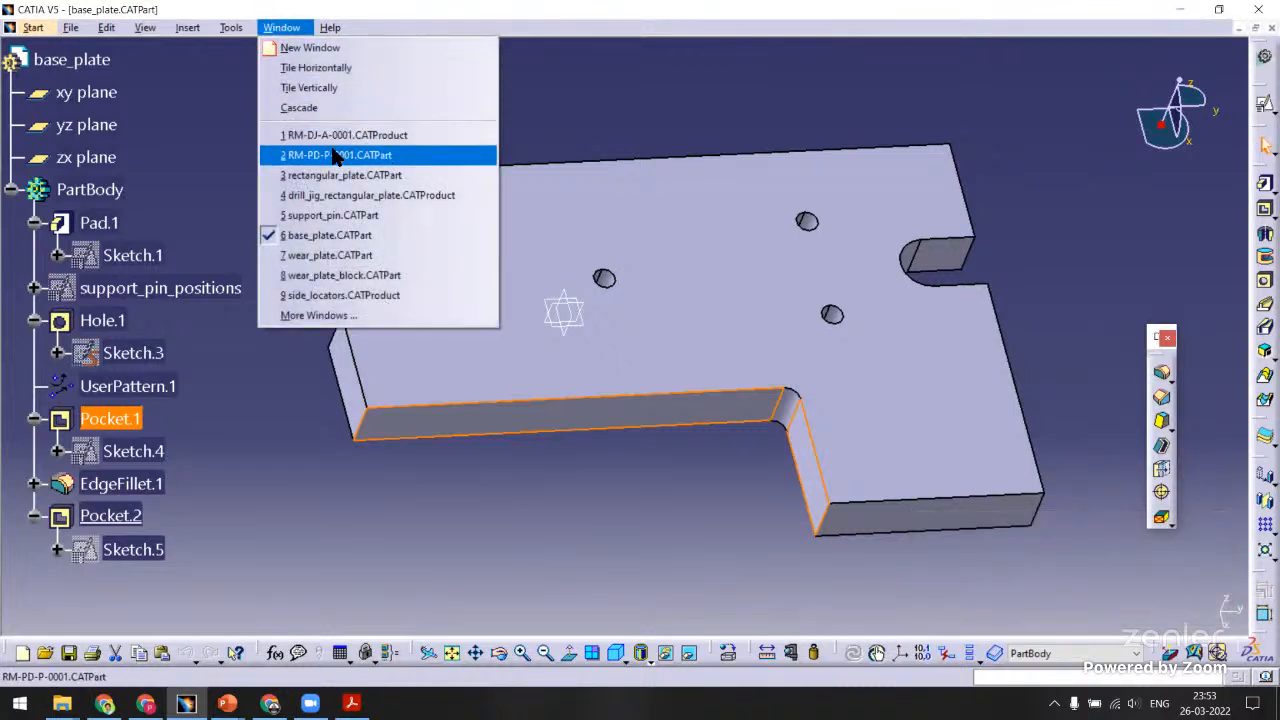
{"action": "left_click", "coordinate": [345, 195]}
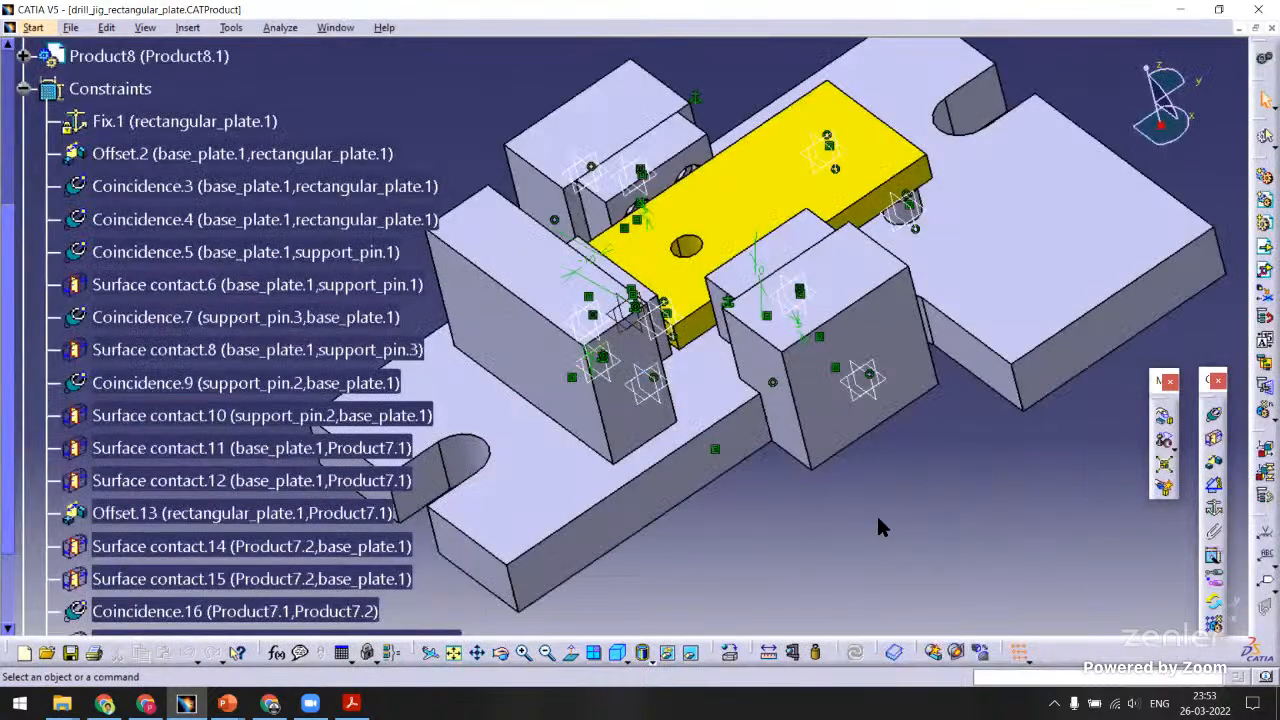
{"action": "middle_click_drag", "start_coordinate": [879, 527], "coordinate": [680, 422]}
{"action": "key", "text": "ctrl+s"}
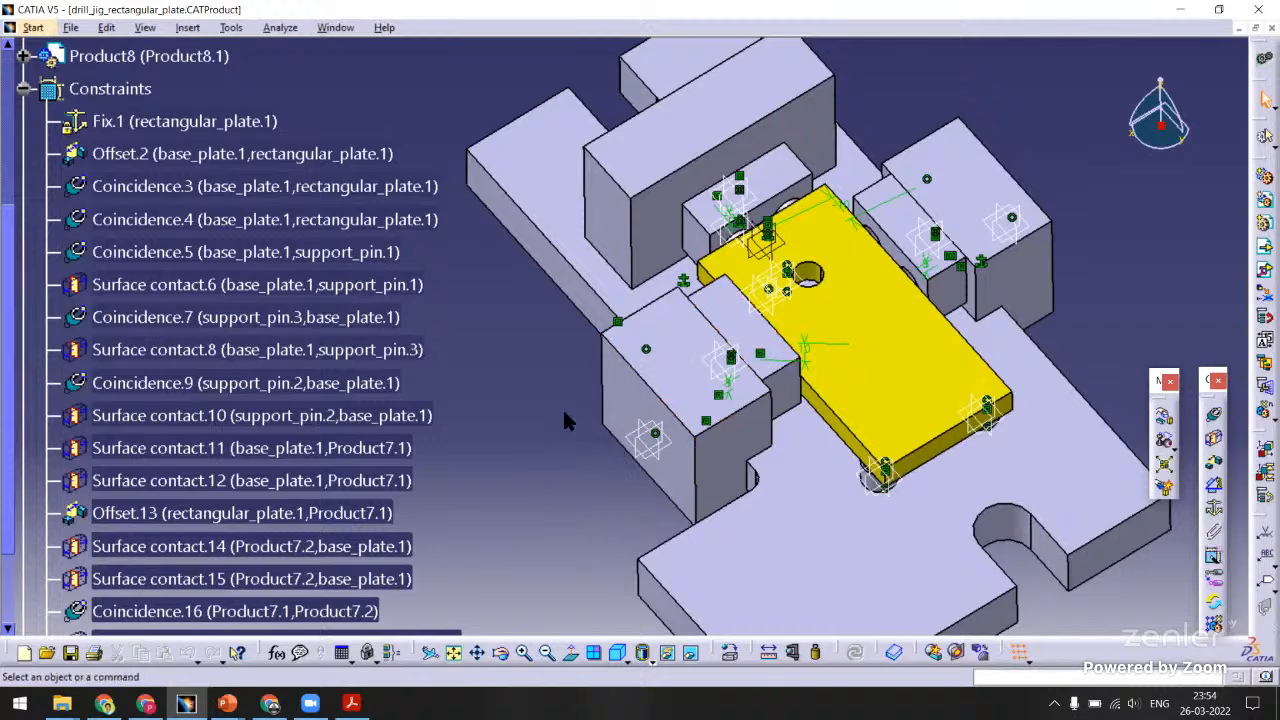
In base_plate.CATPart, set the 150 mm dimension of Pad.1 from the origin to the slotted end beside the corner cutout to 160 mm.
{"action": "middle_click_drag", "start_coordinate": [581, 347], "coordinate": [765, 440]}
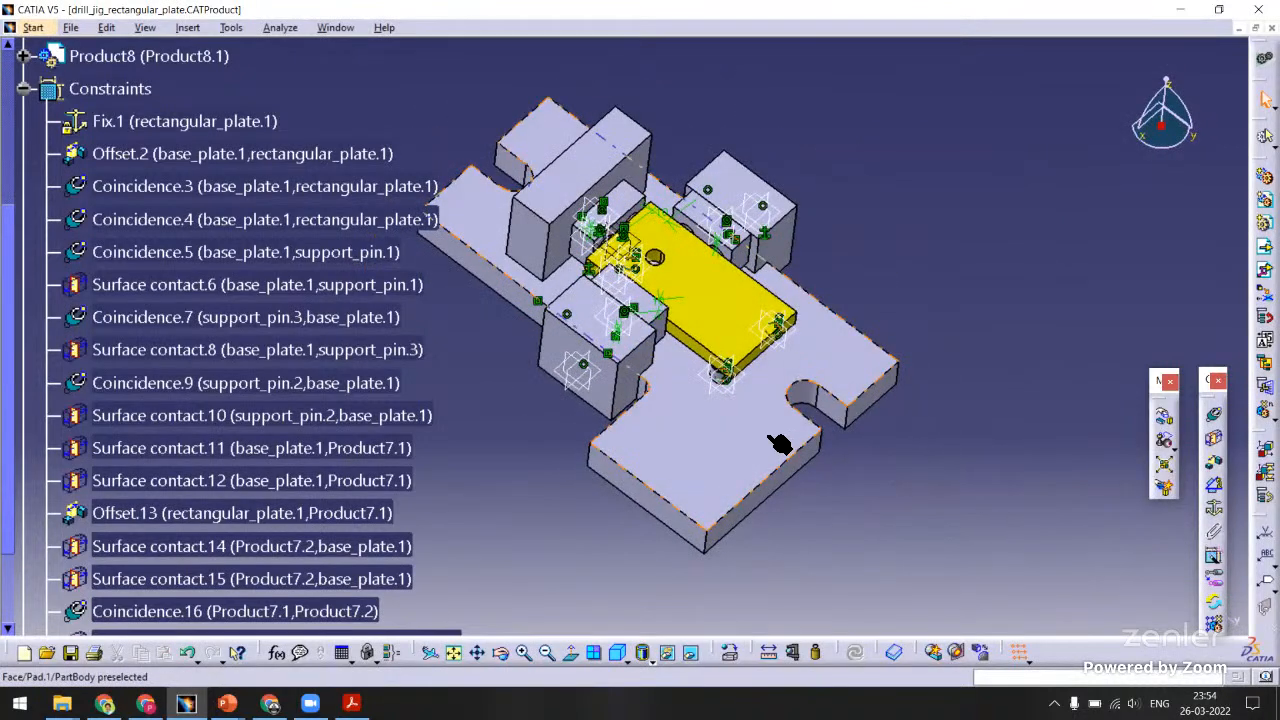
{"action": "right_click", "coordinate": [754, 437]}
{"action": "mouse_move", "coordinate": [806, 663]}
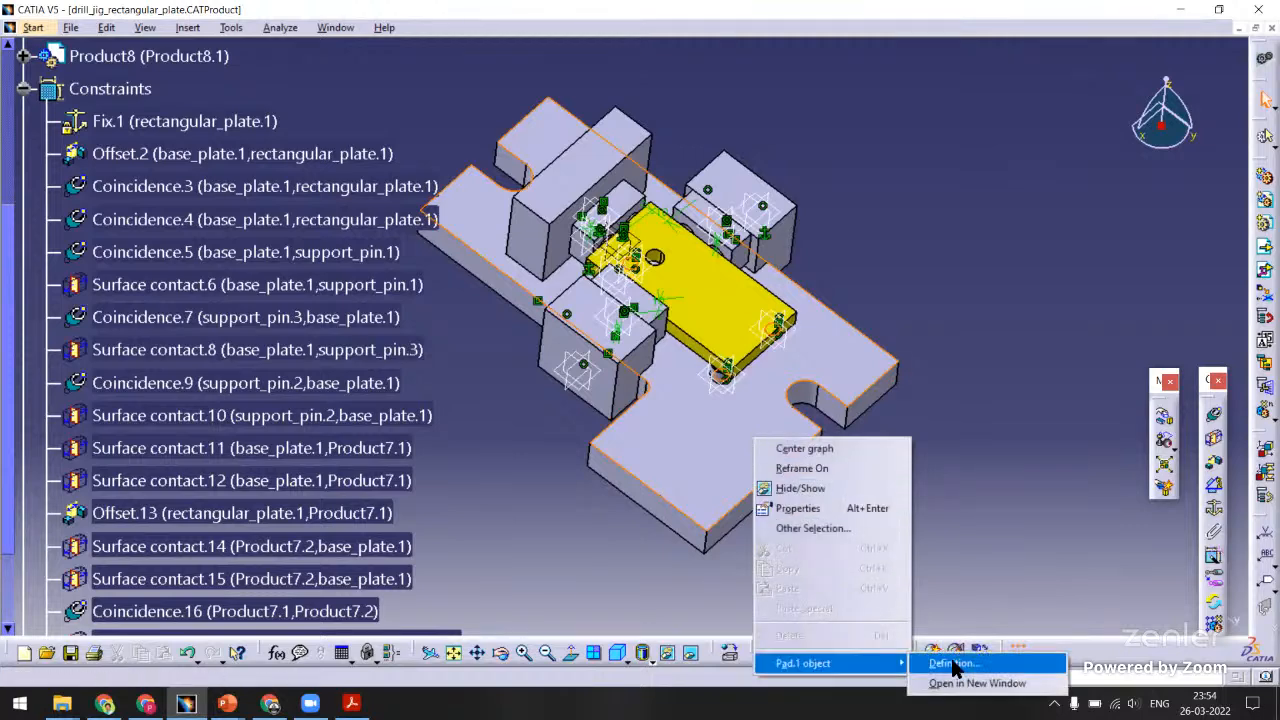
{"action": "left_click", "coordinate": [952, 664]}
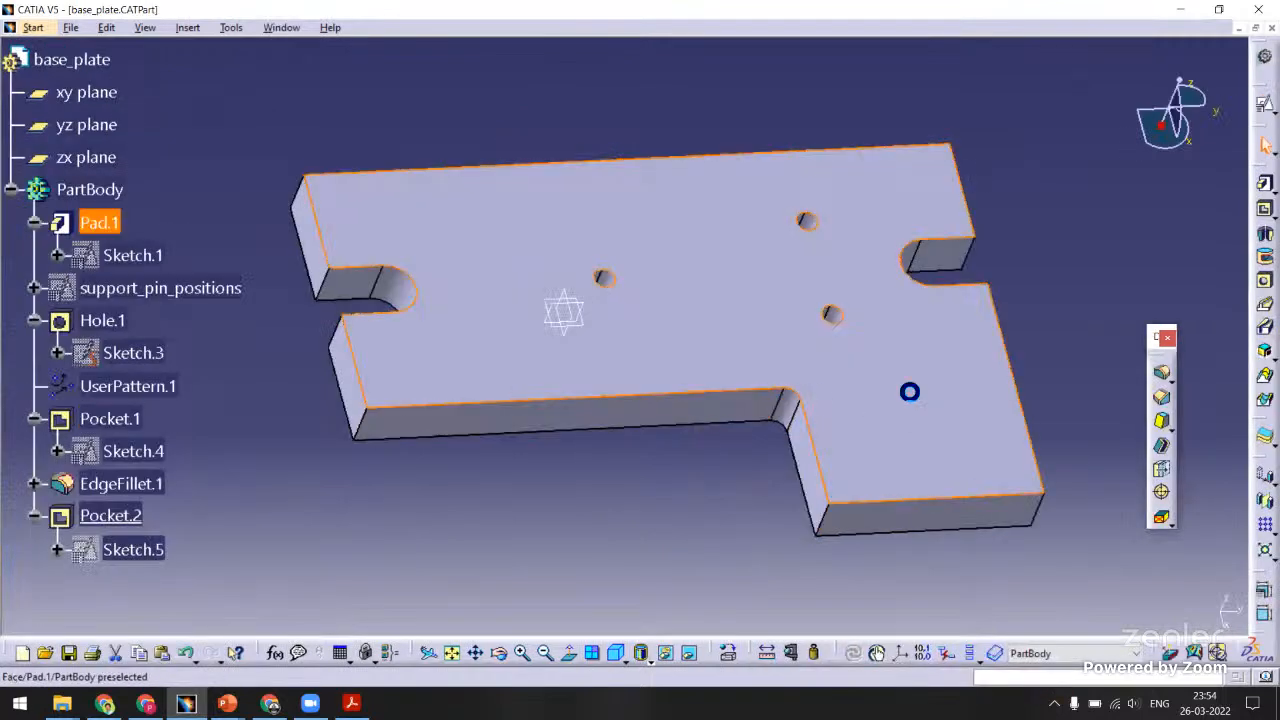
{"action": "double_click", "coordinate": [763, 141]}
{"action": "type", "text": "160"}
{"action": "key", "text": "Return"}
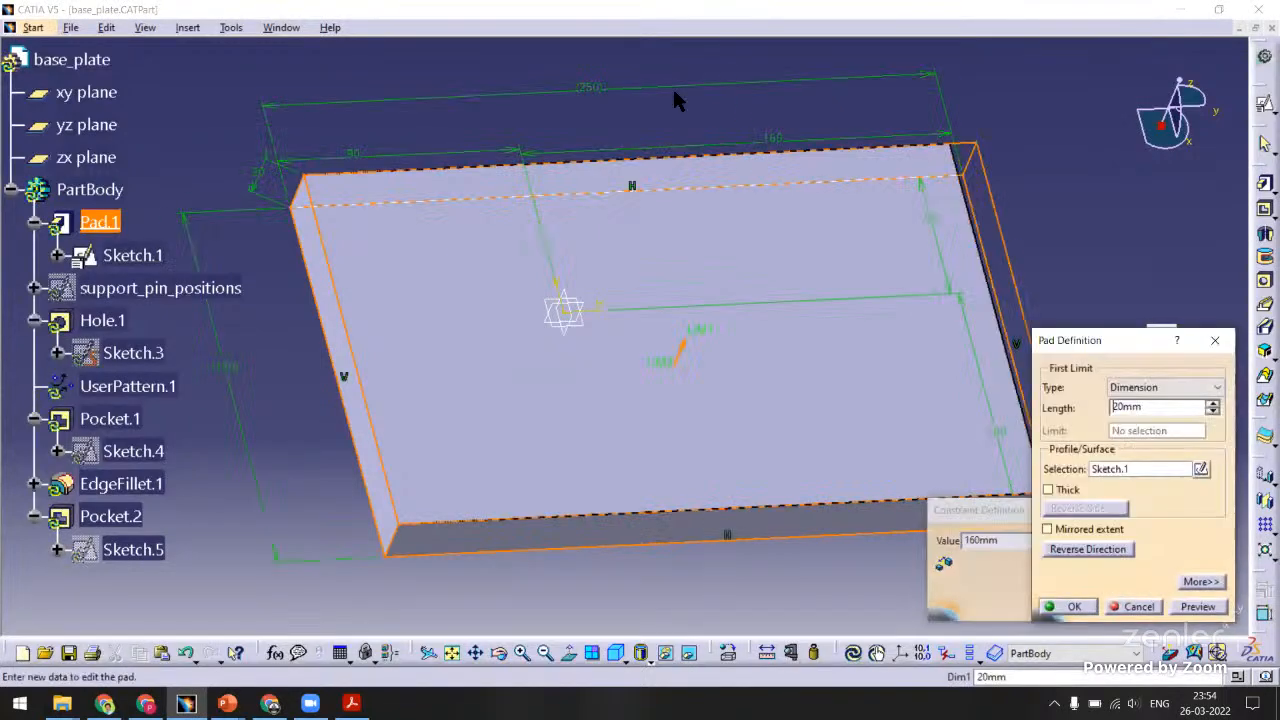
{"action": "key", "text": "Return"}
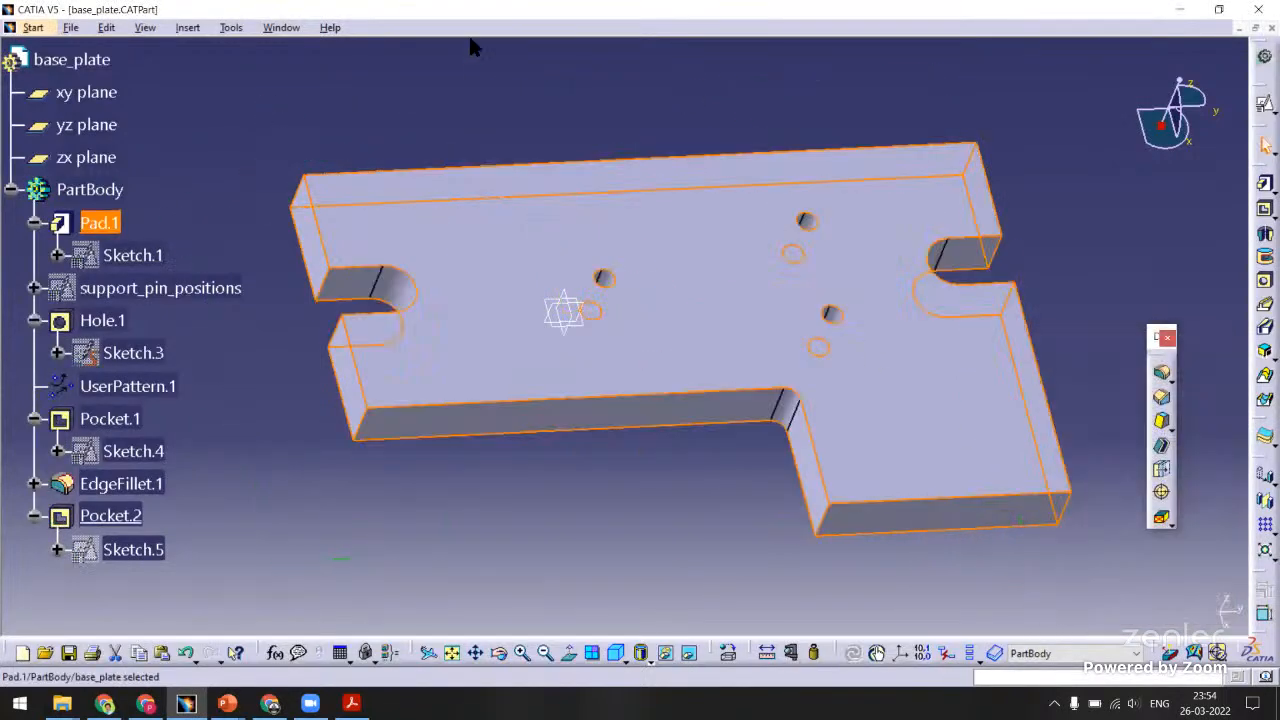
Return to drill_jig_rectangular_plate.CATProduct and save all modified documents.
{"action": "left_click", "coordinate": [295, 29]}
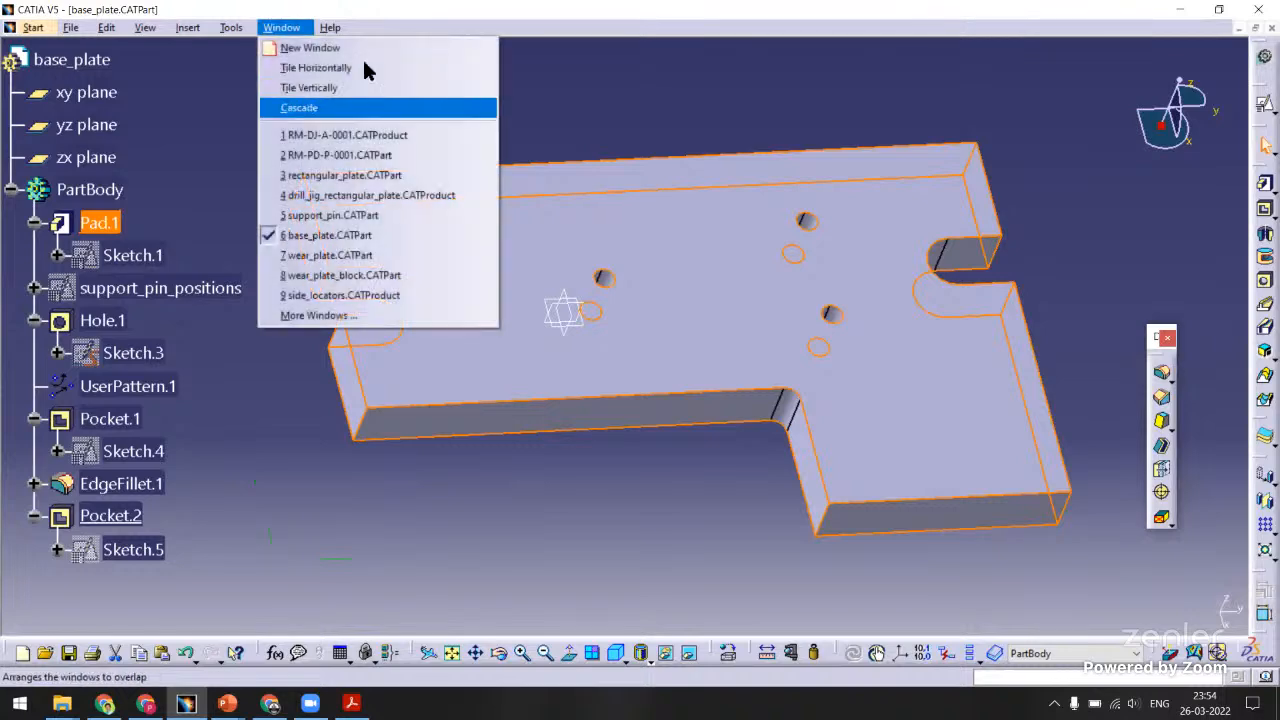
{"action": "left_click", "coordinate": [350, 195]}
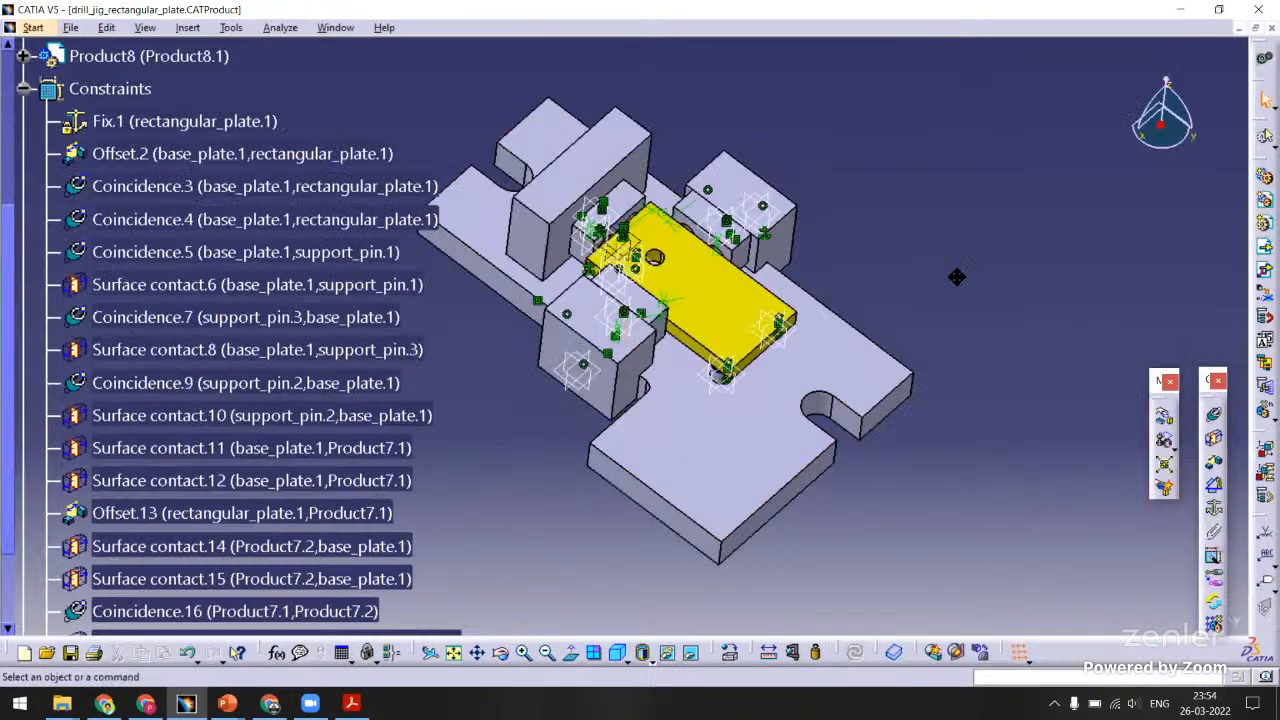
{"action": "middle_click_drag", "start_coordinate": [957, 277], "coordinate": [540, 420]}
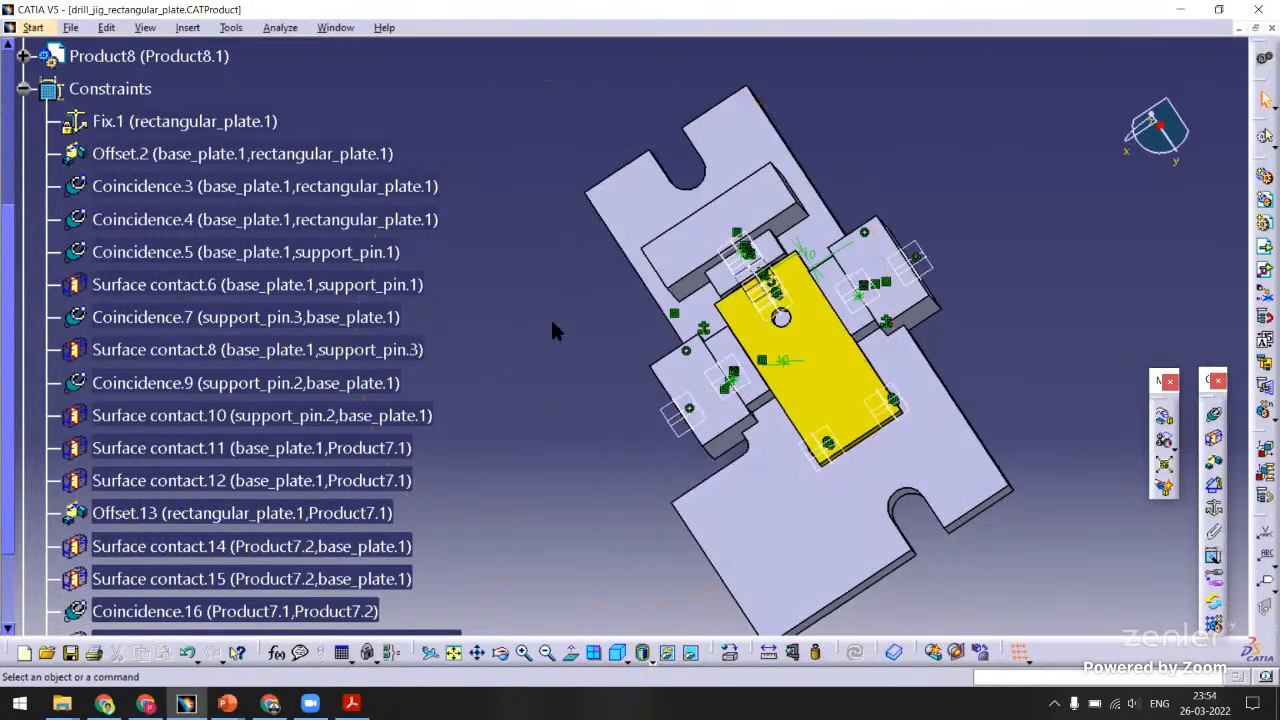
{"action": "left_click", "coordinate": [71, 28]}
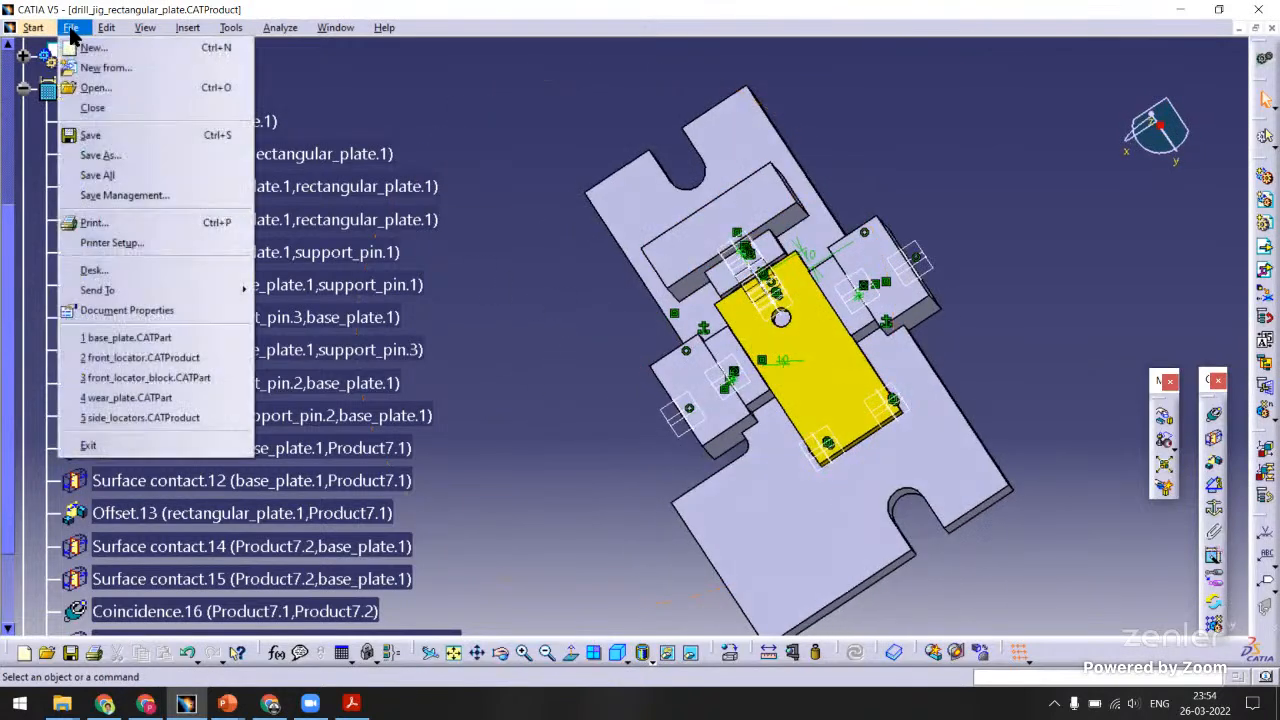
{"action": "left_click", "coordinate": [122, 177]}
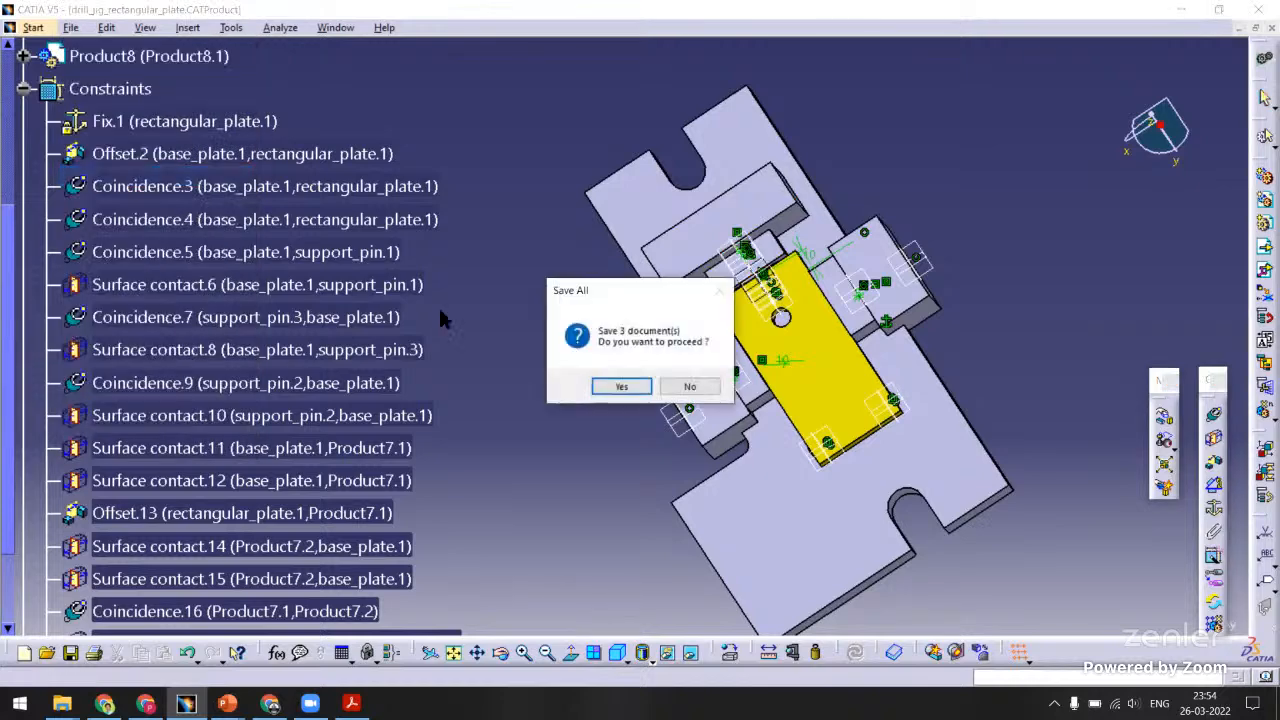
{"action": "left_click", "coordinate": [621, 387]}
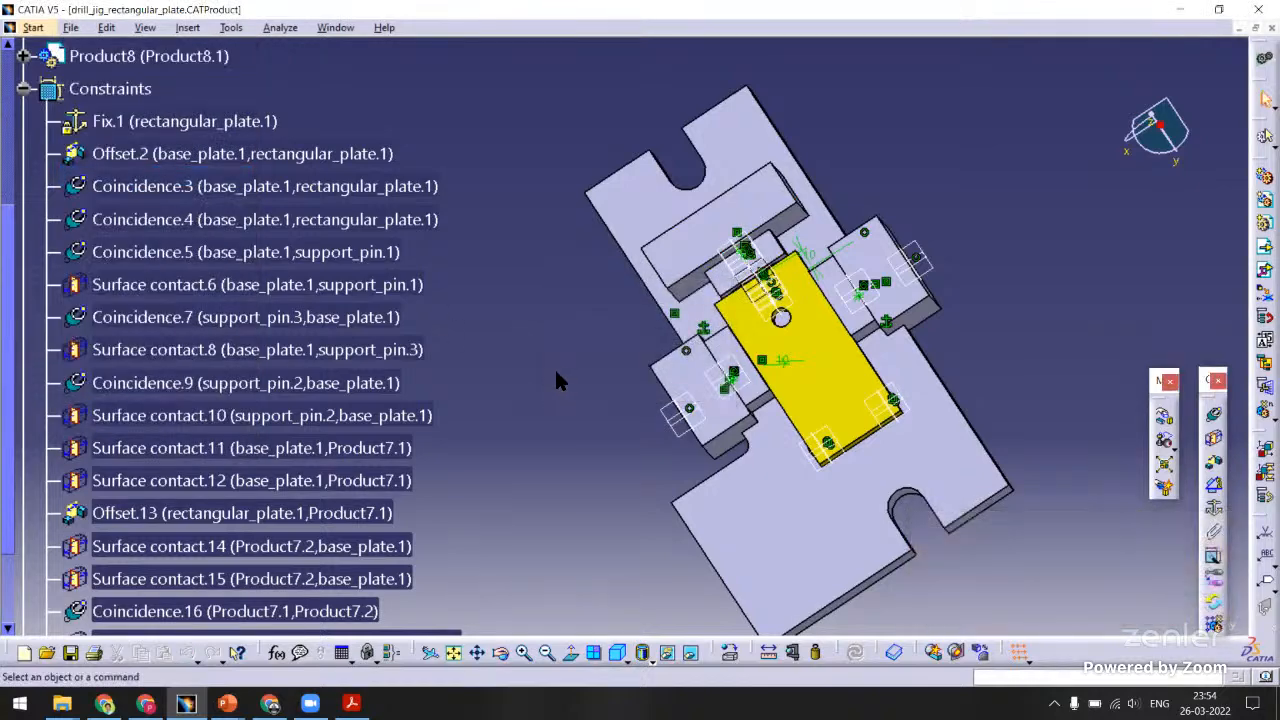
Create a new Product document and save it as strap_clamp in the Drill_Jig_Design_Rectangular_Plate folder.
{"action": "middle_click_drag", "start_coordinate": [541, 438], "coordinate": [691, 371]}
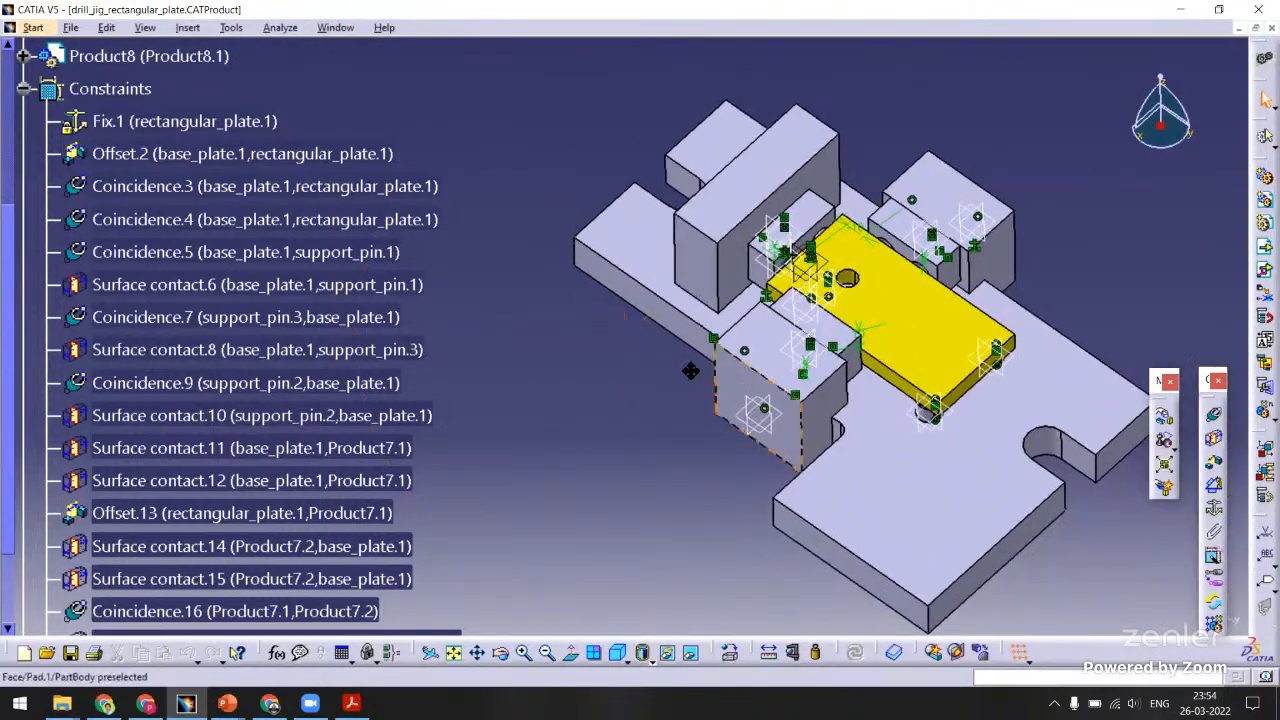
{"action": "middle_click_drag", "start_coordinate": [763, 418], "coordinate": [645, 374]}
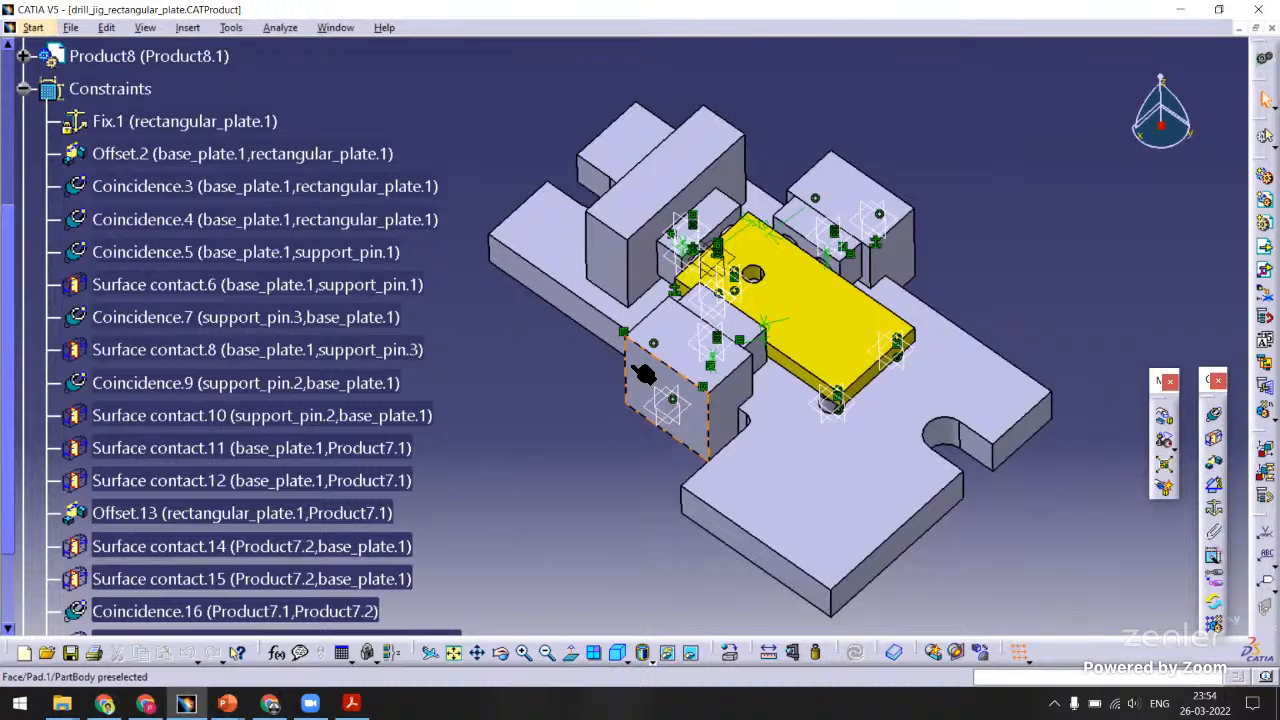
{"action": "left_click", "coordinate": [71, 28]}
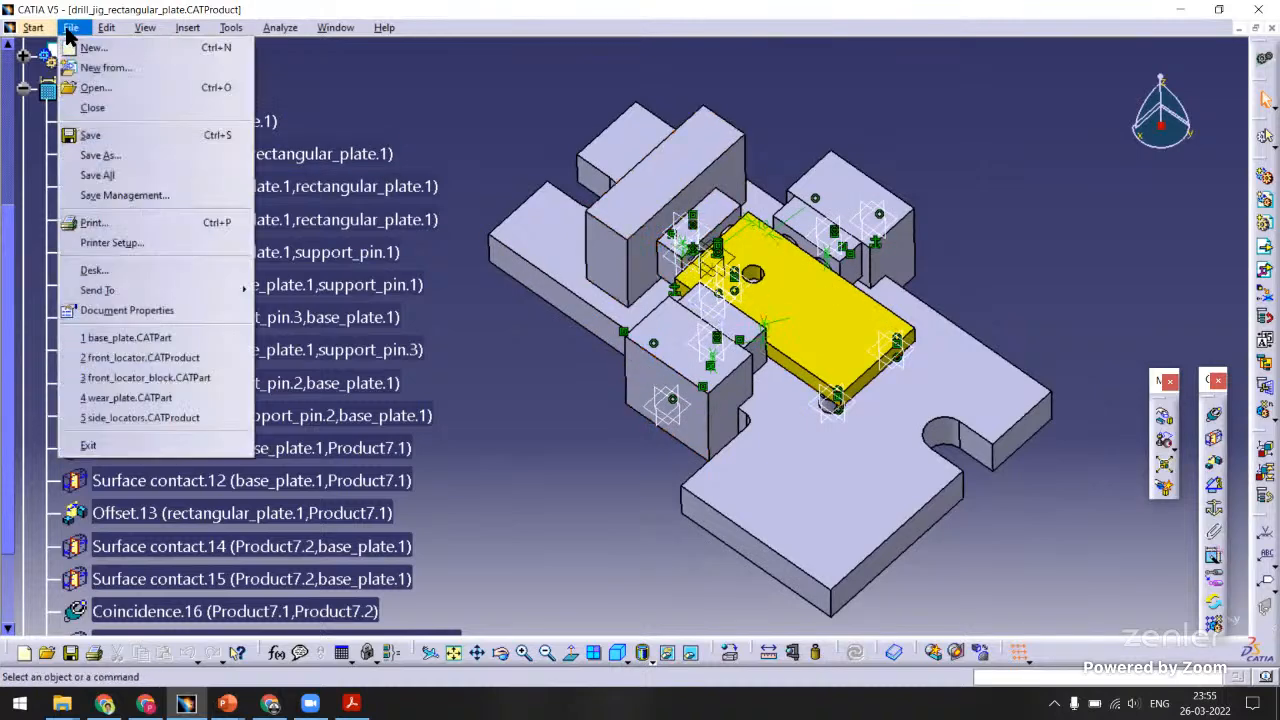
{"action": "left_click", "coordinate": [90, 50]}
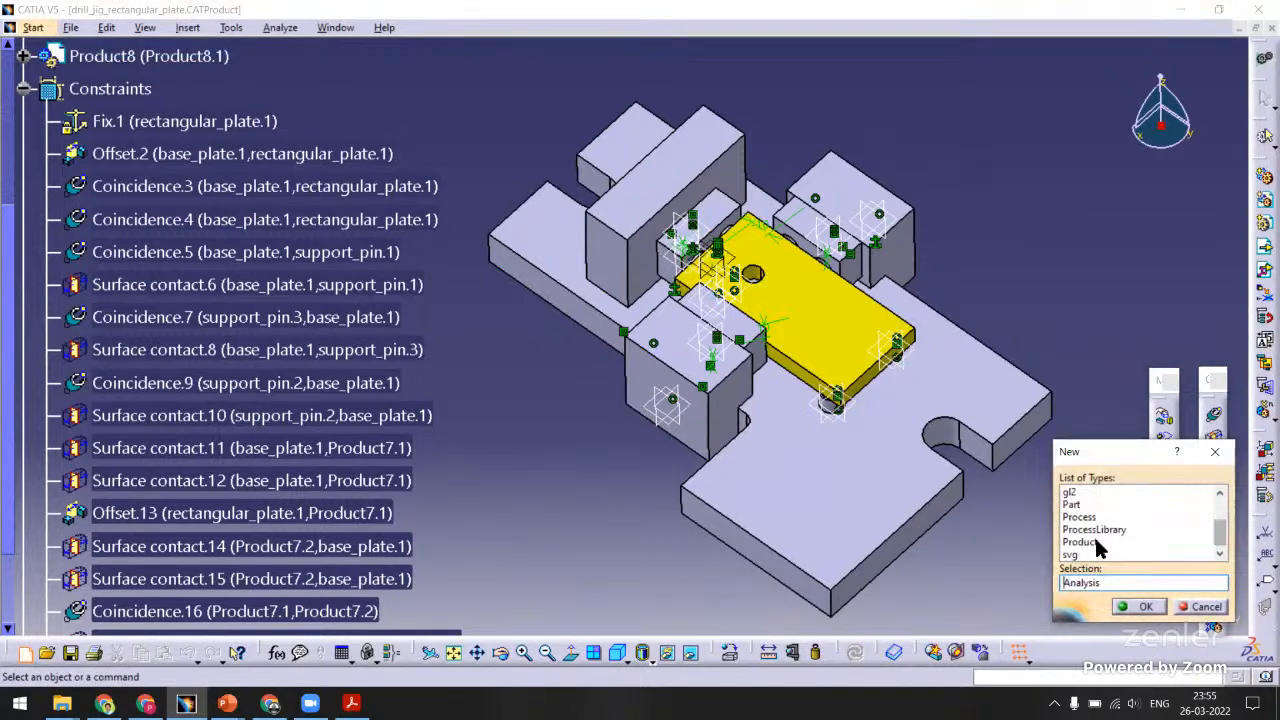
{"action": "left_click", "coordinate": [1146, 606]}
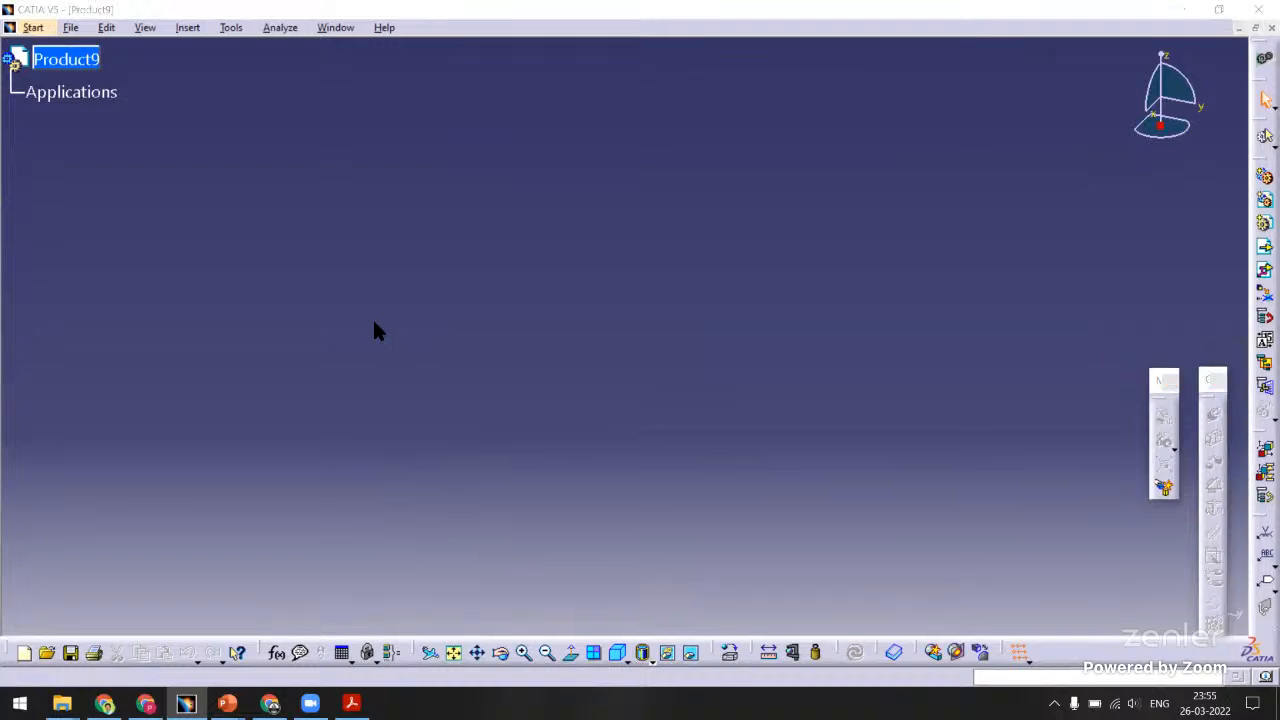
{"action": "key", "text": "ctrl+s"}
{"action": "type", "text": "strap_clamp"}
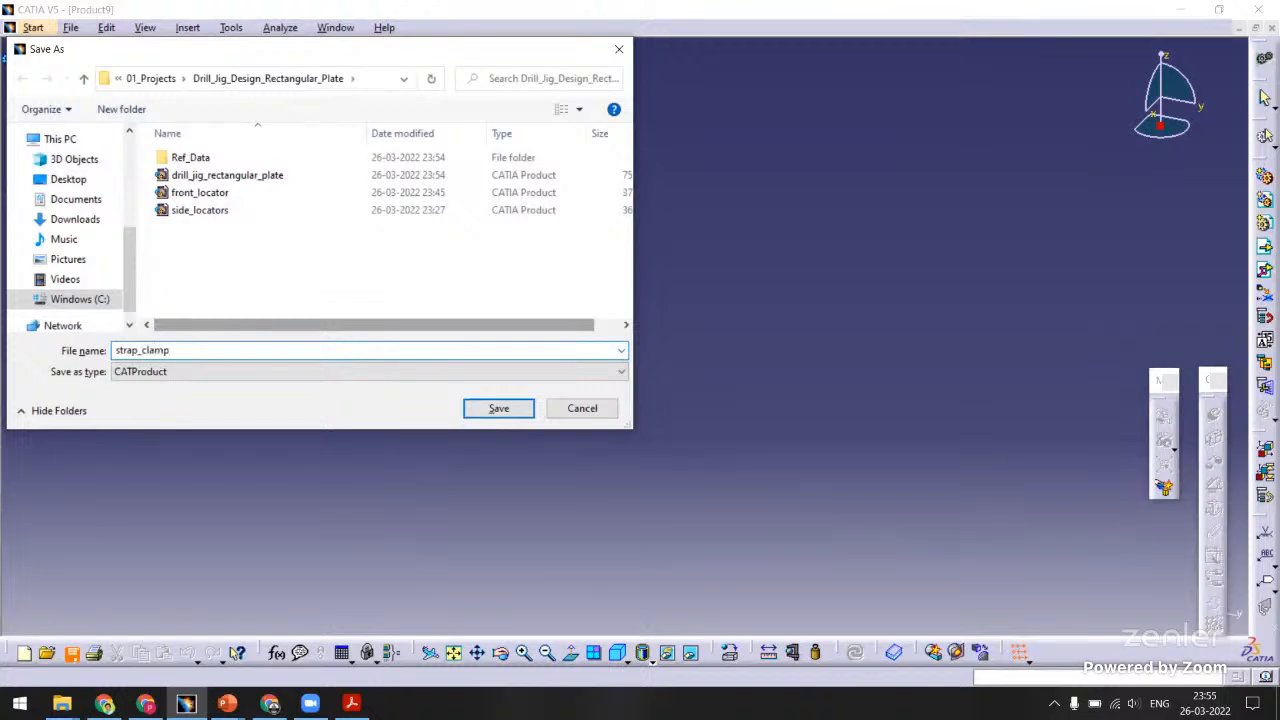
{"action": "left_click", "coordinate": [480, 401]}
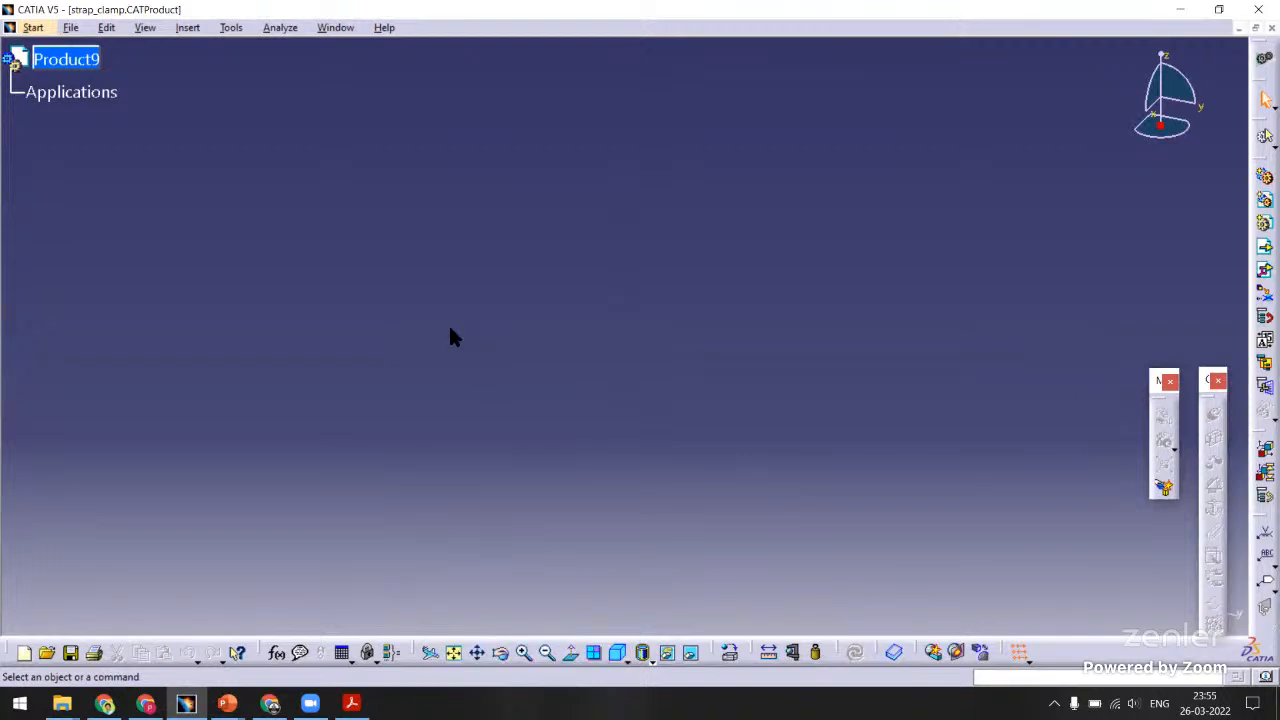
Open the strap_clamp component of the RM-DJ-A-0001 assembly in its own window and inspect its stud, nuts and bolt.
{"action": "left_click", "coordinate": [335, 28]}
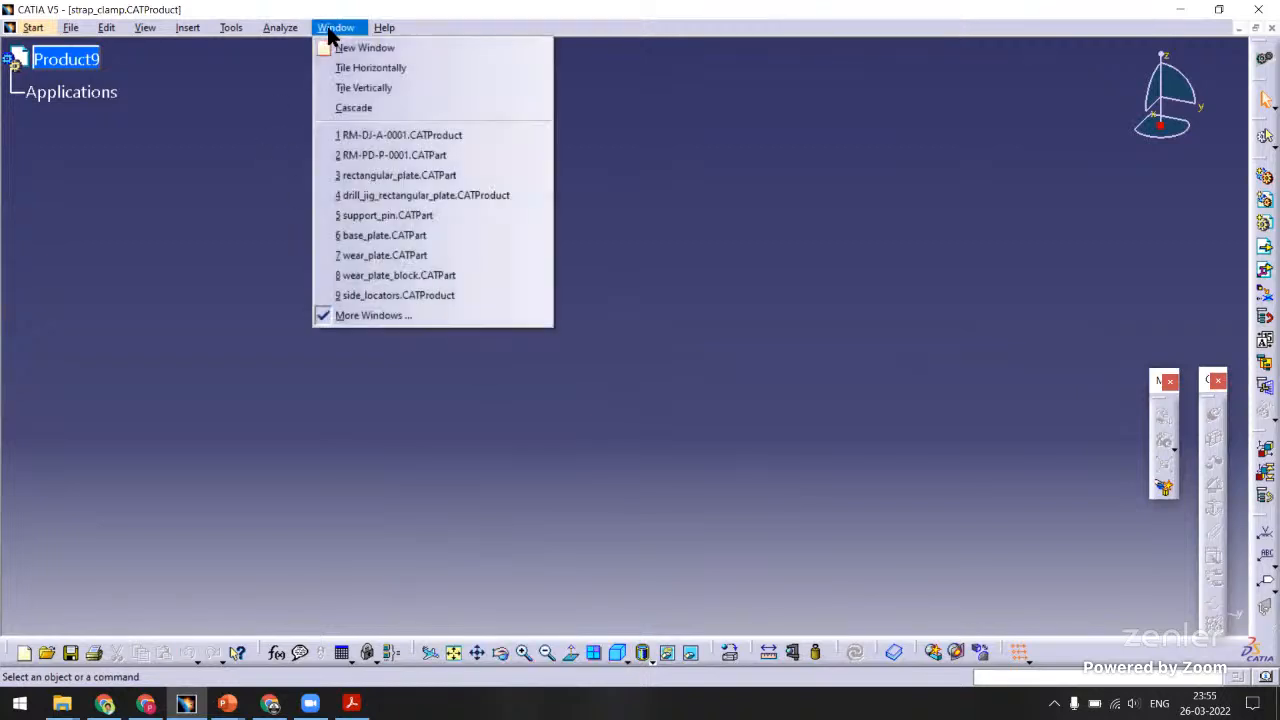
{"action": "left_click", "coordinate": [363, 136]}
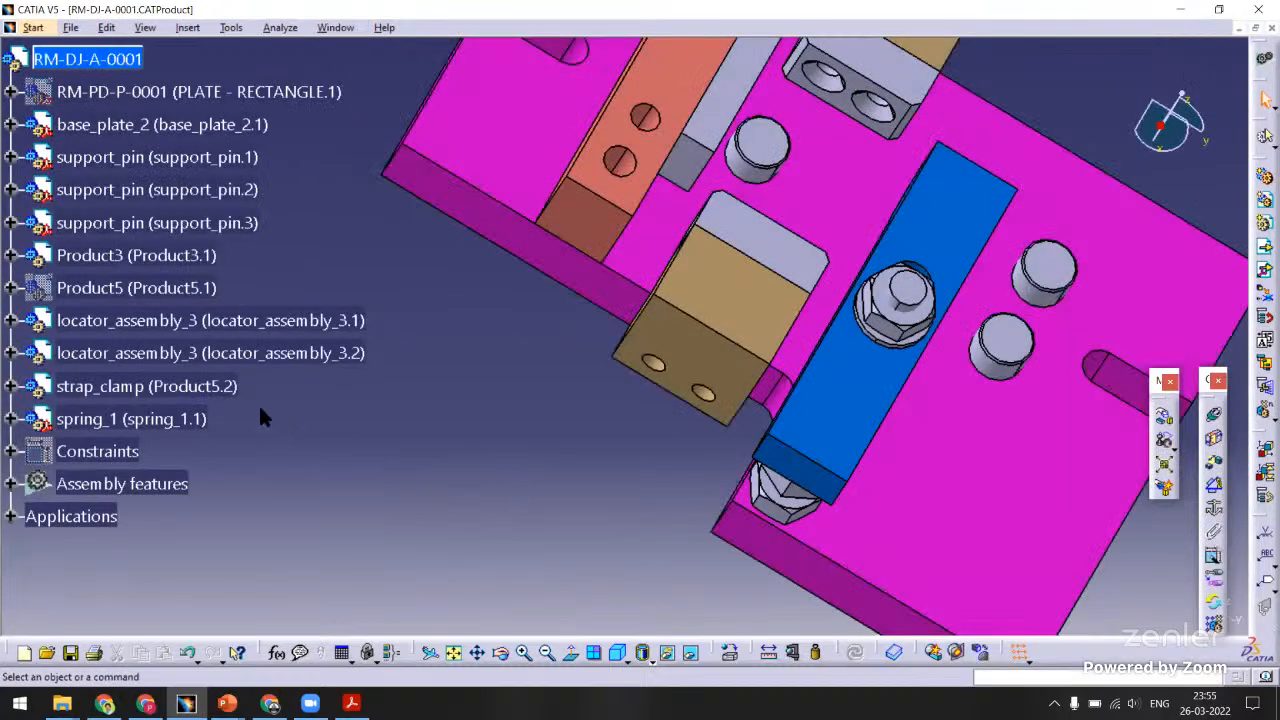
{"action": "right_click", "coordinate": [223, 388]}
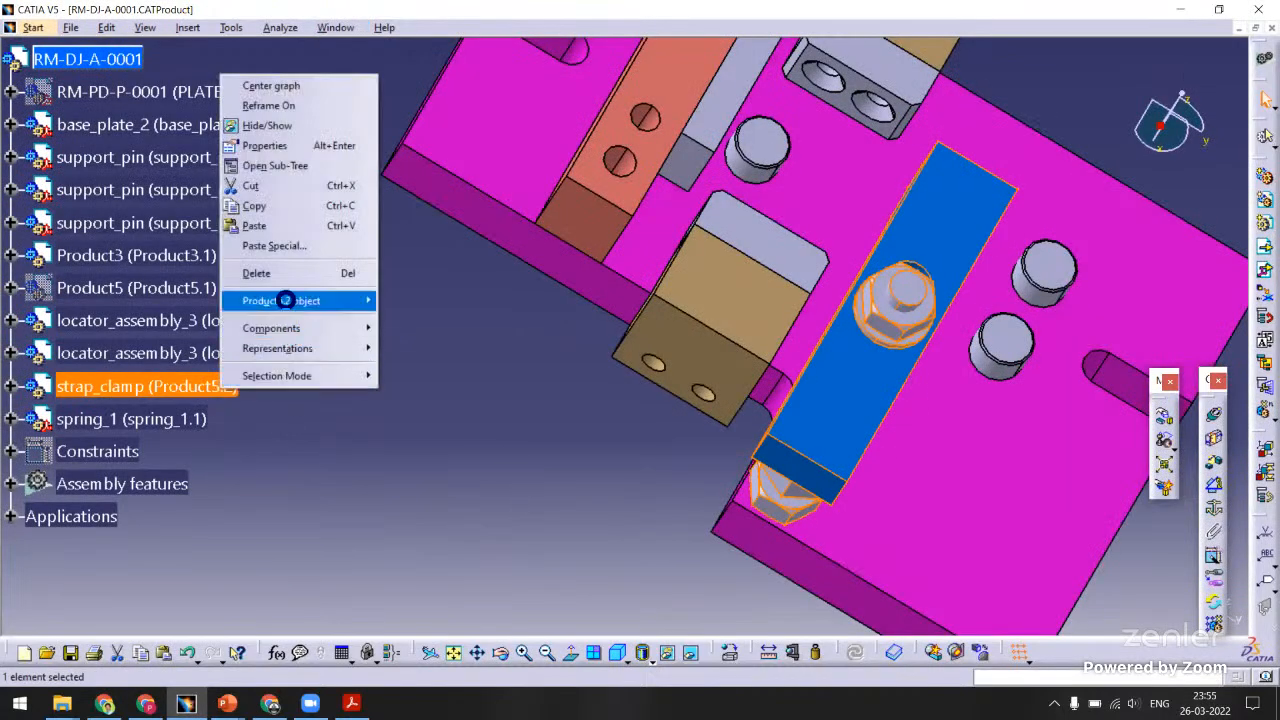
{"action": "mouse_move", "coordinate": [286, 300]}
{"action": "left_click", "coordinate": [423, 320]}
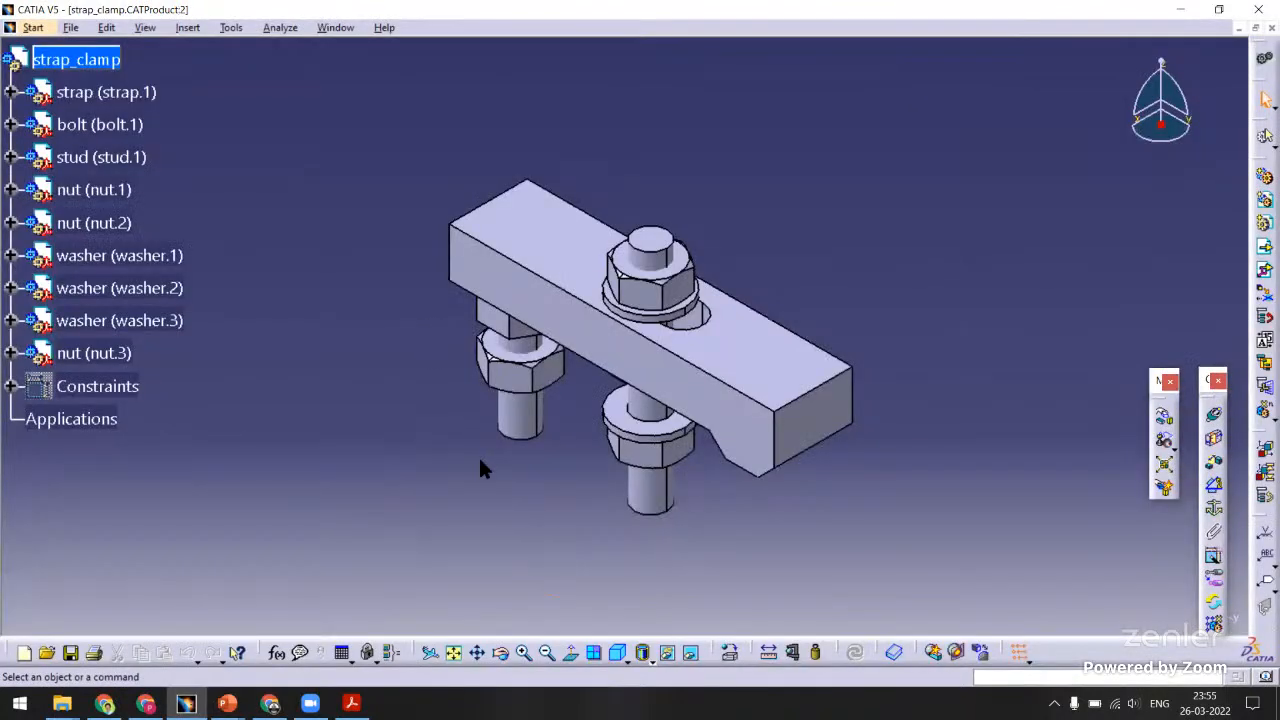
{"action": "middle_click_drag", "start_coordinate": [415, 400], "coordinate": [568, 338]}
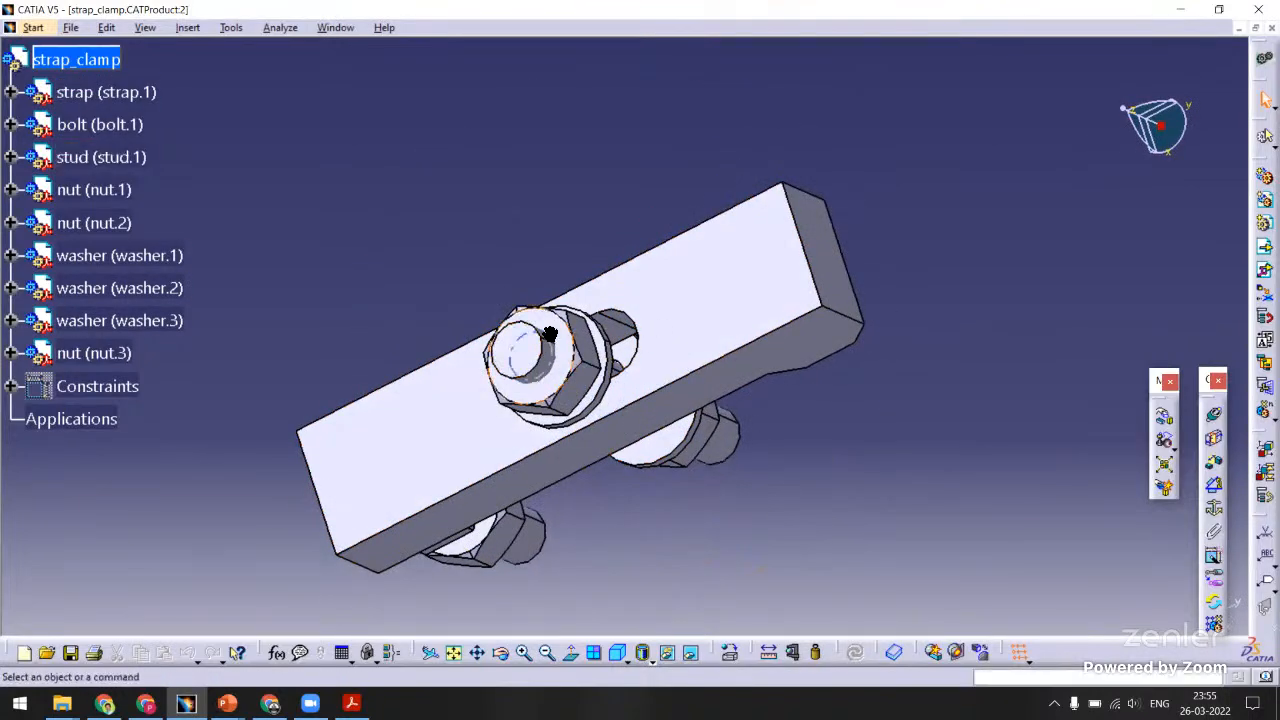
{"action": "middle_click_drag", "start_coordinate": [443, 318], "coordinate": [610, 325]}
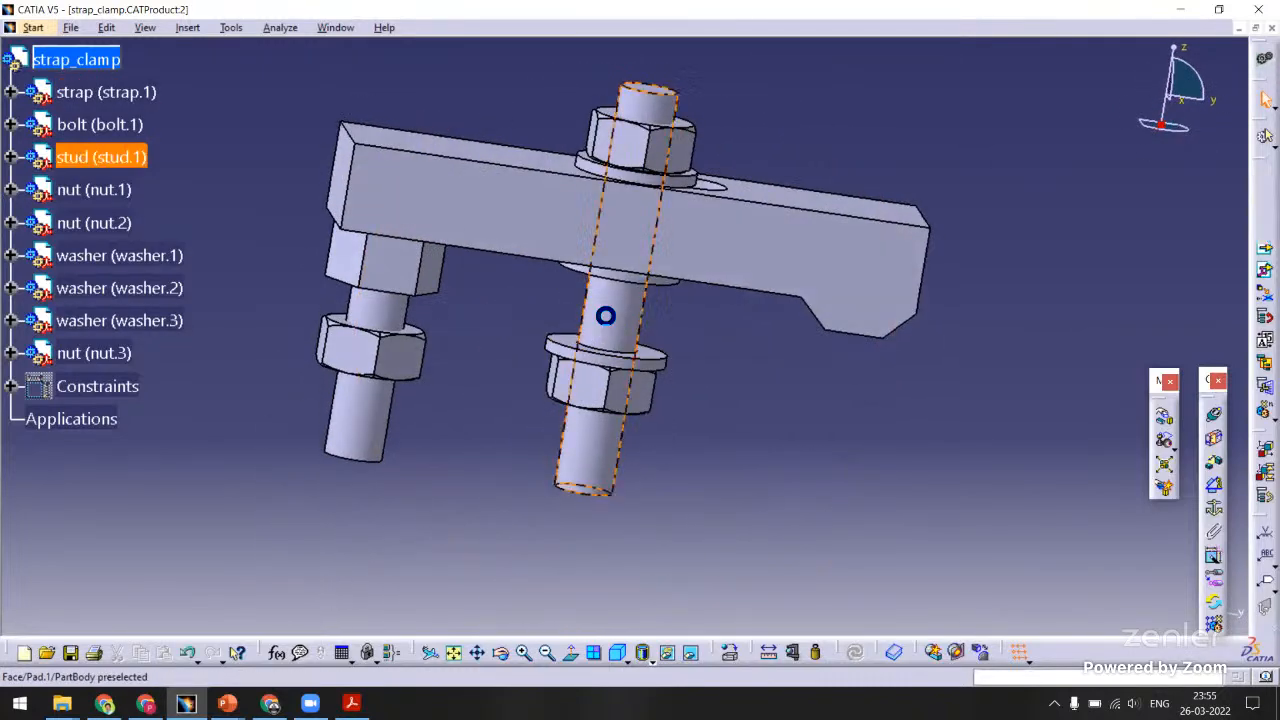
{"action": "middle_click_drag", "start_coordinate": [478, 320], "coordinate": [523, 363]}
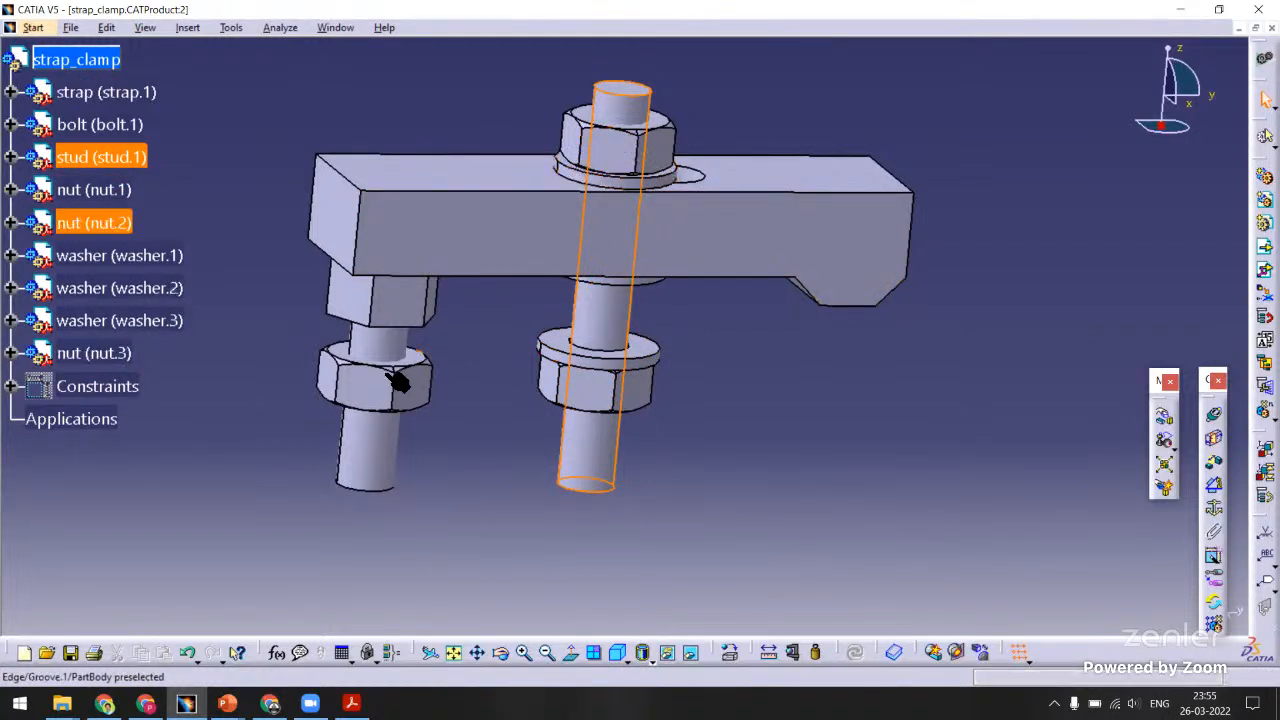
{"action": "left_click", "coordinate": [420, 306]}
Return to the RM-DJ-A-0001 assembly and show the hidden RM-PD-P-0001 rectangular plate.
{"action": "left_click", "coordinate": [336, 27]}
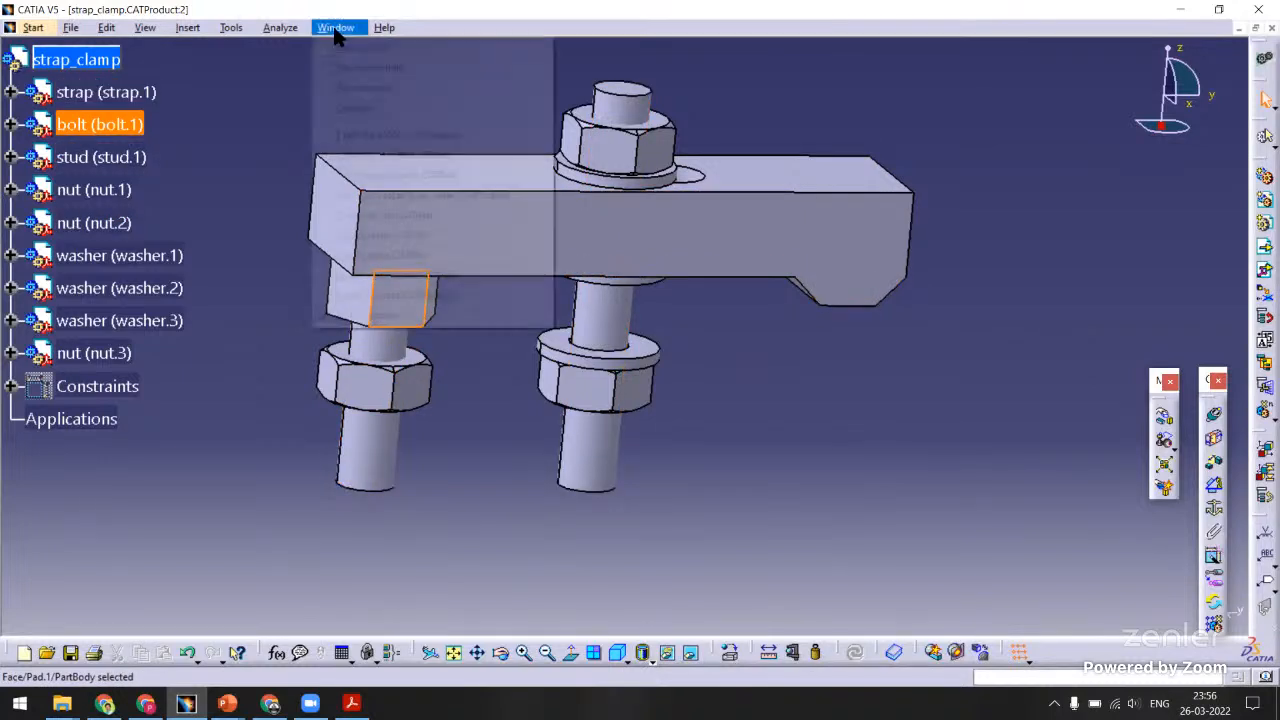
{"action": "left_click", "coordinate": [352, 135]}
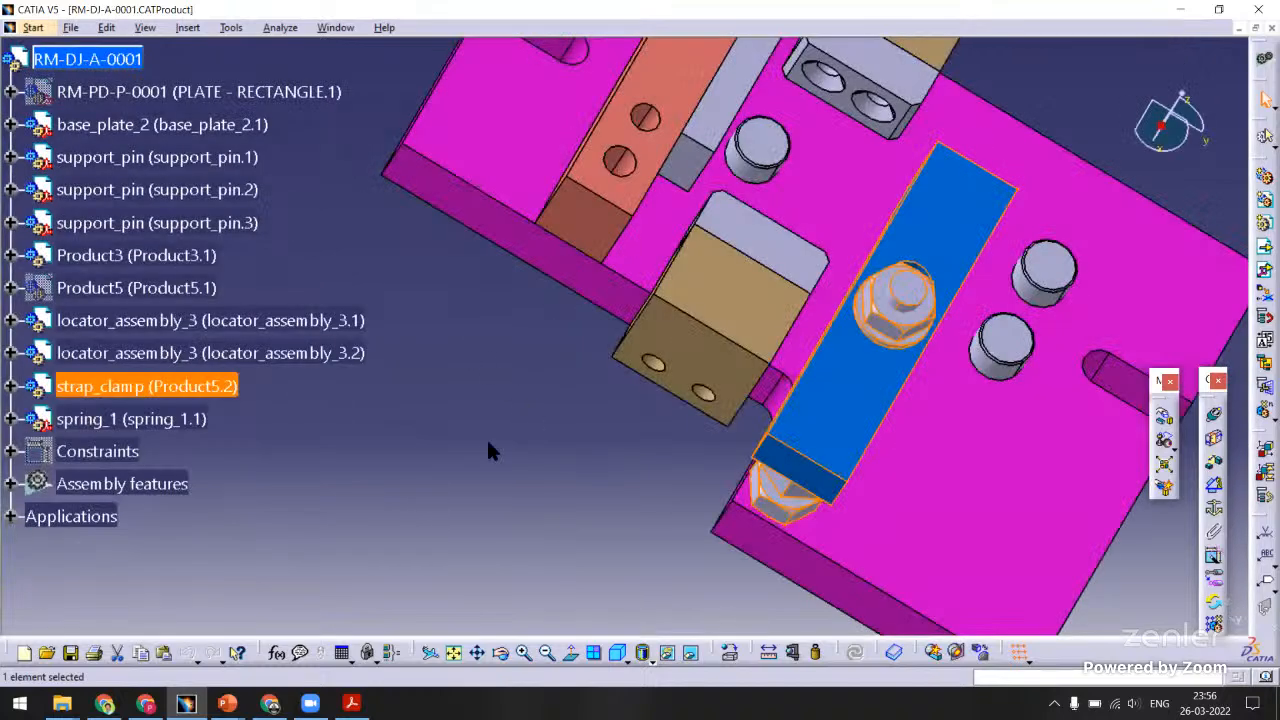
{"action": "middle_click_drag", "start_coordinate": [486, 437], "coordinate": [474, 326]}
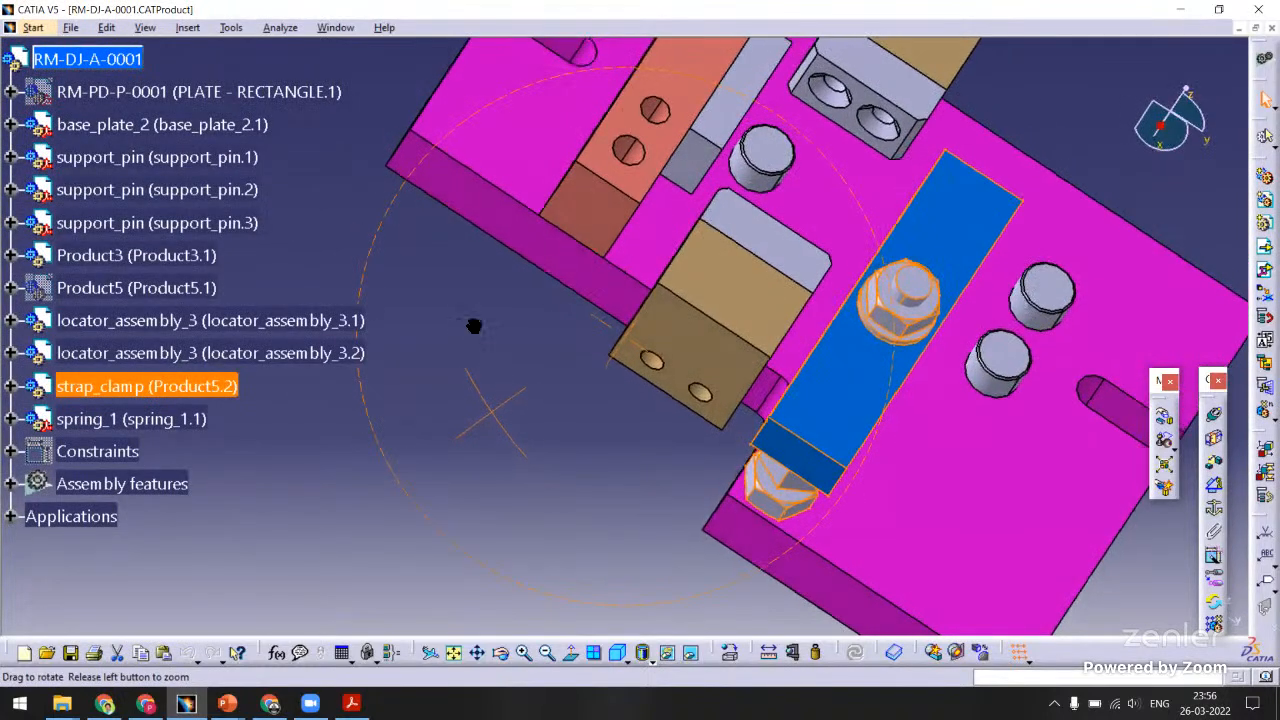
{"action": "middle_click_drag", "start_coordinate": [594, 423], "coordinate": [316, 116]}
{"action": "right_click", "coordinate": [313, 93]}
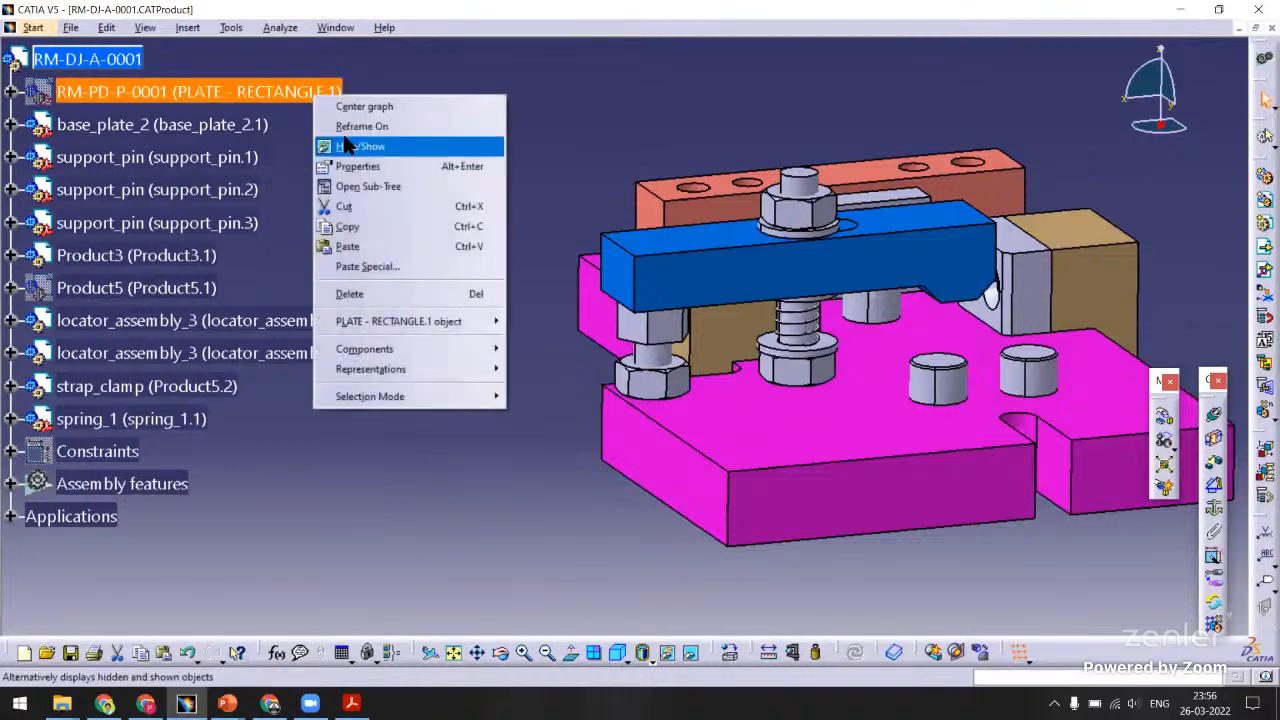
{"action": "left_click", "coordinate": [358, 150]}
Examine from several angles how the strap clamp, its spring, stud and bolt hold the rectangular plate on the support pins.
{"action": "middle_click_drag", "start_coordinate": [416, 291], "coordinate": [503, 377]}
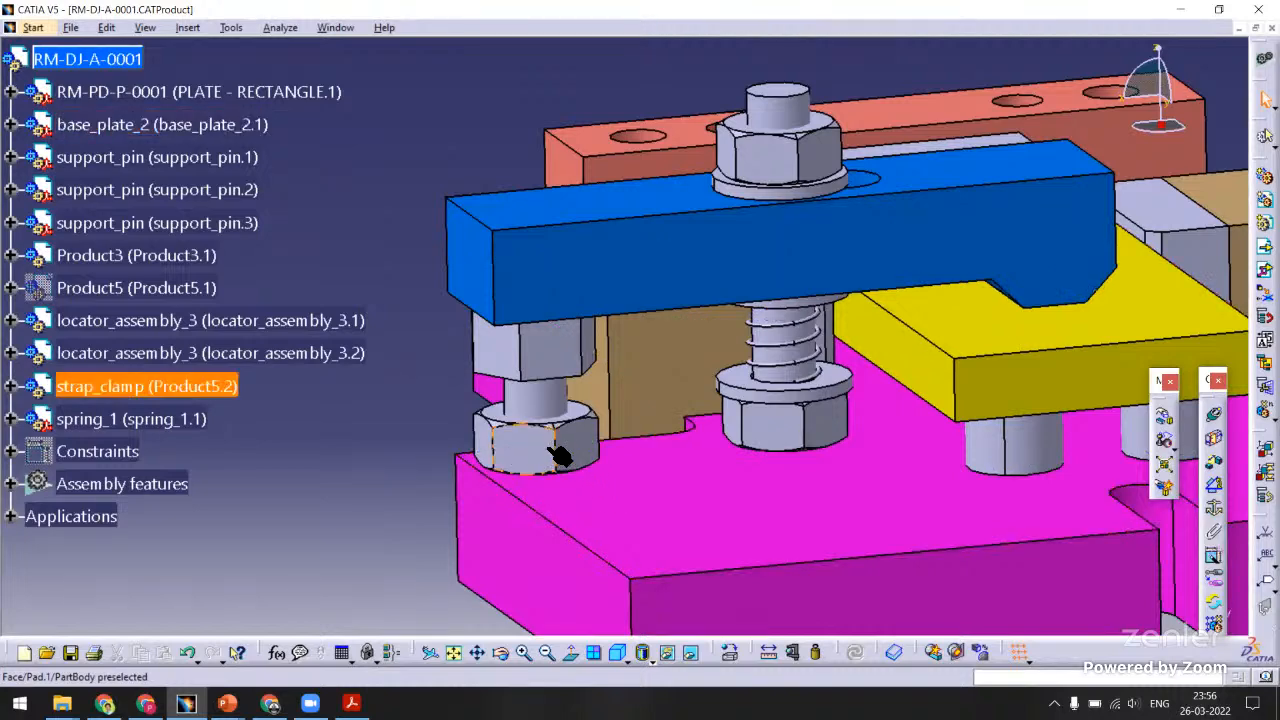
{"action": "middle_click_drag", "start_coordinate": [497, 418], "coordinate": [423, 391]}
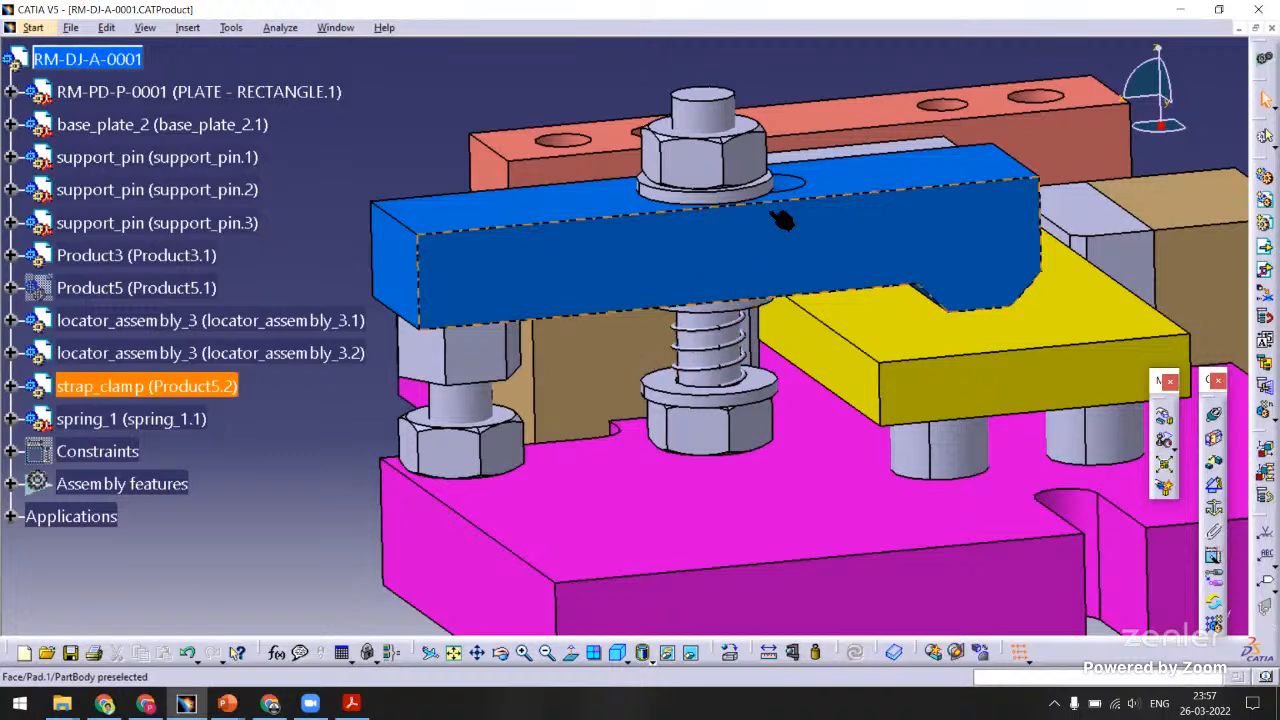
{"action": "middle_click_drag", "start_coordinate": [723, 234], "coordinate": [814, 431]}
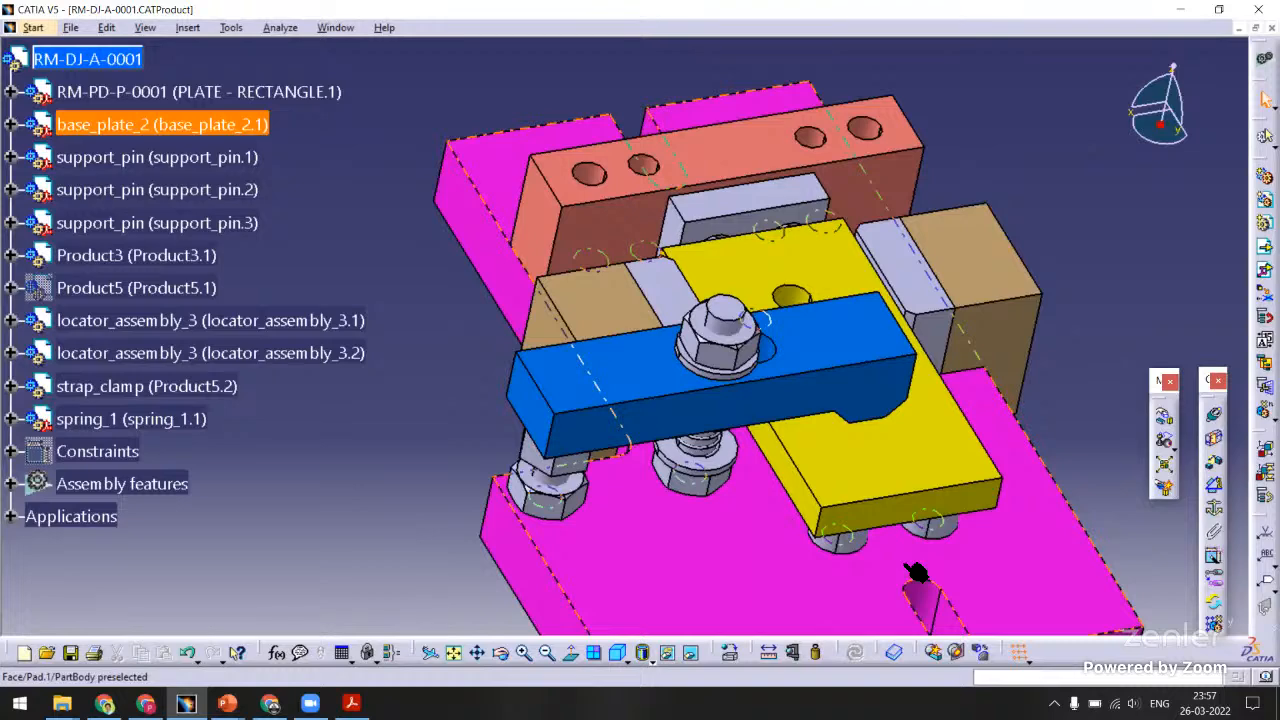
{"action": "middle_click_drag", "start_coordinate": [838, 528], "coordinate": [765, 357]}
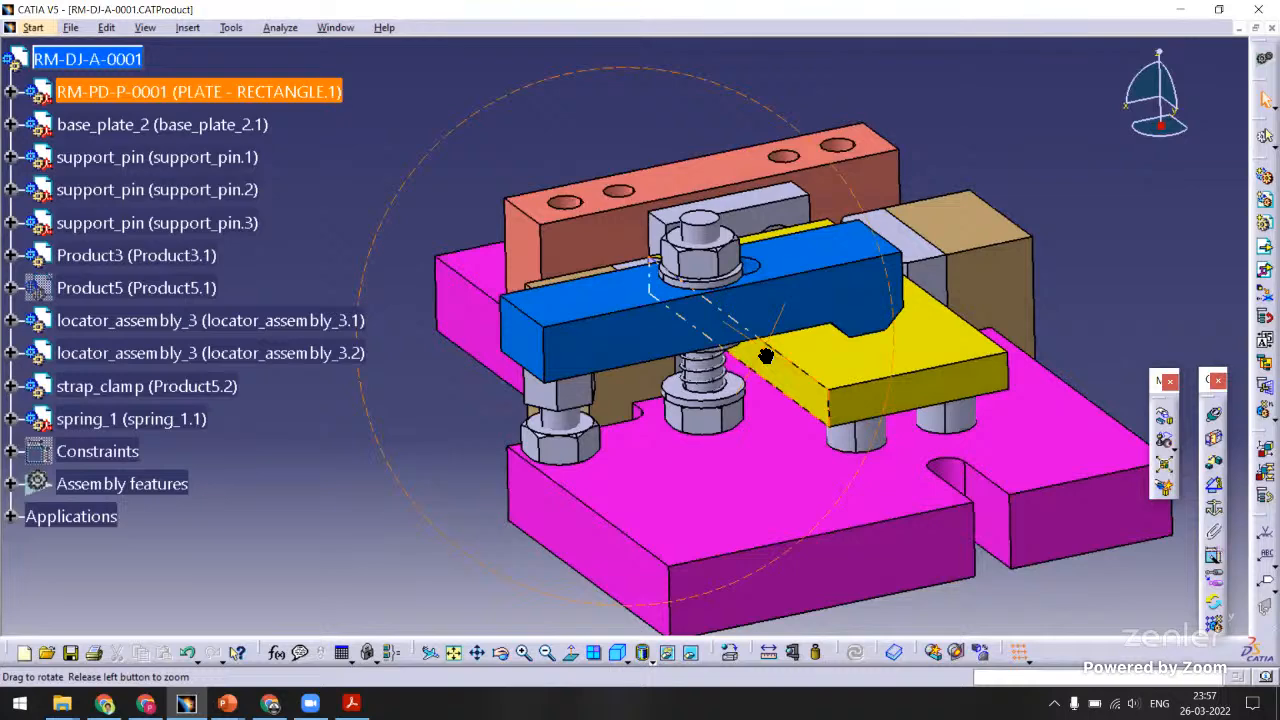
{"action": "middle_click_drag", "start_coordinate": [765, 357], "coordinate": [765, 357]}
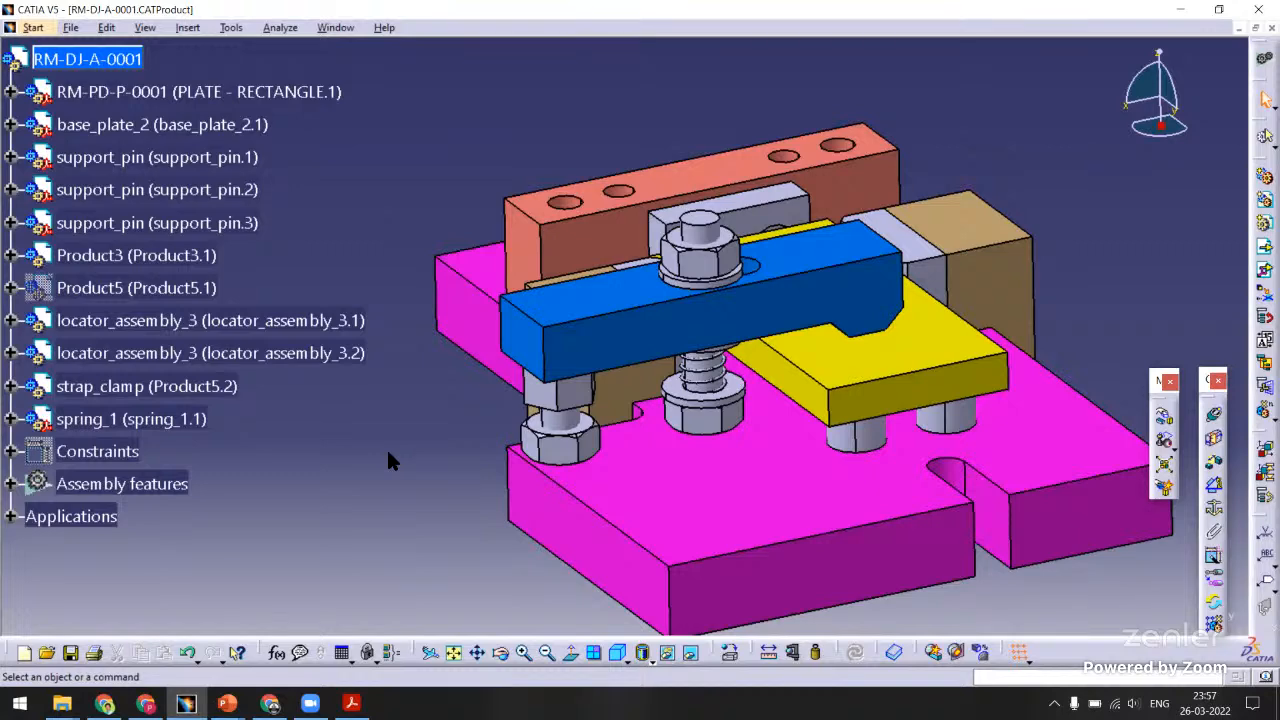
{"action": "middle_click_drag", "start_coordinate": [344, 453], "coordinate": [667, 288]}
{"action": "right_click", "coordinate": [665, 287]}
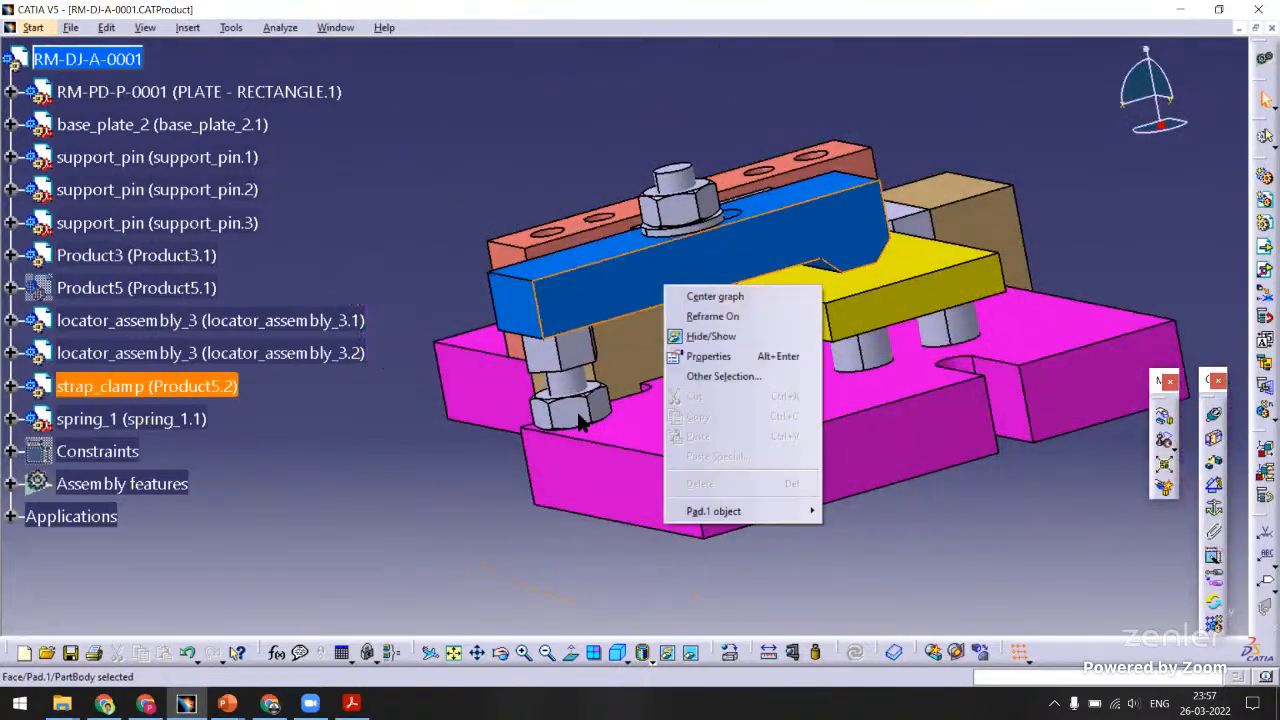
{"action": "left_click", "coordinate": [387, 429]}
{"action": "middle_click_drag", "start_coordinate": [594, 214], "coordinate": [662, 450]}
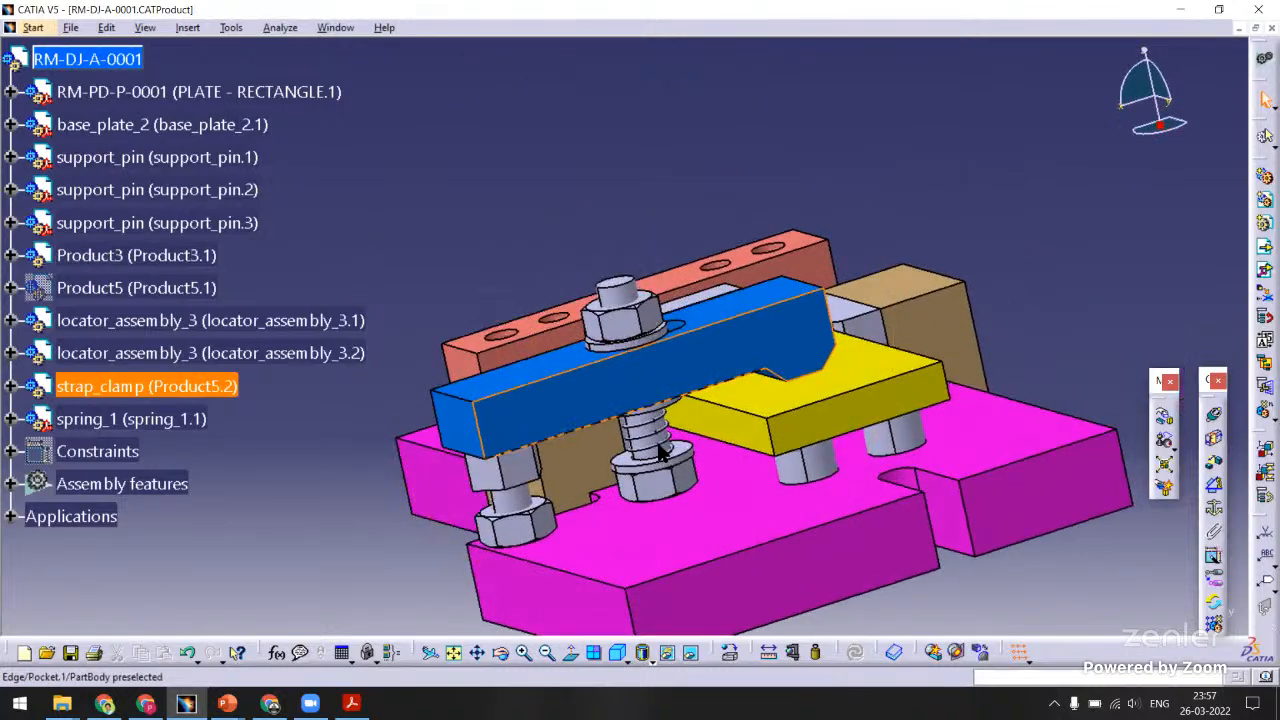
{"action": "middle_click_drag", "start_coordinate": [650, 296], "coordinate": [619, 313]}
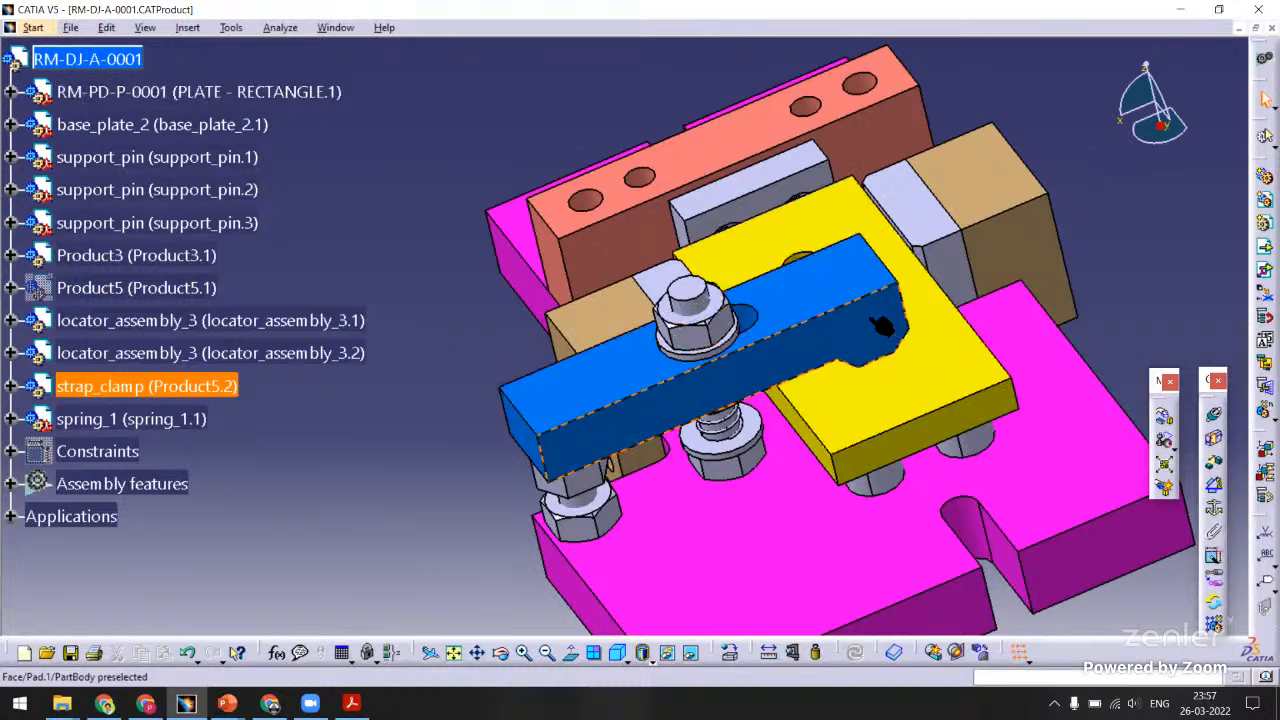
Switch to the side_locators assembly, display it in isometric view and close its window.
{"action": "left_click", "coordinate": [337, 28]}
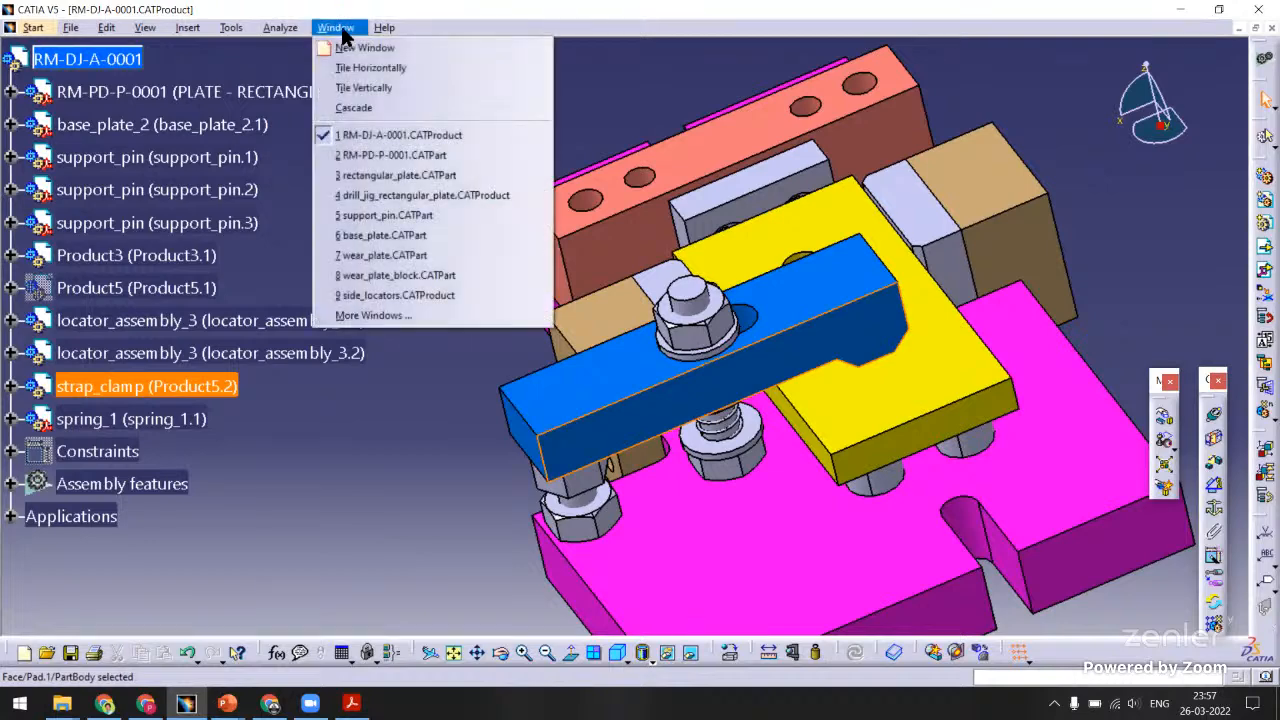
{"action": "left_click", "coordinate": [410, 392]}
{"action": "left_click", "coordinate": [335, 30]}
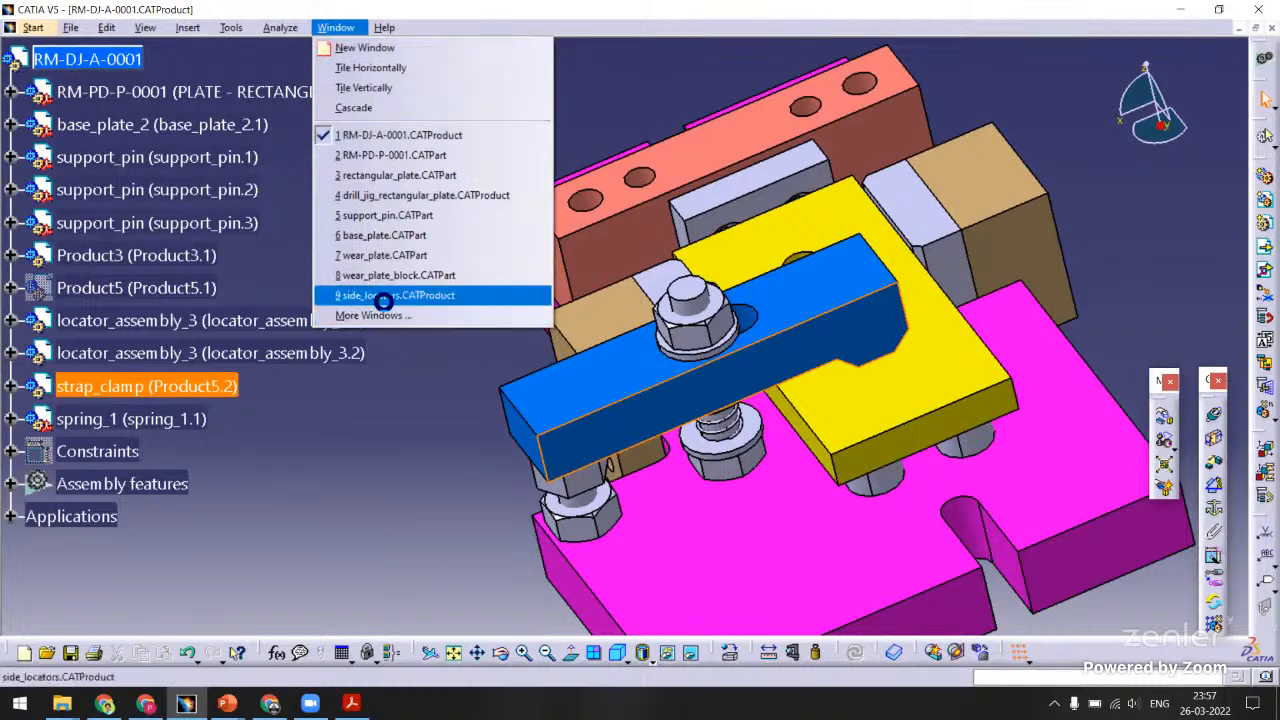
{"action": "left_click", "coordinate": [383, 296]}
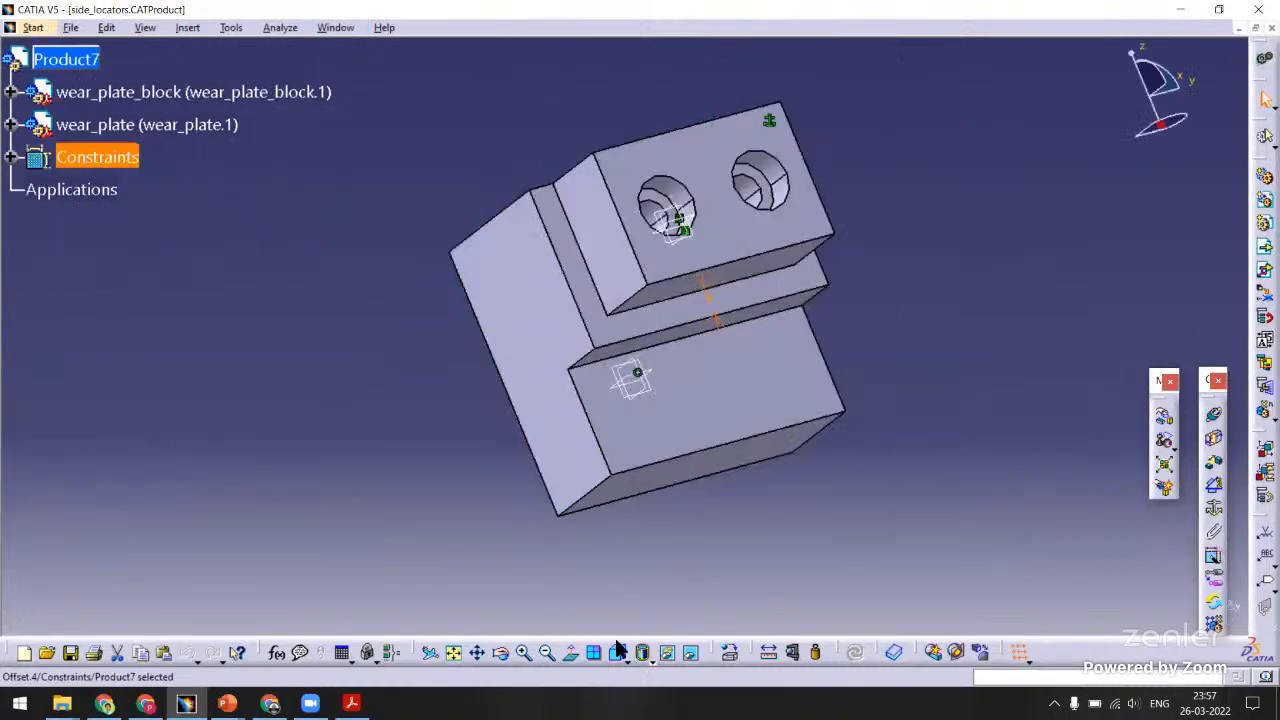
{"action": "left_click", "coordinate": [617, 652]}
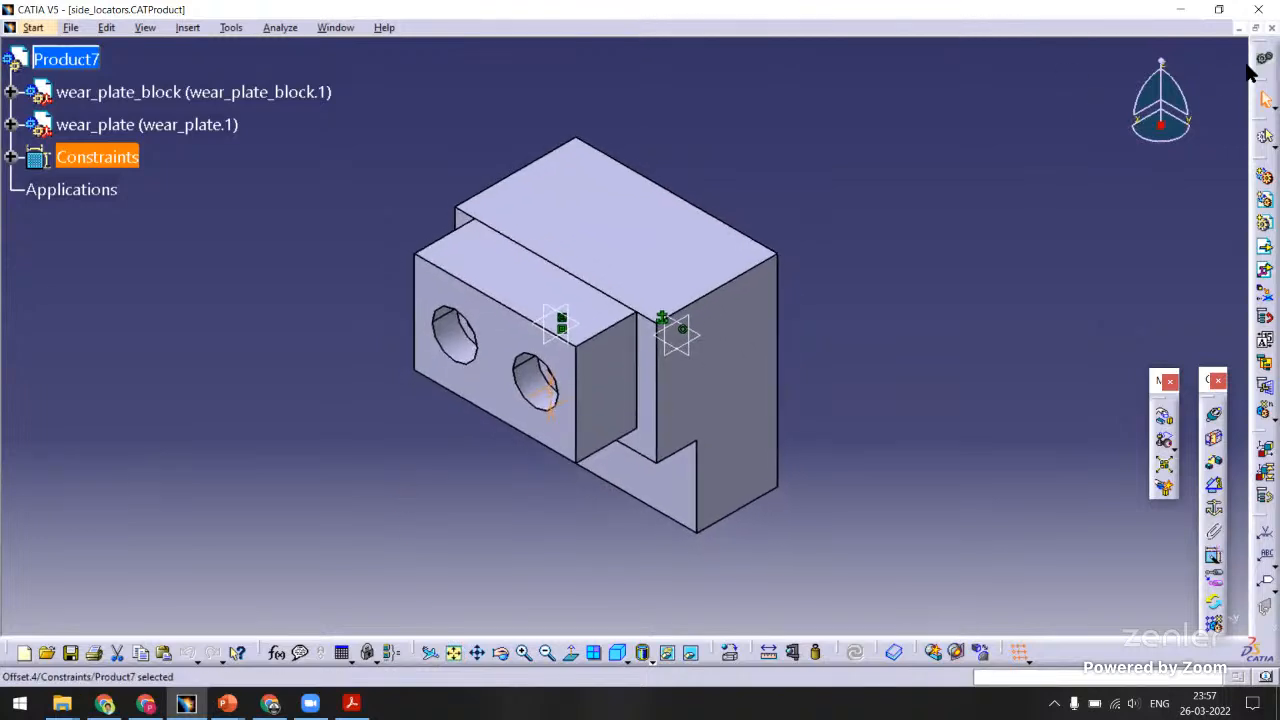
{"action": "middle_click_drag", "start_coordinate": [808, 260], "coordinate": [766, 340]}
{"action": "middle_click_drag", "start_coordinate": [471, 271], "coordinate": [848, 247]}
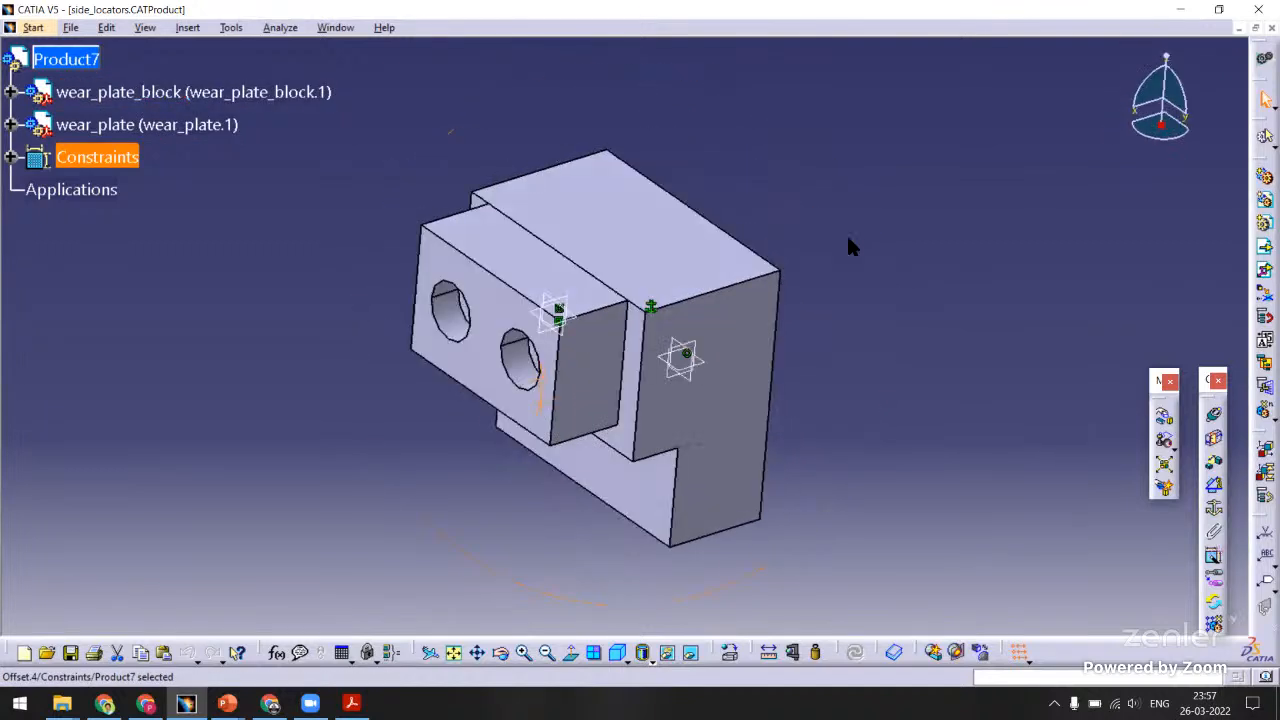
{"action": "left_click", "coordinate": [616, 652]}
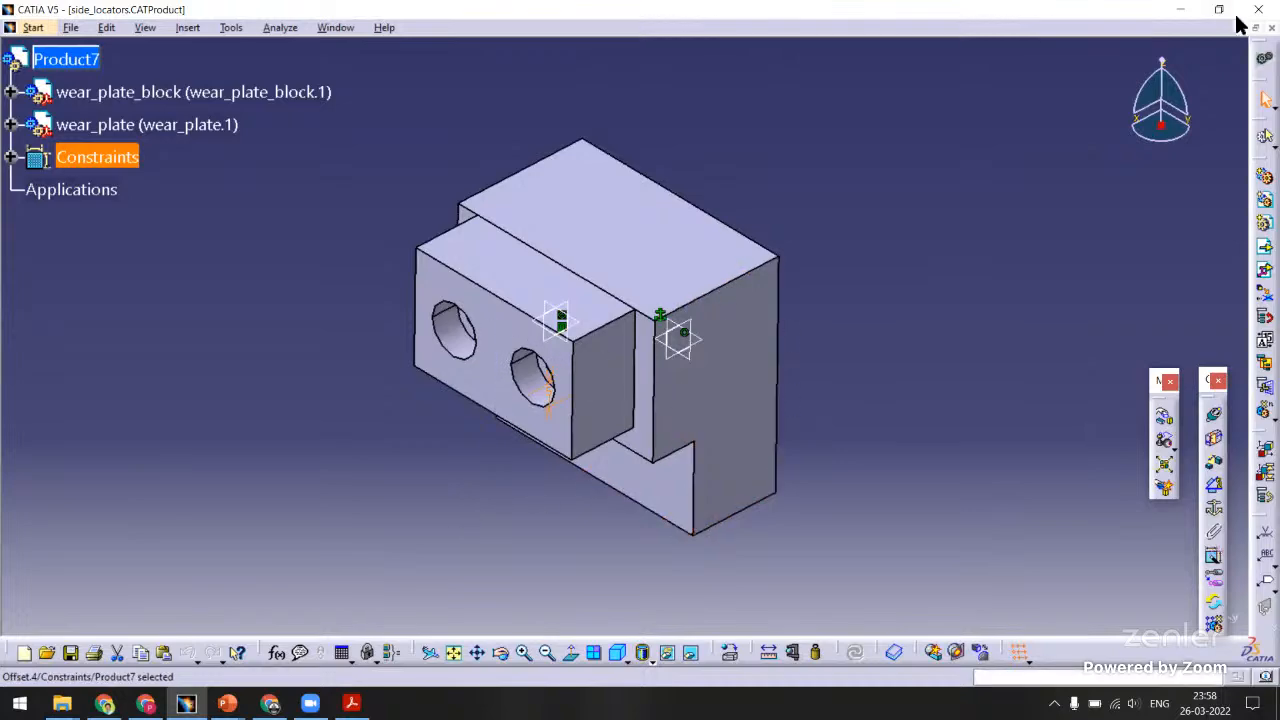
{"action": "key", "text": "ctrl+Tab"}
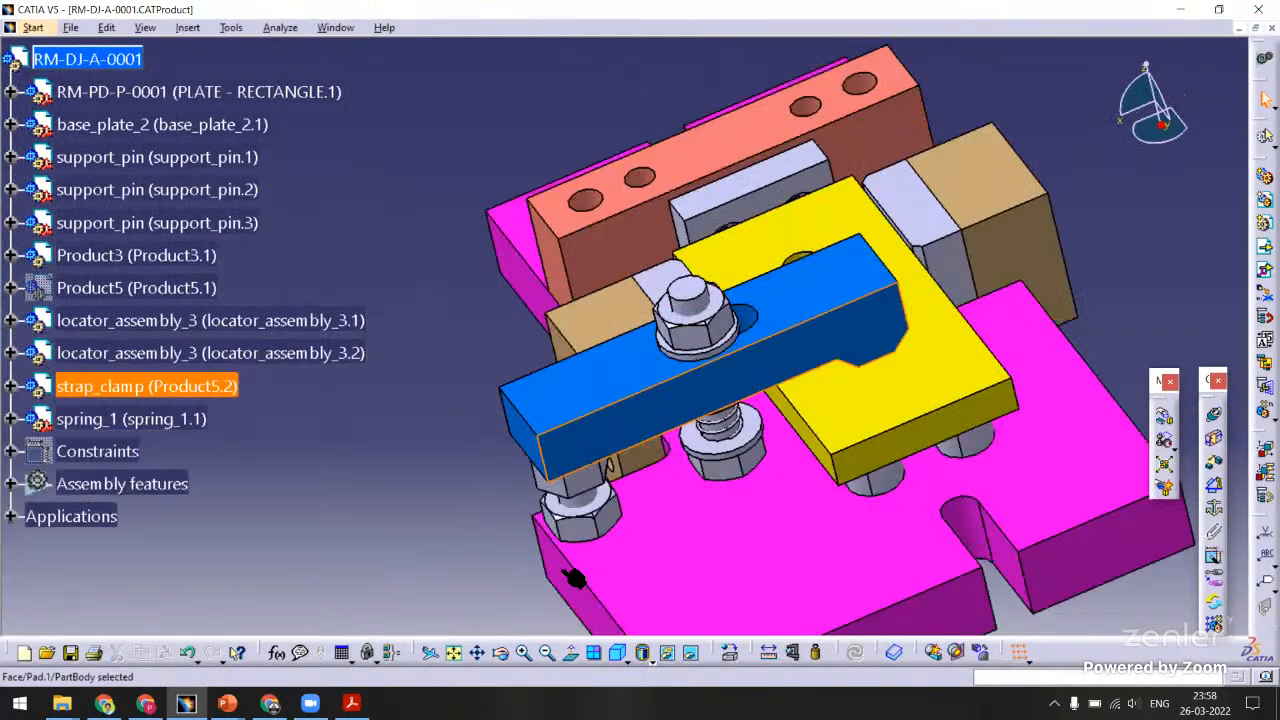
Switch from the jig assembly to the strap_clamp.CATProduct:2 window, display the clamp in isometric view and close the window.
{"action": "mouse_move", "coordinate": [453, 652]}
{"action": "left_mouse_down"}
{"action": "mouse_move", "coordinate": [481, 644]}
{"action": "mouse_move", "coordinate": [454, 660]}
{"action": "left_mouse_up"}
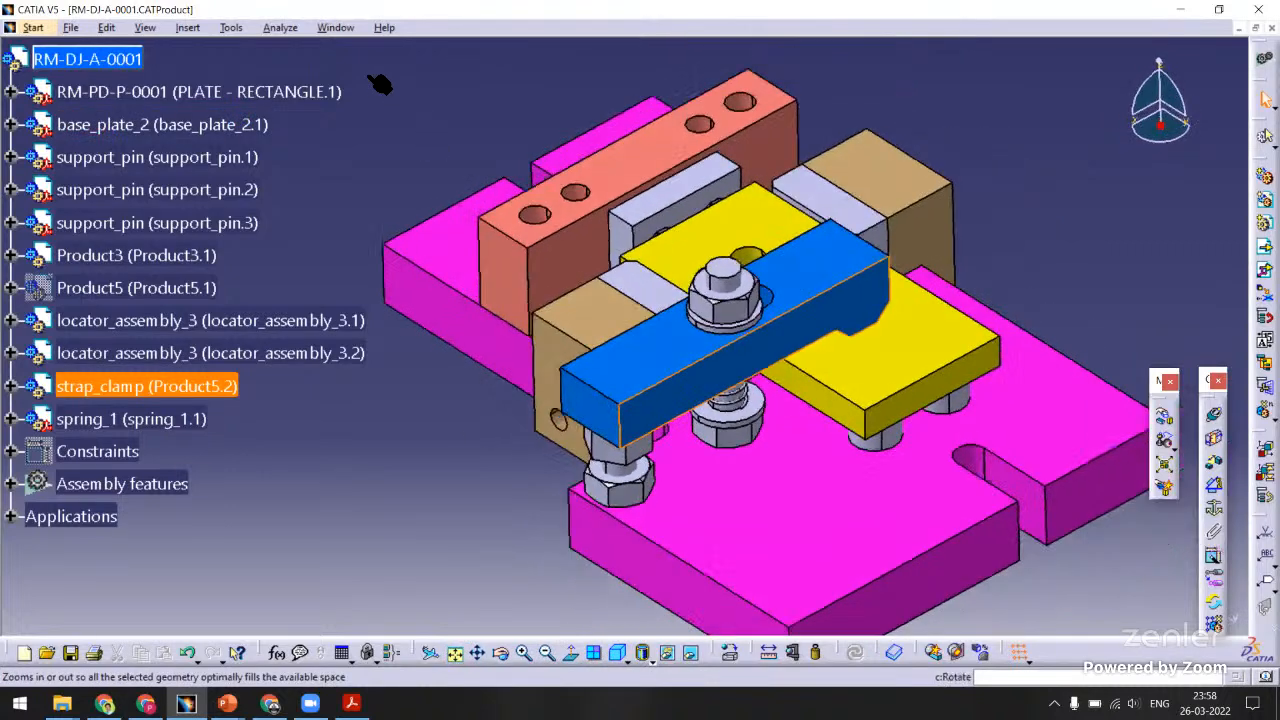
{"action": "left_click", "coordinate": [336, 28]}
{"action": "left_click", "coordinate": [372, 315]}
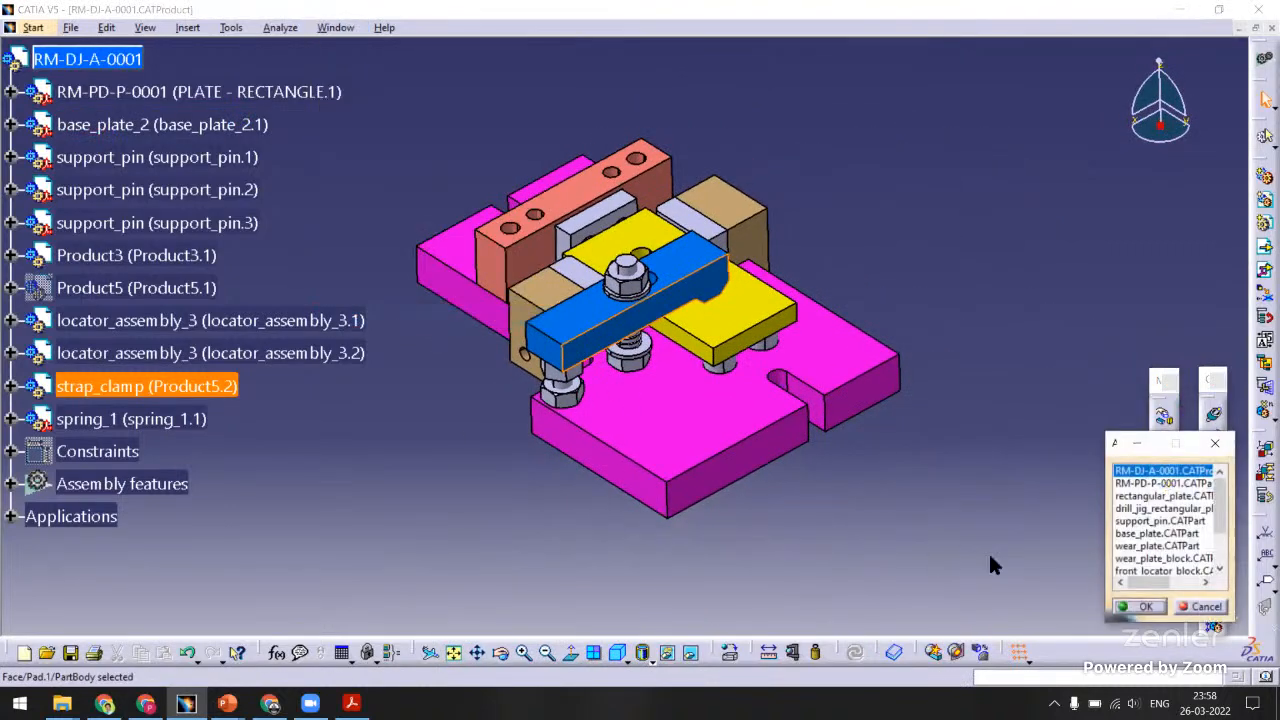
{"action": "scroll", "coordinate": [1160, 540], "scroll_direction": "down", "scroll_amount": 2}
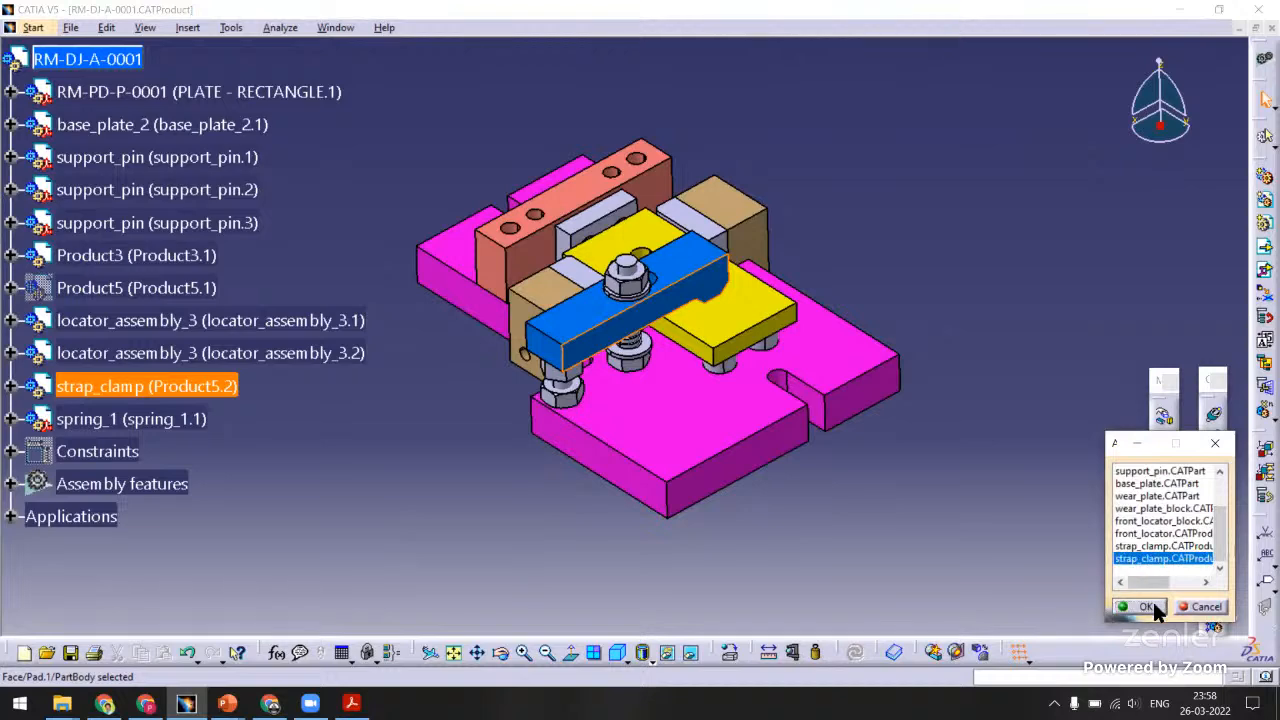
{"action": "left_click", "coordinate": [1147, 607]}
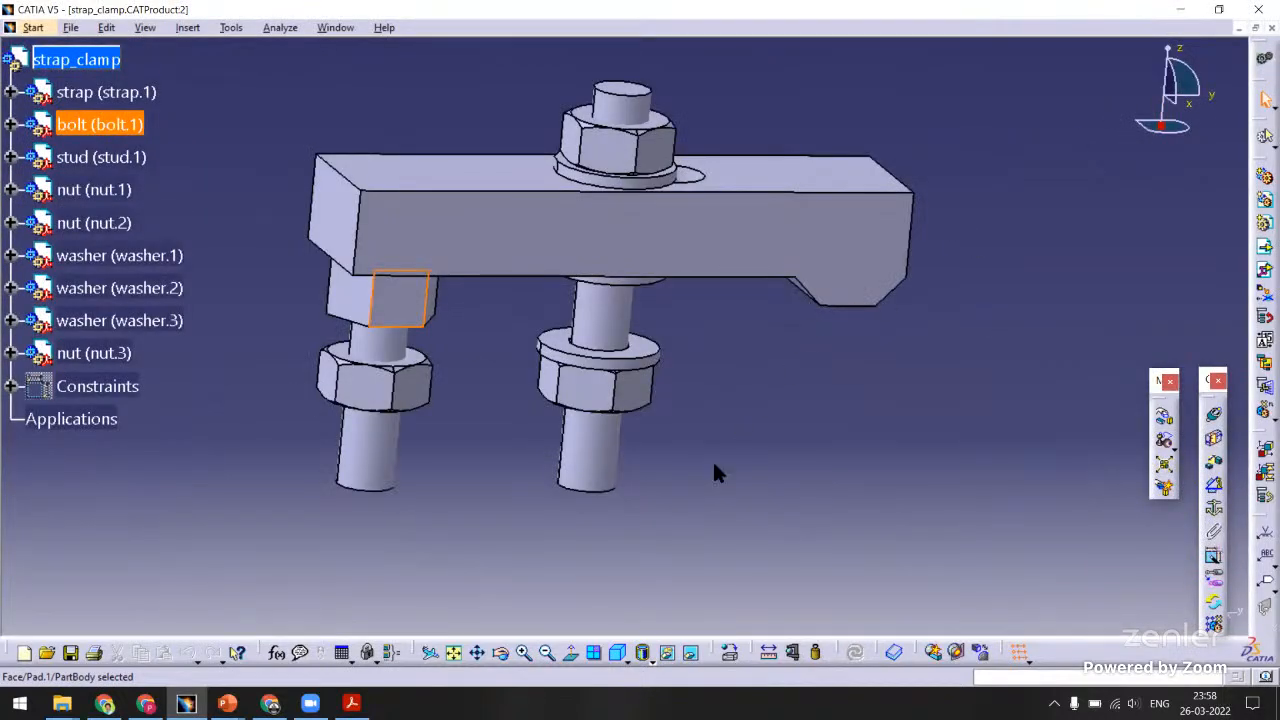
{"action": "left_click", "coordinate": [617, 650]}
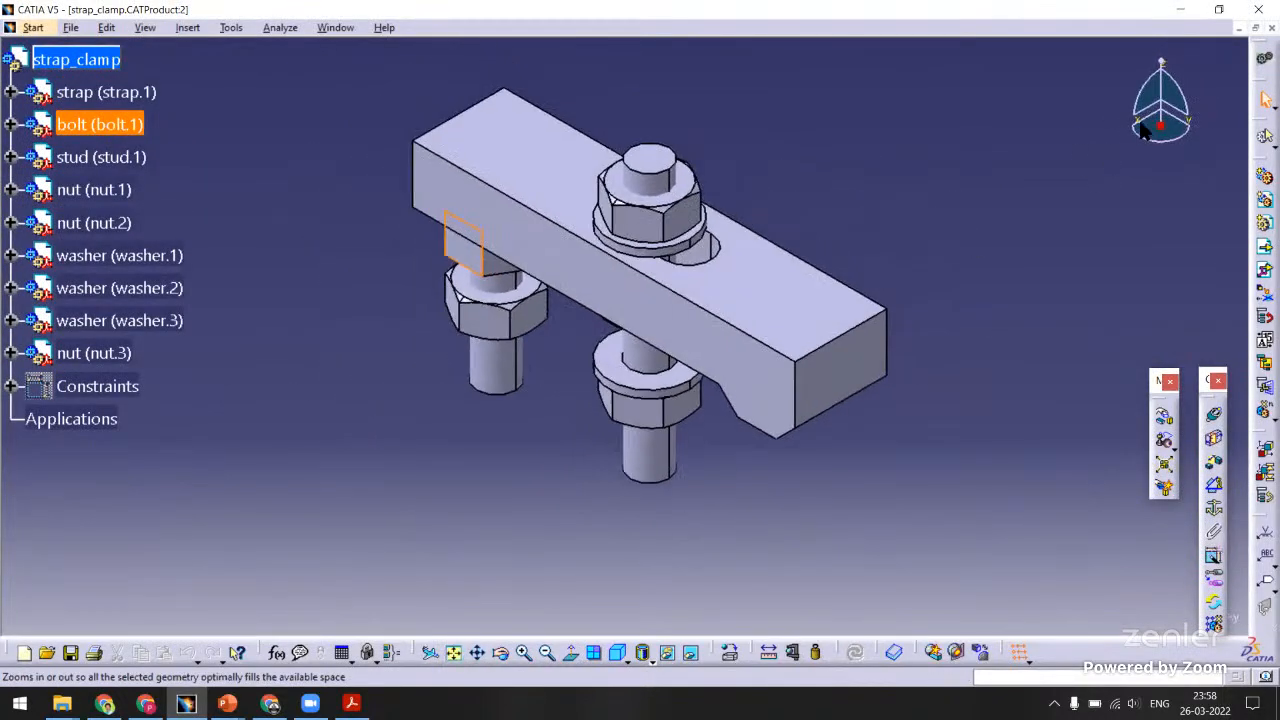
{"action": "left_click", "coordinate": [1271, 28]}
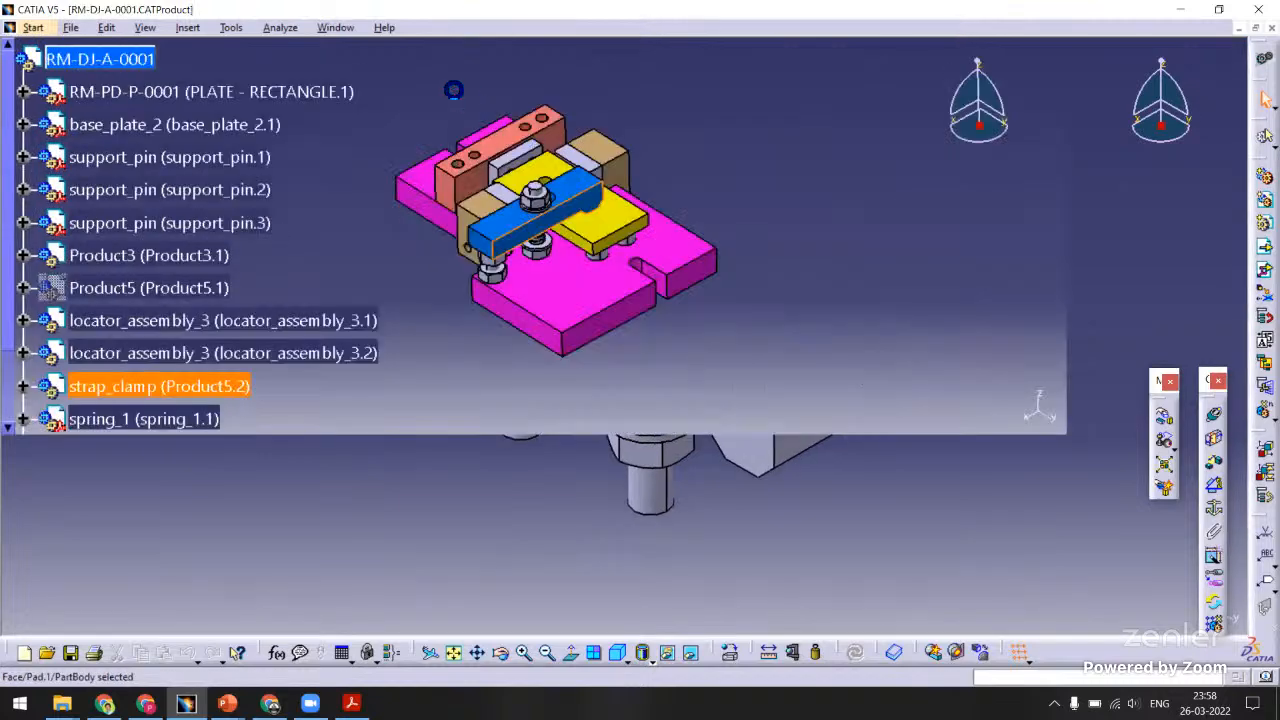
Switch to the front_locator assembly, display it in isometric view fitted to the screen and close its window.
{"action": "left_click", "coordinate": [335, 27]}
{"action": "left_click", "coordinate": [400, 303]}
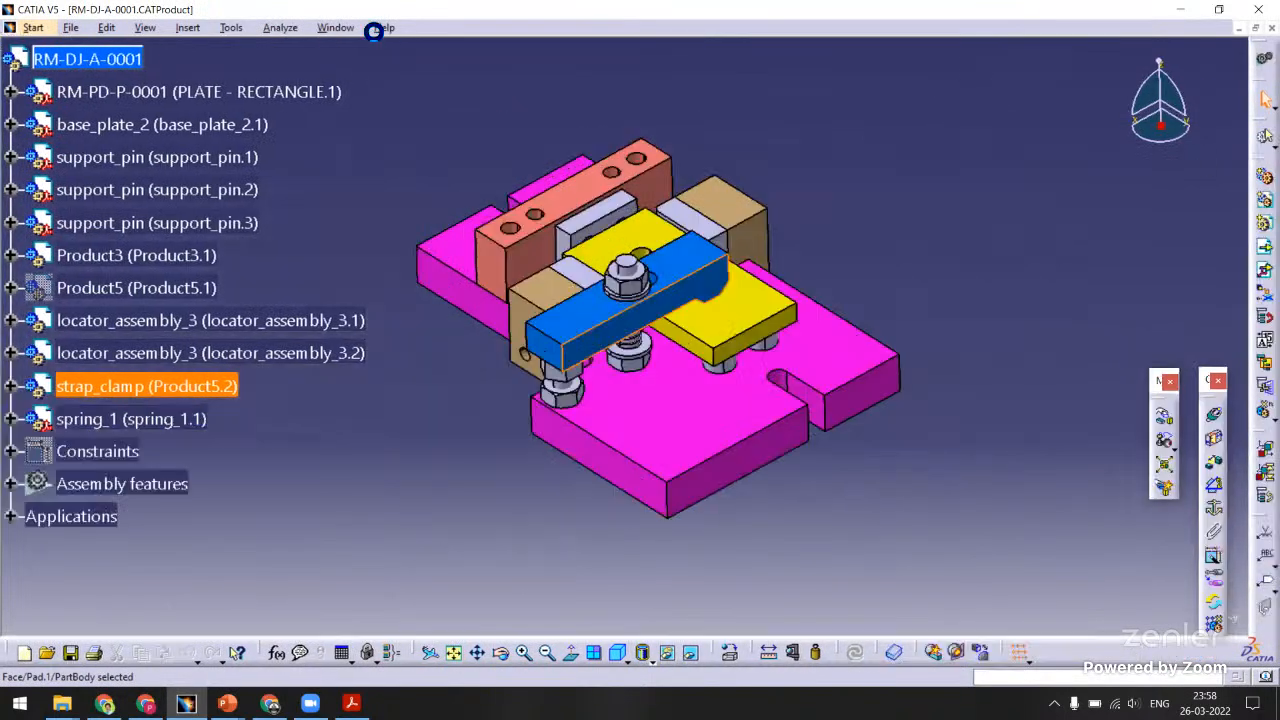
{"action": "left_click", "coordinate": [335, 27]}
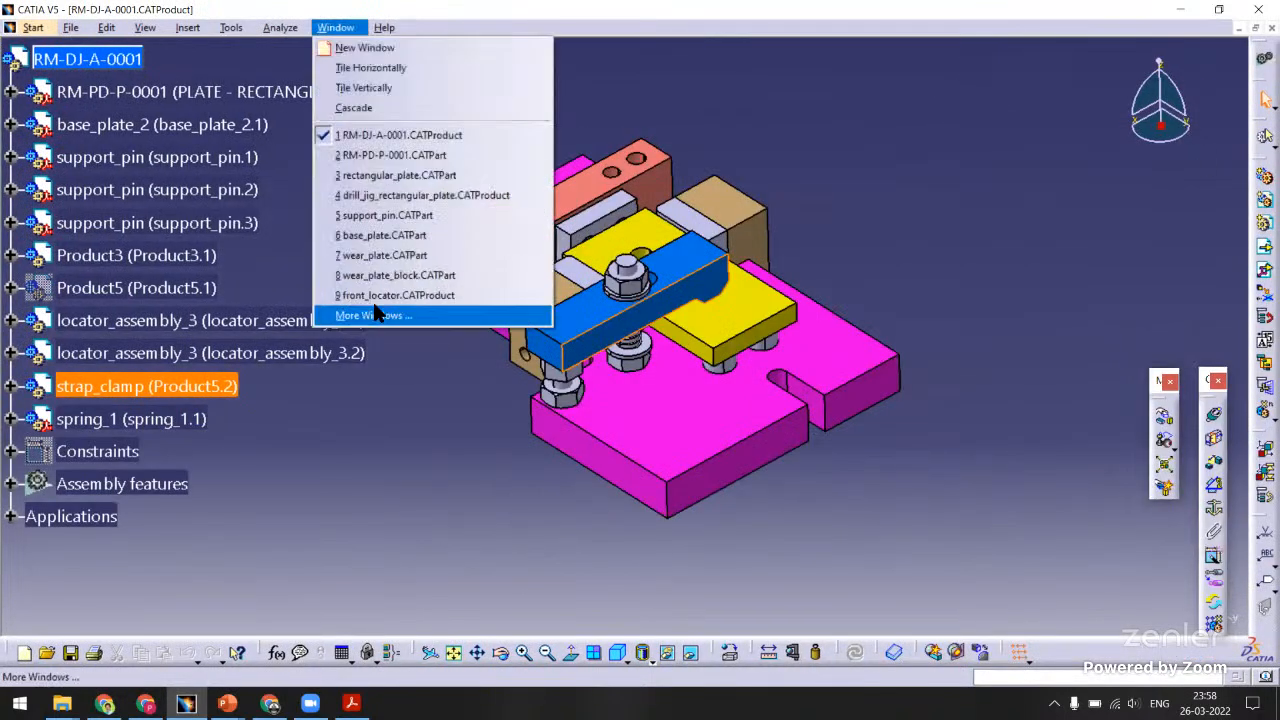
{"action": "left_click", "coordinate": [398, 295]}
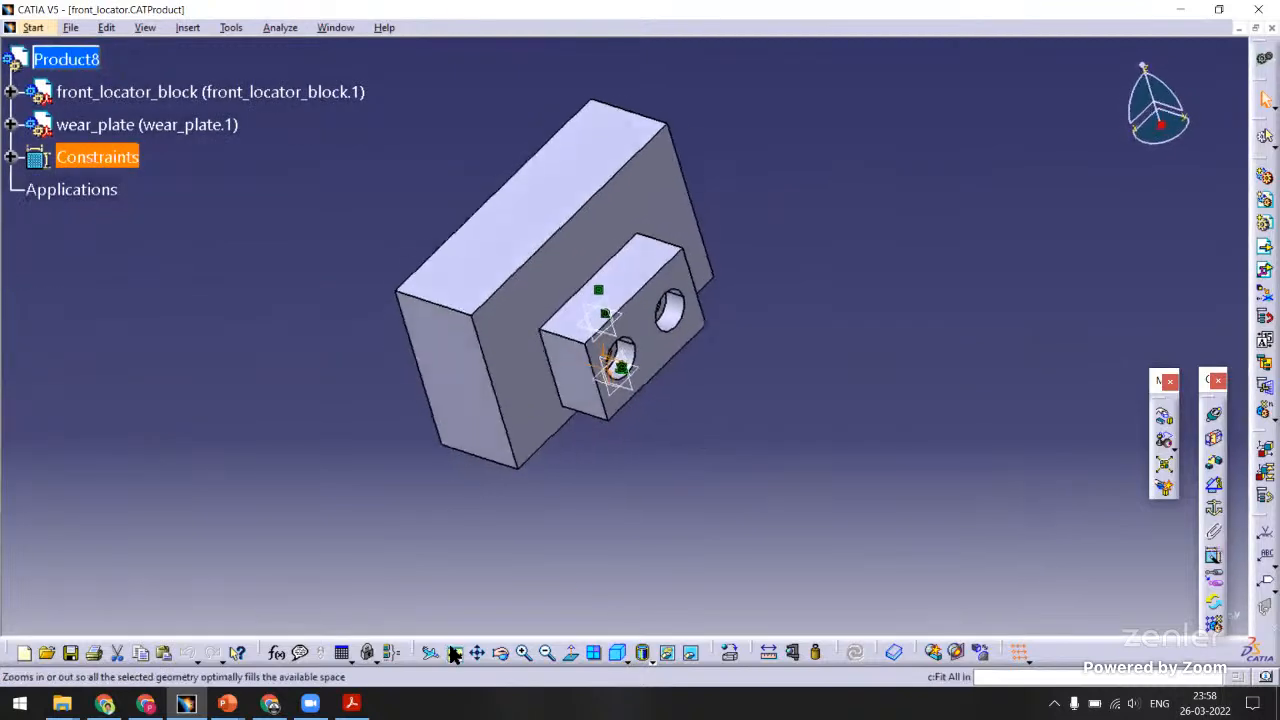
{"action": "left_click", "coordinate": [453, 653]}
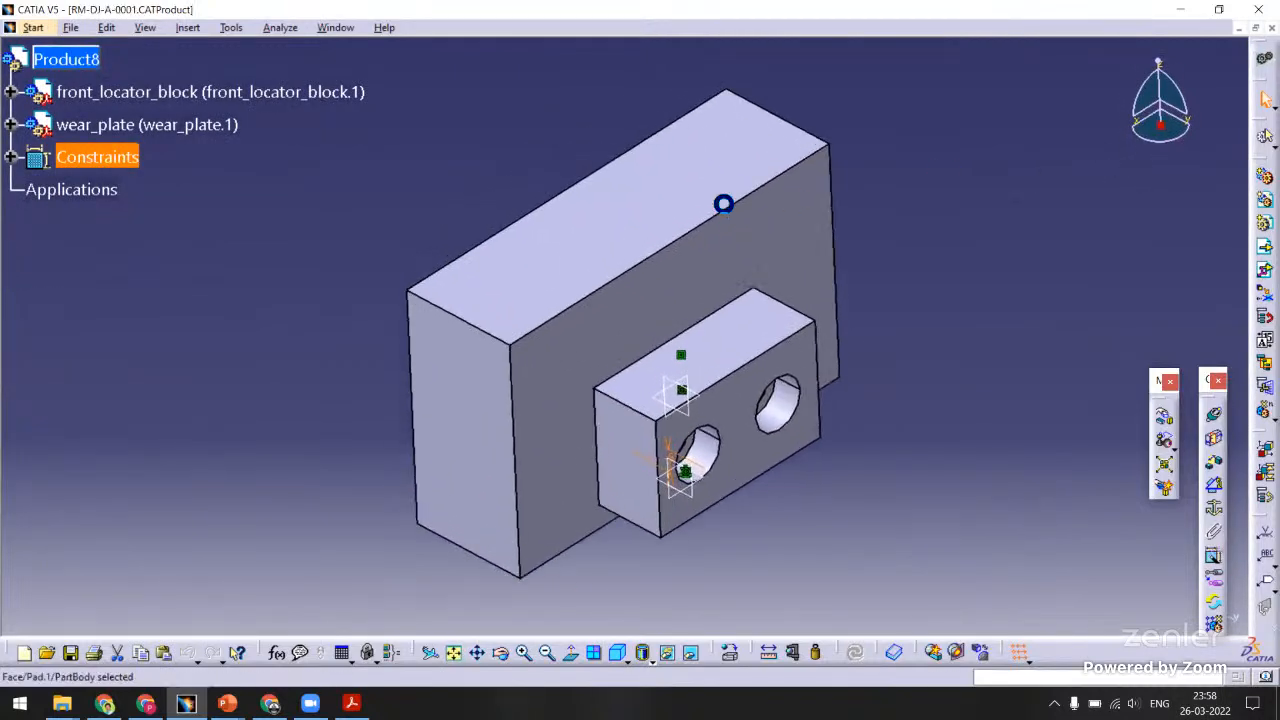
Switch to the wear_plate_block part, display it in a single isometric view fitted to the screen and close its window.
{"action": "left_click", "coordinate": [345, 28]}
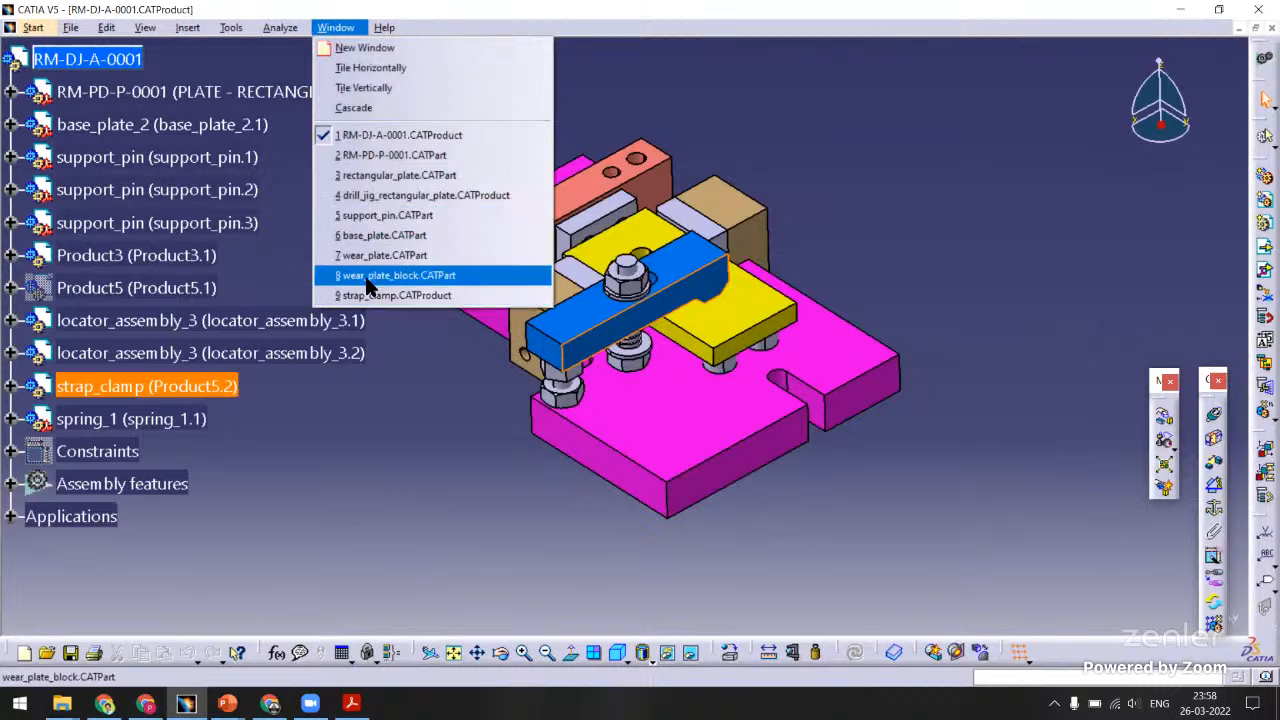
{"action": "left_click", "coordinate": [365, 276]}
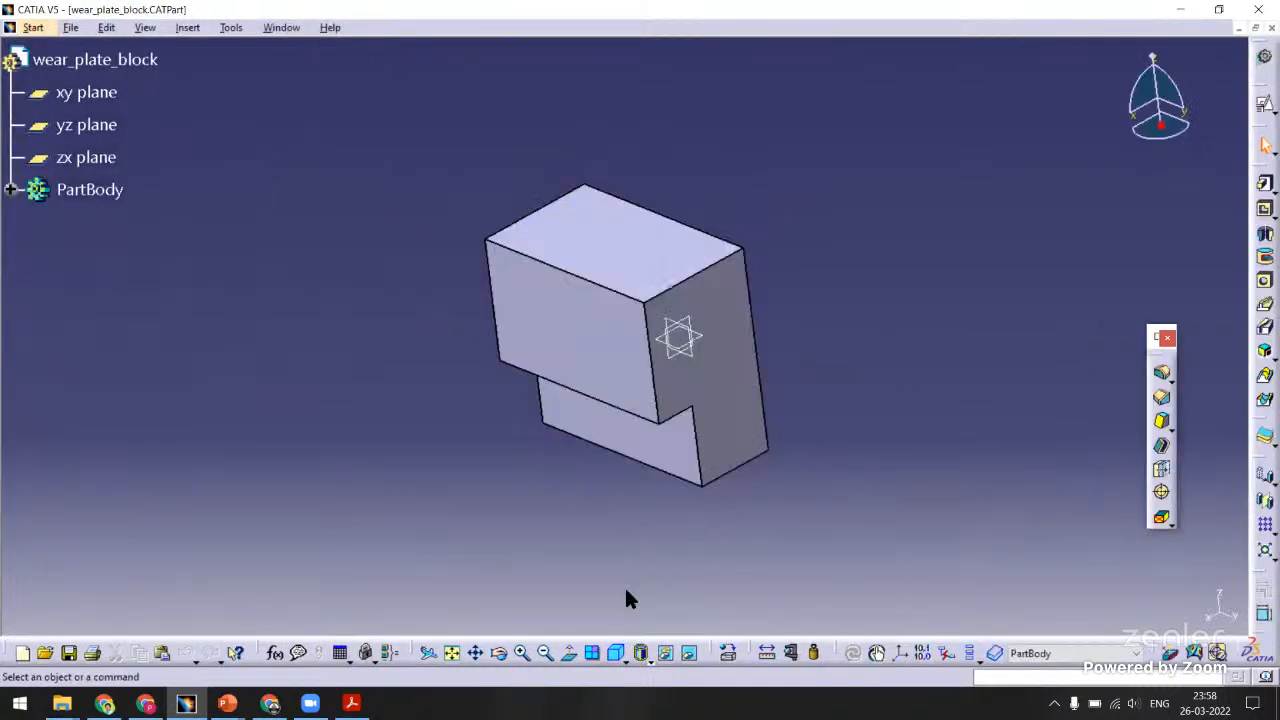
{"action": "left_click", "coordinate": [594, 653]}
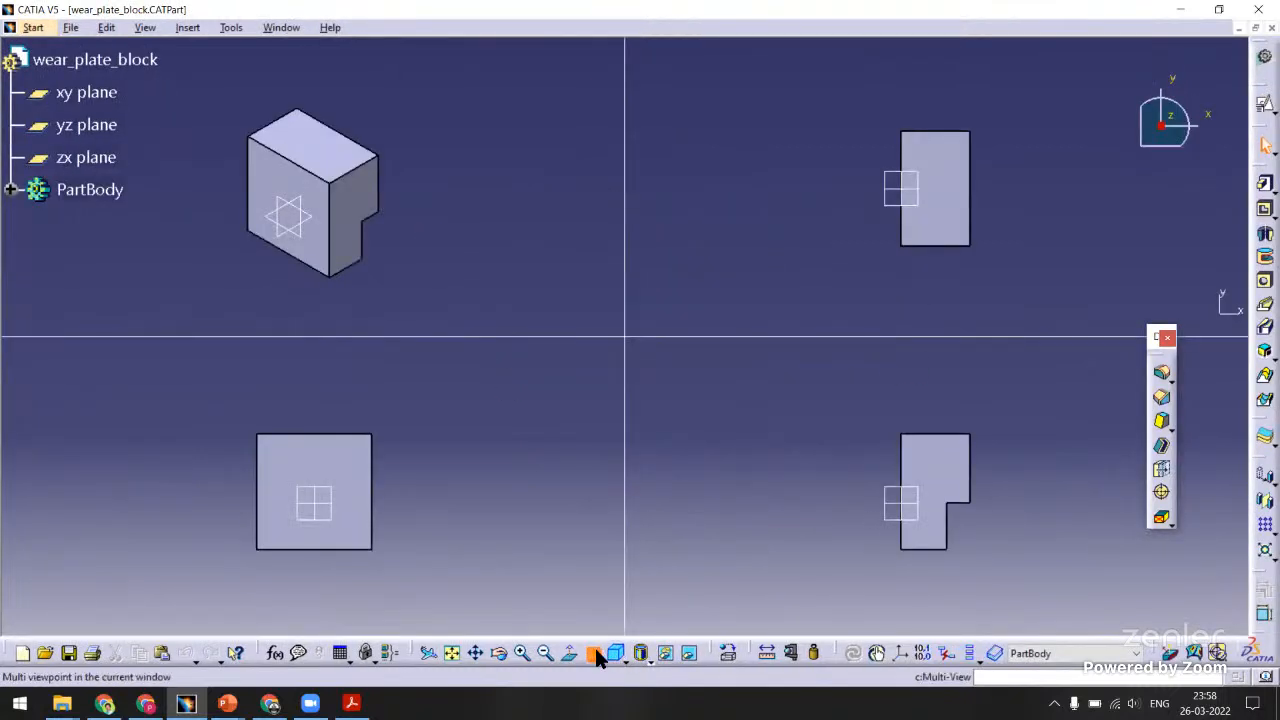
{"action": "left_click", "coordinate": [594, 653]}
{"action": "left_click", "coordinate": [616, 650]}
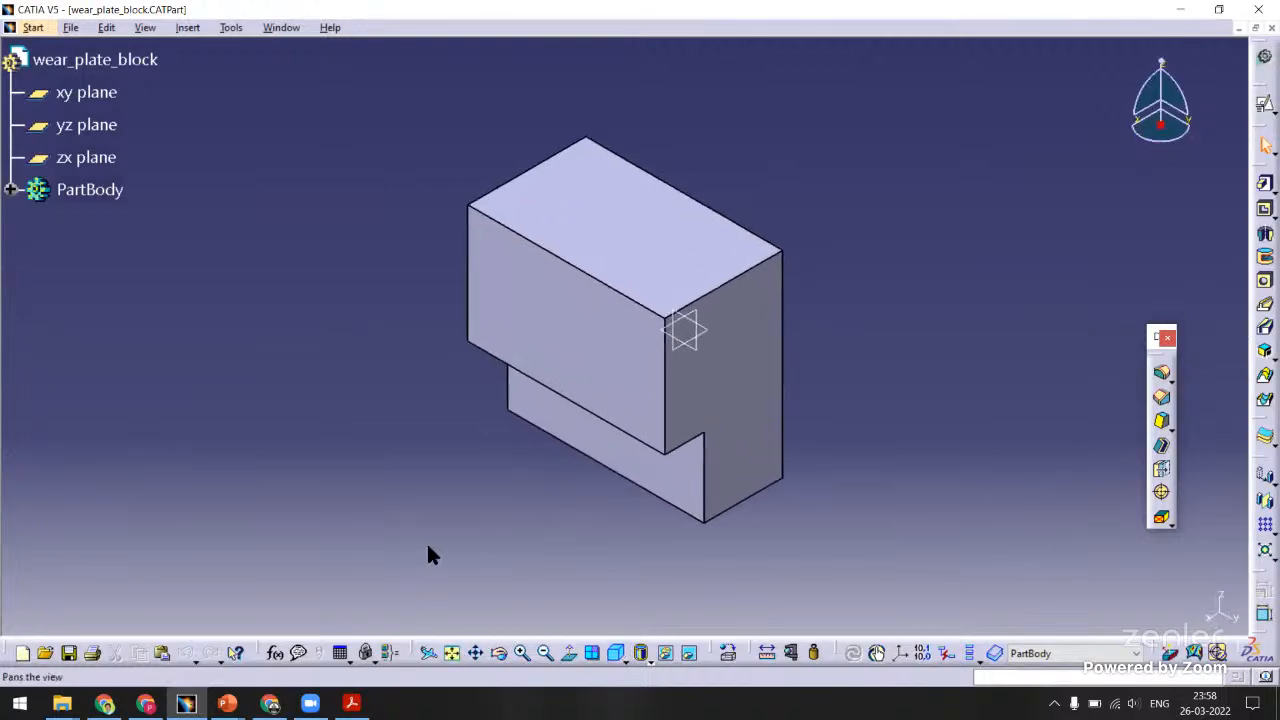
{"action": "left_click", "coordinate": [452, 653]}
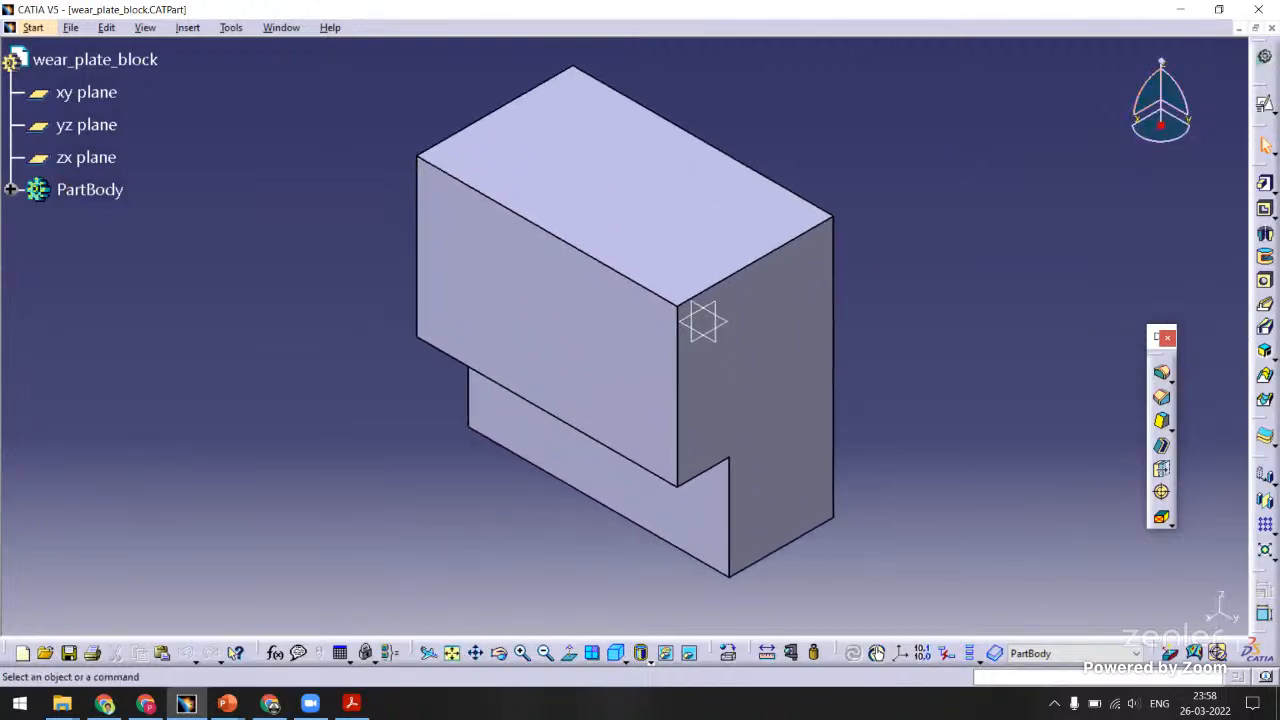
{"action": "key", "text": "ctrl+Tab"}
Switch to the wear_plate part, display it in isometric view and close its window.
{"action": "left_click", "coordinate": [336, 27]}
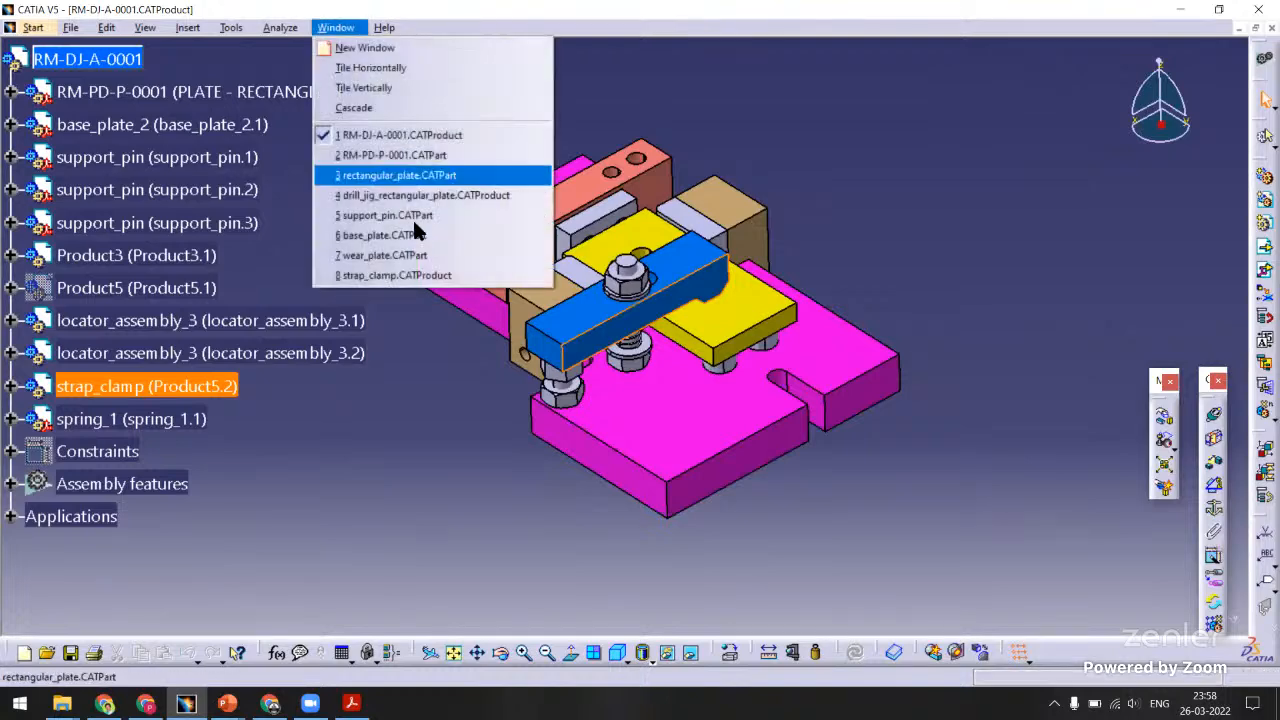
{"action": "left_click", "coordinate": [400, 255]}
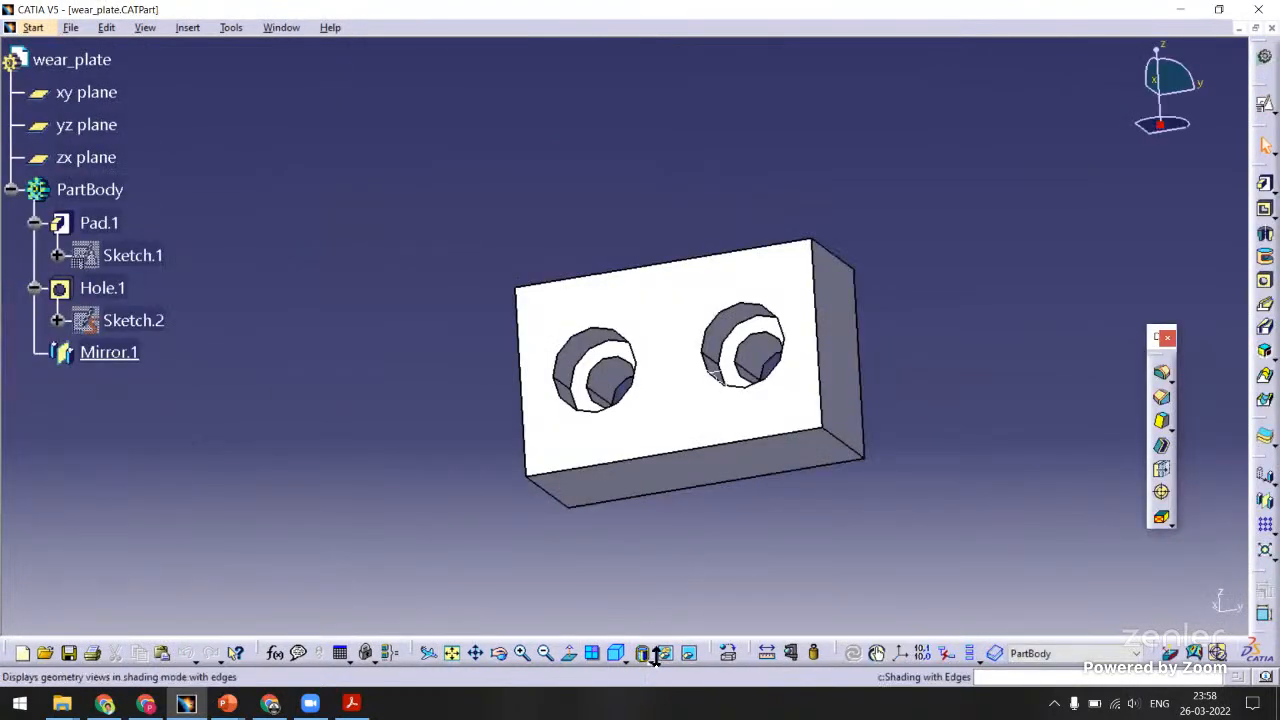
{"action": "left_click", "coordinate": [614, 652]}
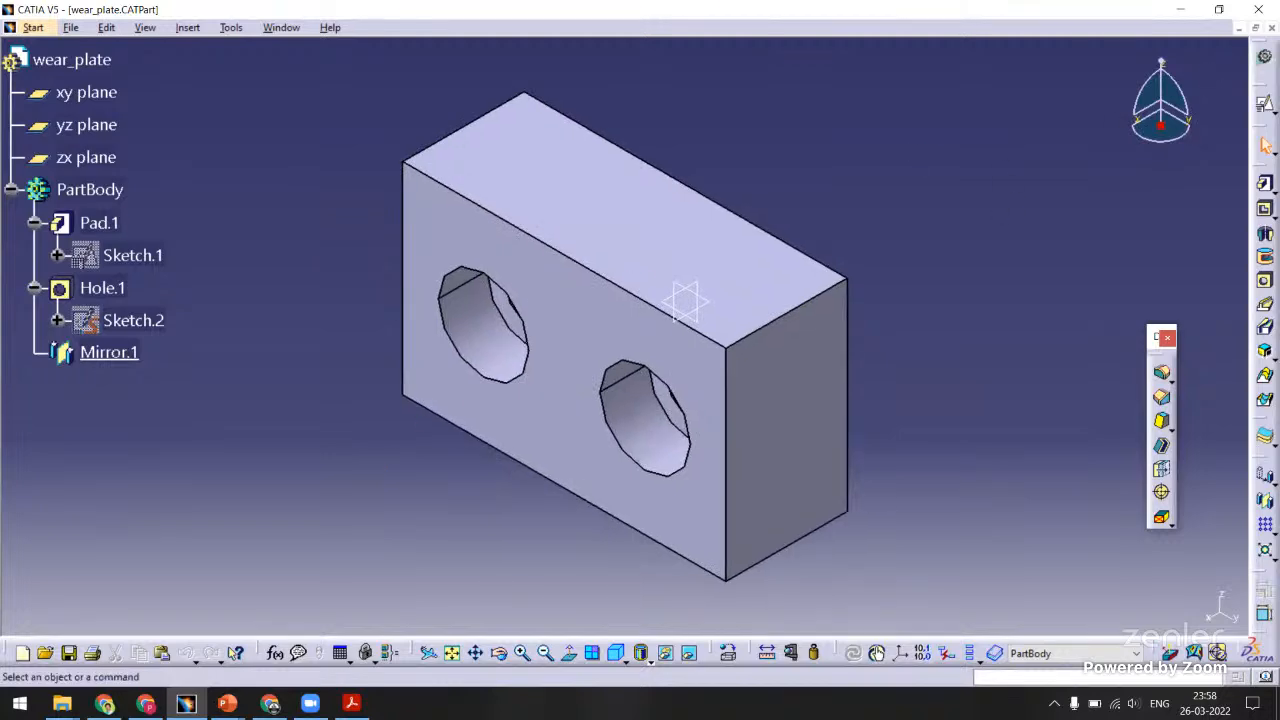
{"action": "key", "text": "ctrl+Tab"}
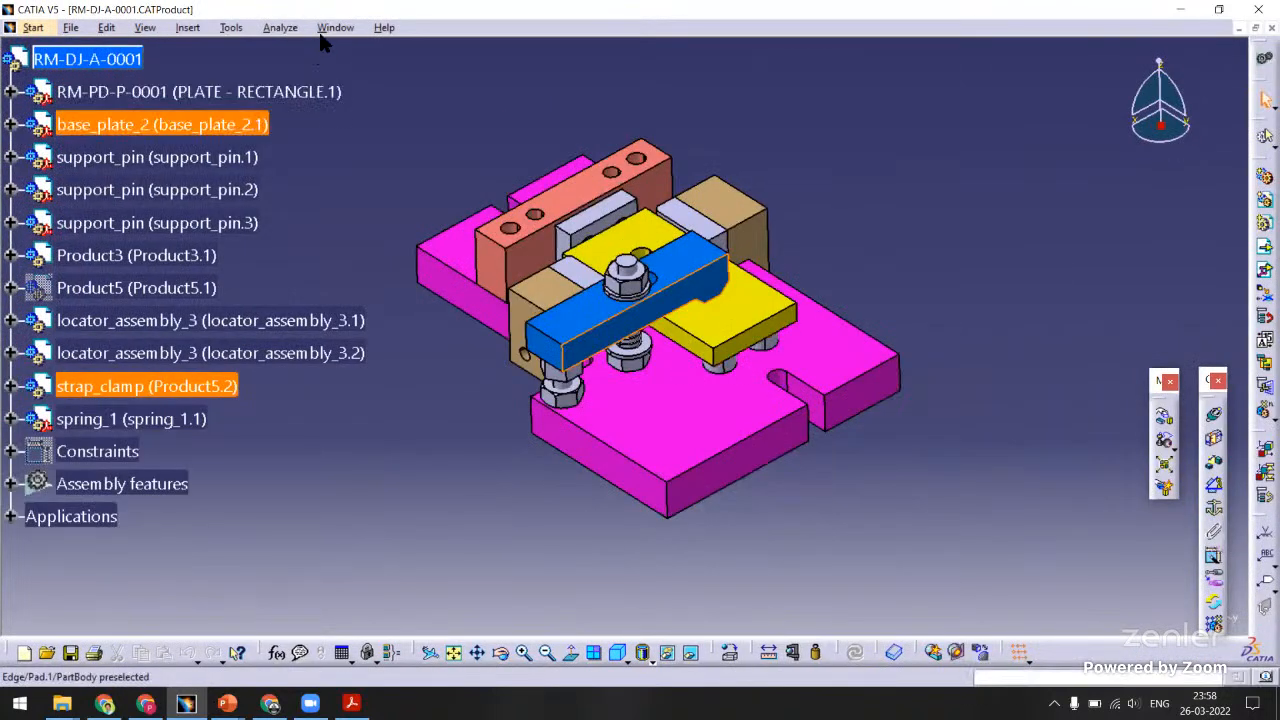
Switch to the base_plate part, display it in isometric view with its Pad.1 deselected and close its window.
{"action": "left_click", "coordinate": [335, 28]}
{"action": "left_click", "coordinate": [415, 236]}
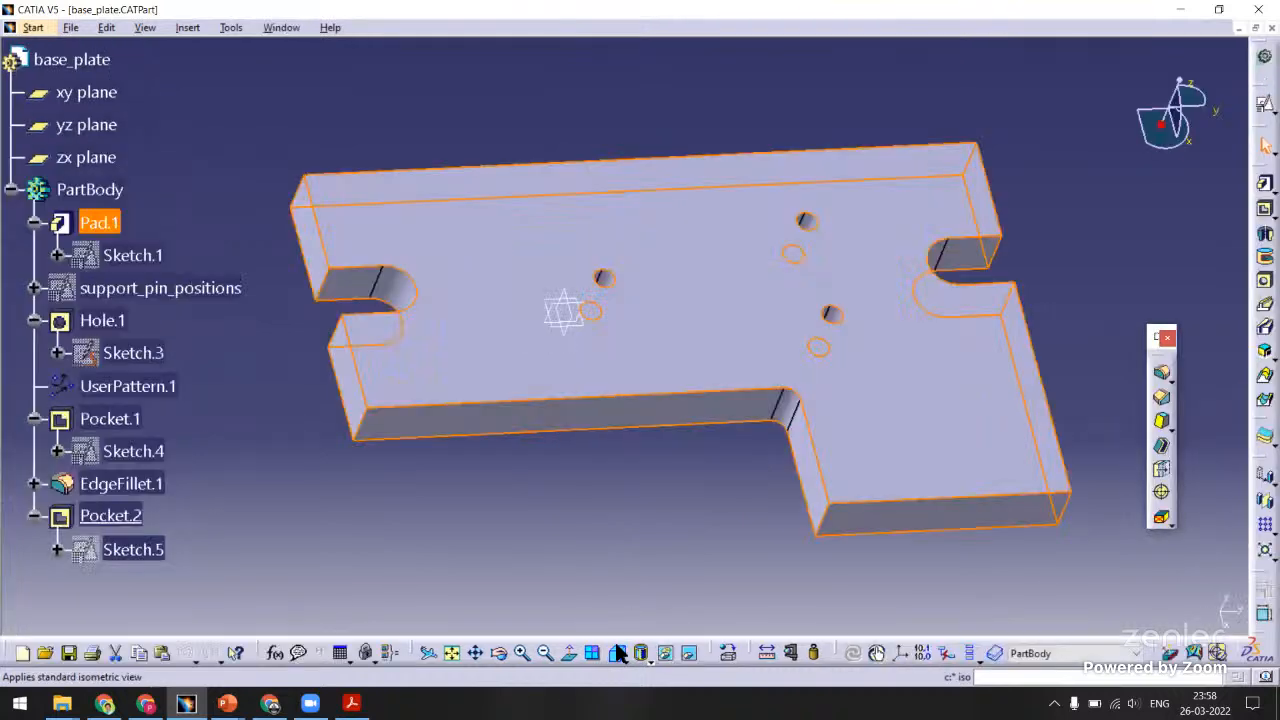
{"action": "left_click", "coordinate": [619, 652]}
{"action": "left_click", "coordinate": [453, 652]}
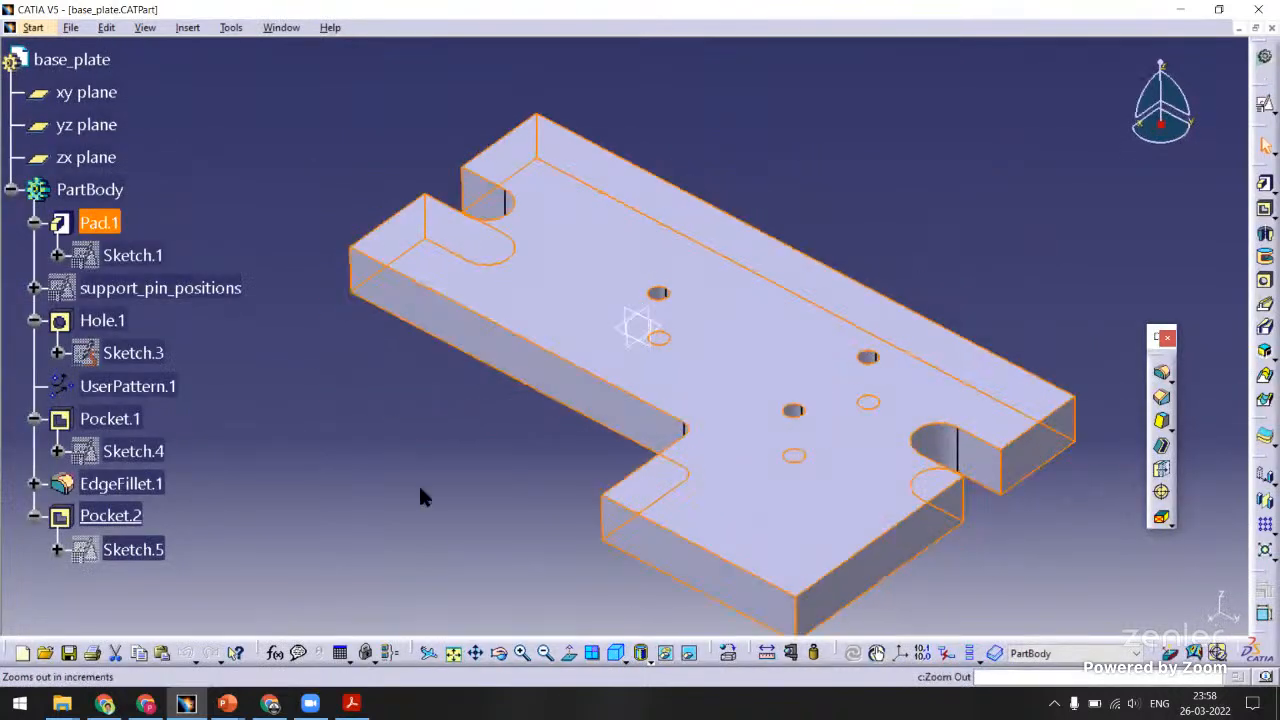
{"action": "left_click", "coordinate": [420, 488]}
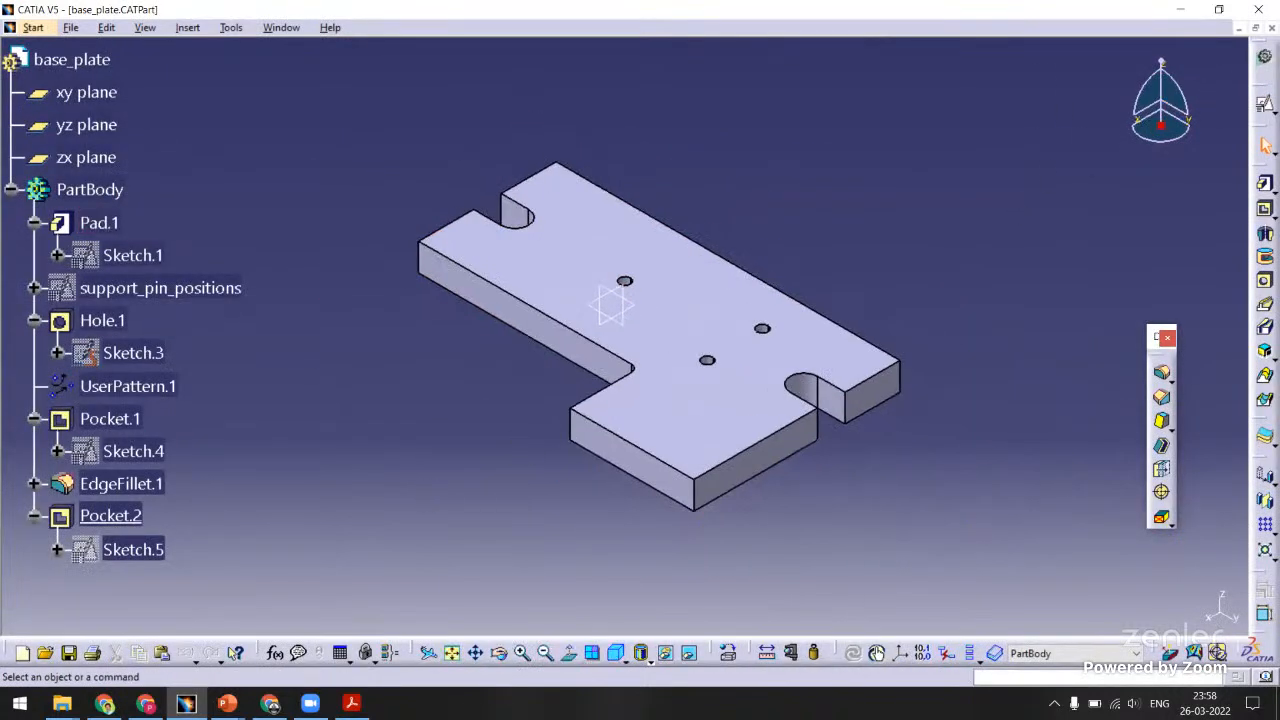
{"action": "left_click", "coordinate": [1272, 28]}
Check the strap_clamp.CATProduct window, switch to the support_pin part, display it in isometric view and close its window.
{"action": "left_click", "coordinate": [336, 28]}
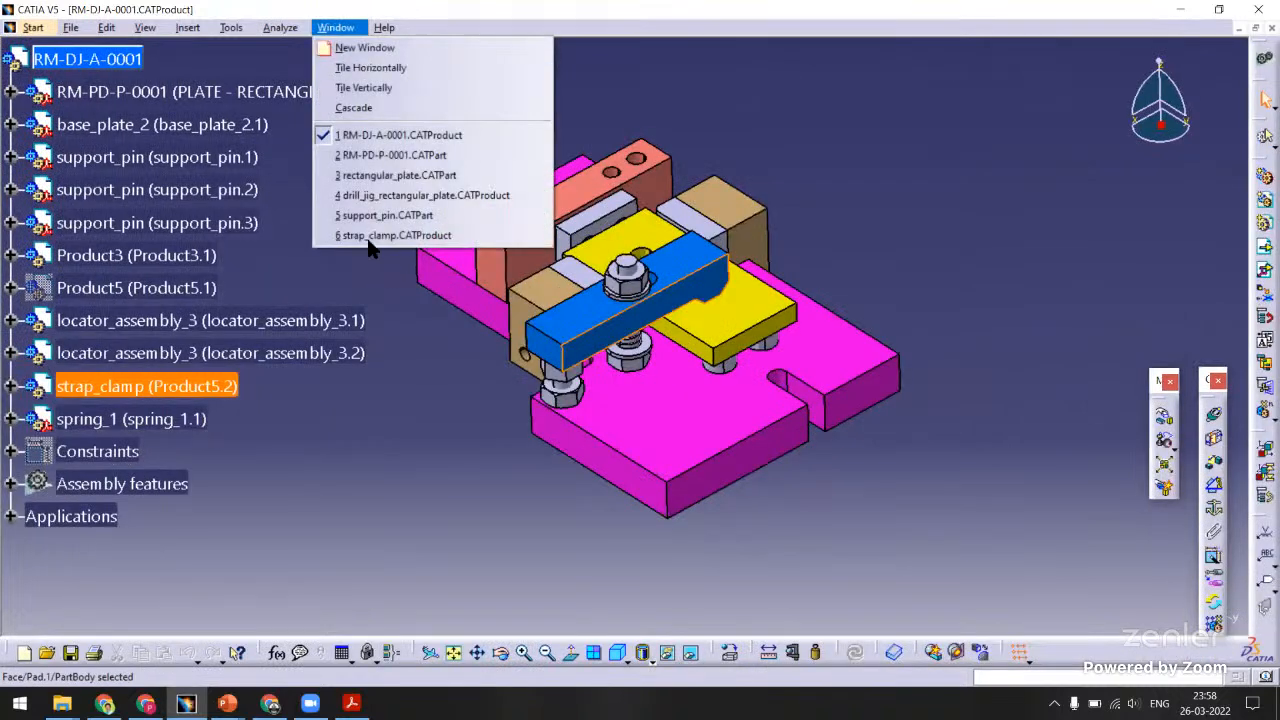
{"action": "left_click", "coordinate": [380, 236]}
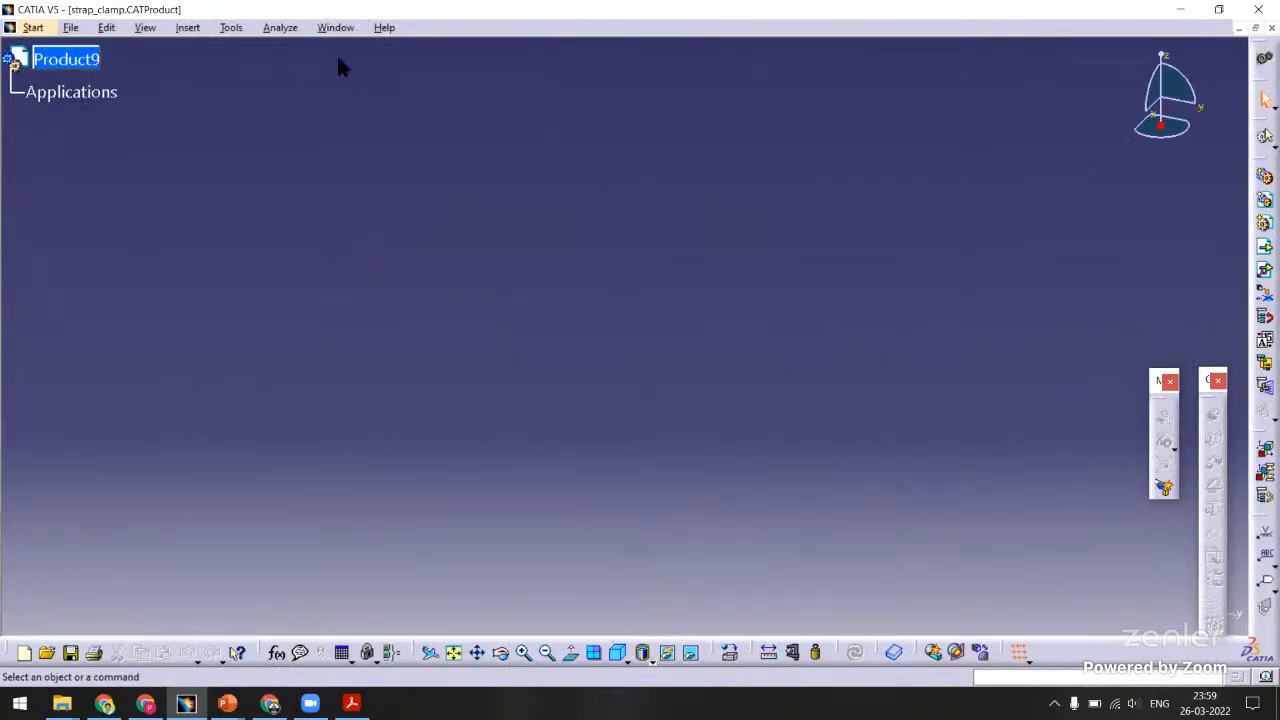
{"action": "left_click", "coordinate": [336, 28]}
{"action": "left_click", "coordinate": [370, 216]}
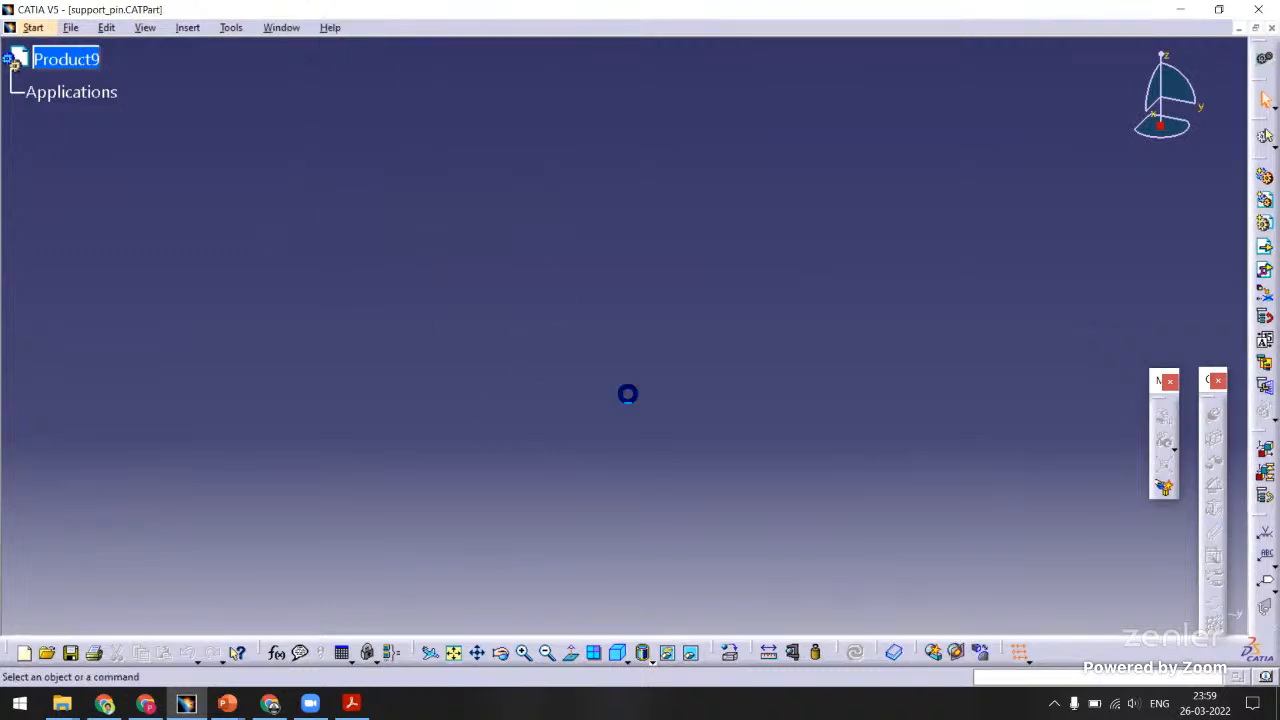
{"action": "left_click", "coordinate": [614, 652]}
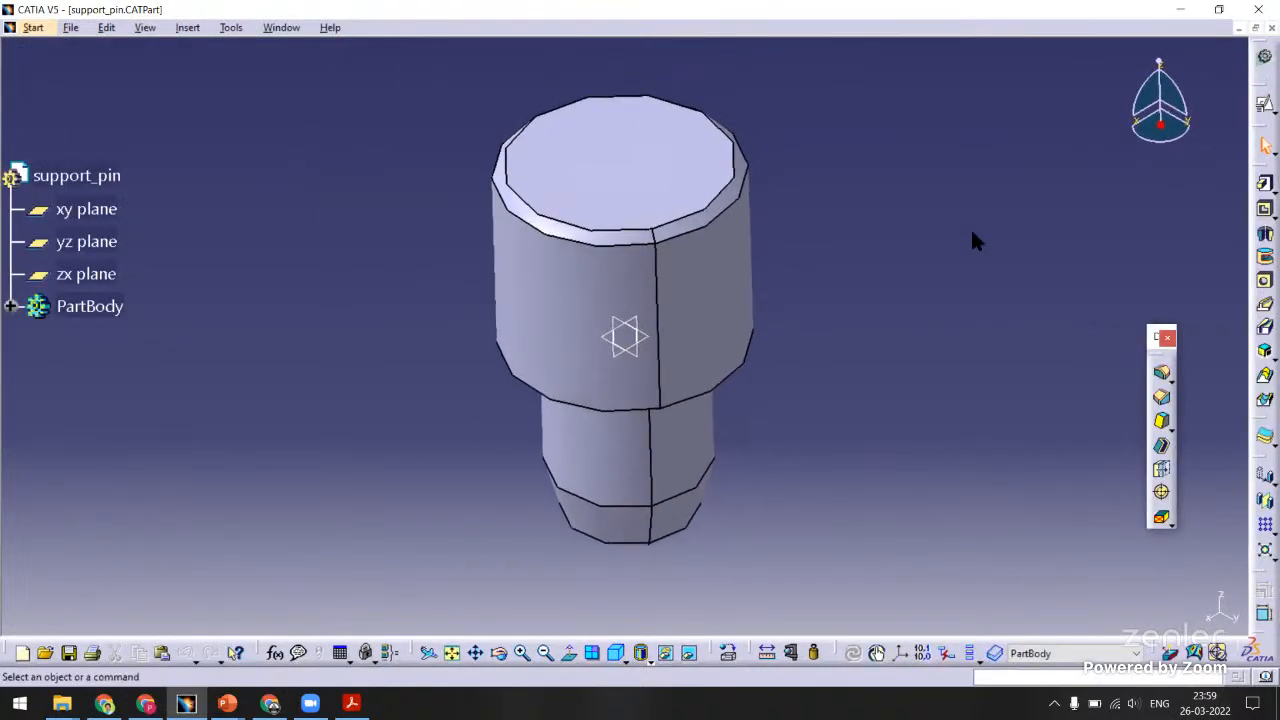
{"action": "left_click", "coordinate": [1272, 28]}
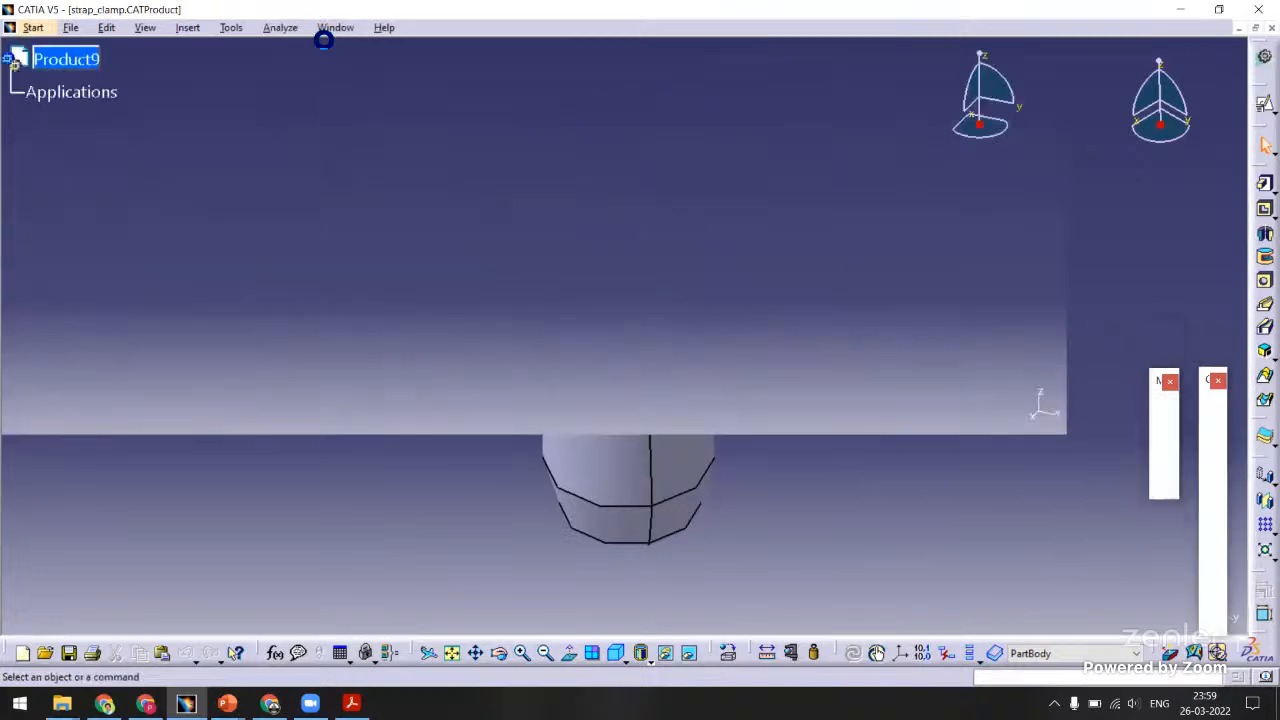
Switch to the drill_jig_rectangular_plate assembly, display it in isometric view and collapse the Constraints branch of its tree.
{"action": "left_click", "coordinate": [335, 28]}
{"action": "left_click", "coordinate": [361, 196]}
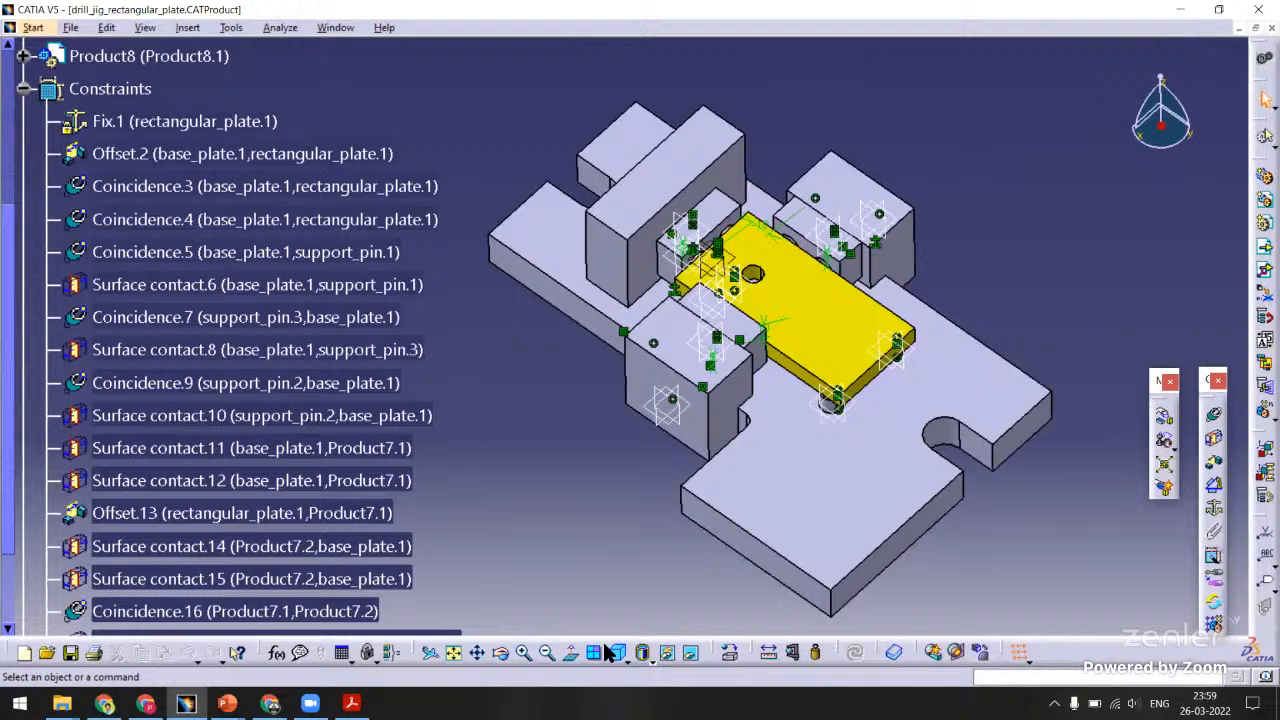
{"action": "left_click", "coordinate": [607, 650]}
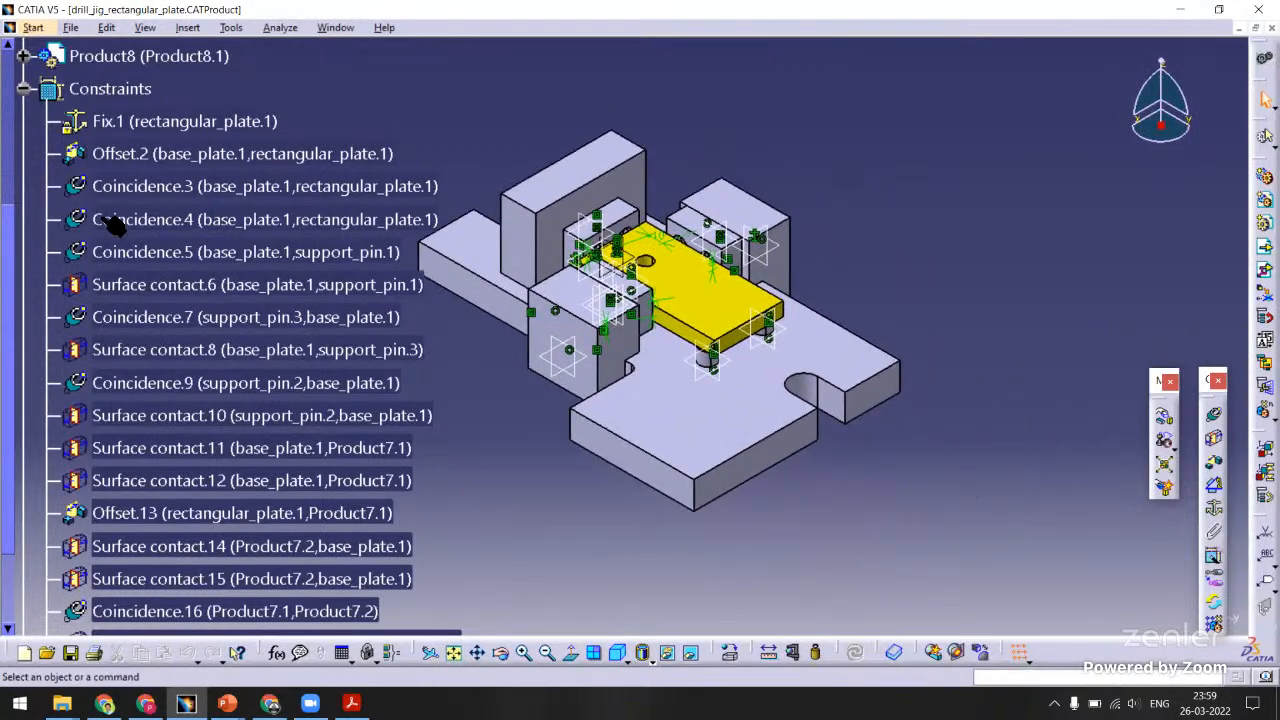
{"action": "left_click", "coordinate": [24, 89]}
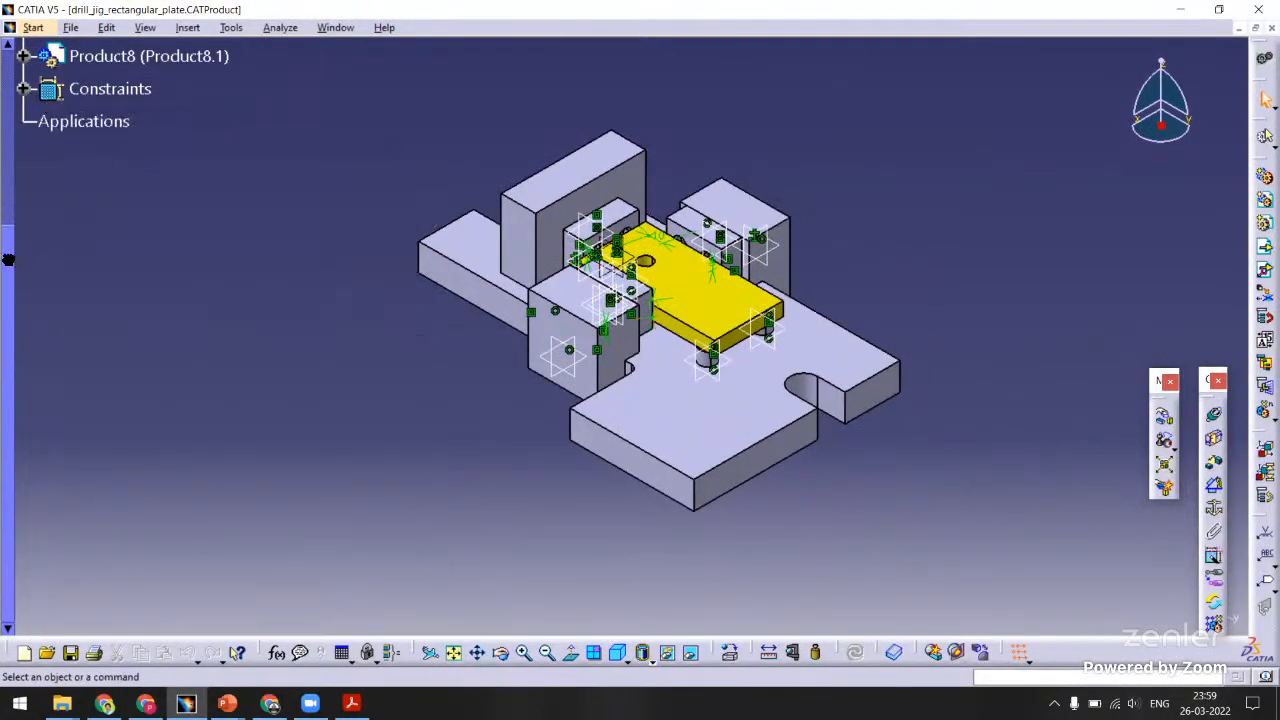
{"action": "left_click_drag", "start_coordinate": [8, 260], "coordinate": [8, 103]}
{"action": "middle_click_drag", "start_coordinate": [422, 160], "coordinate": [465, 209]}
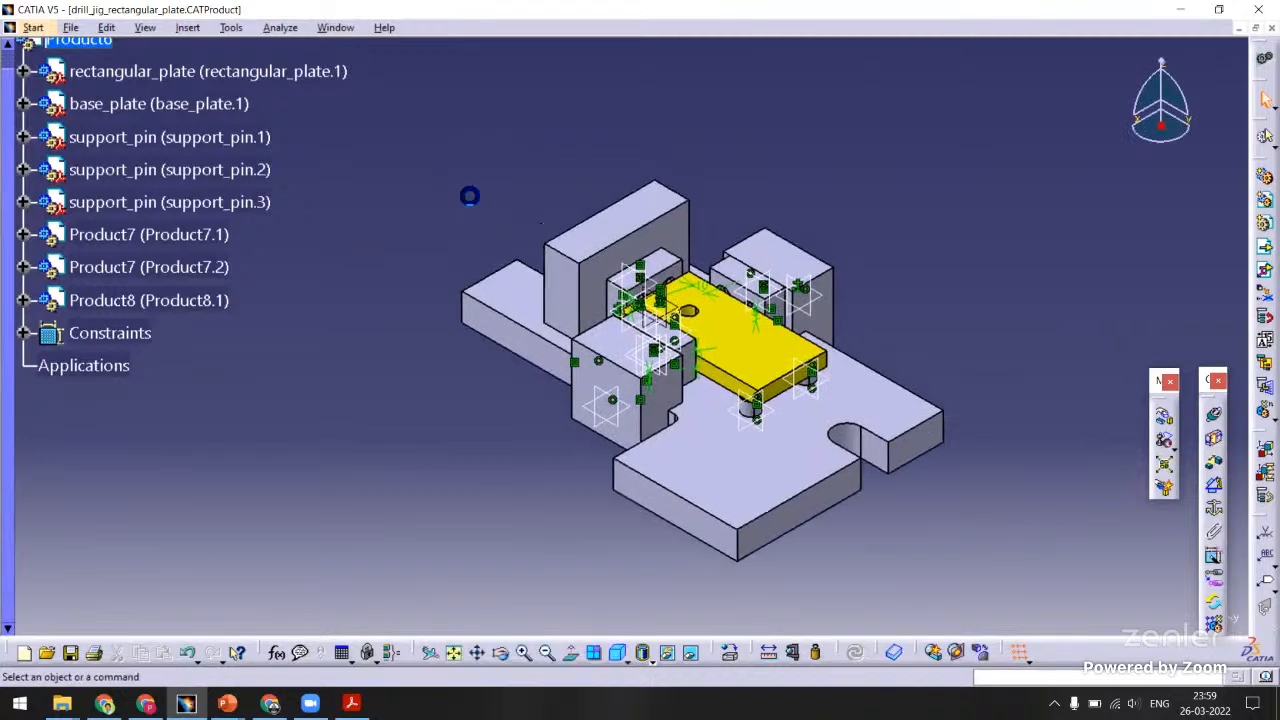
Switch to the rectangular_plate part and close its window.
{"action": "left_click", "coordinate": [335, 27]}
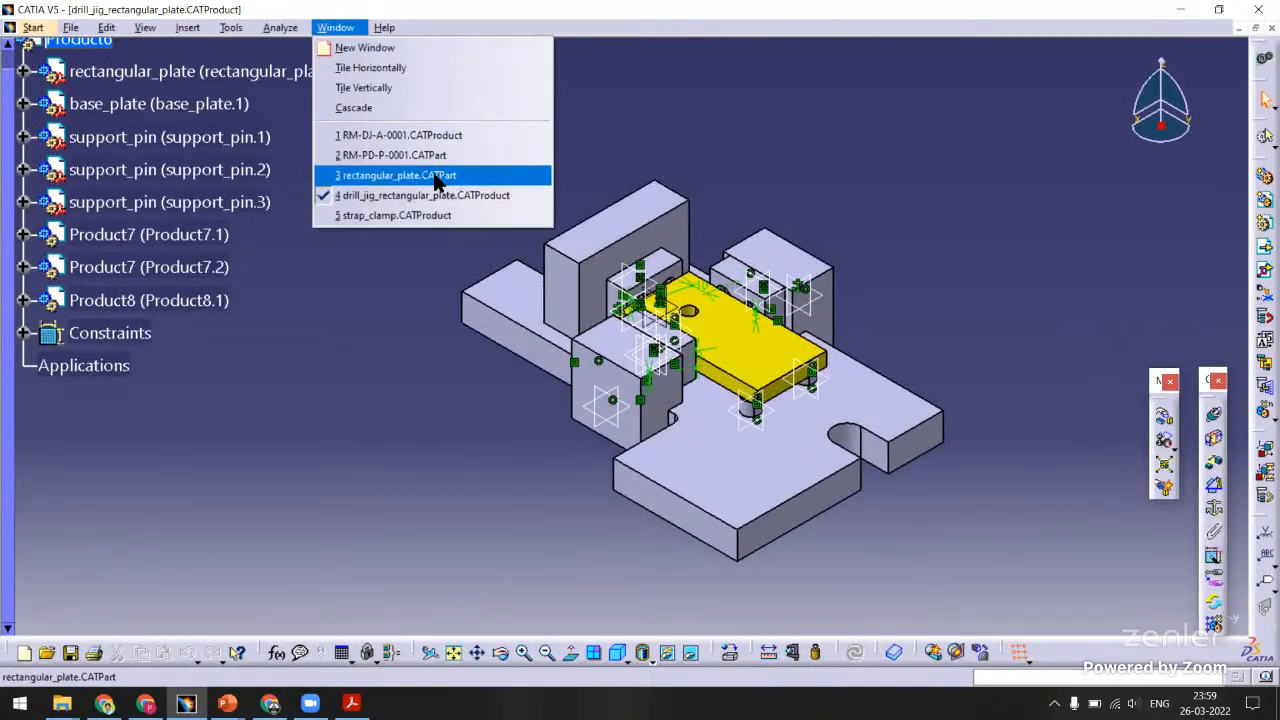
{"action": "left_click", "coordinate": [437, 180]}
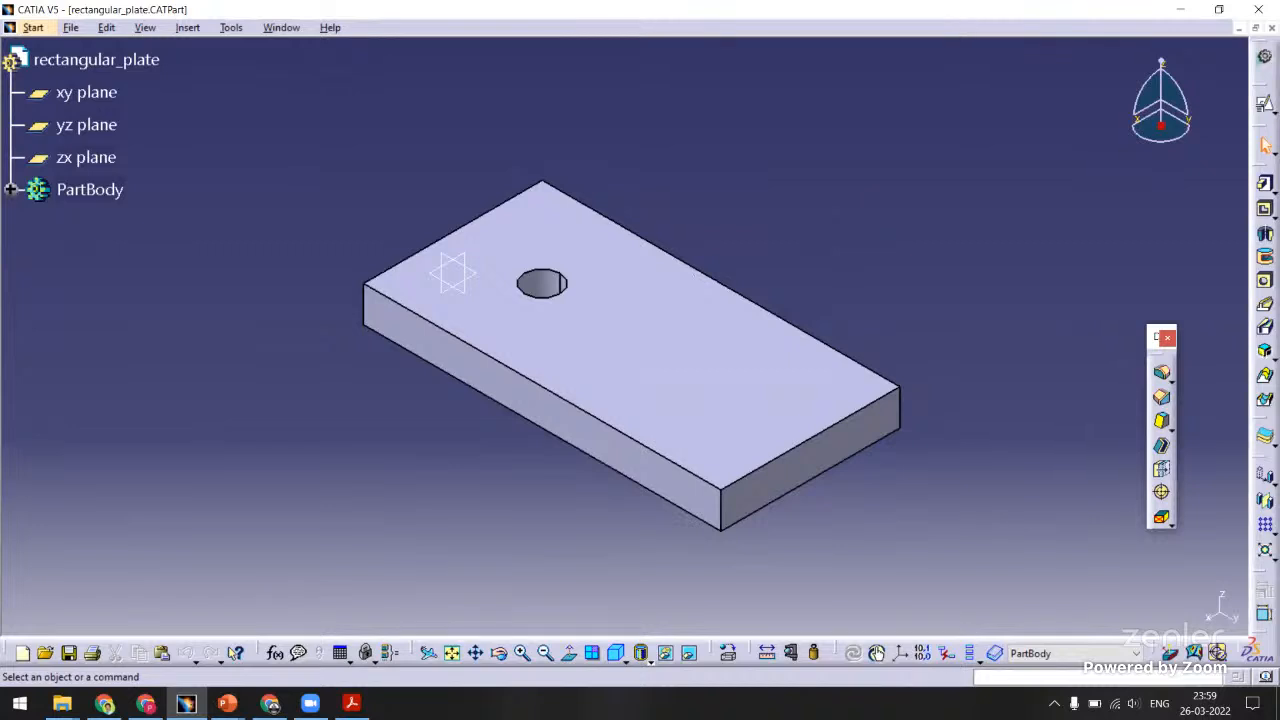
{"action": "left_click", "coordinate": [1271, 28]}
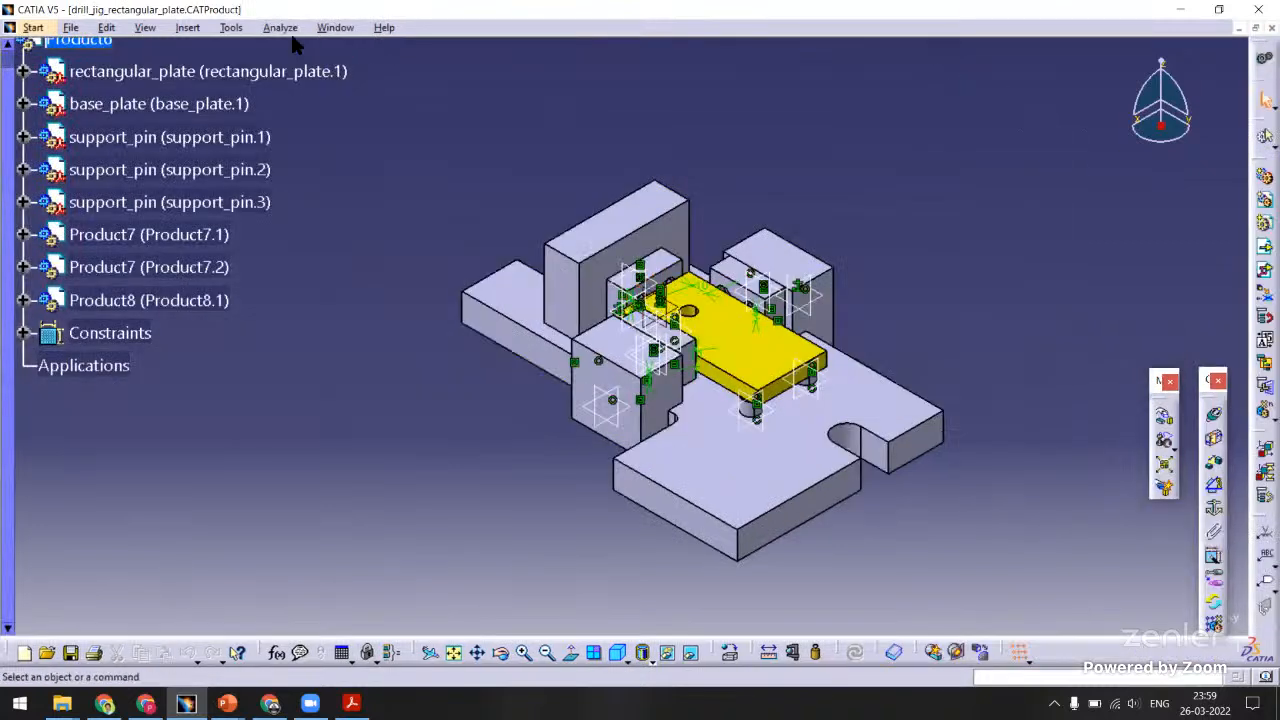
Switch to the RM-PD-P-0001 part, close its window and return to the strap_clamp product.
{"action": "left_click", "coordinate": [335, 28]}
{"action": "left_click", "coordinate": [394, 195]}
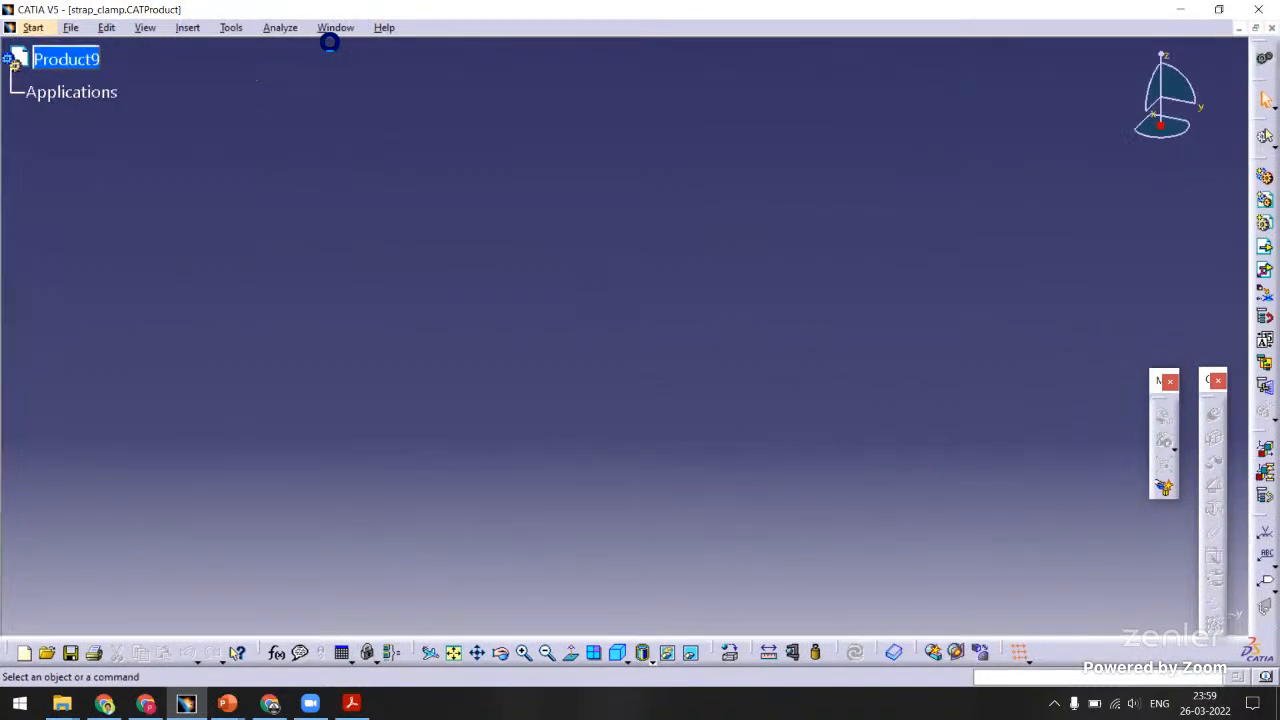
{"action": "left_click", "coordinate": [335, 28]}
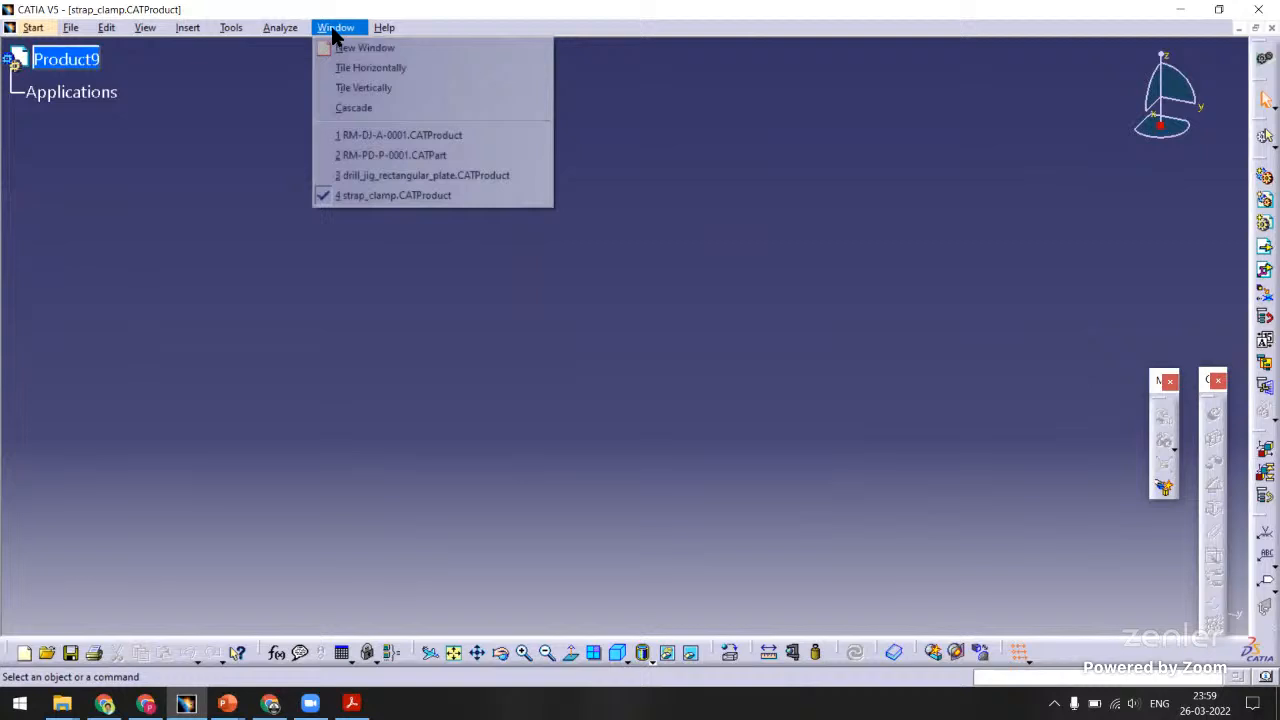
{"action": "left_click", "coordinate": [366, 155]}
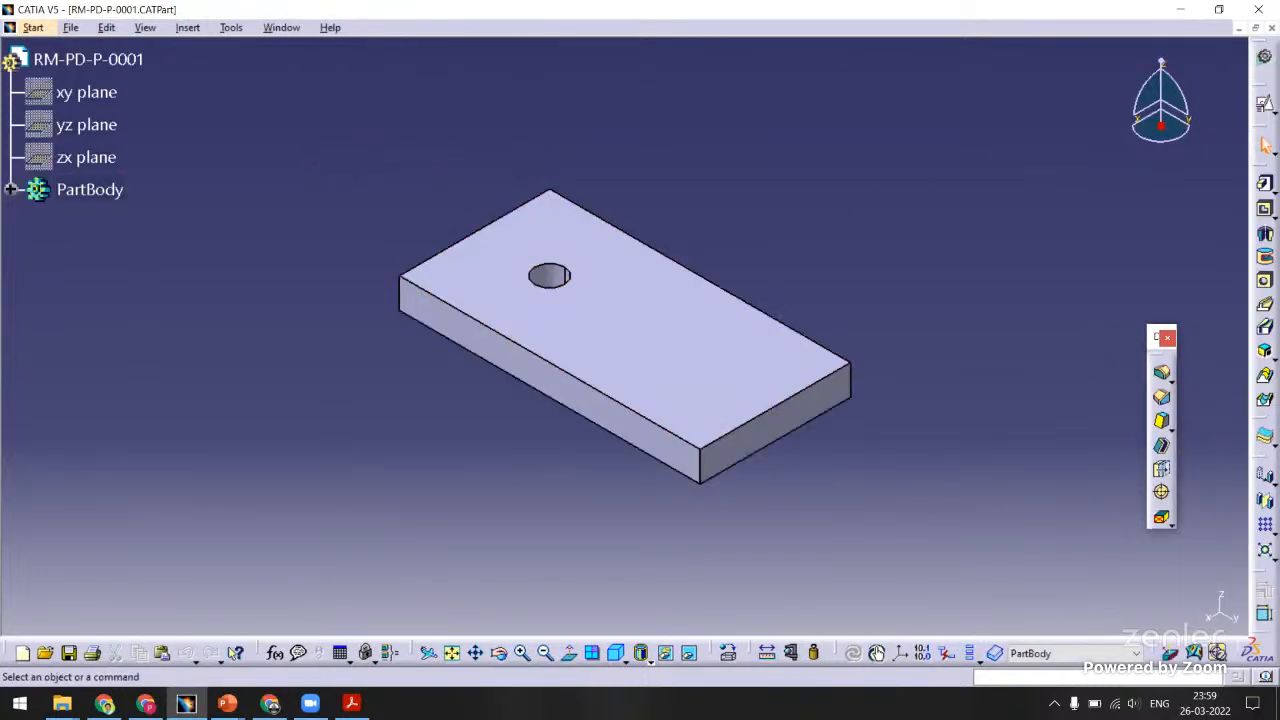
{"action": "left_click", "coordinate": [1271, 28]}
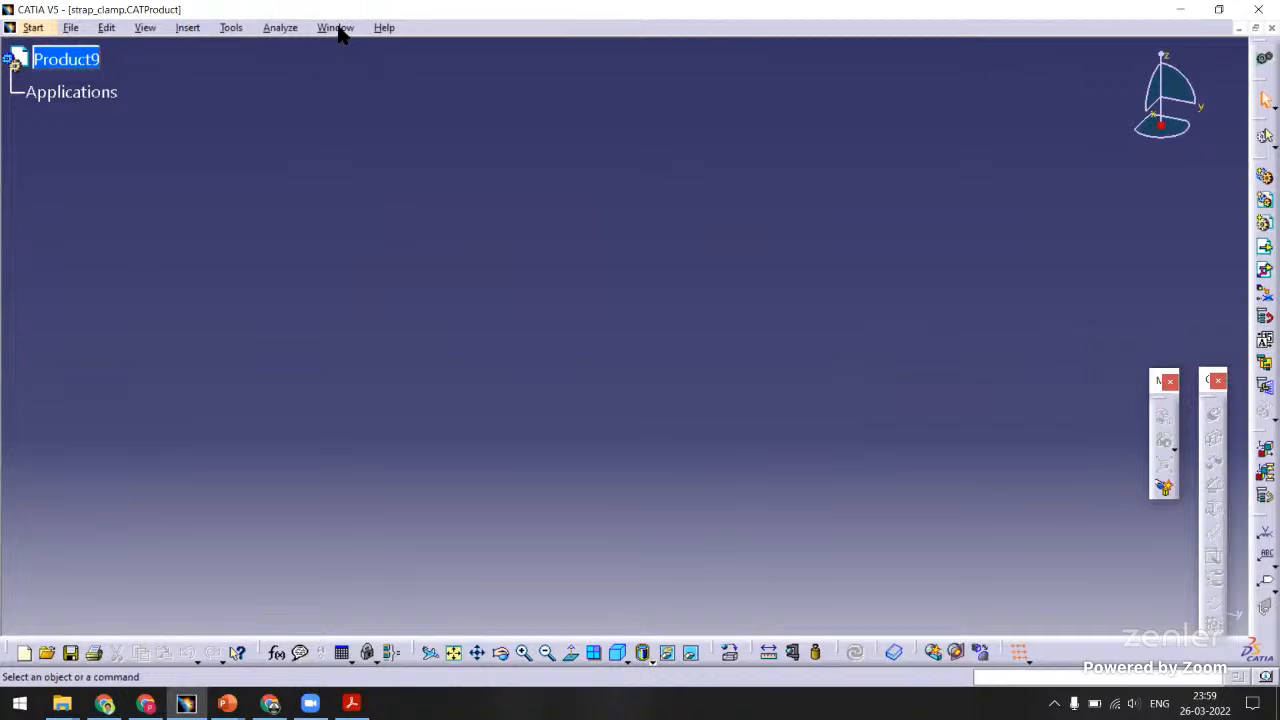
{"action": "left_click", "coordinate": [338, 29]}
{"action": "left_click", "coordinate": [380, 174]}
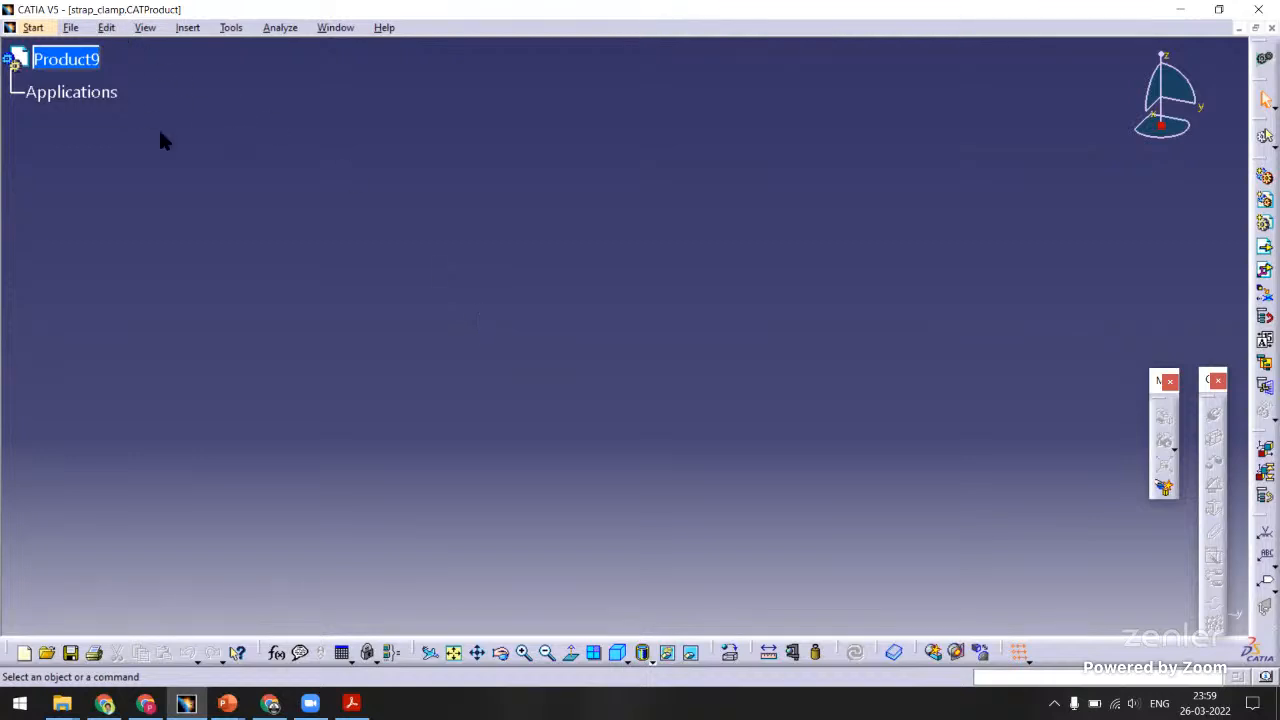
Create a new part document named strap.
{"action": "left_click", "coordinate": [71, 28]}
{"action": "left_click", "coordinate": [85, 52]}
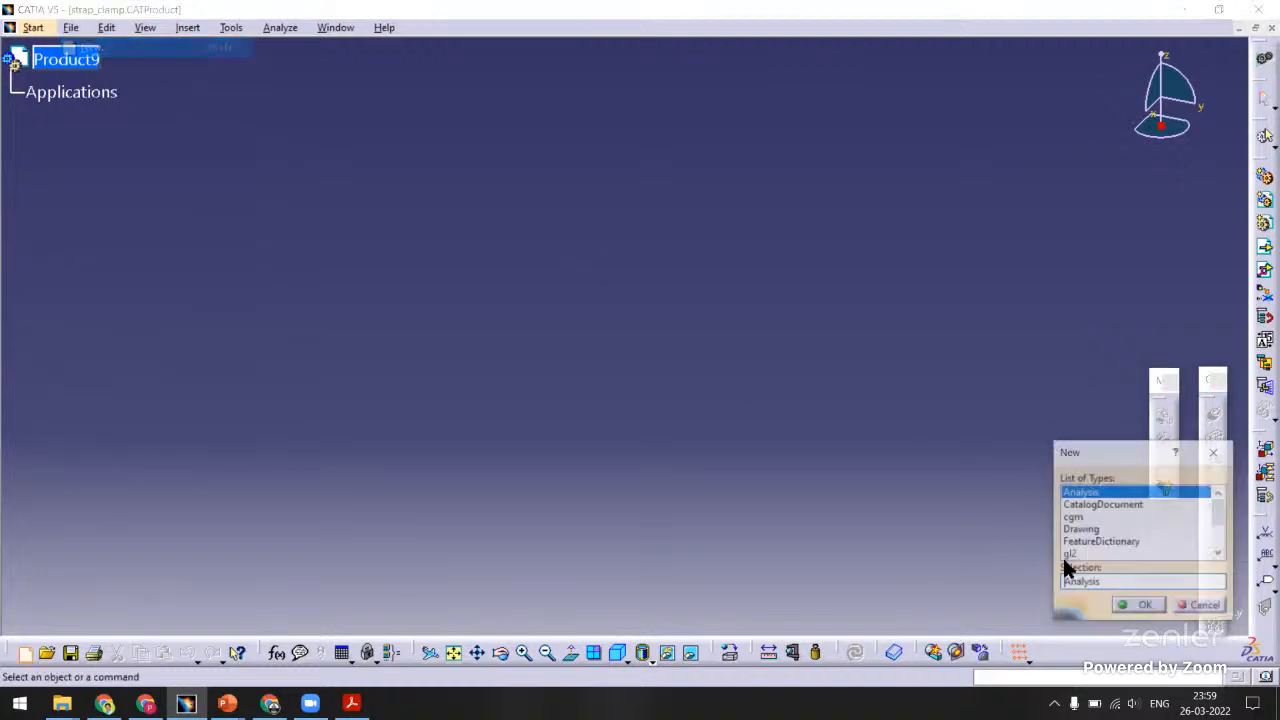
{"action": "left_click_drag", "start_coordinate": [1216, 515], "coordinate": [1221, 536]}
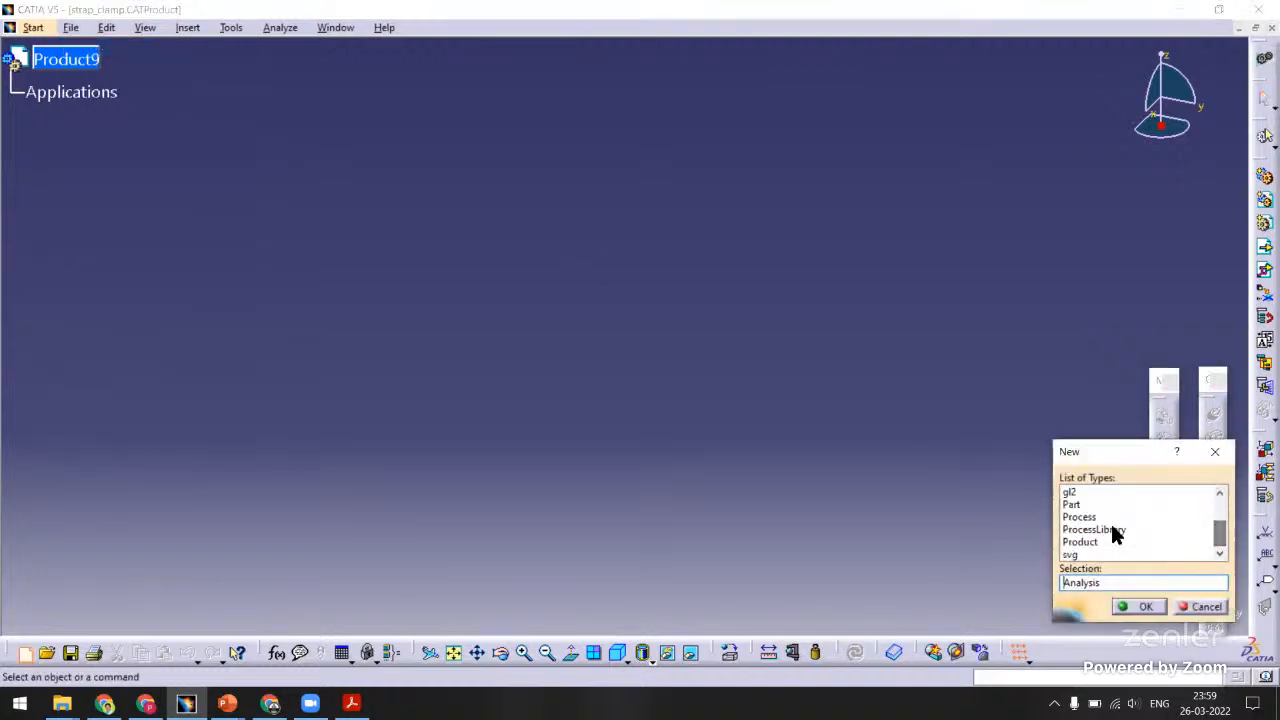
{"action": "left_click", "coordinate": [1072, 504]}
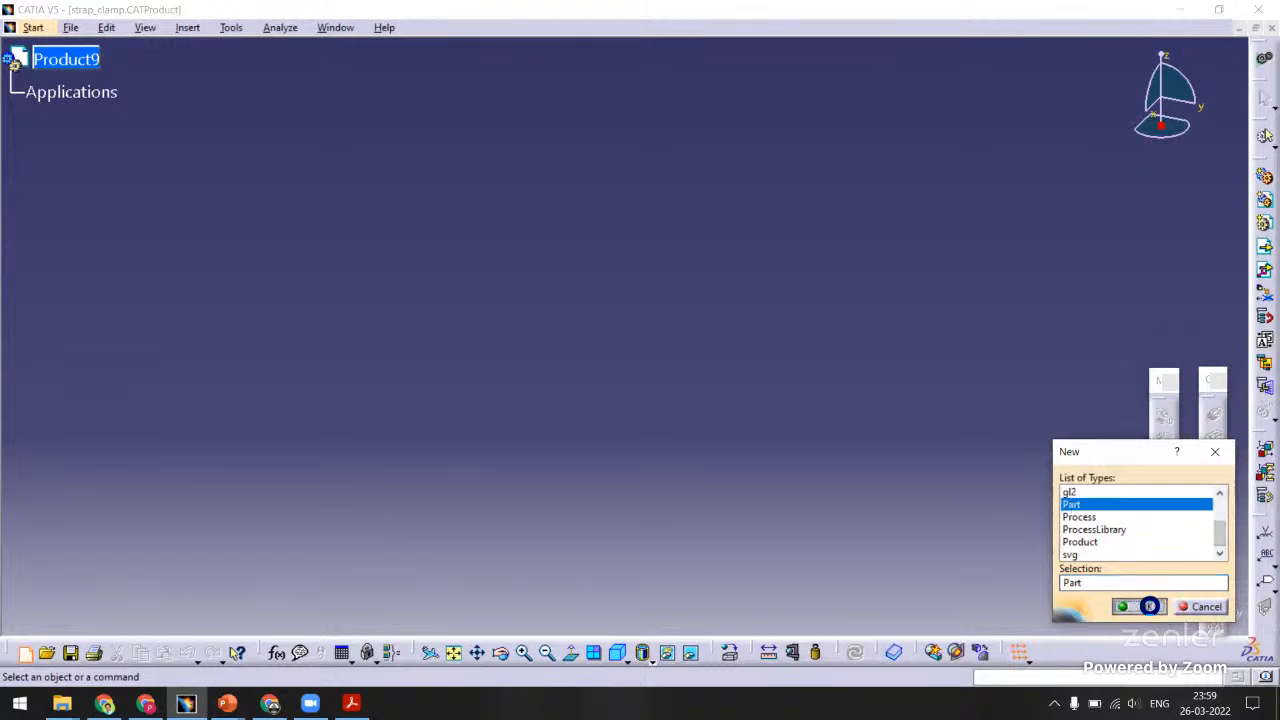
{"action": "left_click", "coordinate": [1149, 606]}
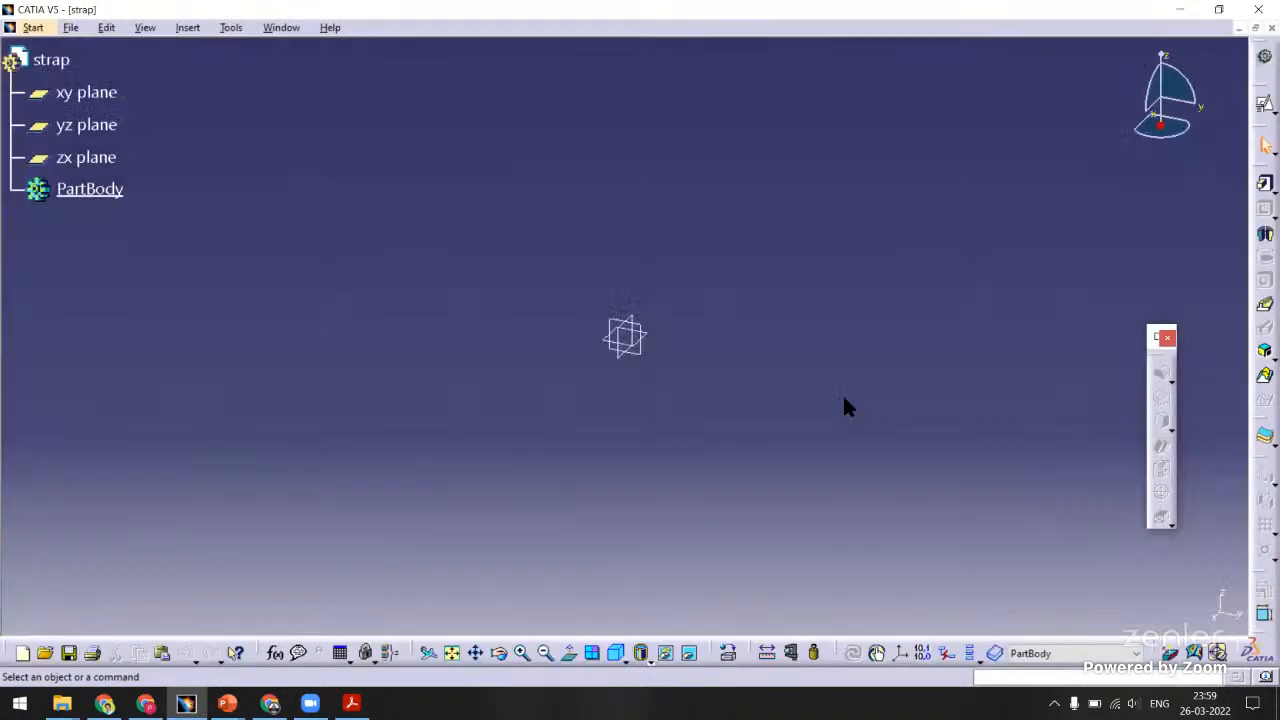
Open a positioned sketch on the xy plane with its H and V directions swapped.
{"action": "left_click", "coordinate": [1264, 104]}
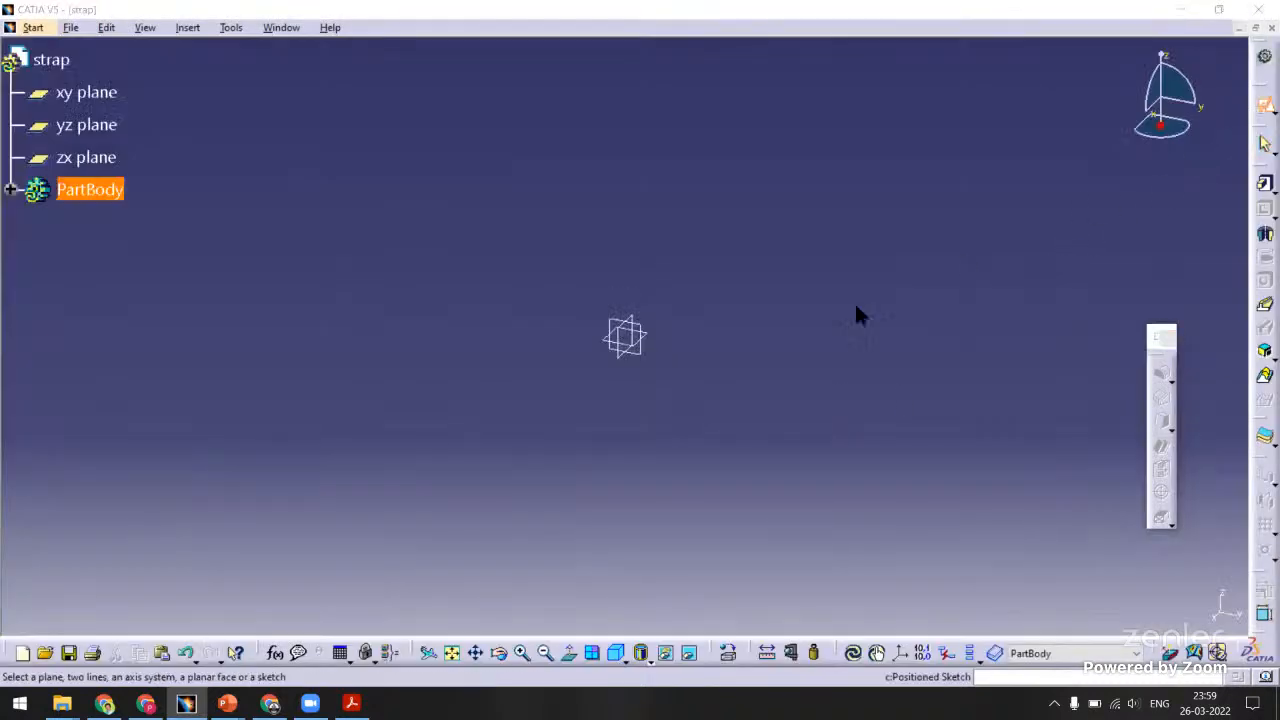
{"action": "left_click", "coordinate": [662, 343]}
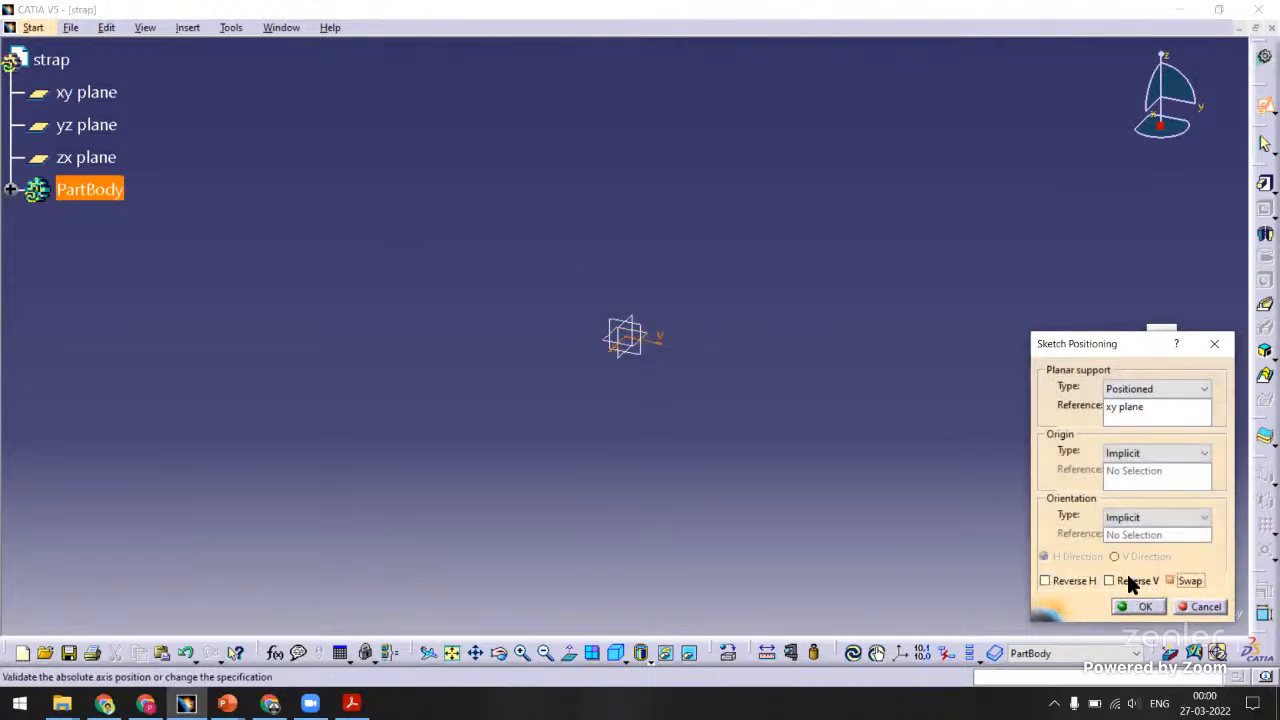
{"action": "left_click", "coordinate": [1138, 608]}
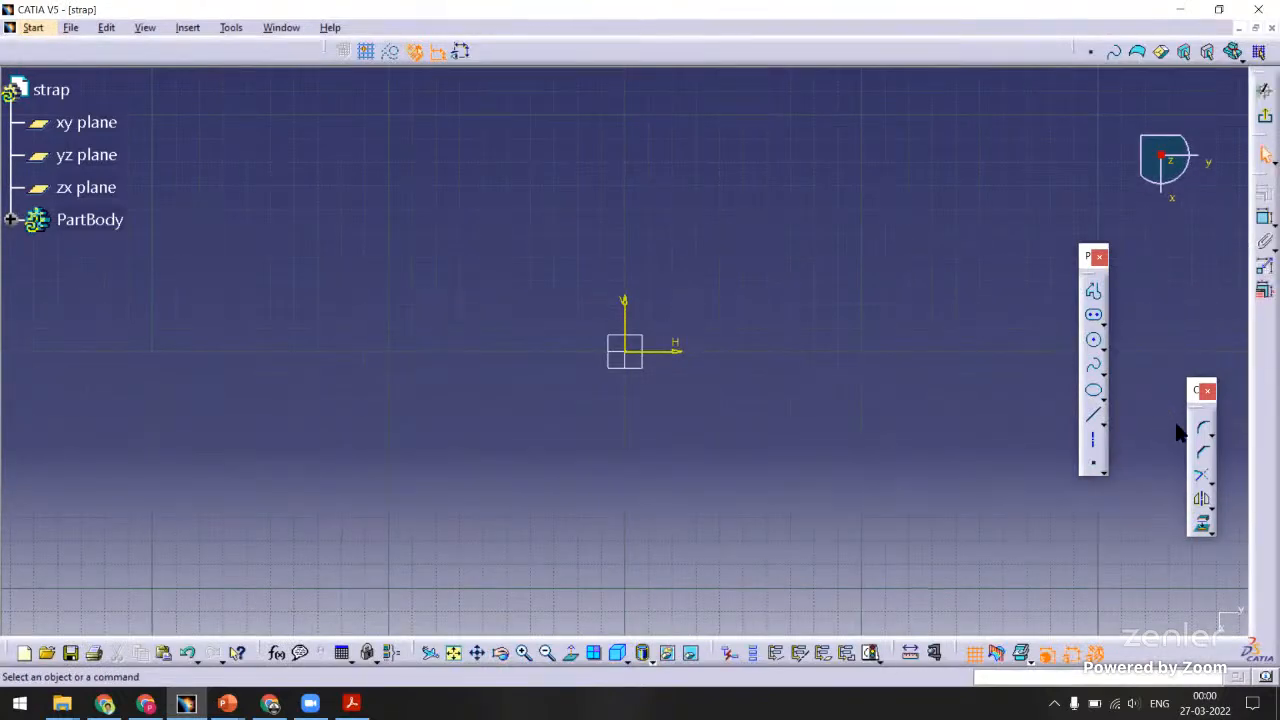
Draw a centered rectangle on the sketch origin, about 36 mm wide and 149 mm high.
{"action": "left_click", "coordinate": [1106, 341]}
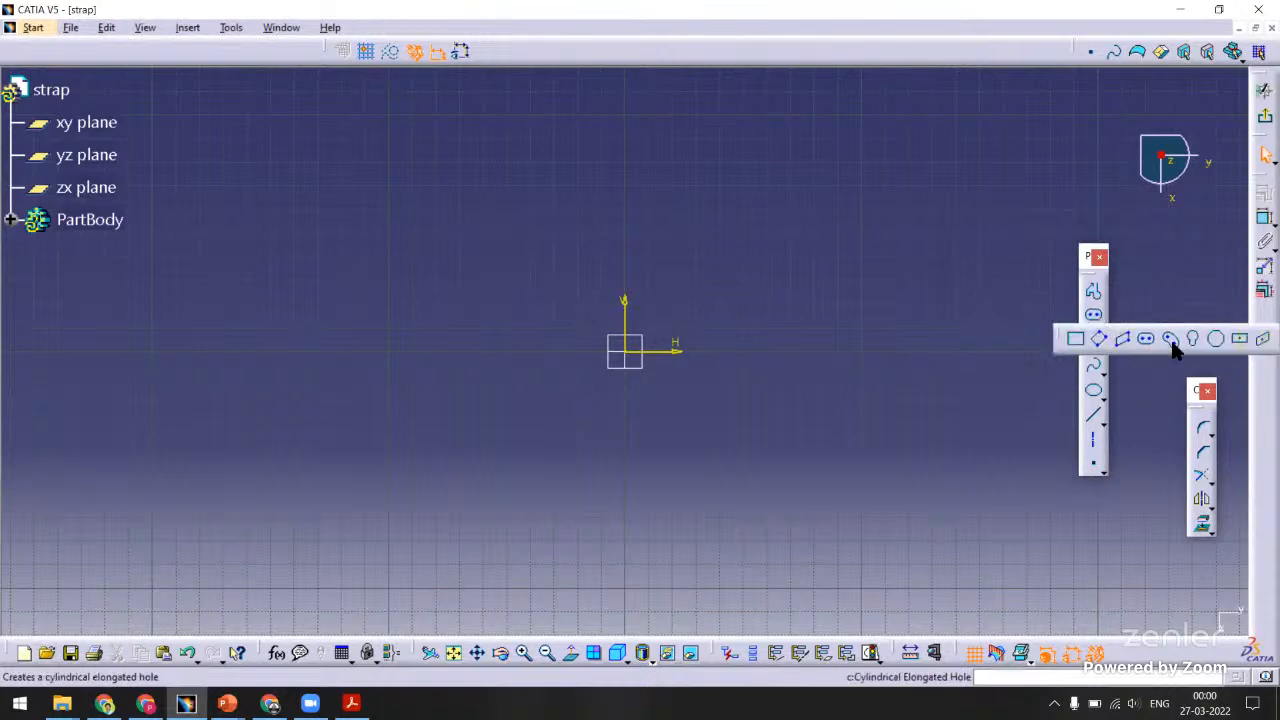
{"action": "left_click", "coordinate": [624, 356]}
{"action": "key", "text": "Escape"}
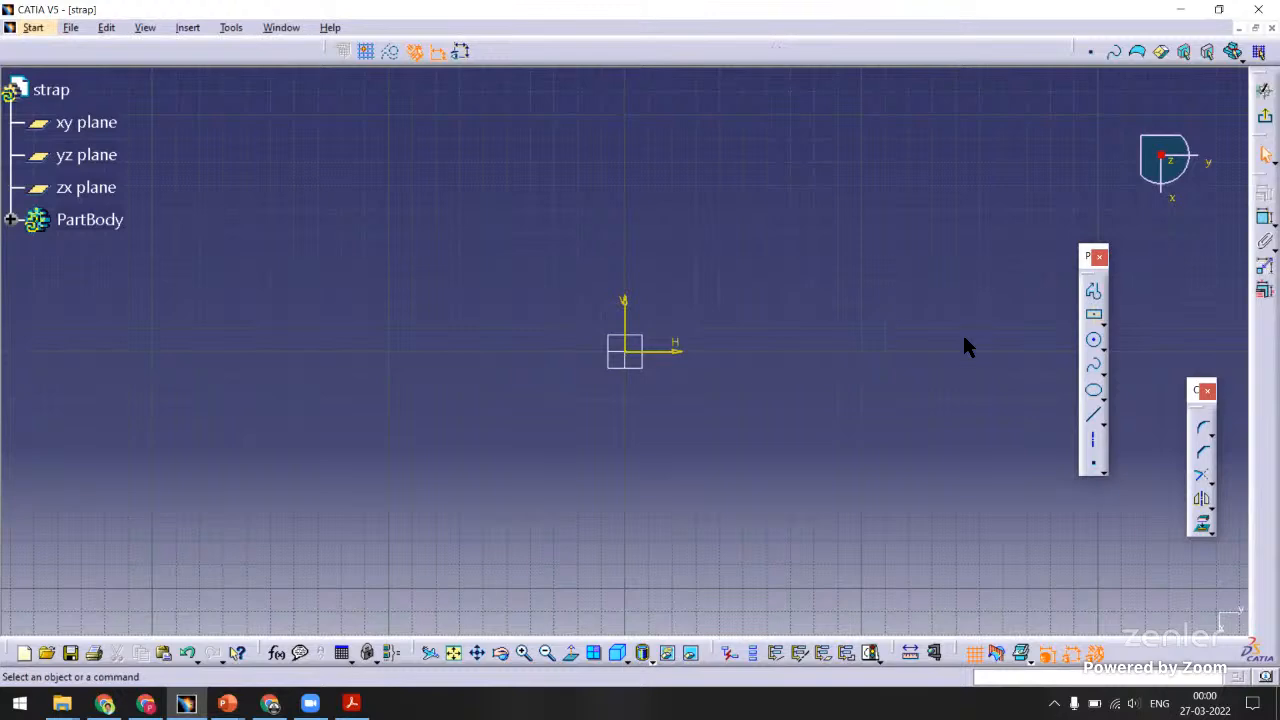
{"action": "left_click", "coordinate": [1094, 316]}
{"action": "left_click", "coordinate": [628, 352]}
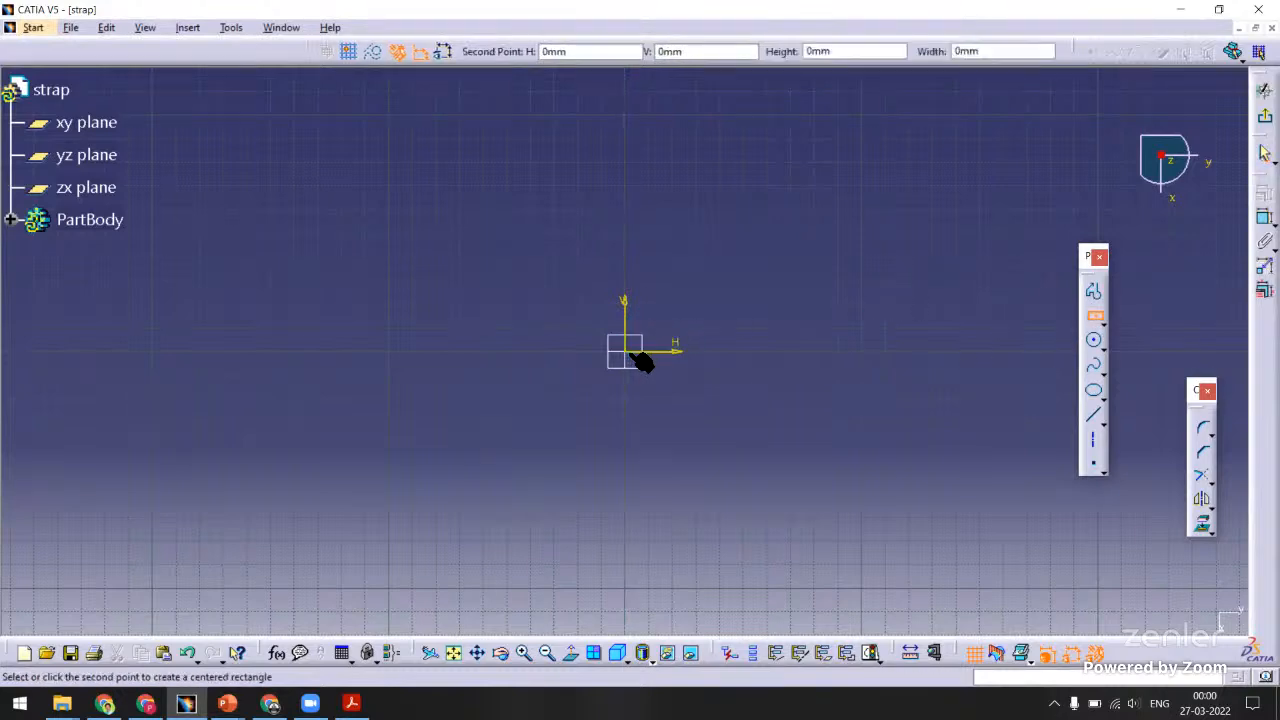
{"action": "left_click", "coordinate": [671, 178]}
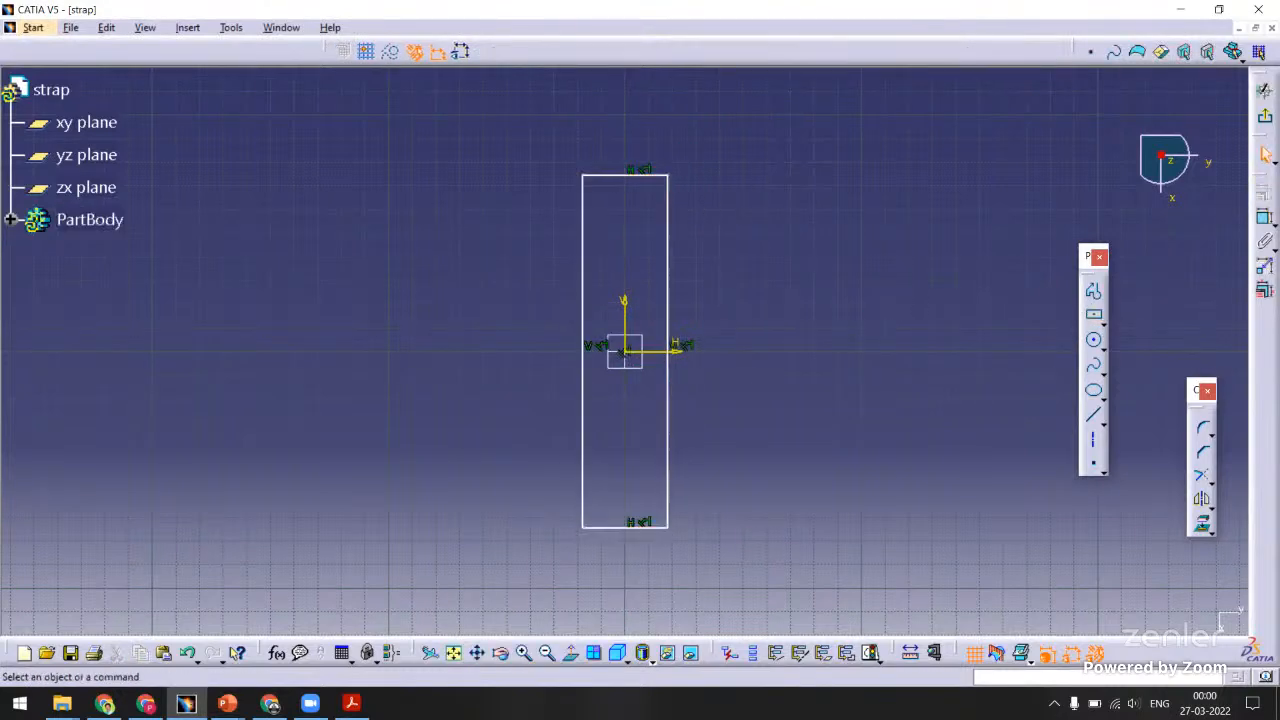
Dimension the rectangle's width and height, placing the dimensions above and beside the profile.
{"action": "left_click", "coordinate": [1264, 218]}
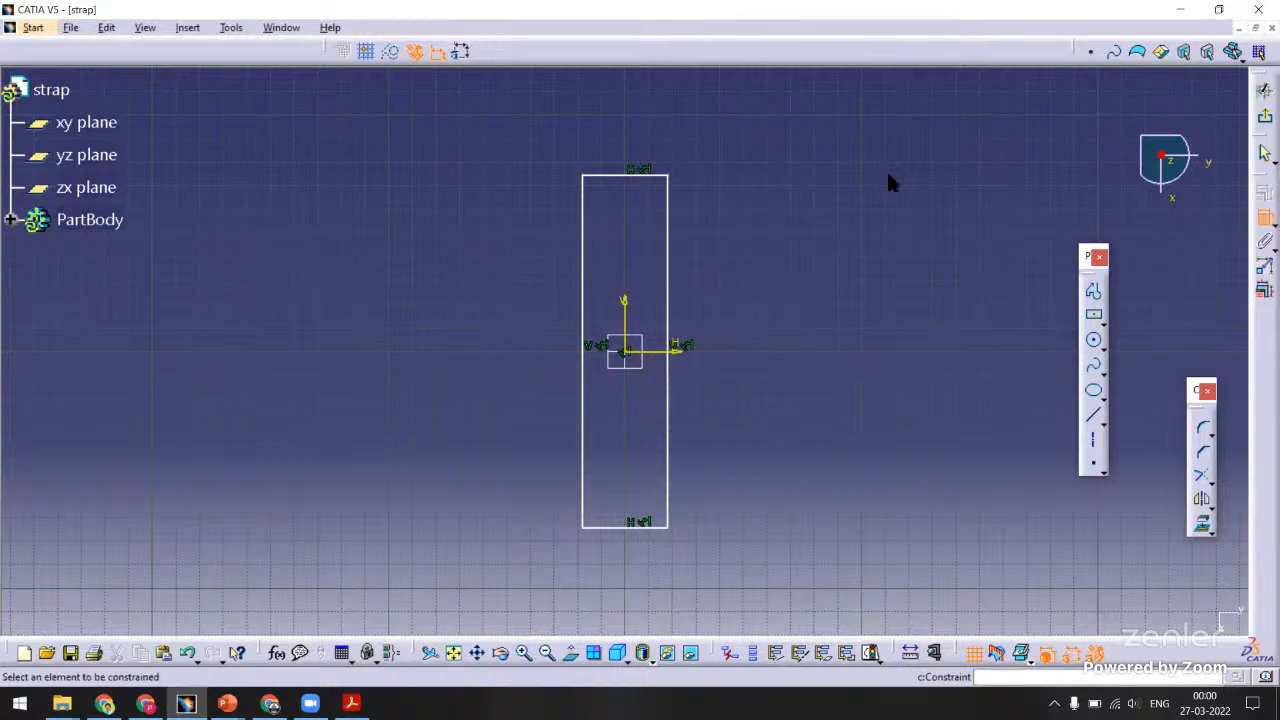
{"action": "left_click", "coordinate": [645, 176]}
{"action": "left_click", "coordinate": [650, 118]}
{"action": "left_click", "coordinate": [668, 222]}
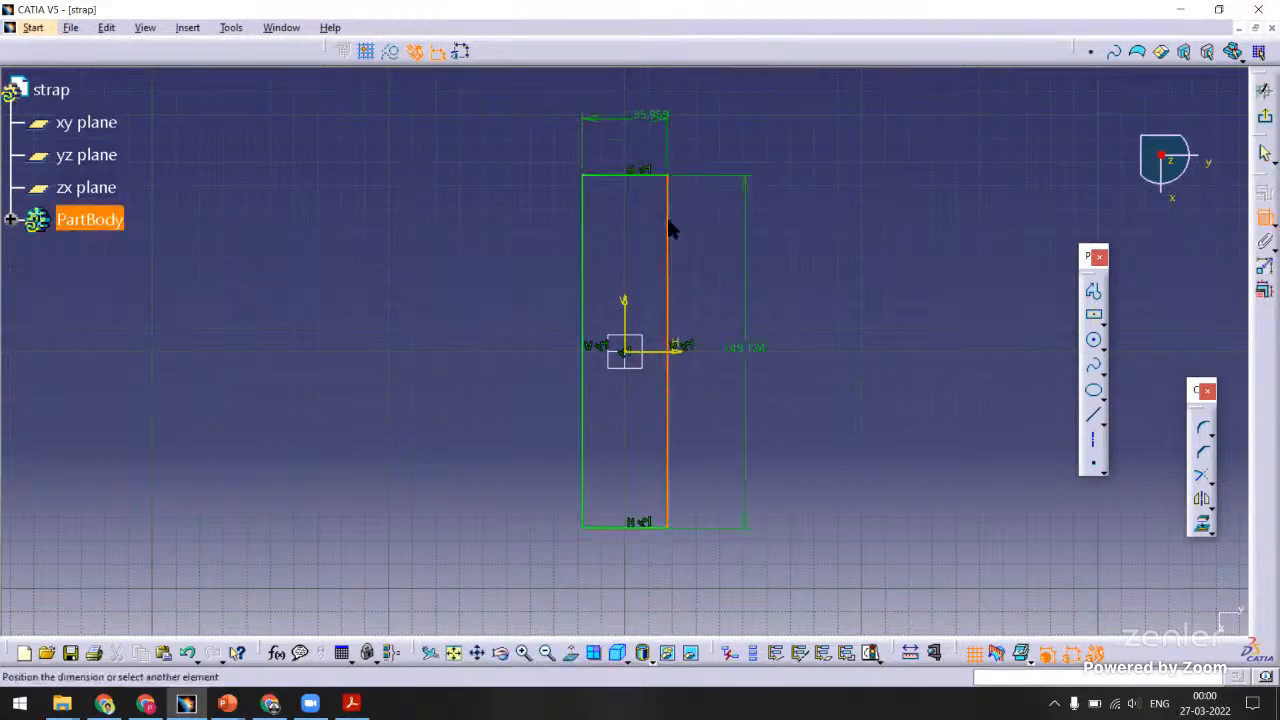
{"action": "left_click", "coordinate": [765, 232]}
Set the rectangle's width to 30 mm and its height to 100 mm, and center the height text along its dimension line.
{"action": "double_click", "coordinate": [651, 117]}
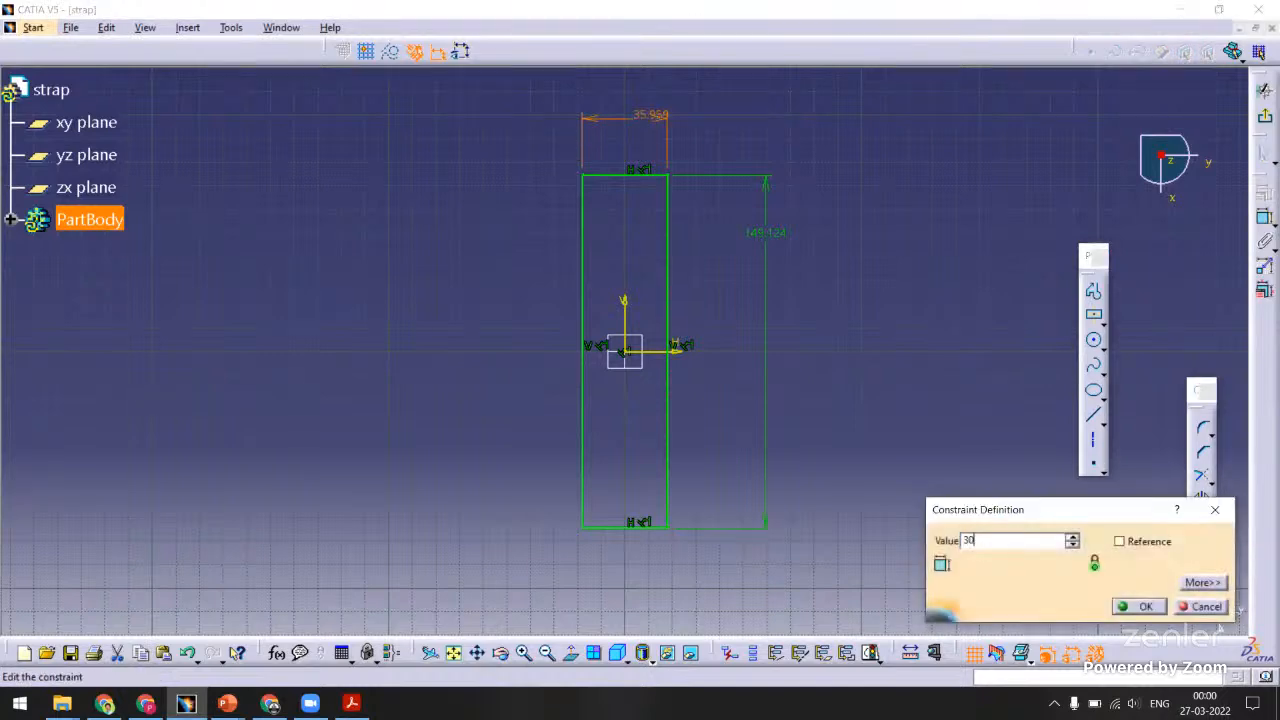
{"action": "key", "text": "Return"}
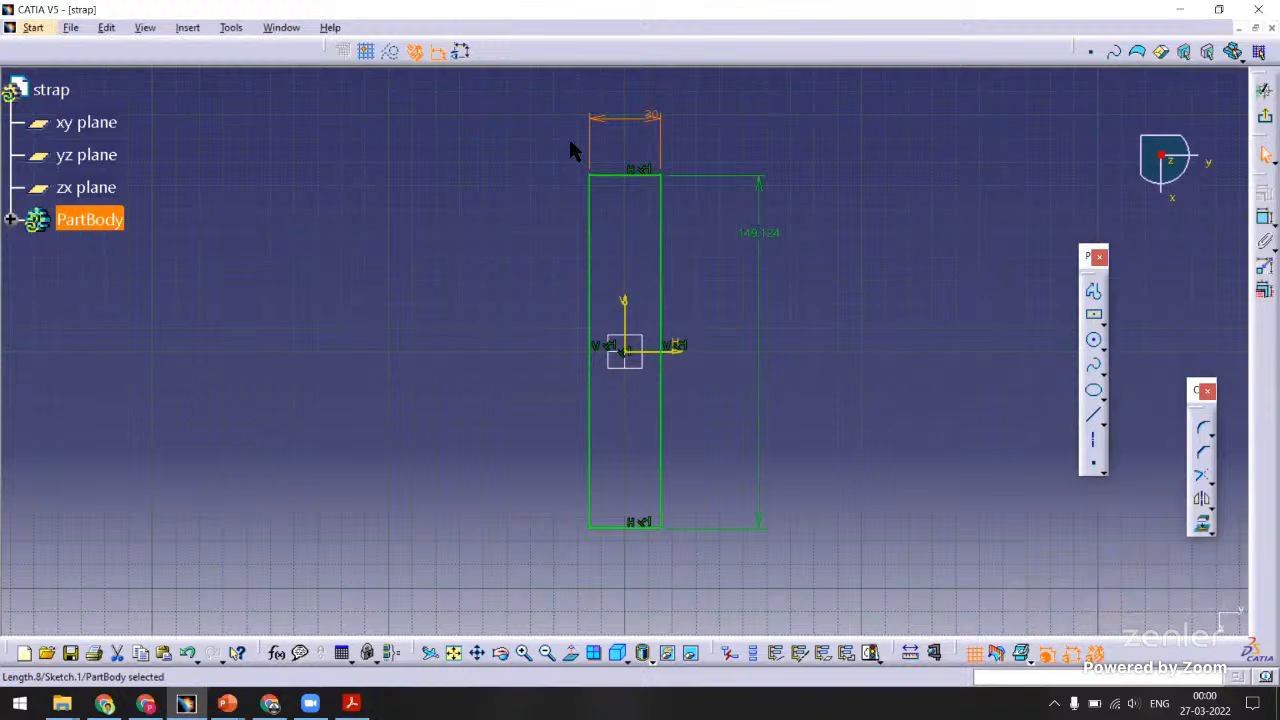
{"action": "double_click", "coordinate": [768, 235]}
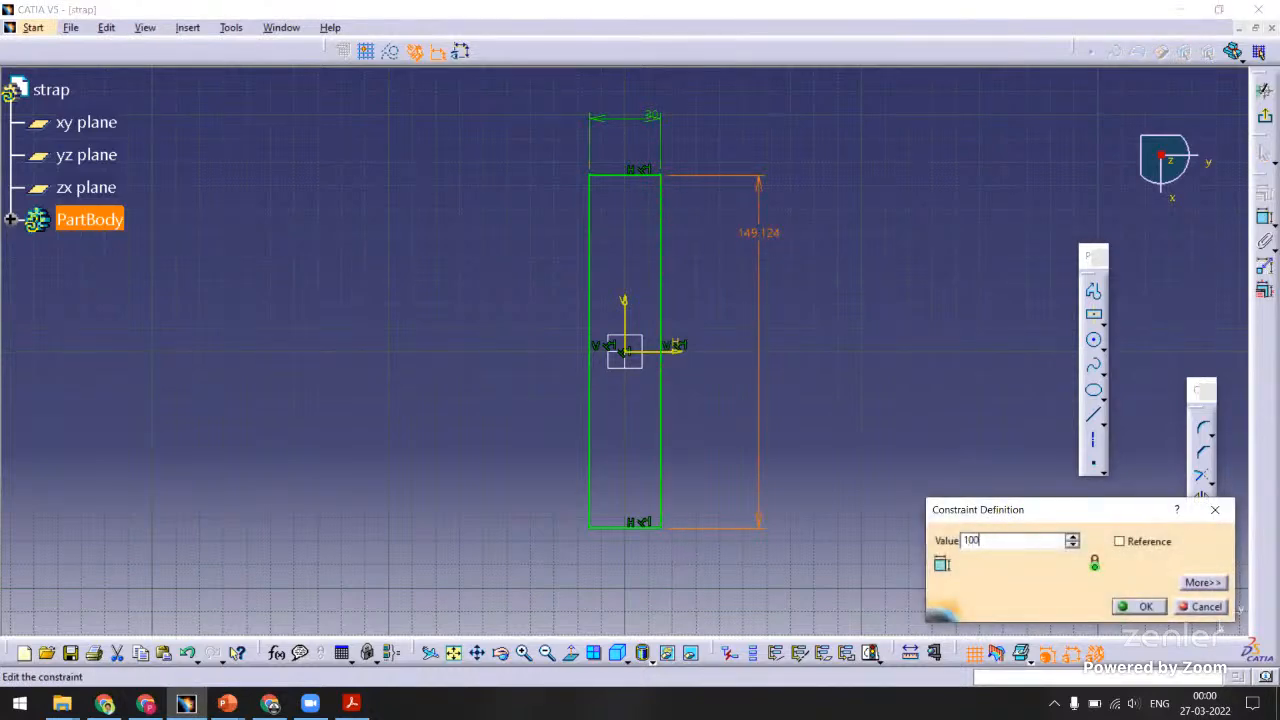
{"action": "key", "text": "Return"}
{"action": "left_click", "coordinate": [797, 248]}
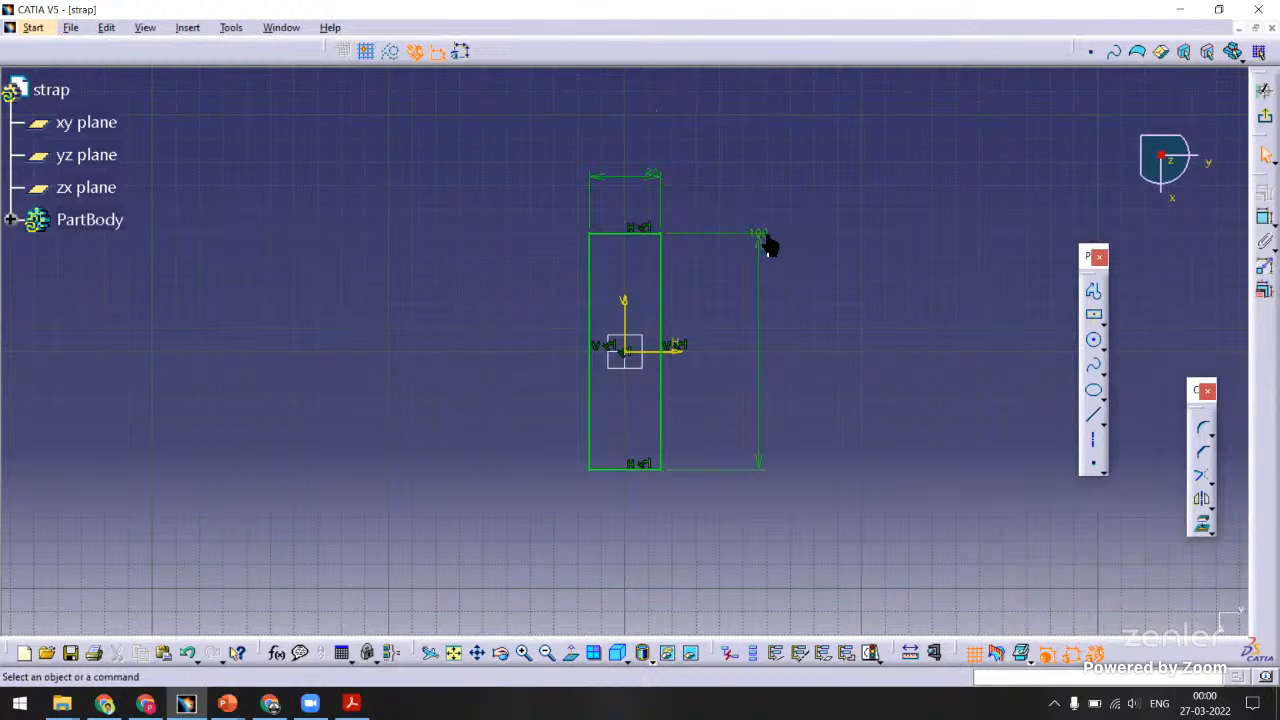
{"action": "left_click_drag", "start_coordinate": [766, 244], "coordinate": [763, 346]}
{"action": "left_click", "coordinate": [843, 360]}
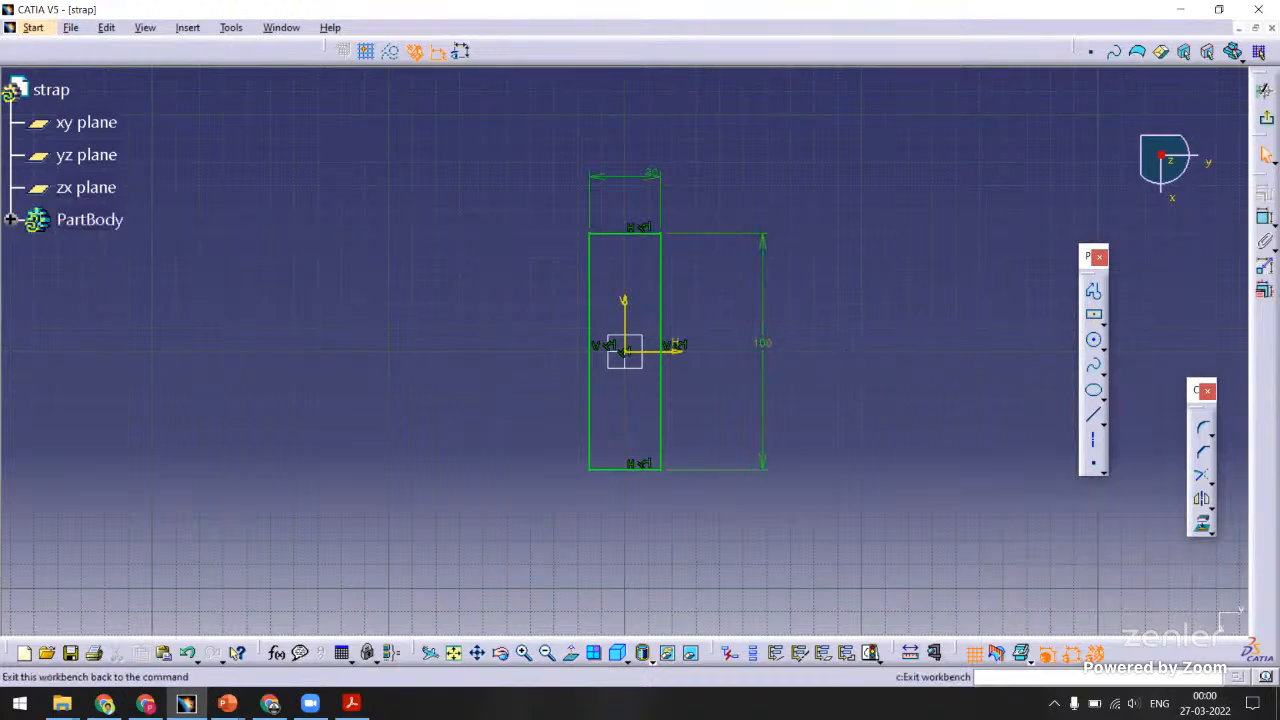
Exit the sketch and pad the rectangle to a length of 30 mm.
{"action": "left_click", "coordinate": [1266, 117]}
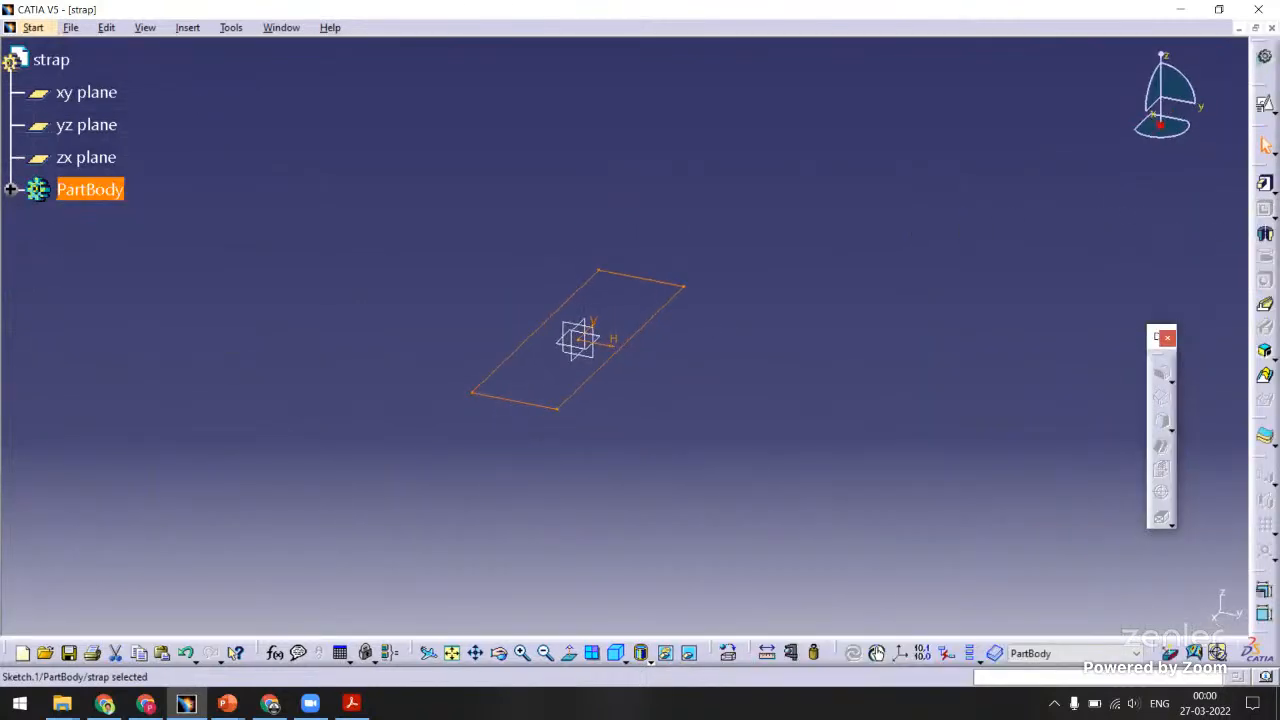
{"action": "left_click", "coordinate": [1265, 184]}
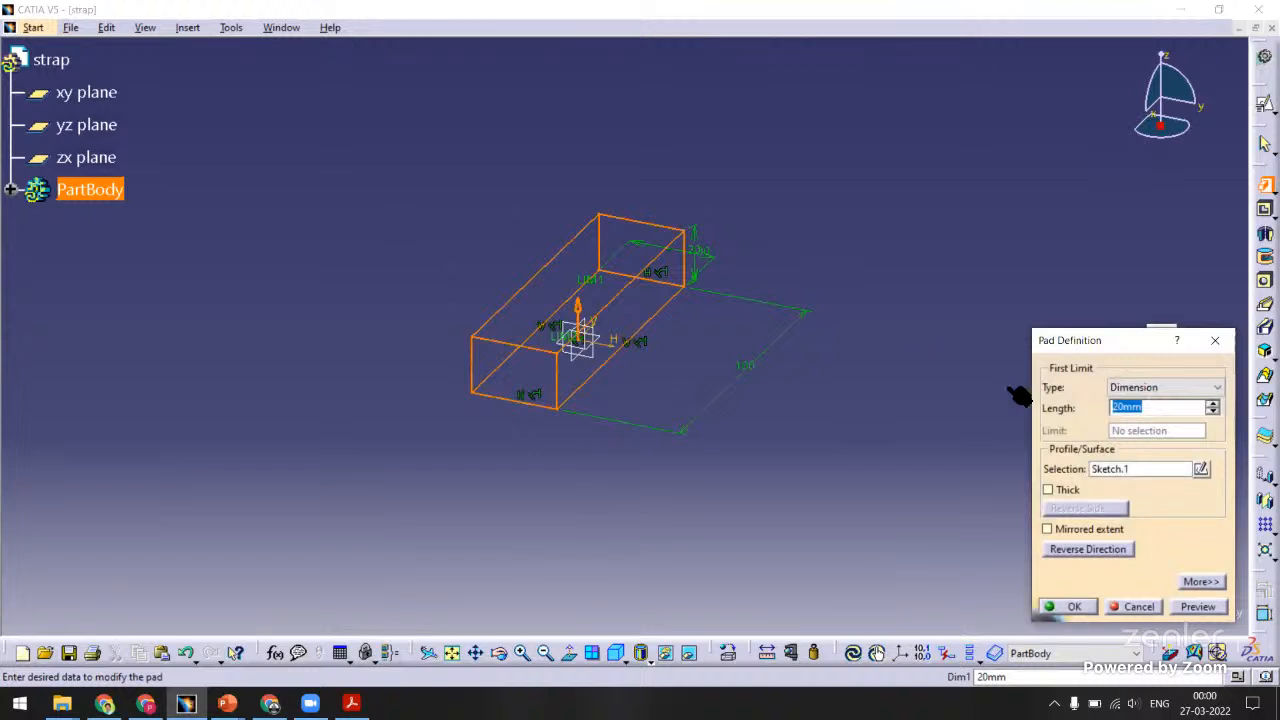
{"action": "type", "text": "30"}
{"action": "key", "text": "Return"}
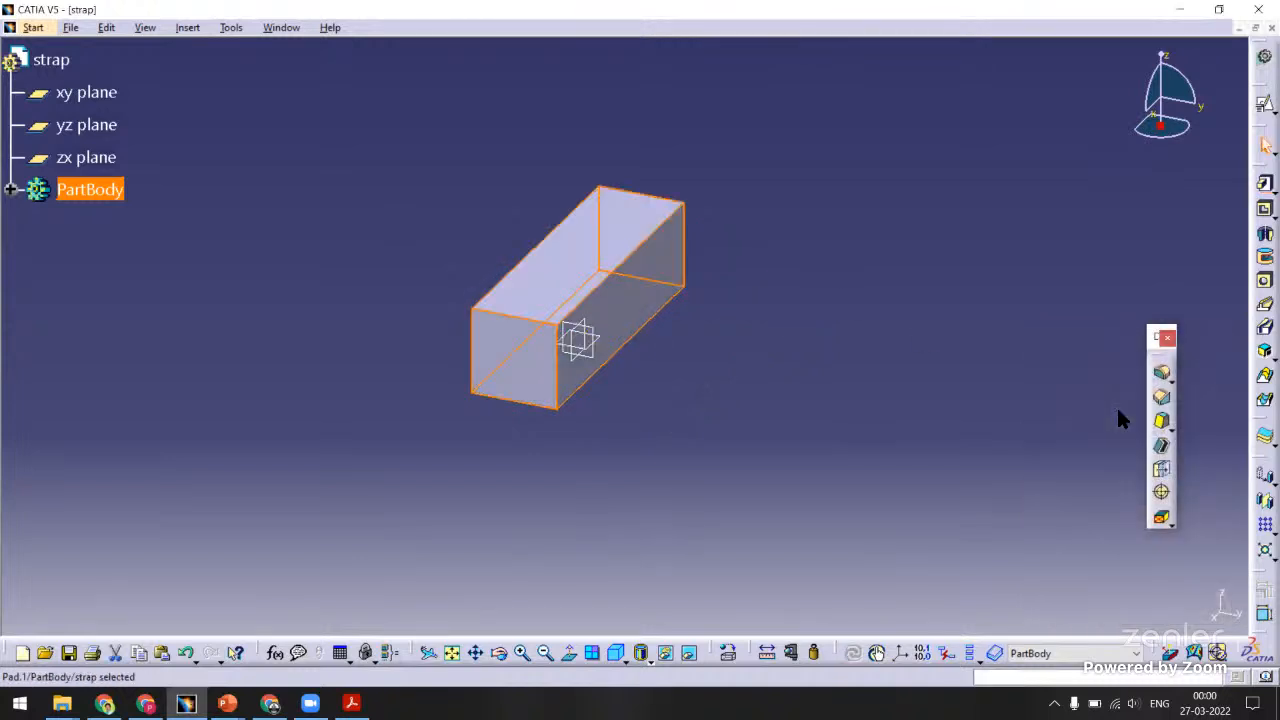
{"action": "left_click", "coordinate": [950, 384]}
Open a positioned sketch on the zx plane through the block.
{"action": "middle_click_drag", "start_coordinate": [804, 393], "coordinate": [638, 294]}
{"action": "middle_click_drag", "start_coordinate": [811, 293], "coordinate": [1215, 230]}
{"action": "left_click", "coordinate": [1264, 104]}
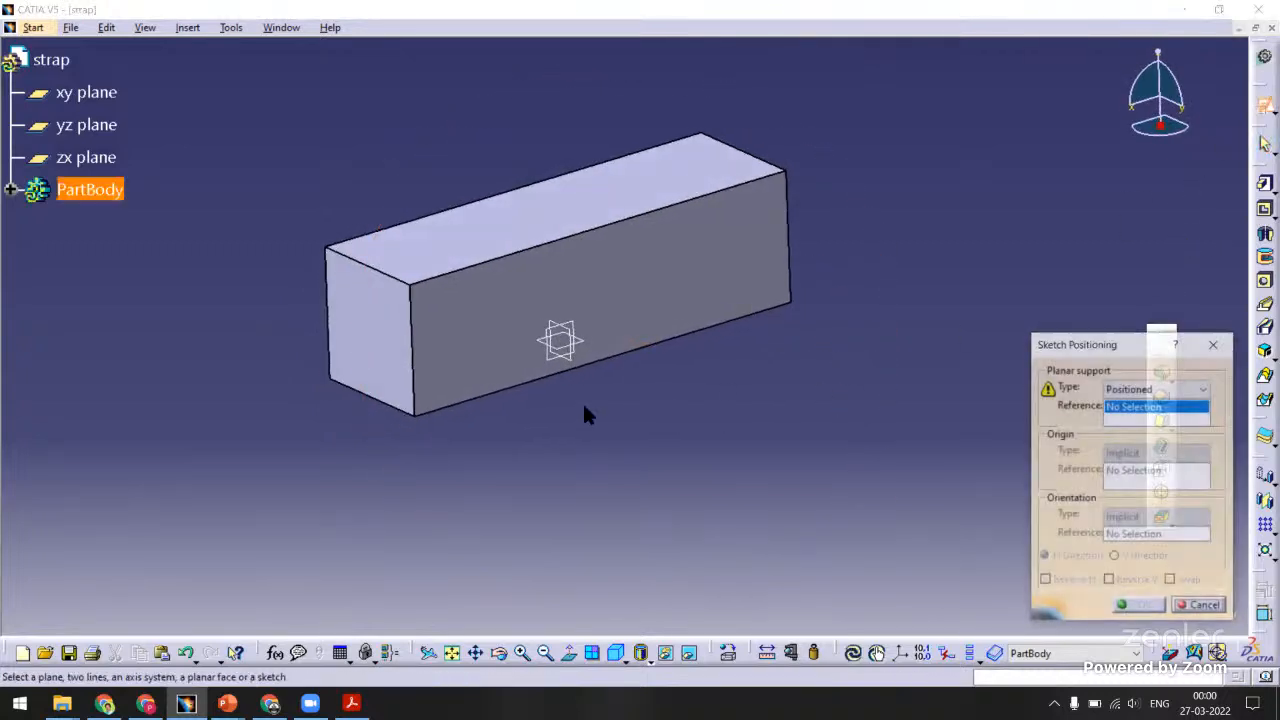
{"action": "left_click", "coordinate": [560, 368]}
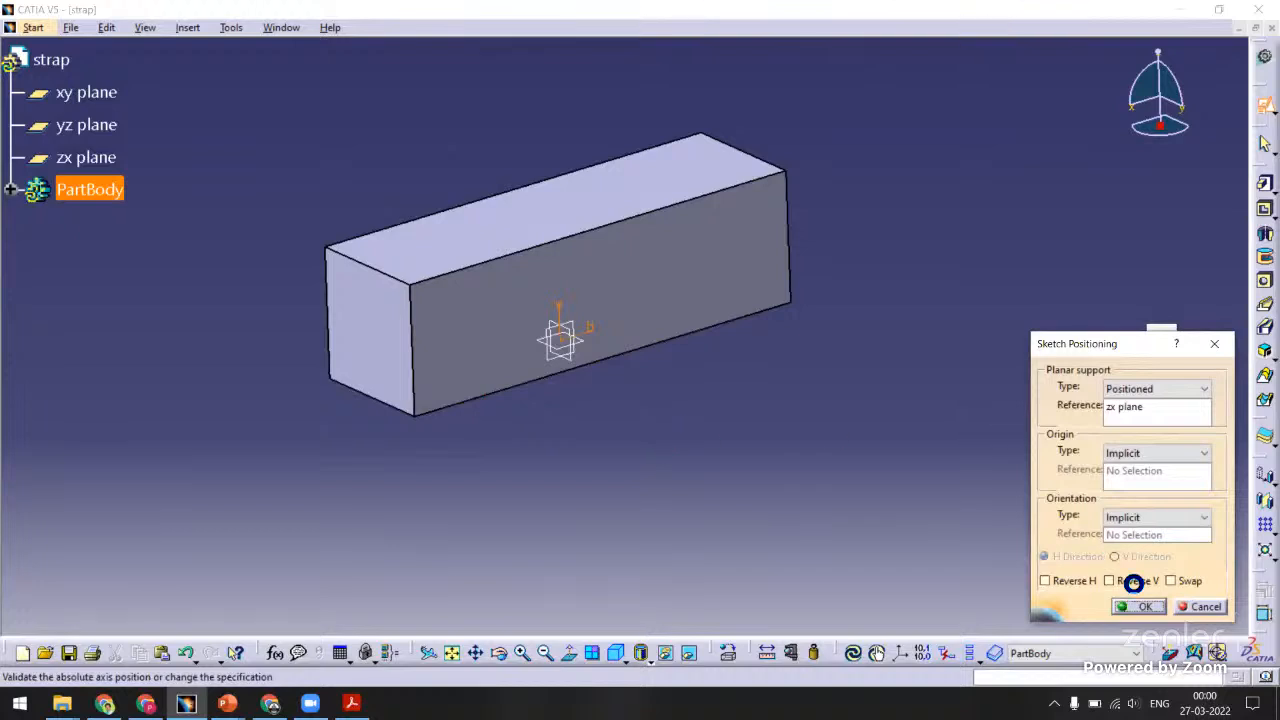
{"action": "left_click", "coordinate": [1141, 606]}
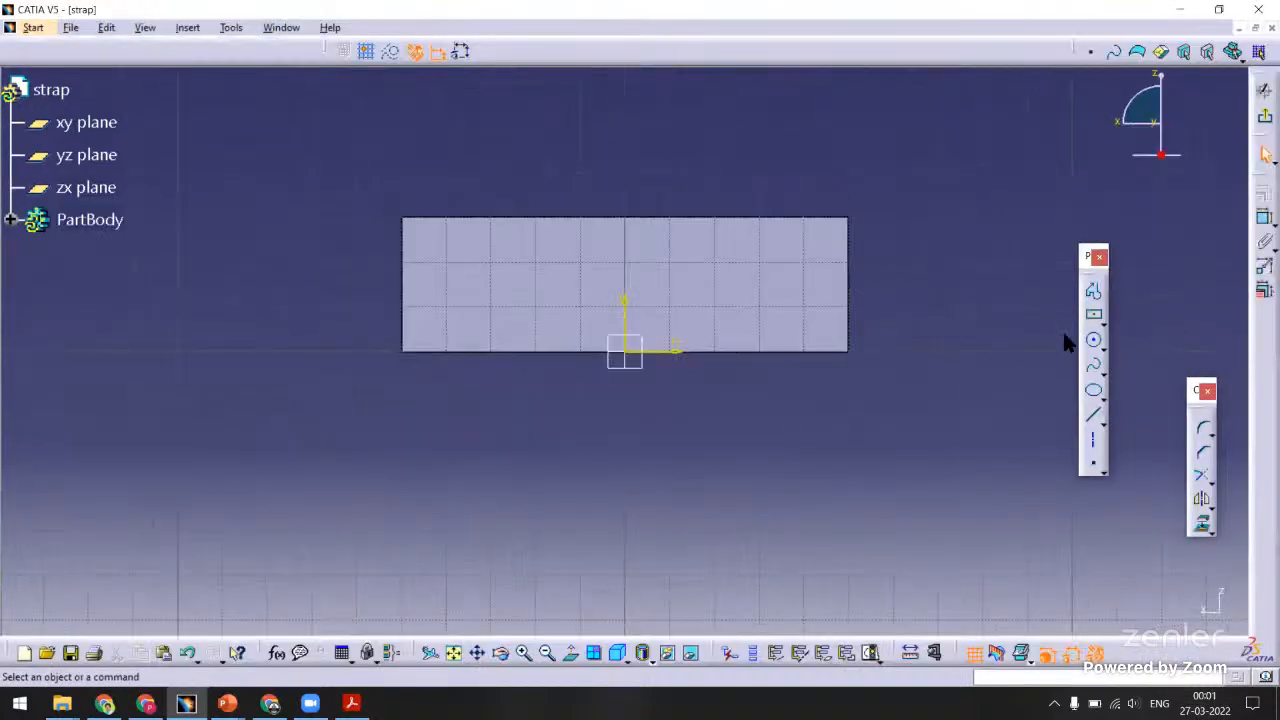
Draw a rectangle over the block's lower left corner, its top side about 11 mm above the block's lower edge and extending past the origin.
{"action": "left_click", "coordinate": [1098, 324]}
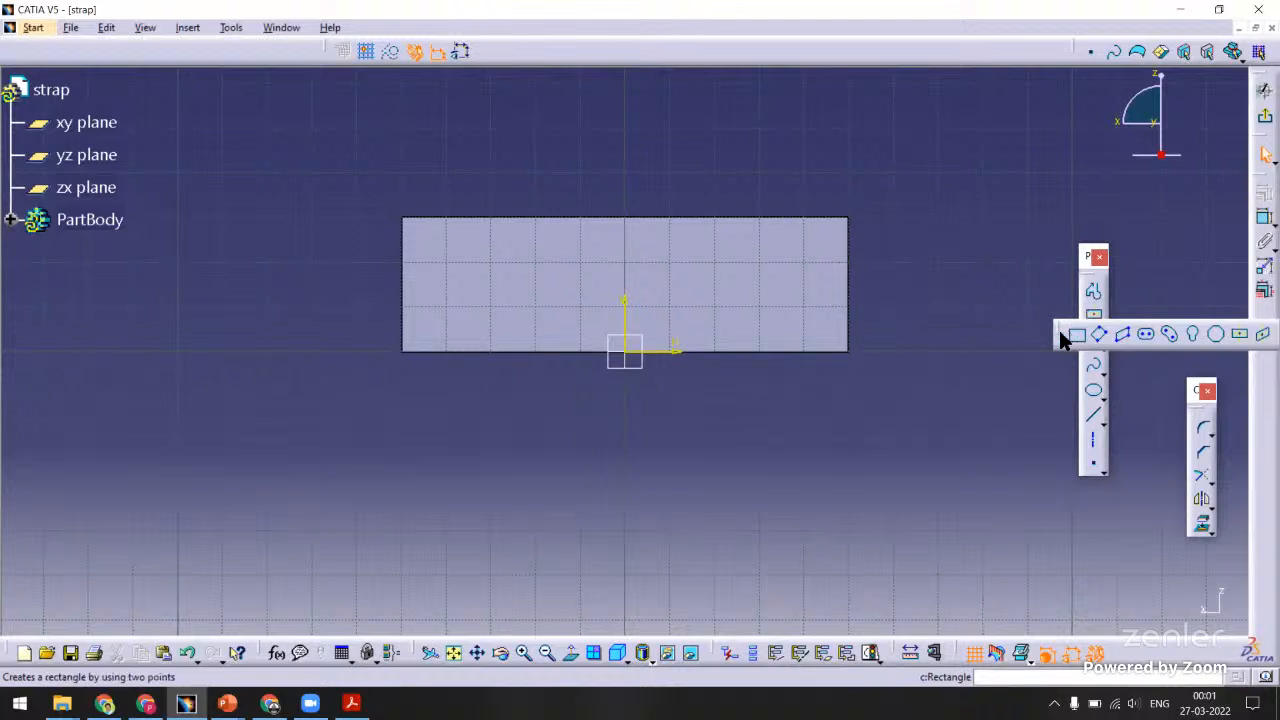
{"action": "left_click", "coordinate": [1063, 334]}
{"action": "left_click", "coordinate": [337, 300]}
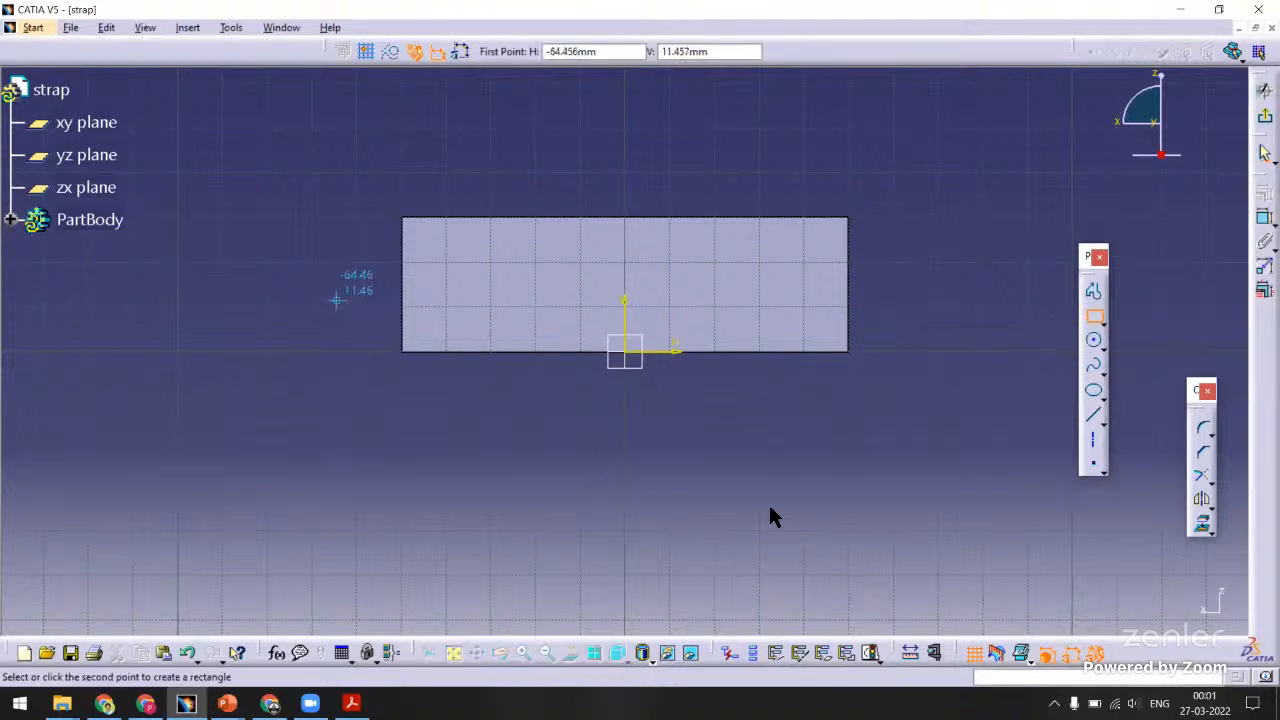
{"action": "left_click", "coordinate": [713, 515]}
{"action": "left_click", "coordinate": [845, 453]}
{"action": "middle_click_drag", "start_coordinate": [848, 424], "coordinate": [896, 430]}
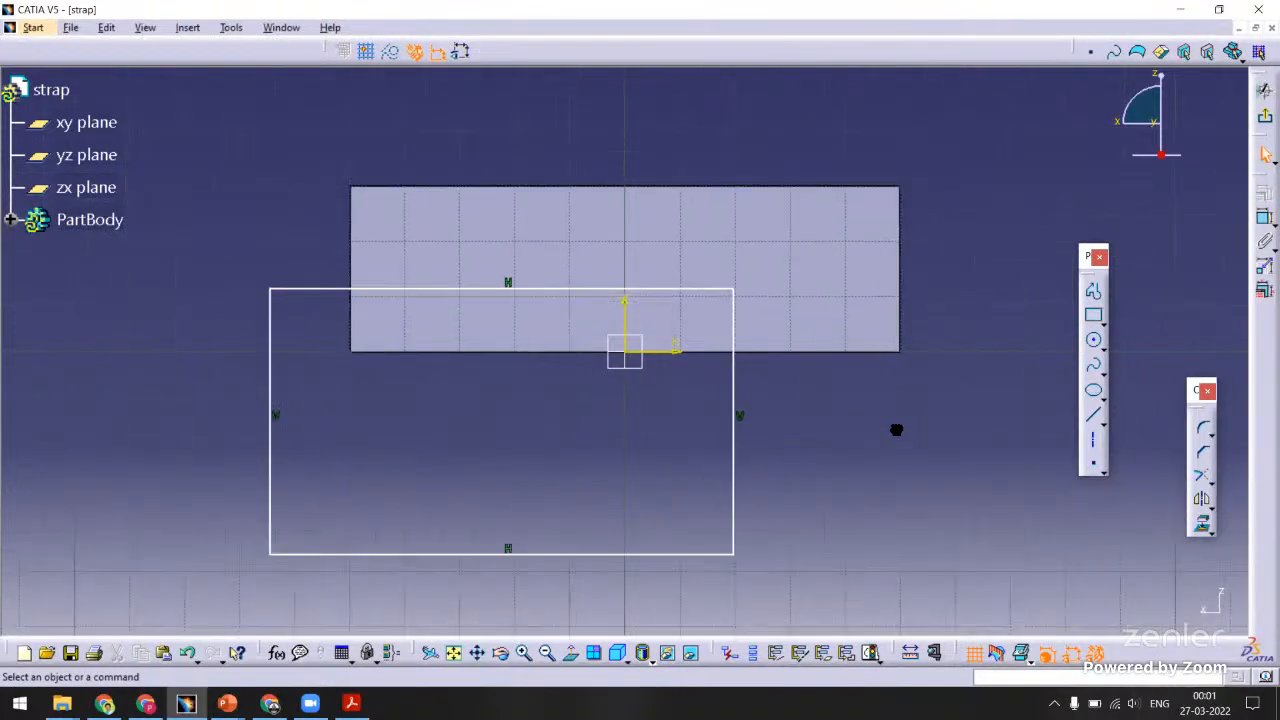
Dimension the rectangle's top side from the block's lower edge and its right side from the block's left edge.
{"action": "left_click", "coordinate": [1265, 217]}
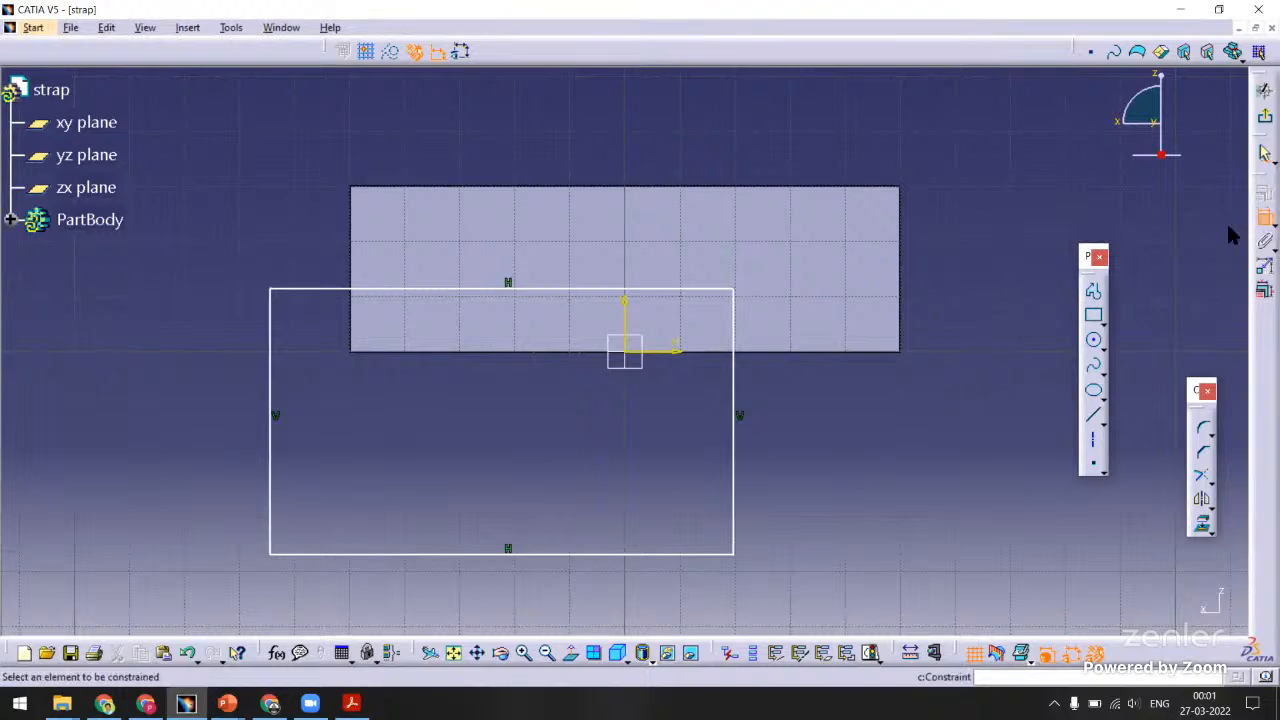
{"action": "left_click", "coordinate": [406, 352]}
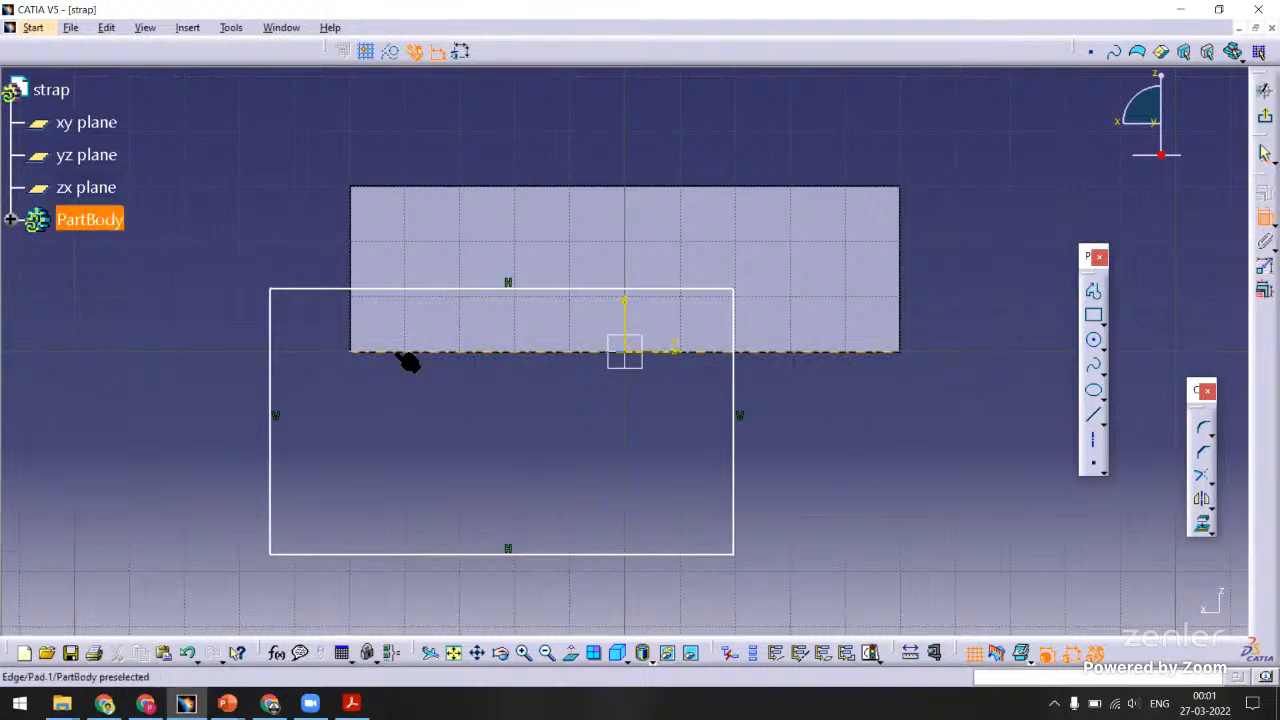
{"action": "left_click", "coordinate": [390, 291]}
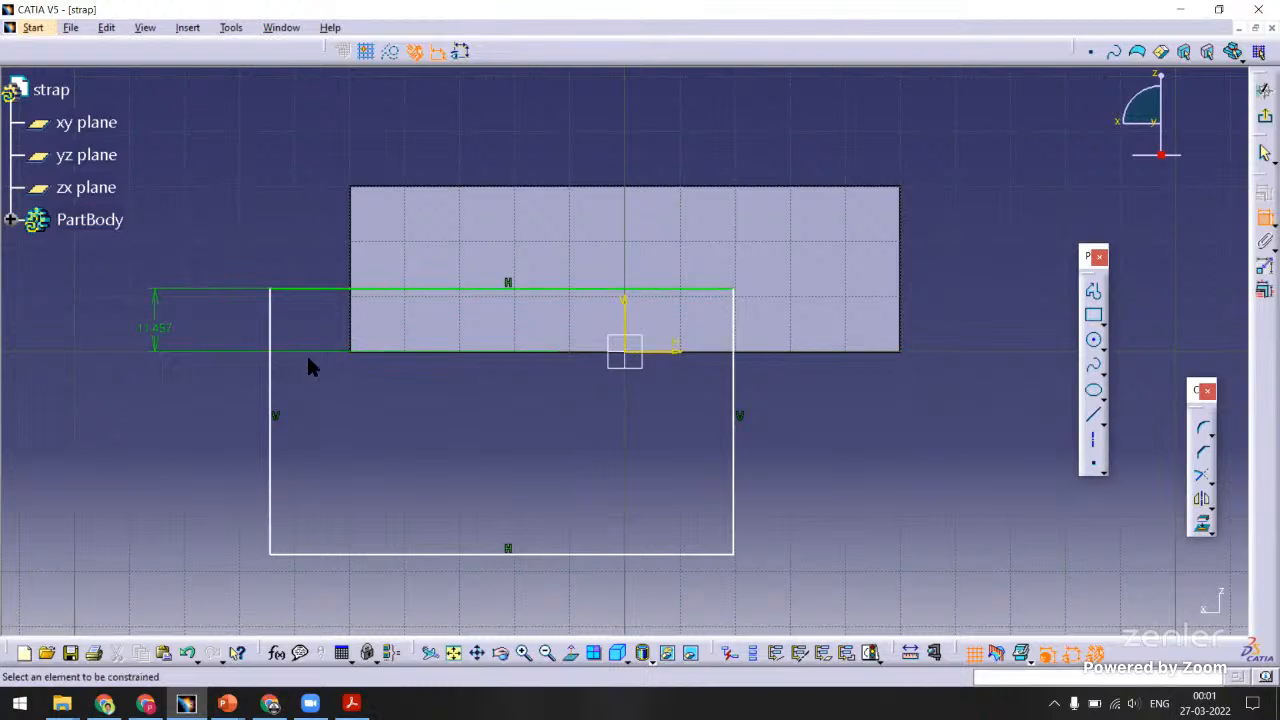
{"action": "left_click", "coordinate": [350, 334]}
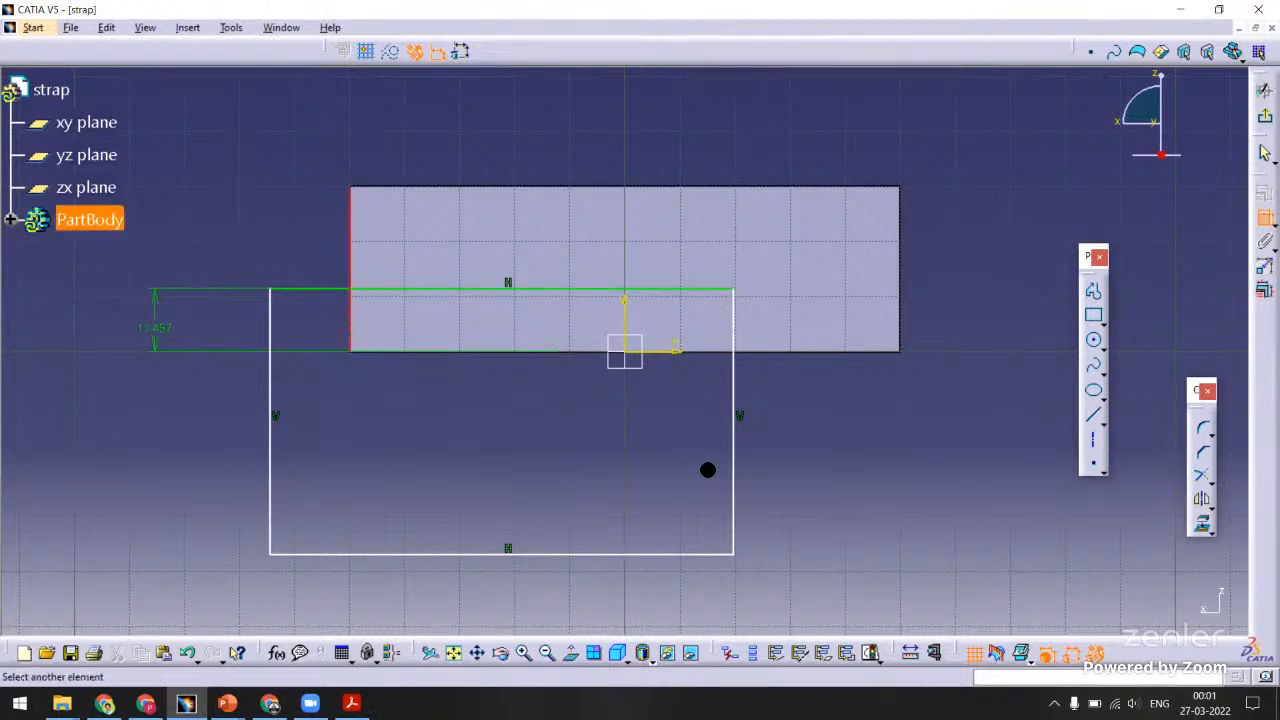
{"action": "left_click", "coordinate": [735, 455]}
{"action": "left_click", "coordinate": [677, 100]}
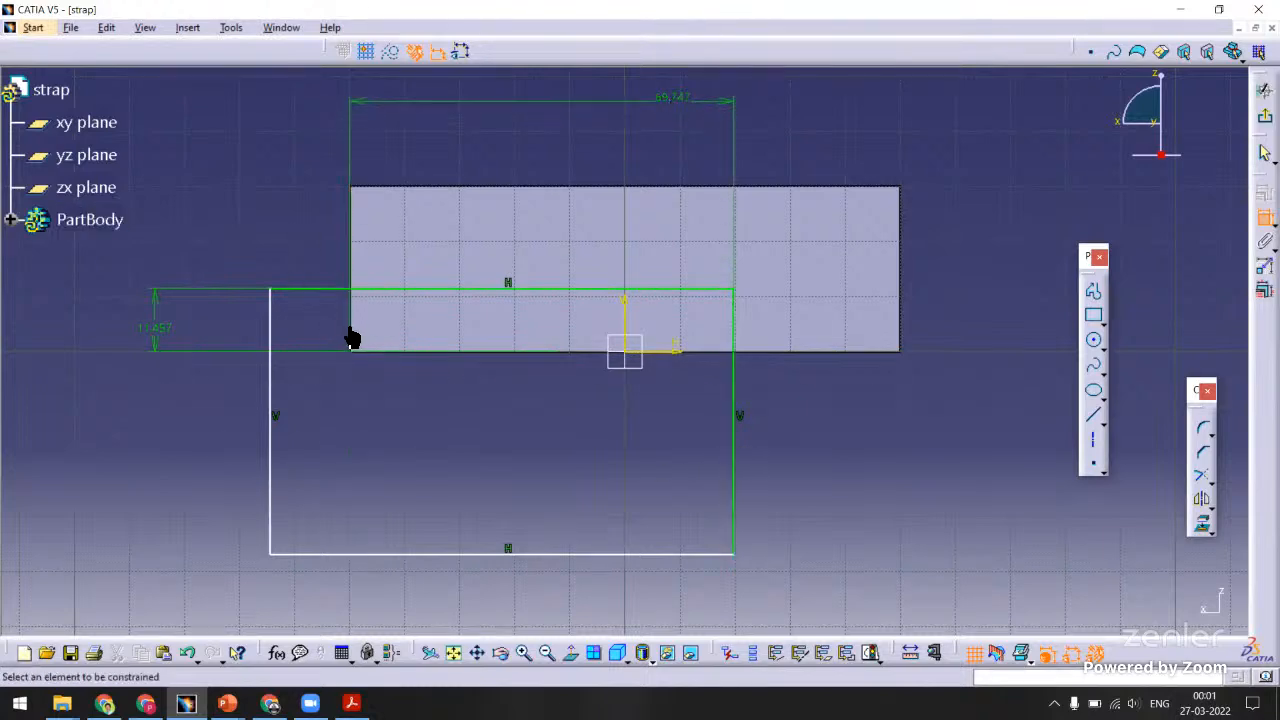
Dimension the cutting rectangle's bottom side from the block's lower edge.
{"action": "left_click", "coordinate": [272, 407]}
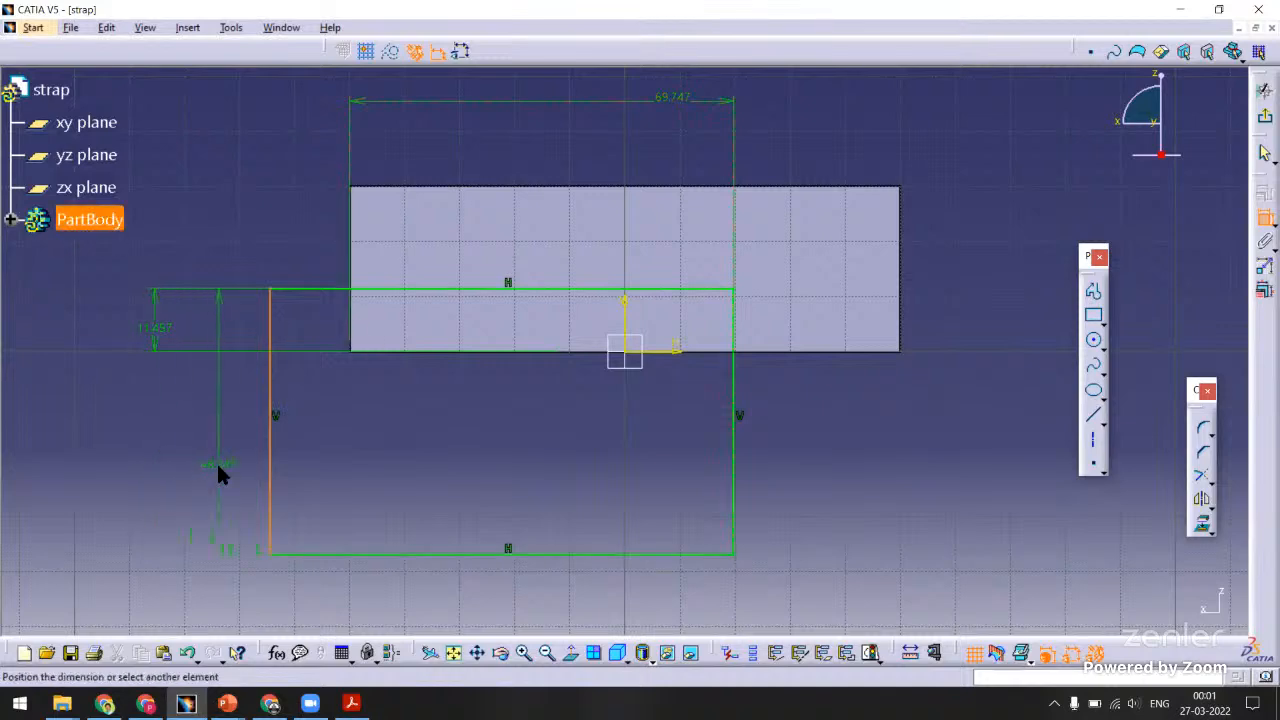
{"action": "key", "text": "Escape"}
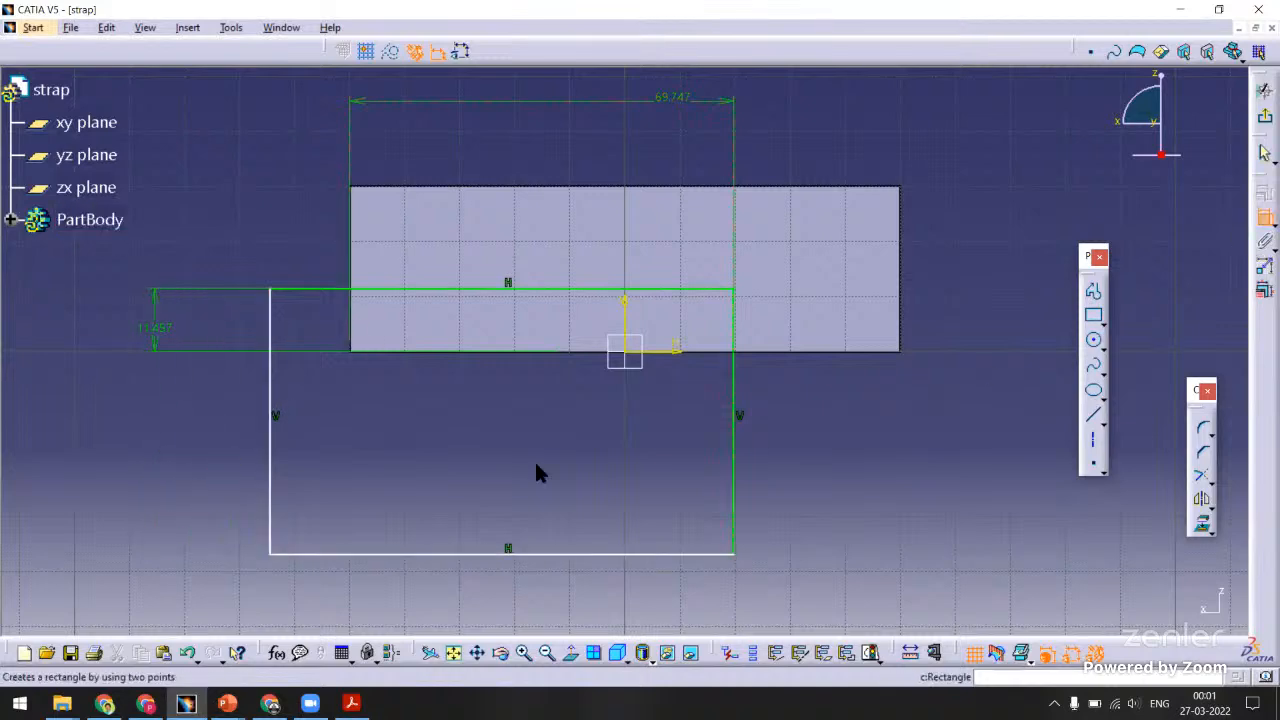
{"action": "left_click", "coordinate": [417, 351]}
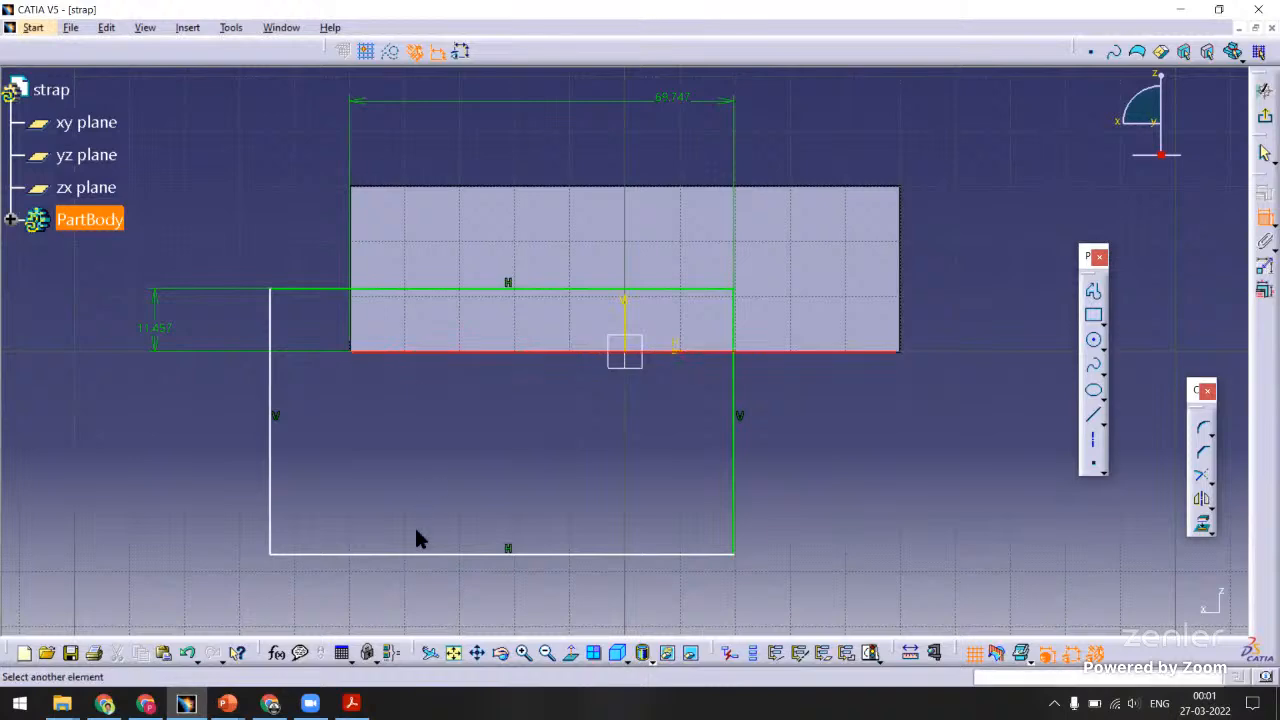
{"action": "left_click", "coordinate": [423, 553]}
{"action": "left_click", "coordinate": [986, 482]}
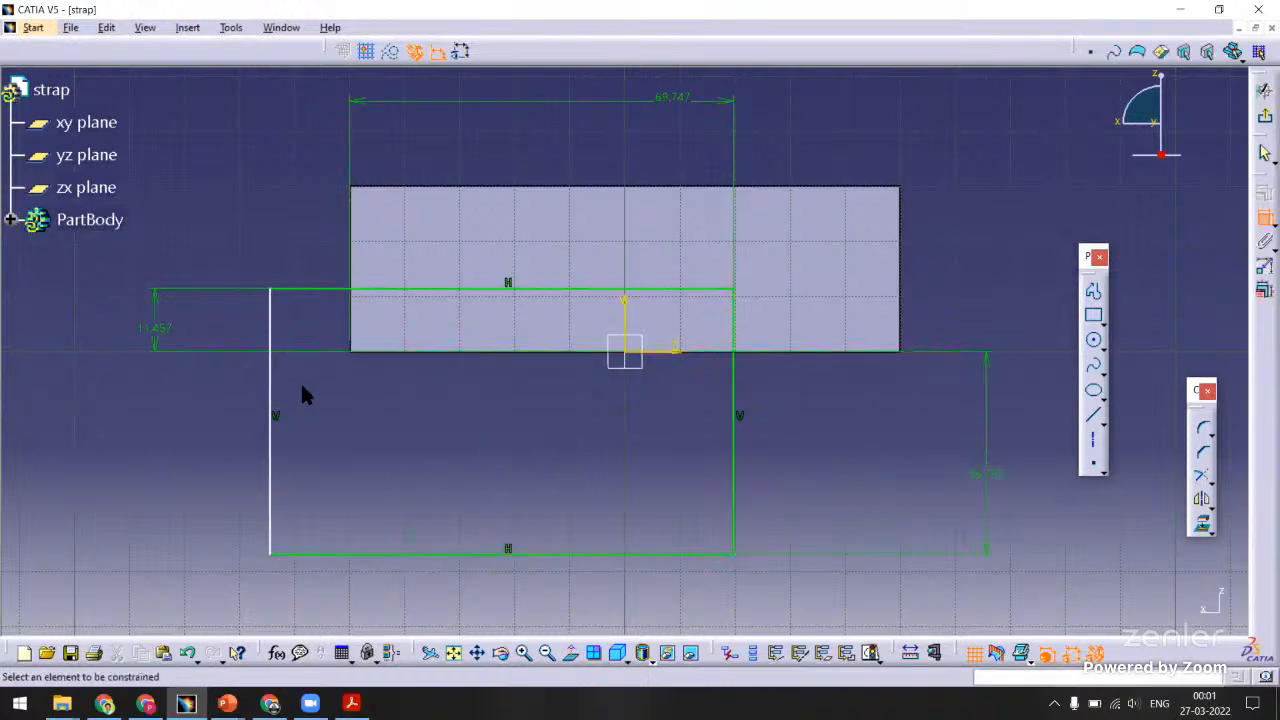
Dimension the cutting rectangle's left side from the block's left edge.
{"action": "mouse_move", "coordinate": [437, 403]}
{"action": "middle_mouse_down"}
{"action": "mouse_move", "coordinate": [463, 494]}
{"action": "mouse_move", "coordinate": [669, 331]}
{"action": "mouse_move", "coordinate": [446, 408]}
{"action": "mouse_move", "coordinate": [651, 640]}
{"action": "middle_mouse_up"}
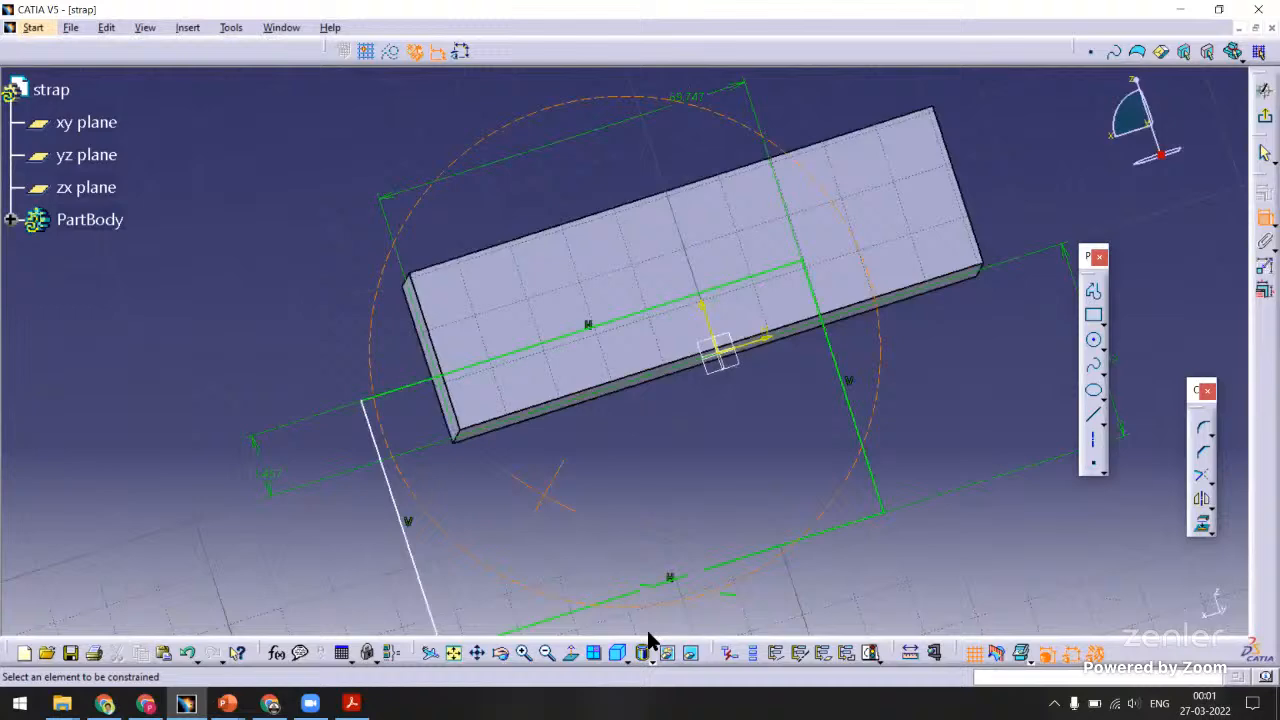
{"action": "left_click", "coordinate": [568, 655]}
{"action": "mouse_move", "coordinate": [572, 465]}
{"action": "middle_mouse_down"}
{"action": "mouse_move", "coordinate": [500, 535]}
{"action": "mouse_move", "coordinate": [523, 489]}
{"action": "mouse_move", "coordinate": [502, 463]}
{"action": "middle_mouse_up"}
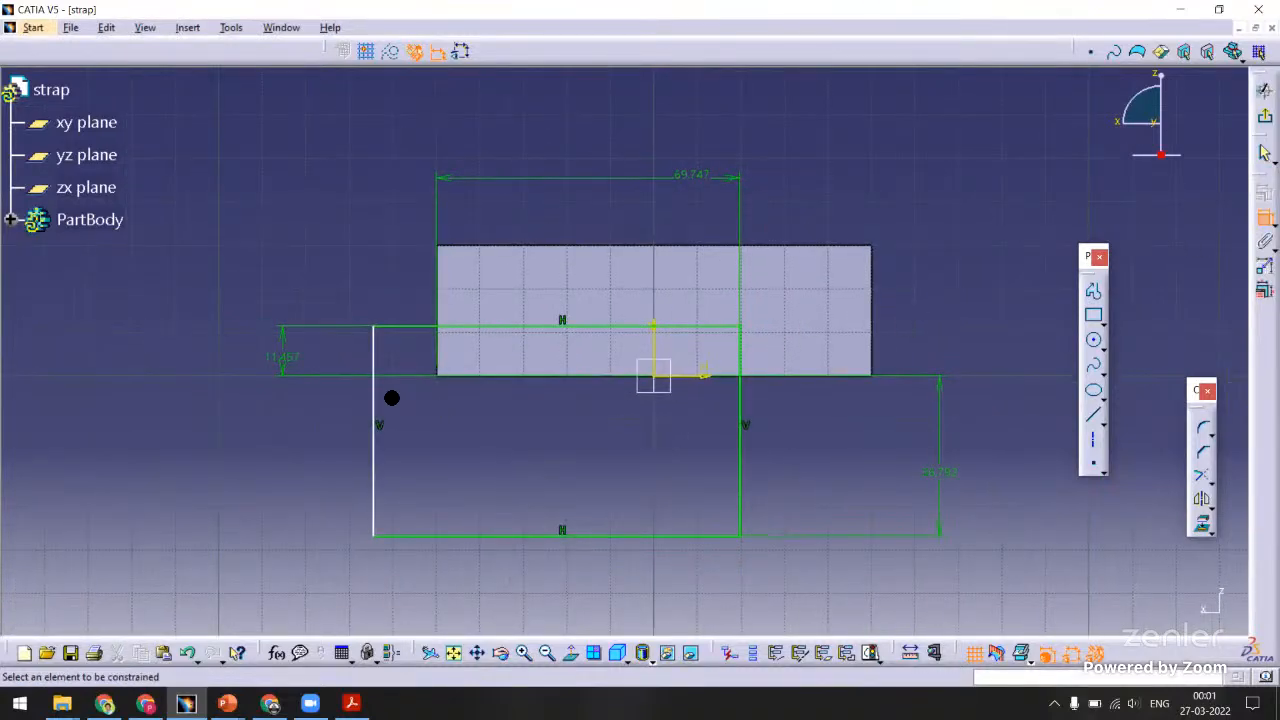
{"action": "mouse_move", "coordinate": [448, 308]}
{"action": "middle_mouse_down"}
{"action": "mouse_move", "coordinate": [326, 366]}
{"action": "mouse_move", "coordinate": [606, 306]}
{"action": "mouse_move", "coordinate": [600, 200]}
{"action": "middle_mouse_up"}
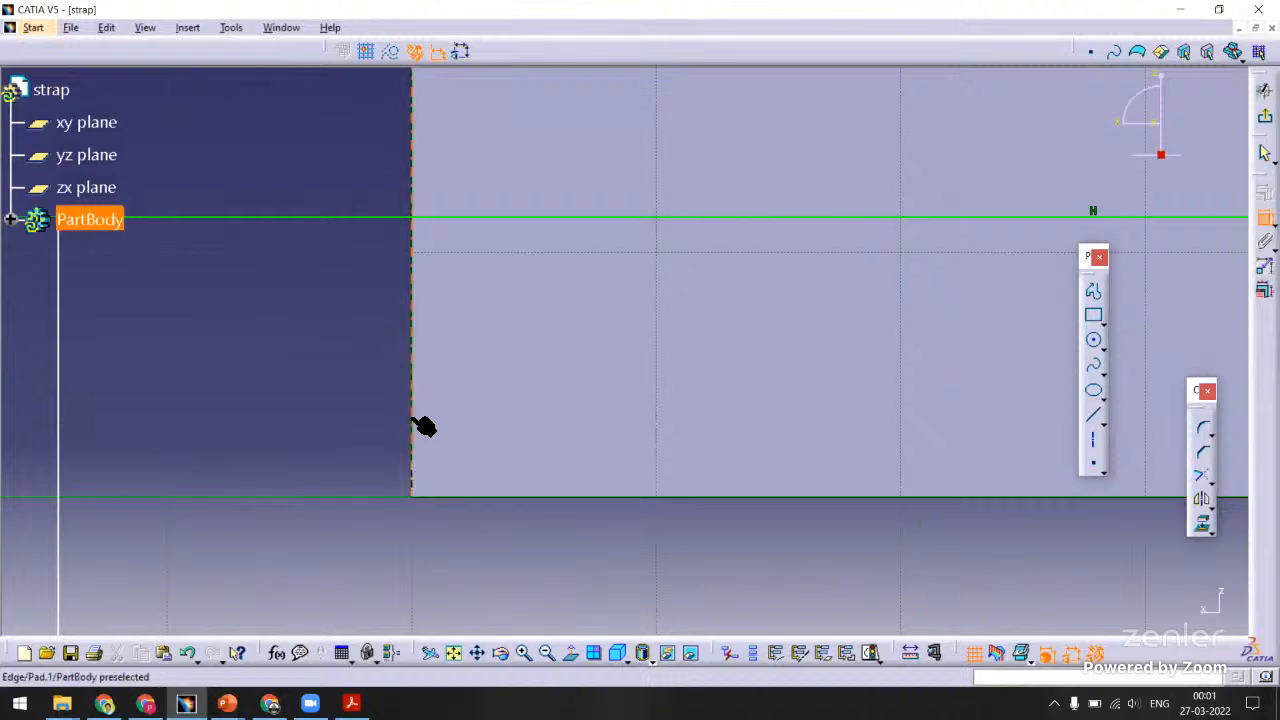
{"action": "left_click", "coordinate": [418, 450]}
{"action": "mouse_move", "coordinate": [418, 450]}
{"action": "middle_mouse_down"}
{"action": "mouse_move", "coordinate": [326, 409]}
{"action": "mouse_move", "coordinate": [405, 486]}
{"action": "middle_mouse_up"}
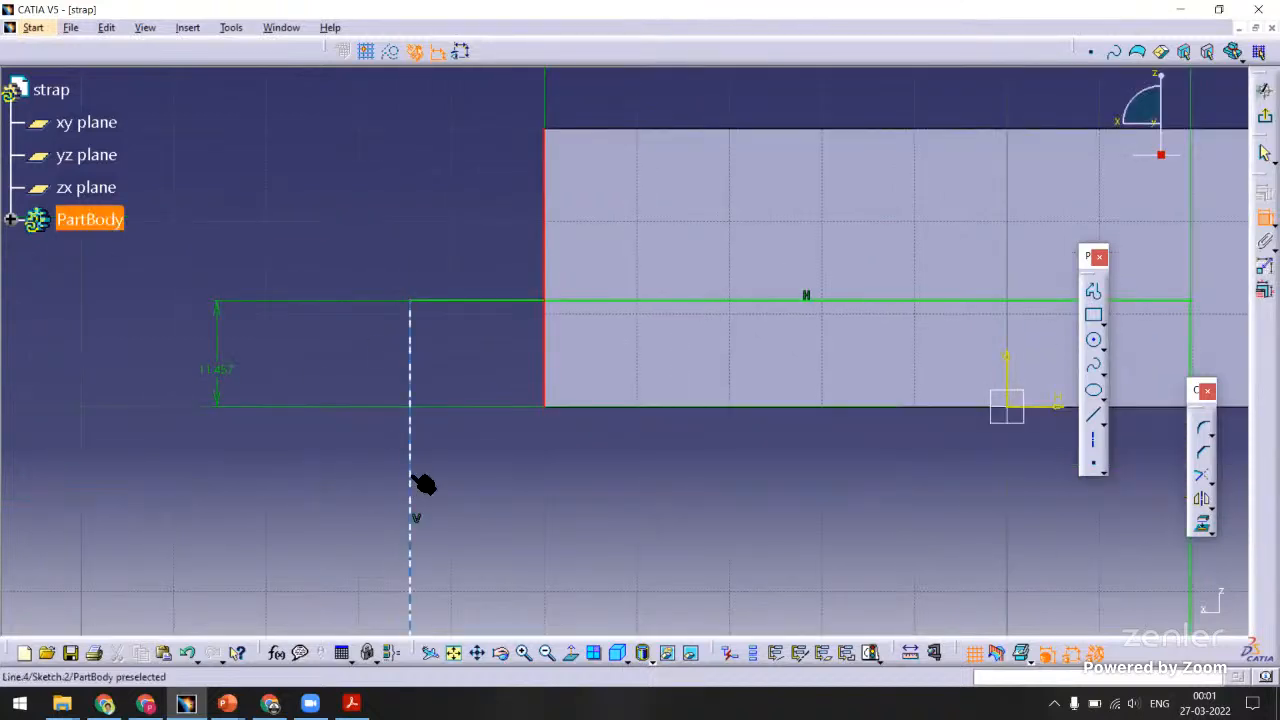
{"action": "left_click", "coordinate": [410, 486]}
{"action": "left_click", "coordinate": [248, 187]}
Set the rectangle's overhangs beyond the block's left and lower edges to 5 mm each and its top side's offset from the lower edge to 10 mm.
{"action": "mouse_move", "coordinate": [341, 275]}
{"action": "middle_mouse_down"}
{"action": "mouse_move", "coordinate": [374, 316]}
{"action": "mouse_move", "coordinate": [298, 243]}
{"action": "mouse_move", "coordinate": [337, 338]}
{"action": "middle_mouse_up"}
{"action": "double_click", "coordinate": [340, 345]}
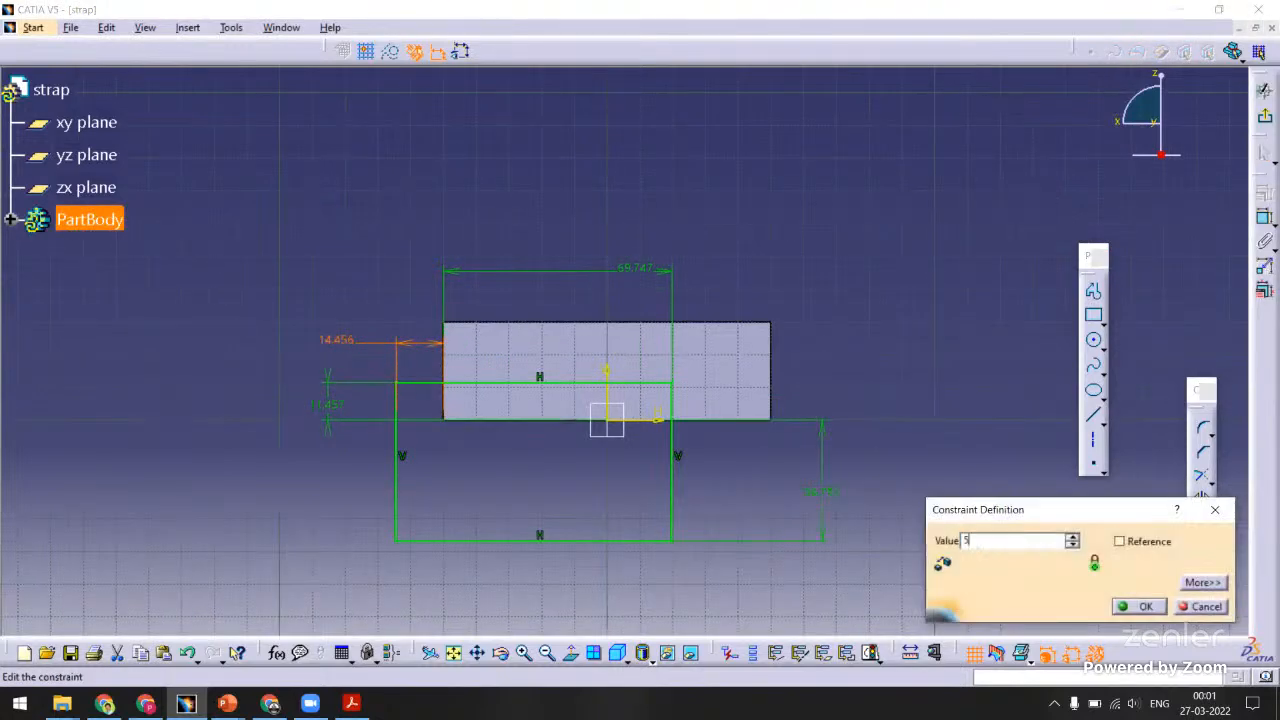
{"action": "key", "text": "Return"}
{"action": "double_click", "coordinate": [842, 515]}
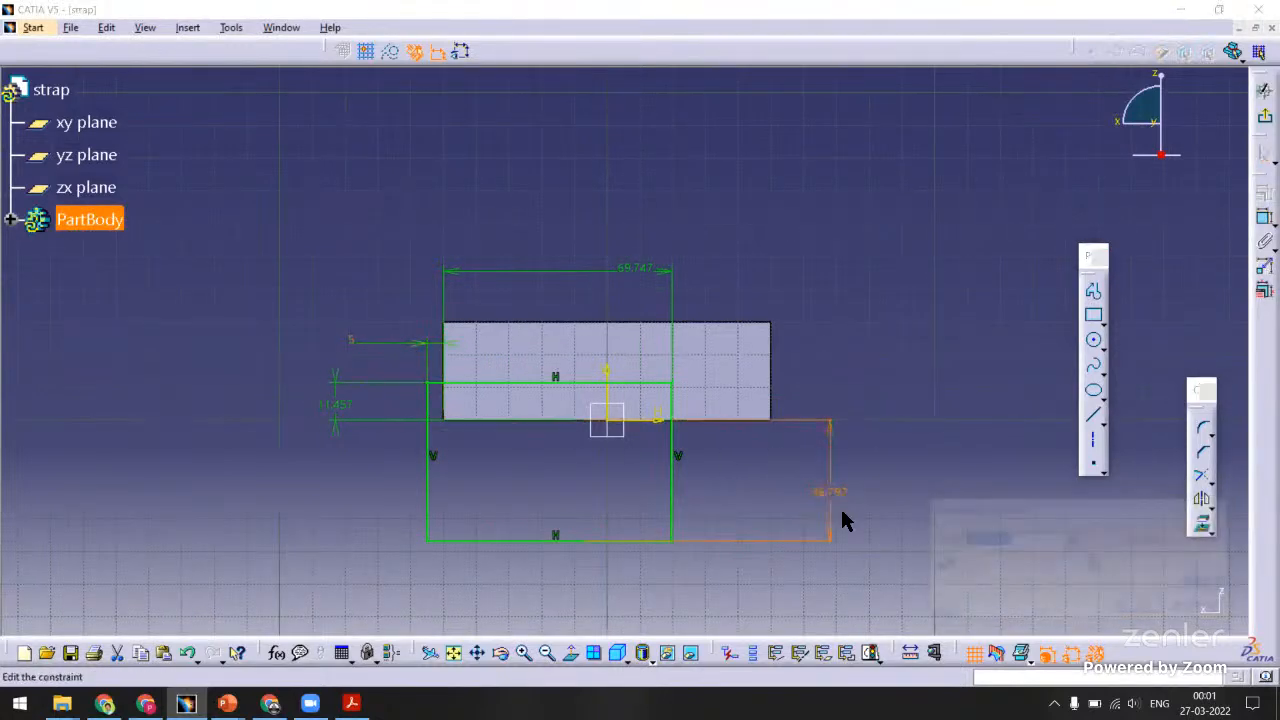
{"action": "type", "text": "5"}
{"action": "key", "text": "Return"}
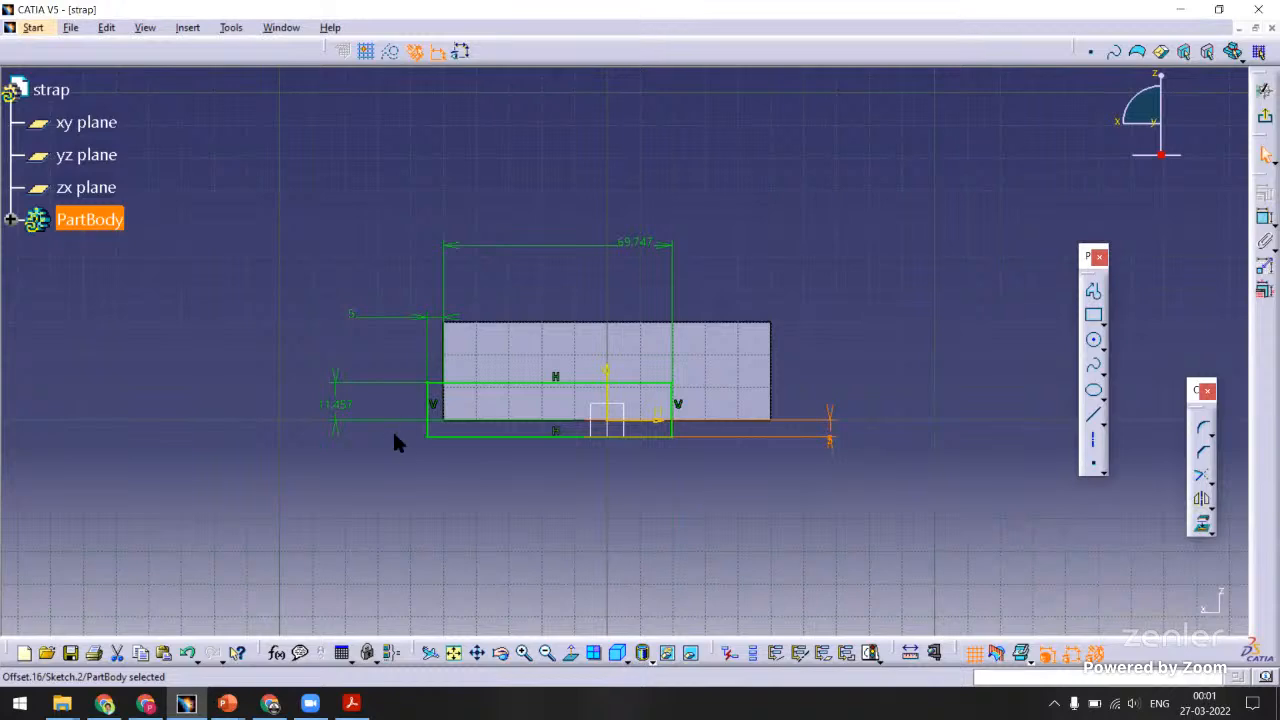
{"action": "double_click", "coordinate": [340, 408]}
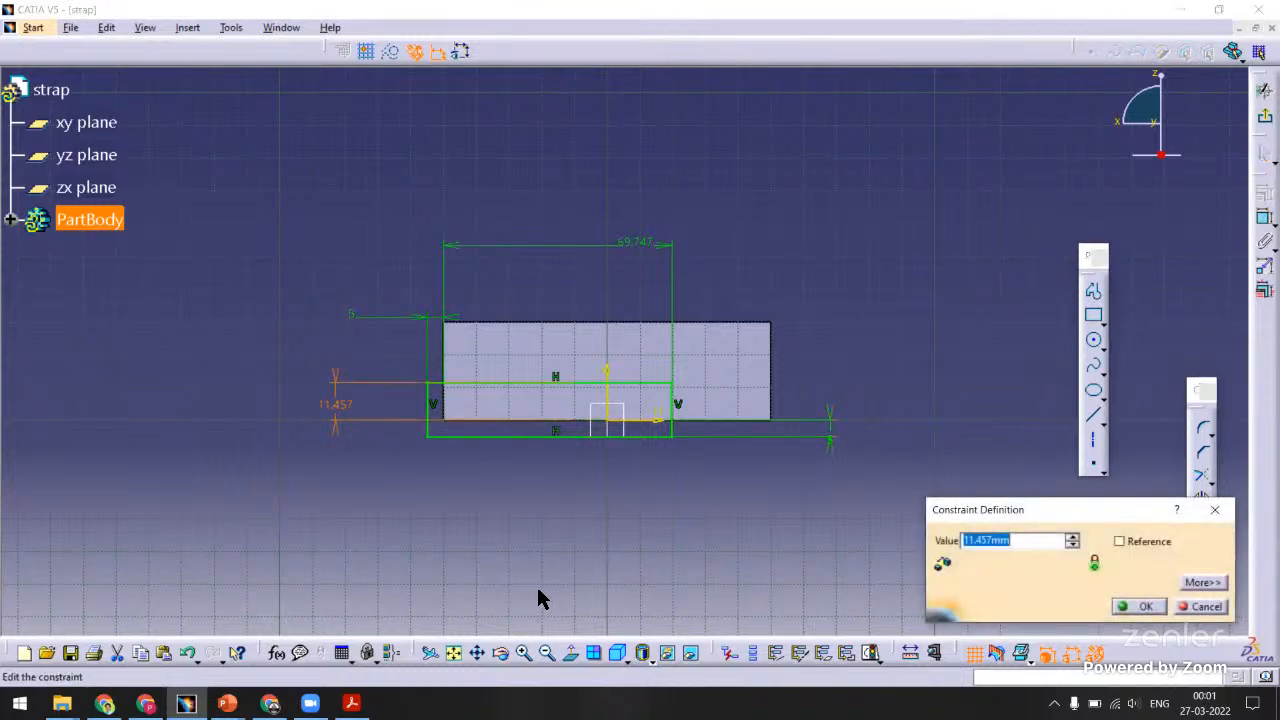
{"action": "type", "text": "10"}
{"action": "key", "text": "Return"}
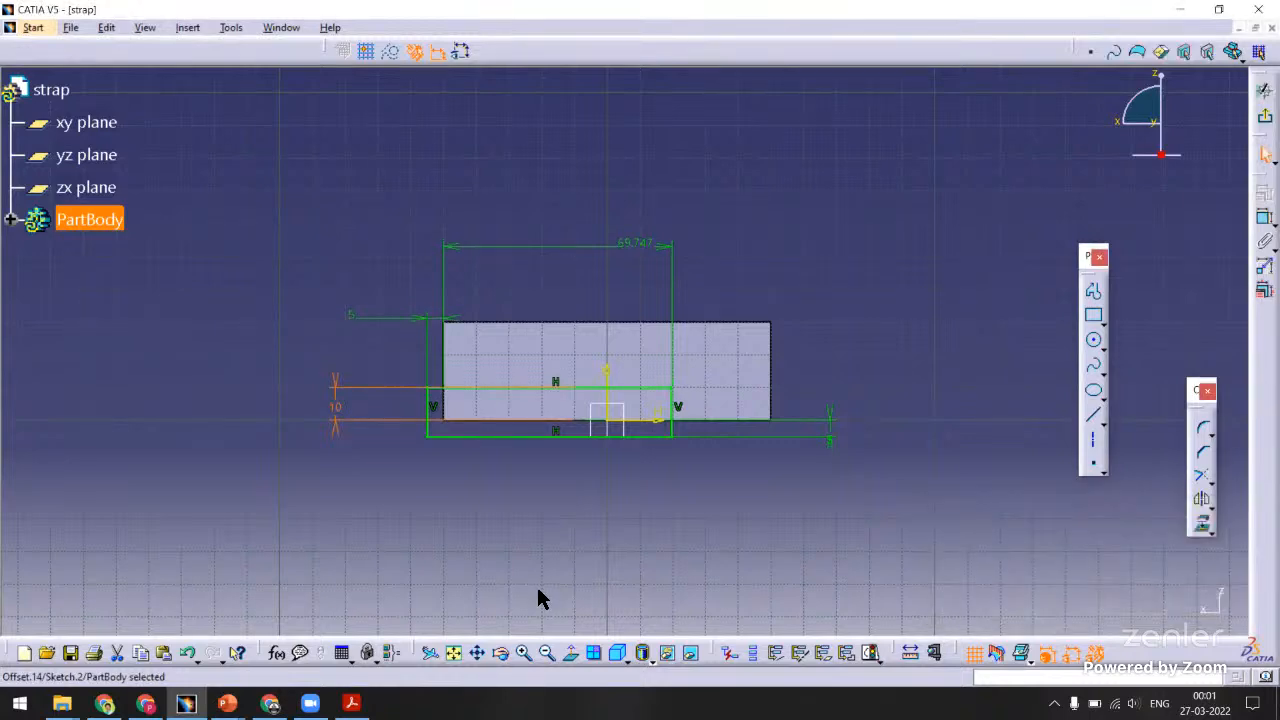
Set the distance from the block's left edge to the rectangle's right side to 60 mm.
{"action": "double_click", "coordinate": [640, 246]}
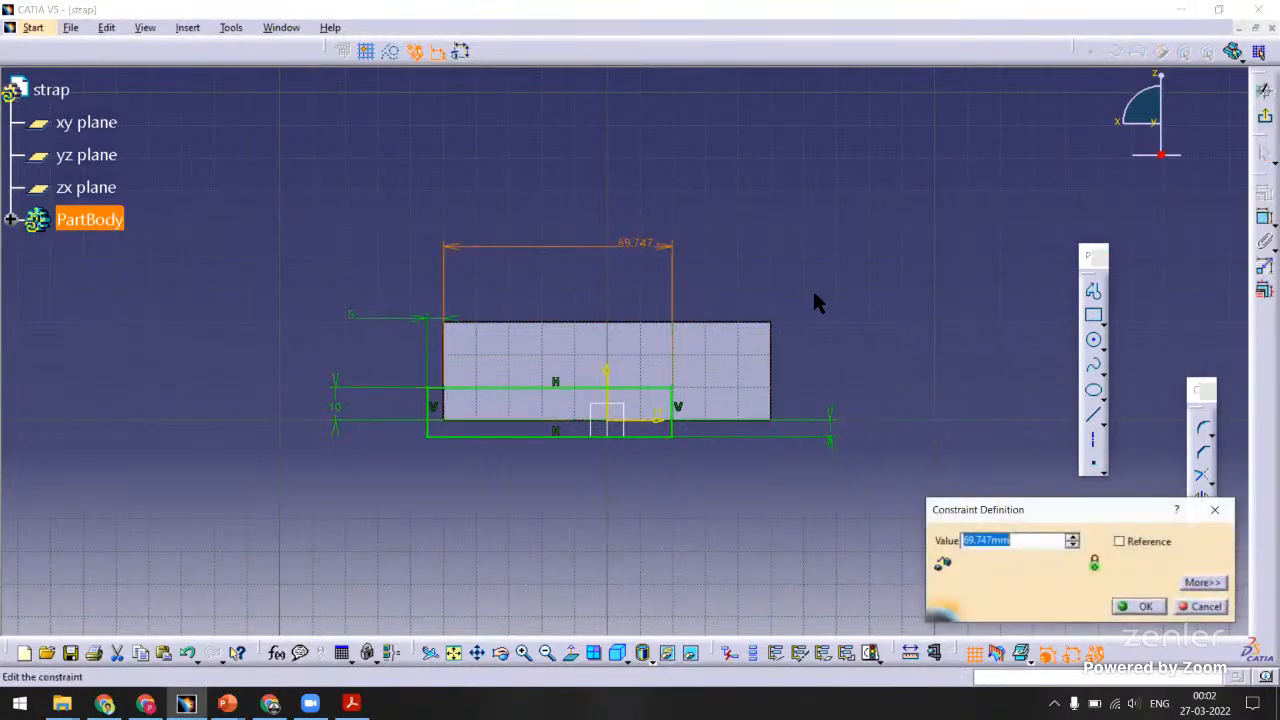
{"action": "type", "text": "60"}
{"action": "key", "text": "Return"}
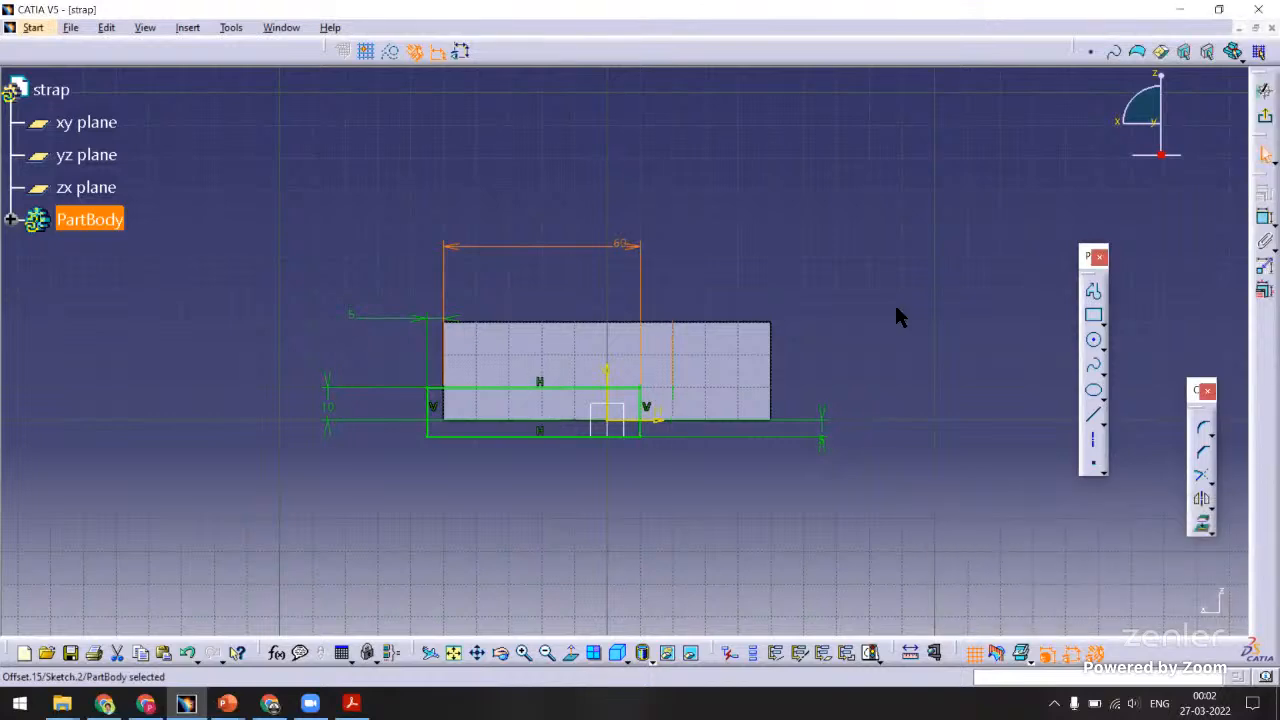
Set the distance from the block's left edge to the rectangle's right side to 80 mm and exit the sketch.
{"action": "double_click", "coordinate": [630, 246]}
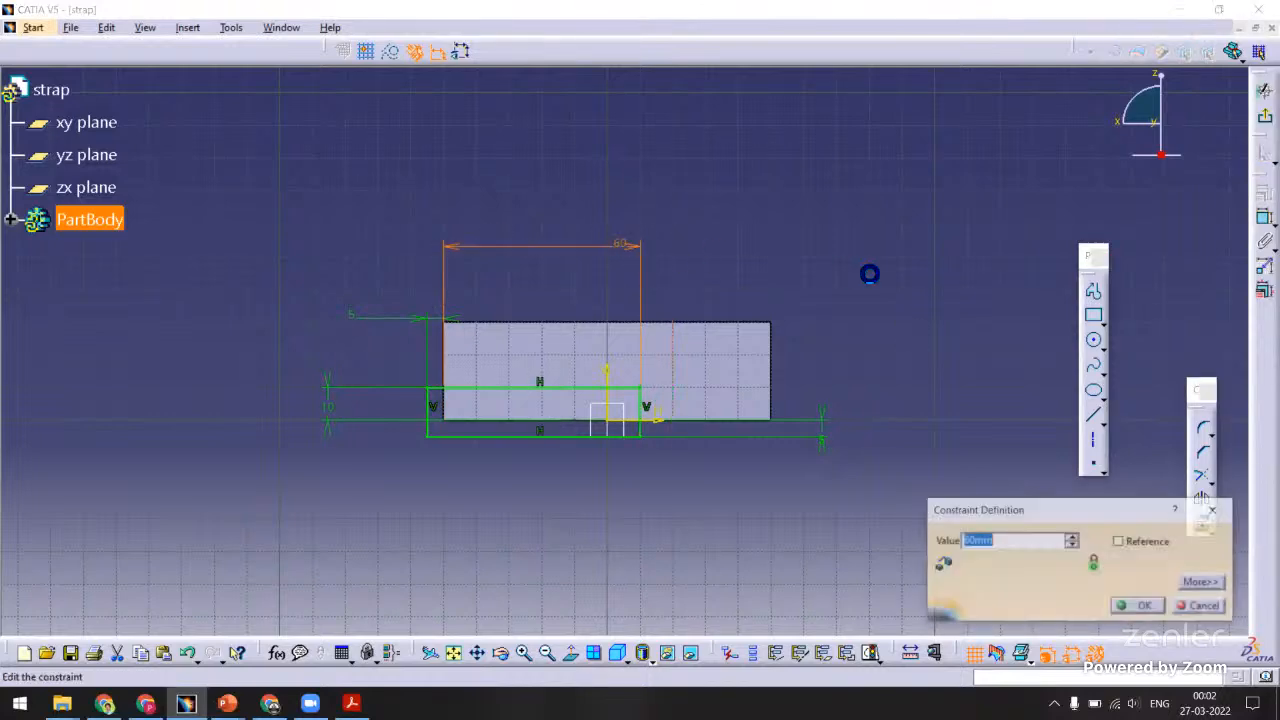
{"action": "type", "text": "80mm"}
{"action": "key", "text": "Return"}
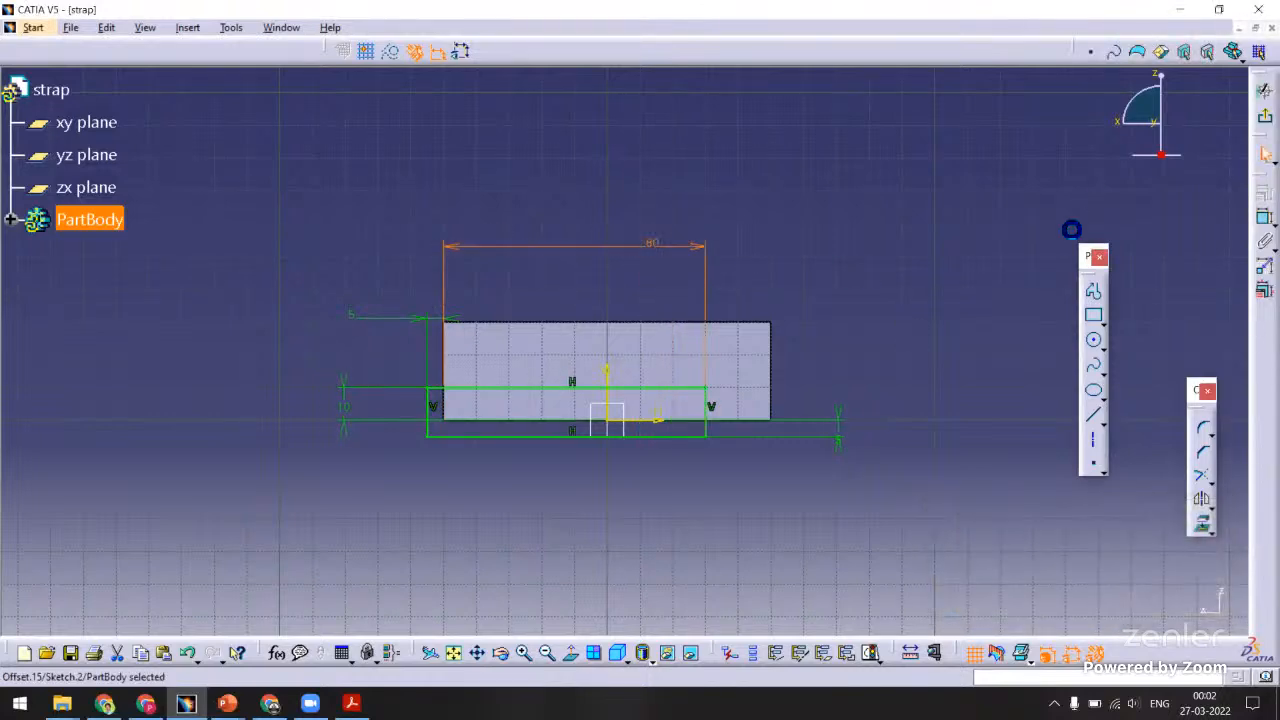
{"action": "left_click", "coordinate": [1264, 117]}
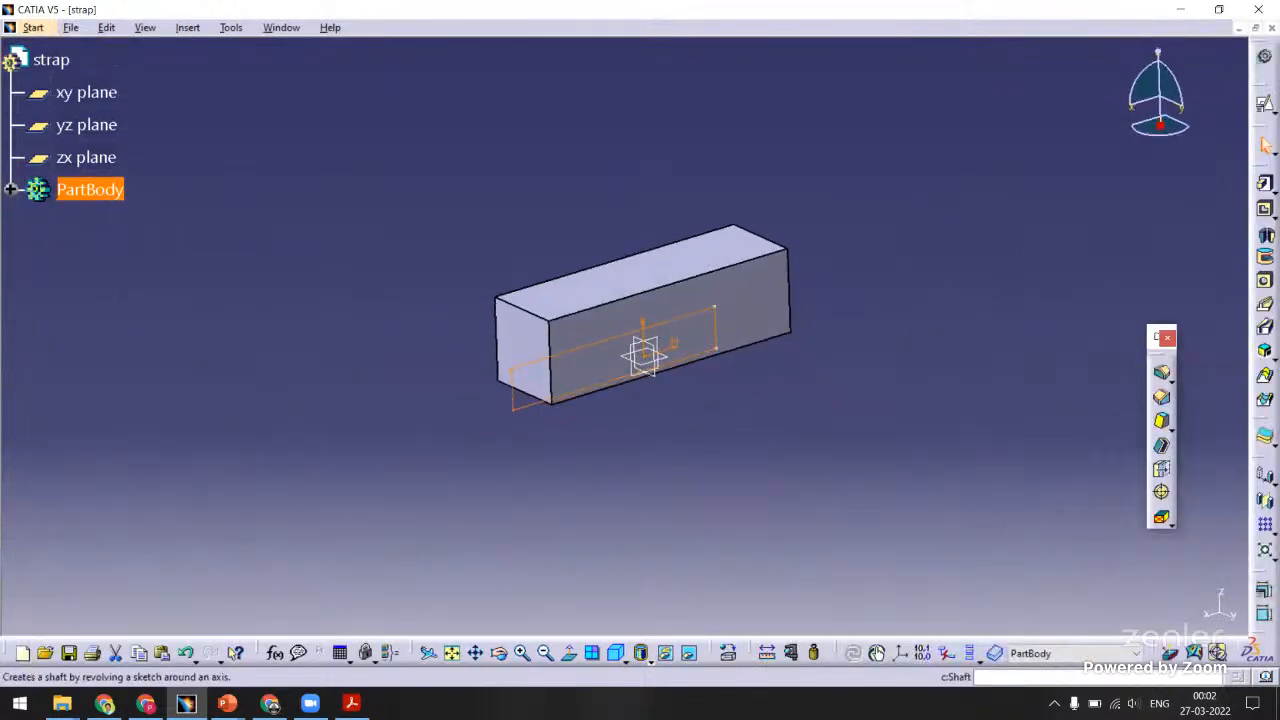
Pocket the rectangle sketch through the block with both limits set to Up to last.
{"action": "left_click", "coordinate": [1264, 208]}
{"action": "middle_click_drag", "start_coordinate": [720, 382], "coordinate": [756, 364], "text": "ctrl"}
{"action": "left_click", "coordinate": [1217, 582]}
{"action": "left_click", "coordinate": [1040, 387]}
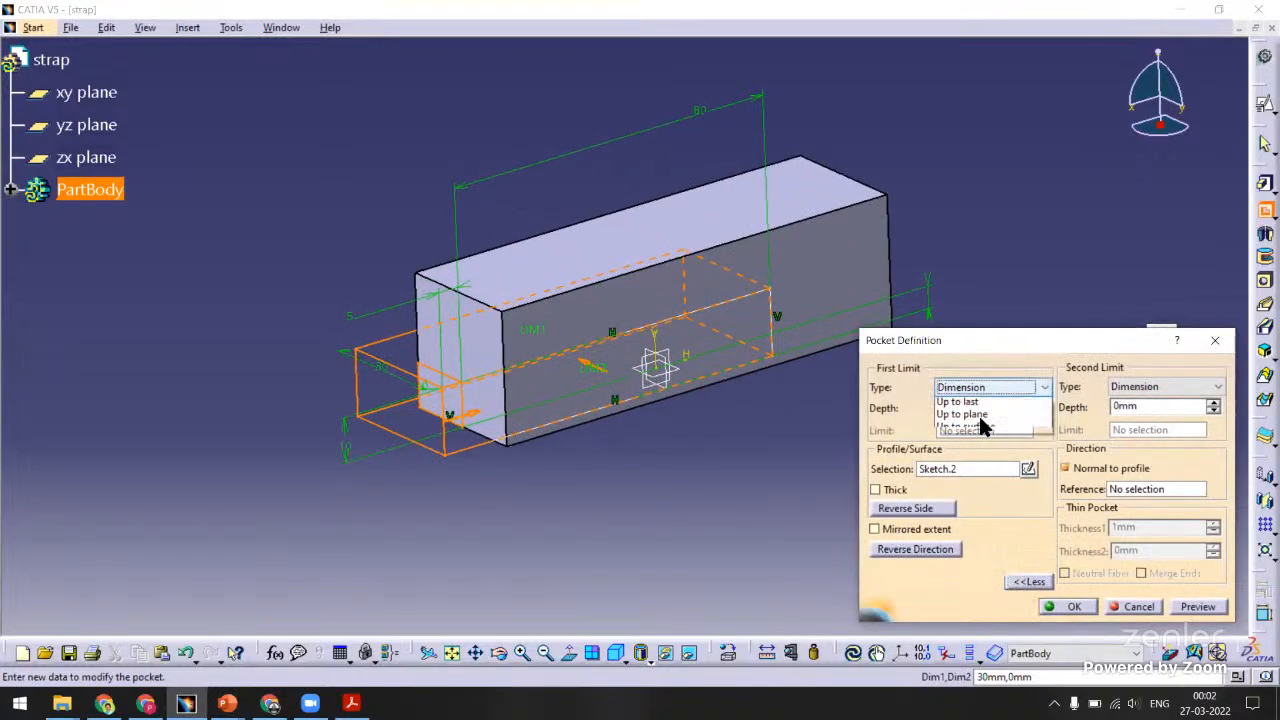
{"action": "left_click", "coordinate": [980, 434]}
{"action": "left_click", "coordinate": [1130, 388]}
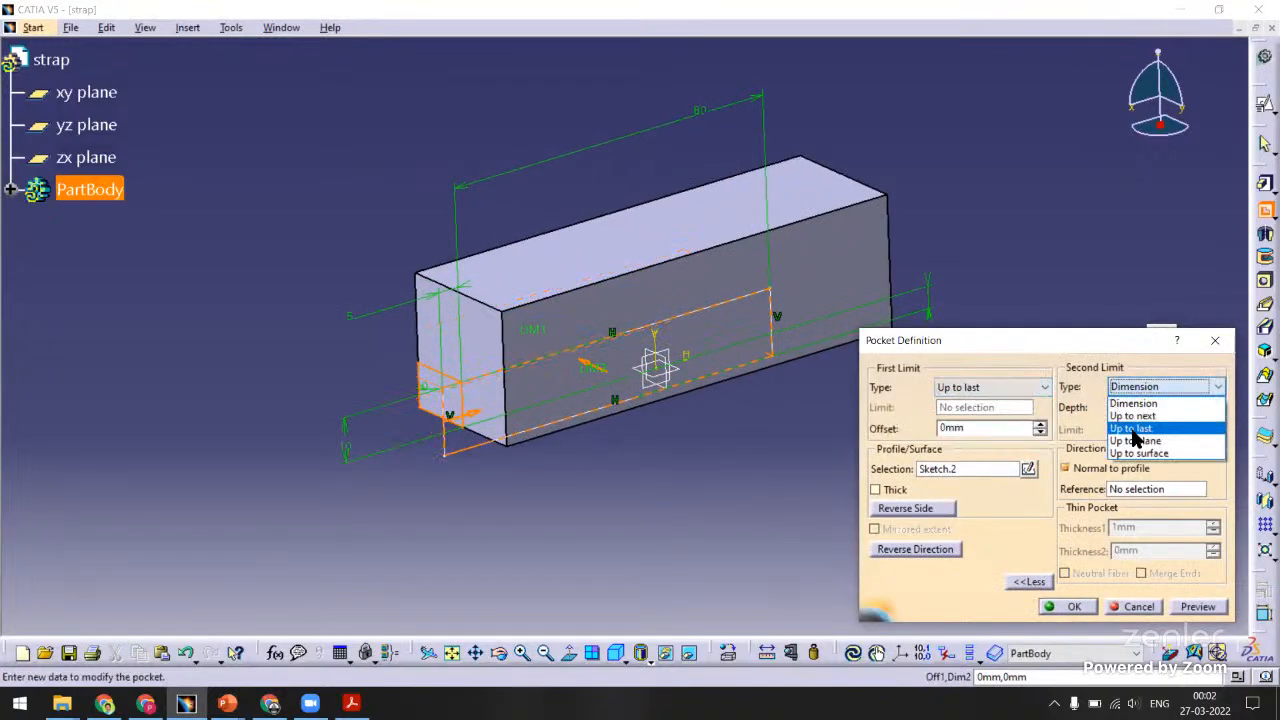
{"action": "left_click", "coordinate": [1140, 445]}
{"action": "left_click", "coordinate": [1160, 387]}
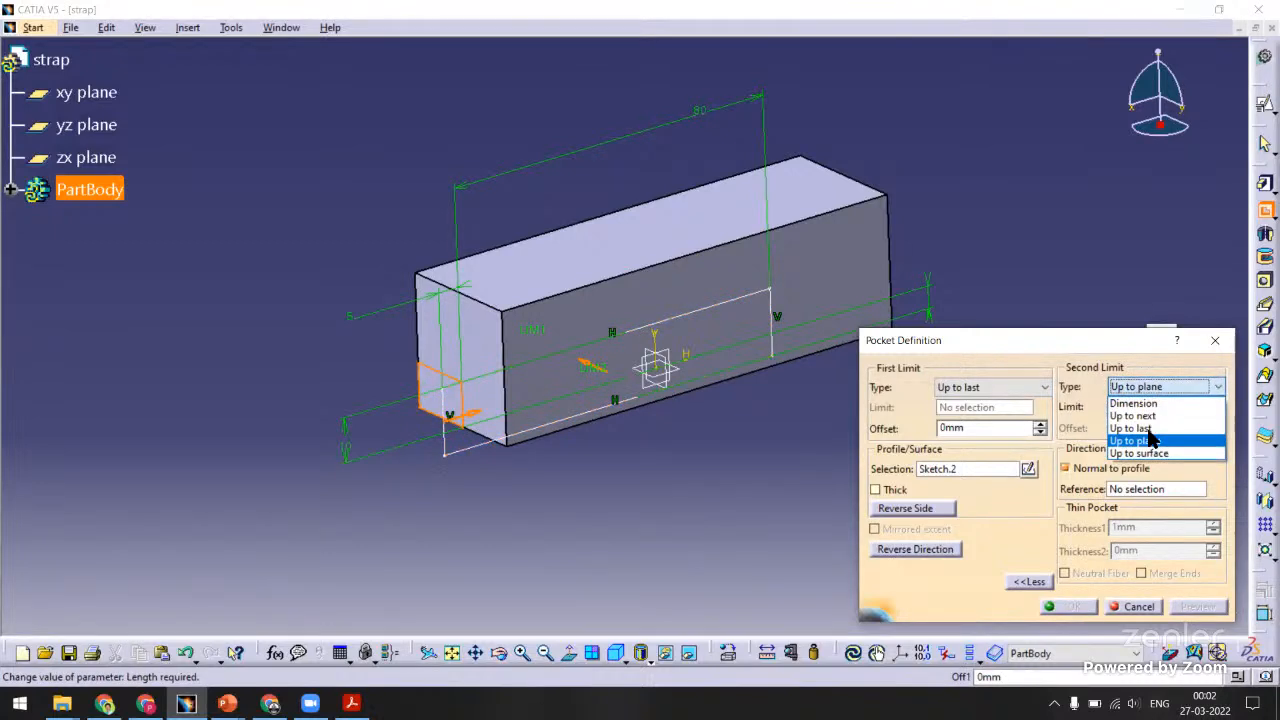
{"action": "left_click", "coordinate": [1140, 430]}
{"action": "left_click", "coordinate": [1180, 607]}
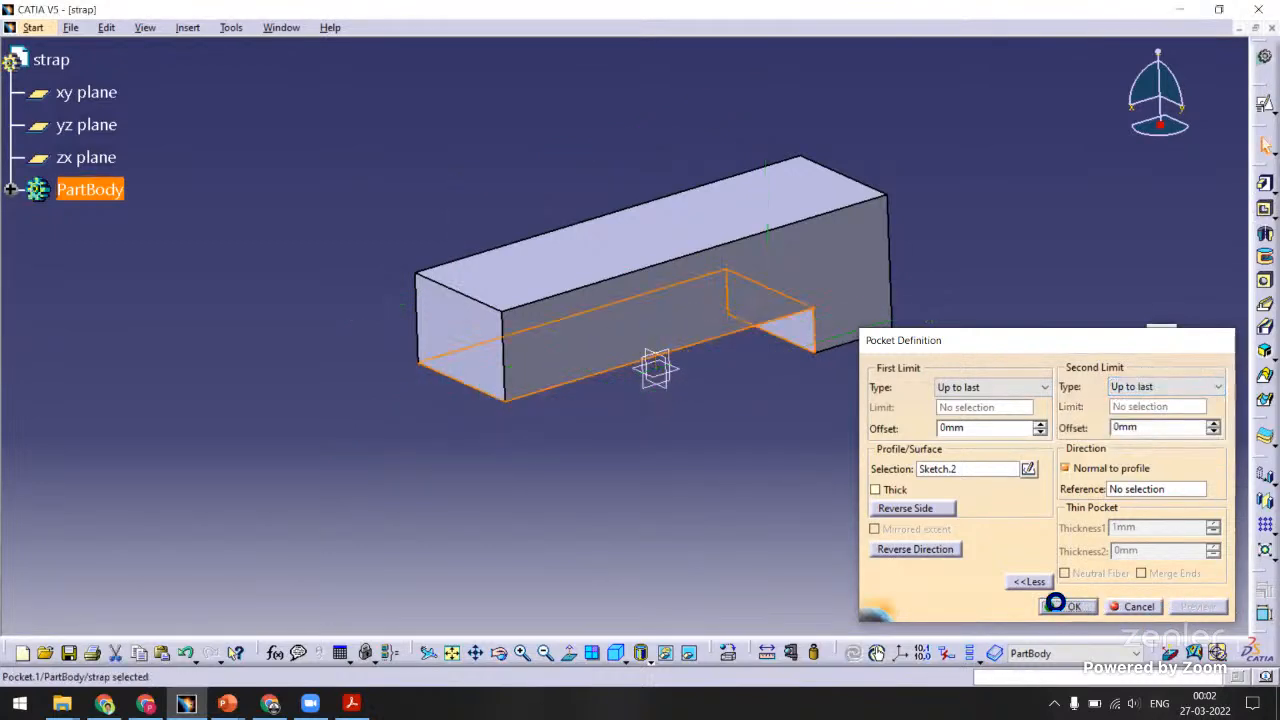
{"action": "left_click", "coordinate": [1068, 606]}
Try a 5 mm, 45° chamfer on the two lower edges across the width of the strap's foot, and undo it.
{"action": "middle_click_drag", "start_coordinate": [634, 486], "coordinate": [660, 178]}
{"action": "middle_click_drag", "start_coordinate": [678, 294], "coordinate": [800, 300]}
{"action": "left_click", "coordinate": [1160, 396]}
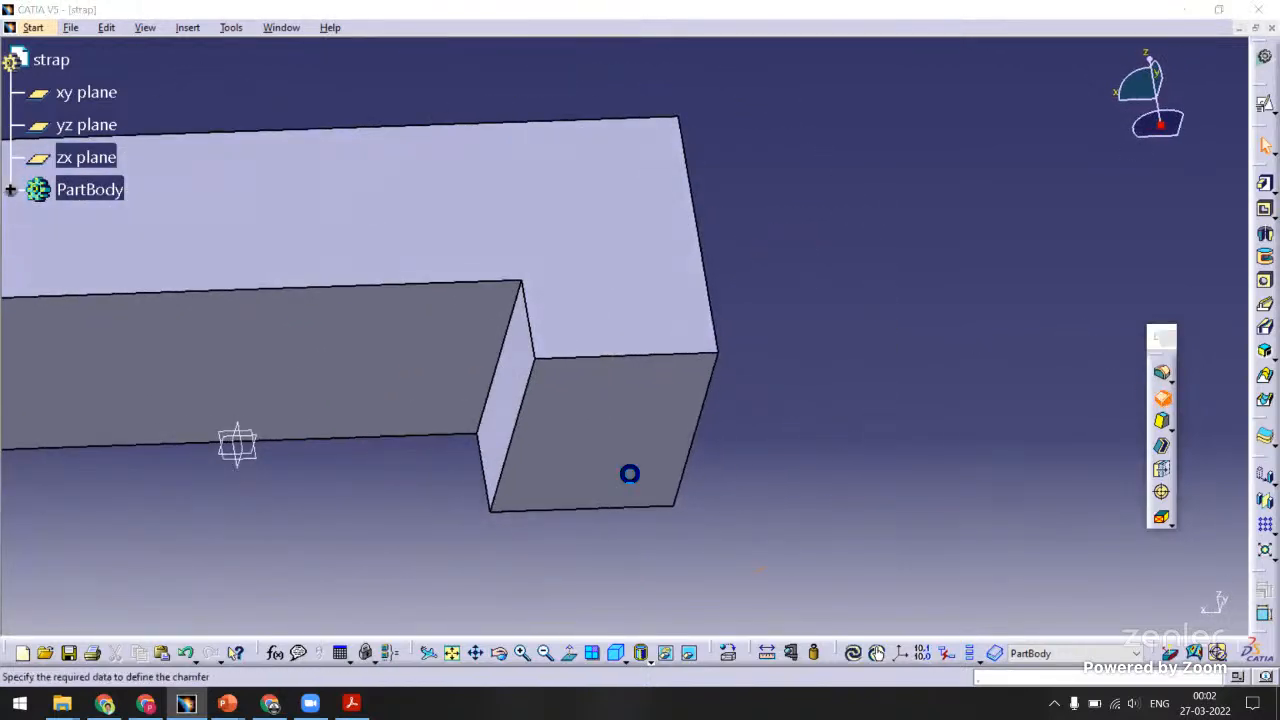
{"action": "left_click", "coordinate": [508, 463]}
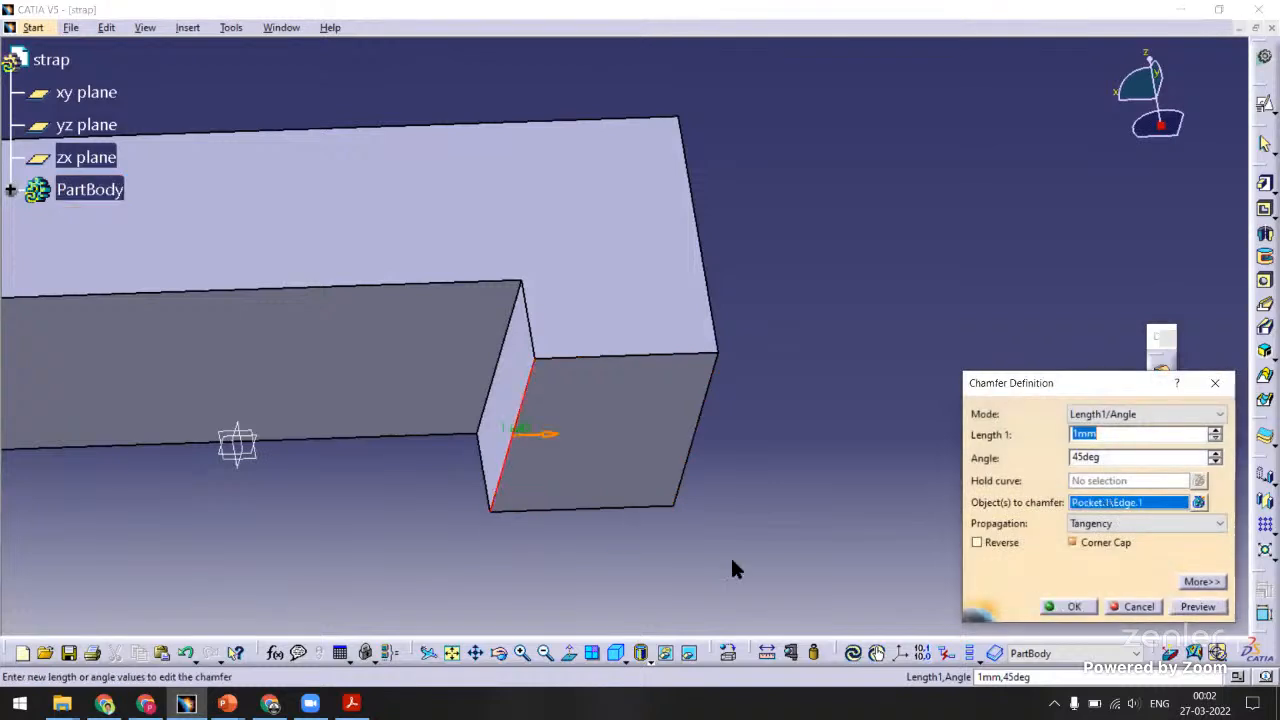
{"action": "left_click", "coordinate": [689, 471]}
{"action": "middle_click_drag", "start_coordinate": [777, 466], "coordinate": [978, 430]}
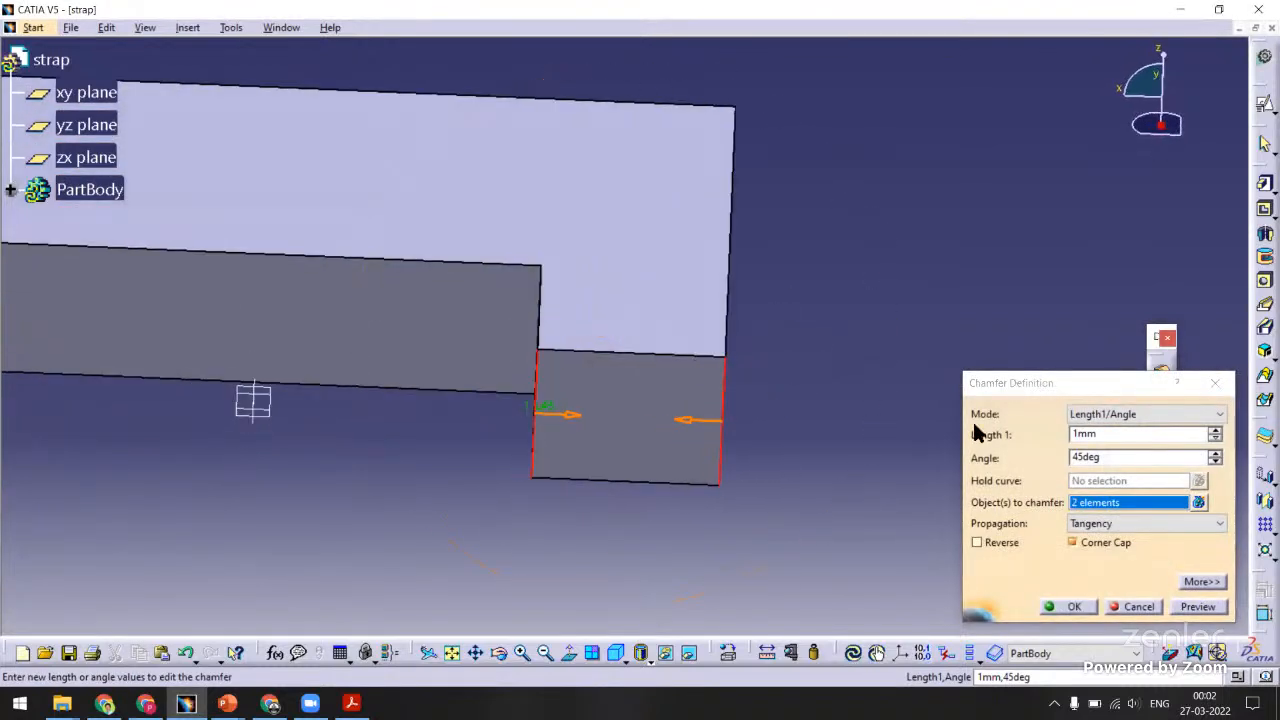
{"action": "double_click", "coordinate": [1114, 434]}
{"action": "type", "text": "5"}
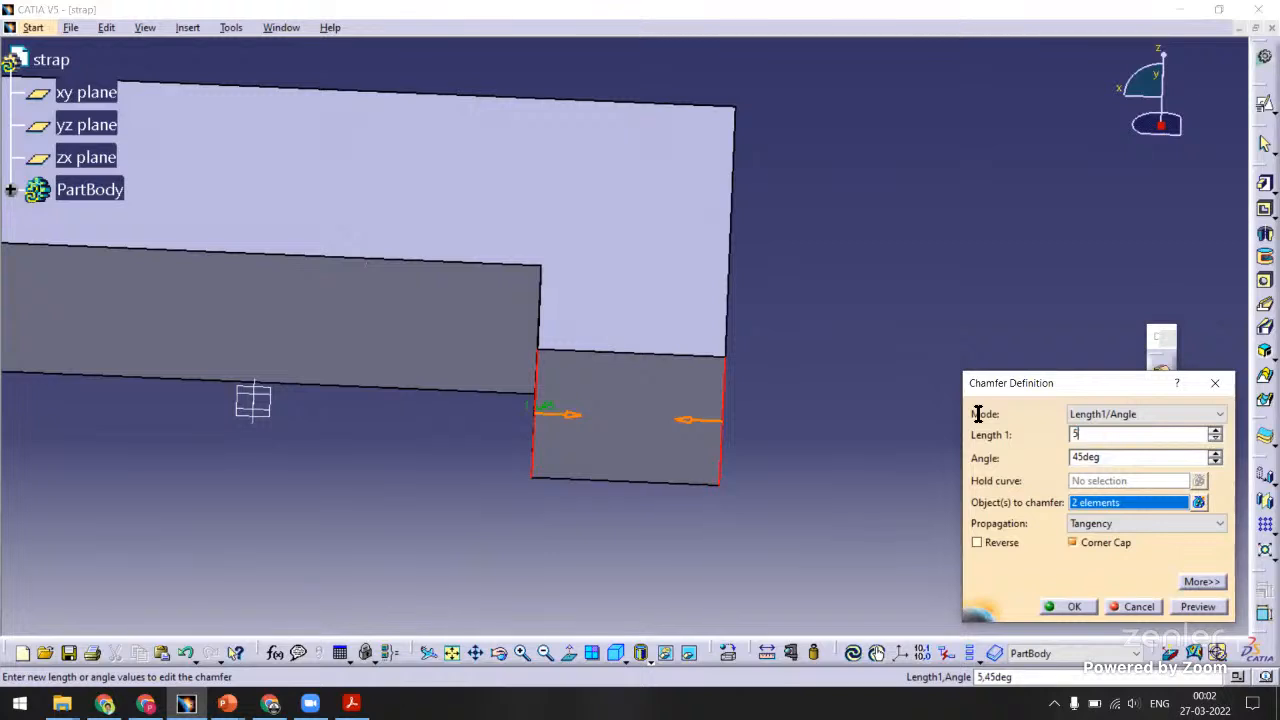
{"action": "left_click", "coordinate": [1196, 606]}
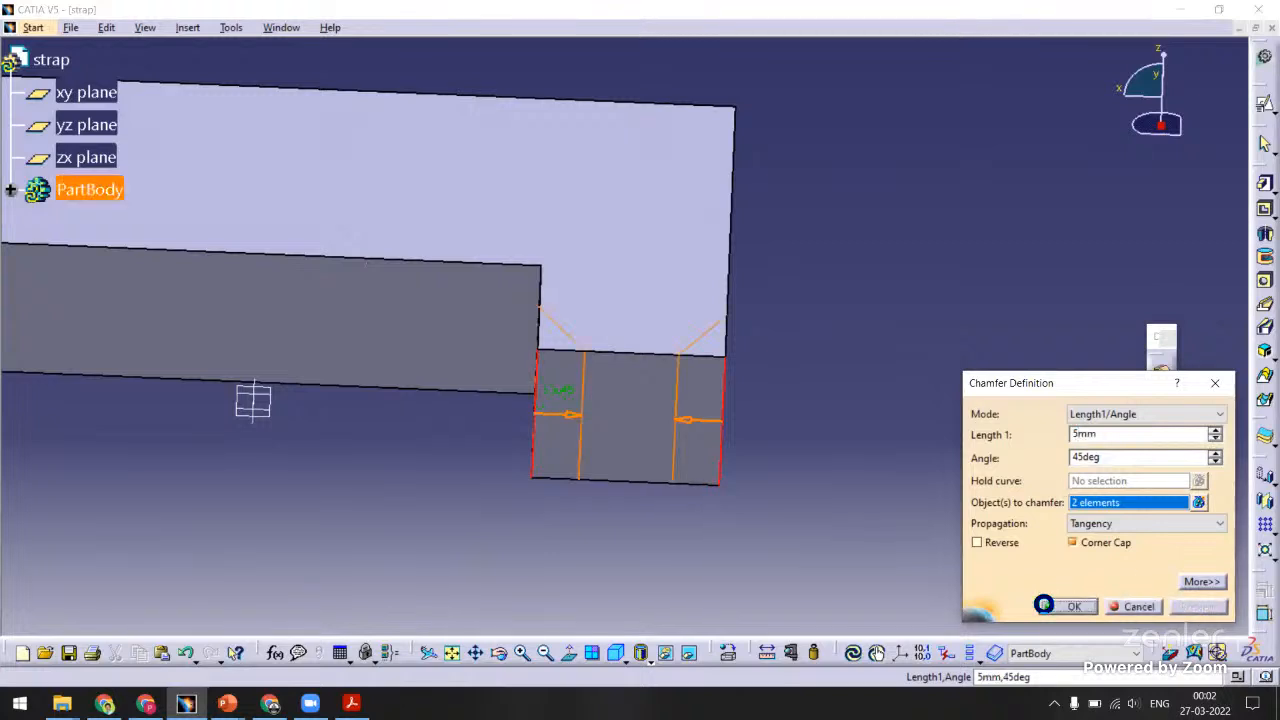
{"action": "left_click", "coordinate": [1052, 606]}
{"action": "middle_click_drag", "start_coordinate": [540, 466], "coordinate": [748, 510]}
{"action": "left_click", "coordinate": [748, 510]}
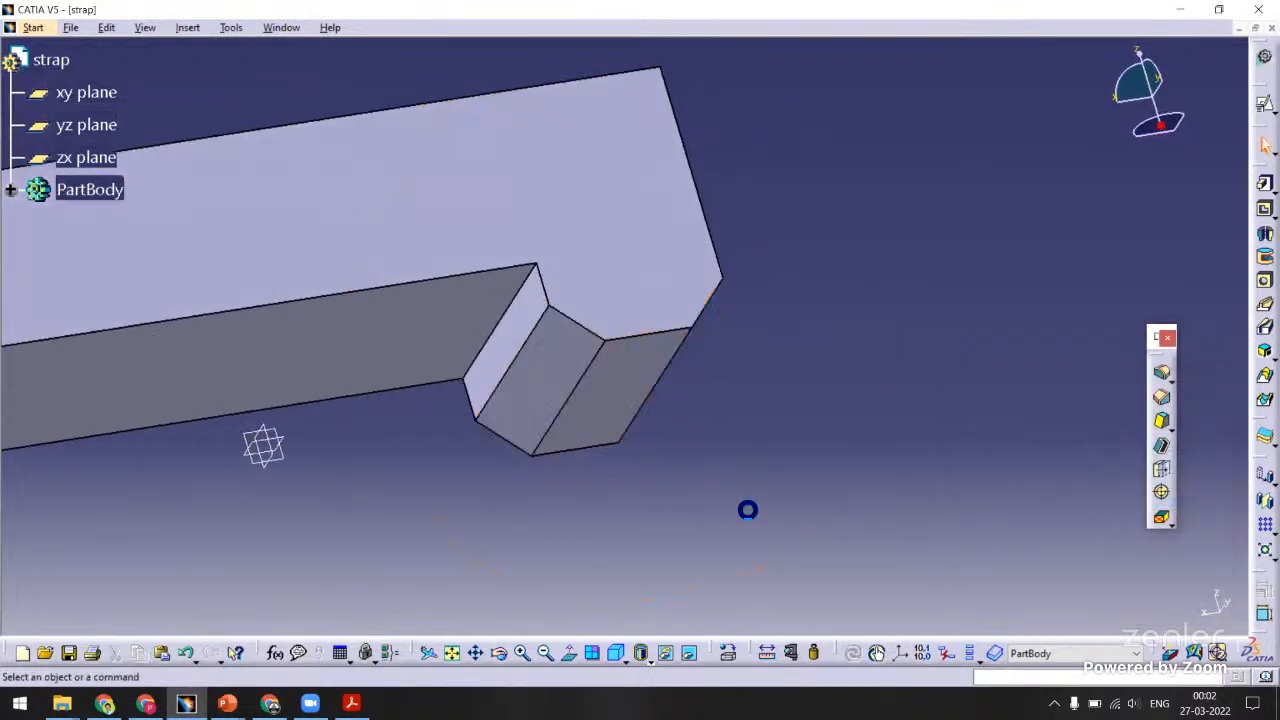
{"action": "key", "text": "ctrl+z"}
{"action": "key", "text": "ctrl+z"}
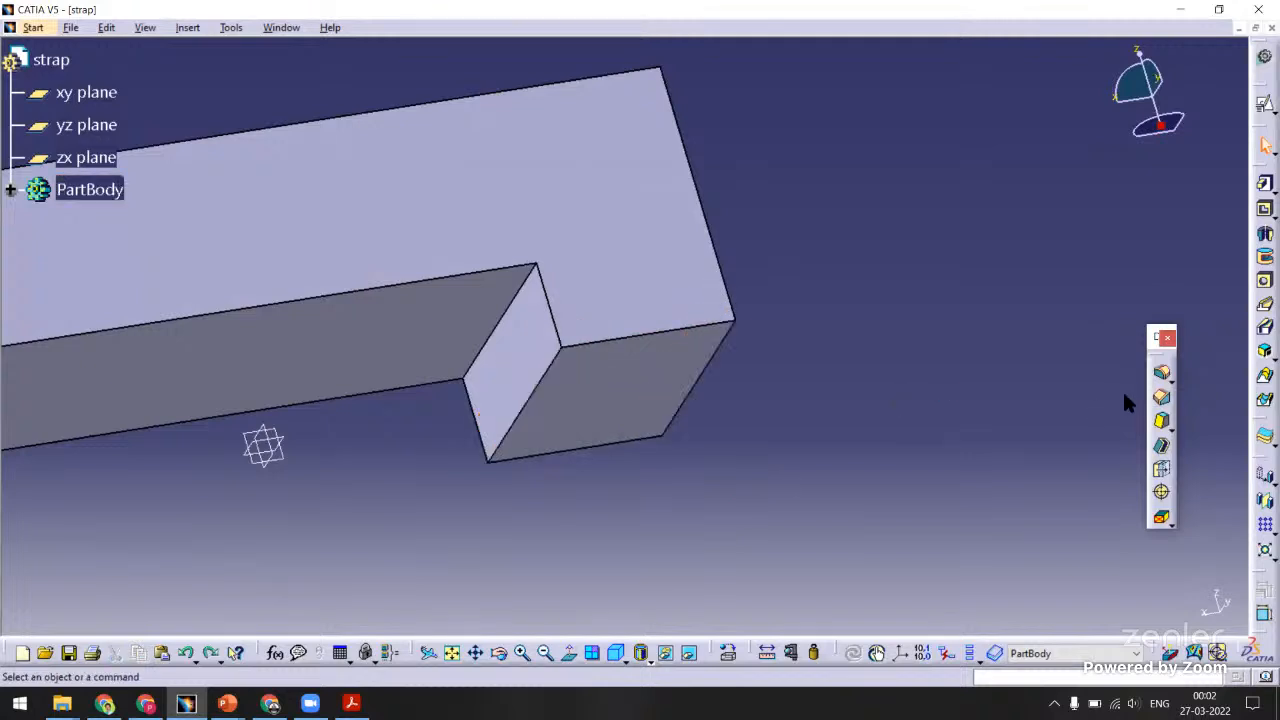
Round the two lower edges across the width of the strap's foot with a 10 mm edge fillet.
{"action": "left_click", "coordinate": [1161, 373]}
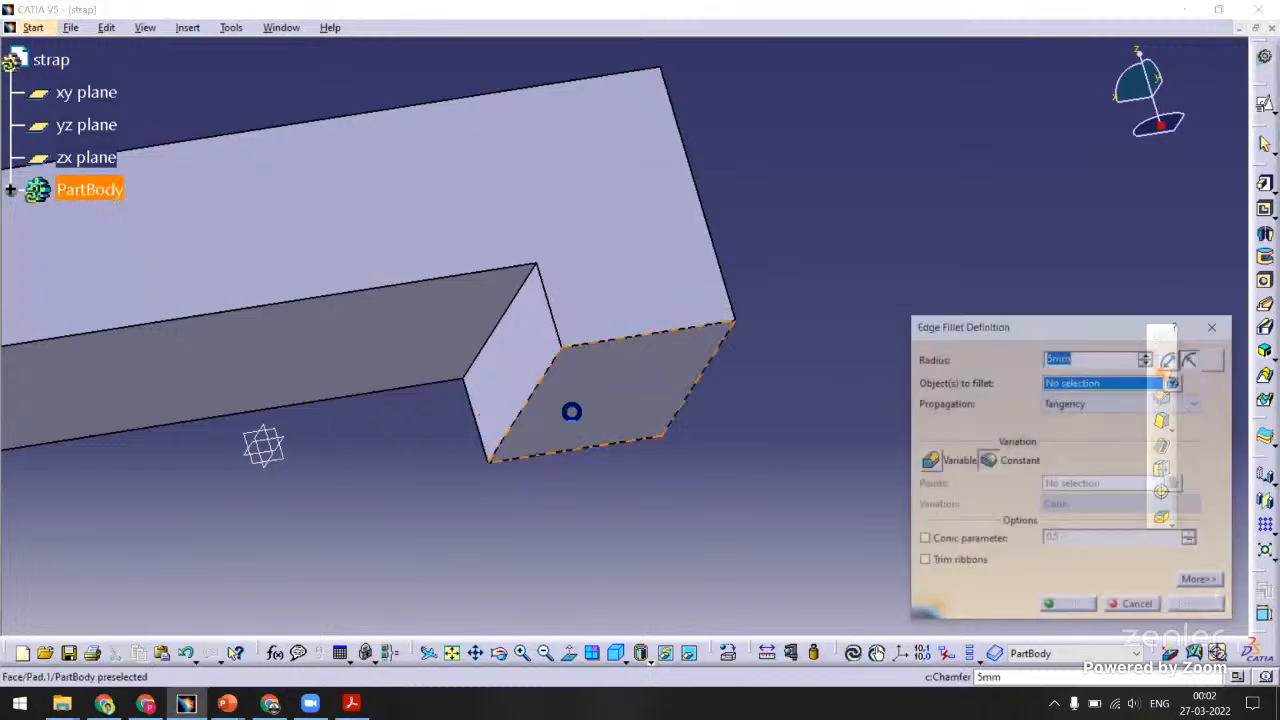
{"action": "left_click", "coordinate": [540, 408]}
{"action": "left_click", "coordinate": [694, 397]}
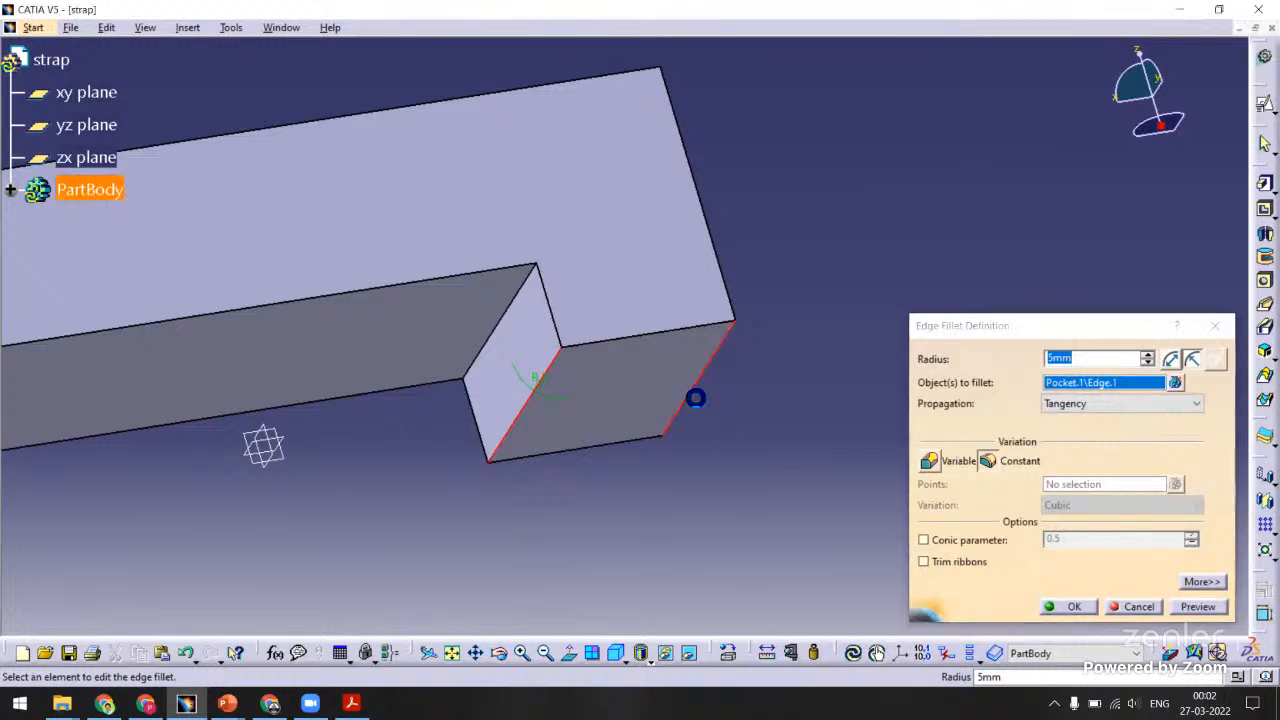
{"action": "middle_click_drag", "start_coordinate": [694, 397], "coordinate": [643, 409]}
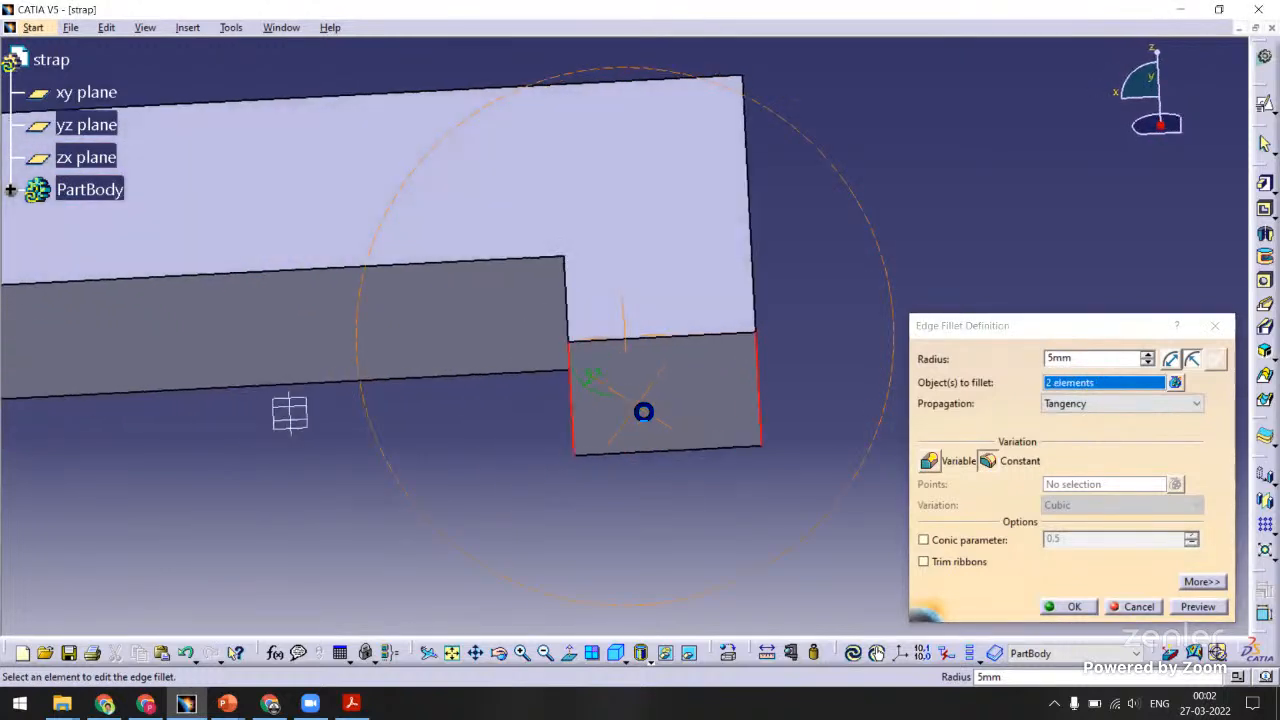
{"action": "left_click", "coordinate": [1000, 357]}
{"action": "type", "text": "10"}
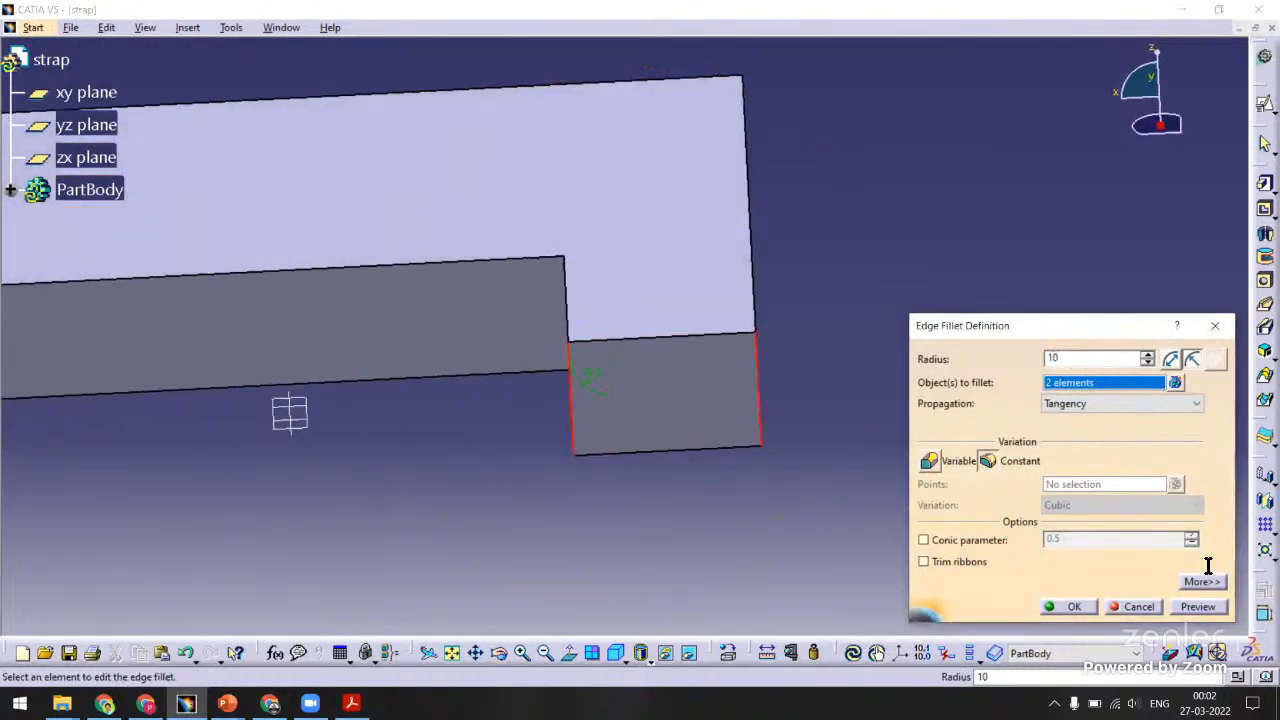
{"action": "left_click", "coordinate": [1197, 606]}
{"action": "mouse_move", "coordinate": [563, 463]}
{"action": "middle_mouse_down"}
{"action": "mouse_move", "coordinate": [546, 443]}
{"action": "mouse_move", "coordinate": [963, 550]}
{"action": "middle_mouse_up"}
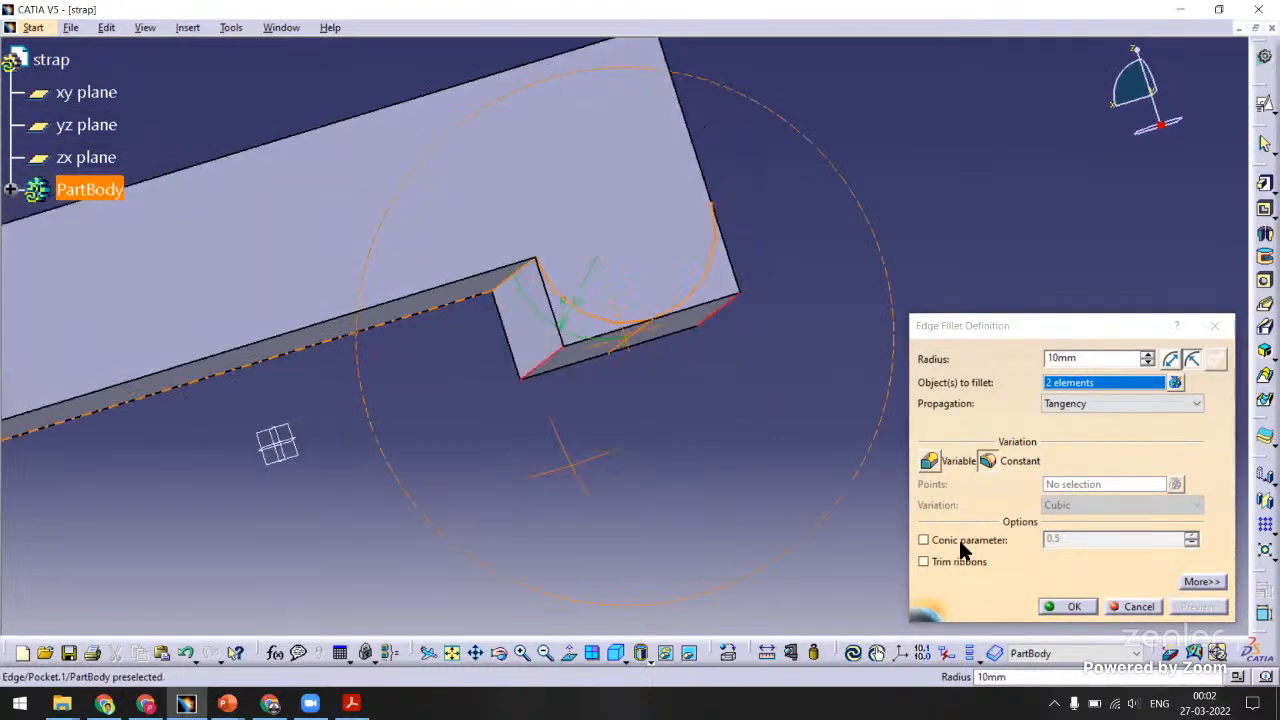
{"action": "left_click", "coordinate": [1067, 606]}
{"action": "middle_click_drag", "start_coordinate": [654, 483], "coordinate": [630, 354]}
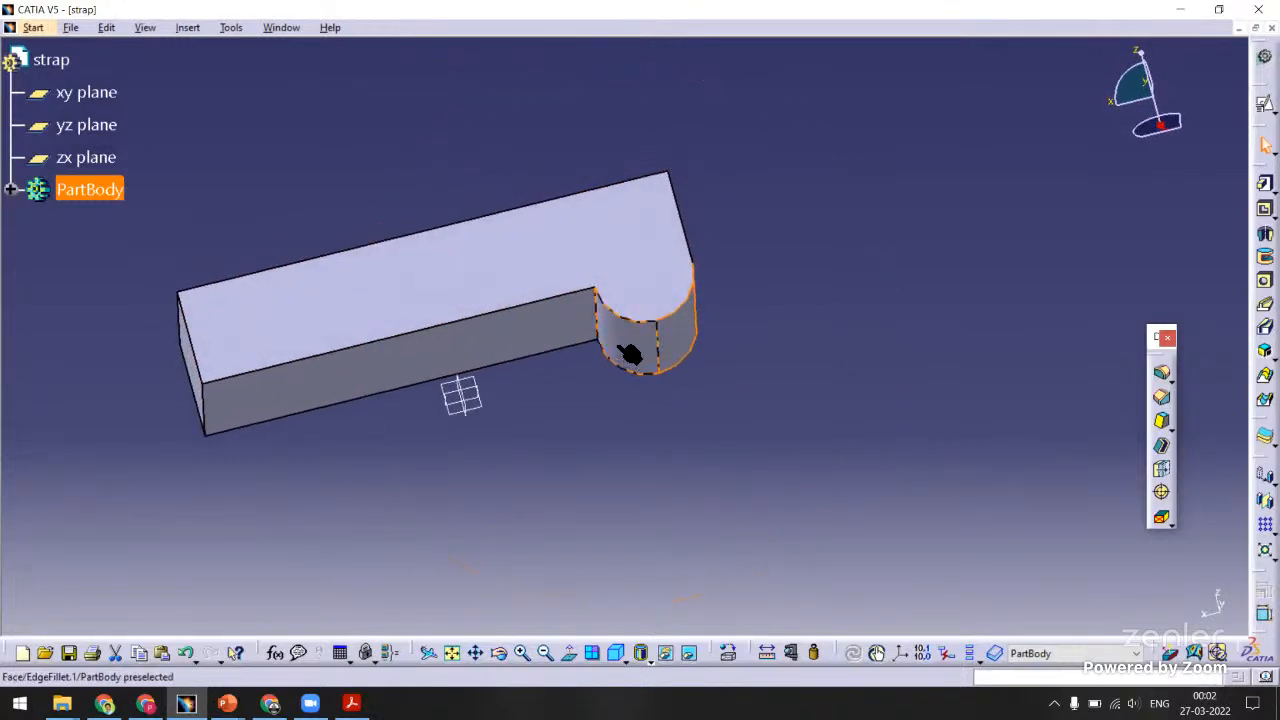
{"action": "left_click", "coordinate": [659, 358]}
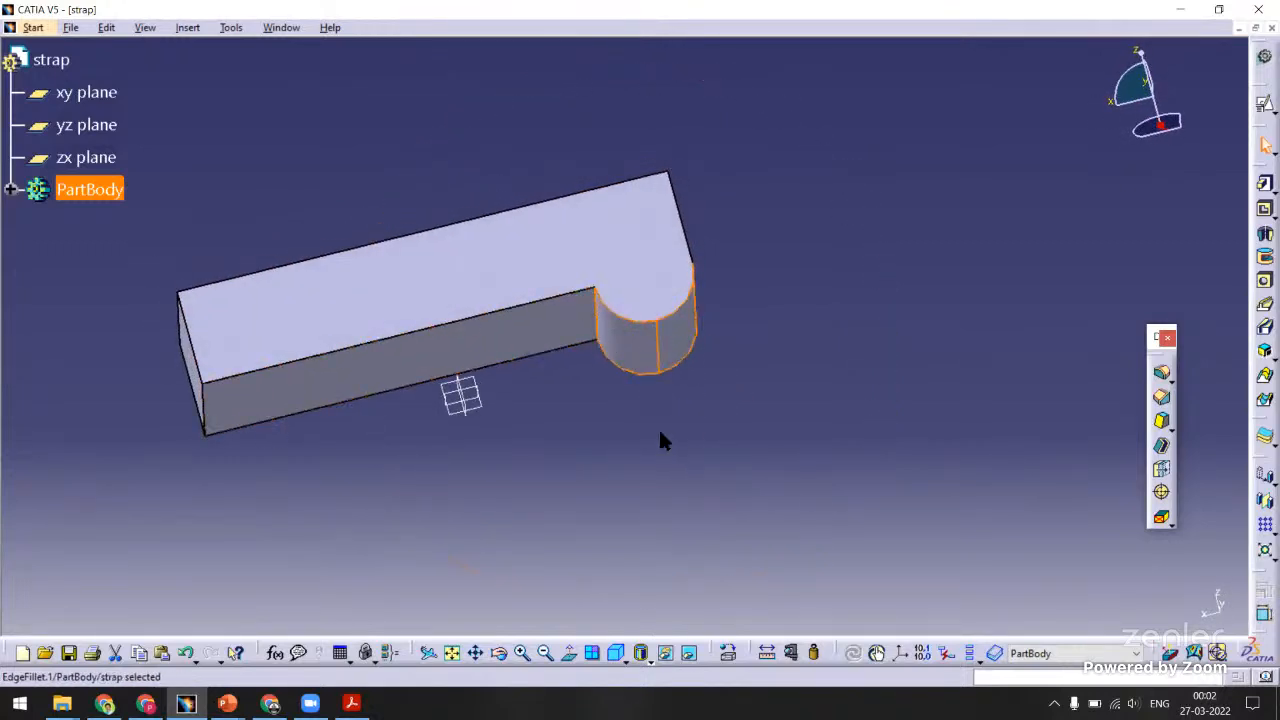
{"action": "middle_click_drag", "start_coordinate": [658, 427], "coordinate": [623, 354]}
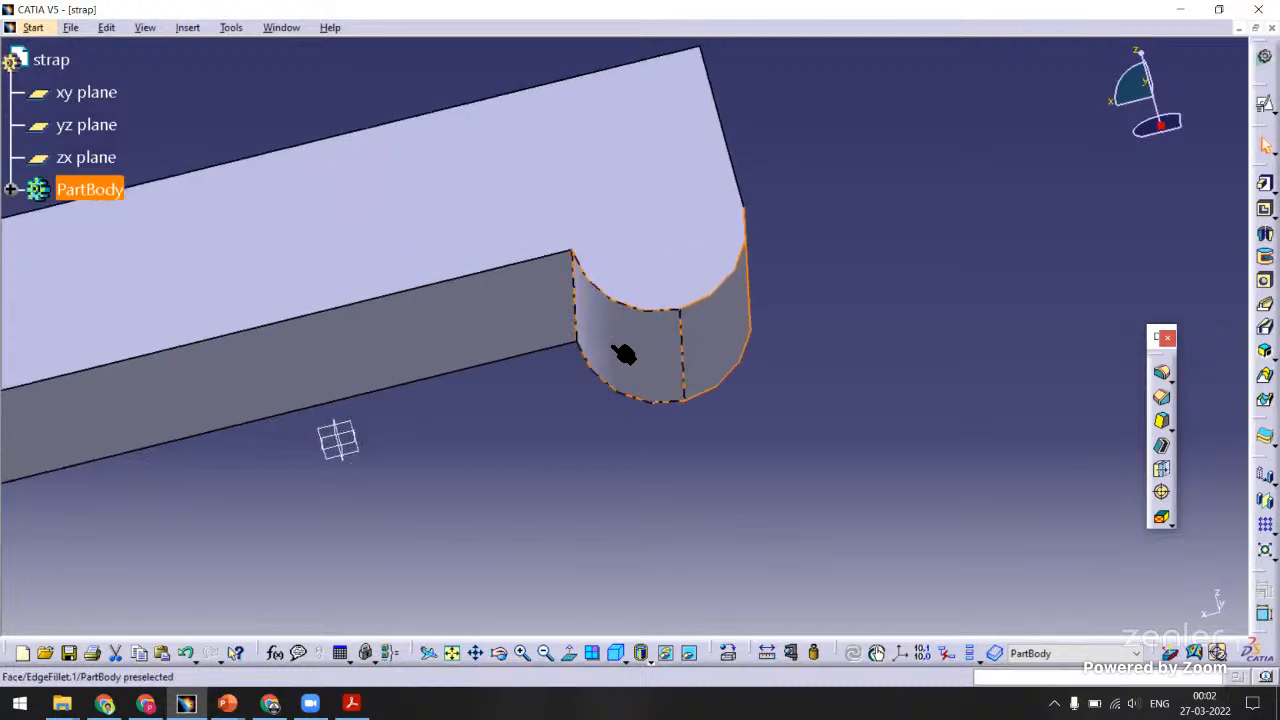
{"action": "left_click", "coordinate": [741, 402]}
{"action": "middle_click_drag", "start_coordinate": [818, 281], "coordinate": [755, 375]}
{"action": "middle_click_drag", "start_coordinate": [749, 291], "coordinate": [651, 354]}
{"action": "left_click", "coordinate": [454, 247]}
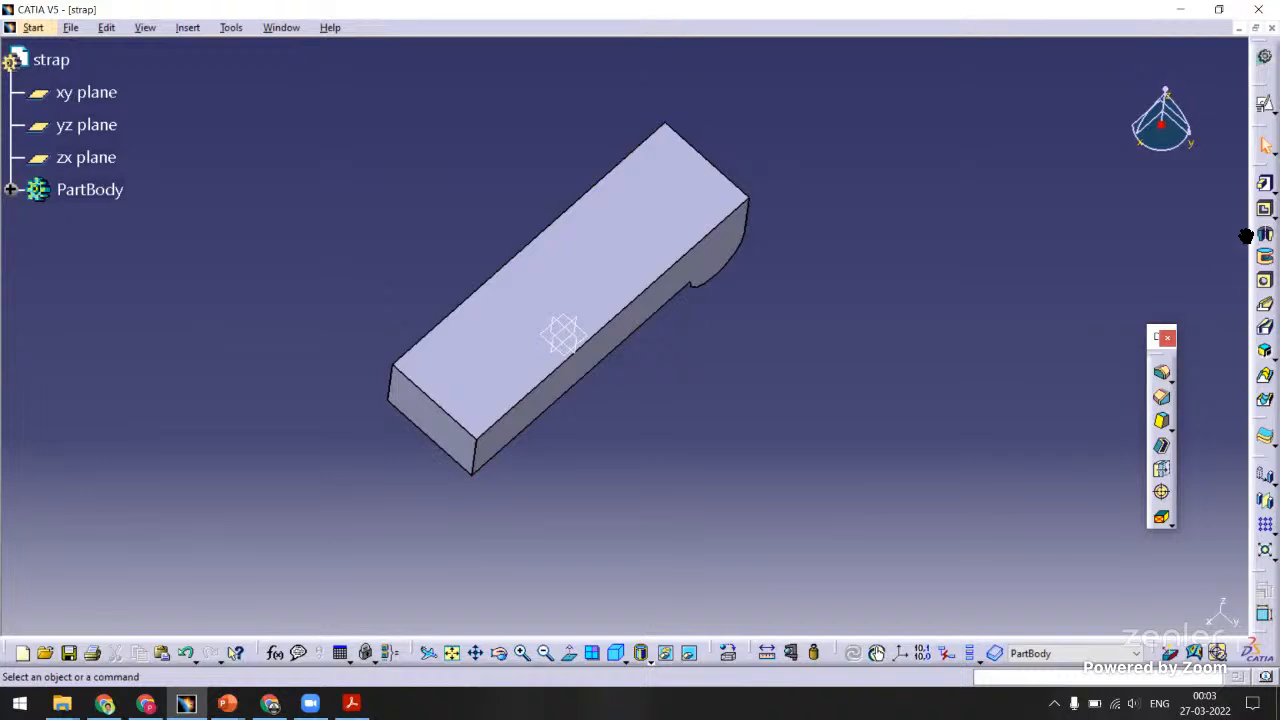
Start a positioned sketch on the strap's flat upper face, with the H and V axes swapped and V reversed.
{"action": "left_click", "coordinate": [1265, 104]}
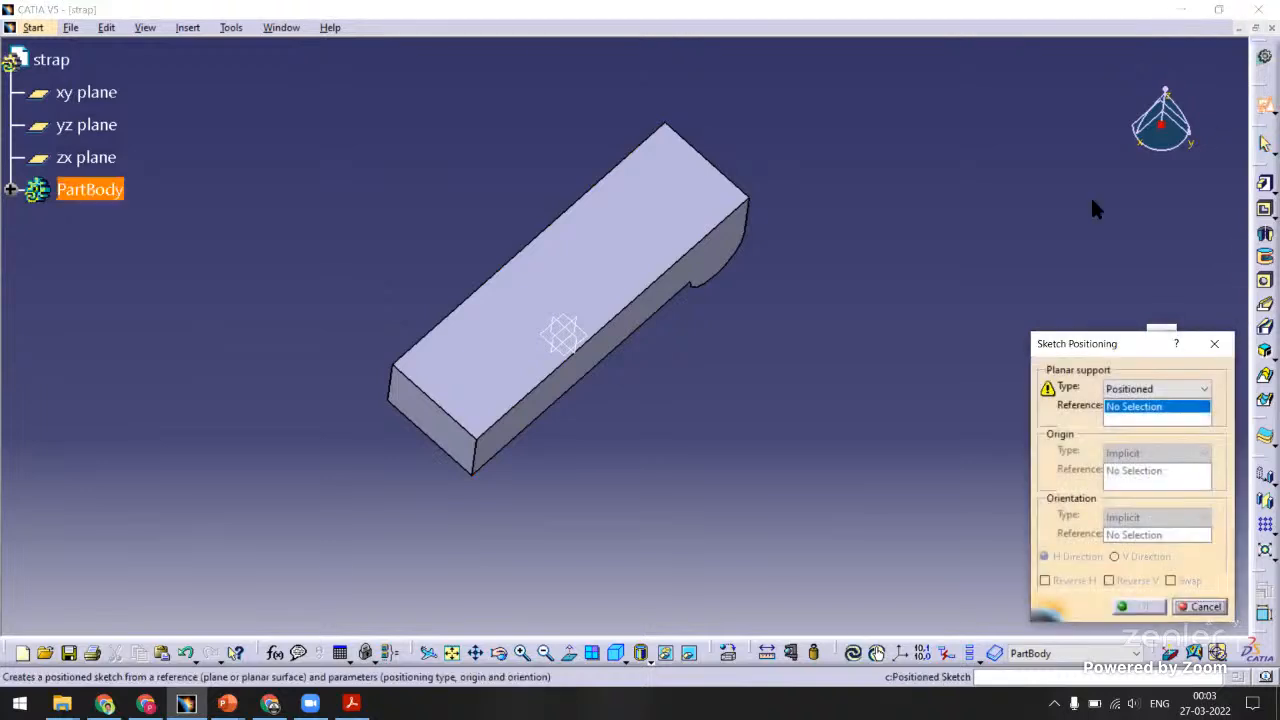
{"action": "left_click", "coordinate": [606, 249]}
{"action": "middle_click_drag", "start_coordinate": [674, 406], "coordinate": [666, 491]}
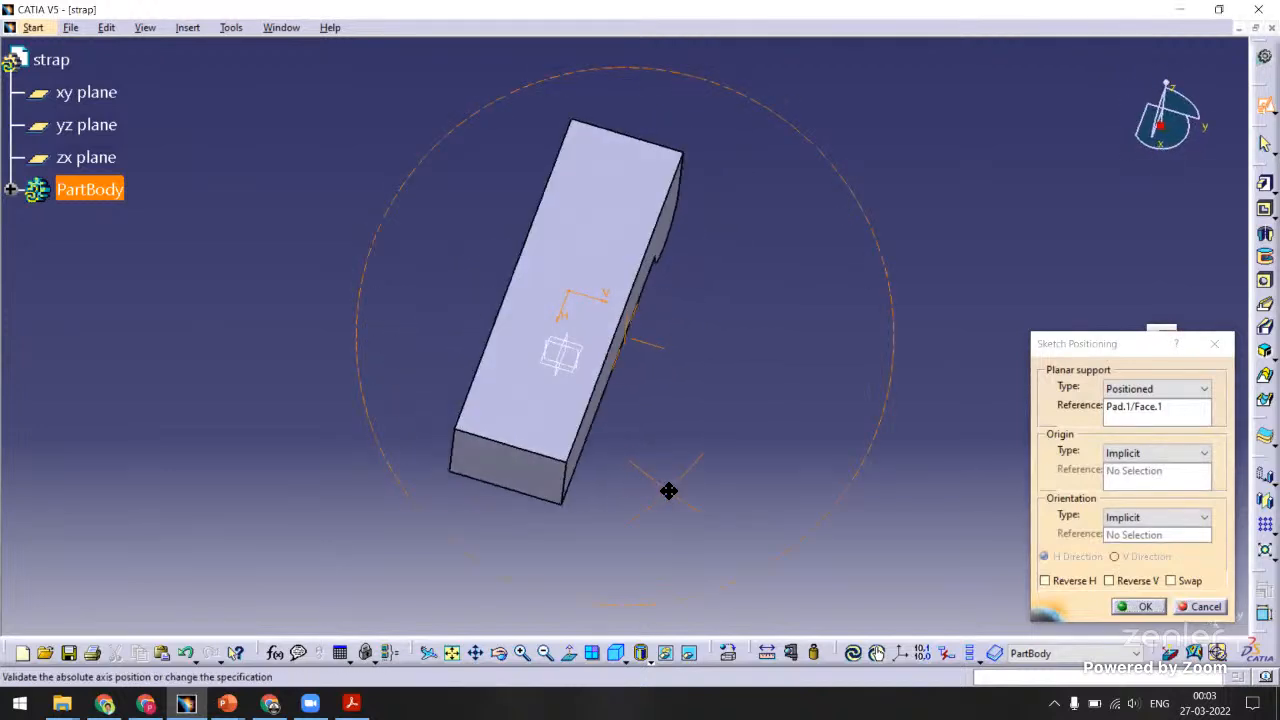
{"action": "left_click", "coordinate": [1175, 584]}
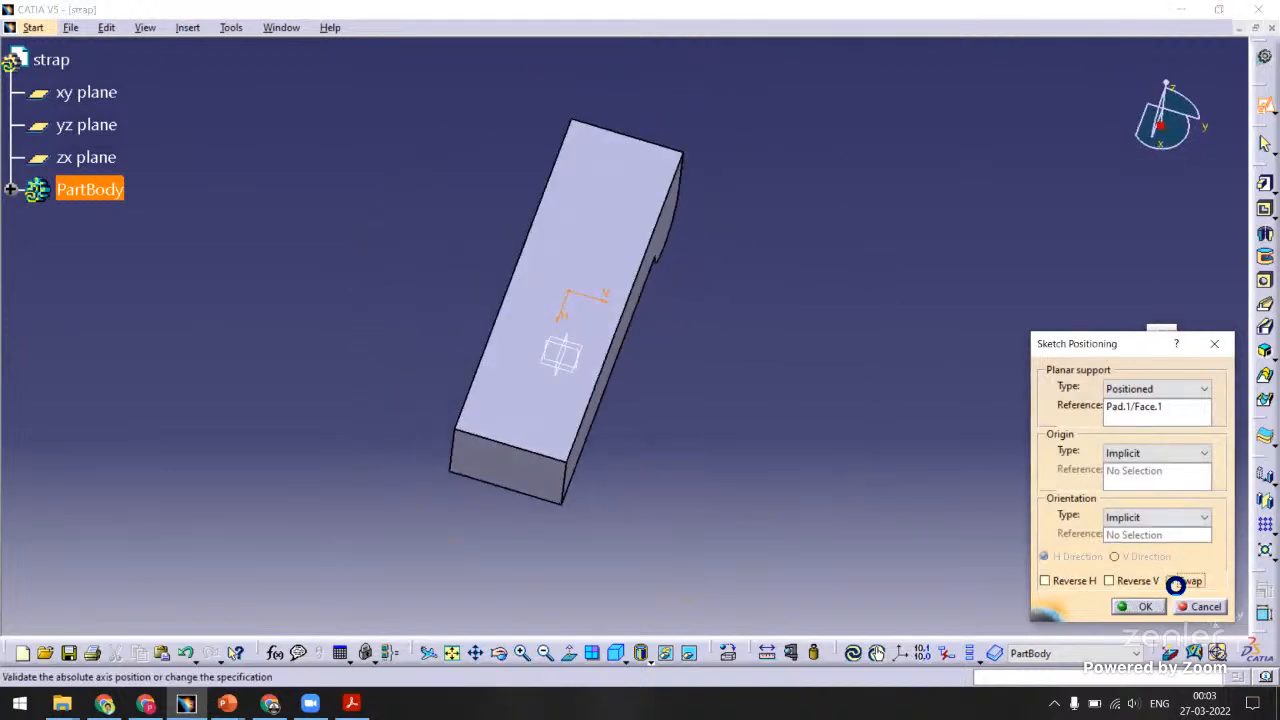
{"action": "left_click", "coordinate": [1123, 582]}
{"action": "left_click", "coordinate": [1130, 603]}
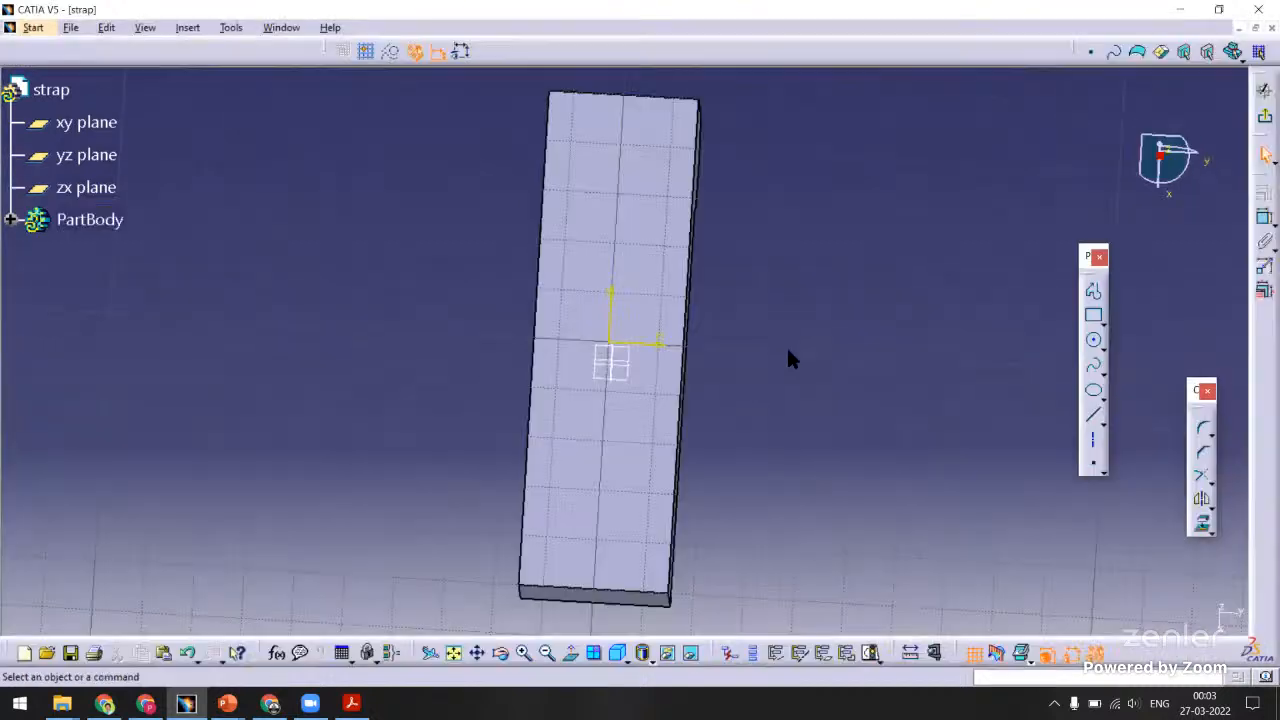
{"action": "middle_click_drag", "start_coordinate": [815, 343], "coordinate": [817, 325]}
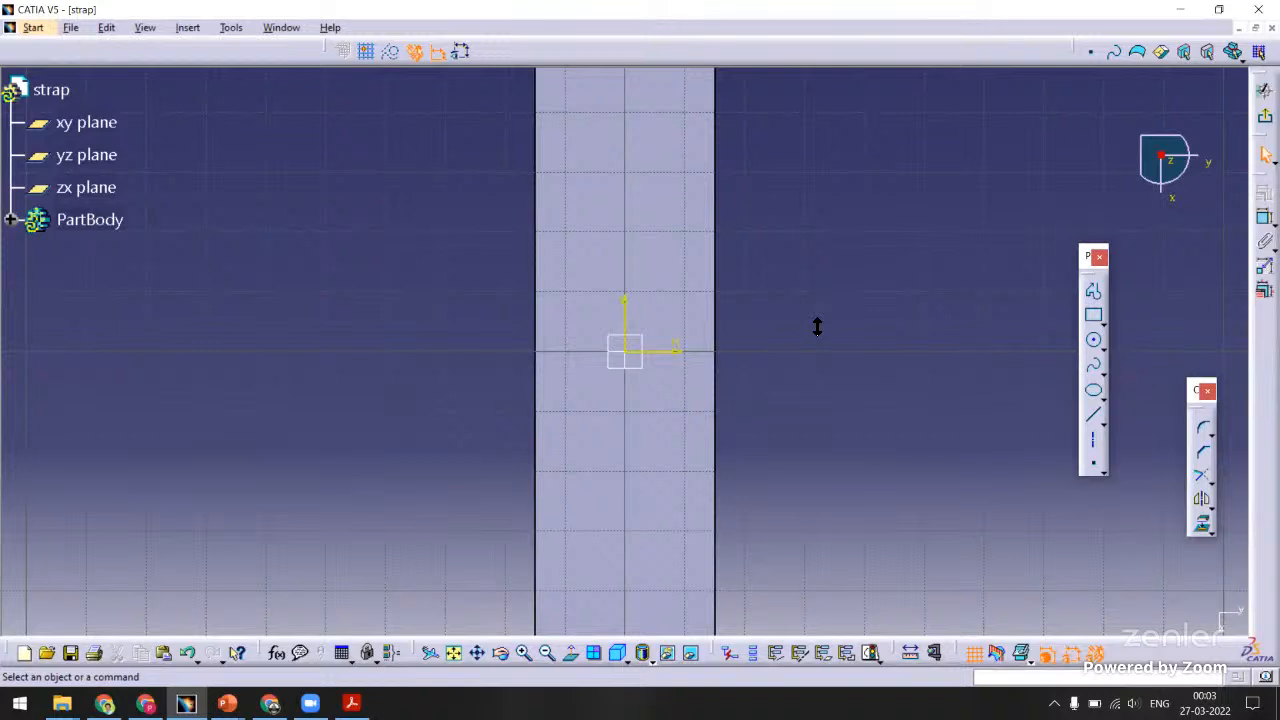
Sketch a vertical elongated hole of about 5.8 mm radius along the V axis, spanning the sketch origin.
{"action": "left_click", "coordinate": [1100, 320]}
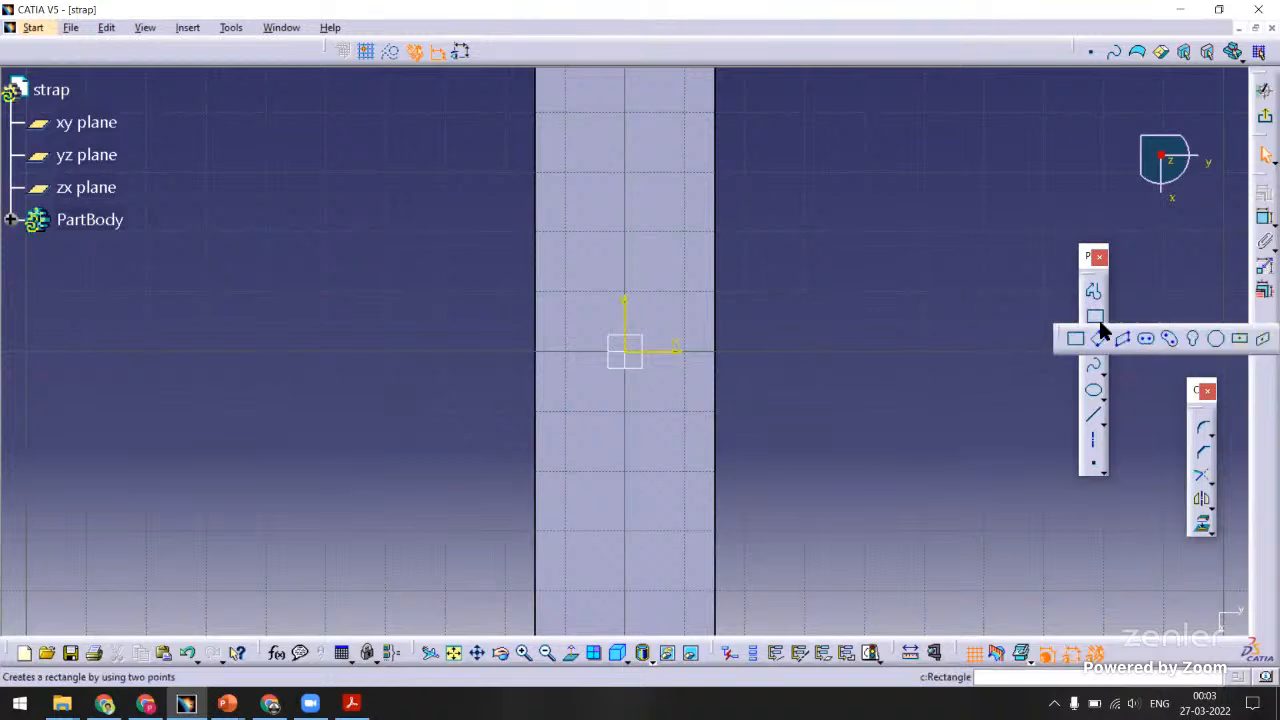
{"action": "left_click", "coordinate": [1146, 338]}
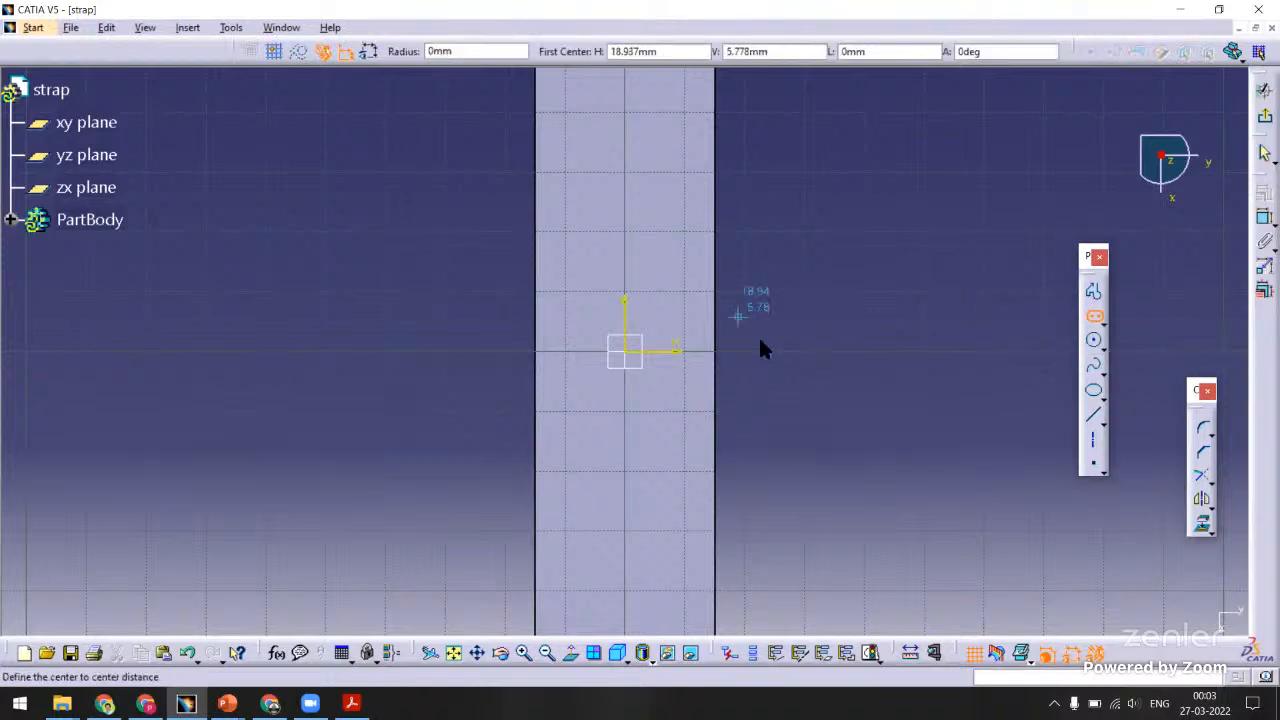
{"action": "left_click", "coordinate": [631, 270]}
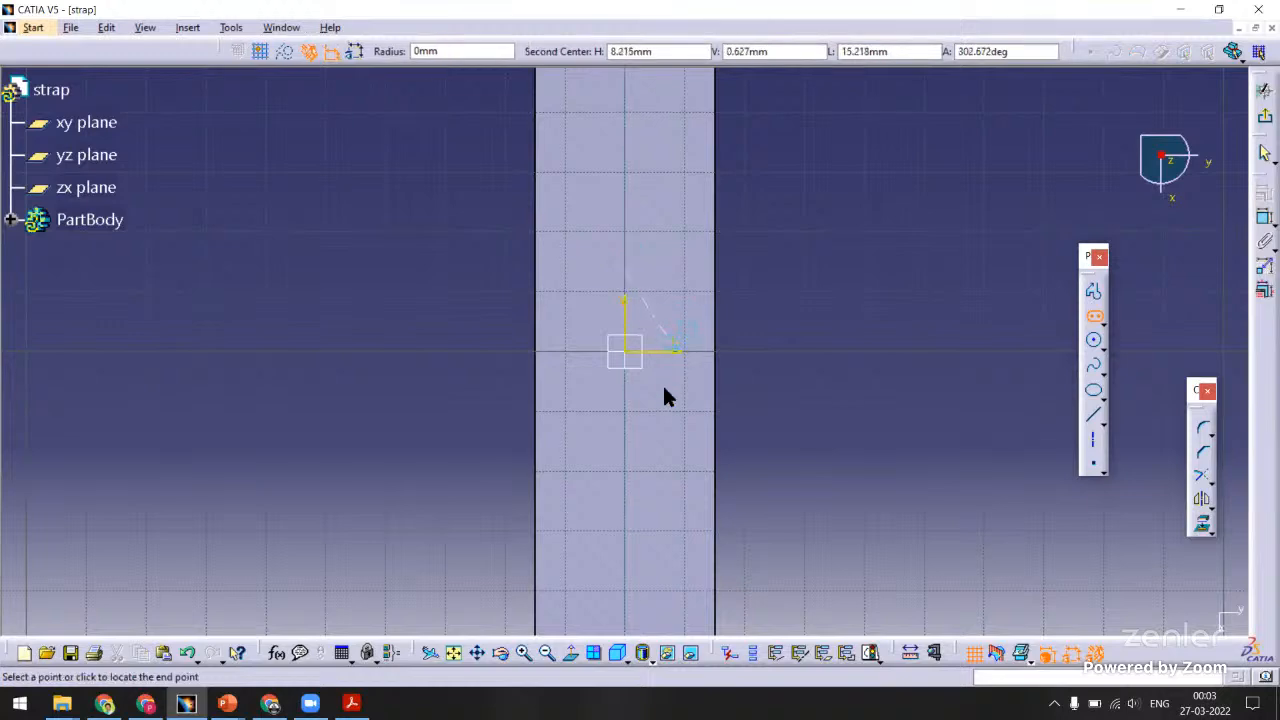
{"action": "left_click", "coordinate": [628, 440]}
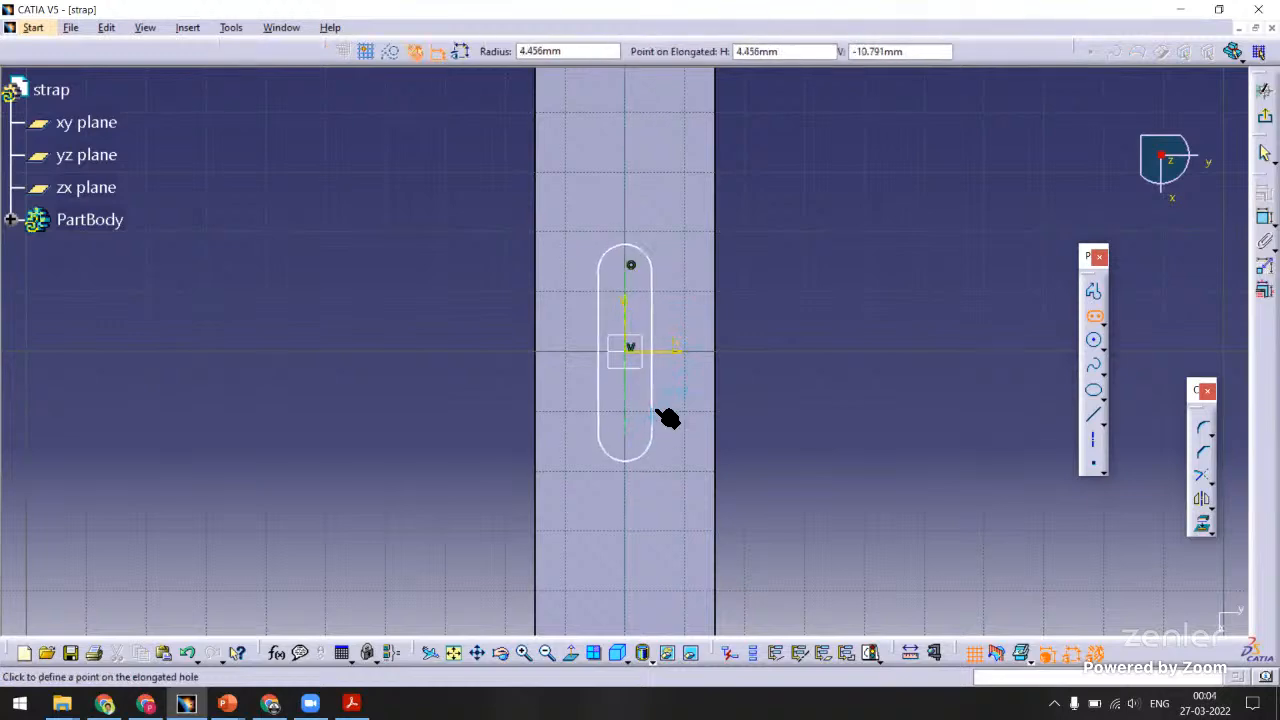
{"action": "left_click", "coordinate": [672, 418]}
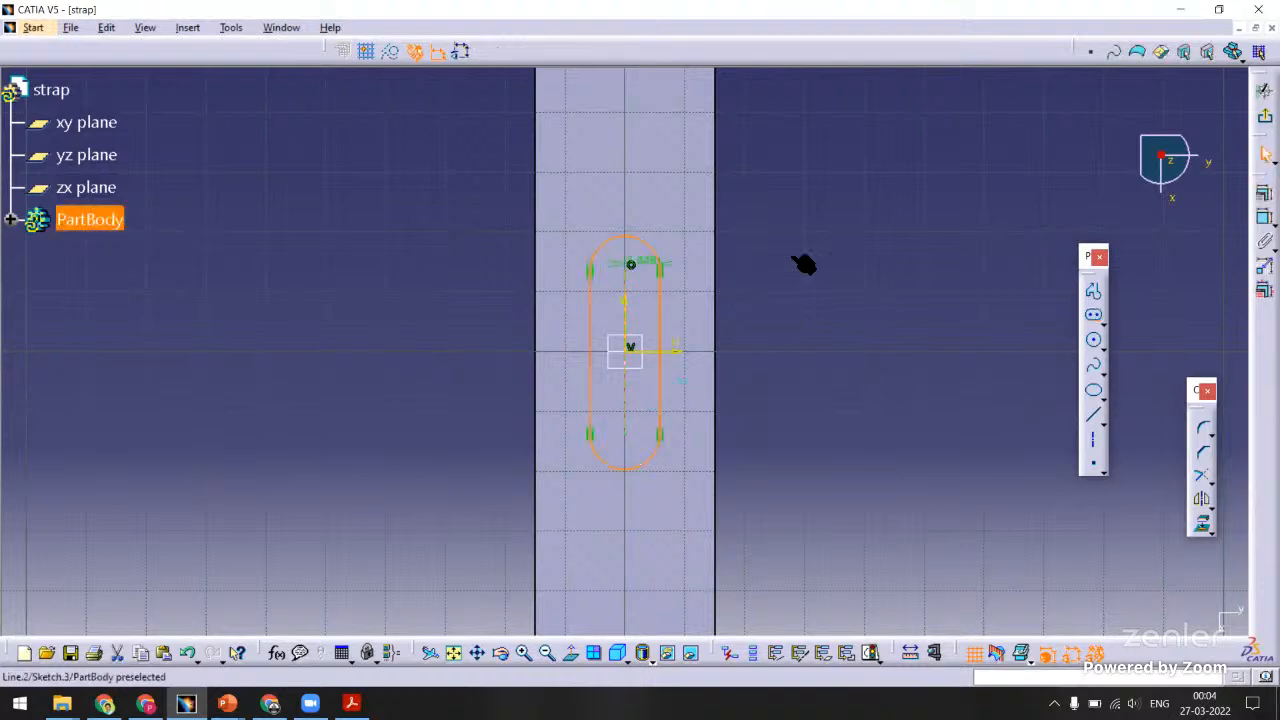
Dimension the elongated hole's lower arc centre from the horizontal axis and set the distance to 0.
{"action": "mouse_move", "coordinate": [806, 263]}
{"action": "middle_mouse_down"}
{"action": "mouse_move", "coordinate": [786, 311]}
{"action": "mouse_move", "coordinate": [789, 289]}
{"action": "mouse_move", "coordinate": [759, 325]}
{"action": "middle_mouse_up"}
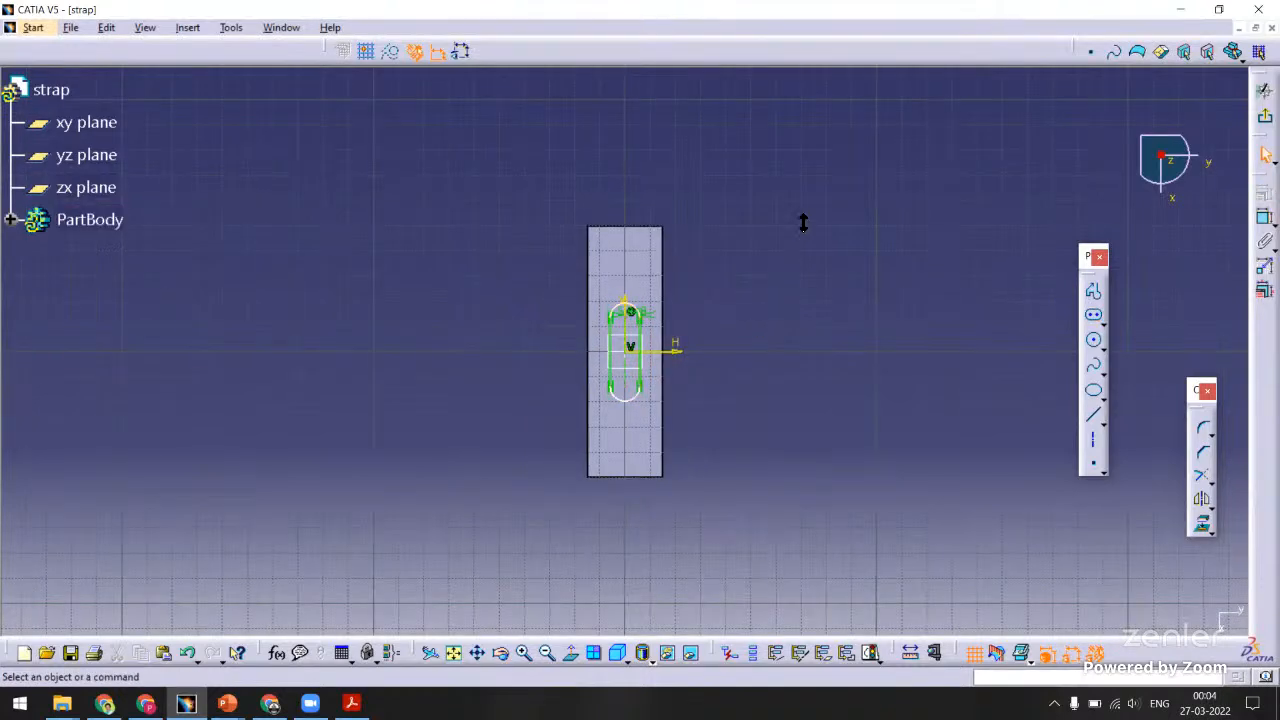
{"action": "mouse_move", "coordinate": [803, 223]}
{"action": "middle_mouse_down"}
{"action": "mouse_move", "coordinate": [808, 206]}
{"action": "mouse_move", "coordinate": [806, 234]}
{"action": "mouse_move", "coordinate": [811, 211]}
{"action": "mouse_move", "coordinate": [854, 257]}
{"action": "mouse_move", "coordinate": [788, 243]}
{"action": "middle_mouse_up"}
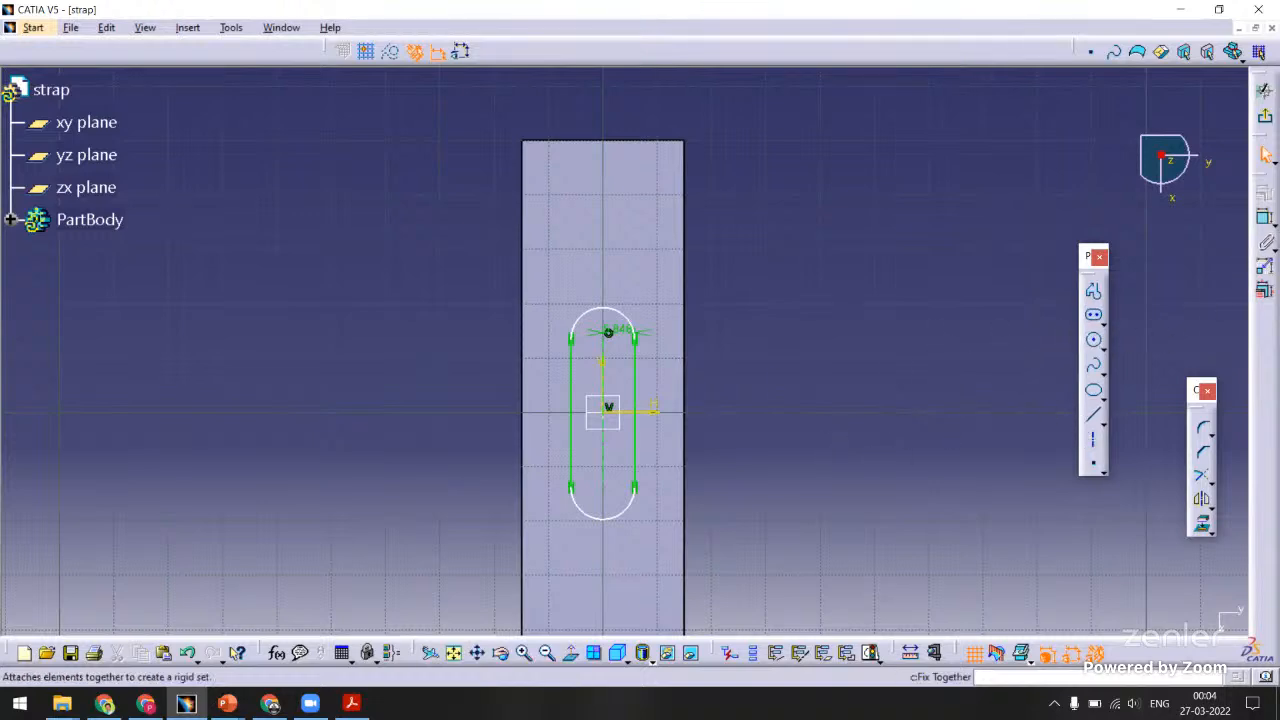
{"action": "left_click", "coordinate": [1265, 218]}
{"action": "left_click", "coordinate": [645, 411]}
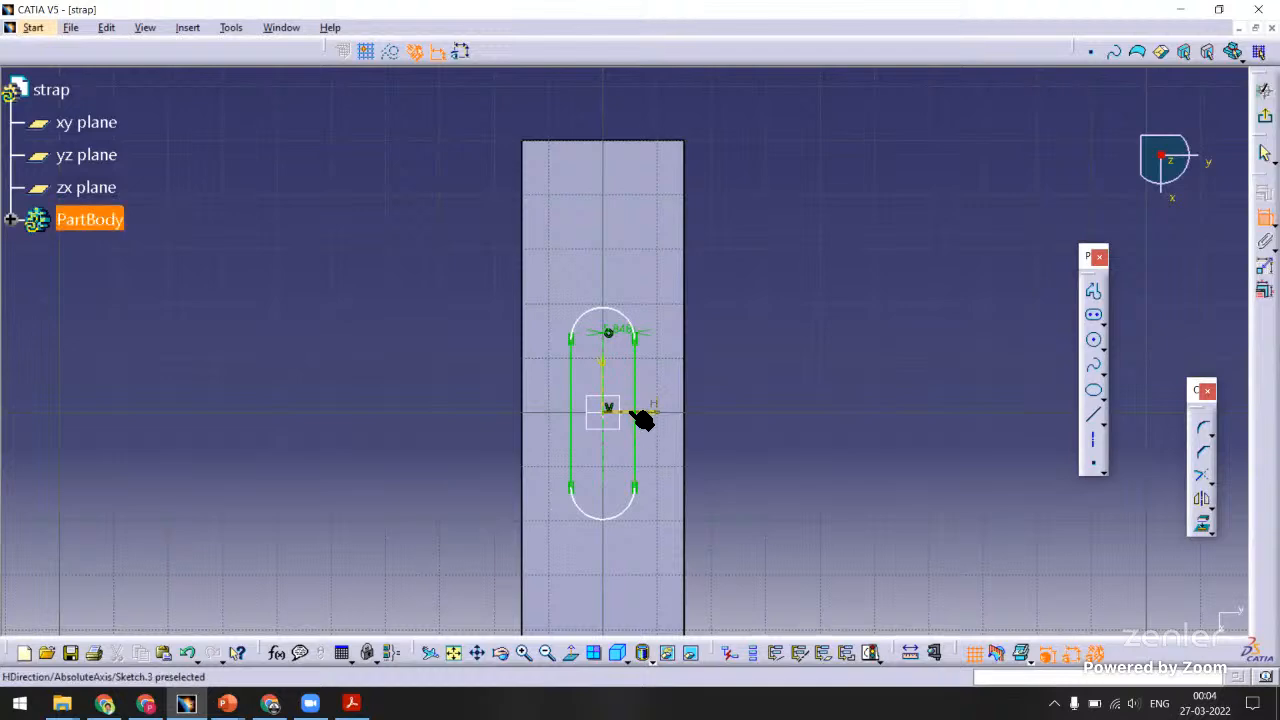
{"action": "left_click", "coordinate": [608, 490]}
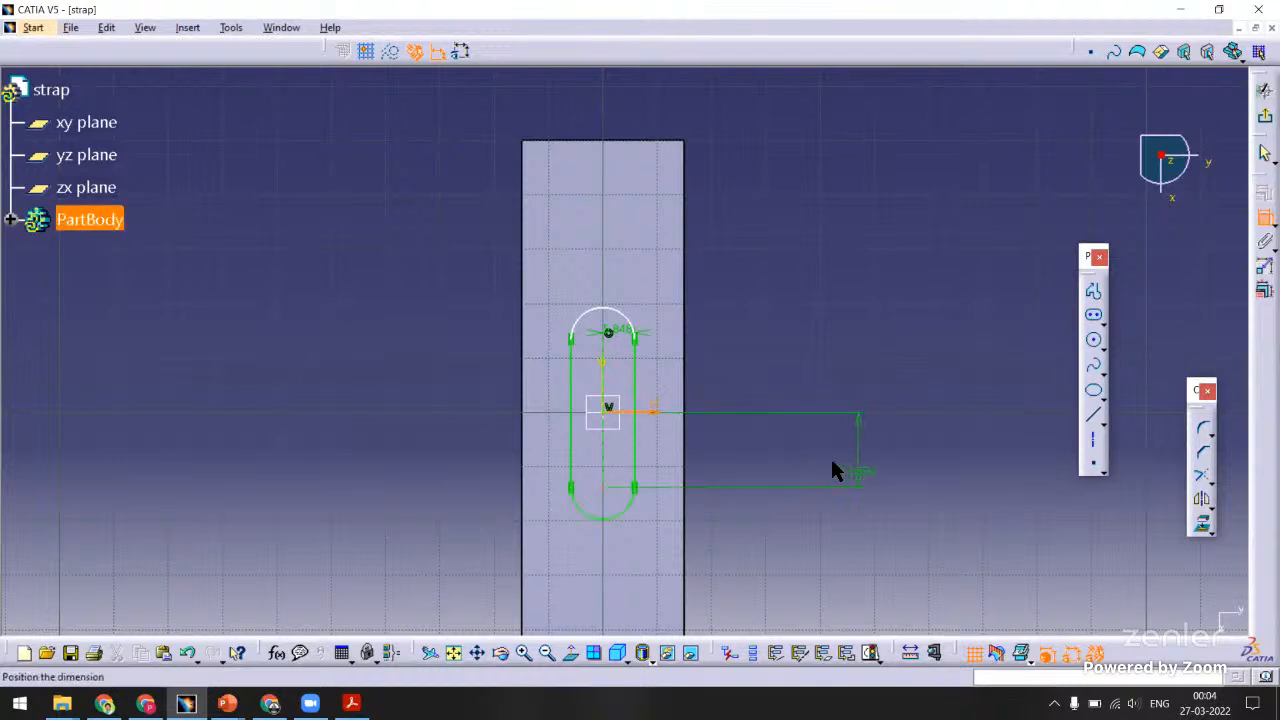
{"action": "left_click", "coordinate": [808, 460]}
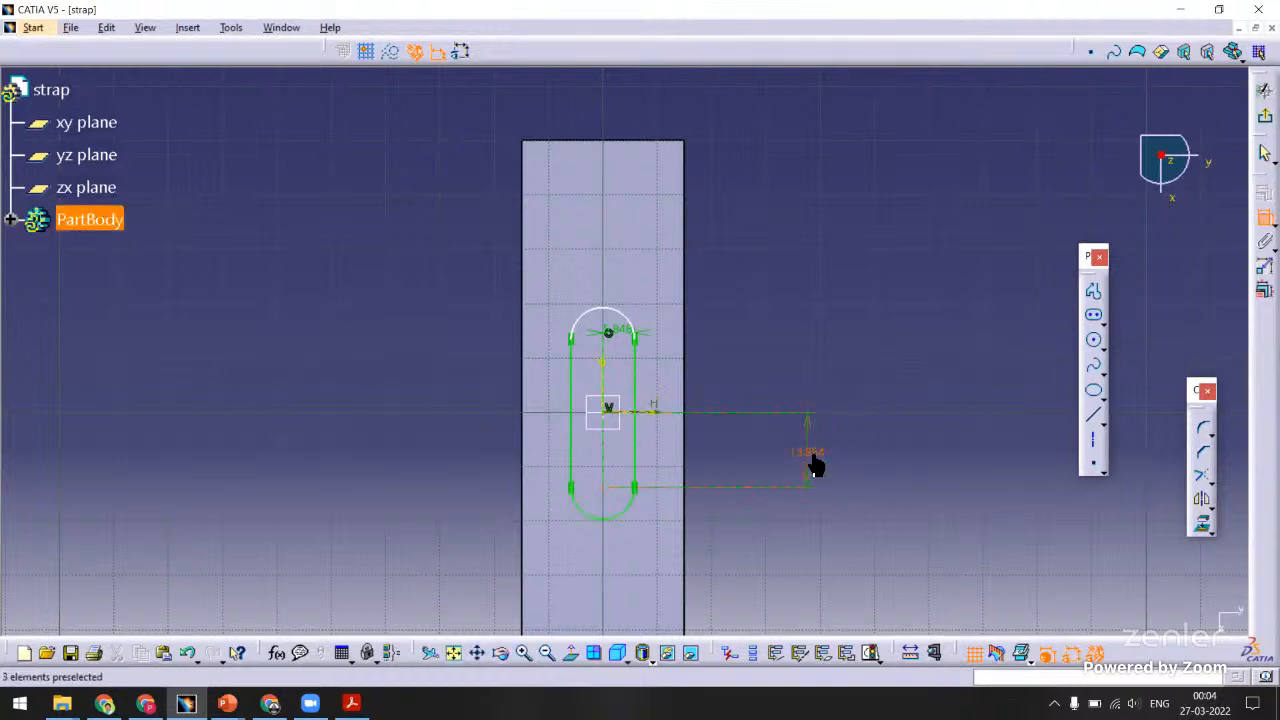
{"action": "double_click", "coordinate": [809, 453]}
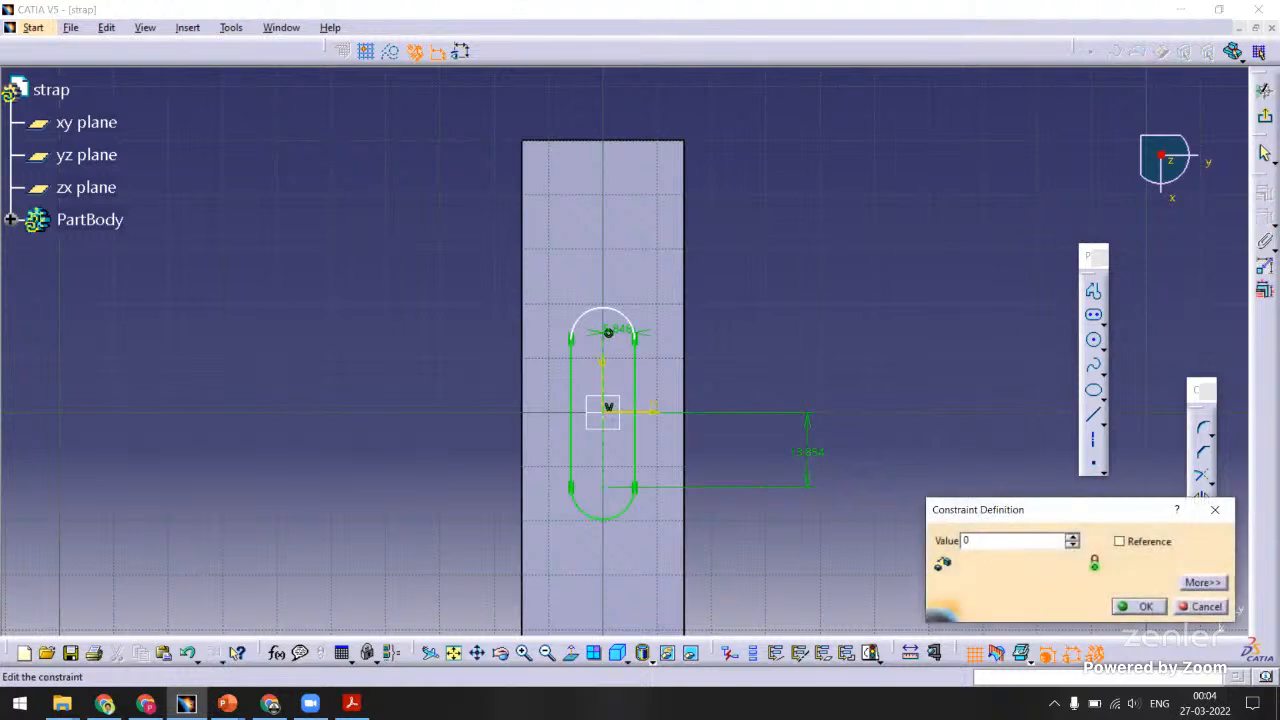
{"action": "type", "text": "0"}
{"action": "key", "text": "Return"}
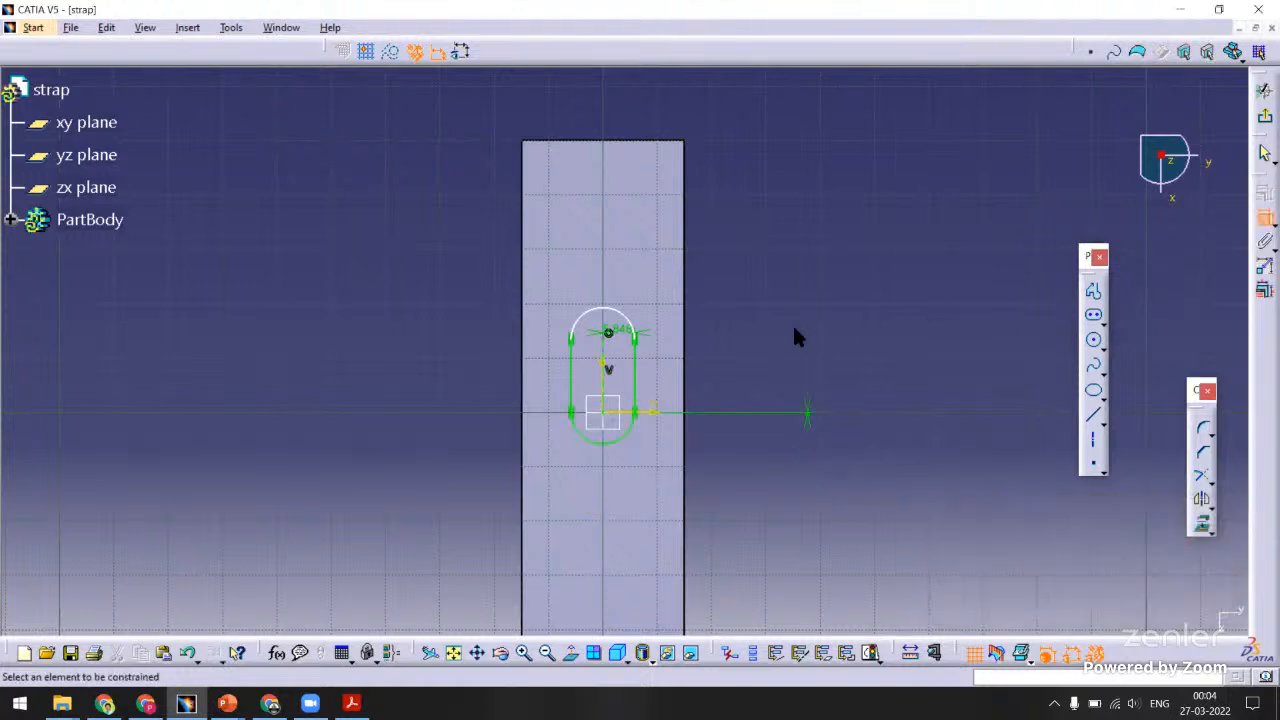
Dimension the elongated hole's upper arc centre from the horizontal axis and set the distance to 10 mm.
{"action": "left_click", "coordinate": [651, 413]}
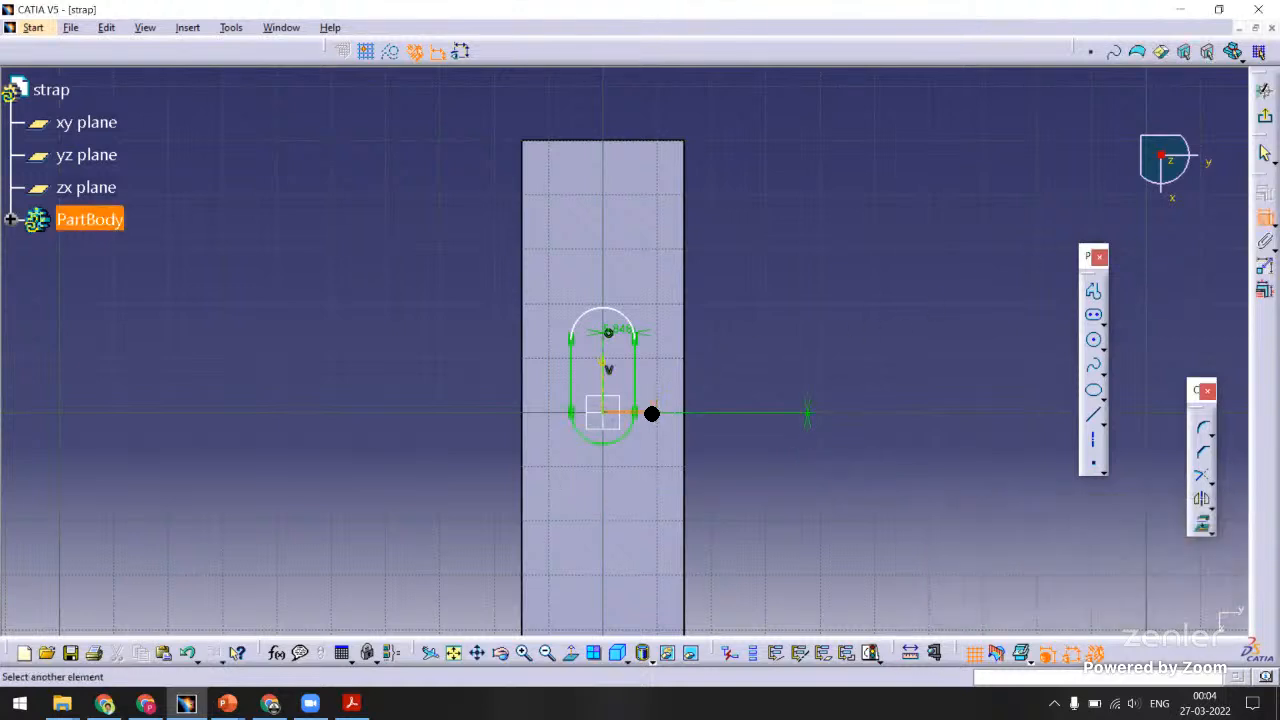
{"action": "left_click", "coordinate": [610, 336]}
{"action": "left_click", "coordinate": [742, 360]}
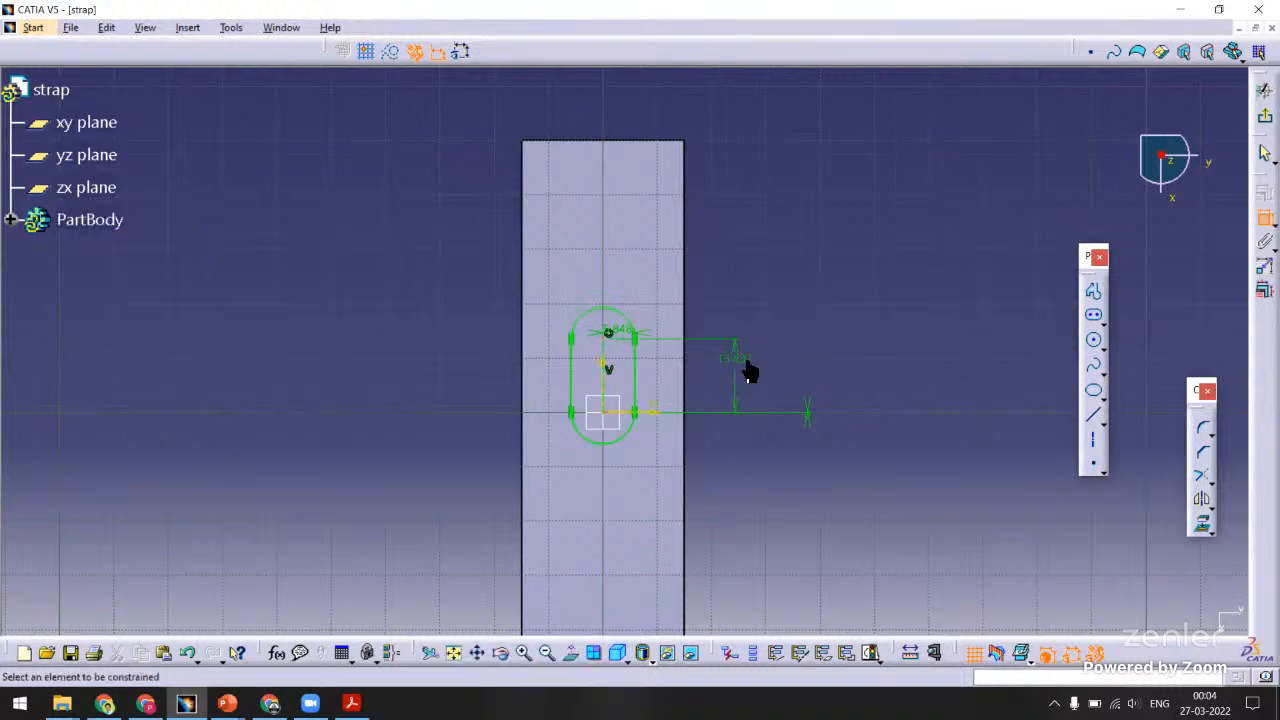
{"action": "double_click", "coordinate": [745, 362]}
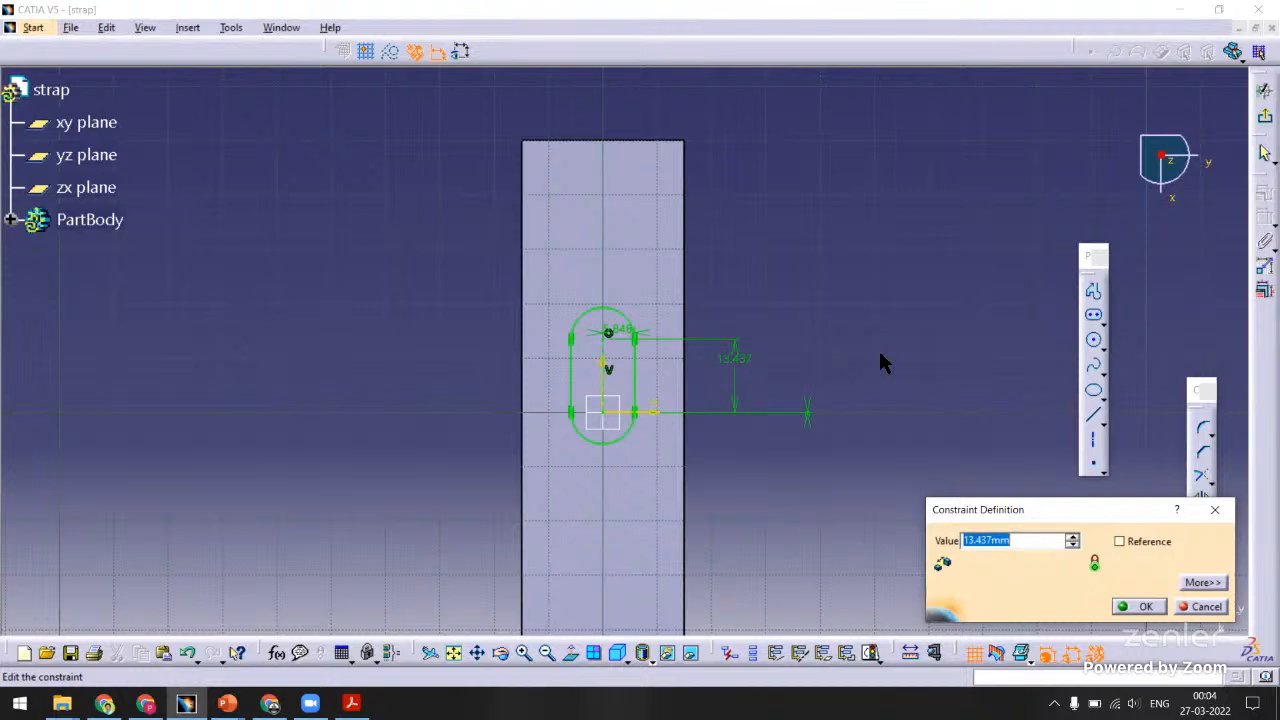
{"action": "type", "text": "10"}
{"action": "key", "text": "Return"}
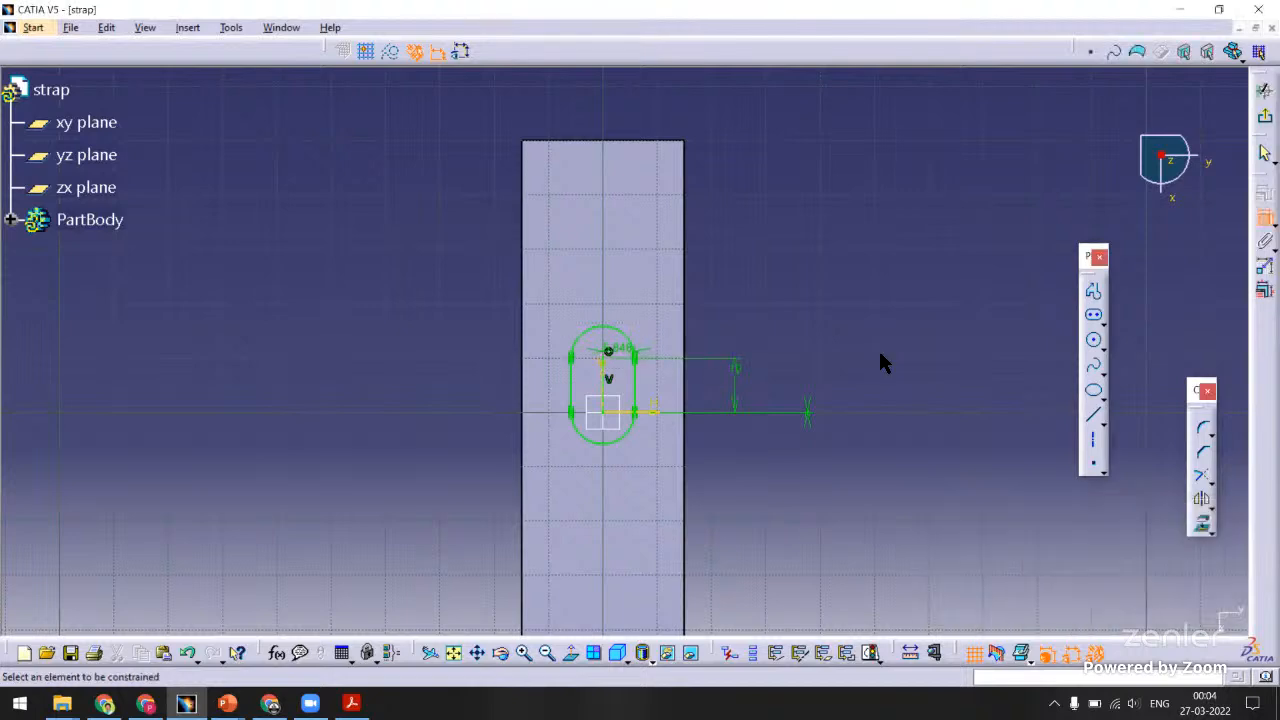
Add a radius dimension to the elongated hole's upper arc and delete the hole's original radius dimension.
{"action": "middle_click_drag", "start_coordinate": [758, 209], "coordinate": [762, 130], "text": "ctrl"}
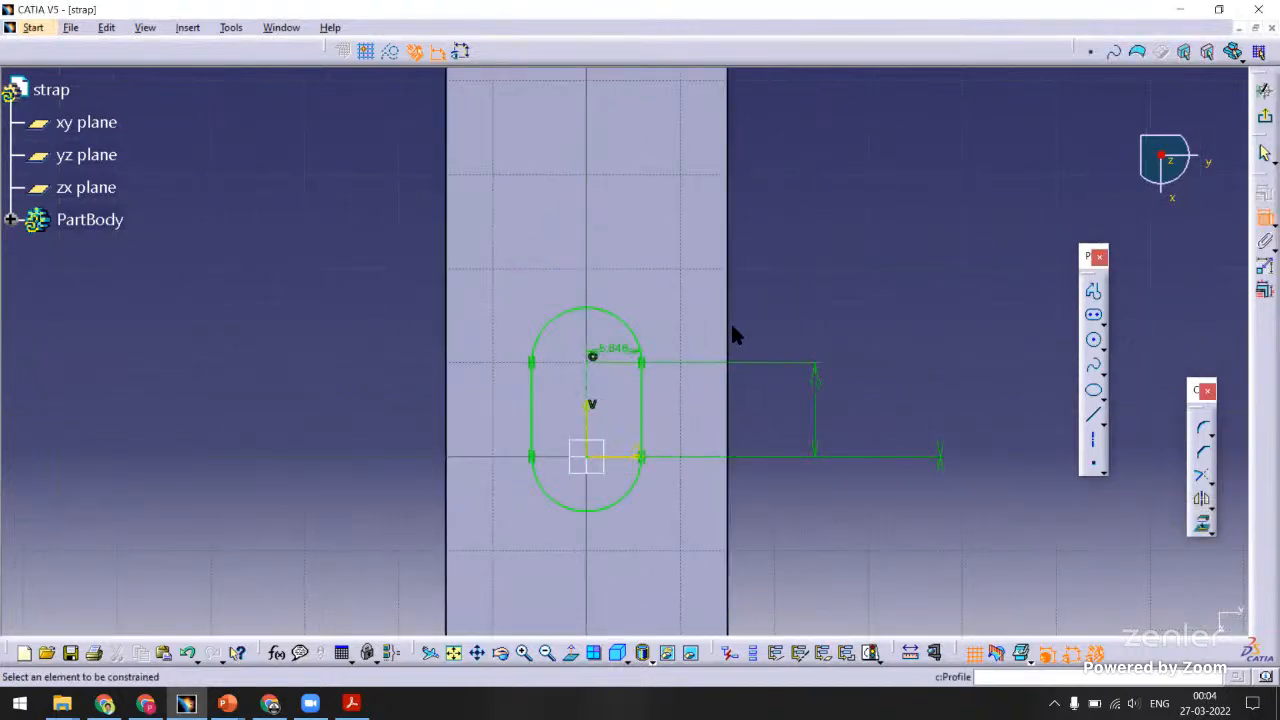
{"action": "left_click", "coordinate": [632, 323]}
{"action": "left_click", "coordinate": [850, 167]}
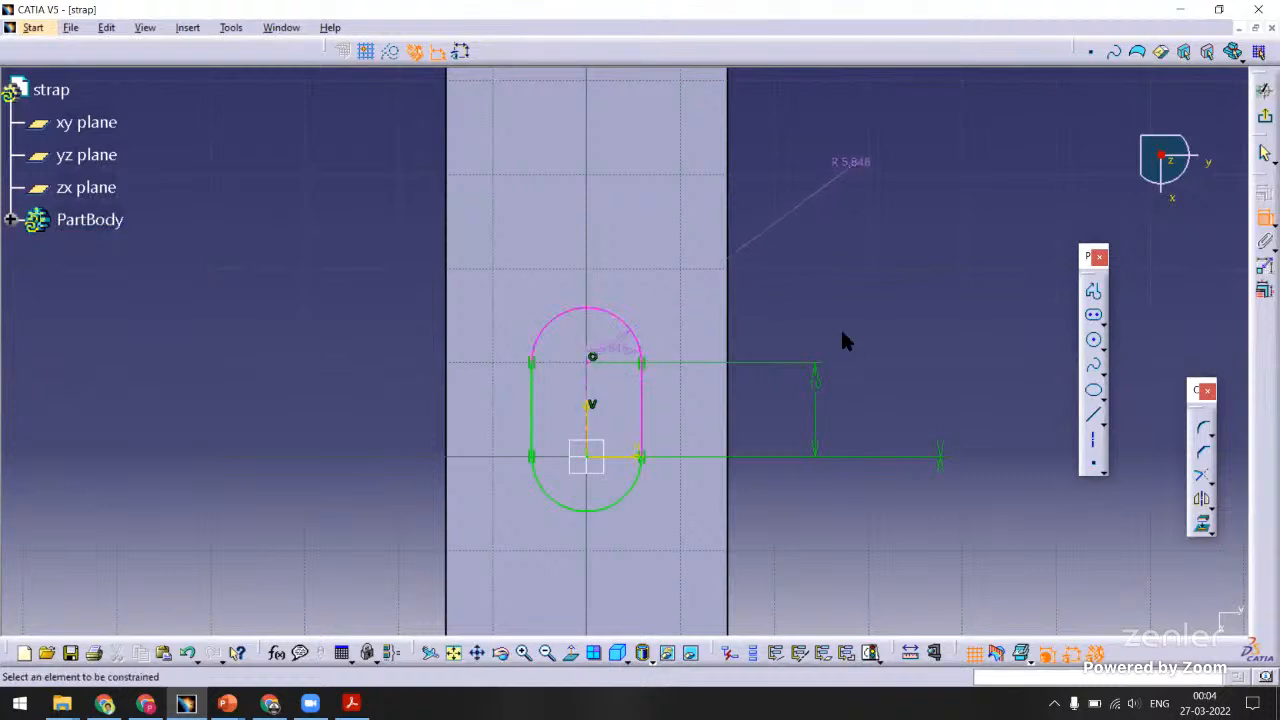
{"action": "left_click", "coordinate": [622, 350]}
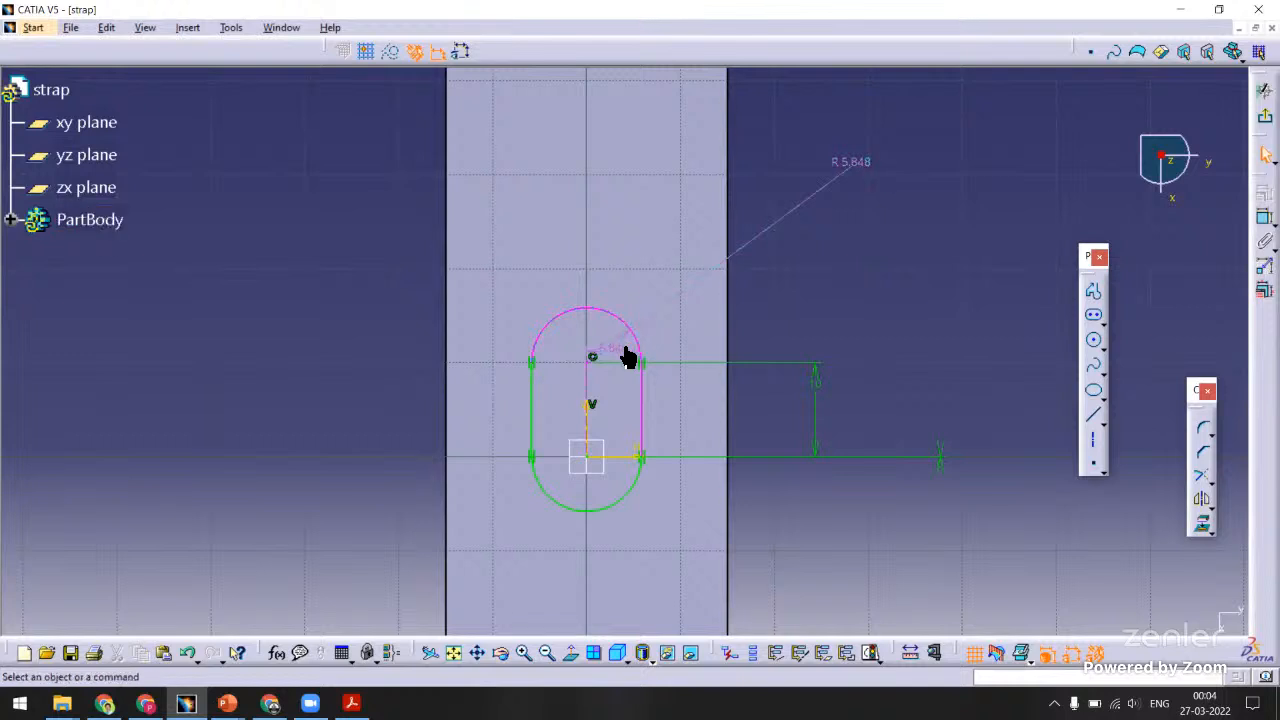
{"action": "key", "text": "Delete"}
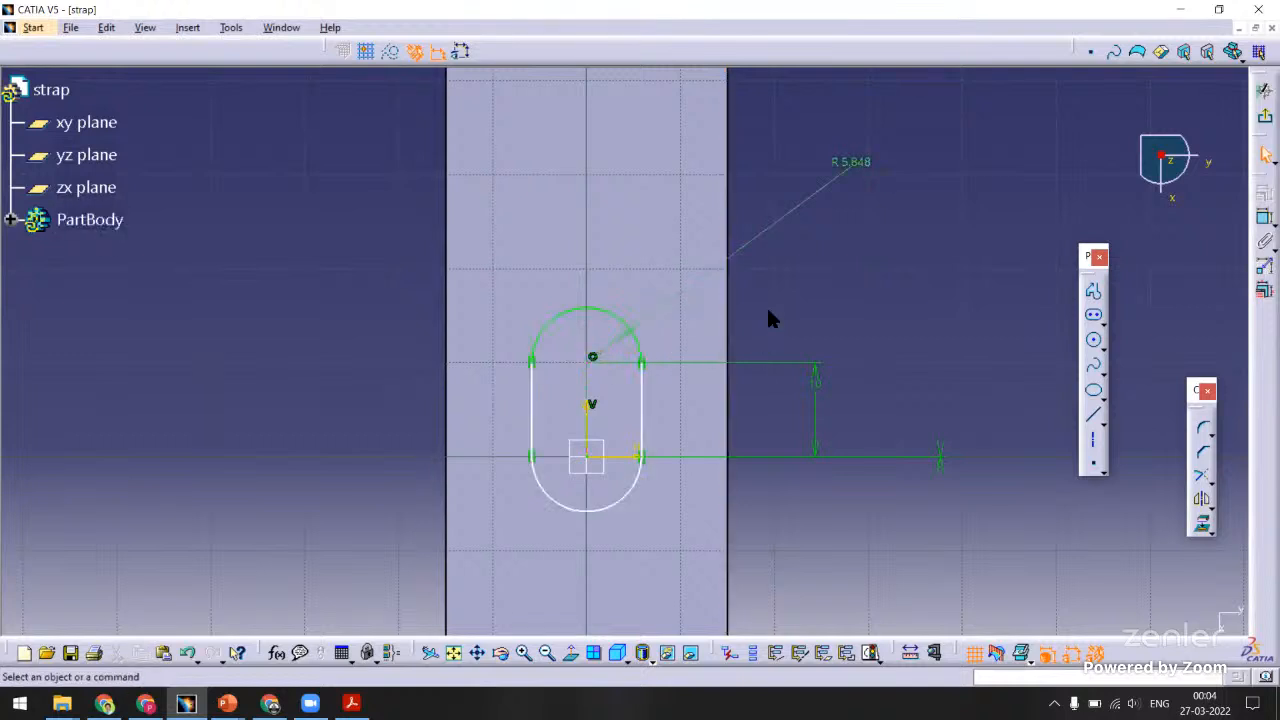
Set the radius of the elongated hole's upper arc to 10 mm.
{"action": "double_click", "coordinate": [858, 170]}
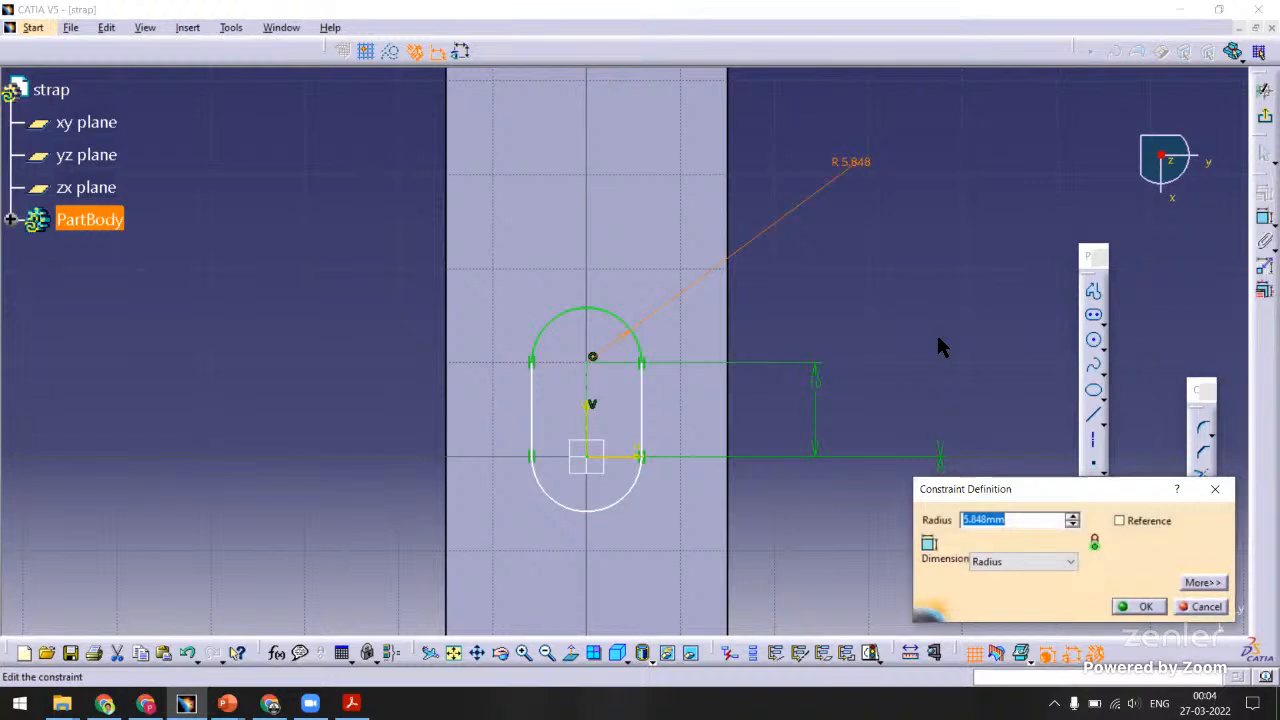
{"action": "type", "text": "10"}
{"action": "key", "text": "Return"}
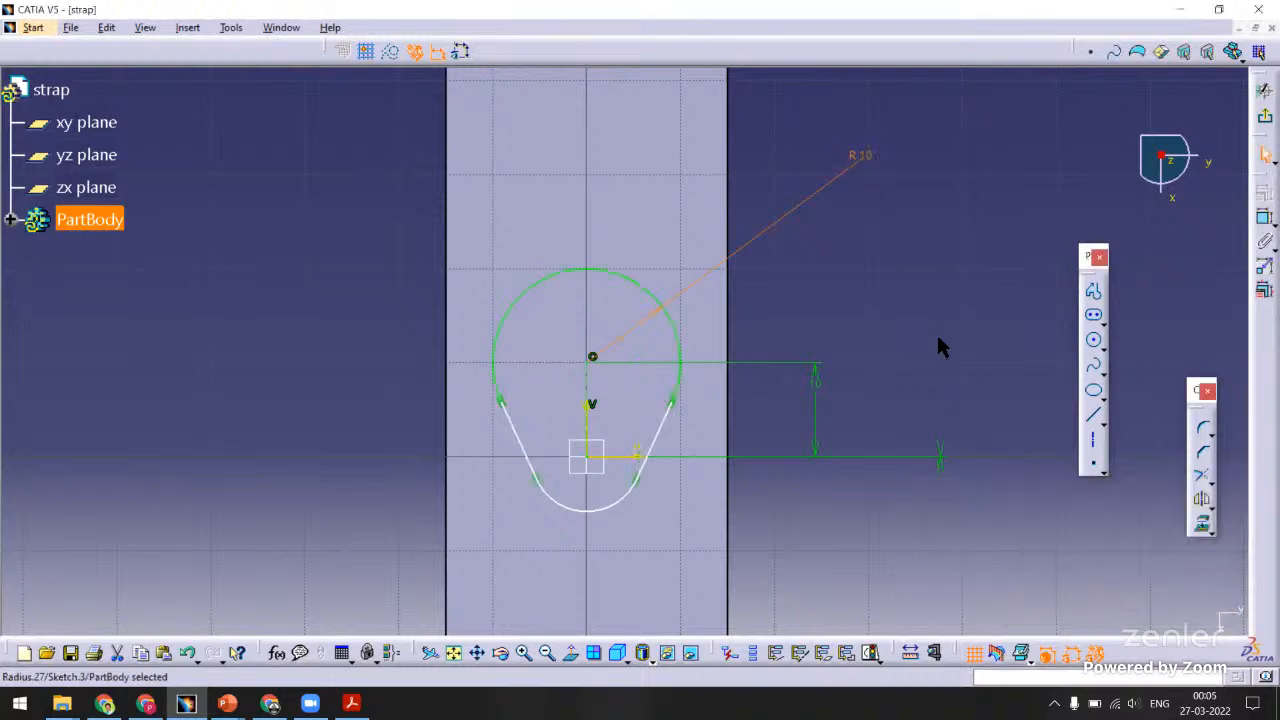
{"action": "left_click", "coordinate": [938, 340]}
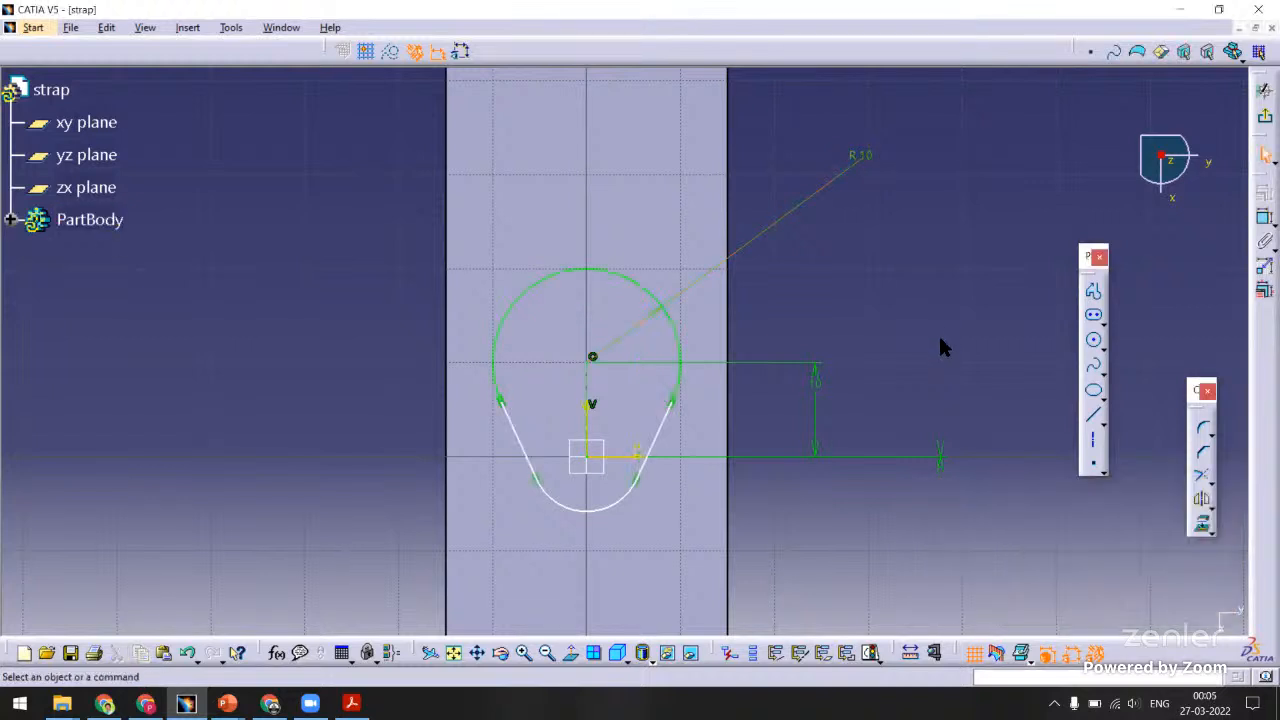
Constrain both straight sides of the elongated hole to be vertical.
{"action": "left_click", "coordinate": [522, 435]}
{"action": "left_click", "coordinate": [658, 432], "text": "ctrl"}
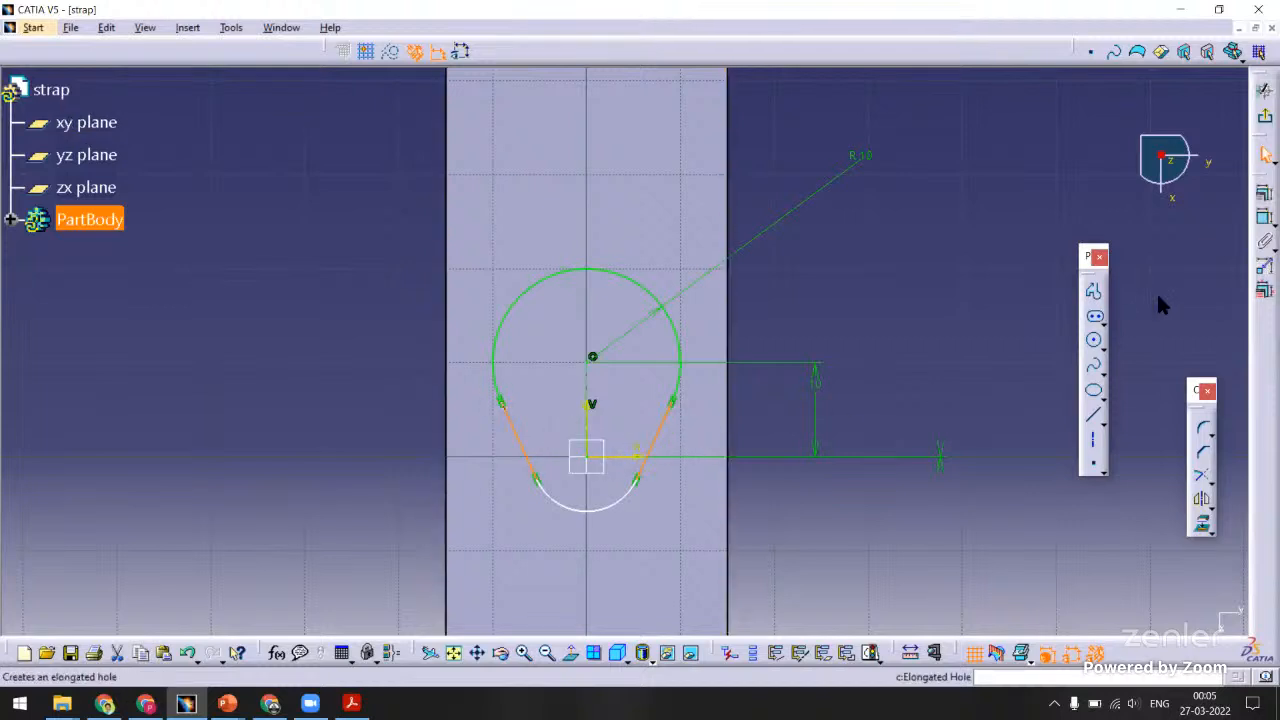
{"action": "left_click", "coordinate": [1264, 192]}
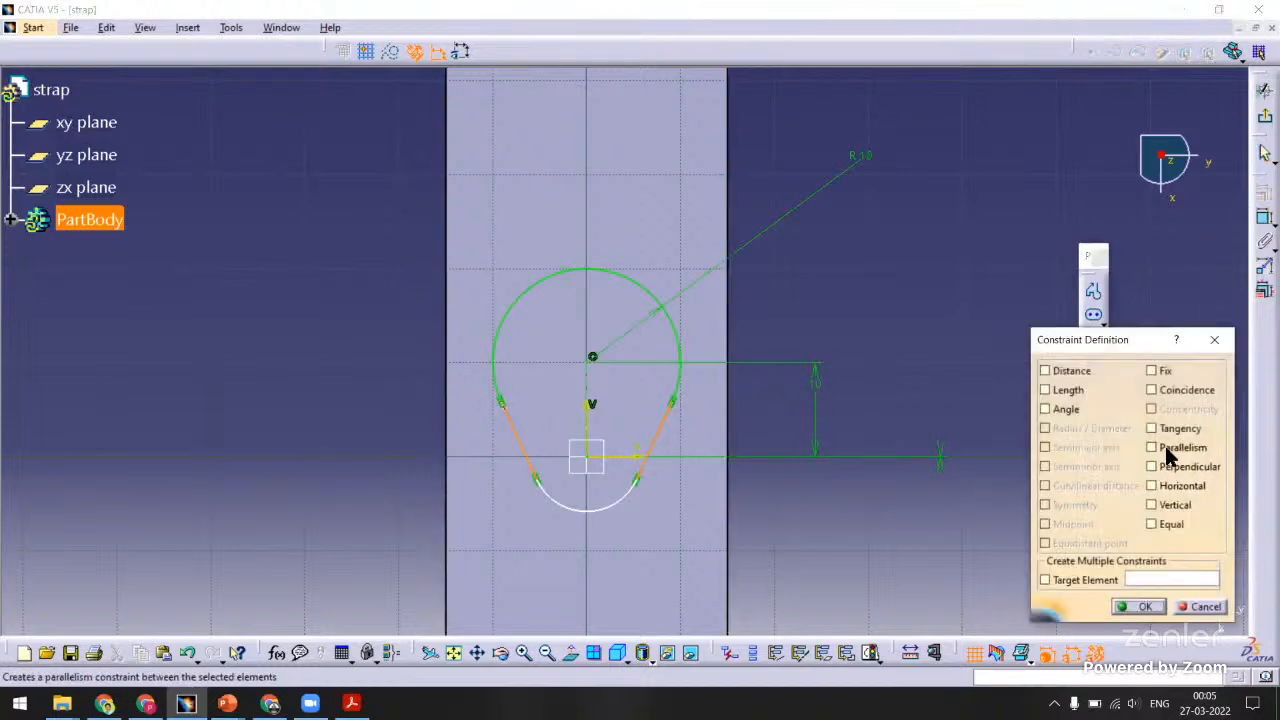
{"action": "left_click", "coordinate": [1167, 505]}
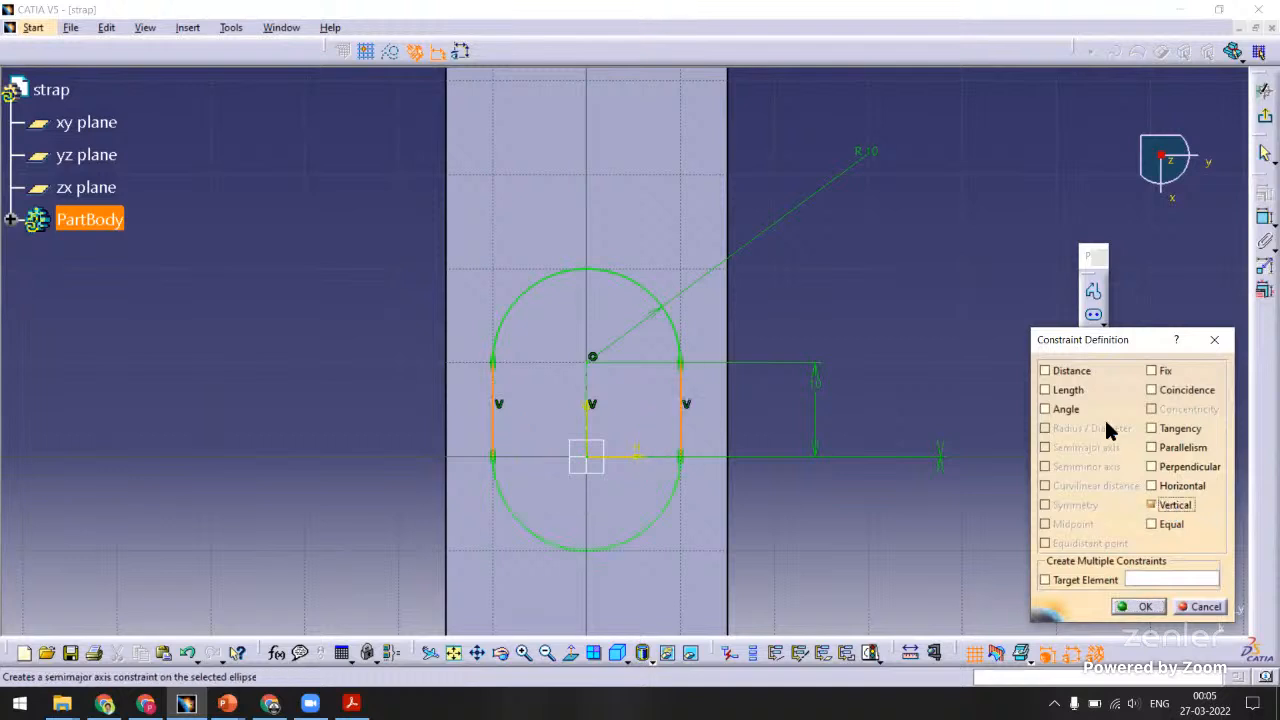
{"action": "left_click", "coordinate": [1140, 607]}
{"action": "middle_click_drag", "start_coordinate": [798, 267], "coordinate": [846, 287]}
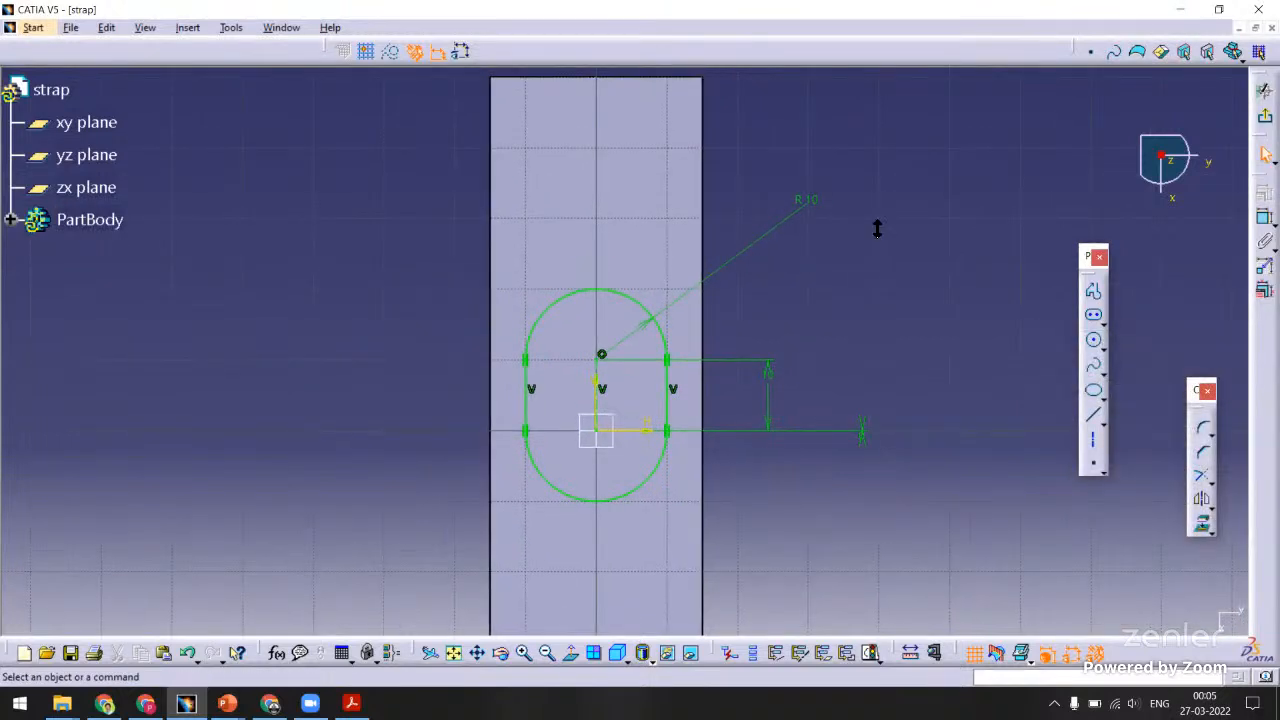
Leave the sketch and cut the elongated hole through the strap with a pocket of type Up to last.
{"action": "middle_click_drag", "start_coordinate": [877, 229], "coordinate": [871, 246]}
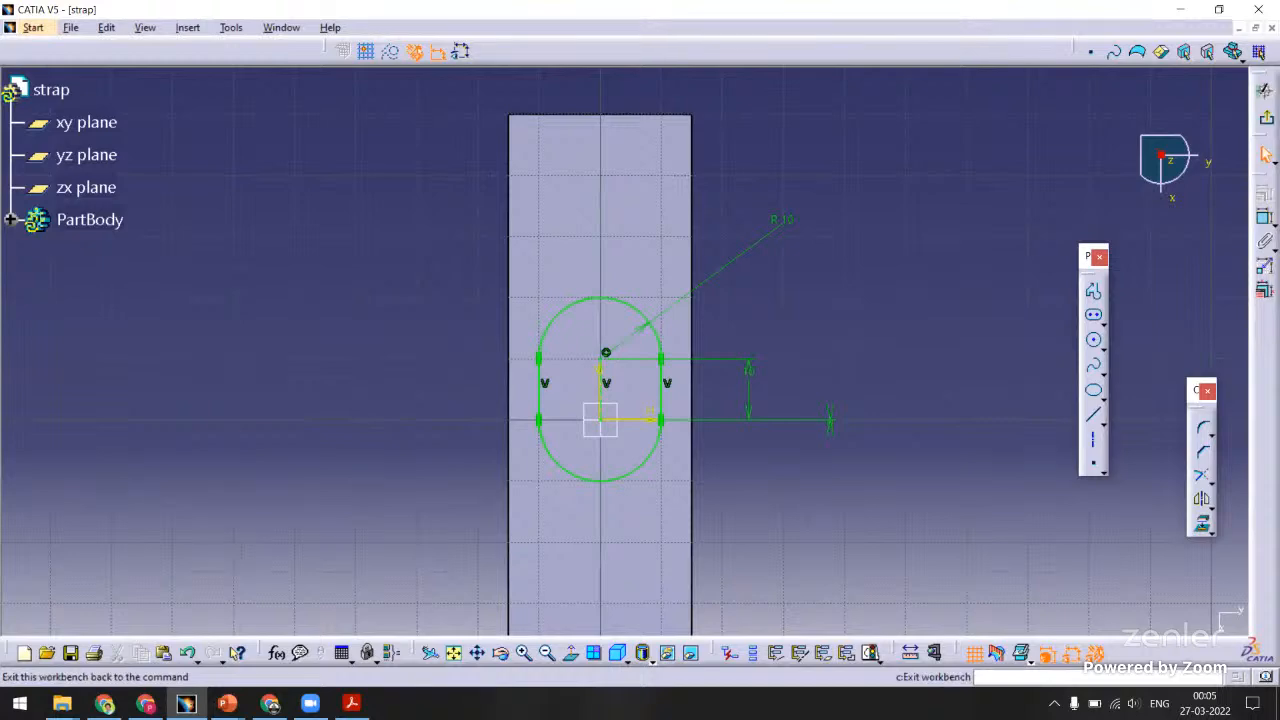
{"action": "left_click", "coordinate": [1265, 115]}
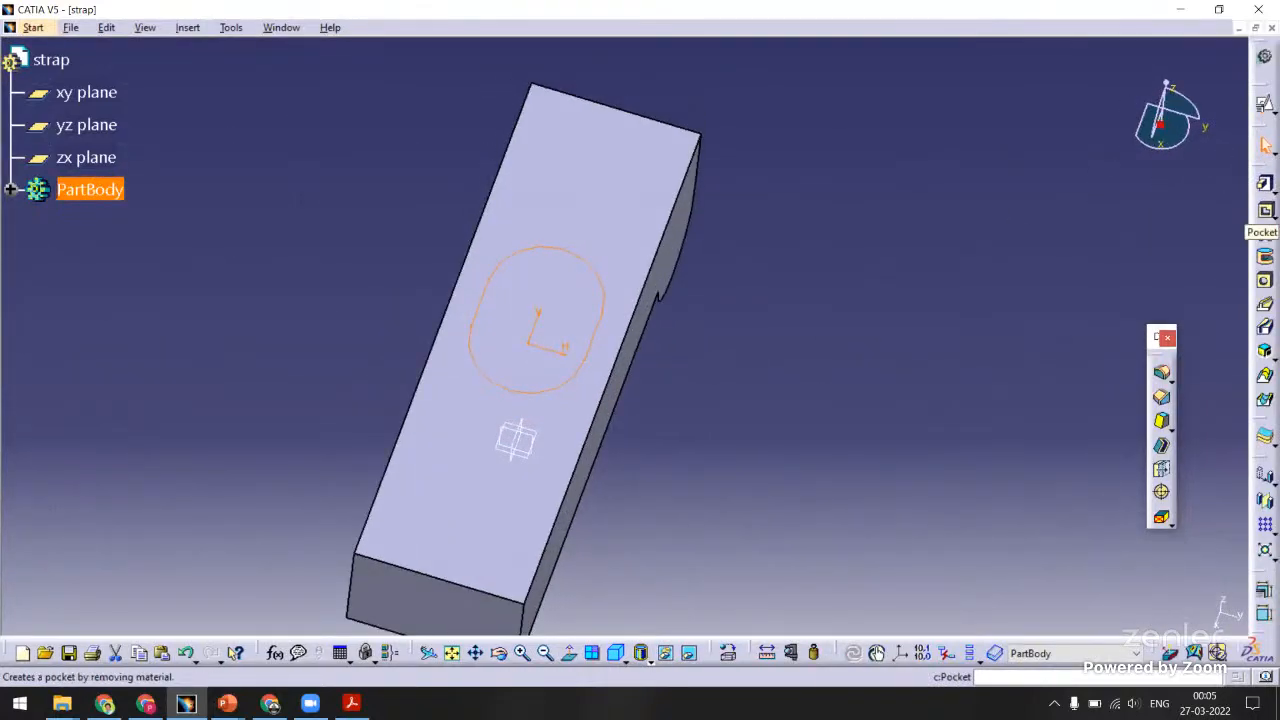
{"action": "left_click", "coordinate": [1266, 211]}
{"action": "middle_click_drag", "start_coordinate": [706, 438], "coordinate": [503, 263]}
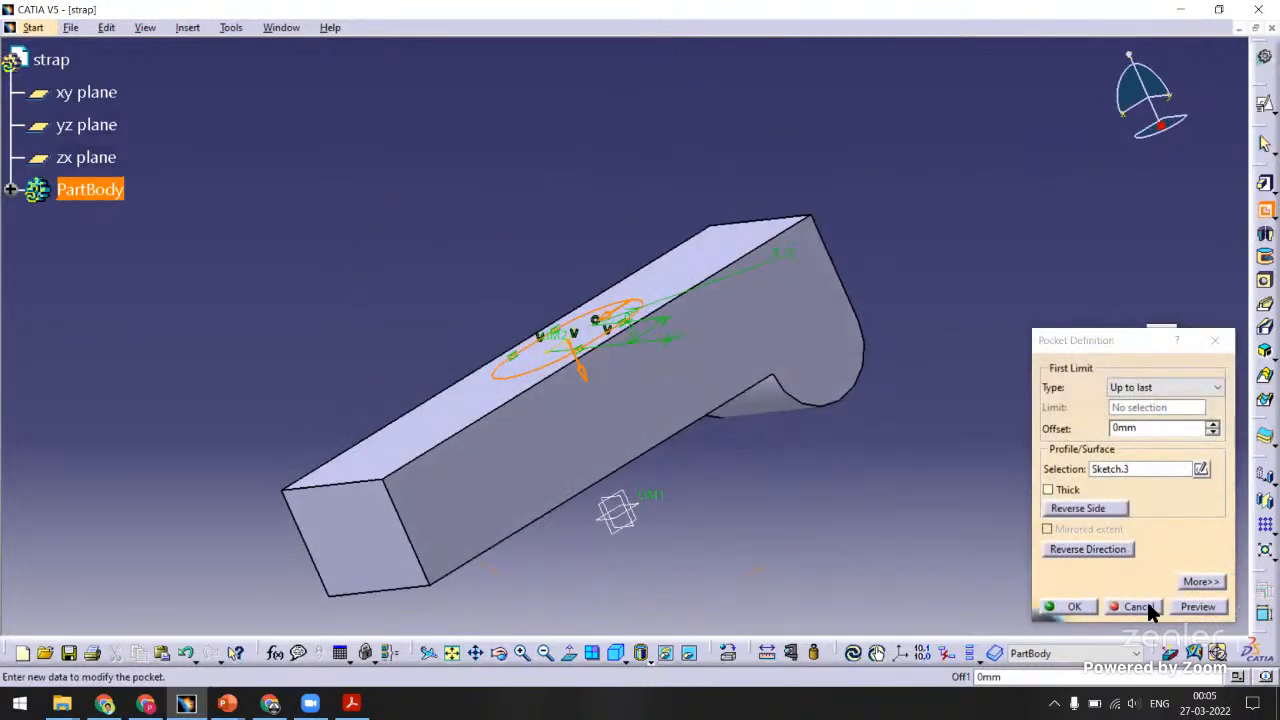
{"action": "left_click", "coordinate": [1194, 607]}
{"action": "left_click", "coordinate": [1077, 606]}
{"action": "middle_click_drag", "start_coordinate": [613, 236], "coordinate": [506, 246]}
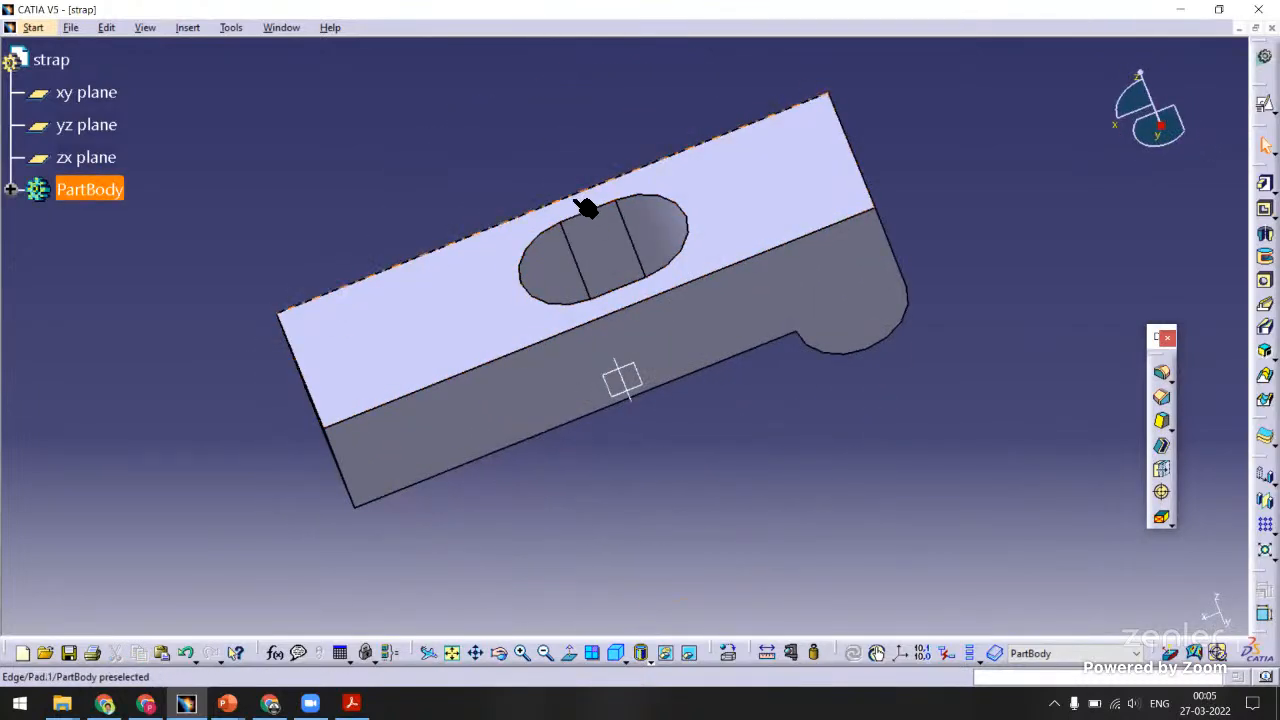
{"action": "middle_click_drag", "start_coordinate": [517, 531], "coordinate": [609, 359]}
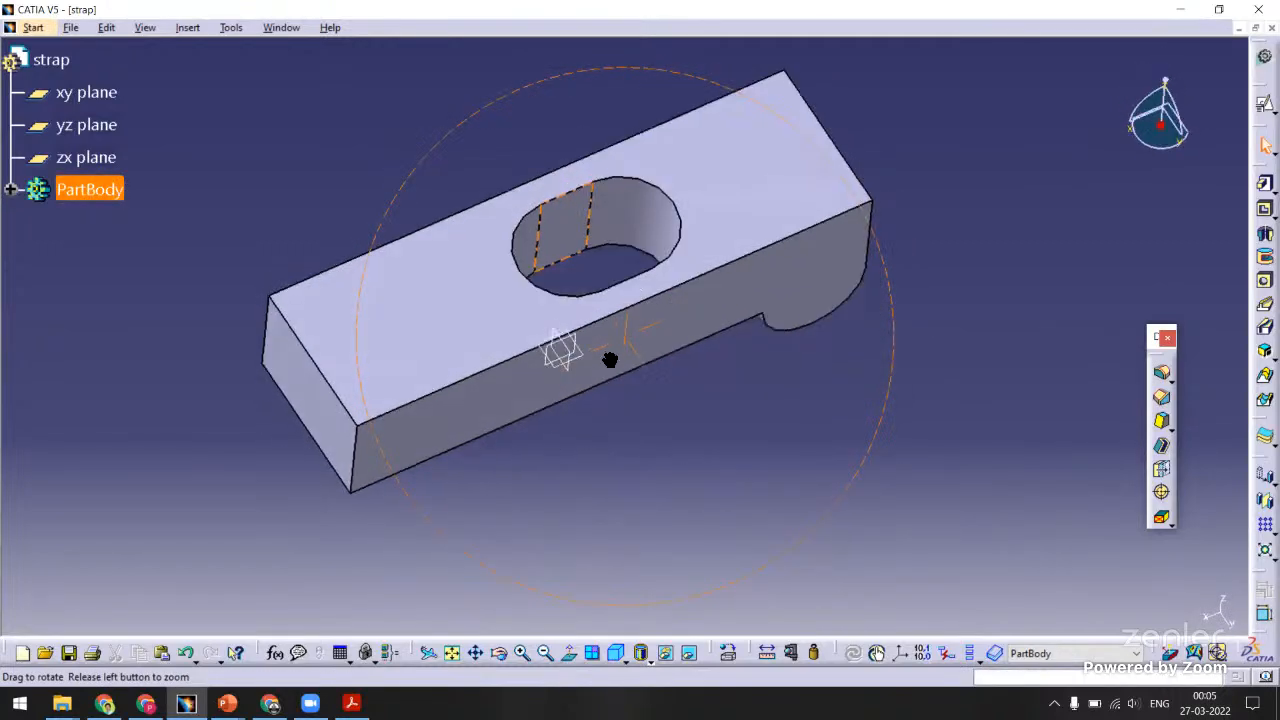
Save the part as strap in the Drill_Jig_Design_Rectangular_Plate folder.
{"action": "left_click", "coordinate": [467, 188]}
{"action": "middle_click_drag", "start_coordinate": [467, 188], "coordinate": [518, 288]}
{"action": "key", "text": "ctrl+s"}
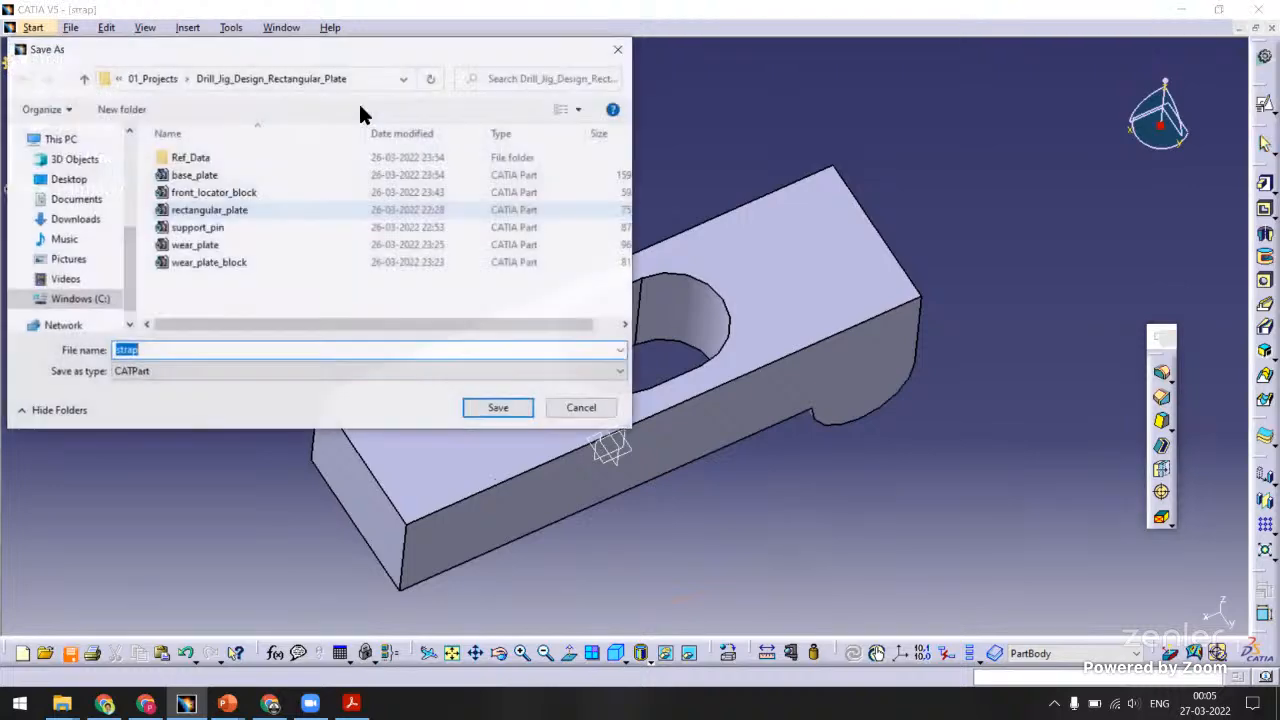
{"action": "left_click", "coordinate": [490, 410]}
{"action": "left_click", "coordinate": [281, 28]}
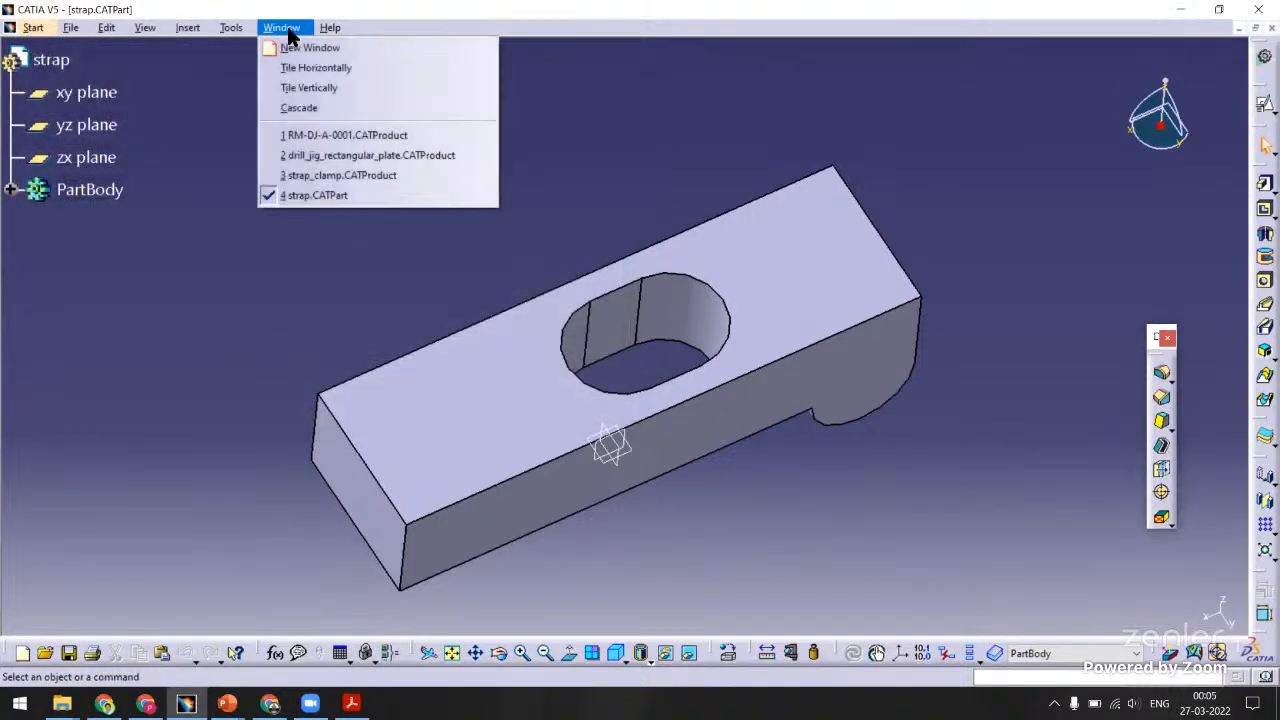
{"action": "left_click", "coordinate": [365, 158]}
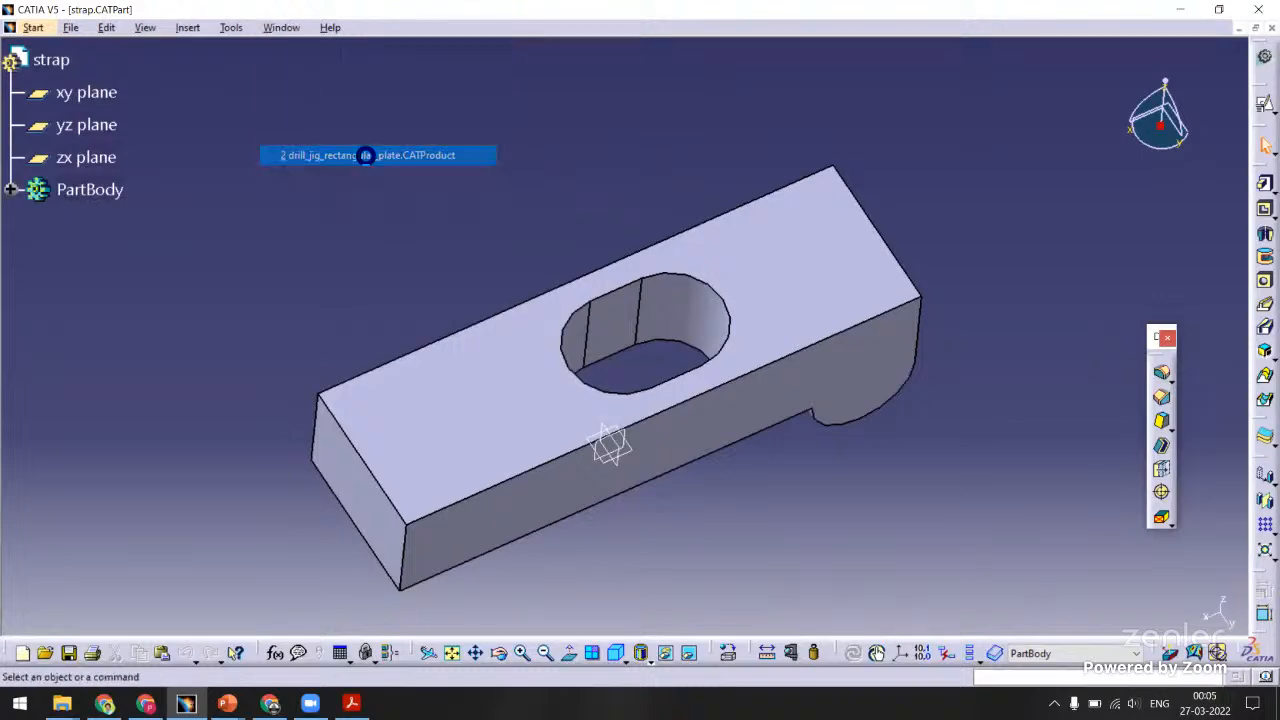
{"action": "middle_click_drag", "start_coordinate": [518, 391], "coordinate": [532, 255]}
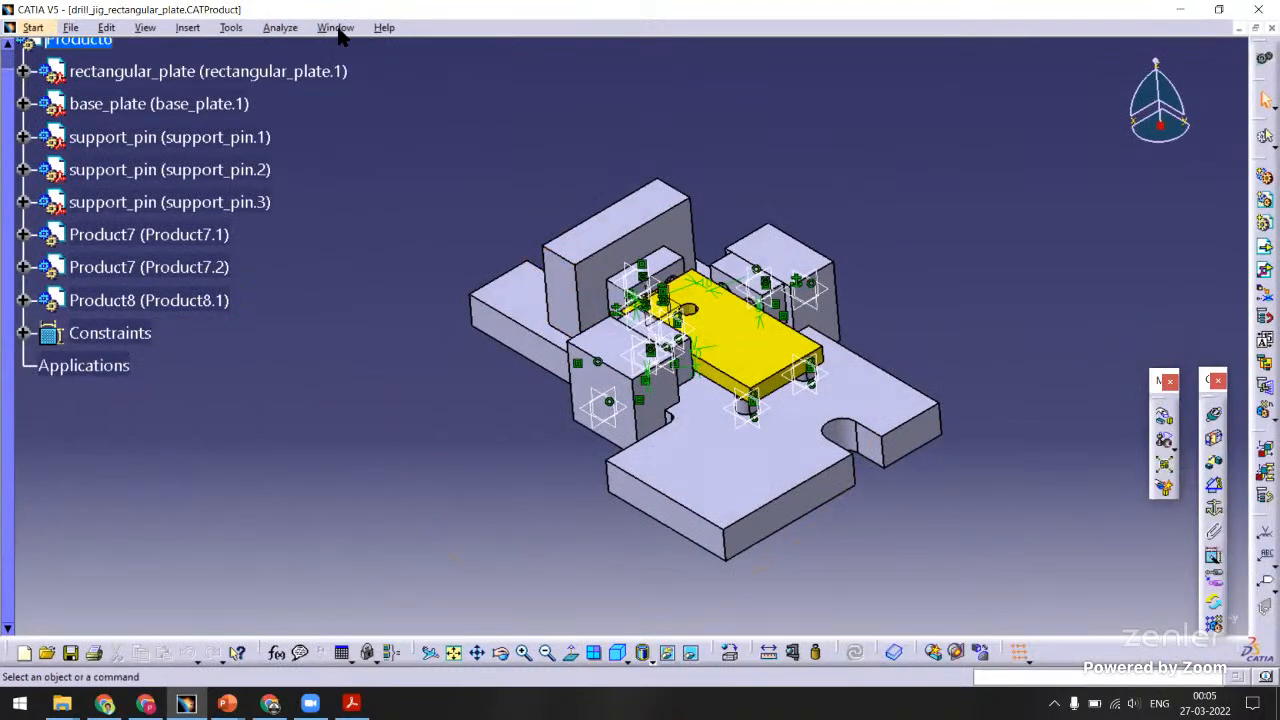
Switch to the strap_clamp product, insert the existing strap part with positioning and fix it in place.
{"action": "left_click", "coordinate": [335, 28]}
{"action": "left_click", "coordinate": [385, 178]}
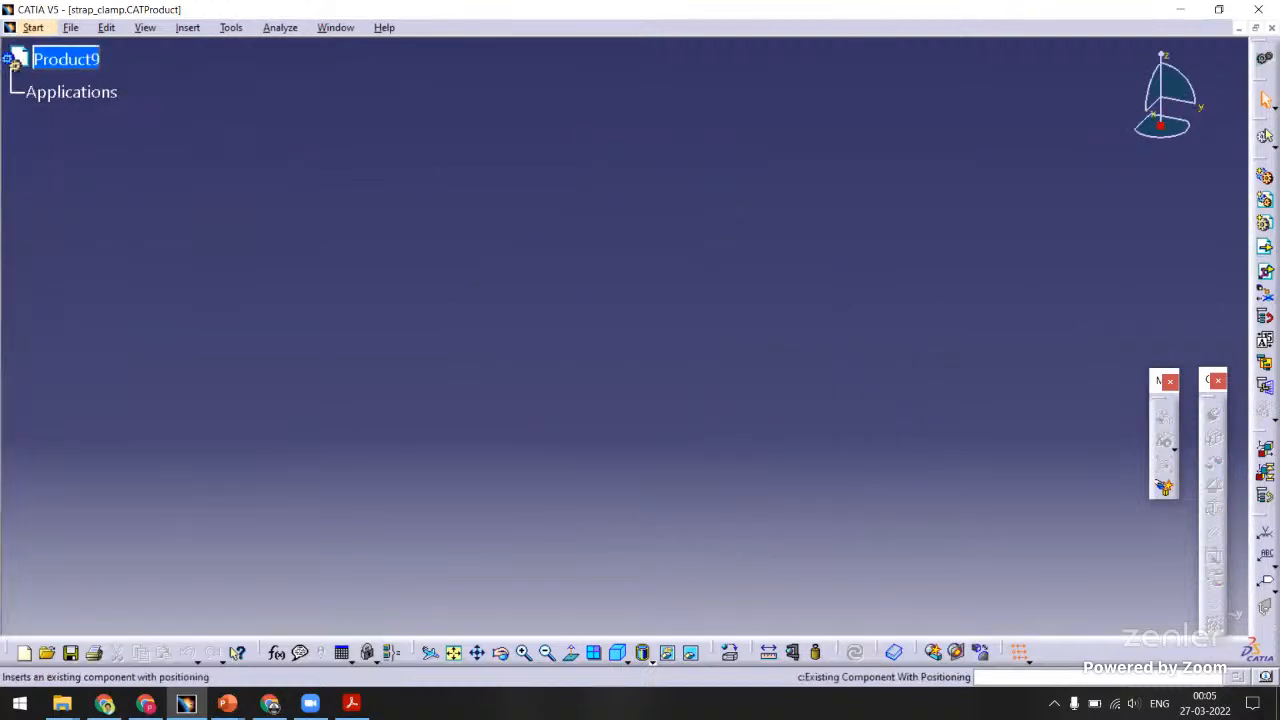
{"action": "left_click", "coordinate": [1265, 271]}
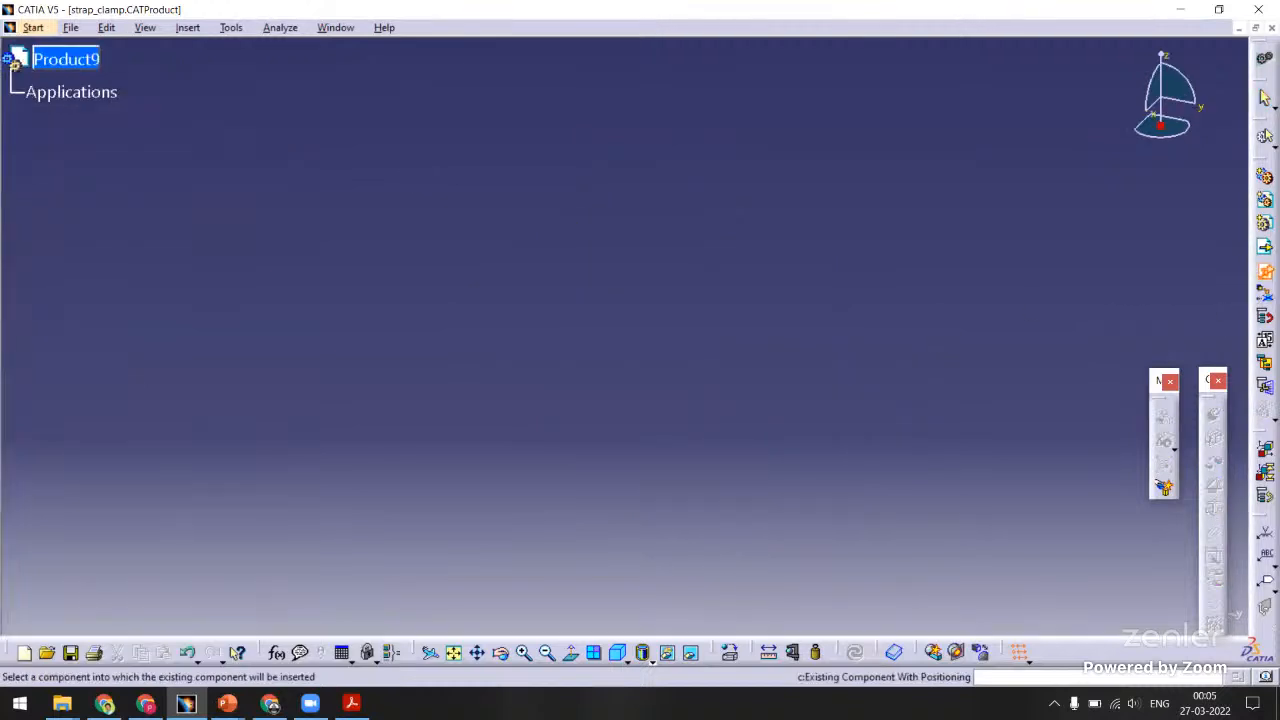
{"action": "left_click", "coordinate": [92, 62]}
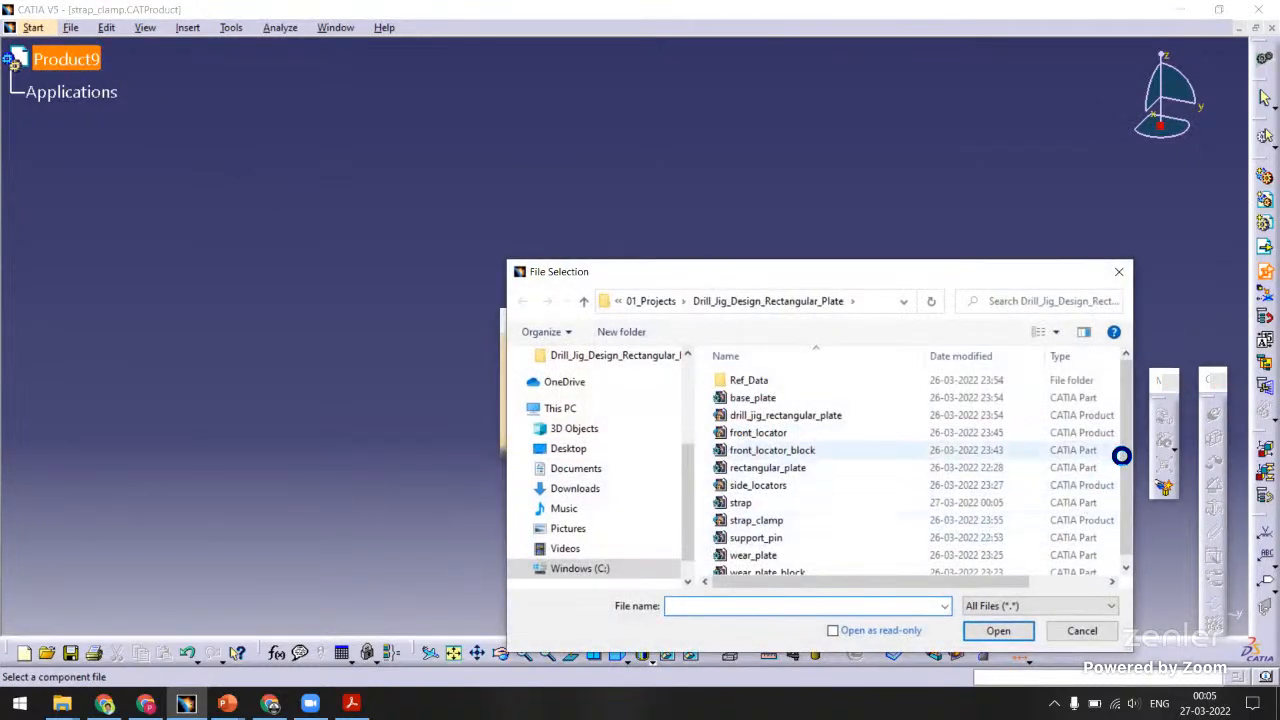
{"action": "scroll", "coordinate": [1128, 504], "scroll_direction": "down", "scroll_amount": 1}
{"action": "double_click", "coordinate": [751, 495]}
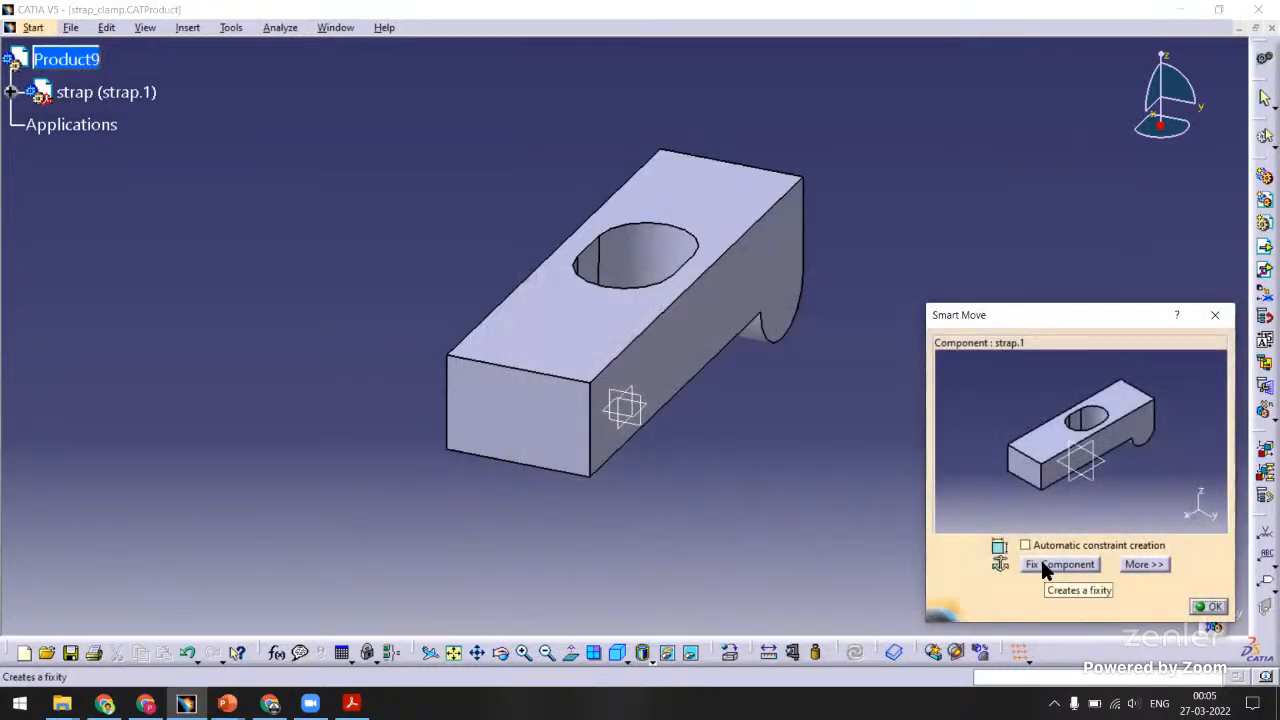
{"action": "left_click", "coordinate": [1043, 566]}
{"action": "left_click", "coordinate": [1208, 610]}
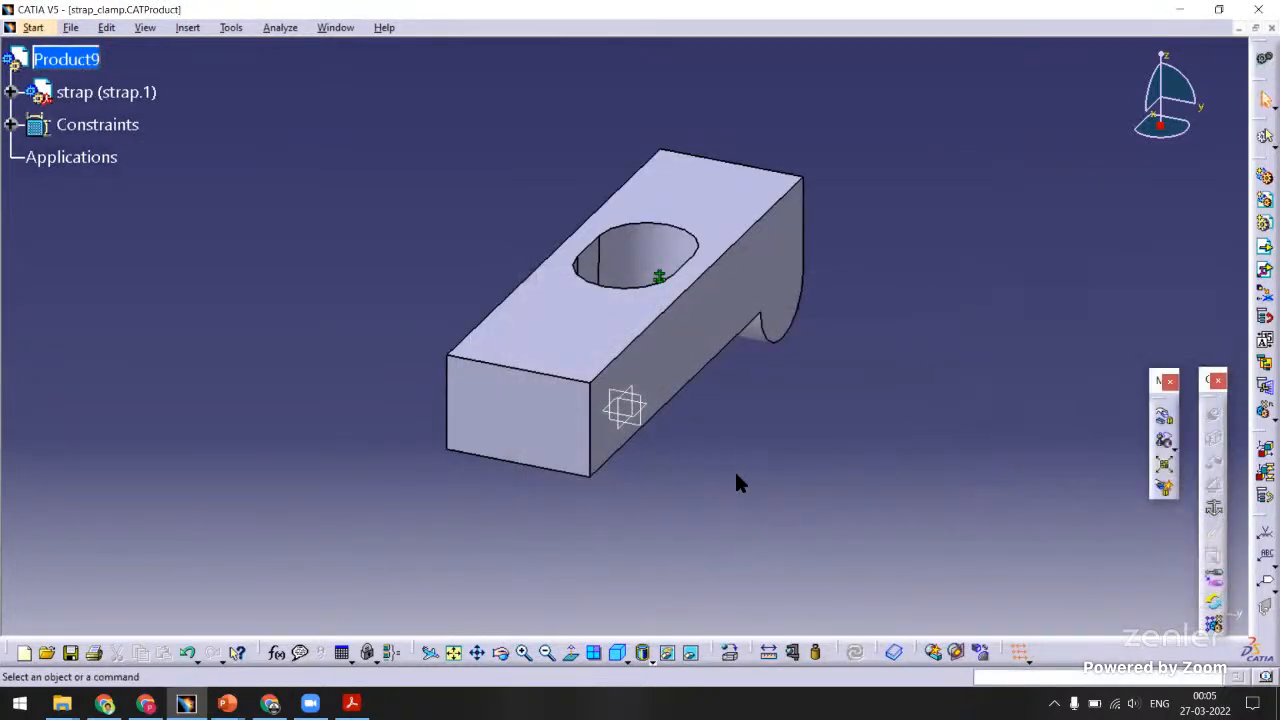
{"action": "middle_click_drag", "start_coordinate": [738, 465], "coordinate": [664, 433]}
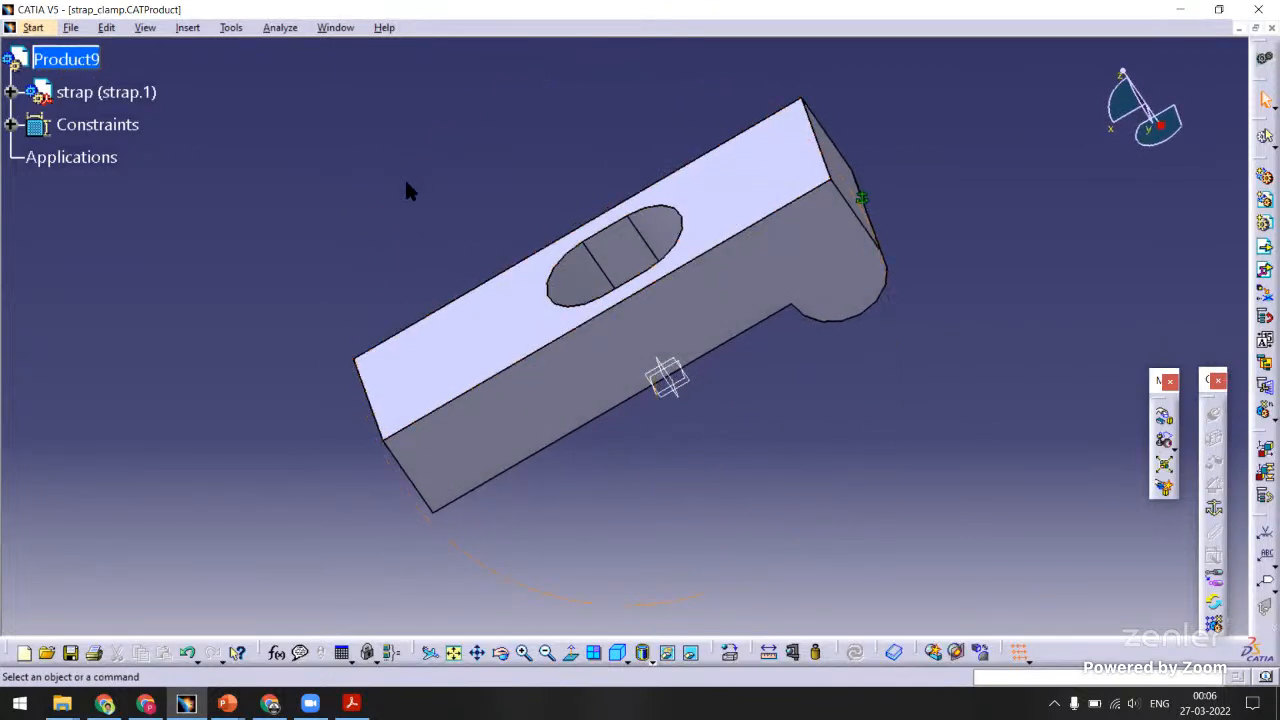
Create a new part document named stud.
{"action": "left_click", "coordinate": [71, 27]}
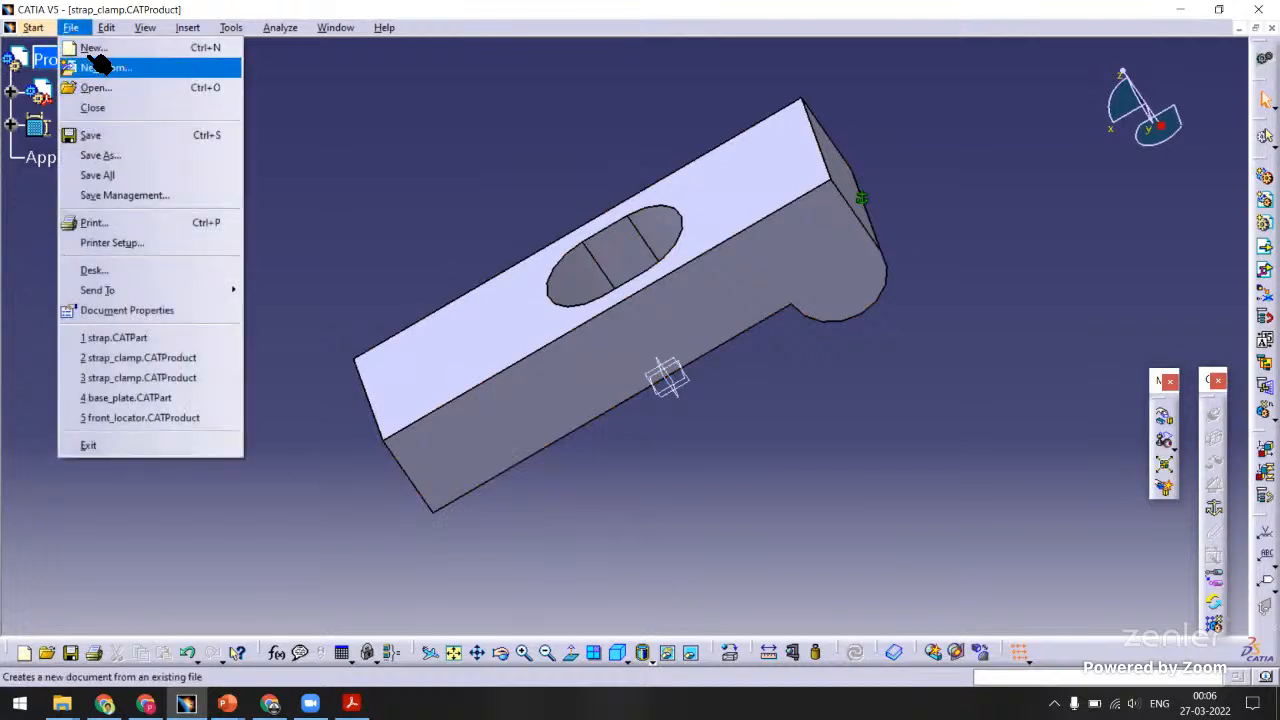
{"action": "left_click", "coordinate": [95, 48]}
{"action": "scroll", "coordinate": [1236, 532], "scroll_direction": "down", "scroll_amount": 2}
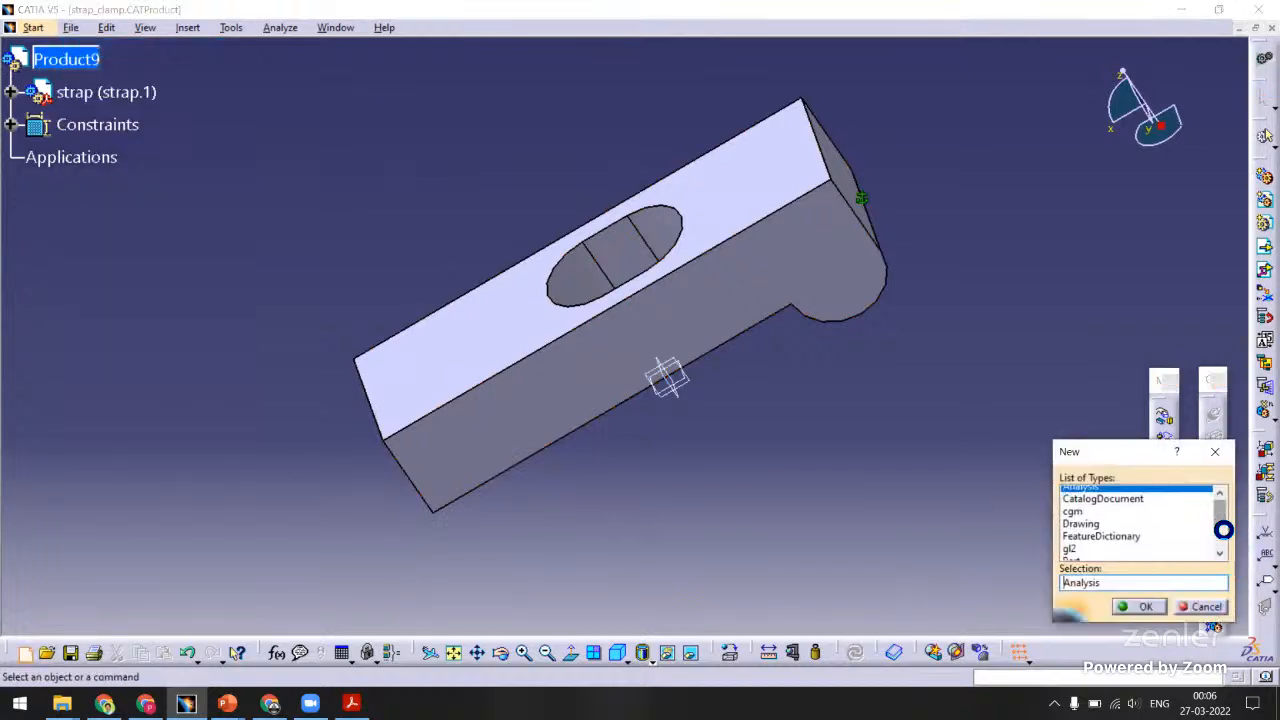
{"action": "left_click", "coordinate": [1080, 505]}
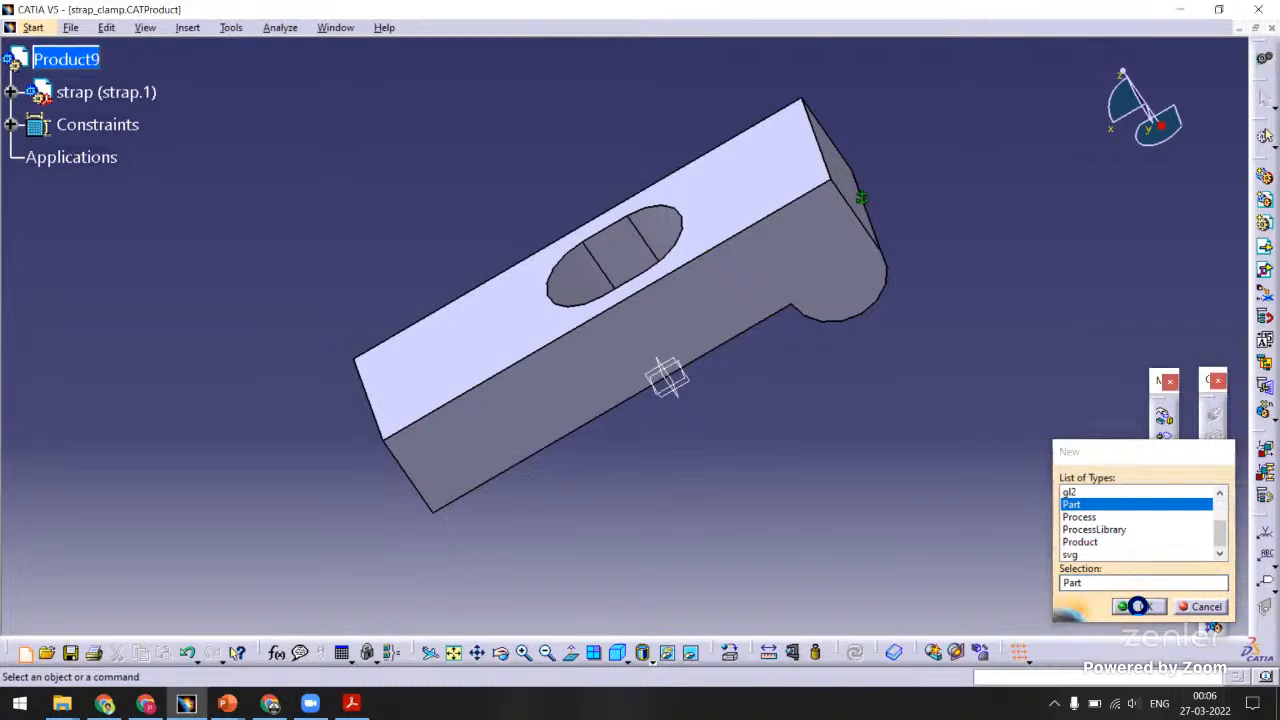
{"action": "left_click", "coordinate": [1135, 605]}
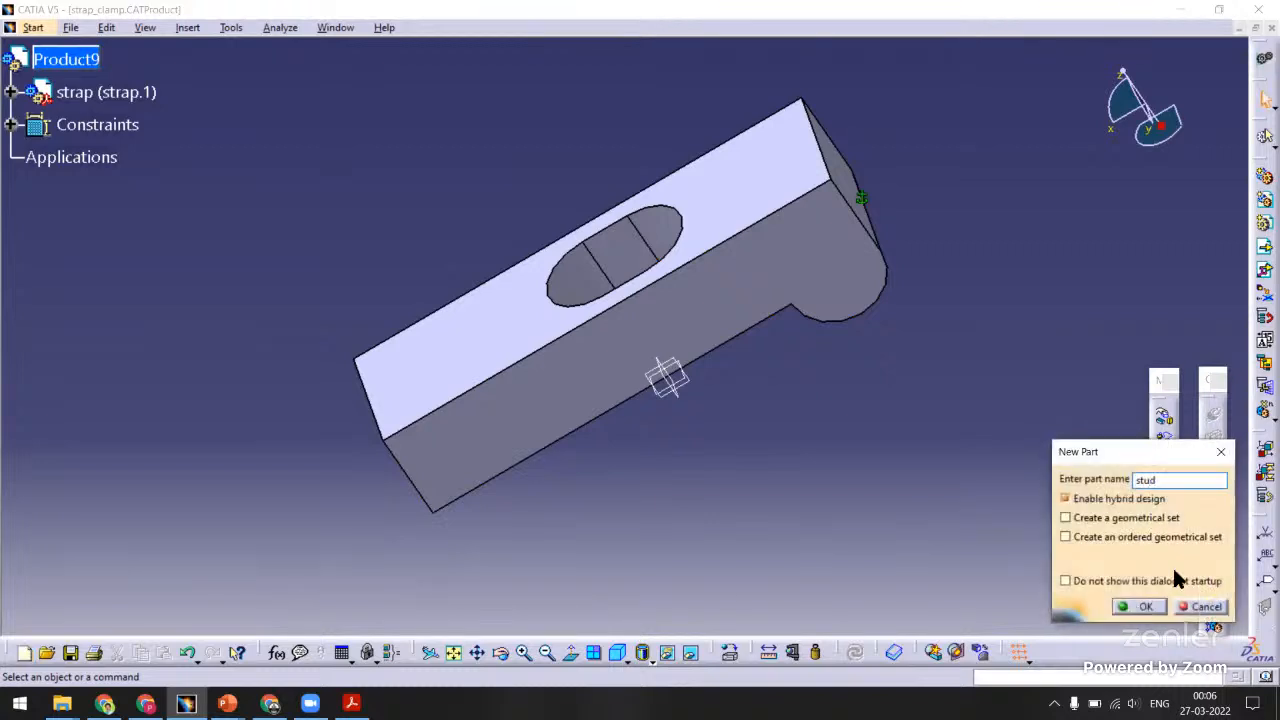
{"action": "left_click", "coordinate": [1146, 606]}
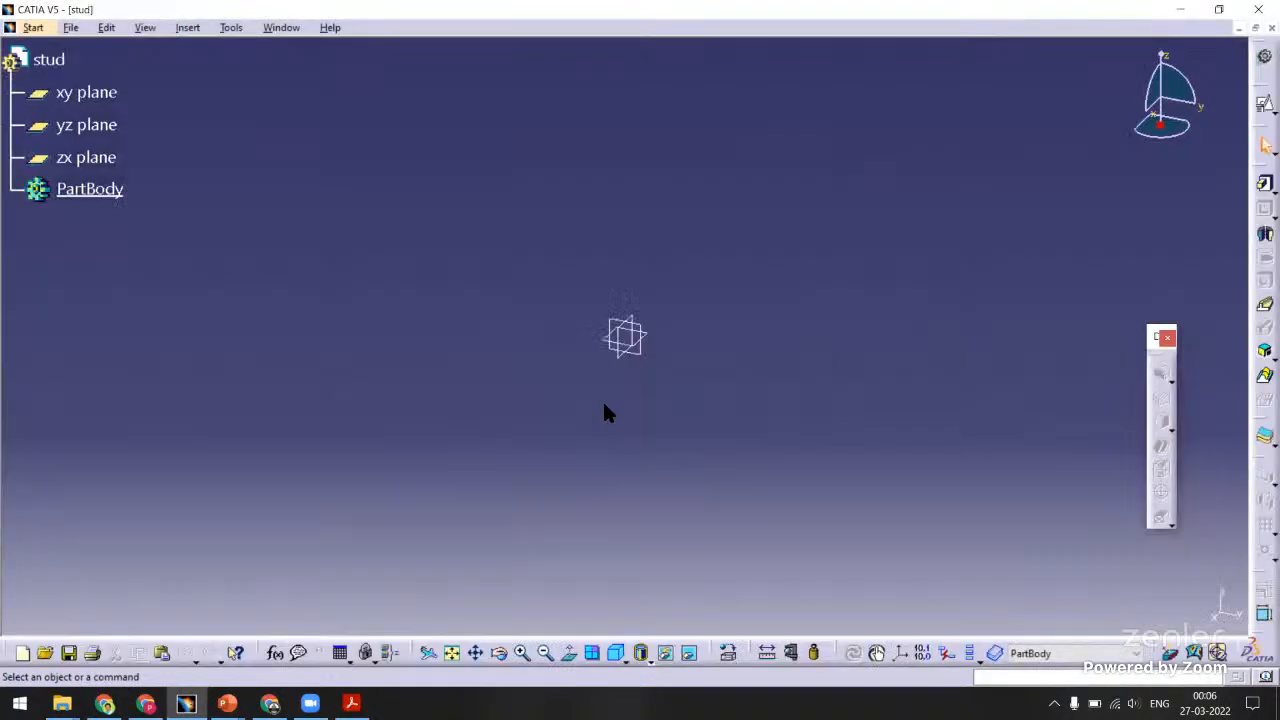
Start a positioned sketch on the xy plane with the axes swapped and the V direction reversed.
{"action": "left_click", "coordinate": [1264, 145]}
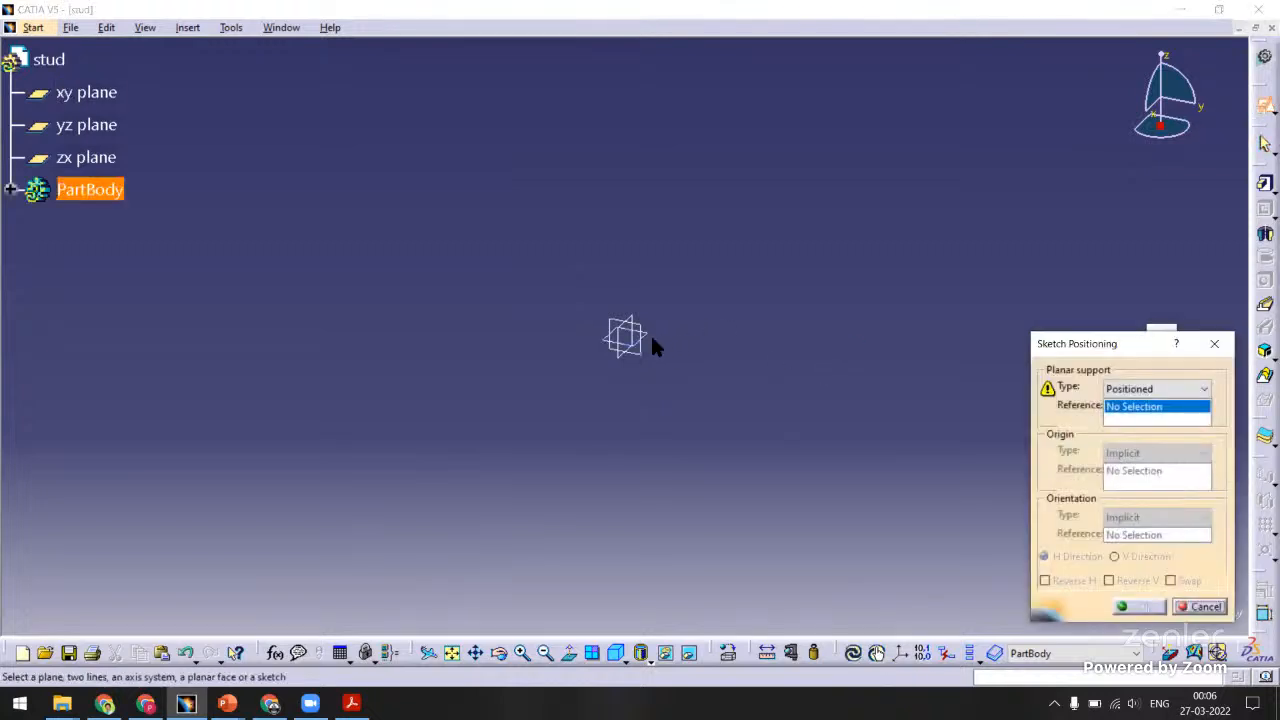
{"action": "left_click", "coordinate": [652, 345]}
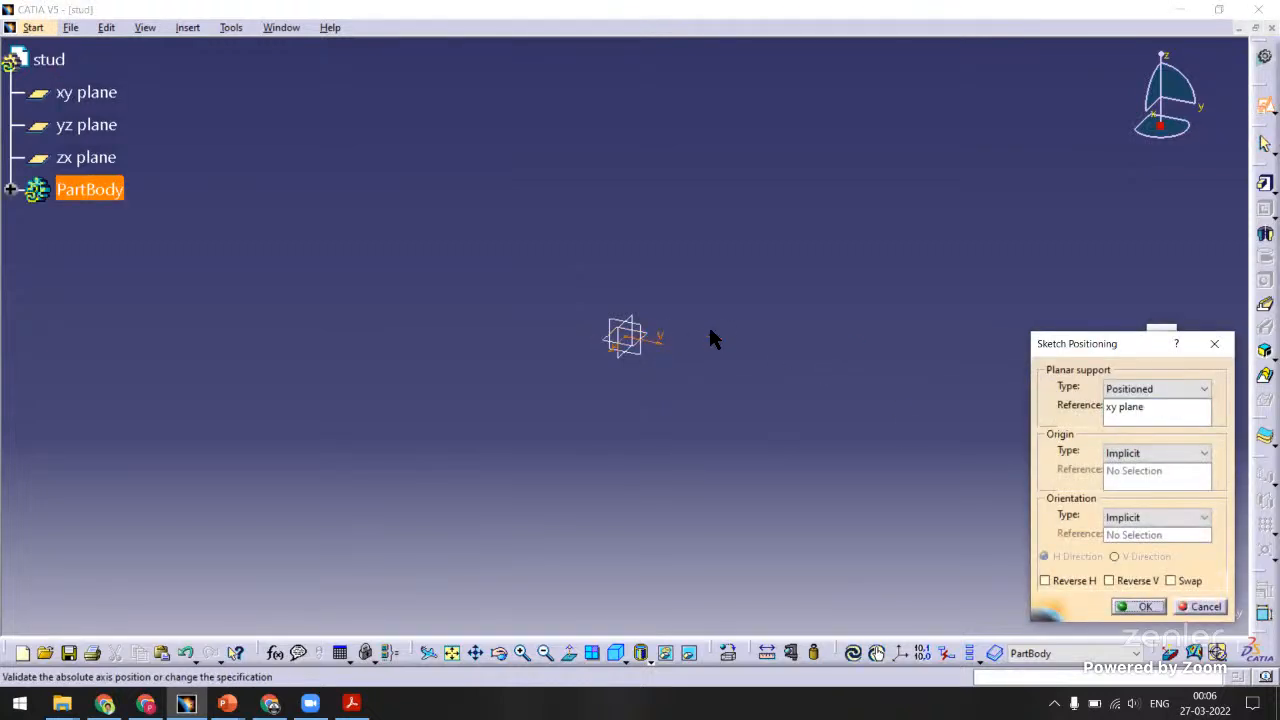
{"action": "left_click", "coordinate": [1170, 580]}
{"action": "left_click", "coordinate": [1108, 580]}
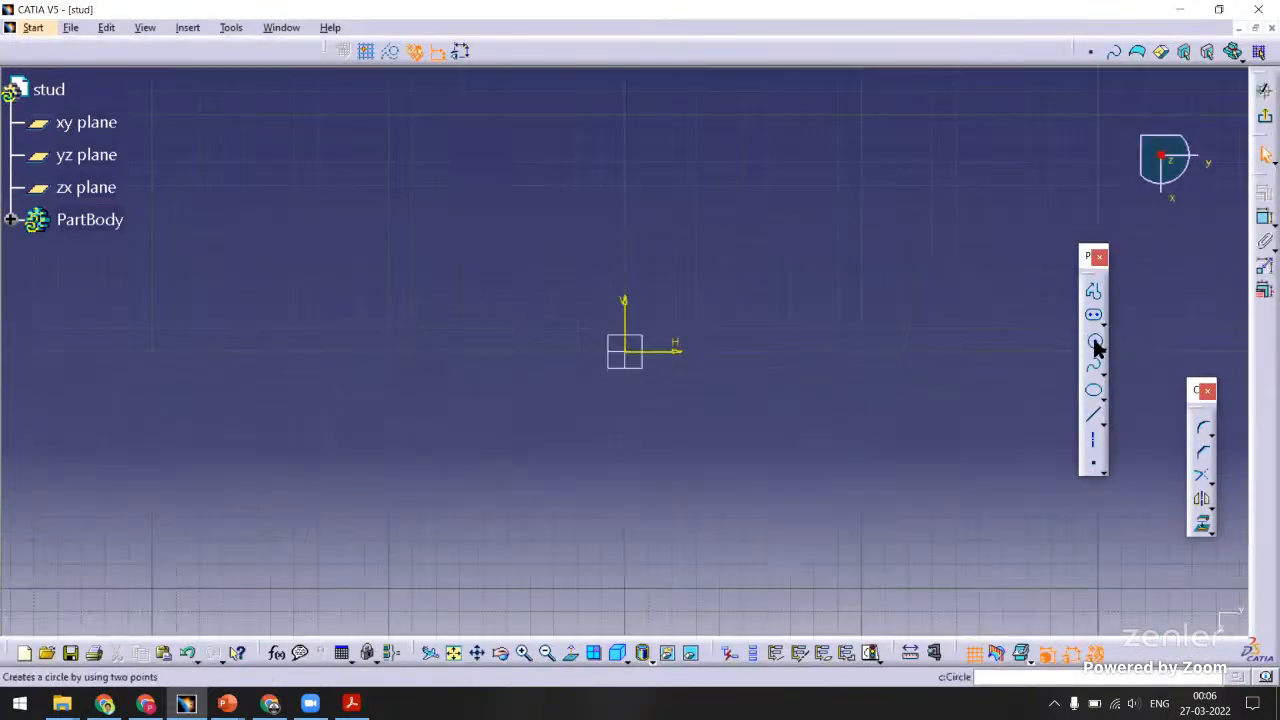
Draw a circle of about 53 mm radius centred on the sketch origin.
{"action": "left_click", "coordinate": [1093, 342]}
{"action": "left_click", "coordinate": [626, 349]}
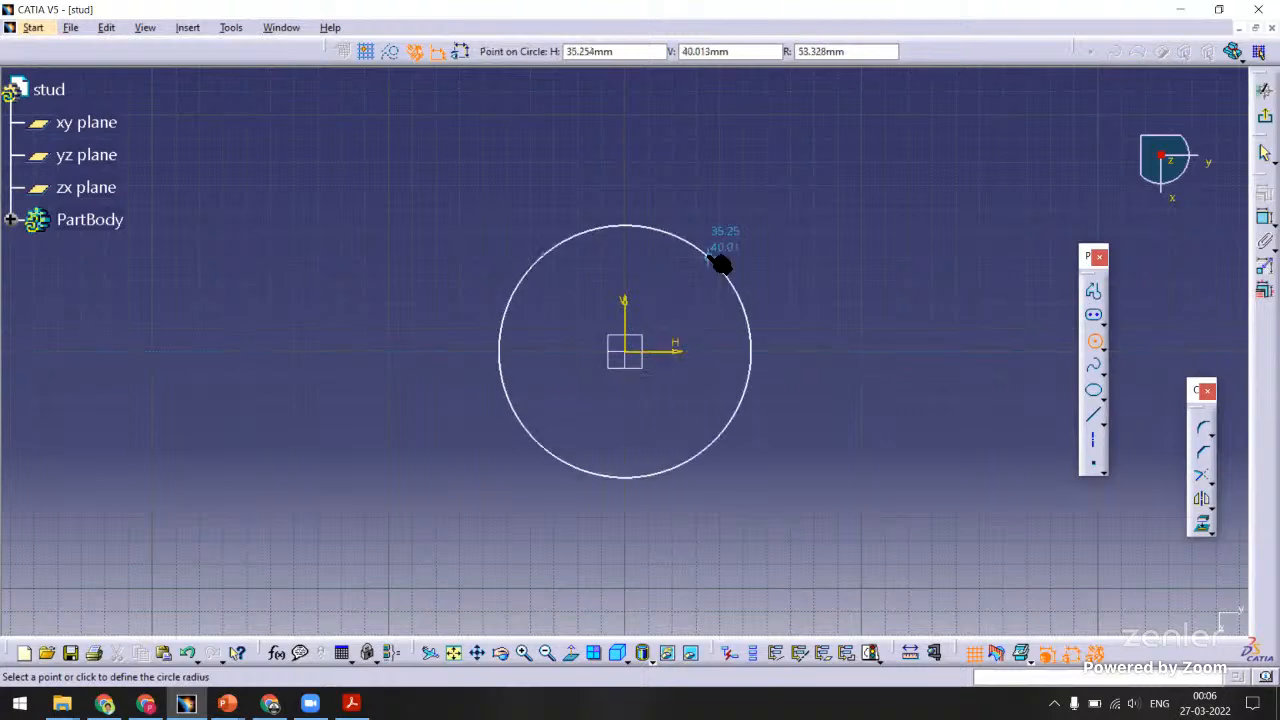
{"action": "left_click", "coordinate": [709, 254]}
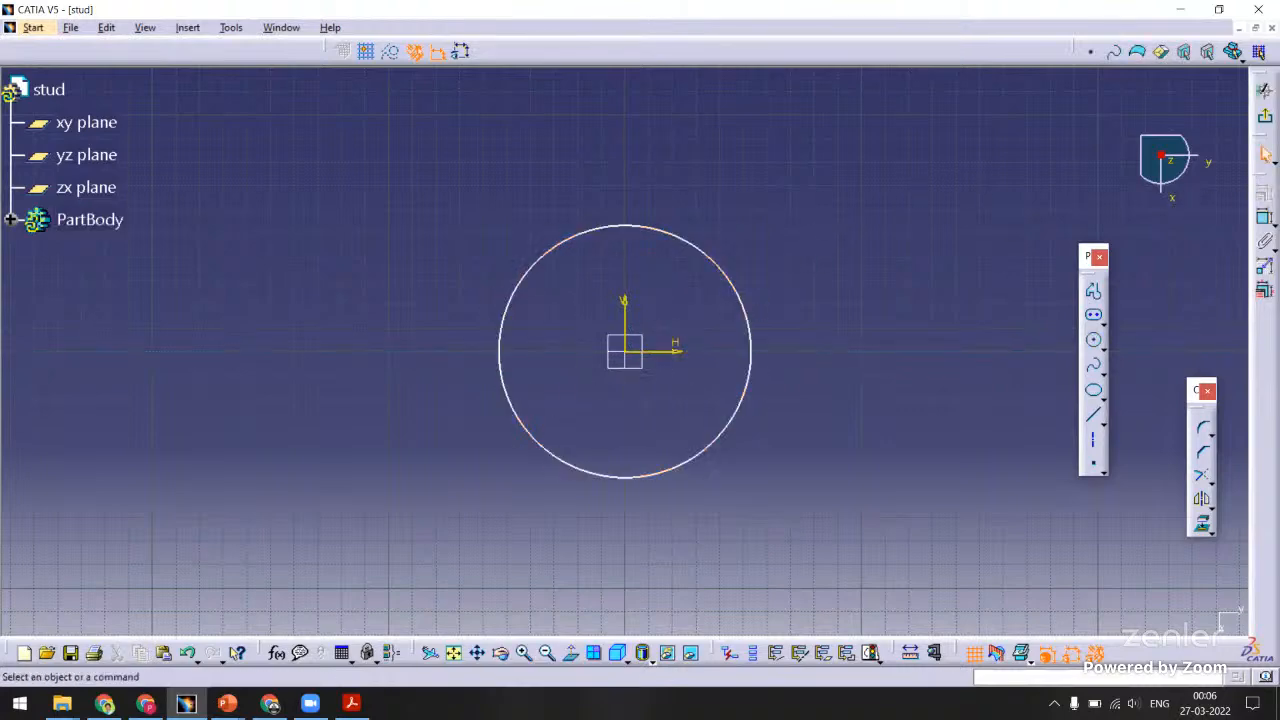
Dimension the circle's diameter, set it to 12 mm and leave the sketch.
{"action": "left_click", "coordinate": [1265, 217]}
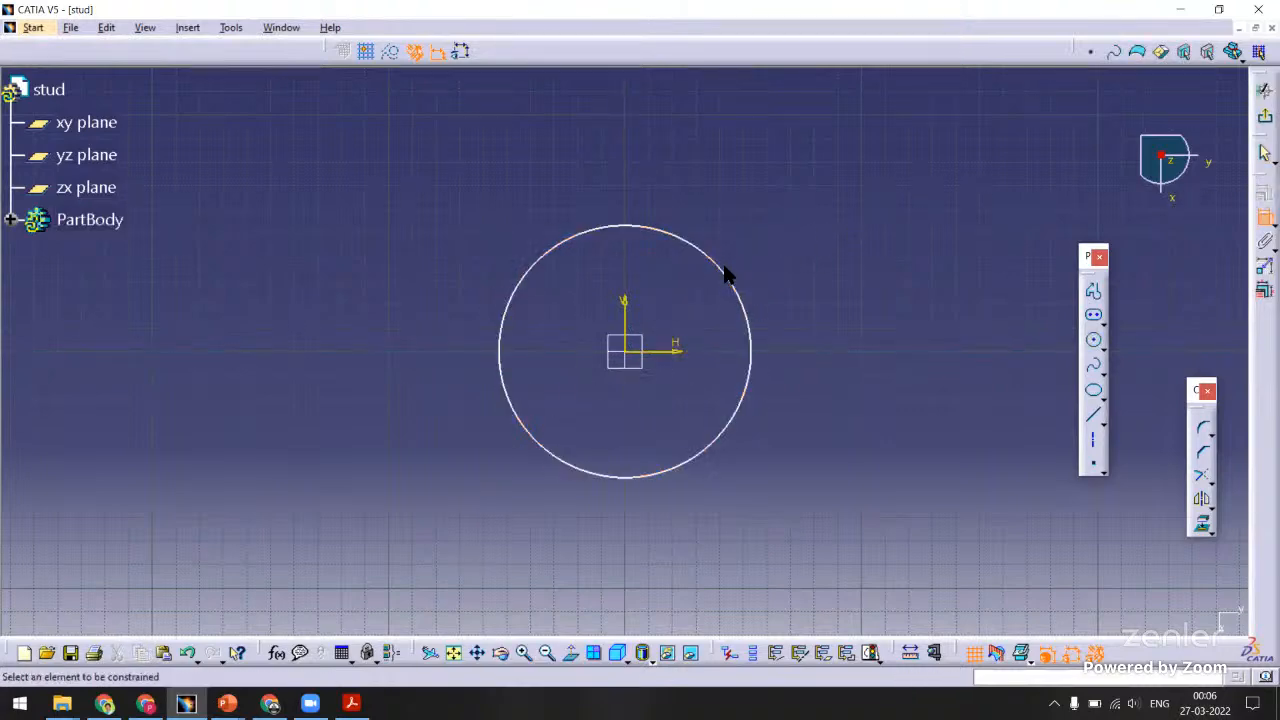
{"action": "left_click", "coordinate": [727, 276]}
{"action": "left_click", "coordinate": [816, 201]}
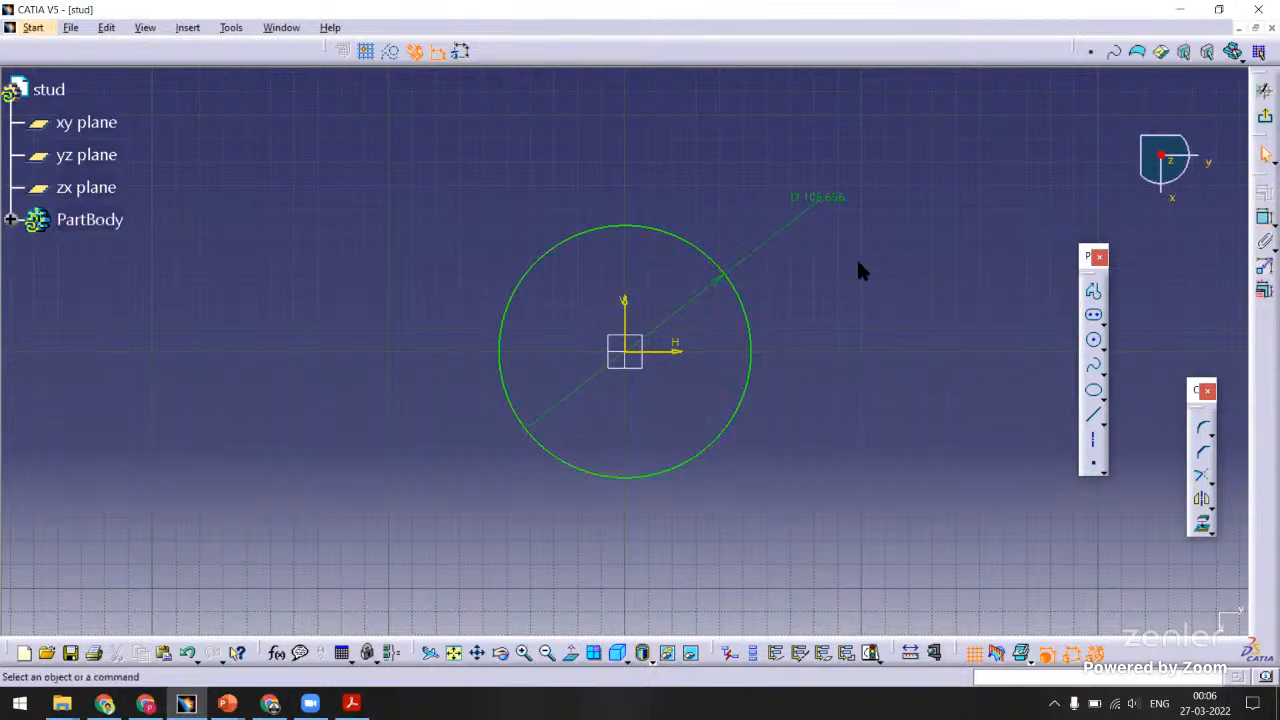
{"action": "double_click", "coordinate": [828, 197]}
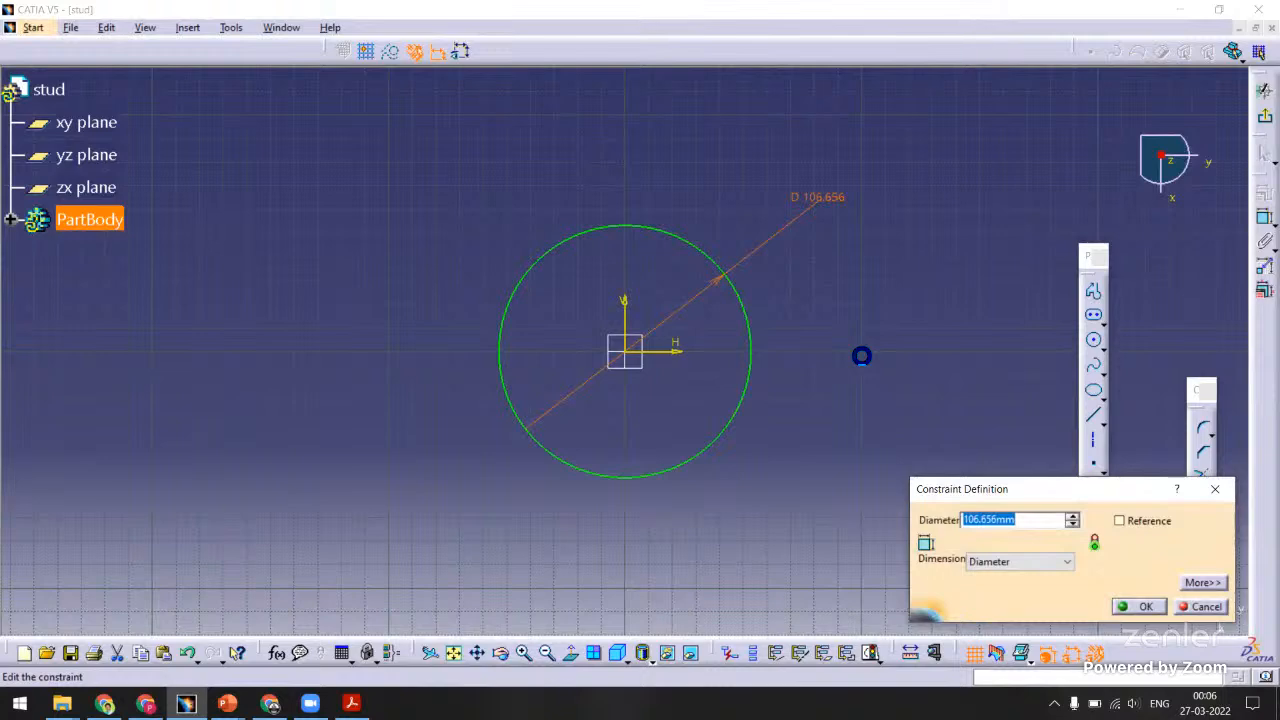
{"action": "type", "text": "12"}
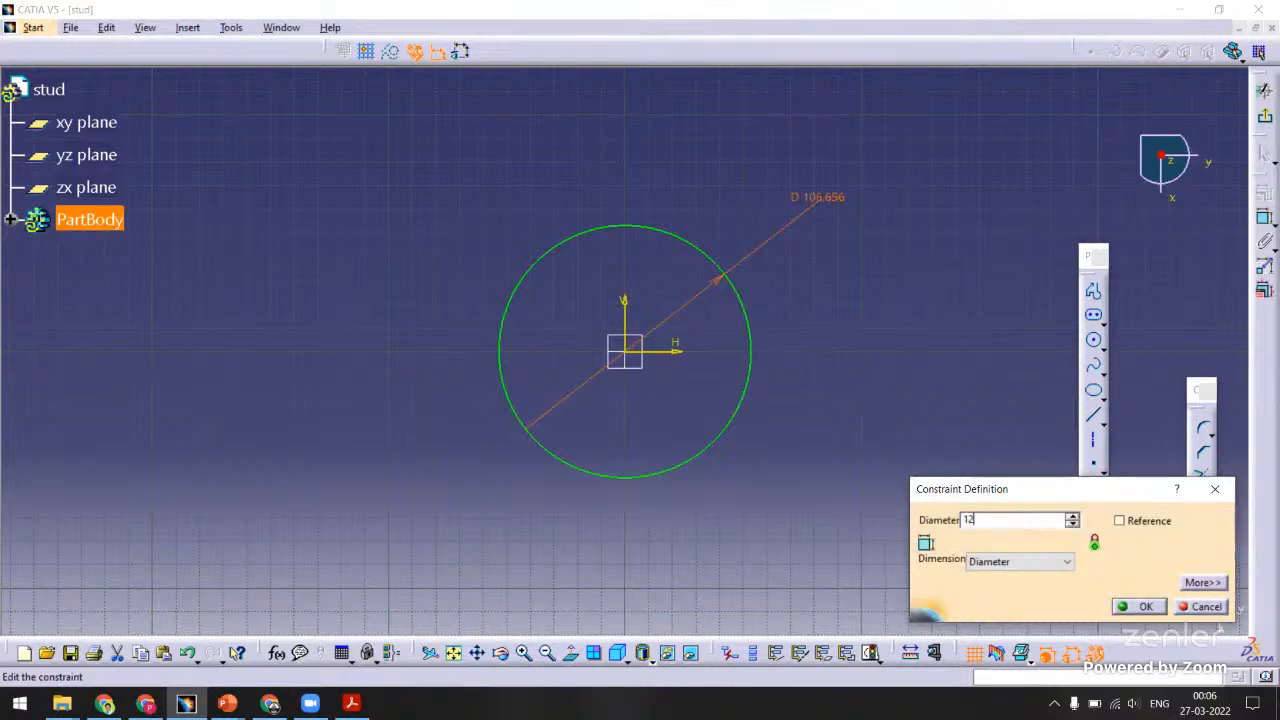
{"action": "key", "text": "Return"}
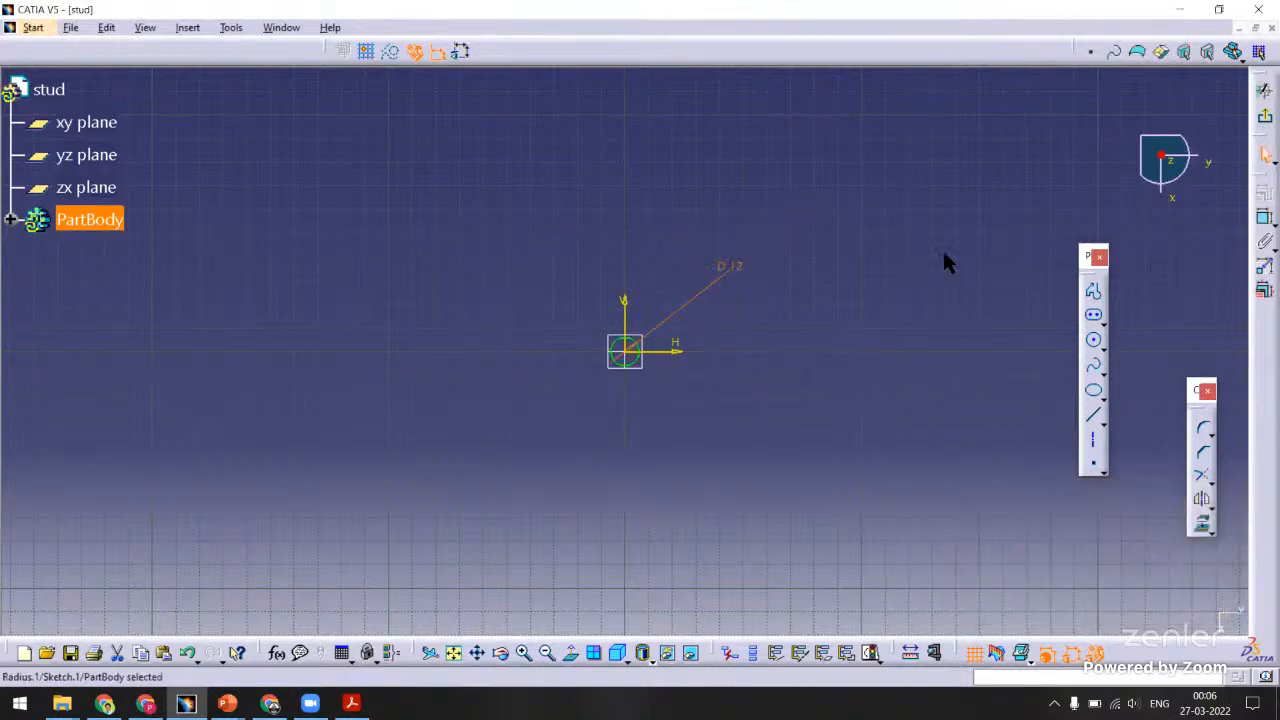
{"action": "left_click", "coordinate": [1265, 116]}
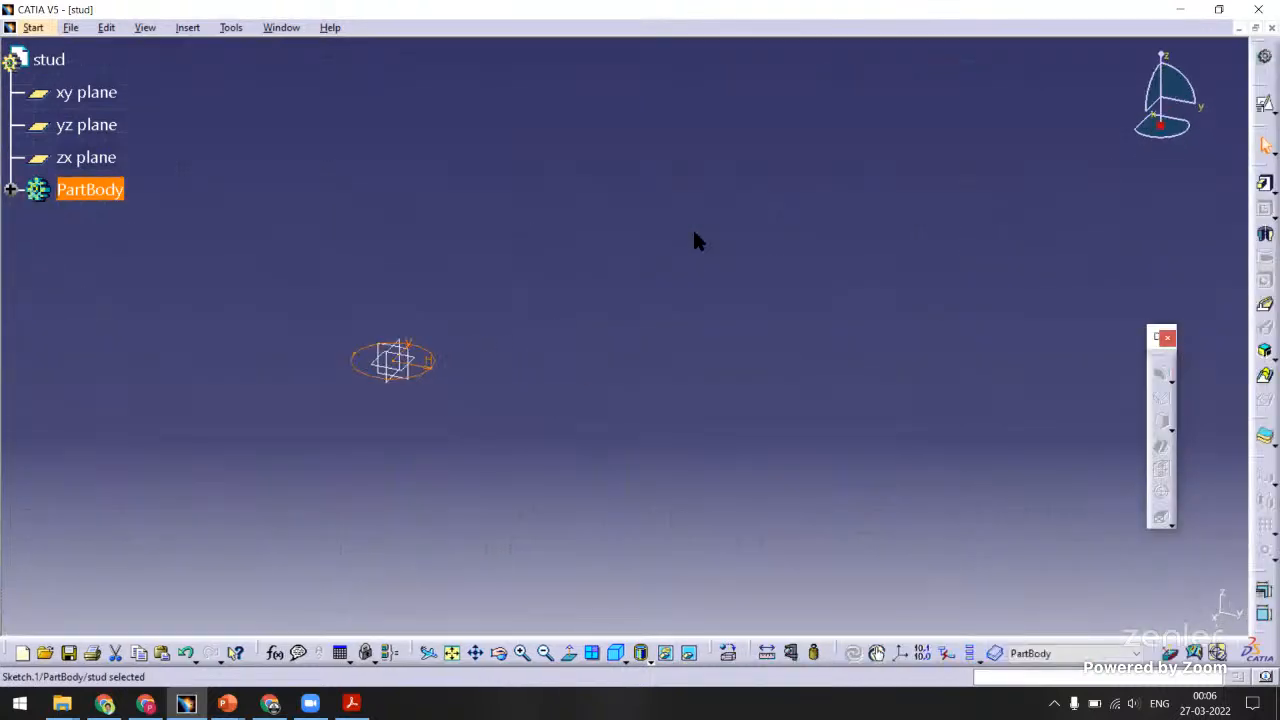
Extrude the circle sketch into a pad 100 mm long.
{"action": "middle_click_drag", "start_coordinate": [480, 227], "coordinate": [714, 256]}
{"action": "left_click", "coordinate": [714, 256]}
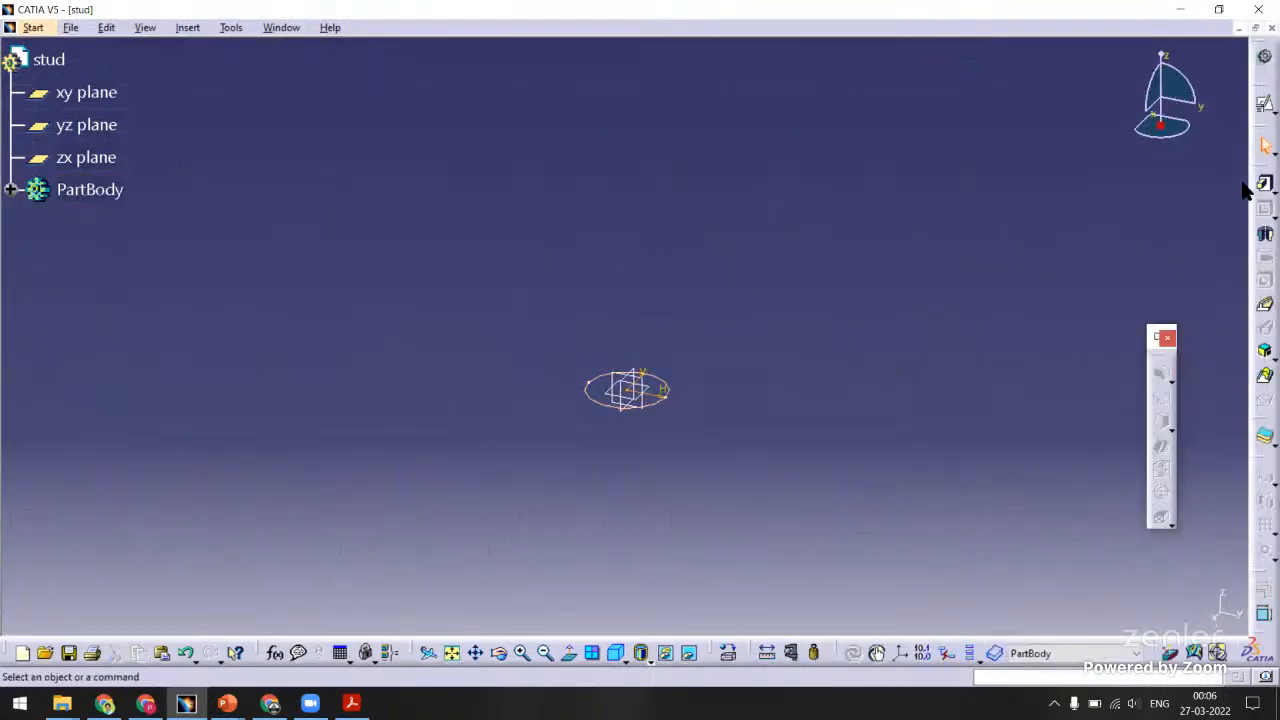
{"action": "left_click", "coordinate": [1266, 186]}
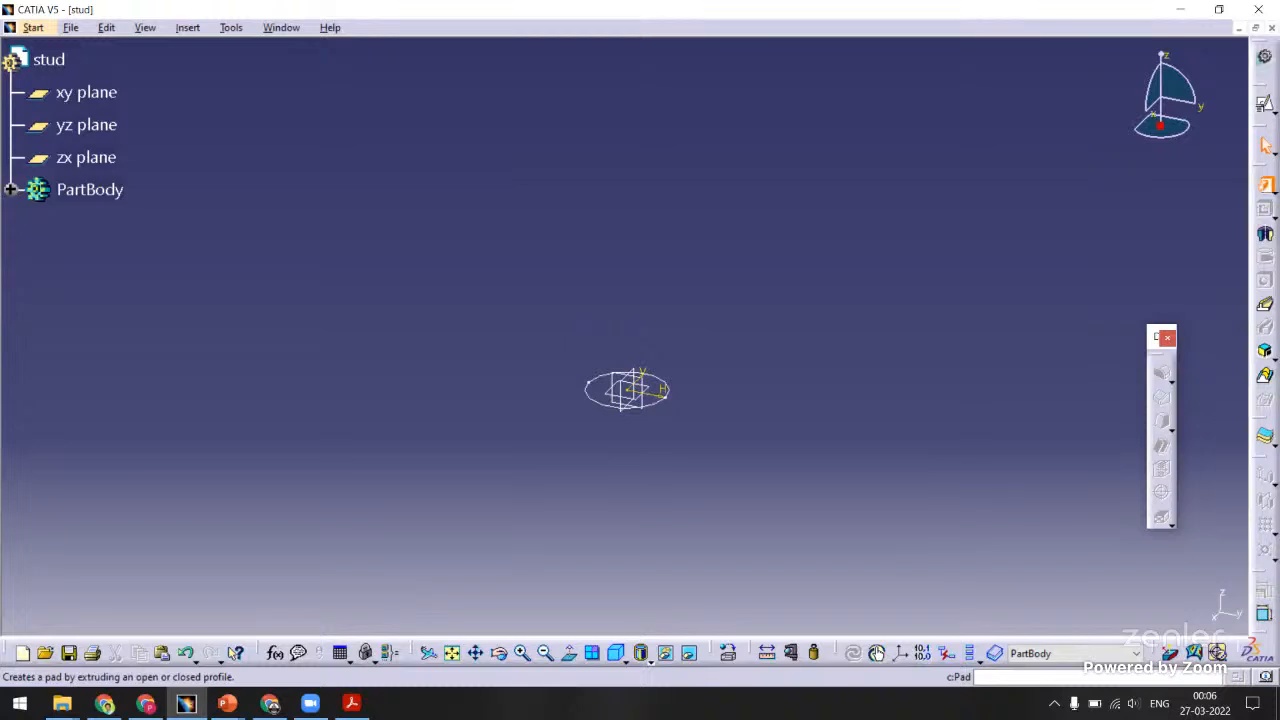
{"action": "left_click", "coordinate": [655, 405]}
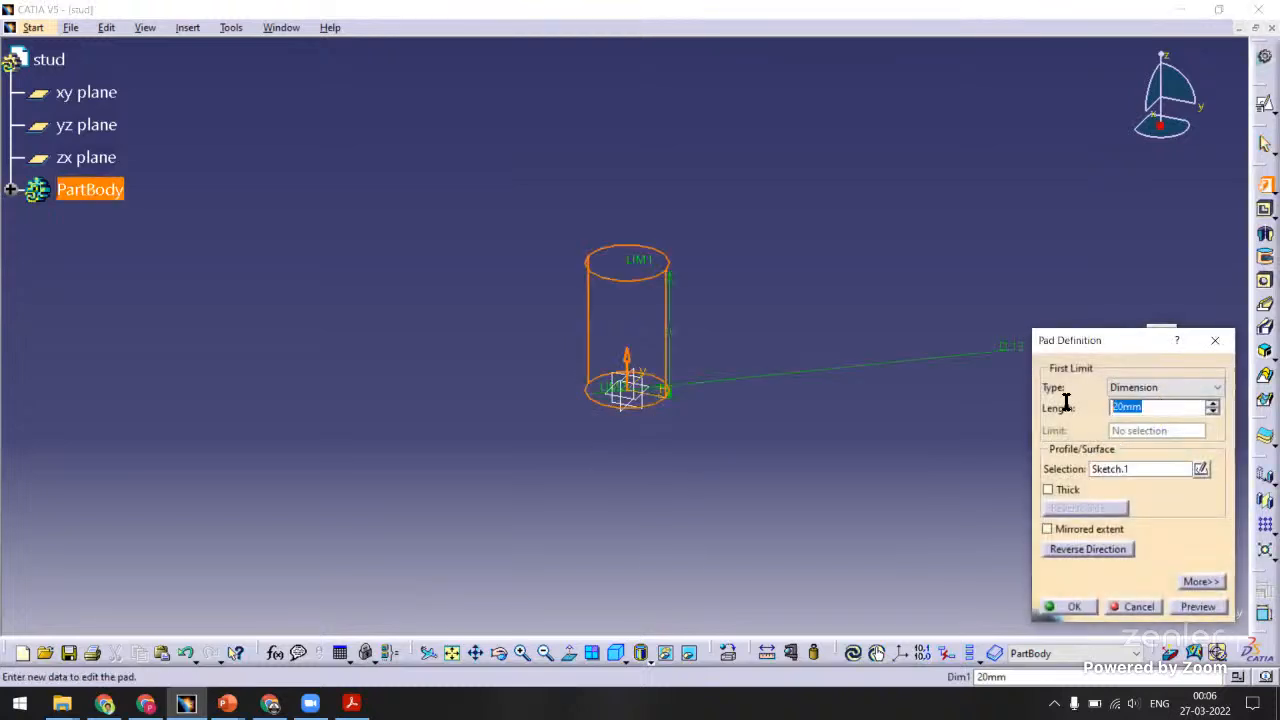
{"action": "type", "text": "100"}
{"action": "key", "text": "Return"}
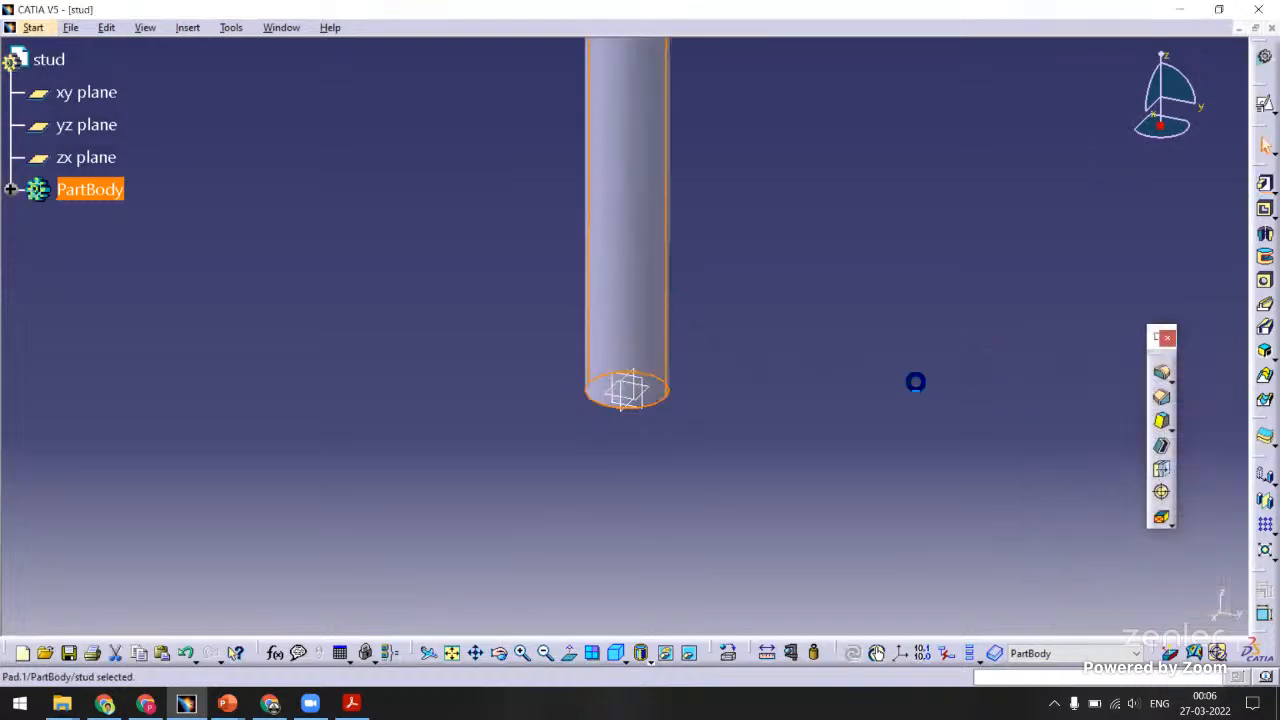
Save the new part as stud in the Drill_Jig_Design_Rectangular_Plate folder.
{"action": "left_click", "coordinate": [916, 381]}
{"action": "middle_click_drag", "start_coordinate": [797, 311], "coordinate": [735, 390]}
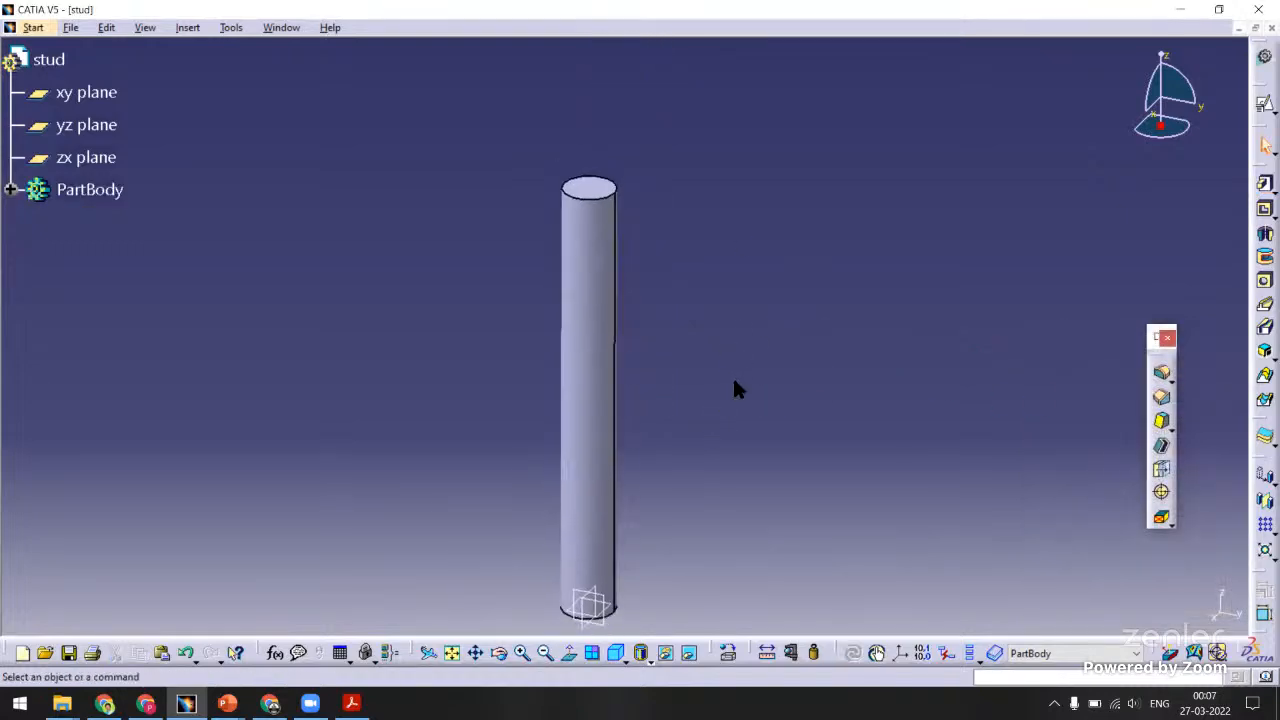
{"action": "key", "text": "ctrl+s"}
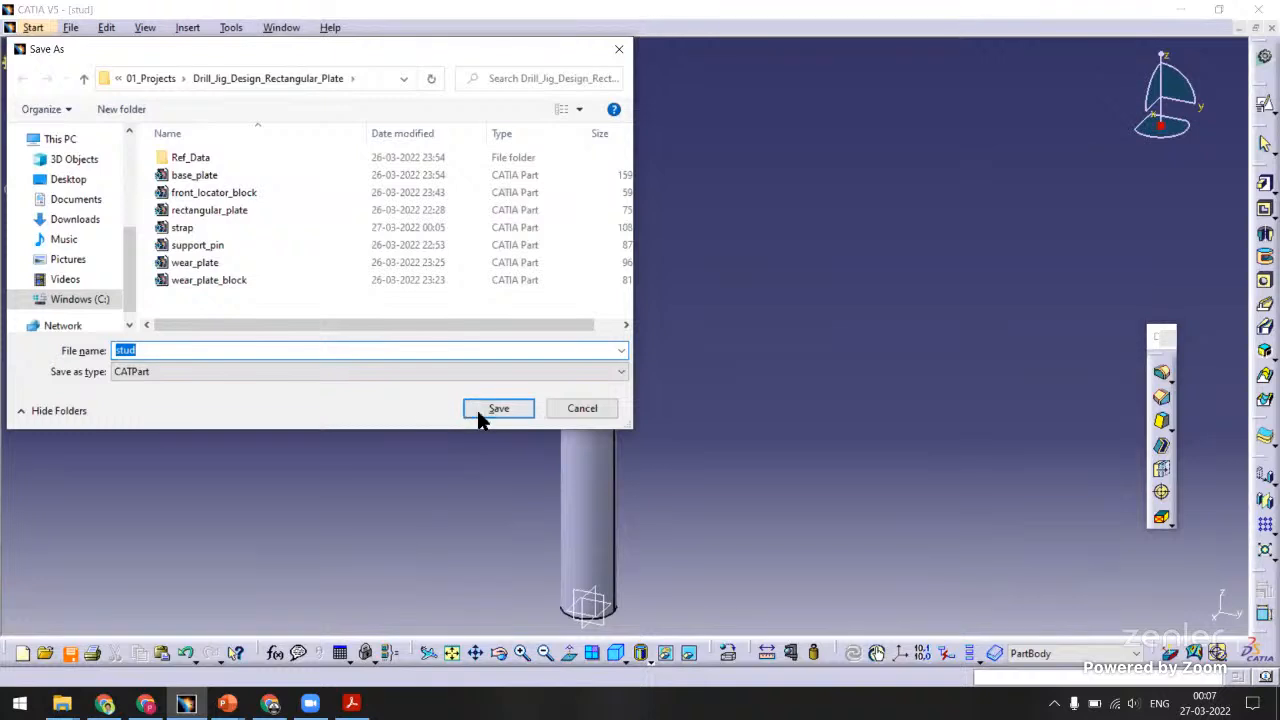
{"action": "left_click", "coordinate": [479, 418]}
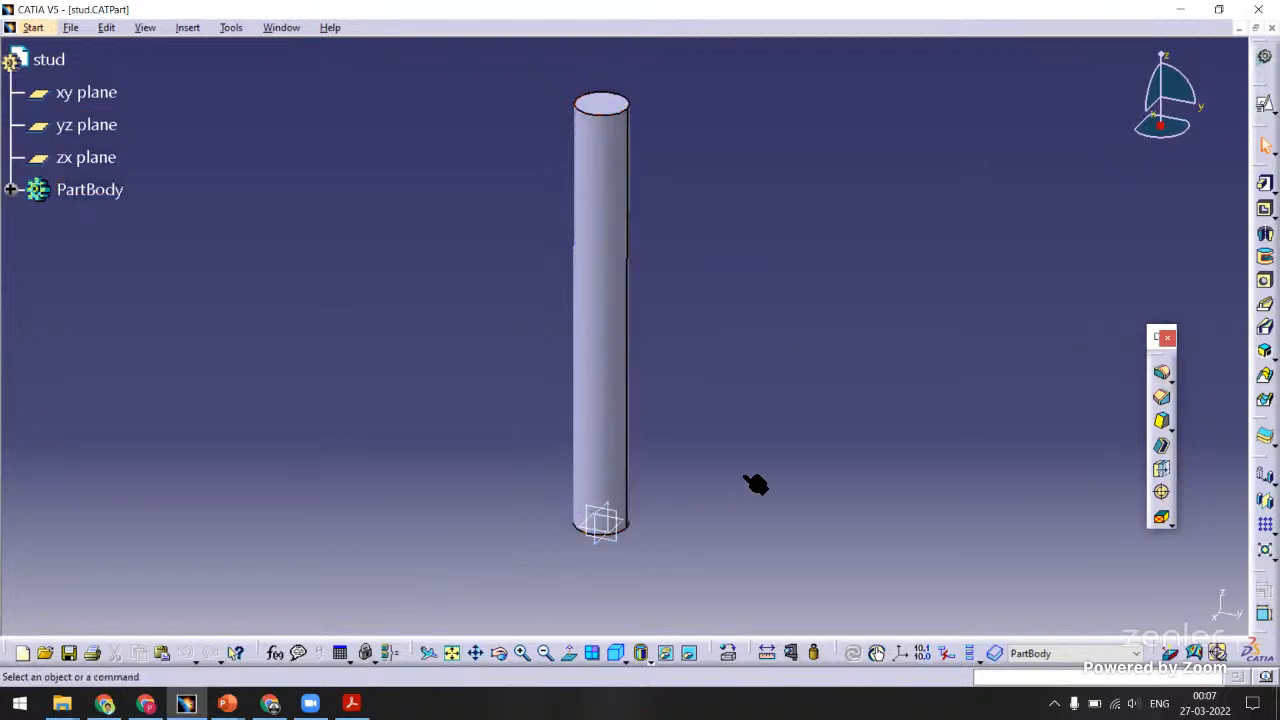
Start an external thread on the stud's cylindrical face, using the end face at the origin as the limit face.
{"action": "left_click", "coordinate": [1162, 493]}
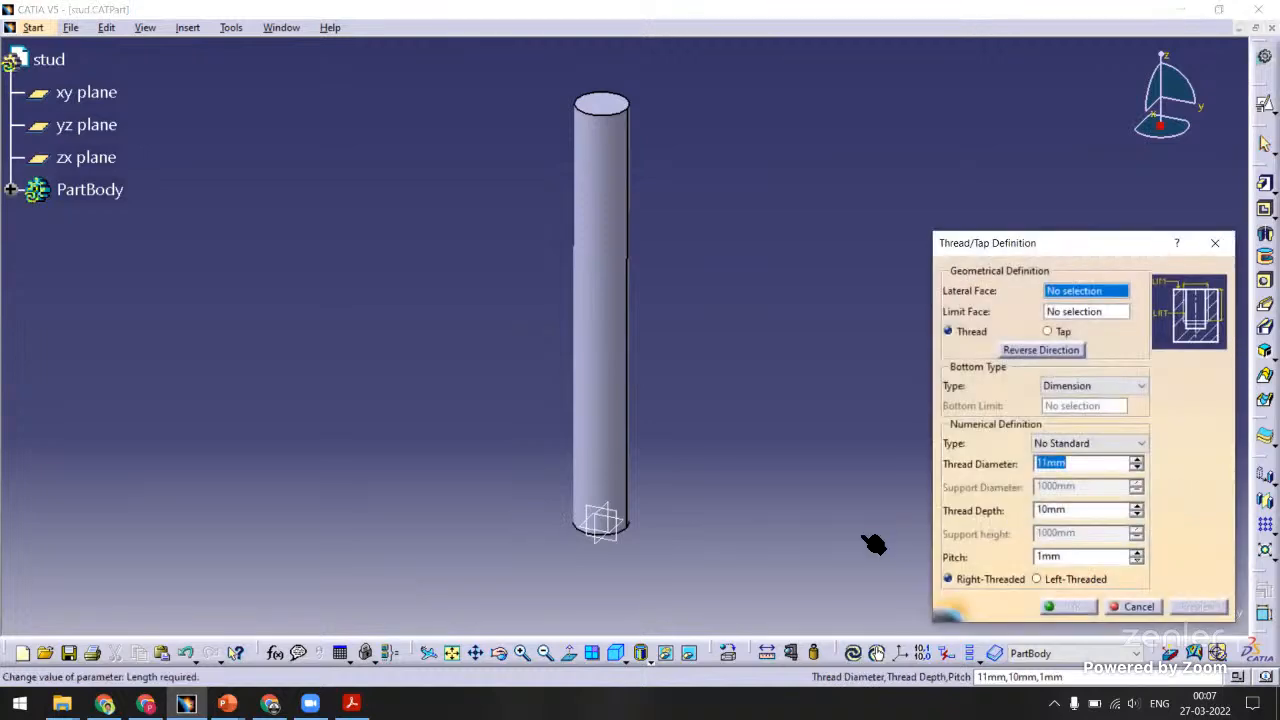
{"action": "left_click", "coordinate": [610, 483]}
{"action": "middle_click_drag", "start_coordinate": [502, 537], "coordinate": [569, 311]}
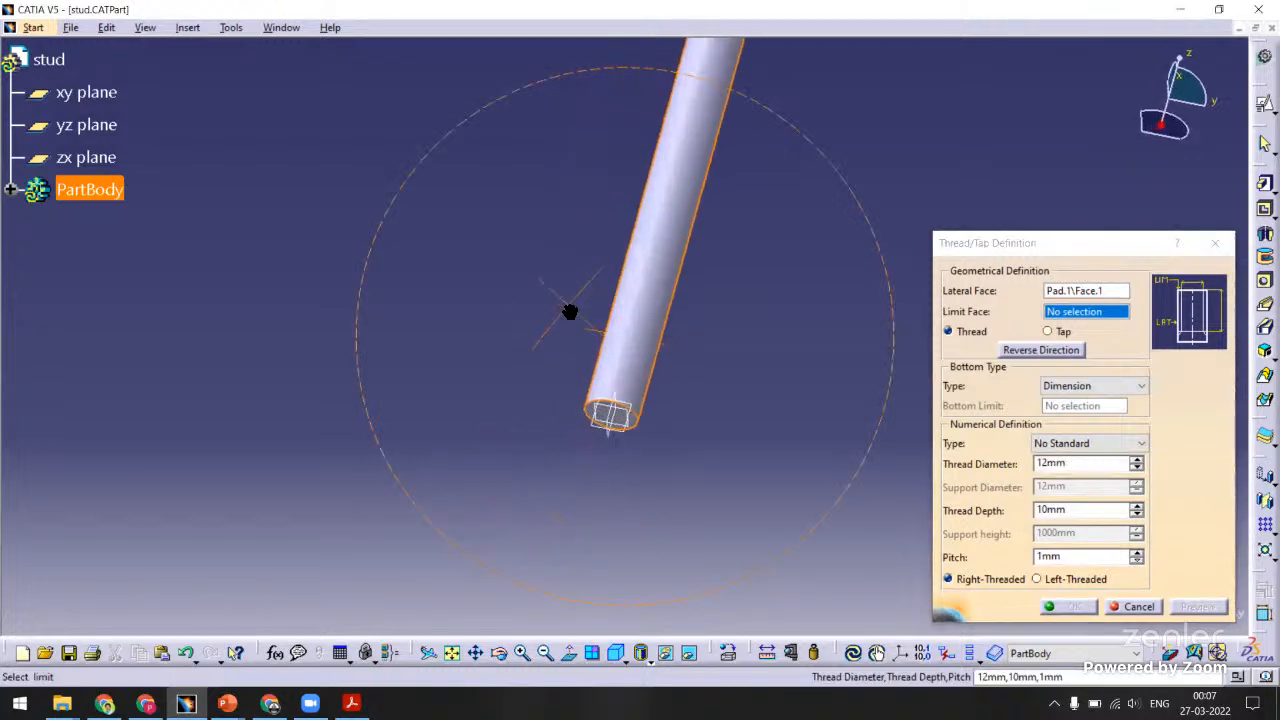
{"action": "middle_click_drag", "start_coordinate": [420, 474], "coordinate": [460, 546]}
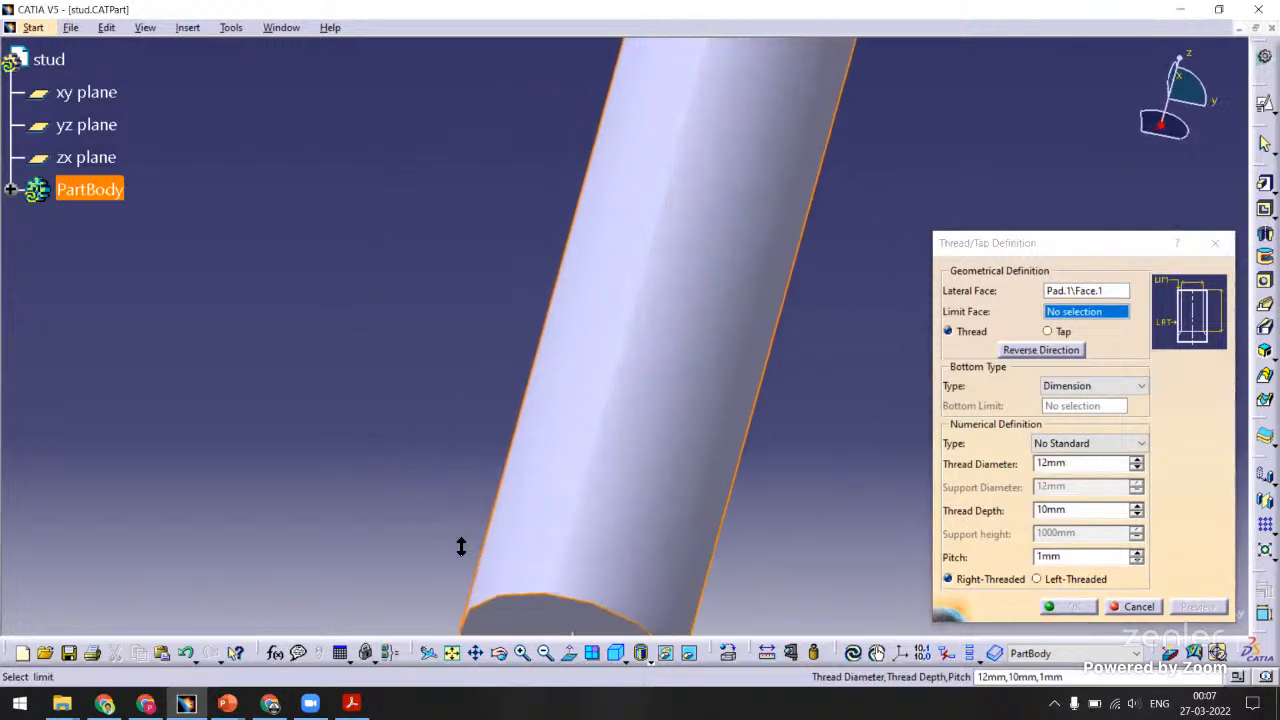
{"action": "left_click", "coordinate": [508, 612]}
{"action": "middle_click_drag", "start_coordinate": [420, 494], "coordinate": [392, 455]}
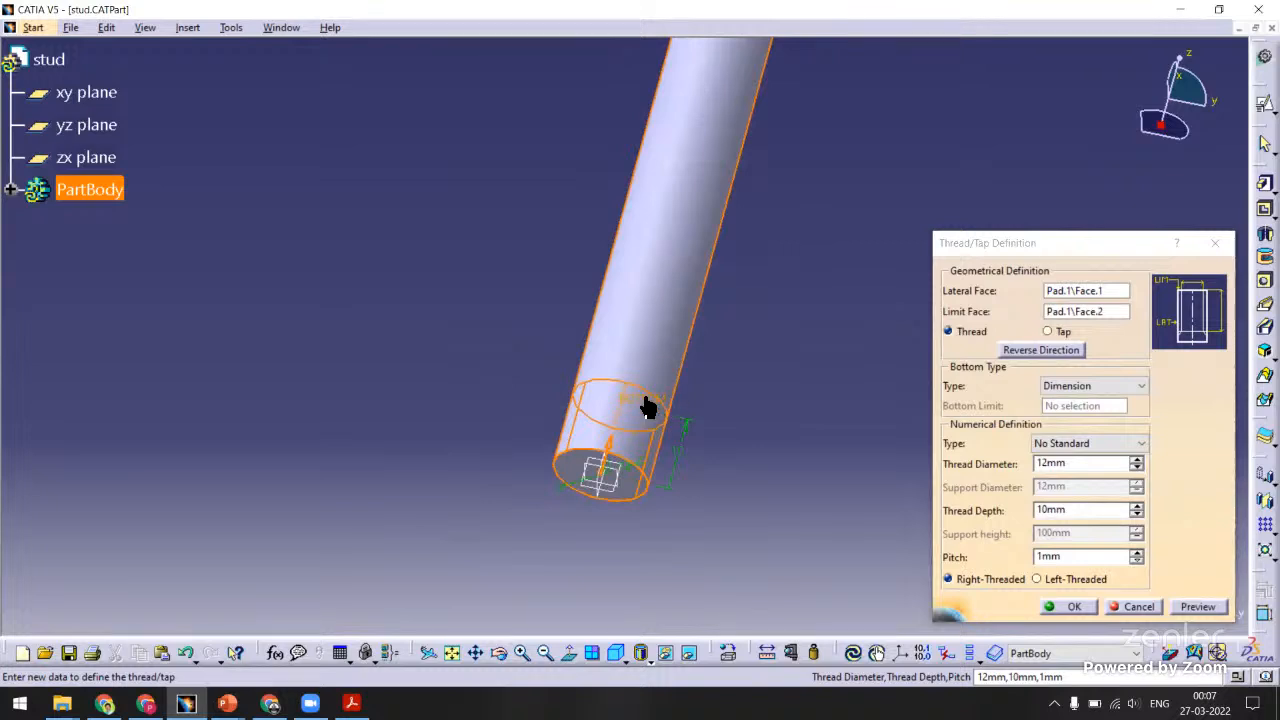
Set the thread depth to 25 mm, preview the thread and create it.
{"action": "middle_click_drag", "start_coordinate": [530, 444], "coordinate": [431, 377]}
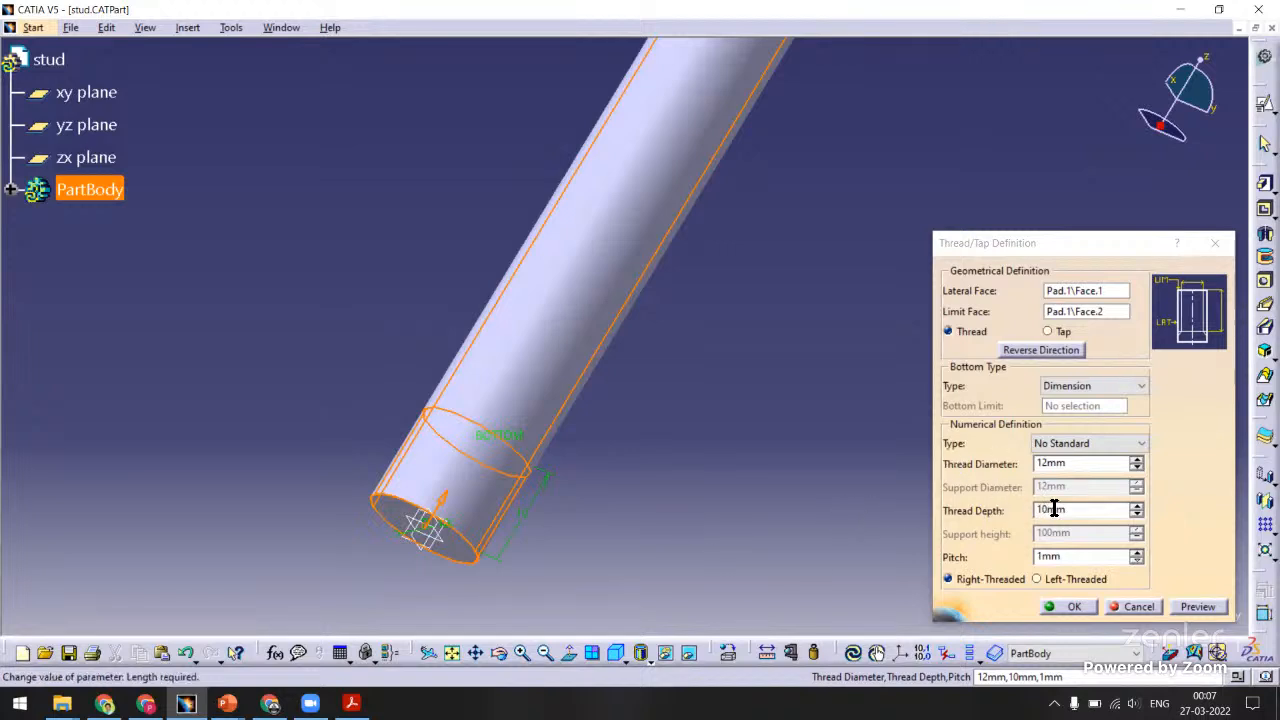
{"action": "left_click_drag", "start_coordinate": [1090, 510], "coordinate": [968, 502]}
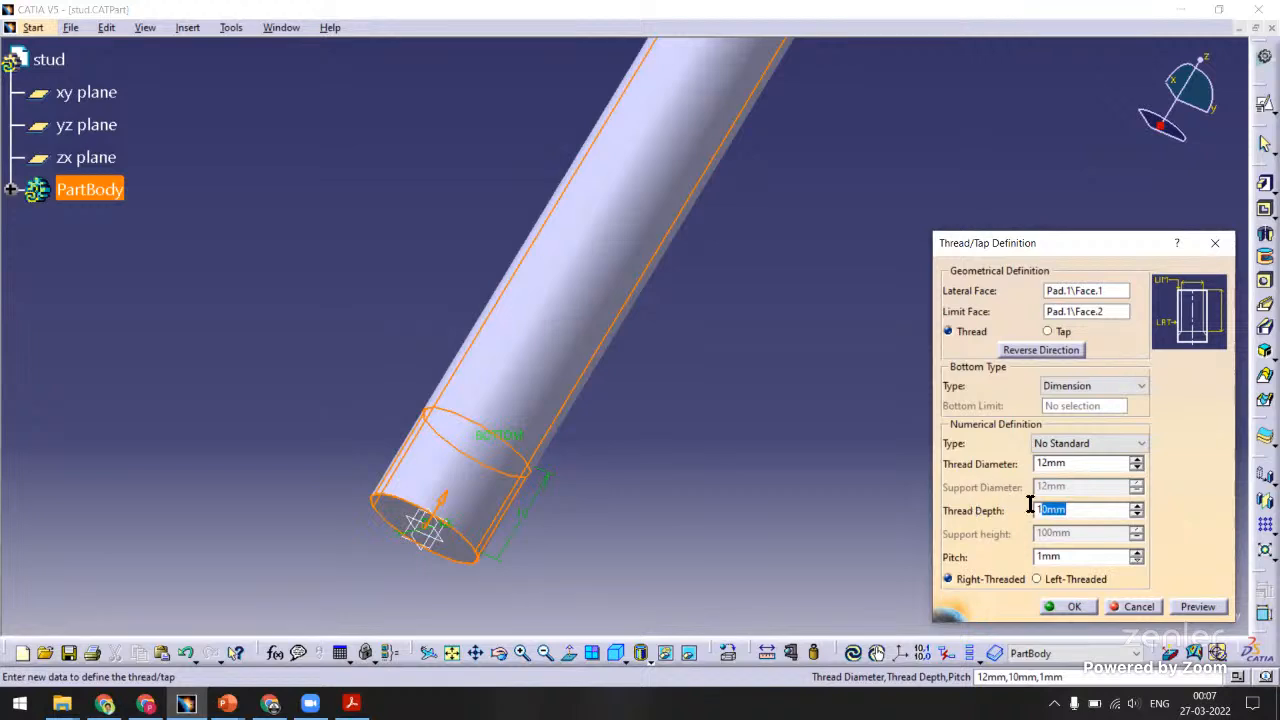
{"action": "left_click_drag", "start_coordinate": [1091, 512], "coordinate": [969, 510]}
{"action": "type", "text": "25"}
{"action": "left_click", "coordinate": [1204, 610]}
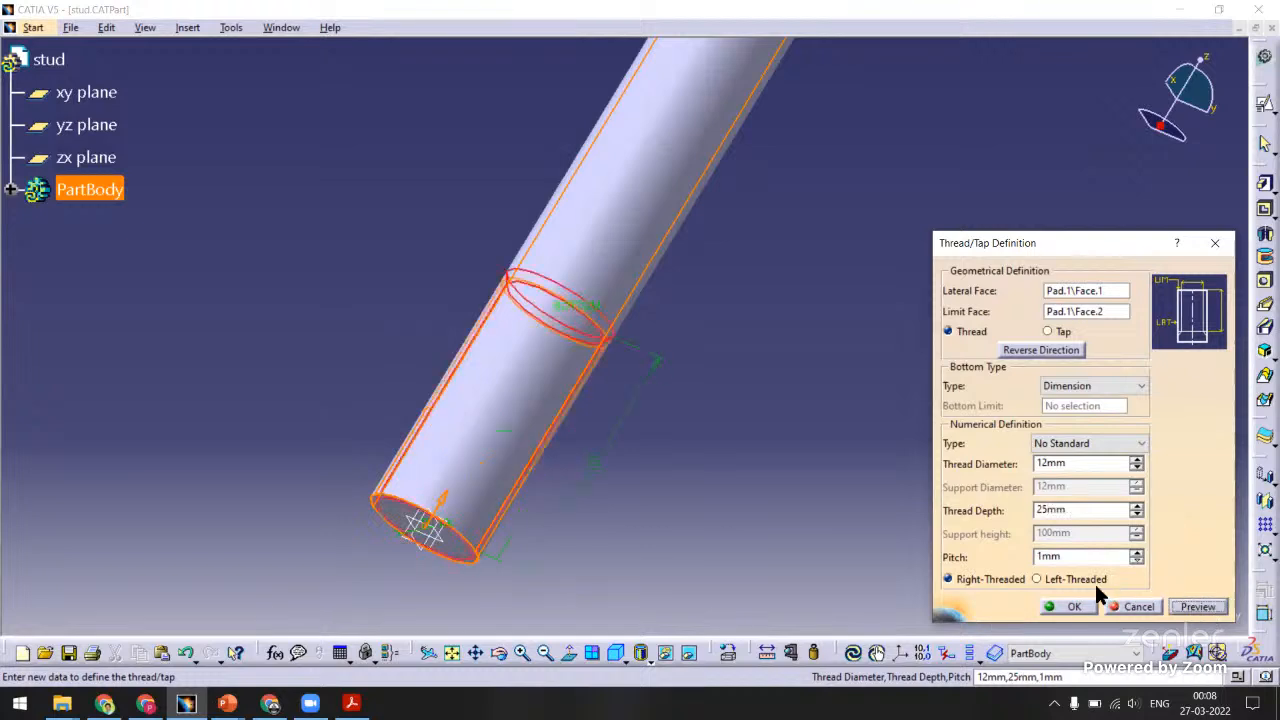
{"action": "left_click", "coordinate": [1063, 606]}
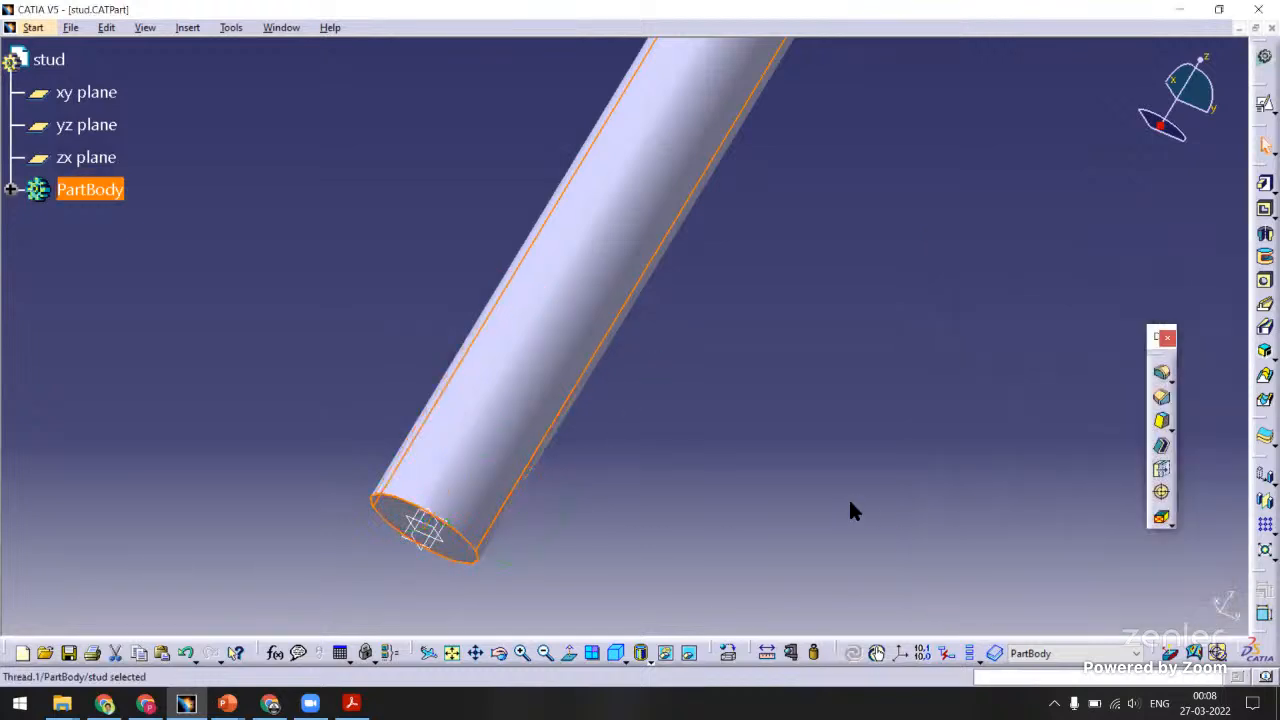
{"action": "middle_click_drag", "start_coordinate": [757, 491], "coordinate": [729, 391]}
{"action": "left_click", "coordinate": [659, 457]}
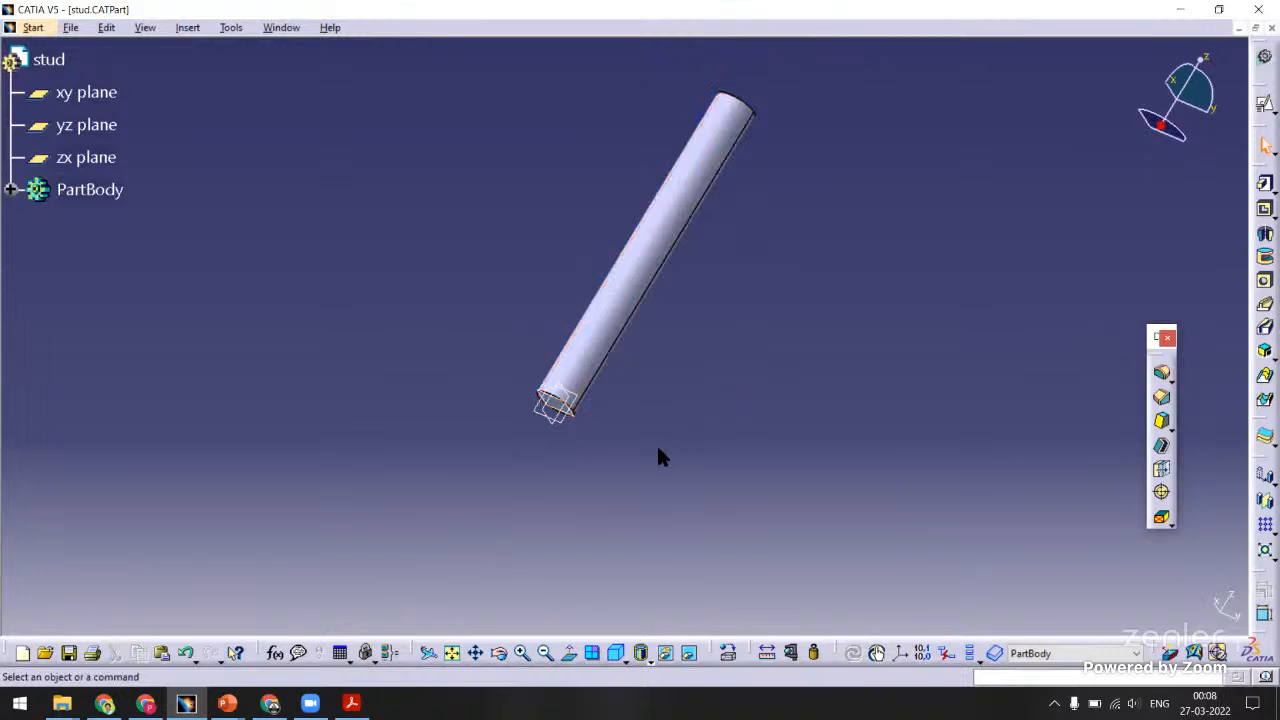
Expand the body's features and review the definition of the first thread on the stud.
{"action": "left_click", "coordinate": [9, 191]}
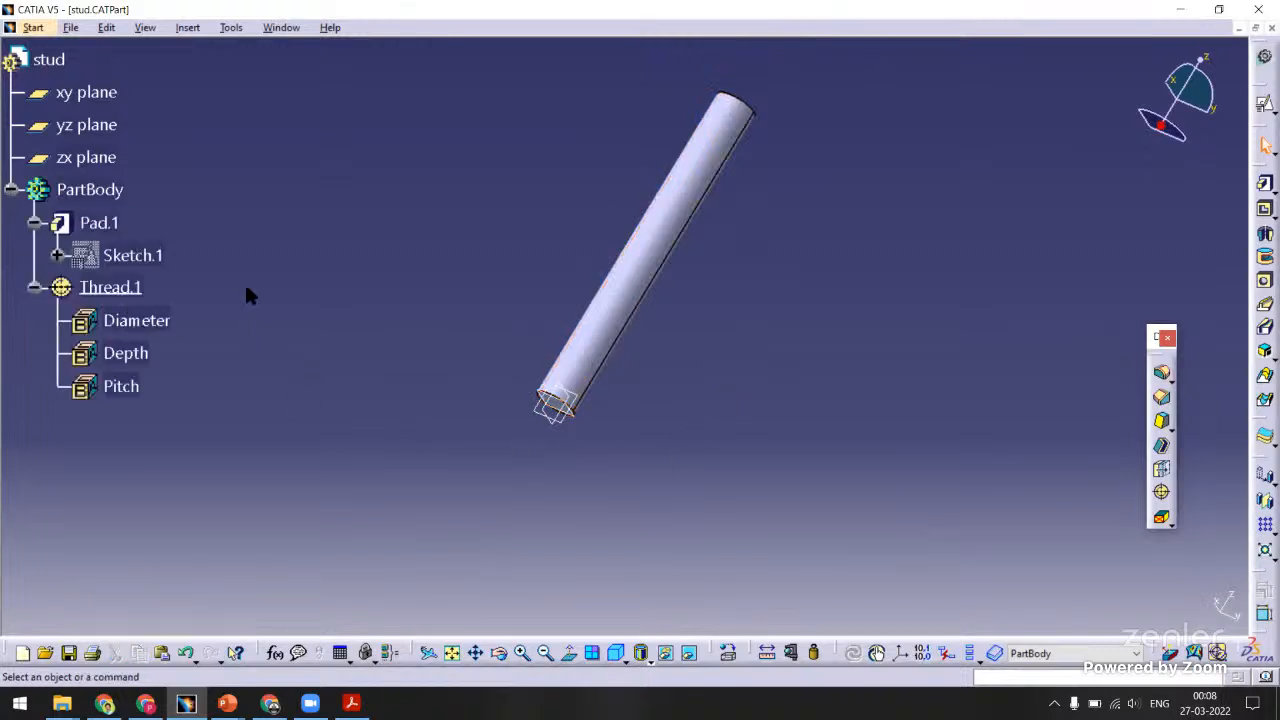
{"action": "left_click", "coordinate": [124, 285]}
{"action": "middle_click_drag", "start_coordinate": [304, 424], "coordinate": [482, 420]}
{"action": "left_click", "coordinate": [382, 376]}
{"action": "middle_click_drag", "start_coordinate": [382, 377], "coordinate": [392, 300]}
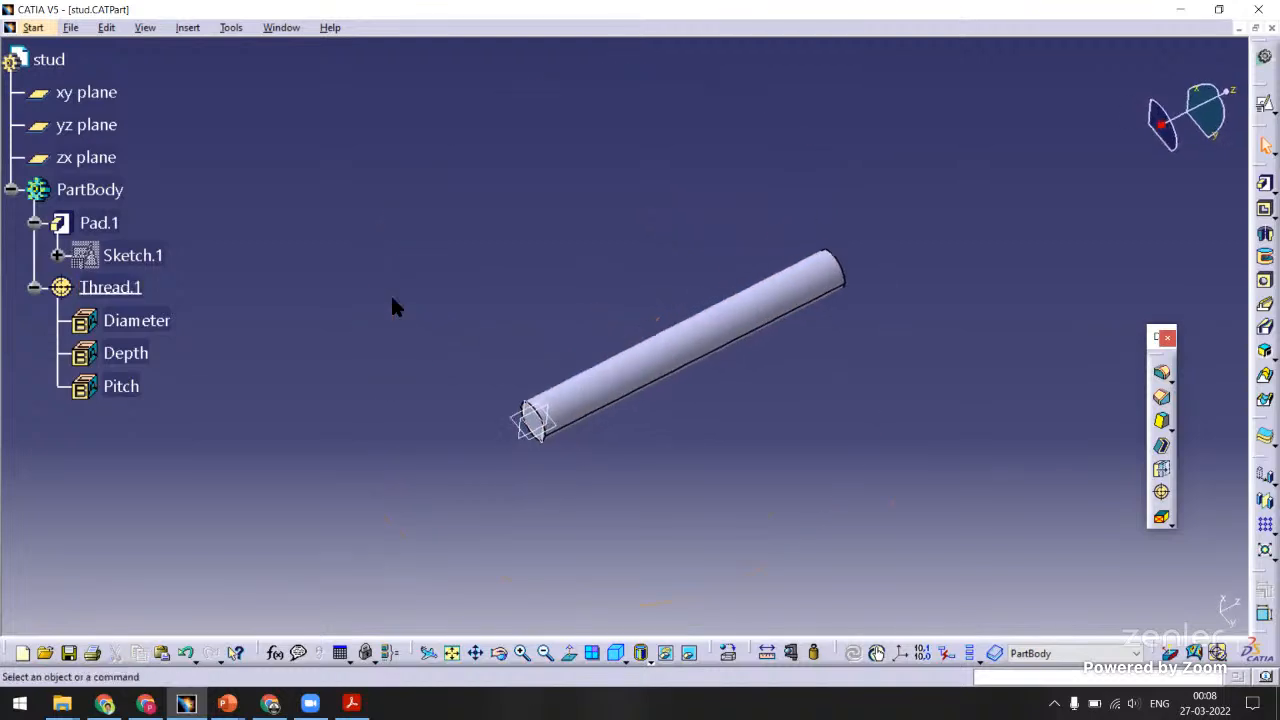
{"action": "double_click", "coordinate": [666, 420]}
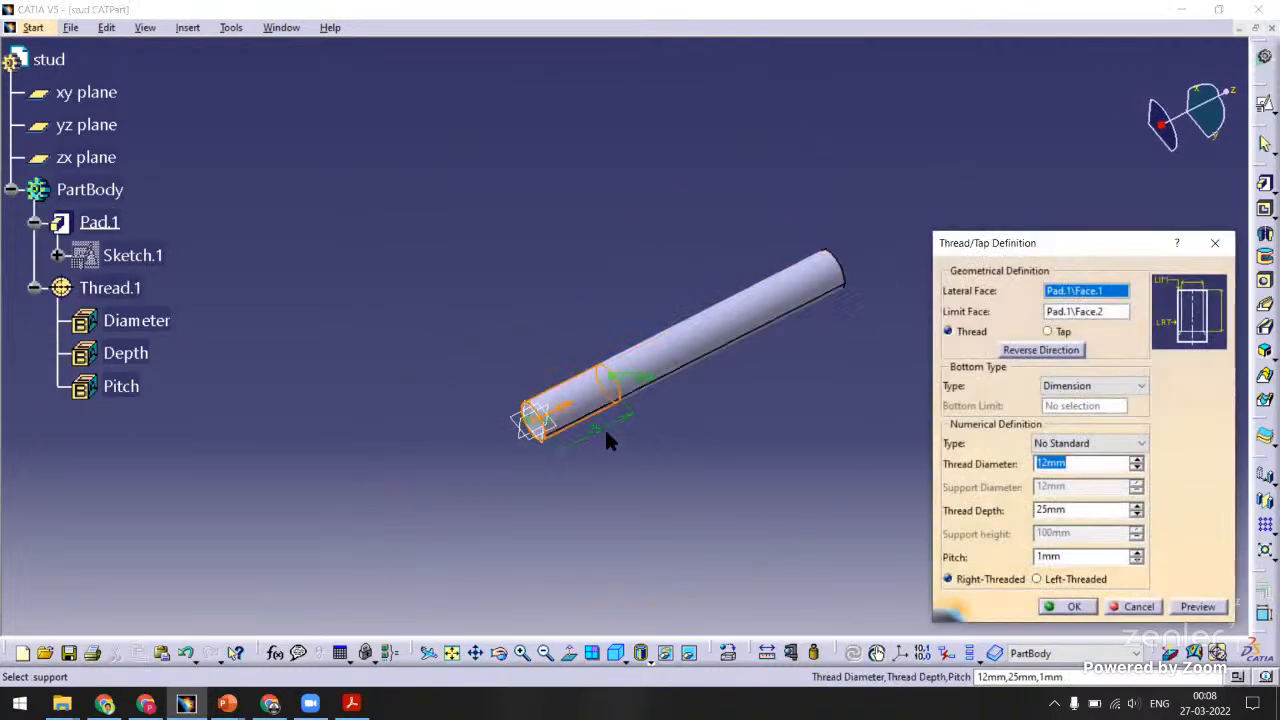
{"action": "left_click", "coordinate": [1077, 610]}
{"action": "middle_click_drag", "start_coordinate": [807, 530], "coordinate": [800, 474]}
{"action": "left_click", "coordinate": [800, 474]}
Add a second 12 mm external thread, 25 mm deep with 1 mm pitch, starting from the stud's opposite end face.
{"action": "middle_click_drag", "start_coordinate": [931, 390], "coordinate": [888, 362]}
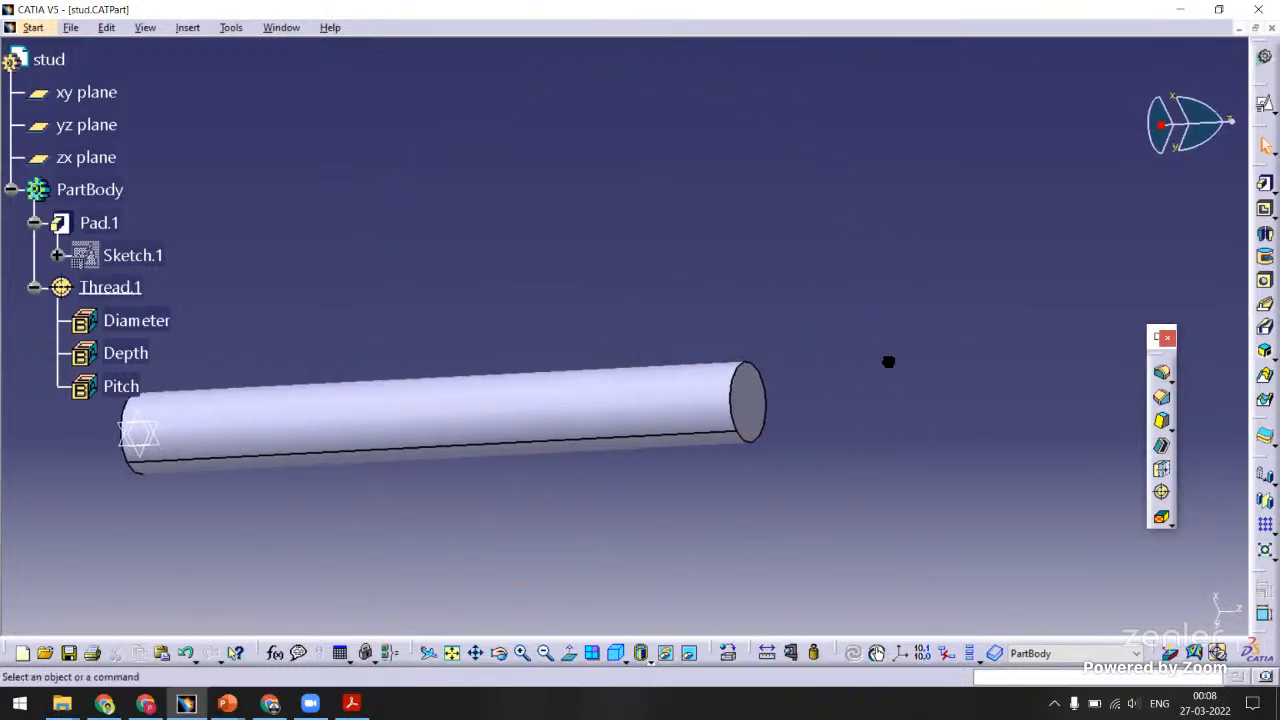
{"action": "left_click", "coordinate": [1161, 491]}
{"action": "left_click", "coordinate": [677, 409]}
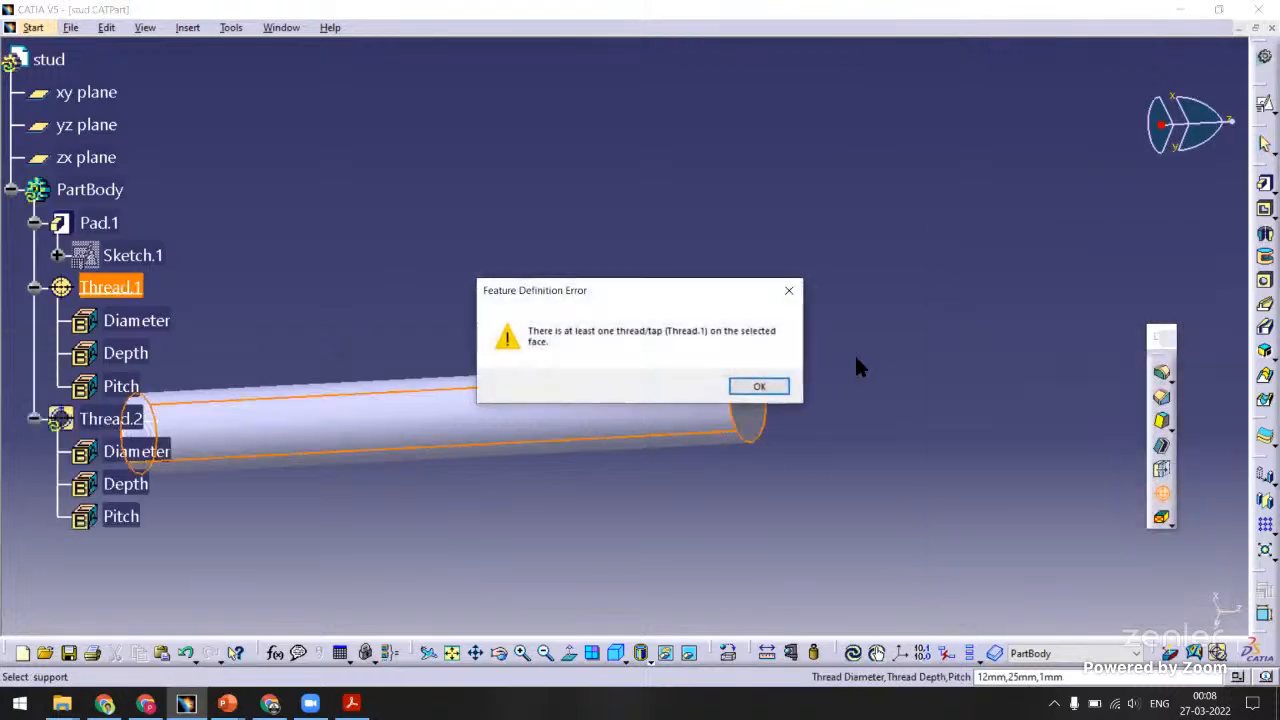
{"action": "left_click", "coordinate": [757, 385]}
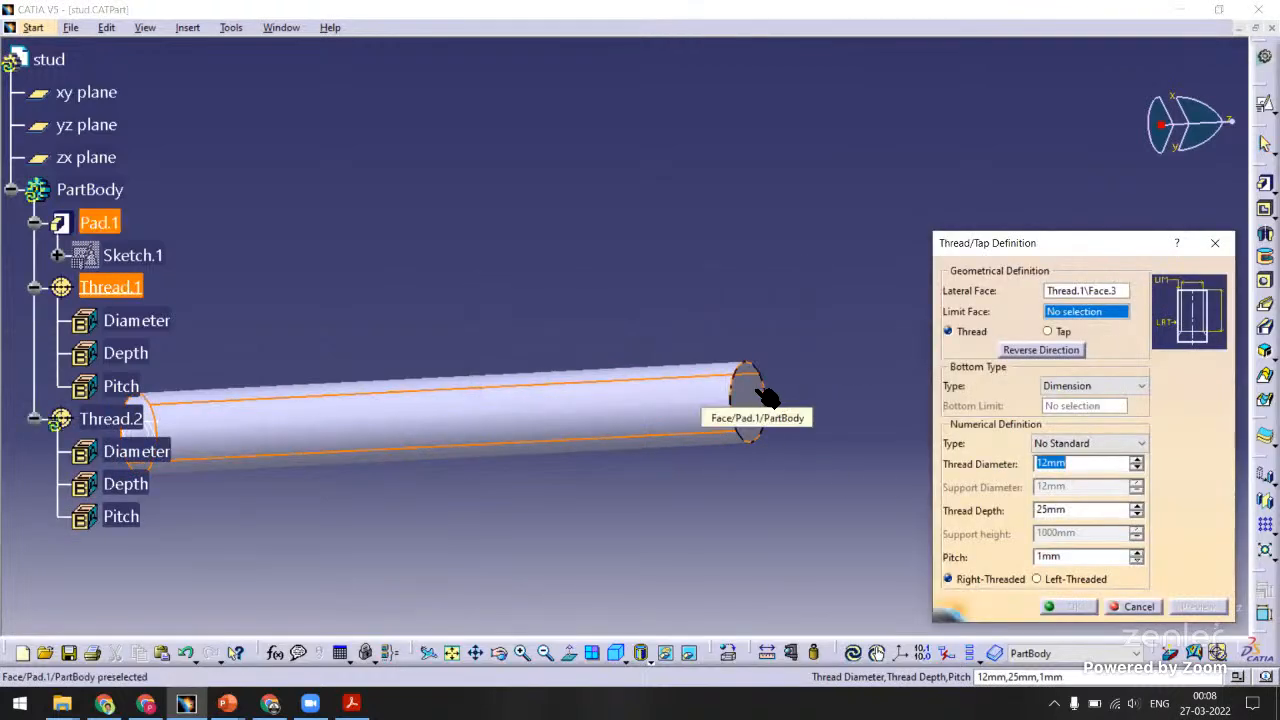
{"action": "left_click", "coordinate": [758, 406]}
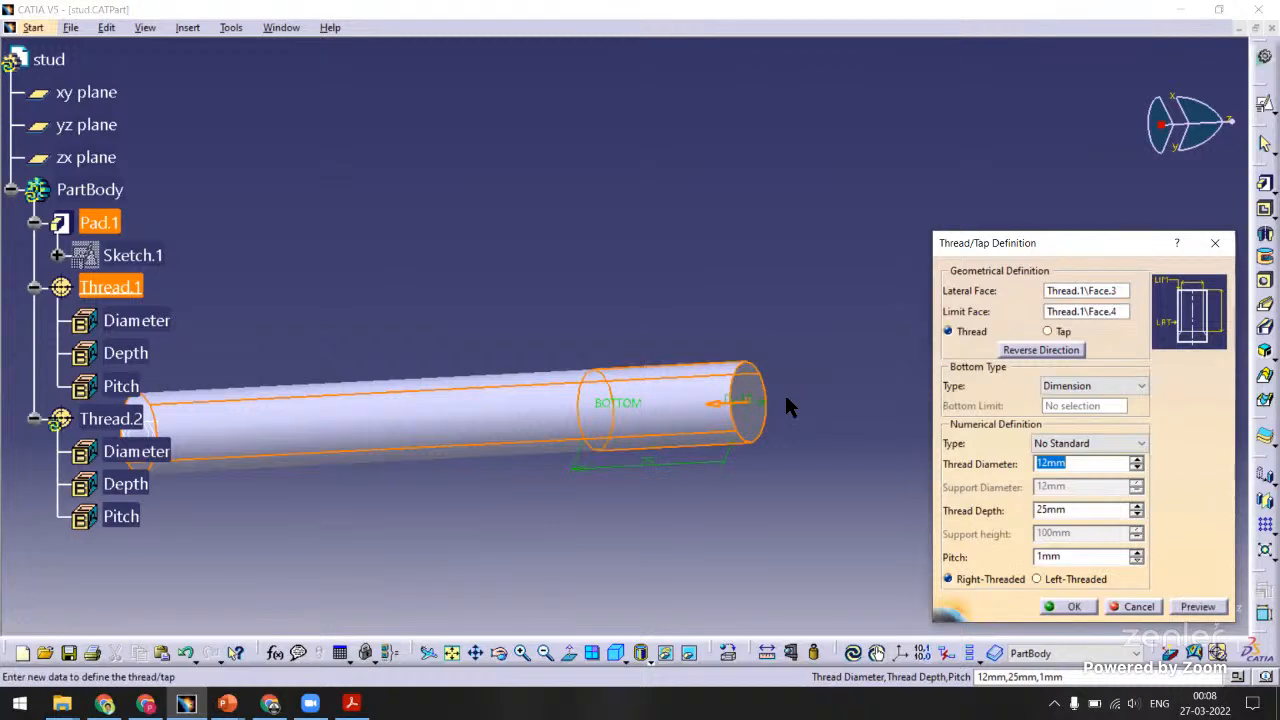
{"action": "left_click", "coordinate": [1185, 606]}
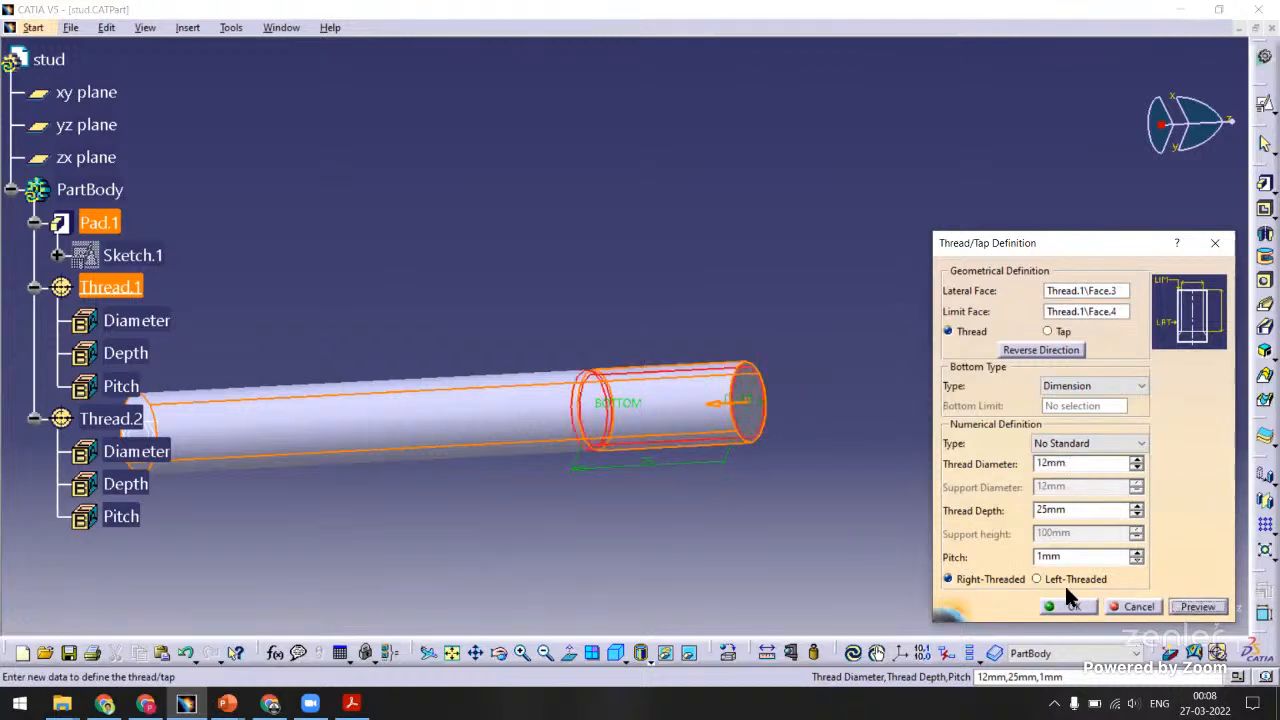
{"action": "left_click", "coordinate": [1053, 604]}
{"action": "middle_click_drag", "start_coordinate": [706, 508], "coordinate": [857, 470]}
{"action": "left_click", "coordinate": [855, 468]}
{"action": "middle_click_drag", "start_coordinate": [748, 425], "coordinate": [715, 520], "text": "ctrl"}
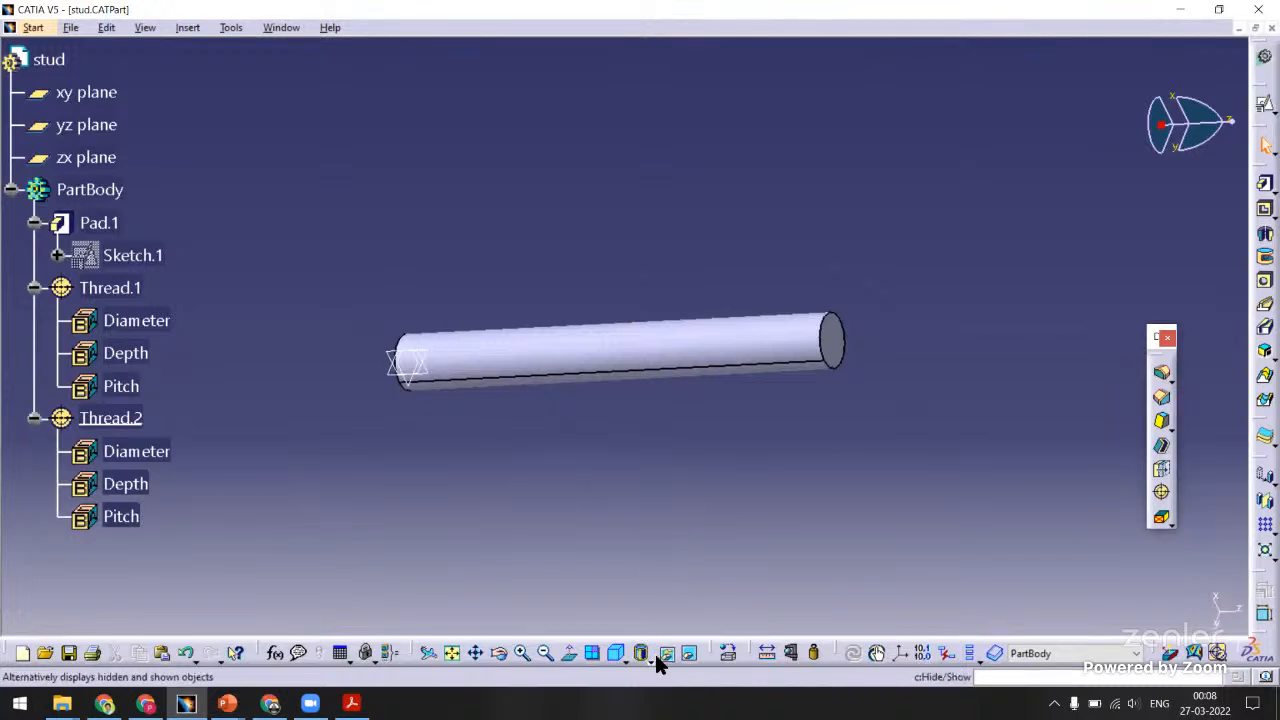
Examine the threaded stud in wireframe display and return to the shaded display with edges.
{"action": "left_click", "coordinate": [648, 660]}
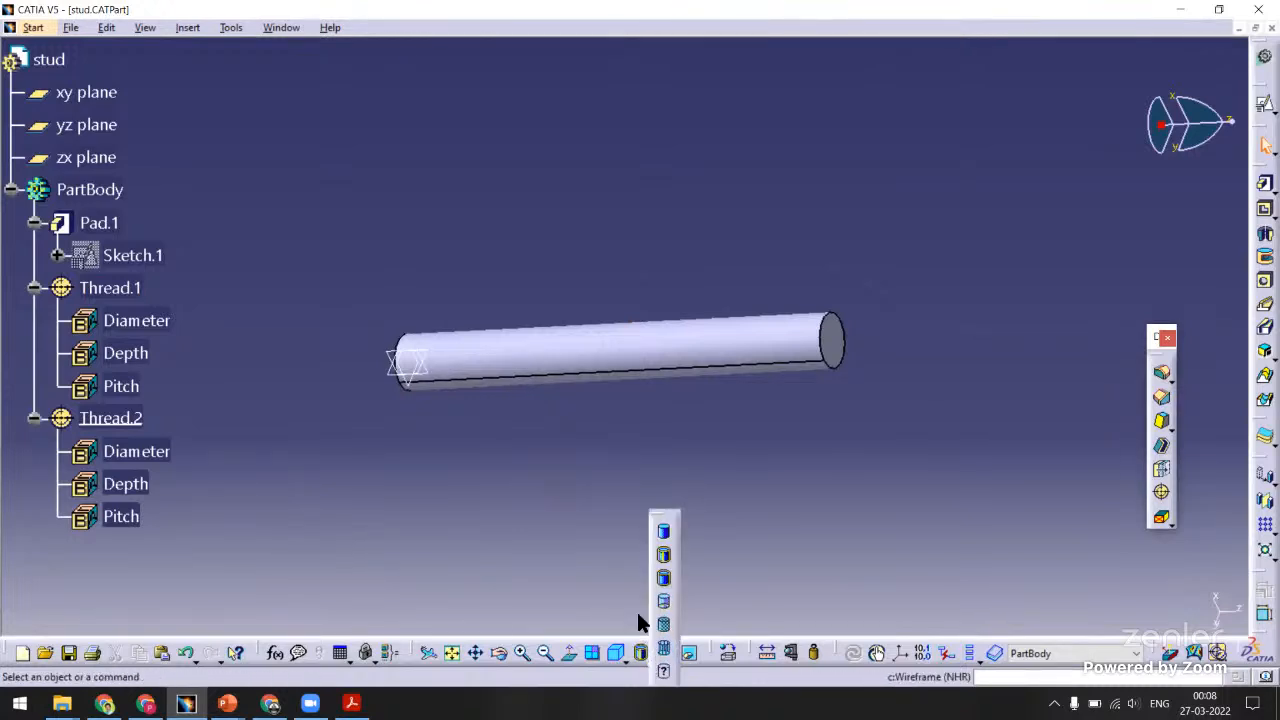
{"action": "left_click", "coordinate": [663, 624]}
{"action": "middle_click_drag", "start_coordinate": [485, 459], "coordinate": [668, 450]}
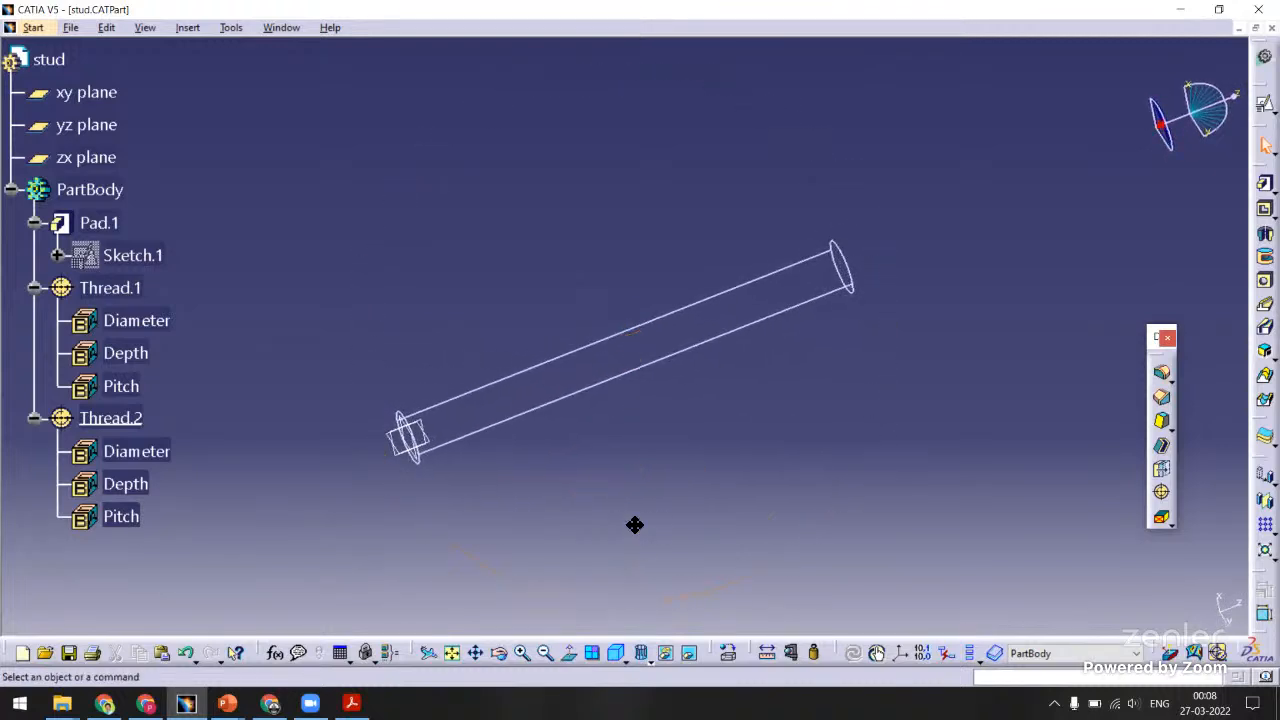
{"action": "middle_click_drag", "start_coordinate": [634, 525], "coordinate": [686, 466]}
{"action": "left_click", "coordinate": [643, 652]}
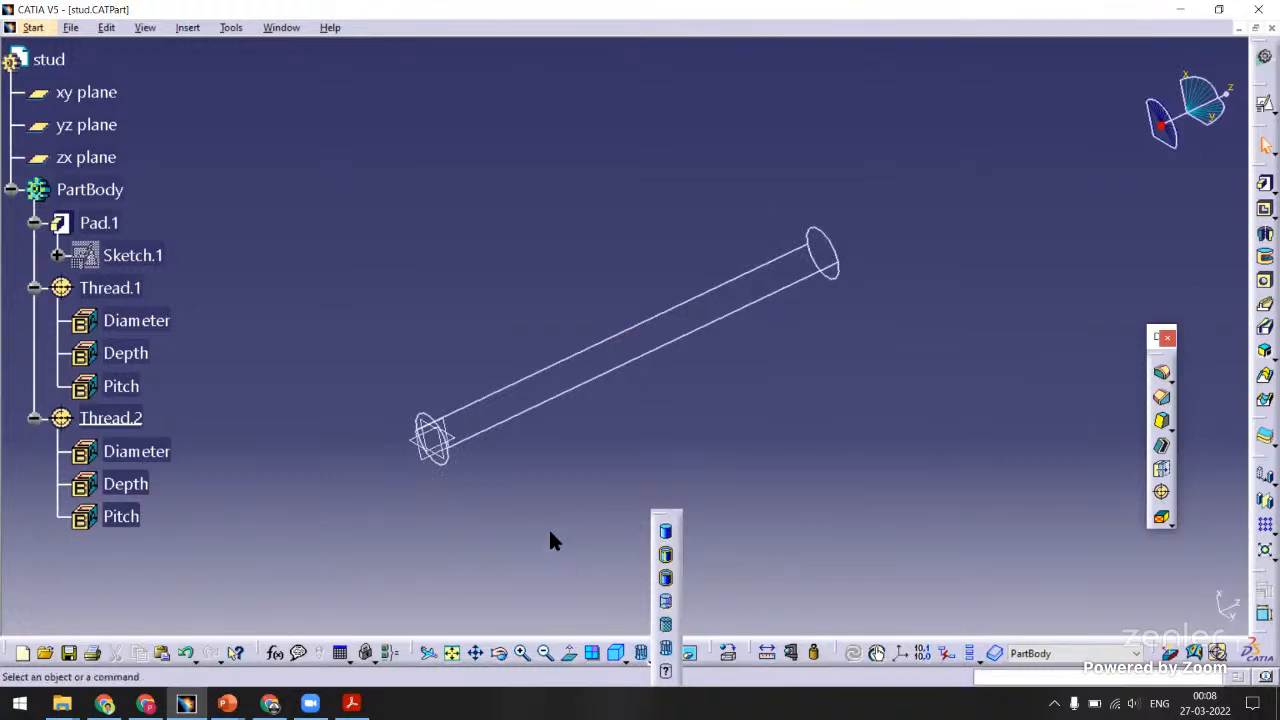
Show the whole stud in isometric view and save the part.
{"action": "left_click", "coordinate": [613, 653]}
{"action": "left_click", "coordinate": [453, 653]}
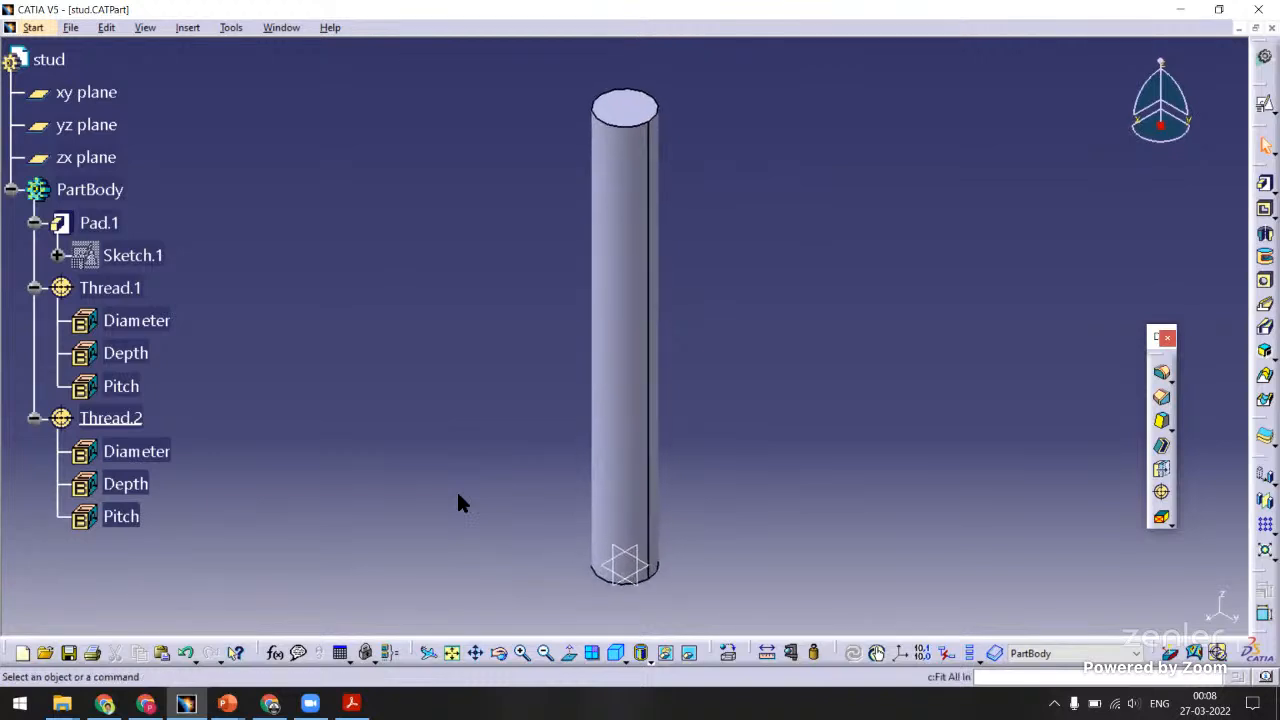
{"action": "key", "text": "ctrl+s"}
Inspect the diameter parameter of the first thread and close it without editing.
{"action": "left_click", "coordinate": [165, 322]}
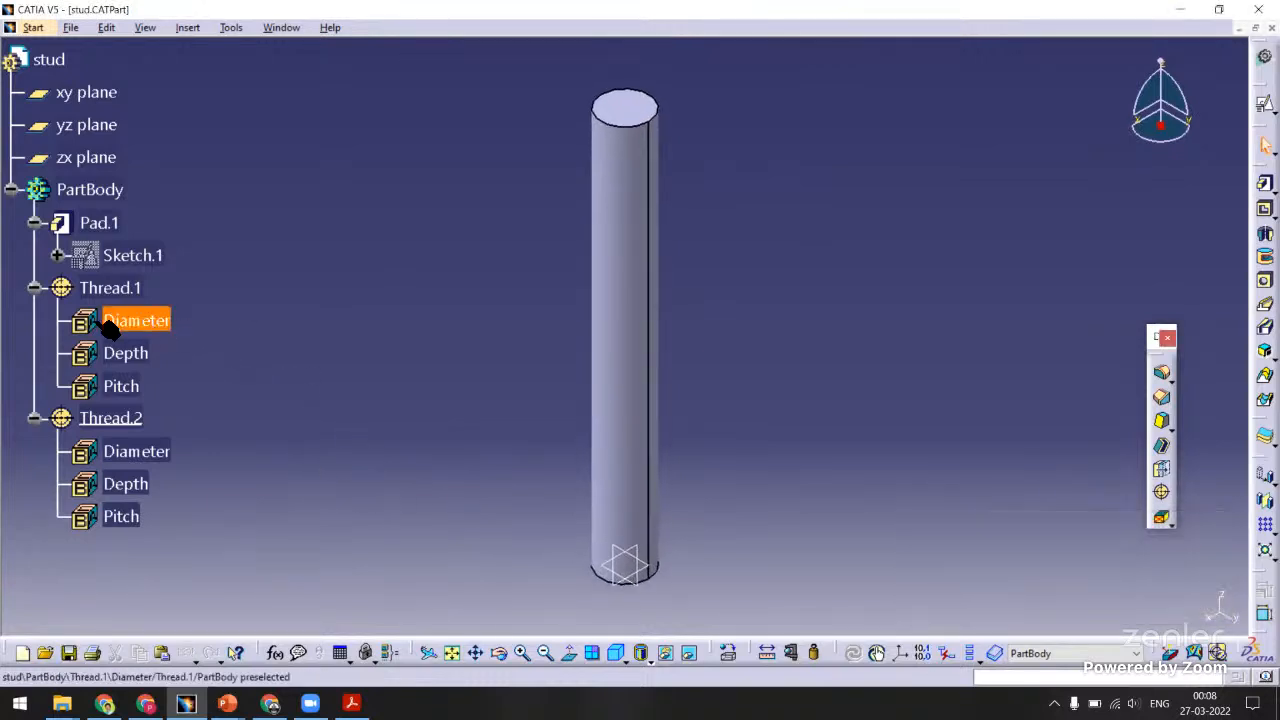
{"action": "right_click", "coordinate": [137, 325]}
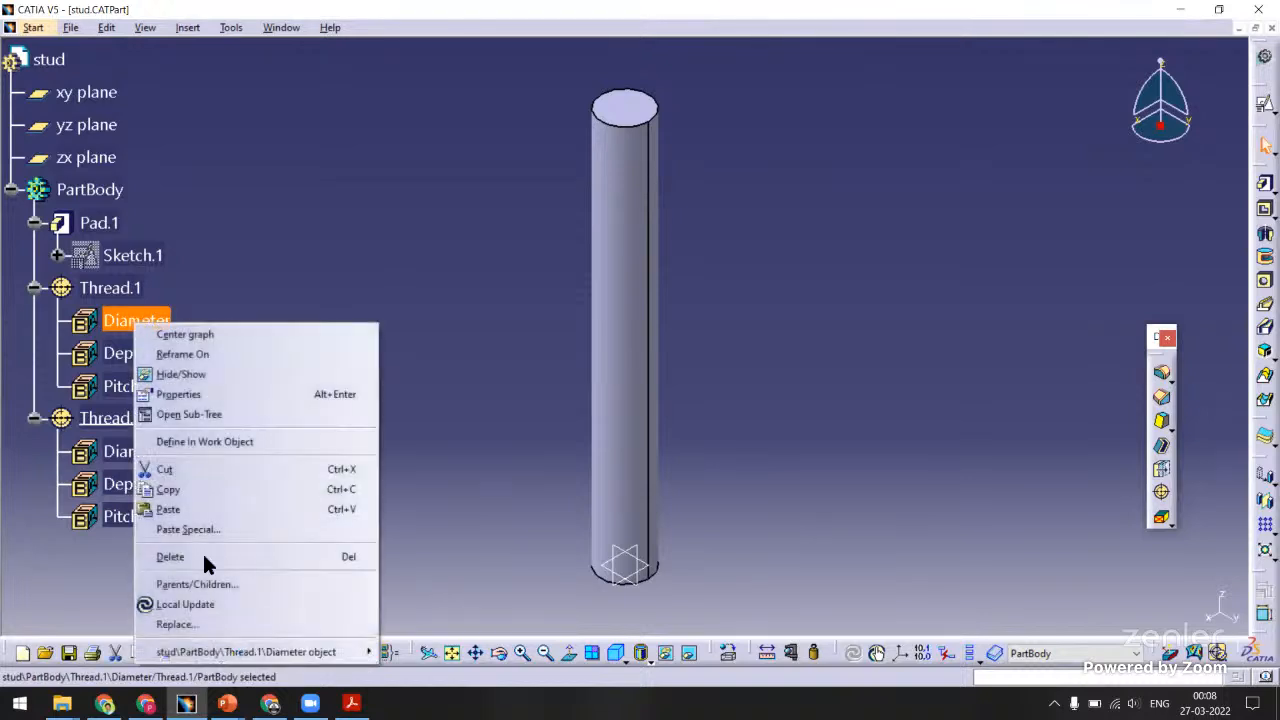
{"action": "mouse_move", "coordinate": [308, 652]}
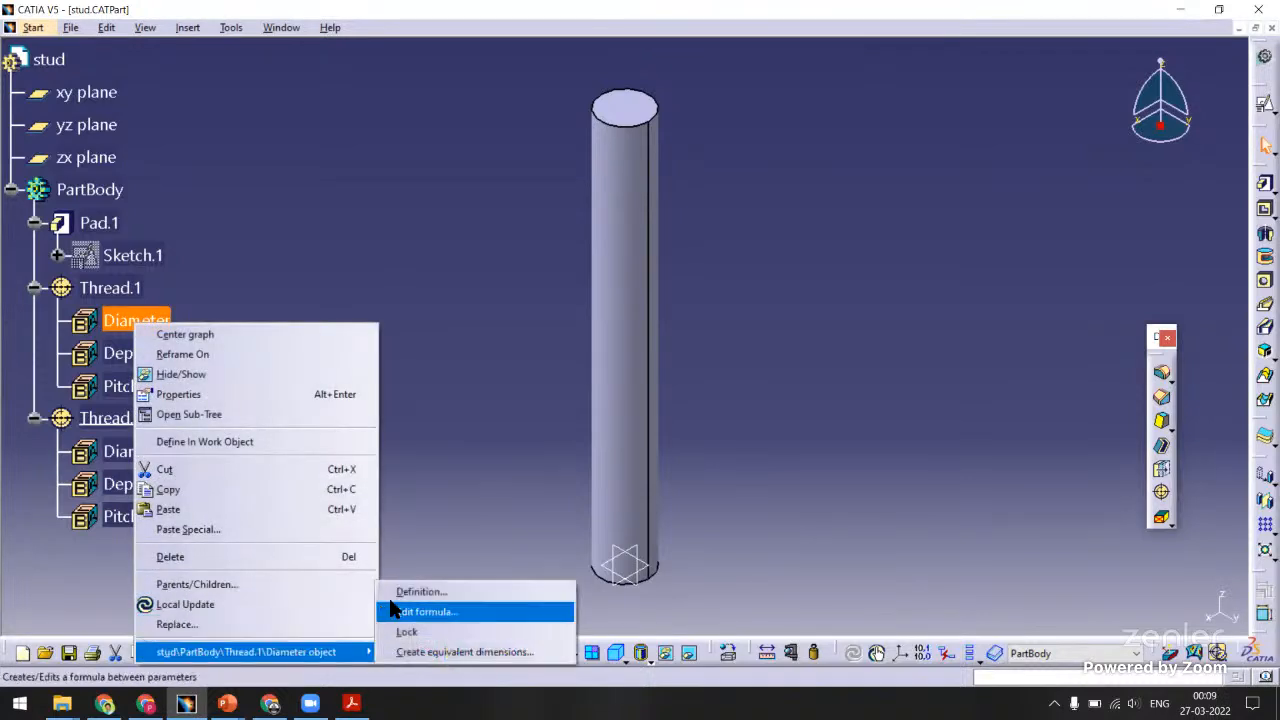
{"action": "left_click", "coordinate": [420, 592]}
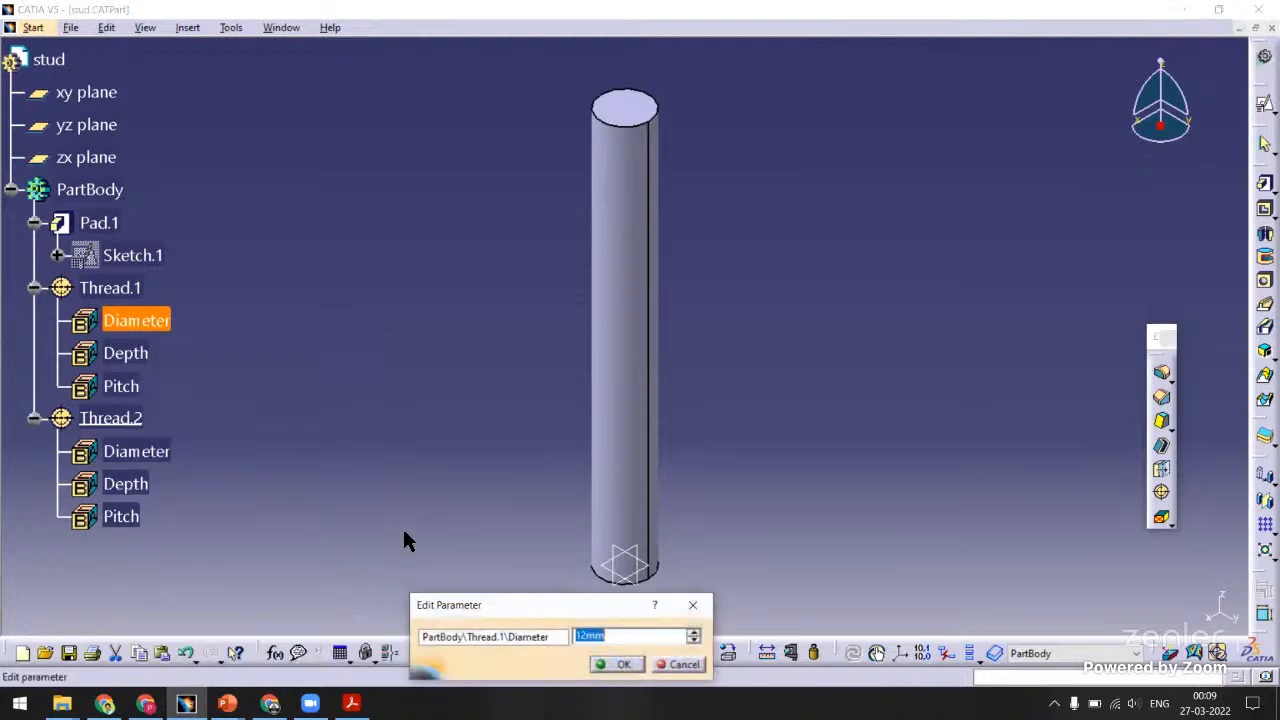
{"action": "key", "text": "Escape"}
{"action": "left_click", "coordinate": [378, 470]}
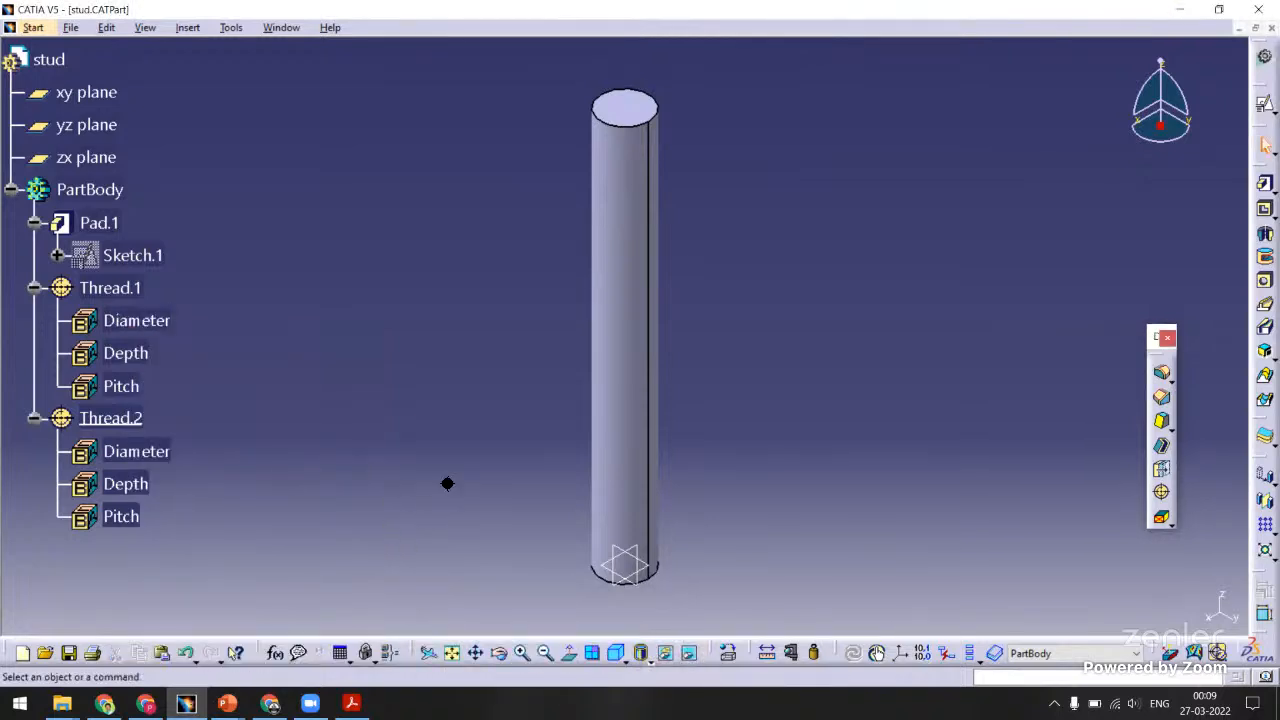
Chamfer the circular edges at both ends of the stud with 1 mm length and 45° angle.
{"action": "middle_click_drag", "start_coordinate": [446, 483], "coordinate": [640, 233]}
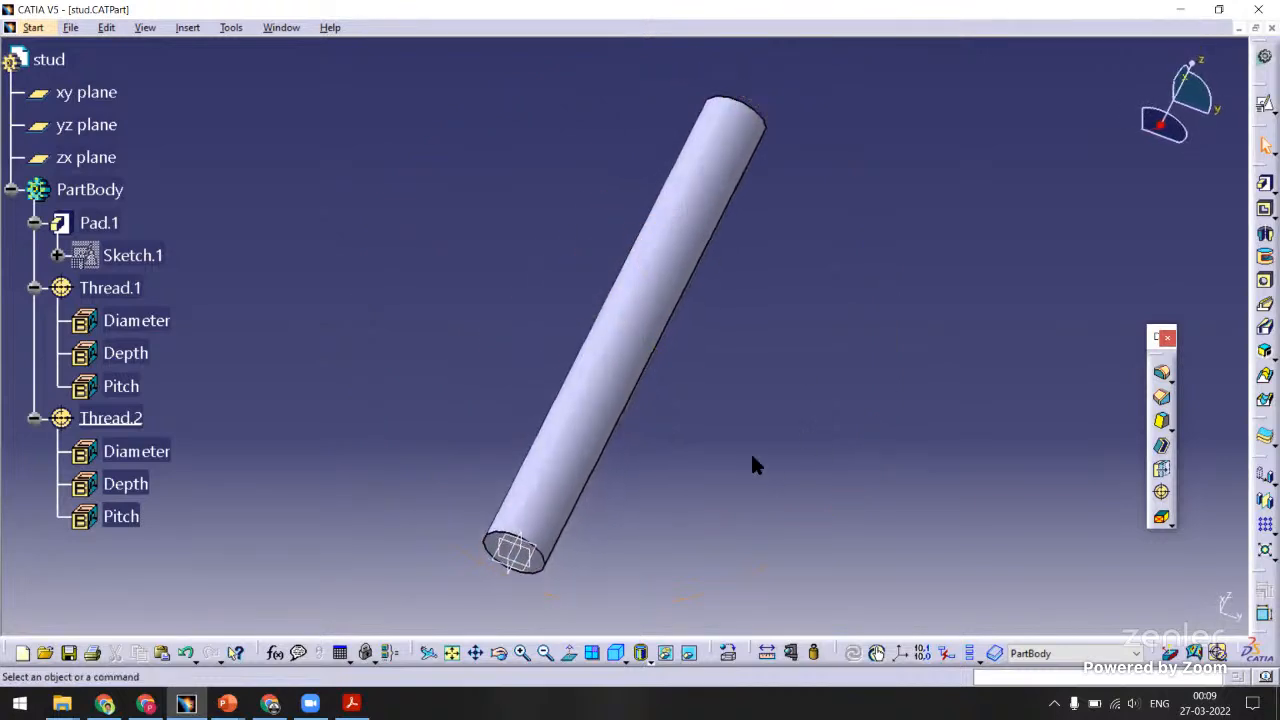
{"action": "middle_click_drag", "start_coordinate": [755, 465], "coordinate": [507, 505]}
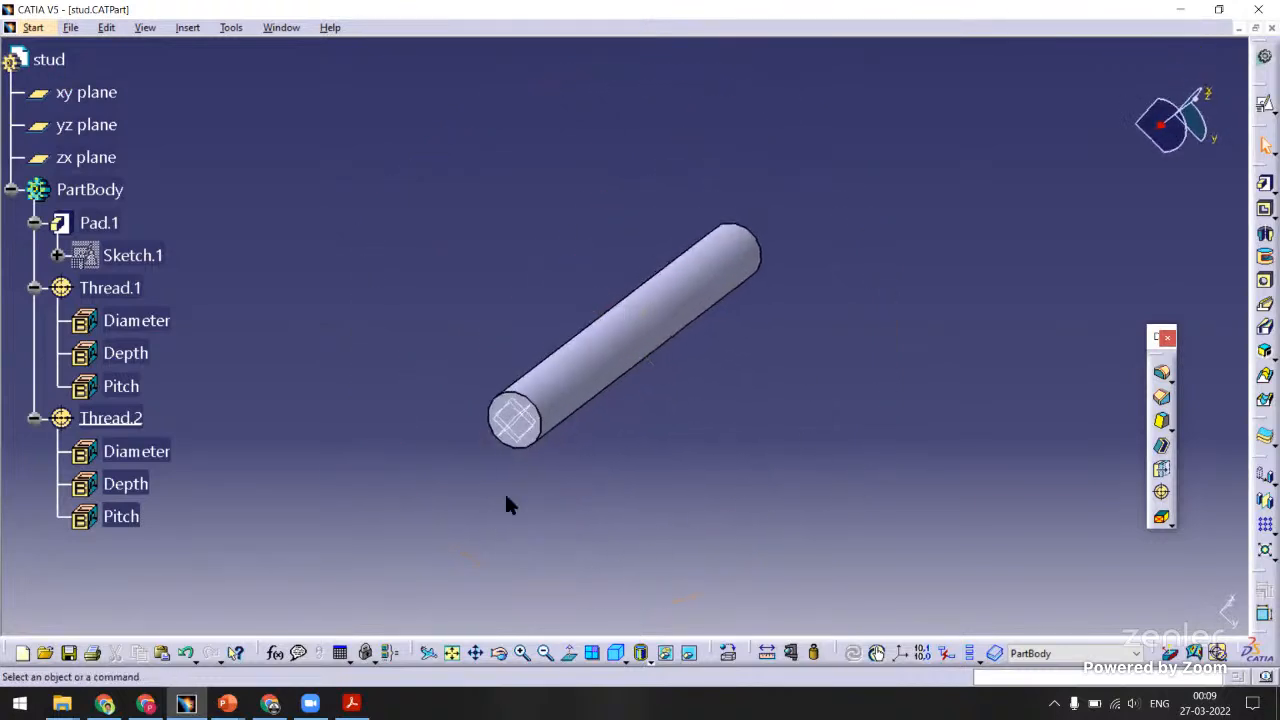
{"action": "middle_click_drag", "start_coordinate": [666, 458], "coordinate": [580, 489]}
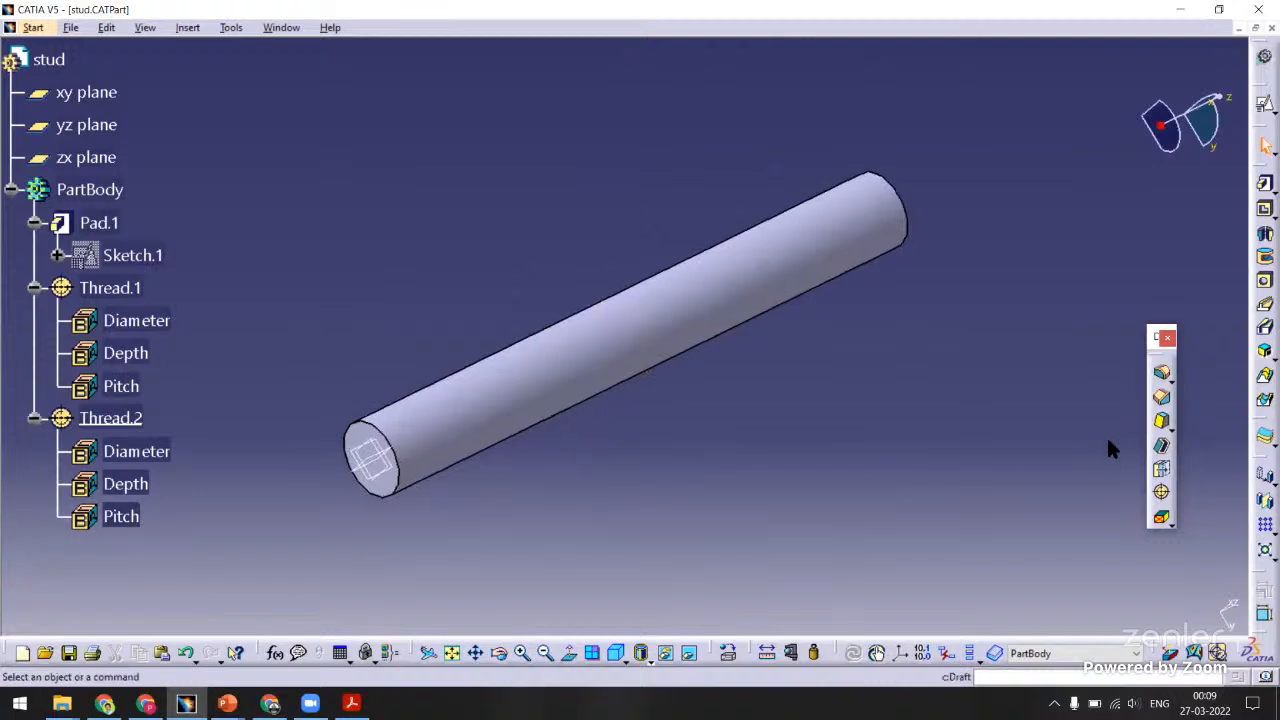
{"action": "left_click", "coordinate": [1161, 397]}
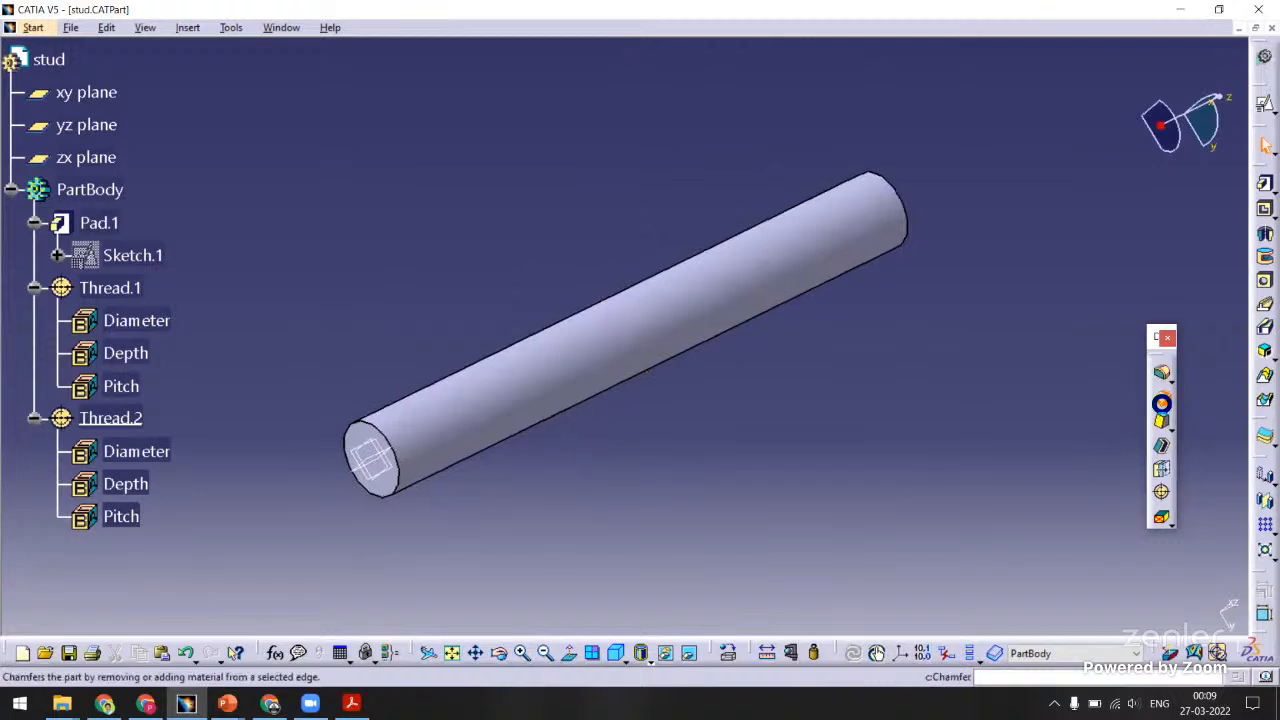
{"action": "left_click", "coordinate": [912, 246]}
{"action": "left_click", "coordinate": [405, 502]}
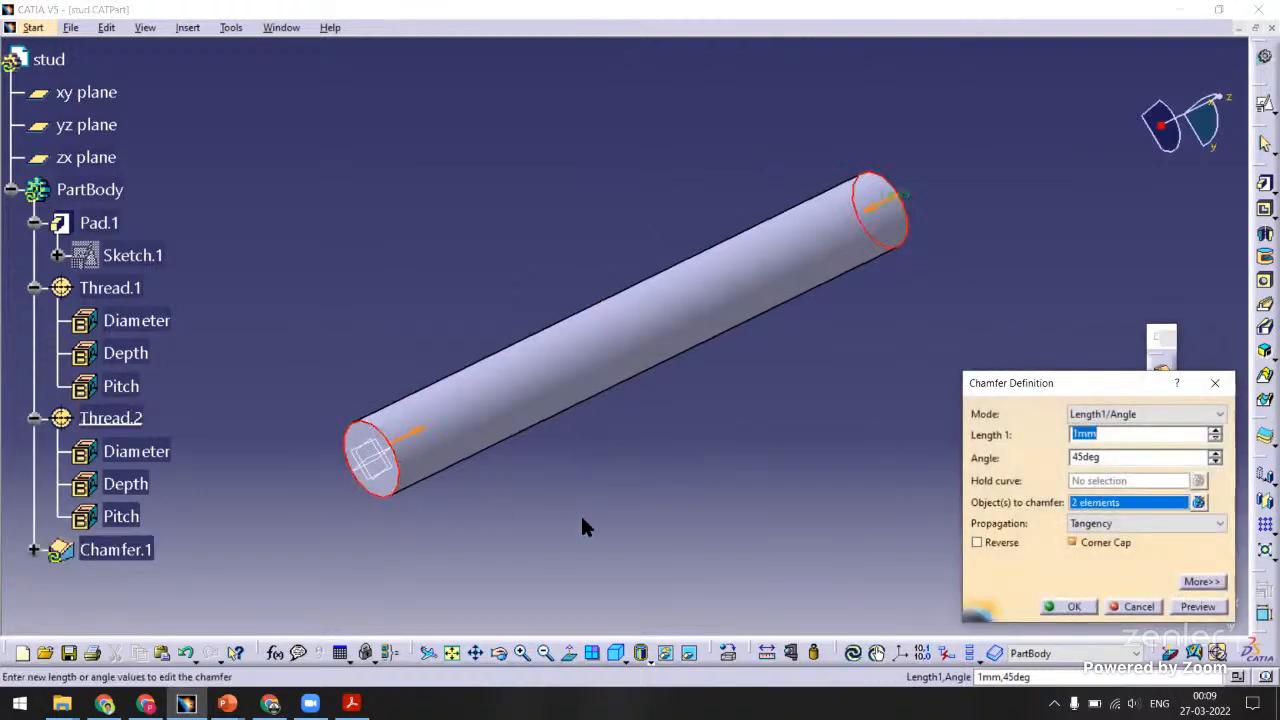
{"action": "double_click", "coordinate": [1128, 434]}
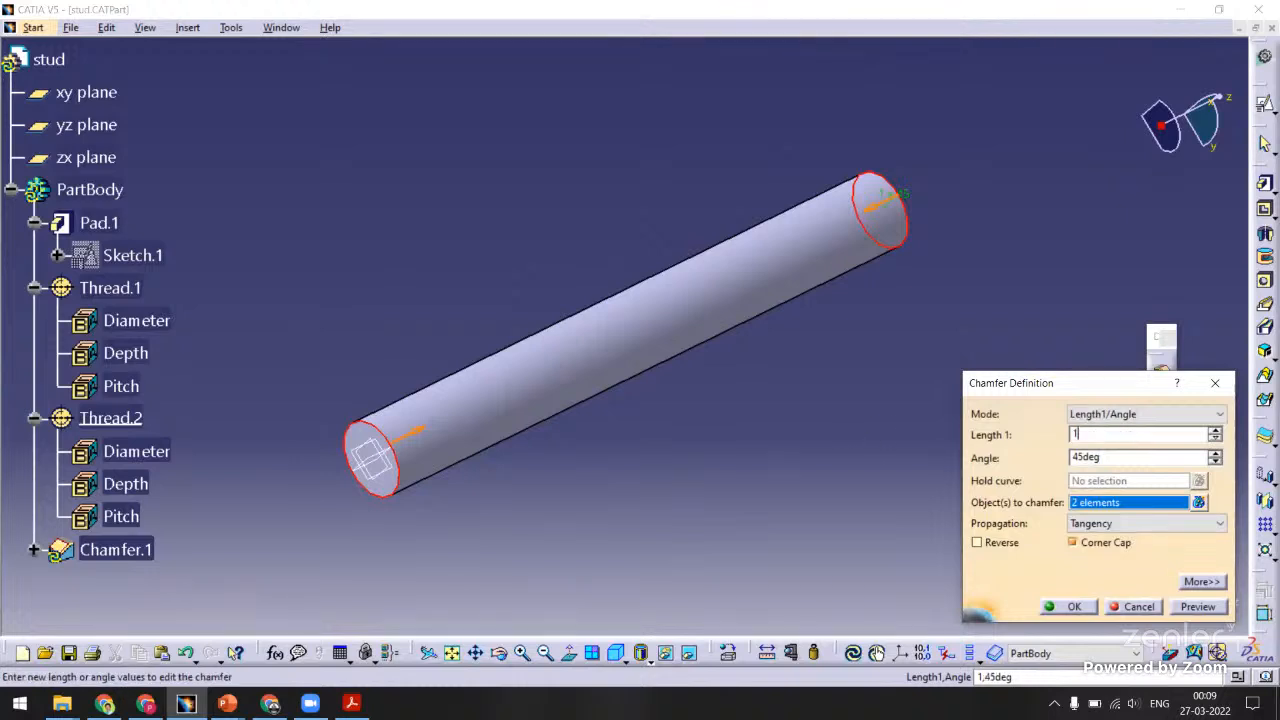
{"action": "left_click", "coordinate": [1195, 606]}
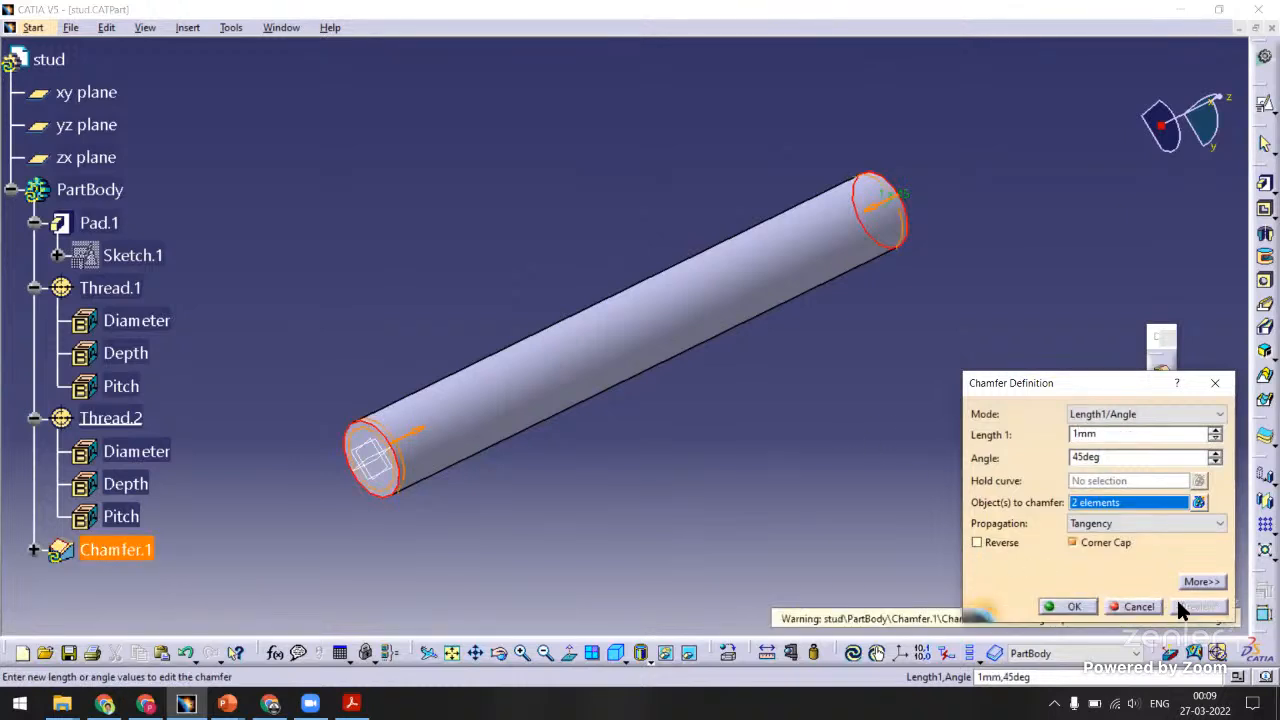
{"action": "left_click", "coordinate": [1062, 606]}
Save the stud part and switch to the strap_clamp product.
{"action": "middle_click_drag", "start_coordinate": [704, 393], "coordinate": [449, 394]}
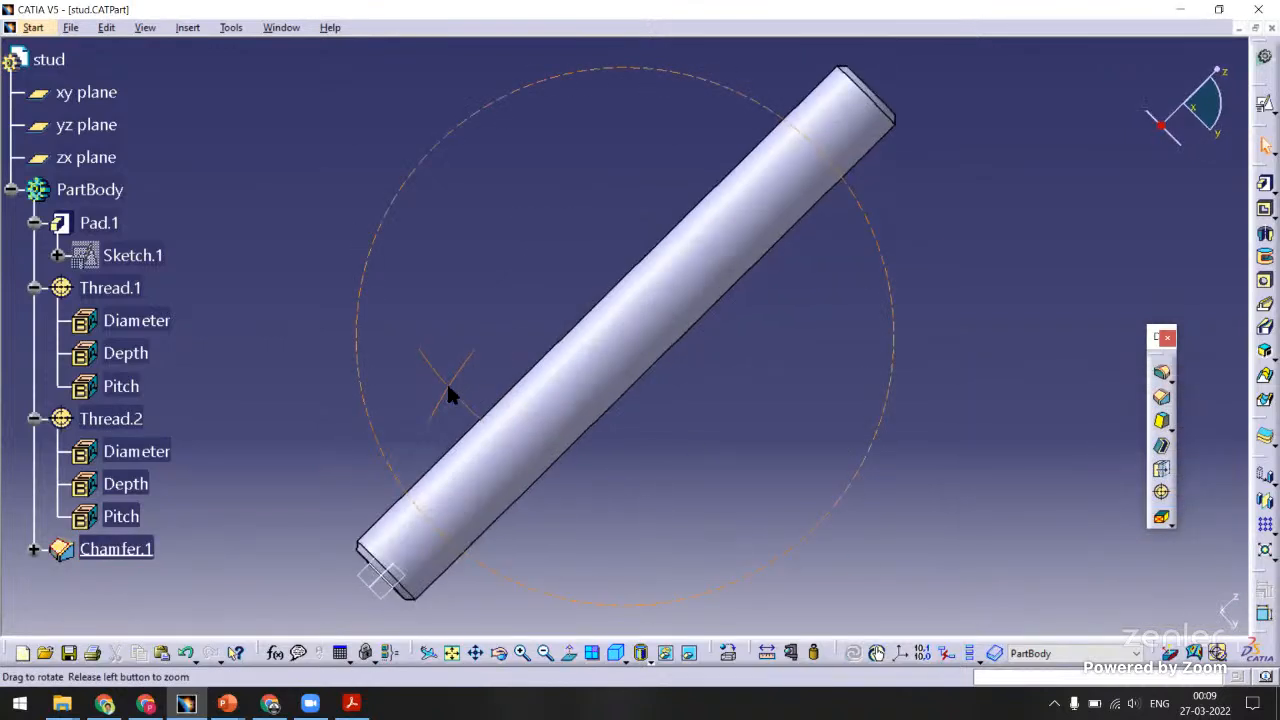
{"action": "key", "text": "ctrl+s"}
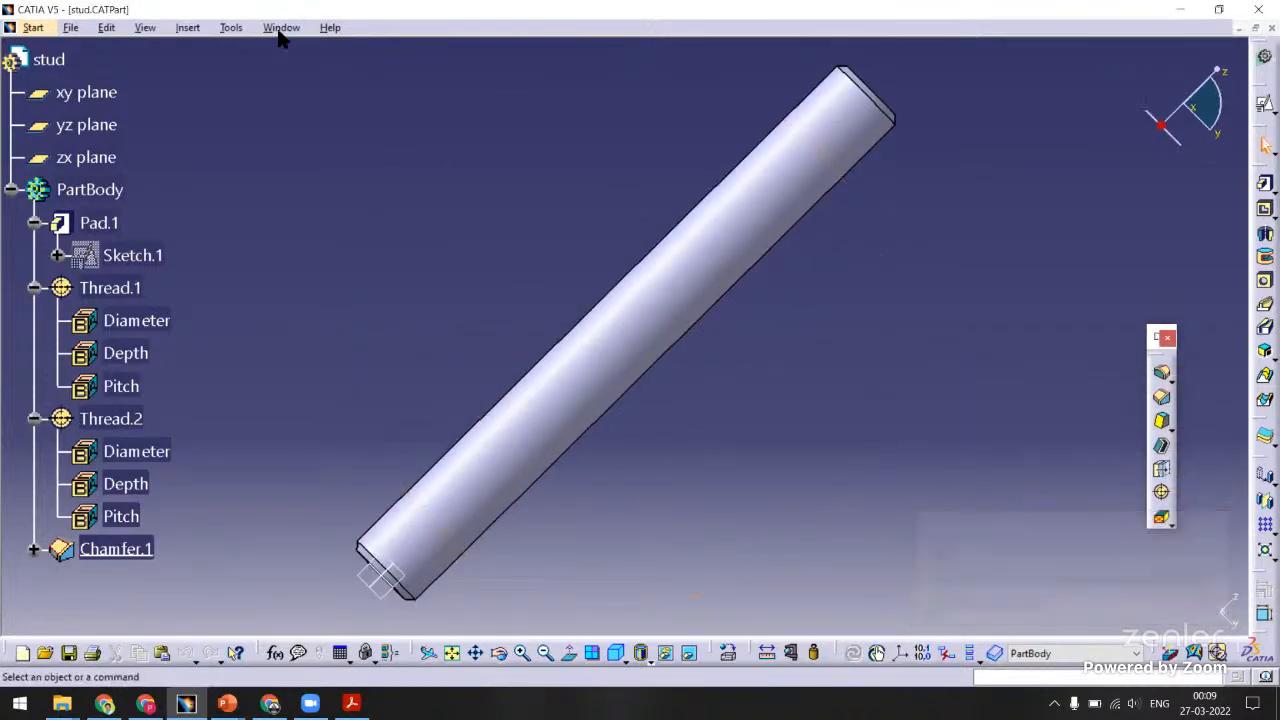
{"action": "left_click", "coordinate": [281, 29]}
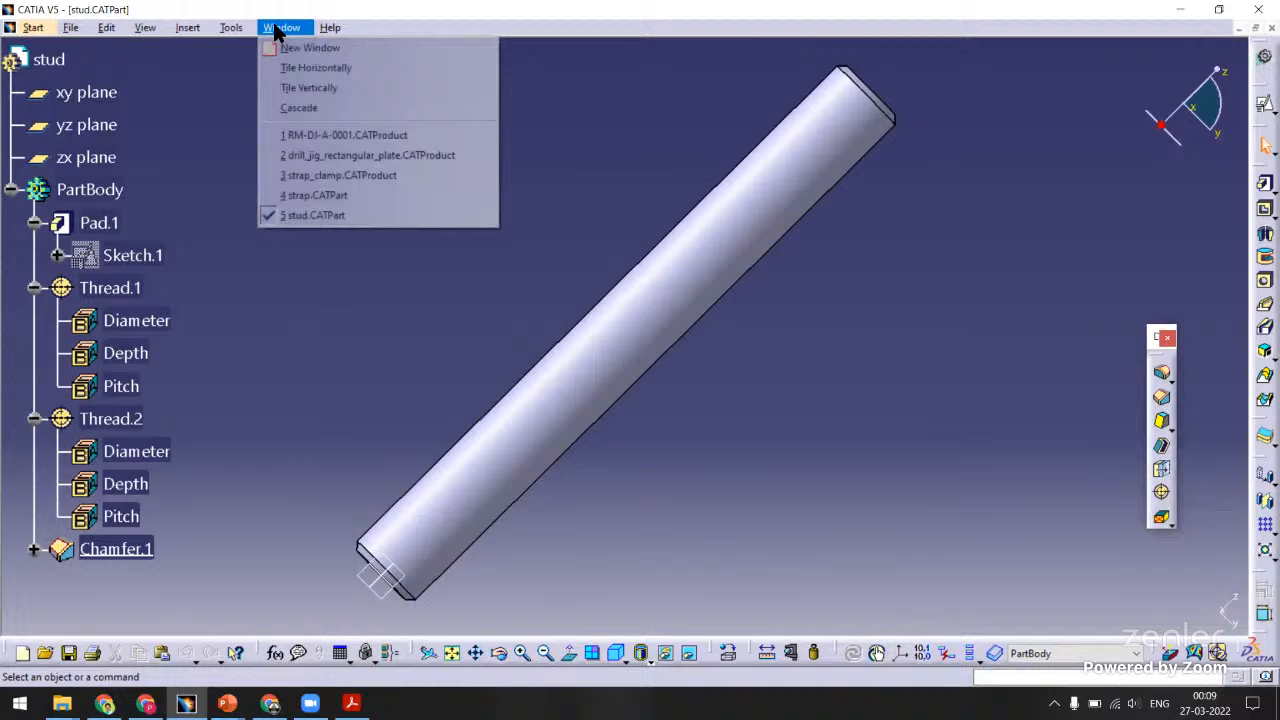
{"action": "left_click", "coordinate": [315, 196]}
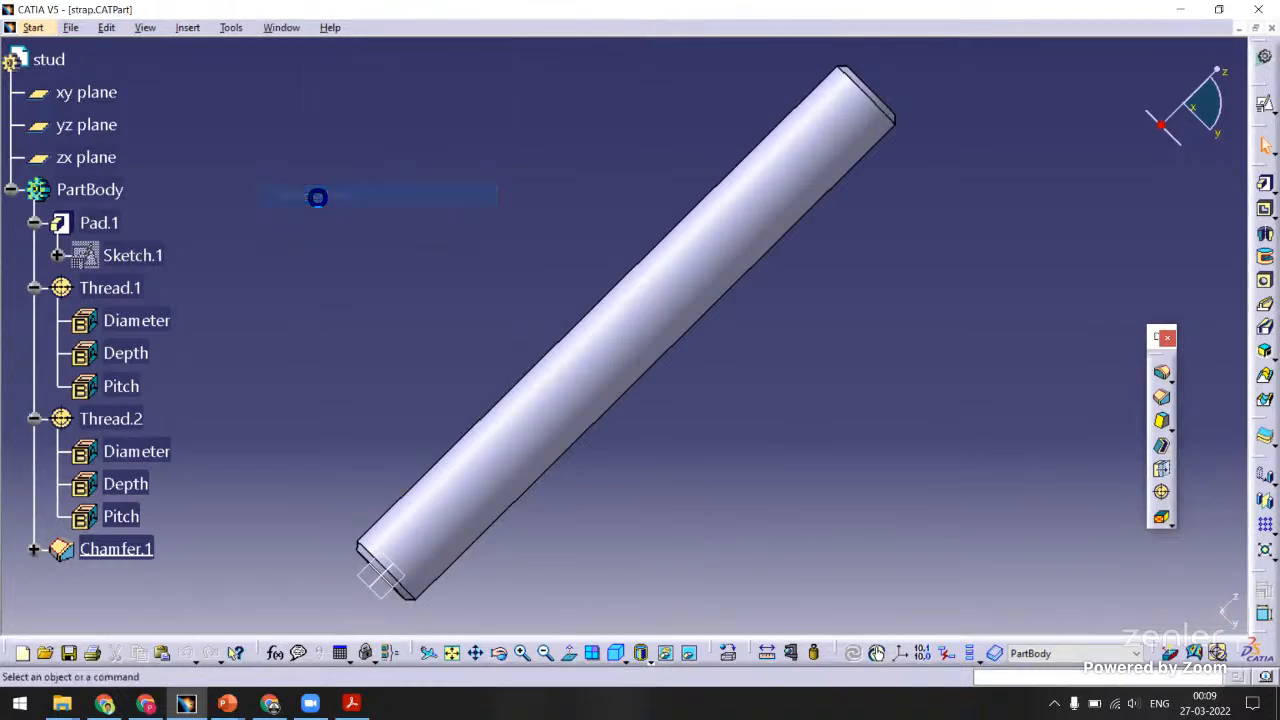
{"action": "left_click", "coordinate": [283, 31]}
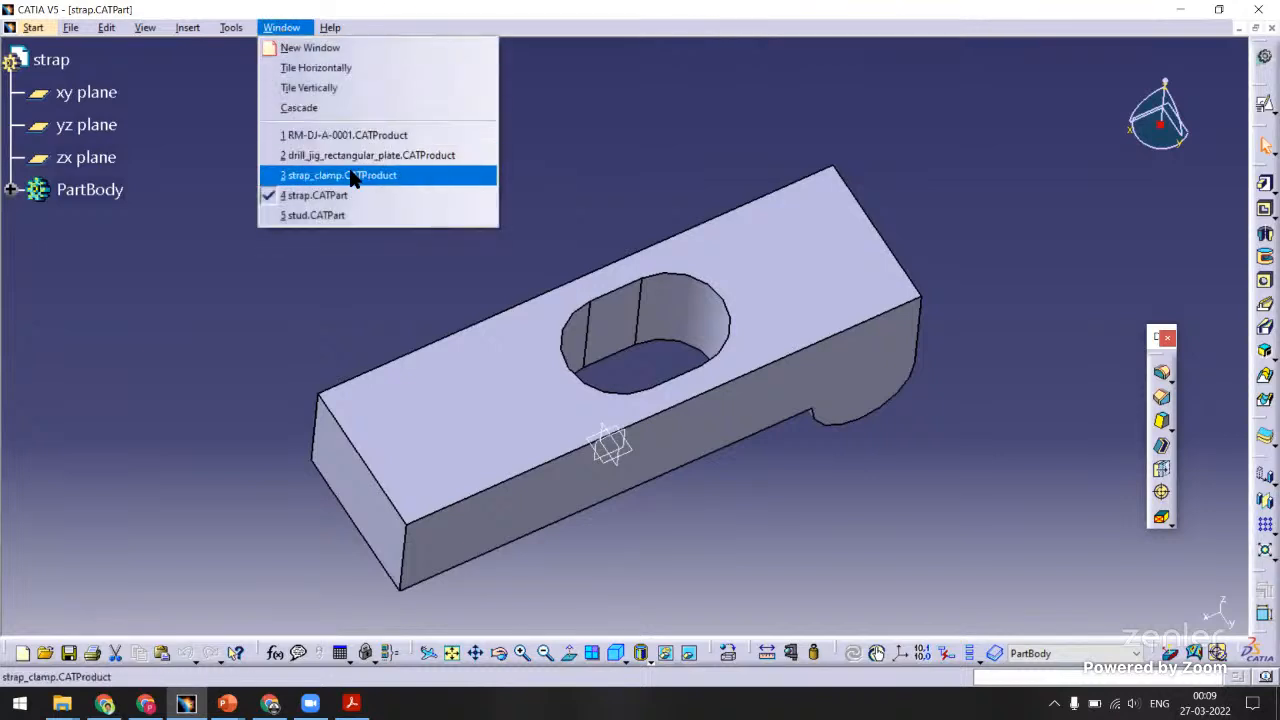
{"action": "left_click", "coordinate": [352, 176]}
Insert the existing stud part into the top-level product and accept its placement without automatic constraints.
{"action": "middle_click_drag", "start_coordinate": [469, 214], "coordinate": [472, 303]}
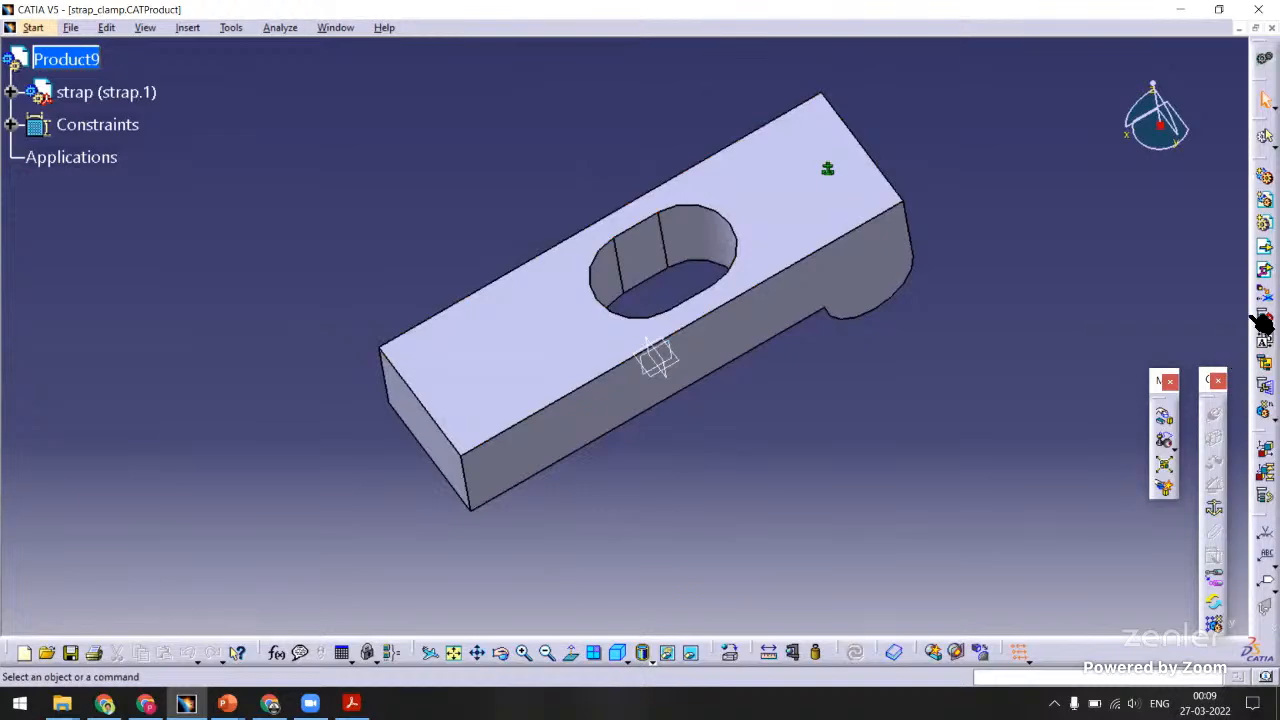
{"action": "left_click", "coordinate": [1264, 270]}
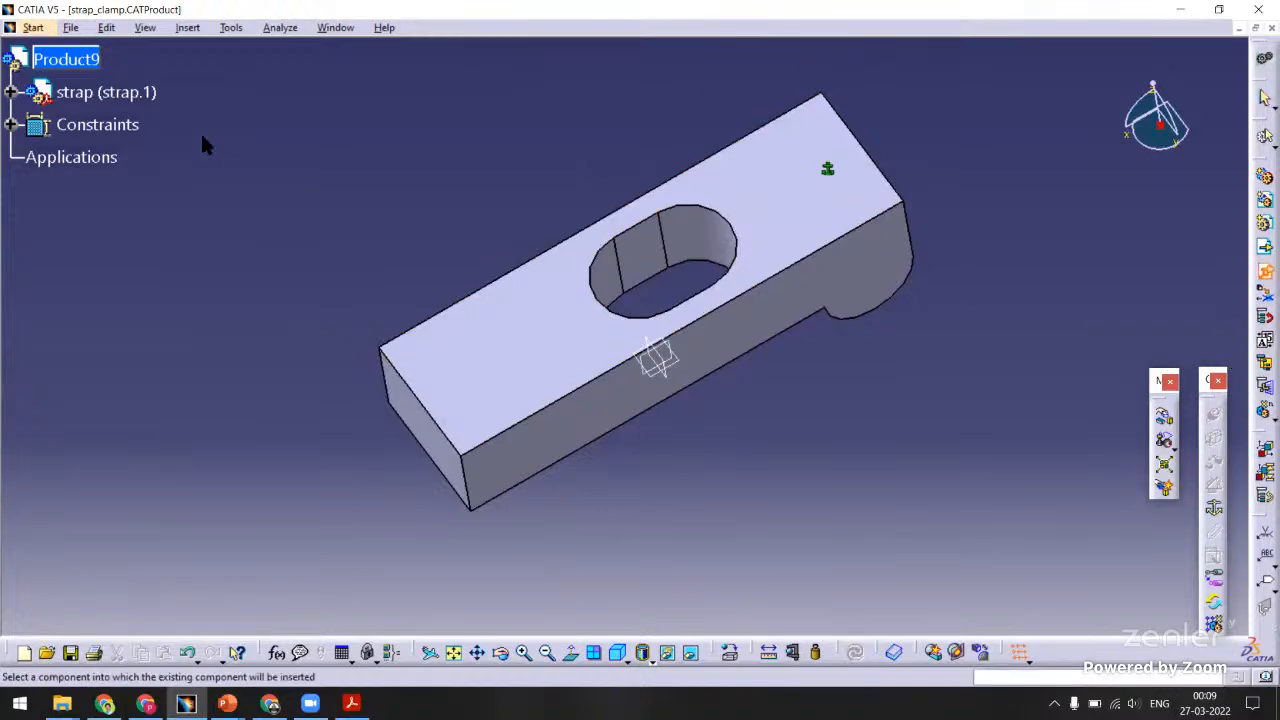
{"action": "left_click", "coordinate": [95, 61]}
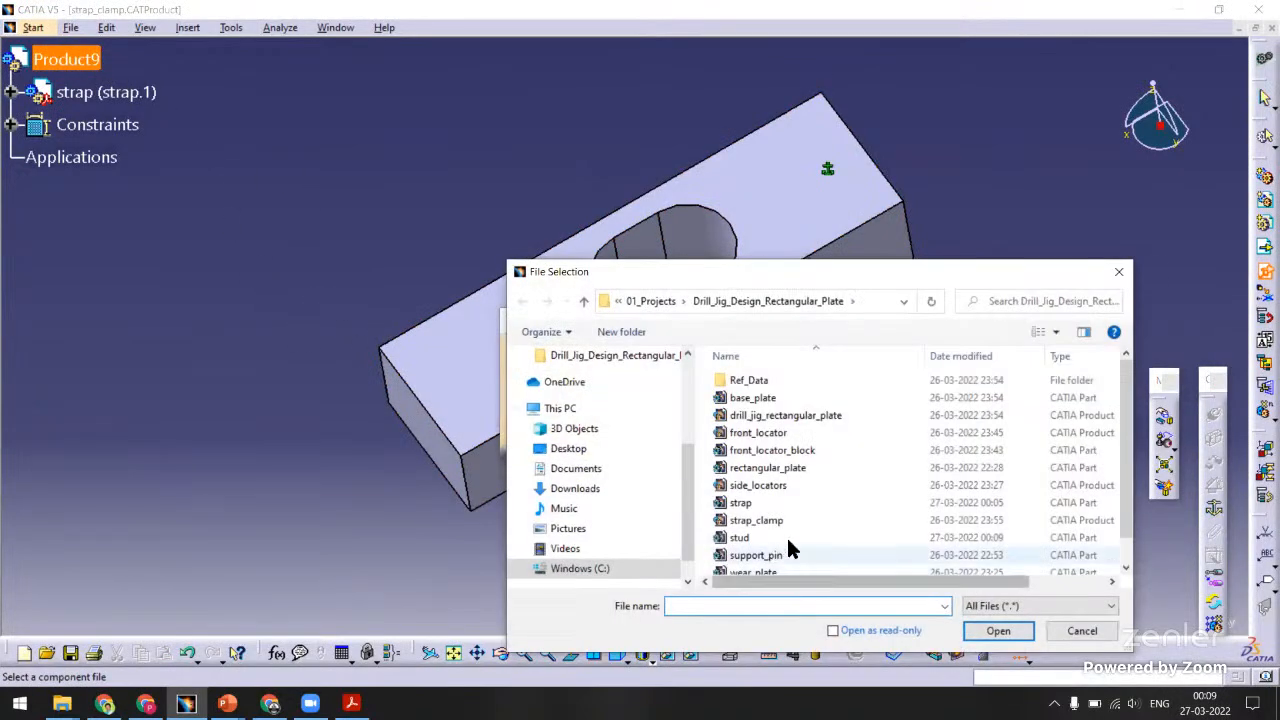
{"action": "double_click", "coordinate": [766, 537]}
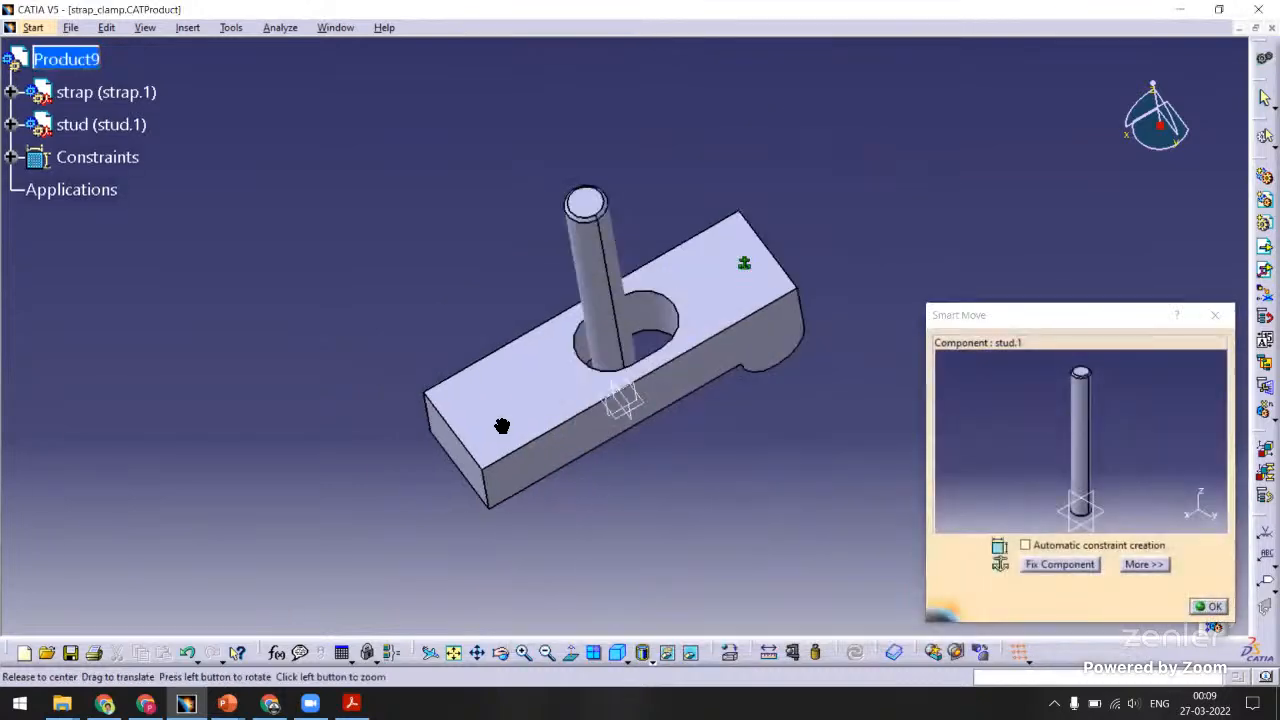
{"action": "middle_click_drag", "start_coordinate": [502, 426], "coordinate": [521, 343]}
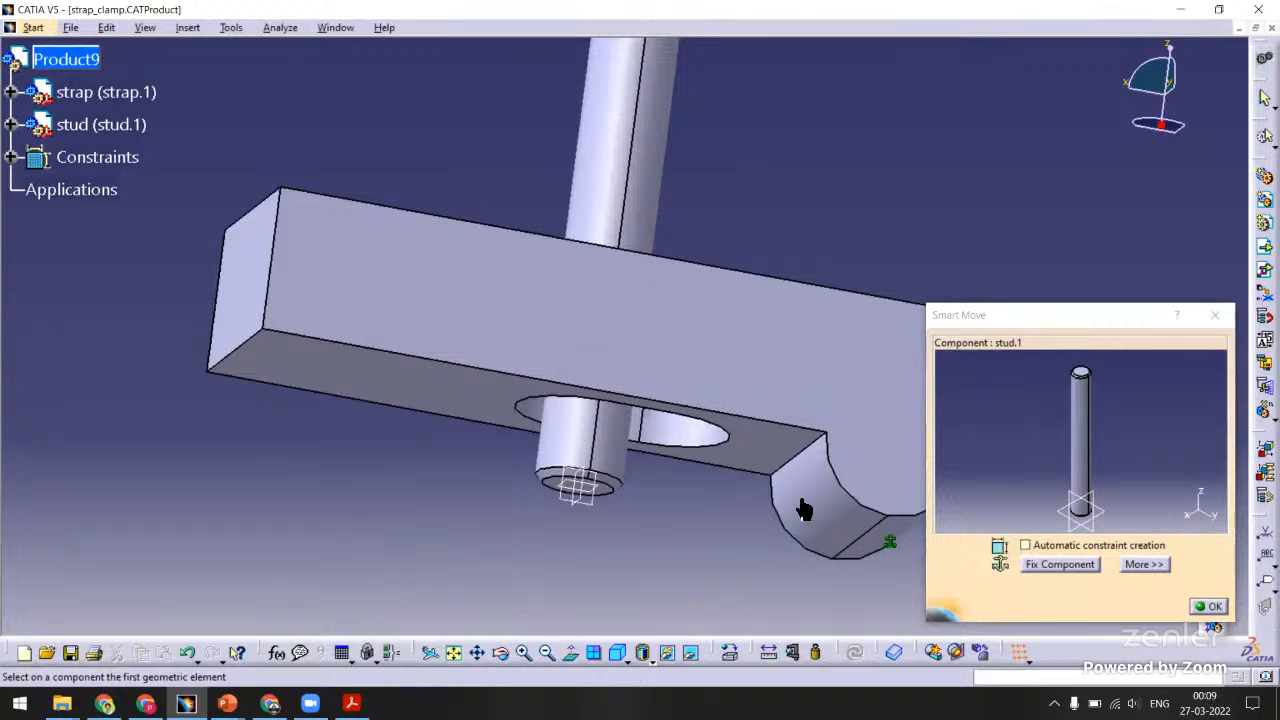
{"action": "left_click", "coordinate": [1203, 606]}
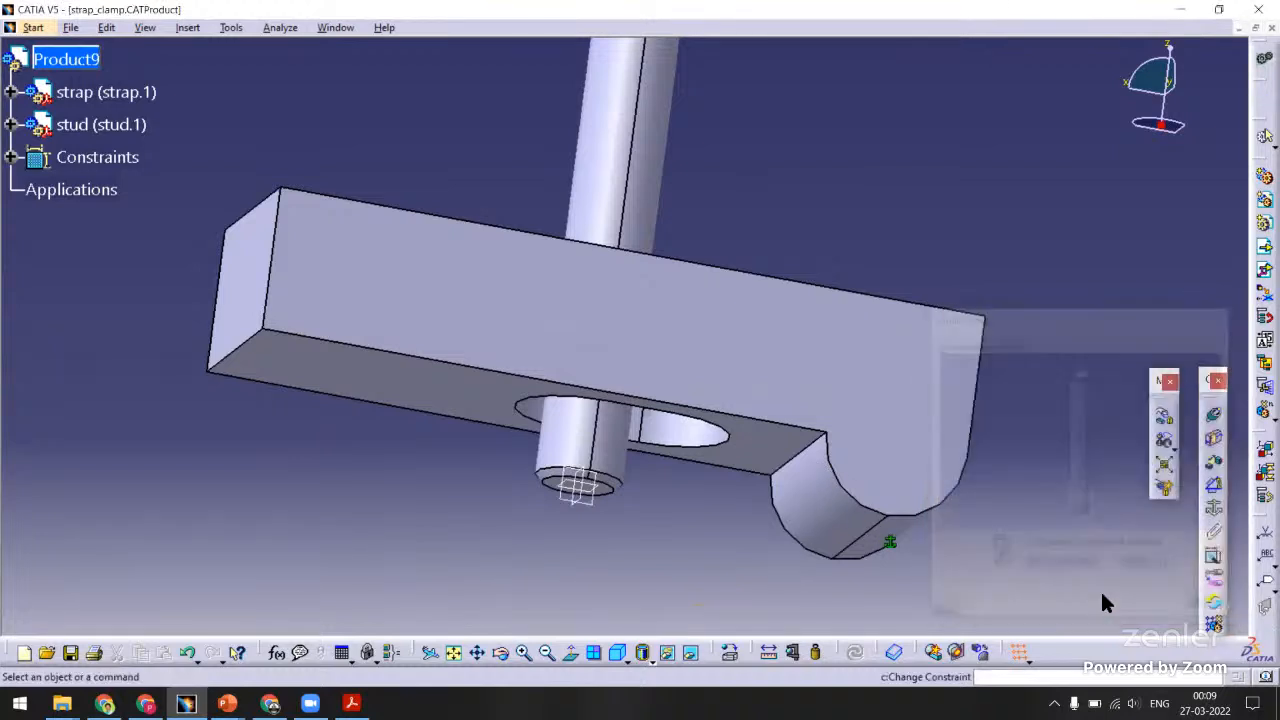
Add a coincidence constraint between the stud's axis and the axis of the rounded end of the strap's slot.
{"action": "left_click", "coordinate": [1213, 420]}
{"action": "left_click", "coordinate": [659, 196]}
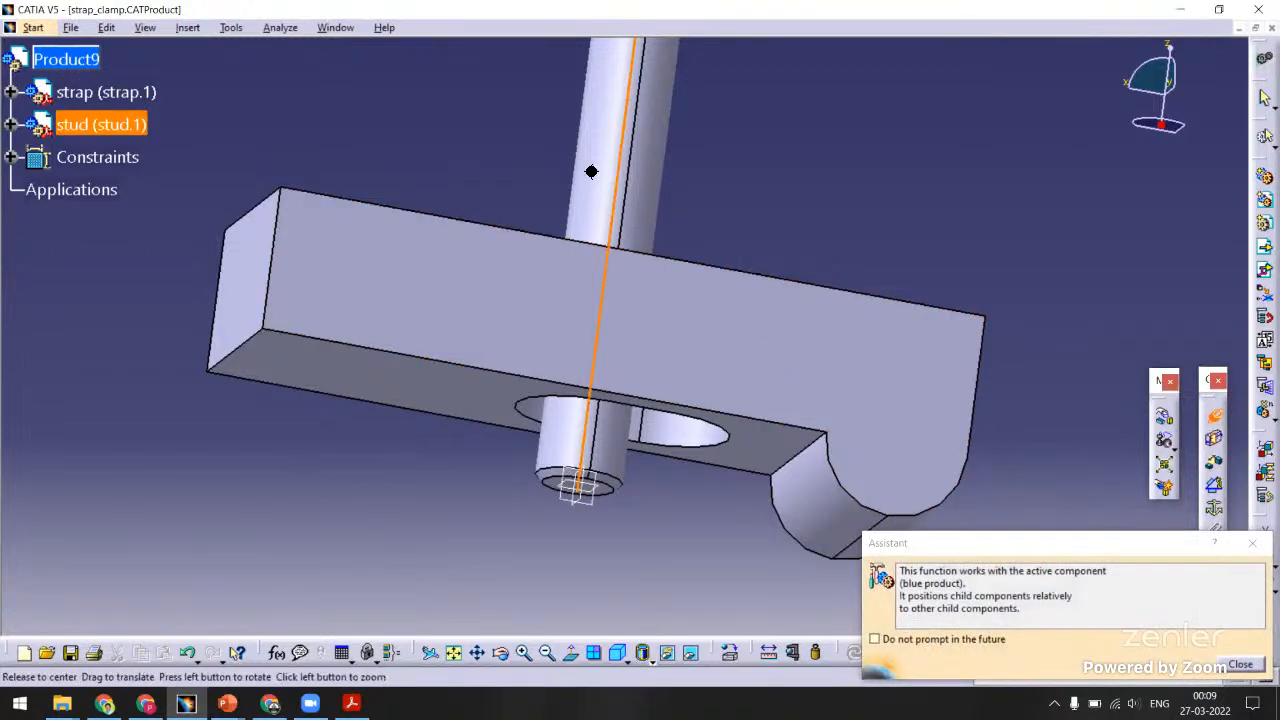
{"action": "middle_click_drag", "start_coordinate": [591, 171], "coordinate": [523, 353]}
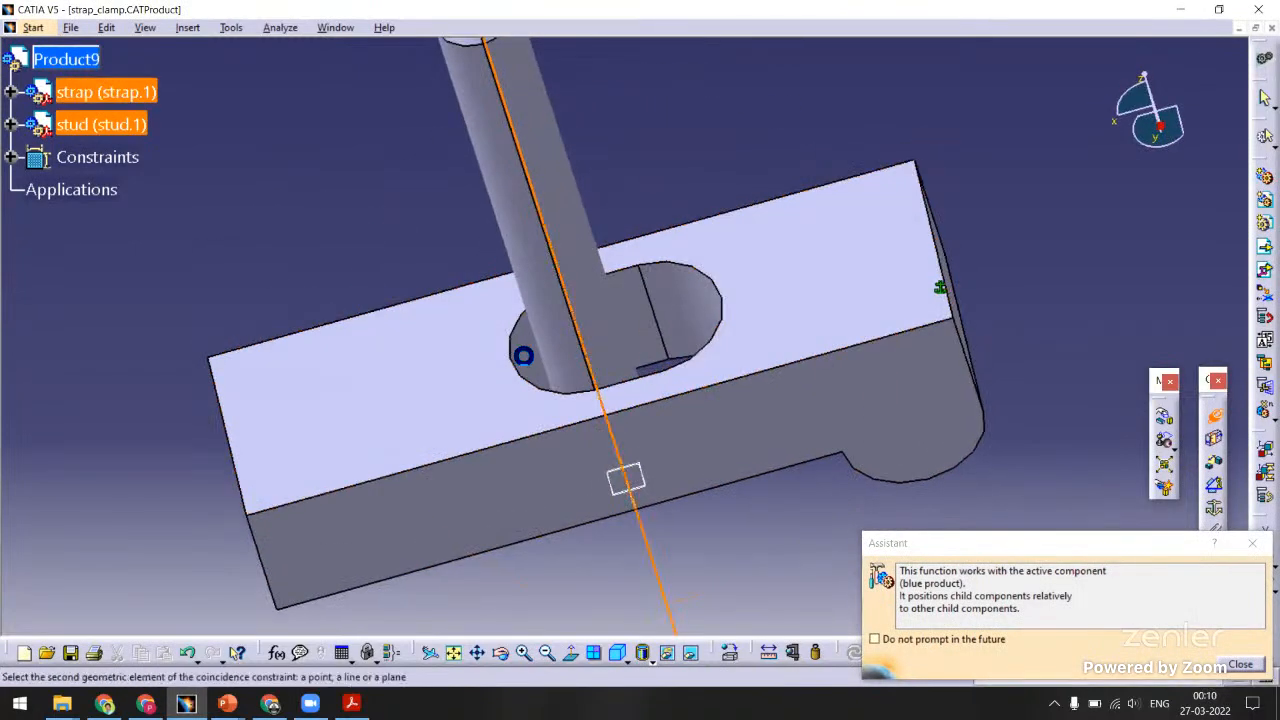
{"action": "left_click", "coordinate": [523, 353]}
Constrain the stud's lower end face at a 60 mm offset from the strap's underside and update the assembly.
{"action": "middle_click_drag", "start_coordinate": [560, 455], "coordinate": [634, 251]}
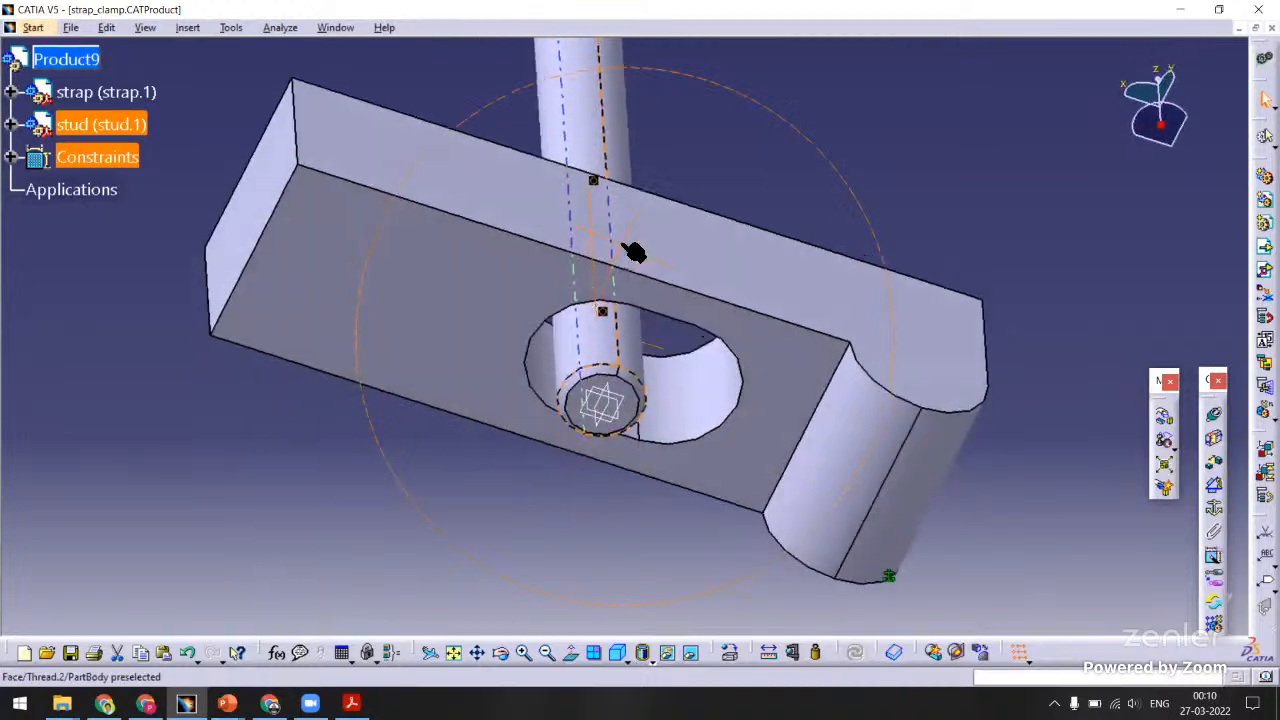
{"action": "left_click", "coordinate": [1214, 468]}
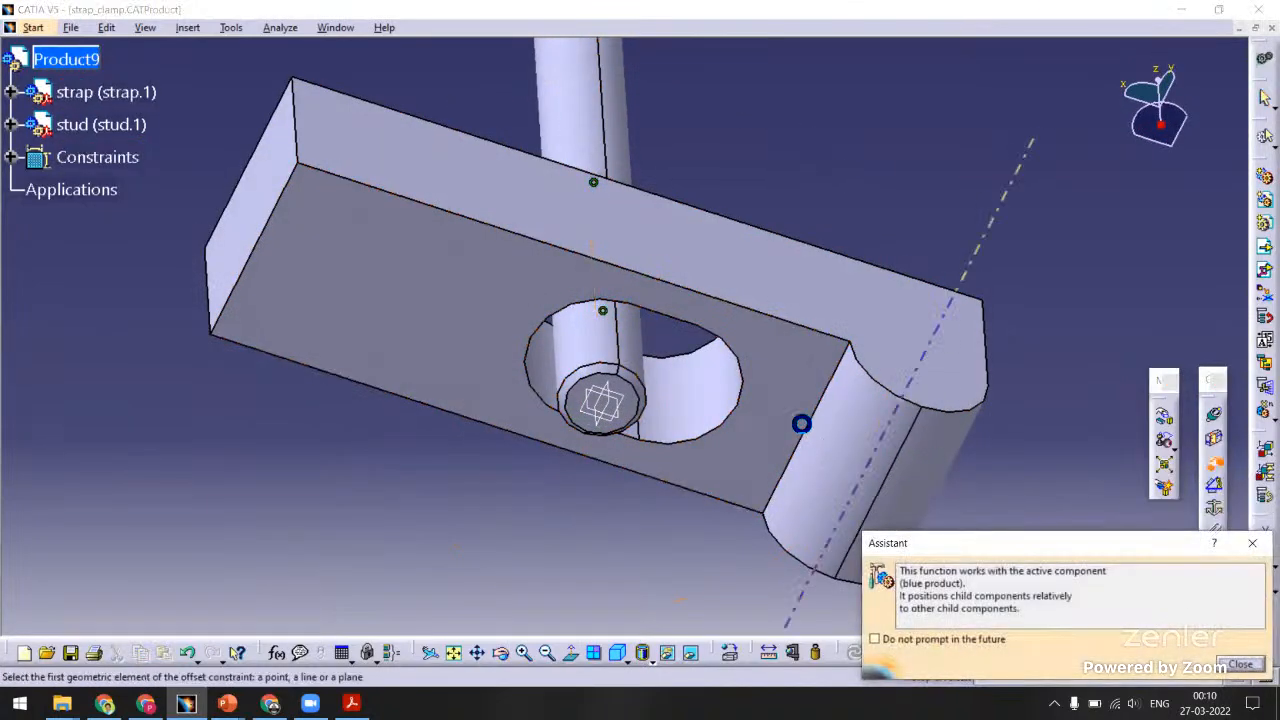
{"action": "left_click", "coordinate": [678, 460]}
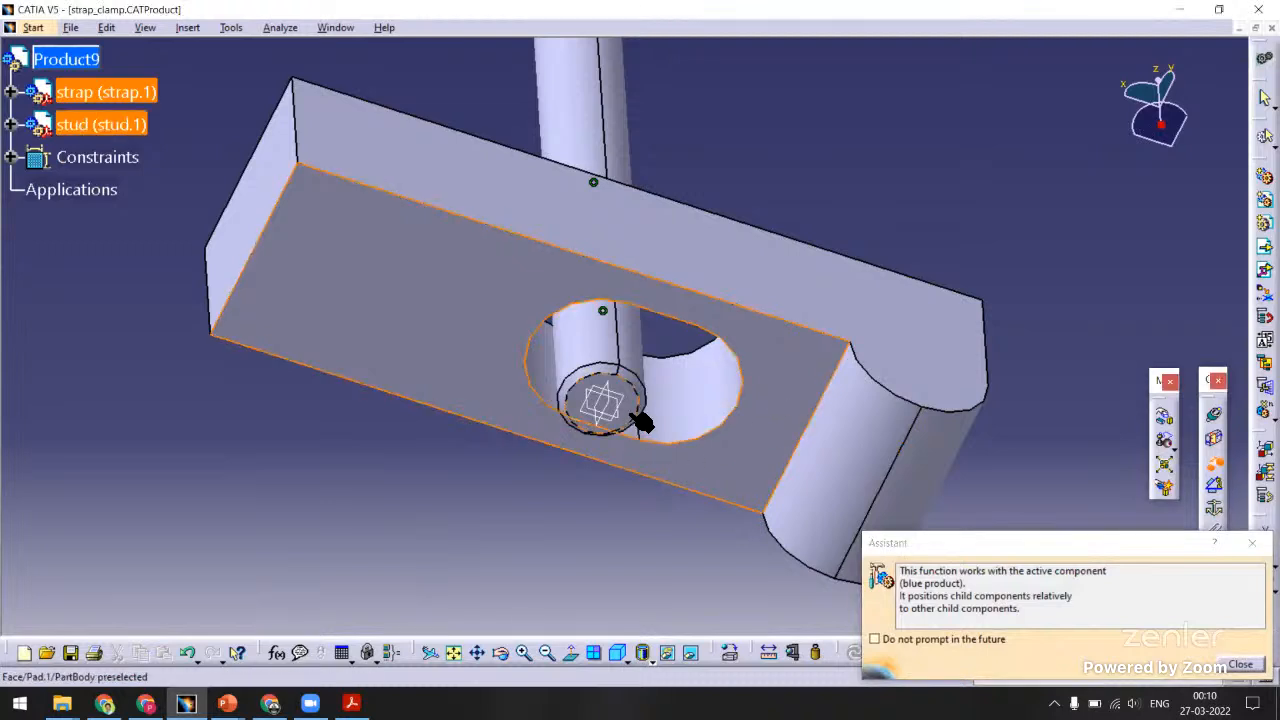
{"action": "left_click", "coordinate": [640, 420]}
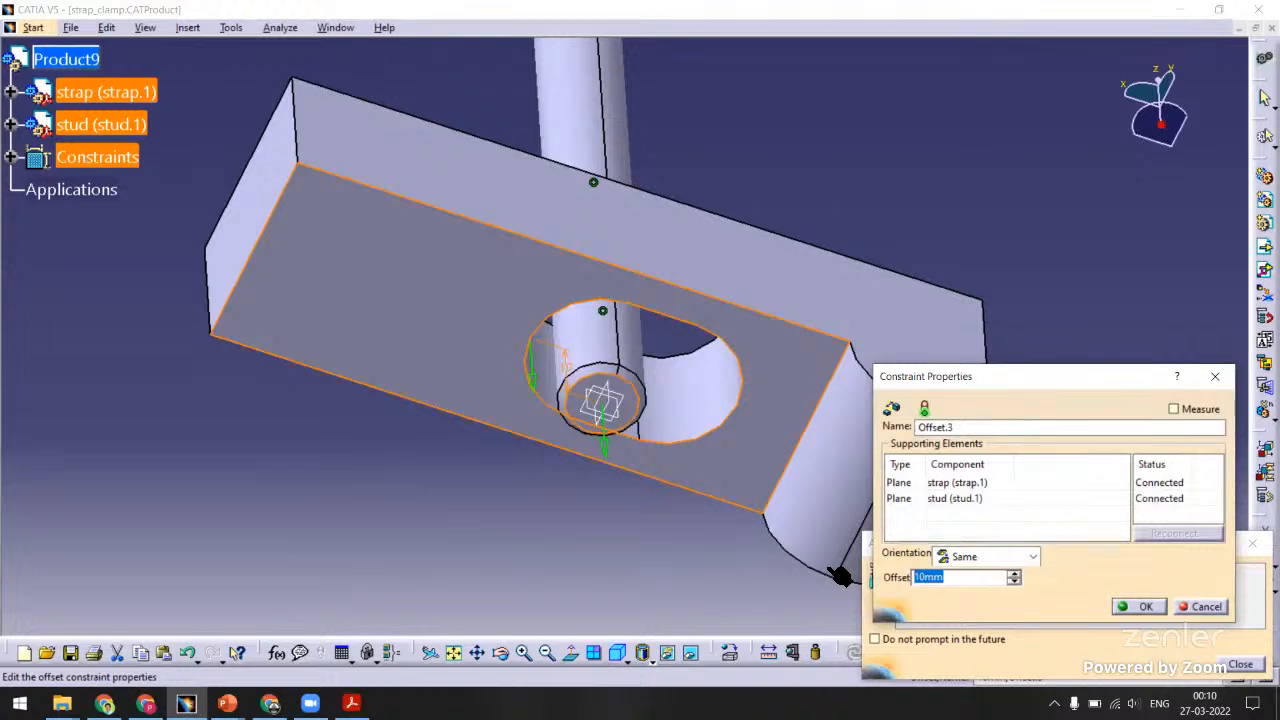
{"action": "key", "text": "Return"}
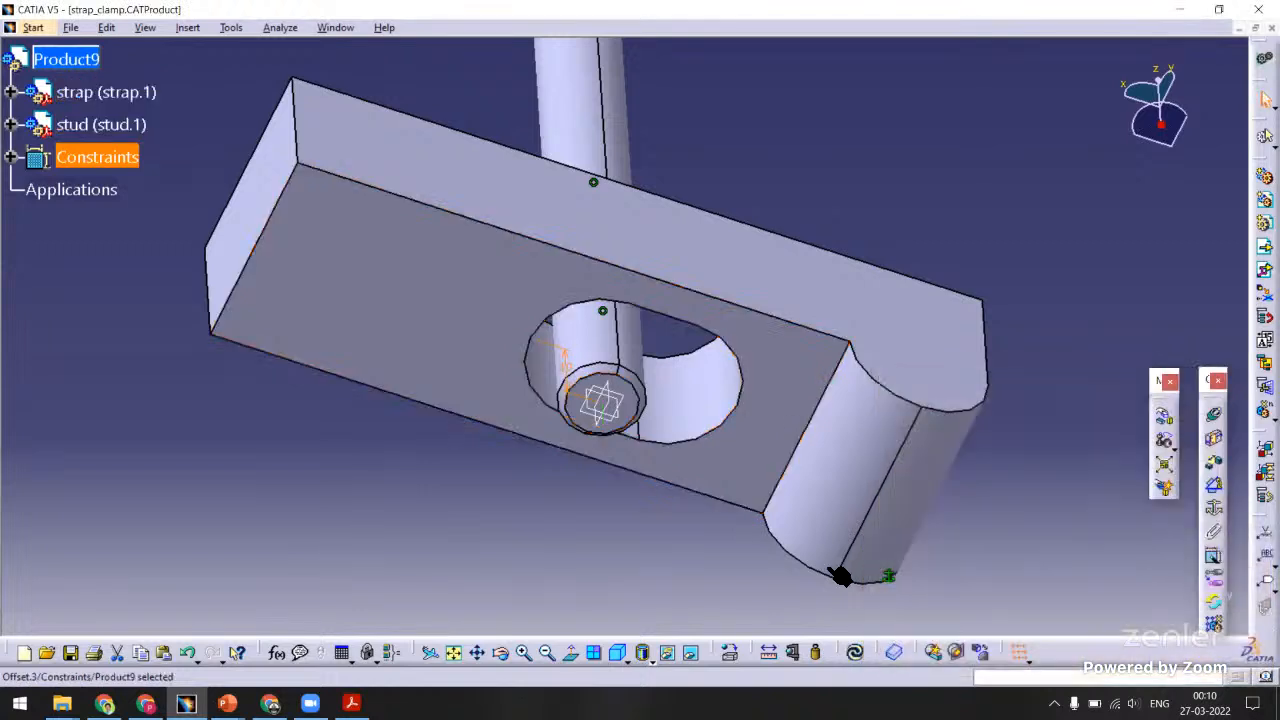
{"action": "left_click", "coordinate": [857, 651]}
{"action": "middle_click_drag", "start_coordinate": [523, 354], "coordinate": [633, 408]}
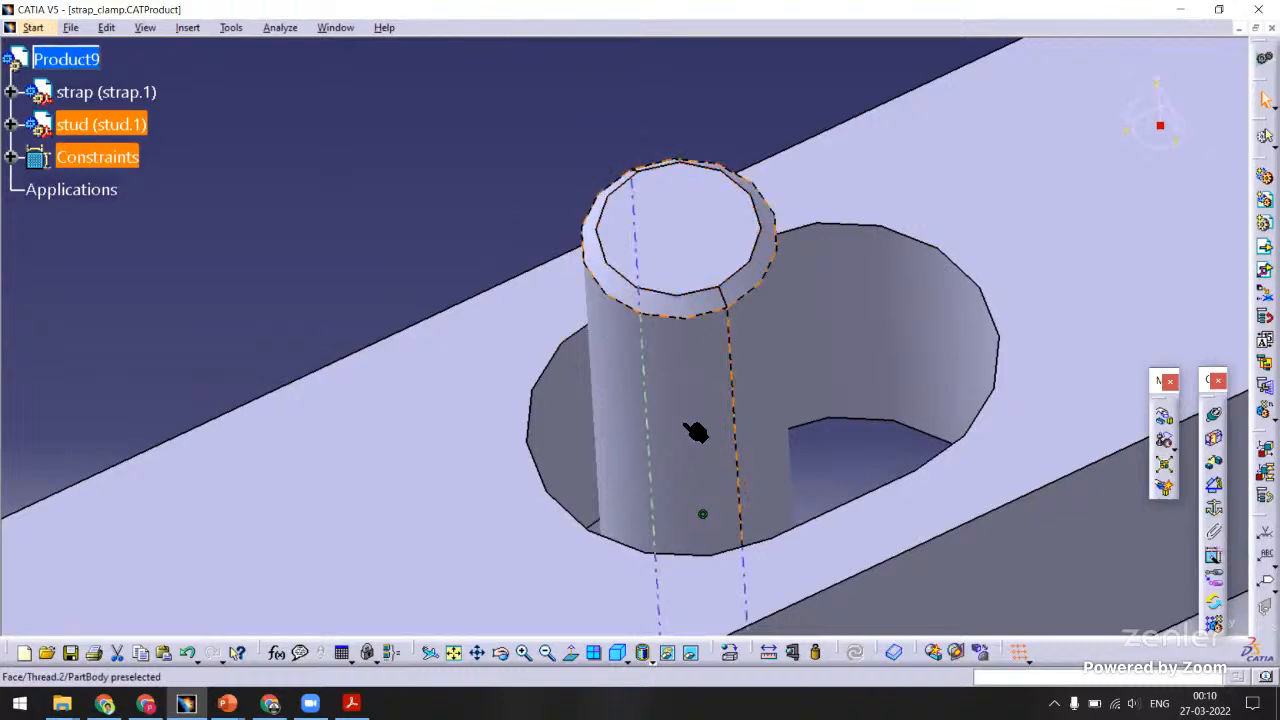
{"action": "middle_click_drag", "start_coordinate": [694, 434], "coordinate": [857, 334]}
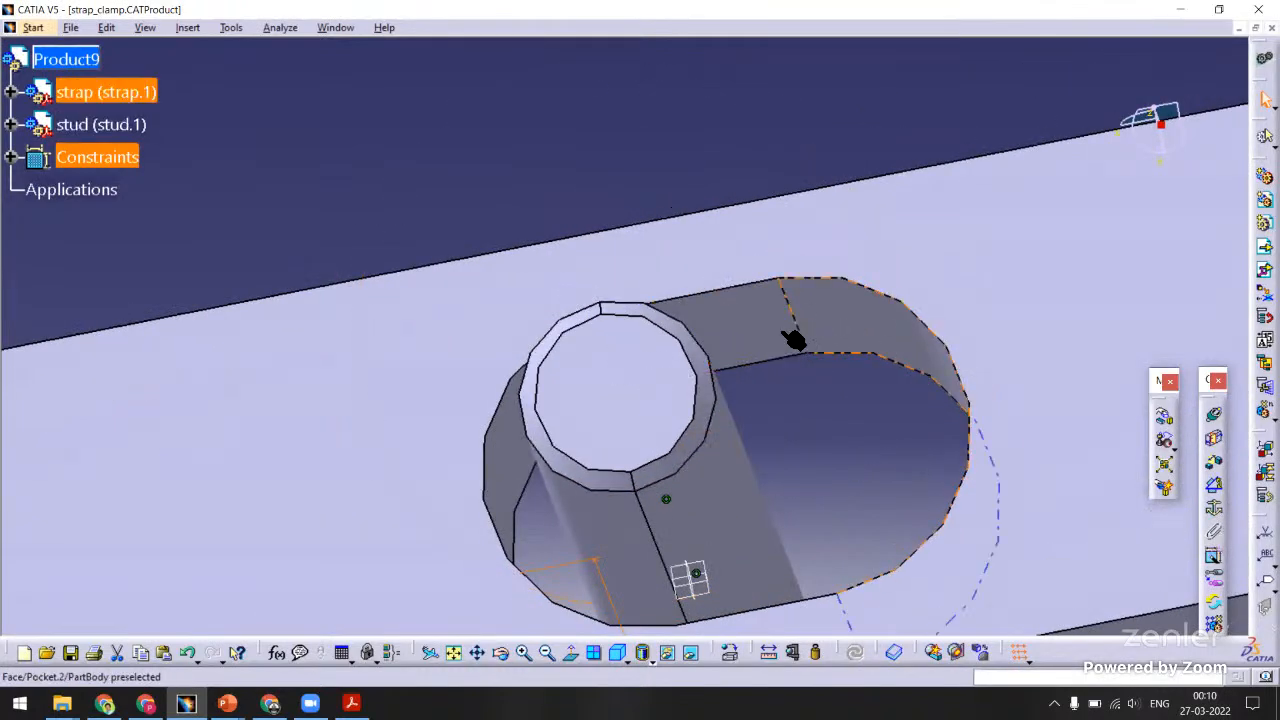
{"action": "middle_click_drag", "start_coordinate": [519, 426], "coordinate": [666, 309]}
{"action": "middle_click_drag", "start_coordinate": [608, 503], "coordinate": [575, 365]}
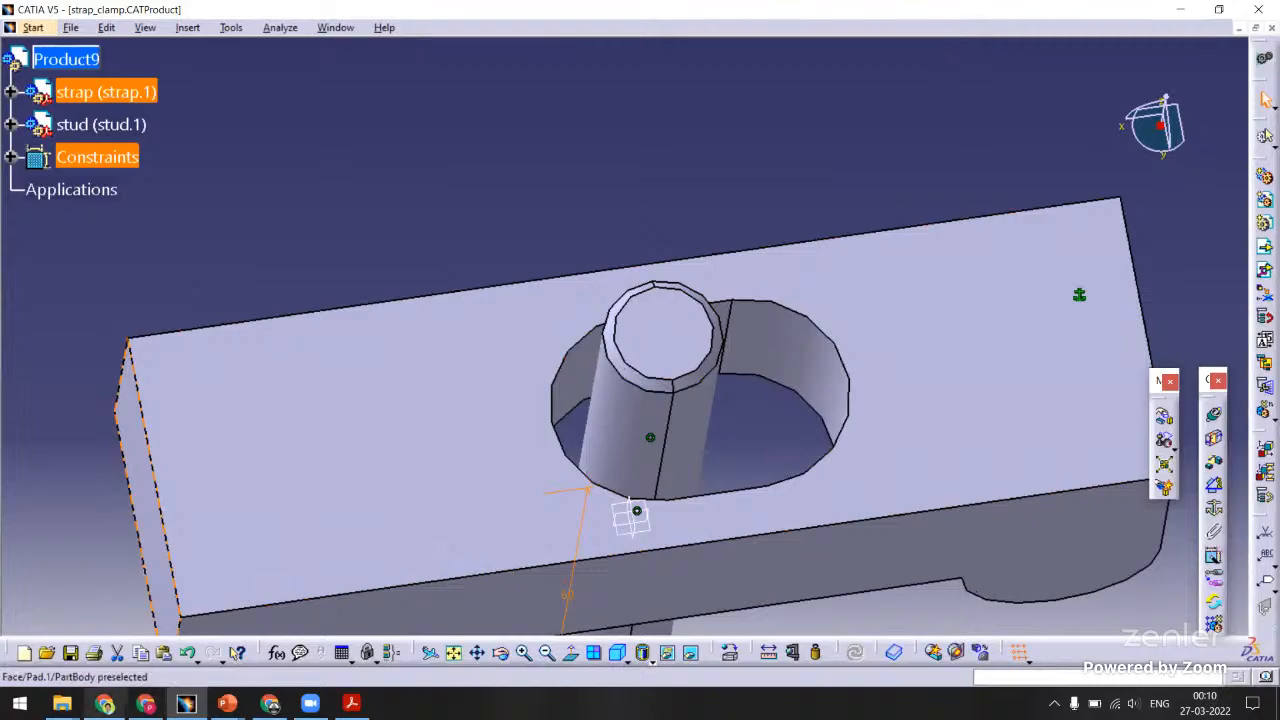
Switch to the web browser and search Google Images for "clearance hole for m12".
{"action": "left_click", "coordinate": [105, 704]}
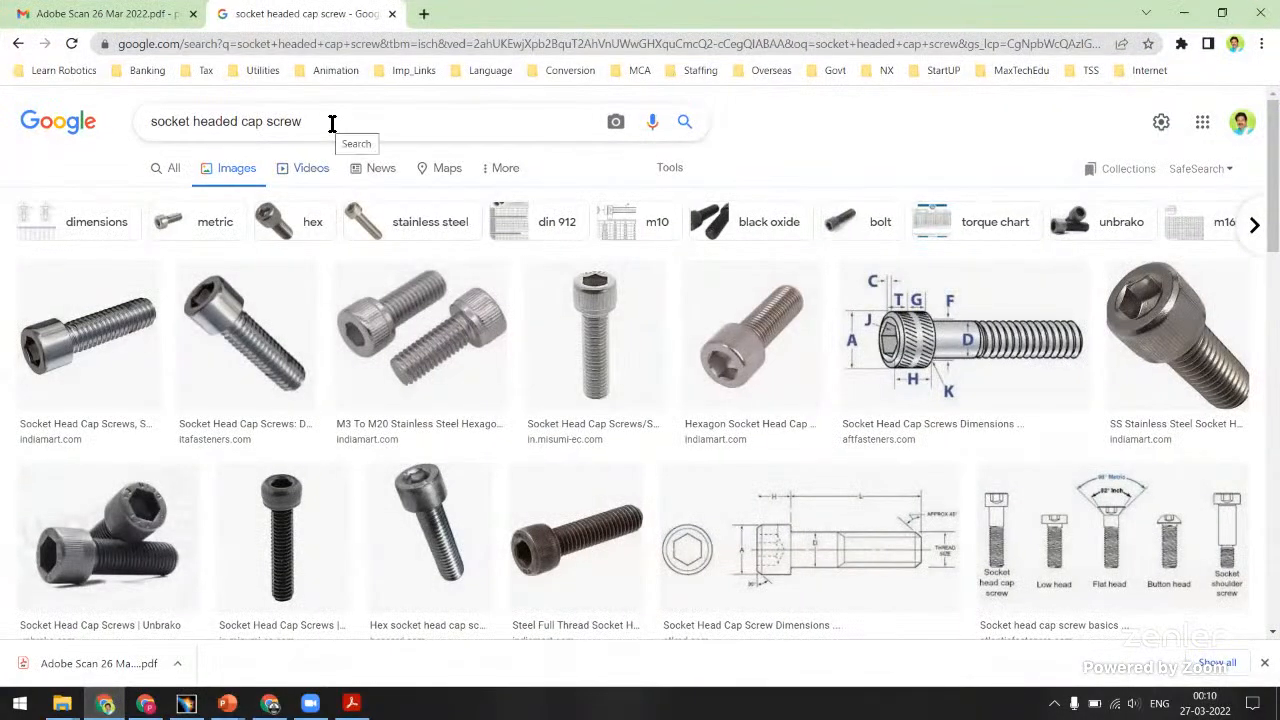
{"action": "triple_click", "coordinate": [332, 122]}
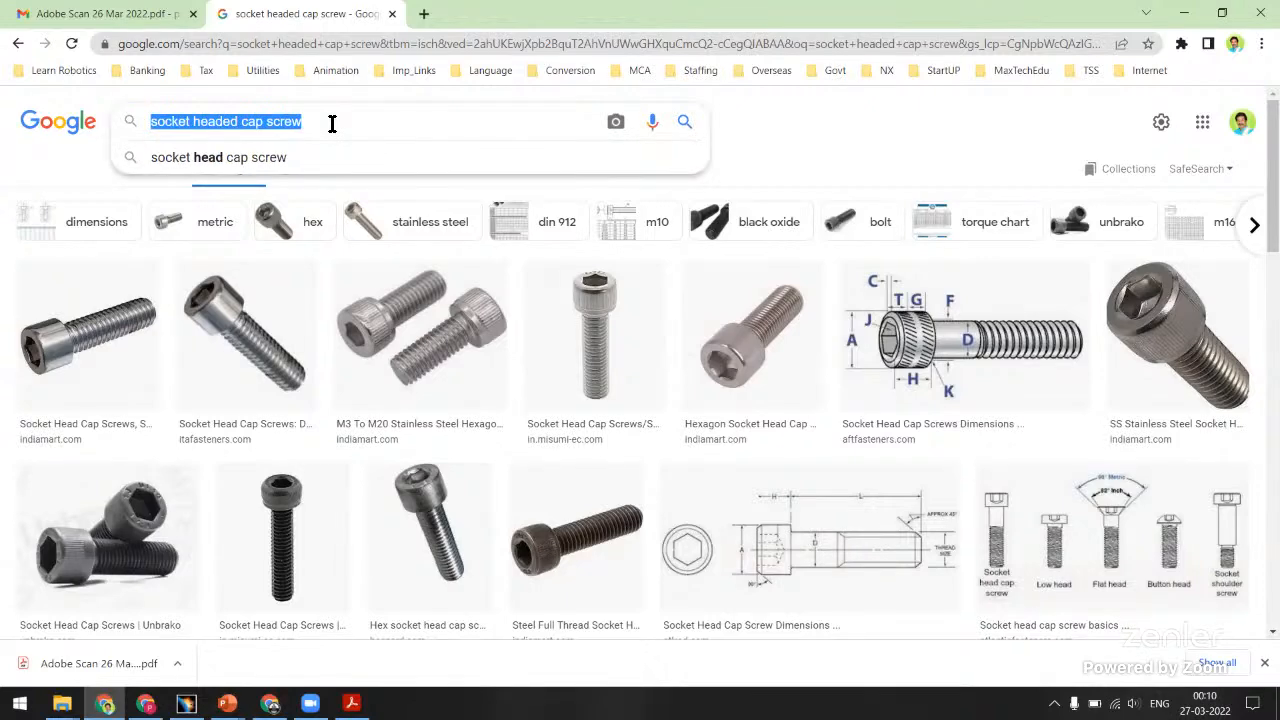
{"action": "type", "text": "clearnace"}
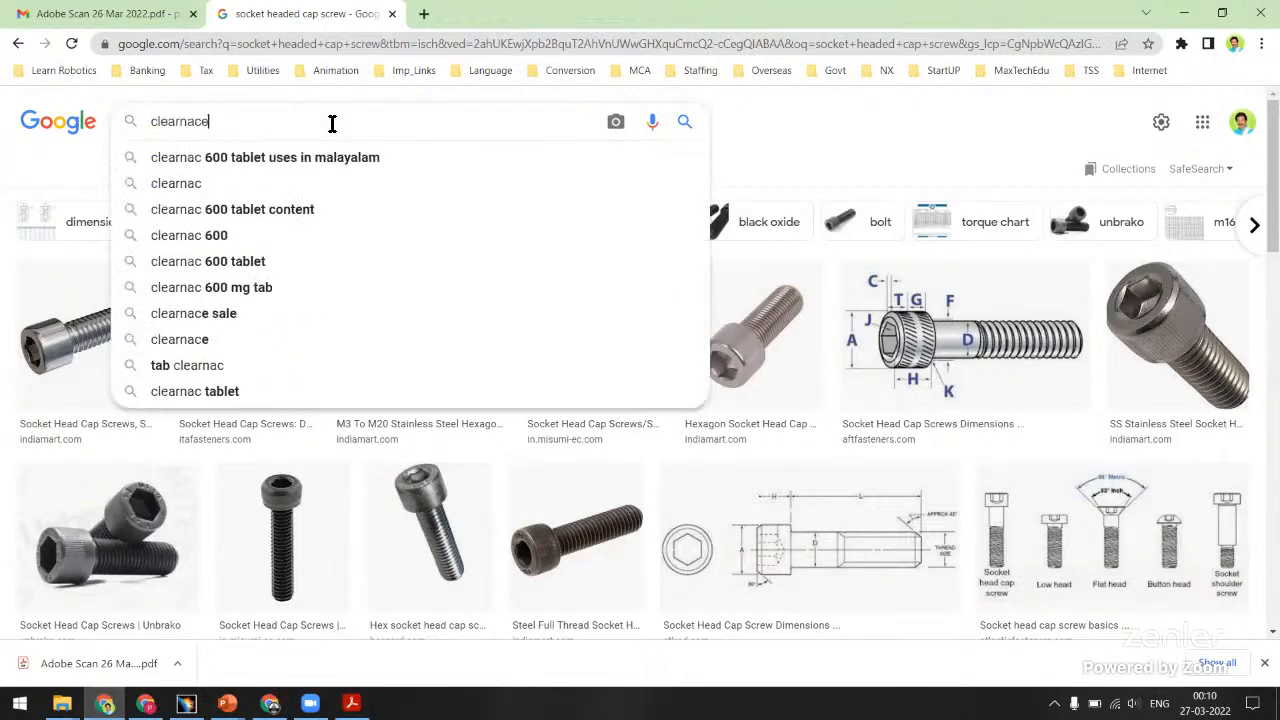
{"action": "key", "text": "Down"}
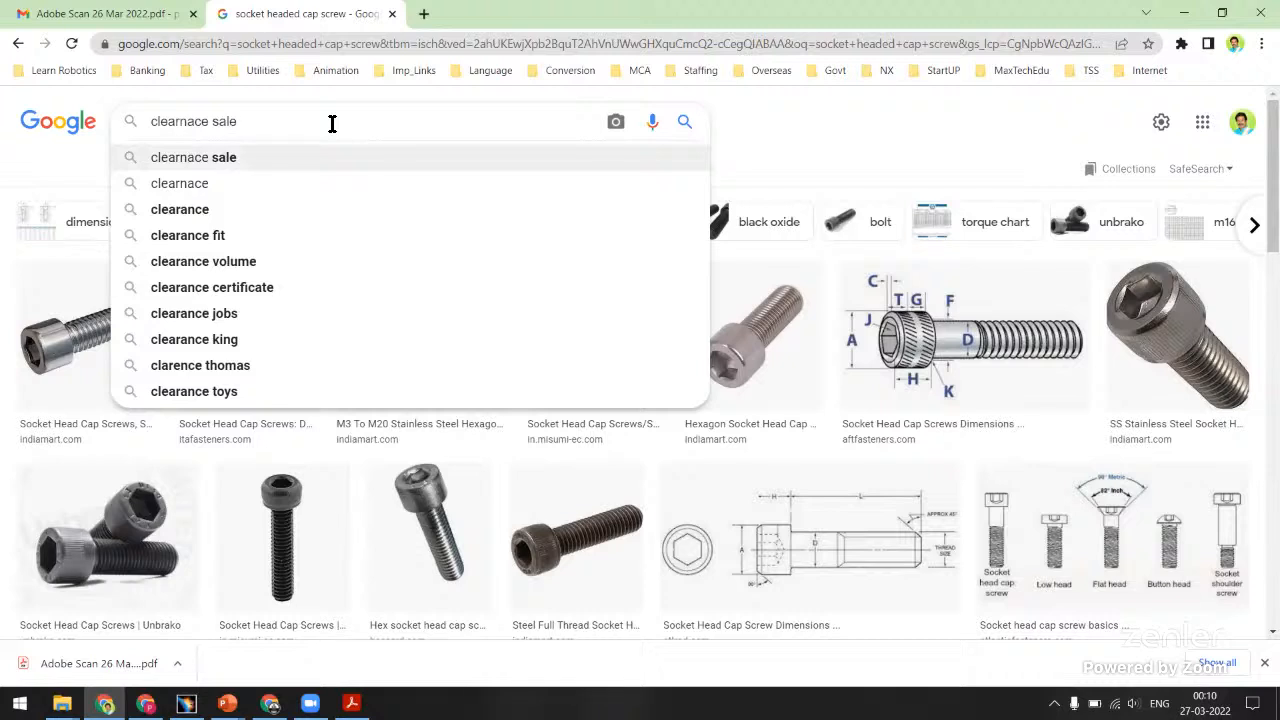
{"action": "key", "text": "BackSpace"}
{"action": "key", "text": "BackSpace"}
{"action": "key", "text": "BackSpace"}
{"action": "key", "text": "BackSpace"}
{"action": "type", "text": "hole"}
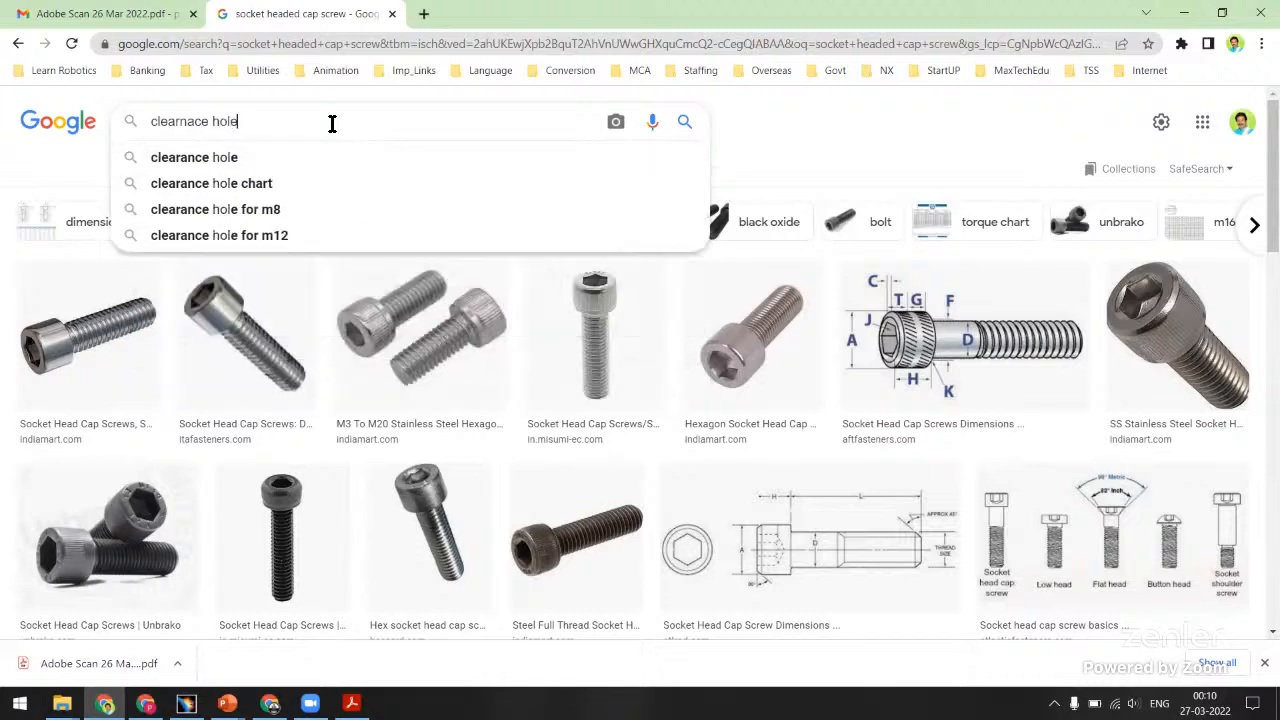
{"action": "type", "text": " for m12"}
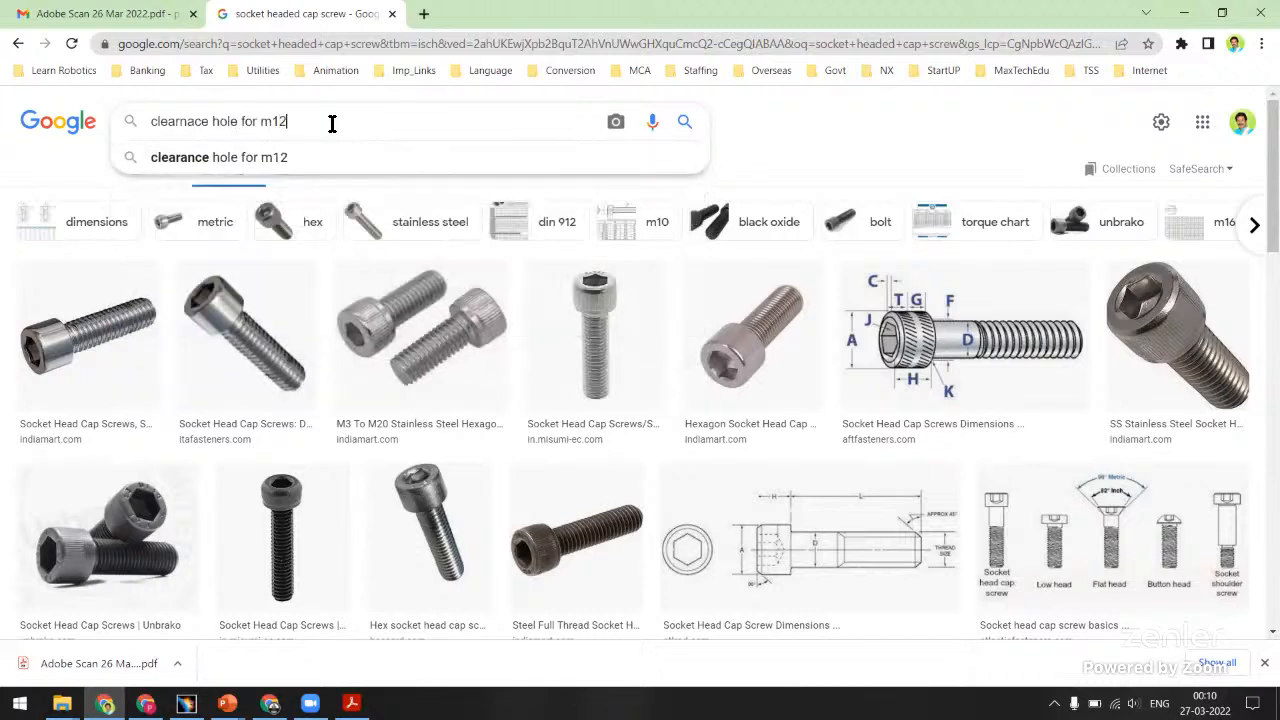
{"action": "left_click", "coordinate": [287, 158]}
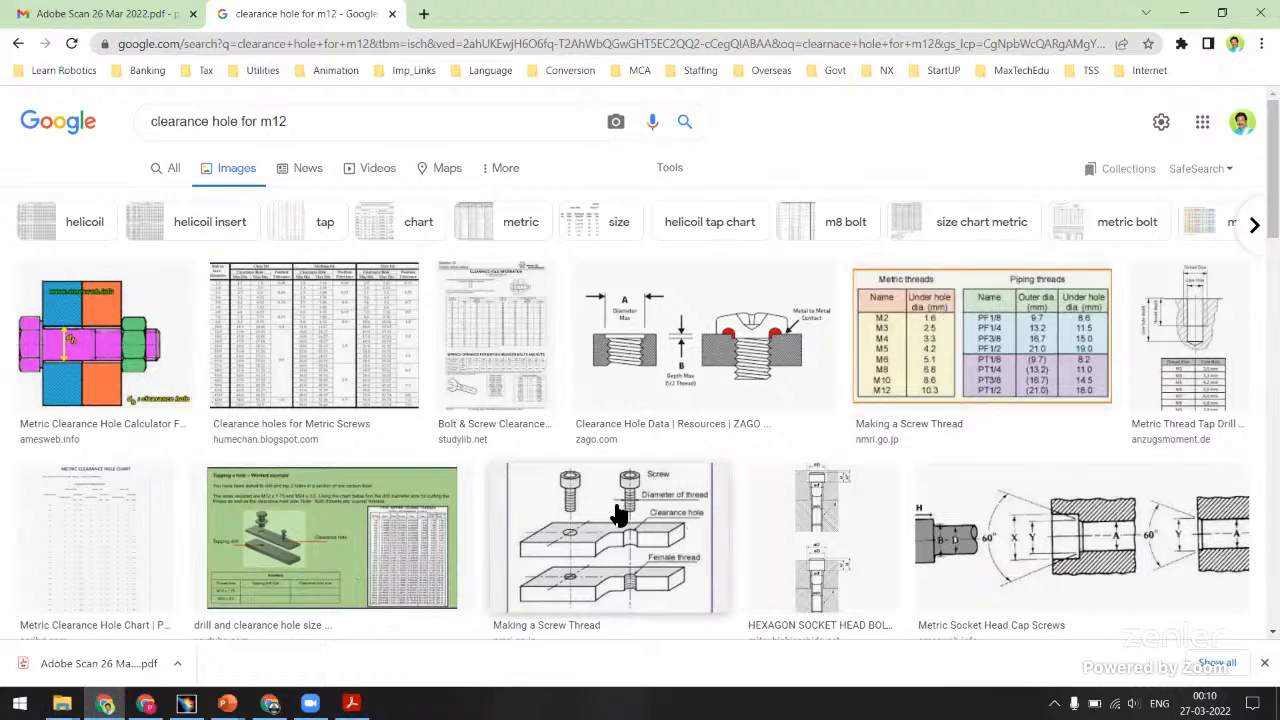
Open the Metric Drill Tap Chart image, read the normal-fit clearance hole size for M12, and return to CATIA.
{"action": "scroll", "coordinate": [300, 452], "scroll_direction": "down", "scroll_amount": 3}
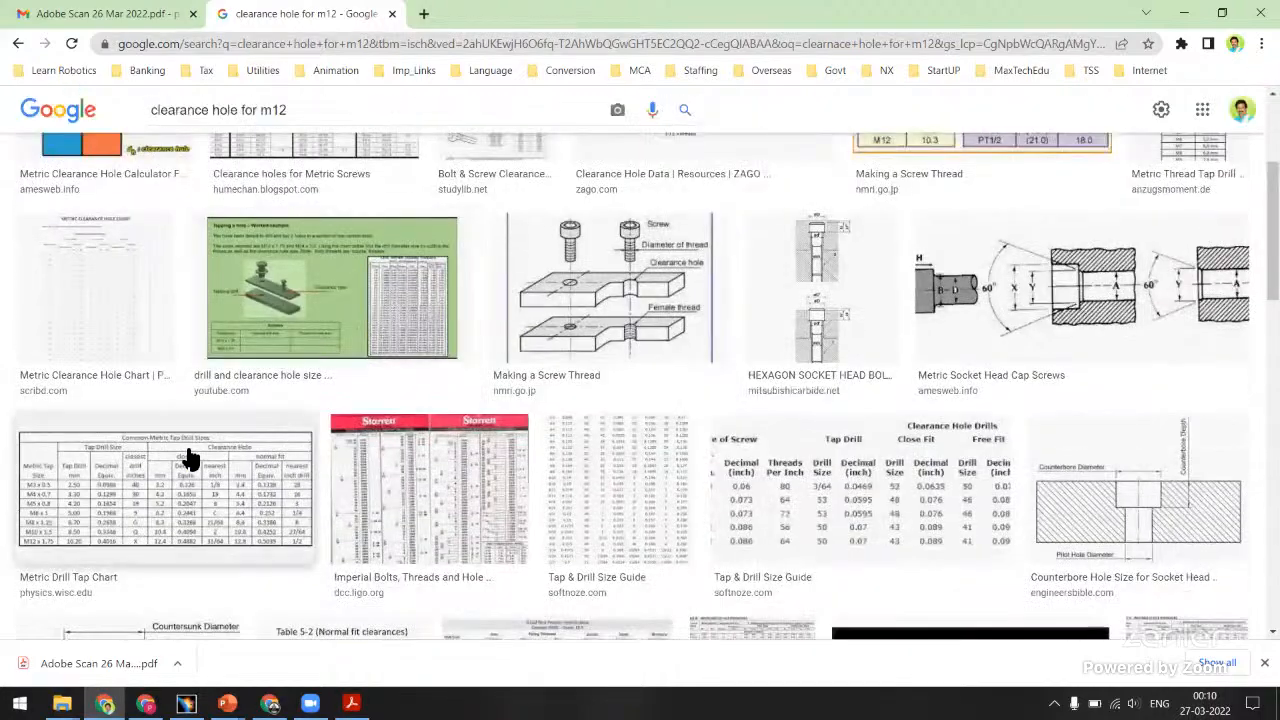
{"action": "left_click", "coordinate": [157, 460]}
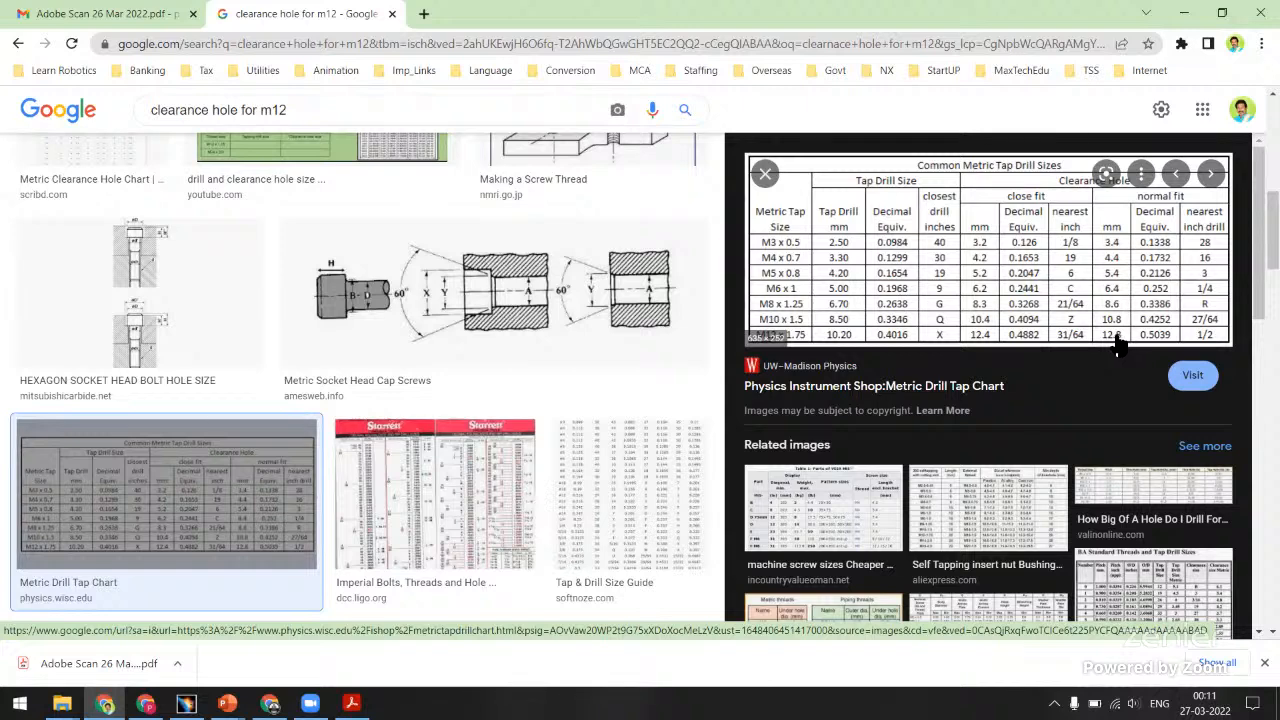
{"action": "key", "text": "alt+Tab"}
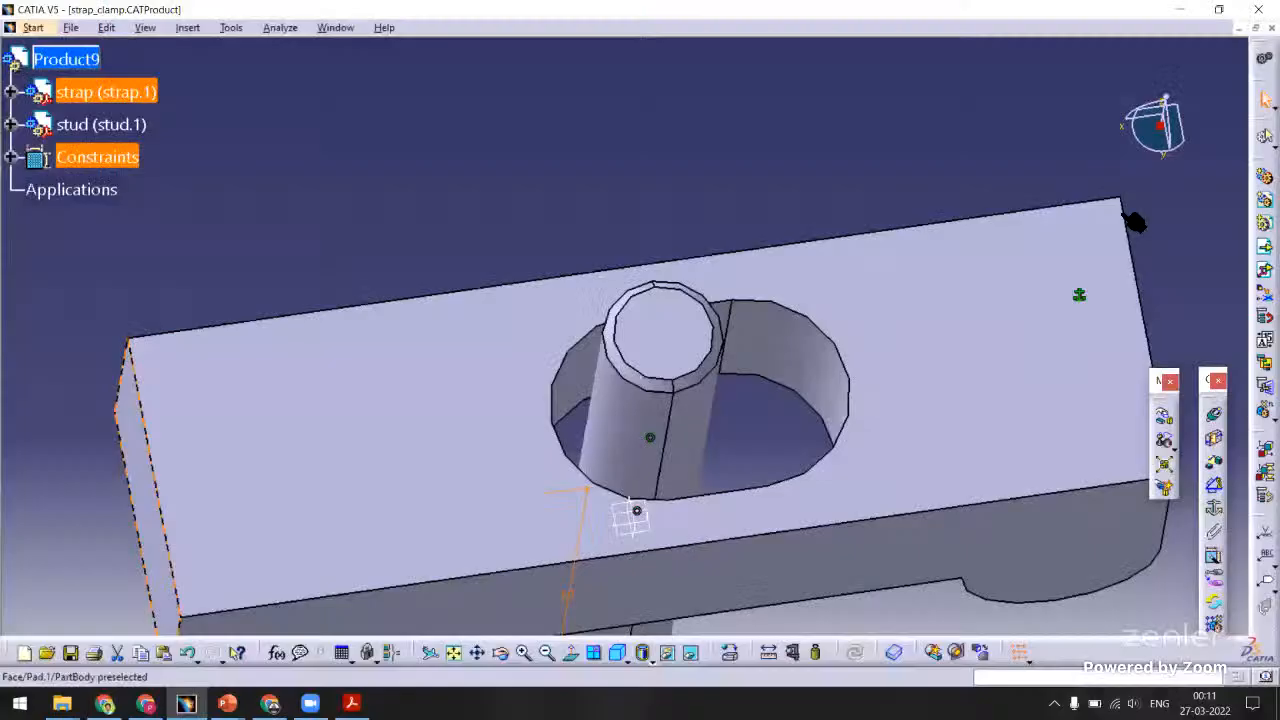
In strap.CATPart, set the slot pocket's end radius to 12.8/2 mm and save the part.
{"action": "left_click", "coordinate": [336, 27]}
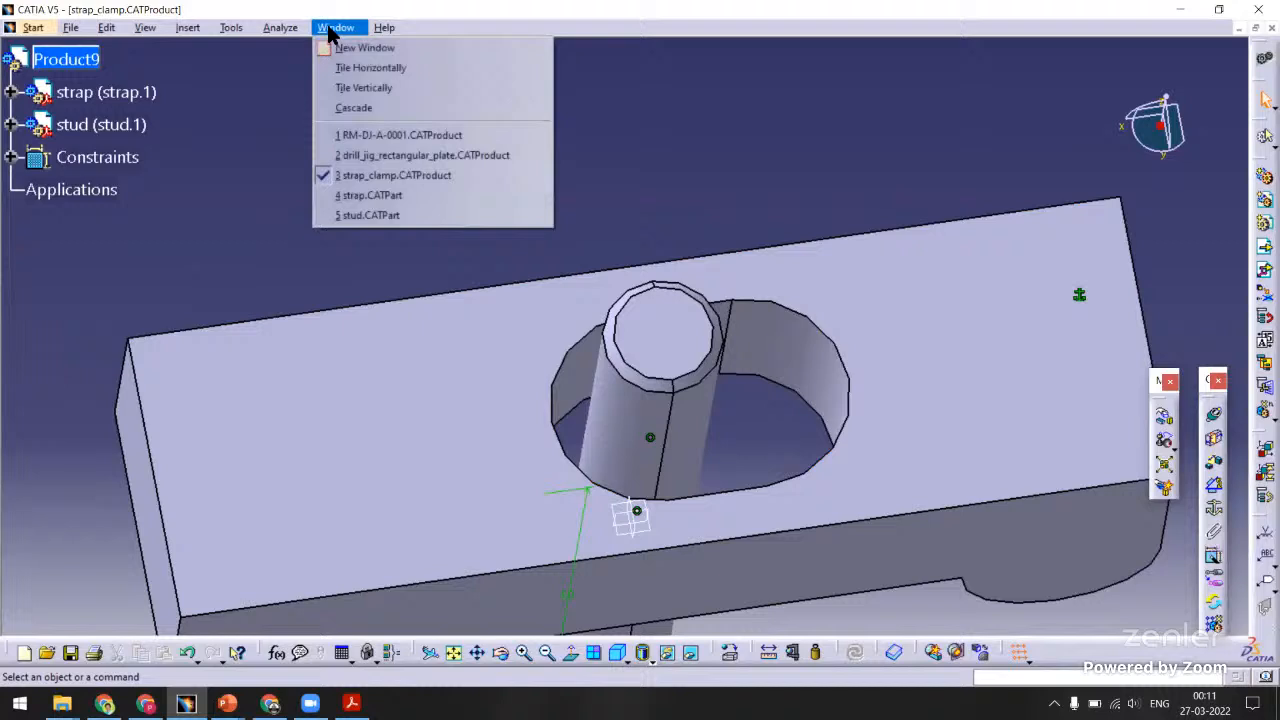
{"action": "left_click", "coordinate": [392, 197]}
{"action": "double_click", "coordinate": [677, 320]}
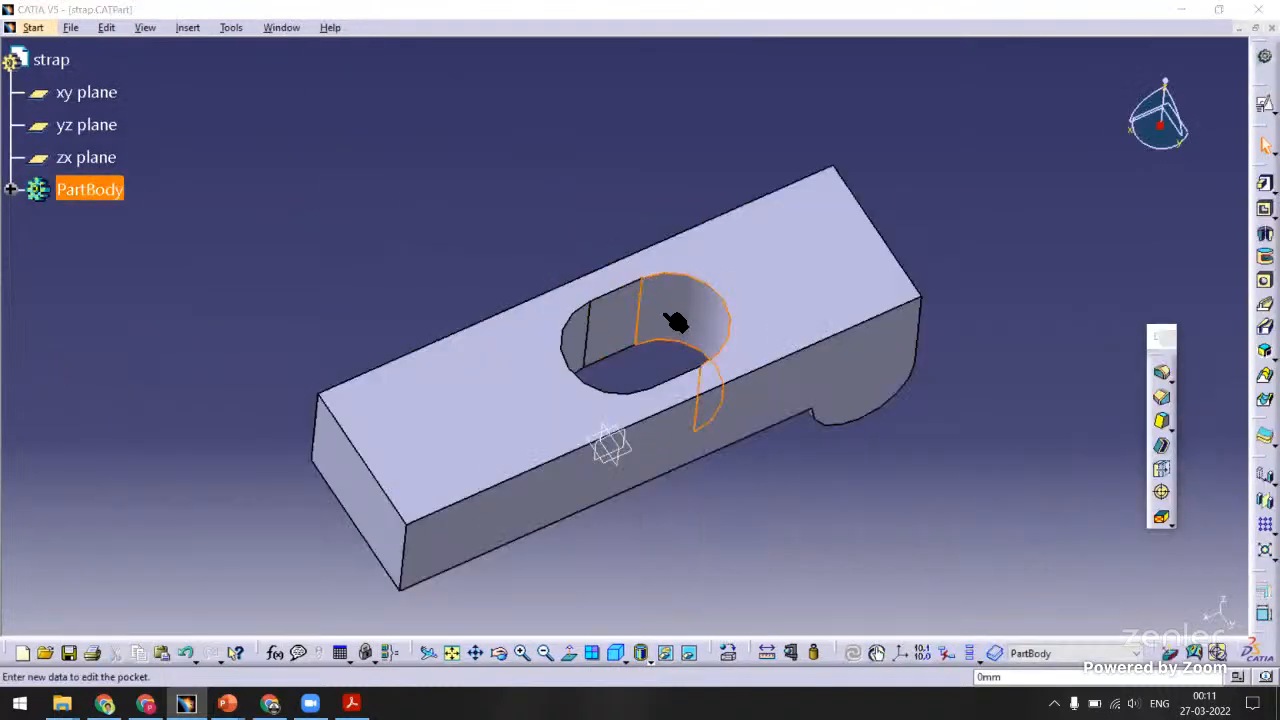
{"action": "double_click", "coordinate": [878, 410]}
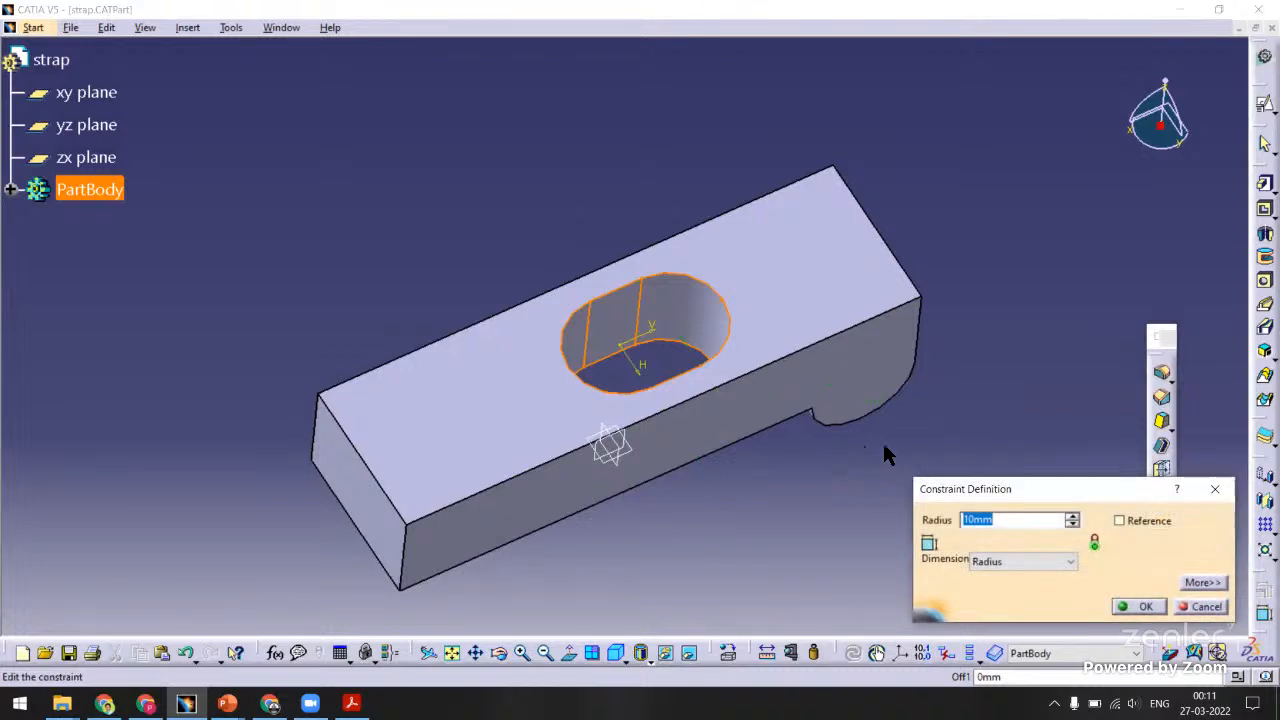
{"action": "type", "text": "12.8/2"}
{"action": "key", "text": "Return"}
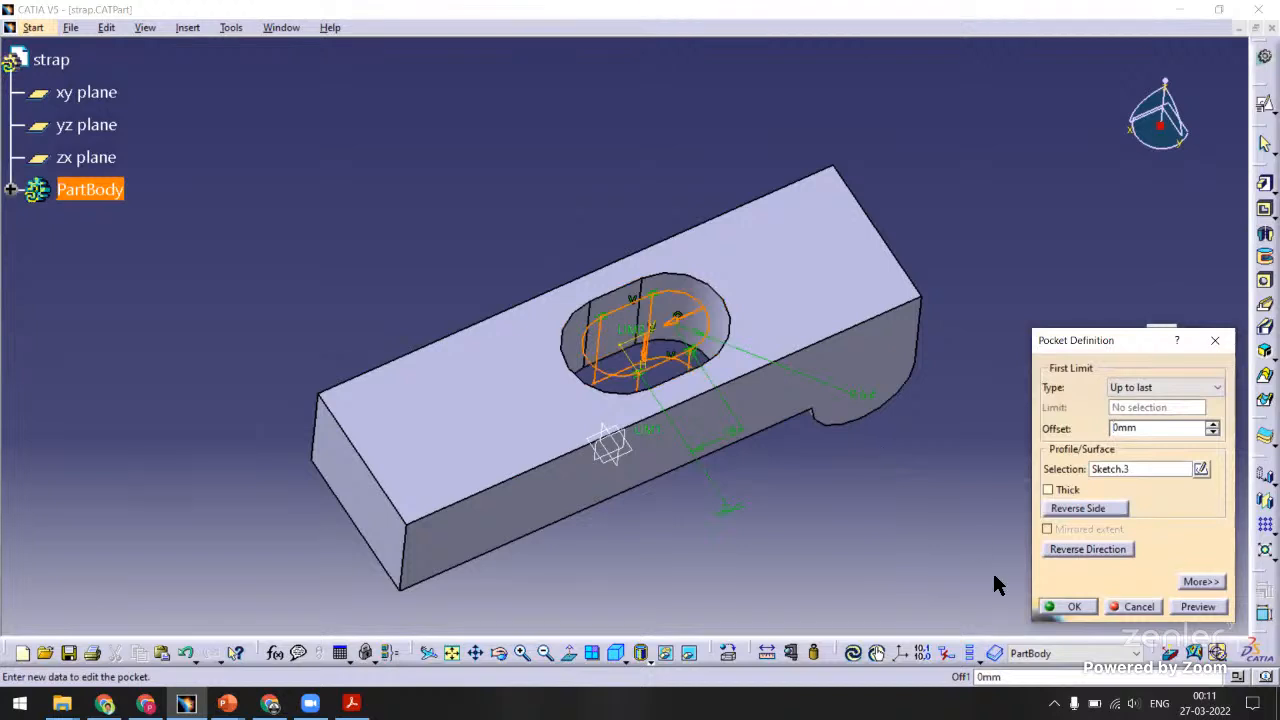
{"action": "left_click", "coordinate": [1068, 607]}
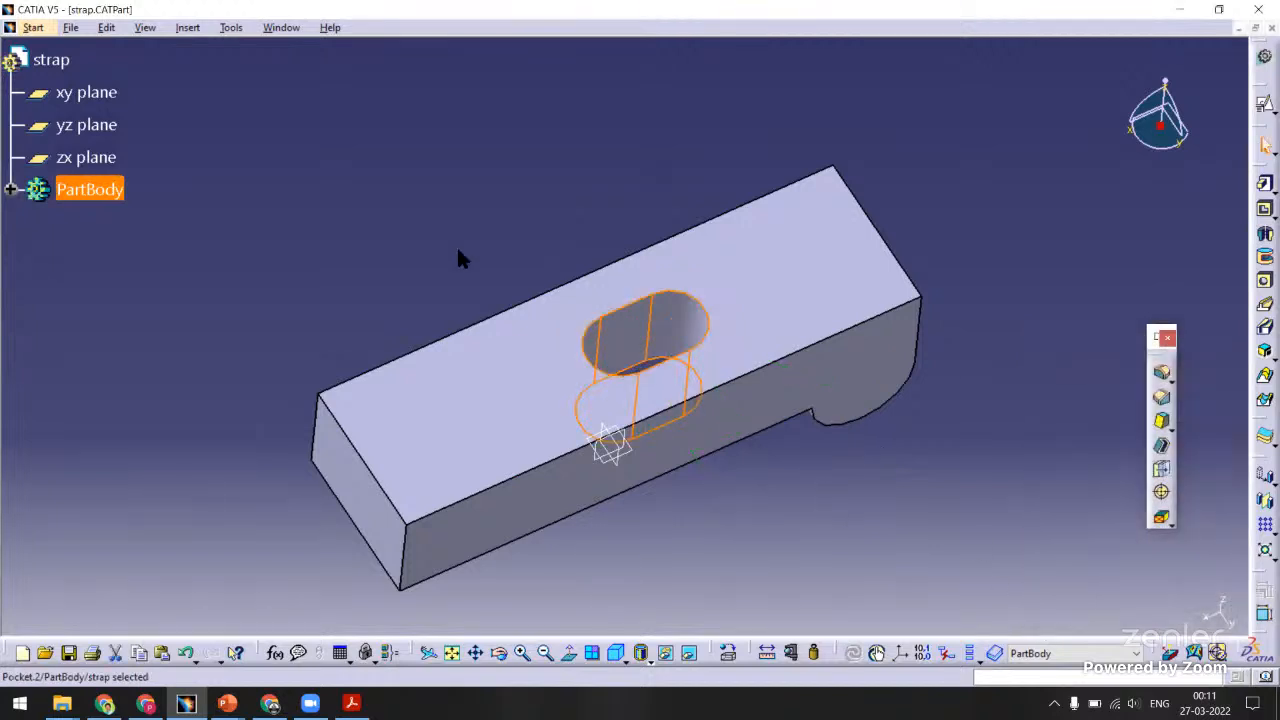
{"action": "key", "text": "ctrl+s"}
Return to the strap_clamp assembly and examine the stud's clearance in the slot from below, in top view and in isometric view.
{"action": "left_click", "coordinate": [282, 27]}
{"action": "left_click", "coordinate": [337, 175]}
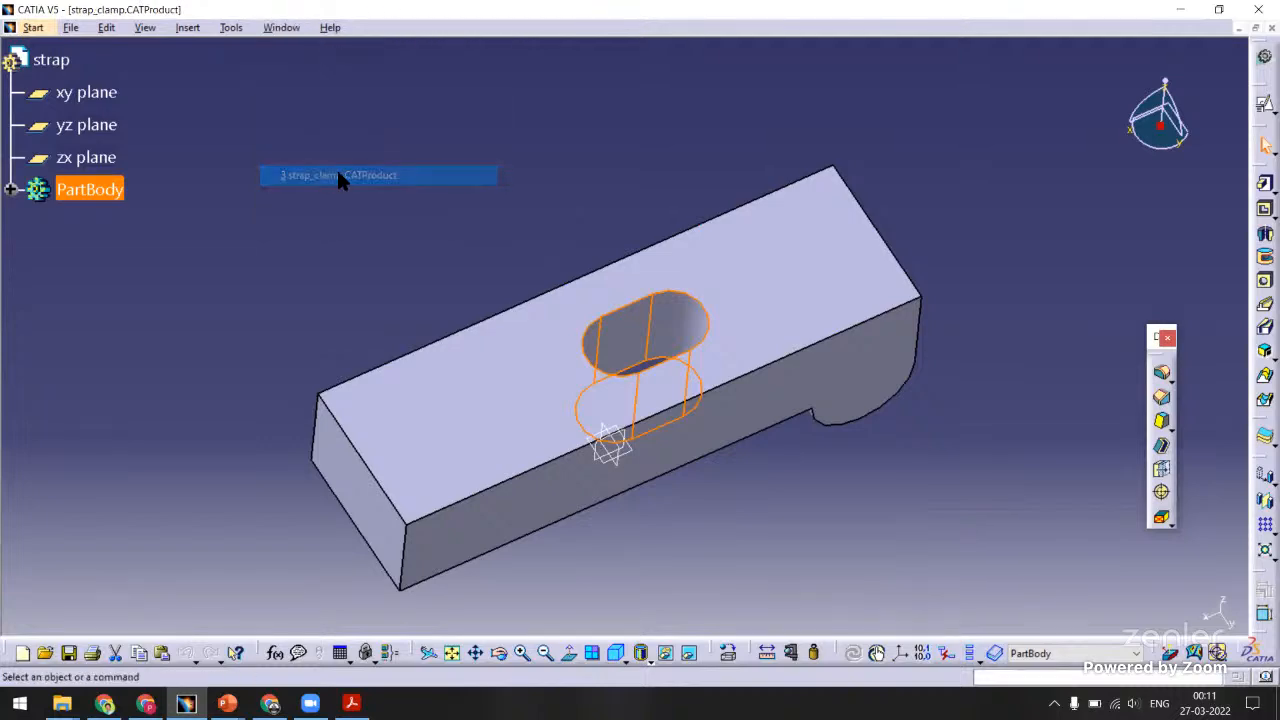
{"action": "mouse_move", "coordinate": [654, 303]}
{"action": "middle_mouse_down"}
{"action": "mouse_move", "coordinate": [563, 326]}
{"action": "mouse_move", "coordinate": [526, 398]}
{"action": "mouse_move", "coordinate": [594, 321]}
{"action": "mouse_move", "coordinate": [720, 434]}
{"action": "mouse_move", "coordinate": [644, 374]}
{"action": "mouse_move", "coordinate": [626, 389]}
{"action": "mouse_move", "coordinate": [640, 360]}
{"action": "mouse_move", "coordinate": [589, 263]}
{"action": "mouse_move", "coordinate": [580, 289]}
{"action": "mouse_move", "coordinate": [751, 346]}
{"action": "mouse_move", "coordinate": [726, 423]}
{"action": "mouse_move", "coordinate": [660, 234]}
{"action": "mouse_move", "coordinate": [512, 224]}
{"action": "mouse_move", "coordinate": [534, 260]}
{"action": "mouse_move", "coordinate": [660, 224]}
{"action": "mouse_move", "coordinate": [726, 154]}
{"action": "mouse_move", "coordinate": [606, 320]}
{"action": "mouse_move", "coordinate": [737, 126]}
{"action": "mouse_move", "coordinate": [700, 262]}
{"action": "middle_mouse_up"}
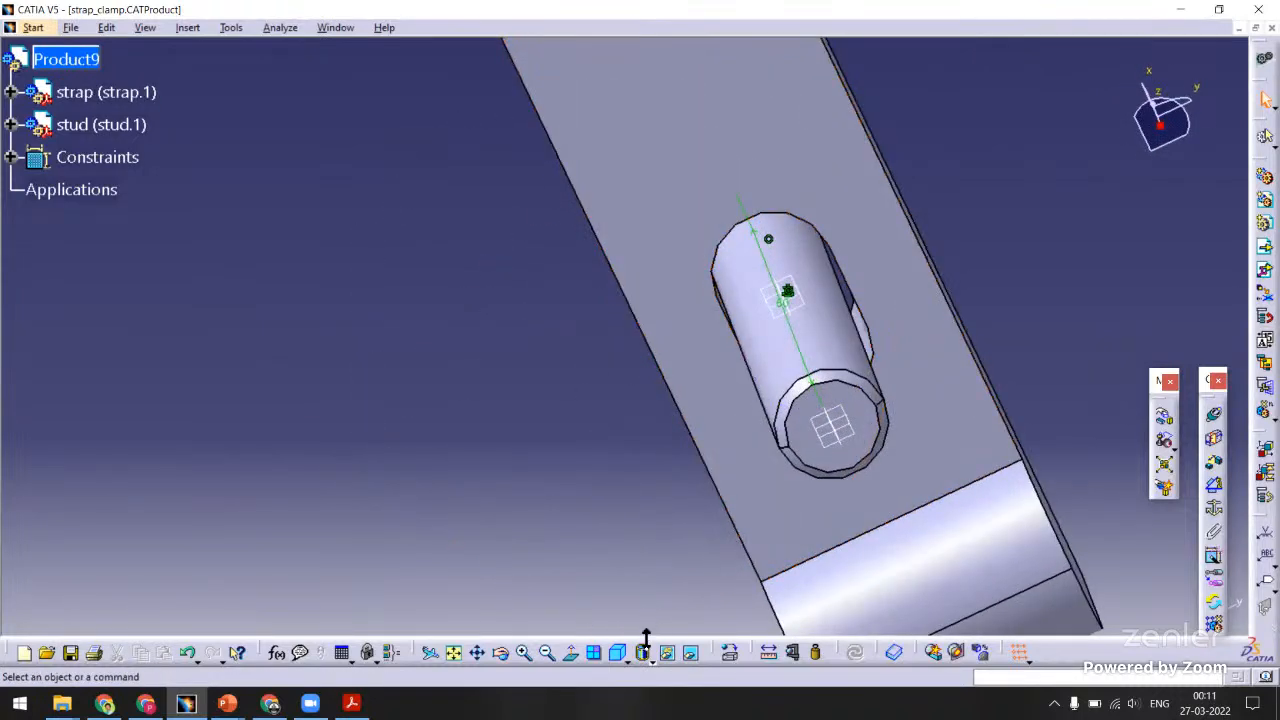
{"action": "left_click", "coordinate": [641, 652]}
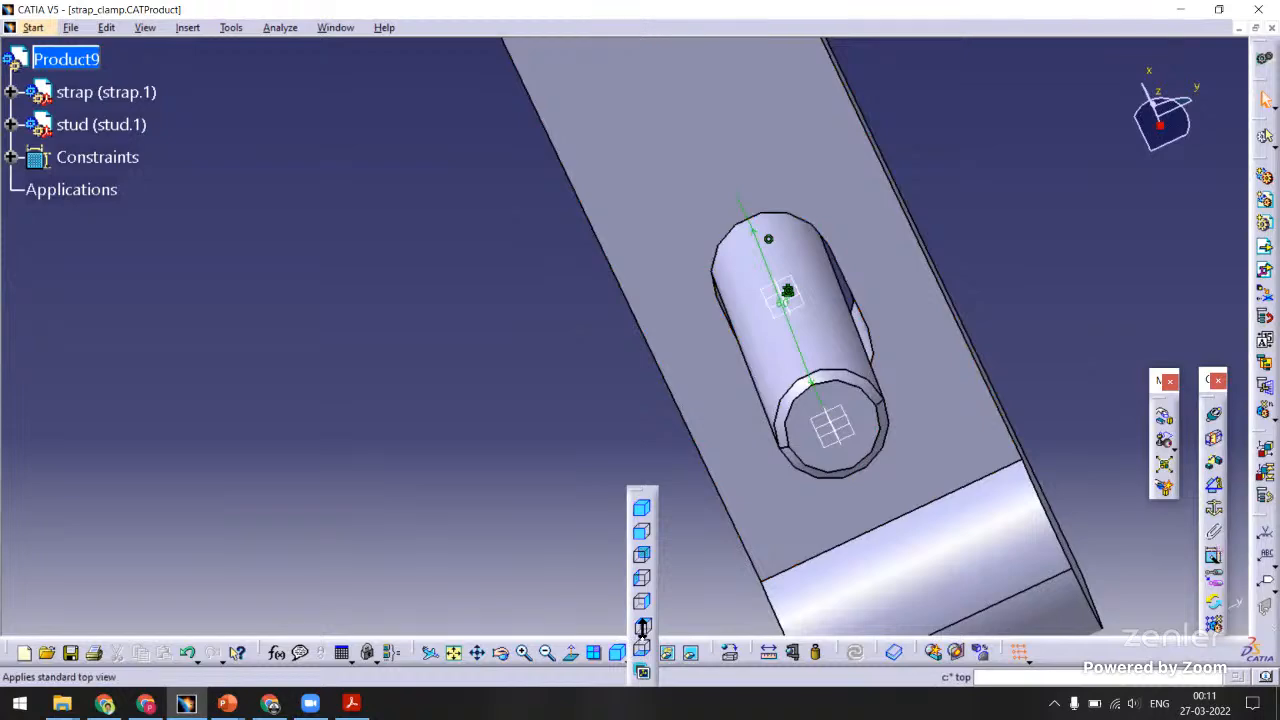
{"action": "left_click", "coordinate": [641, 627]}
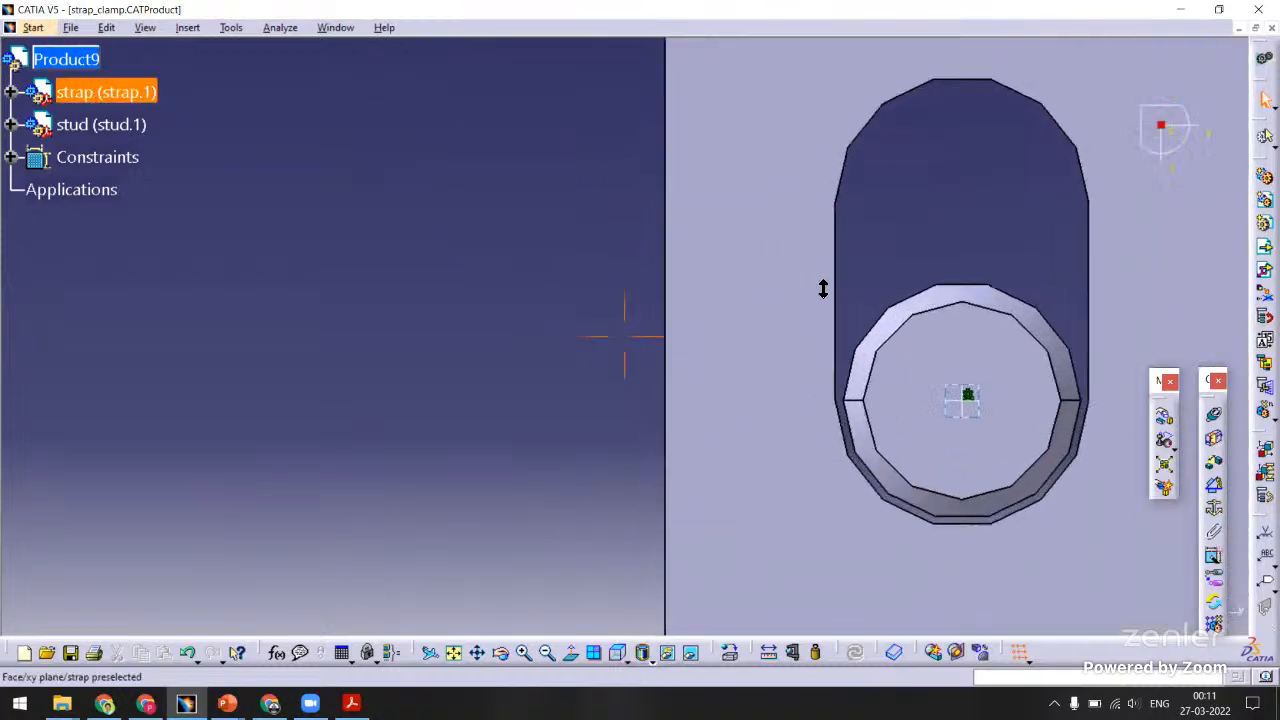
{"action": "middle_click_drag", "start_coordinate": [823, 289], "coordinate": [591, 500]}
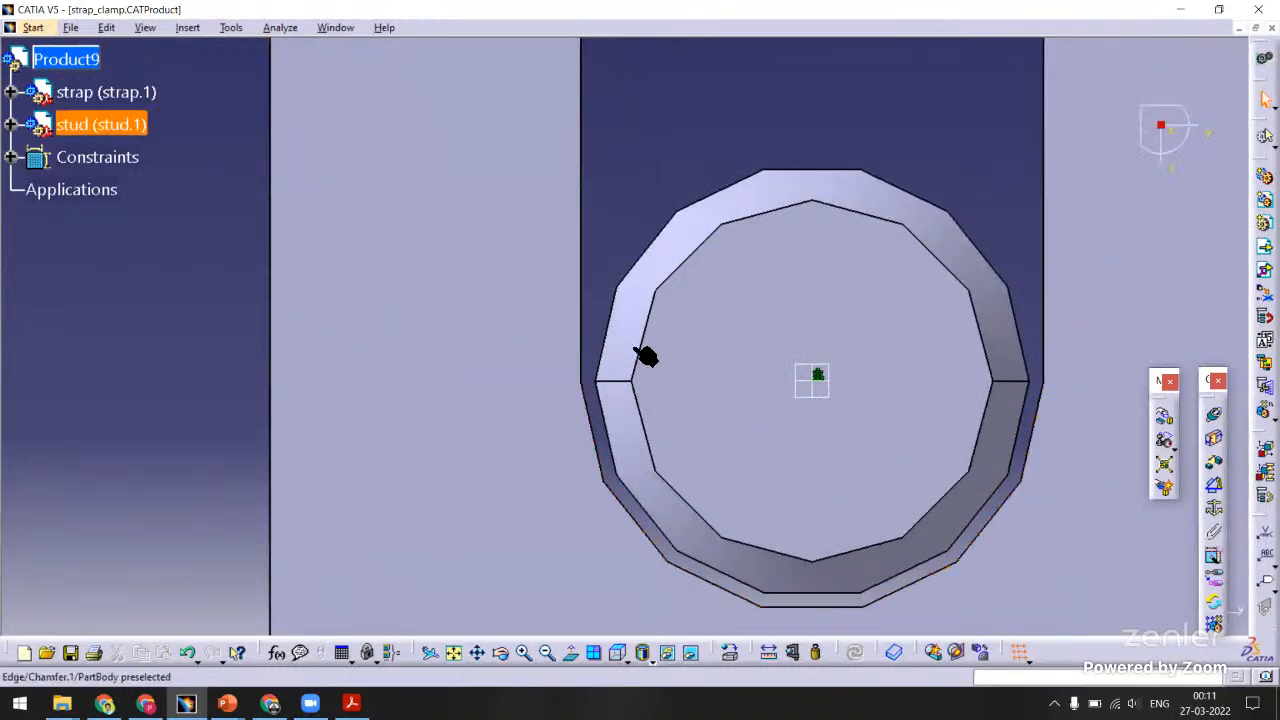
{"action": "middle_click_drag", "start_coordinate": [645, 180], "coordinate": [642, 430], "text": "ctrl"}
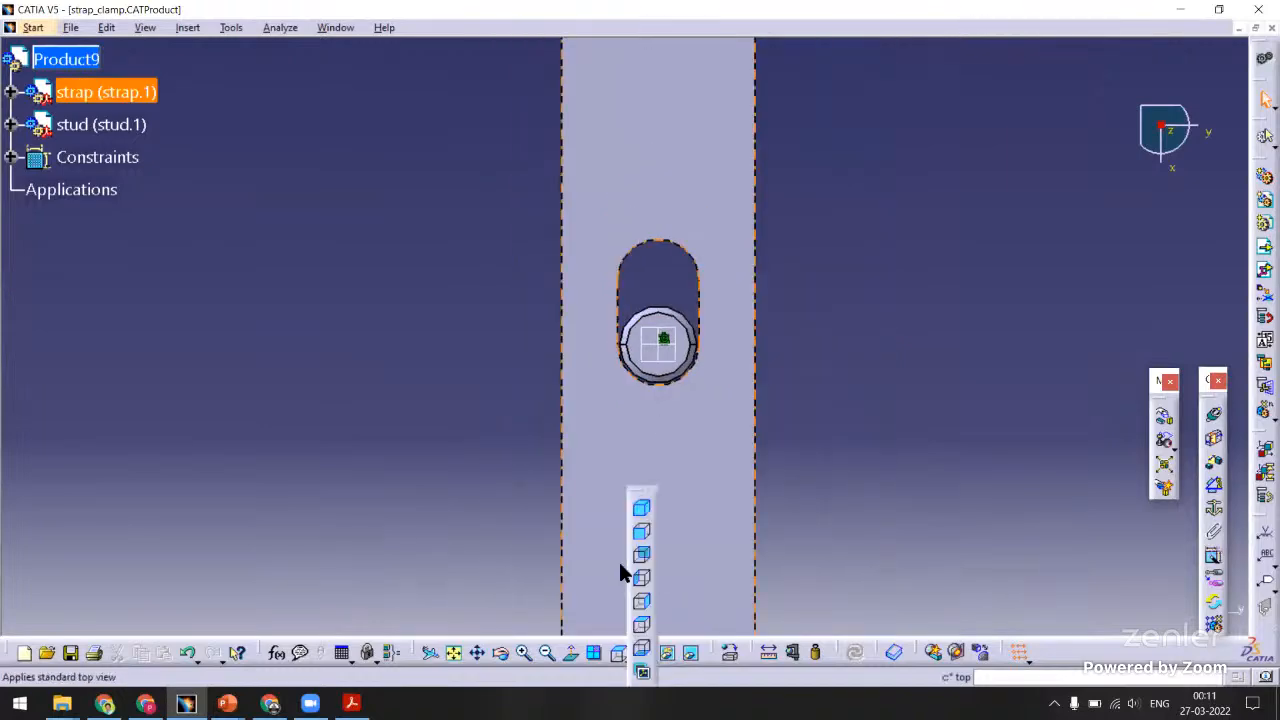
{"action": "left_click", "coordinate": [641, 508]}
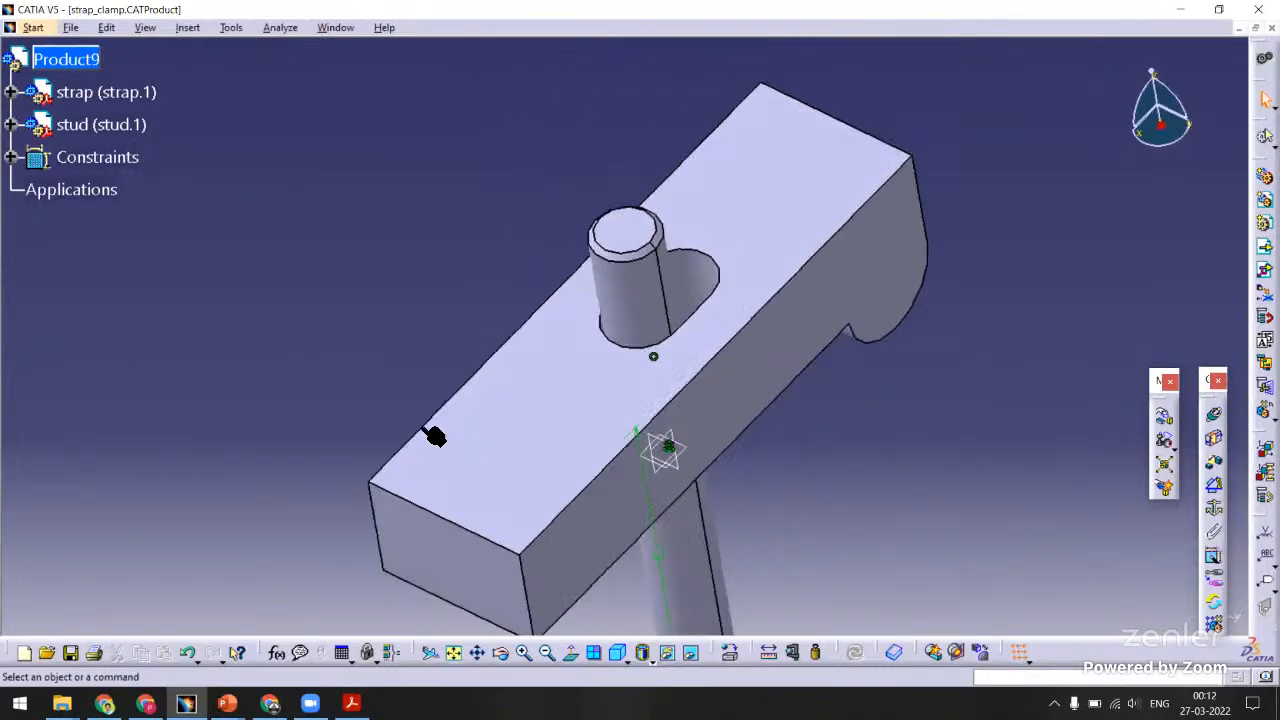
{"action": "middle_click_drag", "start_coordinate": [388, 378], "coordinate": [592, 410]}
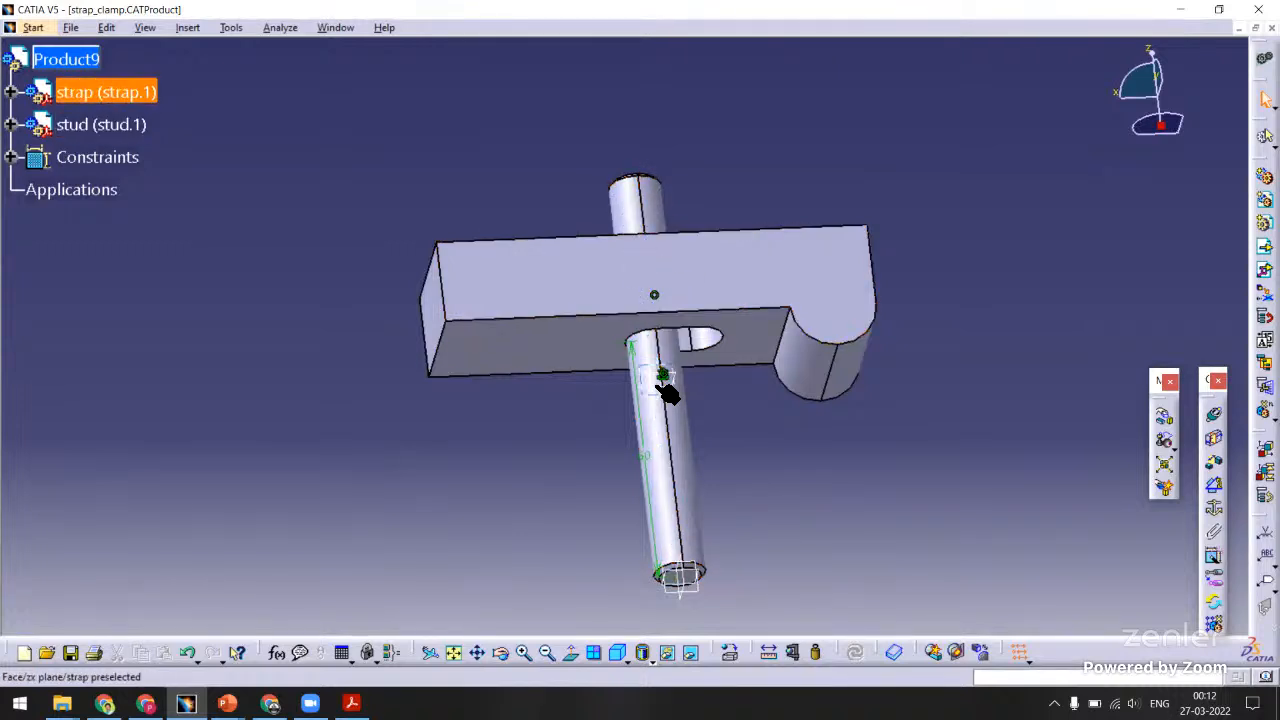
Switch to the RM-DJ-A-0001 reference assembly and examine the hardware on the blue strap clamp.
{"action": "left_click", "coordinate": [335, 30]}
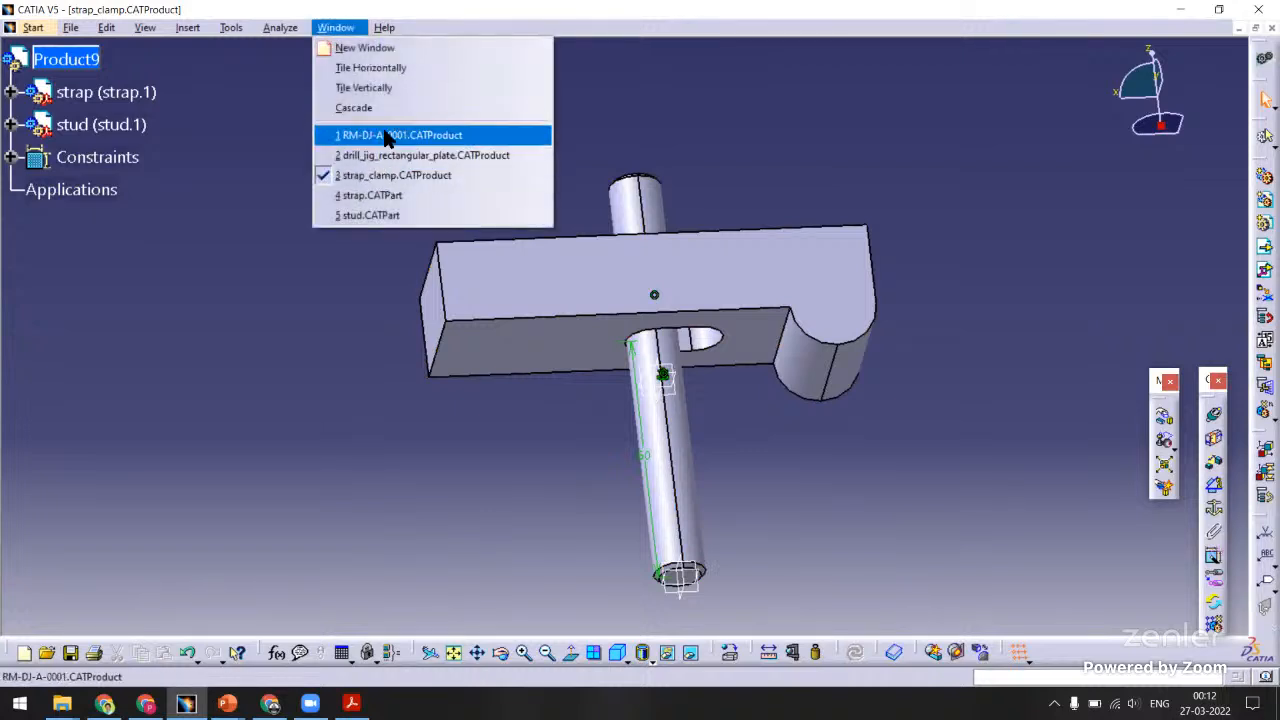
{"action": "left_click", "coordinate": [386, 134]}
{"action": "middle_click_drag", "start_coordinate": [526, 310], "coordinate": [630, 321]}
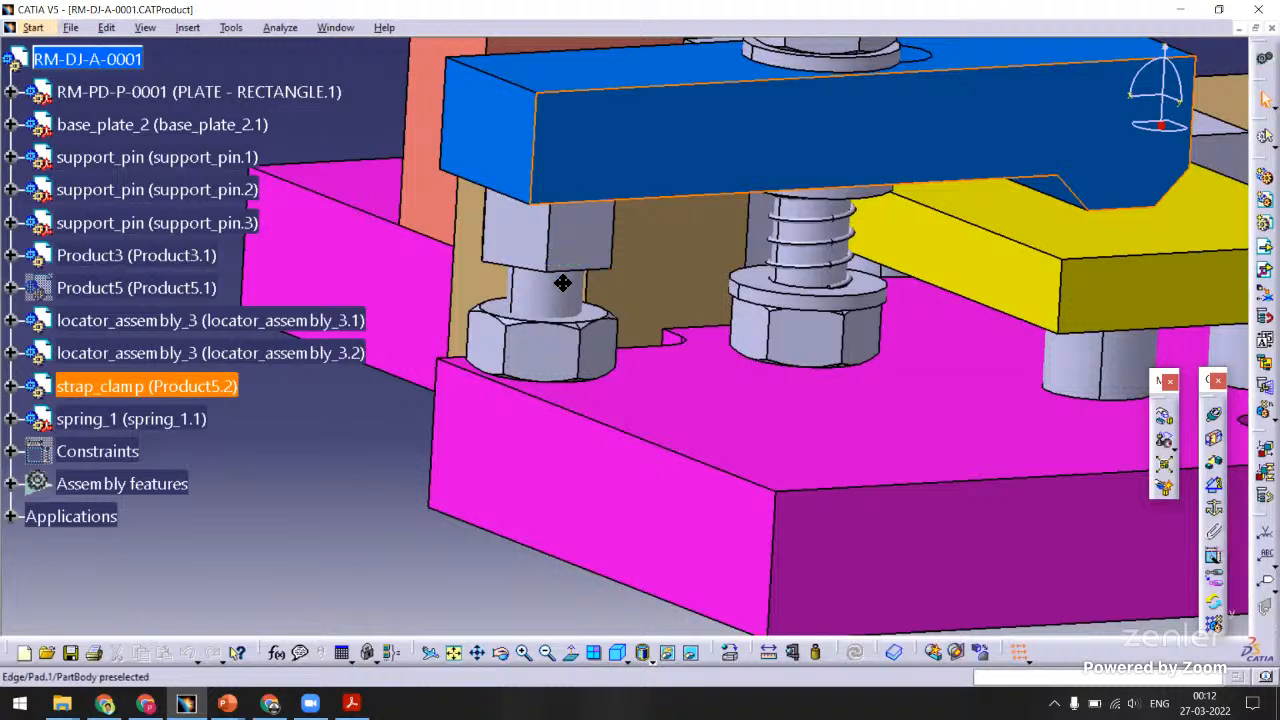
{"action": "middle_click_drag", "start_coordinate": [524, 301], "coordinate": [519, 353], "text": "ctrl"}
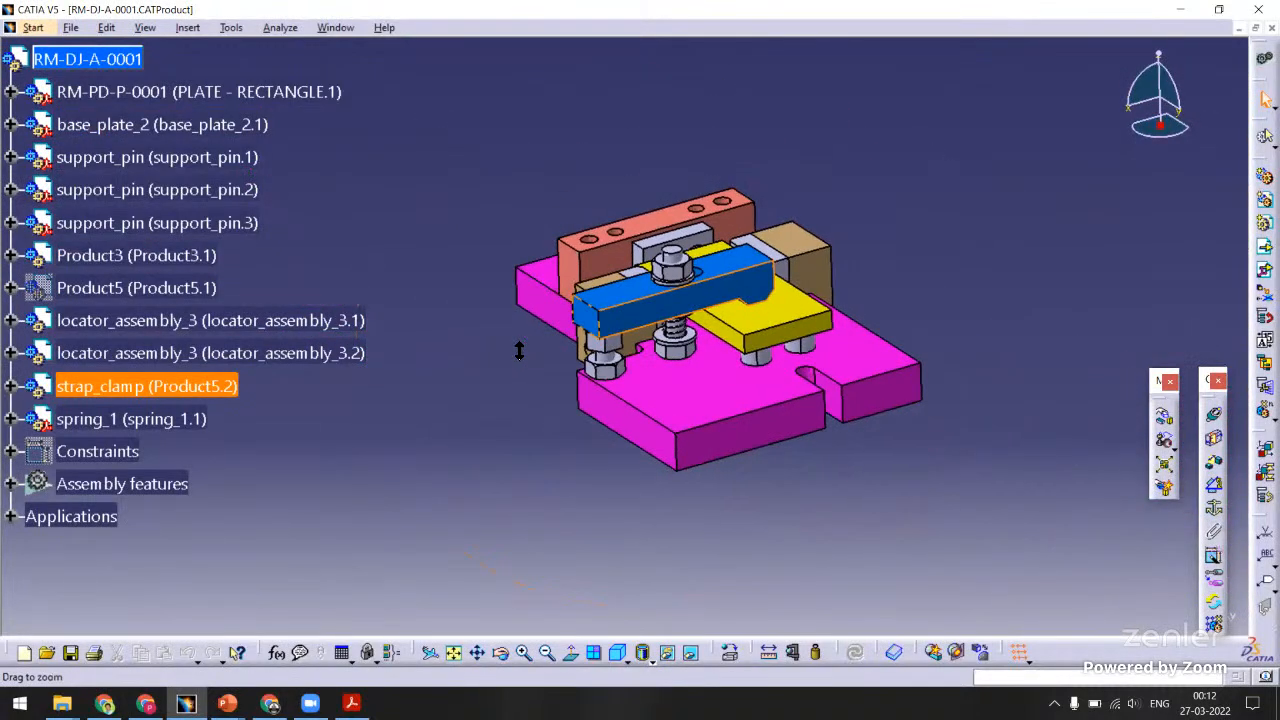
{"action": "left_click", "coordinate": [337, 30]}
{"action": "left_click", "coordinate": [422, 283]}
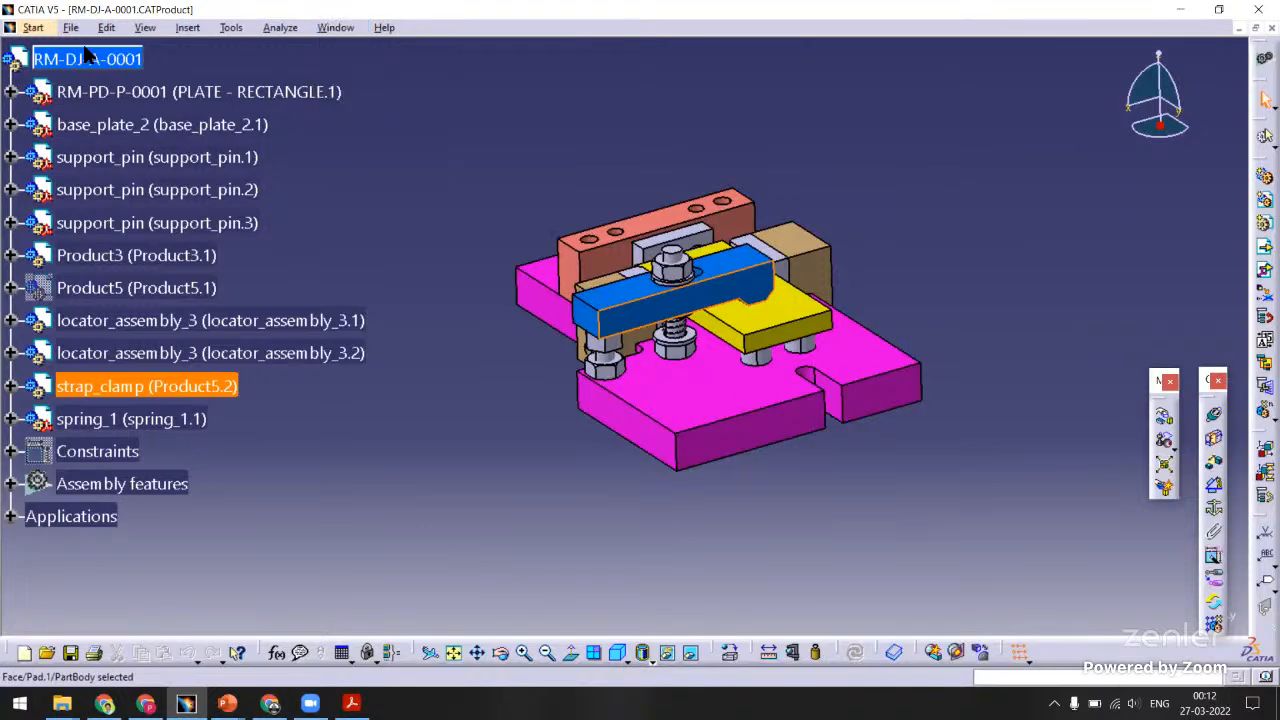
Create a new part named nut_m12.
{"action": "left_click", "coordinate": [71, 27]}
{"action": "left_click", "coordinate": [100, 46]}
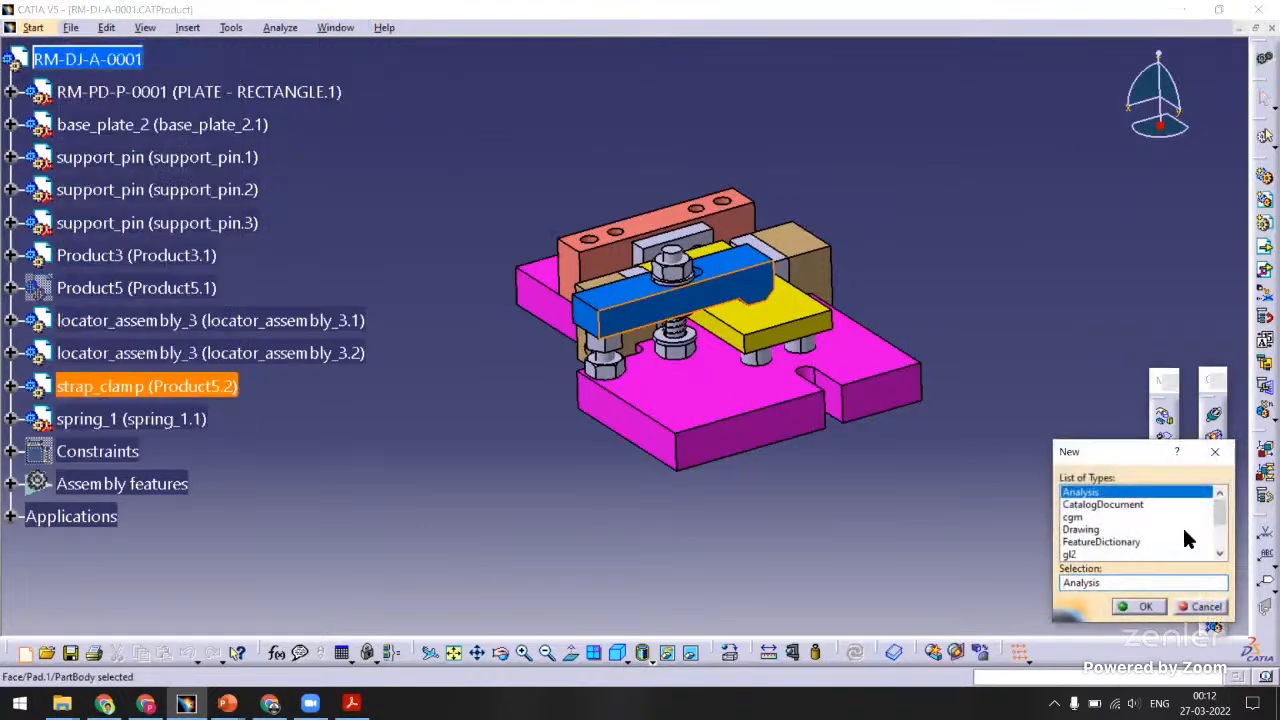
{"action": "scroll", "coordinate": [1218, 512], "scroll_direction": "down", "scroll_amount": 2}
{"action": "left_click", "coordinate": [1071, 517]}
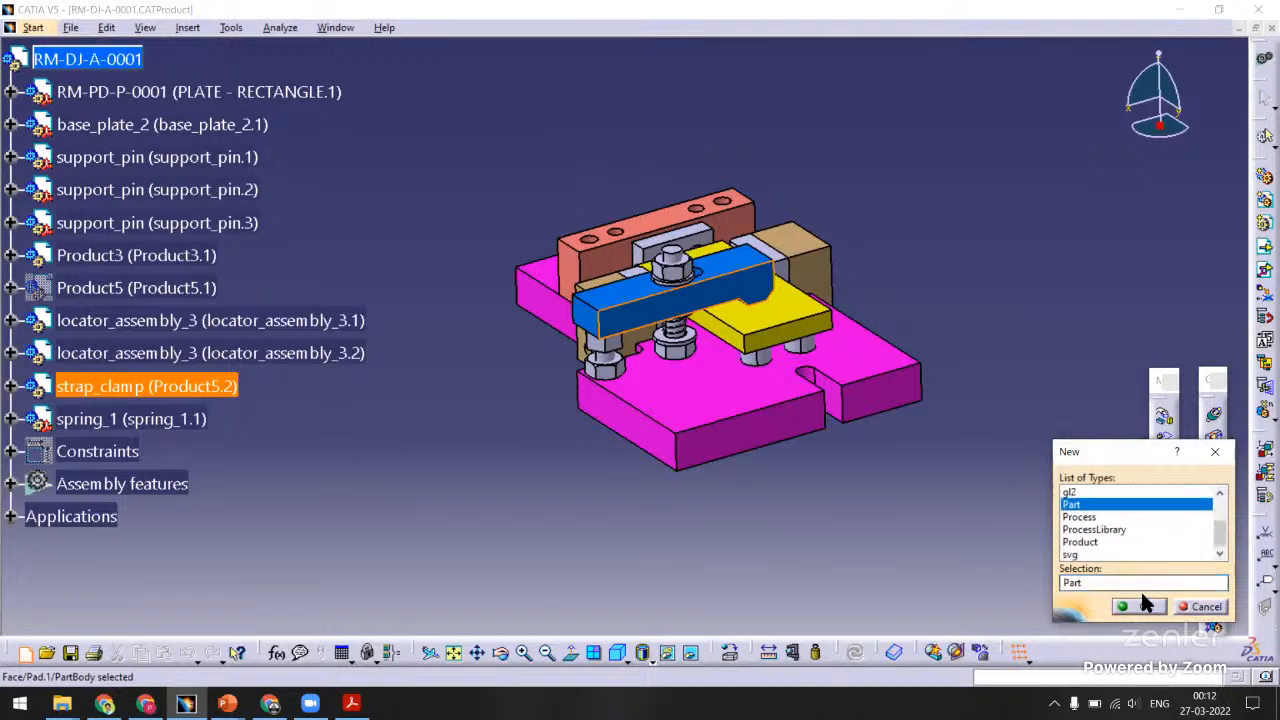
{"action": "left_click", "coordinate": [1145, 606]}
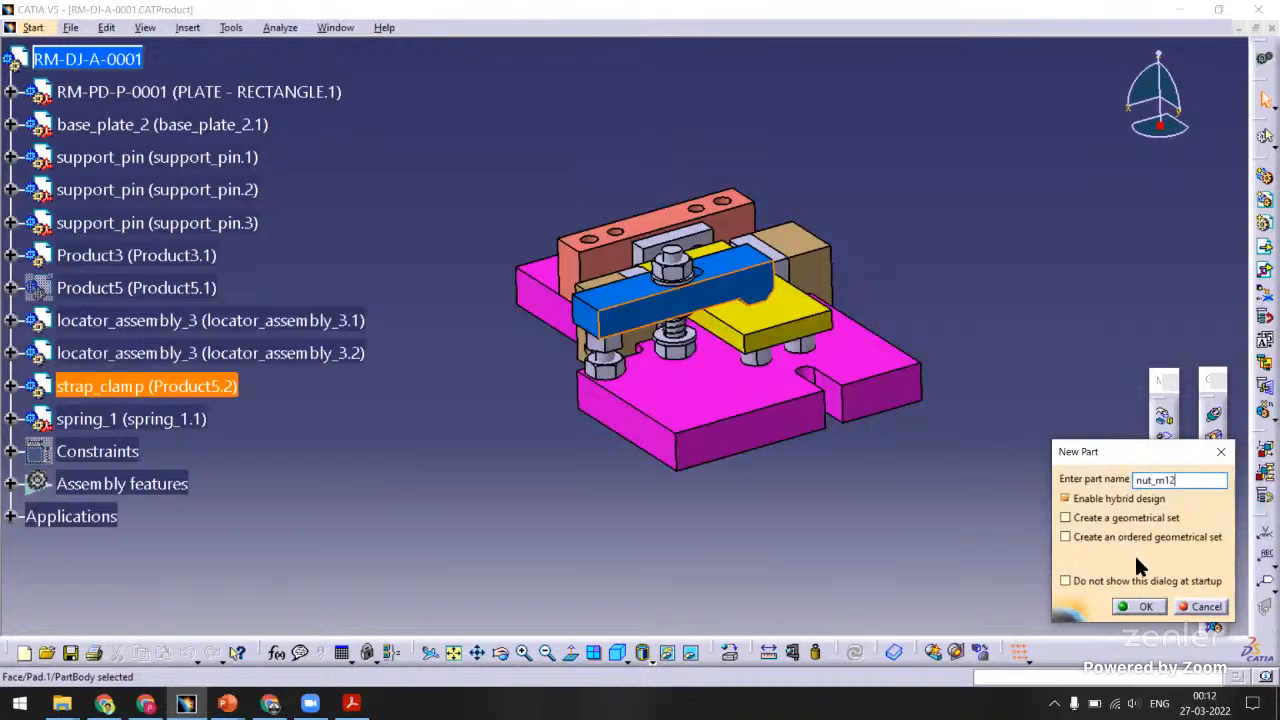
{"action": "left_click", "coordinate": [1140, 606]}
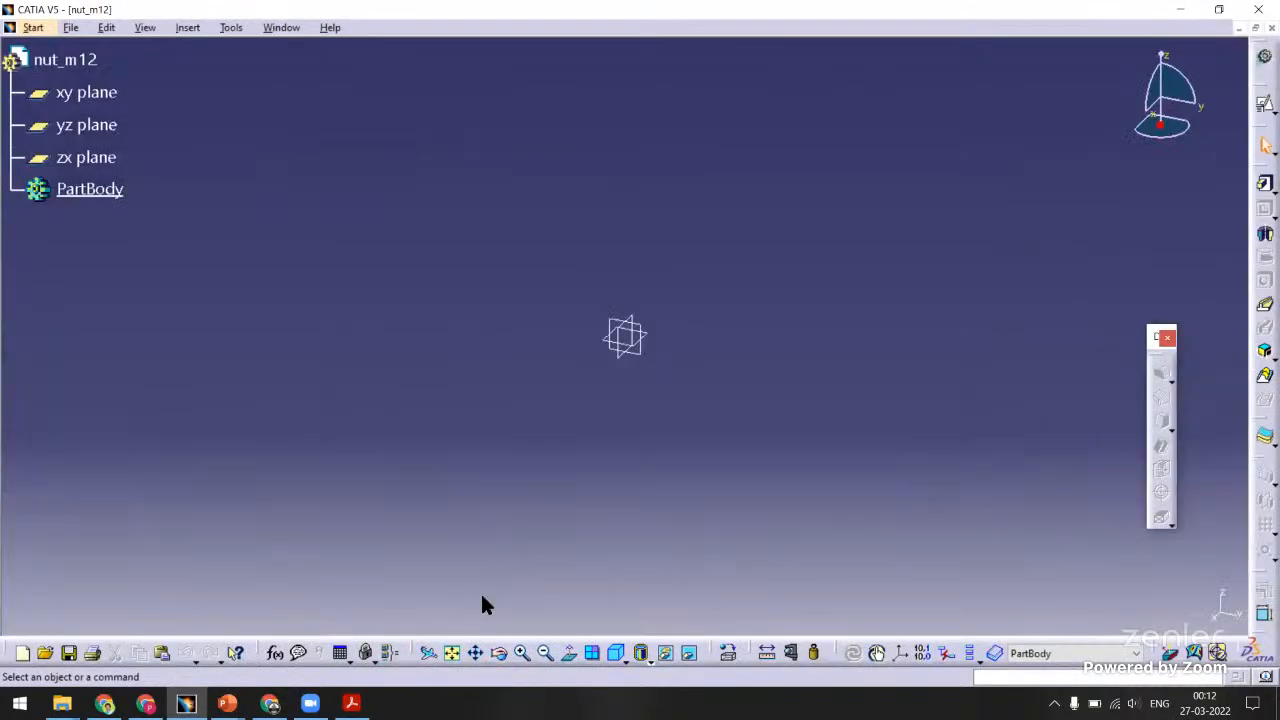
In the web browser, search Google Images for "m12 nut dimensions" and read the M12 row of the GrabCAD nut chart.
{"action": "left_click", "coordinate": [110, 700]}
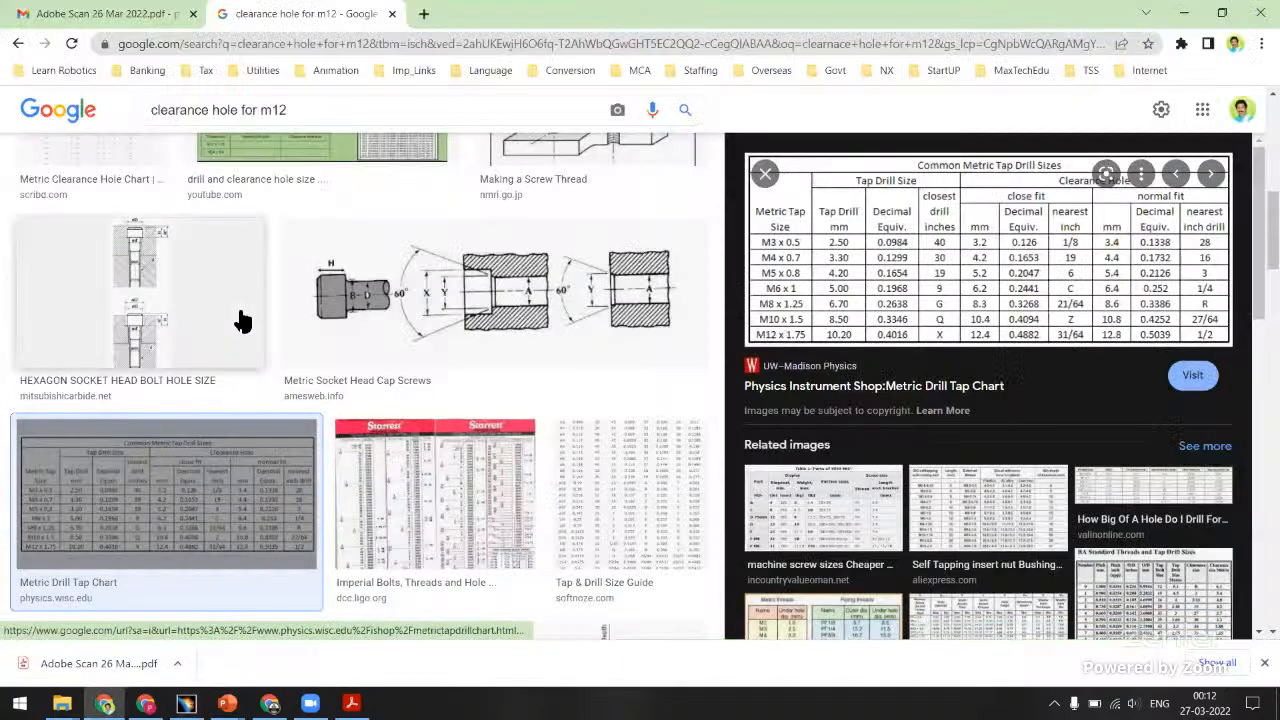
{"action": "scroll", "coordinate": [243, 320], "scroll_direction": "up", "scroll_amount": 5}
{"action": "triple_click", "coordinate": [320, 120]}
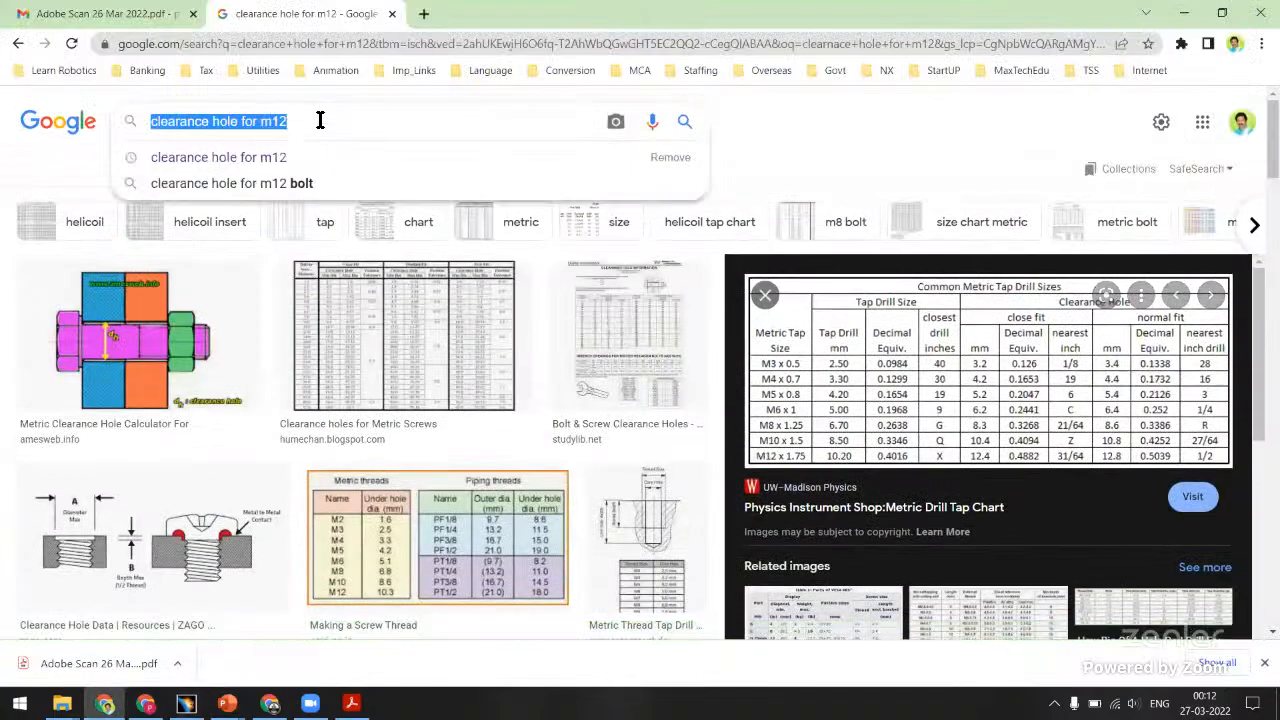
{"action": "type", "text": "m12 n"}
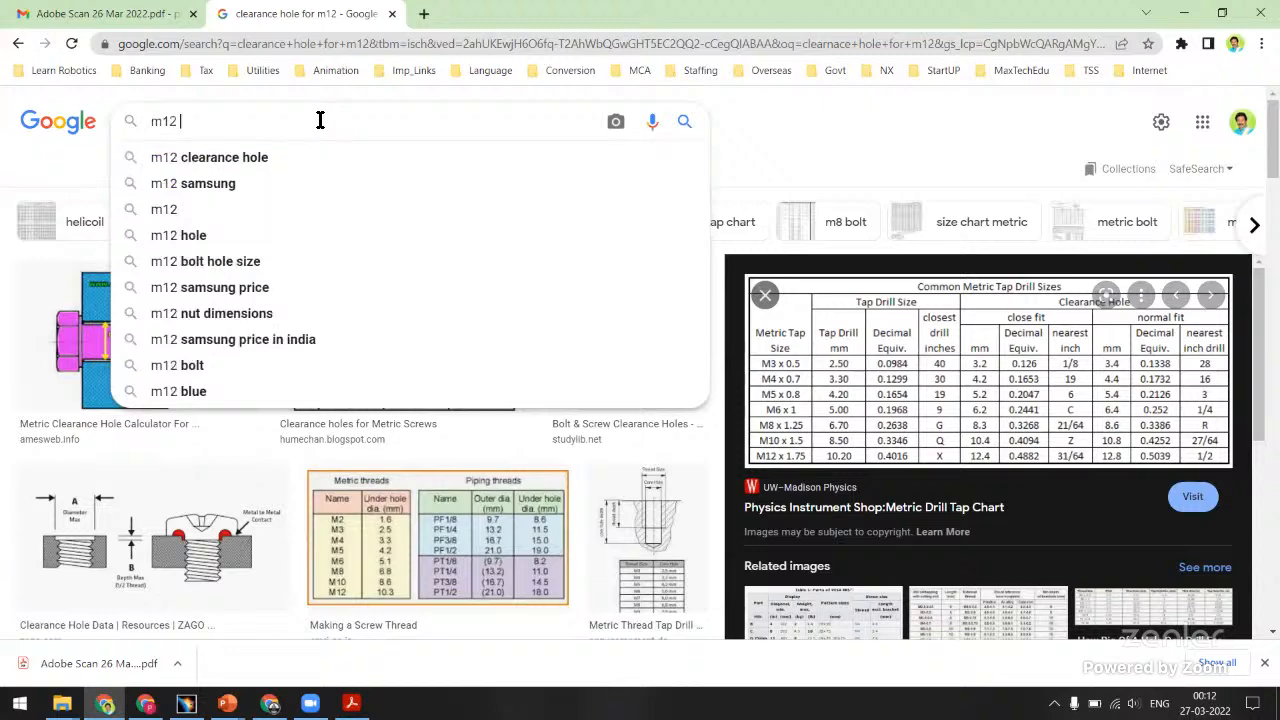
{"action": "type", "text": "ut"}
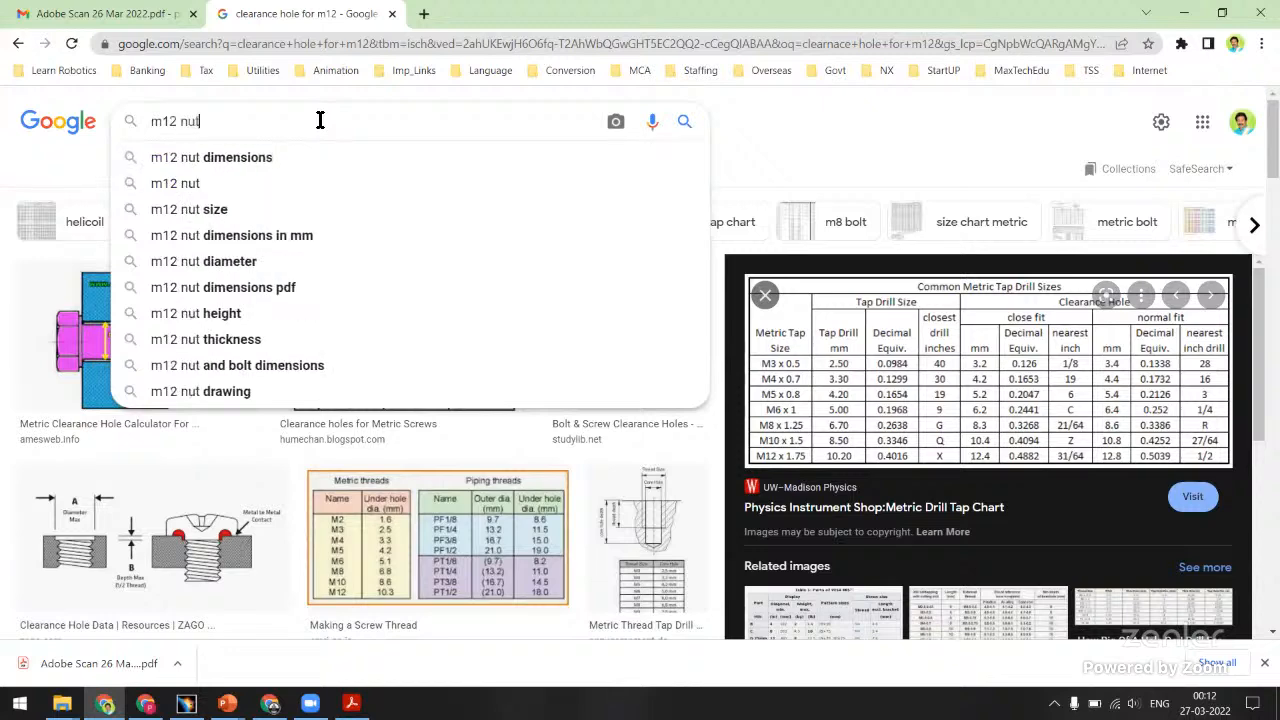
{"action": "left_click", "coordinate": [257, 157]}
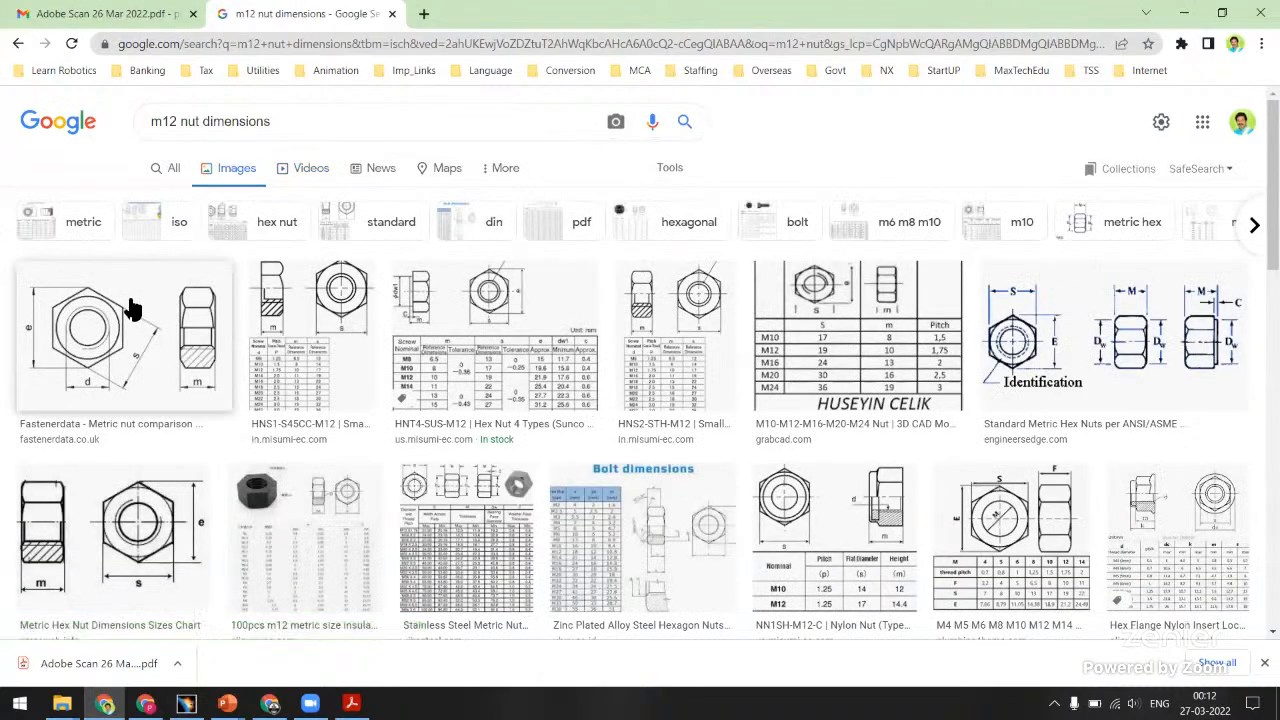
{"action": "left_click", "coordinate": [834, 357]}
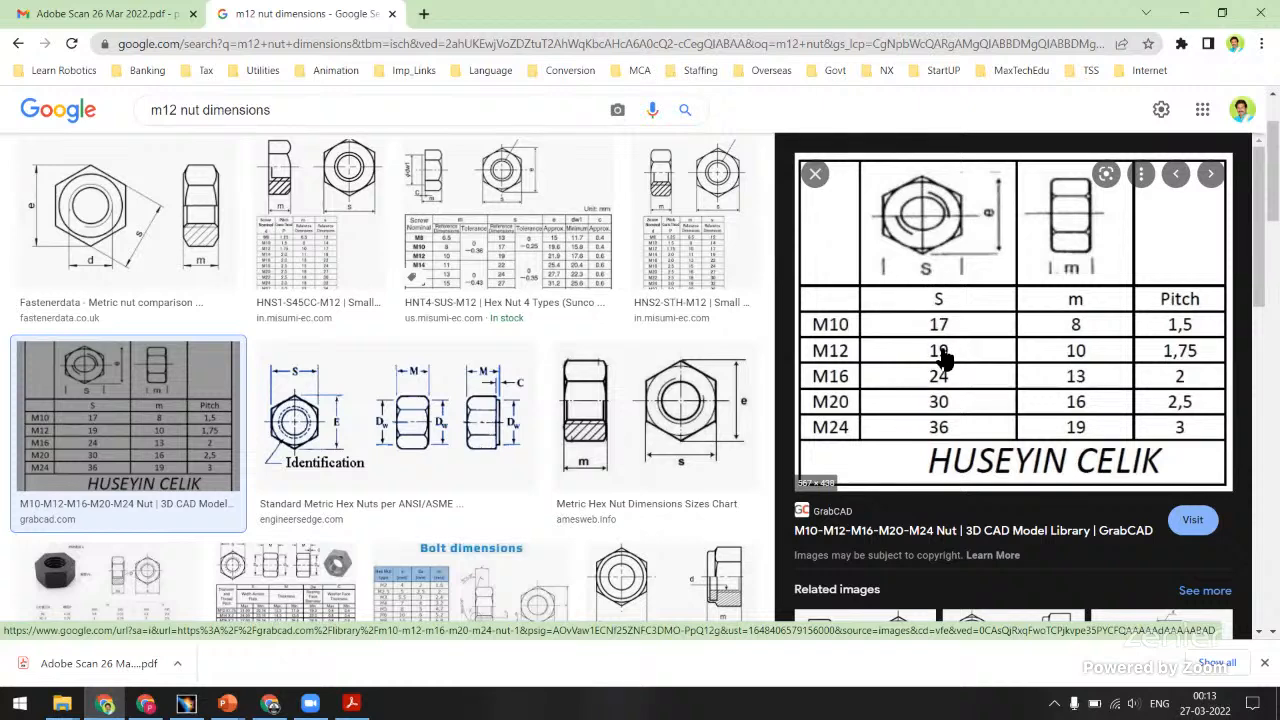
{"action": "left_click", "coordinate": [1184, 14]}
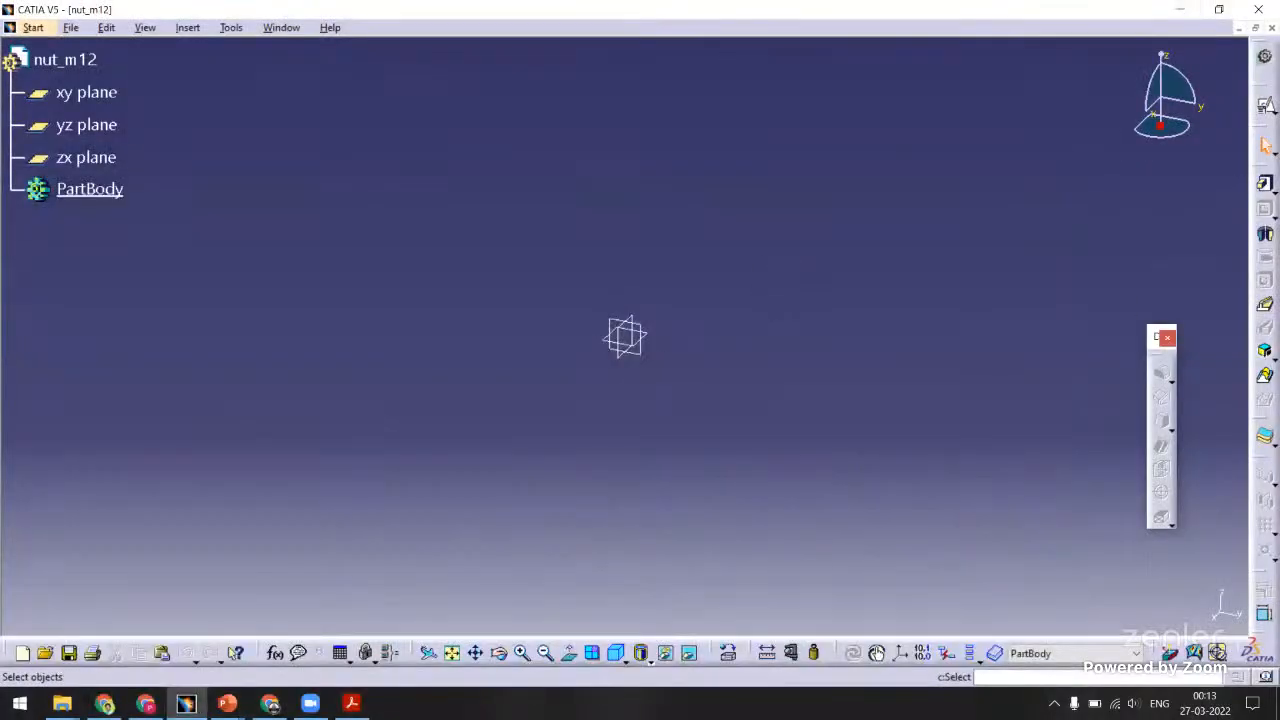
Sketch a hexagon about 100 mm across flats on the xy plane, centred on the origin with two horizontal sides.
{"action": "left_click", "coordinate": [1265, 106]}
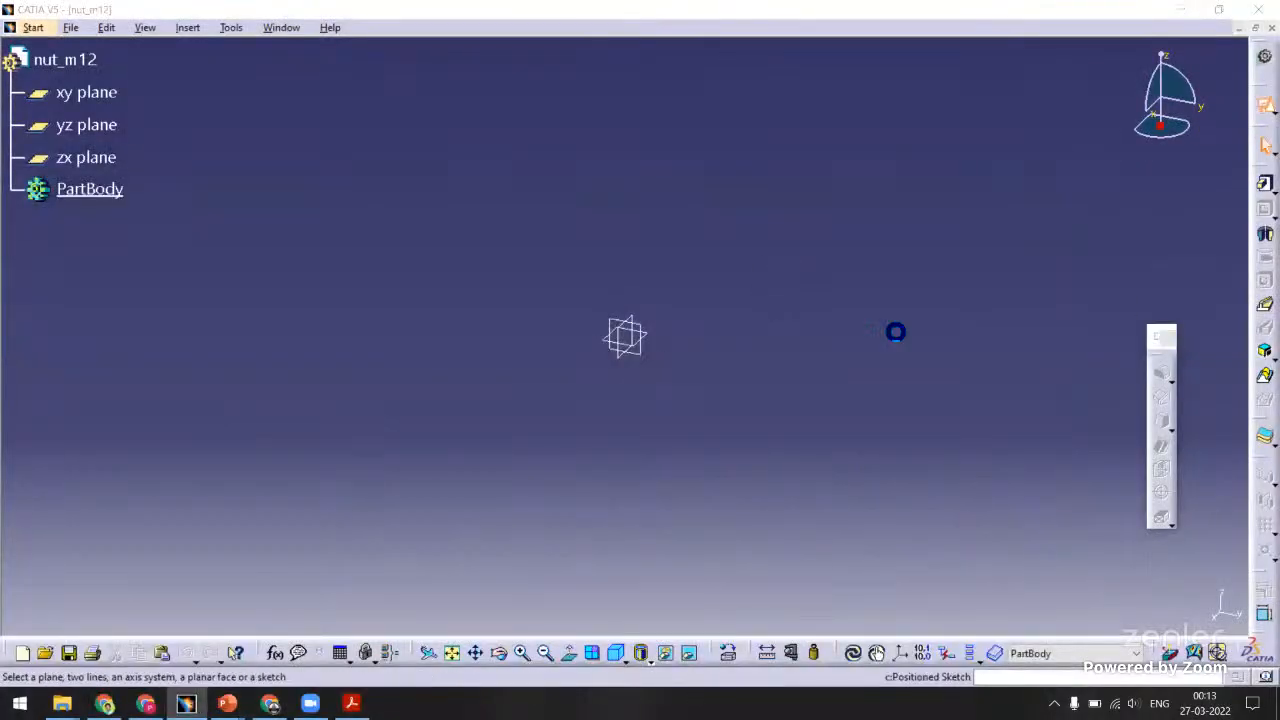
{"action": "left_click", "coordinate": [657, 342]}
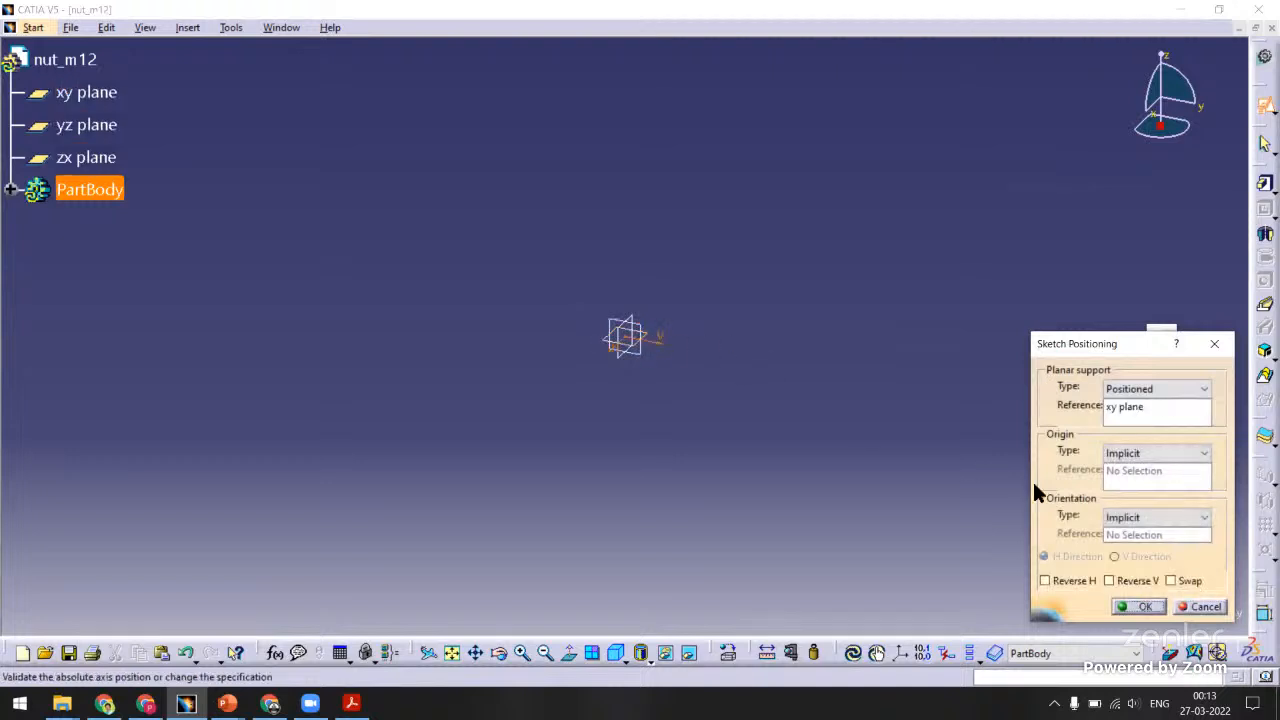
{"action": "left_click", "coordinate": [1138, 607]}
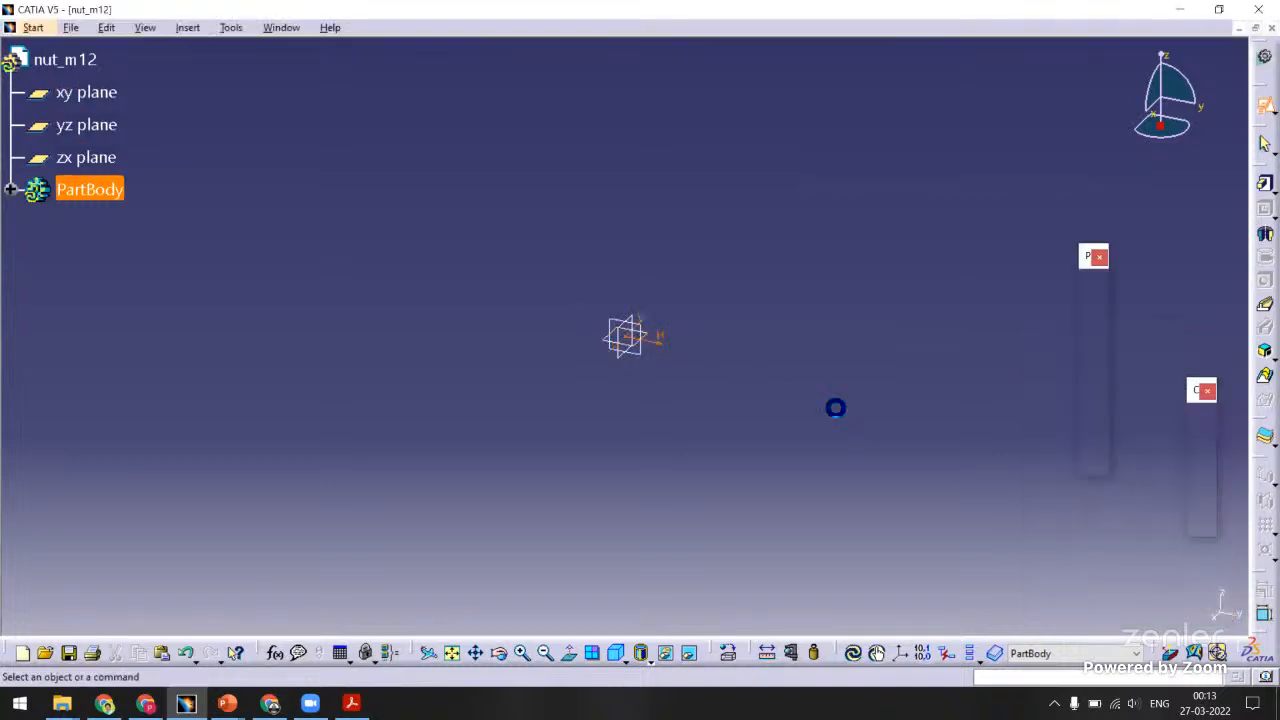
{"action": "left_click", "coordinate": [1103, 323]}
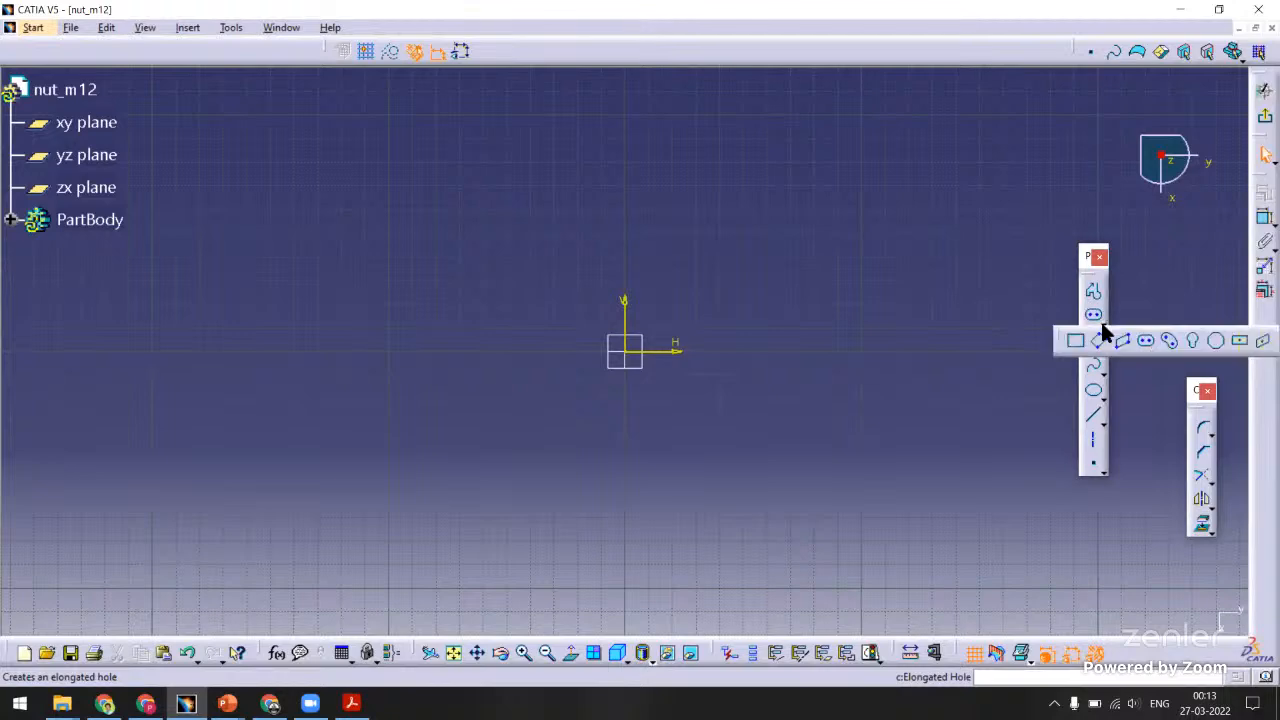
{"action": "left_click", "coordinate": [1217, 342]}
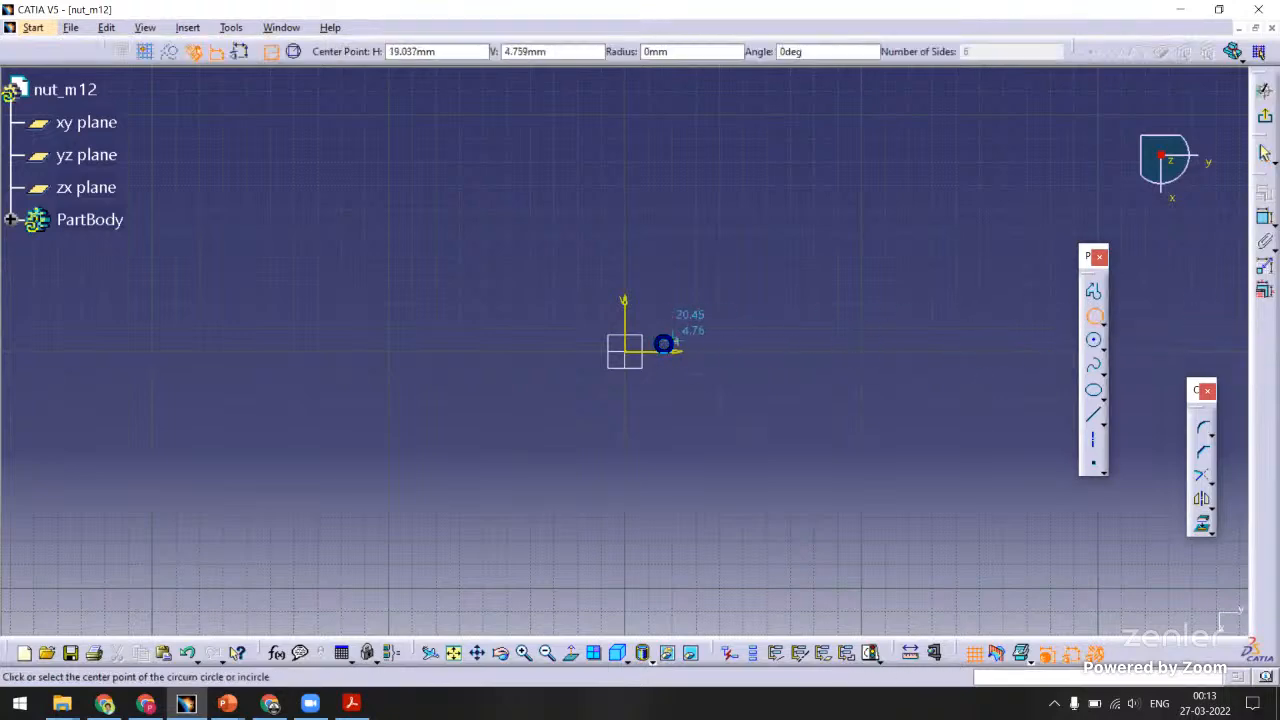
{"action": "left_click", "coordinate": [627, 352]}
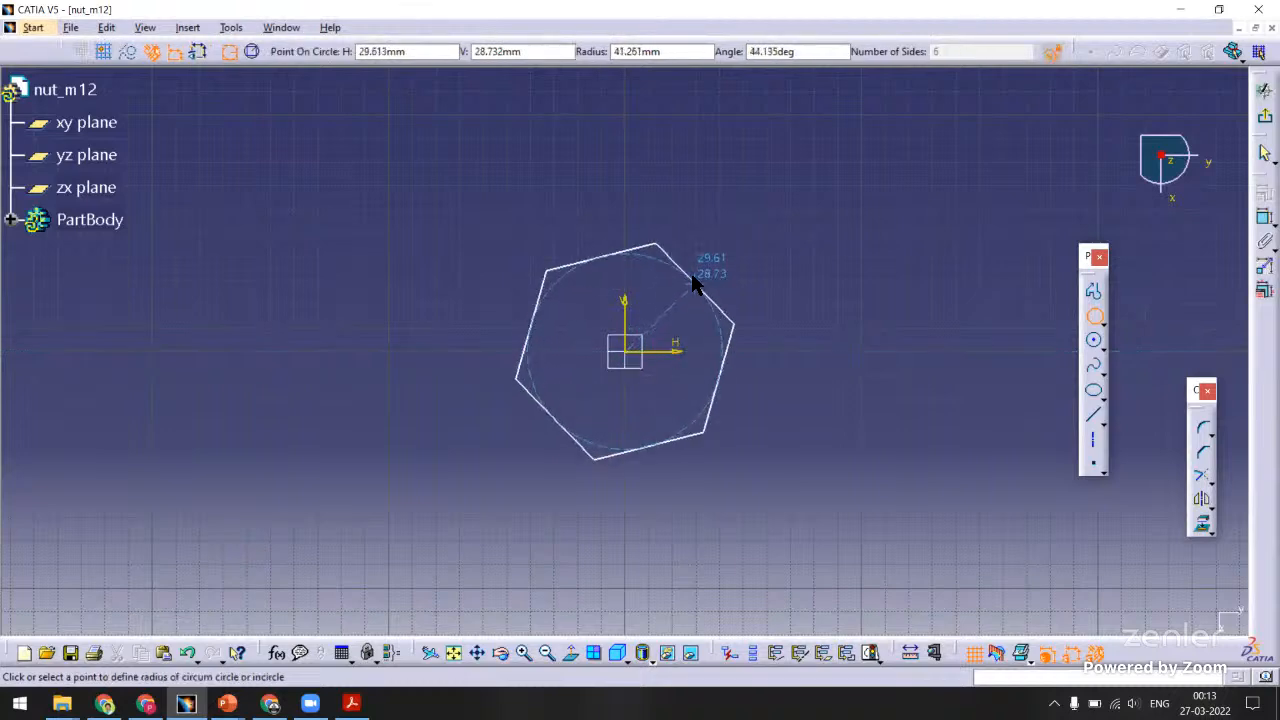
{"action": "left_click", "coordinate": [623, 238]}
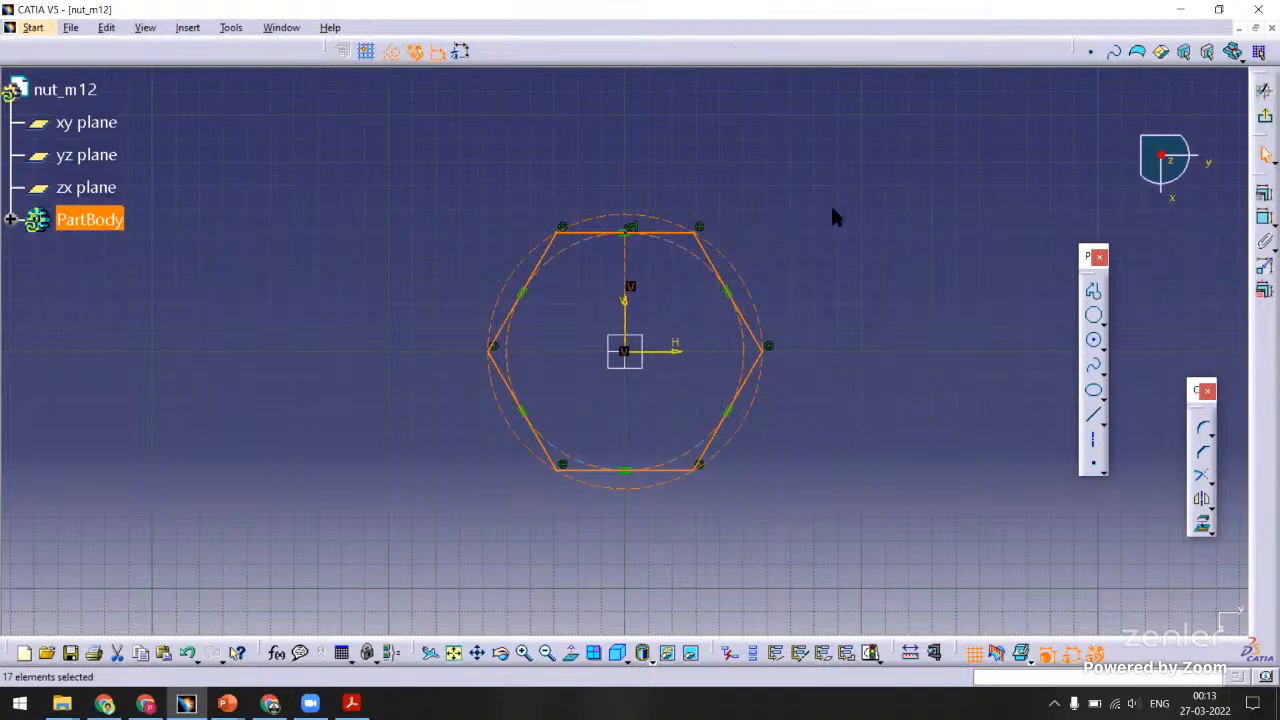
{"action": "mouse_move", "coordinate": [832, 209]}
{"action": "middle_mouse_down", "text": "ctrl"}
{"action": "mouse_move", "coordinate": [828, 254]}
{"action": "mouse_move", "coordinate": [834, 228]}
{"action": "middle_mouse_up", "text": "ctrl"}
{"action": "left_click", "coordinate": [1064, 333]}
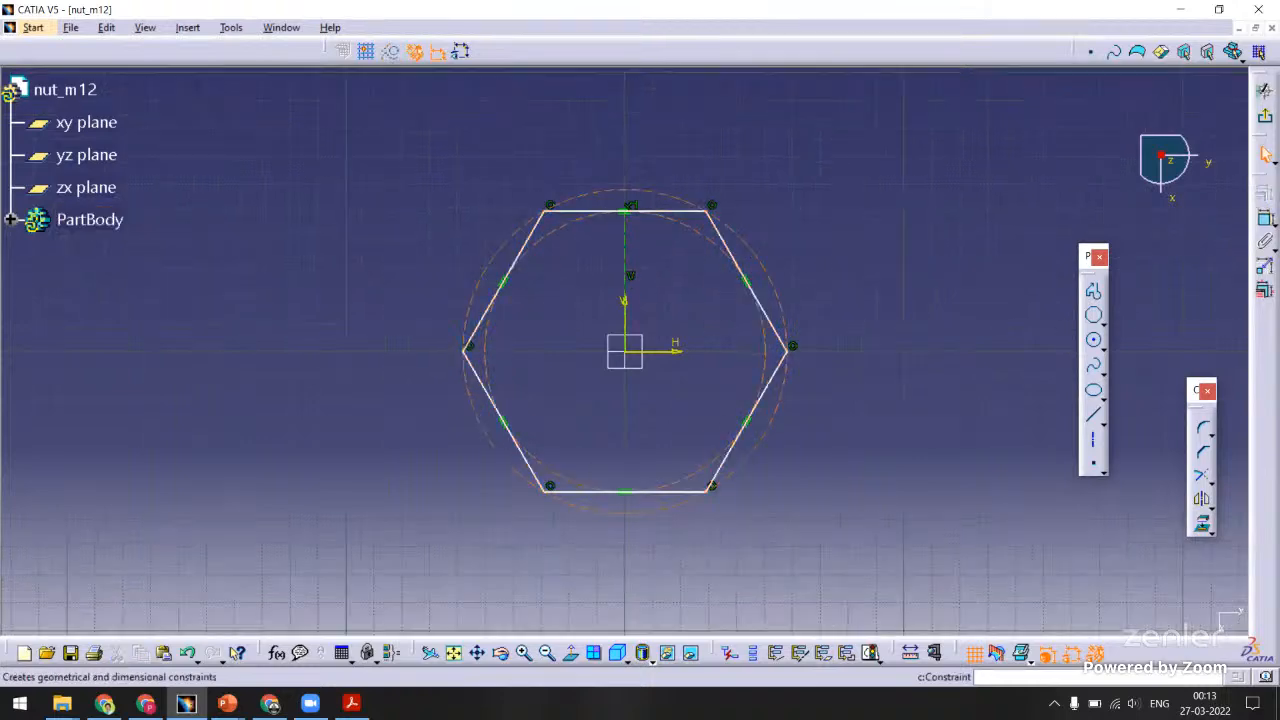
Dimension the distance between the hexagon's two horizontal sides and set it to 19 mm, consulting the M12 row of the nut chart.
{"action": "left_click", "coordinate": [1265, 218]}
{"action": "left_click", "coordinate": [688, 212]}
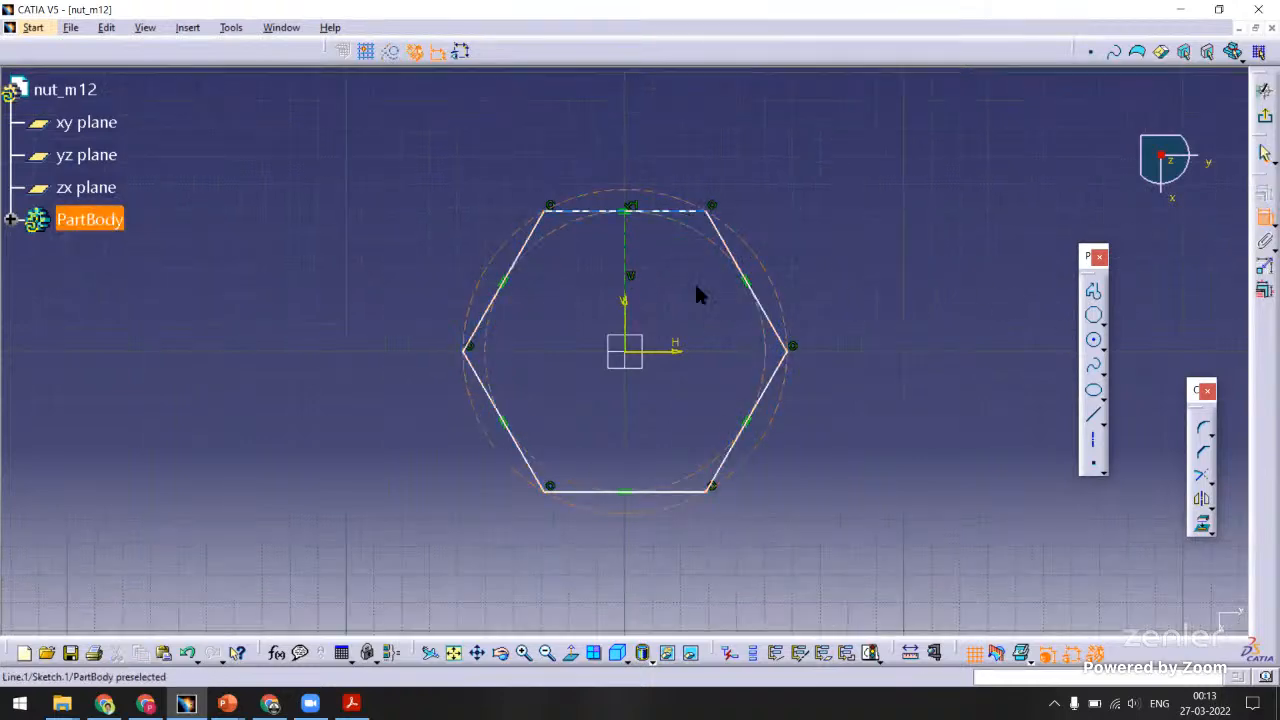
{"action": "left_click", "coordinate": [665, 490]}
{"action": "left_click", "coordinate": [893, 303]}
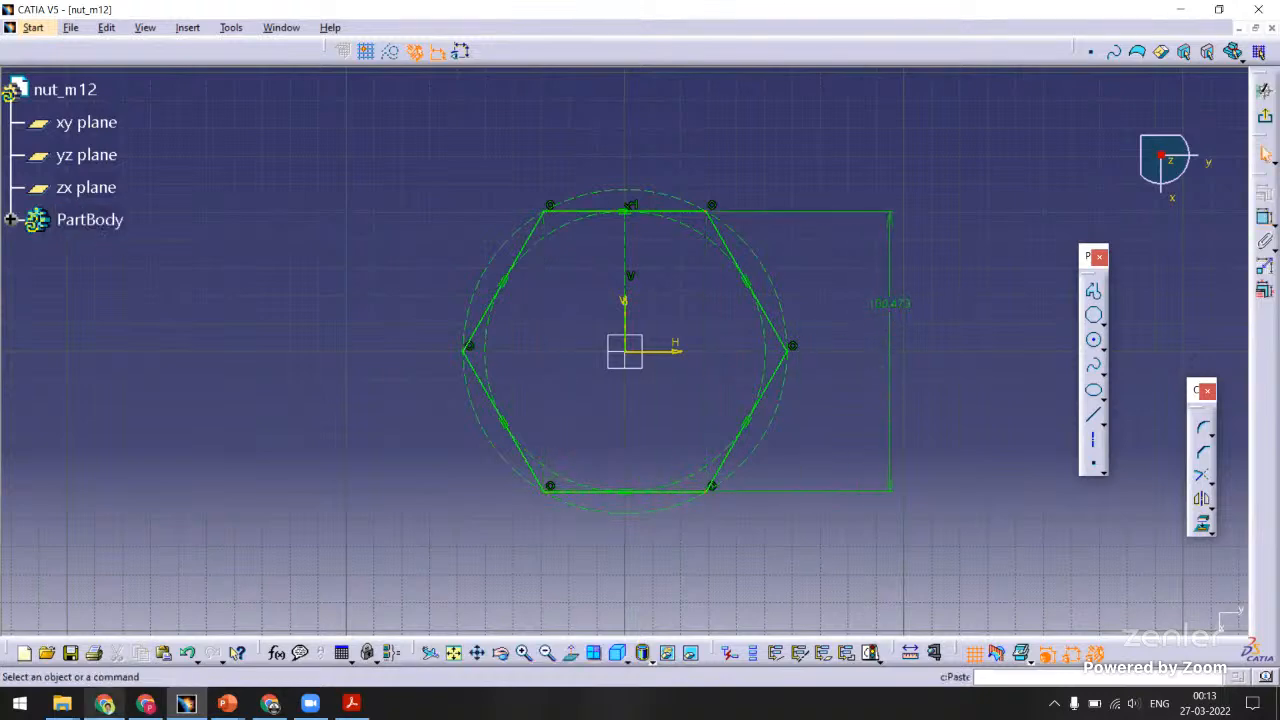
{"action": "left_click", "coordinate": [105, 703]}
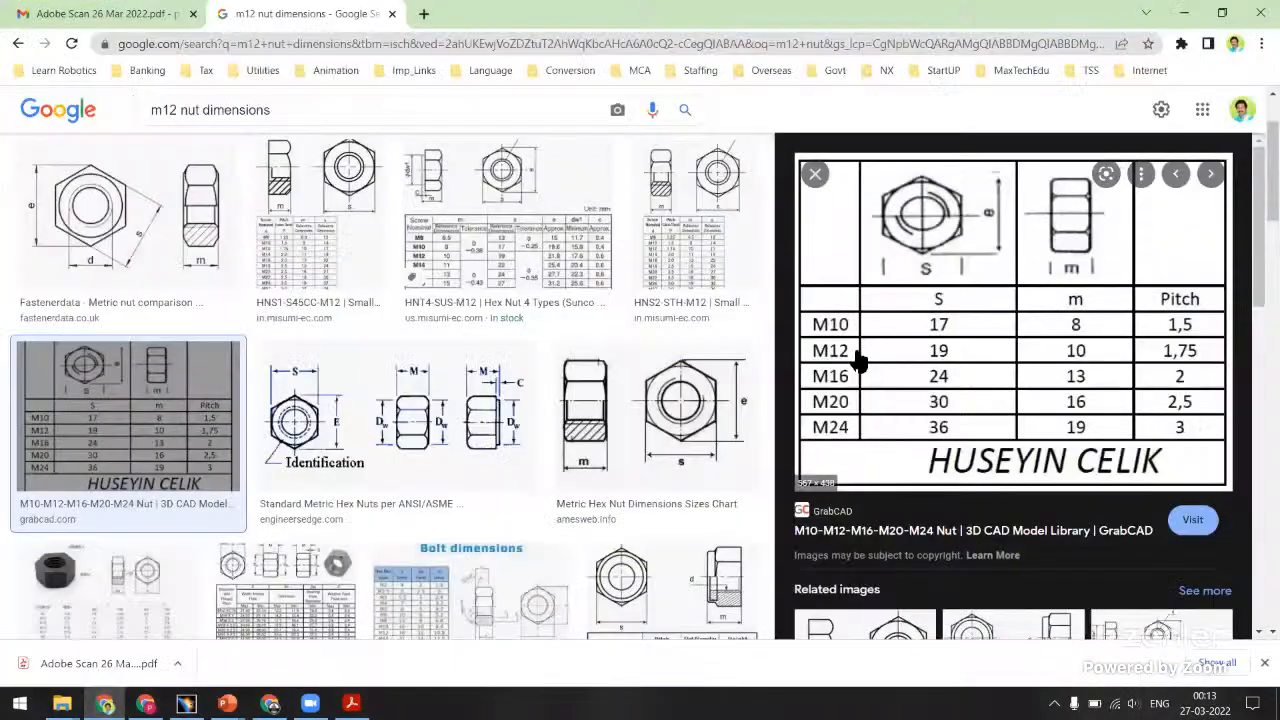
{"action": "key", "text": "alt+Tab"}
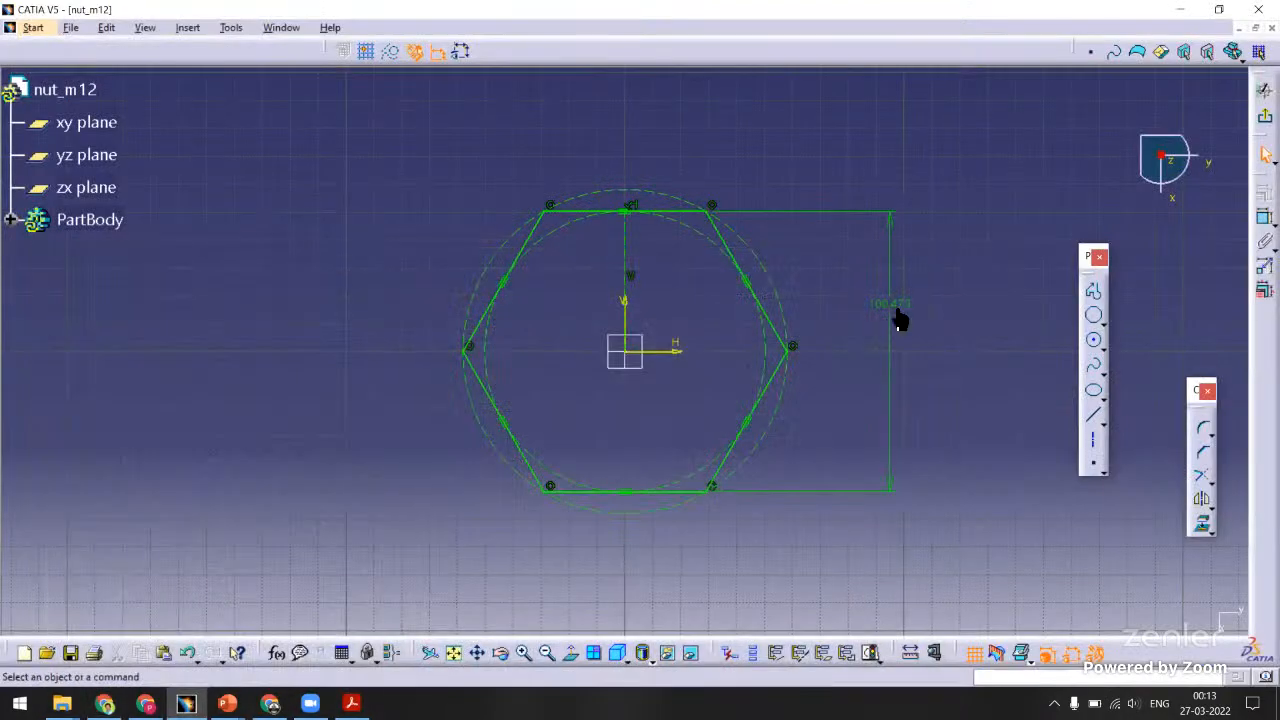
{"action": "double_click", "coordinate": [894, 305]}
{"action": "type", "text": "19"}
{"action": "key", "text": "Return"}
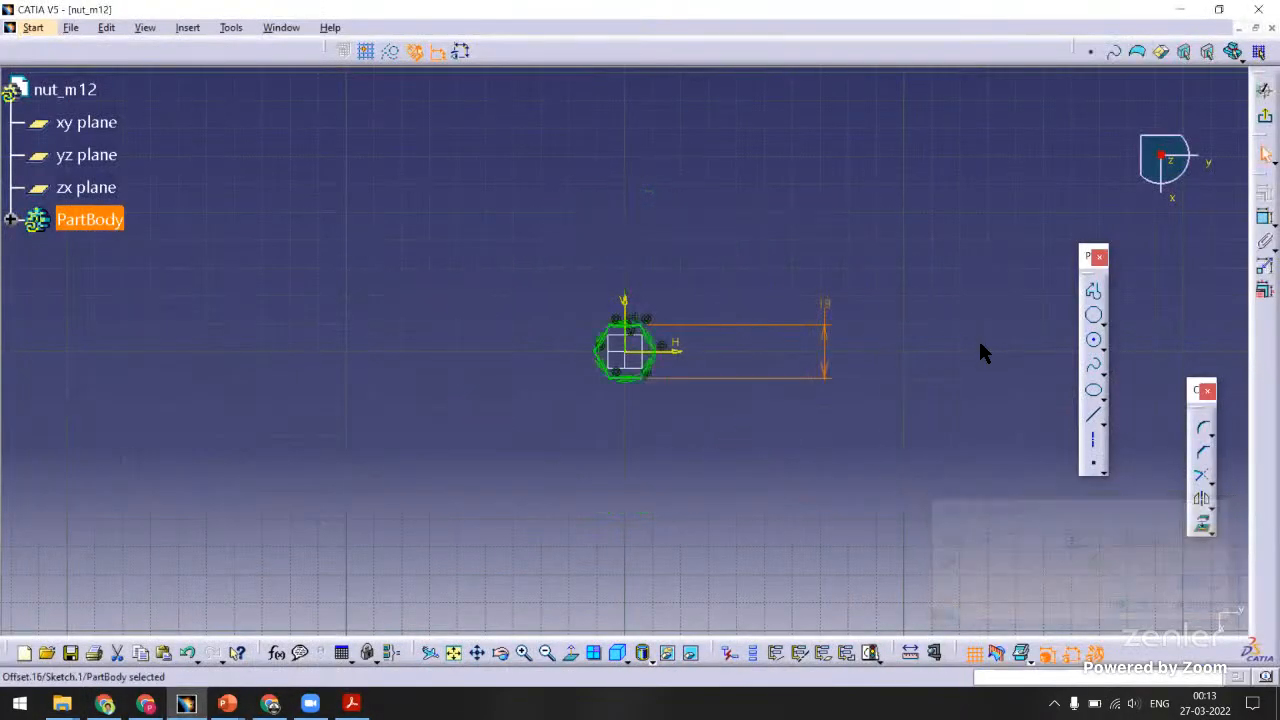
{"action": "middle_click_drag", "start_coordinate": [673, 331], "coordinate": [784, 164], "text": "ctrl"}
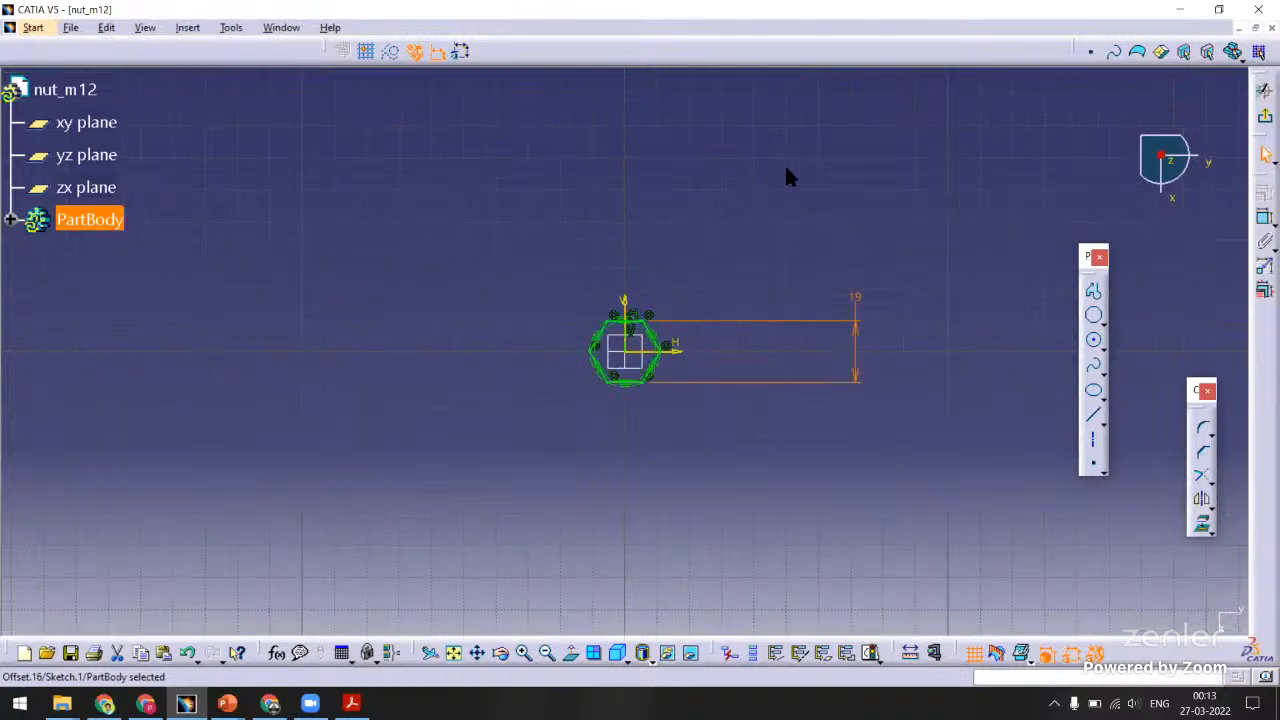
{"action": "left_click", "coordinate": [874, 176]}
{"action": "mouse_move", "coordinate": [876, 176]}
{"action": "middle_mouse_down"}
{"action": "mouse_move", "coordinate": [691, 203]}
{"action": "mouse_move", "coordinate": [700, 243]}
{"action": "middle_mouse_up"}
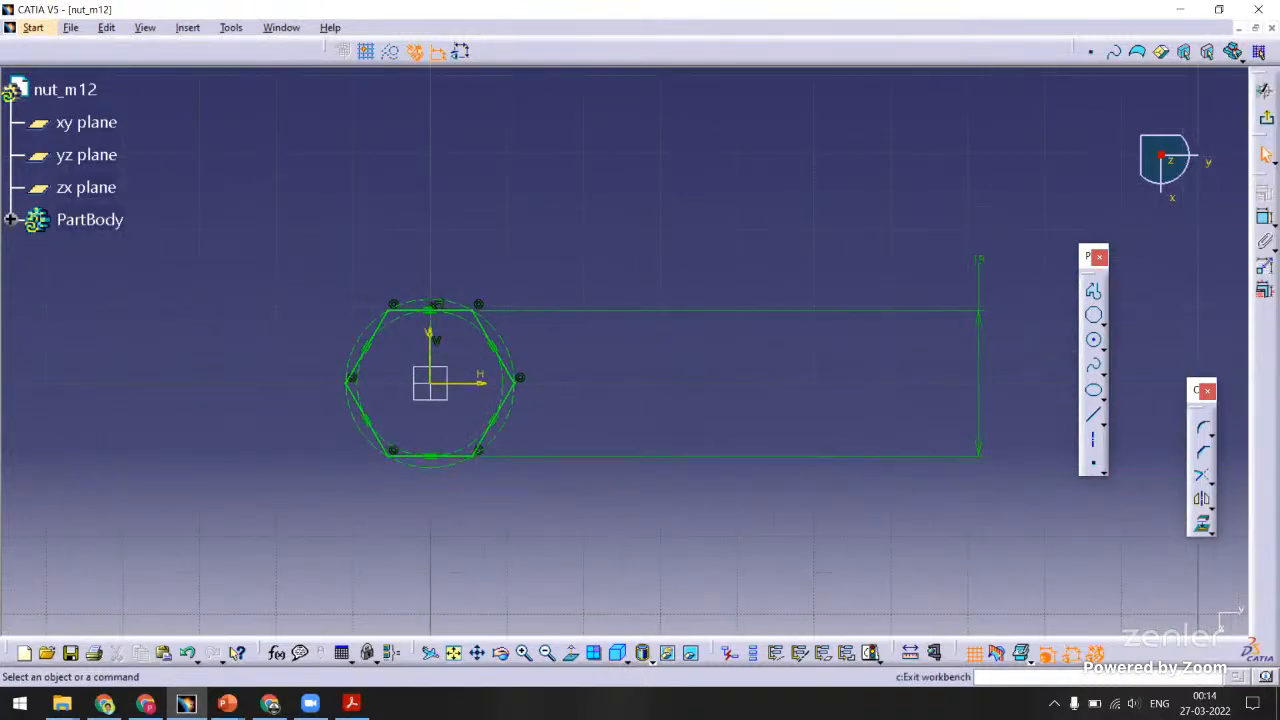
Finish the sketch, check the M12 nut height in the browser chart, and pad the hexagon 10 mm.
{"action": "left_click", "coordinate": [1265, 117]}
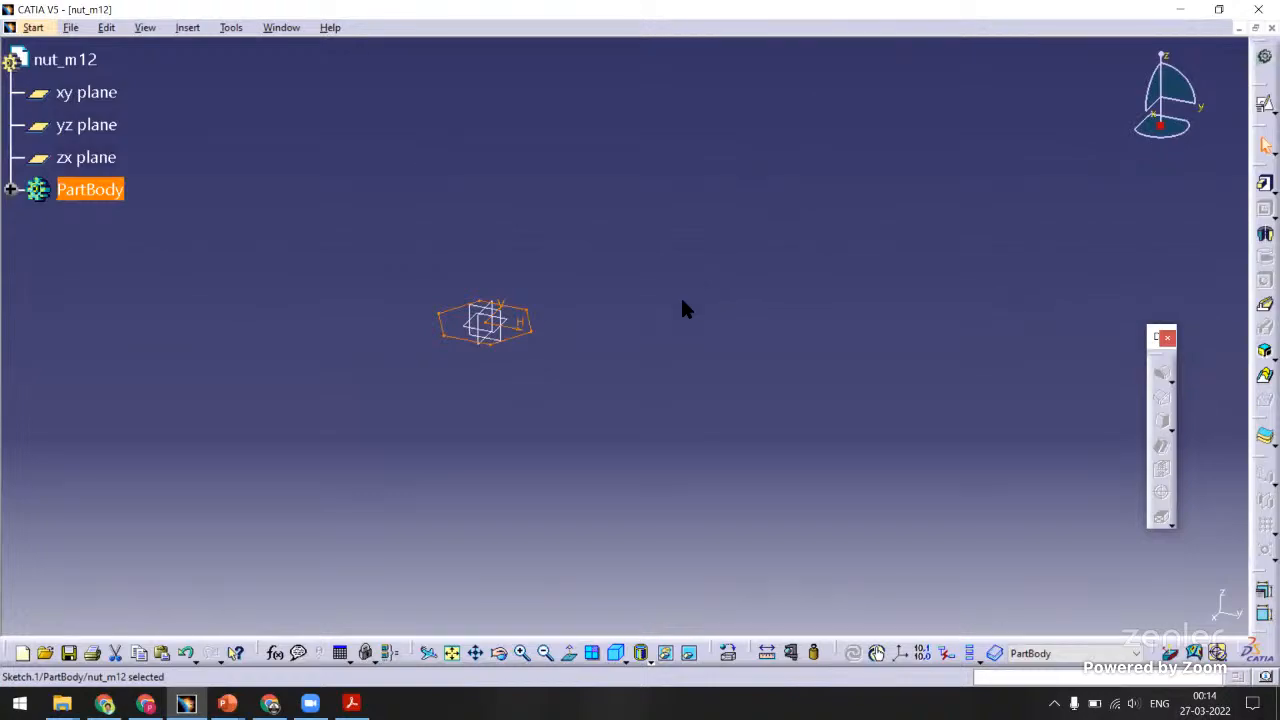
{"action": "key", "text": "alt+Tab"}
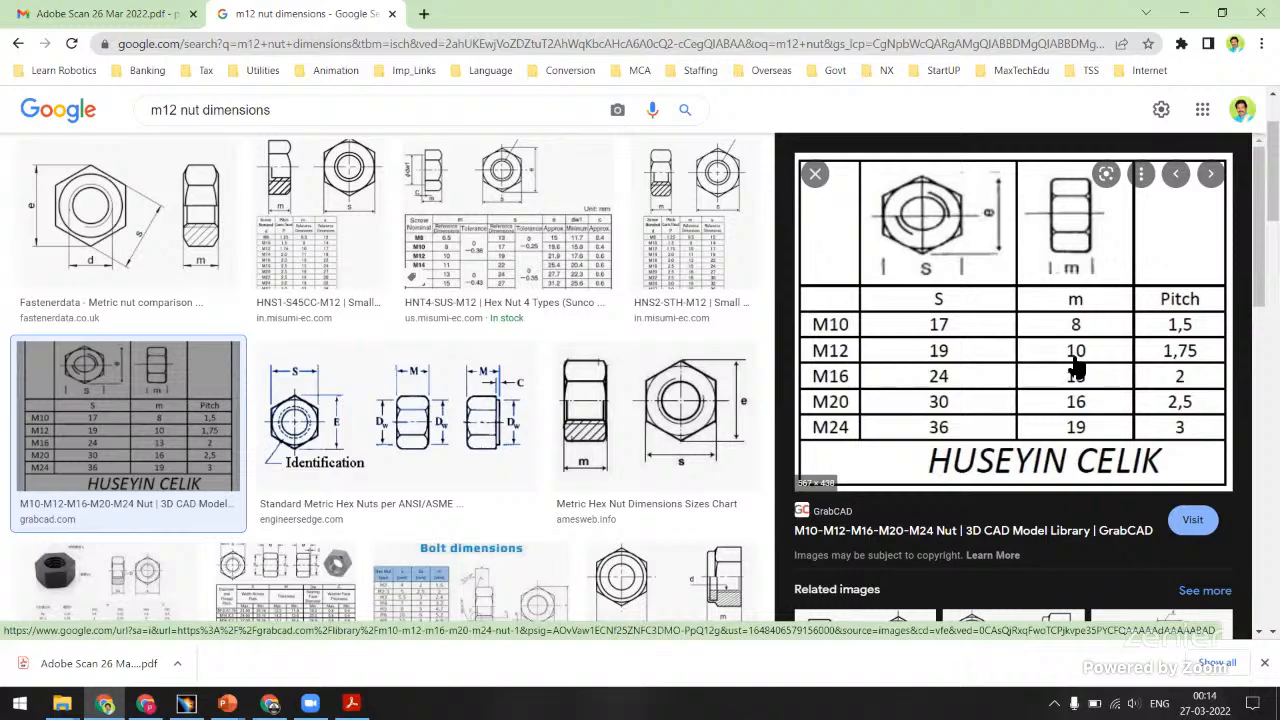
{"action": "left_click", "coordinate": [1184, 13]}
{"action": "left_click", "coordinate": [1265, 183]}
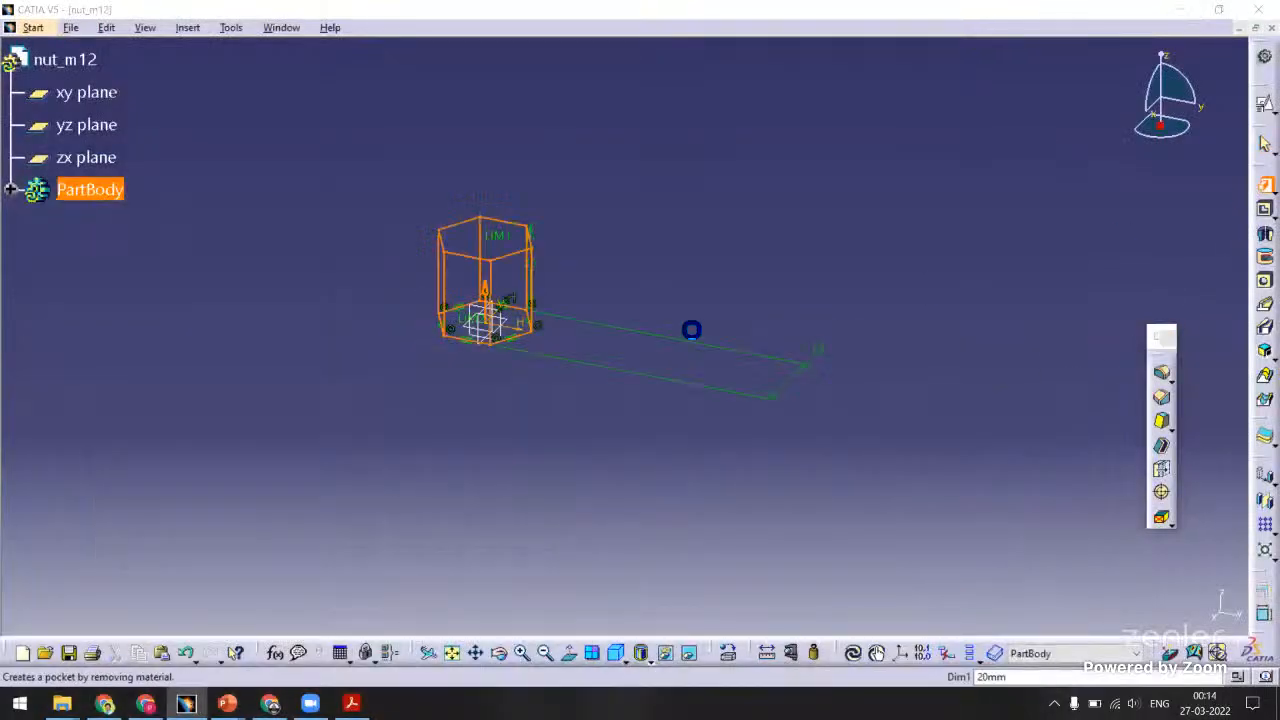
{"action": "left_click_drag", "start_coordinate": [1146, 409], "coordinate": [1046, 393]}
{"action": "type", "text": "10"}
{"action": "key", "text": "Return"}
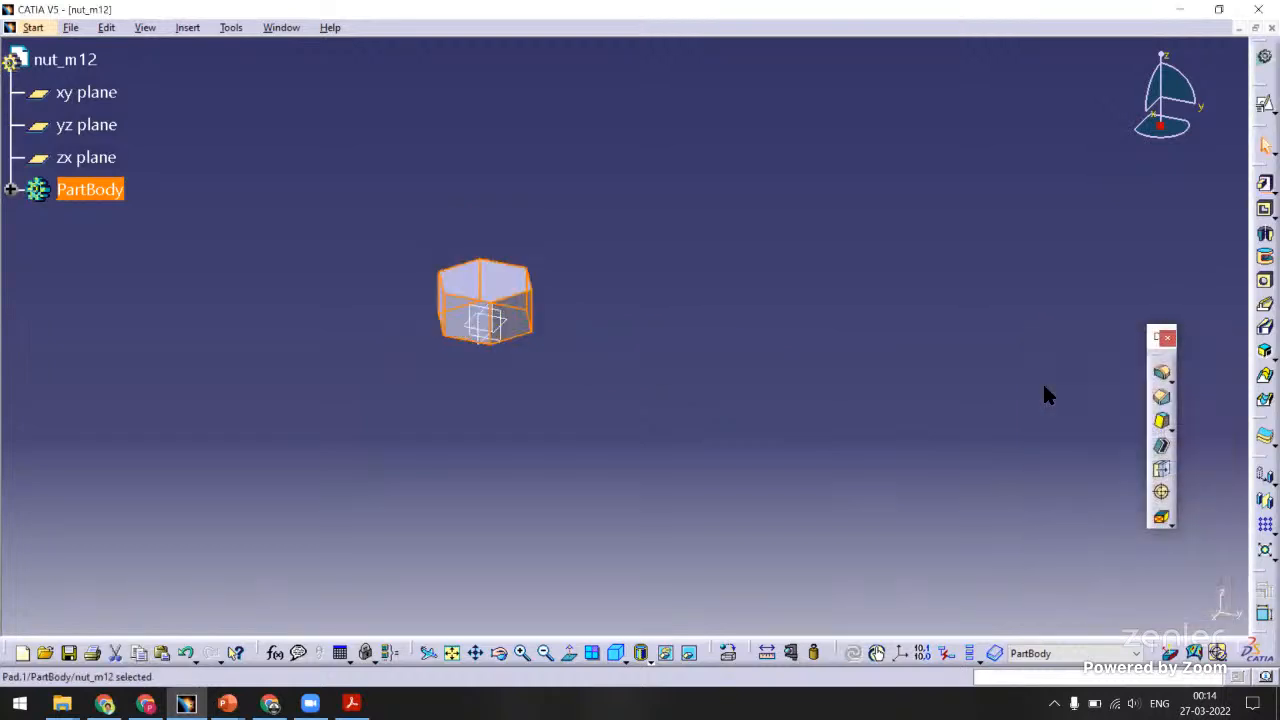
Place a hole on the nut's upper hexagonal face and make it threaded with the thread's bottom type set to Support Depth.
{"action": "left_click", "coordinate": [537, 320]}
{"action": "middle_click_drag", "start_coordinate": [537, 320], "coordinate": [720, 360]}
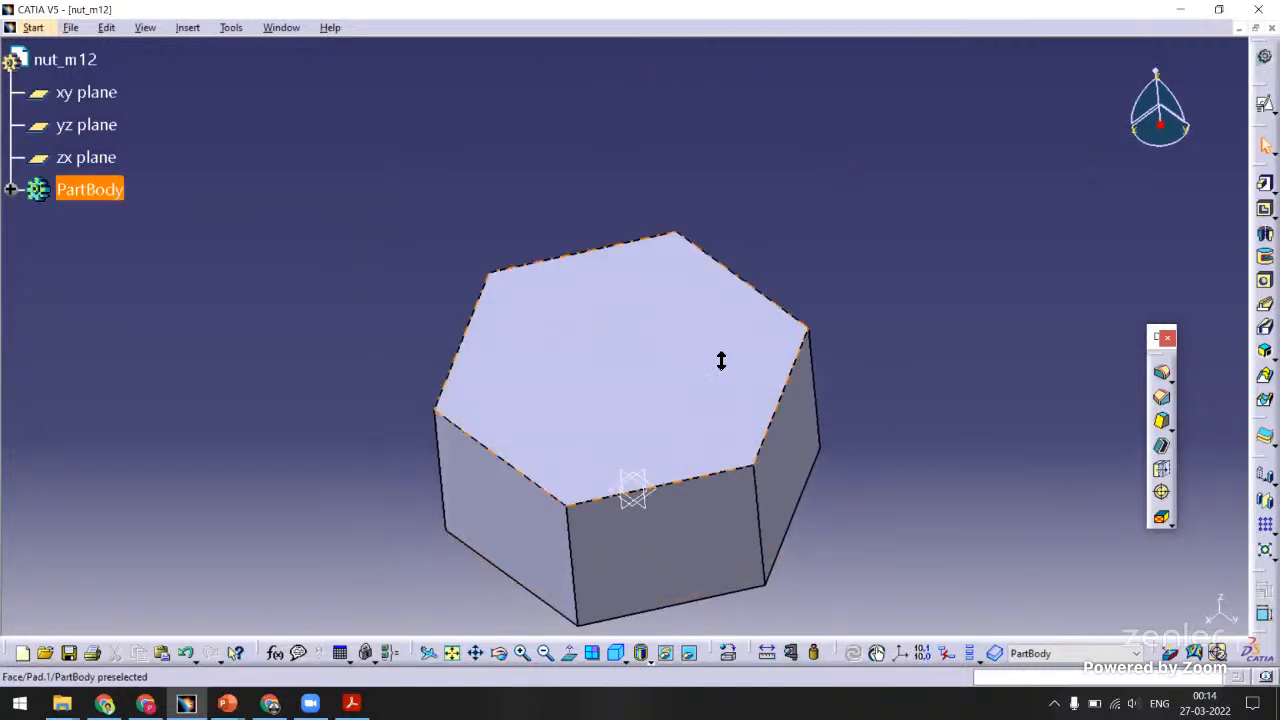
{"action": "middle_click_drag", "start_coordinate": [840, 307], "coordinate": [872, 345]}
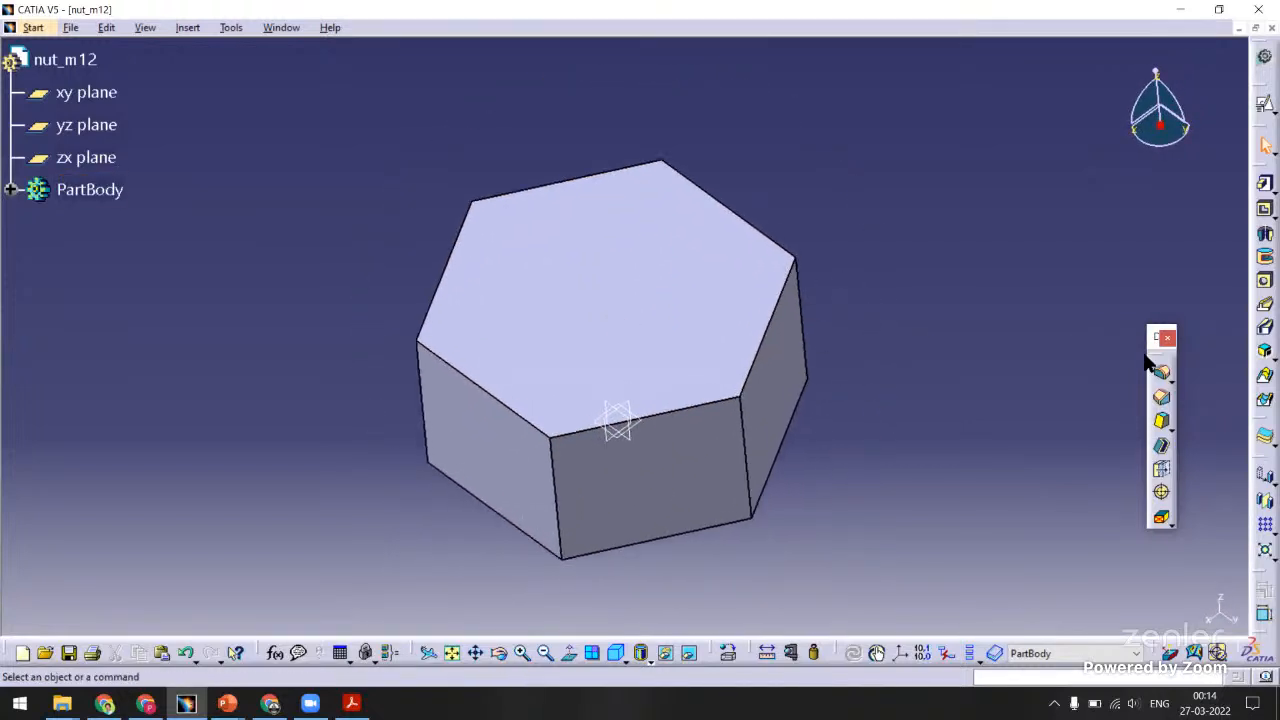
{"action": "left_click", "coordinate": [1264, 281]}
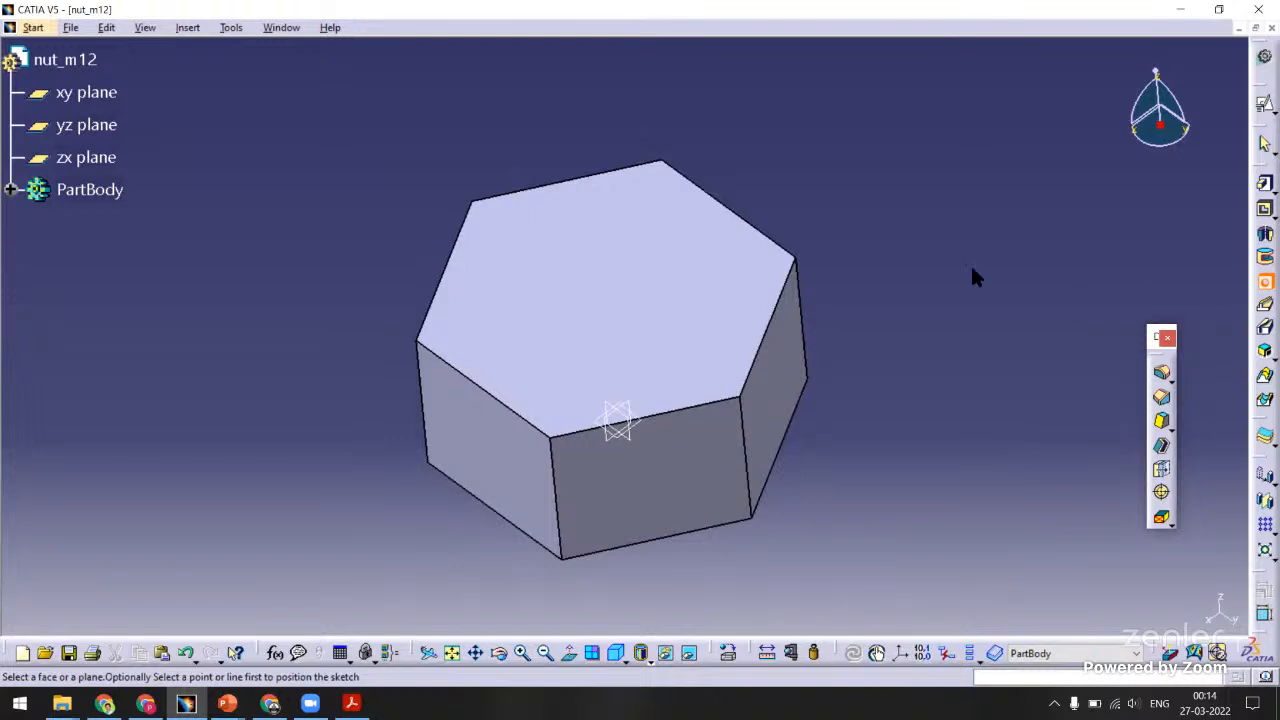
{"action": "left_click", "coordinate": [624, 274]}
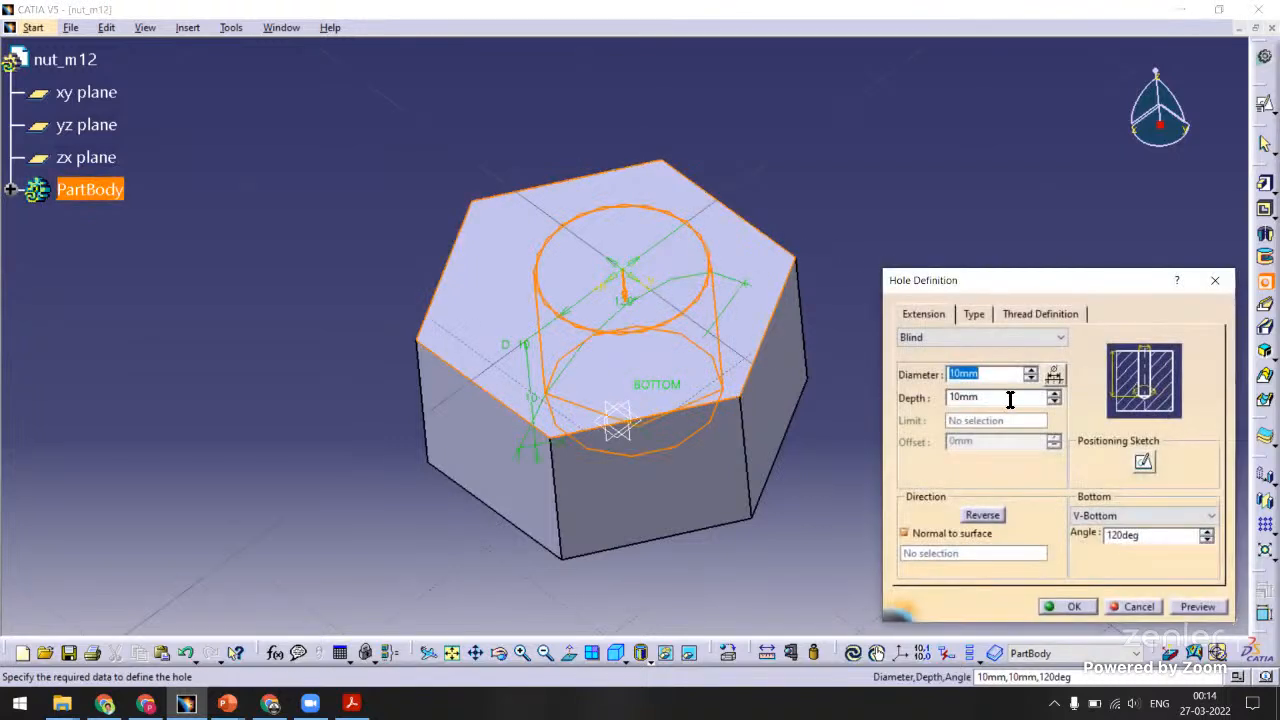
{"action": "left_click", "coordinate": [1022, 315]}
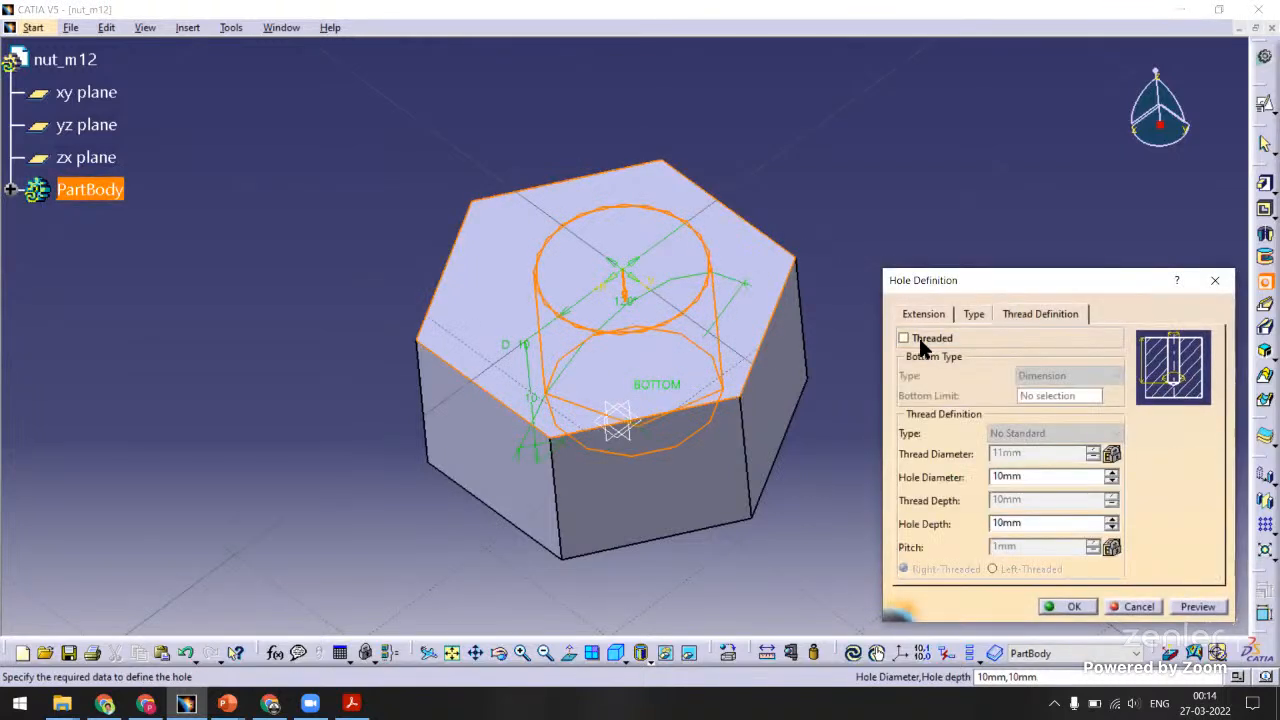
{"action": "left_click", "coordinate": [904, 339]}
{"action": "left_click", "coordinate": [1045, 377]}
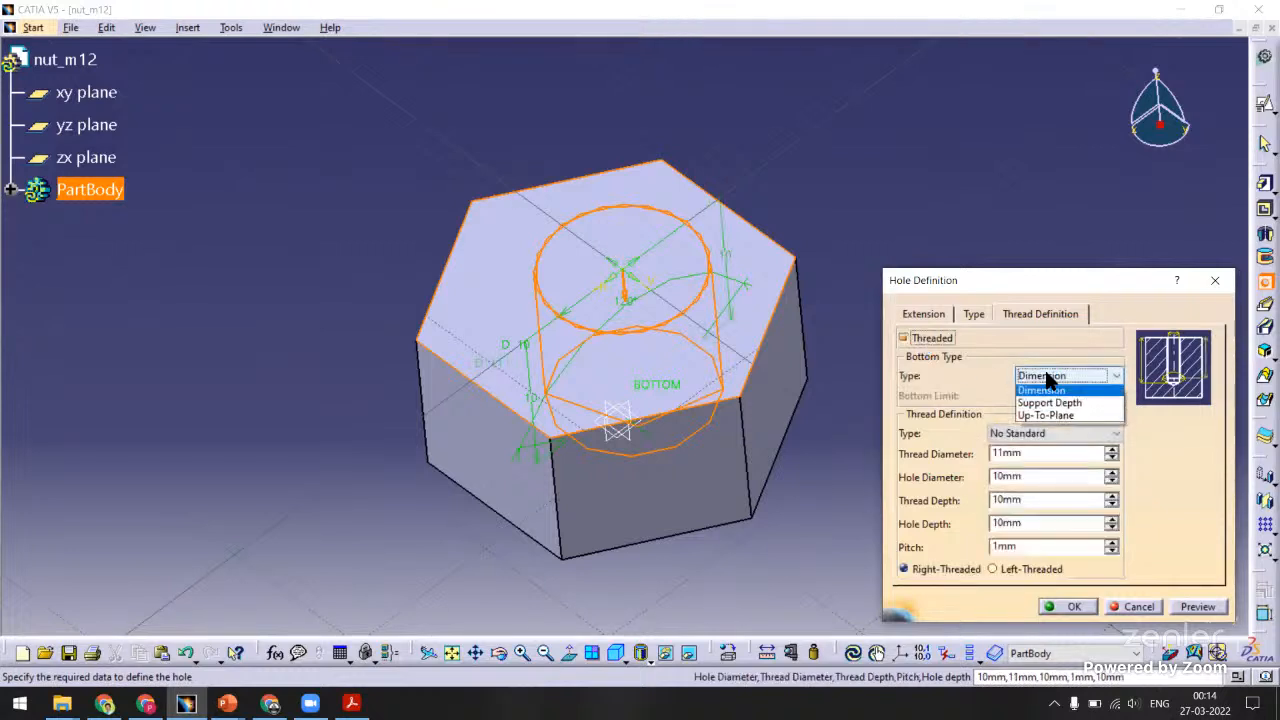
{"action": "left_click", "coordinate": [1048, 405]}
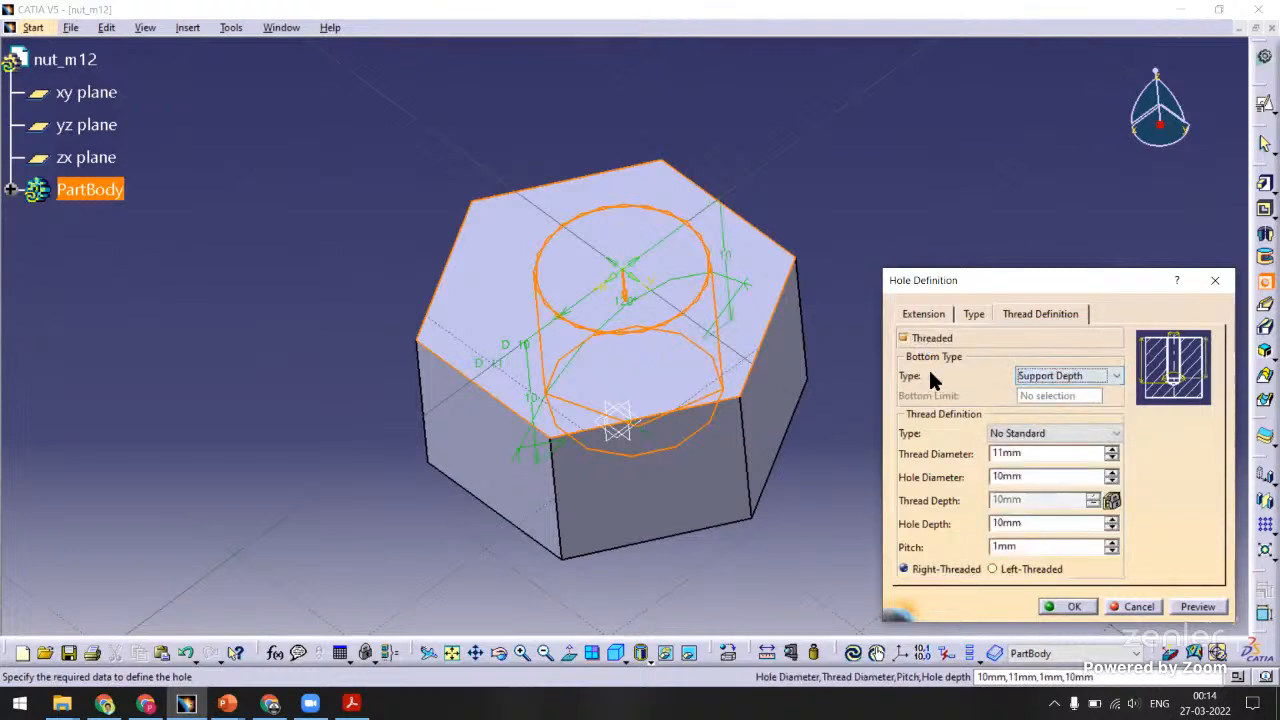
Set the hole's thread type to Metric Thick Pitch with thread description M12, and preview the hole.
{"action": "left_click", "coordinate": [1026, 432]}
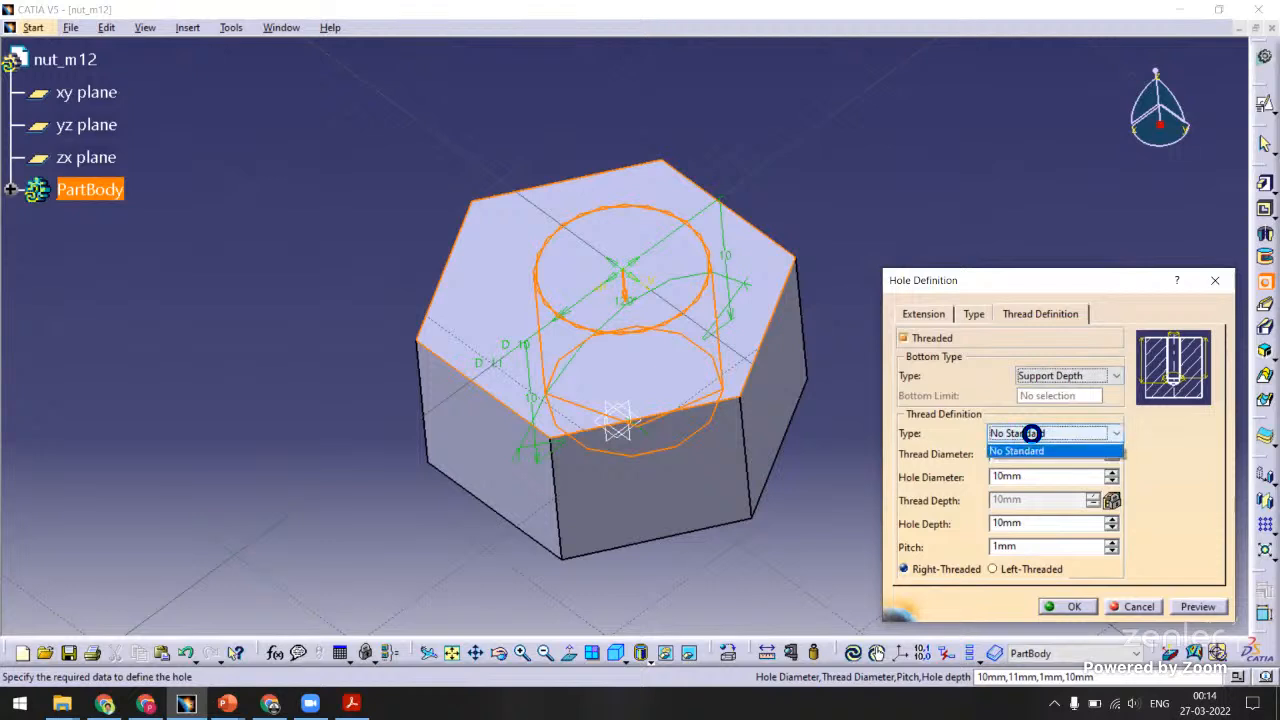
{"action": "left_click", "coordinate": [1027, 450]}
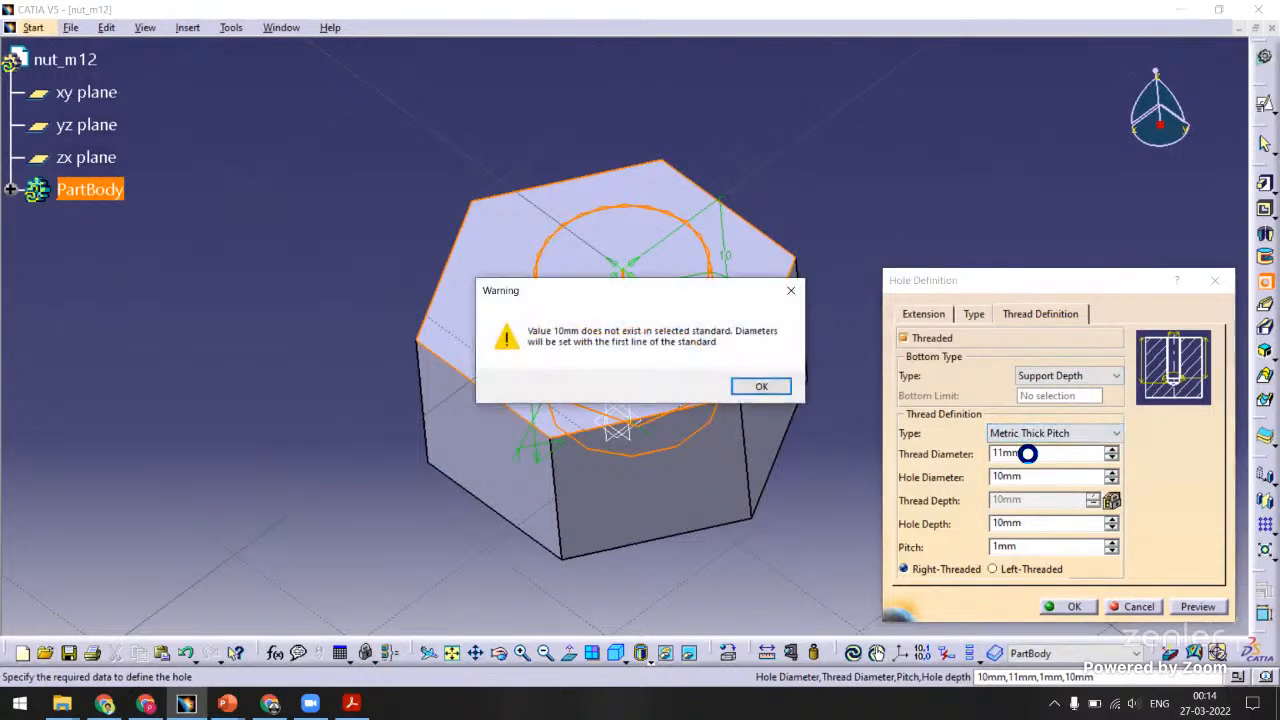
{"action": "left_click", "coordinate": [765, 387]}
{"action": "left_click", "coordinate": [1008, 449]}
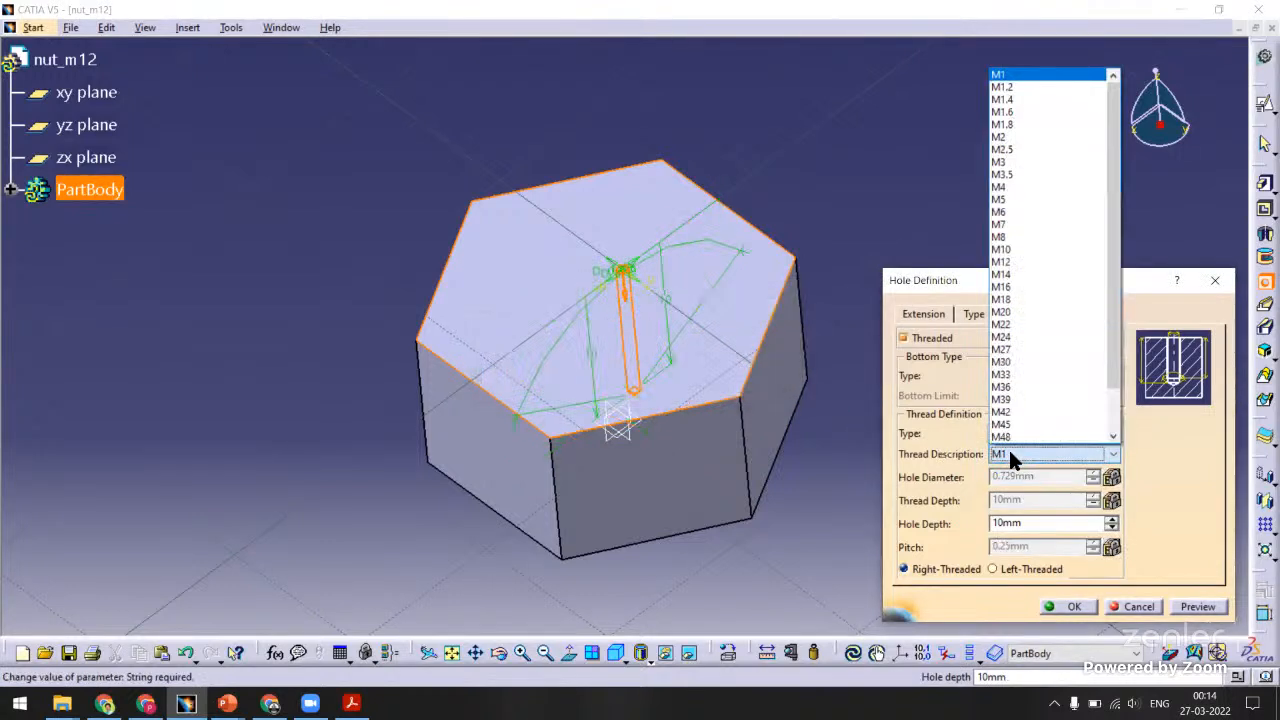
{"action": "left_click", "coordinate": [1010, 263]}
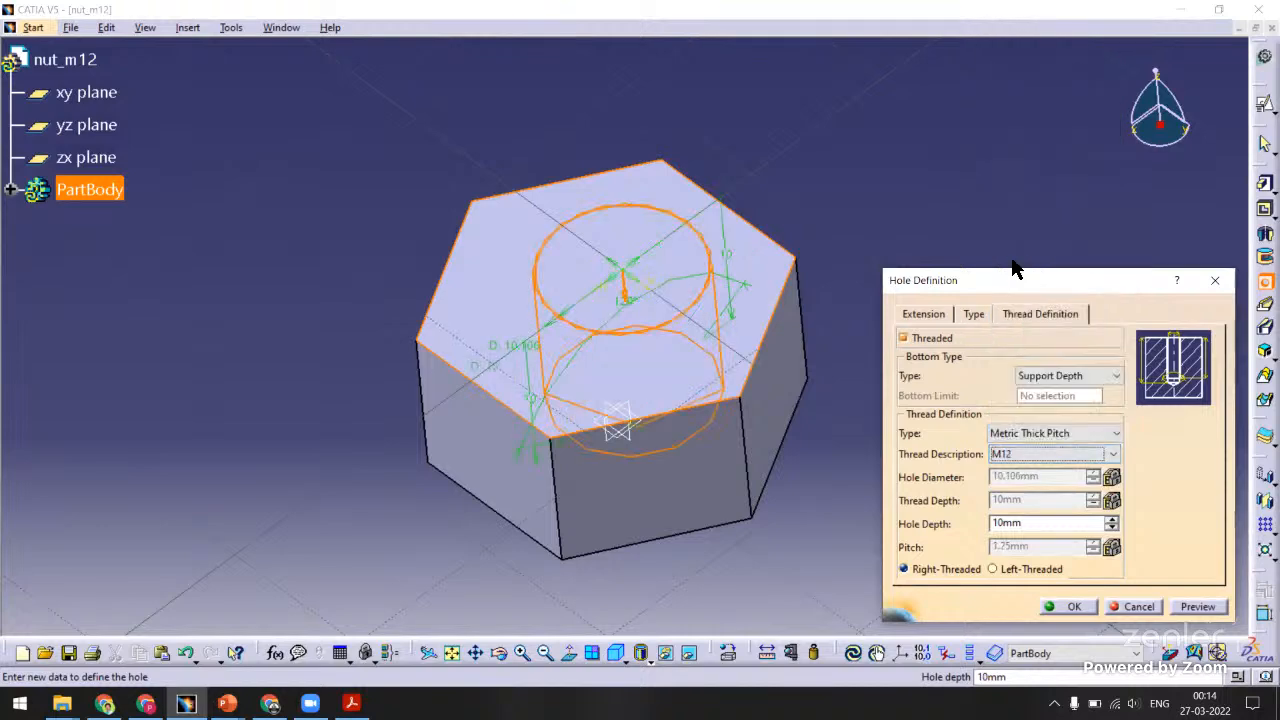
{"action": "left_click", "coordinate": [1197, 606]}
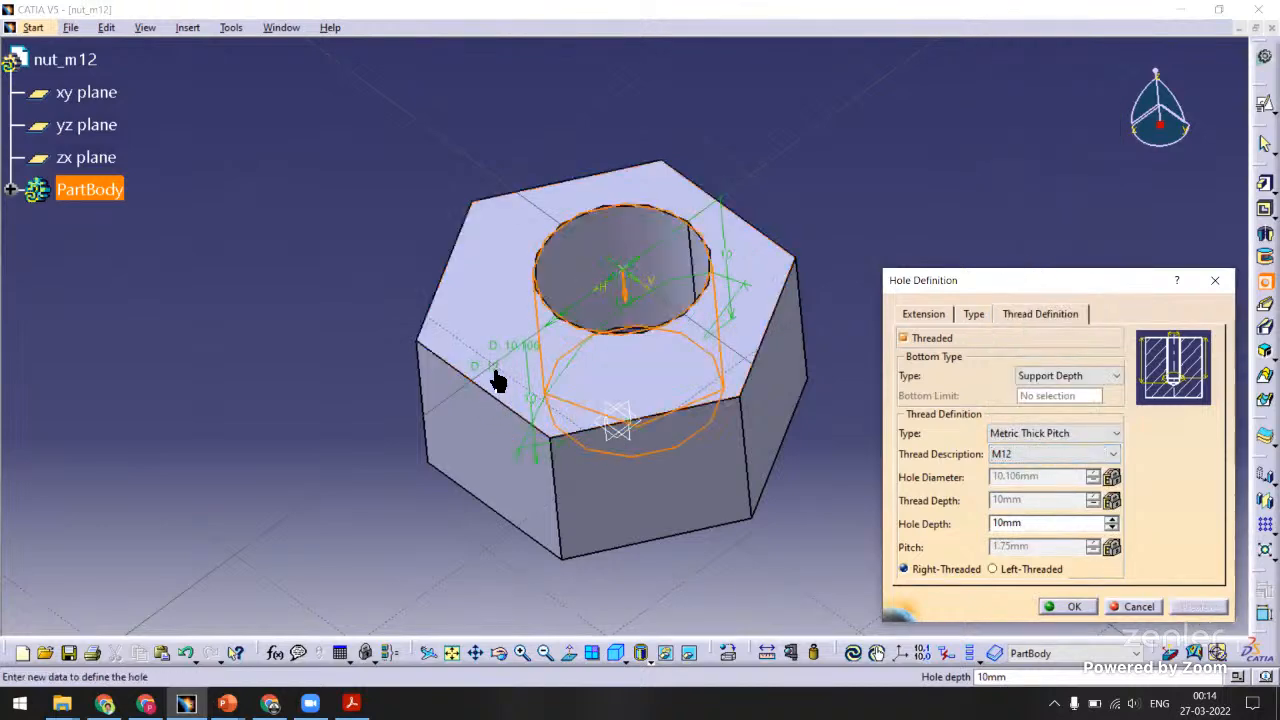
{"action": "middle_click_drag", "start_coordinate": [480, 395], "coordinate": [900, 330]}
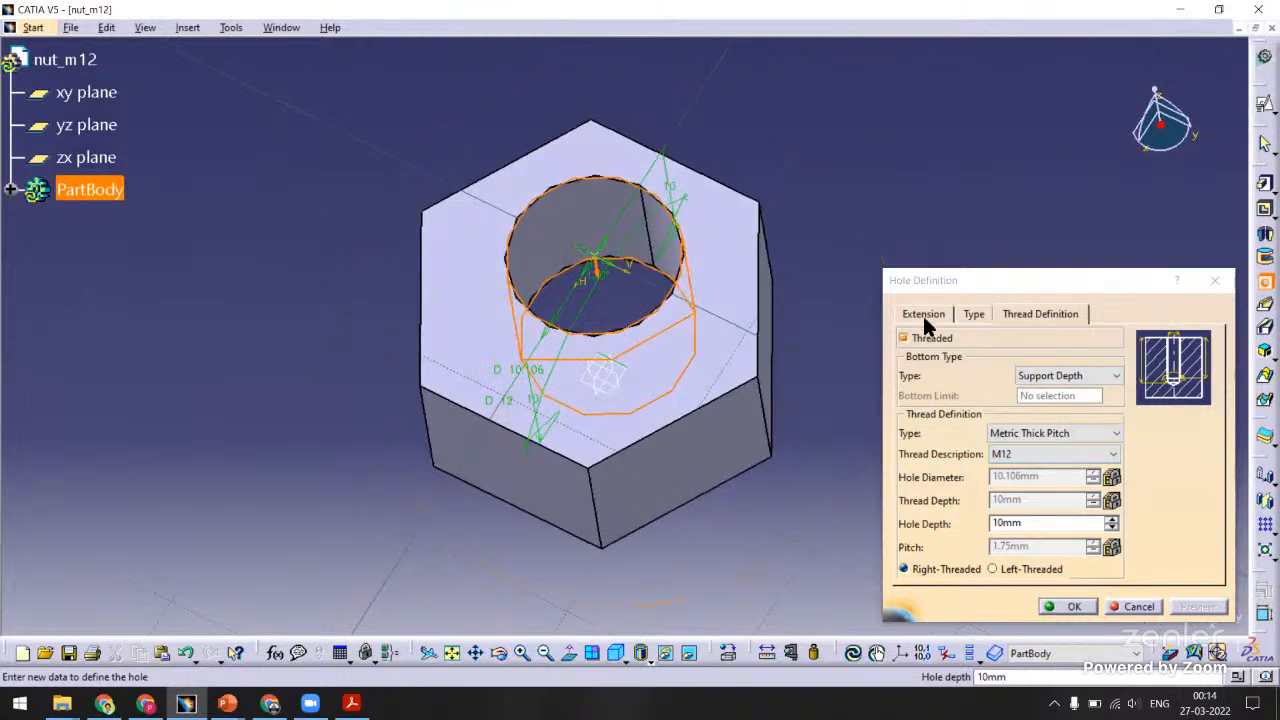
Set the threaded hole's extension to Up To Last so it runs through the whole nut.
{"action": "left_click", "coordinate": [924, 314]}
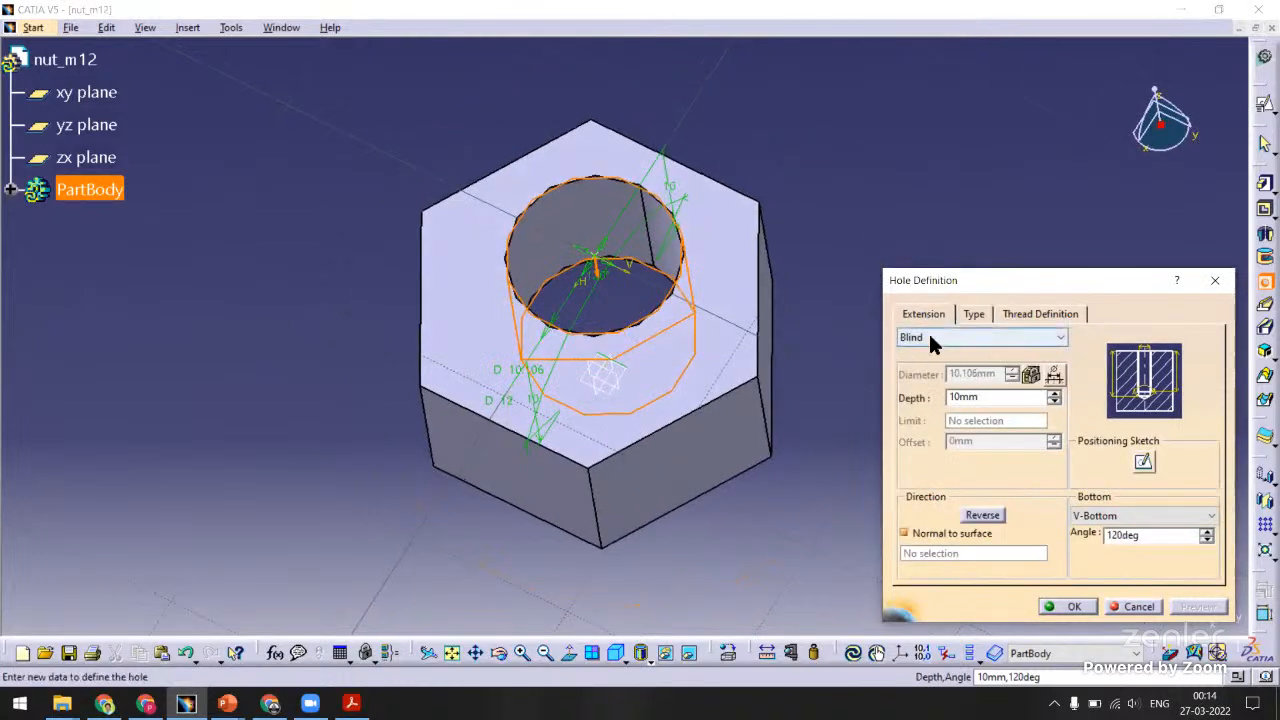
{"action": "left_click", "coordinate": [928, 337]}
{"action": "left_click", "coordinate": [930, 379]}
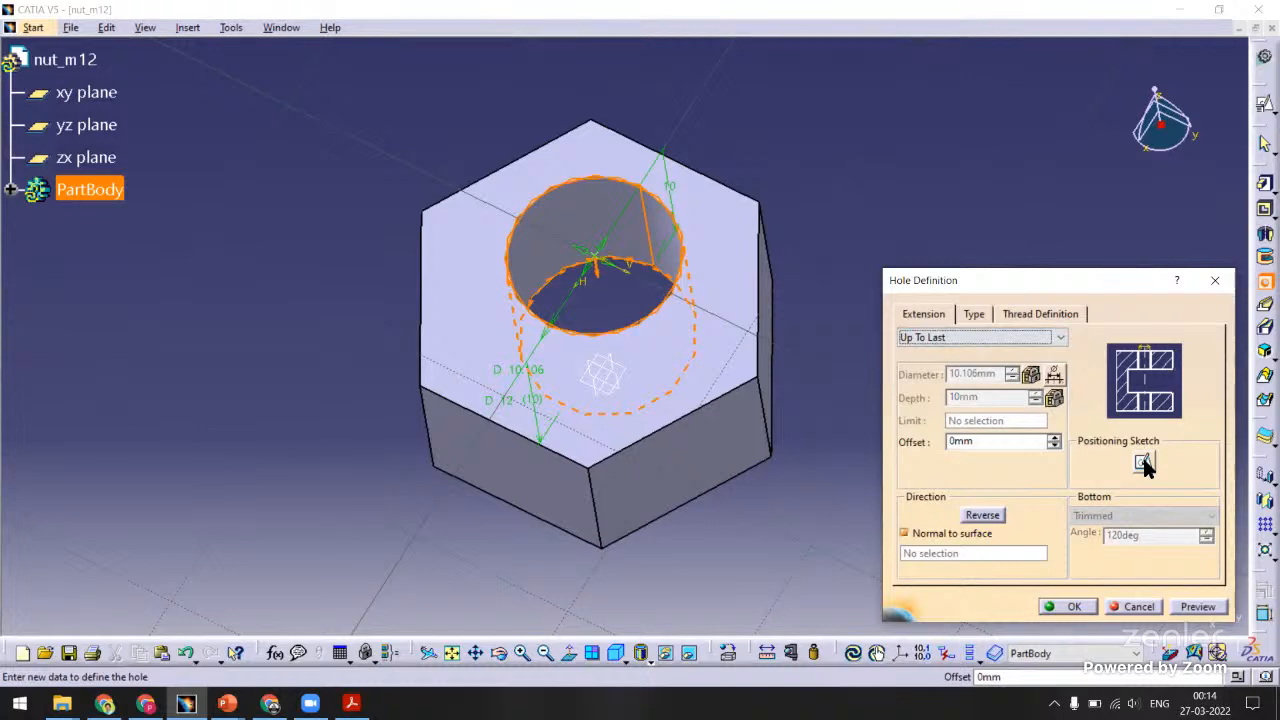
In the hole's positioning sketch, make its centre point coincident with the yz and zx planes, and create the hole.
{"action": "left_click", "coordinate": [1142, 462]}
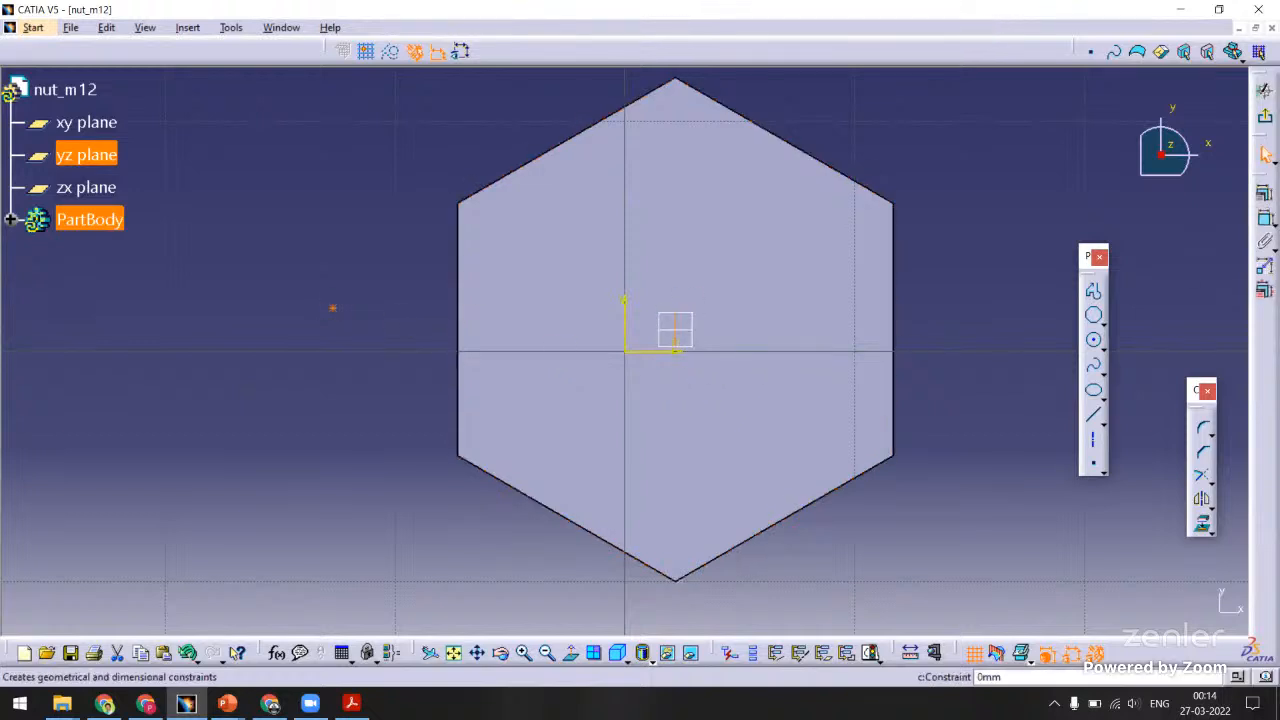
{"action": "left_click", "coordinate": [1265, 197]}
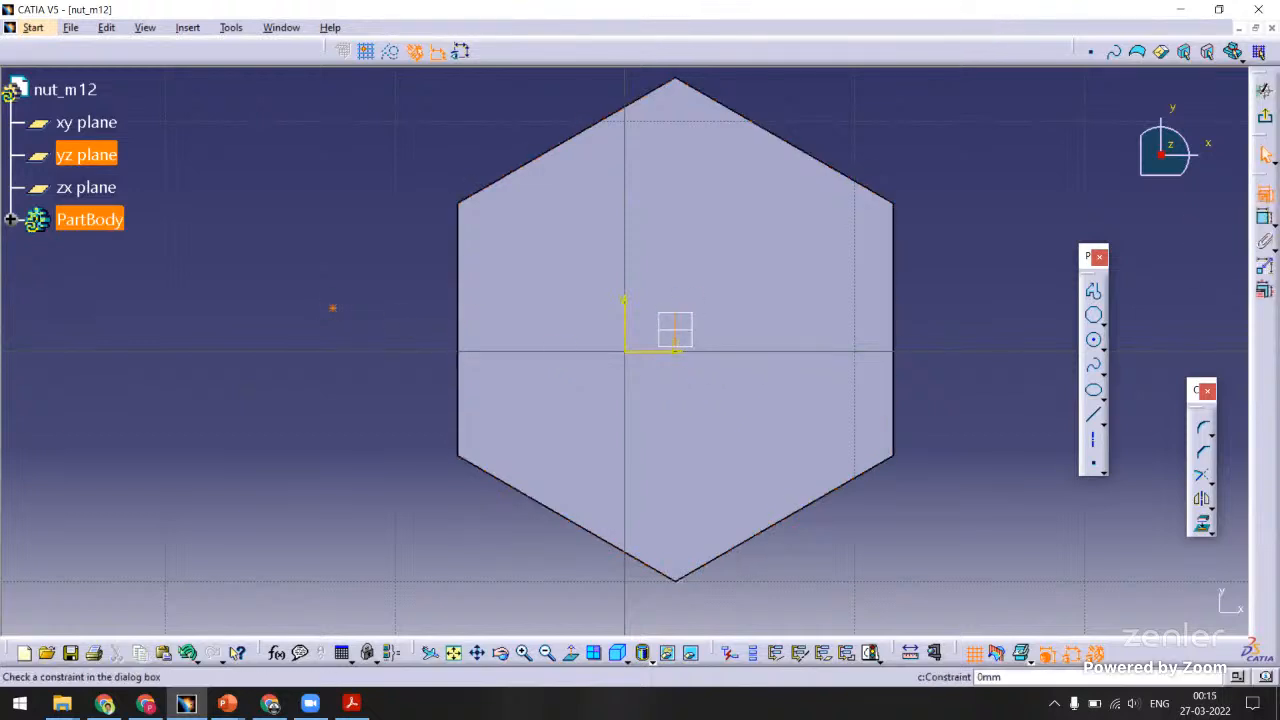
{"action": "left_click", "coordinate": [1164, 392]}
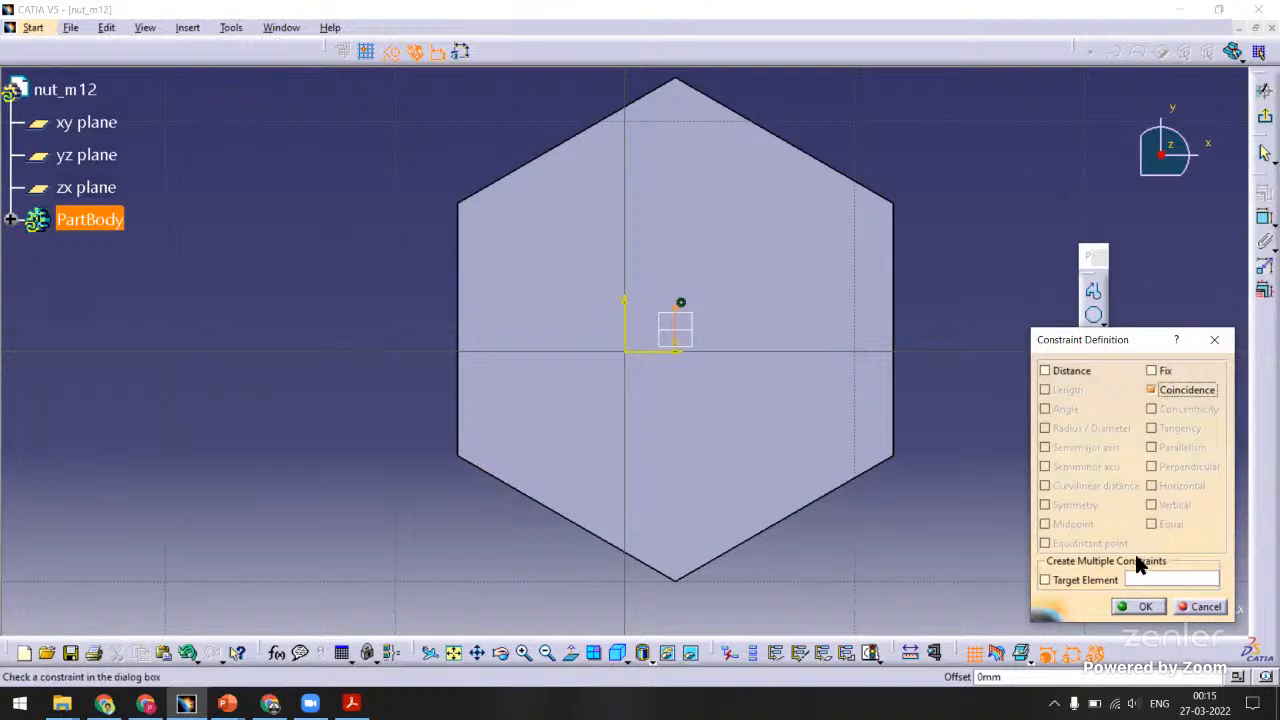
{"action": "left_click", "coordinate": [1136, 606]}
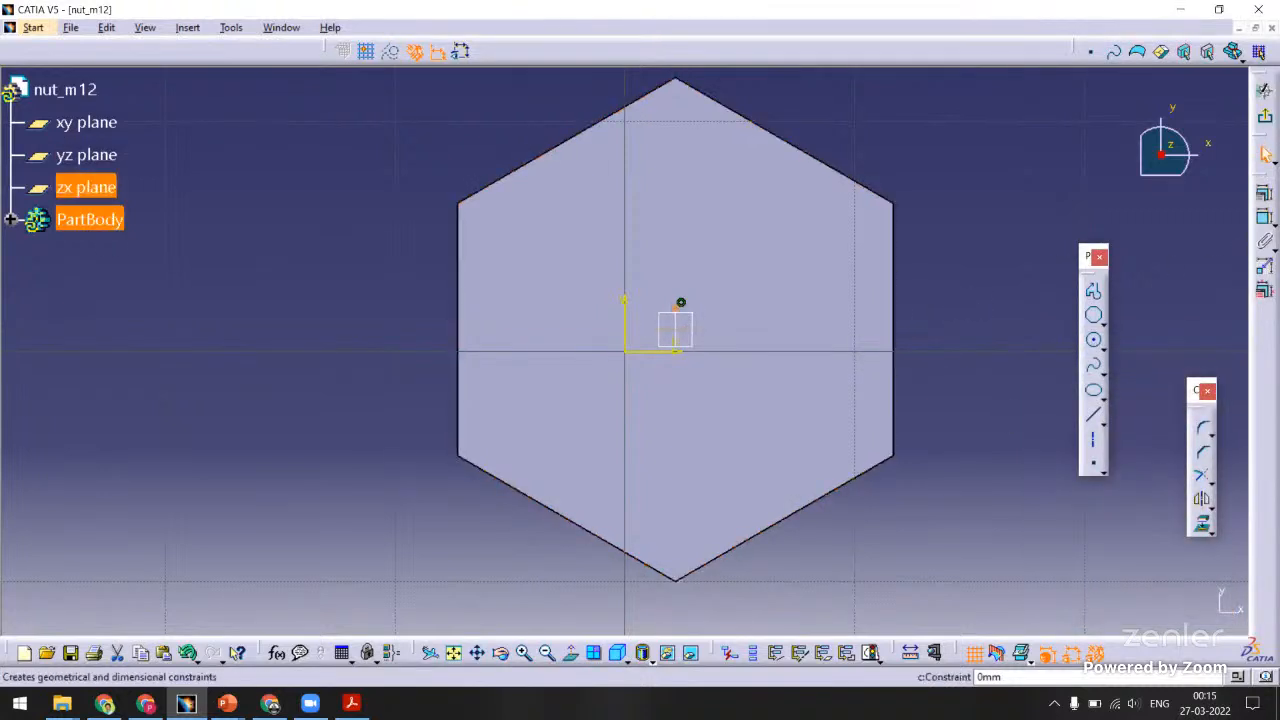
{"action": "left_click", "coordinate": [1265, 194]}
{"action": "left_click", "coordinate": [1160, 390]}
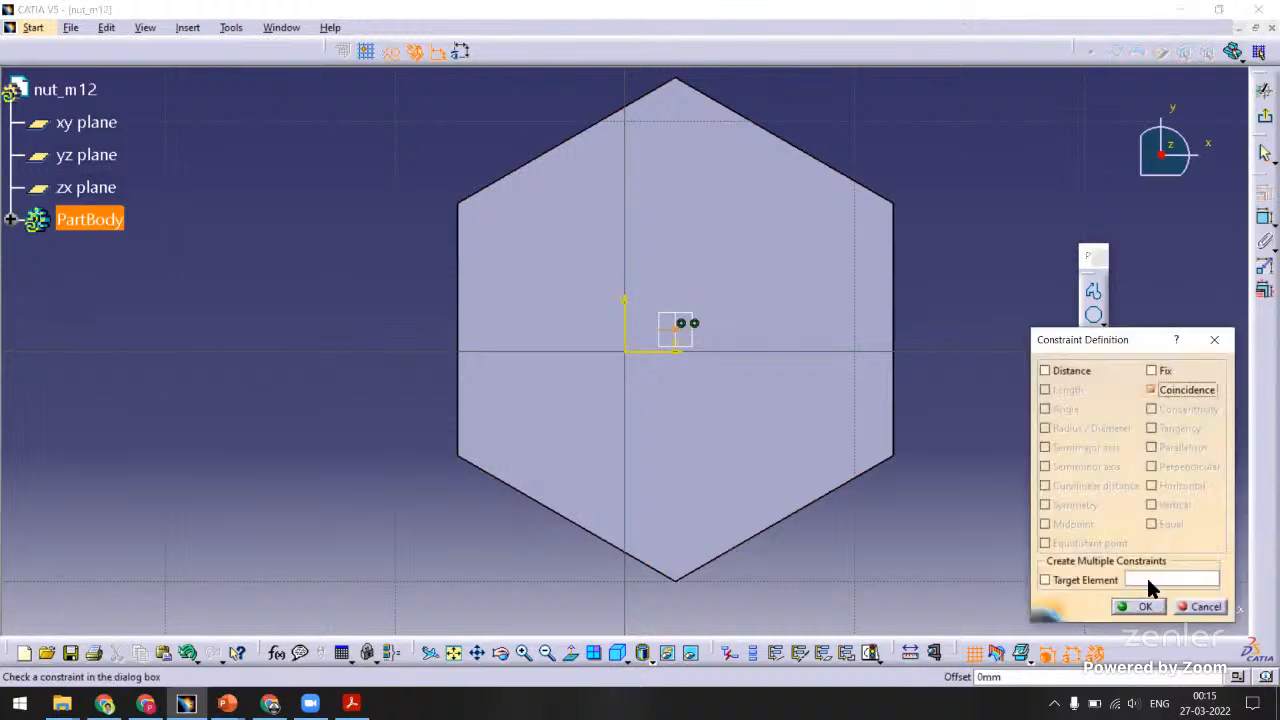
{"action": "left_click", "coordinate": [1130, 606]}
{"action": "middle_click_drag", "start_coordinate": [931, 310], "coordinate": [982, 213]}
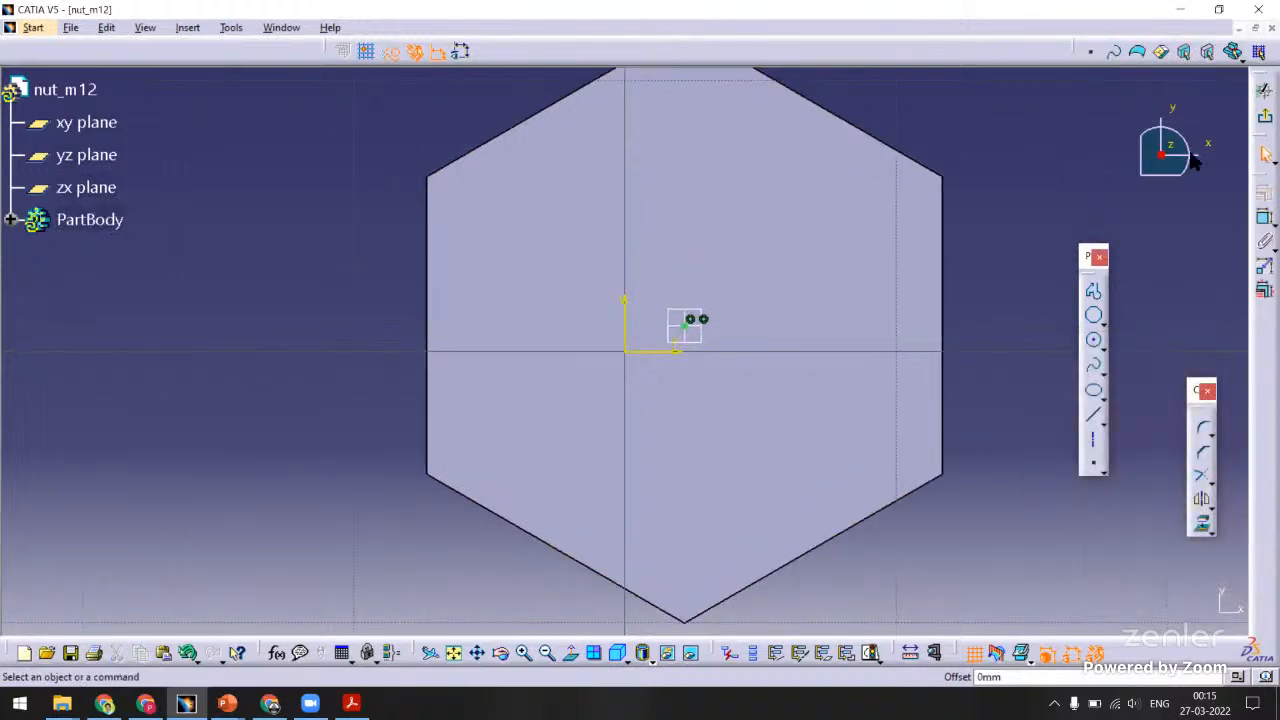
{"action": "left_click", "coordinate": [690, 335]}
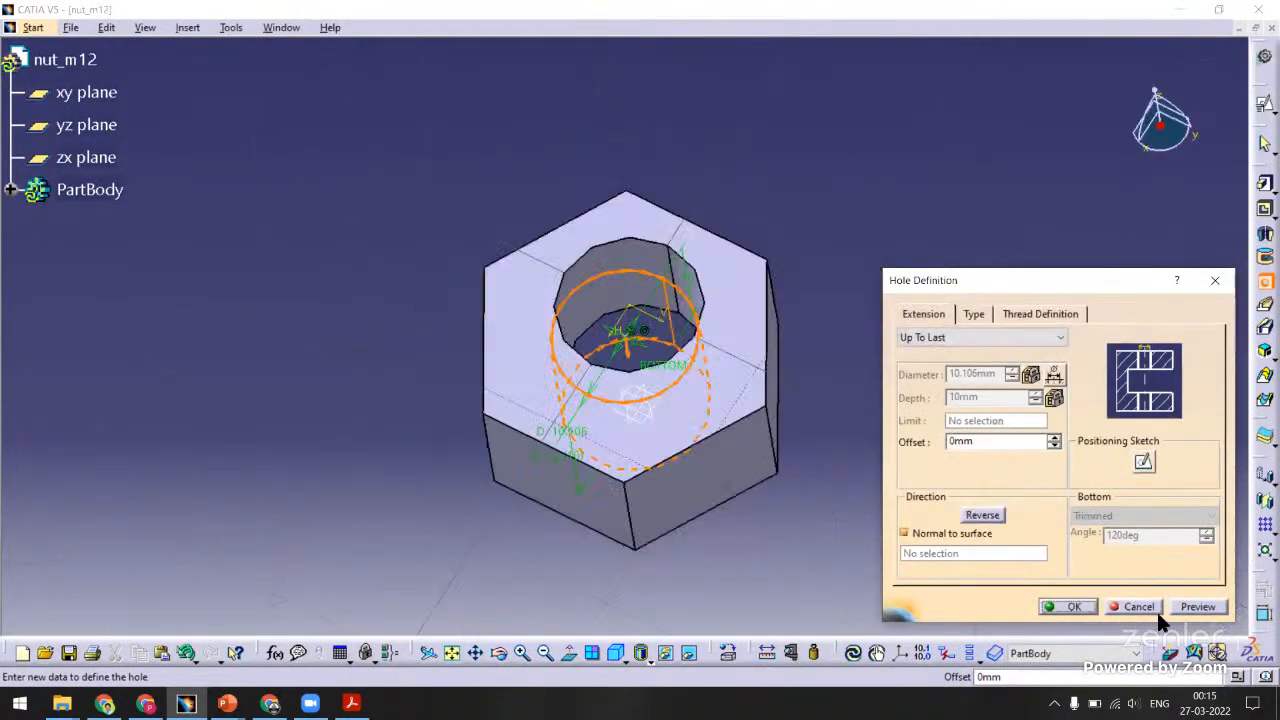
{"action": "left_click", "coordinate": [1192, 607]}
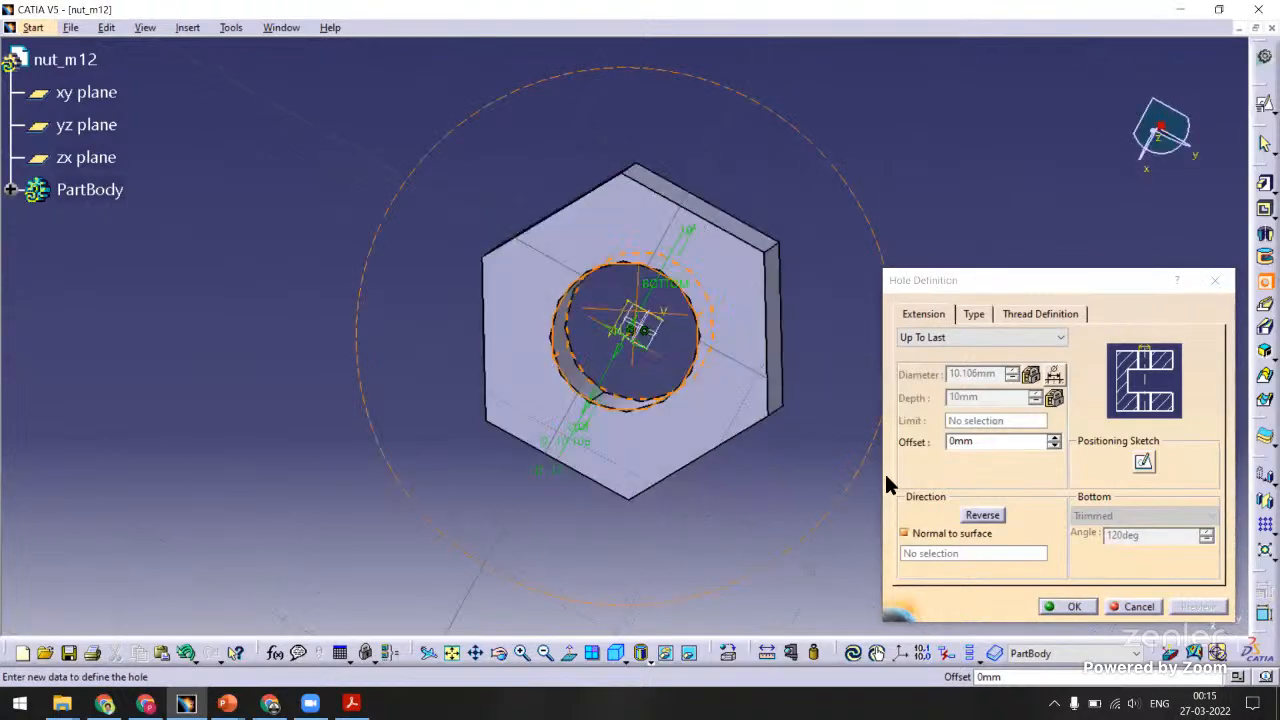
{"action": "left_click", "coordinate": [1060, 607]}
Save the nut part as nut_m12 in the Drill_Jig_Design_Rectangular_Plate folder.
{"action": "middle_click_drag", "start_coordinate": [943, 508], "coordinate": [490, 280]}
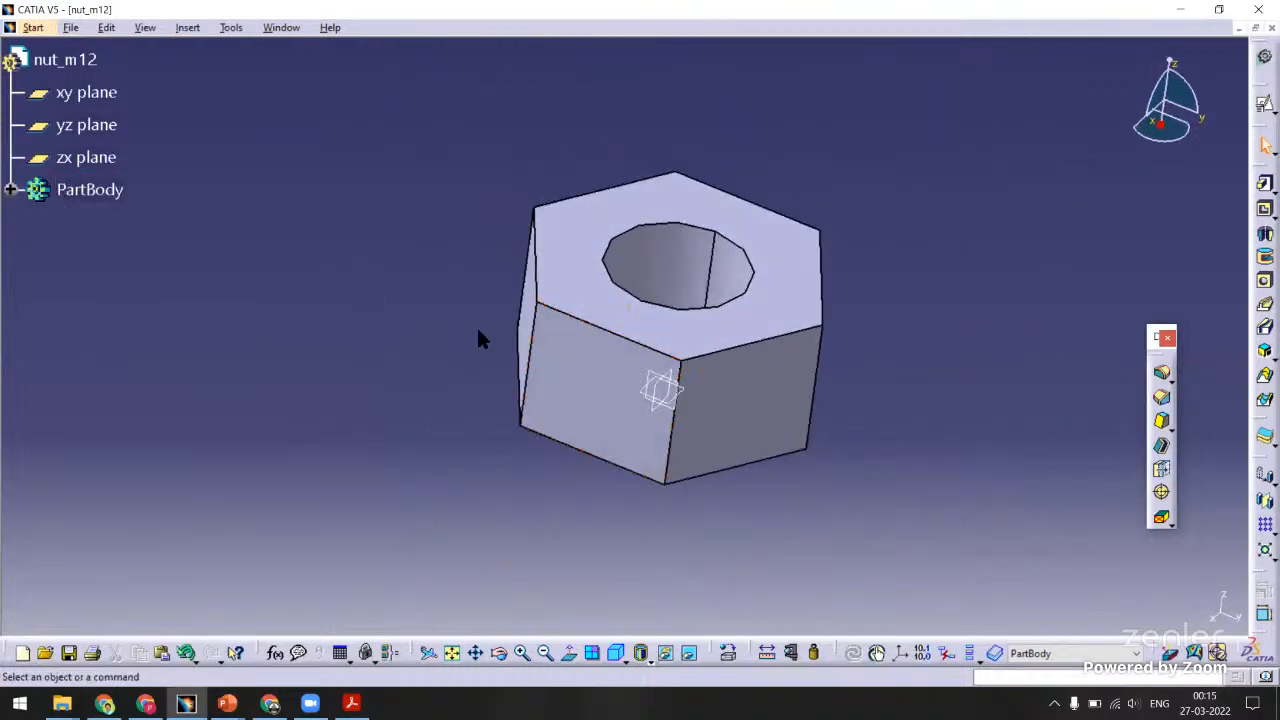
{"action": "middle_click_drag", "start_coordinate": [400, 352], "coordinate": [370, 357]}
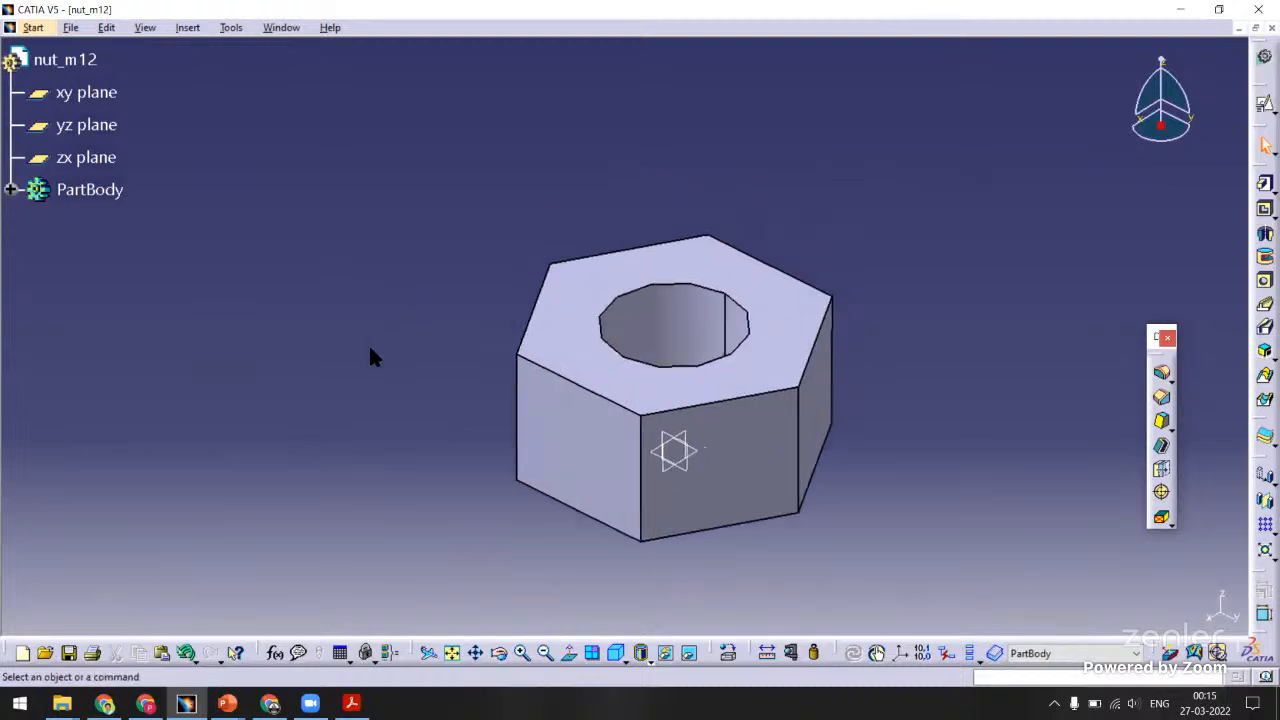
{"action": "key", "text": "ctrl+s"}
{"action": "left_click", "coordinate": [498, 408]}
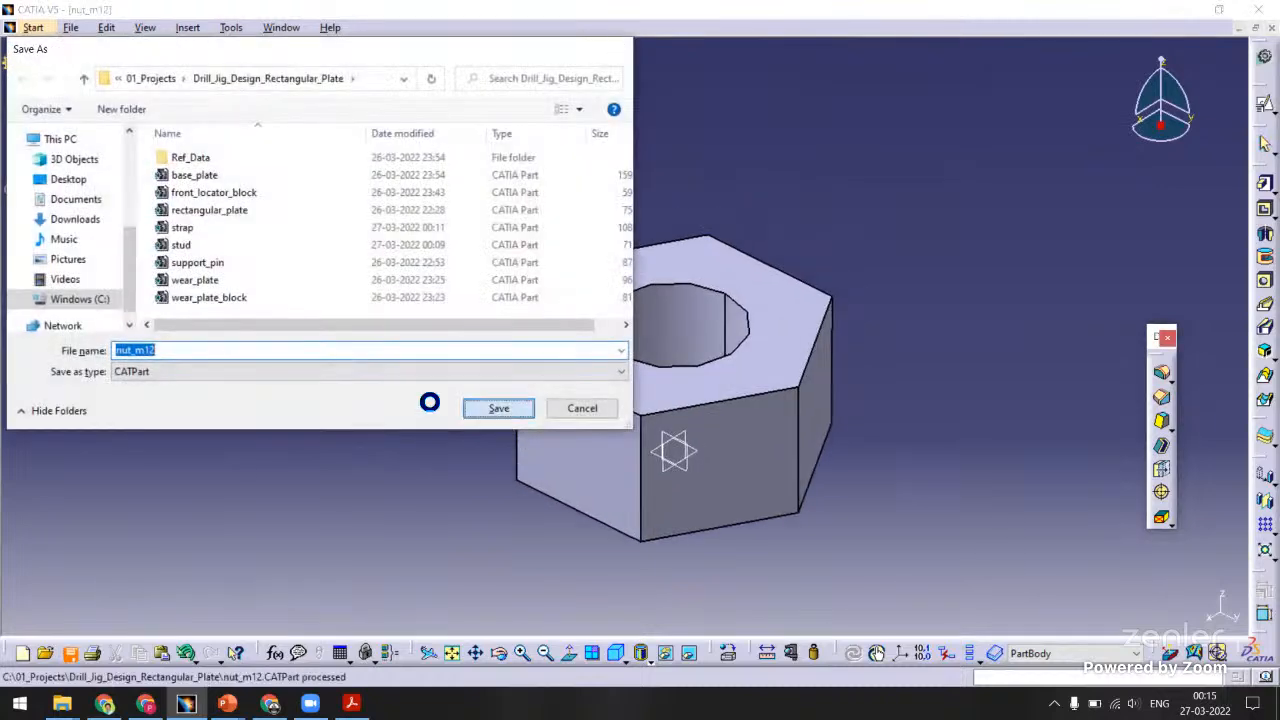
Start a positioned sketch on the yz plane through the nut, keeping implicit origin and orientation.
{"action": "middle_click_drag", "start_coordinate": [410, 417], "coordinate": [447, 363]}
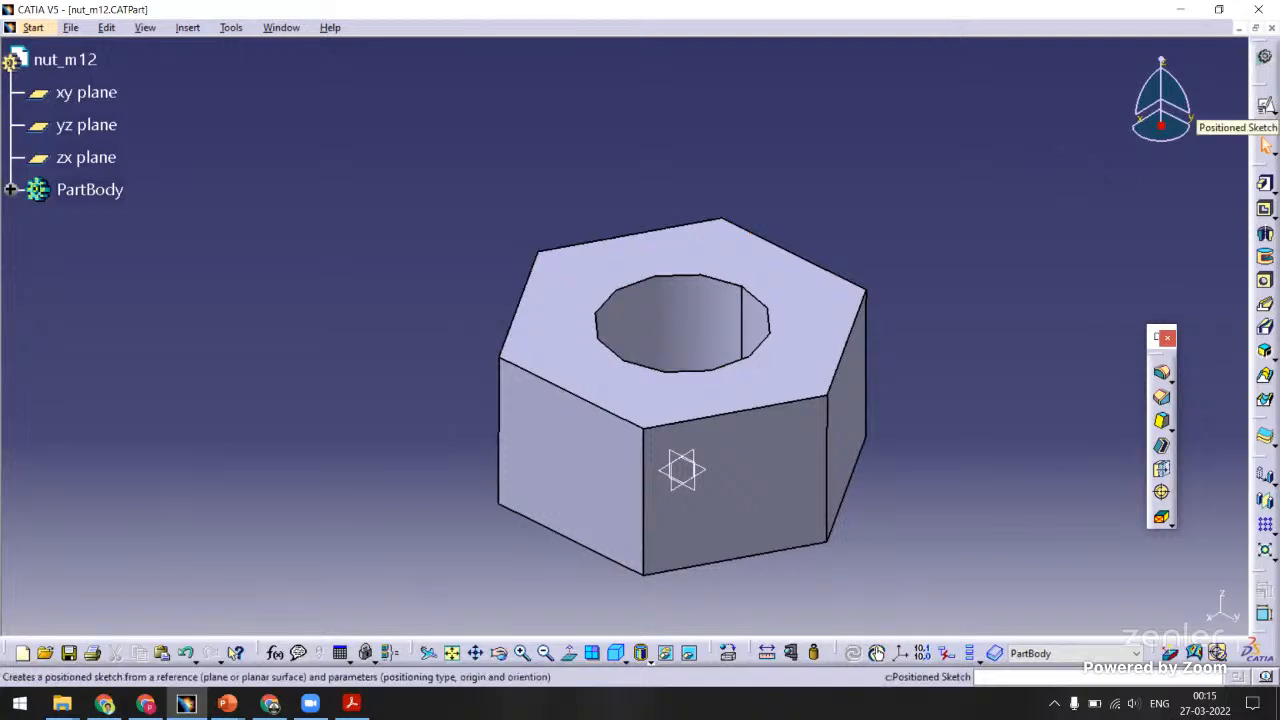
{"action": "left_click", "coordinate": [1265, 104]}
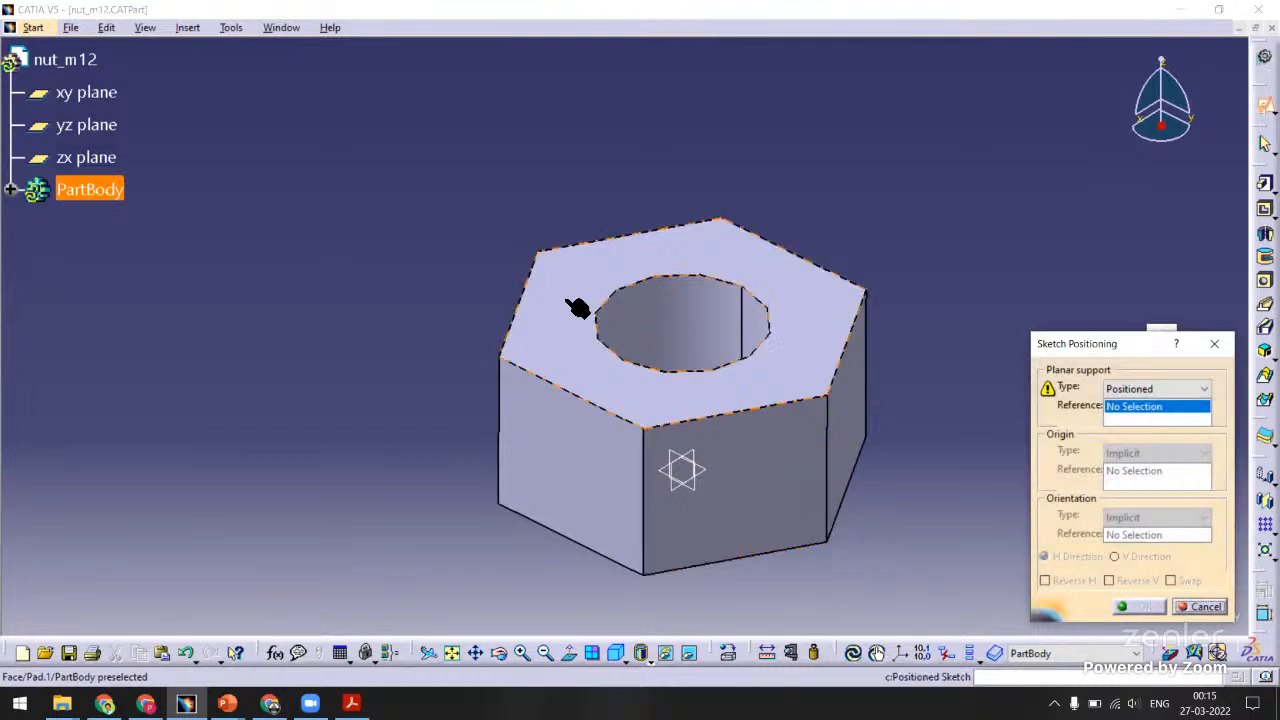
{"action": "middle_click_drag", "start_coordinate": [580, 306], "coordinate": [628, 478]}
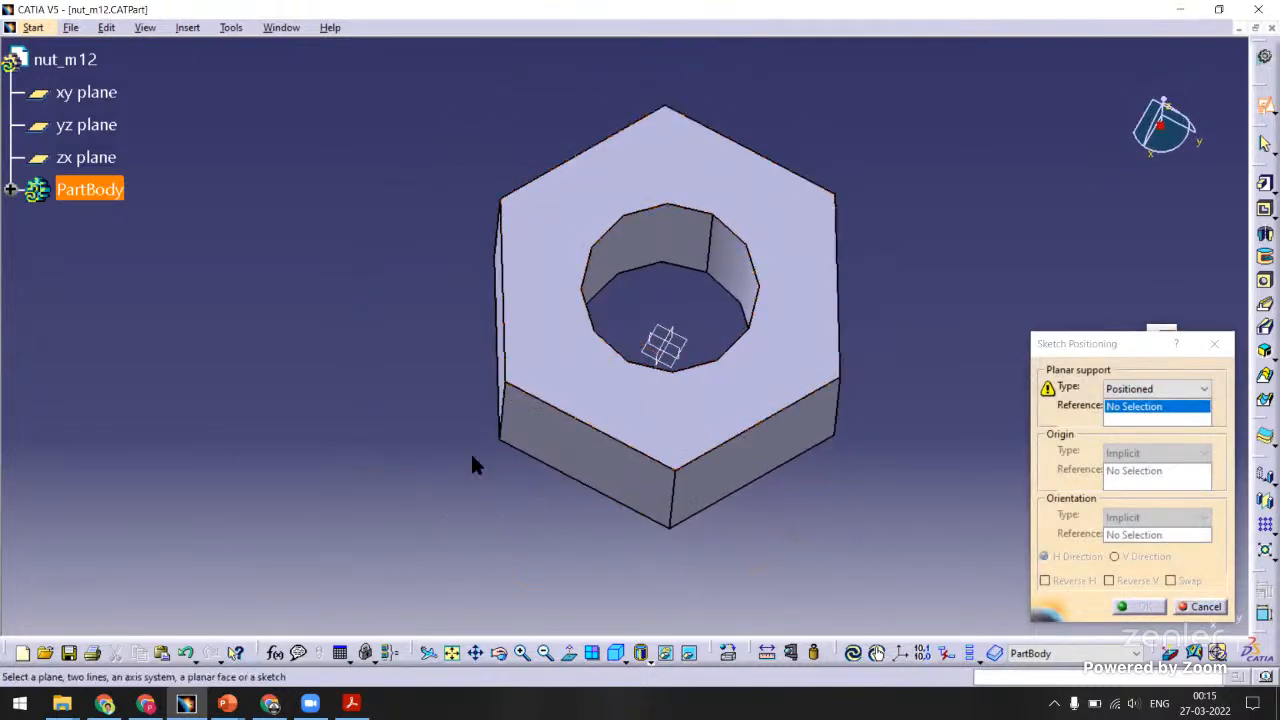
{"action": "left_click", "coordinate": [615, 651]}
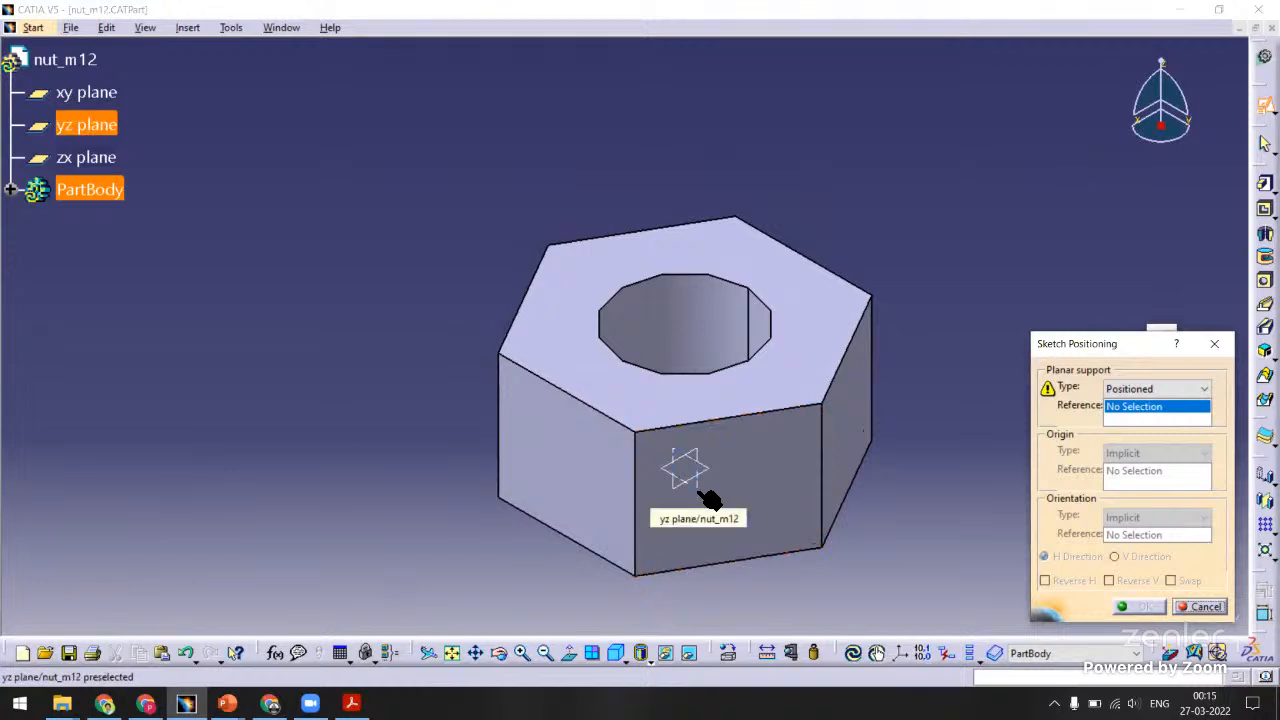
{"action": "left_click", "coordinate": [706, 497]}
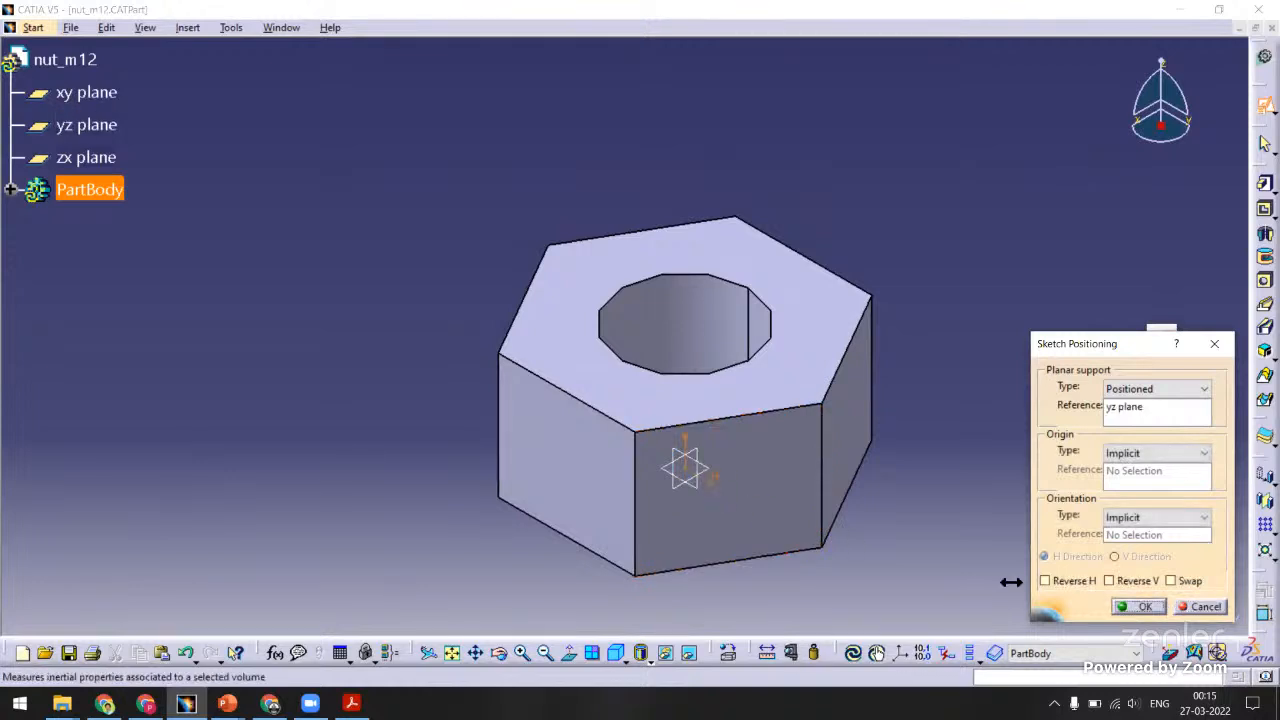
{"action": "left_click", "coordinate": [1138, 606]}
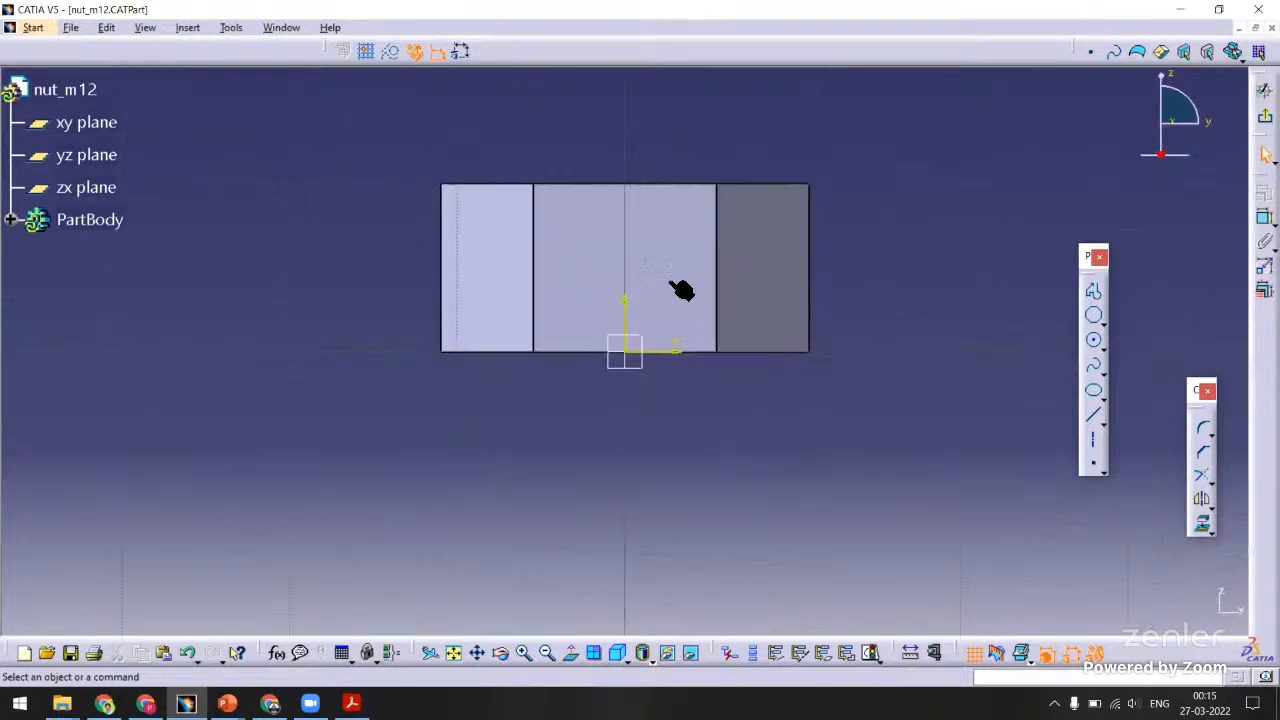
{"action": "mouse_move", "coordinate": [678, 284]}
{"action": "middle_mouse_down", "text": "ctrl"}
{"action": "mouse_move", "coordinate": [678, 235]}
{"action": "mouse_move", "coordinate": [600, 312]}
{"action": "middle_mouse_up", "text": "ctrl"}
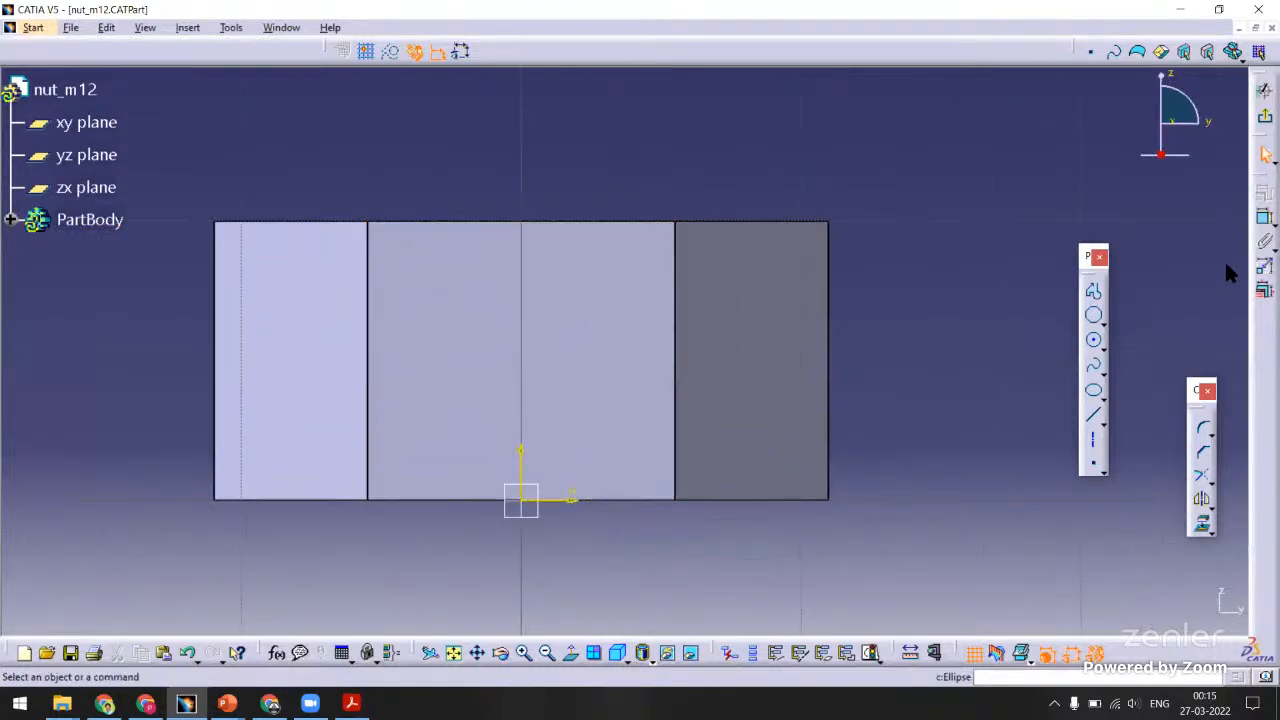
Sketch a triangular profile across the nut's upper right corner, with a sloping line, a vertical line and a horizontal line.
{"action": "left_click", "coordinate": [1093, 292]}
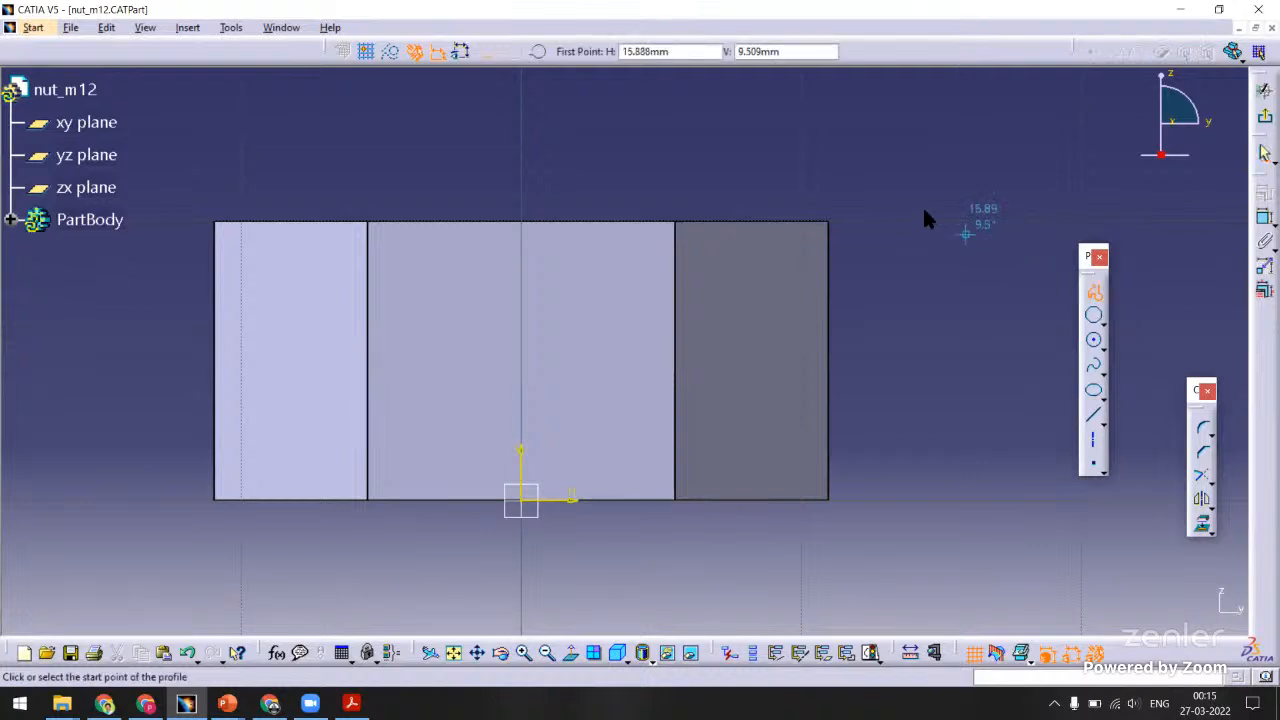
{"action": "left_click", "coordinate": [741, 180]}
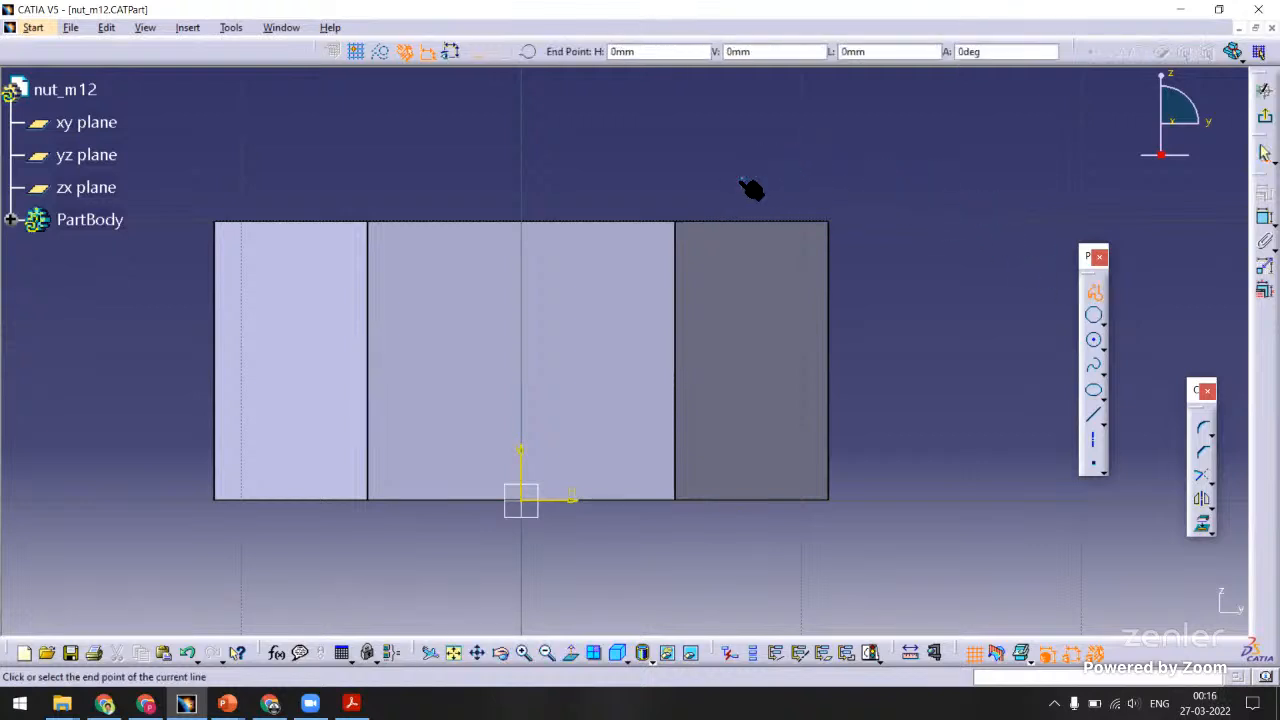
{"action": "left_click", "coordinate": [909, 308]}
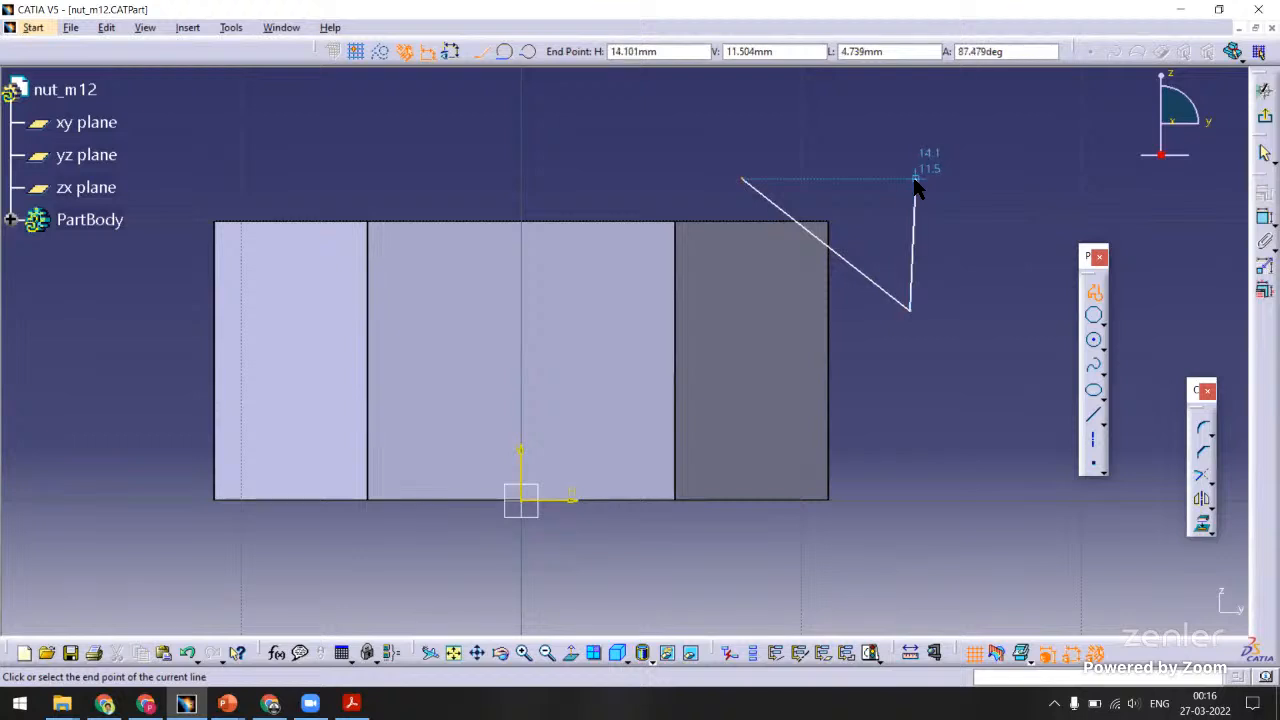
{"action": "left_click", "coordinate": [909, 184]}
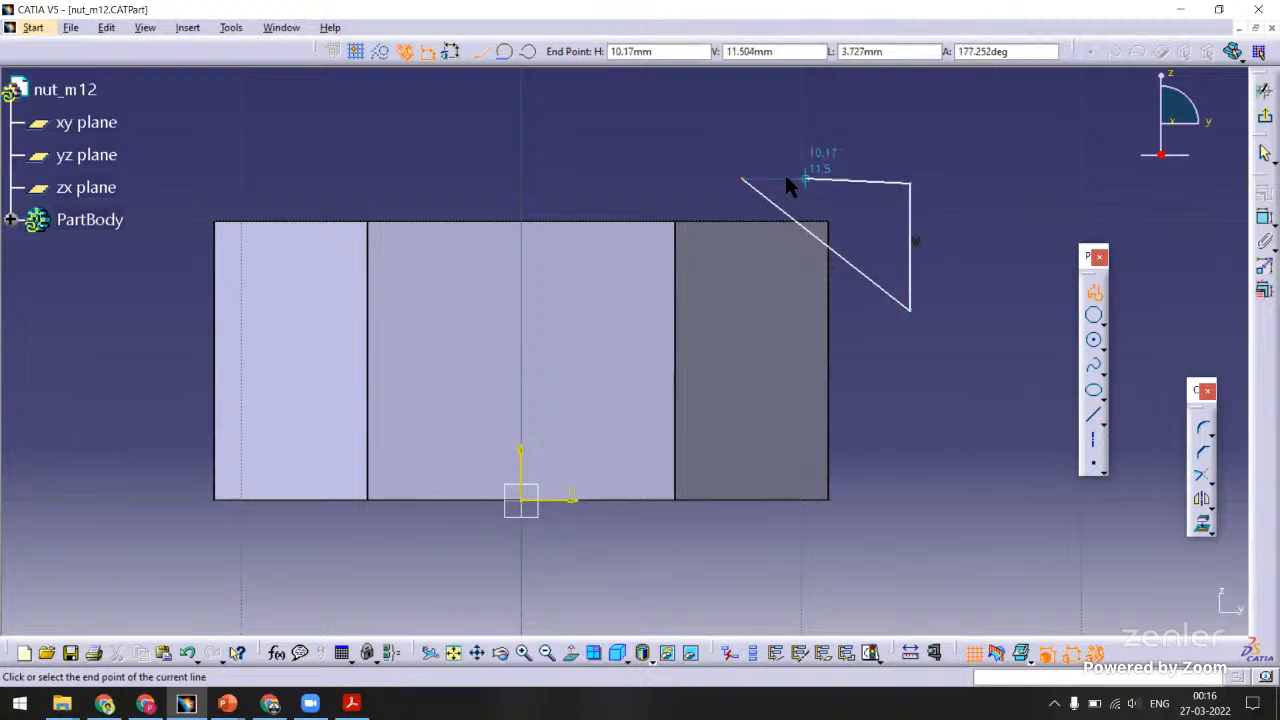
{"action": "left_click", "coordinate": [703, 184]}
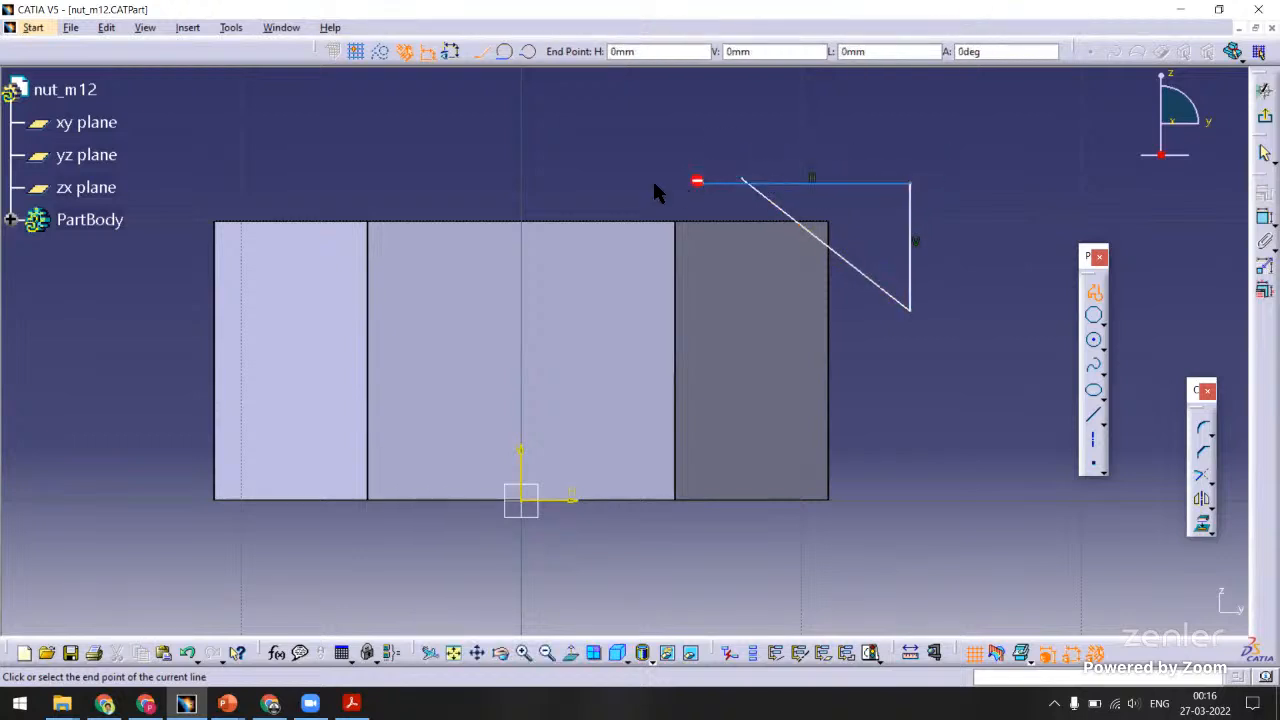
Sketch a closed right-angled triangle about 6.9 mm wide across the nut's lower right corner, its vertical side aligned with the upper triangle's.
{"action": "key", "text": "Escape"}
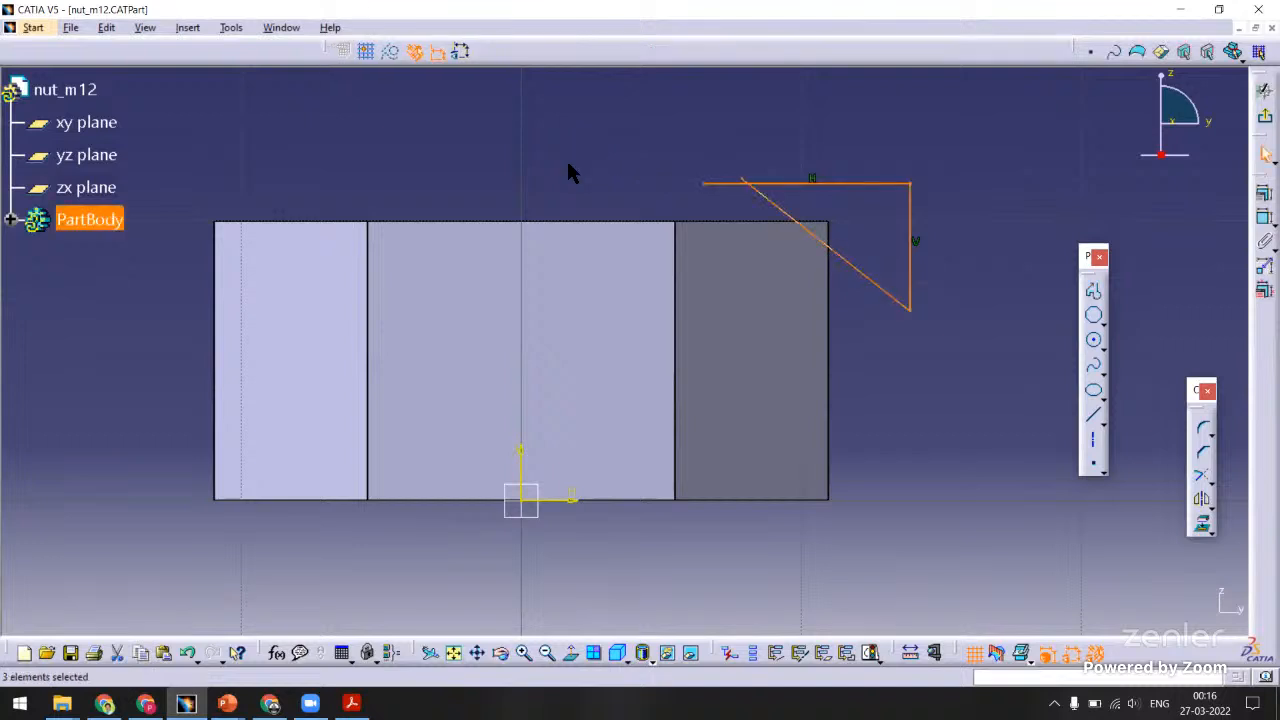
{"action": "left_click", "coordinate": [1095, 292]}
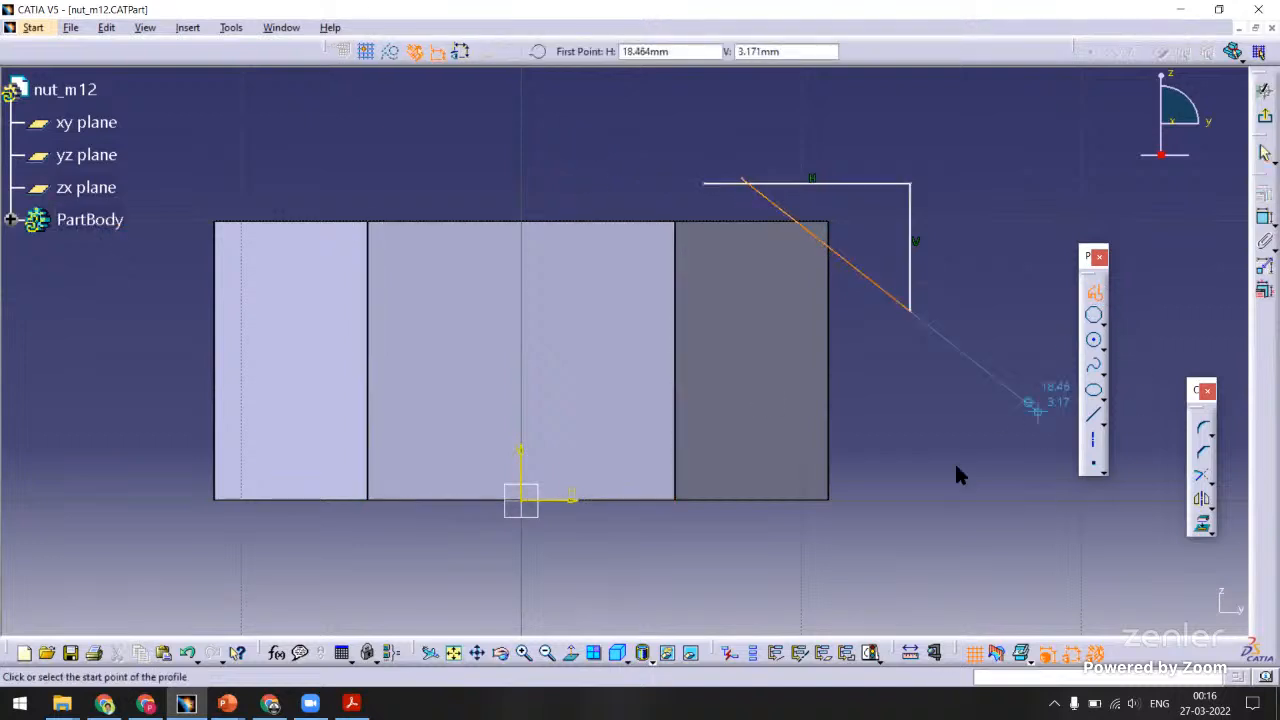
{"action": "left_click", "coordinate": [910, 421]}
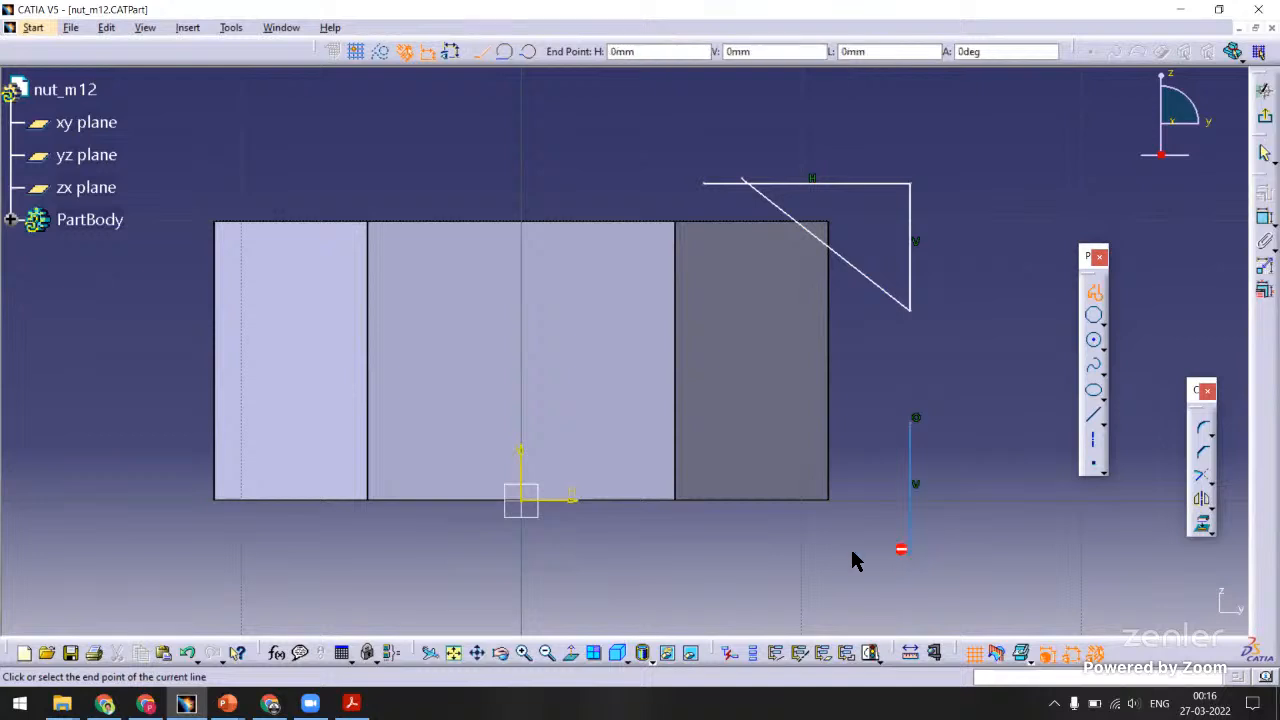
{"action": "left_click", "coordinate": [906, 551]}
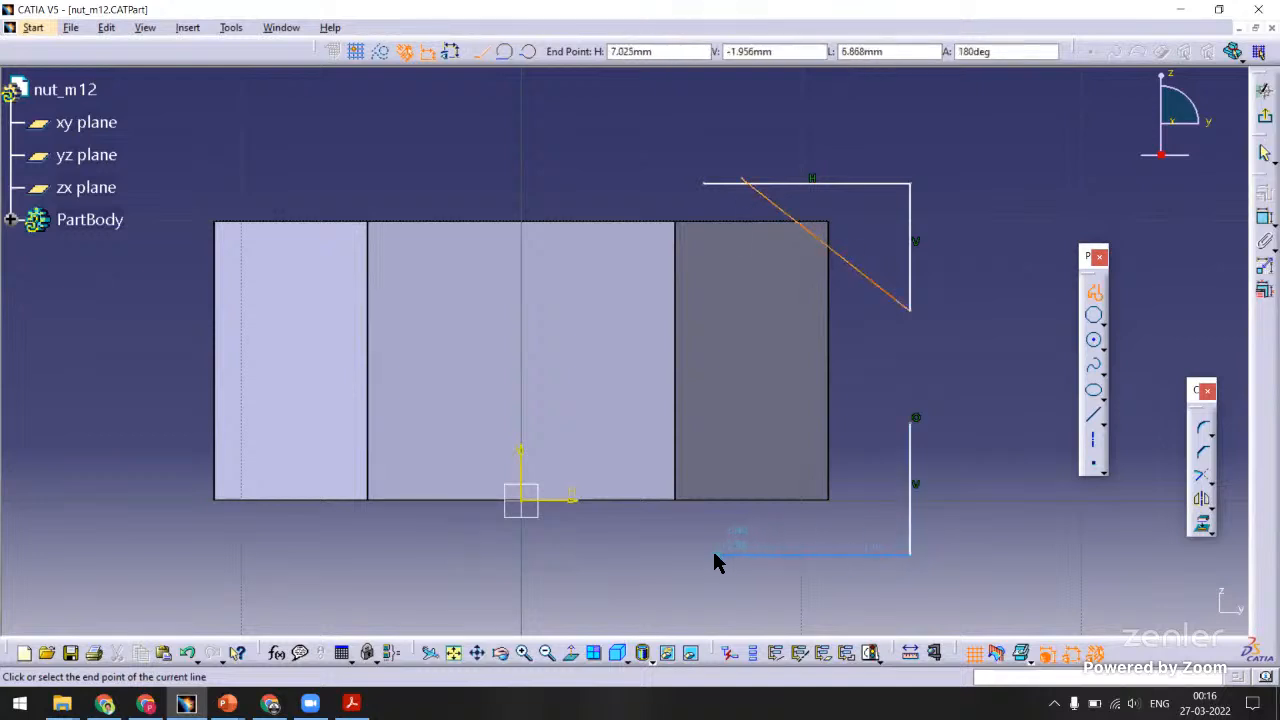
{"action": "left_click", "coordinate": [714, 555]}
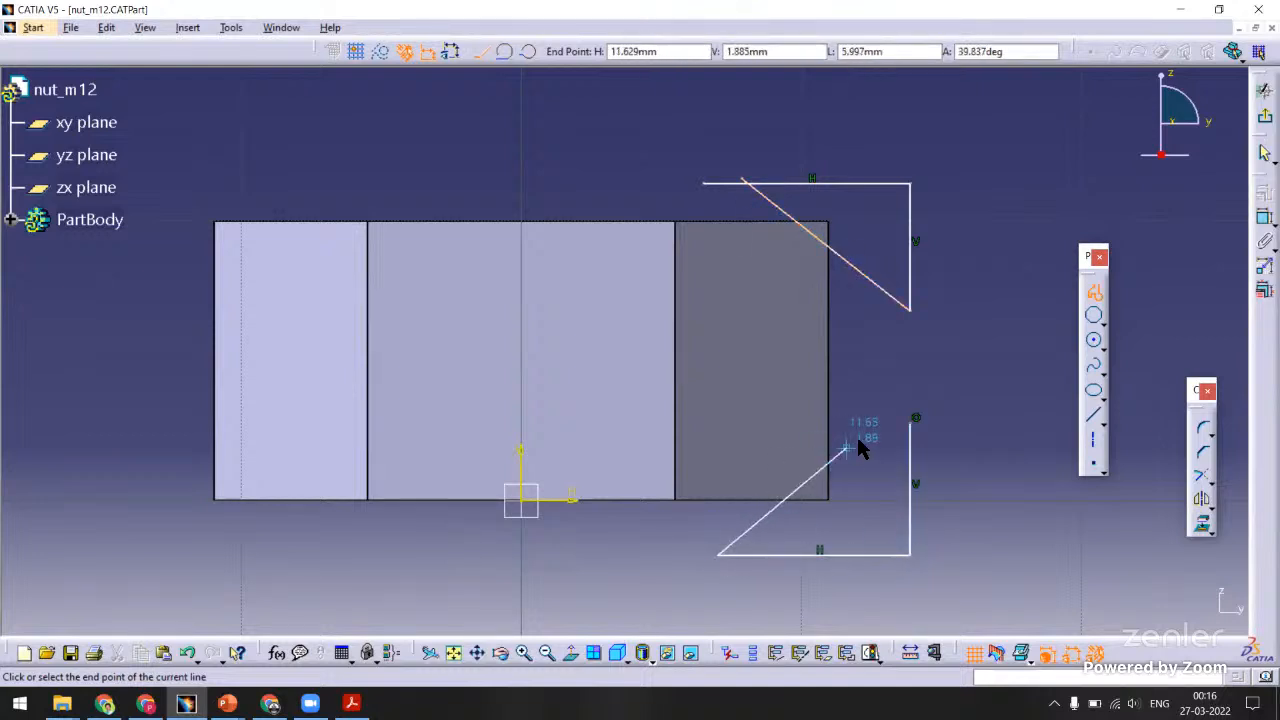
{"action": "left_click", "coordinate": [911, 424]}
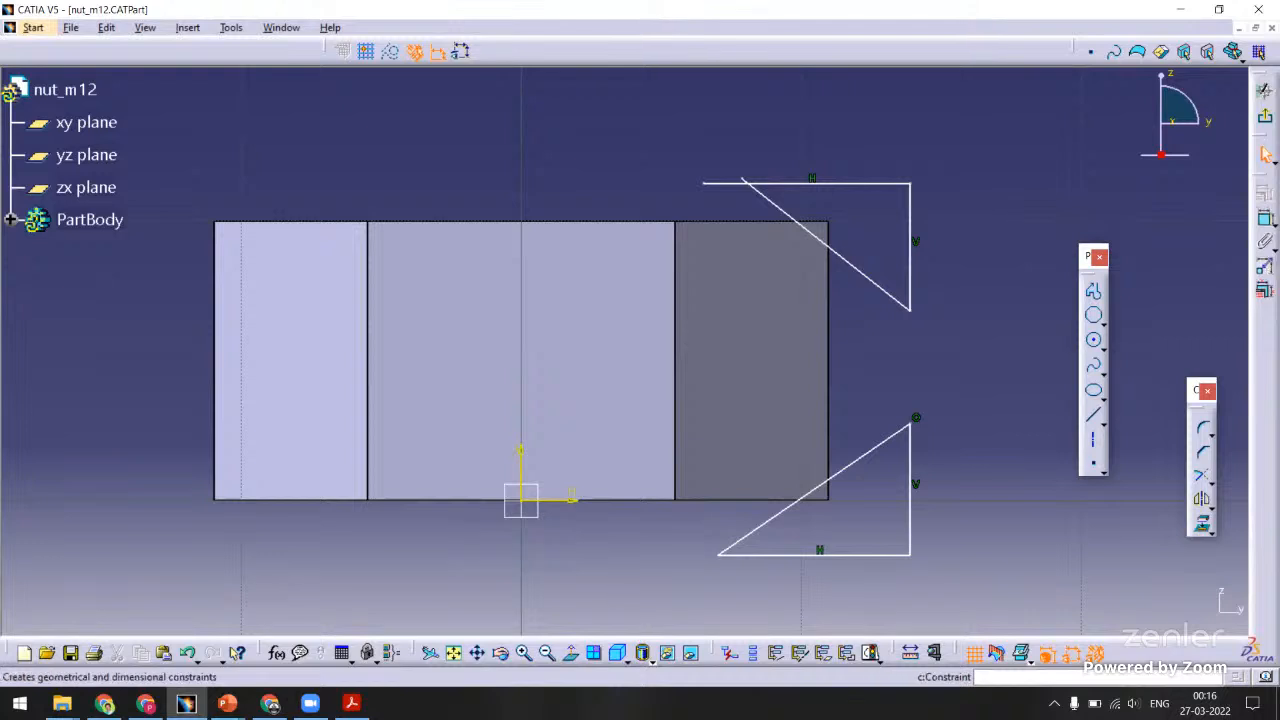
Dimension the horizontal distance between the nut's right edge and the upper triangle's vertical side.
{"action": "left_click", "coordinate": [1265, 217]}
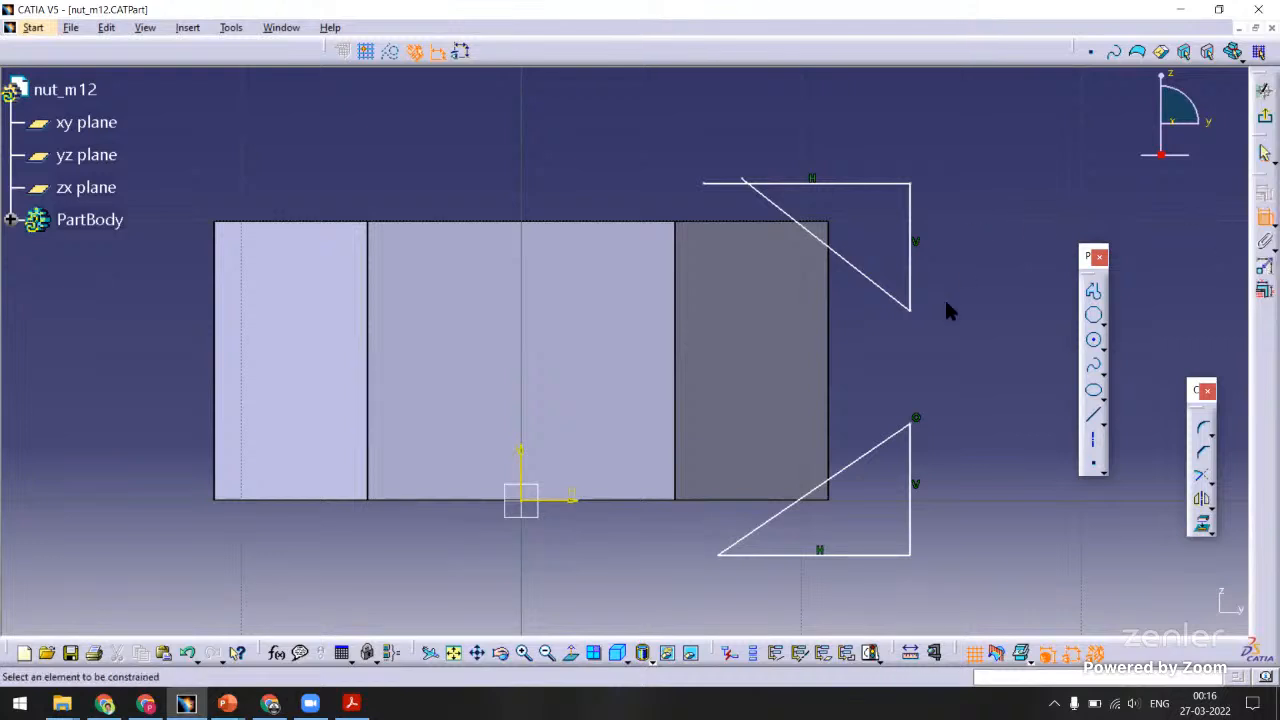
{"action": "left_click", "coordinate": [829, 318]}
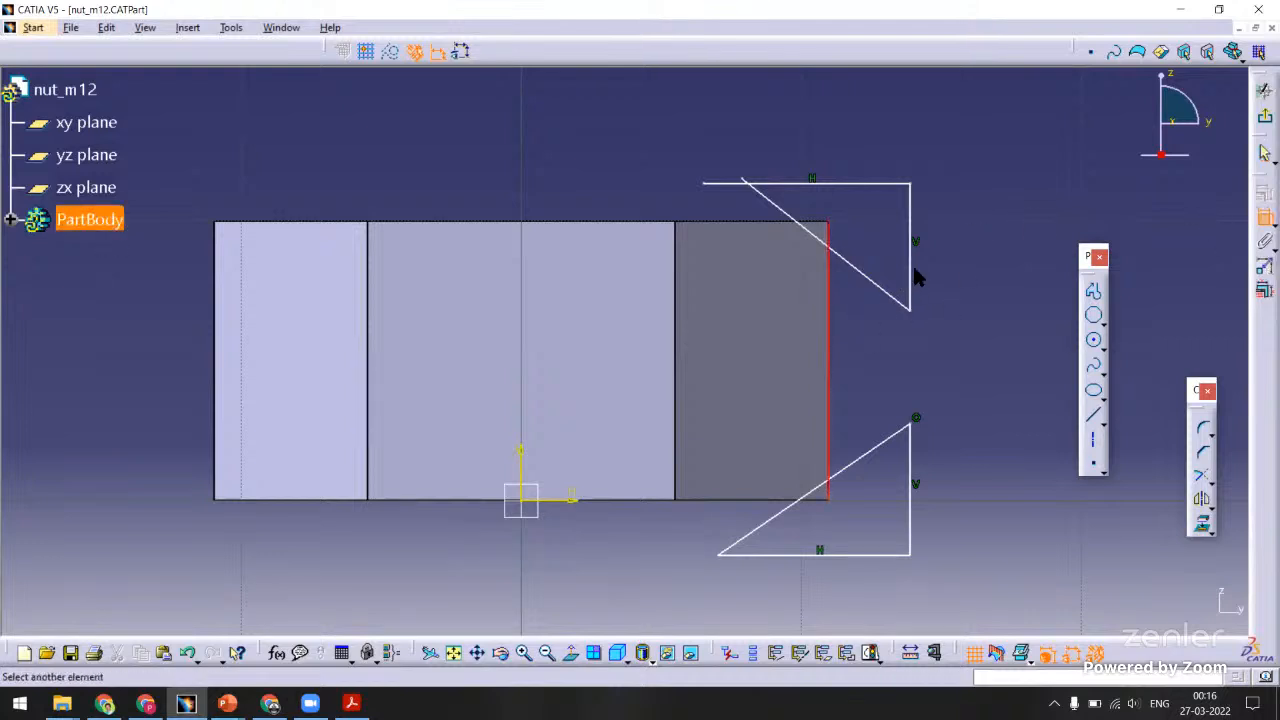
{"action": "left_click", "coordinate": [910, 278]}
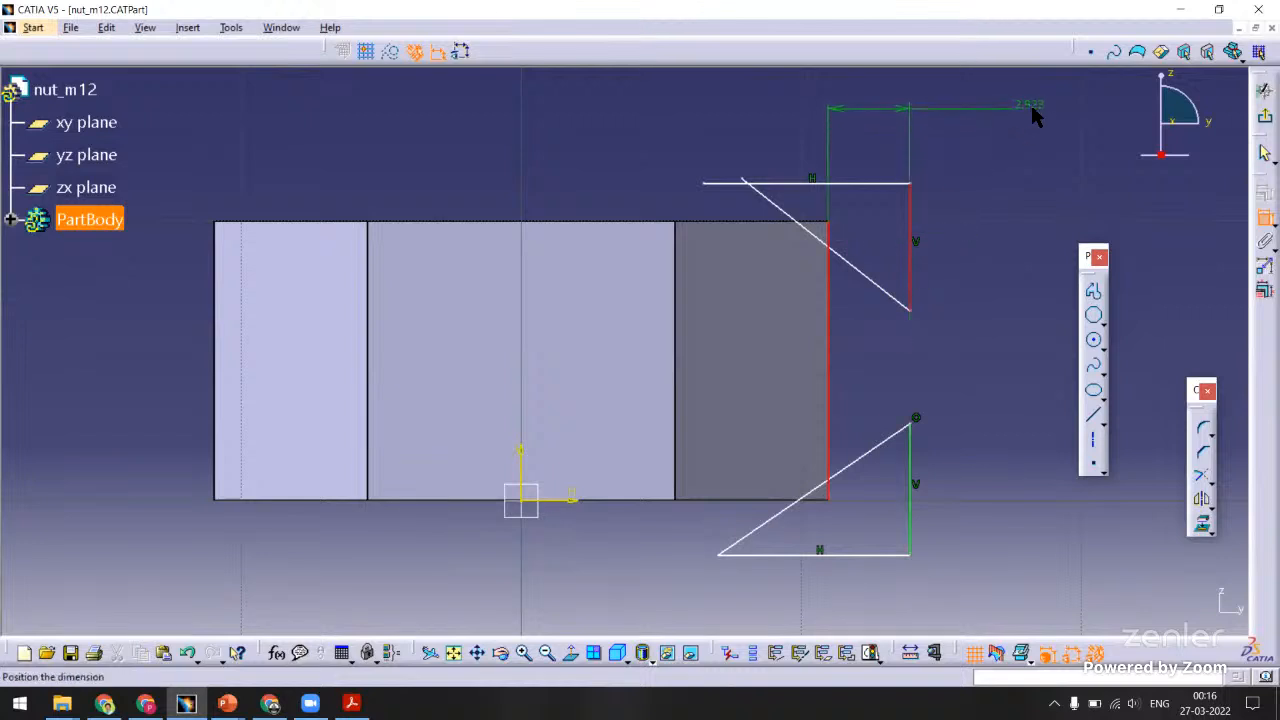
{"action": "left_click", "coordinate": [1032, 108]}
Dimension the offsets from the nut's top and bottom edges to the horizontal sides of the upper and lower triangles.
{"action": "left_click", "coordinate": [757, 222]}
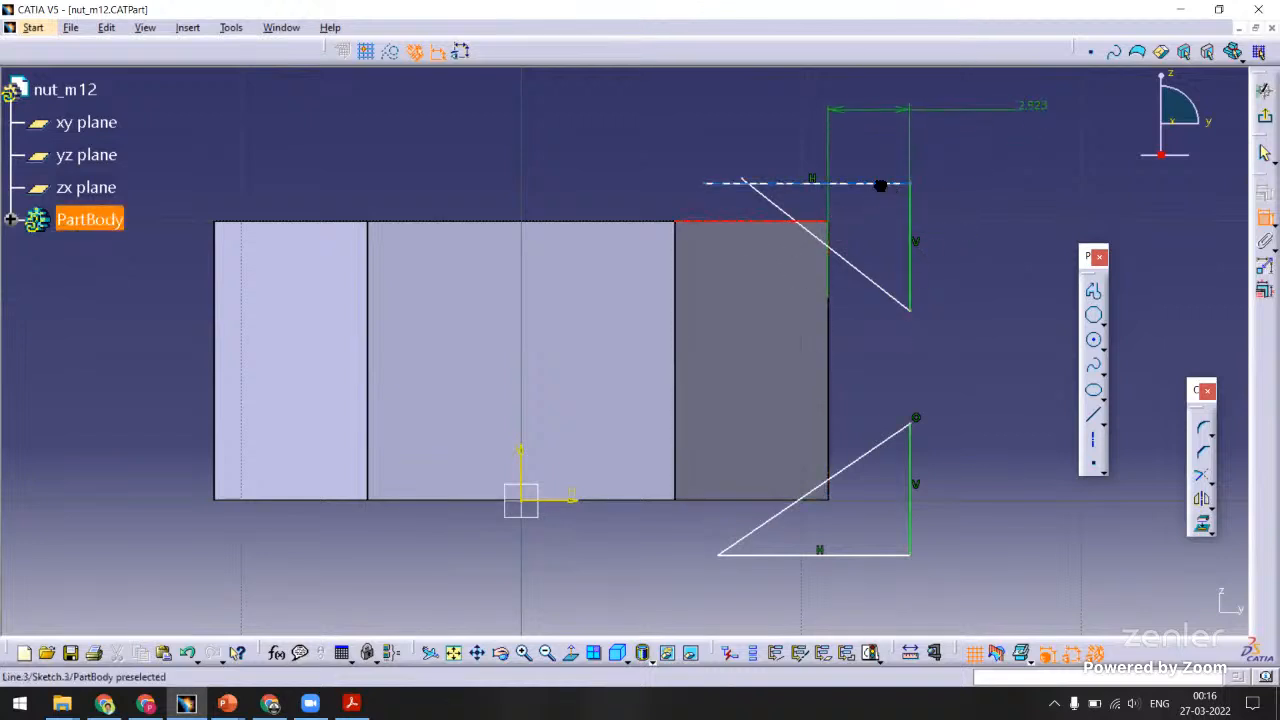
{"action": "left_click", "coordinate": [880, 184]}
{"action": "left_click", "coordinate": [1008, 191]}
{"action": "left_click", "coordinate": [814, 500]}
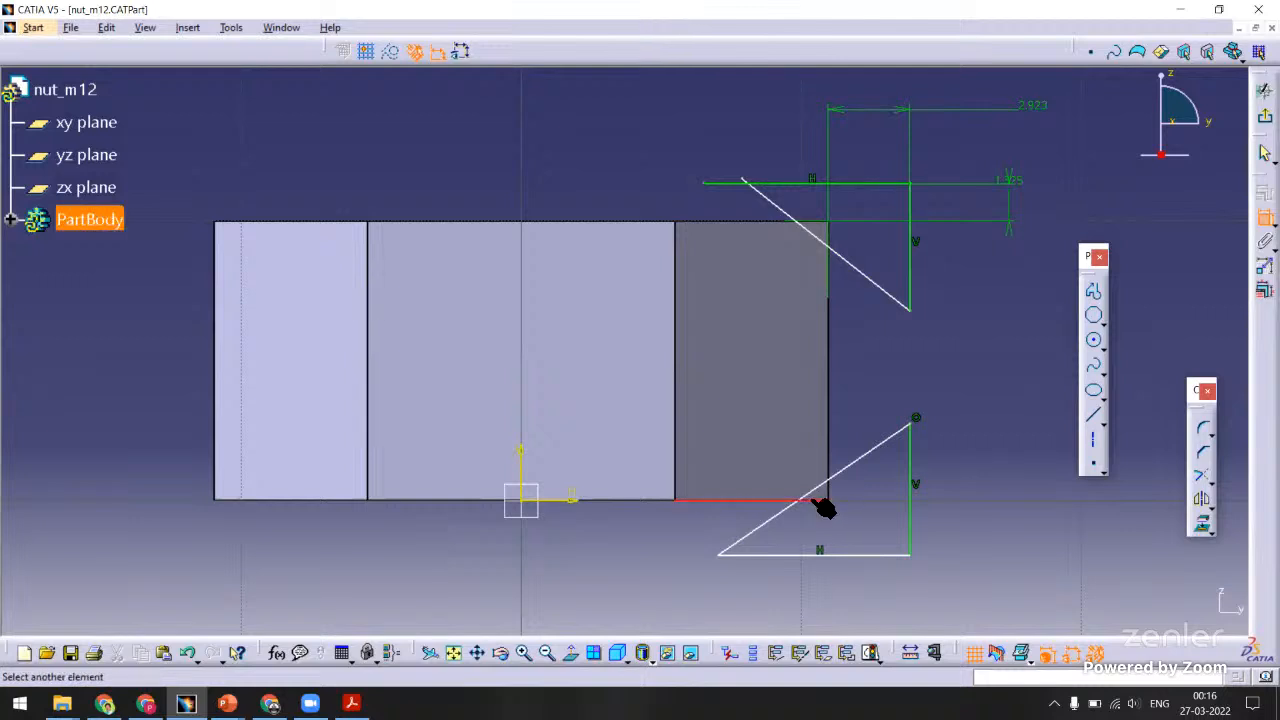
{"action": "left_click", "coordinate": [787, 554]}
{"action": "left_click", "coordinate": [1019, 587]}
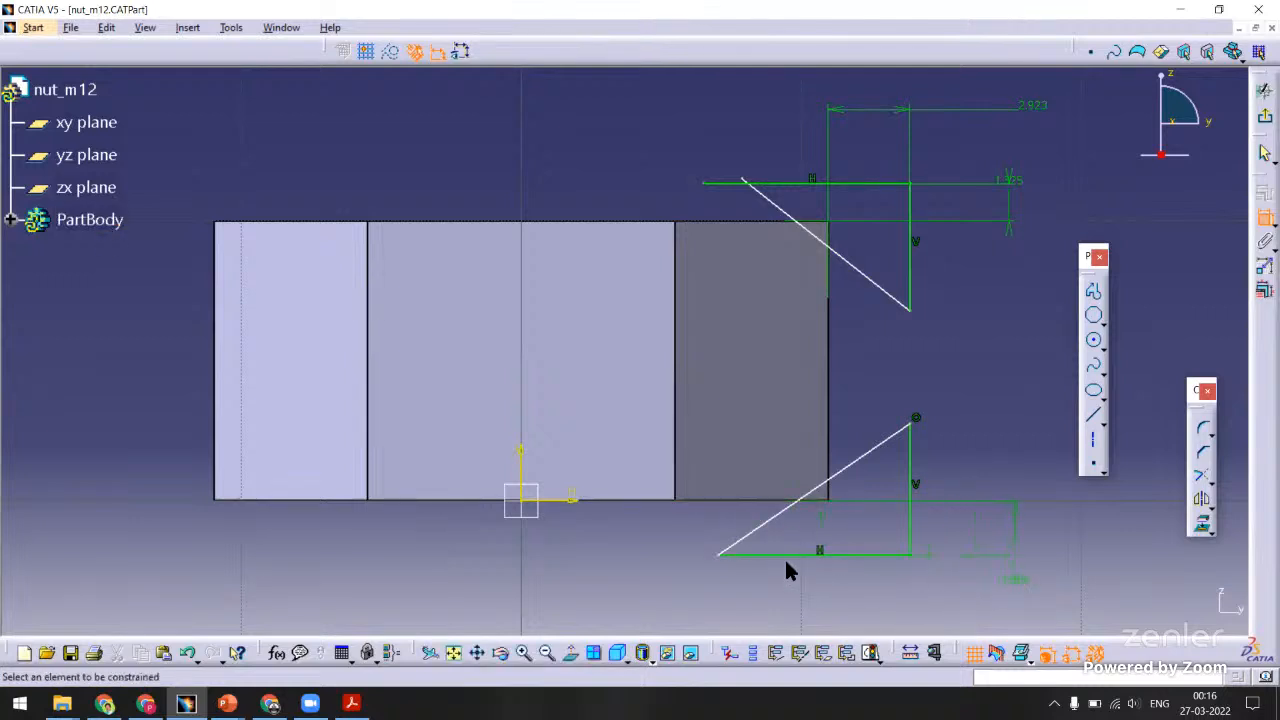
Add angle dimensions between the horizontal and sloped sides of the lower and upper triangles.
{"action": "left_click", "coordinate": [782, 553]}
{"action": "left_click", "coordinate": [765, 523]}
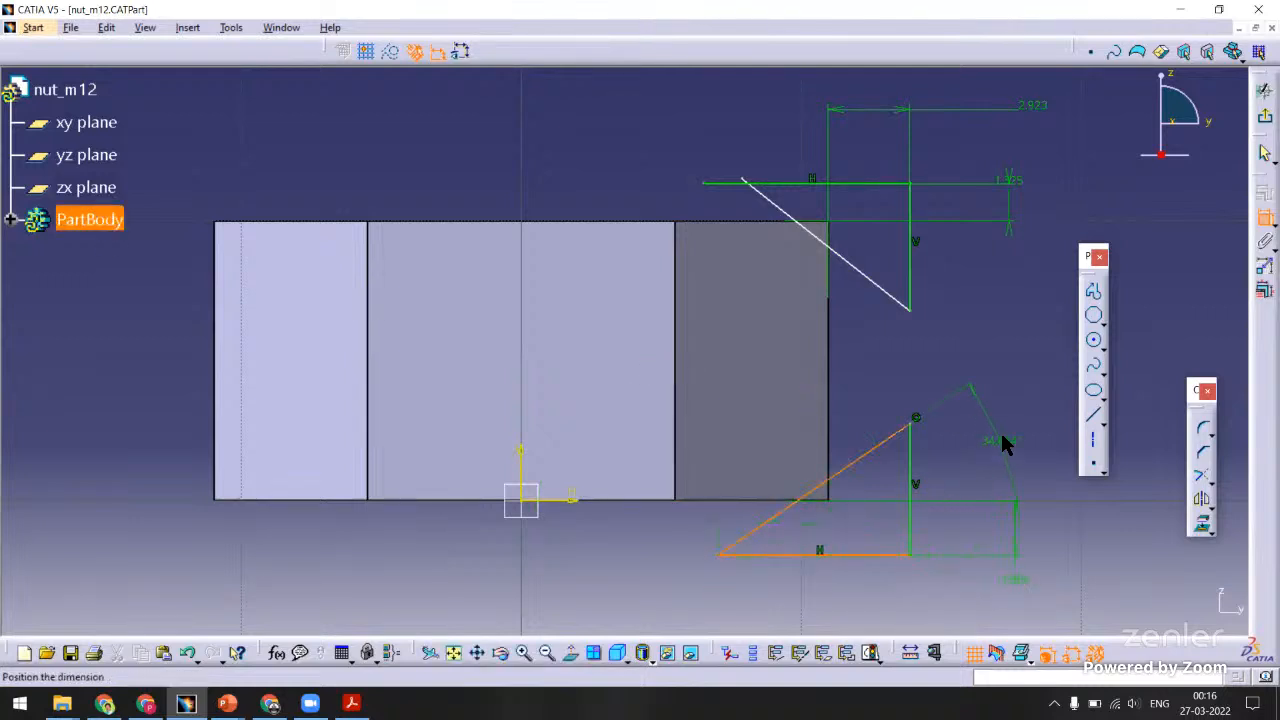
{"action": "left_click", "coordinate": [1000, 440]}
{"action": "left_click", "coordinate": [885, 185]}
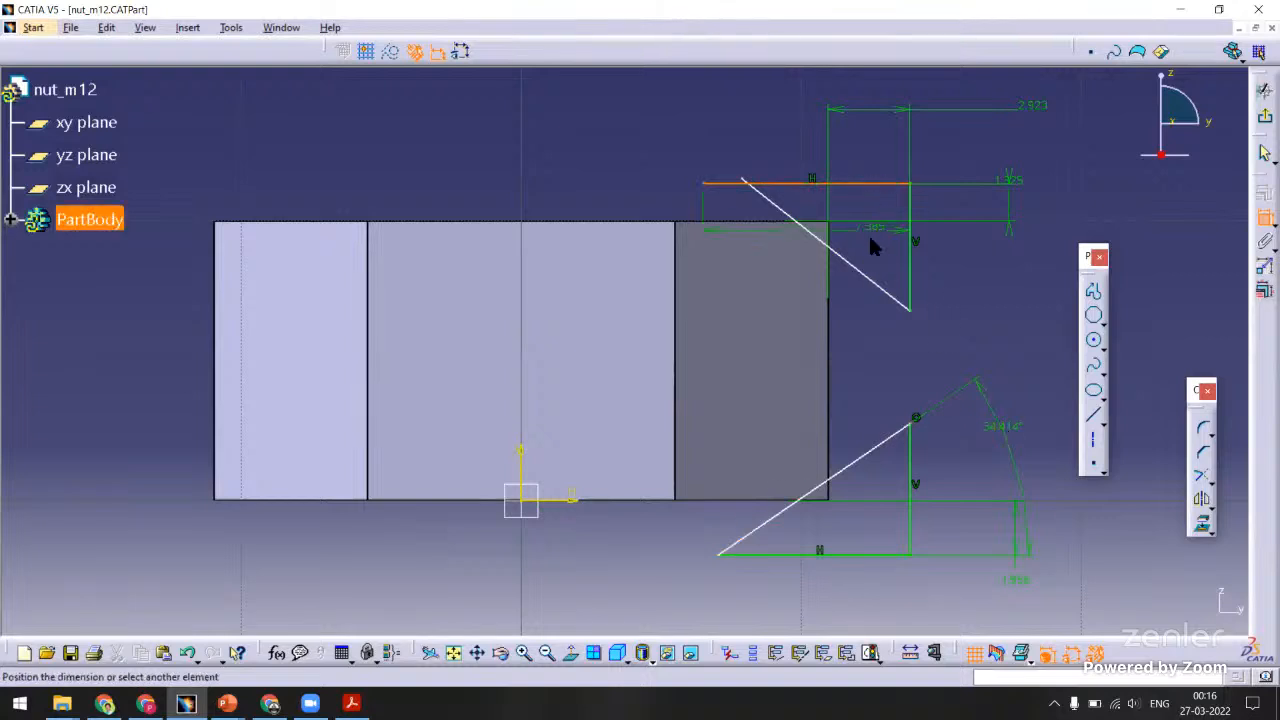
{"action": "left_click", "coordinate": [866, 278]}
{"action": "left_click", "coordinate": [957, 288]}
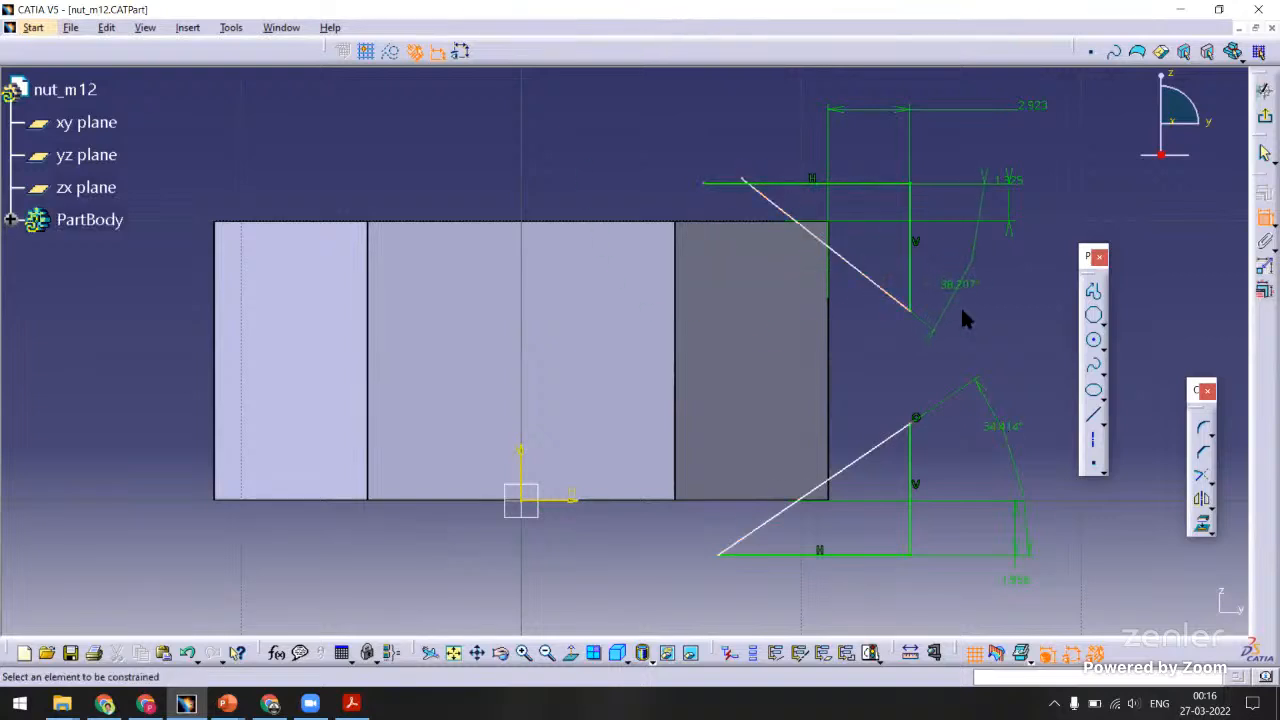
{"action": "middle_click_drag", "start_coordinate": [959, 320], "coordinate": [900, 317]}
{"action": "key", "text": "Escape"}
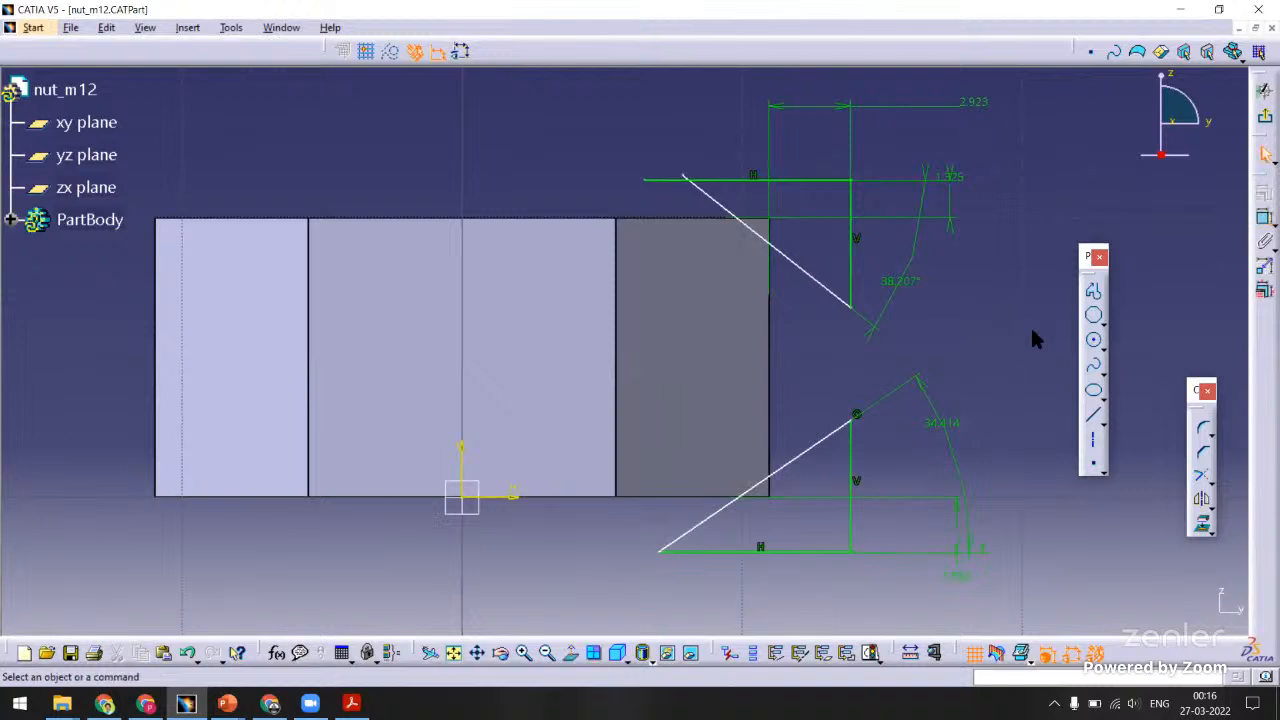
Draw a vertical axis up from the sketch origin and make its upper endpoint coincident with the nut's top edge.
{"action": "left_click", "coordinate": [1092, 440]}
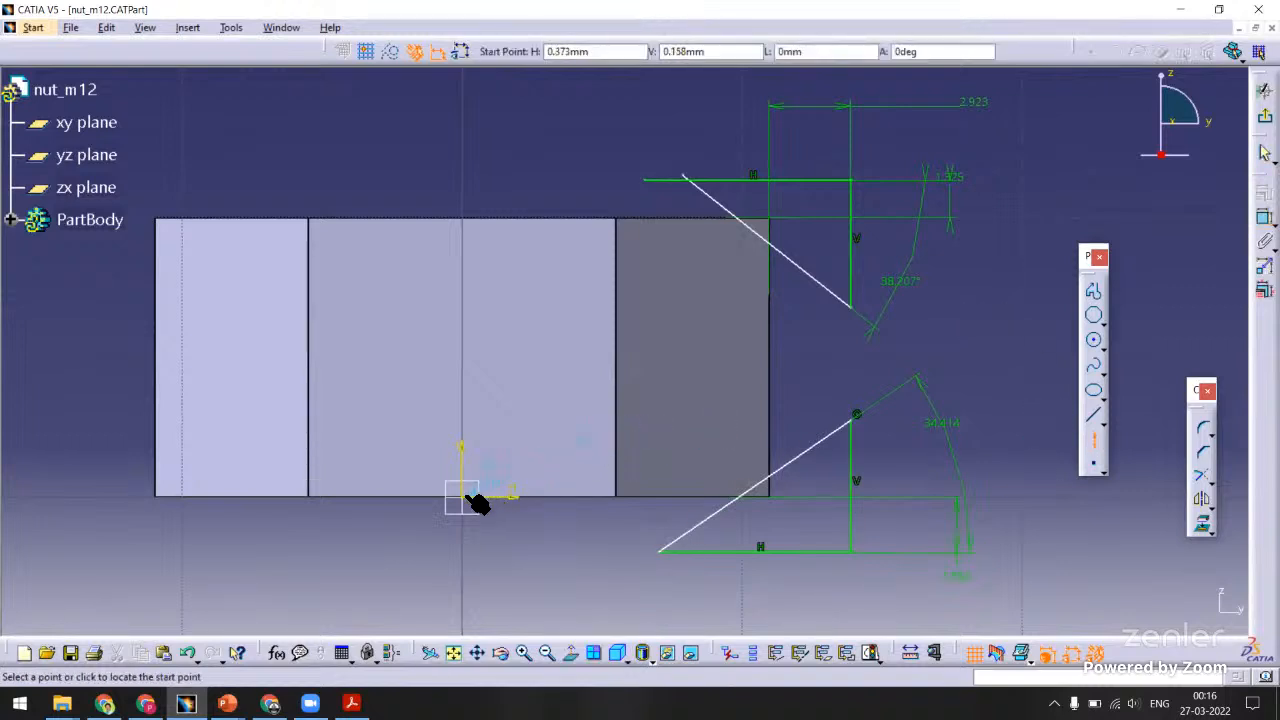
{"action": "left_click", "coordinate": [464, 200]}
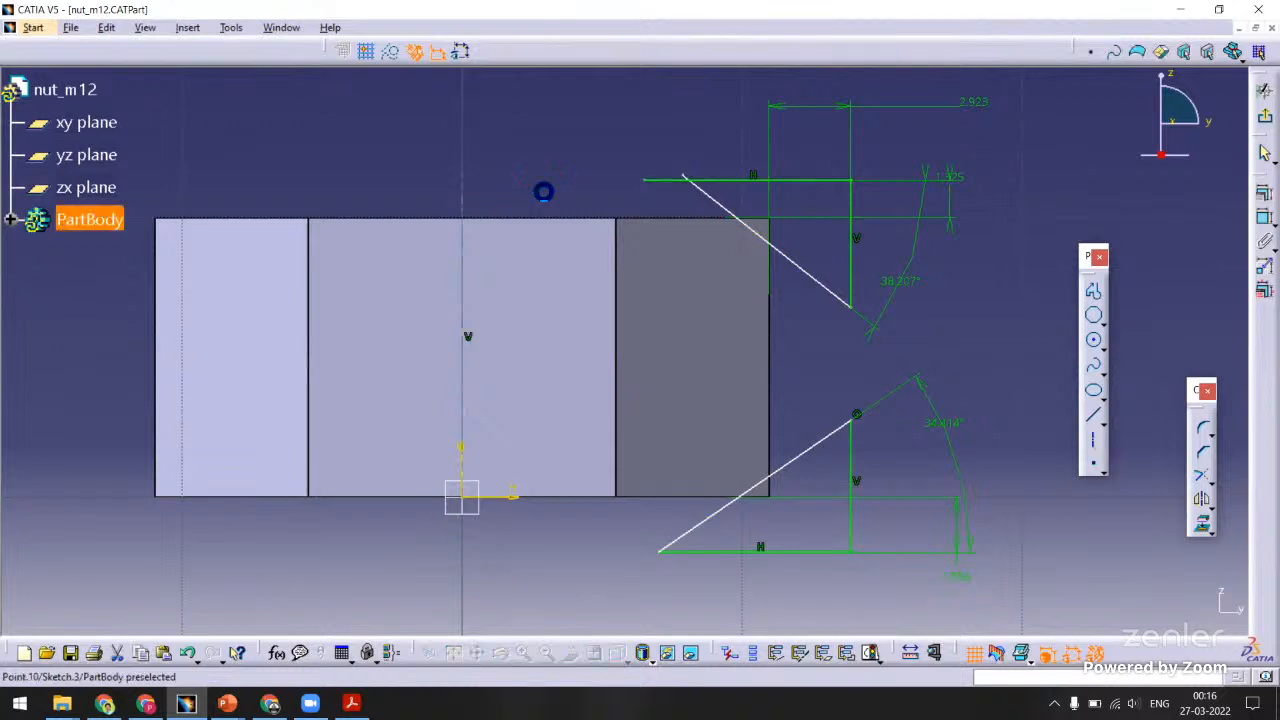
{"action": "left_click", "coordinate": [463, 187]}
{"action": "left_click", "coordinate": [496, 219], "text": "ctrl"}
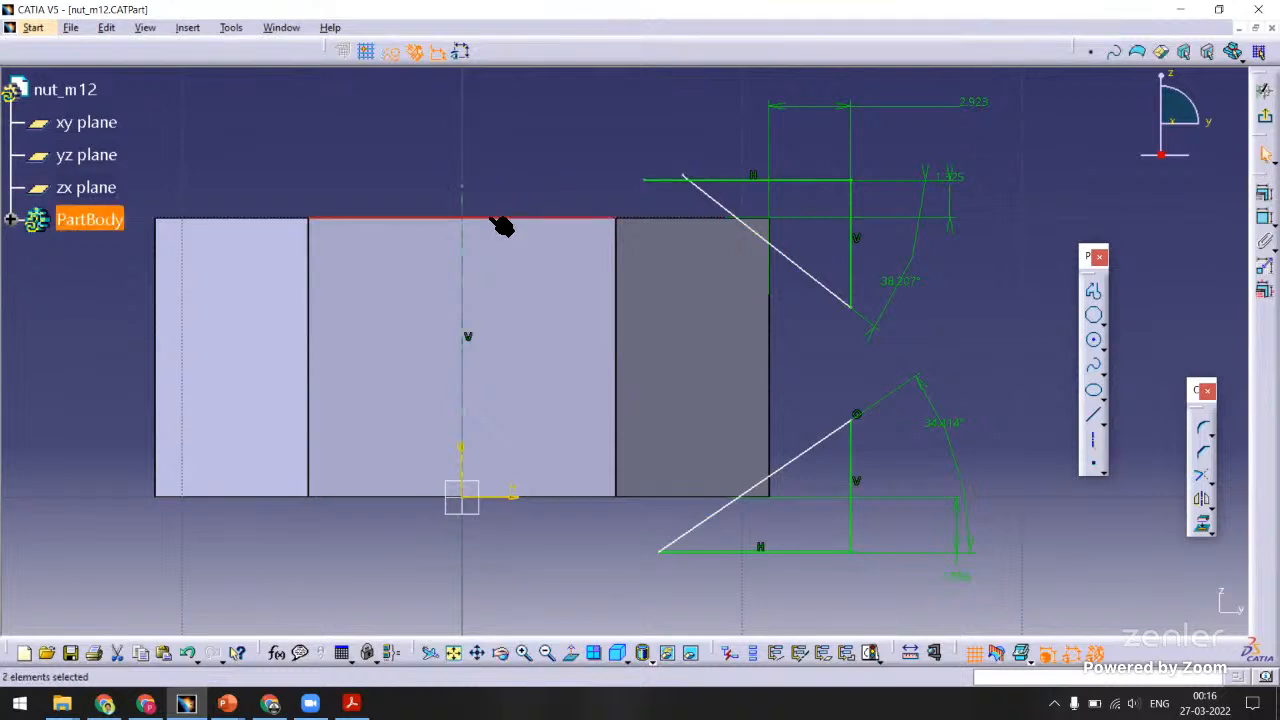
{"action": "left_click", "coordinate": [1265, 192]}
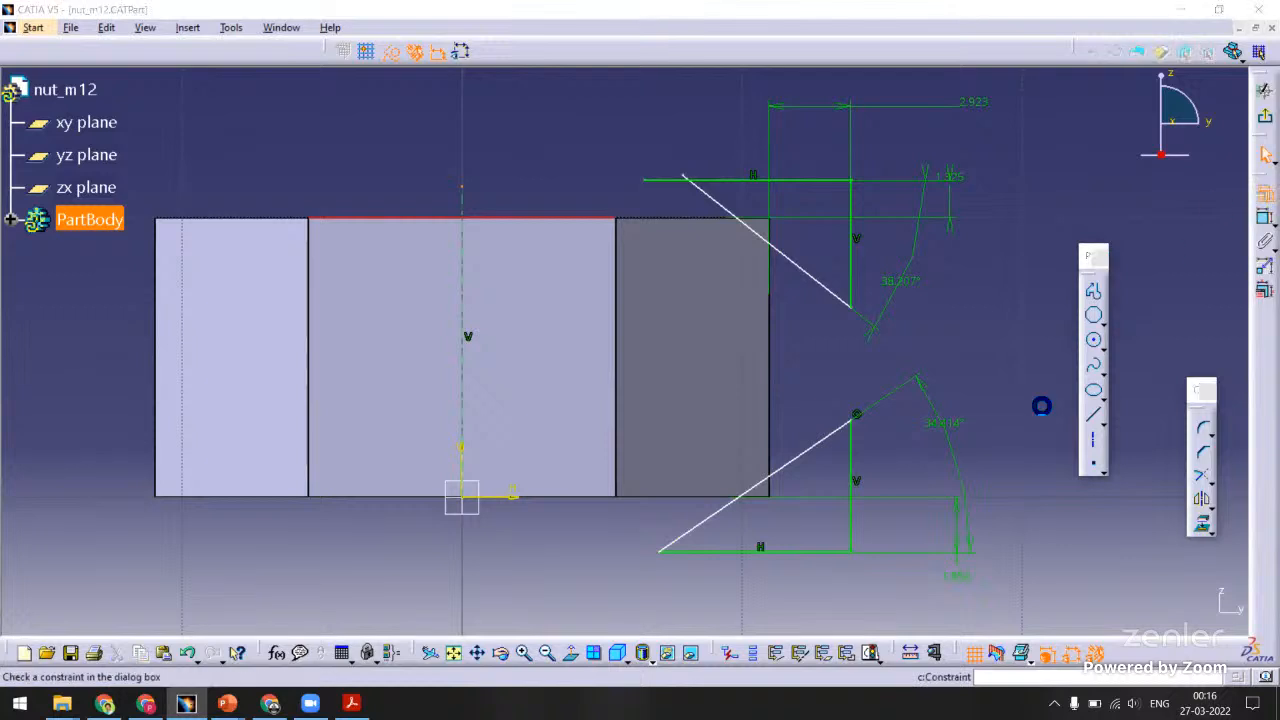
{"action": "left_click", "coordinate": [1152, 390]}
{"action": "left_click", "coordinate": [1138, 606]}
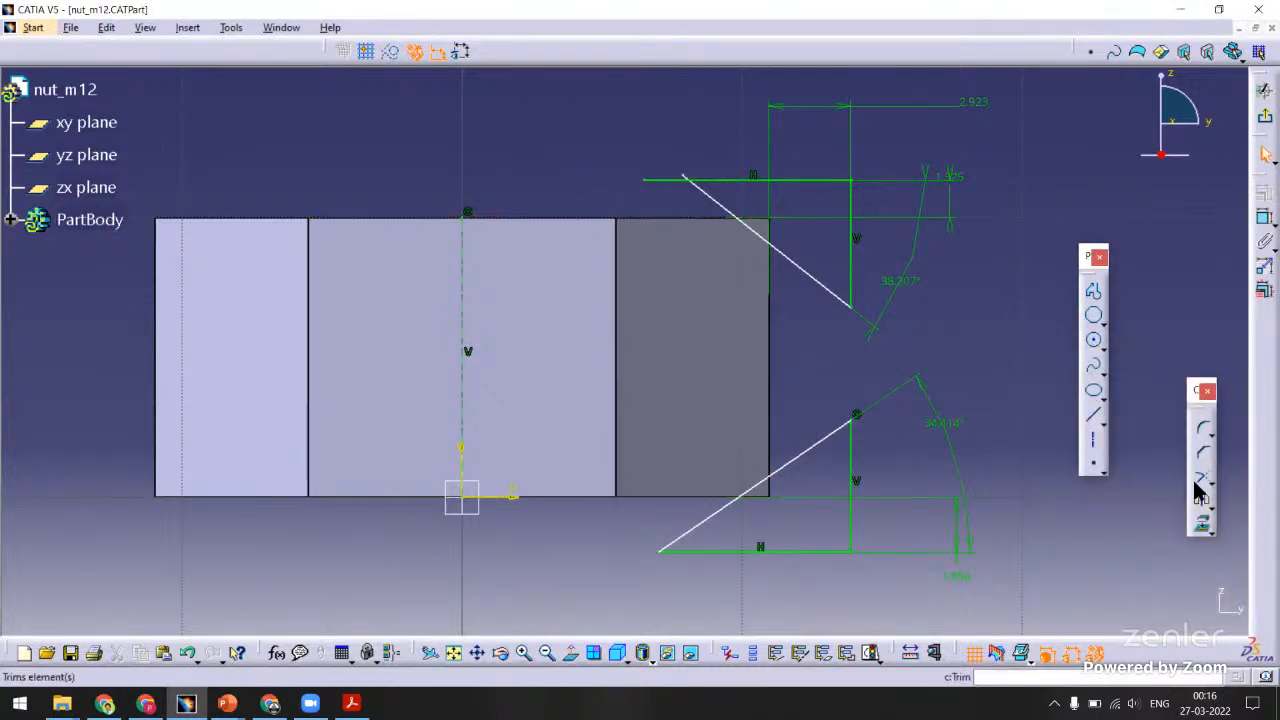
Quick Trim the overhanging ends of the upper triangle's horizontal and sloped lines at their intersection.
{"action": "left_click", "coordinate": [1210, 485]}
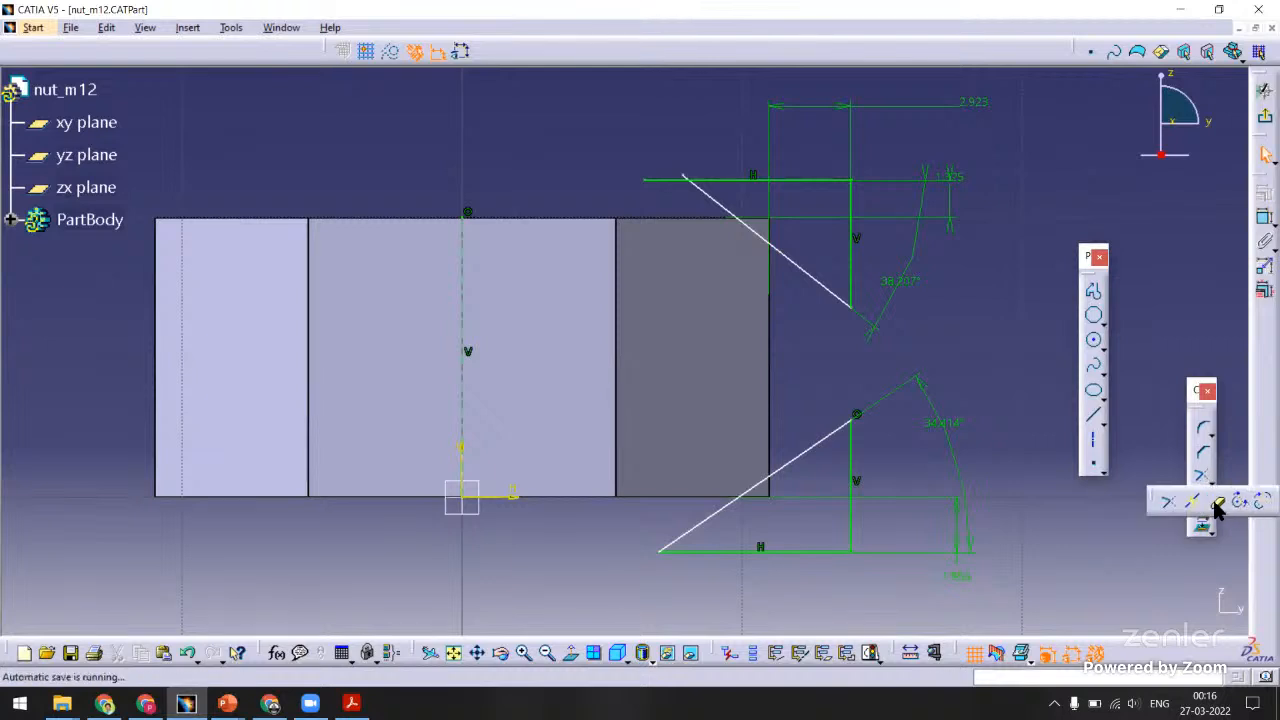
{"action": "left_click", "coordinate": [1217, 503]}
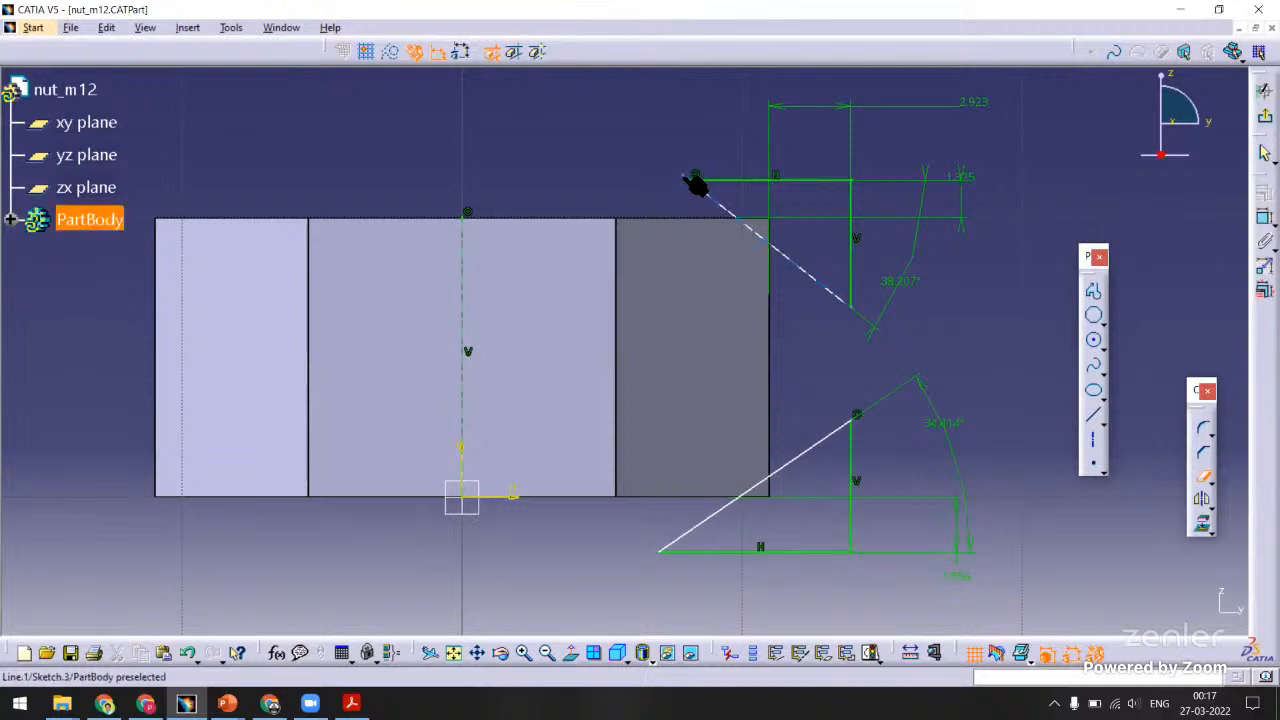
{"action": "left_click", "coordinate": [687, 179]}
{"action": "key", "text": "Escape"}
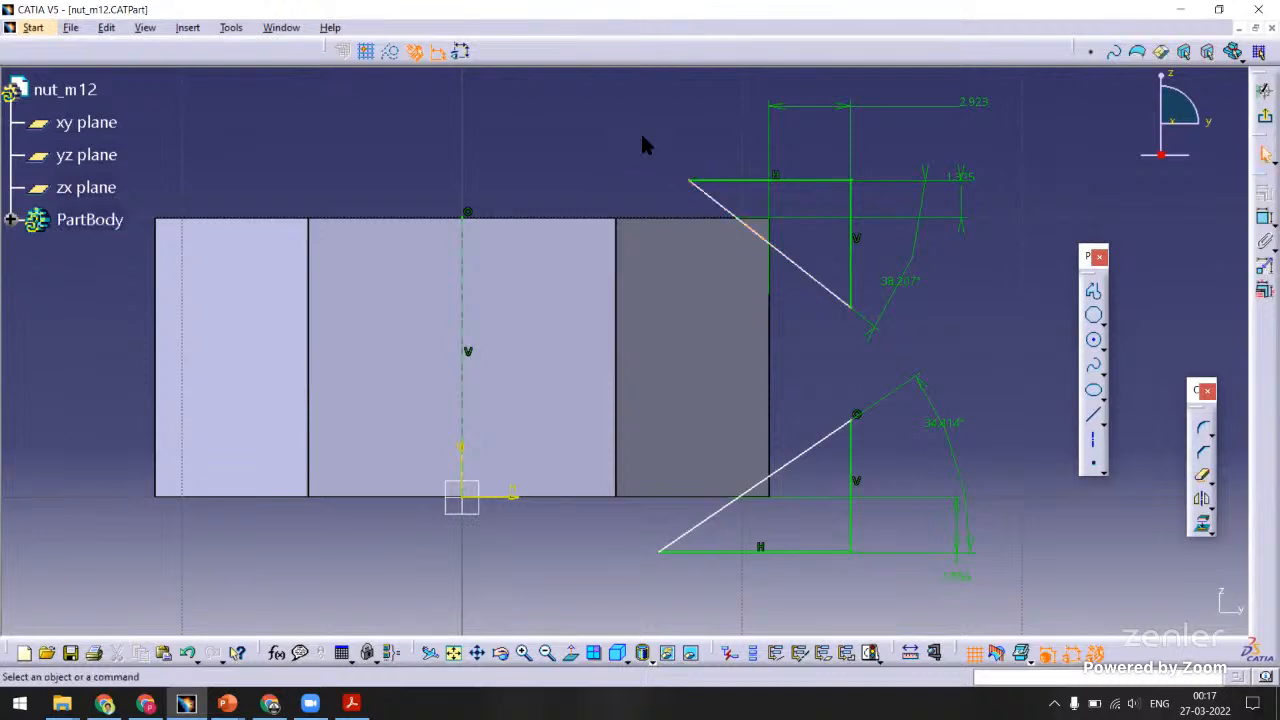
Dimension the upper triangle's inner corner from the vertical axis as a diameter and set it to 19 mm.
{"action": "left_click", "coordinate": [1265, 216]}
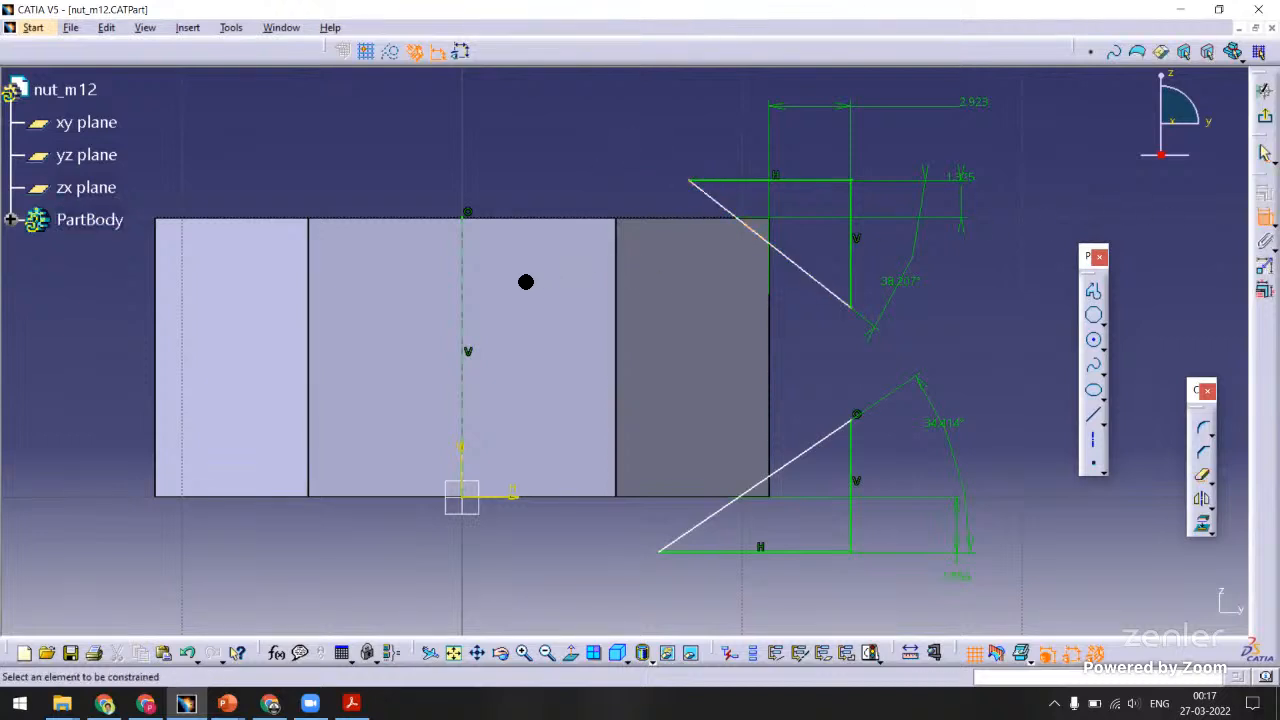
{"action": "left_click", "coordinate": [466, 293]}
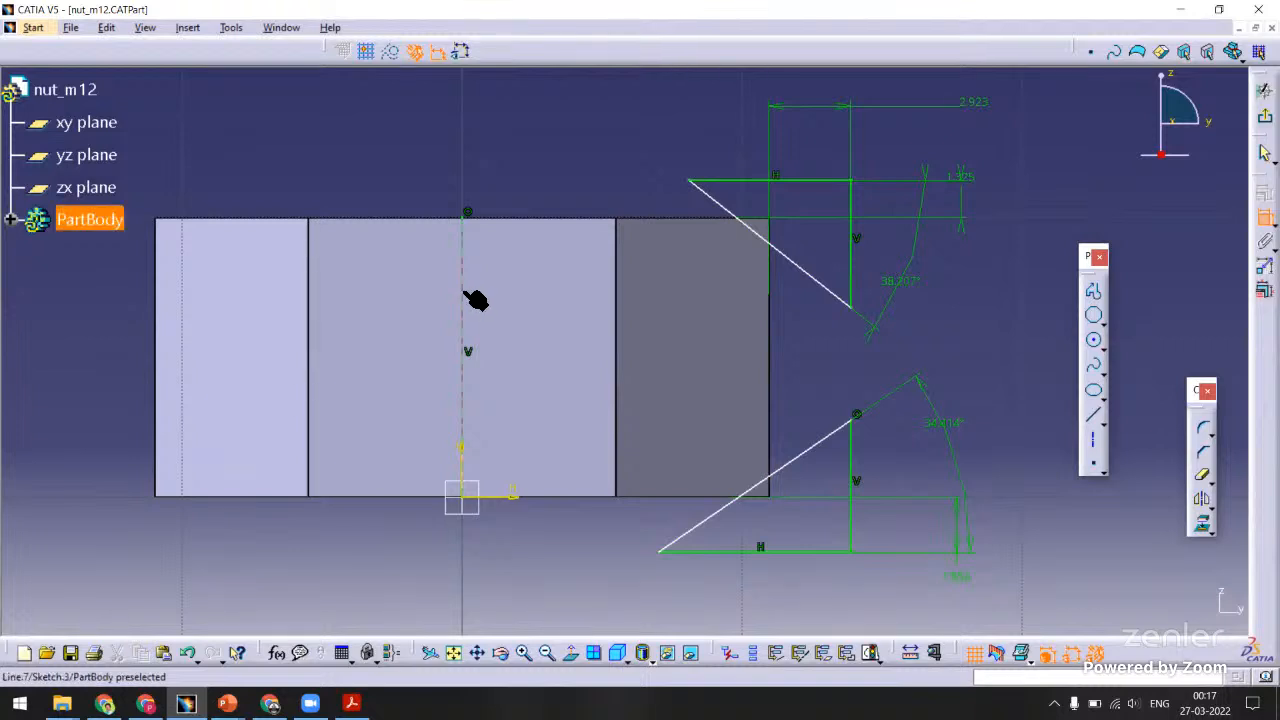
{"action": "left_click", "coordinate": [690, 186]}
{"action": "right_click", "coordinate": [566, 136]}
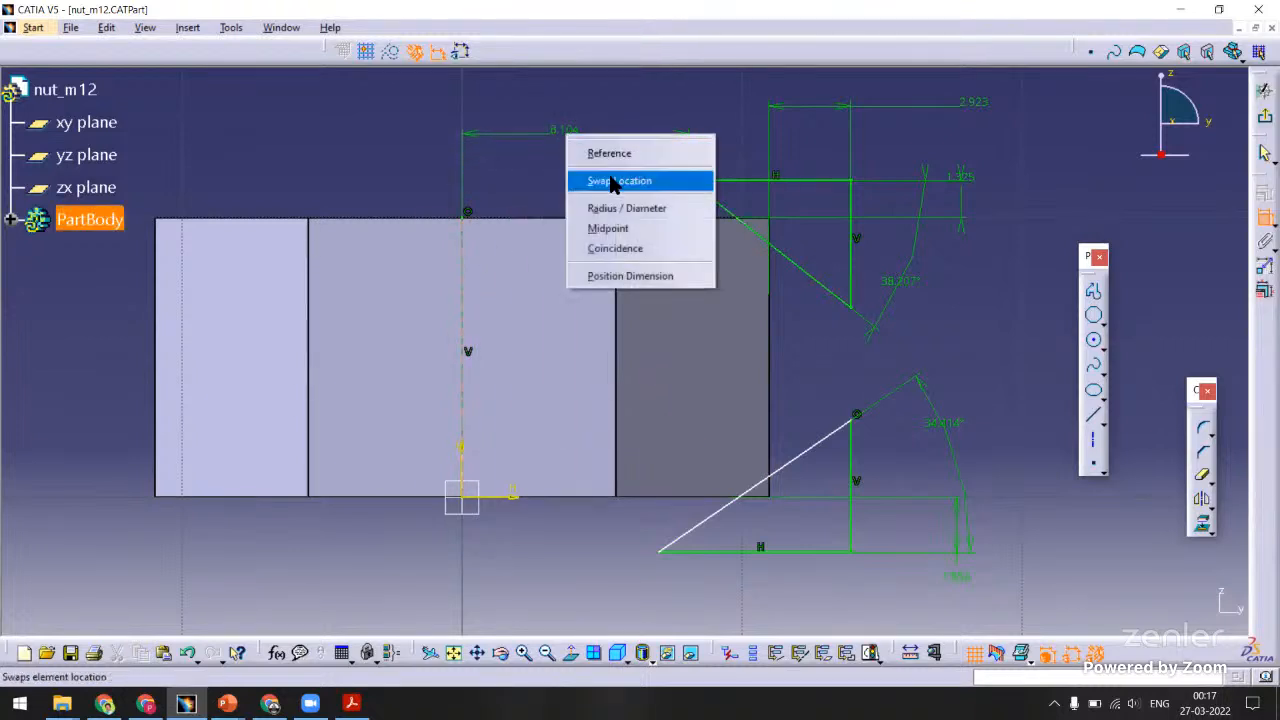
{"action": "left_click", "coordinate": [623, 206]}
{"action": "left_click", "coordinate": [535, 124]}
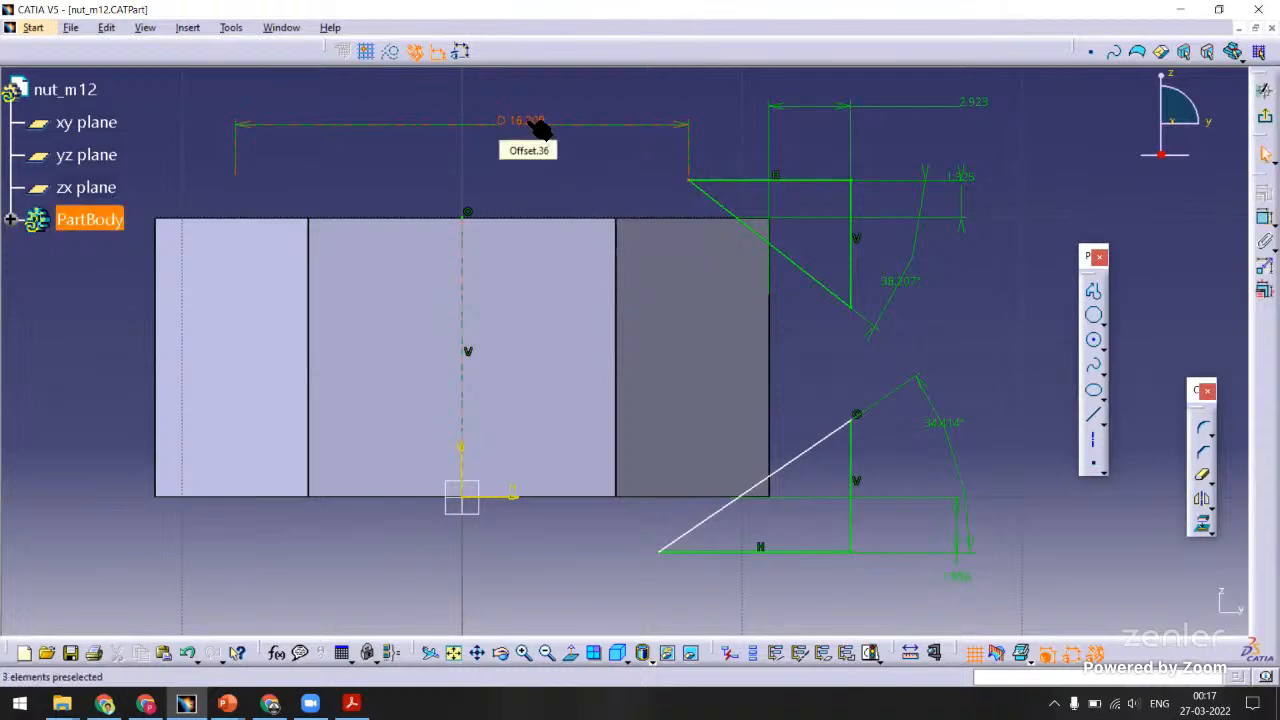
{"action": "double_click", "coordinate": [535, 124]}
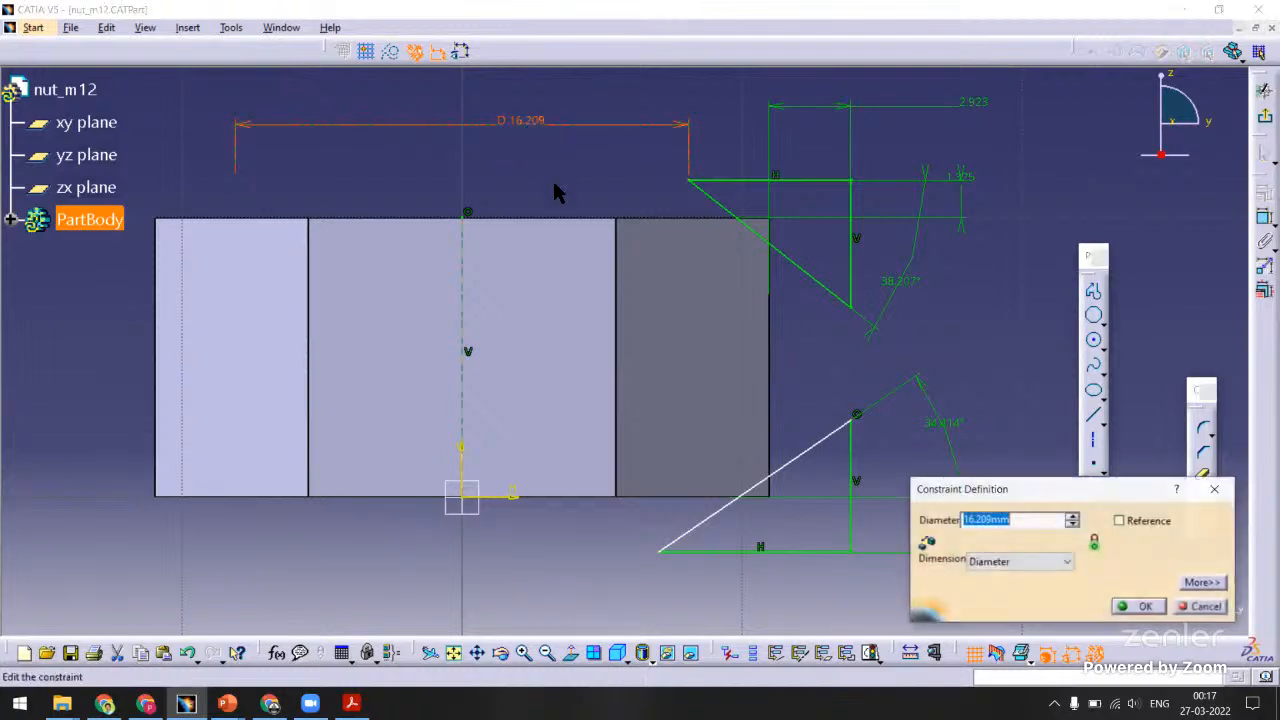
{"action": "key", "text": "Return"}
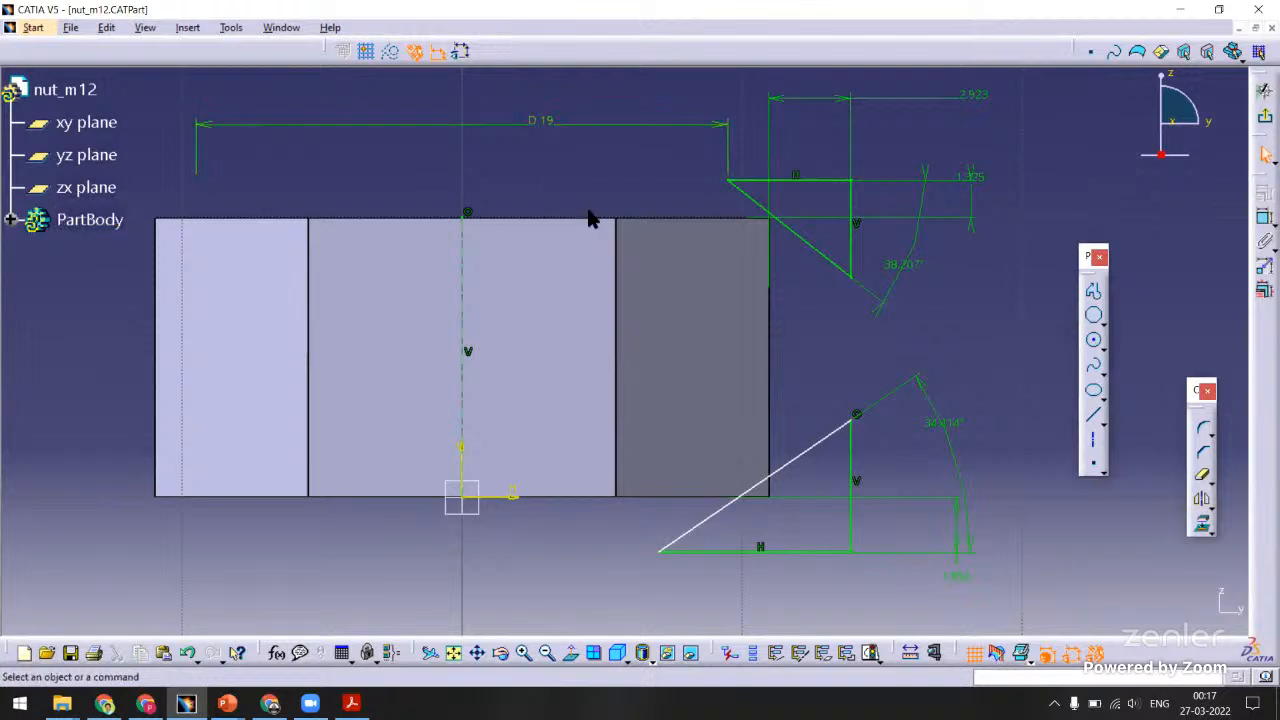
{"action": "mouse_move", "coordinate": [608, 217]}
{"action": "middle_mouse_down"}
{"action": "mouse_move", "coordinate": [622, 180]}
{"action": "mouse_move", "coordinate": [597, 197]}
{"action": "mouse_move", "coordinate": [609, 176]}
{"action": "mouse_move", "coordinate": [606, 191]}
{"action": "middle_mouse_up"}
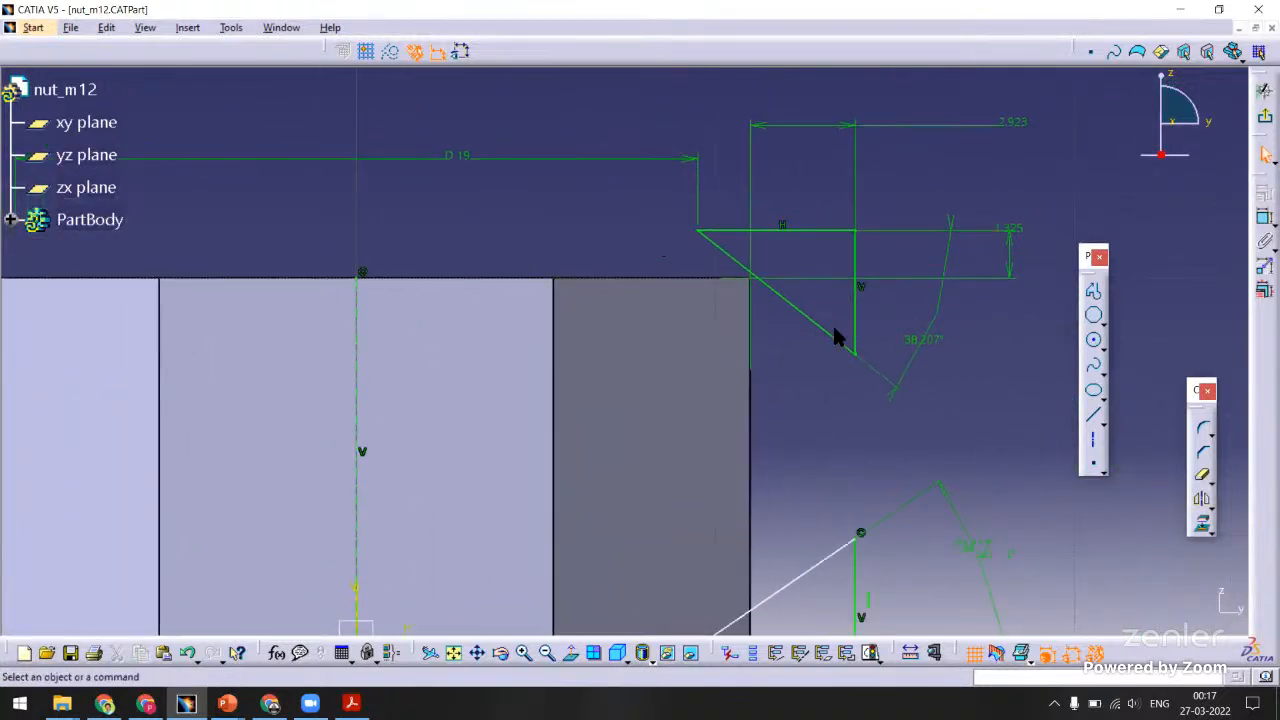
{"action": "middle_click_drag", "start_coordinate": [840, 197], "coordinate": [775, 222]}
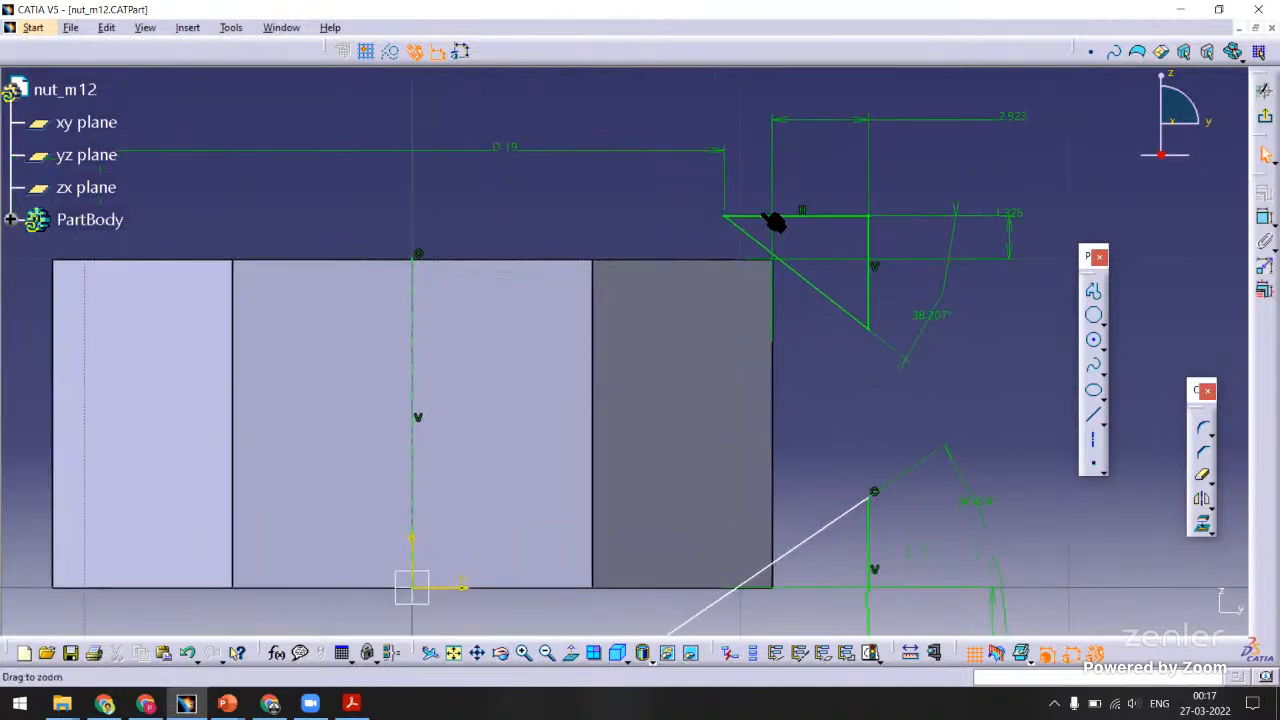
{"action": "double_click", "coordinate": [1012, 118]}
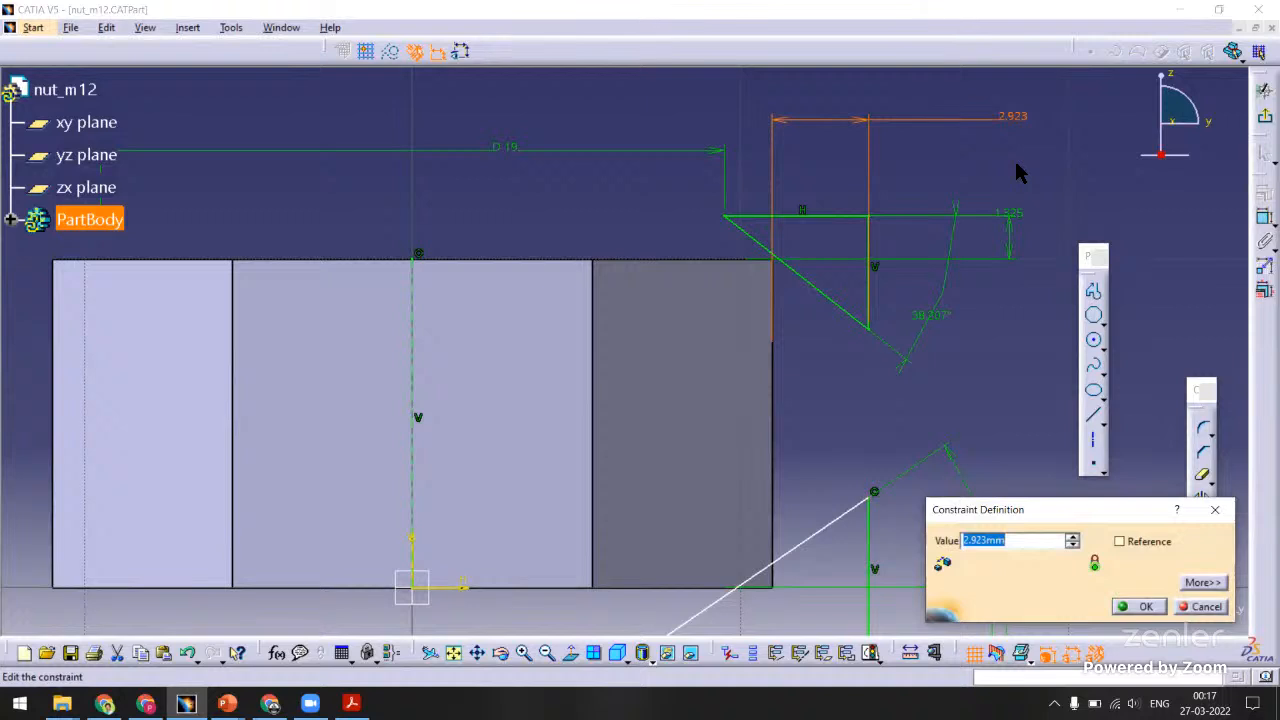
{"action": "key", "text": "Escape"}
{"action": "middle_click_drag", "start_coordinate": [695, 345], "coordinate": [674, 284]}
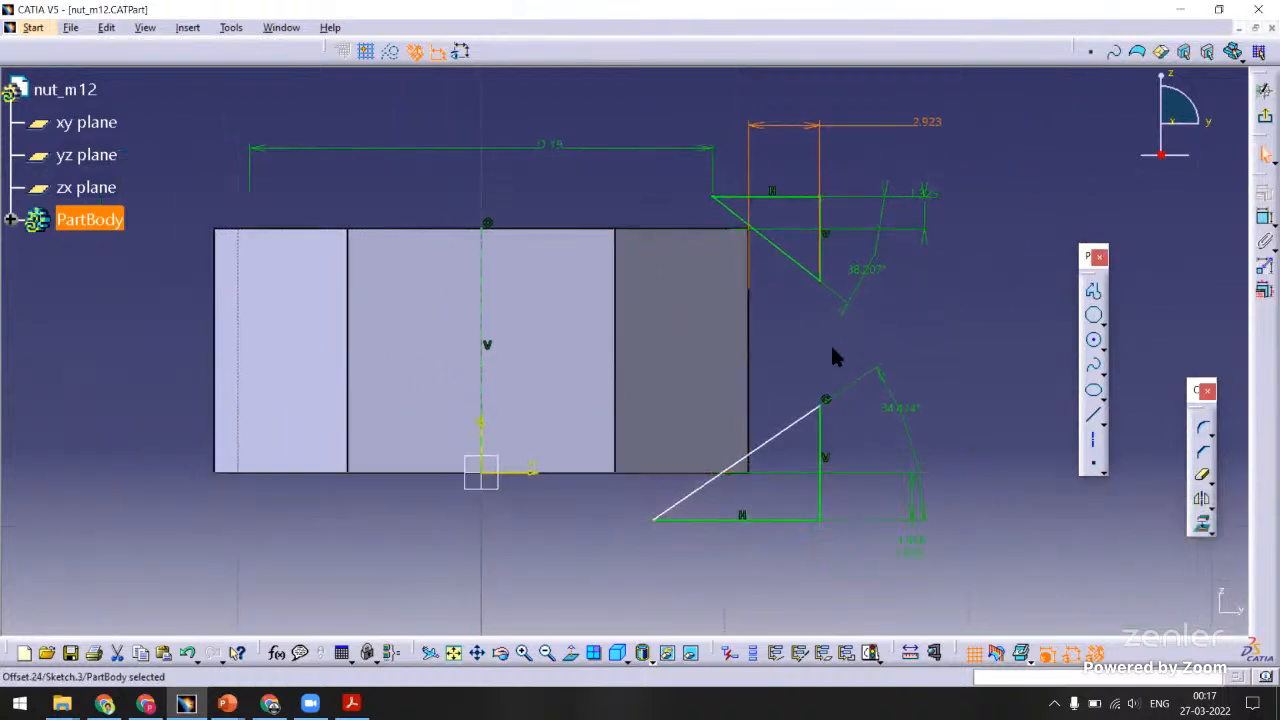
{"action": "left_click", "coordinate": [948, 411]}
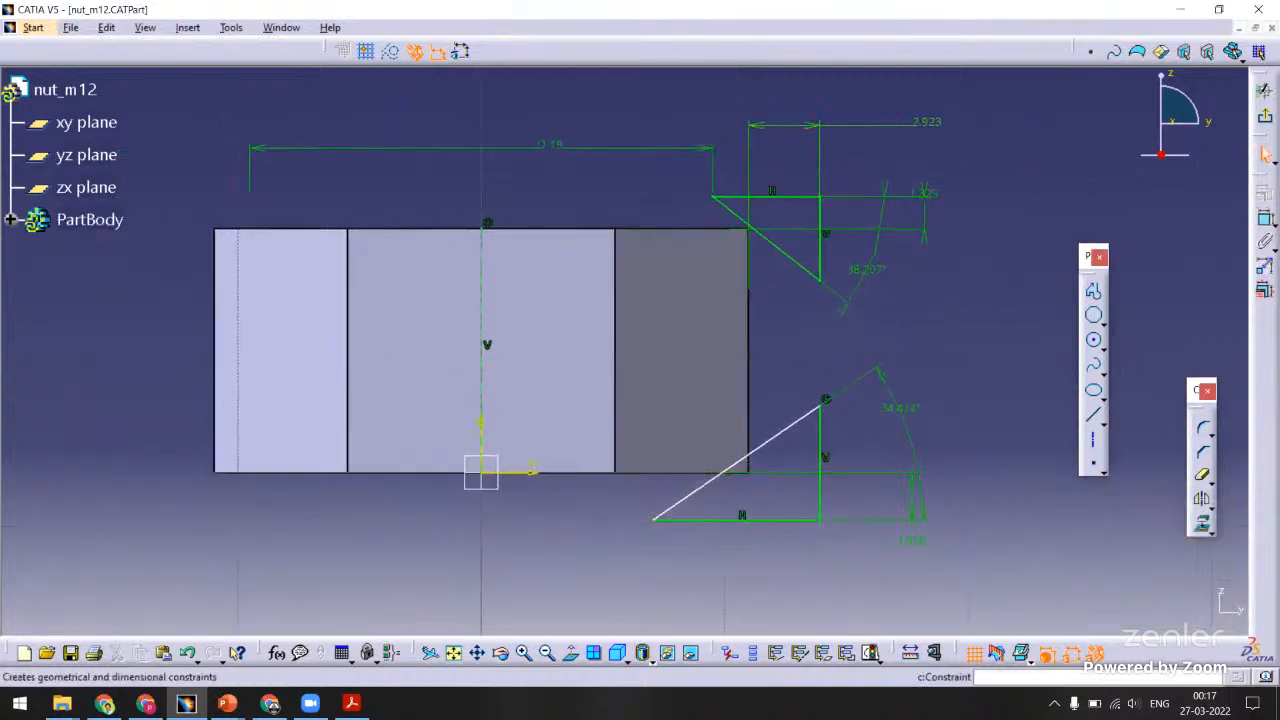
Dimension the lower triangle's inner corner from the vertical axis as a diameter and set it to 19 mm.
{"action": "left_click", "coordinate": [1264, 153]}
{"action": "left_click", "coordinate": [483, 442]}
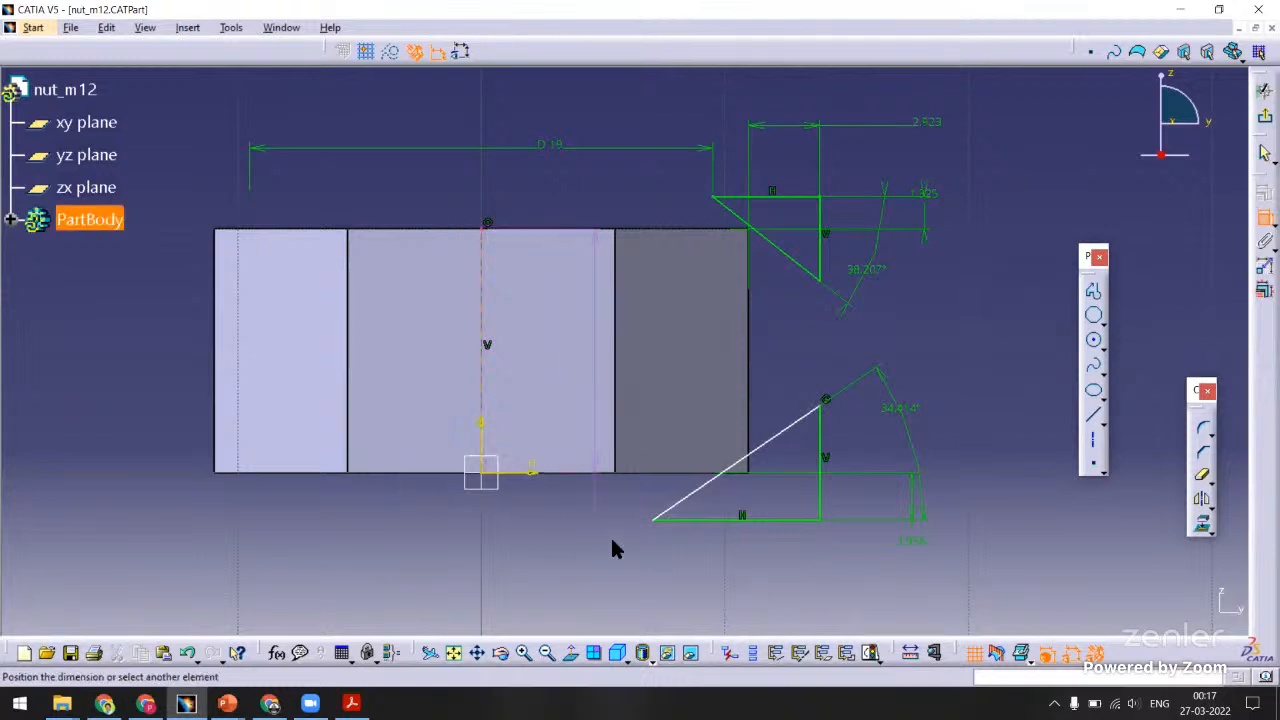
{"action": "right_click", "coordinate": [552, 555]}
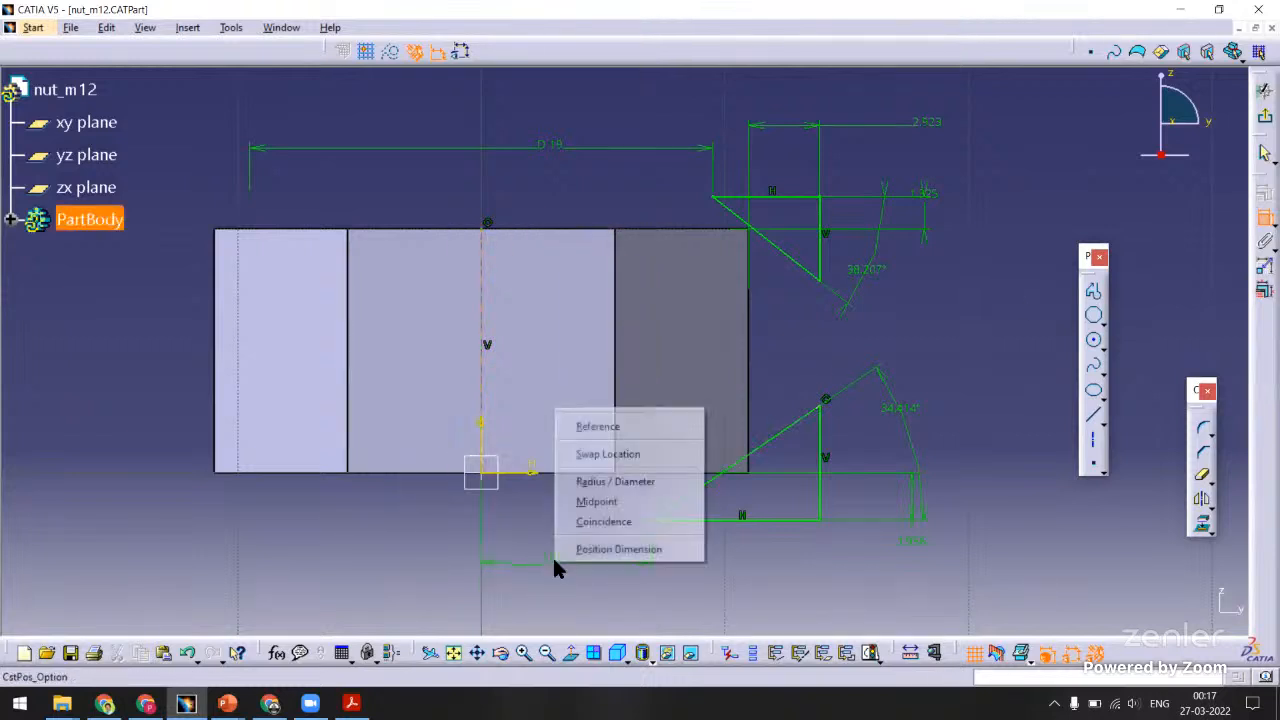
{"action": "left_click", "coordinate": [610, 481]}
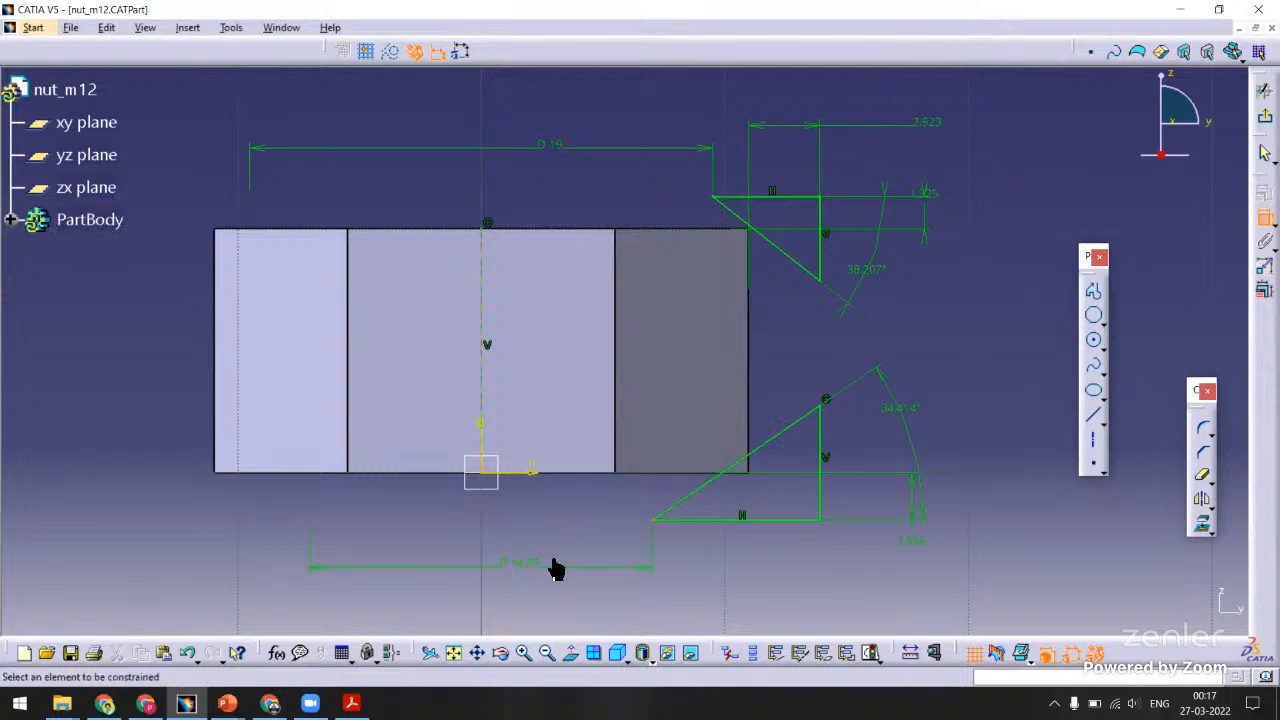
{"action": "double_click", "coordinate": [534, 566]}
{"action": "type", "text": "19"}
{"action": "key", "text": "Return"}
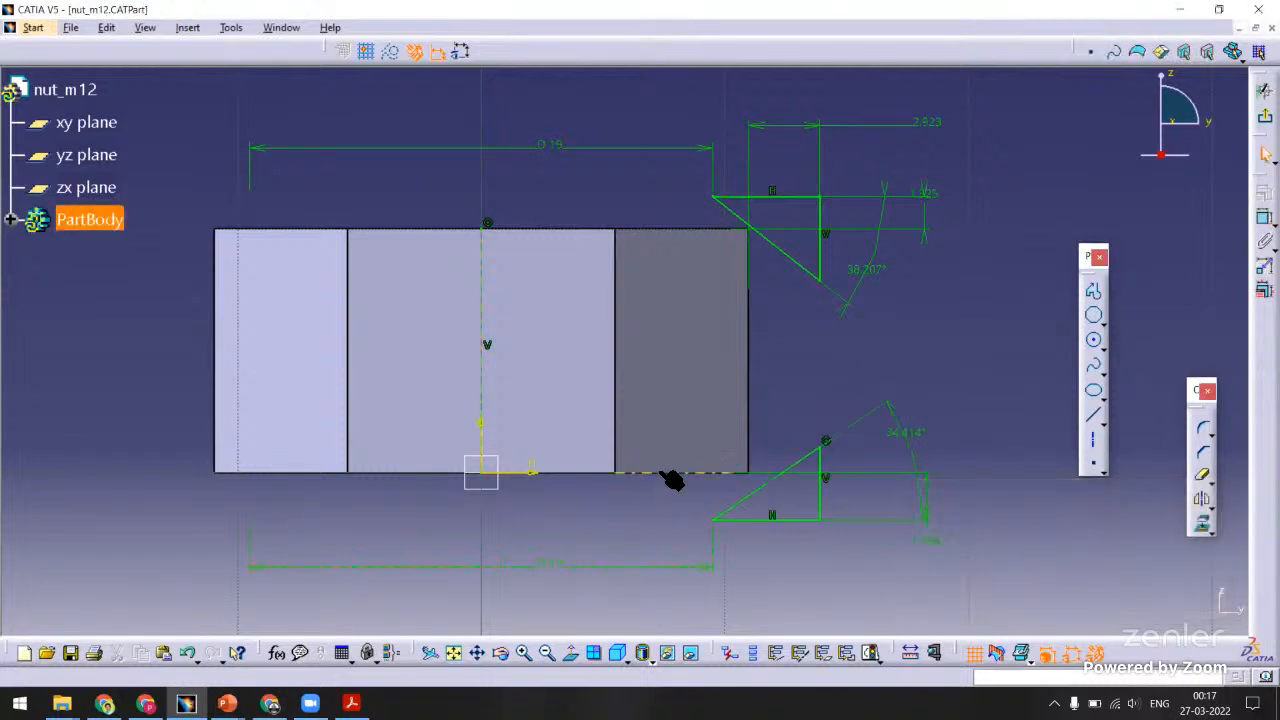
Set the offsets of the lower and upper triangles' horizontal sides from the nut's bottom and top edges to 0.
{"action": "left_click", "coordinate": [709, 520]}
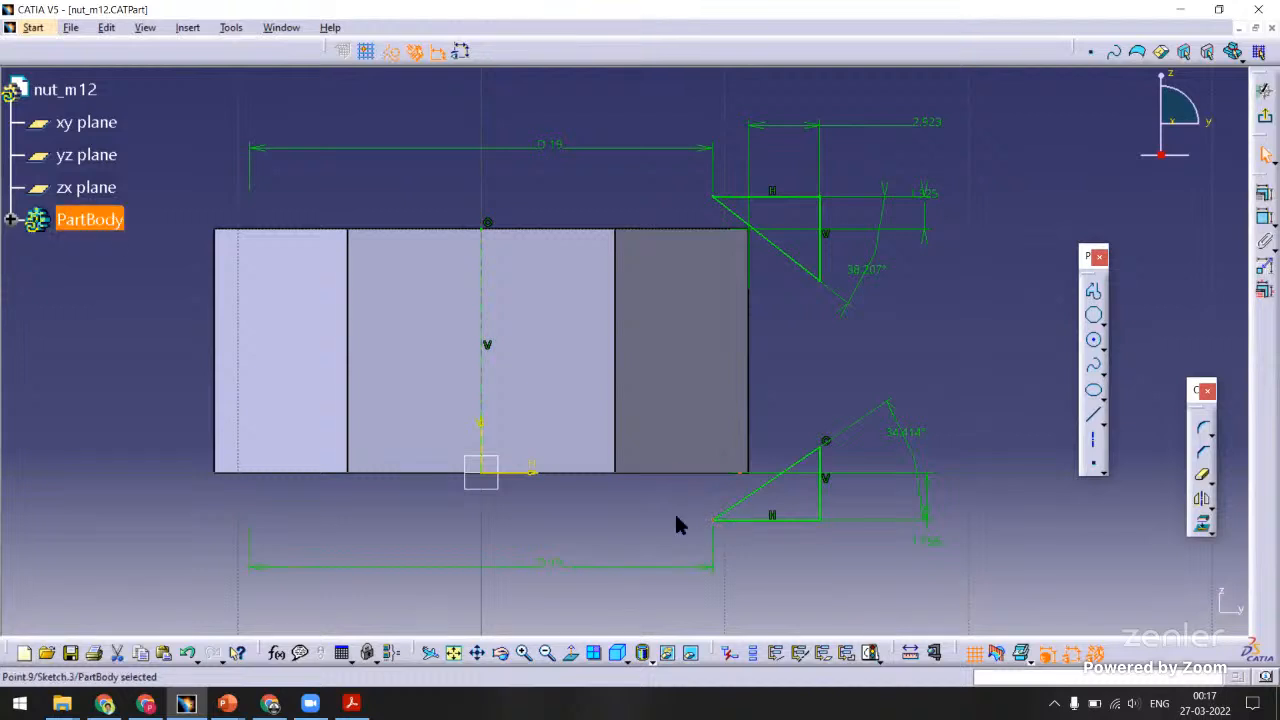
{"action": "double_click", "coordinate": [929, 537]}
{"action": "type", "text": "0"}
{"action": "key", "text": "Return"}
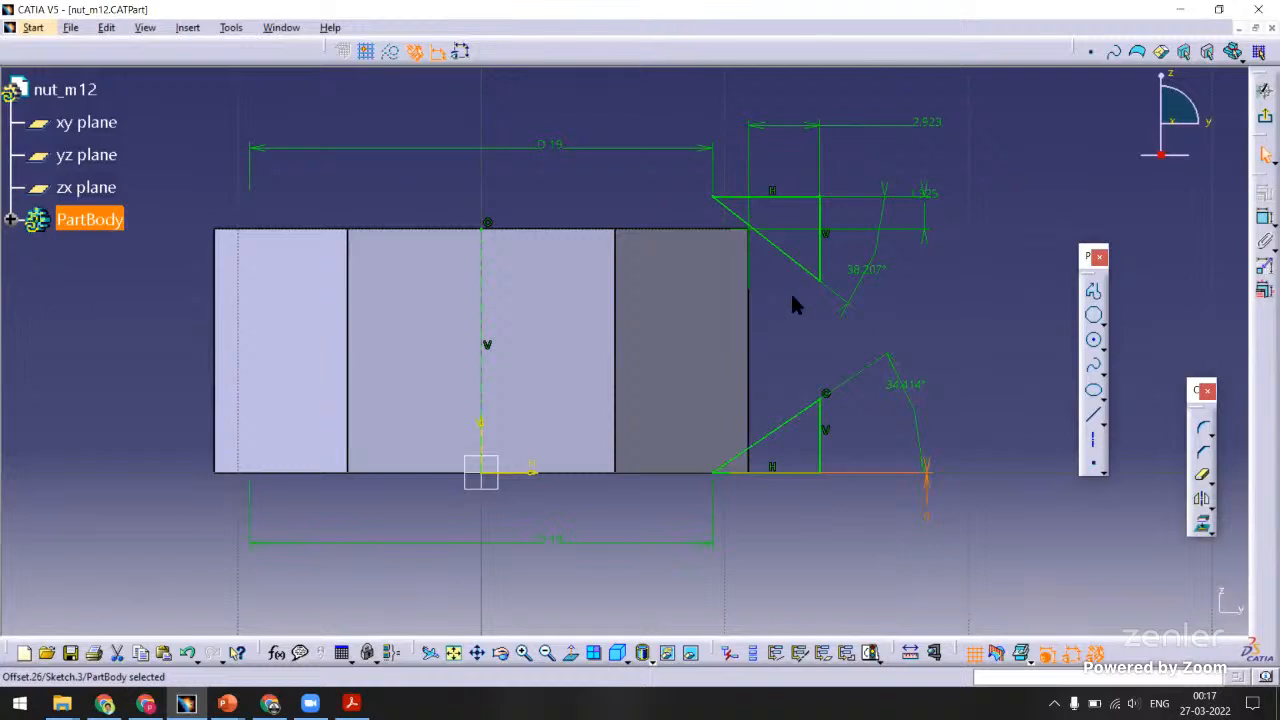
{"action": "double_click", "coordinate": [940, 204]}
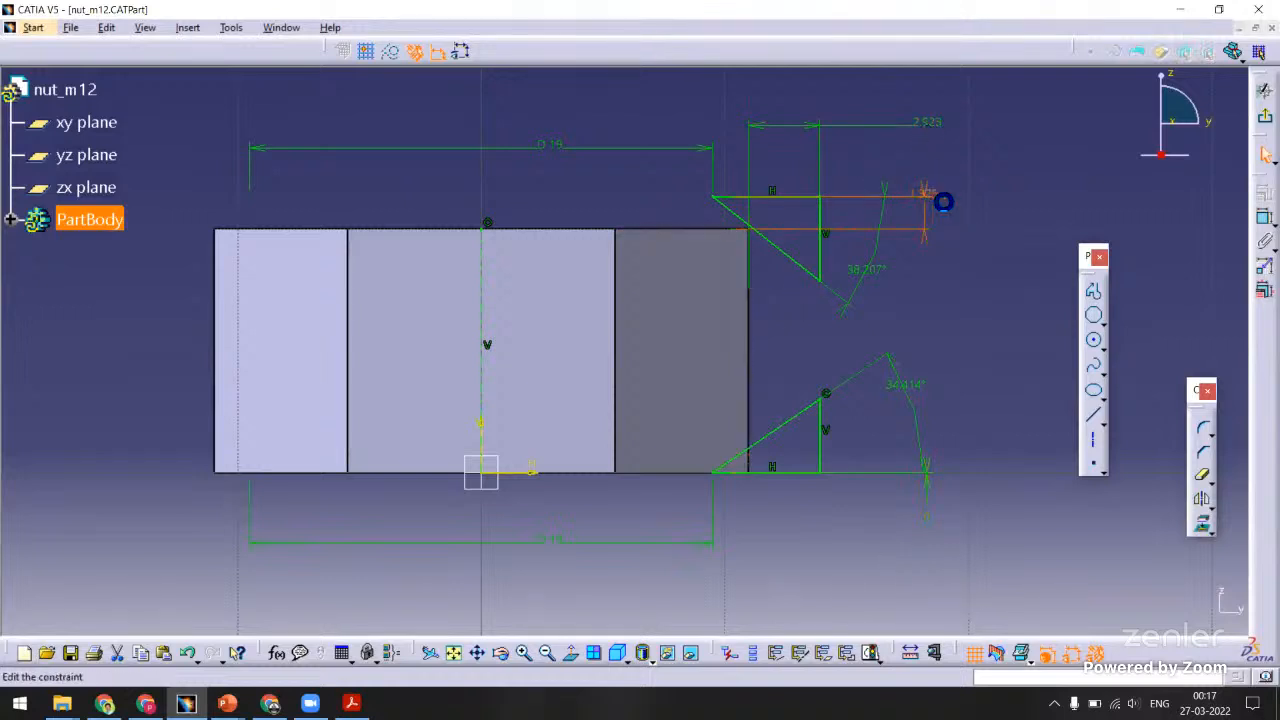
{"action": "type", "text": "0"}
{"action": "key", "text": "Return"}
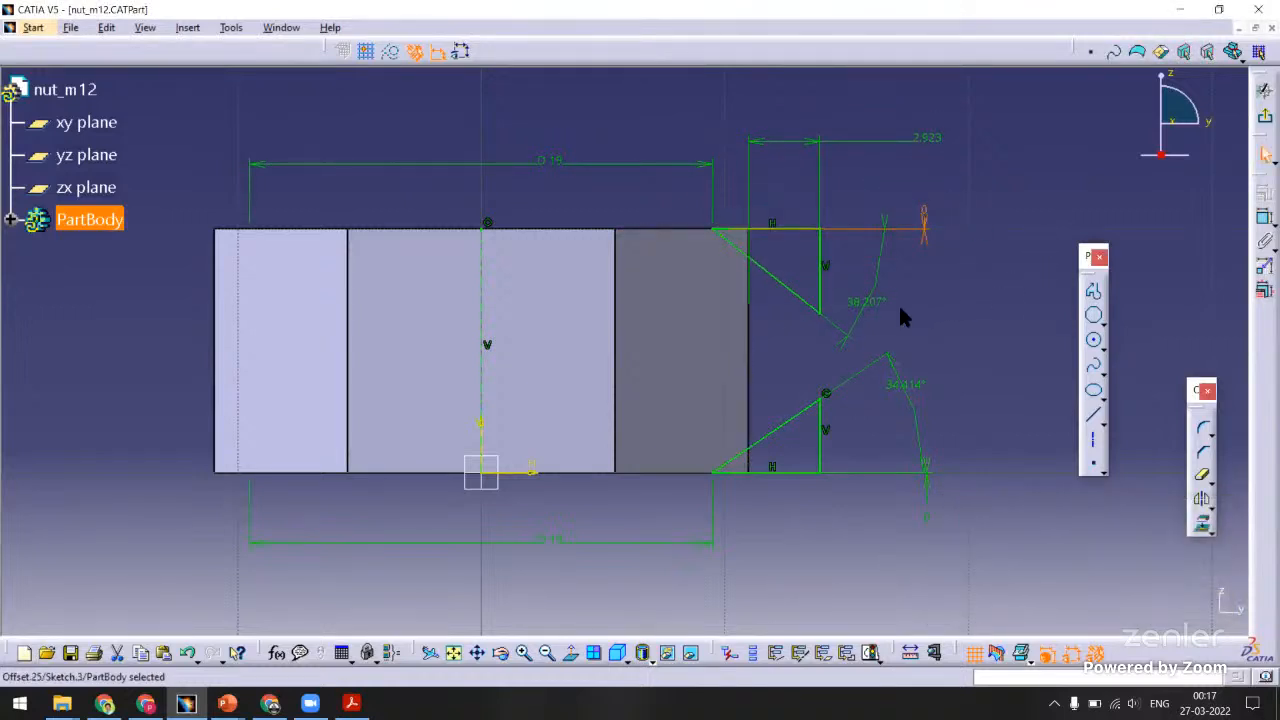
Set the angles between the horizontal and sloped sides of the upper and lower triangles to 45° each.
{"action": "double_click", "coordinate": [880, 304]}
{"action": "type", "text": "45"}
{"action": "key", "text": "Return"}
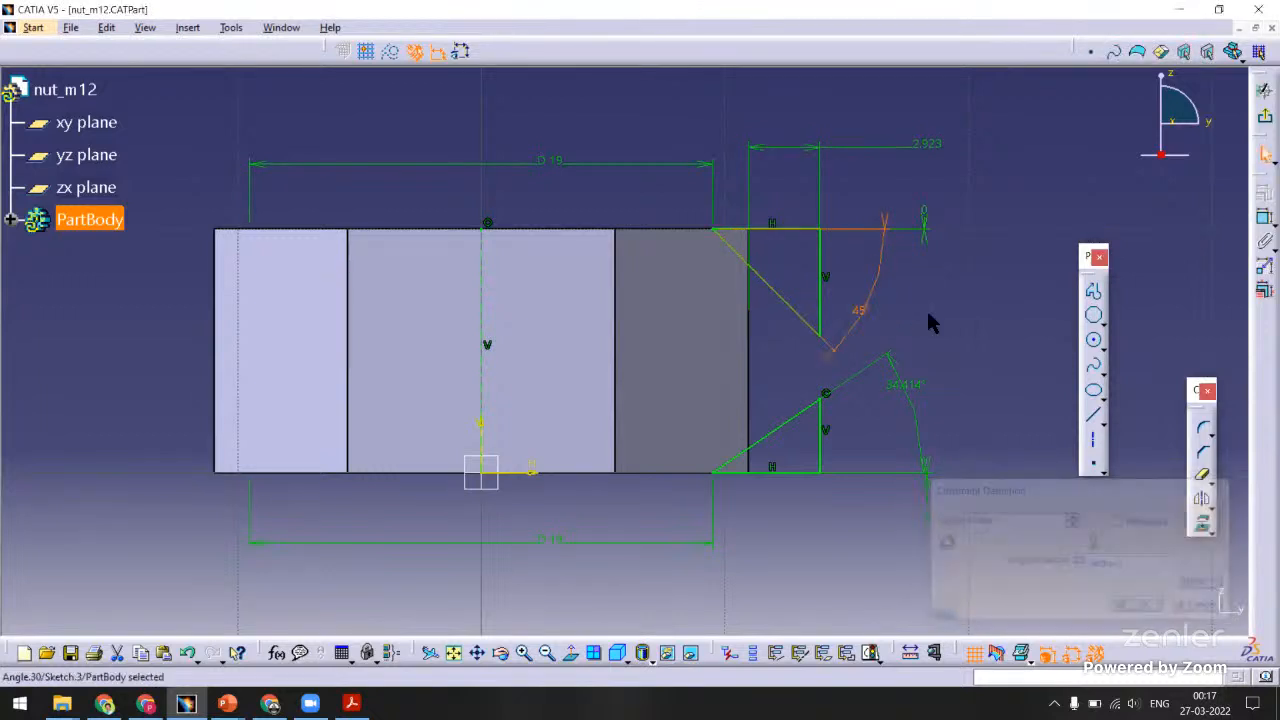
{"action": "double_click", "coordinate": [912, 390]}
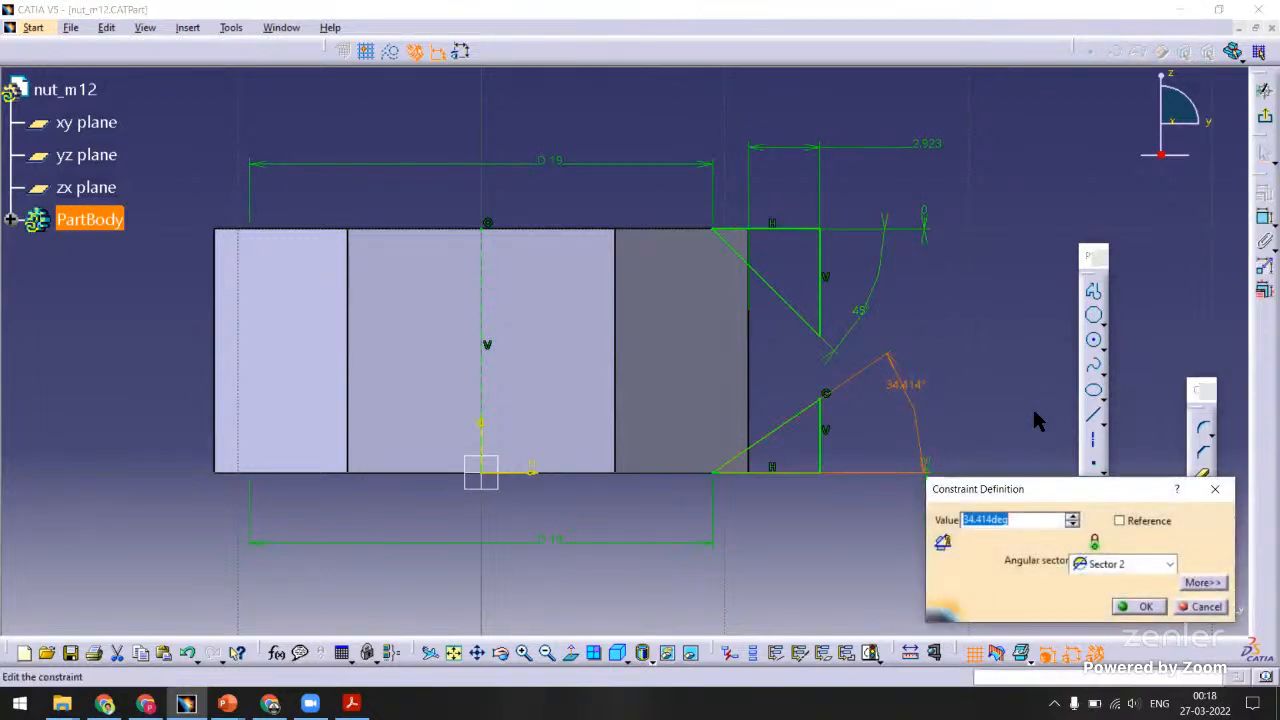
{"action": "type", "text": "45"}
{"action": "key", "text": "Return"}
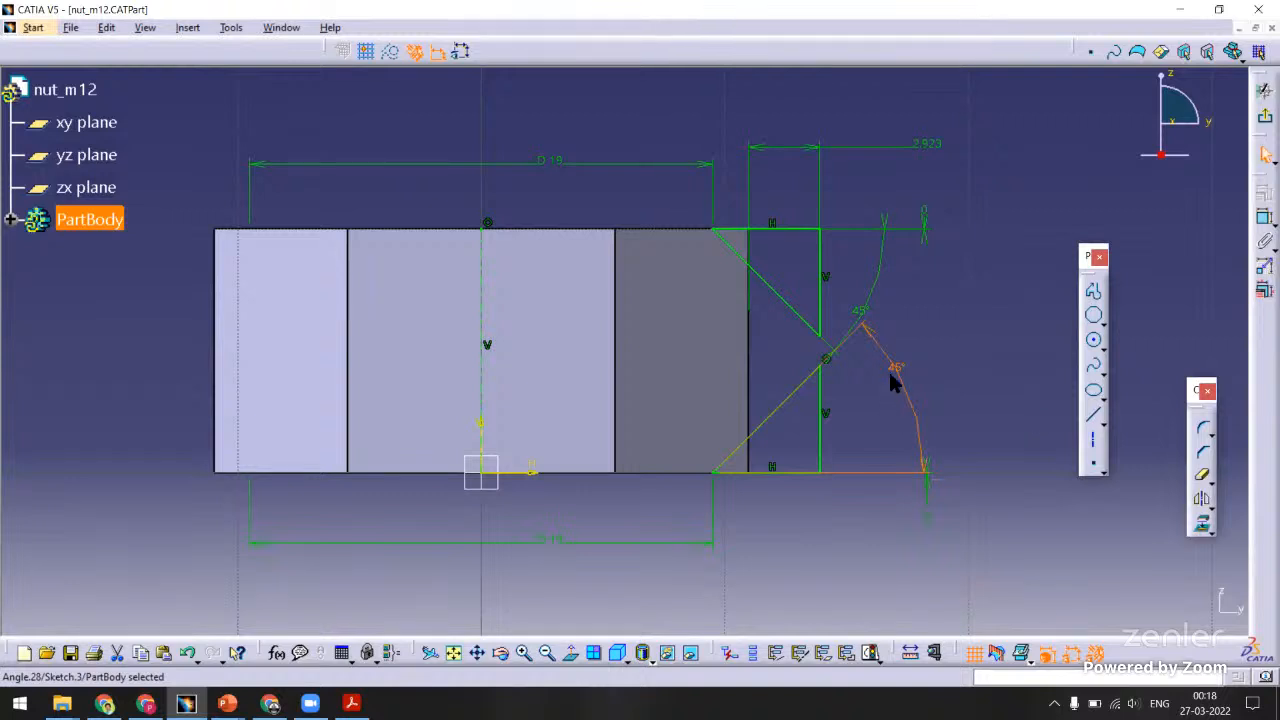
Set the offset of the triangles' vertical sides from the nut's outer edge to 5 mm.
{"action": "double_click", "coordinate": [927, 144]}
{"action": "type", "text": "5mm"}
{"action": "key", "text": "Return"}
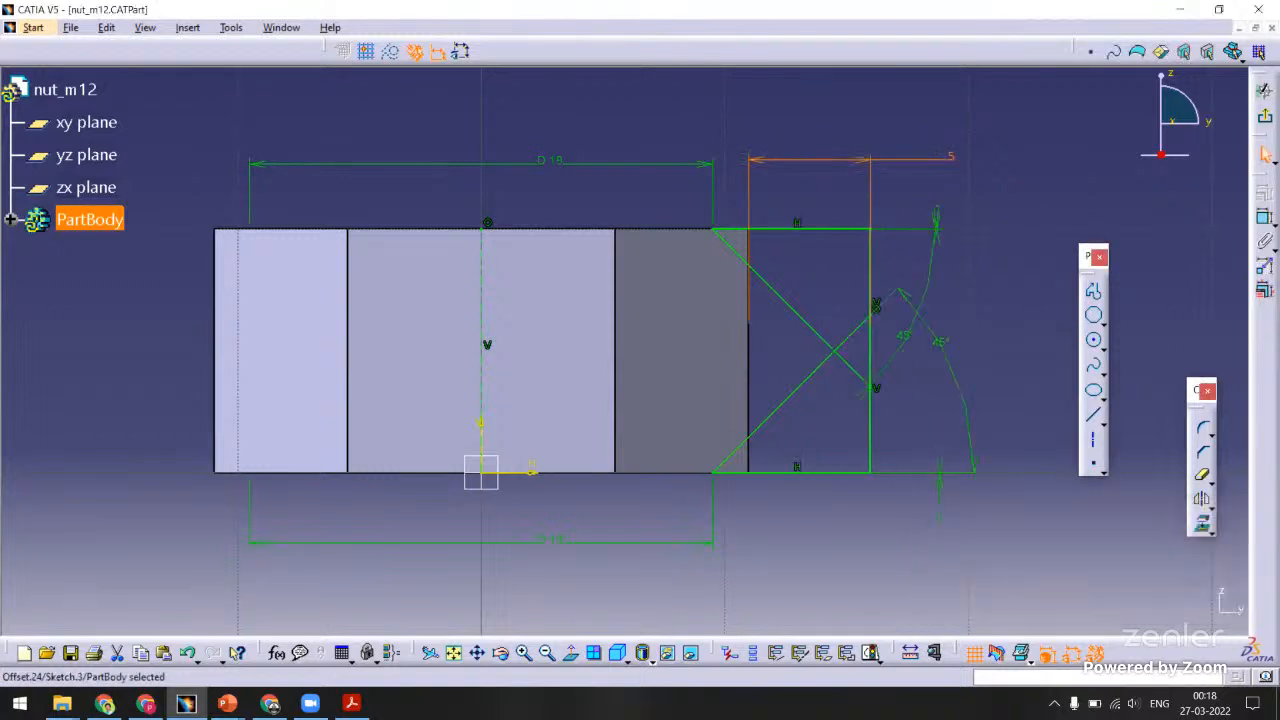
Set the offset of the triangles' vertical sides from the nut's outer edge to 1 mm.
{"action": "double_click", "coordinate": [954, 157]}
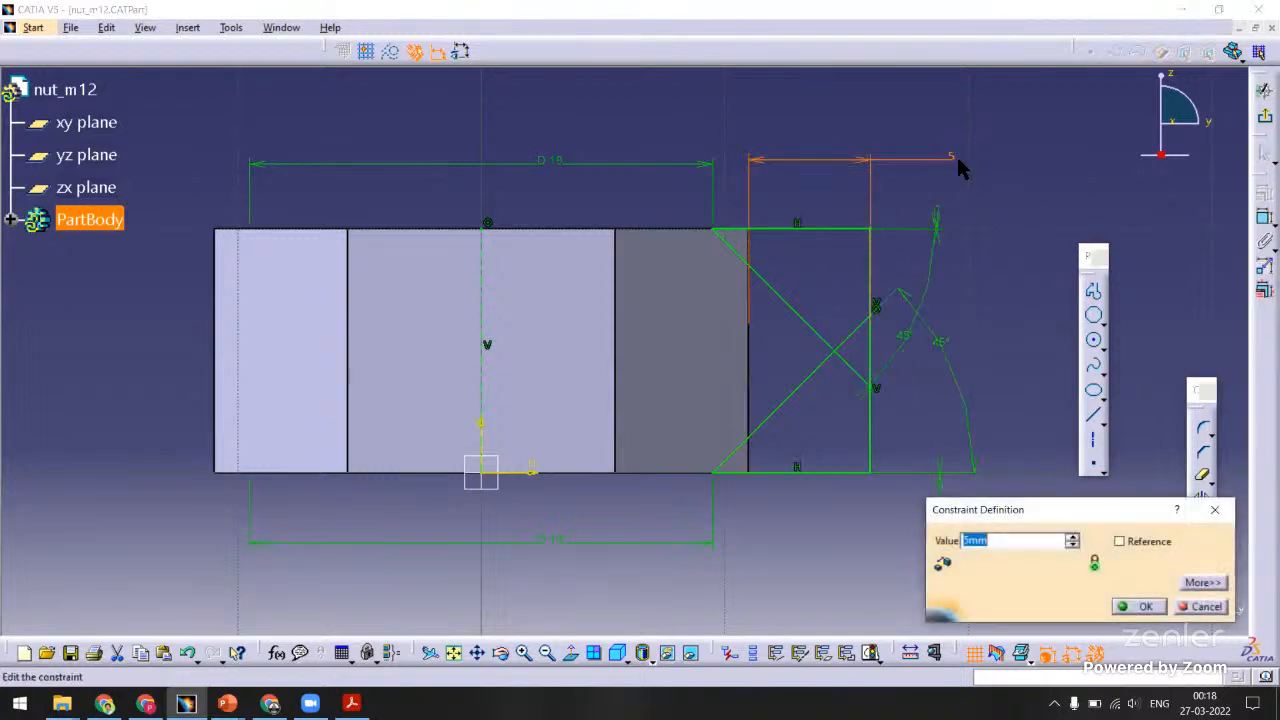
{"action": "type", "text": "1"}
{"action": "key", "text": "Return"}
{"action": "left_click", "coordinate": [888, 252]}
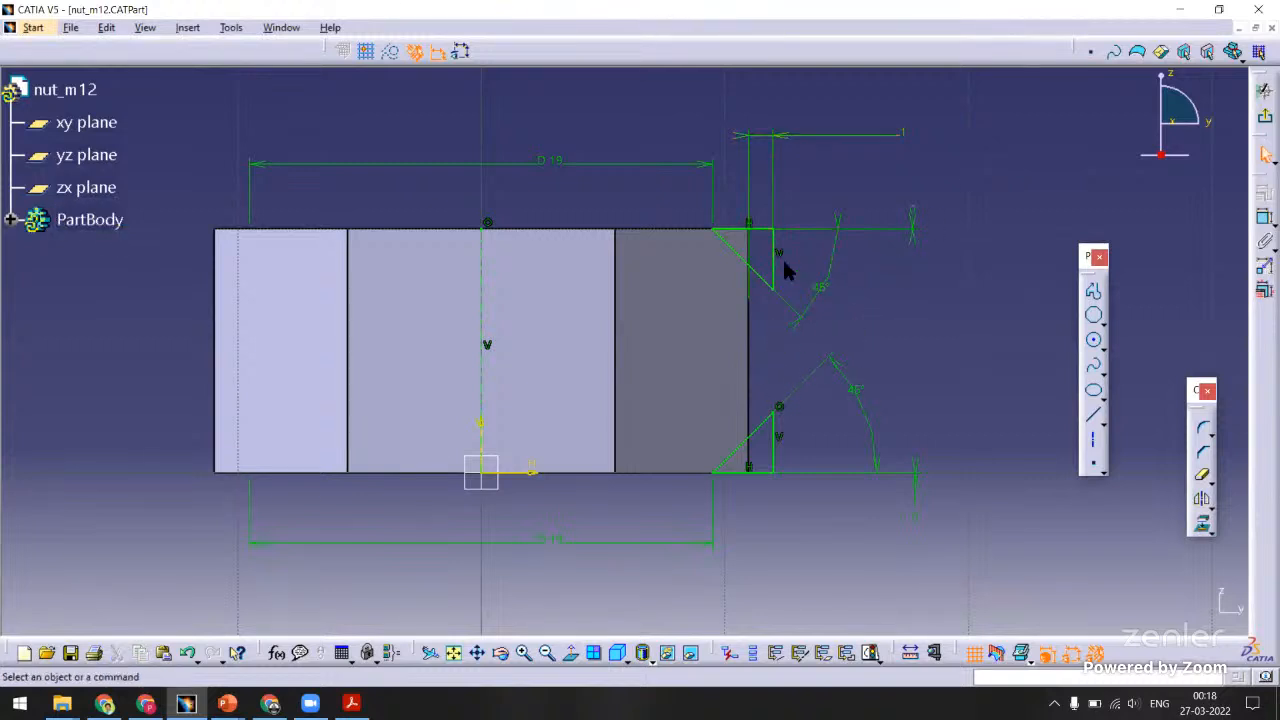
Exit the sketch and cut the nut's top and bottom corner chamfers with a 360° Groove of the triangular profiles about the sketch axis.
{"action": "left_click", "coordinate": [1265, 116]}
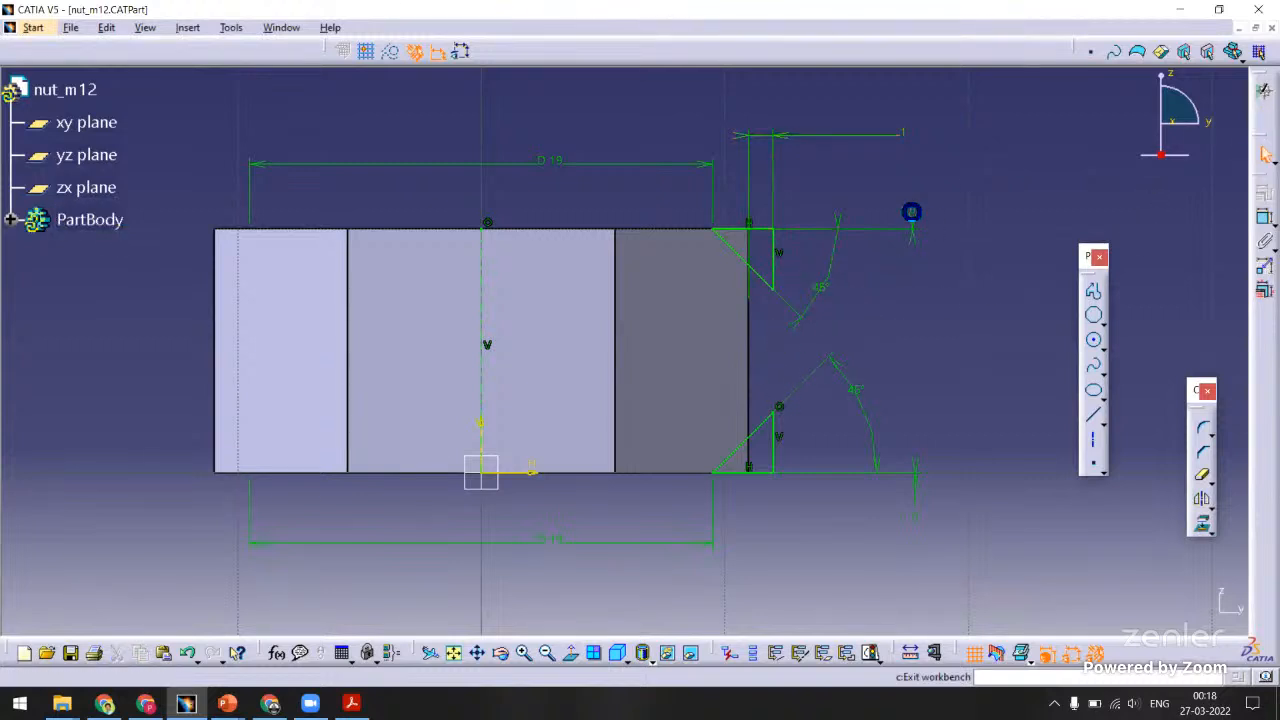
{"action": "middle_click_drag", "start_coordinate": [712, 303], "coordinate": [932, 270], "text": "ctrl"}
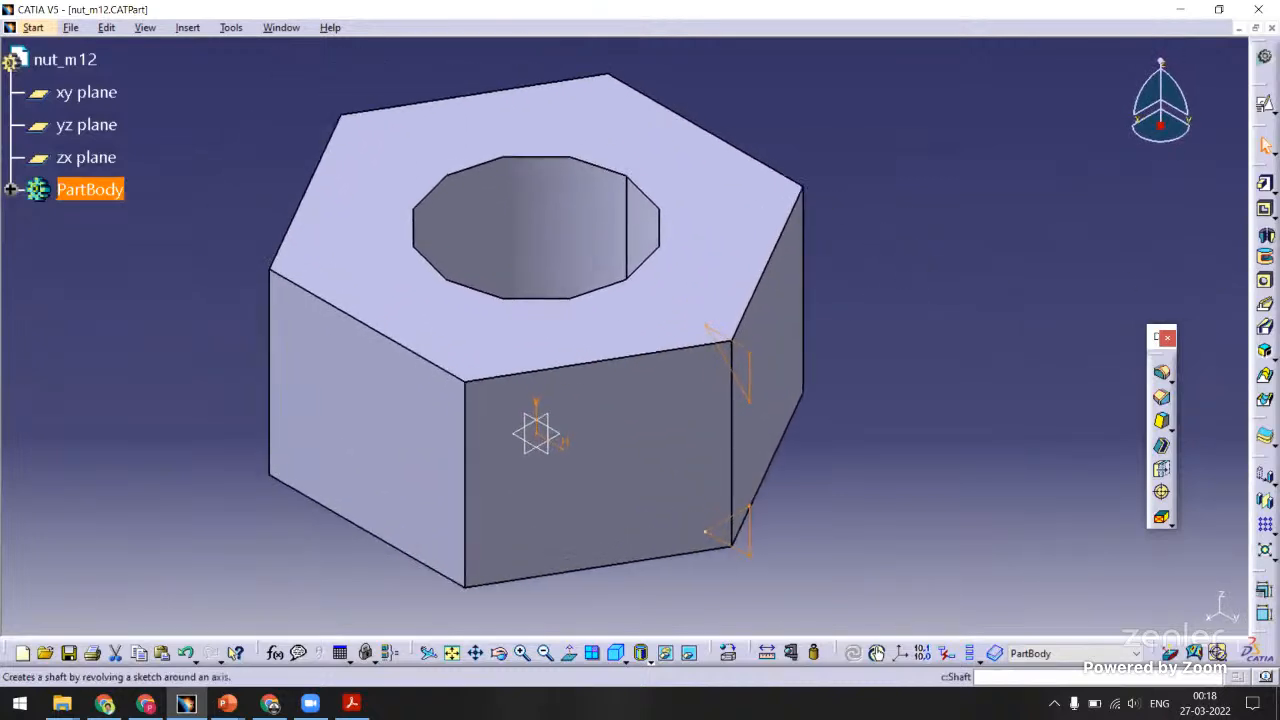
{"action": "left_click", "coordinate": [1265, 258]}
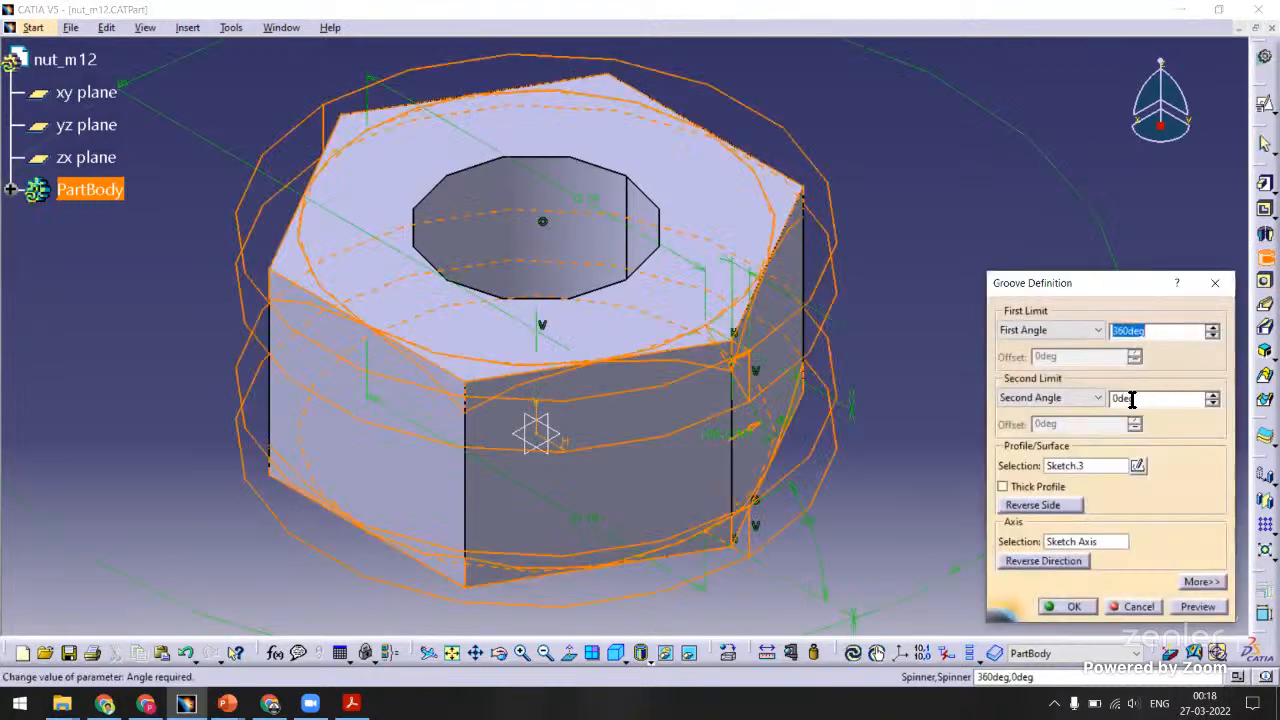
{"action": "middle_click_drag", "start_coordinate": [577, 259], "coordinate": [900, 598]}
{"action": "left_click", "coordinate": [1186, 608]}
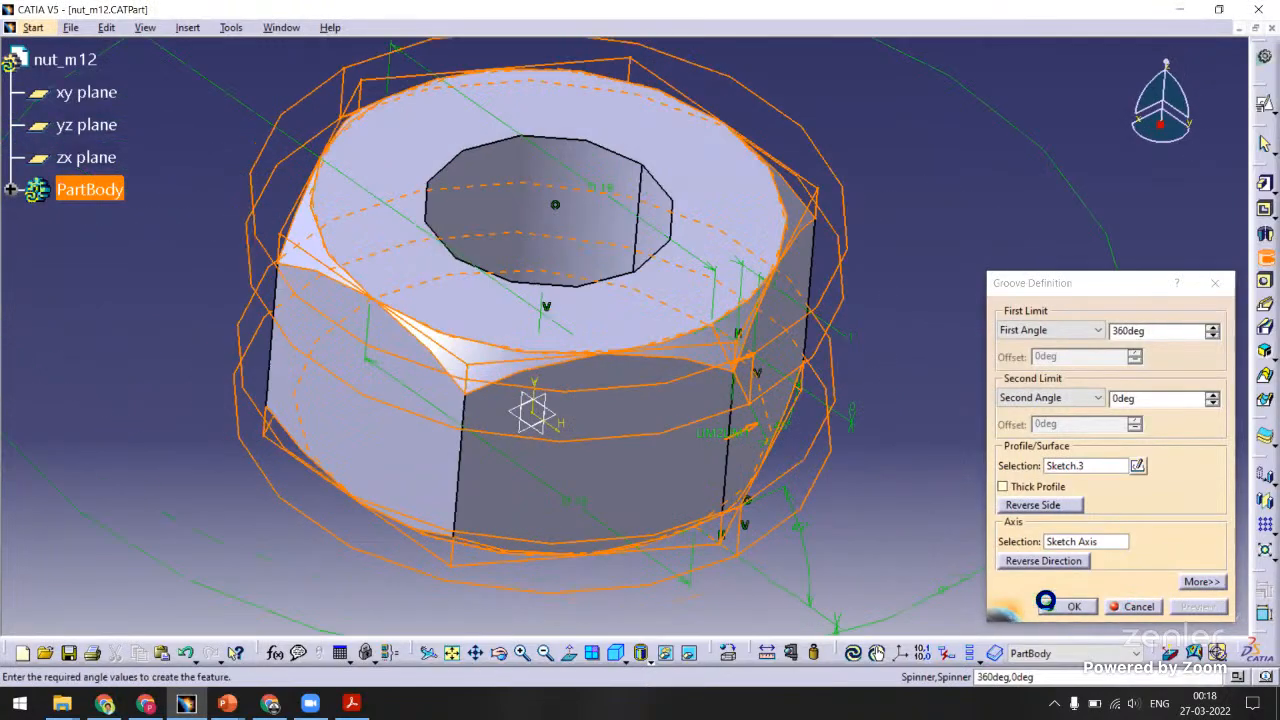
{"action": "left_click", "coordinate": [1045, 600]}
{"action": "middle_click_drag", "start_coordinate": [560, 337], "coordinate": [634, 589]}
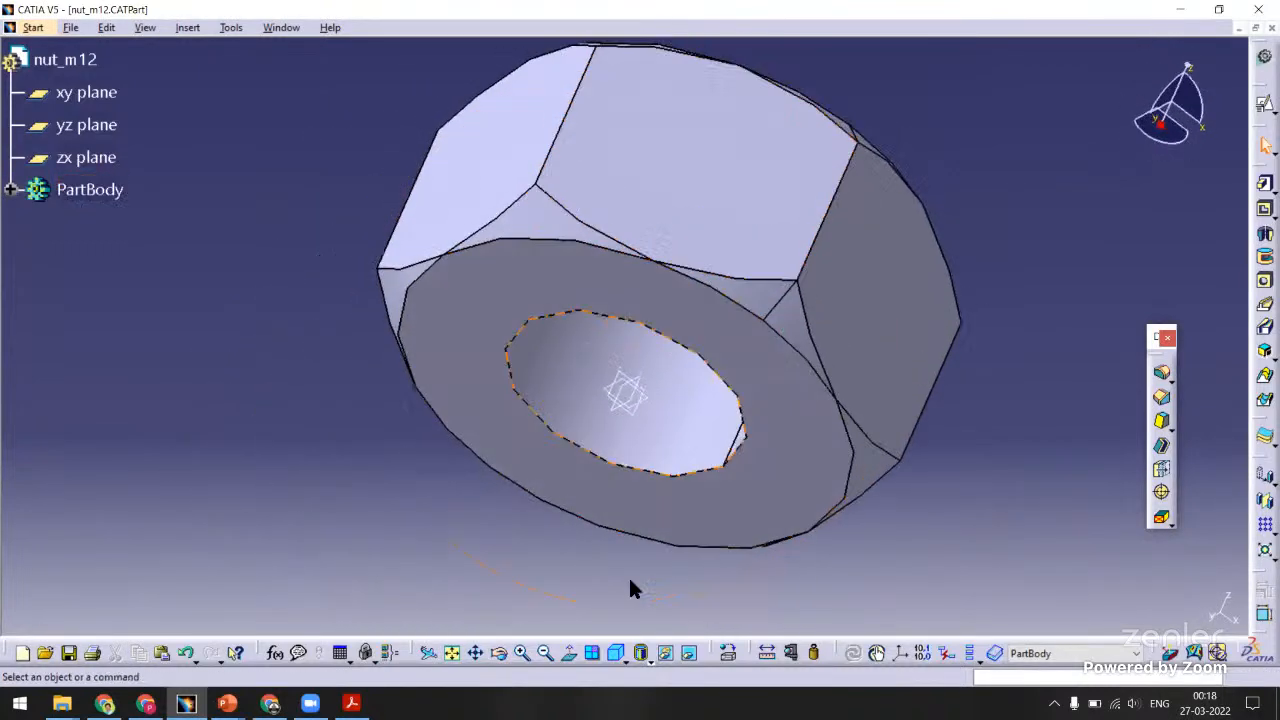
Save the finished nut part and show it in the isometric view.
{"action": "left_click", "coordinate": [617, 655]}
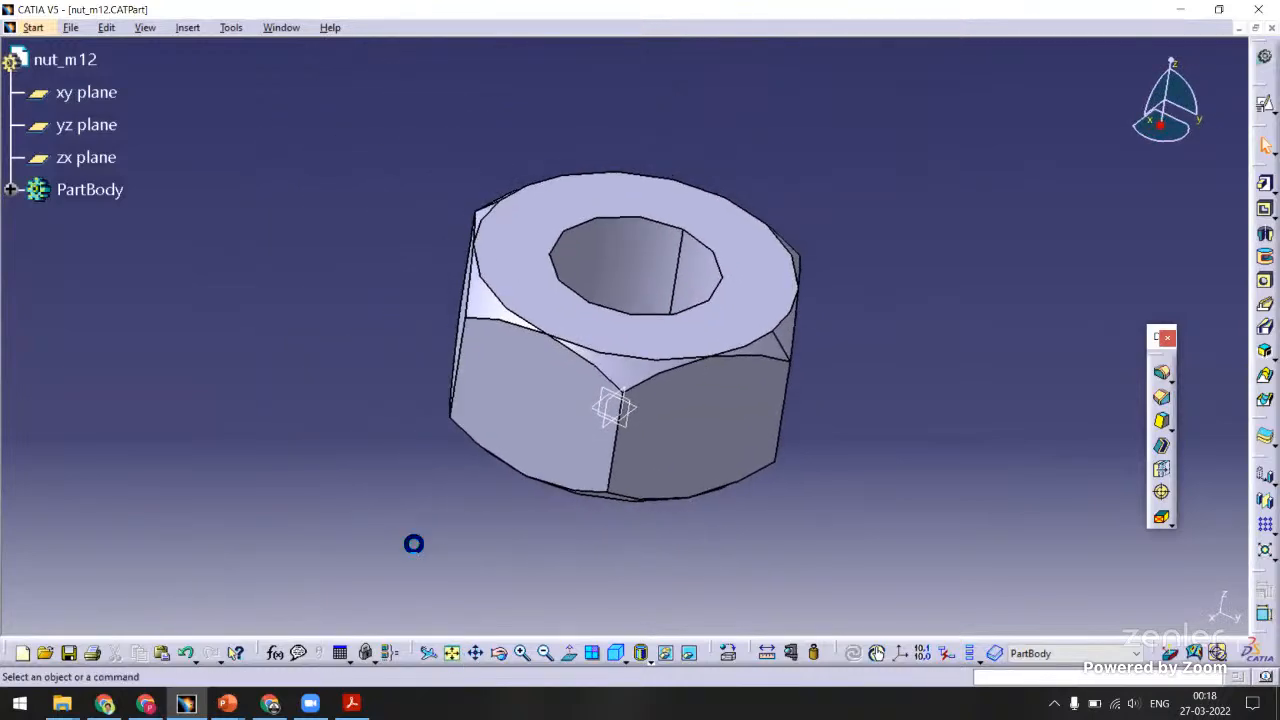
{"action": "key", "text": "ctrl+s"}
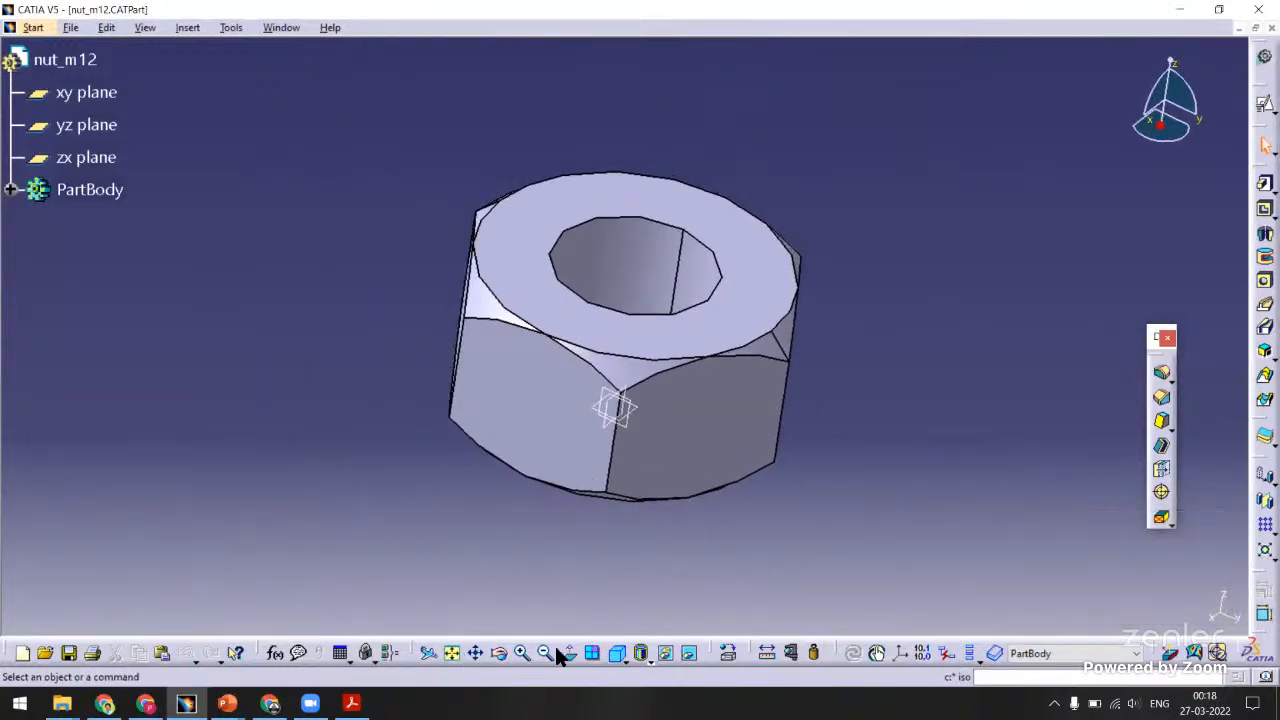
{"action": "left_click", "coordinate": [560, 652]}
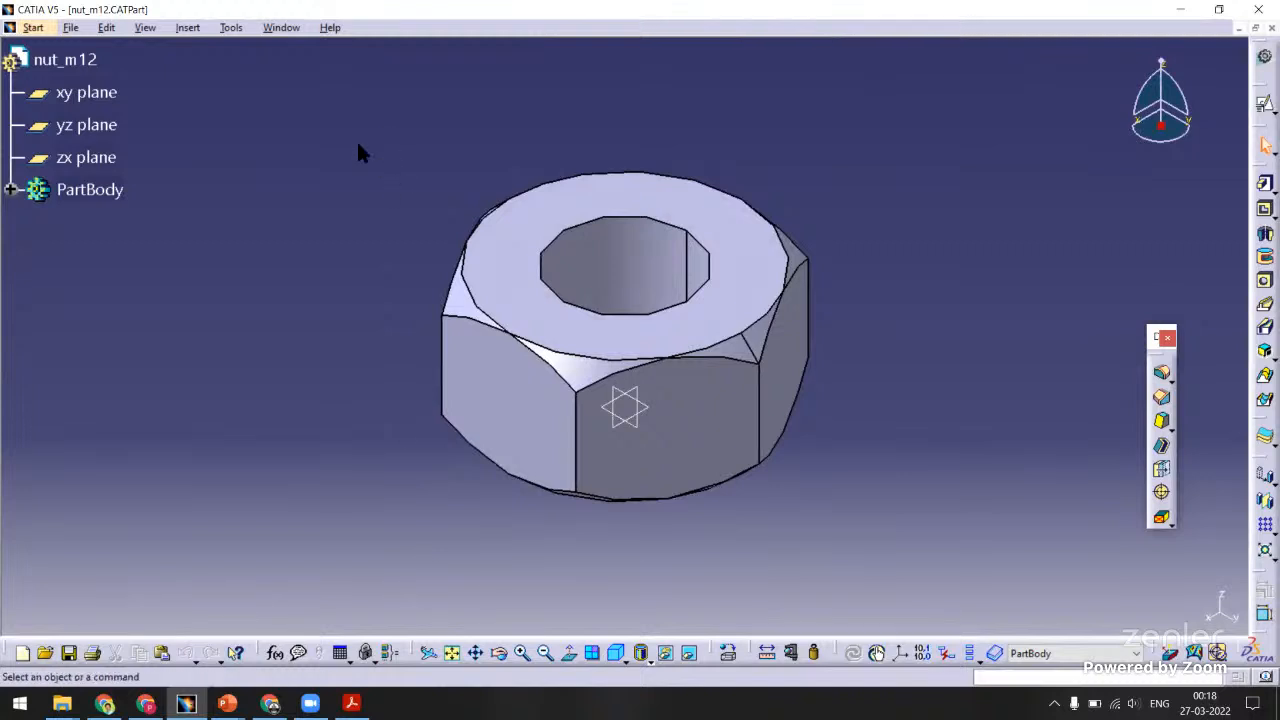
Switch to the strap_clamp assembly and insert the existing component nut_m12 with positioning, without automatic constraint creation.
{"action": "left_click", "coordinate": [280, 30]}
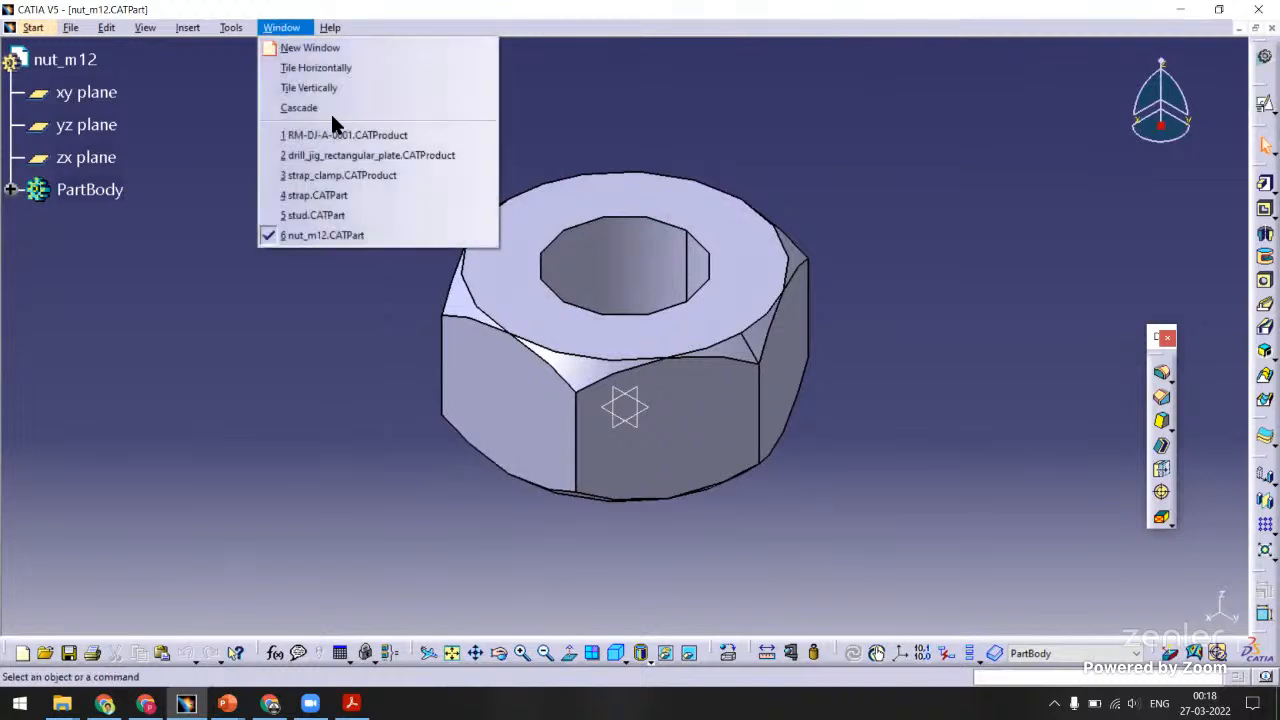
{"action": "left_click", "coordinate": [340, 175]}
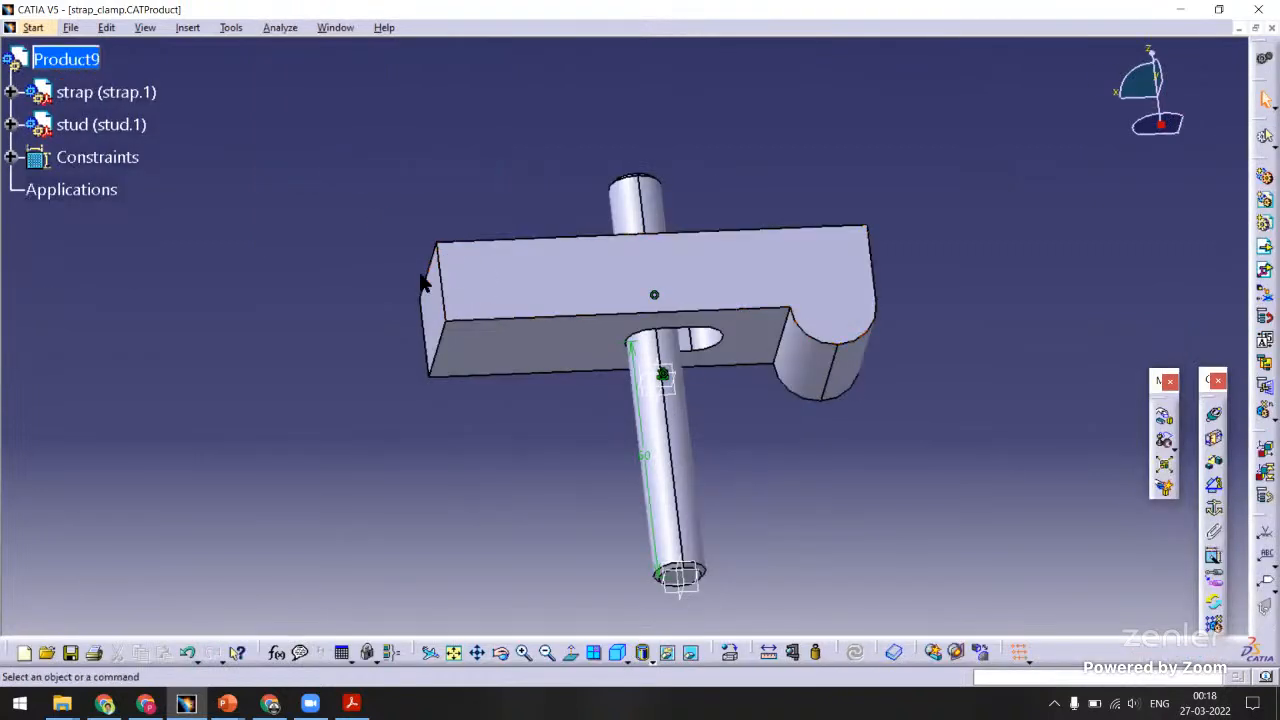
{"action": "mouse_move", "coordinate": [440, 258]}
{"action": "middle_mouse_down"}
{"action": "mouse_move", "coordinate": [474, 252]}
{"action": "mouse_move", "coordinate": [434, 303]}
{"action": "mouse_move", "coordinate": [447, 330]}
{"action": "middle_mouse_up"}
{"action": "left_click", "coordinate": [1265, 270]}
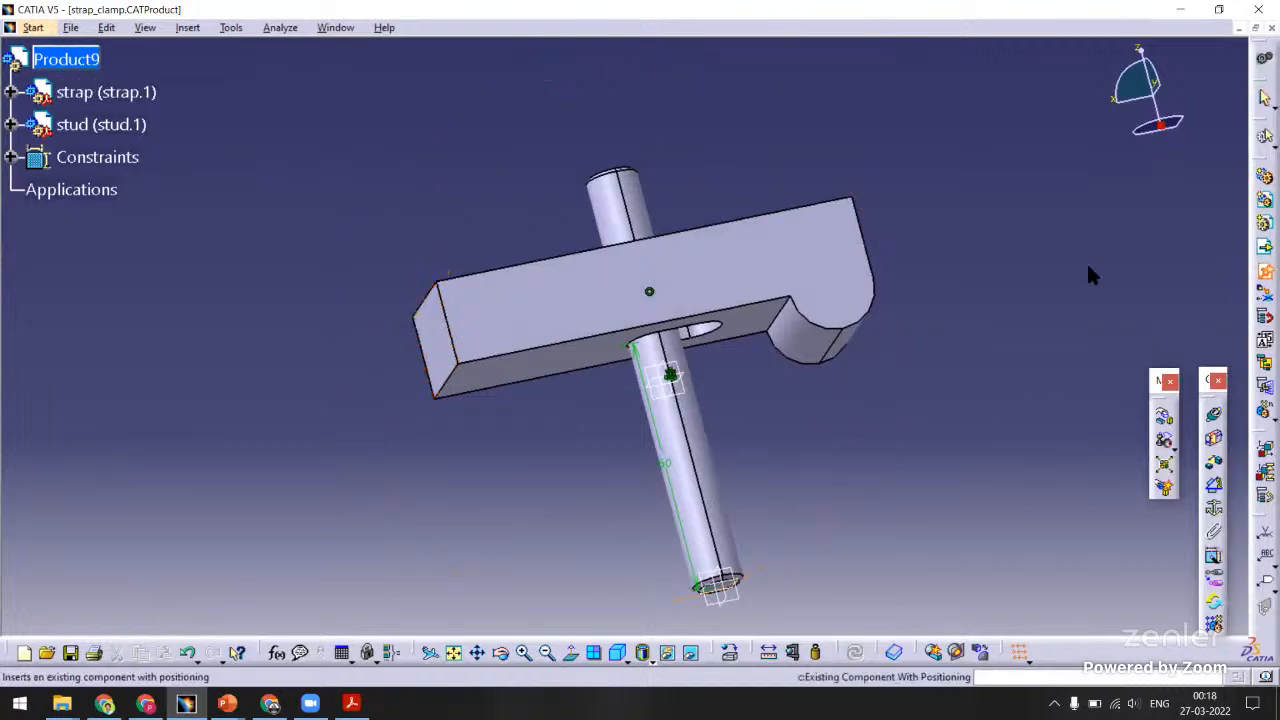
{"action": "left_click", "coordinate": [82, 70]}
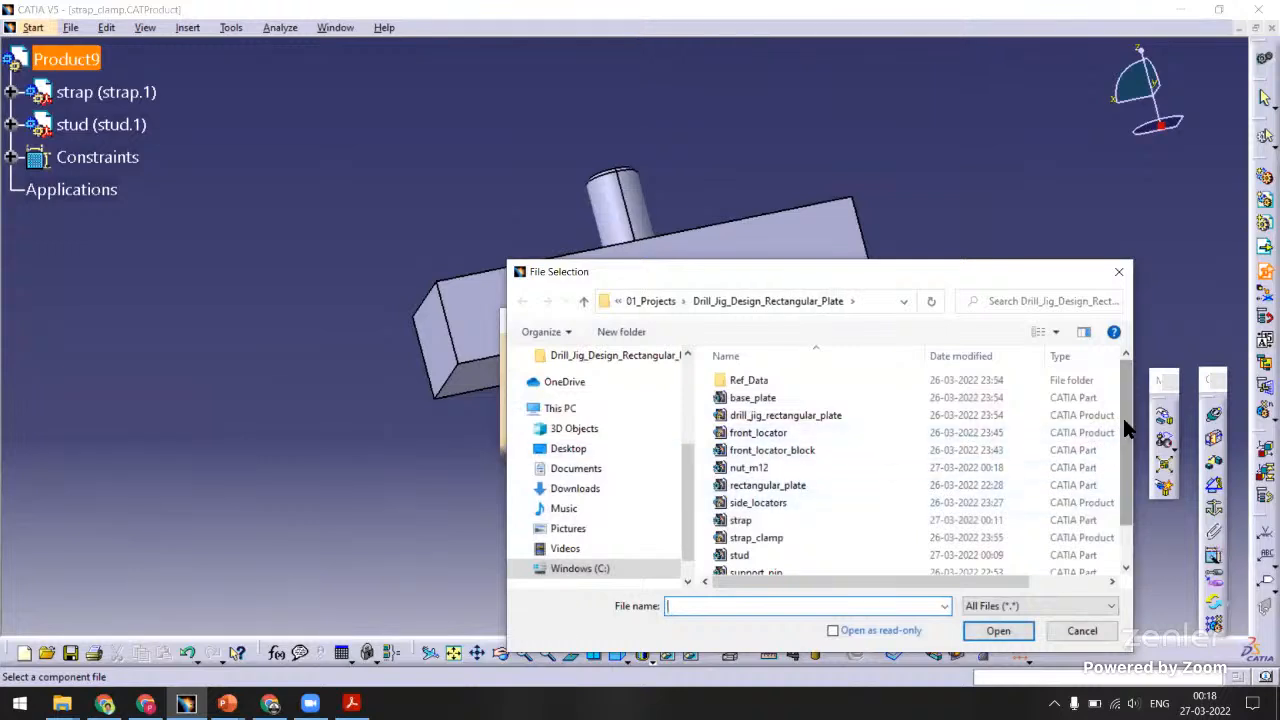
{"action": "left_click_drag", "start_coordinate": [1122, 415], "coordinate": [1122, 449]}
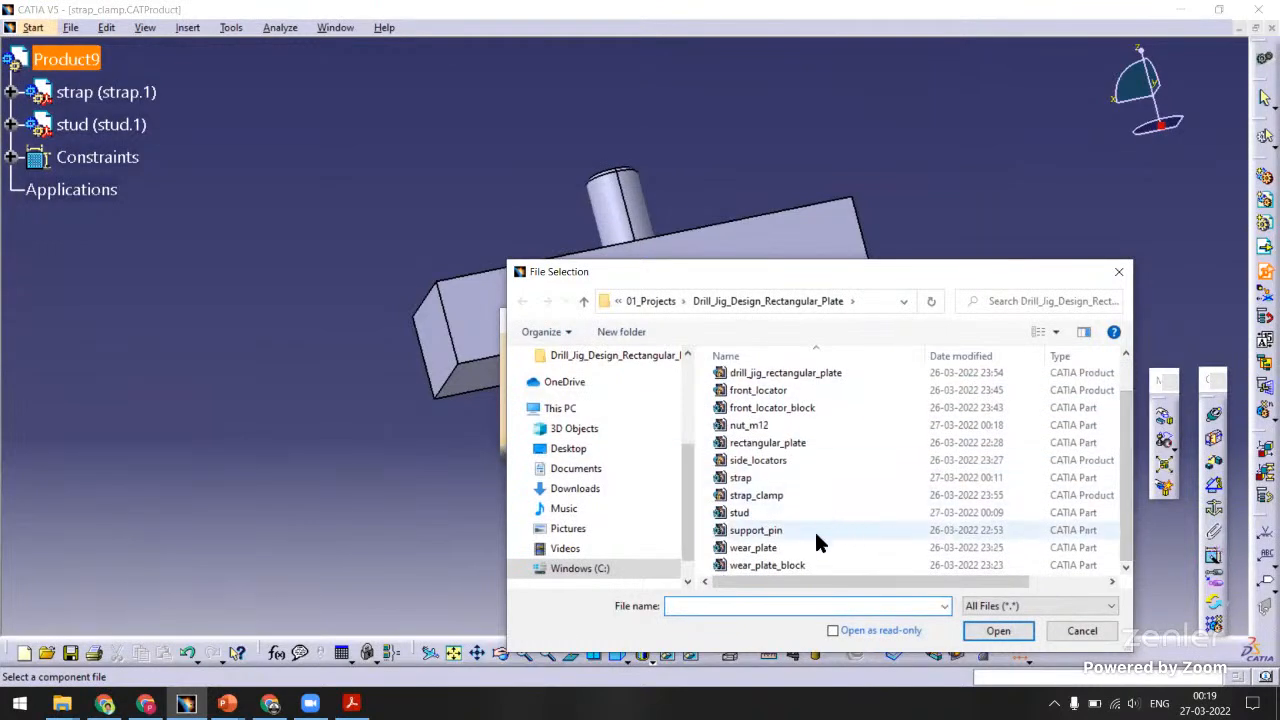
{"action": "double_click", "coordinate": [745, 427]}
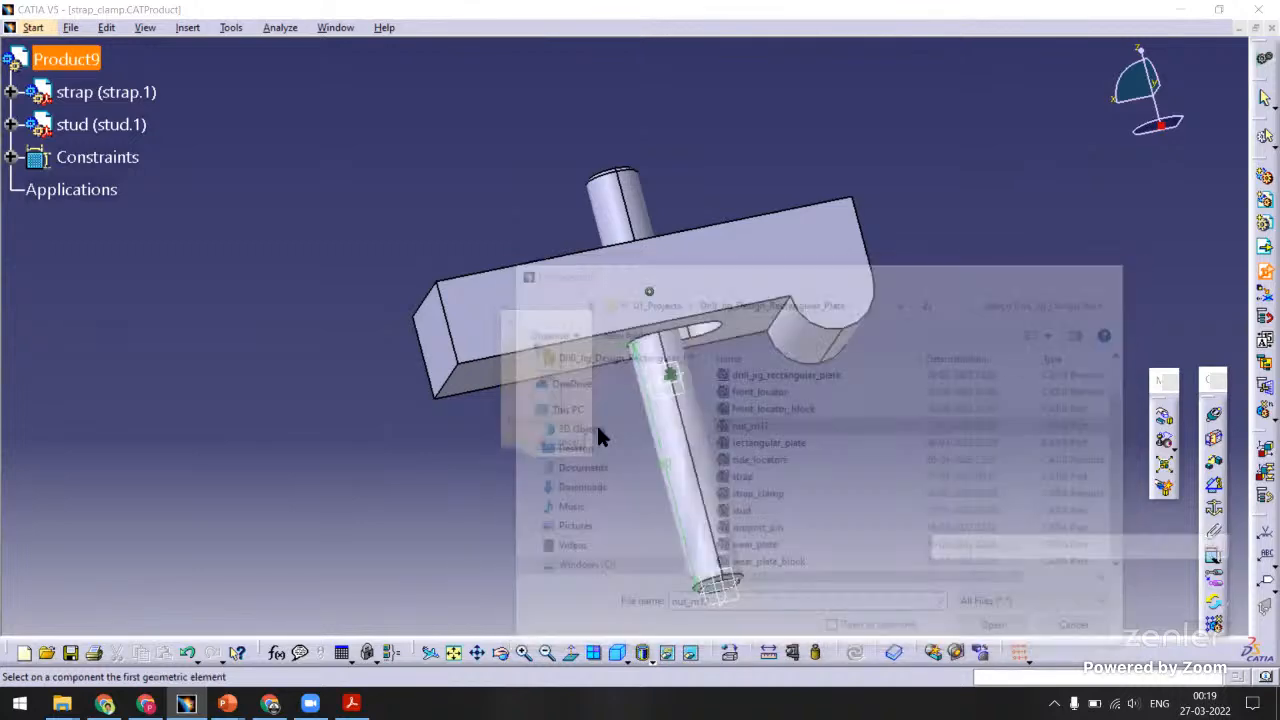
{"action": "middle_click_drag", "start_coordinate": [571, 377], "coordinate": [503, 395]}
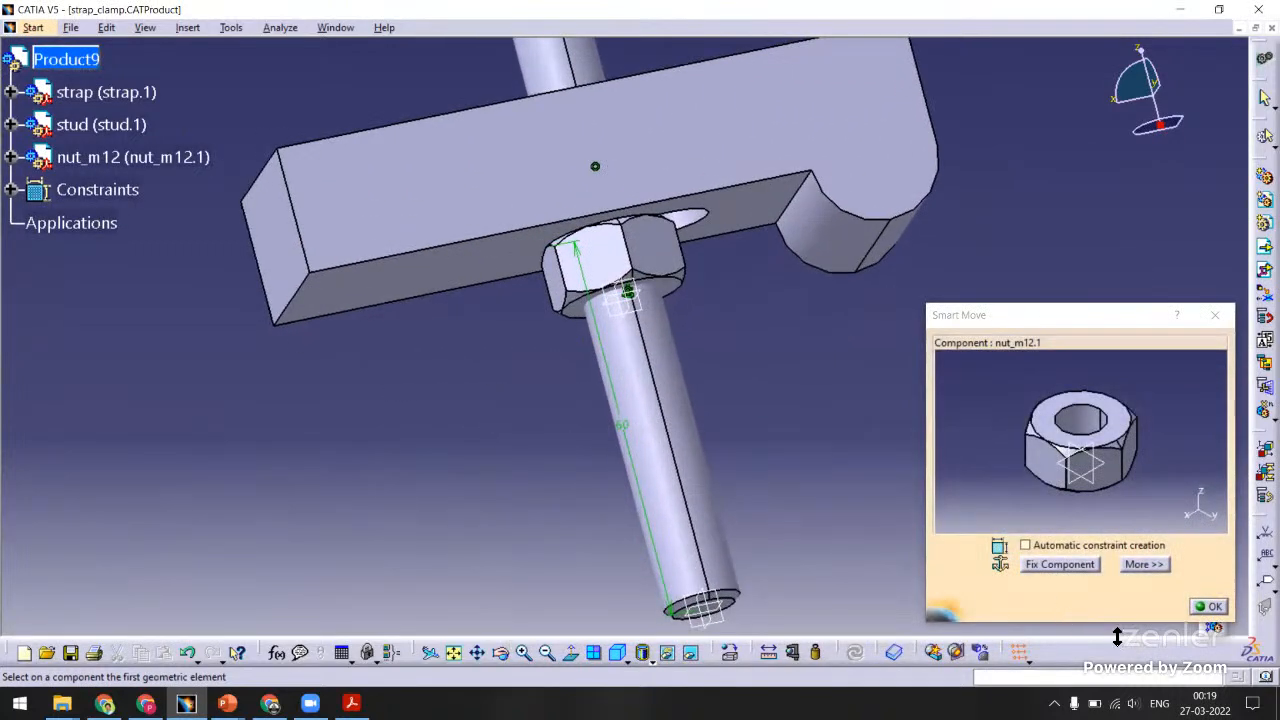
{"action": "left_click", "coordinate": [1208, 606]}
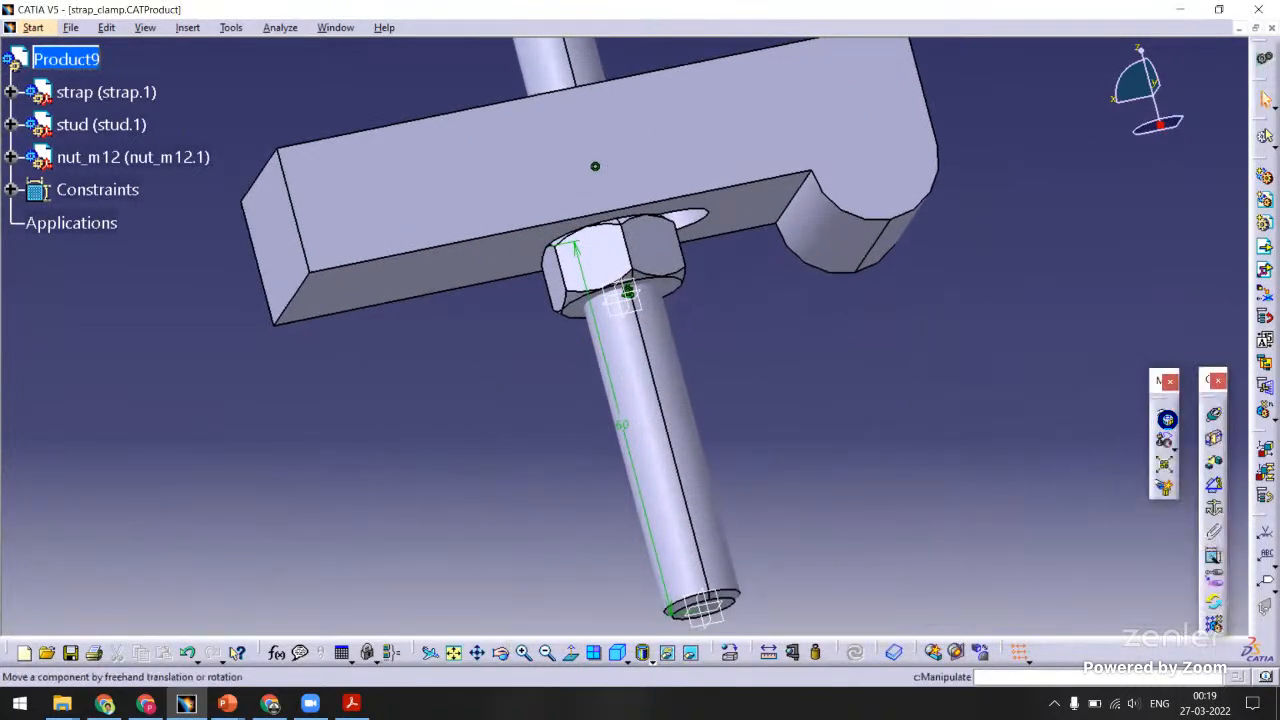
Move the nut along the Z axis down the stud until it is clear of the strap.
{"action": "left_click", "coordinate": [1163, 416]}
{"action": "left_click", "coordinate": [1176, 512]}
{"action": "left_click_drag", "start_coordinate": [697, 275], "coordinate": [760, 465]}
{"action": "left_click", "coordinate": [1138, 606]}
{"action": "middle_click_drag", "start_coordinate": [685, 270], "coordinate": [763, 429]}
Move the nut along the Y axis until it sits beside the stud.
{"action": "left_click", "coordinate": [1166, 416]}
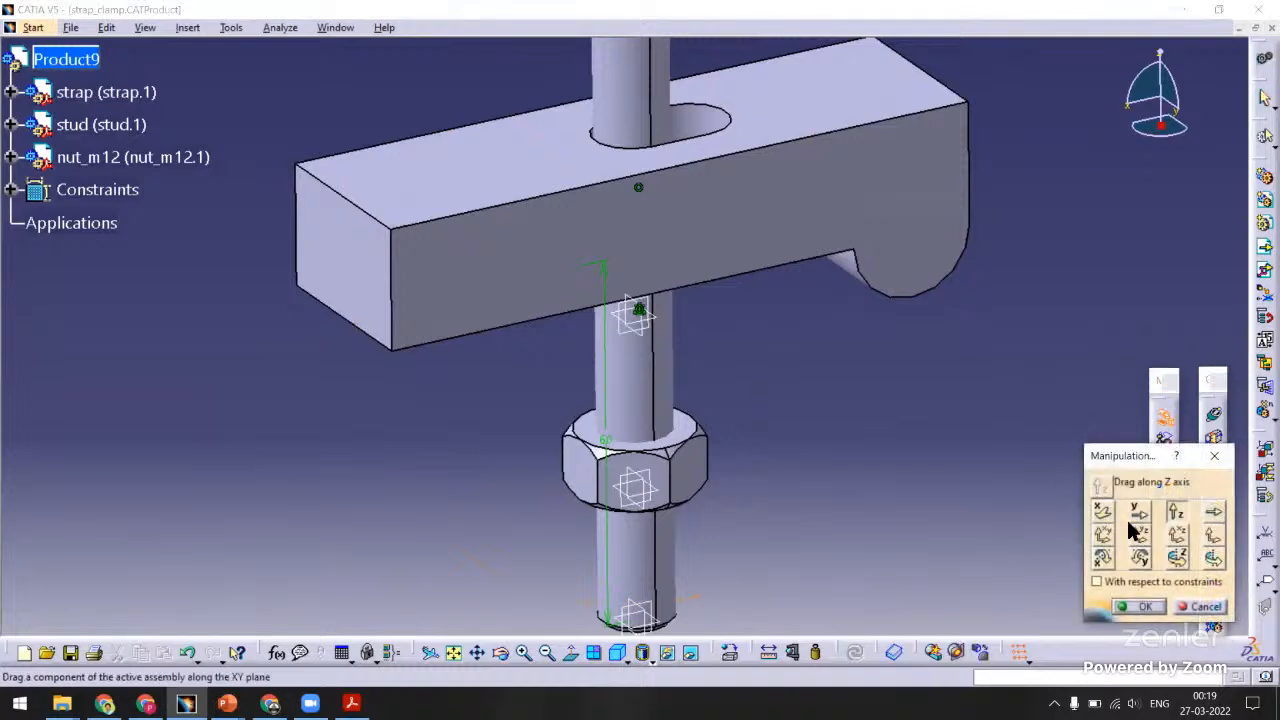
{"action": "left_click", "coordinate": [1139, 511]}
{"action": "left_click_drag", "start_coordinate": [700, 470], "coordinate": [908, 455]}
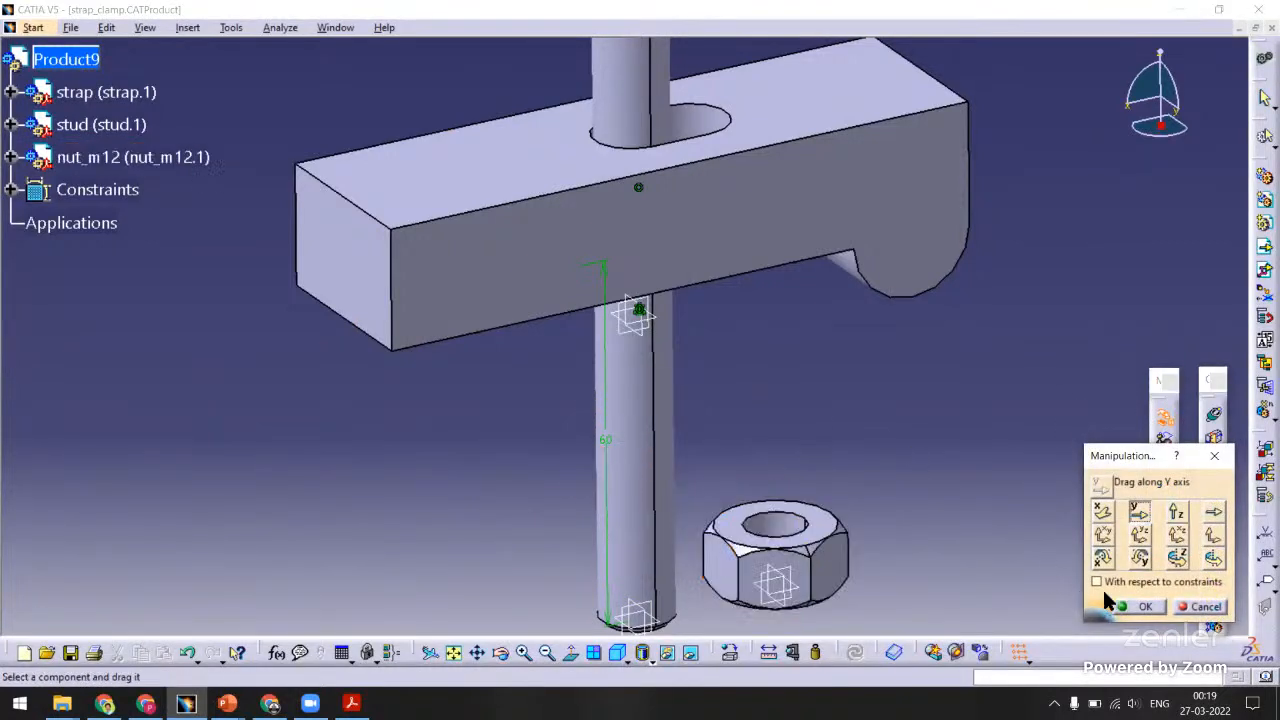
{"action": "left_click", "coordinate": [1132, 606]}
Finish moving the nut and add a coincidence constraint between the stud's axis and the nut's hole axis.
{"action": "middle_click_drag", "start_coordinate": [828, 393], "coordinate": [820, 290]}
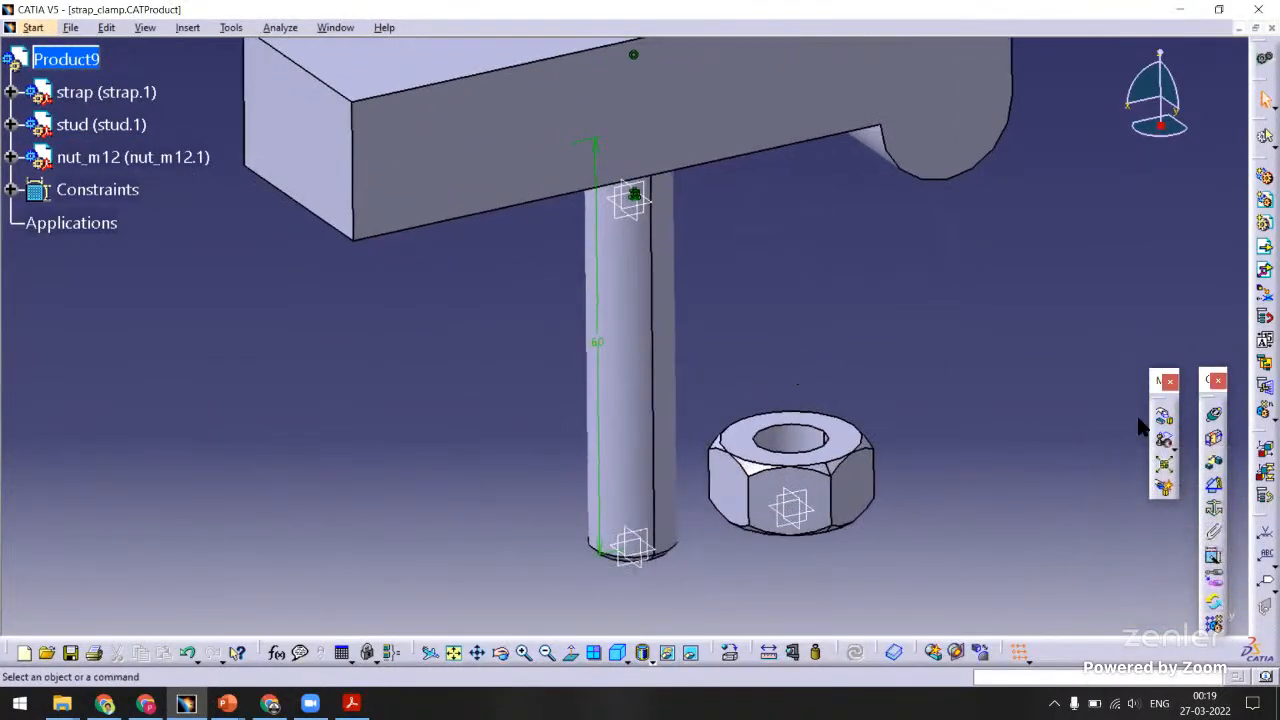
{"action": "left_click", "coordinate": [1213, 420]}
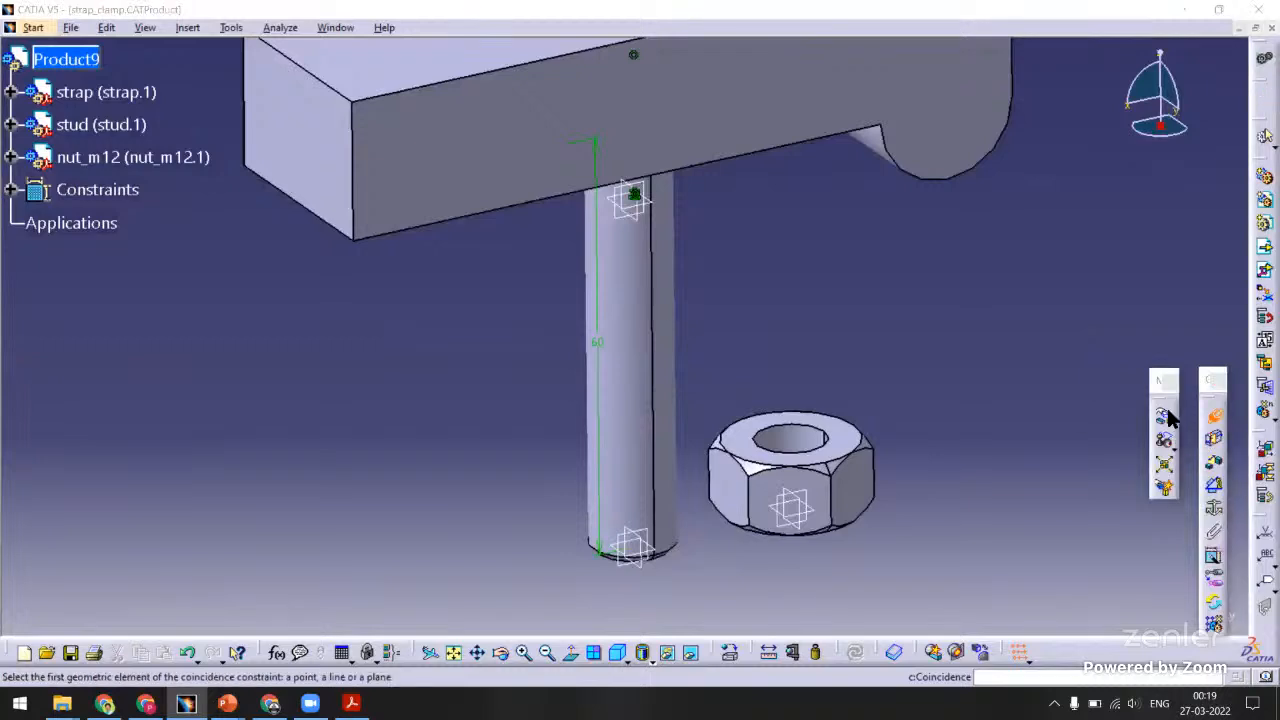
{"action": "left_click", "coordinate": [652, 385]}
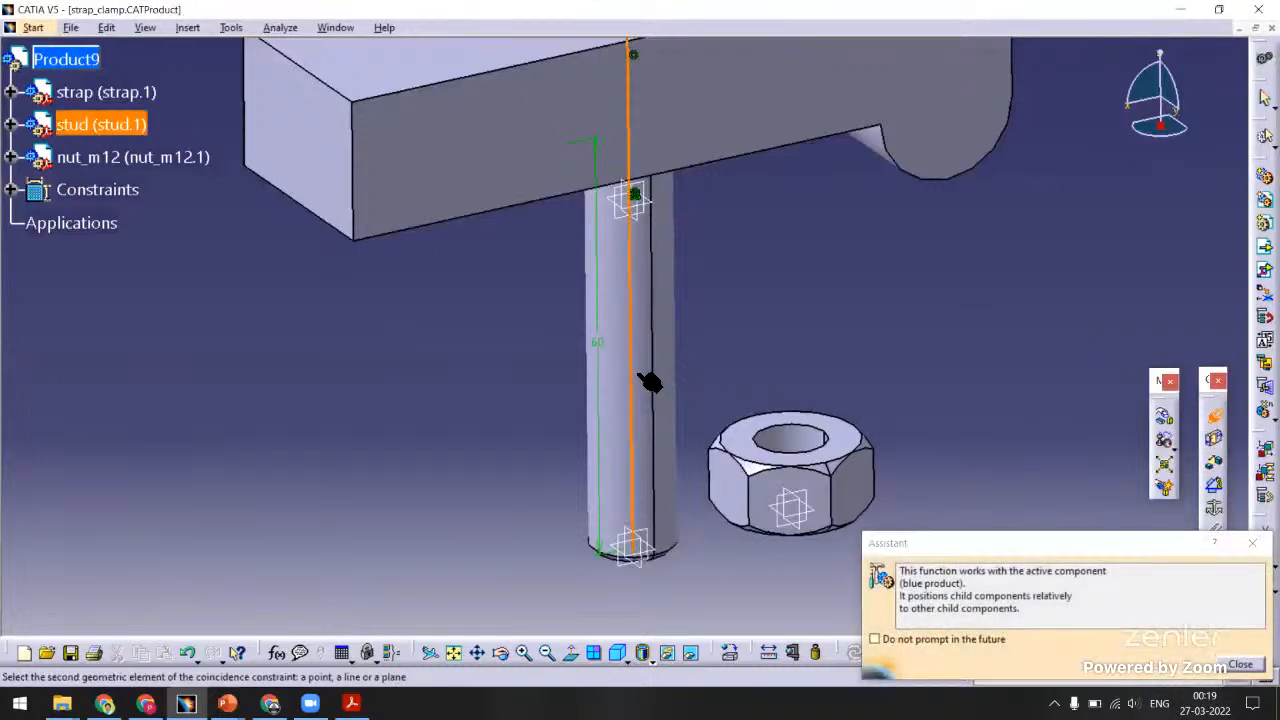
{"action": "left_click", "coordinate": [788, 449]}
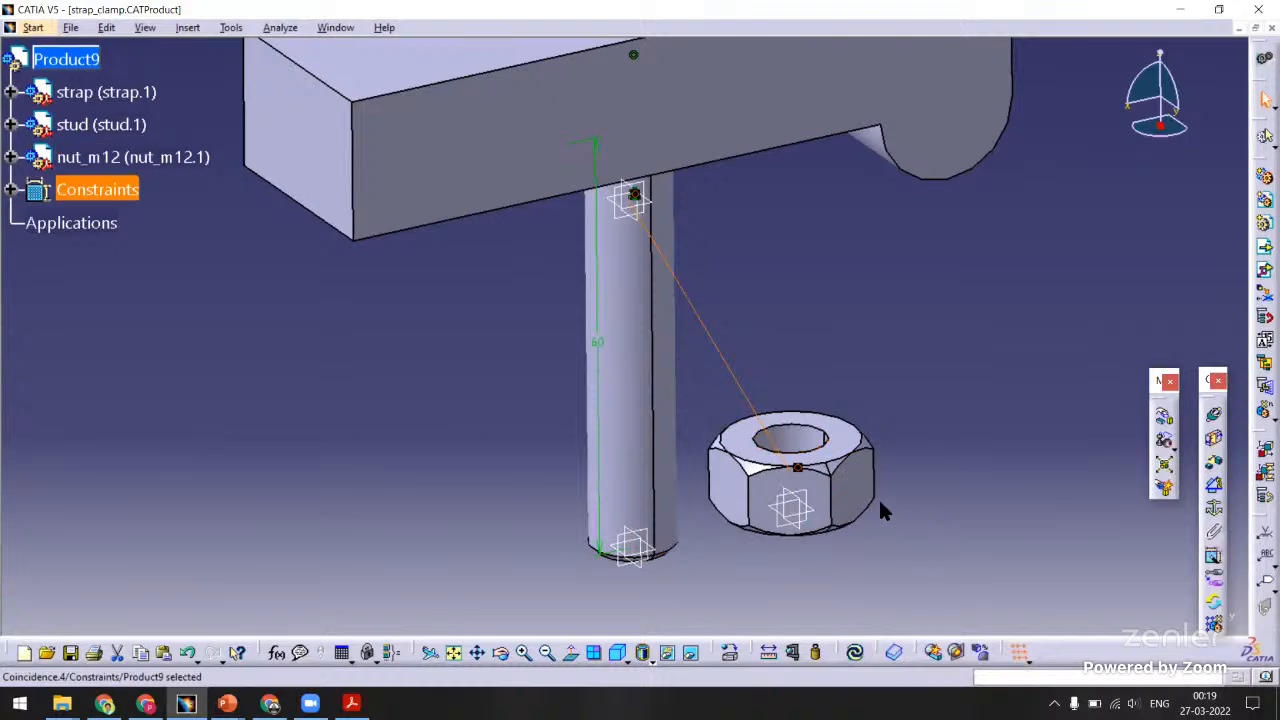
Add a 20 mm offset constraint between the nut's underside and the stud's lower end face, and update the assembly.
{"action": "middle_click_drag", "start_coordinate": [694, 411], "coordinate": [722, 238]}
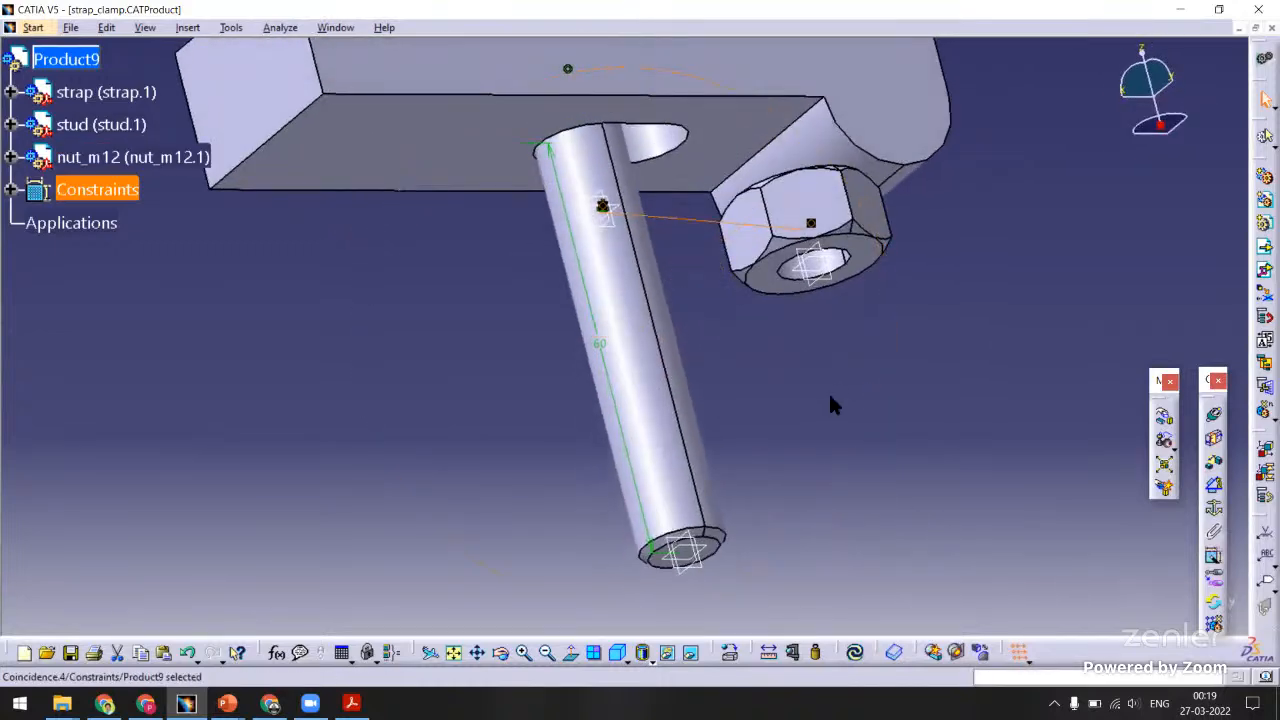
{"action": "left_click", "coordinate": [886, 410]}
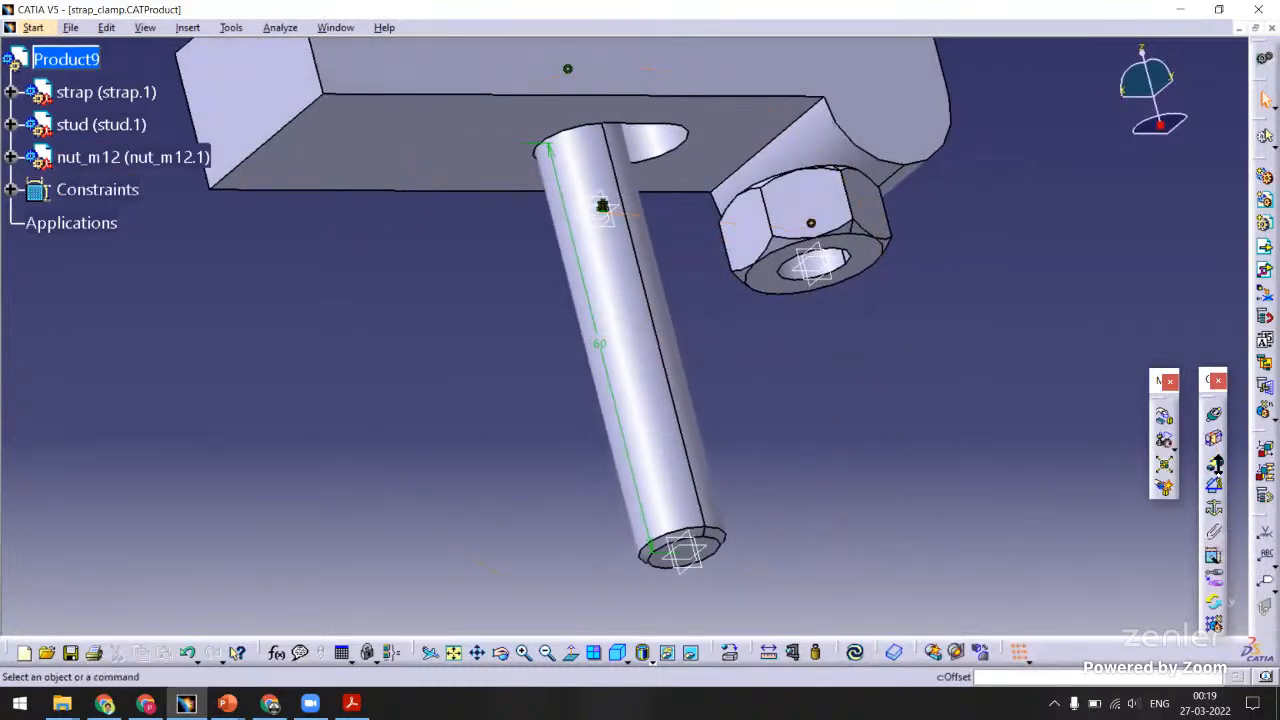
{"action": "left_click", "coordinate": [1215, 463]}
{"action": "left_click", "coordinate": [856, 277]}
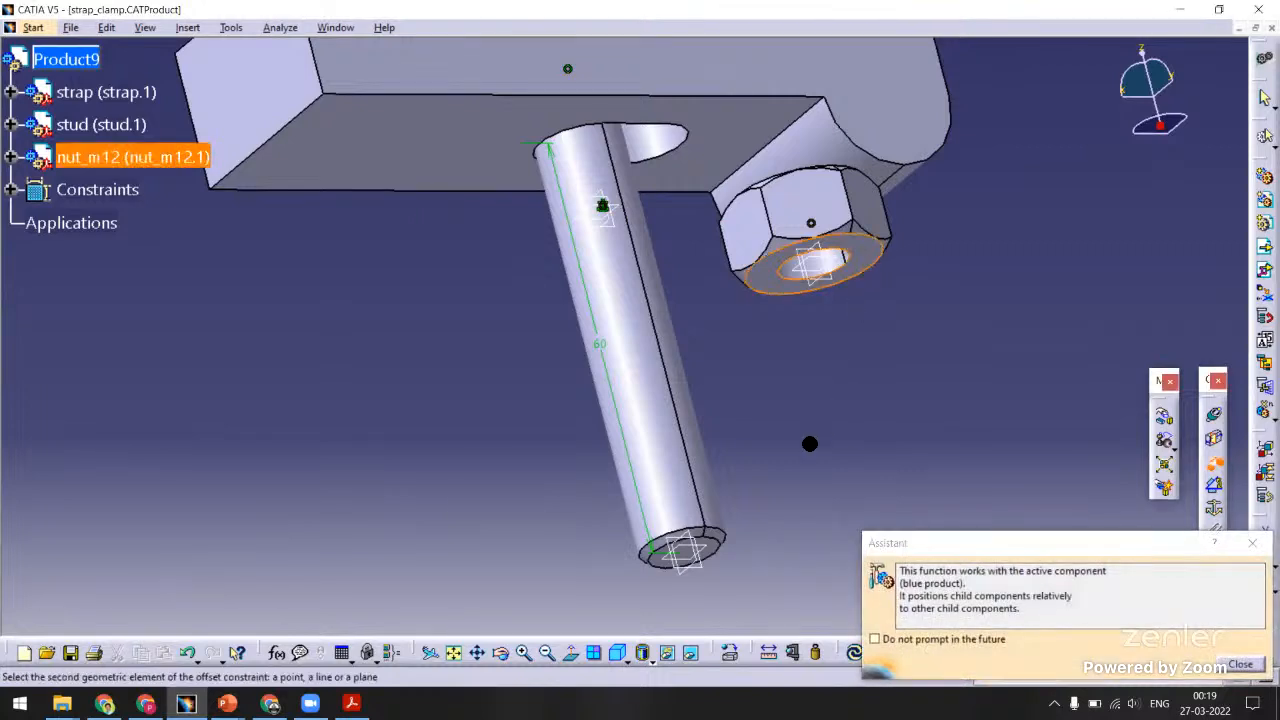
{"action": "middle_click_drag", "start_coordinate": [719, 513], "coordinate": [718, 348]}
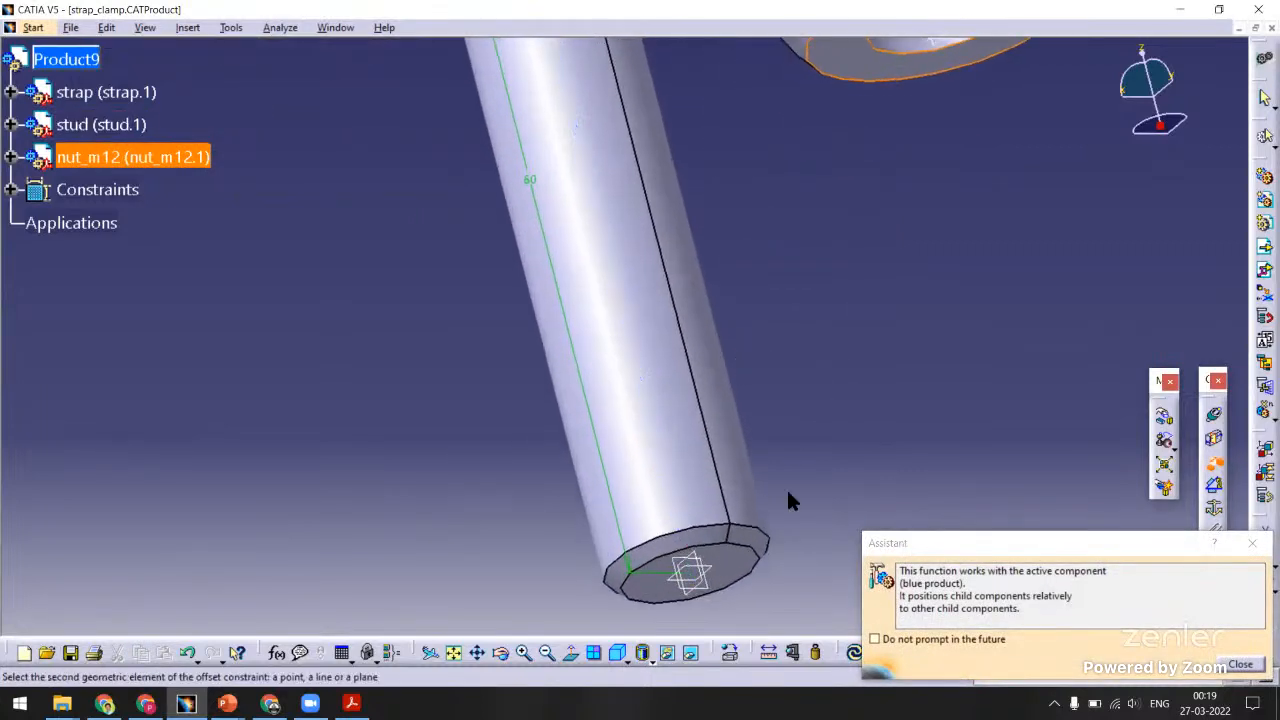
{"action": "middle_click_drag", "start_coordinate": [786, 487], "coordinate": [751, 447]}
{"action": "left_click", "coordinate": [743, 560]}
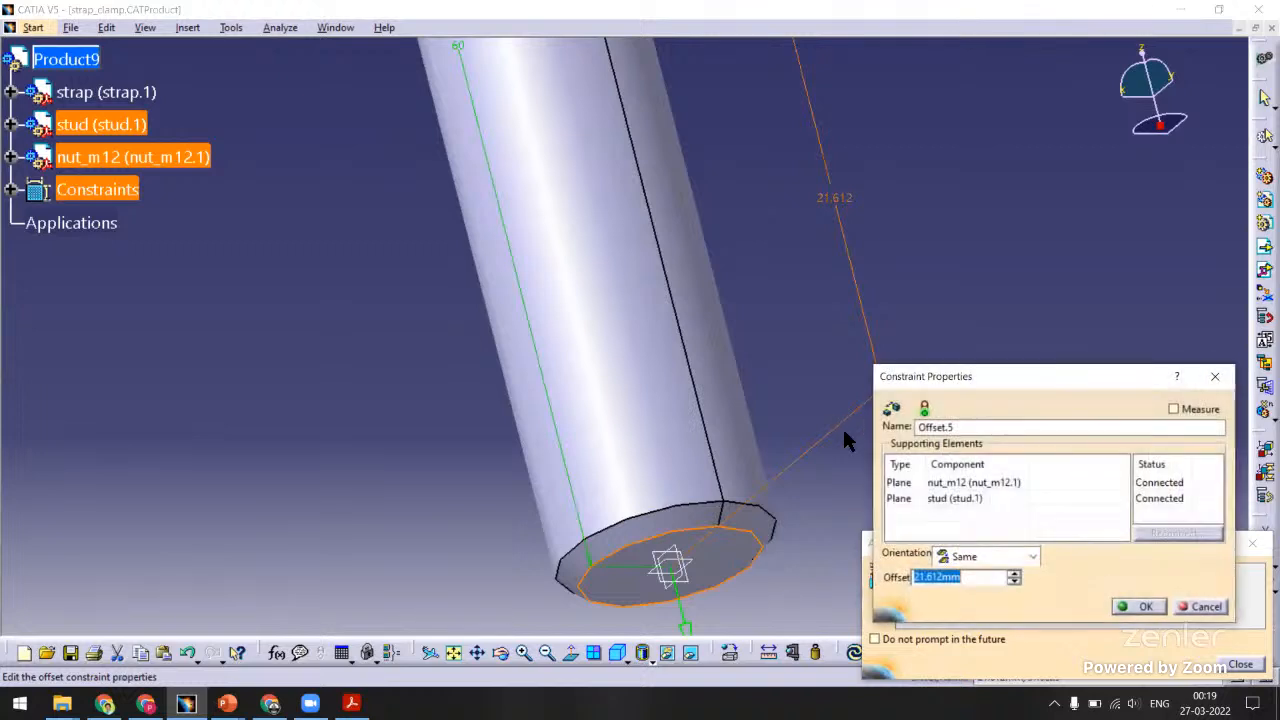
{"action": "left_click_drag", "start_coordinate": [978, 581], "coordinate": [900, 580]}
{"action": "type", "text": "20"}
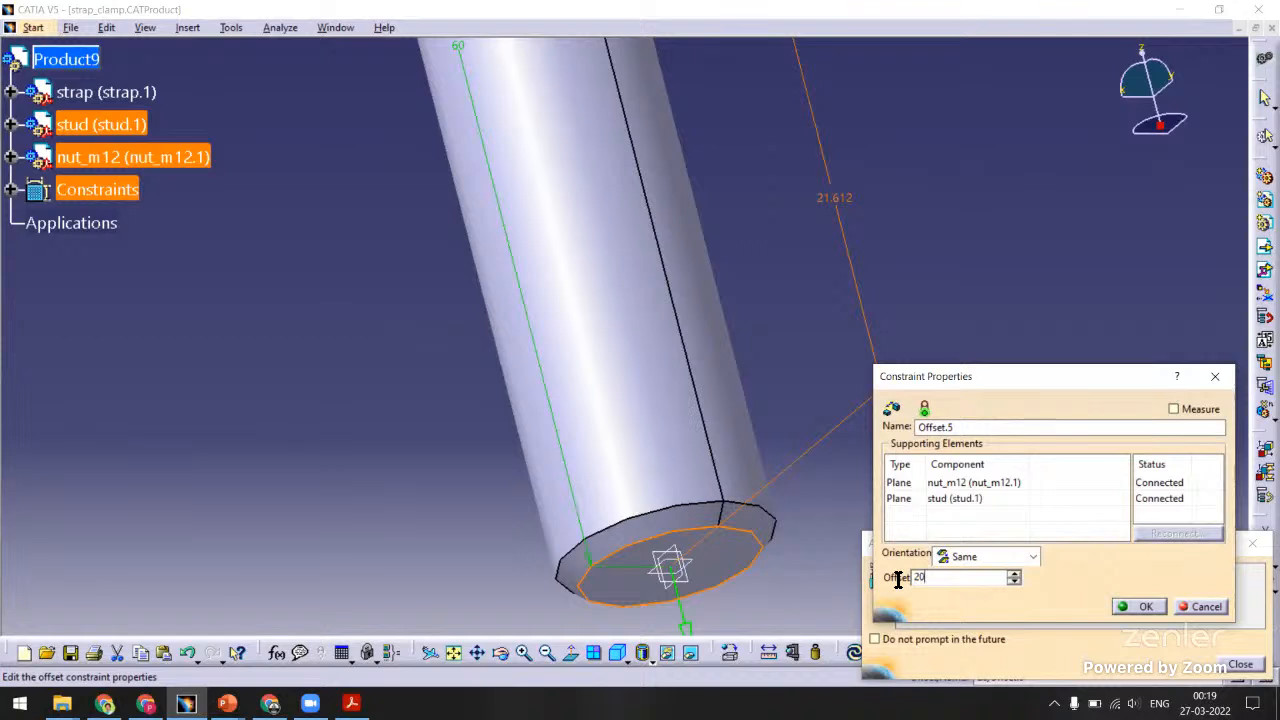
{"action": "left_click", "coordinate": [1140, 606]}
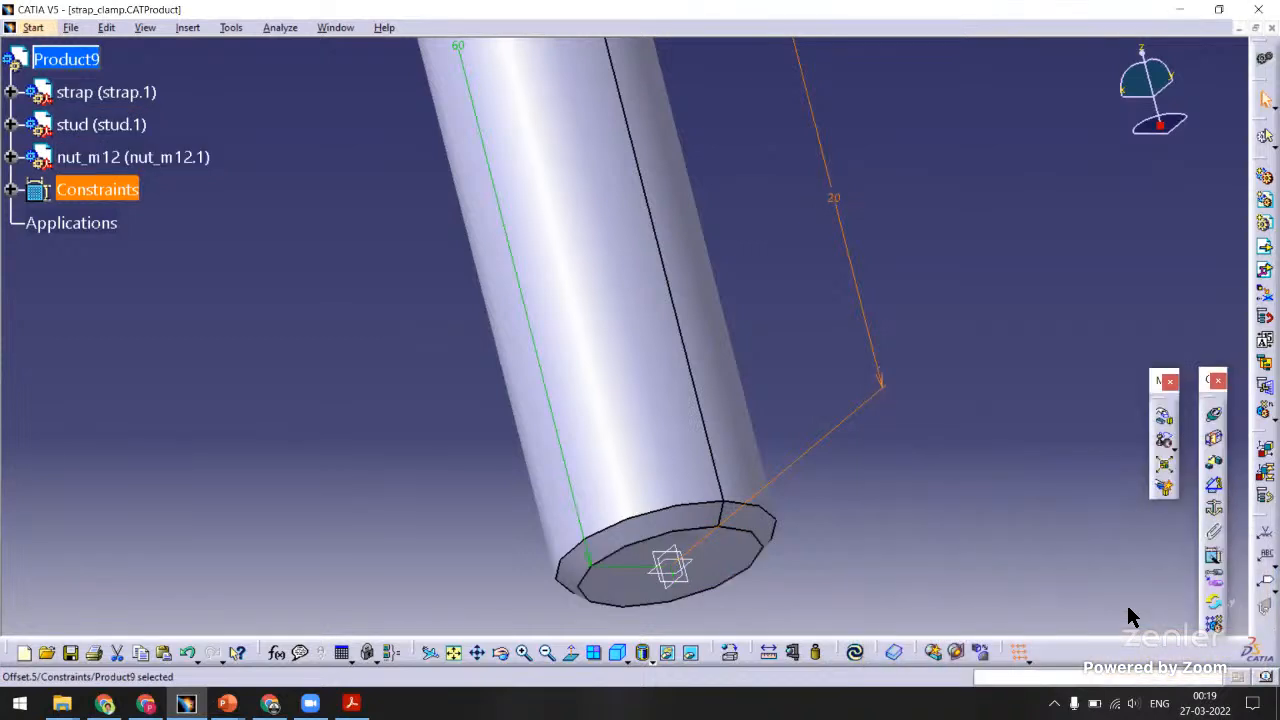
{"action": "left_click", "coordinate": [854, 652]}
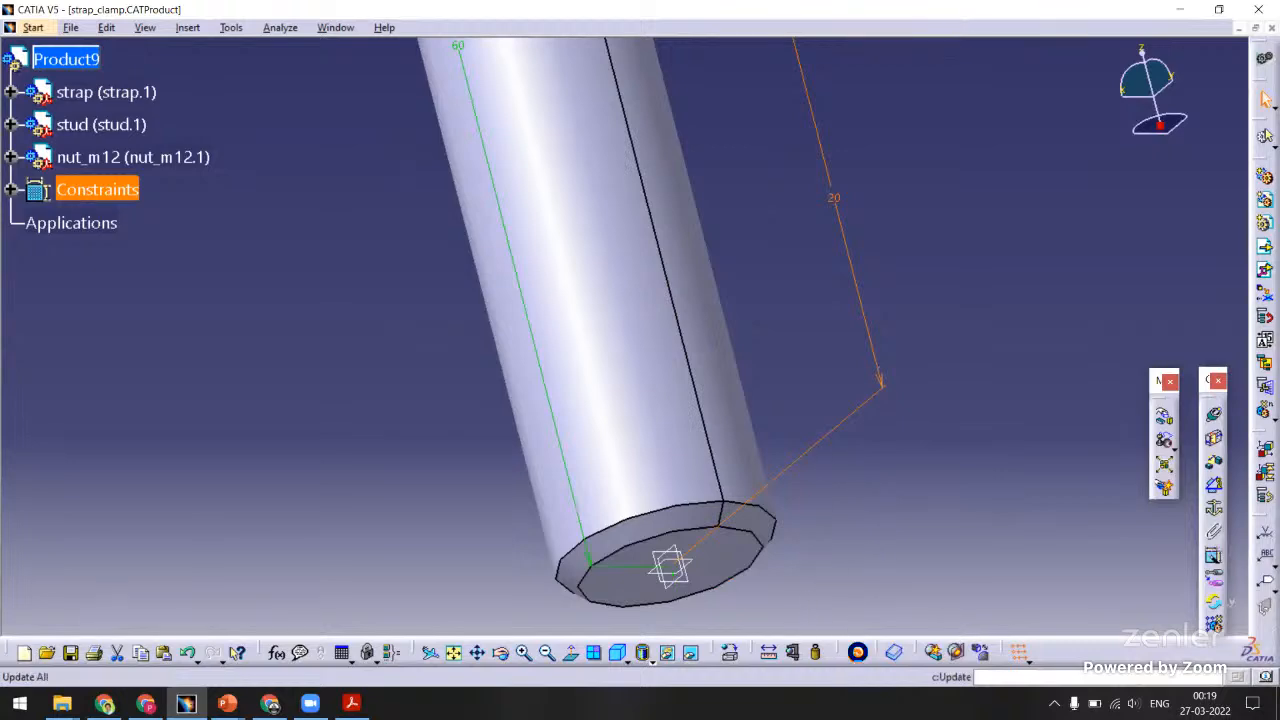
Open the stud part in its own window from the assembly.
{"action": "middle_click_drag", "start_coordinate": [689, 260], "coordinate": [650, 207]}
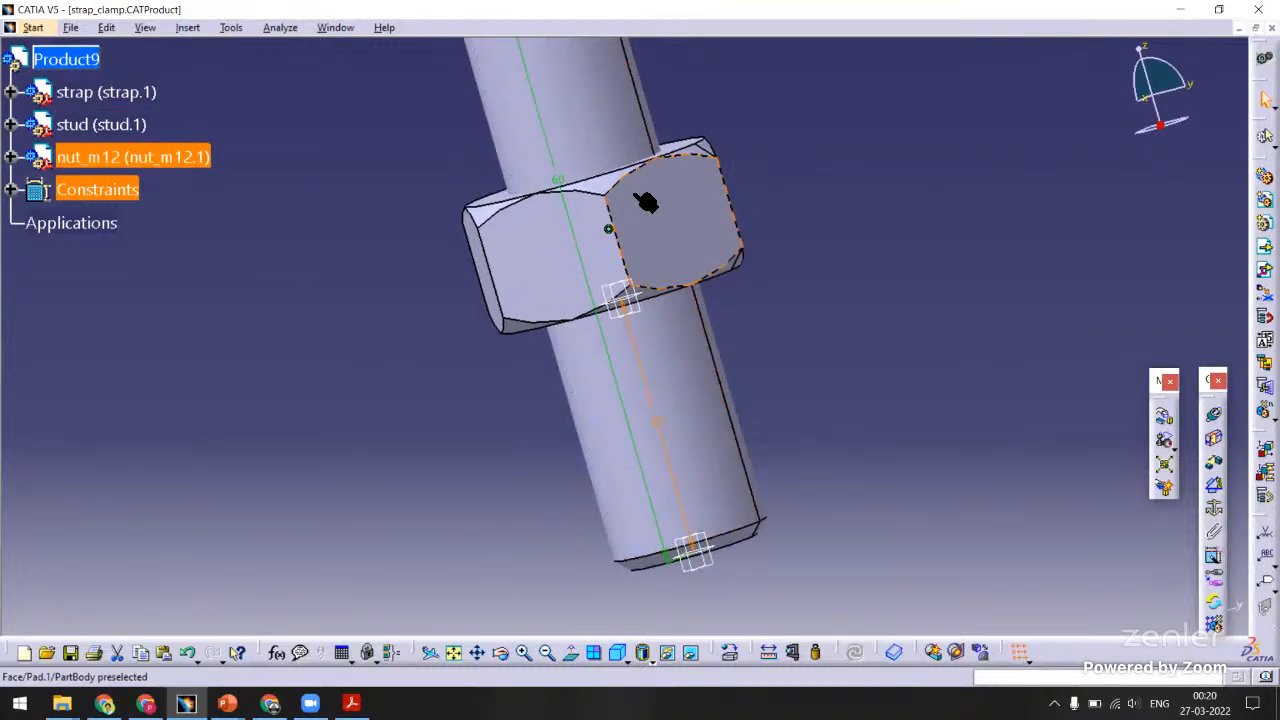
{"action": "middle_click_drag", "start_coordinate": [756, 190], "coordinate": [785, 321]}
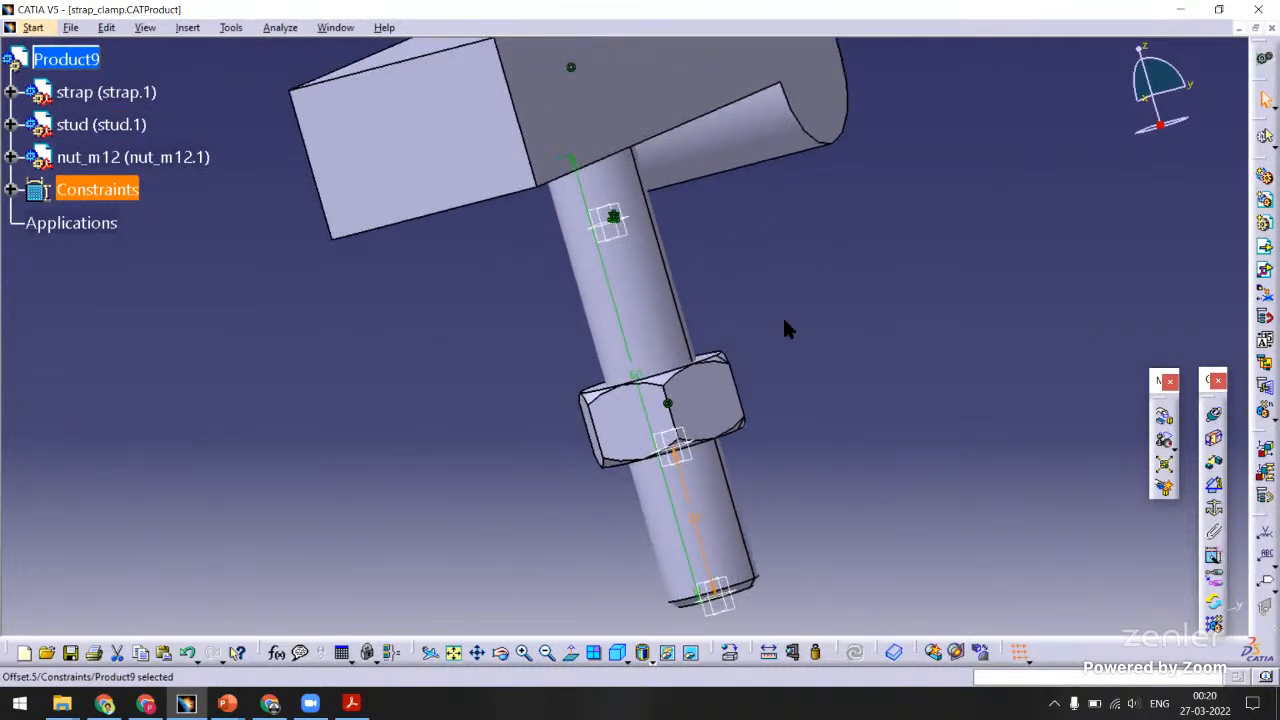
{"action": "right_click", "coordinate": [680, 296]}
{"action": "mouse_move", "coordinate": [778, 523]}
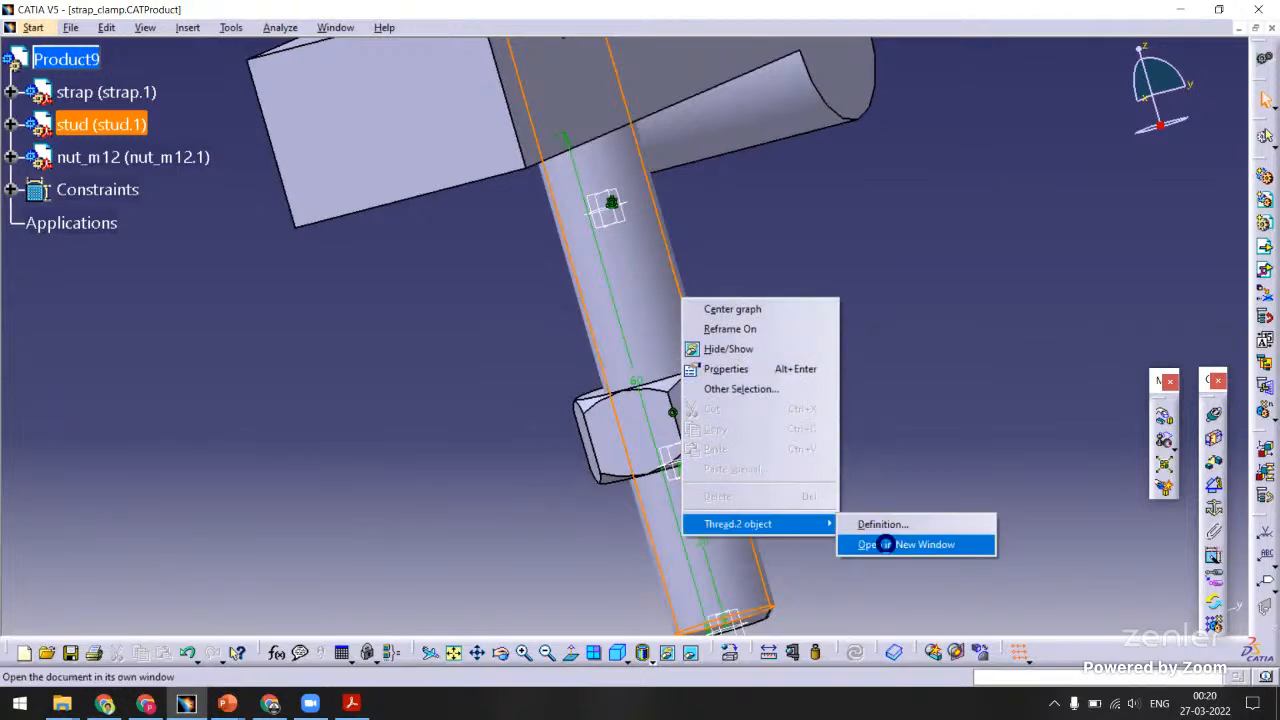
{"action": "left_click", "coordinate": [878, 544]}
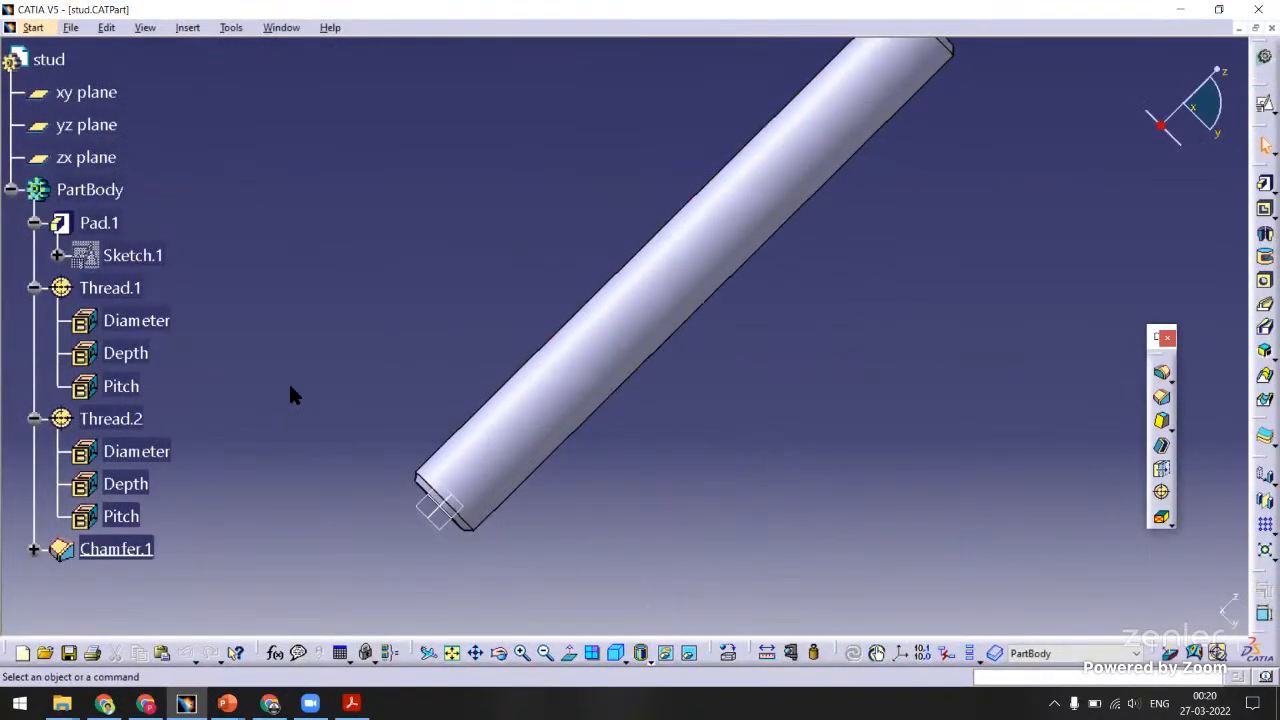
Set the depth of the stud's Thread.2 to 35 mm.
{"action": "double_click", "coordinate": [483, 460]}
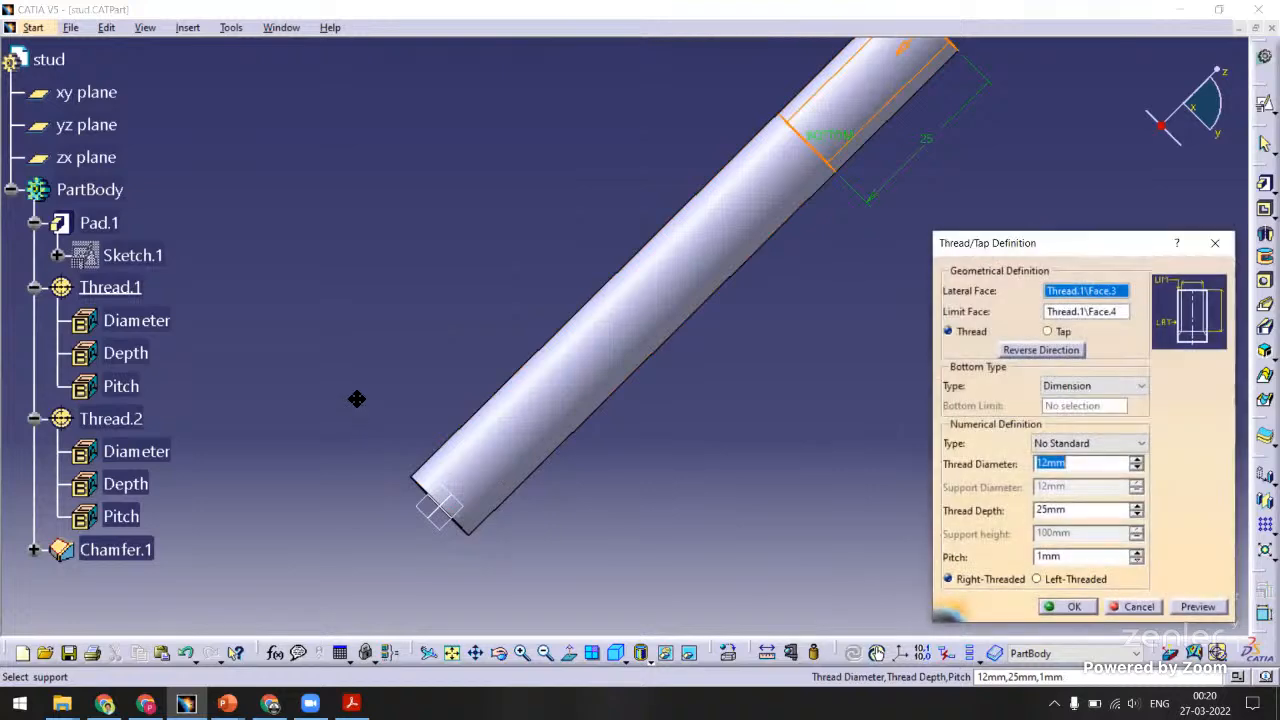
{"action": "middle_click_drag", "start_coordinate": [357, 397], "coordinate": [765, 317]}
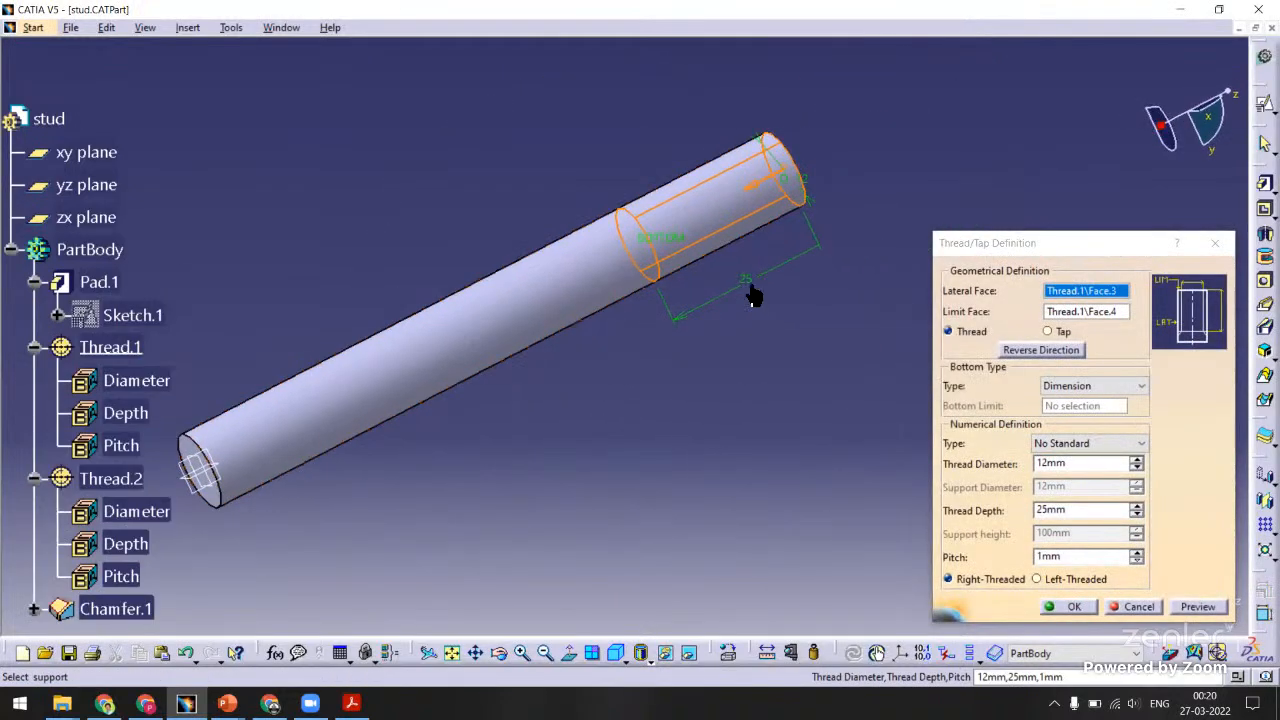
{"action": "double_click", "coordinate": [752, 288]}
{"action": "type", "text": "35"}
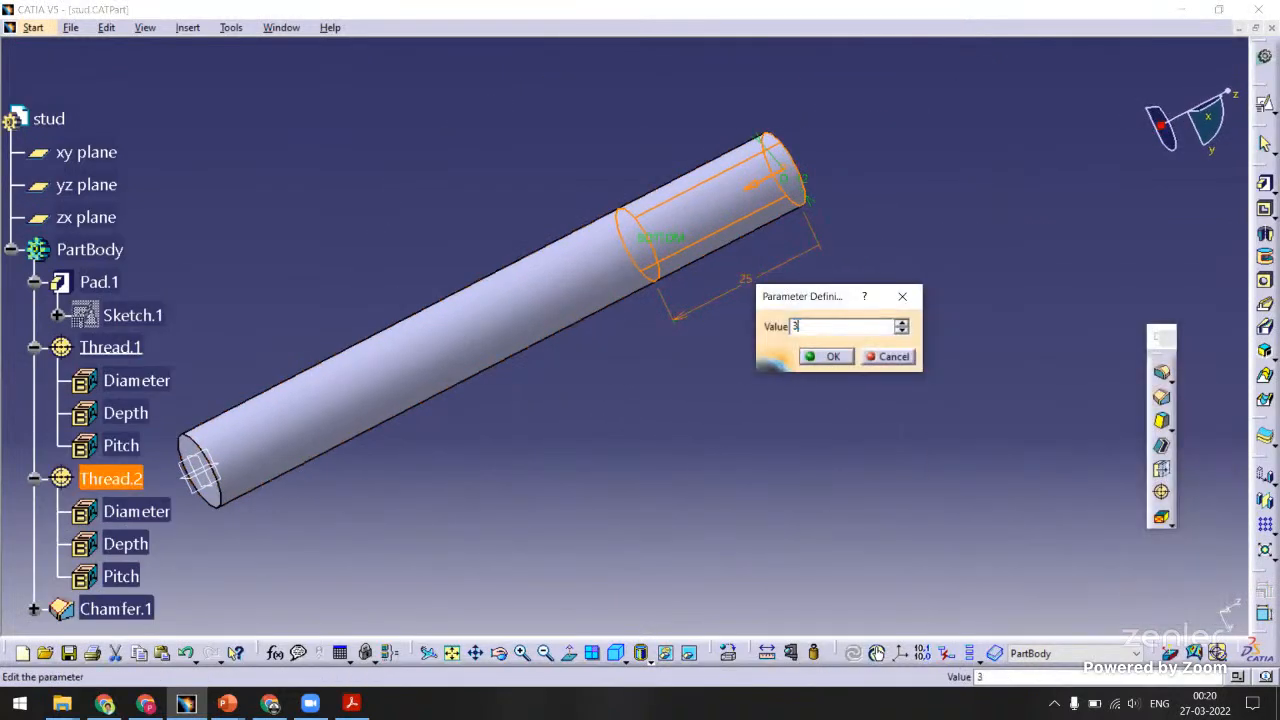
{"action": "key", "text": "Return"}
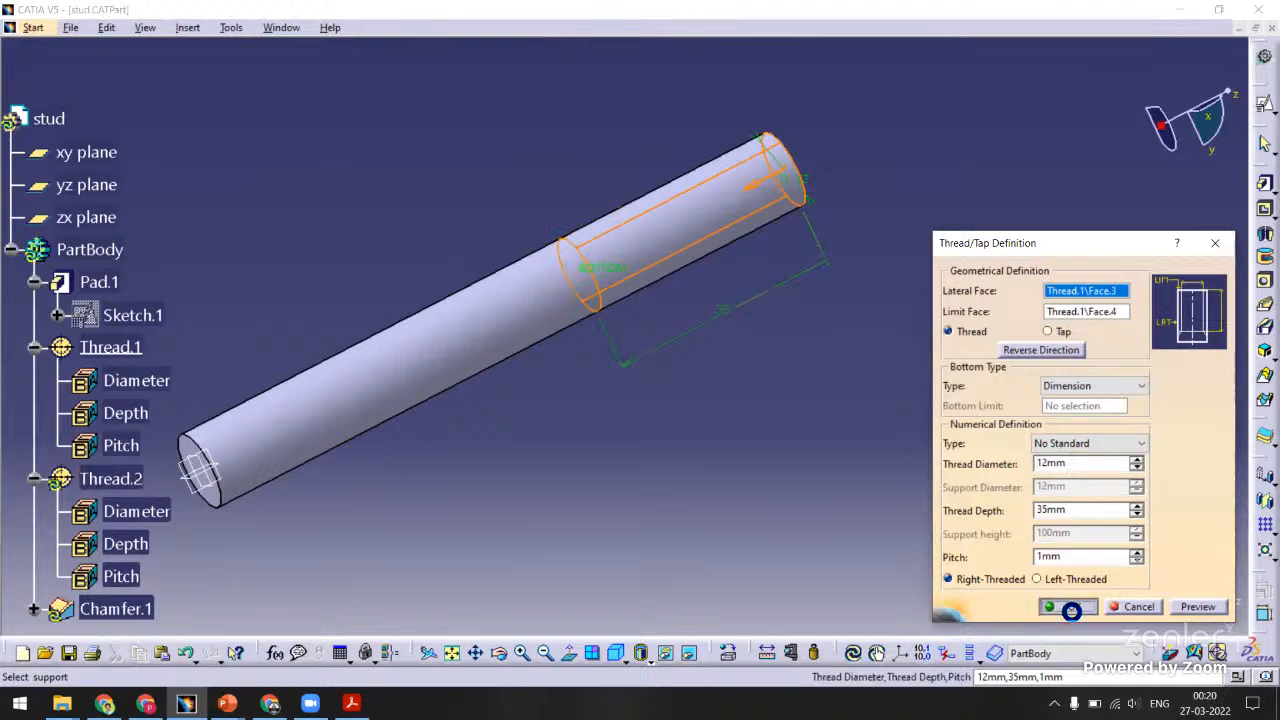
{"action": "left_click", "coordinate": [1069, 607]}
Set the Depth parameter of the stud's Thread.1 to 15 mm.
{"action": "left_click", "coordinate": [130, 416]}
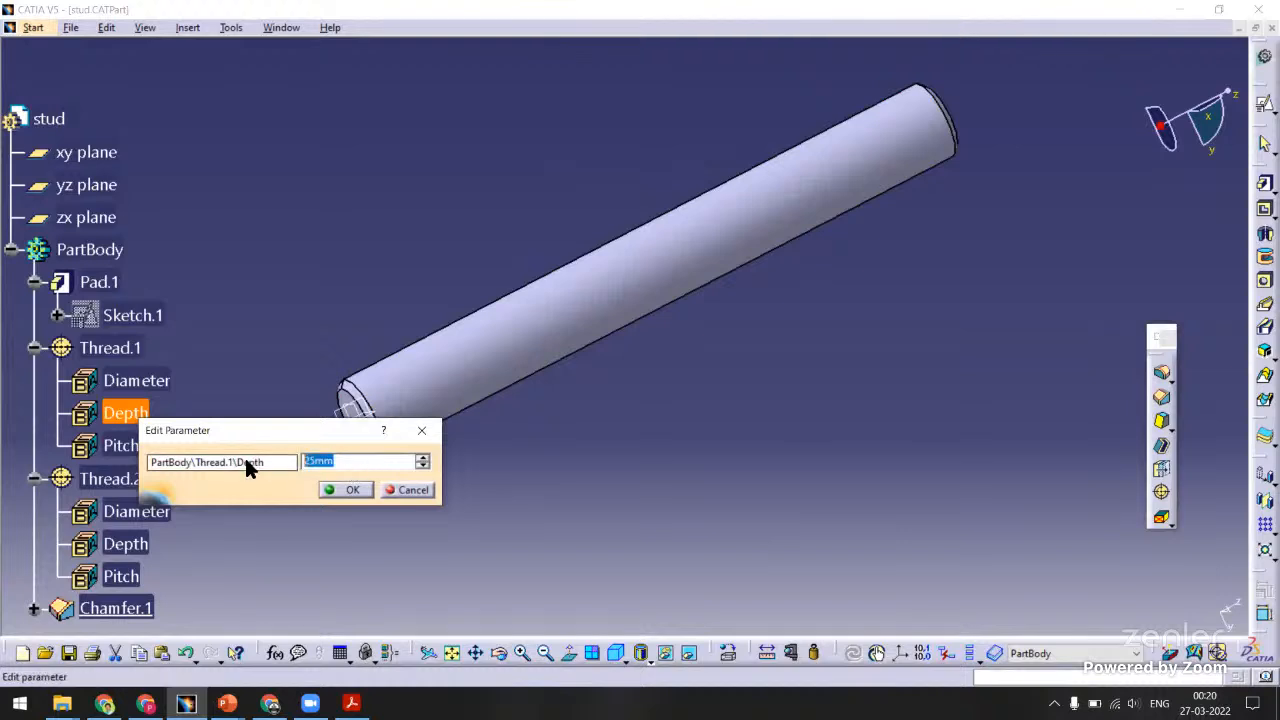
{"action": "type", "text": "15"}
{"action": "key", "text": "Return"}
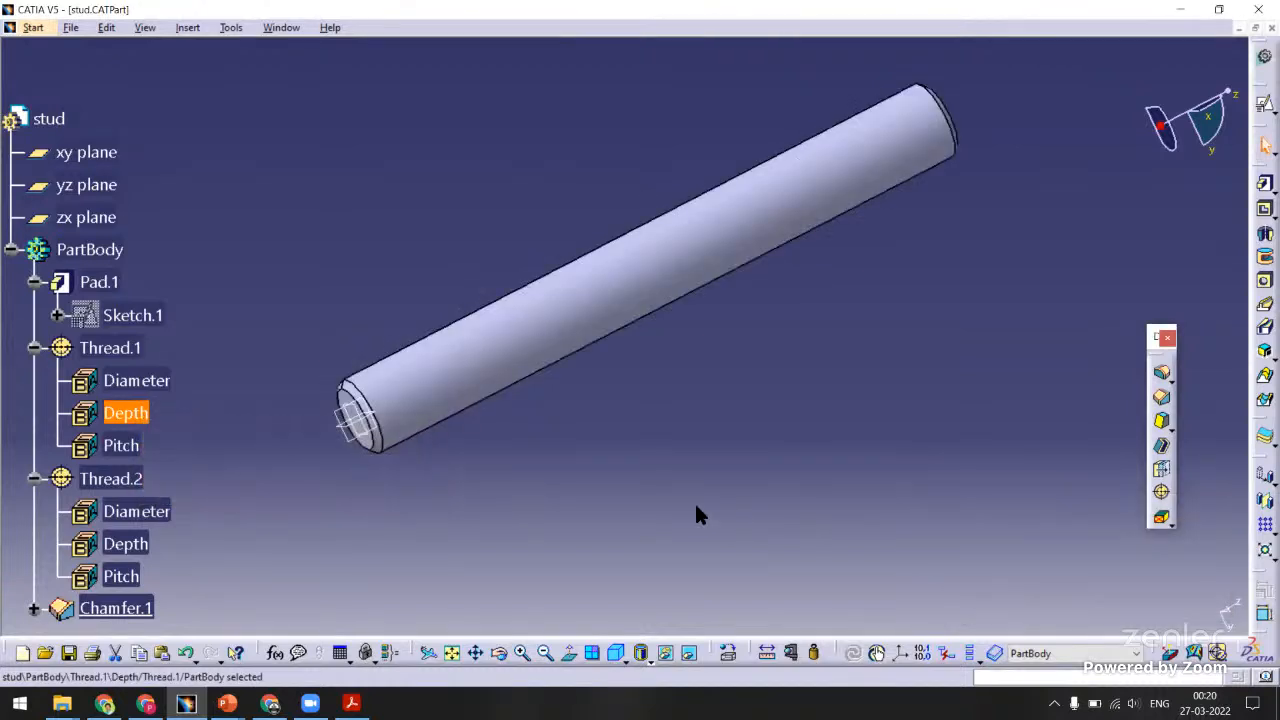
Save the stud part in the isometric view and switch back to the strap_clamp assembly.
{"action": "left_click", "coordinate": [615, 652]}
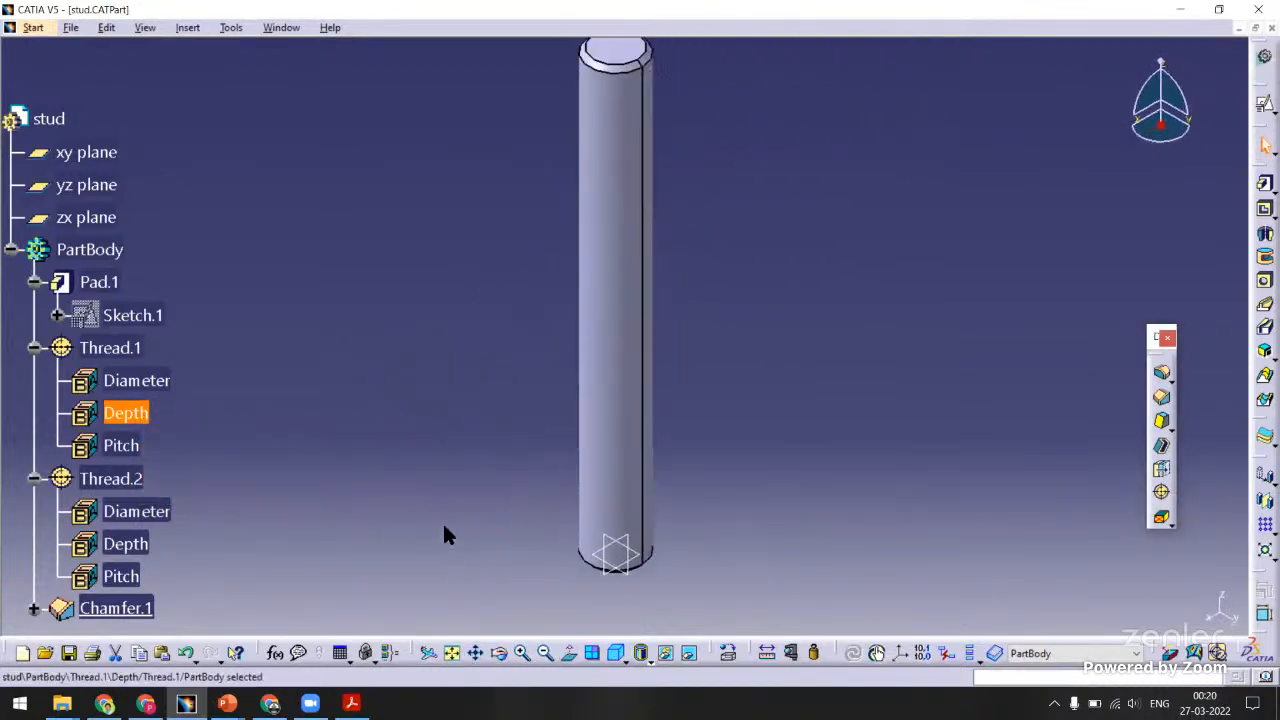
{"action": "key", "text": "ctrl+s"}
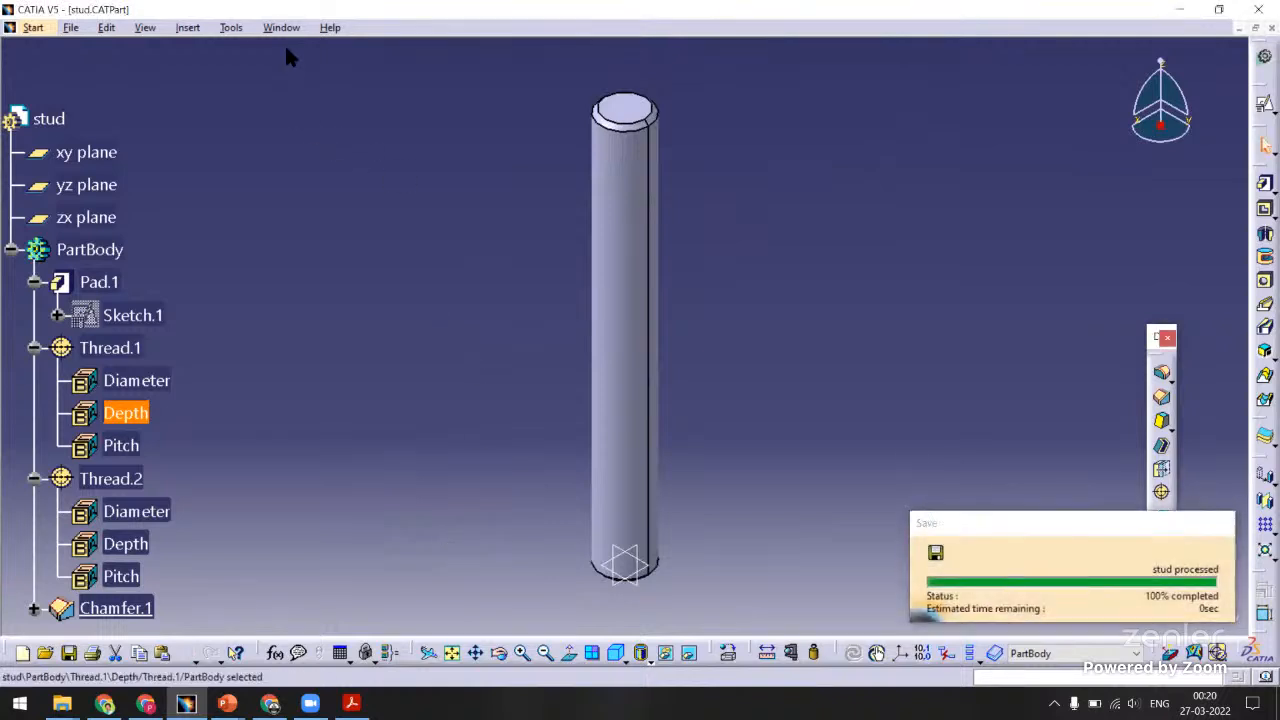
{"action": "left_click", "coordinate": [281, 27]}
{"action": "left_click", "coordinate": [340, 170]}
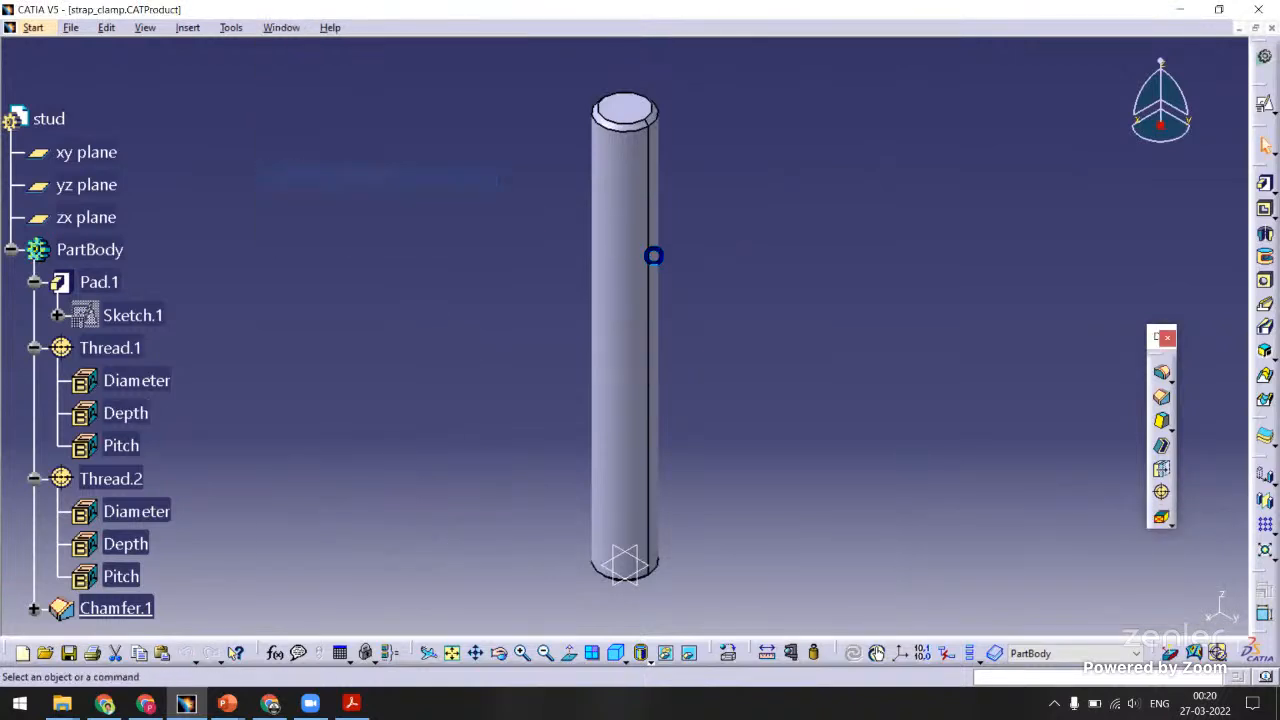
{"action": "middle_click_drag", "start_coordinate": [590, 445], "coordinate": [724, 342]}
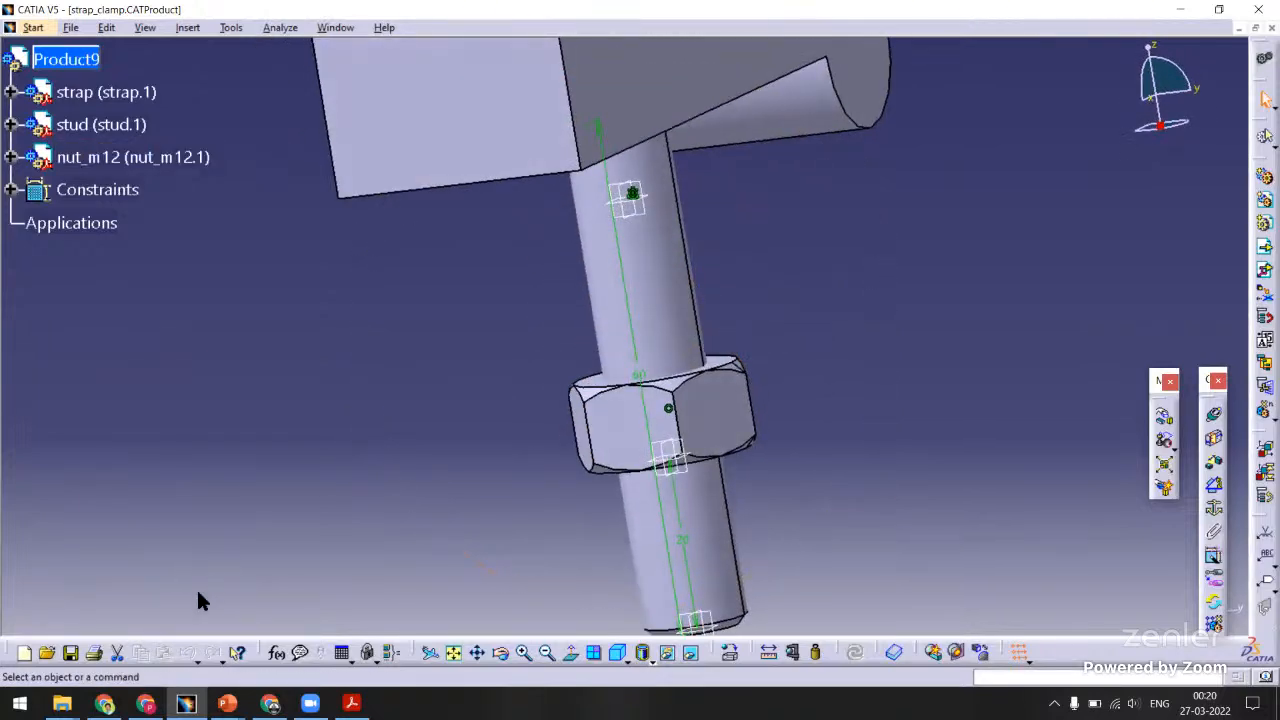
Switch to Chrome, search Google Images for "m12 washer dimensions" and open the AliExpress flat washer size chart.
{"action": "left_click", "coordinate": [105, 703]}
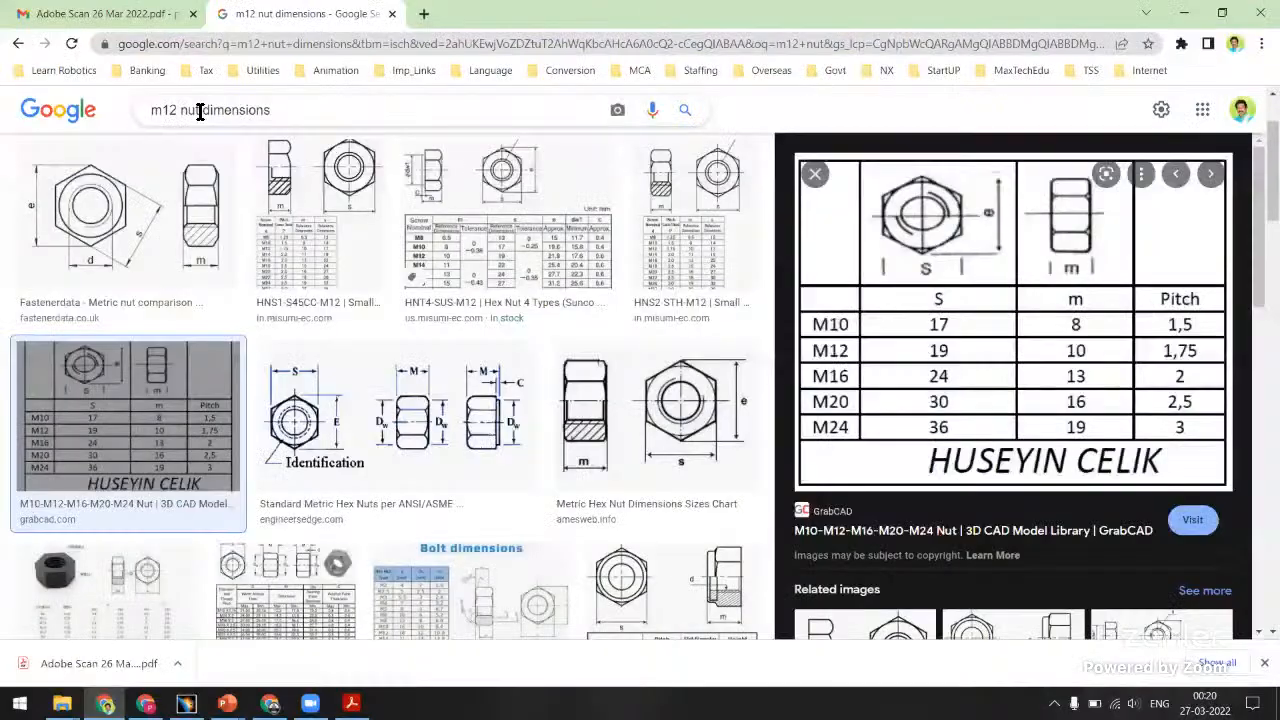
{"action": "double_click", "coordinate": [199, 110]}
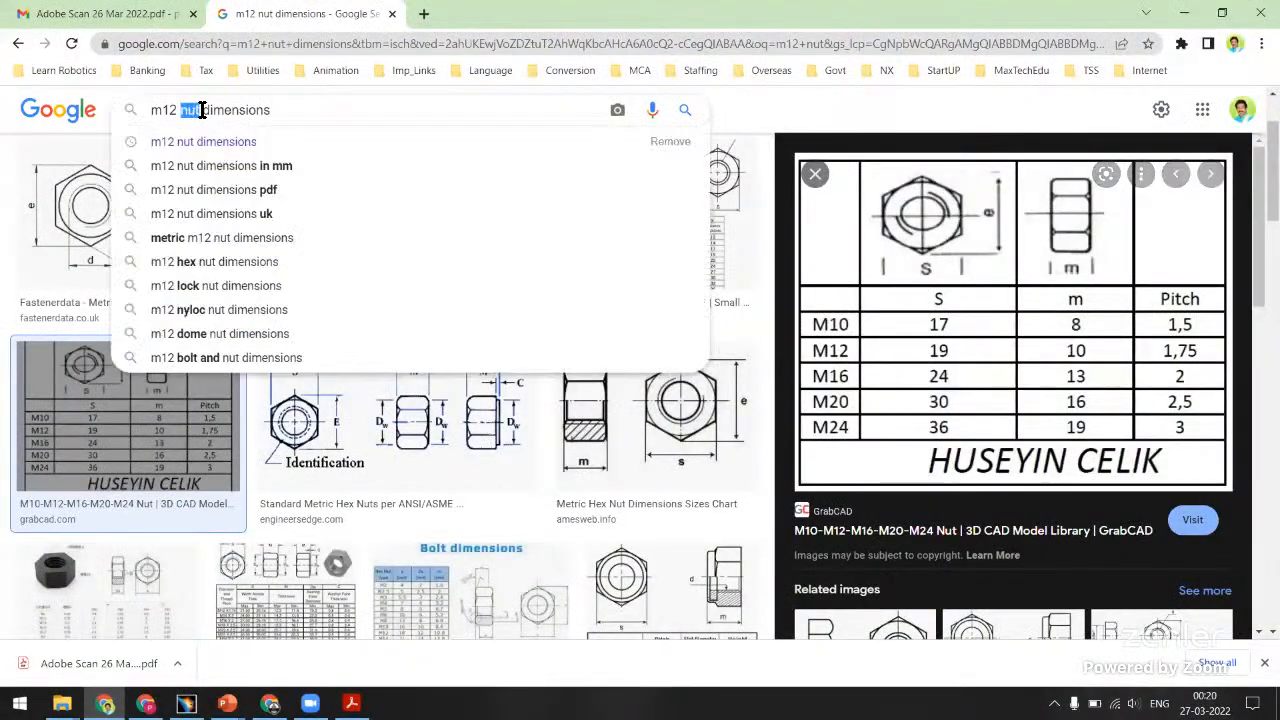
{"action": "type", "text": "washer"}
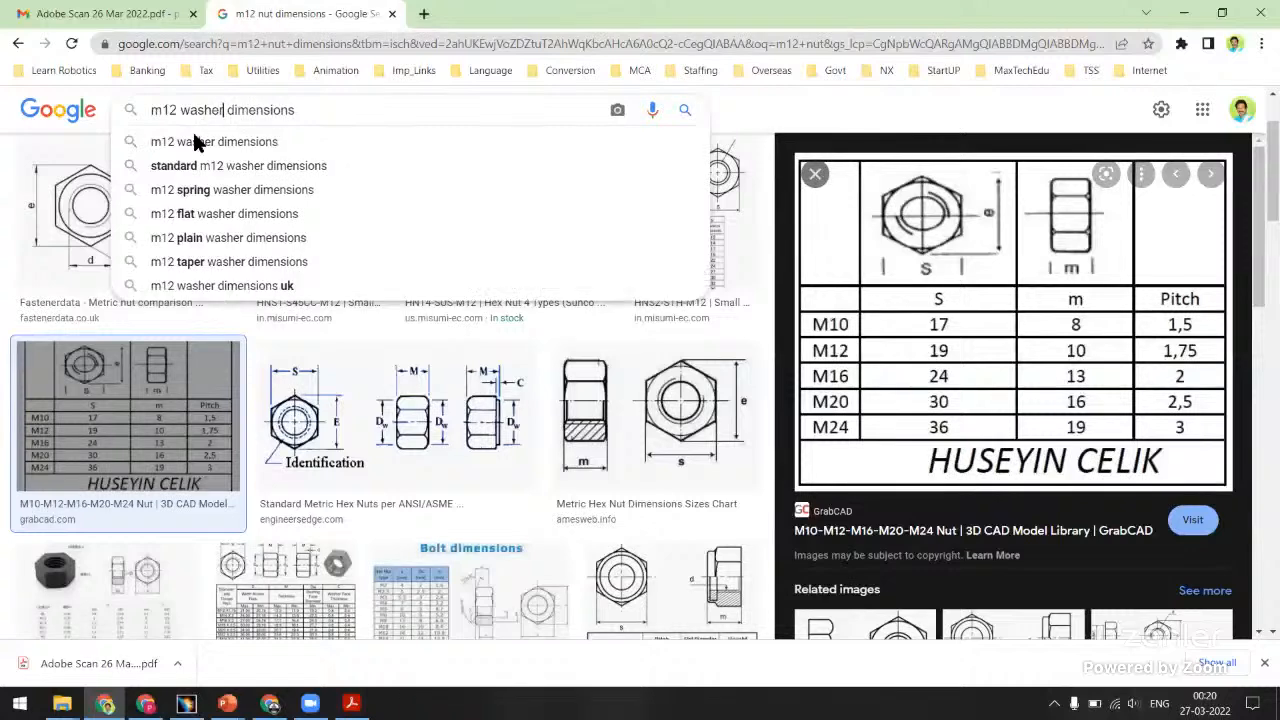
{"action": "left_click", "coordinate": [196, 142]}
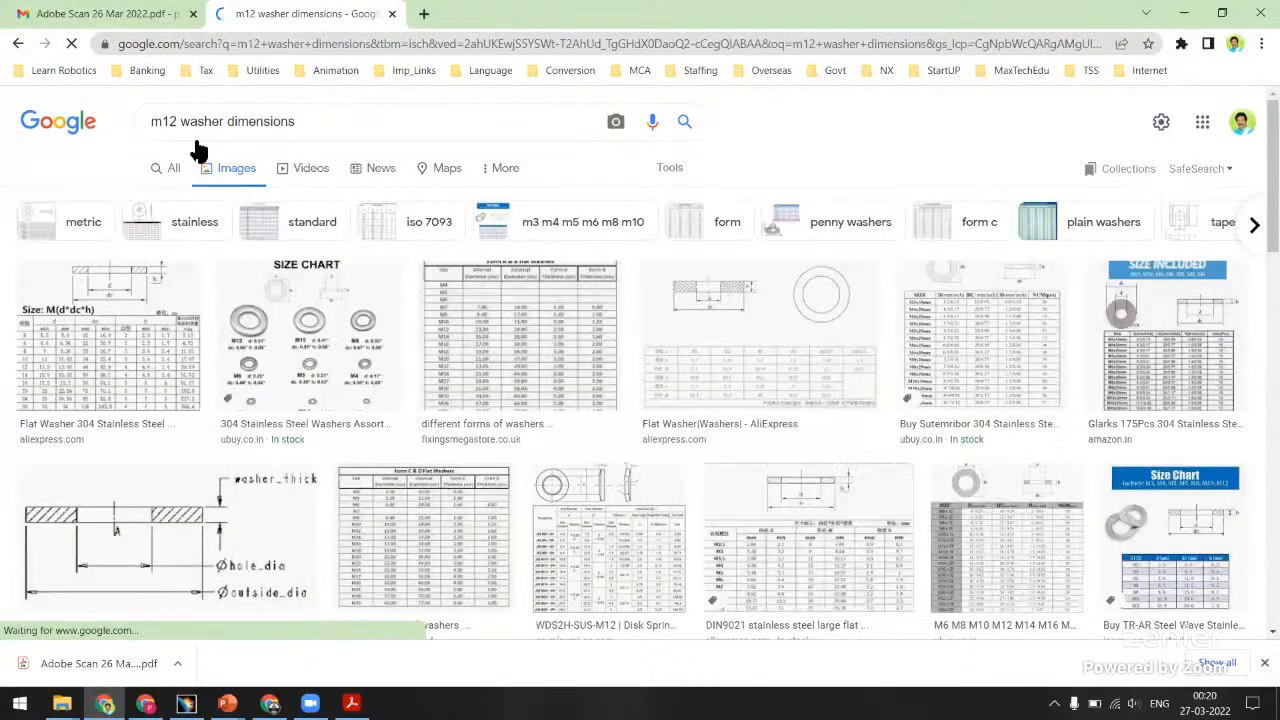
{"action": "left_click", "coordinate": [143, 309]}
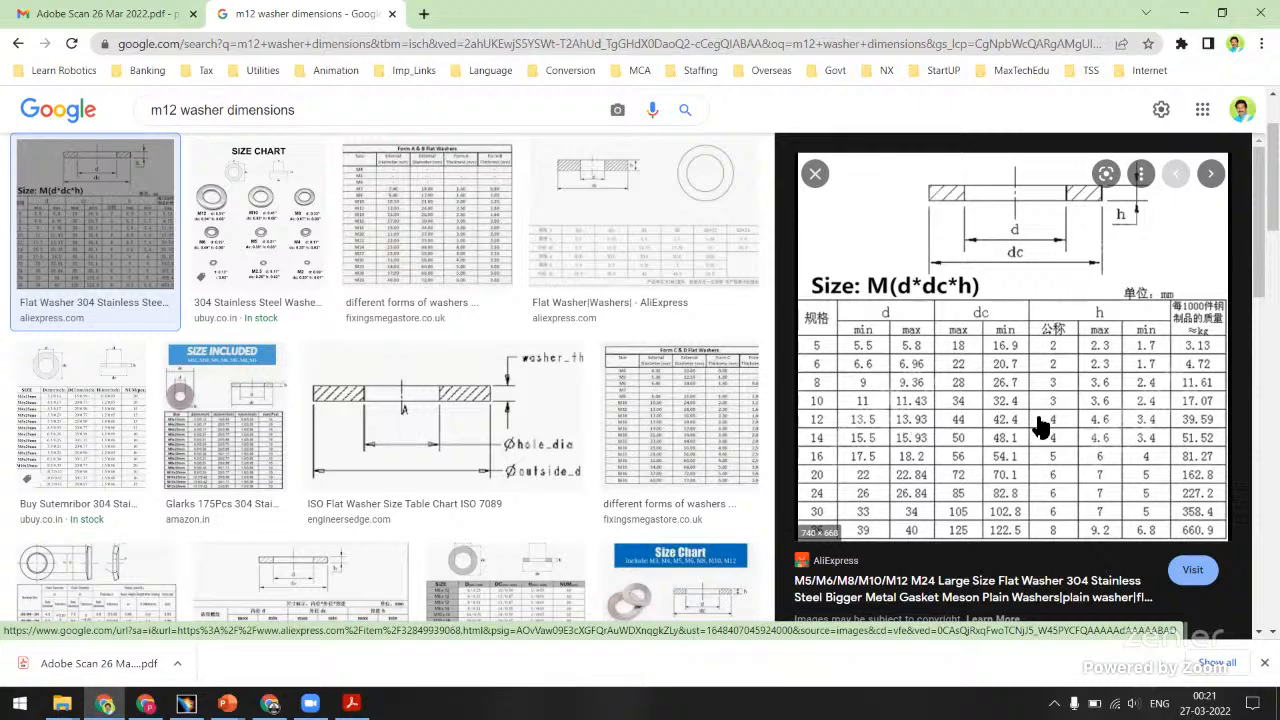
Switch back to CATIA and create a new part named washer_m12.
{"action": "left_click", "coordinate": [1183, 13]}
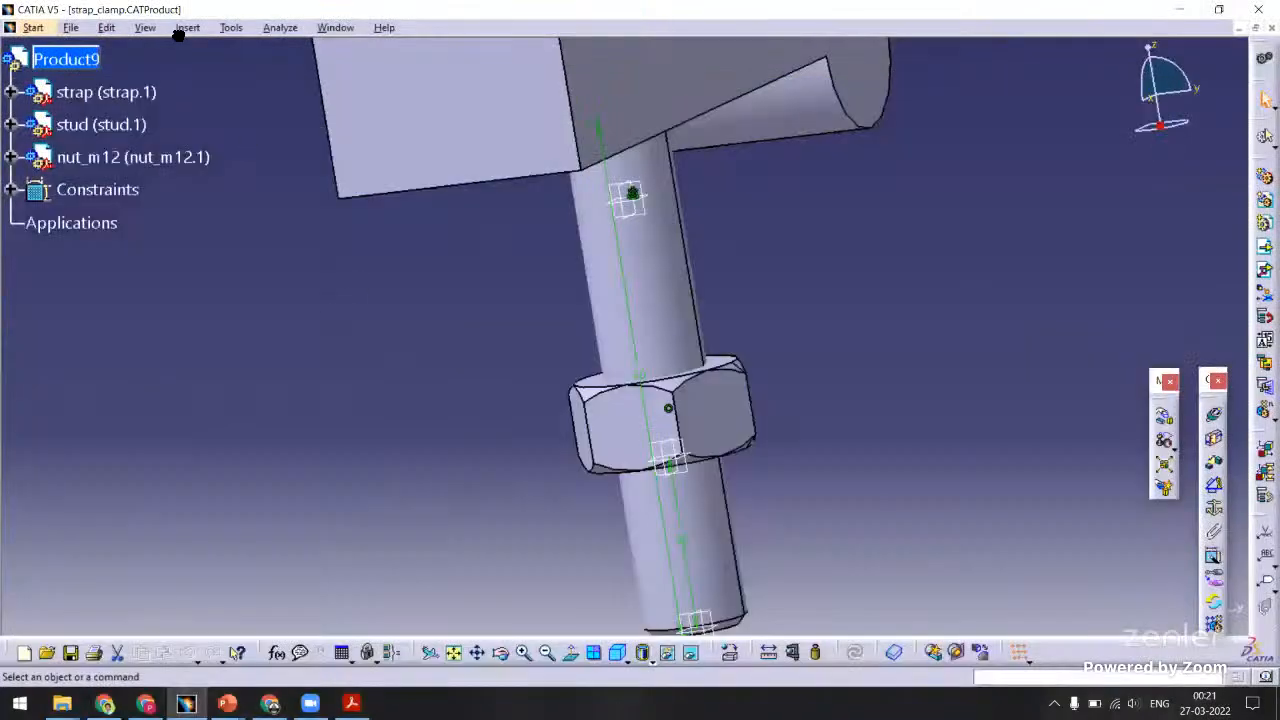
{"action": "left_click", "coordinate": [70, 27]}
{"action": "left_click", "coordinate": [95, 46]}
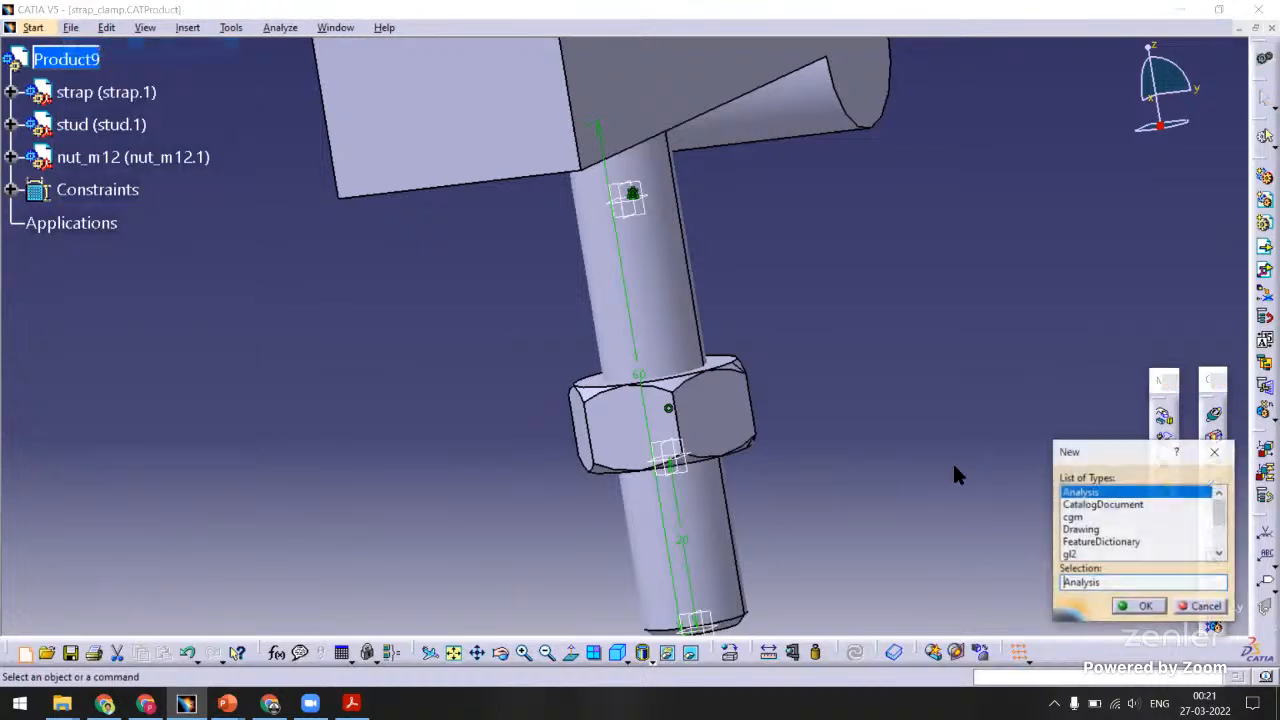
{"action": "left_click", "coordinate": [1220, 534]}
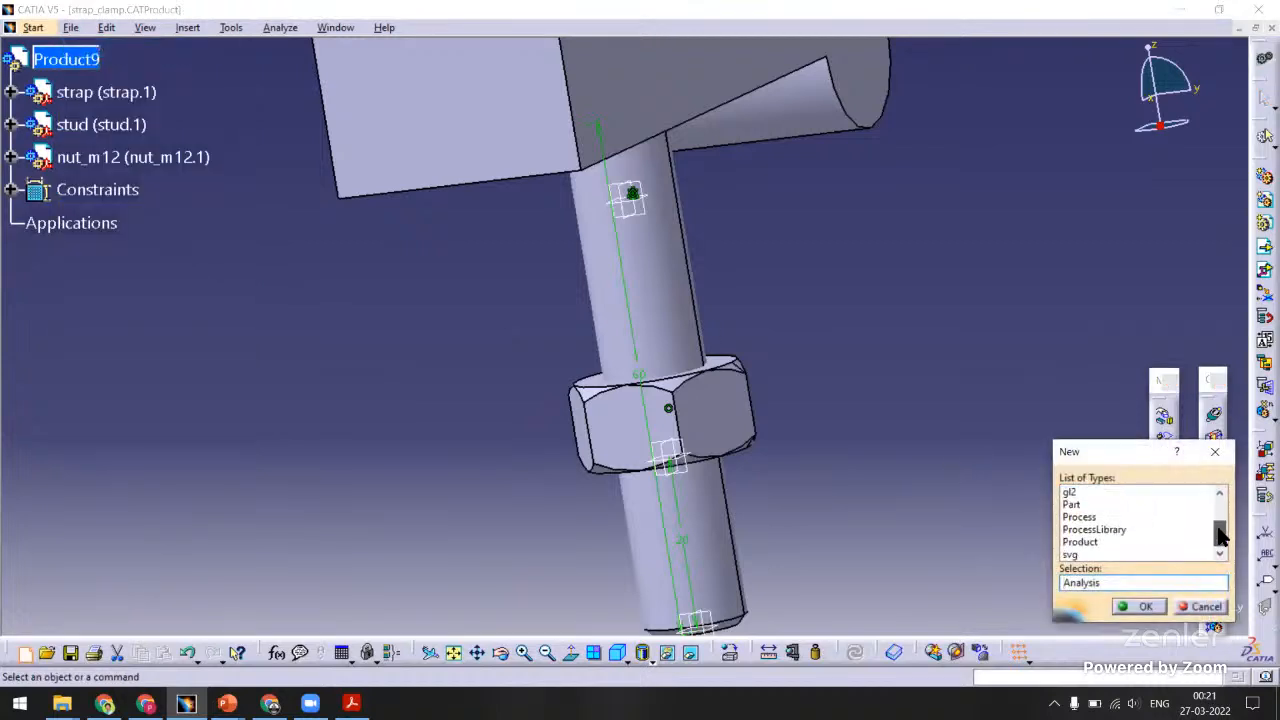
{"action": "left_click", "coordinate": [1073, 505]}
{"action": "left_click", "coordinate": [1124, 605]}
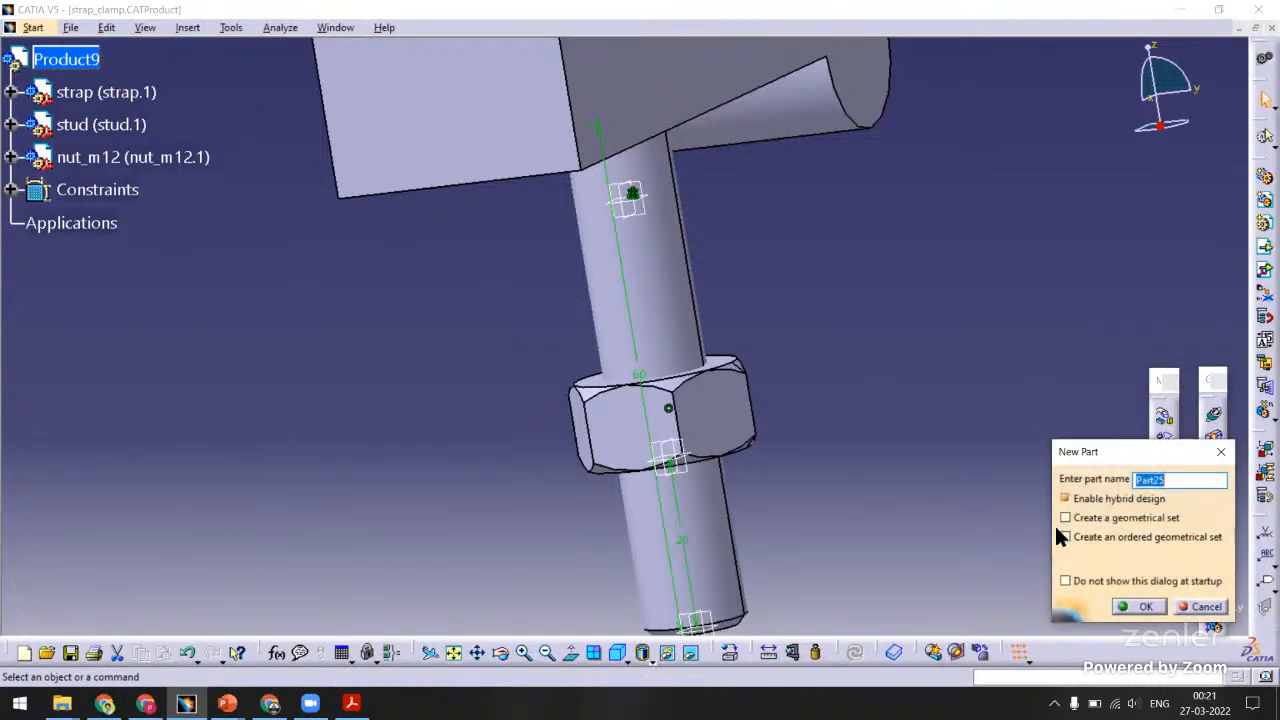
{"action": "type", "text": "washer_m1"}
{"action": "left_click", "coordinate": [1140, 607]}
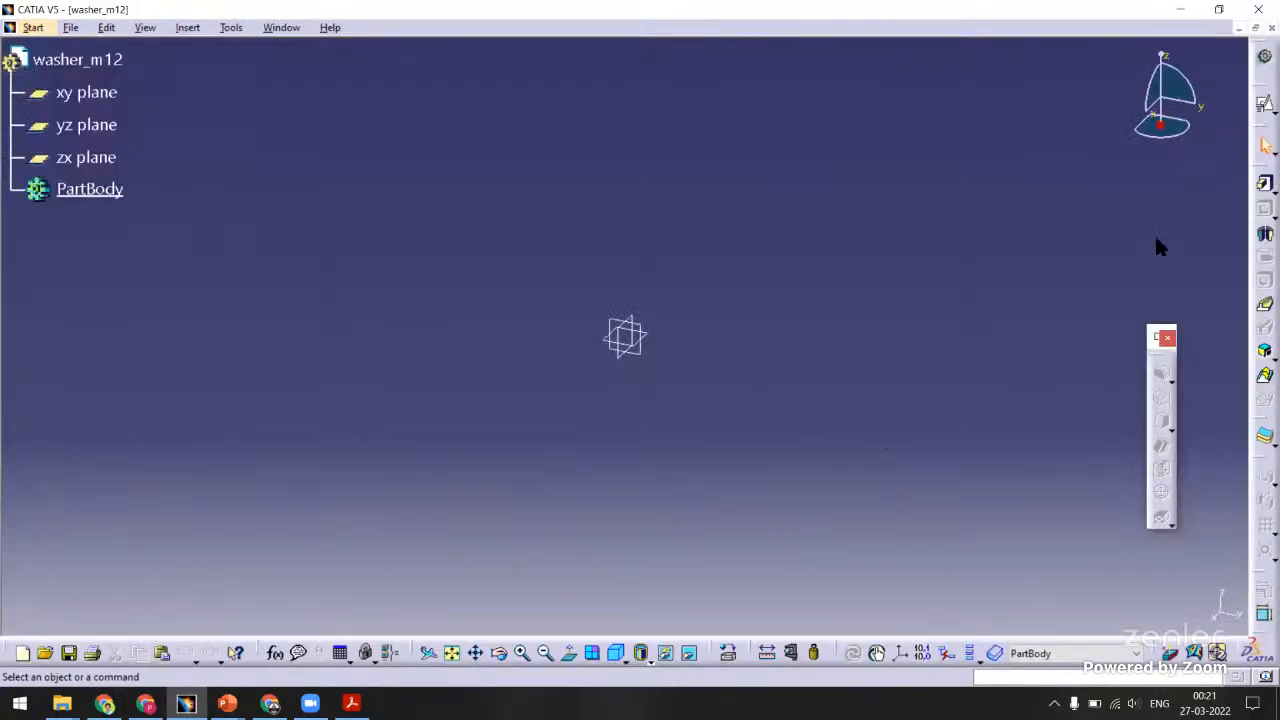
Open a positioned sketch on the xy plane with the axes swapped and the V direction reversed.
{"action": "left_click", "coordinate": [1264, 104]}
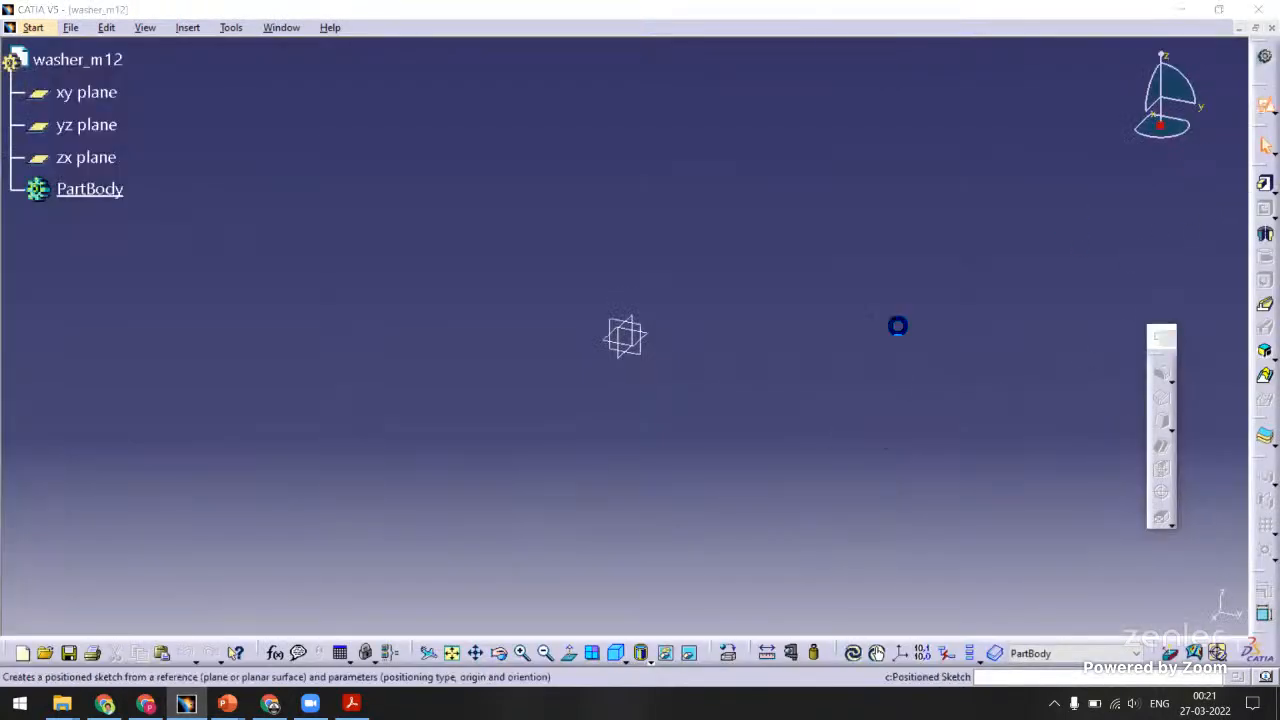
{"action": "left_click", "coordinate": [659, 342]}
{"action": "left_click", "coordinate": [1184, 581]}
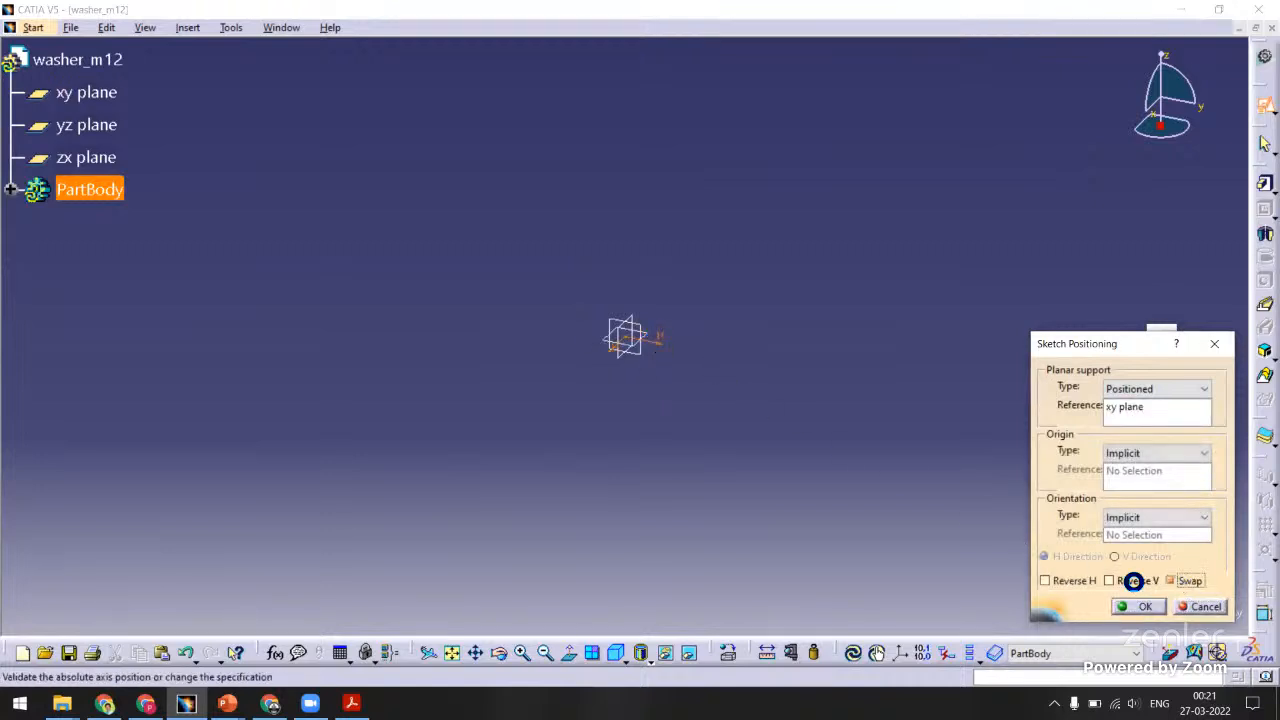
{"action": "left_click", "coordinate": [1141, 606]}
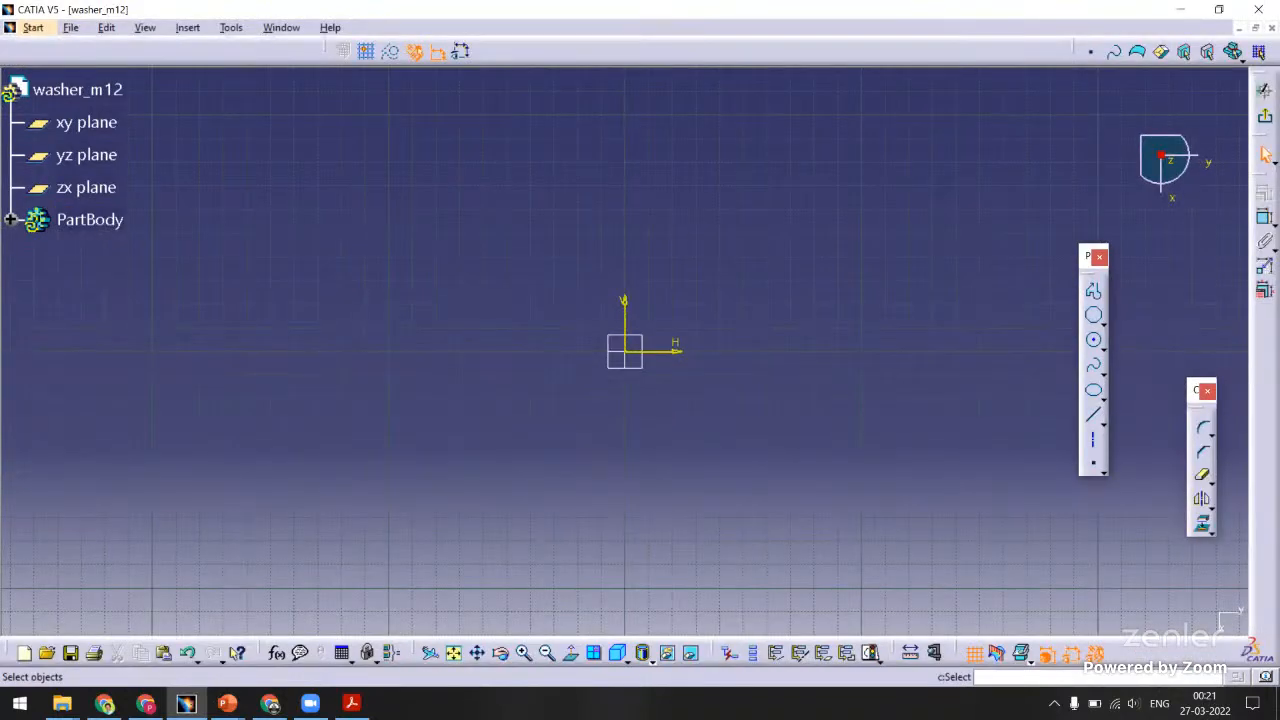
Draw two concentric circles centred on the sketch origin, about 117 mm and about 56 mm in diameter.
{"action": "left_click", "coordinate": [1103, 323]}
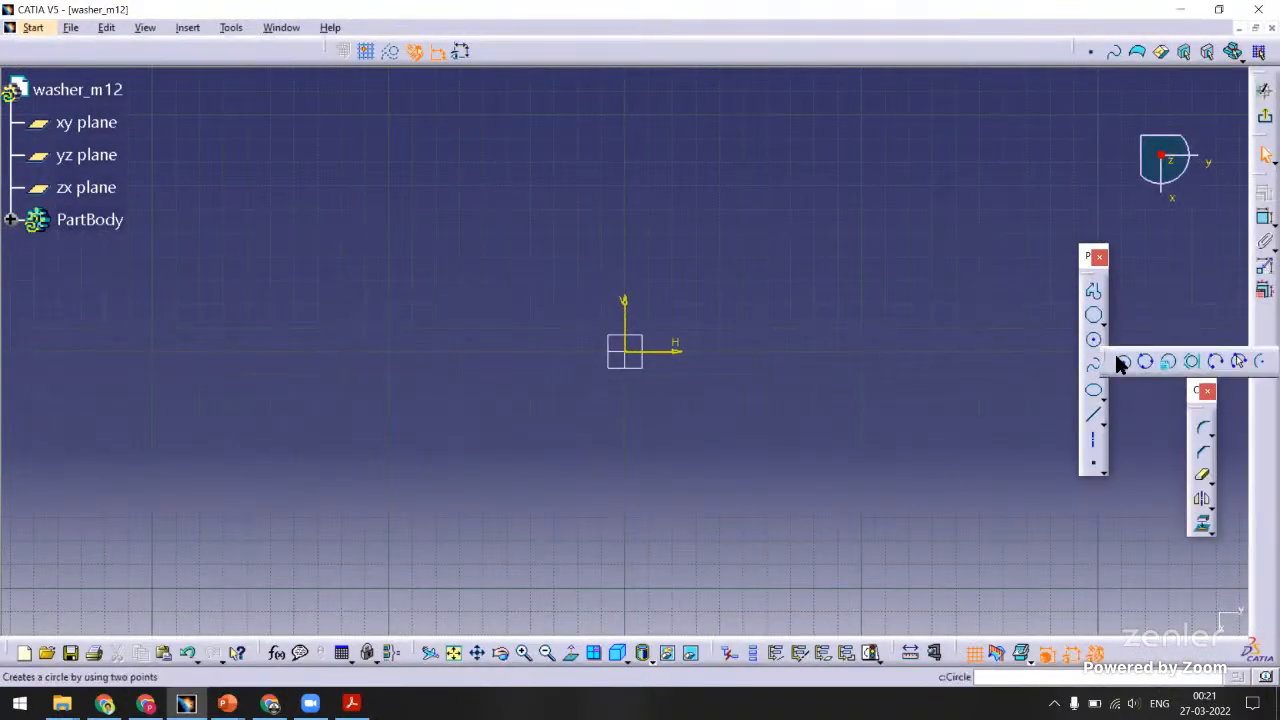
{"action": "left_click", "coordinate": [625, 350]}
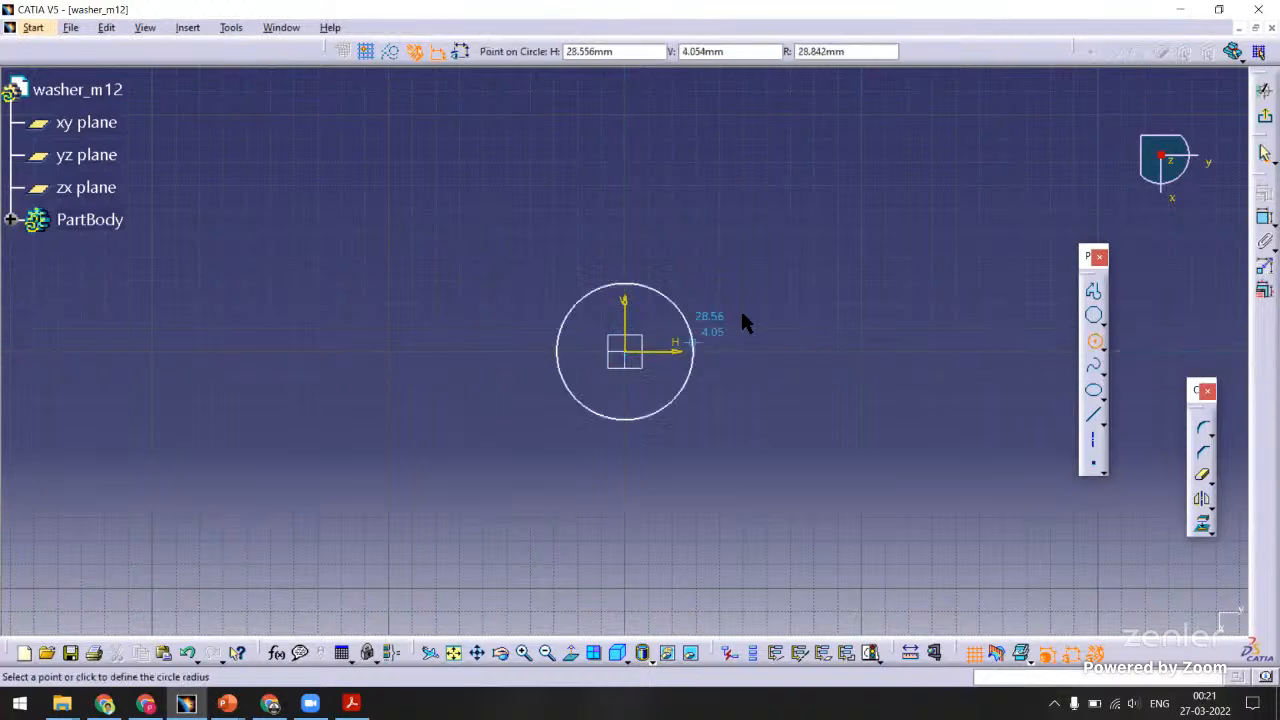
{"action": "left_click", "coordinate": [757, 298]}
{"action": "left_click", "coordinate": [1093, 340]}
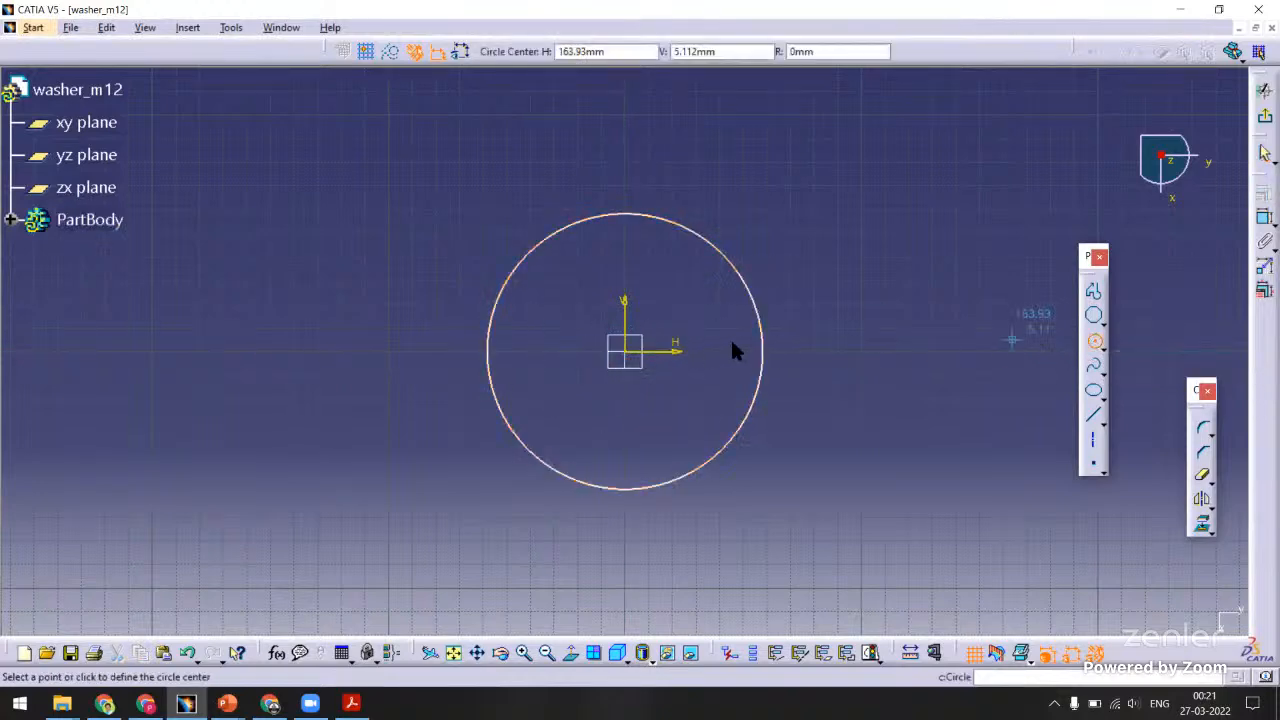
{"action": "left_click", "coordinate": [625, 350]}
{"action": "left_click", "coordinate": [662, 295]}
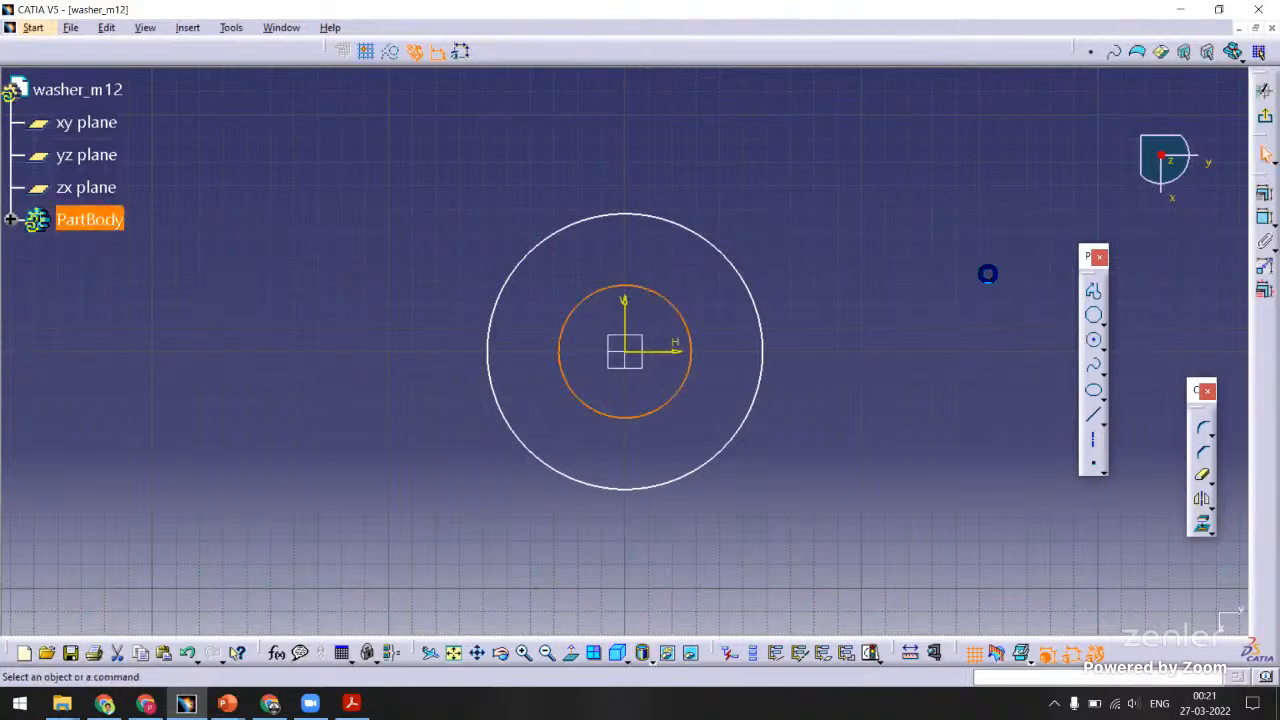
Dimension the diameters of the inner and outer circles.
{"action": "left_click", "coordinate": [1265, 217]}
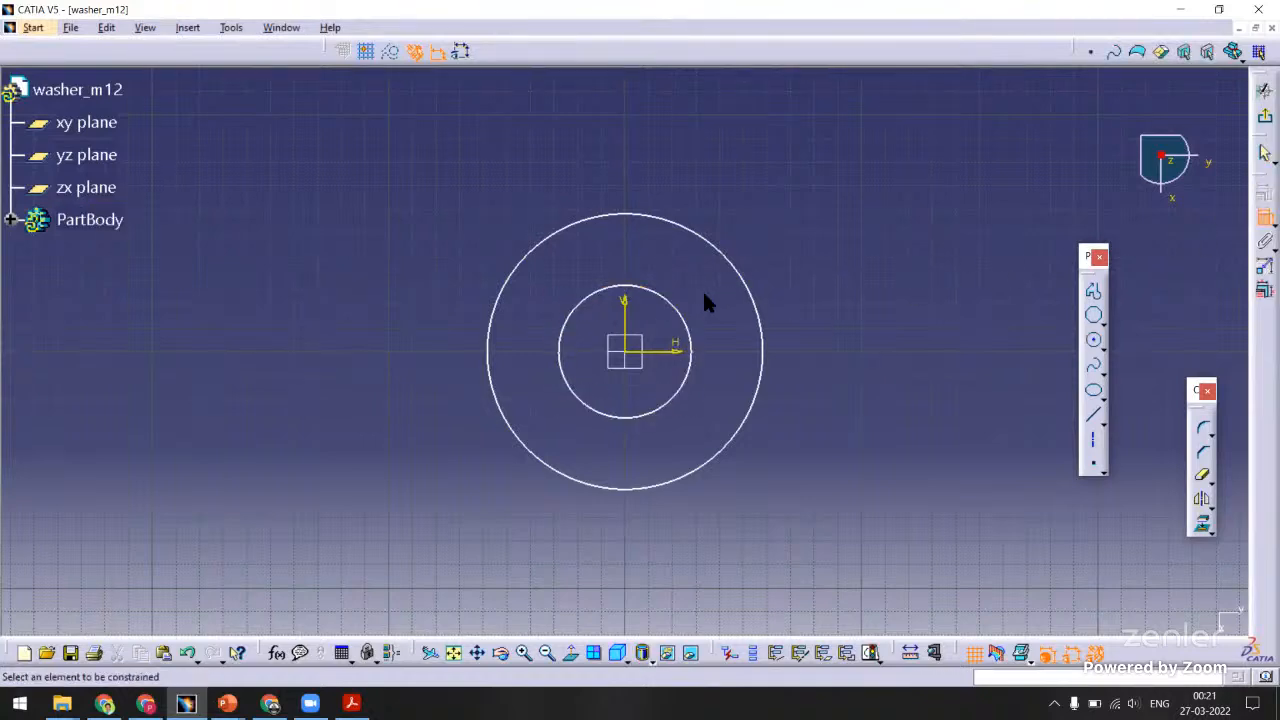
{"action": "left_click", "coordinate": [680, 311]}
{"action": "left_click", "coordinate": [765, 181]}
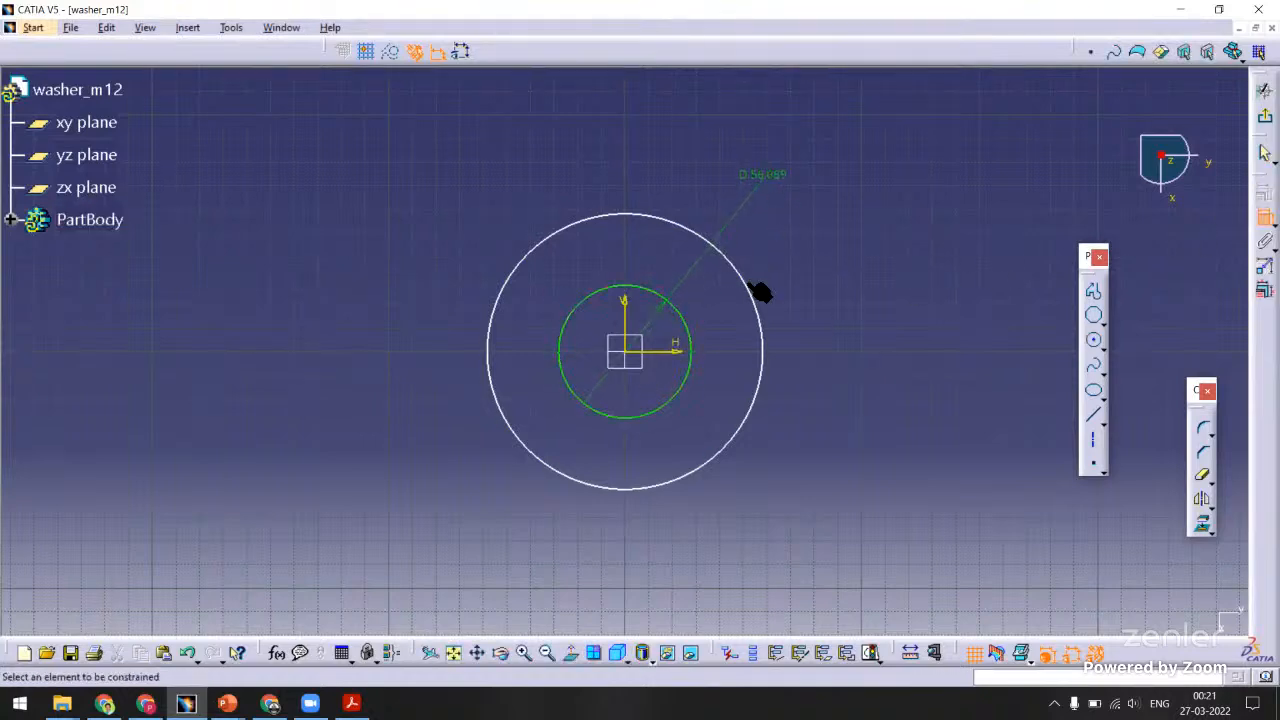
{"action": "left_click", "coordinate": [754, 290]}
{"action": "left_click", "coordinate": [828, 289]}
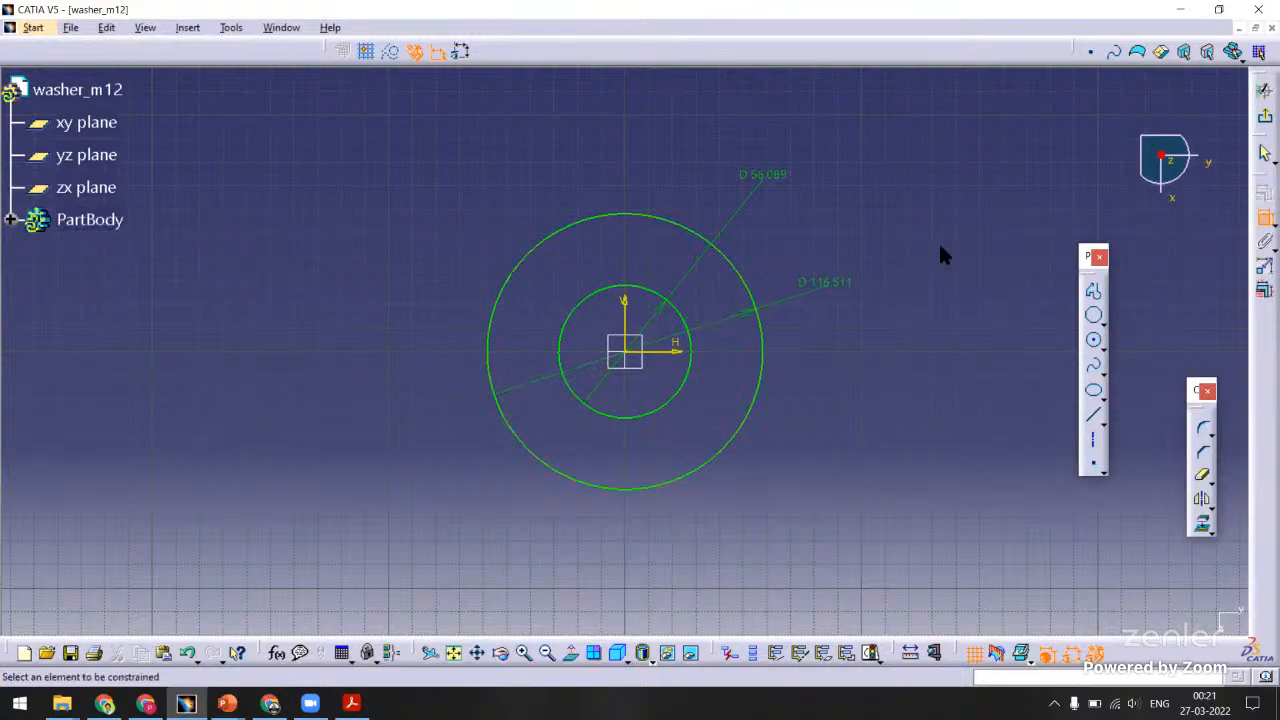
Check the M12 row of the Chrome size chart and set the larger circle's diameter to 13.5 mm and the smaller circle's to 44 mm.
{"action": "key", "text": "alt+Tab"}
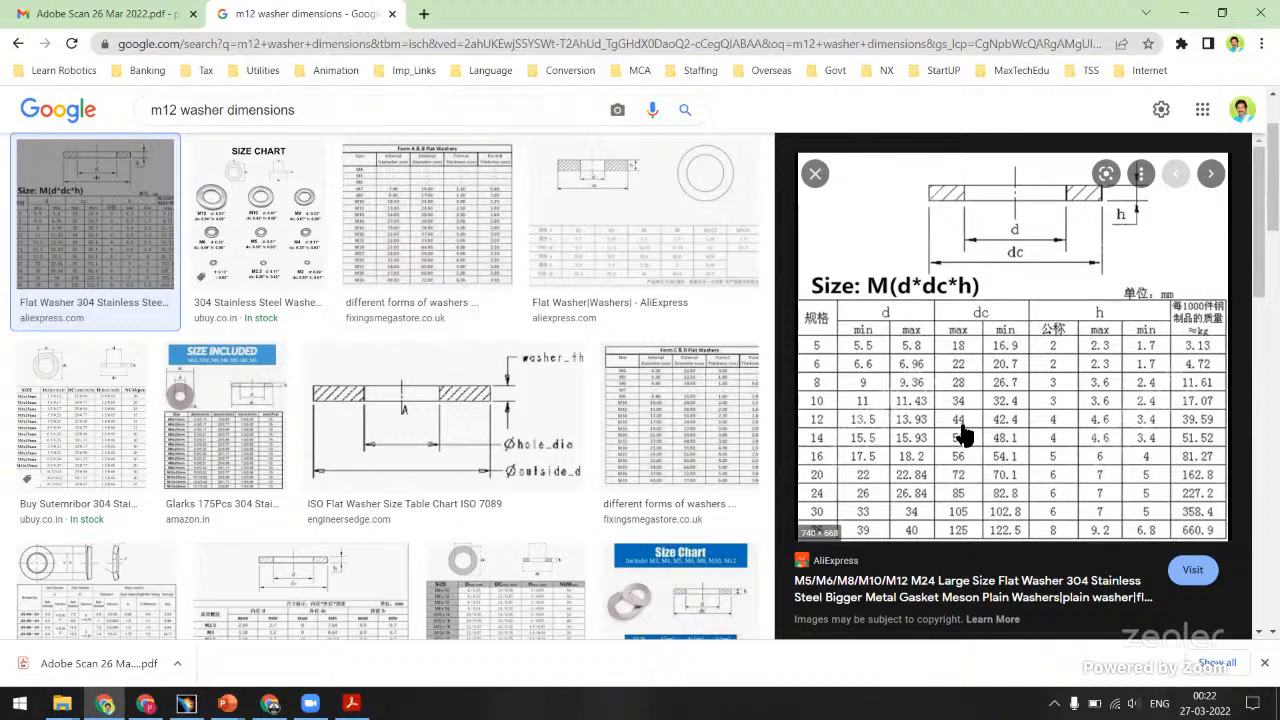
{"action": "key", "text": "alt+Tab"}
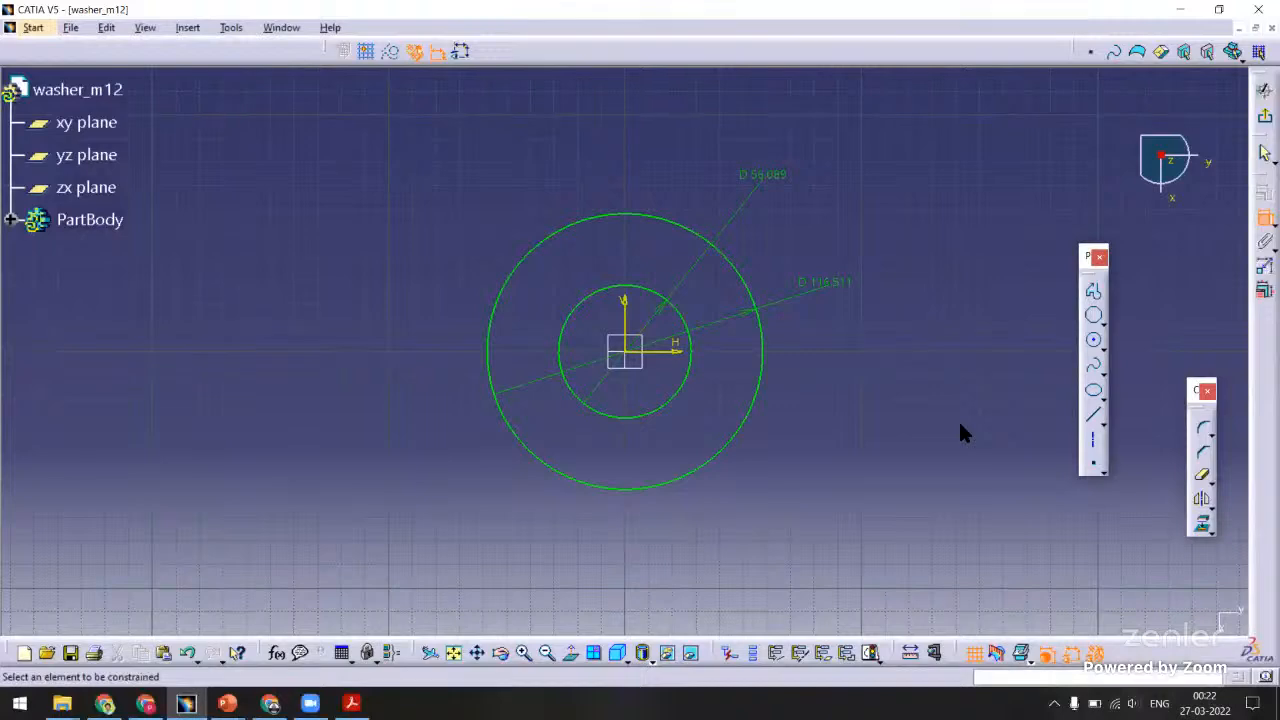
{"action": "double_click", "coordinate": [836, 292]}
{"action": "type", "text": "13.5mm"}
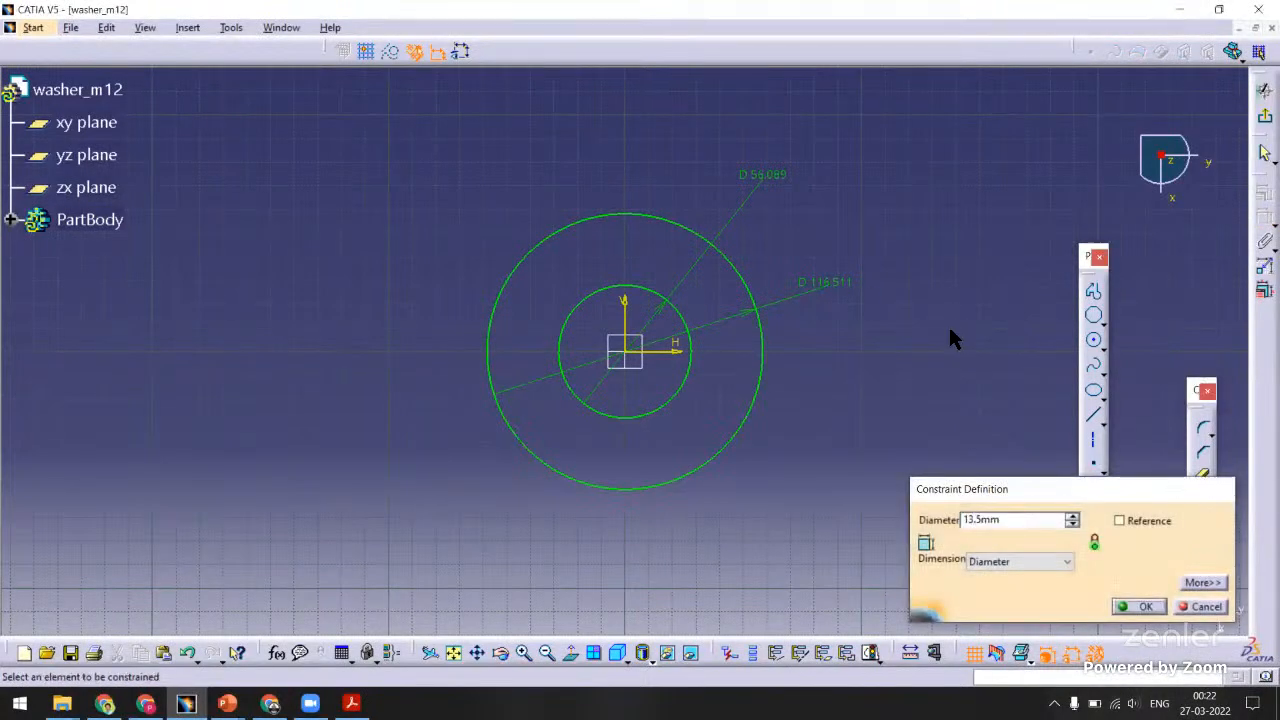
{"action": "key", "text": "Return"}
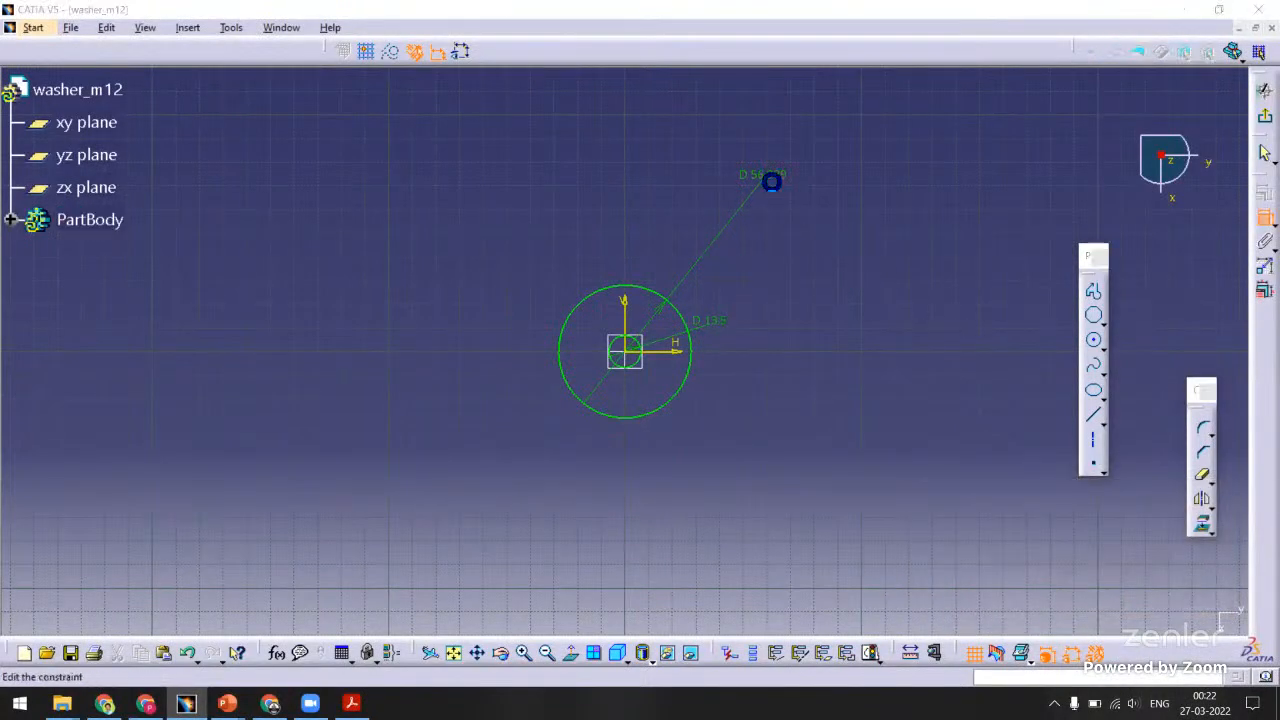
{"action": "double_click", "coordinate": [769, 180]}
{"action": "type", "text": "44"}
{"action": "key", "text": "Return"}
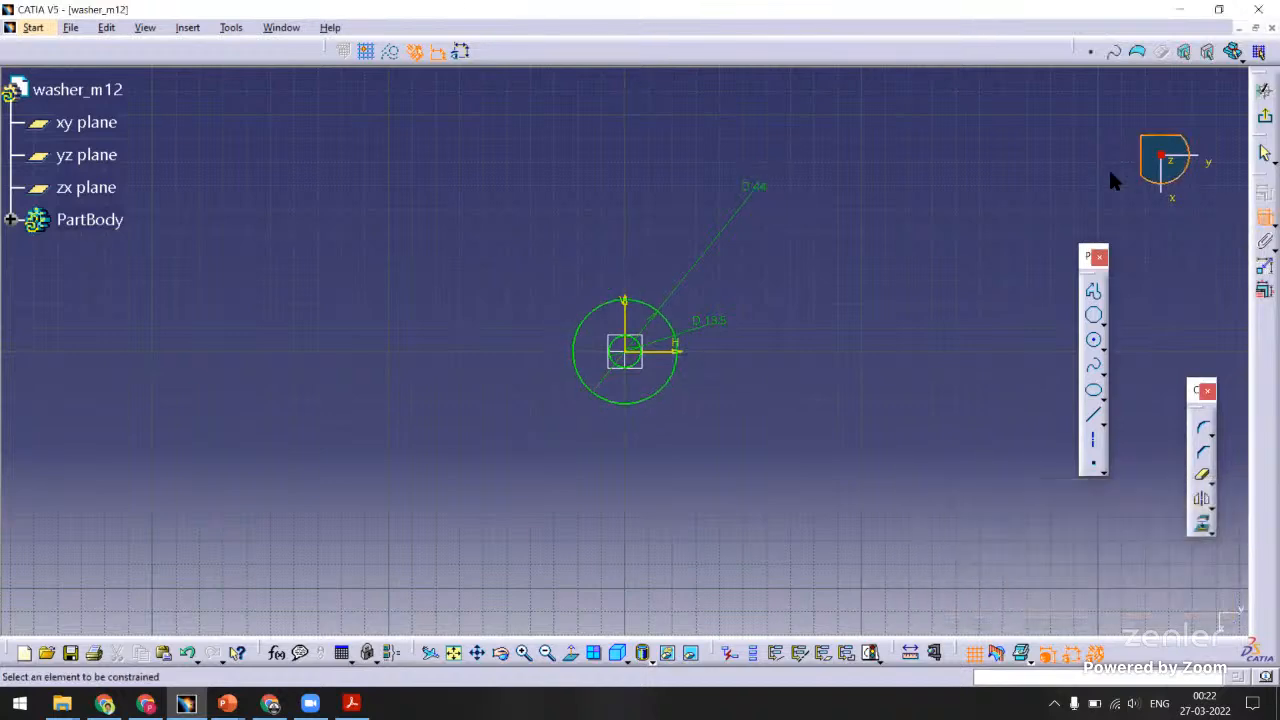
Exit the sketch and pad the ring profile to a length of 4 mm.
{"action": "left_click", "coordinate": [1265, 115]}
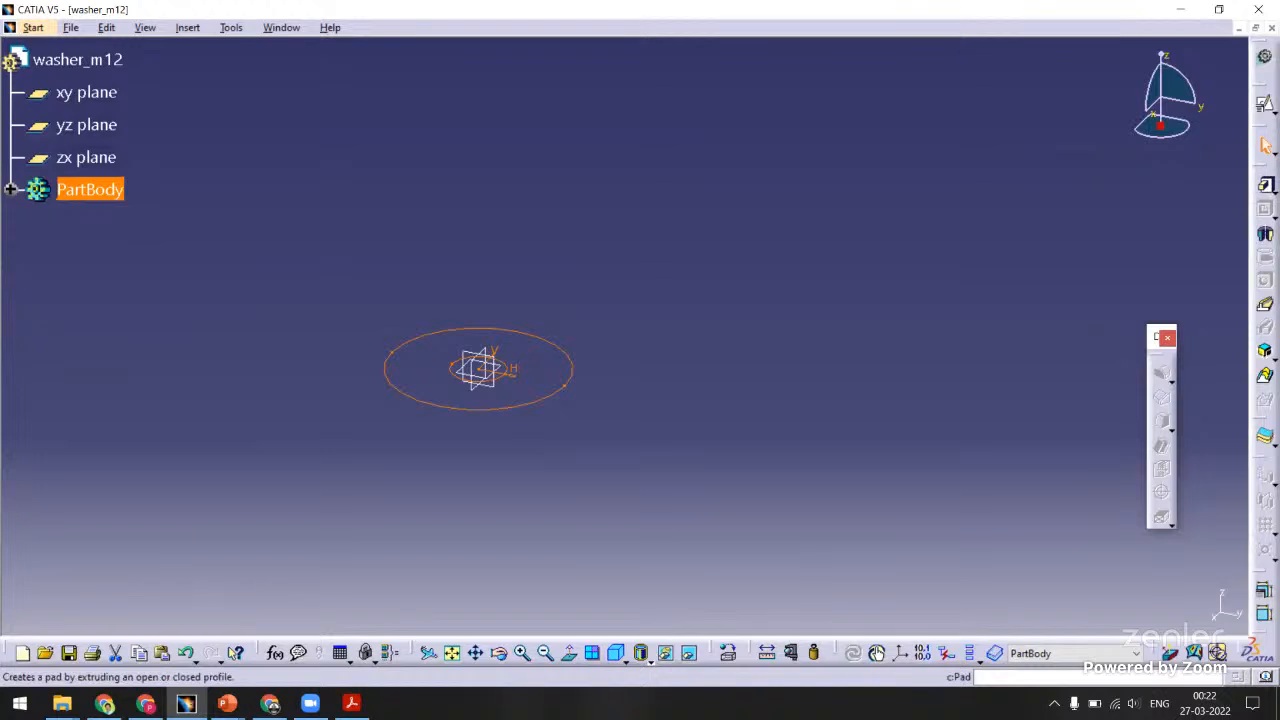
{"action": "left_click", "coordinate": [1265, 185]}
{"action": "type", "text": "4"}
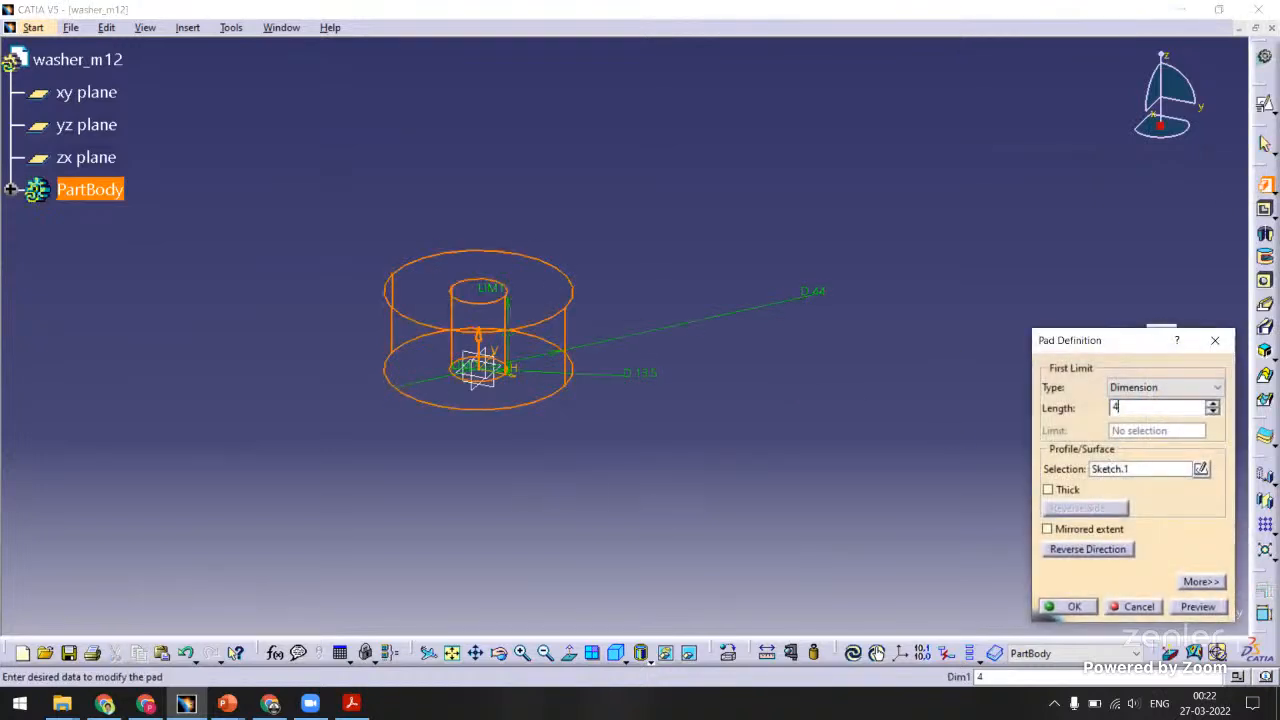
{"action": "key", "text": "Return"}
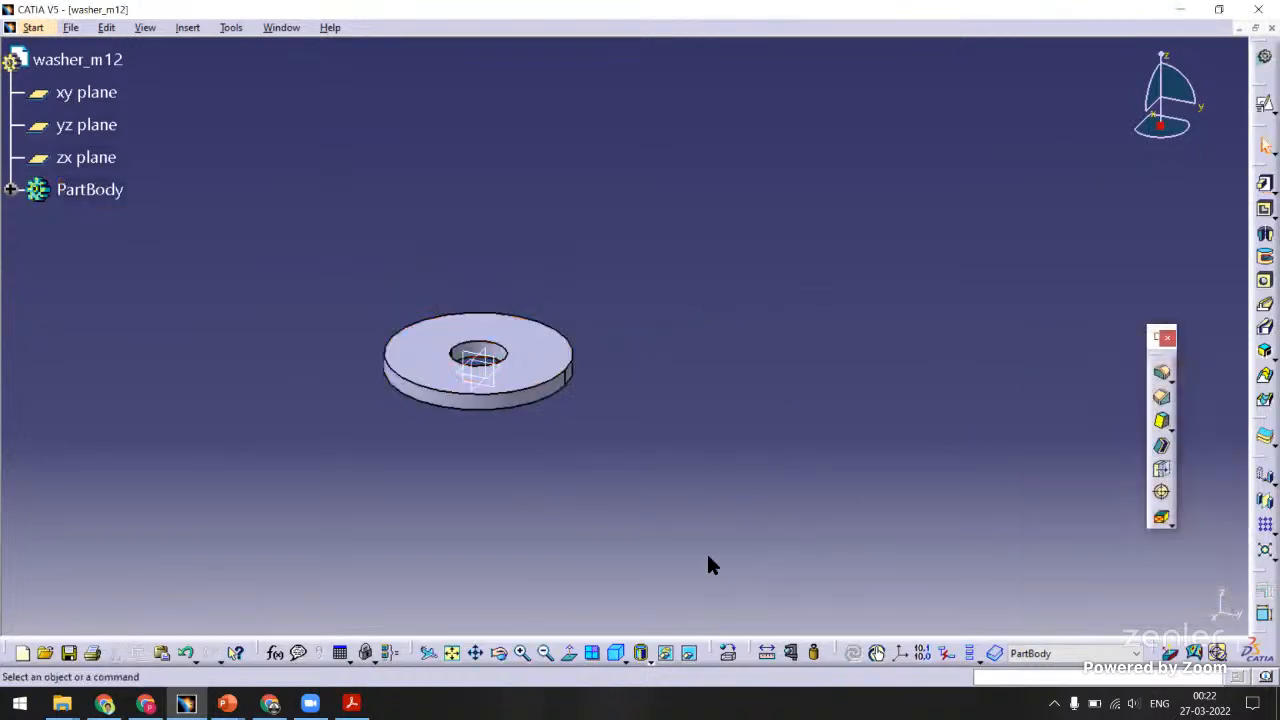
Save the washer part as washer_m12 in the Drill_Jig_Design_Rectangular_Plate folder and switch to the strap_clamp assembly.
{"action": "key", "text": "ctrl+s"}
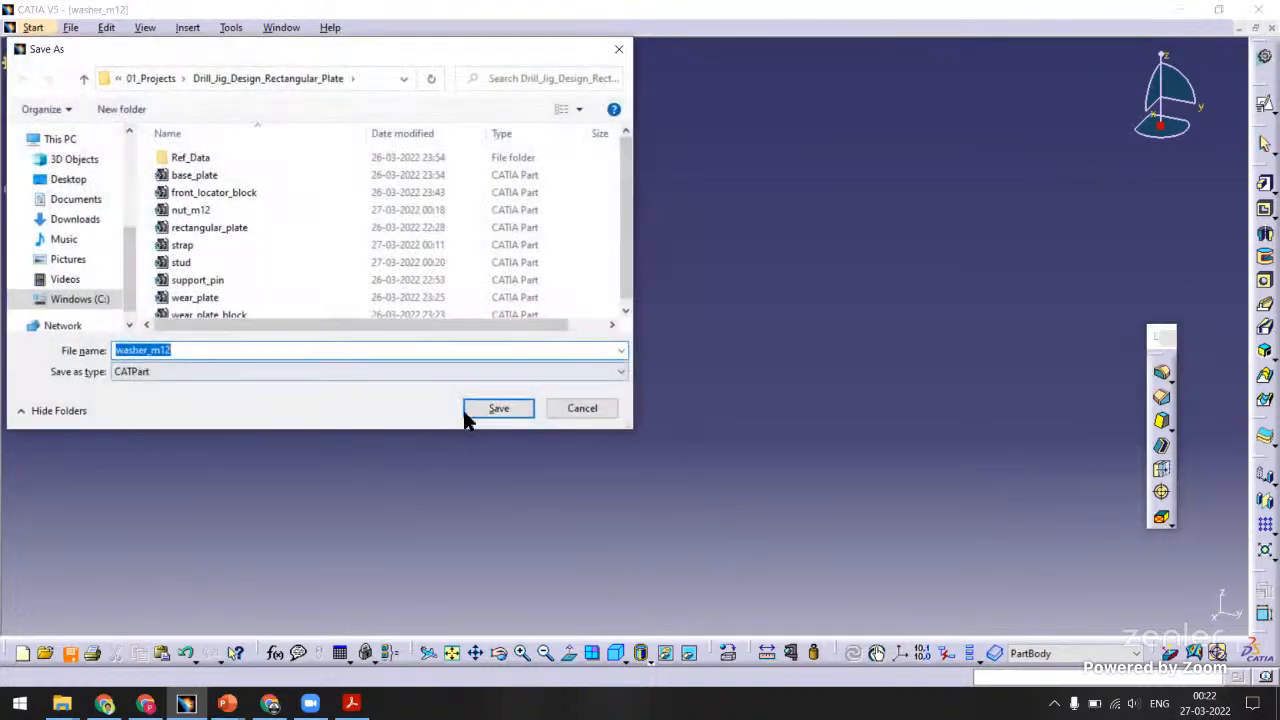
{"action": "left_click", "coordinate": [480, 410]}
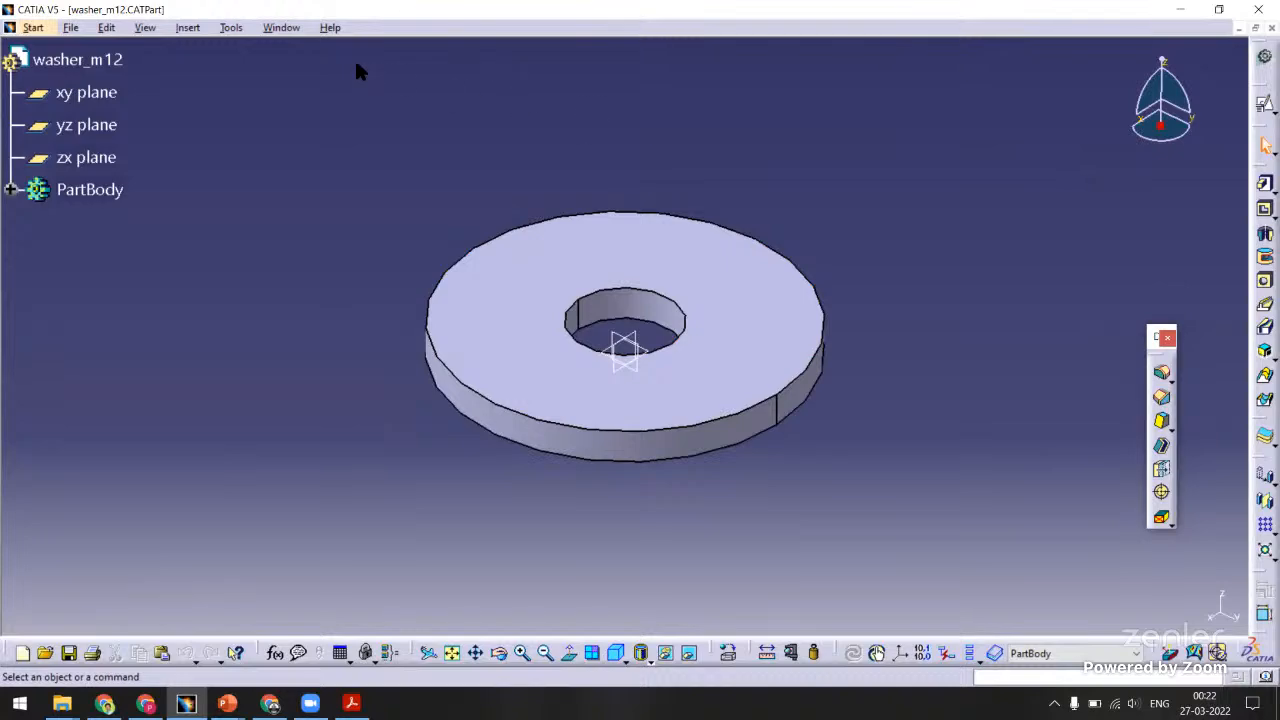
{"action": "left_click", "coordinate": [282, 28]}
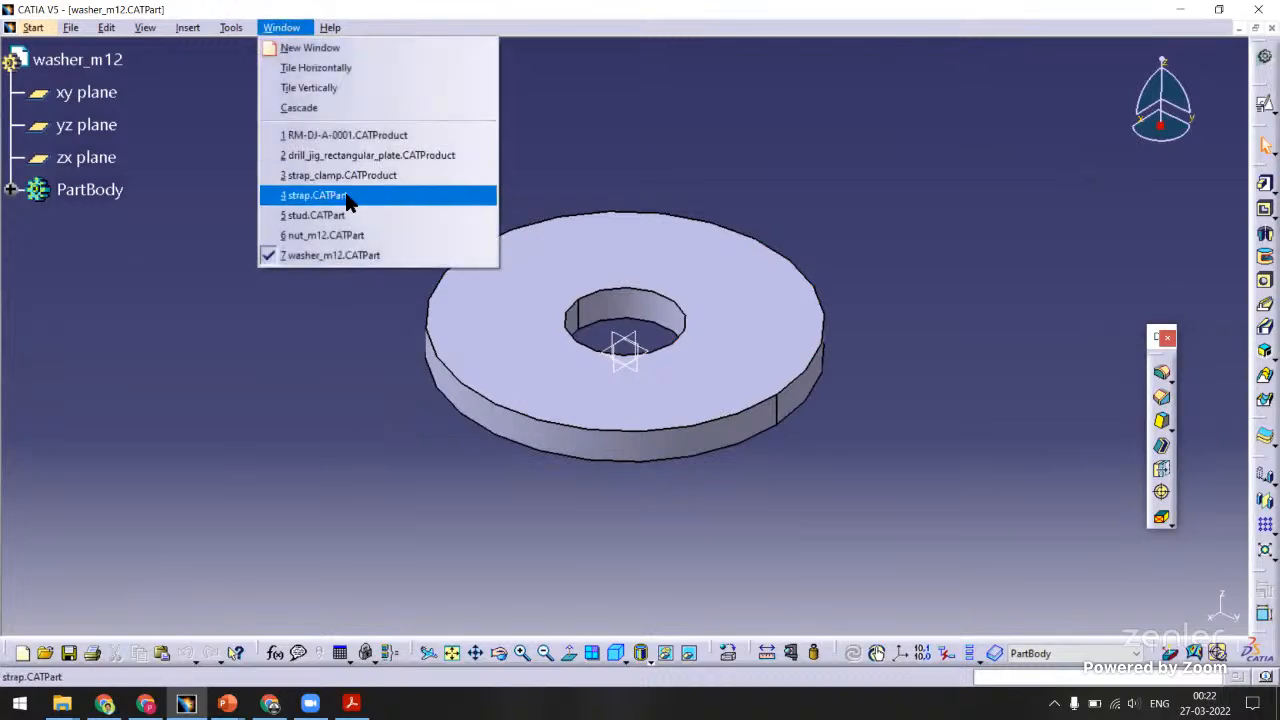
{"action": "left_click", "coordinate": [340, 176]}
Insert washer_m12 into Product9 as an existing component with positioning and accept its default placement.
{"action": "middle_click_drag", "start_coordinate": [552, 297], "coordinate": [620, 195]}
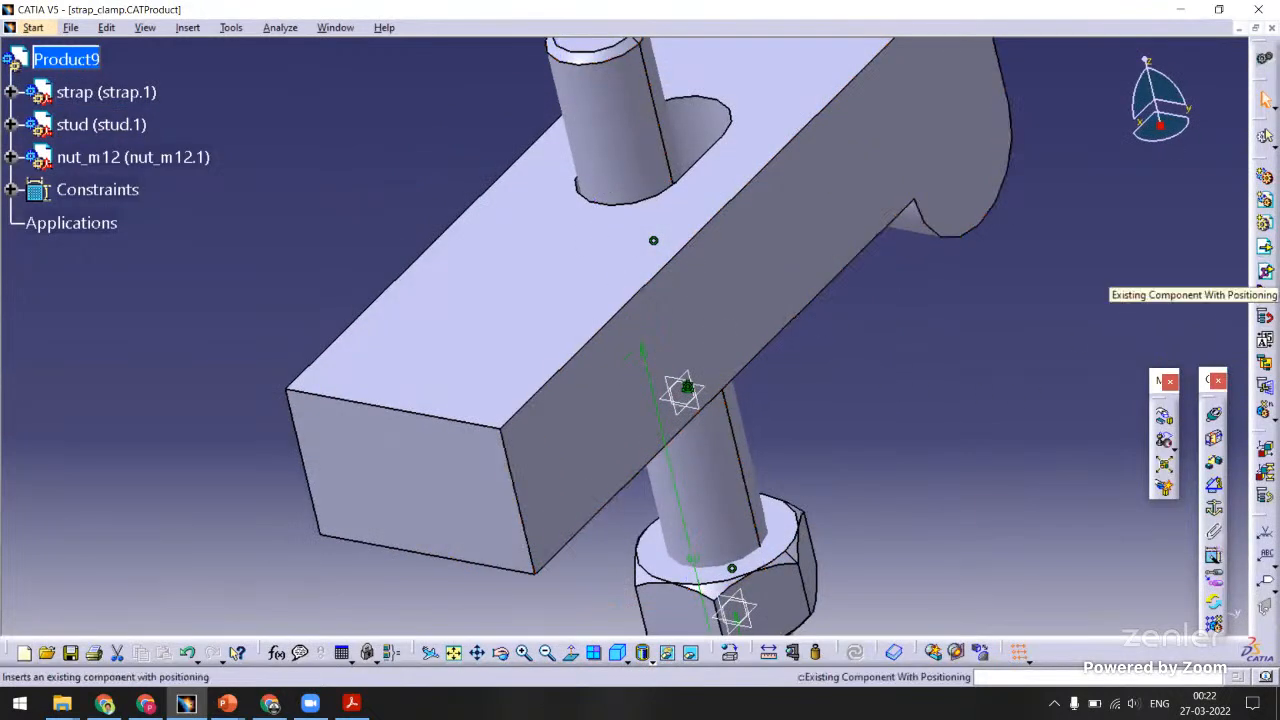
{"action": "left_click", "coordinate": [1265, 272]}
{"action": "left_click", "coordinate": [92, 62]}
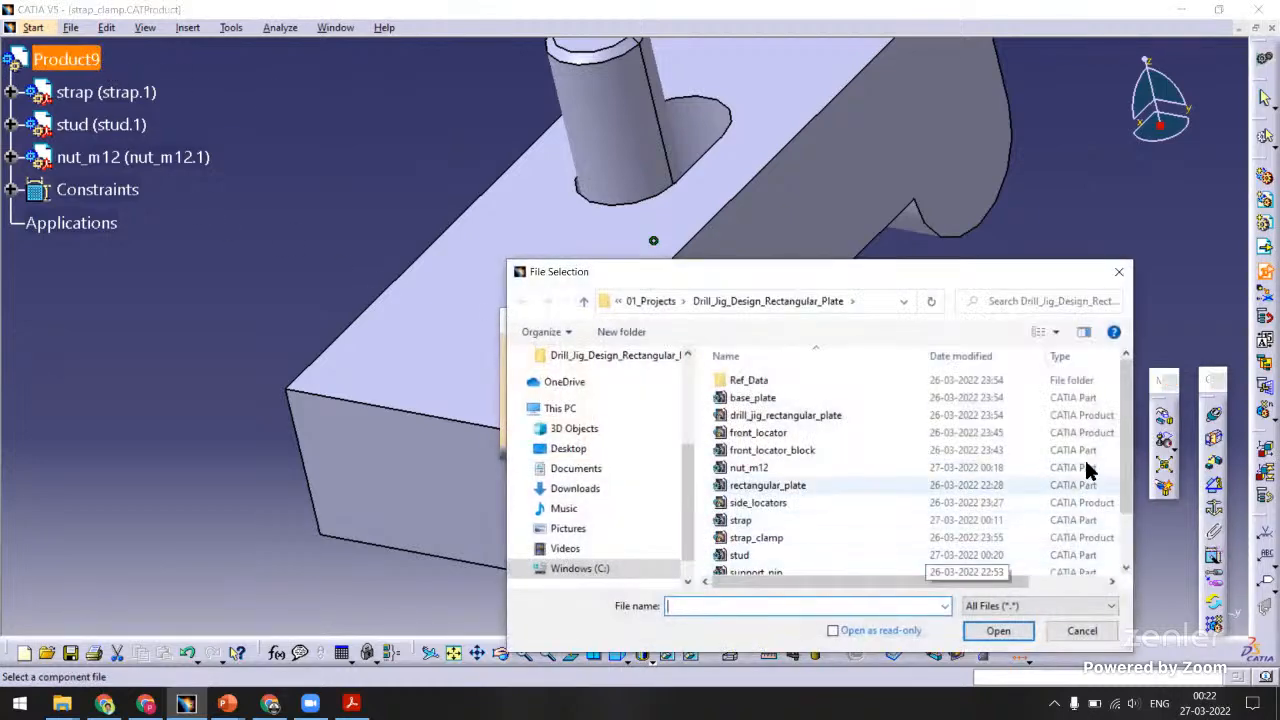
{"action": "scroll", "coordinate": [1050, 545], "scroll_direction": "down", "scroll_amount": 2}
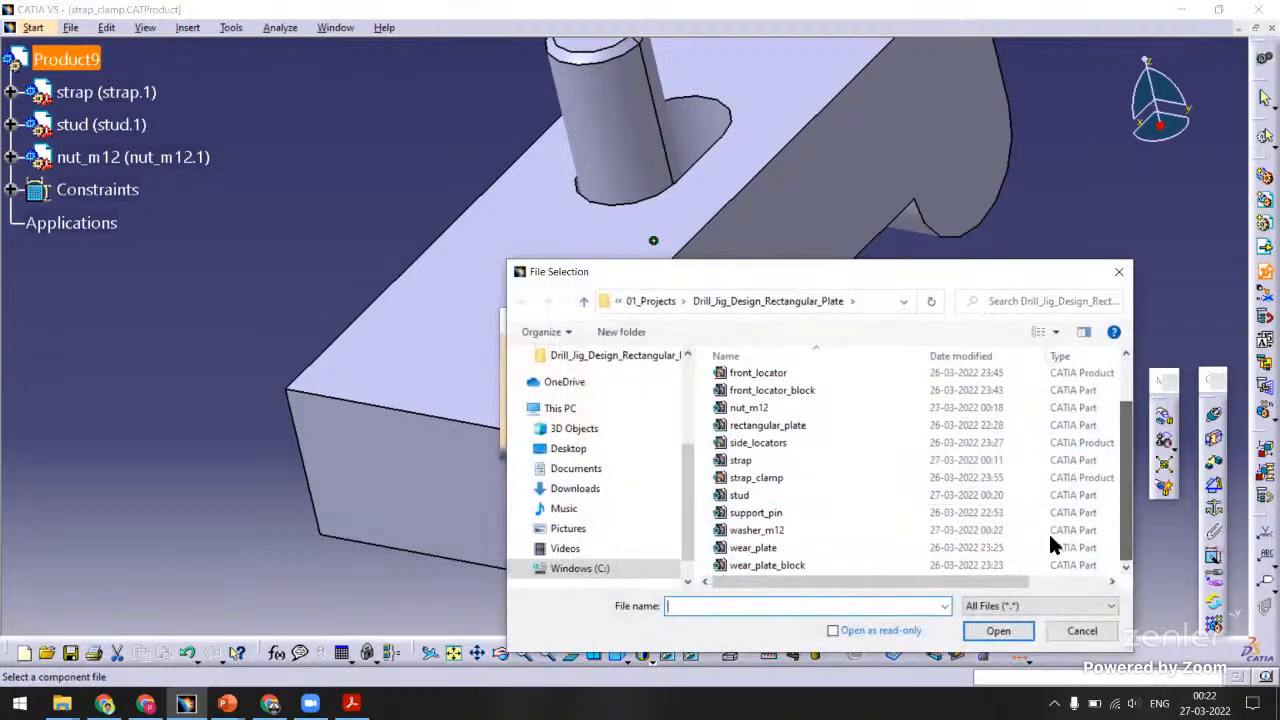
{"action": "double_click", "coordinate": [757, 531]}
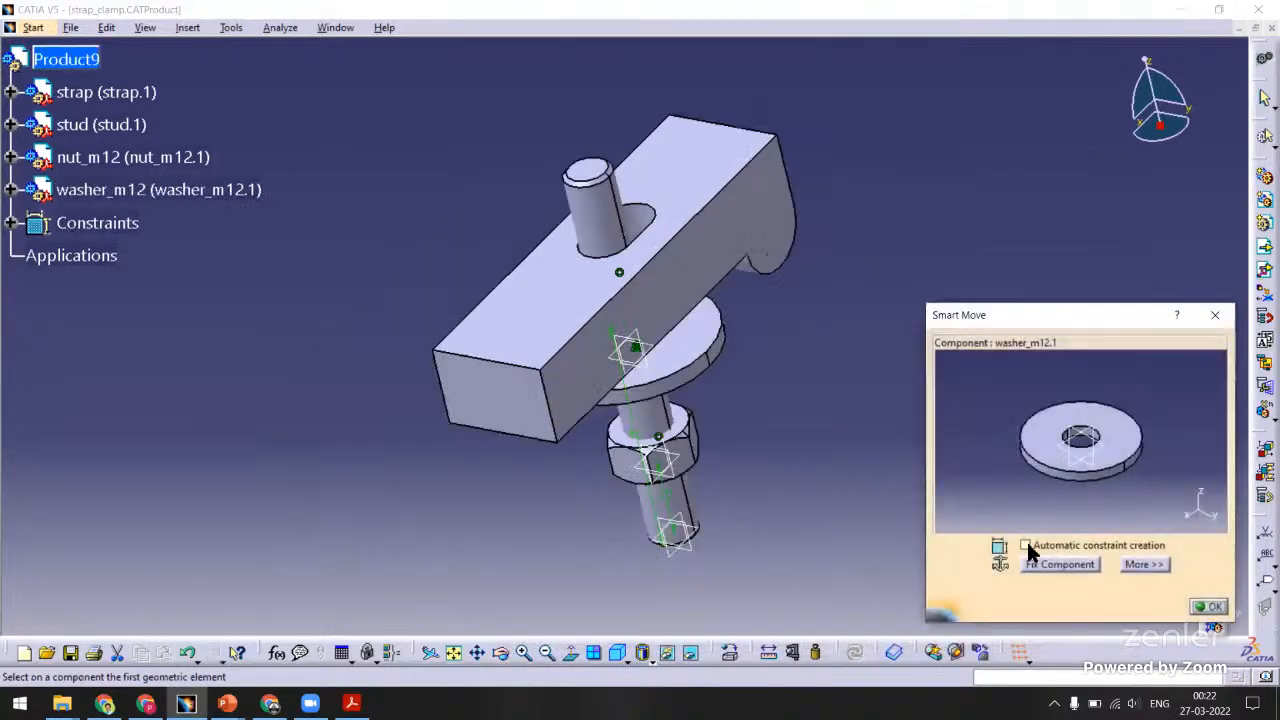
{"action": "left_click", "coordinate": [1208, 607]}
Add a coincidence constraint between the washer's axis and the stud's axis.
{"action": "middle_click_drag", "start_coordinate": [550, 363], "coordinate": [503, 200]}
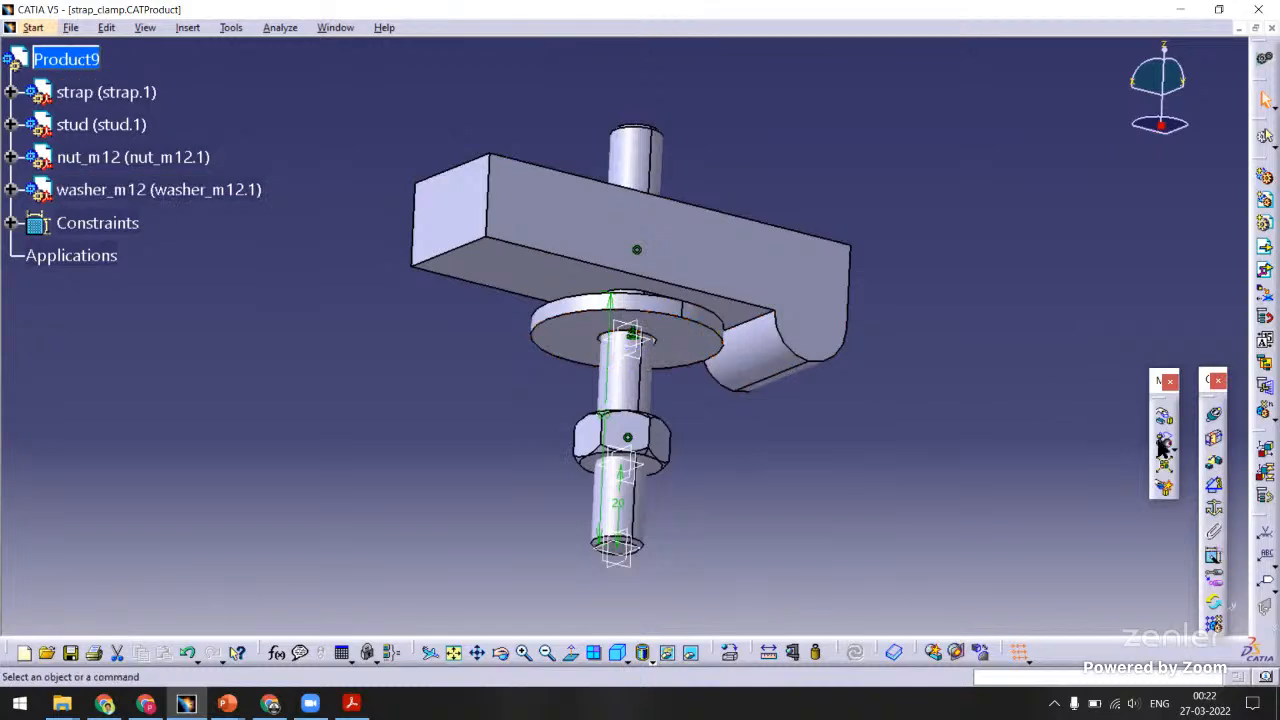
{"action": "left_click", "coordinate": [1214, 420]}
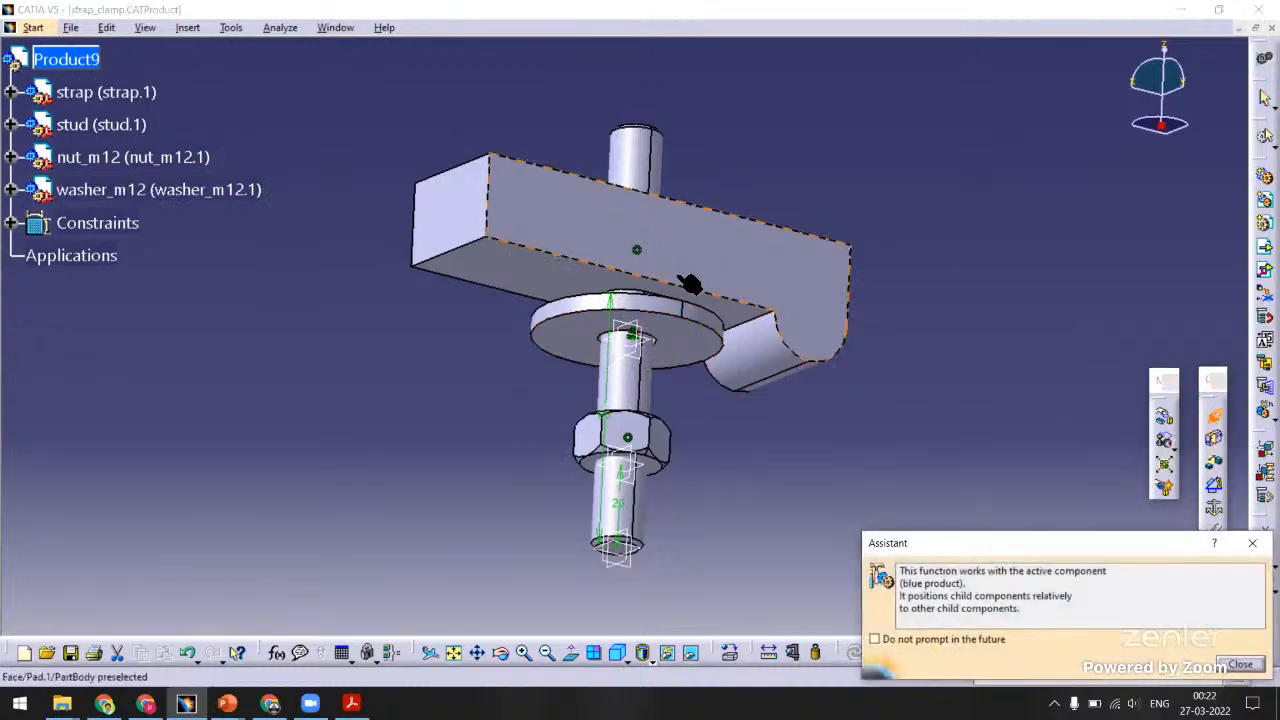
{"action": "left_click", "coordinate": [565, 318]}
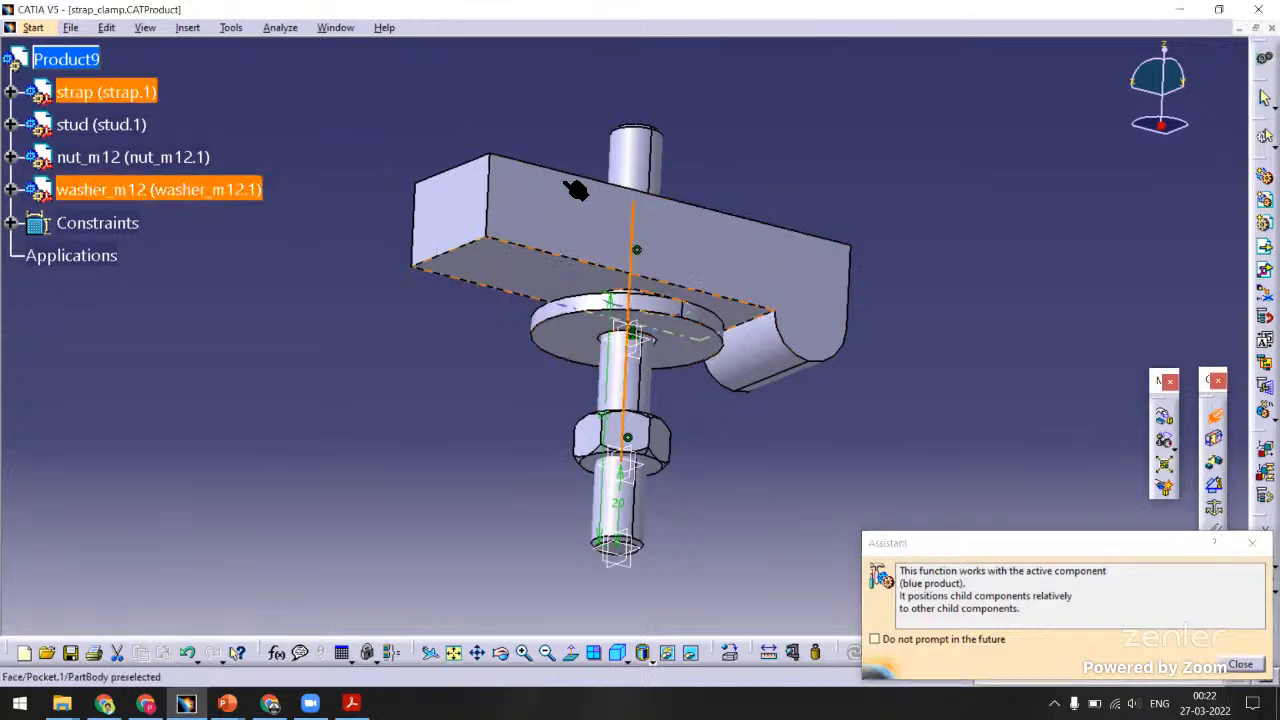
{"action": "left_click", "coordinate": [630, 220]}
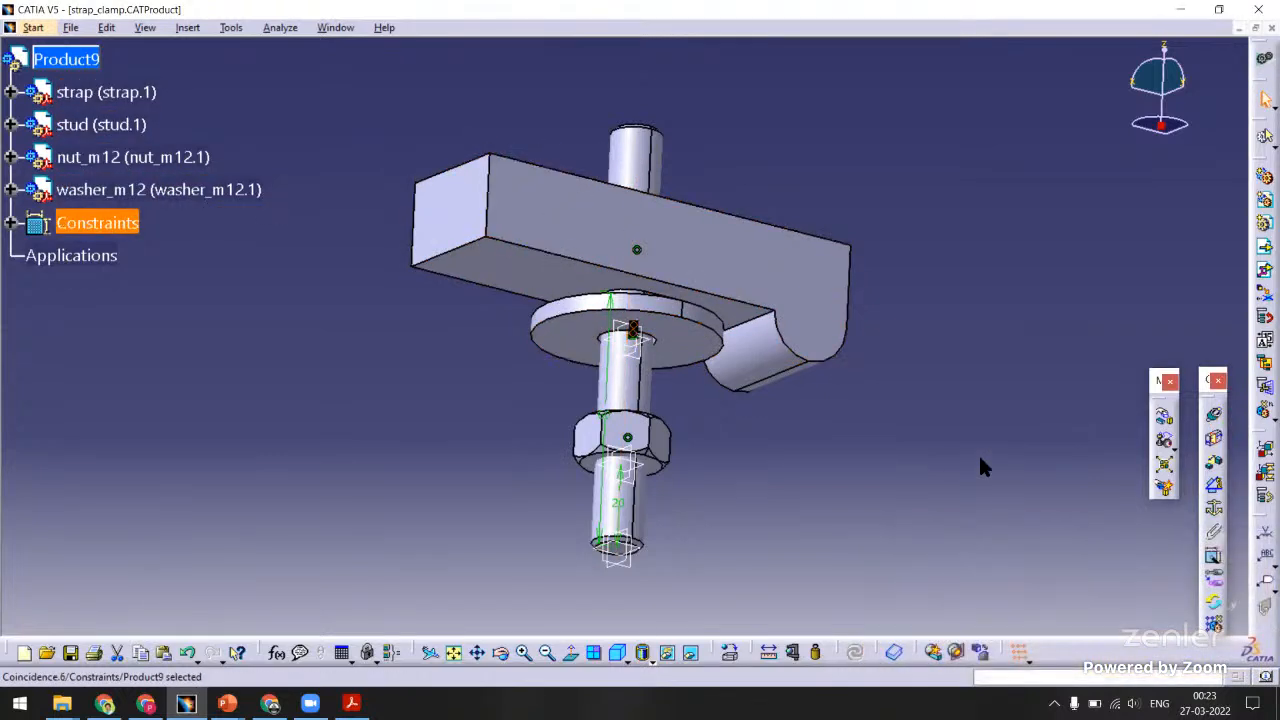
Add a contact constraint between the washer's lower face and the strap's top face, update the assembly and save it.
{"action": "left_click", "coordinate": [1212, 442]}
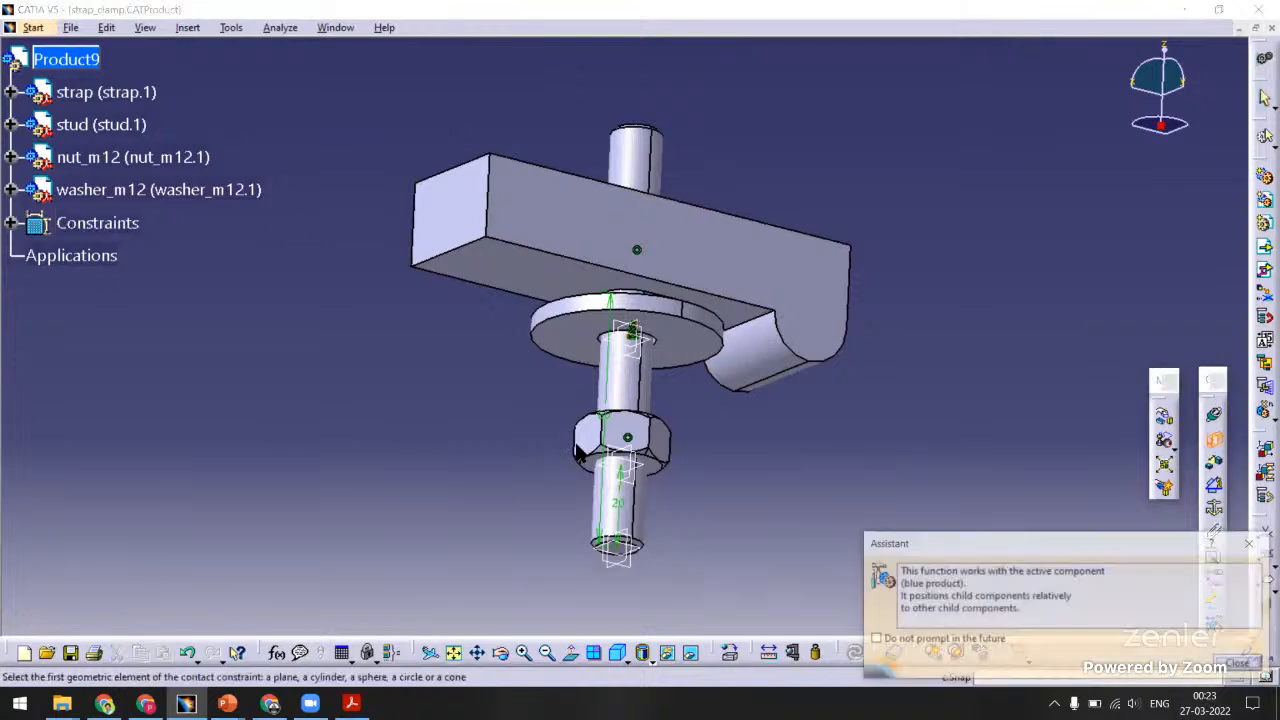
{"action": "left_click", "coordinate": [568, 354]}
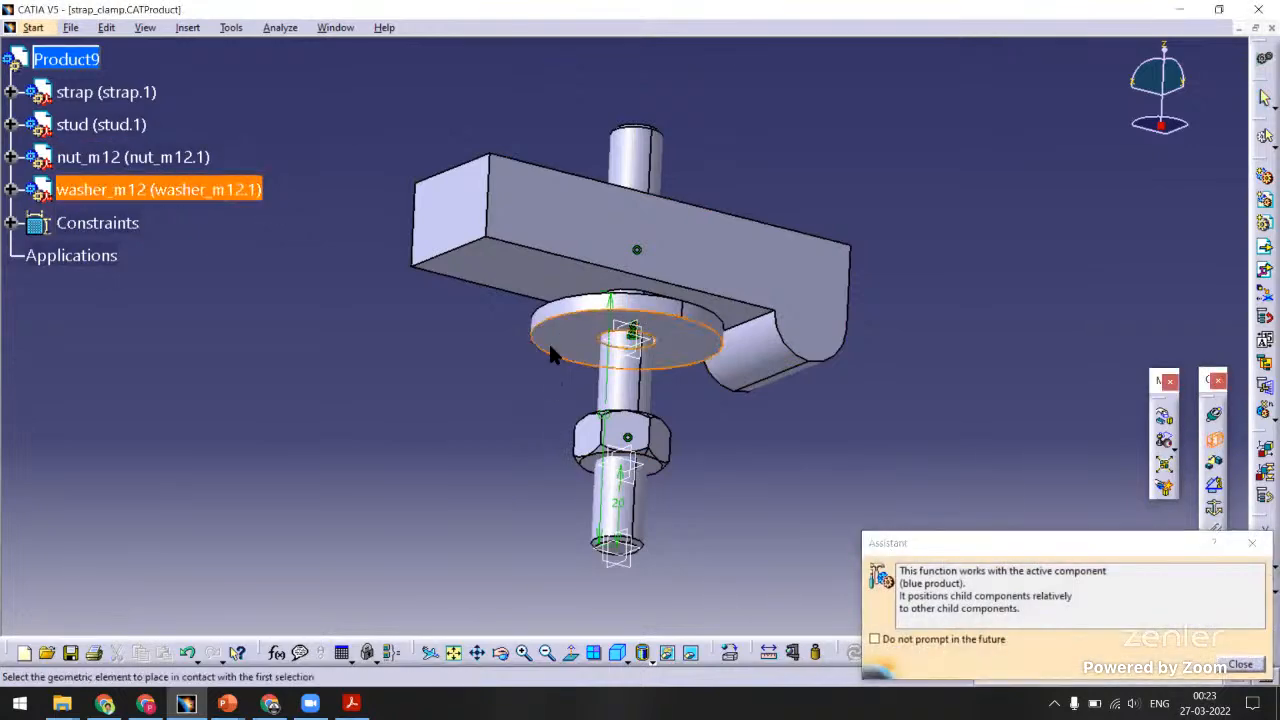
{"action": "mouse_move", "coordinate": [500, 310]}
{"action": "middle_mouse_down"}
{"action": "mouse_move", "coordinate": [491, 323]}
{"action": "mouse_move", "coordinate": [497, 303]}
{"action": "middle_mouse_up"}
{"action": "left_click", "coordinate": [478, 297]}
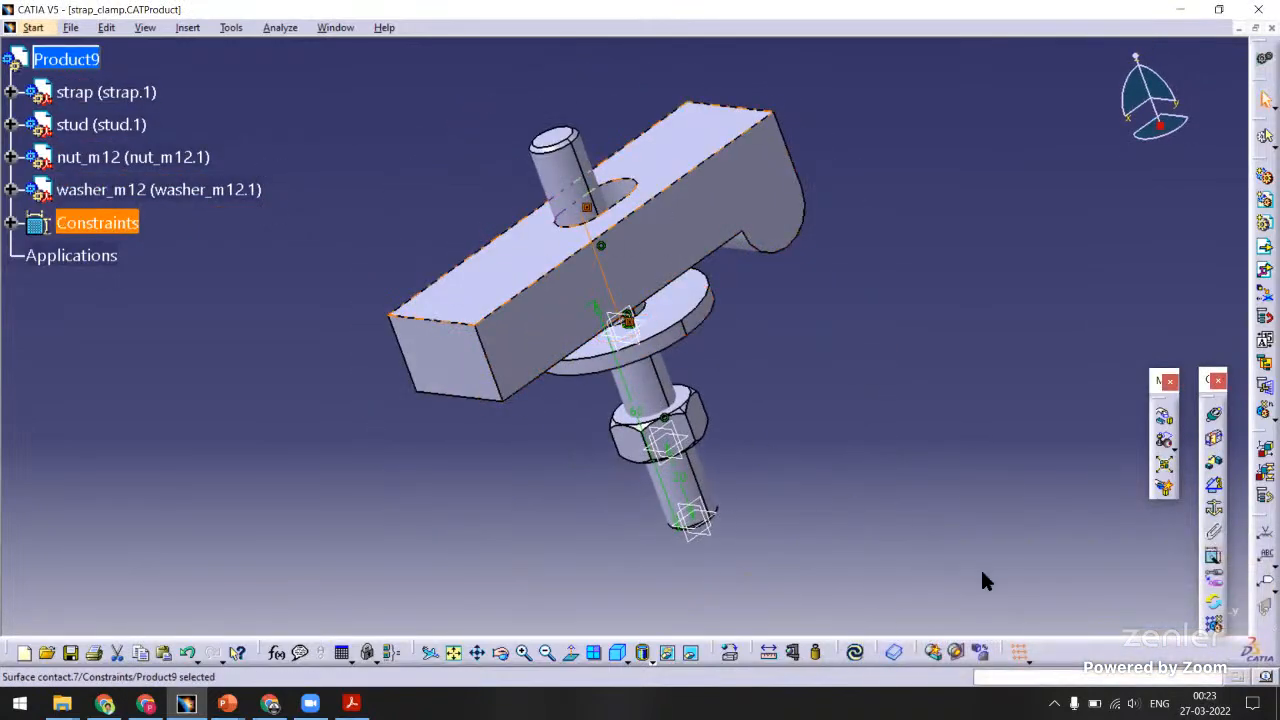
{"action": "left_click", "coordinate": [854, 652]}
{"action": "middle_click_drag", "start_coordinate": [676, 352], "coordinate": [510, 226]}
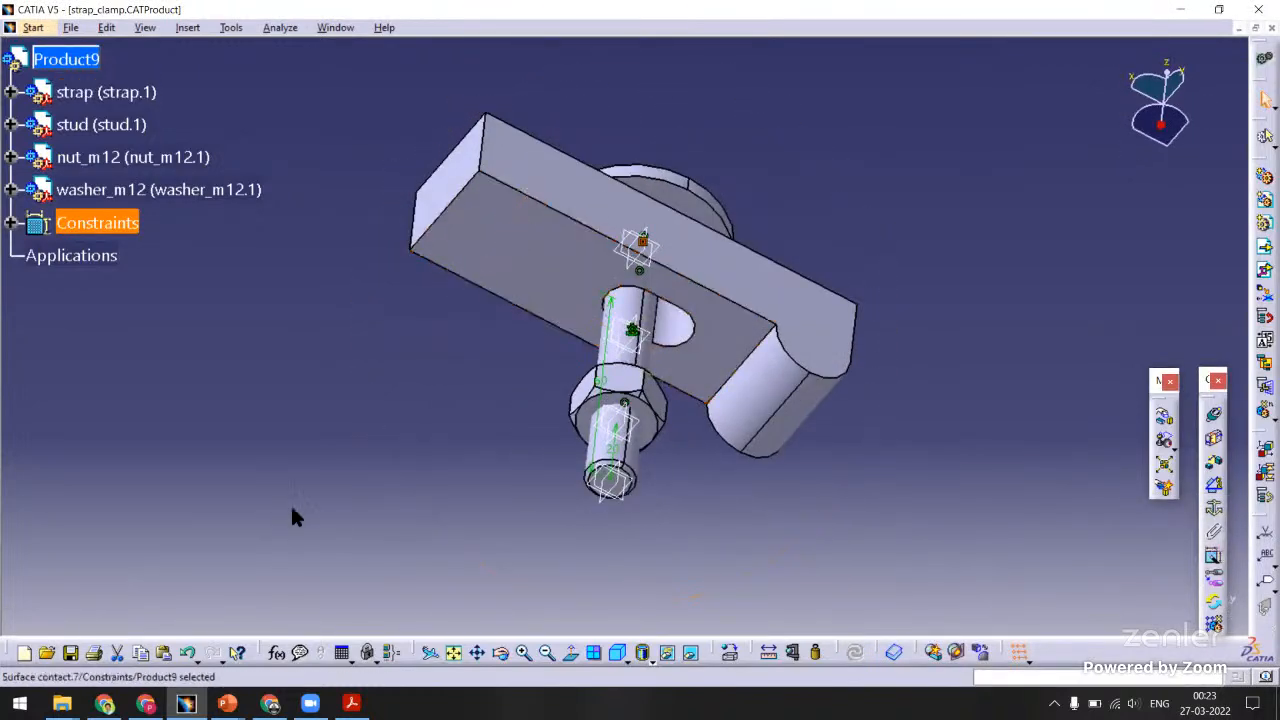
{"action": "middle_click_drag", "start_coordinate": [357, 537], "coordinate": [735, 310]}
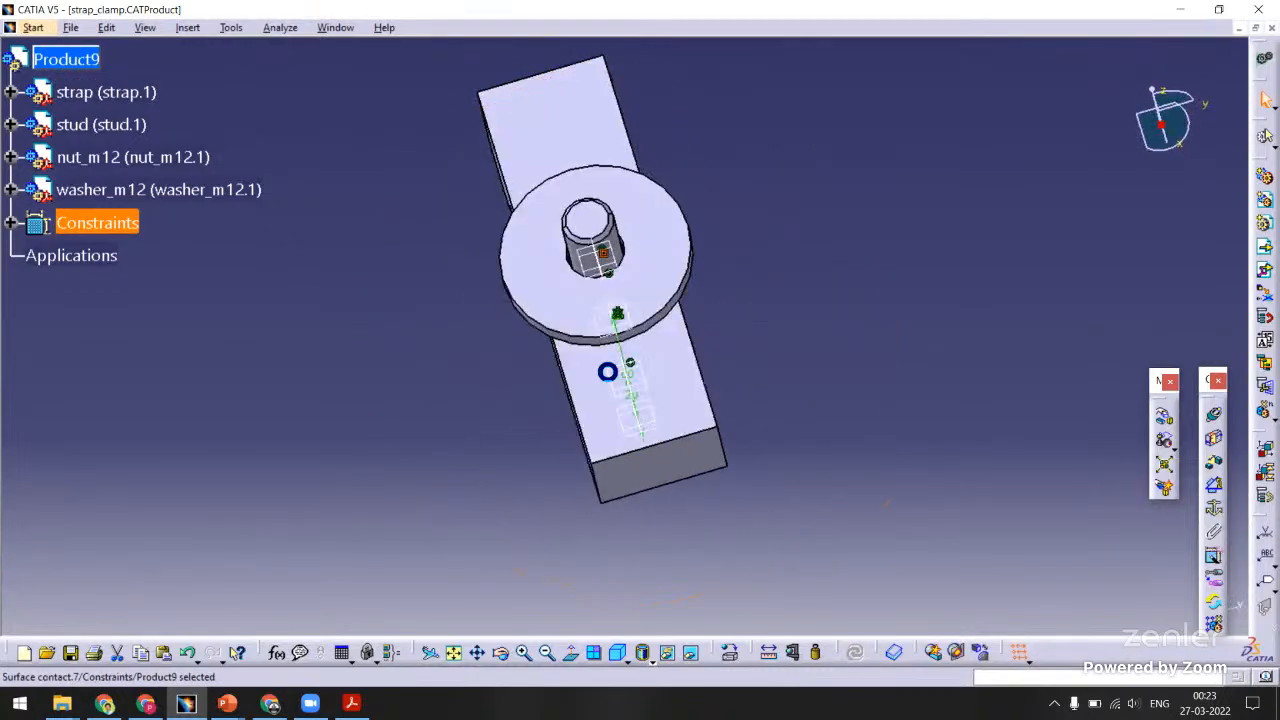
{"action": "left_click", "coordinate": [71, 652]}
Switch to Chrome, compare the M12 washer dimensions in several size charts among the image results, and return to CATIA.
{"action": "left_click", "coordinate": [105, 703]}
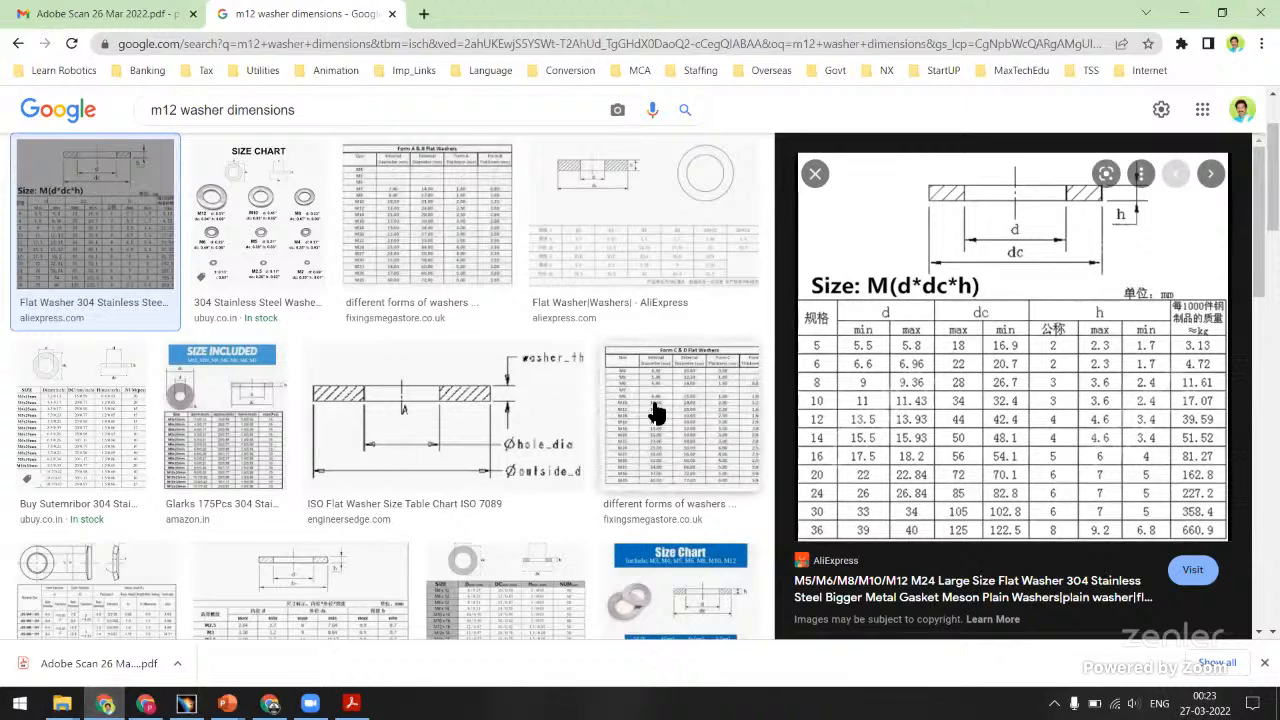
{"action": "left_click", "coordinate": [655, 412]}
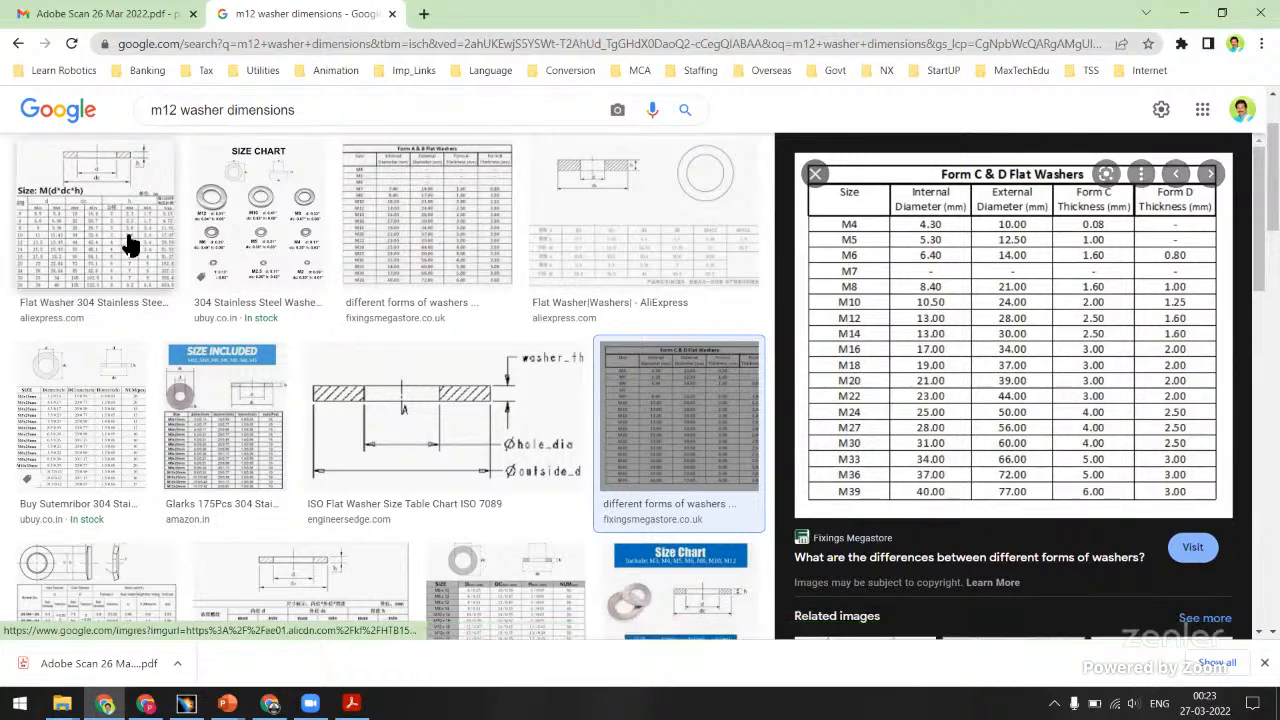
{"action": "left_click", "coordinate": [130, 245]}
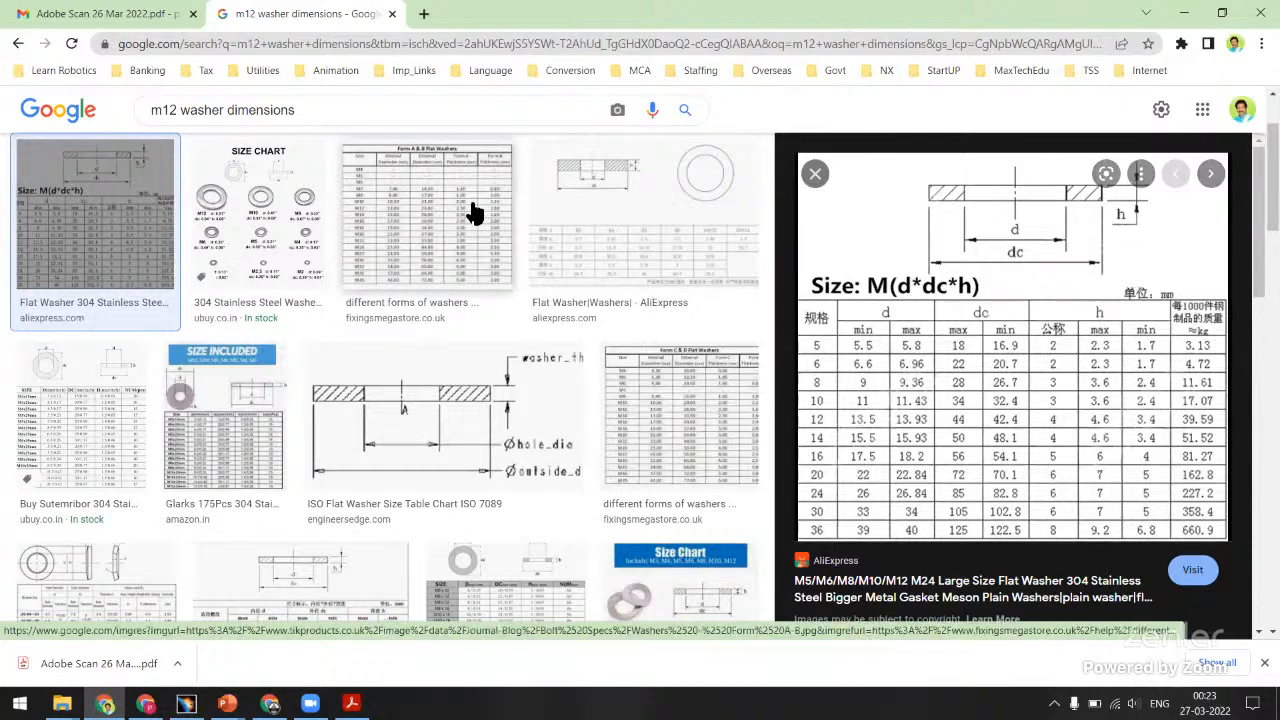
{"action": "left_click", "coordinate": [471, 212]}
{"action": "left_click", "coordinate": [600, 240]}
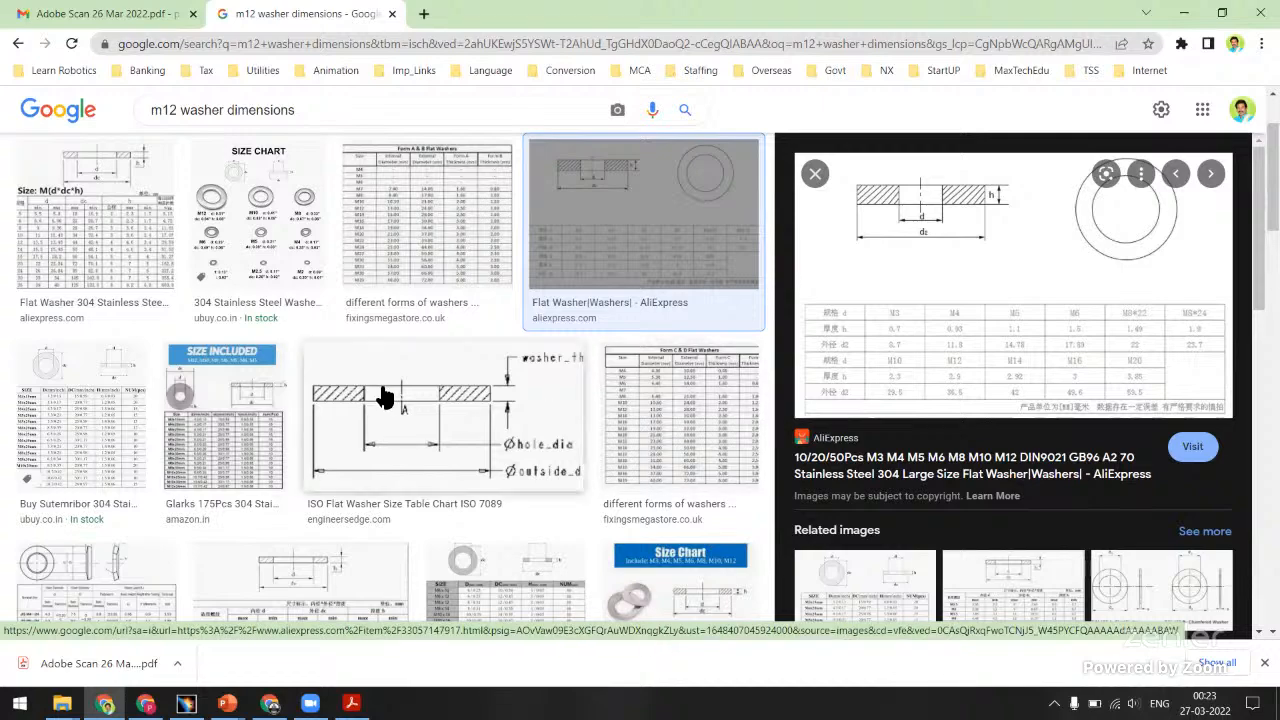
{"action": "scroll", "coordinate": [386, 394], "scroll_direction": "down", "scroll_amount": 3}
{"action": "left_click", "coordinate": [308, 397]}
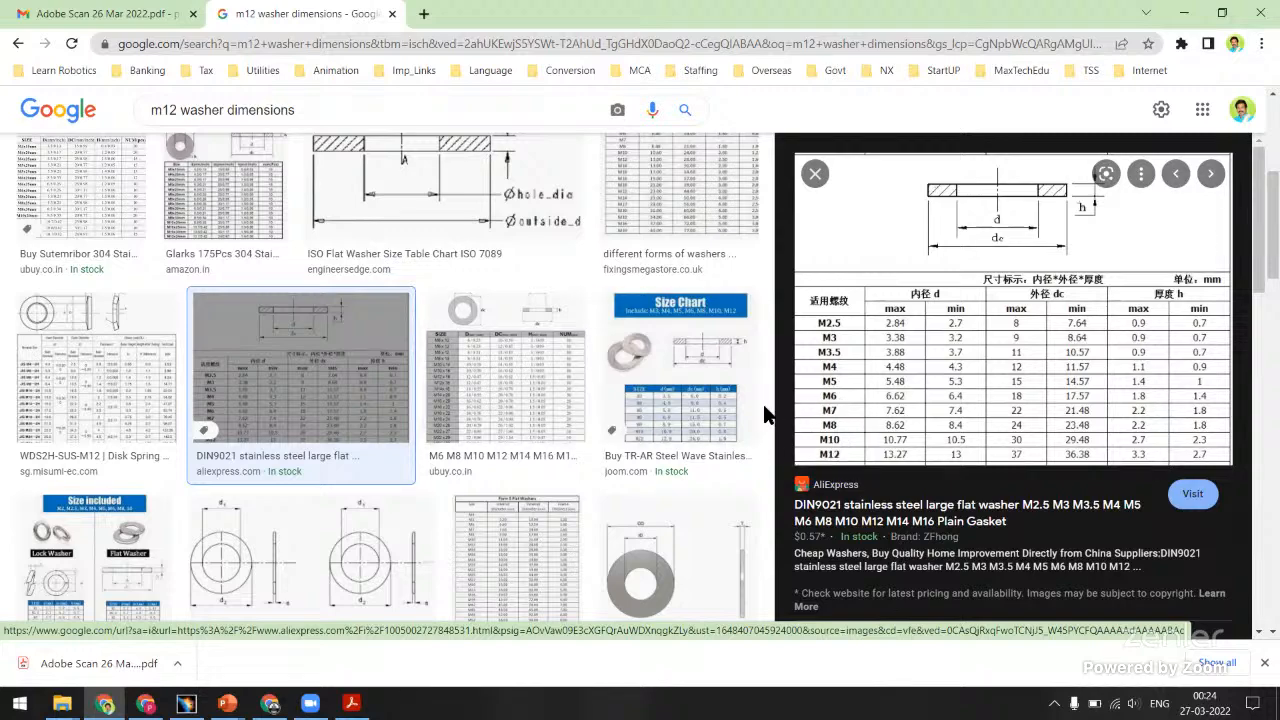
{"action": "key", "text": "alt+Tab"}
{"action": "middle_click_drag", "start_coordinate": [508, 470], "coordinate": [692, 287]}
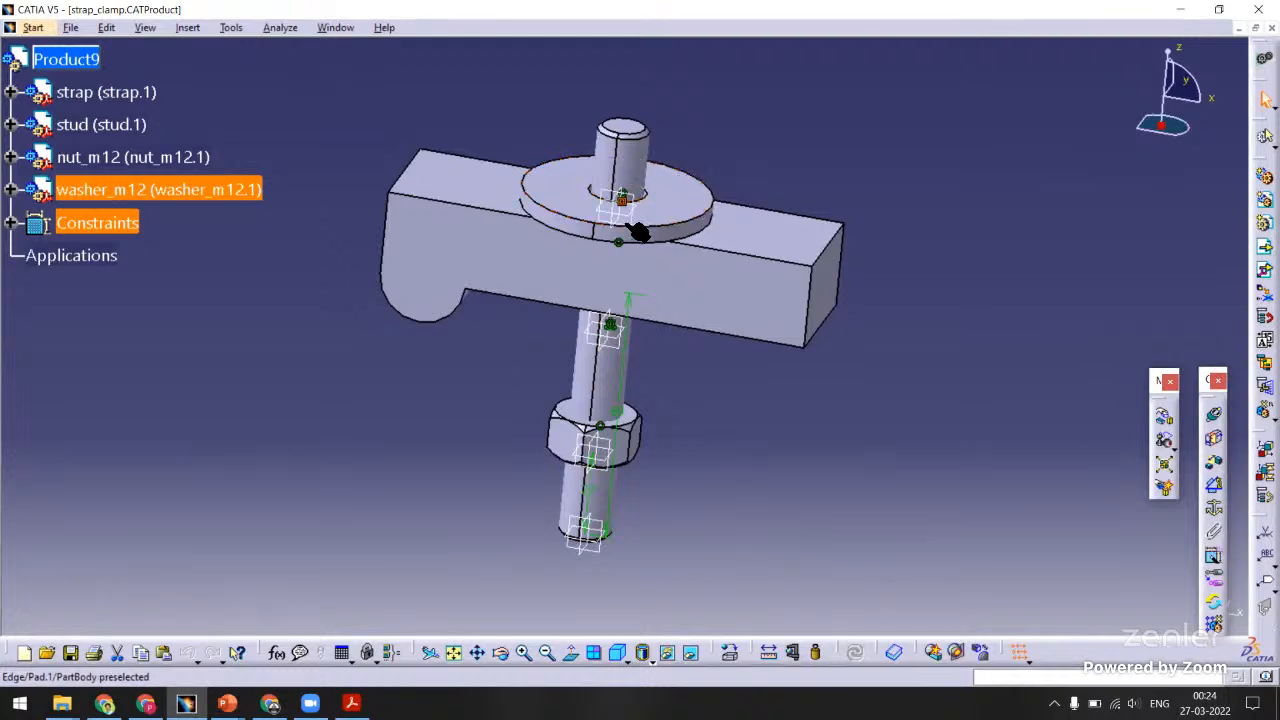
{"action": "middle_click_drag", "start_coordinate": [443, 363], "coordinate": [668, 340]}
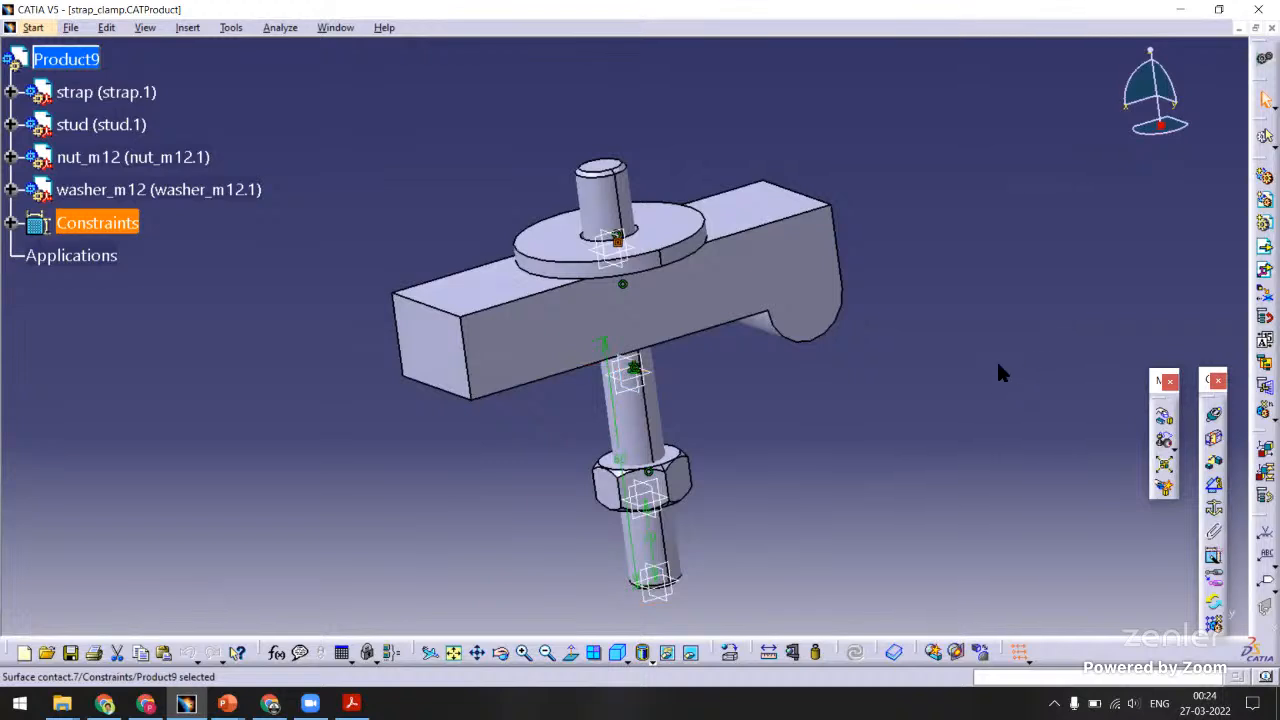
{"action": "middle_click_drag", "start_coordinate": [750, 410], "coordinate": [718, 305]}
{"action": "key", "text": "alt+Tab"}
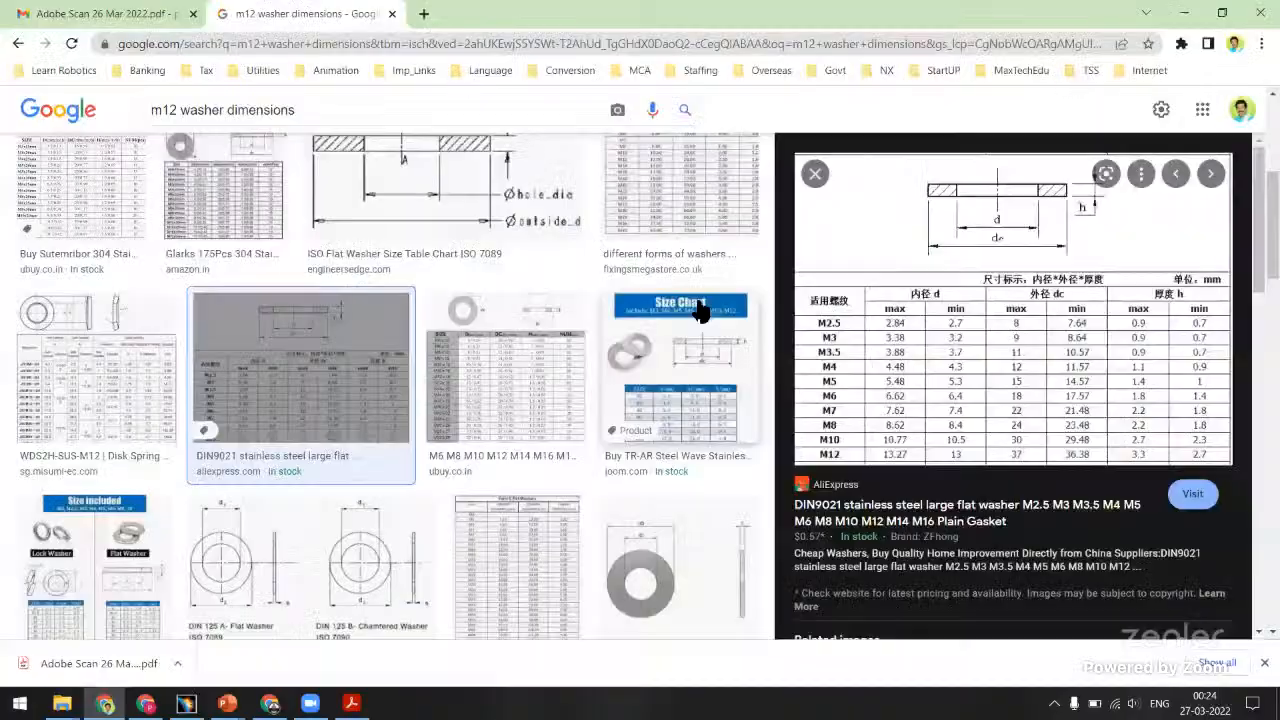
{"action": "key", "text": "alt+Tab"}
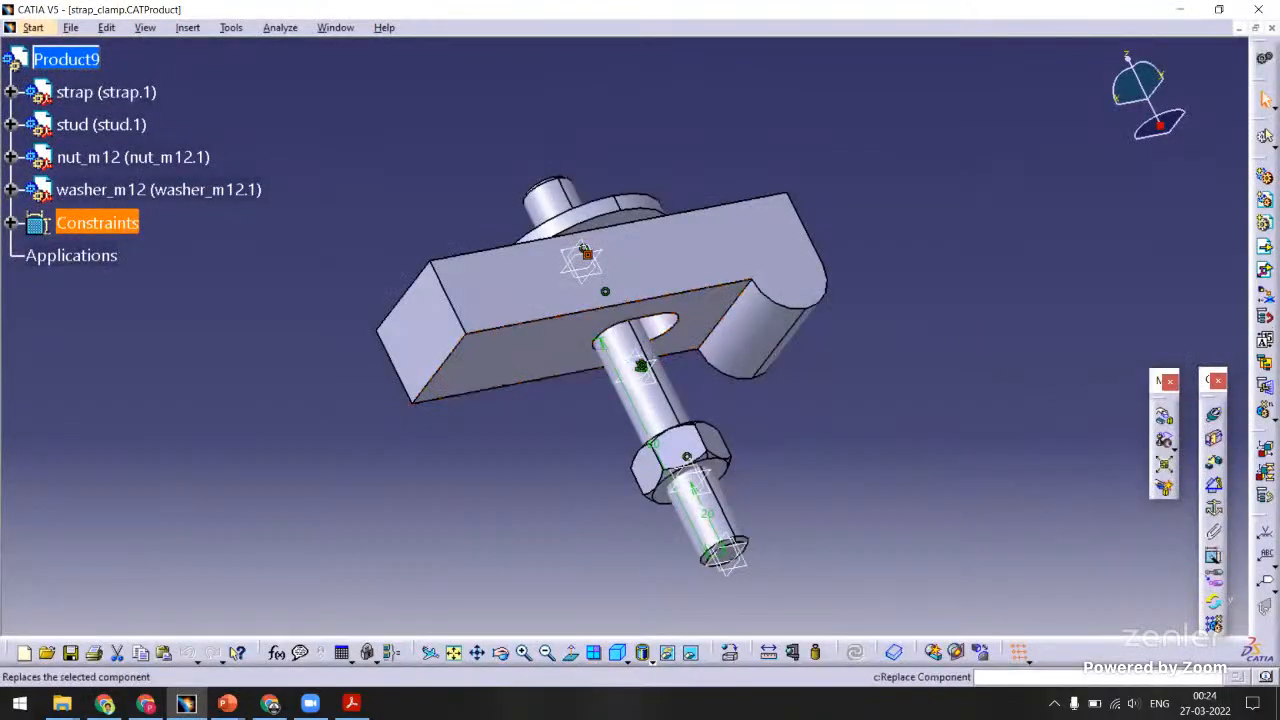
Insert a second washer_m12 as an existing component with positioning and accept its default placement.
{"action": "left_click", "coordinate": [1213, 378]}
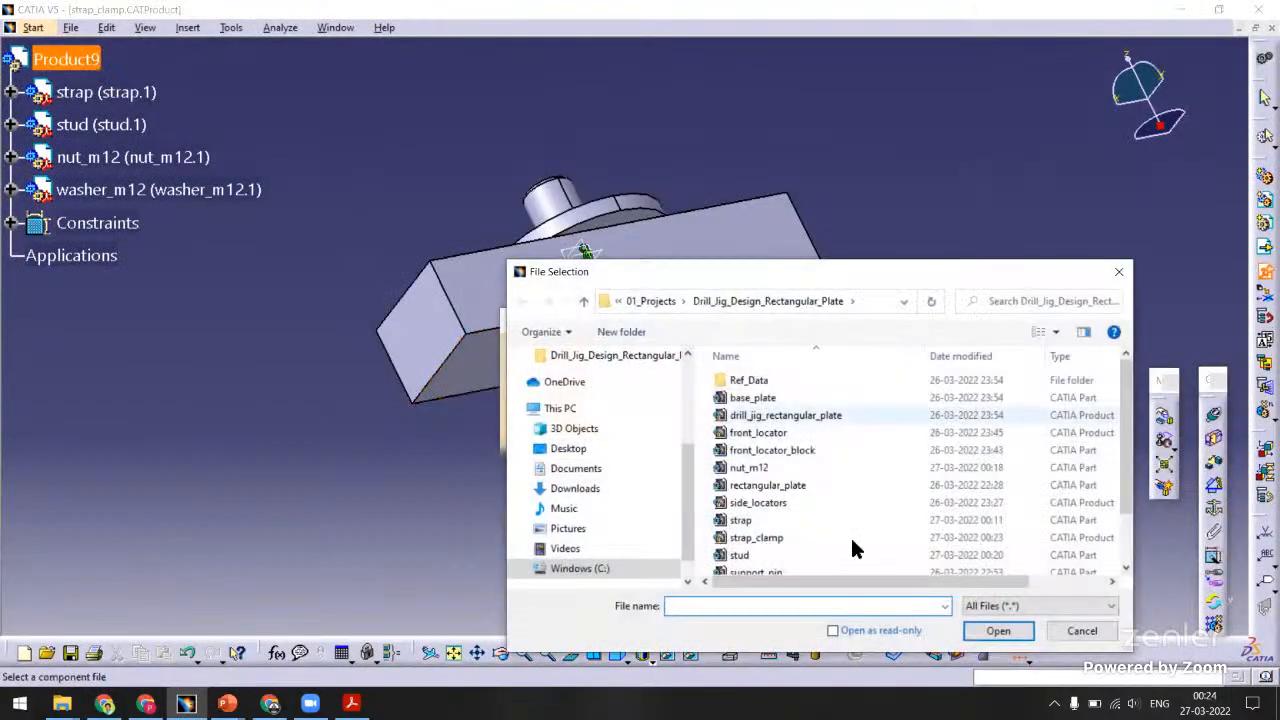
{"action": "left_click_drag", "start_coordinate": [1123, 422], "coordinate": [1124, 490]}
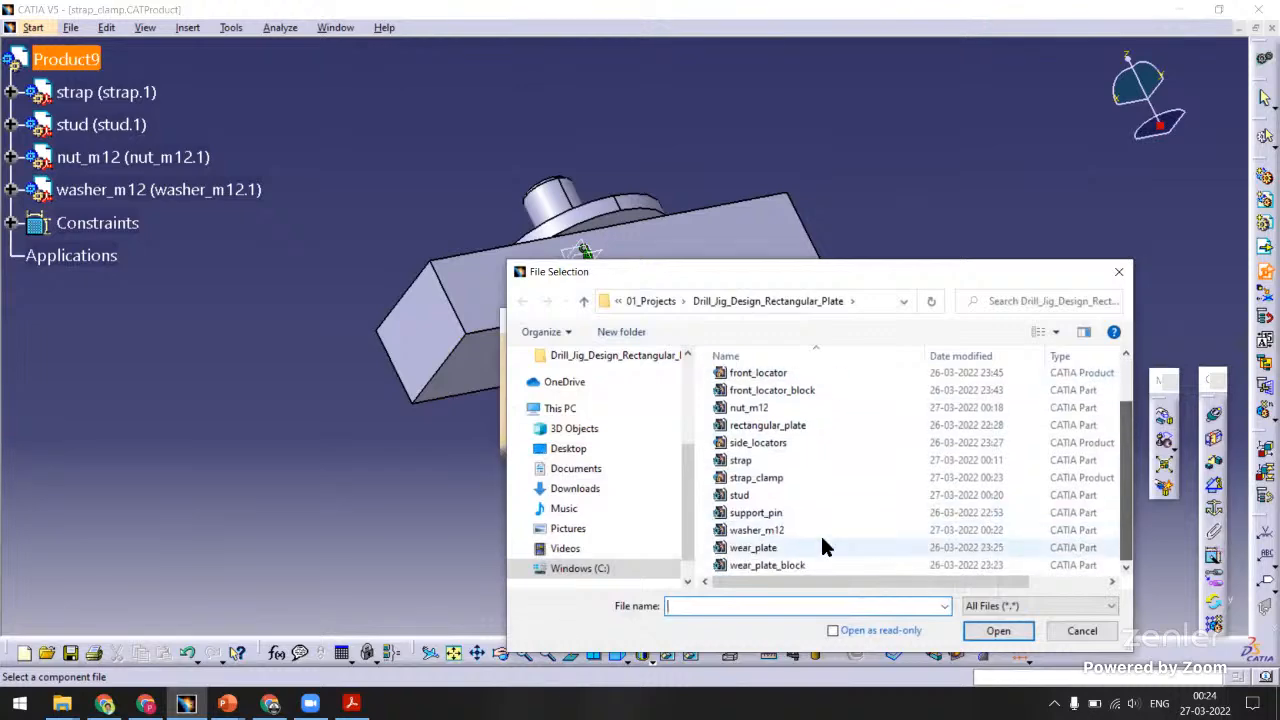
{"action": "double_click", "coordinate": [770, 530]}
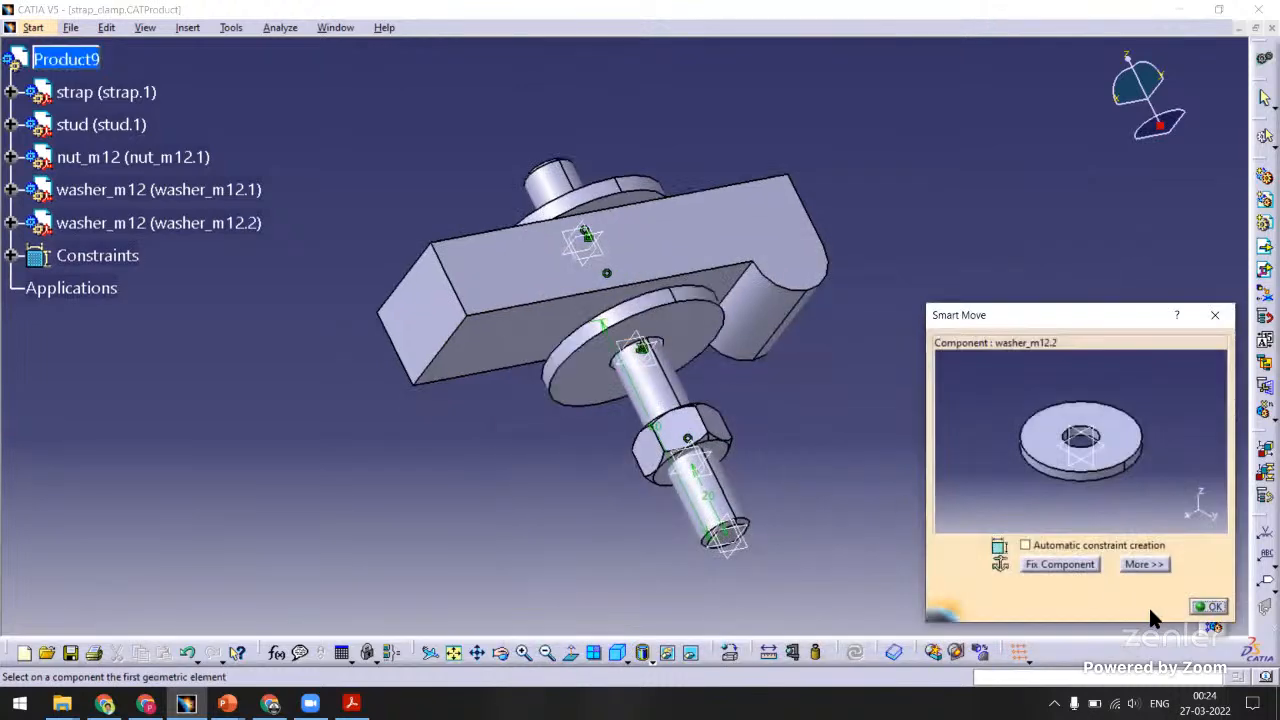
{"action": "left_click", "coordinate": [1209, 608]}
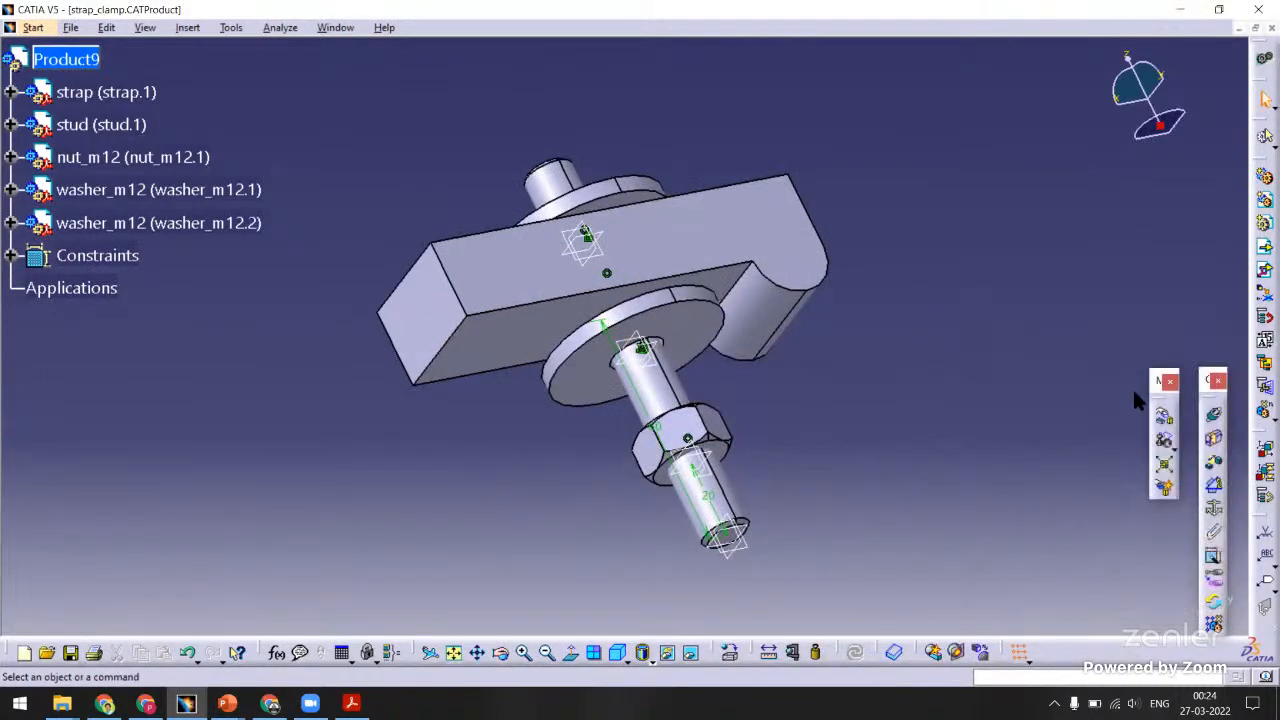
Add a coincidence constraint between the second washer's axis and the stud's axis.
{"action": "left_click", "coordinate": [1213, 422]}
{"action": "left_click", "coordinate": [559, 356]}
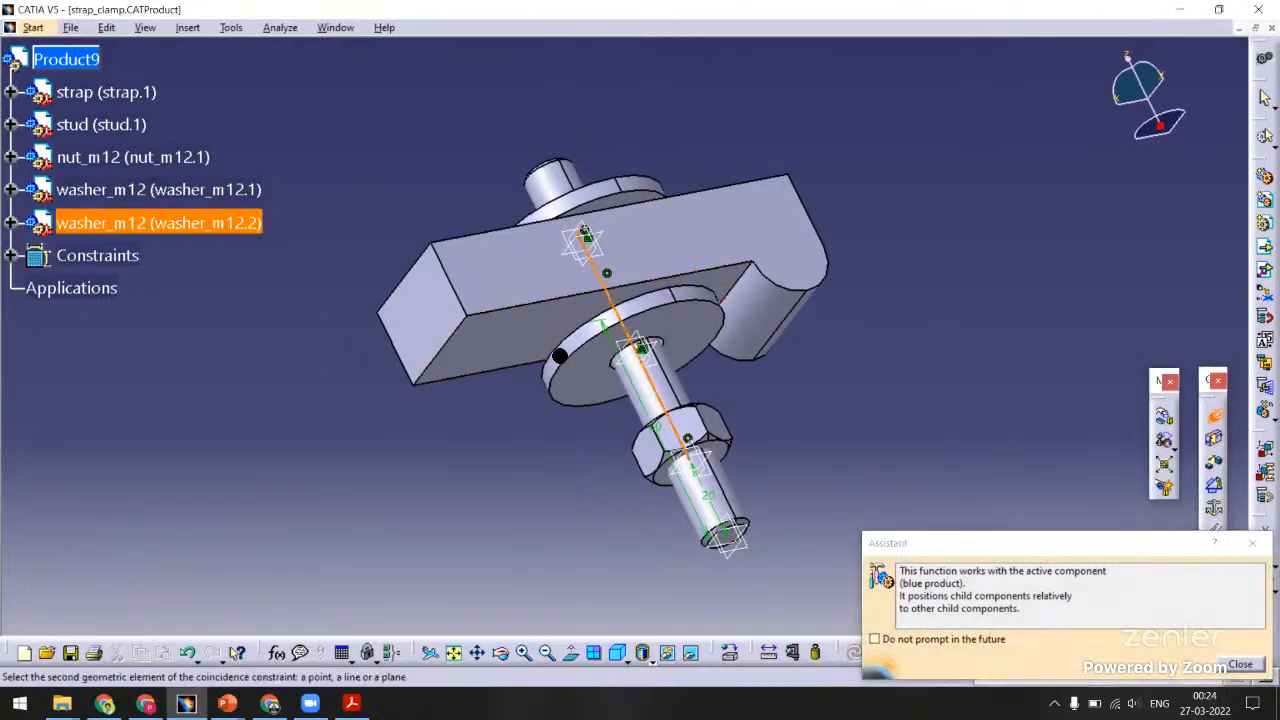
{"action": "left_click", "coordinate": [655, 403]}
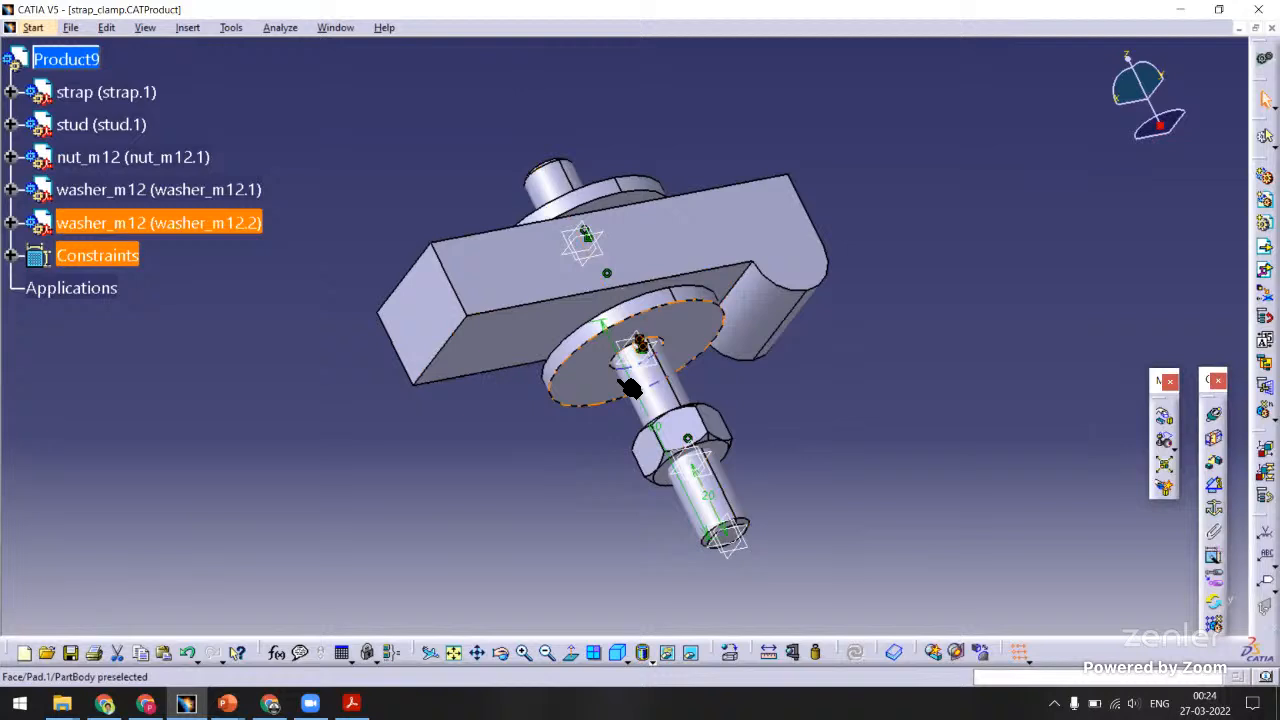
Add a contact constraint between the strap's underside and the second washer's upper face.
{"action": "left_click", "coordinate": [1215, 445]}
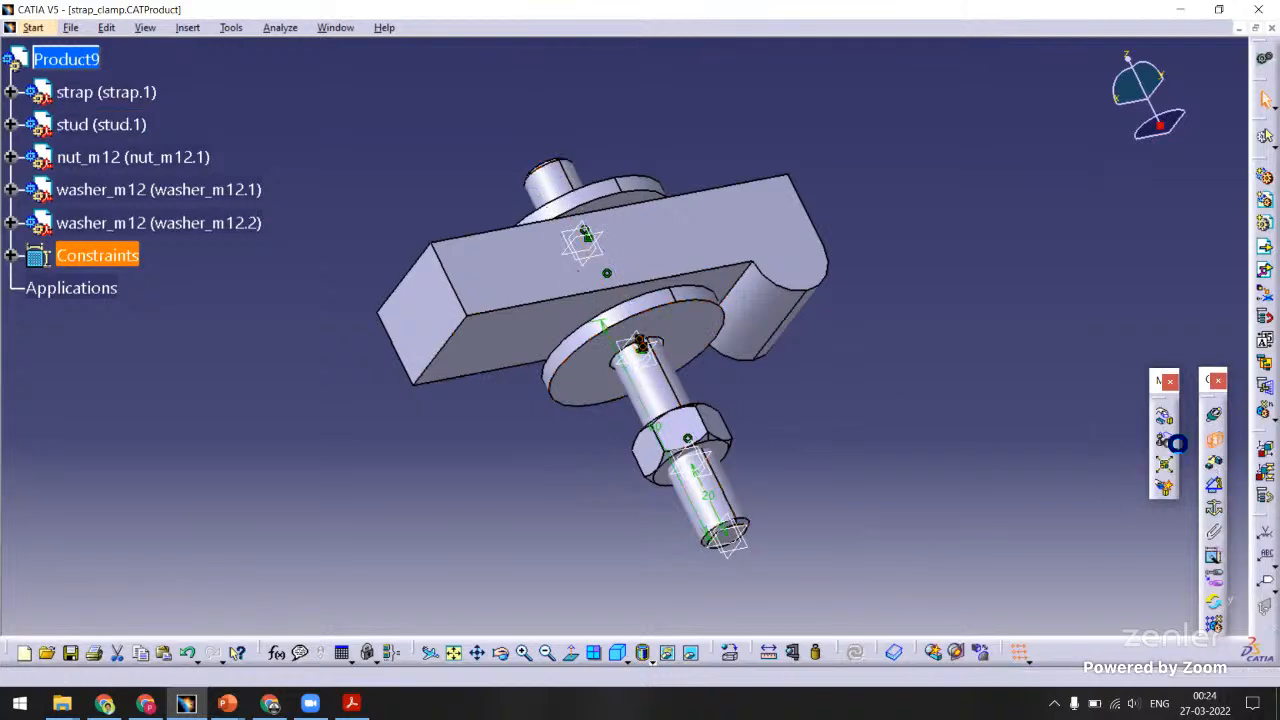
{"action": "left_click", "coordinate": [502, 358]}
{"action": "middle_click_drag", "start_coordinate": [502, 358], "coordinate": [609, 334]}
{"action": "left_click", "coordinate": [670, 390]}
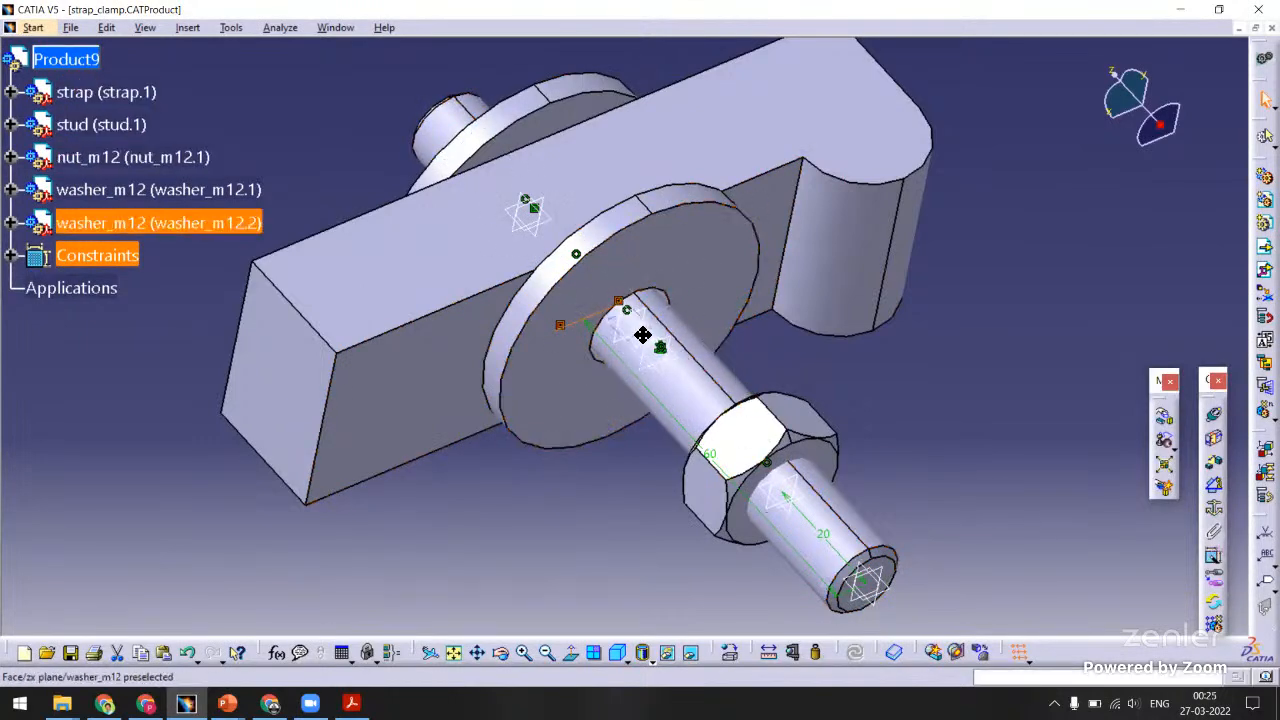
Insert a third washer_m12 as an existing component with positioning and accept its default placement.
{"action": "middle_click_drag", "start_coordinate": [668, 343], "coordinate": [746, 497]}
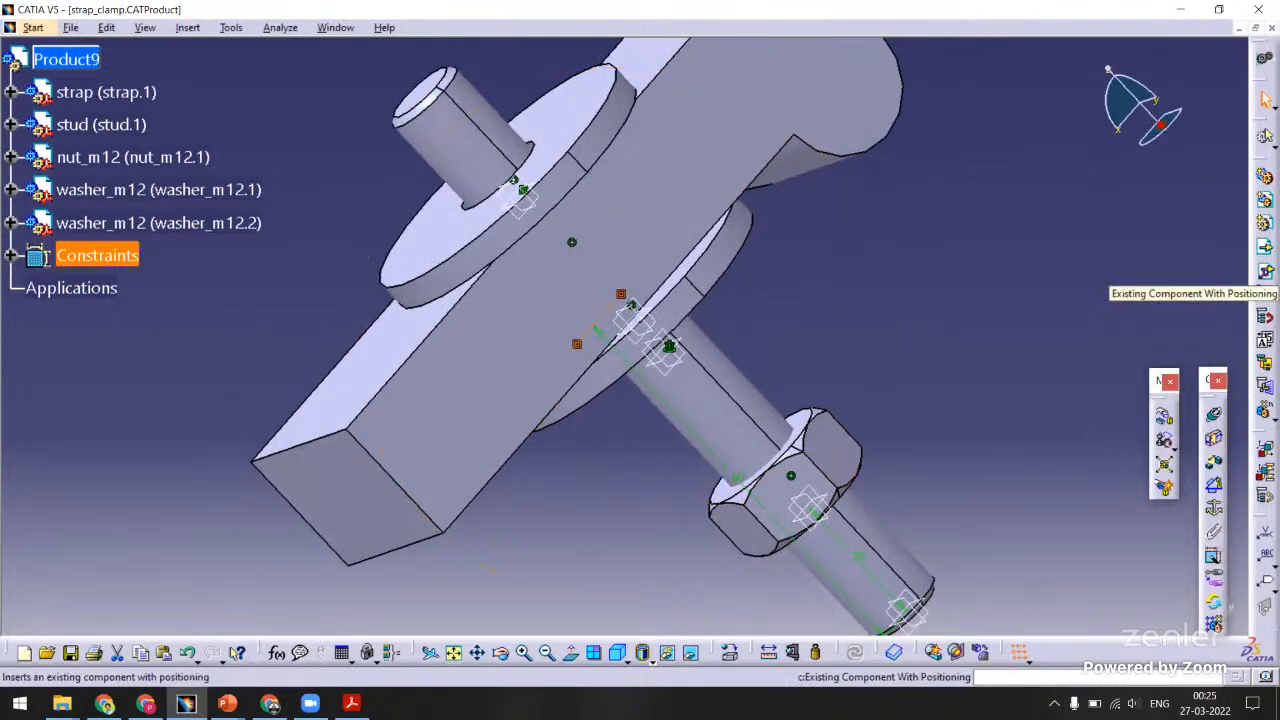
{"action": "left_click", "coordinate": [1265, 271]}
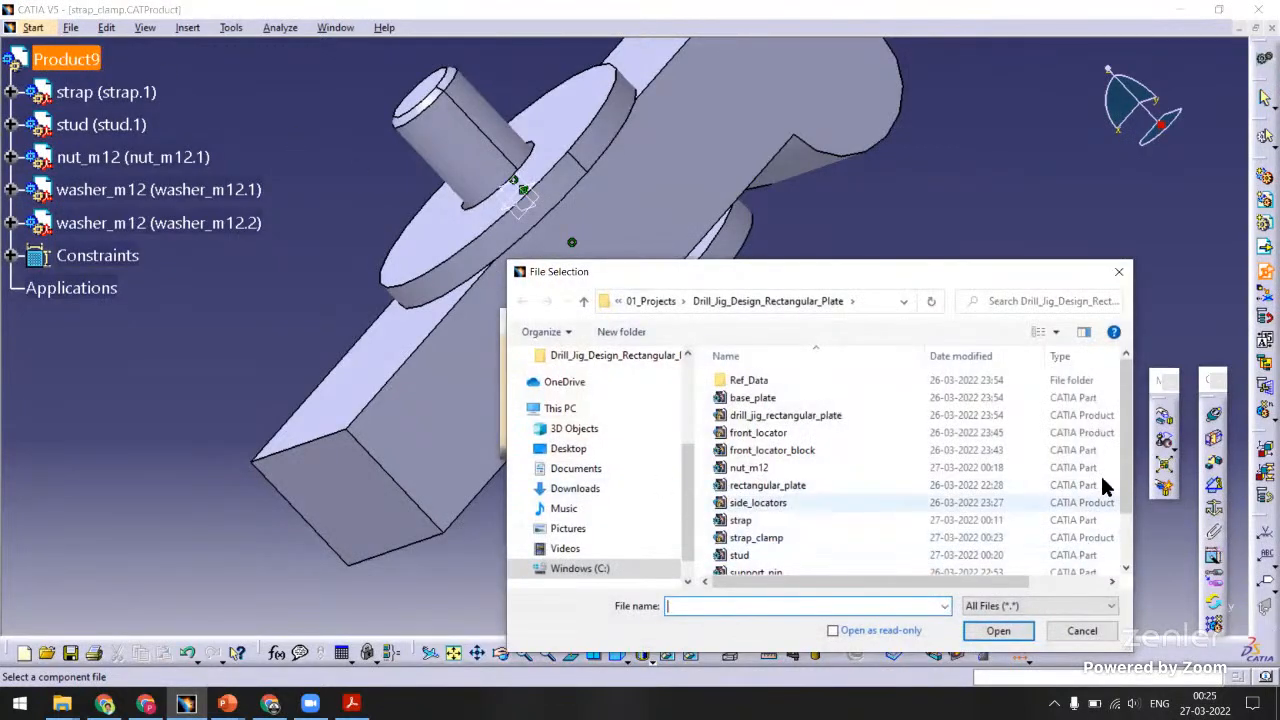
{"action": "scroll", "coordinate": [780, 560], "scroll_direction": "down", "scroll_amount": 1}
{"action": "double_click", "coordinate": [757, 531]}
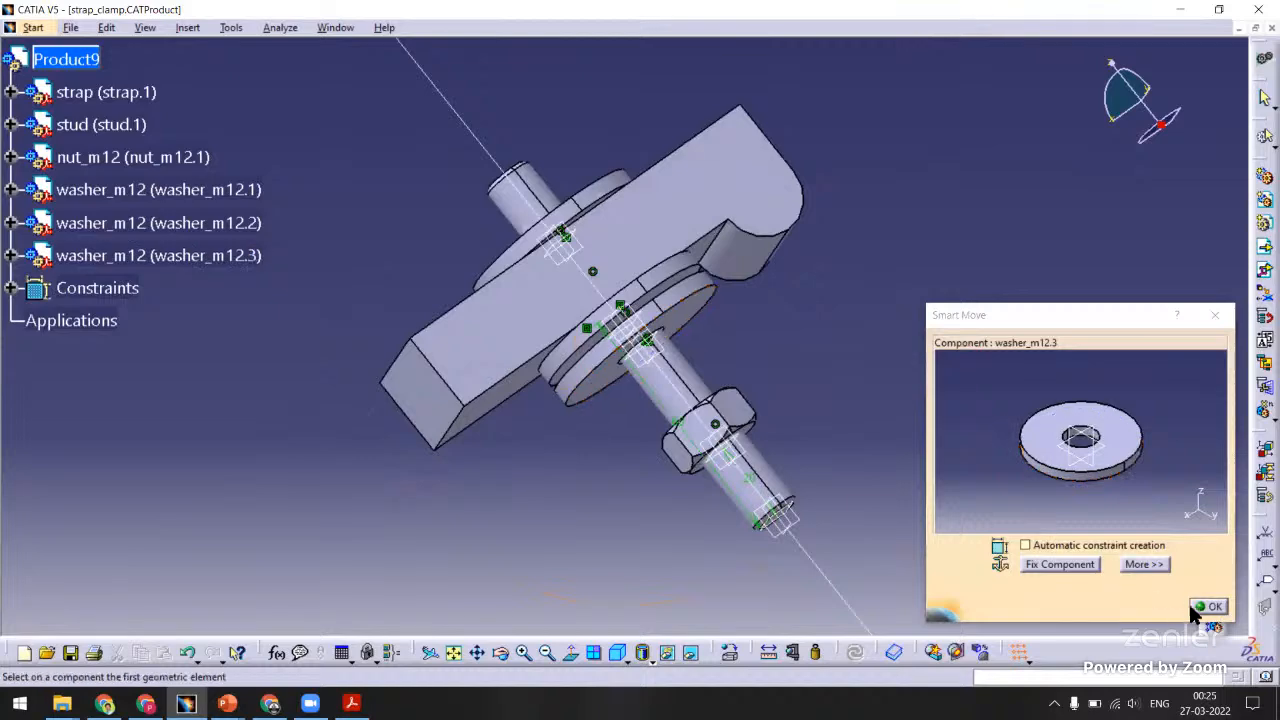
{"action": "left_click", "coordinate": [1195, 606]}
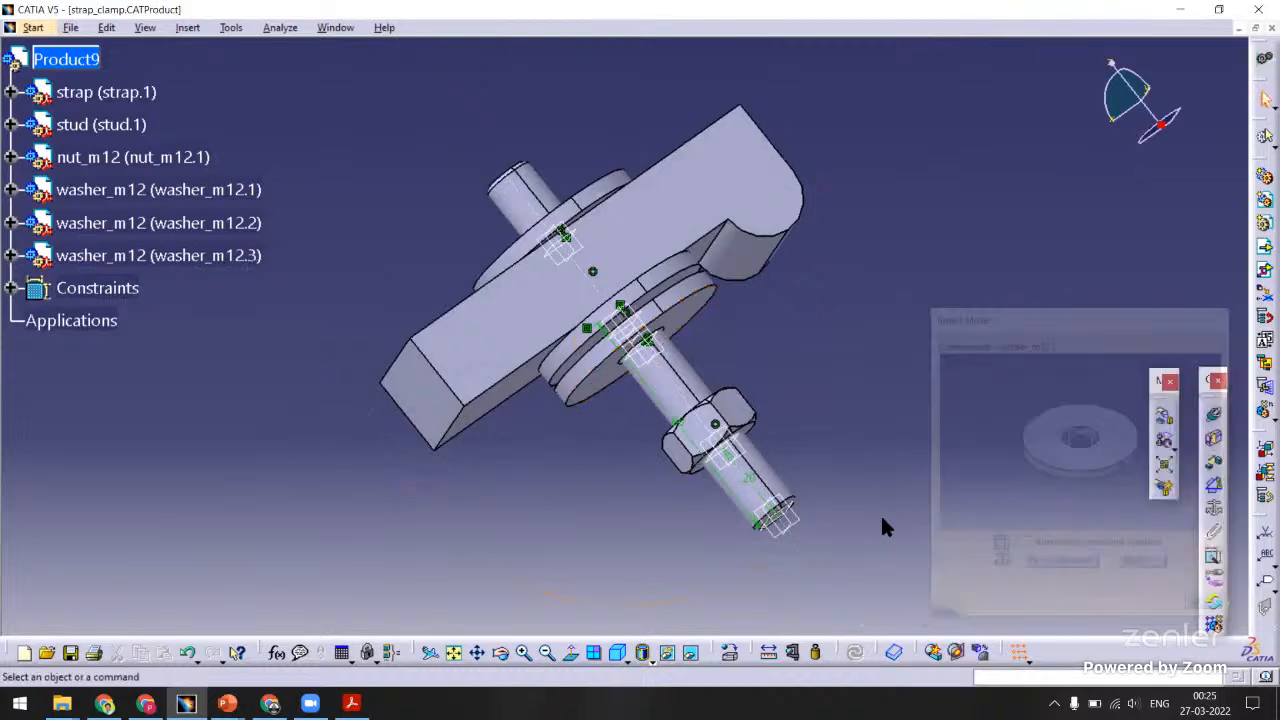
Make the third washer's axis coincident with the stud's axis.
{"action": "left_click", "coordinate": [1210, 420]}
{"action": "left_click", "coordinate": [702, 386]}
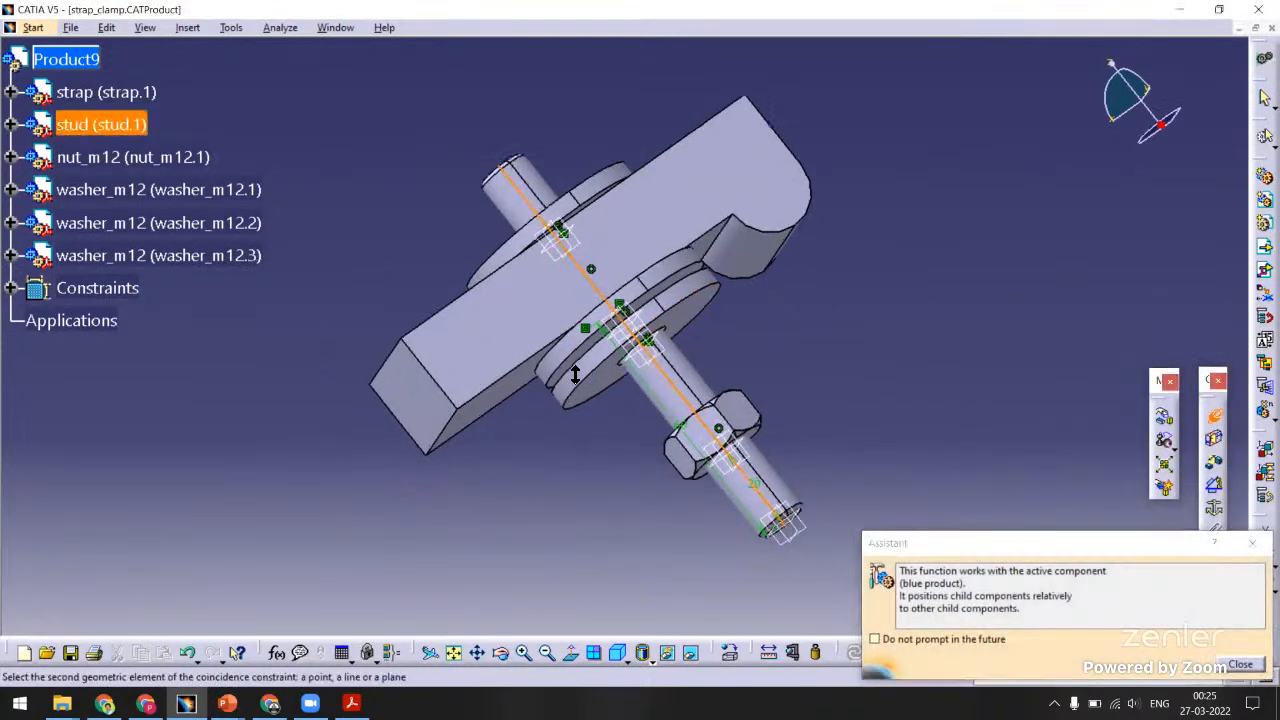
{"action": "middle_click_drag", "start_coordinate": [575, 375], "coordinate": [600, 369]}
{"action": "left_click", "coordinate": [549, 374]}
{"action": "middle_click_drag", "start_coordinate": [589, 306], "coordinate": [770, 400]}
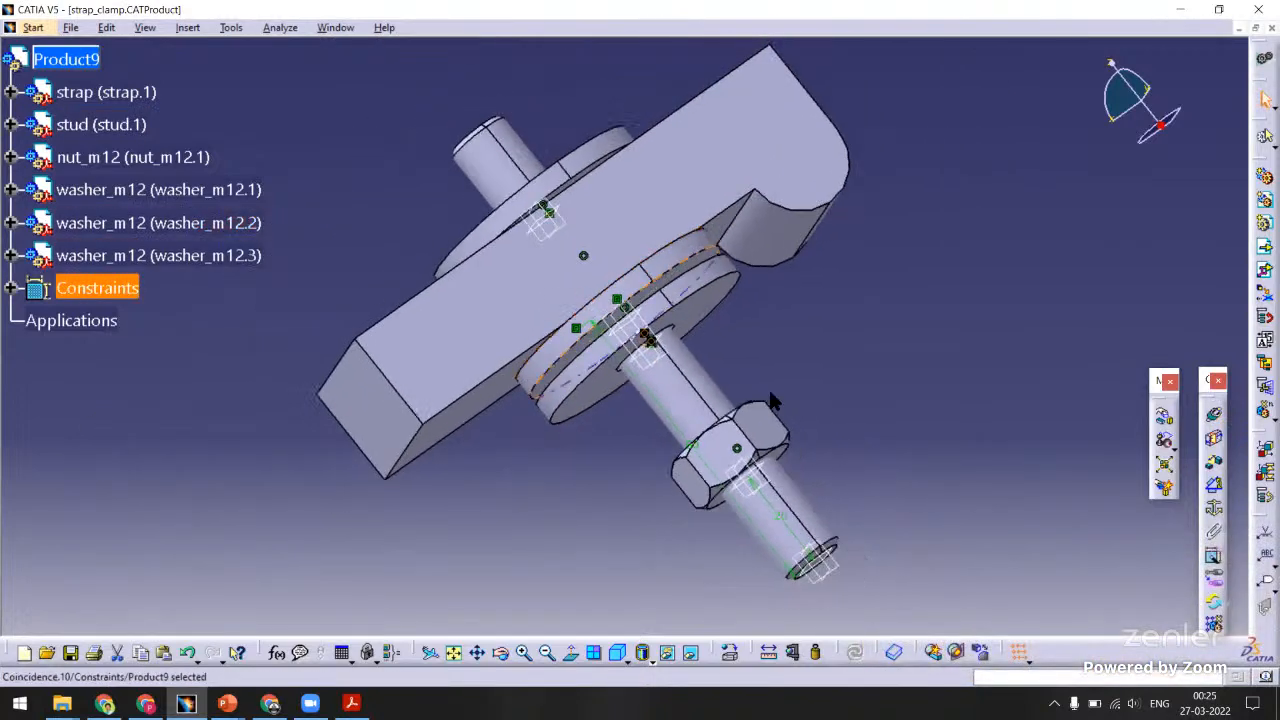
Add a contact constraint between the third washer's lower face and the M12 nut's top face, update the assembly and save it.
{"action": "left_click", "coordinate": [1210, 446]}
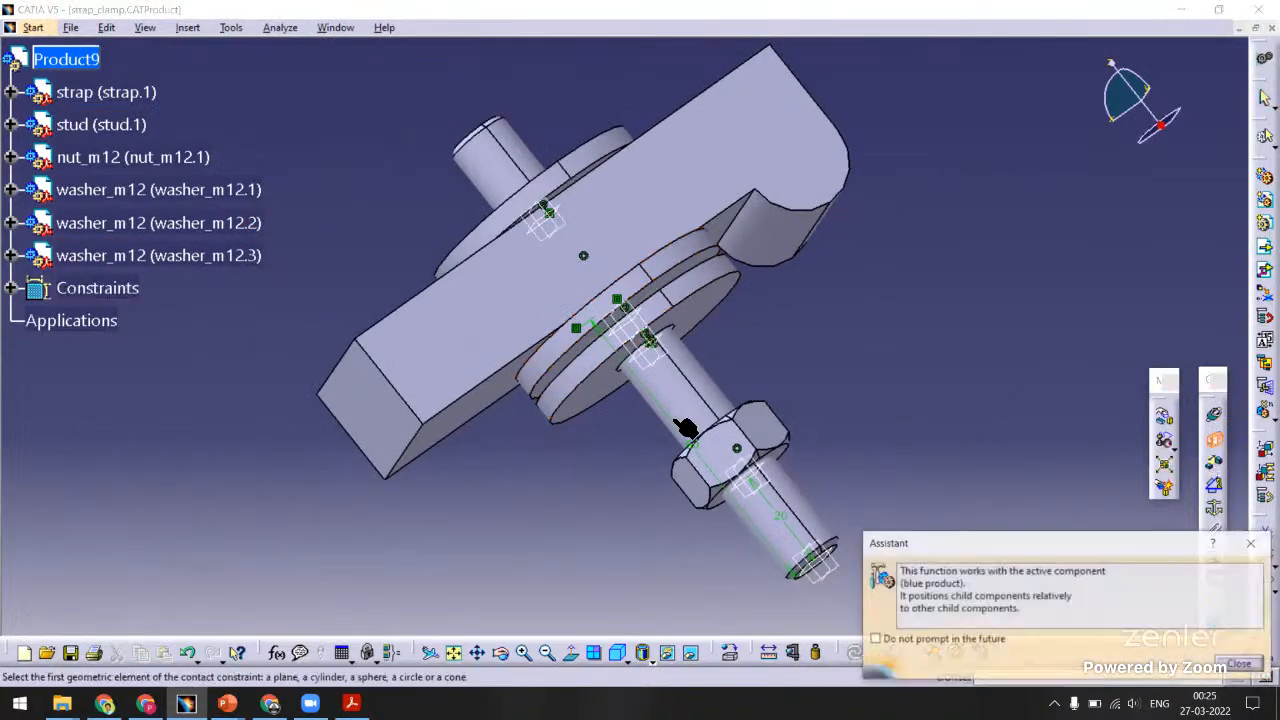
{"action": "left_click", "coordinate": [598, 399]}
{"action": "middle_click_drag", "start_coordinate": [697, 333], "coordinate": [799, 446]}
{"action": "left_click", "coordinate": [799, 446]}
{"action": "left_click", "coordinate": [864, 652]}
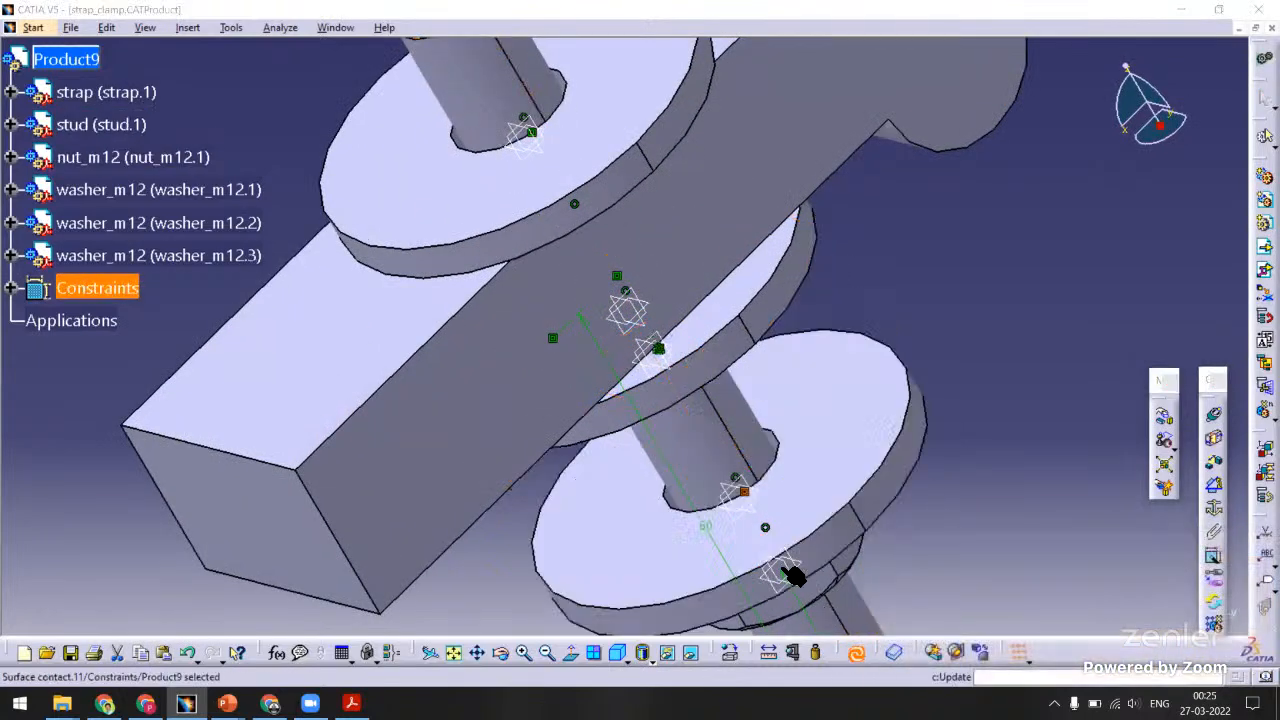
{"action": "middle_click_drag", "start_coordinate": [791, 571], "coordinate": [519, 406]}
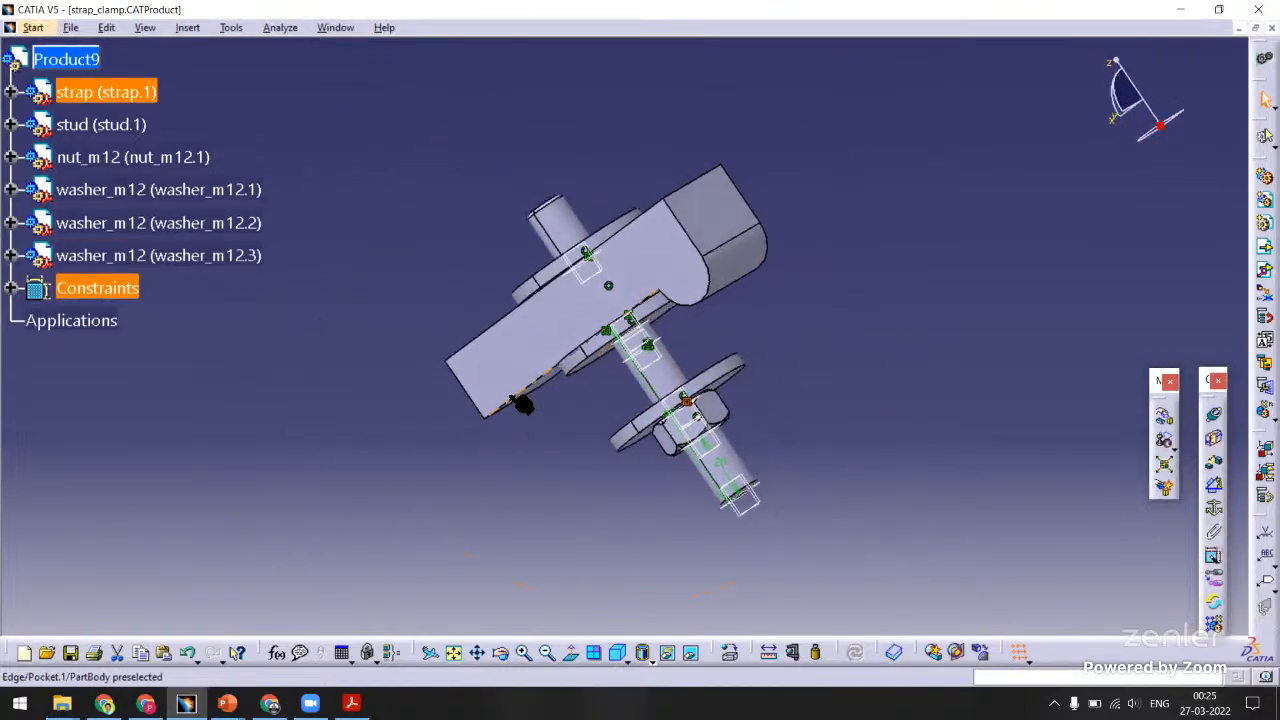
{"action": "key", "text": "ctrl+s"}
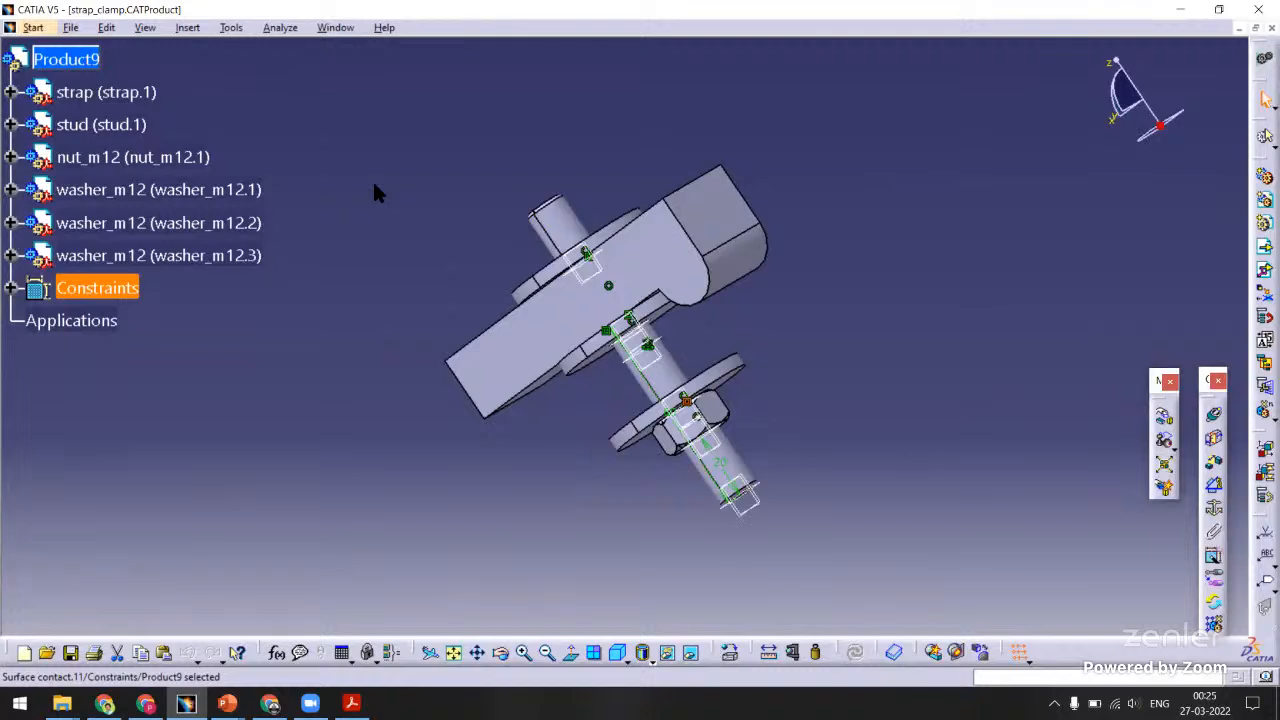
Create a new part document named bolt_m12 with hybrid design enabled.
{"action": "left_click", "coordinate": [74, 28]}
{"action": "left_click", "coordinate": [100, 62]}
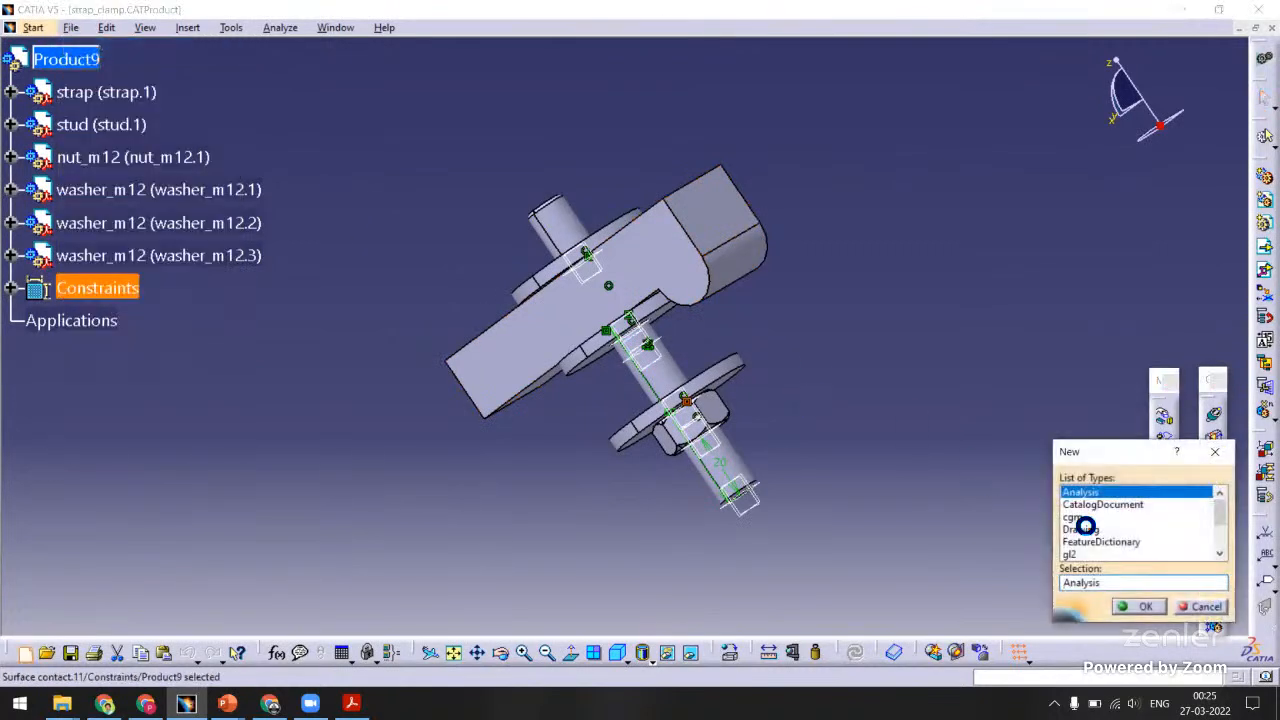
{"action": "left_click", "coordinate": [1222, 537]}
{"action": "left_click", "coordinate": [1073, 504]}
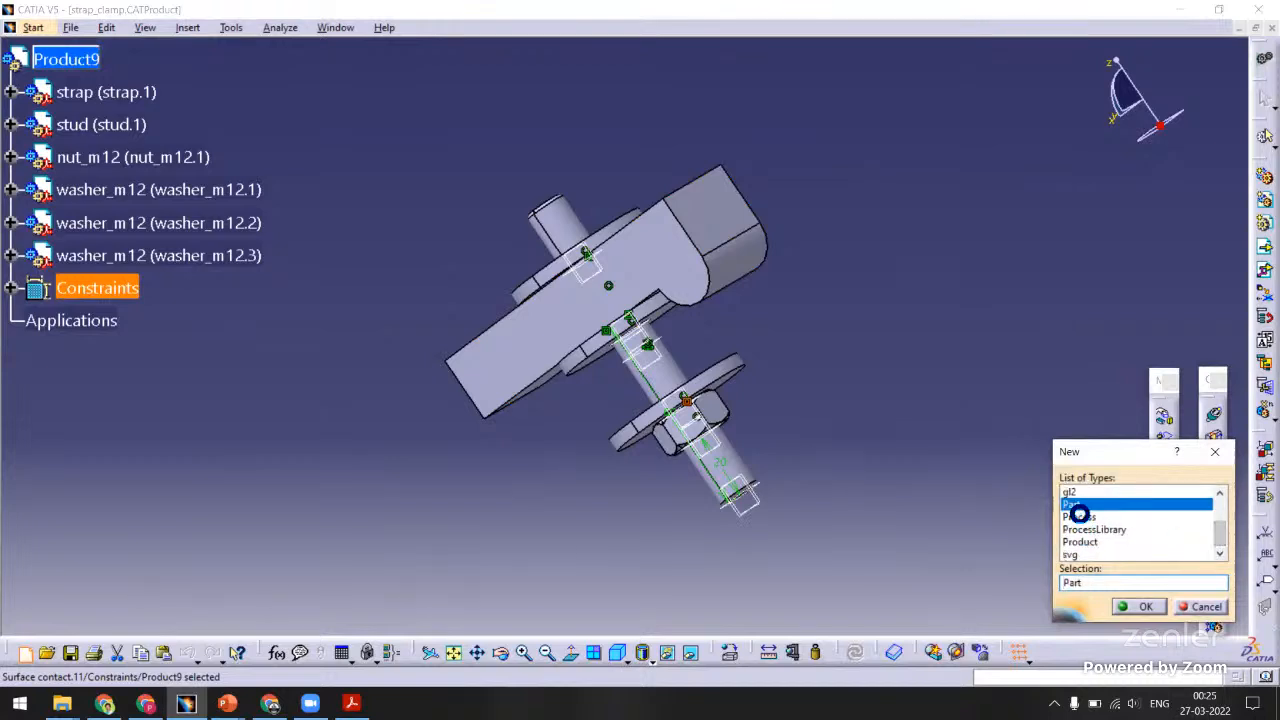
{"action": "left_click", "coordinate": [1140, 606]}
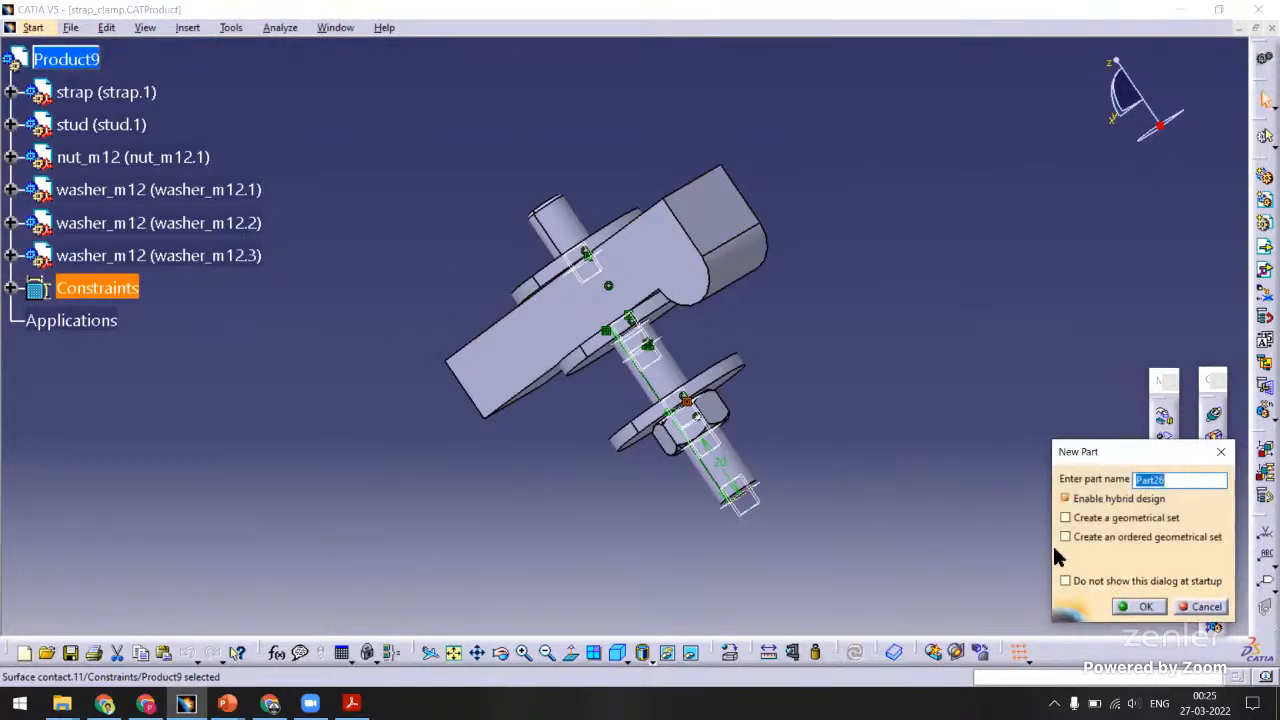
{"action": "type", "text": "bolt_m12"}
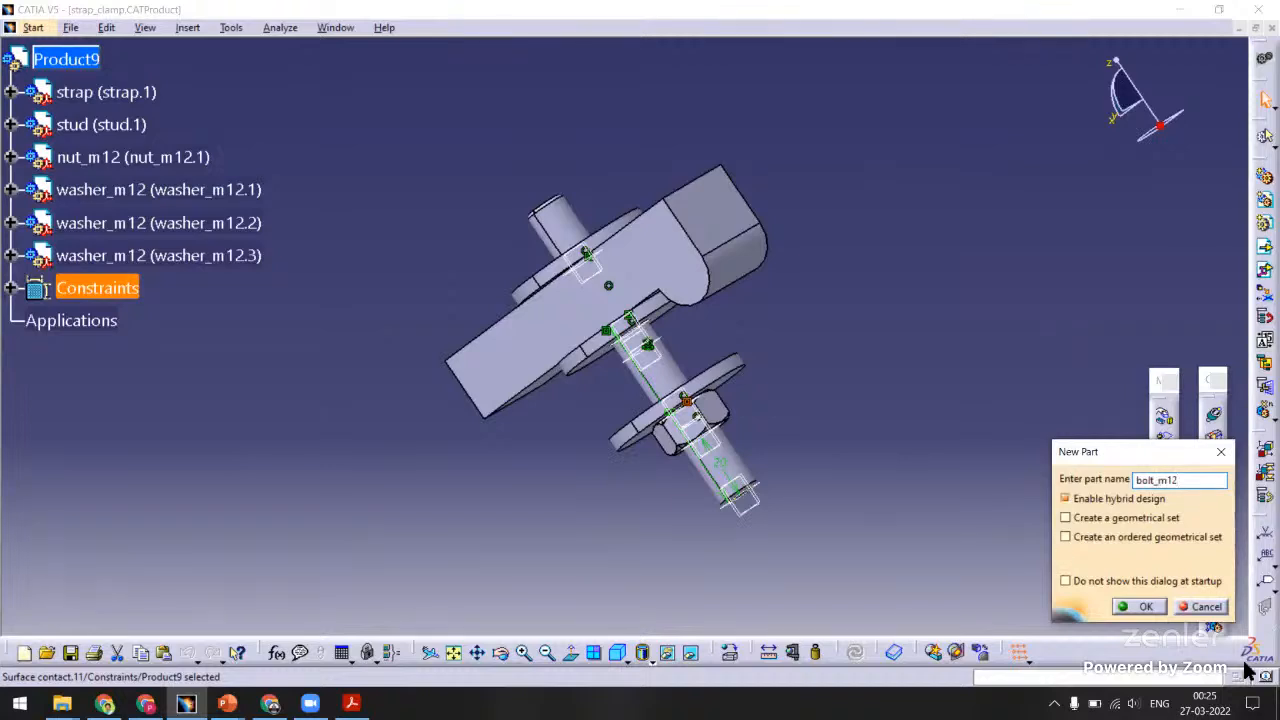
{"action": "left_click", "coordinate": [1140, 607]}
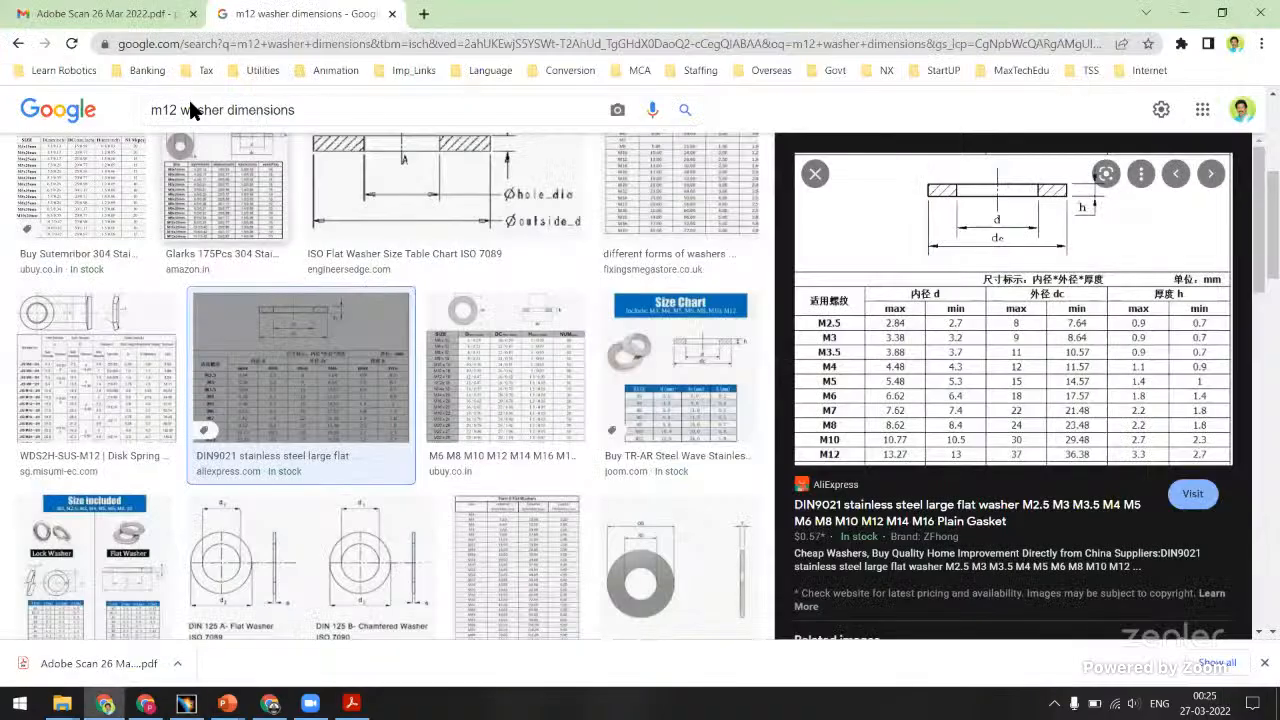
In the web browser, search images for M12 socket head cap screw dimensions and M12 hex head cap screw dimensions.
{"action": "double_click", "coordinate": [200, 110]}
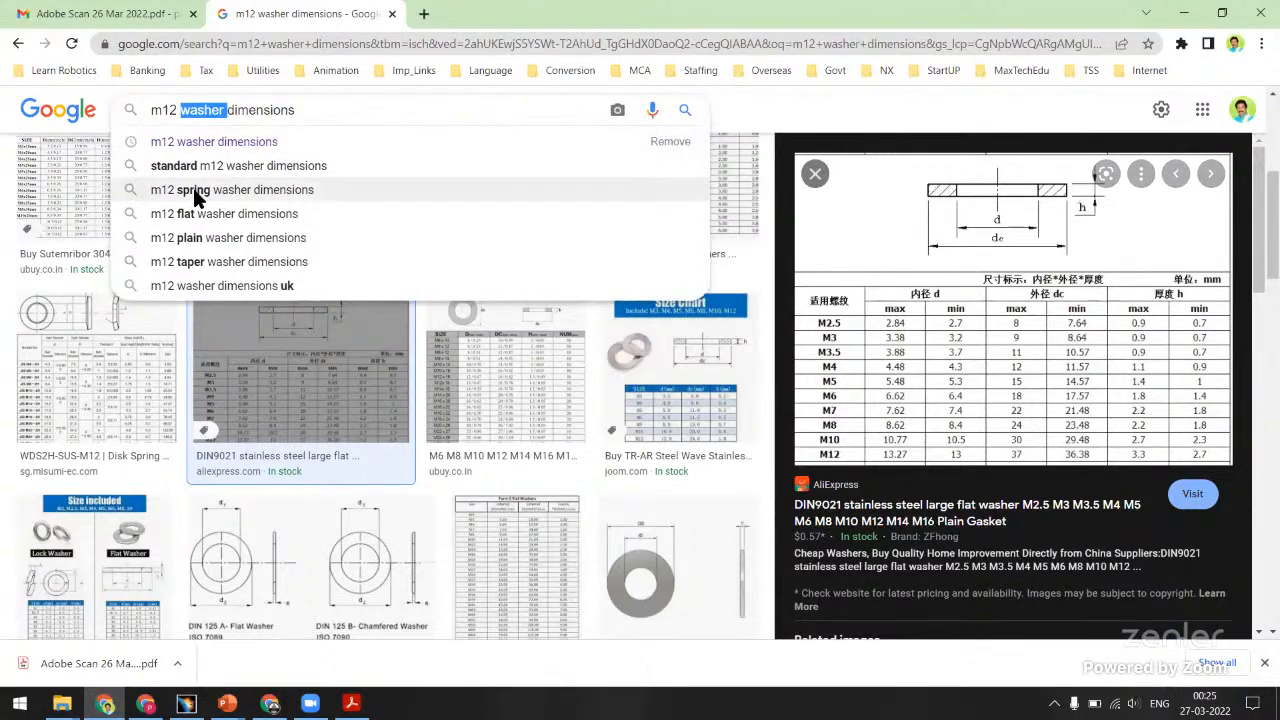
{"action": "type", "text": "so"}
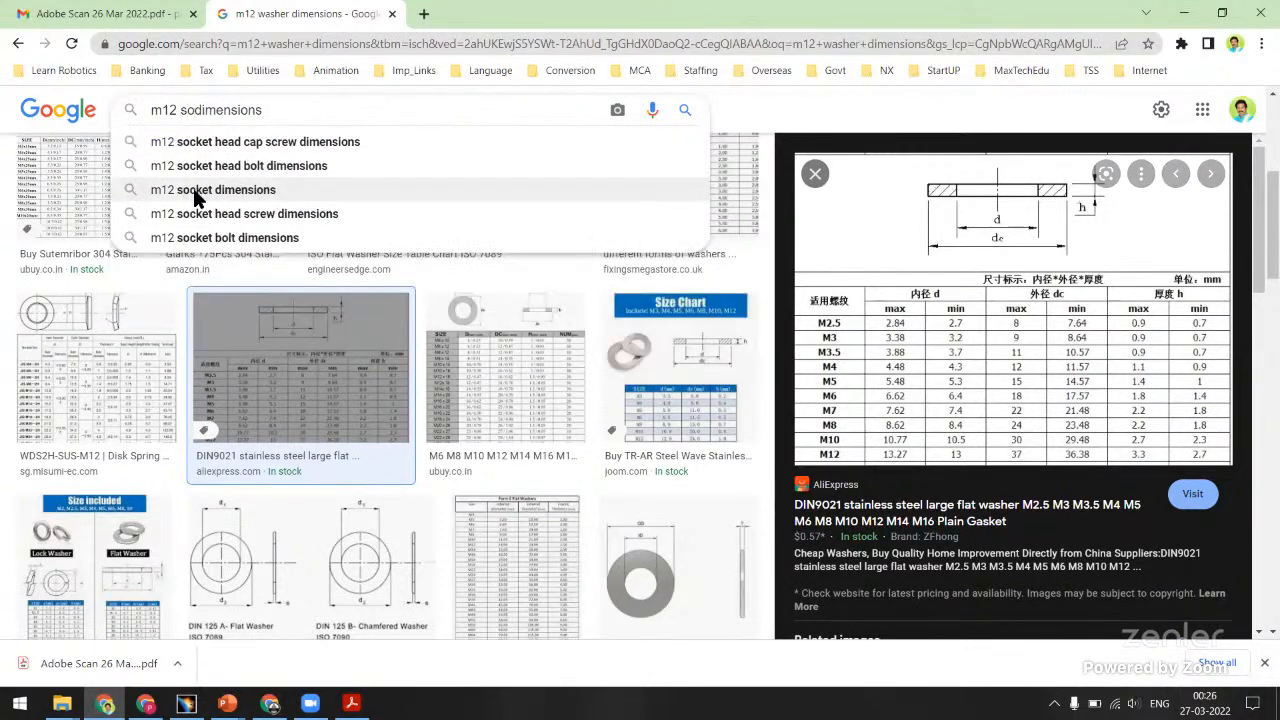
{"action": "left_click", "coordinate": [224, 145]}
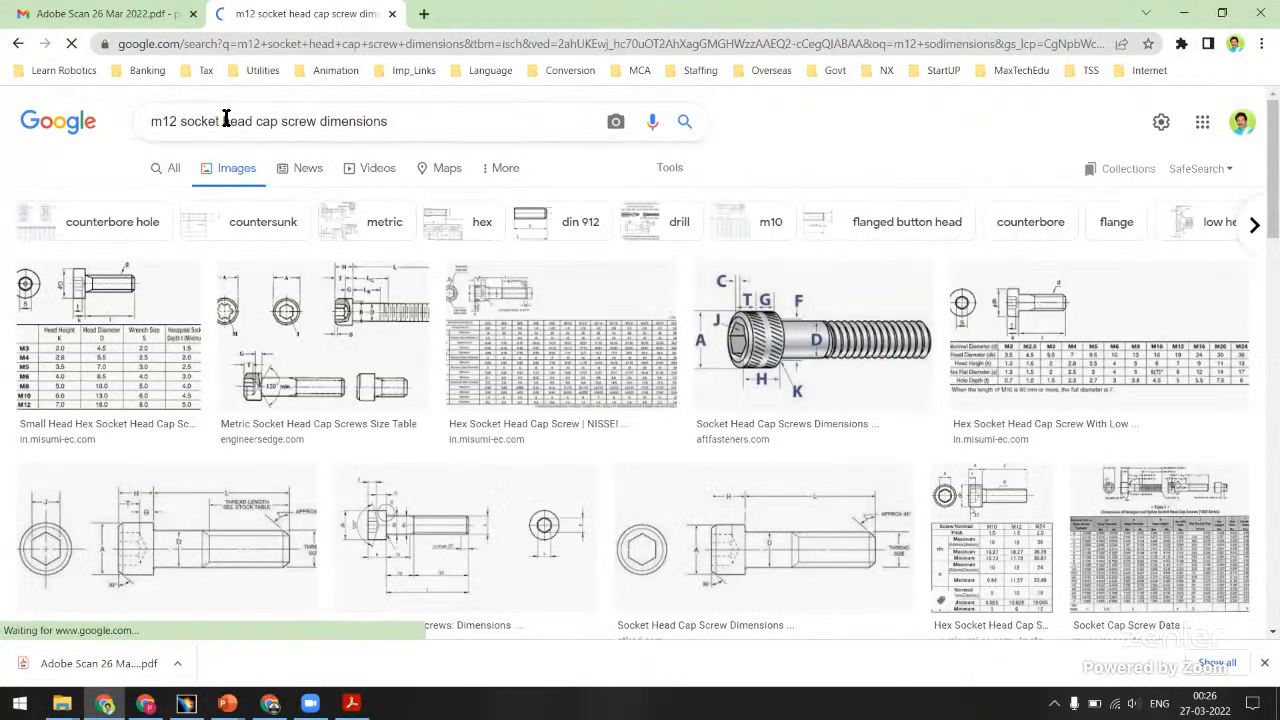
{"action": "left_click_drag", "start_coordinate": [221, 121], "coordinate": [185, 121]}
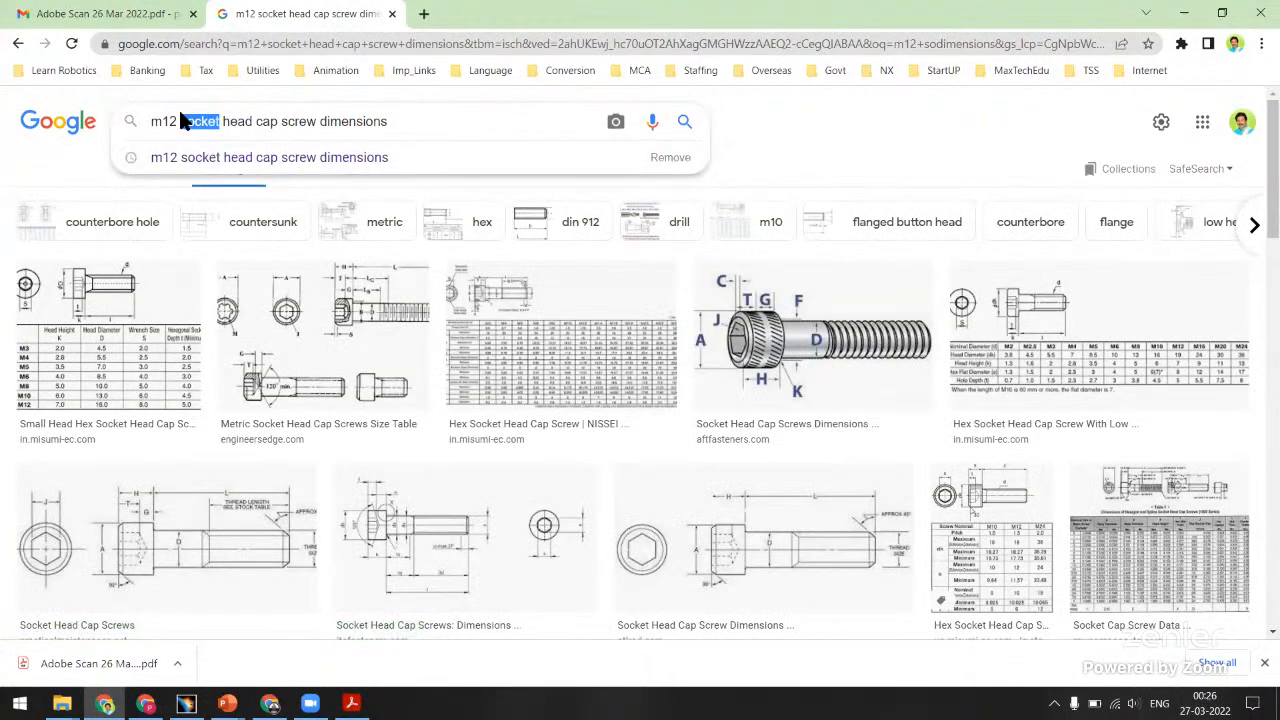
{"action": "type", "text": "hex"}
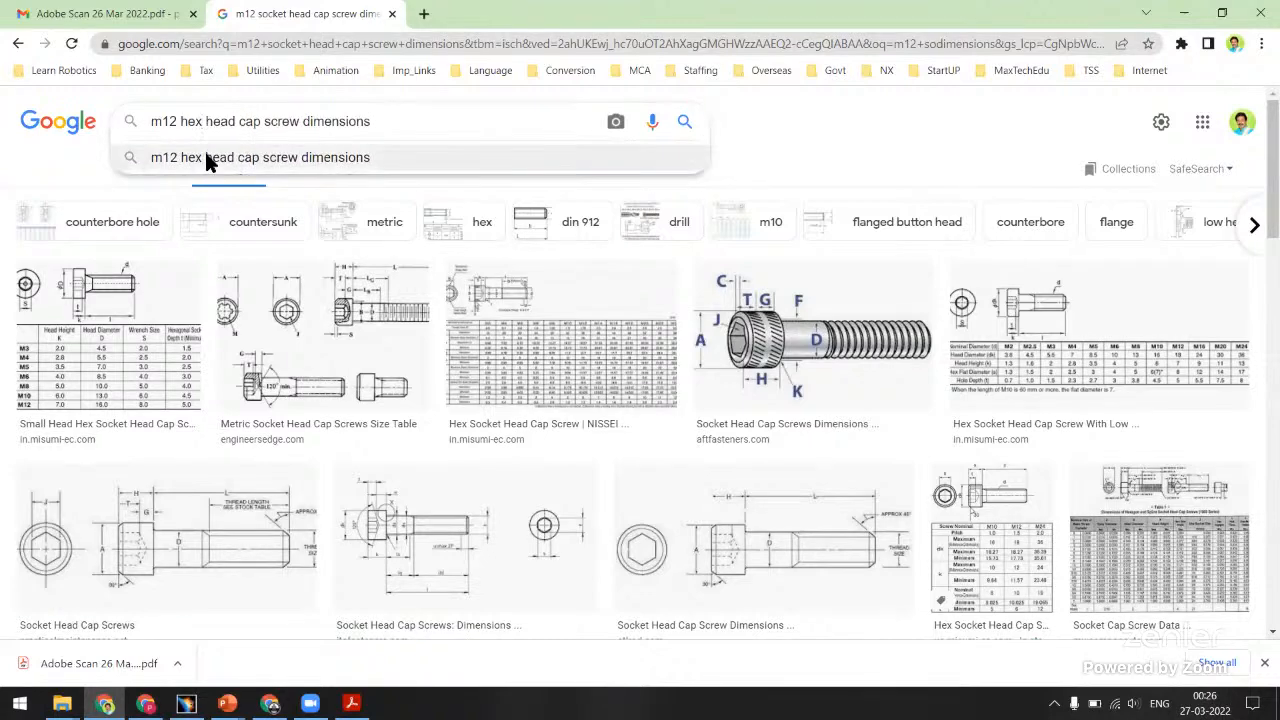
{"action": "left_click", "coordinate": [204, 149]}
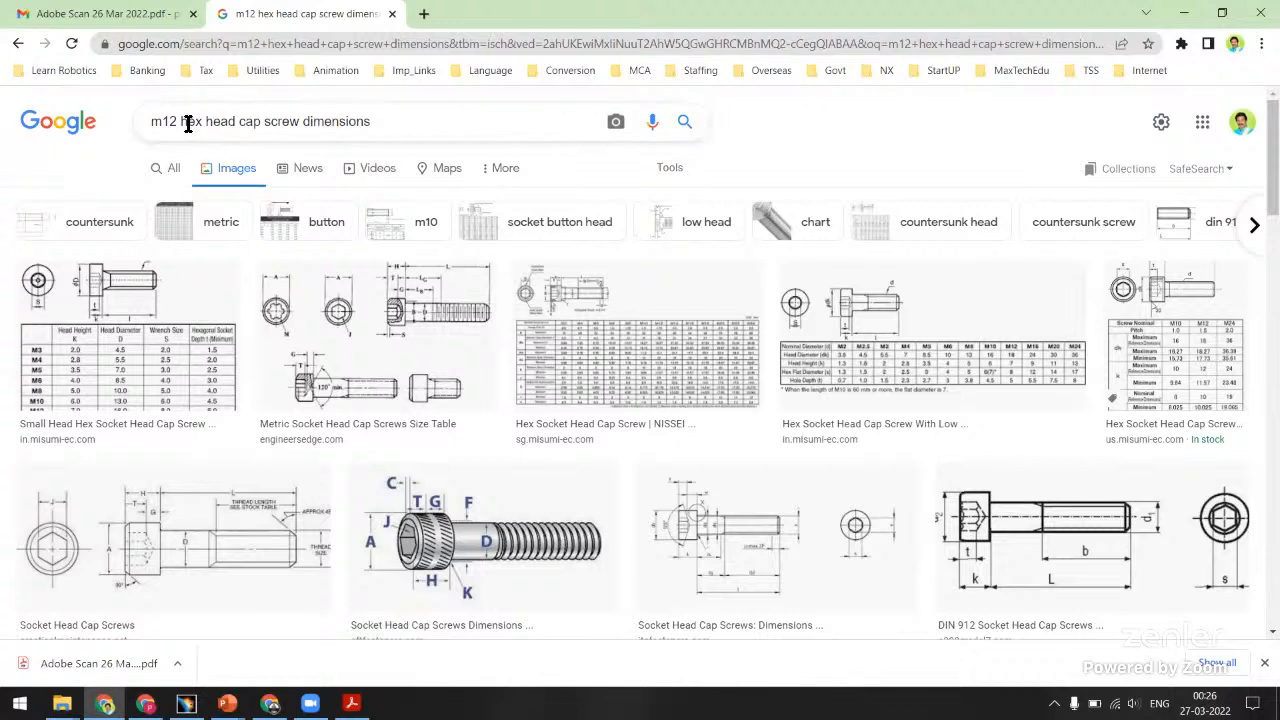
Change the image search to "m12 bolt dimensions" and enlarge the DIN933 bolt dimension chart.
{"action": "left_click_drag", "start_coordinate": [187, 124], "coordinate": [296, 124]}
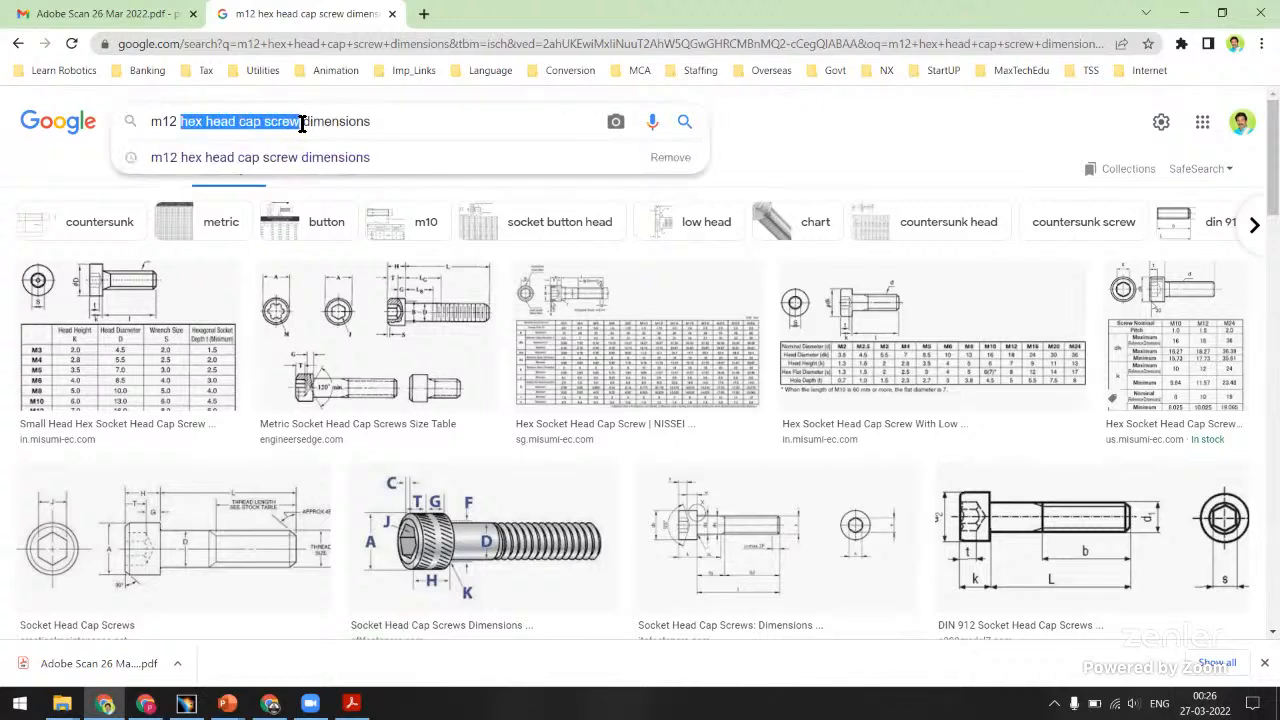
{"action": "key", "text": "BackSpace"}
{"action": "type", "text": "bolt"}
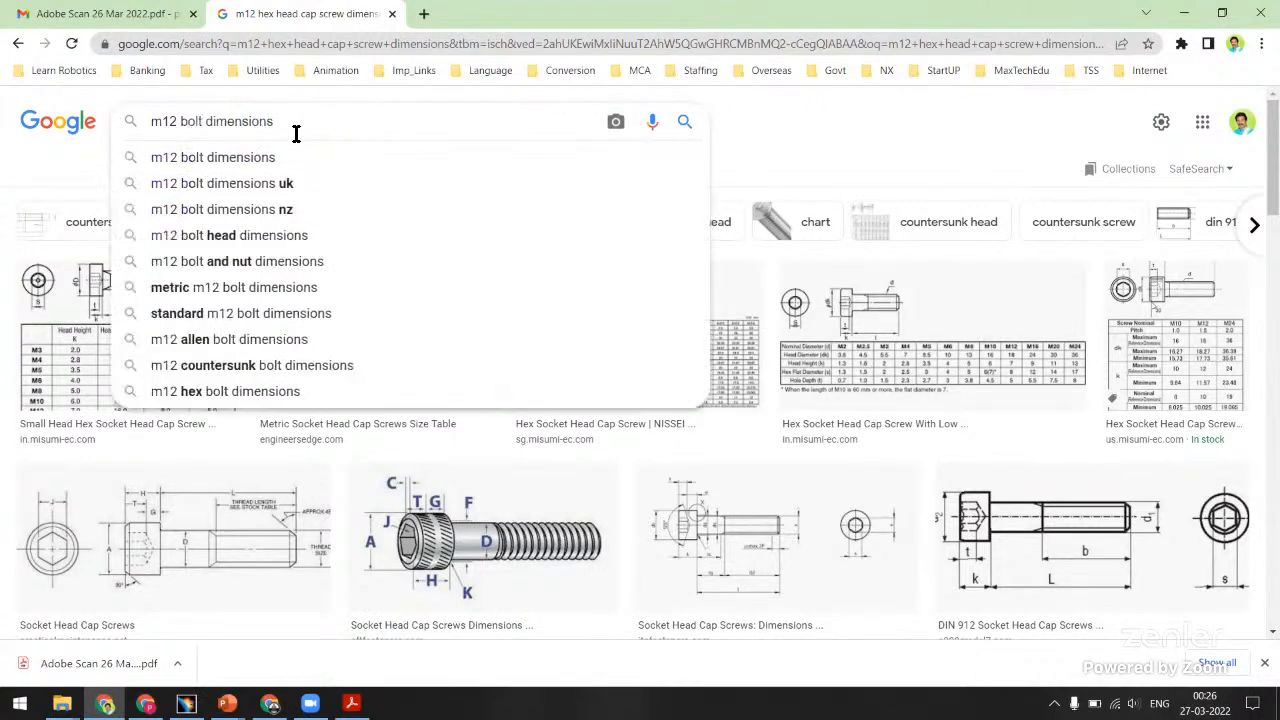
{"action": "left_click", "coordinate": [271, 157]}
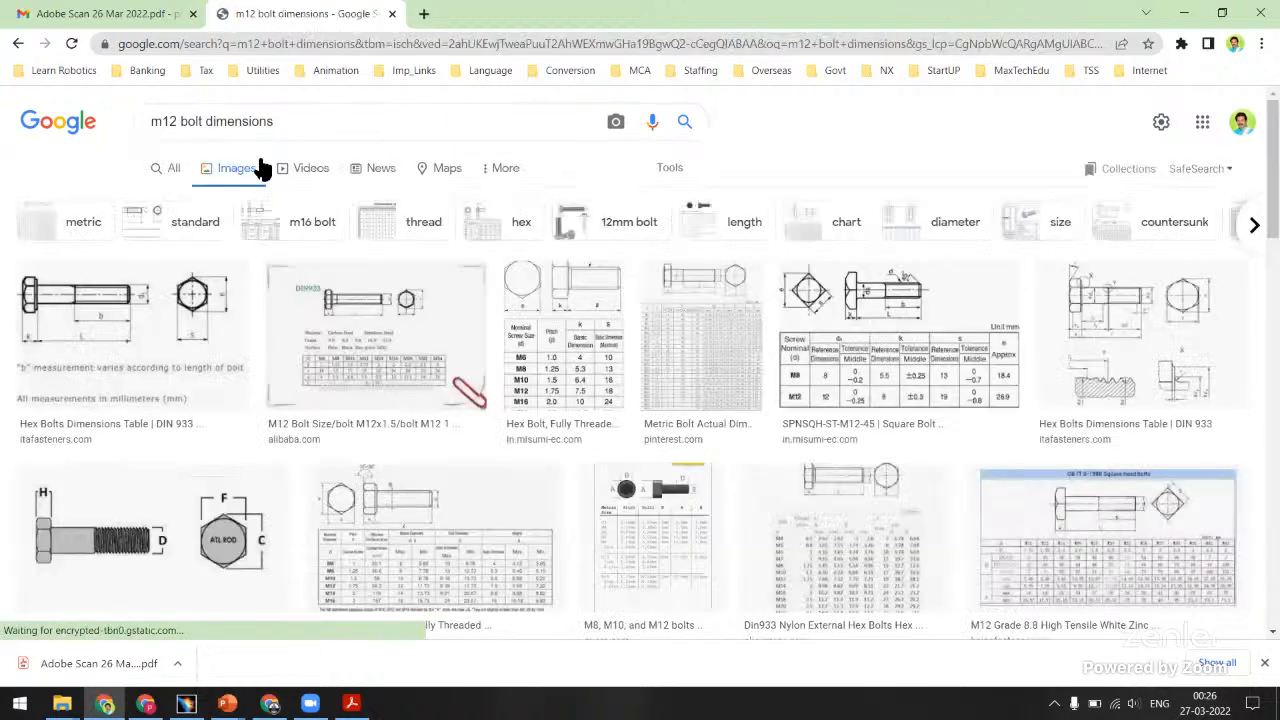
{"action": "left_click", "coordinate": [330, 323]}
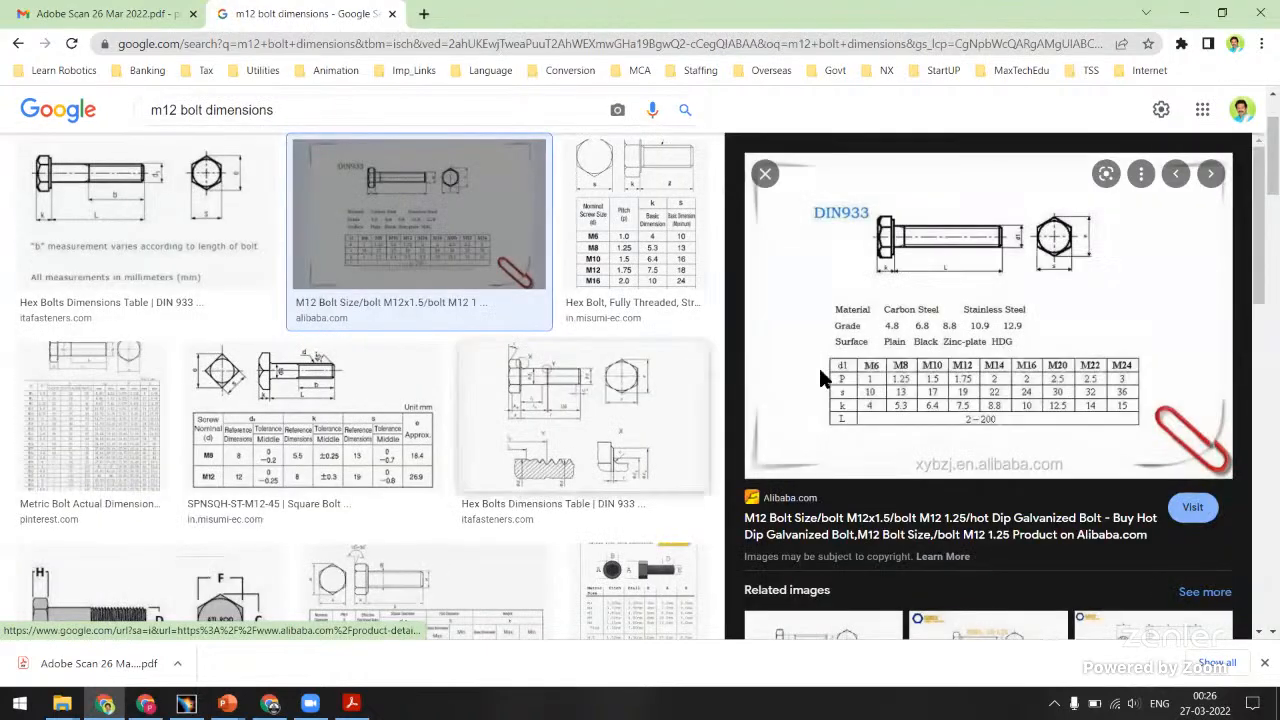
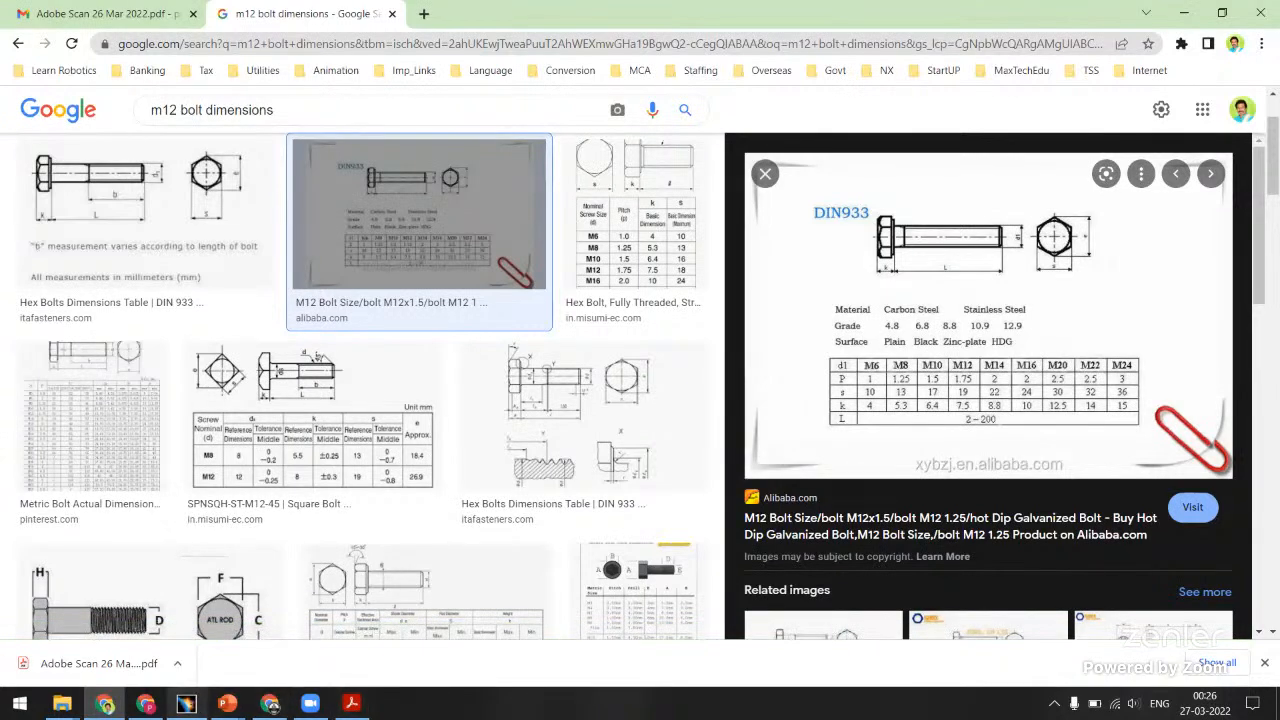
Switch back to CATIA, minimize the empty bolt part and open nut_m12 from the strap clamp assembly in its own window.
{"action": "left_click", "coordinate": [186, 703]}
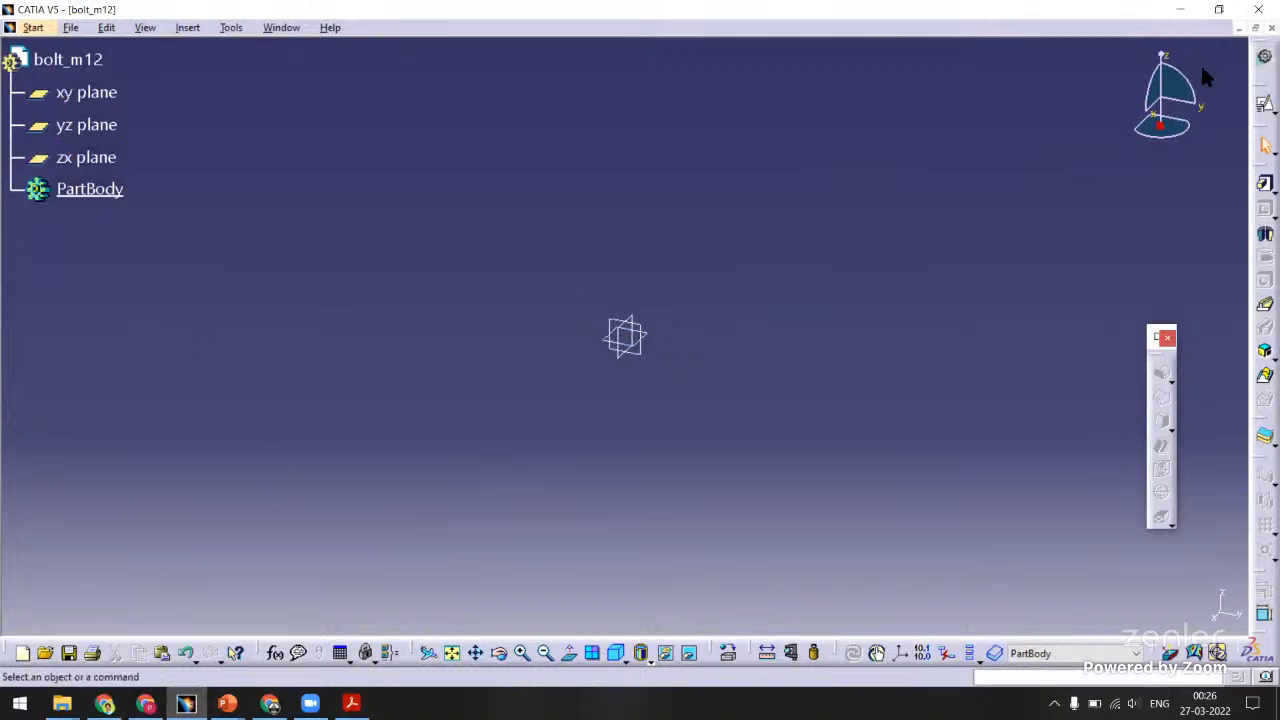
{"action": "left_click", "coordinate": [1239, 28]}
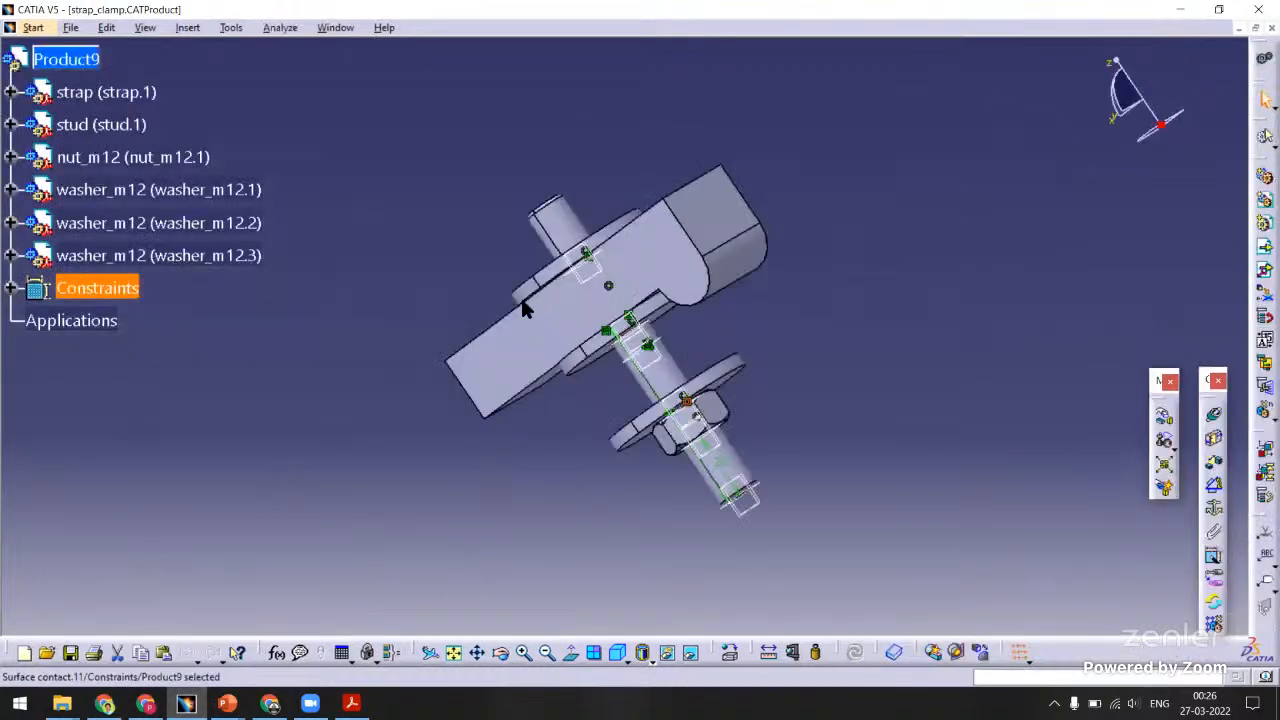
{"action": "middle_click_drag", "start_coordinate": [457, 451], "coordinate": [751, 294]}
{"action": "right_click", "coordinate": [773, 400]}
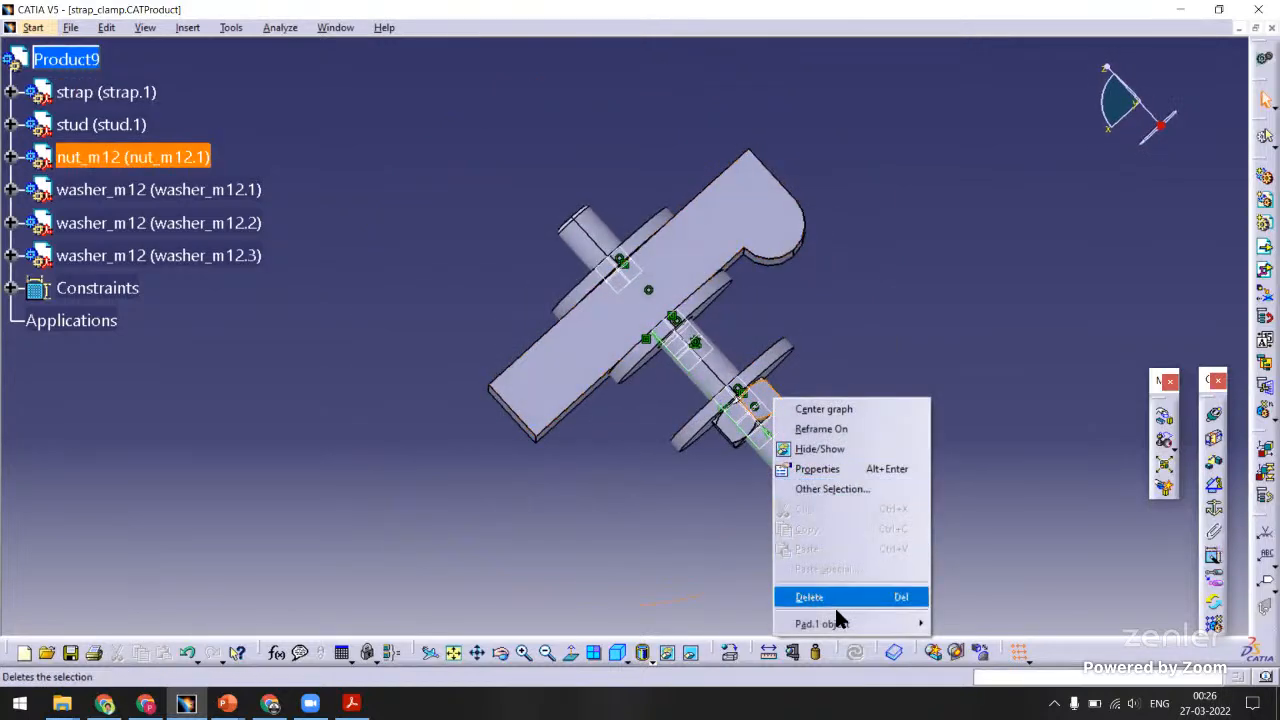
{"action": "mouse_move", "coordinate": [838, 622]}
{"action": "left_click", "coordinate": [990, 643]}
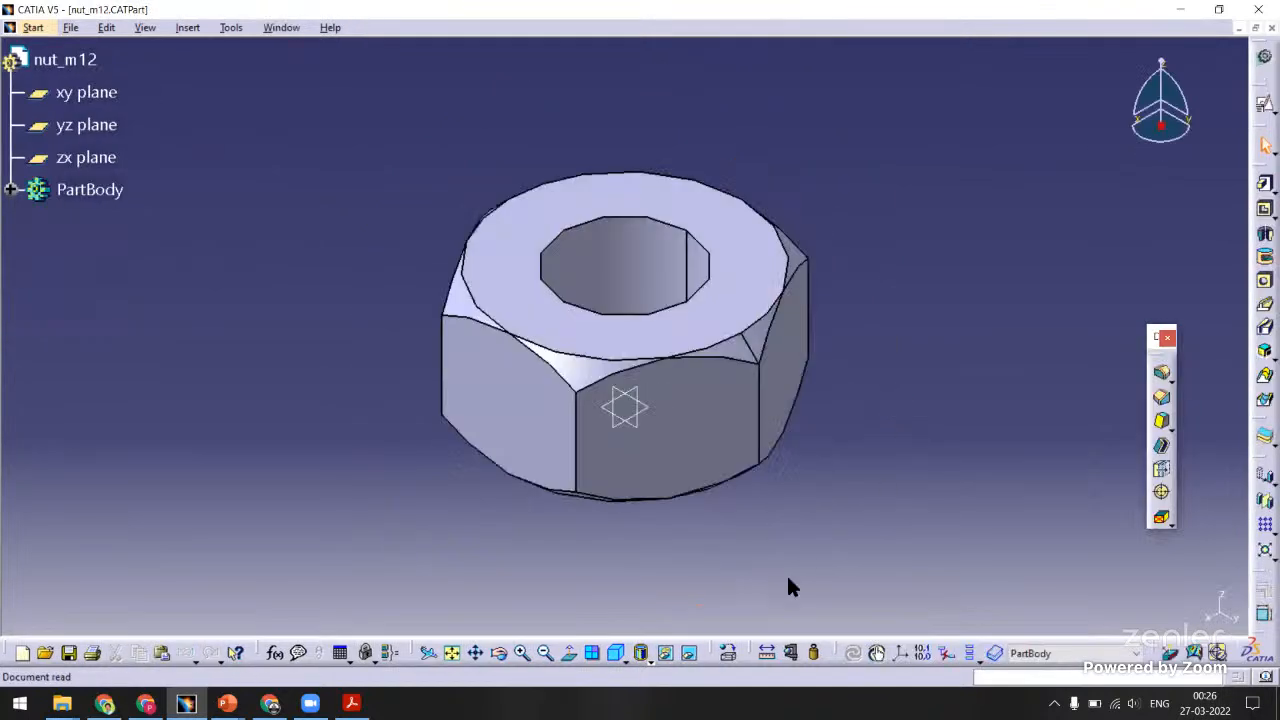
{"action": "left_click", "coordinate": [619, 657]}
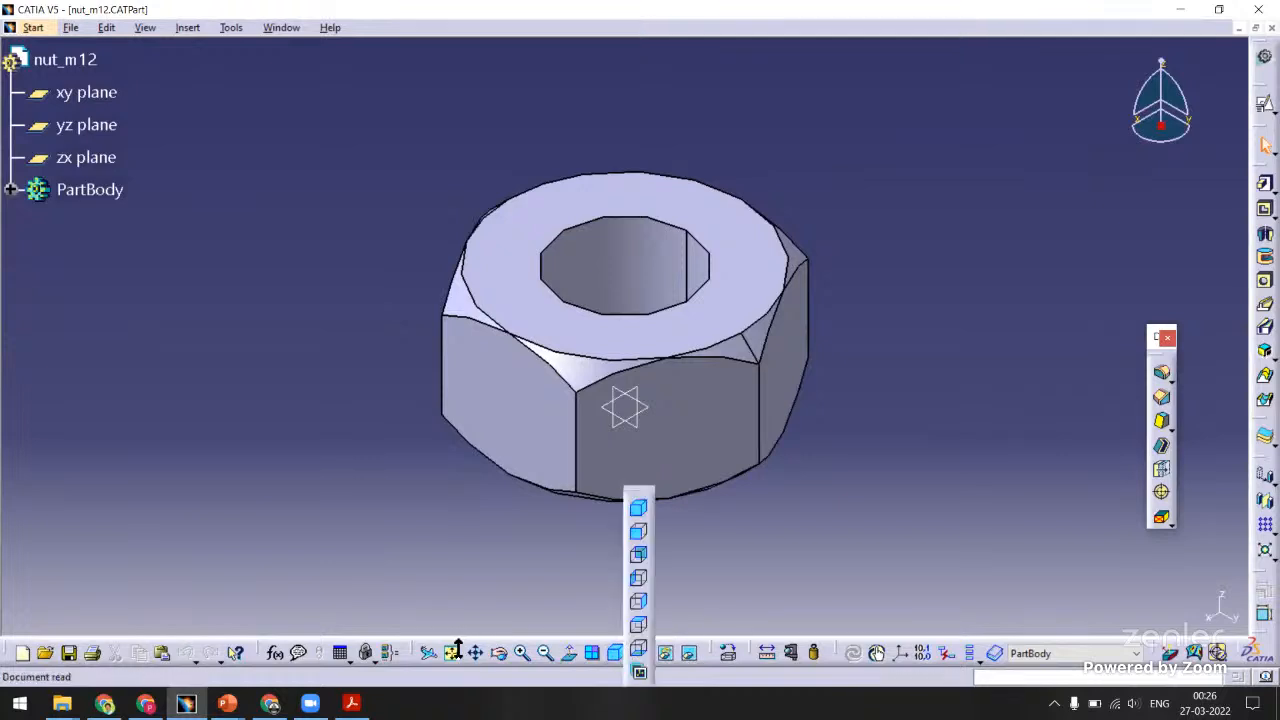
Save the nut part as a new document named bolt_m12 in the Drill_Jig_Design_Rectangular_Plate folder.
{"action": "left_click", "coordinate": [71, 28]}
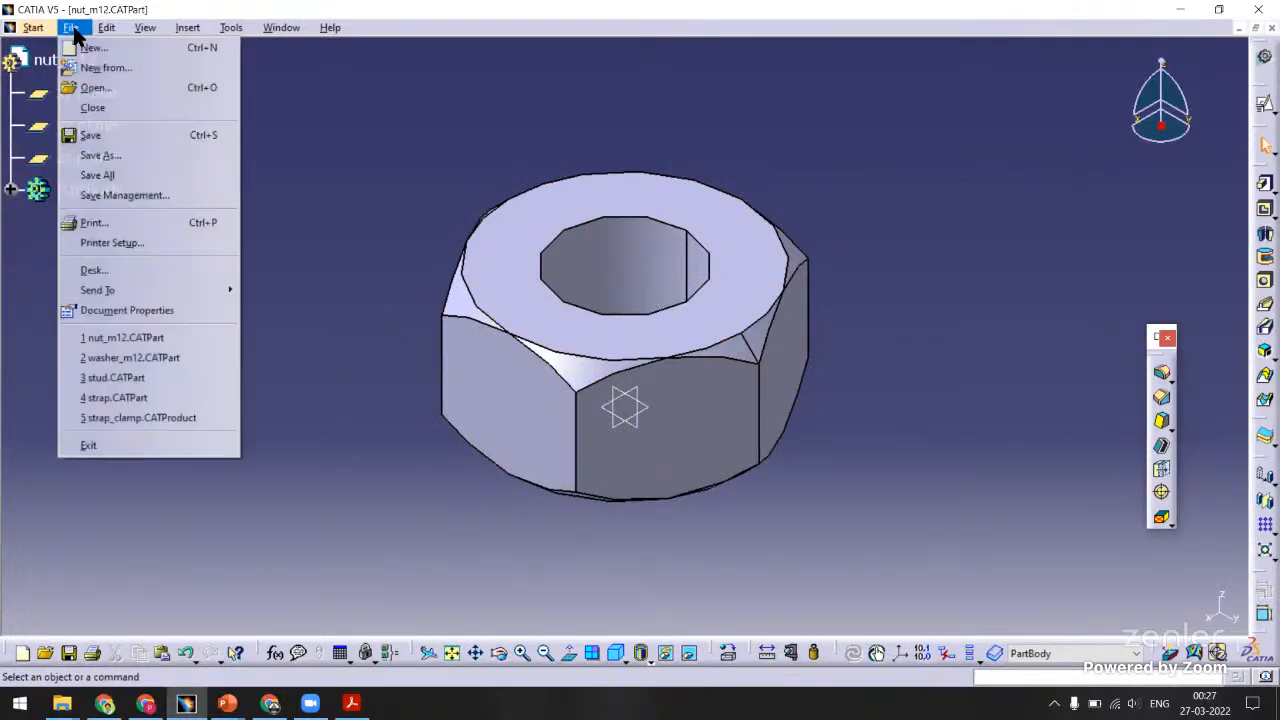
{"action": "left_click", "coordinate": [110, 158]}
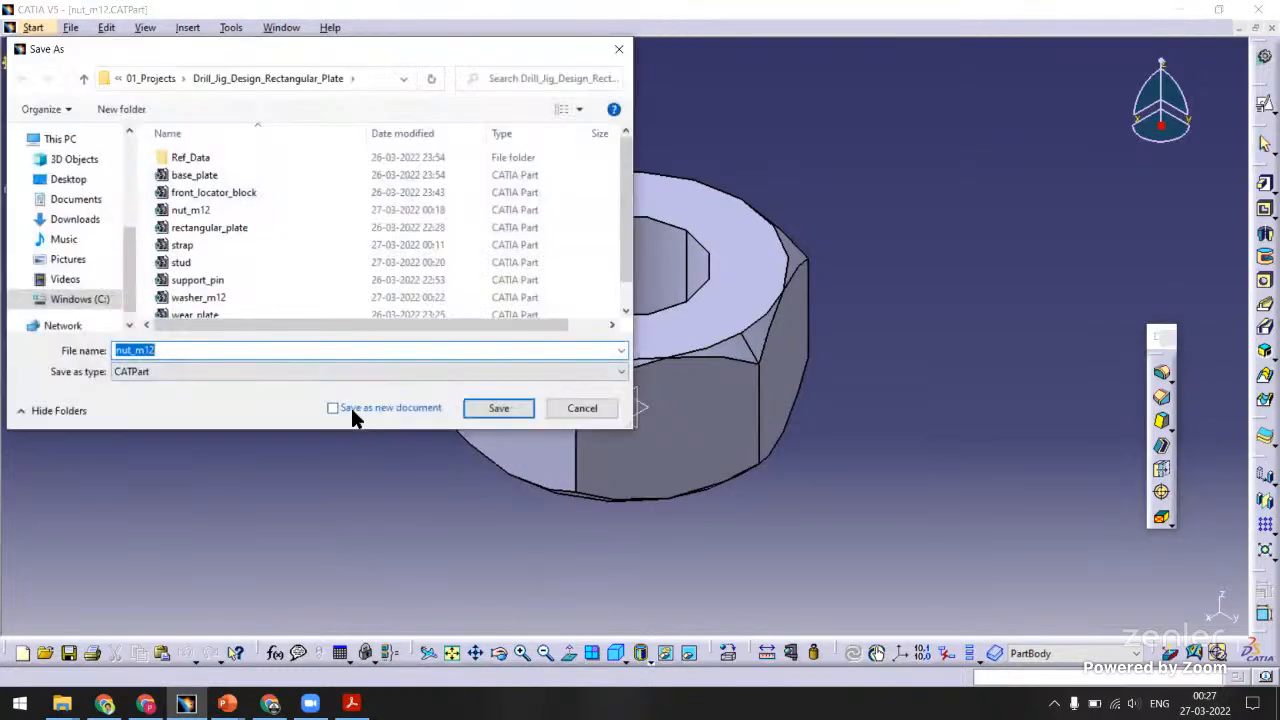
{"action": "left_click", "coordinate": [352, 412]}
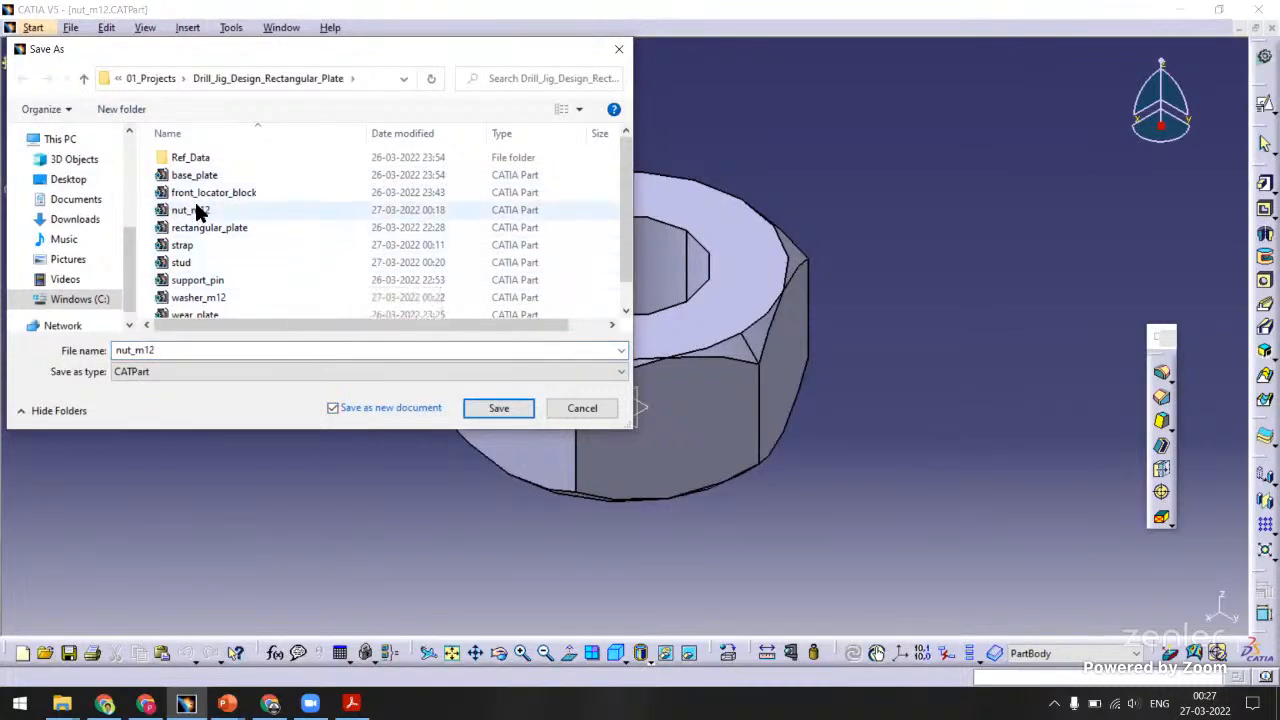
{"action": "scroll", "coordinate": [624, 212], "scroll_direction": "down", "scroll_amount": 1}
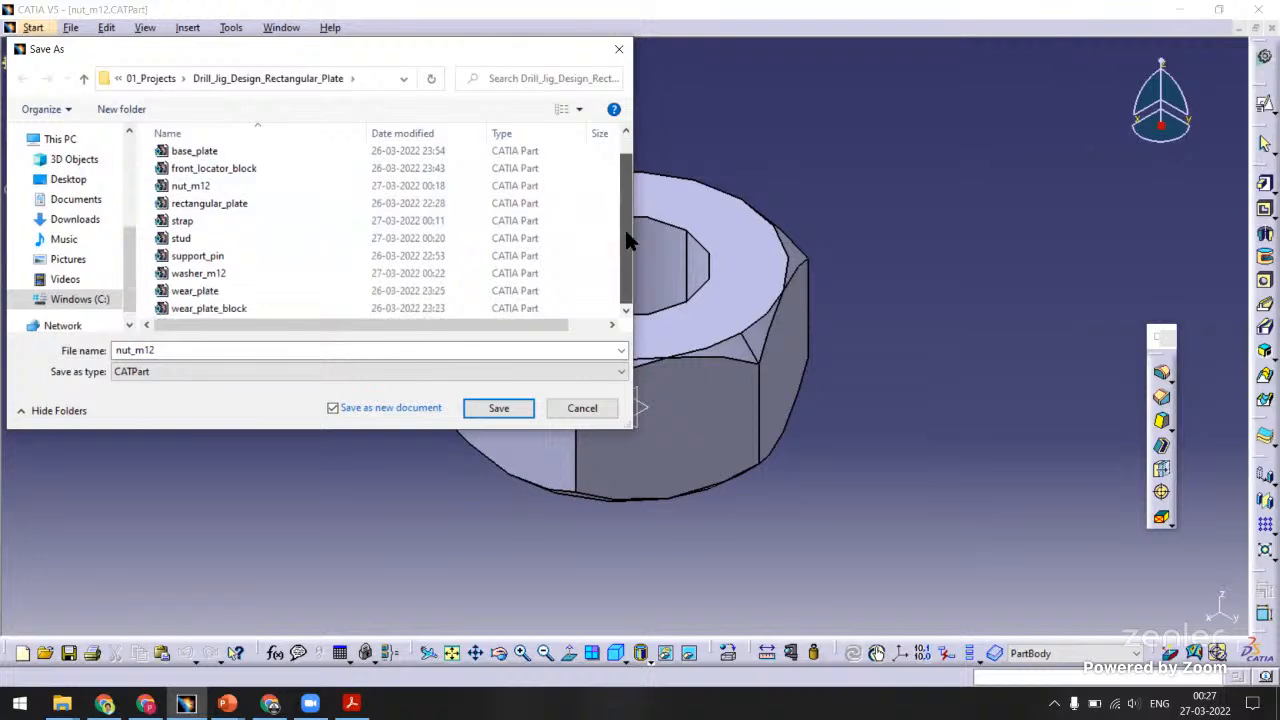
{"action": "double_click", "coordinate": [175, 352]}
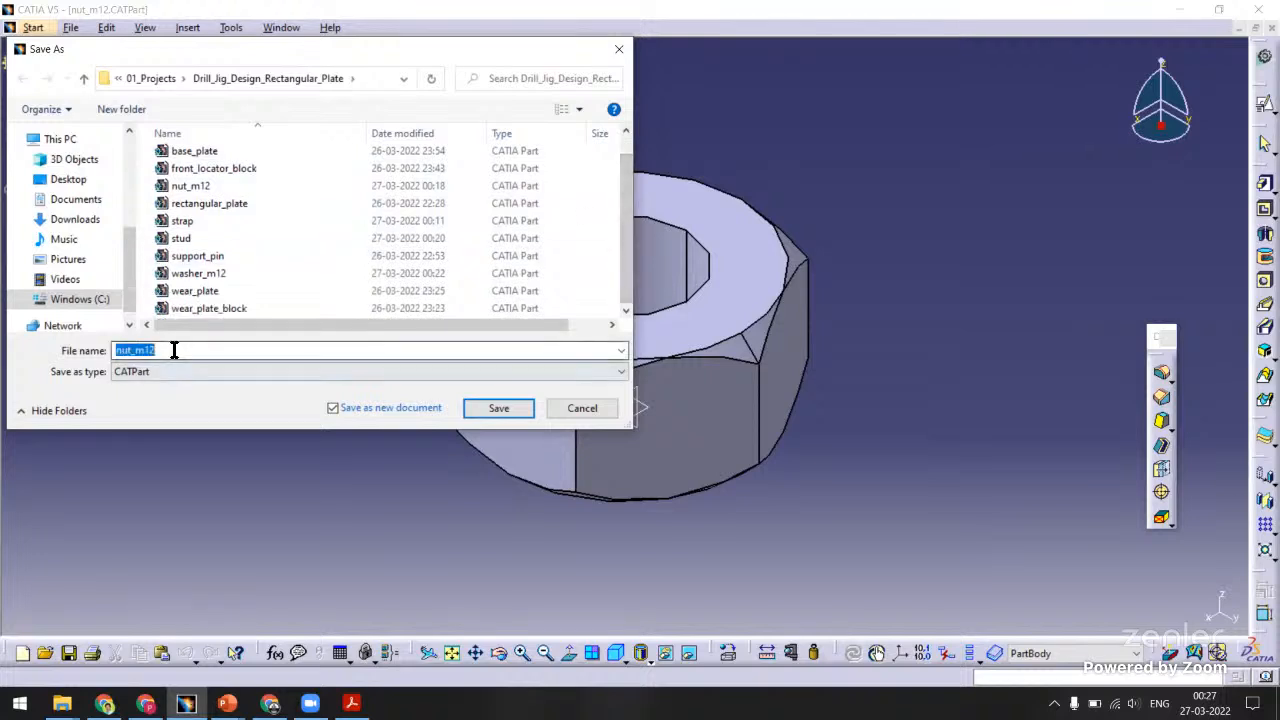
{"action": "left_click", "coordinate": [127, 351]}
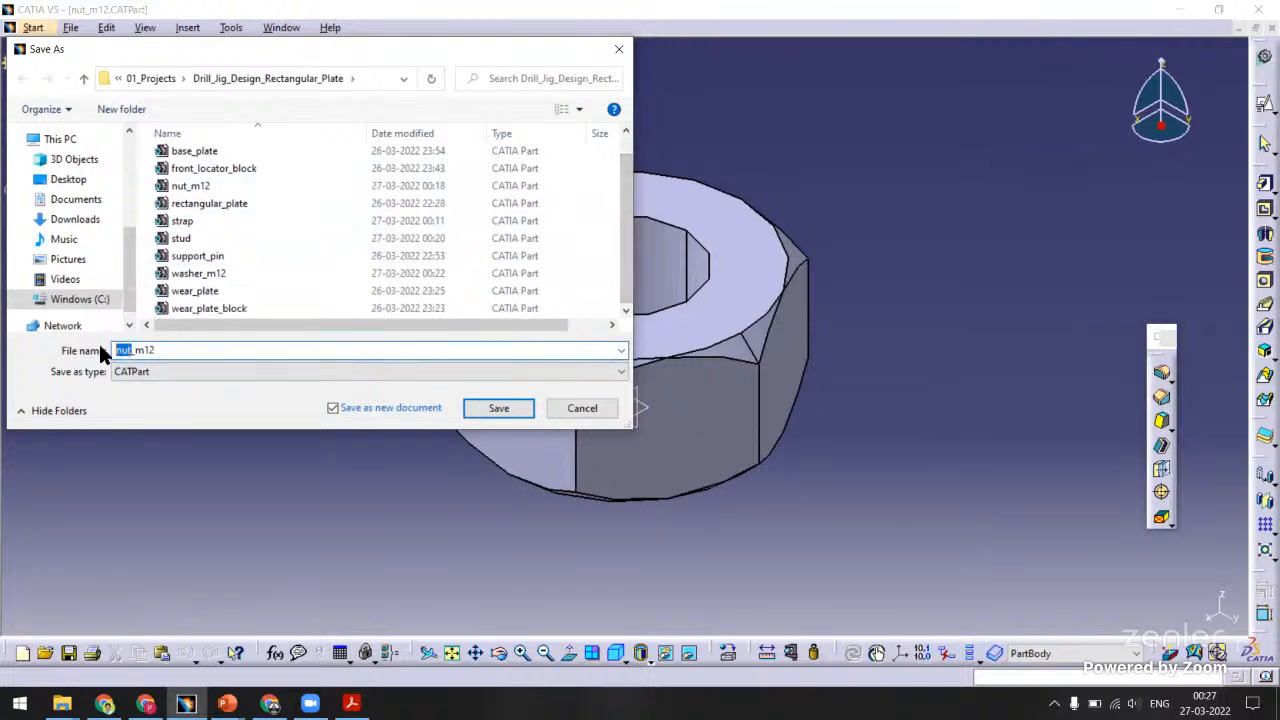
{"action": "type", "text": "bolt"}
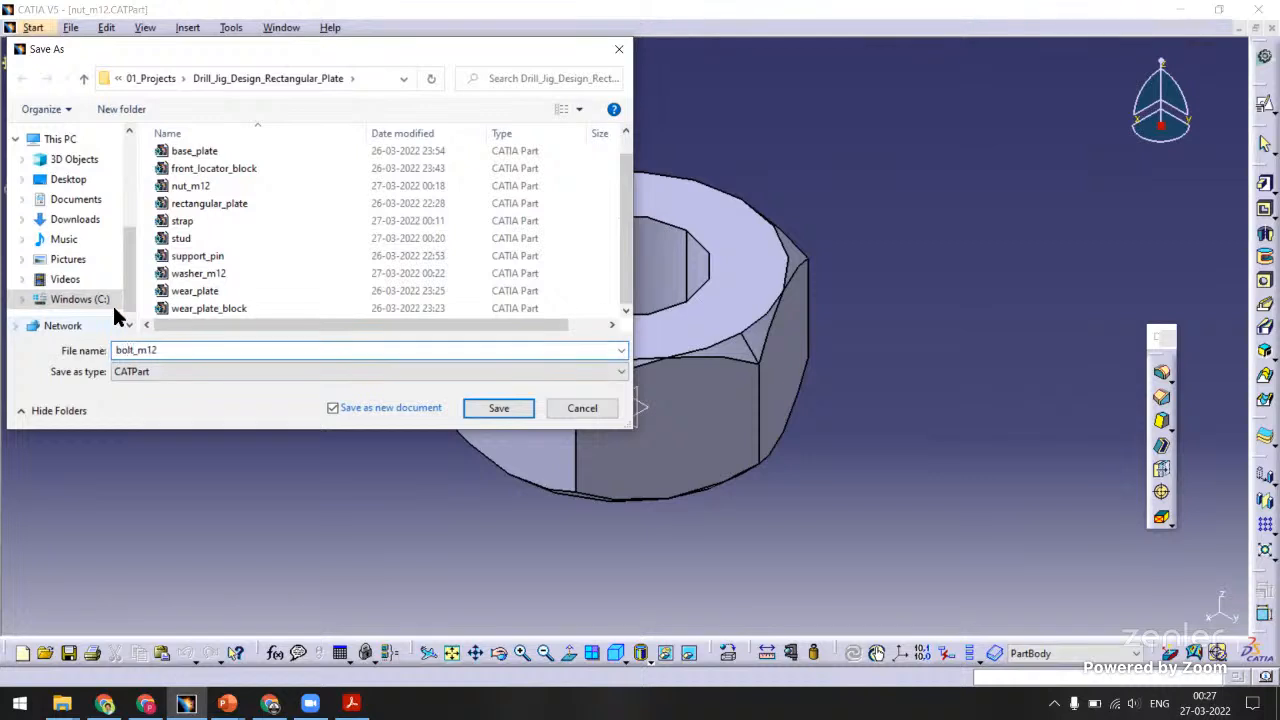
{"action": "left_click", "coordinate": [490, 406]}
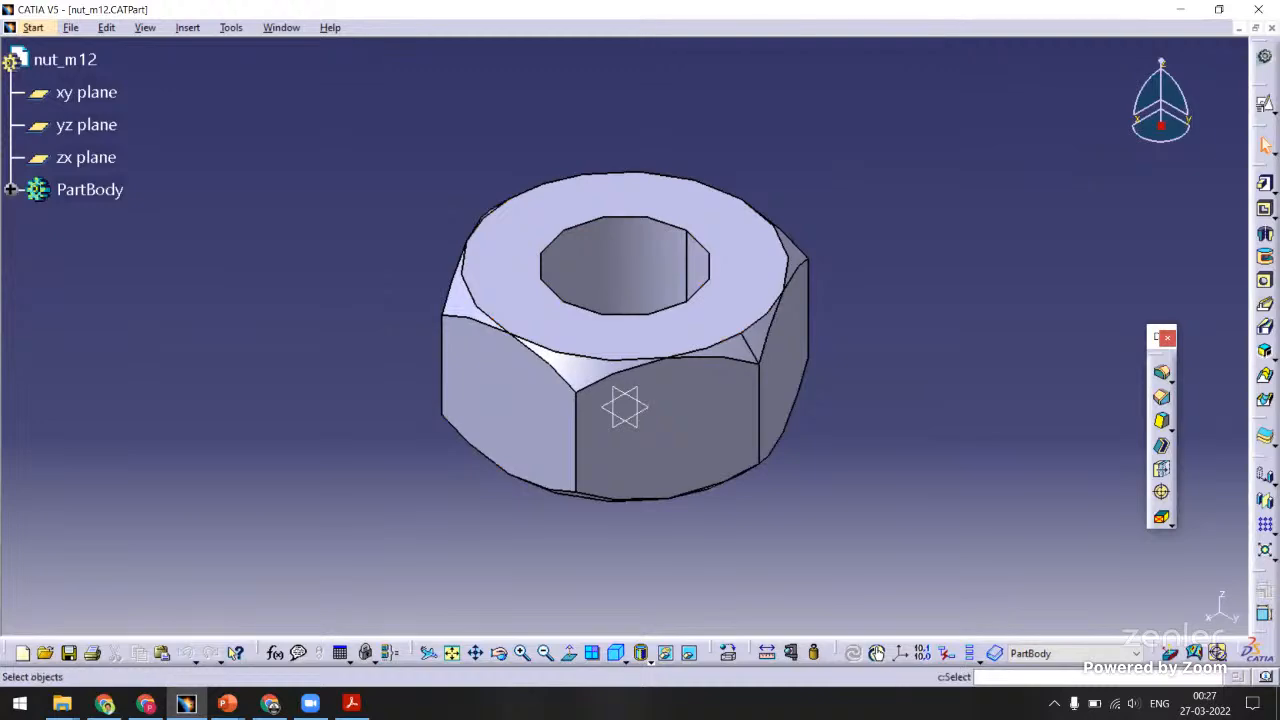
Open the reference part bolt from the Ref_Data folder and close it again.
{"action": "left_click", "coordinate": [75, 26]}
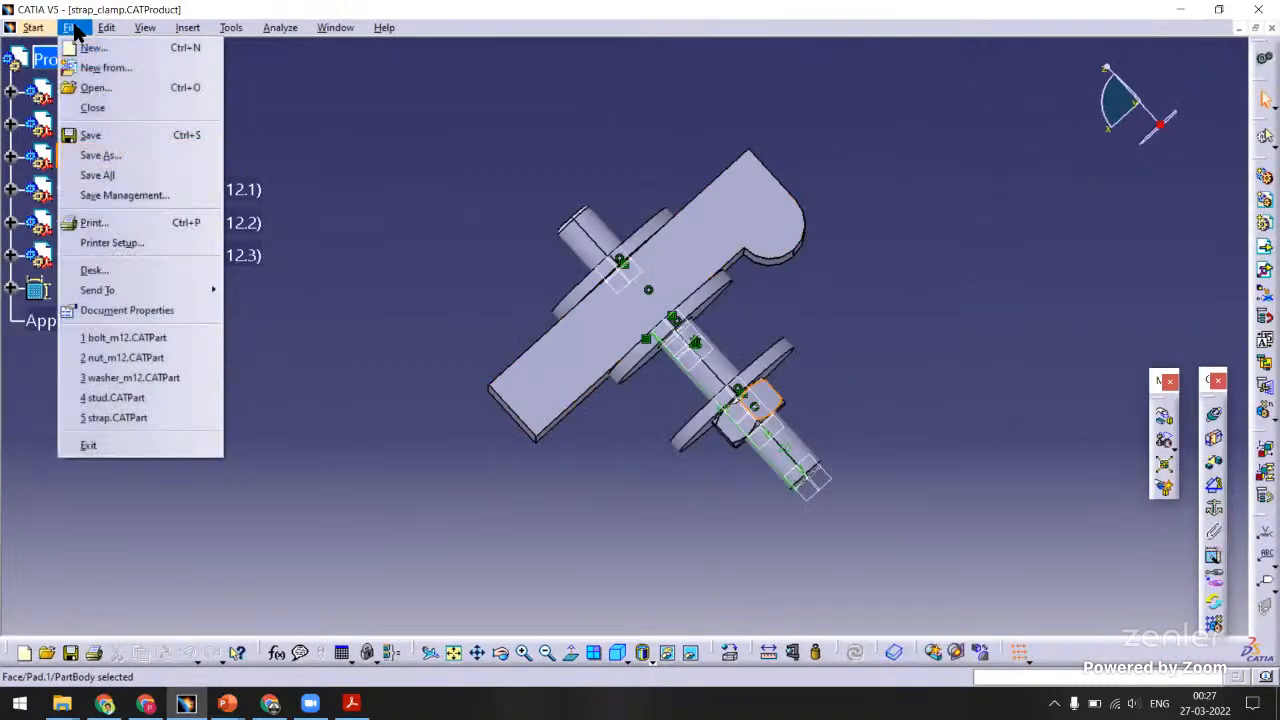
{"action": "left_click", "coordinate": [95, 87]}
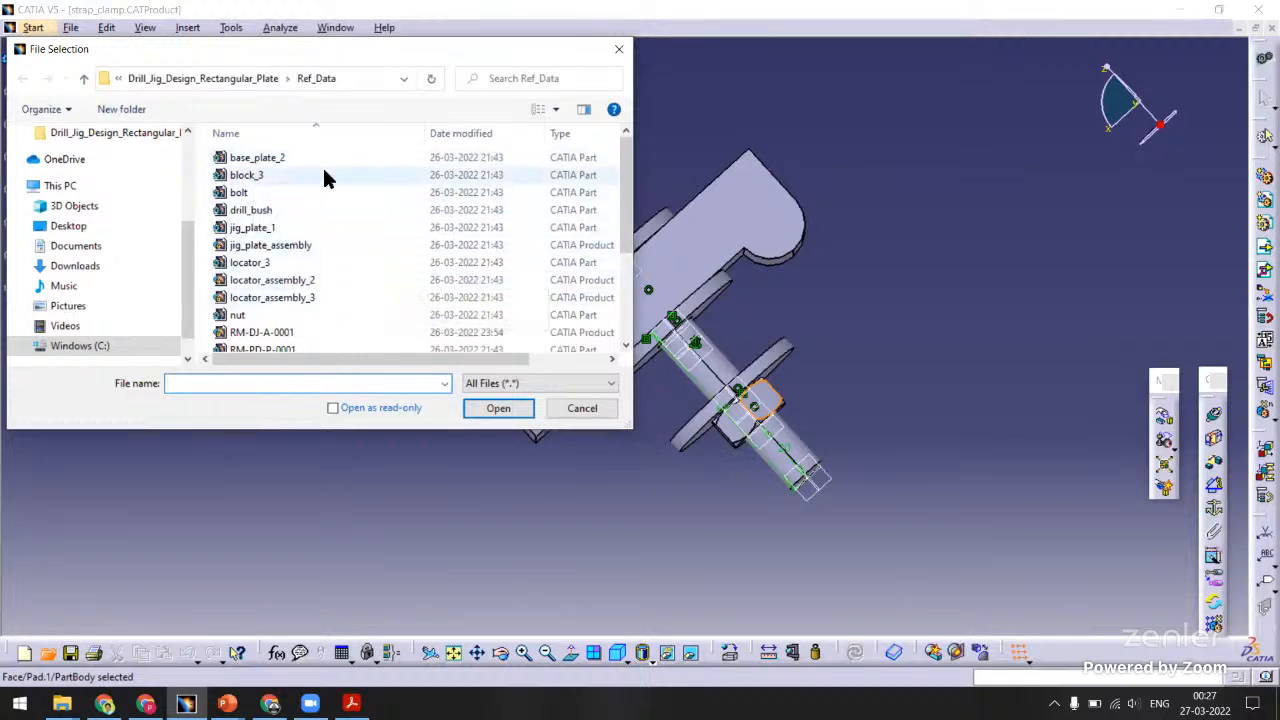
{"action": "left_click", "coordinate": [257, 193]}
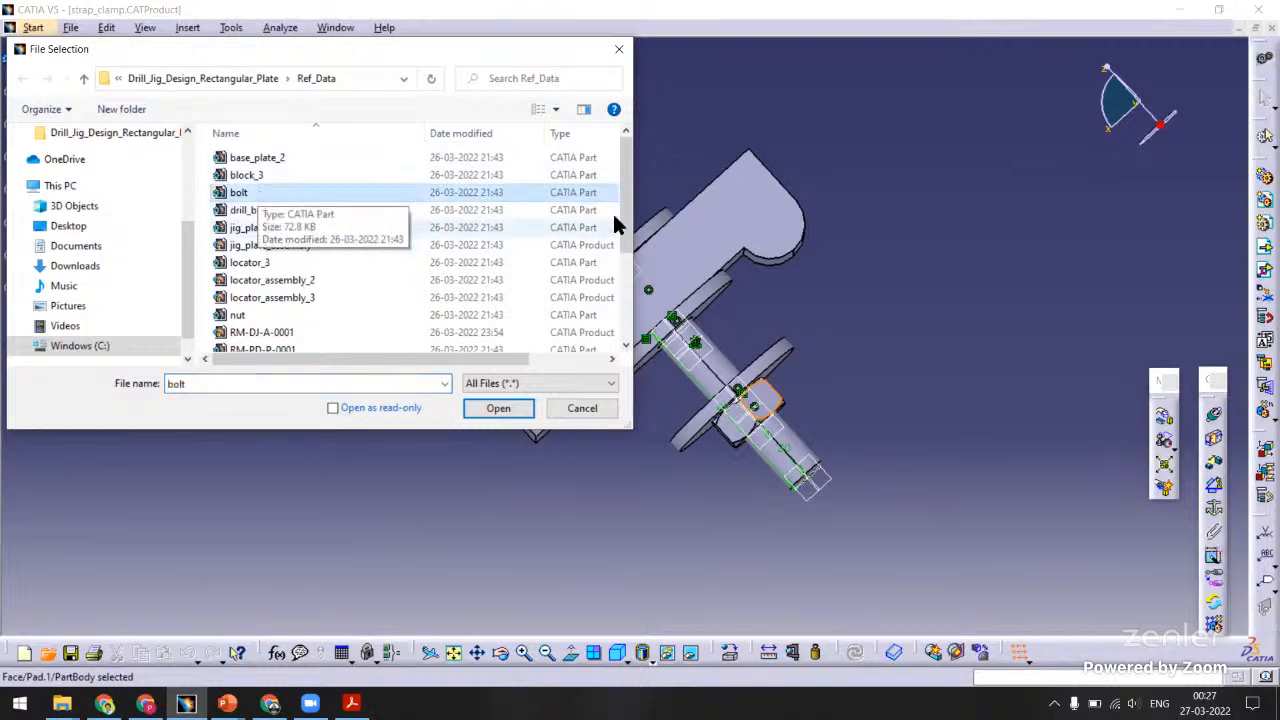
{"action": "left_click_drag", "start_coordinate": [624, 213], "coordinate": [611, 140]}
{"action": "double_click", "coordinate": [245, 193]}
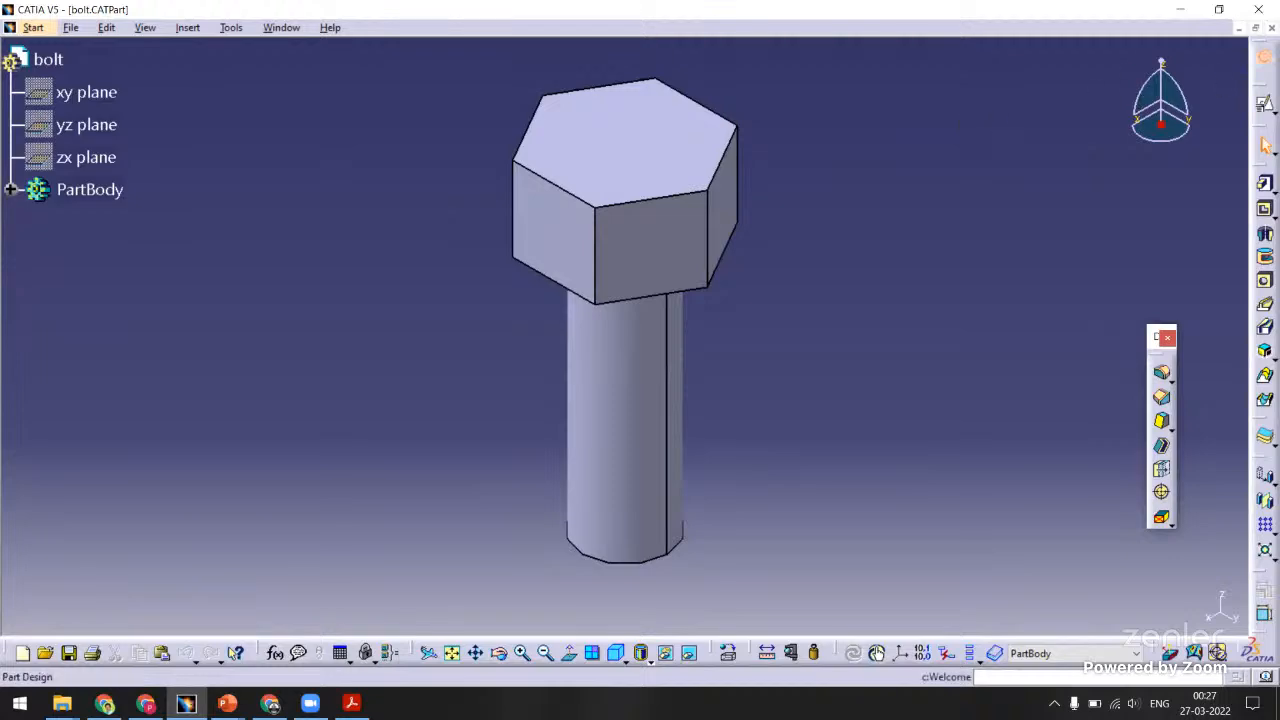
{"action": "left_click", "coordinate": [1271, 28]}
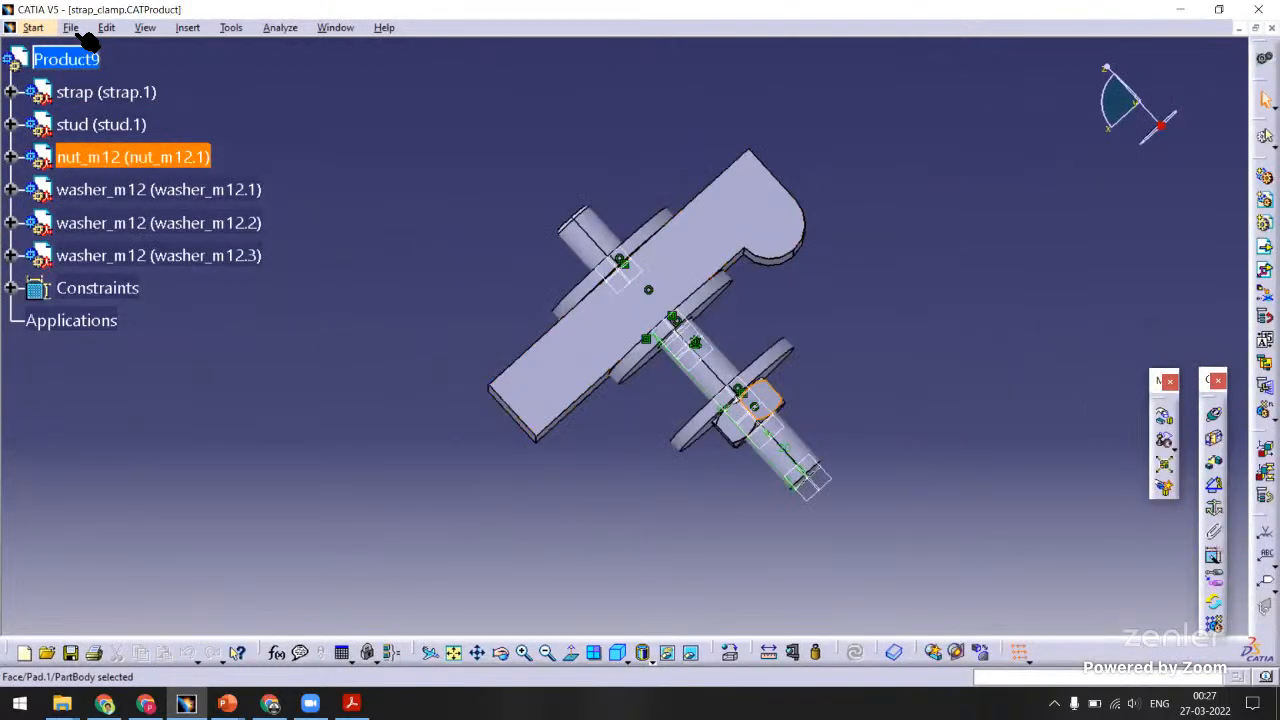
Open the bolt_m12 part from the Drill_Jig_Design_Rectangular_Plate folder.
{"action": "left_click", "coordinate": [71, 27]}
{"action": "left_click", "coordinate": [150, 88]}
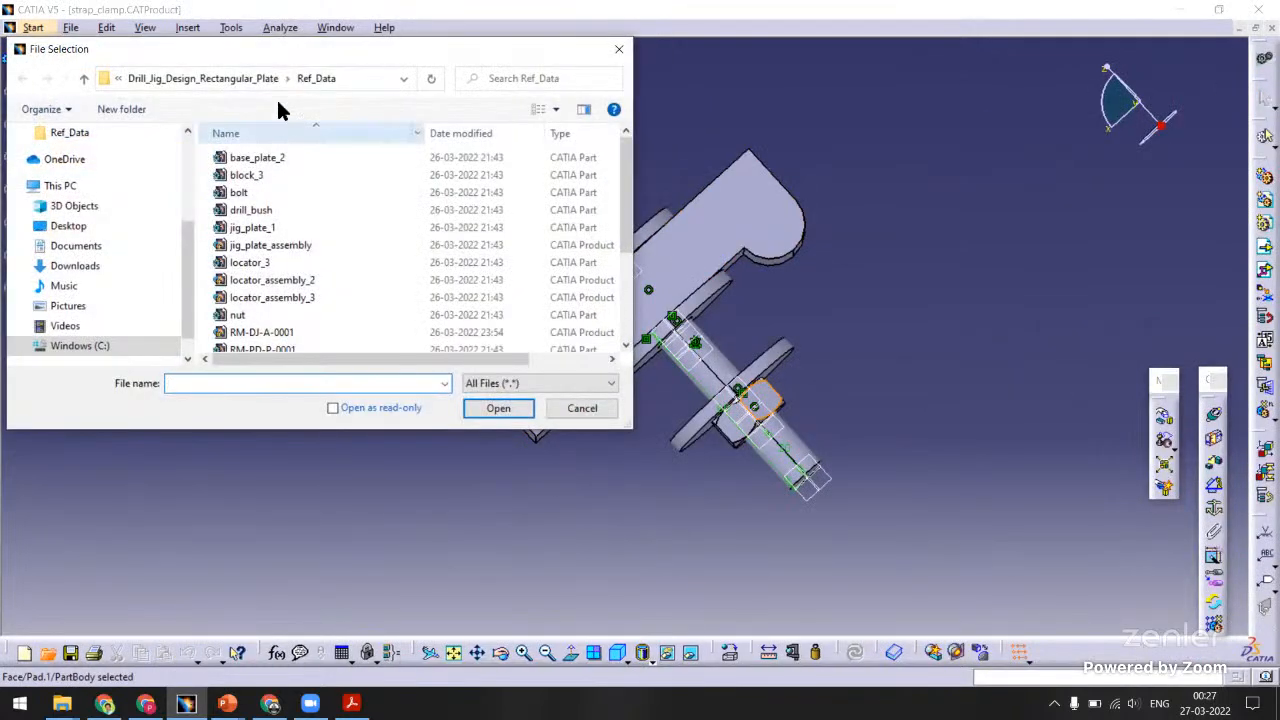
{"action": "left_click", "coordinate": [232, 80]}
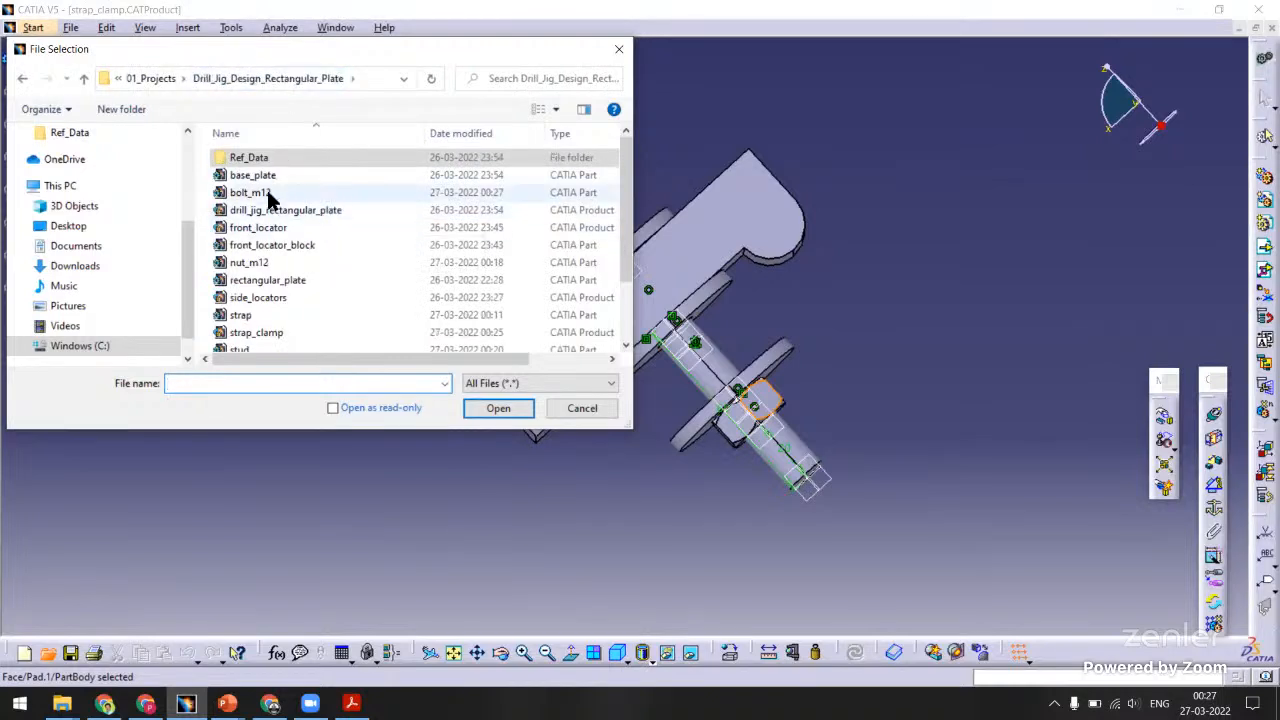
{"action": "double_click", "coordinate": [268, 193]}
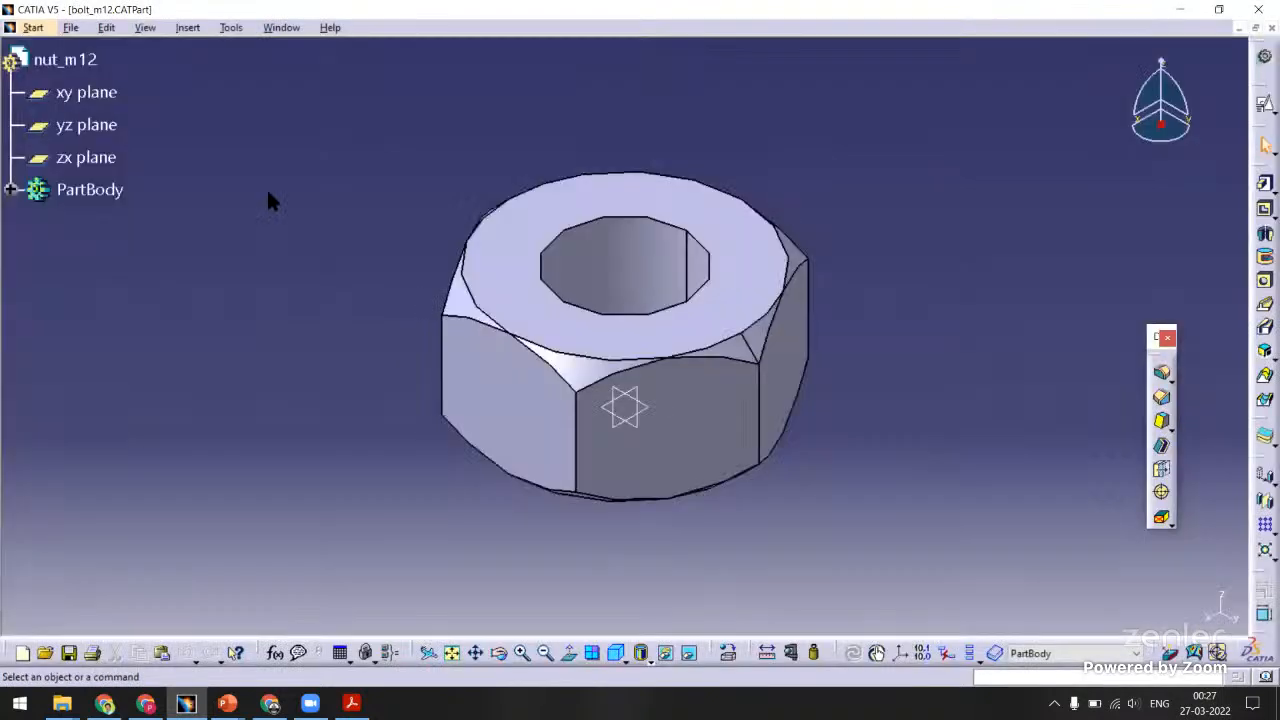
Delete the centre hole together with its aggregated sketch from the bolt_m12 part body.
{"action": "left_click", "coordinate": [11, 190]}
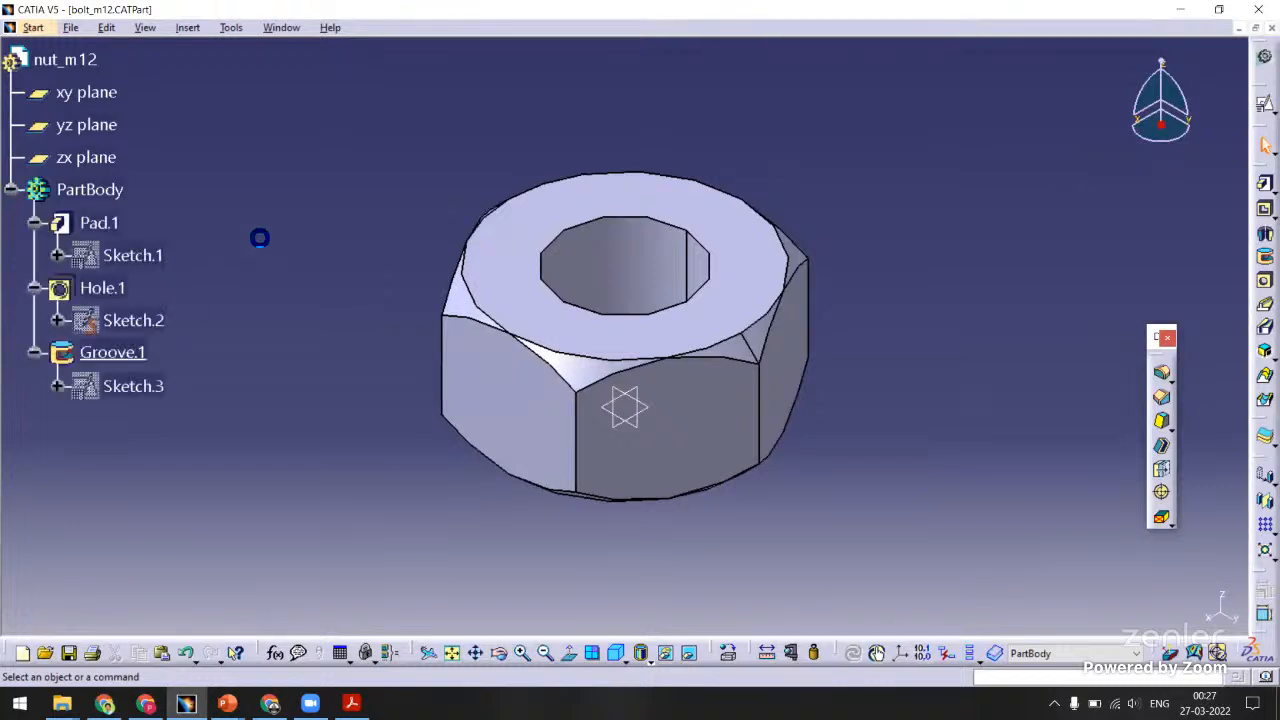
{"action": "right_click", "coordinate": [116, 290]}
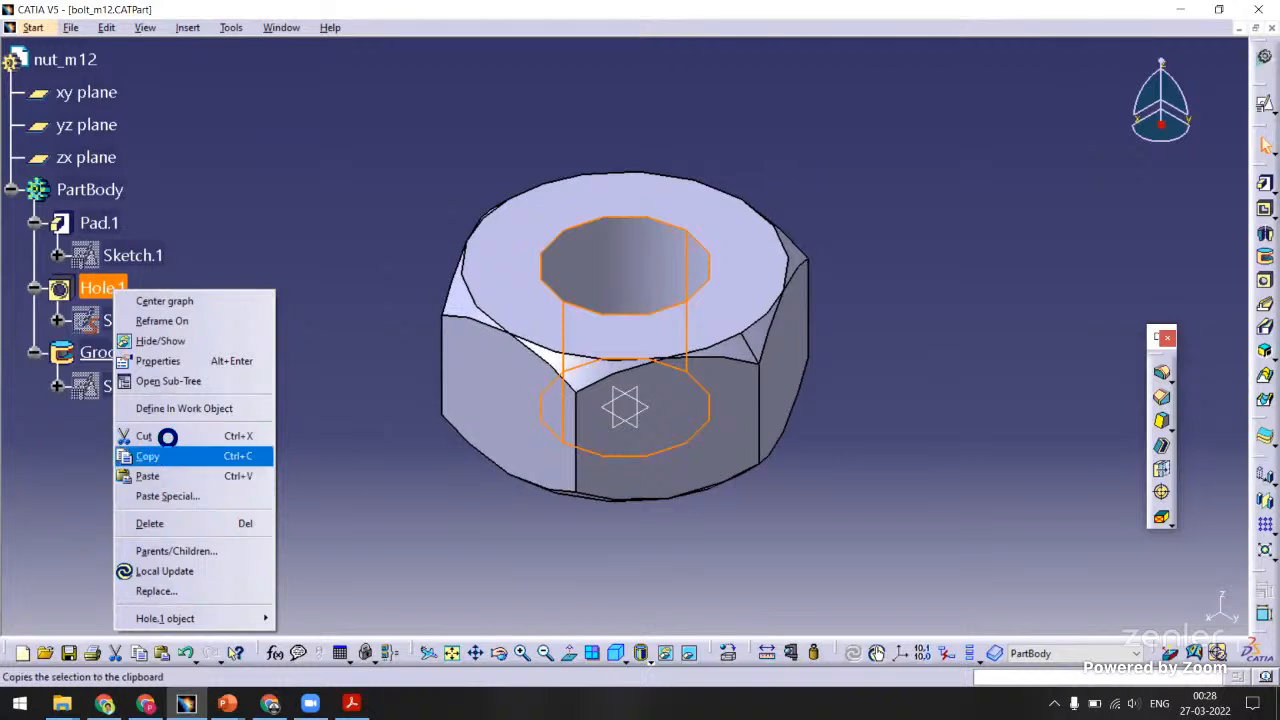
{"action": "left_click", "coordinate": [186, 521]}
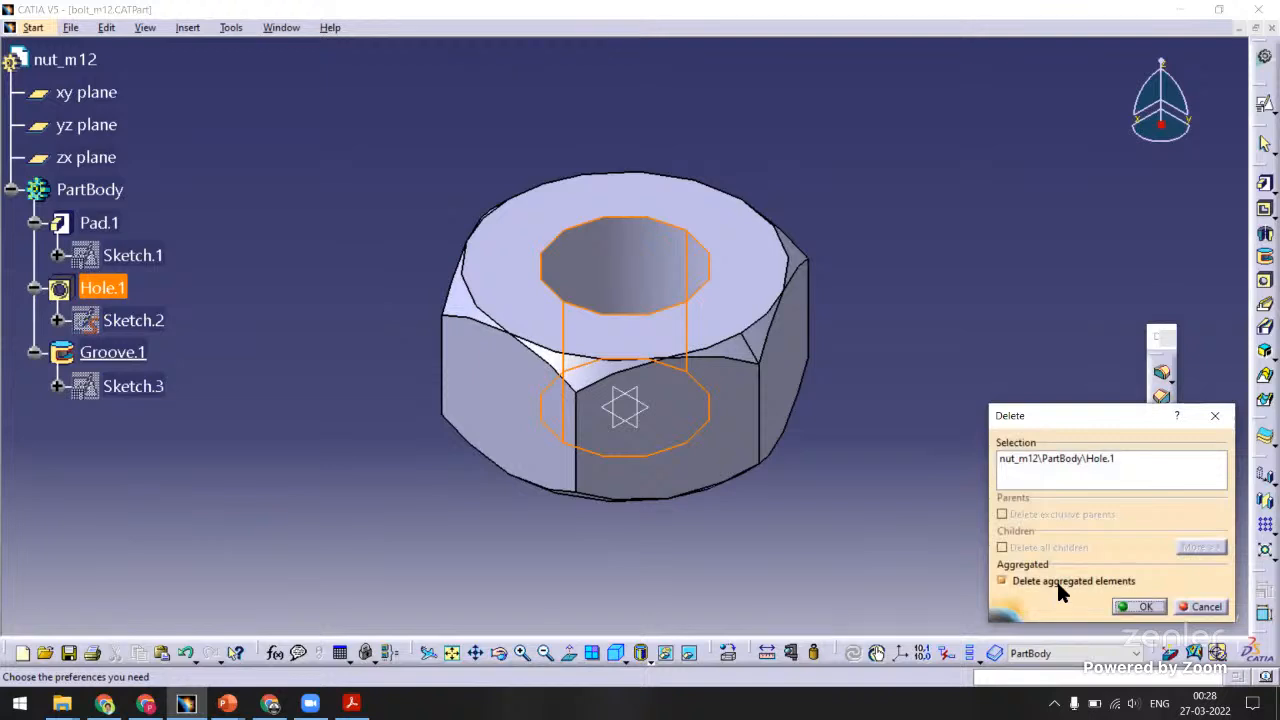
{"action": "left_click", "coordinate": [1140, 607]}
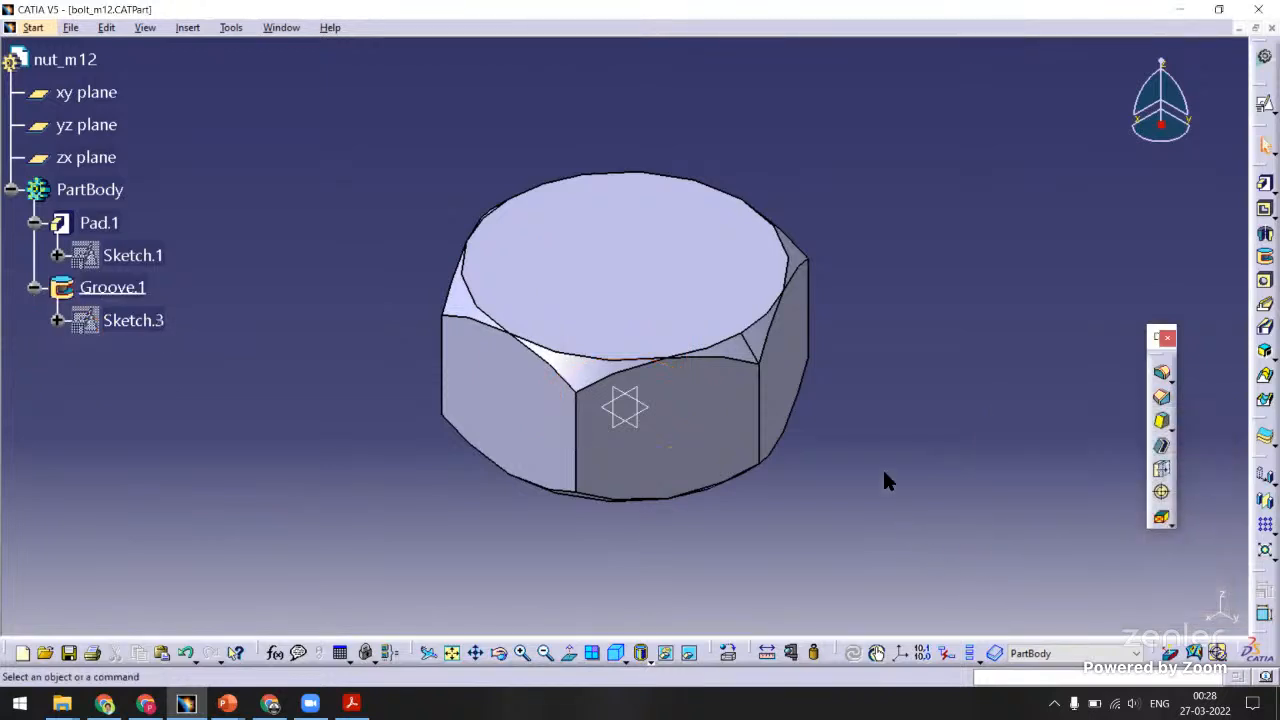
{"action": "middle_click_drag", "start_coordinate": [884, 469], "coordinate": [613, 308]}
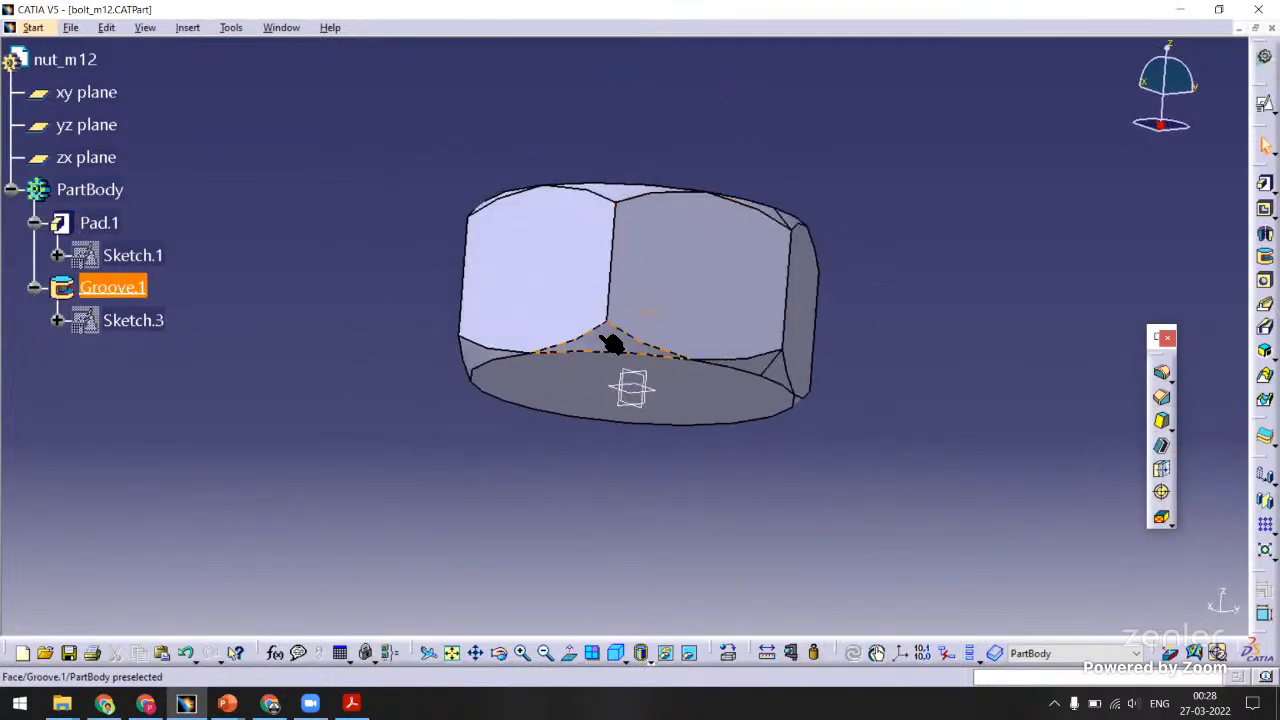
{"action": "right_click", "coordinate": [600, 340]}
{"action": "mouse_move", "coordinate": [700, 668]}
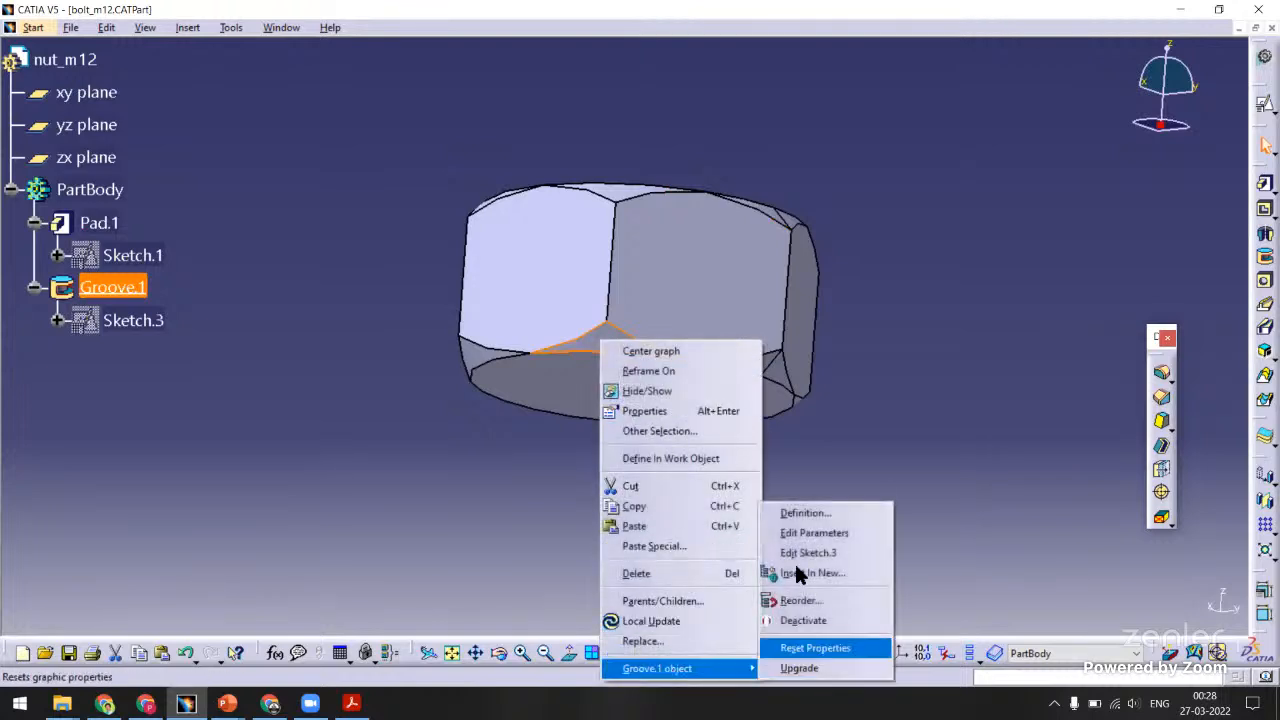
{"action": "left_click", "coordinate": [792, 518]}
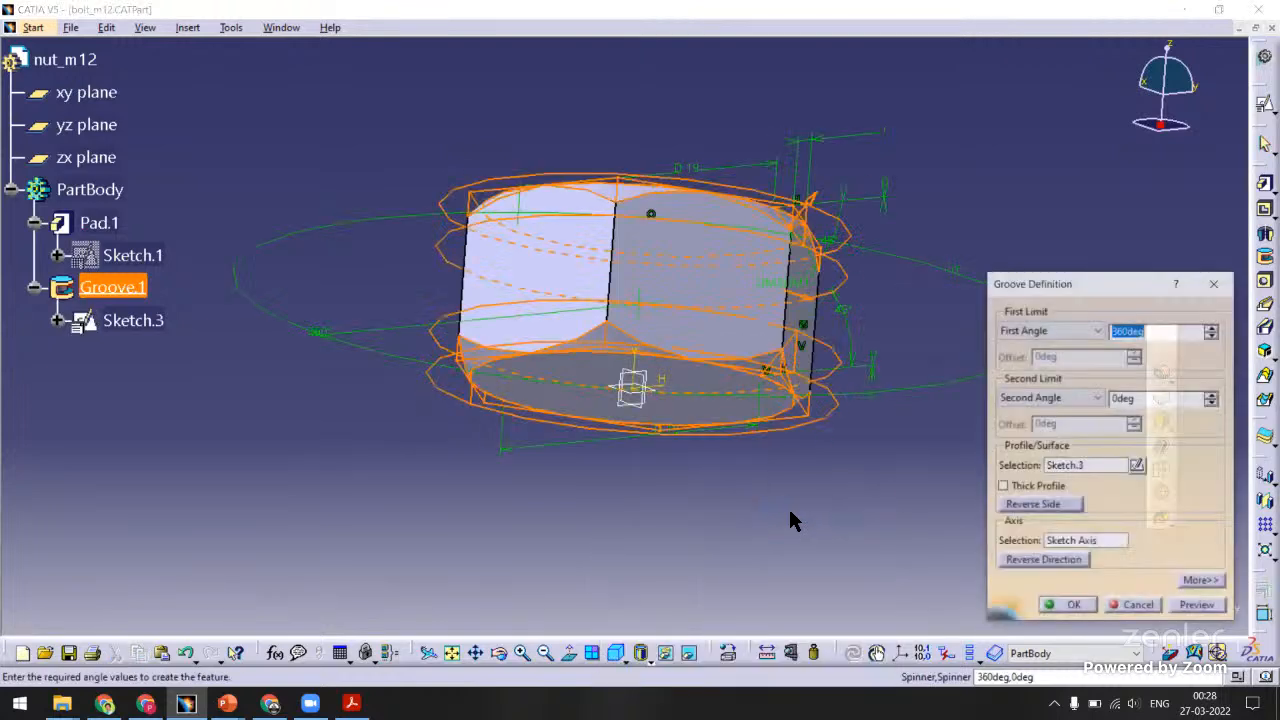
{"action": "left_click", "coordinate": [1069, 607]}
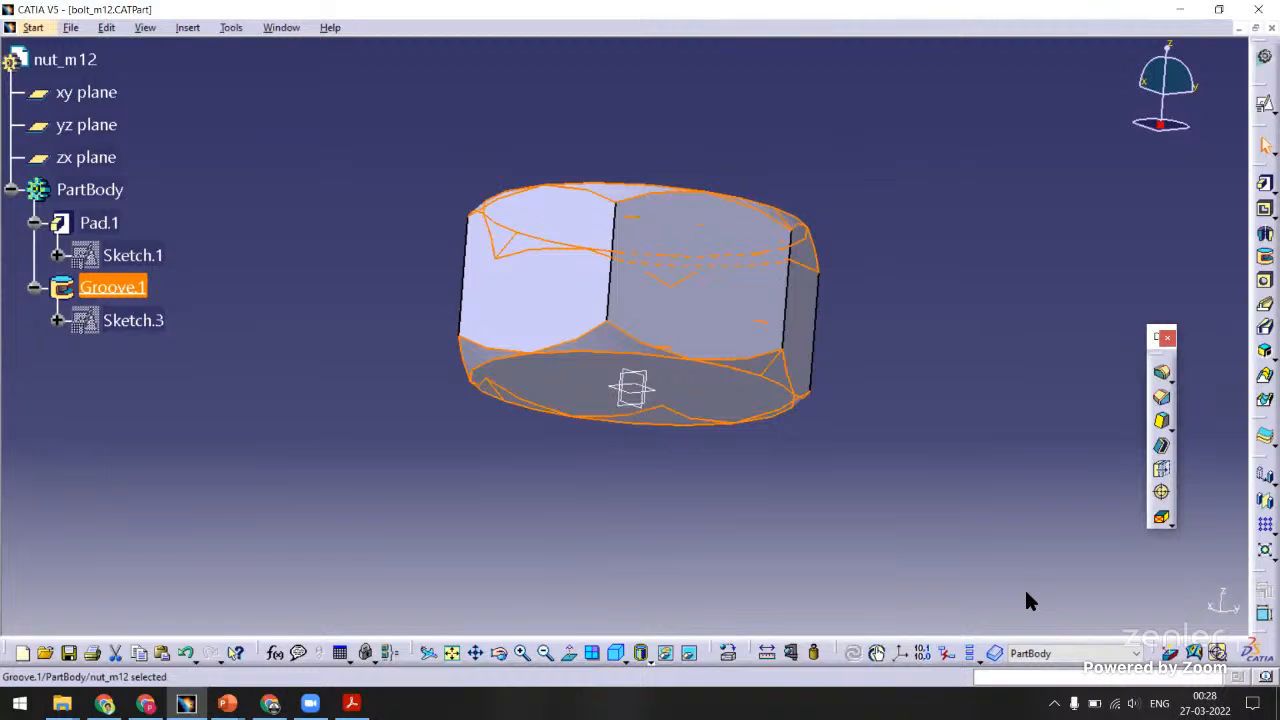
{"action": "left_click", "coordinate": [226, 377]}
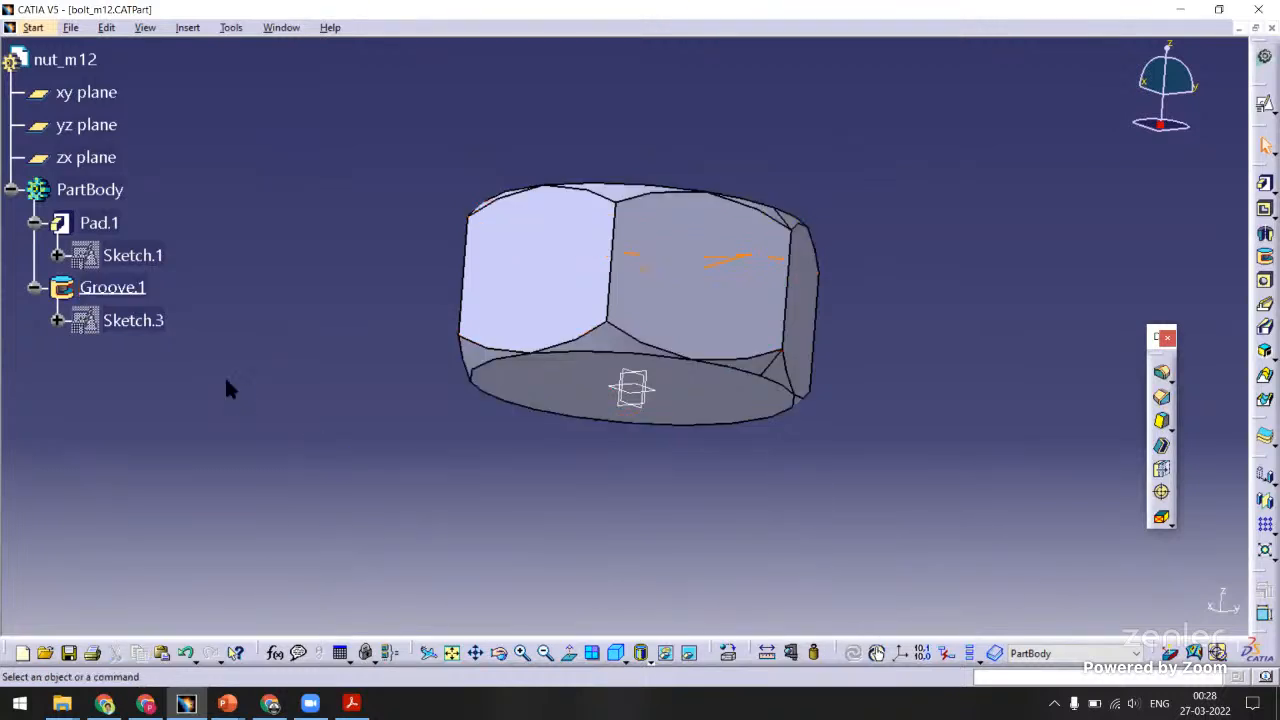
Edit the groove's sketch, removing the lower triangular profile so that only the hexagon's upper corners are cut.
{"action": "right_click", "coordinate": [151, 321]}
{"action": "mouse_move", "coordinate": [217, 649]}
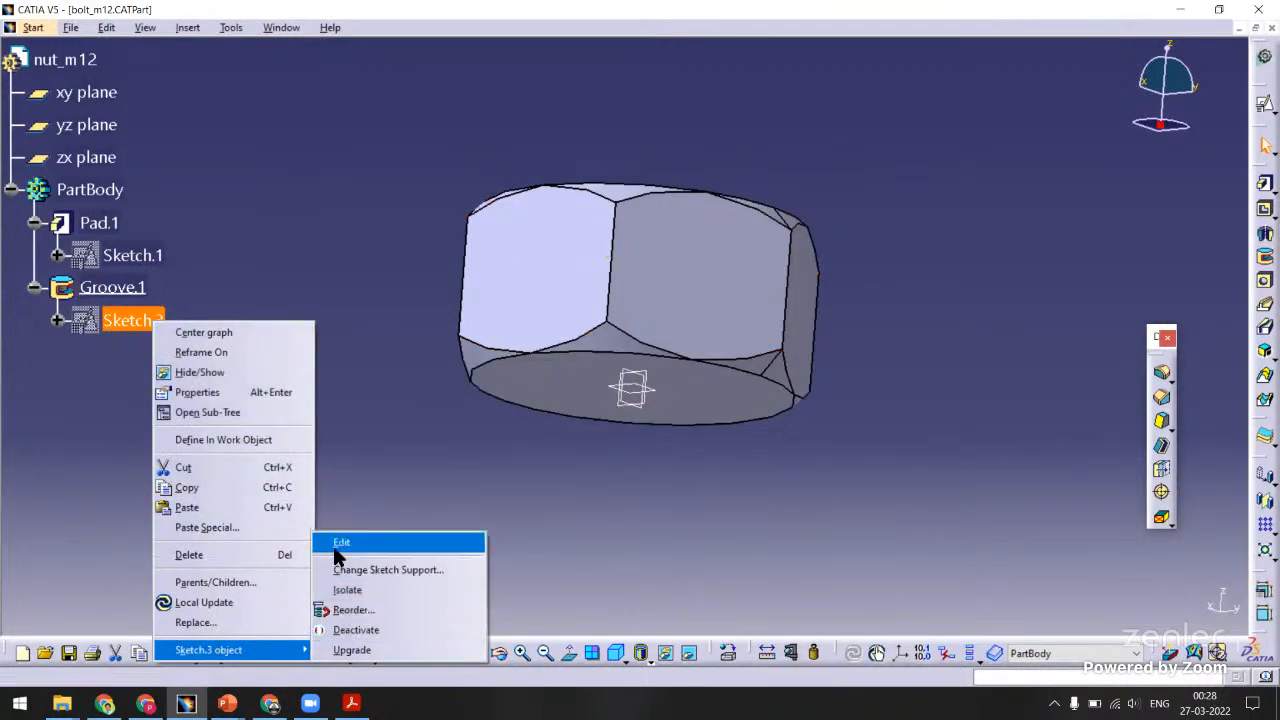
{"action": "left_click", "coordinate": [341, 543]}
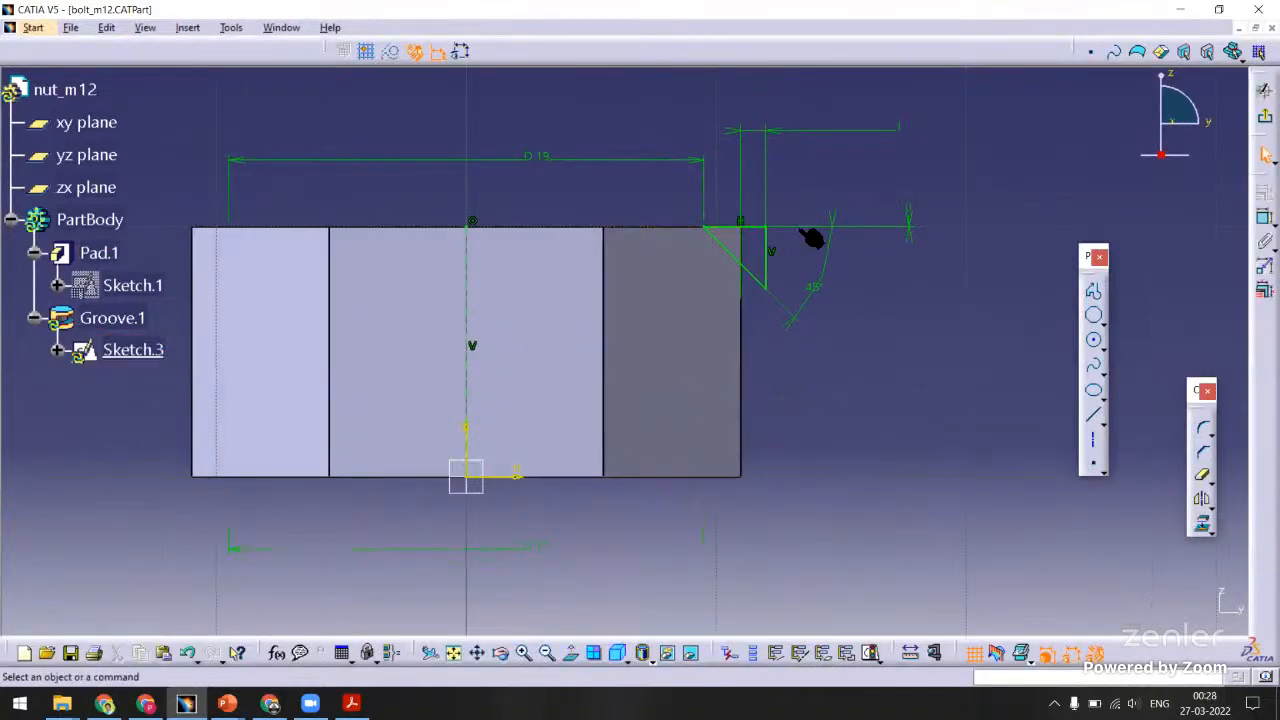
{"action": "left_click", "coordinate": [1266, 118]}
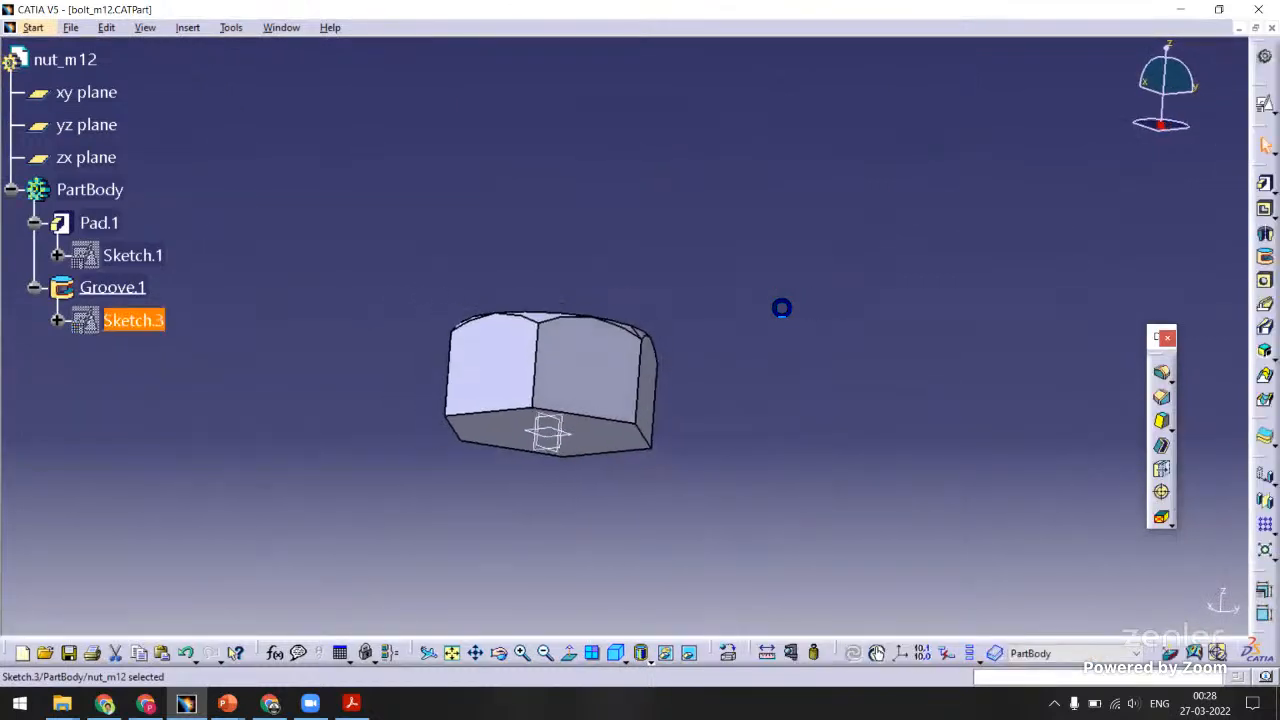
{"action": "left_click", "coordinate": [463, 269]}
Create a positioned sketch on the hexagonal head's underside and draw a circle about 9.1 mm in diameter centred on the origin.
{"action": "mouse_move", "coordinate": [463, 269]}
{"action": "middle_mouse_down"}
{"action": "mouse_move", "coordinate": [486, 483]}
{"action": "mouse_move", "coordinate": [669, 237]}
{"action": "mouse_move", "coordinate": [700, 232]}
{"action": "middle_mouse_up"}
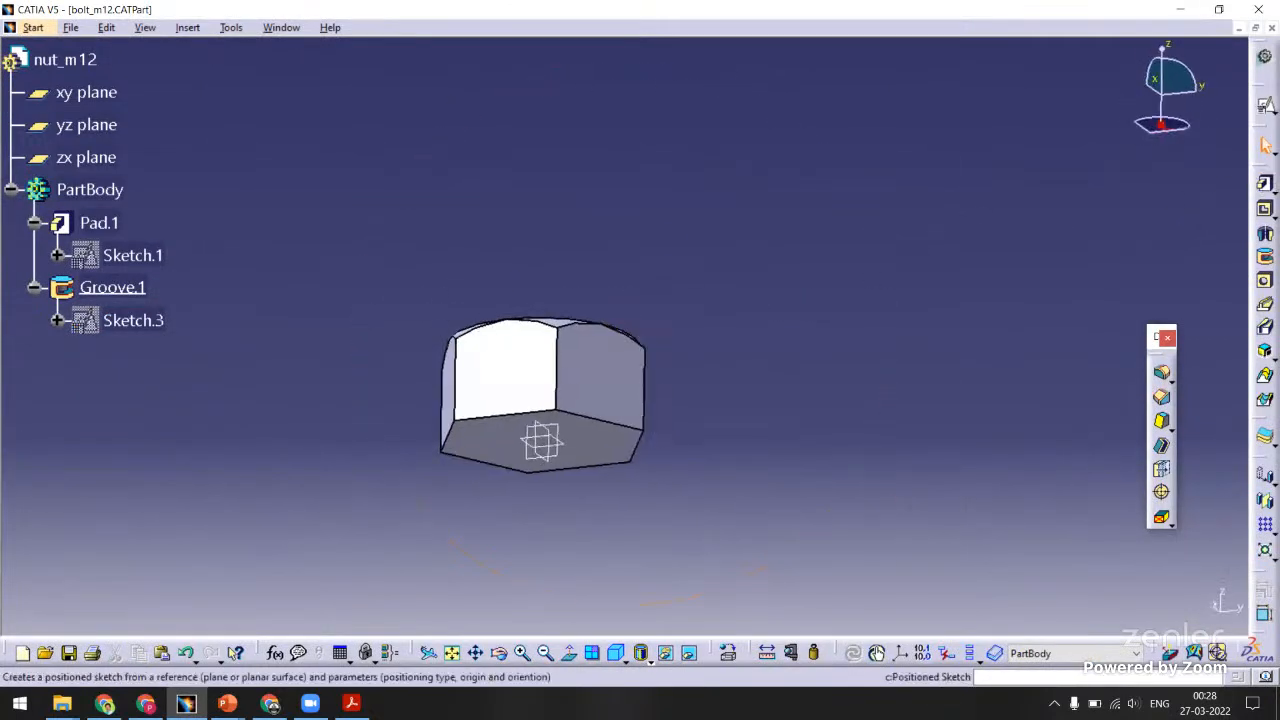
{"action": "left_click", "coordinate": [1265, 106]}
{"action": "left_click", "coordinate": [634, 460]}
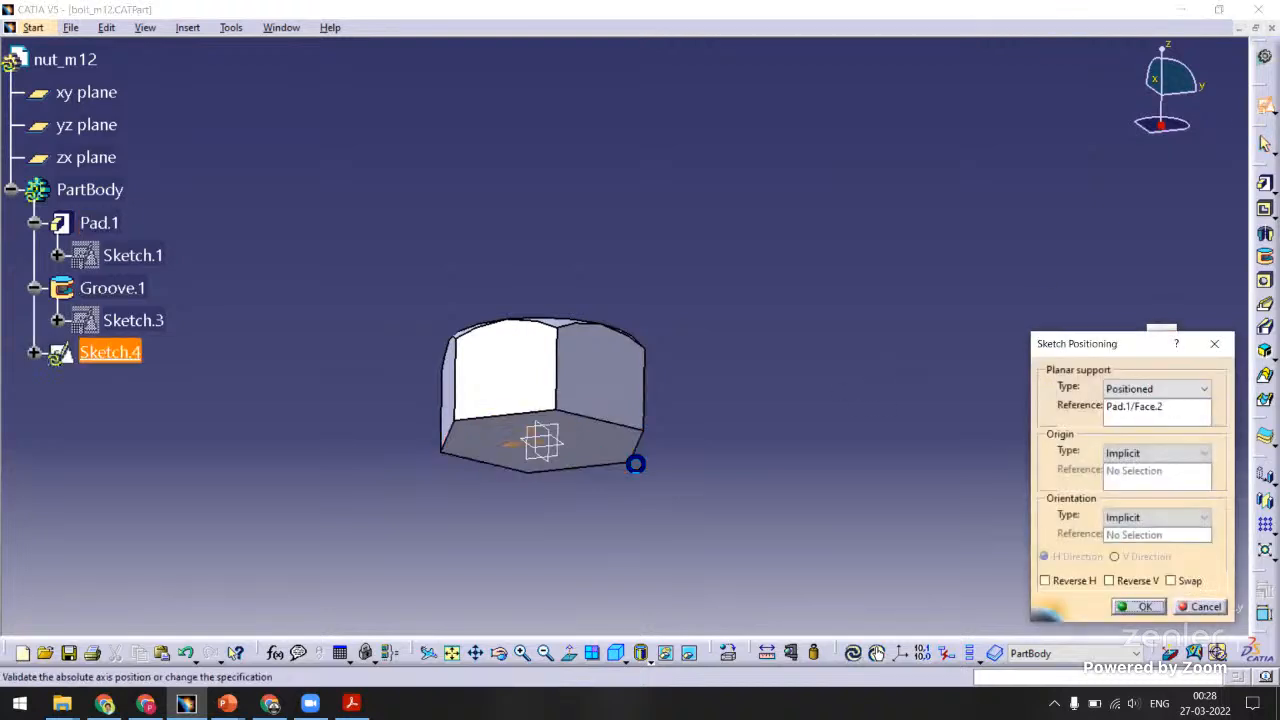
{"action": "left_click", "coordinate": [1137, 606]}
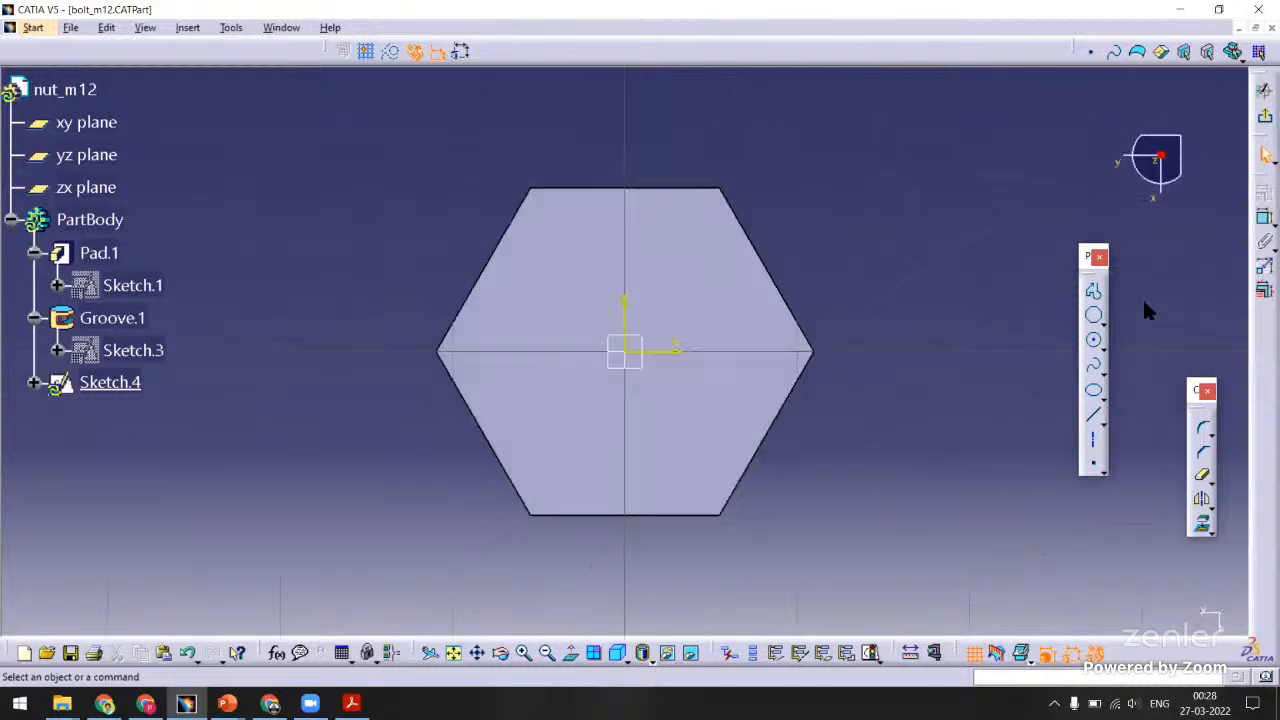
{"action": "left_click", "coordinate": [1097, 340]}
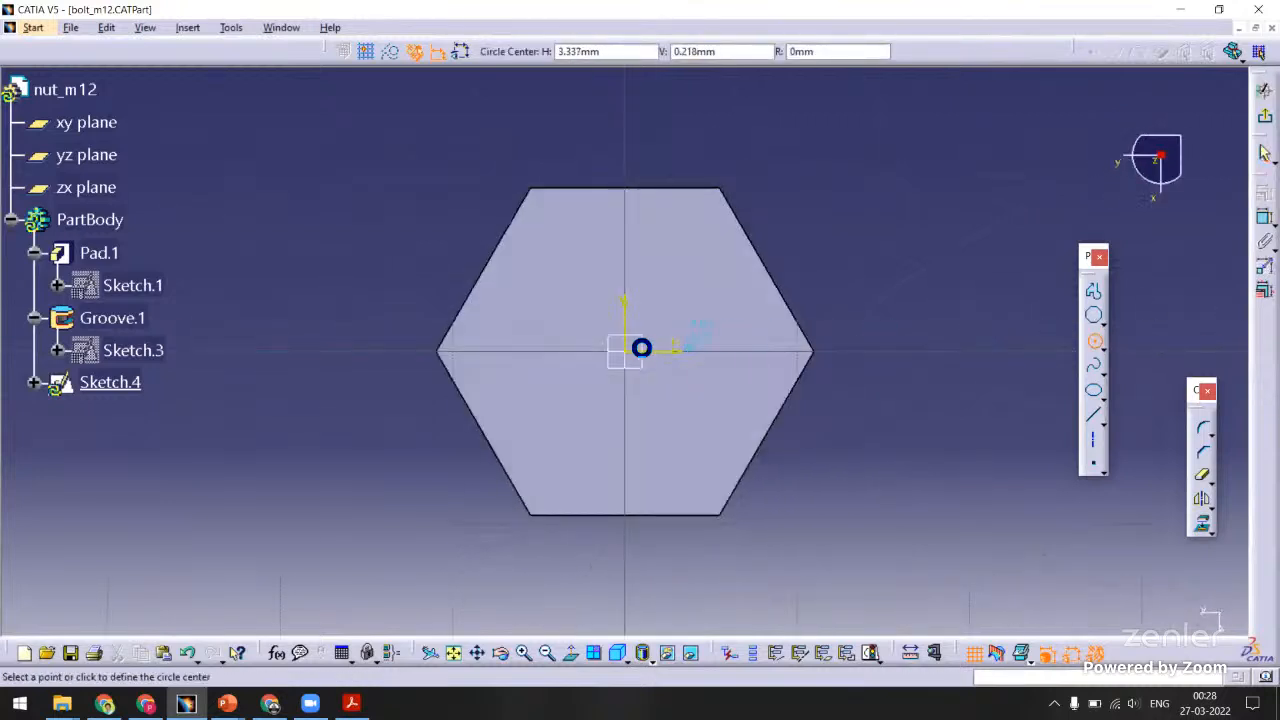
{"action": "left_click", "coordinate": [624, 350]}
{"action": "left_click", "coordinate": [697, 316]}
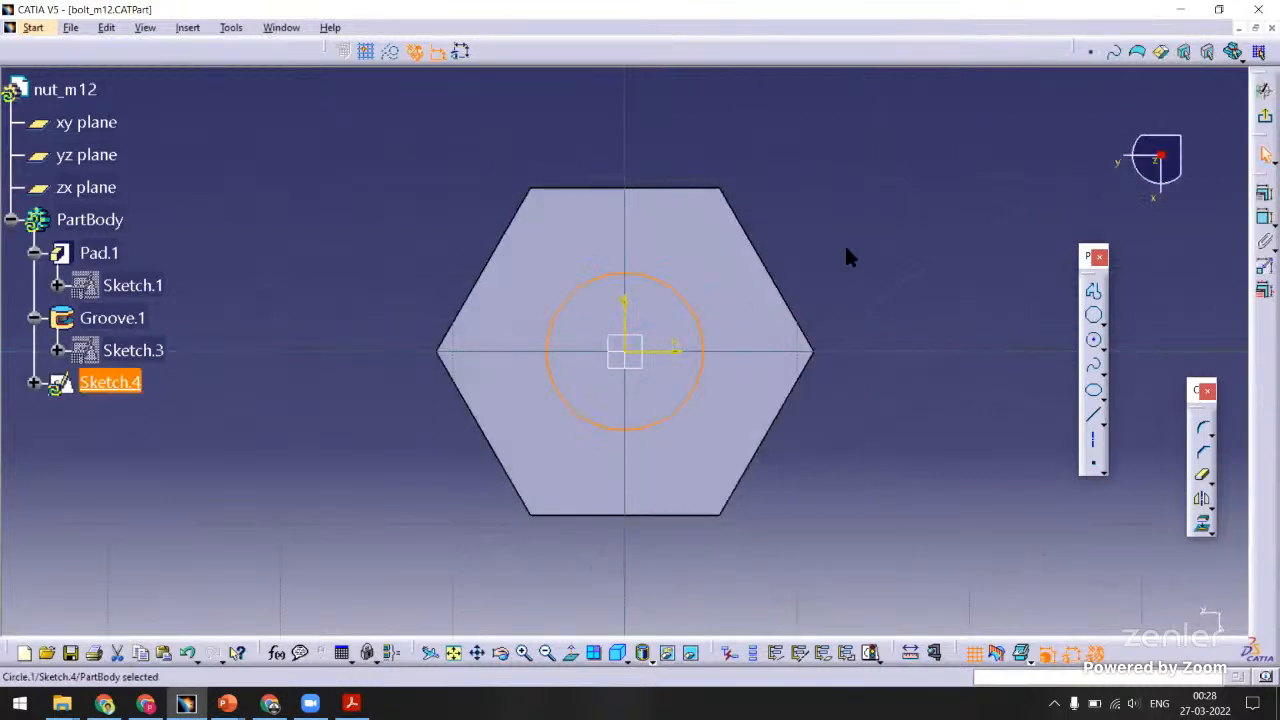
Dimension the shank circle with a diameter of 12 mm and exit the sketch.
{"action": "left_click", "coordinate": [1265, 215]}
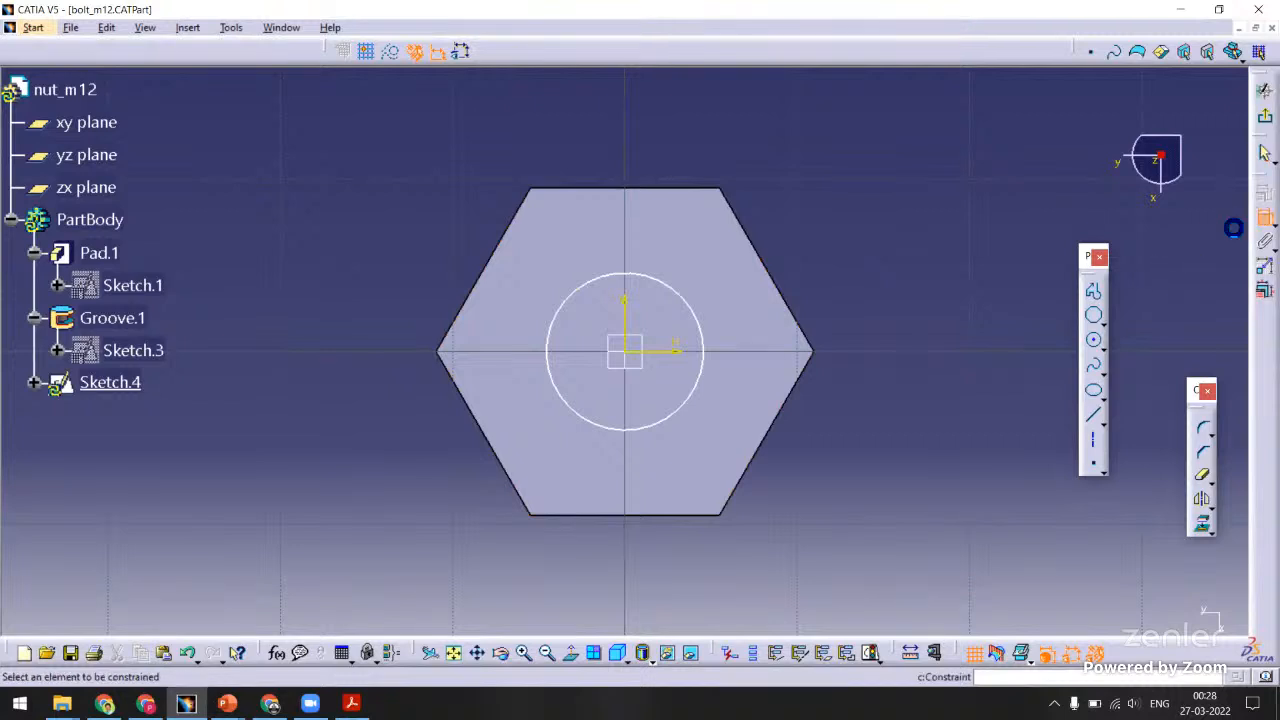
{"action": "left_click", "coordinate": [694, 314]}
{"action": "left_click", "coordinate": [836, 220]}
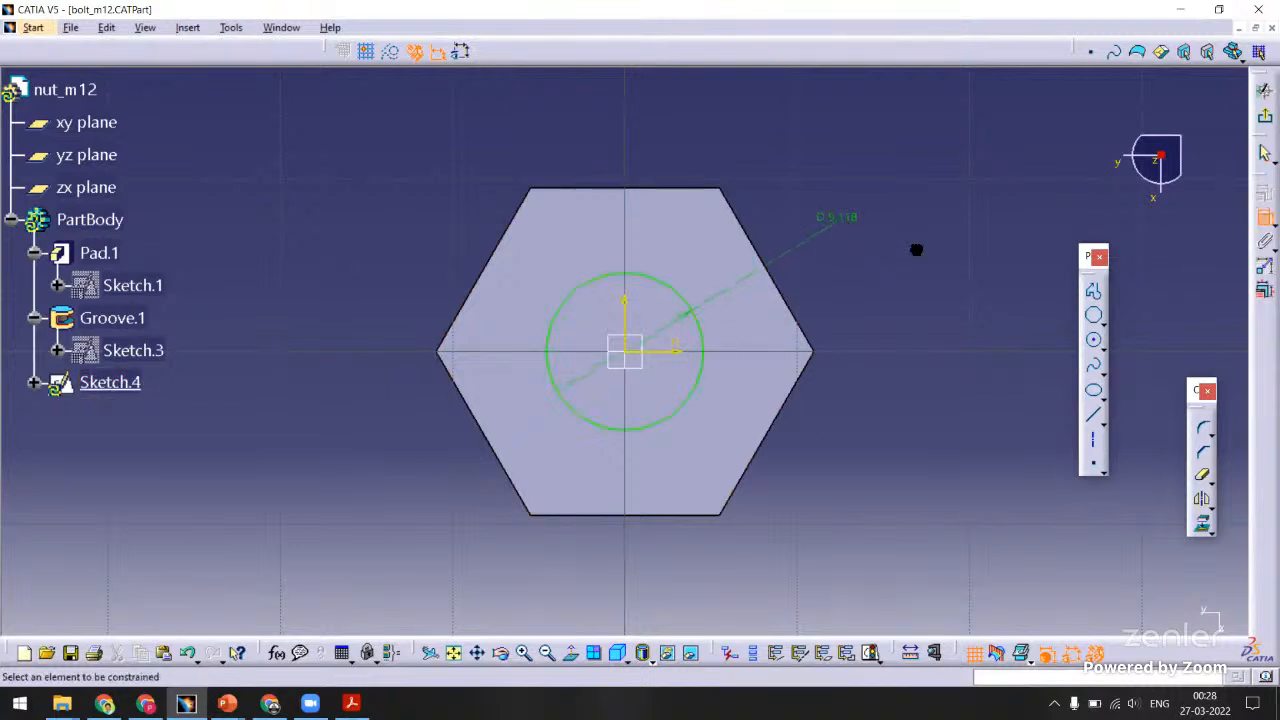
{"action": "double_click", "coordinate": [836, 218]}
{"action": "type", "text": "12"}
{"action": "key", "text": "Return"}
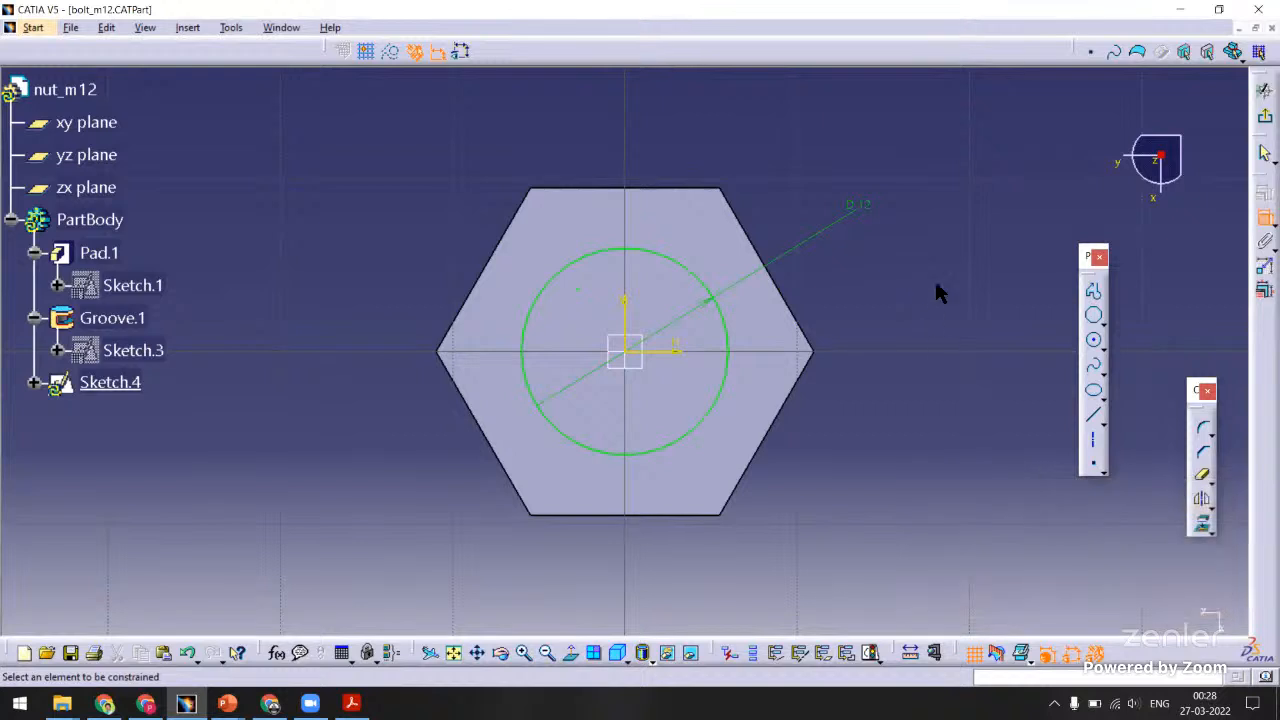
{"action": "left_click", "coordinate": [1264, 116]}
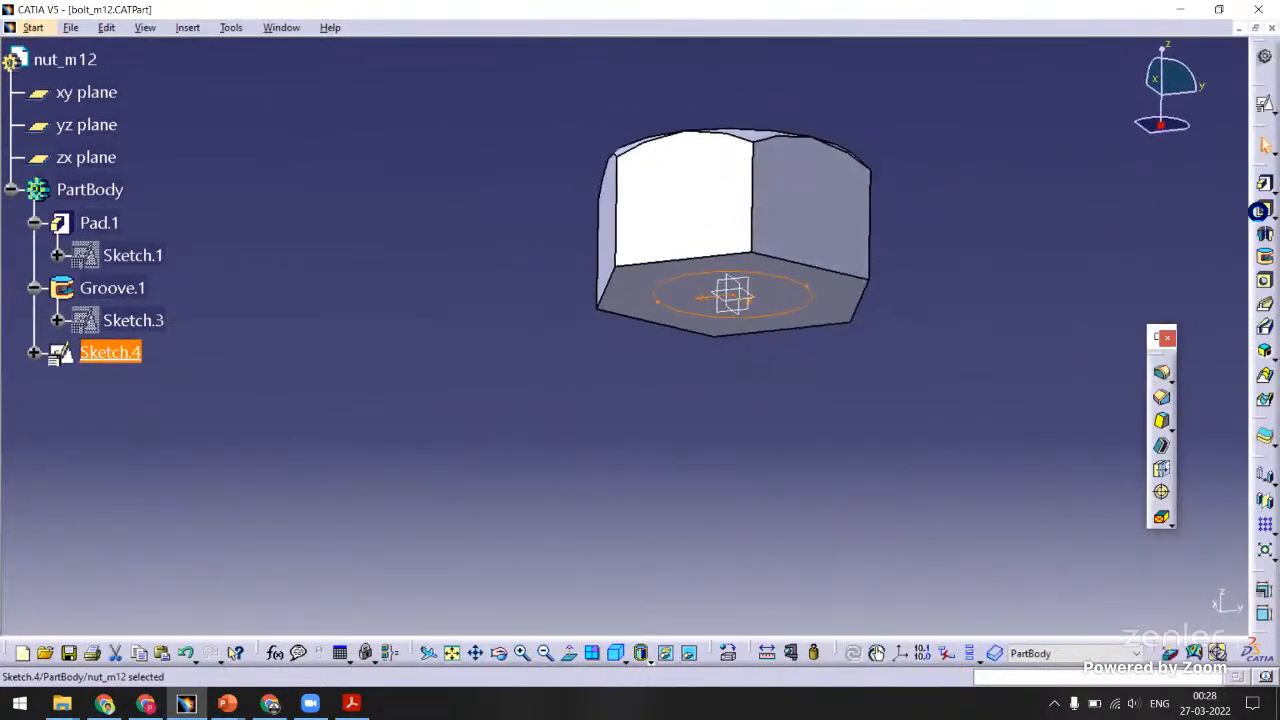
Pad the circle 100 mm away from the head to form the bolt shank.
{"action": "left_click", "coordinate": [1264, 186]}
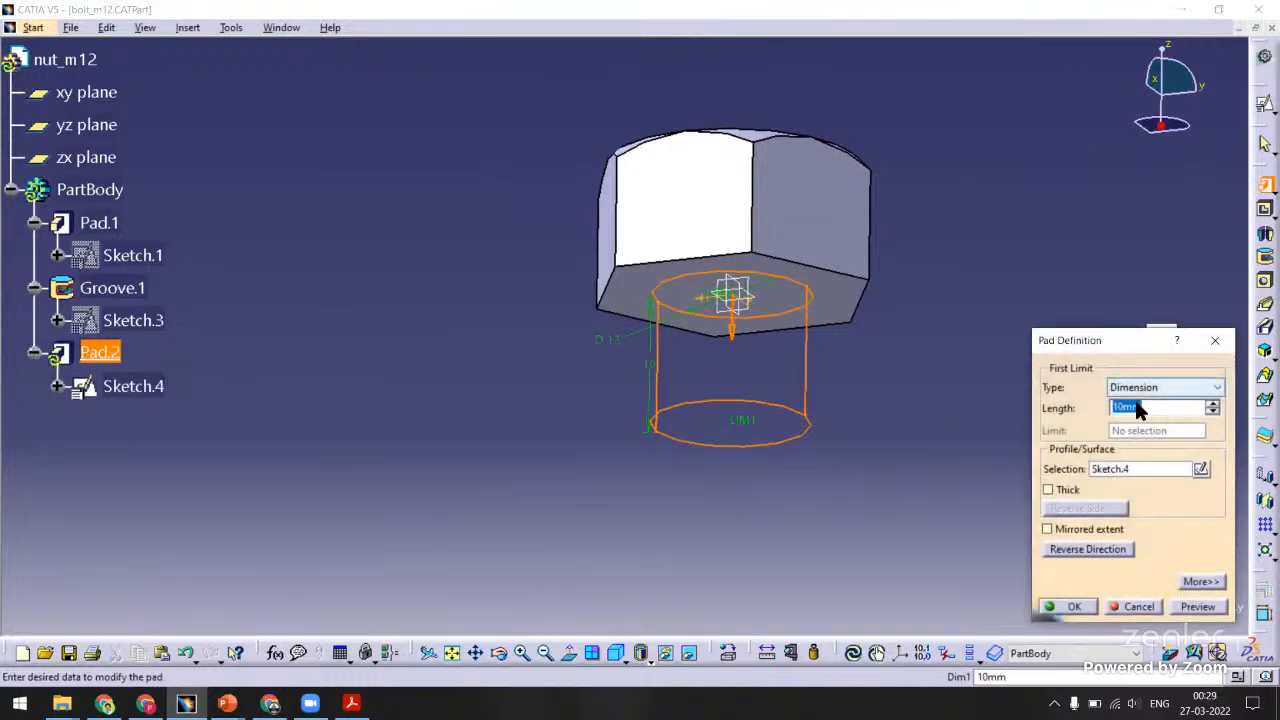
{"action": "type", "text": "100"}
{"action": "key", "text": "Return"}
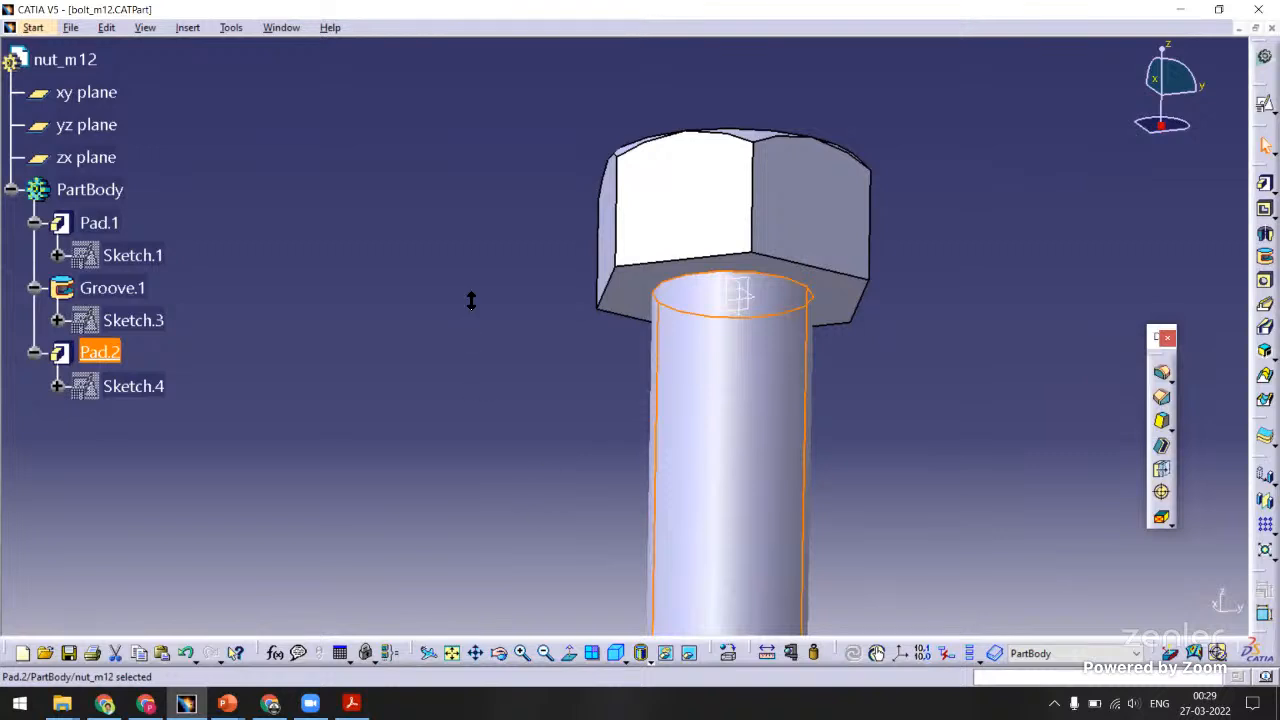
Change the length of the bolt shank's pad to 60 mm.
{"action": "middle_click_drag", "start_coordinate": [471, 300], "coordinate": [426, 355]}
{"action": "left_click", "coordinate": [437, 311]}
{"action": "middle_click_drag", "start_coordinate": [540, 438], "coordinate": [484, 314]}
{"action": "middle_click_drag", "start_coordinate": [454, 515], "coordinate": [472, 295]}
{"action": "double_click", "coordinate": [653, 353]}
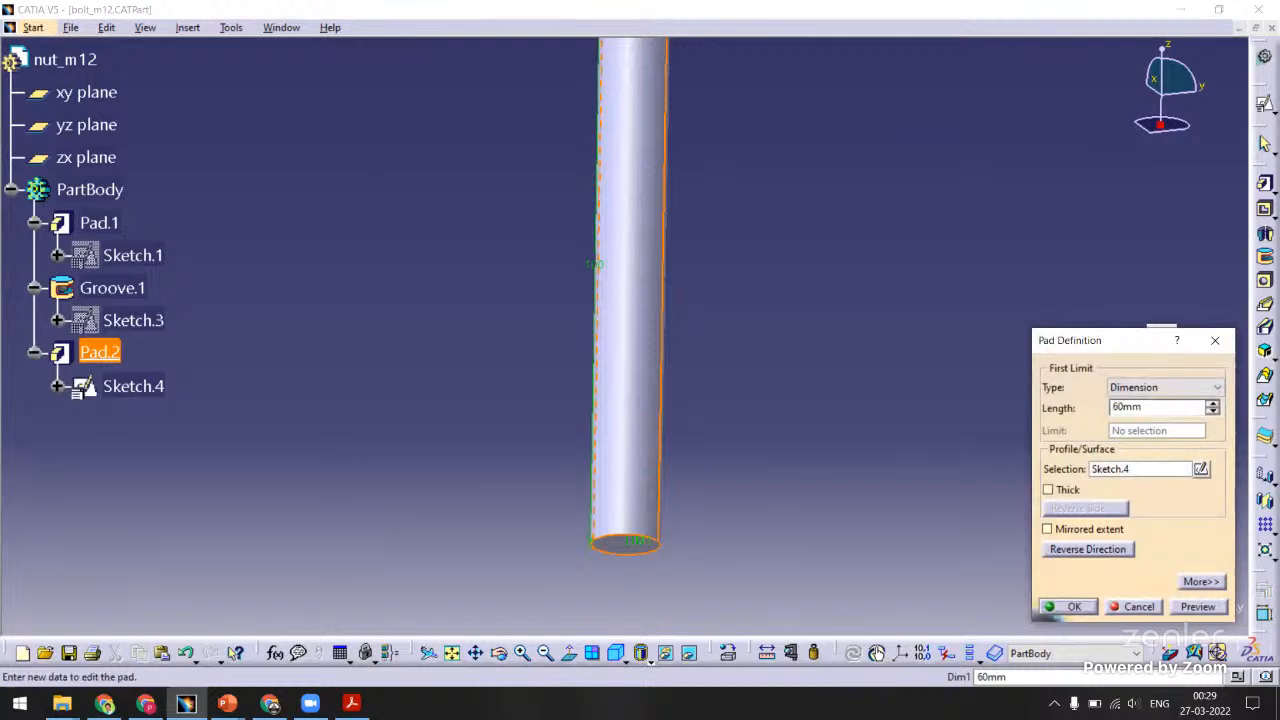
{"action": "key", "text": "Return"}
{"action": "middle_click_drag", "start_coordinate": [608, 454], "coordinate": [622, 543]}
{"action": "left_click", "coordinate": [1002, 390]}
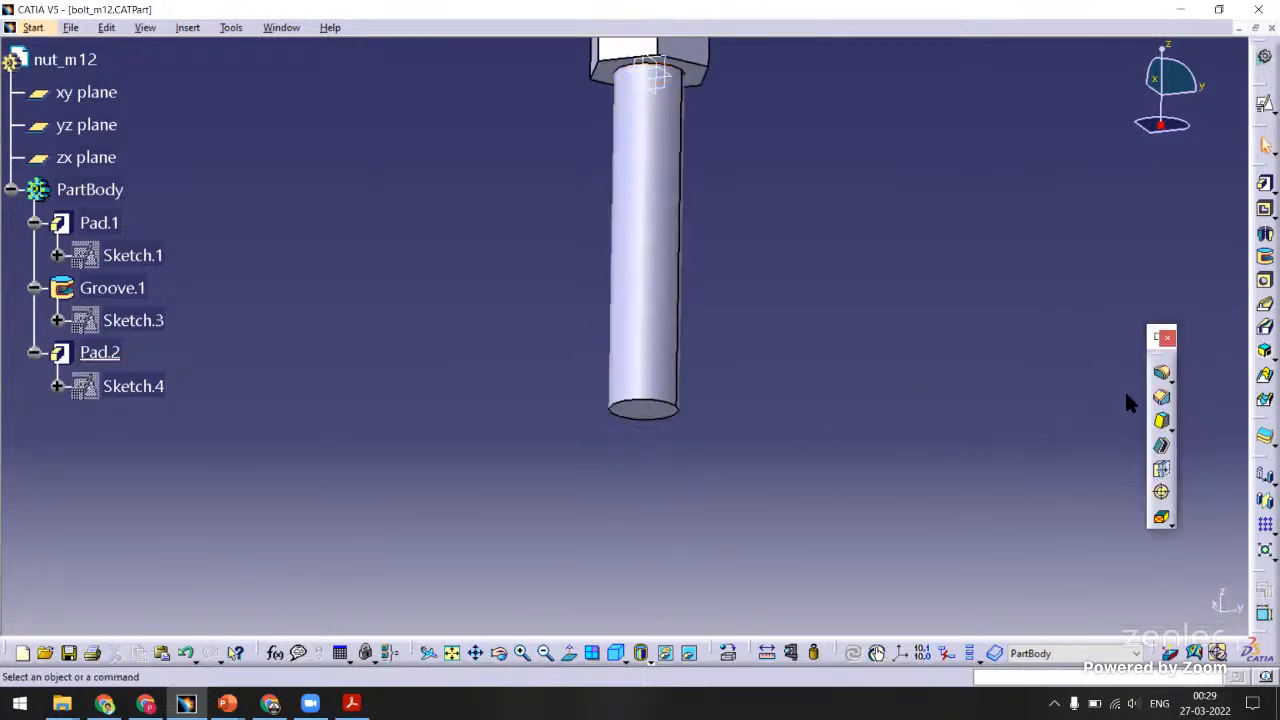
Chamfer the free end edge of the bolt shank by 1 mm at 45 degrees.
{"action": "left_click", "coordinate": [1161, 397]}
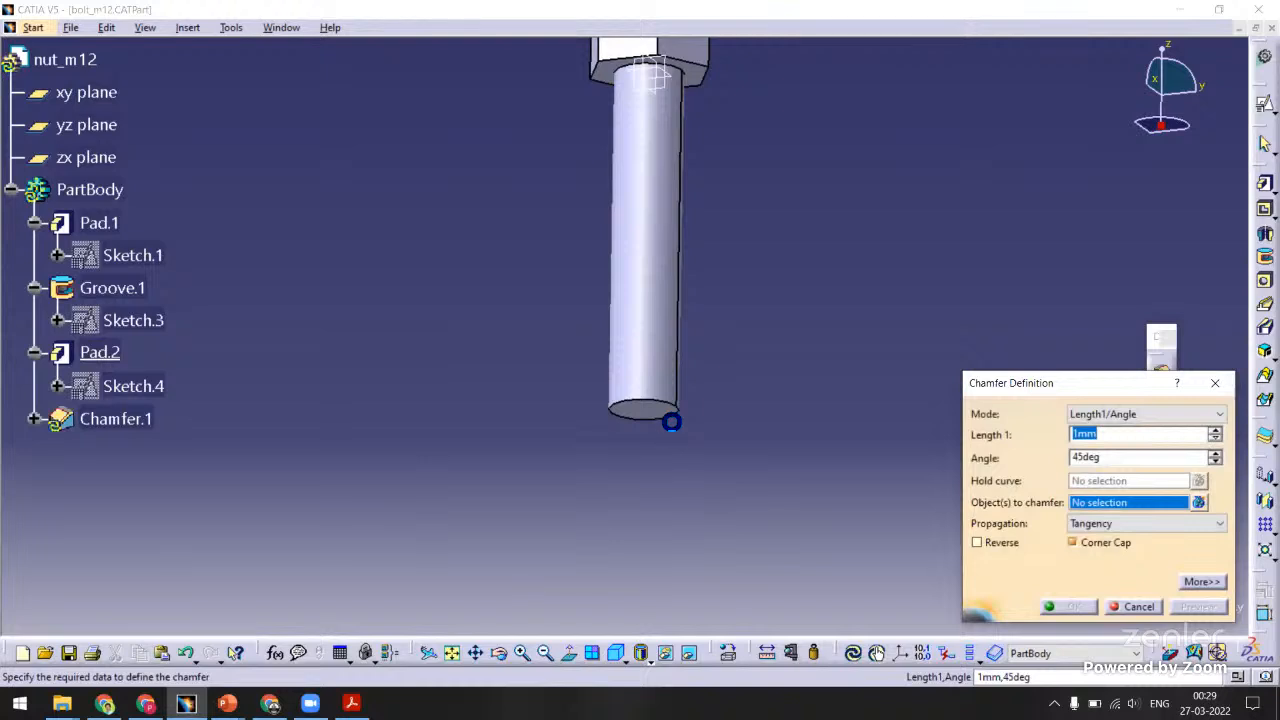
{"action": "left_click", "coordinate": [669, 421]}
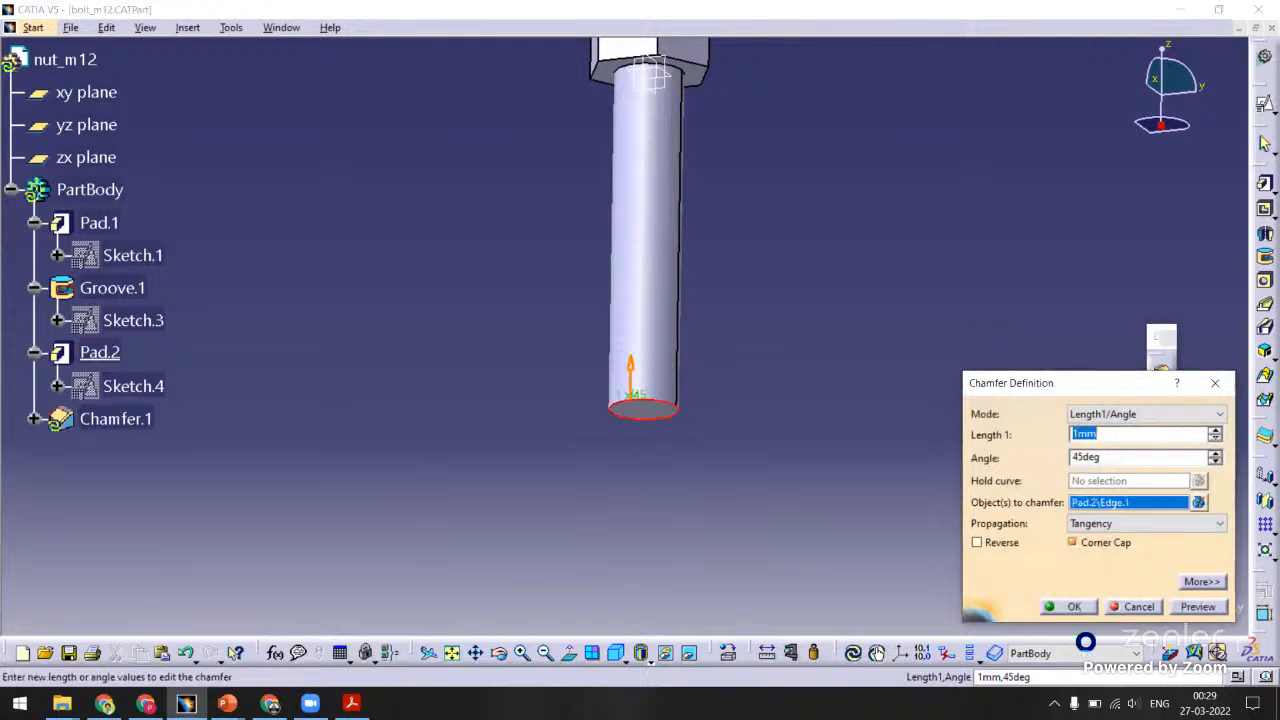
{"action": "key", "text": "Return"}
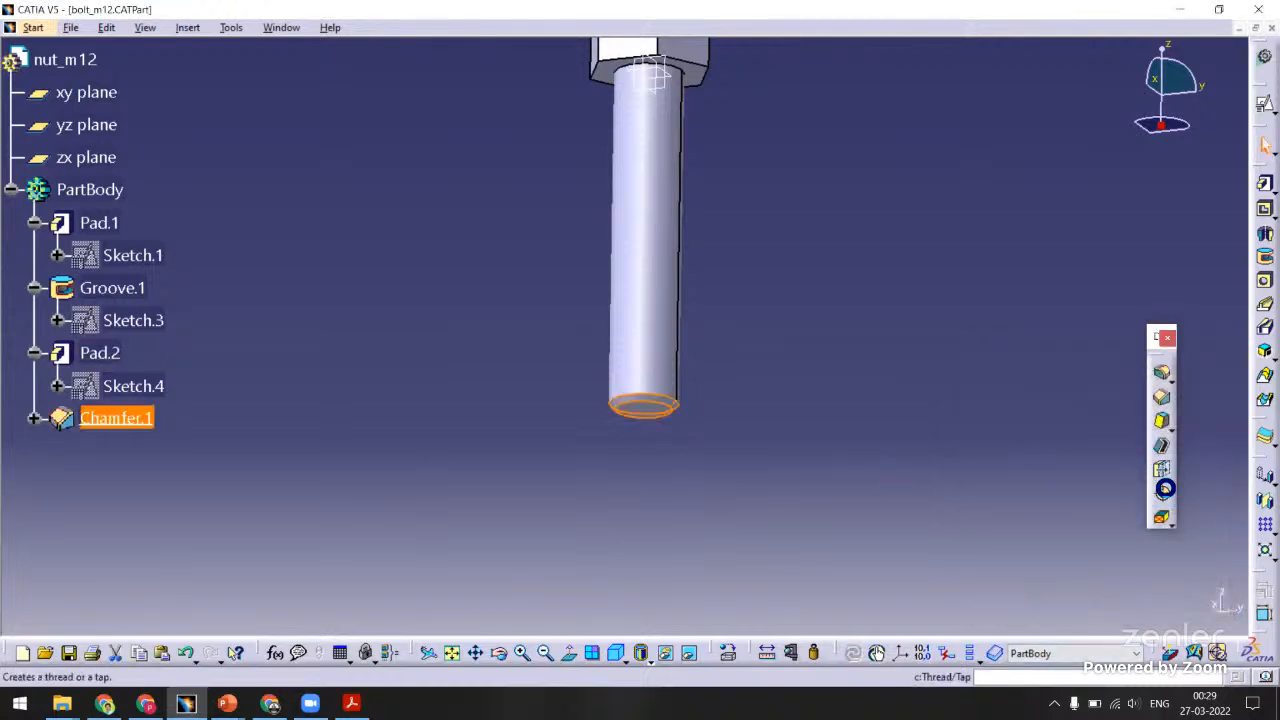
Add a non-standard right-handed 12 mm thread to the shank from its end face, with 30 mm depth and 1 mm pitch.
{"action": "left_click", "coordinate": [1165, 488]}
{"action": "left_click", "coordinate": [663, 357]}
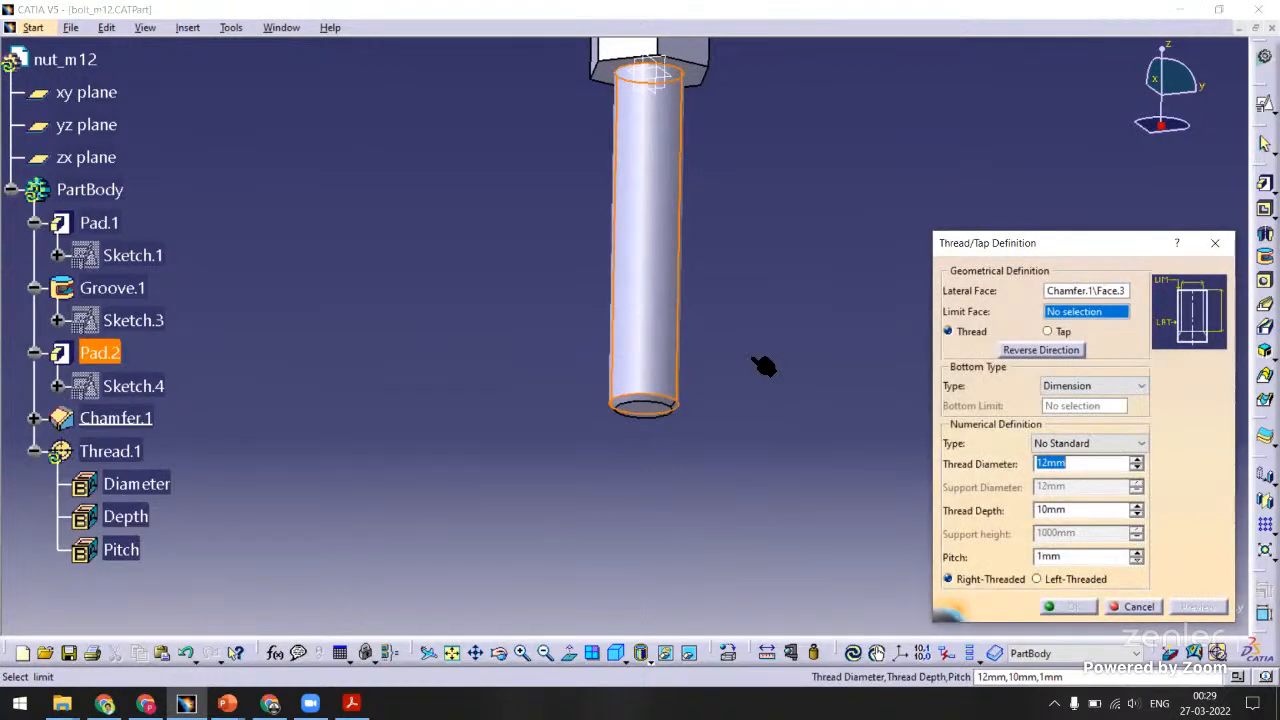
{"action": "left_click", "coordinate": [676, 410]}
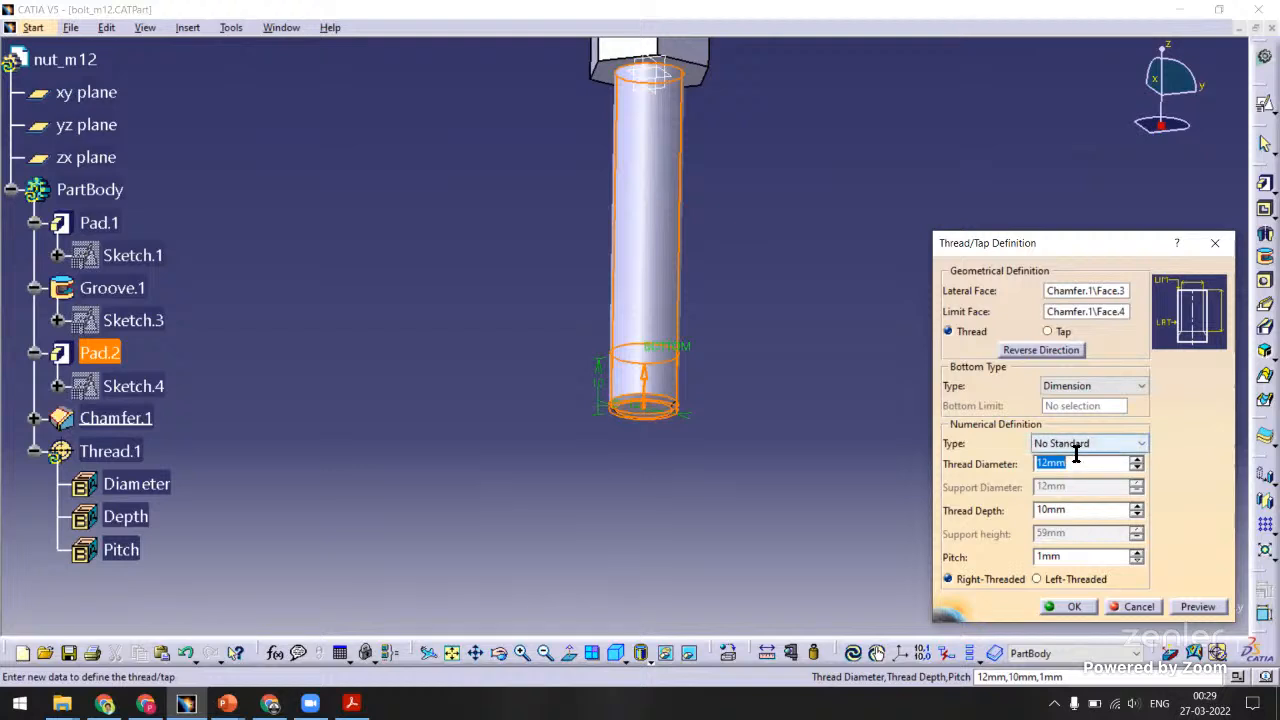
{"action": "type", "text": "3"}
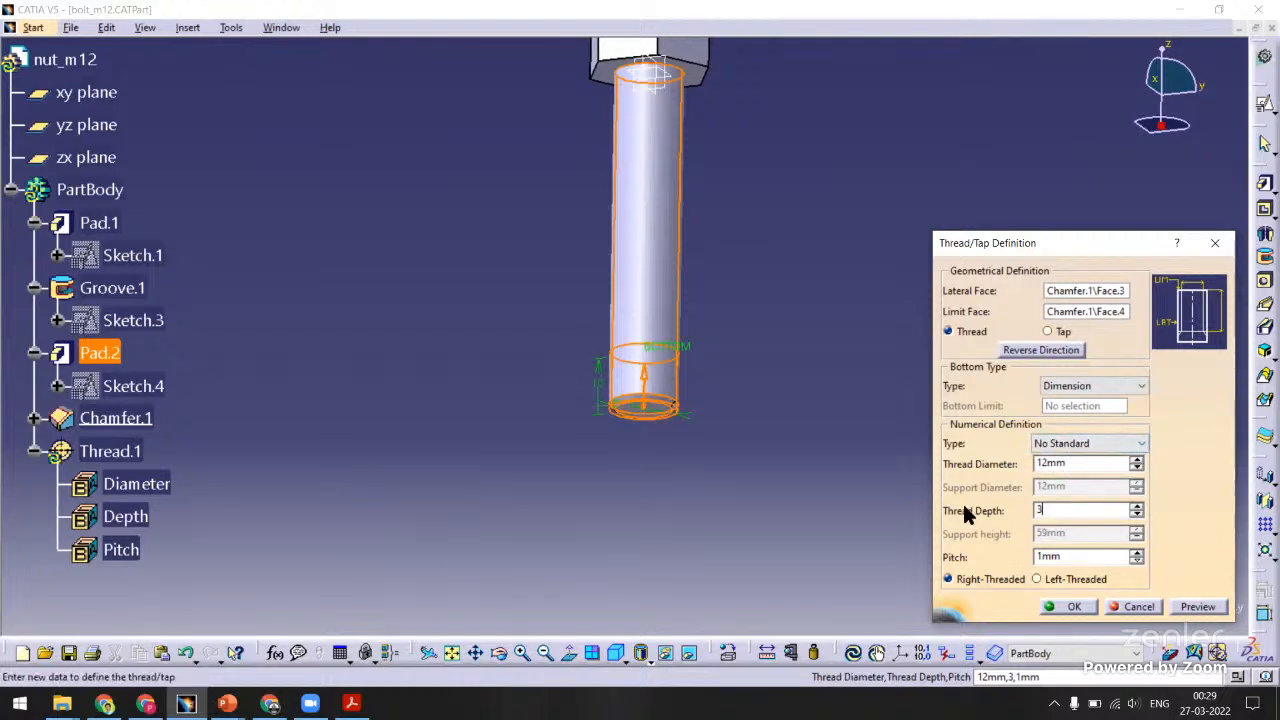
{"action": "type", "text": "0"}
{"action": "key", "text": "Return"}
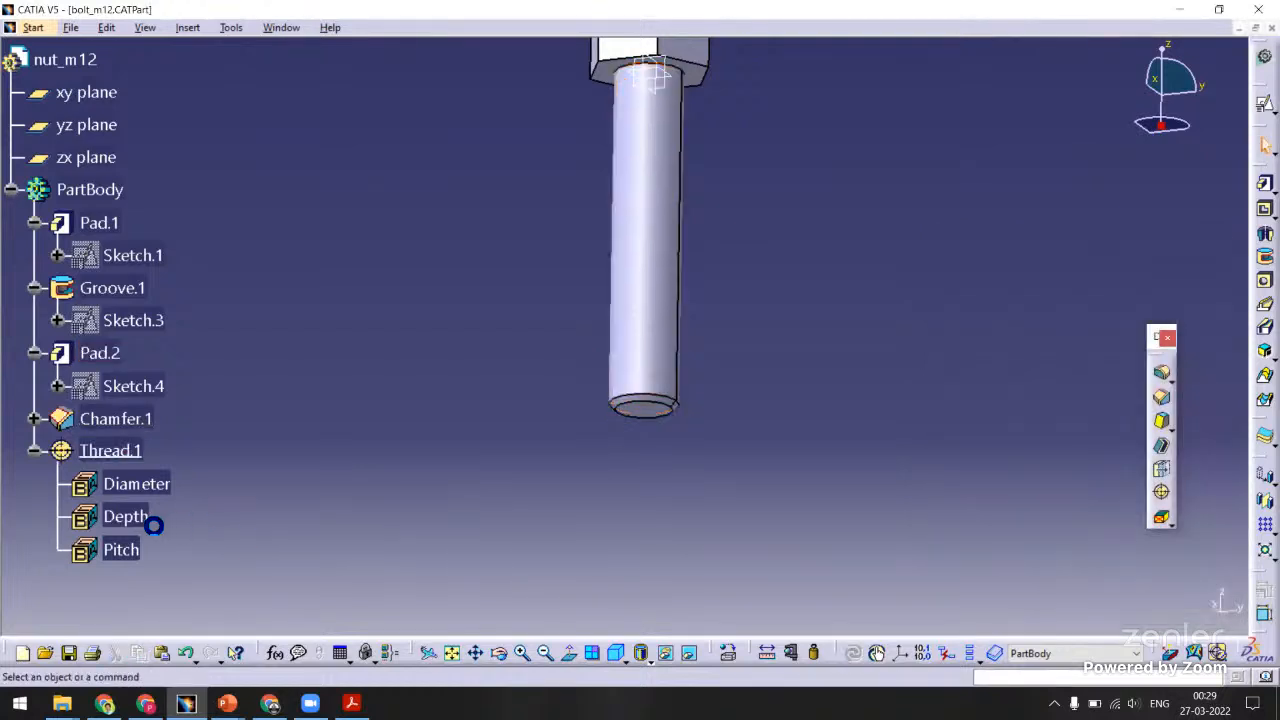
Set the bolt thread's depth to 35 mm and save the bolt_m12 part.
{"action": "double_click", "coordinate": [140, 518]}
{"action": "key", "text": "Return"}
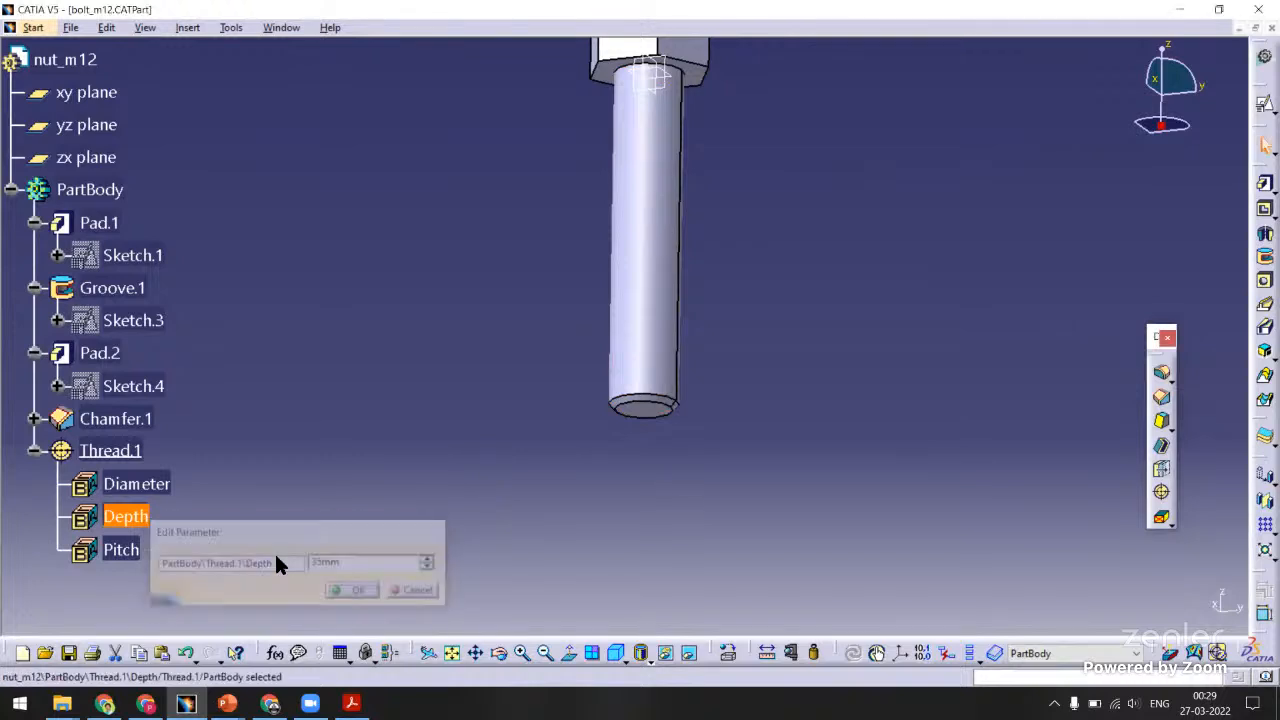
{"action": "left_click", "coordinate": [612, 660]}
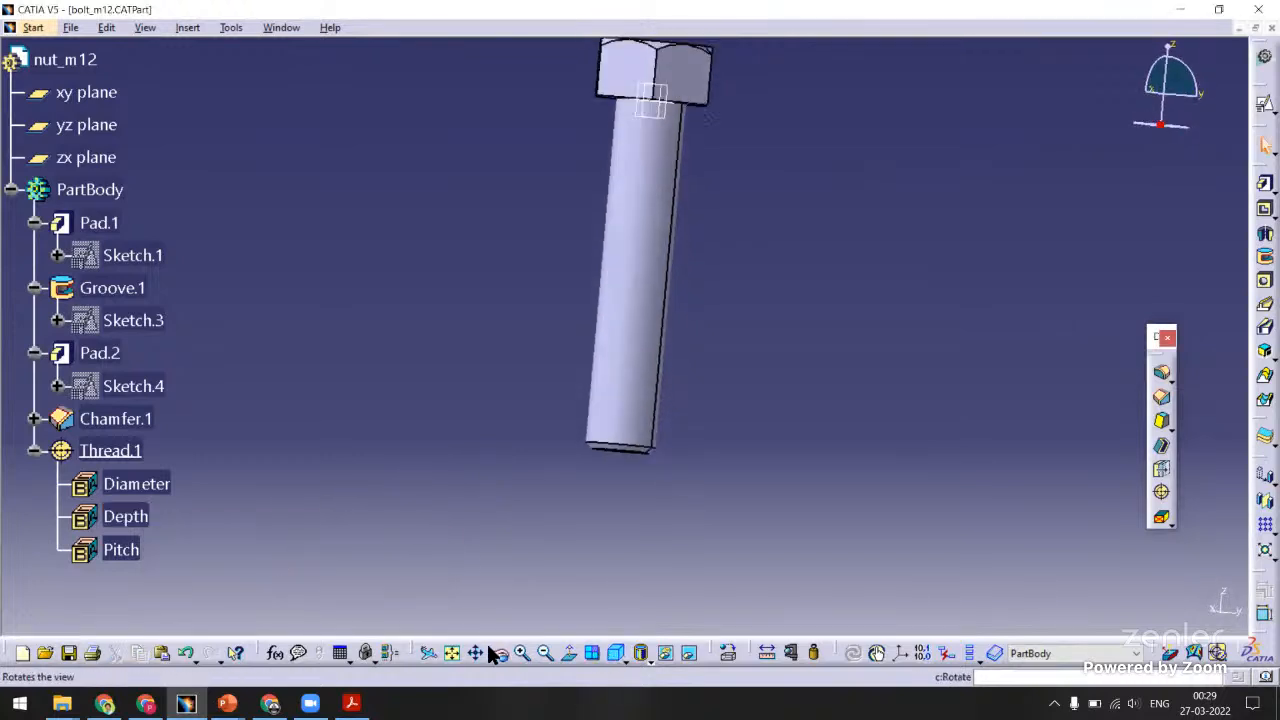
{"action": "key", "text": "ctrl+s"}
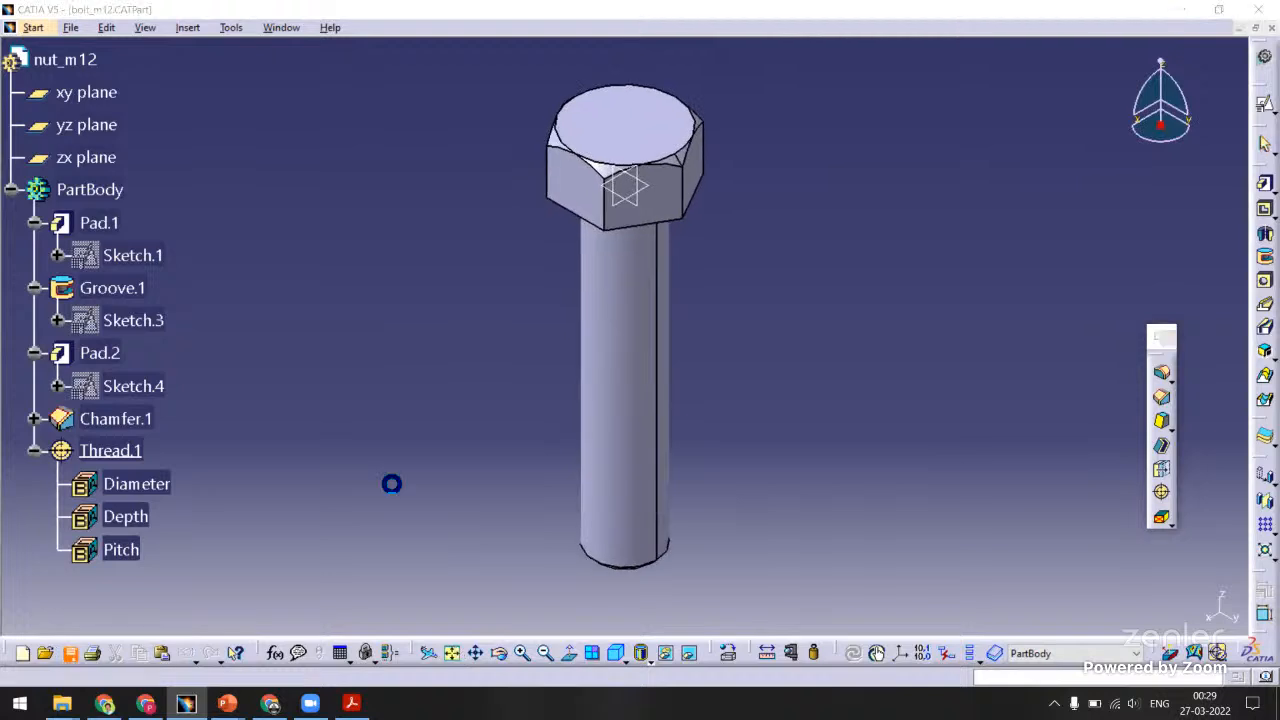
Switch to the strap_clamp assembly and insert the existing bolt_m12 part into its top-level product.
{"action": "left_click", "coordinate": [279, 30]}
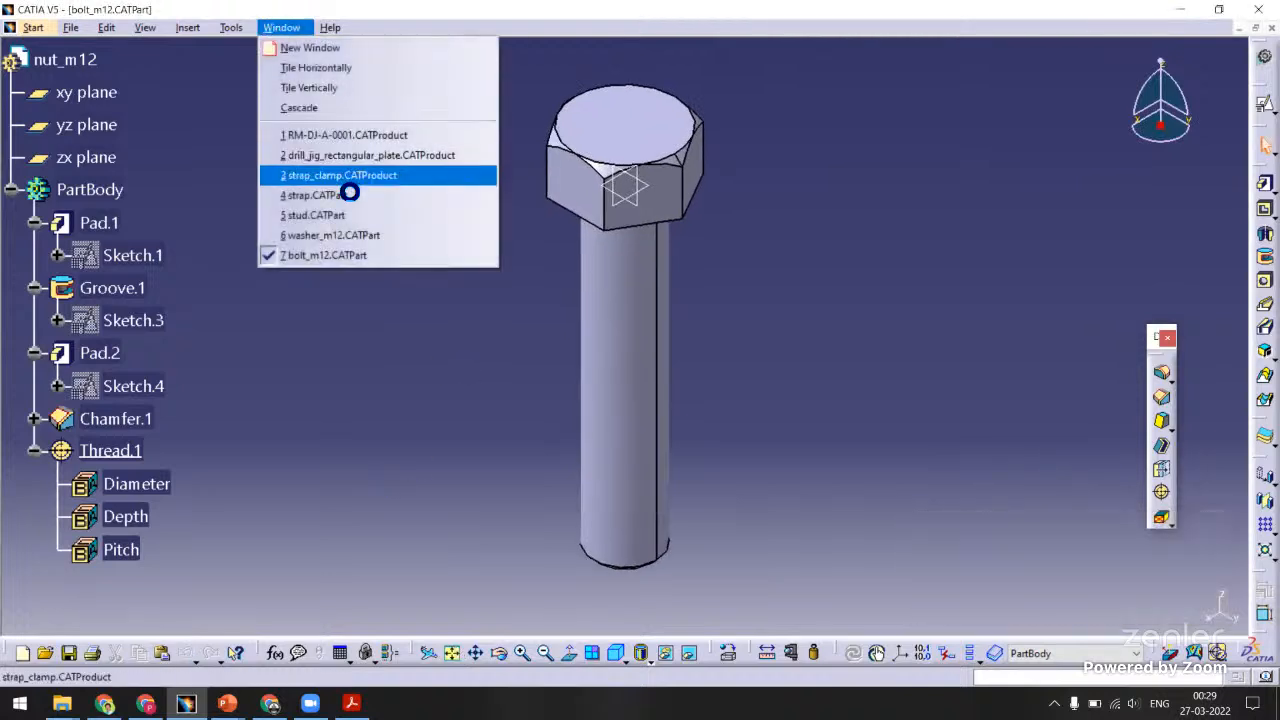
{"action": "left_click", "coordinate": [337, 177]}
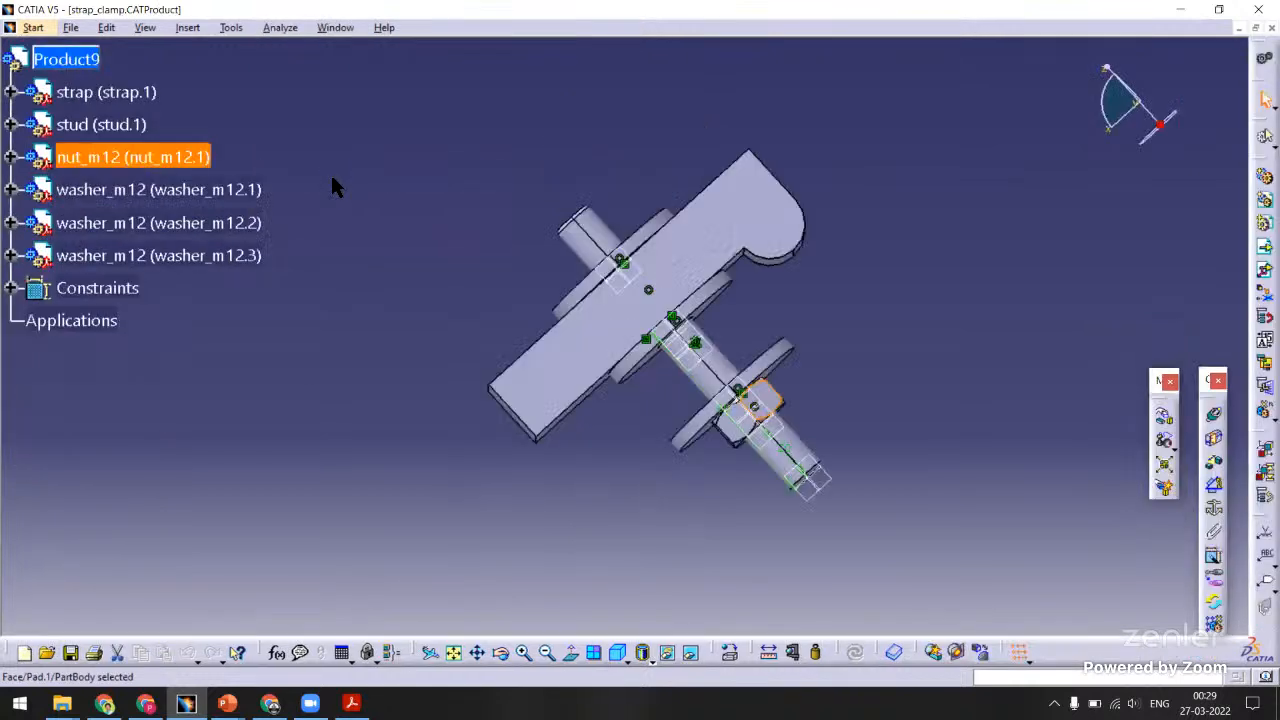
{"action": "left_click", "coordinate": [905, 302]}
{"action": "middle_click_drag", "start_coordinate": [642, 234], "coordinate": [543, 243]}
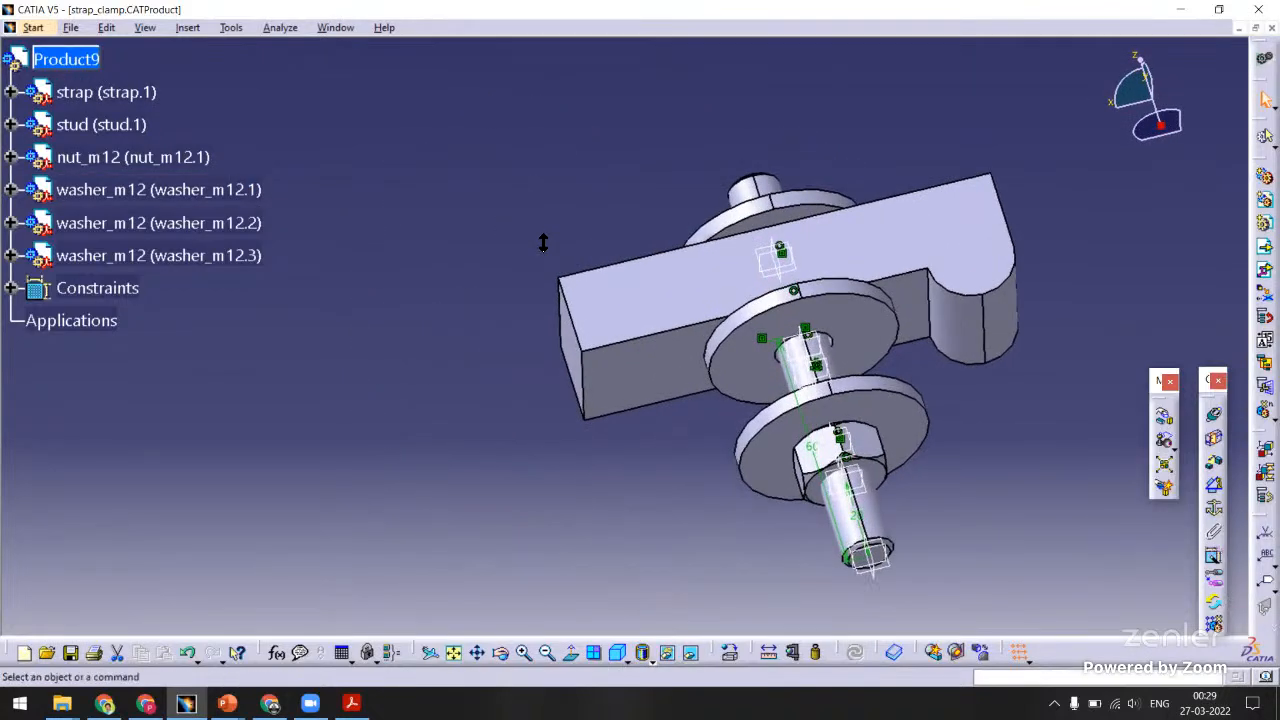
{"action": "left_click", "coordinate": [1264, 269]}
{"action": "left_click", "coordinate": [85, 64]}
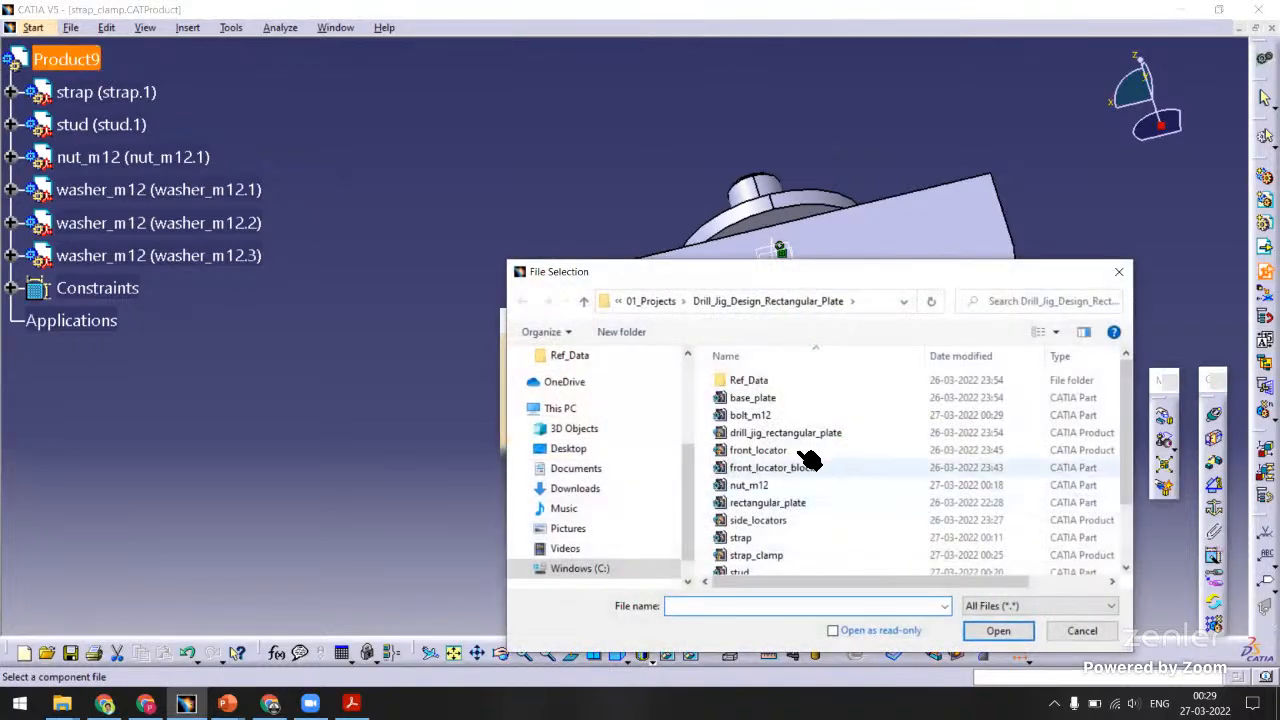
{"action": "double_click", "coordinate": [760, 415]}
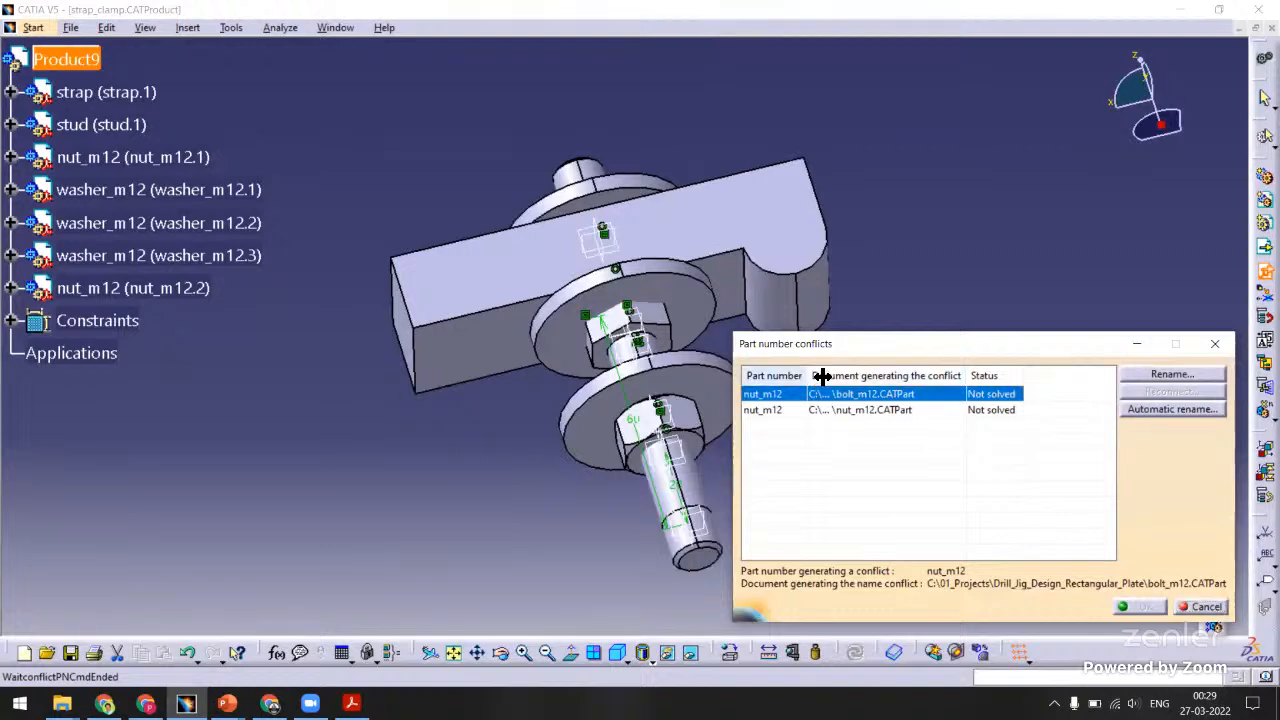
Resolve the part number conflict by renaming the inserted bolt's part number to bolt_m12.
{"action": "left_click_drag", "start_coordinate": [821, 376], "coordinate": [846, 376]}
{"action": "left_click_drag", "start_coordinate": [990, 380], "coordinate": [1034, 378]}
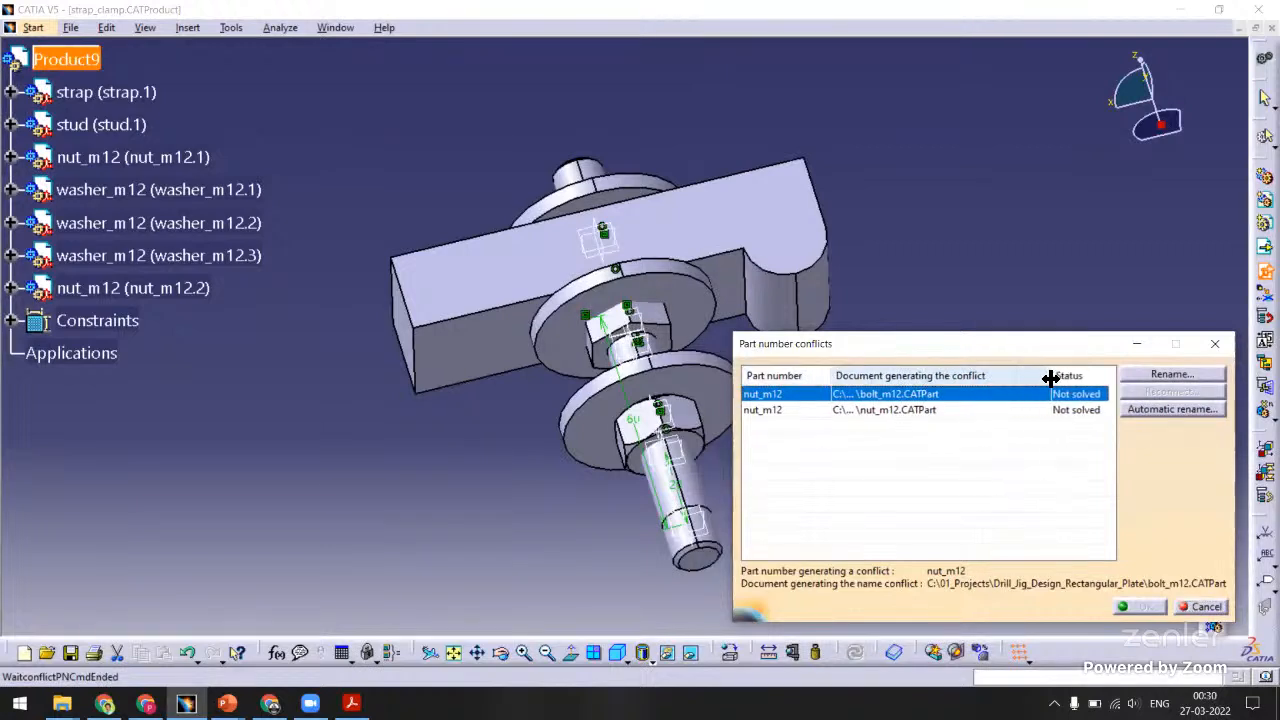
{"action": "left_click_drag", "start_coordinate": [832, 378], "coordinate": [818, 378]}
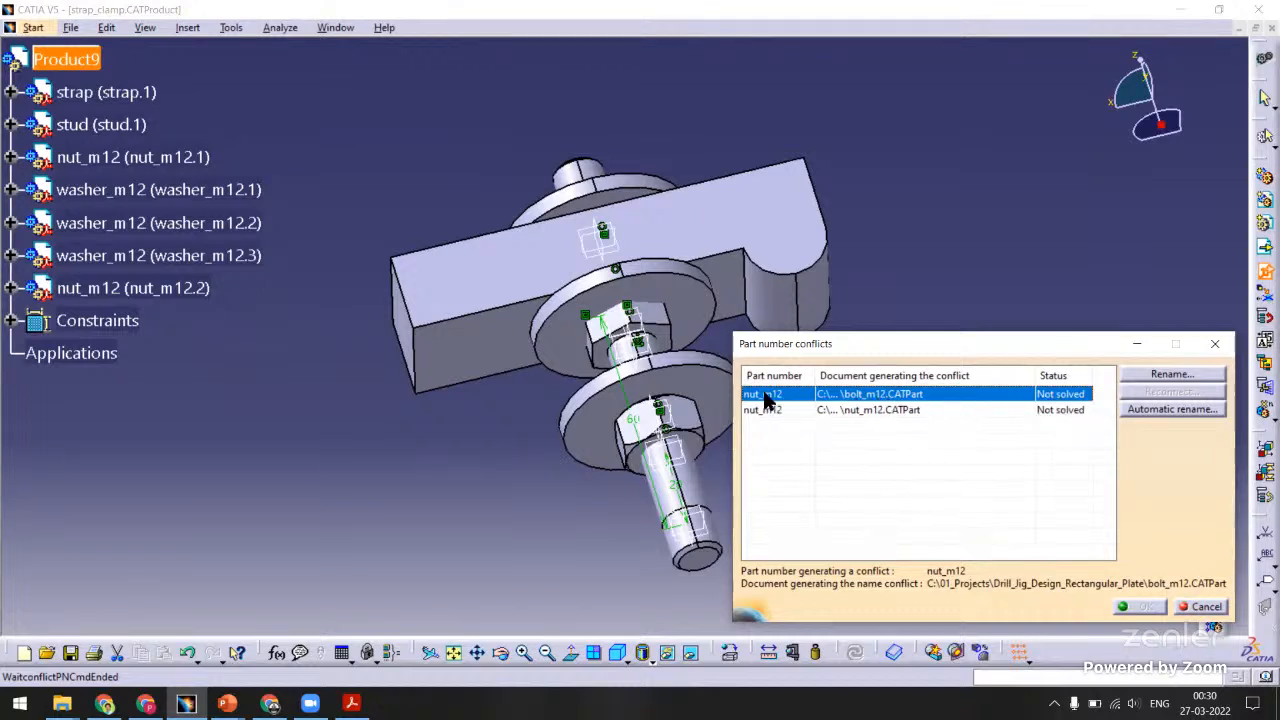
{"action": "left_click", "coordinate": [1150, 375]}
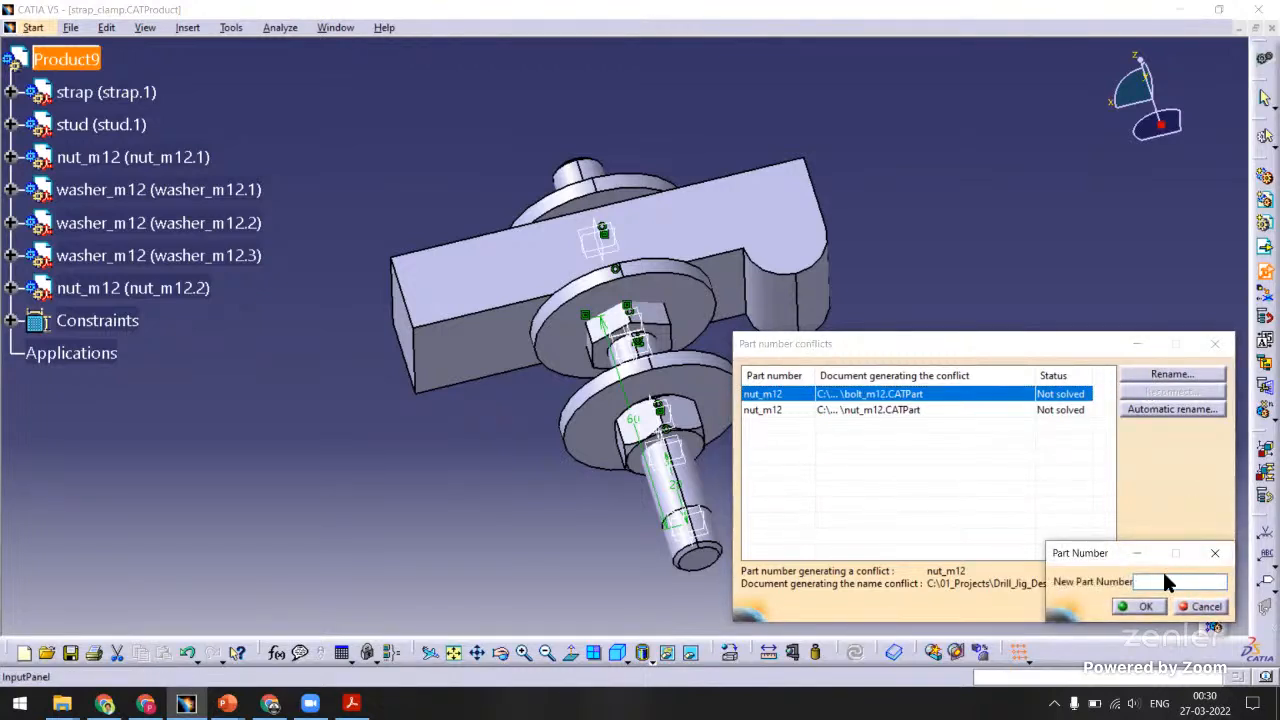
{"action": "type", "text": "bolt"}
{"action": "left_click", "coordinate": [1140, 606]}
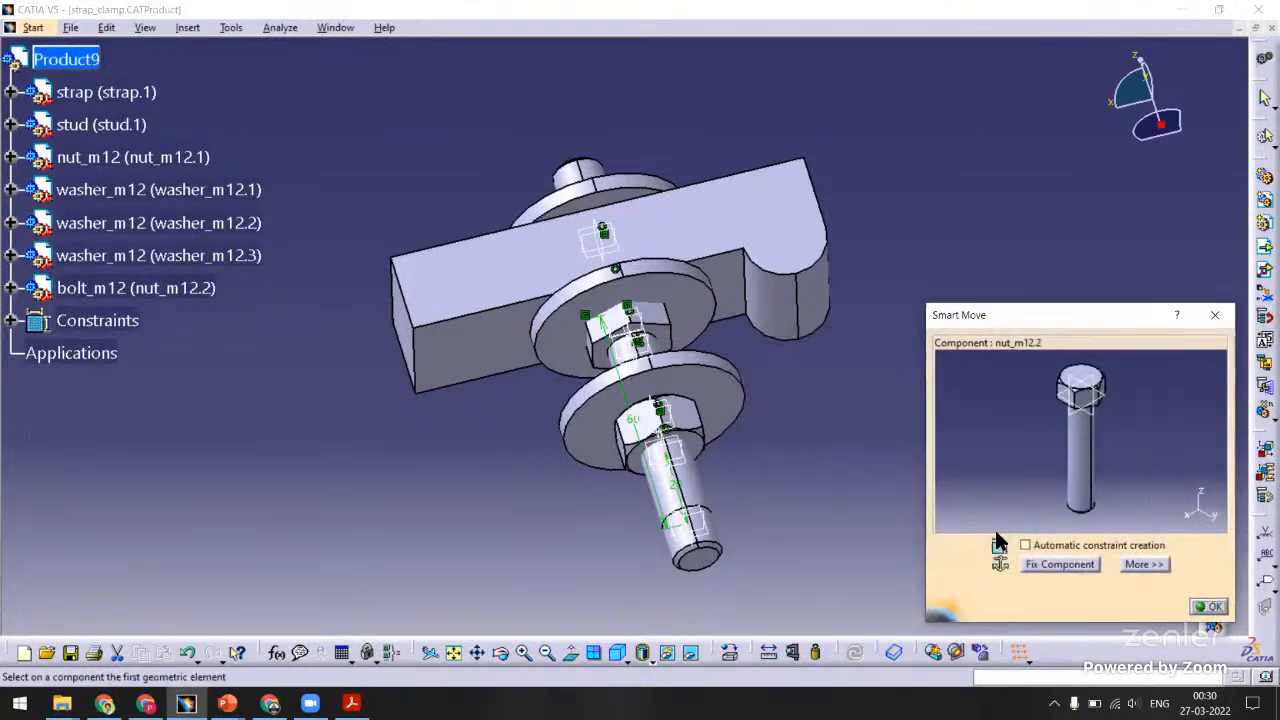
Close Smart Move without constraints and move the bolt along the Y axis, clear of the stud and washers.
{"action": "left_click", "coordinate": [1207, 608]}
{"action": "left_click", "coordinate": [1165, 418]}
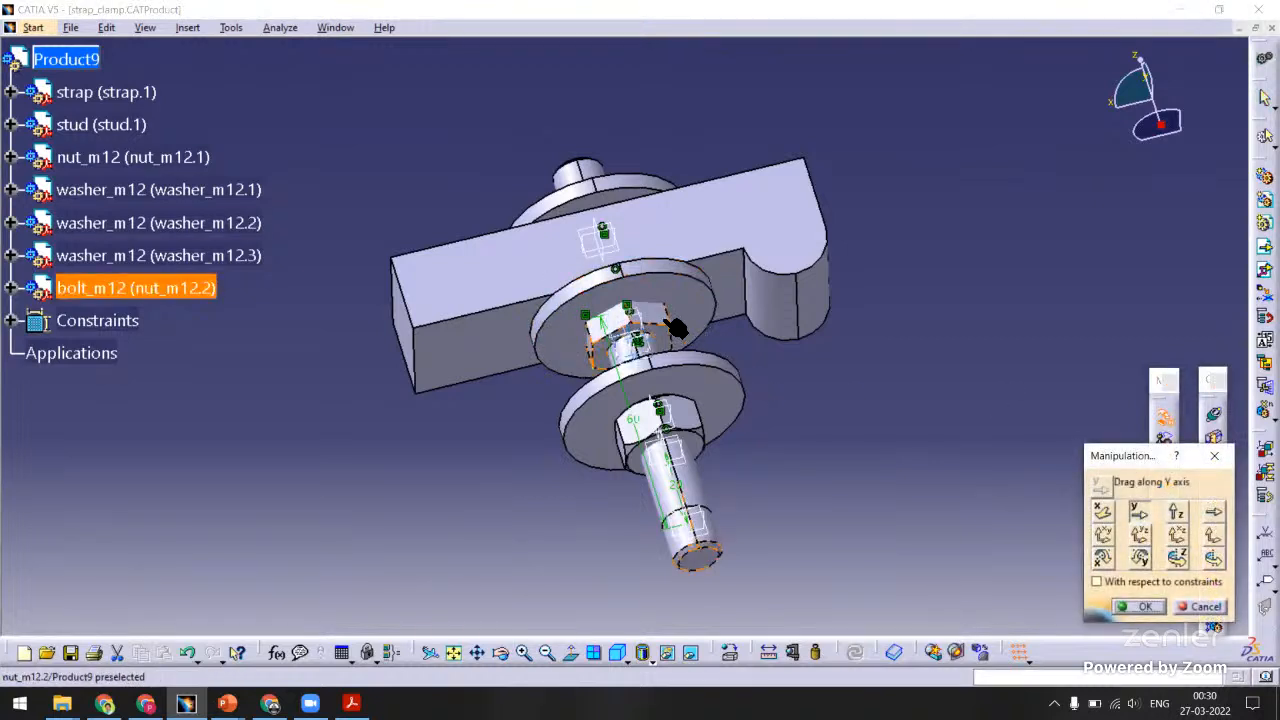
{"action": "left_click_drag", "start_coordinate": [667, 321], "coordinate": [430, 436]}
{"action": "middle_click_drag", "start_coordinate": [430, 430], "coordinate": [548, 218]}
{"action": "left_click", "coordinate": [1145, 606]}
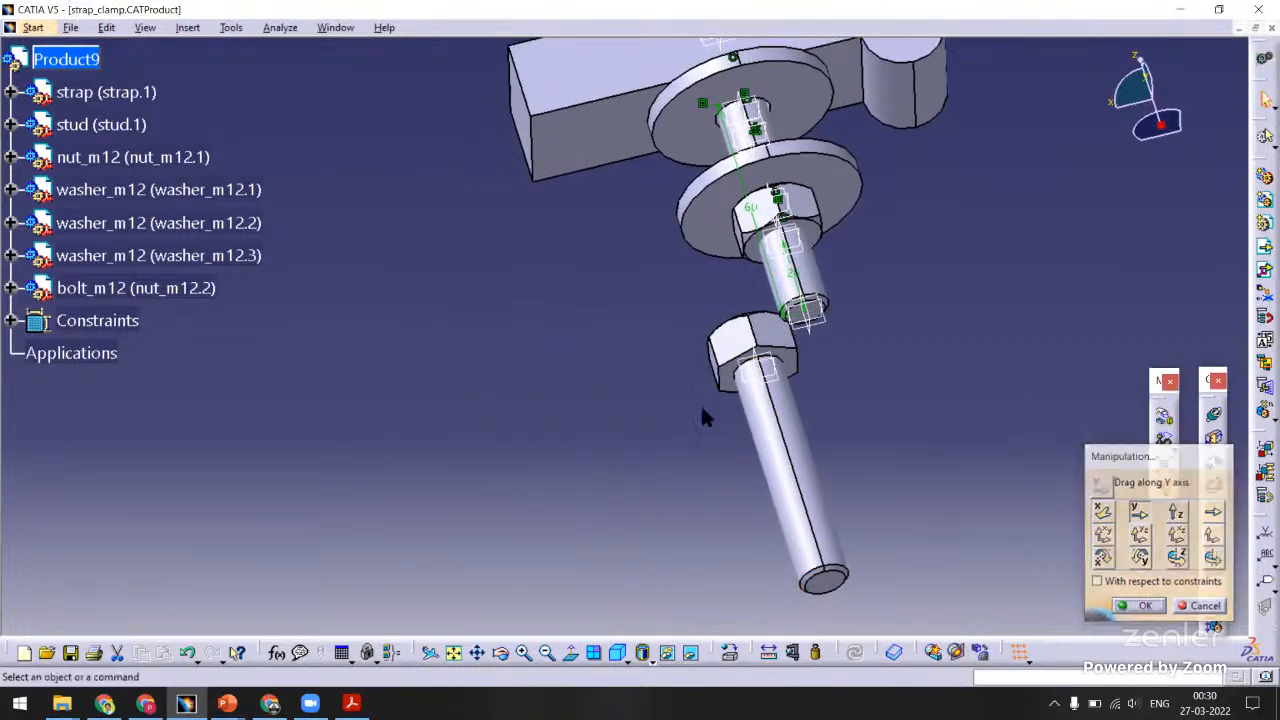
Add a coincidence constraint between the bolt's vertical centre plane and the matching plane of the washer beneath the strap.
{"action": "middle_click_drag", "start_coordinate": [703, 412], "coordinate": [690, 342]}
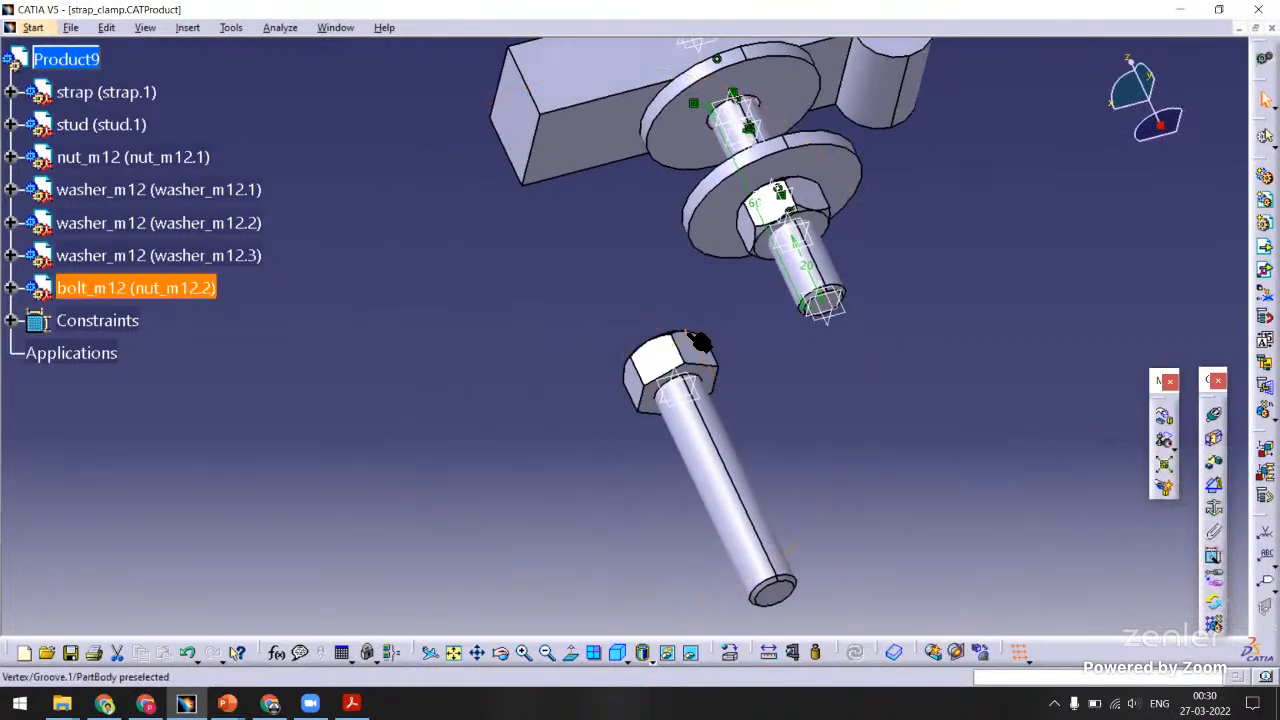
{"action": "left_click", "coordinate": [1207, 416]}
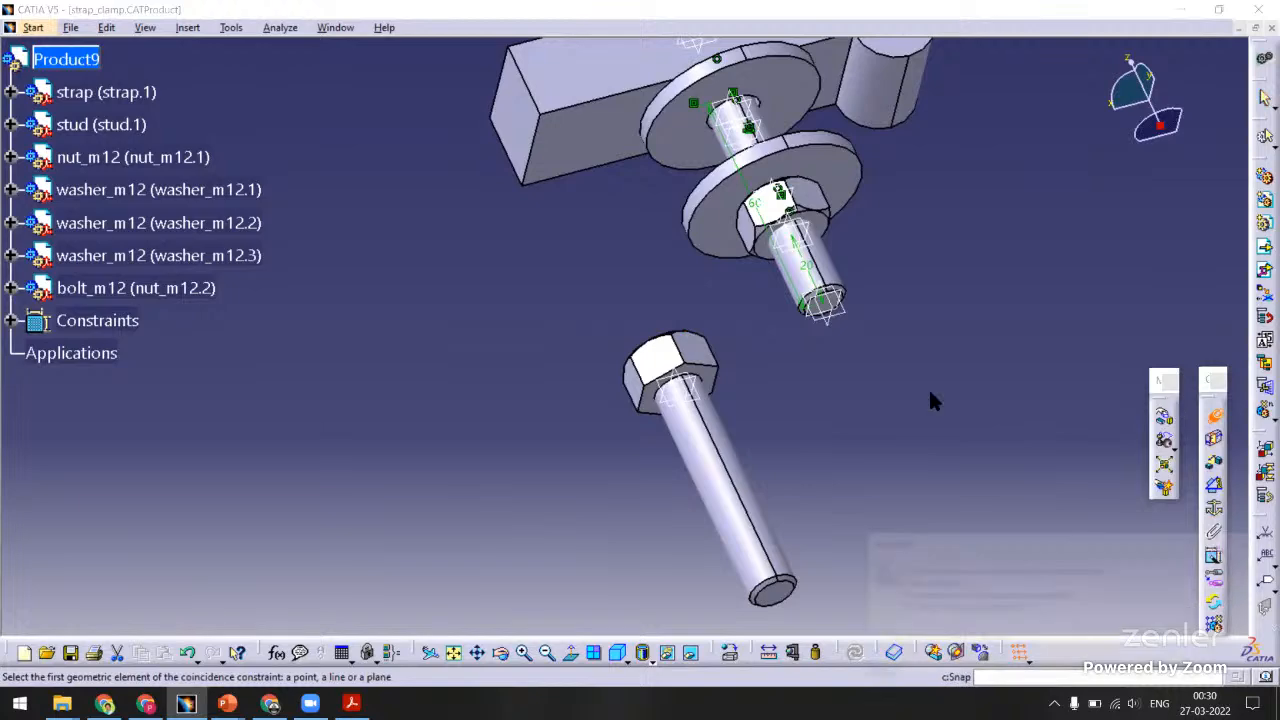
{"action": "left_click", "coordinate": [704, 401]}
{"action": "middle_click_drag", "start_coordinate": [752, 275], "coordinate": [655, 525]}
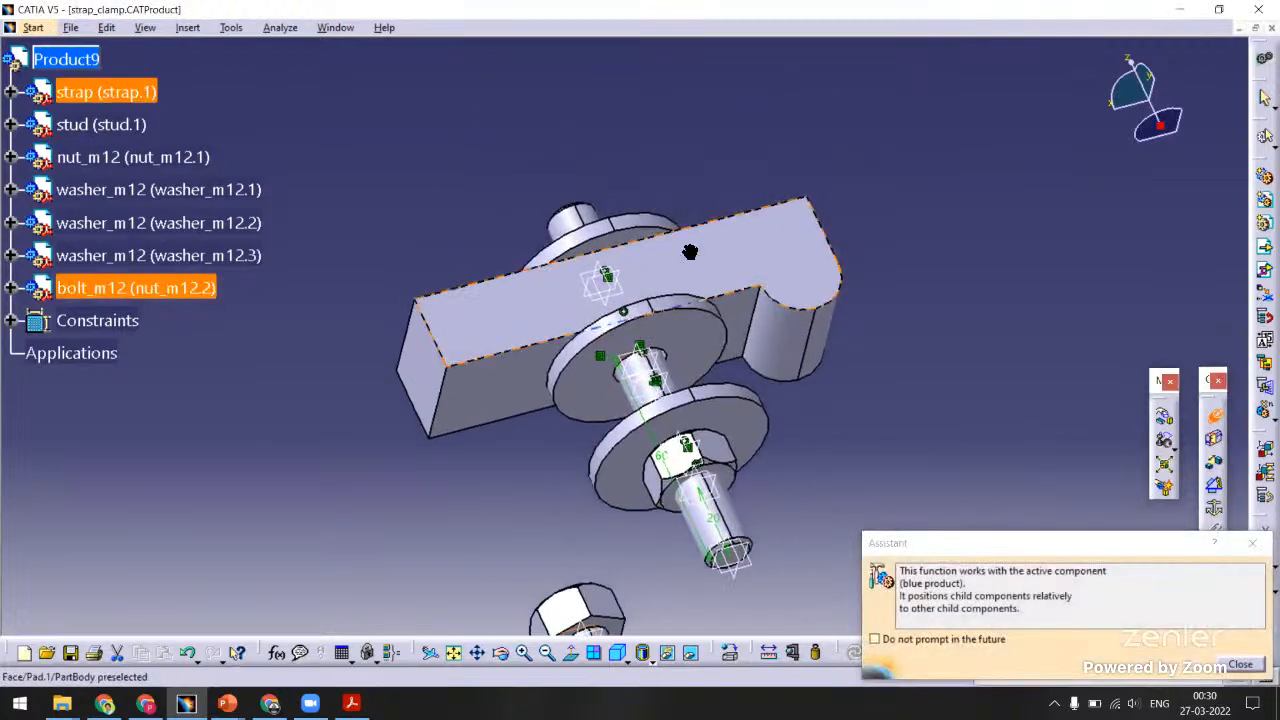
{"action": "middle_click_drag", "start_coordinate": [689, 251], "coordinate": [490, 202]}
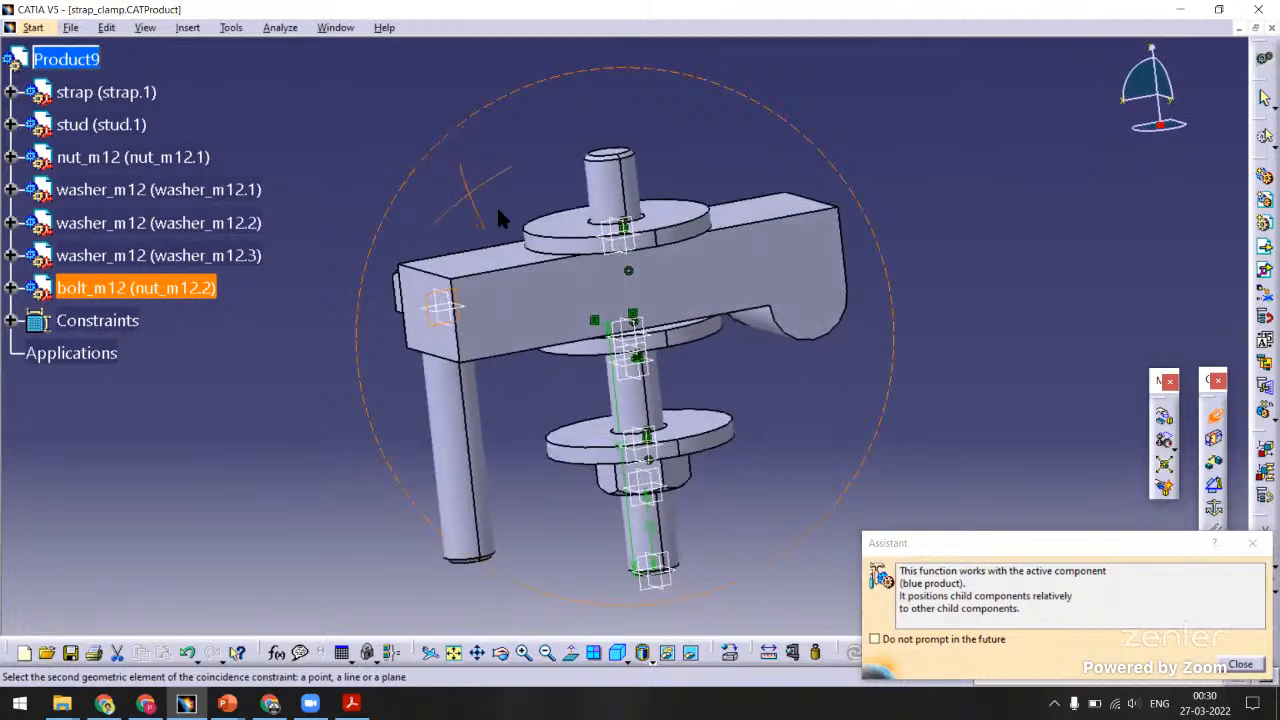
{"action": "left_click", "coordinate": [642, 321]}
{"action": "left_click", "coordinate": [1128, 608]}
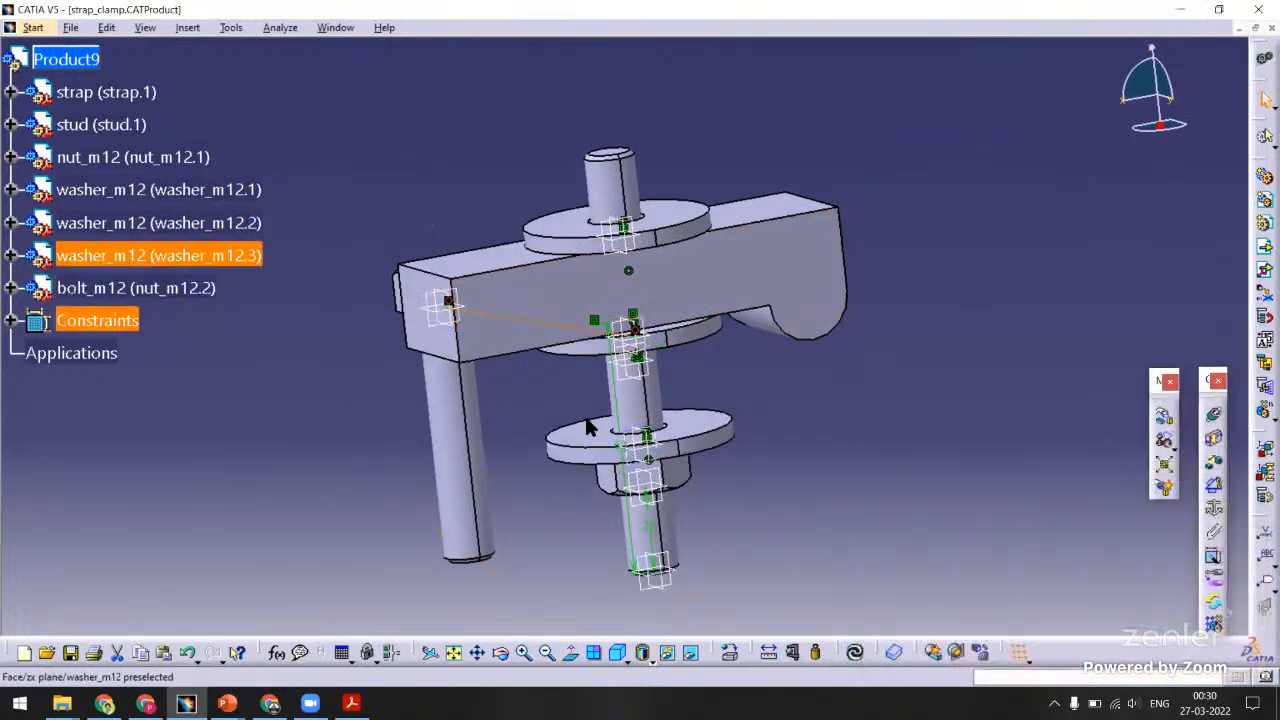
{"action": "middle_click_drag", "start_coordinate": [591, 423], "coordinate": [580, 452]}
Add a contact constraint between the bolt head's flat end face and the strap's underside, and update the assembly.
{"action": "left_click", "coordinate": [1213, 440]}
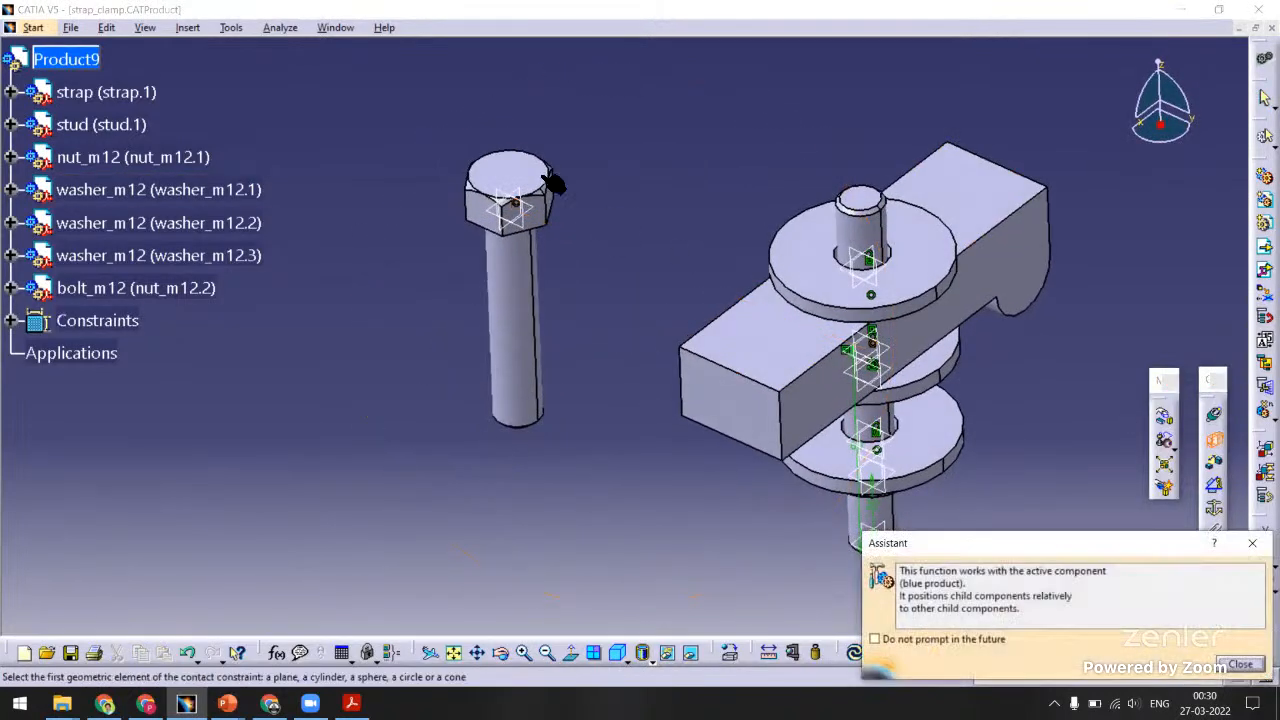
{"action": "left_click", "coordinate": [523, 174]}
{"action": "middle_click_drag", "start_coordinate": [691, 362], "coordinate": [700, 120]}
{"action": "left_click", "coordinate": [748, 308]}
{"action": "left_click", "coordinate": [856, 652]}
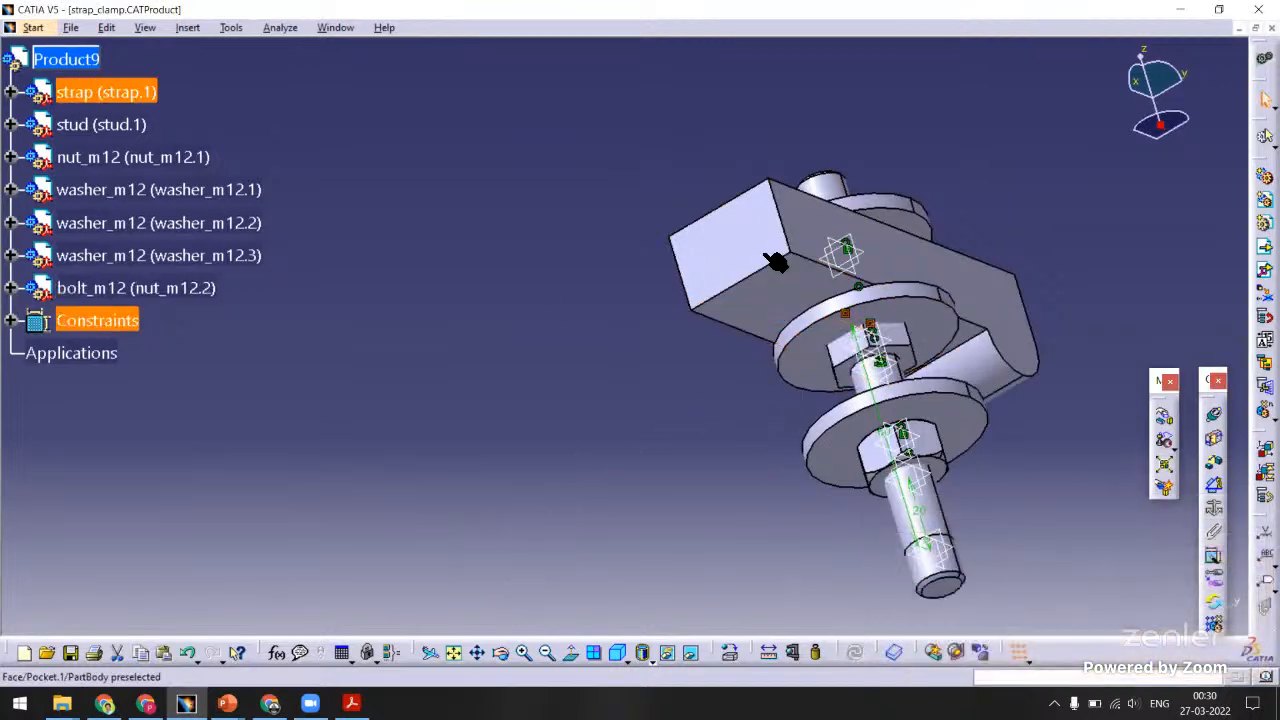
Move the bolt along the X axis until it stands clear beyond the strap's plain end.
{"action": "middle_click_drag", "start_coordinate": [771, 266], "coordinate": [700, 420]}
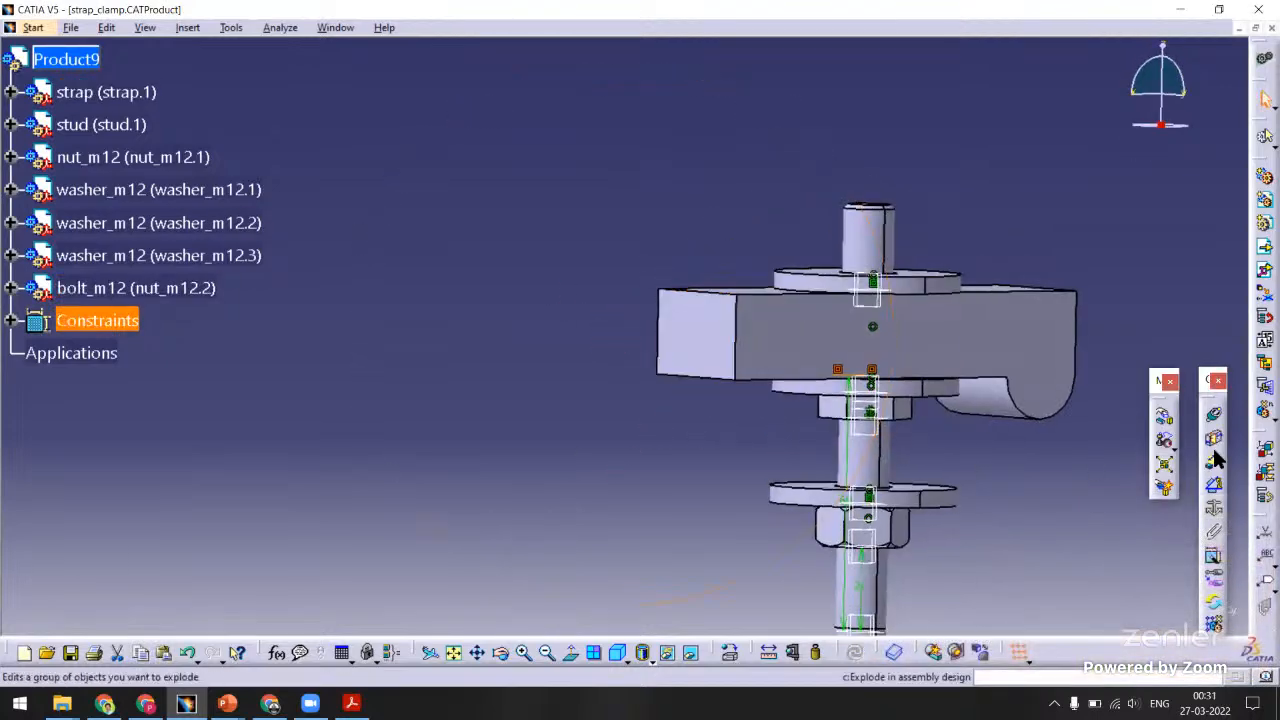
{"action": "left_click", "coordinate": [1165, 418]}
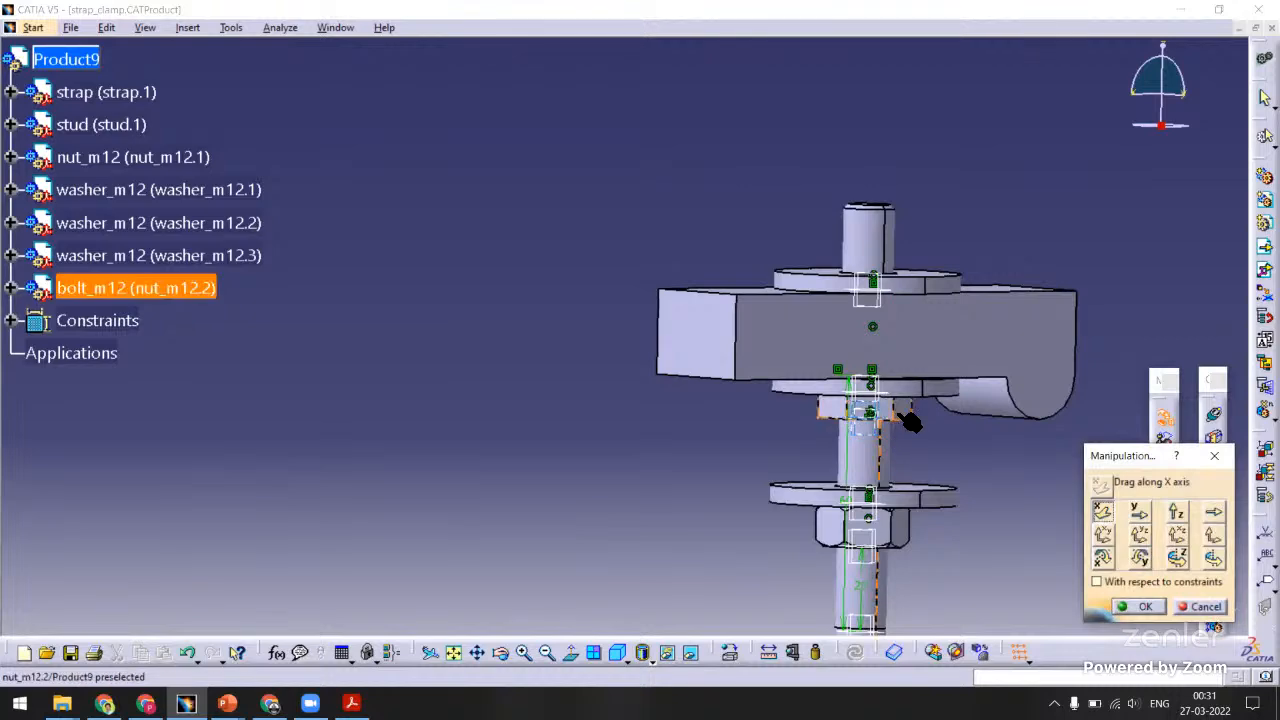
{"action": "left_click_drag", "start_coordinate": [900, 420], "coordinate": [480, 430]}
{"action": "left_click", "coordinate": [1143, 610]}
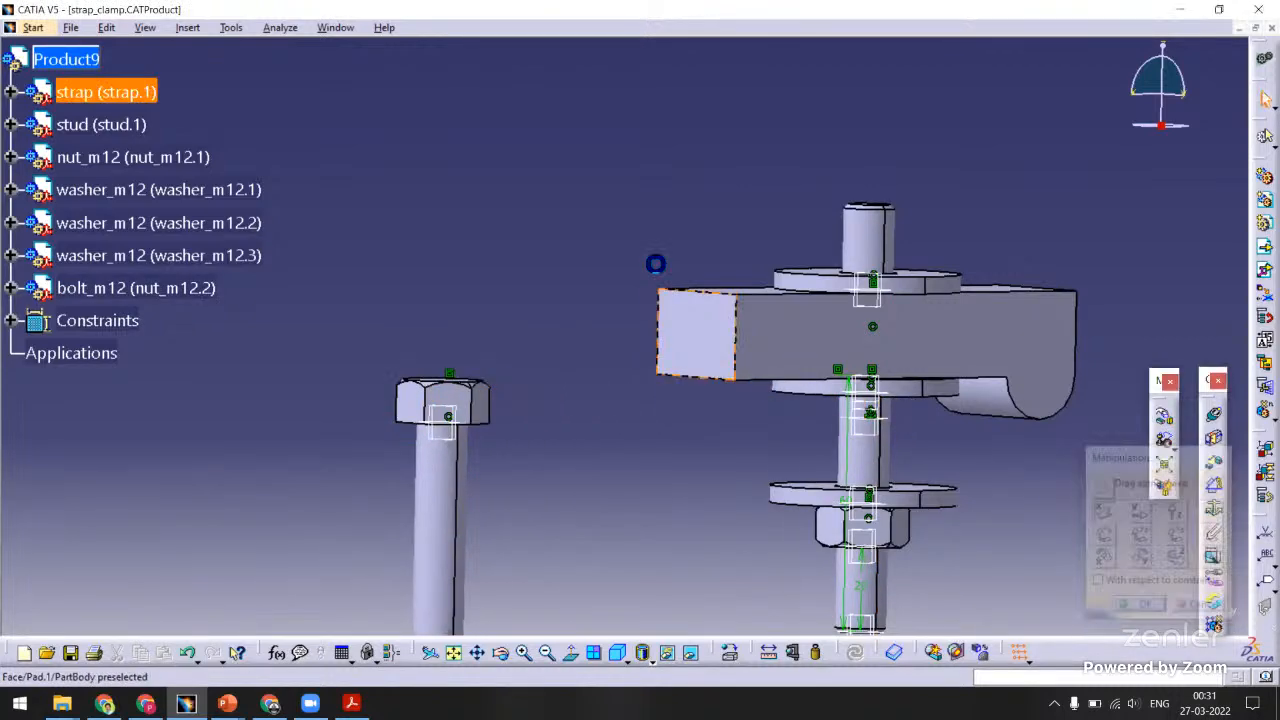
Add a -30 mm offset constraint between the bolt's cross plane and the parallel plane of washer_m12.2, and update the assembly.
{"action": "middle_click_drag", "start_coordinate": [654, 266], "coordinate": [893, 376]}
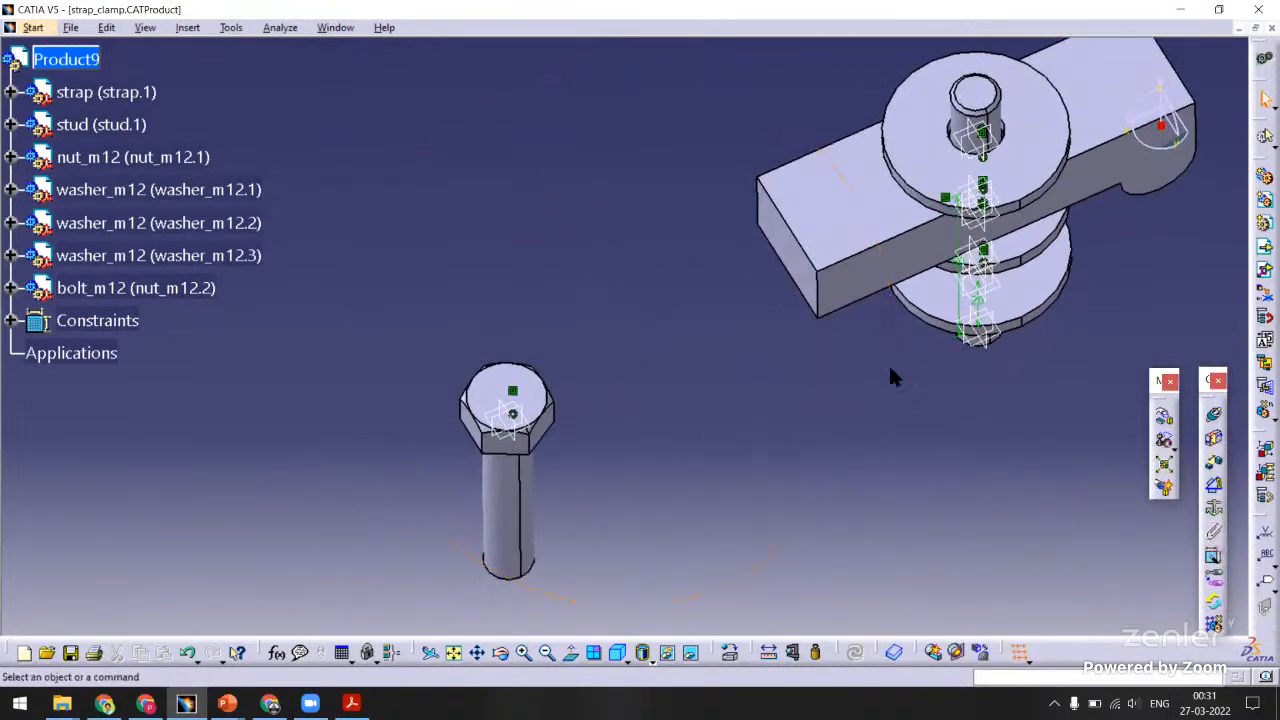
{"action": "left_click", "coordinate": [1214, 465]}
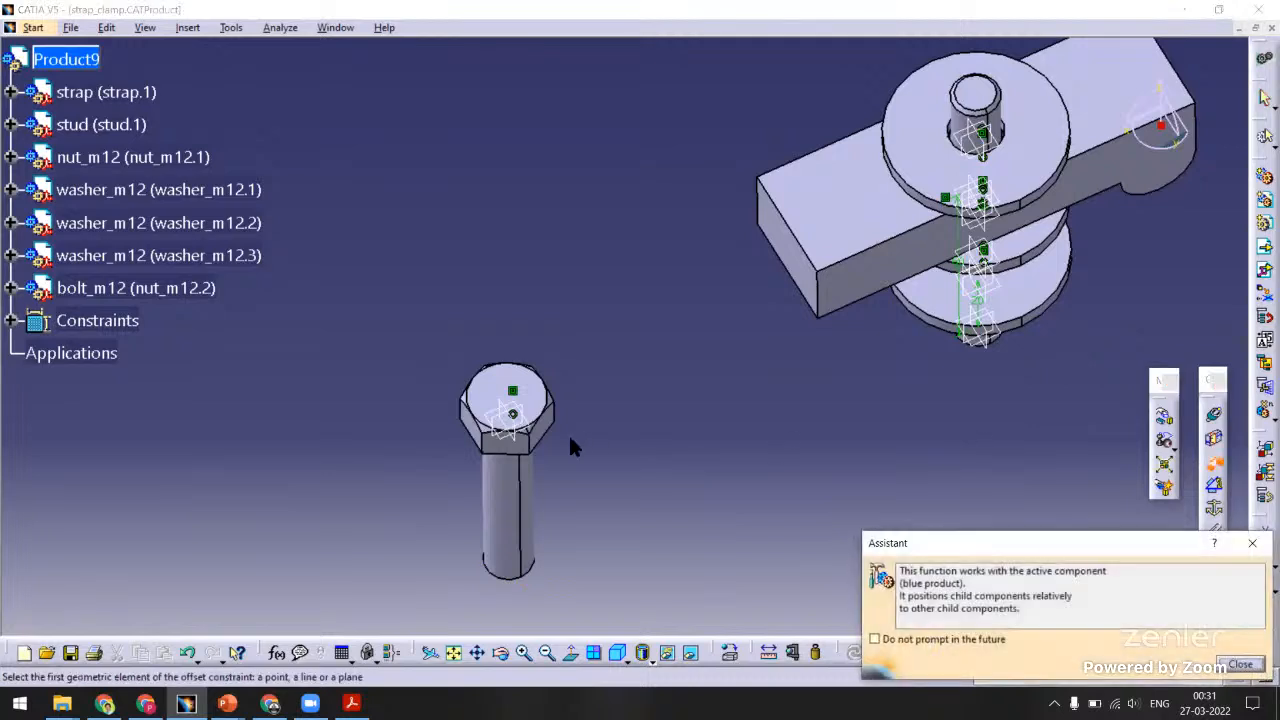
{"action": "left_click", "coordinate": [515, 444]}
{"action": "middle_click_drag", "start_coordinate": [887, 257], "coordinate": [706, 357]}
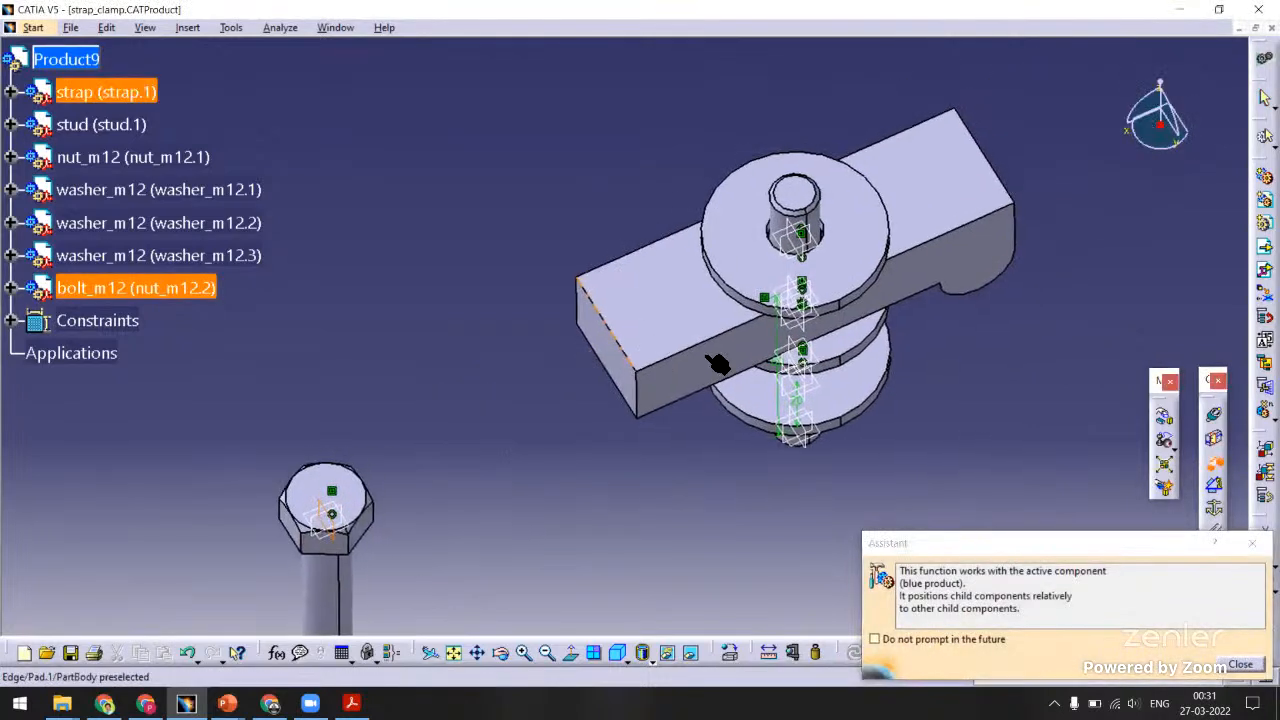
{"action": "left_click", "coordinate": [801, 292]}
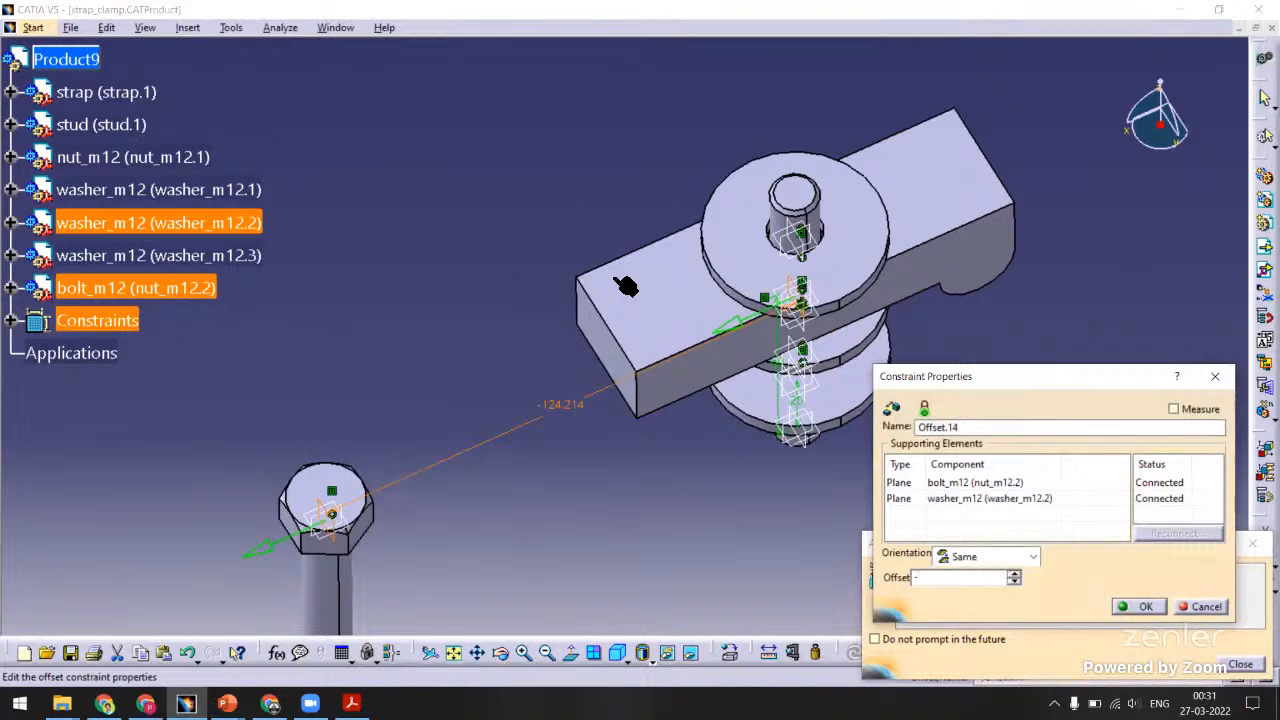
{"action": "key", "text": "Return"}
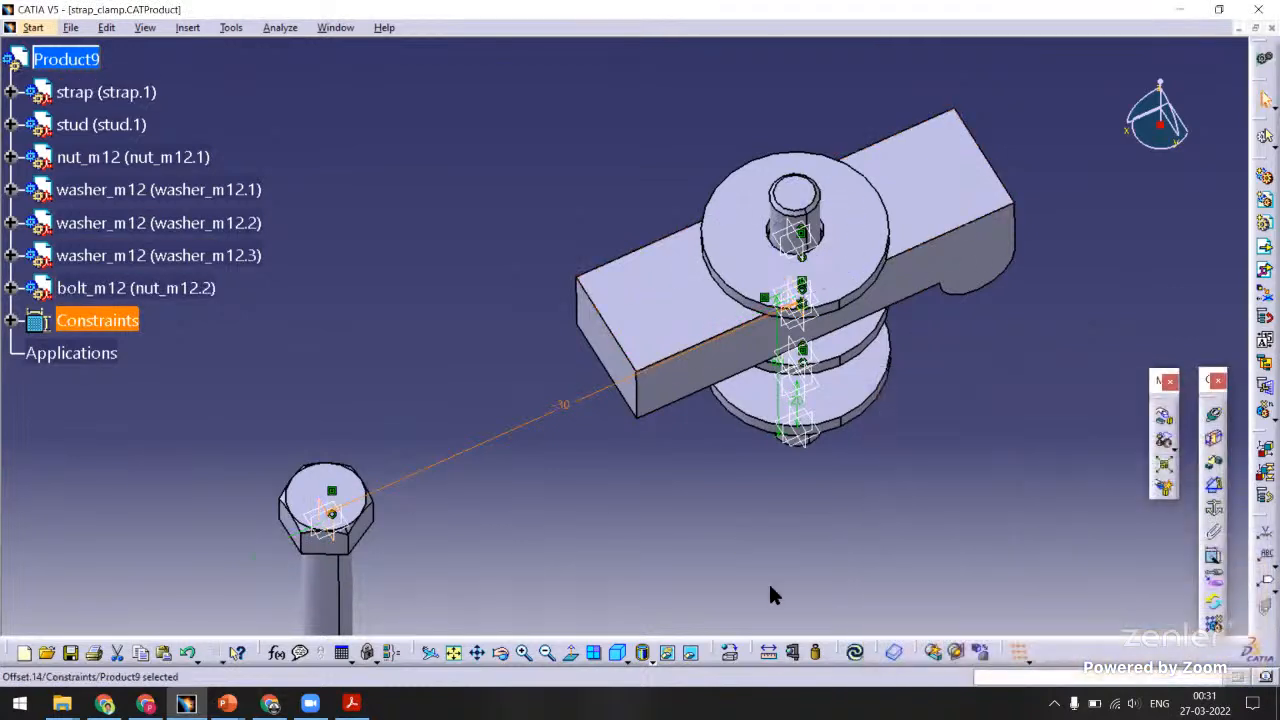
{"action": "left_click", "coordinate": [850, 656]}
Save the strap_clamp assembly with the positioned bolt.
{"action": "middle_click_drag", "start_coordinate": [642, 350], "coordinate": [535, 178]}
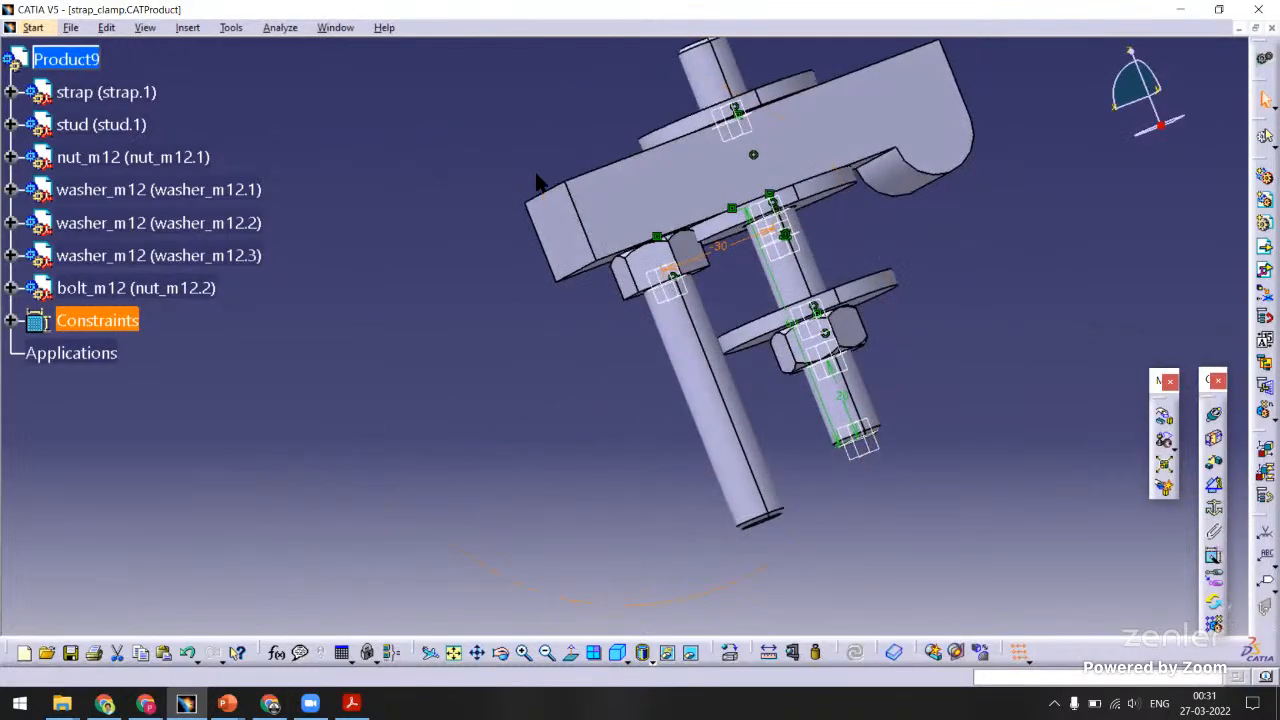
{"action": "key", "text": "ctrl+s"}
{"action": "left_click", "coordinate": [663, 393]}
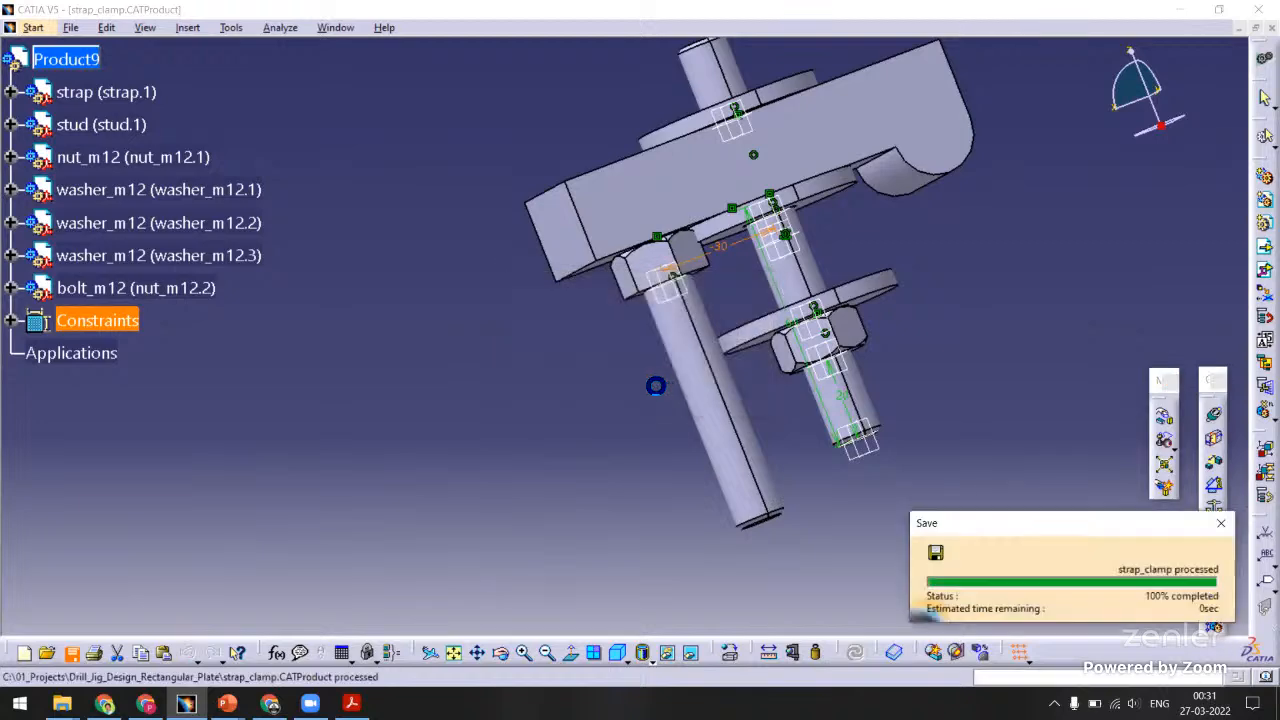
{"action": "middle_click_drag", "start_coordinate": [657, 307], "coordinate": [774, 374]}
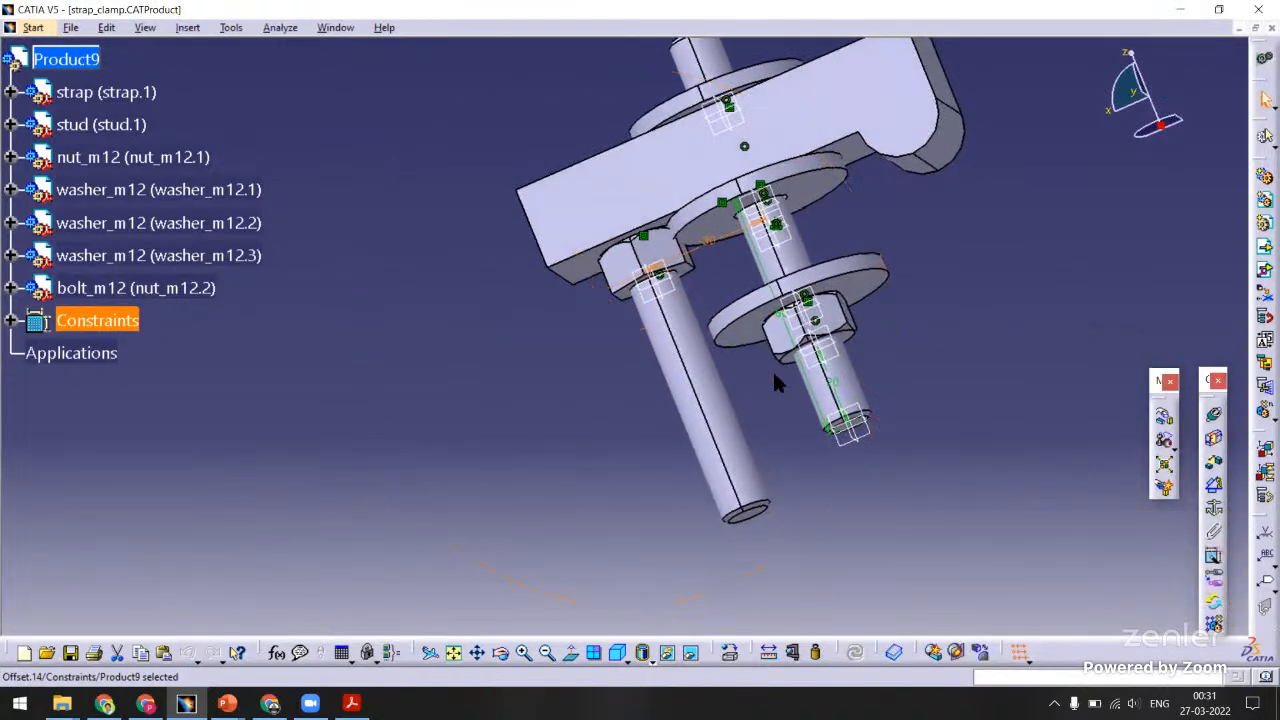
{"action": "middle_click_drag", "start_coordinate": [728, 200], "coordinate": [782, 305]}
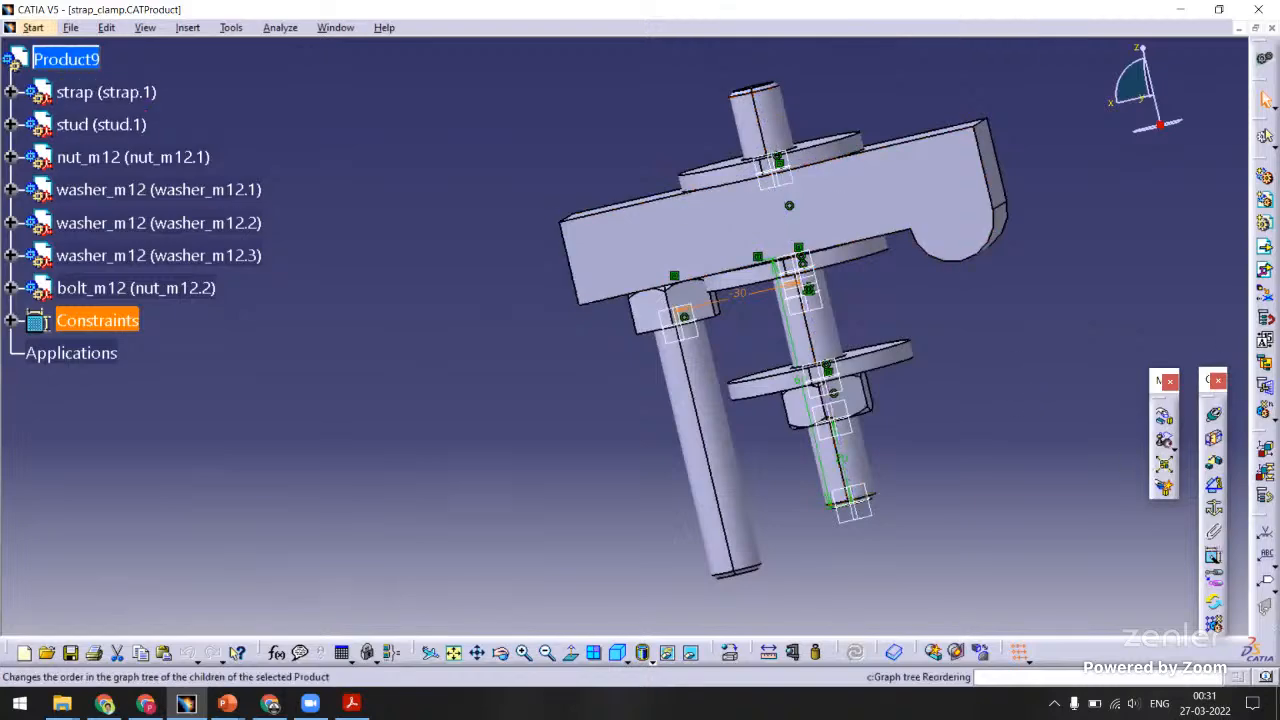
Insert another nut_m12 part into the strap clamp's top-level product.
{"action": "left_click", "coordinate": [1263, 271]}
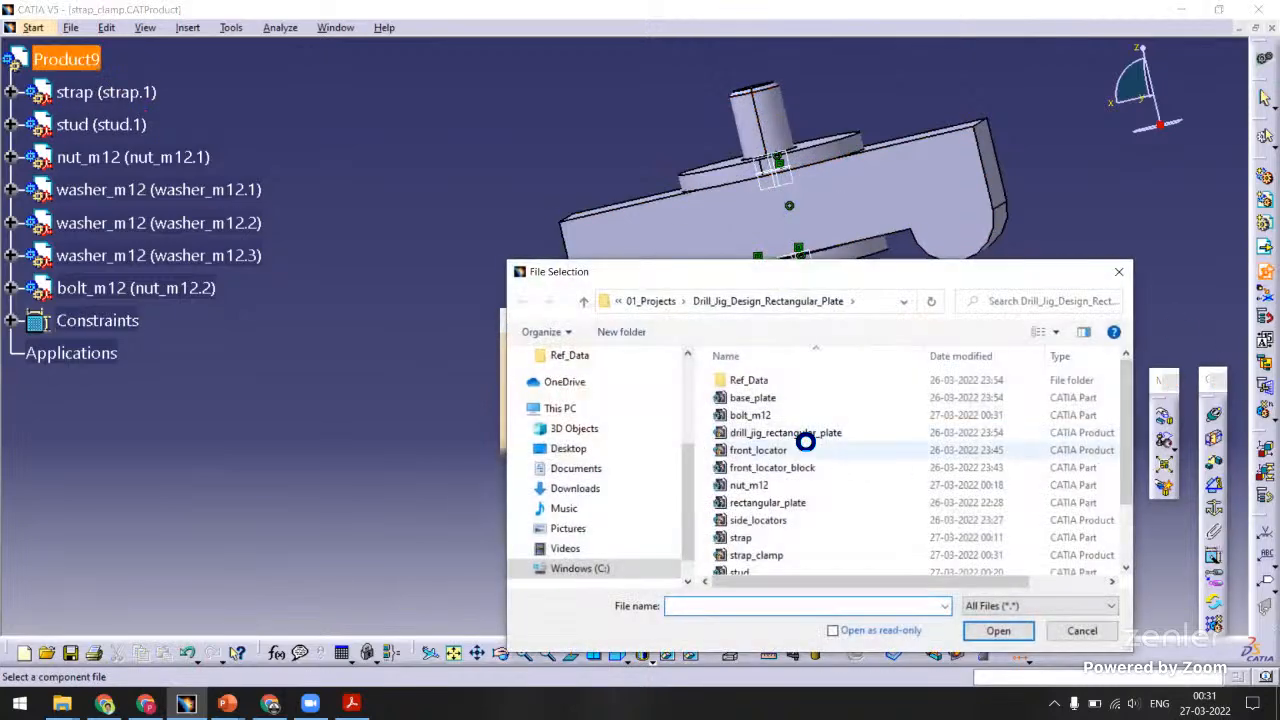
{"action": "left_click", "coordinate": [747, 485]}
{"action": "left_click", "coordinate": [998, 630]}
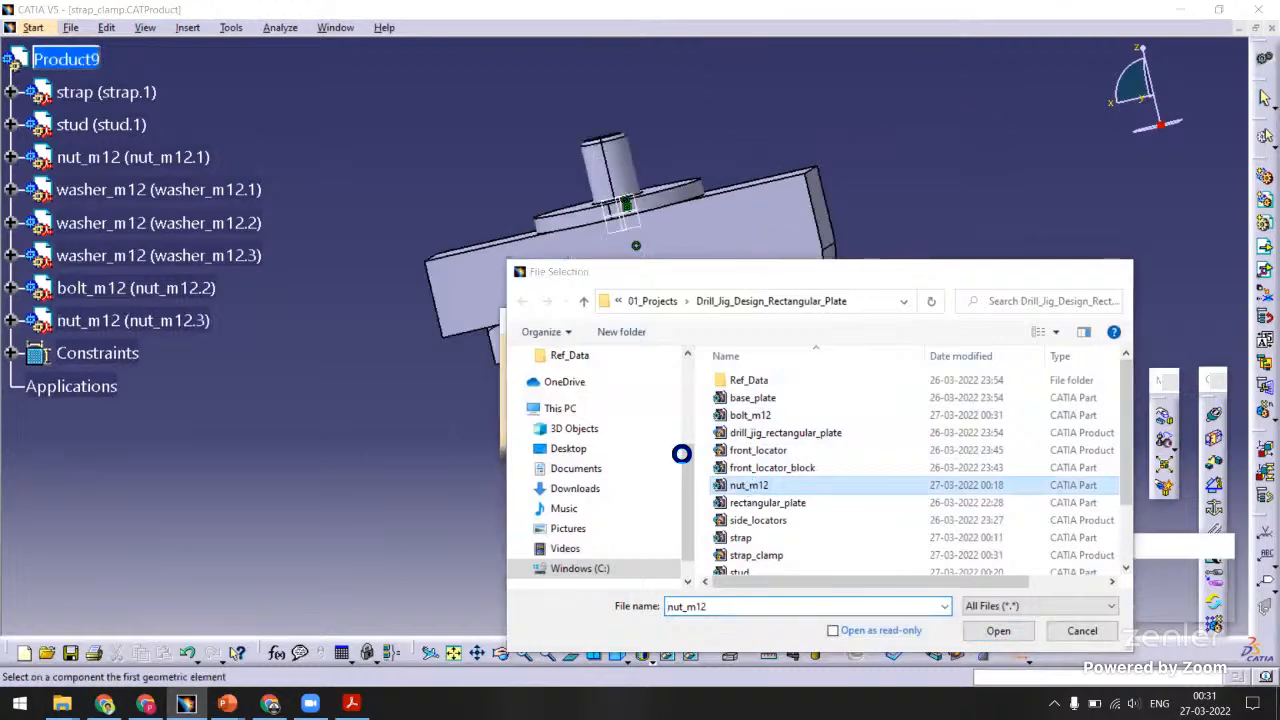
Move the newly inserted nut_m12 clear of the strap and constrain its axis coincident with the bolt's axis.
{"action": "left_click_drag", "start_coordinate": [1094, 456], "coordinate": [794, 451]}
{"action": "left_click", "coordinate": [1222, 609]}
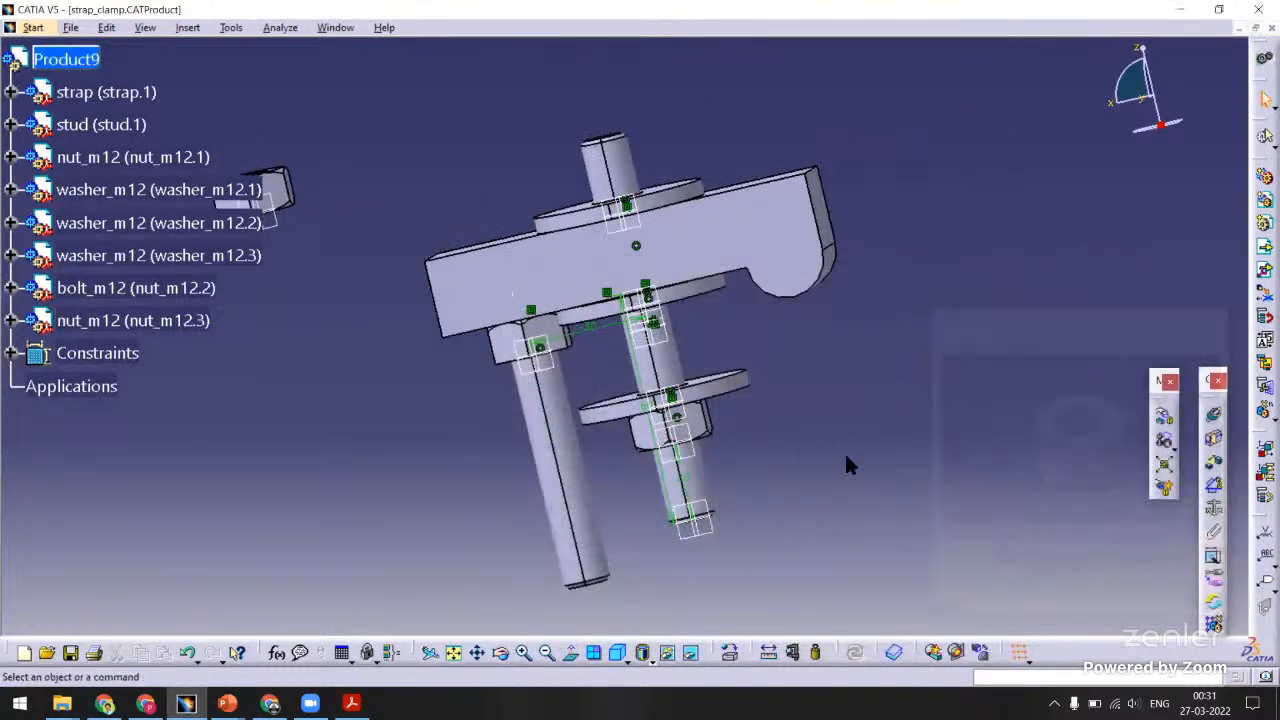
{"action": "middle_click_drag", "start_coordinate": [846, 463], "coordinate": [1040, 437]}
{"action": "middle_click_drag", "start_coordinate": [555, 292], "coordinate": [926, 287]}
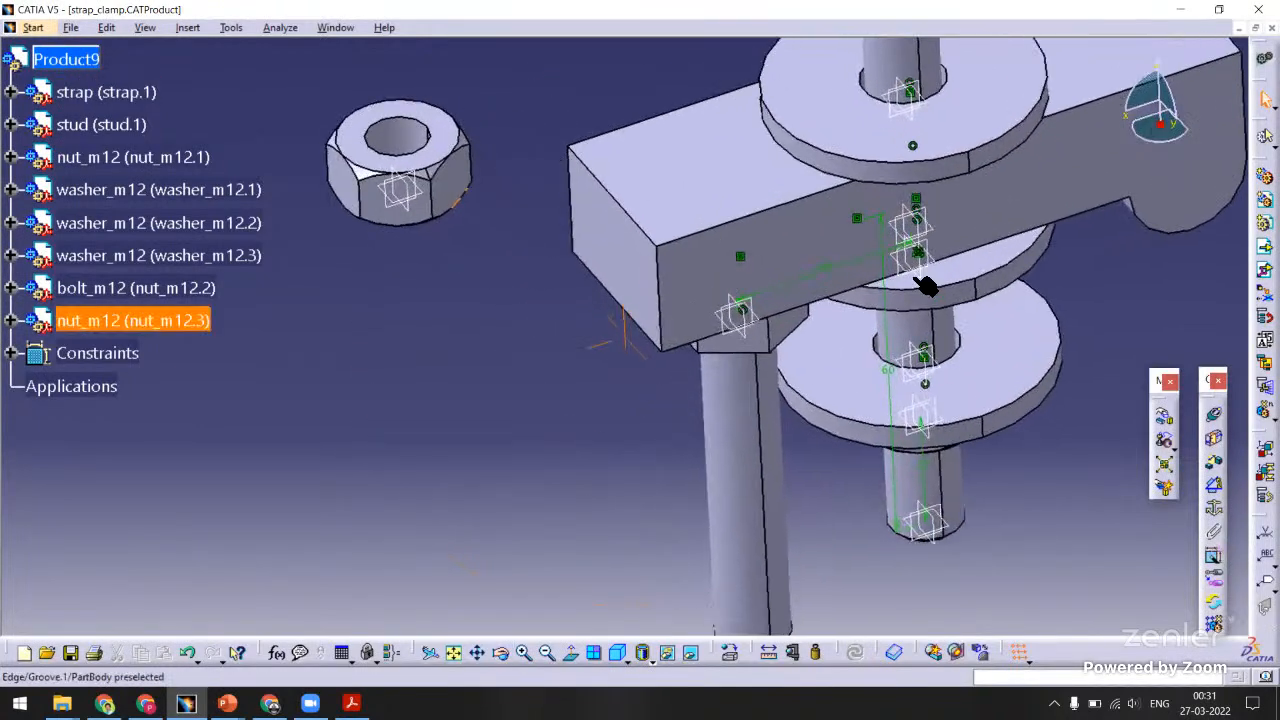
{"action": "left_click", "coordinate": [1213, 420]}
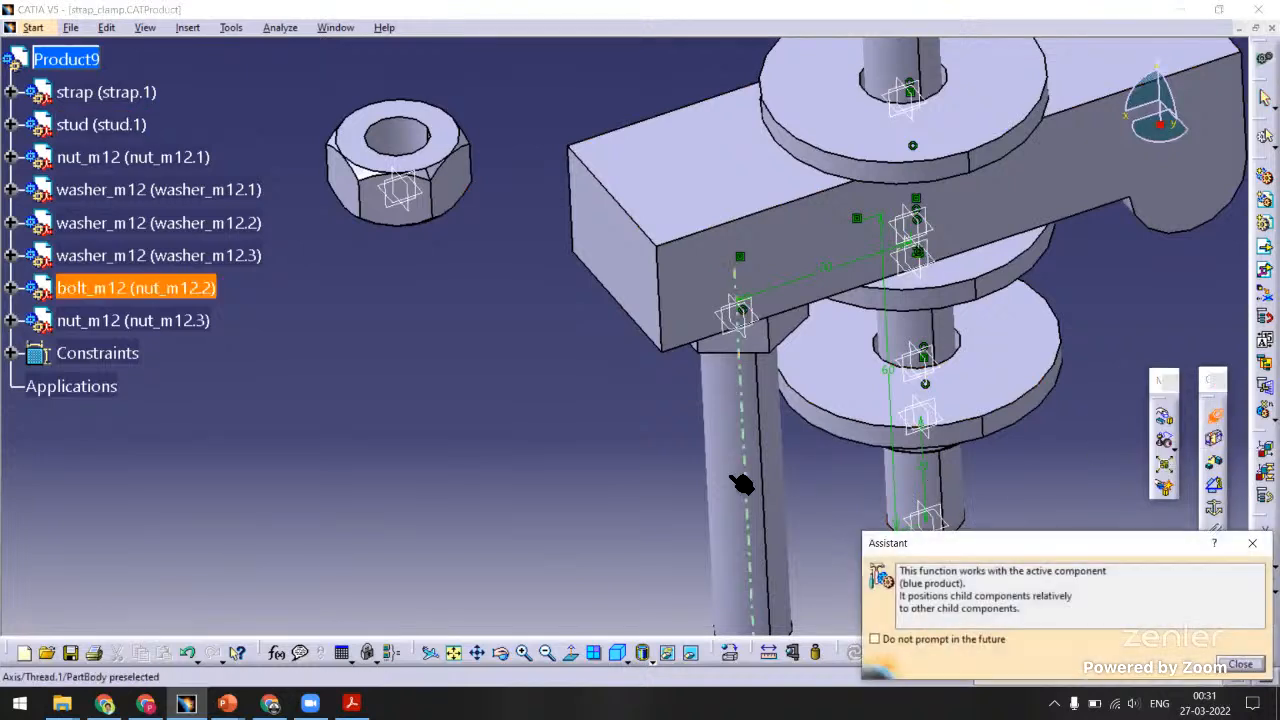
{"action": "left_click", "coordinate": [402, 138]}
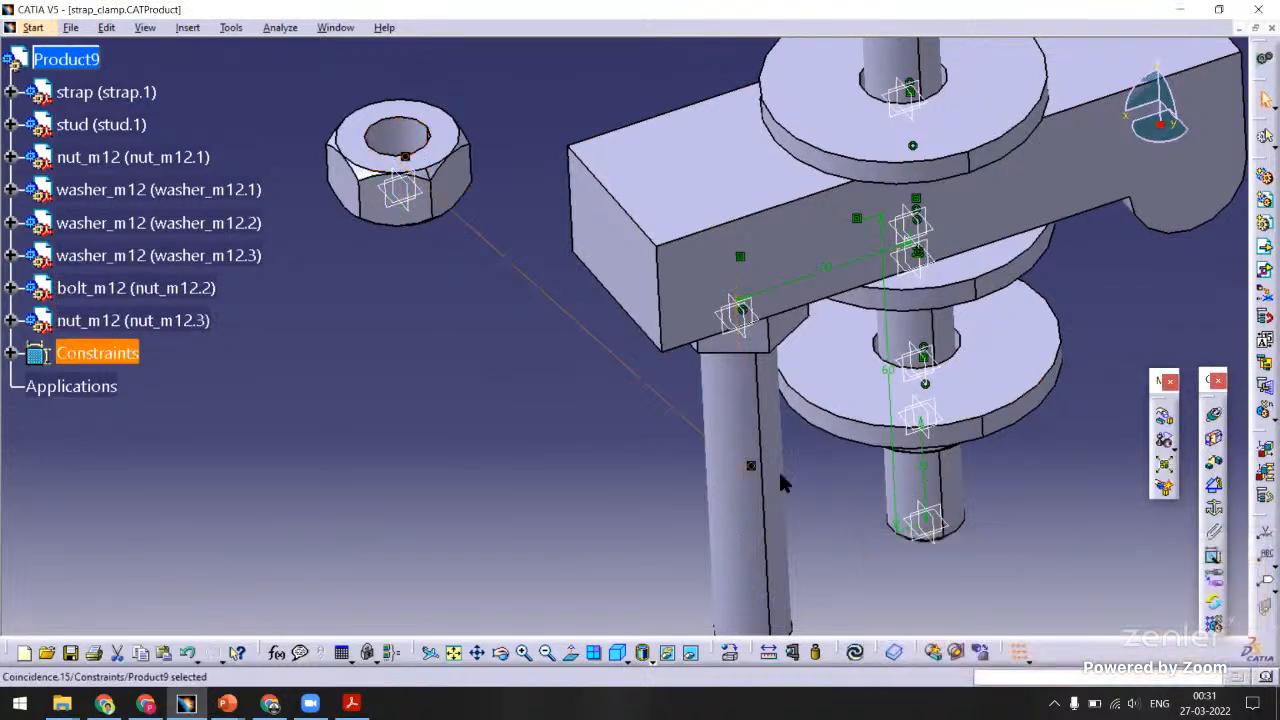
{"action": "middle_click_drag", "start_coordinate": [833, 503], "coordinate": [735, 170]}
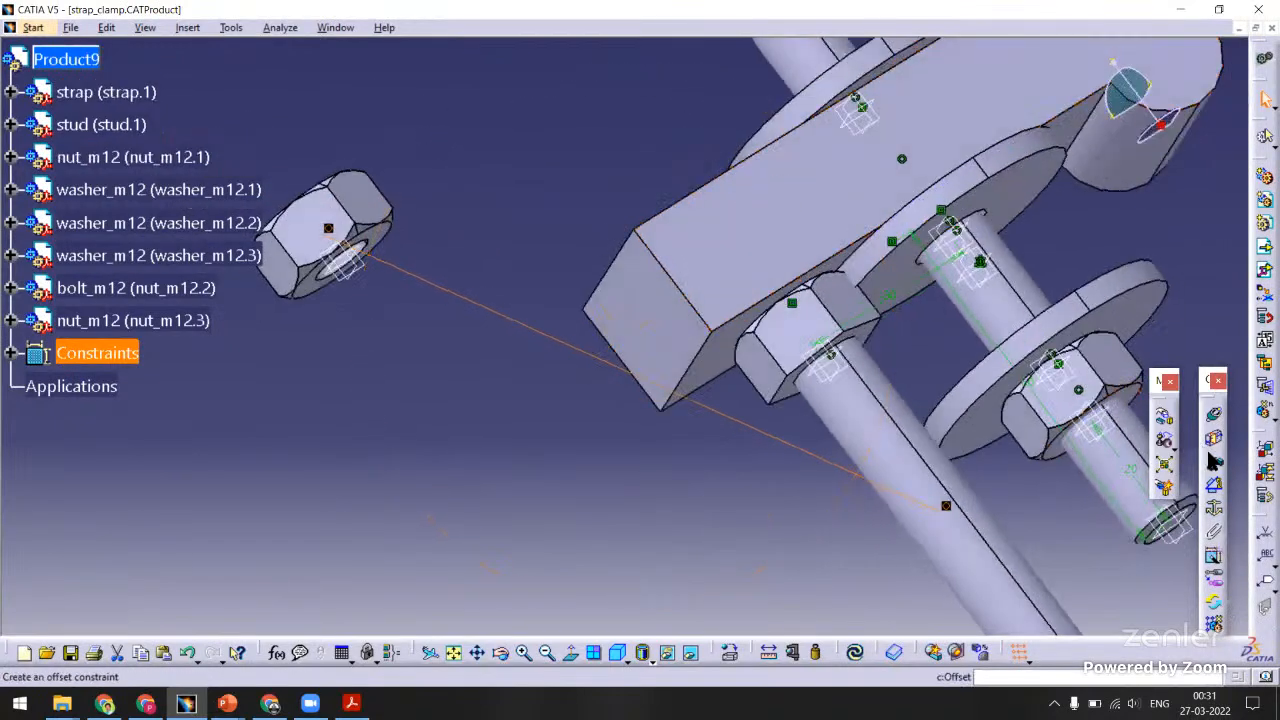
Add a coincidence constraint between the new nut's plane and the parallel plane of the nut on the stud, and update the assembly.
{"action": "left_click", "coordinate": [1207, 418]}
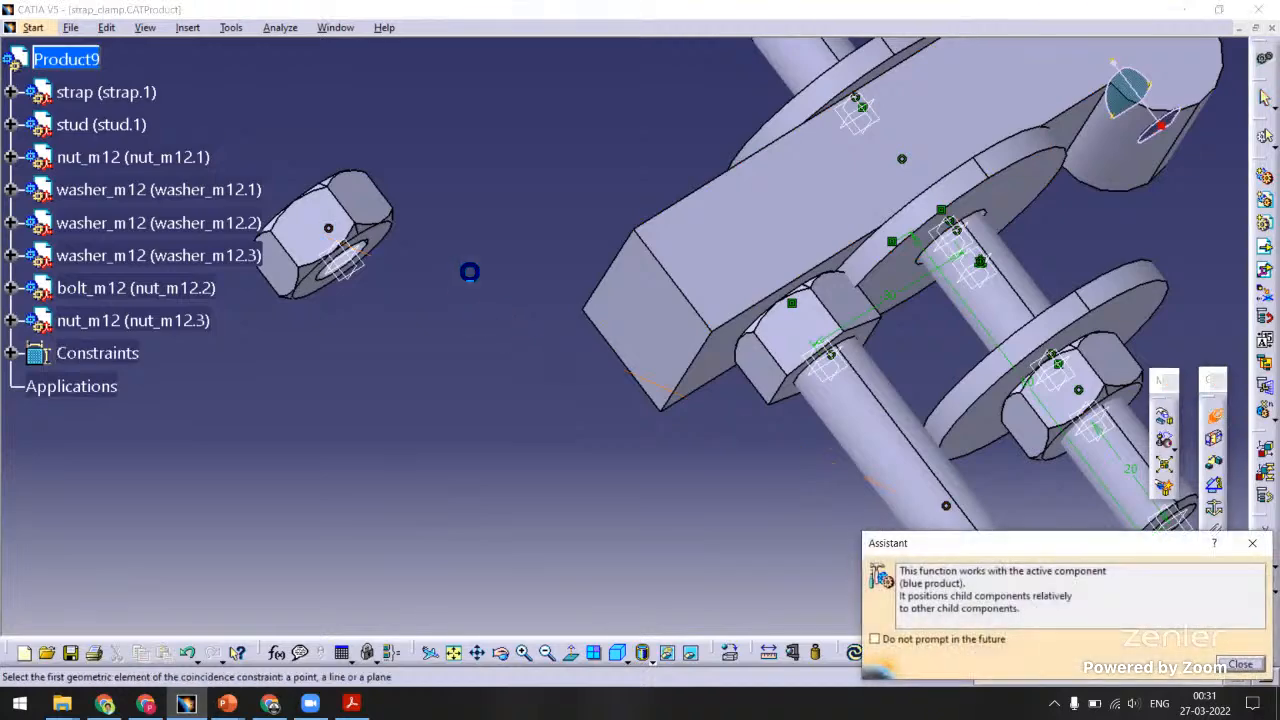
{"action": "middle_click_drag", "start_coordinate": [469, 271], "coordinate": [400, 200]}
{"action": "middle_click_drag", "start_coordinate": [685, 233], "coordinate": [359, 164]}
{"action": "left_click", "coordinate": [778, 394]}
{"action": "left_click", "coordinate": [1132, 608]}
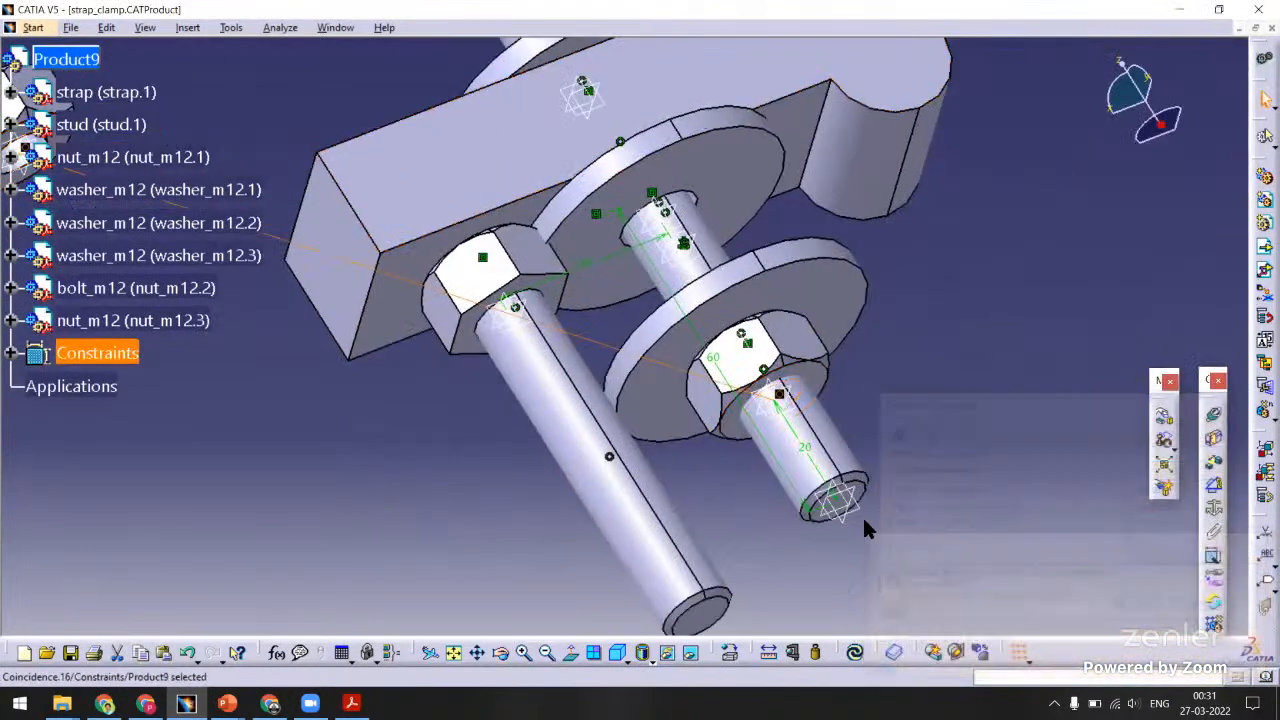
{"action": "middle_click_drag", "start_coordinate": [892, 385], "coordinate": [893, 480]}
{"action": "left_click", "coordinate": [856, 655]}
Insert another nut_m12 part into the top-level product and move it clear above the strap.
{"action": "middle_click_drag", "start_coordinate": [840, 378], "coordinate": [597, 311]}
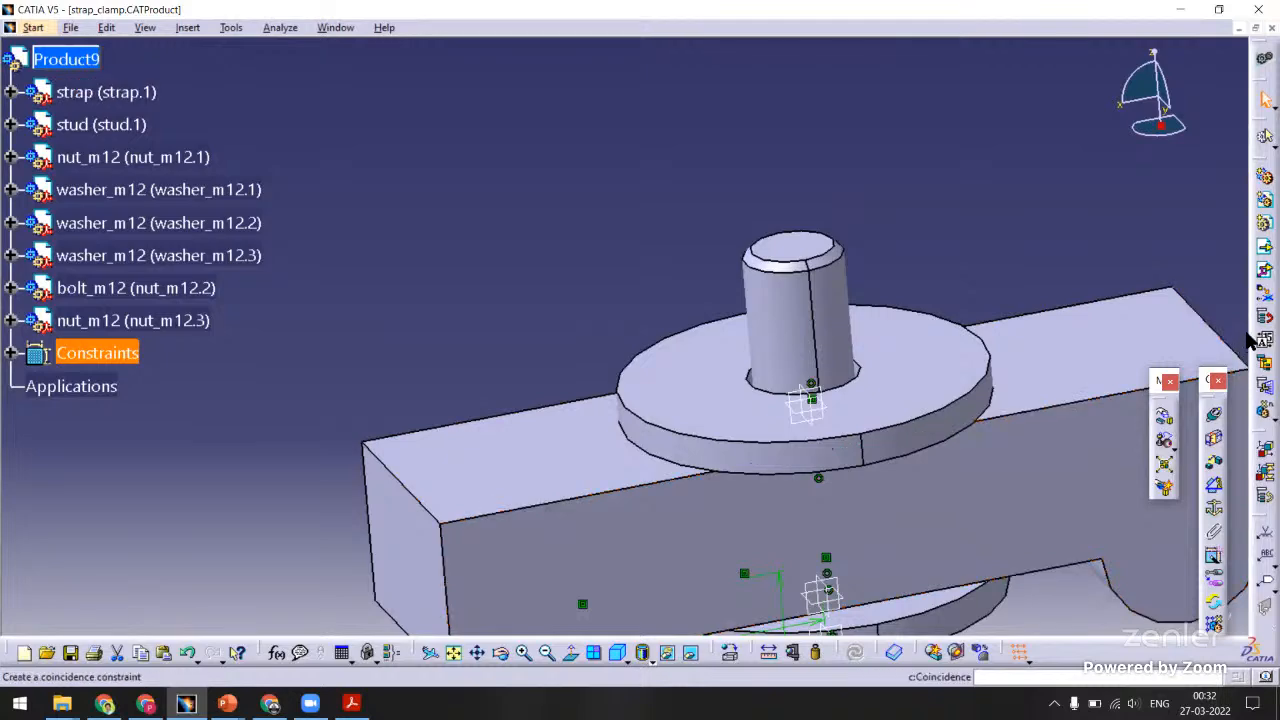
{"action": "left_click", "coordinate": [66, 60]}
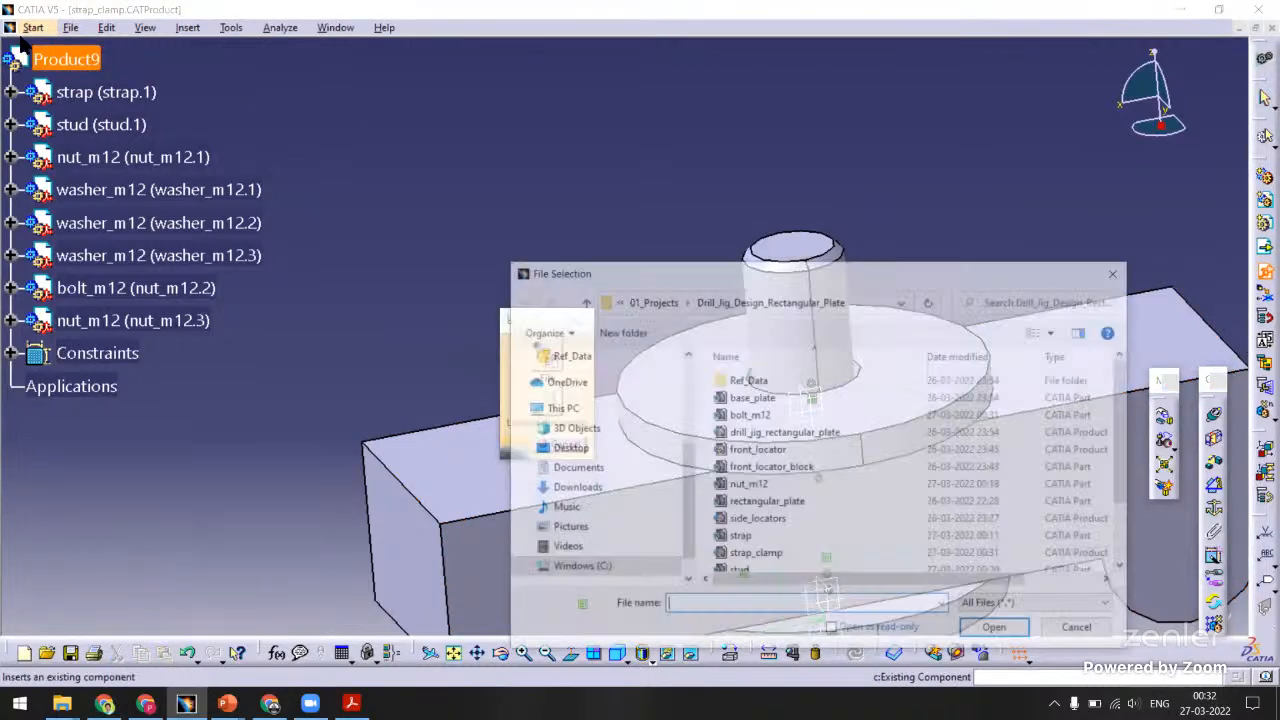
{"action": "double_click", "coordinate": [753, 484]}
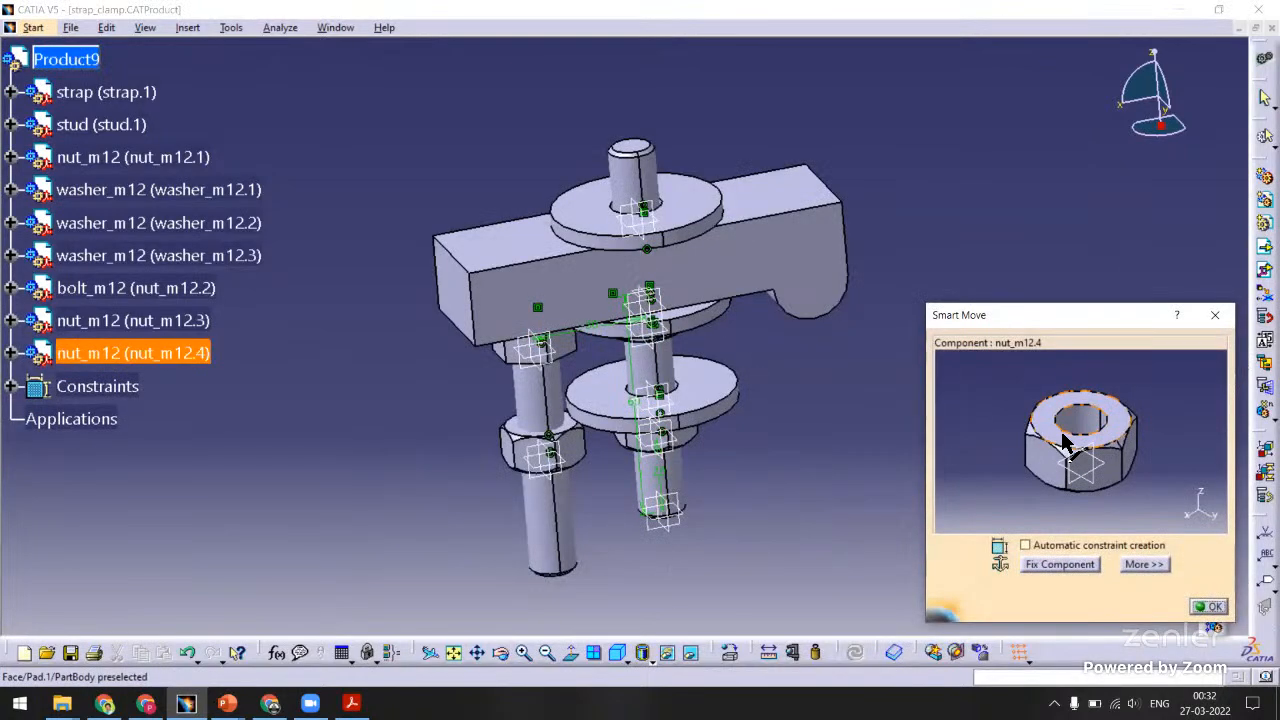
{"action": "left_click_drag", "start_coordinate": [1064, 441], "coordinate": [793, 274]}
{"action": "left_click", "coordinate": [1206, 607]}
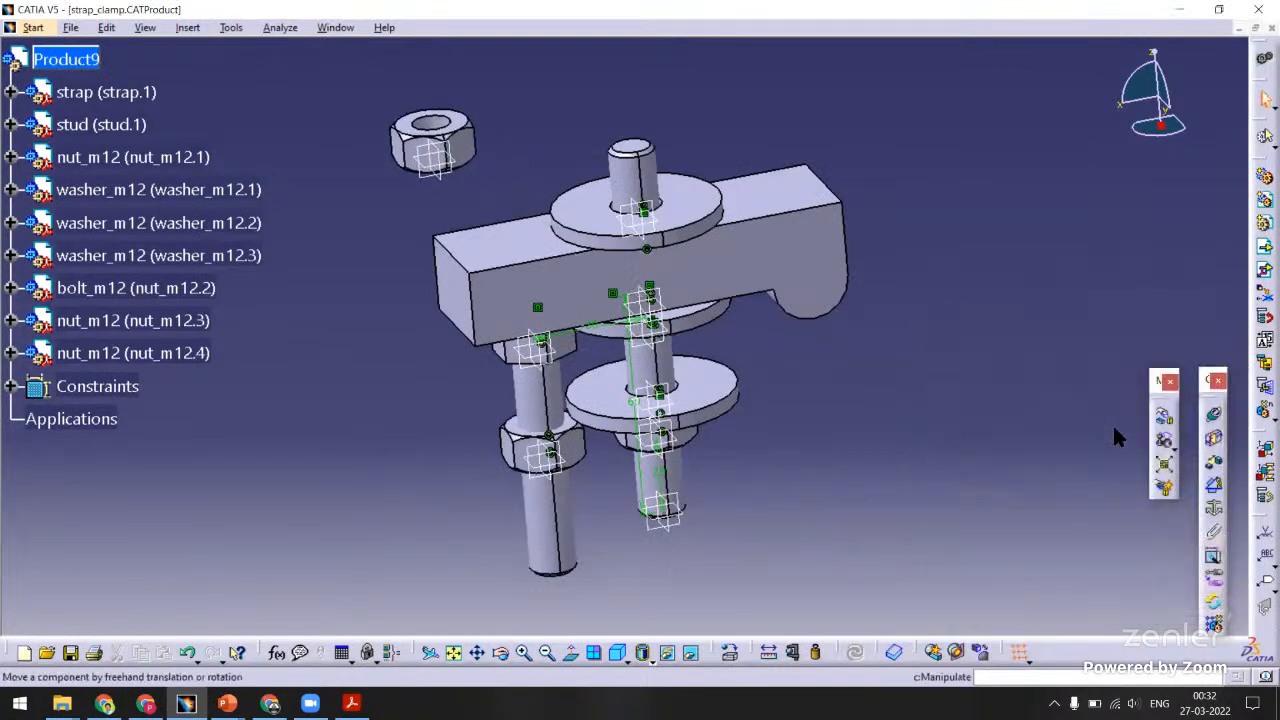
Make the axis of the newest nut coincident with the stud's axis.
{"action": "left_click", "coordinate": [1210, 414]}
{"action": "left_click", "coordinate": [624, 186]}
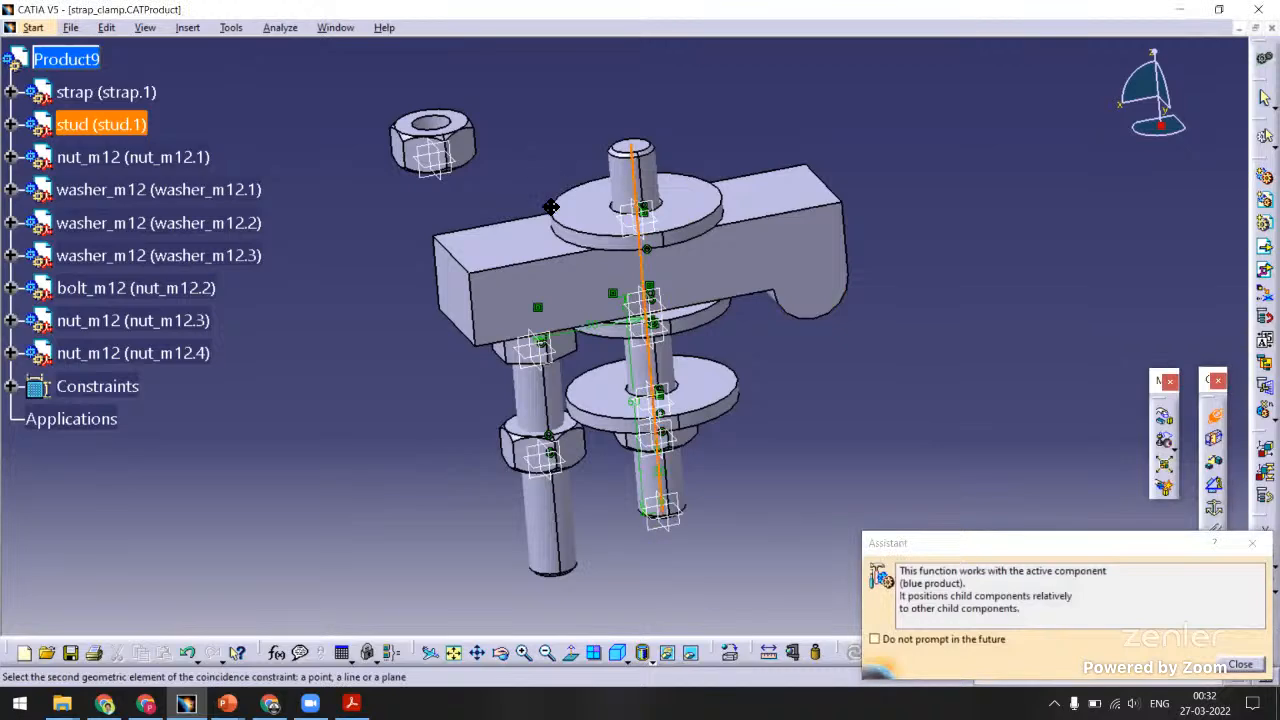
{"action": "middle_click_drag", "start_coordinate": [551, 206], "coordinate": [660, 130]}
{"action": "left_click", "coordinate": [567, 183]}
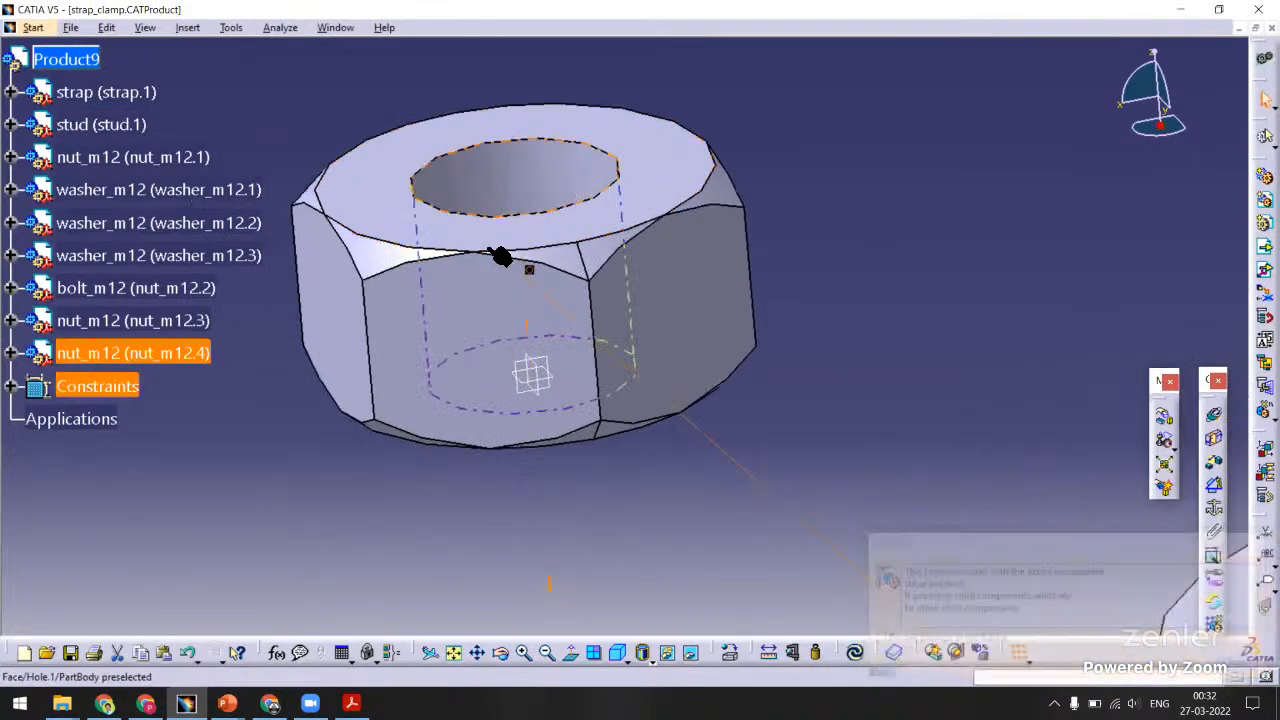
Add a contact constraint between the newest nut's bottom face and the upper washer's top face, and update the assembly.
{"action": "middle_click_drag", "start_coordinate": [500, 257], "coordinate": [634, 178]}
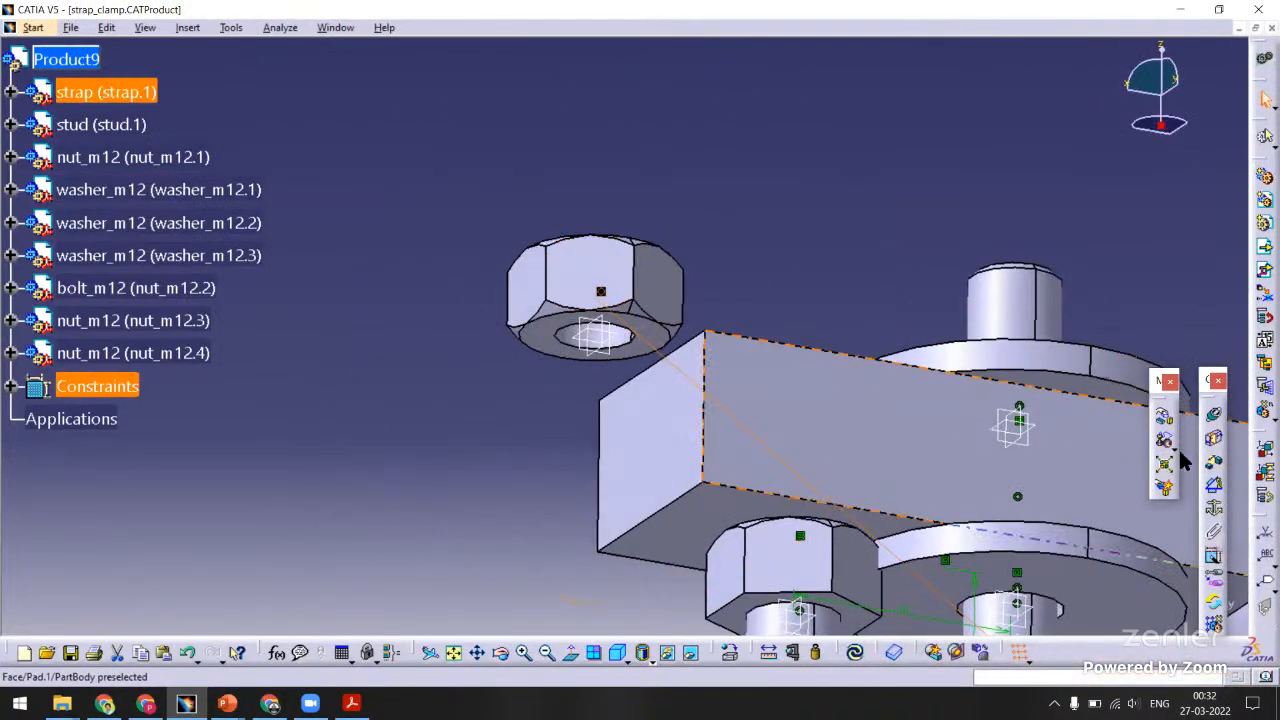
{"action": "left_click", "coordinate": [1214, 441]}
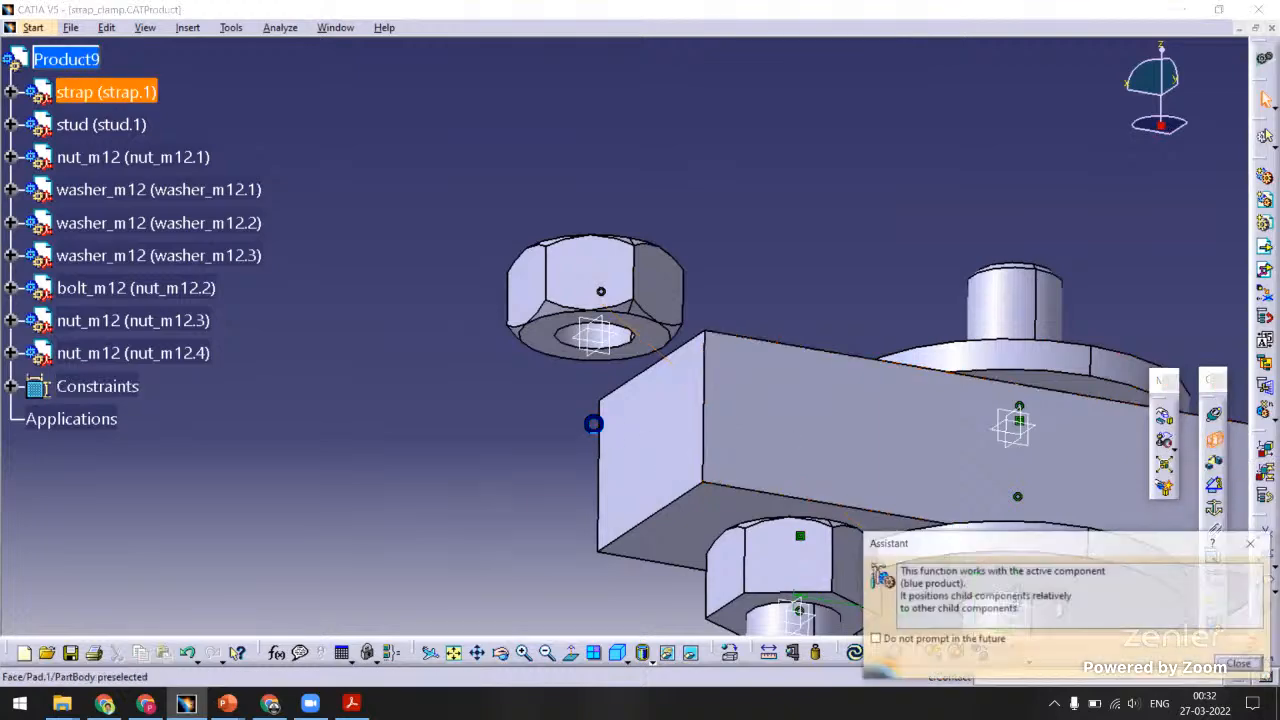
{"action": "left_click", "coordinate": [547, 351]}
{"action": "middle_click_drag", "start_coordinate": [806, 209], "coordinate": [660, 321]}
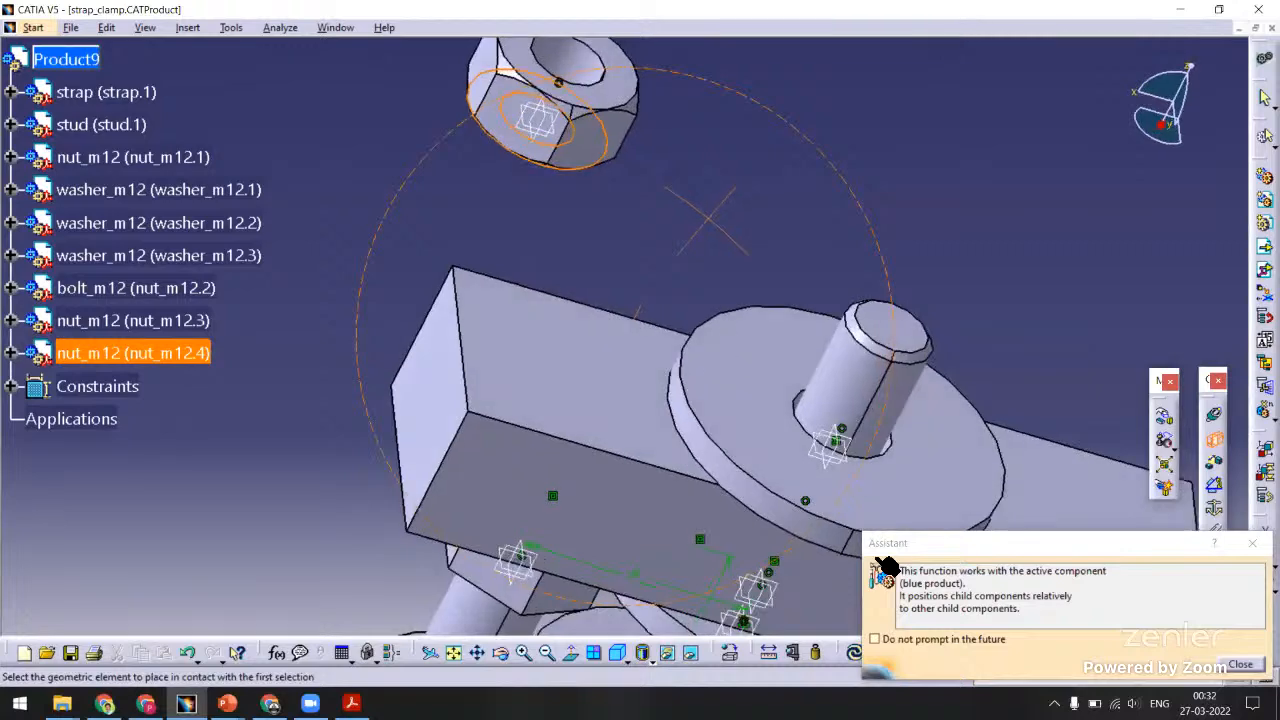
{"action": "left_click", "coordinate": [856, 508]}
{"action": "left_click", "coordinate": [856, 656]}
{"action": "middle_click_drag", "start_coordinate": [795, 276], "coordinate": [606, 257]}
{"action": "left_click", "coordinate": [605, 256]}
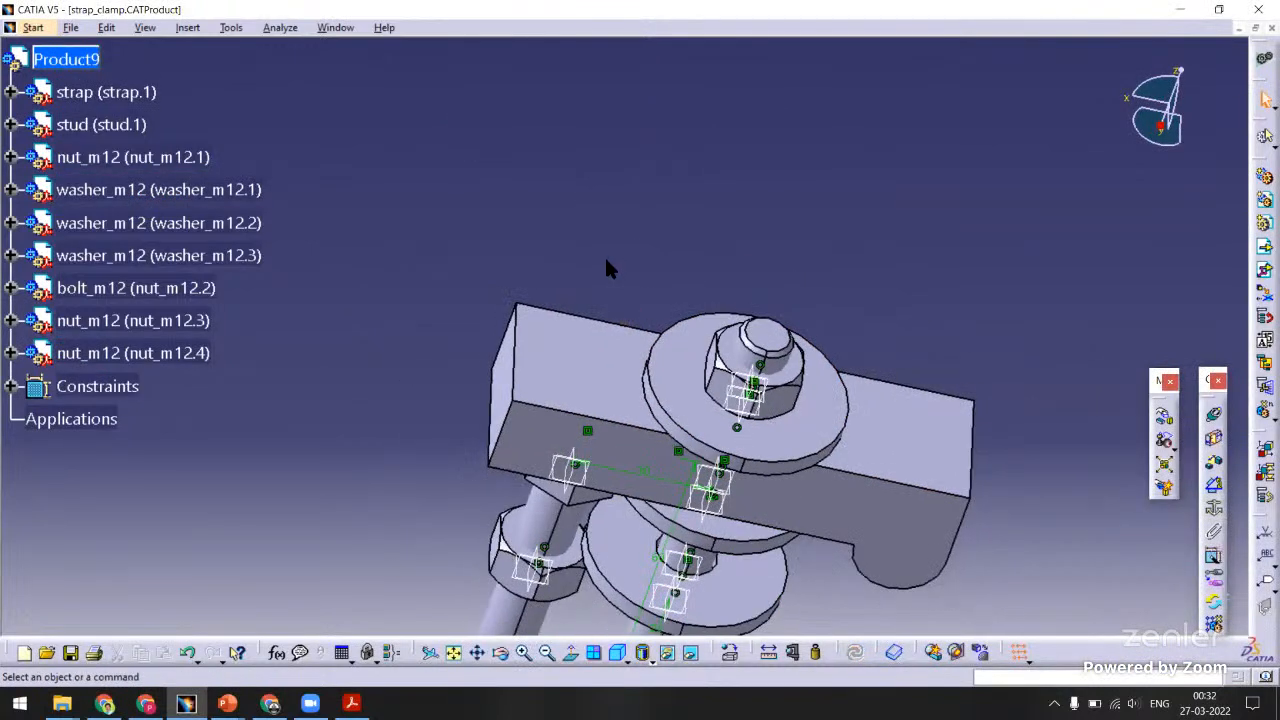
Save the strap_clamp assembly and switch to the drill_jig_rectangular_plate assembly.
{"action": "key", "text": "ctrl+s"}
{"action": "left_click", "coordinate": [333, 28]}
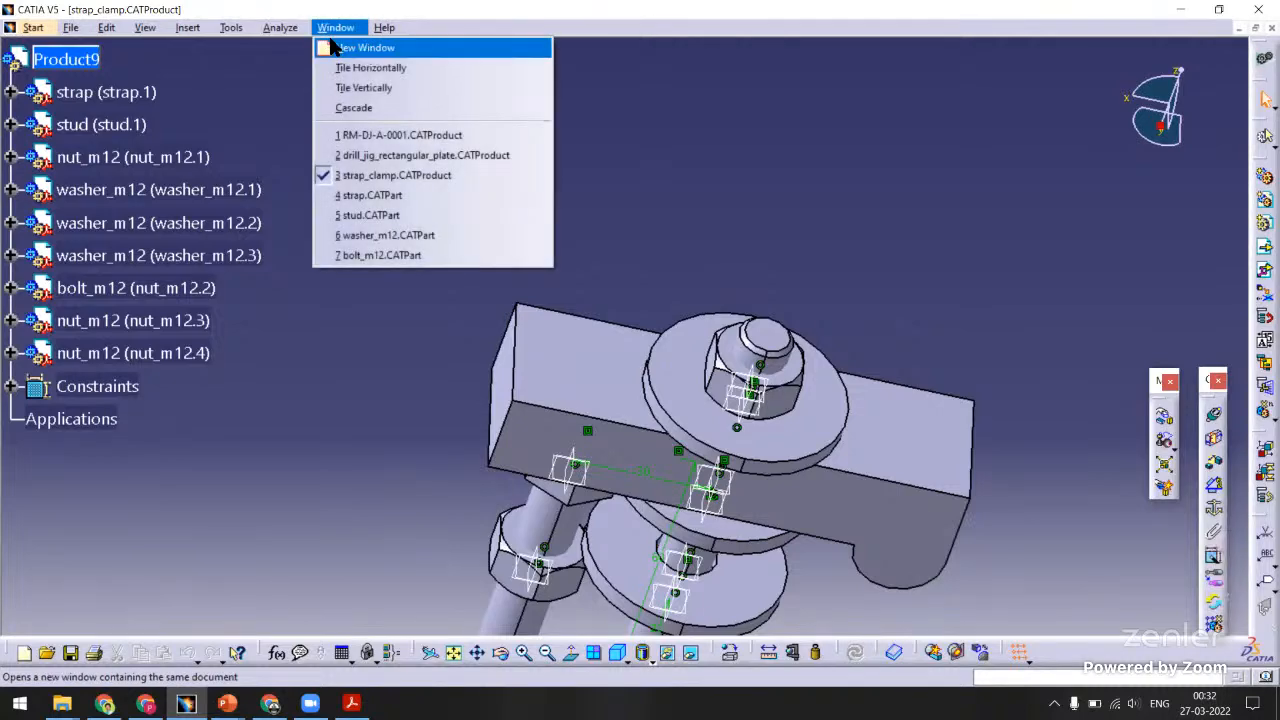
{"action": "left_click", "coordinate": [378, 156]}
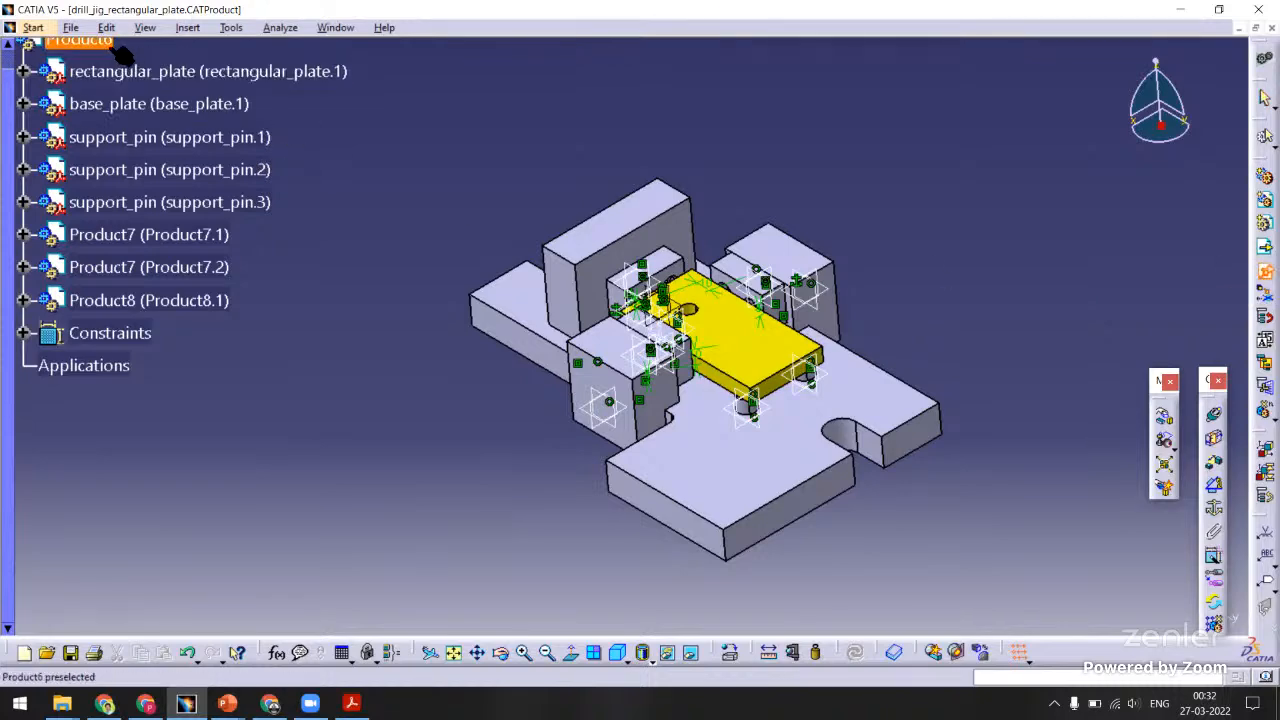
Insert the strap_clamp assembly into the drill jig's top-level product and move it clear beside the base plate.
{"action": "key", "text": "ctrl+o"}
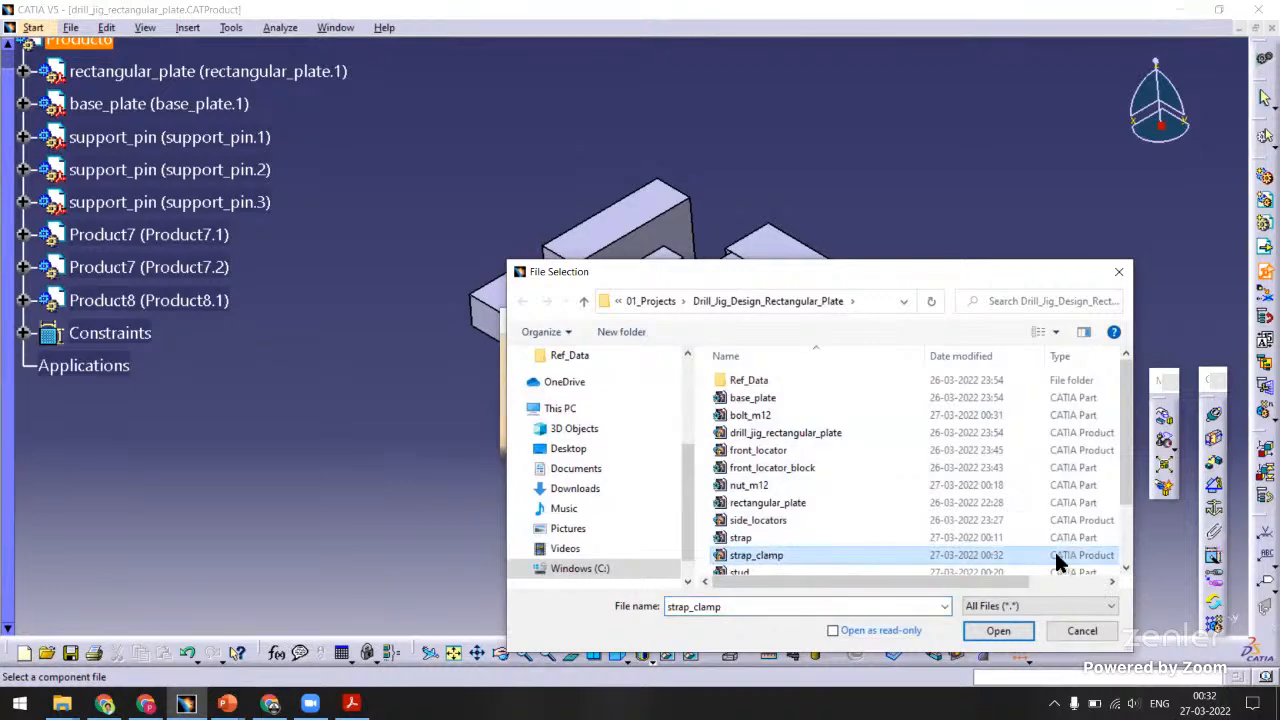
{"action": "double_click", "coordinate": [770, 556]}
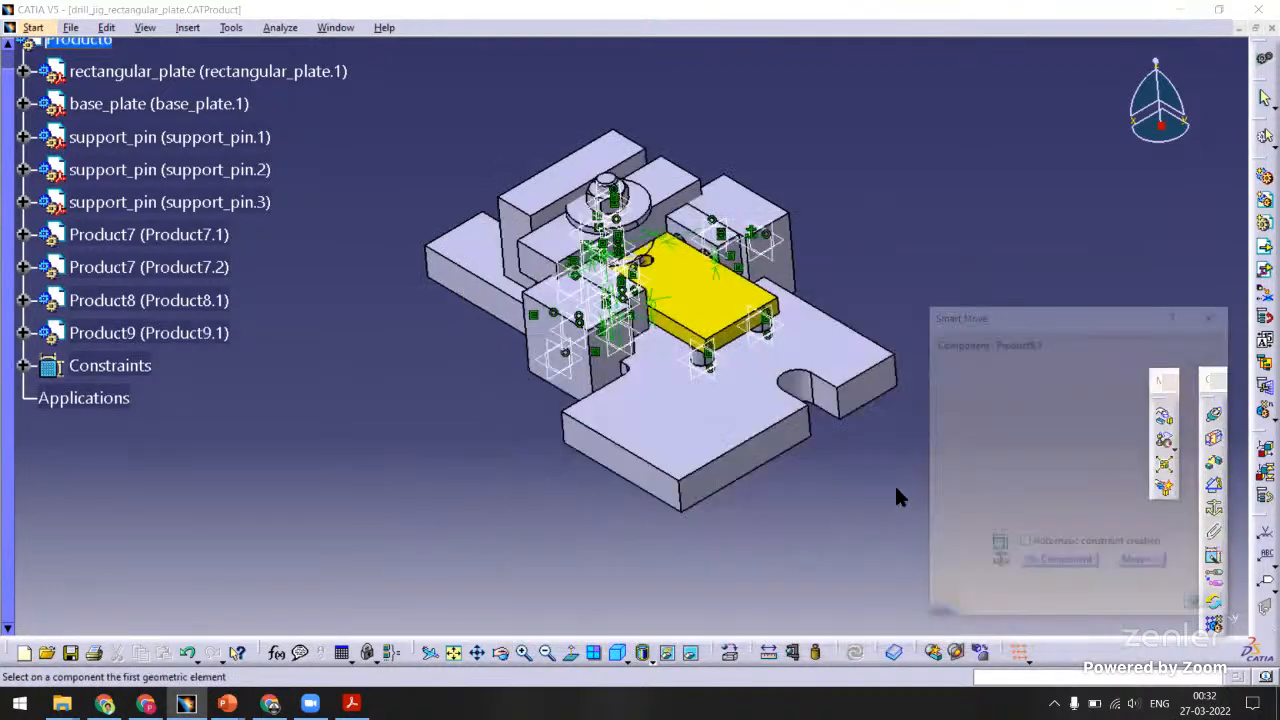
{"action": "left_click_drag", "start_coordinate": [1133, 405], "coordinate": [958, 547]}
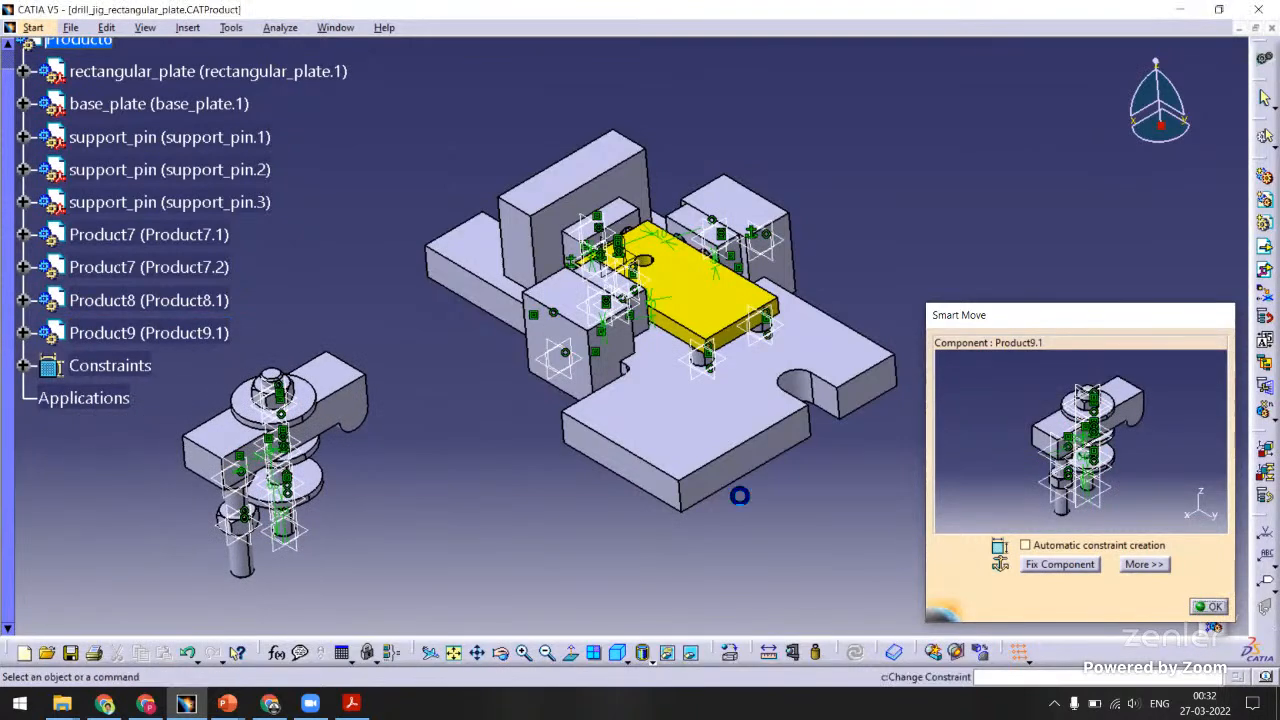
{"action": "middle_click_drag", "start_coordinate": [370, 464], "coordinate": [677, 343]}
{"action": "middle_click_drag", "start_coordinate": [573, 530], "coordinate": [640, 420]}
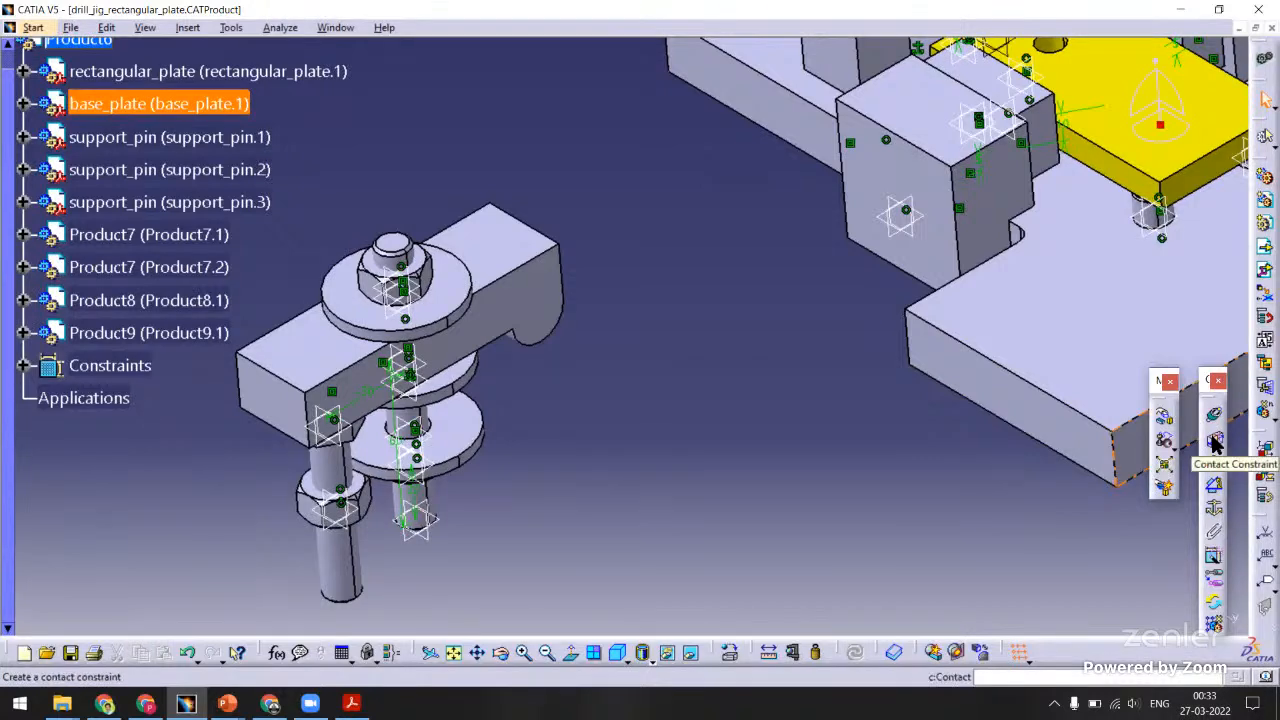
Add a contact constraint between the bottom face of the clamp's stud nut and the base plate's top face.
{"action": "left_click", "coordinate": [1215, 443]}
{"action": "middle_click_drag", "start_coordinate": [550, 459], "coordinate": [590, 440]}
{"action": "middle_click_drag", "start_coordinate": [382, 424], "coordinate": [697, 418]}
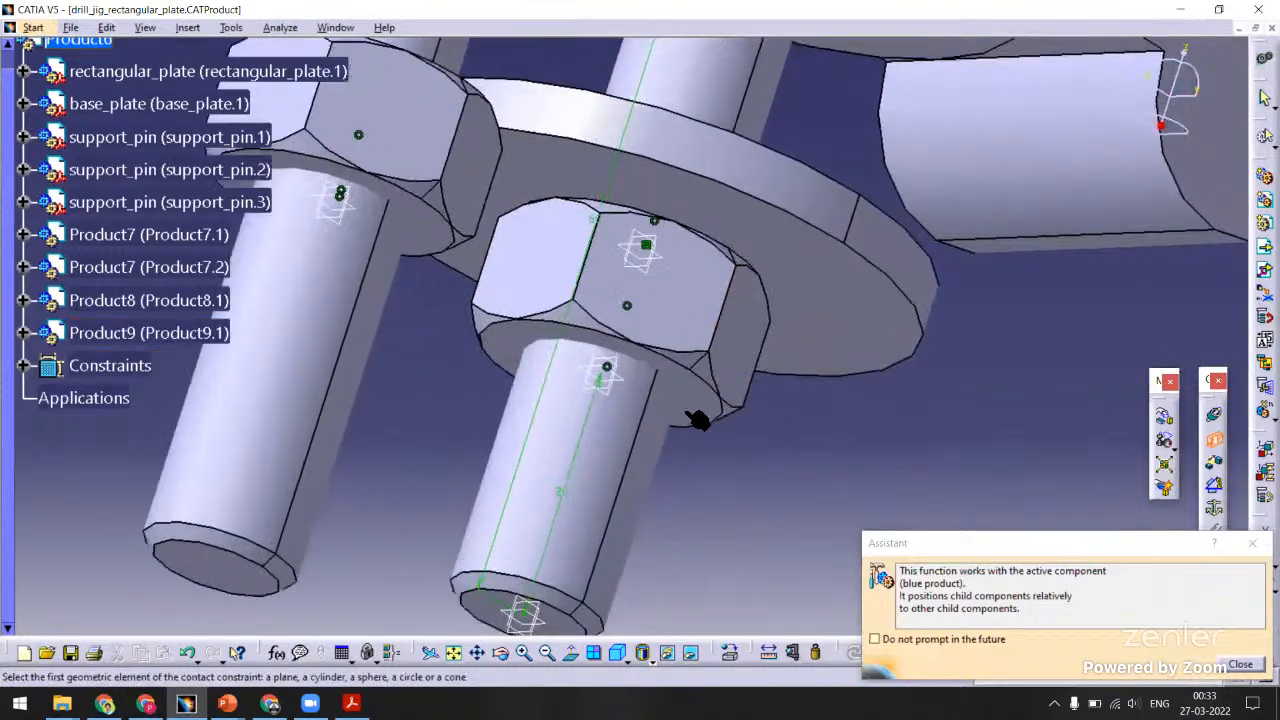
{"action": "left_click", "coordinate": [697, 417]}
{"action": "middle_click_drag", "start_coordinate": [707, 326], "coordinate": [913, 418]}
{"action": "left_click", "coordinate": [913, 418]}
{"action": "middle_click_drag", "start_coordinate": [651, 326], "coordinate": [809, 662]}
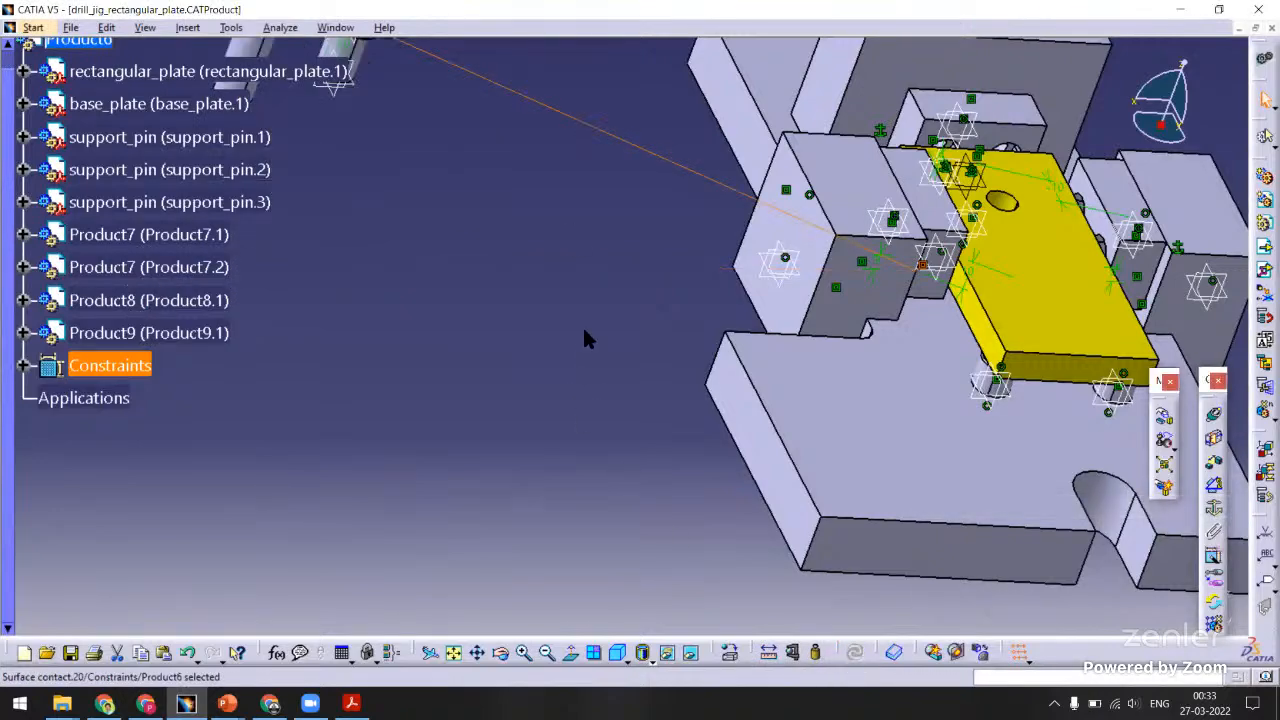
Add an offset constraint between the rectangular plate's free end face and the strap's side face with Same orientation, and update the assembly.
{"action": "middle_click_drag", "start_coordinate": [583, 337], "coordinate": [629, 328]}
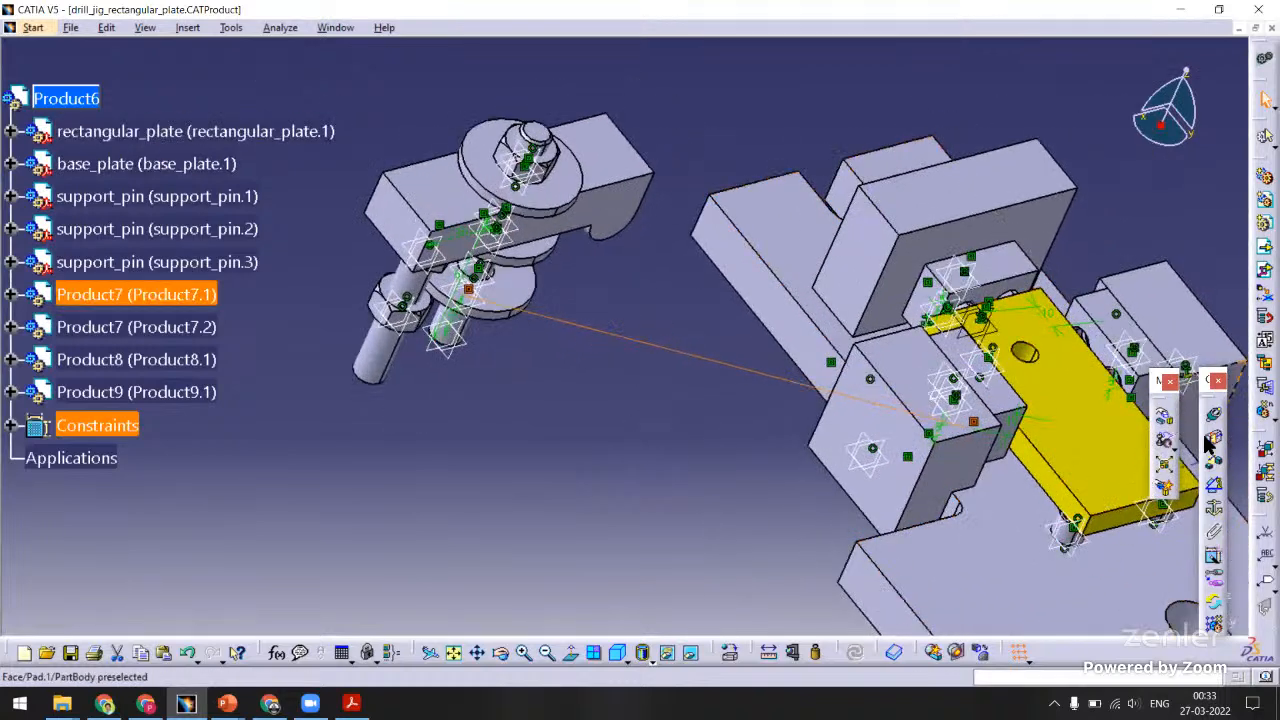
{"action": "left_click", "coordinate": [1215, 468]}
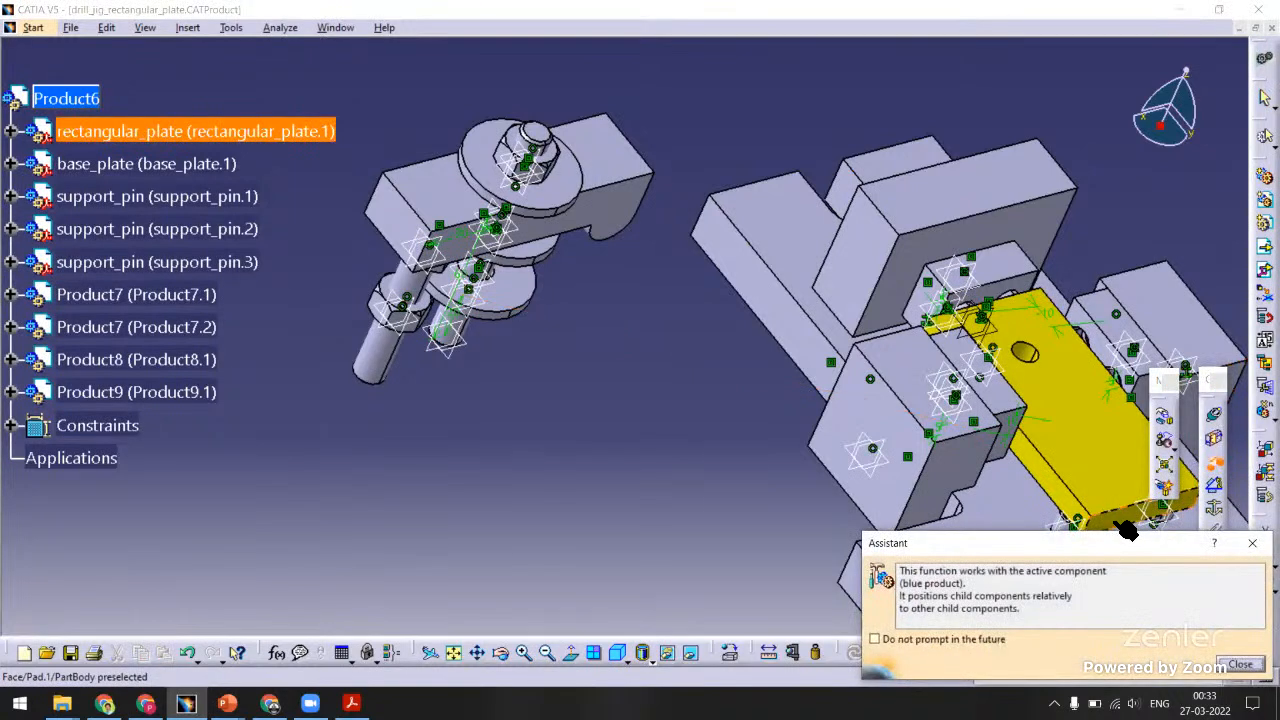
{"action": "middle_click_drag", "start_coordinate": [673, 316], "coordinate": [707, 345]}
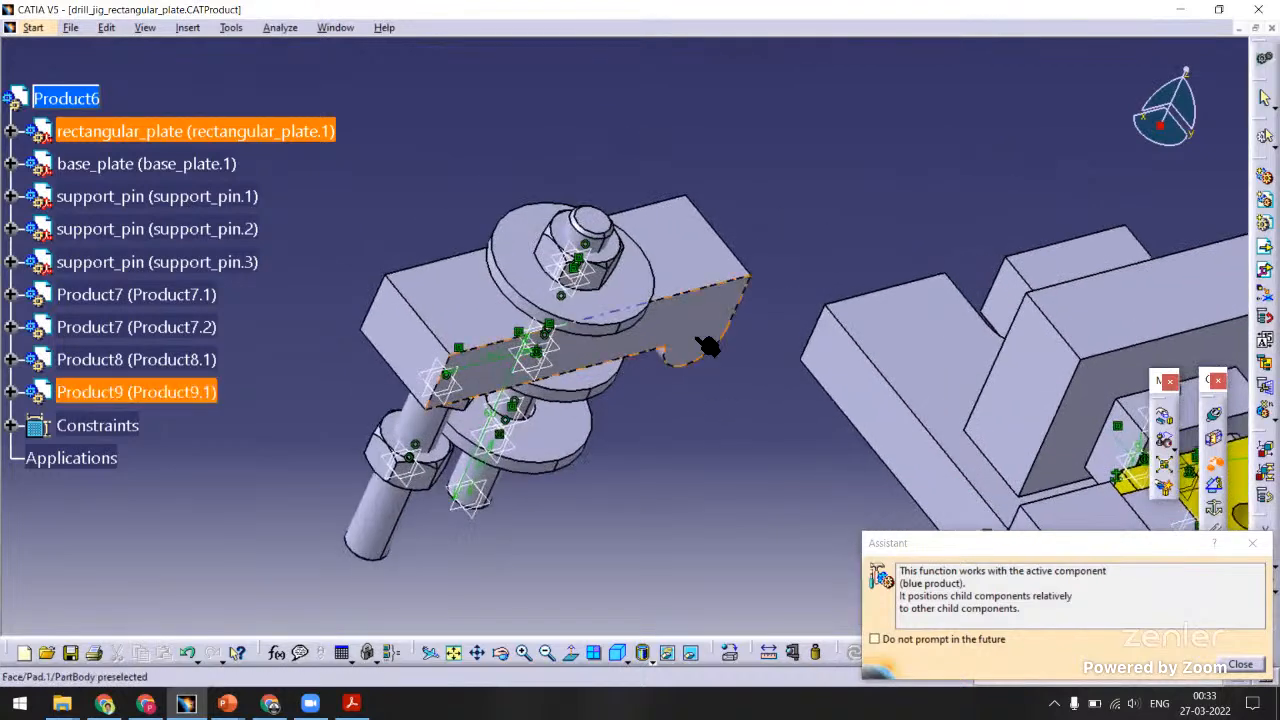
{"action": "left_click", "coordinate": [707, 345]}
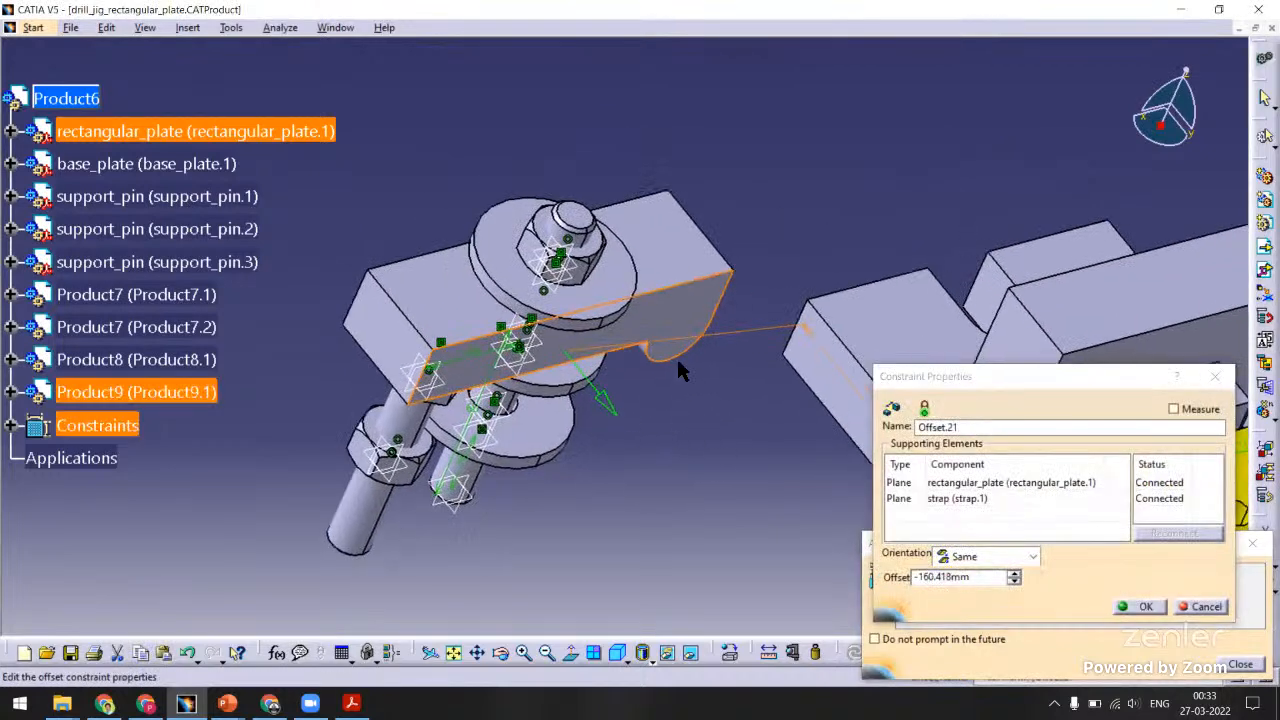
{"action": "middle_click_drag", "start_coordinate": [678, 370], "coordinate": [798, 563]}
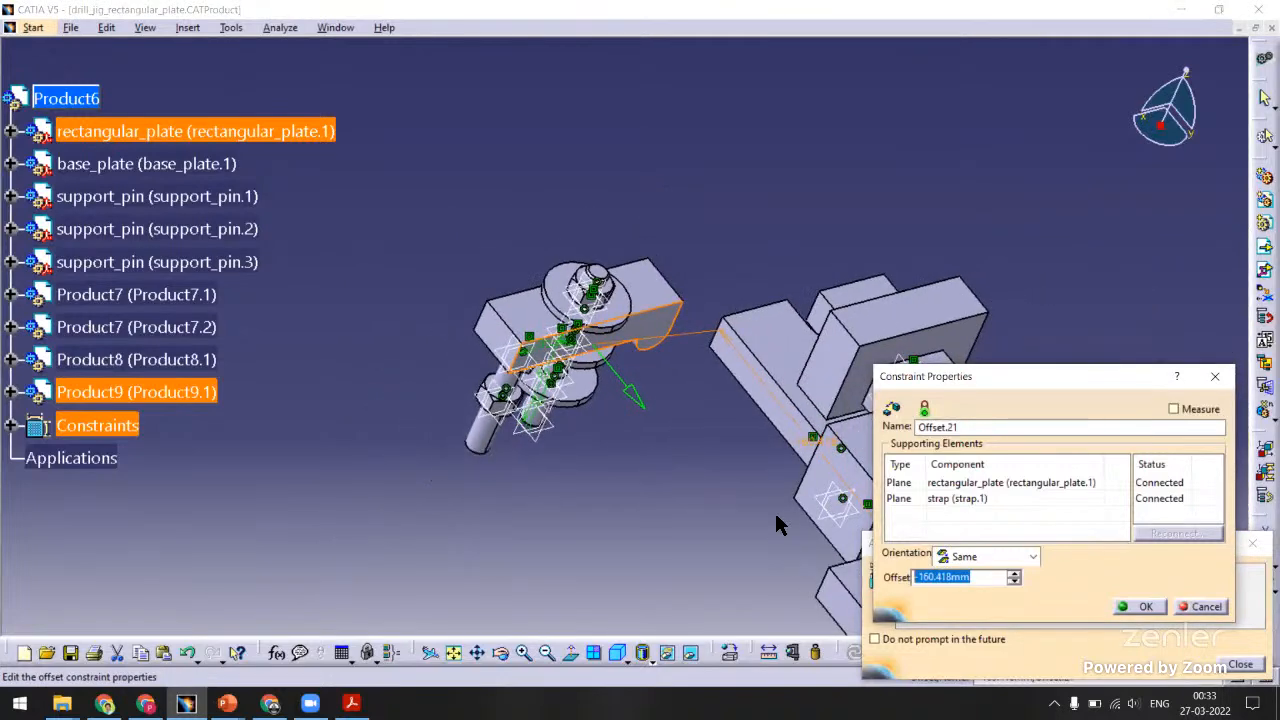
{"action": "left_click", "coordinate": [1145, 606]}
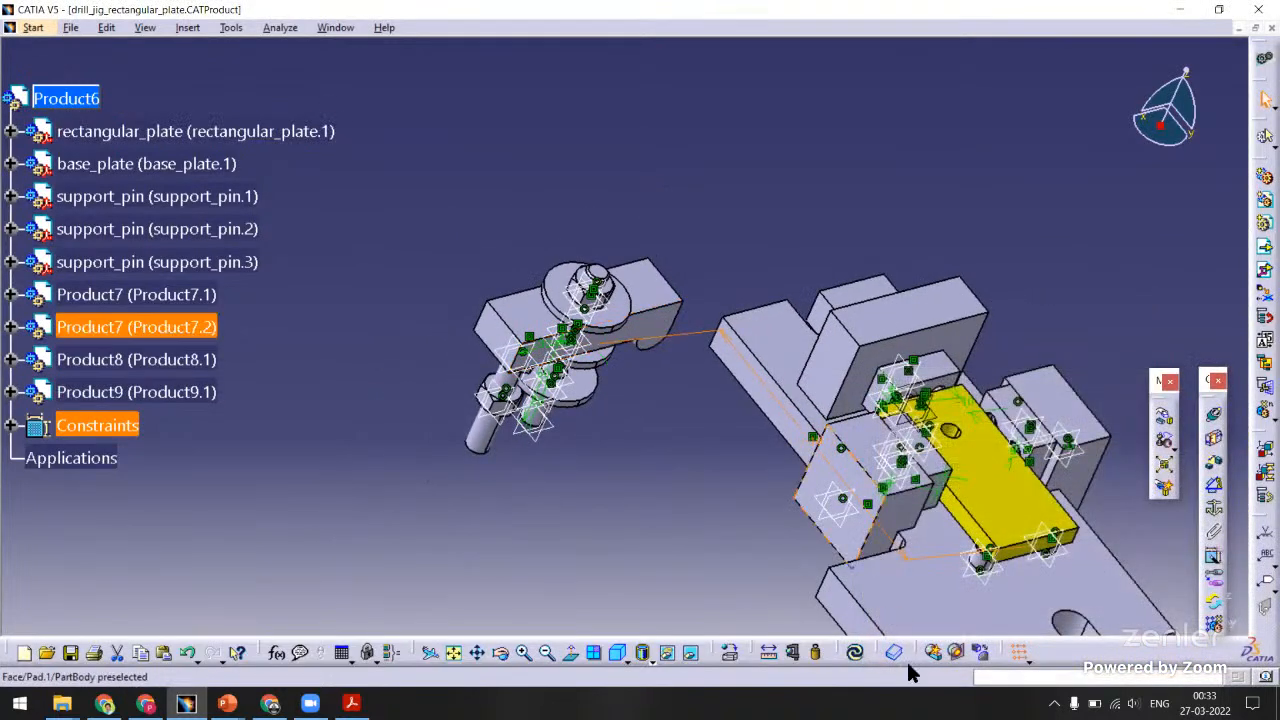
Add an offset constraint between the strap's rounded-nose end face and the rectangular plate's long side face, with Opposite orientation.
{"action": "middle_click_drag", "start_coordinate": [785, 336], "coordinate": [886, 352]}
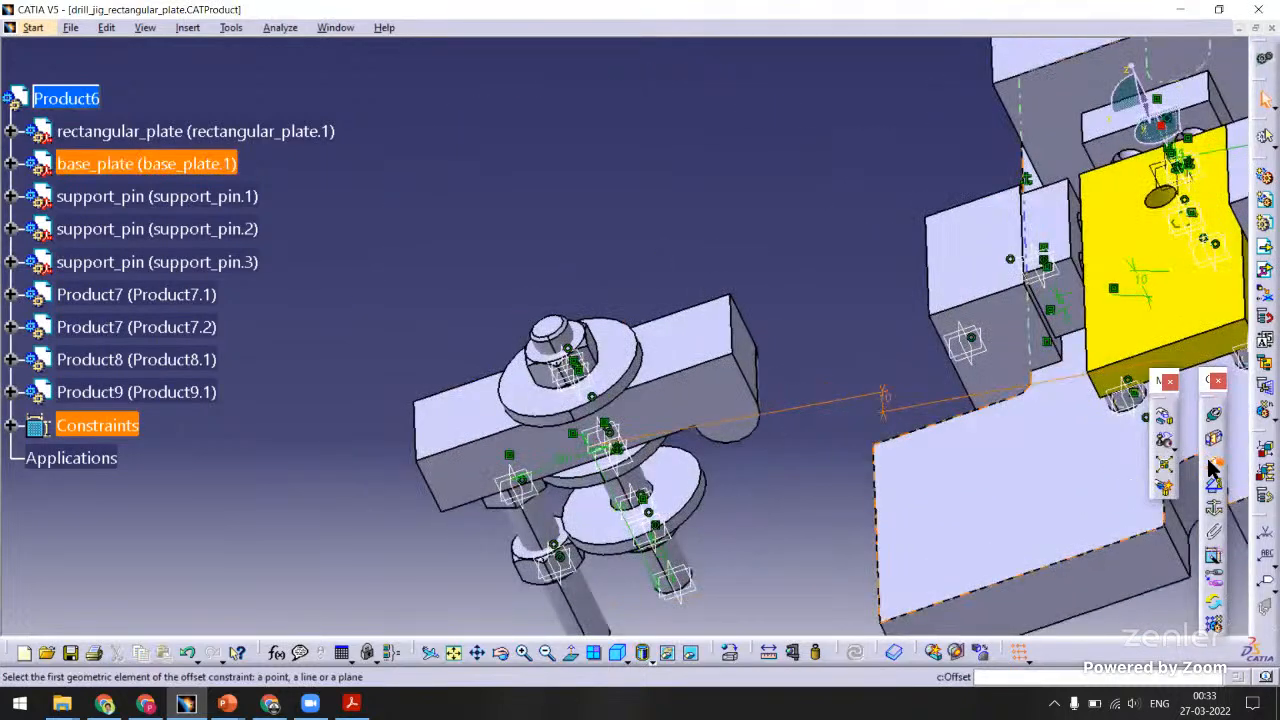
{"action": "left_click", "coordinate": [757, 360]}
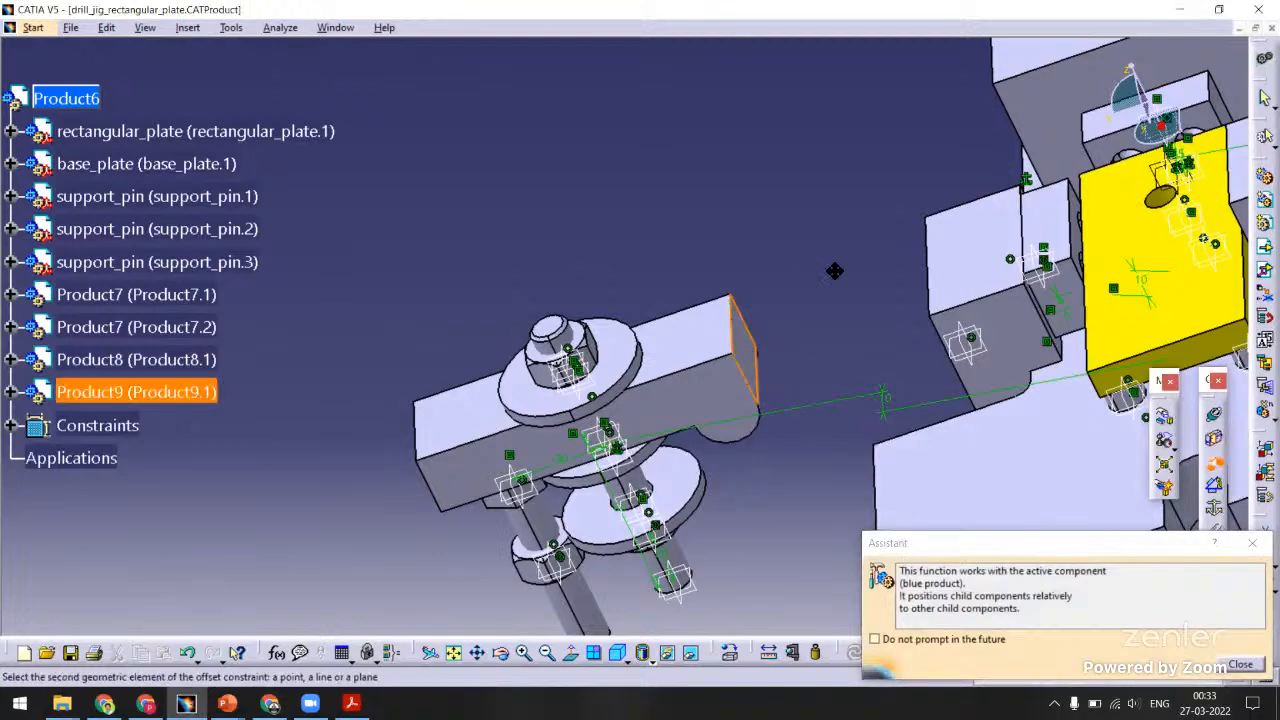
{"action": "middle_click_drag", "start_coordinate": [834, 271], "coordinate": [465, 262]}
{"action": "left_click", "coordinate": [823, 417]}
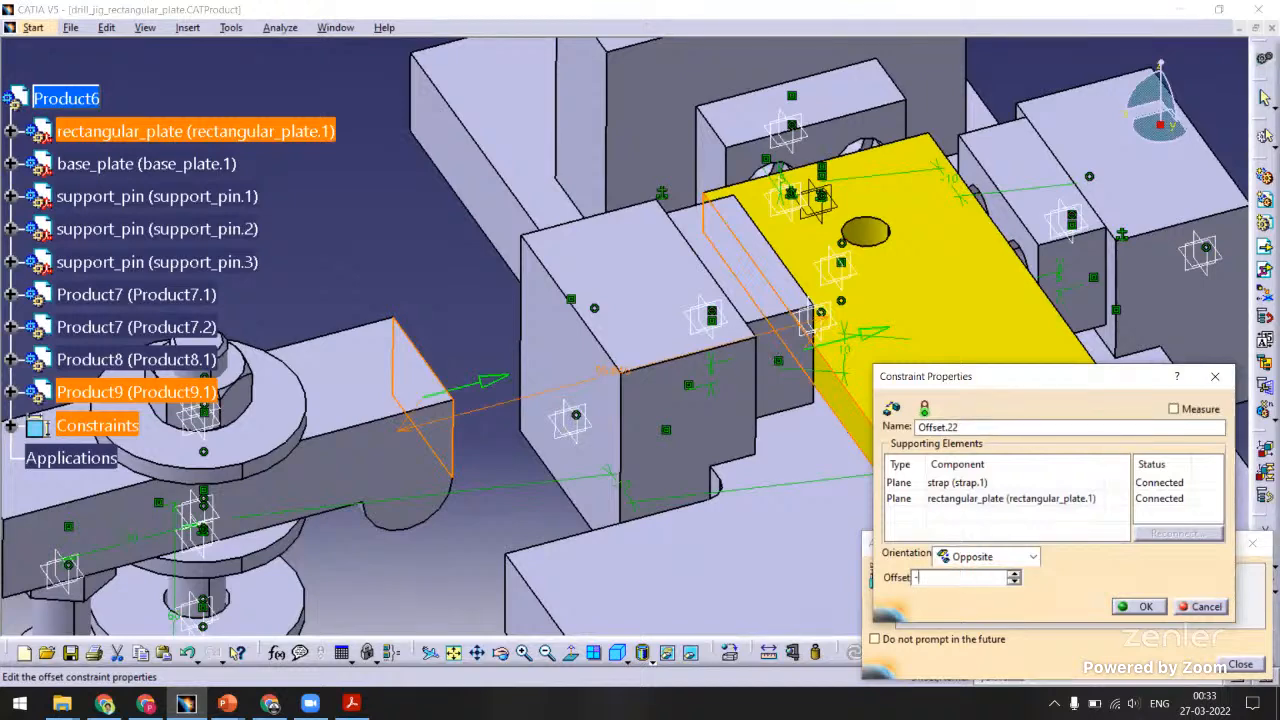
{"action": "key", "text": "Return"}
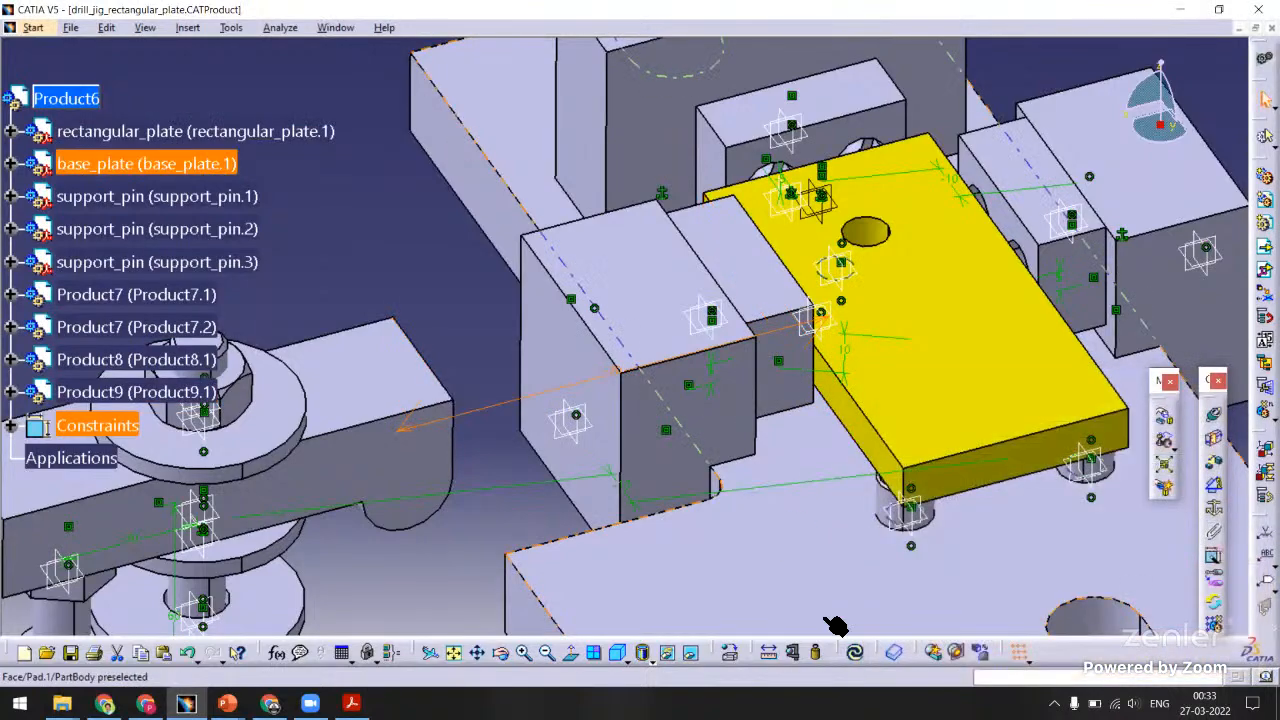
Update the assembly, then set the offset between side locator Product7.1's end face and the rectangular plate's end to 0 mm and update again.
{"action": "left_click", "coordinate": [852, 652]}
{"action": "middle_click_drag", "start_coordinate": [731, 462], "coordinate": [697, 412]}
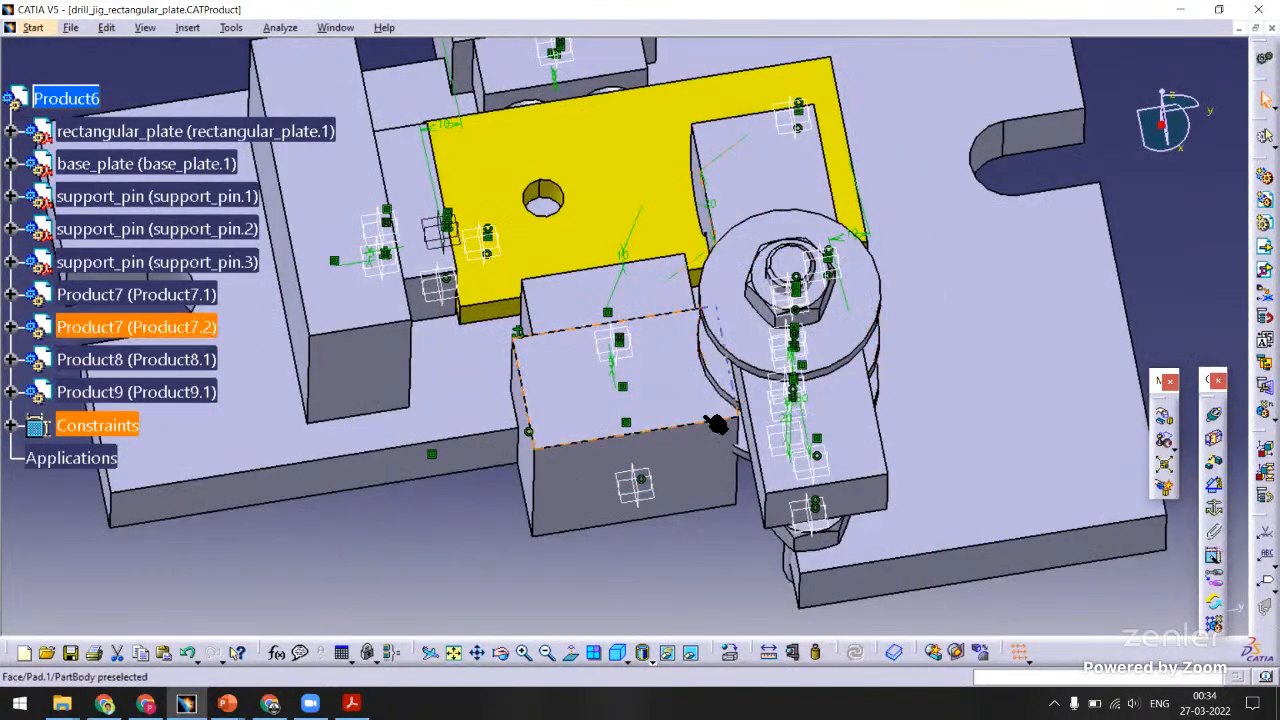
{"action": "middle_click_drag", "start_coordinate": [751, 410], "coordinate": [972, 427]}
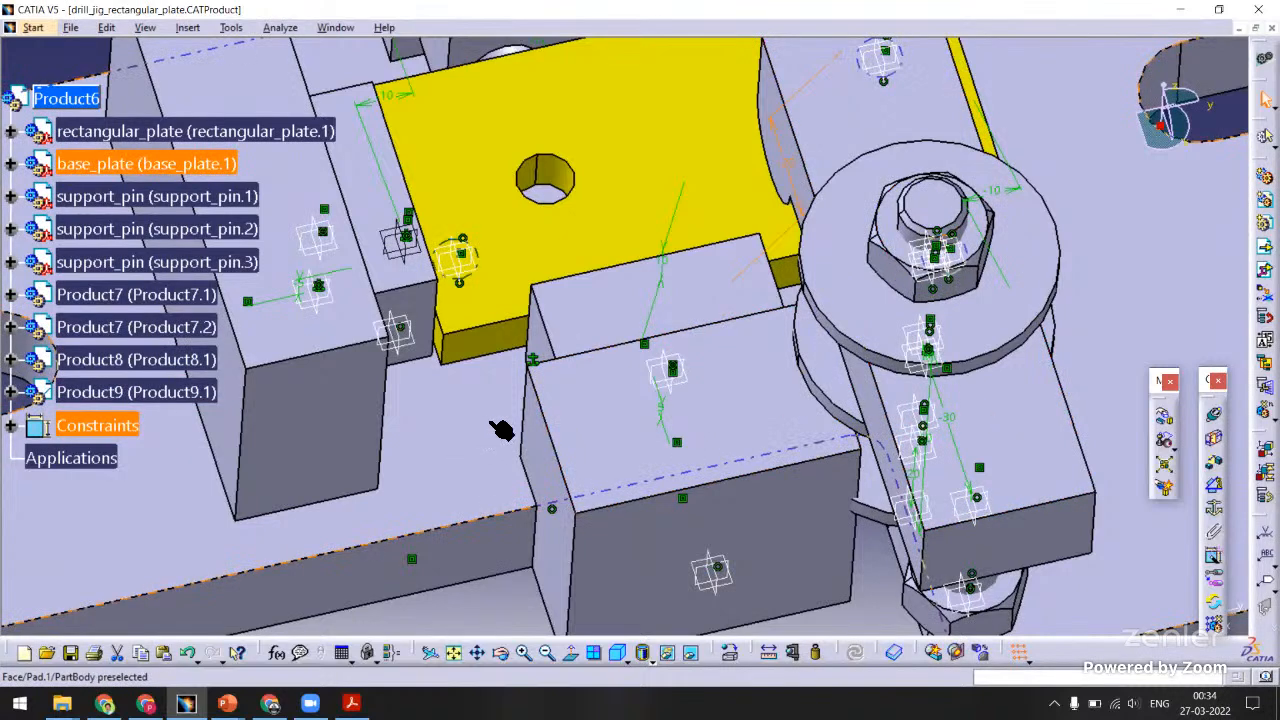
{"action": "middle_click_drag", "start_coordinate": [500, 429], "coordinate": [665, 341]}
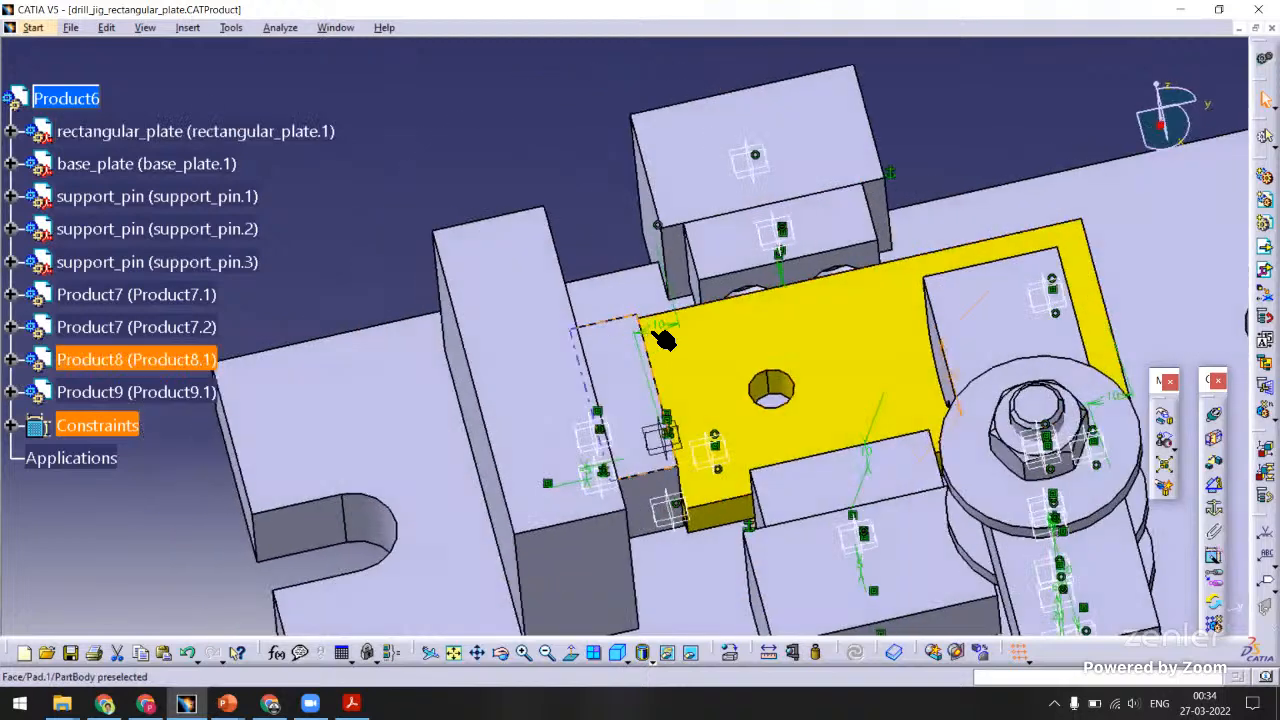
{"action": "double_click", "coordinate": [663, 330]}
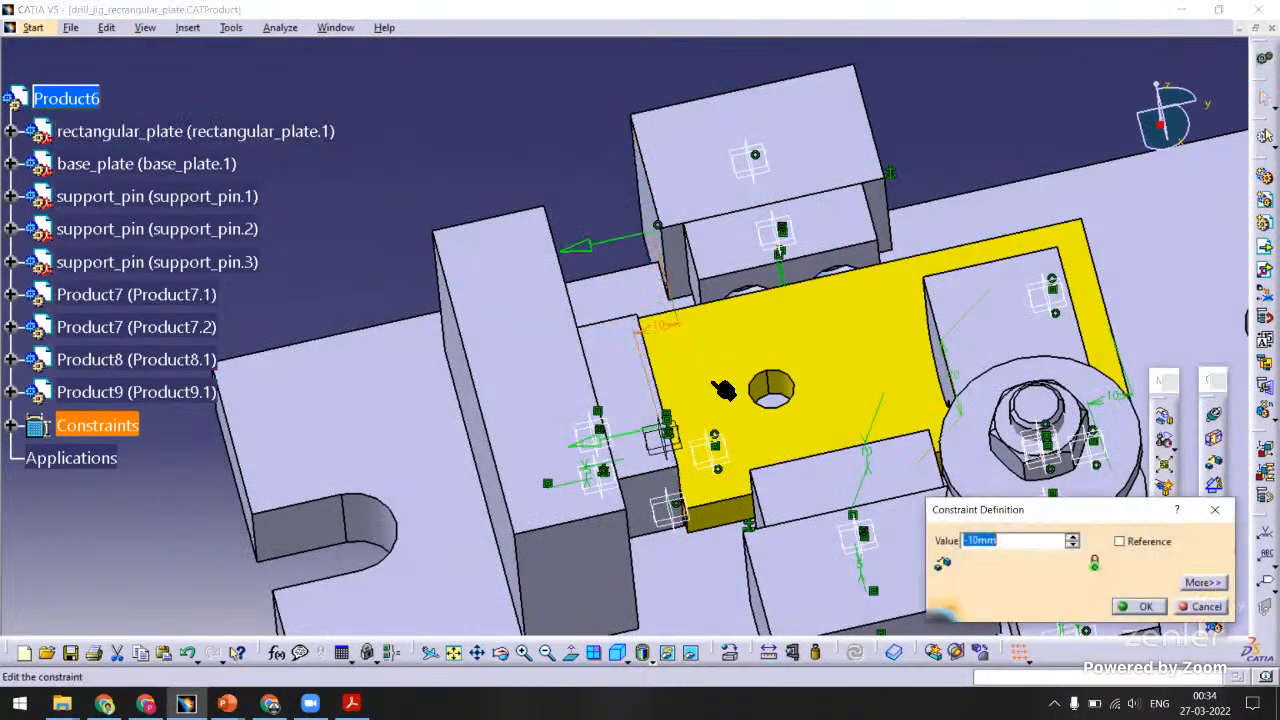
{"action": "type", "text": "0"}
{"action": "key", "text": "Return"}
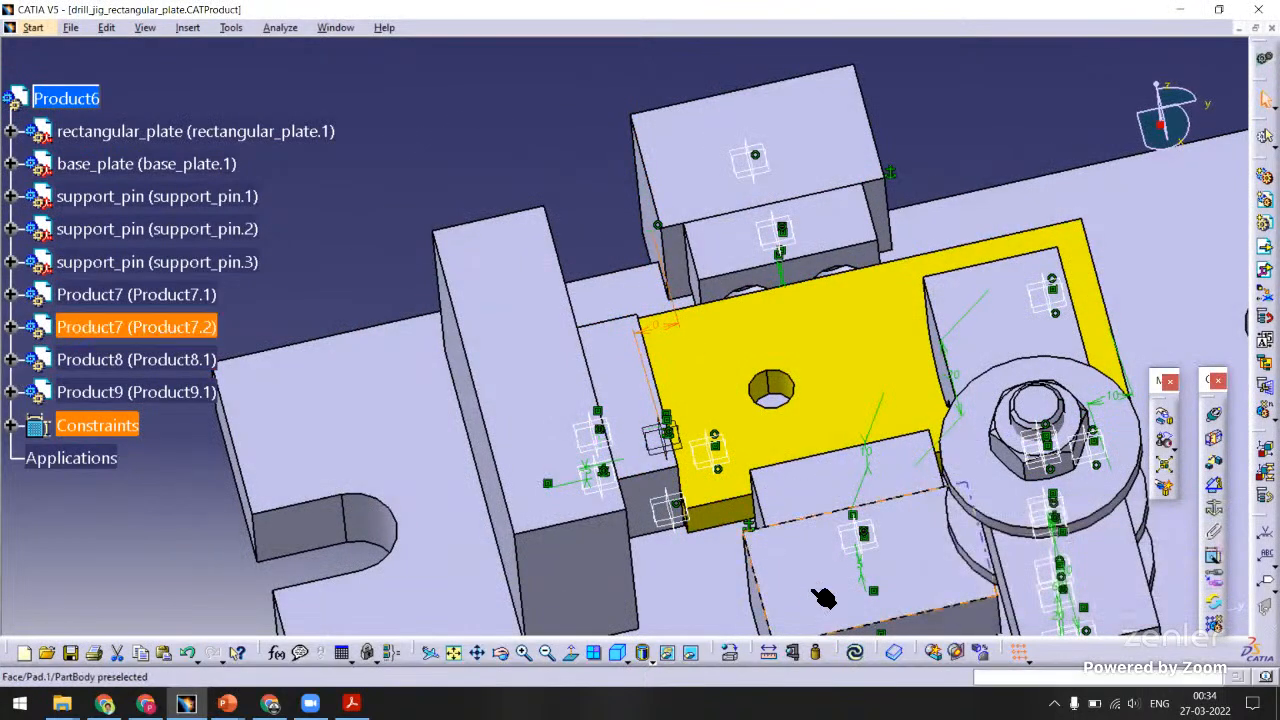
{"action": "left_click", "coordinate": [848, 650]}
Open side locator Product7.1 from the assembly in its own window.
{"action": "middle_click_drag", "start_coordinate": [738, 415], "coordinate": [770, 405]}
{"action": "middle_click_drag", "start_coordinate": [691, 306], "coordinate": [671, 280]}
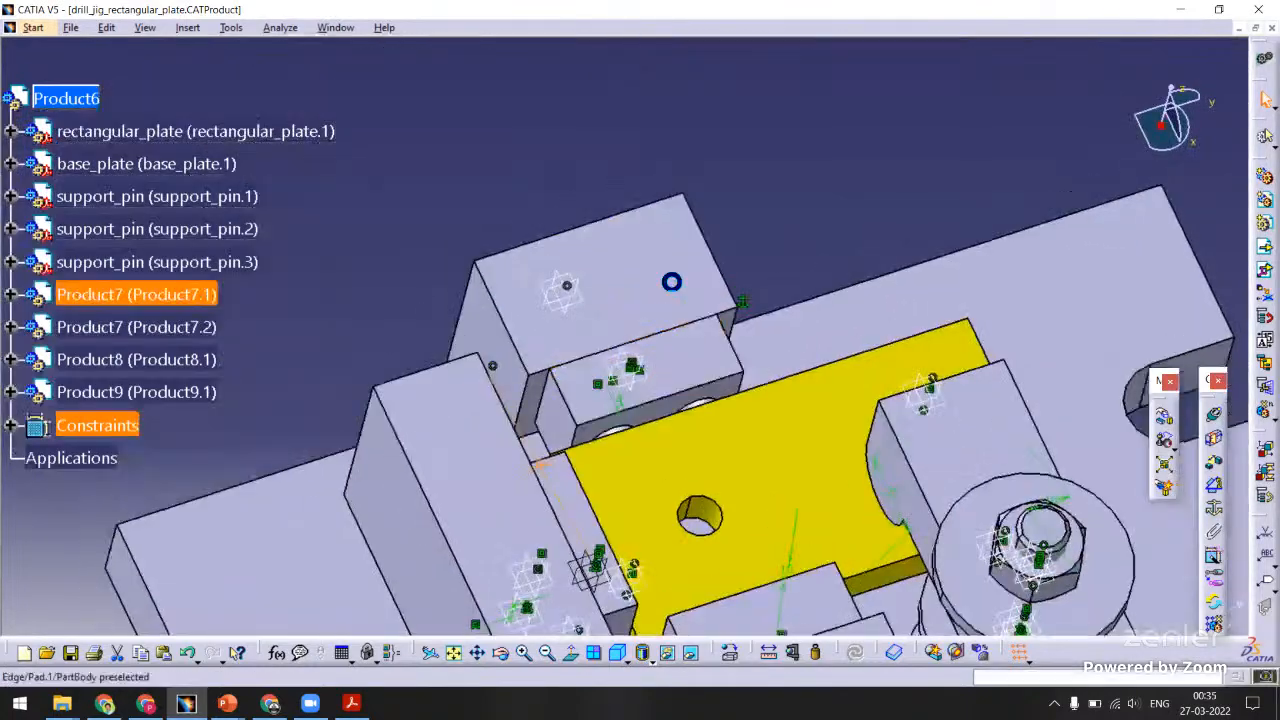
{"action": "right_click", "coordinate": [201, 294]}
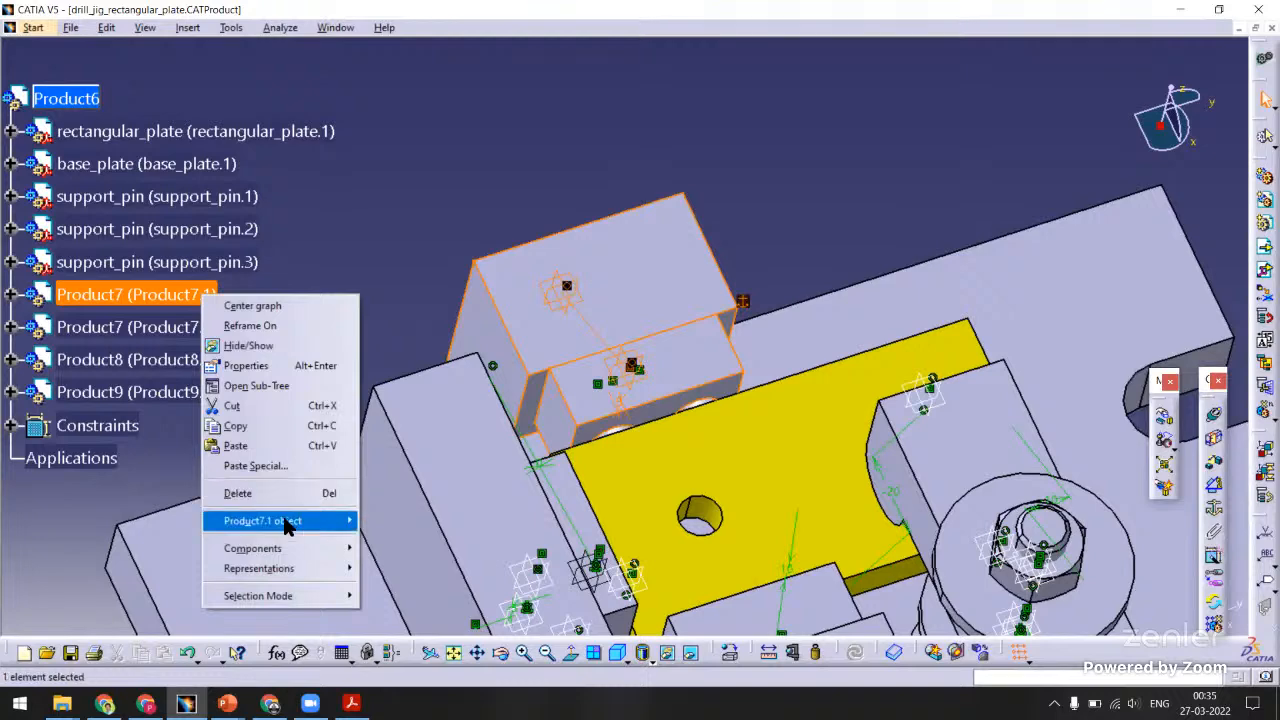
{"action": "mouse_move", "coordinate": [285, 525]}
{"action": "left_click", "coordinate": [404, 540]}
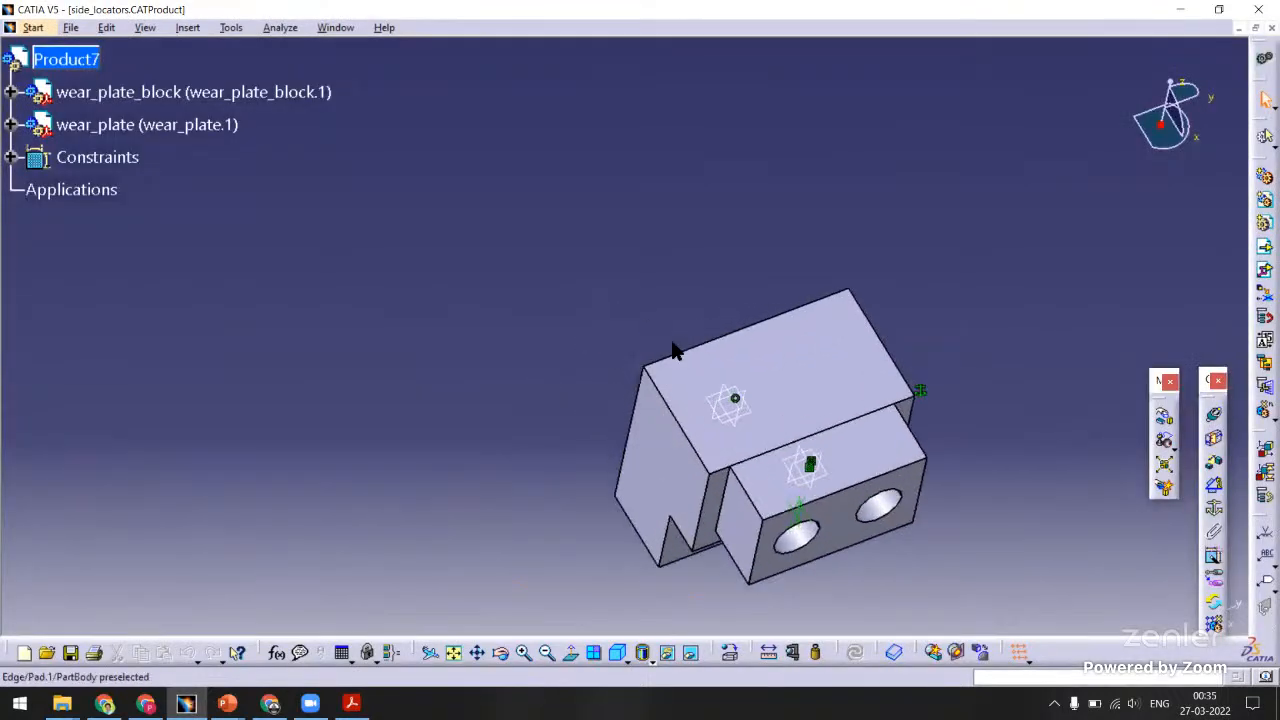
Open the wear plate in its own window and check the dimensions of its pad without changing them.
{"action": "middle_click_drag", "start_coordinate": [673, 350], "coordinate": [457, 362]}
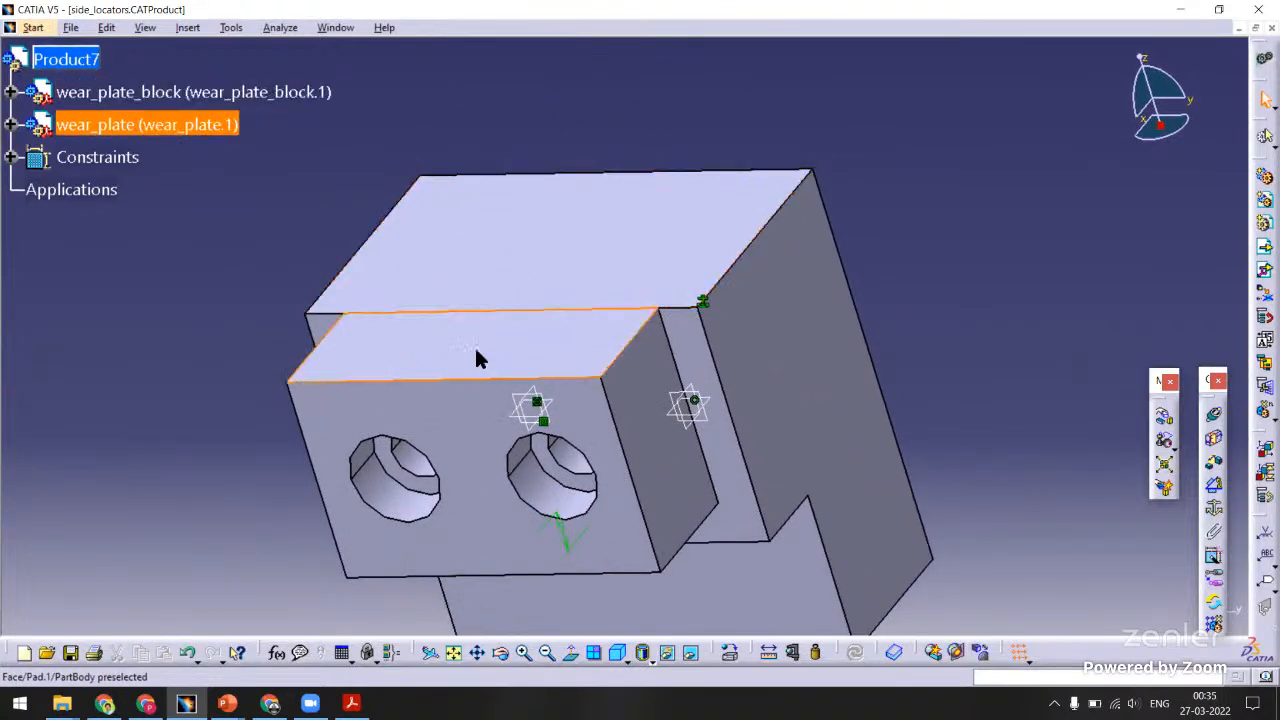
{"action": "right_click", "coordinate": [478, 350]}
{"action": "mouse_move", "coordinate": [560, 580]}
{"action": "left_click", "coordinate": [664, 596]}
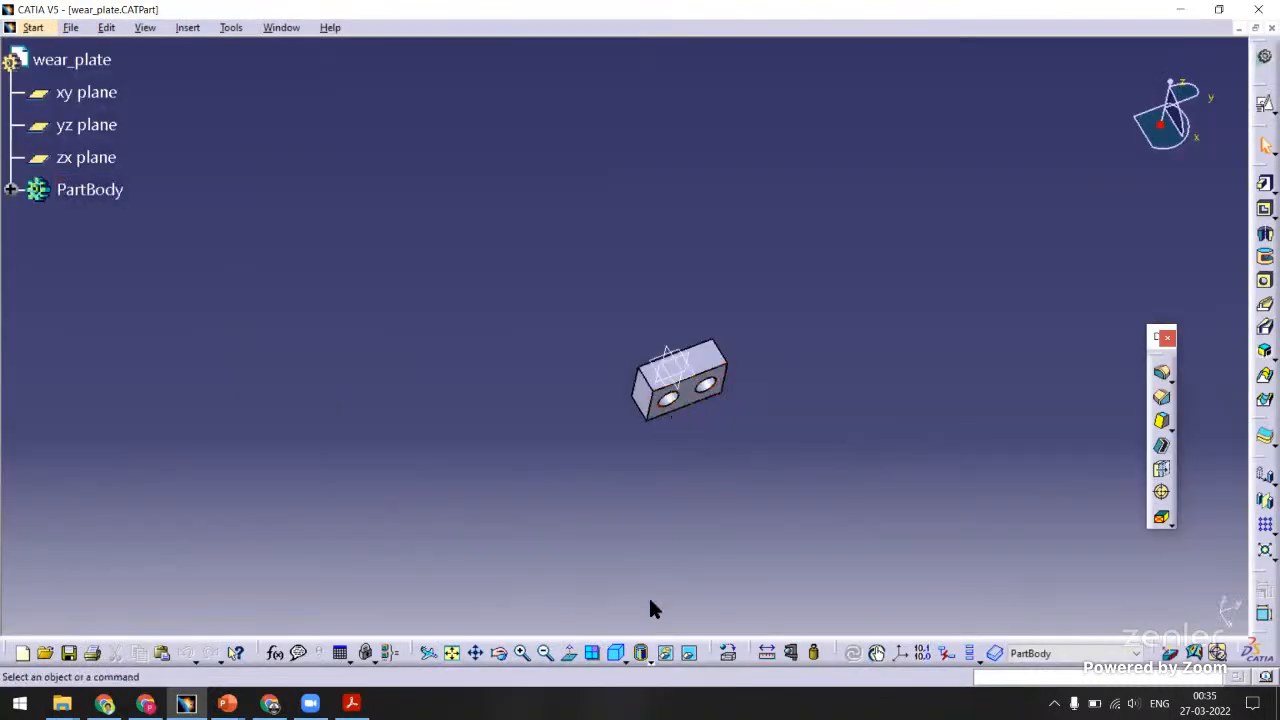
{"action": "left_click", "coordinate": [616, 653]}
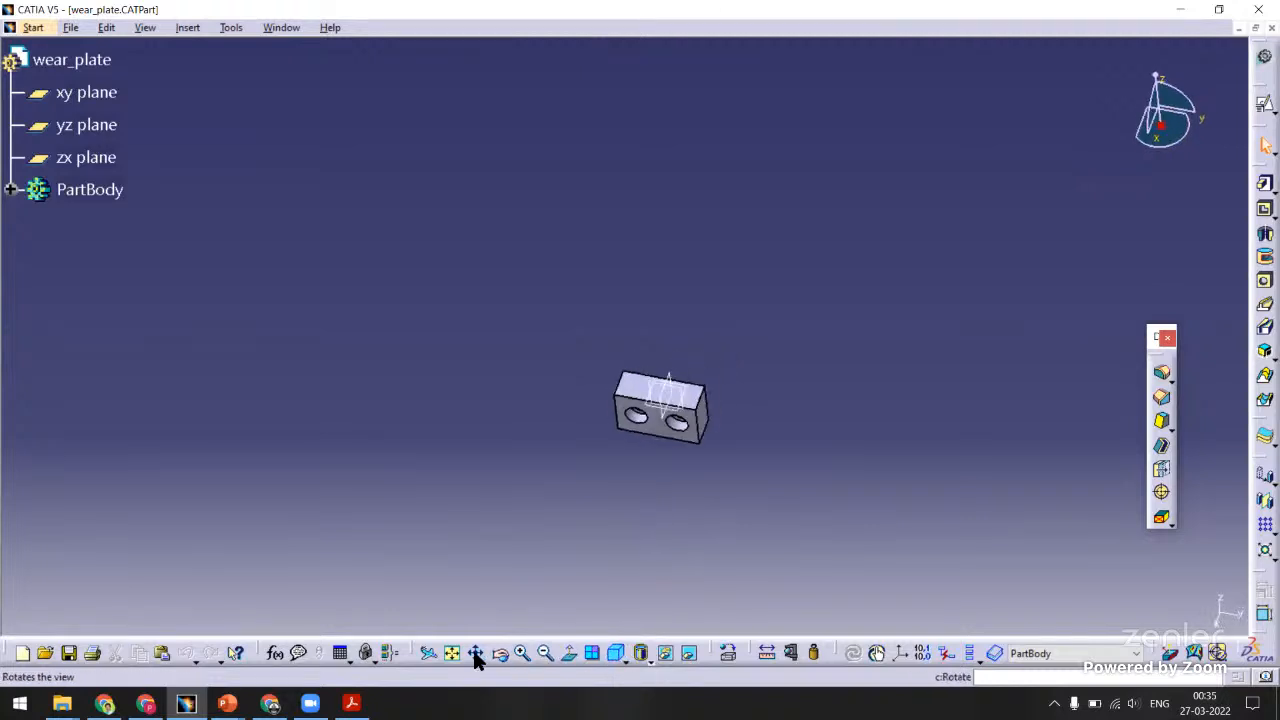
{"action": "left_click", "coordinate": [452, 653]}
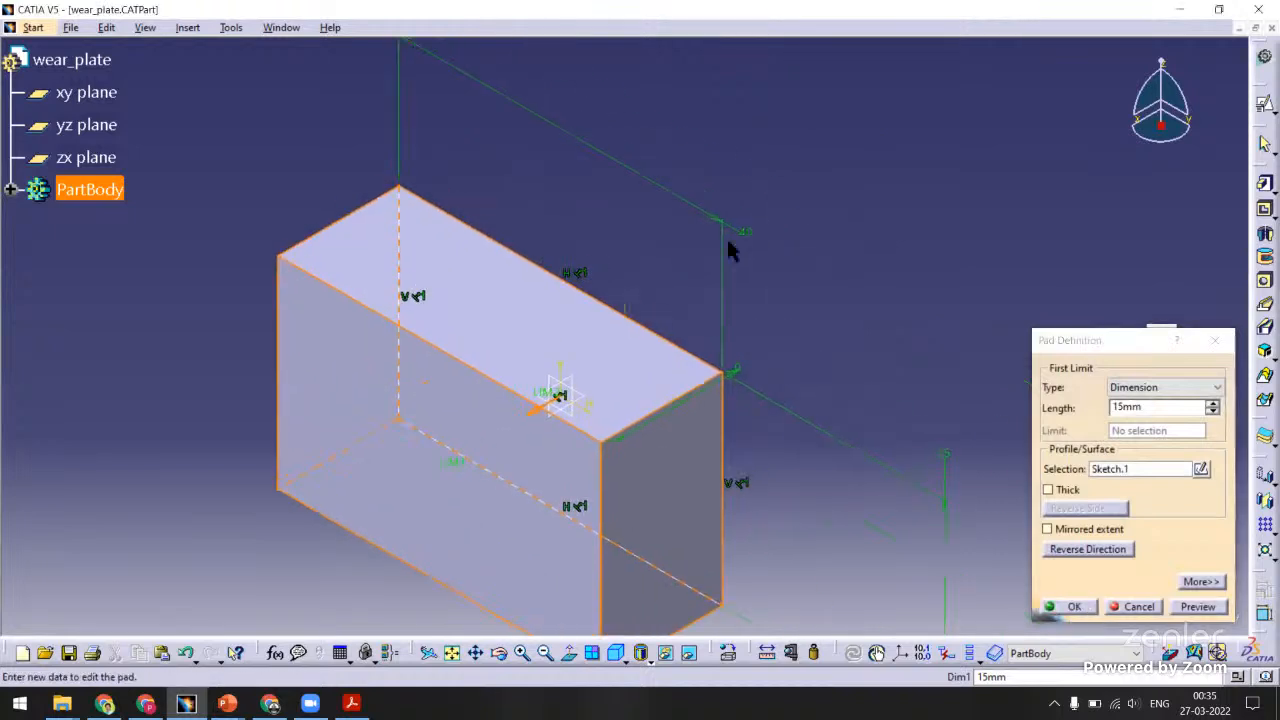
{"action": "left_click", "coordinate": [1065, 608]}
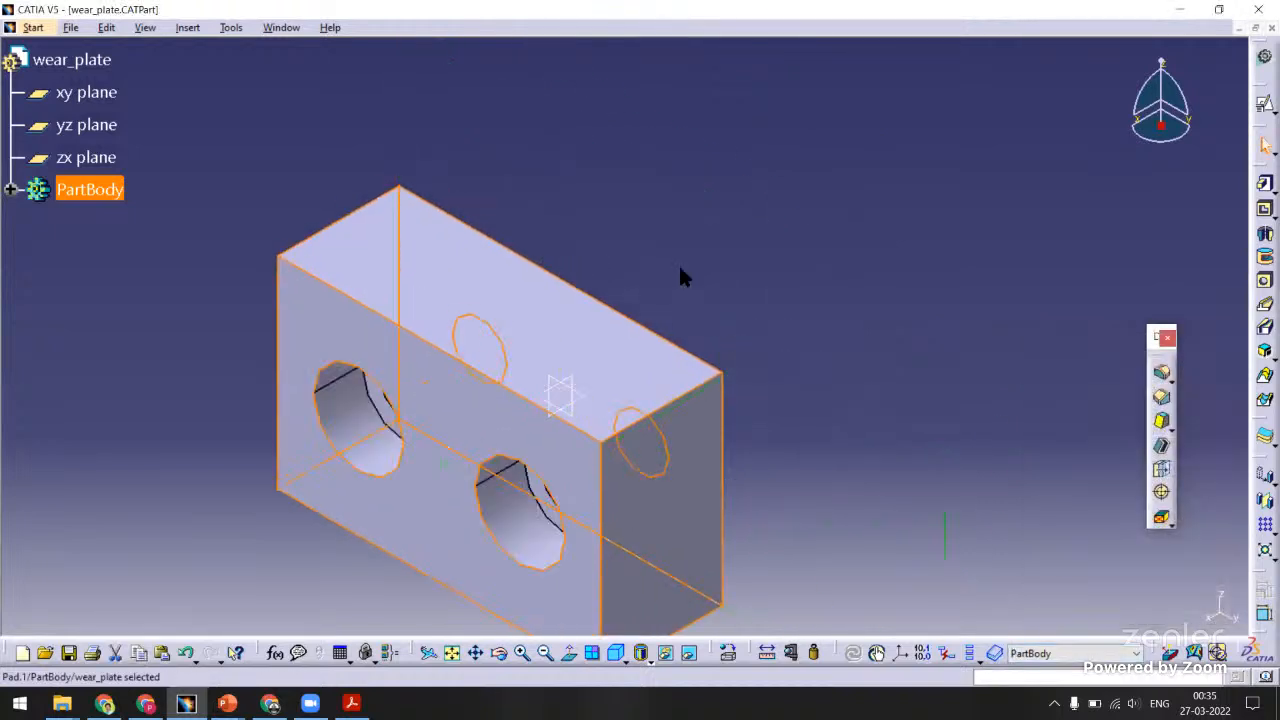
Return to the side_locators product, open the wear_plate_block part in its own window, and set its pad sketch's width to 40 mm.
{"action": "left_click", "coordinate": [283, 28]}
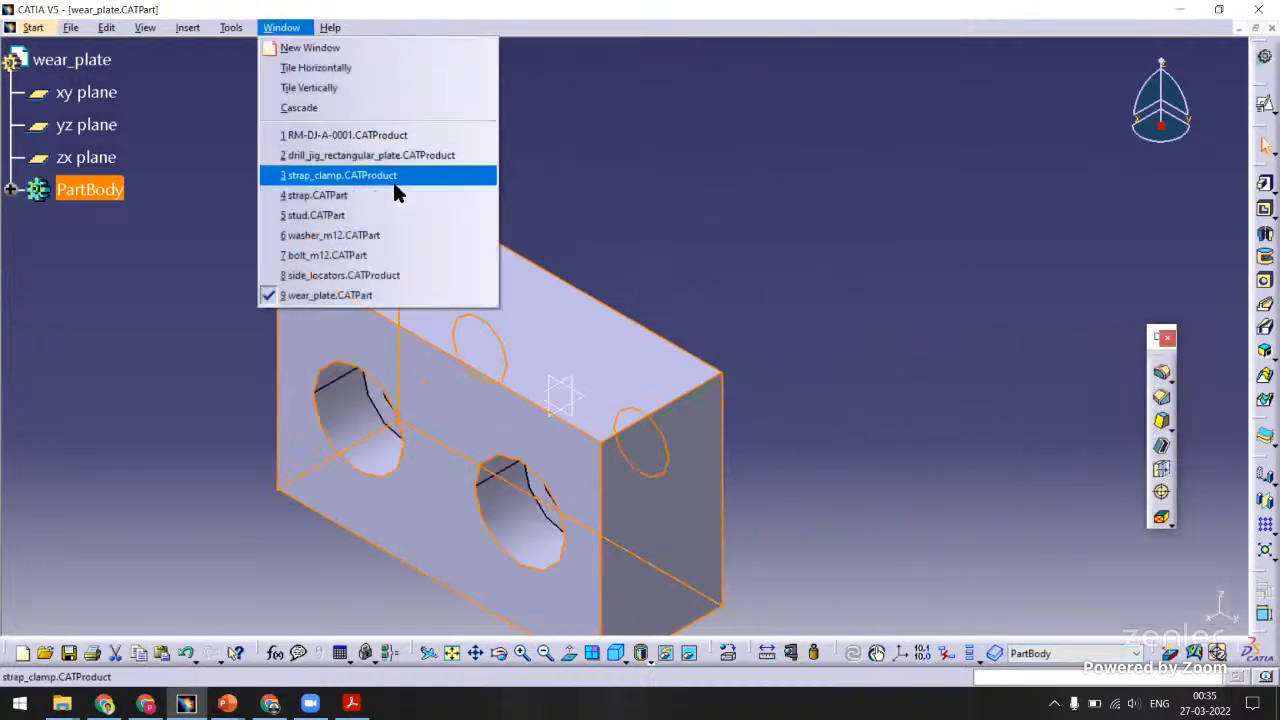
{"action": "left_click", "coordinate": [349, 275]}
{"action": "left_click", "coordinate": [640, 237]}
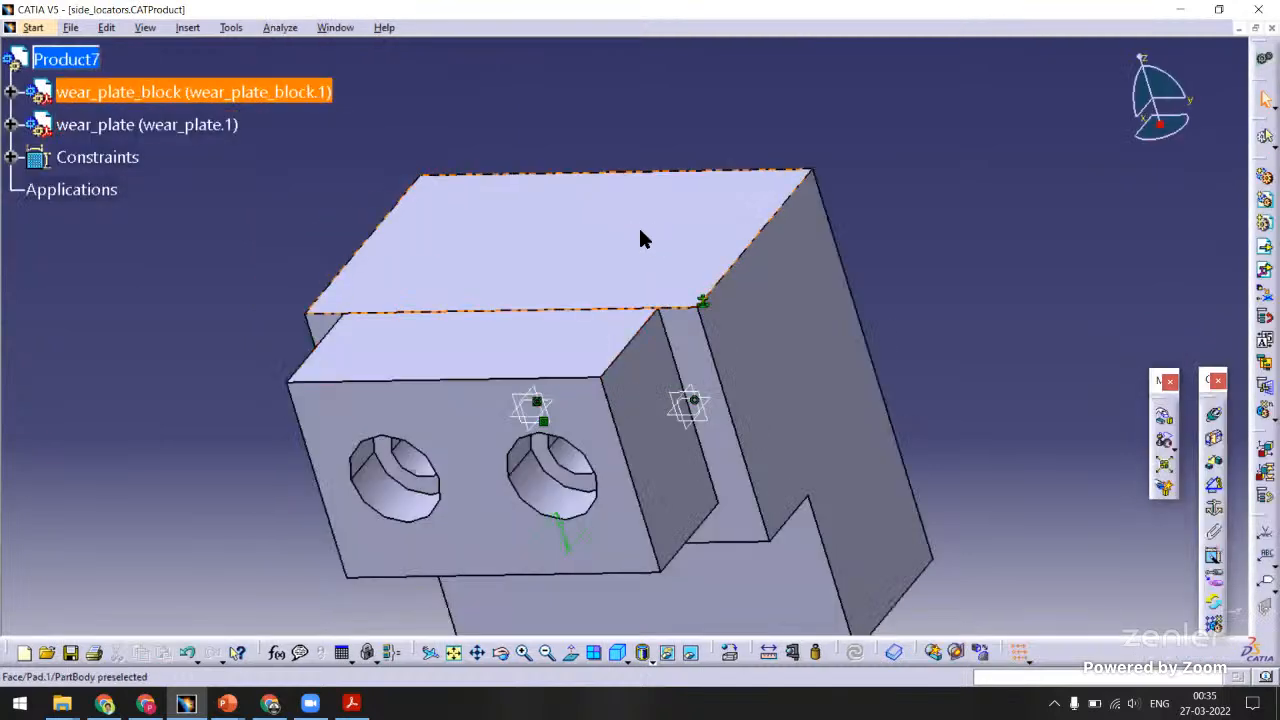
{"action": "right_click", "coordinate": [640, 237]}
{"action": "mouse_move", "coordinate": [734, 462]}
{"action": "left_click", "coordinate": [850, 480]}
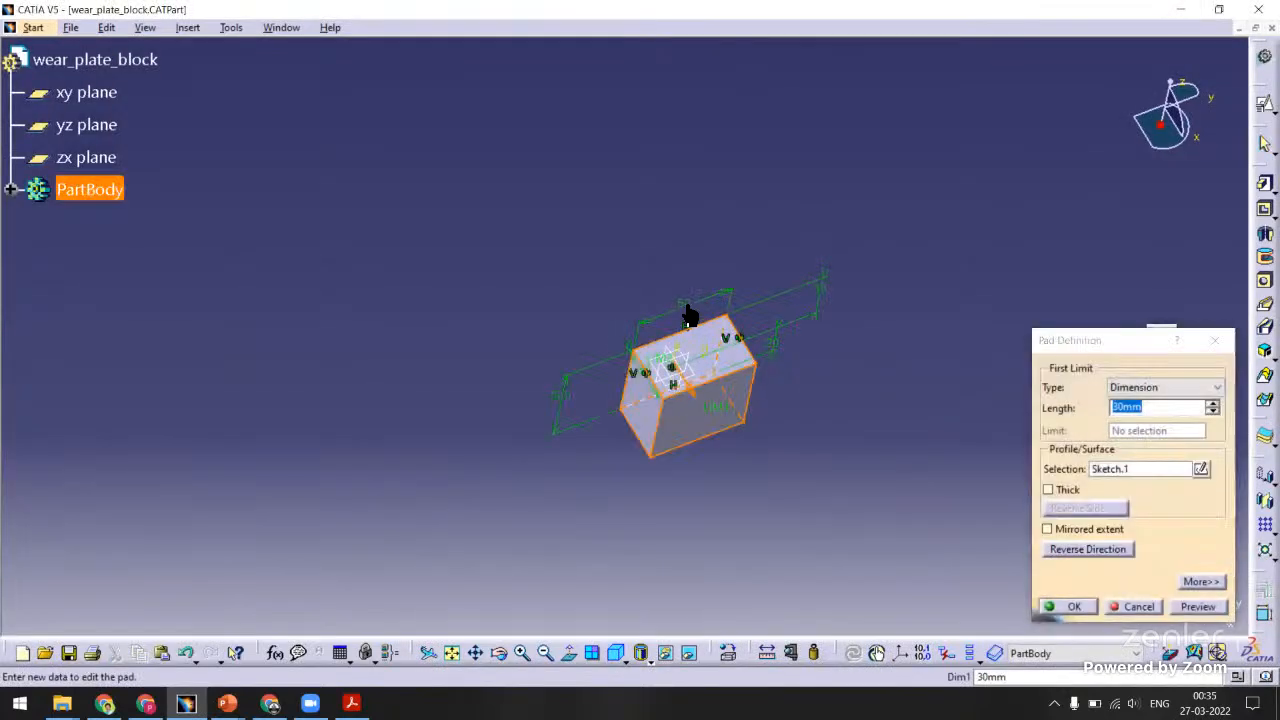
{"action": "double_click", "coordinate": [686, 306]}
{"action": "type", "text": "40"}
{"action": "key", "text": "Return"}
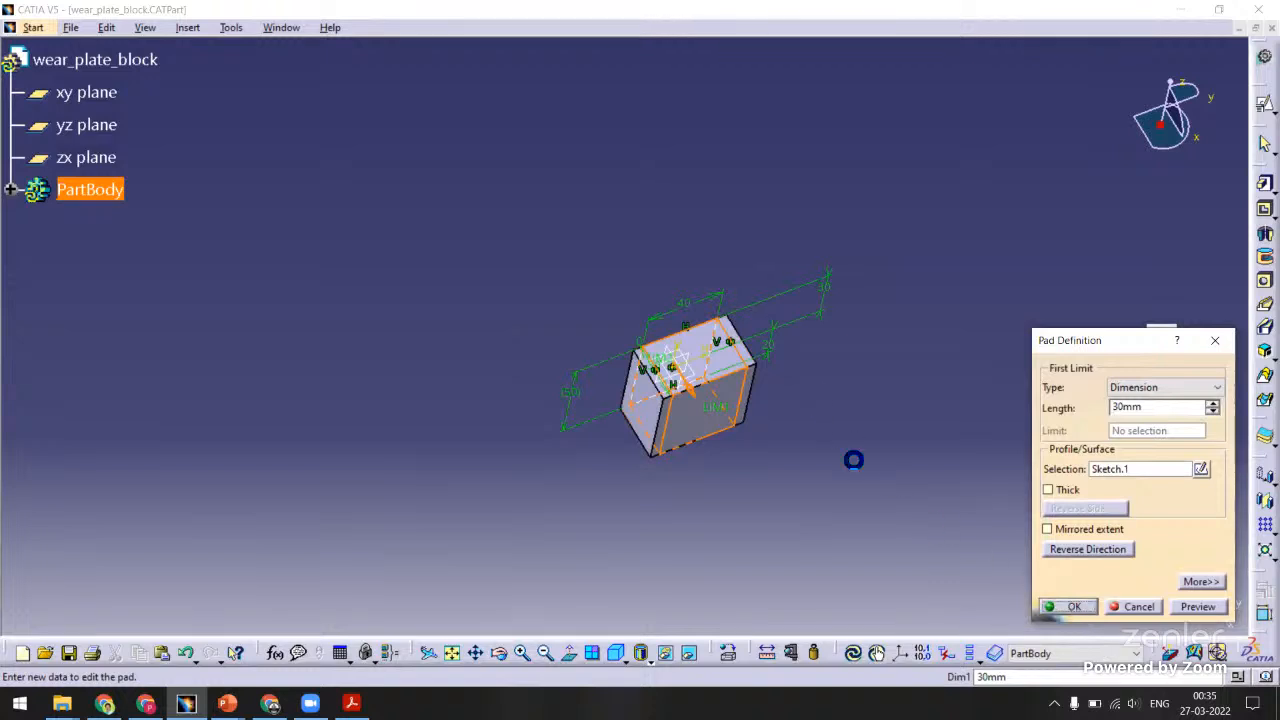
{"action": "key", "text": "Return"}
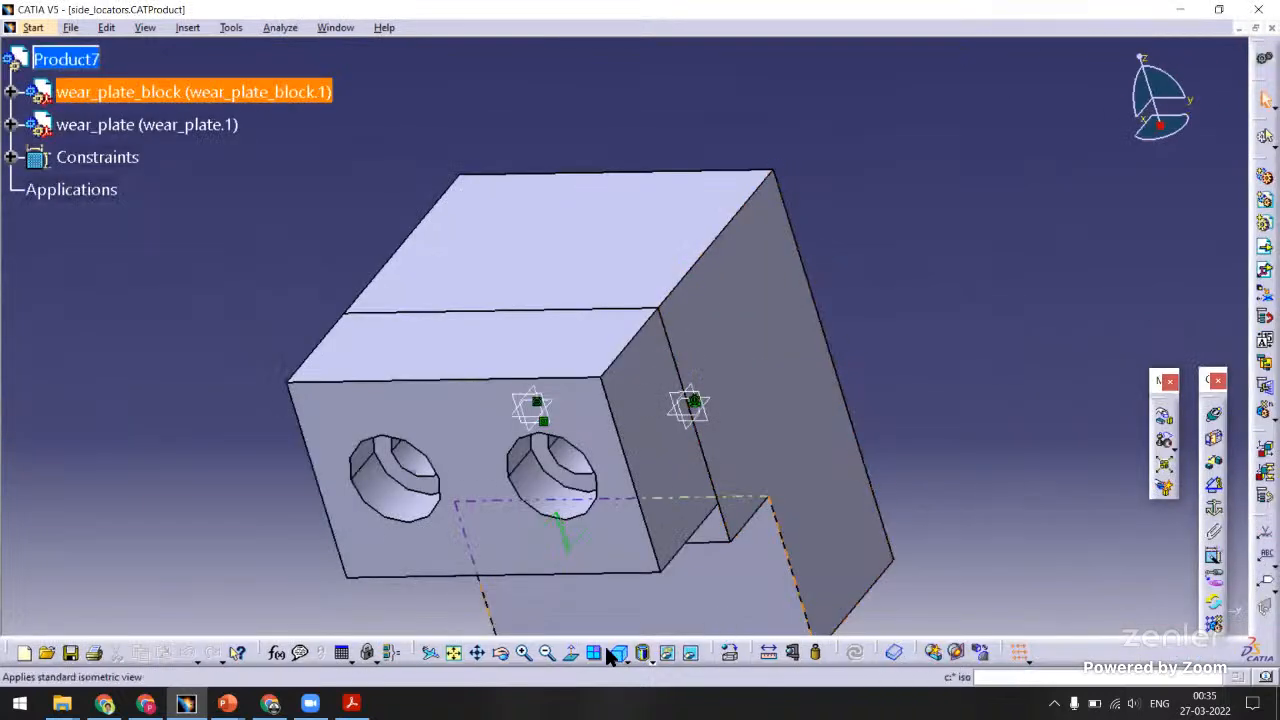
Save the side_locators product together with its modified part, accepting the linked document save operations.
{"action": "middle_click_drag", "start_coordinate": [690, 208], "coordinate": [678, 234]}
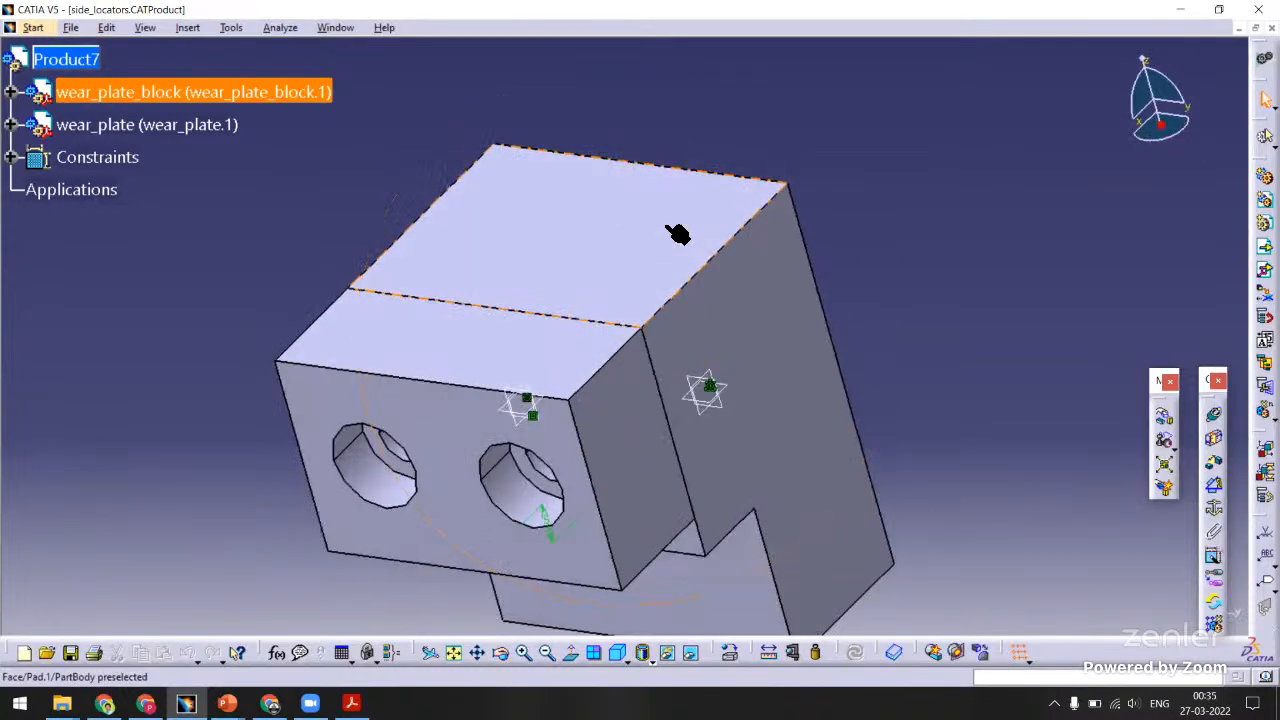
{"action": "left_click", "coordinate": [620, 655]}
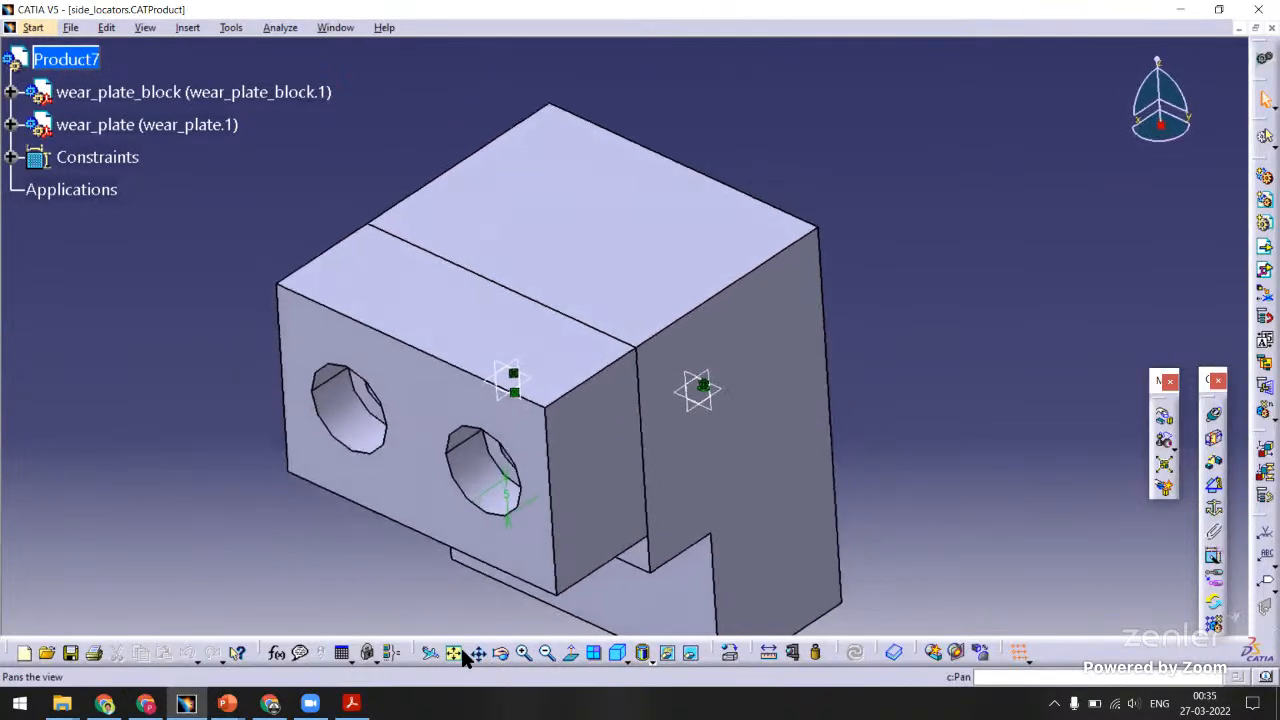
{"action": "key", "text": "ctrl+s"}
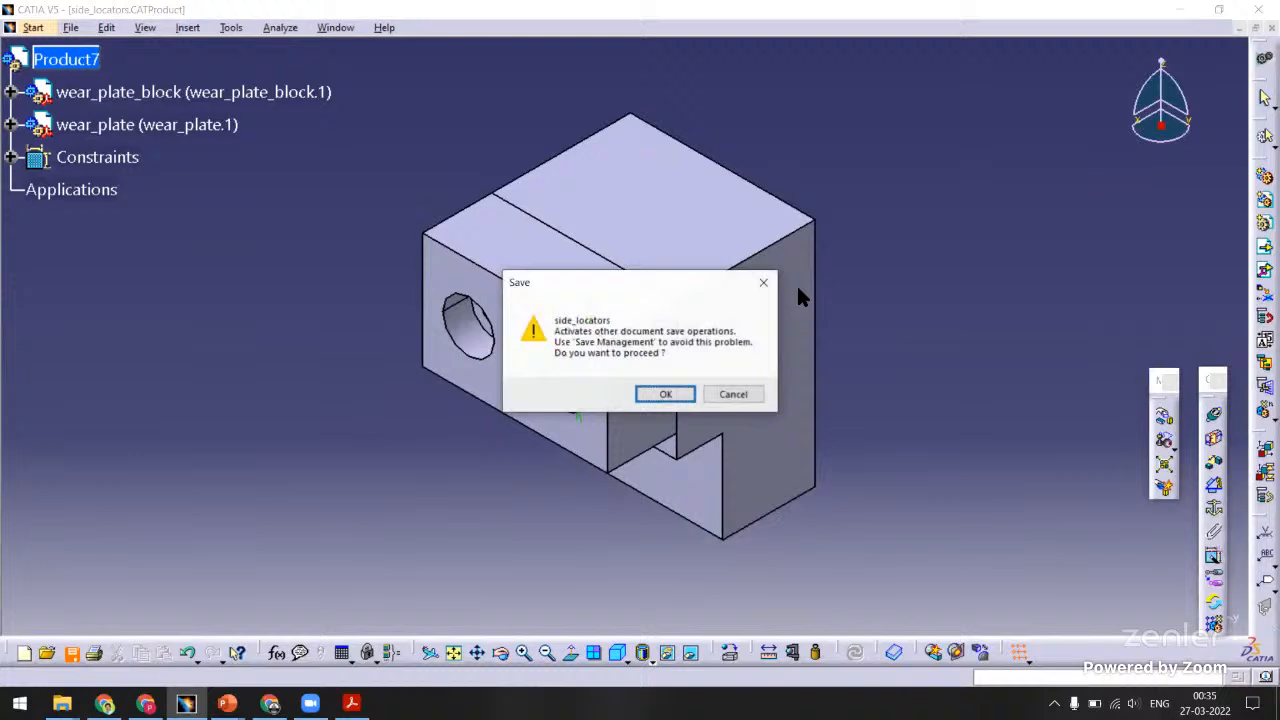
{"action": "left_click", "coordinate": [662, 395]}
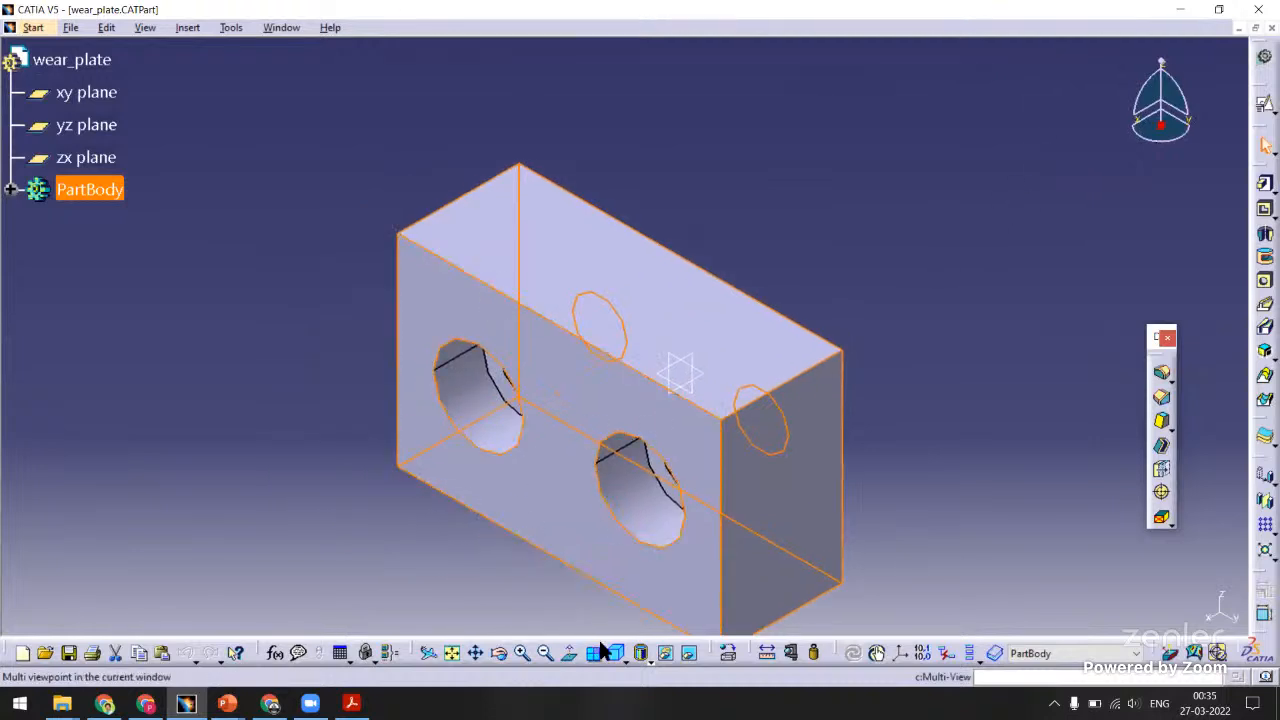
{"action": "left_click", "coordinate": [457, 648]}
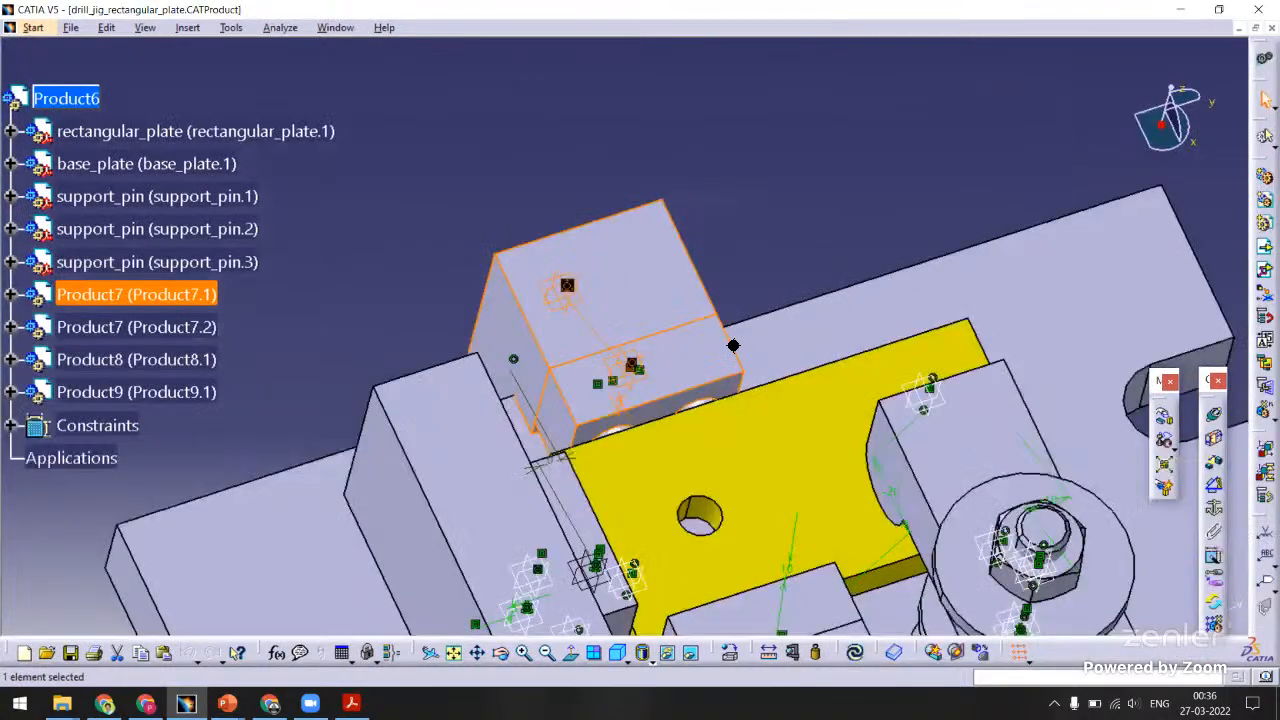
Update the drill jig assembly to apply the narrower side locator blocks.
{"action": "middle_click_drag", "start_coordinate": [634, 368], "coordinate": [749, 449]}
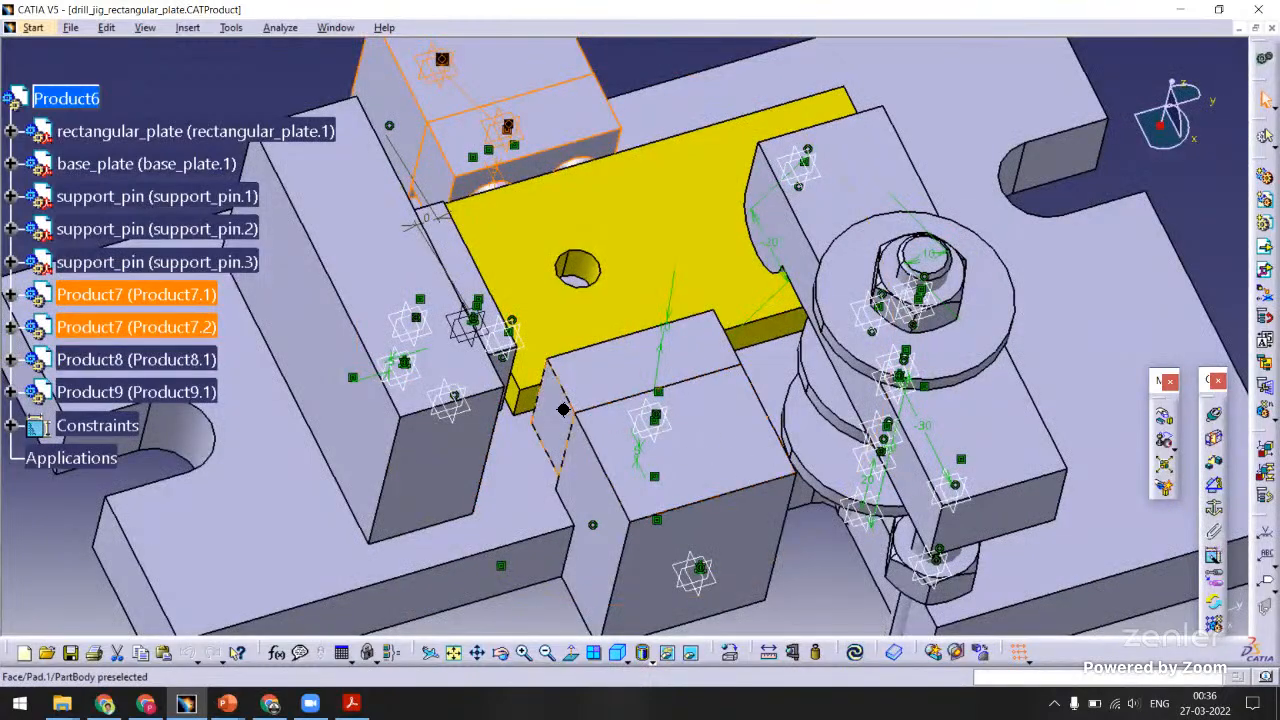
{"action": "middle_click_drag", "start_coordinate": [563, 410], "coordinate": [692, 386]}
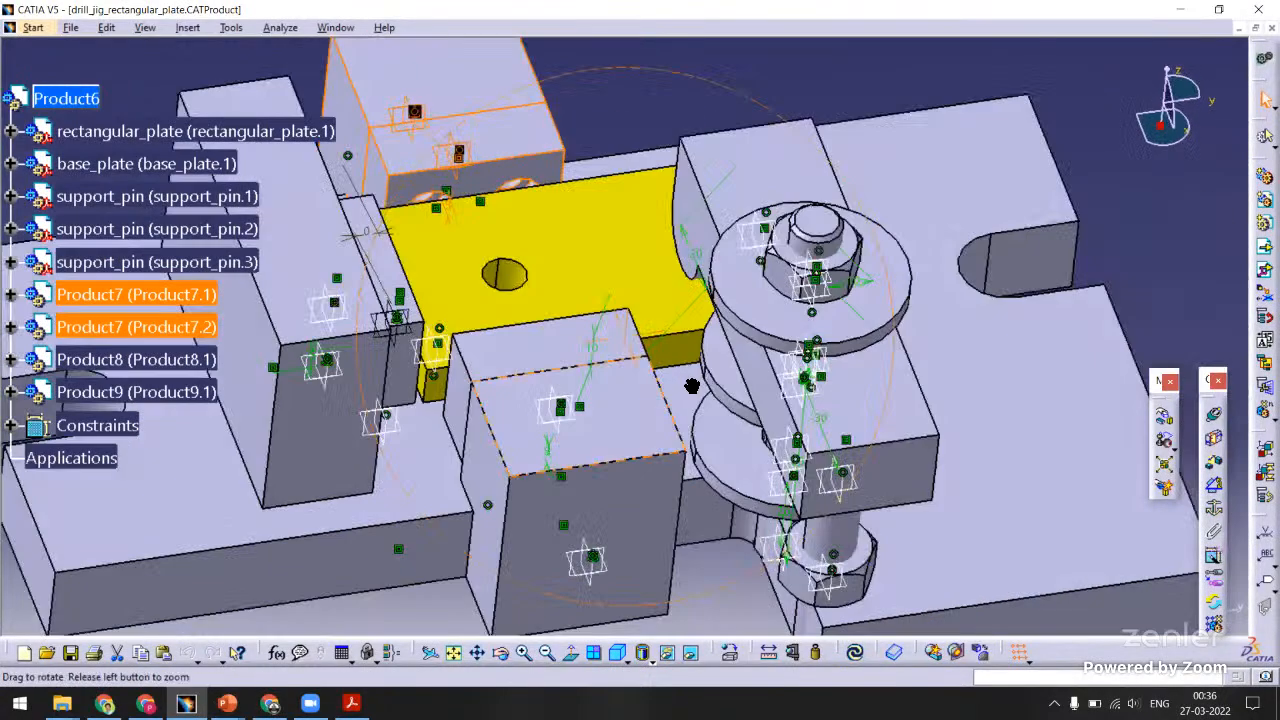
{"action": "middle_click_drag", "start_coordinate": [668, 457], "coordinate": [757, 445]}
{"action": "left_click", "coordinate": [856, 654]}
Measure the distance between the rectangular plate's far long side face and the edge line of the strap's rounded nose.
{"action": "middle_click_drag", "start_coordinate": [651, 421], "coordinate": [663, 277]}
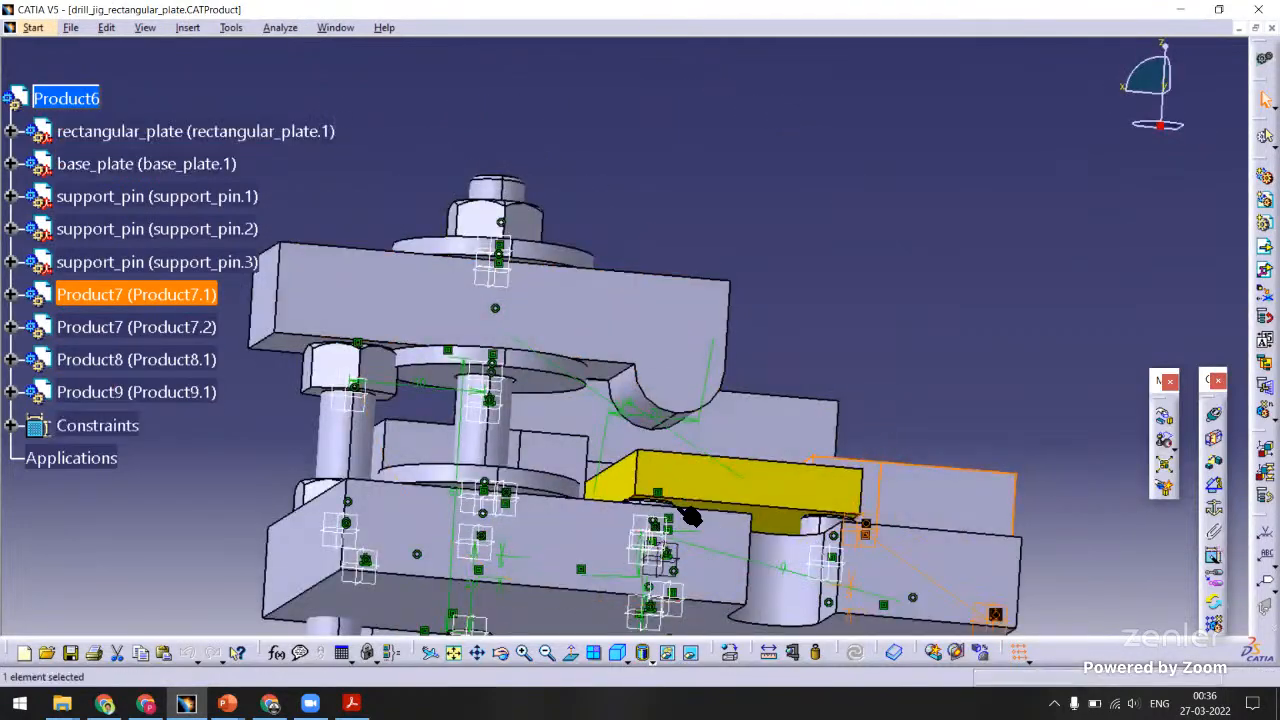
{"action": "middle_click_drag", "start_coordinate": [534, 520], "coordinate": [778, 672]}
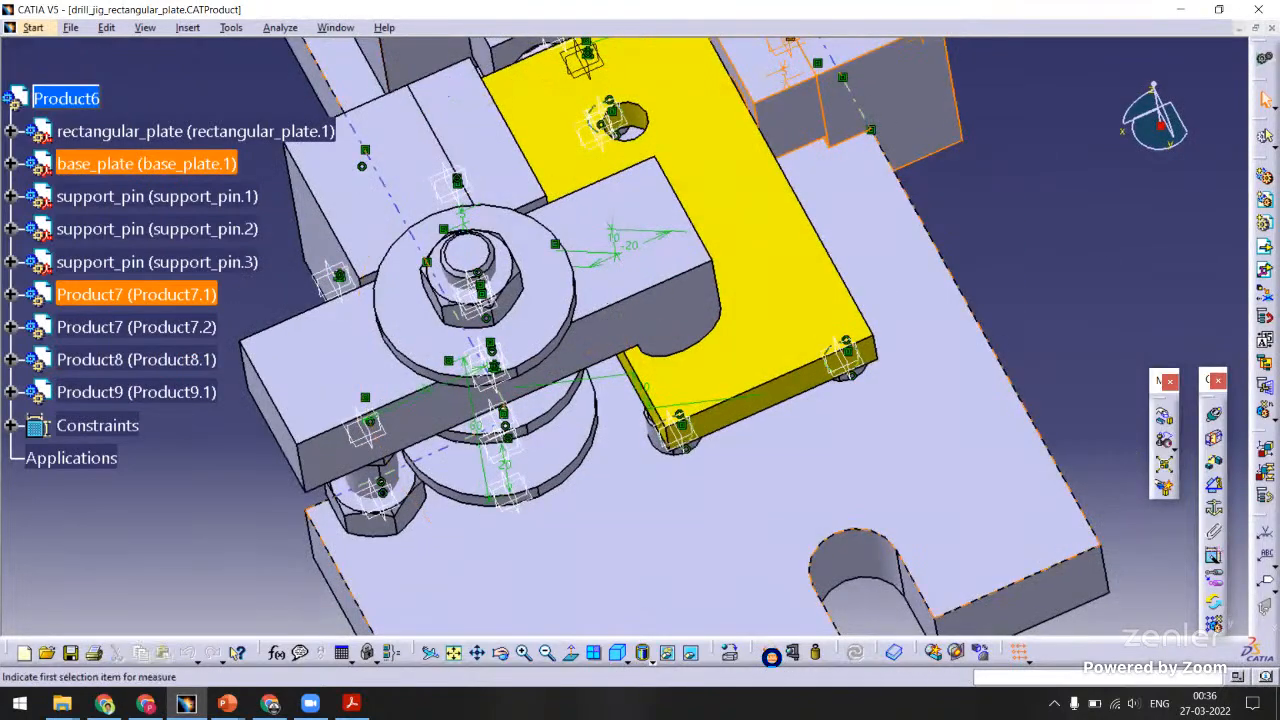
{"action": "middle_click_drag", "start_coordinate": [743, 343], "coordinate": [732, 300]}
{"action": "middle_click_drag", "start_coordinate": [547, 298], "coordinate": [634, 129]}
{"action": "middle_click_drag", "start_coordinate": [552, 340], "coordinate": [650, 365]}
{"action": "left_click", "coordinate": [461, 370]}
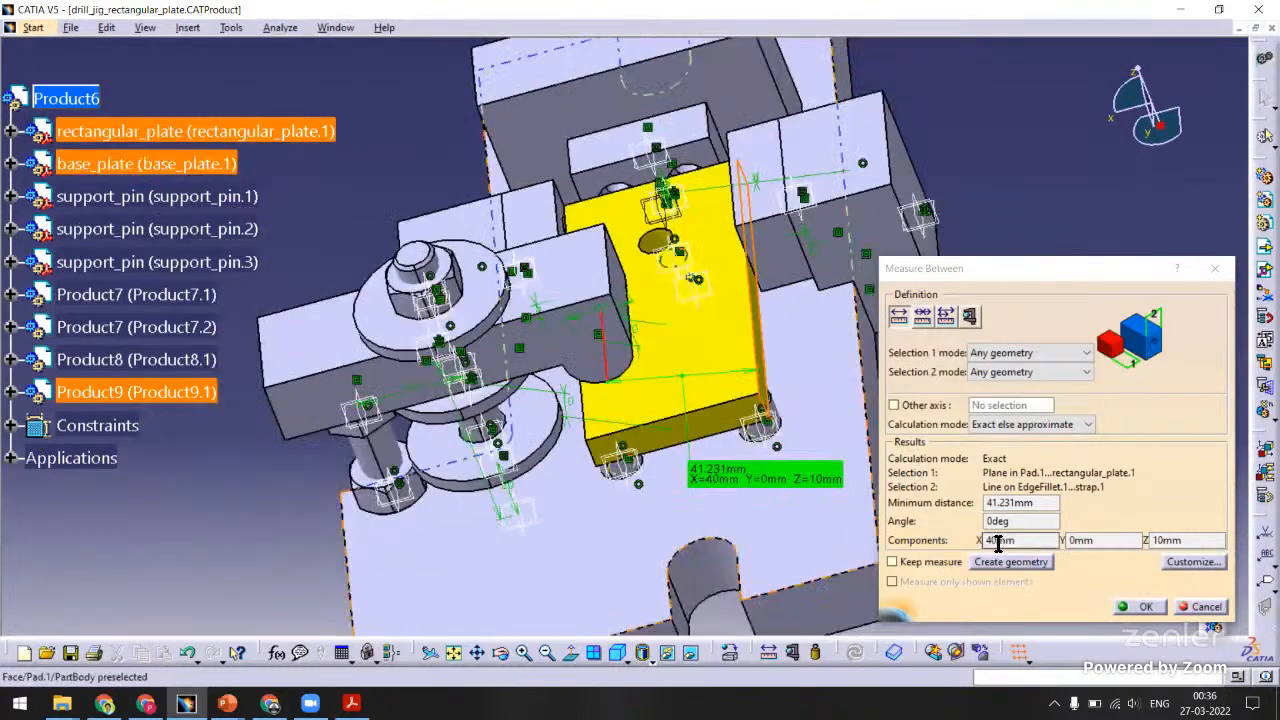
{"action": "left_click", "coordinate": [1200, 607]}
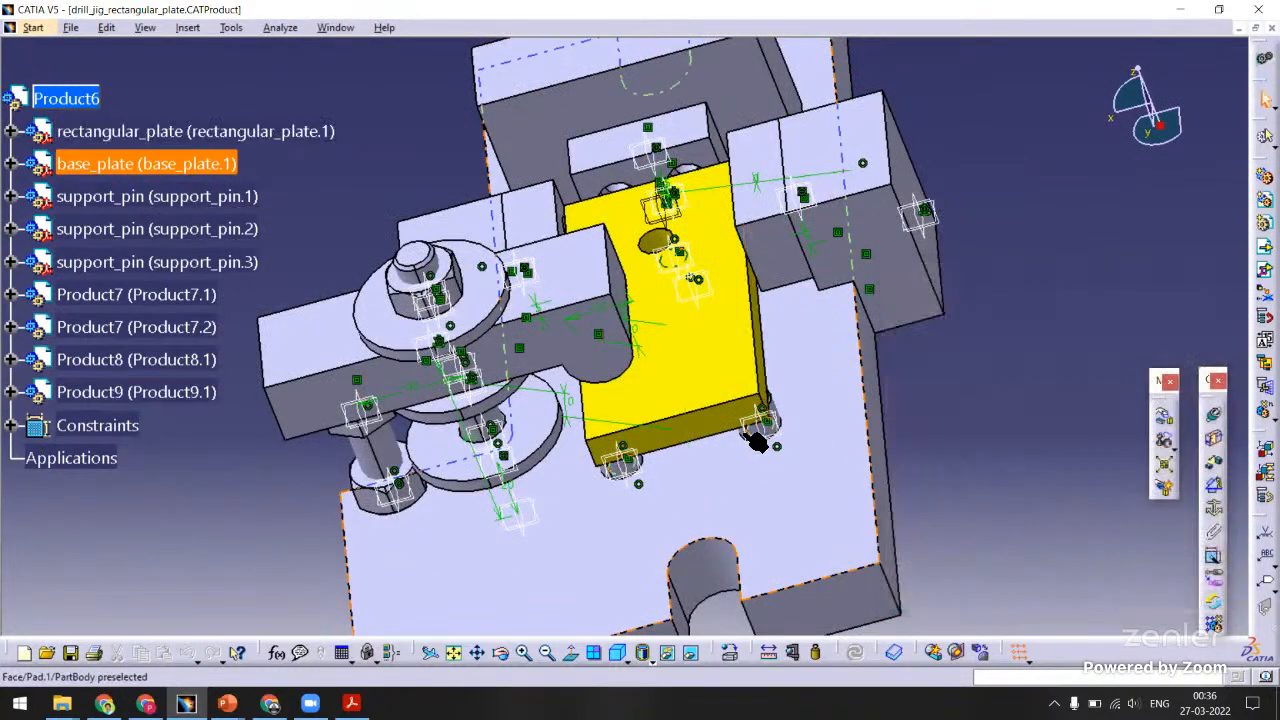
Open the strap part in its own window and set its pad sketch's length to 130 mm.
{"action": "middle_click_drag", "start_coordinate": [642, 348], "coordinate": [697, 368]}
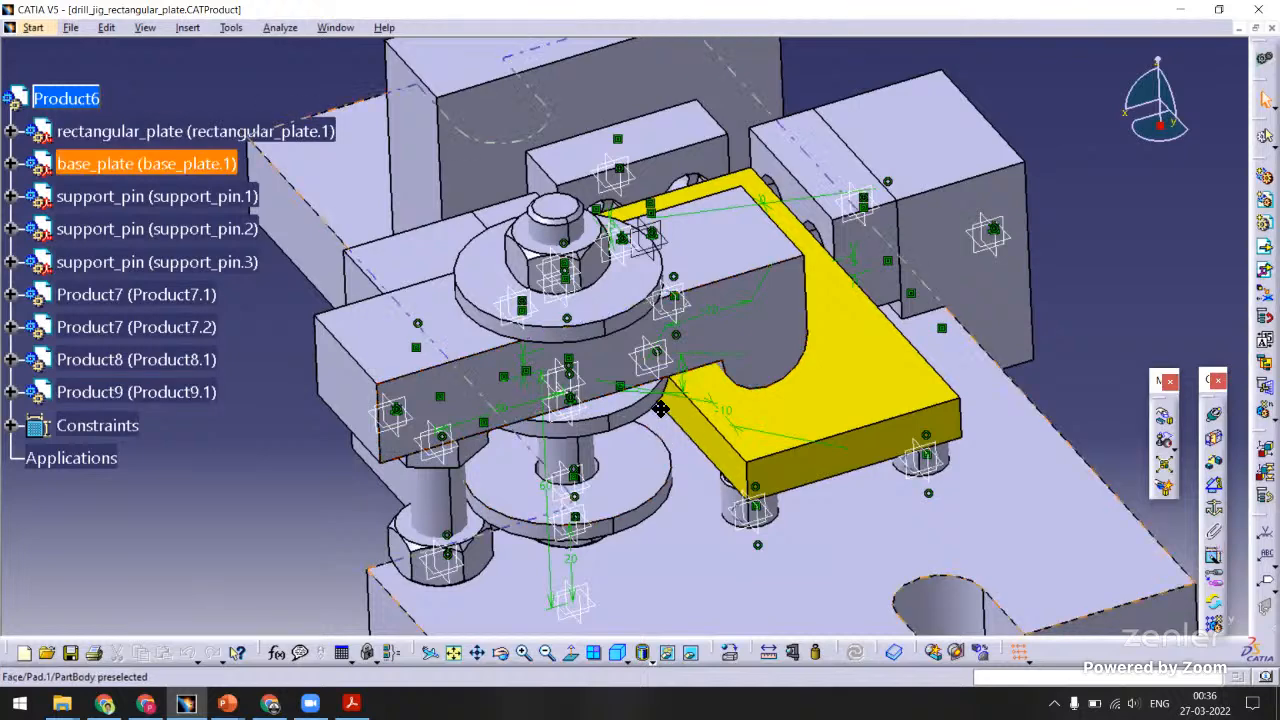
{"action": "middle_click_drag", "start_coordinate": [704, 370], "coordinate": [771, 206]}
{"action": "right_click", "coordinate": [768, 206]}
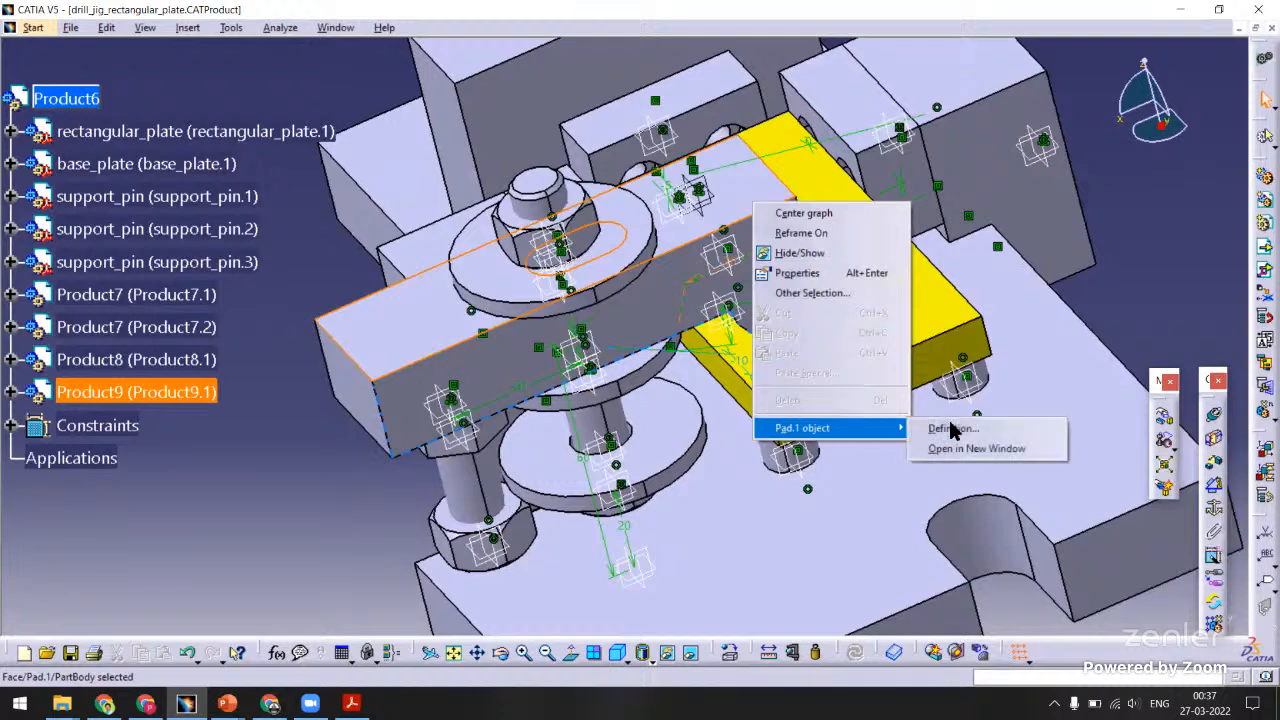
{"action": "left_click", "coordinate": [957, 450]}
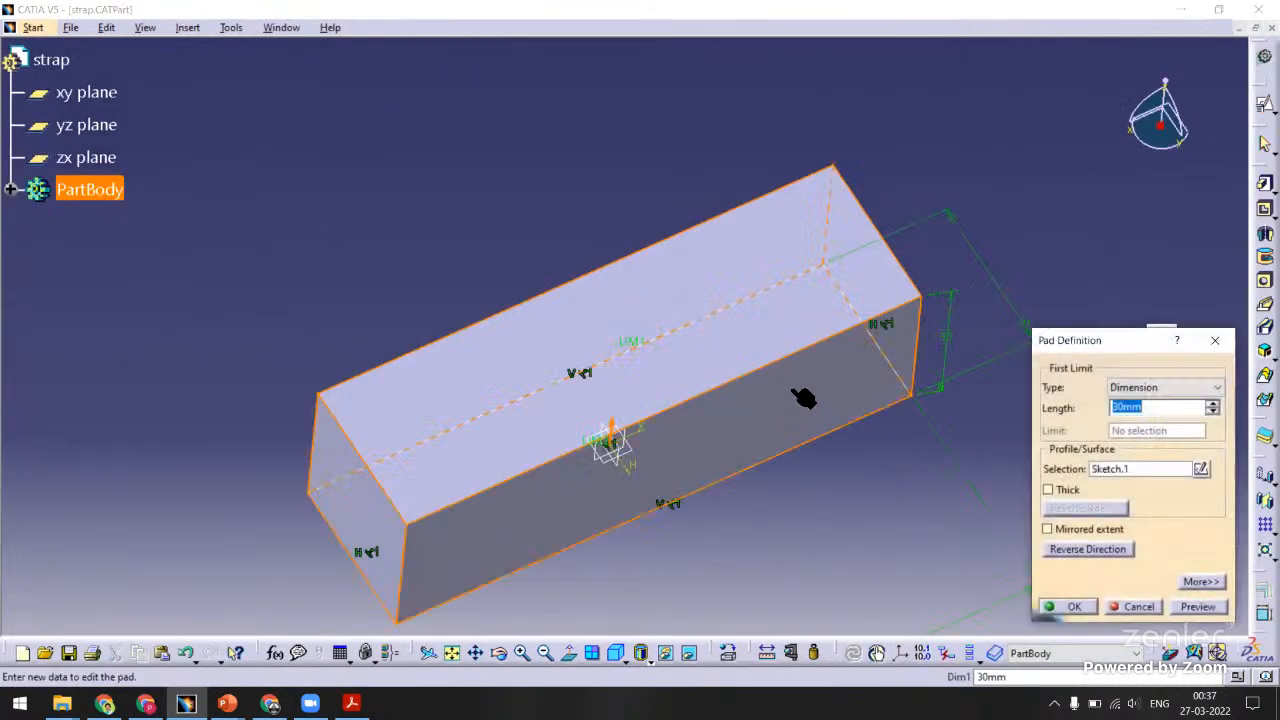
{"action": "middle_click_drag", "start_coordinate": [803, 398], "coordinate": [669, 535]}
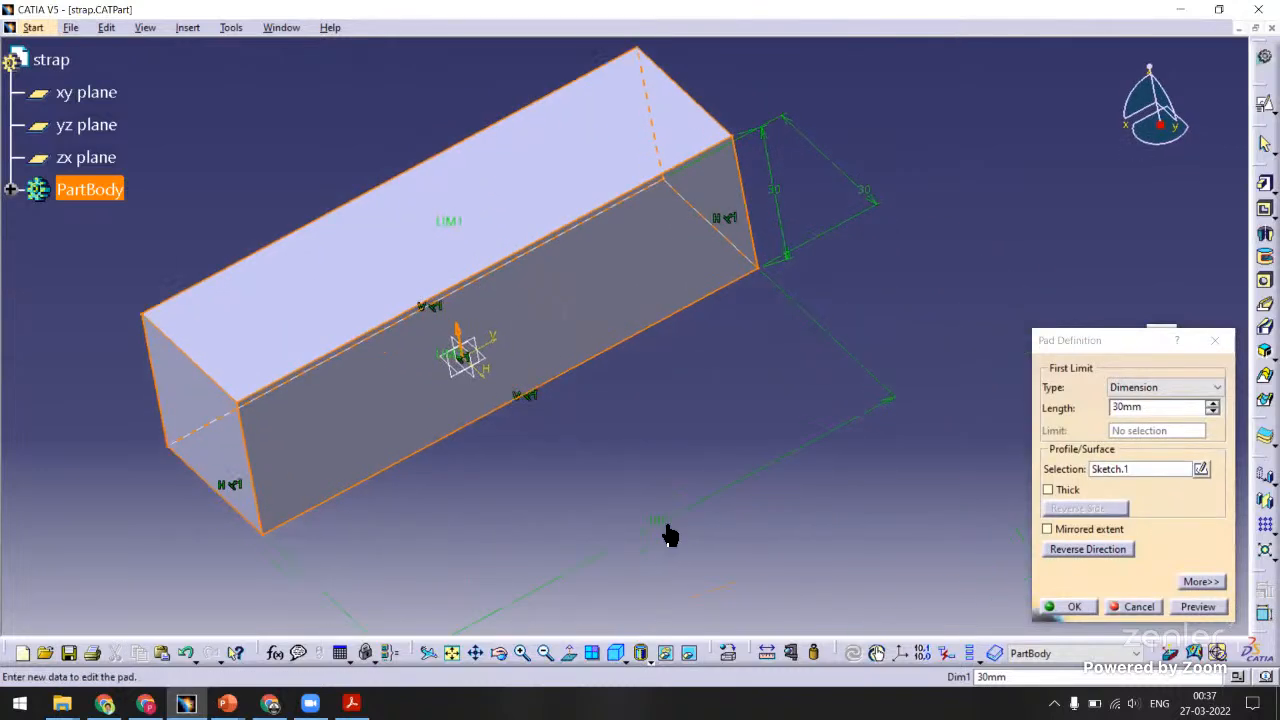
{"action": "double_click", "coordinate": [666, 526]}
{"action": "type", "text": "130"}
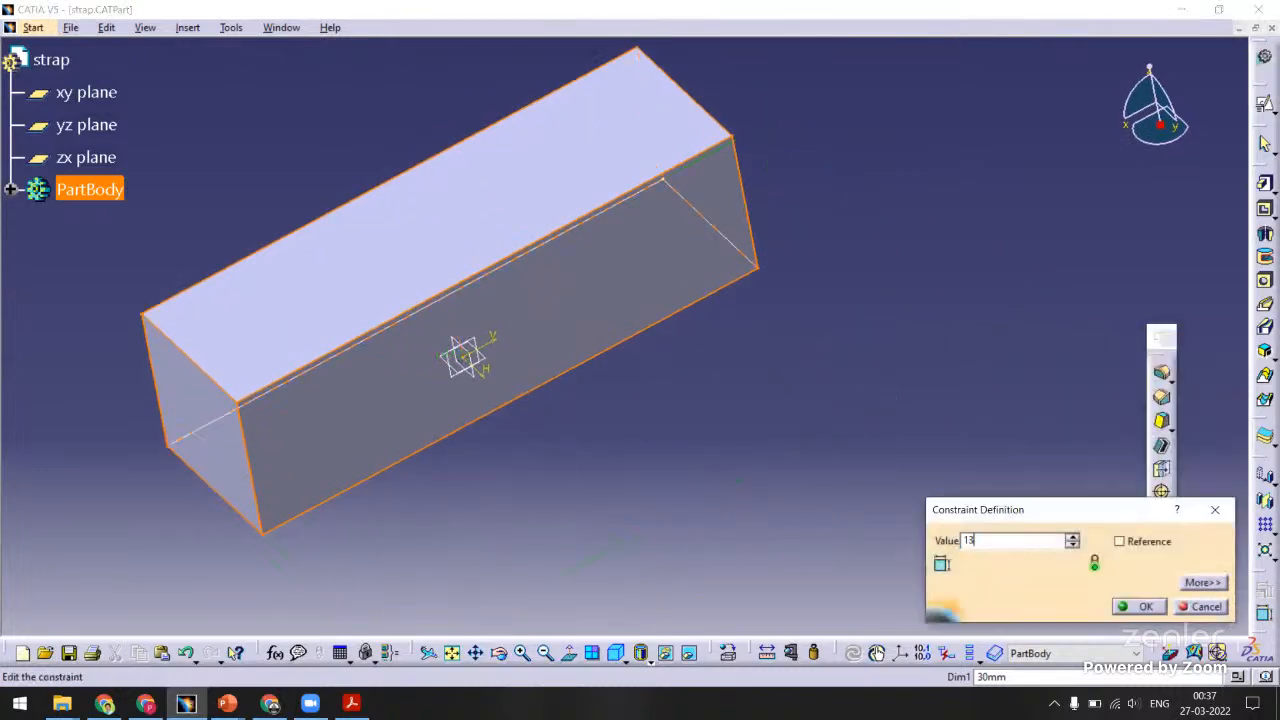
{"action": "key", "text": "Return"}
{"action": "left_click", "coordinate": [1066, 606]}
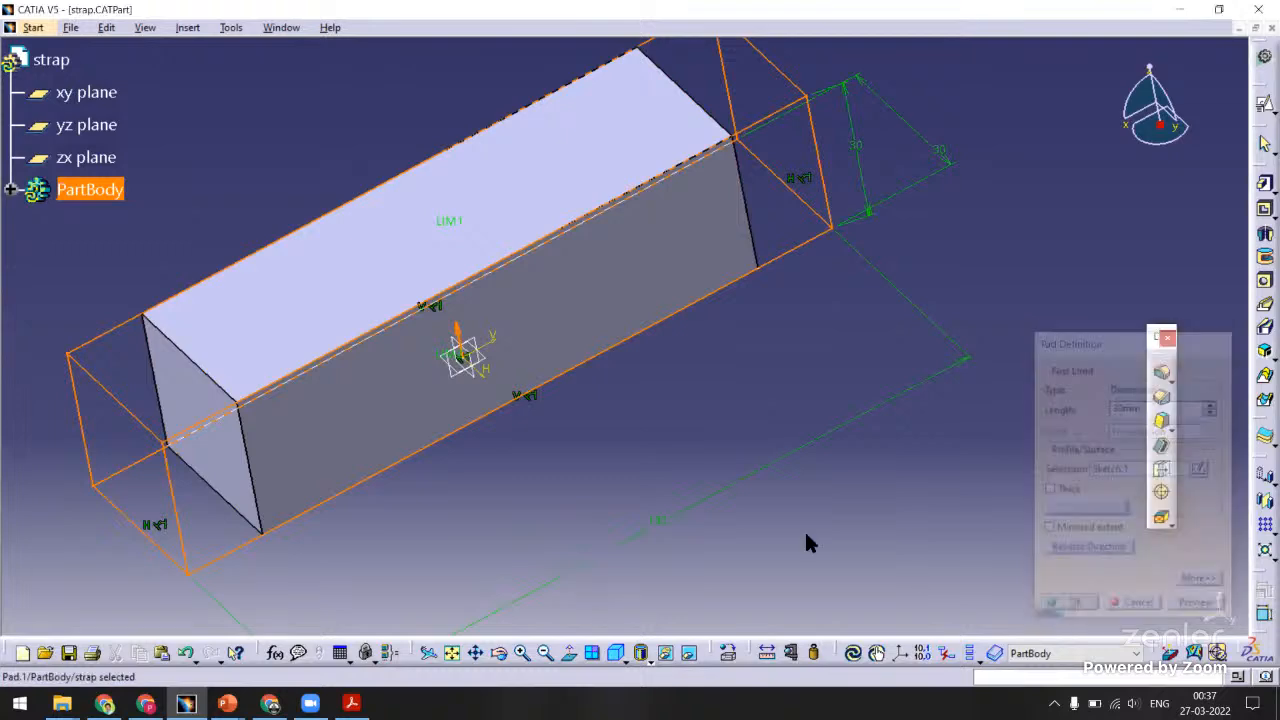
Set the length of the sketch behind the strap's underside pocket to 110 mm and apply the pocket change.
{"action": "middle_click_drag", "start_coordinate": [720, 477], "coordinate": [695, 435]}
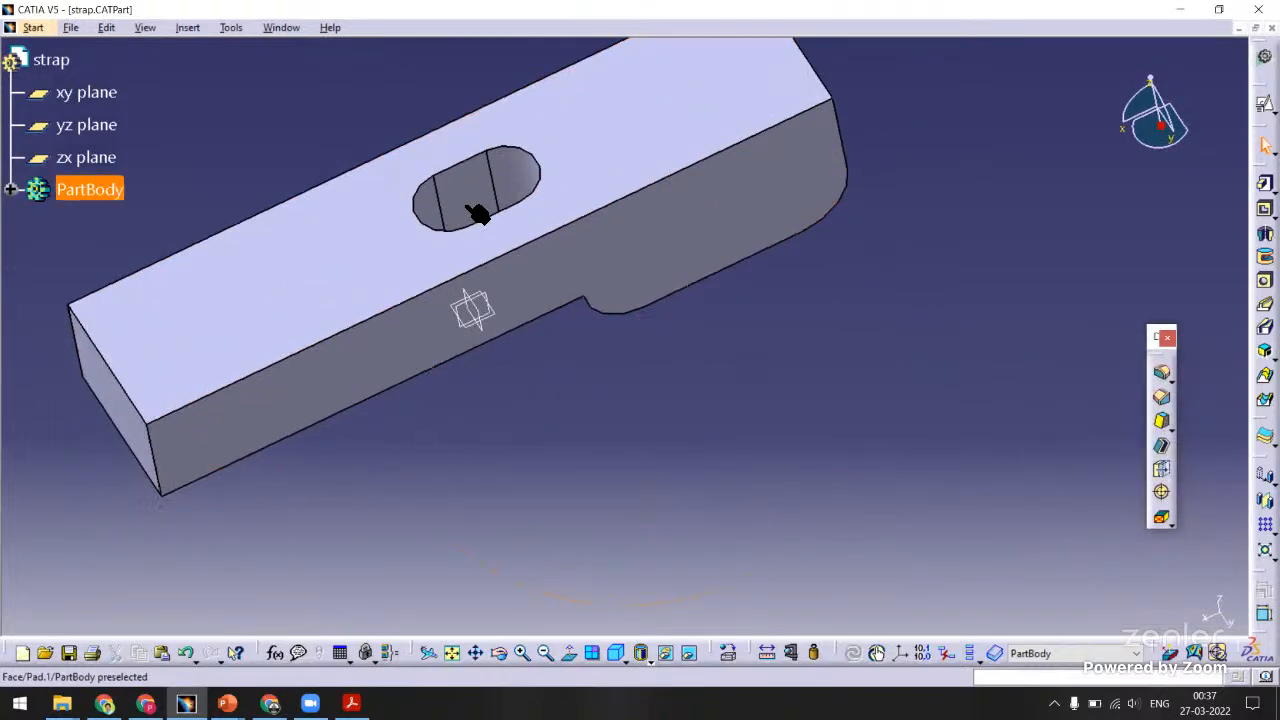
{"action": "middle_click_drag", "start_coordinate": [477, 208], "coordinate": [664, 196]}
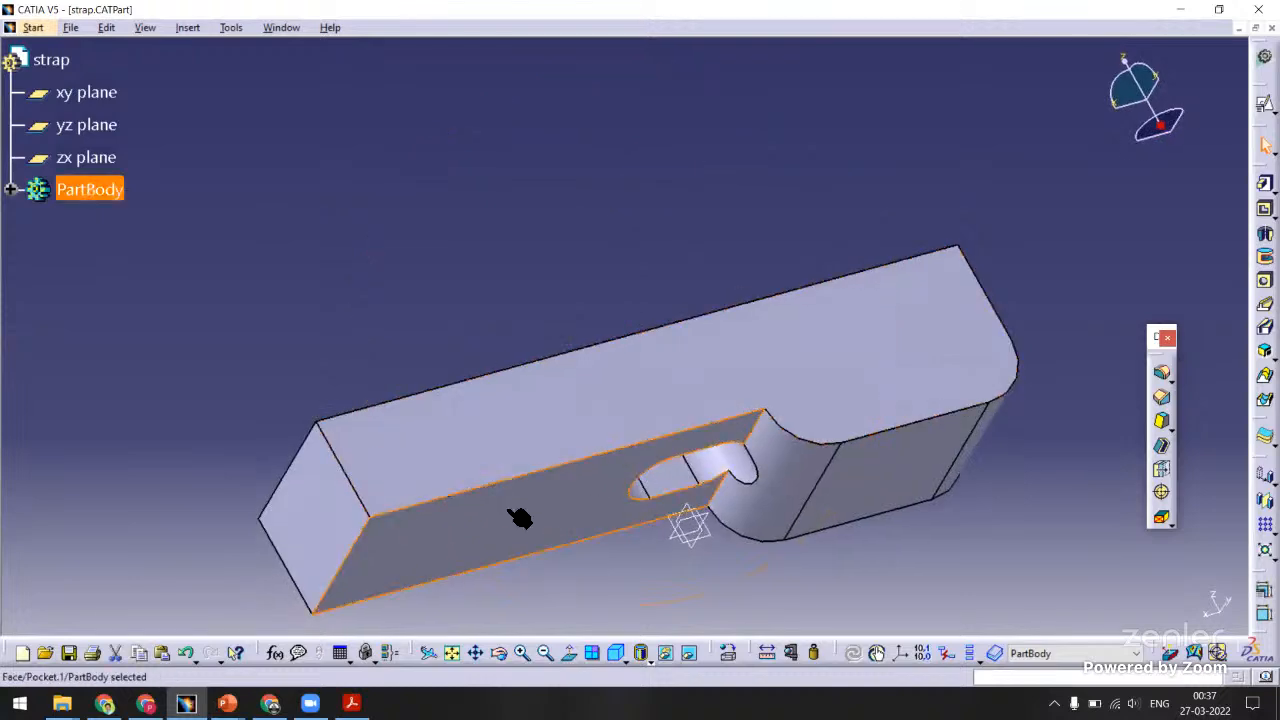
{"action": "double_click", "coordinate": [519, 517]}
{"action": "middle_click_drag", "start_coordinate": [683, 400], "coordinate": [592, 300]}
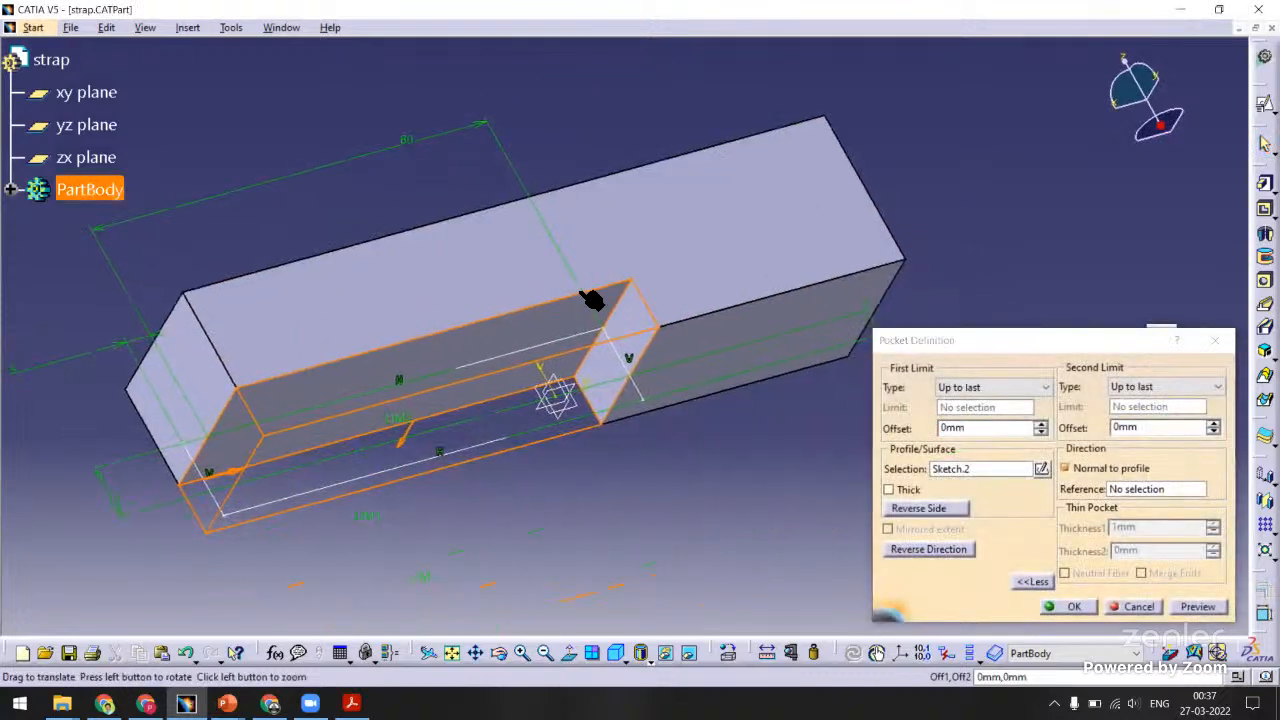
{"action": "double_click", "coordinate": [528, 234]}
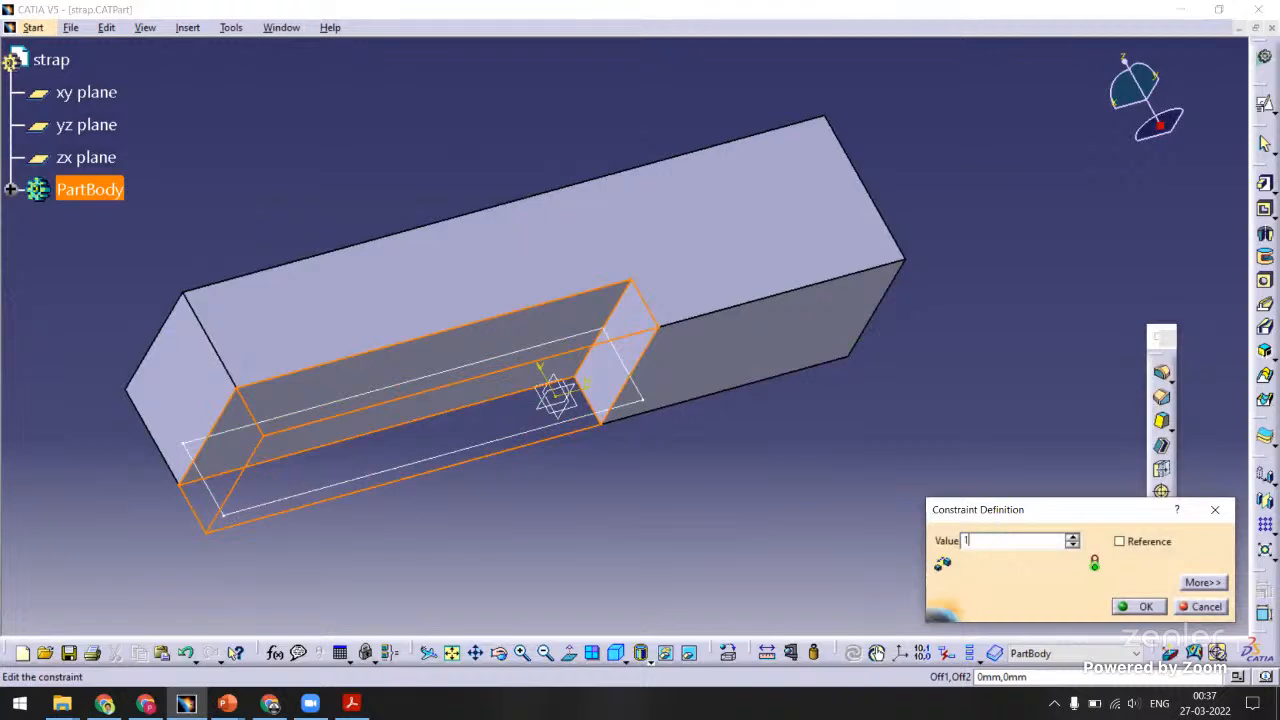
{"action": "key", "text": "Return"}
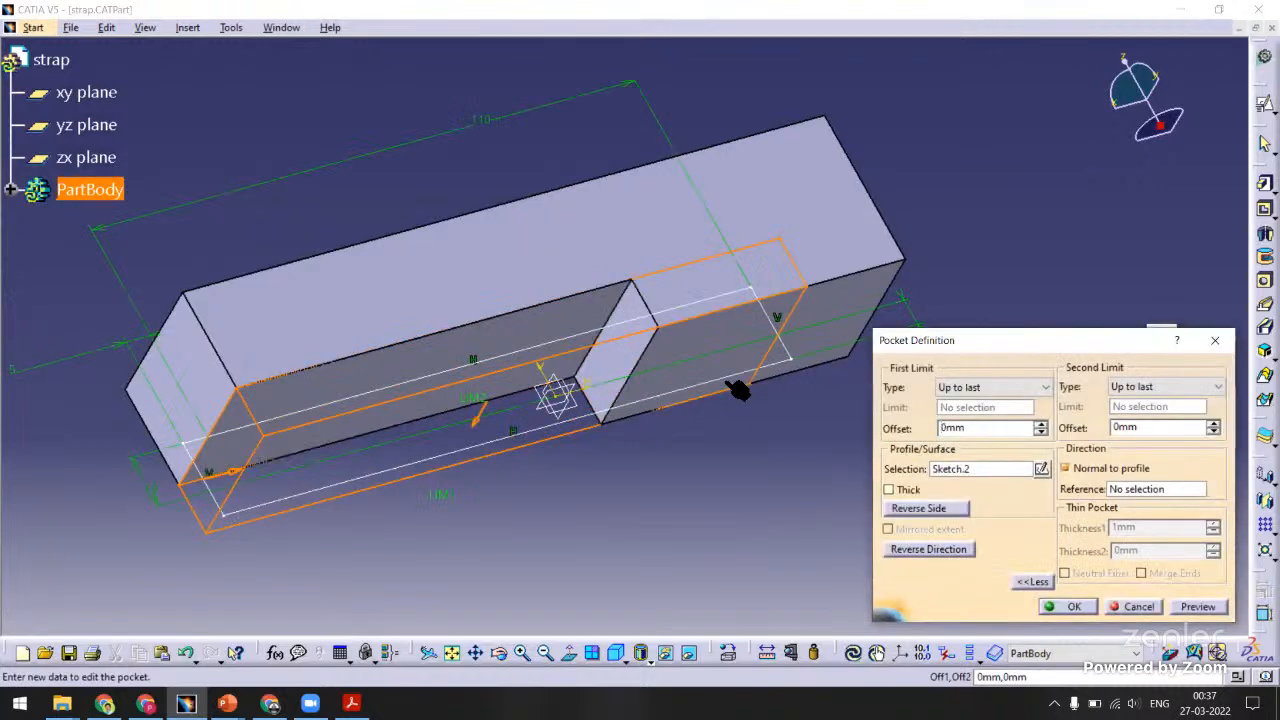
{"action": "left_click", "coordinate": [1068, 607]}
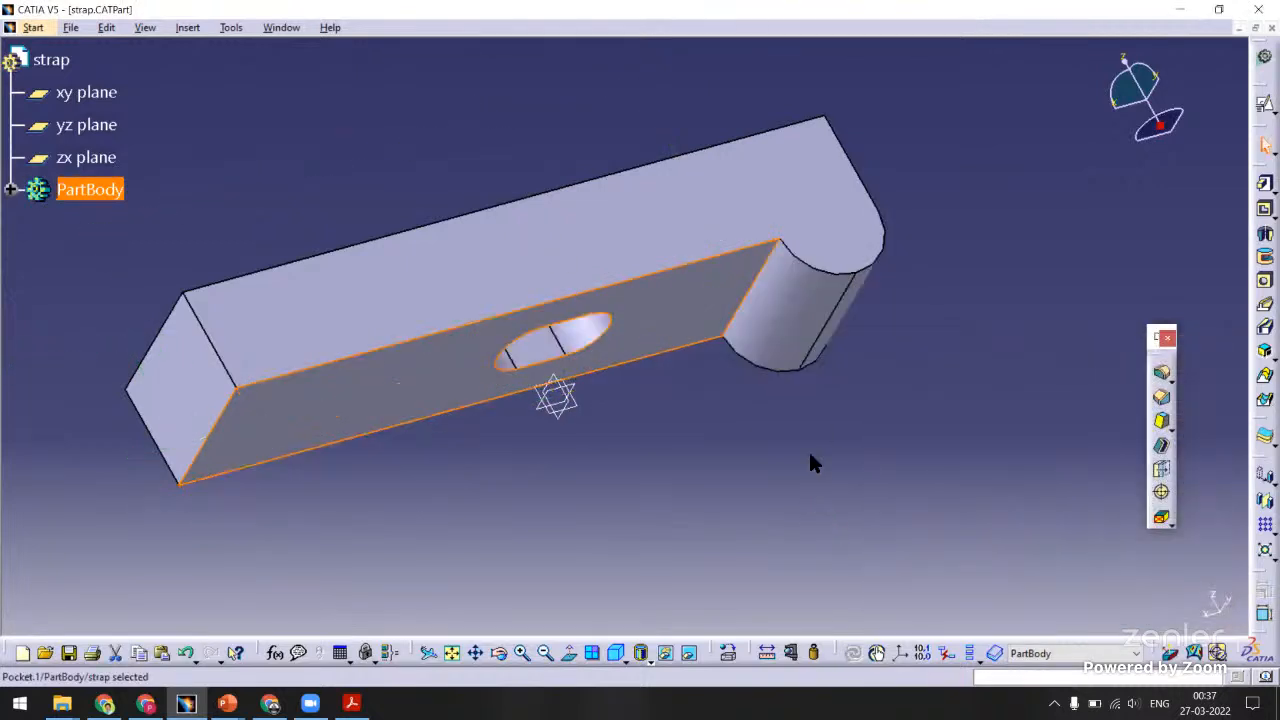
{"action": "middle_click_drag", "start_coordinate": [809, 457], "coordinate": [618, 415]}
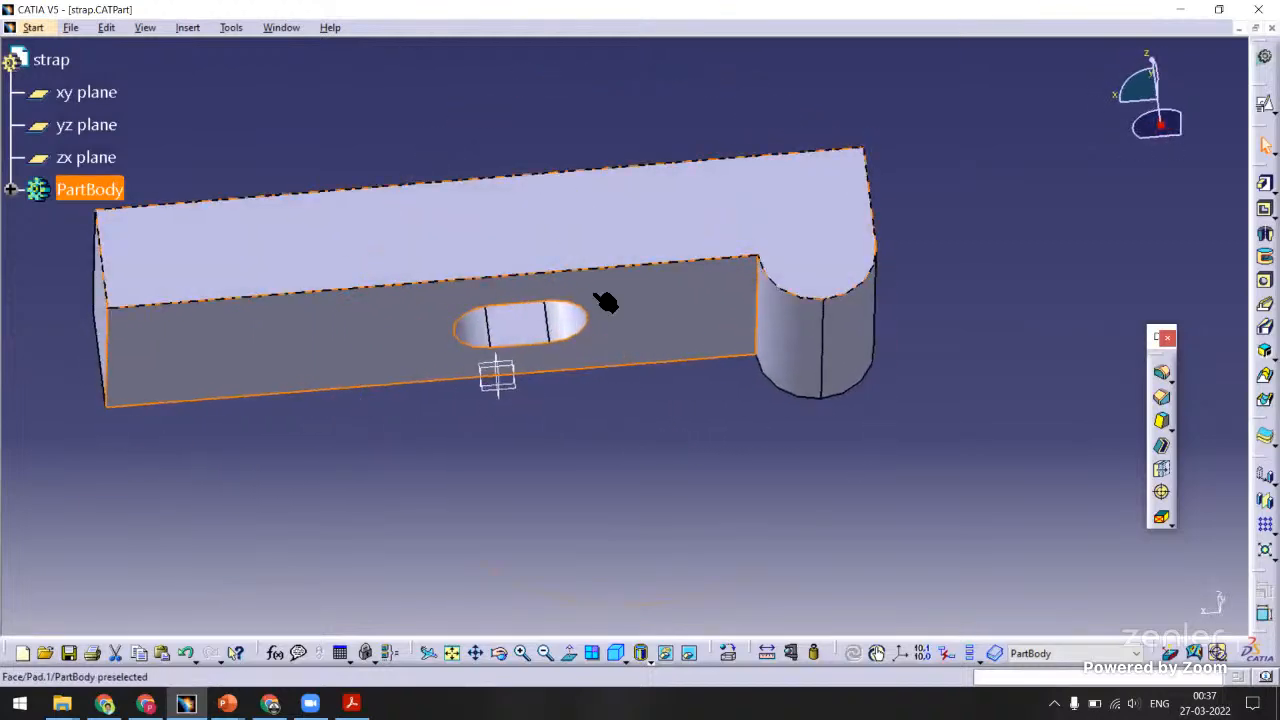
Save the strap part and update the drill_jig_rectangular_plate assembly with the lengthened strap.
{"action": "middle_click_drag", "start_coordinate": [620, 628], "coordinate": [370, 80]}
{"action": "key", "text": "ctrl+s"}
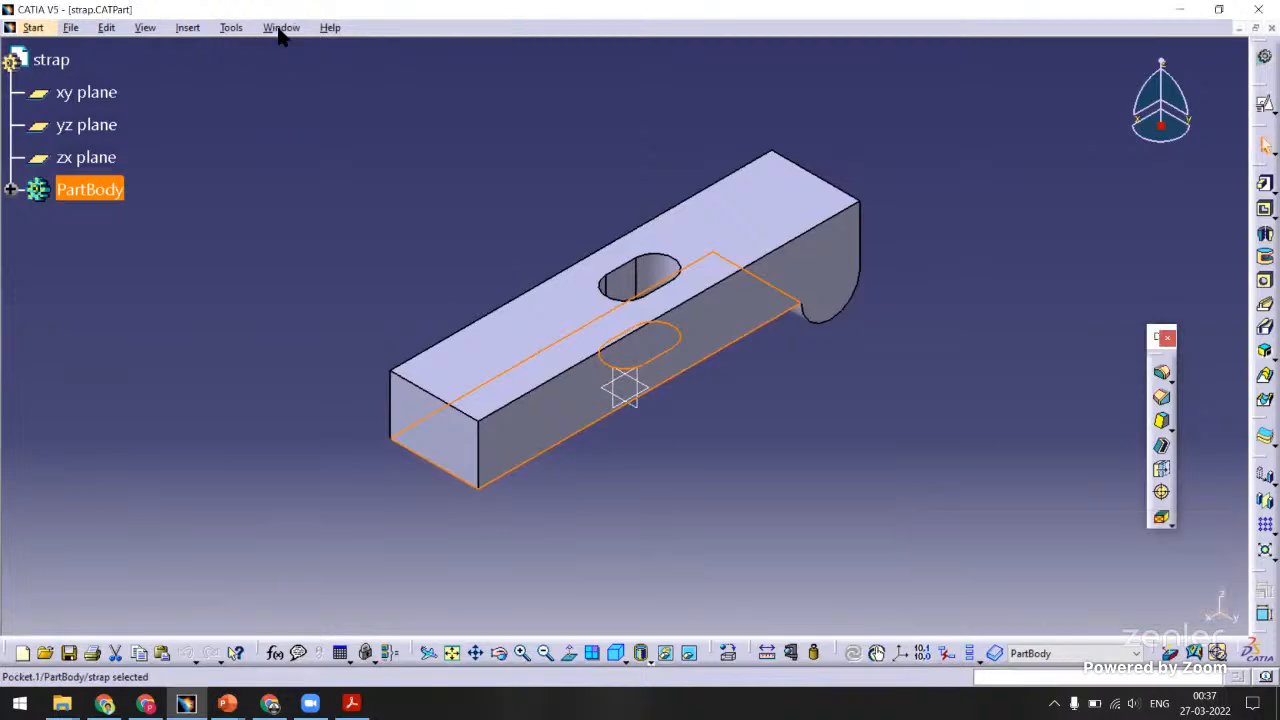
{"action": "left_click", "coordinate": [279, 30]}
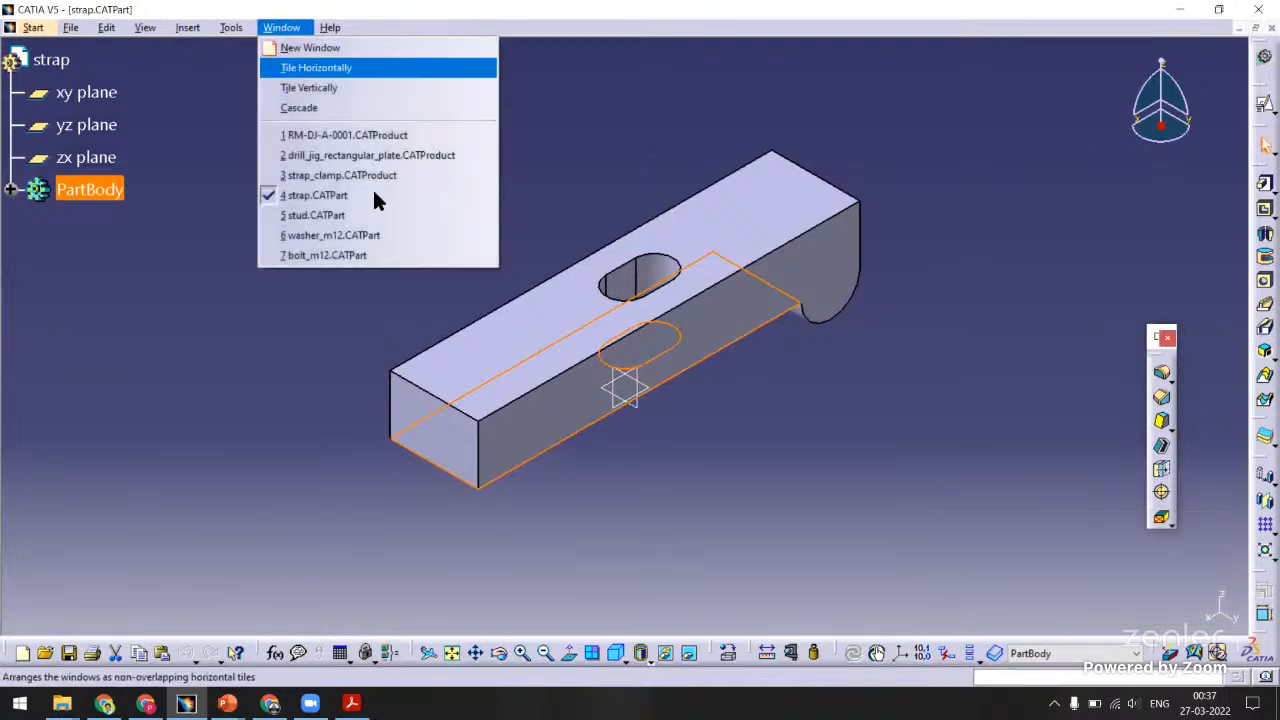
{"action": "left_click", "coordinate": [316, 157]}
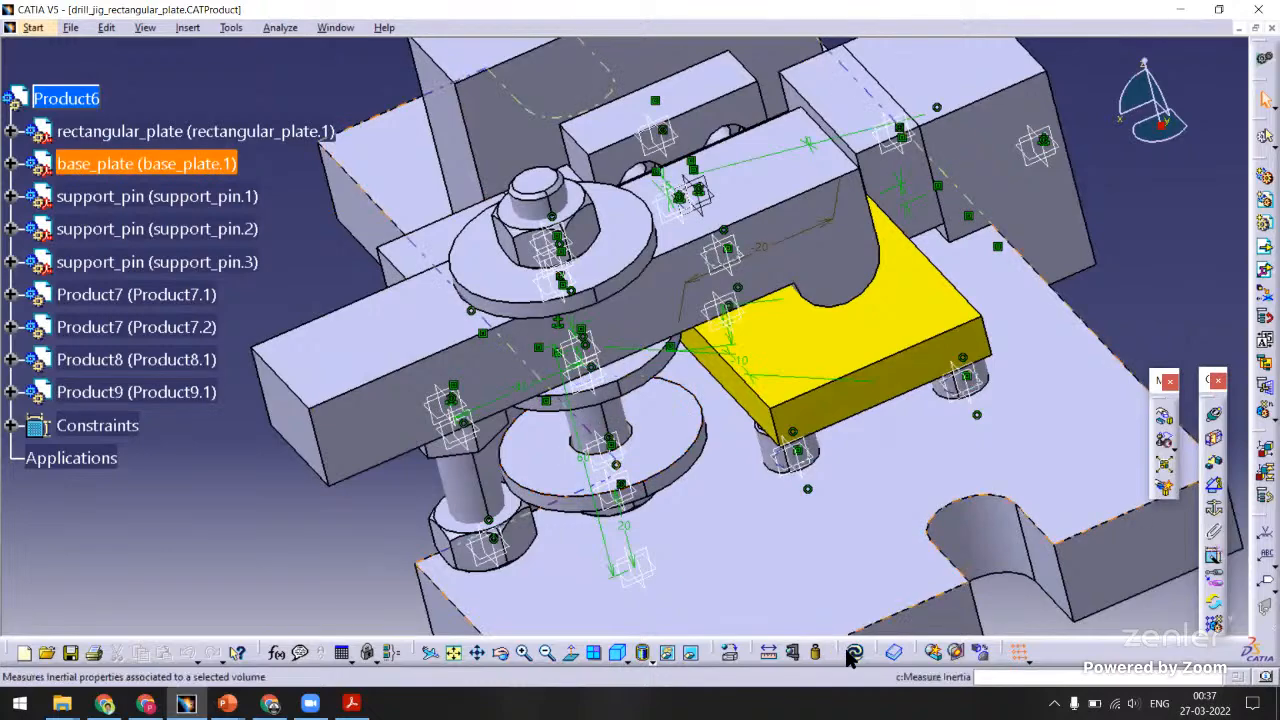
{"action": "left_click", "coordinate": [851, 655]}
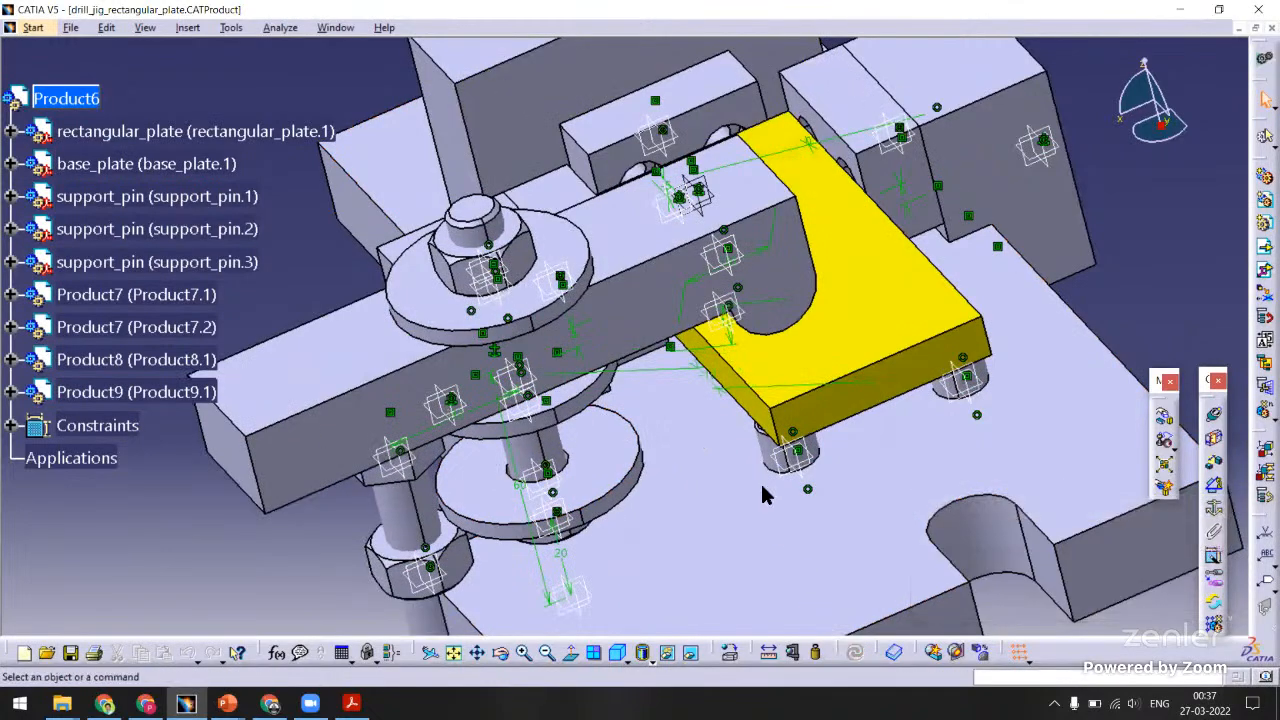
Set the offset constraint between the strap's nose end and the rectangular plate's side to -40 mm and update the assembly.
{"action": "middle_click_drag", "start_coordinate": [666, 284], "coordinate": [730, 265]}
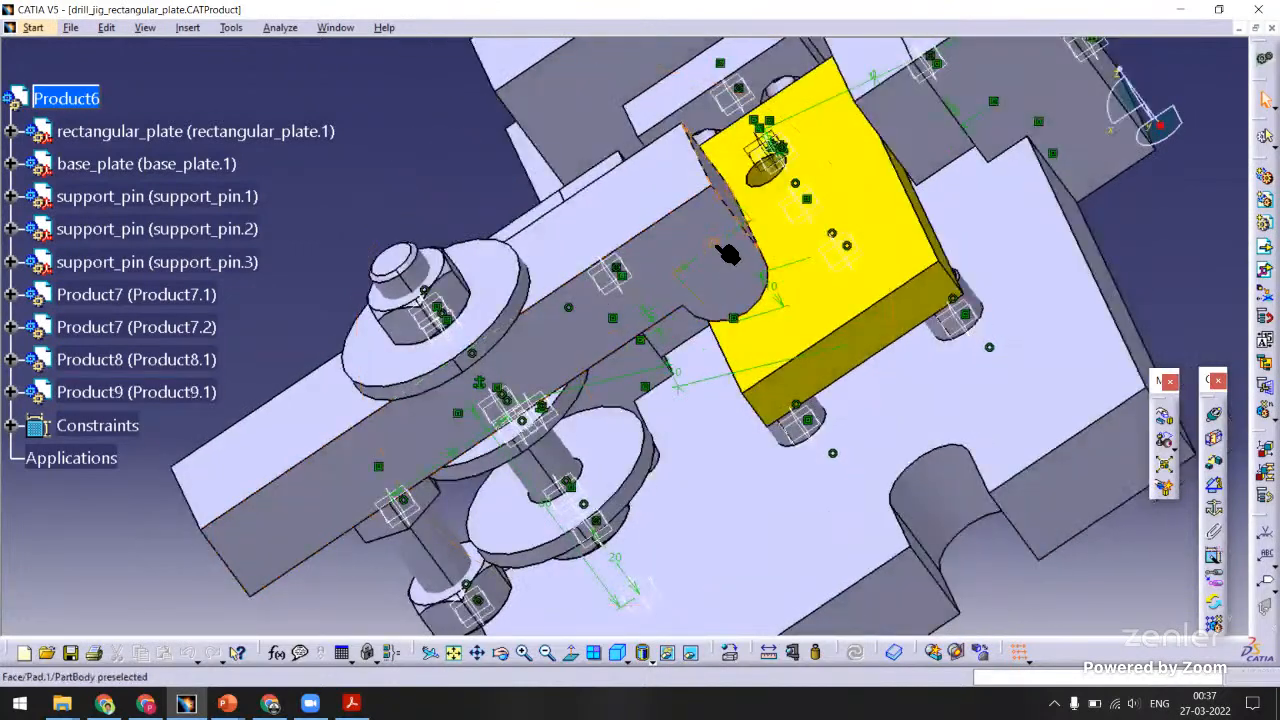
{"action": "double_click", "coordinate": [776, 350]}
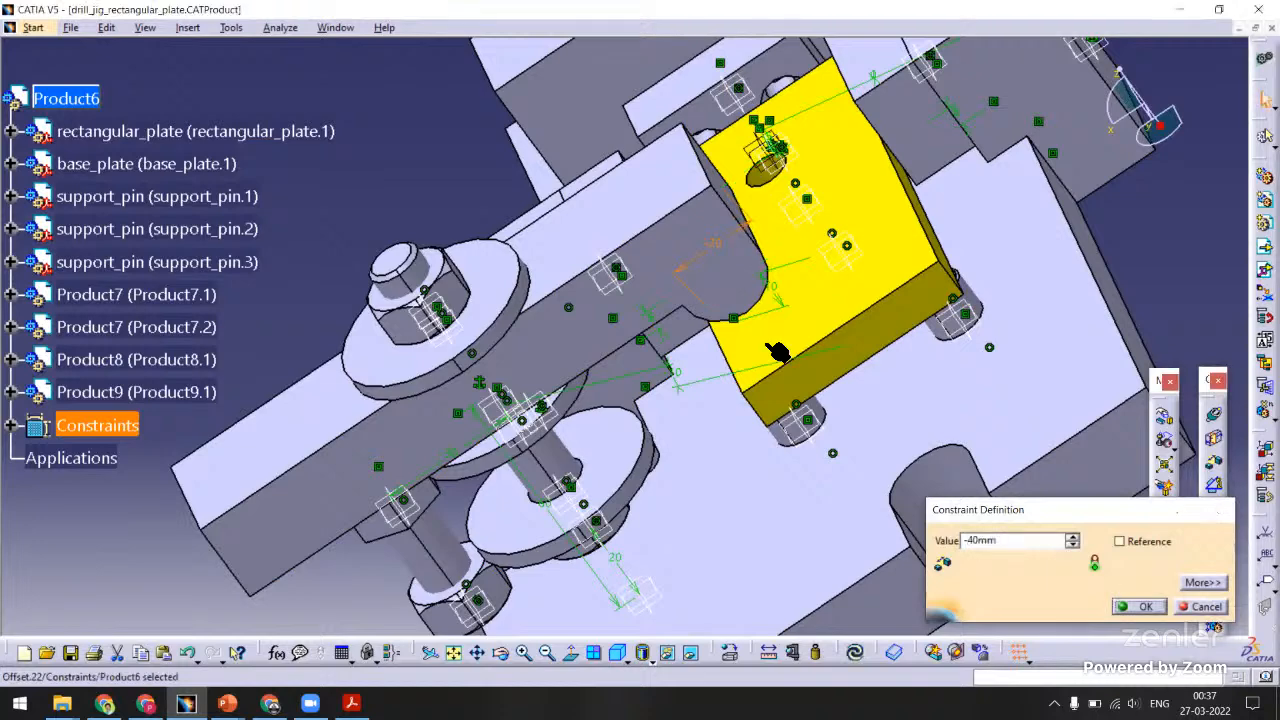
{"action": "key", "text": "Return"}
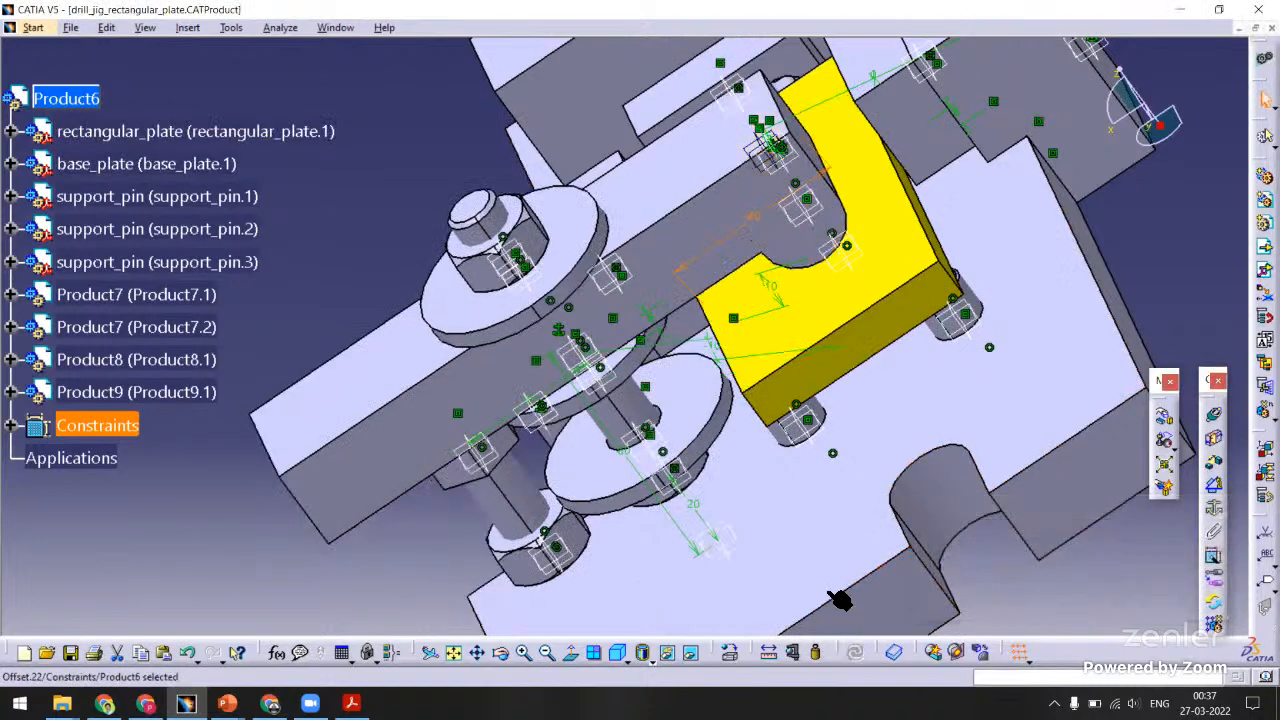
Measure the distance between the rectangular plate's side face and the lower edge line of the strap's rounded nose.
{"action": "middle_click_drag", "start_coordinate": [743, 343], "coordinate": [730, 420]}
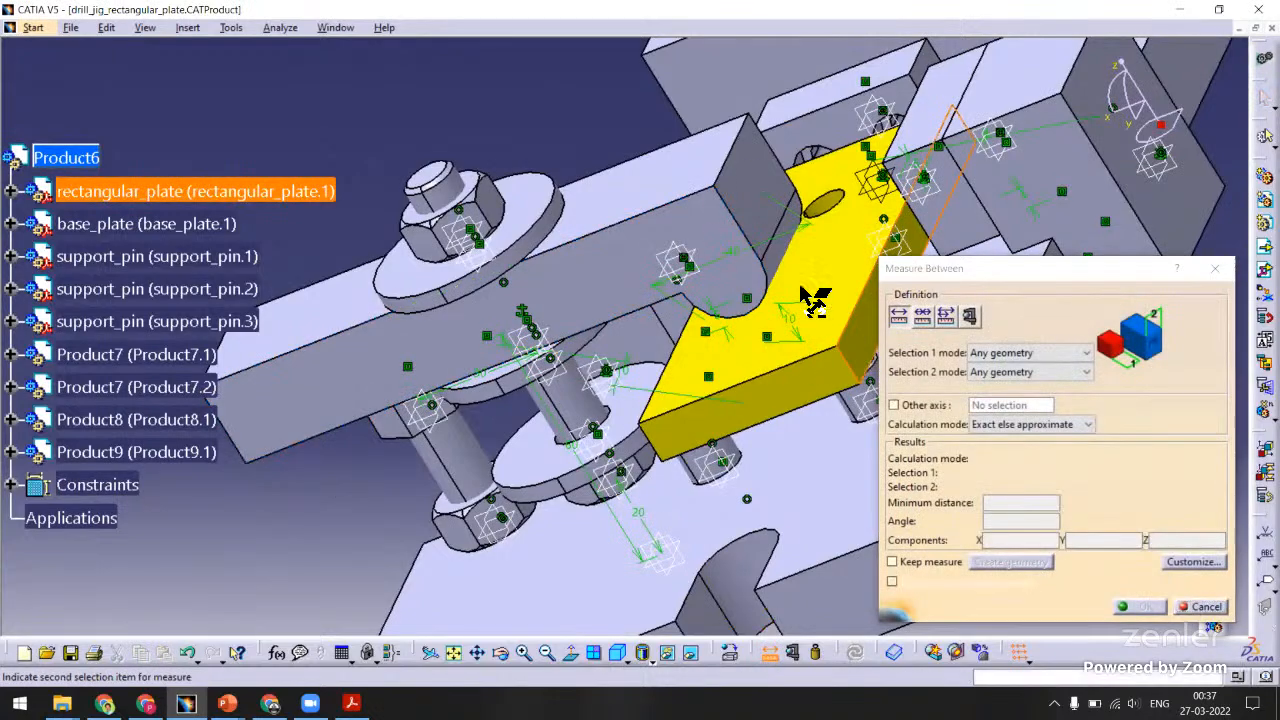
{"action": "middle_click_drag", "start_coordinate": [570, 427], "coordinate": [681, 318]}
{"action": "left_click", "coordinate": [666, 312]}
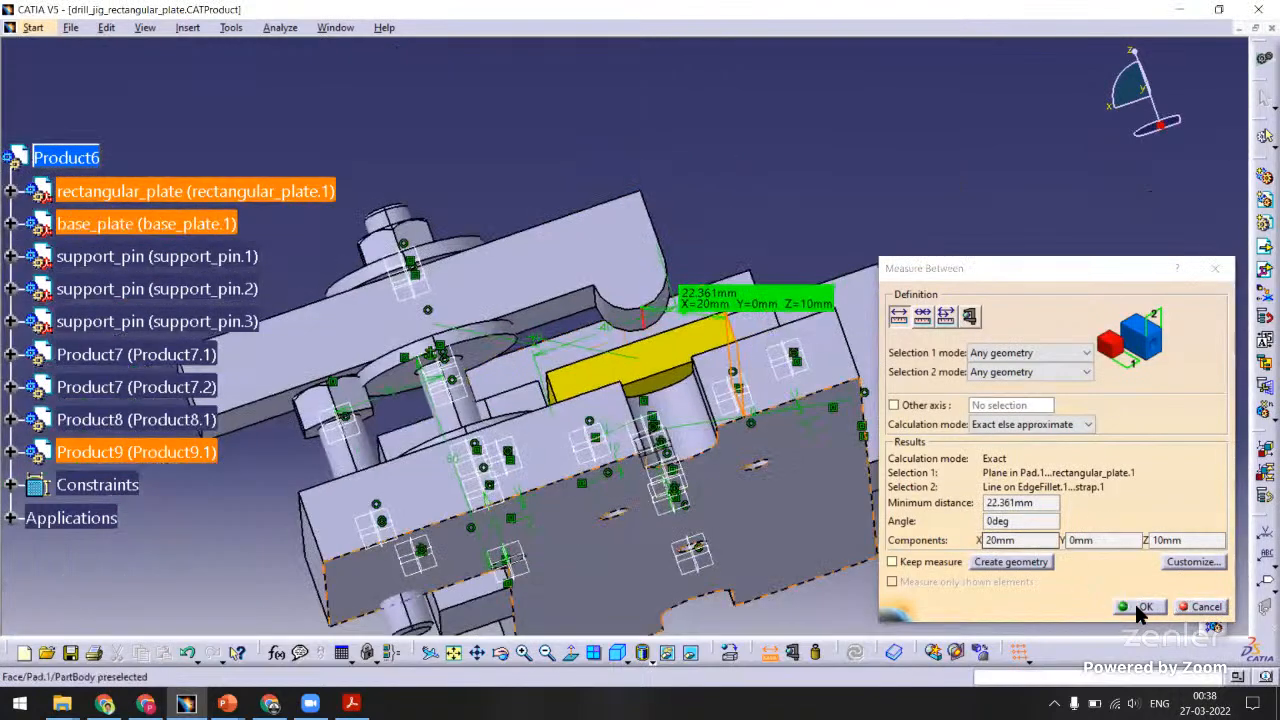
{"action": "left_click", "coordinate": [1140, 606]}
Edit the value of the offset constraint that positions the strap's nose end over the rectangular plate.
{"action": "middle_click_drag", "start_coordinate": [575, 215], "coordinate": [630, 342]}
{"action": "double_click", "coordinate": [730, 372]}
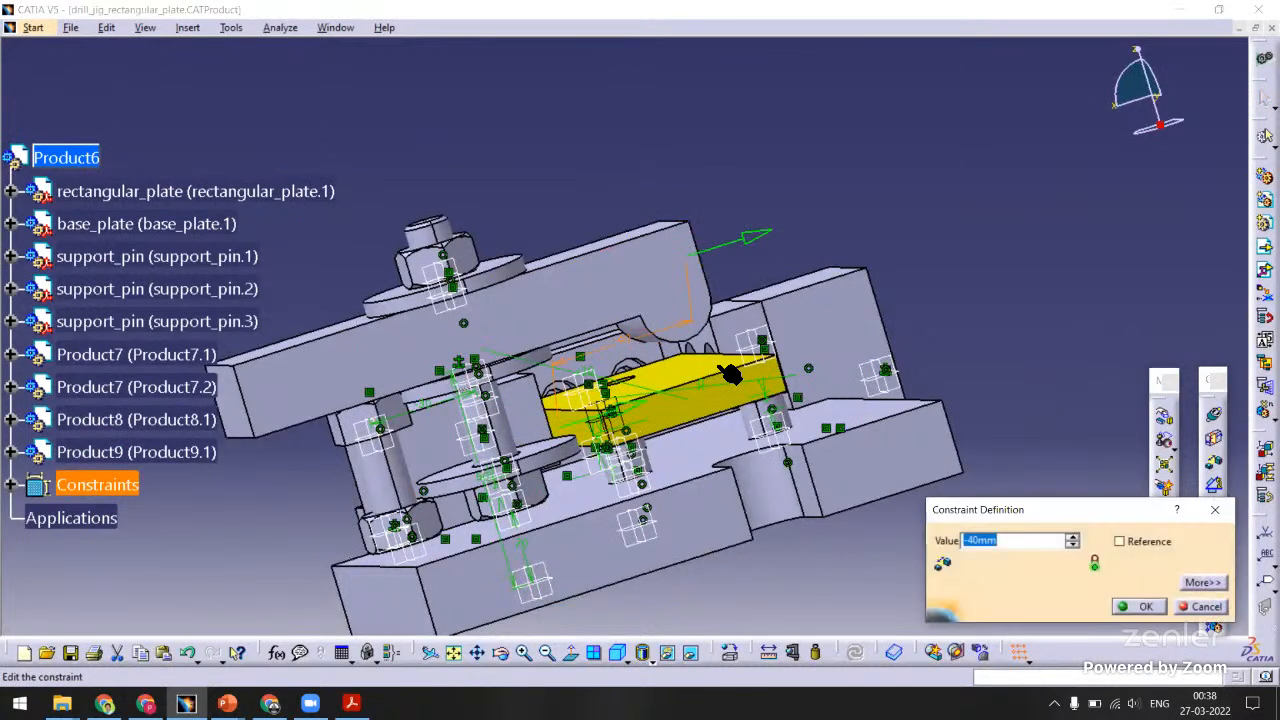
{"action": "key", "text": "Return"}
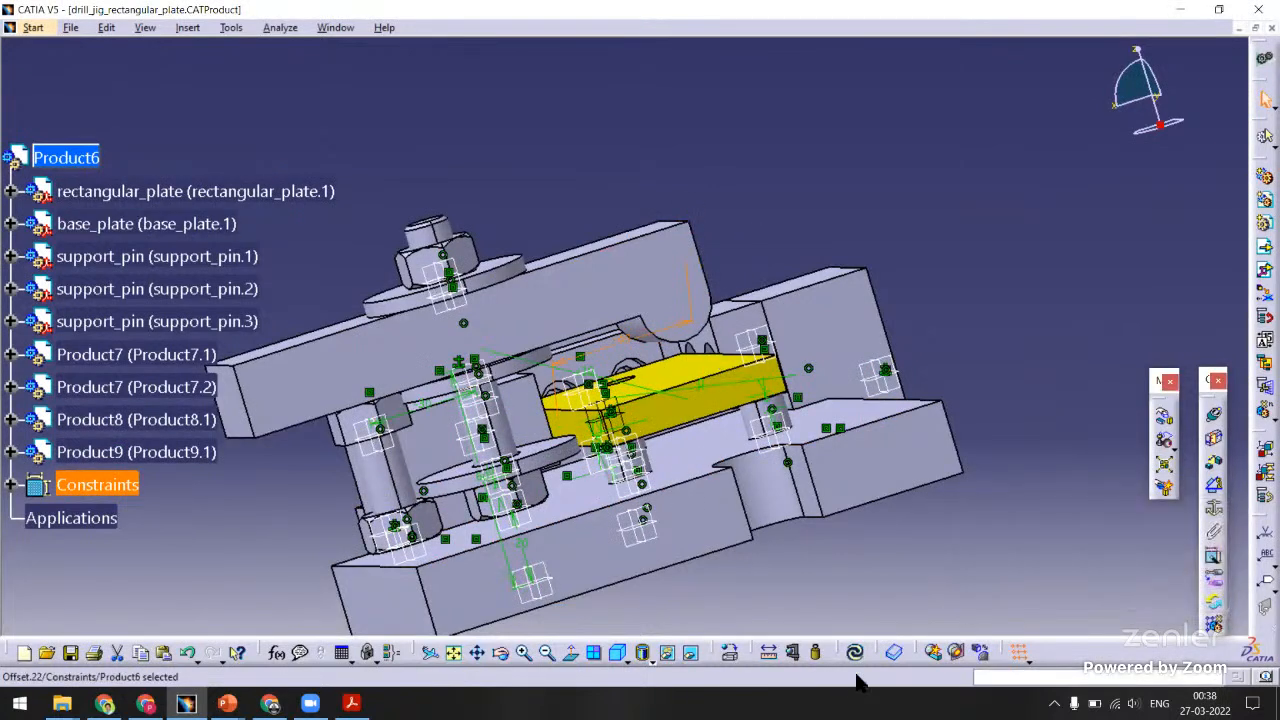
Save all modified documents of the drill jig assembly, confirming the save.
{"action": "middle_click_drag", "start_coordinate": [580, 385], "coordinate": [545, 560]}
{"action": "middle_click_drag", "start_coordinate": [565, 345], "coordinate": [870, 340]}
{"action": "middle_click_drag", "start_coordinate": [660, 431], "coordinate": [528, 337]}
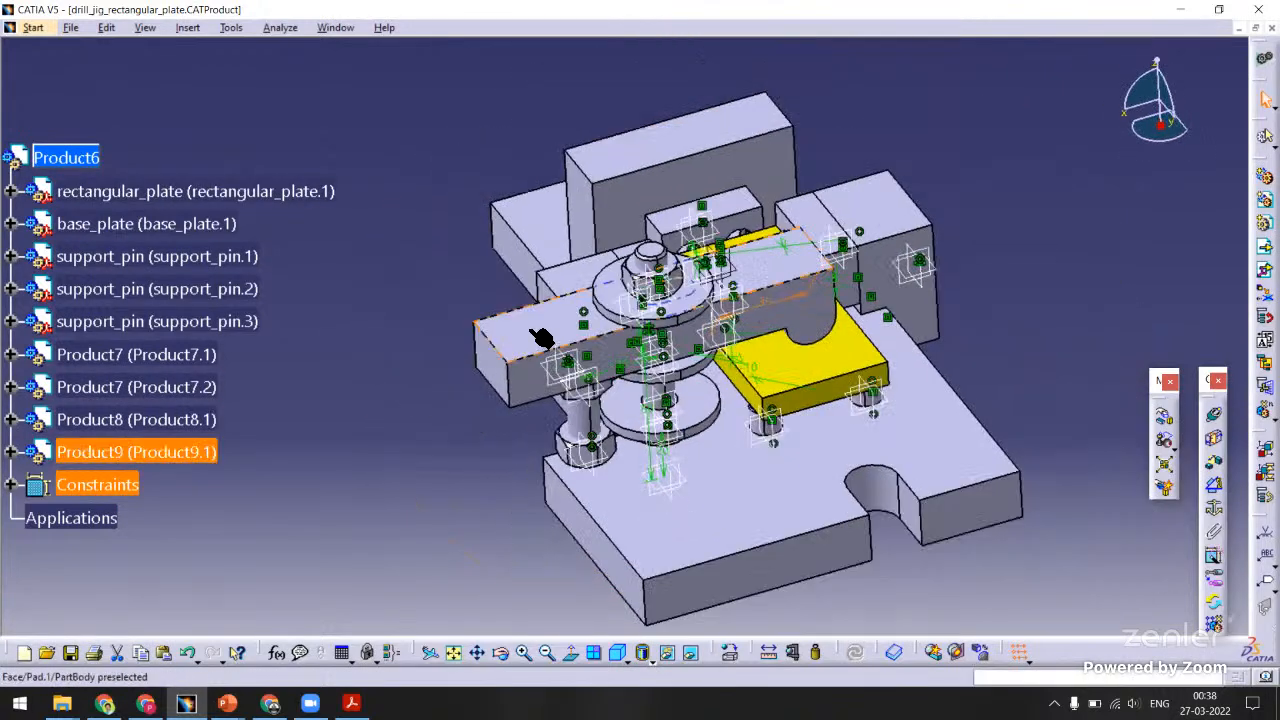
{"action": "key", "text": "ctrl+s"}
{"action": "left_click", "coordinate": [718, 397]}
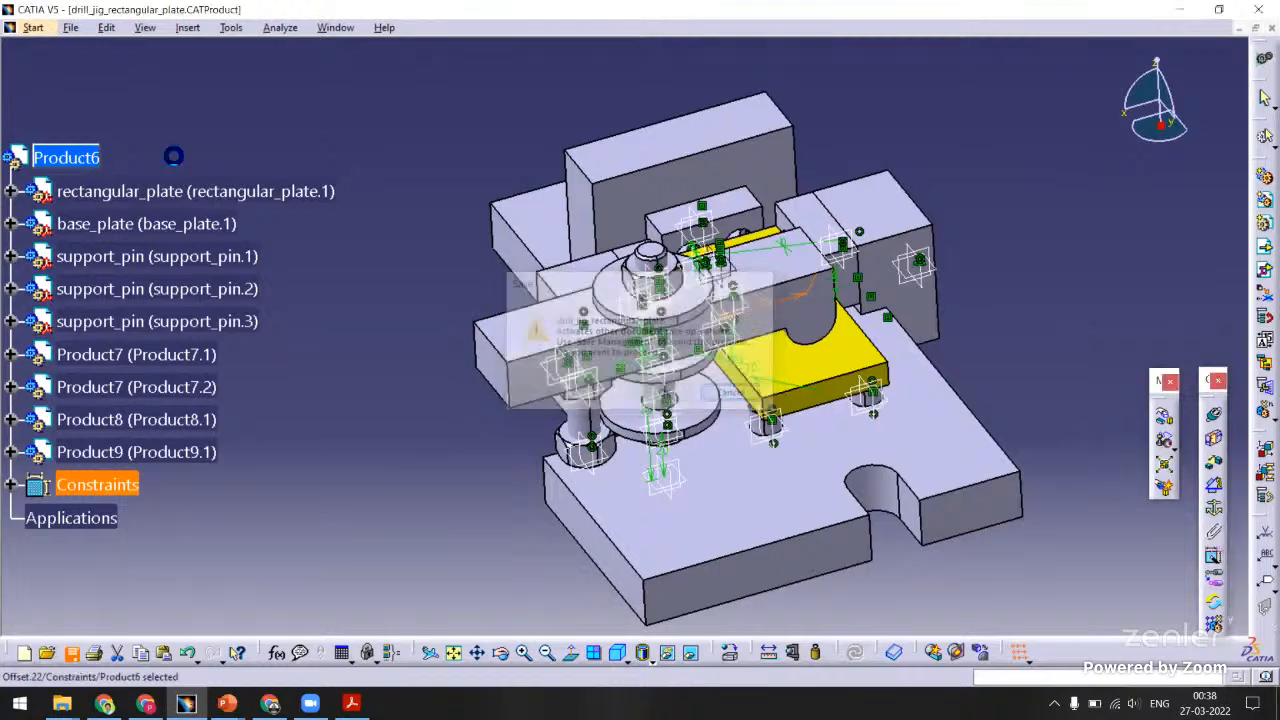
{"action": "left_click", "coordinate": [70, 27]}
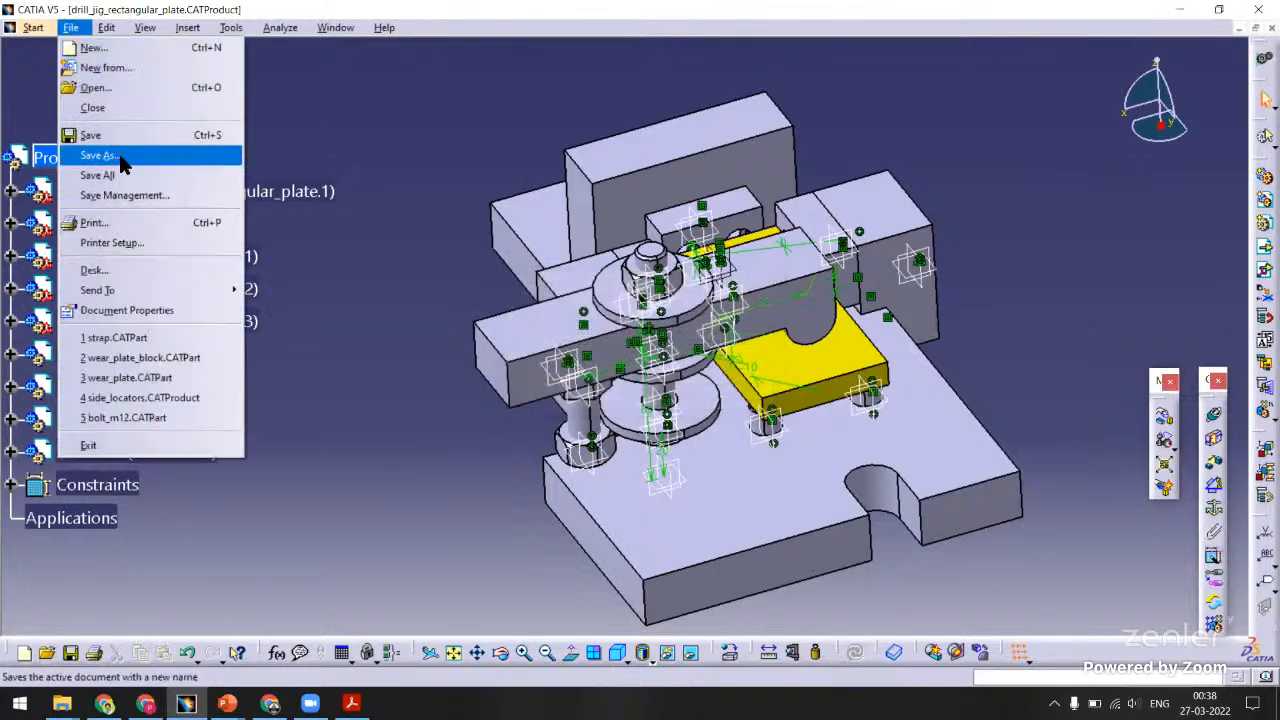
{"action": "left_click", "coordinate": [105, 175]}
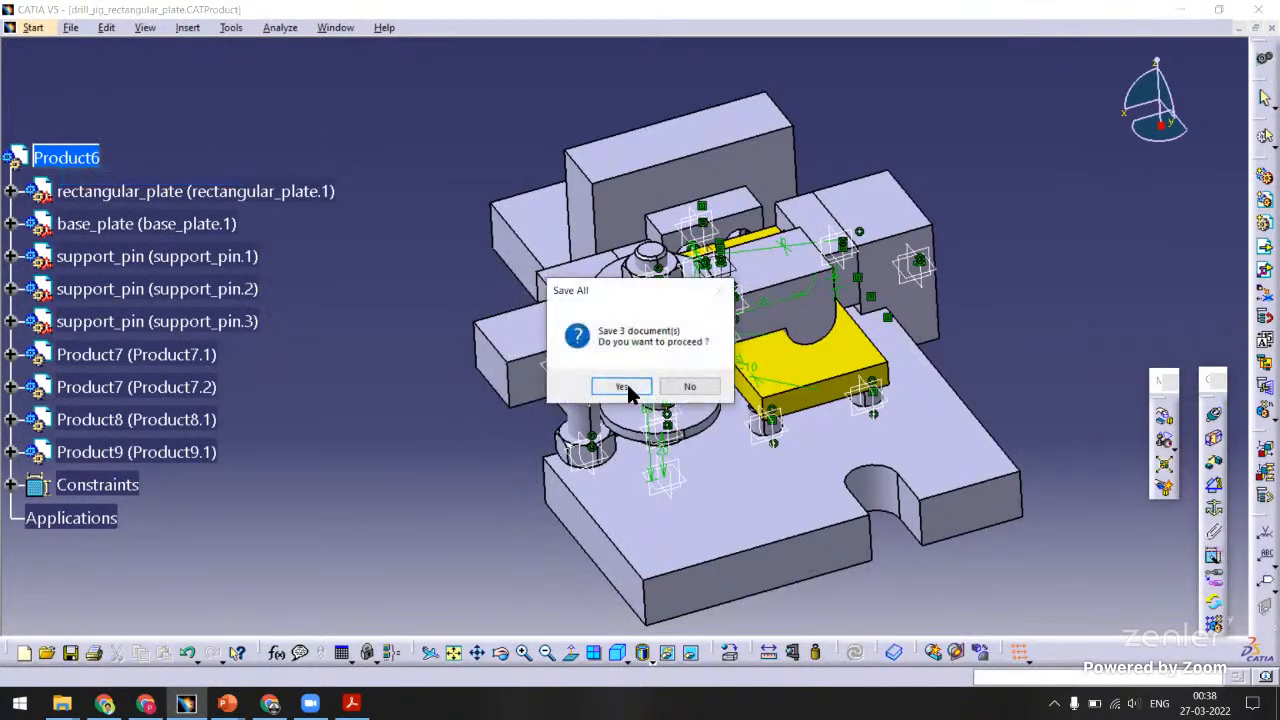
{"action": "left_click", "coordinate": [622, 387]}
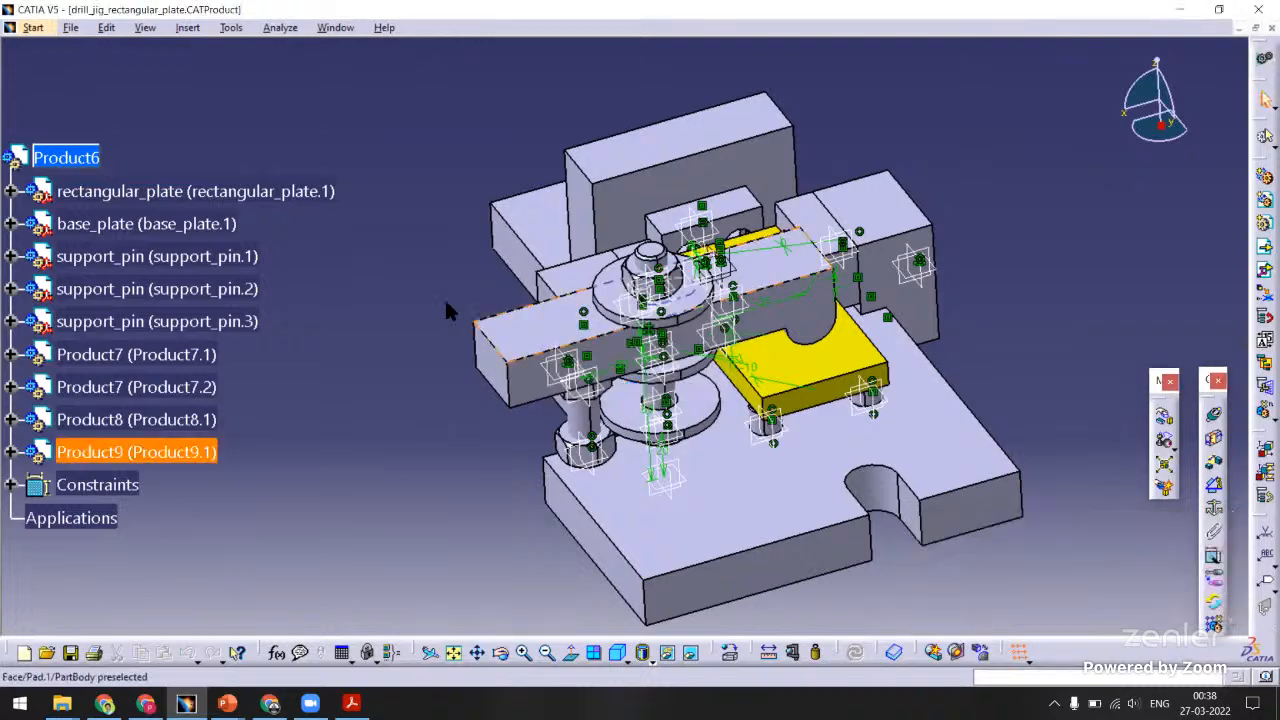
In the strap_clamp assembly, set the offset between the support bolt and the stud to -50 mm and update the assembly.
{"action": "left_click", "coordinate": [336, 28]}
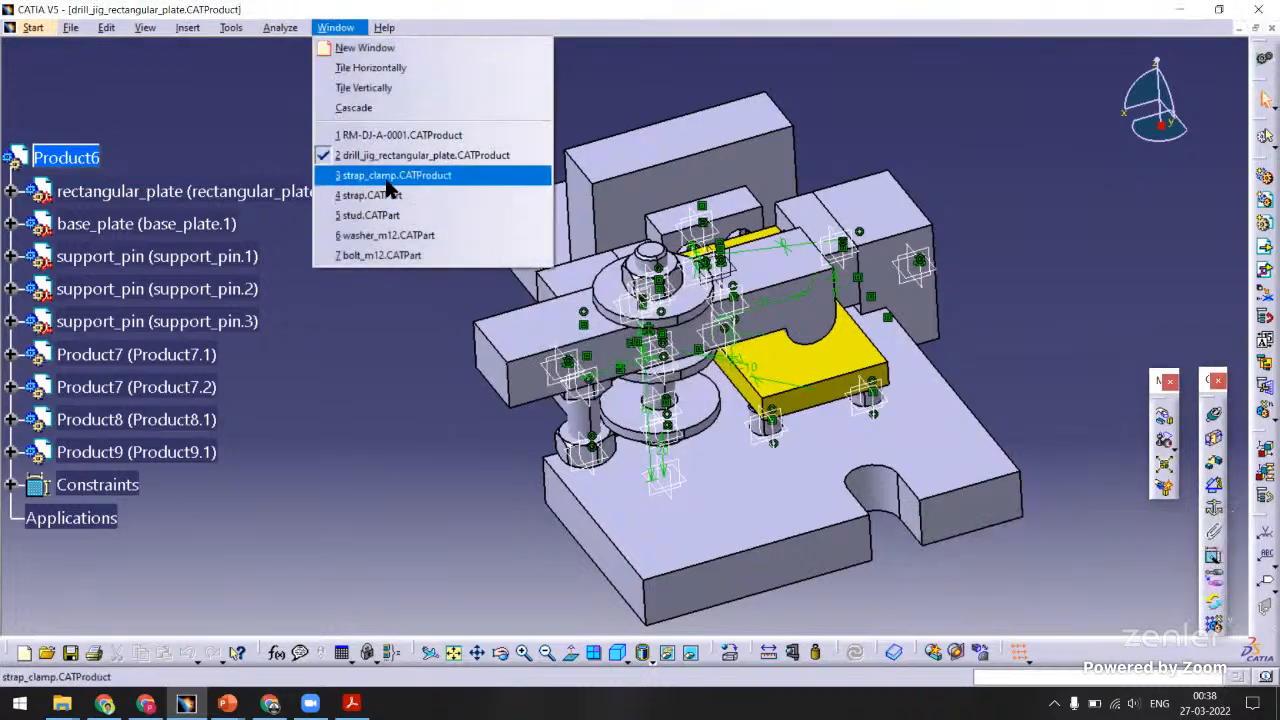
{"action": "left_click", "coordinate": [388, 175]}
{"action": "middle_click_drag", "start_coordinate": [683, 448], "coordinate": [609, 314]}
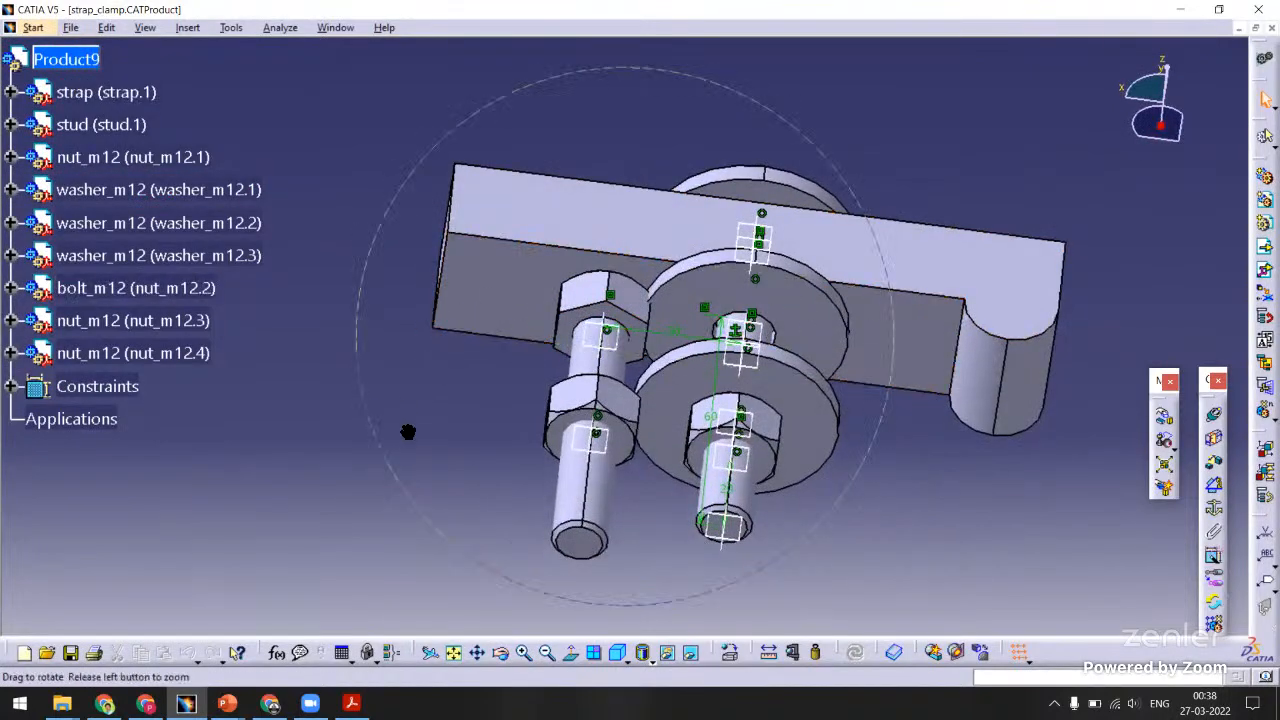
{"action": "middle_click_drag", "start_coordinate": [408, 432], "coordinate": [714, 349]}
{"action": "double_click", "coordinate": [771, 409]}
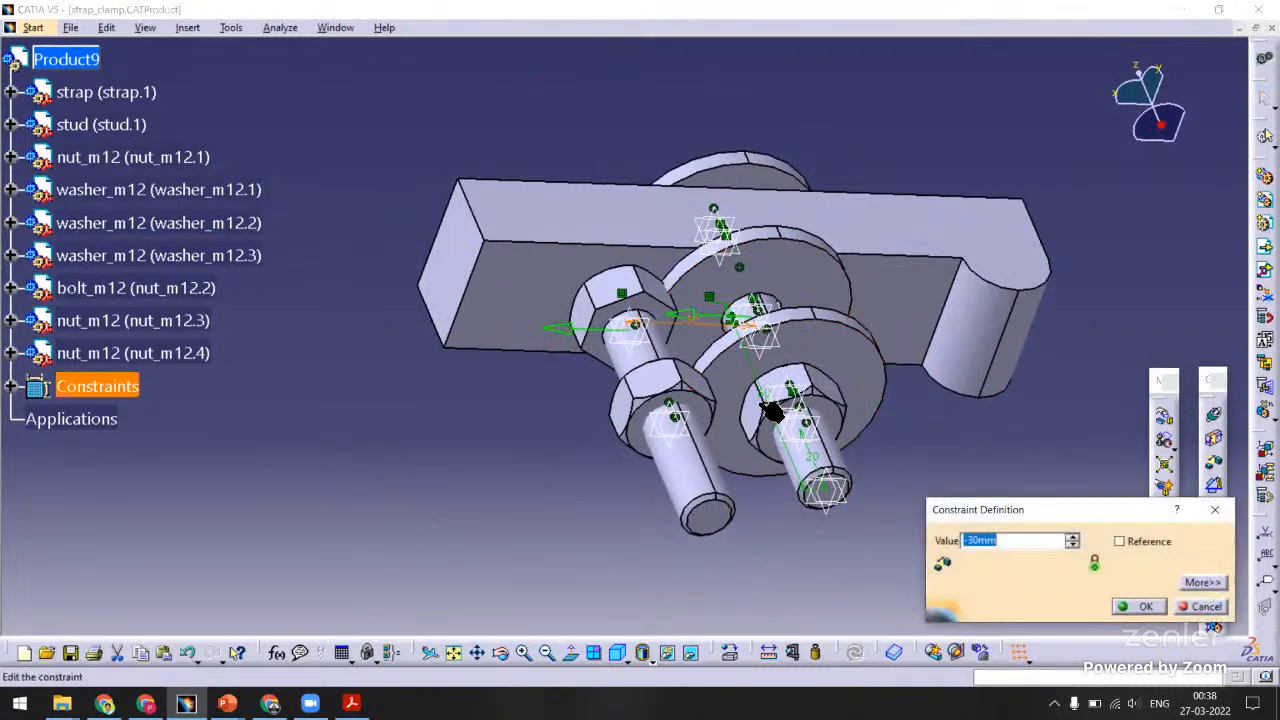
{"action": "type", "text": "-50"}
{"action": "key", "text": "Return"}
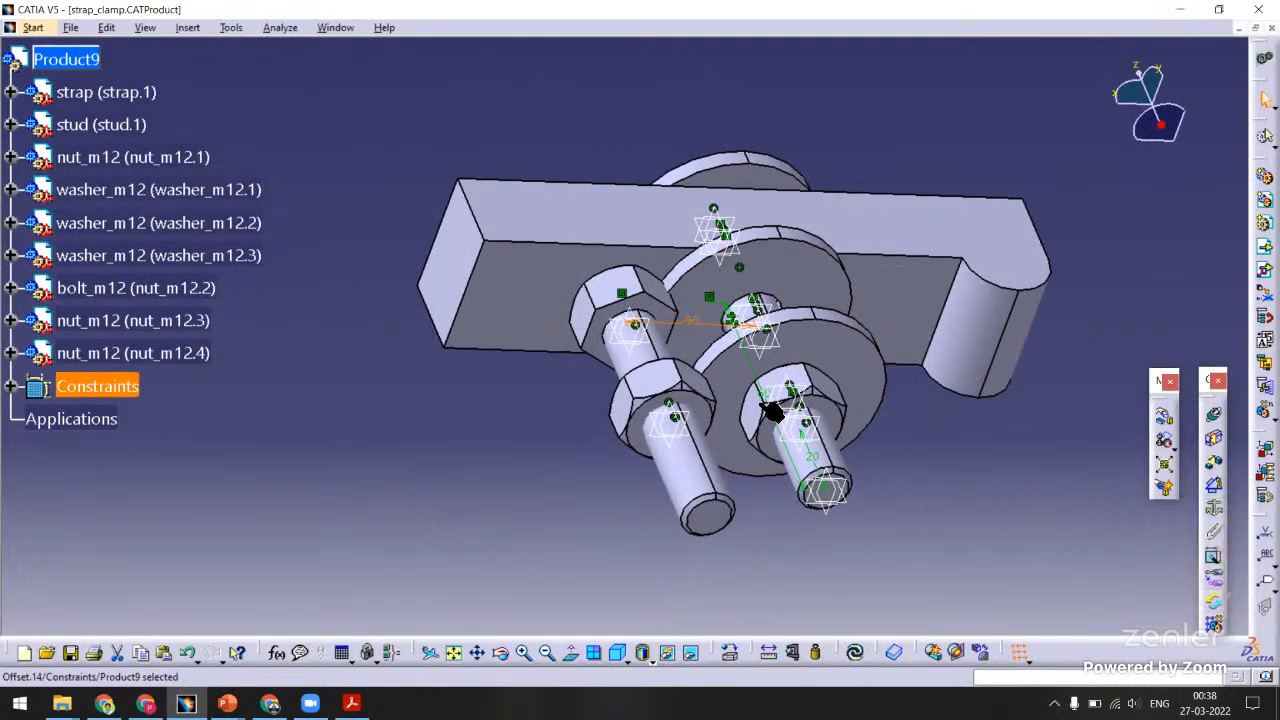
{"action": "left_click", "coordinate": [856, 653]}
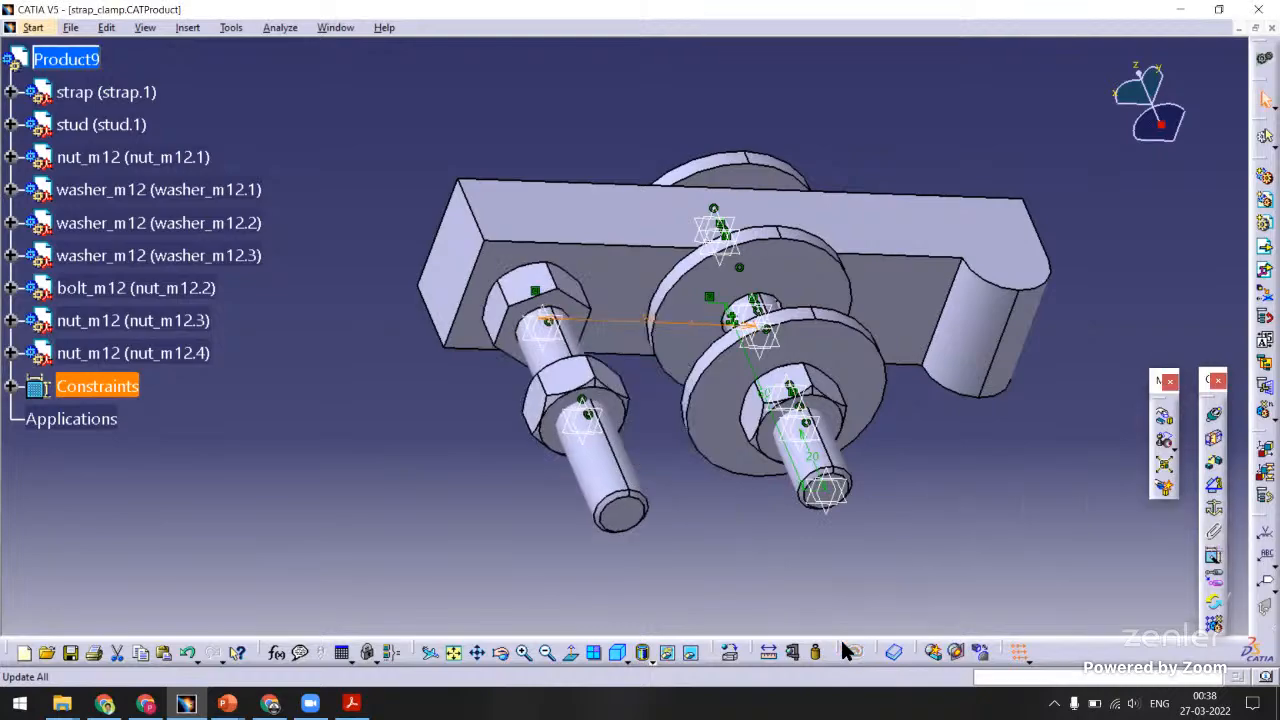
Measure between the end face of the support bolt and the end face of the stud.
{"action": "middle_click_drag", "start_coordinate": [537, 288], "coordinate": [463, 213]}
{"action": "middle_click_drag", "start_coordinate": [715, 315], "coordinate": [749, 98]}
{"action": "middle_click_drag", "start_coordinate": [760, 326], "coordinate": [745, 302]}
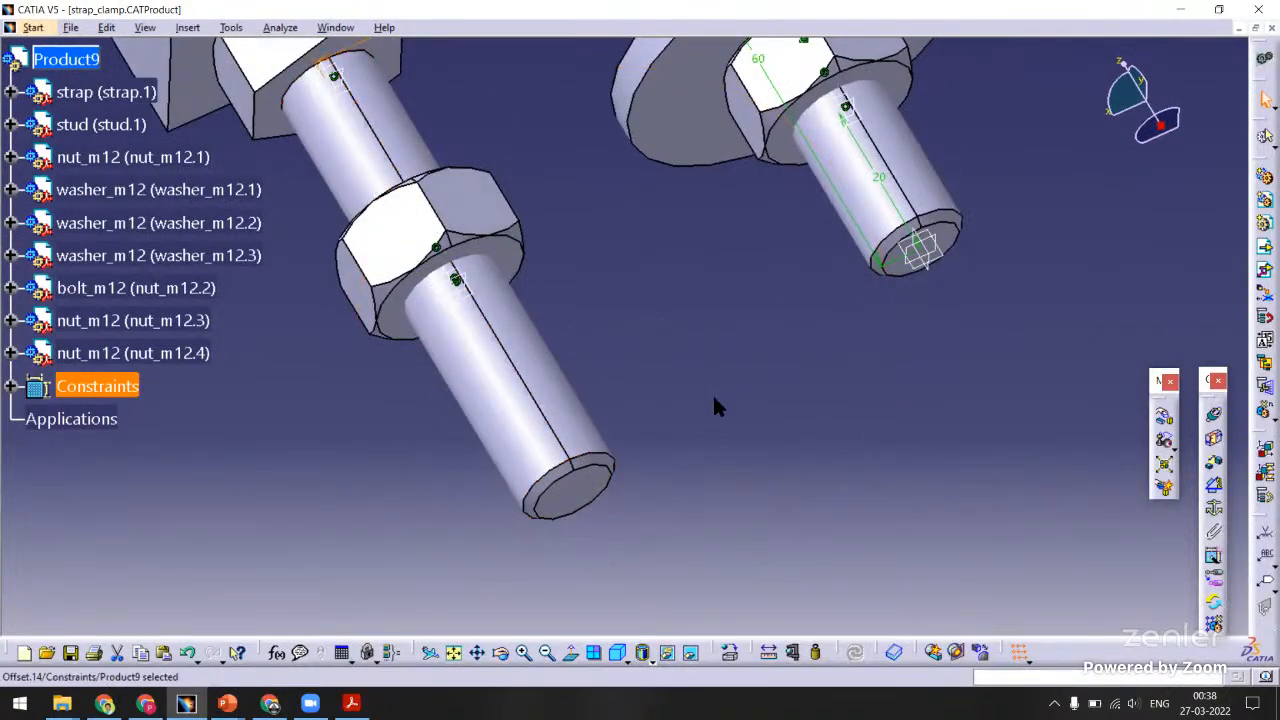
{"action": "left_click", "coordinate": [580, 503]}
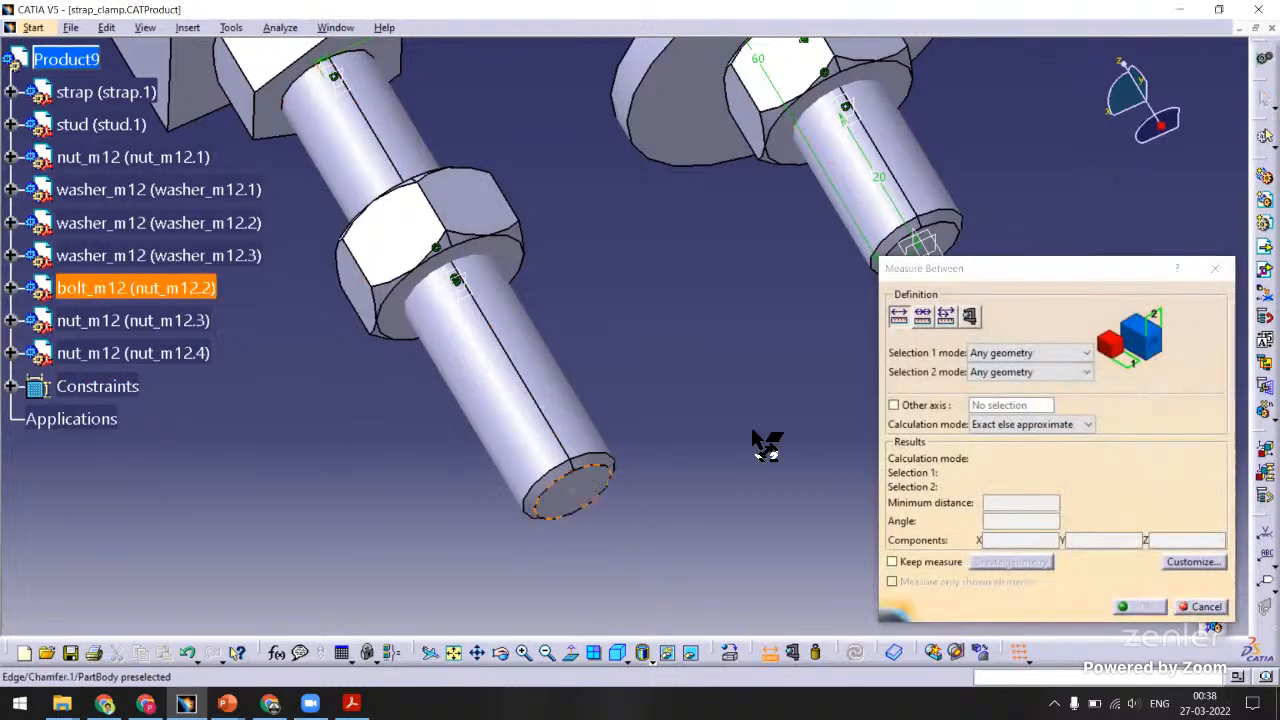
{"action": "middle_click_drag", "start_coordinate": [864, 314], "coordinate": [725, 358]}
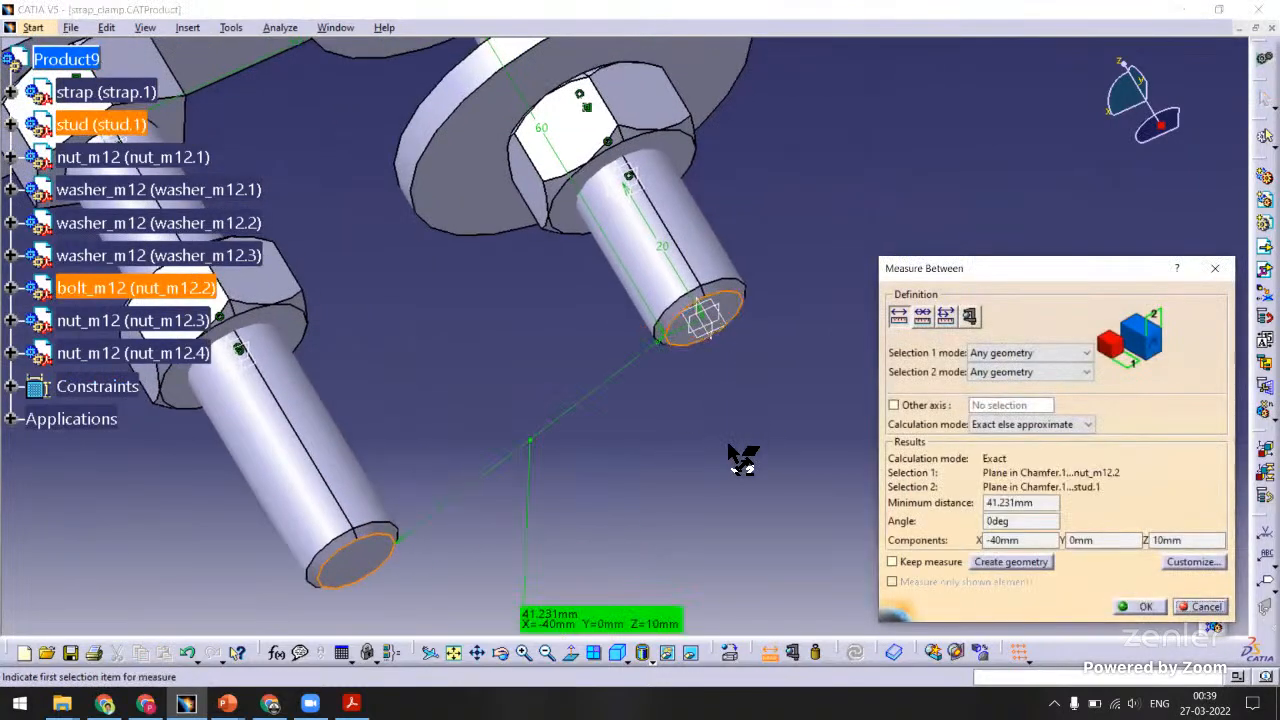
{"action": "left_click", "coordinate": [1178, 608]}
Open the bolt_m12 part in its own window from the strap clamp assembly, leaving its thread definition as it is.
{"action": "middle_click_drag", "start_coordinate": [646, 473], "coordinate": [570, 486]}
{"action": "right_click", "coordinate": [450, 395]}
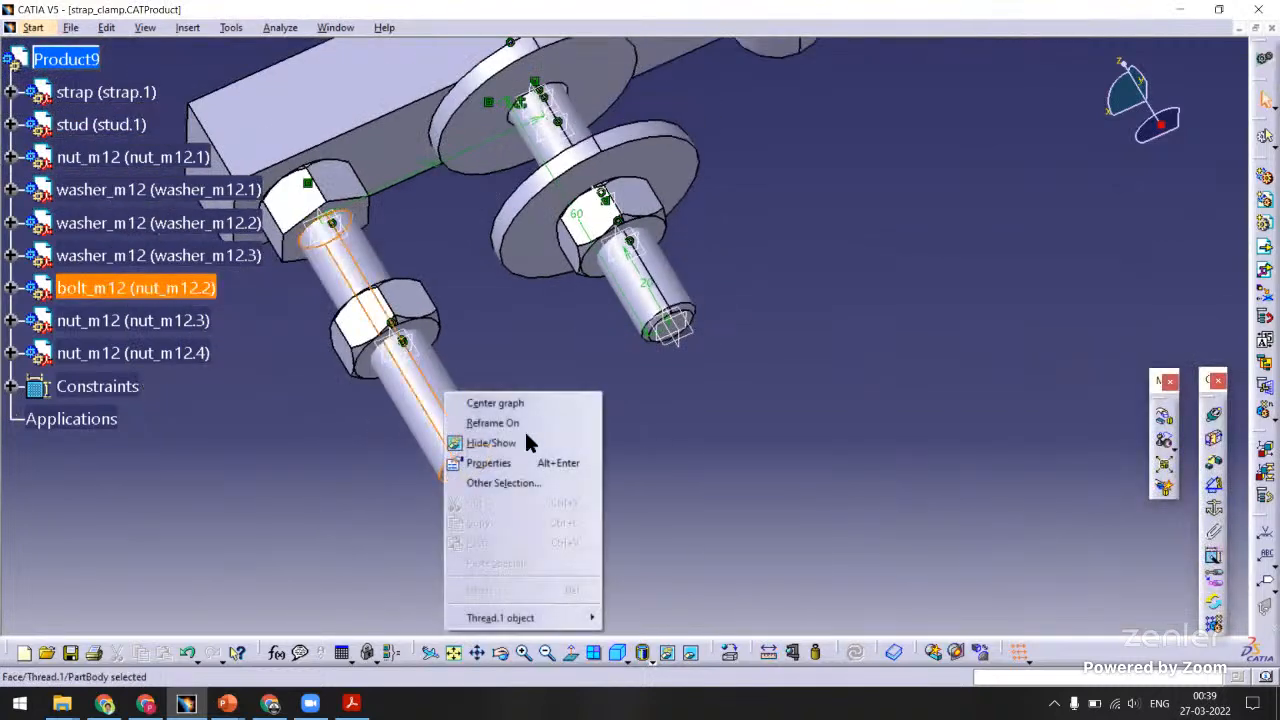
{"action": "mouse_move", "coordinate": [534, 617]}
{"action": "left_click", "coordinate": [666, 634]}
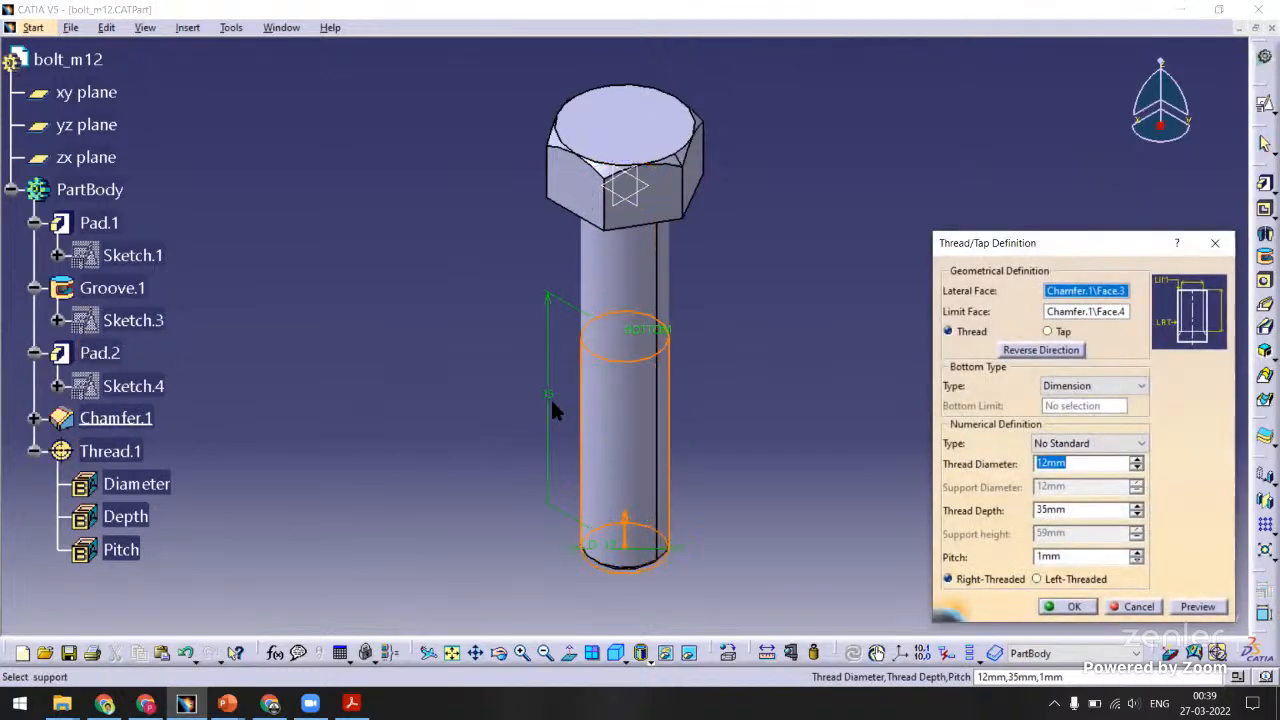
{"action": "left_click", "coordinate": [1134, 607]}
{"action": "double_click", "coordinate": [617, 260]}
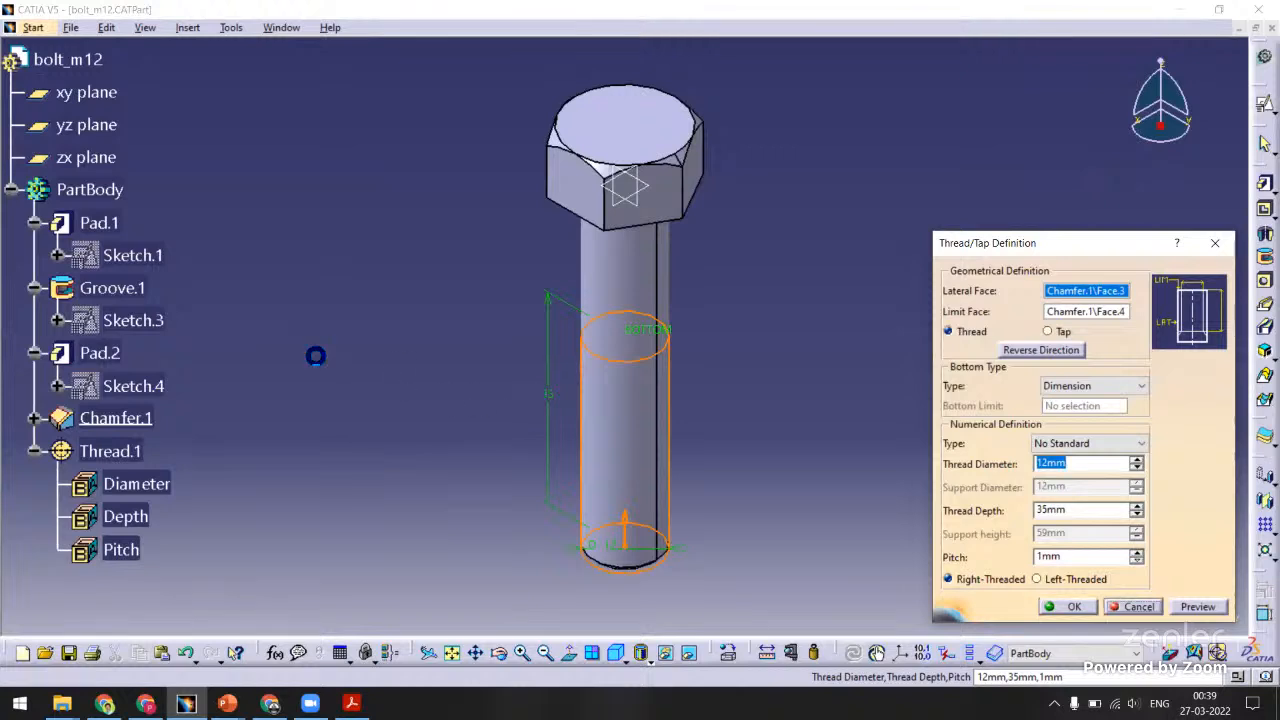
Set the bolt's shank pad length to 50 mm and save the part.
{"action": "right_click", "coordinate": [118, 355]}
{"action": "mouse_move", "coordinate": [170, 337]}
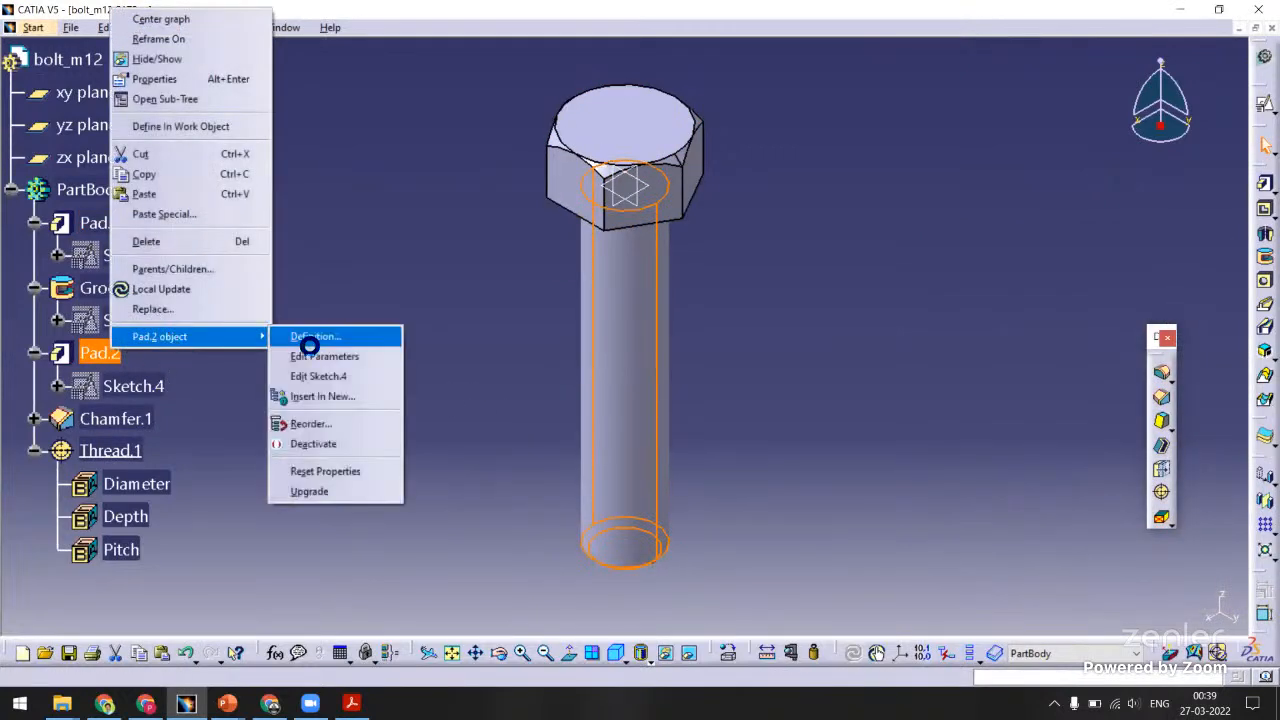
{"action": "left_click", "coordinate": [310, 340]}
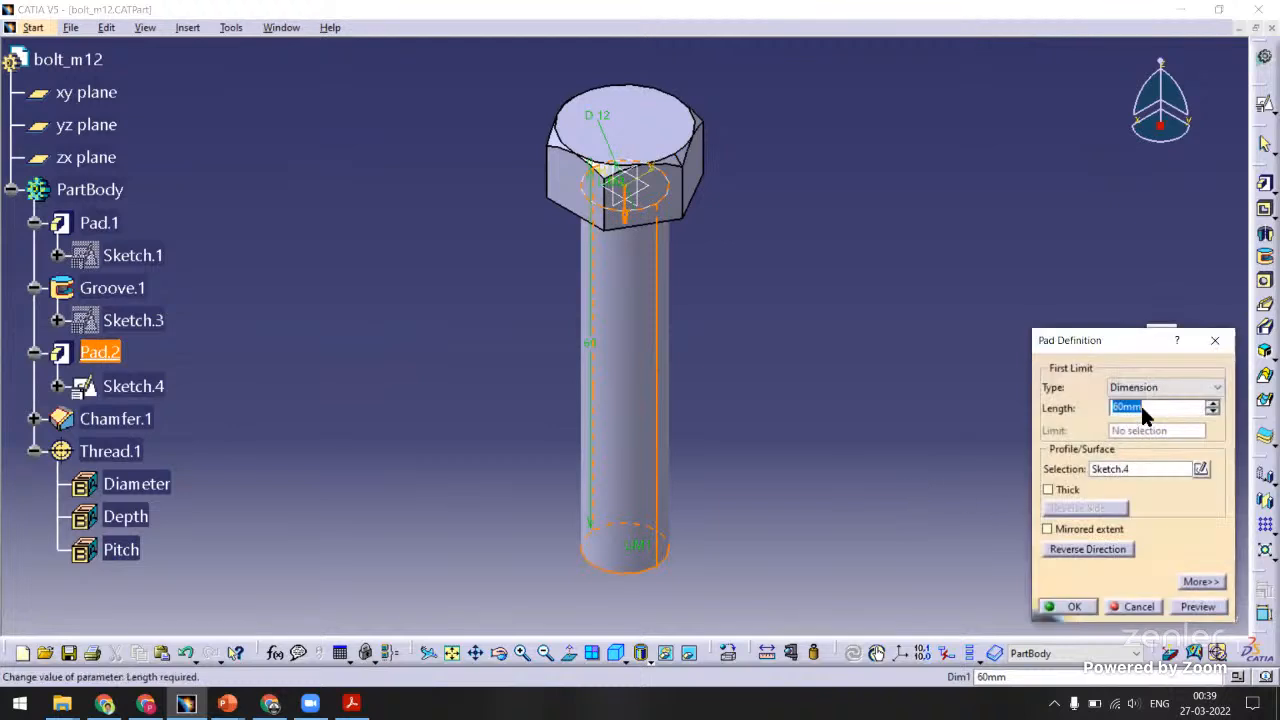
{"action": "type", "text": "50"}
{"action": "key", "text": "Return"}
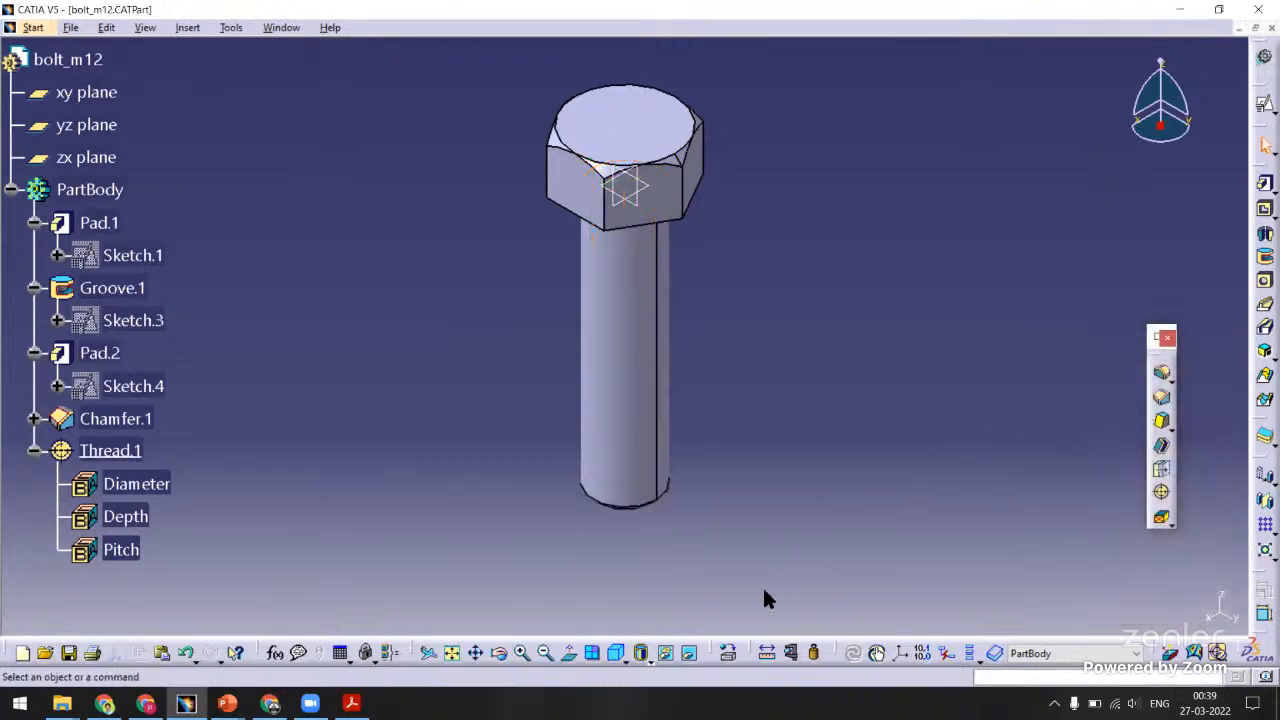
{"action": "left_click", "coordinate": [451, 653]}
{"action": "key", "text": "ctrl+s"}
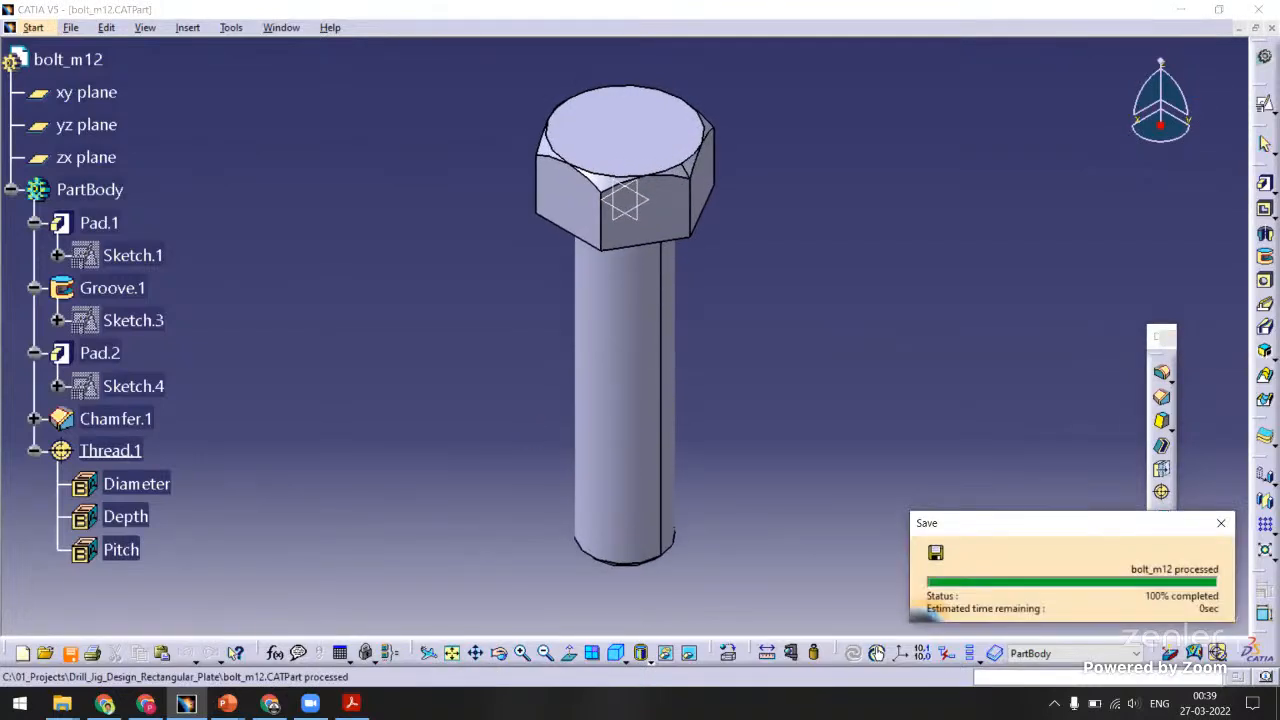
Close the bolt part and switch to the drill_jig_rectangular_plate assembly.
{"action": "key", "text": "ctrl+Tab"}
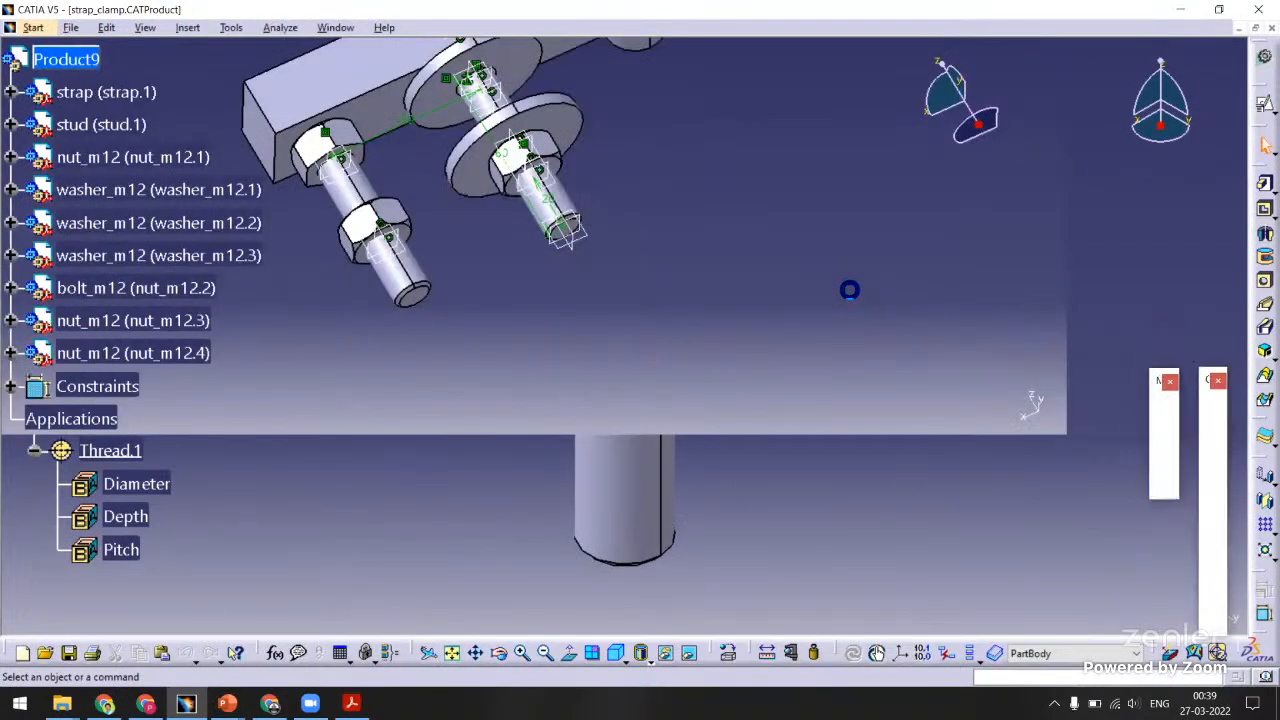
{"action": "middle_click_drag", "start_coordinate": [751, 214], "coordinate": [690, 215]}
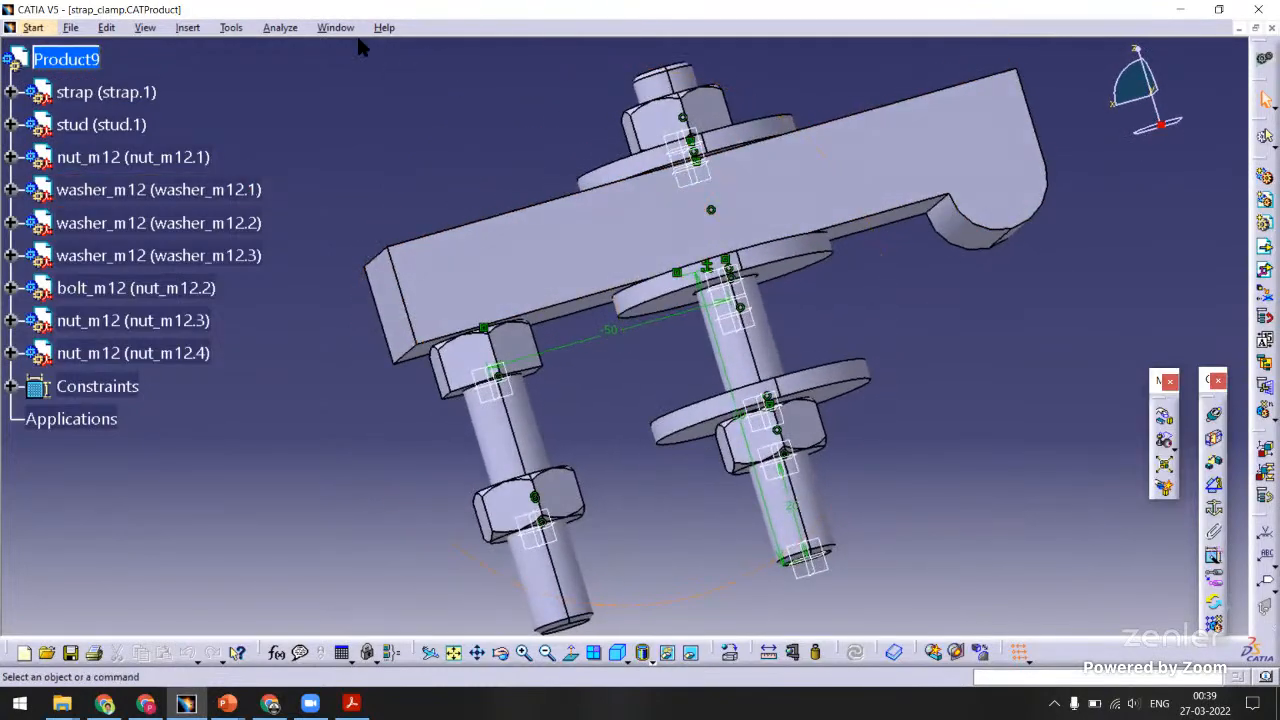
{"action": "left_click", "coordinate": [336, 27]}
{"action": "left_click", "coordinate": [391, 234]}
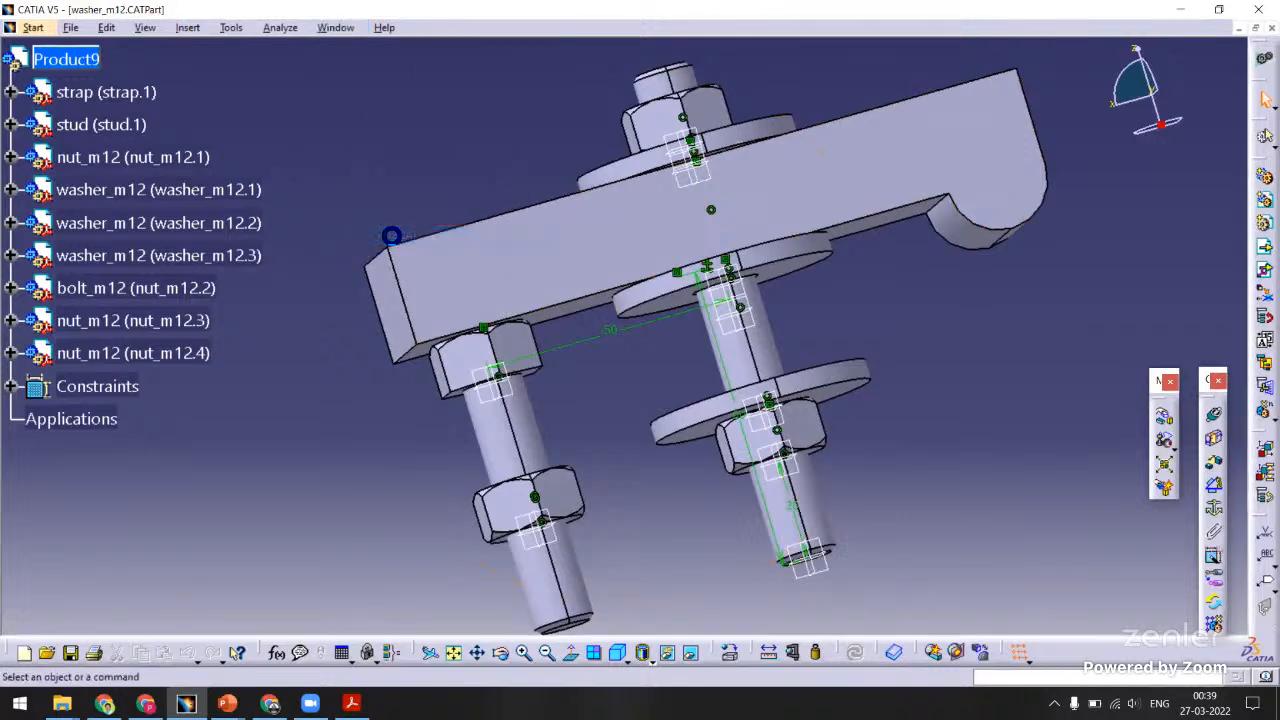
{"action": "left_click", "coordinate": [295, 31]}
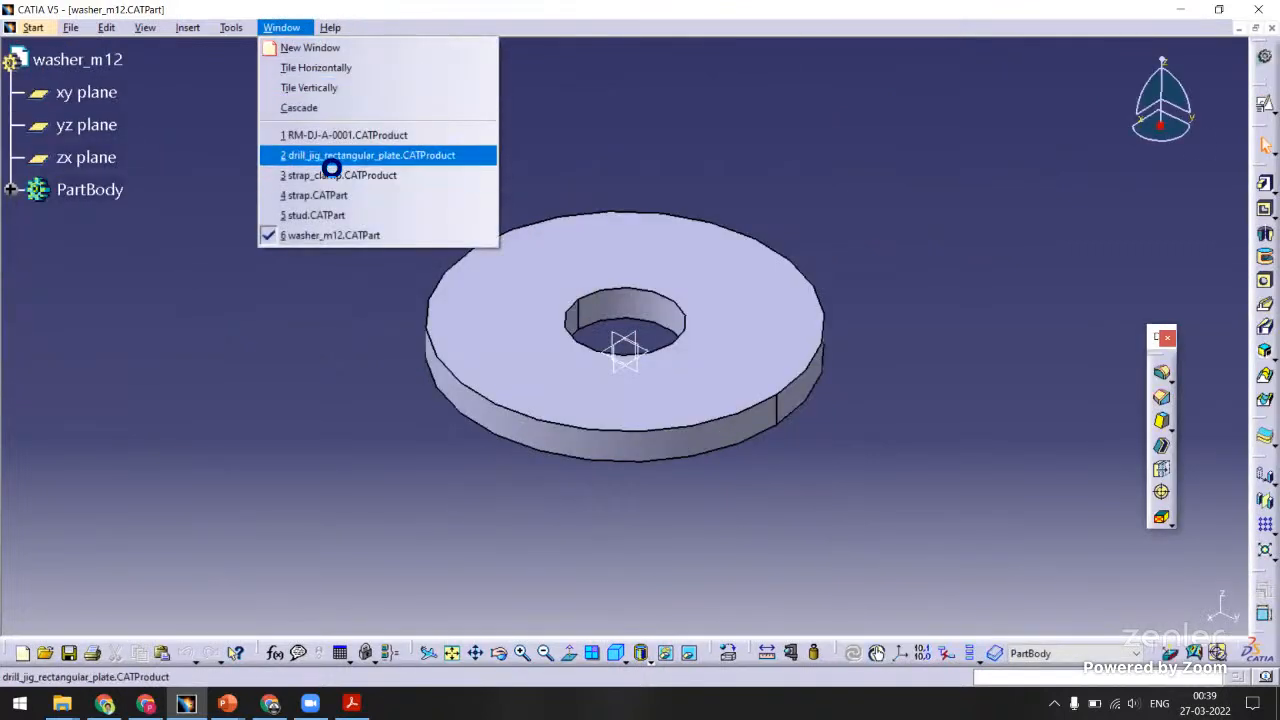
{"action": "left_click", "coordinate": [331, 156]}
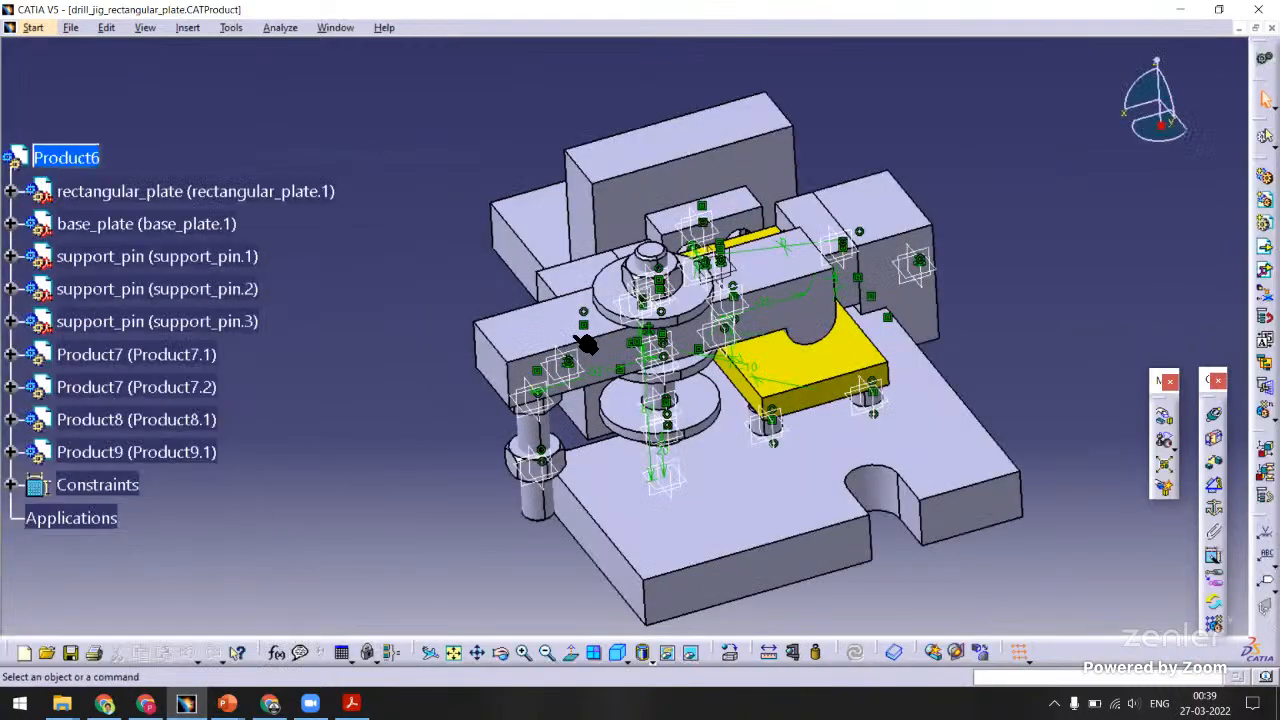
Open the base_plate part in its own window from the drill jig assembly and show it in isometric view.
{"action": "middle_click_drag", "start_coordinate": [700, 575], "coordinate": [813, 330]}
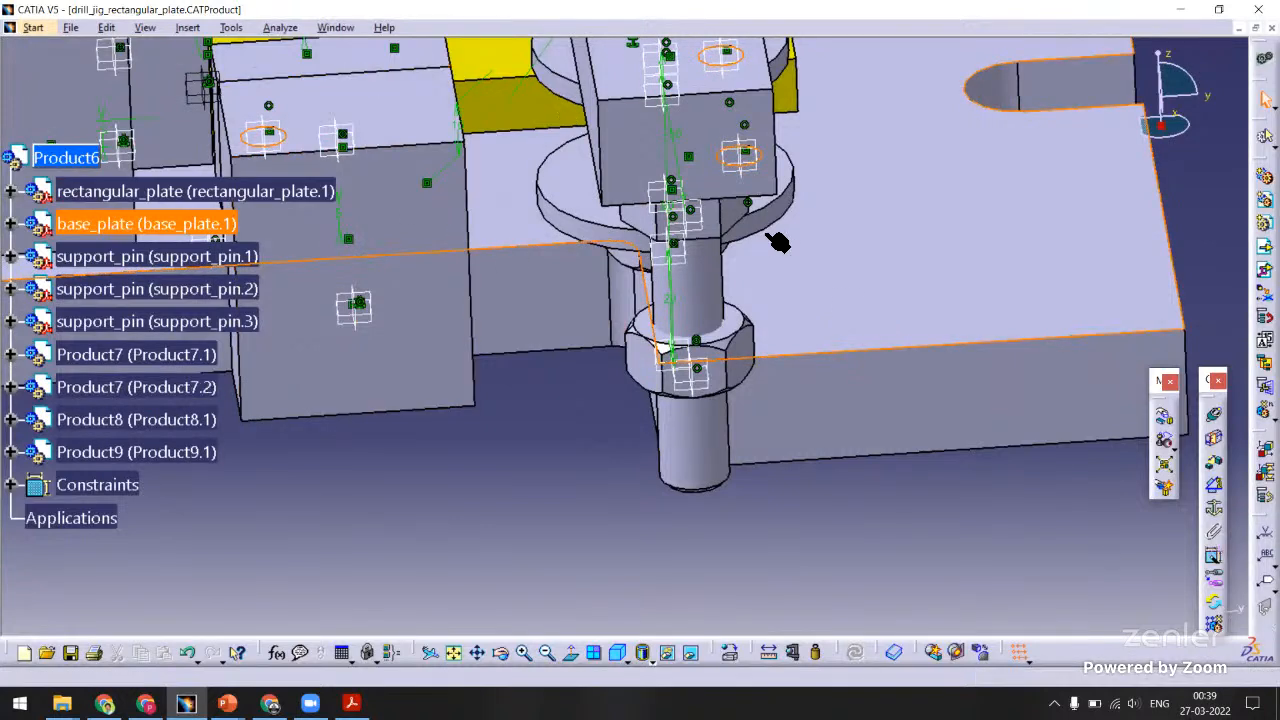
{"action": "right_click", "coordinate": [806, 243]}
{"action": "mouse_move", "coordinate": [873, 478]}
{"action": "left_click", "coordinate": [1013, 490]}
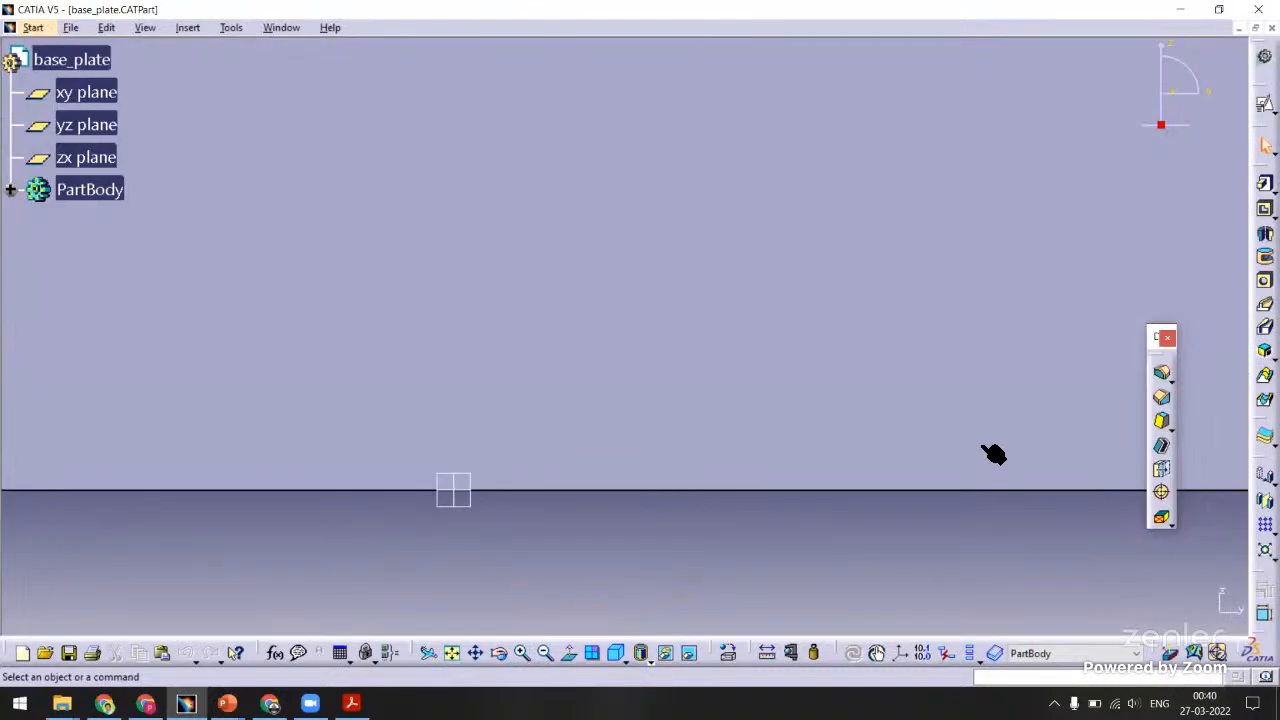
{"action": "left_click", "coordinate": [617, 653]}
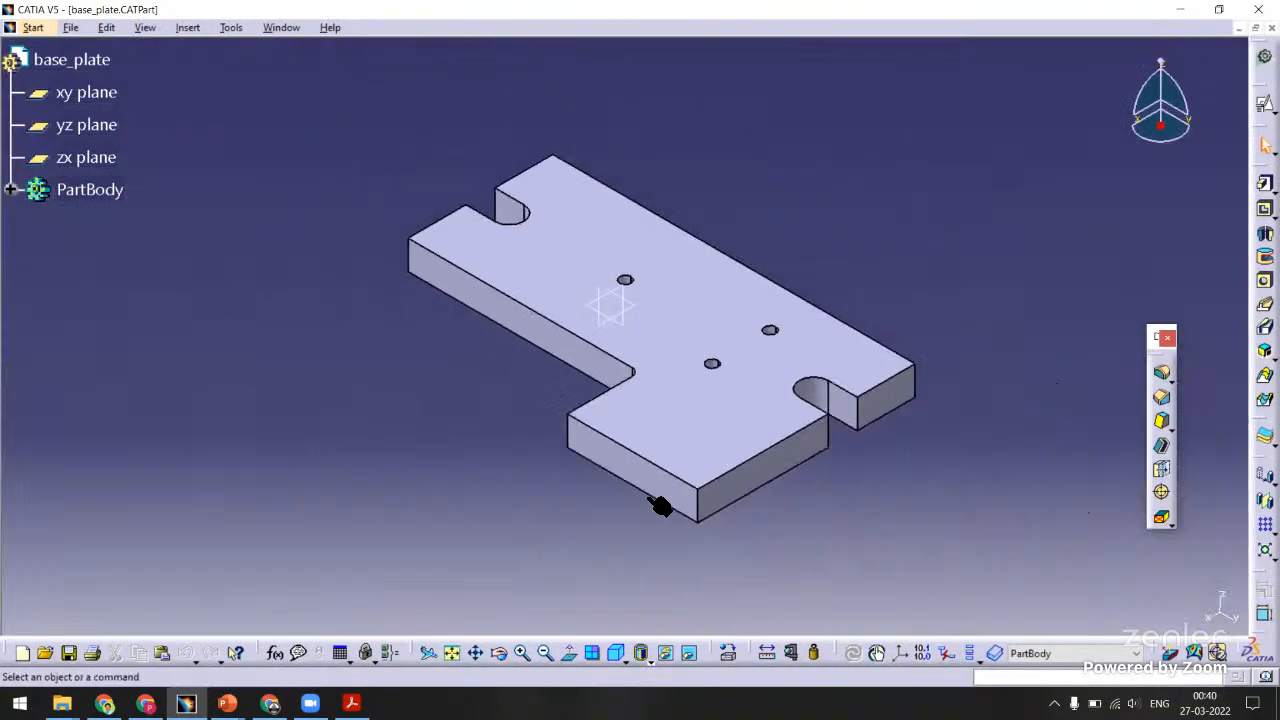
Widen the base plate's pad by setting the distance from the sketch origin to its notched long edge to 120 mm.
{"action": "left_click", "coordinate": [687, 433]}
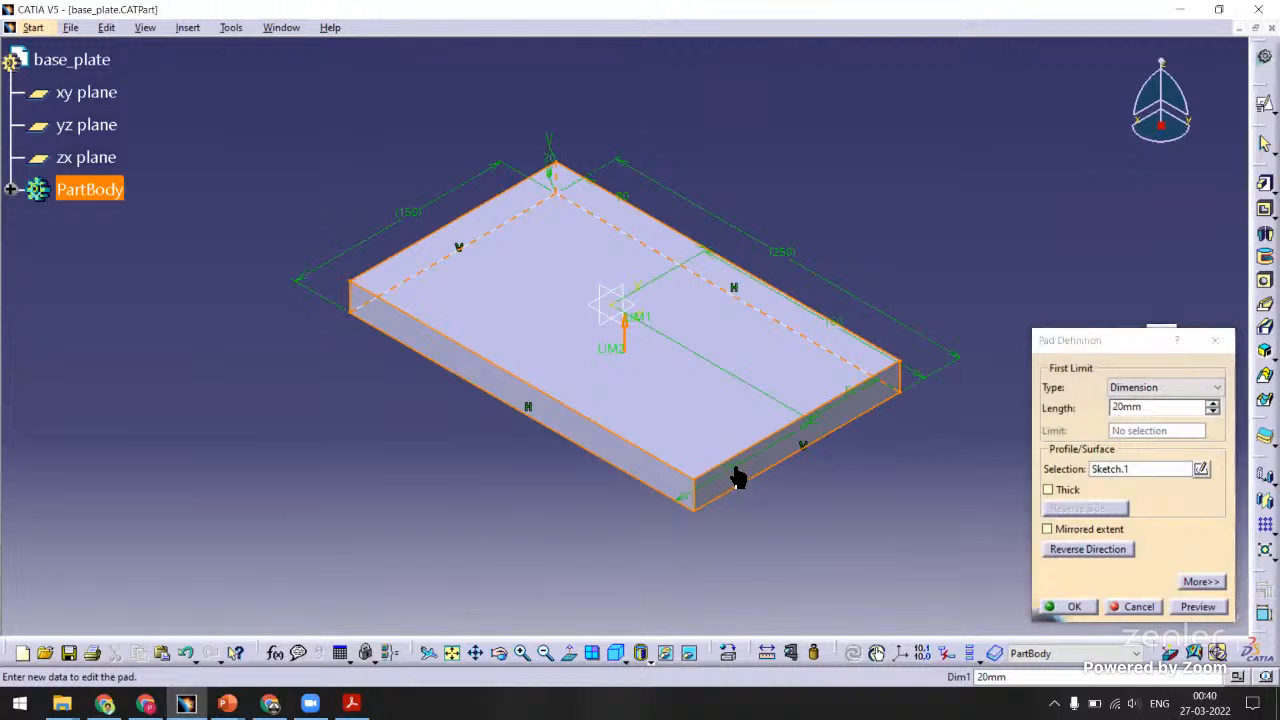
{"action": "double_click", "coordinate": [737, 478]}
{"action": "type", "text": "120"}
{"action": "key", "text": "Return"}
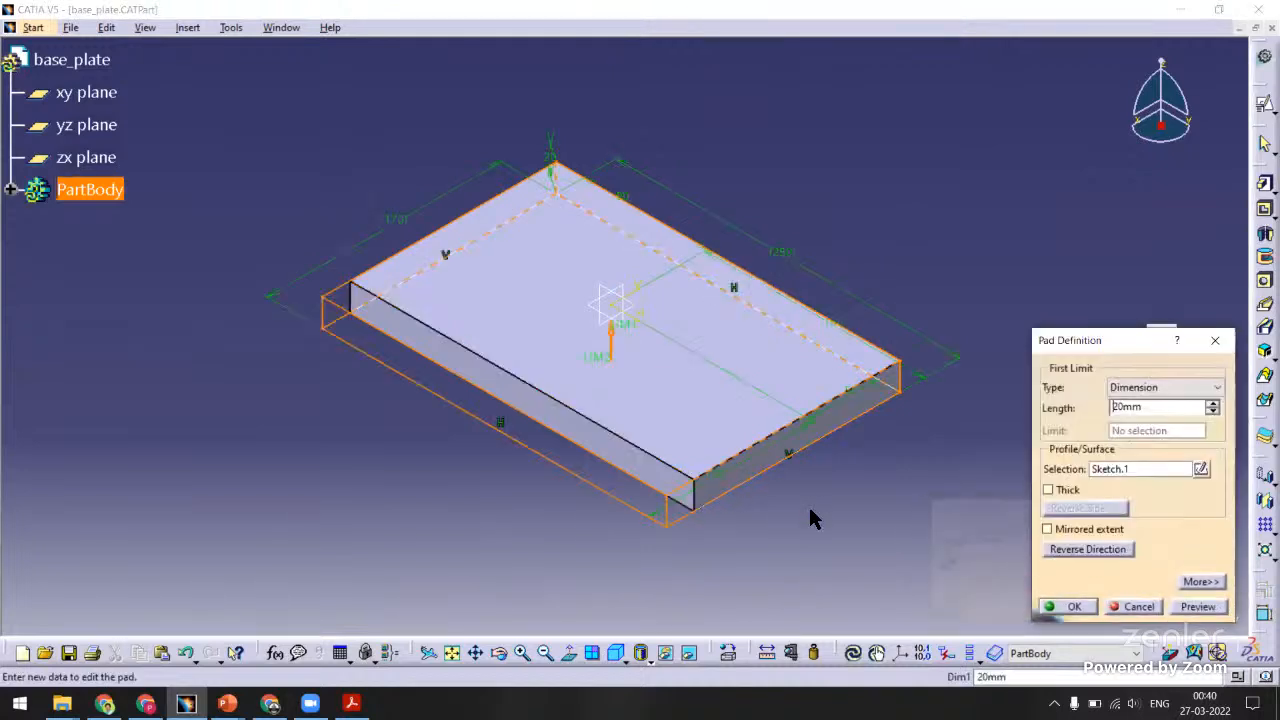
{"action": "left_click", "coordinate": [1075, 607]}
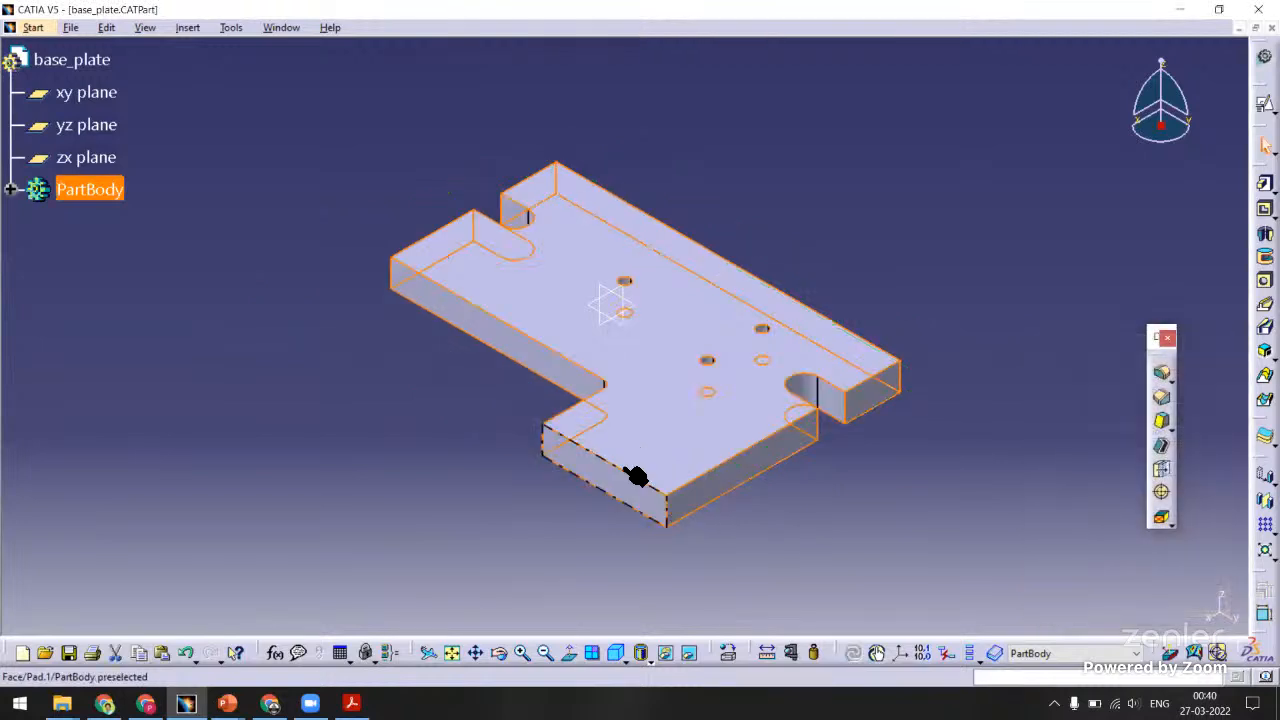
Set the length of the rectangular corner pocket along the base plate's long edge to 150 mm.
{"action": "double_click", "coordinate": [503, 347]}
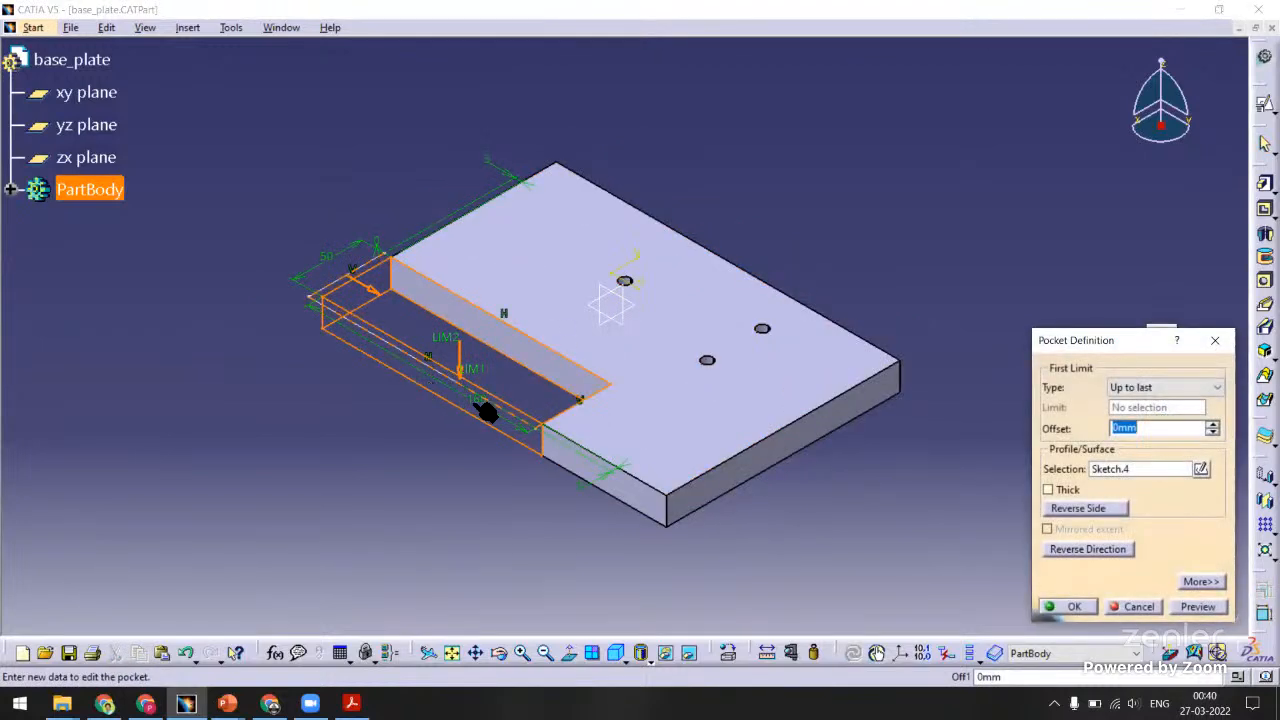
{"action": "double_click", "coordinate": [487, 413]}
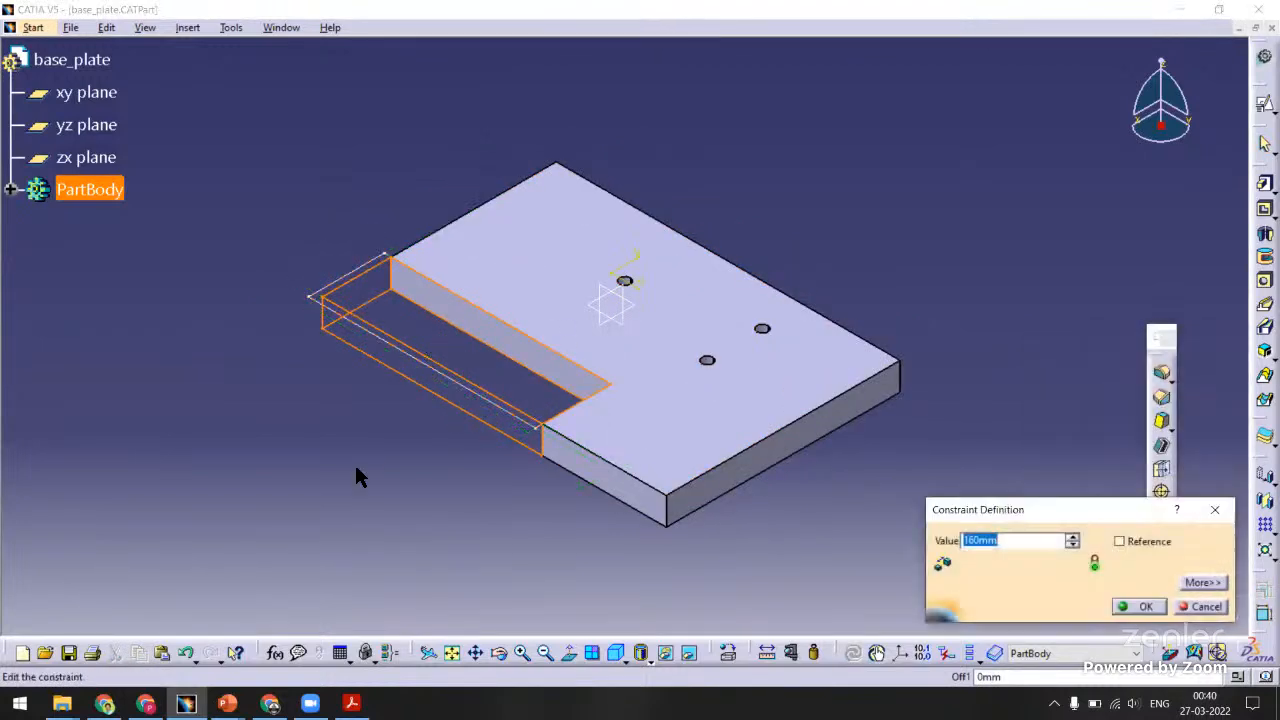
{"action": "type", "text": "150"}
{"action": "key", "text": "Return"}
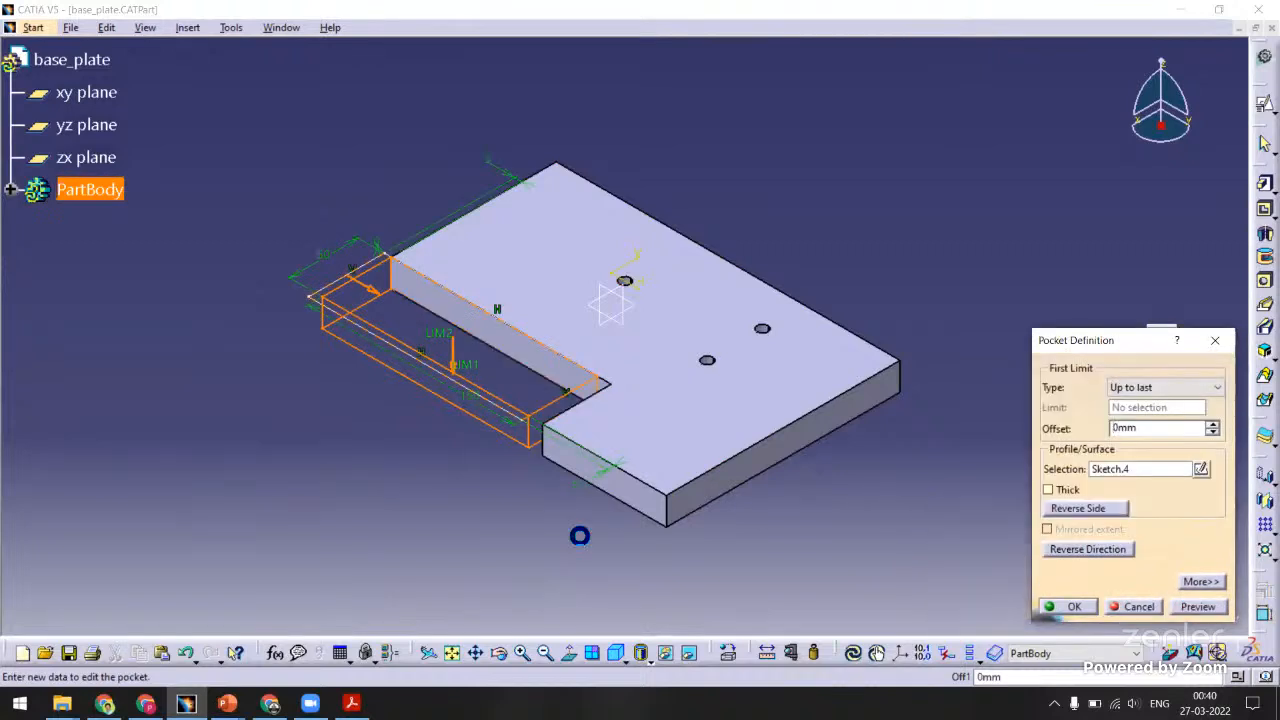
{"action": "left_click", "coordinate": [1052, 604]}
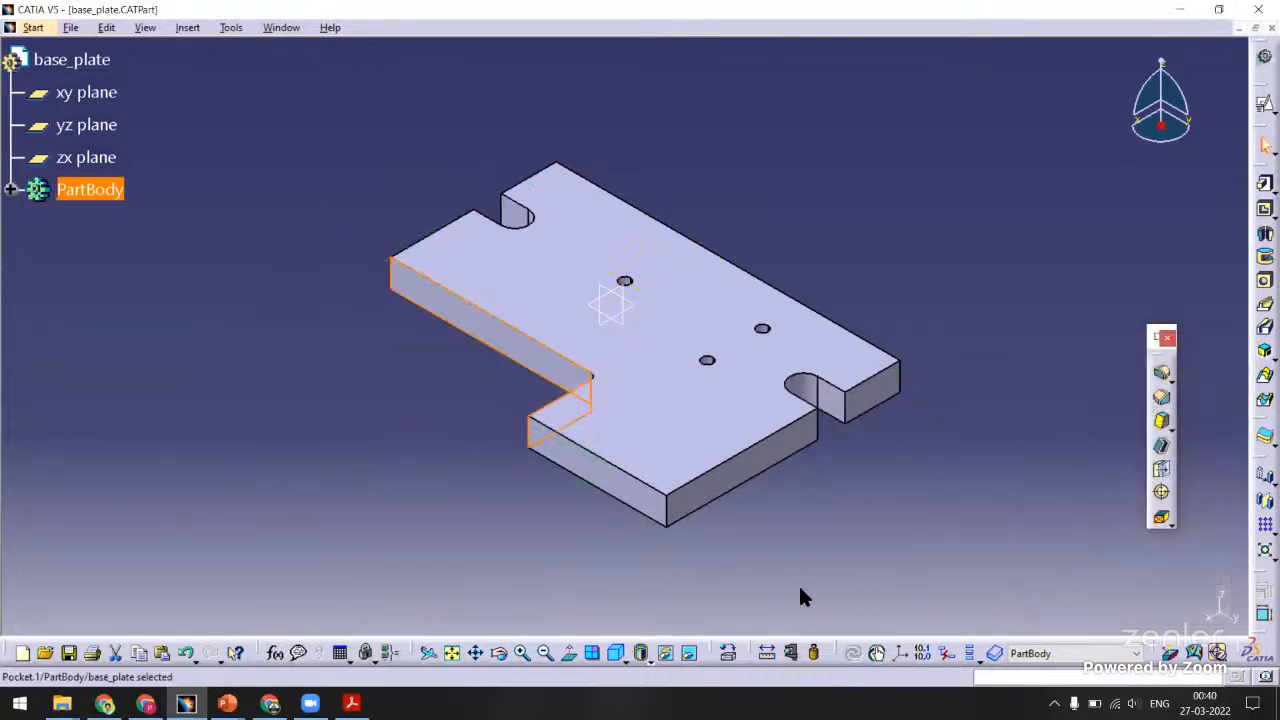
Save the base plate part and switch to the drill_jig_rectangular_plate assembly.
{"action": "key", "text": "ctrl+s"}
{"action": "left_click", "coordinate": [284, 27]}
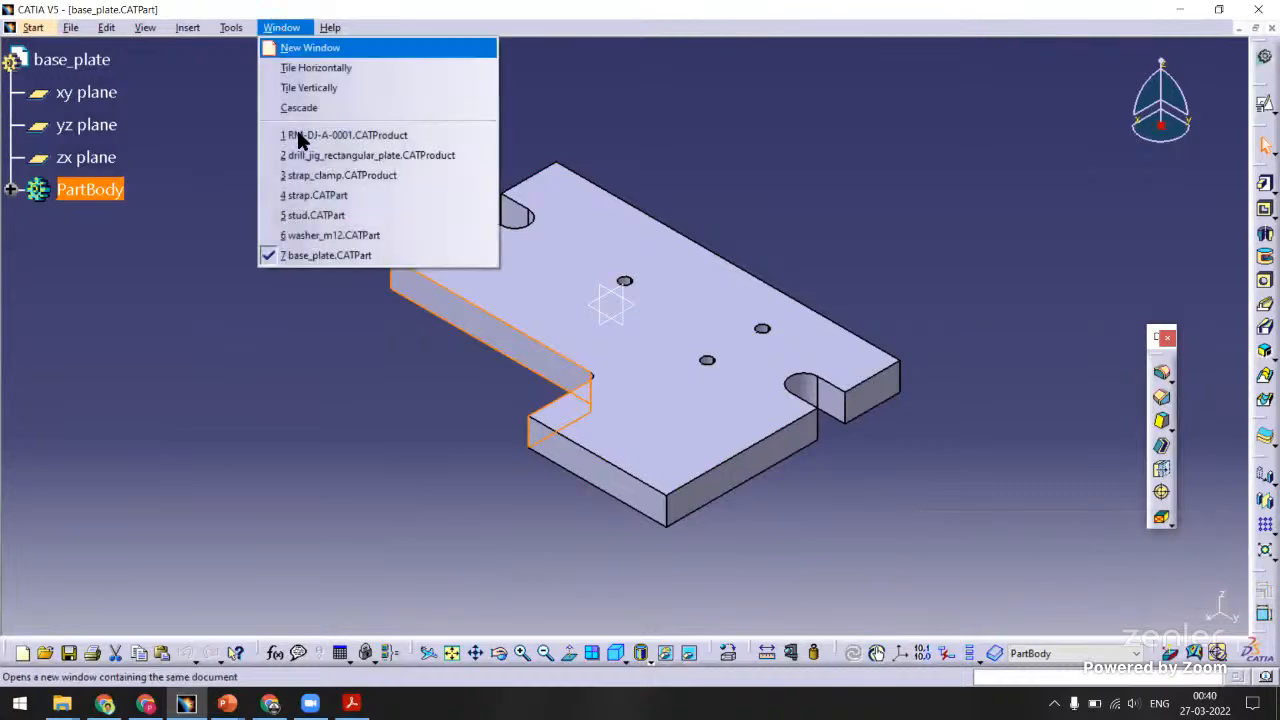
{"action": "left_click", "coordinate": [326, 156]}
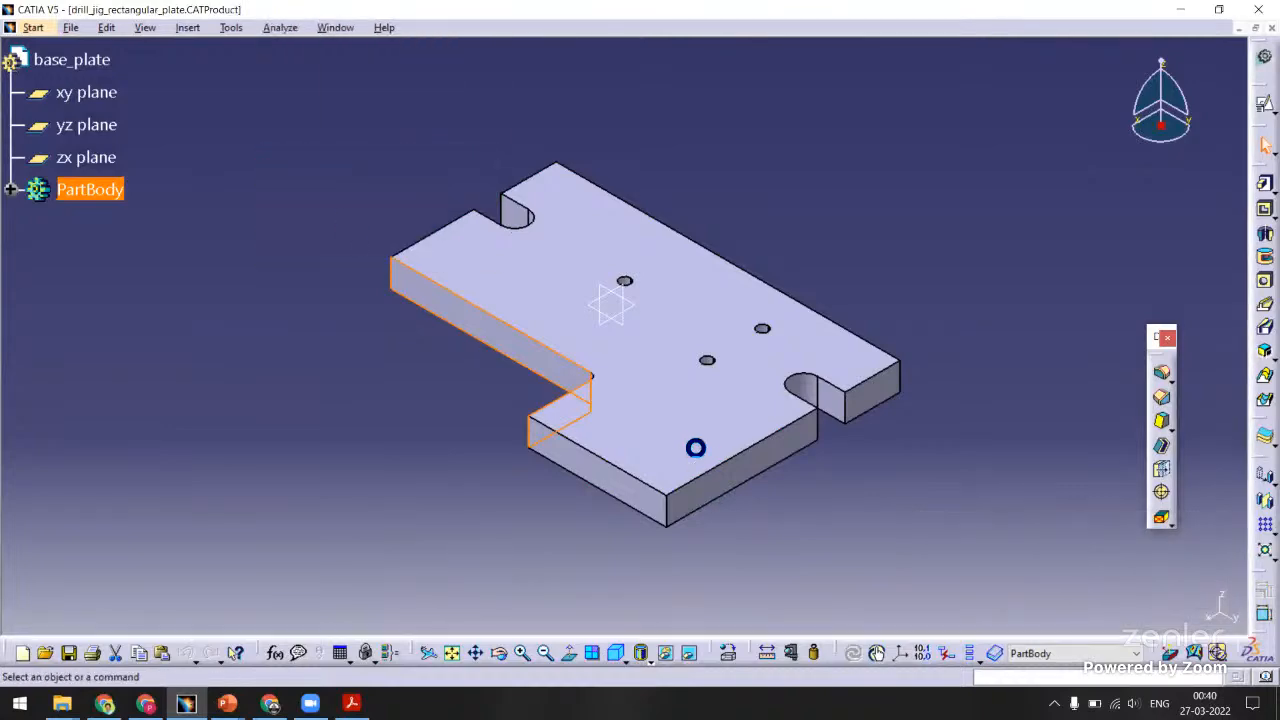
Measure the distance between the yellow rectangular plate's side face and the facing wear plate surface of Product7.2.
{"action": "middle_click_drag", "start_coordinate": [531, 352], "coordinate": [683, 611]}
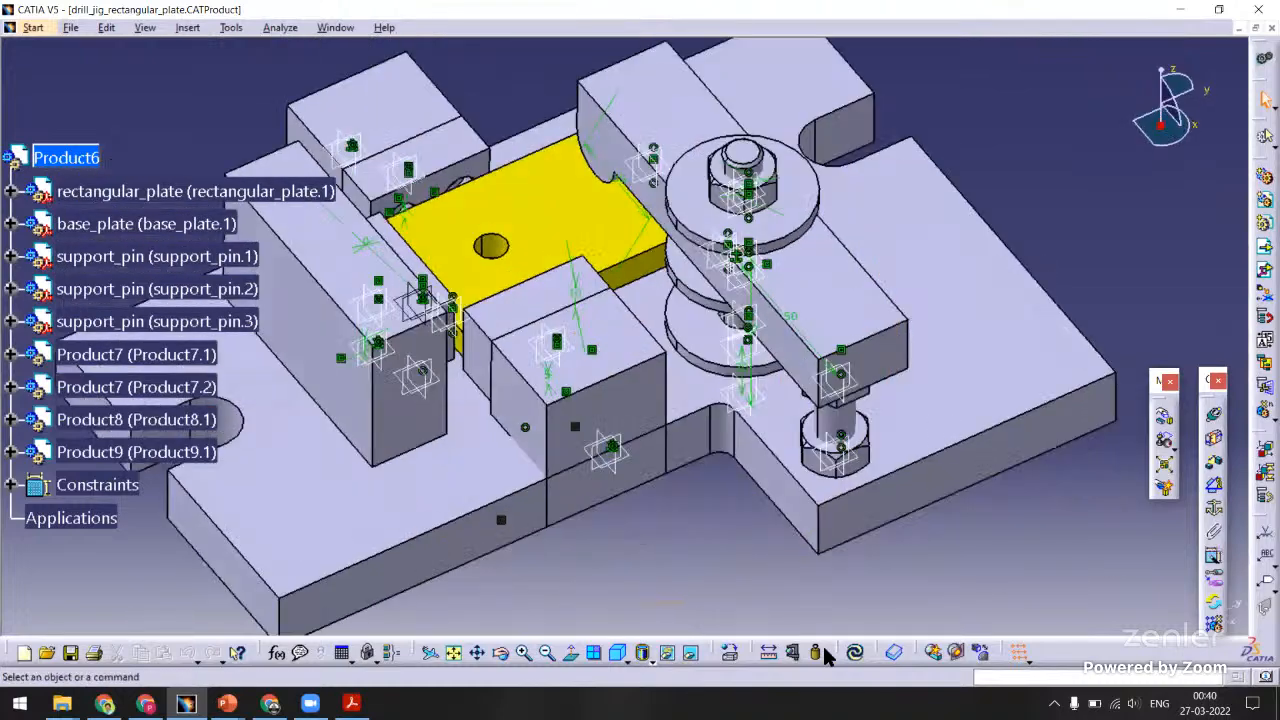
{"action": "middle_click_drag", "start_coordinate": [654, 491], "coordinate": [648, 417]}
{"action": "middle_click_drag", "start_coordinate": [534, 408], "coordinate": [702, 441]}
{"action": "middle_click_drag", "start_coordinate": [586, 420], "coordinate": [643, 363]}
{"action": "left_click", "coordinate": [769, 651]}
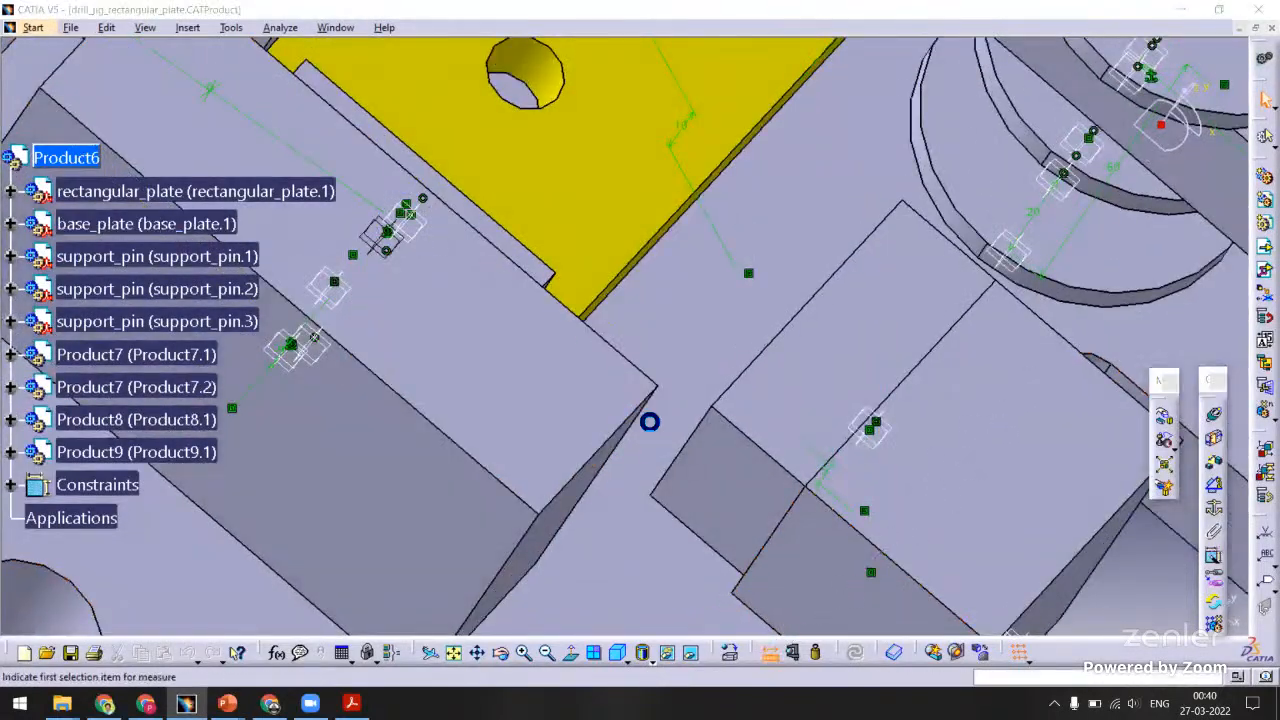
{"action": "middle_click_drag", "start_coordinate": [616, 270], "coordinate": [720, 314]}
{"action": "left_click", "coordinate": [711, 303]}
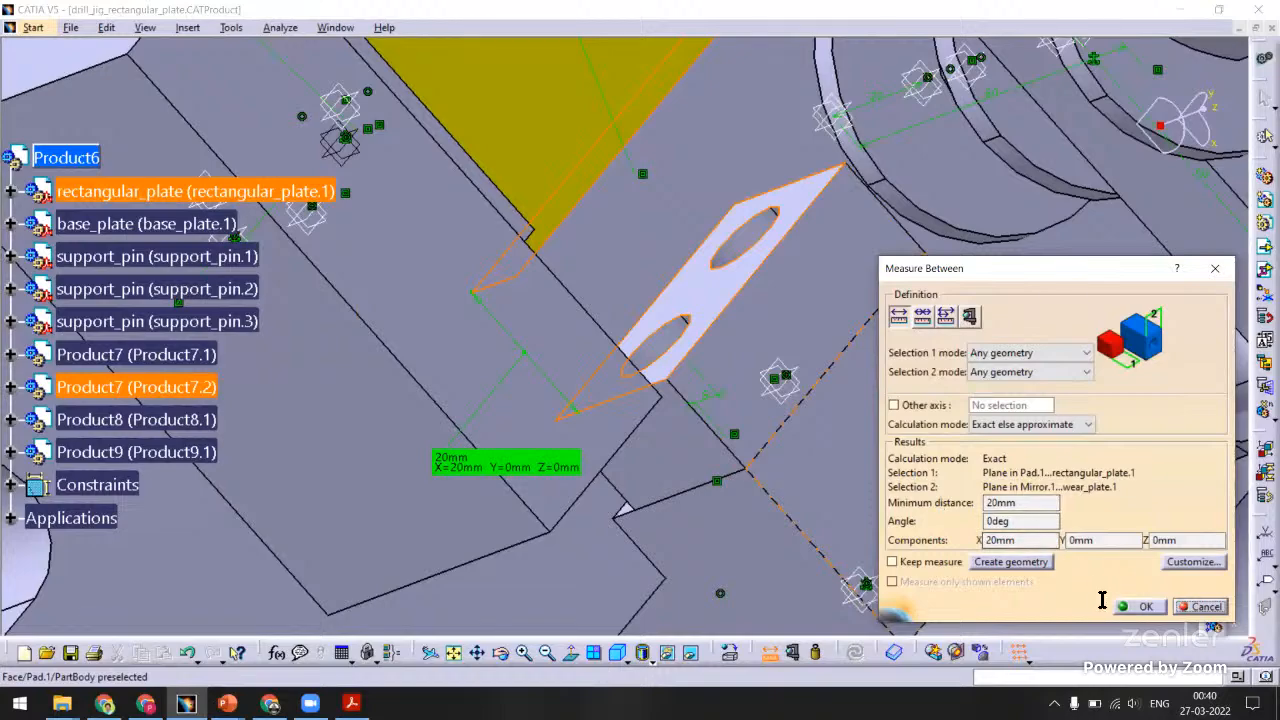
{"action": "left_click", "coordinate": [1140, 606]}
Return to the base_plate part and set the width of the rectangular corner pocket to 70 mm.
{"action": "middle_click_drag", "start_coordinate": [743, 480], "coordinate": [608, 523]}
{"action": "left_click", "coordinate": [350, 29]}
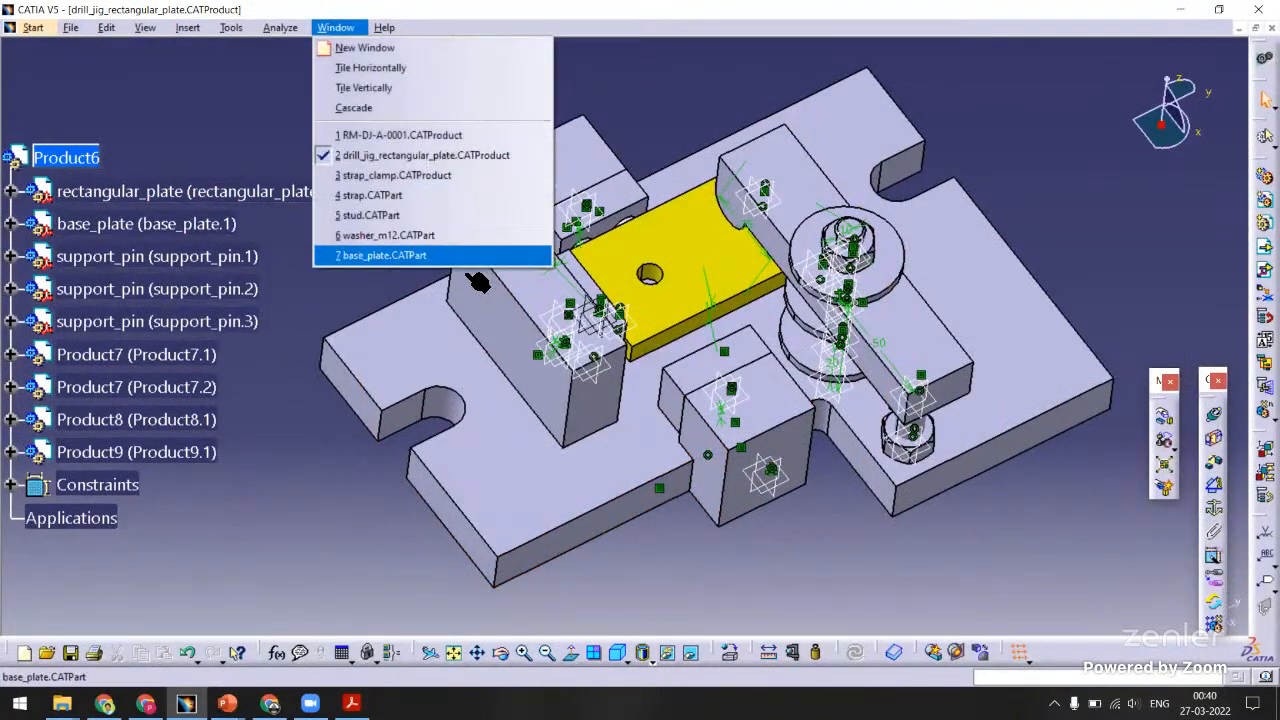
{"action": "left_click", "coordinate": [390, 255]}
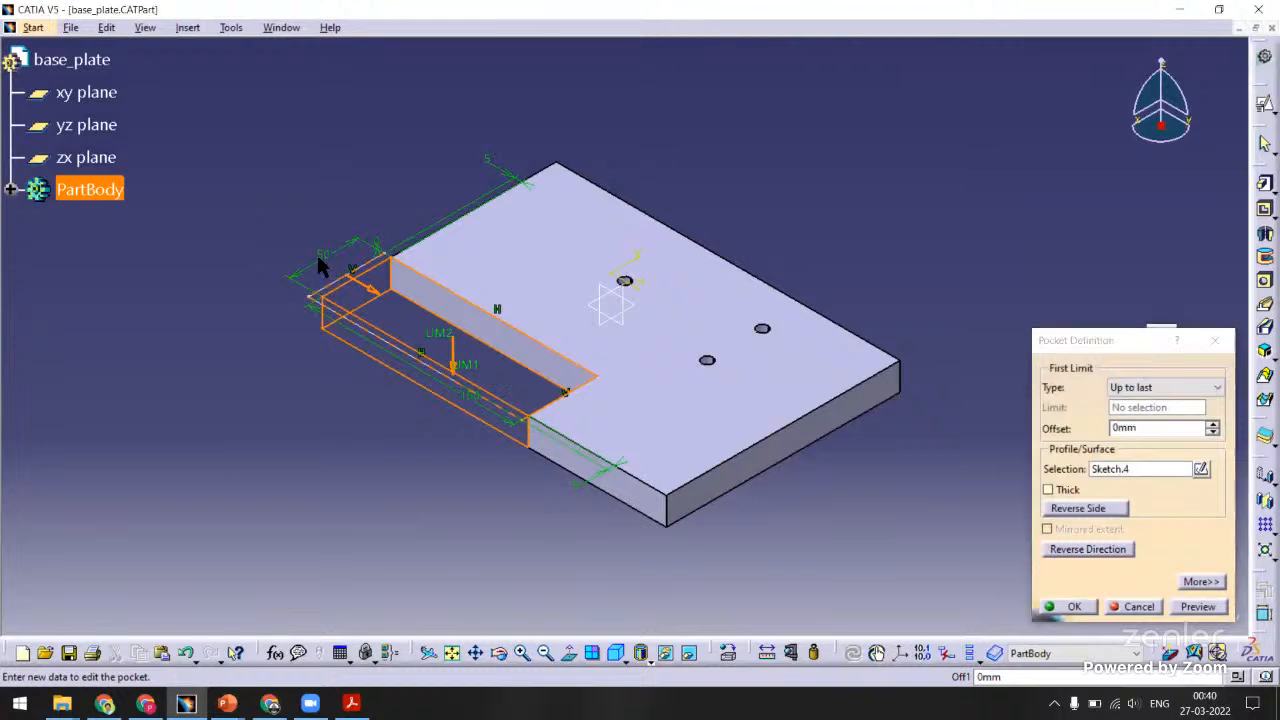
{"action": "double_click", "coordinate": [330, 262]}
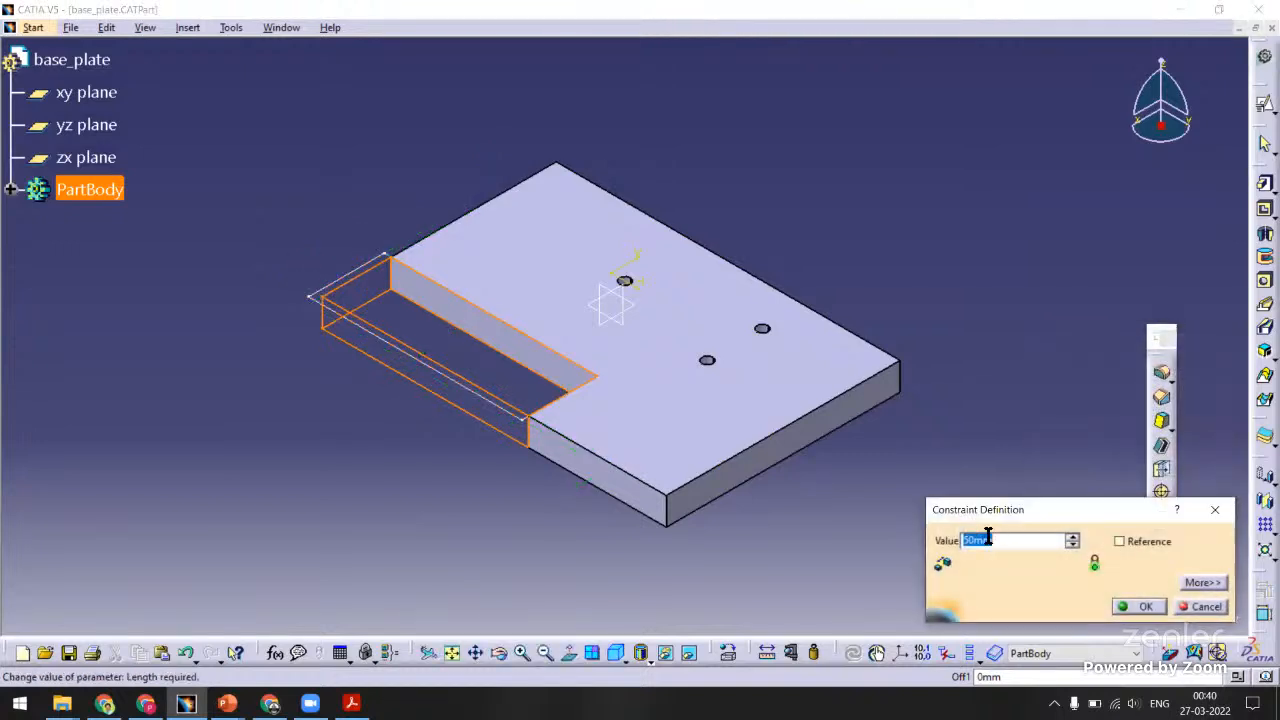
{"action": "type", "text": "50+"}
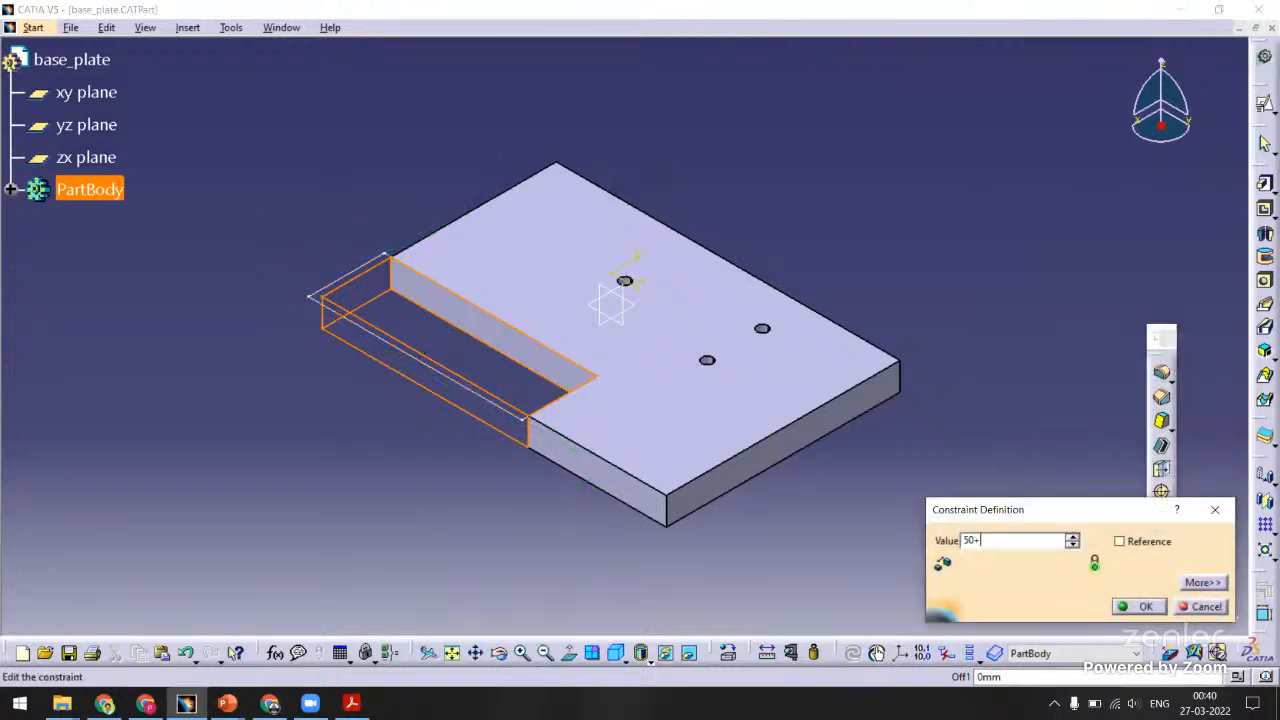
{"action": "type", "text": "20"}
{"action": "key", "text": "Return"}
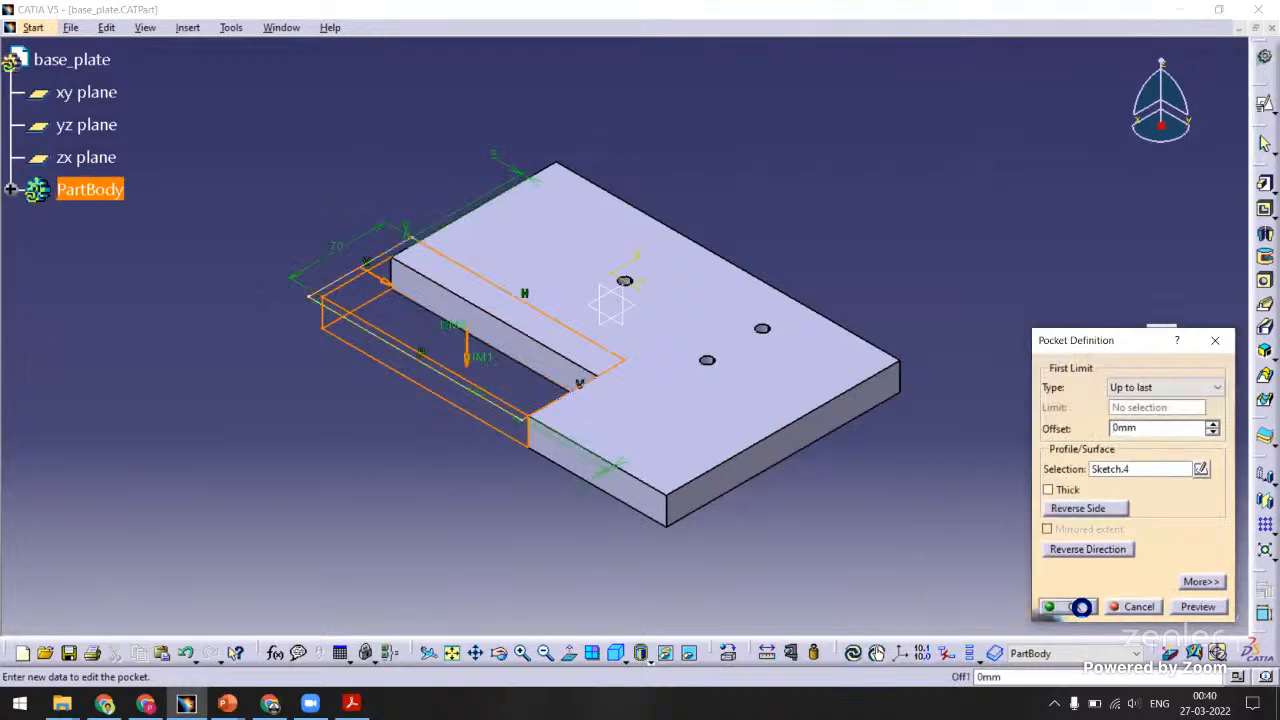
{"action": "left_click", "coordinate": [1081, 607]}
Save the base plate, switch back to the drill_jig_rectangular_plate assembly and update all its constraints.
{"action": "key", "text": "ctrl+s"}
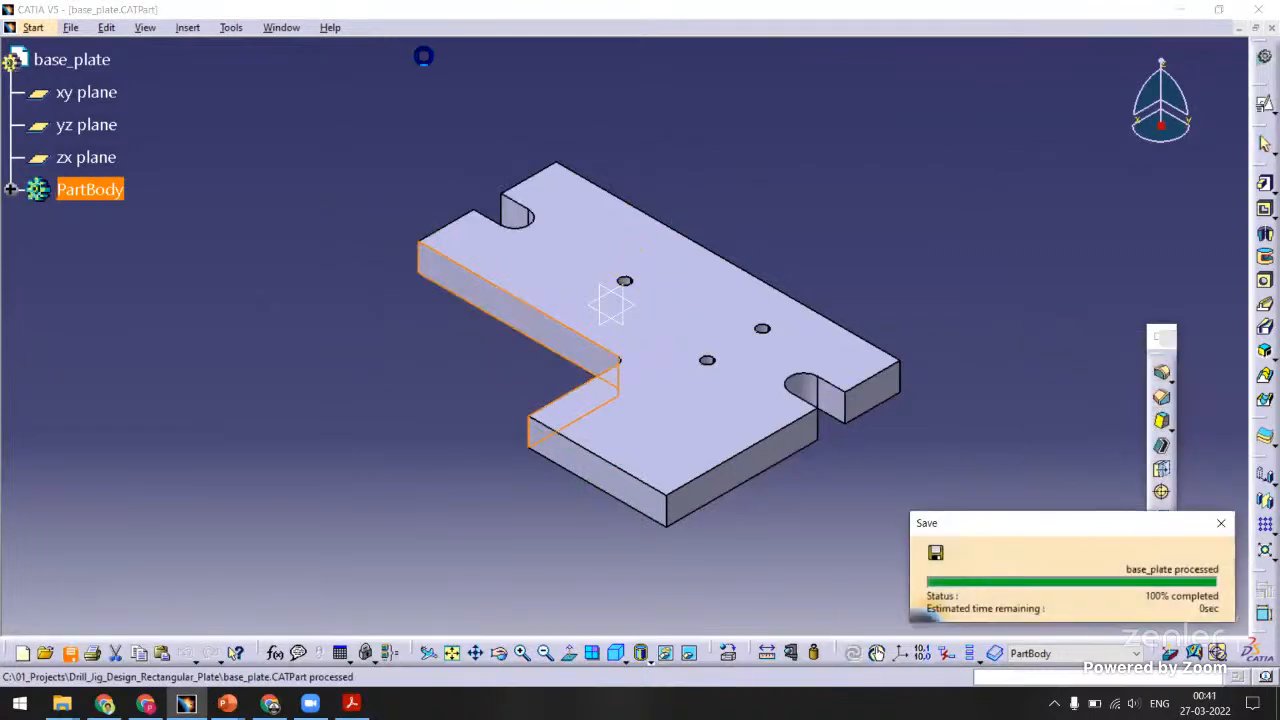
{"action": "left_click", "coordinate": [283, 28]}
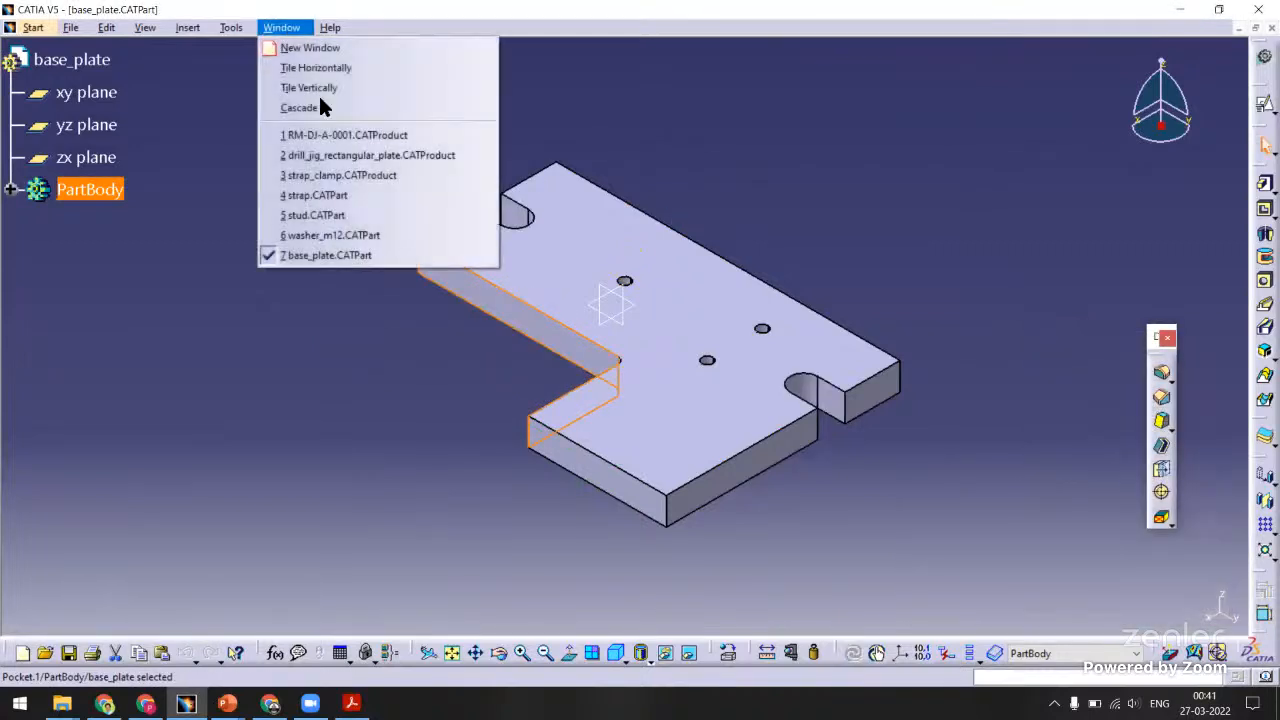
{"action": "left_click", "coordinate": [370, 155]}
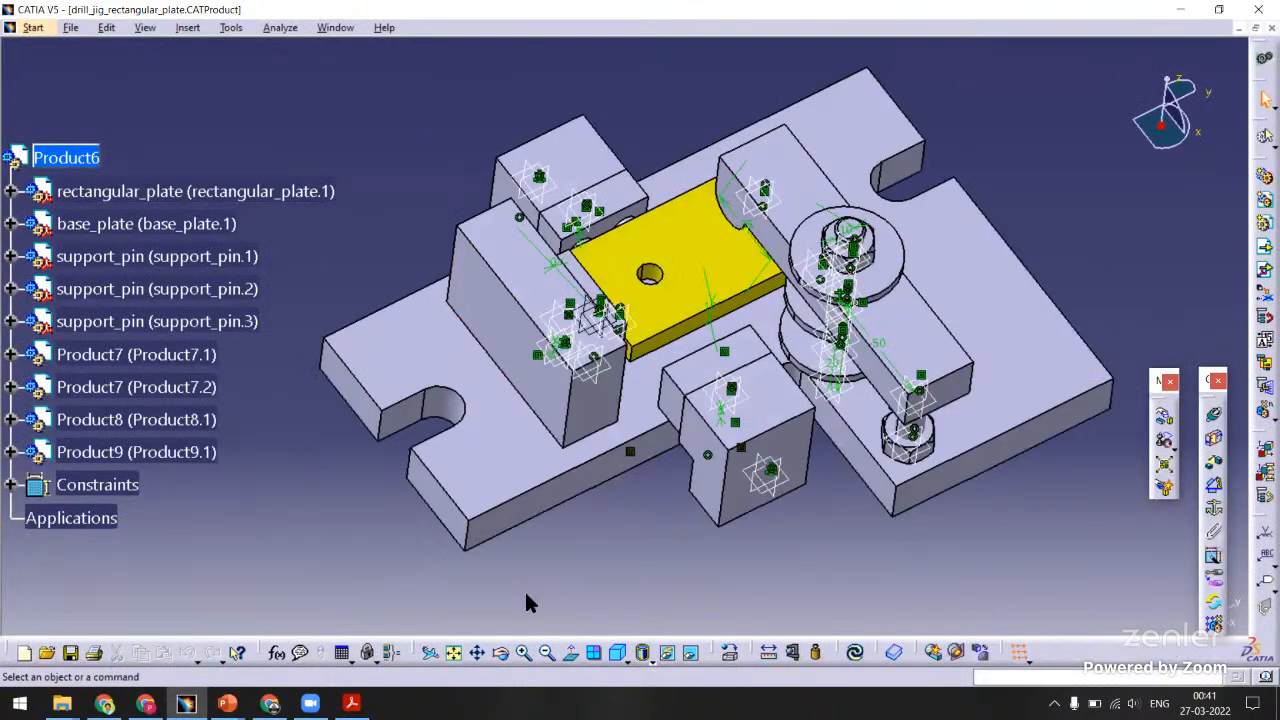
{"action": "left_click", "coordinate": [458, 653]}
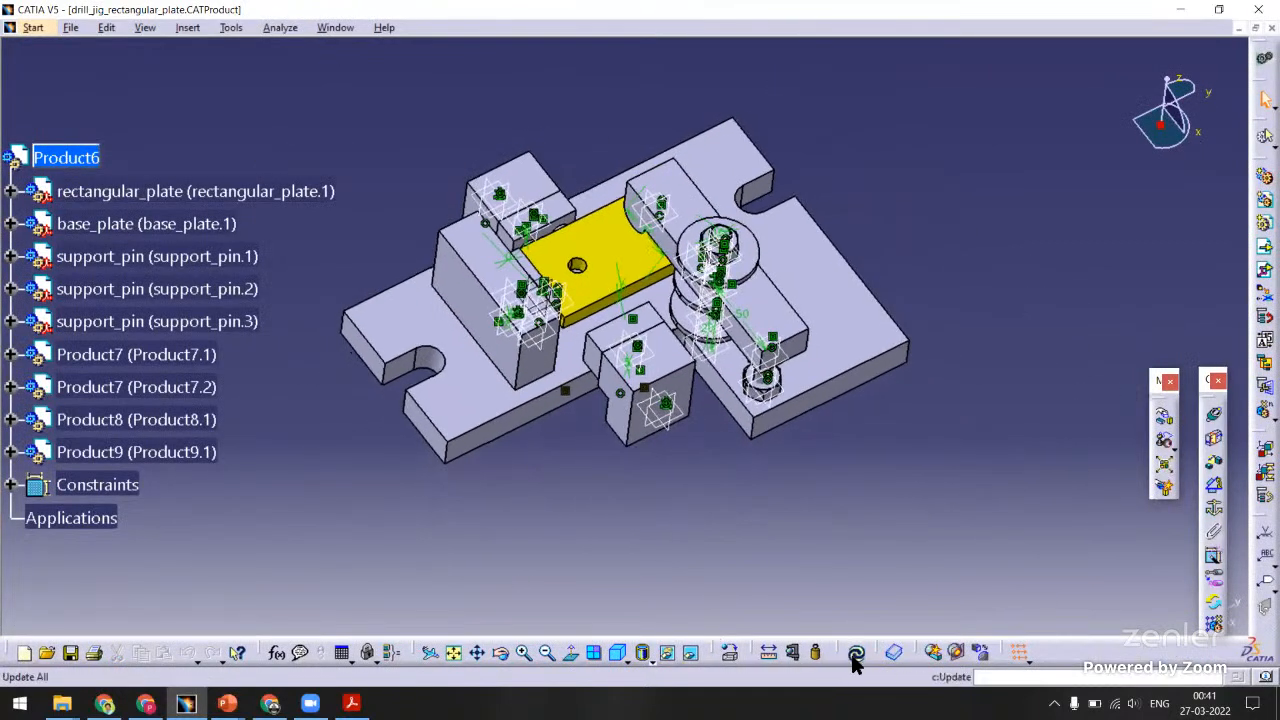
{"action": "left_click", "coordinate": [855, 655]}
Save the updated drill jig assembly after checking the strap clamp area.
{"action": "middle_click_drag", "start_coordinate": [634, 471], "coordinate": [564, 228]}
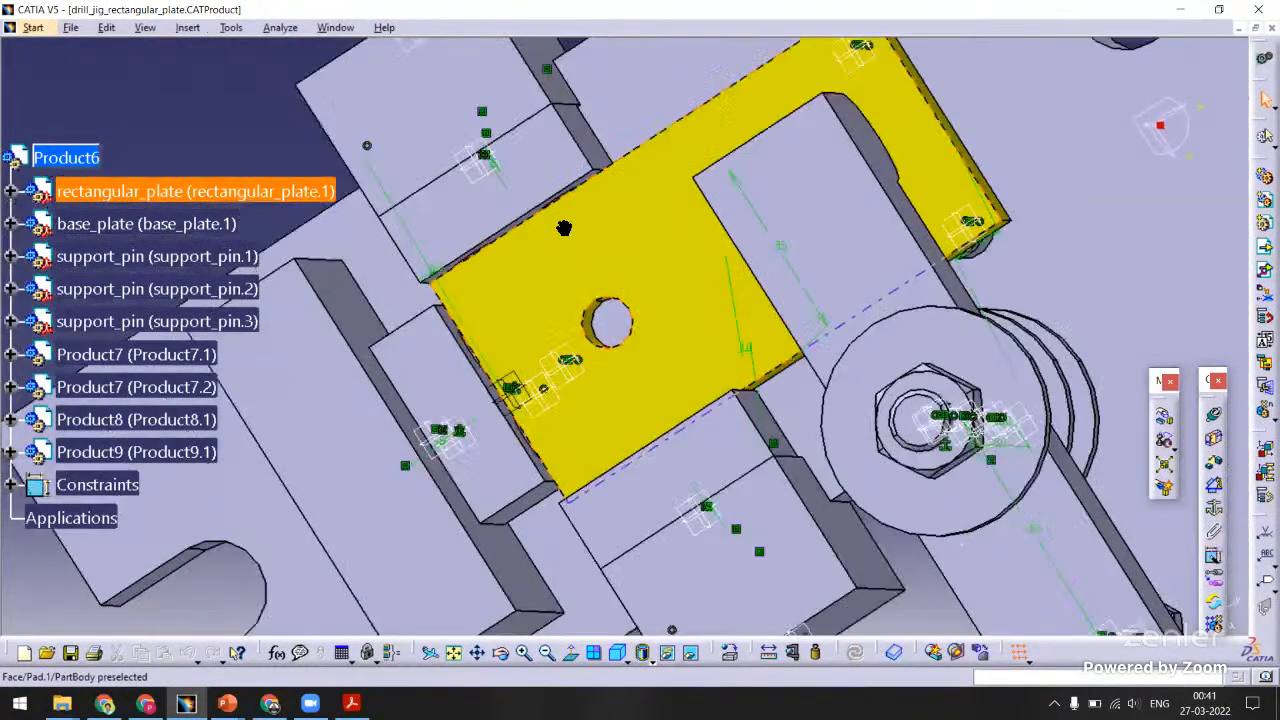
{"action": "middle_click_drag", "start_coordinate": [595, 415], "coordinate": [600, 220]}
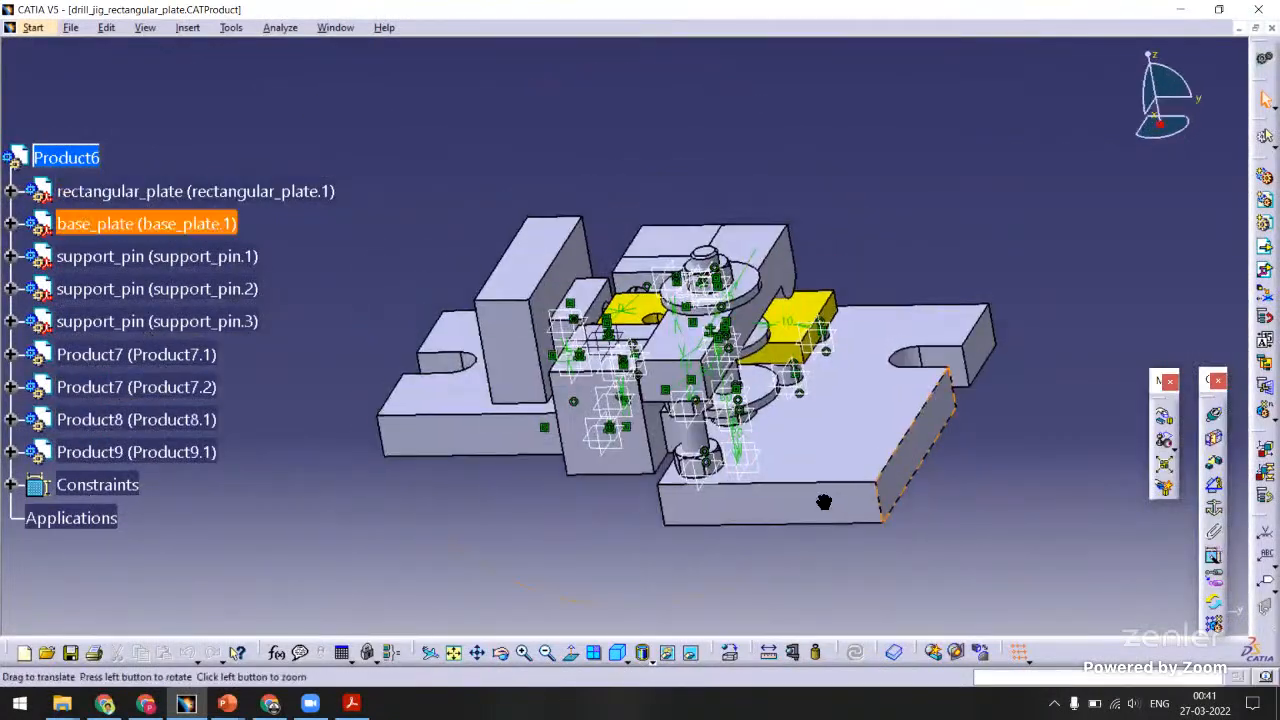
{"action": "middle_click_drag", "start_coordinate": [826, 503], "coordinate": [780, 388]}
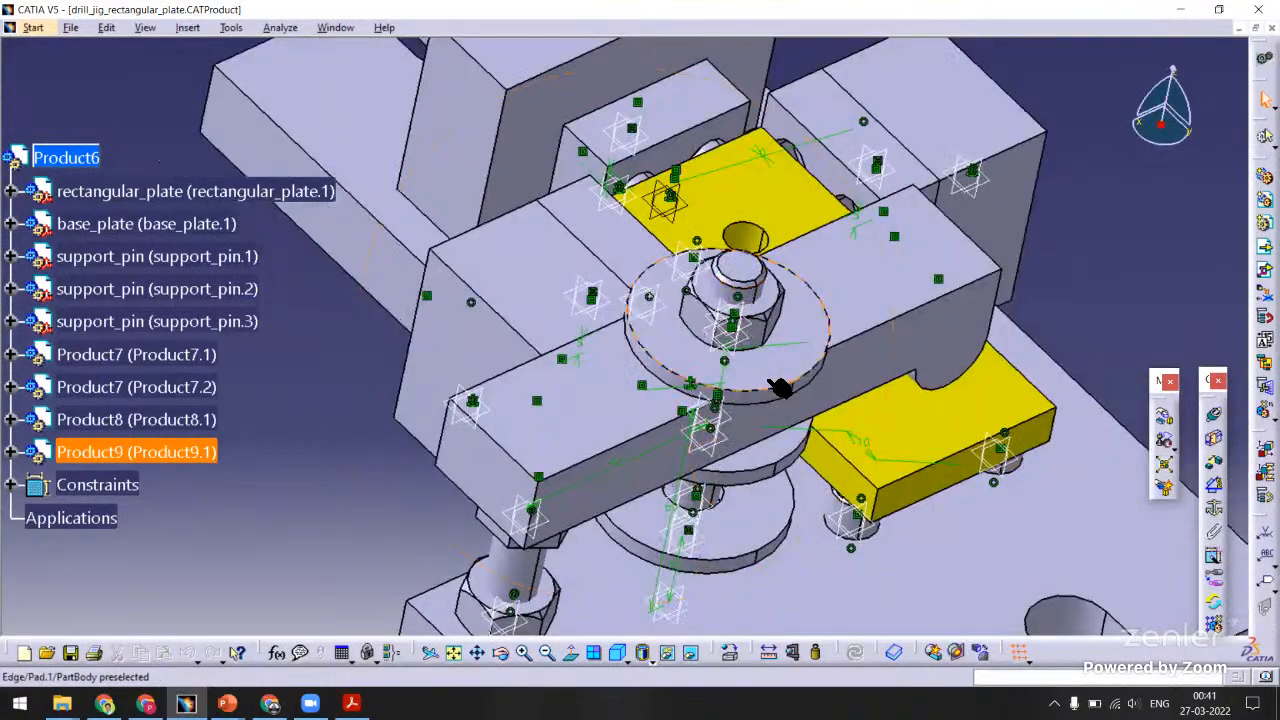
{"action": "key", "text": "ctrl+s"}
{"action": "left_click", "coordinate": [683, 393]}
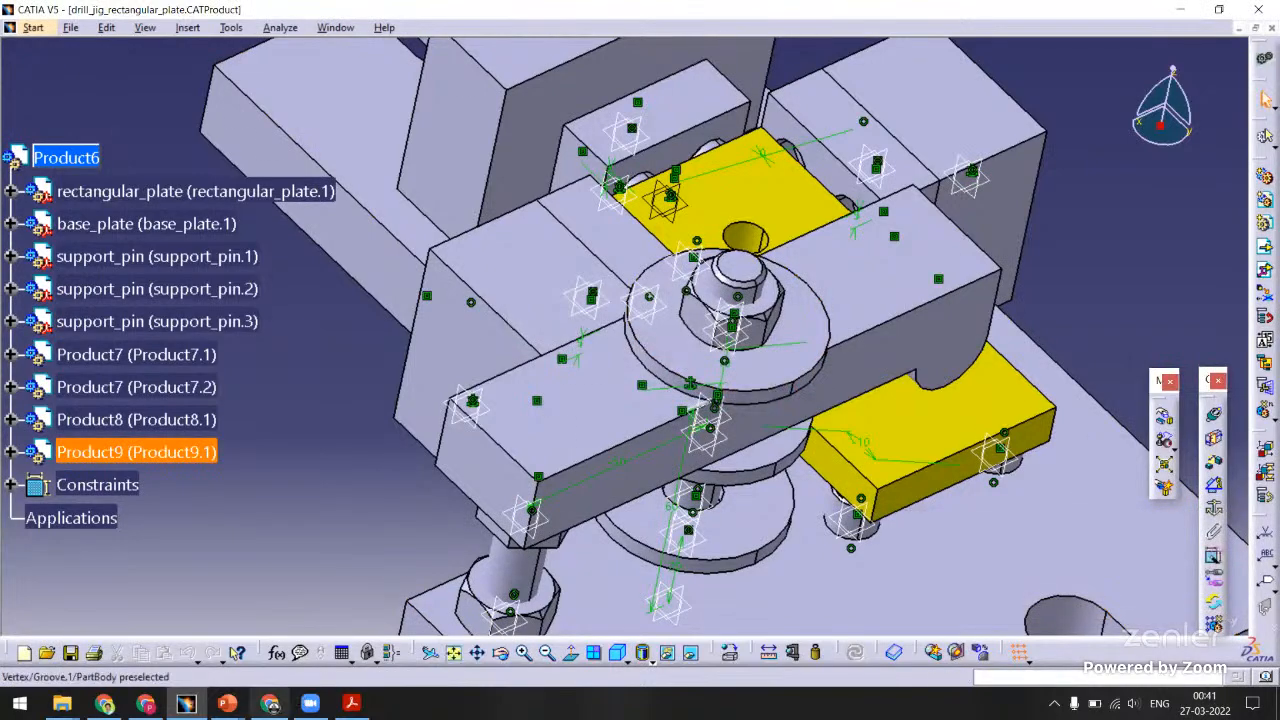
Switch to Chrome, go back to the "m12 washer dimensions" image results and examine the Glarks and DIN9021 washer size charts.
{"action": "left_click", "coordinate": [105, 703]}
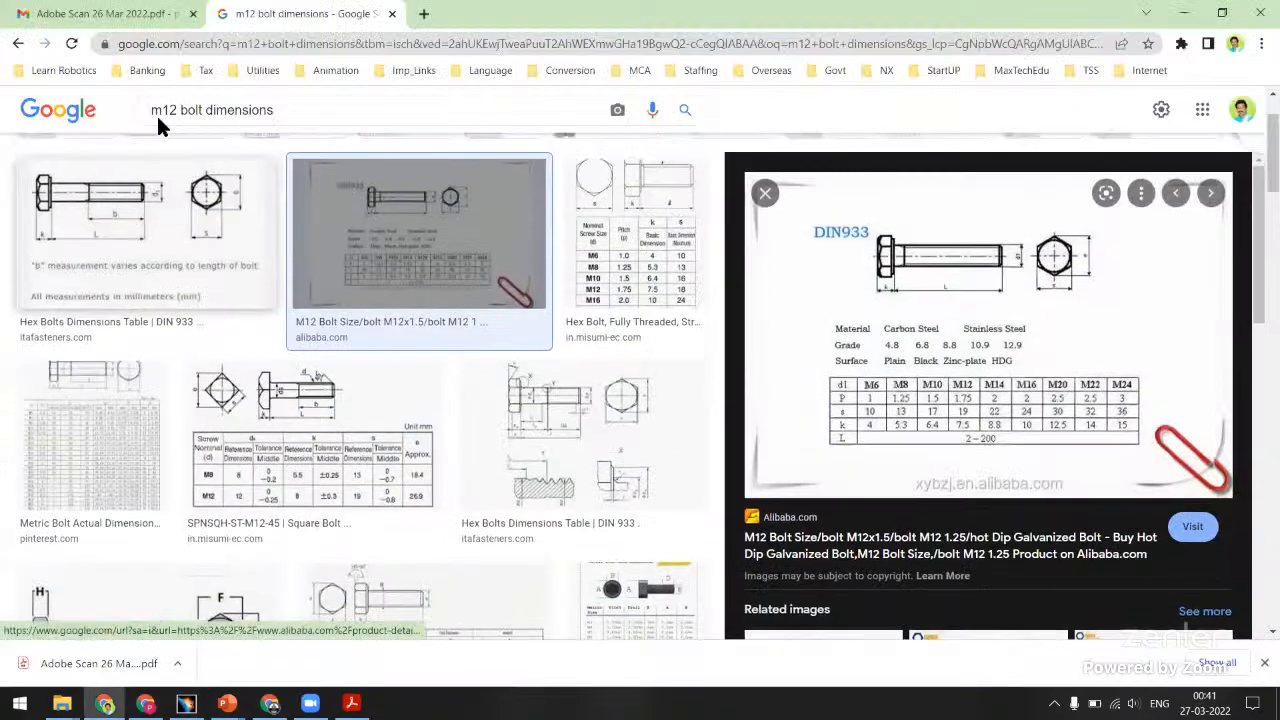
{"action": "left_click", "coordinate": [18, 43]}
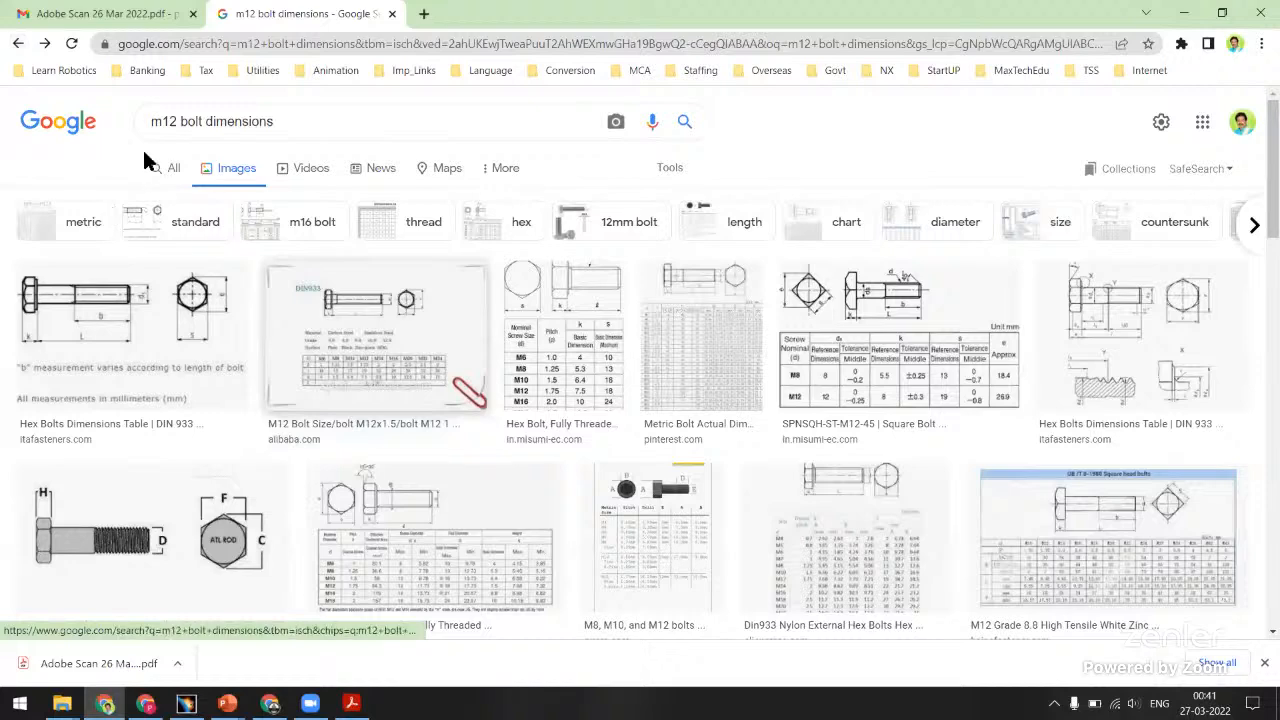
{"action": "left_click", "coordinate": [18, 43]}
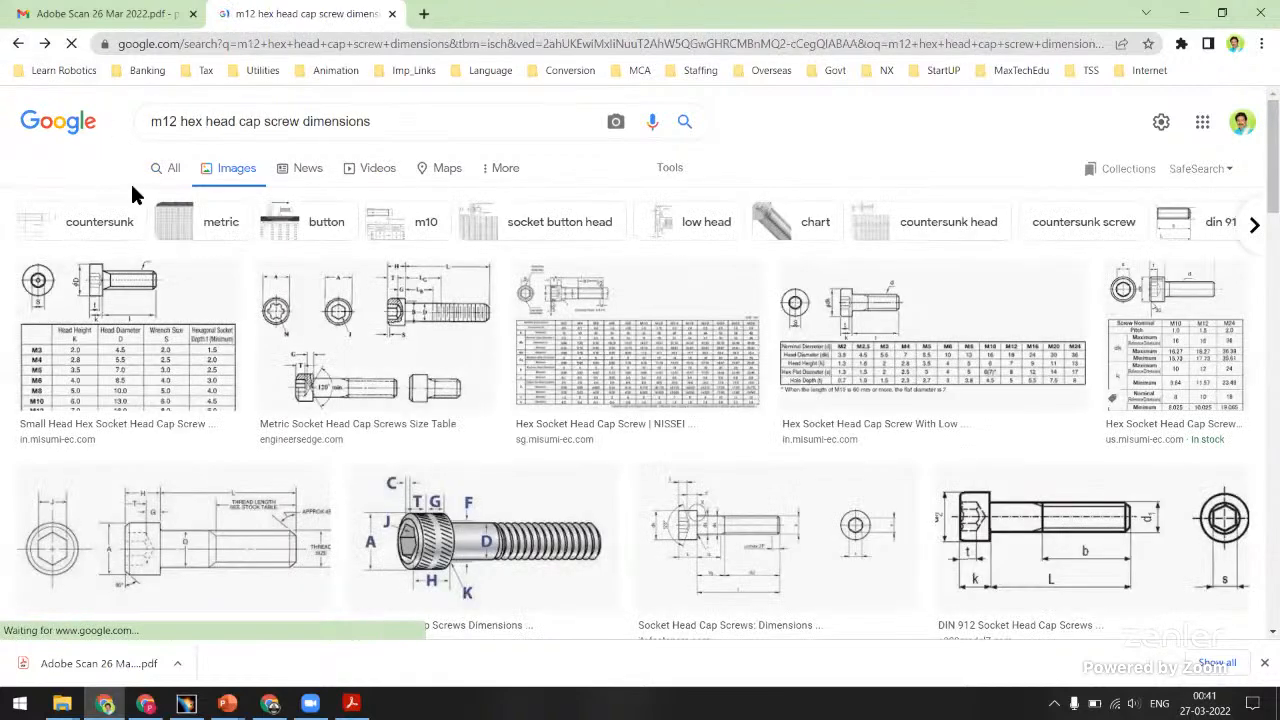
{"action": "left_click", "coordinate": [18, 43]}
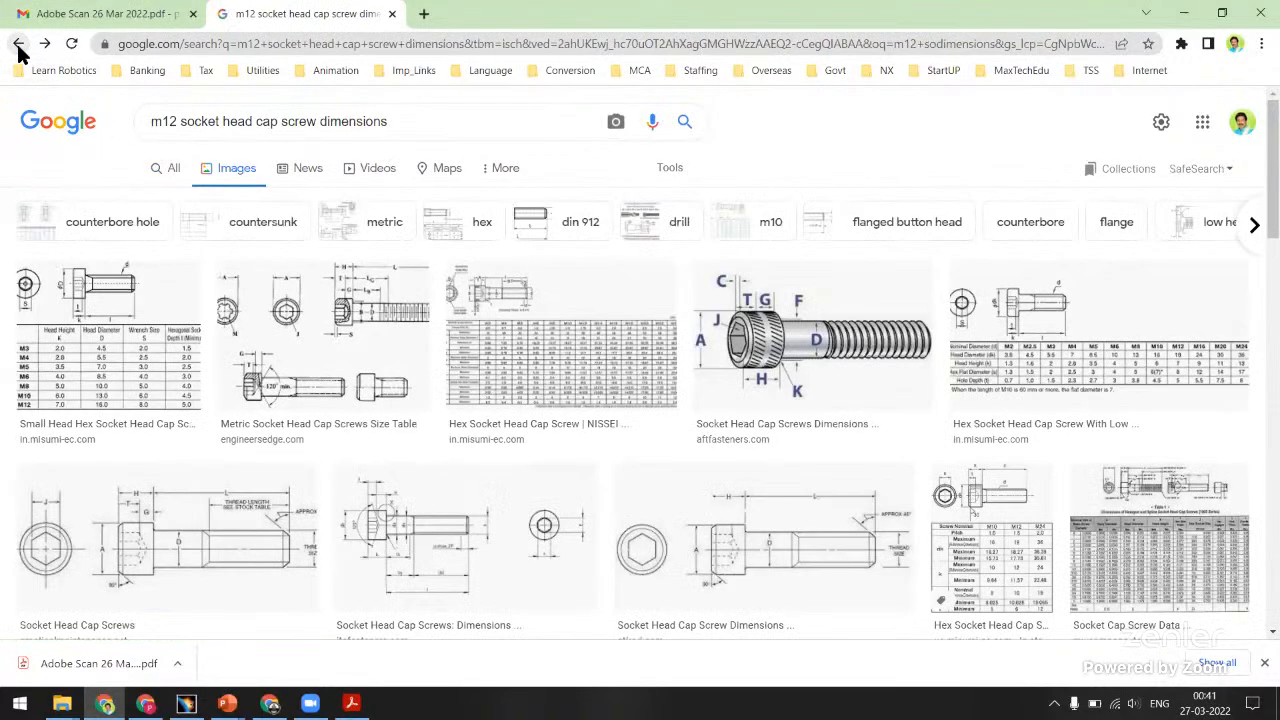
{"action": "left_click", "coordinate": [18, 45]}
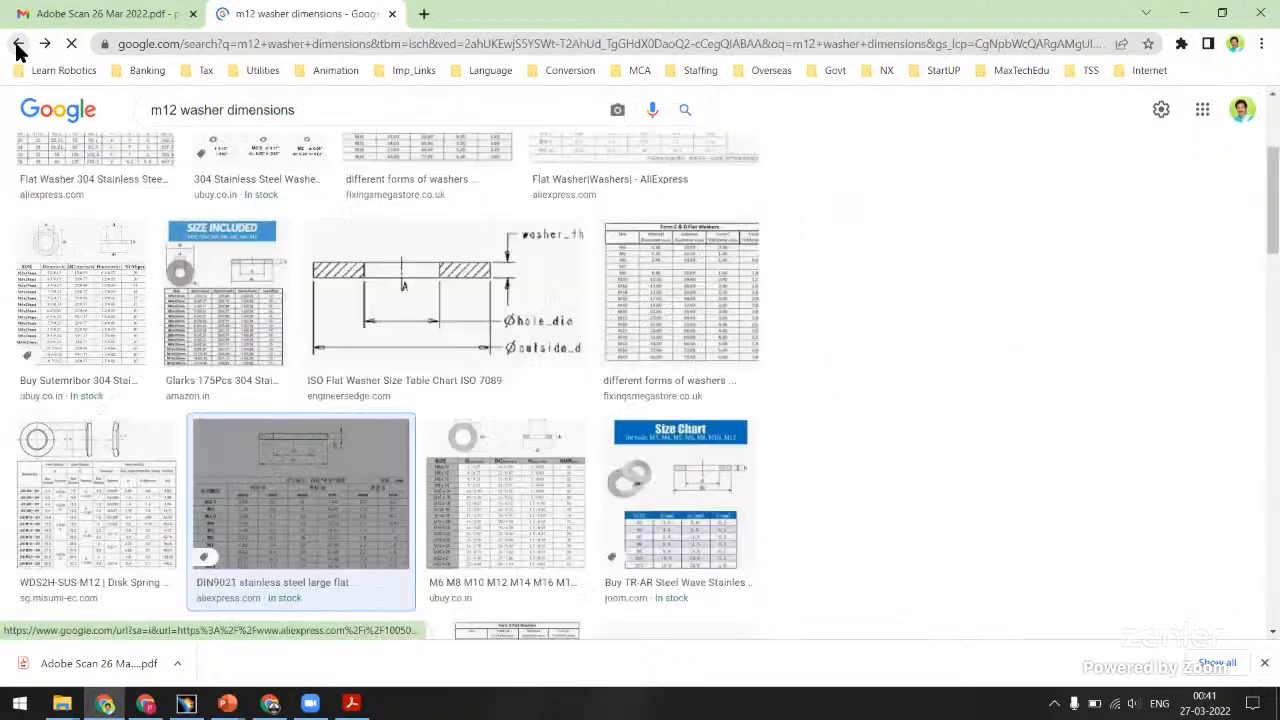
{"action": "left_click", "coordinate": [196, 297]}
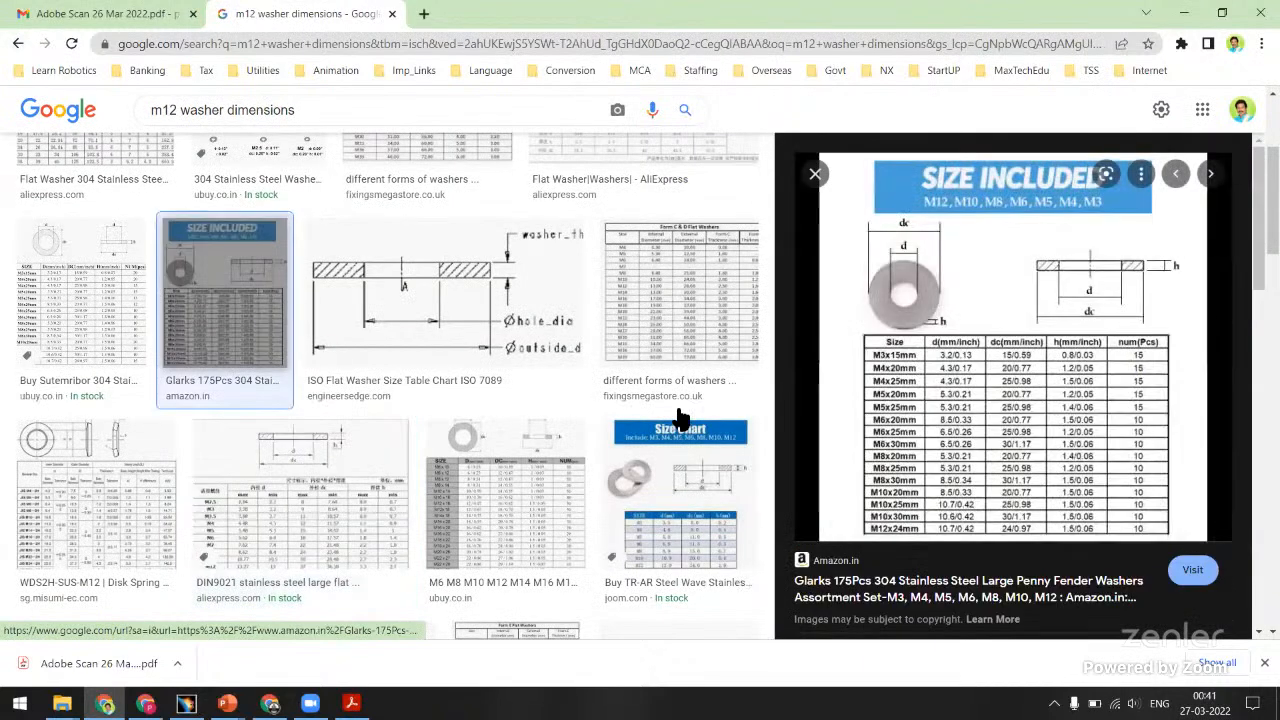
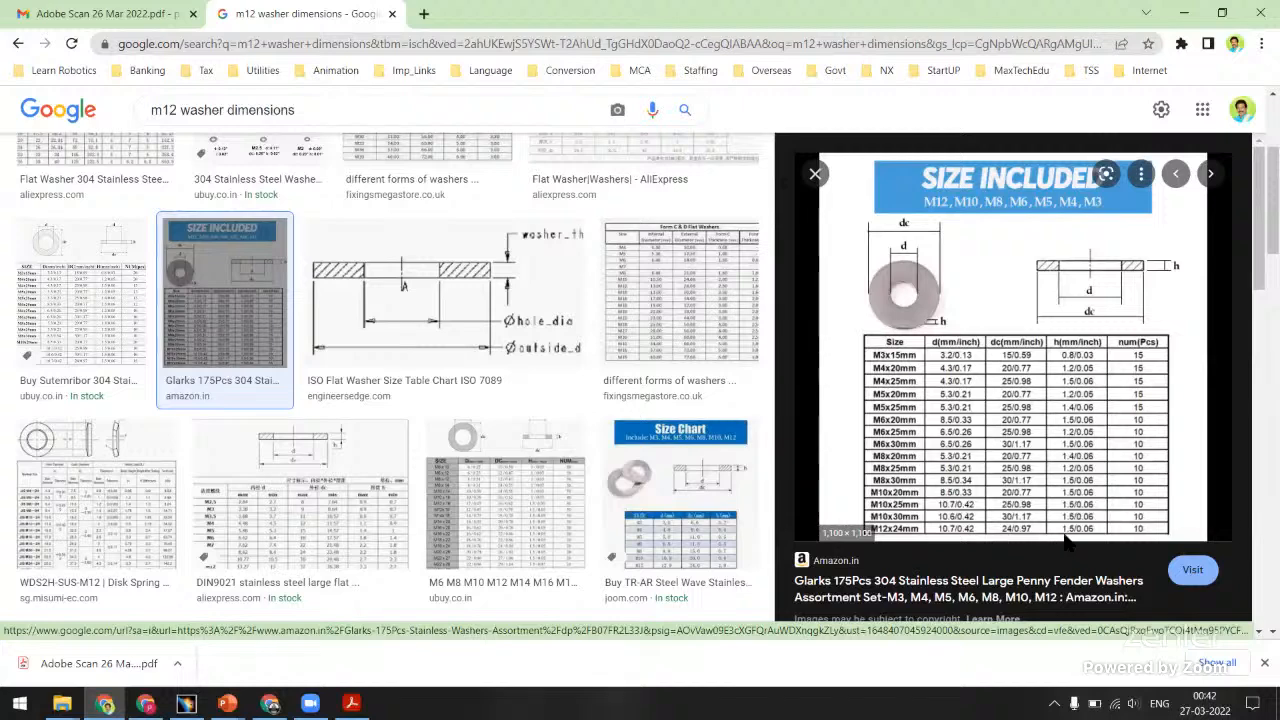
{"action": "left_click", "coordinate": [325, 476]}
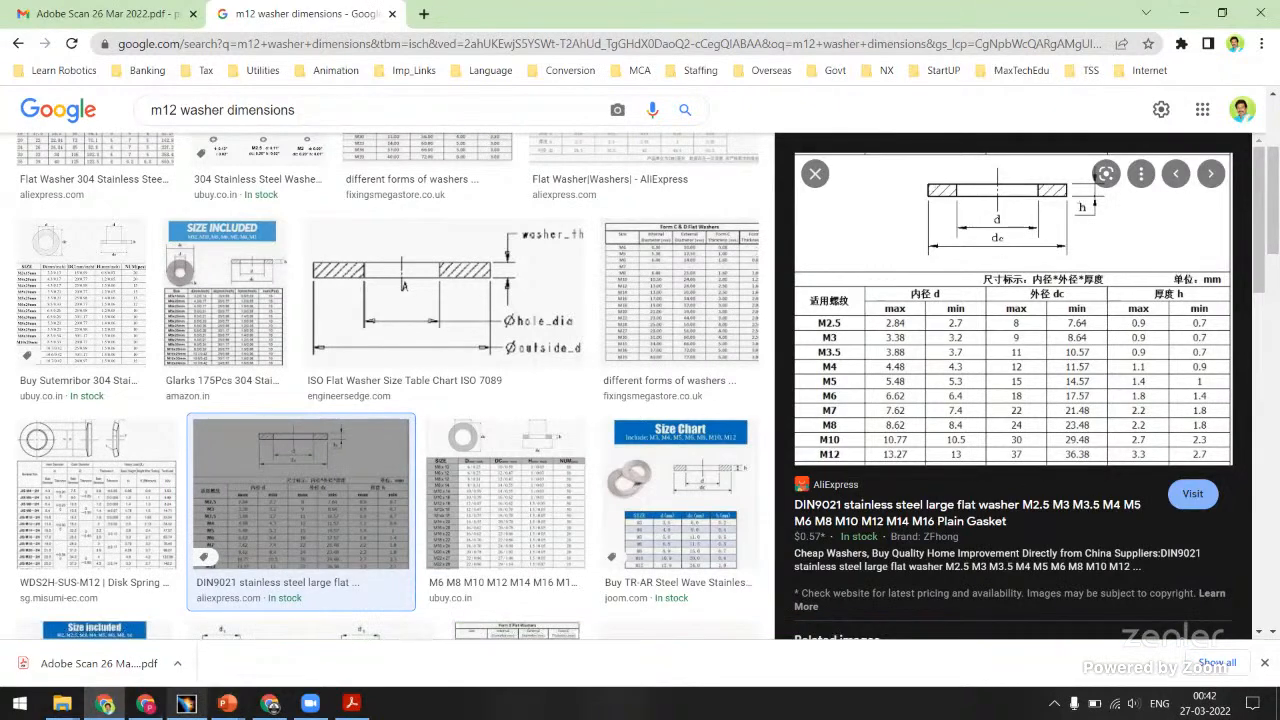
Switch back to CATIA, open the strap clamp's washer_m12 part in its own window and open its pad for editing.
{"action": "key", "text": "alt+Tab"}
{"action": "right_click", "coordinate": [678, 342]}
{"action": "left_click", "coordinate": [871, 568]}
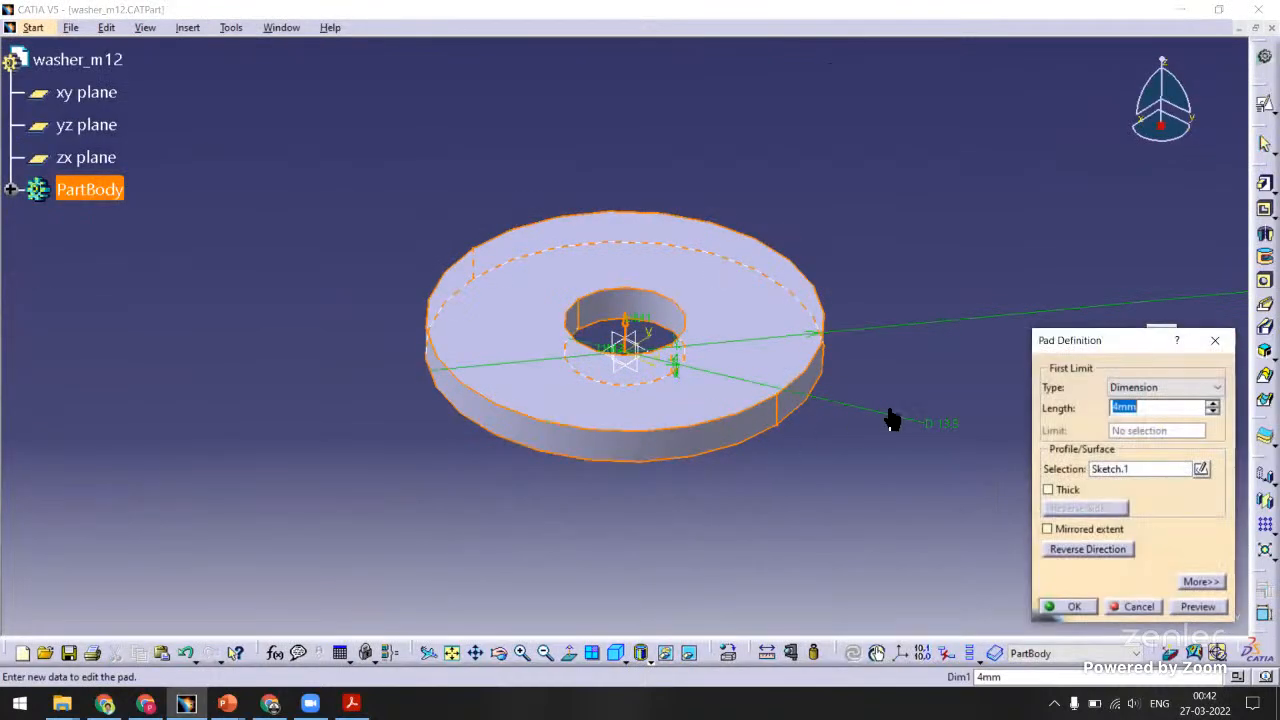
Set the washer's hole diameter to 13 mm and its outer diameter to 37 mm.
{"action": "middle_click_drag", "start_coordinate": [886, 420], "coordinate": [724, 417]}
{"action": "double_click", "coordinate": [754, 417]}
{"action": "type", "text": "13"}
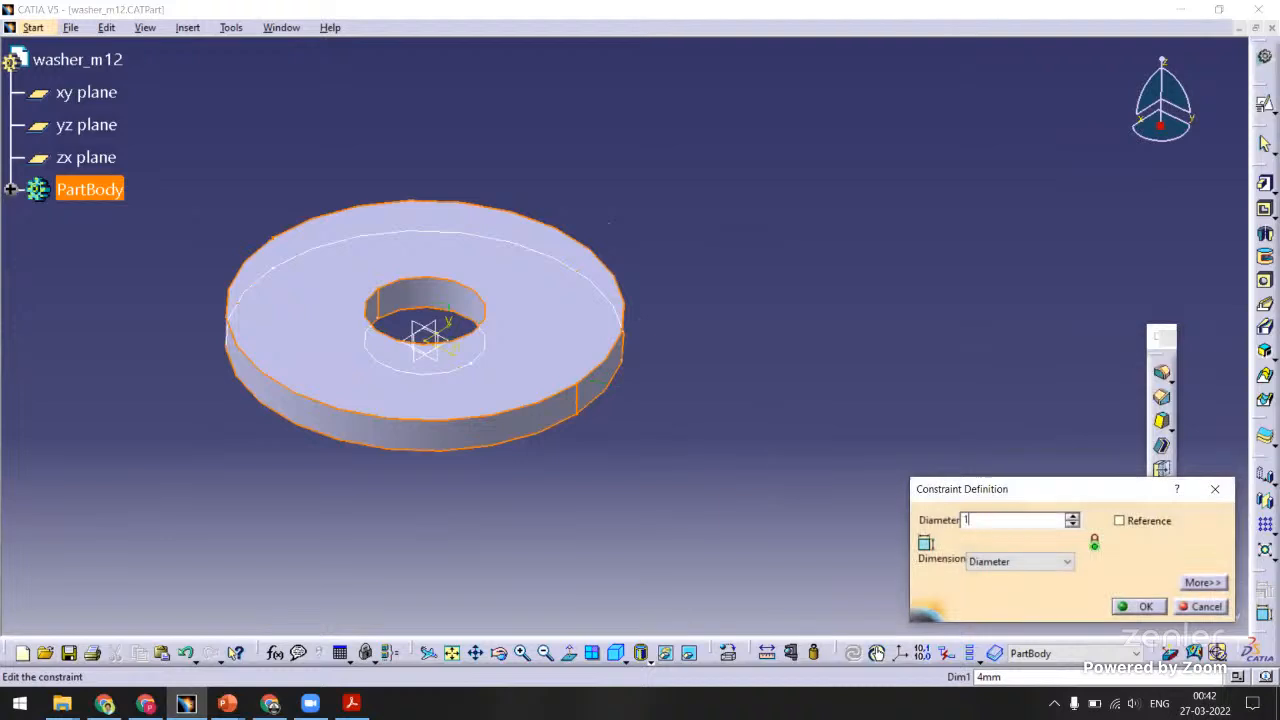
{"action": "key", "text": "Return"}
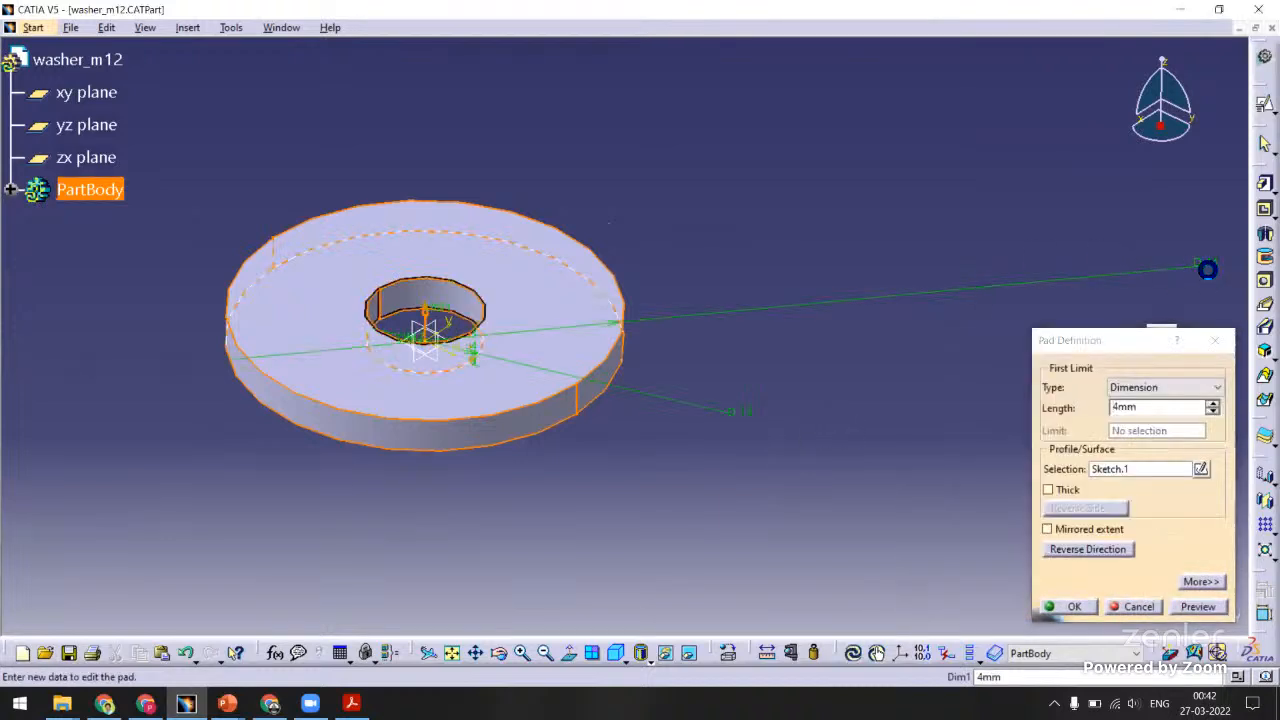
{"action": "double_click", "coordinate": [1207, 268]}
{"action": "key", "text": "Return"}
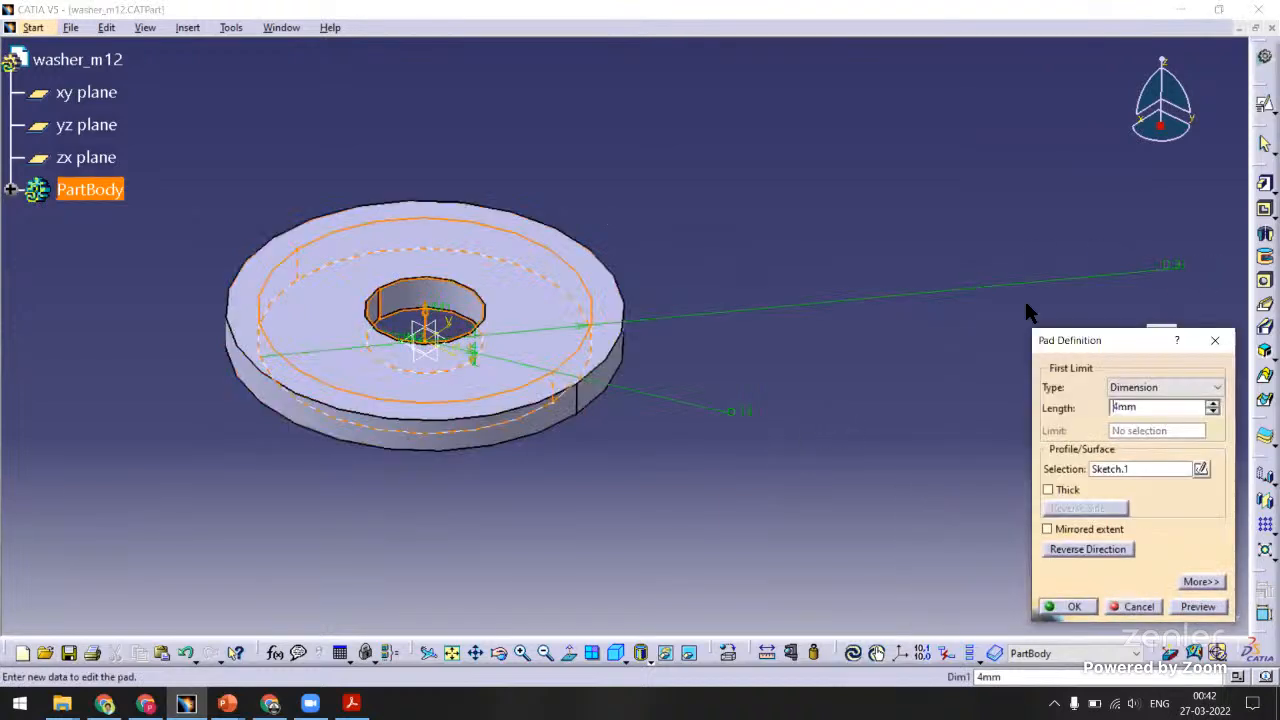
Set the washer's pad length to 3 mm and apply the pad changes.
{"action": "middle_click_drag", "start_coordinate": [414, 391], "coordinate": [502, 391]}
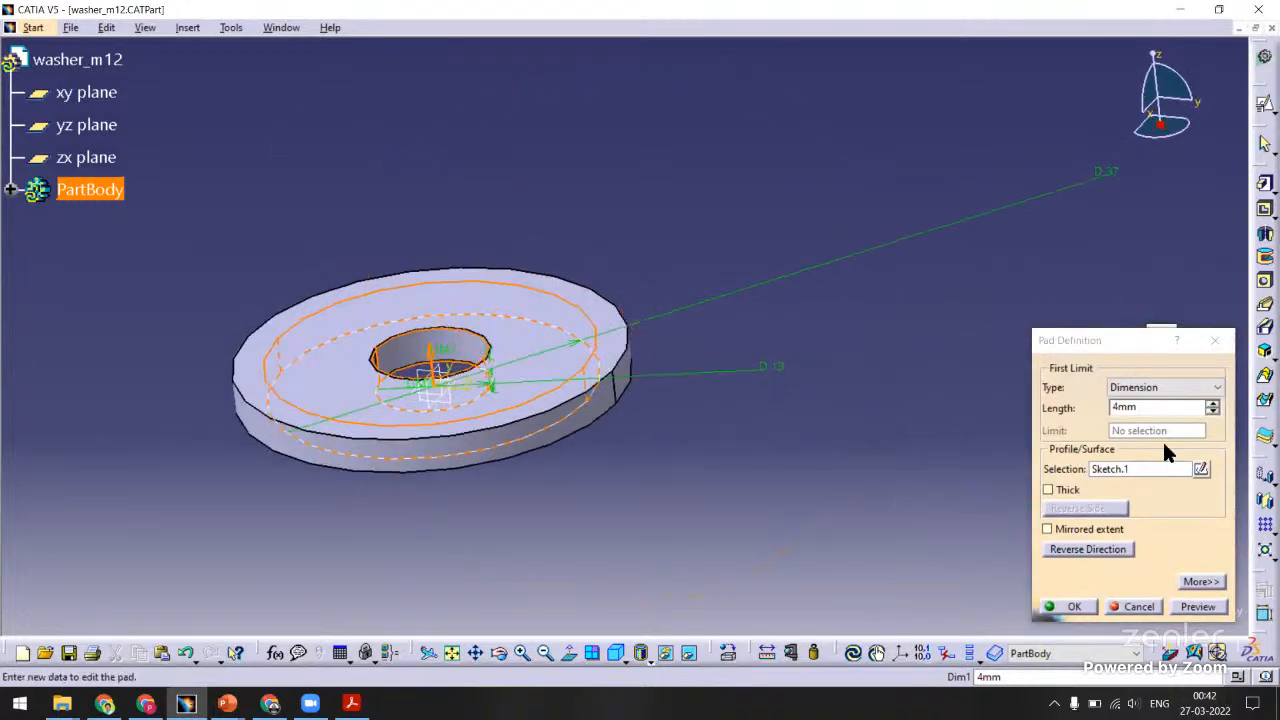
{"action": "type", "text": "3"}
{"action": "key", "text": "Return"}
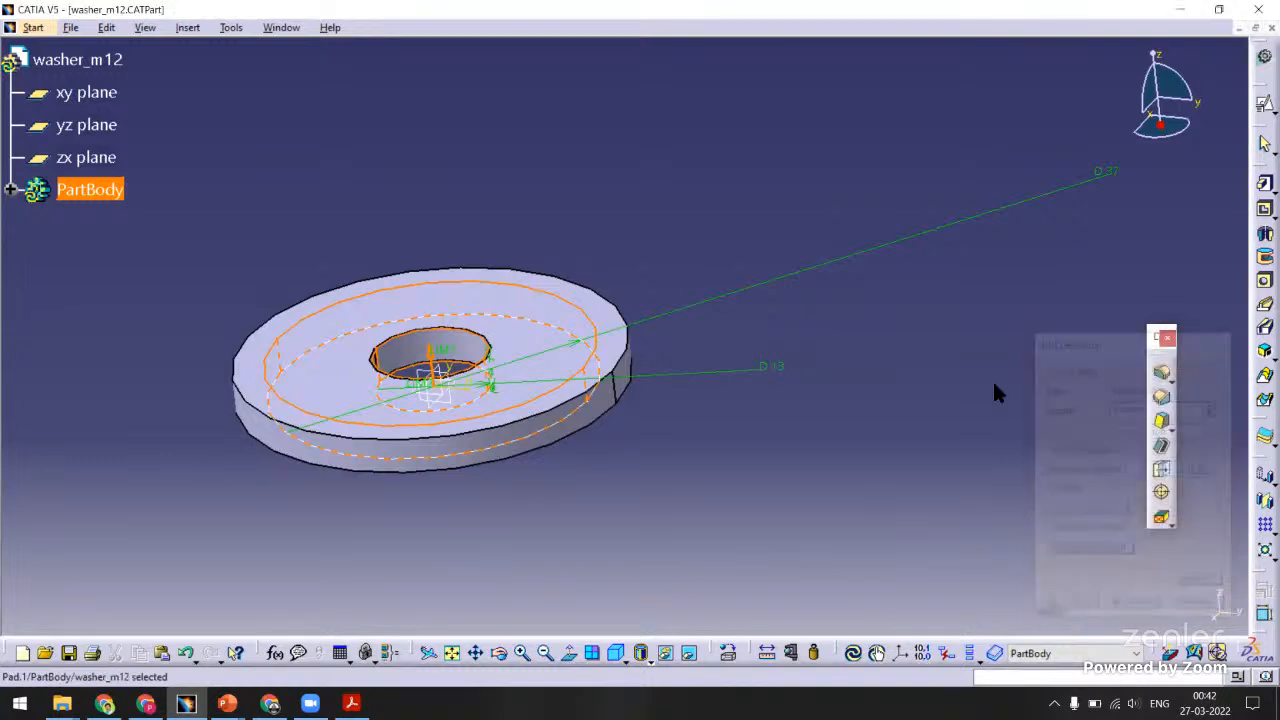
{"action": "left_click", "coordinate": [612, 652]}
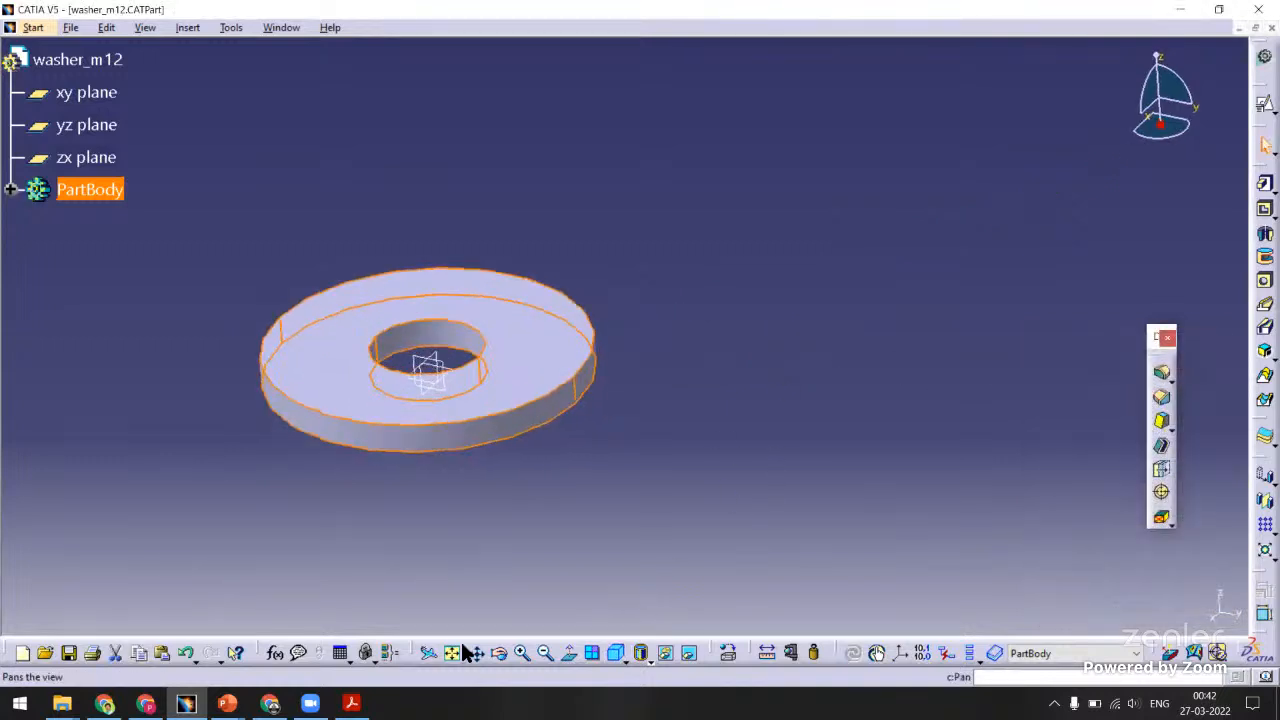
Save the washer part, return to the drill_jig_rectangular_plate assembly and update it.
{"action": "key", "text": "ctrl+s"}
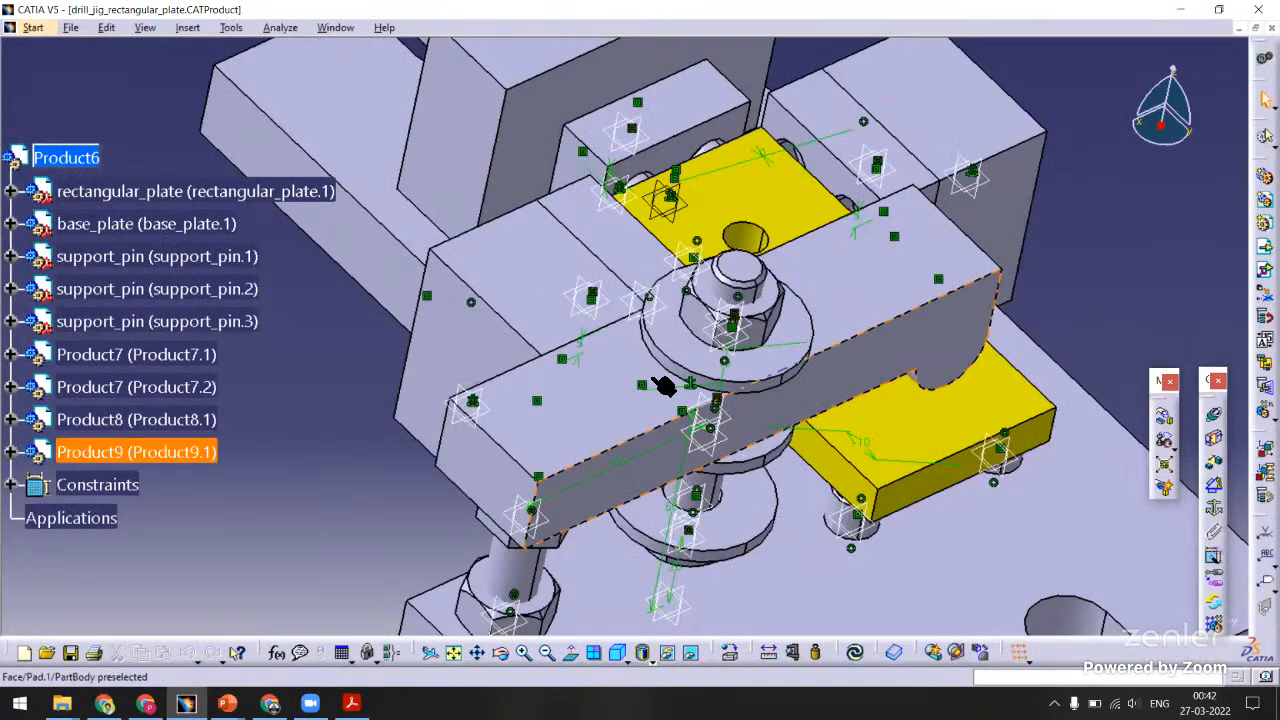
{"action": "middle_click_drag", "start_coordinate": [646, 306], "coordinate": [790, 592]}
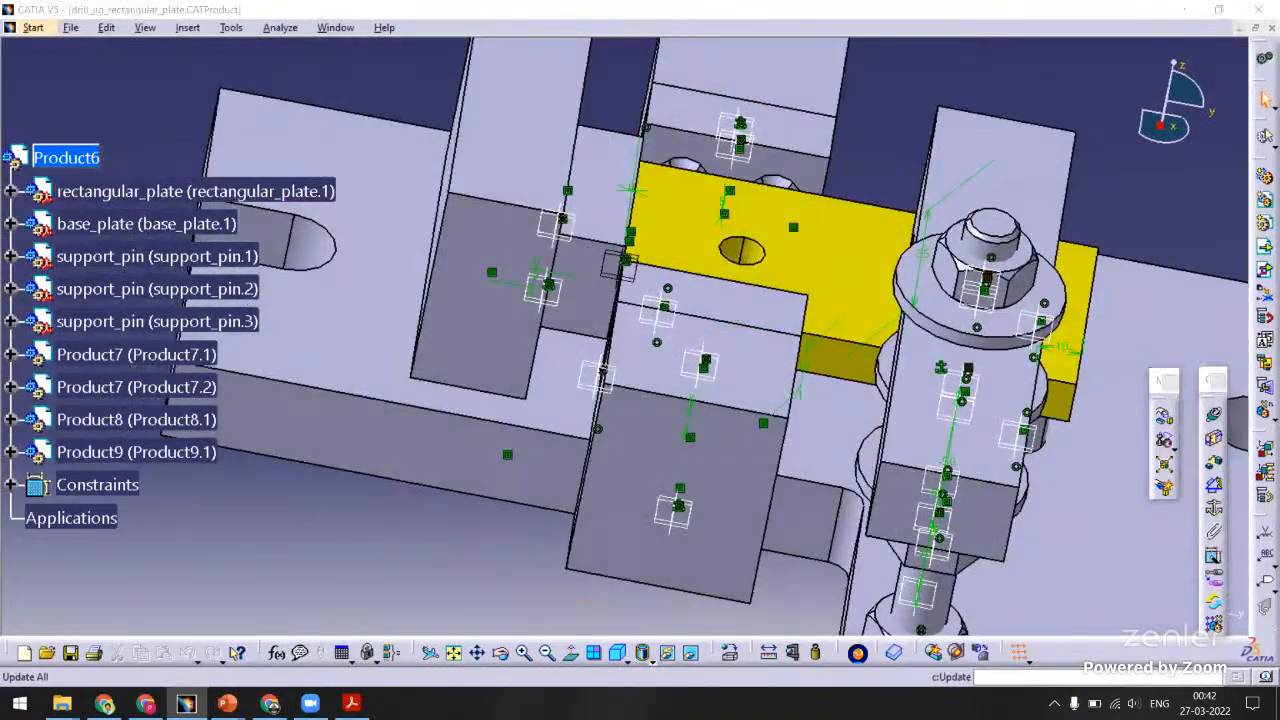
Update the assembly and measure the distance between the rectangular plate's face and the strap's rounded clamping end.
{"action": "left_click", "coordinate": [857, 652]}
{"action": "middle_click_drag", "start_coordinate": [680, 270], "coordinate": [915, 340]}
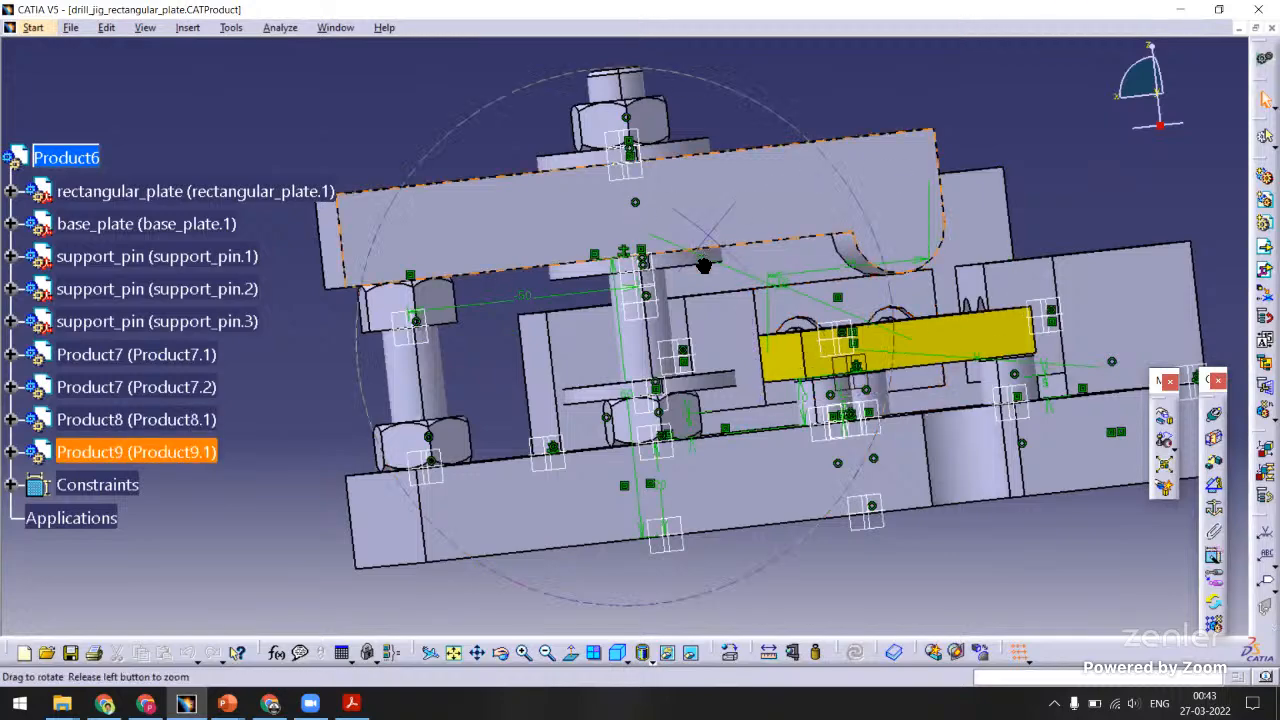
{"action": "middle_click_drag", "start_coordinate": [704, 265], "coordinate": [706, 337]}
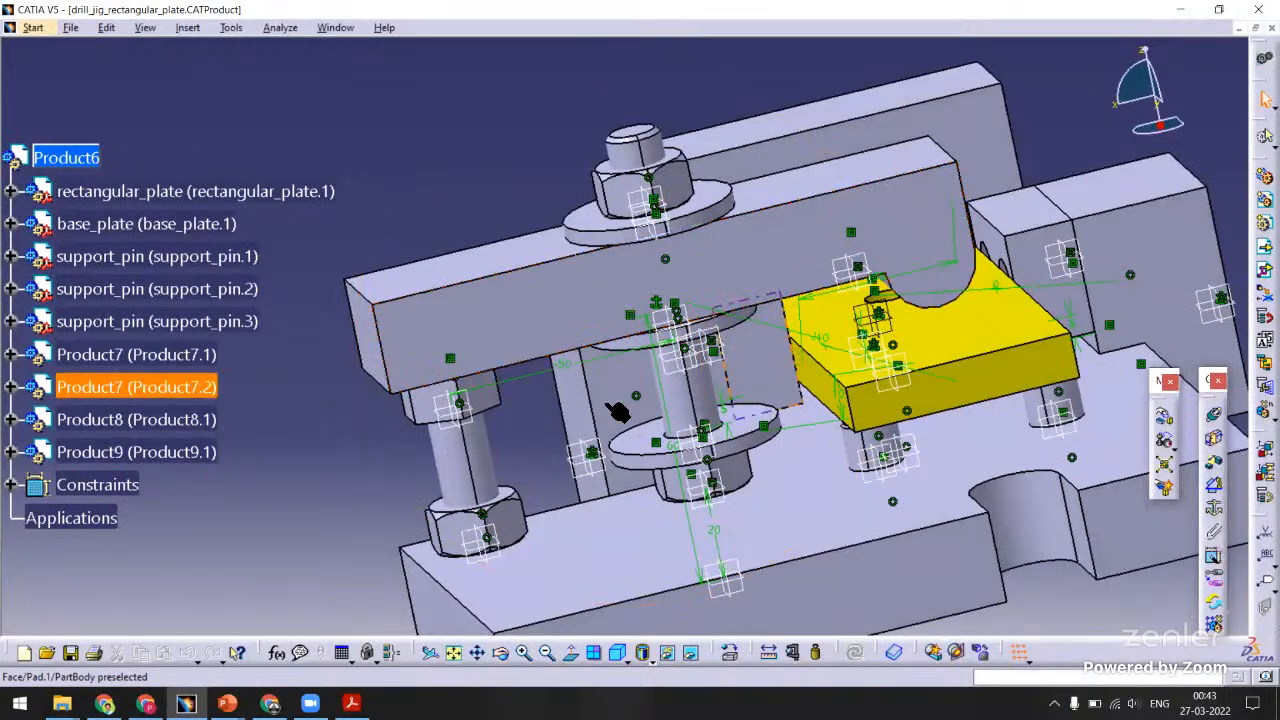
{"action": "middle_click_drag", "start_coordinate": [618, 412], "coordinate": [594, 390]}
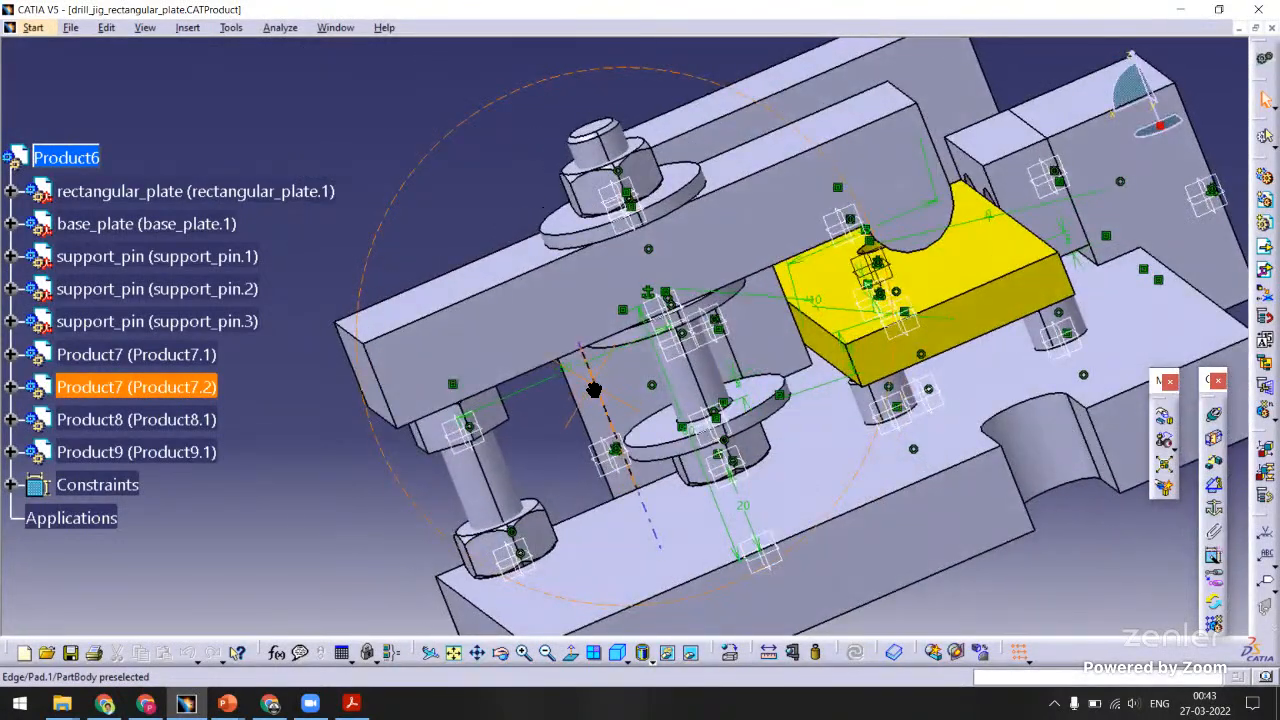
{"action": "middle_click_drag", "start_coordinate": [618, 294], "coordinate": [776, 648]}
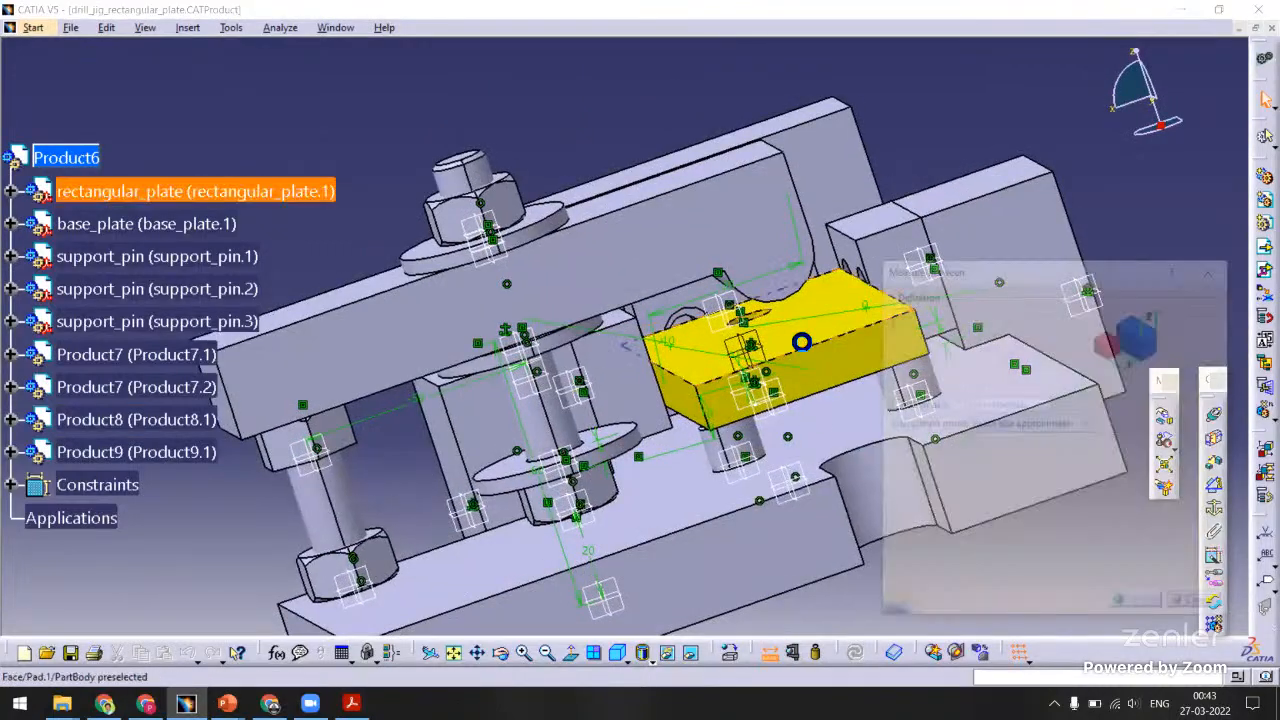
{"action": "middle_click_drag", "start_coordinate": [637, 412], "coordinate": [748, 420]}
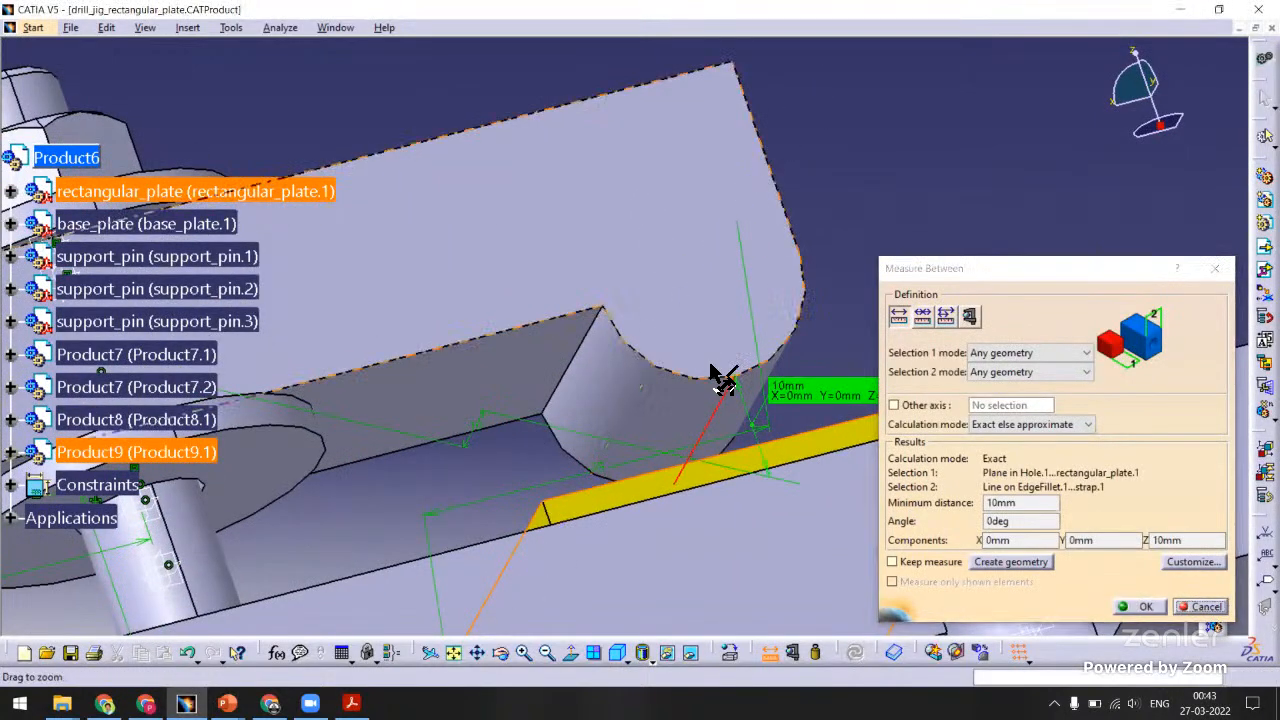
{"action": "middle_click_drag", "start_coordinate": [722, 380], "coordinate": [1066, 563]}
{"action": "left_click", "coordinate": [1142, 607]}
Open the support_pin part in its own window and set its head length to 20 mm.
{"action": "middle_click_drag", "start_coordinate": [830, 330], "coordinate": [438, 307]}
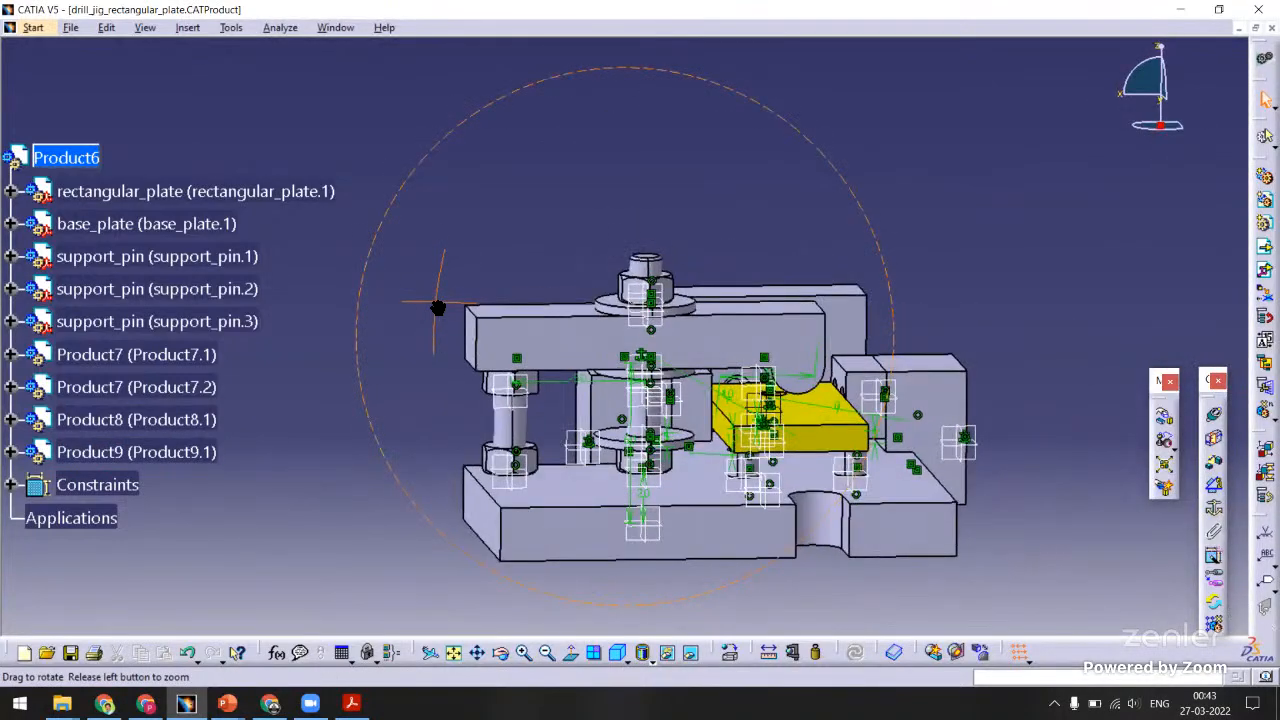
{"action": "middle_click_drag", "start_coordinate": [669, 369], "coordinate": [792, 491]}
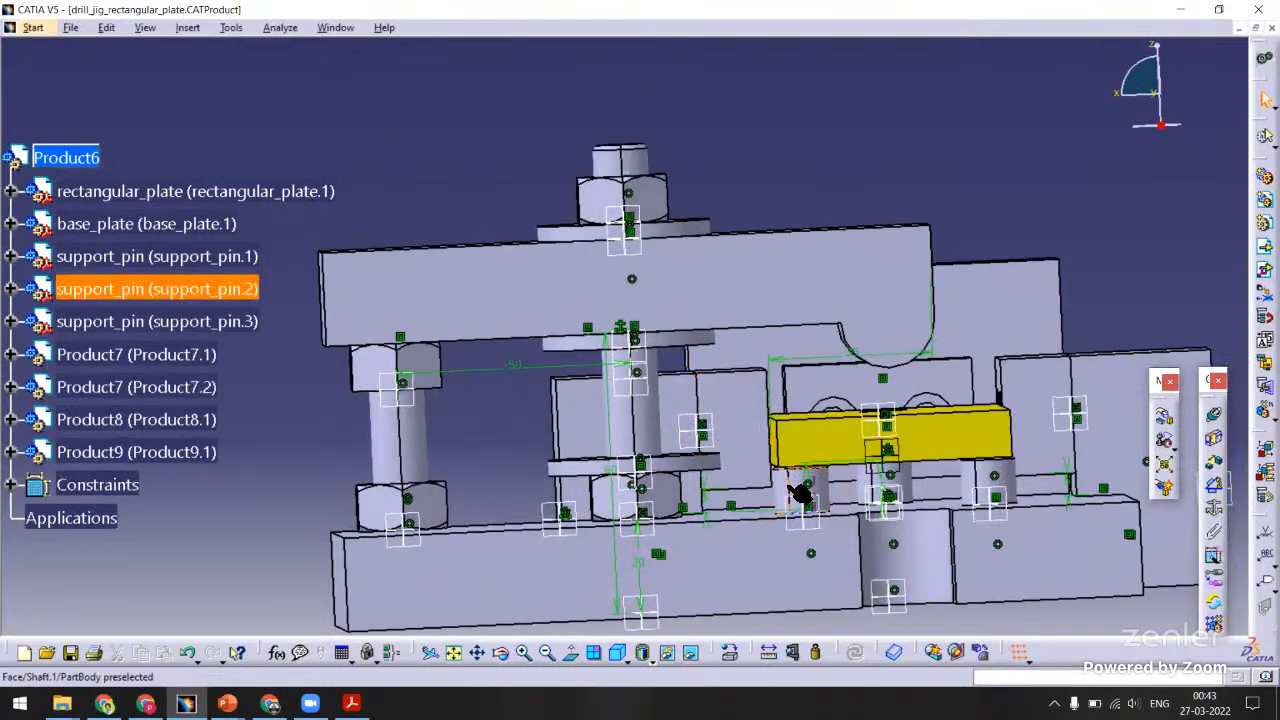
{"action": "mouse_move", "coordinate": [787, 408]}
{"action": "middle_mouse_down"}
{"action": "mouse_move", "coordinate": [657, 389]}
{"action": "mouse_move", "coordinate": [748, 366]}
{"action": "mouse_move", "coordinate": [650, 370]}
{"action": "mouse_move", "coordinate": [771, 400]}
{"action": "mouse_move", "coordinate": [800, 425]}
{"action": "middle_mouse_up"}
{"action": "right_click", "coordinate": [796, 425]}
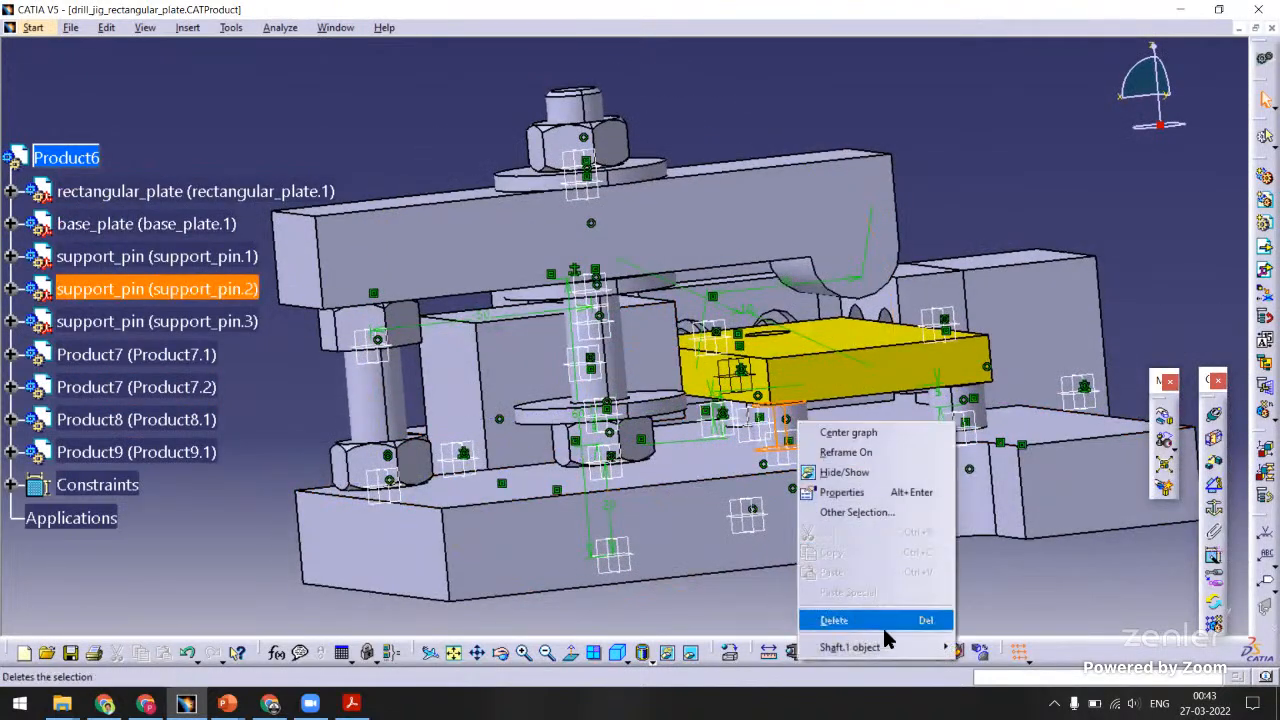
{"action": "left_click", "coordinate": [1020, 667]}
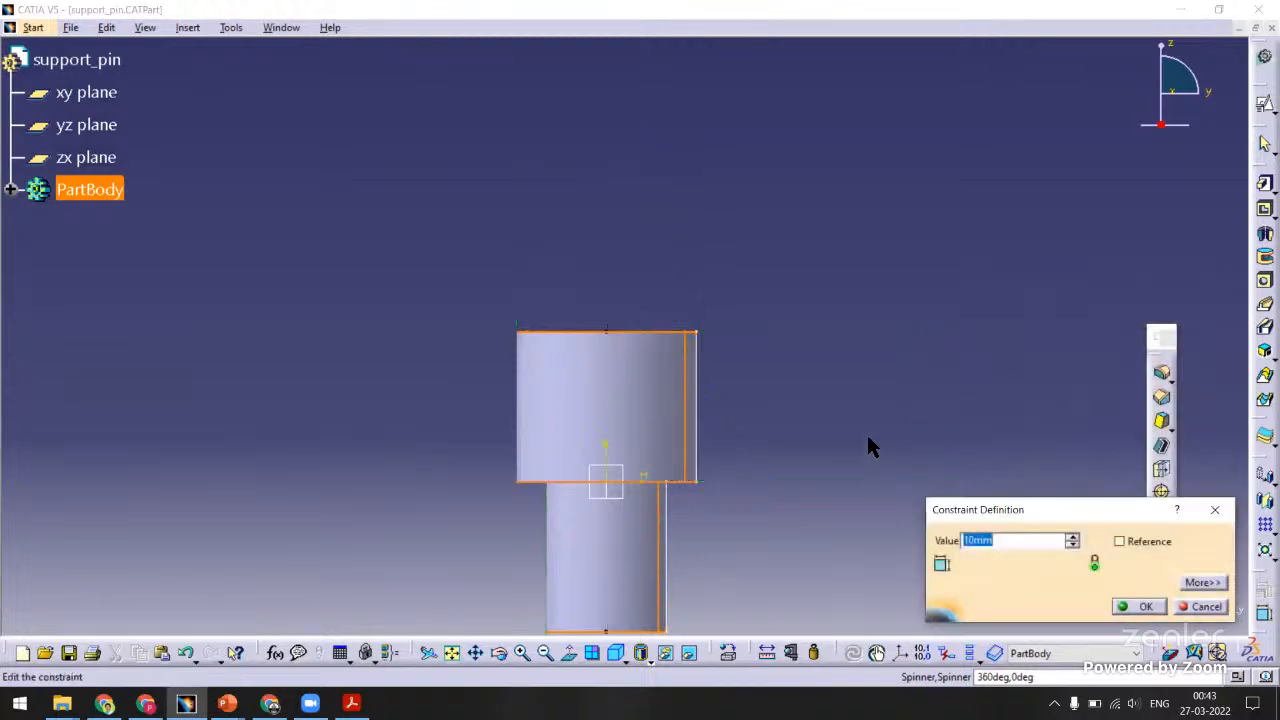
{"action": "type", "text": "20"}
{"action": "key", "text": "Return"}
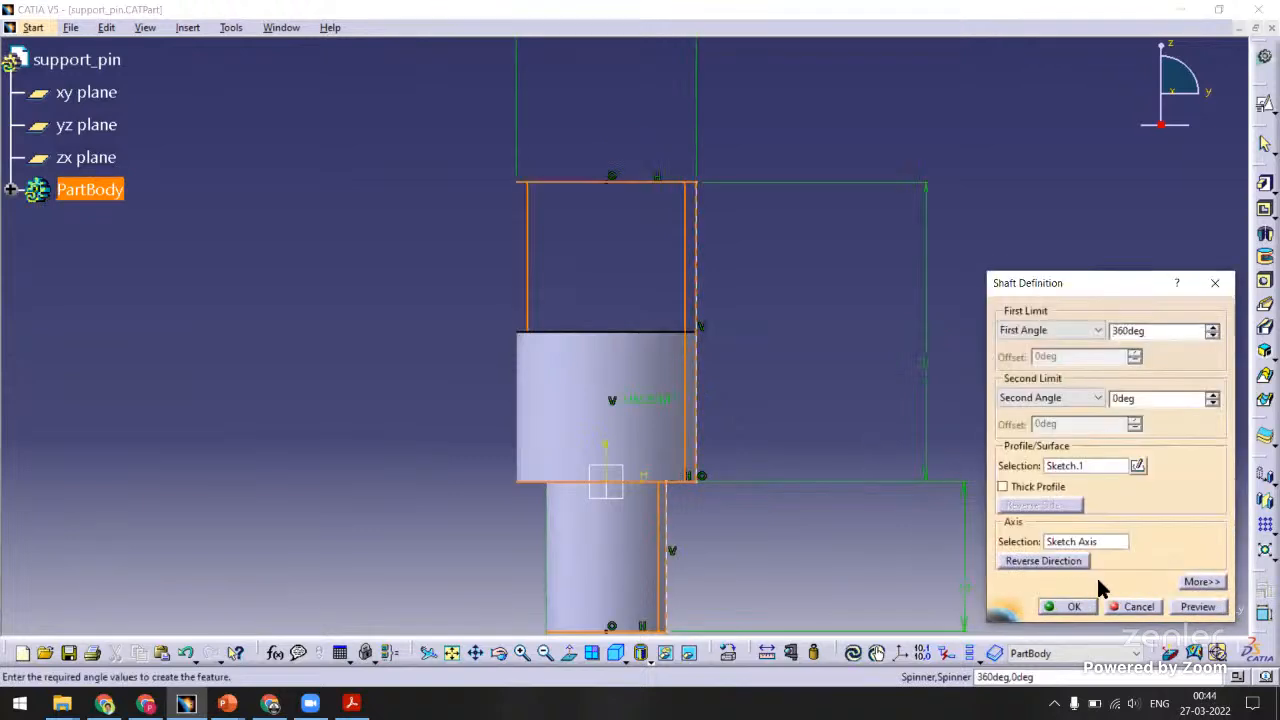
{"action": "left_click", "coordinate": [1047, 600]}
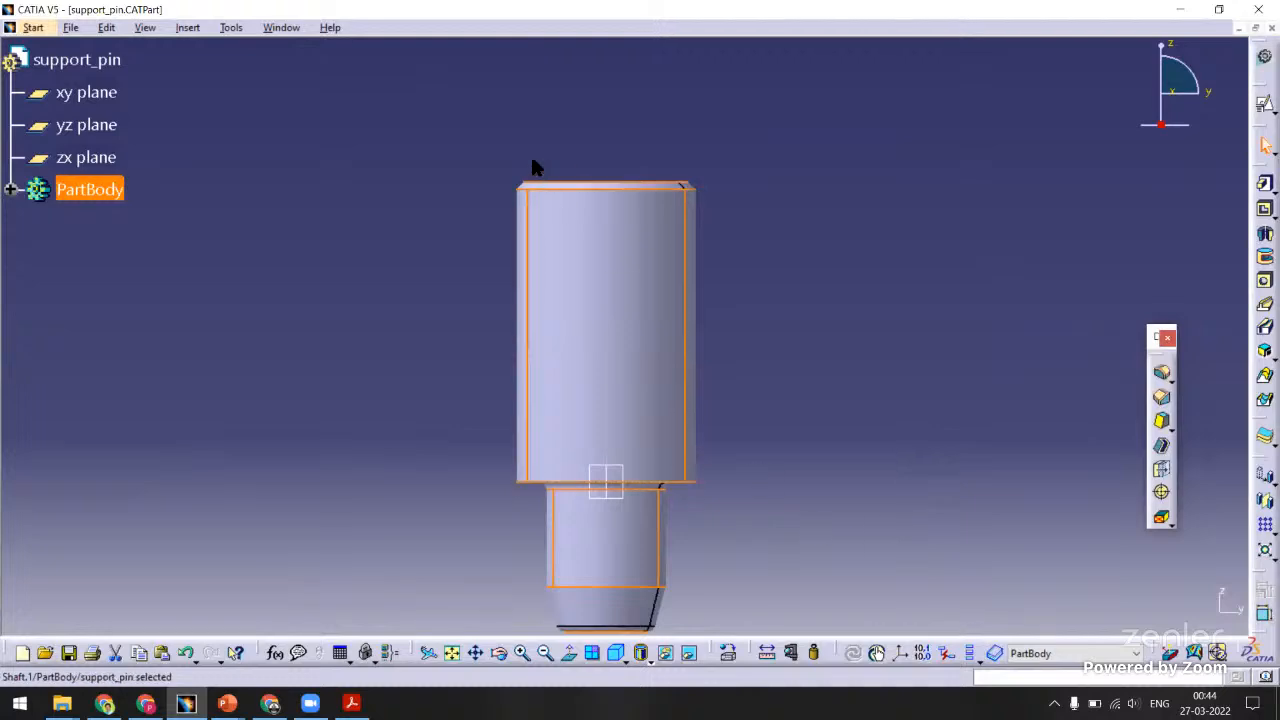
Return to the drill_jig_rectangular_plate assembly and reopen the support pin beneath the rectangular plate in its own window.
{"action": "left_click", "coordinate": [283, 28]}
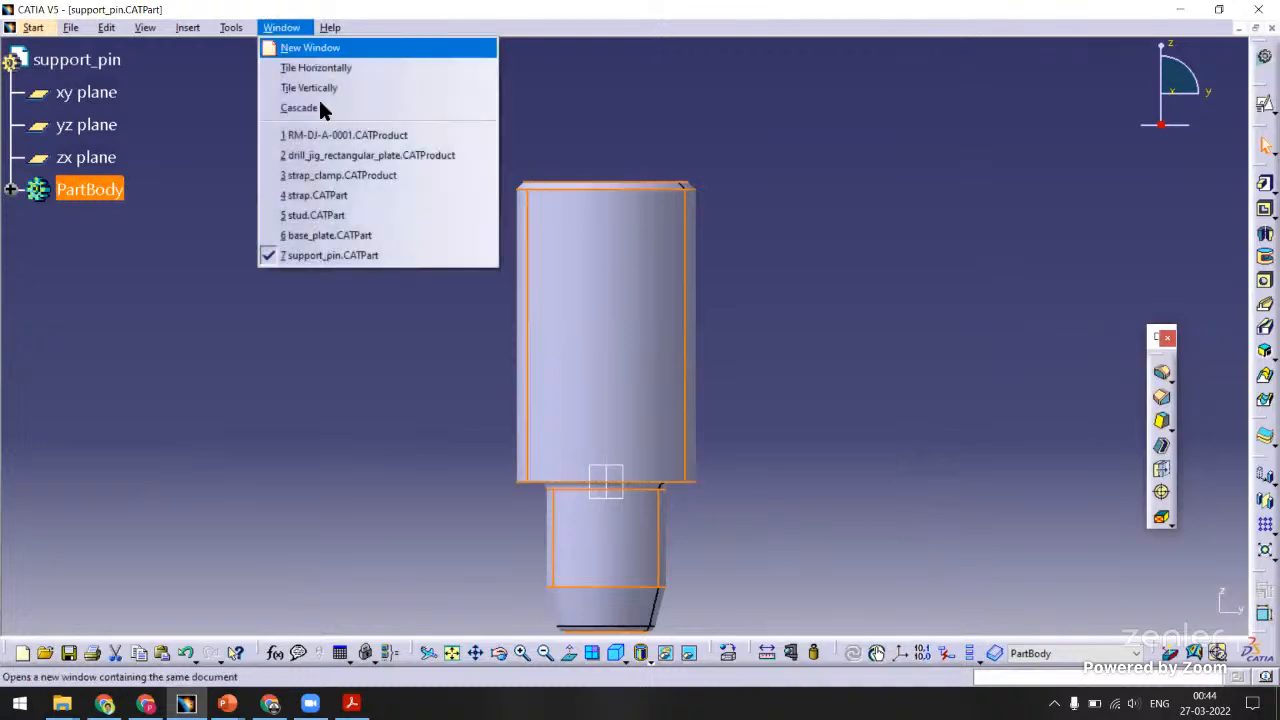
{"action": "left_click", "coordinate": [337, 162]}
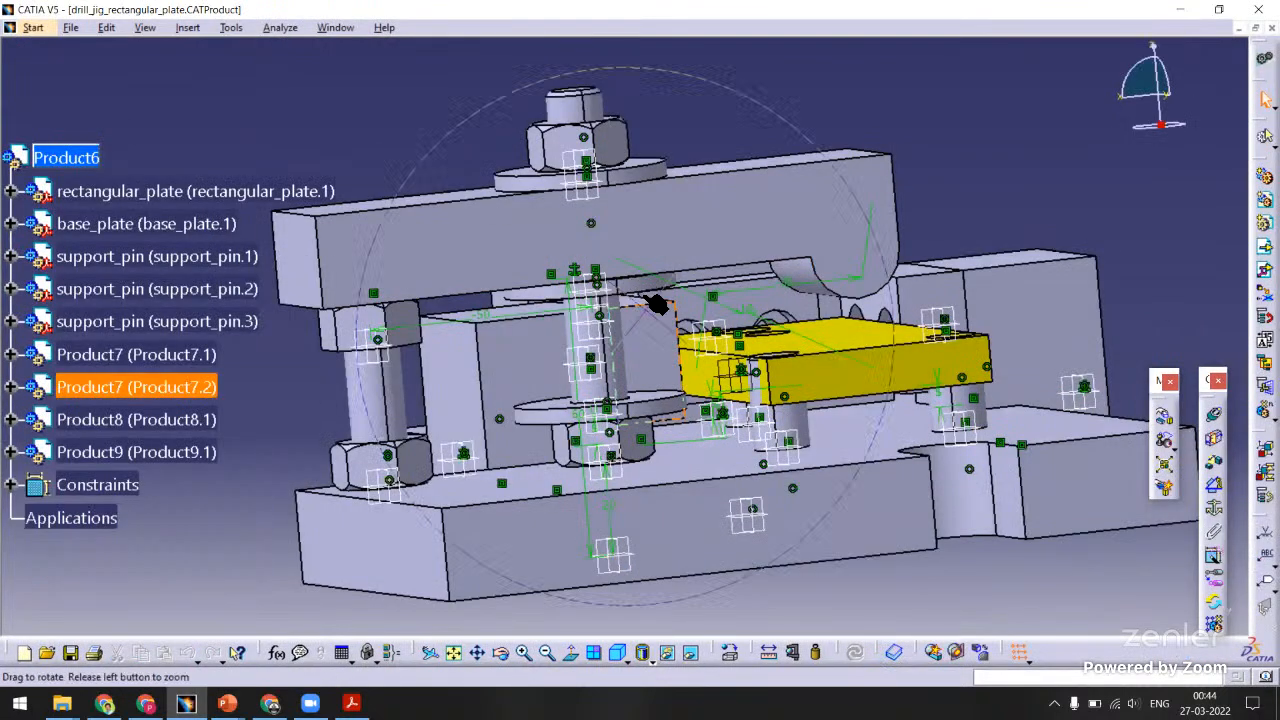
{"action": "middle_click_drag", "start_coordinate": [657, 305], "coordinate": [770, 385]}
{"action": "right_click", "coordinate": [785, 387]}
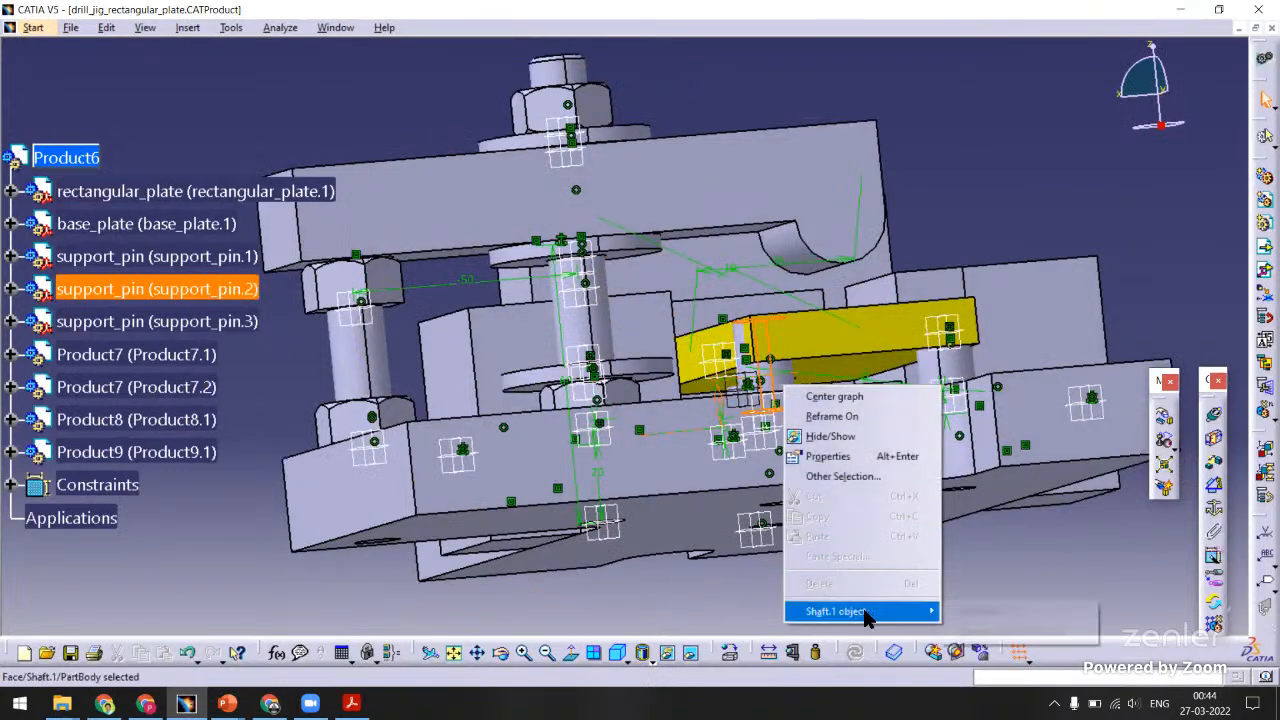
{"action": "left_click", "coordinate": [984, 634]}
{"action": "left_click", "coordinate": [768, 401]}
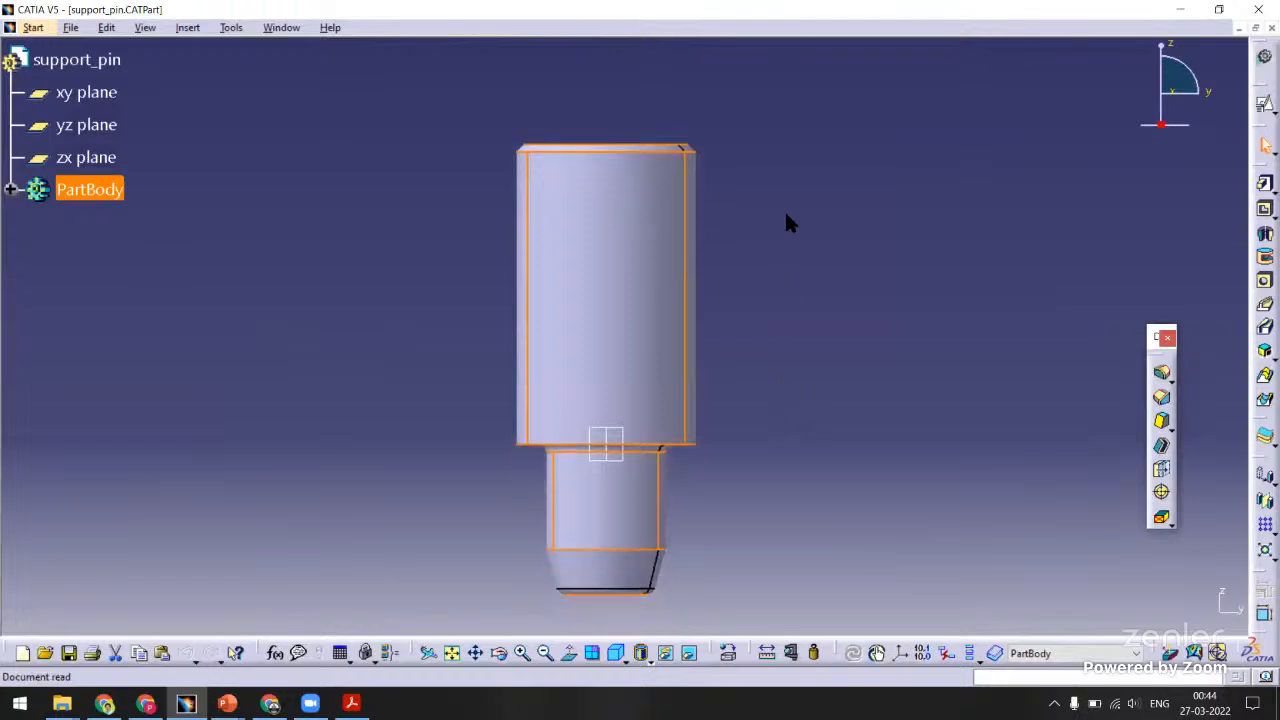
Set the support pin's head length and shank length to 15 mm each and apply the shaft changes.
{"action": "middle_click_drag", "start_coordinate": [754, 390], "coordinate": [789, 283]}
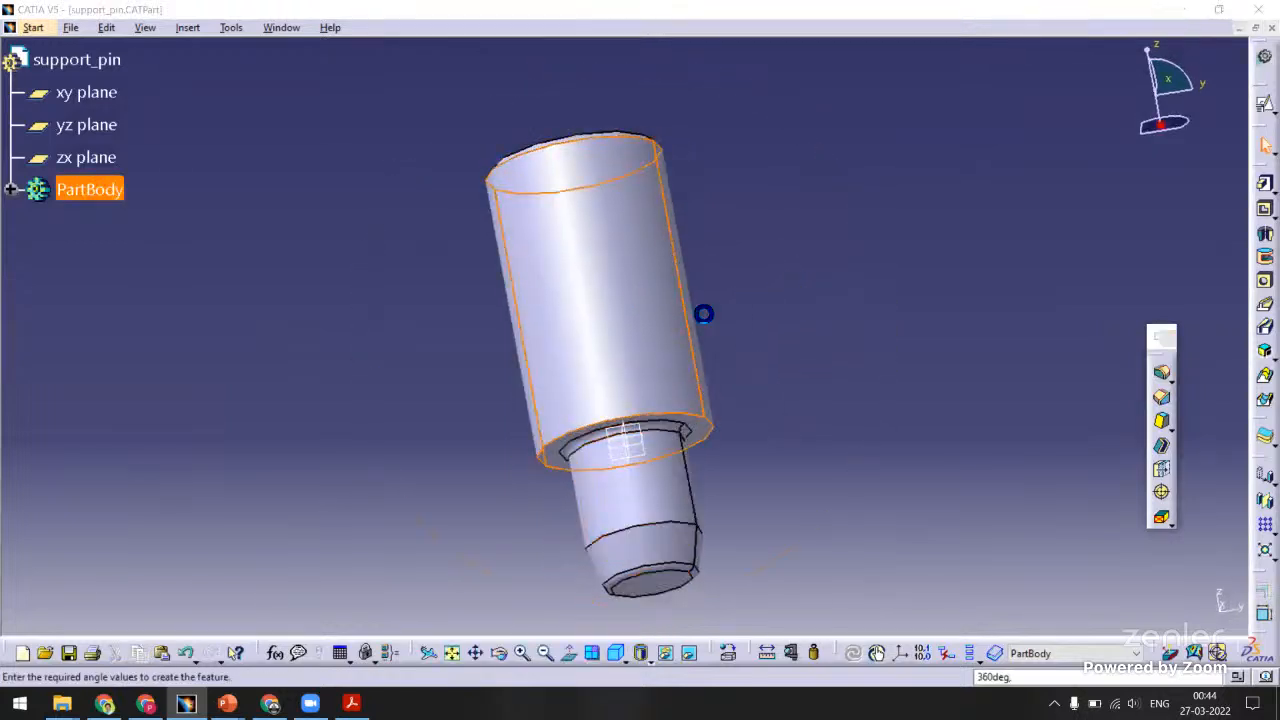
{"action": "double_click", "coordinate": [919, 283]}
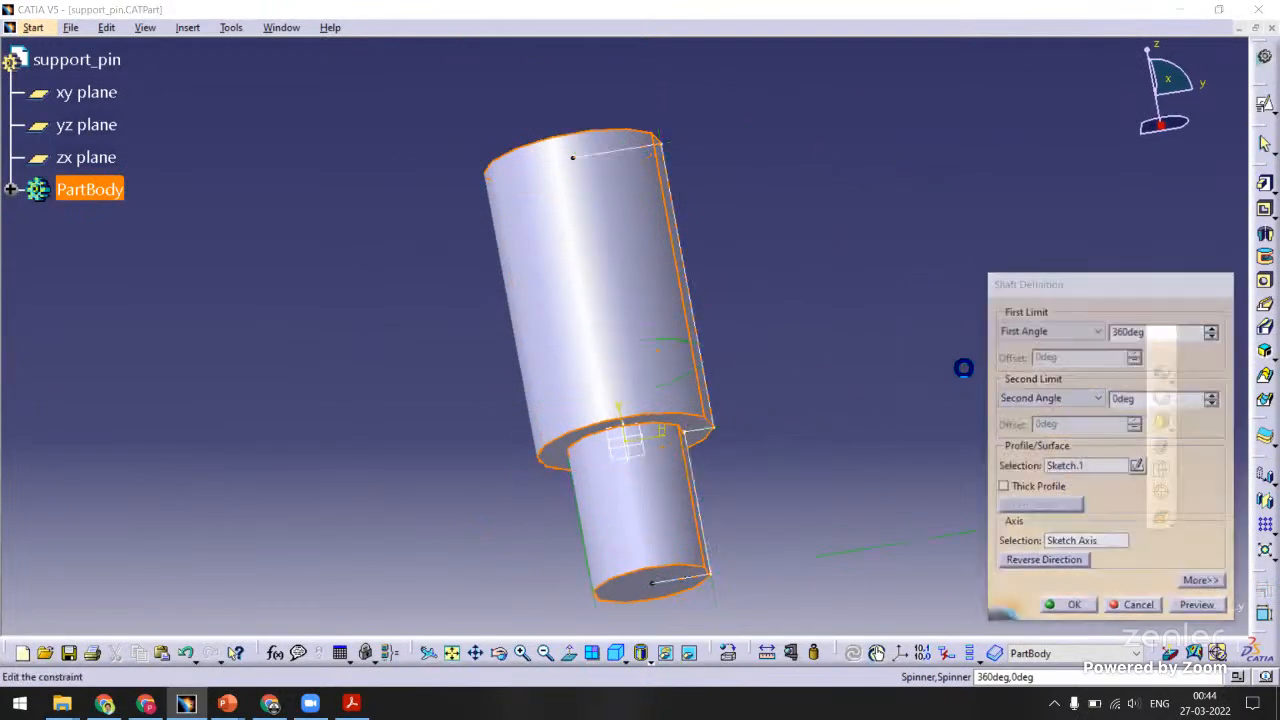
{"action": "type", "text": "15"}
{"action": "key", "text": "Return"}
{"action": "middle_click_drag", "start_coordinate": [890, 382], "coordinate": [748, 345]}
{"action": "double_click", "coordinate": [862, 450]}
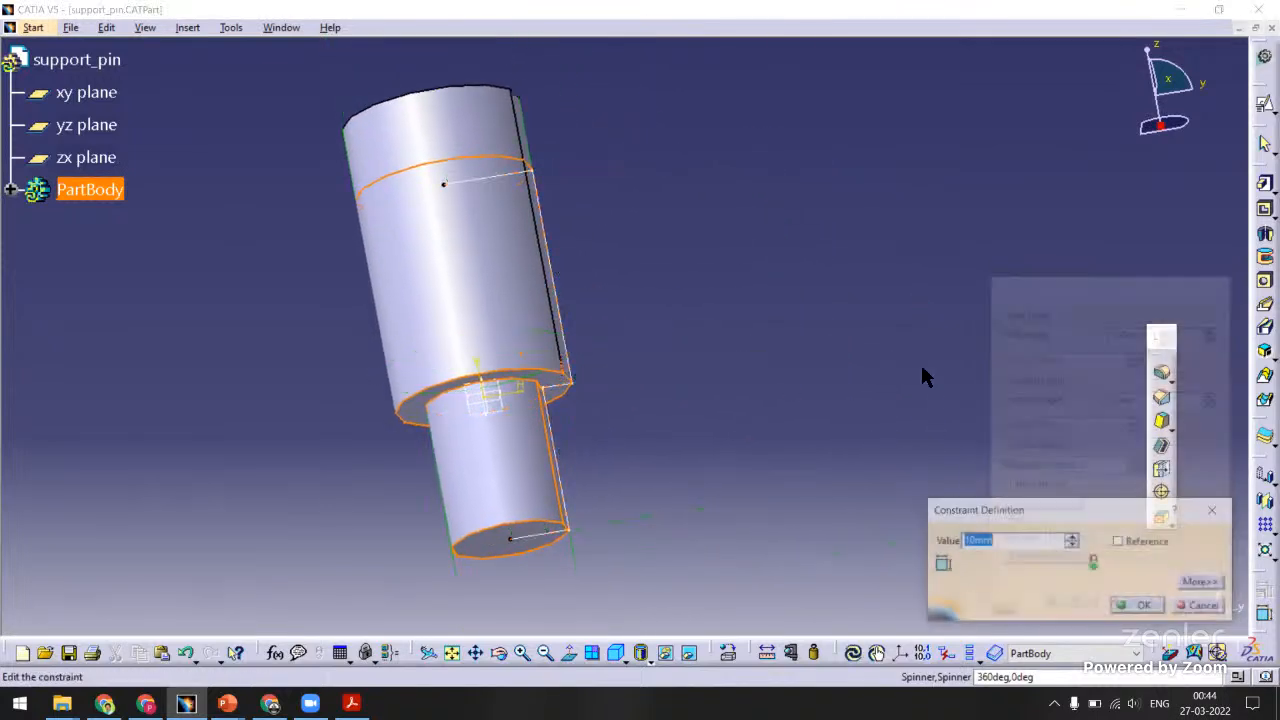
{"action": "type", "text": "15"}
{"action": "key", "text": "Return"}
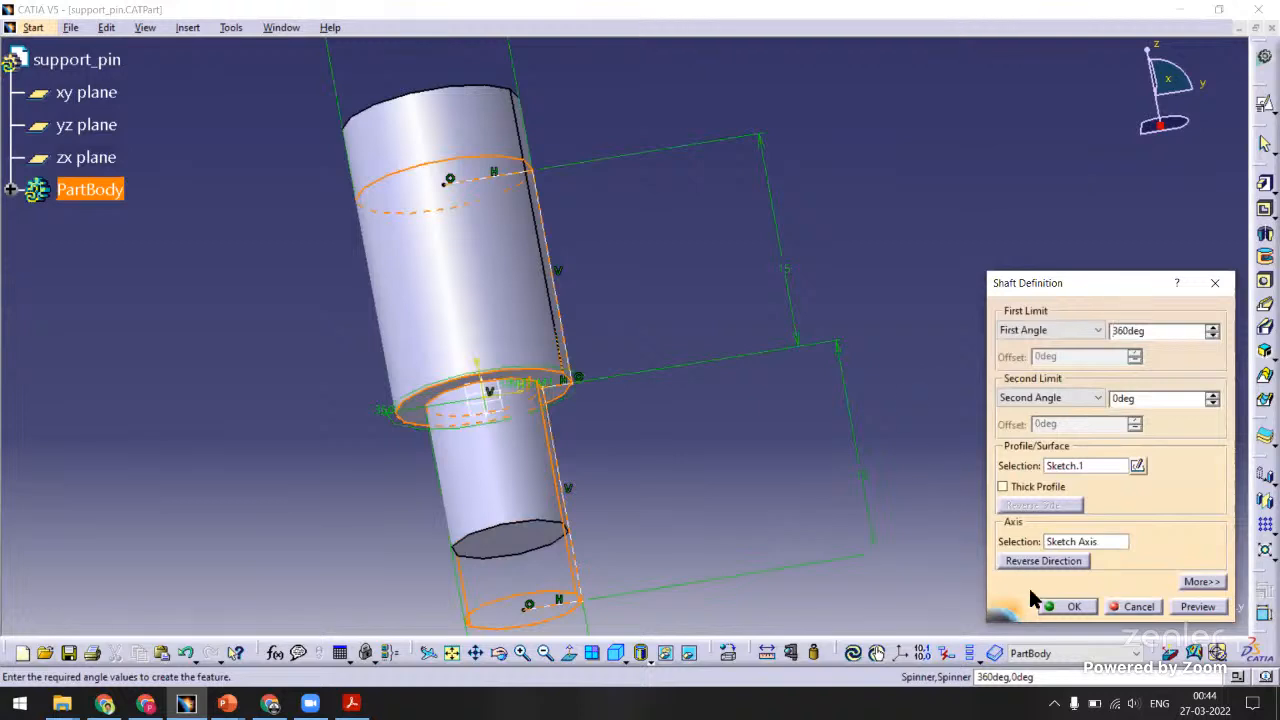
{"action": "left_click", "coordinate": [1070, 607]}
Show the whole support pin in isometric view, save the part and return to the drill_jig_rectangular_plate assembly.
{"action": "middle_click_drag", "start_coordinate": [806, 457], "coordinate": [628, 172]}
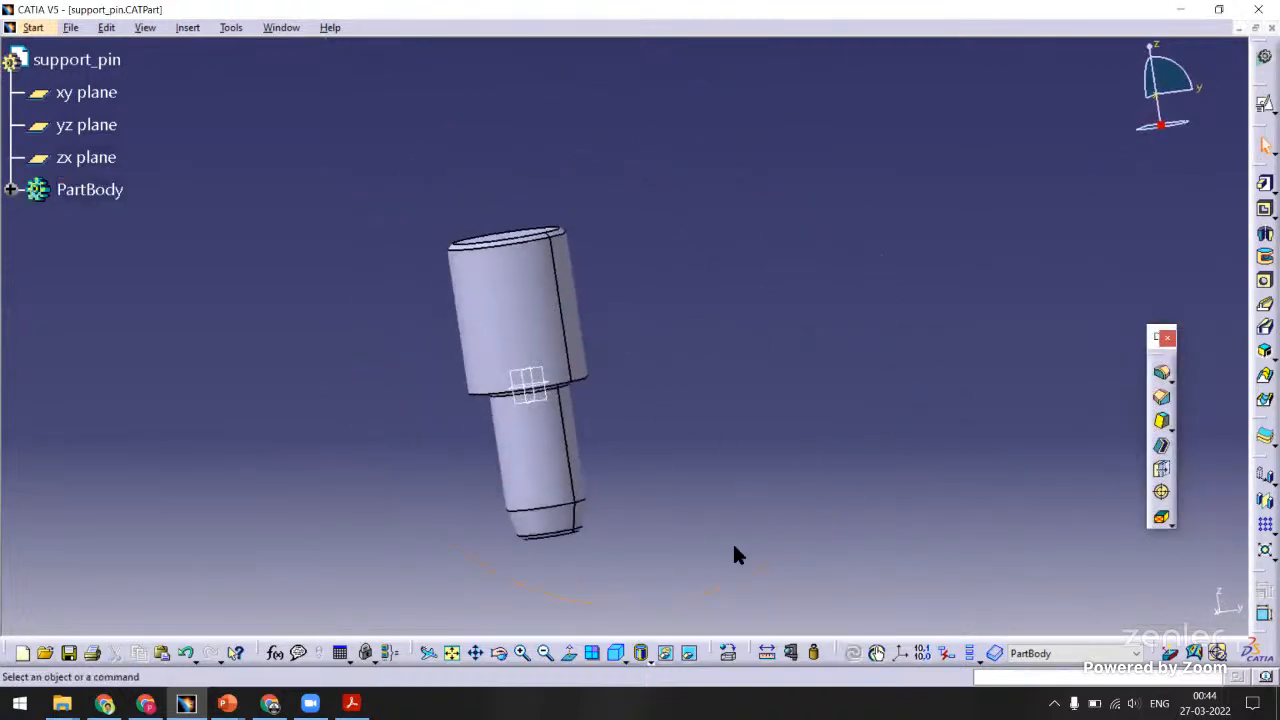
{"action": "left_click", "coordinate": [613, 651]}
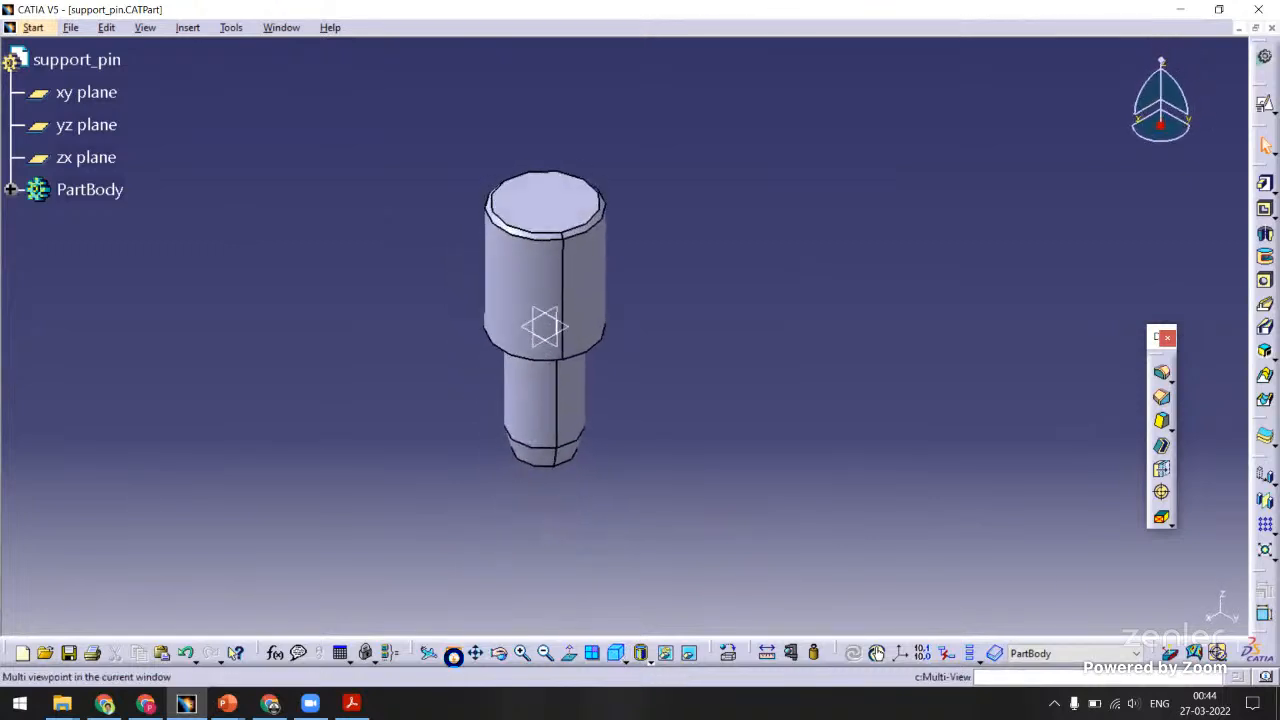
{"action": "key", "text": "ctrl+s"}
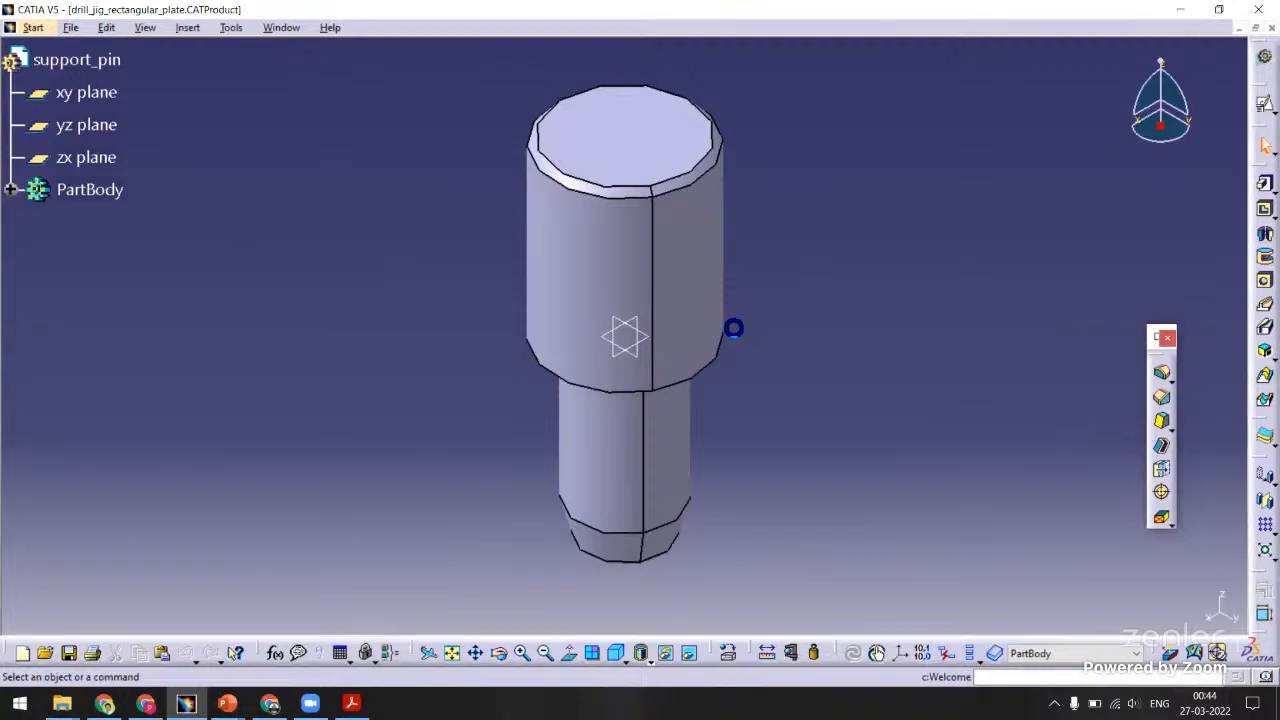
Set the offset constraint beside the support pin under the rectangular plate to 15 mm.
{"action": "middle_click_drag", "start_coordinate": [491, 266], "coordinate": [866, 452]}
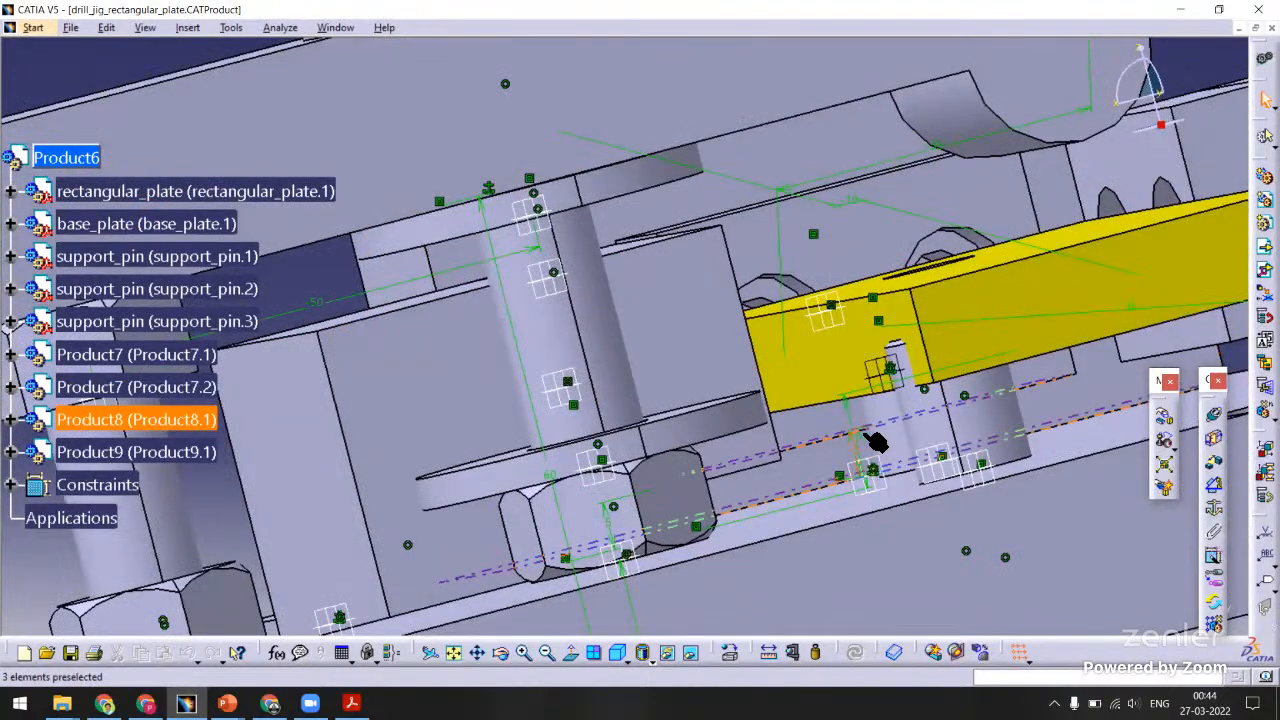
{"action": "middle_click_drag", "start_coordinate": [770, 345], "coordinate": [974, 417]}
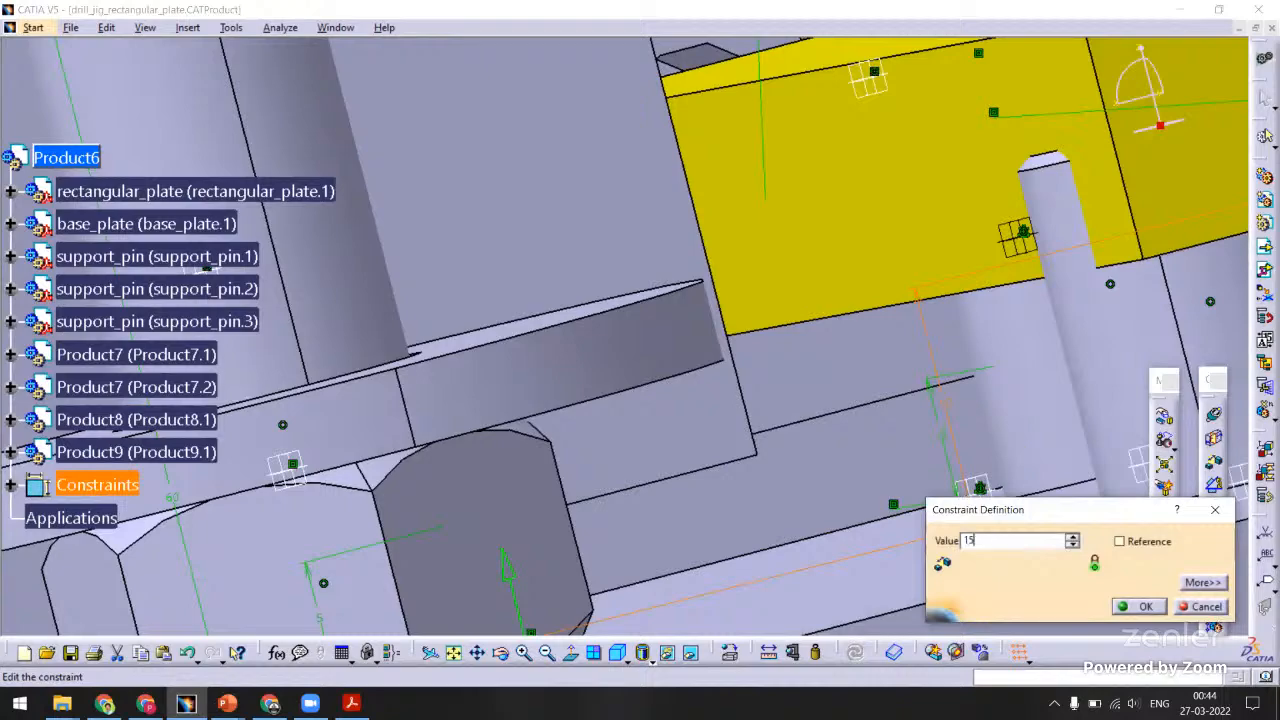
{"action": "key", "text": "Return"}
{"action": "middle_click_drag", "start_coordinate": [843, 481], "coordinate": [822, 206]}
Open the clamp's strap part in its own window and increase the depth of its long underside pocket.
{"action": "right_click", "coordinate": [809, 199]}
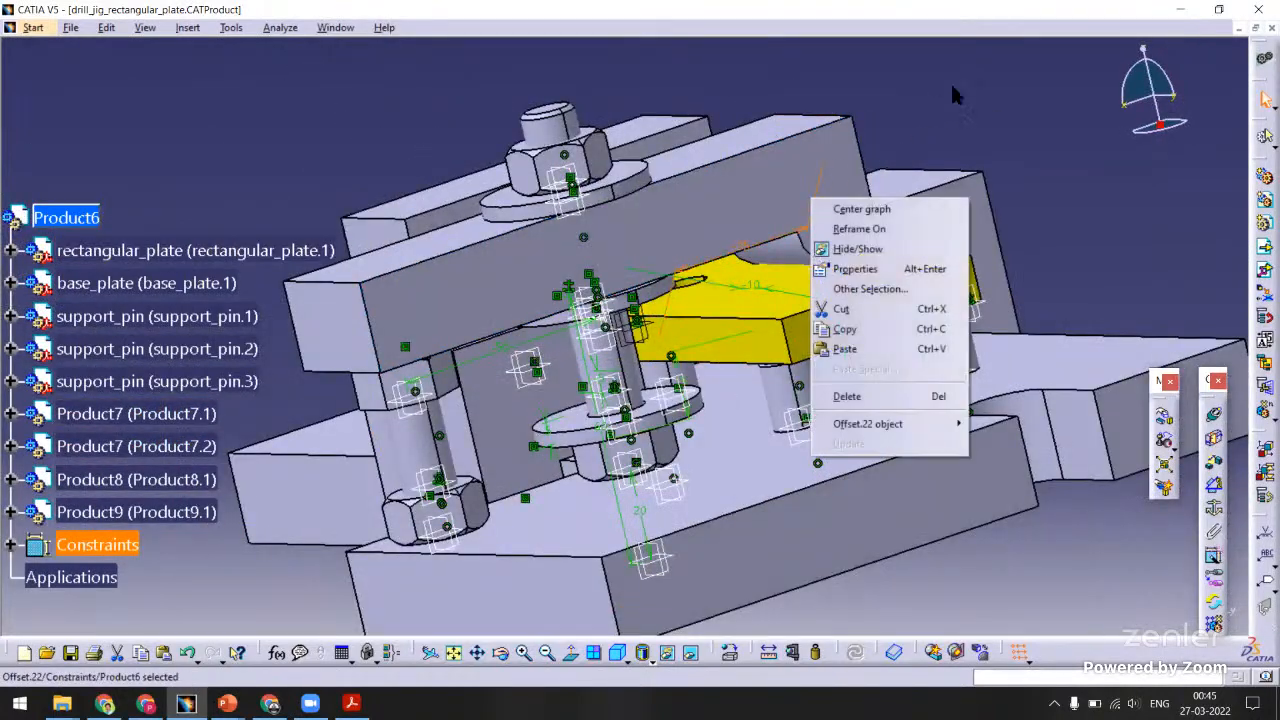
{"action": "double_click", "coordinate": [837, 149]}
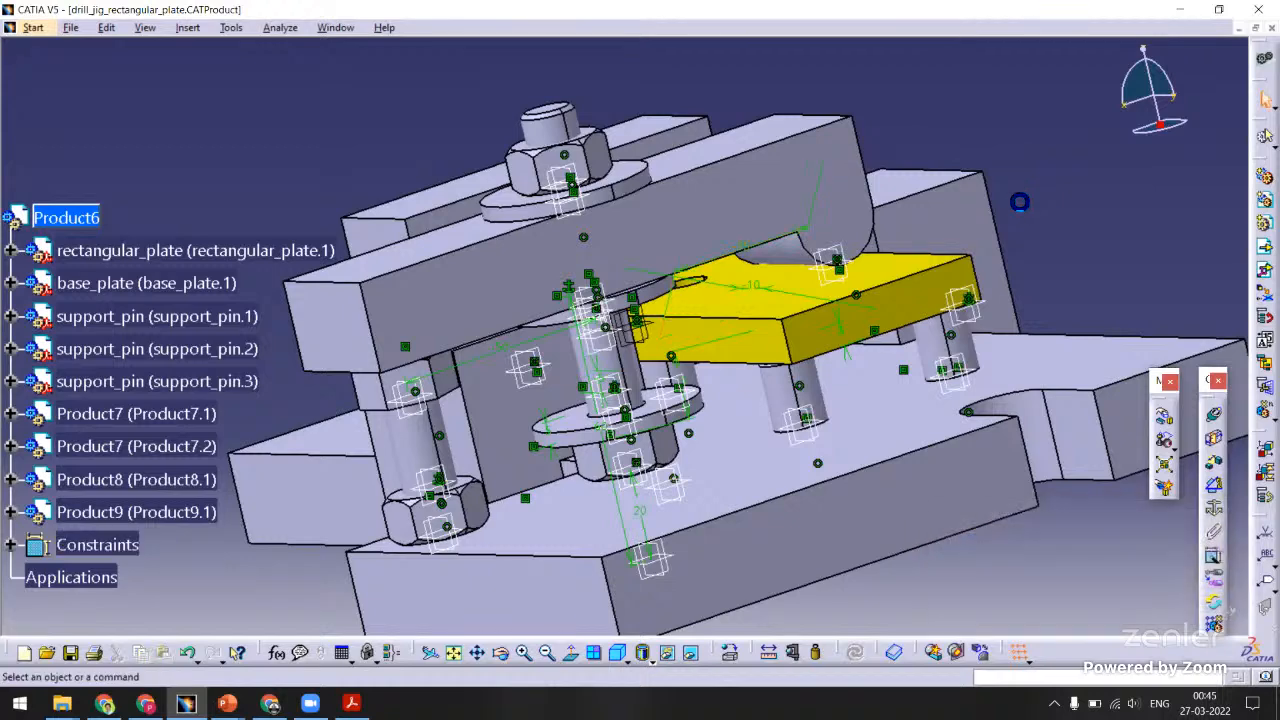
{"action": "right_click", "coordinate": [843, 148]}
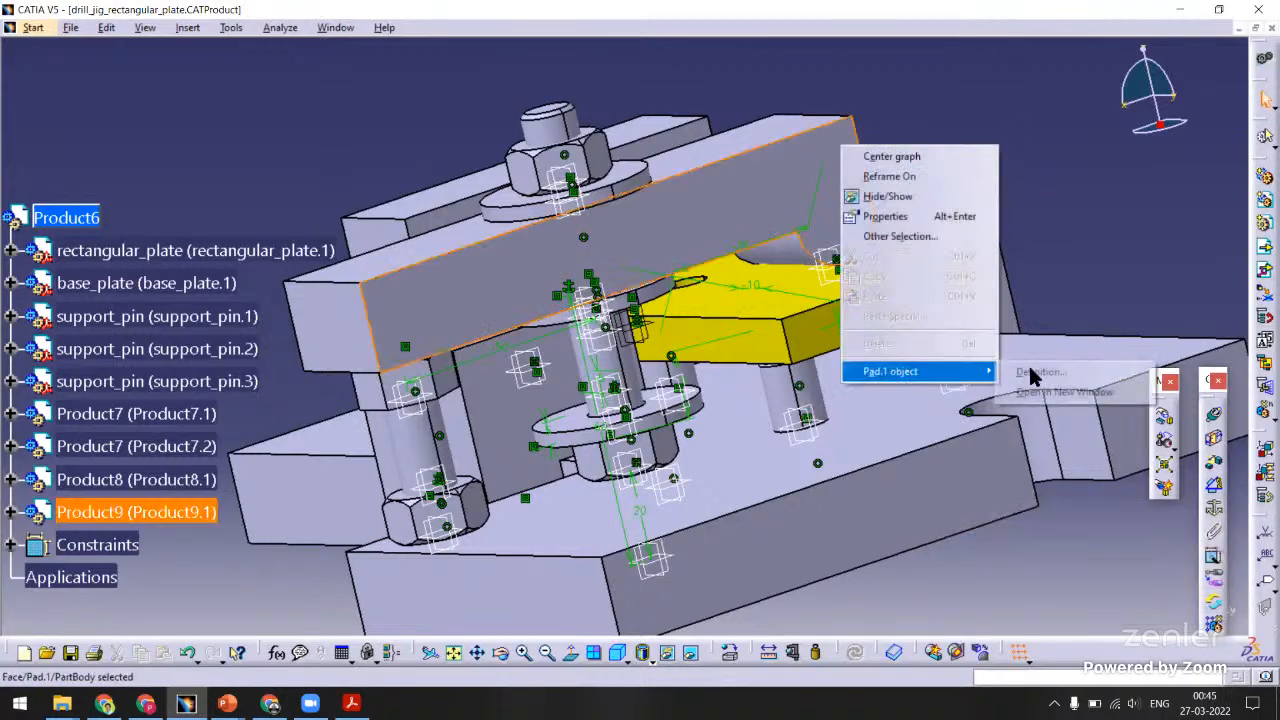
{"action": "left_click", "coordinate": [1063, 392]}
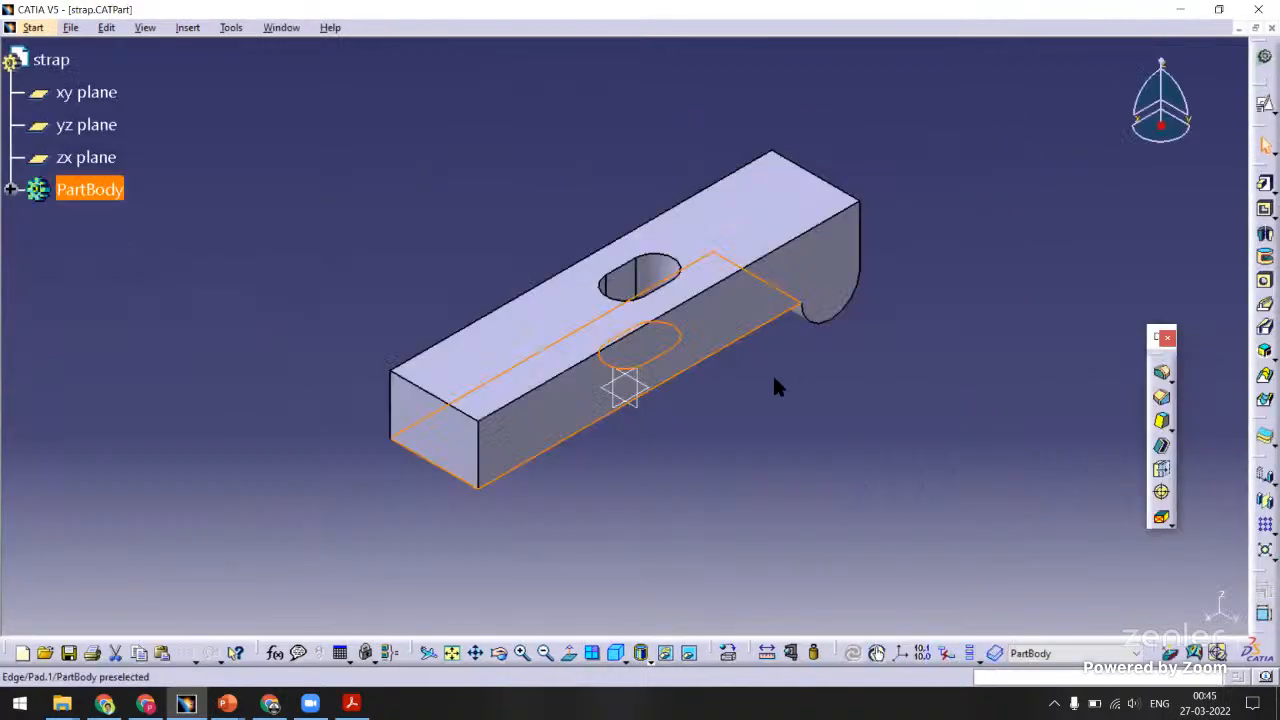
{"action": "middle_click_drag", "start_coordinate": [772, 383], "coordinate": [360, 558]}
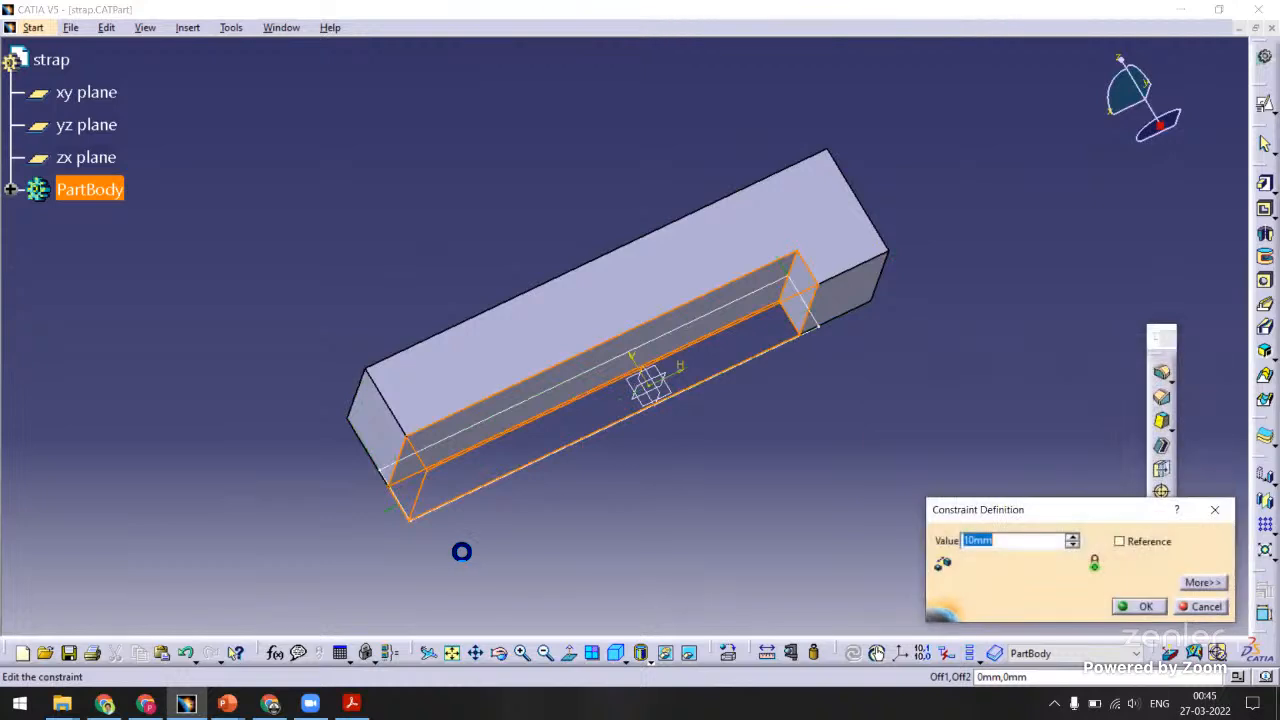
{"action": "key", "text": "Return"}
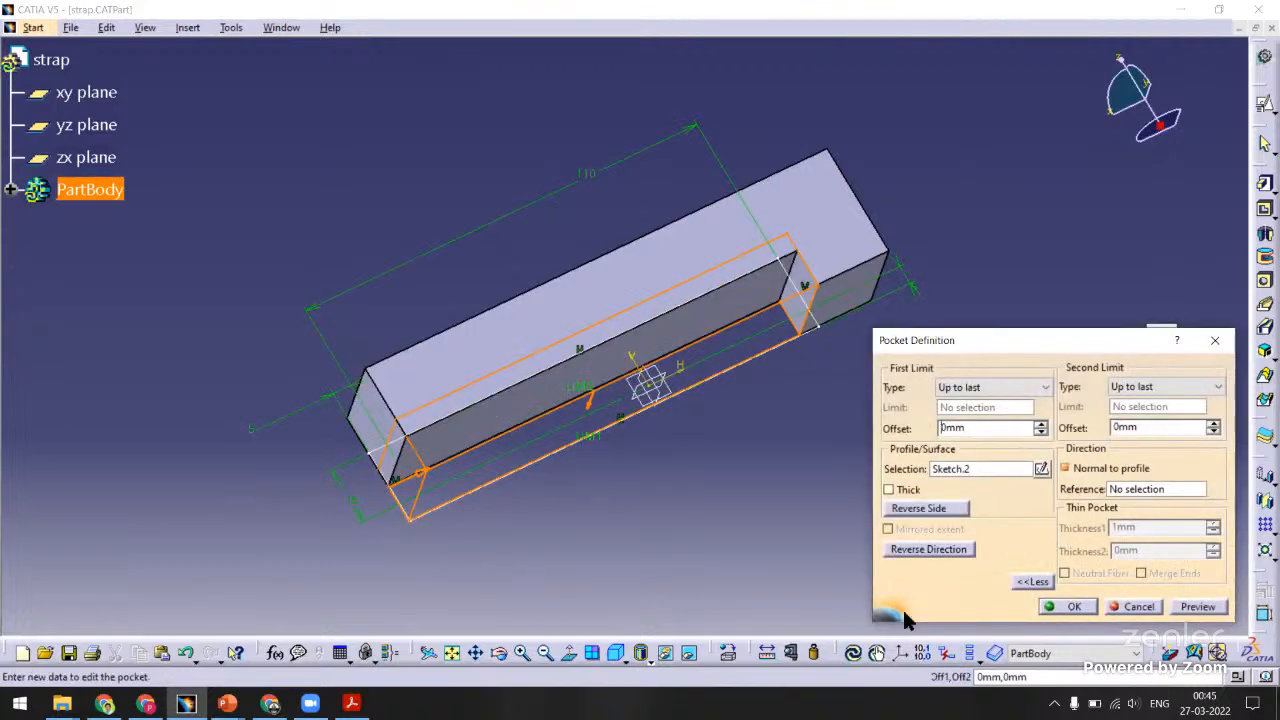
{"action": "left_click", "coordinate": [1047, 607]}
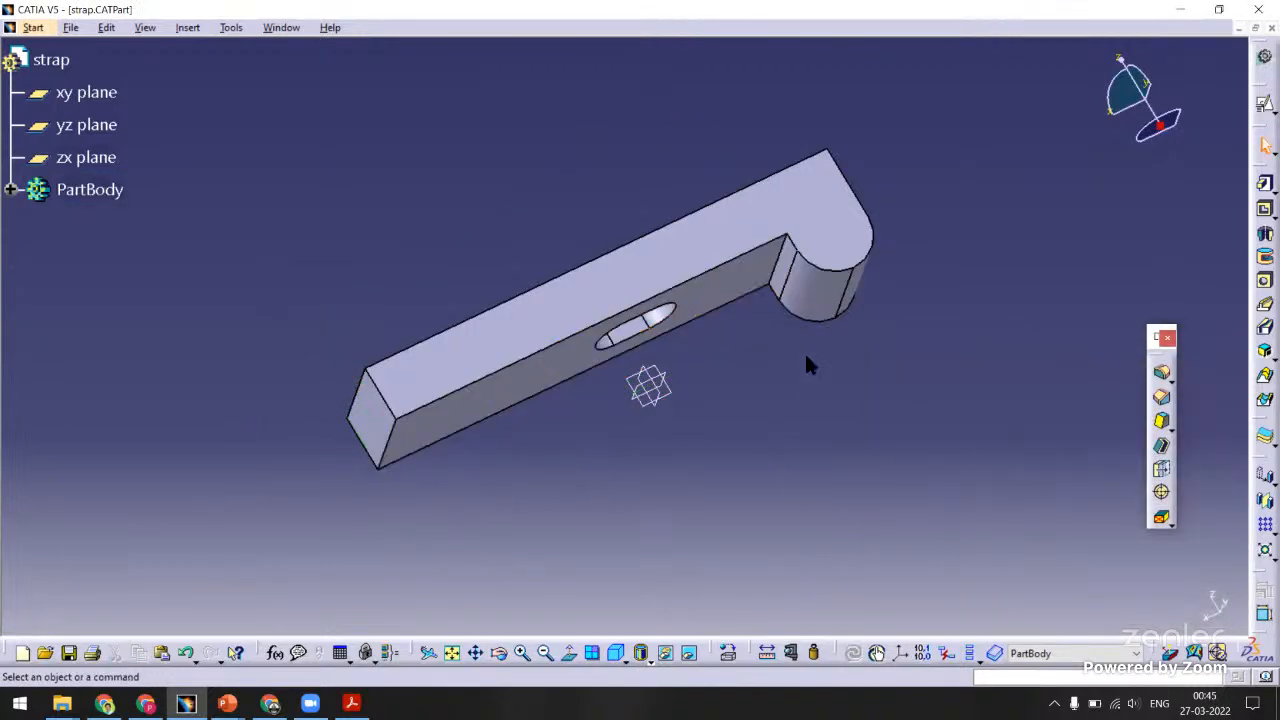
Add an edge fillet to the strap's inner corner where the underside meets the rounded nose, and save the part.
{"action": "middle_click_drag", "start_coordinate": [808, 365], "coordinate": [640, 255]}
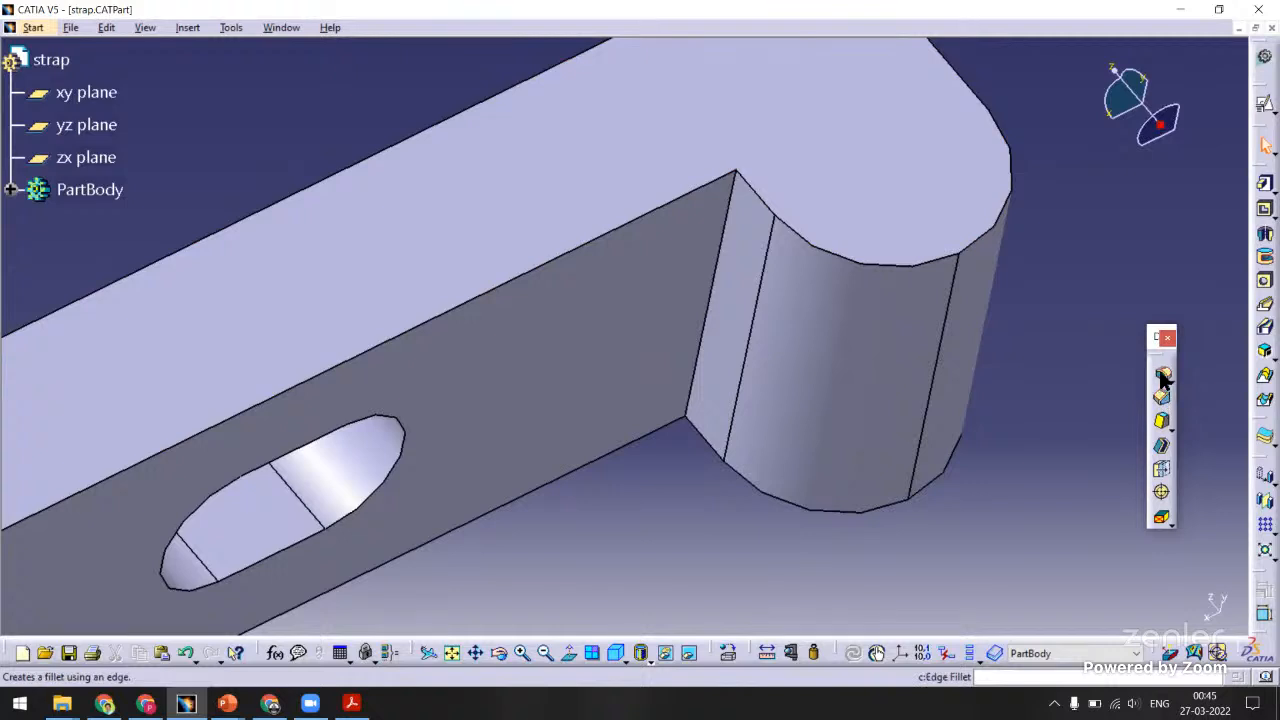
{"action": "left_click", "coordinate": [1163, 378]}
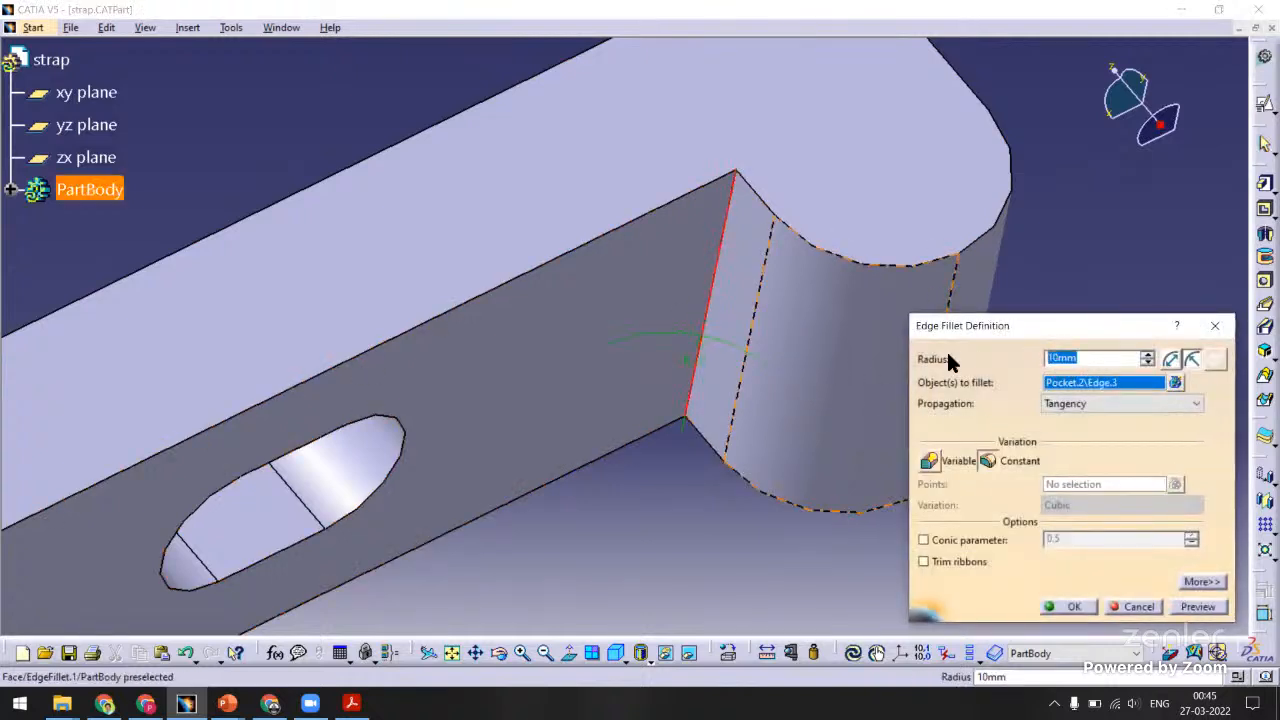
{"action": "key", "text": "Return"}
{"action": "left_click", "coordinate": [1066, 249]}
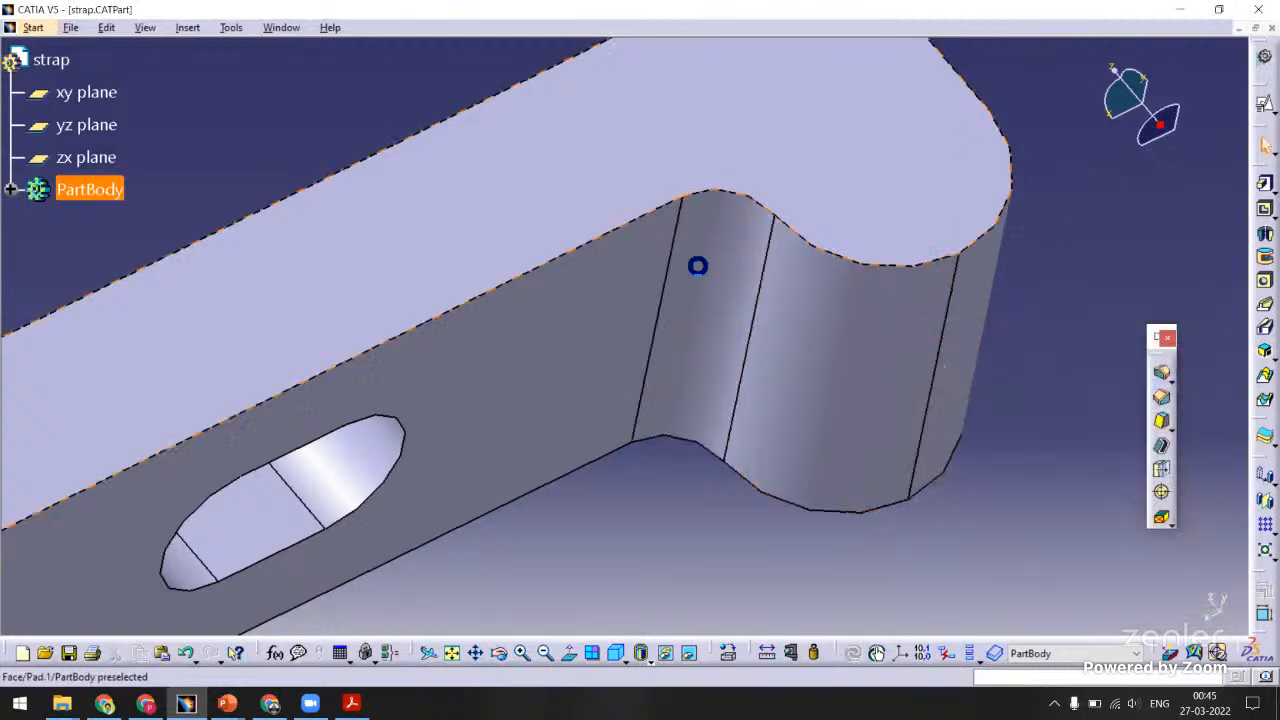
{"action": "middle_click_drag", "start_coordinate": [697, 266], "coordinate": [655, 258]}
{"action": "key", "text": "ctrl+s"}
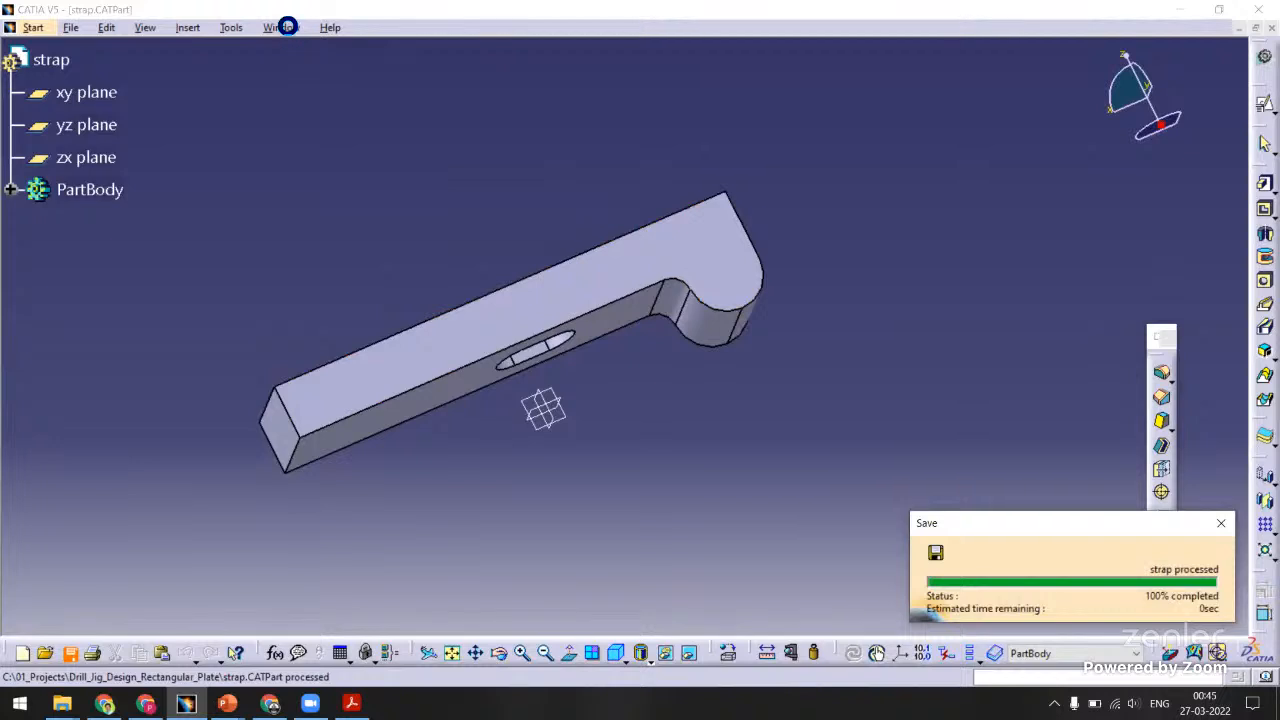
Show the strap in isometric view and return to the drill_jig_rectangular_plate assembly.
{"action": "left_click", "coordinate": [613, 653]}
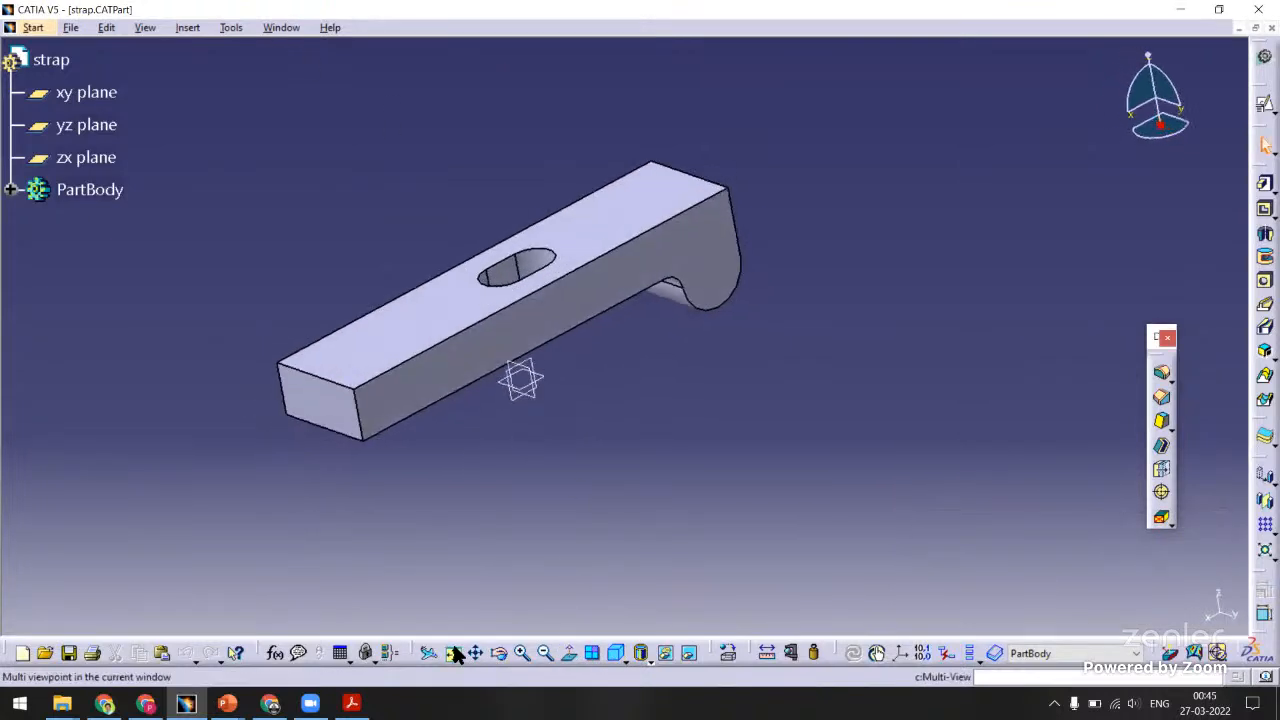
{"action": "left_click", "coordinate": [284, 29]}
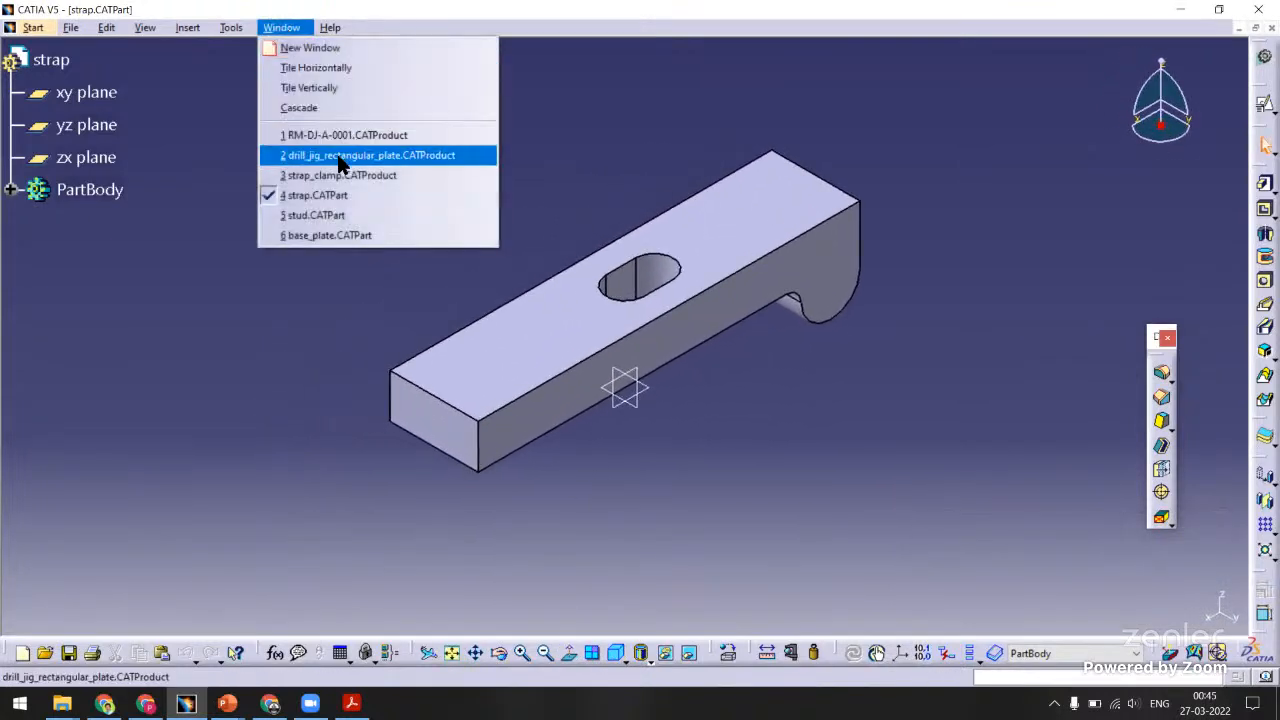
{"action": "left_click", "coordinate": [340, 158]}
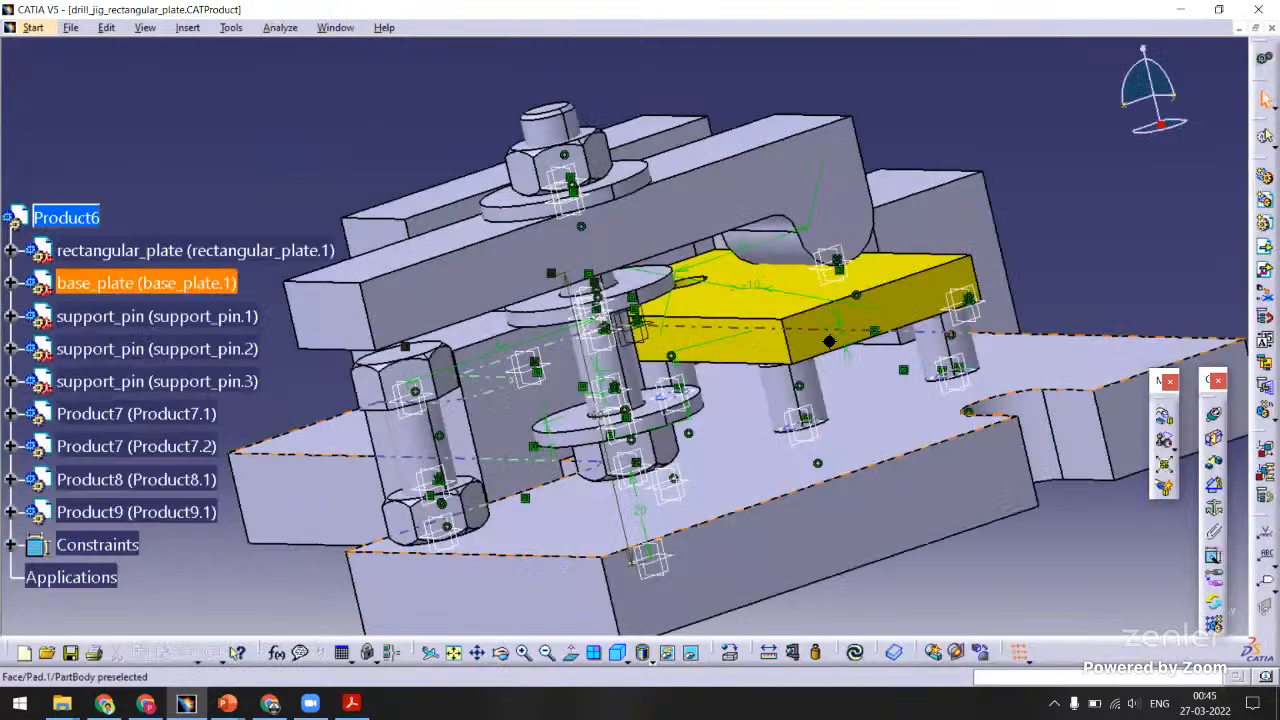
Restore the assembly's isometric view, then save the assembly together with all its modified component documents.
{"action": "middle_click_drag", "start_coordinate": [800, 360], "coordinate": [806, 624]}
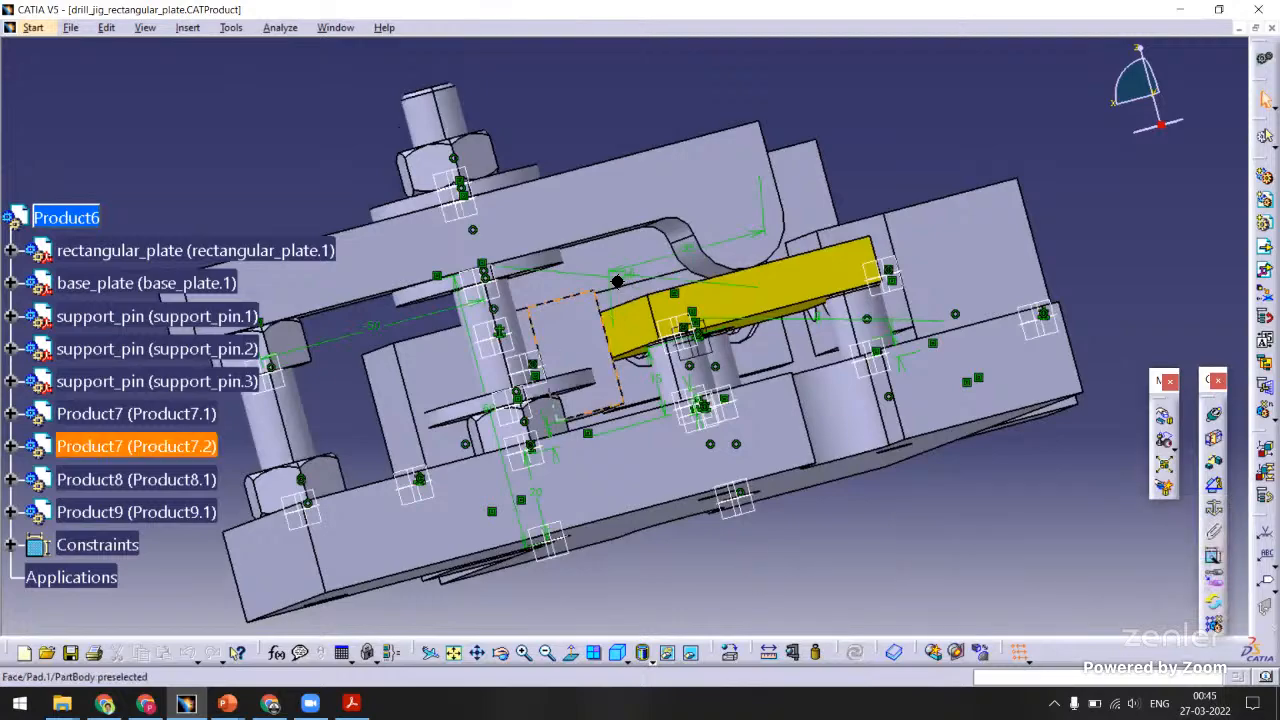
{"action": "middle_click_drag", "start_coordinate": [470, 370], "coordinate": [829, 217]}
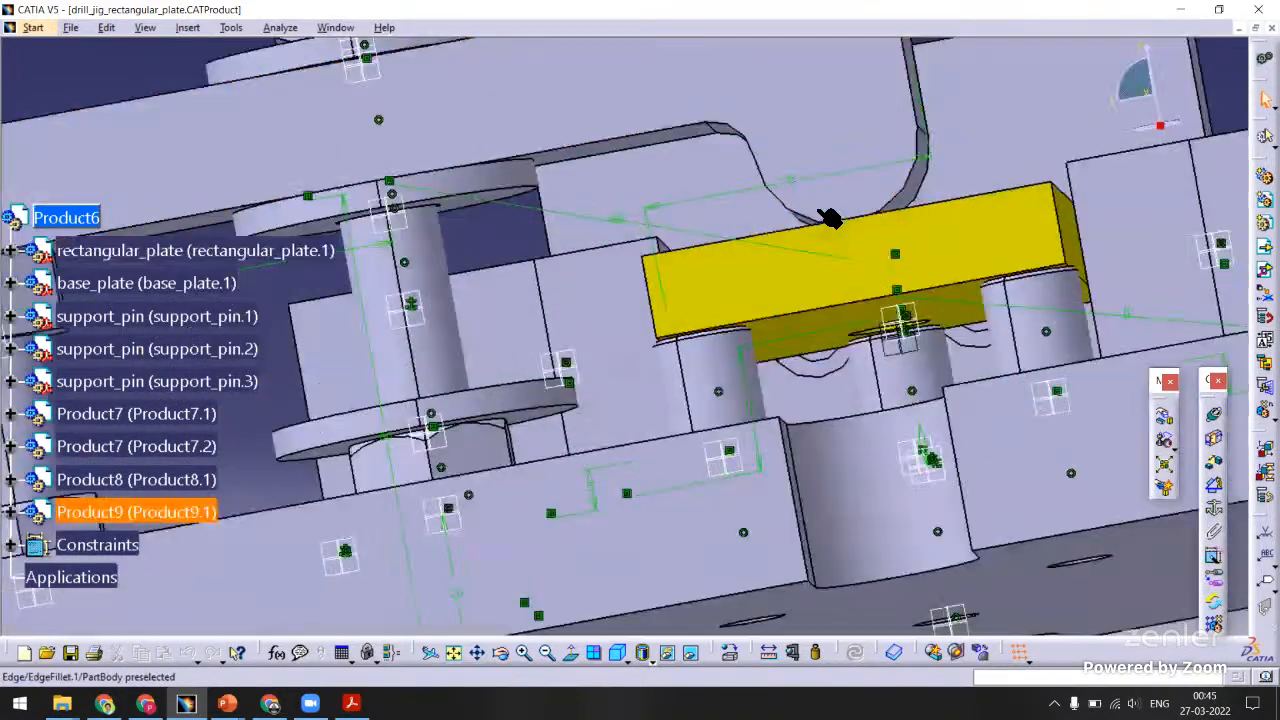
{"action": "middle_click_drag", "start_coordinate": [649, 246], "coordinate": [709, 331]}
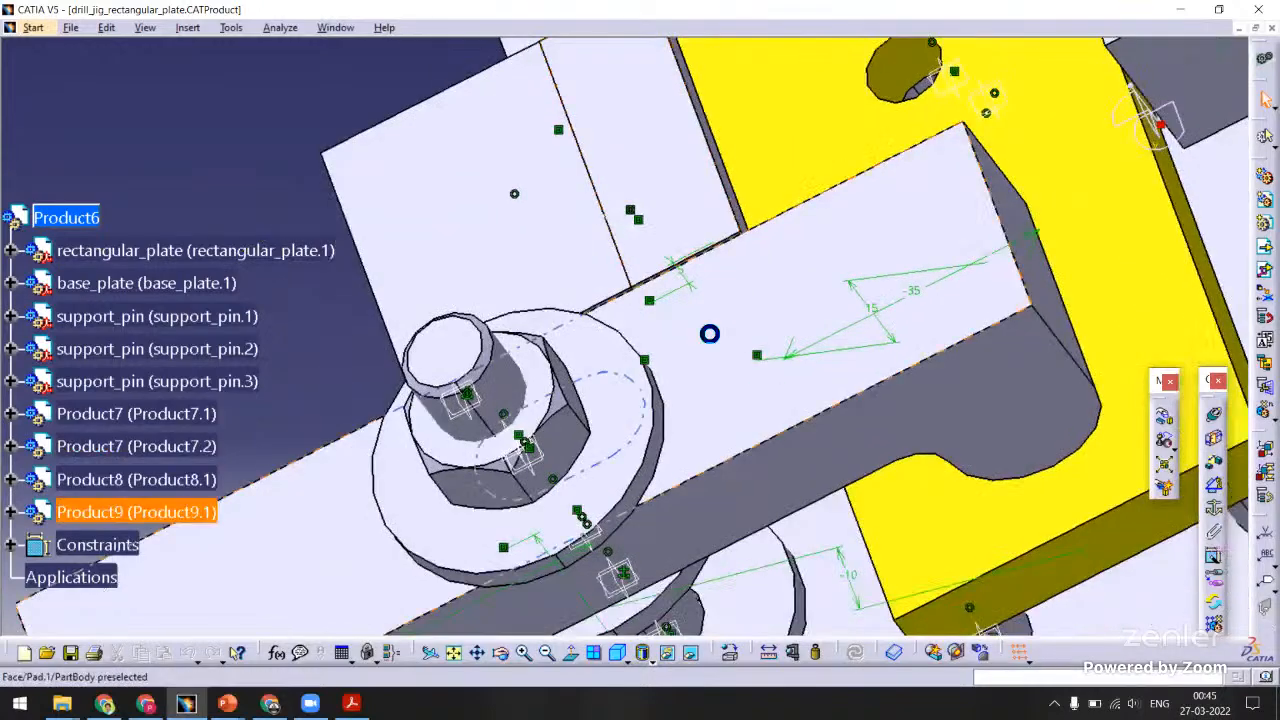
{"action": "middle_click_drag", "start_coordinate": [627, 318], "coordinate": [662, 440]}
{"action": "left_click", "coordinate": [620, 652]}
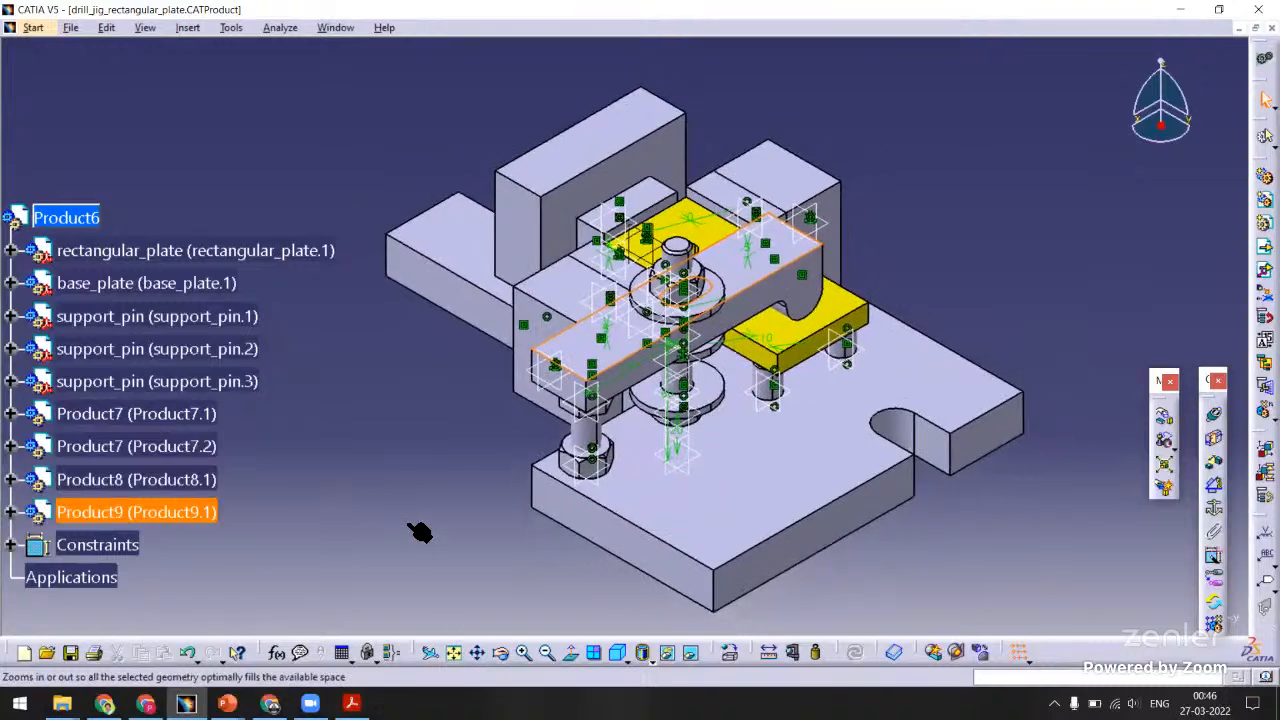
{"action": "key", "text": "ctrl+s"}
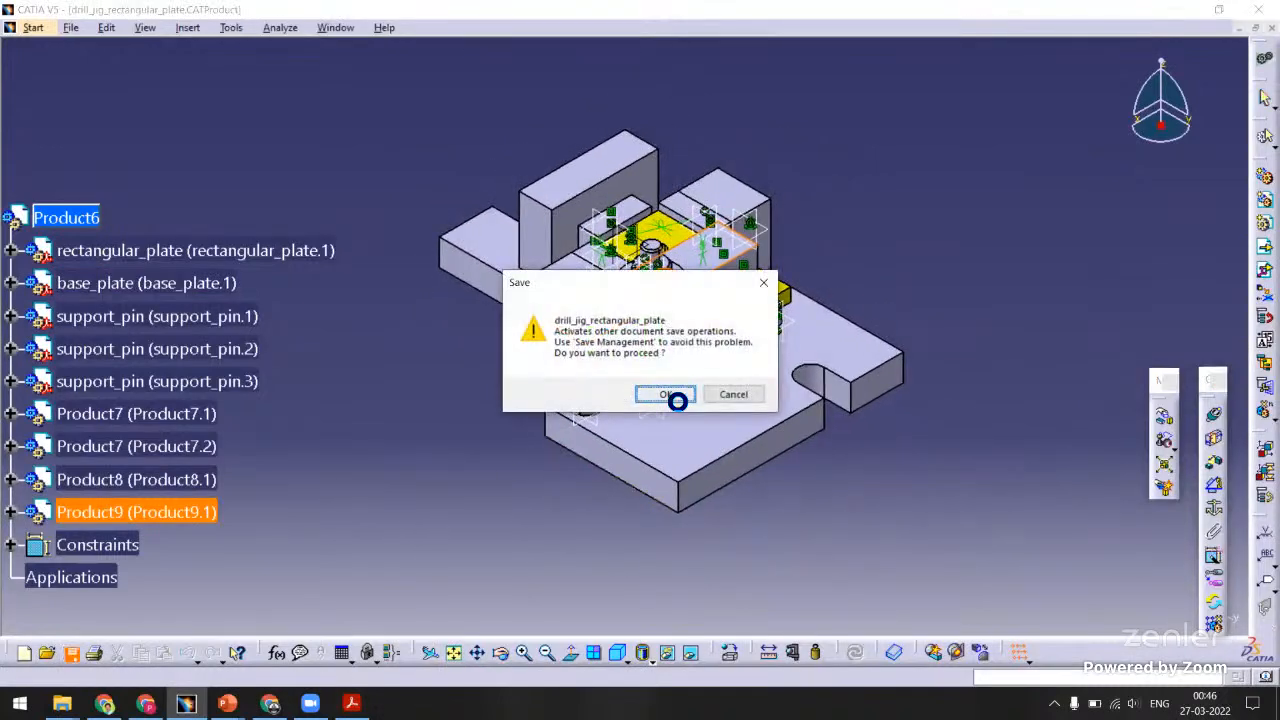
{"action": "left_click", "coordinate": [666, 394]}
{"action": "left_click", "coordinate": [71, 27]}
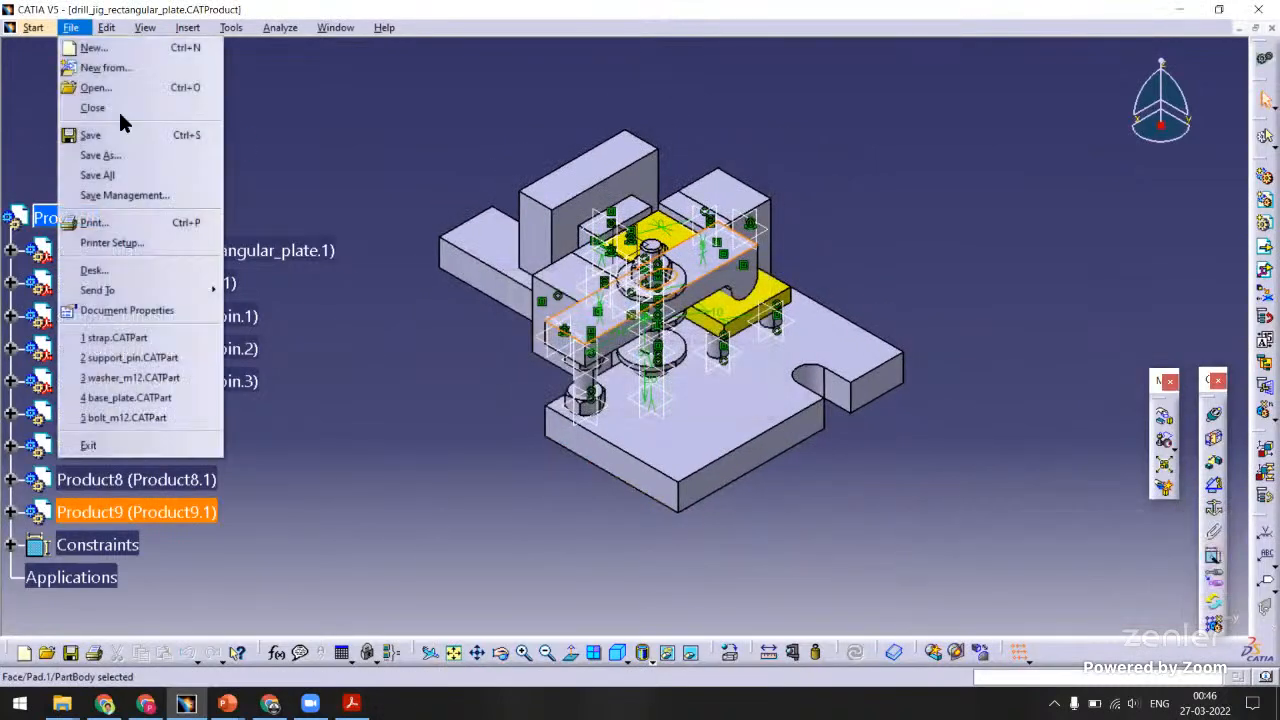
{"action": "left_click", "coordinate": [120, 178]}
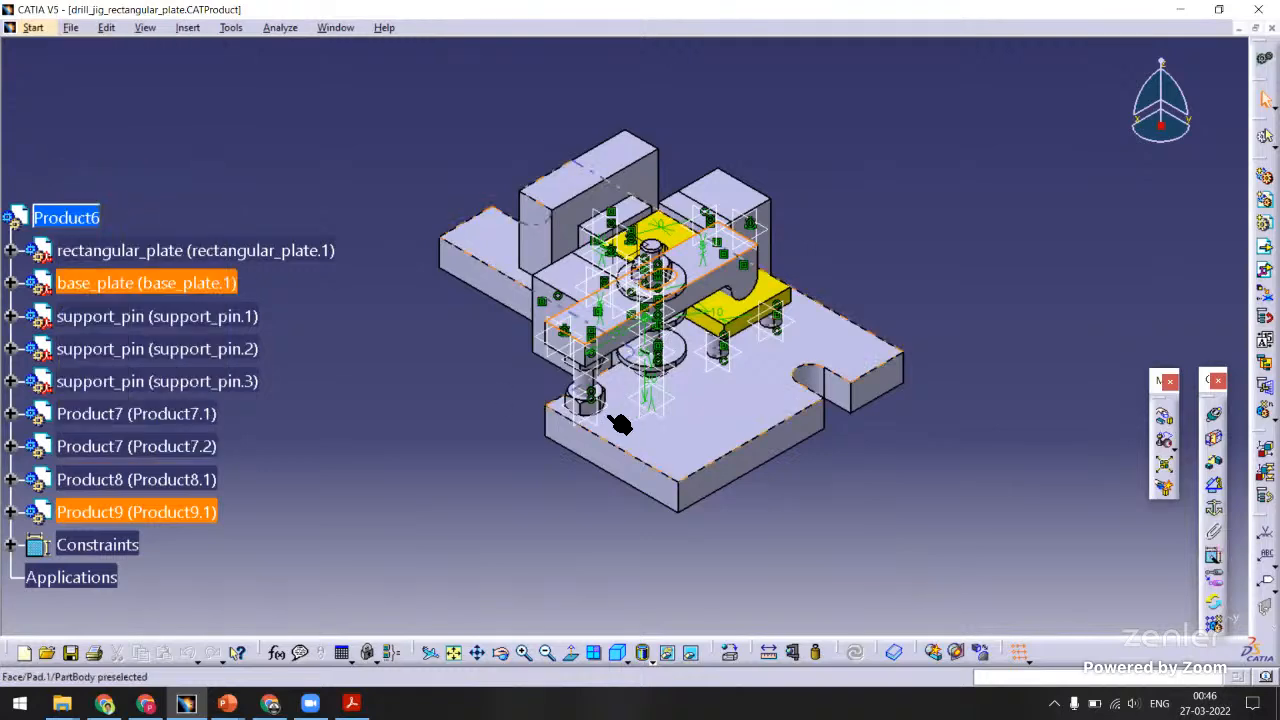
Measure the distance between the facing surfaces of the two washers on the clamp stud below the strap.
{"action": "middle_click_drag", "start_coordinate": [515, 350], "coordinate": [463, 407]}
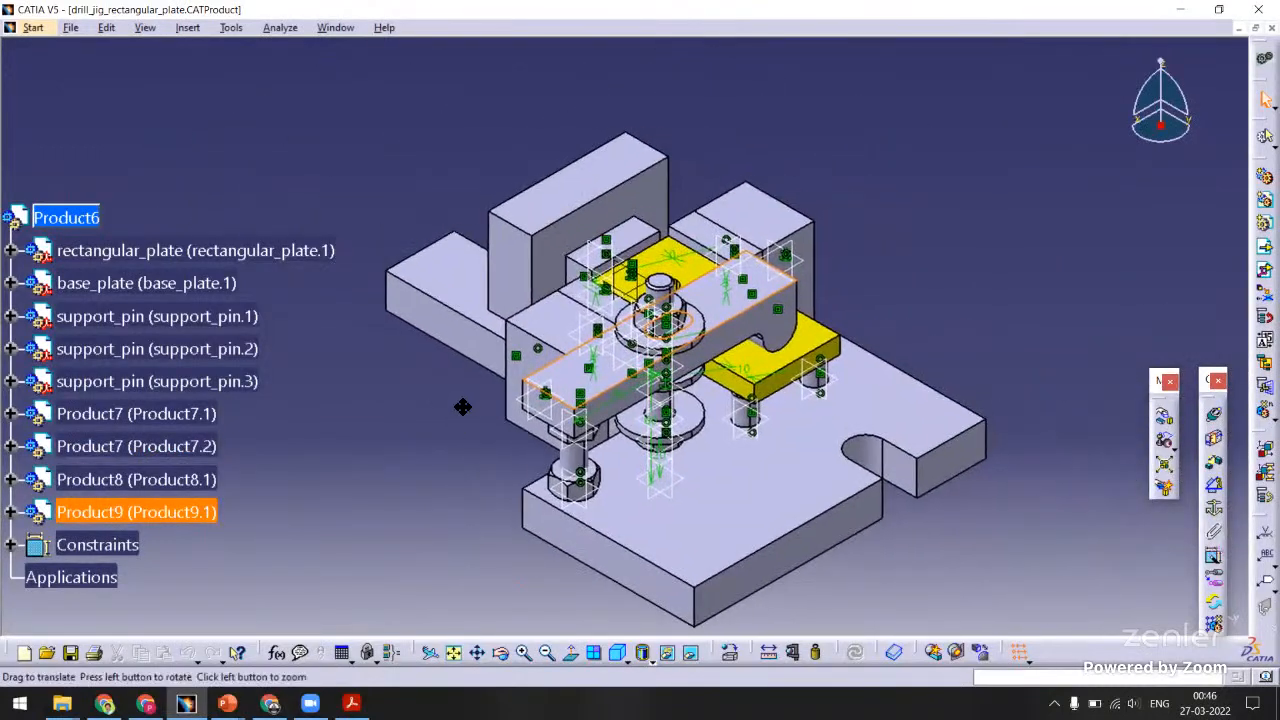
{"action": "middle_click_drag", "start_coordinate": [528, 315], "coordinate": [529, 297]}
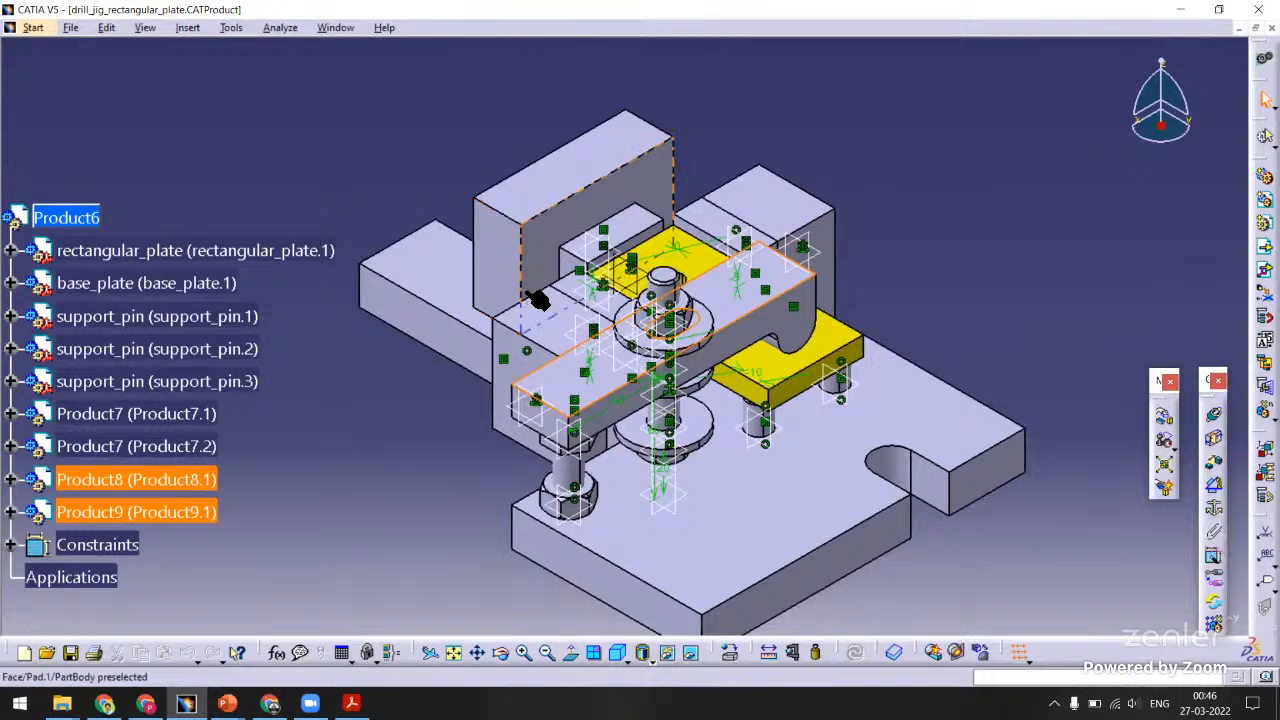
{"action": "left_click", "coordinate": [540, 300]}
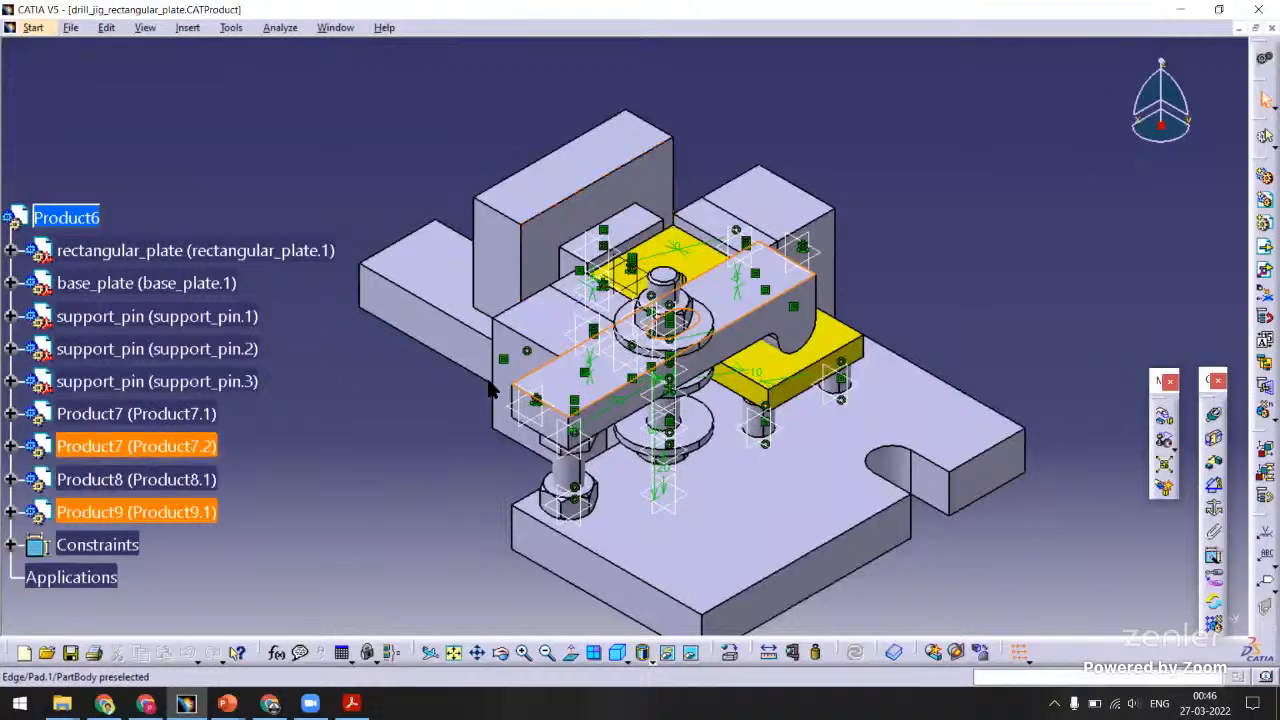
{"action": "left_click", "coordinate": [414, 441]}
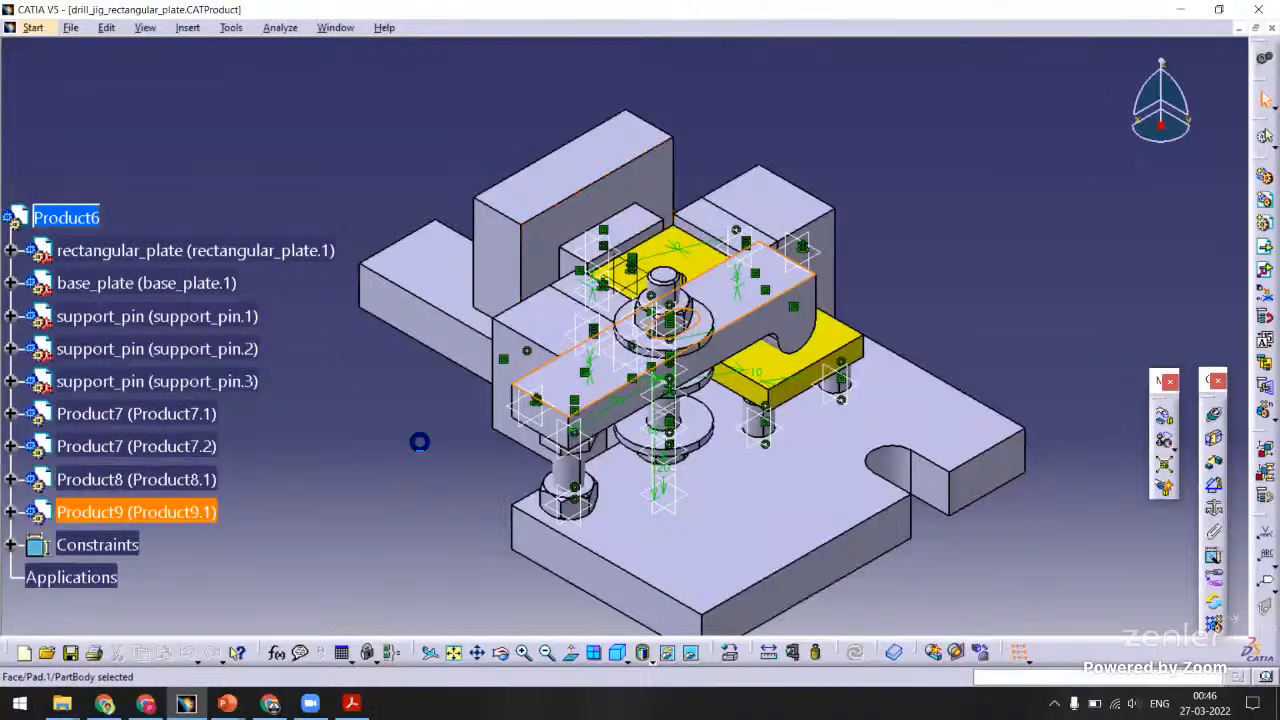
{"action": "middle_click_drag", "start_coordinate": [592, 432], "coordinate": [694, 229]}
{"action": "middle_click_drag", "start_coordinate": [612, 312], "coordinate": [612, 440]}
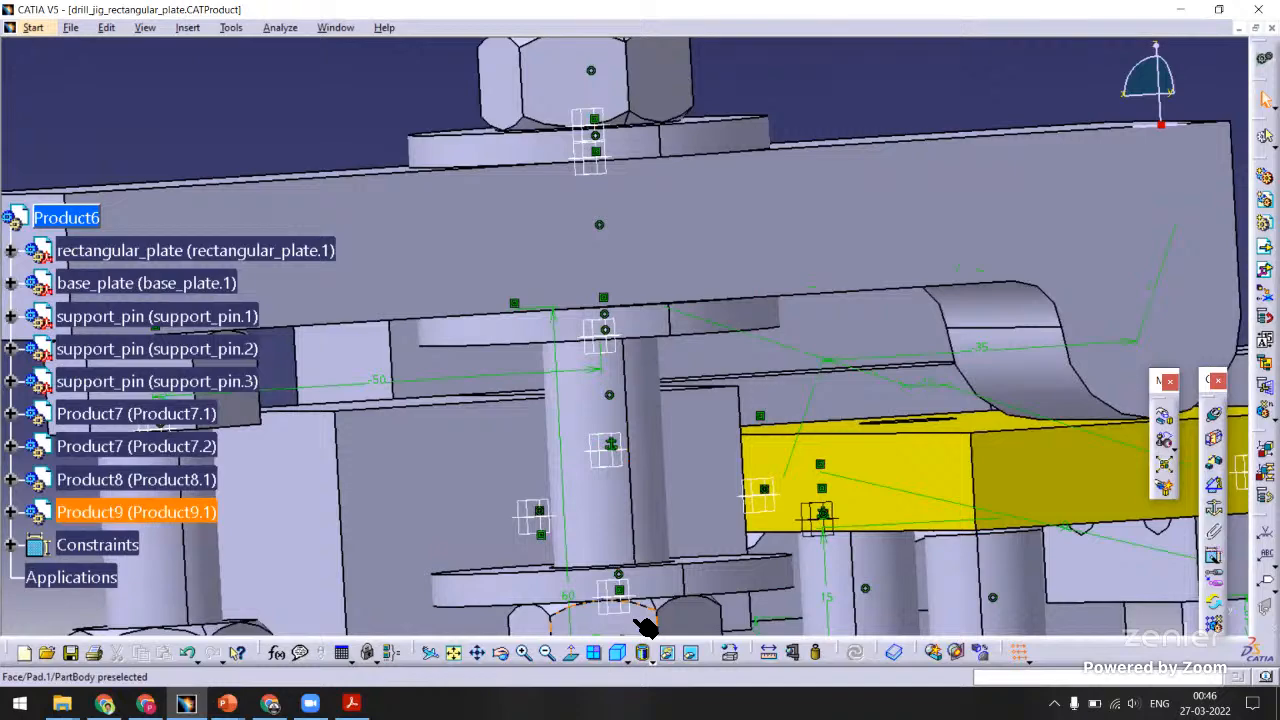
{"action": "left_click", "coordinate": [768, 653]}
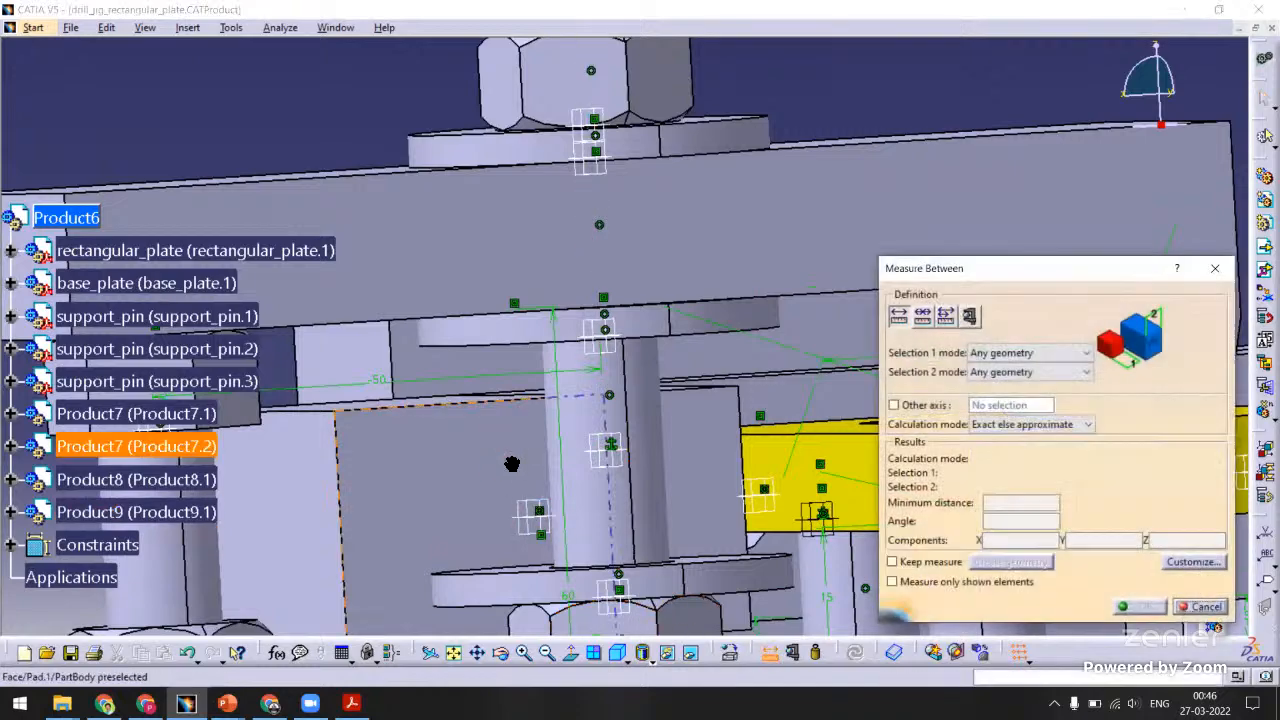
{"action": "middle_click_drag", "start_coordinate": [528, 494], "coordinate": [514, 377]}
{"action": "left_click", "coordinate": [571, 320]}
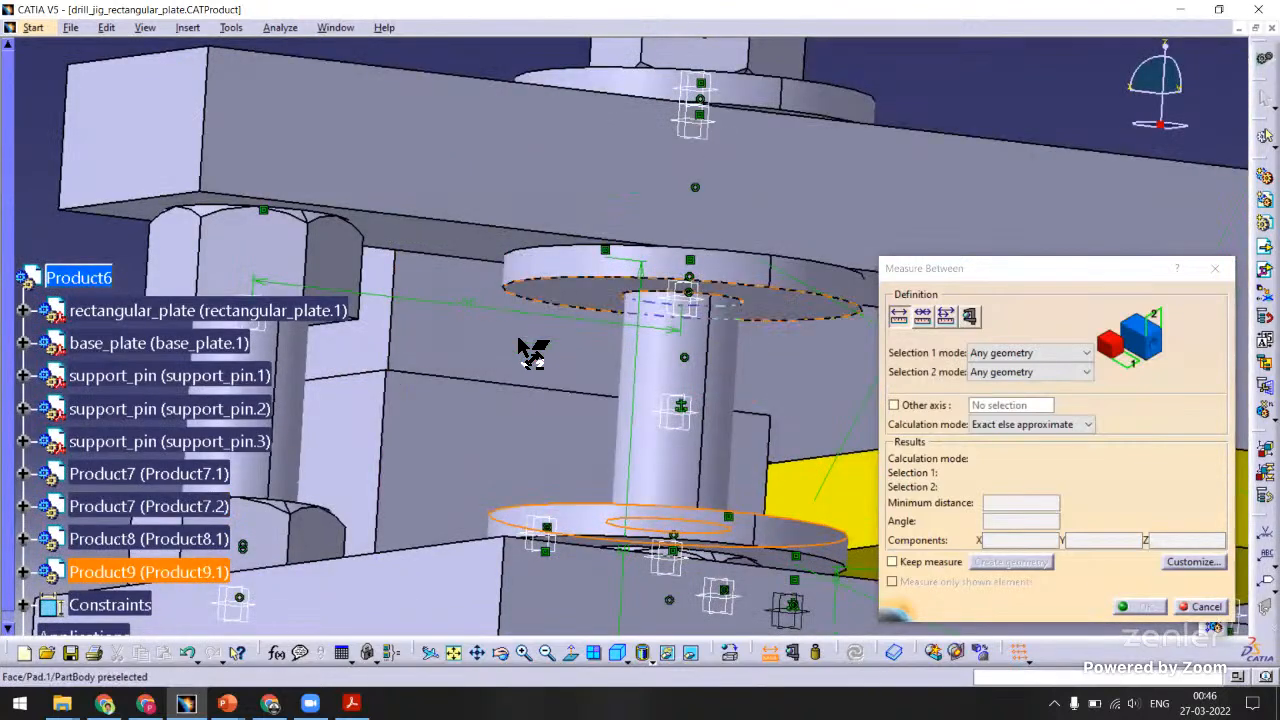
{"action": "left_click", "coordinate": [521, 368]}
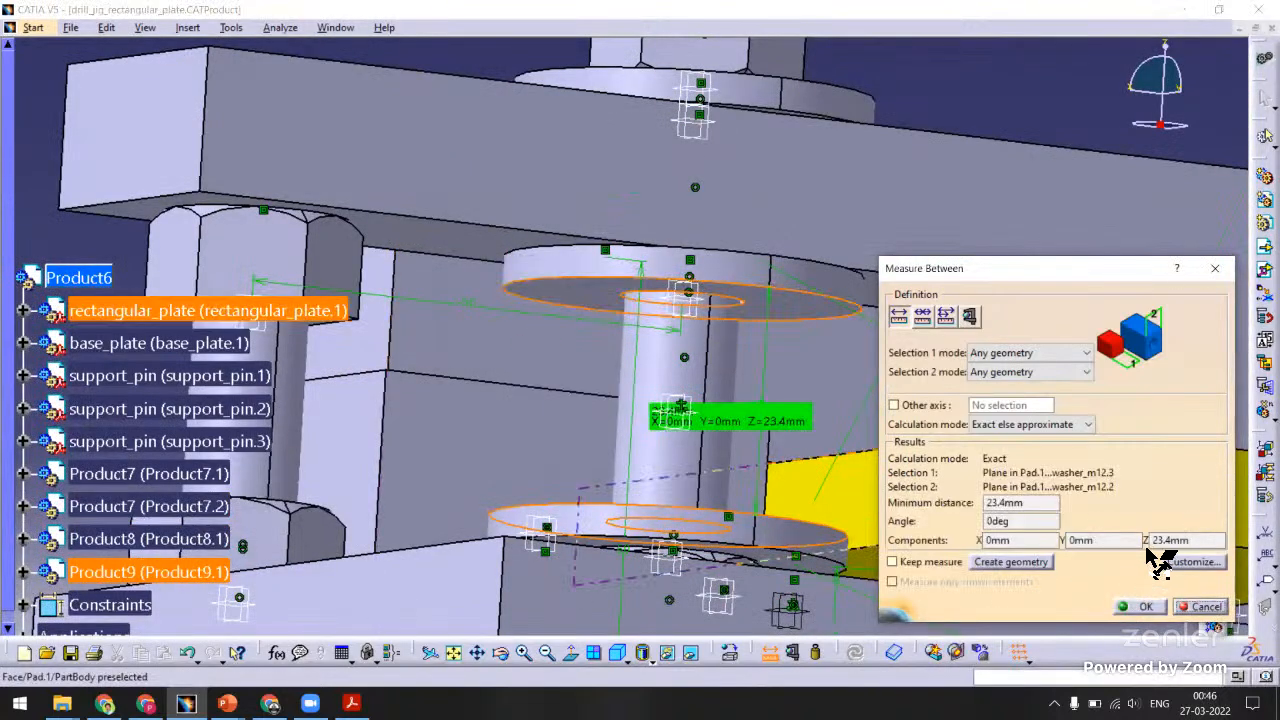
{"action": "left_click", "coordinate": [1140, 606]}
Save the drill_jig_rectangular_plate assembly again.
{"action": "middle_click_drag", "start_coordinate": [771, 429], "coordinate": [575, 385]}
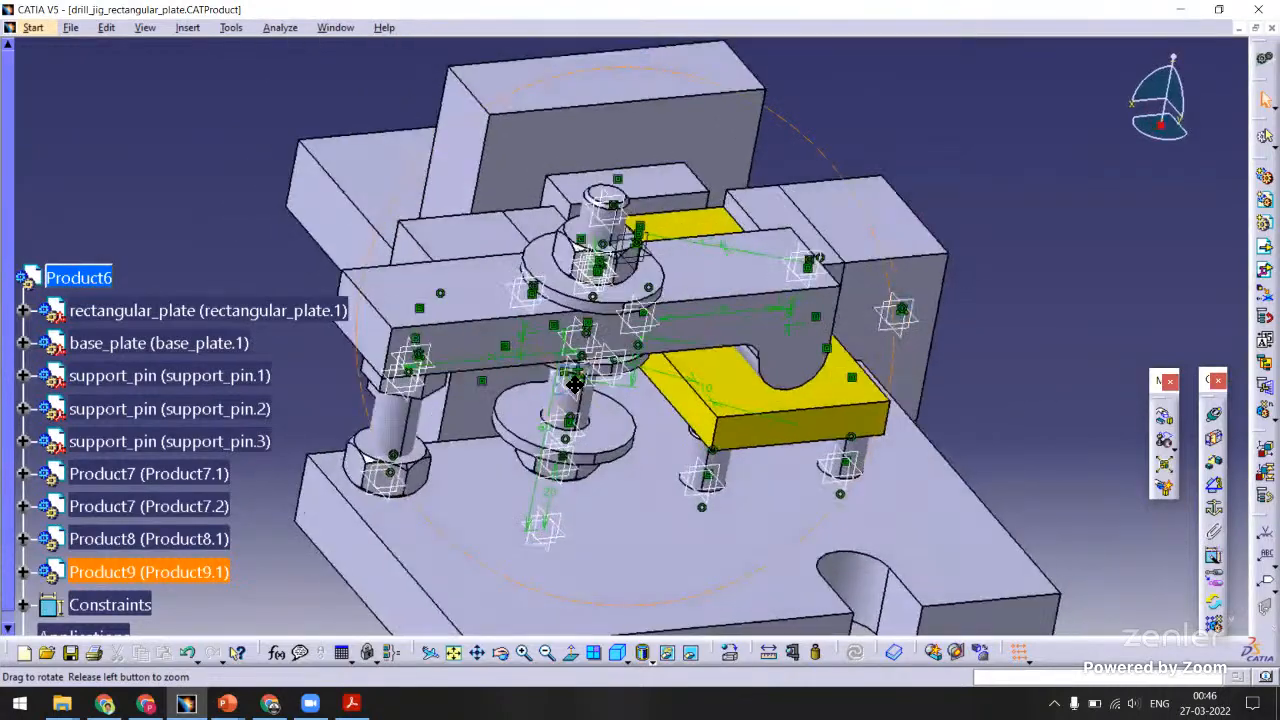
{"action": "middle_click_drag", "start_coordinate": [598, 330], "coordinate": [522, 466]}
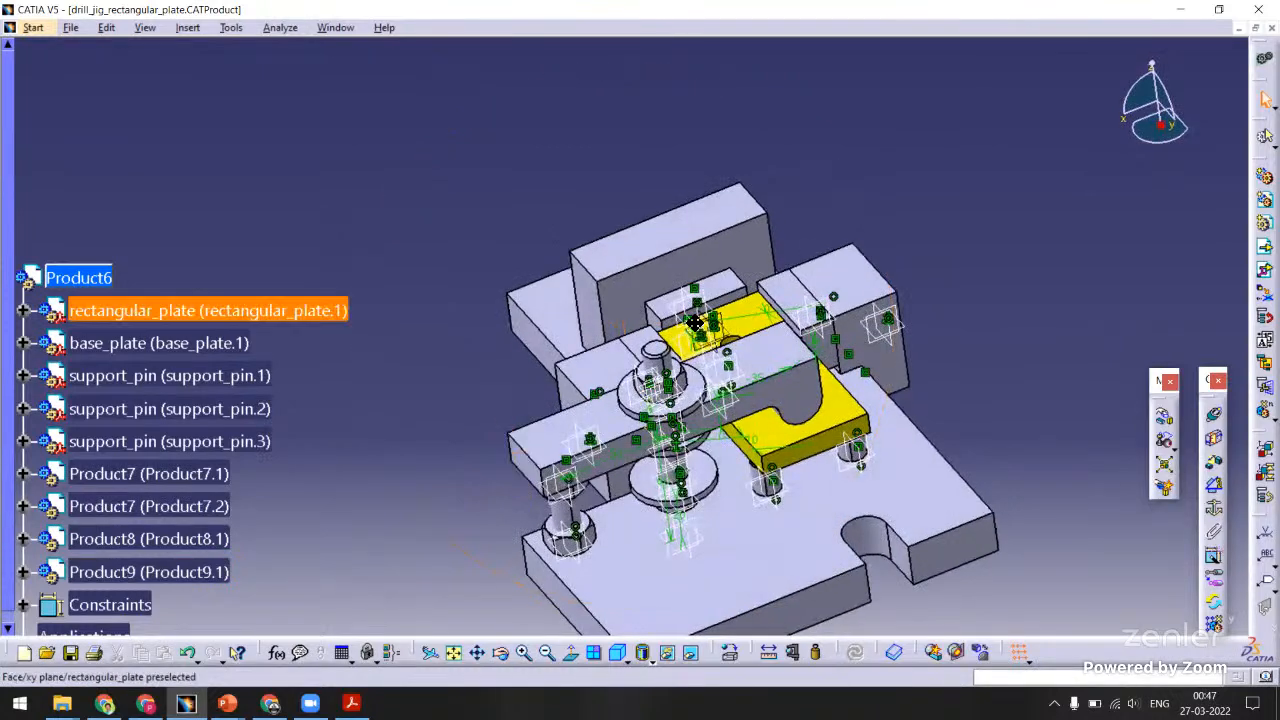
{"action": "middle_click_drag", "start_coordinate": [702, 361], "coordinate": [571, 451]}
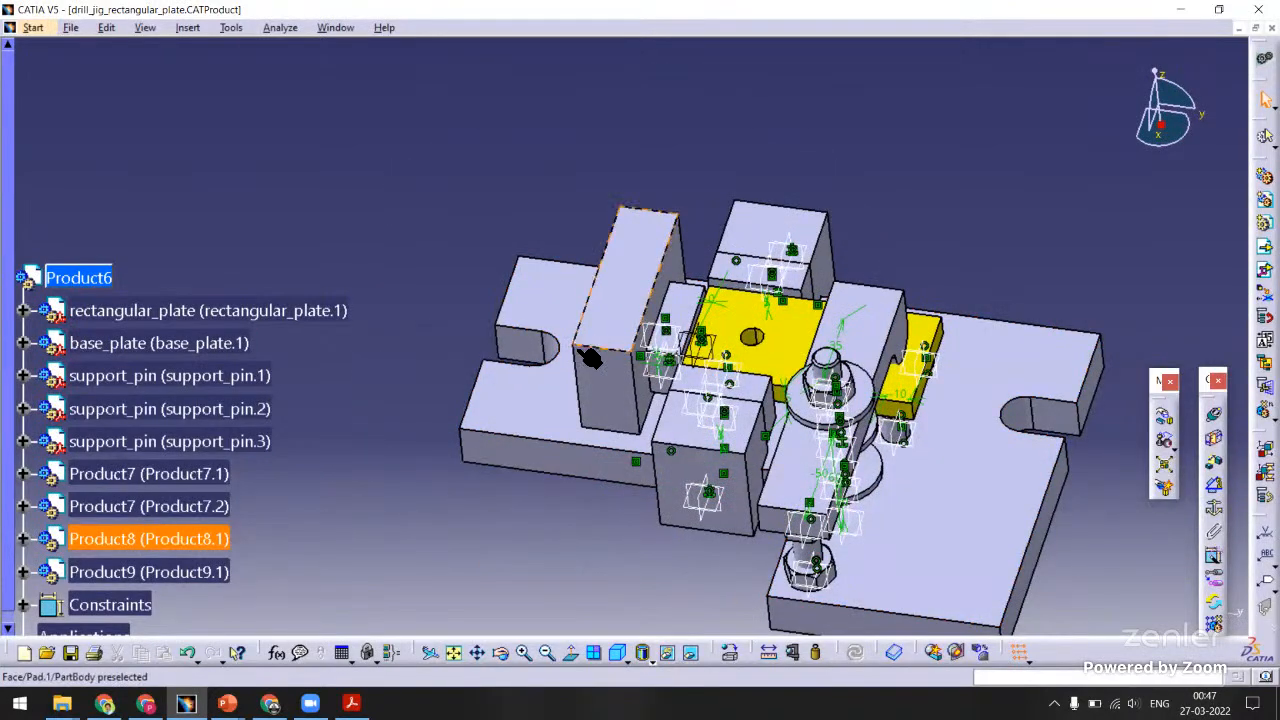
{"action": "middle_click_drag", "start_coordinate": [588, 355], "coordinate": [558, 493]}
{"action": "key", "text": "ctrl+s"}
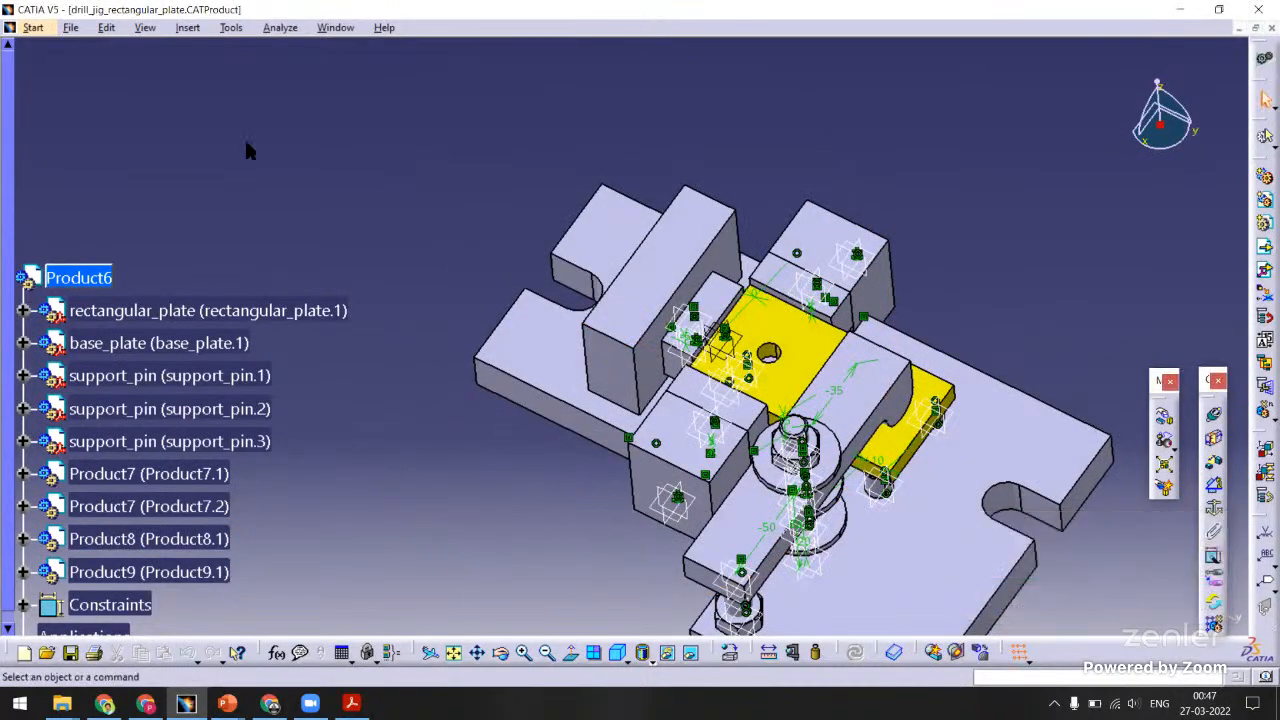
Create a new part document named jig_plate.
{"action": "left_click", "coordinate": [71, 27]}
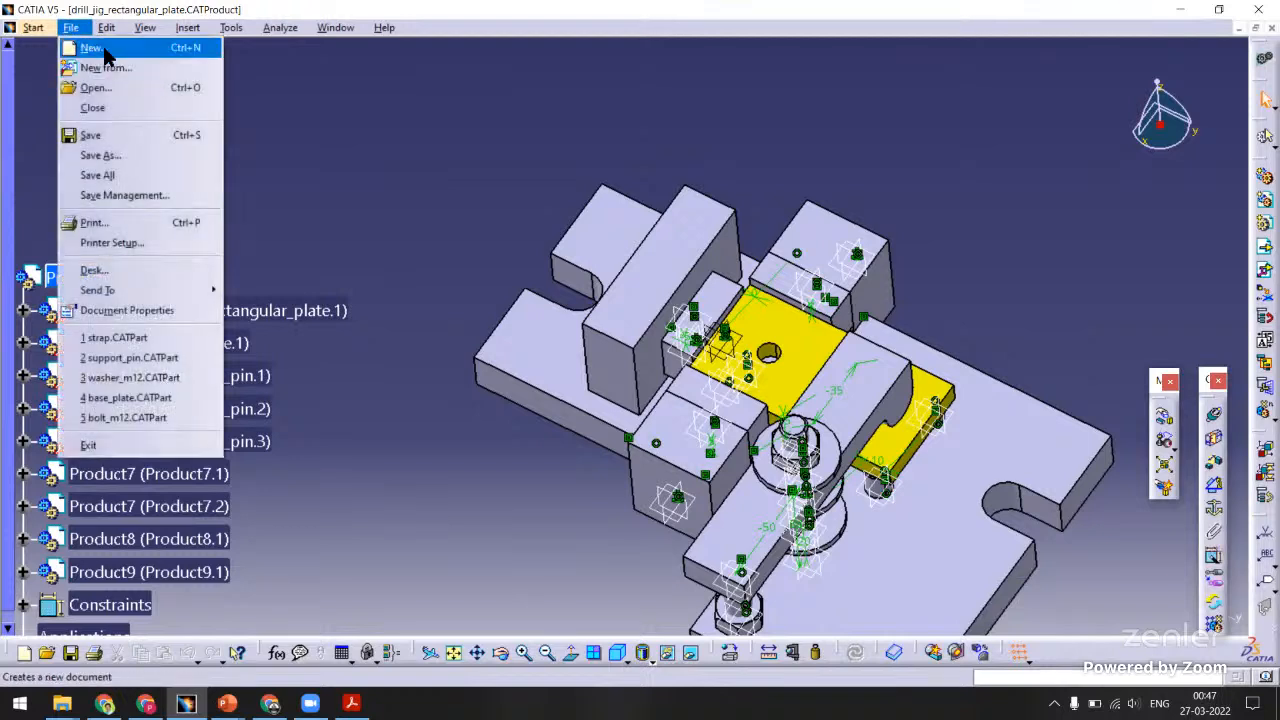
{"action": "left_click", "coordinate": [86, 46]}
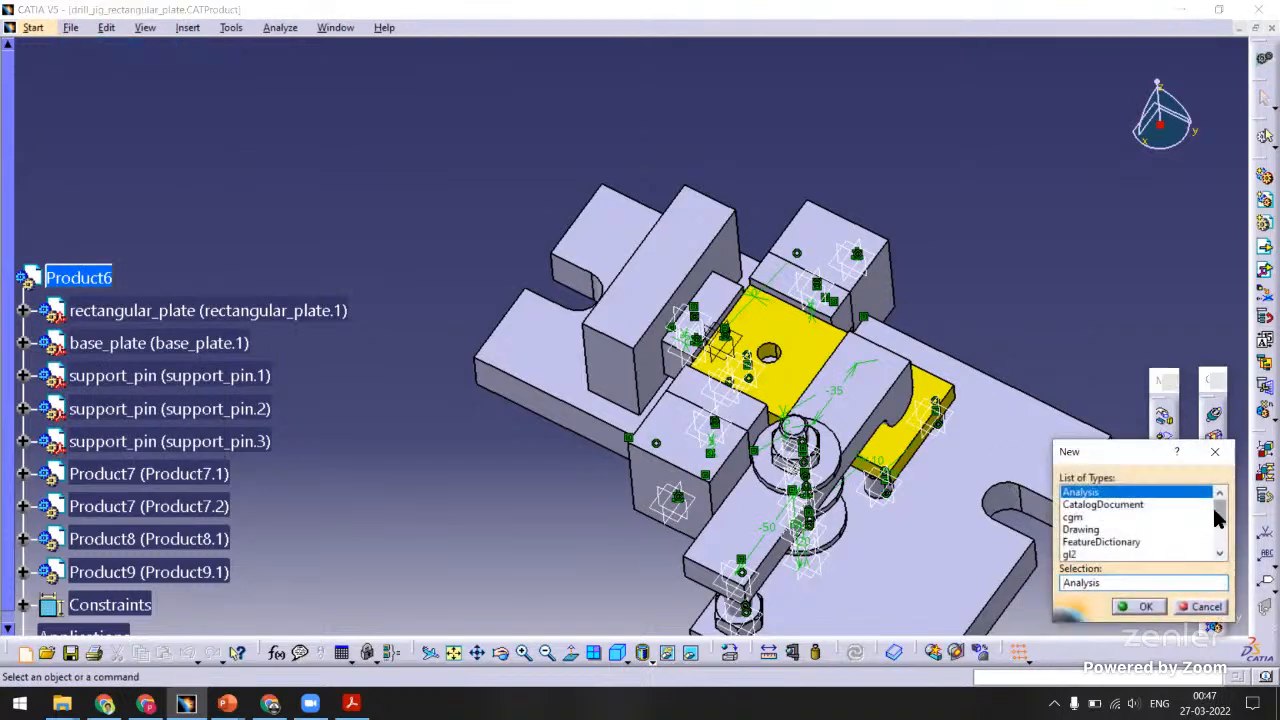
{"action": "left_click_drag", "start_coordinate": [1212, 505], "coordinate": [1104, 545]}
{"action": "left_click", "coordinate": [1072, 505]}
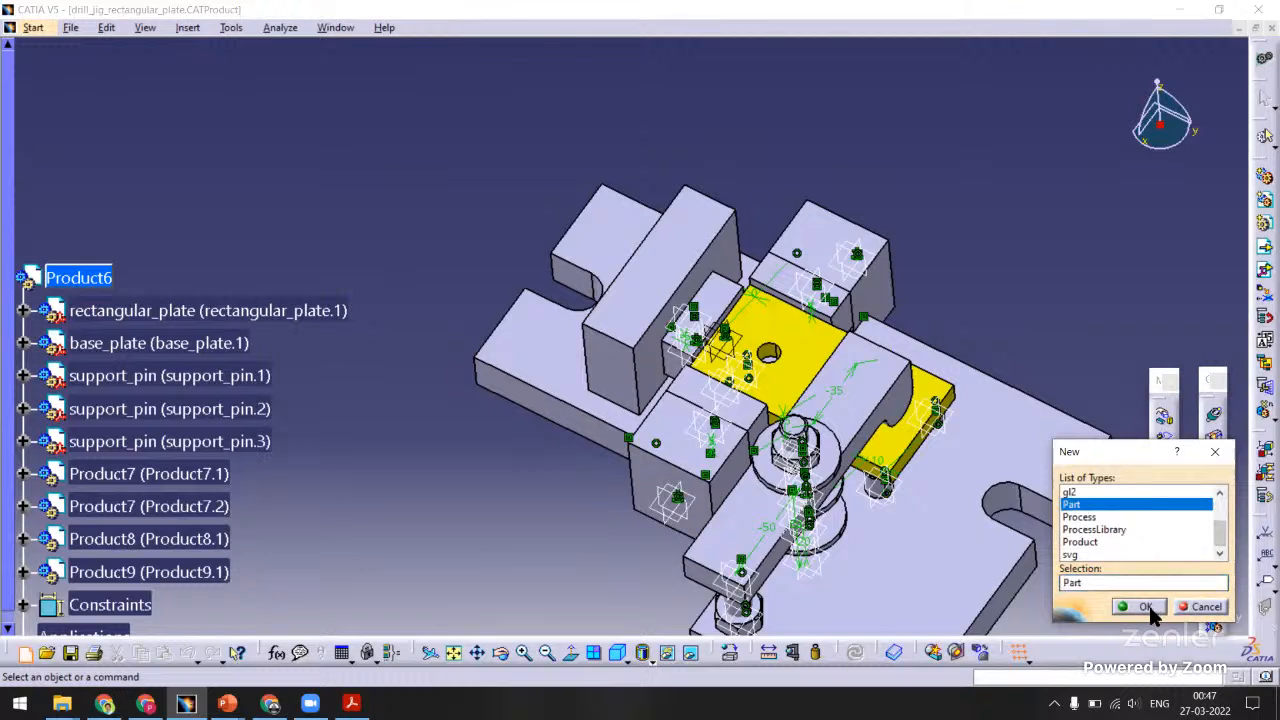
{"action": "left_click", "coordinate": [1145, 608]}
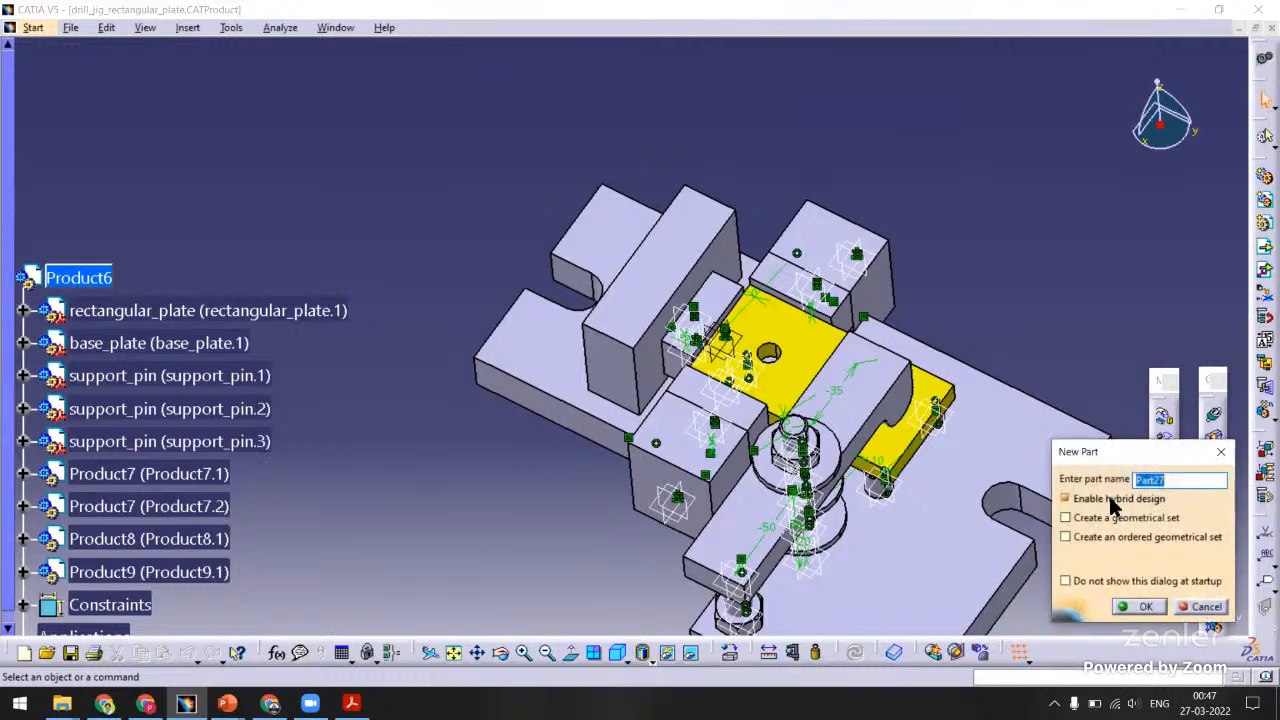
{"action": "type", "text": "jig_plate"}
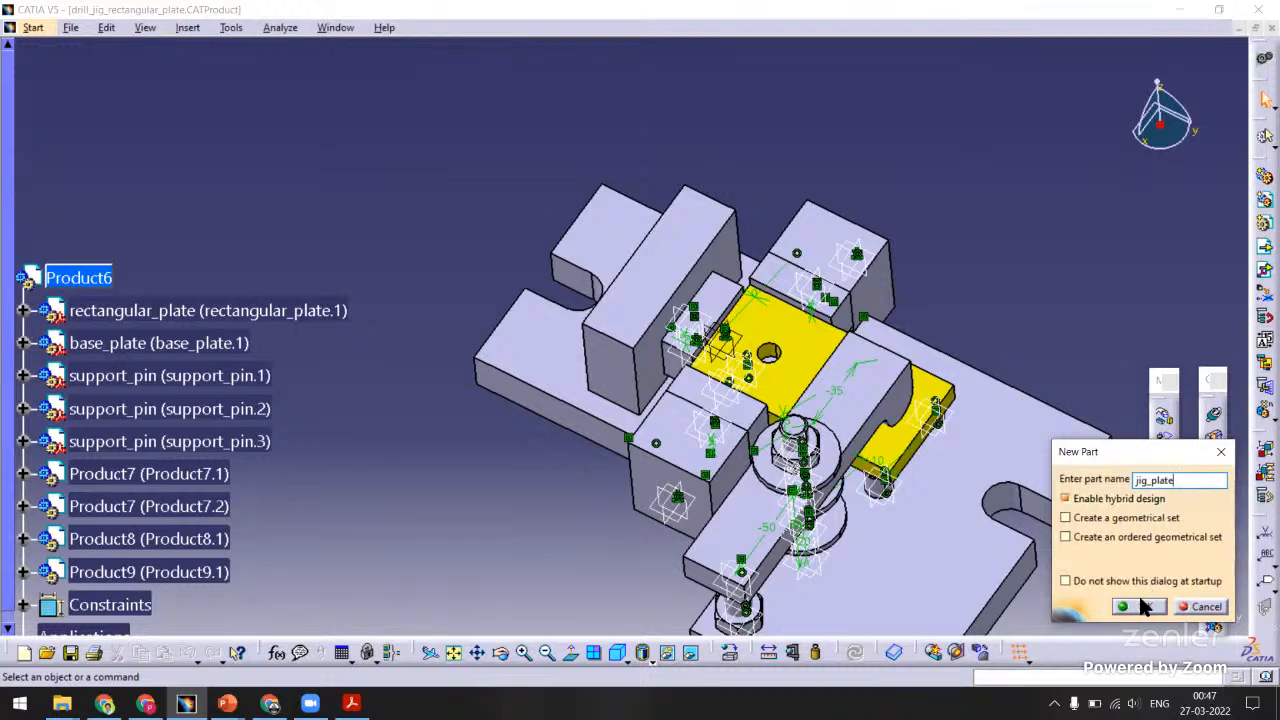
{"action": "key", "text": "Return"}
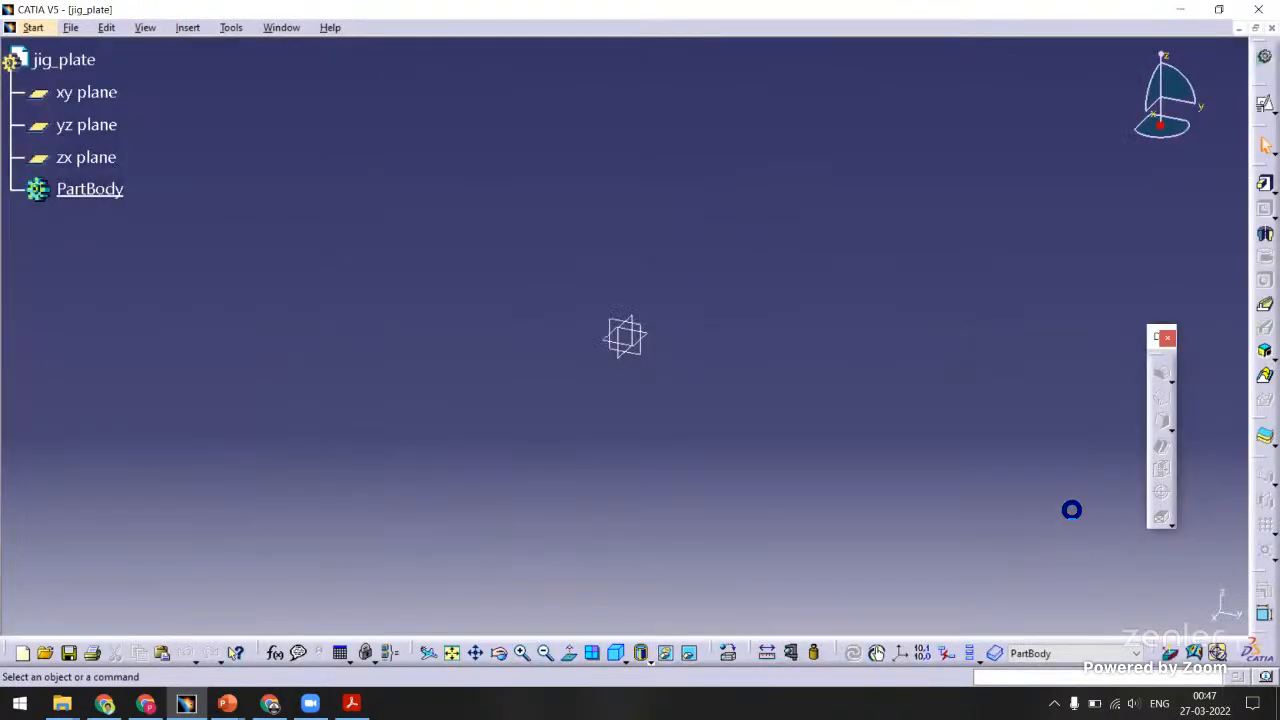
Start a positioned sketch on the xy plane with the H and V axes swapped and the V direction reversed.
{"action": "left_click", "coordinate": [1264, 104]}
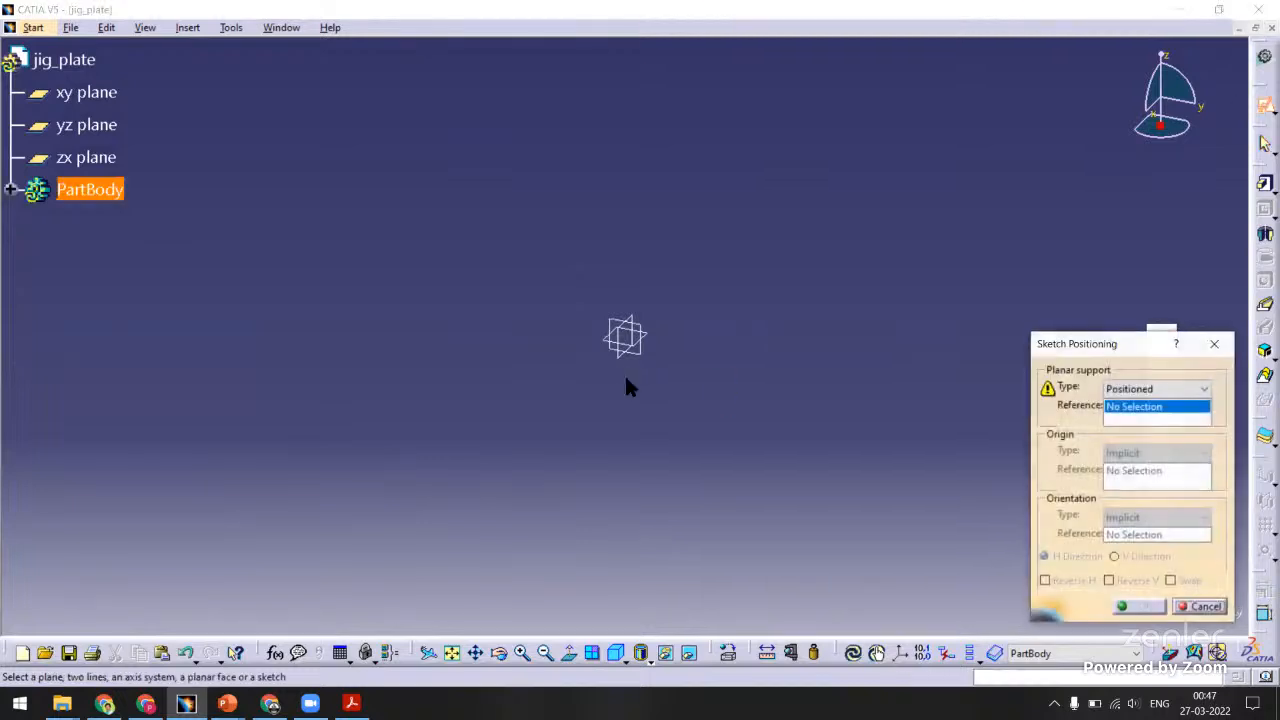
{"action": "left_click", "coordinate": [658, 342]}
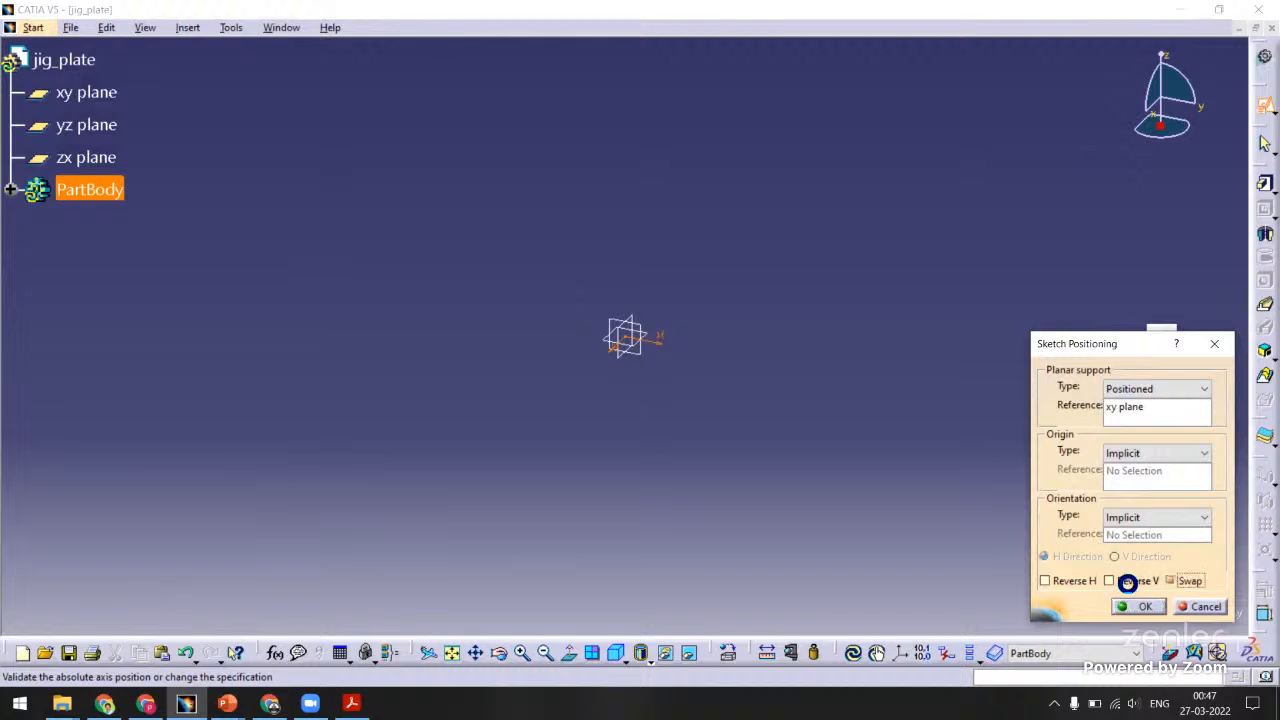
{"action": "left_click", "coordinate": [1137, 606]}
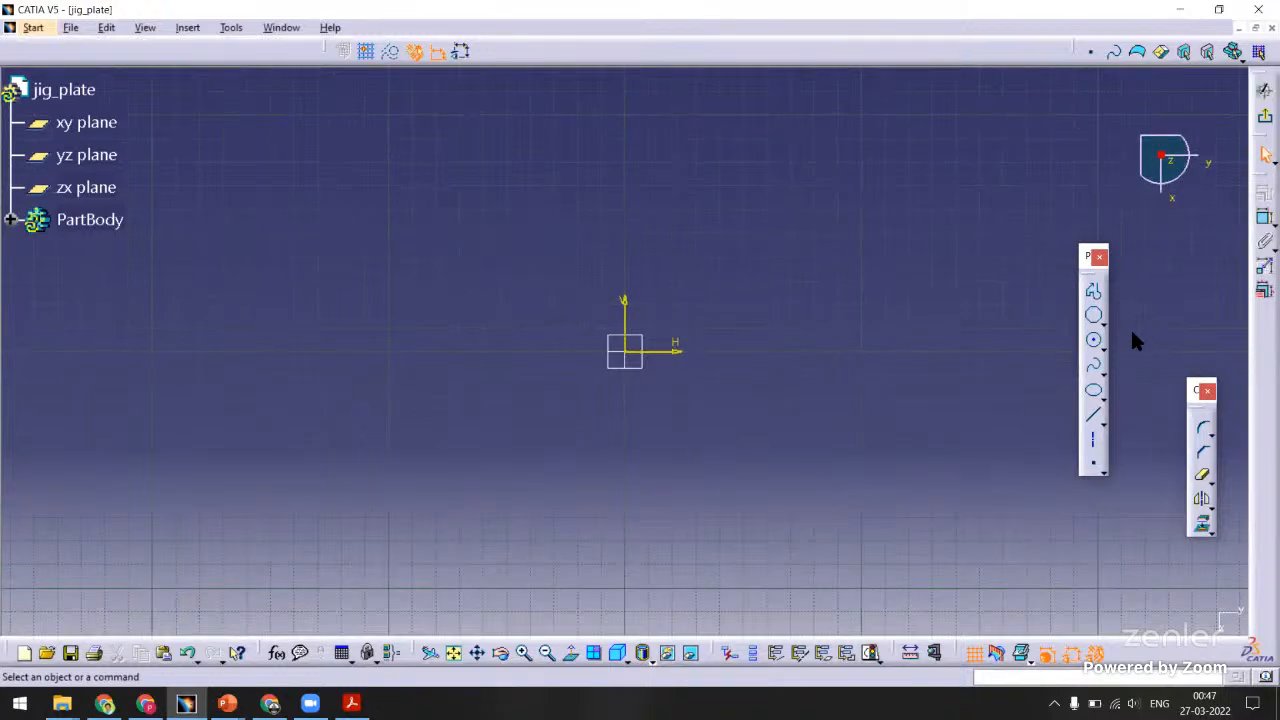
Sketch a rectangle about 86 mm wide with one side on the V axis, spanning the H axis, and dimension its width.
{"action": "left_click", "coordinate": [1102, 325]}
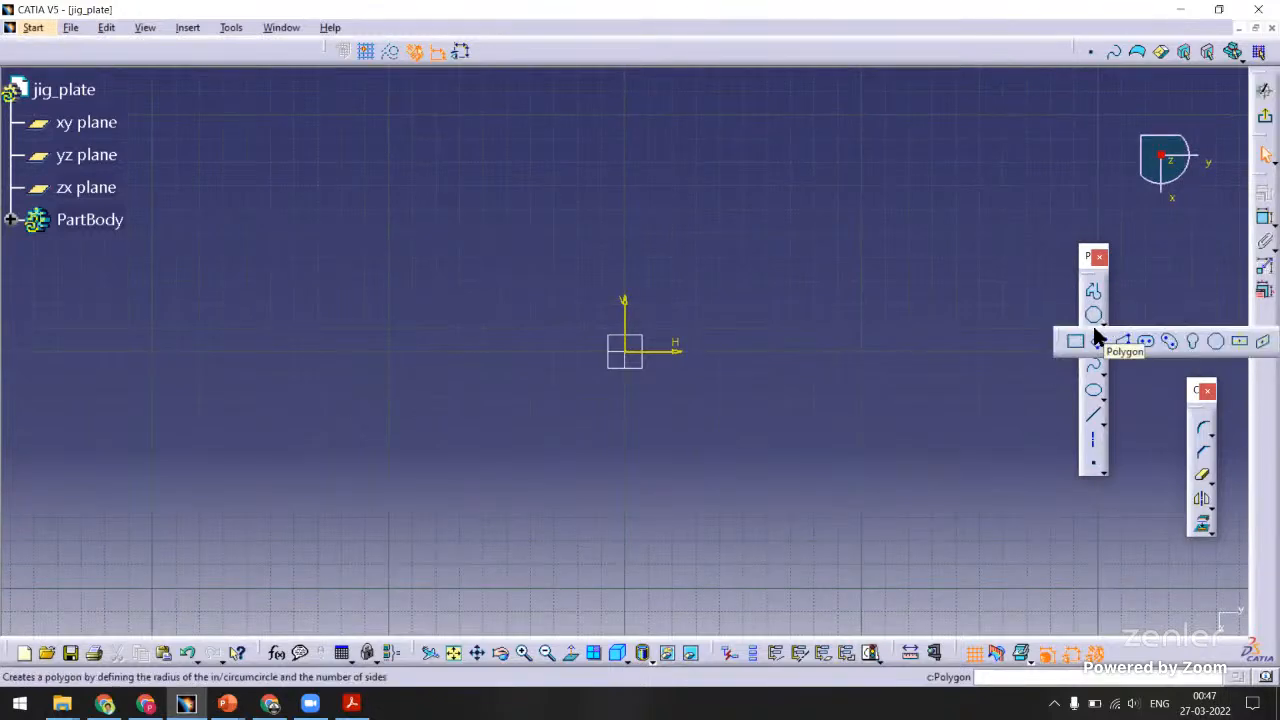
{"action": "left_click", "coordinate": [1076, 340]}
{"action": "left_click", "coordinate": [628, 271]}
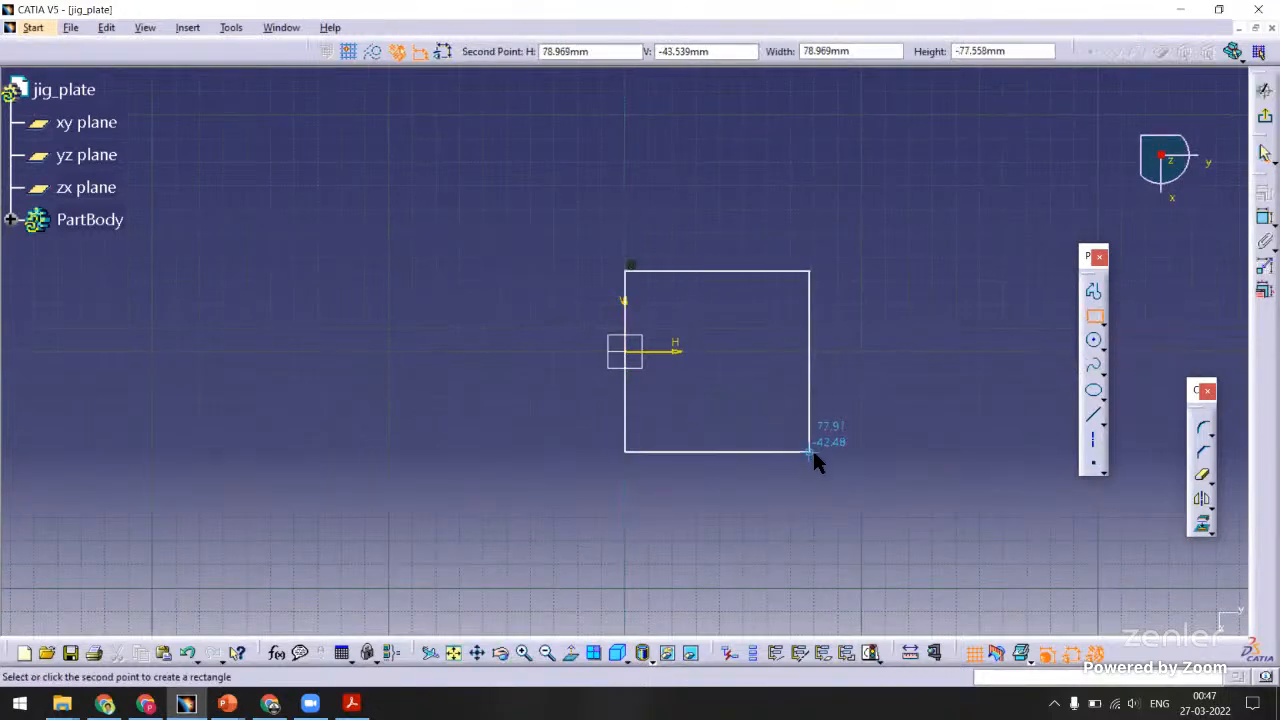
{"action": "left_click", "coordinate": [829, 470]}
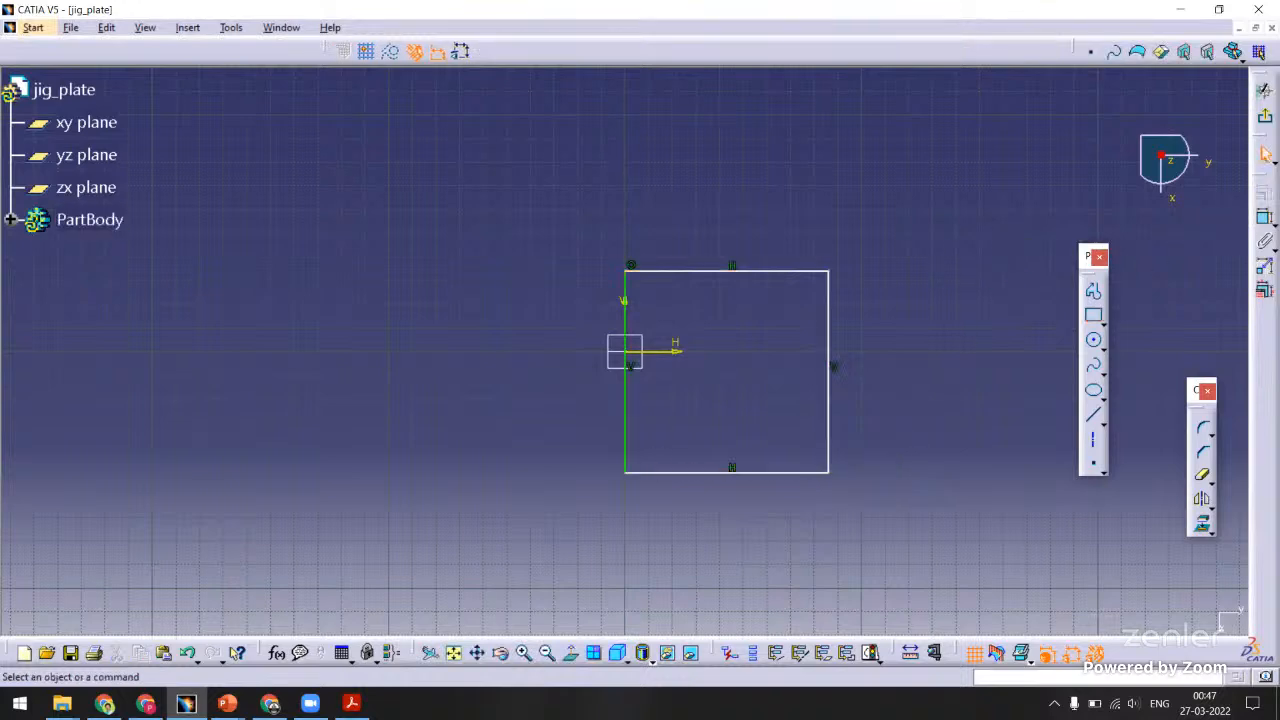
{"action": "left_click", "coordinate": [730, 270]}
{"action": "left_click", "coordinate": [724, 200]}
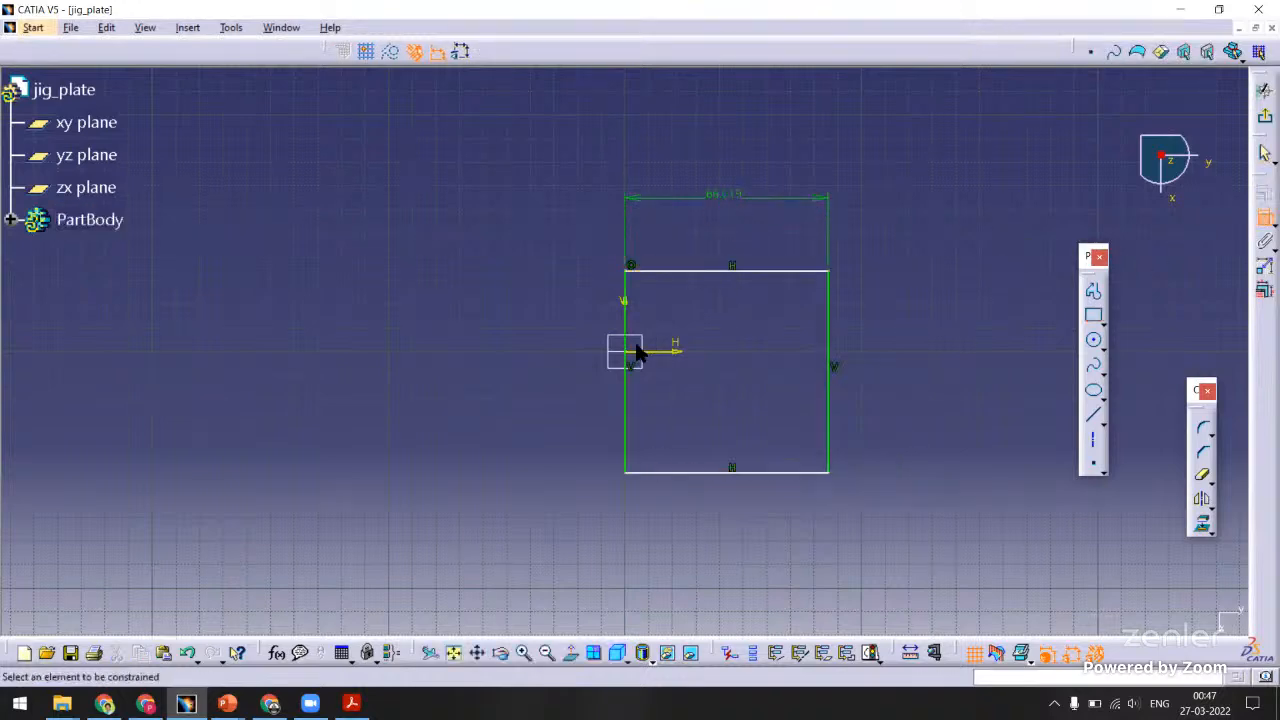
Dimension the rectangle's height and make its two horizontal sides symmetric about the H axis.
{"action": "left_click", "coordinate": [625, 318]}
{"action": "left_click", "coordinate": [475, 323]}
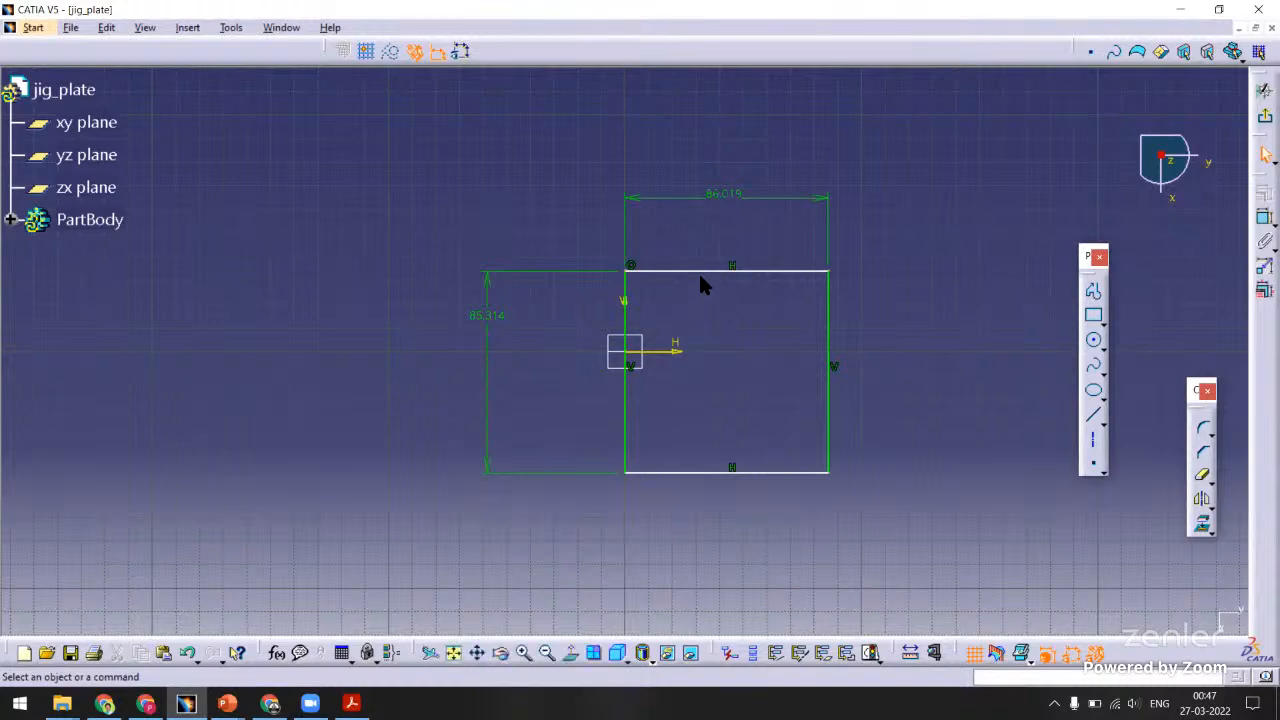
{"action": "left_click", "coordinate": [705, 273]}
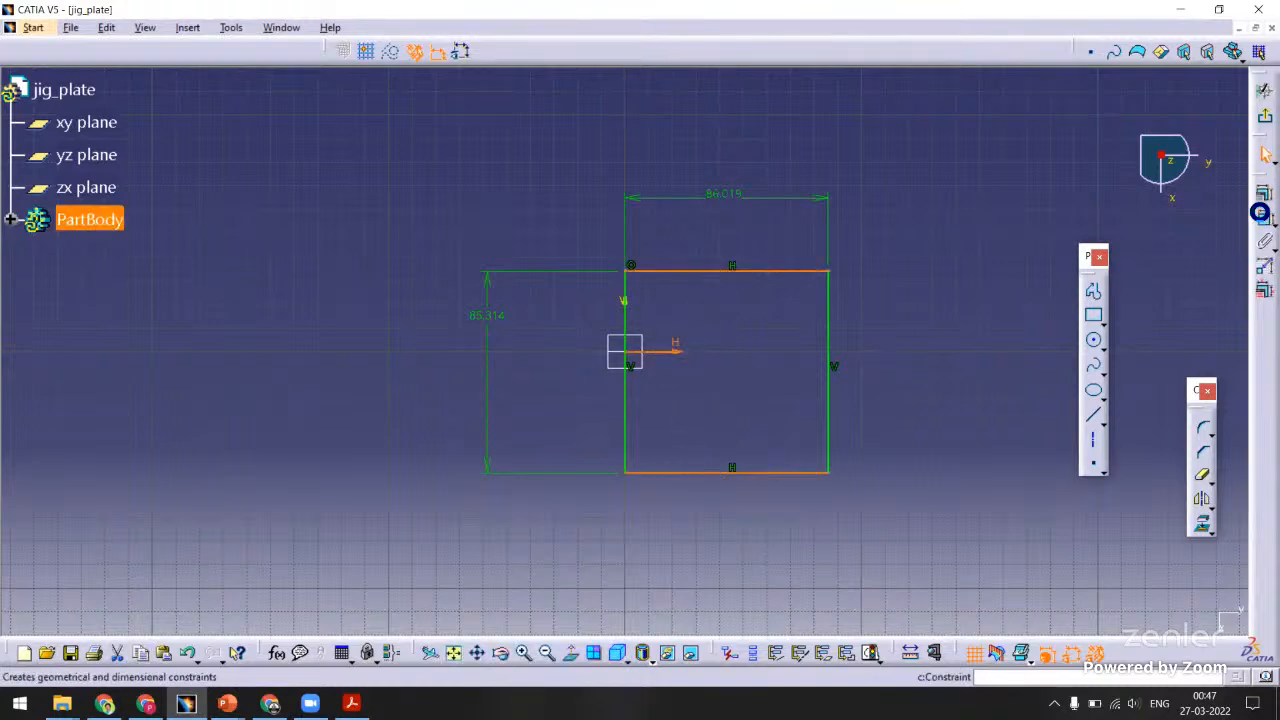
{"action": "left_click", "coordinate": [1085, 505]}
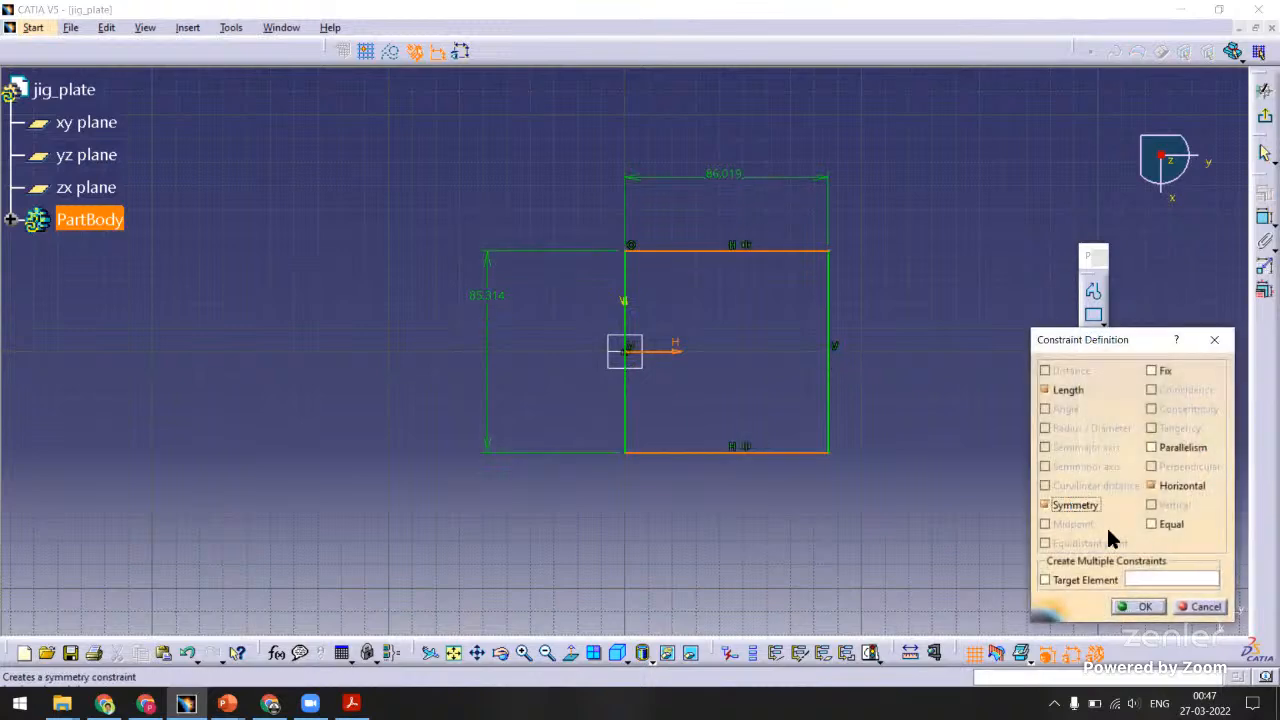
{"action": "left_click", "coordinate": [1145, 608]}
Set the rectangle's height to 80 mm and its width to 60 mm.
{"action": "double_click", "coordinate": [492, 298]}
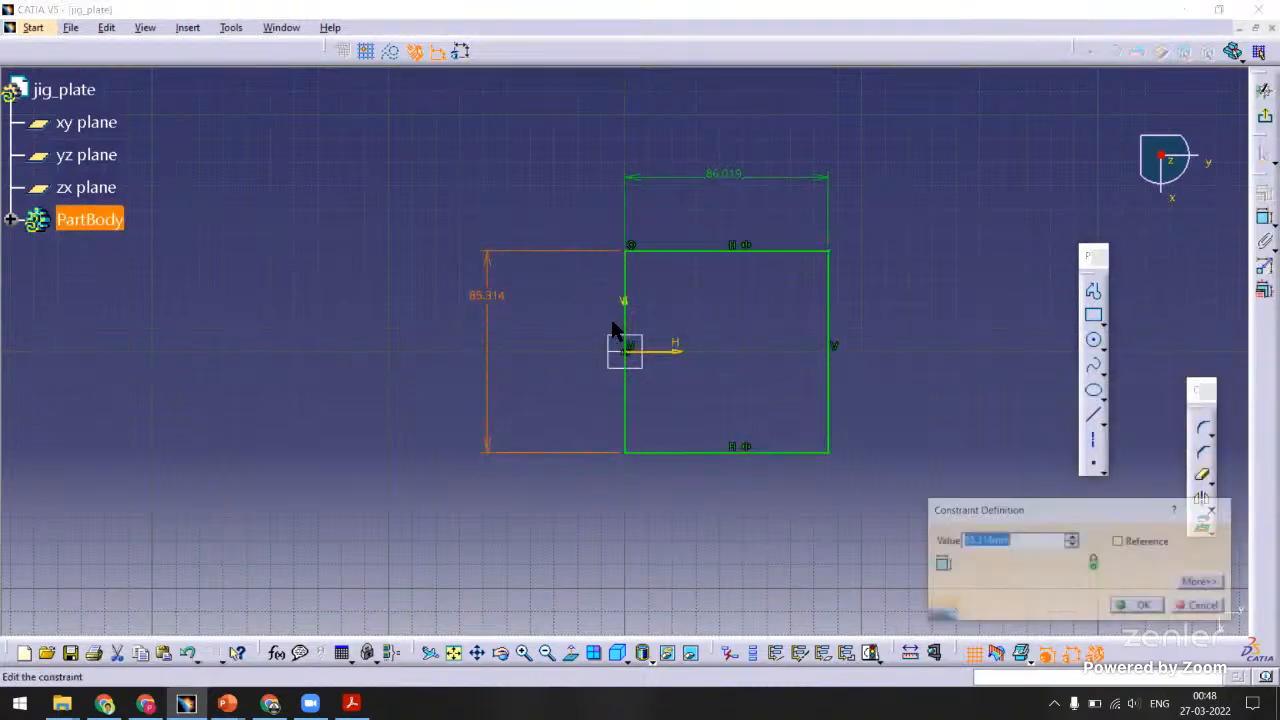
{"action": "key", "text": "Return"}
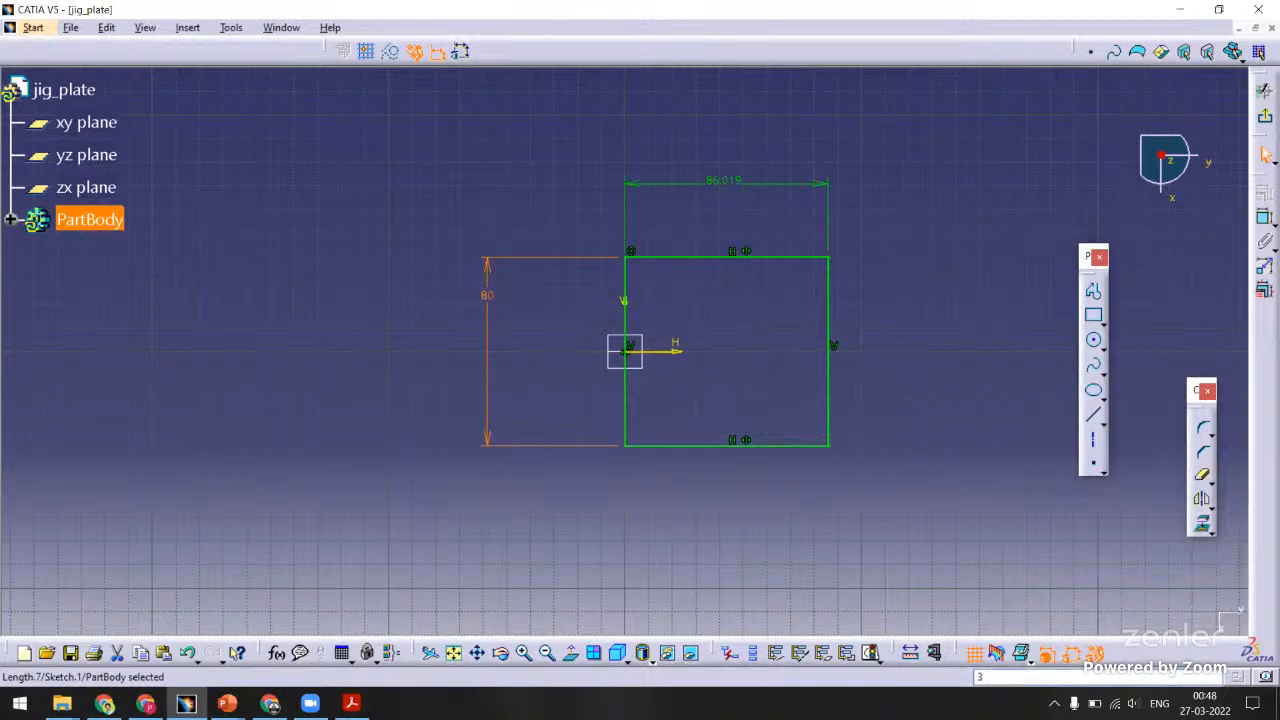
{"action": "double_click", "coordinate": [718, 197]}
{"action": "type", "text": "50"}
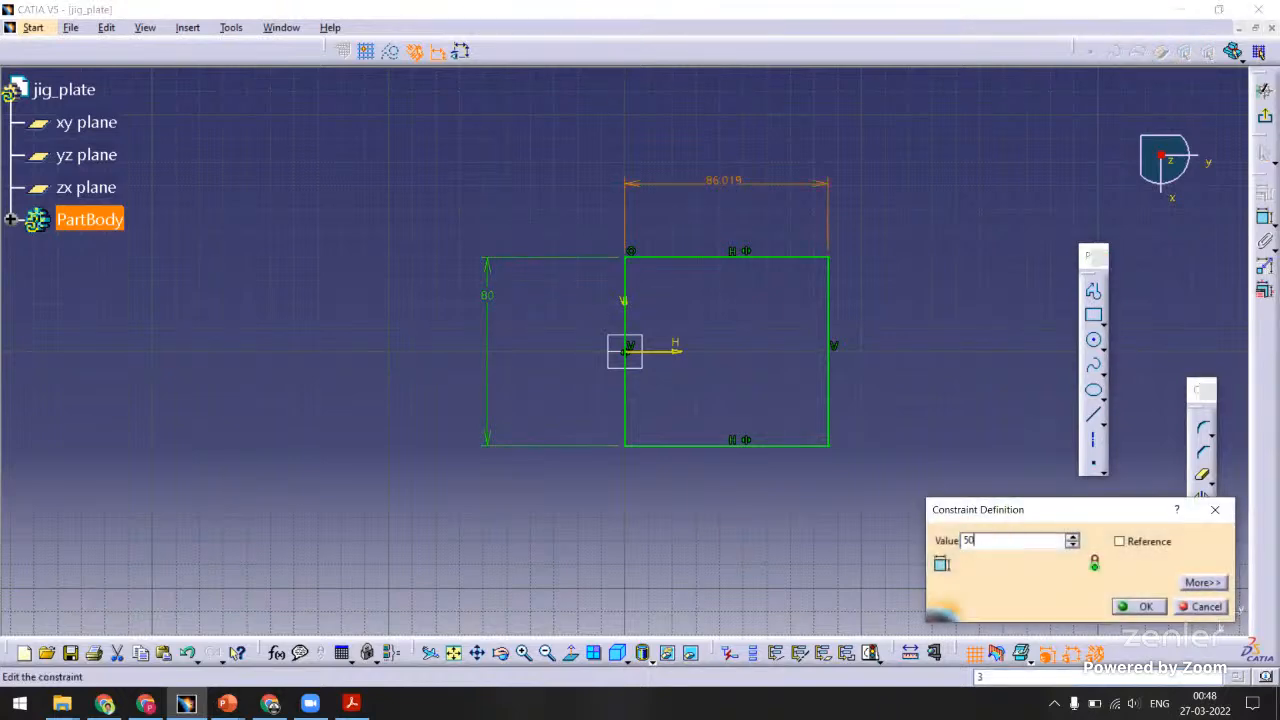
{"action": "key", "text": "Return"}
{"action": "double_click", "coordinate": [688, 190]}
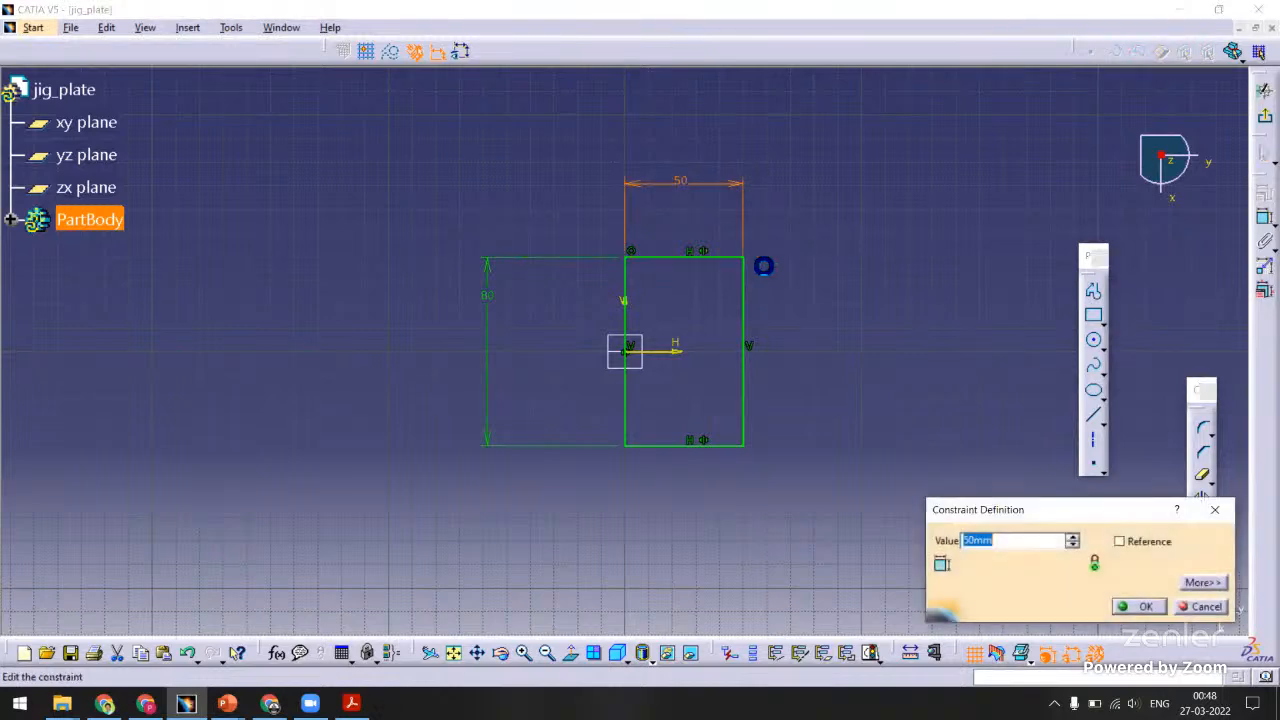
{"action": "type", "text": "60"}
{"action": "key", "text": "Return"}
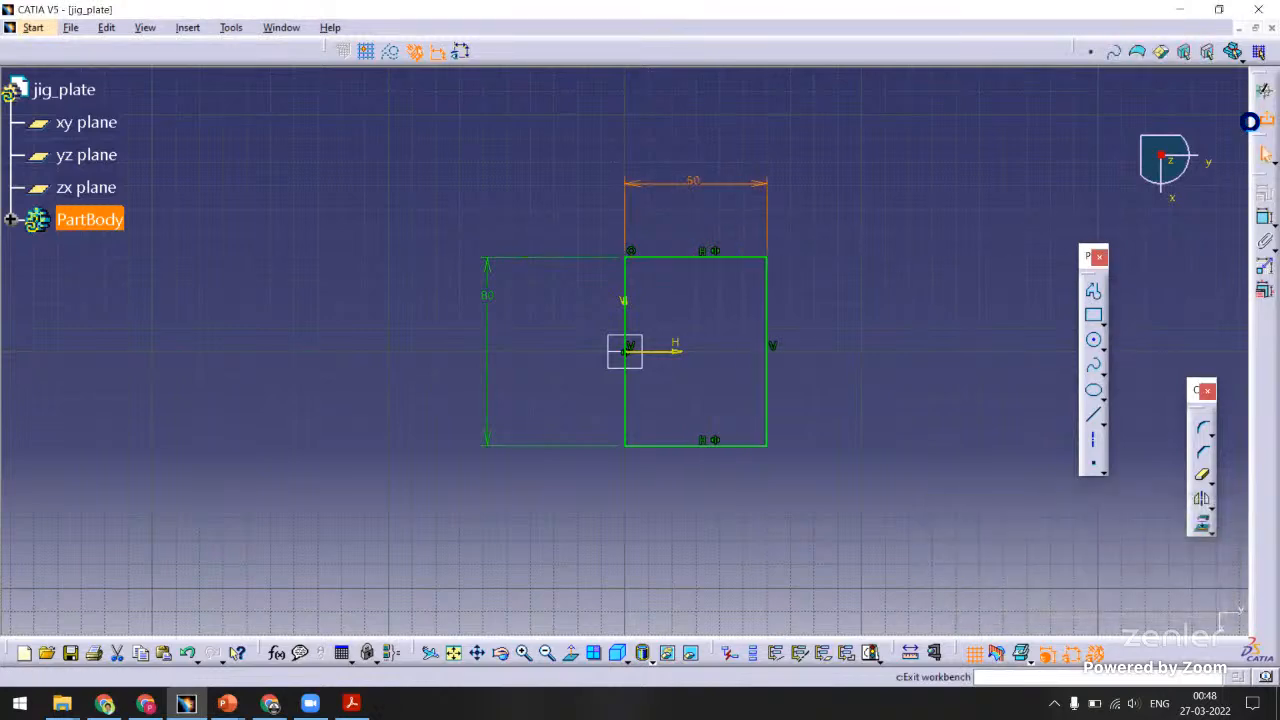
Pad the finished rectangle sketch to a length of 25 mm and save the part as jig_plate.
{"action": "left_click", "coordinate": [1264, 90]}
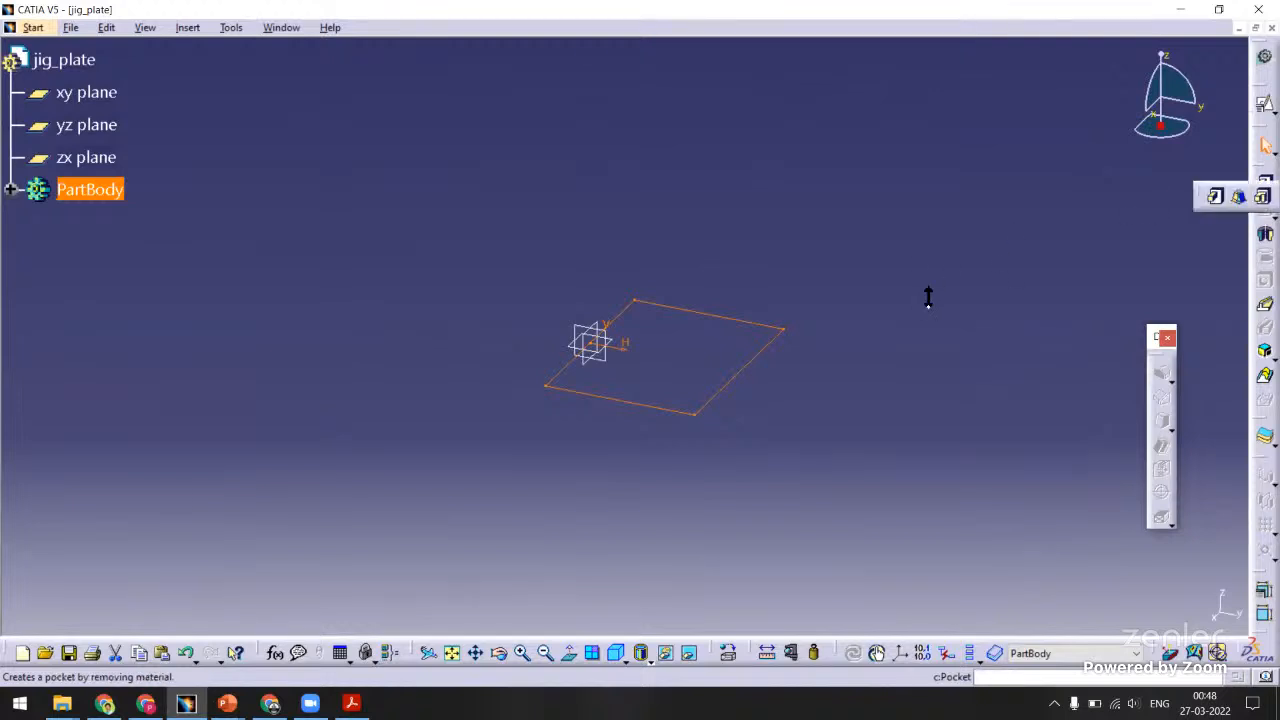
{"action": "left_click", "coordinate": [1215, 196]}
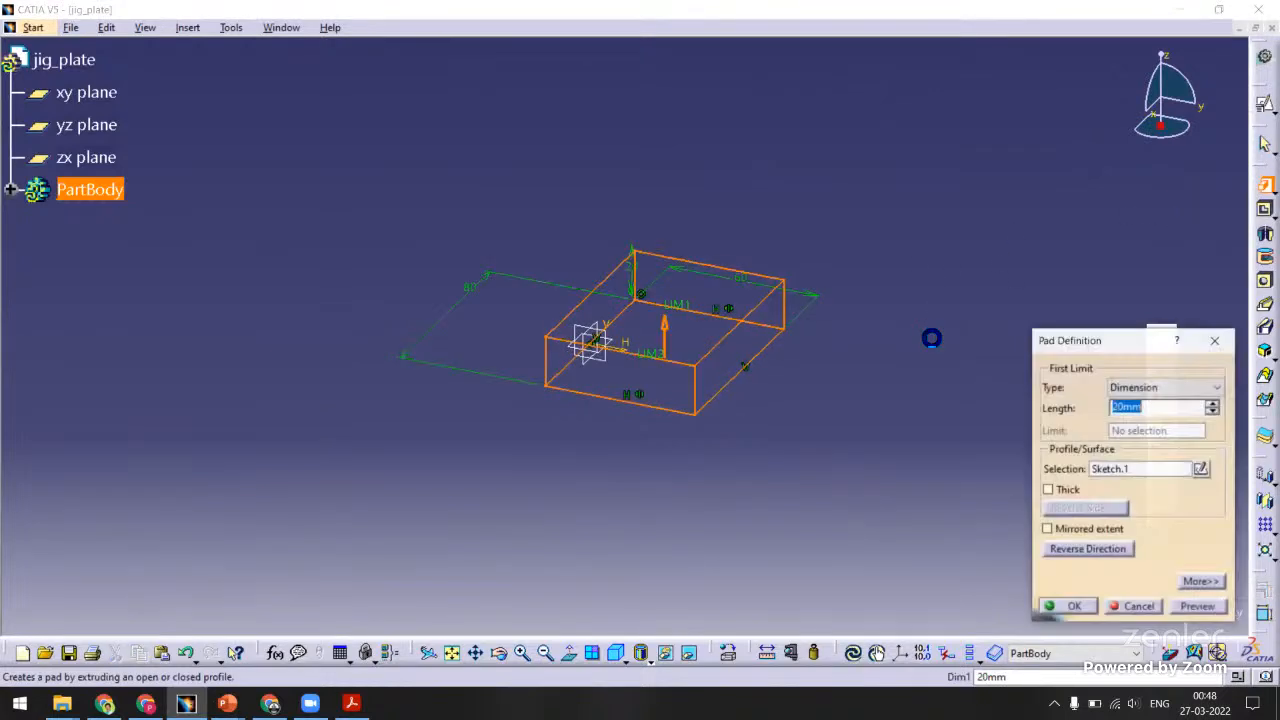
{"action": "type", "text": "25"}
{"action": "key", "text": "Return"}
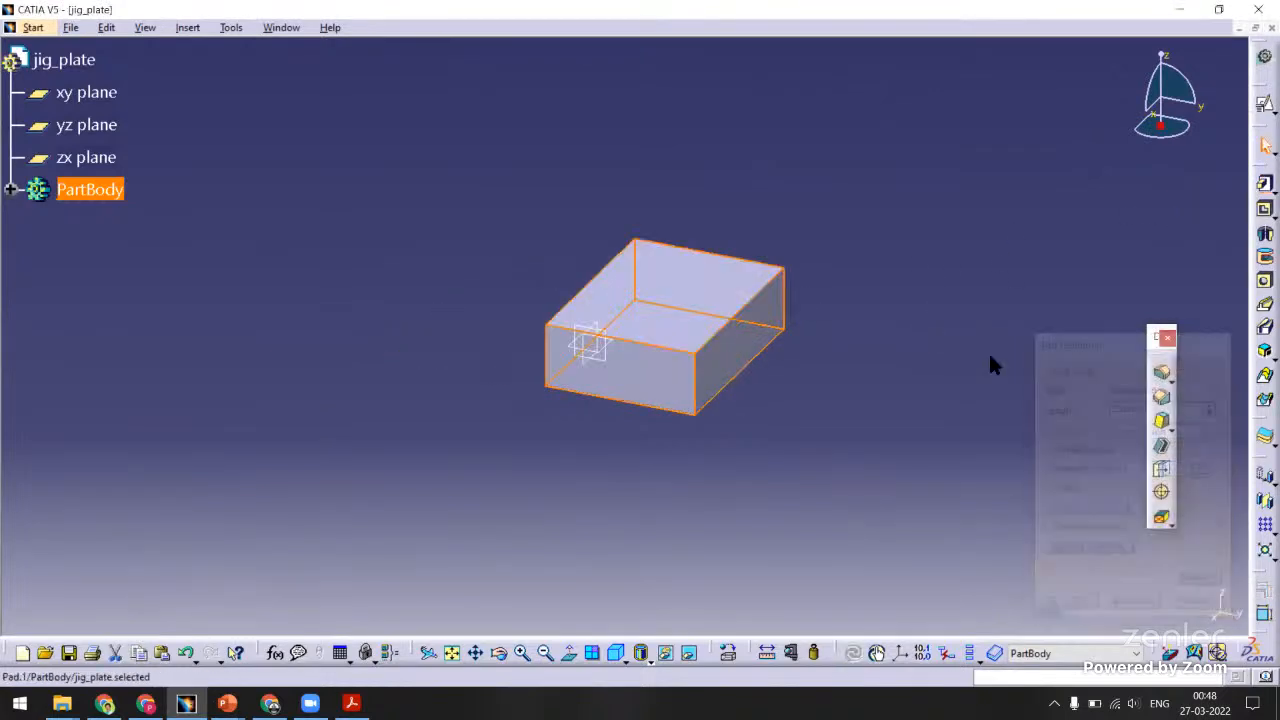
{"action": "key", "text": "ctrl+s"}
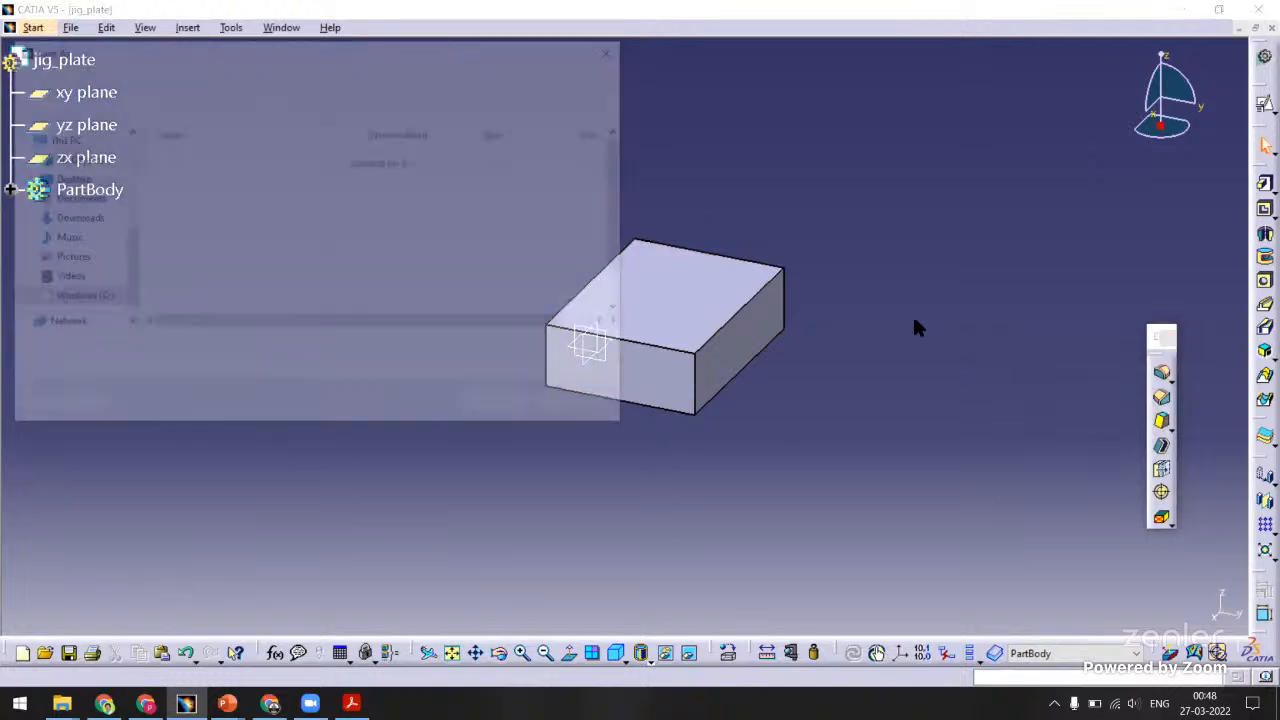
{"action": "left_click", "coordinate": [503, 406]}
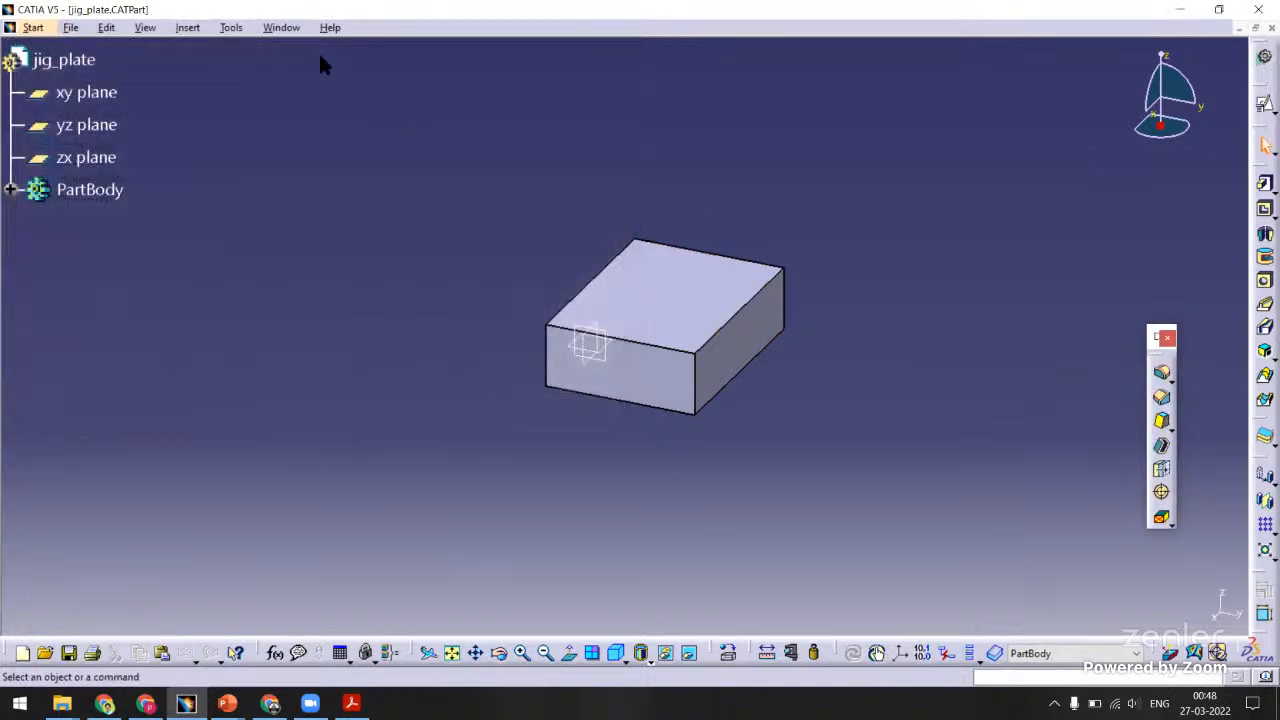
{"action": "left_click", "coordinate": [71, 27]}
{"action": "left_click", "coordinate": [128, 92]}
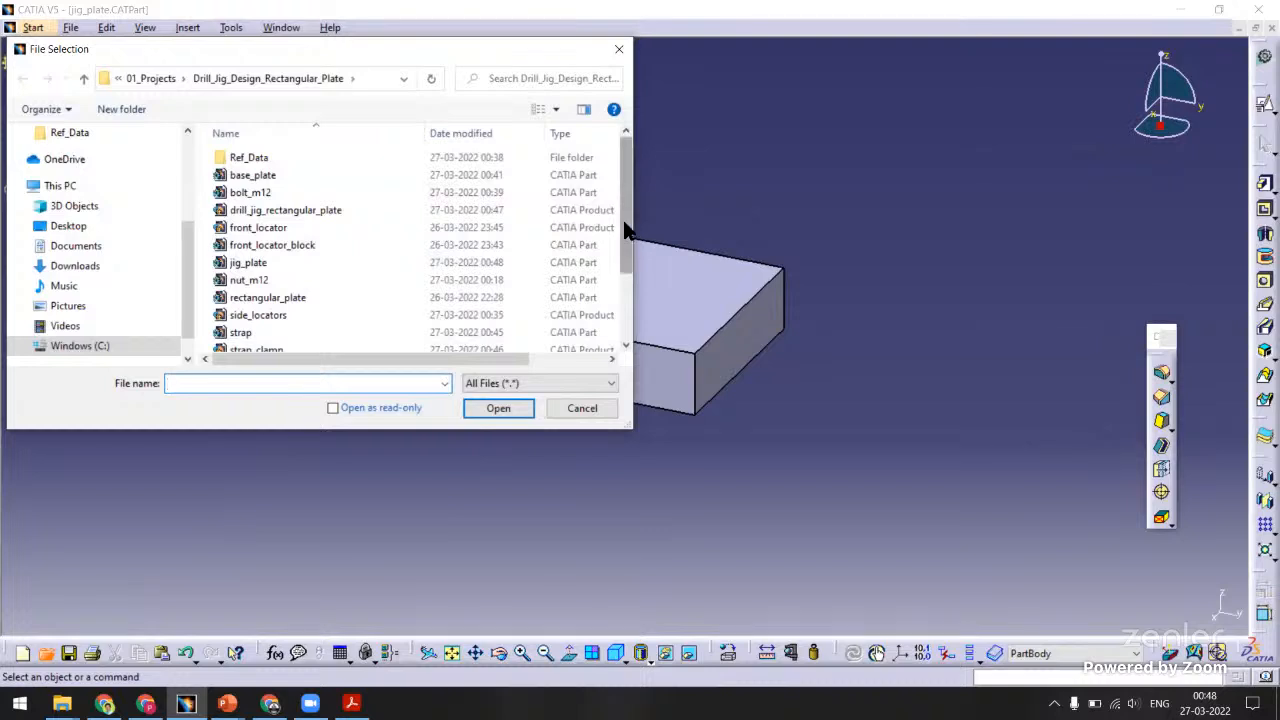
{"action": "left_click_drag", "start_coordinate": [625, 228], "coordinate": [635, 268]}
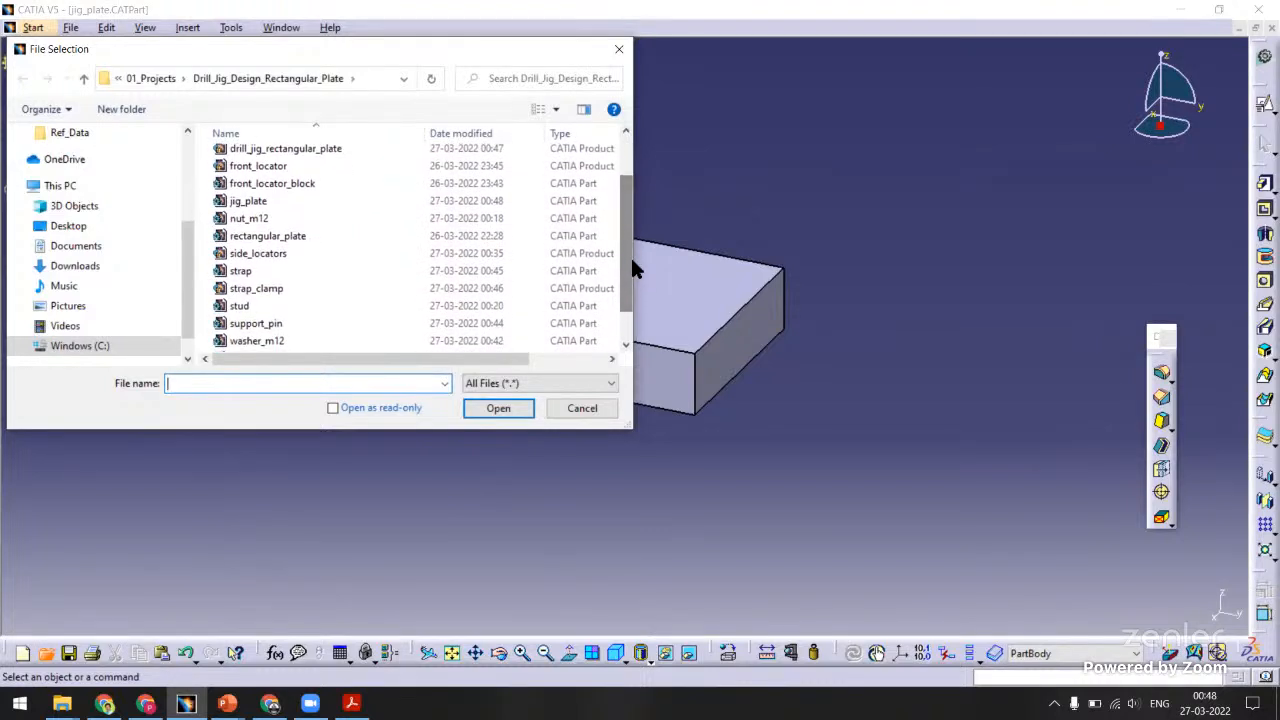
{"action": "key", "text": "Escape"}
Create a new product document and save it as jig_plate in the Drill_Jig_Design_Rectangular_Plate folder.
{"action": "left_click", "coordinate": [72, 28]}
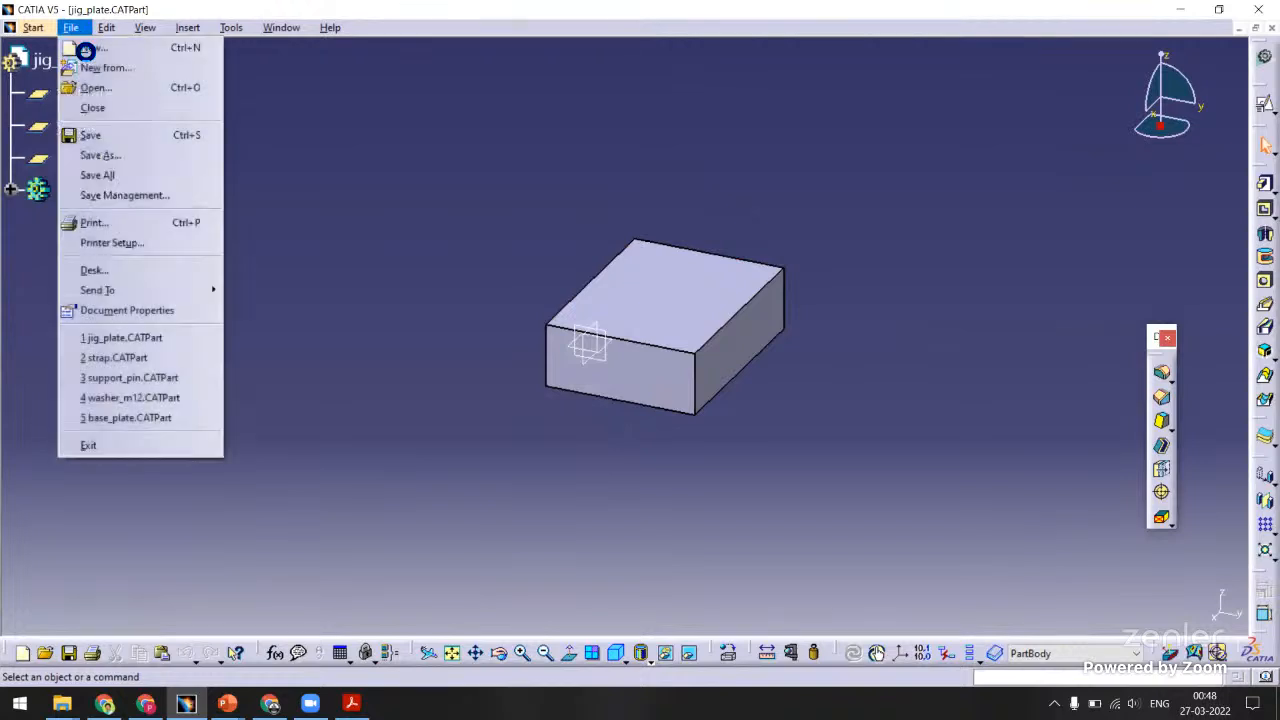
{"action": "left_click", "coordinate": [95, 46]}
{"action": "left_click_drag", "start_coordinate": [1222, 525], "coordinate": [1222, 540]}
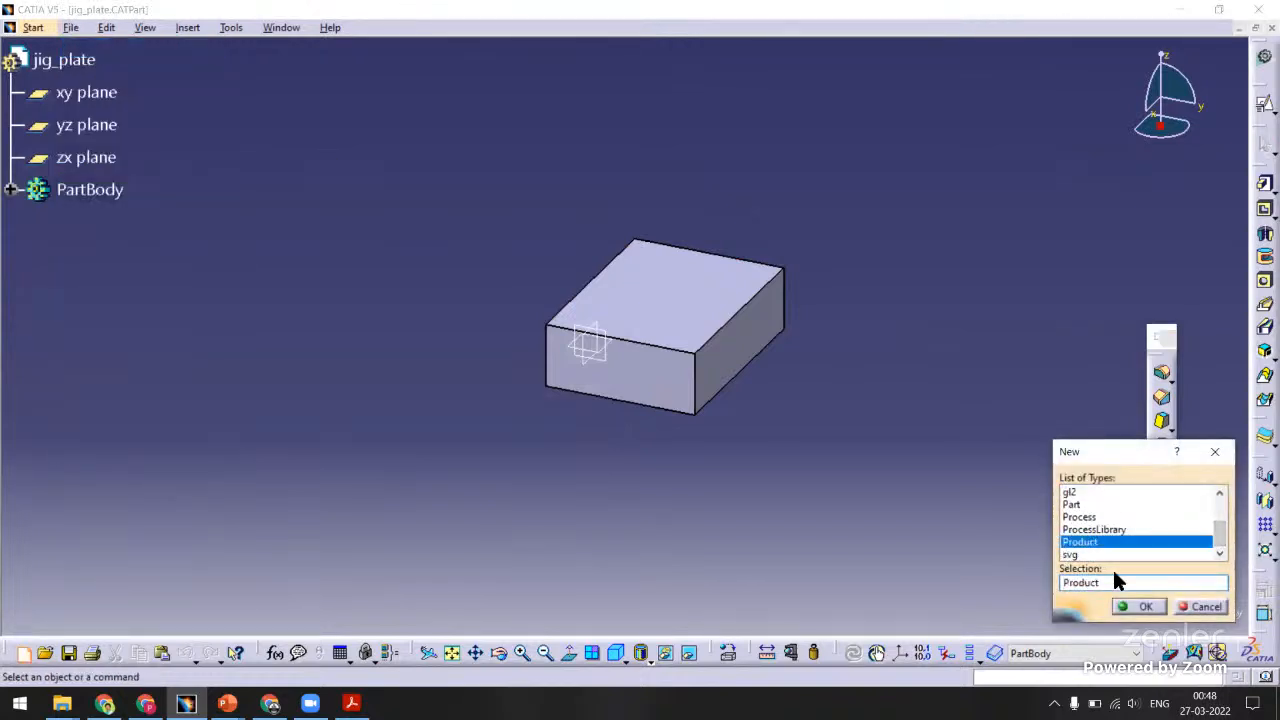
{"action": "left_click", "coordinate": [1141, 608]}
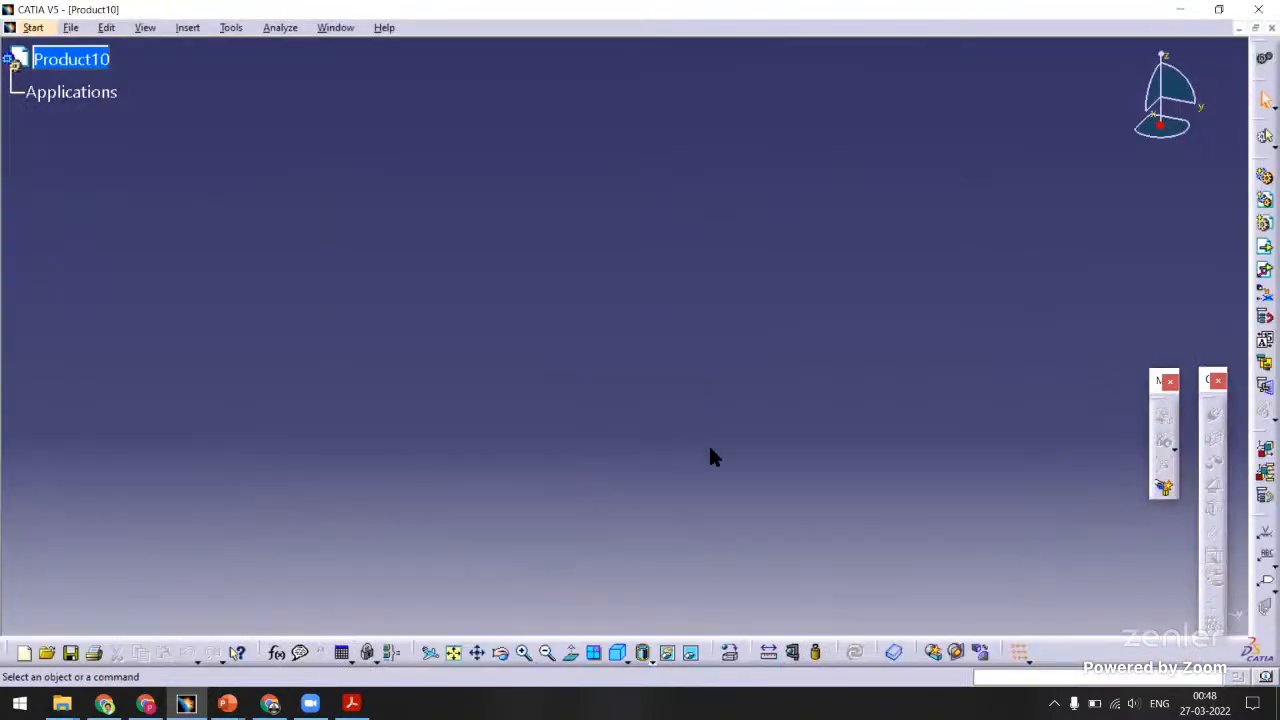
{"action": "key", "text": "ctrl+s"}
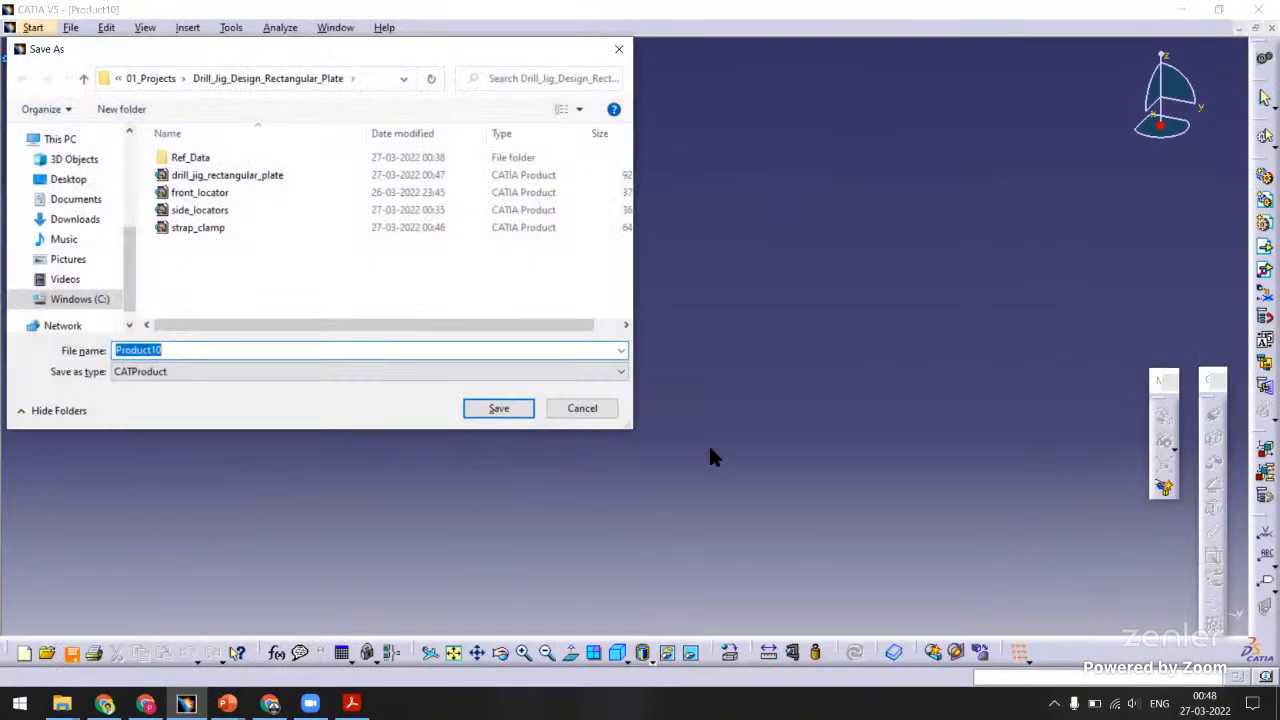
{"action": "type", "text": "jig_plate"}
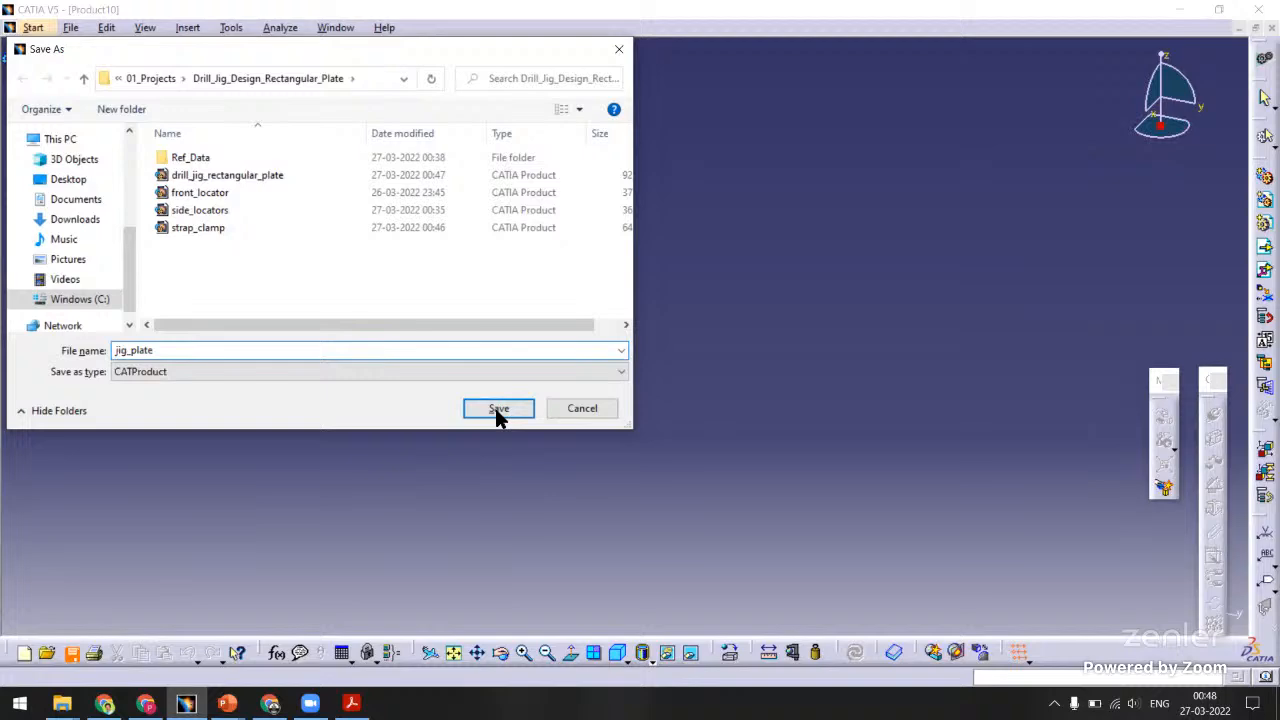
{"action": "left_click", "coordinate": [500, 410]}
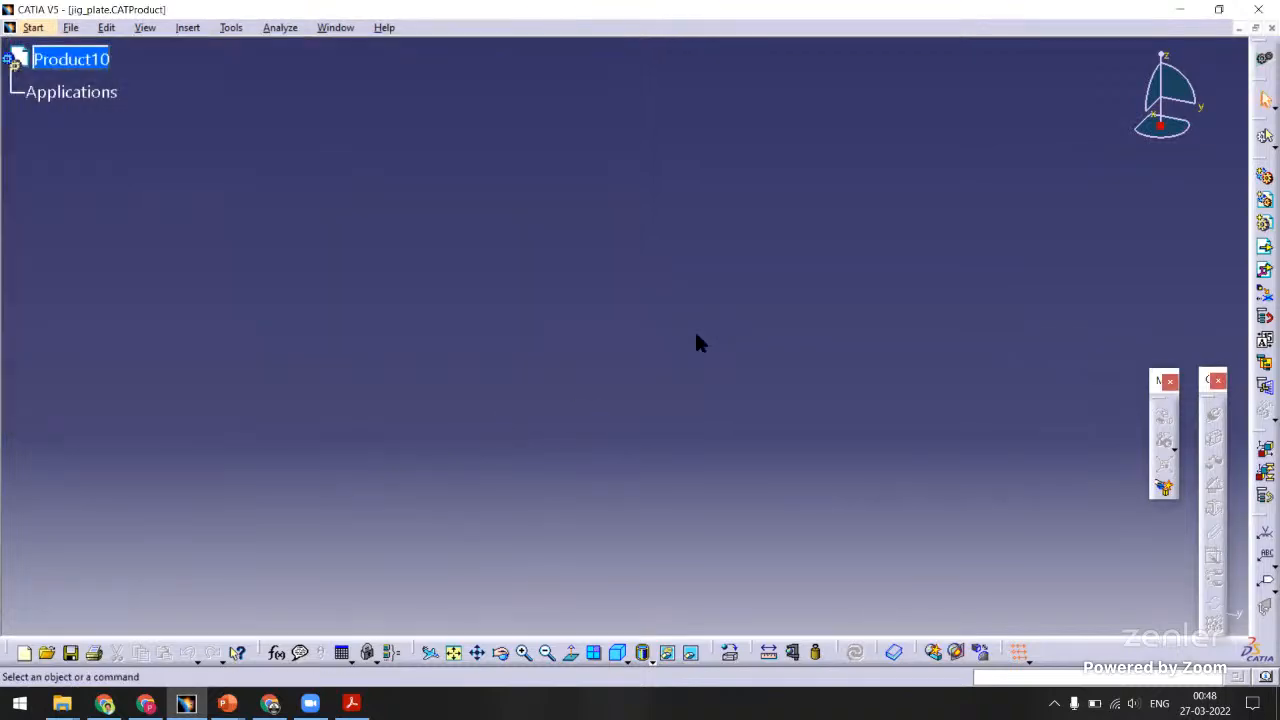
Insert the existing jig_plate part into the new product, fix it in place and save the product.
{"action": "left_click", "coordinate": [1264, 270]}
{"action": "left_click", "coordinate": [70, 59]}
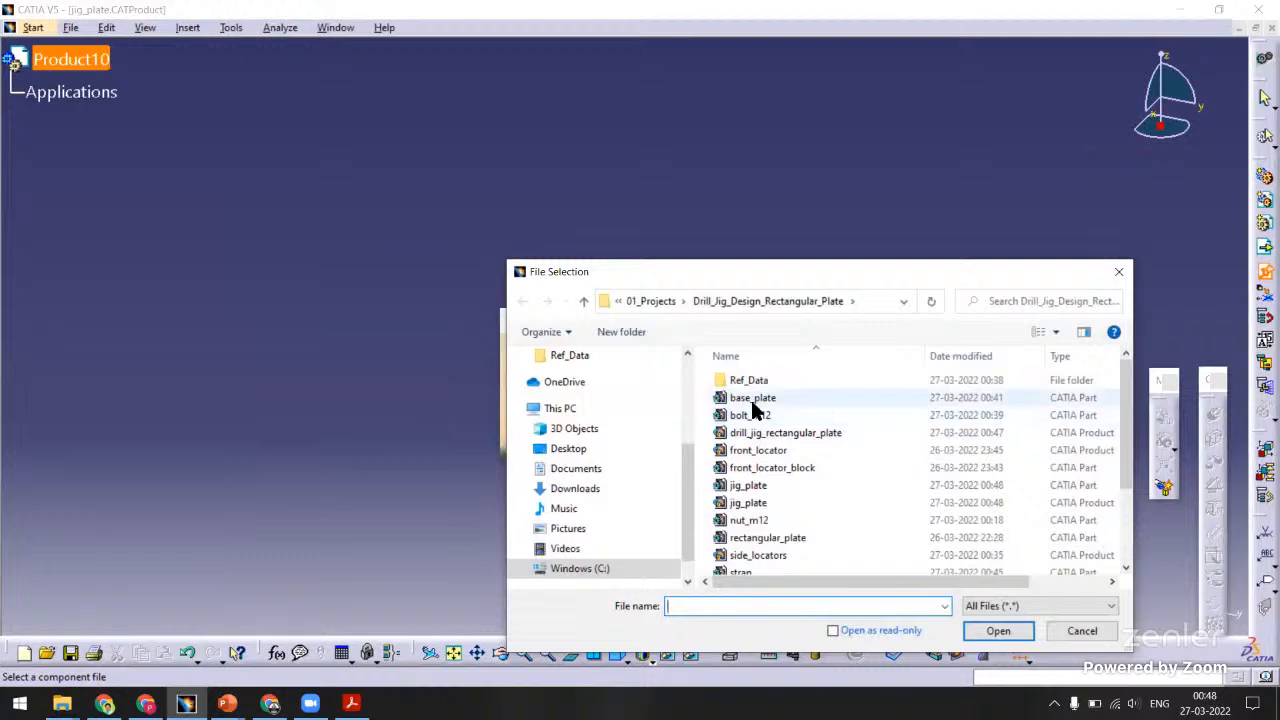
{"action": "double_click", "coordinate": [748, 485]}
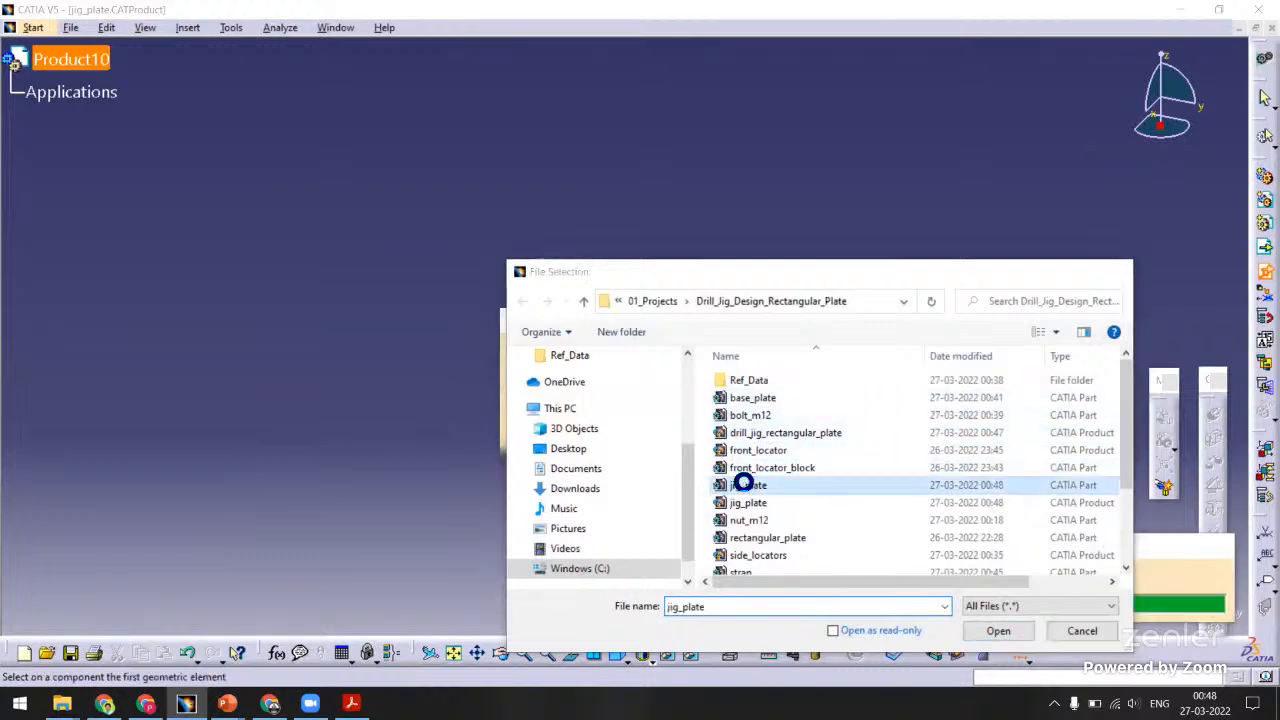
{"action": "left_click", "coordinate": [1045, 566]}
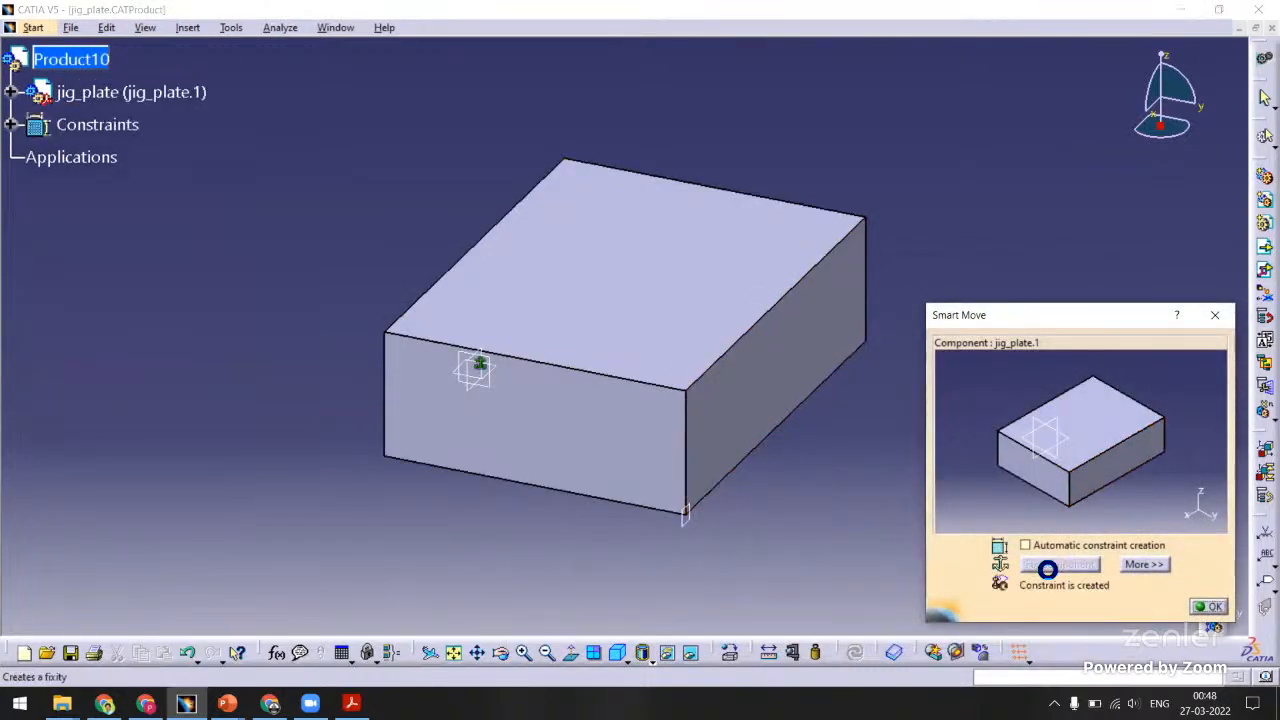
{"action": "left_click", "coordinate": [1211, 607]}
{"action": "key", "text": "ctrl+s"}
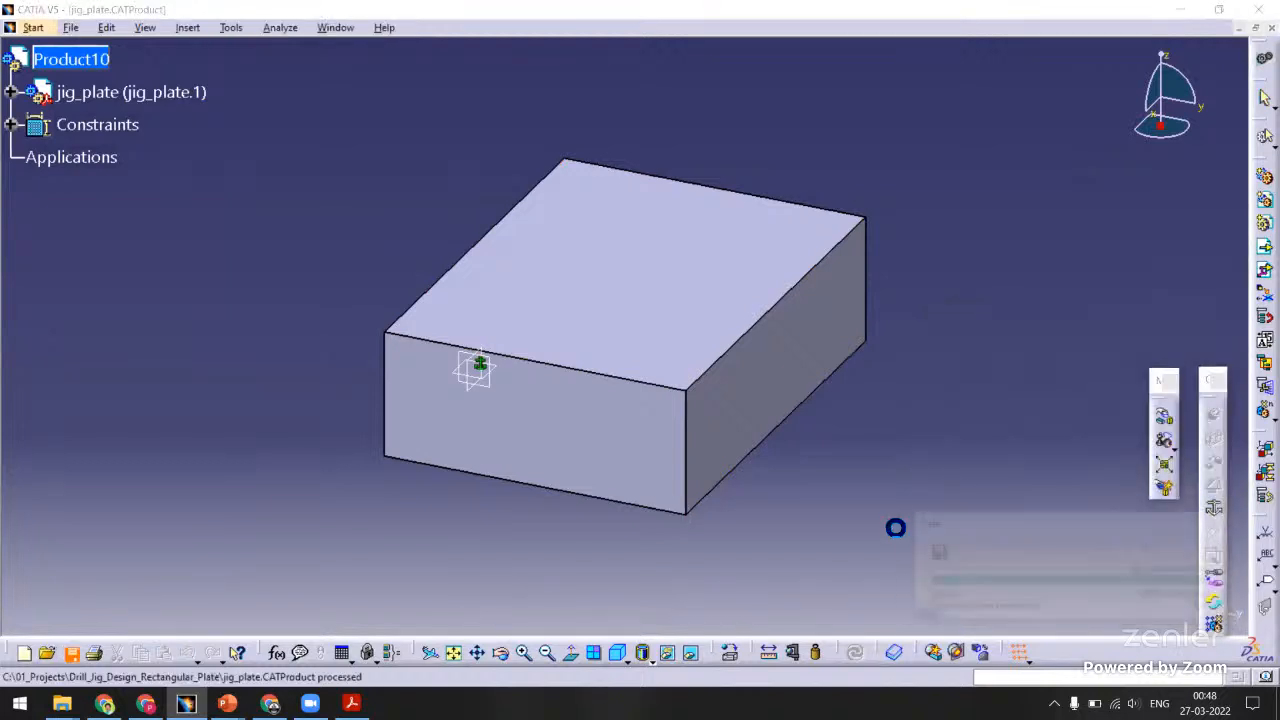
Insert the jig_plate product into the drill_jig_rectangular_plate assembly and position it above the other components.
{"action": "left_click", "coordinate": [336, 27]}
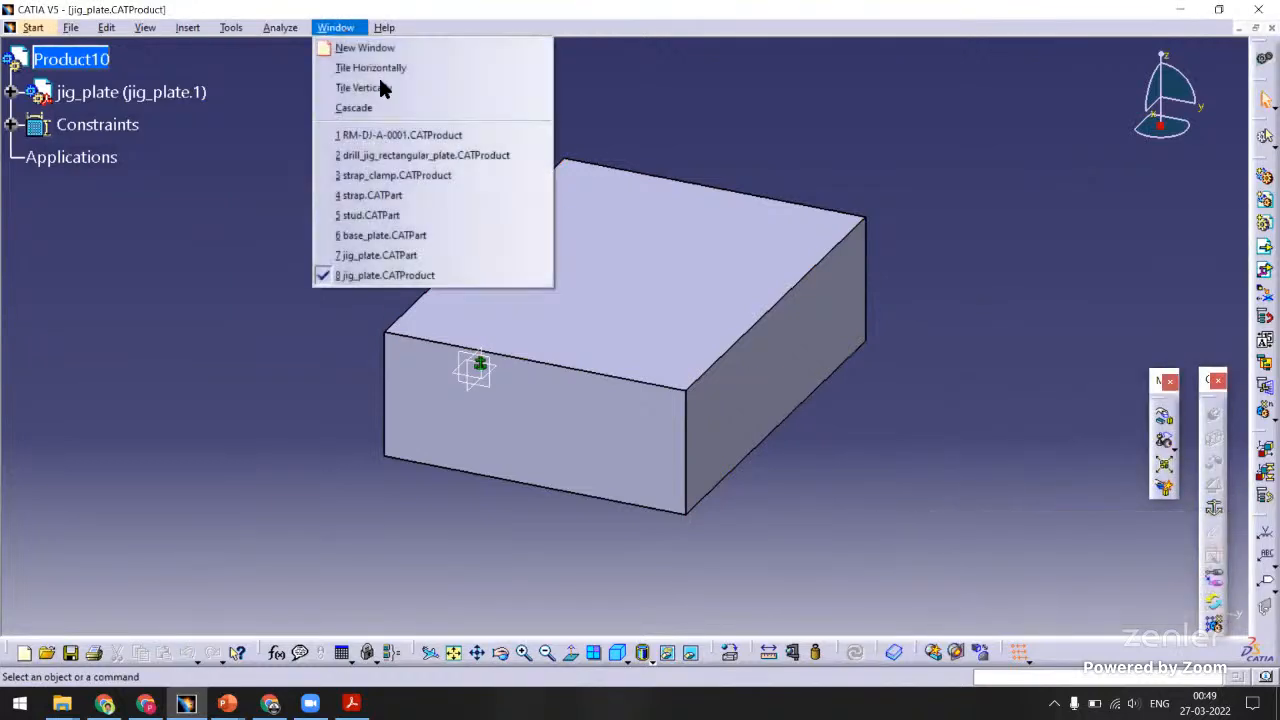
{"action": "left_click", "coordinate": [399, 155]}
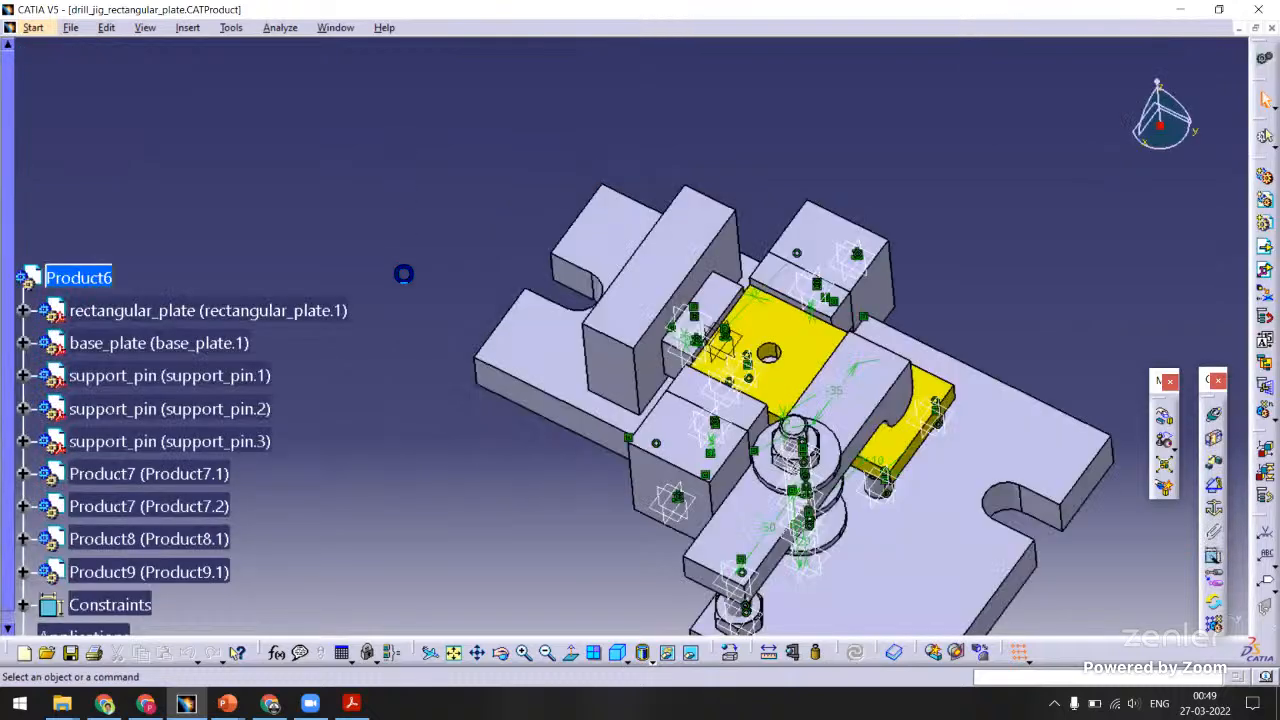
{"action": "middle_click_drag", "start_coordinate": [460, 234], "coordinate": [546, 190]}
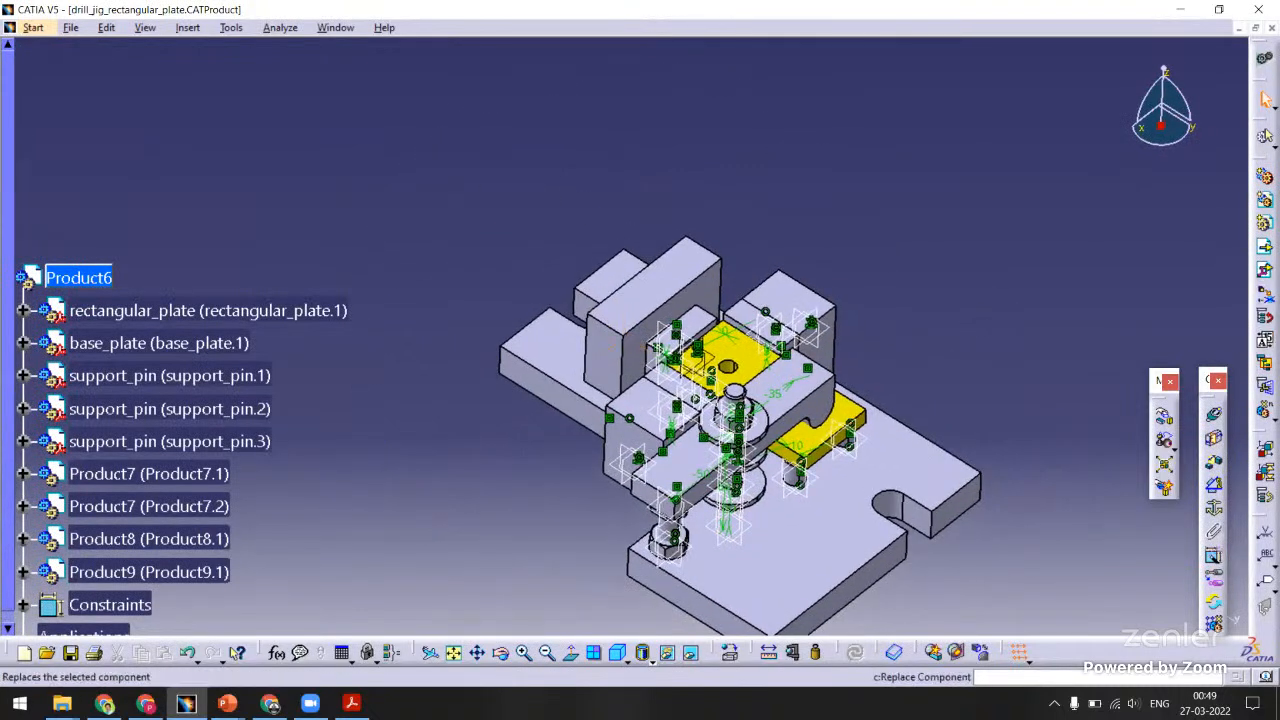
{"action": "left_click", "coordinate": [78, 277]}
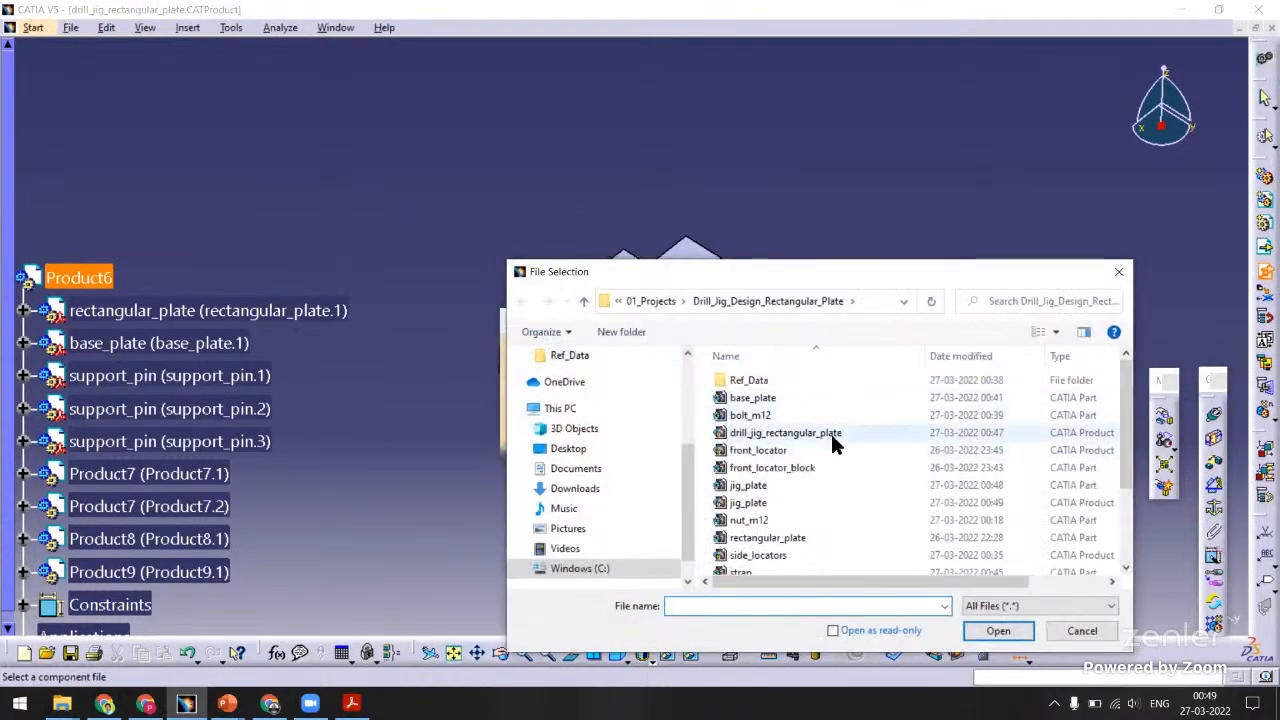
{"action": "left_click", "coordinate": [760, 504]}
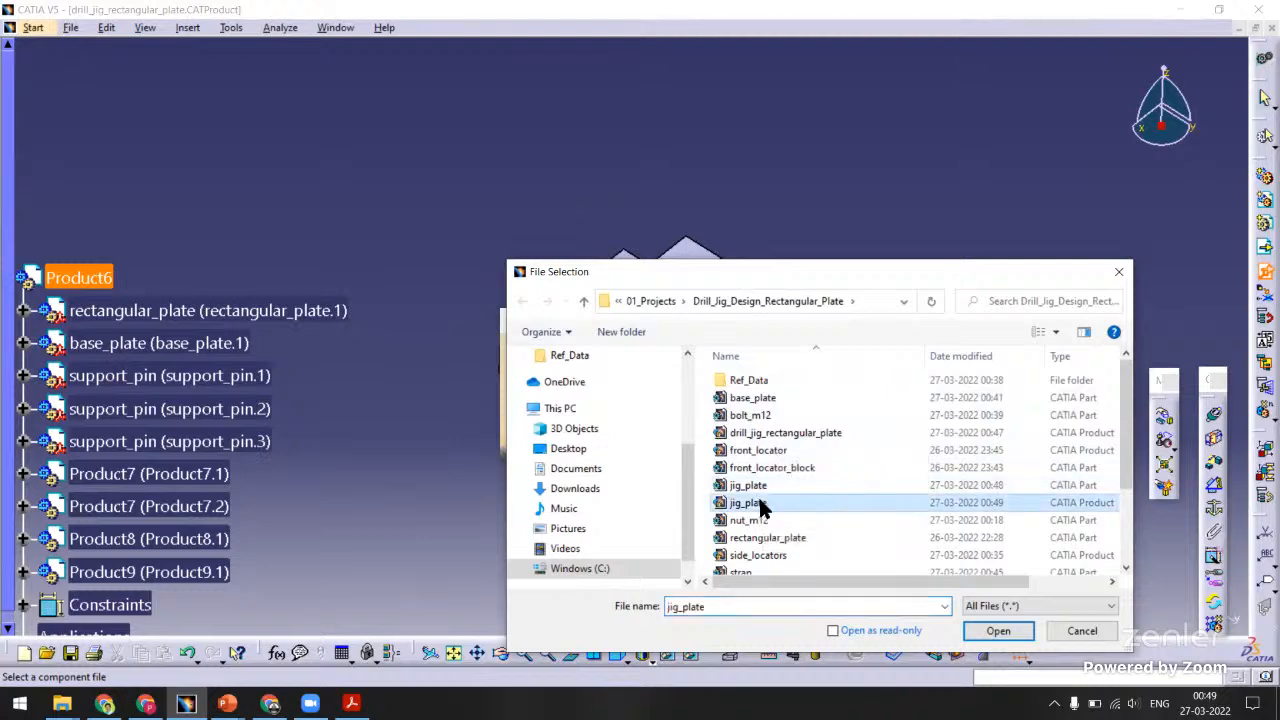
{"action": "double_click", "coordinate": [755, 507]}
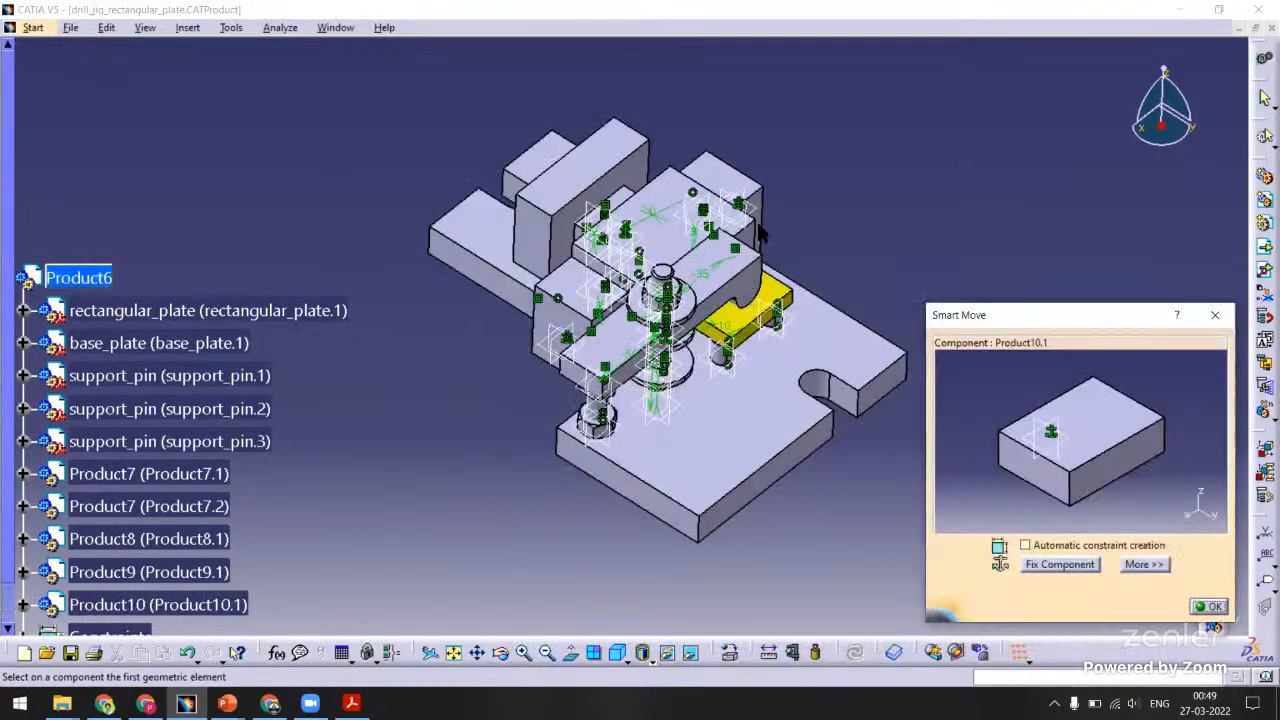
{"action": "middle_click_drag", "start_coordinate": [761, 232], "coordinate": [716, 332]}
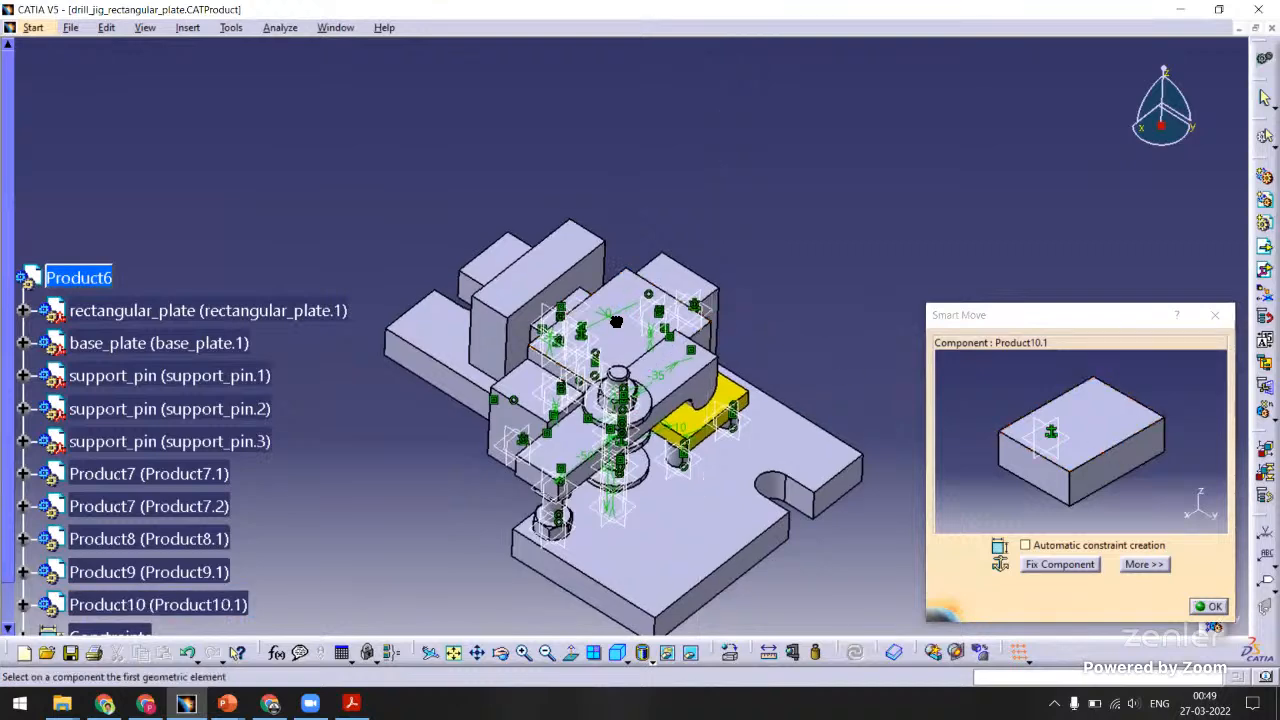
{"action": "left_click", "coordinate": [1068, 462]}
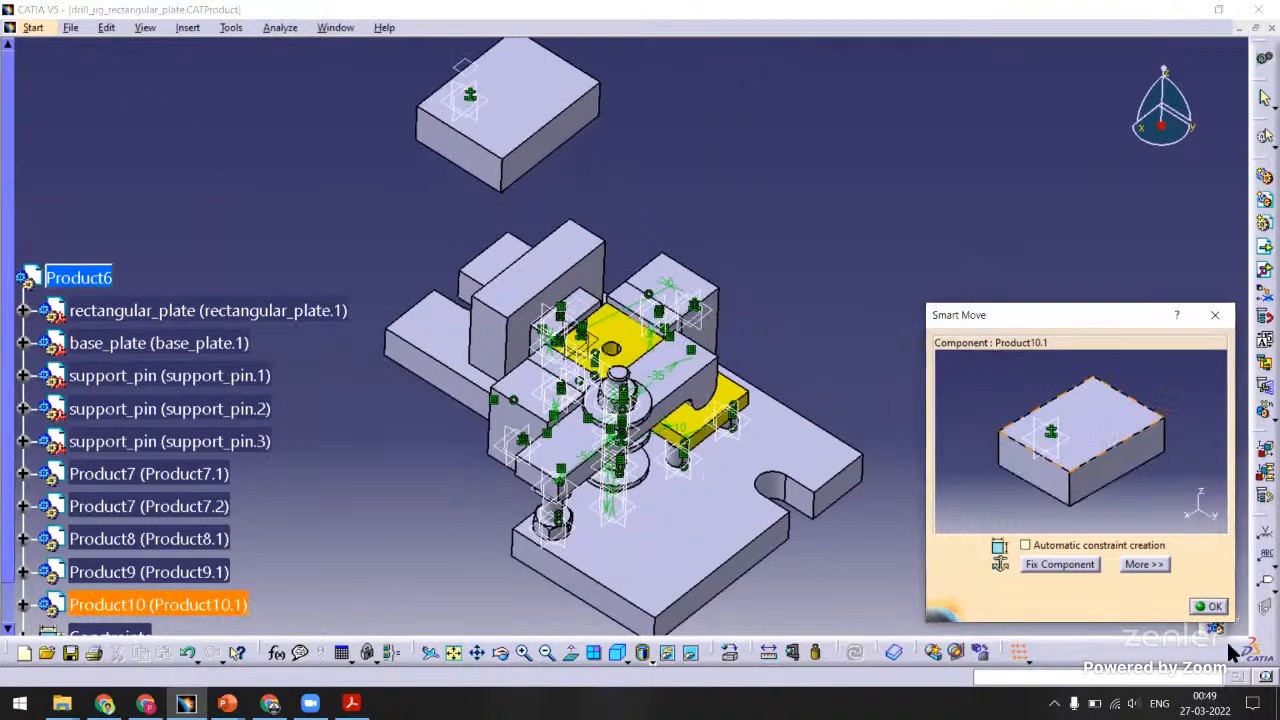
{"action": "left_click", "coordinate": [1210, 607]}
Add a contact constraint between the jig plate's underside and the top face of the tall locator block.
{"action": "middle_click_drag", "start_coordinate": [754, 106], "coordinate": [1040, 375]}
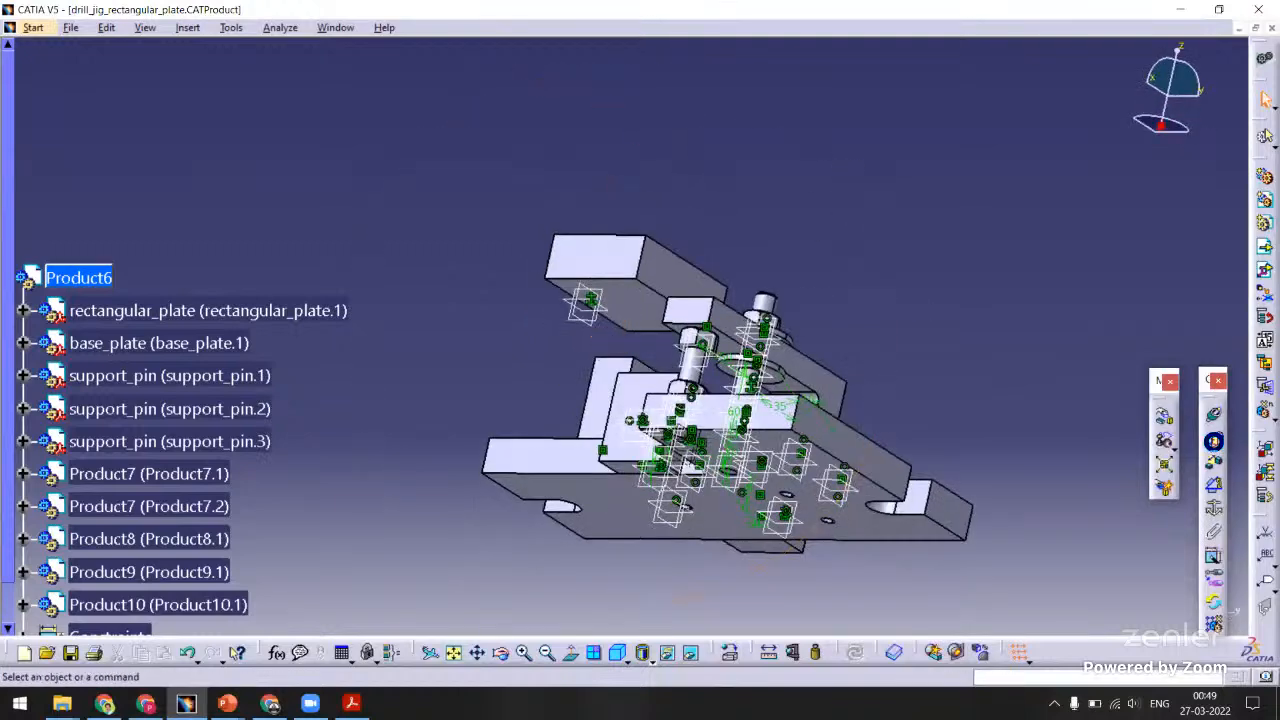
{"action": "left_click", "coordinate": [1213, 441]}
{"action": "middle_click_drag", "start_coordinate": [717, 197], "coordinate": [660, 400]}
{"action": "left_click", "coordinate": [652, 405]}
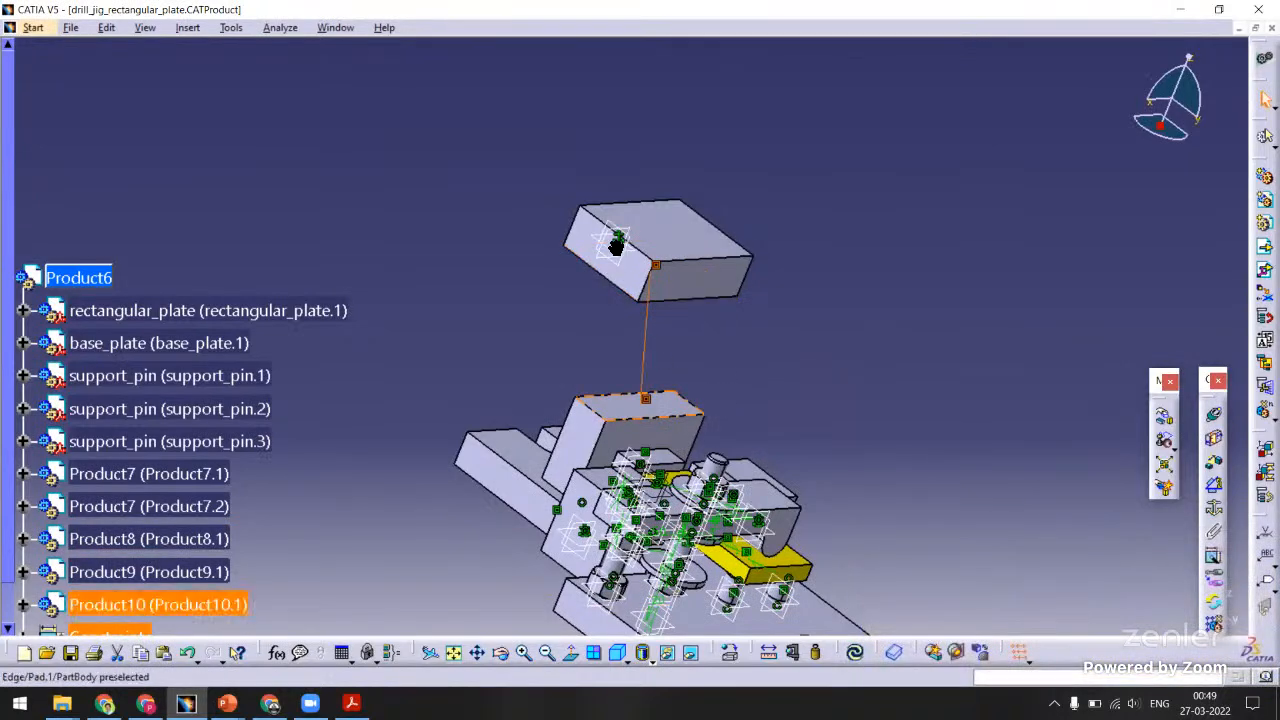
Add a coincidence constraint with opposite orientation between the jig plate's centre plane and the wear plate's zx plane.
{"action": "middle_click_drag", "start_coordinate": [617, 246], "coordinate": [700, 424]}
{"action": "left_click", "coordinate": [1215, 415]}
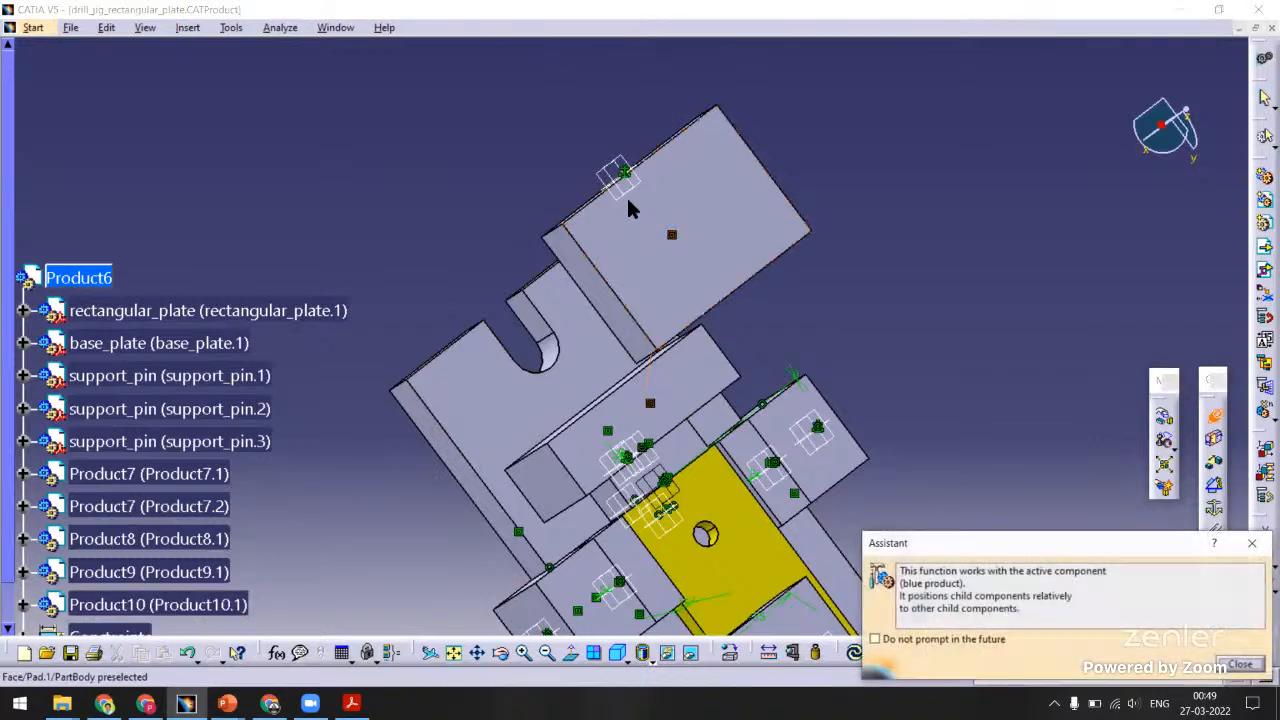
{"action": "left_click", "coordinate": [636, 195]}
{"action": "middle_click_drag", "start_coordinate": [660, 260], "coordinate": [630, 264]}
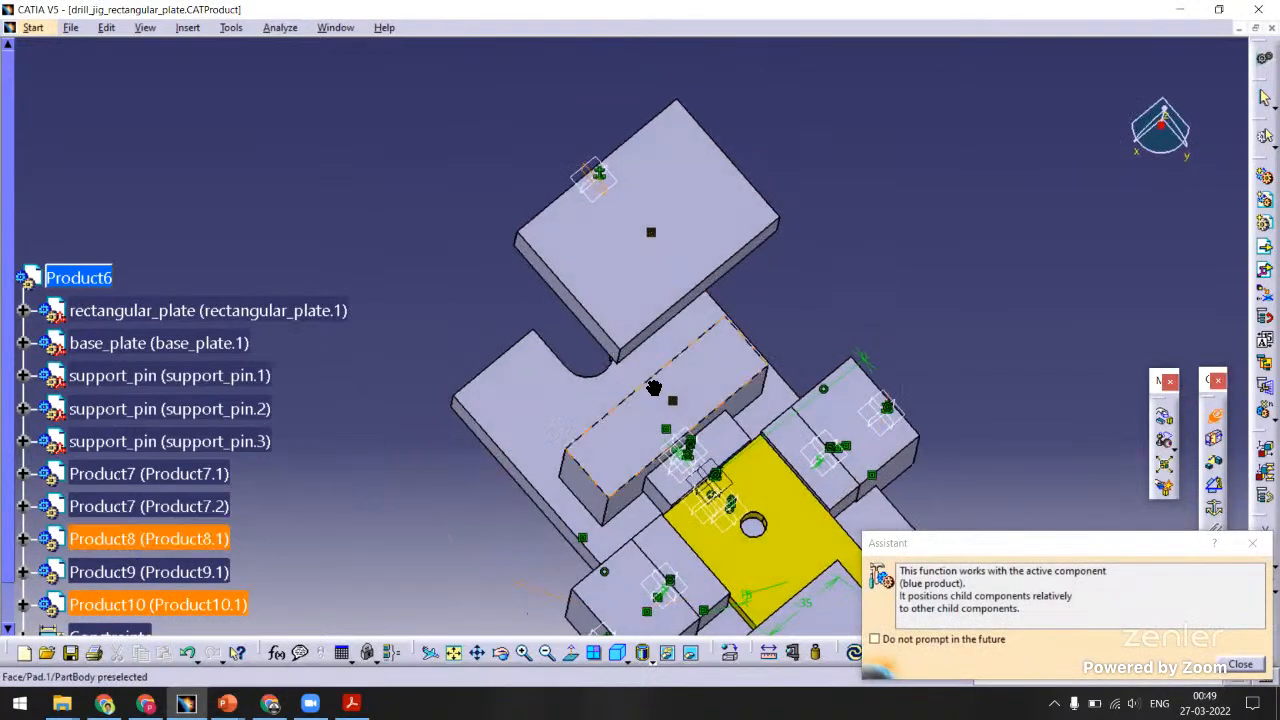
{"action": "middle_click_drag", "start_coordinate": [651, 386], "coordinate": [806, 330]}
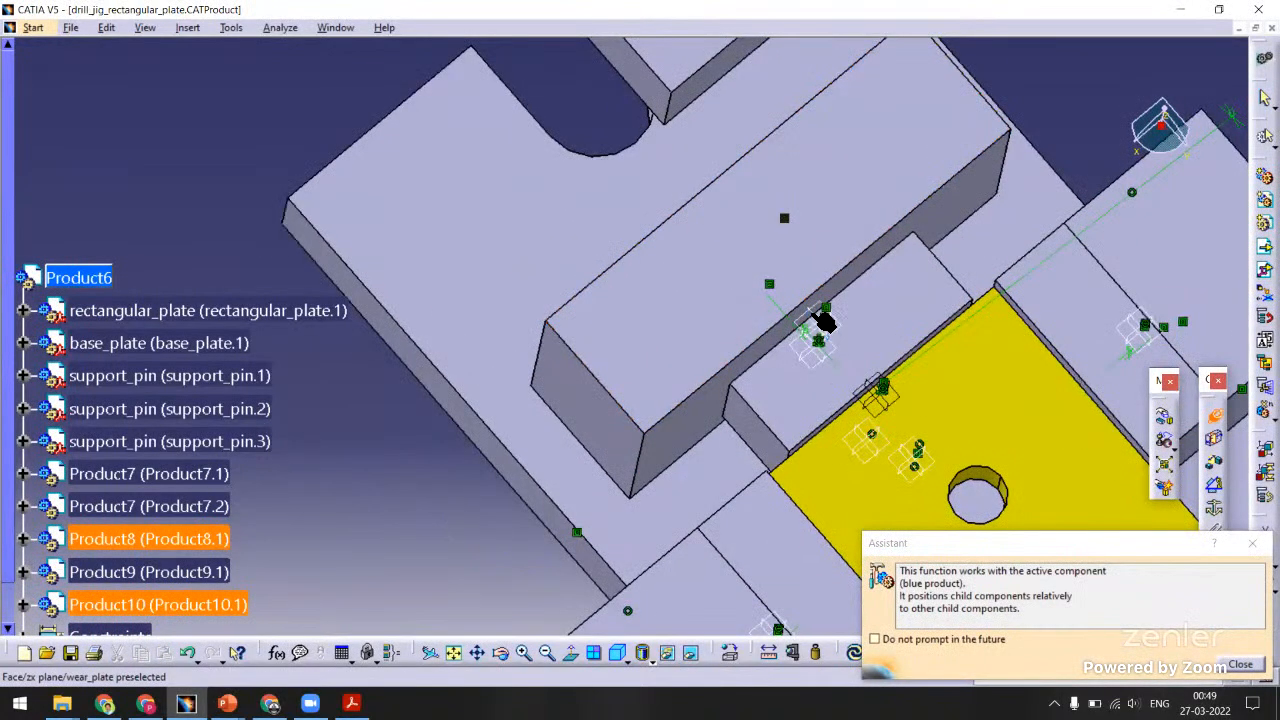
{"action": "left_click", "coordinate": [823, 320]}
{"action": "left_click", "coordinate": [1140, 607]}
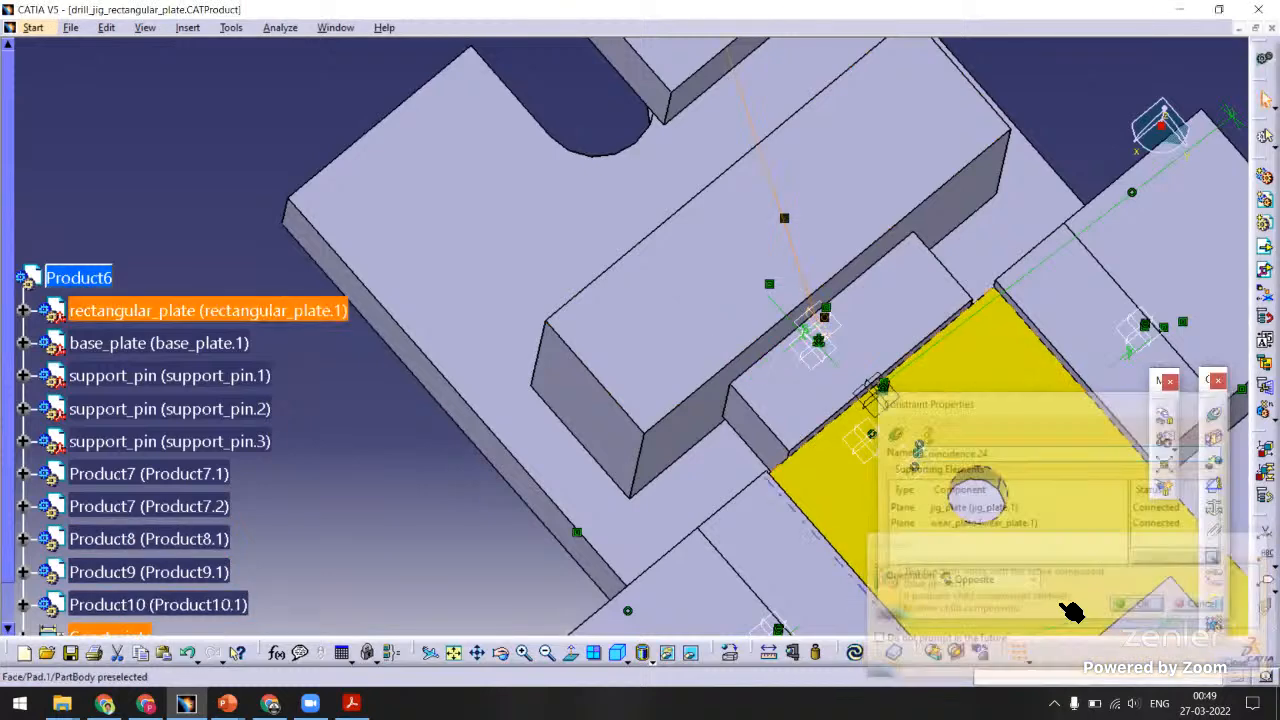
Make the jig plate's end face coincident with the front locator block's outer face in the same orientation and update the assembly.
{"action": "middle_click_drag", "start_coordinate": [837, 491], "coordinate": [845, 630]}
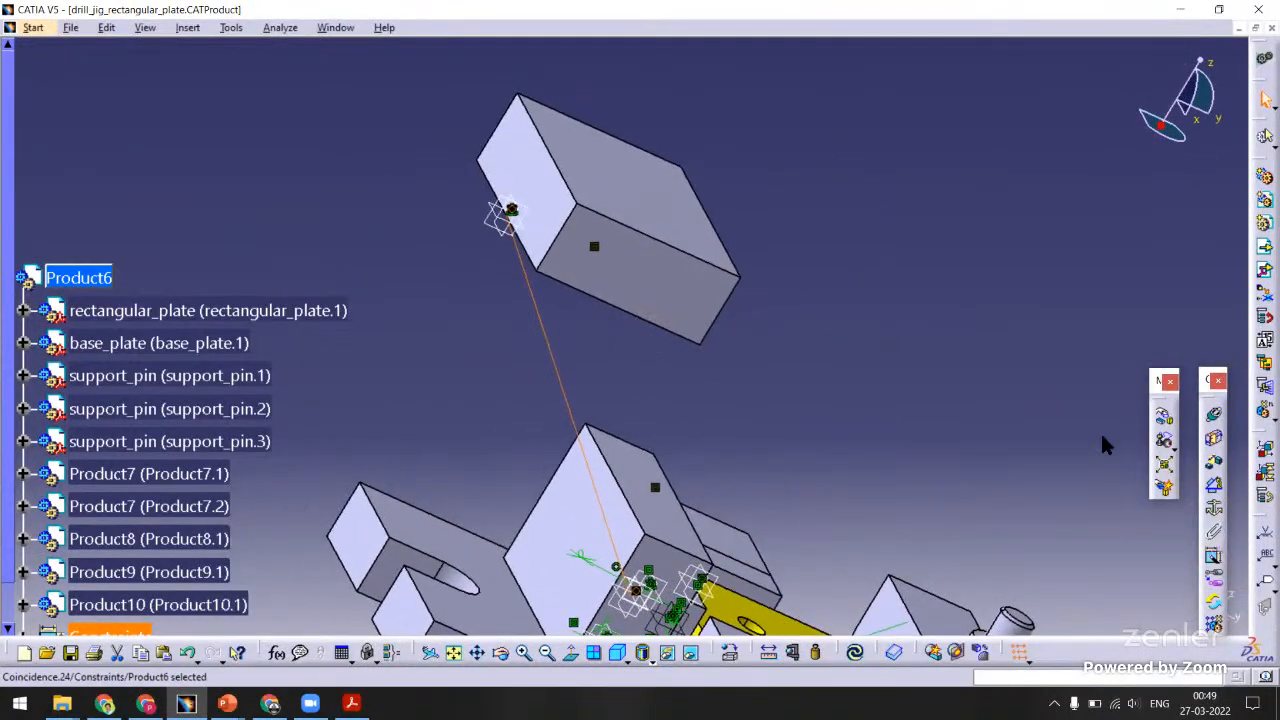
{"action": "left_click", "coordinate": [540, 207]}
{"action": "left_click", "coordinate": [562, 470]}
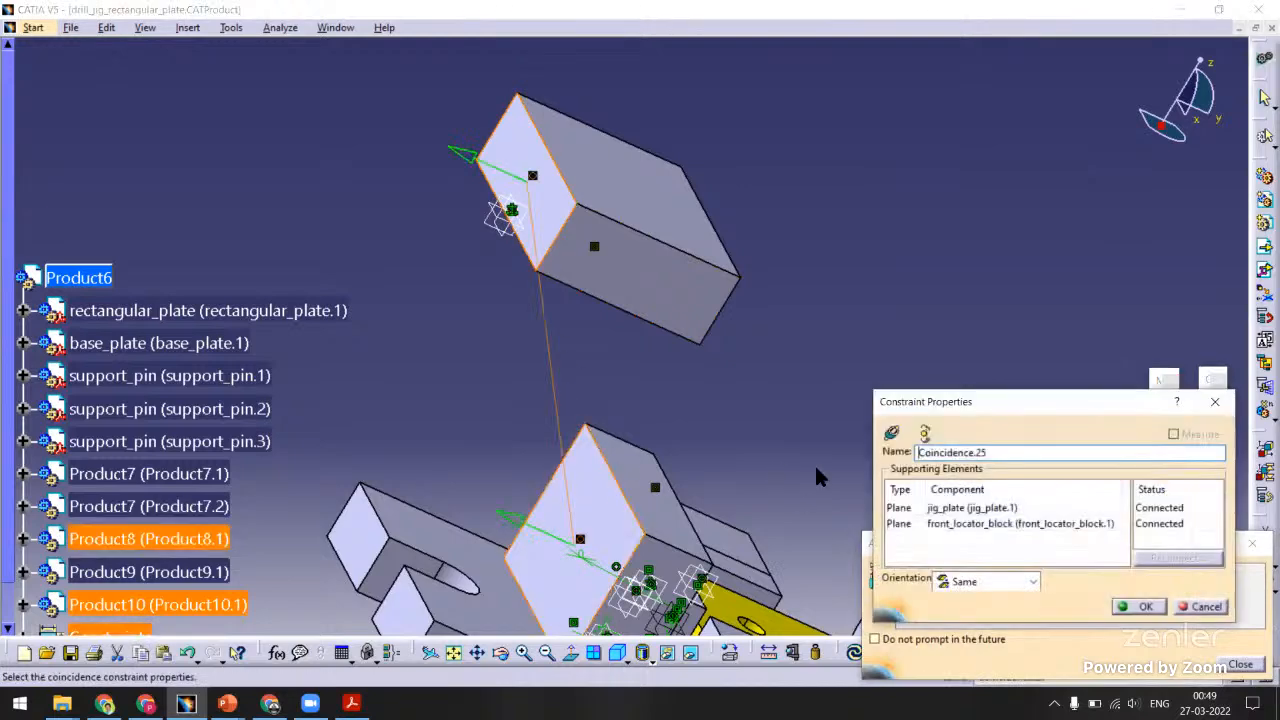
{"action": "left_click", "coordinate": [1136, 607]}
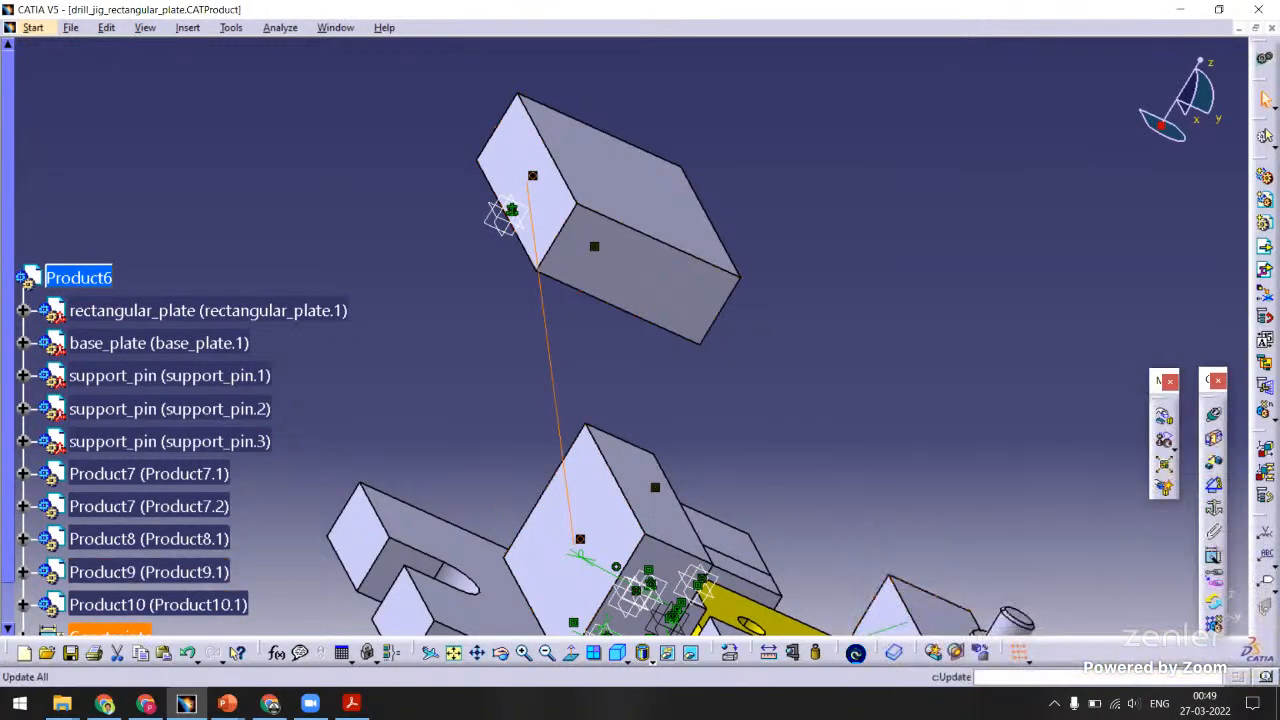
{"action": "left_click", "coordinate": [854, 652]}
View the updated assembly from the top and open the jig plate part in its own window.
{"action": "middle_click_drag", "start_coordinate": [729, 429], "coordinate": [784, 457]}
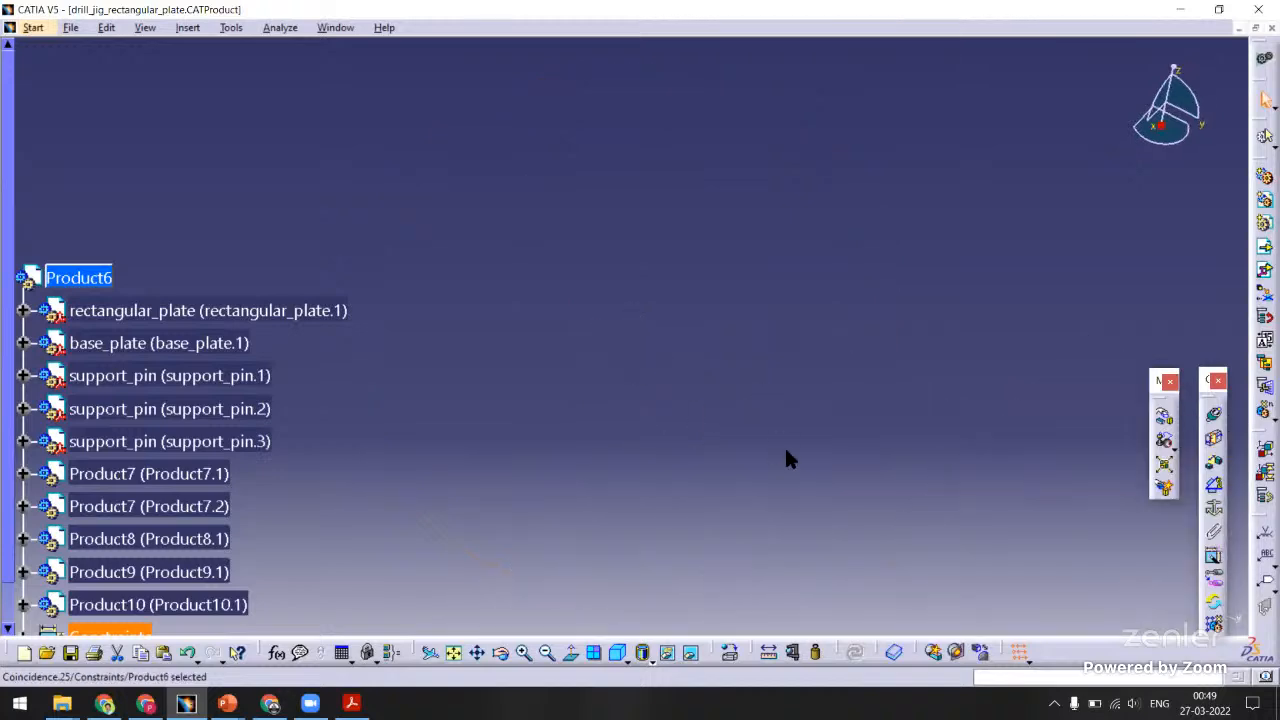
{"action": "left_click", "coordinate": [607, 653]}
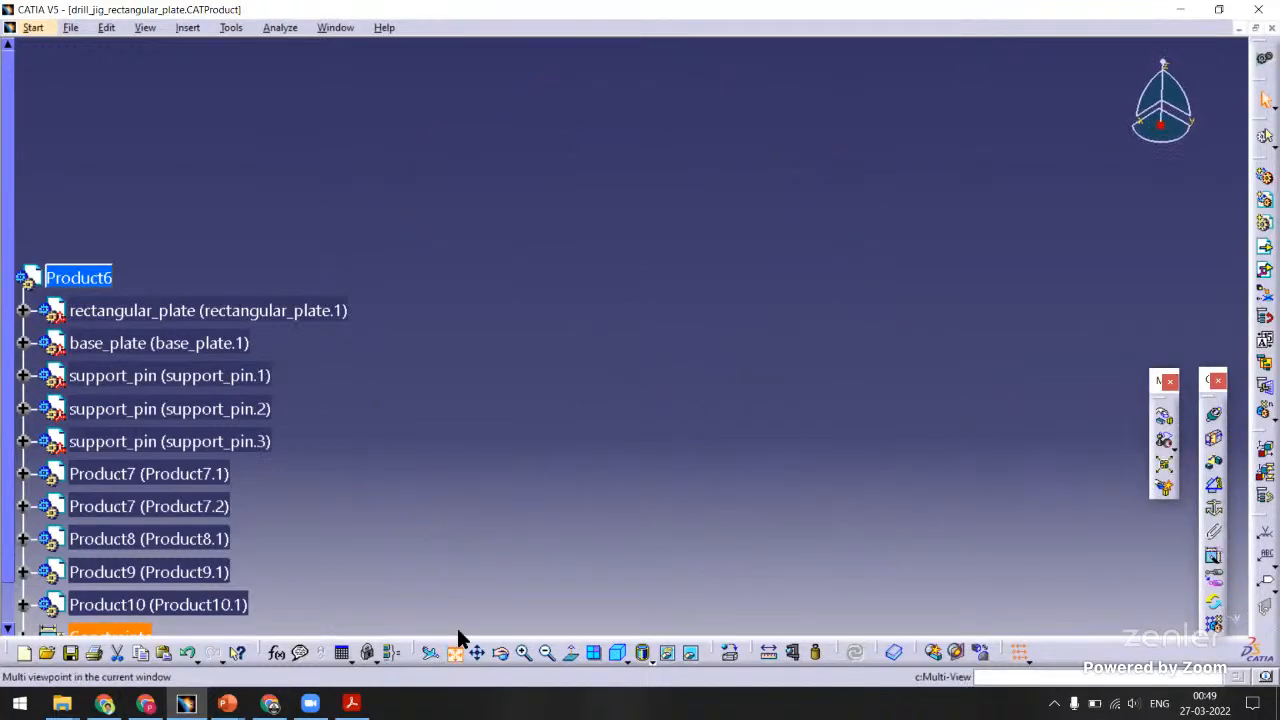
{"action": "middle_click_drag", "start_coordinate": [671, 212], "coordinate": [669, 314]}
{"action": "mouse_move", "coordinate": [617, 374]}
{"action": "middle_mouse_down"}
{"action": "mouse_move", "coordinate": [734, 482]}
{"action": "mouse_move", "coordinate": [714, 246]}
{"action": "mouse_move", "coordinate": [669, 637]}
{"action": "middle_mouse_up"}
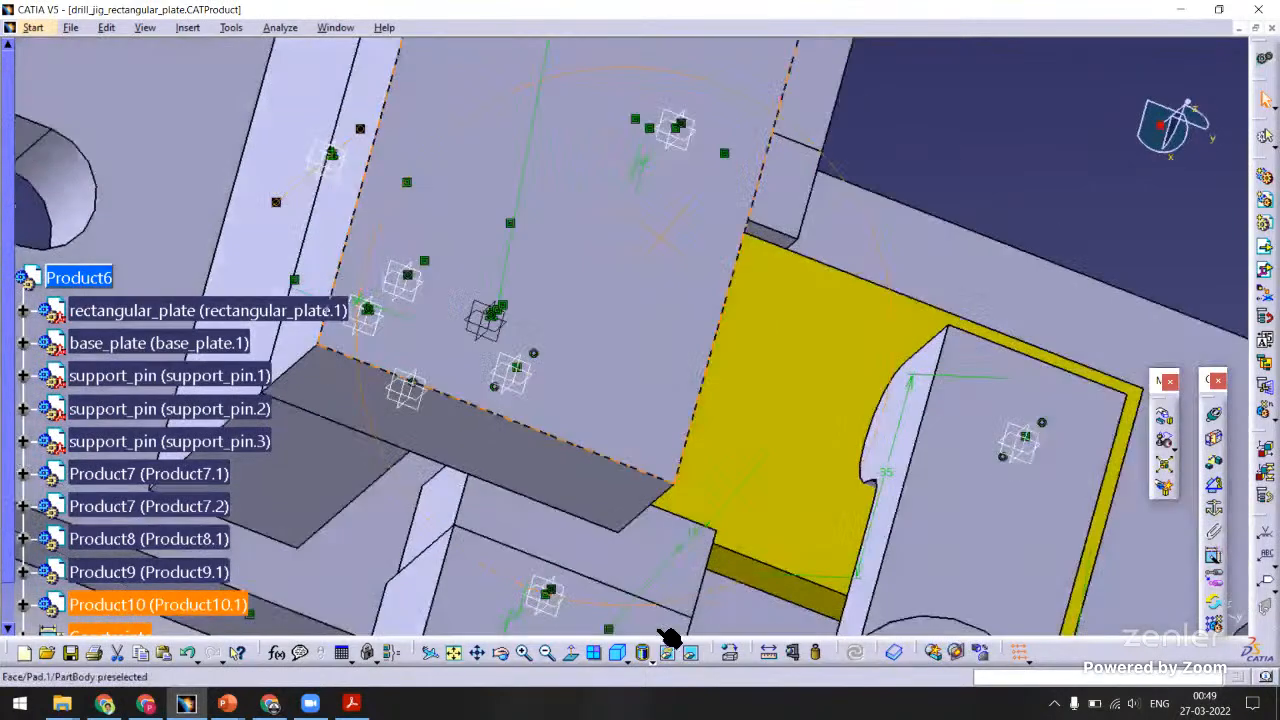
{"action": "left_click", "coordinate": [631, 664]}
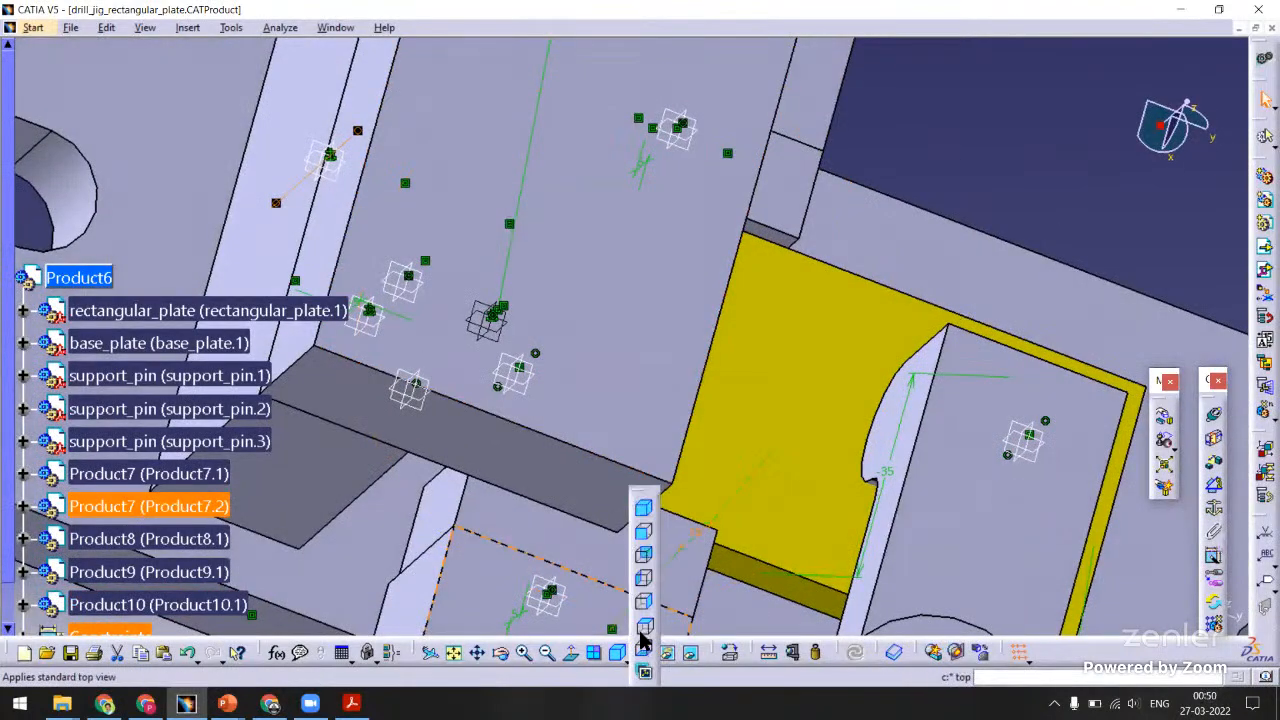
{"action": "left_click", "coordinate": [644, 627]}
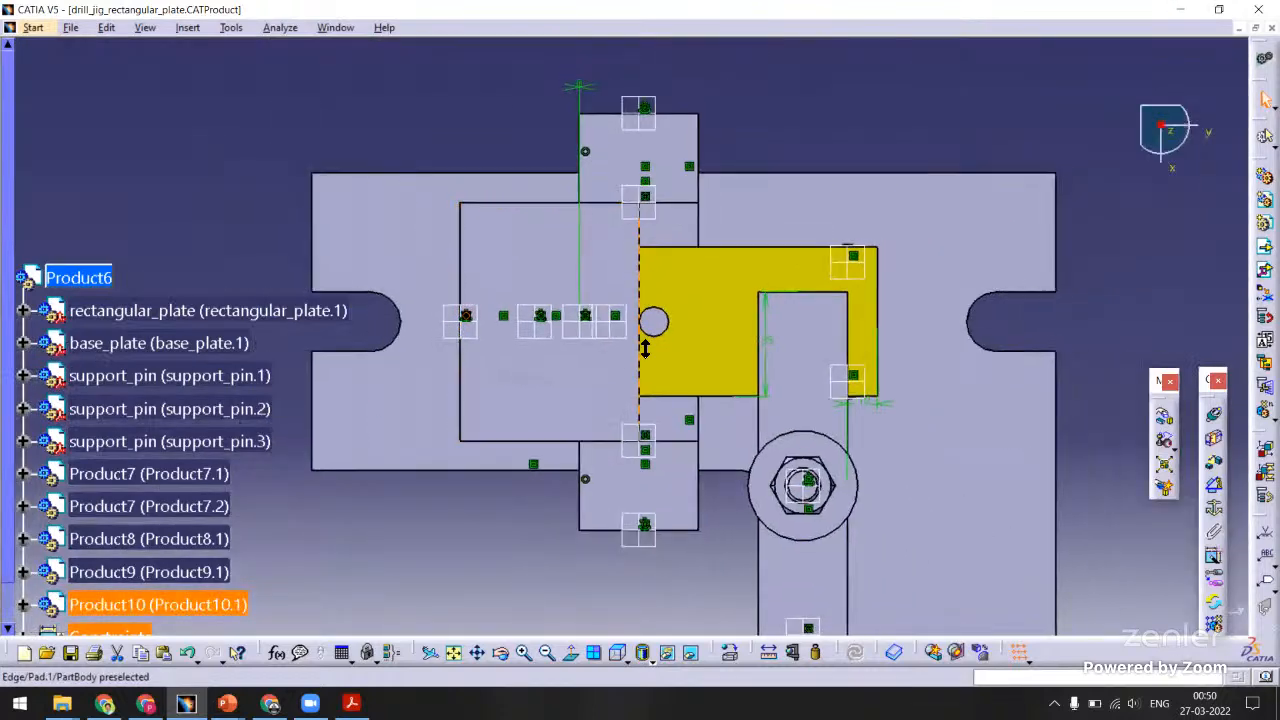
{"action": "left_click", "coordinate": [597, 265]}
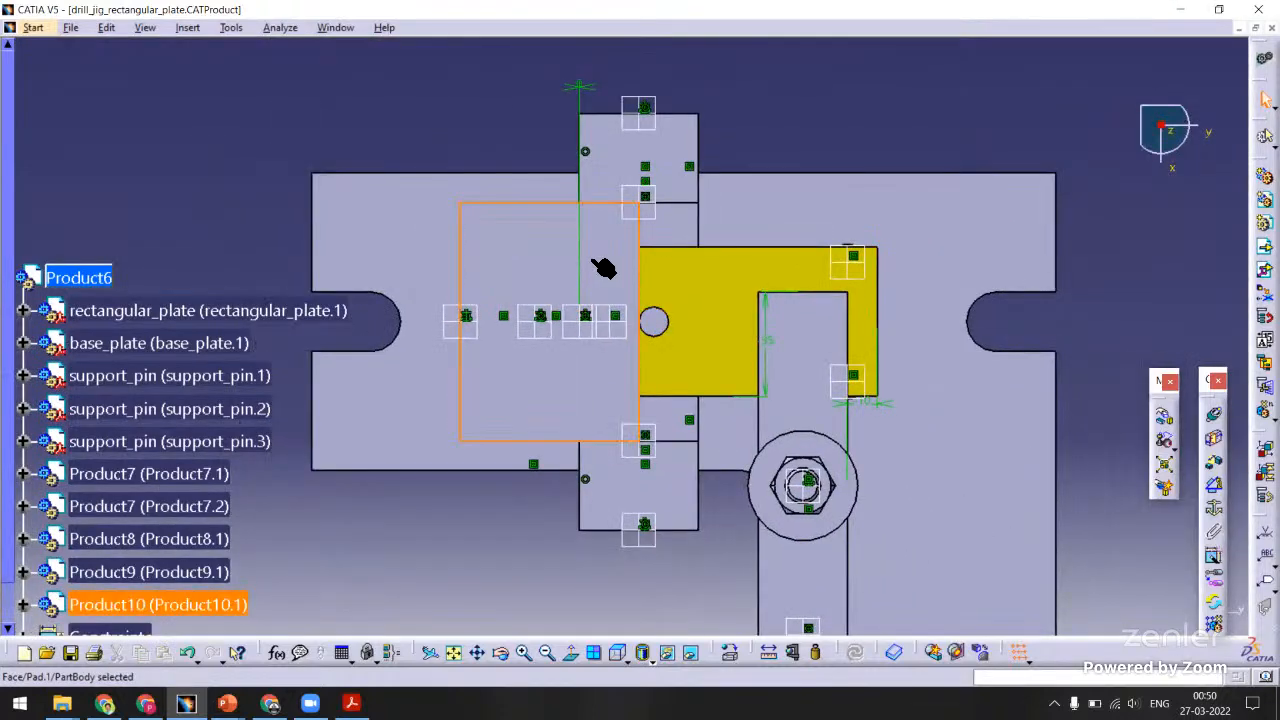
{"action": "right_click", "coordinate": [595, 263]}
{"action": "mouse_move", "coordinate": [680, 486]}
{"action": "left_click", "coordinate": [850, 508]}
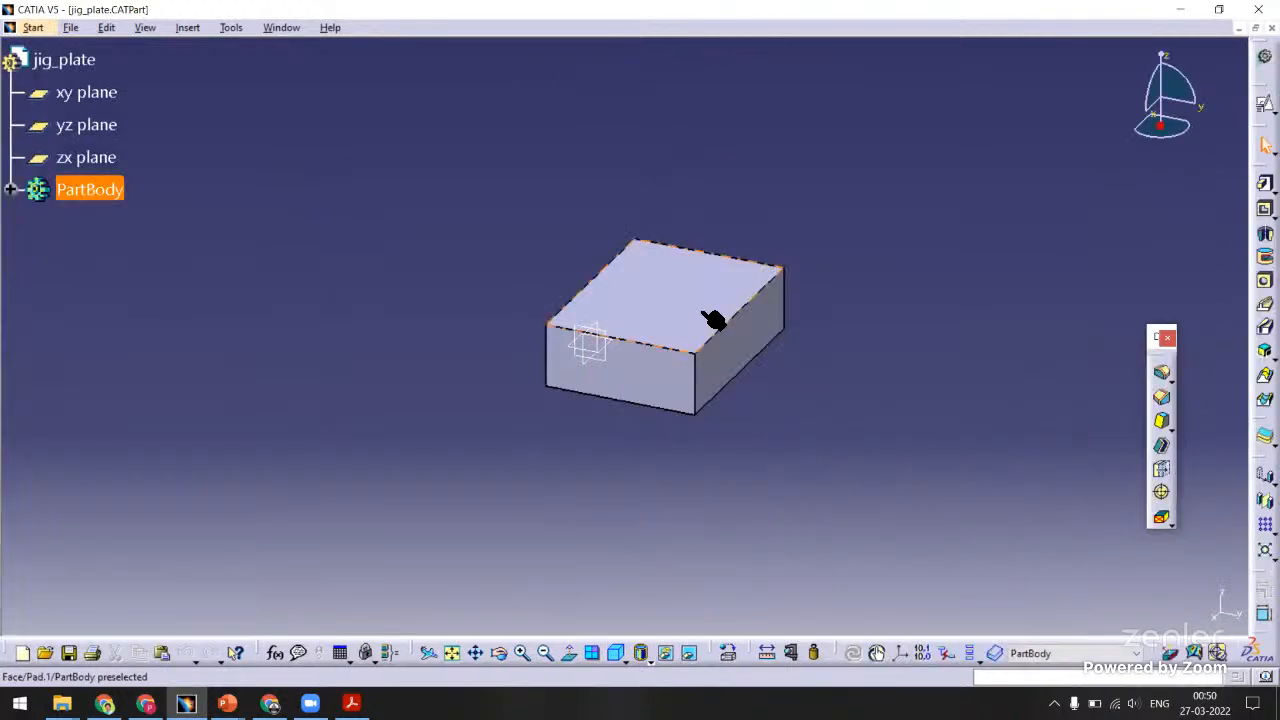
Edit the jig plate's pad and set the shorter side of its profile to 90 mm.
{"action": "double_click", "coordinate": [714, 320]}
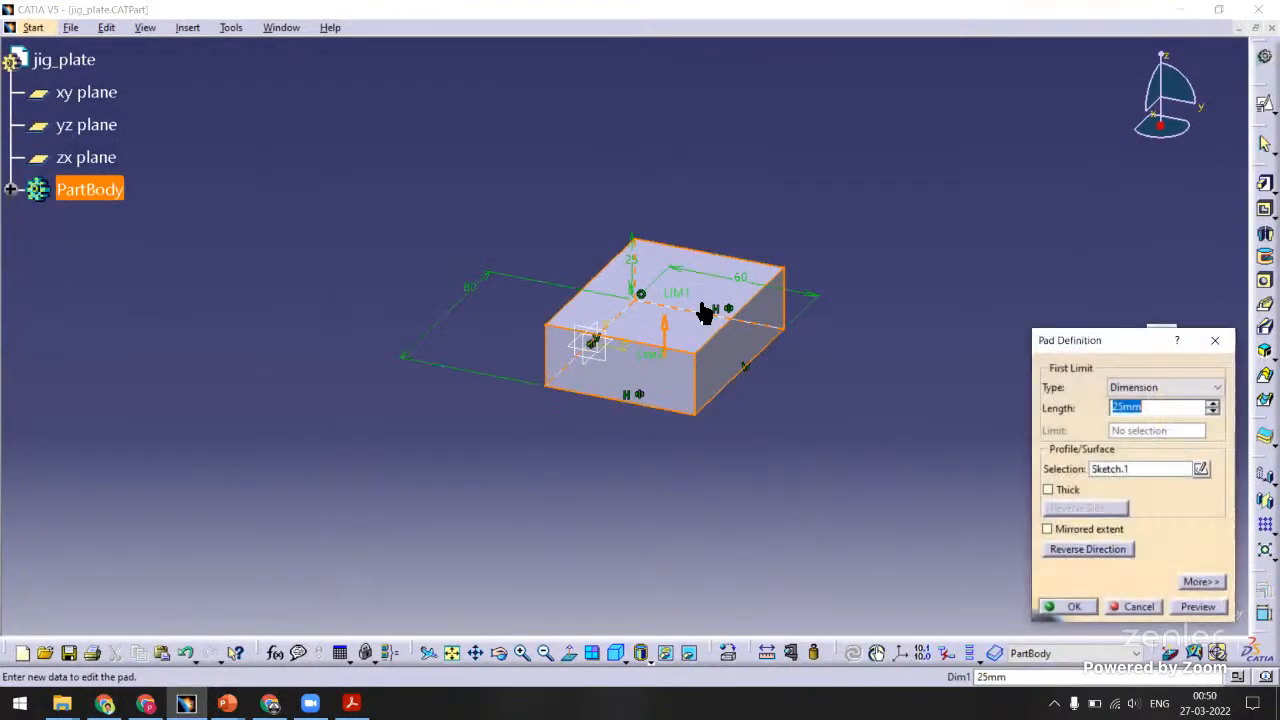
{"action": "middle_click_drag", "start_coordinate": [697, 220], "coordinate": [655, 303]}
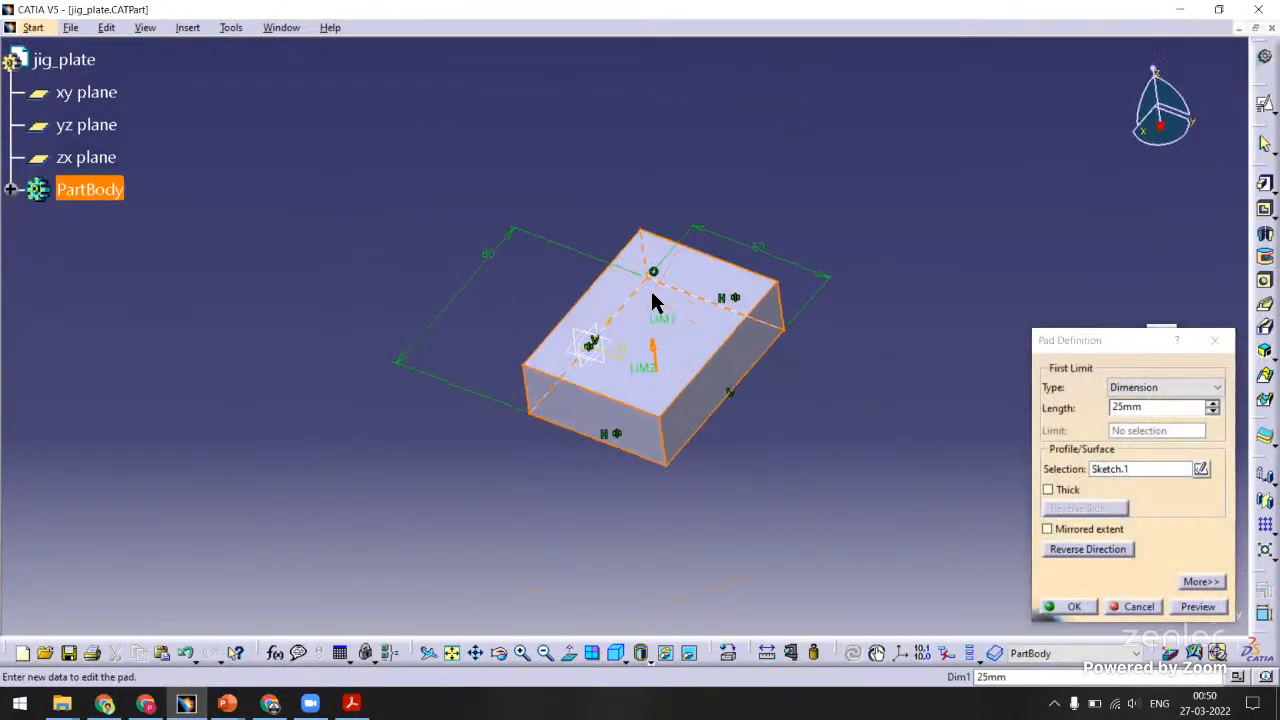
{"action": "double_click", "coordinate": [826, 281]}
{"action": "type", "text": "90"}
{"action": "key", "text": "Return"}
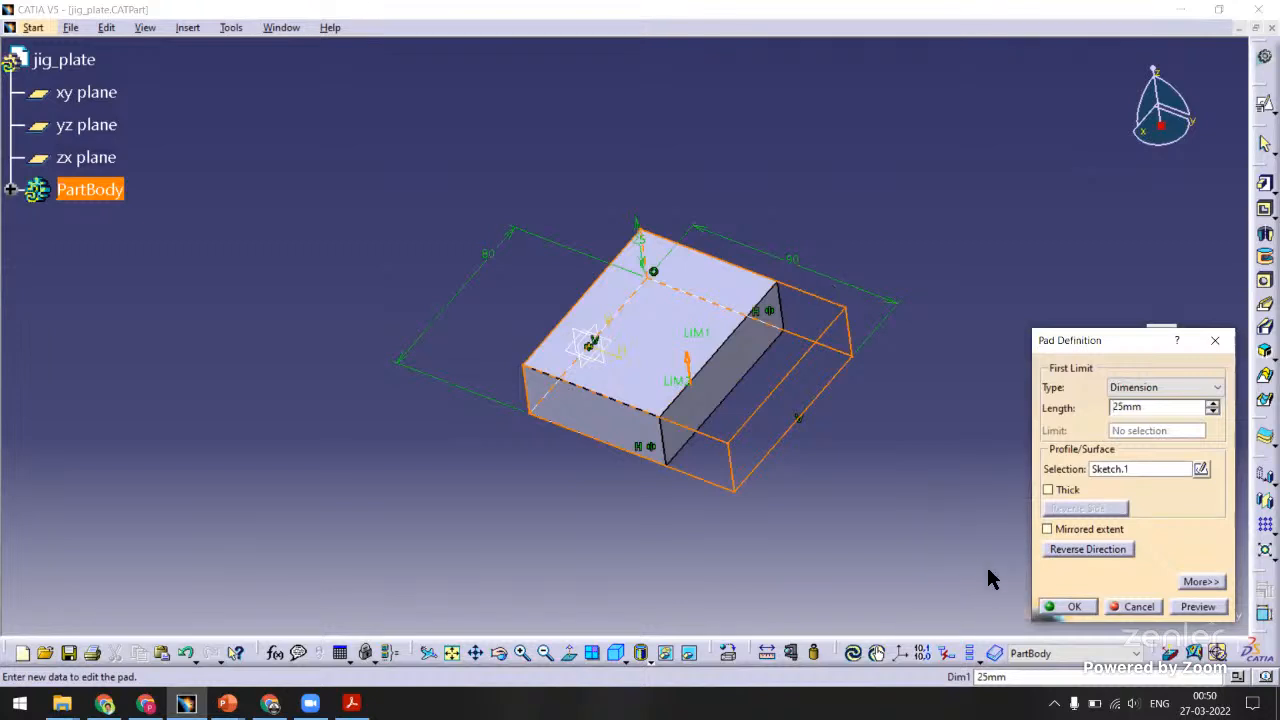
{"action": "left_click", "coordinate": [1052, 603]}
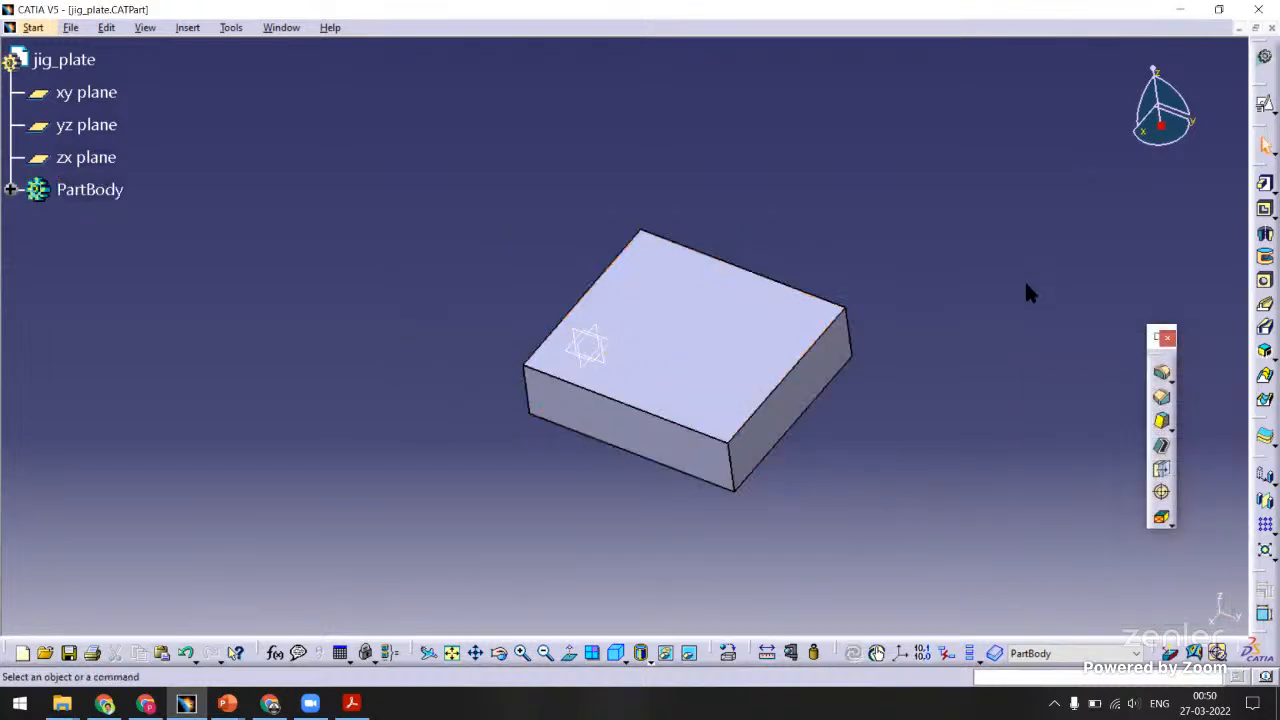
Start a 20 mm diameter hole on the jig plate's top face with its extent set to Up To Last.
{"action": "left_click", "coordinate": [1264, 281]}
{"action": "left_click", "coordinate": [751, 320]}
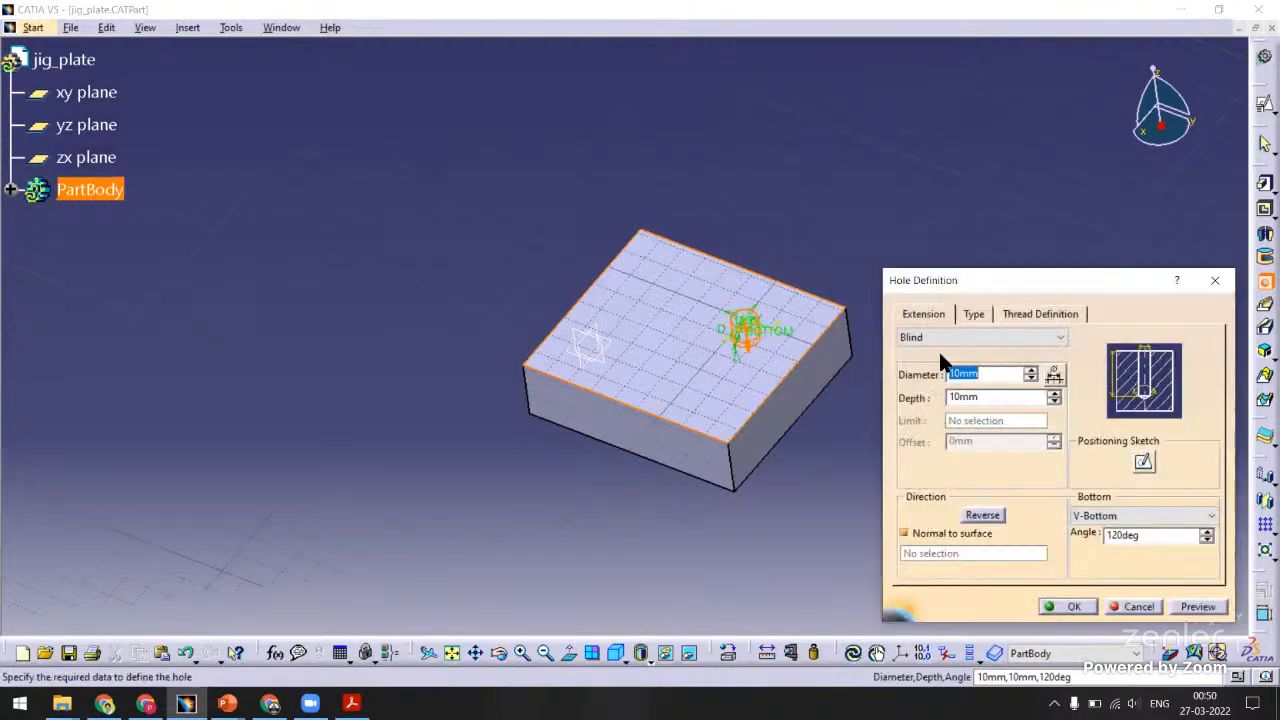
{"action": "left_click", "coordinate": [940, 377]}
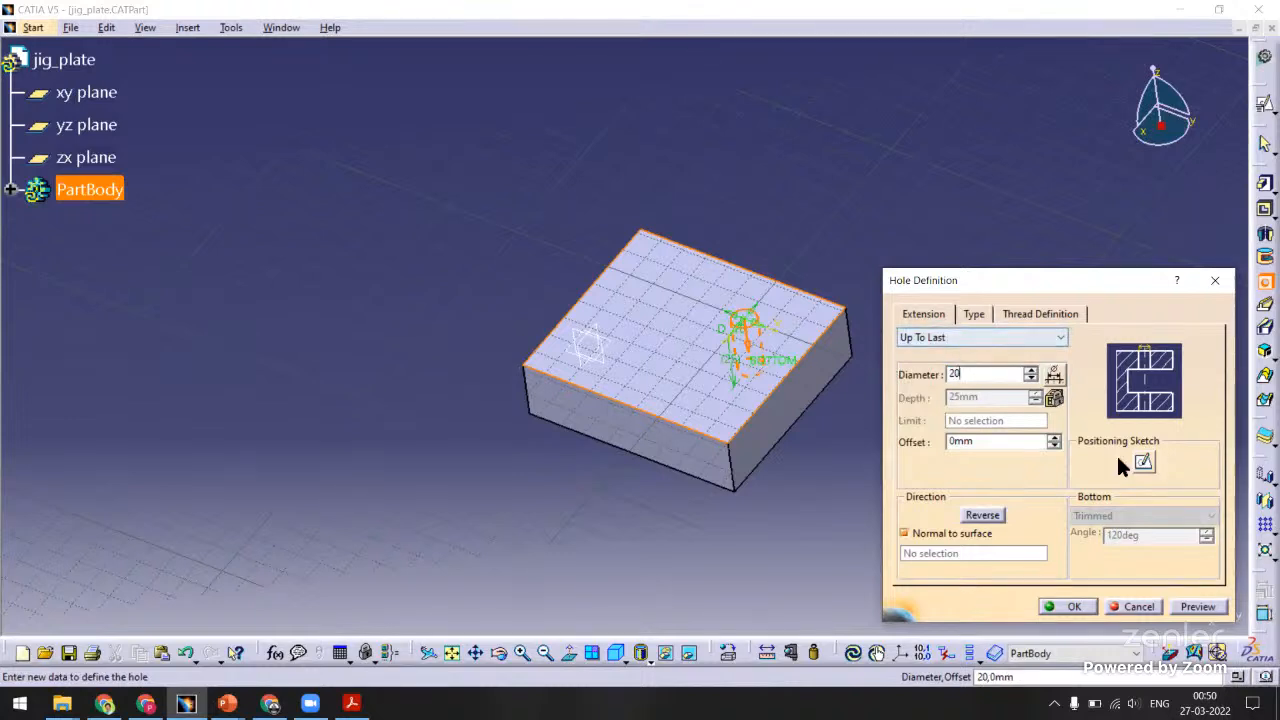
In the hole's positioning sketch, make the centre point coincident with the yz plane.
{"action": "left_click", "coordinate": [1143, 461]}
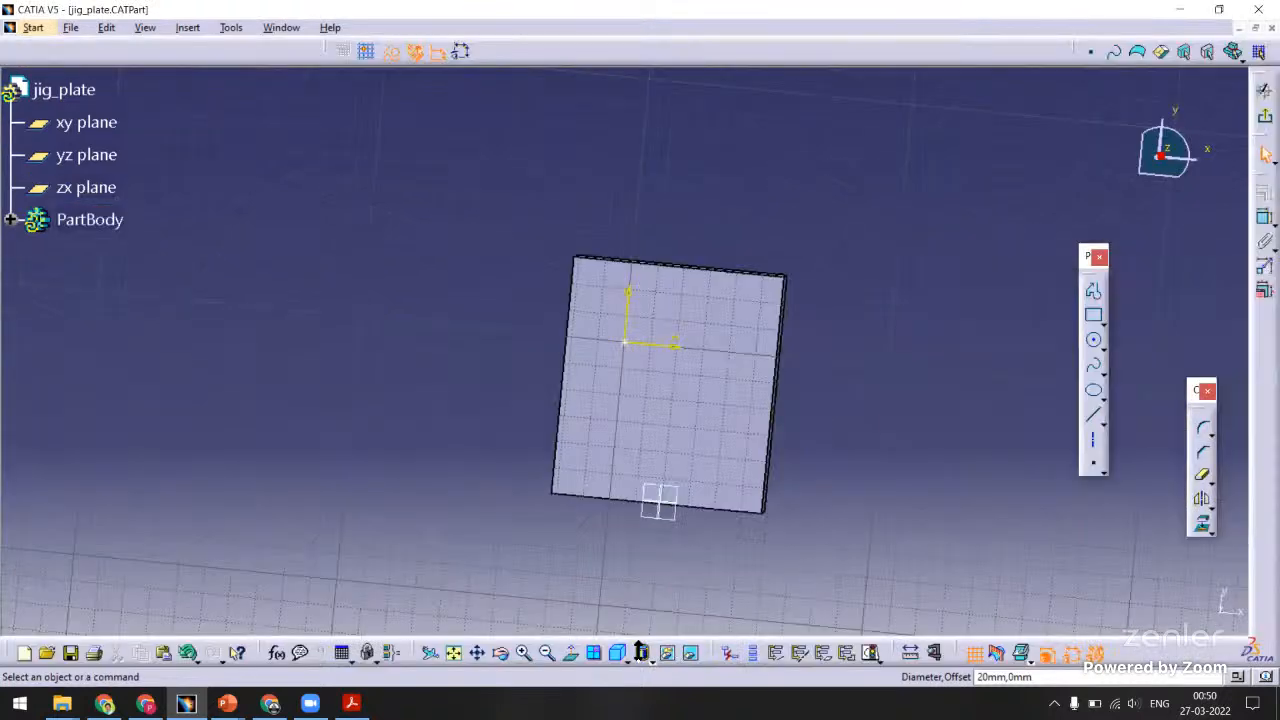
{"action": "left_click", "coordinate": [626, 656]}
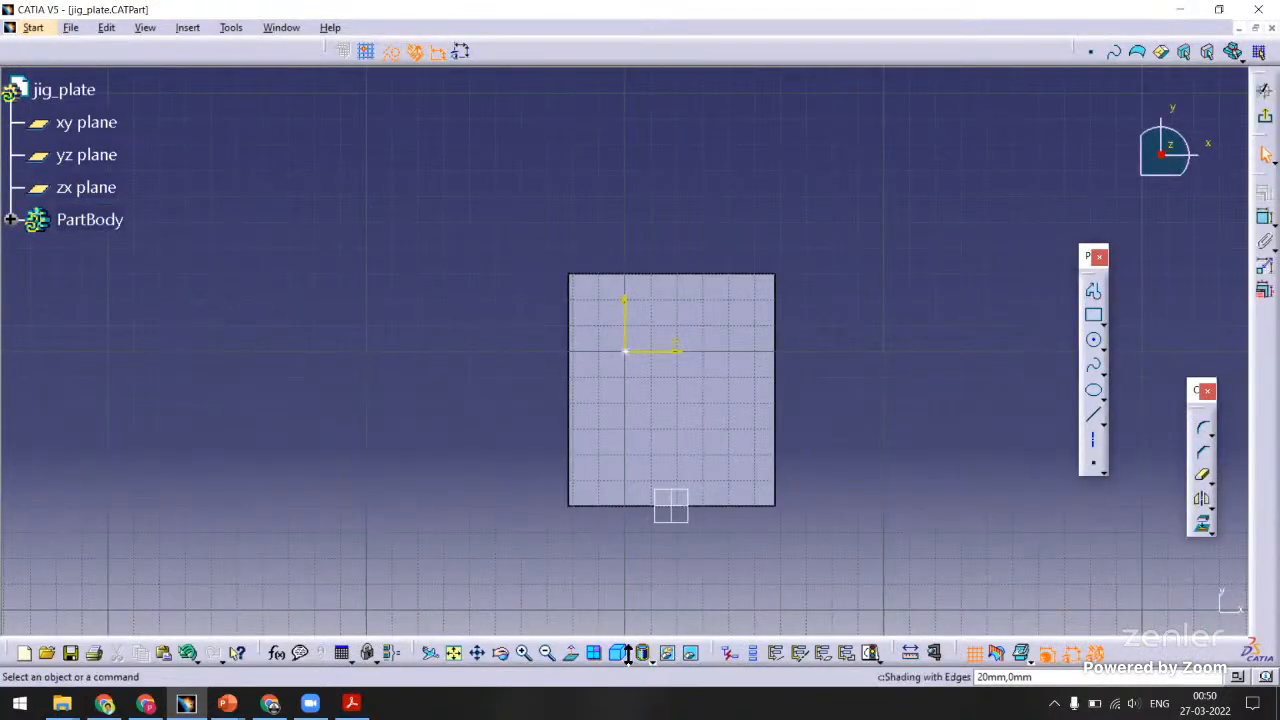
{"action": "left_click", "coordinate": [622, 657]}
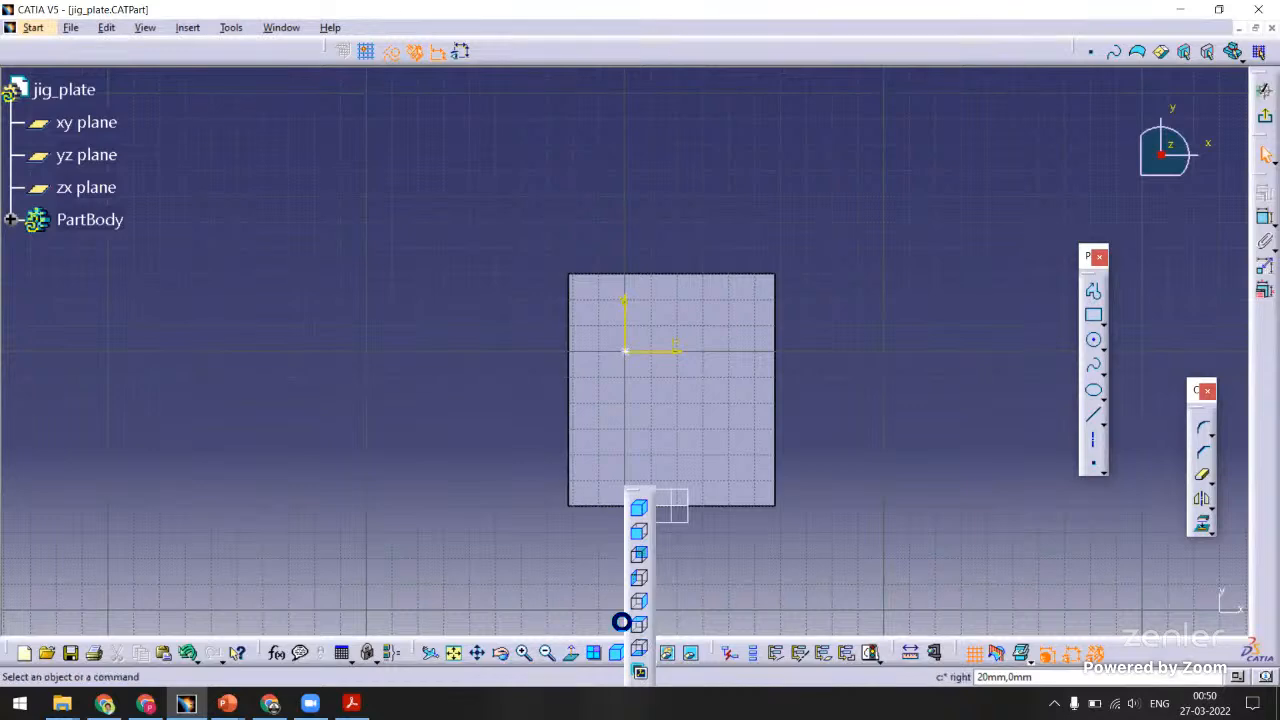
{"action": "left_click", "coordinate": [624, 623]}
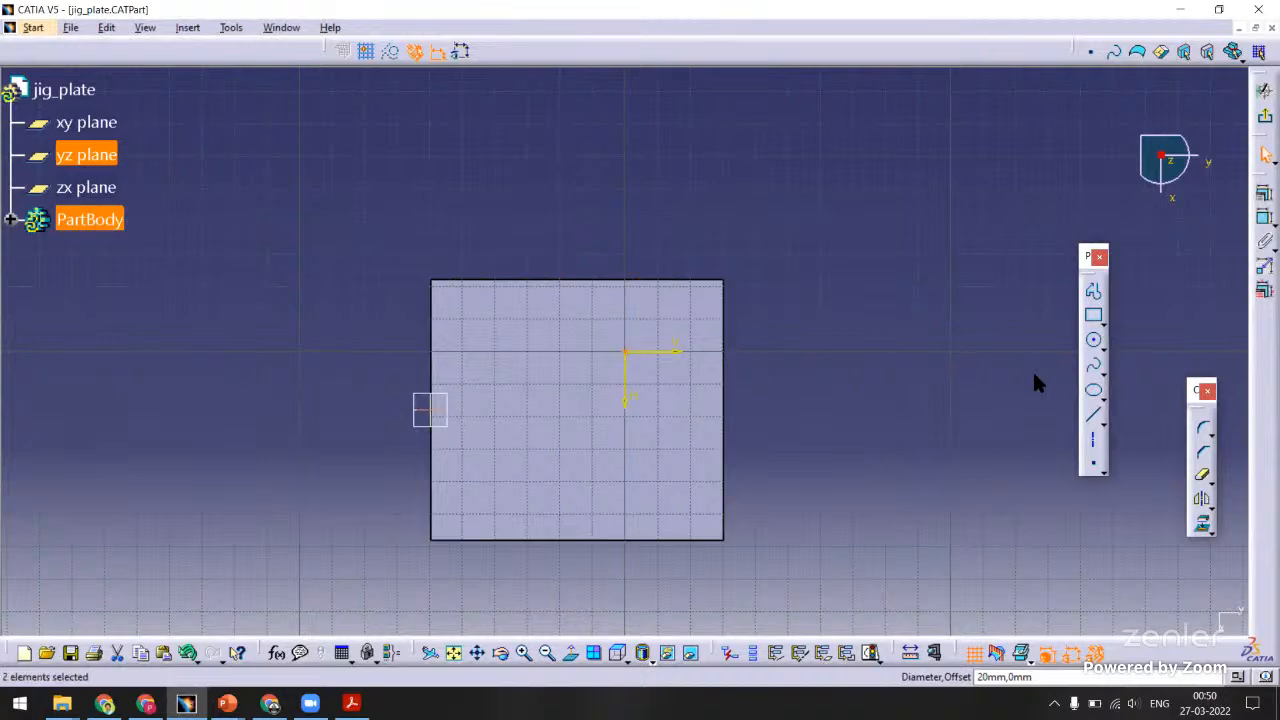
{"action": "left_click", "coordinate": [1265, 194]}
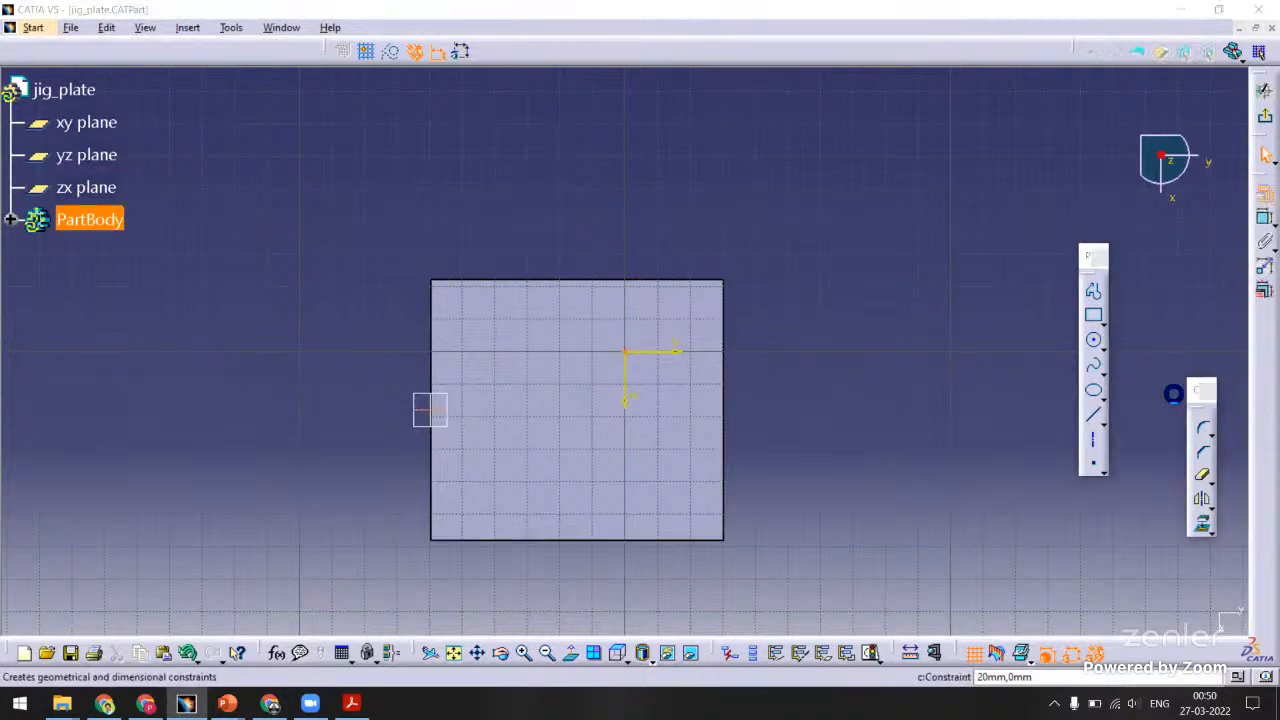
{"action": "left_click", "coordinate": [1168, 393]}
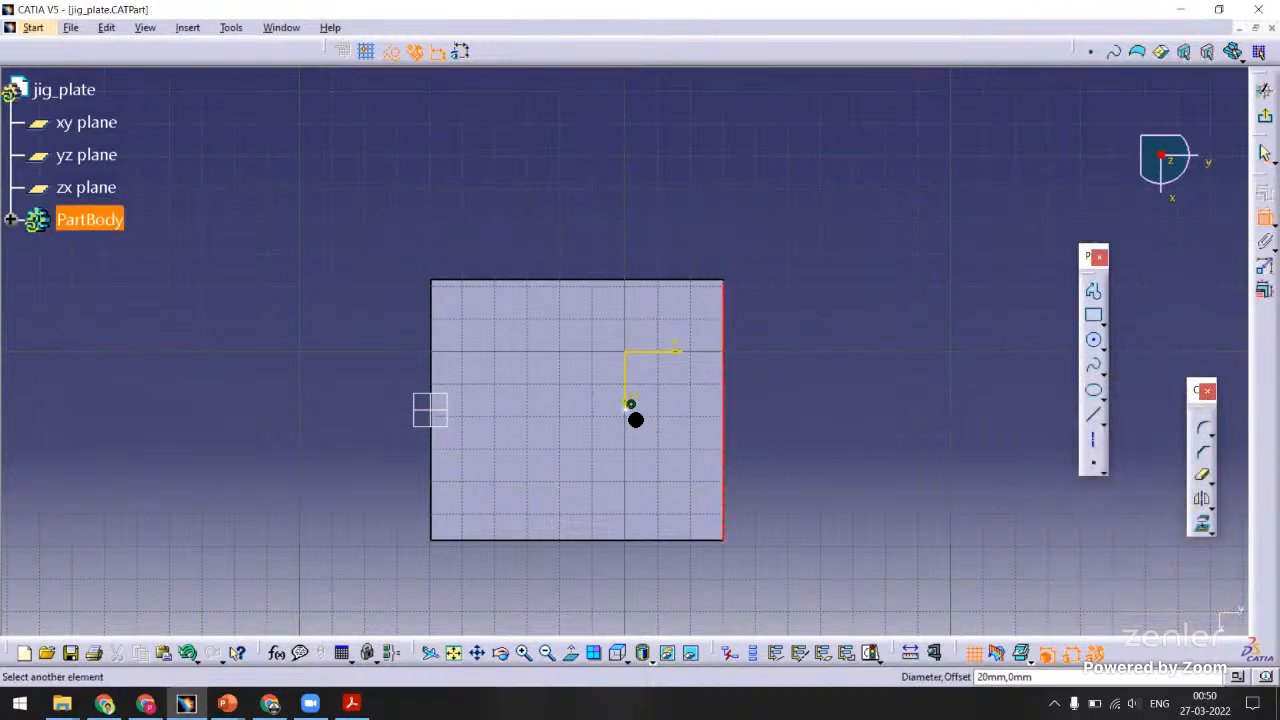
Set the hole centre's distance from the plate's nearby parallel edge to 30 mm, finish the hole and save the part.
{"action": "left_click", "coordinate": [908, 235]}
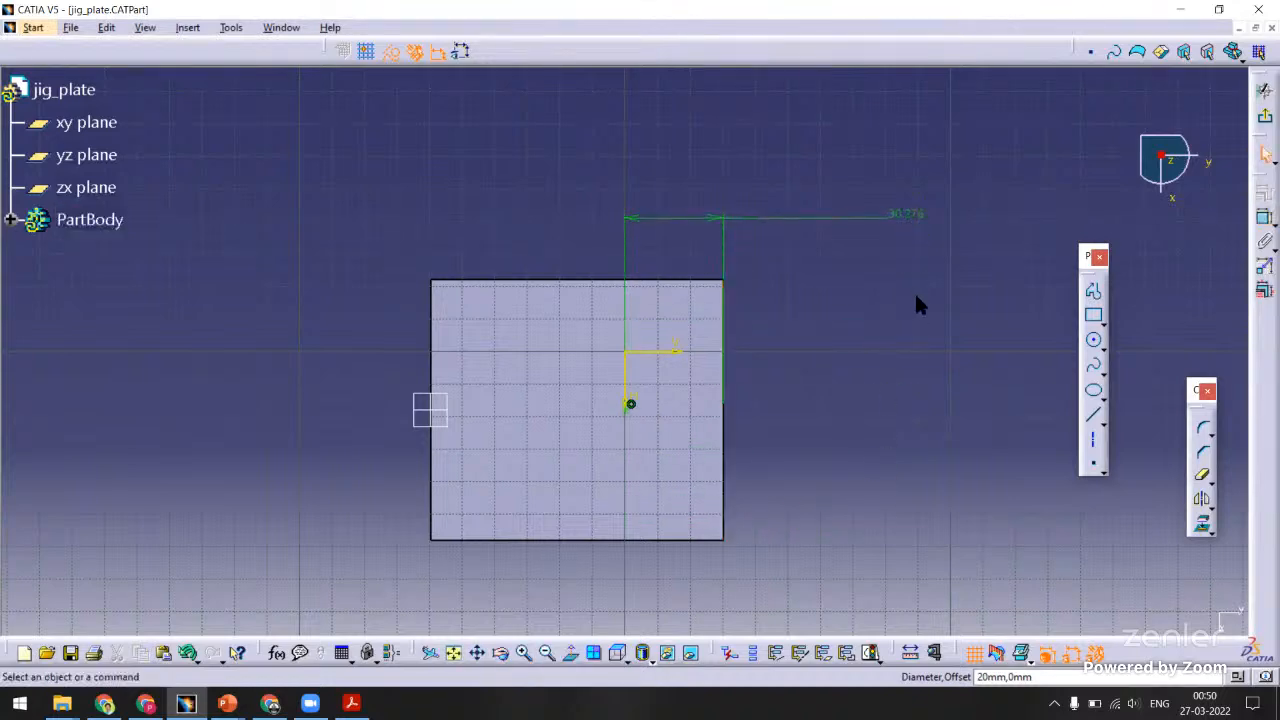
{"action": "double_click", "coordinate": [912, 213]}
{"action": "type", "text": "30"}
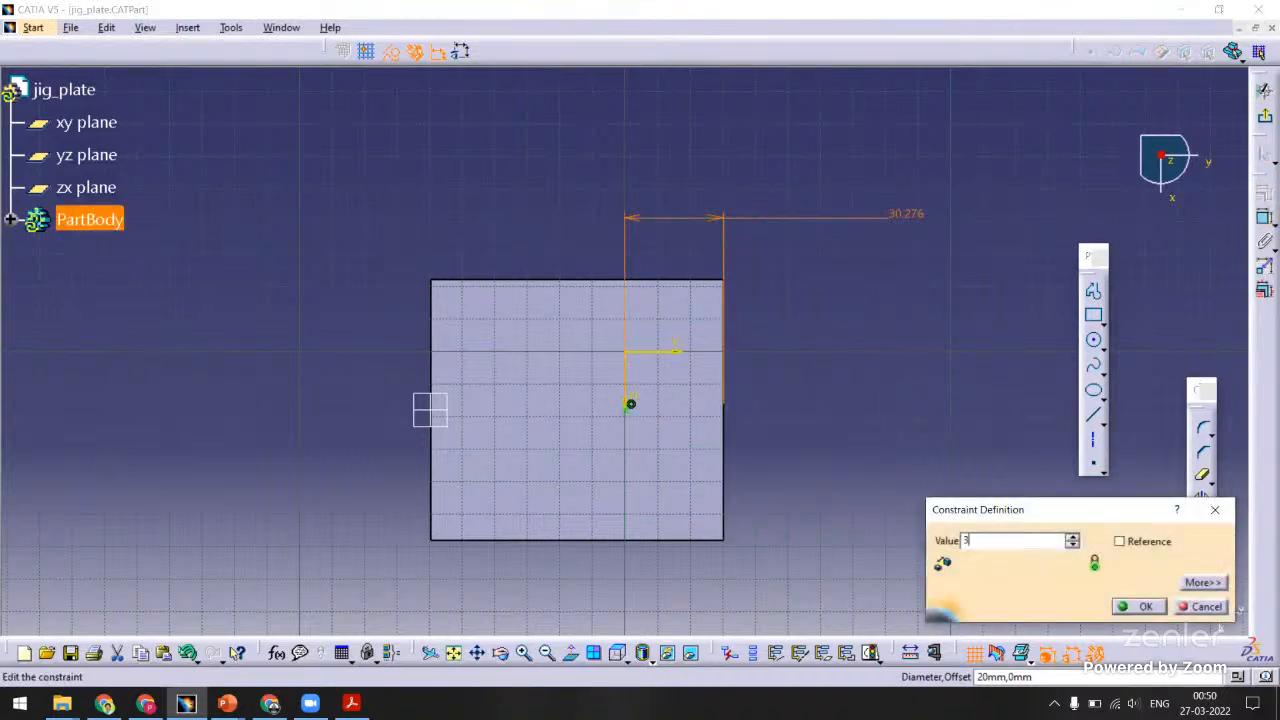
{"action": "key", "text": "Return"}
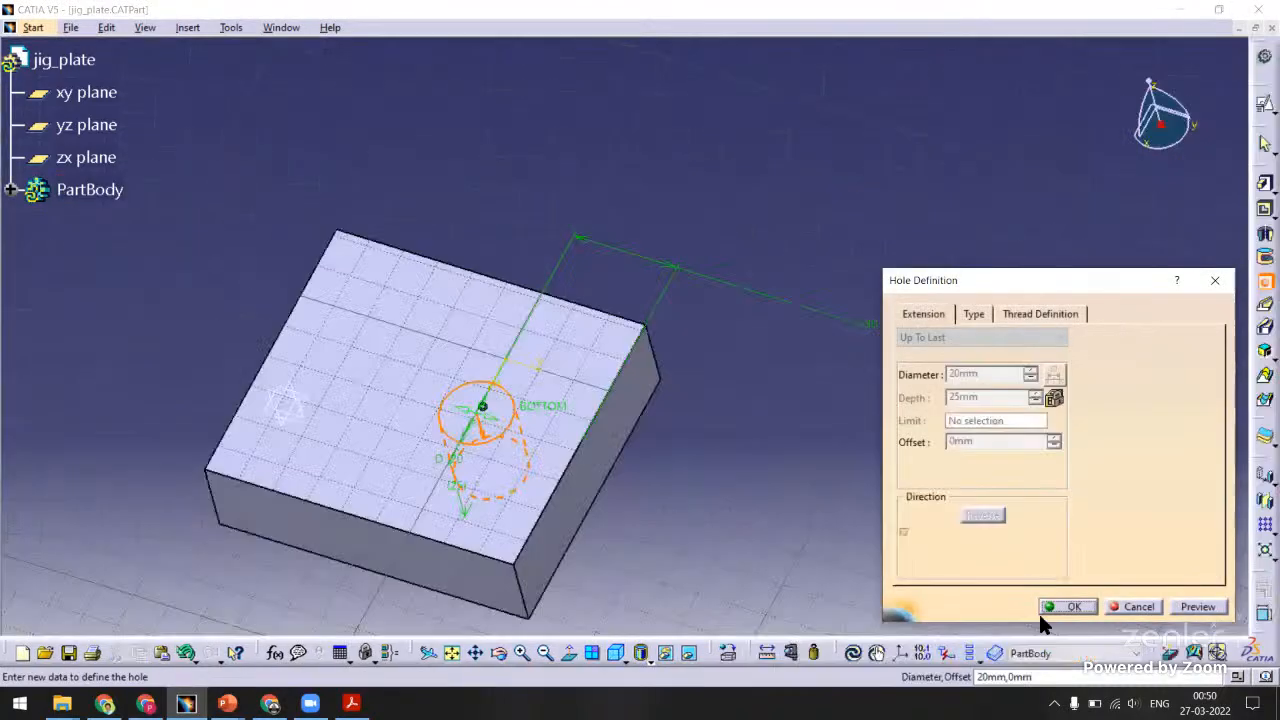
{"action": "left_click", "coordinate": [1063, 606]}
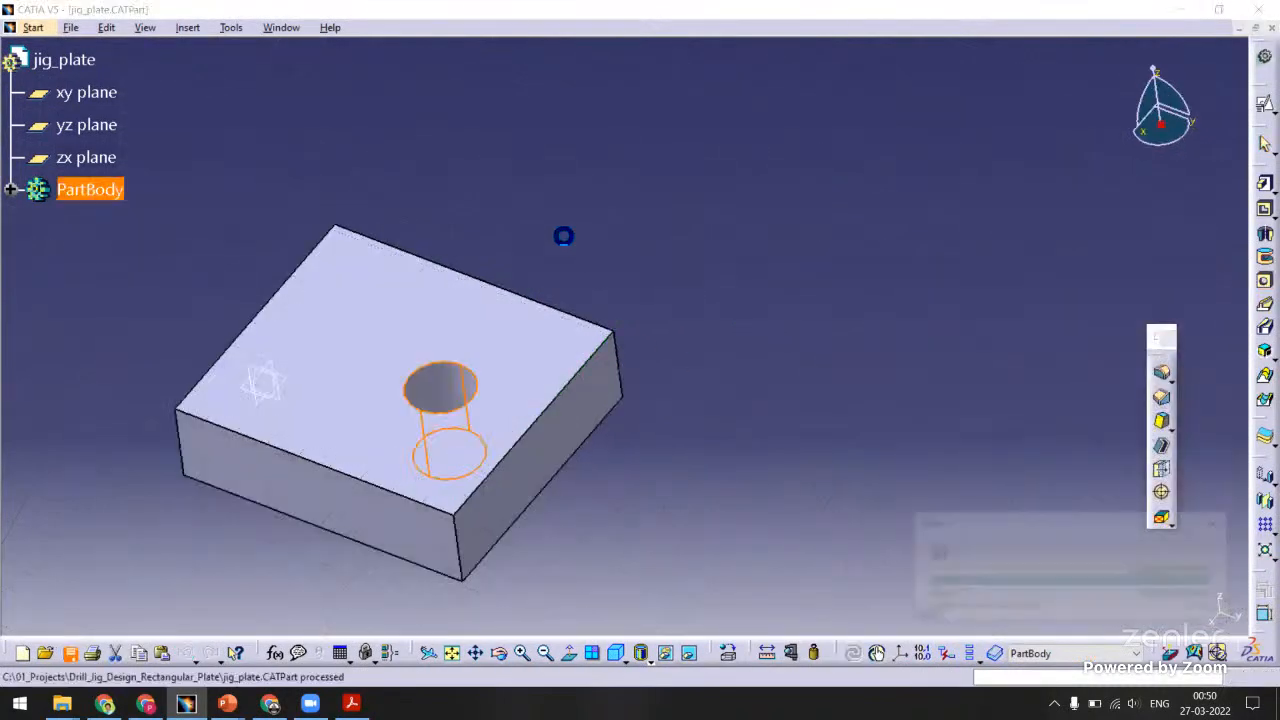
Return to the drill_jig_rectangular_plate assembly, save it and inspect the new jig plate hole over the workpiece hole.
{"action": "left_click", "coordinate": [283, 29]}
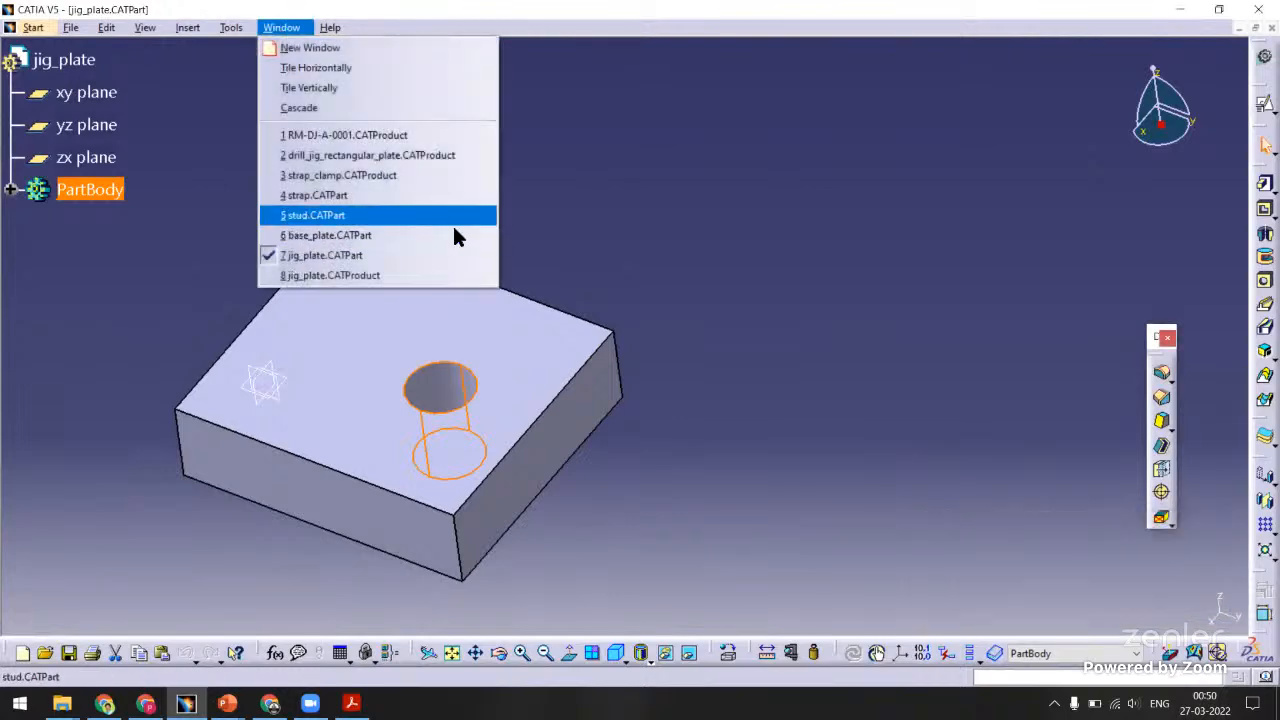
{"action": "left_click", "coordinate": [349, 156]}
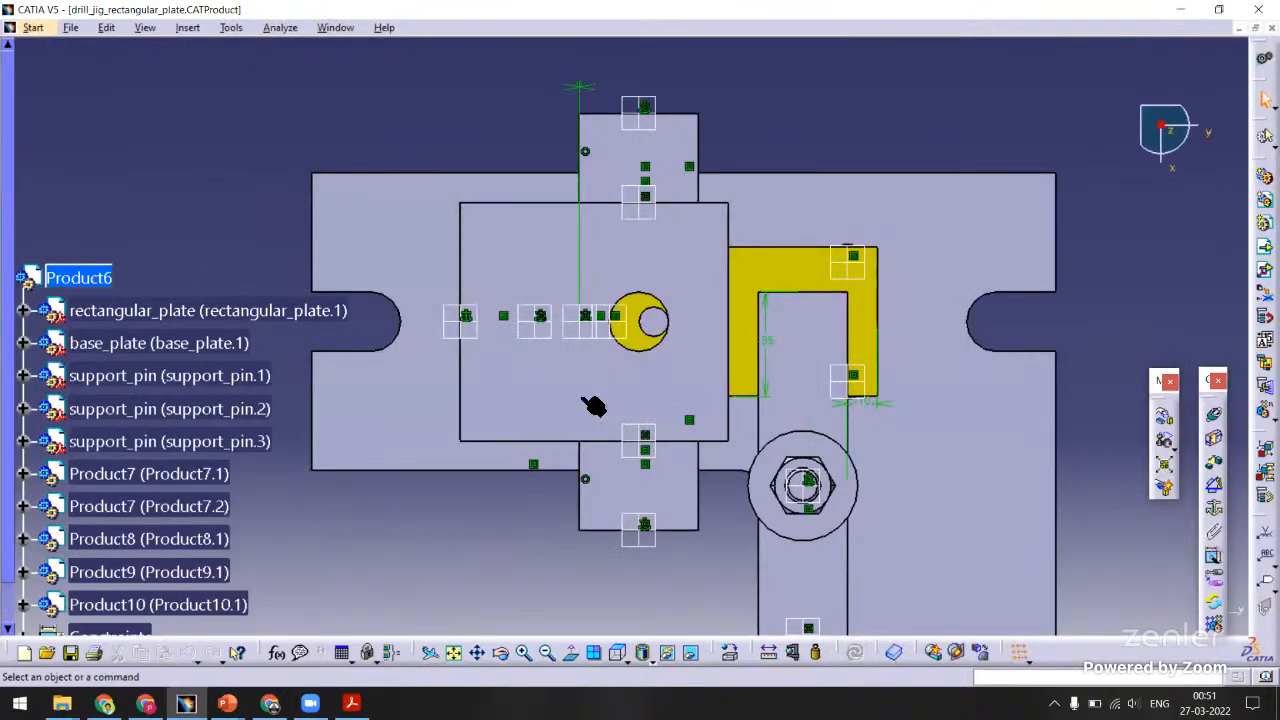
{"action": "middle_click_drag", "start_coordinate": [593, 405], "coordinate": [800, 363]}
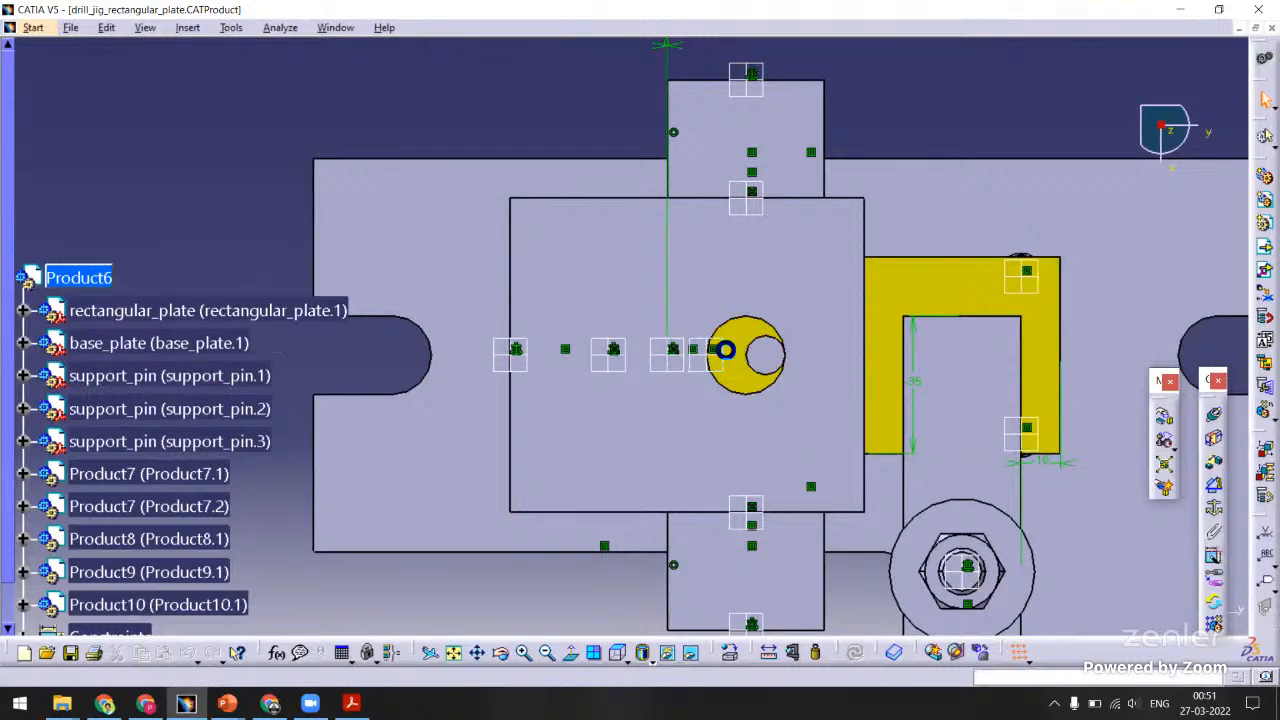
{"action": "key", "text": "ctrl+s"}
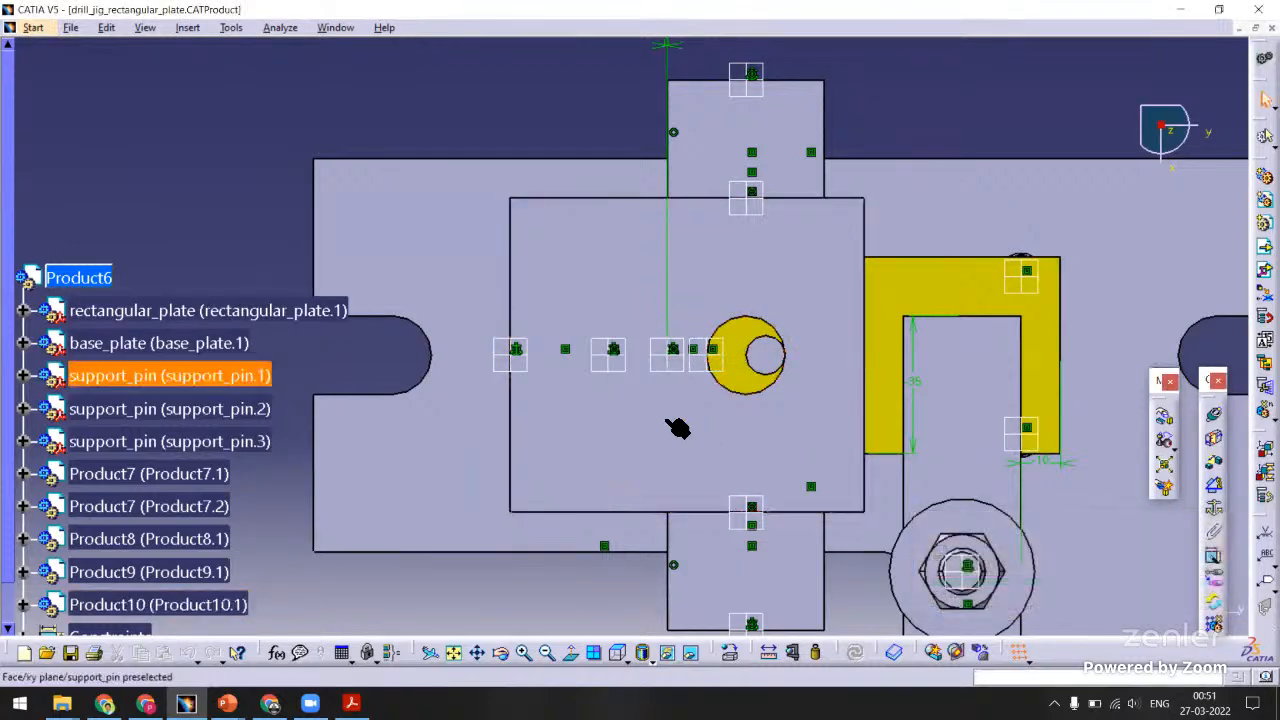
{"action": "middle_click_drag", "start_coordinate": [680, 429], "coordinate": [920, 529]}
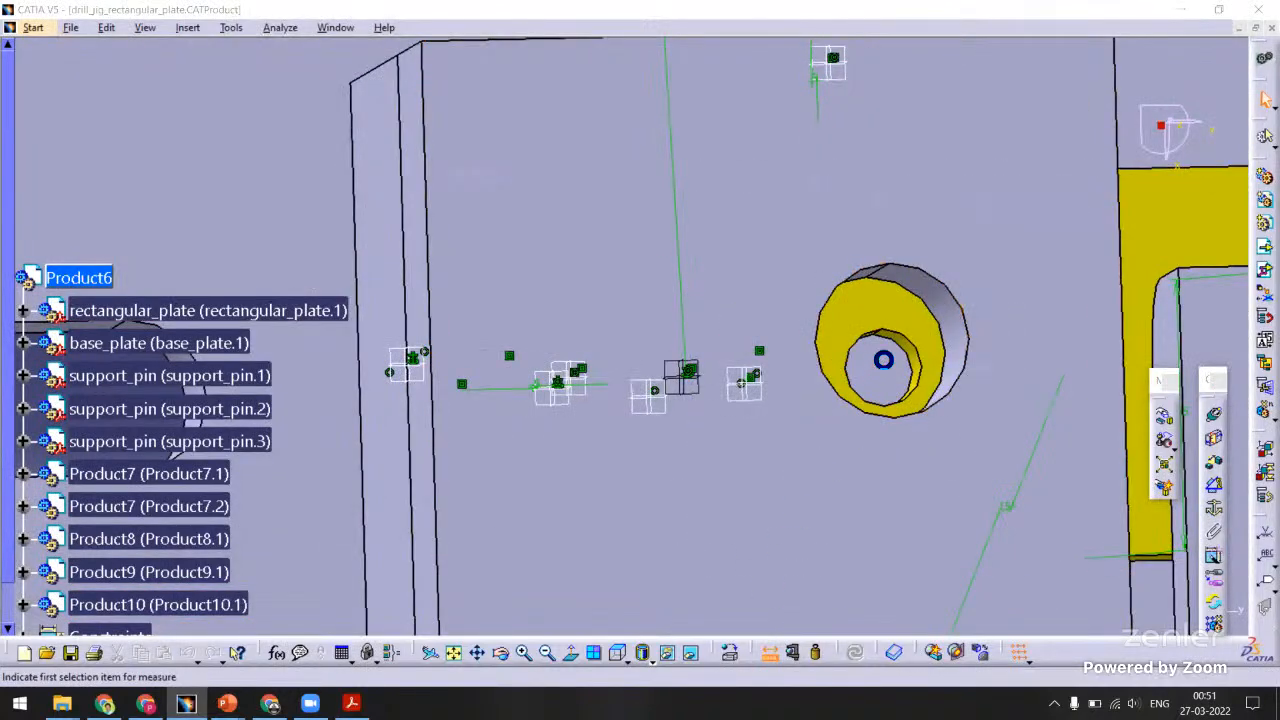
Measure the distance between the jig plate hole's axis and the workpiece hole's axis, then close the measurement without keeping it.
{"action": "left_click", "coordinate": [769, 652]}
{"action": "middle_click_drag", "start_coordinate": [640, 400], "coordinate": [688, 320]}
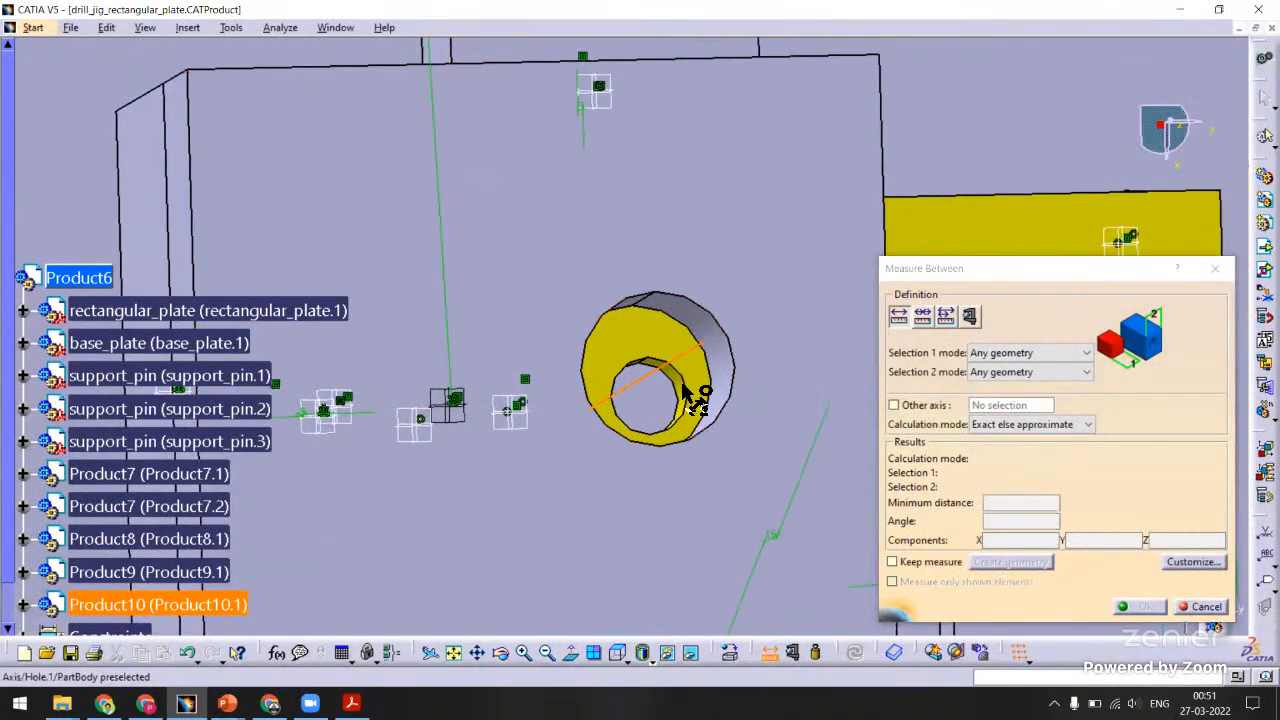
{"action": "middle_click_drag", "start_coordinate": [615, 369], "coordinate": [655, 300]}
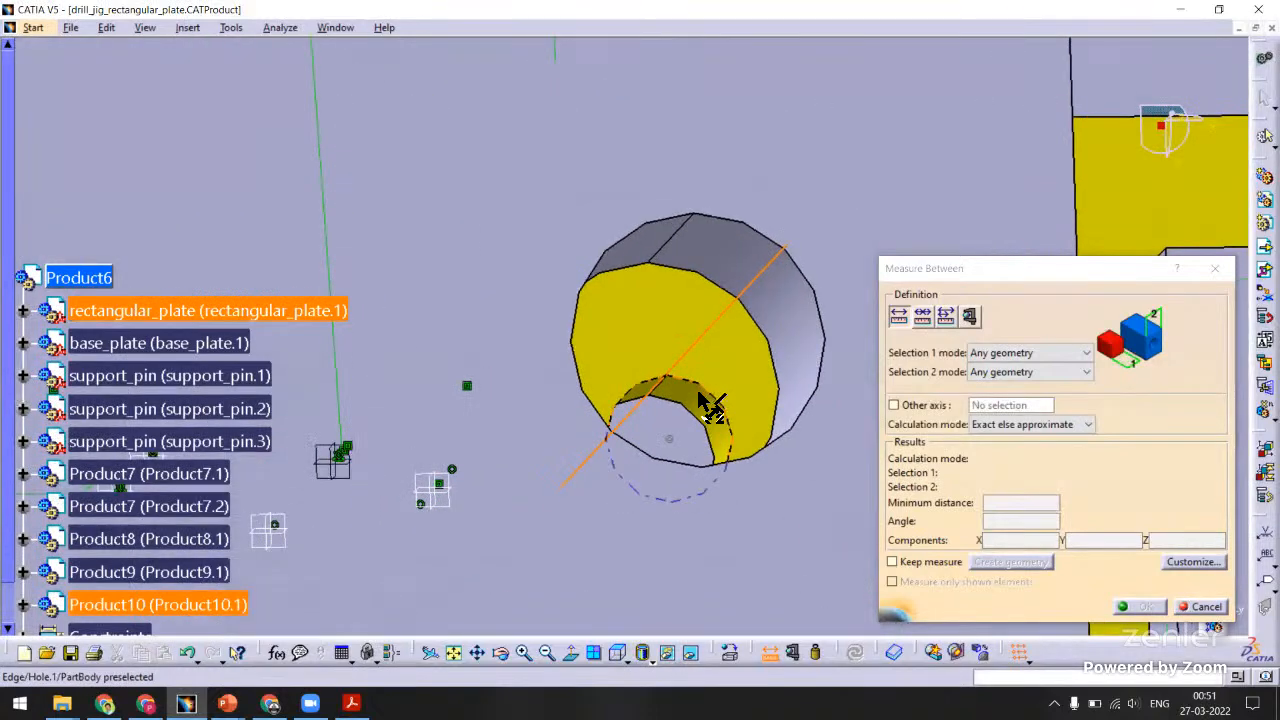
{"action": "left_click", "coordinate": [648, 400]}
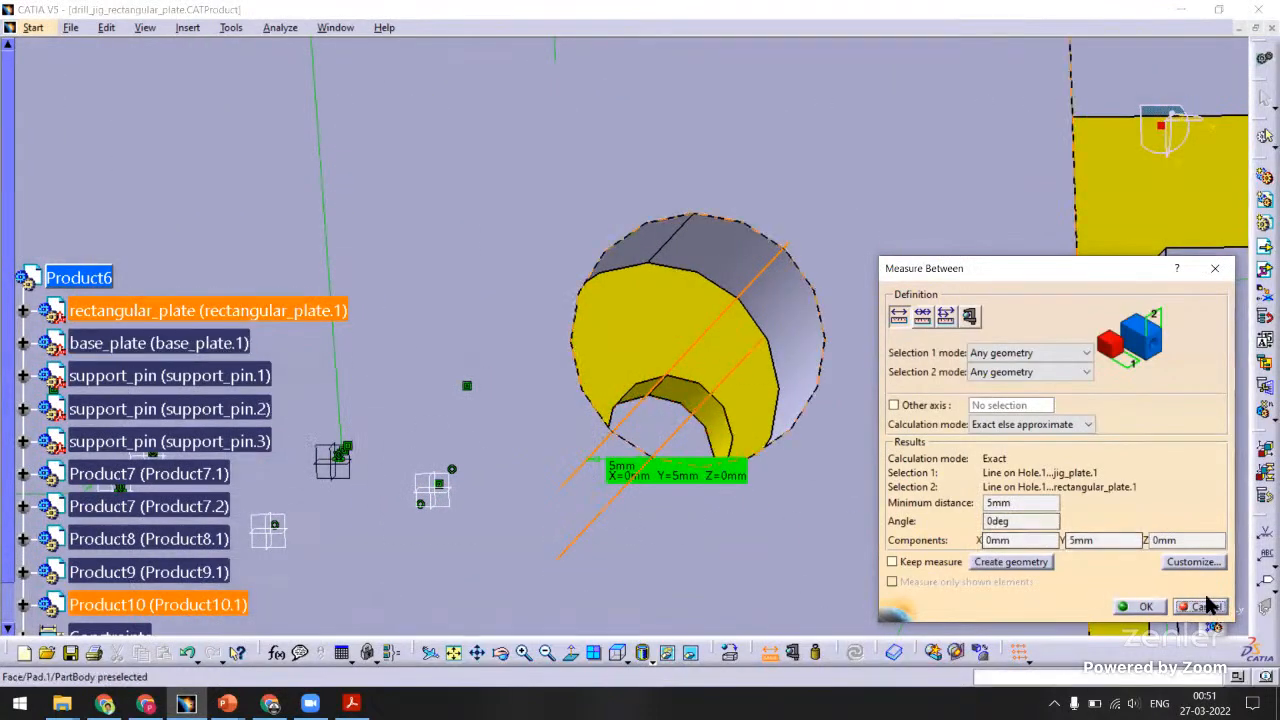
{"action": "middle_click_drag", "start_coordinate": [380, 50], "coordinate": [357, 62]}
Switch to the jig_plate.CATProduct assembly and open its jig_plate part in a separate window for editing.
{"action": "left_click", "coordinate": [337, 30]}
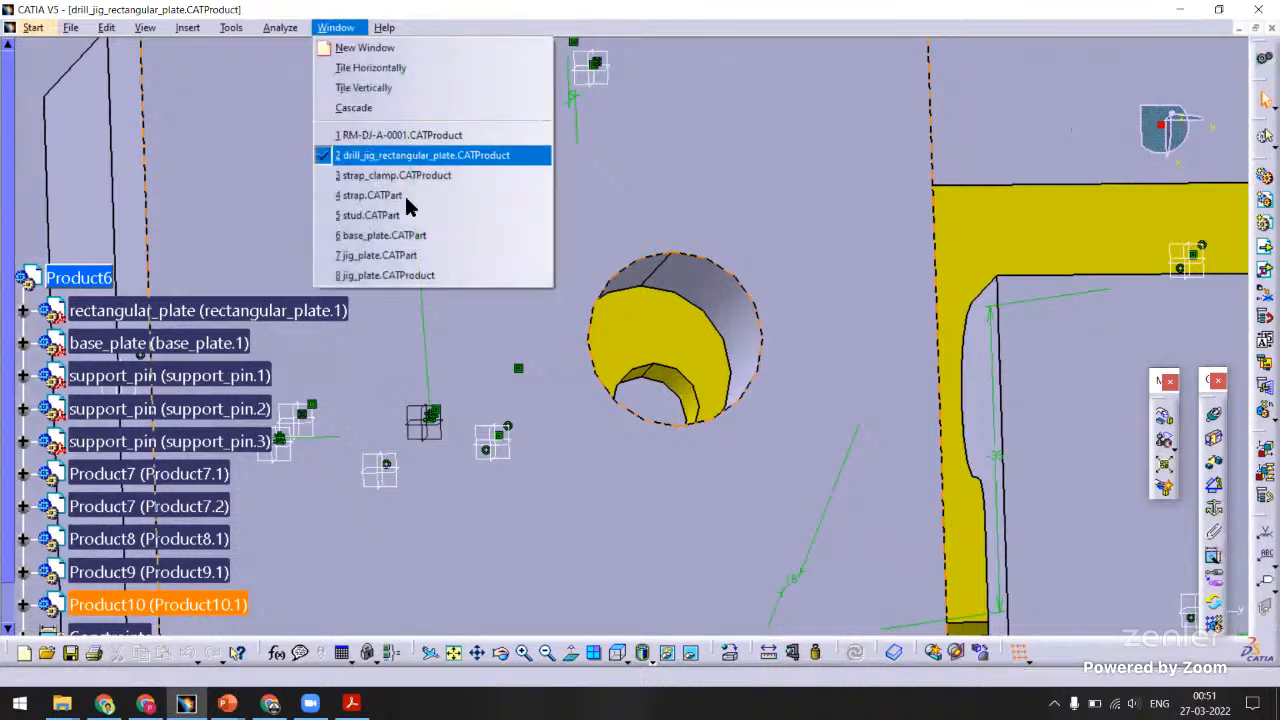
{"action": "left_click", "coordinate": [396, 275]}
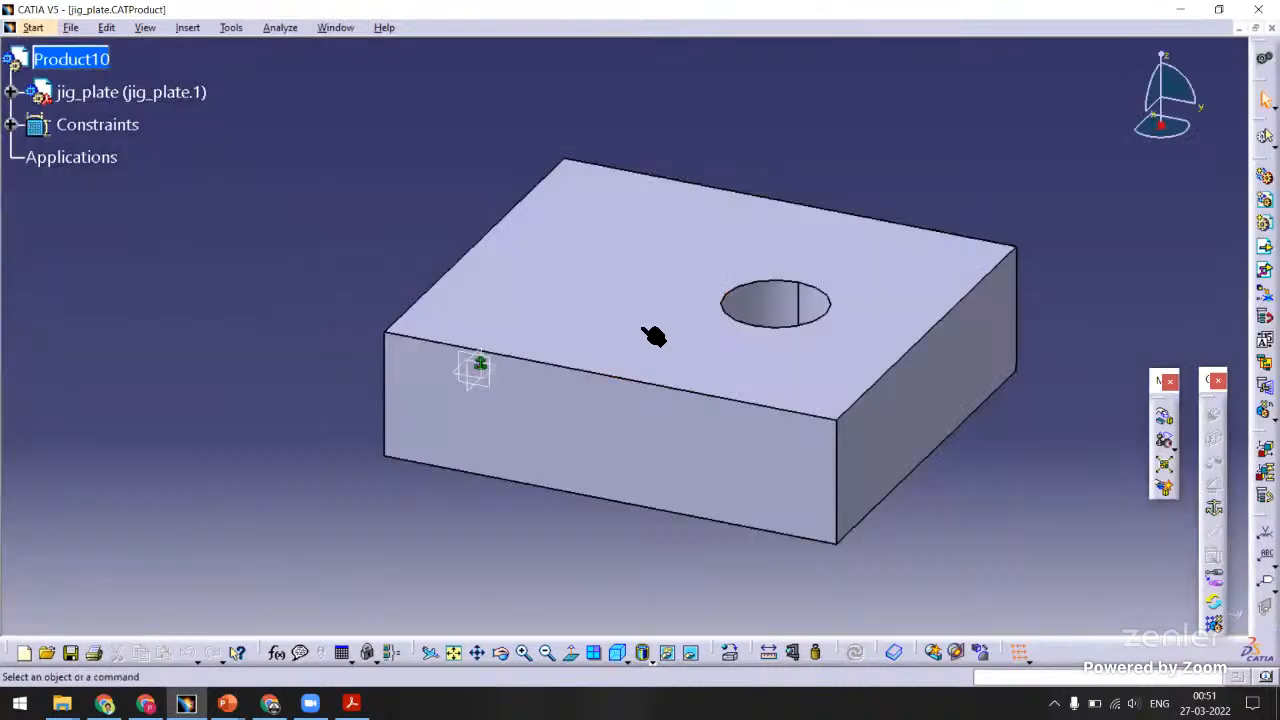
{"action": "left_click", "coordinate": [773, 300]}
{"action": "double_click", "coordinate": [773, 300]}
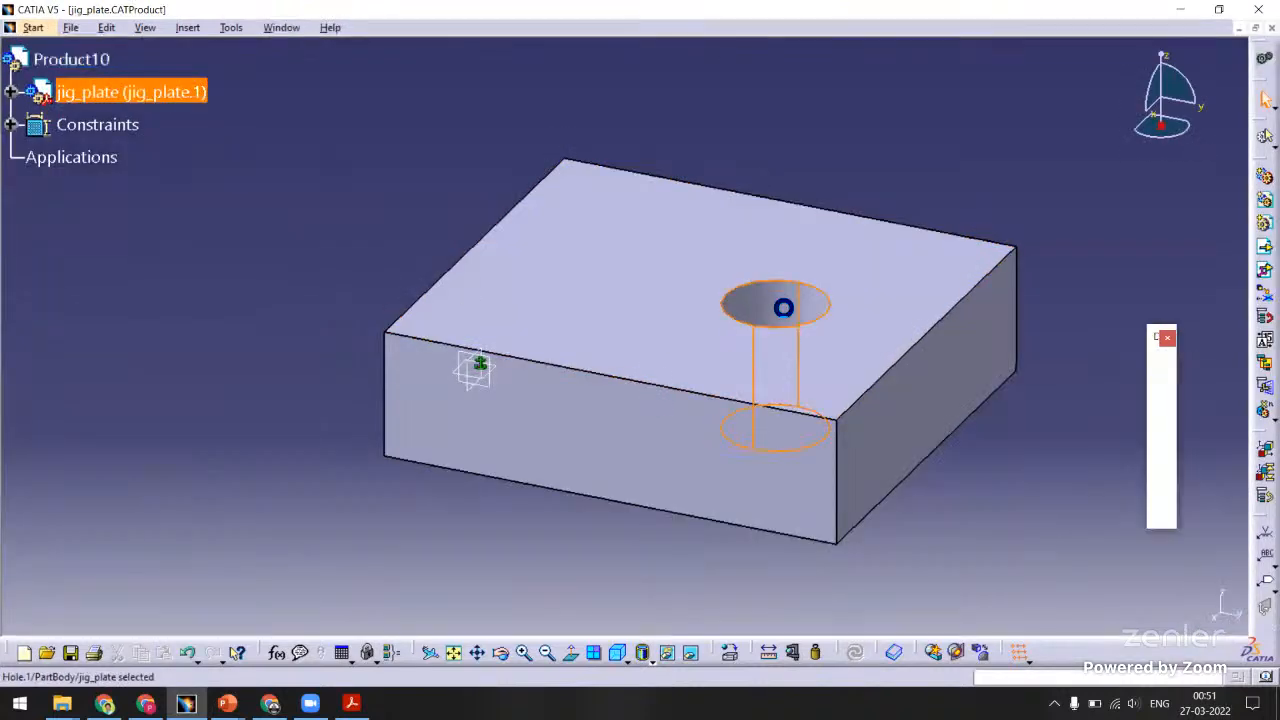
{"action": "middle_click_drag", "start_coordinate": [571, 200], "coordinate": [514, 337]}
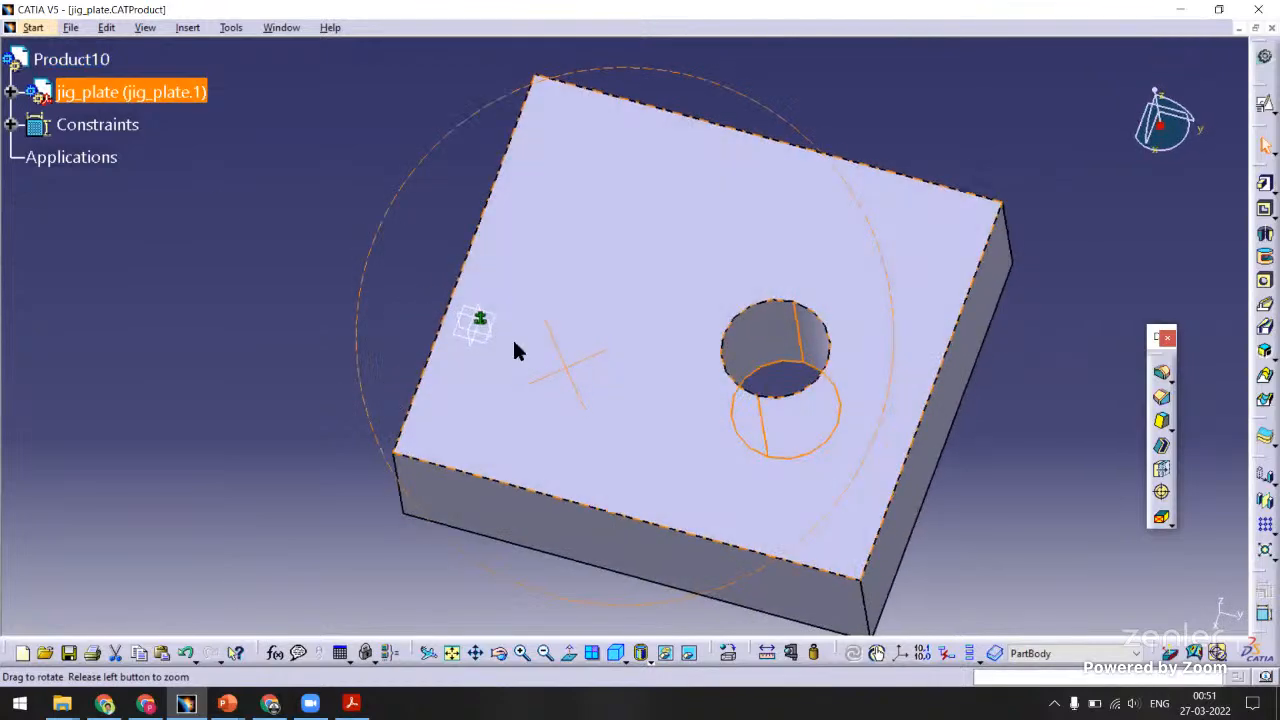
{"action": "right_click", "coordinate": [145, 94]}
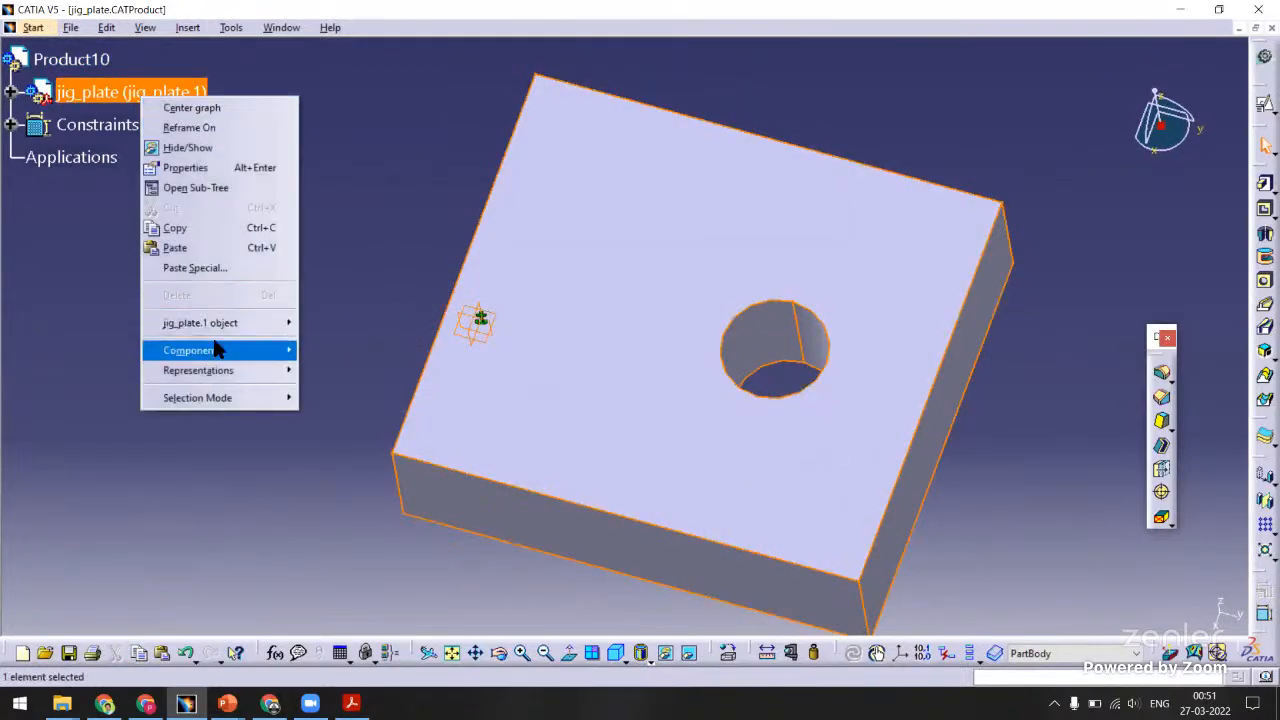
{"action": "mouse_move", "coordinate": [215, 323]}
{"action": "left_click", "coordinate": [350, 343]}
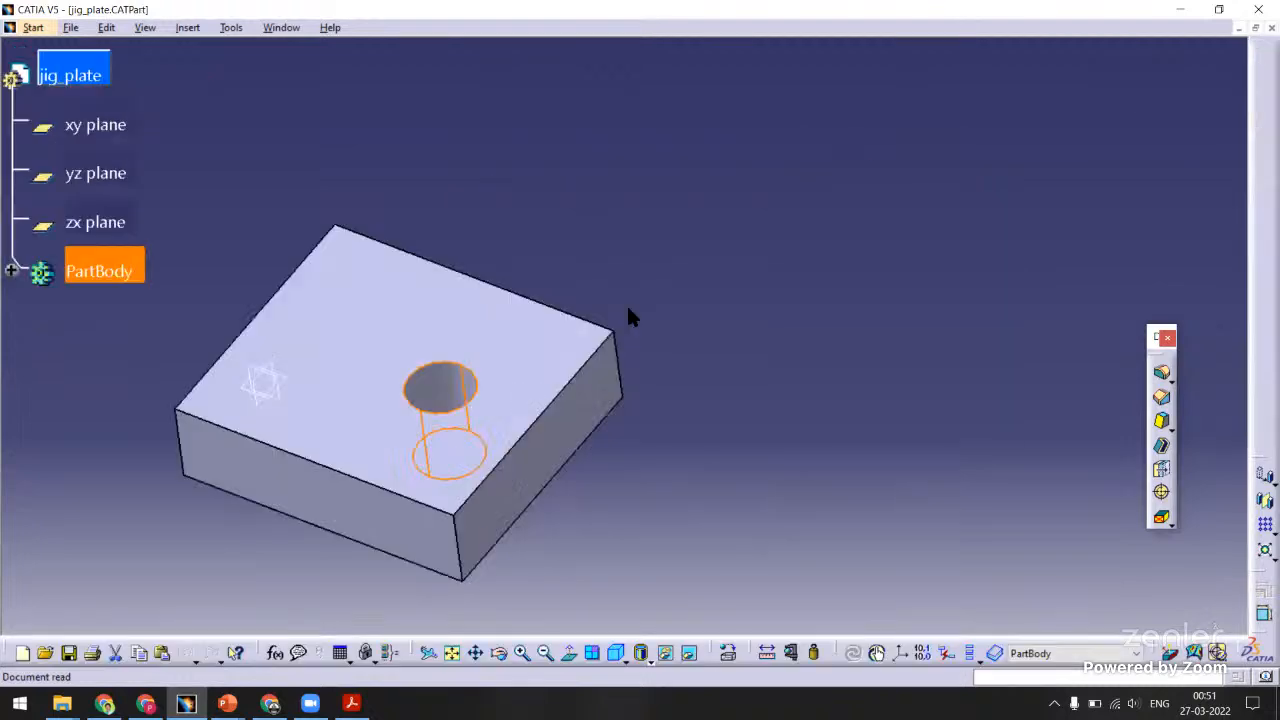
Set the 20 mm hole centre's distance from the plate's nearby parallel edge to 25 mm, finish the hole and save the part.
{"action": "left_click", "coordinate": [446, 382]}
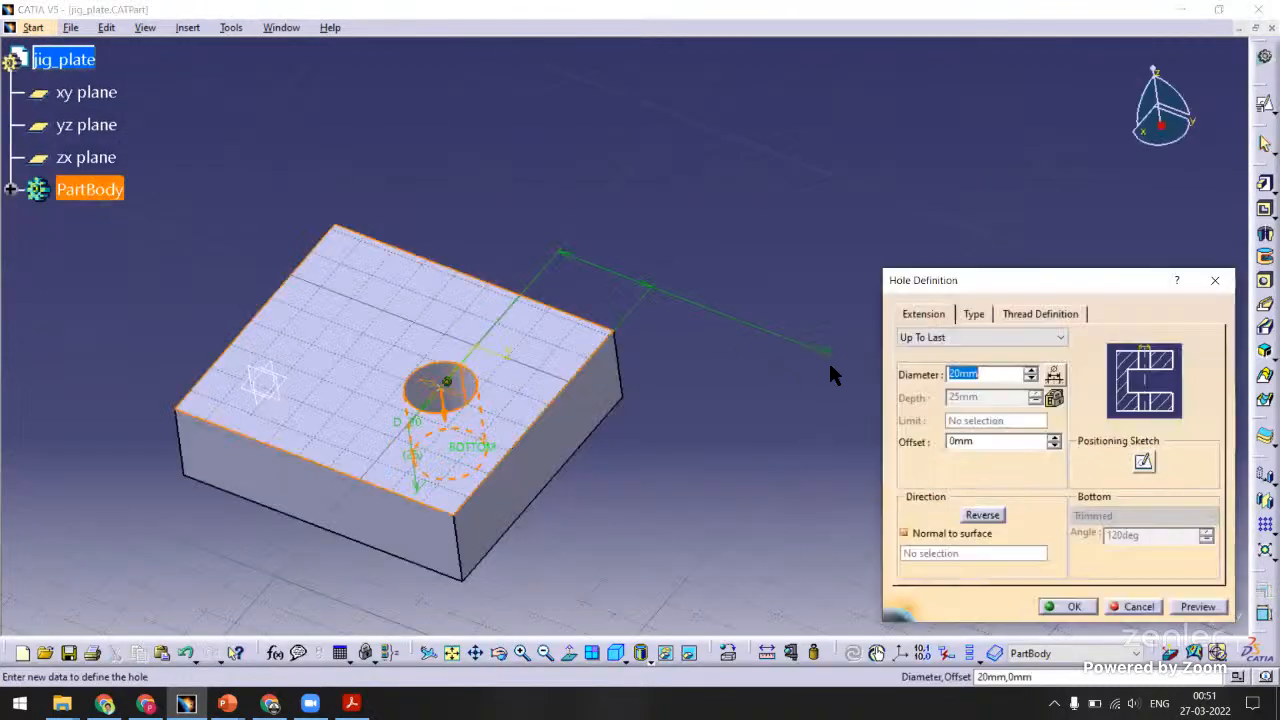
{"action": "double_click", "coordinate": [828, 360]}
{"action": "type", "text": "30"}
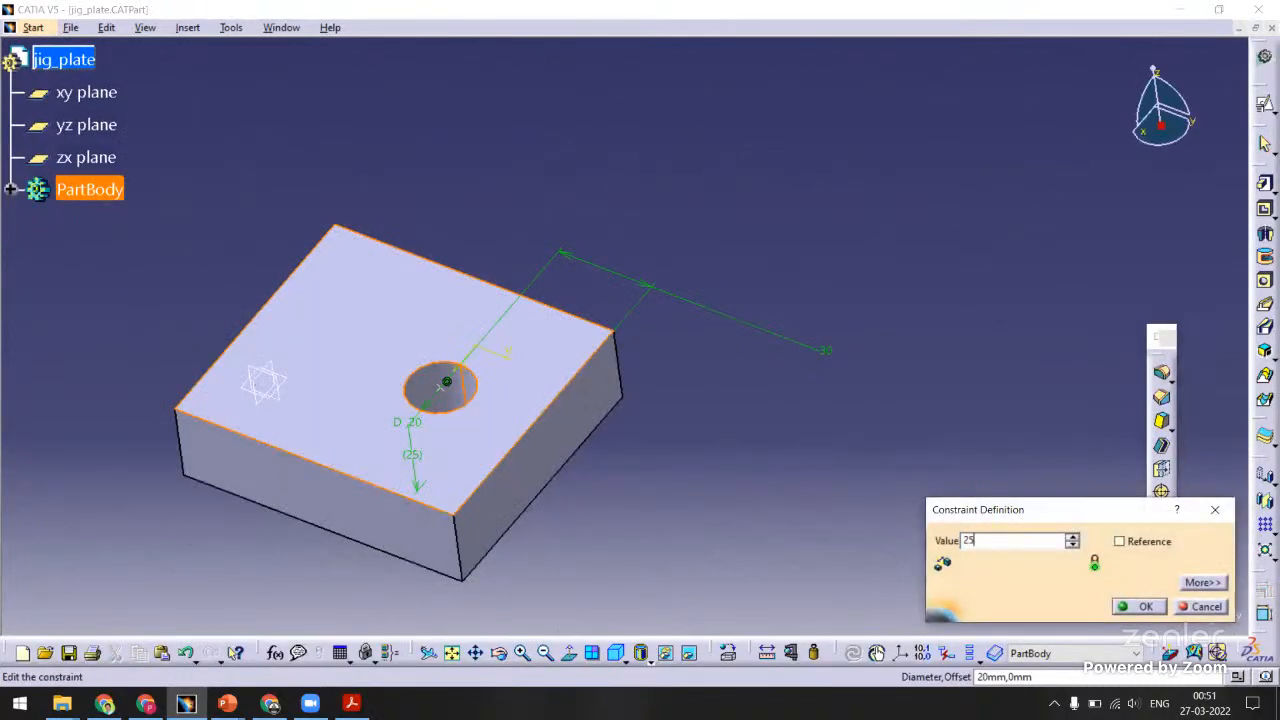
{"action": "key", "text": "Return"}
{"action": "left_click", "coordinate": [1064, 606]}
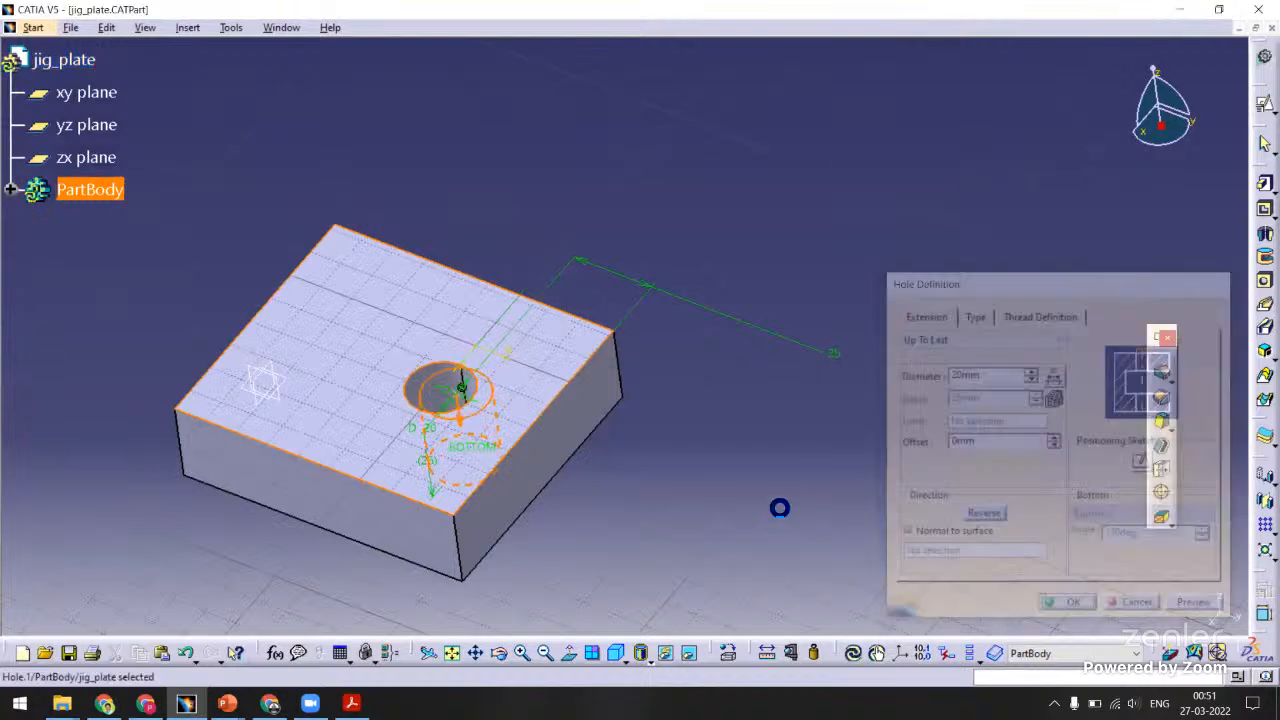
{"action": "key", "text": "ctrl+s"}
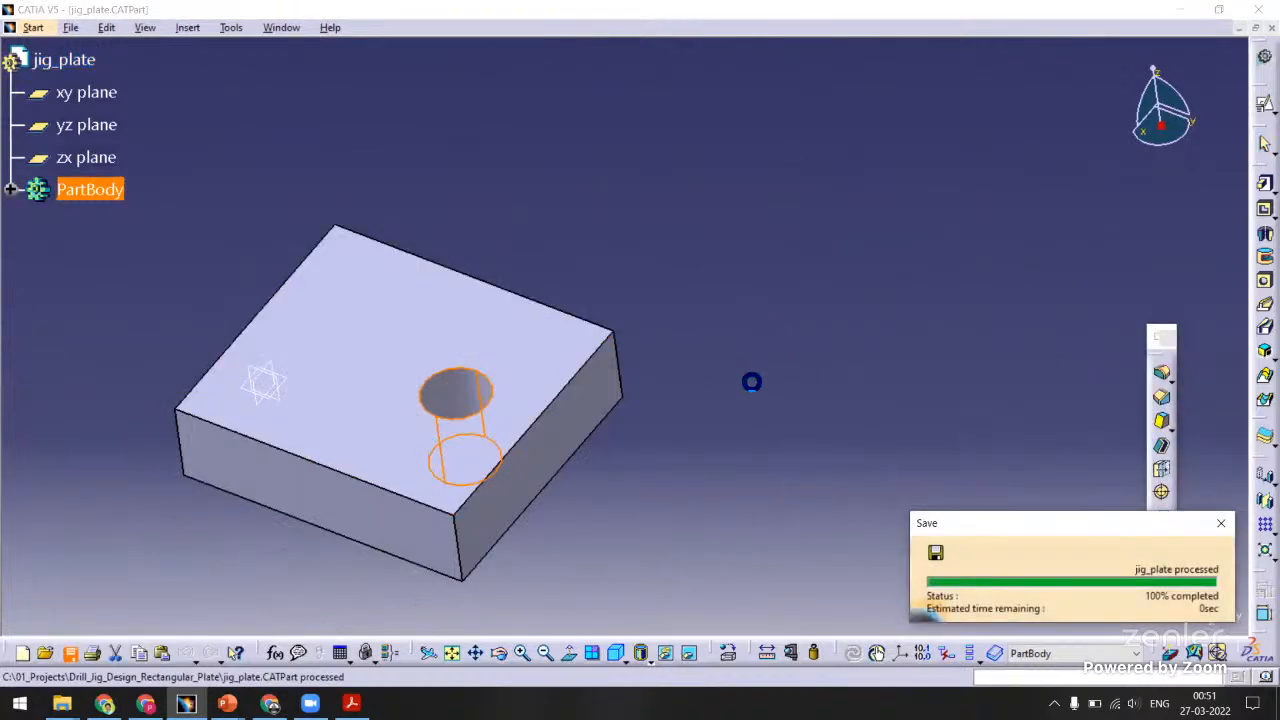
{"action": "middle_click_drag", "start_coordinate": [600, 185], "coordinate": [738, 180]}
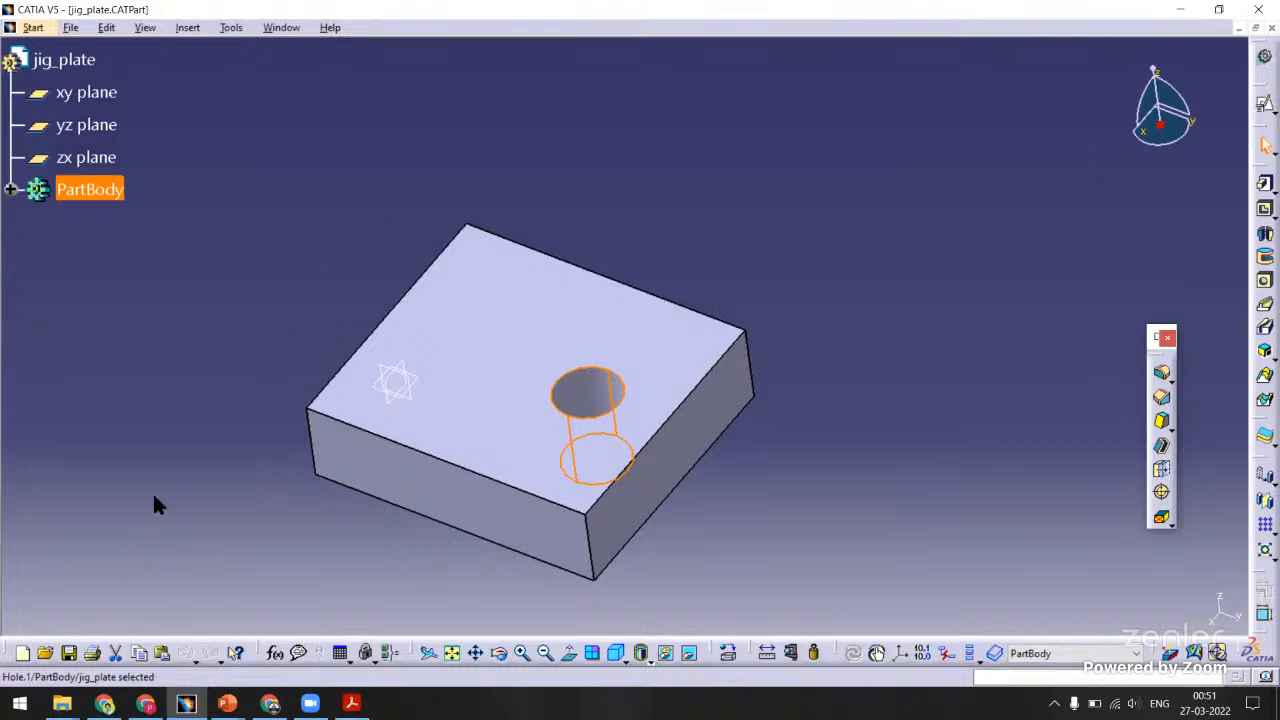
Switch to Chrome and search Google Images for "jig bush standards 10".
{"action": "mouse_move", "coordinate": [105, 702]}
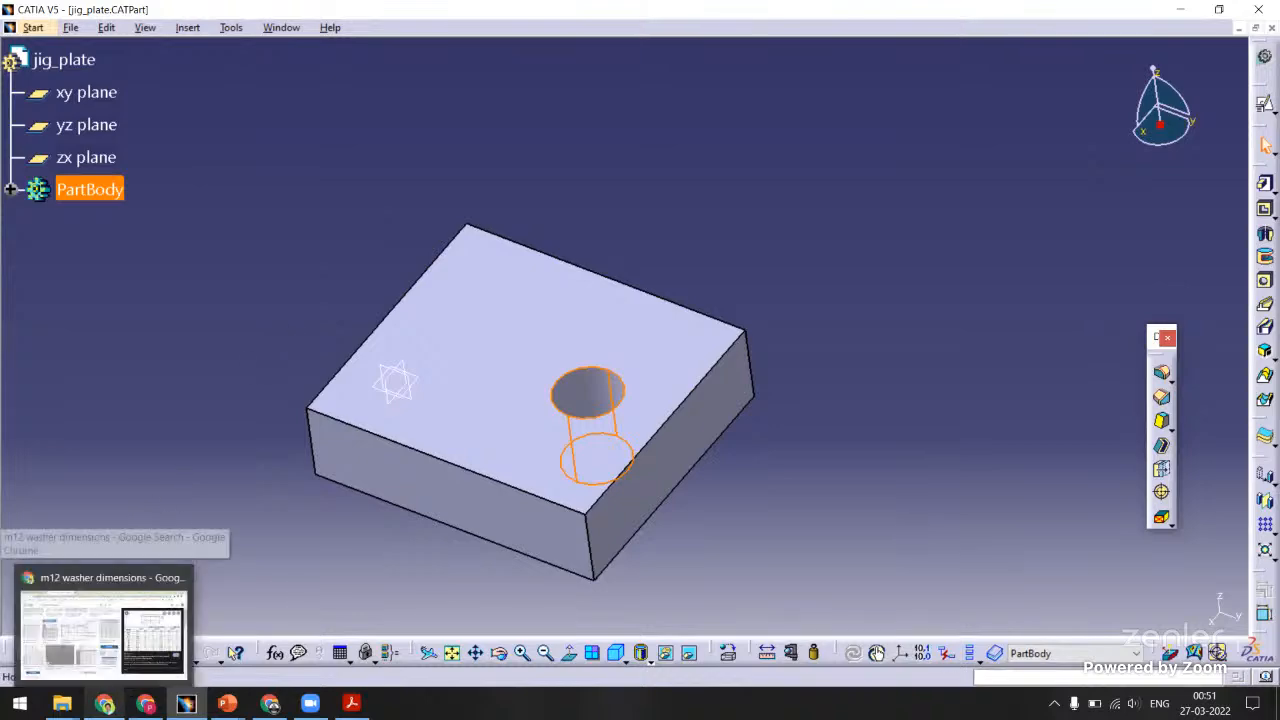
{"action": "left_click", "coordinate": [125, 660]}
{"action": "left_click", "coordinate": [217, 113]}
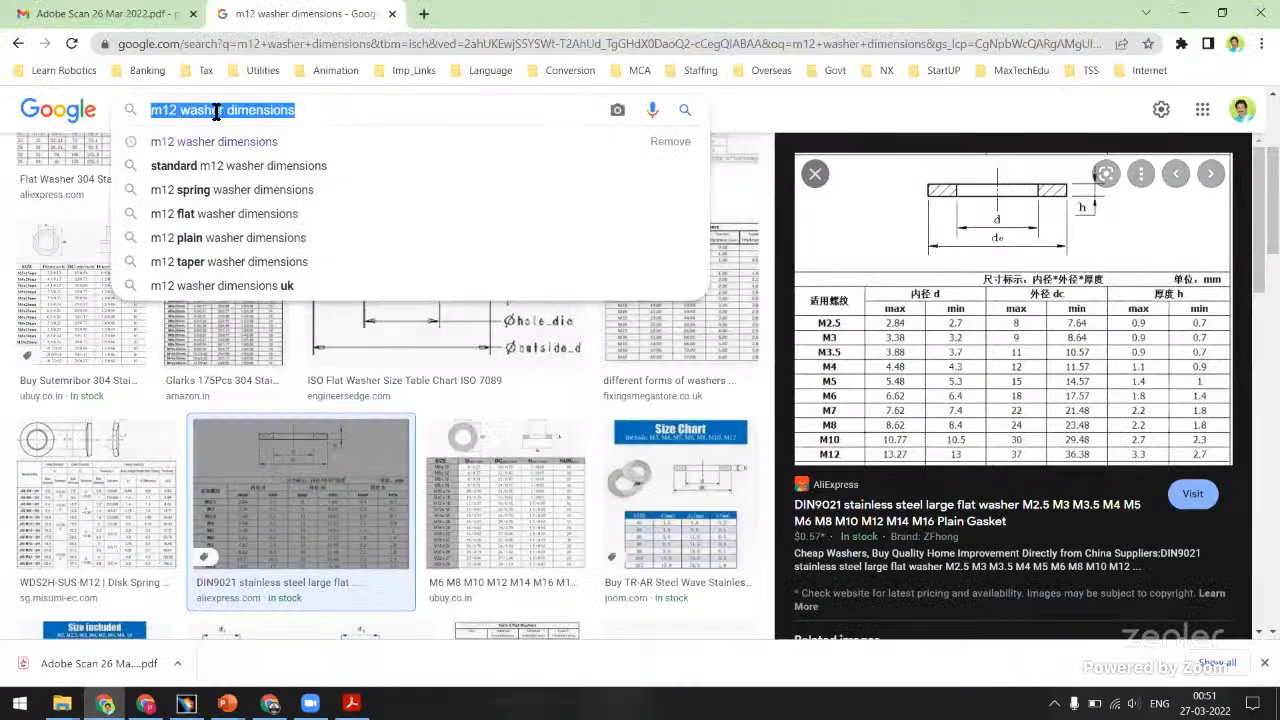
{"action": "type", "text": "jig bush"}
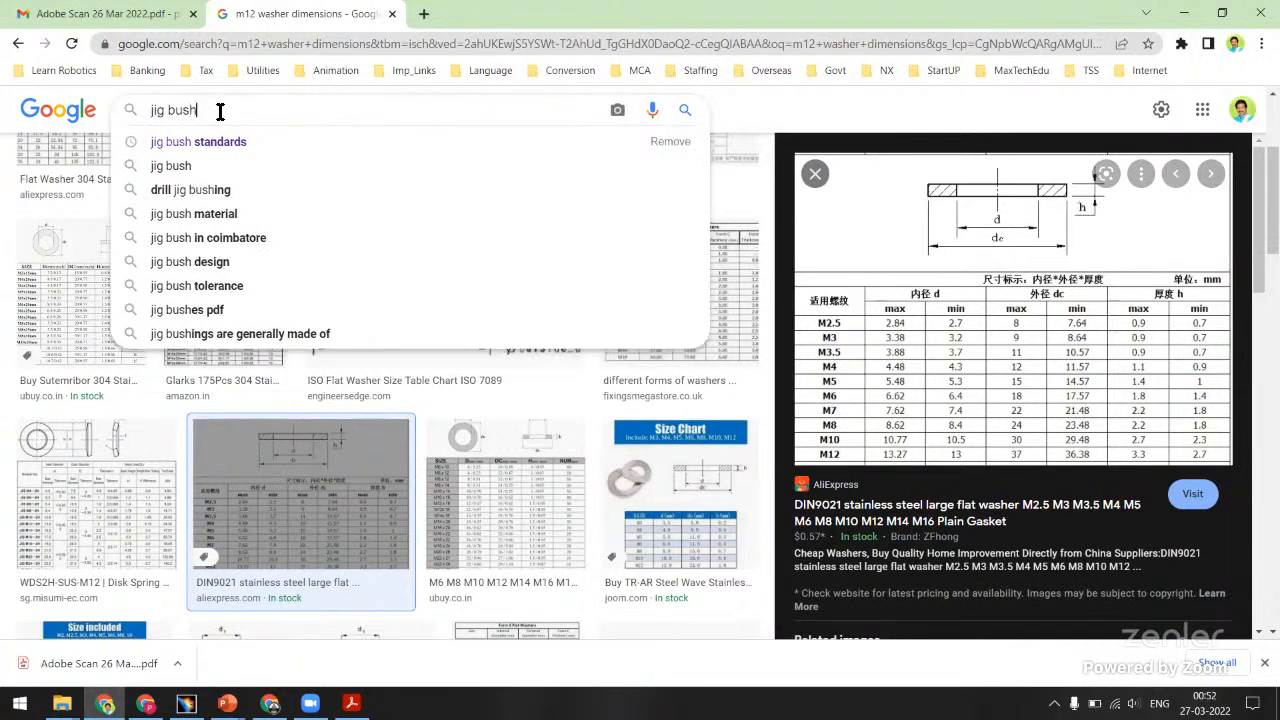
{"action": "left_click", "coordinate": [245, 145]}
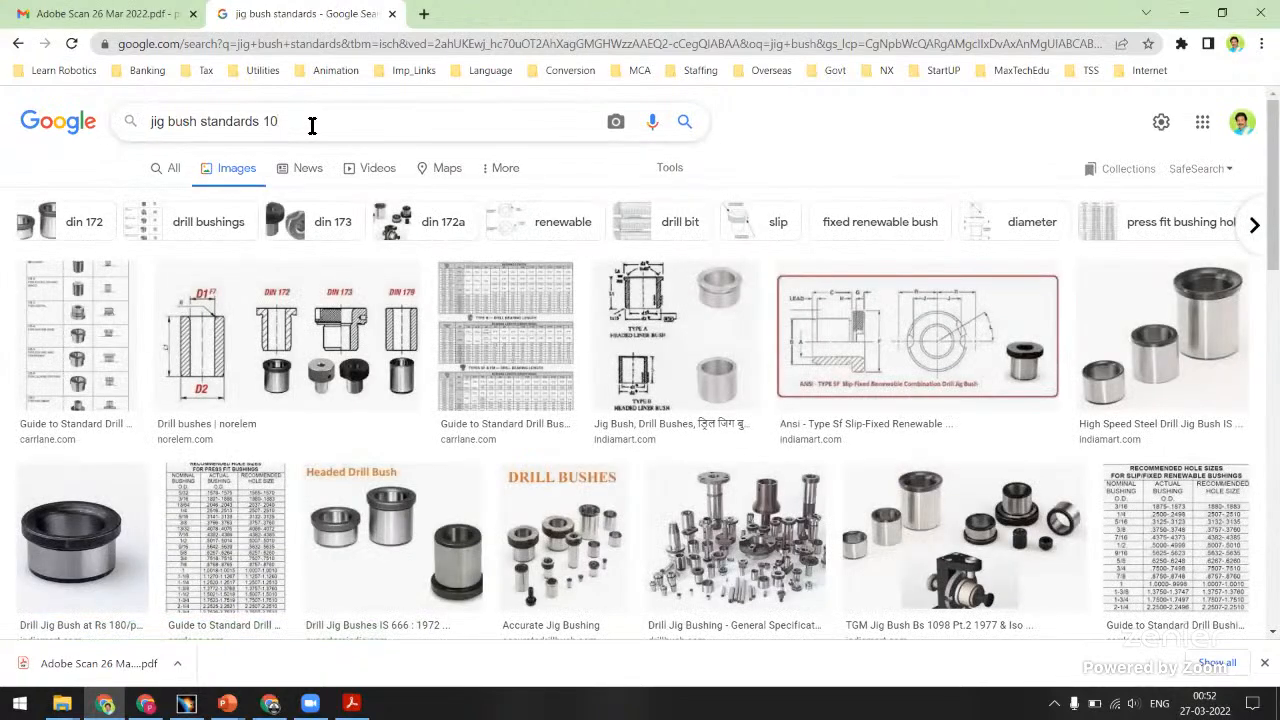
{"action": "type", "text": "10"}
{"action": "key", "text": "Return"}
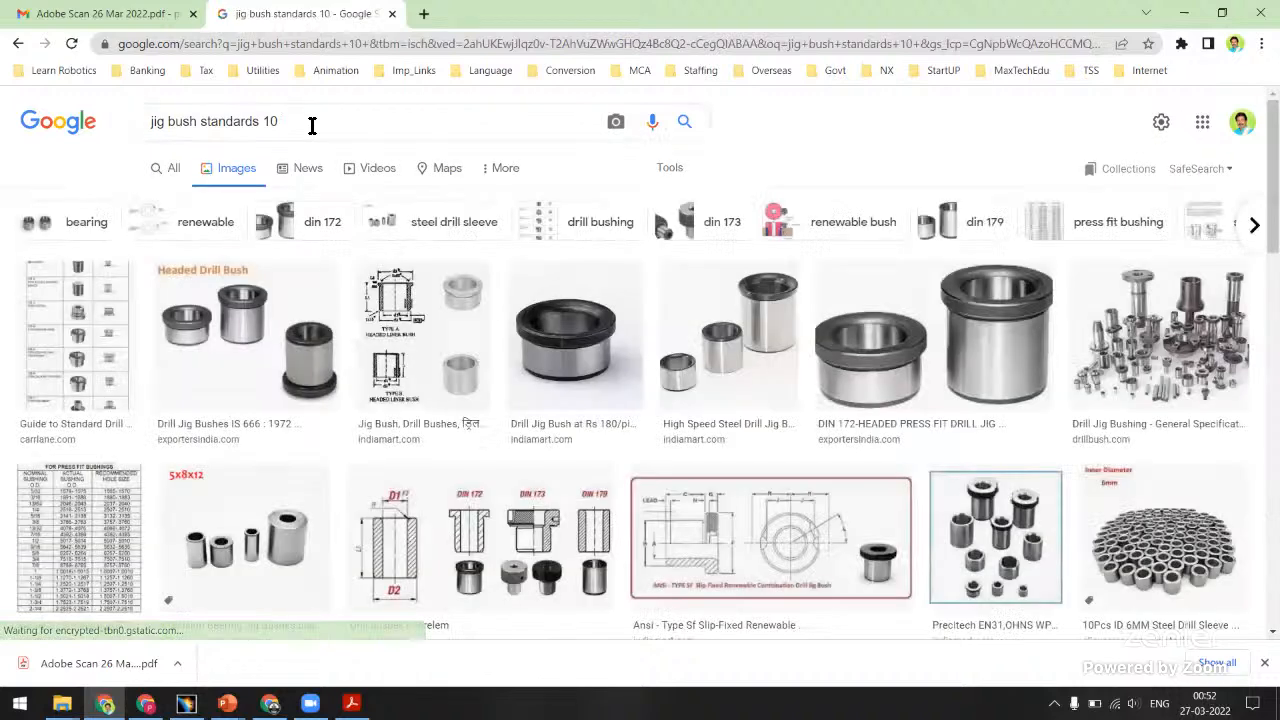
Preview the Carr Lane press fit bushing hole size chart and the DocSlides jig bush sheet, looking for metric bush dimensions.
{"action": "left_click", "coordinate": [110, 498]}
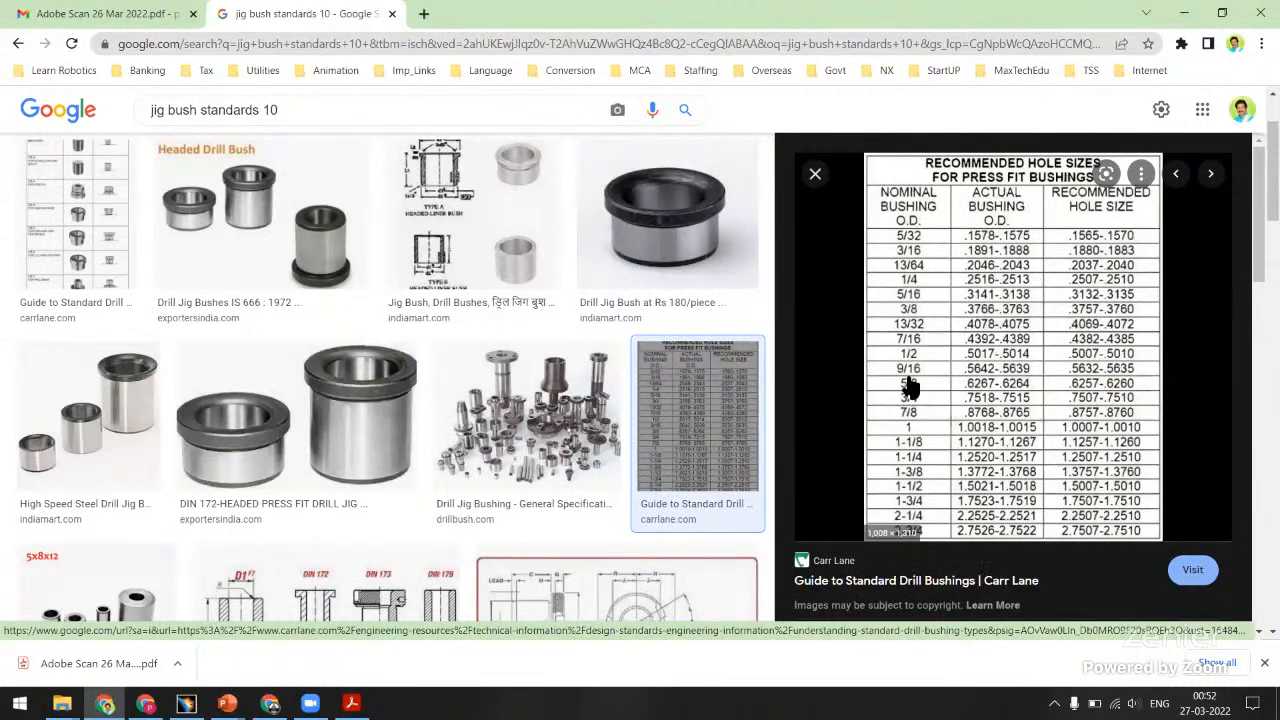
{"action": "scroll", "coordinate": [352, 406], "scroll_direction": "down", "scroll_amount": 5}
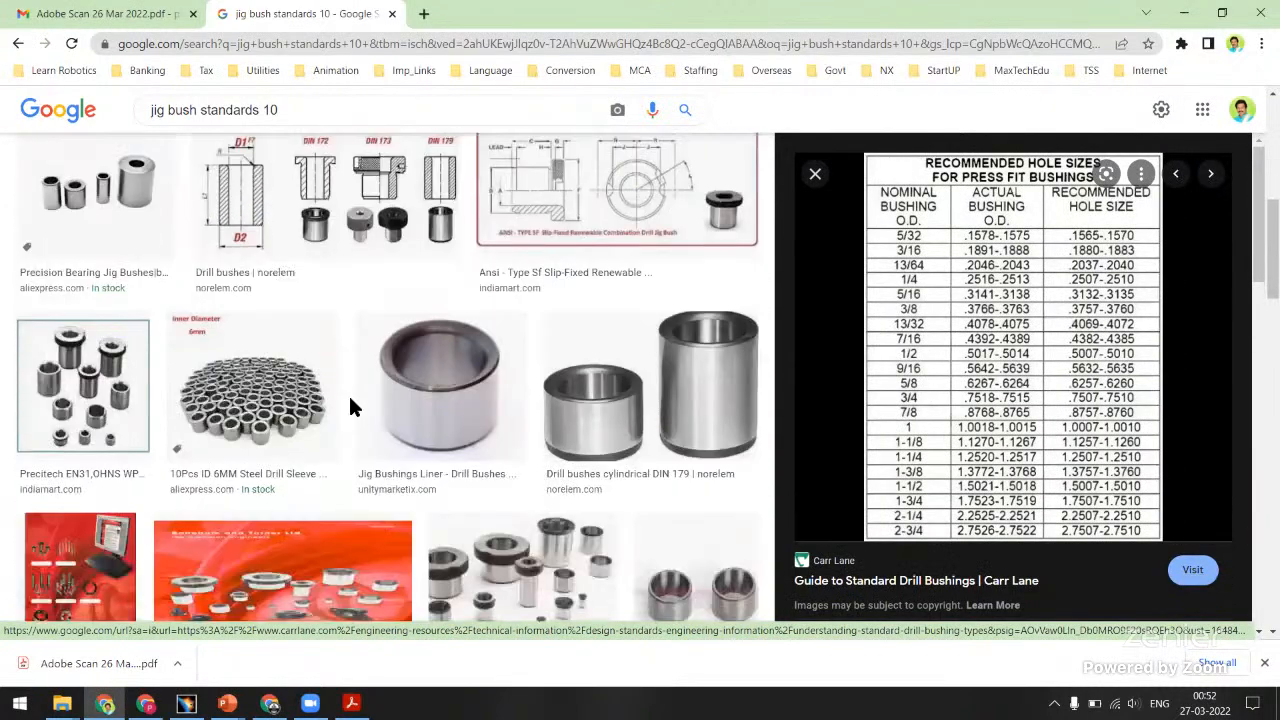
{"action": "scroll", "coordinate": [350, 407], "scroll_direction": "down", "scroll_amount": 10}
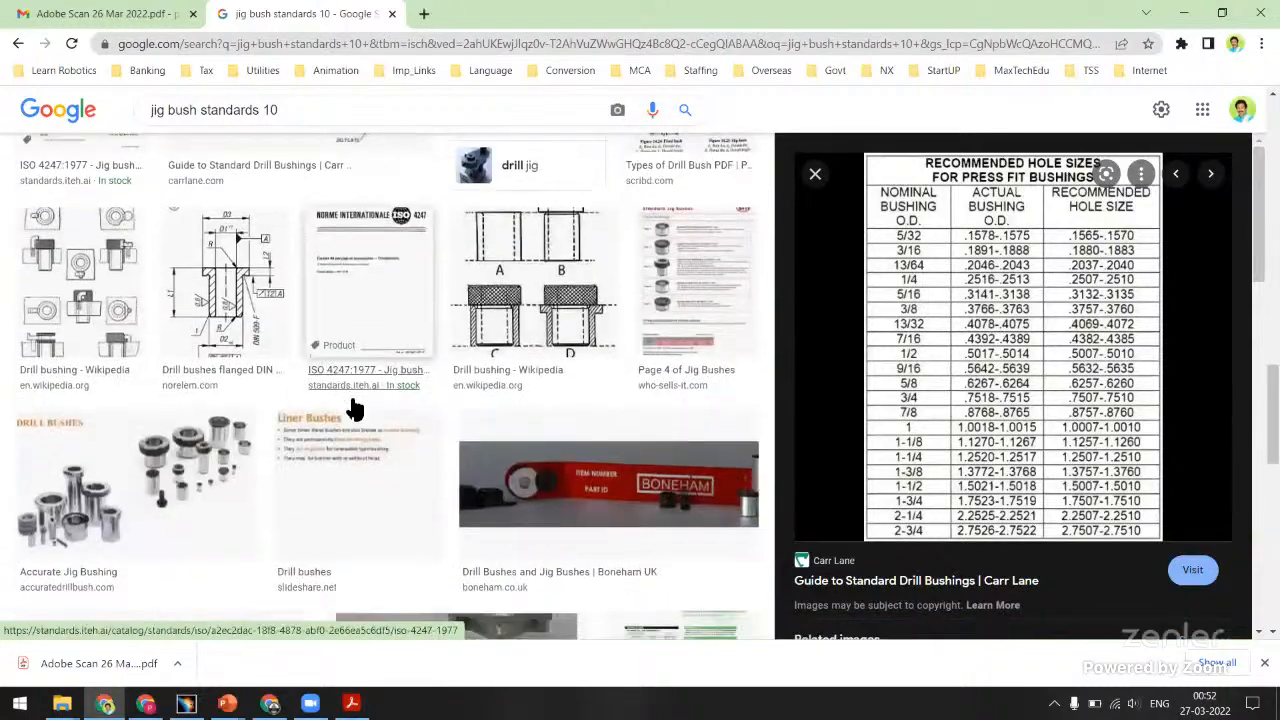
{"action": "scroll", "coordinate": [352, 407], "scroll_direction": "down", "scroll_amount": 10}
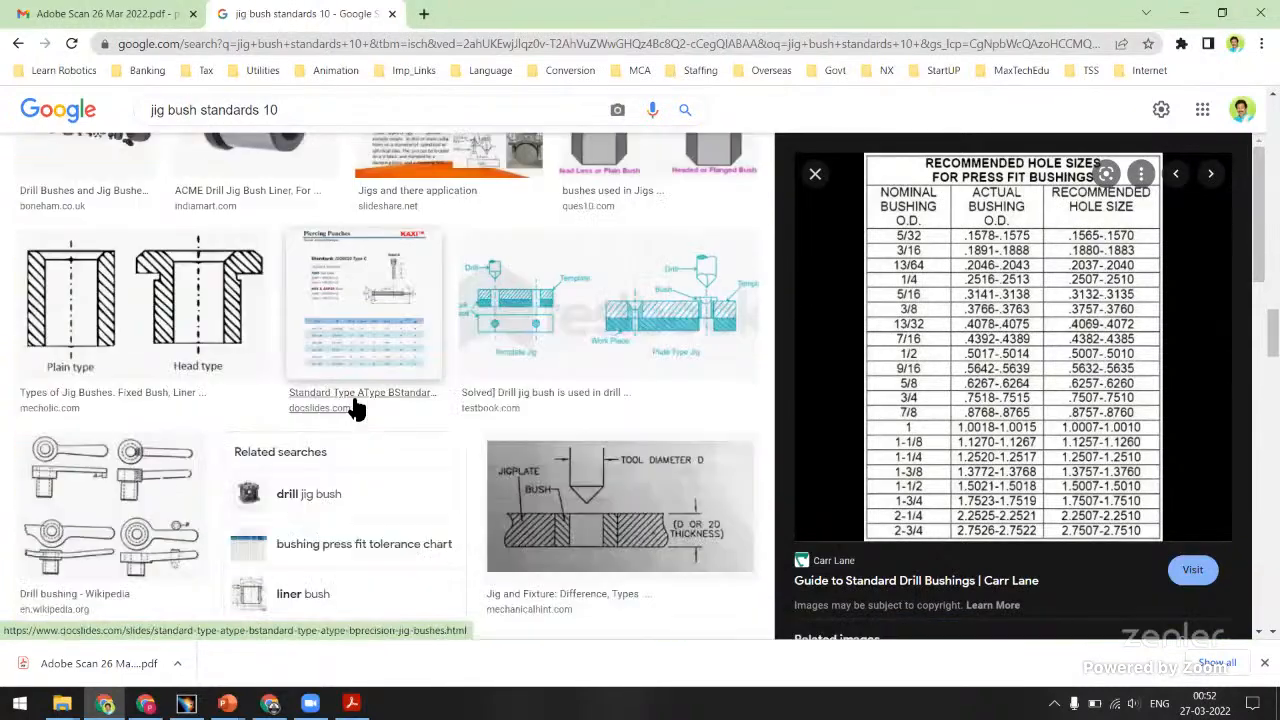
{"action": "left_click", "coordinate": [397, 345]}
{"action": "scroll", "coordinate": [390, 348], "scroll_direction": "down", "scroll_amount": 6}
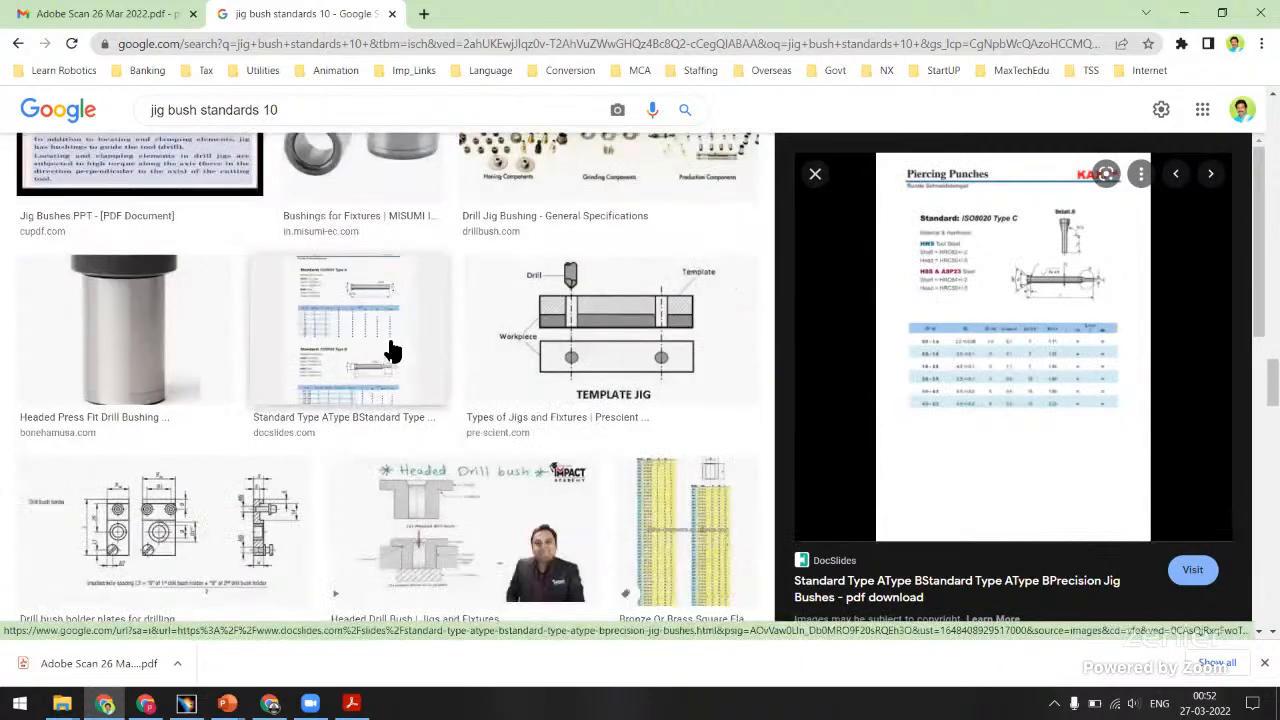
{"action": "scroll", "coordinate": [390, 348], "scroll_direction": "down", "scroll_amount": 4}
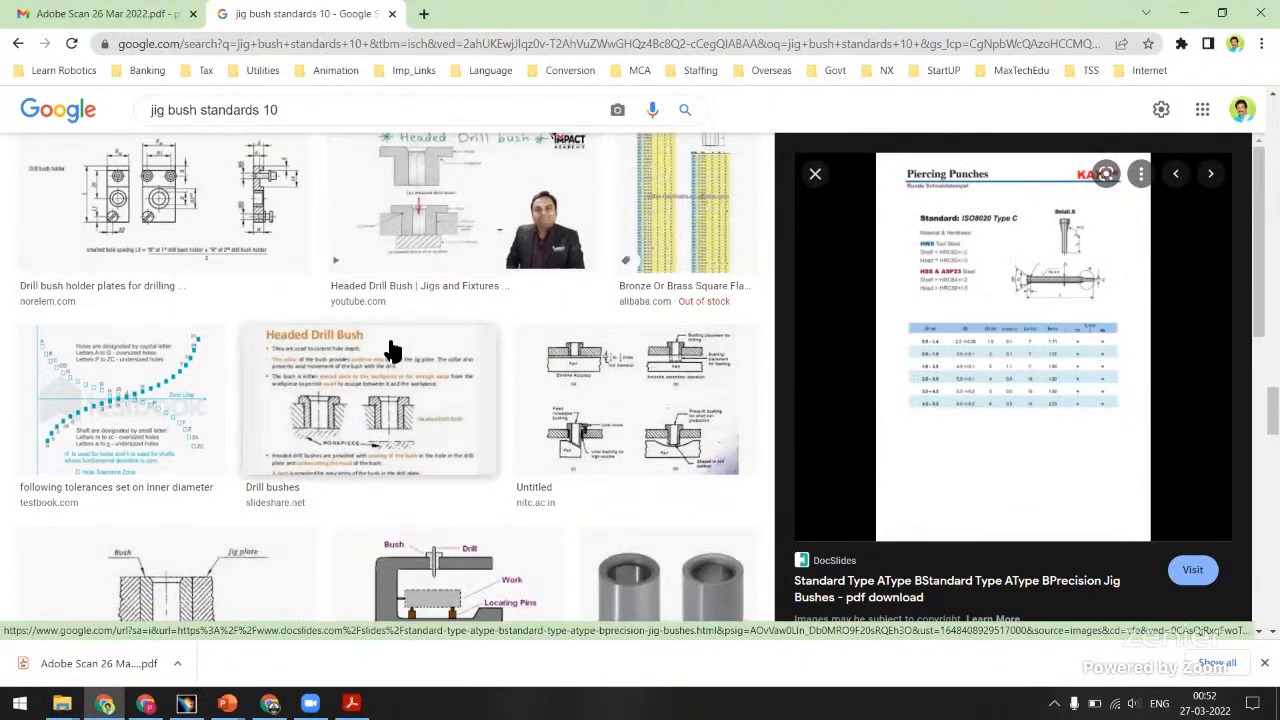
{"action": "scroll", "coordinate": [390, 348], "scroll_direction": "down", "scroll_amount": 8}
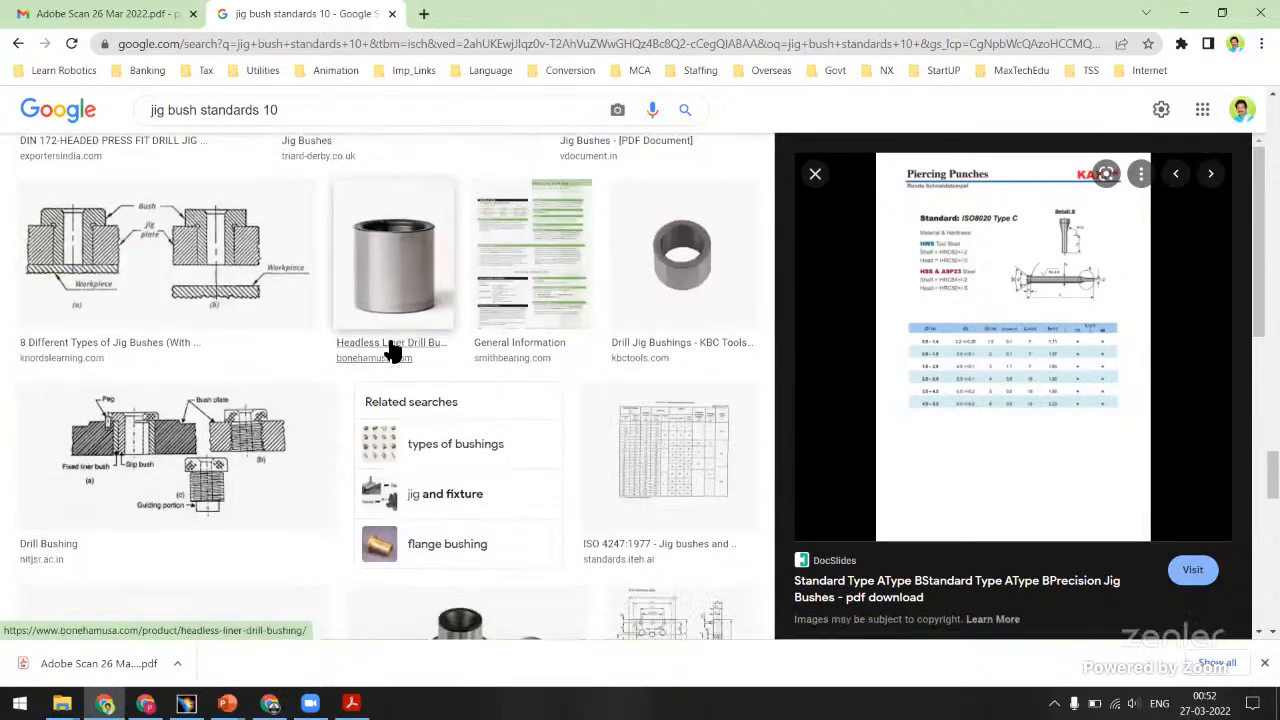
Preview the ISO 4247:1977 jig bush dimension table and look through the surrounding image results for a usable size chart.
{"action": "left_click", "coordinate": [664, 449]}
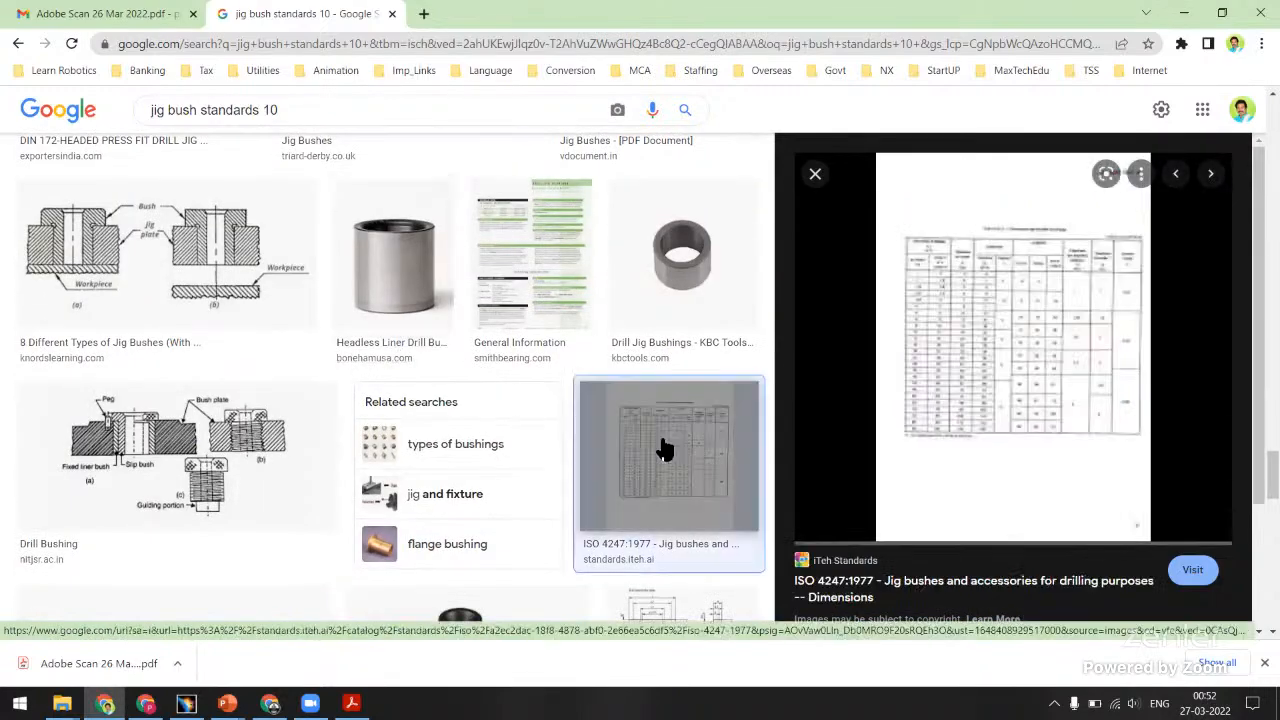
{"action": "scroll", "coordinate": [408, 434], "scroll_direction": "down", "scroll_amount": 3}
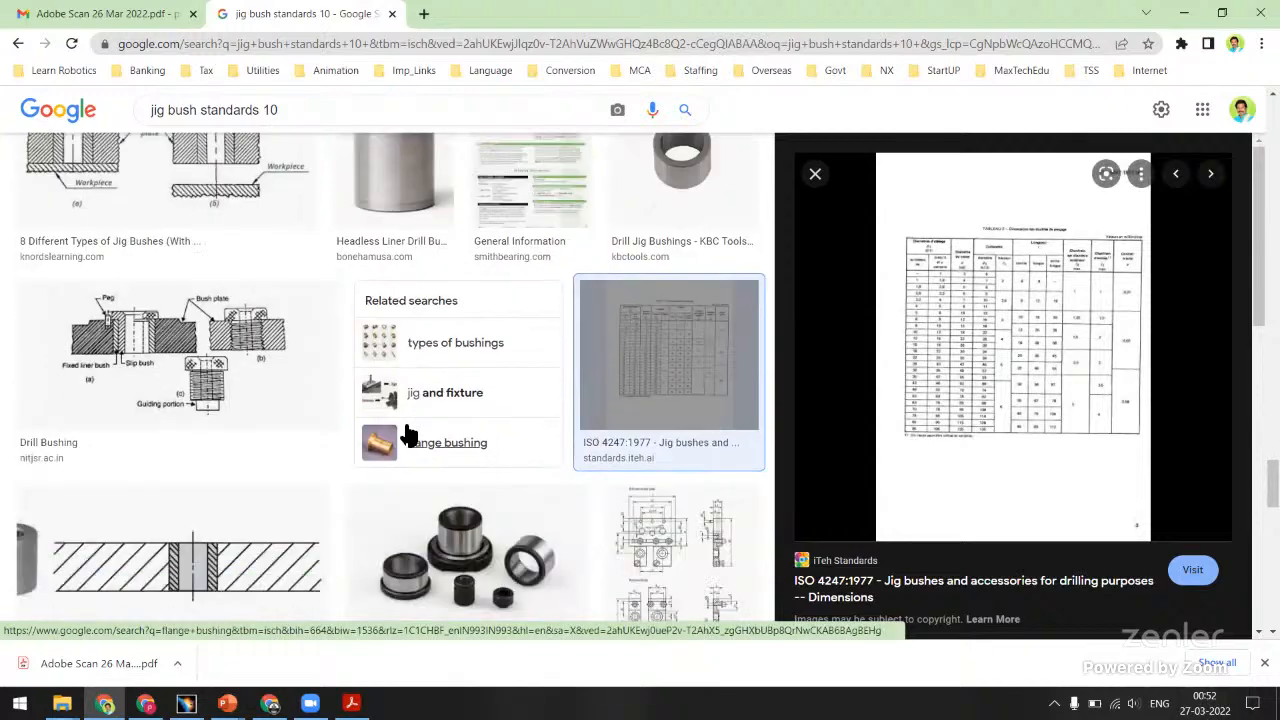
{"action": "scroll", "coordinate": [408, 434], "scroll_direction": "down", "scroll_amount": 3}
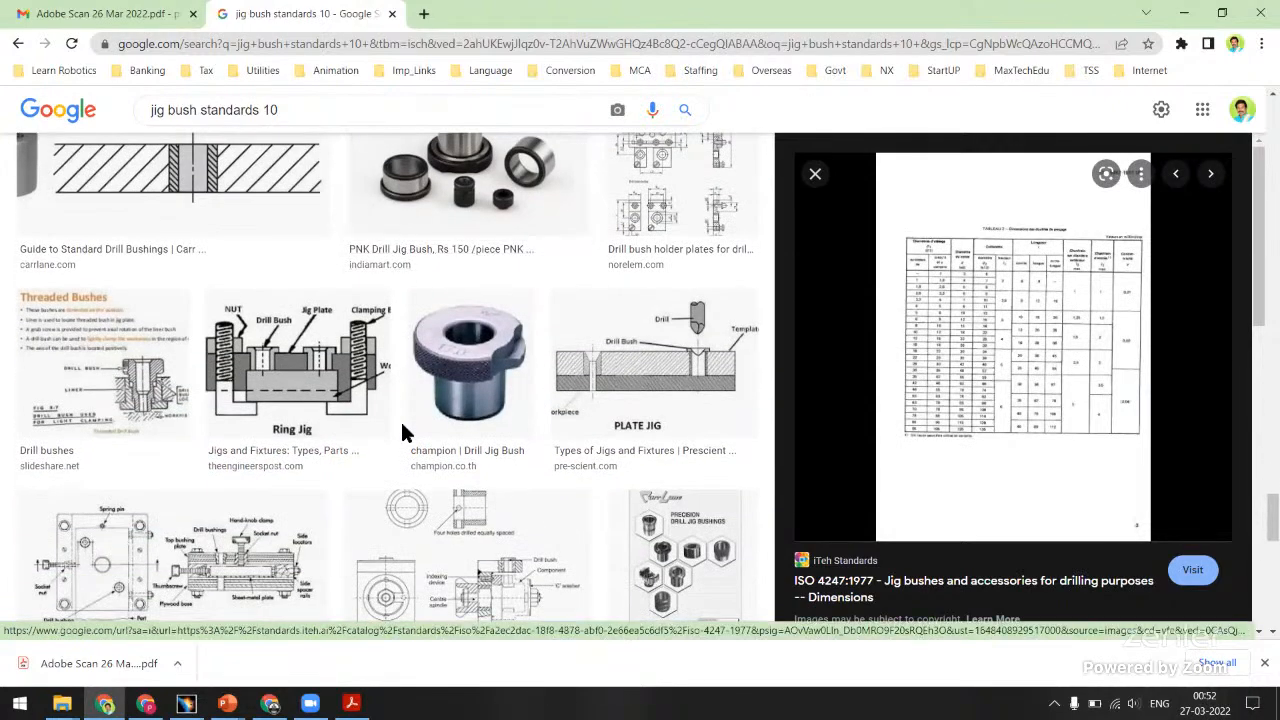
{"action": "scroll", "coordinate": [406, 434], "scroll_direction": "down", "scroll_amount": 1}
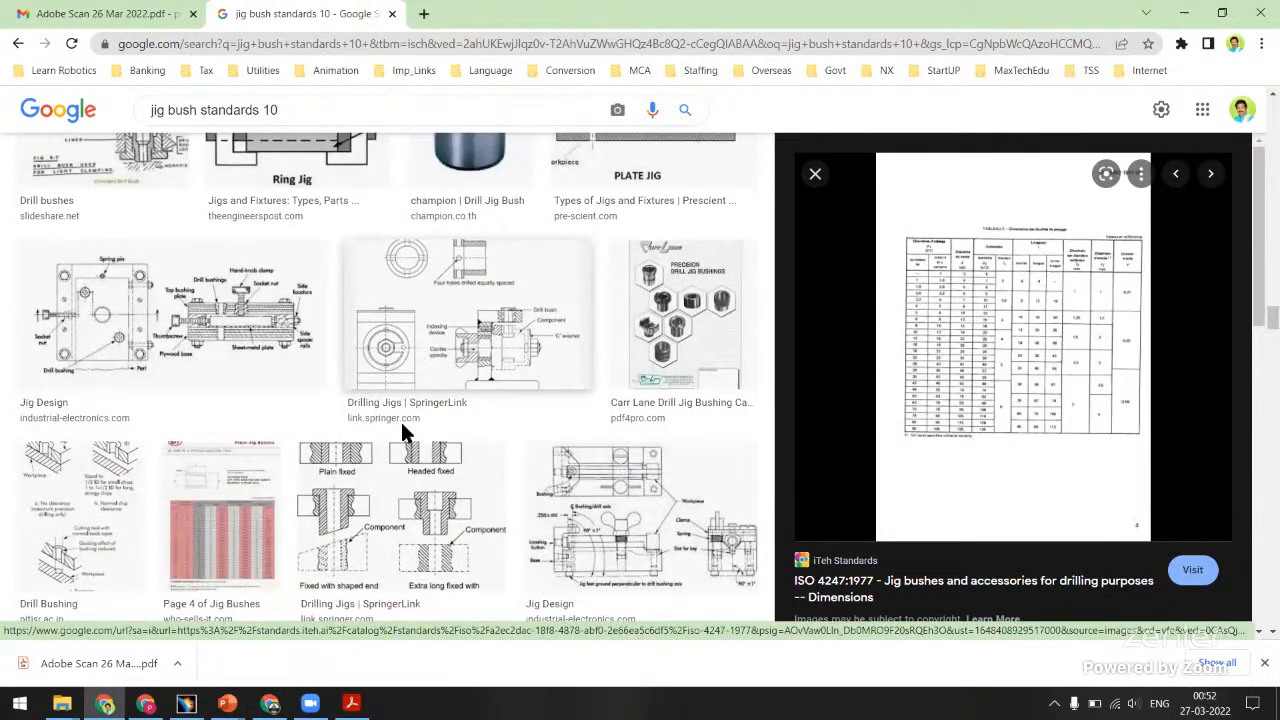
{"action": "scroll", "coordinate": [403, 432], "scroll_direction": "up", "scroll_amount": 8}
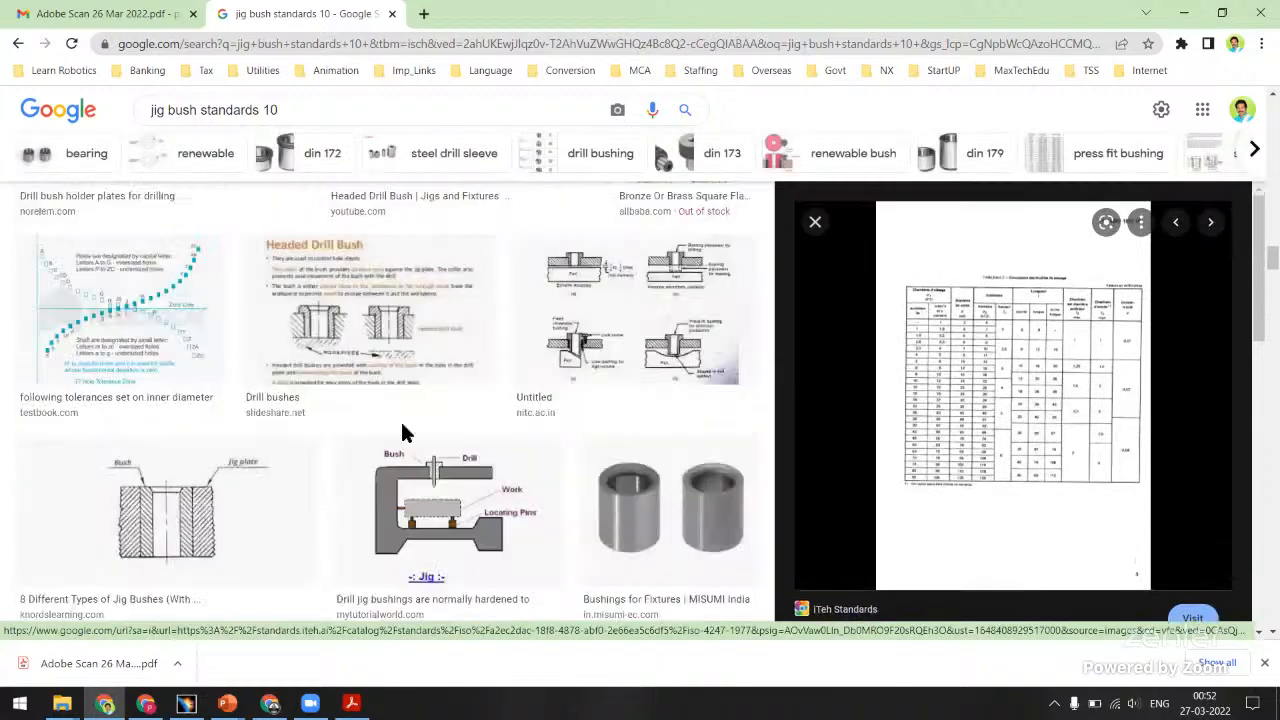
{"action": "scroll", "coordinate": [400, 419], "scroll_direction": "up", "scroll_amount": 6}
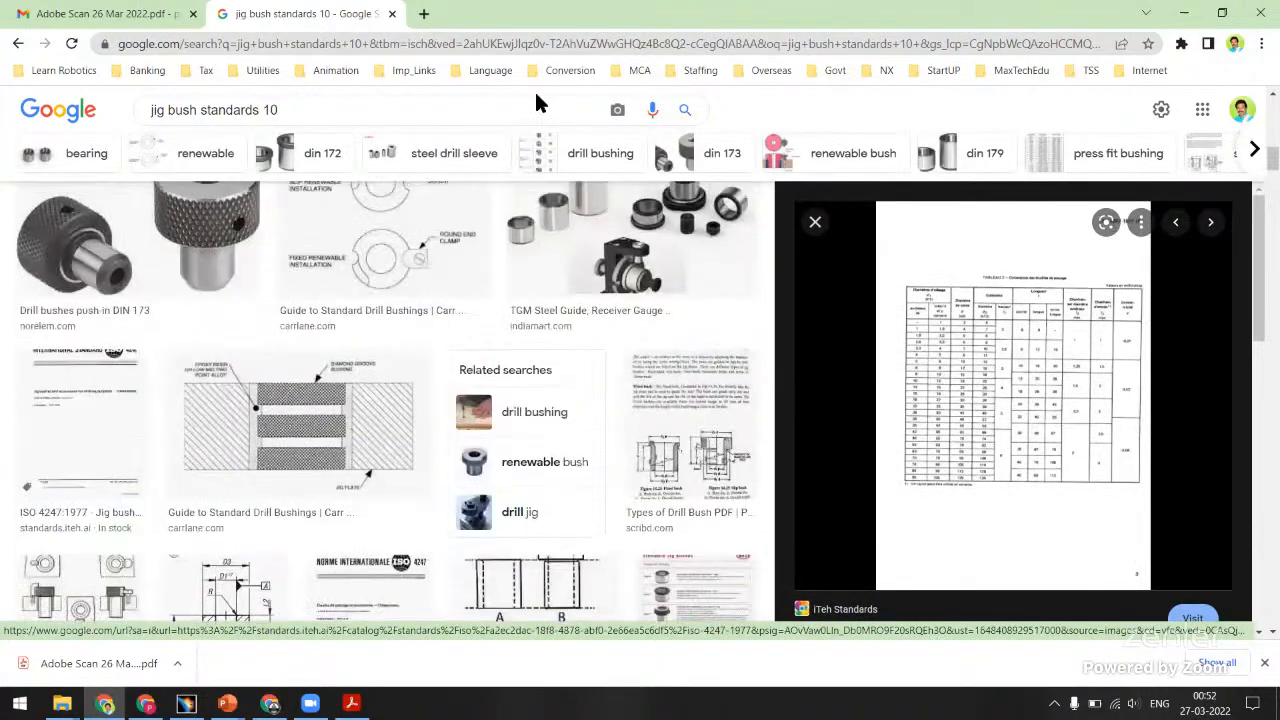
Search Google in a new browser tab for "indian standard for jig bush".
{"action": "left_click", "coordinate": [424, 13]}
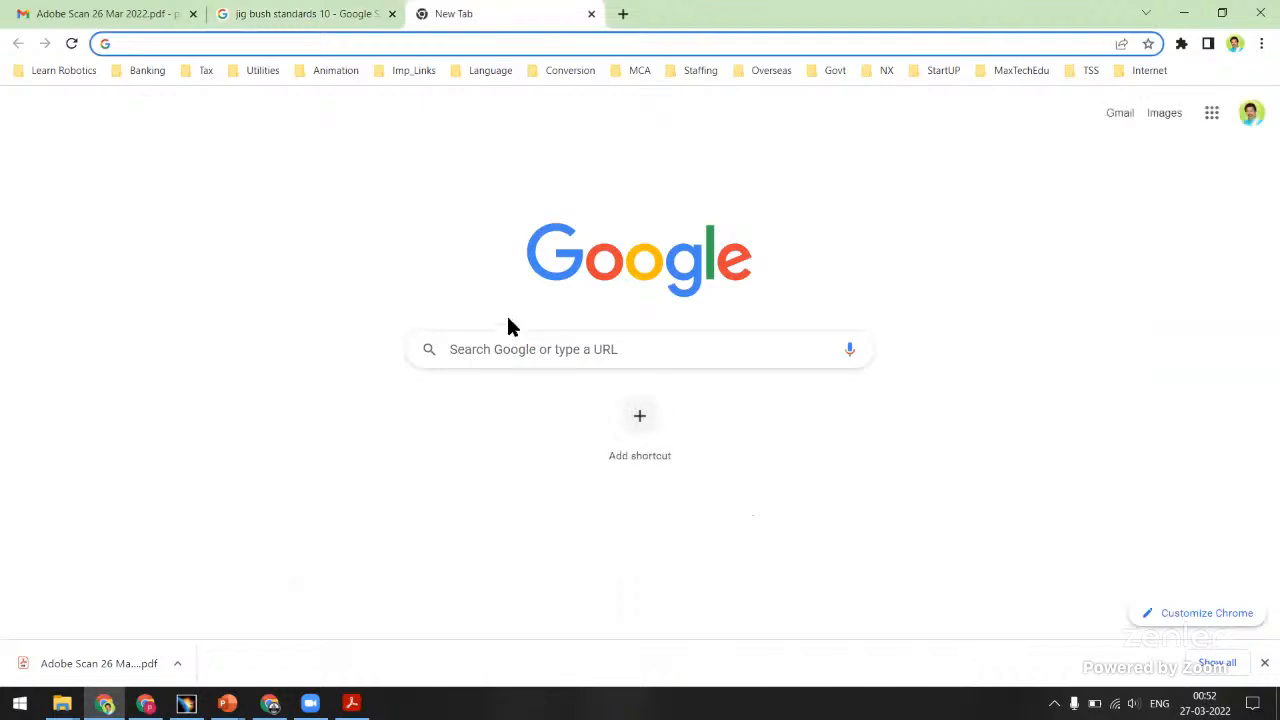
{"action": "left_click", "coordinate": [504, 345]}
{"action": "type", "text": "in"}
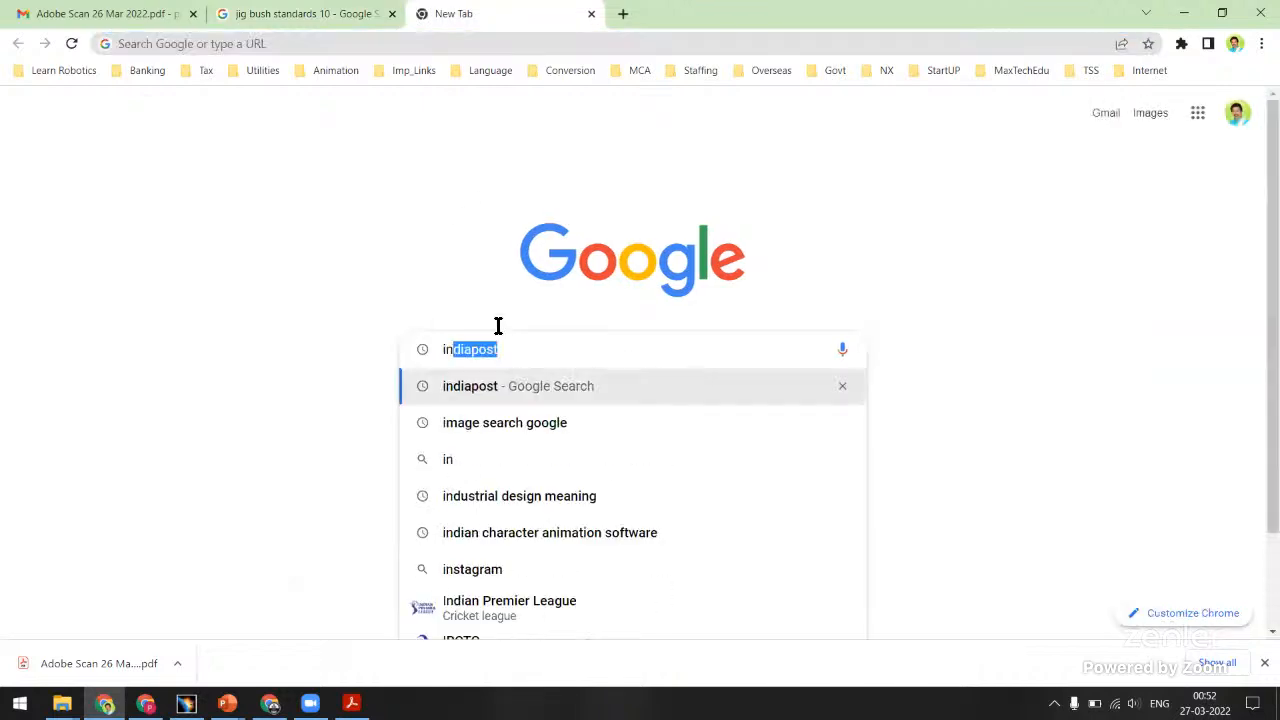
{"action": "type", "text": "dian standard"}
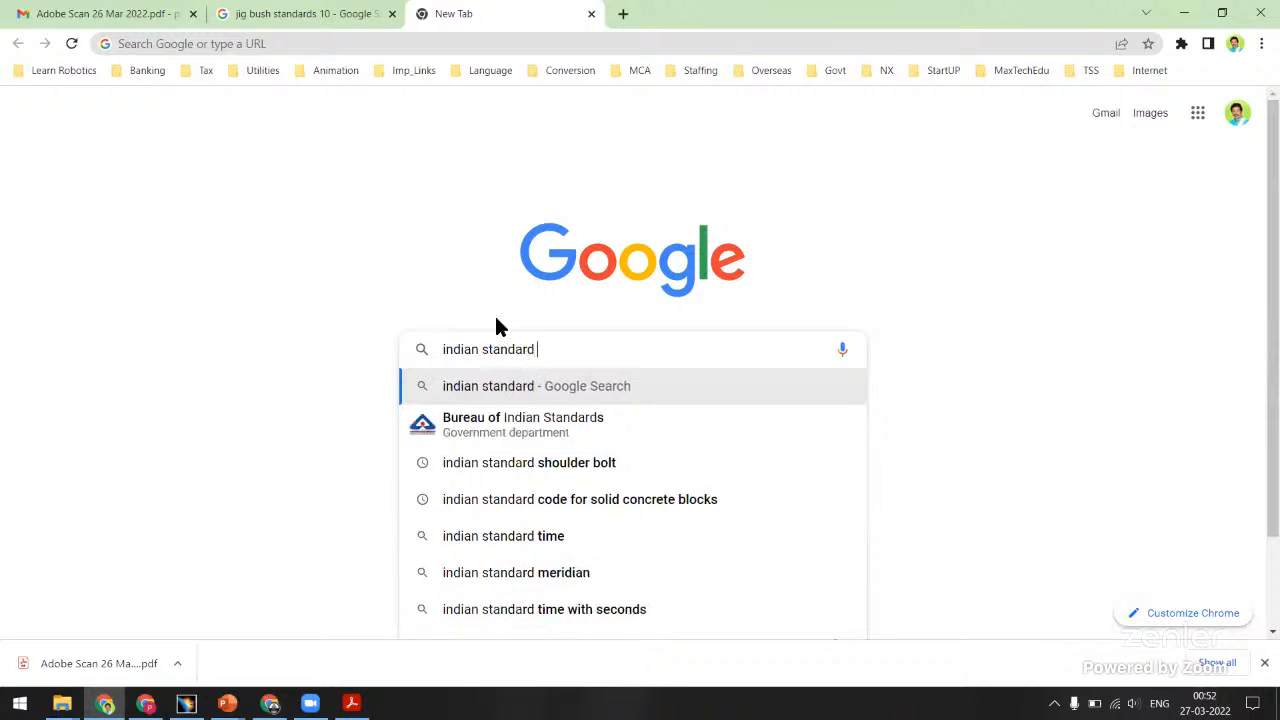
{"action": "type", "text": " for jig"}
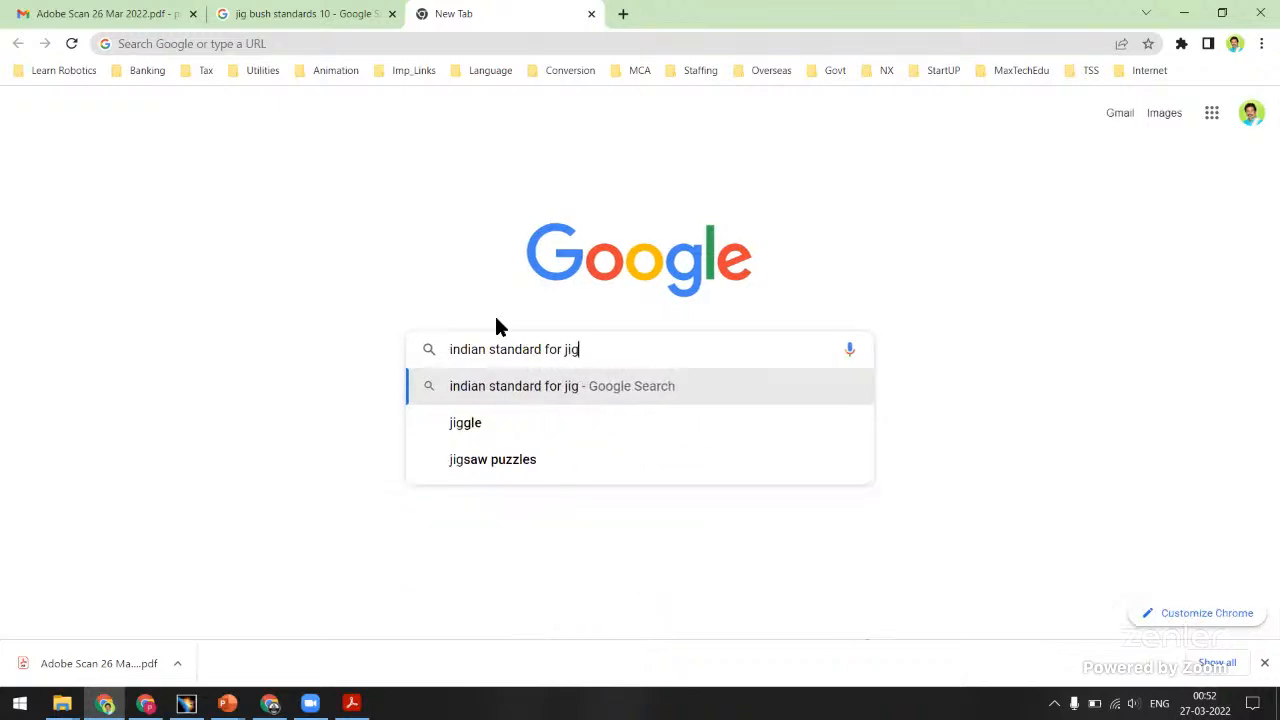
{"action": "type", "text": " bush"}
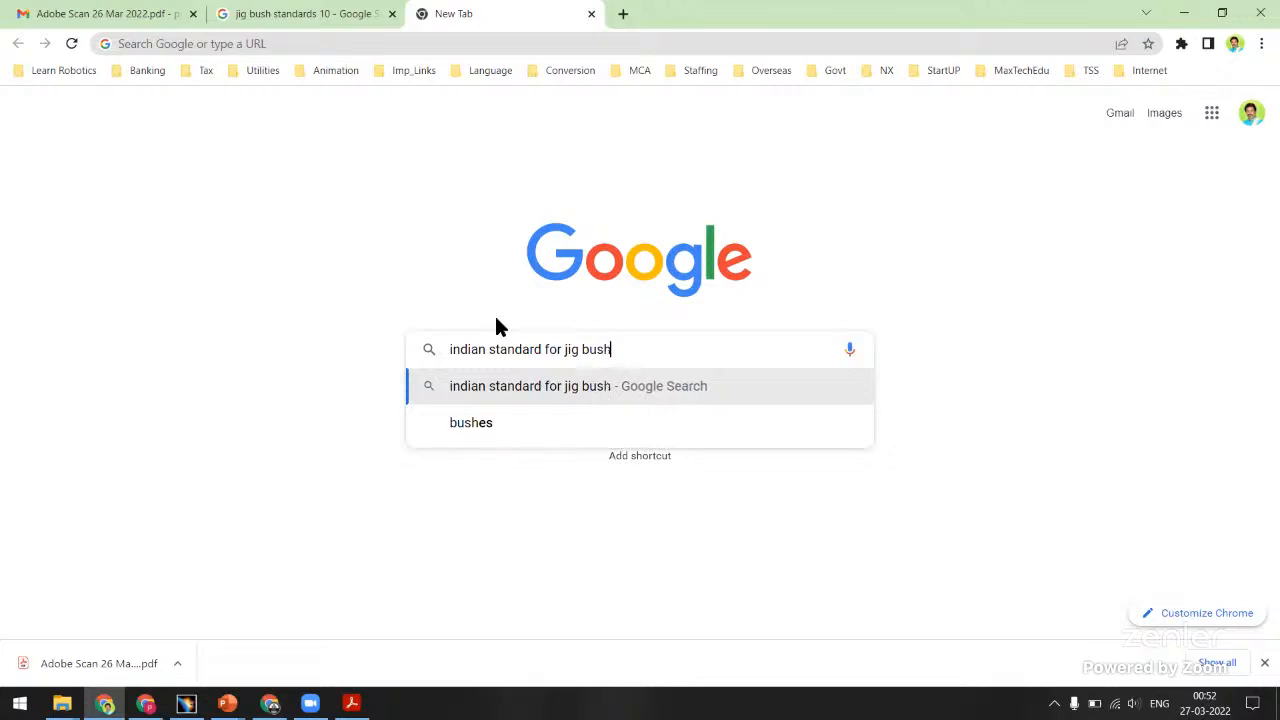
{"action": "key", "text": "Return"}
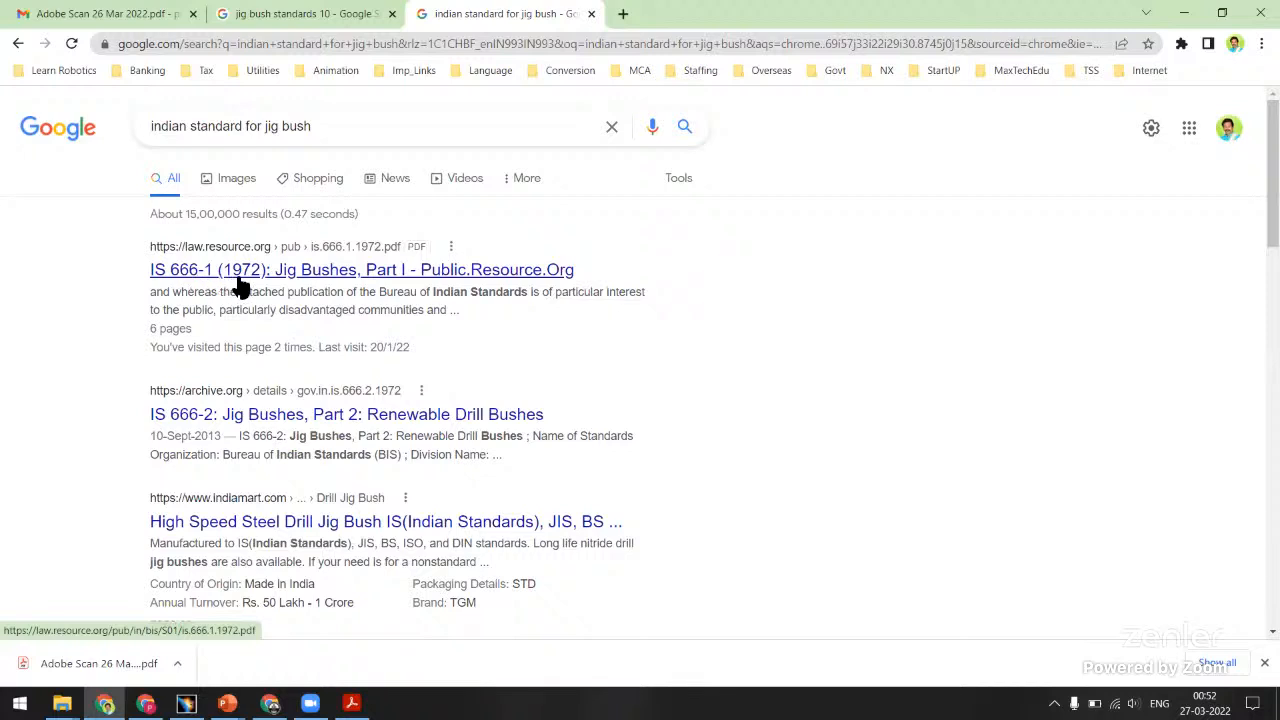
Open the IS 666-1 (1972) Jig Bushes Part I PDF and examine the headed jig bush drawing and dimension table on page 4.
{"action": "left_click", "coordinate": [339, 270]}
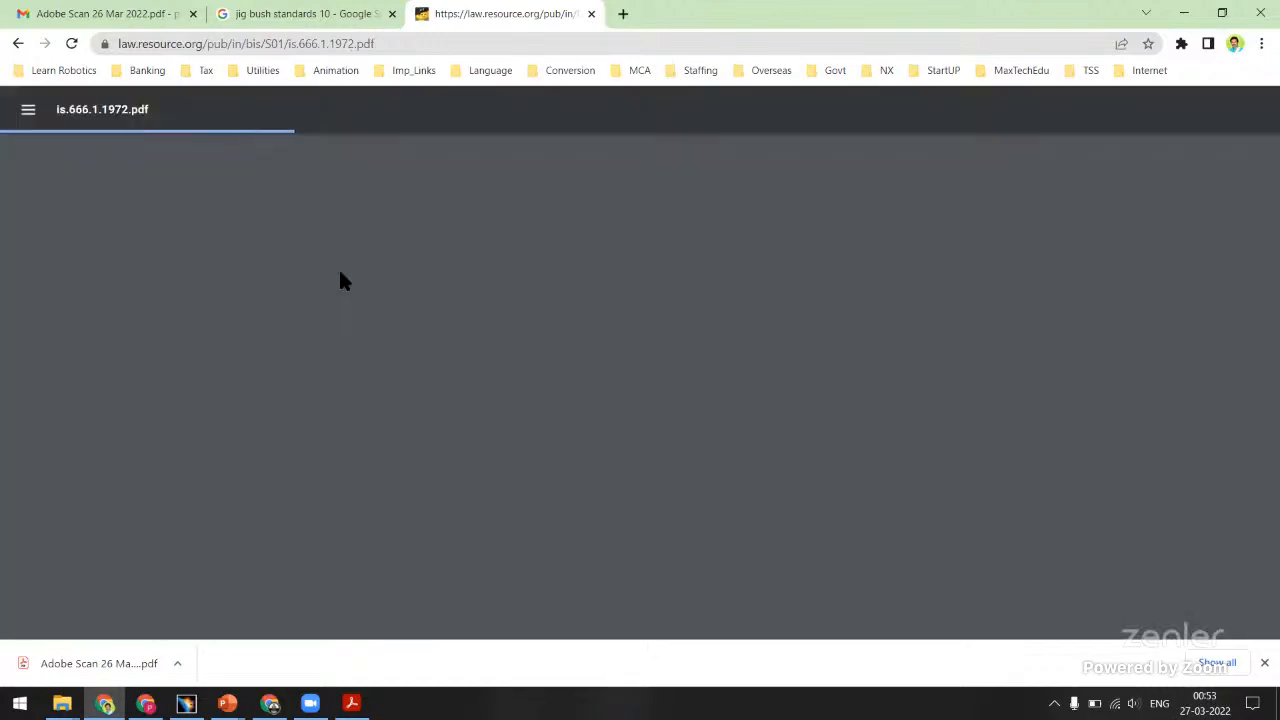
{"action": "scroll", "coordinate": [531, 411], "scroll_direction": "down", "scroll_amount": 10}
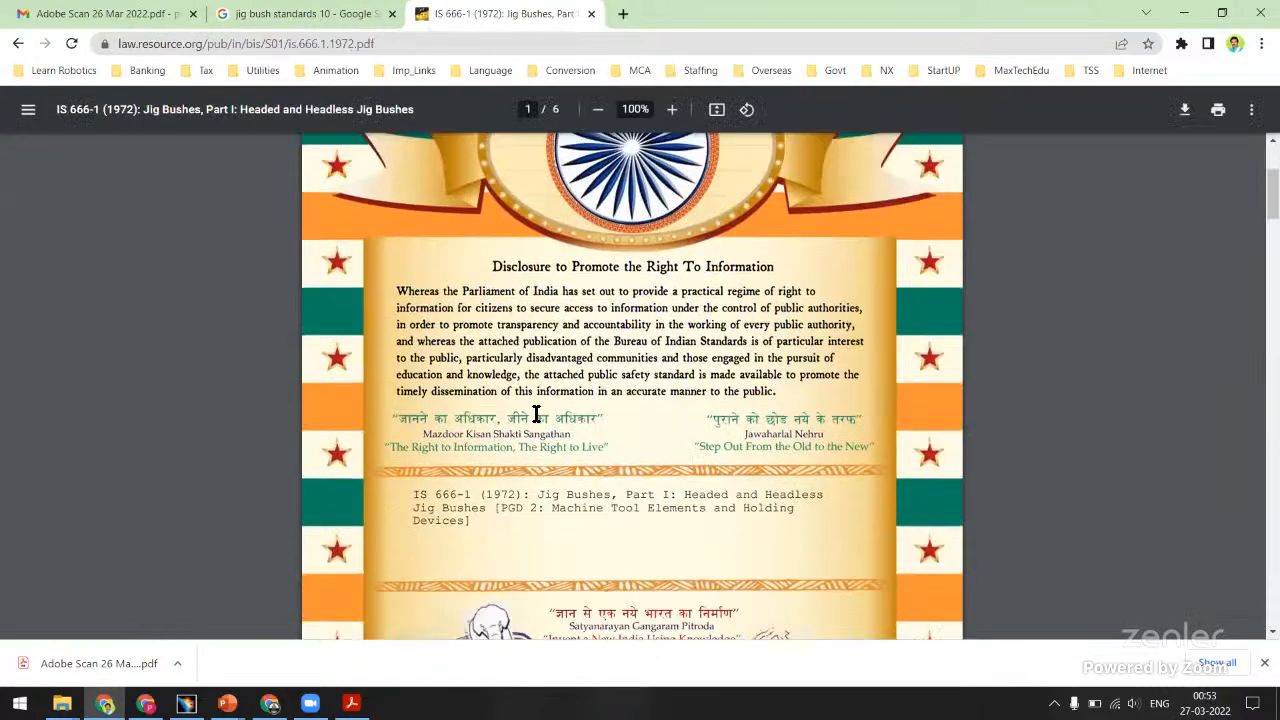
{"action": "scroll", "coordinate": [533, 418], "scroll_direction": "down", "scroll_amount": 10}
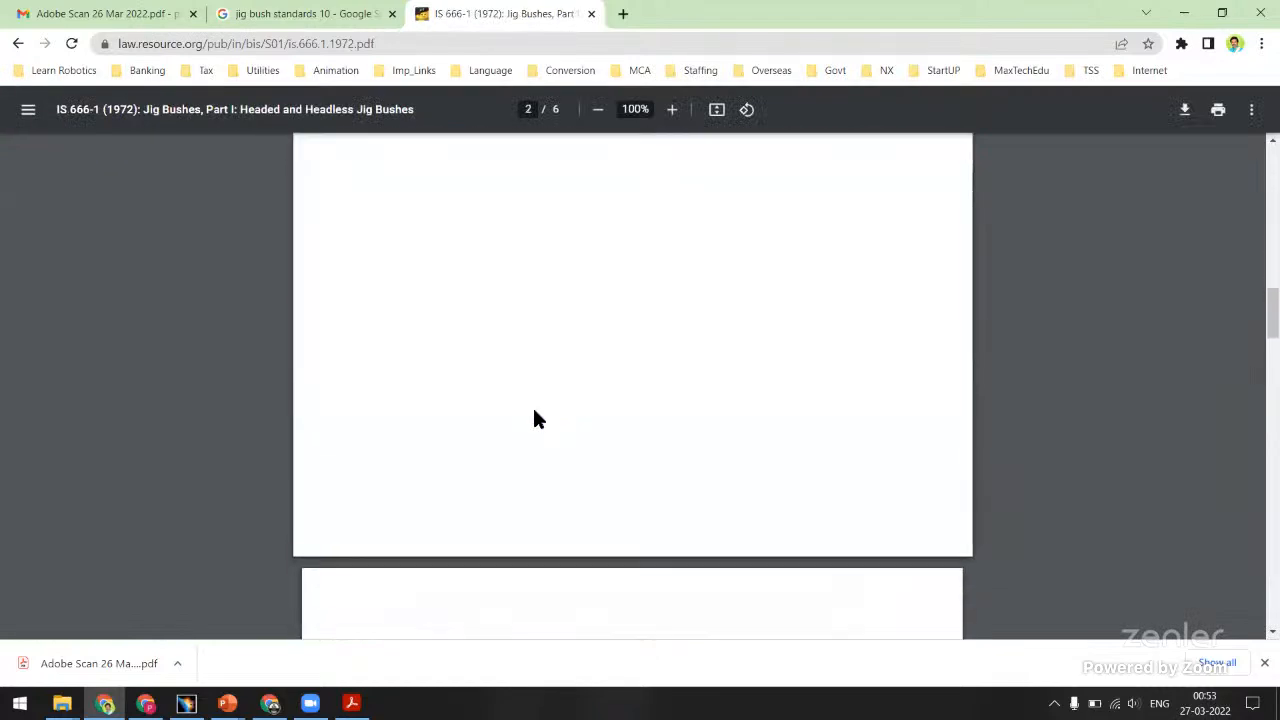
{"action": "scroll", "coordinate": [540, 418], "scroll_direction": "down", "scroll_amount": 10}
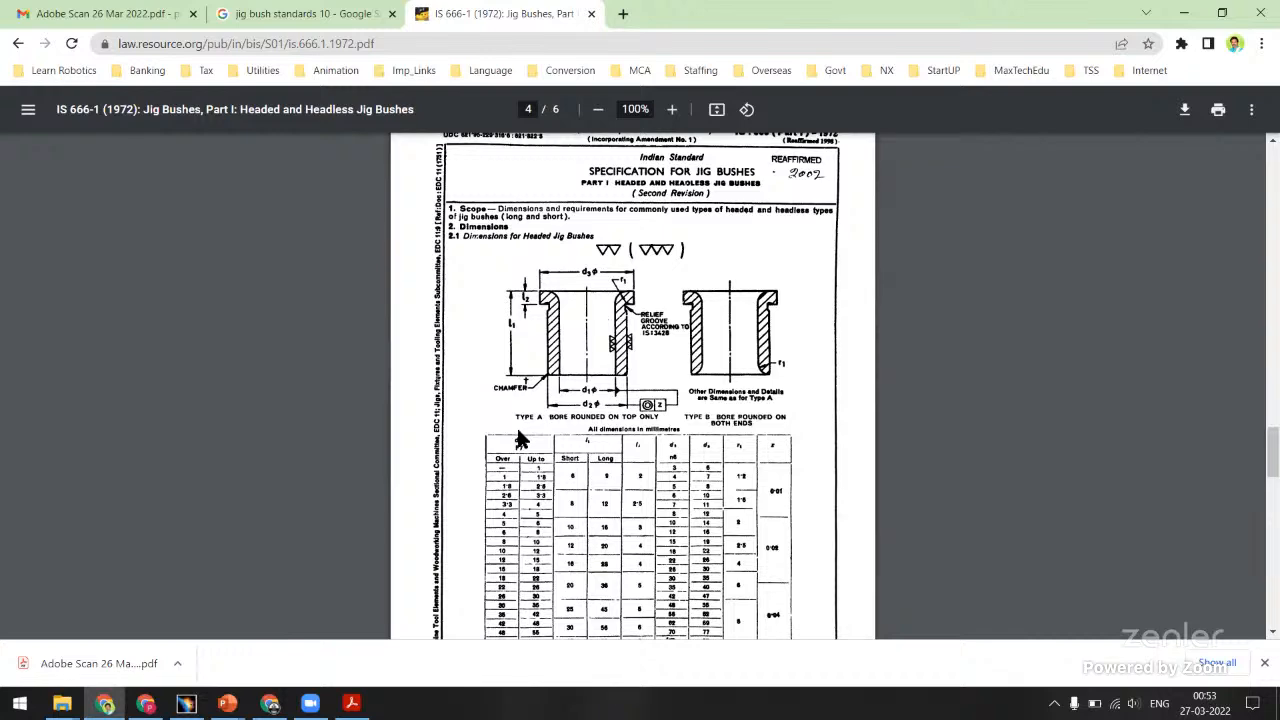
{"action": "scroll", "coordinate": [575, 402], "scroll_direction": "up", "scroll_amount": 3, "text": "ctrl"}
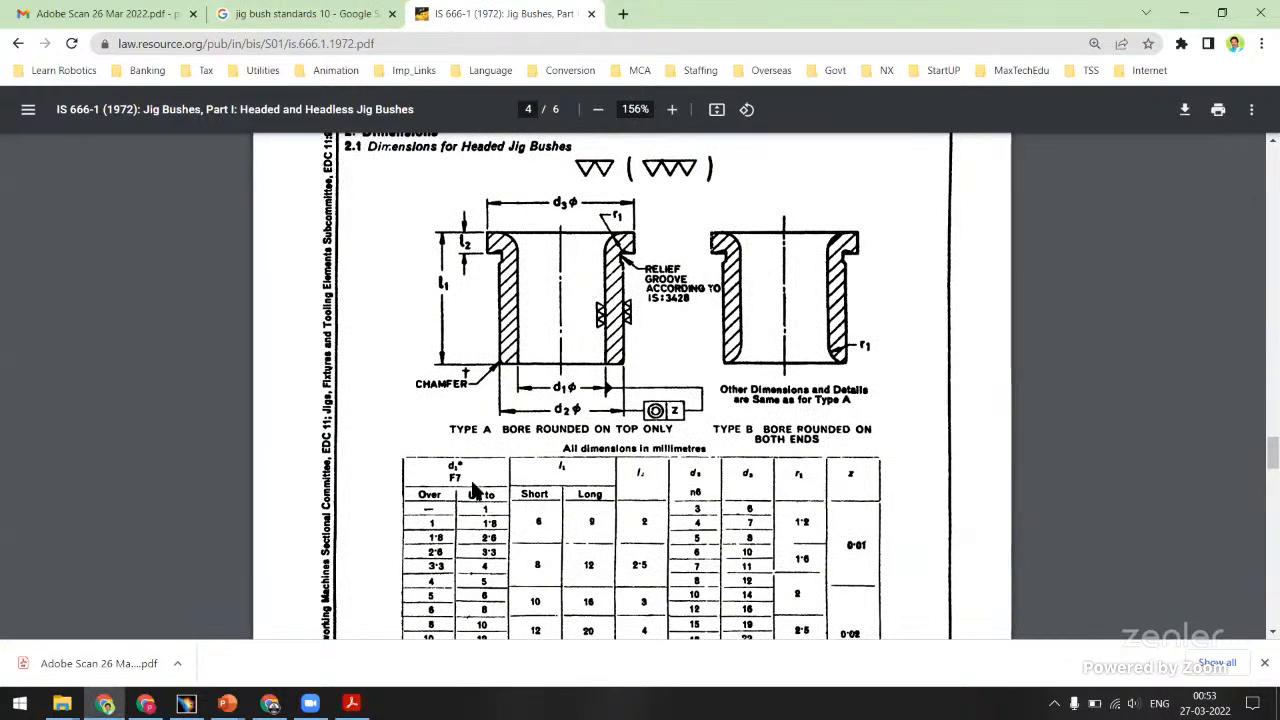
{"action": "scroll", "coordinate": [476, 489], "scroll_direction": "down", "scroll_amount": 1}
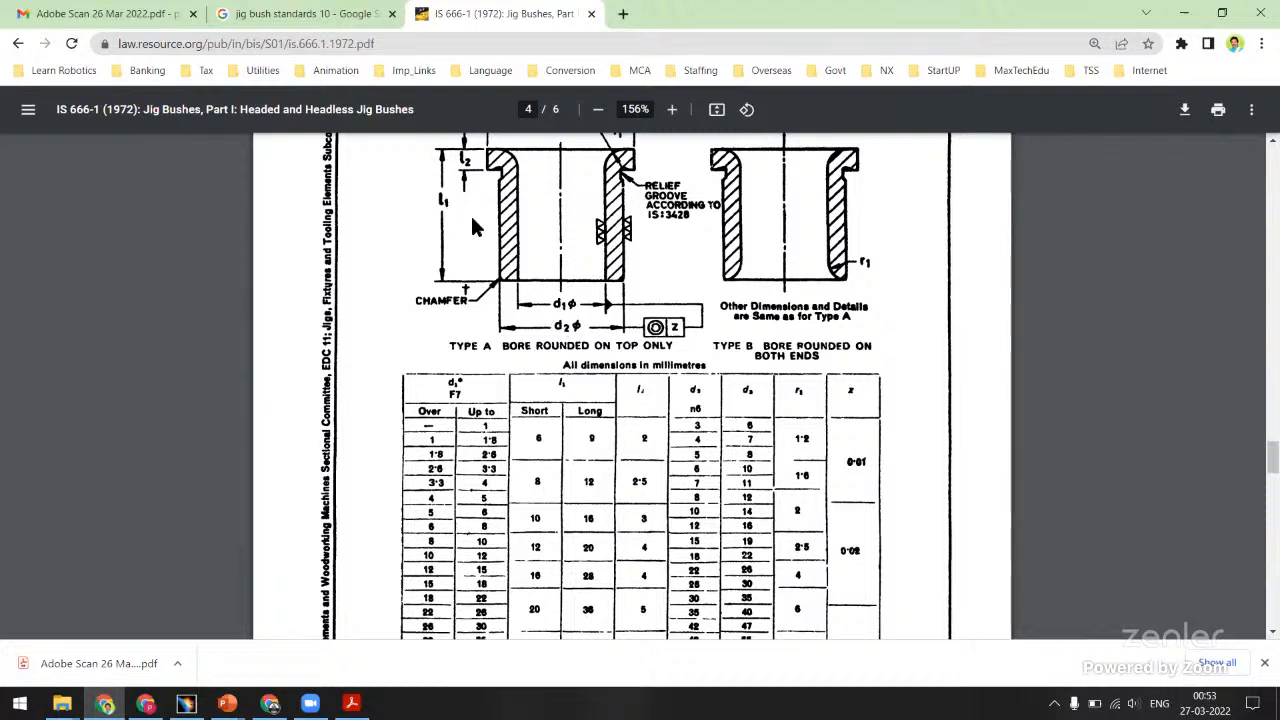
{"action": "scroll", "coordinate": [478, 224], "scroll_direction": "up", "scroll_amount": 1}
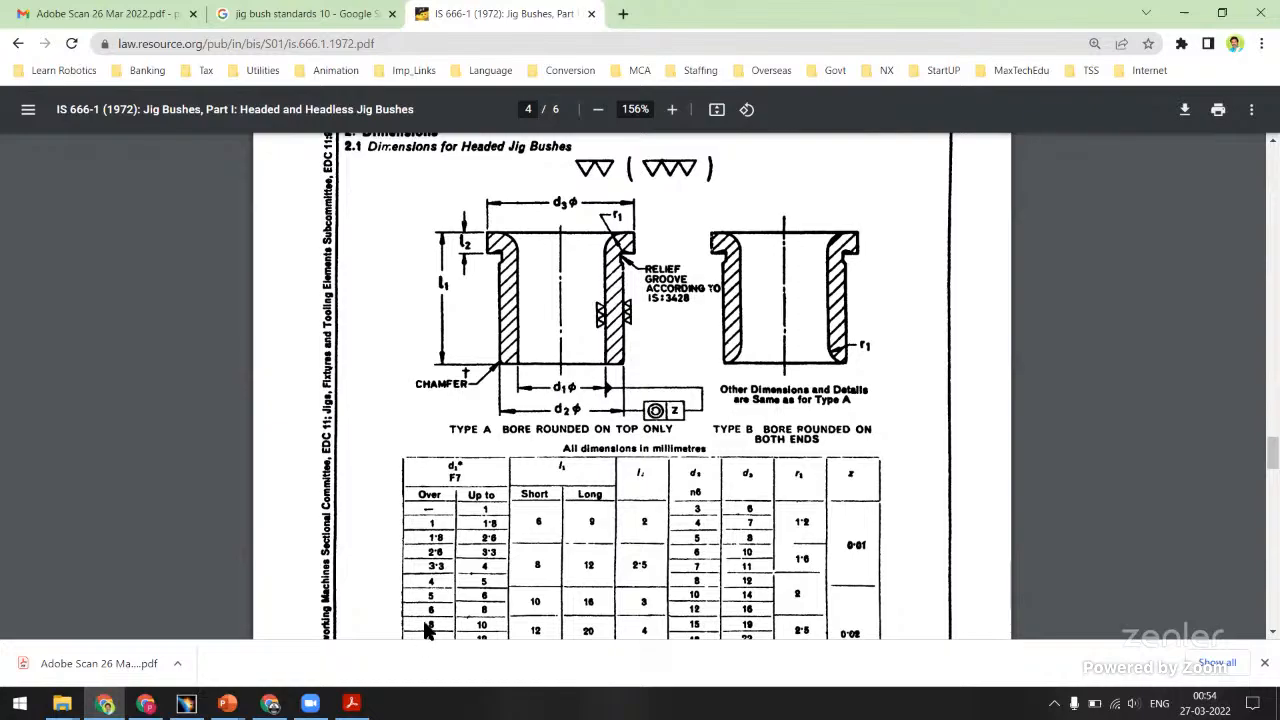
Switch to CATIA and create a new part named jig_bush.
{"action": "left_click", "coordinate": [186, 703]}
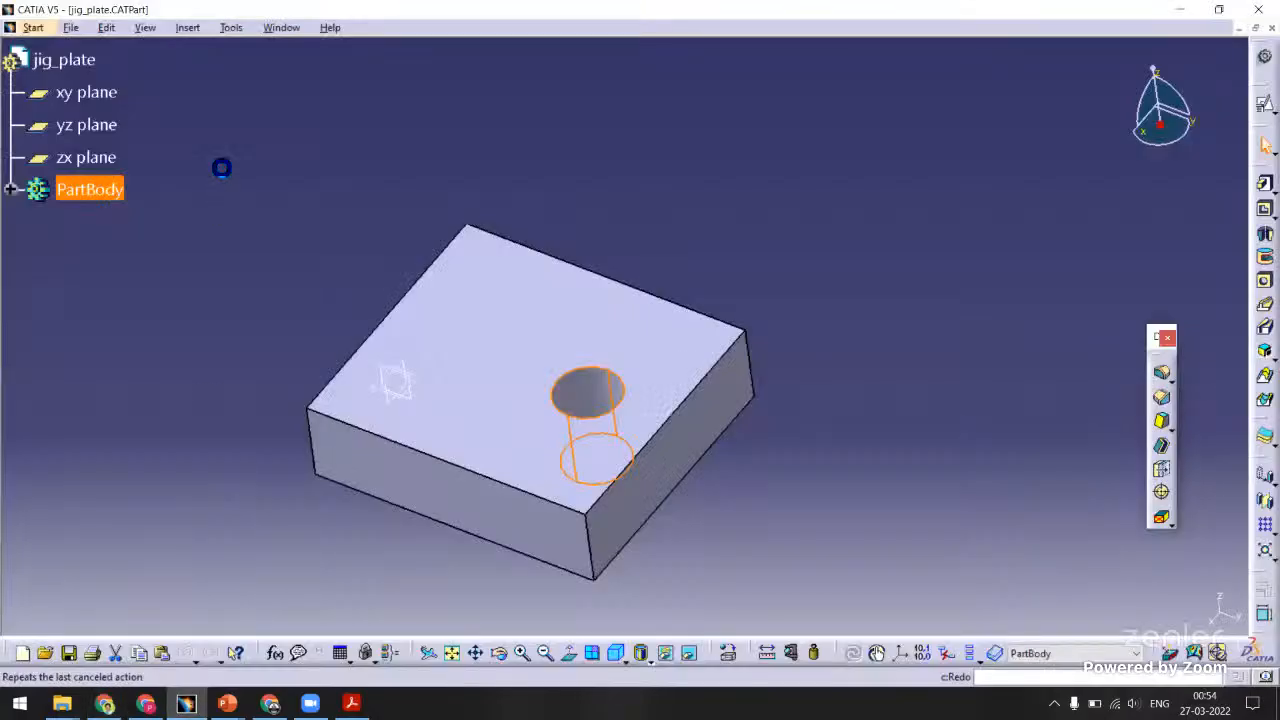
{"action": "left_click", "coordinate": [72, 28]}
{"action": "left_click", "coordinate": [112, 50]}
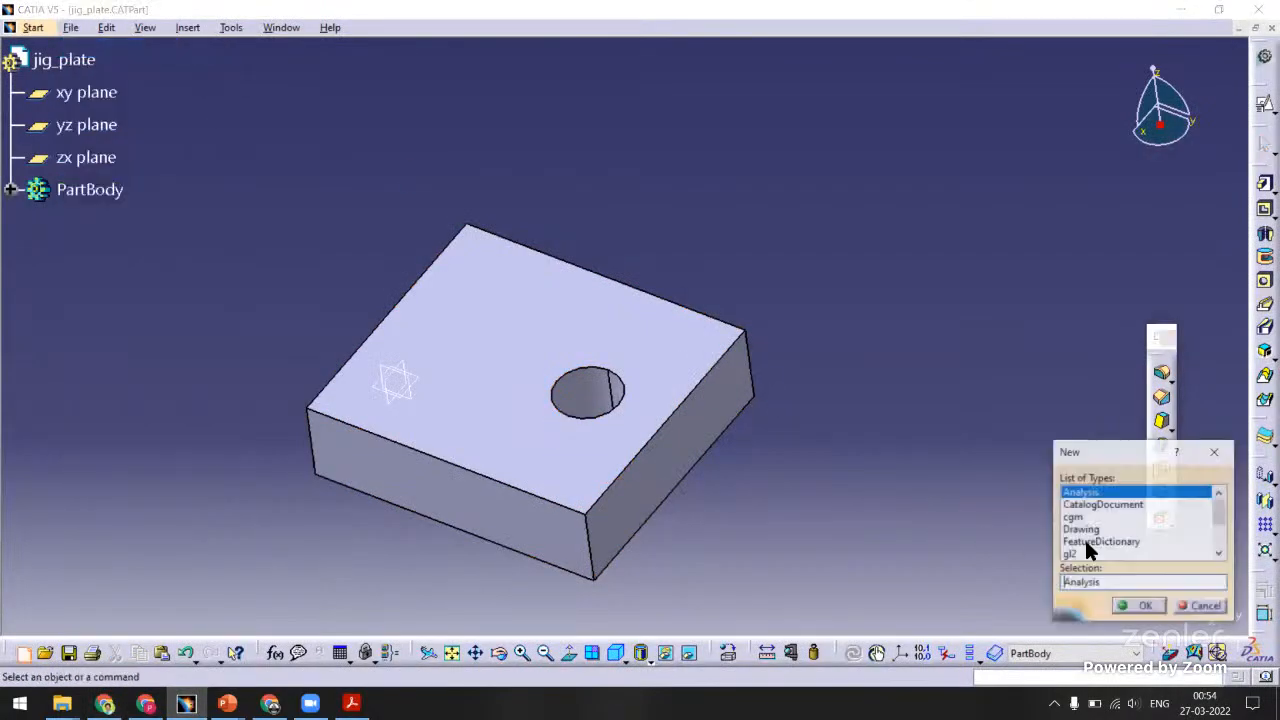
{"action": "scroll", "coordinate": [1210, 535], "scroll_direction": "down", "scroll_amount": 2}
{"action": "left_click", "coordinate": [1072, 504]}
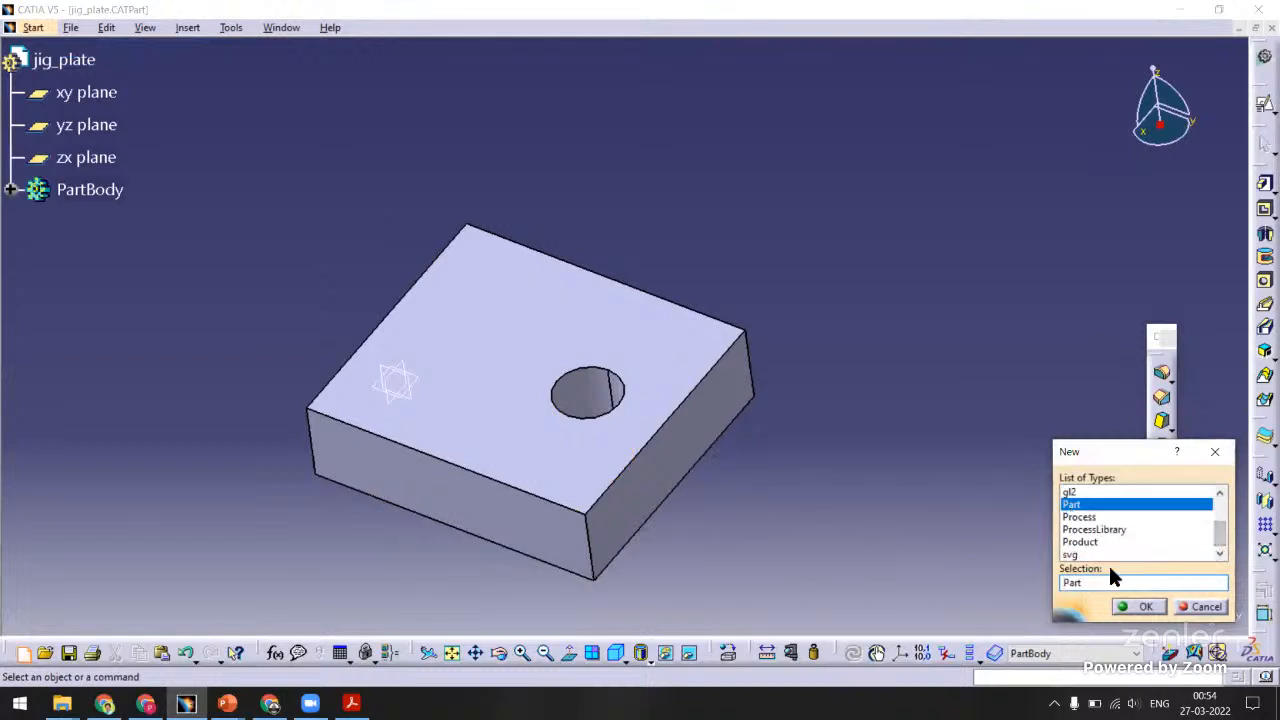
{"action": "left_click", "coordinate": [1138, 606]}
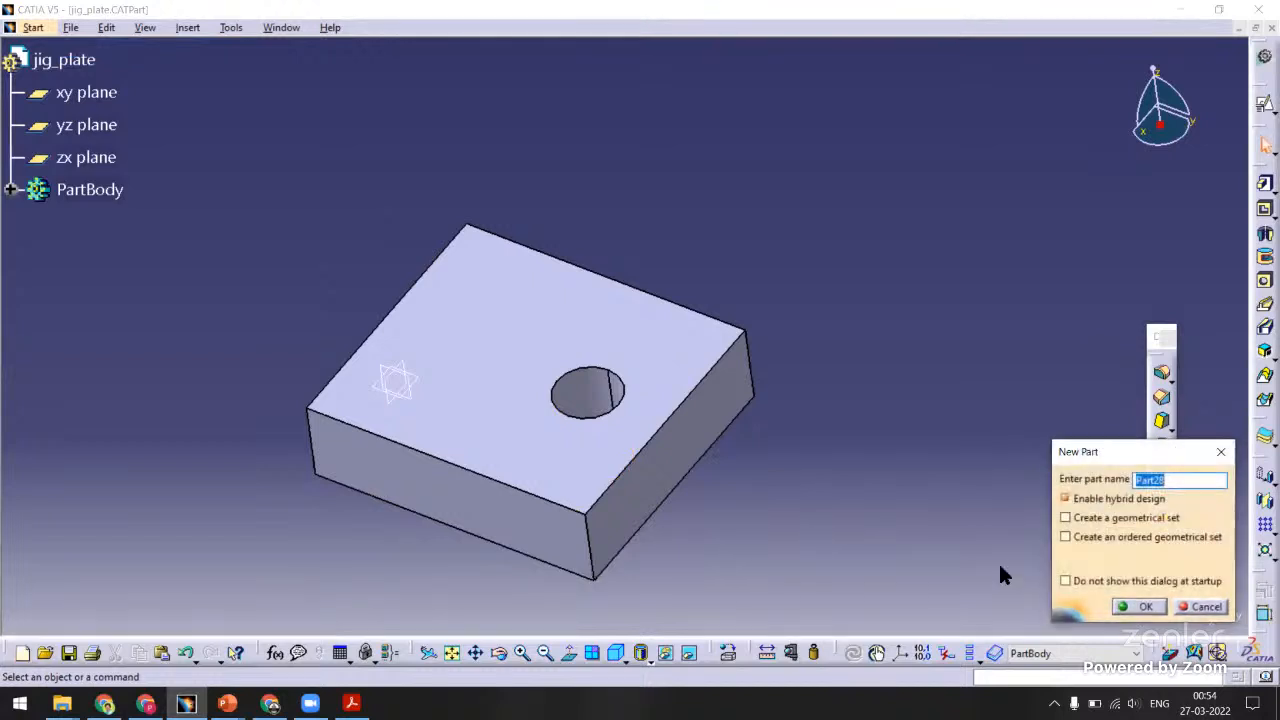
{"action": "type", "text": "jig_bush"}
{"action": "left_click", "coordinate": [1140, 606]}
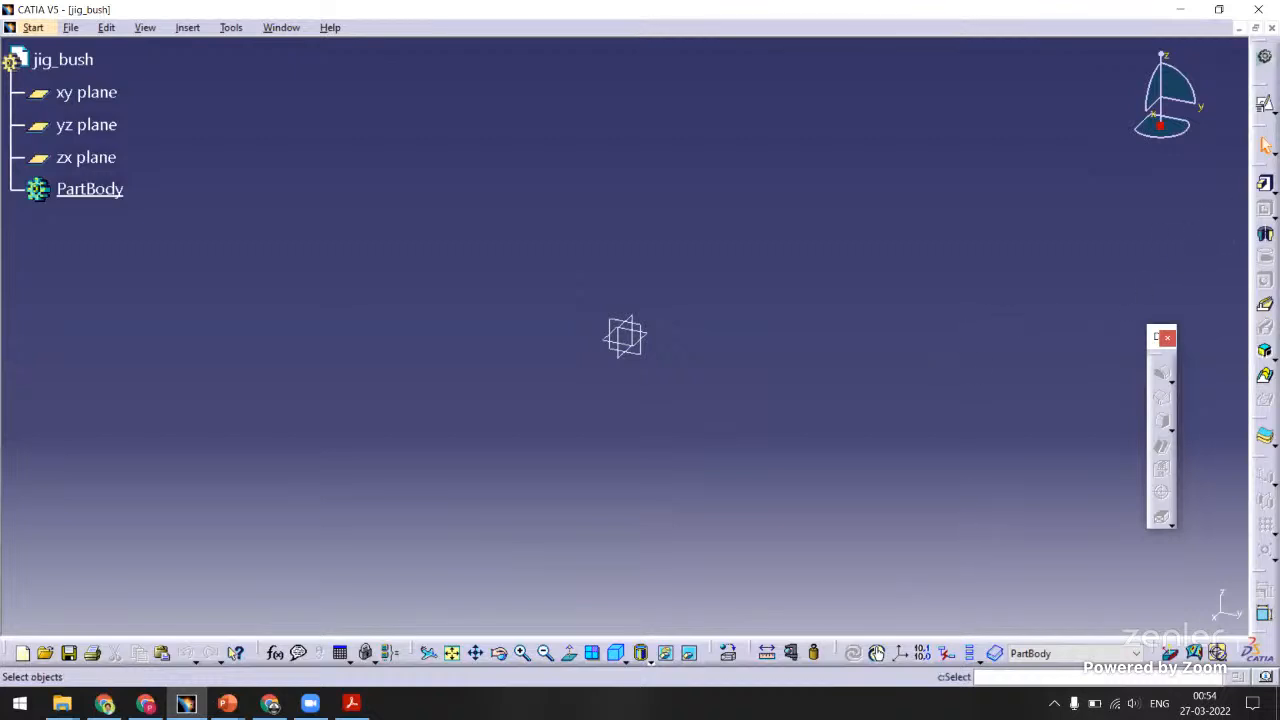
Open a positioned sketch on the yz plane.
{"action": "left_click", "coordinate": [1264, 104]}
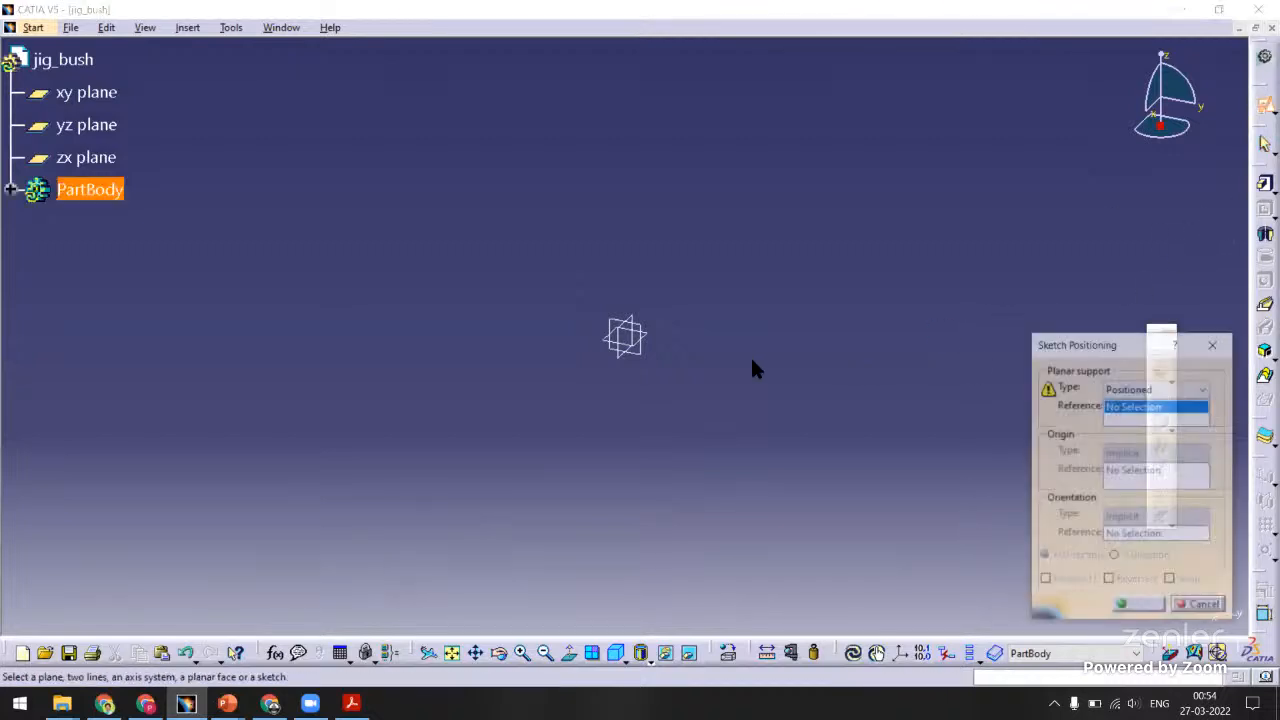
{"action": "left_click", "coordinate": [645, 358]}
{"action": "left_click", "coordinate": [1118, 604]}
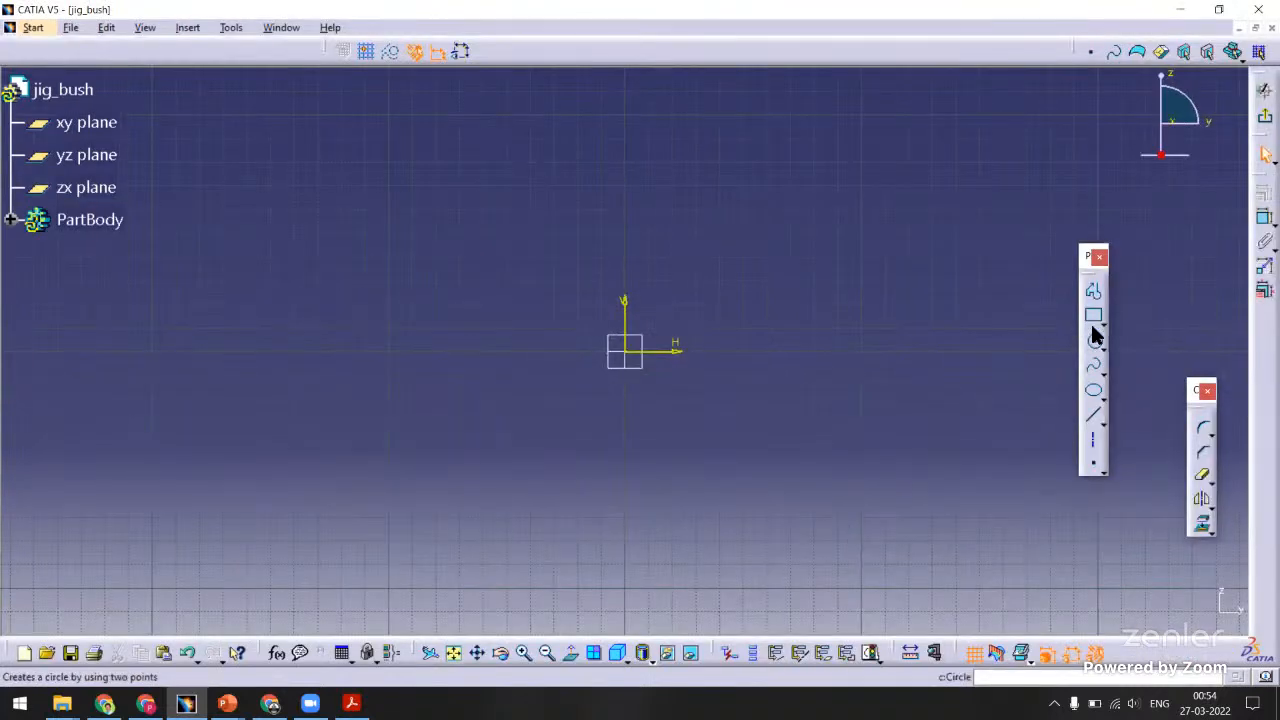
Sketch the headed bush's half-section profile, about 57 mm tall and reaching about 60 mm from the vertical axis, and trim the overlapping line ends.
{"action": "left_click", "coordinate": [1093, 294]}
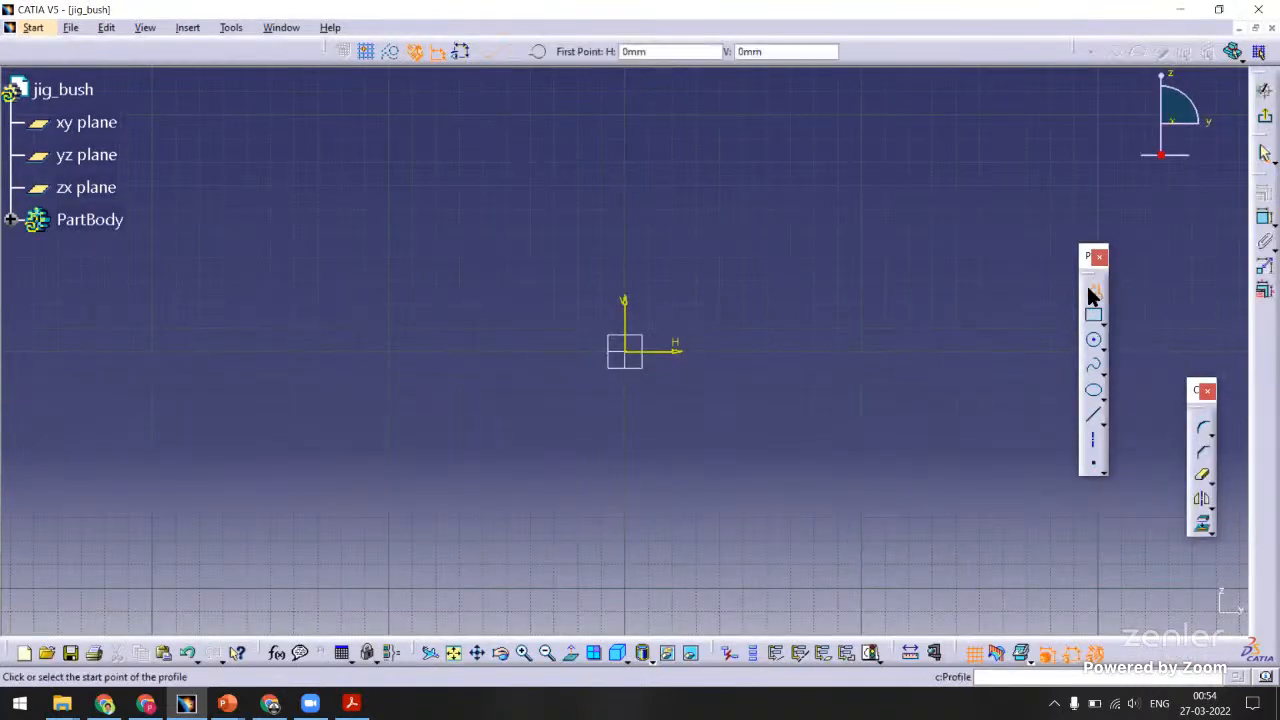
{"action": "left_click", "coordinate": [622, 215]}
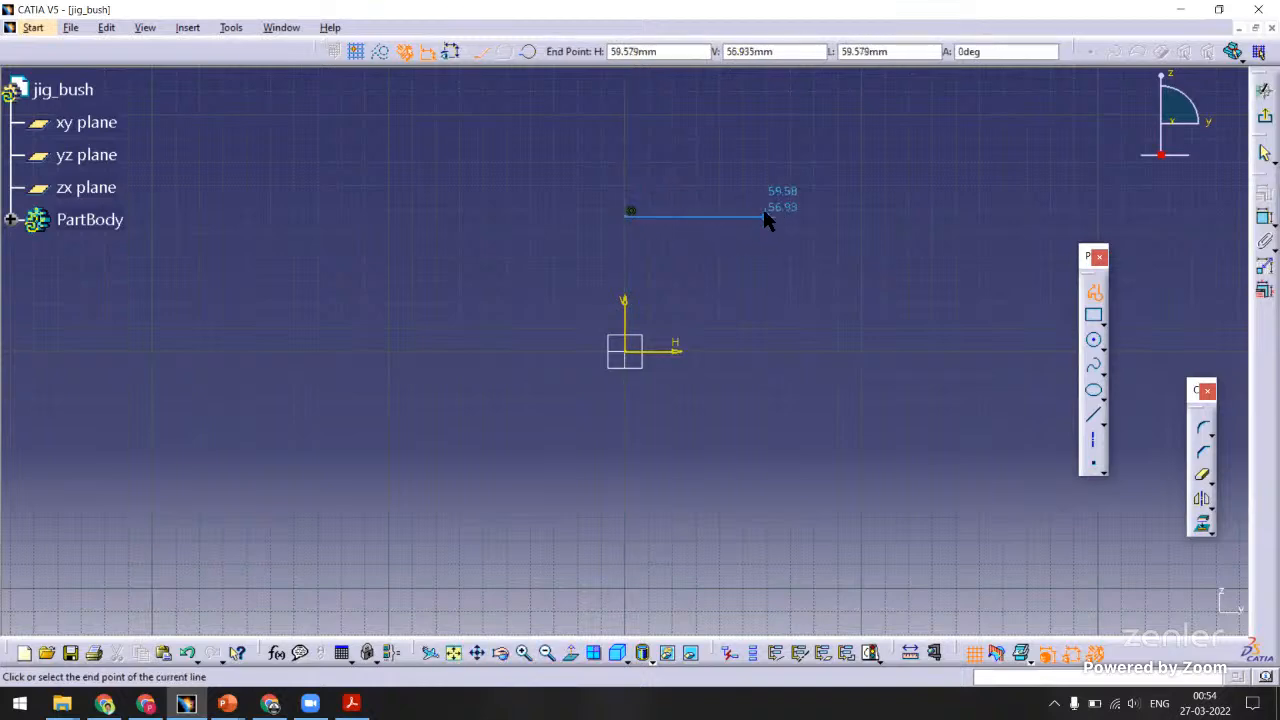
{"action": "left_click", "coordinate": [765, 220]}
{"action": "left_click", "coordinate": [765, 245]}
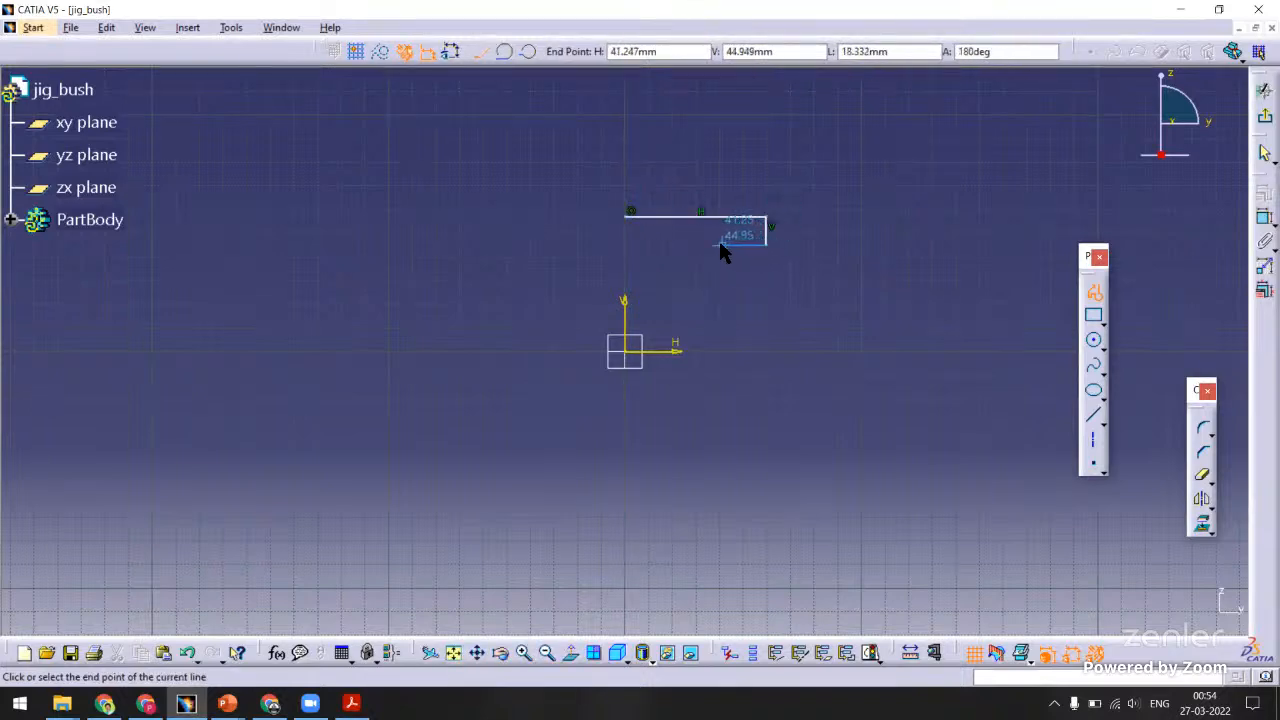
{"action": "left_click", "coordinate": [722, 245]}
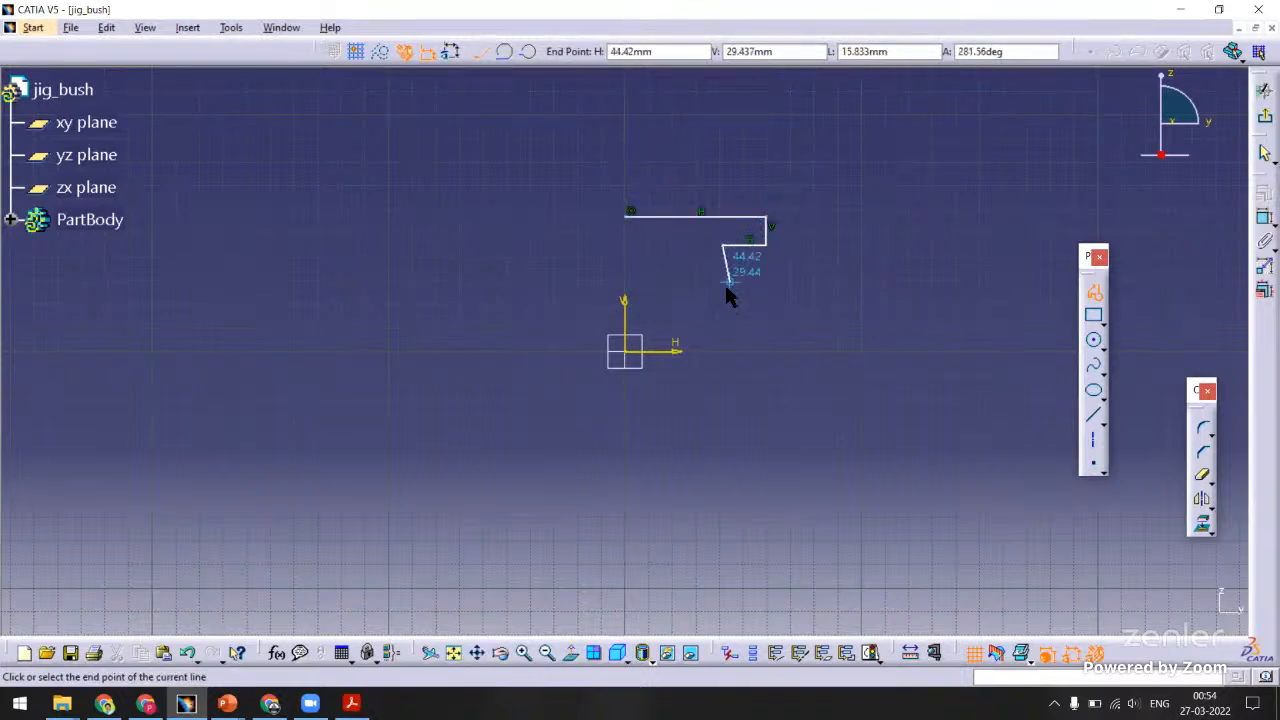
{"action": "left_click", "coordinate": [722, 350]}
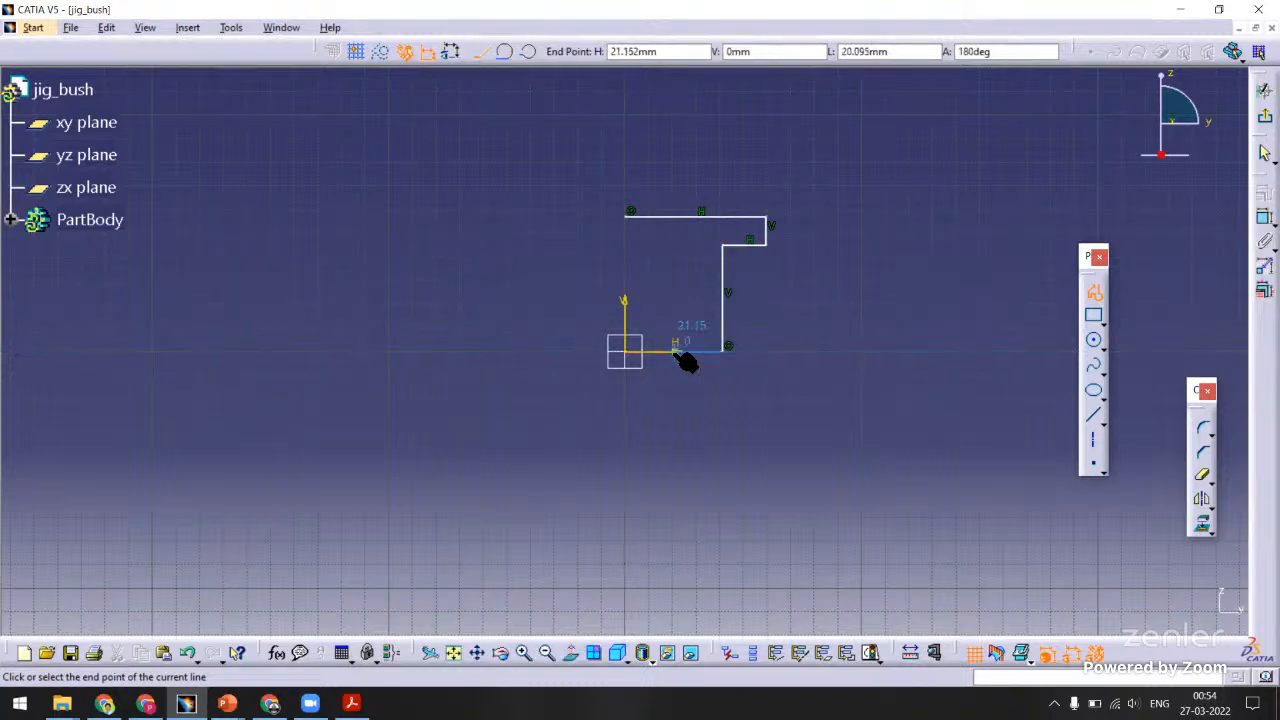
{"action": "left_click", "coordinate": [675, 350]}
{"action": "left_click", "coordinate": [675, 205]}
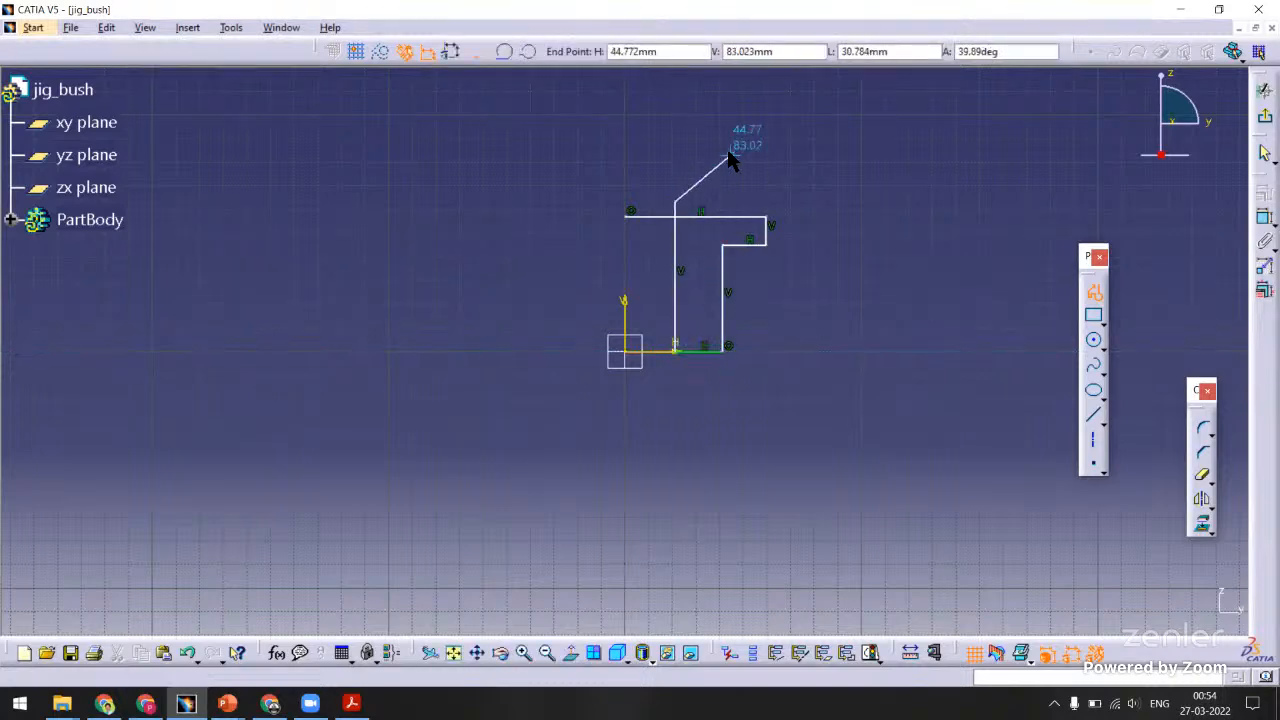
{"action": "key", "text": "Escape"}
{"action": "left_click", "coordinate": [1201, 474]}
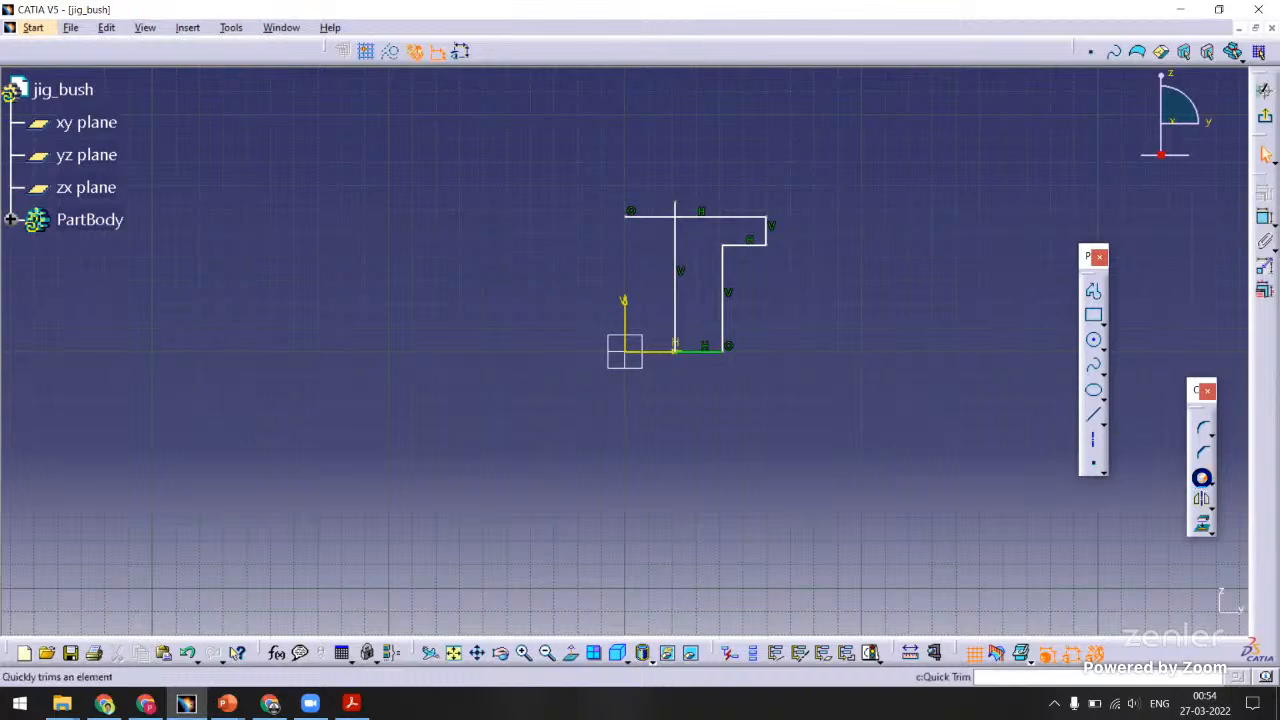
{"action": "left_click", "coordinate": [648, 217]}
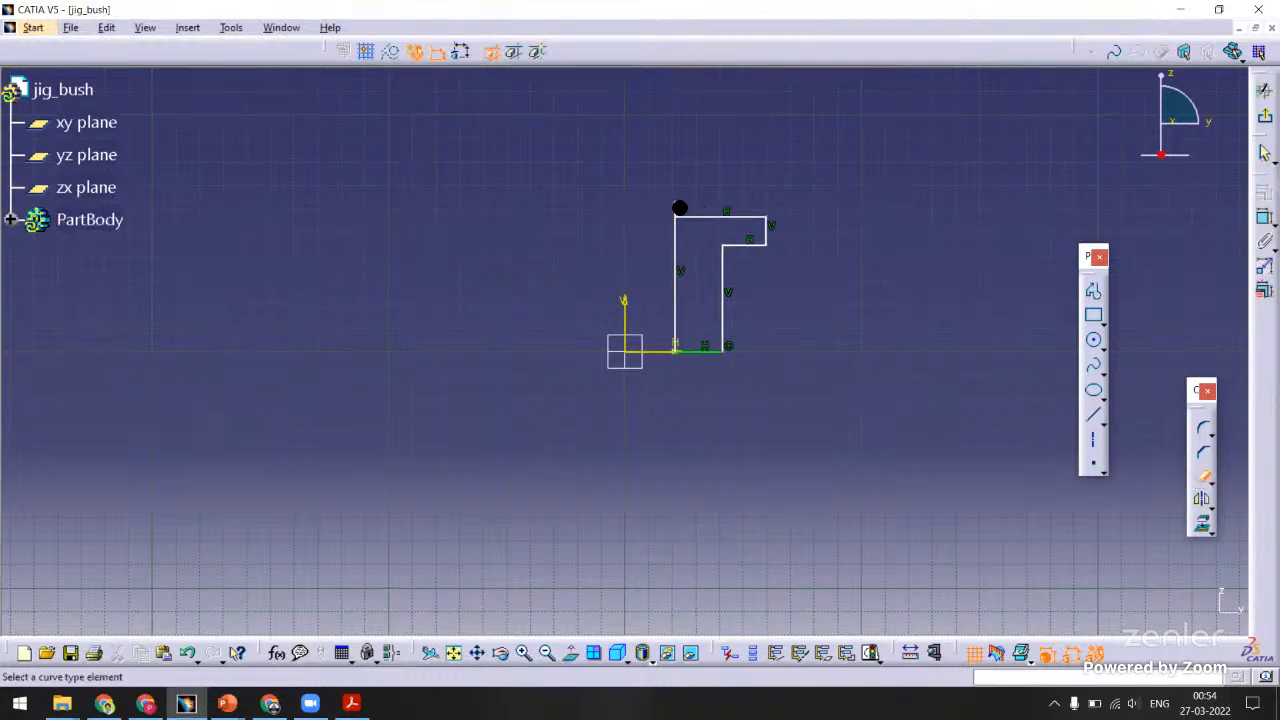
{"action": "key", "text": "Escape"}
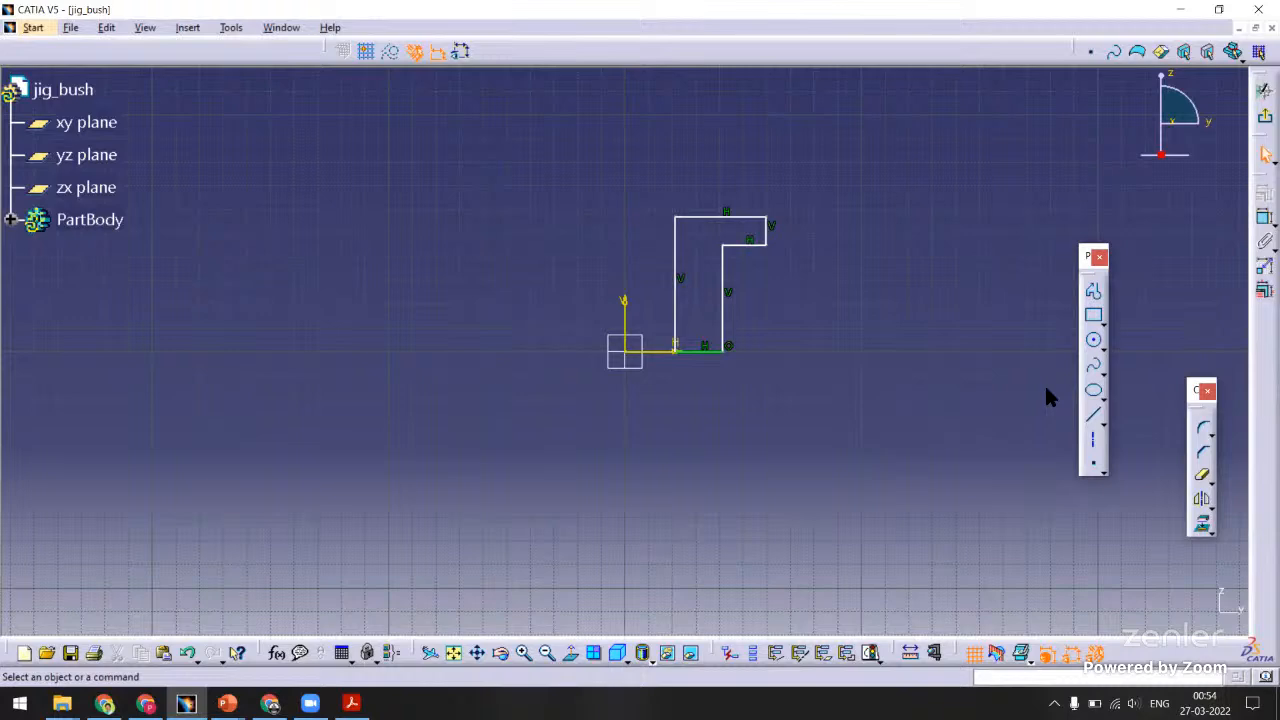
Draw a vertical sketch axis from the origin up past the upper edge of the bush profile.
{"action": "left_click", "coordinate": [1091, 438]}
{"action": "left_click", "coordinate": [626, 351]}
{"action": "key", "text": "Escape"}
{"action": "left_click", "coordinate": [1094, 441]}
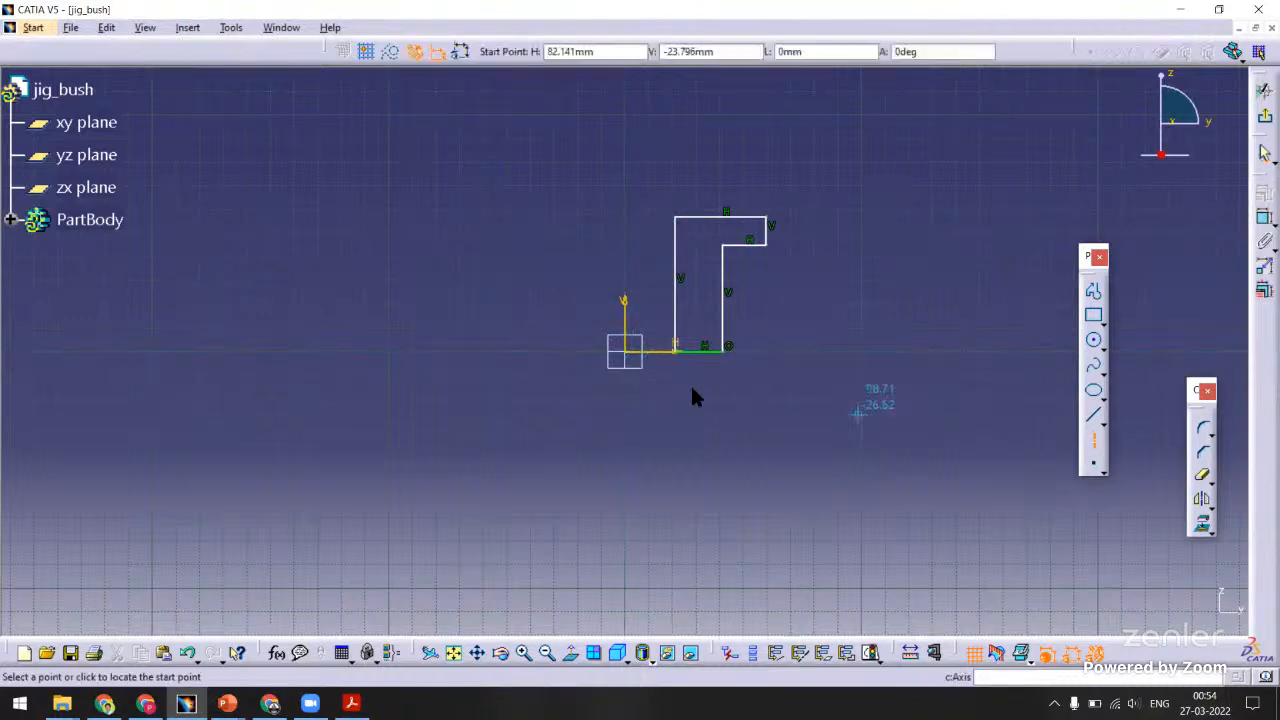
{"action": "left_click", "coordinate": [625, 350]}
{"action": "left_click", "coordinate": [624, 182]}
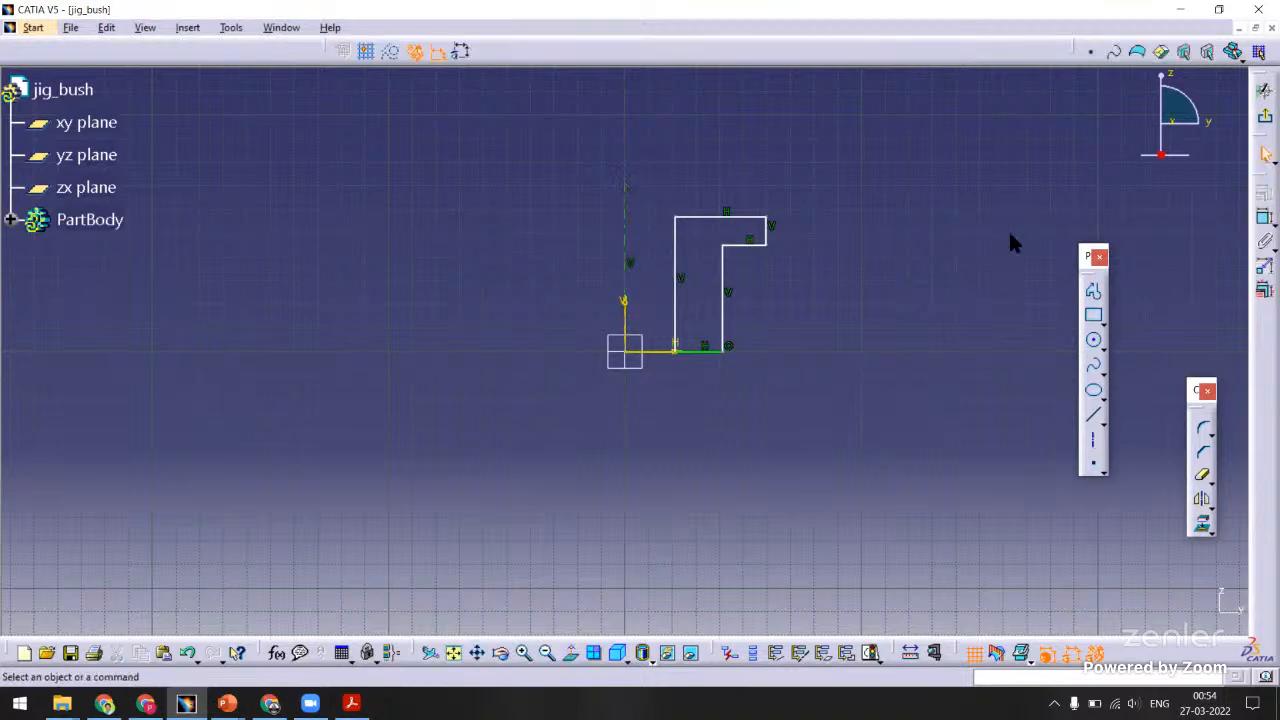
Dimension the profile's inner vertical line from the axis as a bore diameter, placing it above the profile.
{"action": "left_click", "coordinate": [1264, 217]}
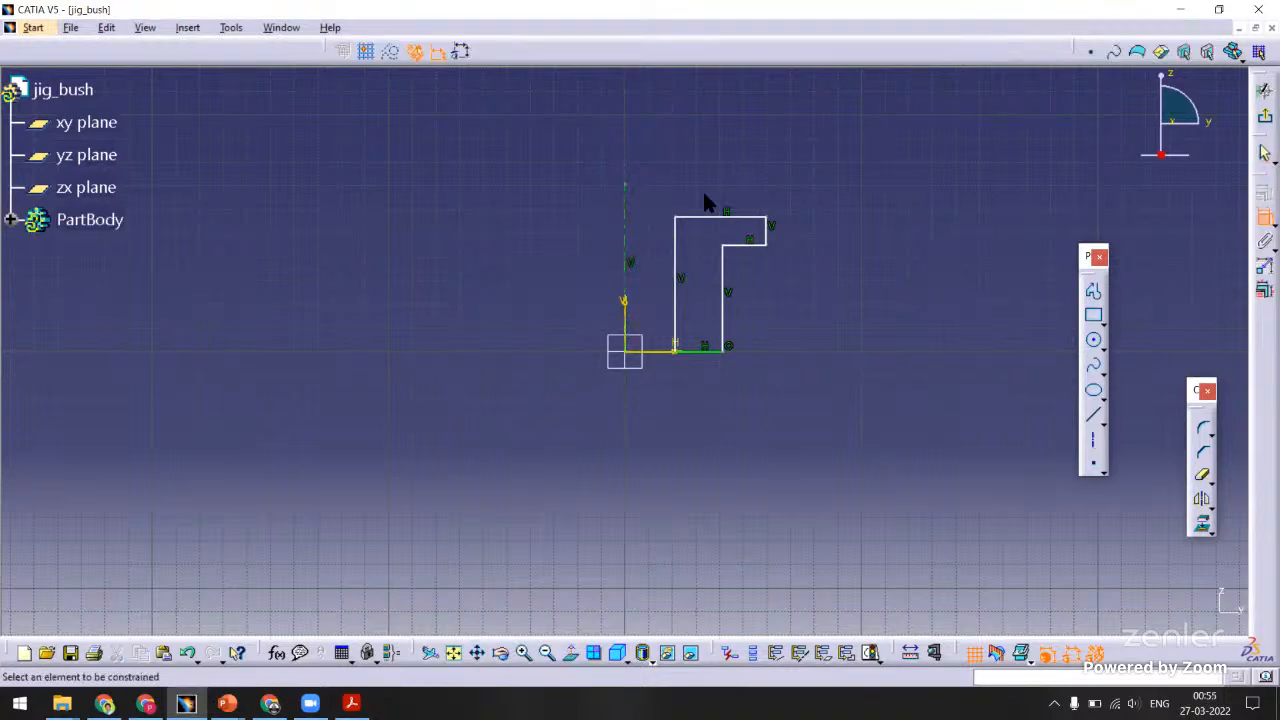
{"action": "left_click", "coordinate": [625, 220]}
{"action": "left_click", "coordinate": [675, 238]}
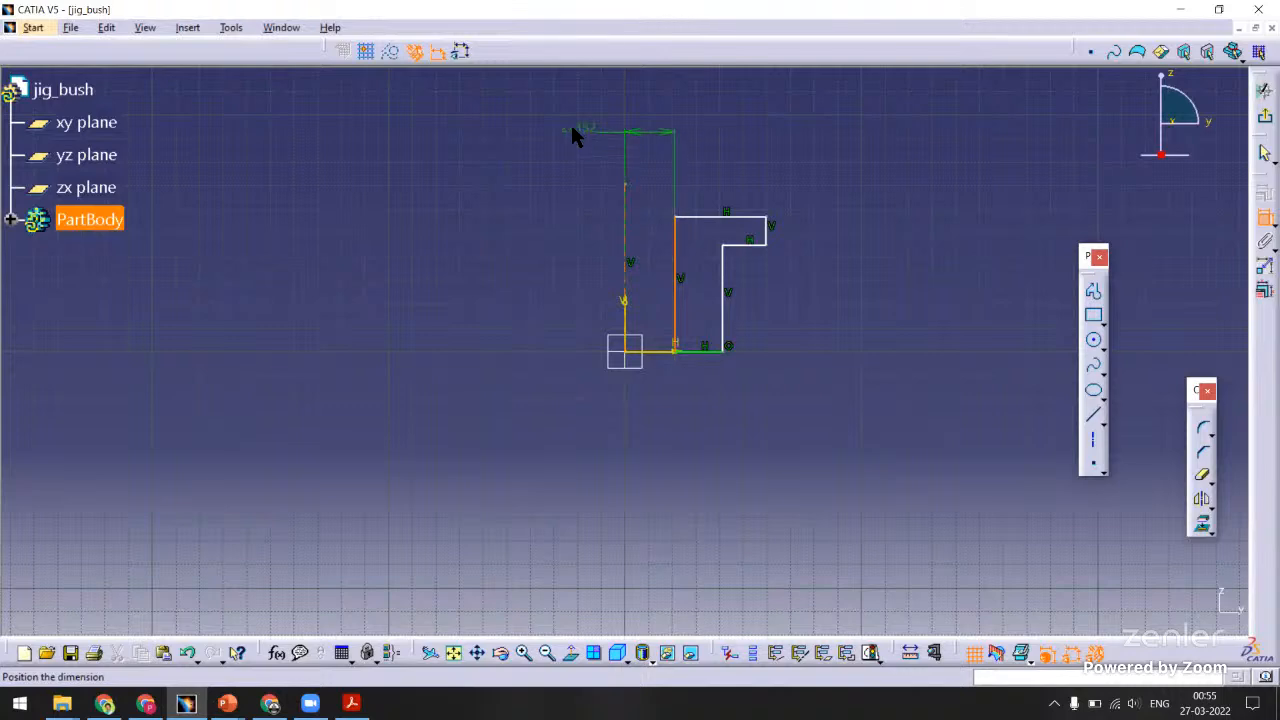
{"action": "right_click", "coordinate": [572, 135]}
{"action": "left_click", "coordinate": [663, 207]}
{"action": "left_click", "coordinate": [474, 138]}
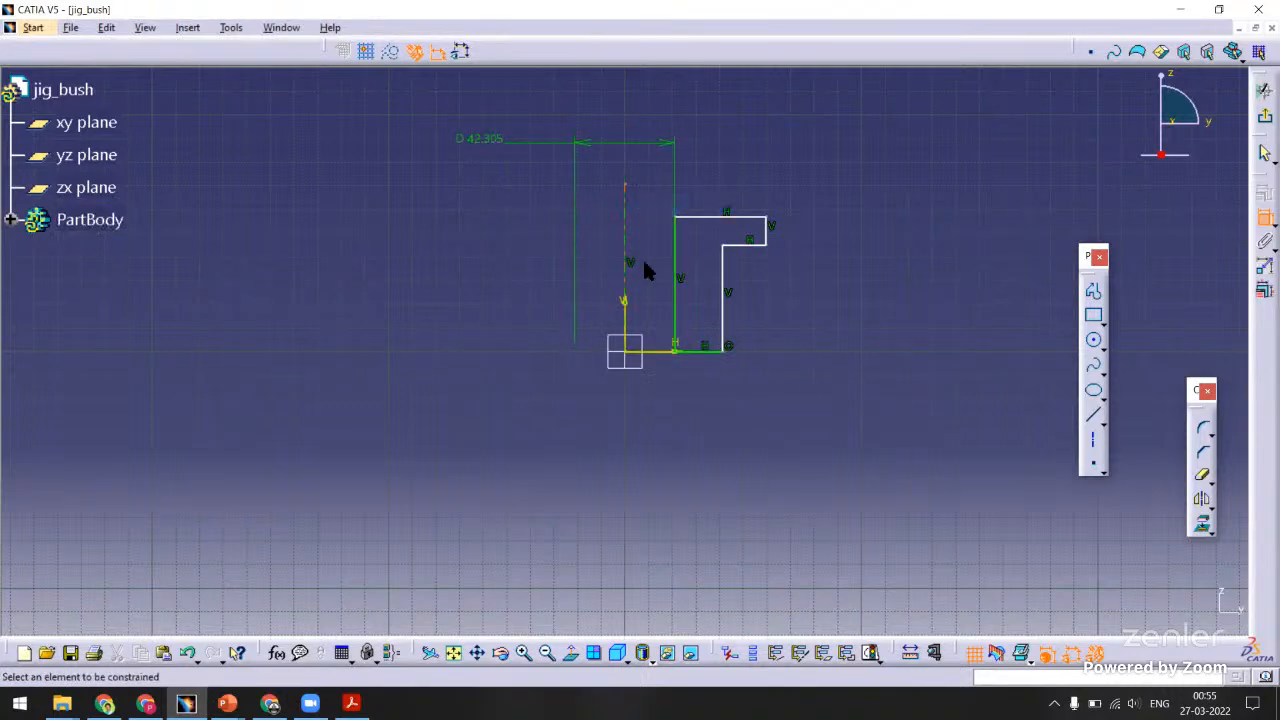
Dimension the head's outer vertical line from the sketch axis as a diameter, placing it above the bore dimension.
{"action": "left_click", "coordinate": [624, 250]}
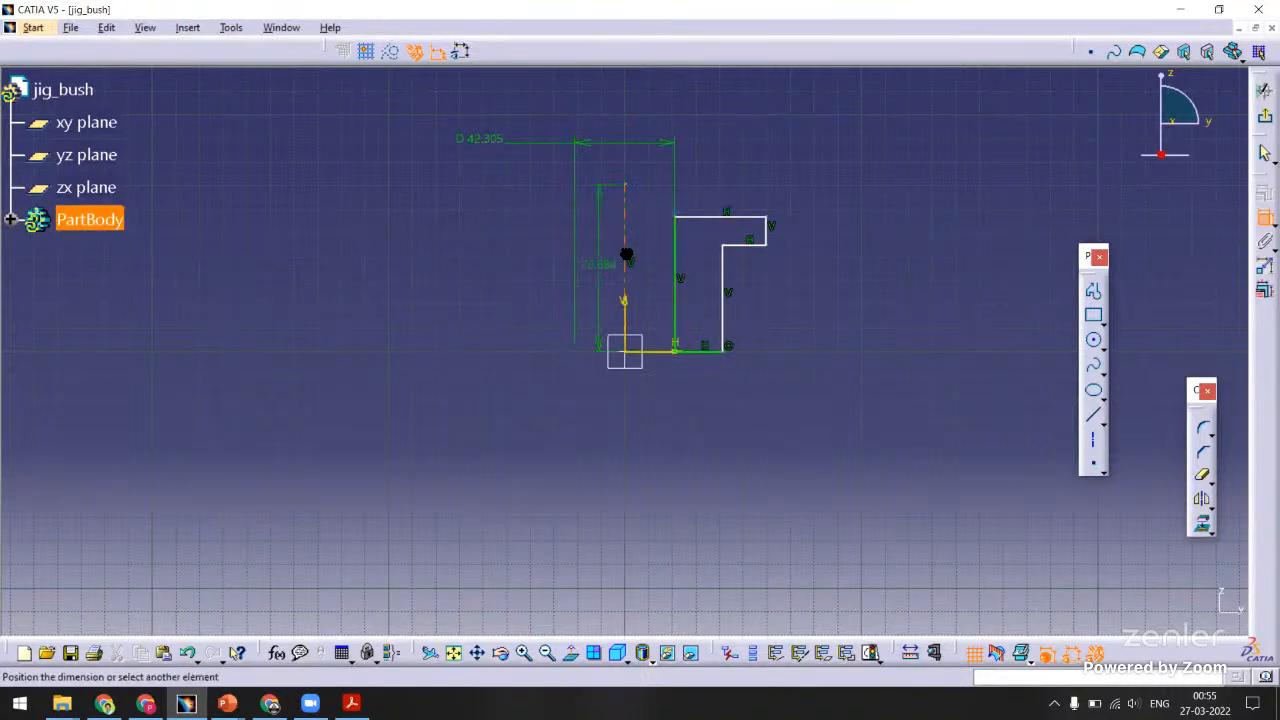
{"action": "left_click", "coordinate": [762, 233]}
{"action": "right_click", "coordinate": [764, 113]}
{"action": "left_click", "coordinate": [830, 192]}
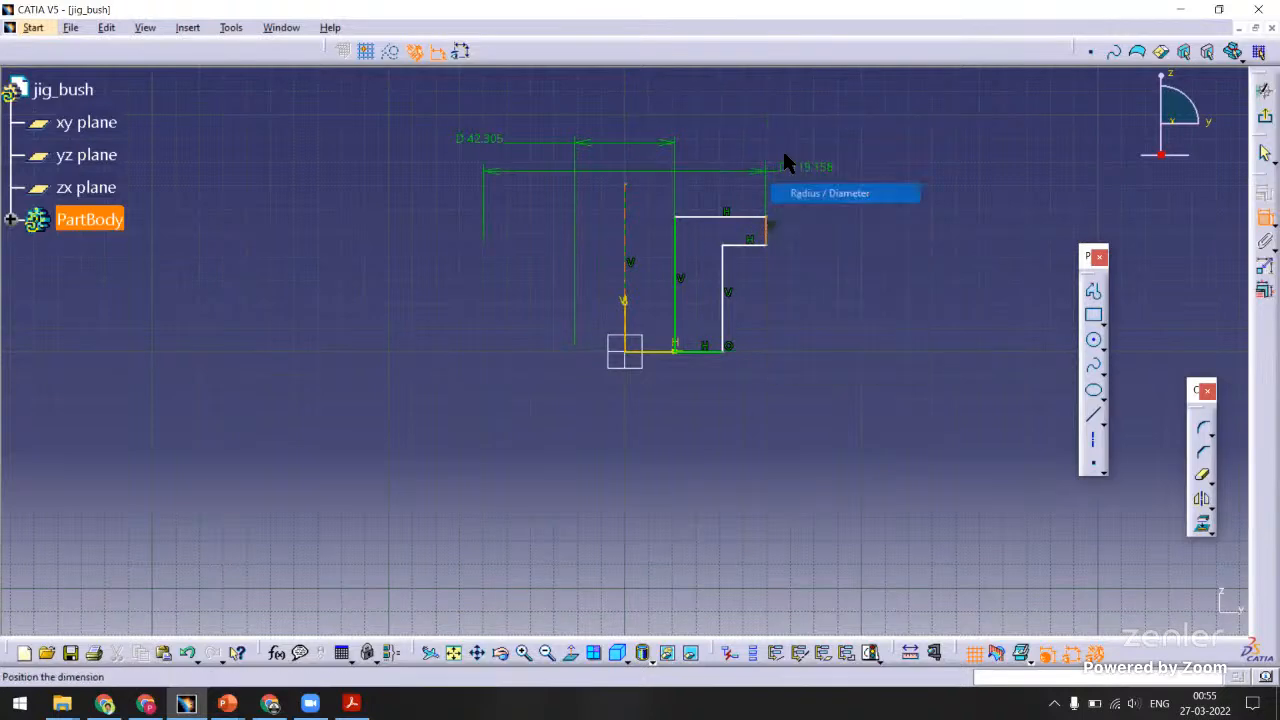
{"action": "left_click", "coordinate": [732, 98]}
Dimension the shank's outer vertical line from the sketch axis as a diameter, placing it below the profile.
{"action": "left_click", "coordinate": [724, 300]}
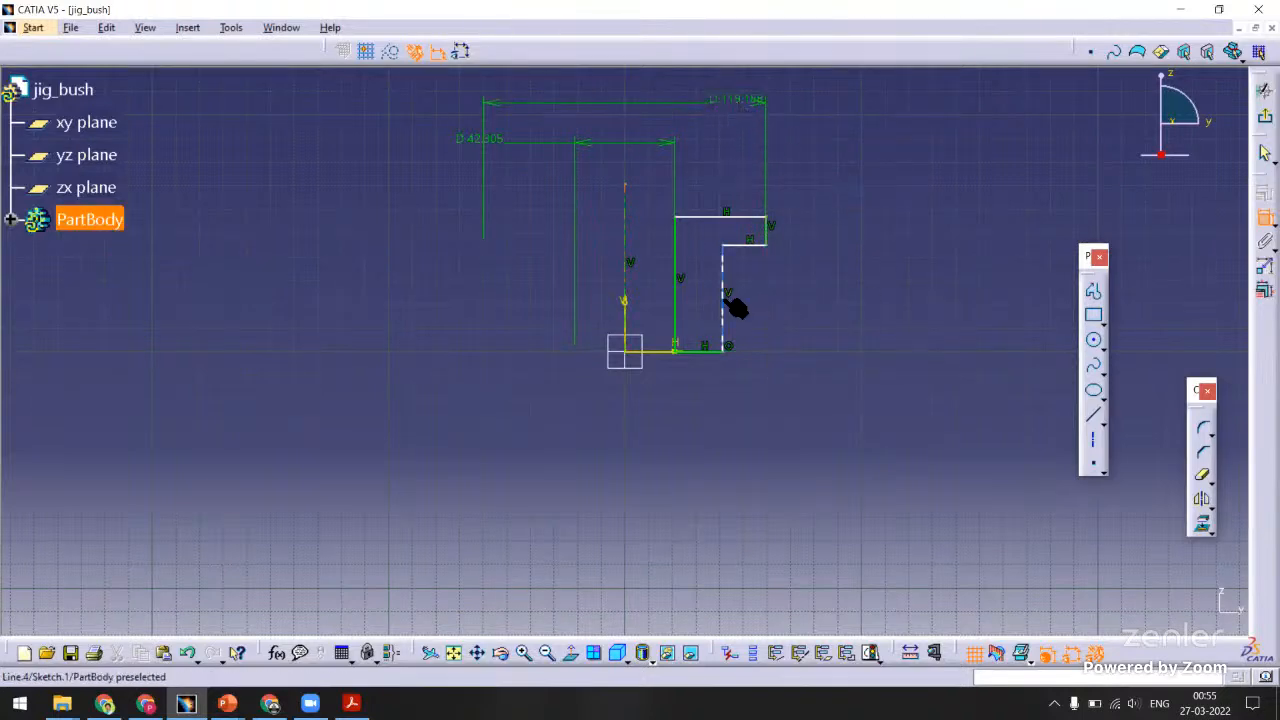
{"action": "left_click", "coordinate": [627, 294]}
{"action": "right_click", "coordinate": [682, 425]}
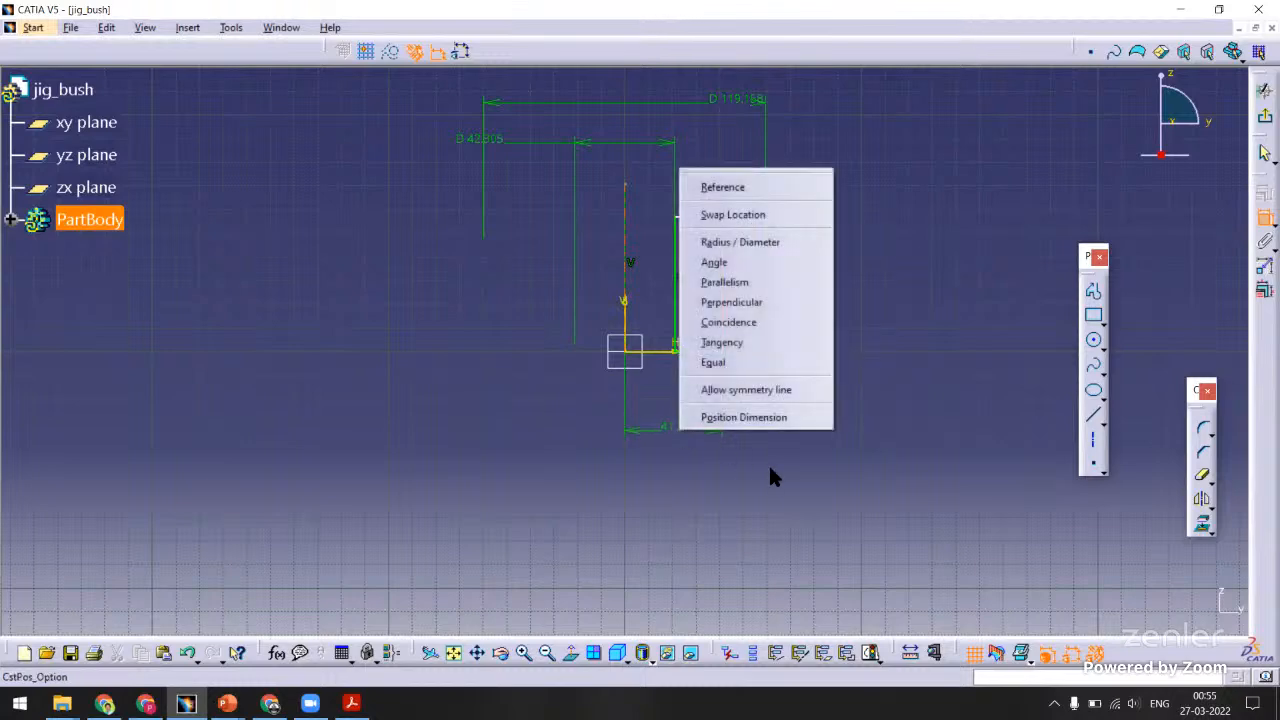
{"action": "left_click", "coordinate": [737, 242]}
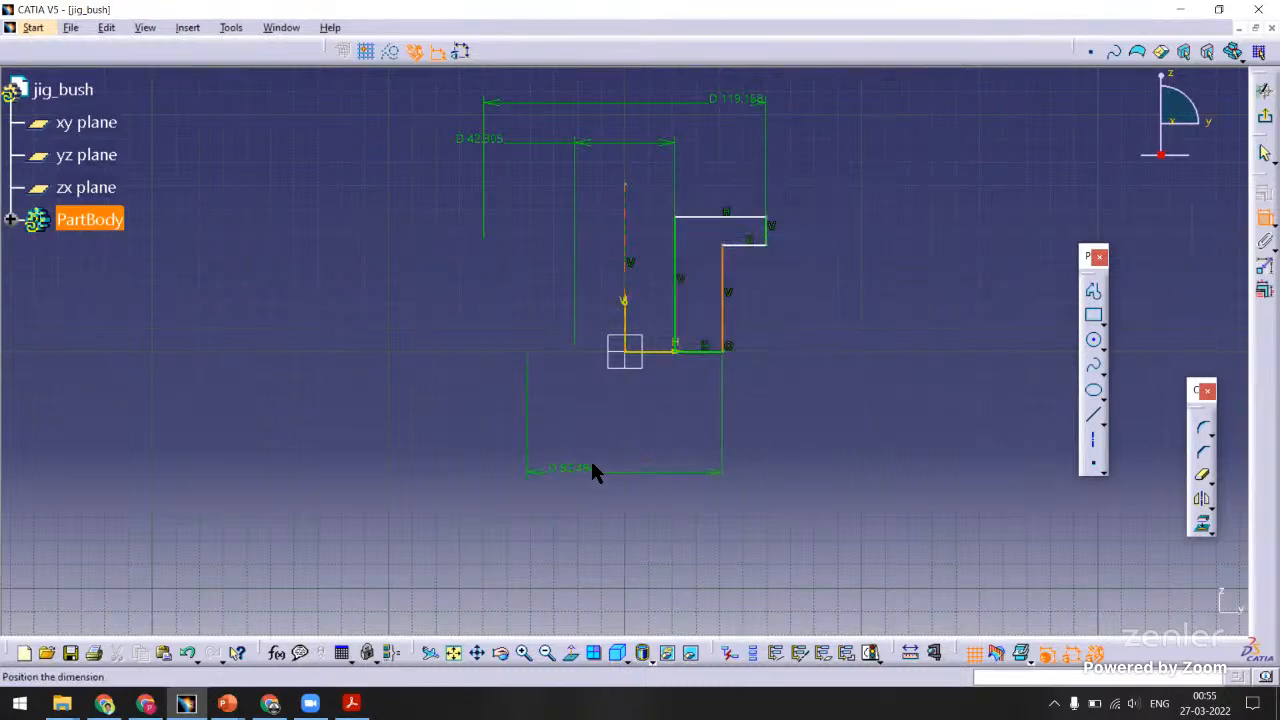
{"action": "left_click", "coordinate": [594, 463]}
Dimension the heights of the shank and the head beside the profile.
{"action": "left_click", "coordinate": [726, 322]}
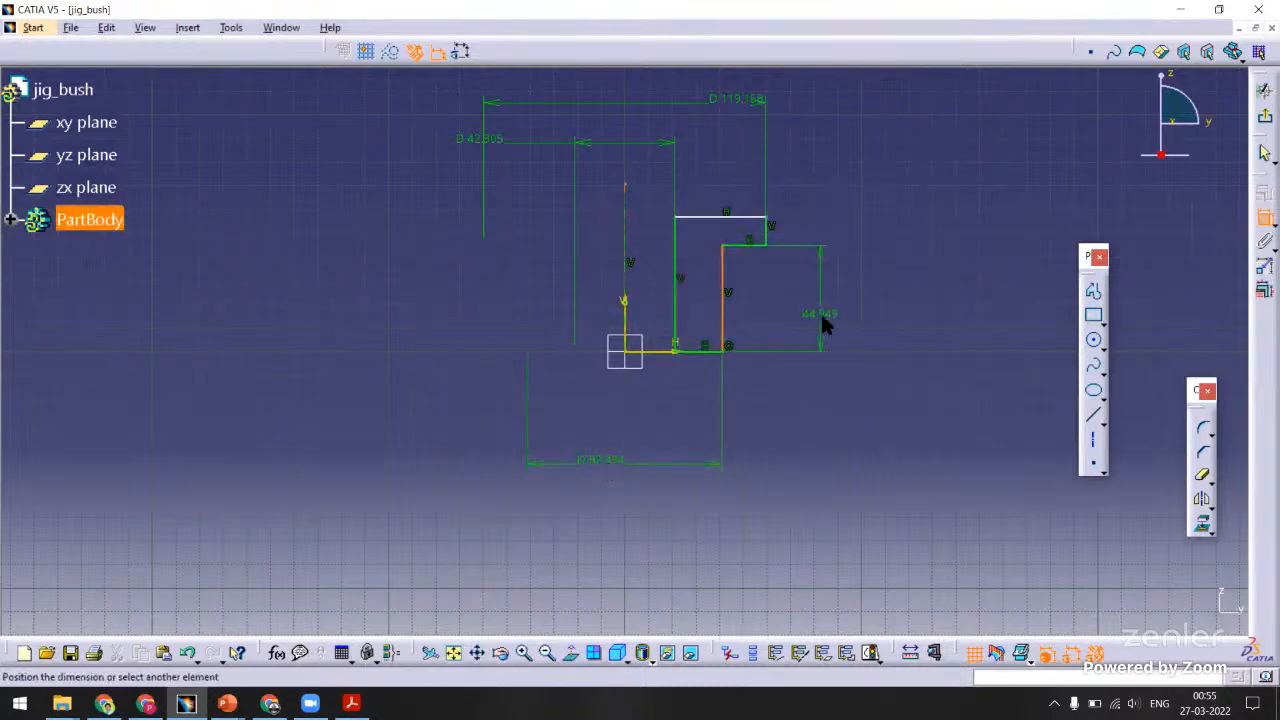
{"action": "left_click", "coordinate": [855, 320]}
{"action": "left_click", "coordinate": [767, 235]}
{"action": "left_click", "coordinate": [842, 228]}
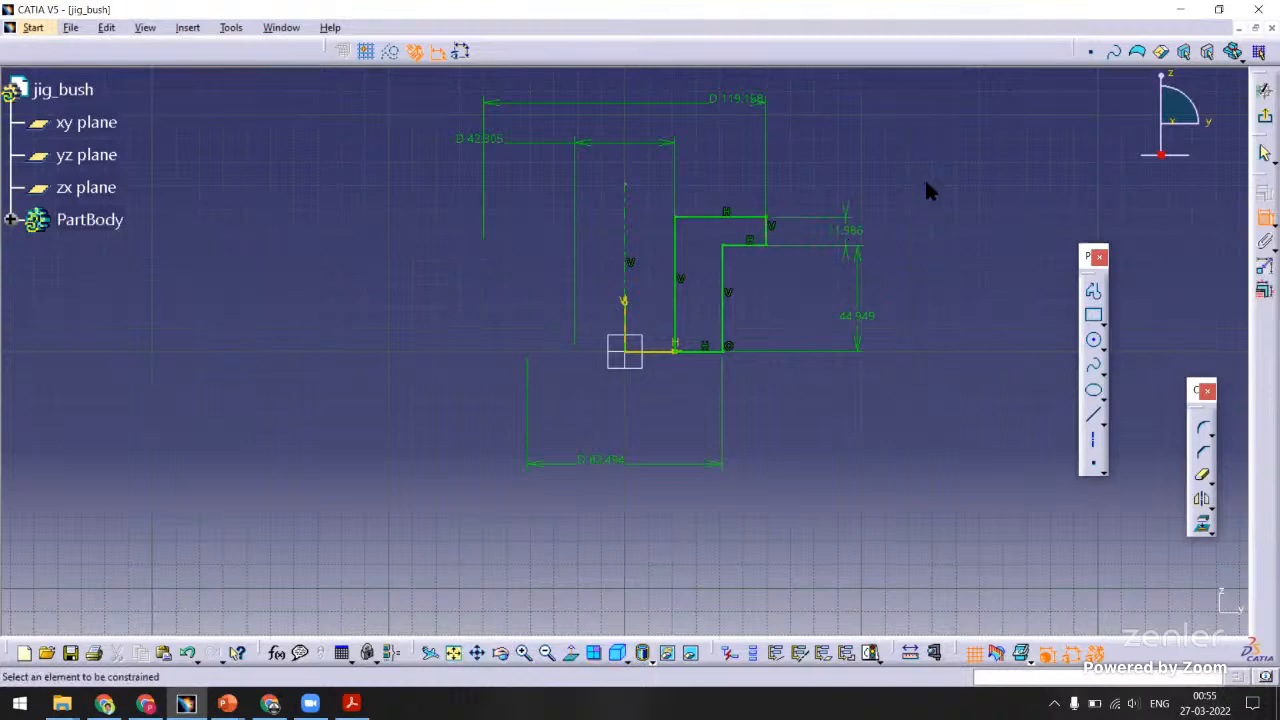
Set the bush's bore diameter to 10 mm.
{"action": "double_click", "coordinate": [508, 150]}
{"action": "type", "text": "10"}
{"action": "key", "text": "Return"}
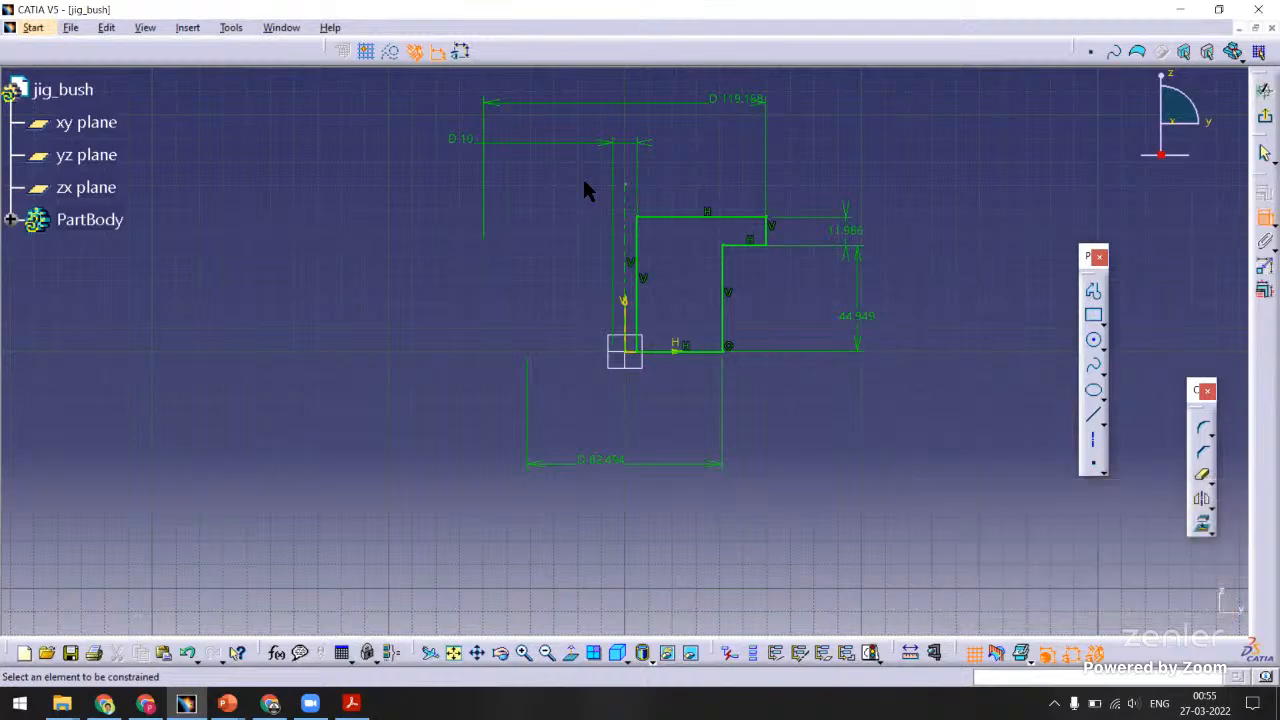
Look up the bush length in the browser's IS 666-1 table and set the shank height to 20 mm.
{"action": "key", "text": "alt+Tab"}
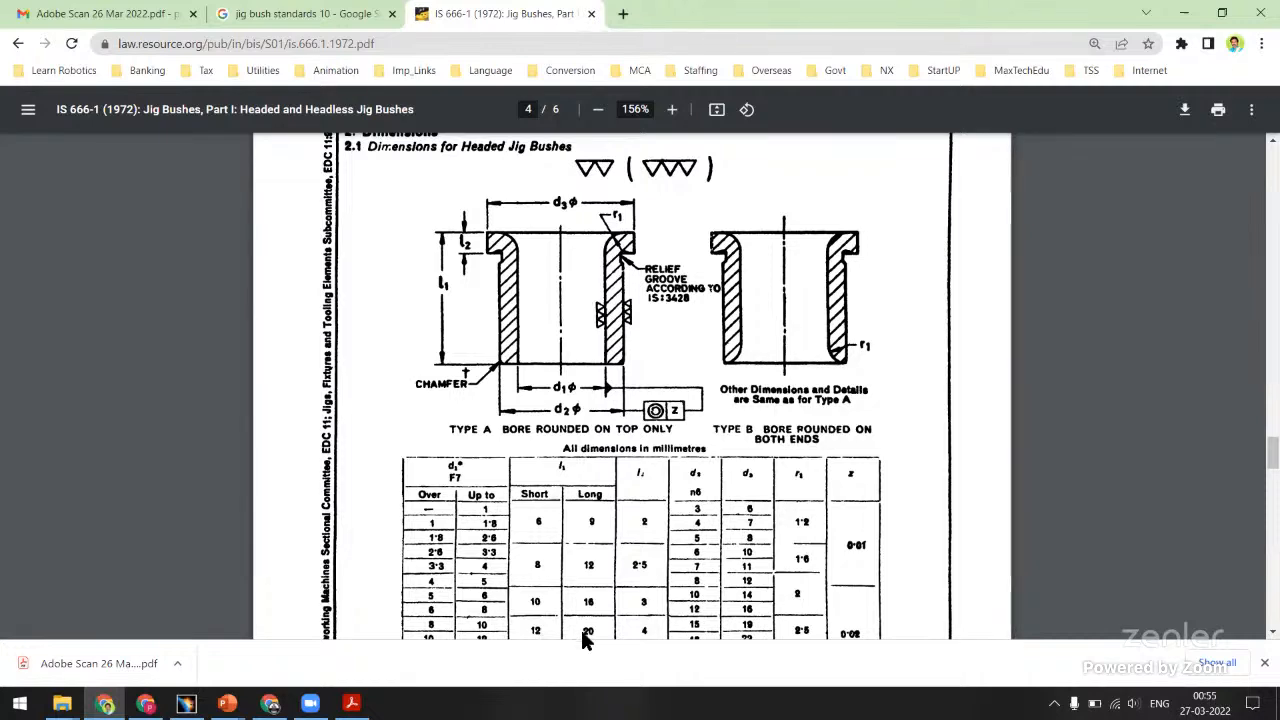
{"action": "key", "text": "alt+Tab"}
{"action": "key", "text": "alt+Tab"}
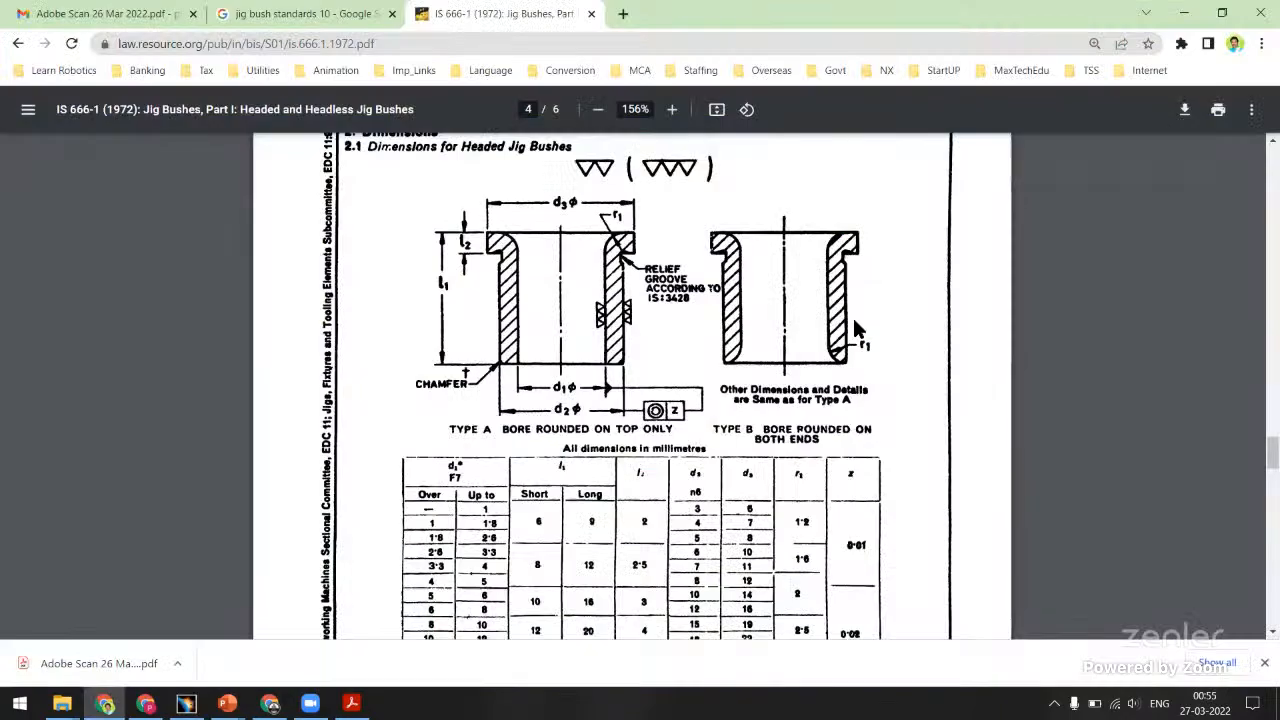
{"action": "key", "text": "alt+Tab"}
{"action": "double_click", "coordinate": [857, 318]}
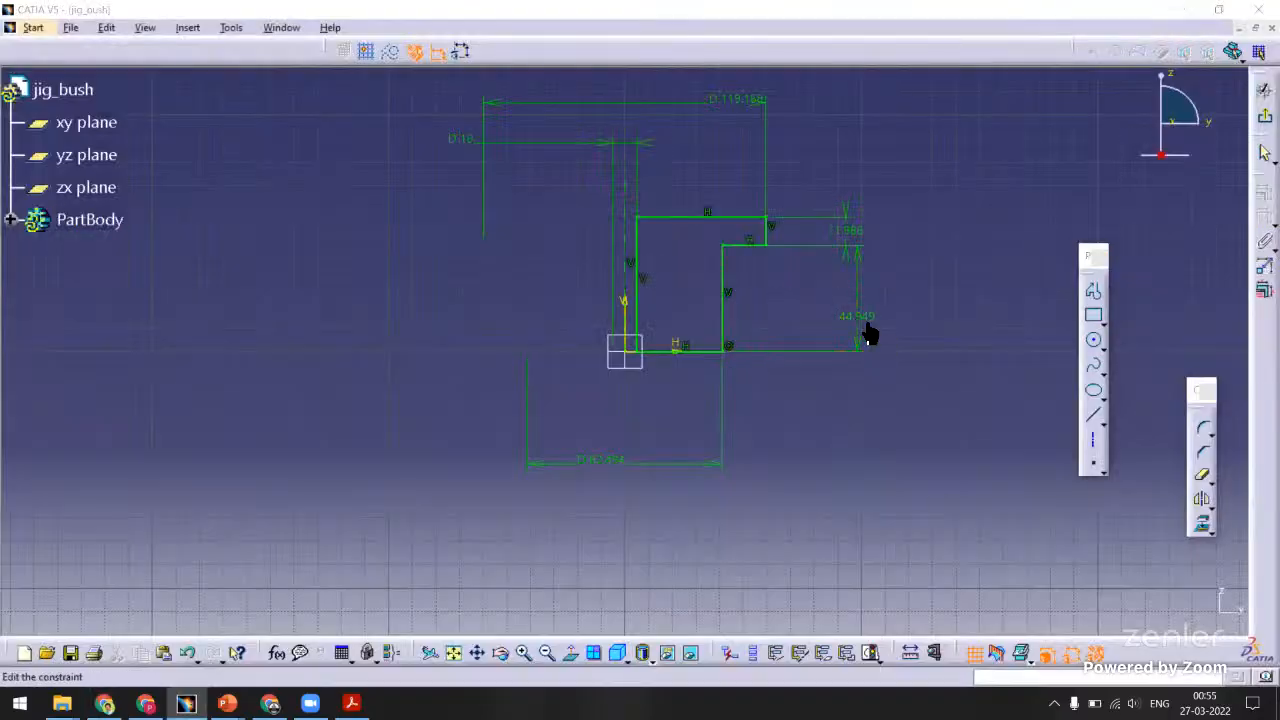
{"action": "key", "text": "Escape"}
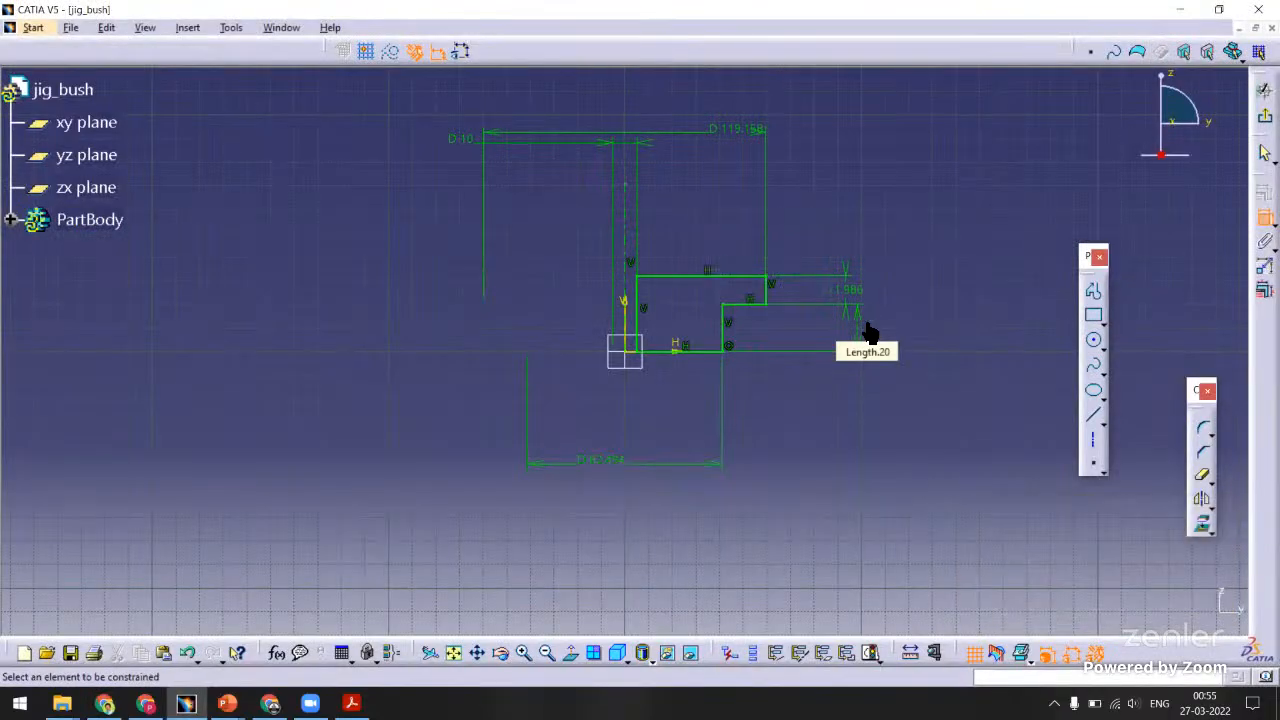
Recheck the bush length in the standard, then set the shank height to 16 mm and the head height to 4 mm.
{"action": "key", "text": "alt+Tab"}
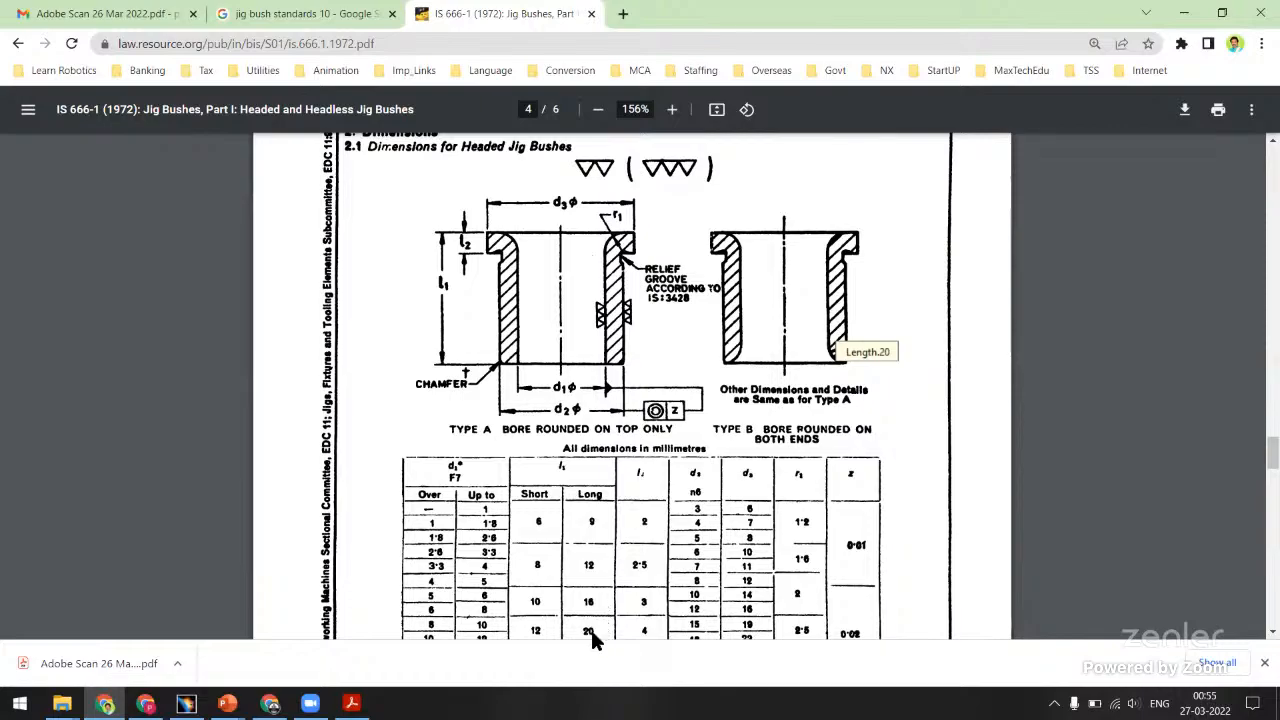
{"action": "key", "text": "alt+Tab"}
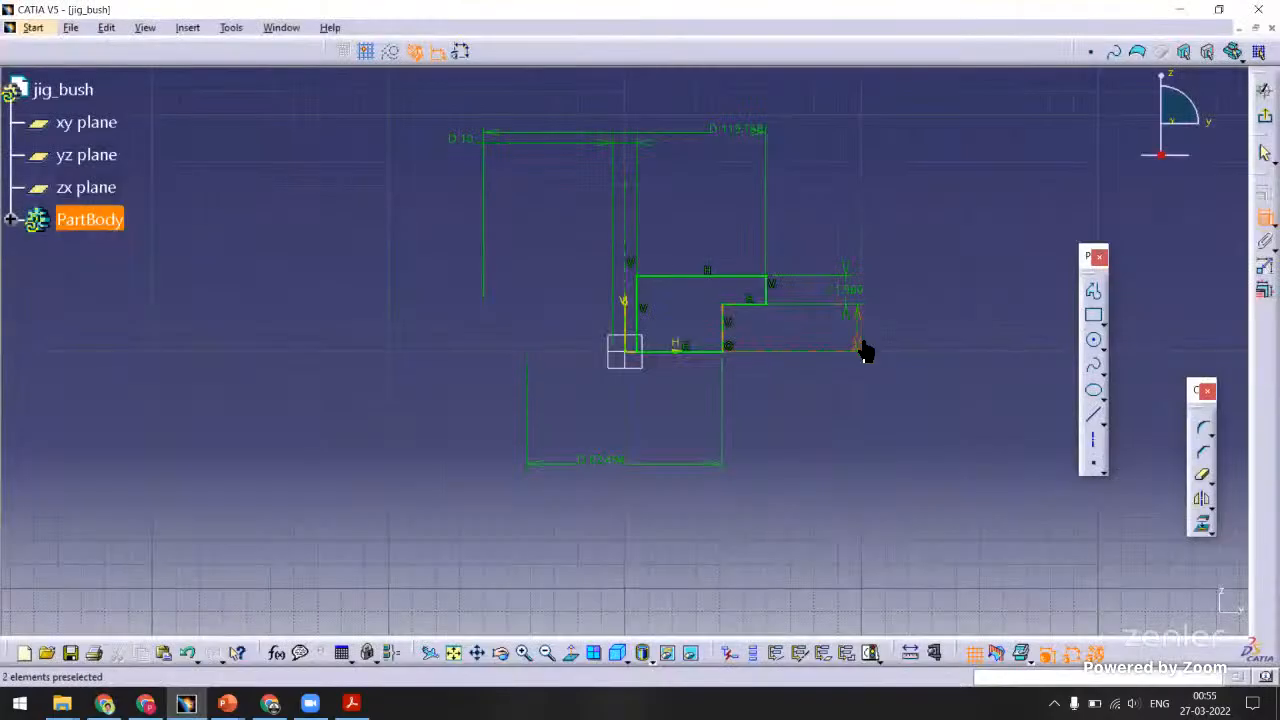
{"action": "type", "text": "16"}
{"action": "key", "text": "Return"}
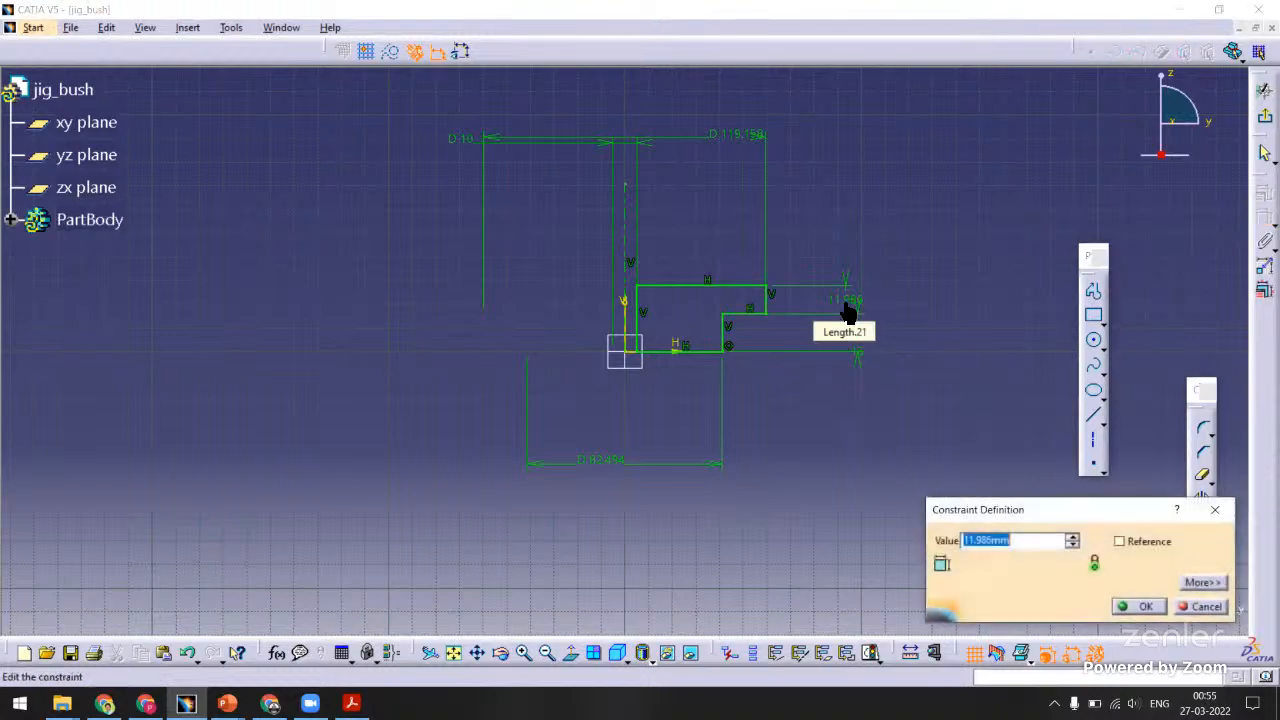
{"action": "key", "text": "Return"}
Look up d2 for the 10 mm bore in the IS 666-1 table and set the shank's outer diameter to 15 mm.
{"action": "key", "text": "alt+Tab"}
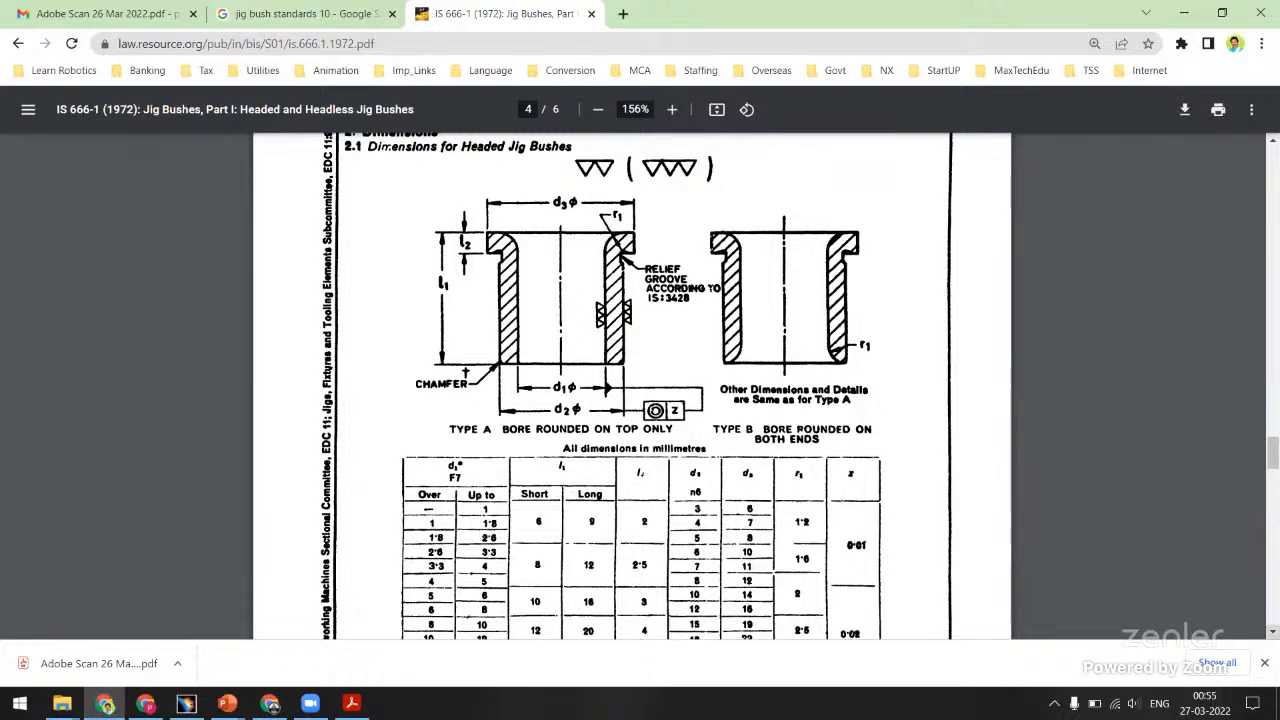
{"action": "scroll", "coordinate": [640, 390], "scroll_direction": "down", "scroll_amount": 1}
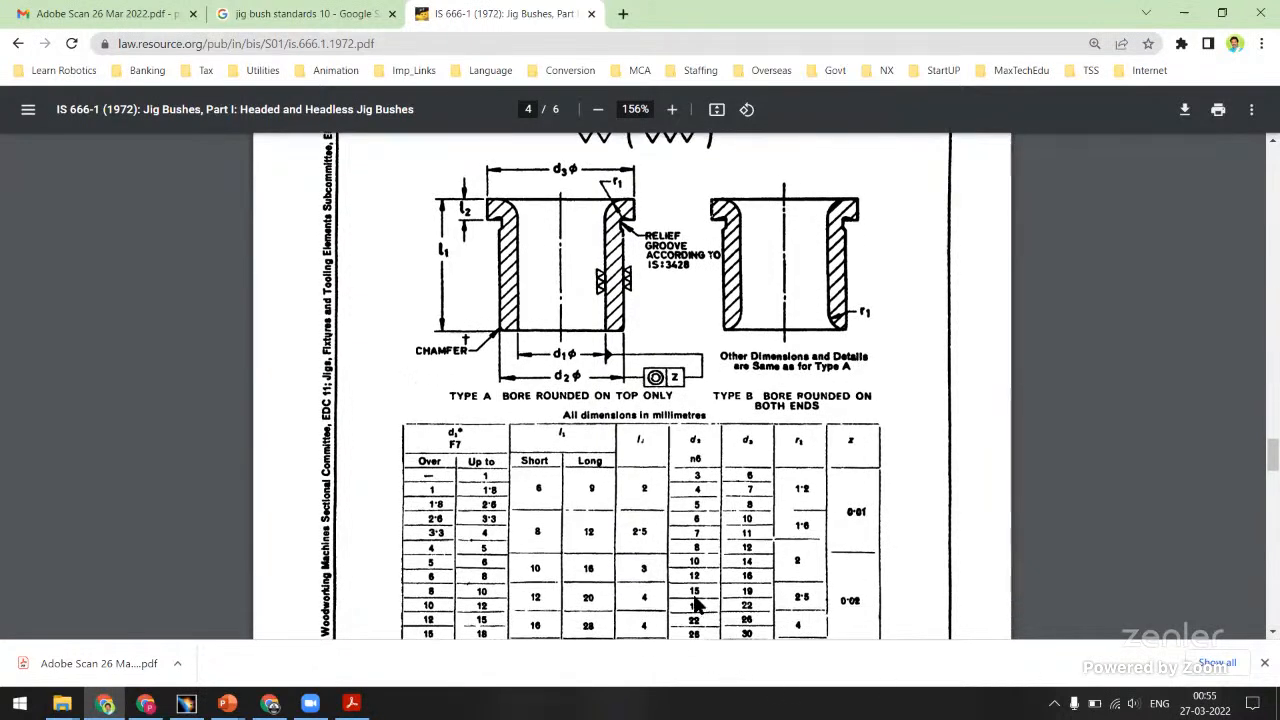
{"action": "key", "text": "alt+Tab"}
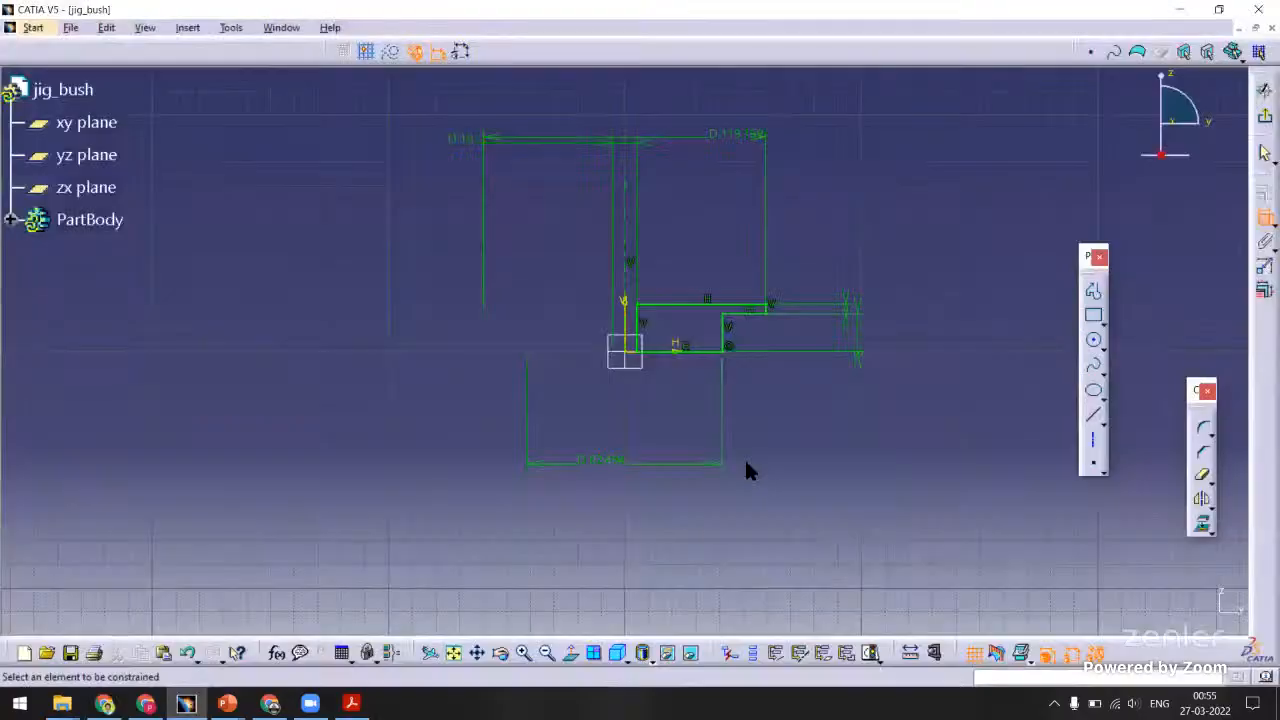
{"action": "double_click", "coordinate": [606, 460]}
{"action": "type", "text": "15"}
{"action": "key", "text": "Return"}
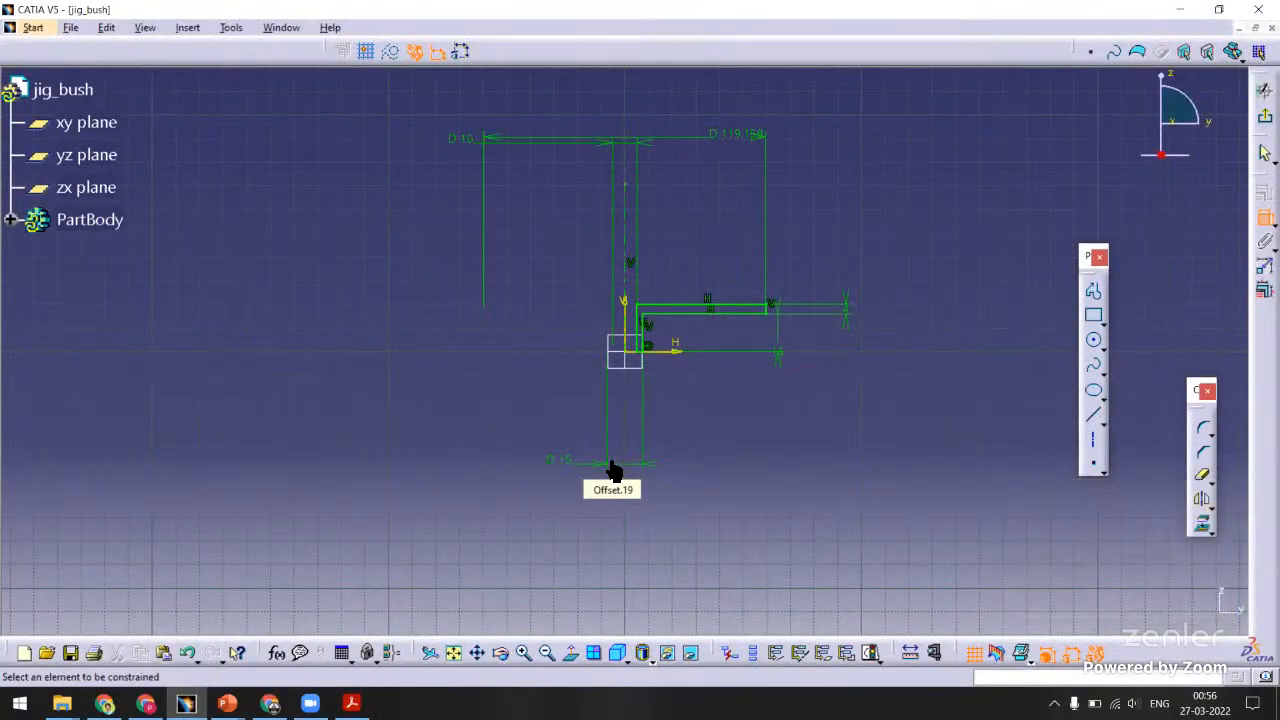
Look up the head diameter for this bush in the IS 666-1 table and set it to 19 mm.
{"action": "key", "text": "alt+Tab"}
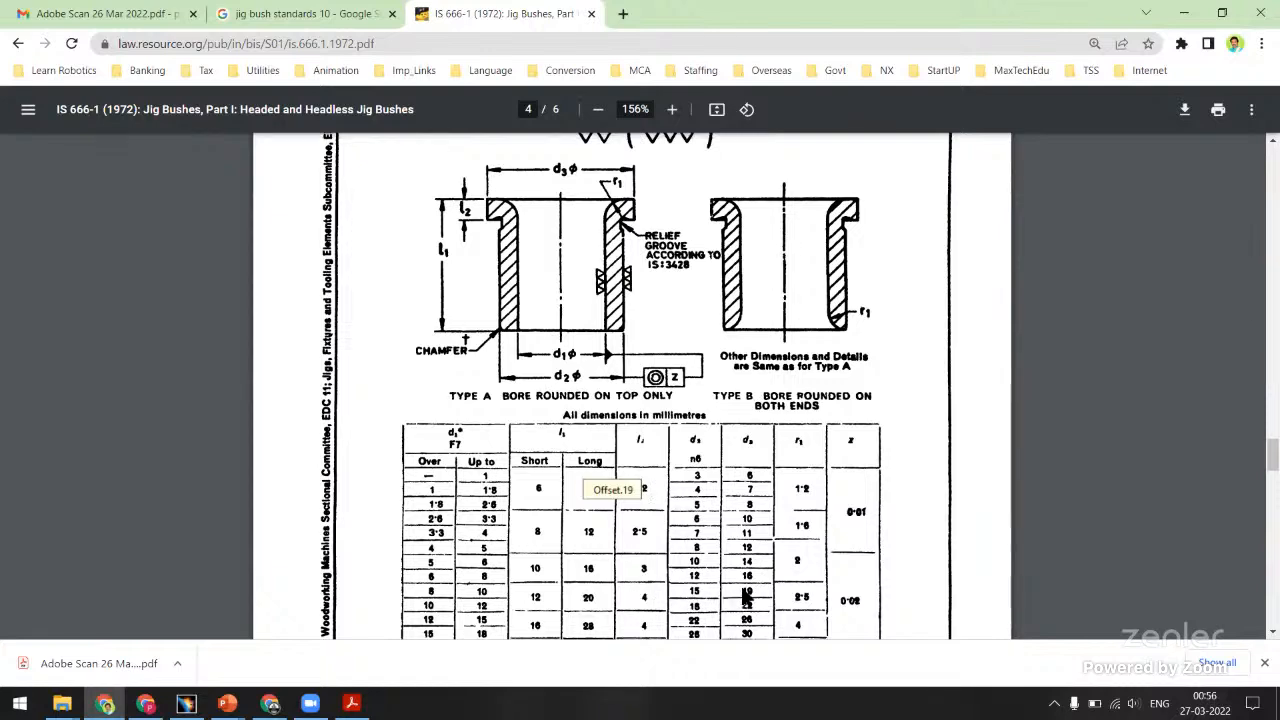
{"action": "key", "text": "alt+Tab"}
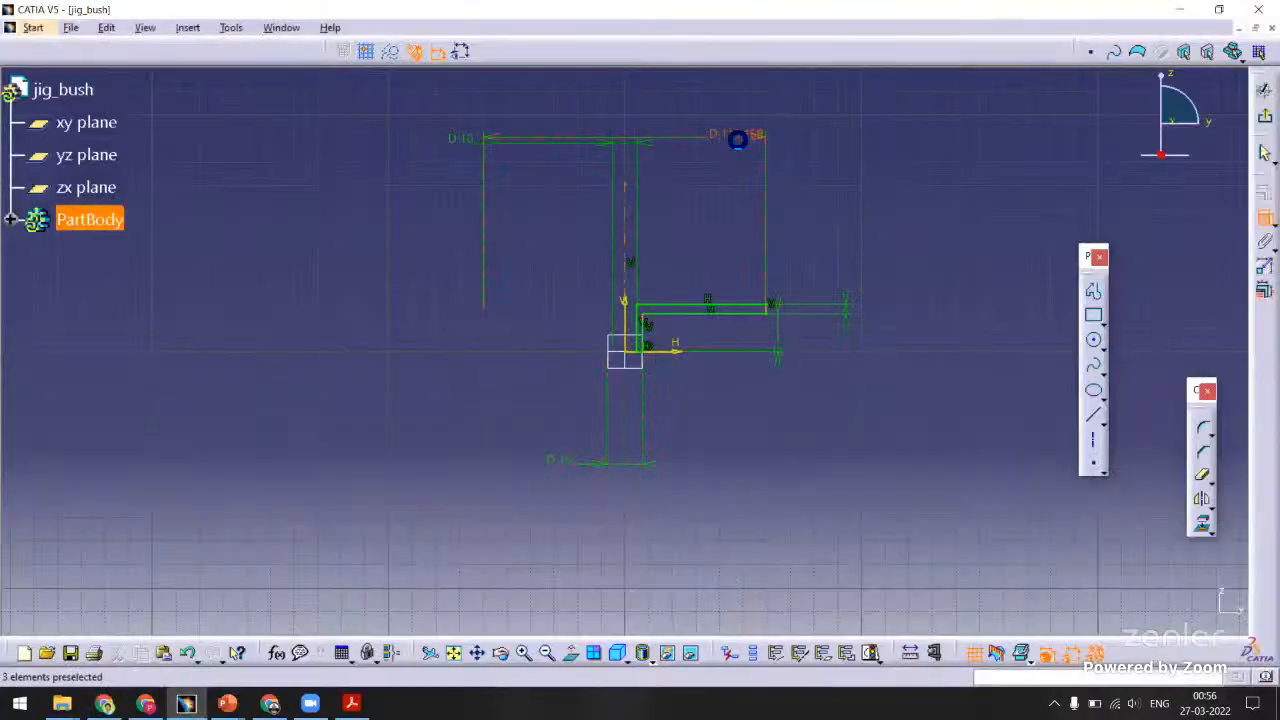
{"action": "double_click", "coordinate": [737, 136]}
{"action": "type", "text": "19"}
{"action": "key", "text": "Return"}
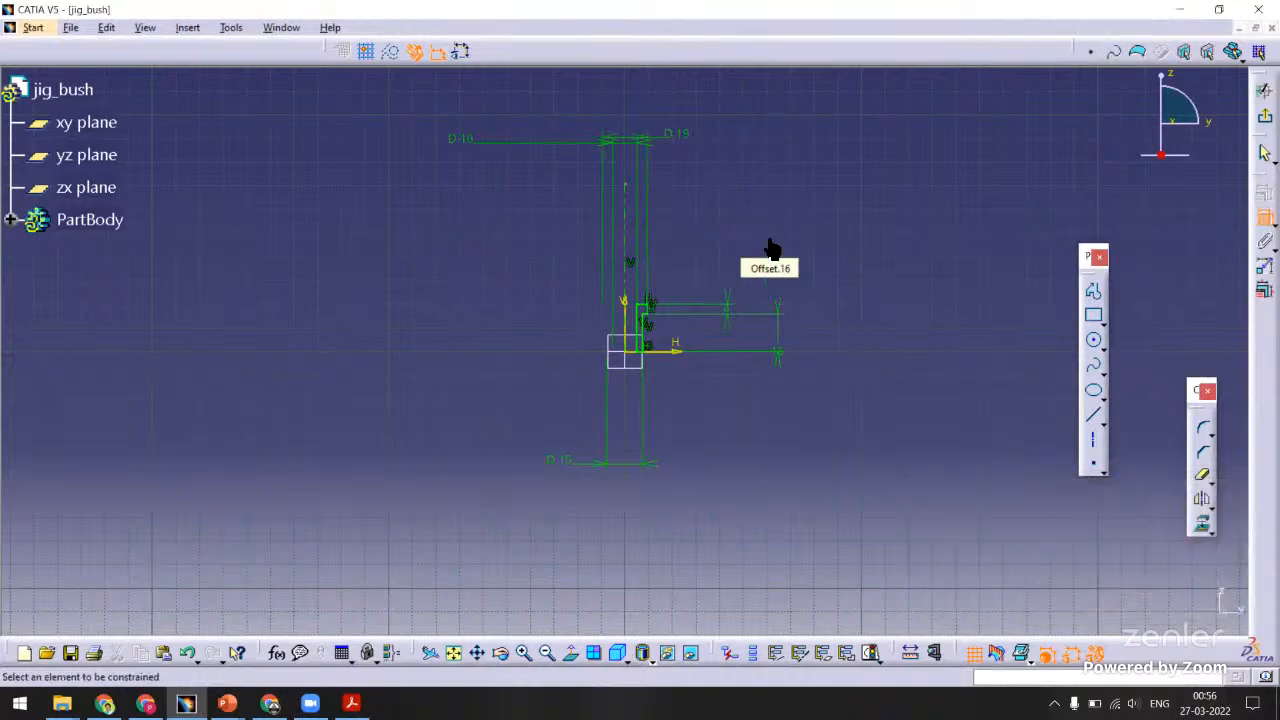
Revolve the finished profile about the sketch axis into a solid bush with Shaft, and save the part as jig_bush.
{"action": "left_click", "coordinate": [1265, 117]}
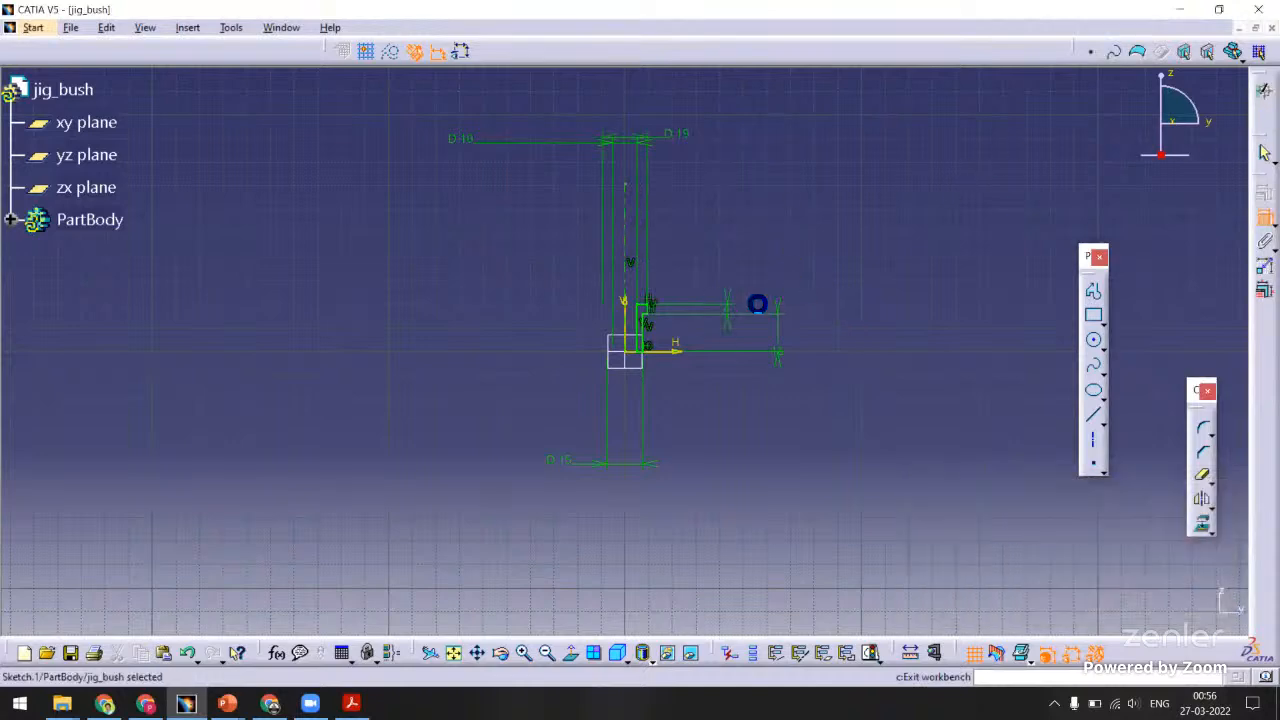
{"action": "mouse_move", "coordinate": [740, 409]}
{"action": "middle_mouse_down"}
{"action": "mouse_move", "coordinate": [794, 237]}
{"action": "mouse_move", "coordinate": [663, 149]}
{"action": "mouse_move", "coordinate": [724, 199]}
{"action": "middle_mouse_up"}
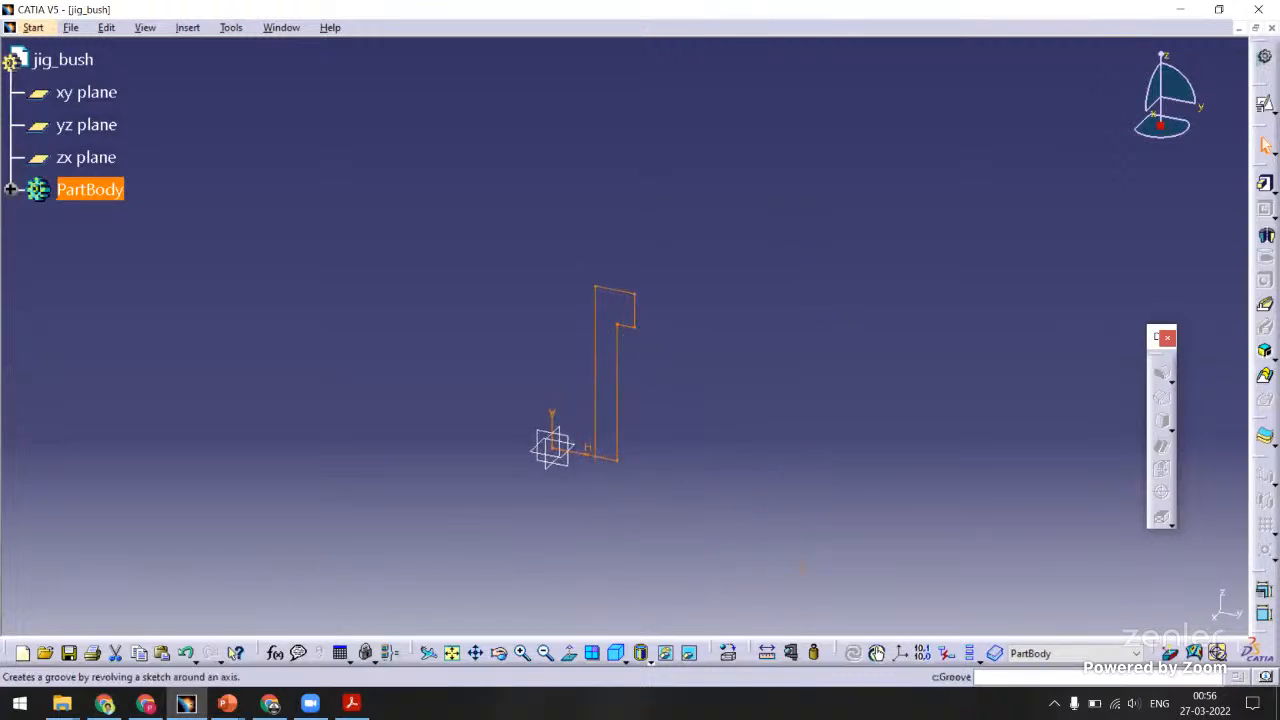
{"action": "left_click", "coordinate": [1161, 372]}
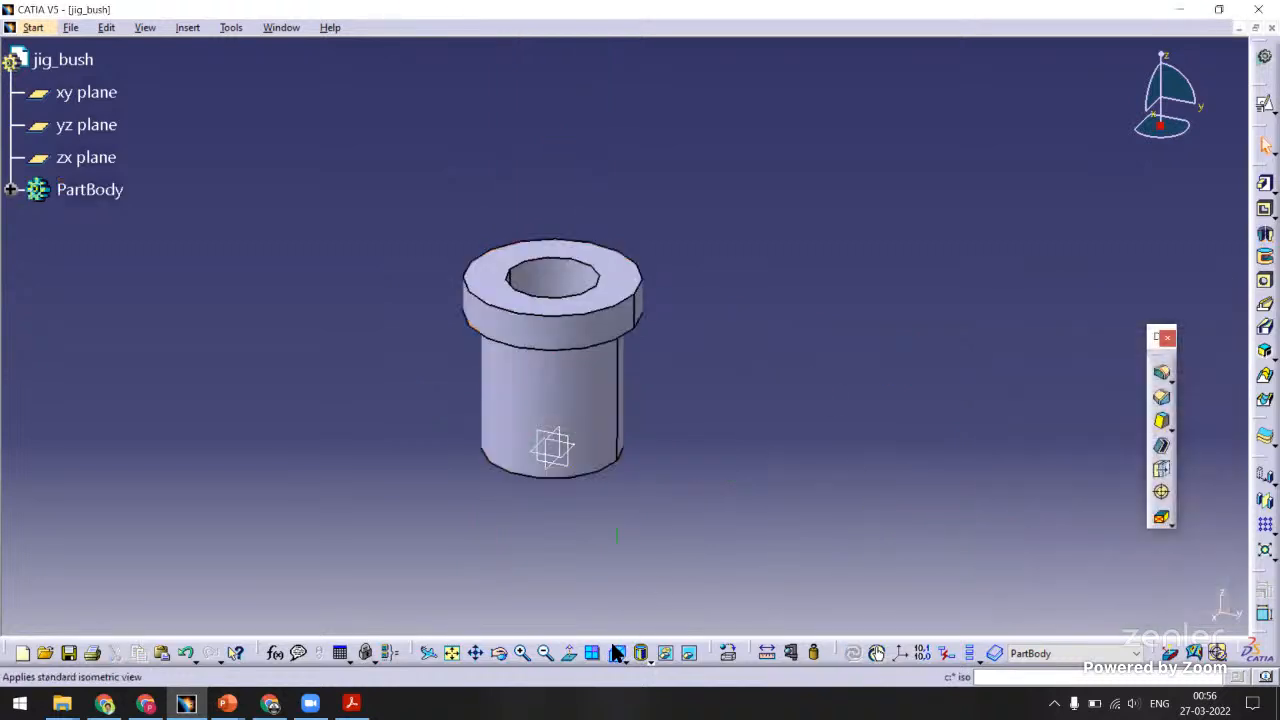
{"action": "left_click", "coordinate": [451, 652]}
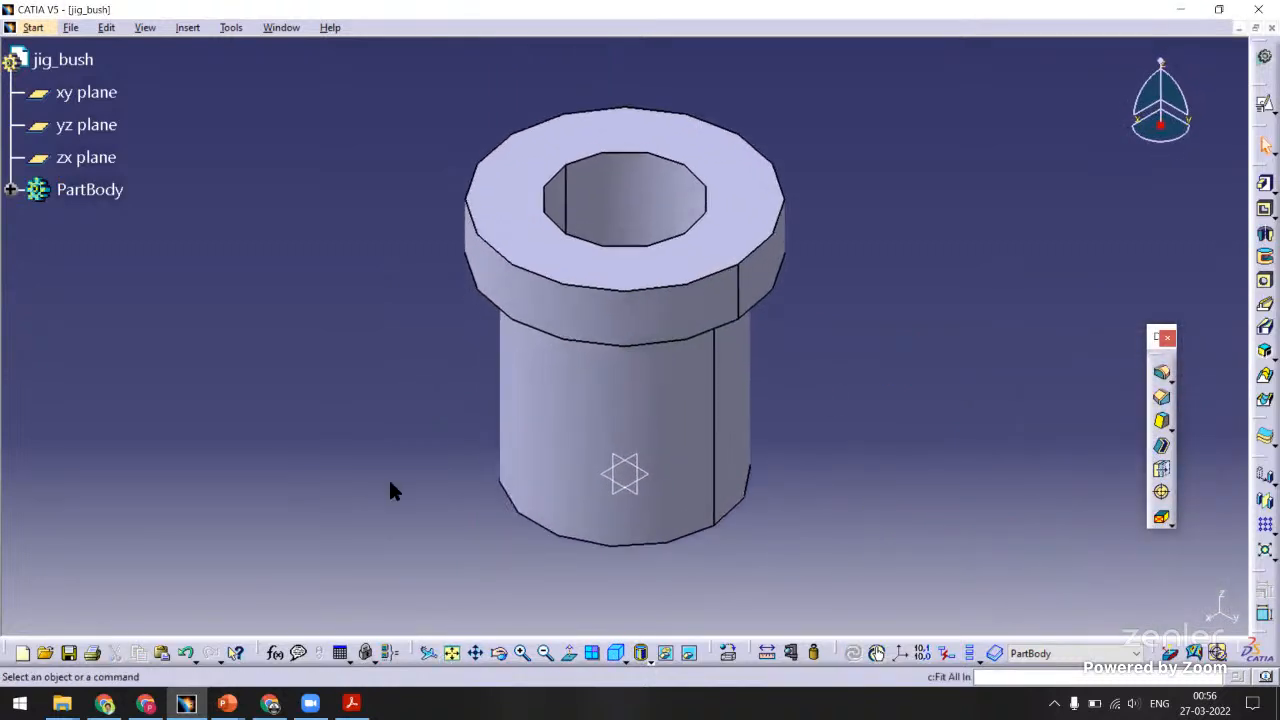
{"action": "key", "text": "ctrl+s"}
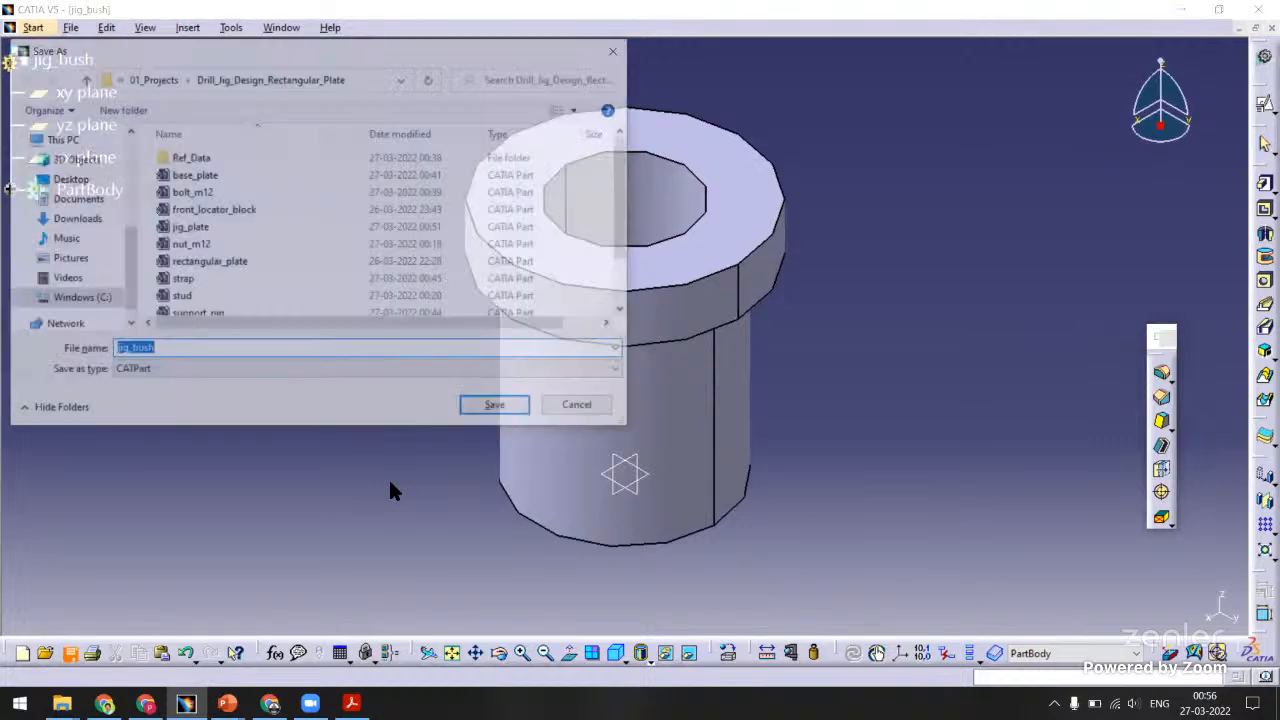
{"action": "left_click", "coordinate": [482, 408]}
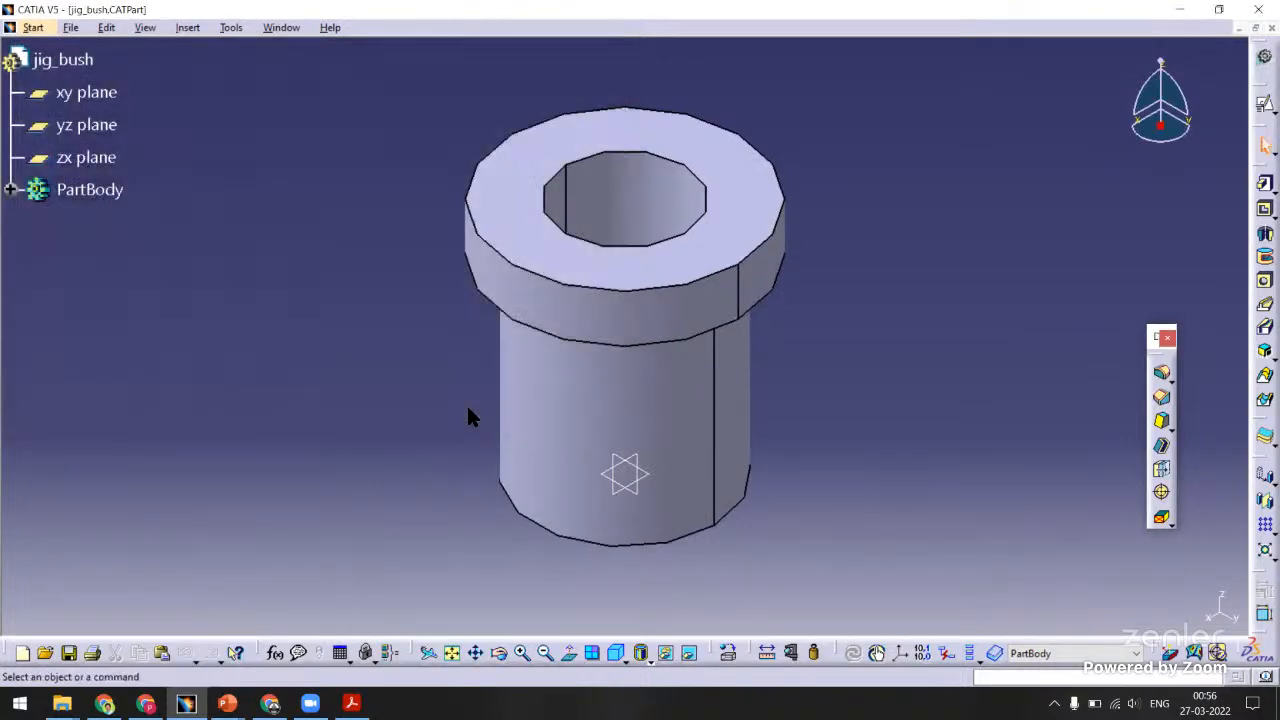
Switch to the jig_plate.CATProduct assembly window.
{"action": "left_click", "coordinate": [284, 29]}
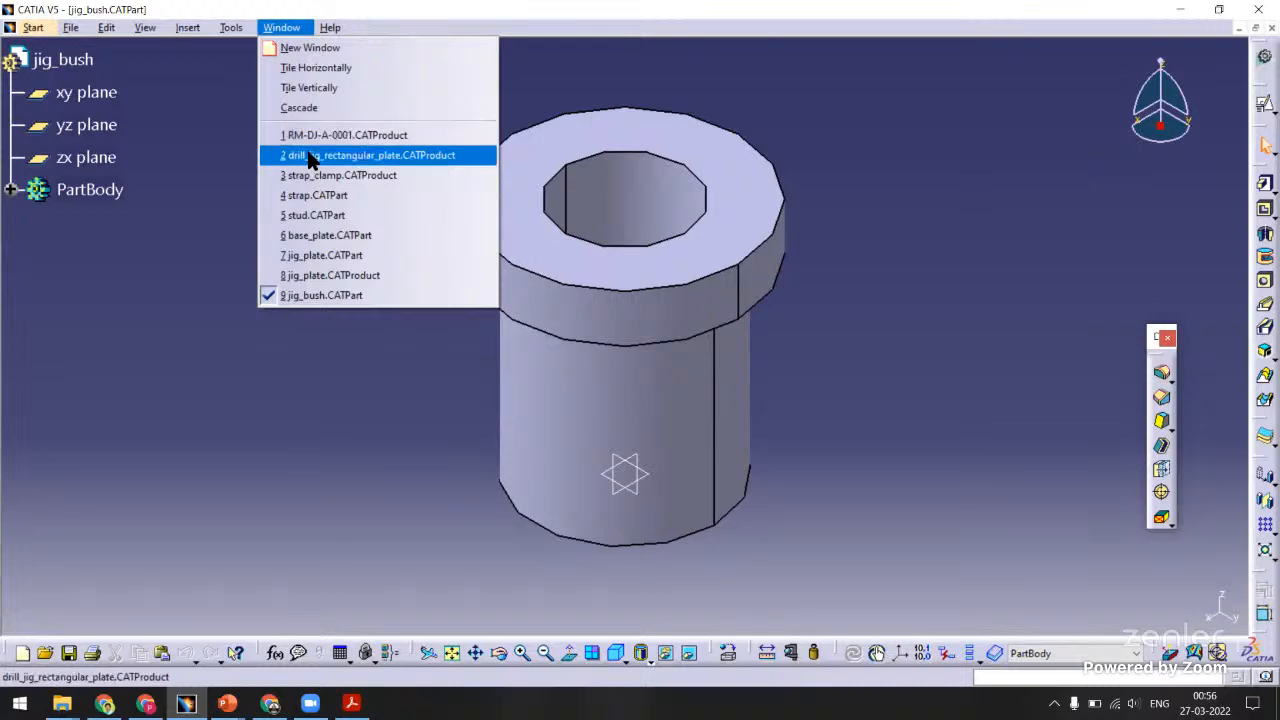
{"action": "left_click", "coordinate": [313, 156]}
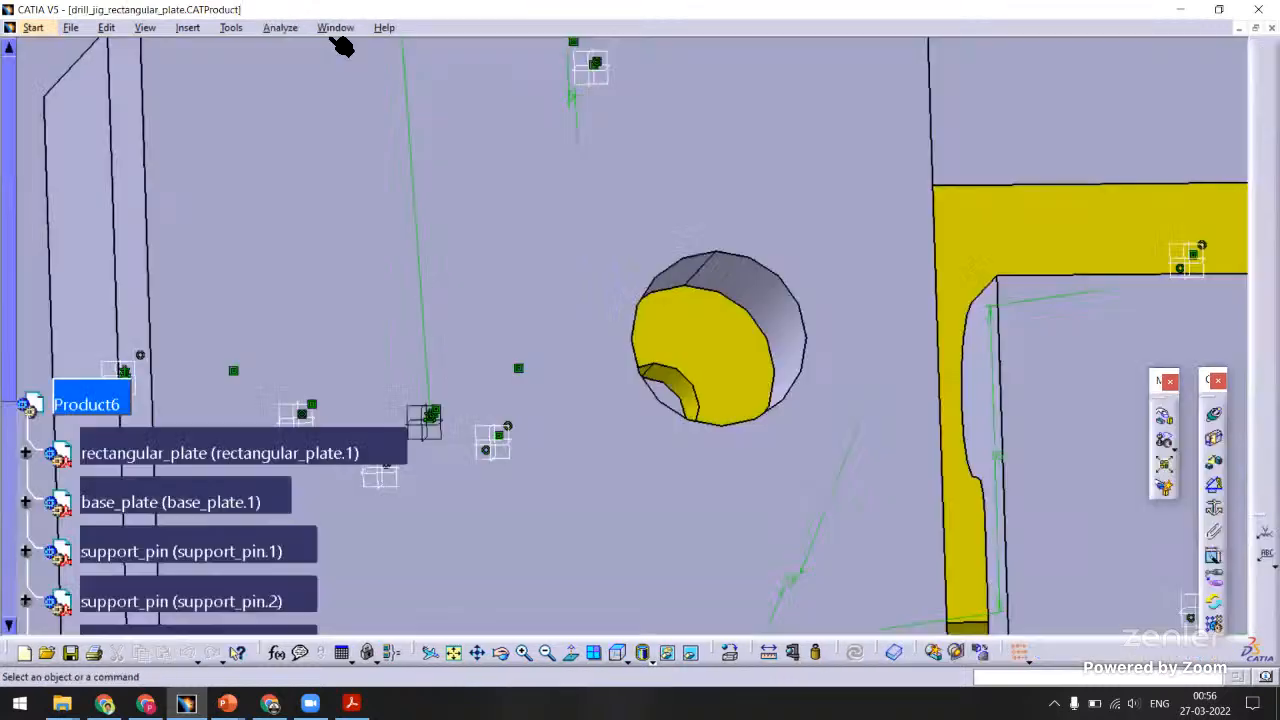
{"action": "left_click", "coordinate": [337, 28]}
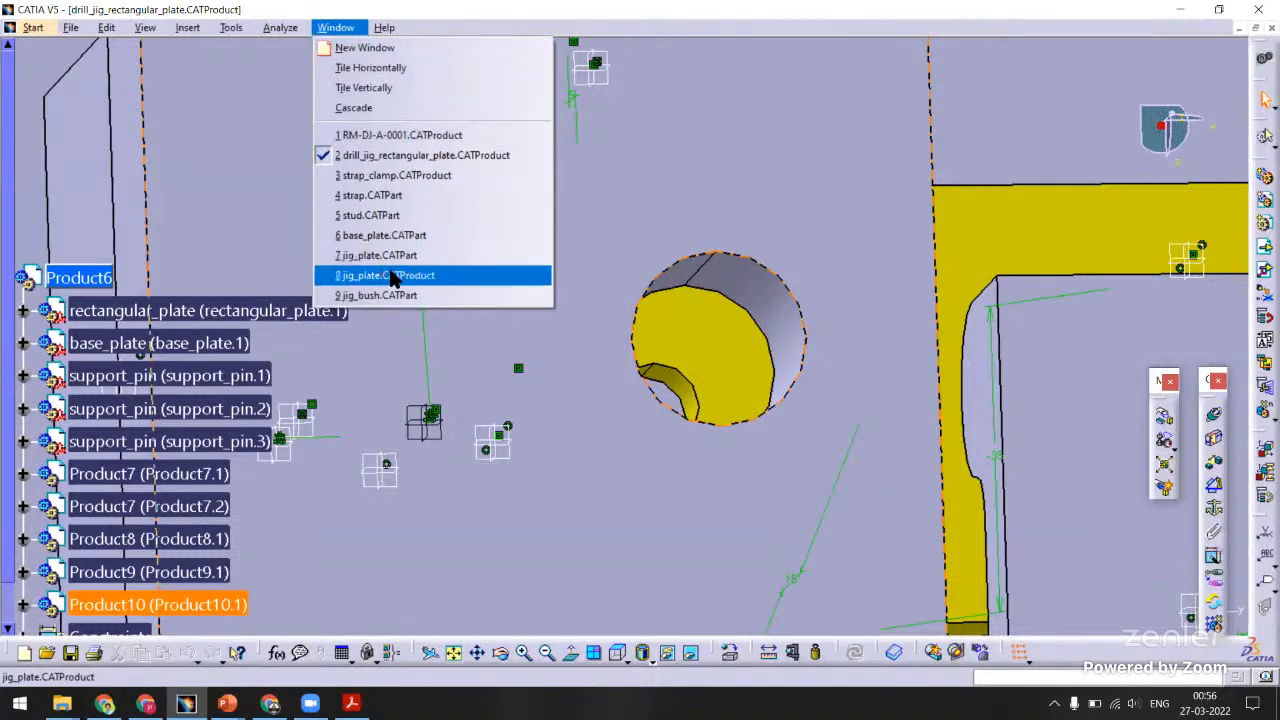
{"action": "left_click", "coordinate": [395, 274]}
{"action": "middle_click_drag", "start_coordinate": [615, 320], "coordinate": [451, 280]}
{"action": "left_click", "coordinate": [978, 427]}
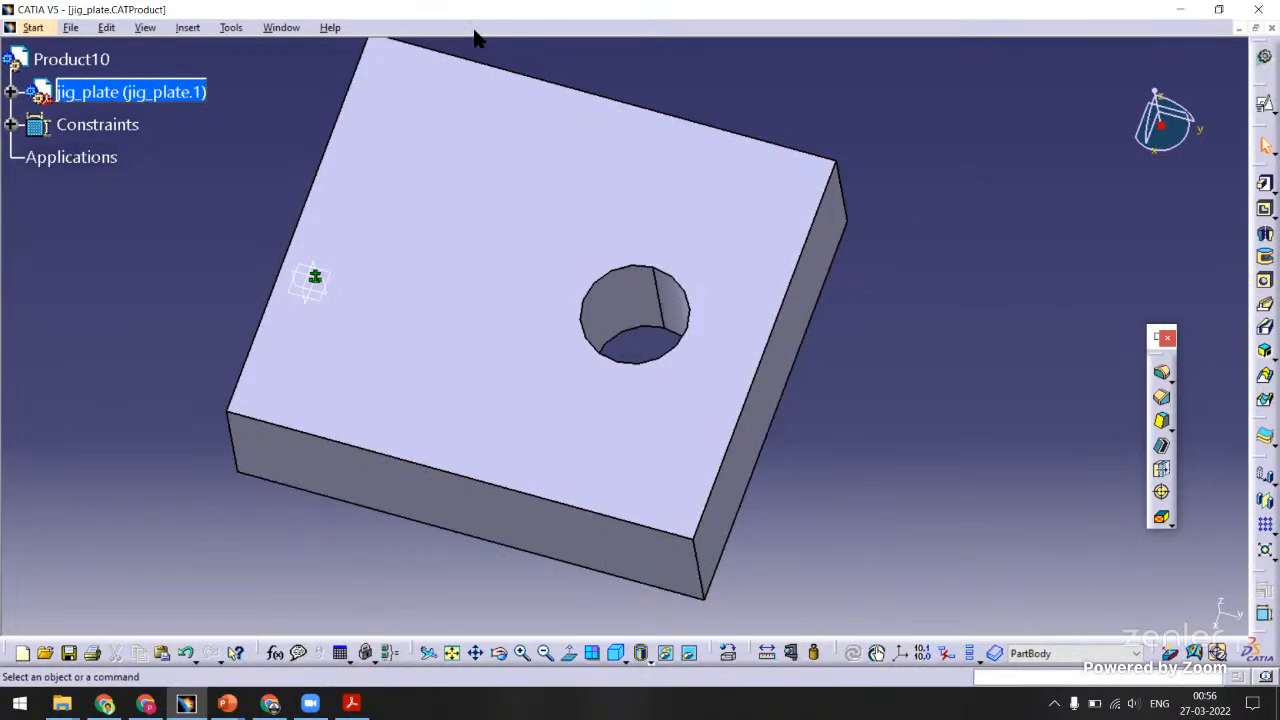
{"action": "left_click", "coordinate": [283, 29]}
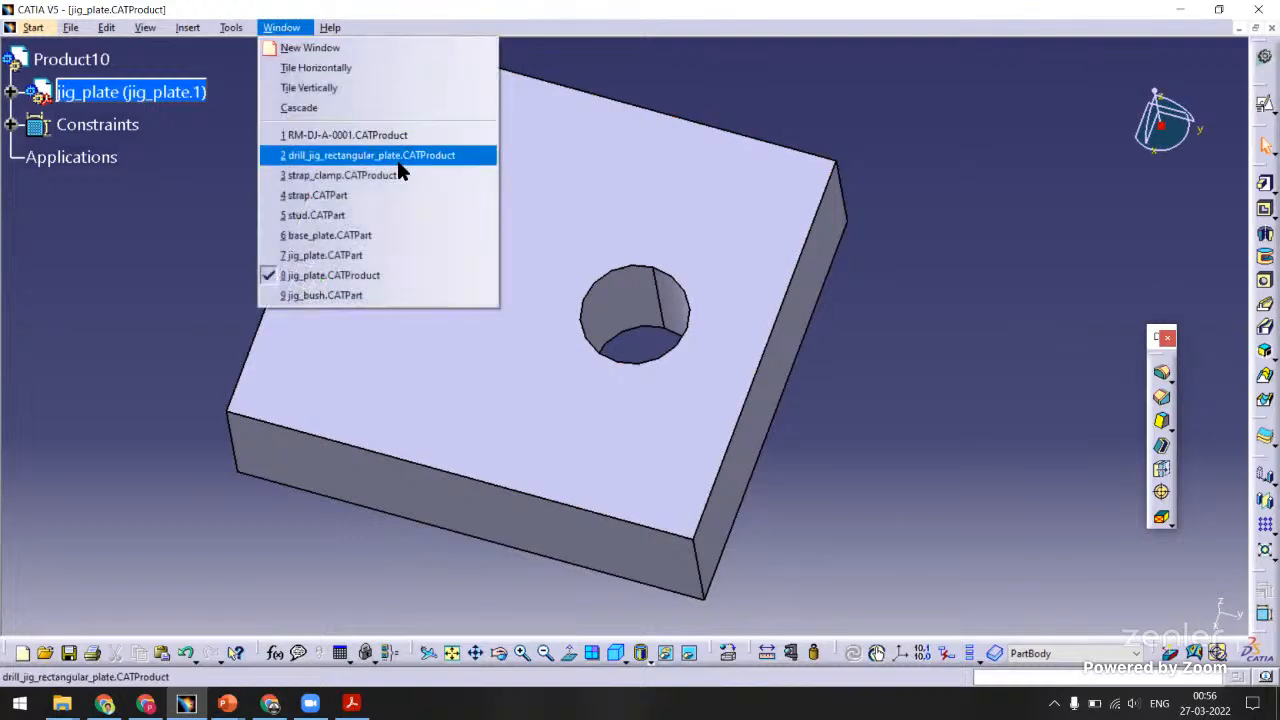
{"action": "left_click", "coordinate": [370, 283]}
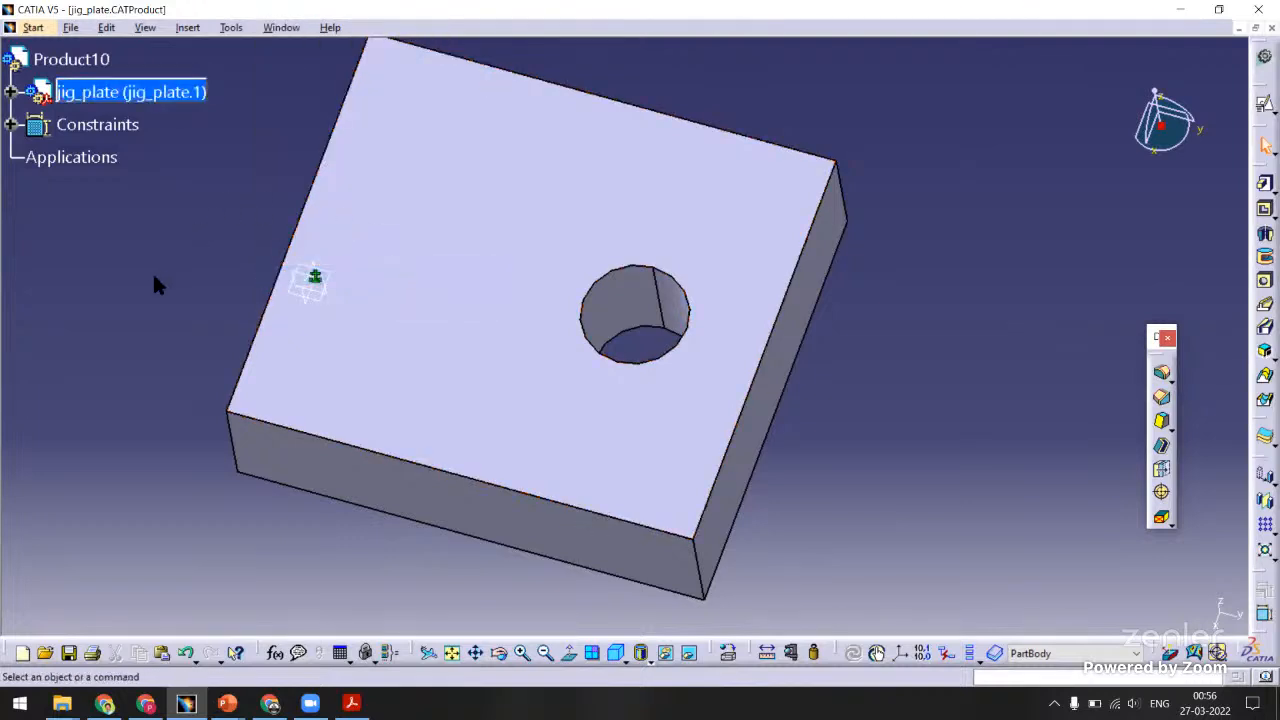
{"action": "middle_click_drag", "start_coordinate": [154, 283], "coordinate": [218, 222]}
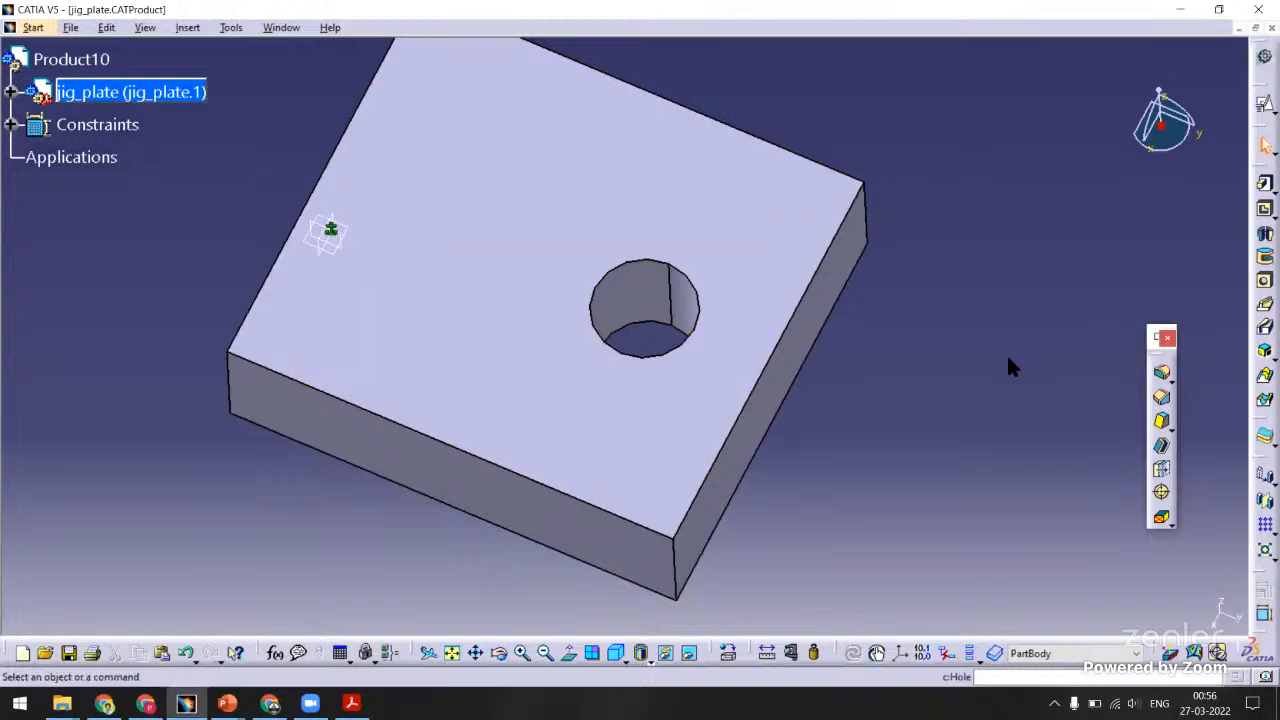
Insert the existing jig_bush part into the jig plate assembly with positioning and place it beside the plate.
{"action": "middle_click_drag", "start_coordinate": [1008, 366], "coordinate": [926, 482]}
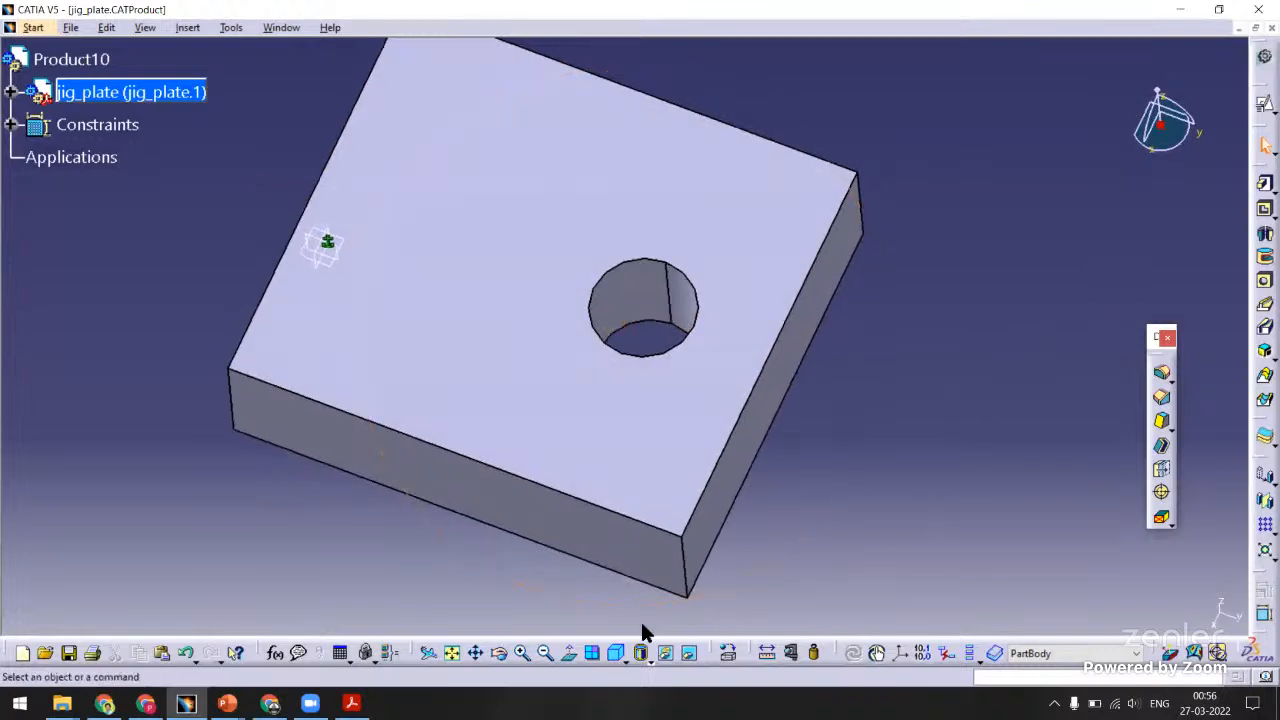
{"action": "left_click", "coordinate": [549, 653]}
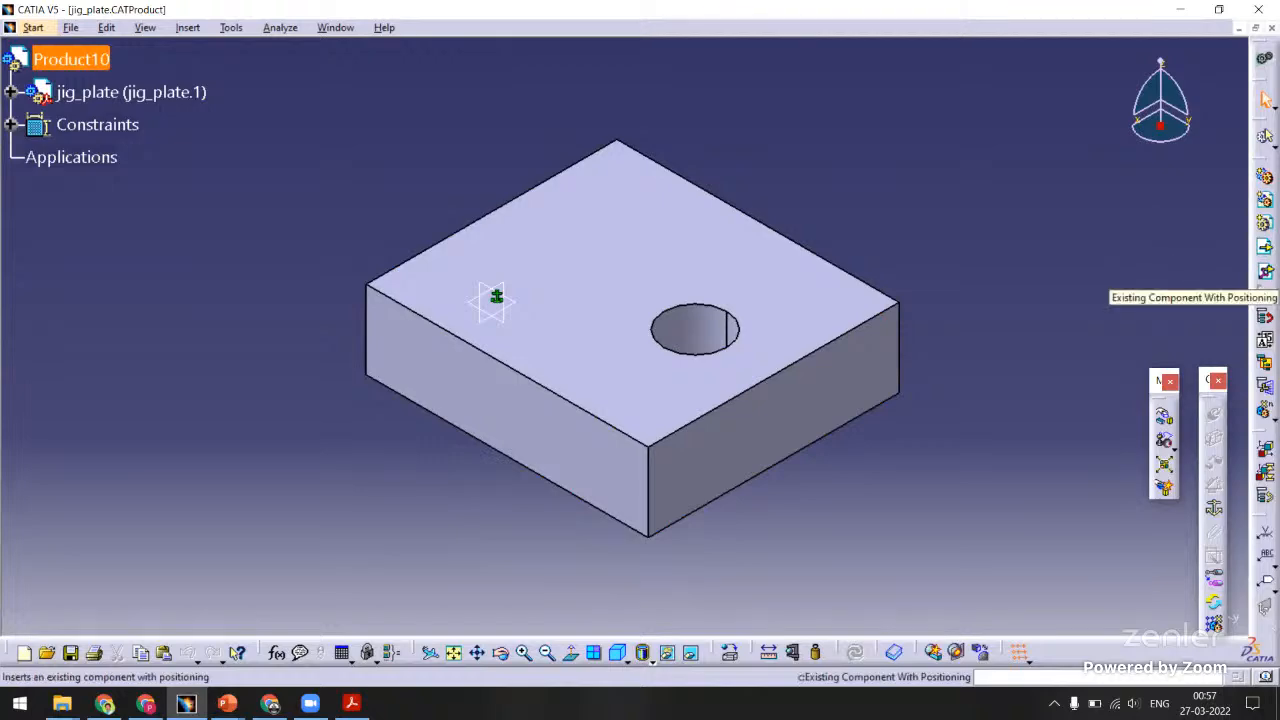
{"action": "left_click", "coordinate": [1265, 271]}
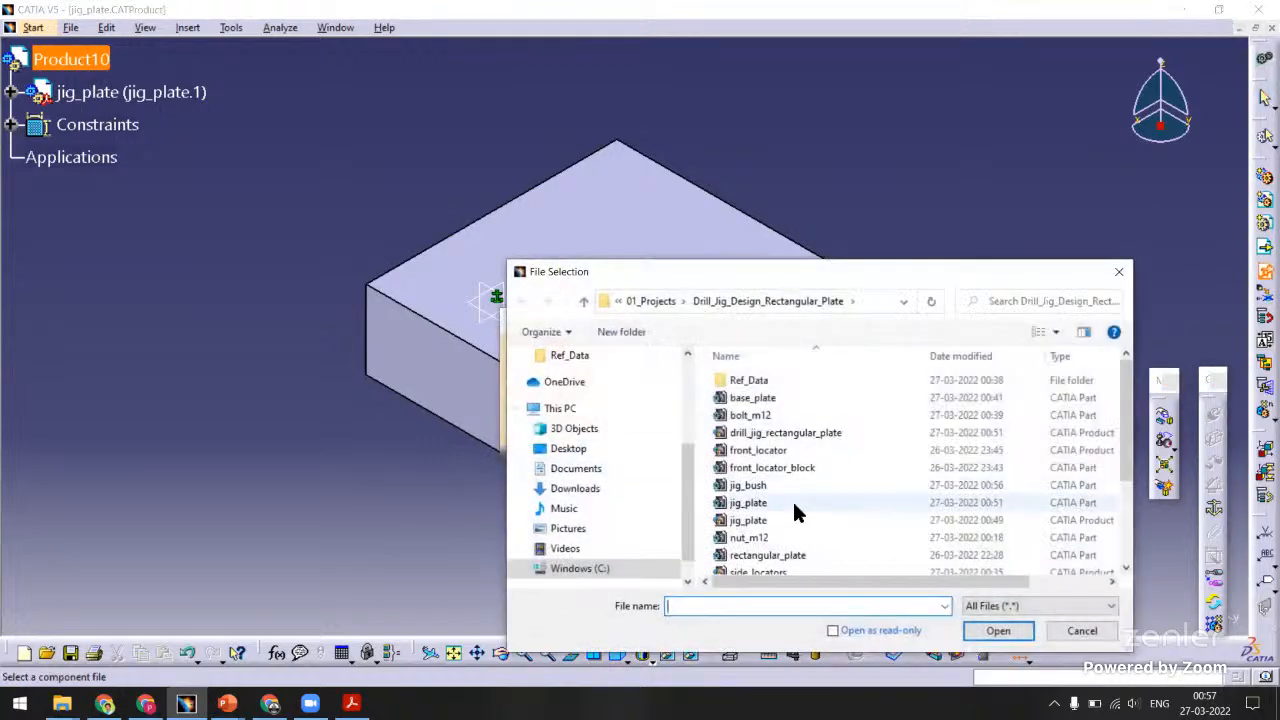
{"action": "double_click", "coordinate": [750, 485]}
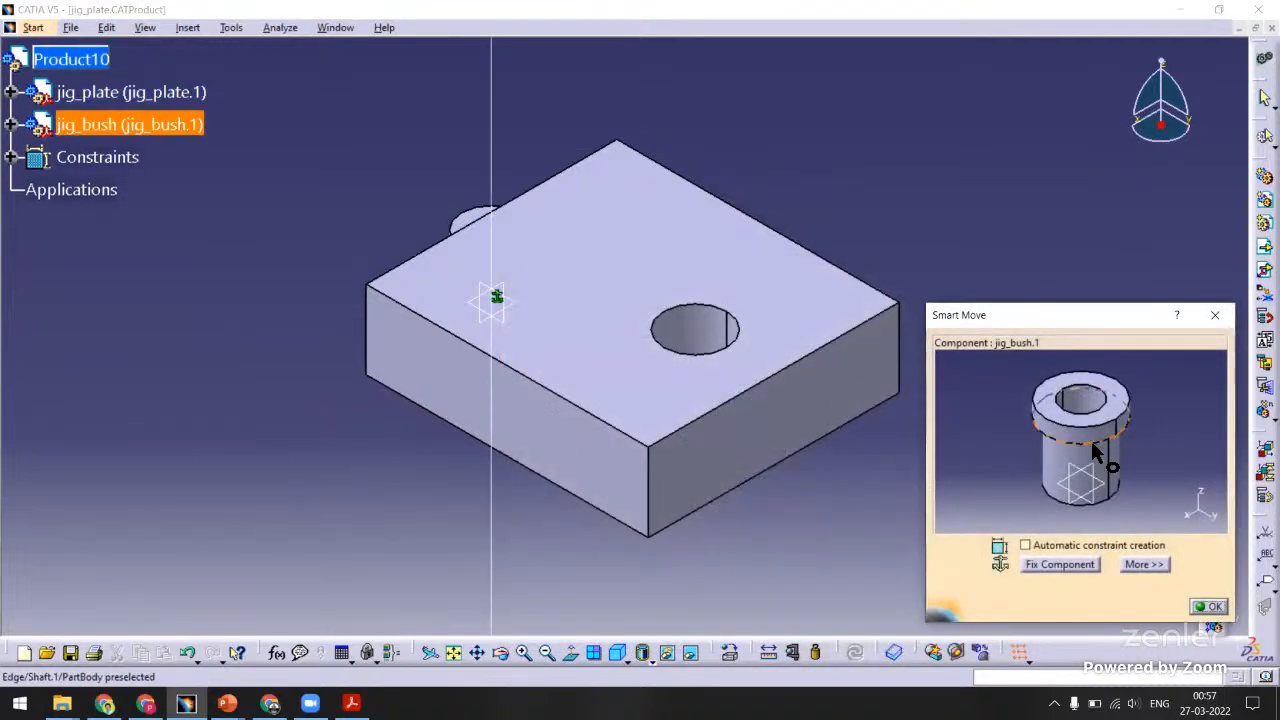
{"action": "left_click_drag", "start_coordinate": [1091, 443], "coordinate": [811, 454]}
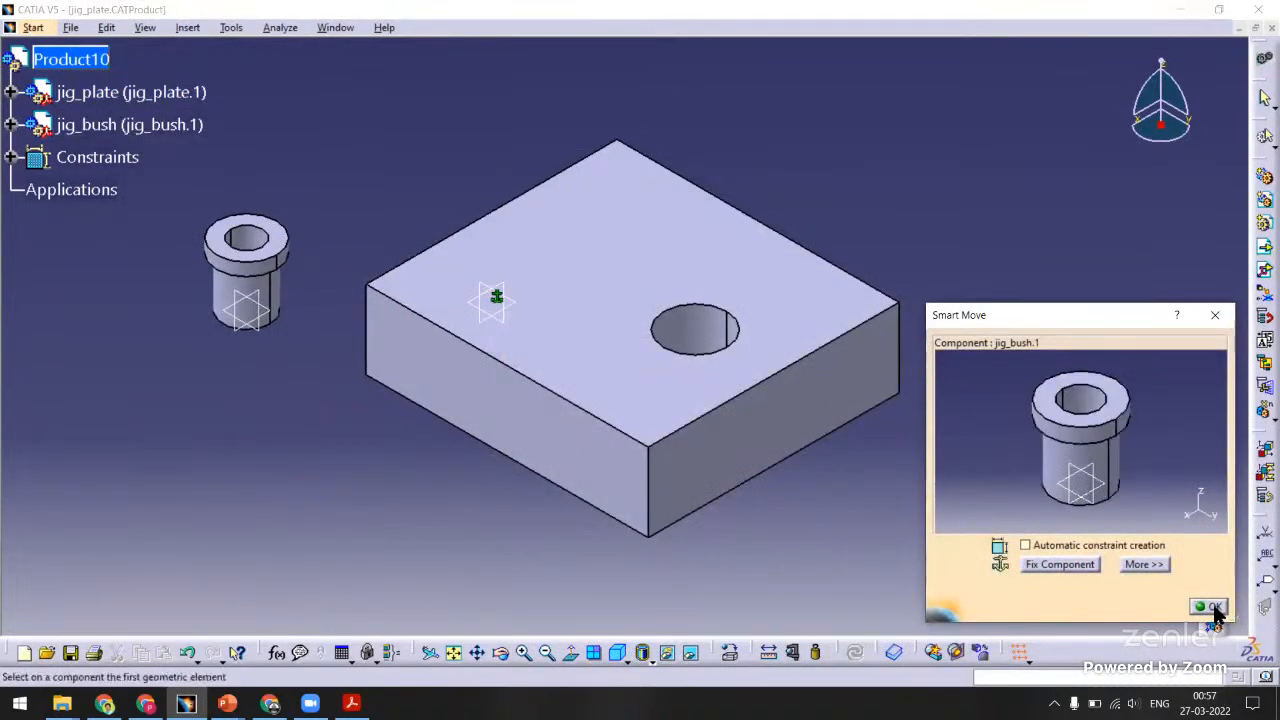
{"action": "left_click", "coordinate": [1210, 608]}
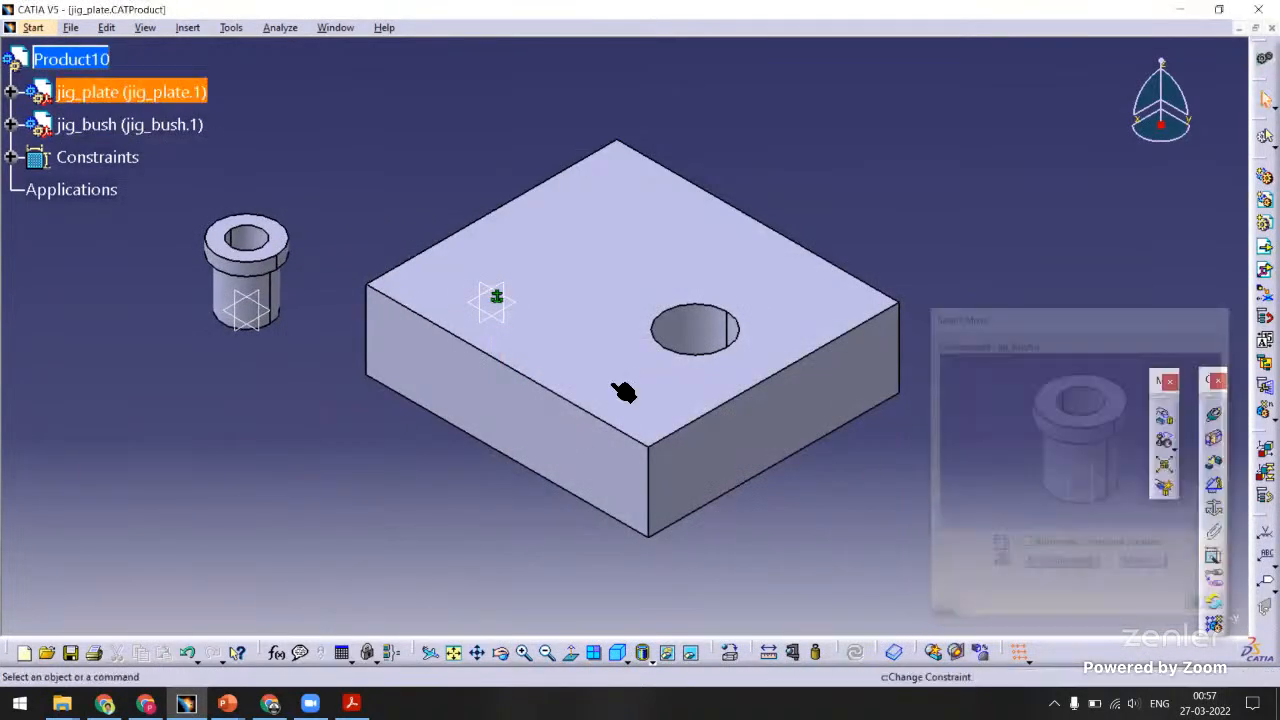
Make the bush axis coincident with the axis of the jig plate's hole.
{"action": "left_click", "coordinate": [1212, 425]}
{"action": "left_click", "coordinate": [245, 290]}
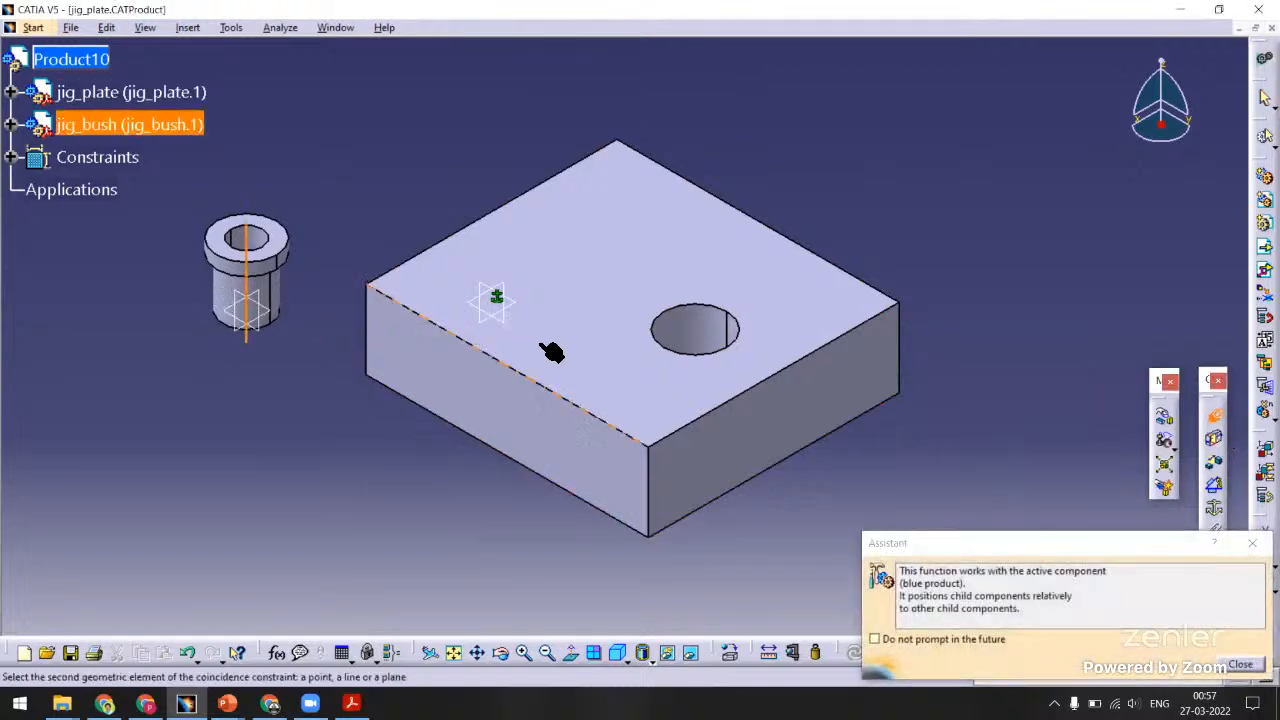
{"action": "left_click", "coordinate": [684, 332]}
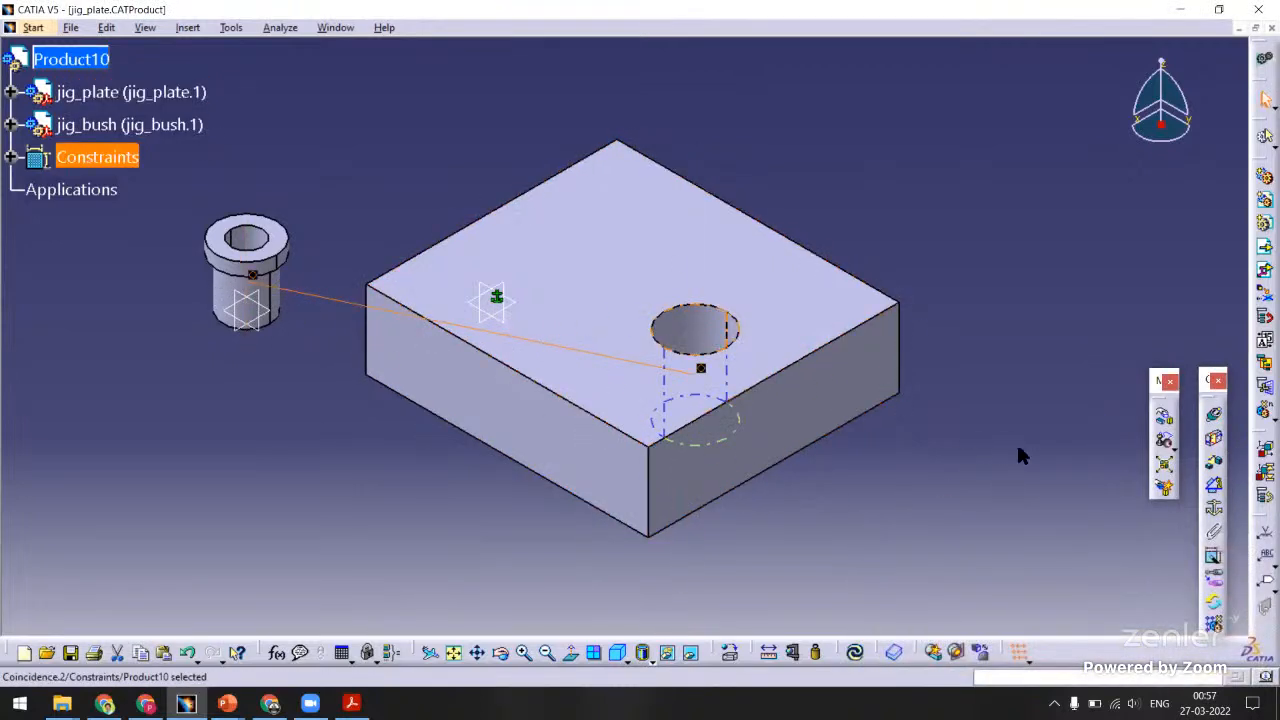
Add a contact constraint between the plate's top face and the underside of the bush head, and update the assembly.
{"action": "left_click", "coordinate": [1212, 440]}
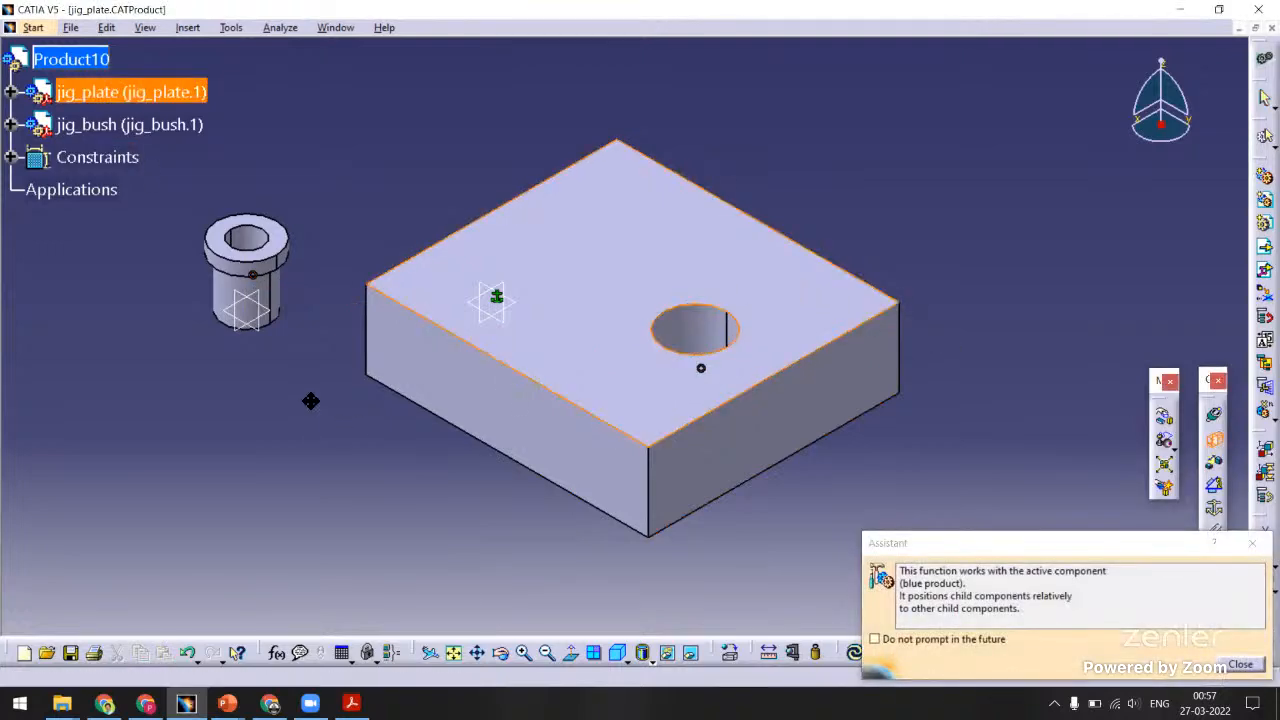
{"action": "middle_click_drag", "start_coordinate": [311, 400], "coordinate": [503, 355]}
{"action": "left_click", "coordinate": [409, 502]}
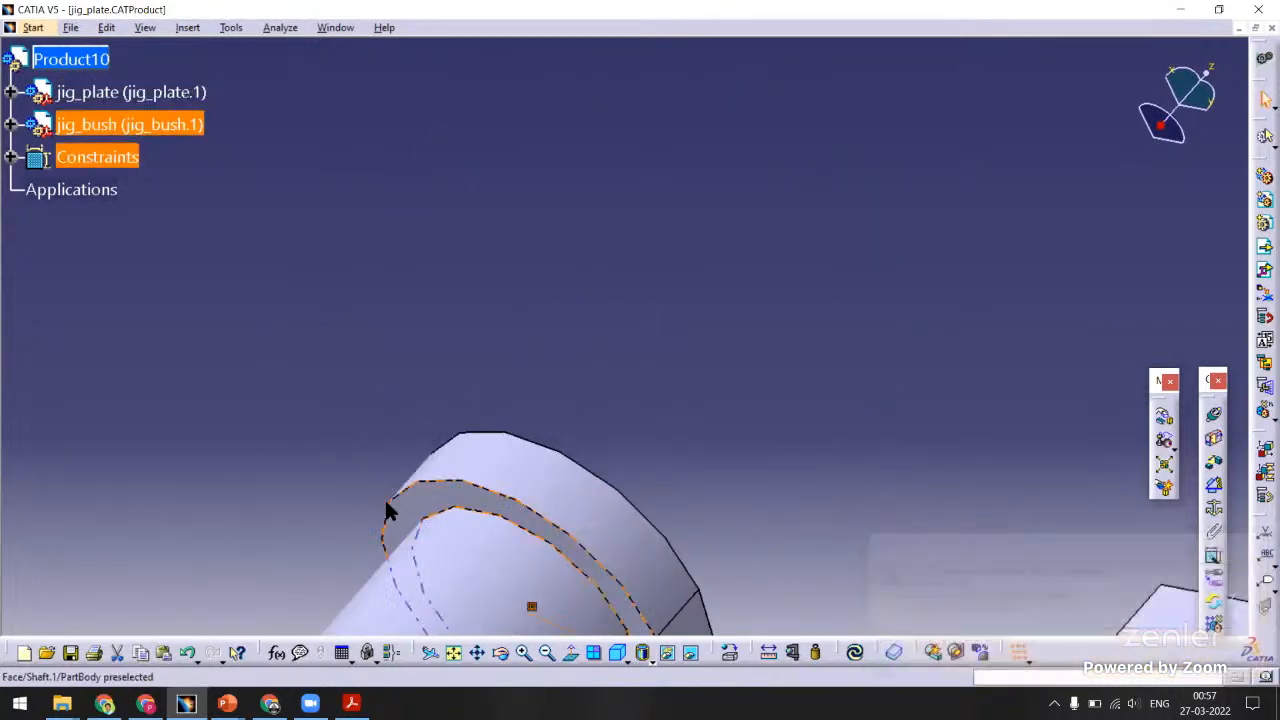
{"action": "left_click", "coordinate": [850, 652]}
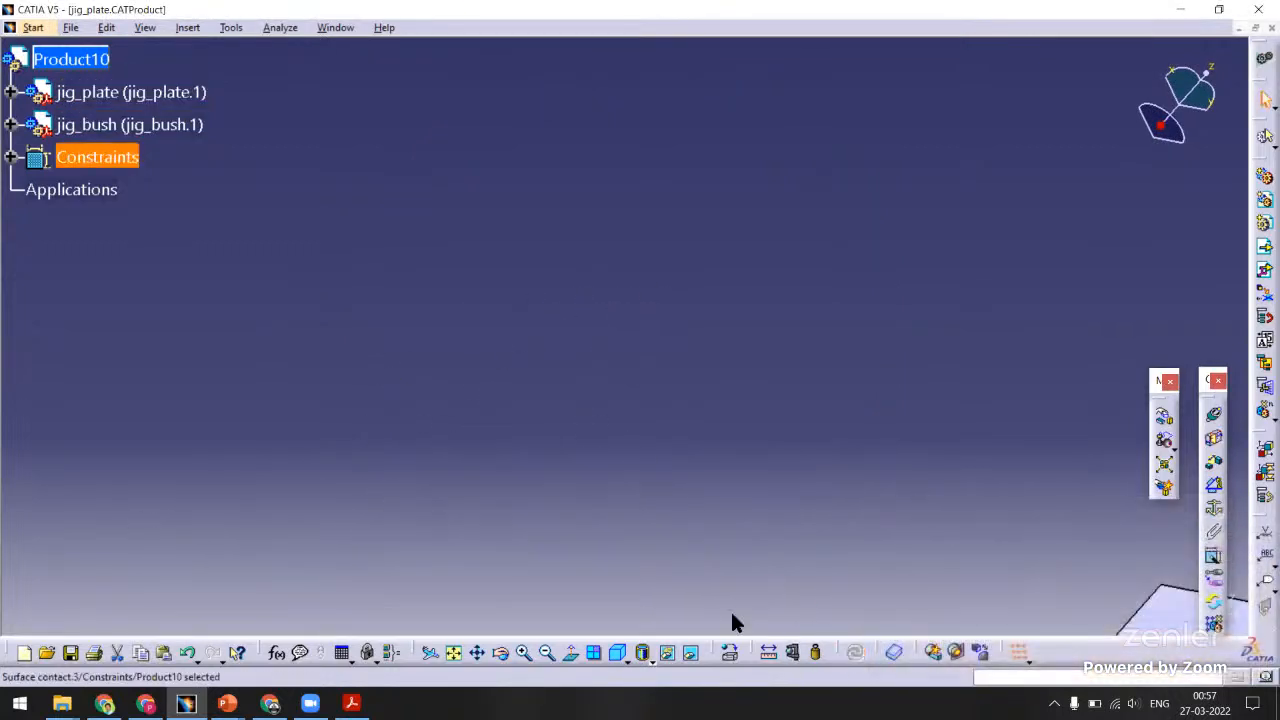
{"action": "left_click", "coordinate": [620, 652]}
{"action": "left_click", "coordinate": [453, 652]}
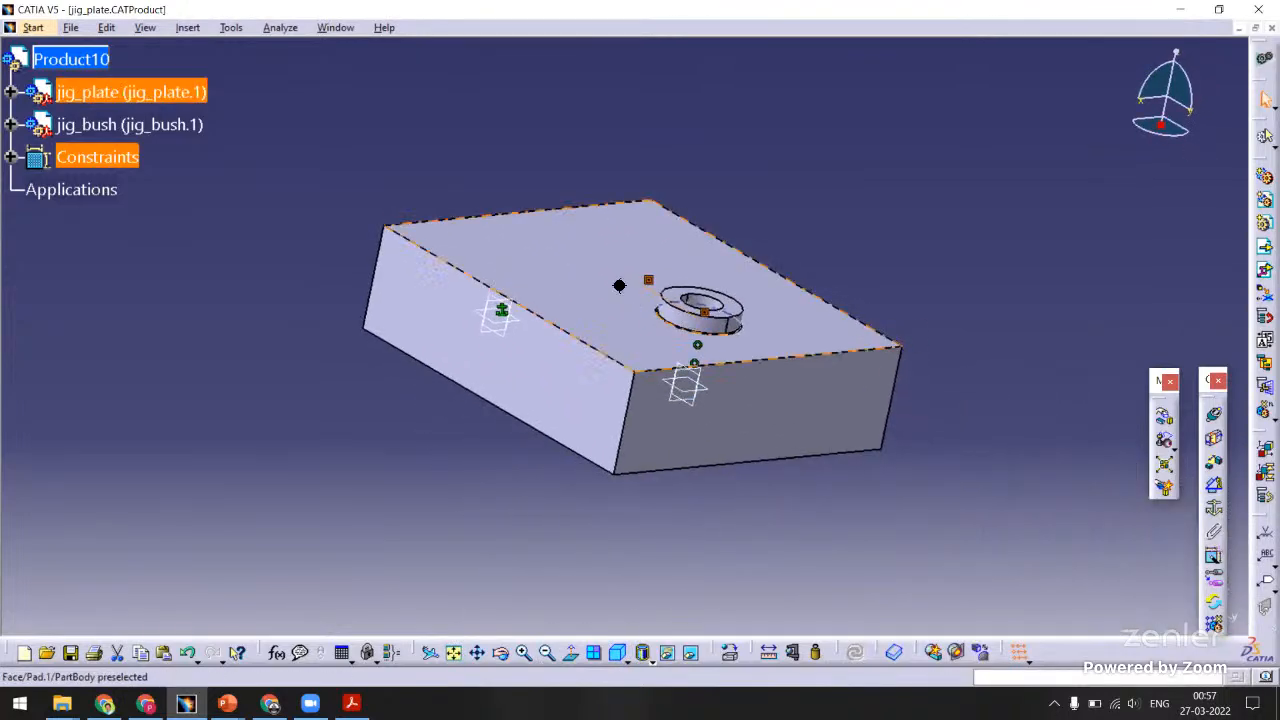
Open the jig_plate part in its own window and set its through hole's diameter to 15 mm.
{"action": "middle_click_drag", "start_coordinate": [619, 286], "coordinate": [701, 286]}
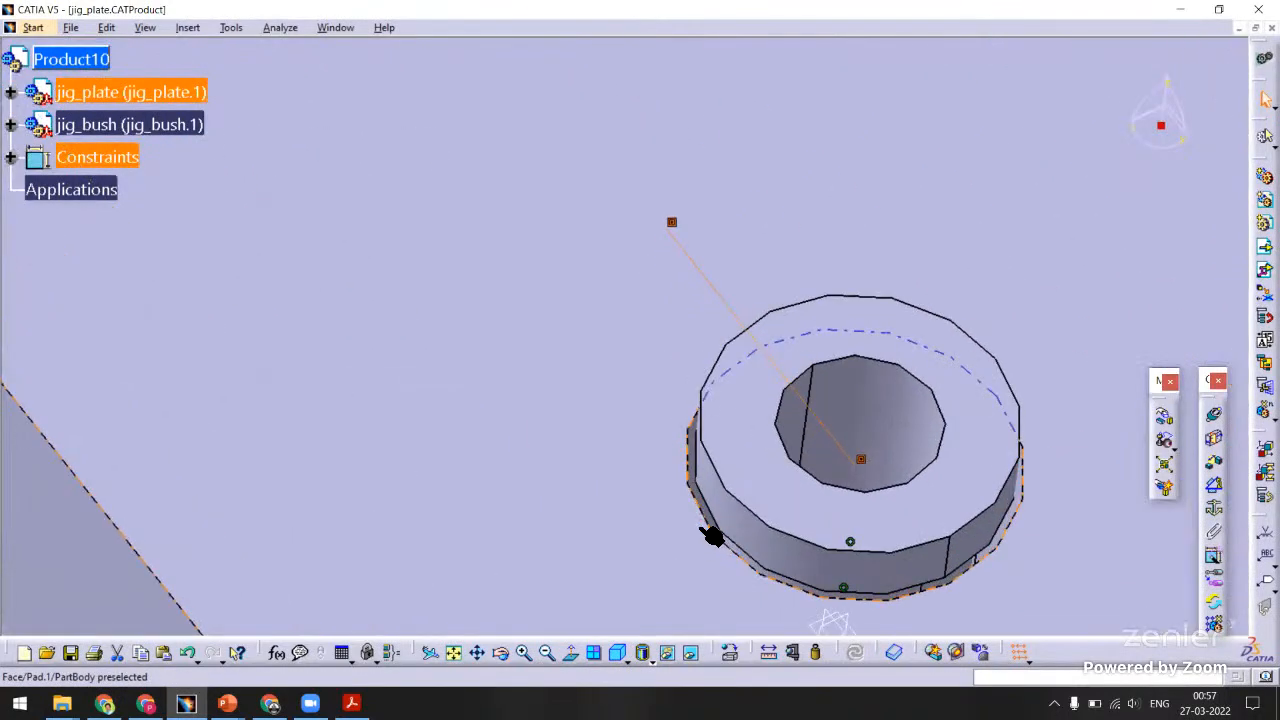
{"action": "middle_click_drag", "start_coordinate": [634, 534], "coordinate": [588, 462]}
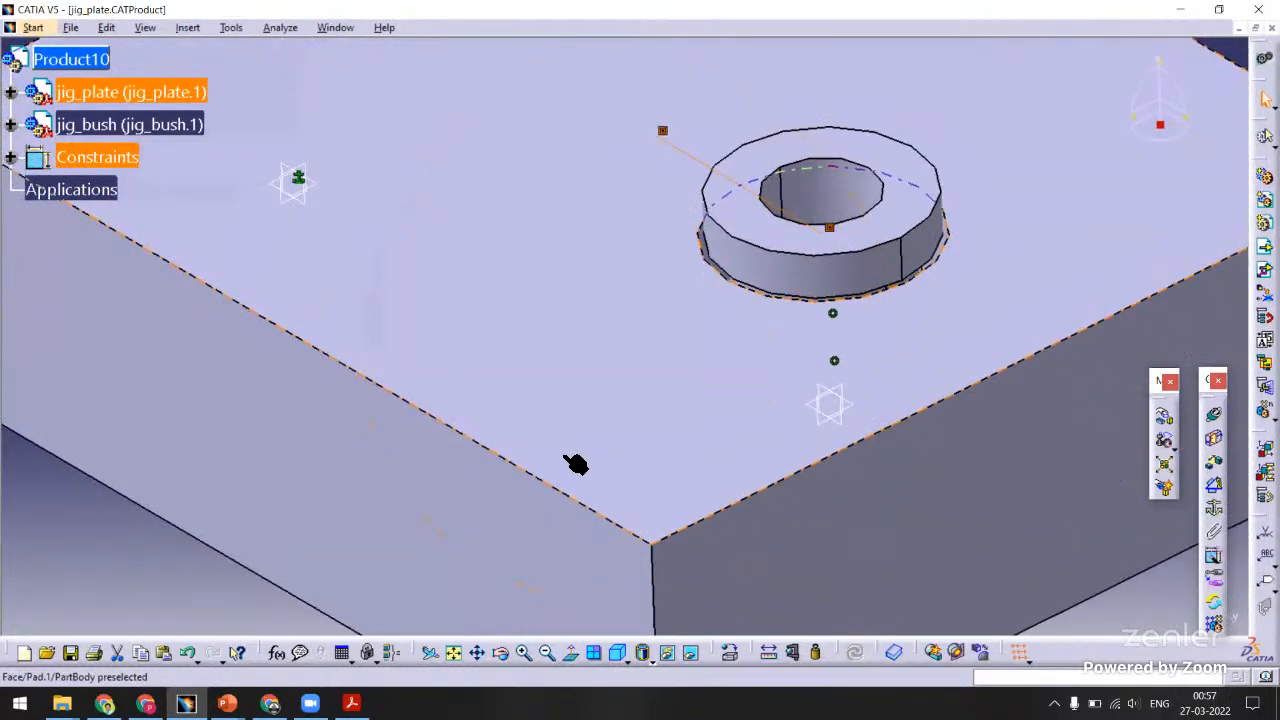
{"action": "left_click", "coordinate": [546, 358]}
{"action": "right_click", "coordinate": [556, 364]}
{"action": "mouse_move", "coordinate": [600, 580]}
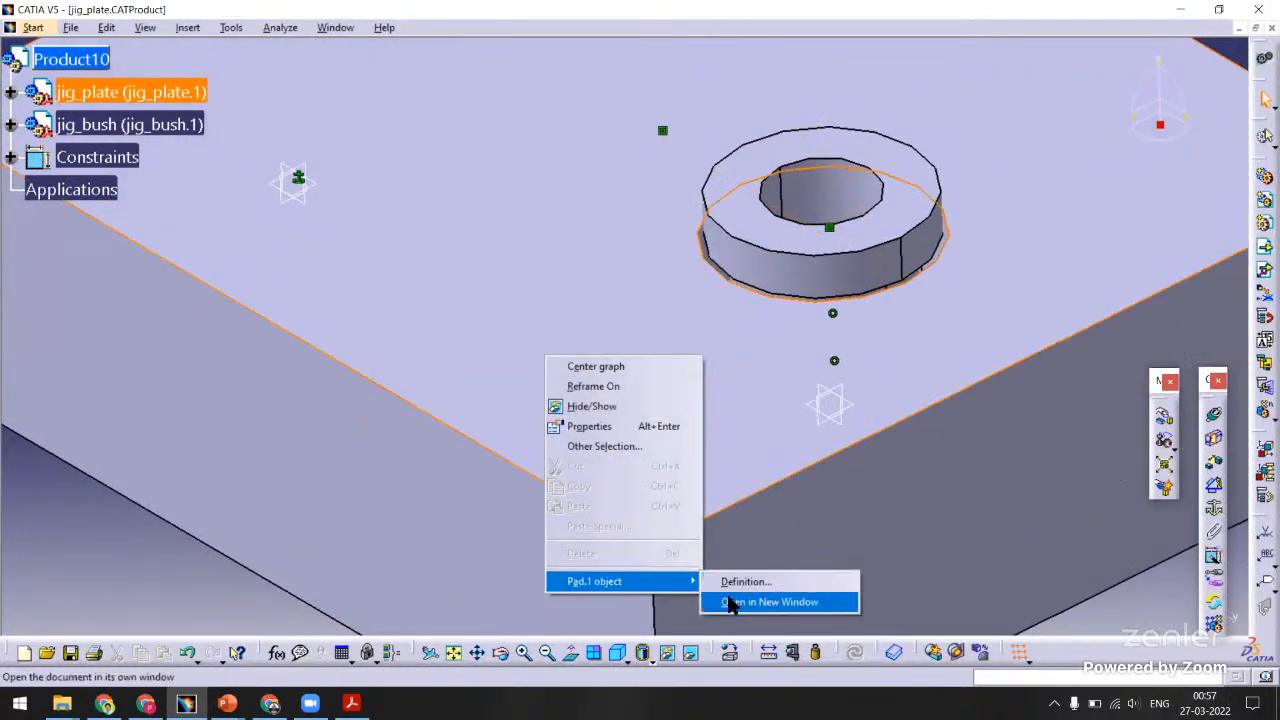
{"action": "left_click", "coordinate": [735, 602]}
{"action": "double_click", "coordinate": [582, 392]}
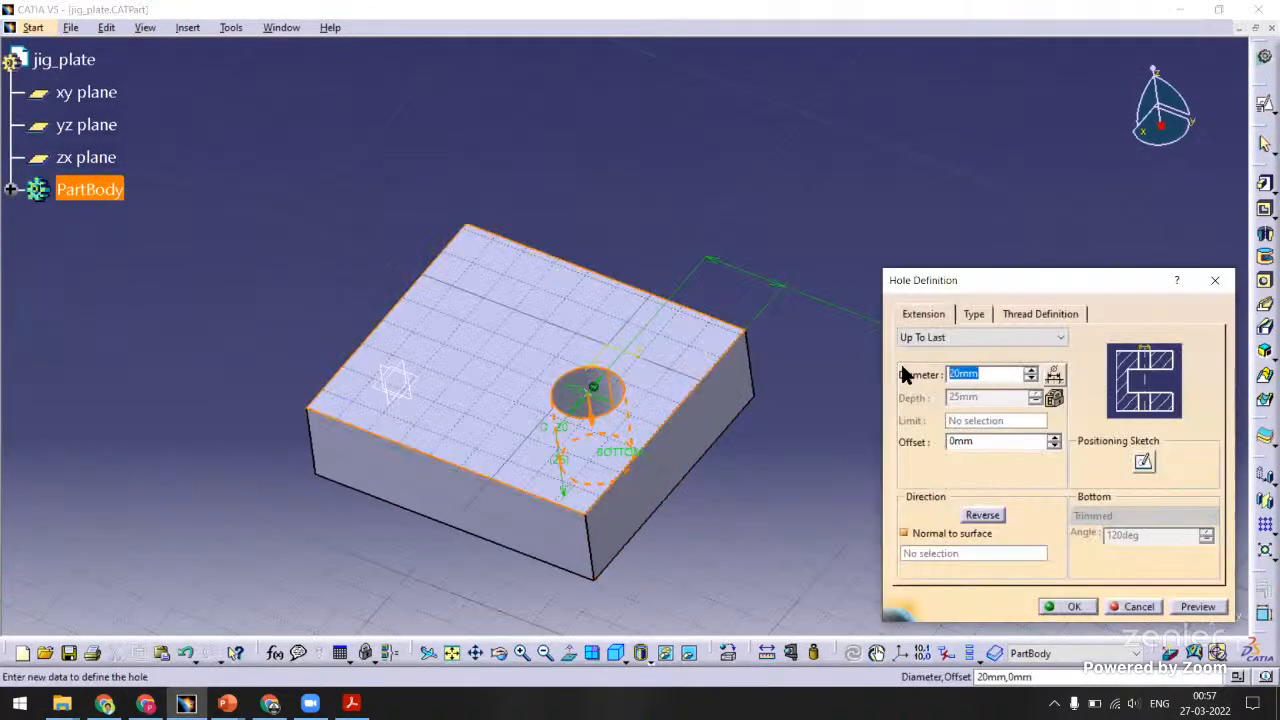
{"action": "type", "text": "15"}
{"action": "key", "text": "Return"}
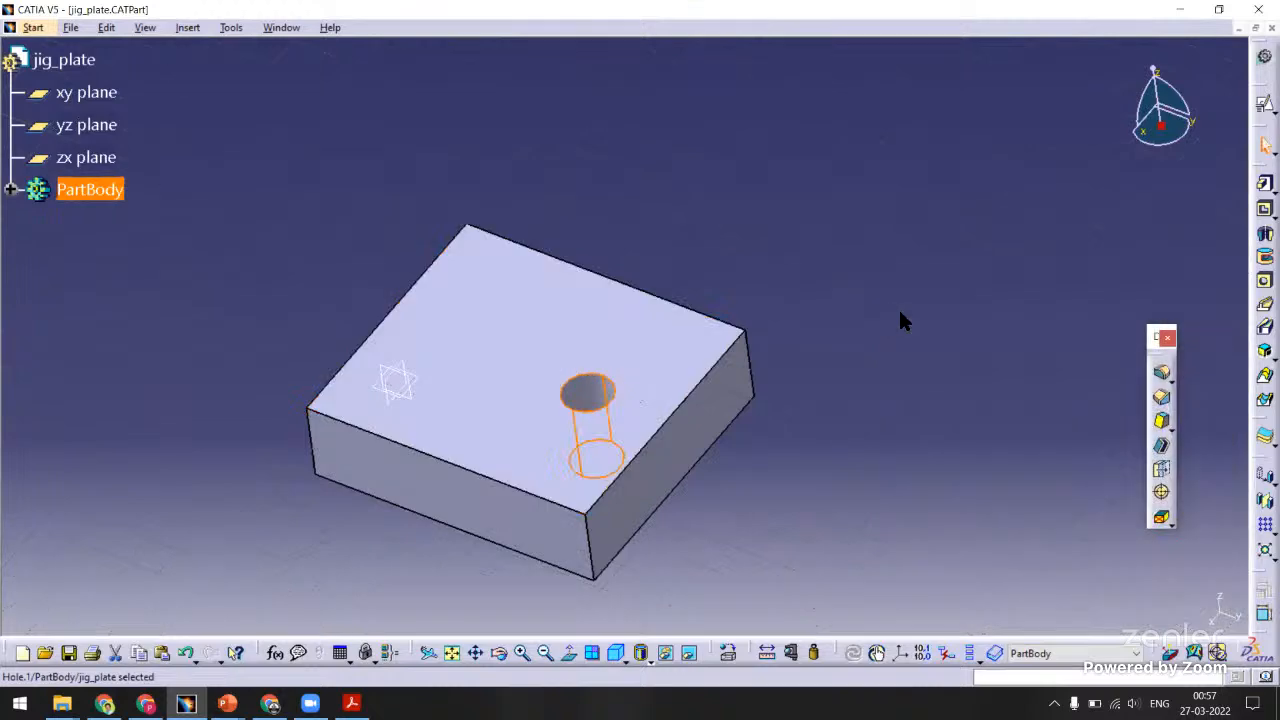
Set the 90 mm side dimension of the jig plate's pad profile to 80 mm.
{"action": "middle_click_drag", "start_coordinate": [750, 480], "coordinate": [743, 409]}
{"action": "double_click", "coordinate": [702, 348]}
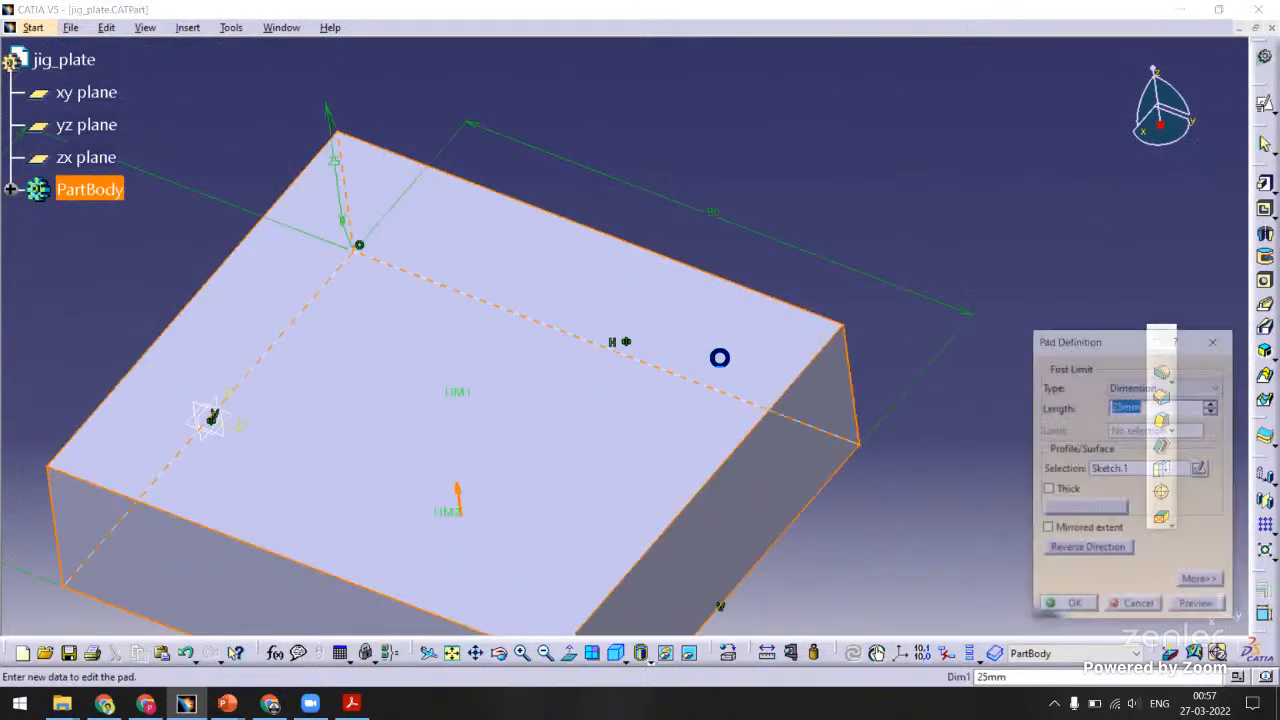
{"action": "double_click", "coordinate": [713, 214]}
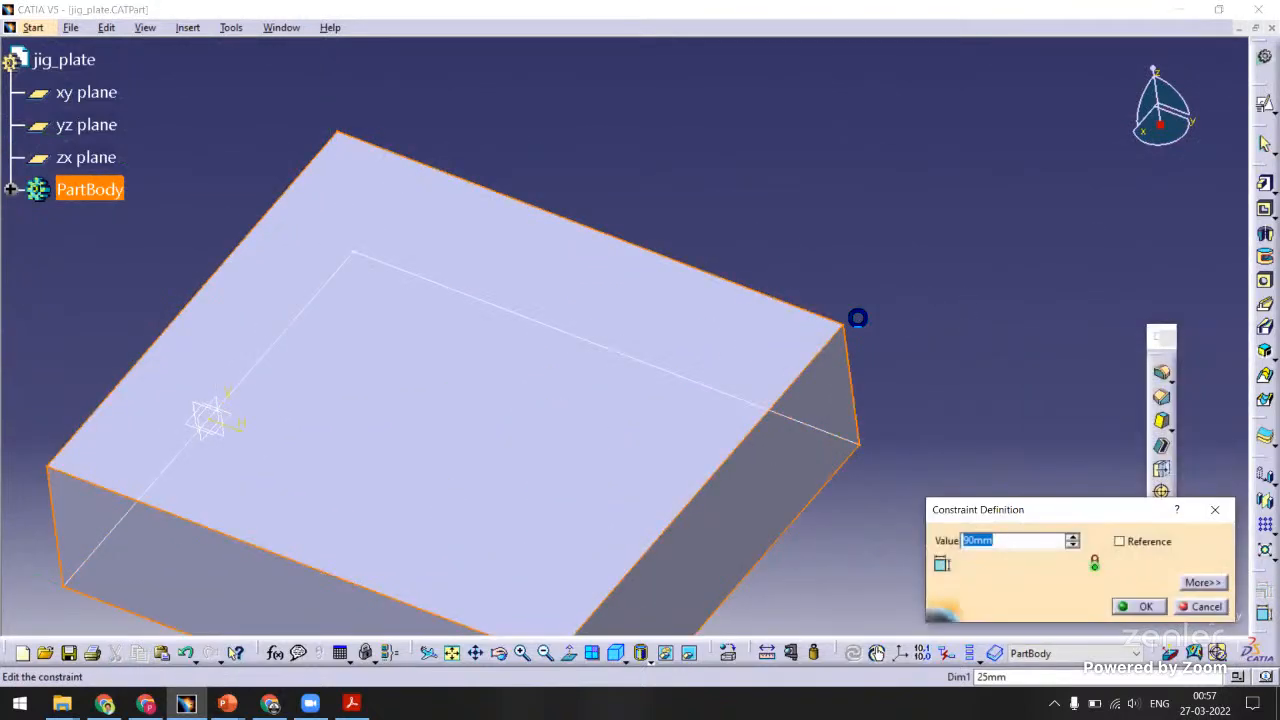
{"action": "key", "text": "Return"}
{"action": "left_click", "coordinate": [1062, 604]}
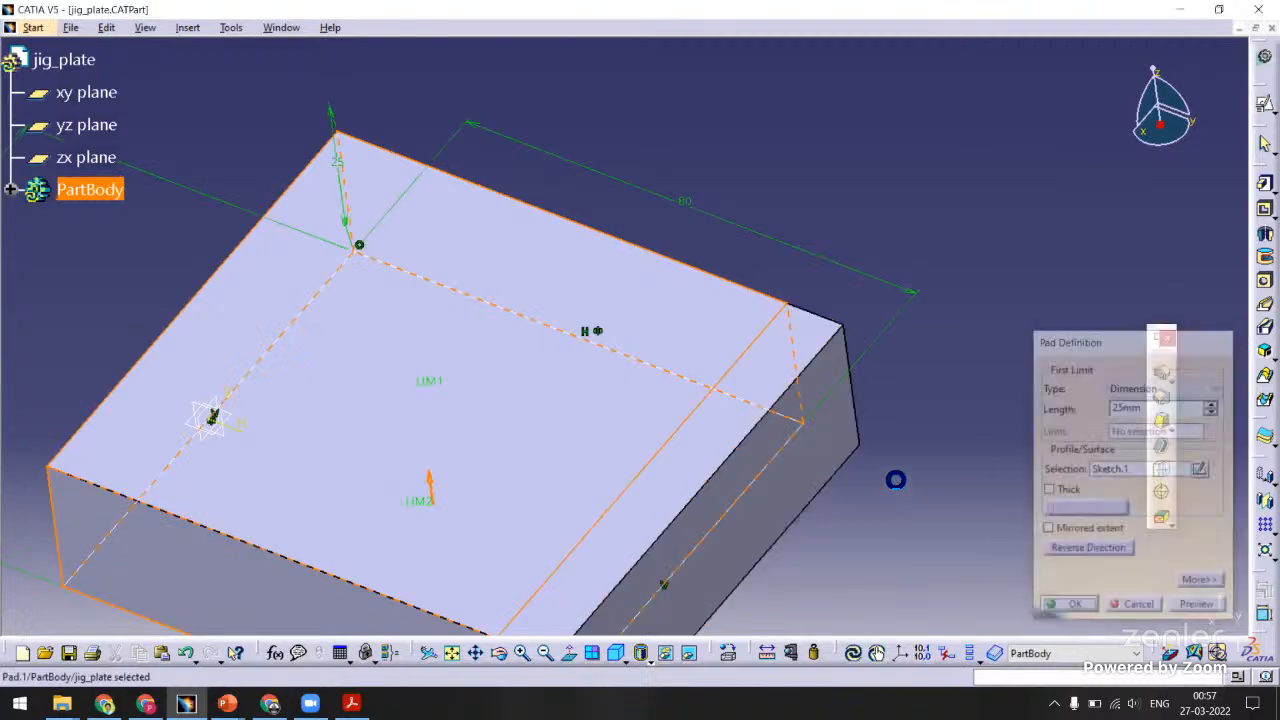
Set the hole's 25 mm positioning dimension from the plate edge to 15 mm and save the part.
{"action": "double_click", "coordinate": [530, 410]}
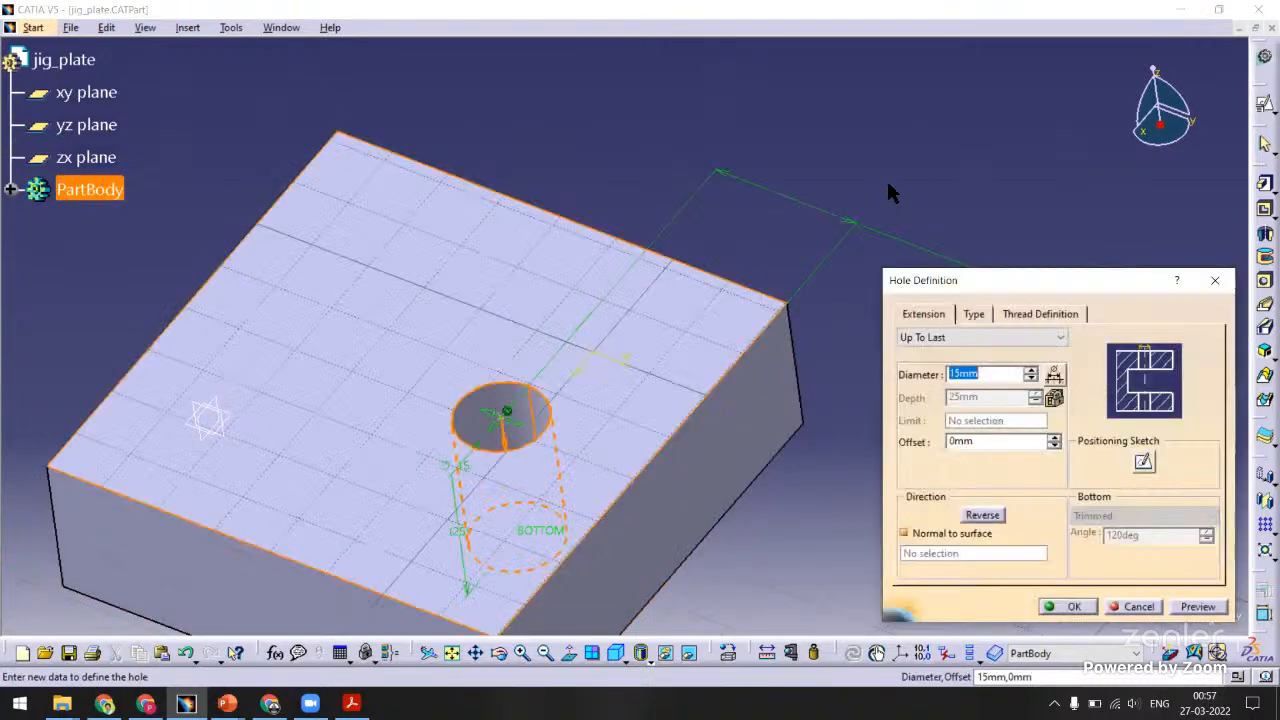
{"action": "middle_click_drag", "start_coordinate": [770, 248], "coordinate": [122, 127]}
{"action": "double_click", "coordinate": [541, 226]}
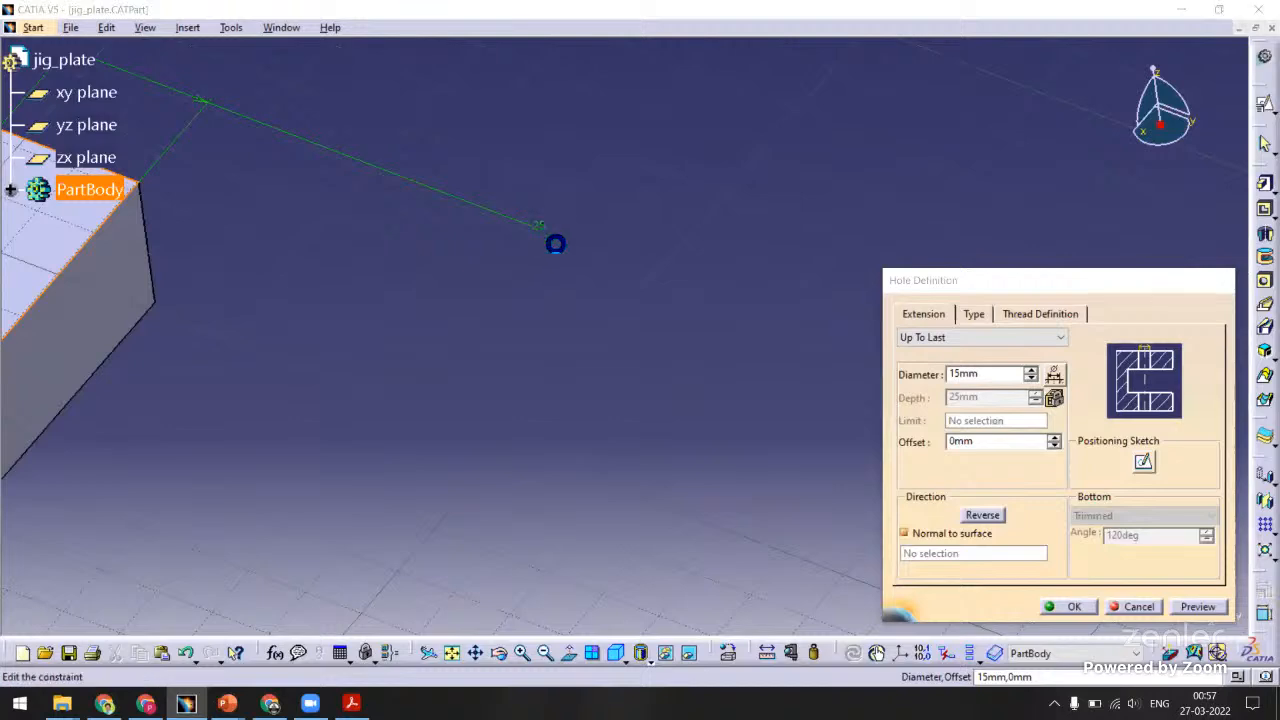
{"action": "key", "text": "Return"}
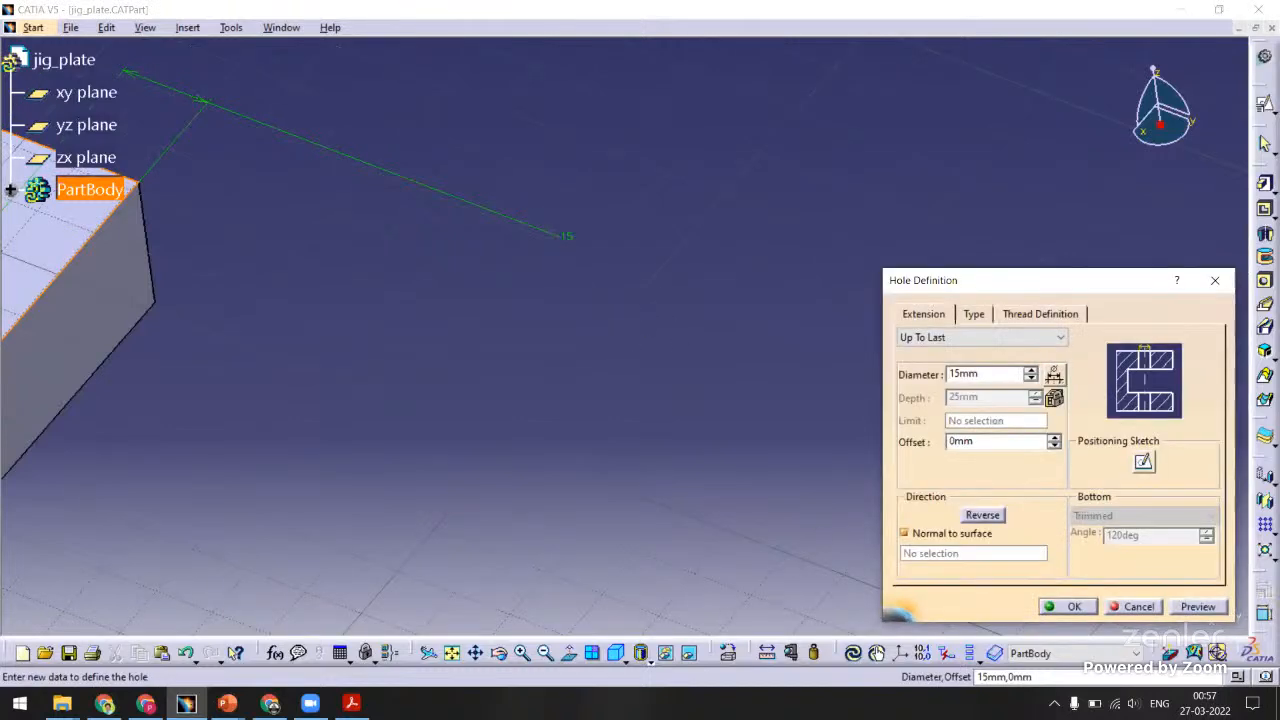
{"action": "left_click", "coordinate": [1068, 607]}
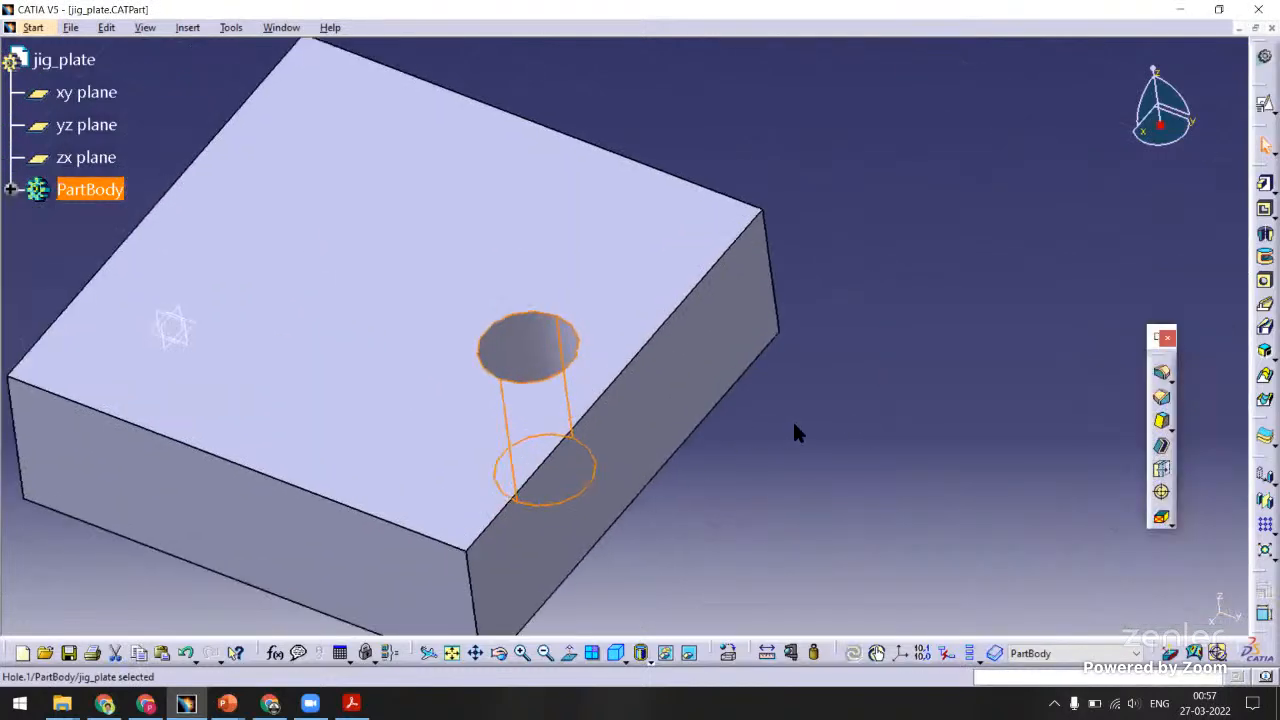
{"action": "left_click", "coordinate": [798, 430]}
{"action": "key", "text": "ctrl+s"}
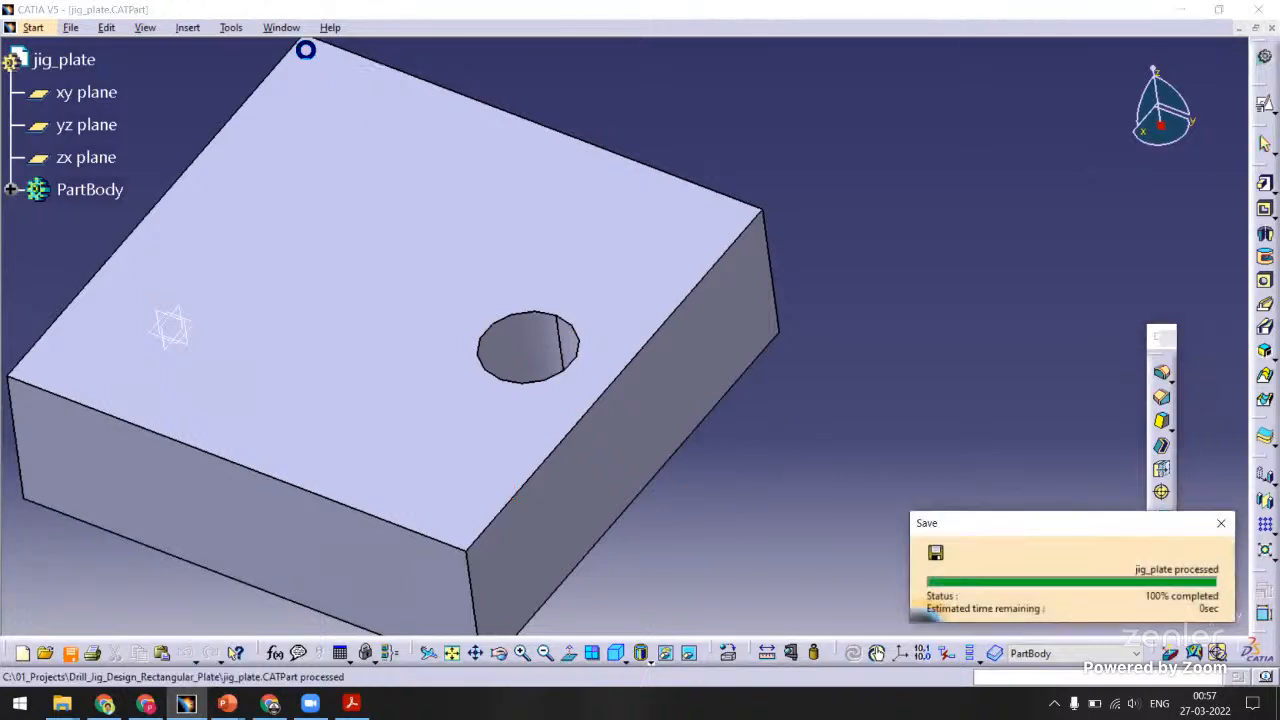
Switch to the drill_jig_rectangular_plate.CATProduct window and update the whole assembly.
{"action": "left_click", "coordinate": [281, 27]}
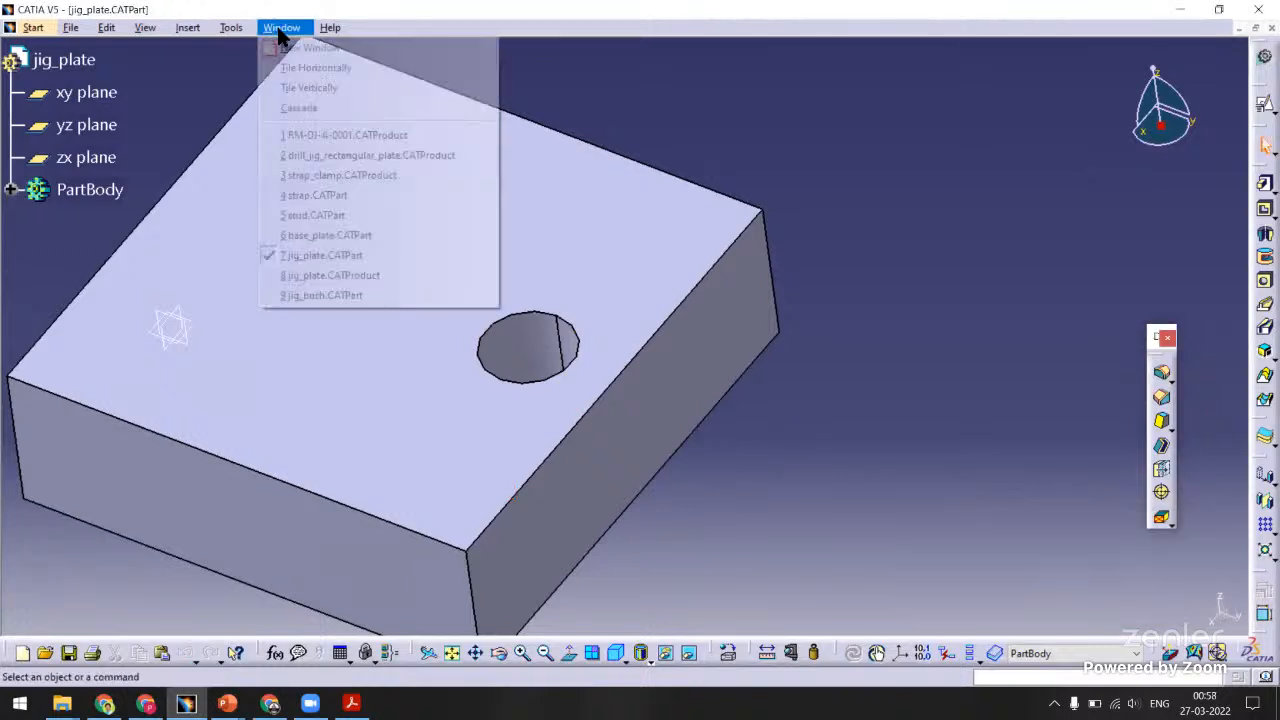
{"action": "left_click", "coordinate": [316, 155]}
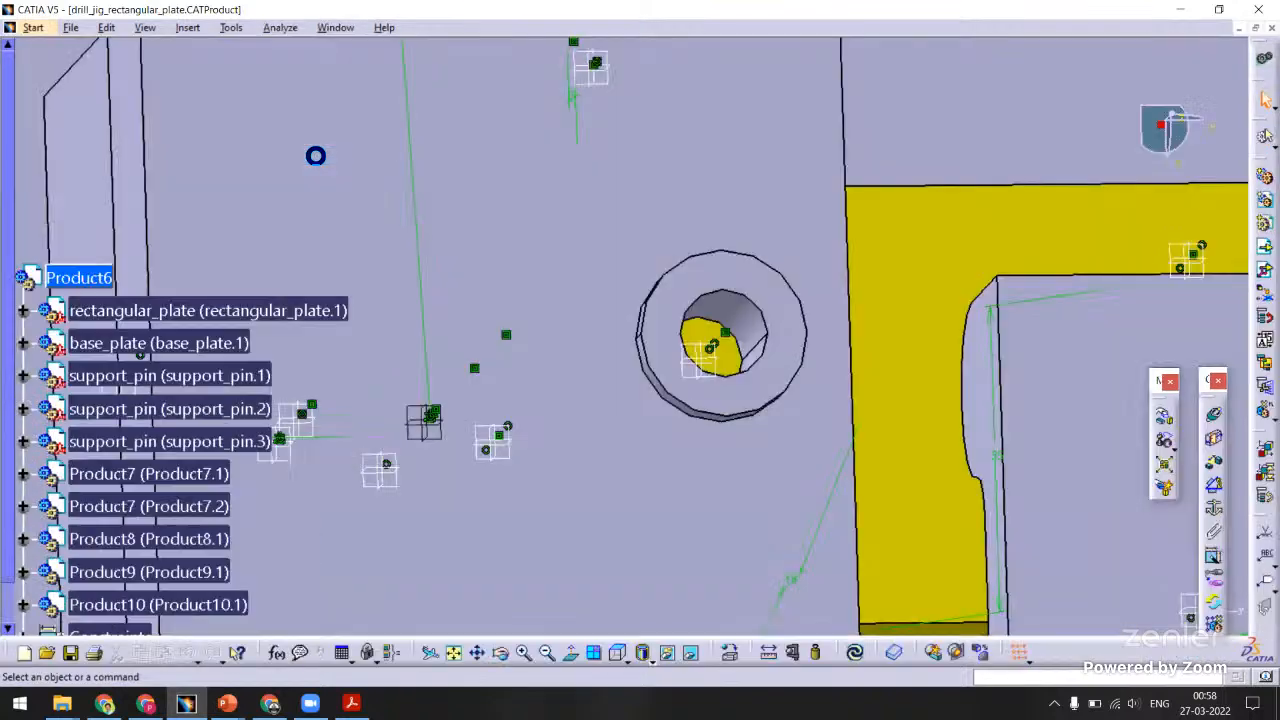
{"action": "middle_click_drag", "start_coordinate": [663, 331], "coordinate": [793, 653]}
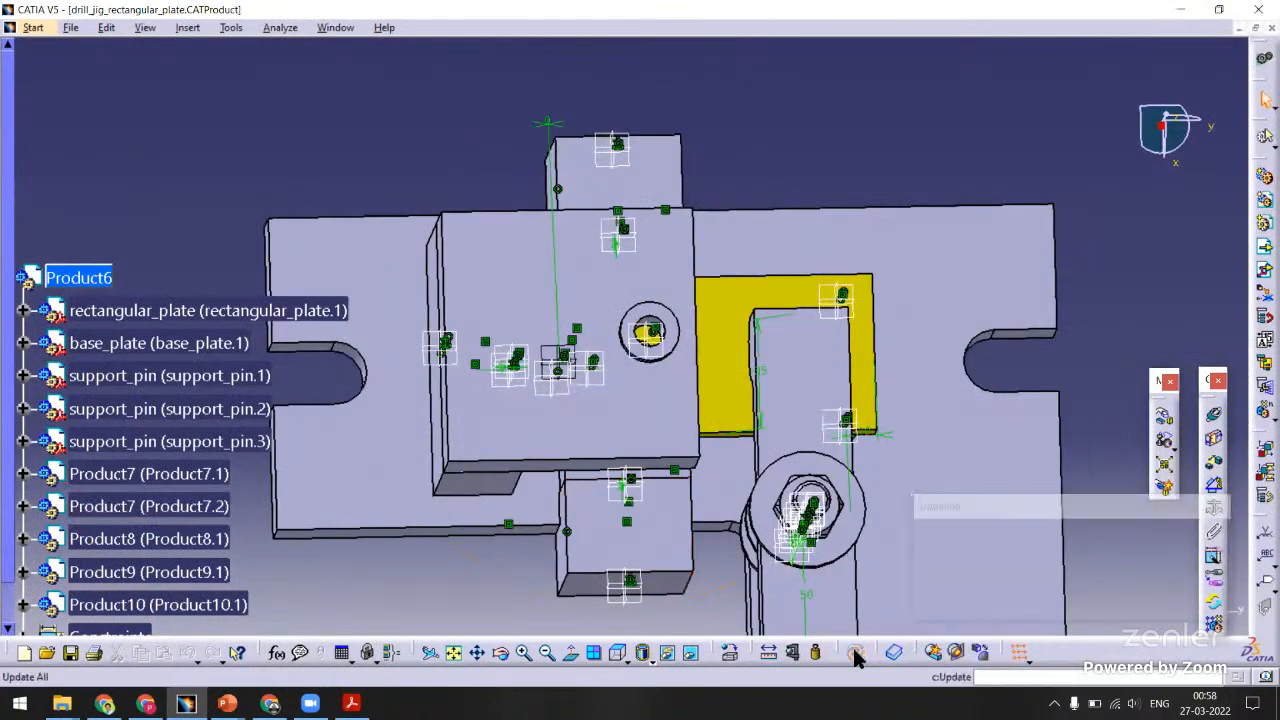
{"action": "middle_click_drag", "start_coordinate": [487, 487], "coordinate": [522, 292]}
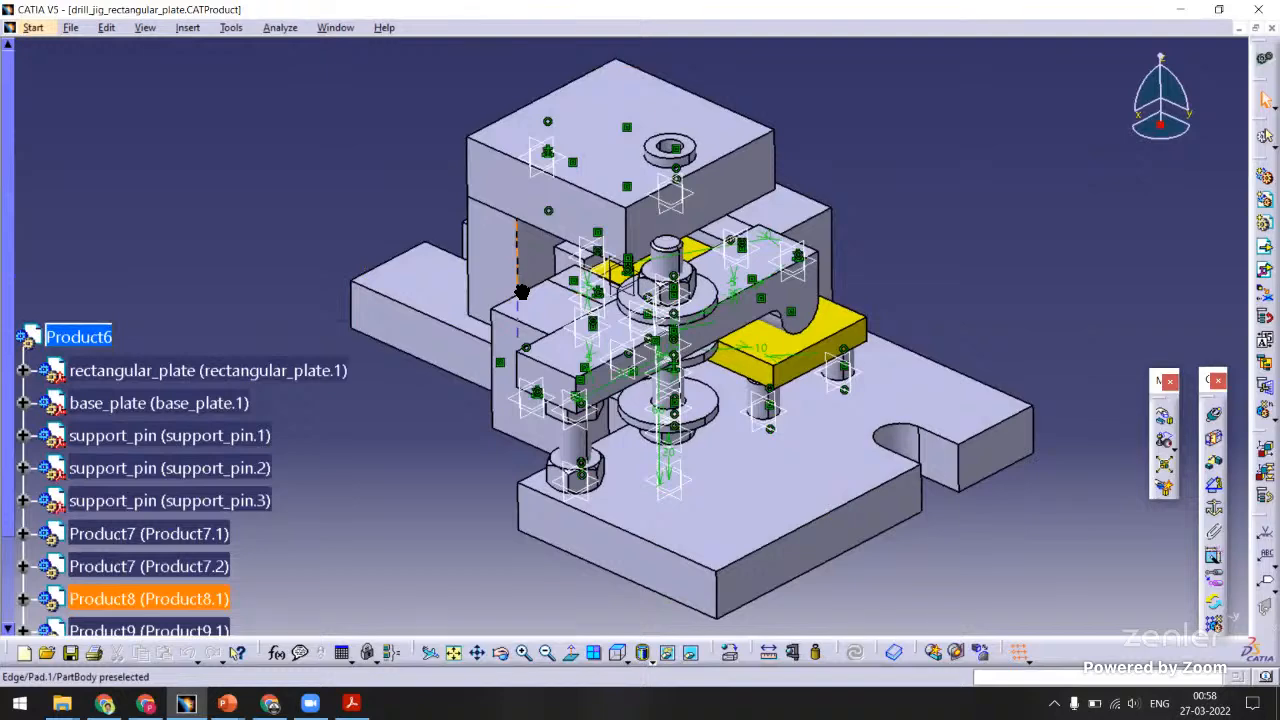
Save the drill jig assembly with its linked documents, including all other open documents.
{"action": "key", "text": "ctrl+s"}
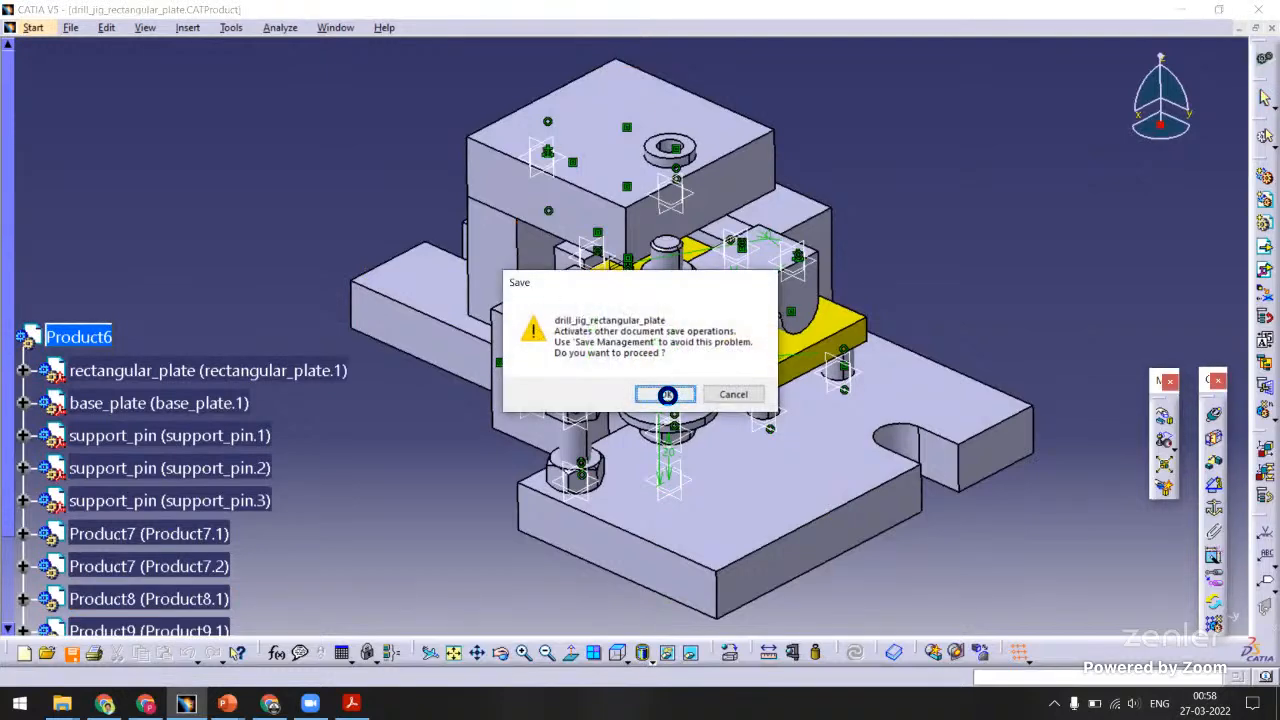
{"action": "left_click", "coordinate": [667, 395]}
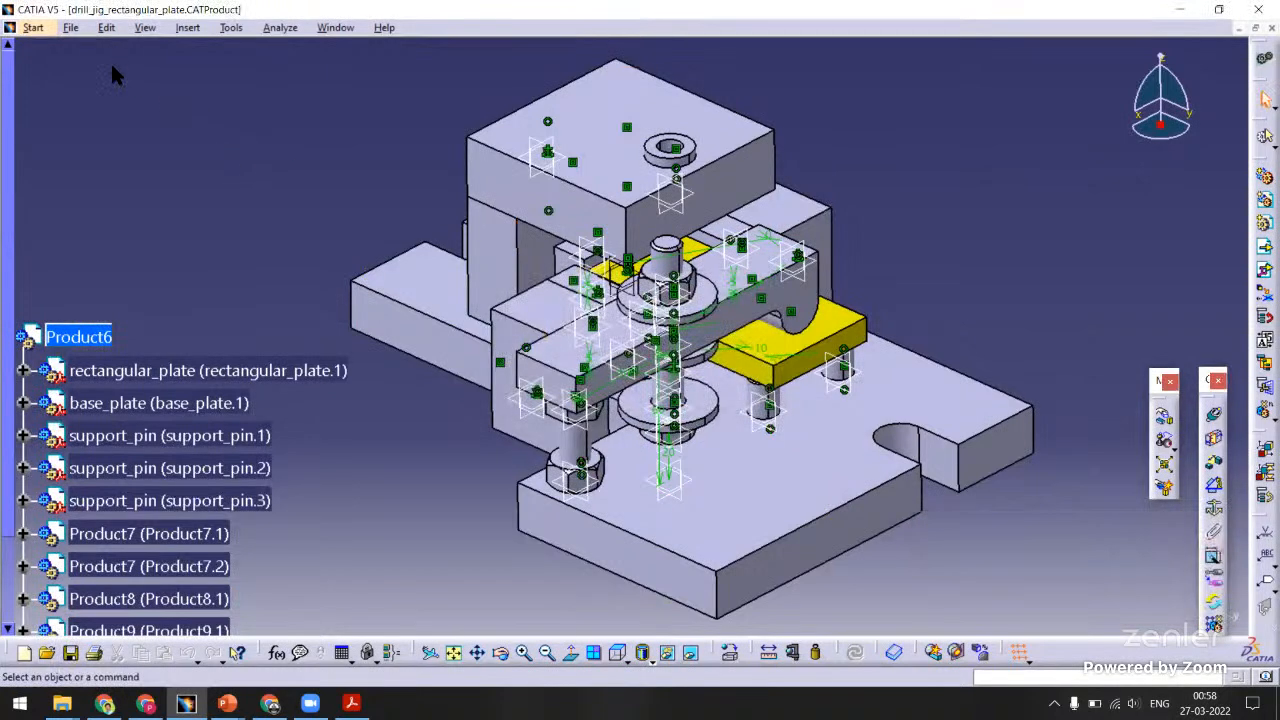
{"action": "left_click", "coordinate": [71, 27]}
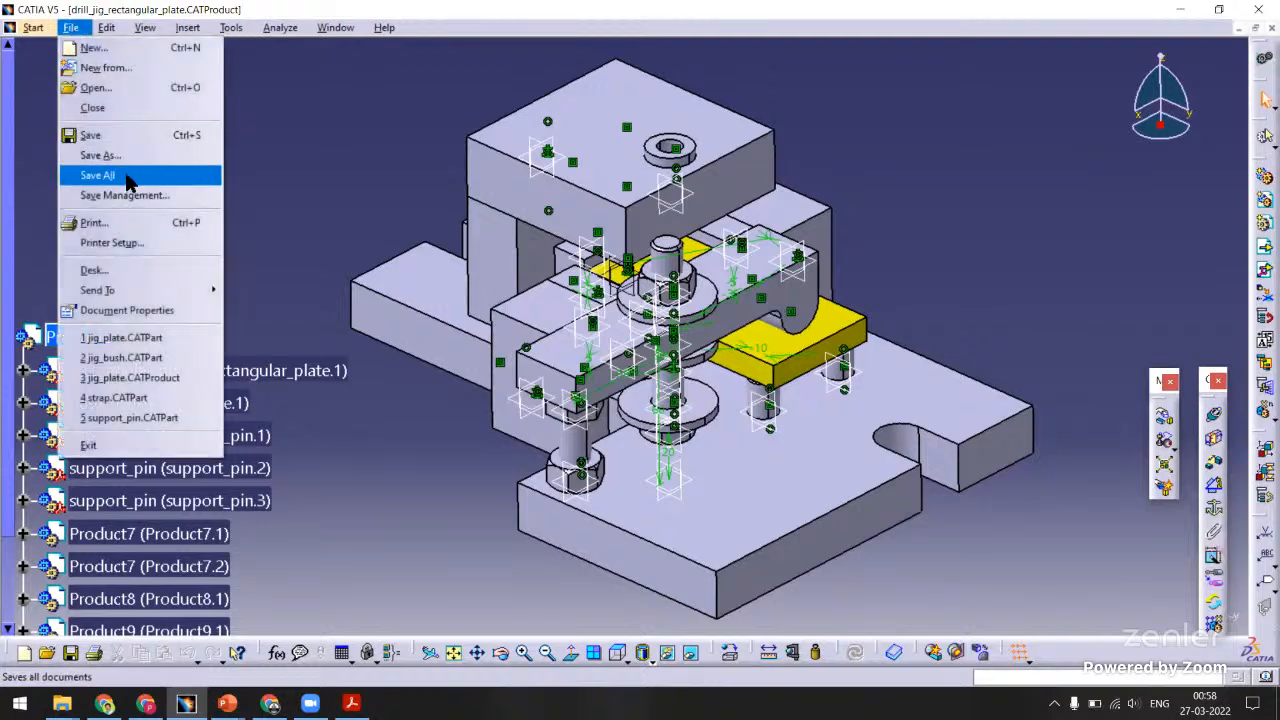
{"action": "left_click", "coordinate": [128, 178]}
Examine the drill jig assembly from several sides, including the base plate's underside holes, the locator blocks, the clamp and the jig plate with its bush.
{"action": "middle_click_drag", "start_coordinate": [342, 280], "coordinate": [354, 212], "text": "ctrl"}
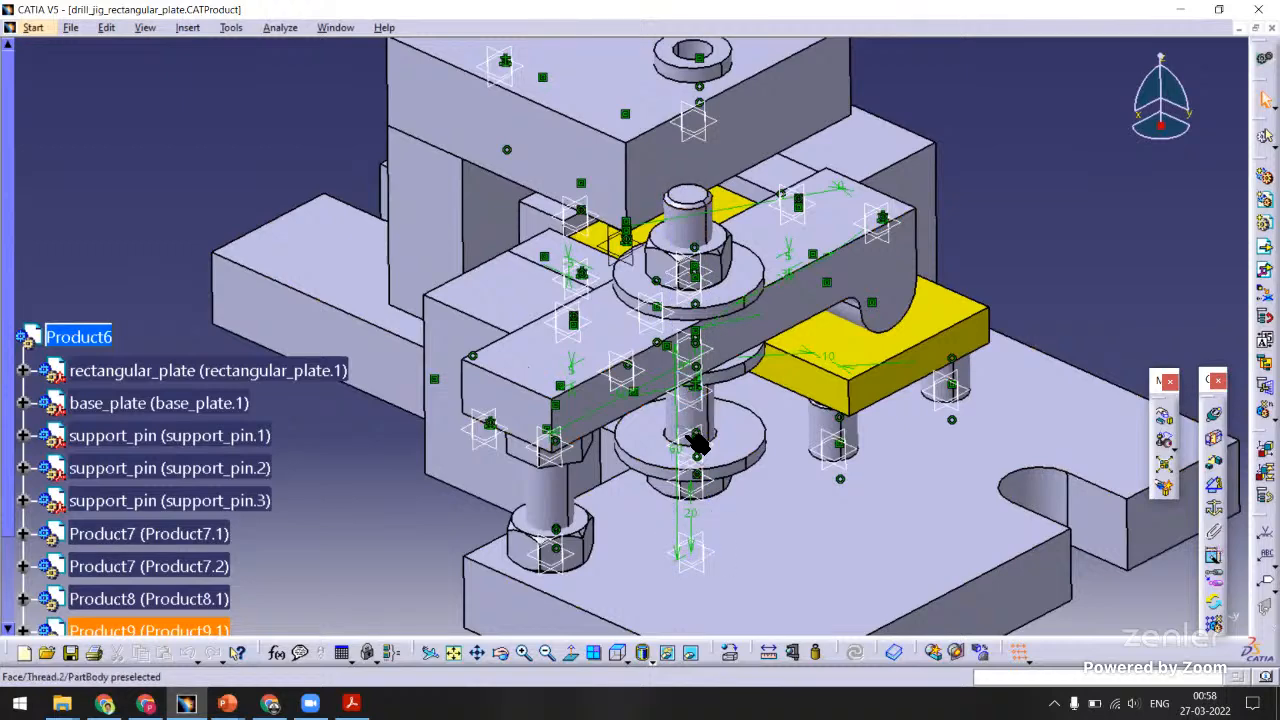
{"action": "middle_click_drag", "start_coordinate": [602, 397], "coordinate": [605, 282]}
{"action": "middle_click_drag", "start_coordinate": [641, 515], "coordinate": [829, 251]}
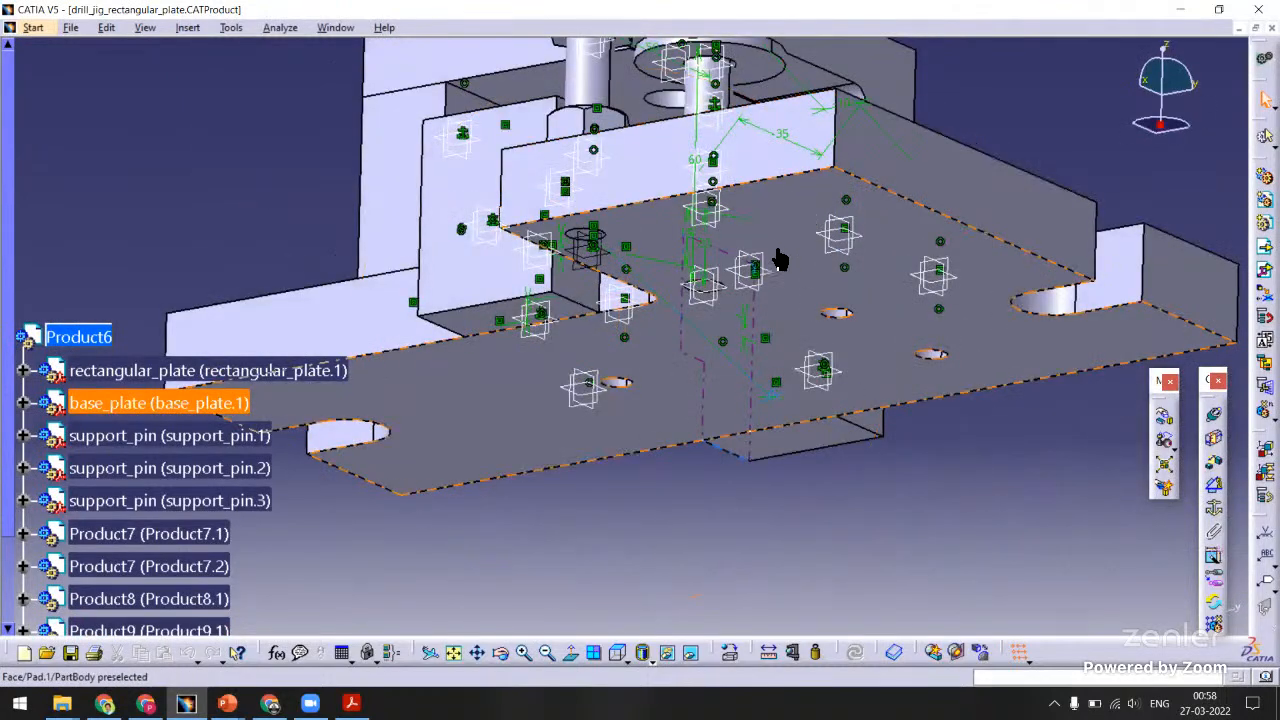
{"action": "middle_click_drag", "start_coordinate": [372, 410], "coordinate": [851, 163]}
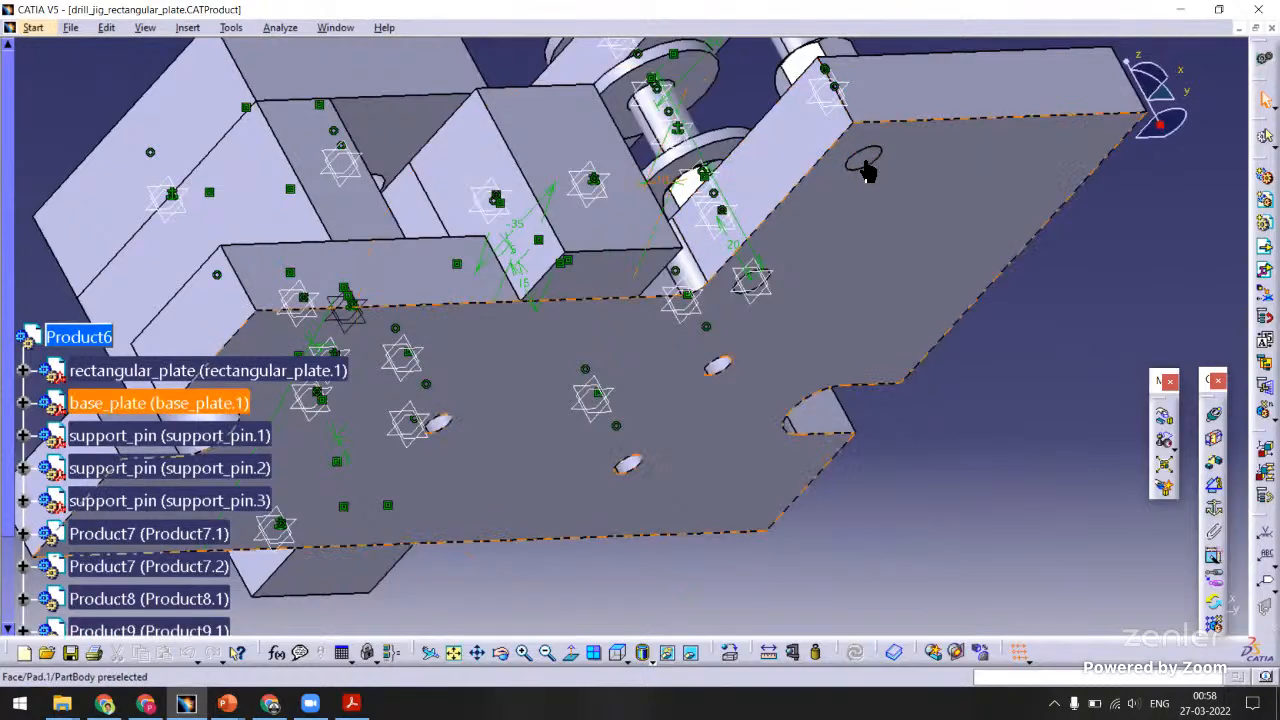
{"action": "middle_click_drag", "start_coordinate": [694, 363], "coordinate": [518, 352]}
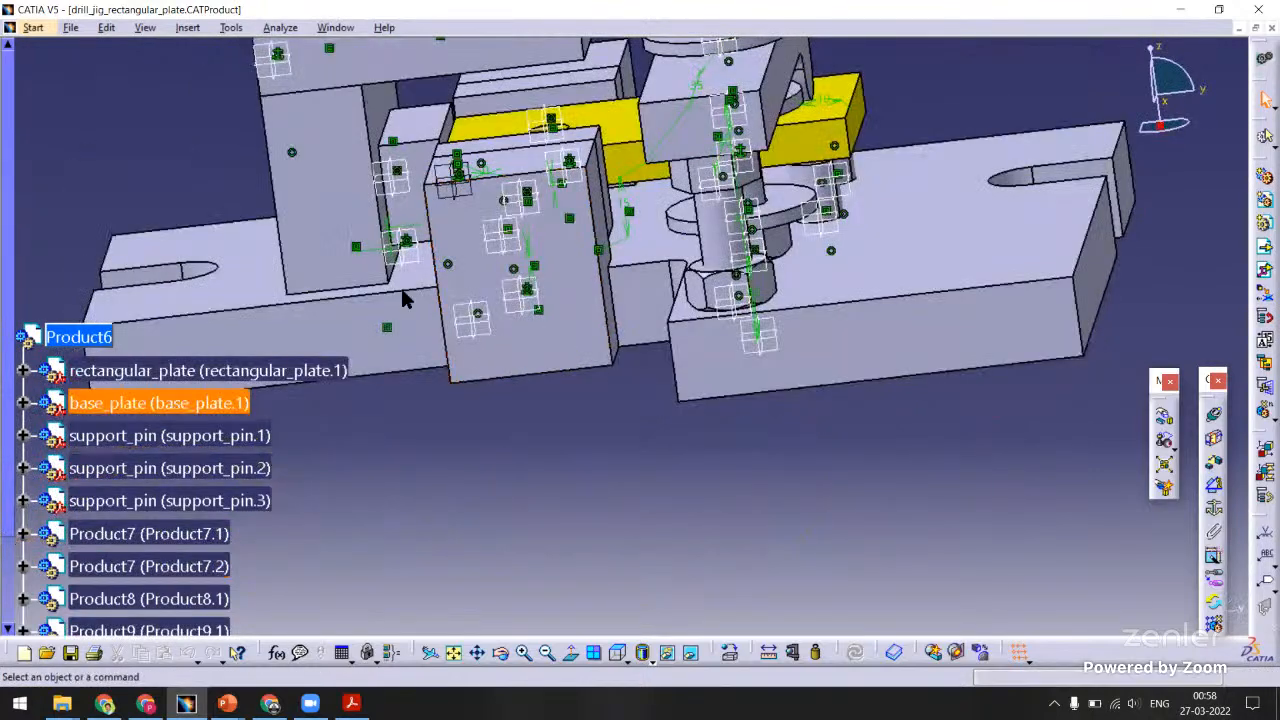
{"action": "middle_click_drag", "start_coordinate": [371, 277], "coordinate": [516, 307]}
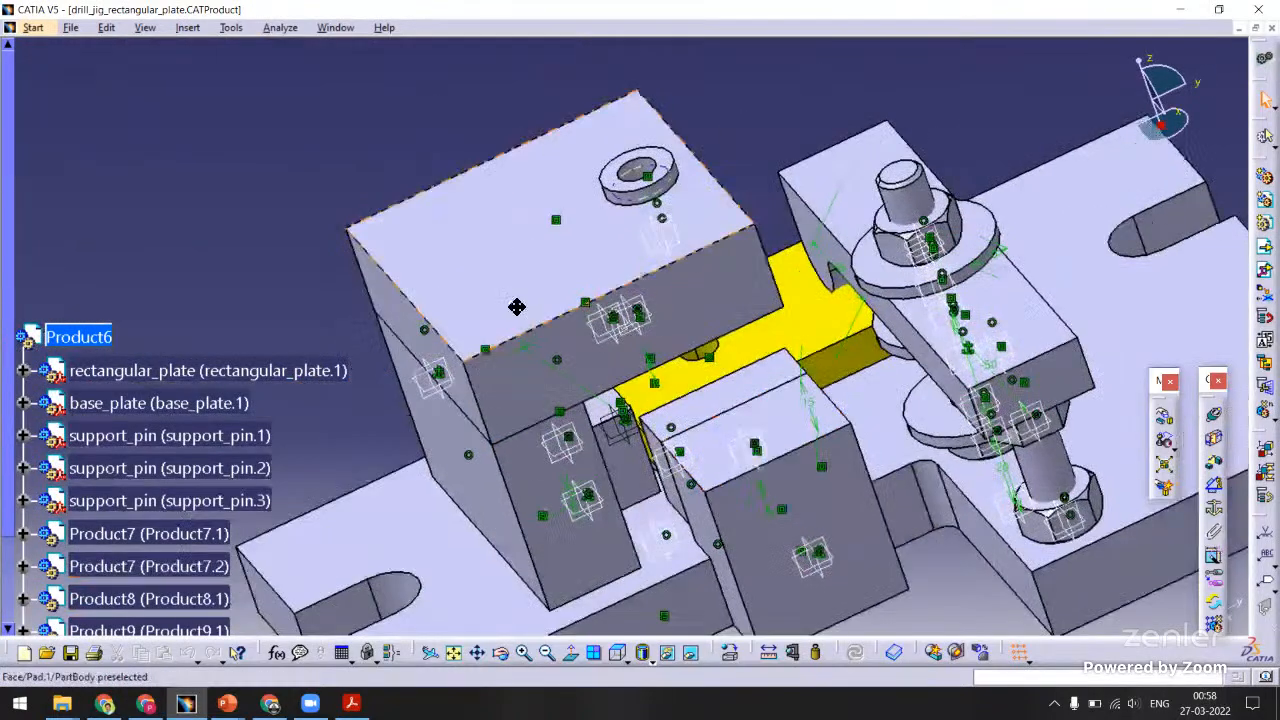
{"action": "middle_click_drag", "start_coordinate": [420, 283], "coordinate": [552, 330]}
{"action": "middle_click_drag", "start_coordinate": [600, 461], "coordinate": [660, 454]}
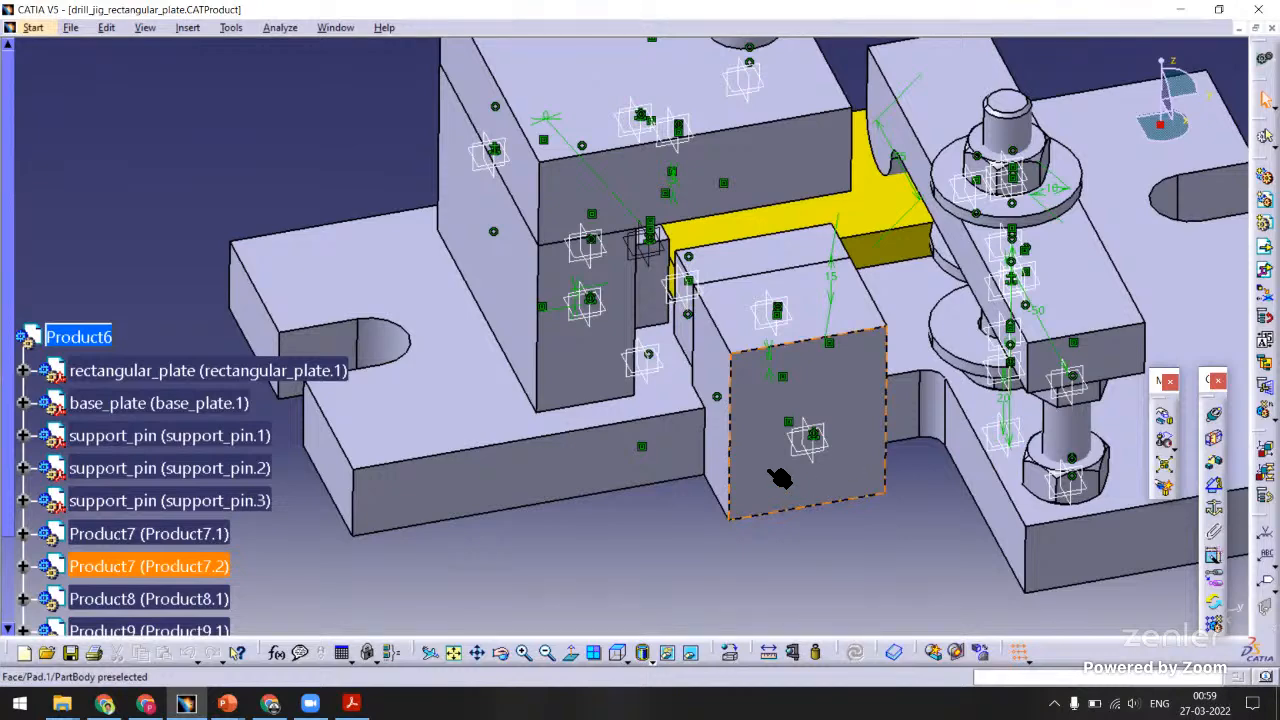
{"action": "middle_click_drag", "start_coordinate": [662, 408], "coordinate": [673, 478]}
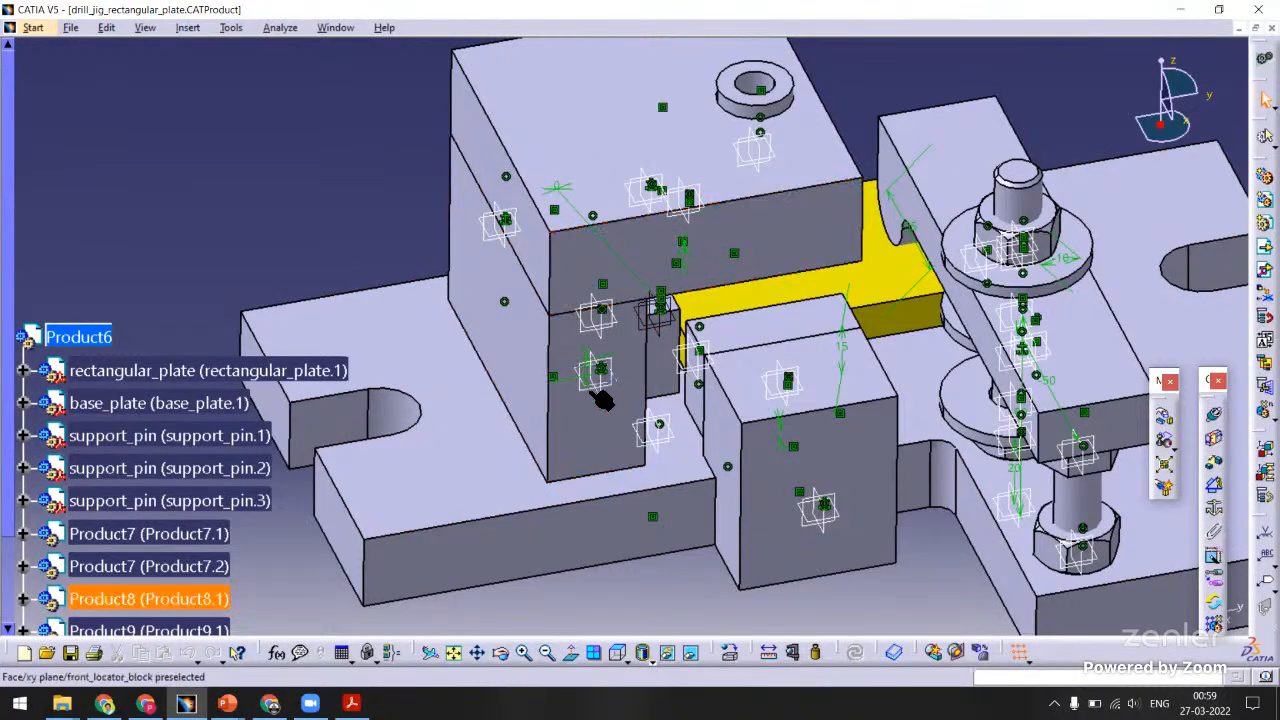
{"action": "middle_click_drag", "start_coordinate": [560, 372], "coordinate": [652, 352]}
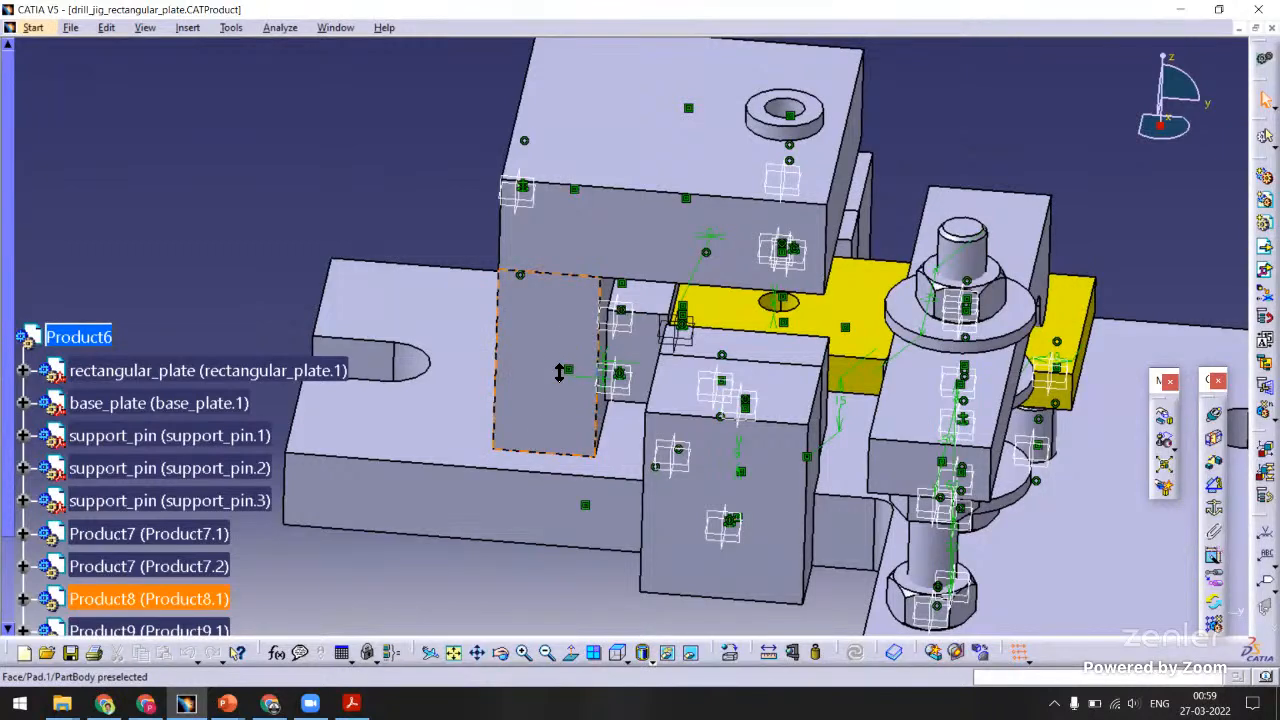
{"action": "middle_click_drag", "start_coordinate": [560, 372], "coordinate": [549, 479]}
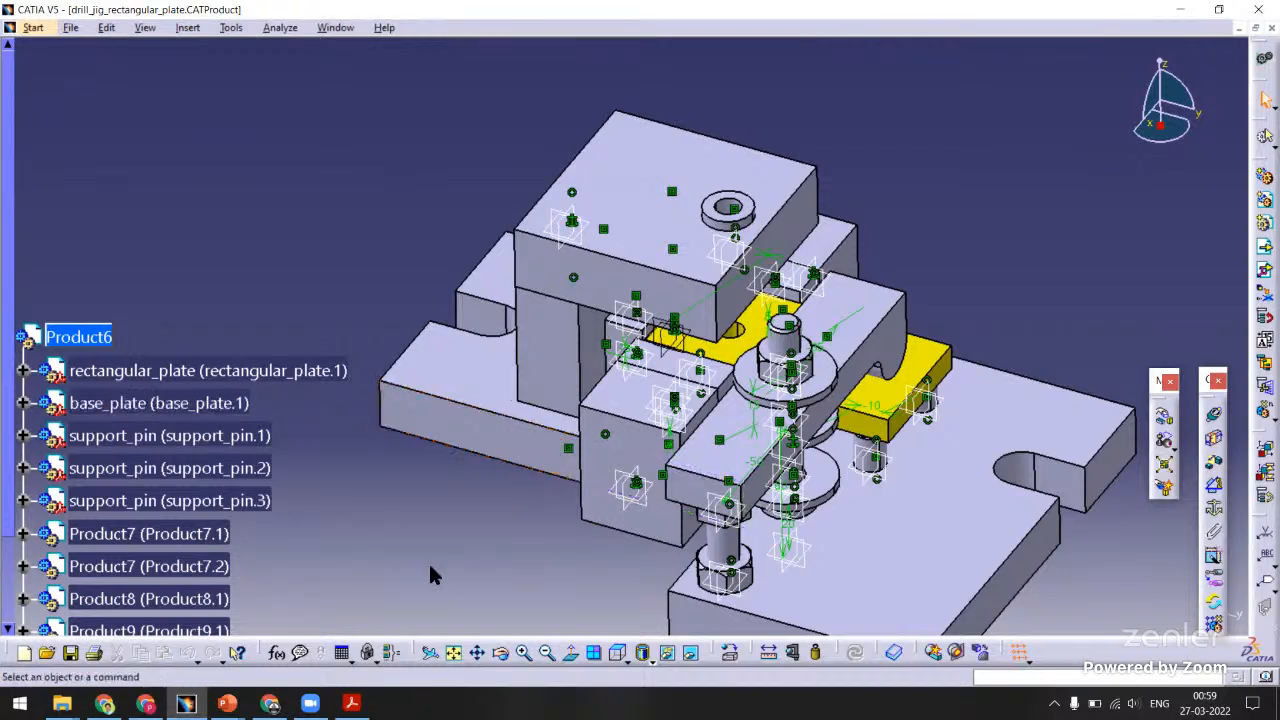
Switch to Presentation1 in PowerPoint and show slide 1 with the design process flowchart from final component drawing to manufacturing approval.
{"action": "left_click", "coordinate": [146, 703]}
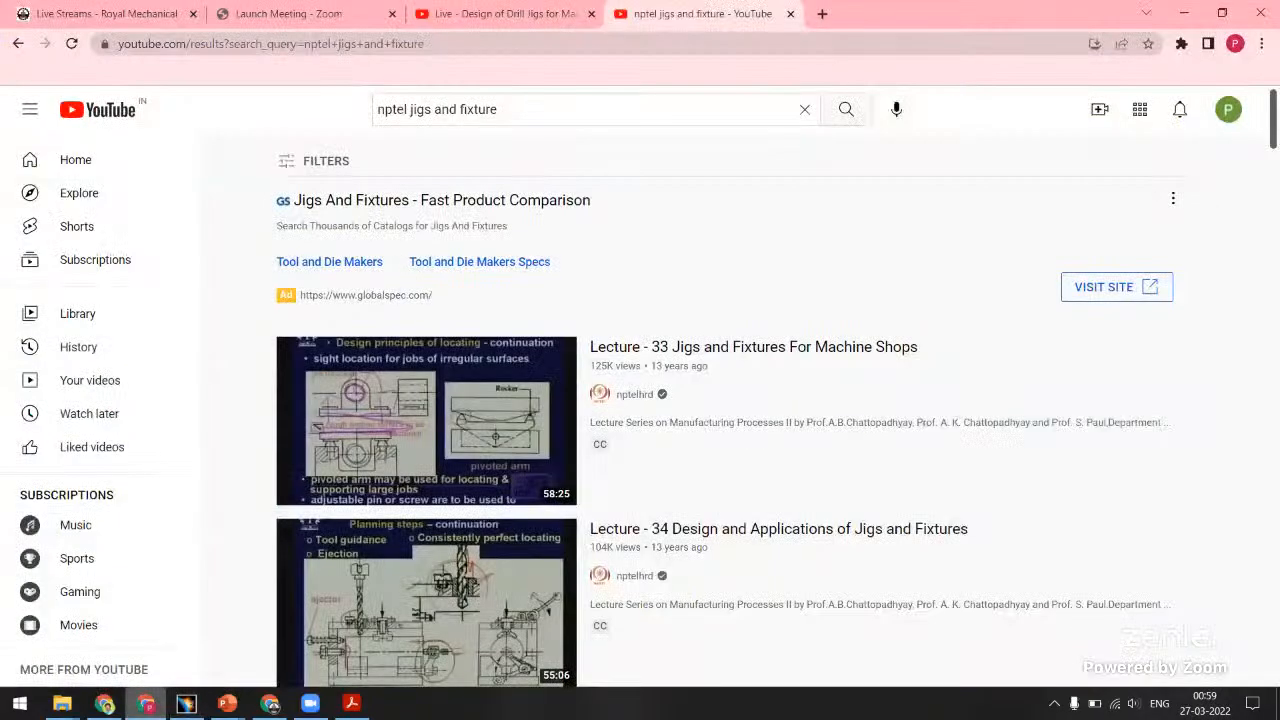
{"action": "mouse_move", "coordinate": [228, 703]}
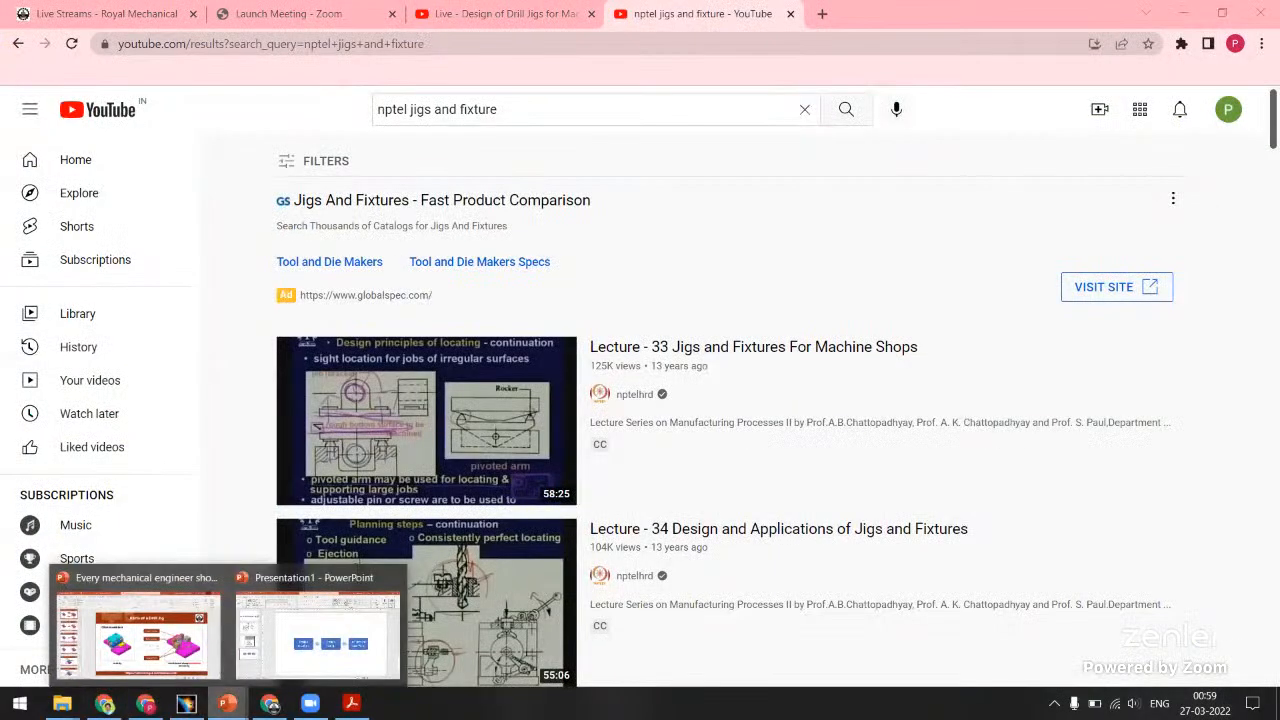
{"action": "left_click", "coordinate": [307, 667]}
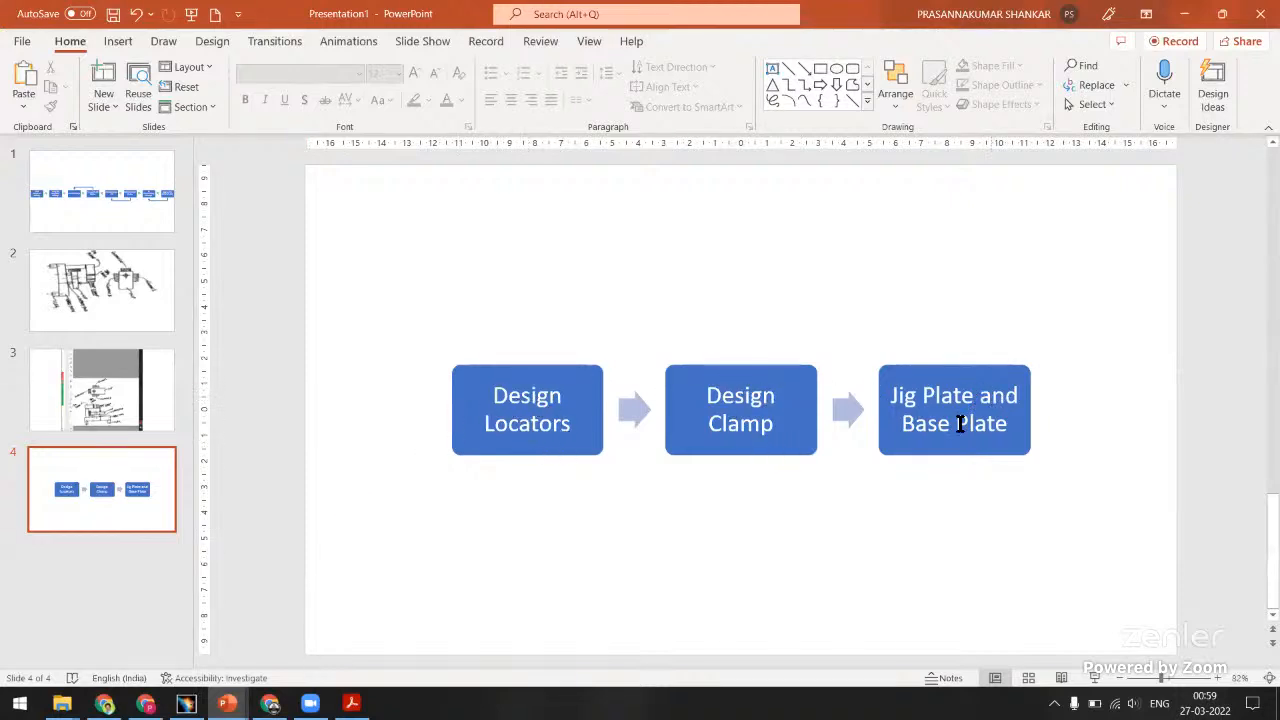
{"action": "left_click", "coordinate": [100, 218]}
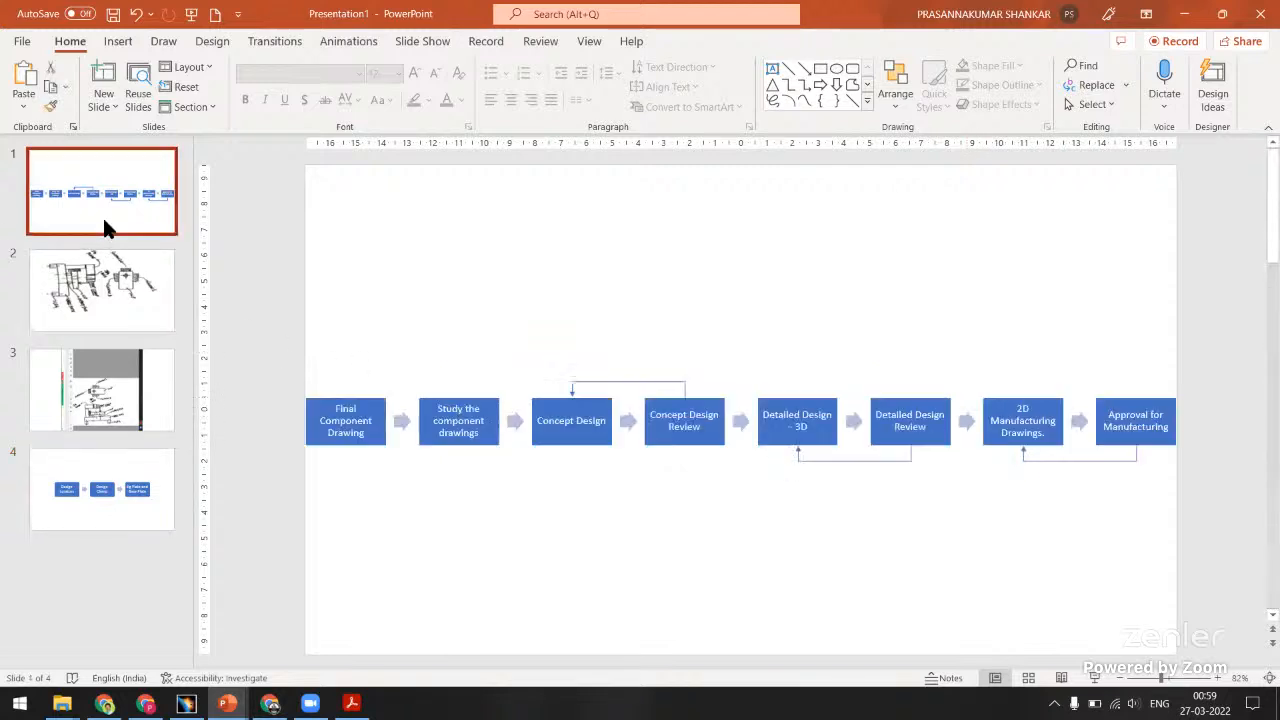